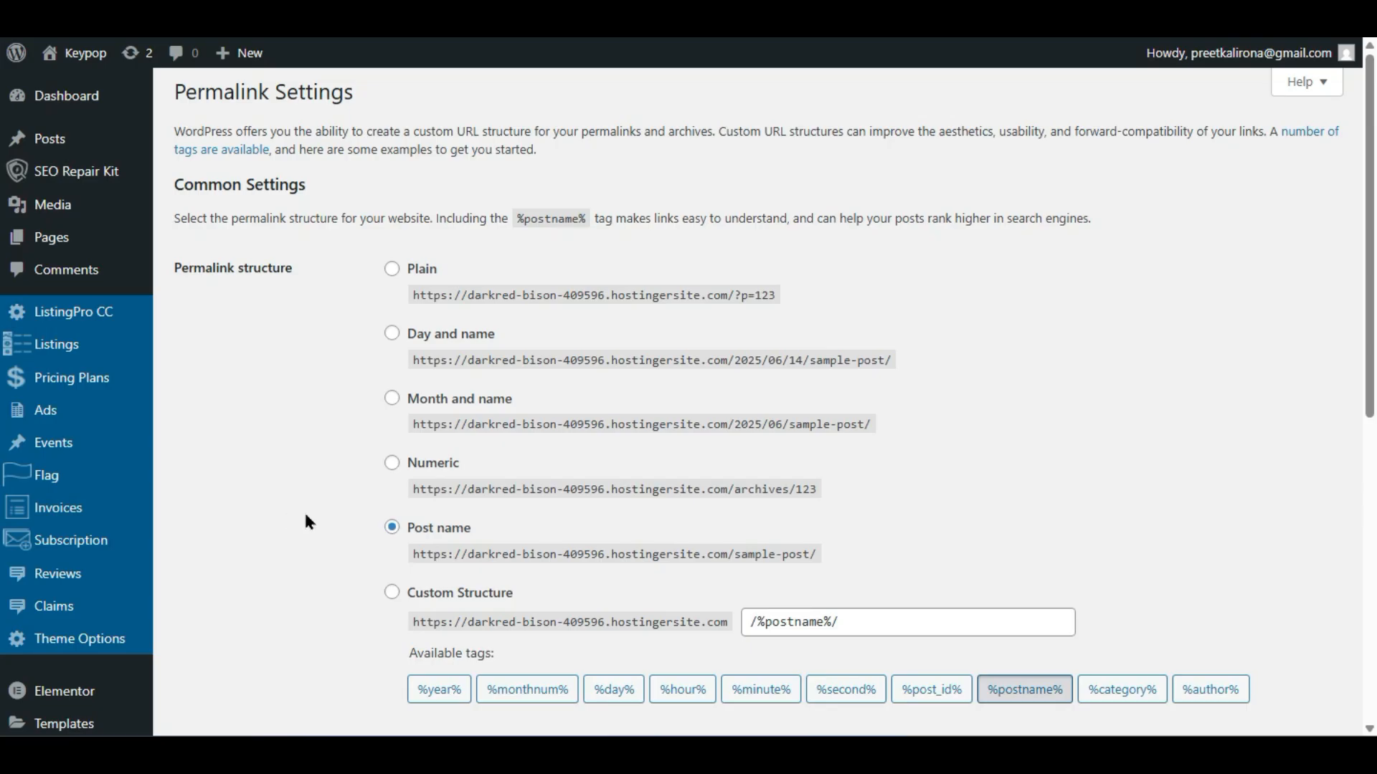
- Check on the Themes page that Listingpro is active and launch its Easy Setup wizard
scroll(307, 521, "down", 5)
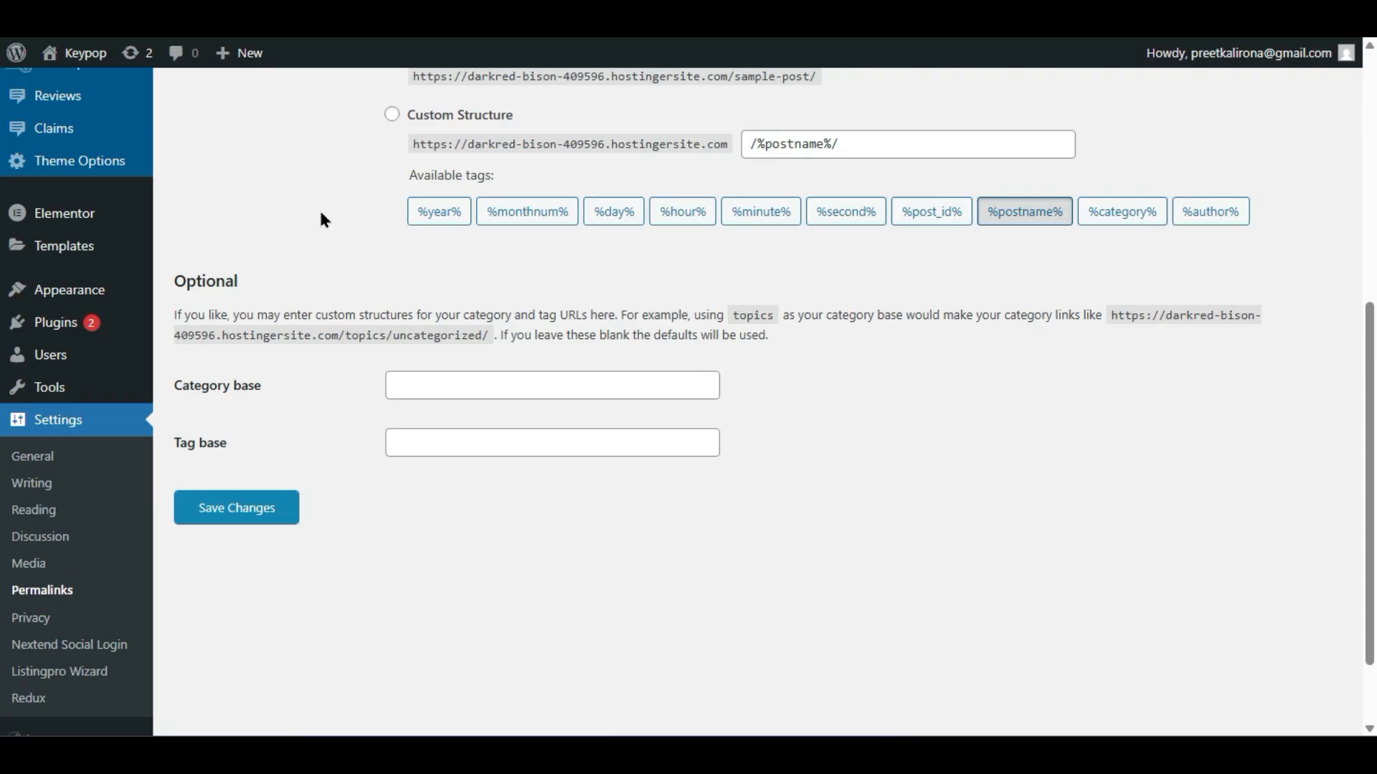
mouse_move(81, 293)
left_click(206, 289)
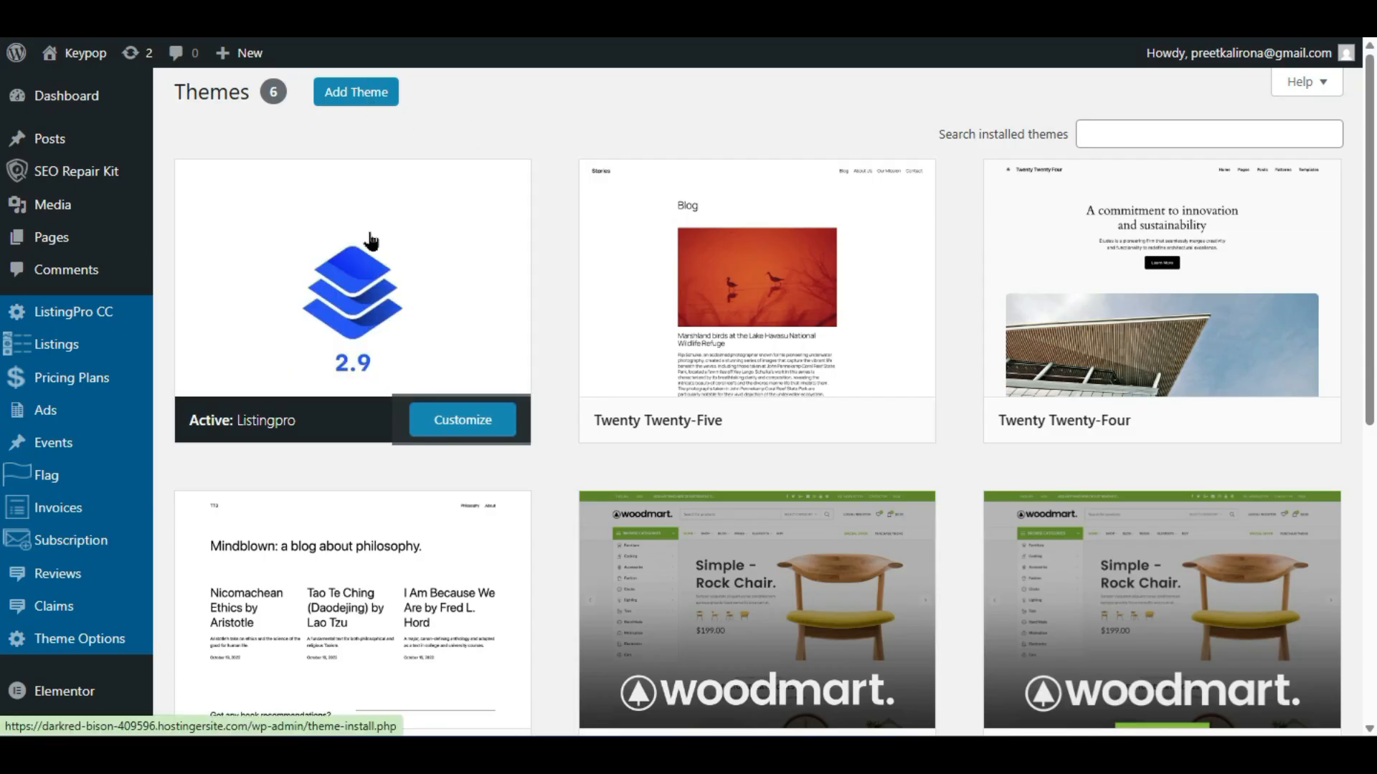
mouse_move(369, 402)
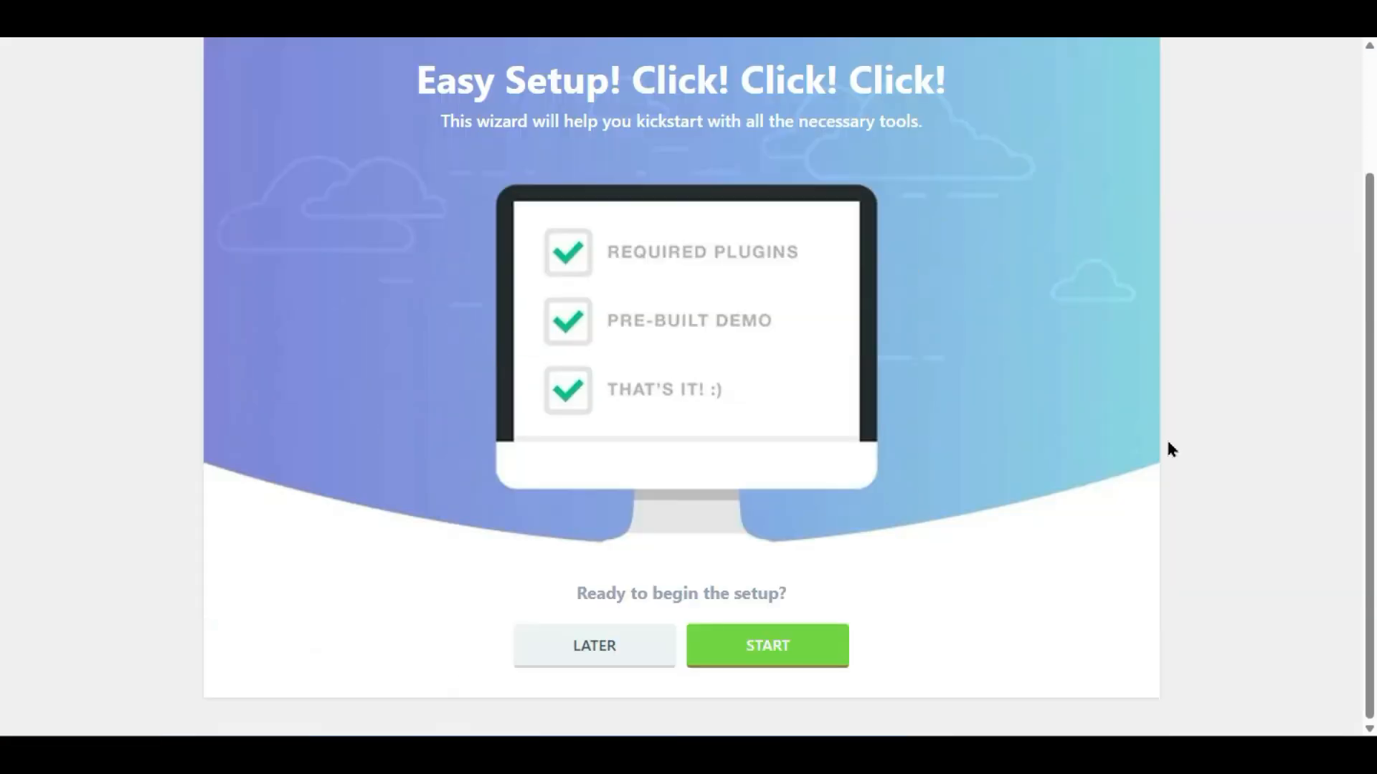
scroll(1172, 470, "up", 2)
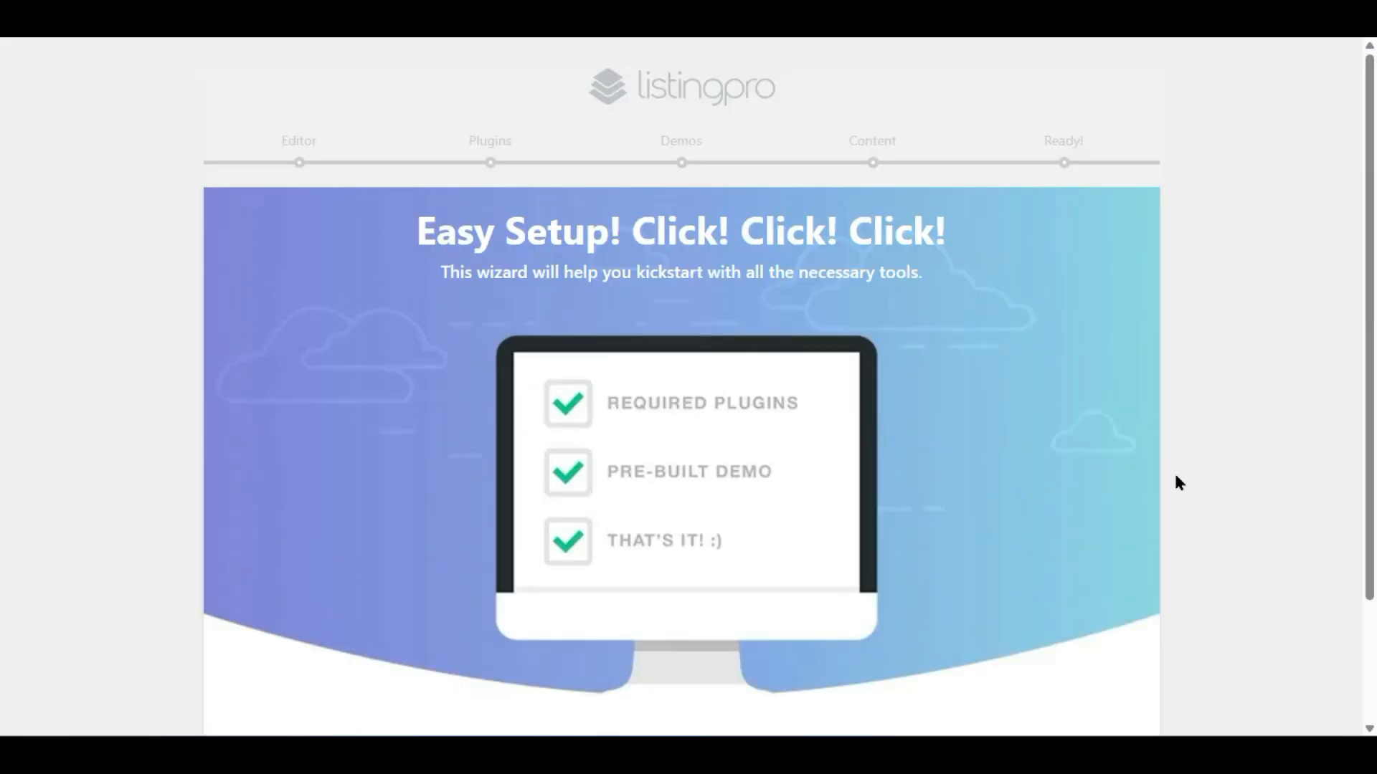
- Start the ListingPro wizard and switch the page builder from WP Bakery to Elementor
scroll(1180, 483, "down", 2)
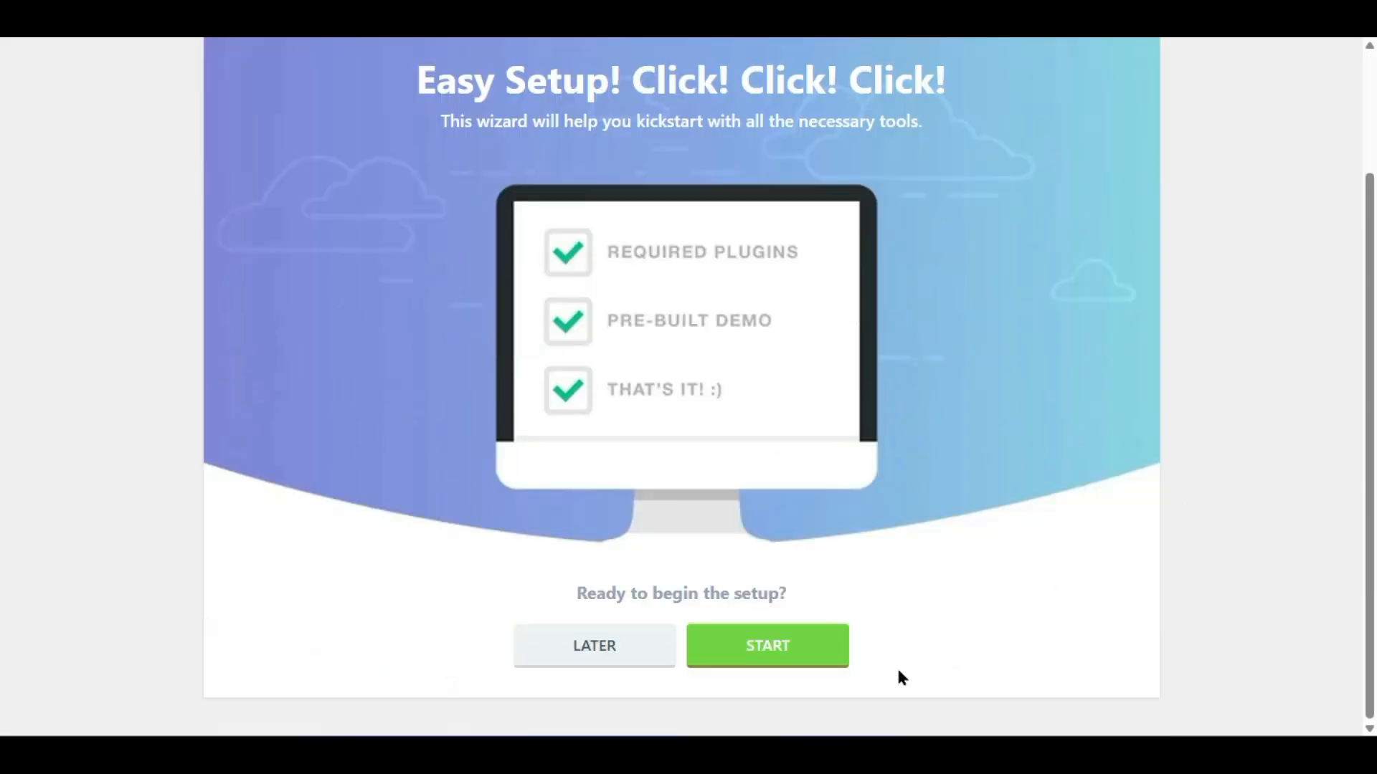
left_click(796, 658)
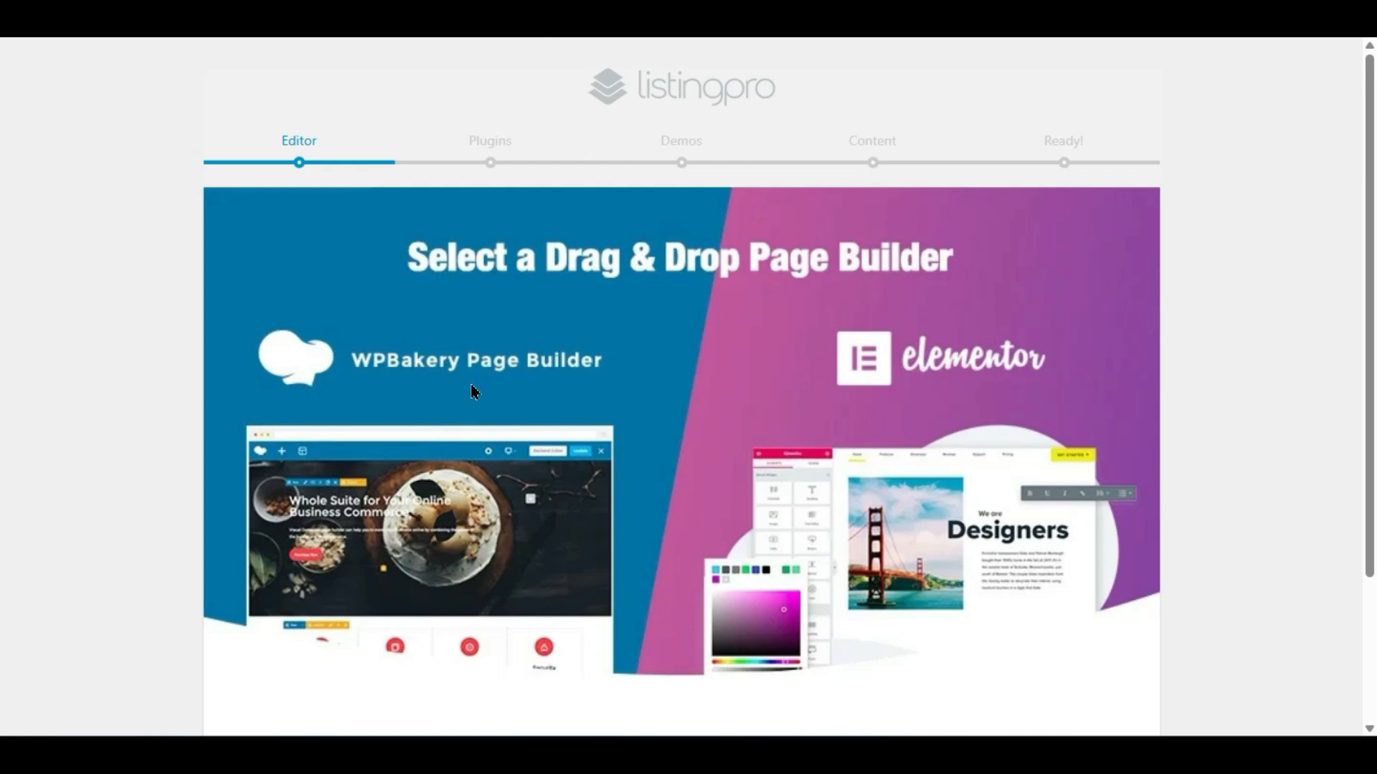
scroll(492, 400, "down", 3)
left_click(663, 608)
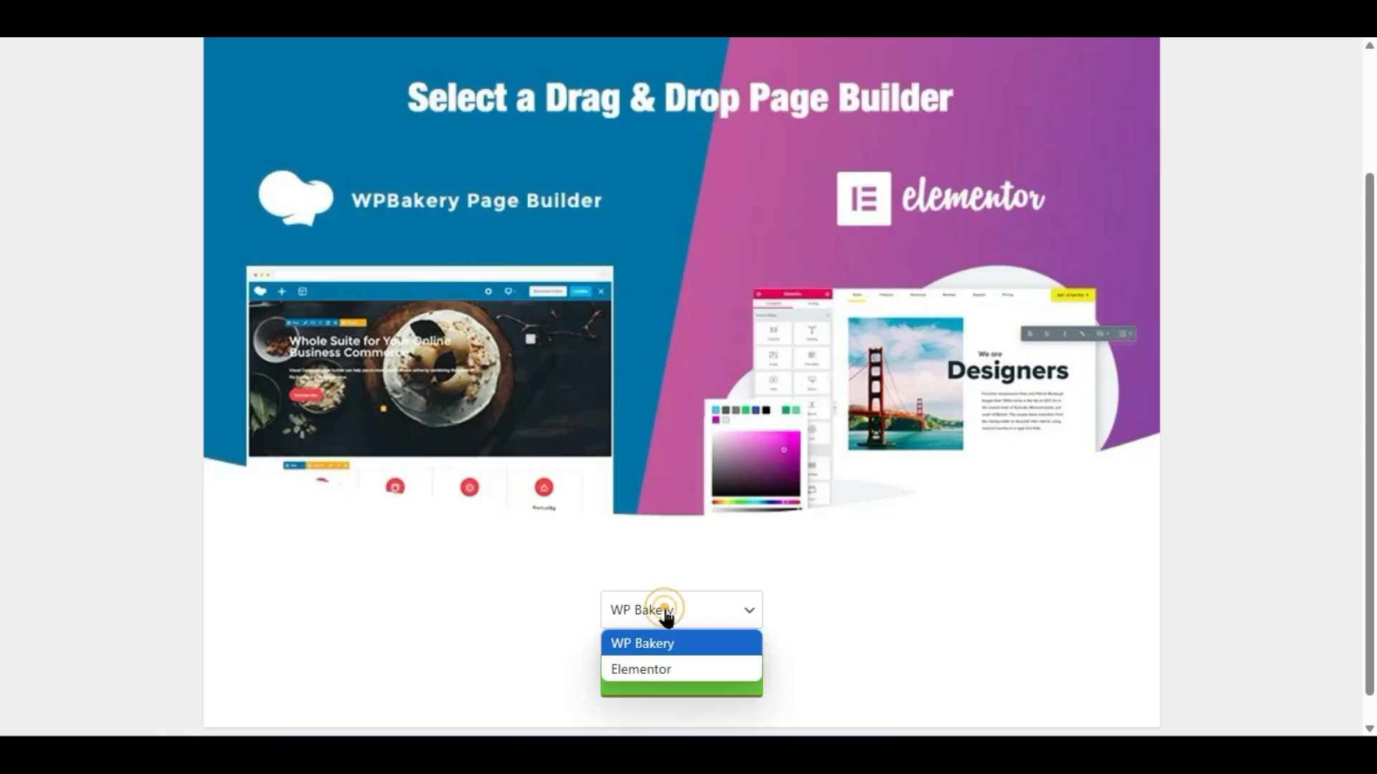
left_click(661, 669)
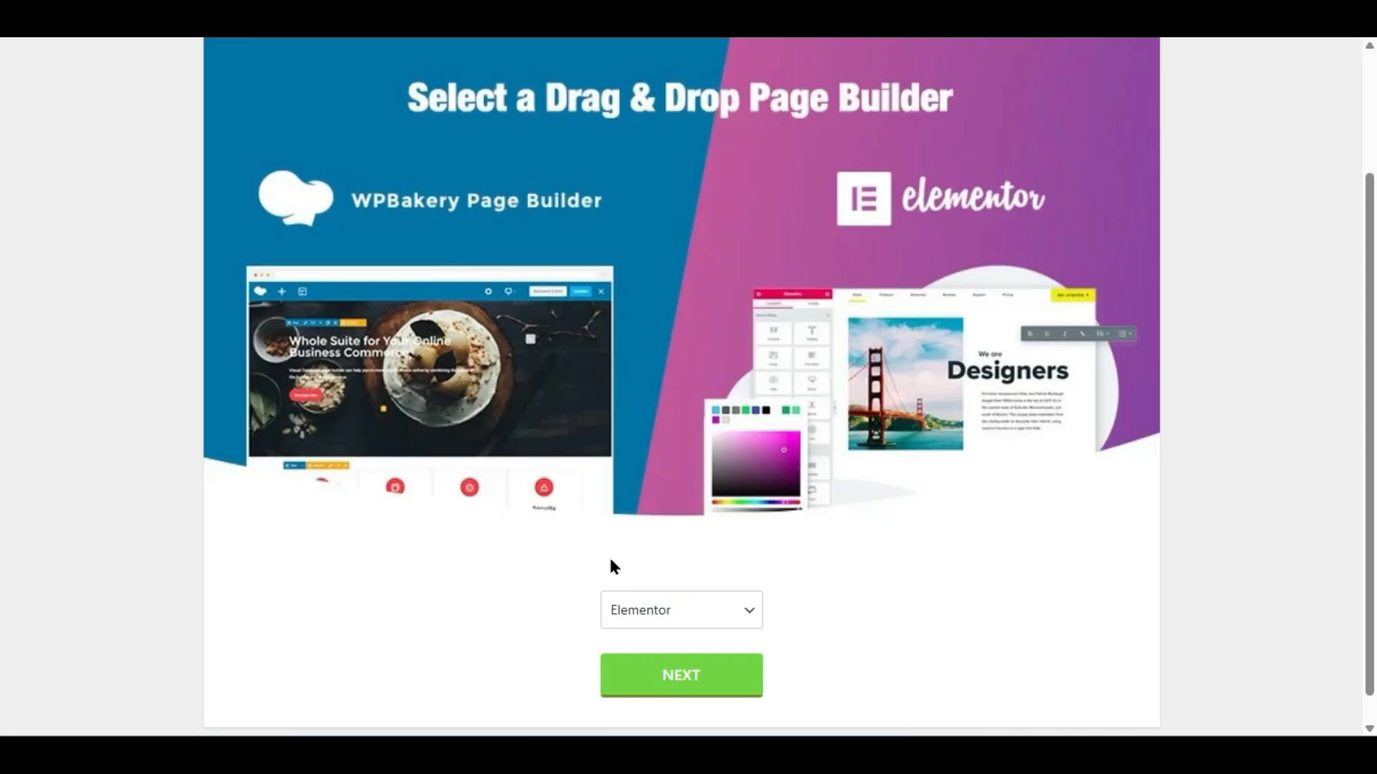
- Advance to the Plugins step and install all nine required plugins, including CubeWP, Elementor and Redux
left_click(677, 683)
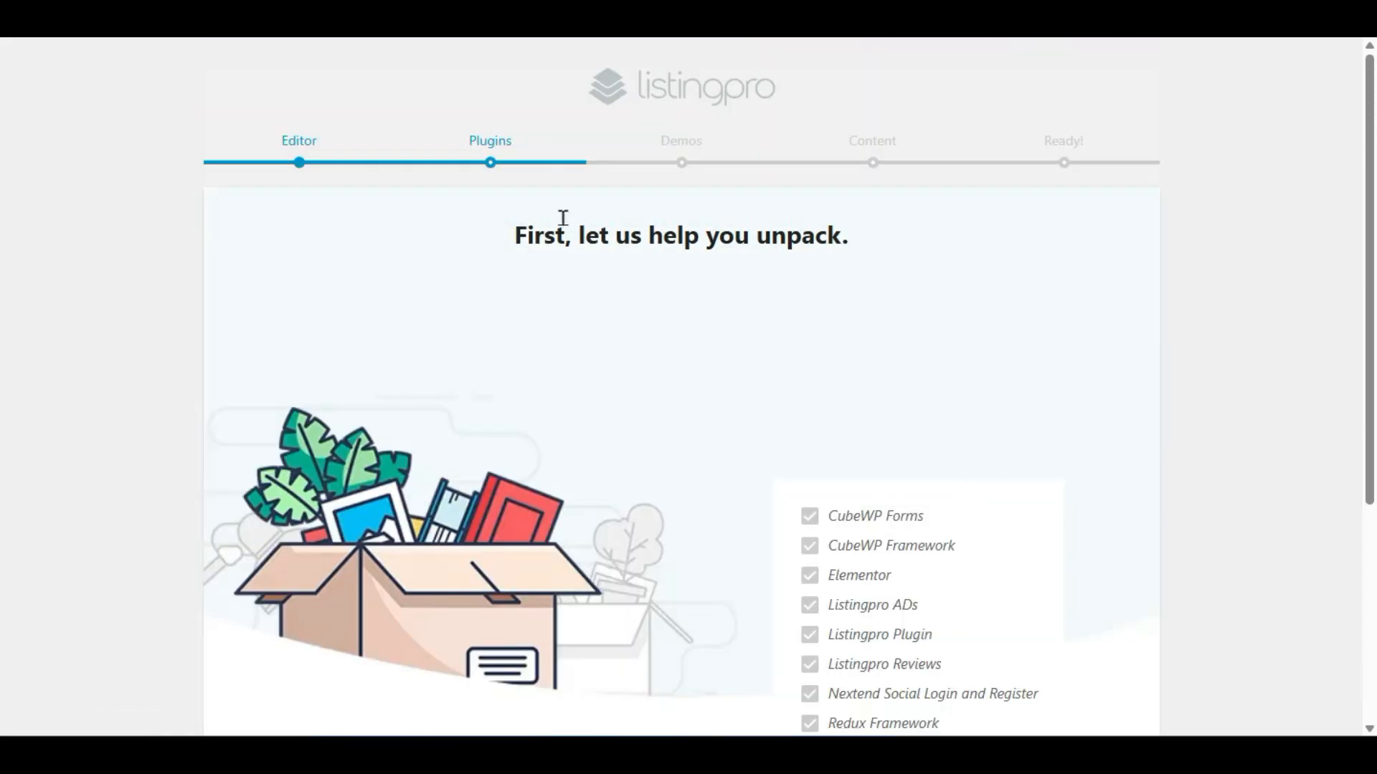
scroll(905, 311, "down", 4)
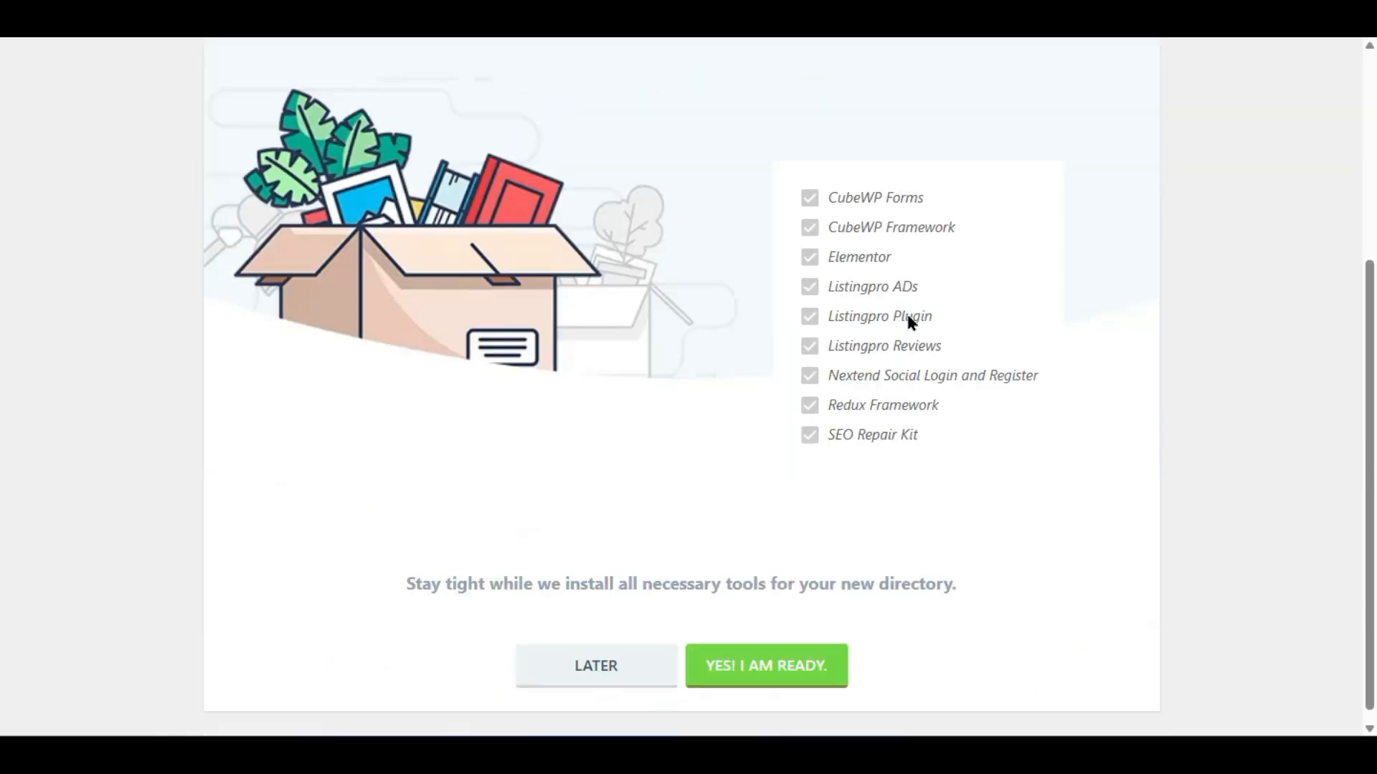
scroll(906, 312, "up", 2)
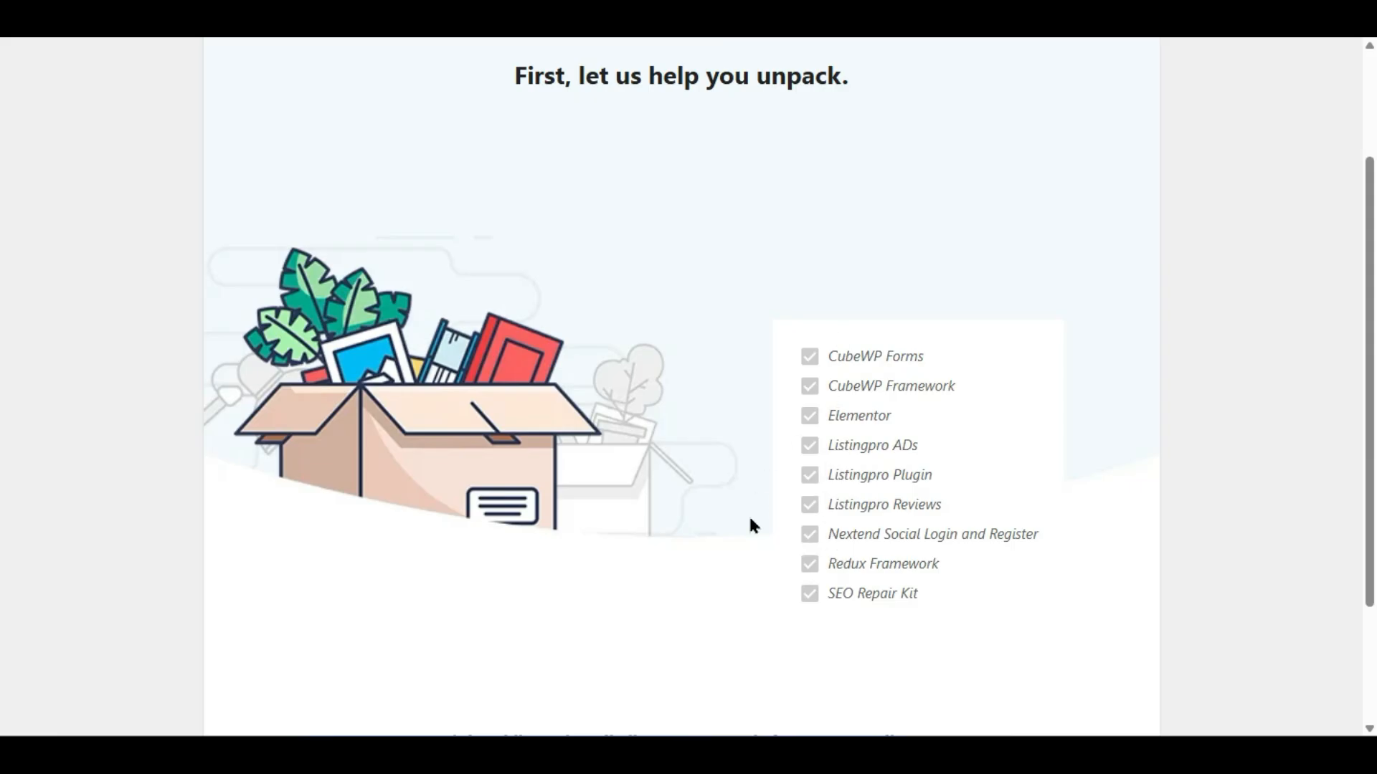
scroll(752, 526, "down", 2)
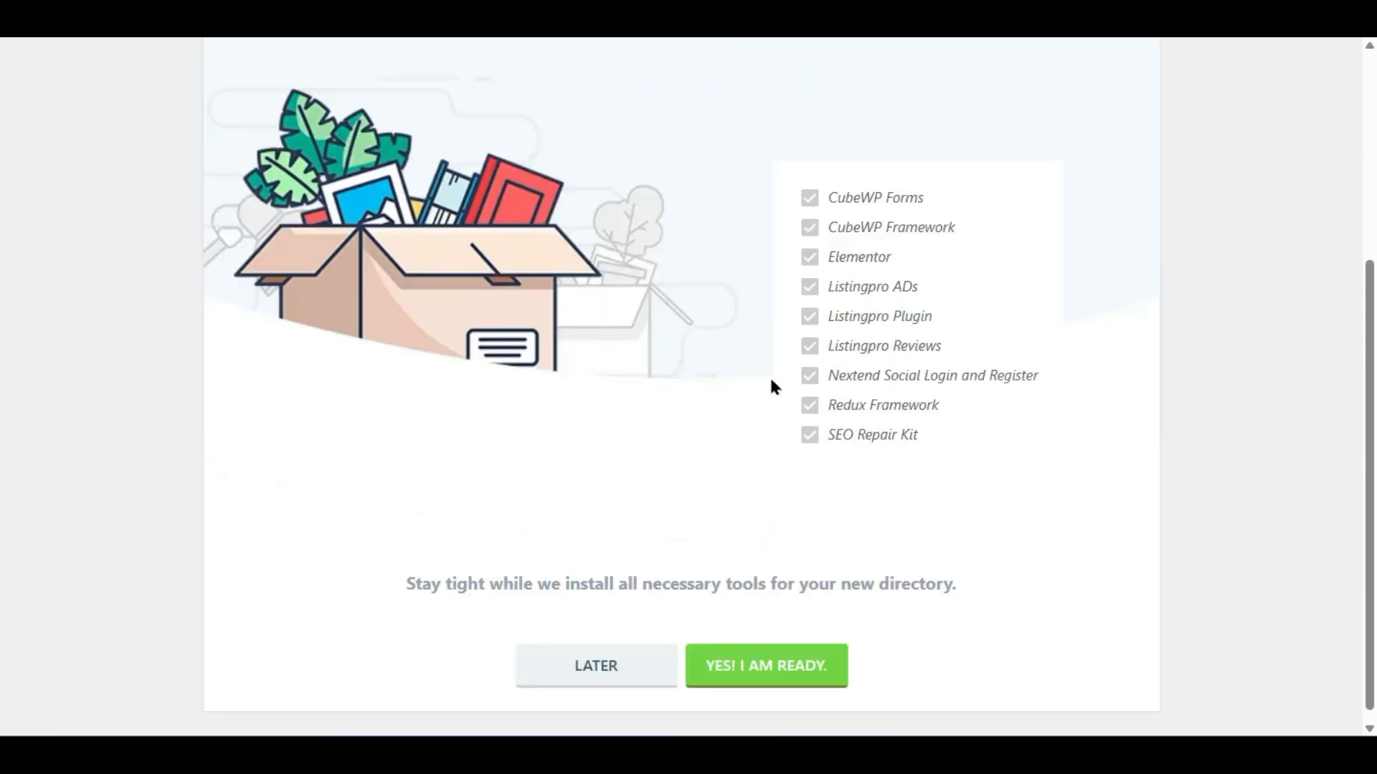
left_click(707, 666)
scroll(670, 436, "up", 2)
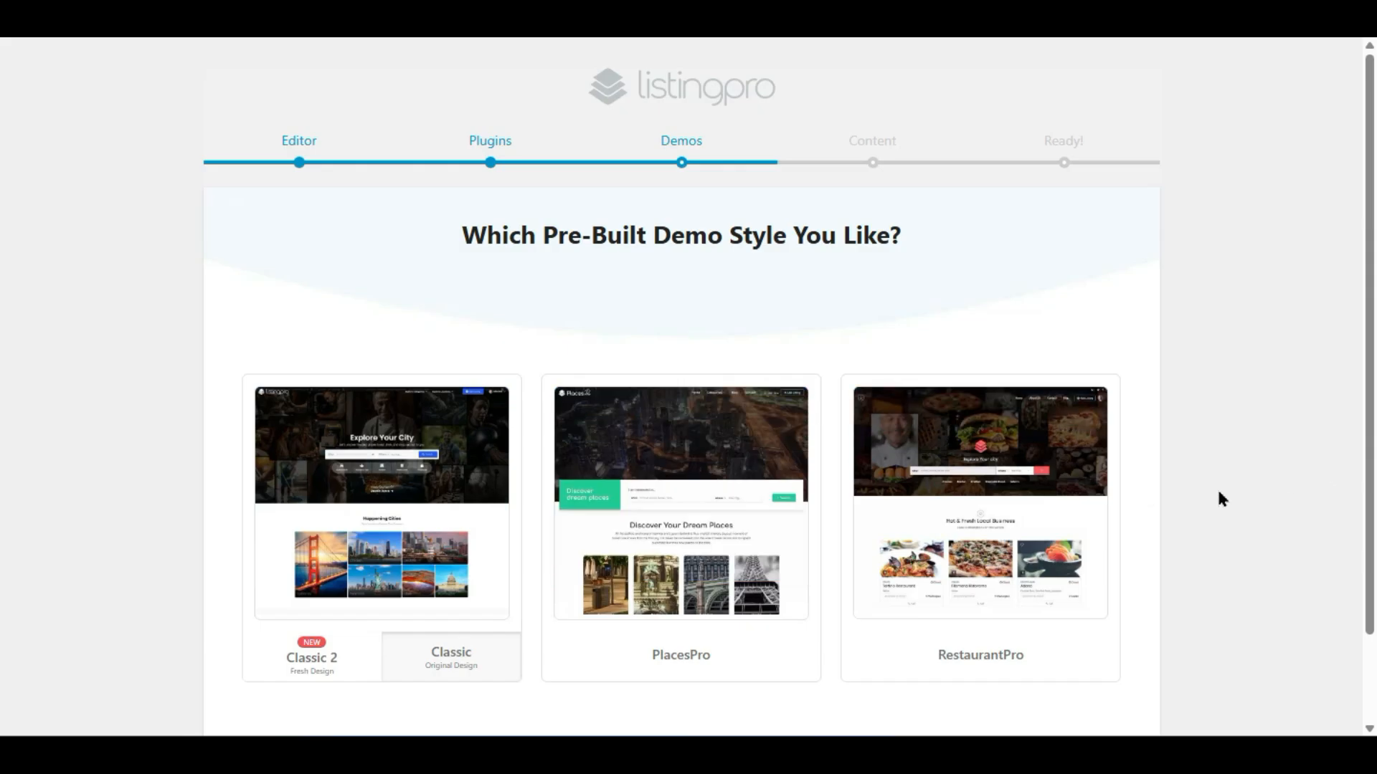
- Select the Classic 2 demo style and accept it
mouse_move(323, 476)
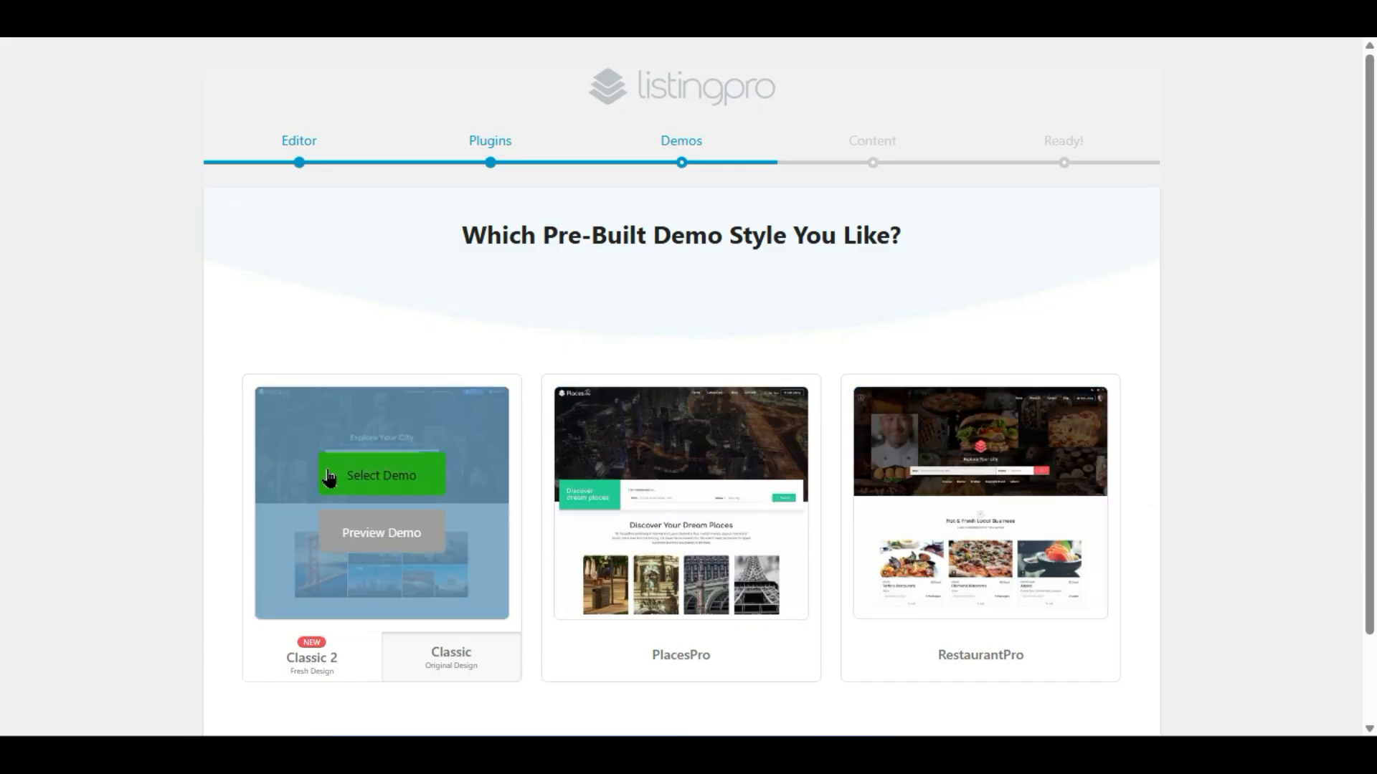
left_click(412, 531)
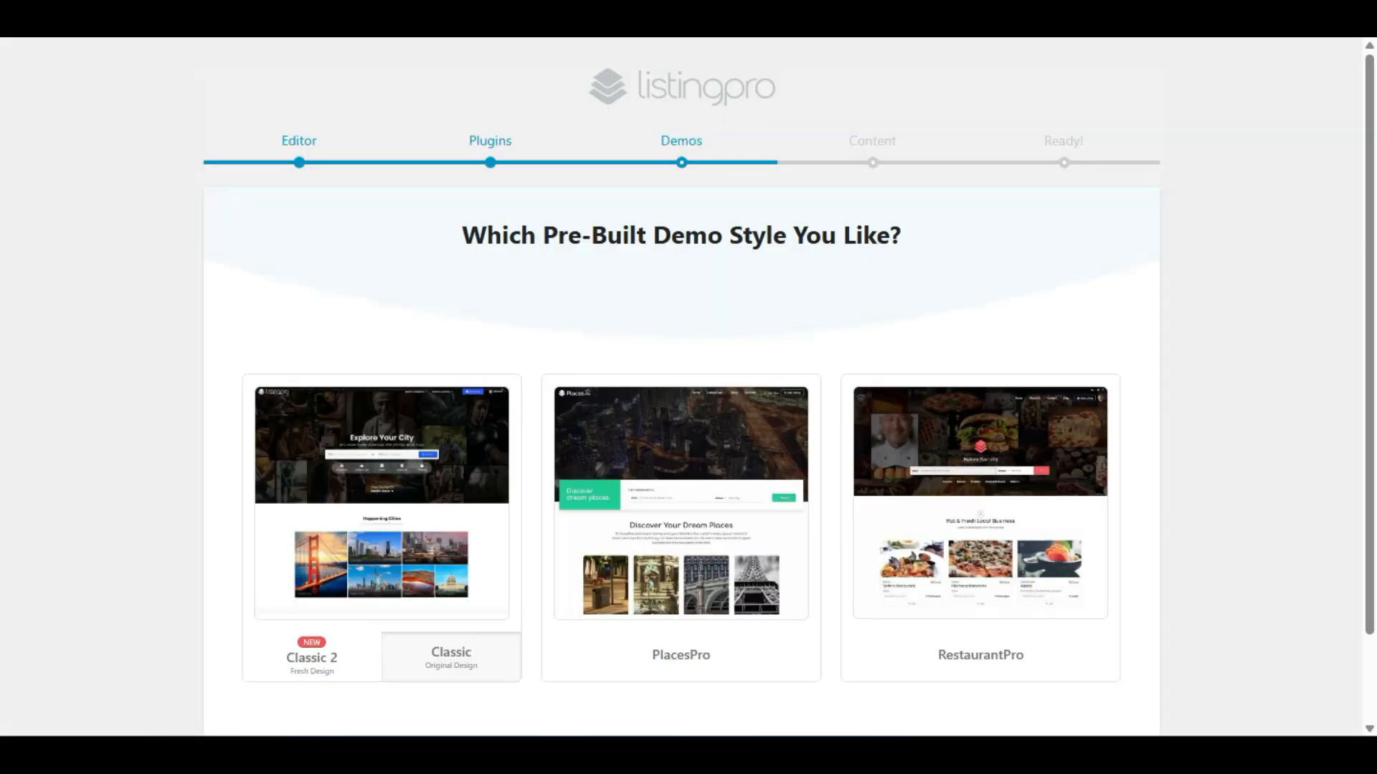
scroll(471, 409, "down", 1)
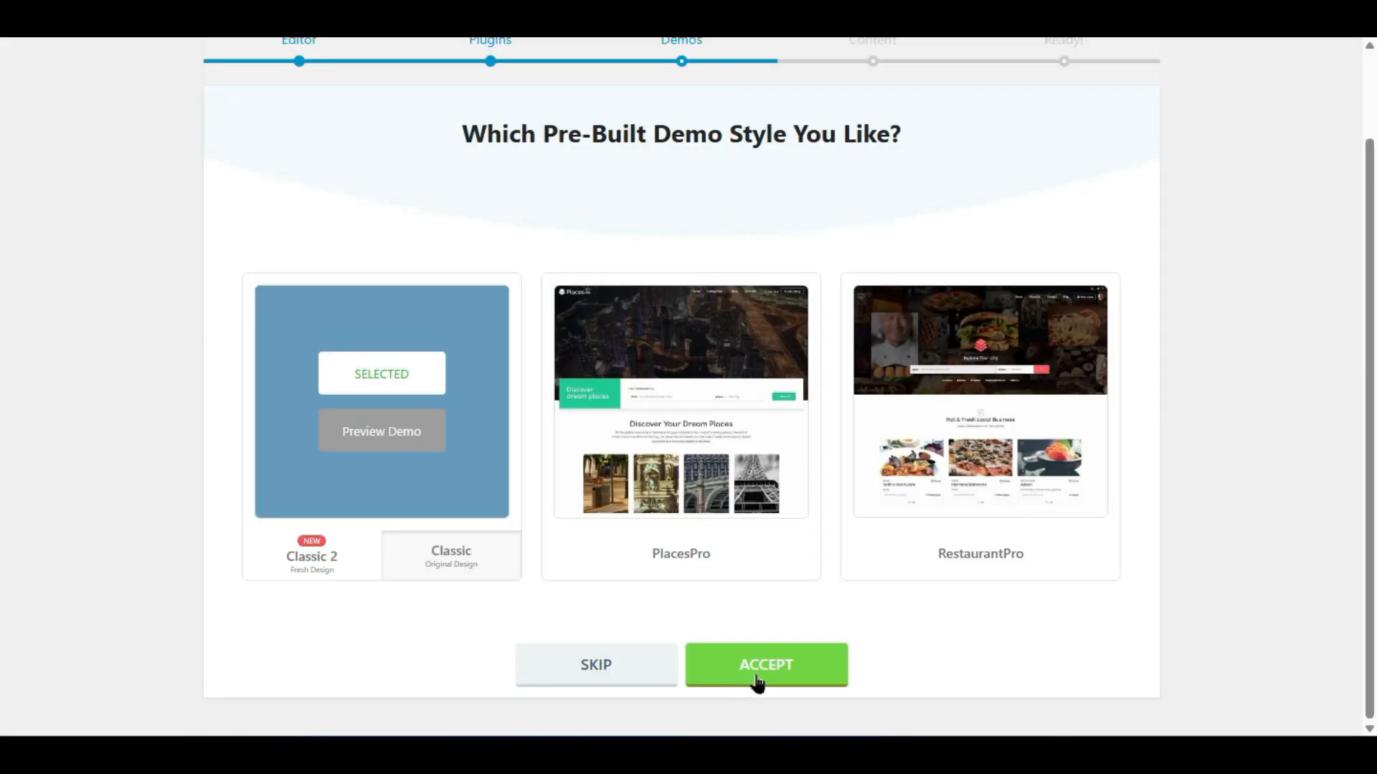
left_click(760, 667)
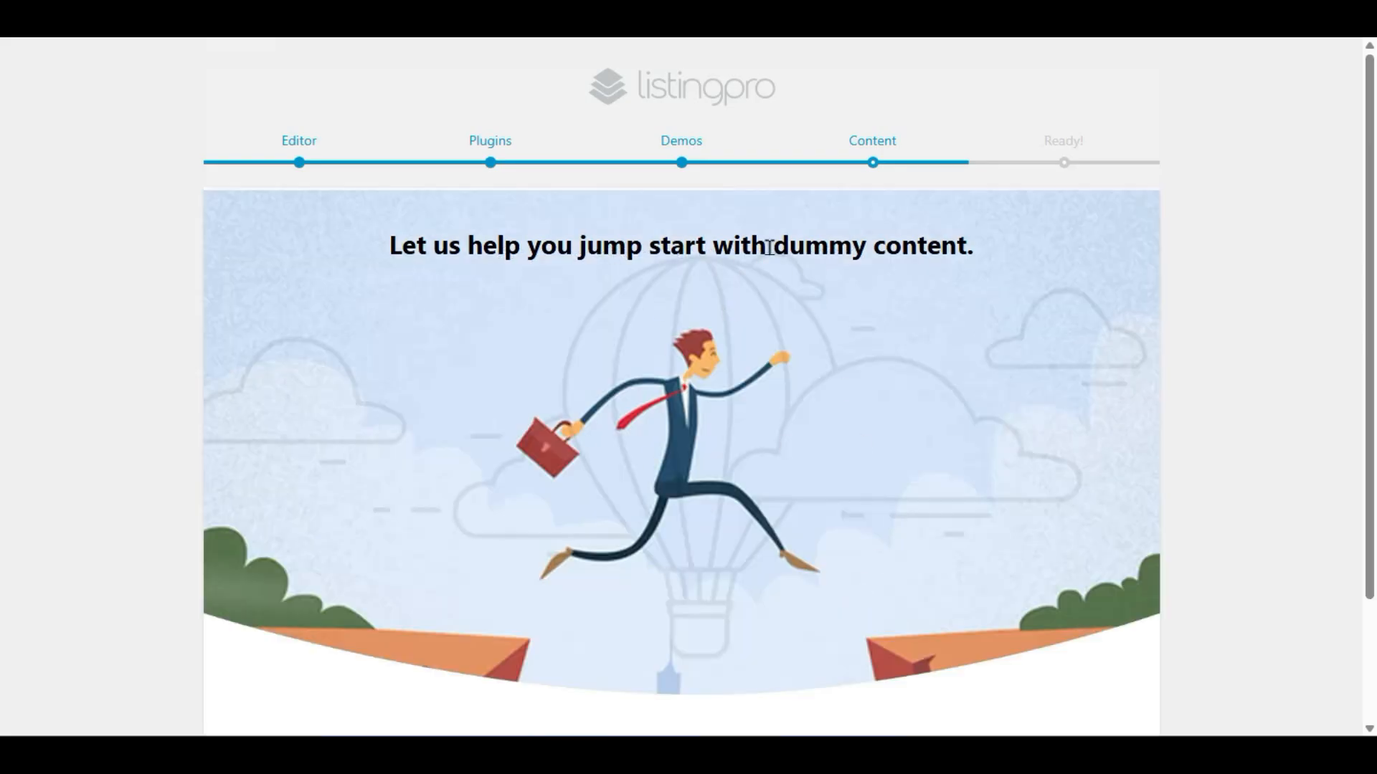
- Import the ListingPro dummy content from the wizard's Content step
scroll(751, 380, "down", 2)
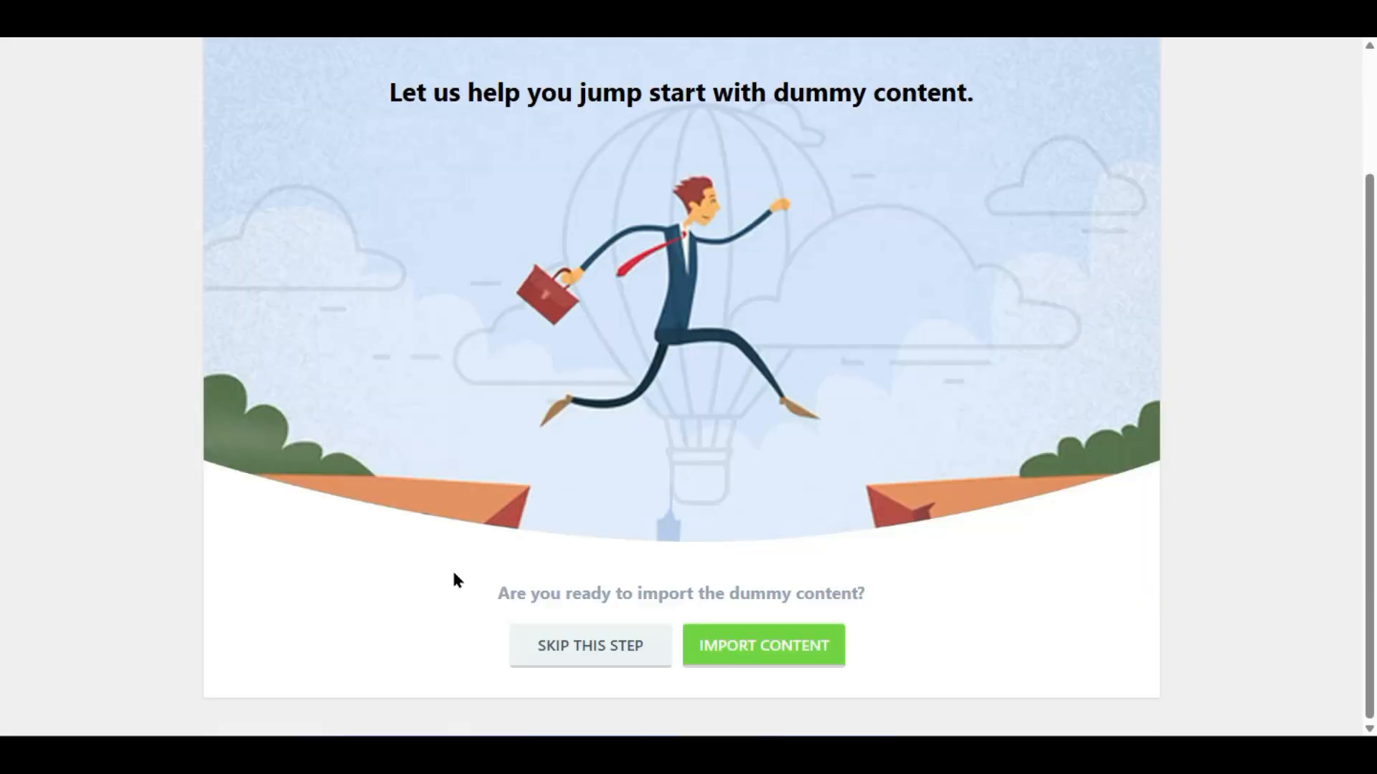
left_click(724, 653)
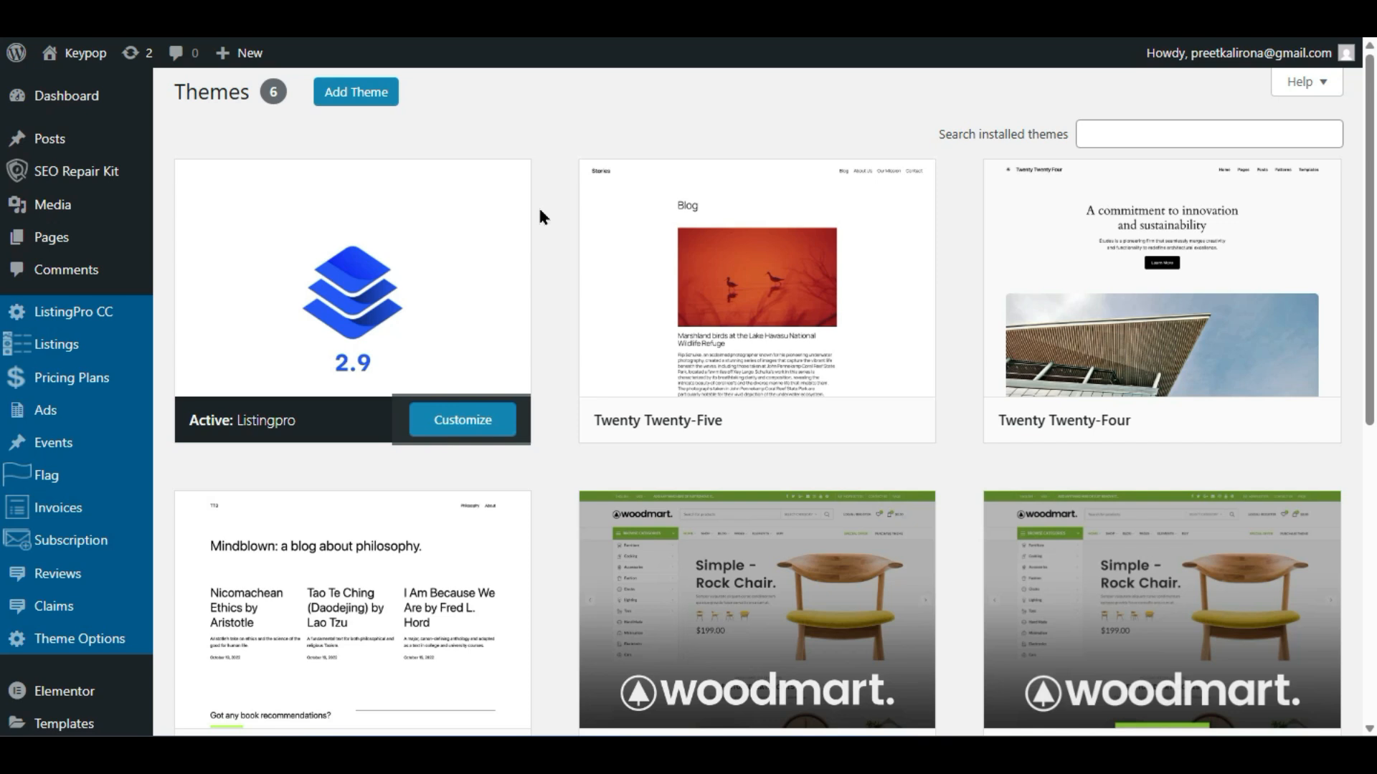
- Open the live site's homepage in a new browser tab
mouse_move(107, 53)
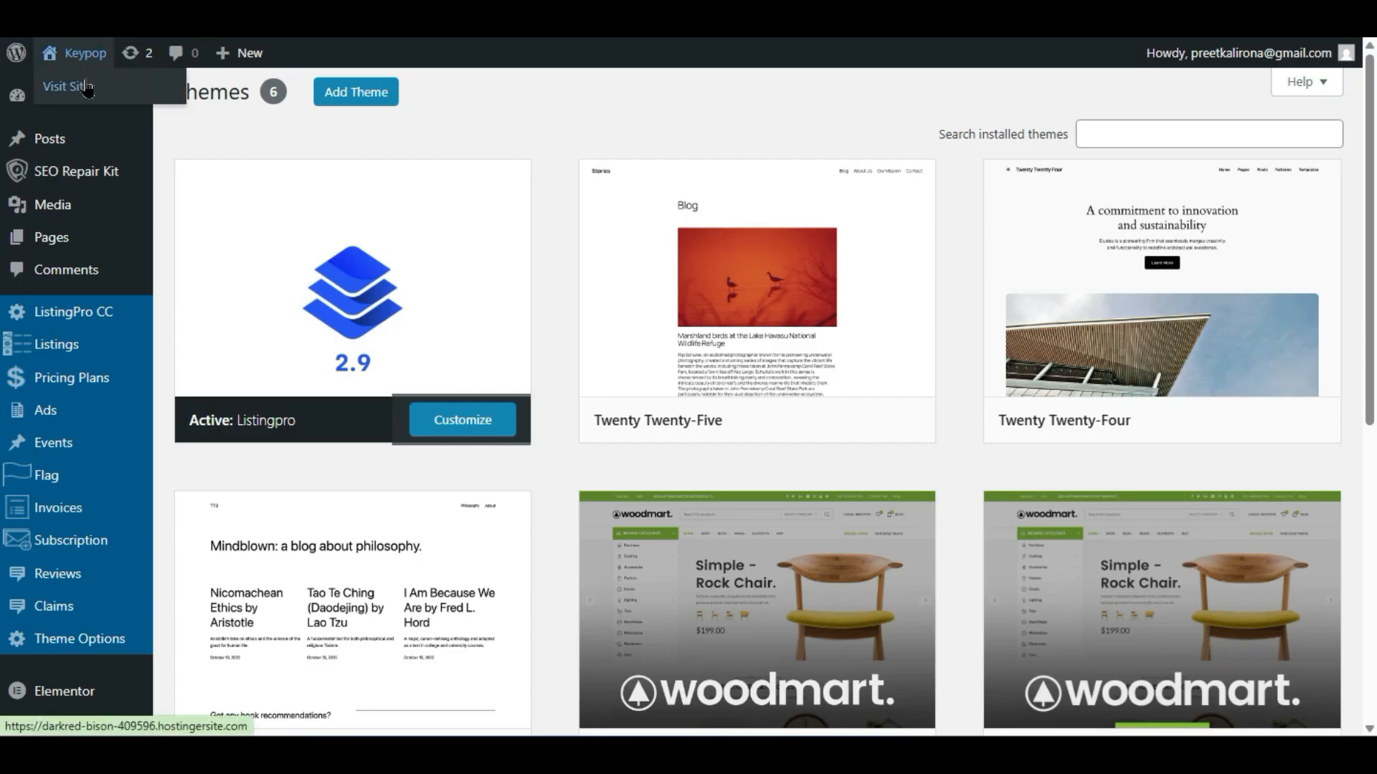
right_click(86, 86)
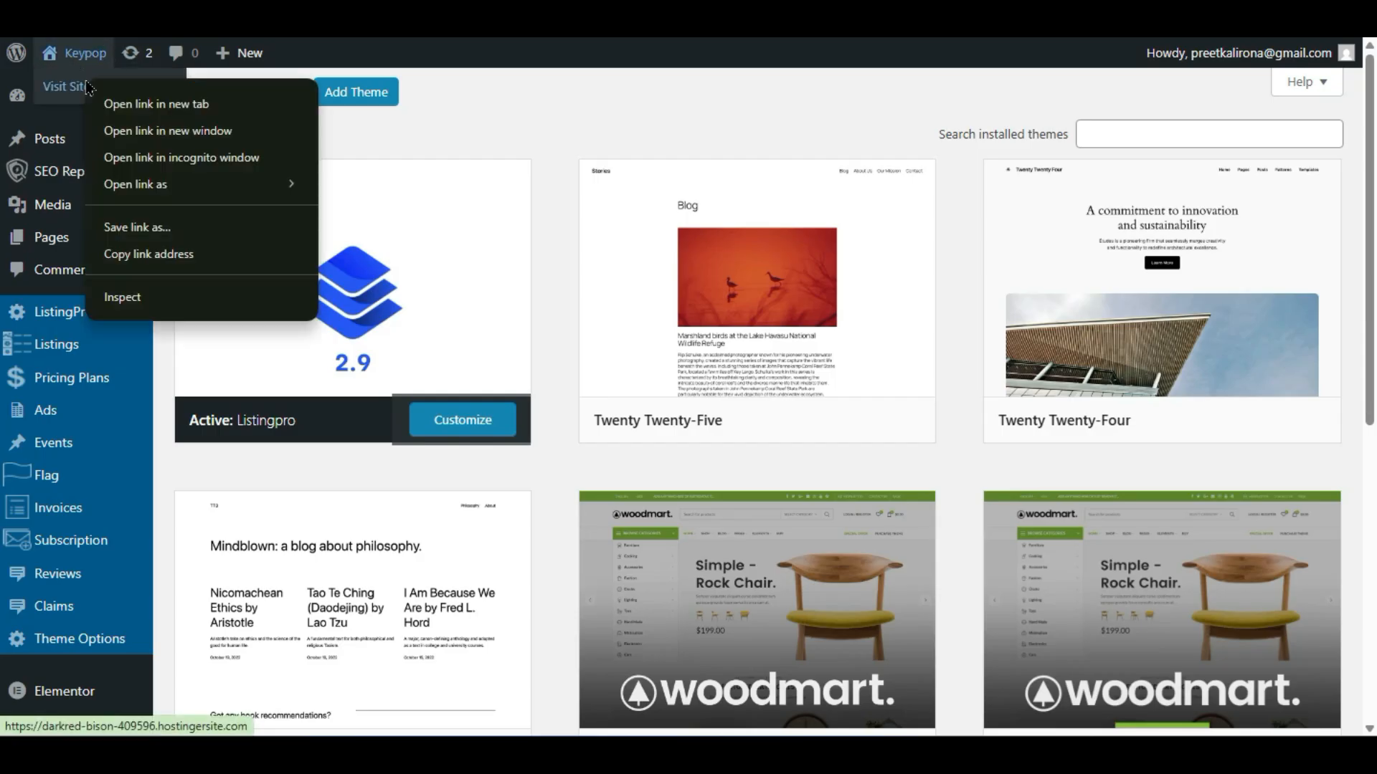
left_click(266, 104)
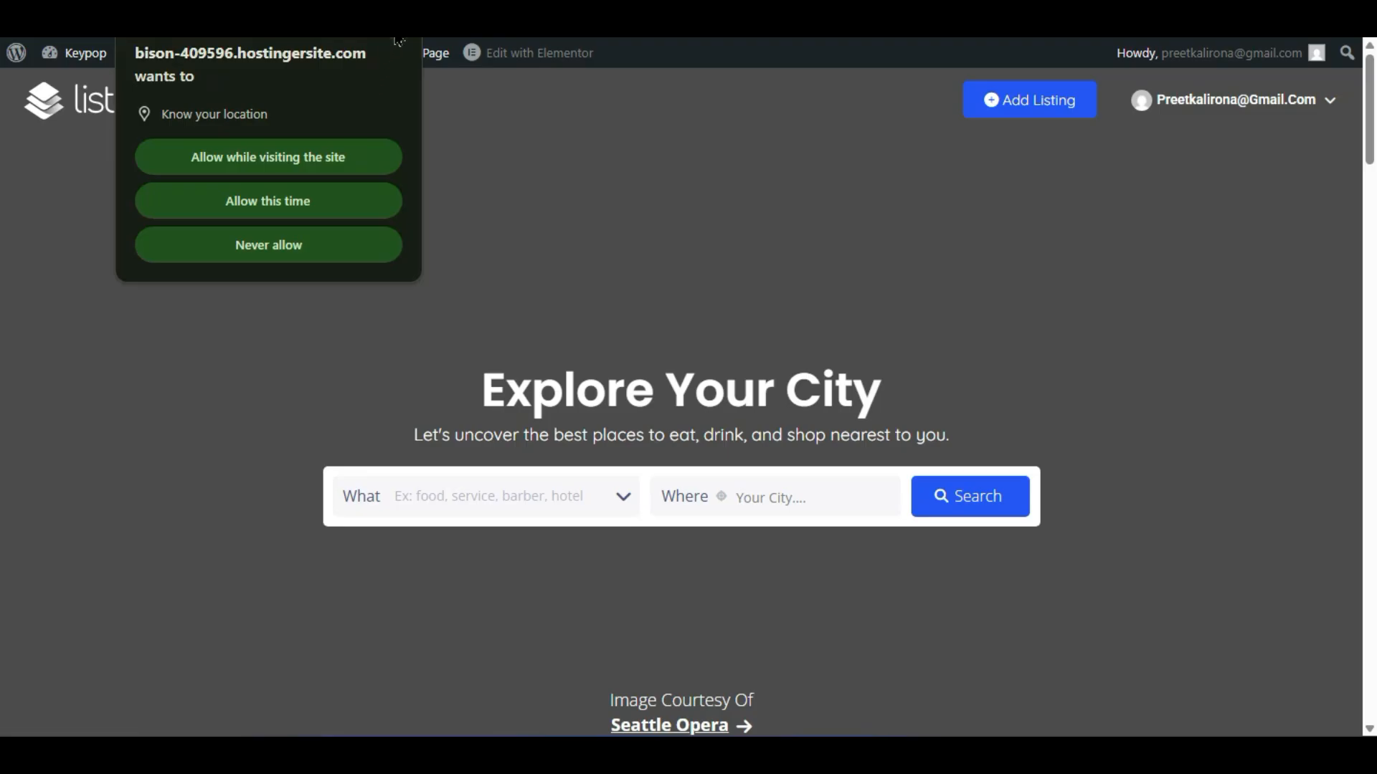
left_click(398, 41)
- Browse the homepage's Explore Your City banner and sections, then go to Add Listing
scroll(246, 438, "down", 2)
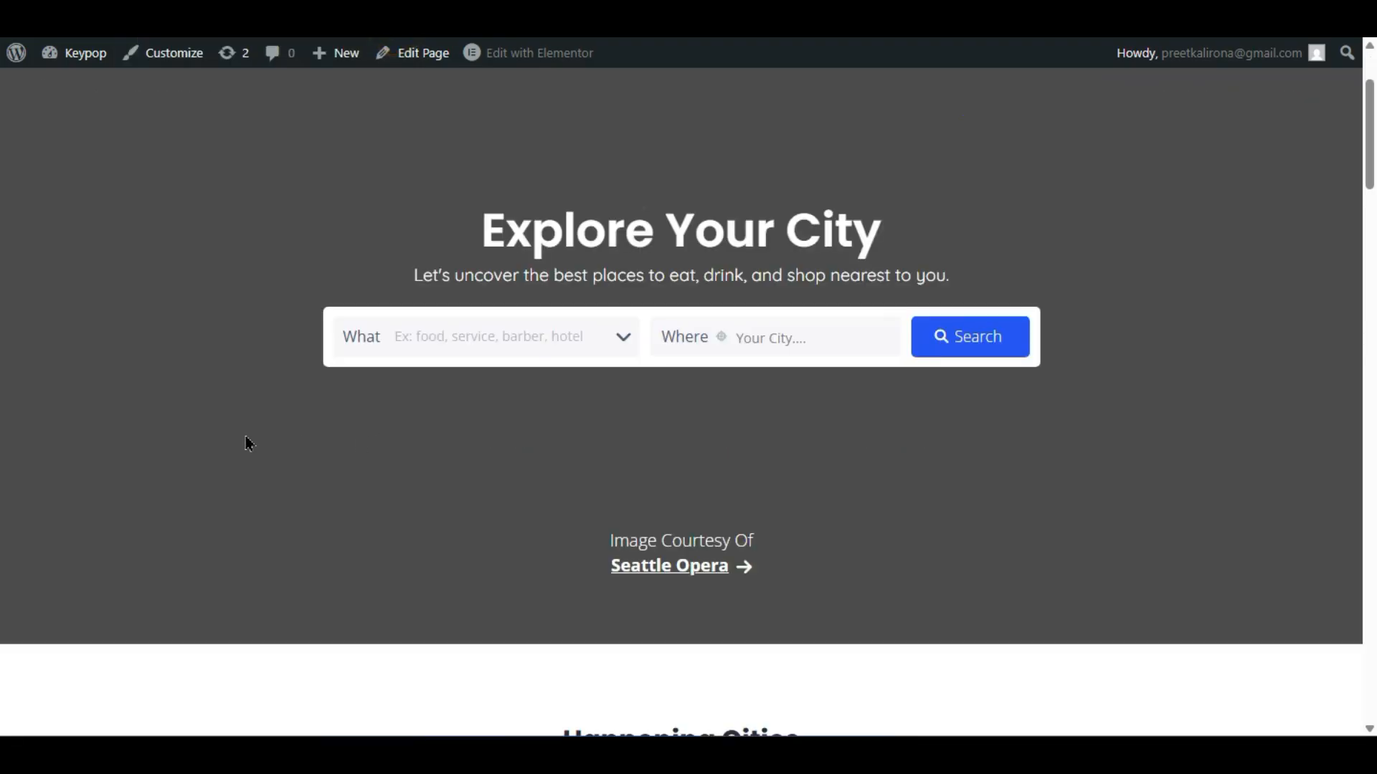
scroll(245, 437, "up", 2)
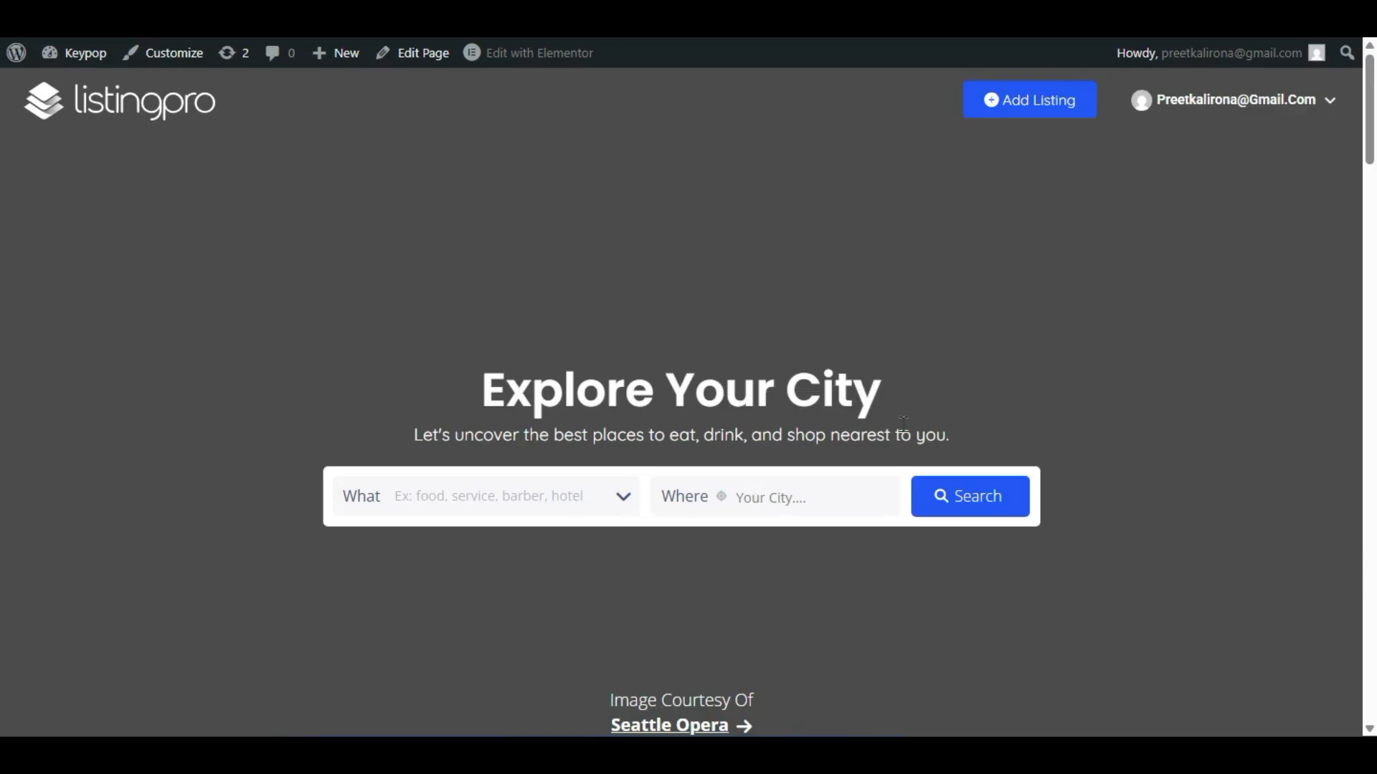
scroll(206, 428, "down", 12)
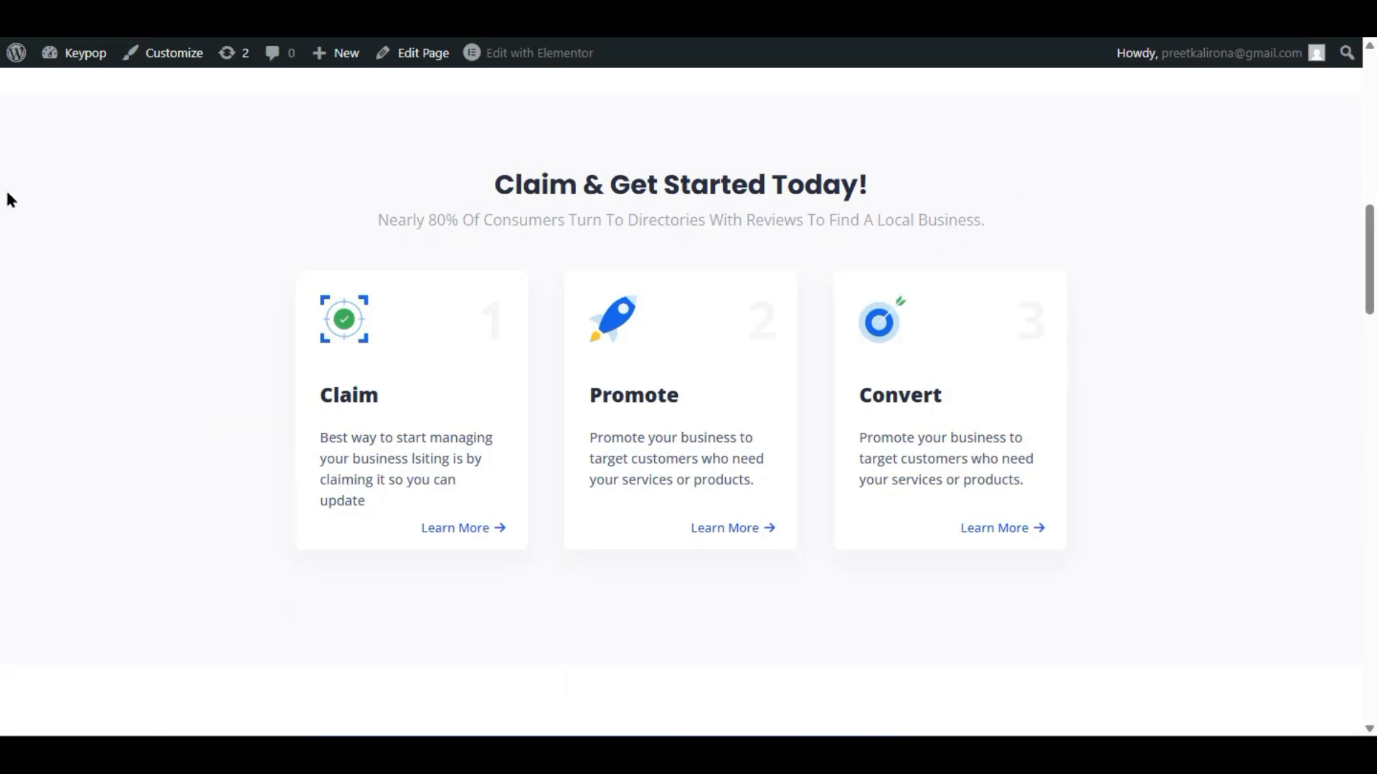
scroll(159, 387, "down", 4)
scroll(159, 387, "down", 6)
scroll(160, 385, "up", 4)
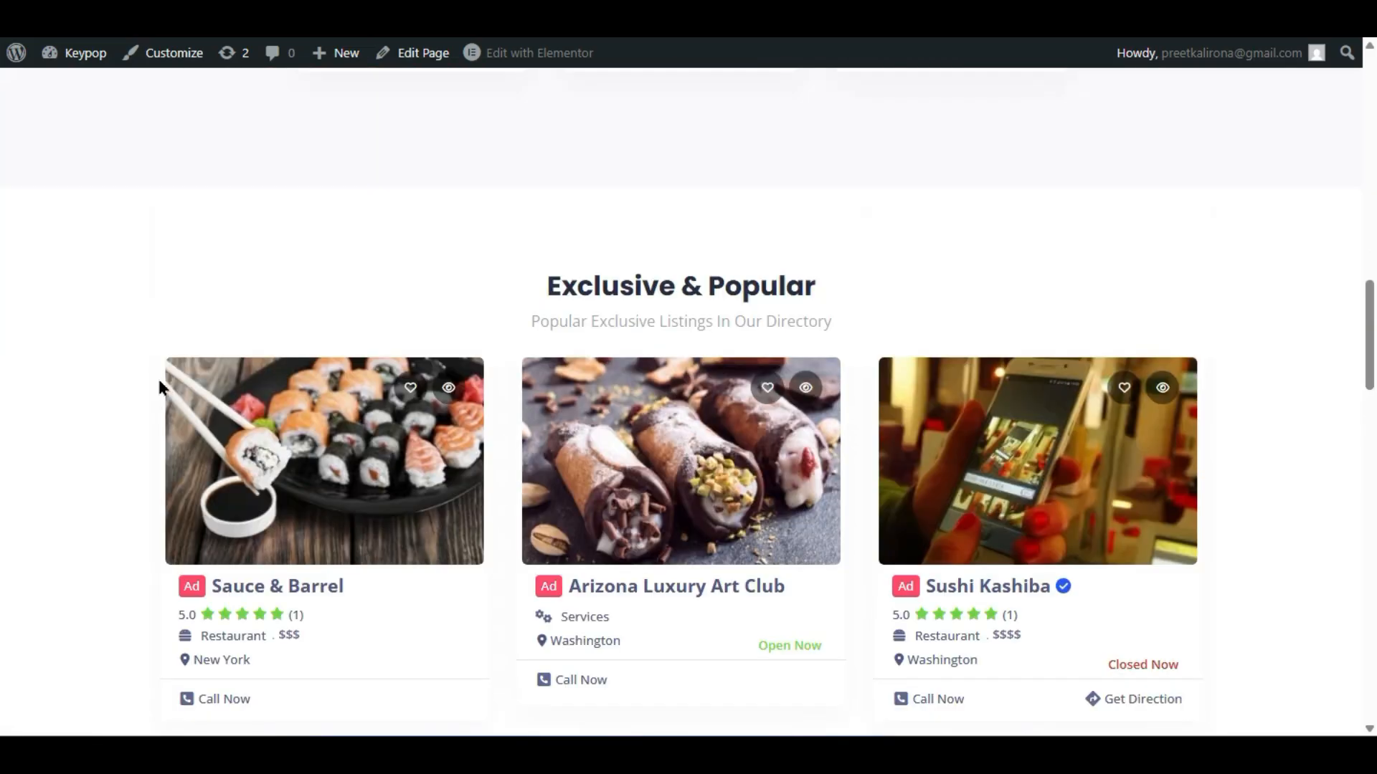
scroll(627, 378, "down", 8)
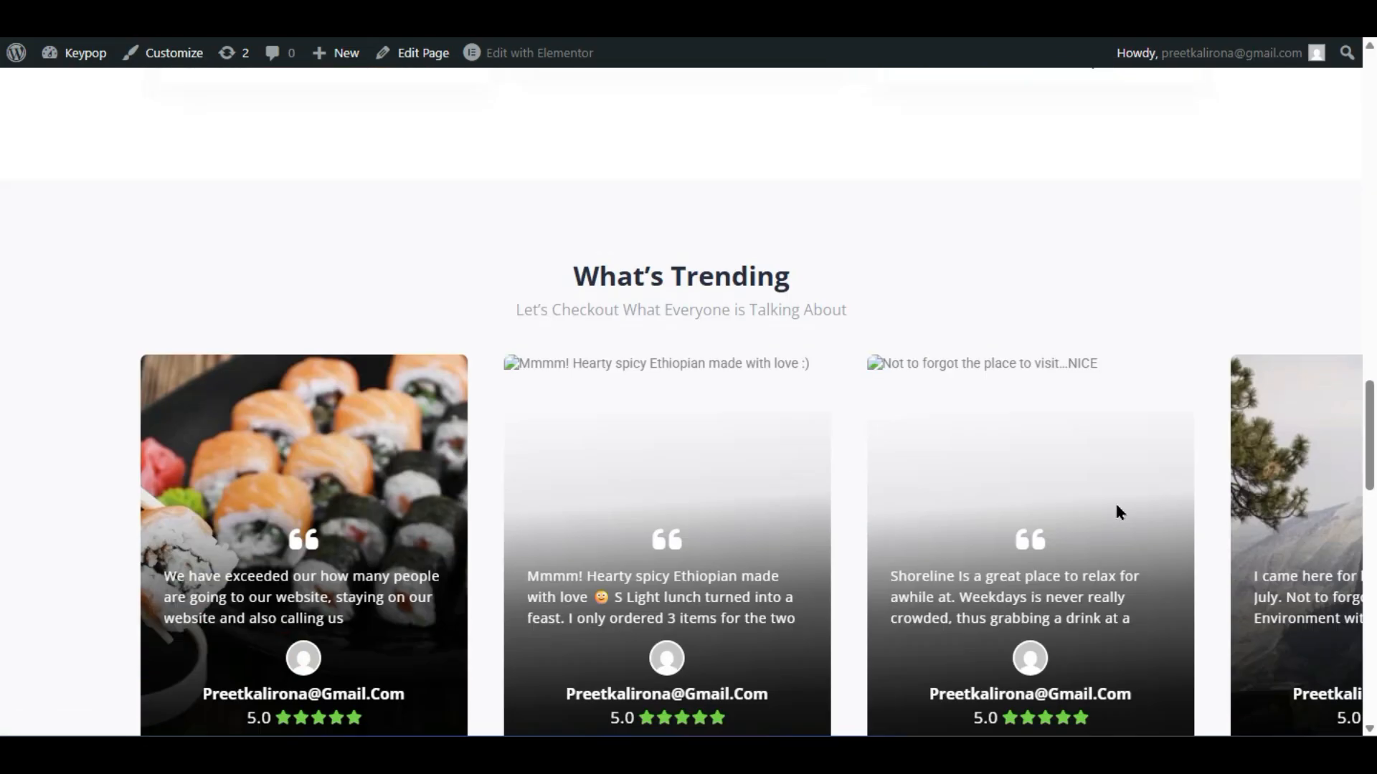
scroll(735, 290, "down", 2)
scroll(390, 400, "down", 8)
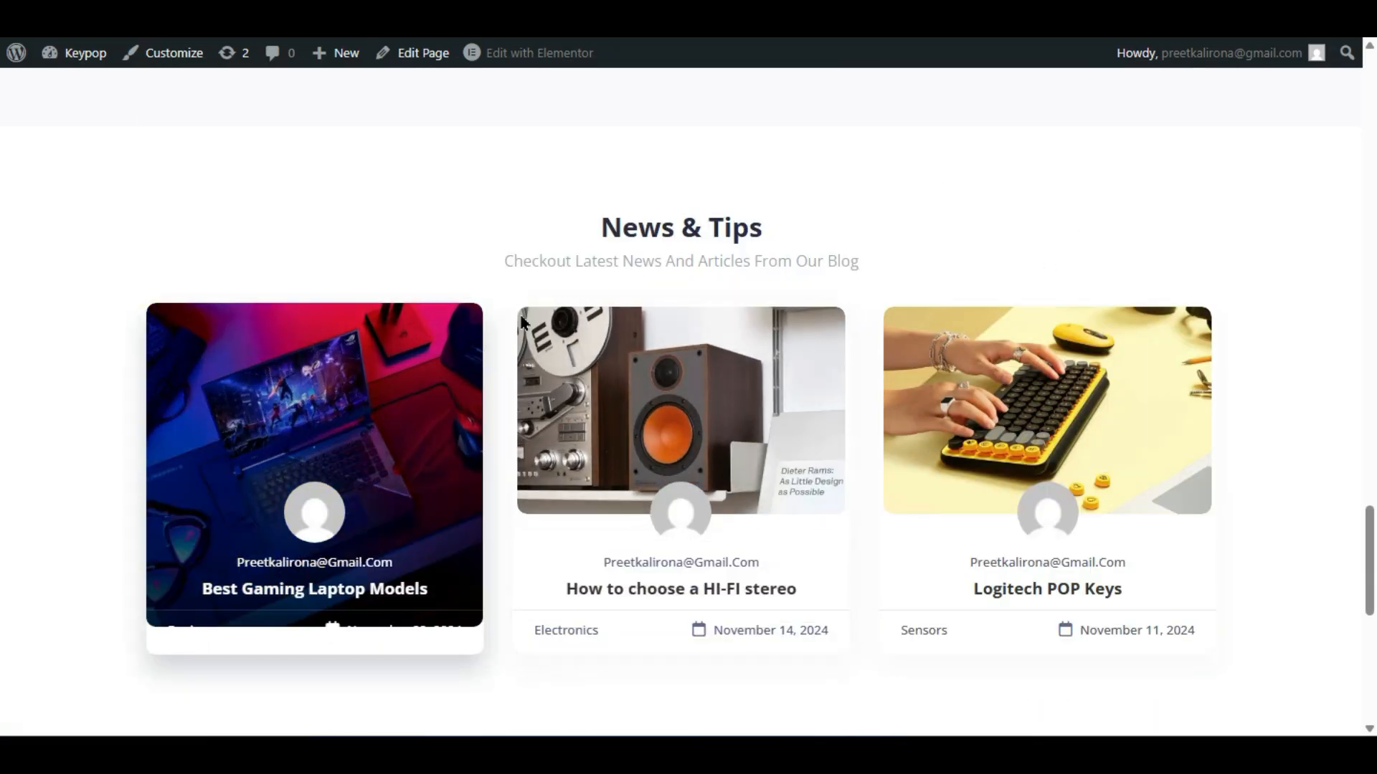
scroll(372, 430, "down", 5)
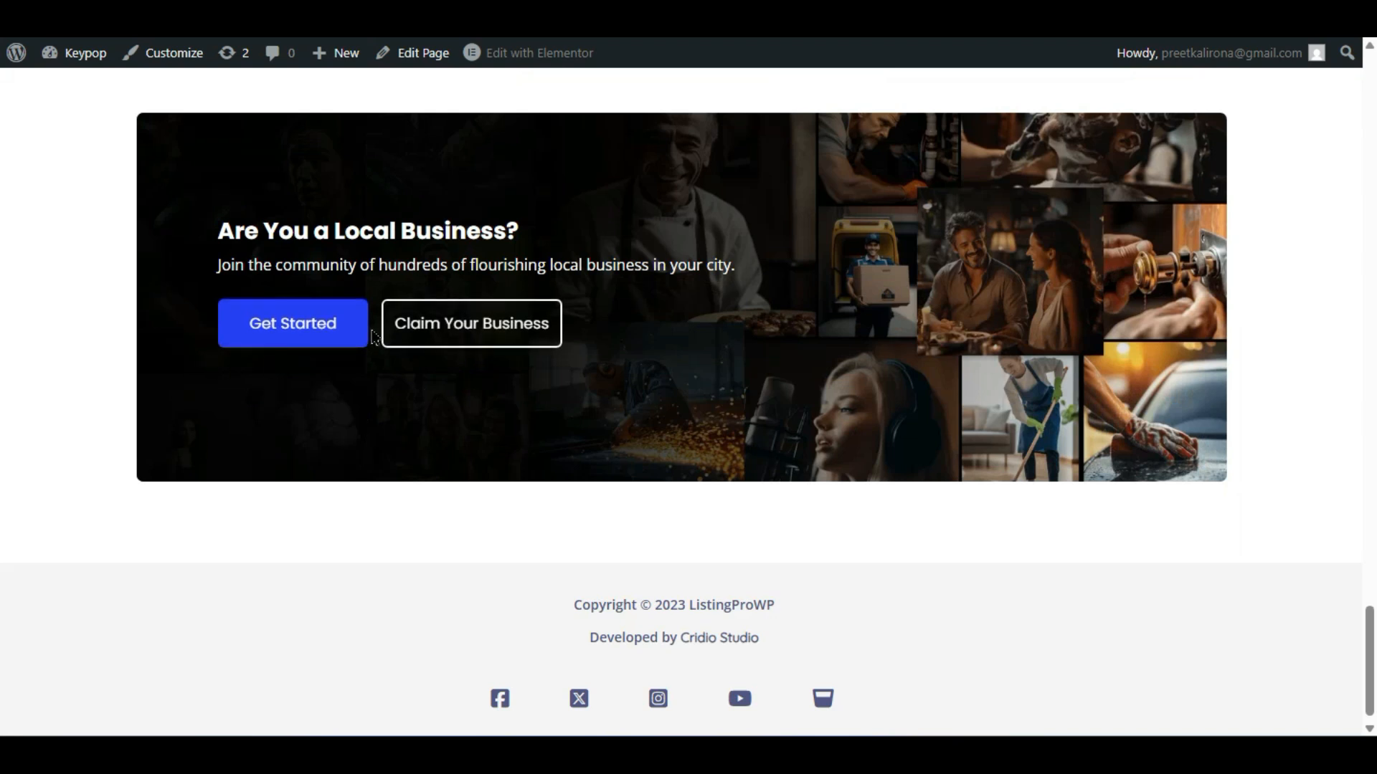
scroll(316, 431, "down", 1)
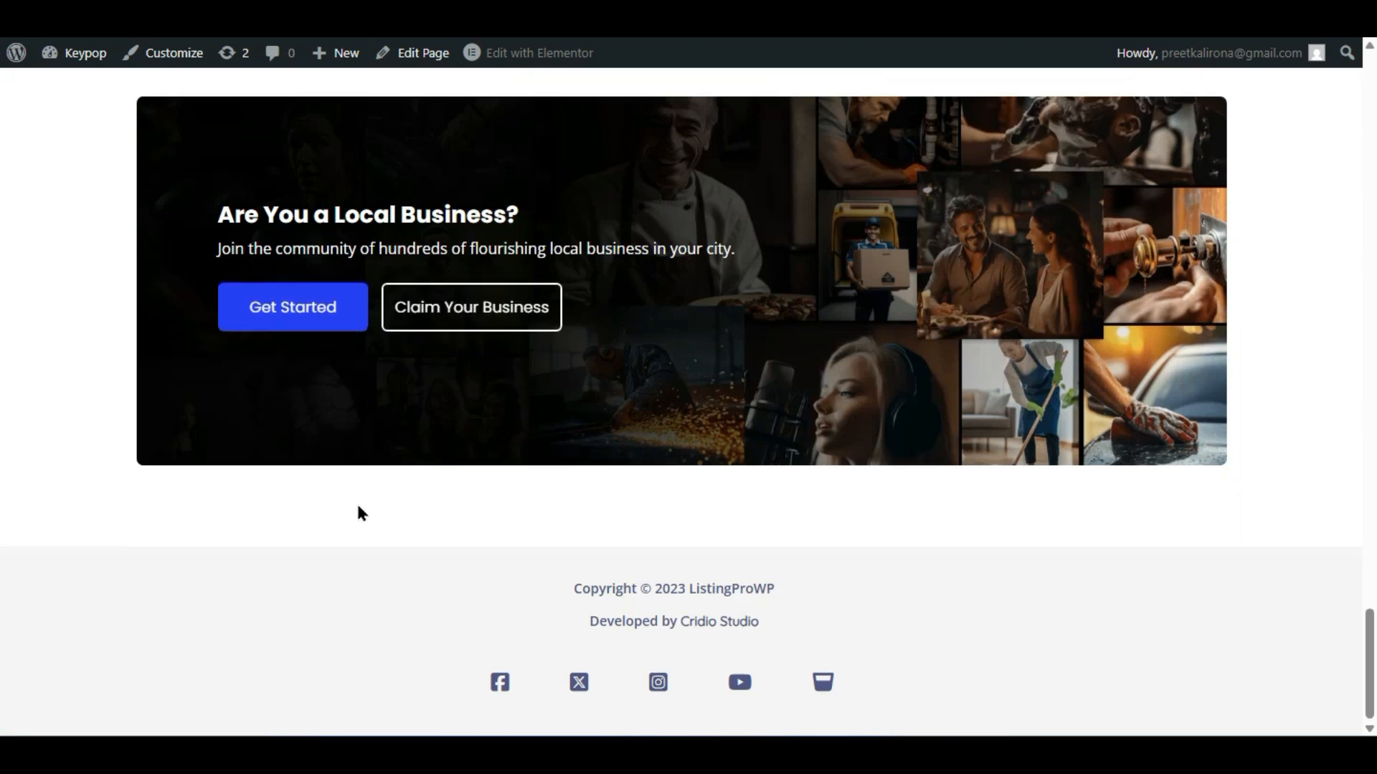
scroll(789, 645, "up", 10)
scroll(717, 624, "up", 15)
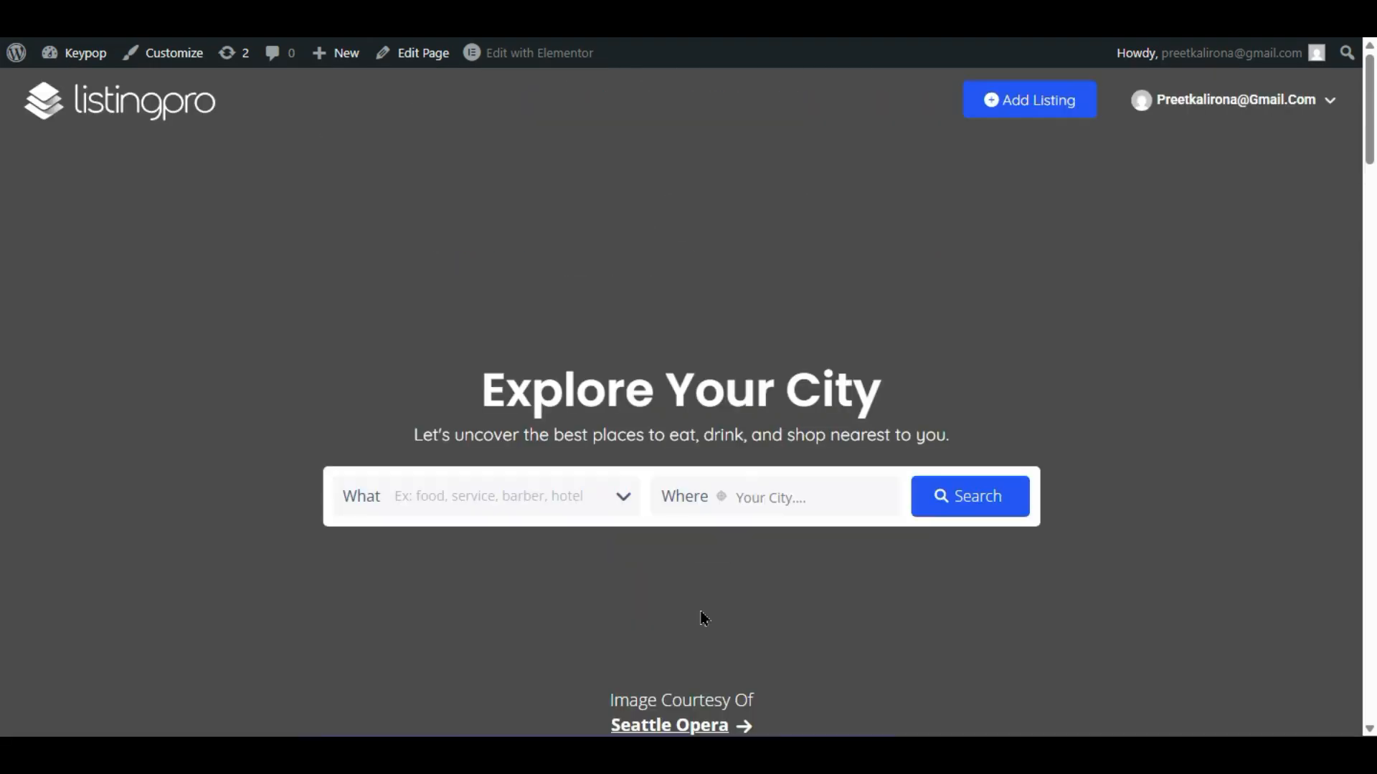
left_click(1040, 101)
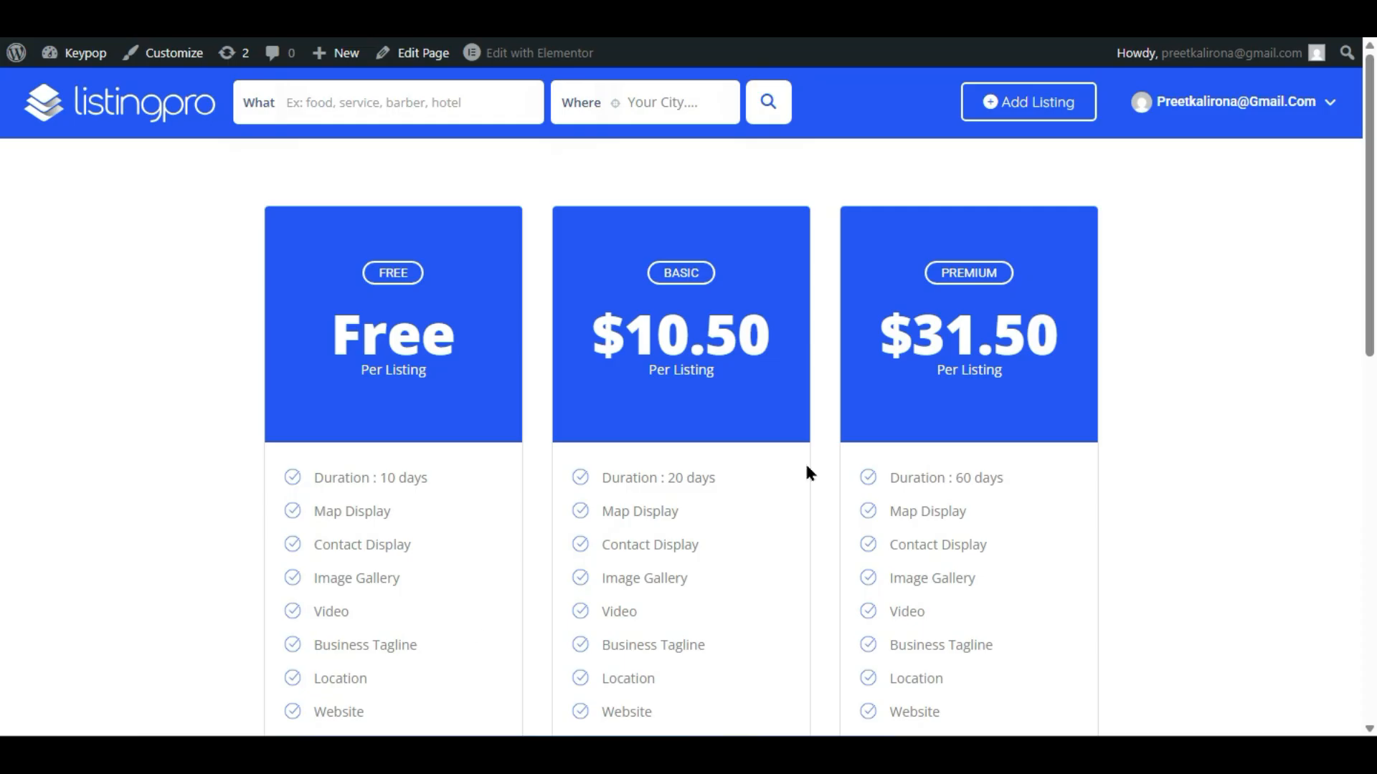
- Review the Free, Basic $10.50 and Premium $31.50 listing plans before returning to the admin
scroll(806, 471, "down", 9)
scroll(807, 473, "up", 9)
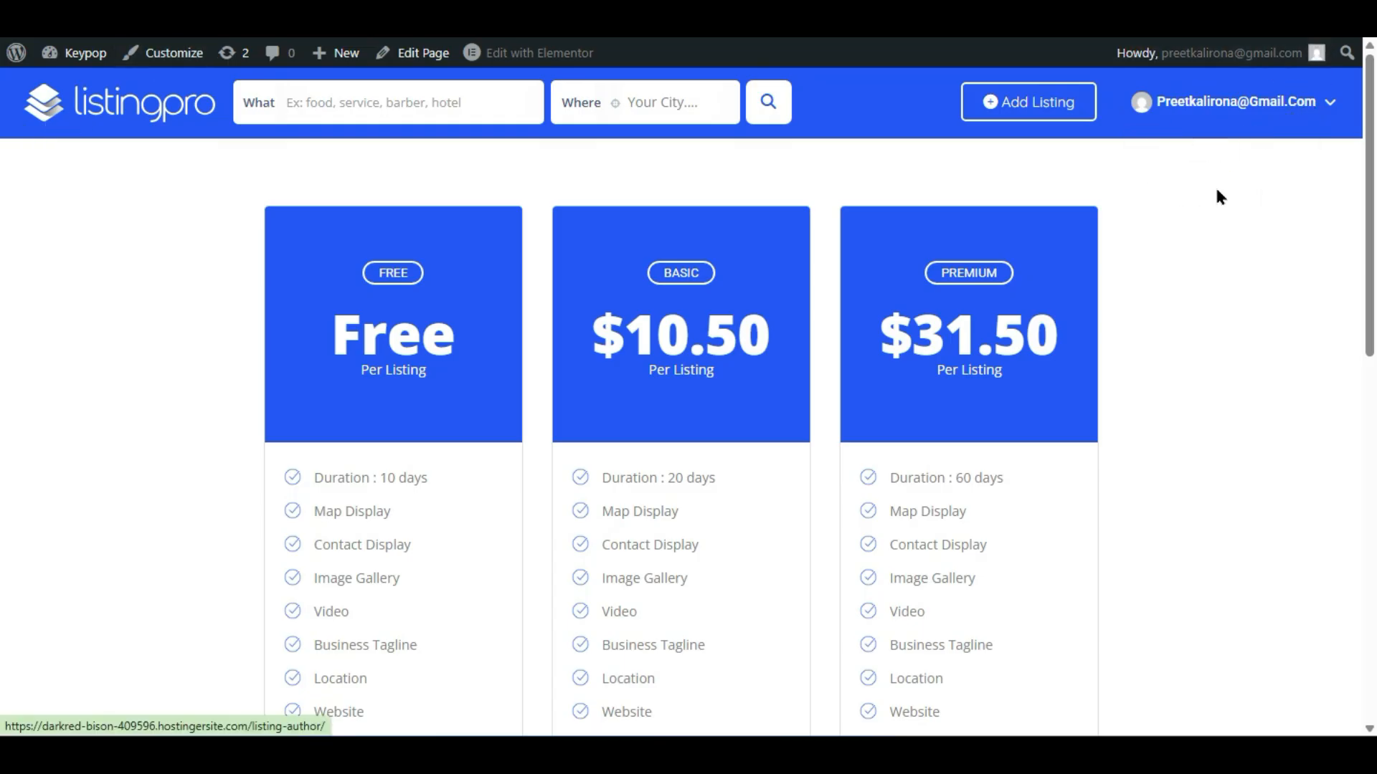
mouse_move(1214, 153)
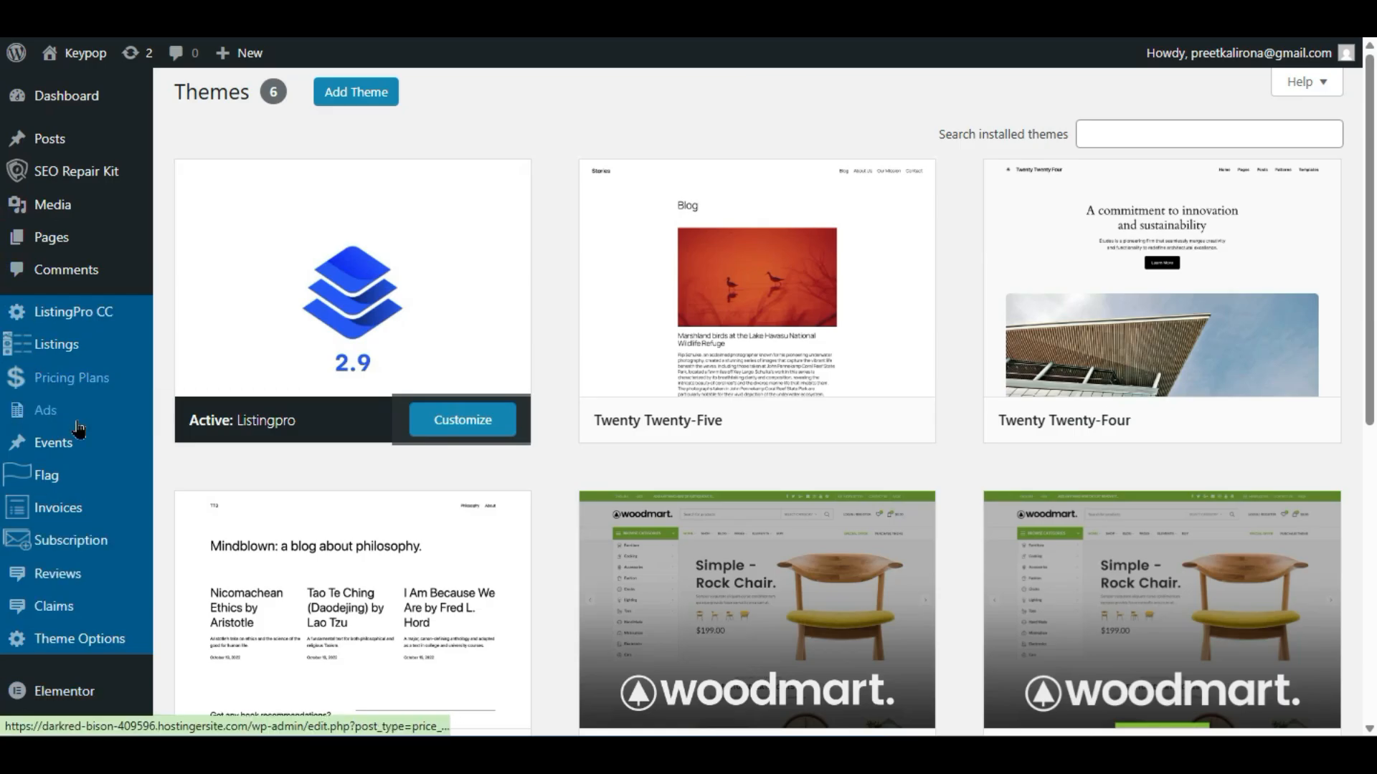
- Open ListingPro CC > Dashboard and check its stats: 1 user, 27 listings, 3 ads, 11 categories
mouse_move(53, 322)
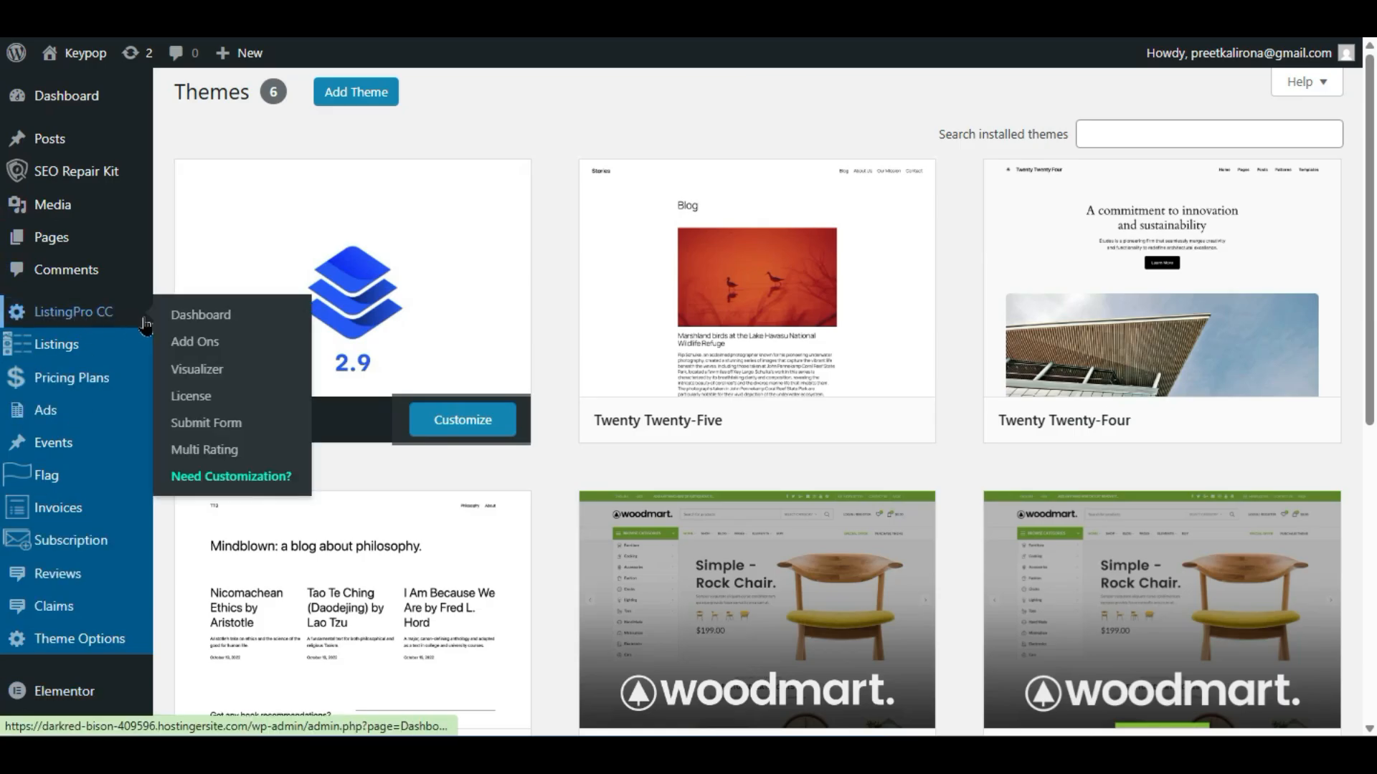
left_click(237, 326)
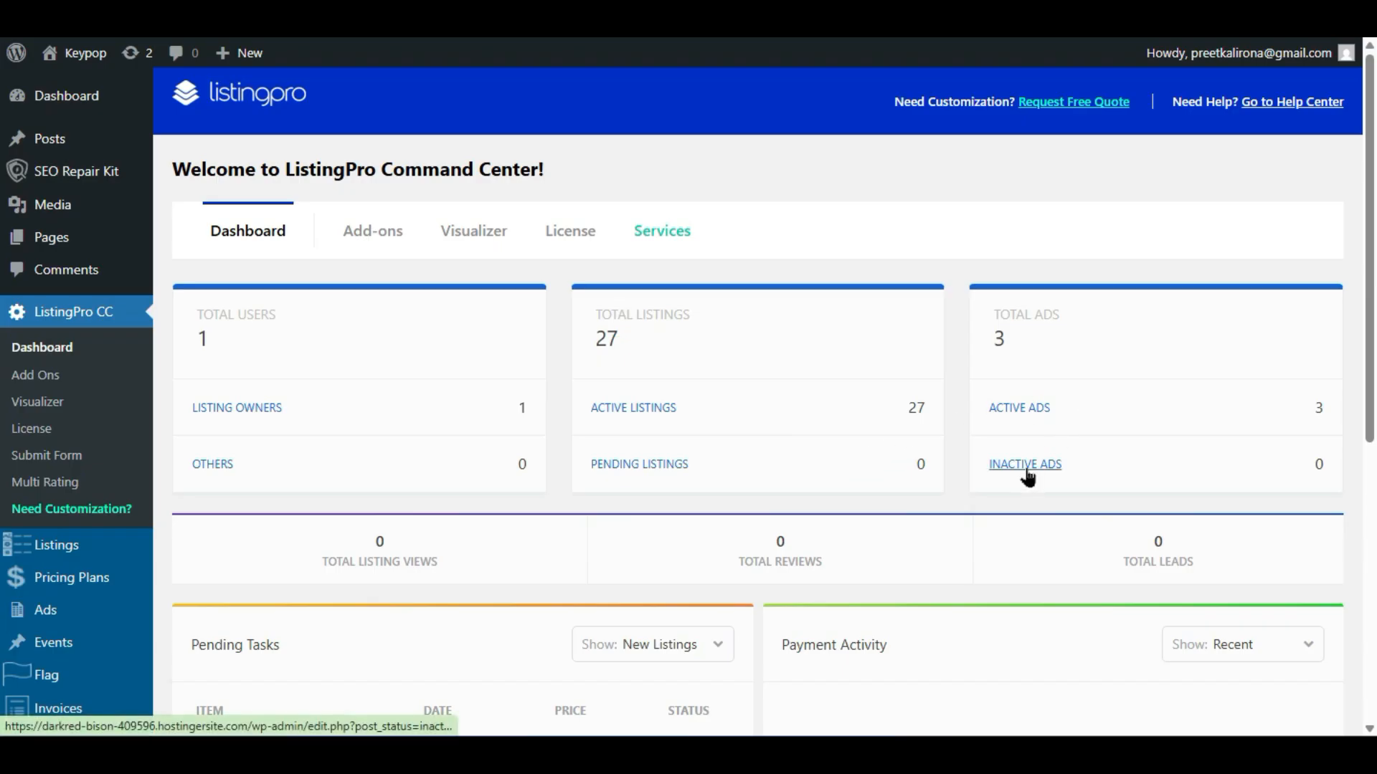
scroll(725, 535, "down", 4)
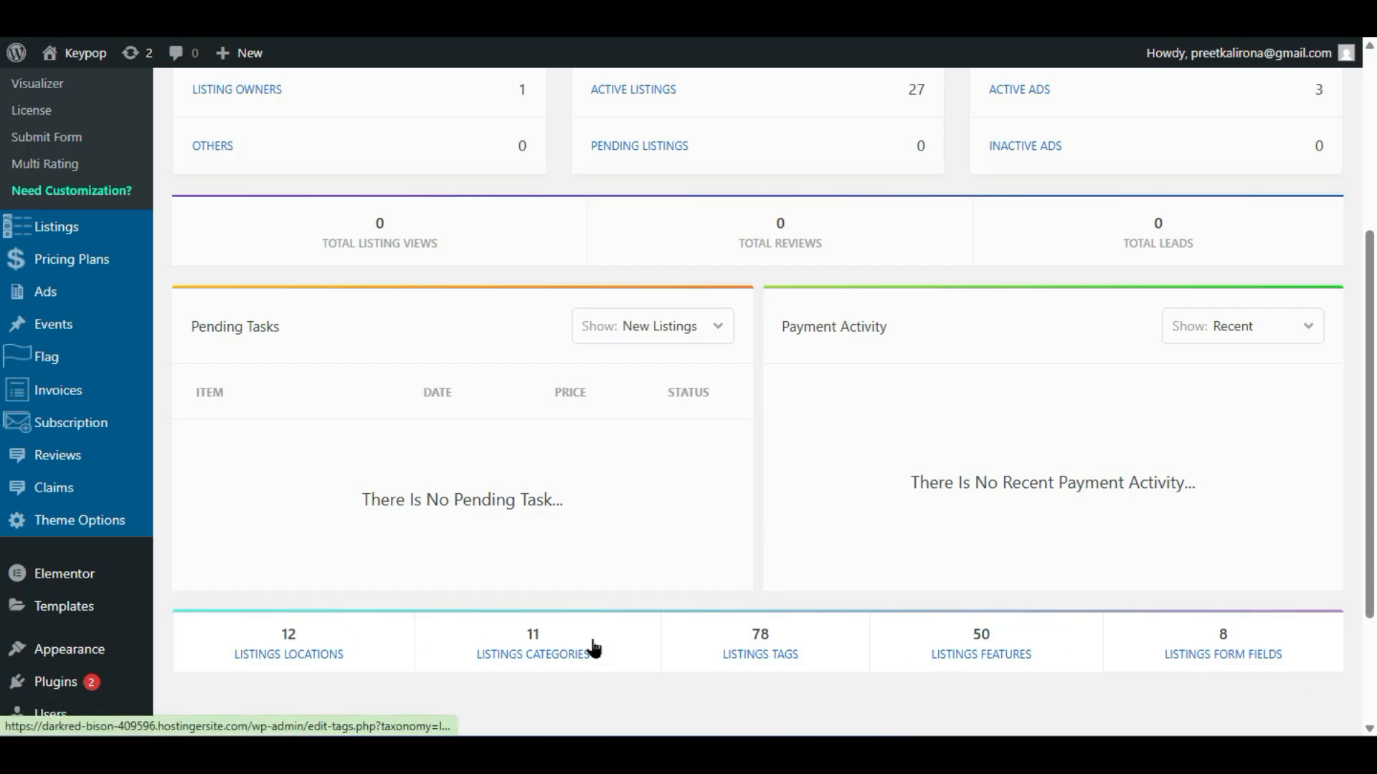
scroll(591, 646, "up", 4)
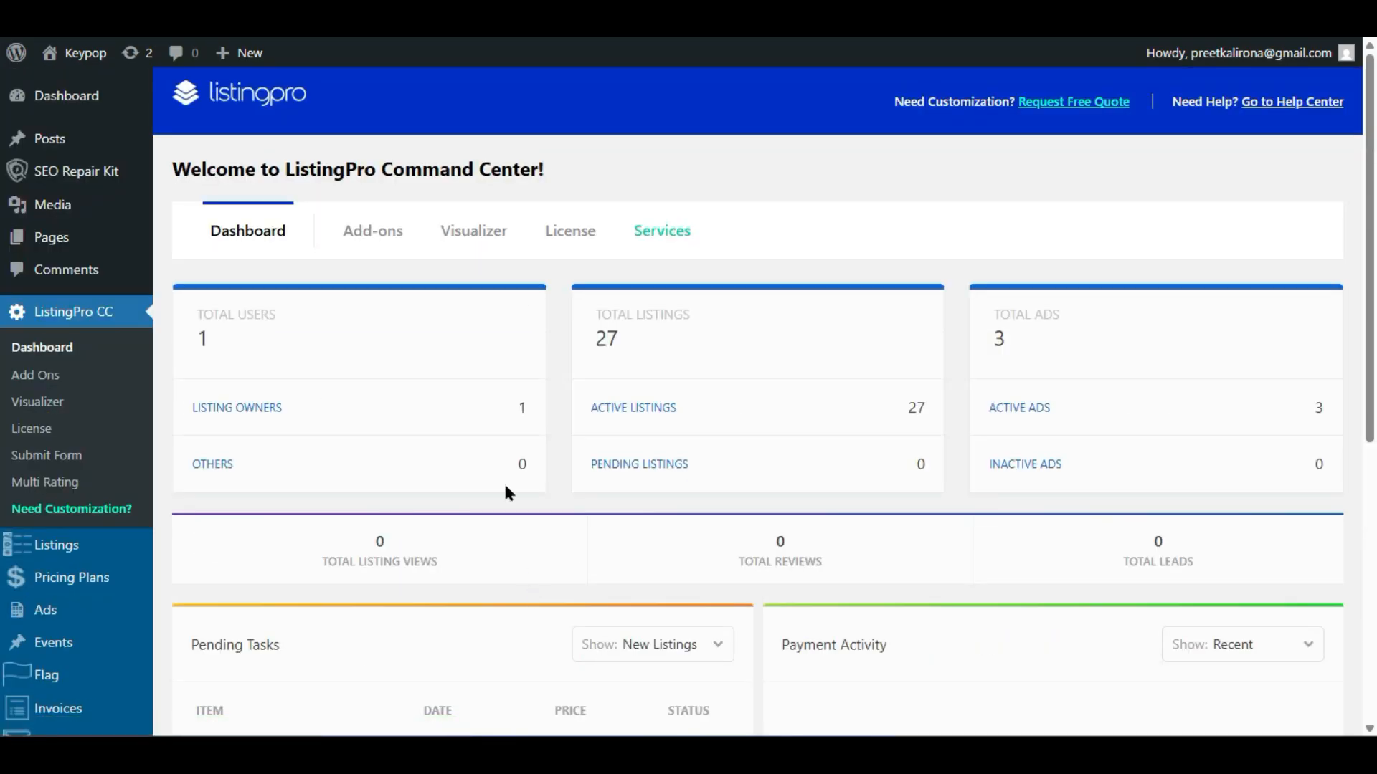
- Browse the ListingPro add-on cards
left_click(388, 224)
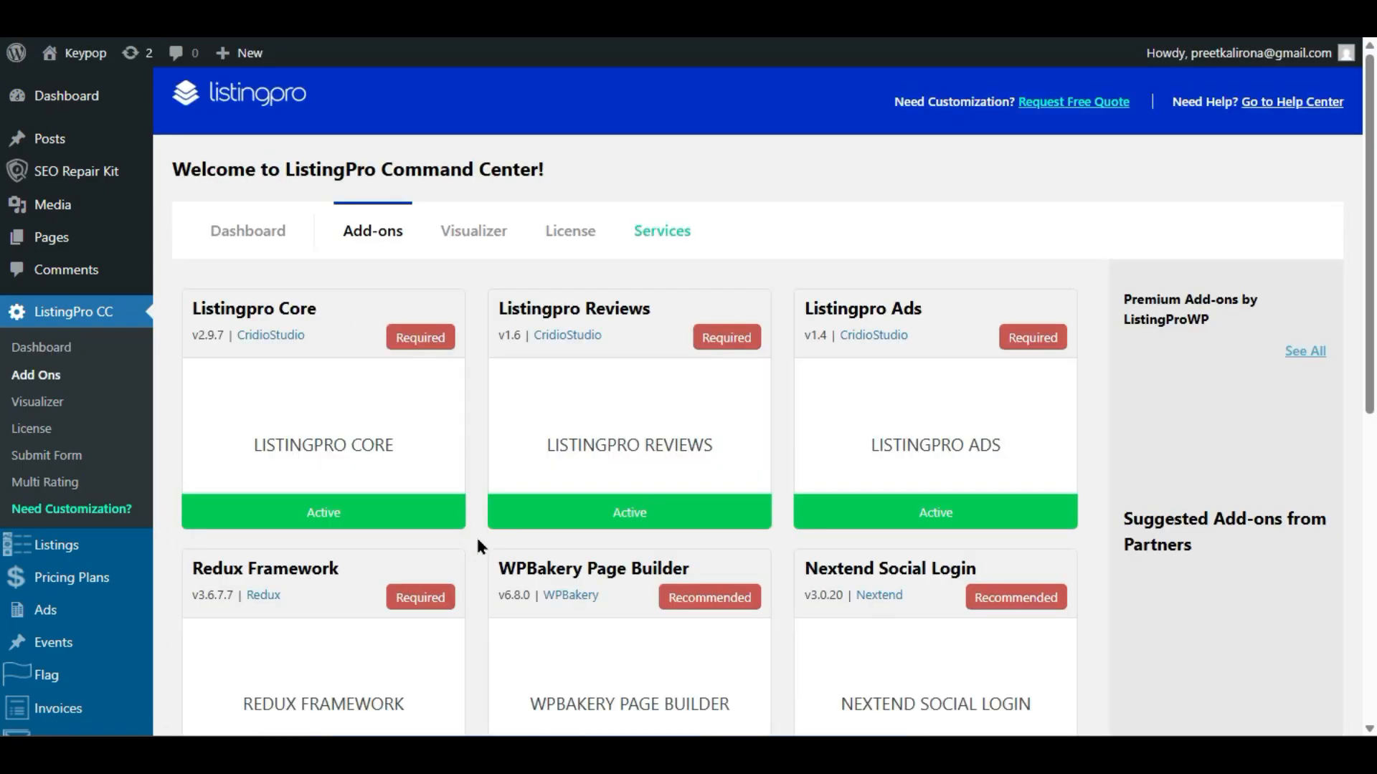
scroll(477, 543, "down", 4)
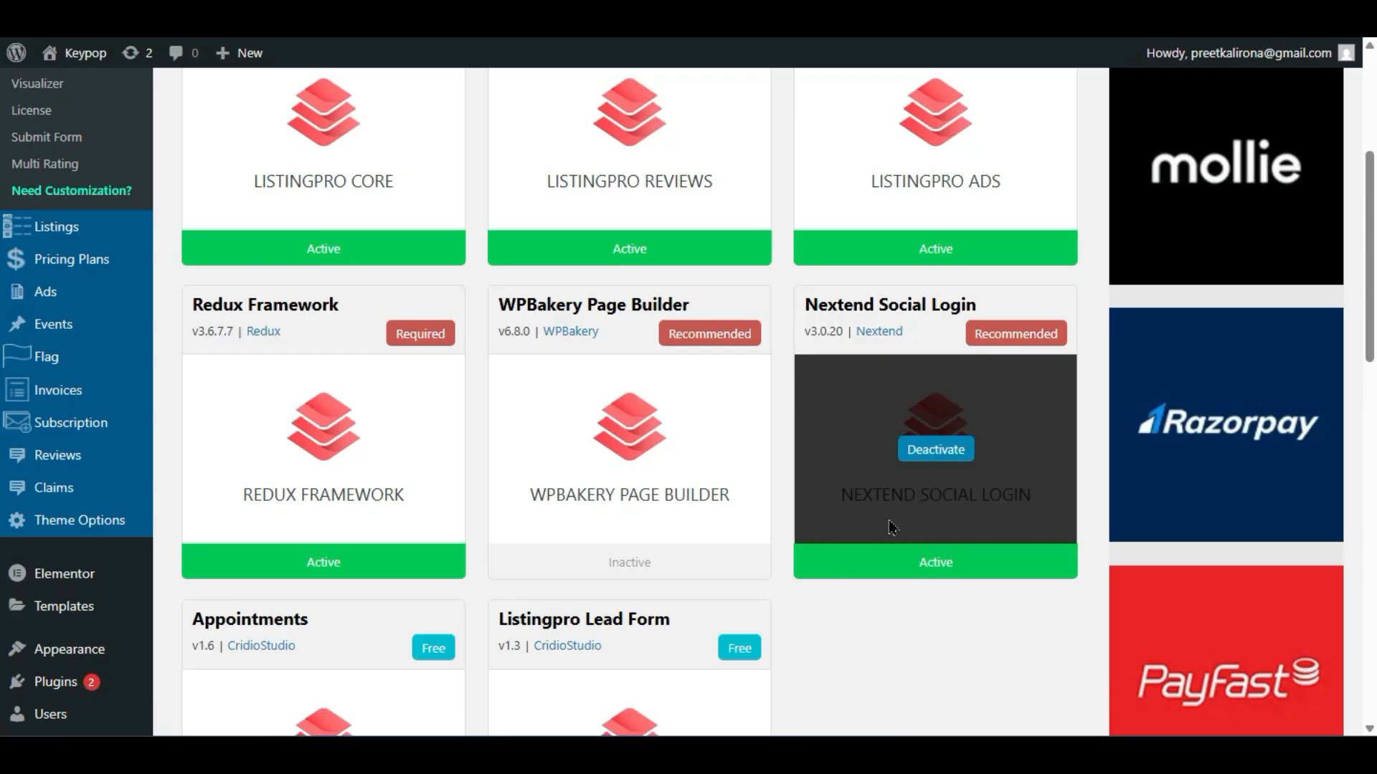
scroll(399, 495, "down", 5)
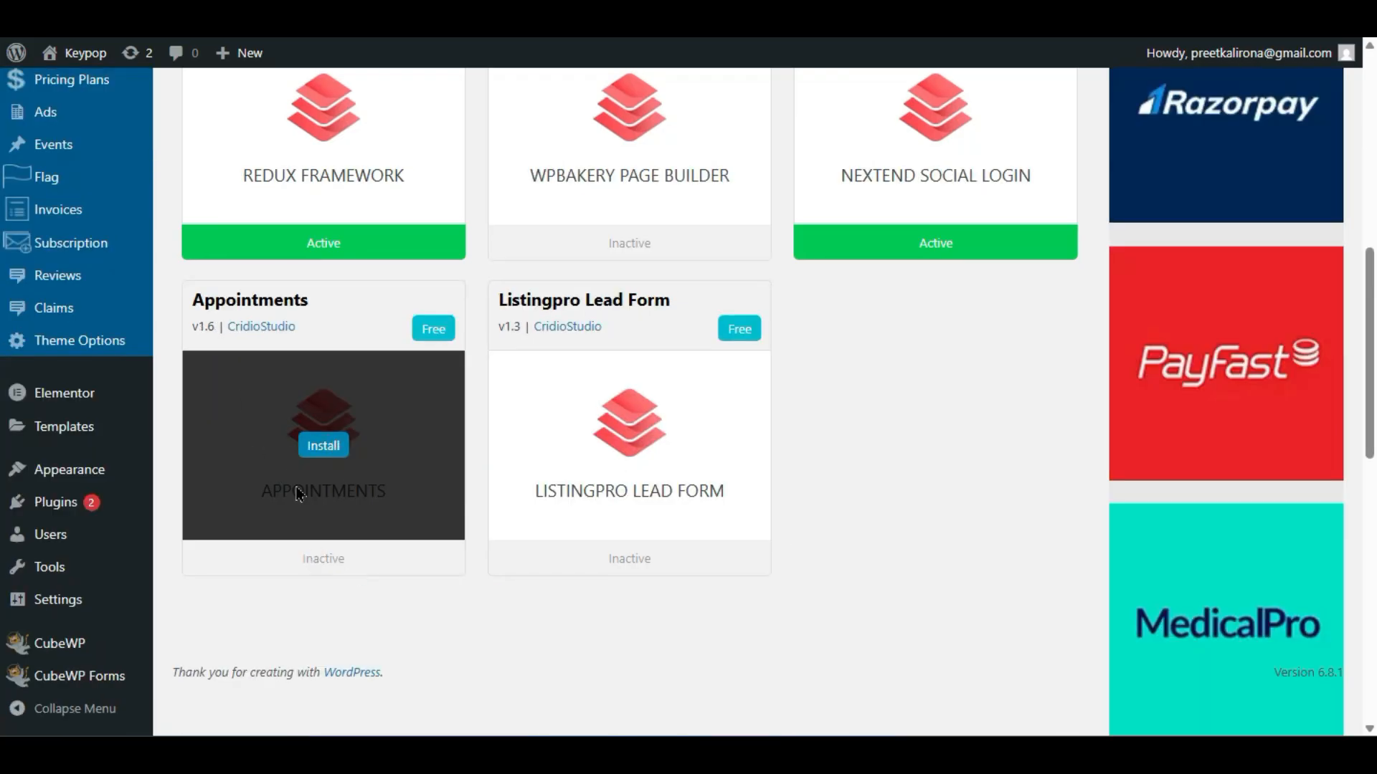
scroll(658, 470, "up", 6)
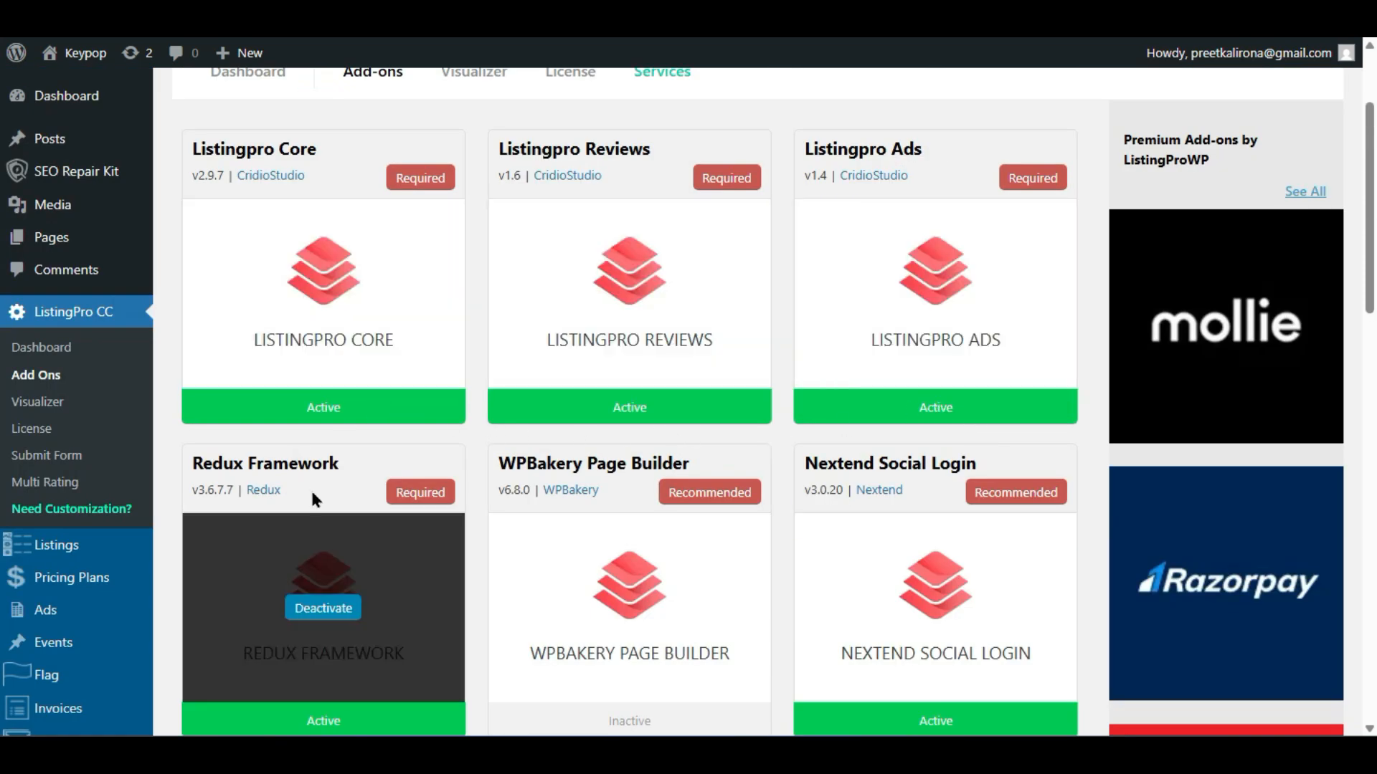
scroll(310, 498, "up", 2)
- Open the Pricing Plans list showing the Free, Basic and Premium plans
mouse_move(32, 560)
scroll(32, 559, "down", 2)
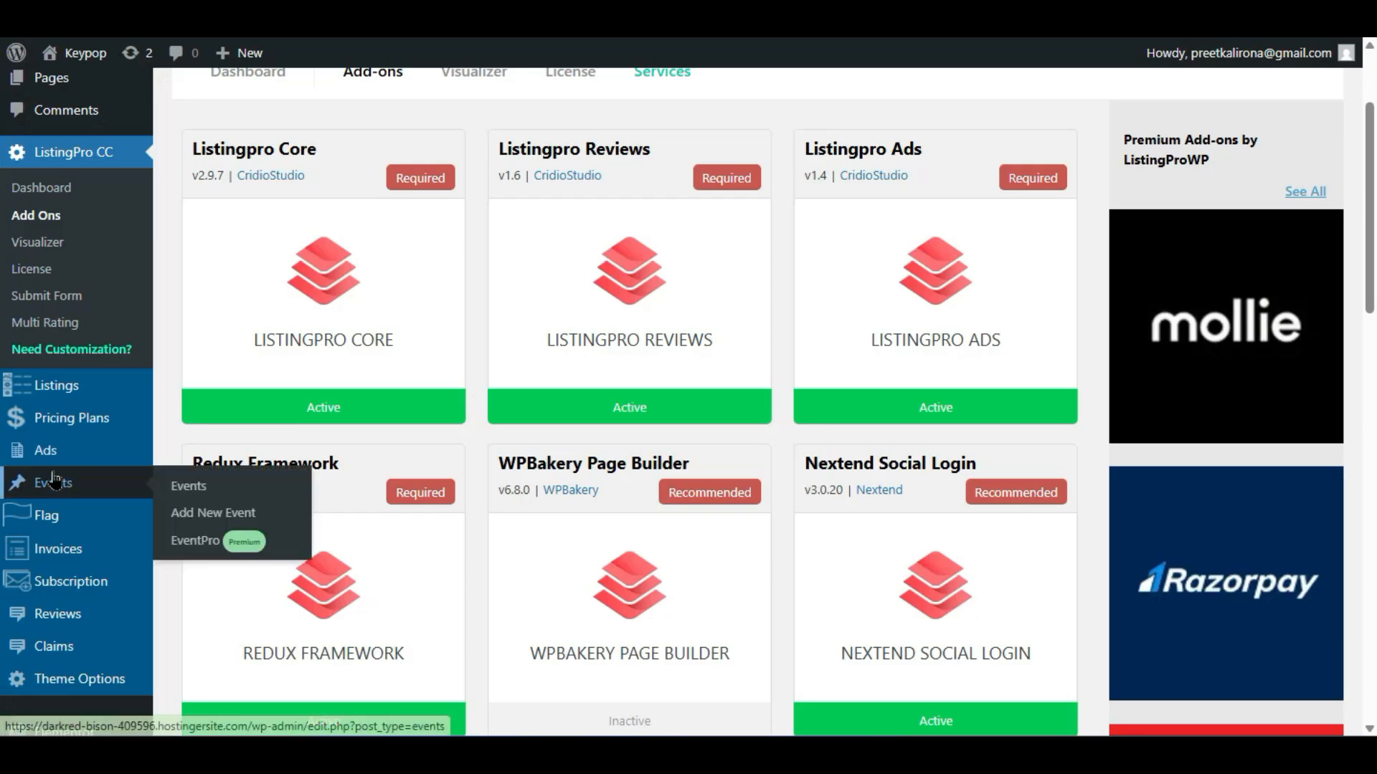
mouse_move(63, 430)
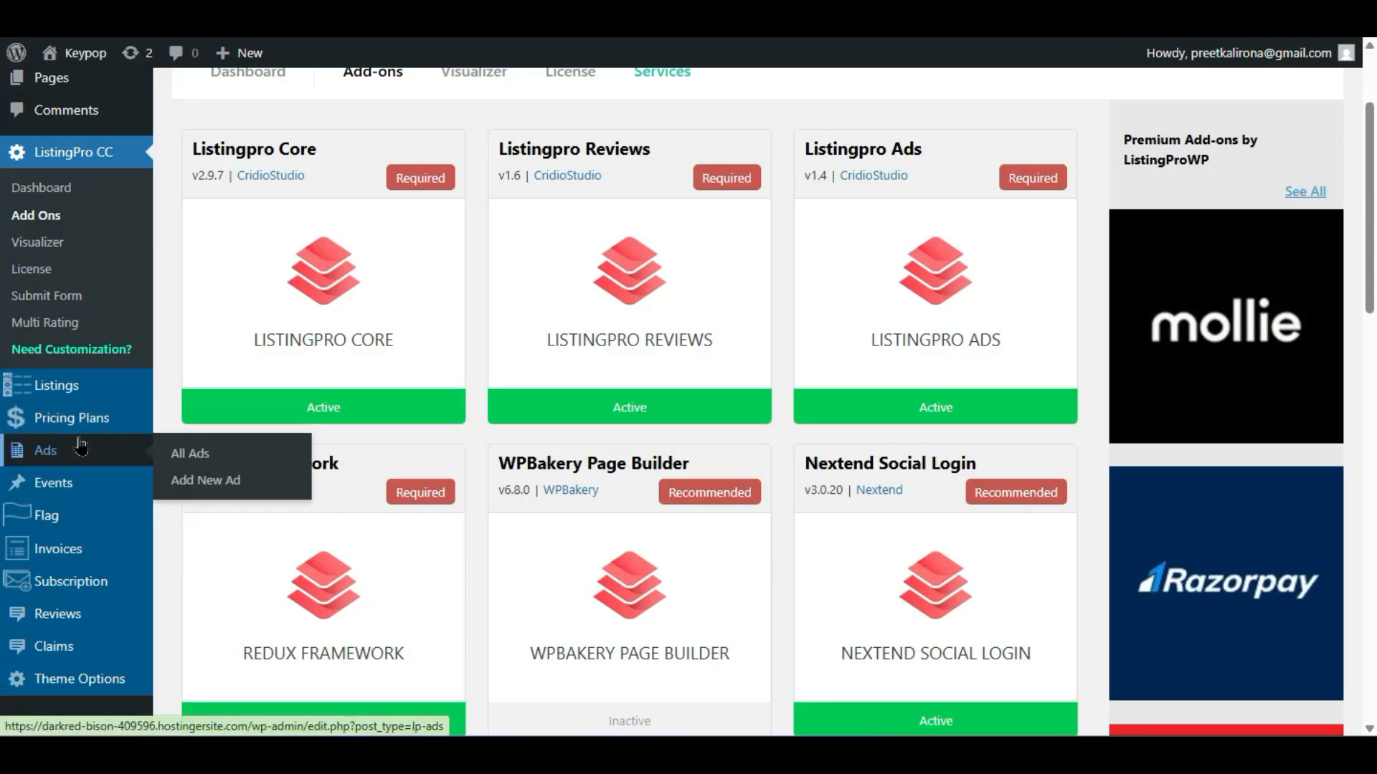
mouse_move(112, 405)
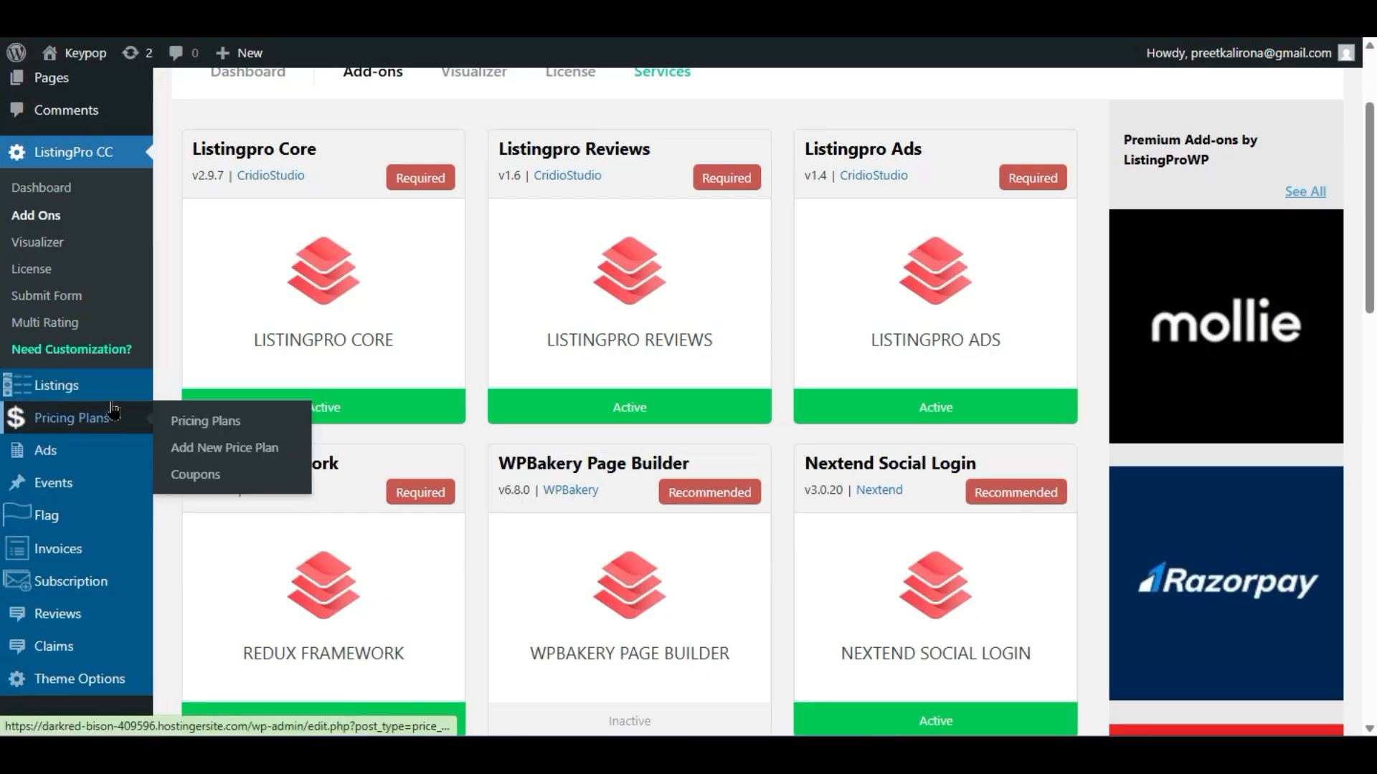
left_click(220, 428)
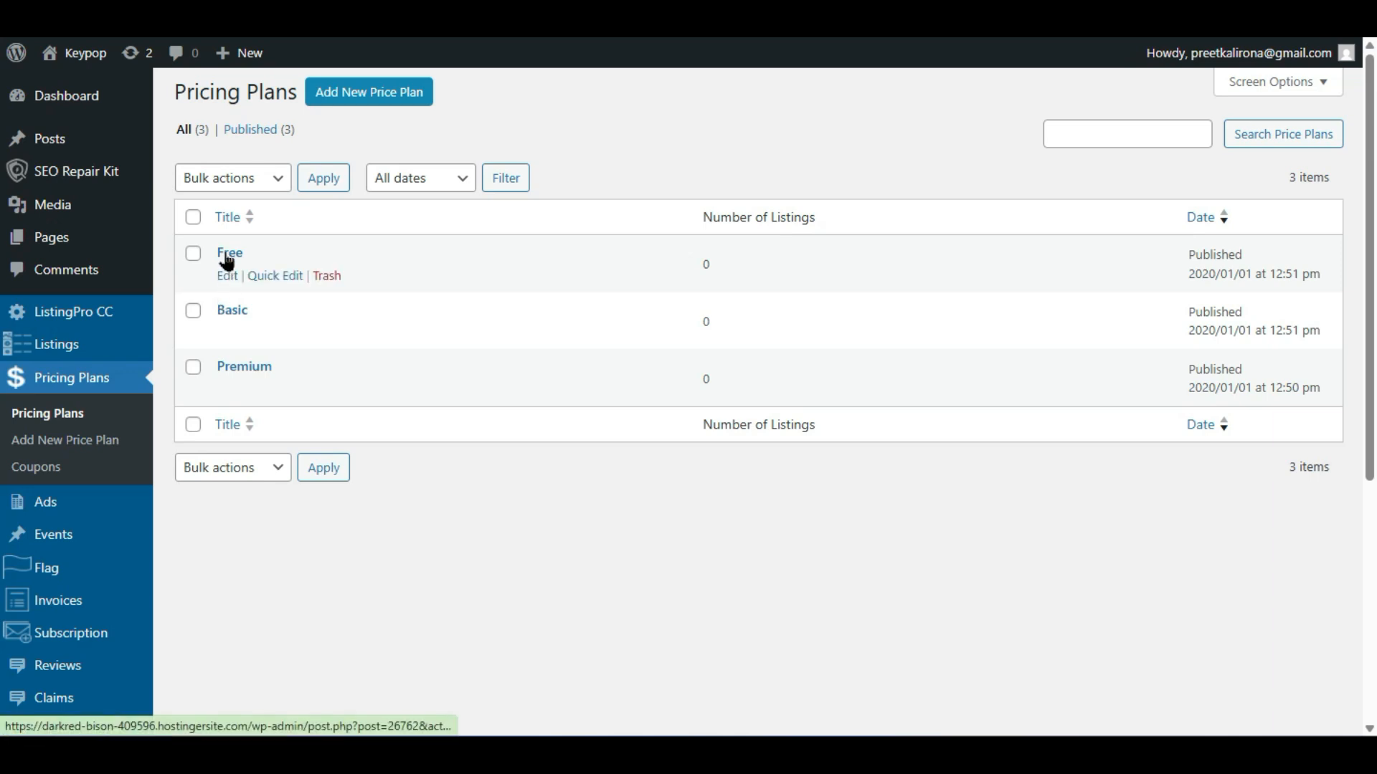
scroll(147, 456, "down", 2)
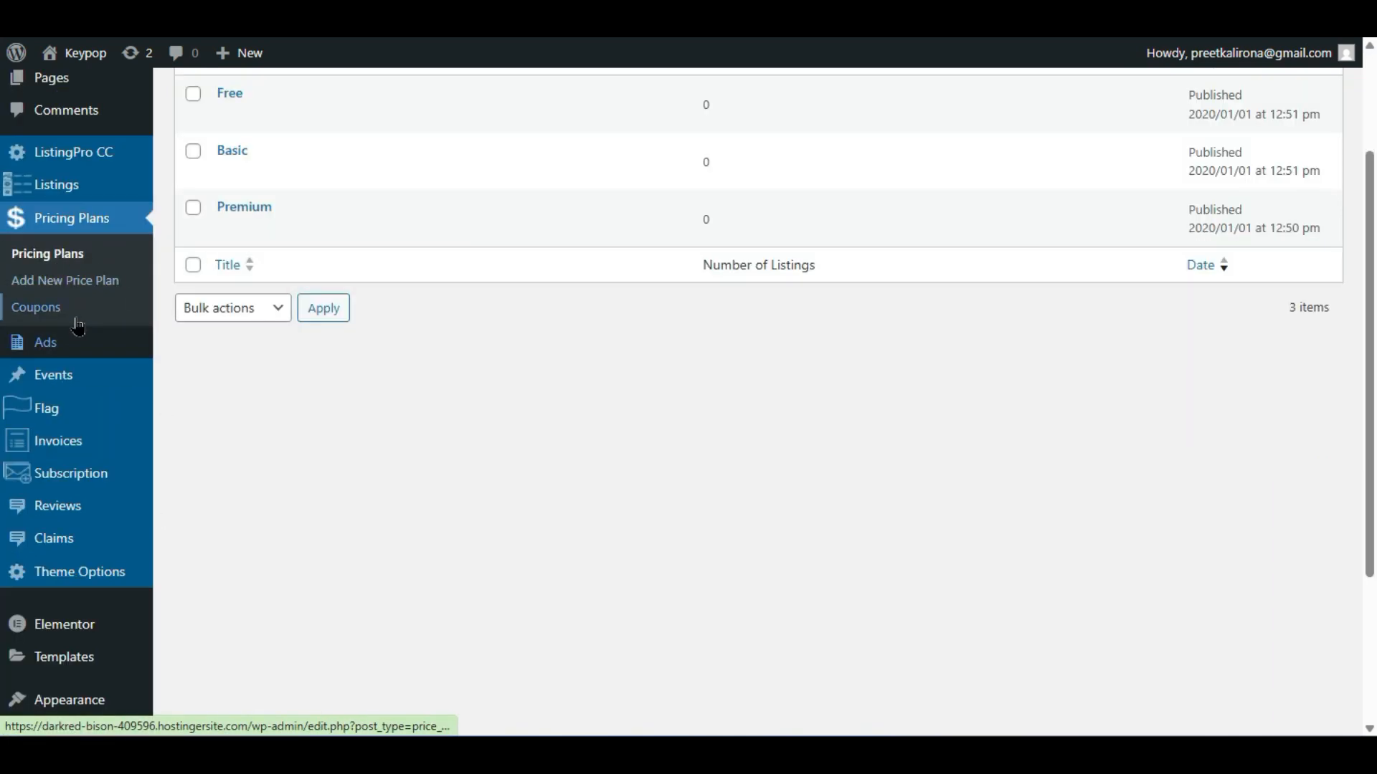
mouse_move(40, 347)
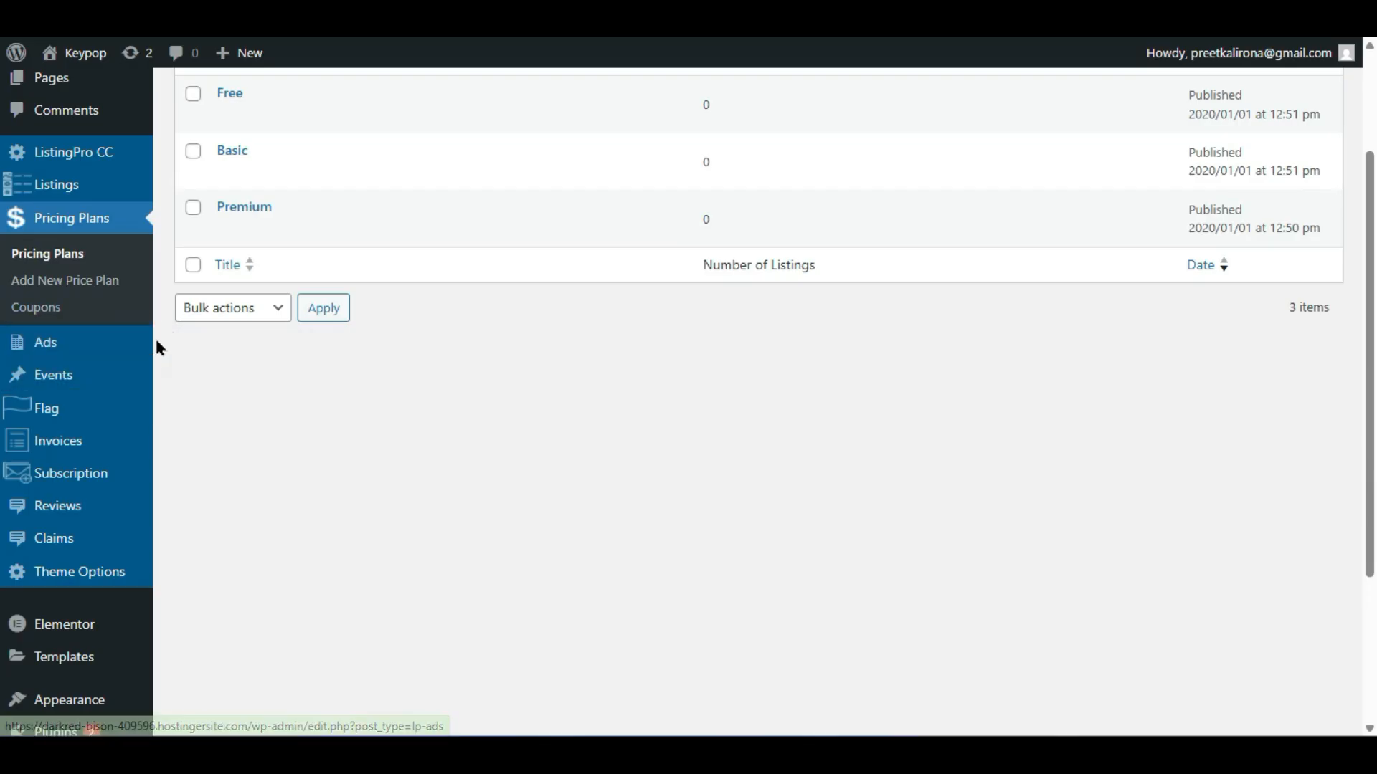
mouse_move(147, 347)
mouse_move(75, 385)
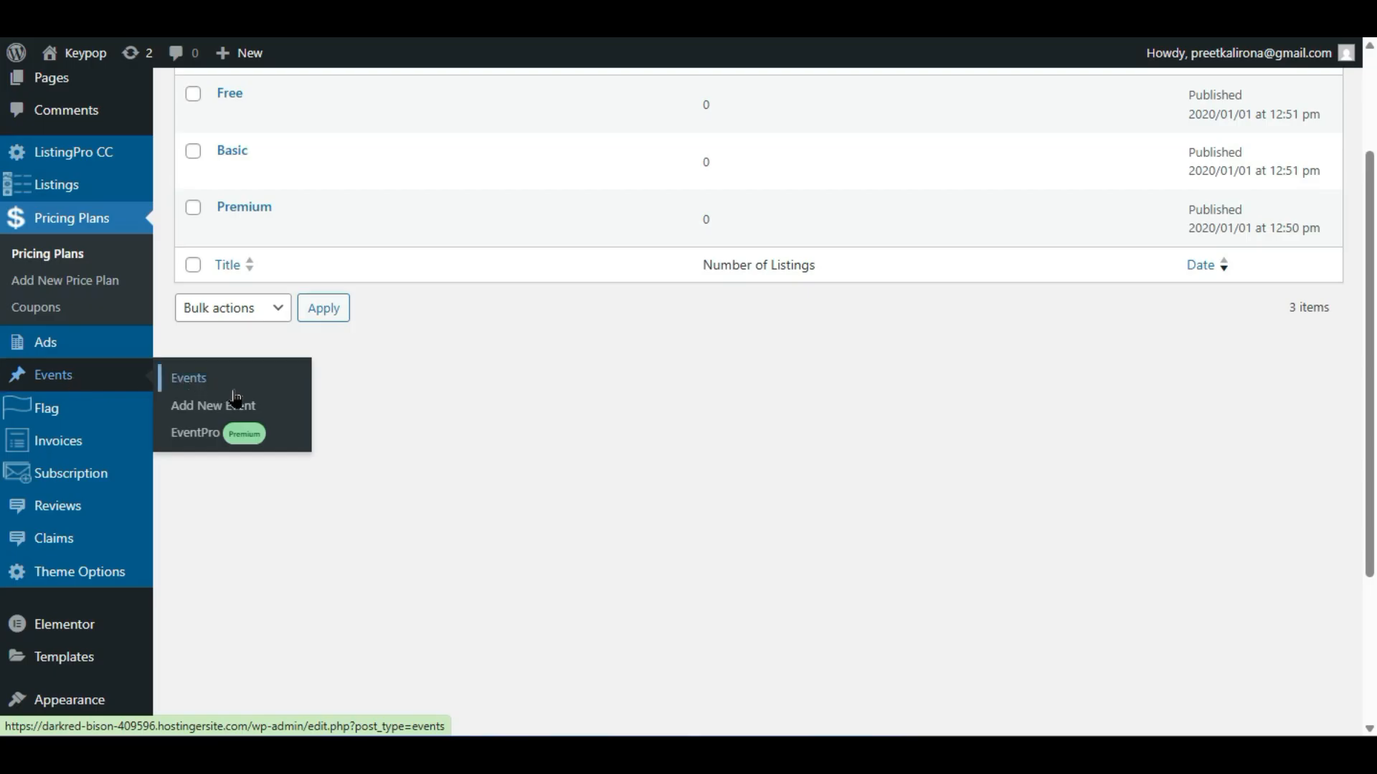
mouse_move(97, 417)
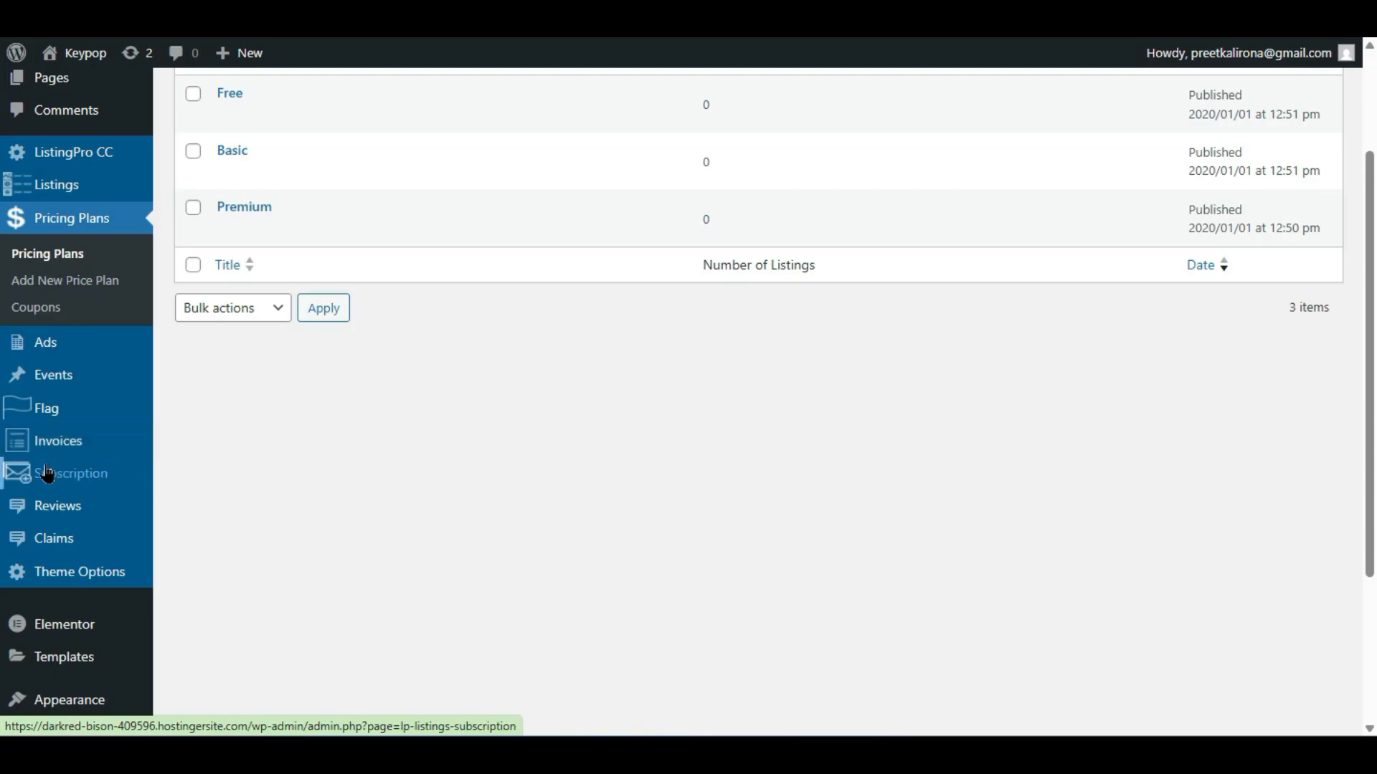
mouse_move(52, 513)
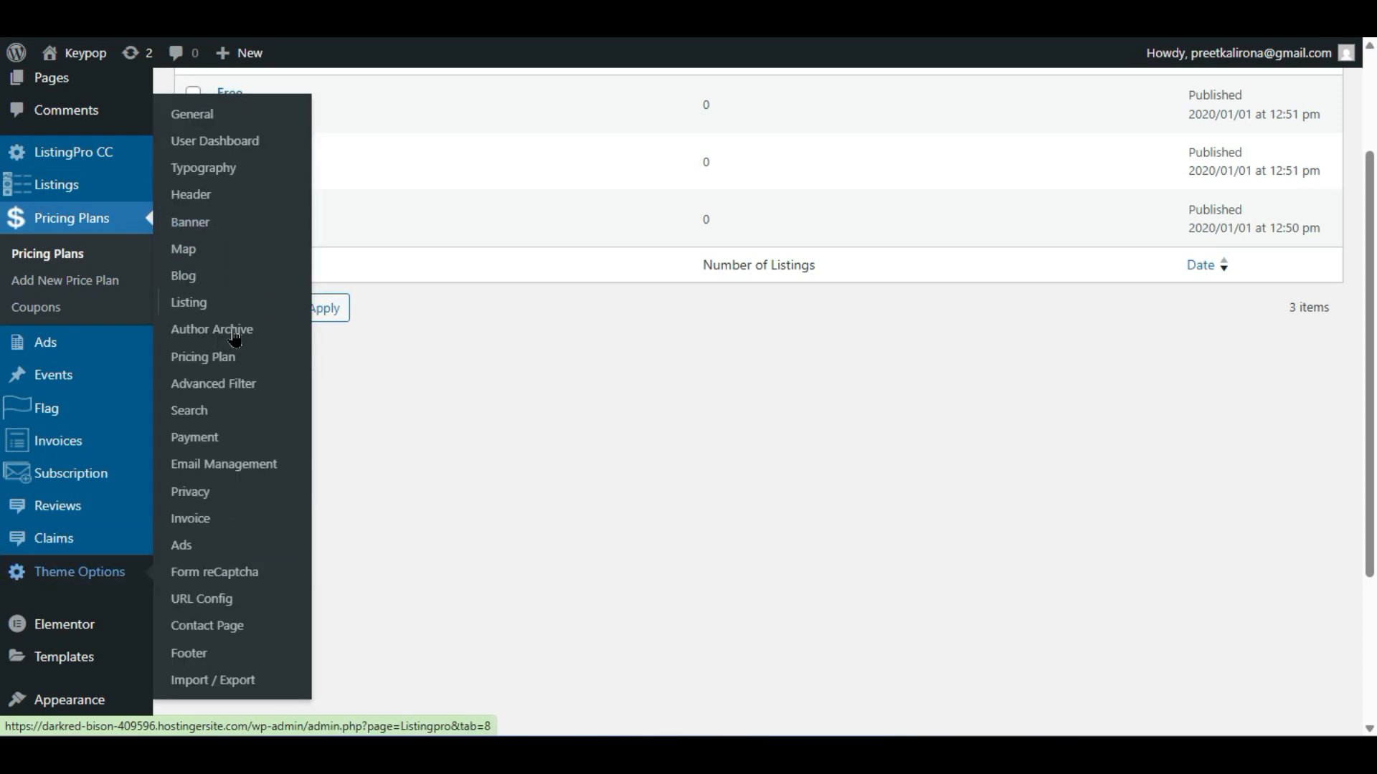
scroll(294, 517, "down", 3)
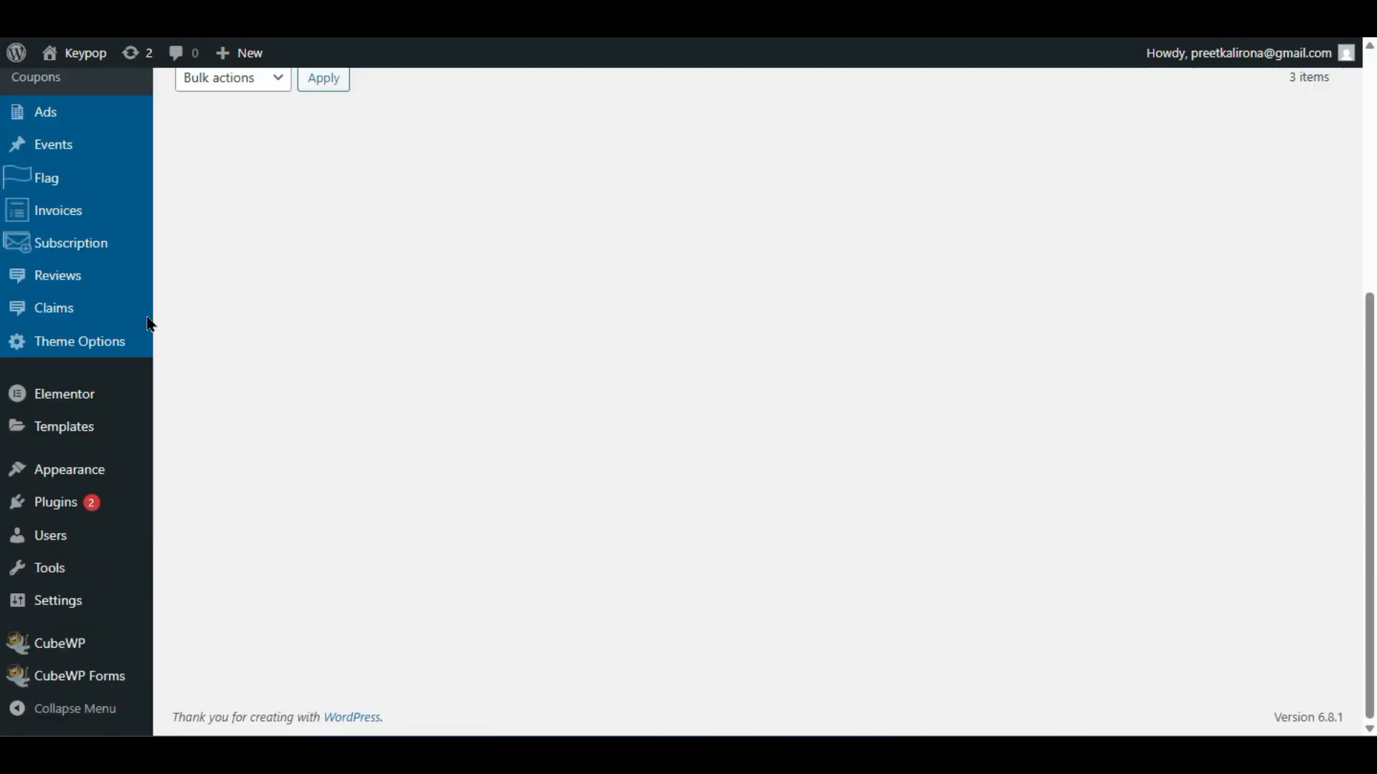
mouse_move(69, 648)
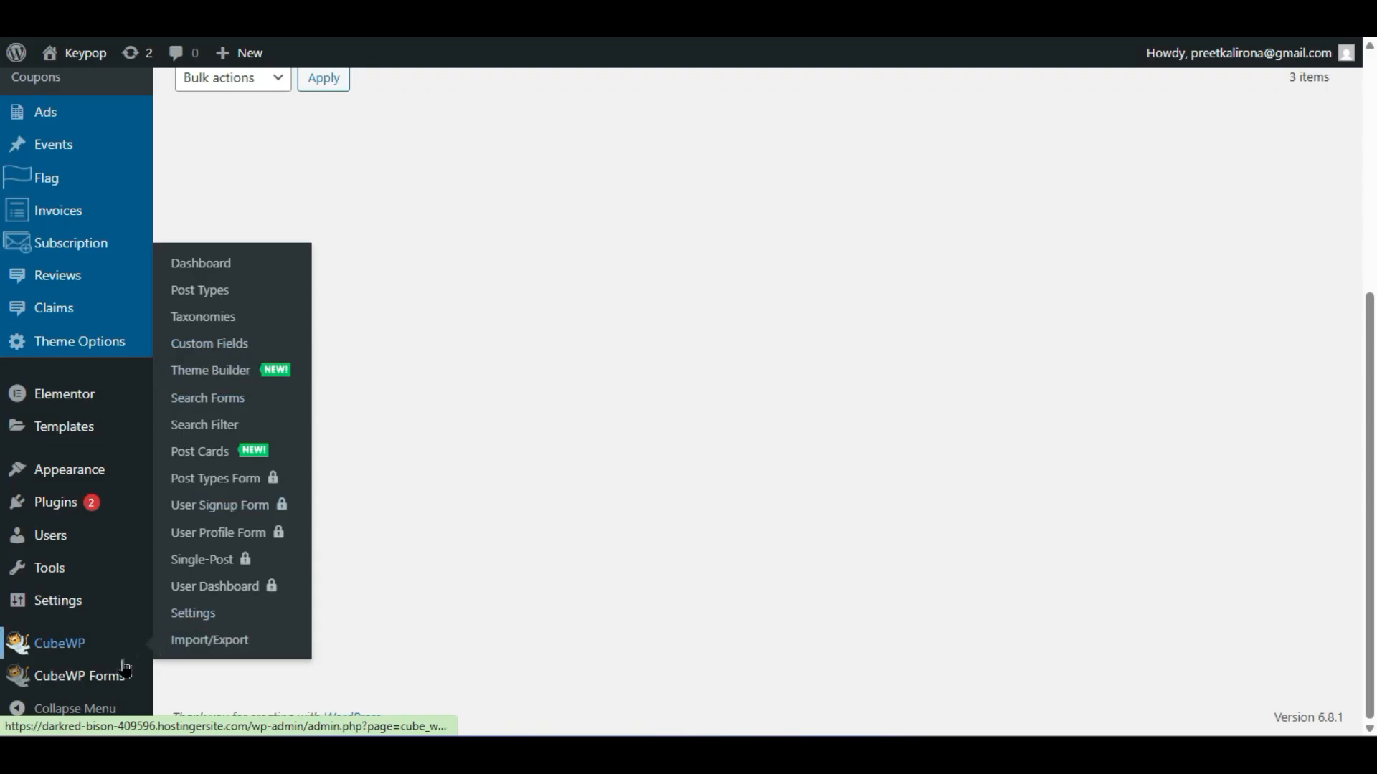
mouse_move(119, 681)
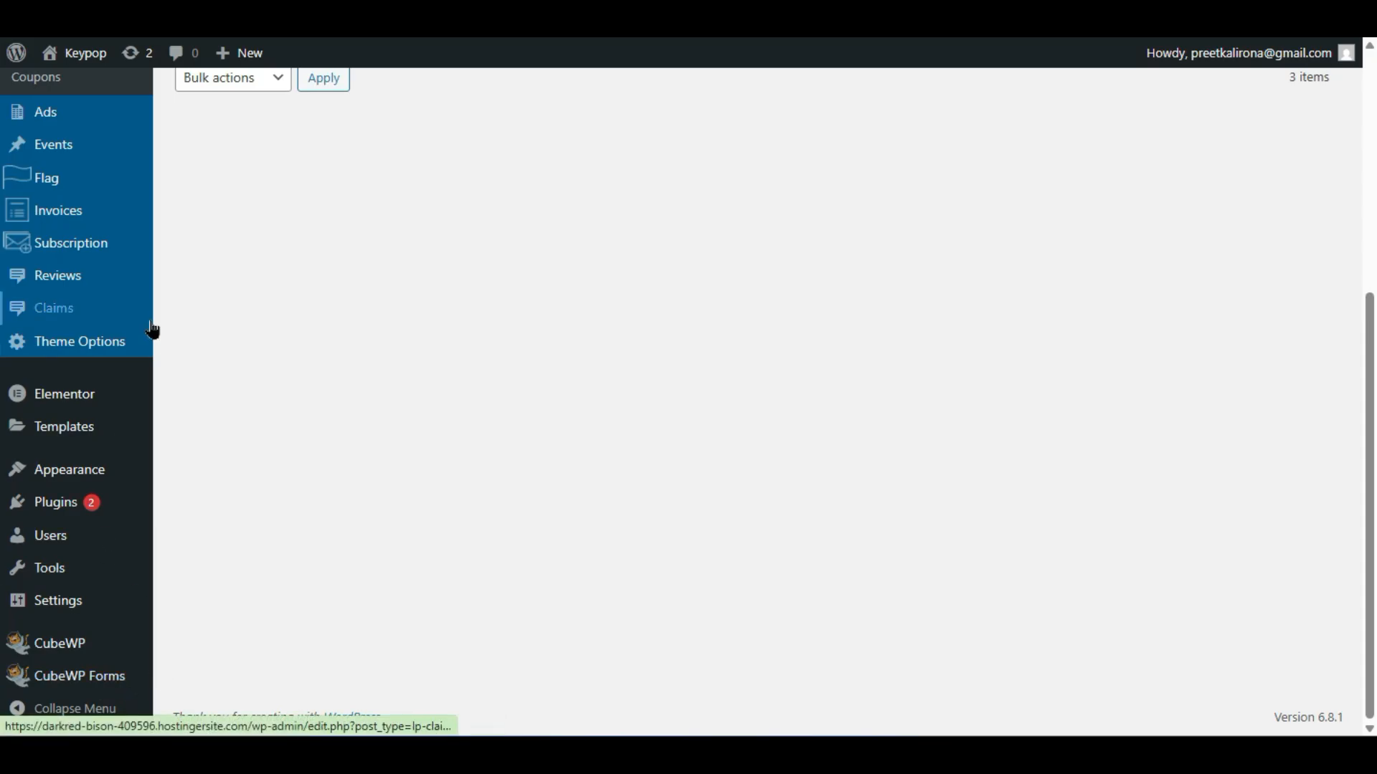
scroll(154, 328, "up", 5)
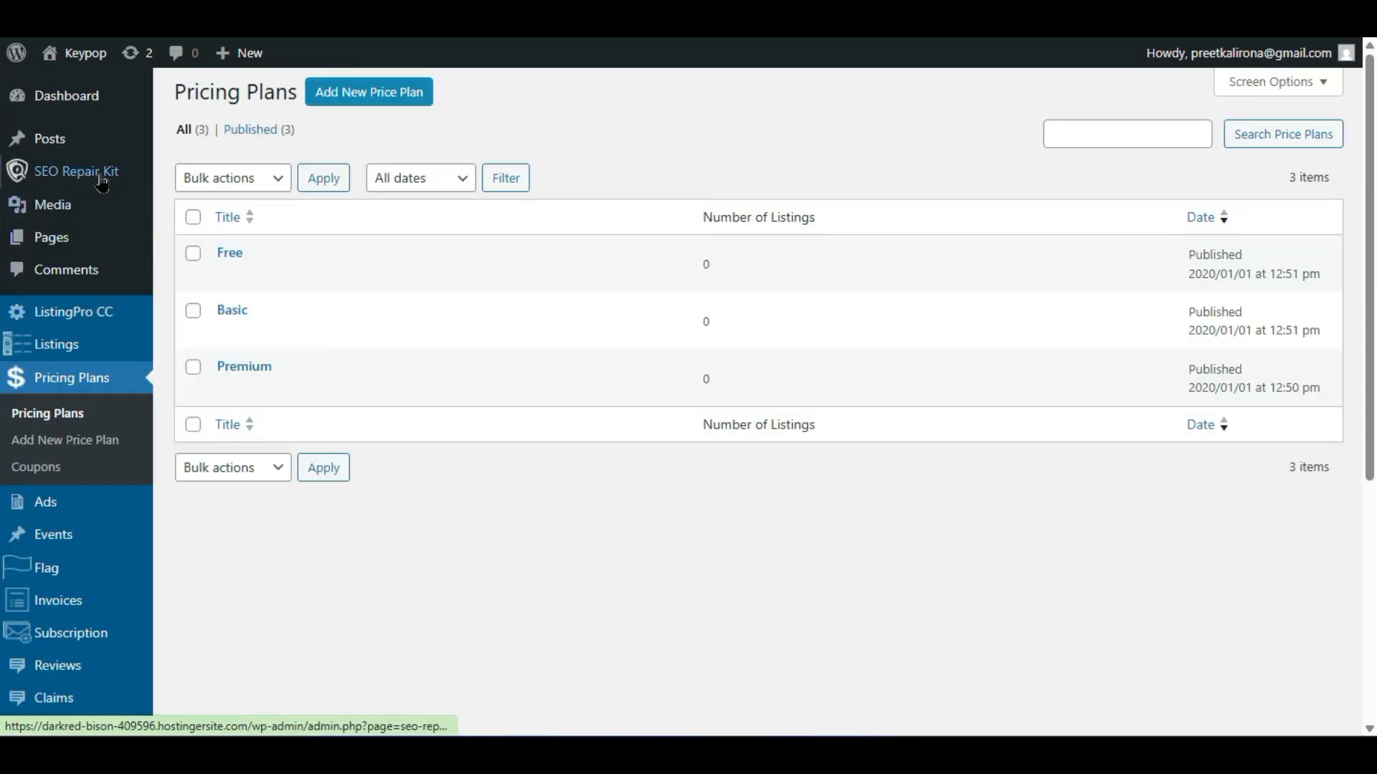
mouse_move(92, 178)
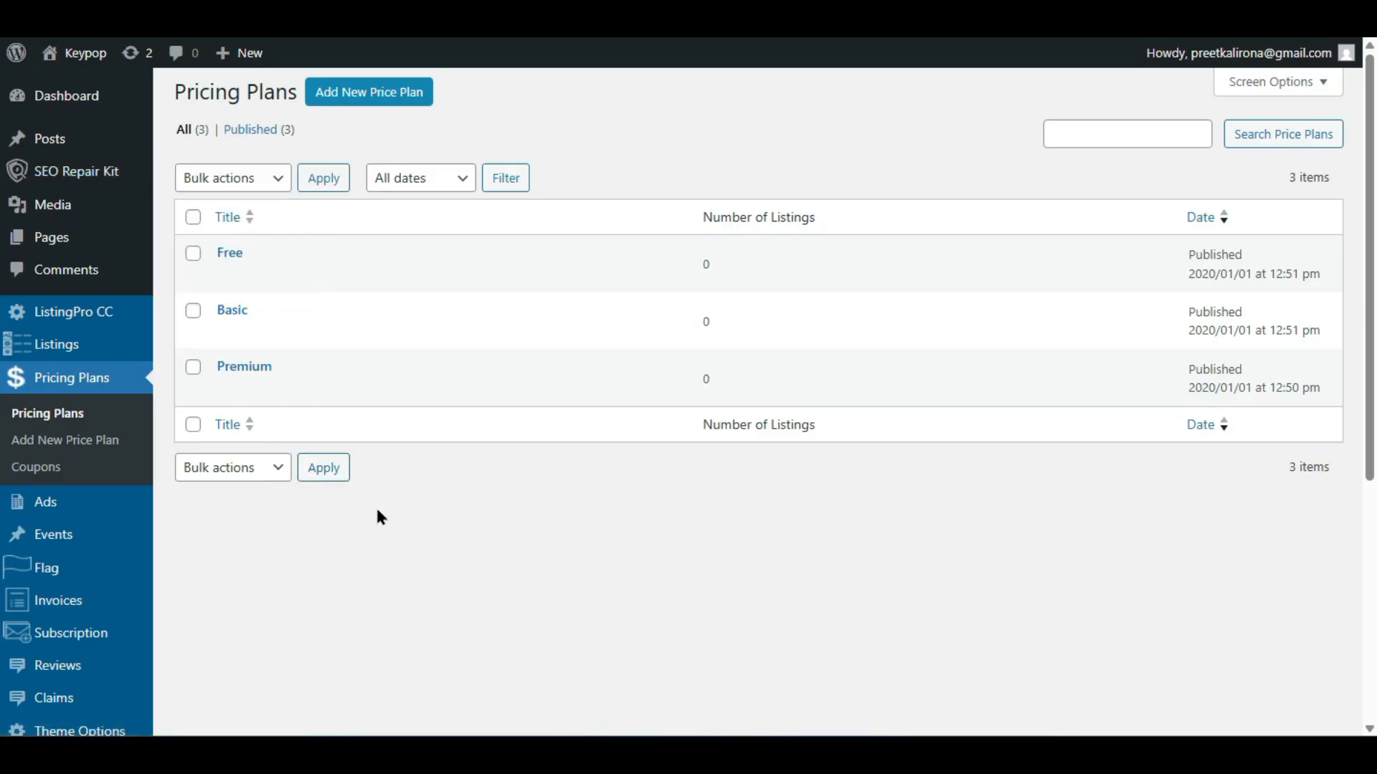
scroll(406, 490, "down", 2)
scroll(406, 490, "down", 2)
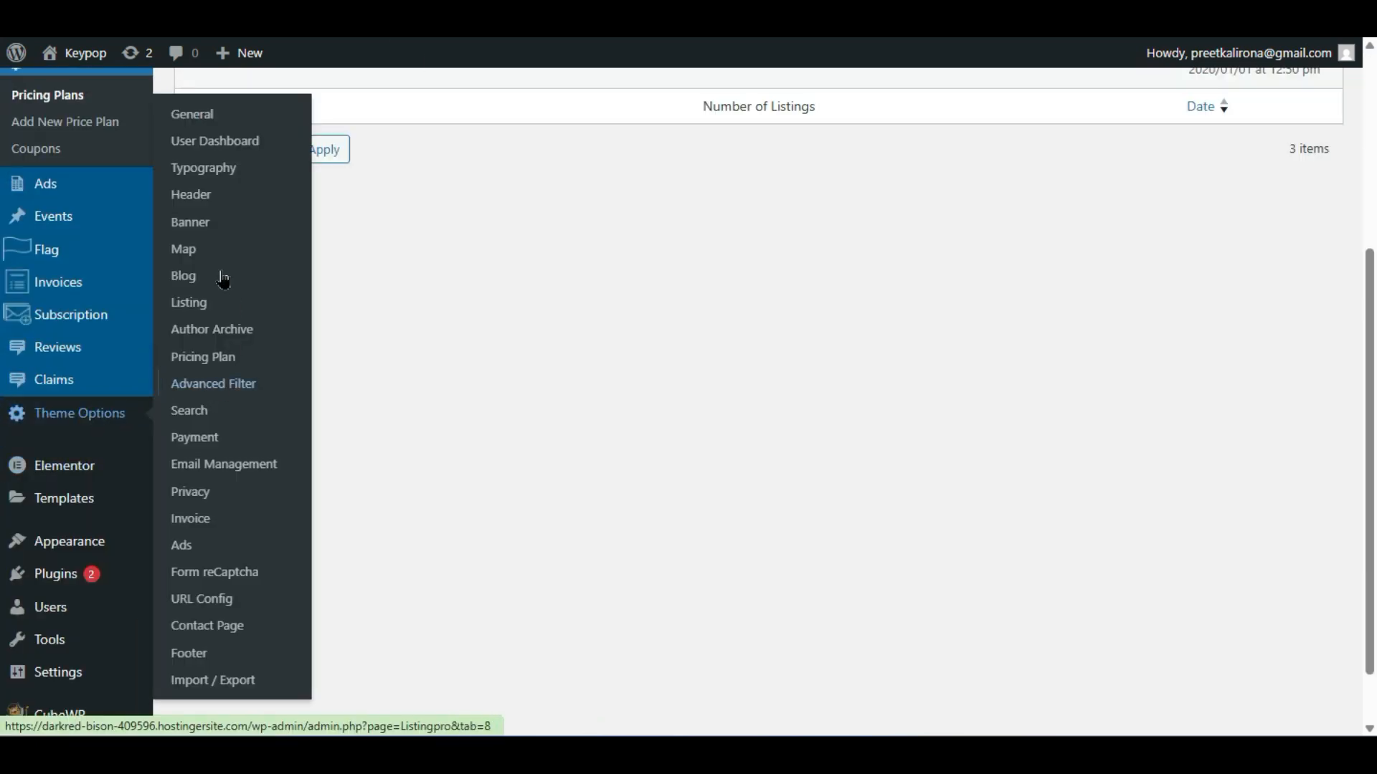
scroll(166, 409, "up", 2)
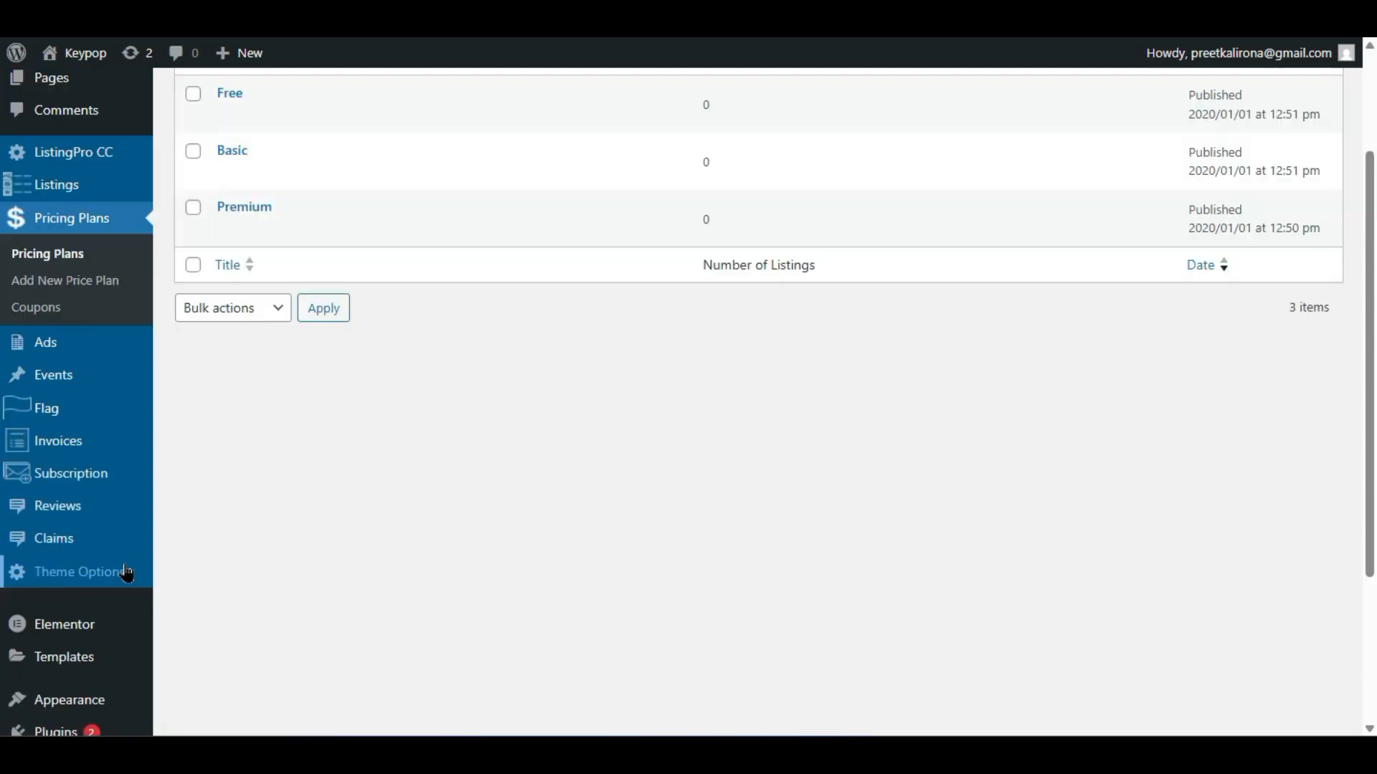
mouse_move(123, 574)
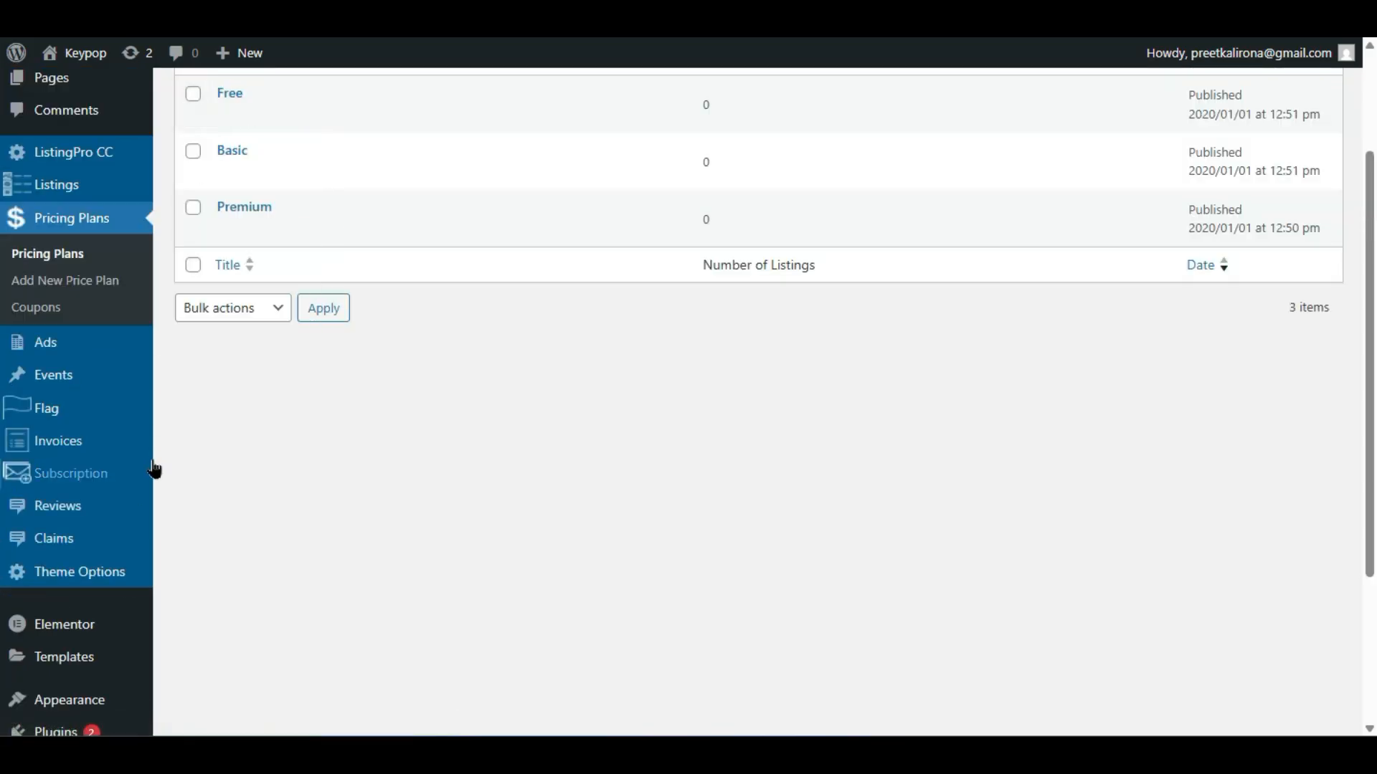
left_click(206, 337)
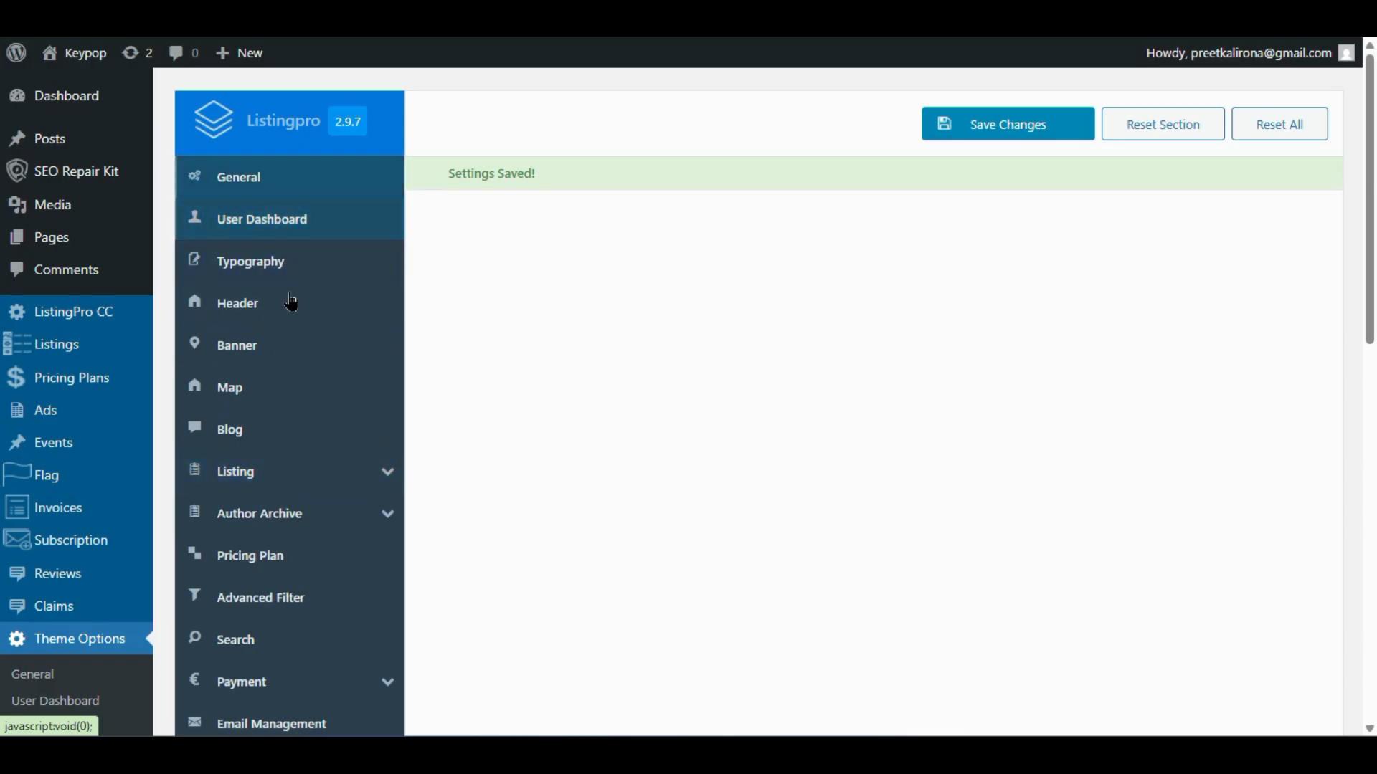
scroll(362, 470, "down", 4)
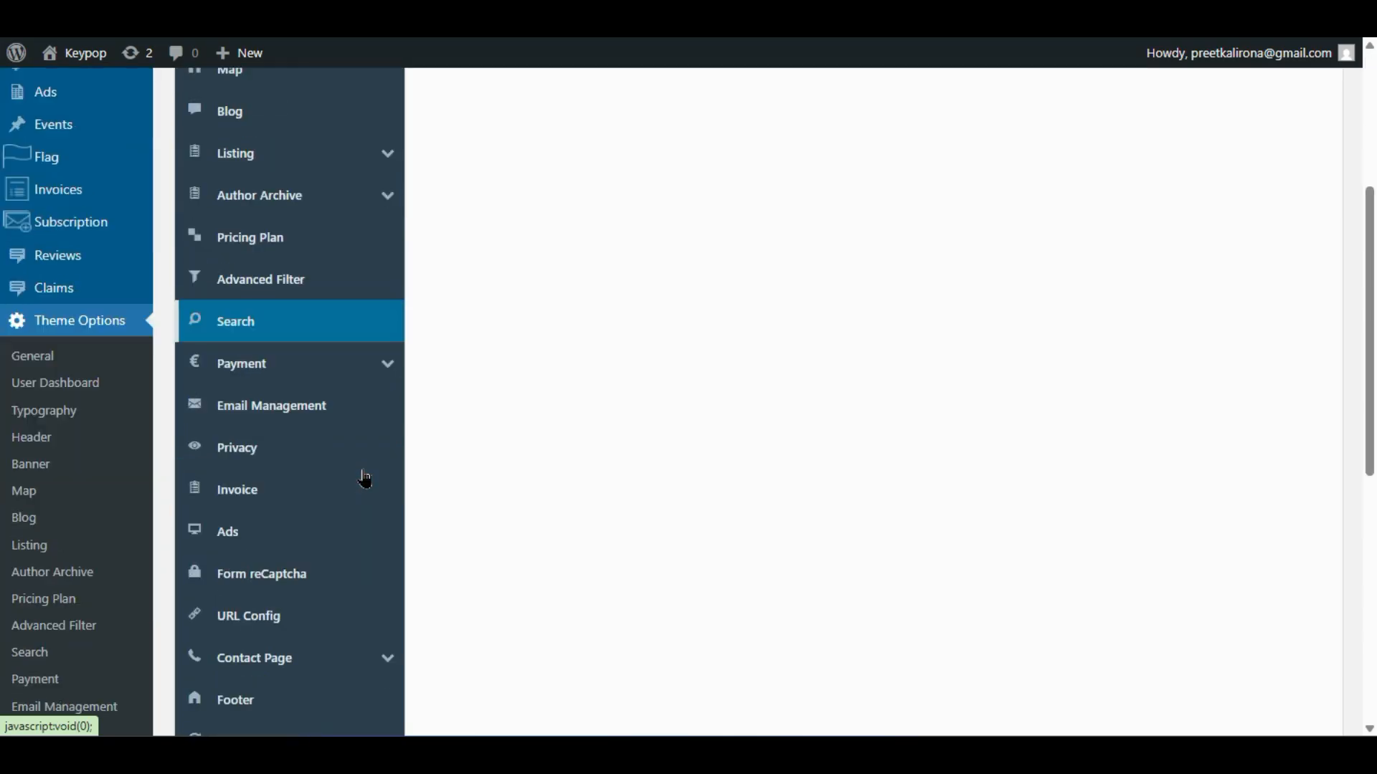
scroll(365, 479, "up", 4)
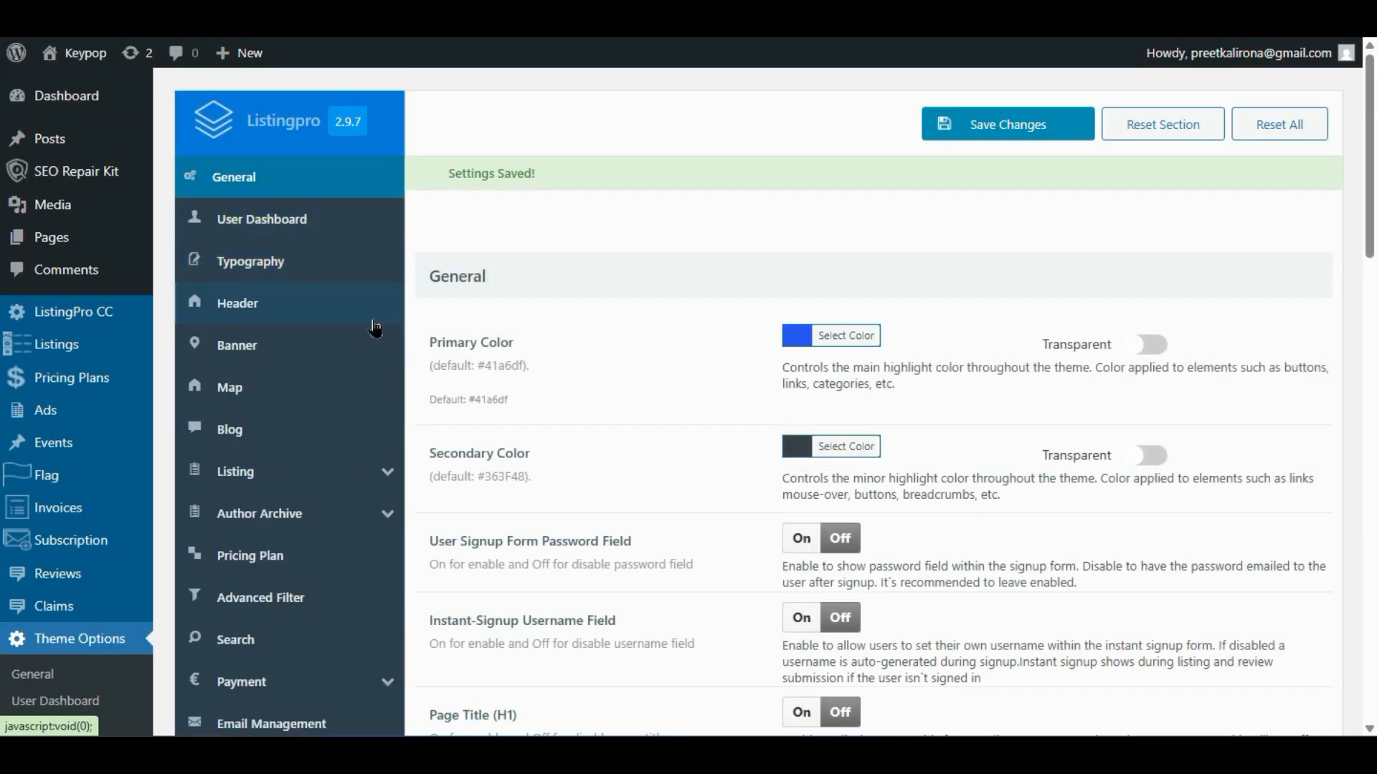
left_click(290, 568)
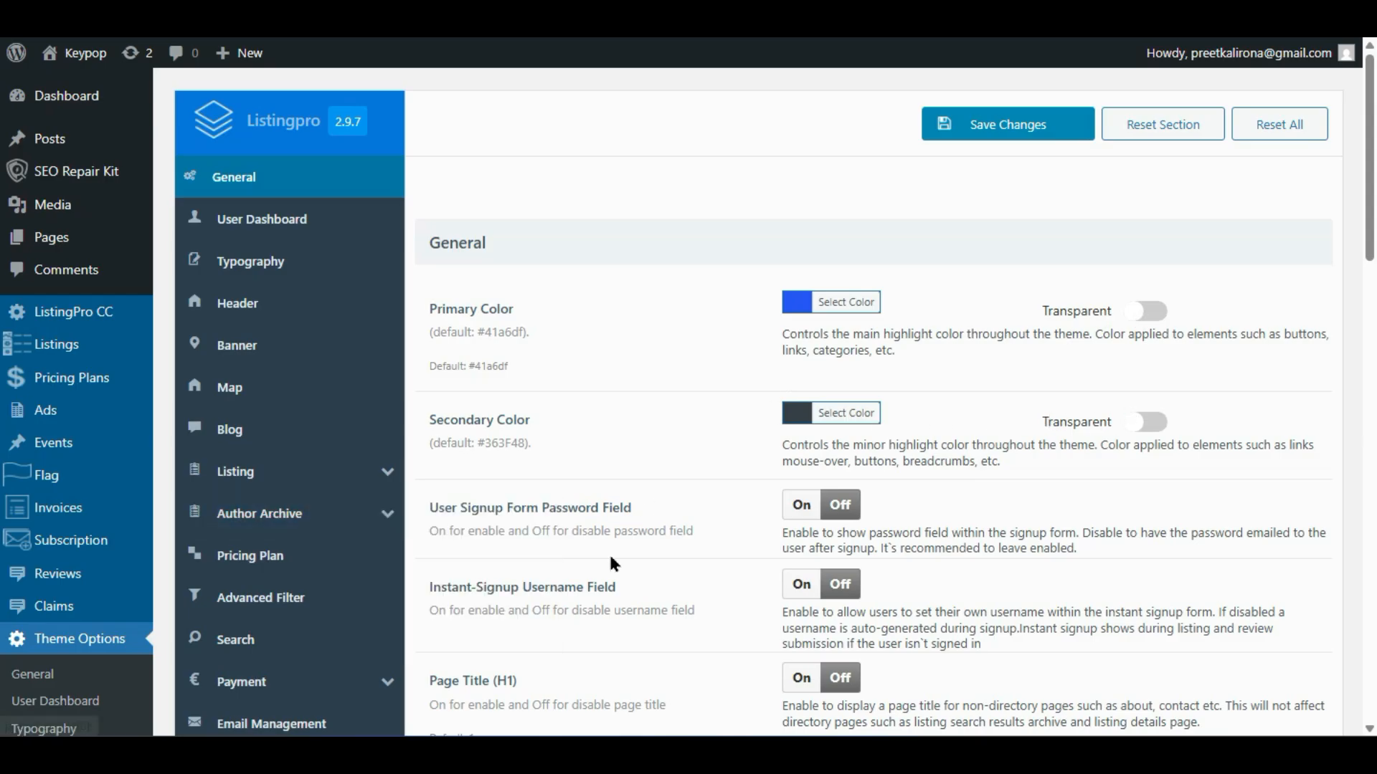
scroll(608, 552, "down", 2)
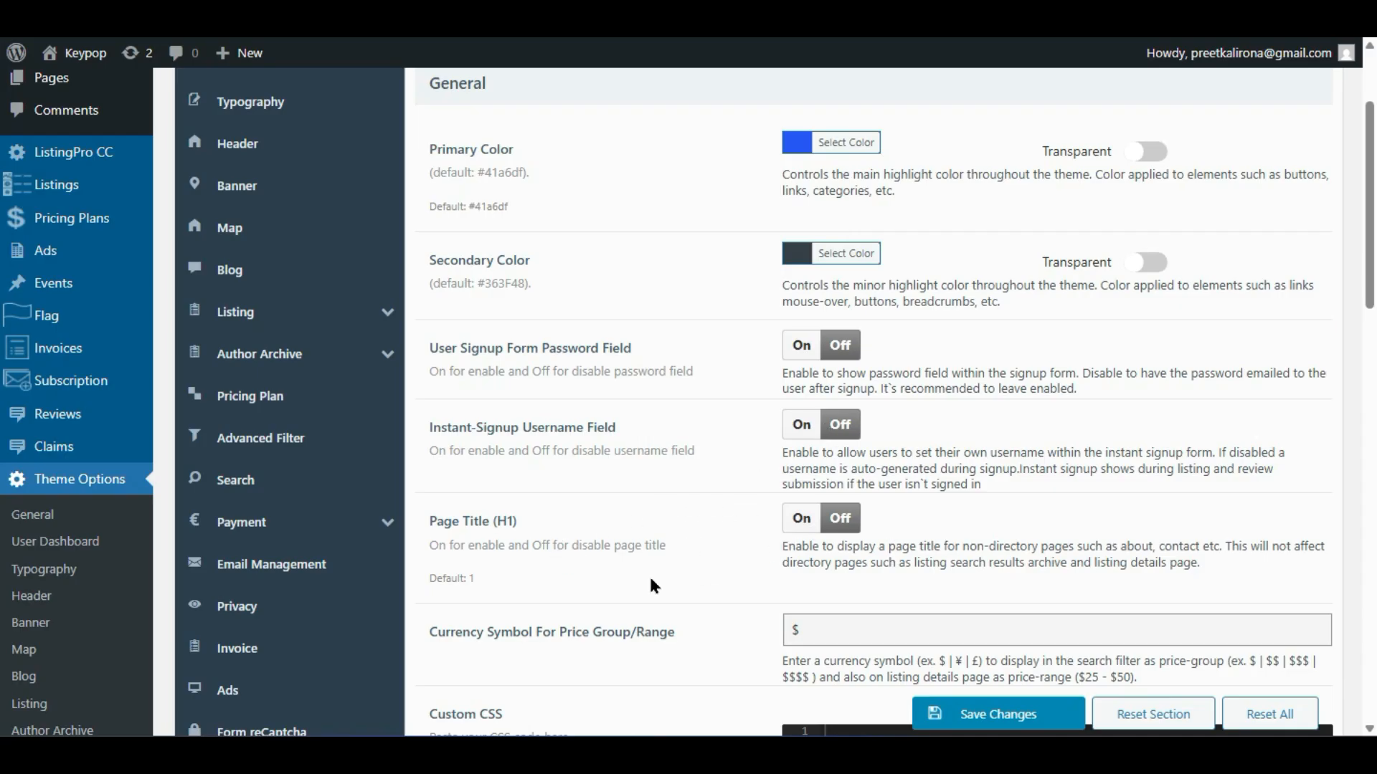
scroll(654, 587, "down", 2)
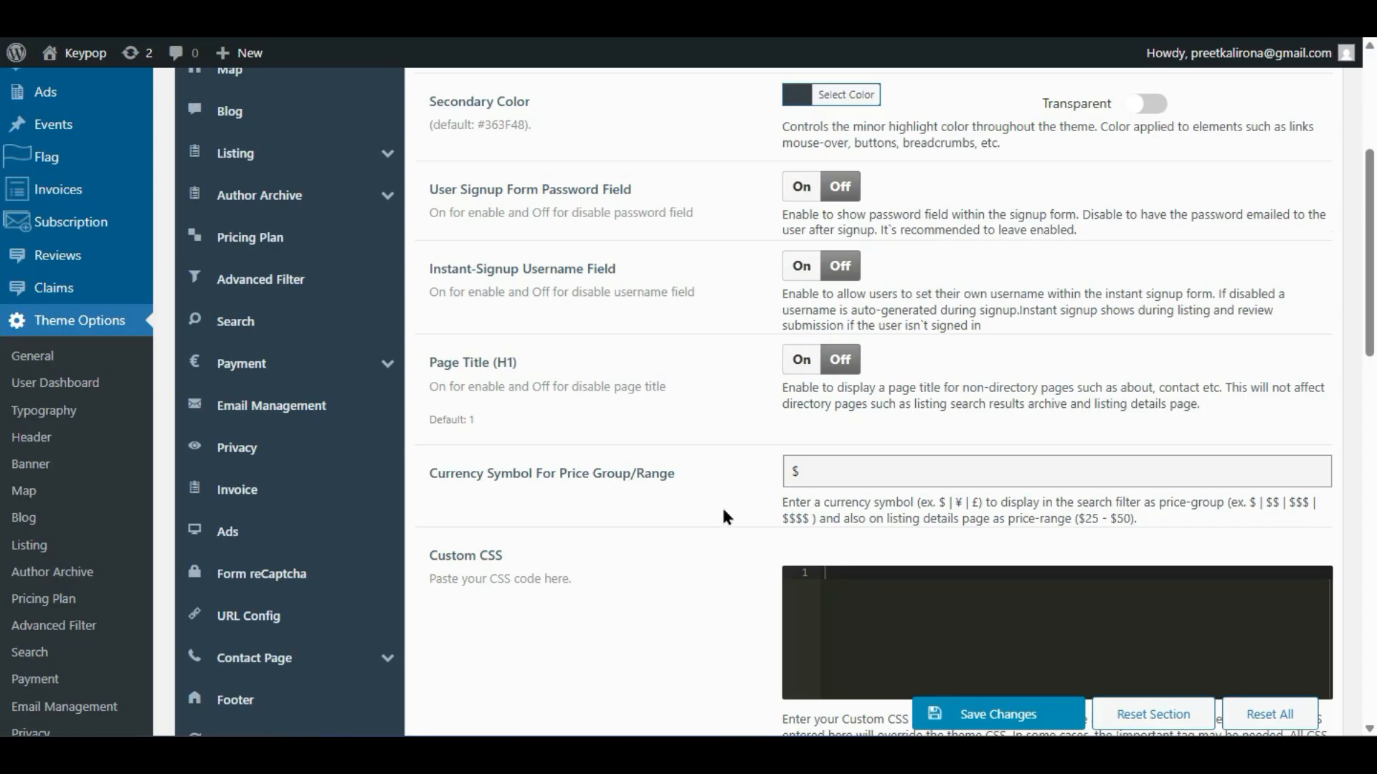
scroll(721, 504, "down", 4)
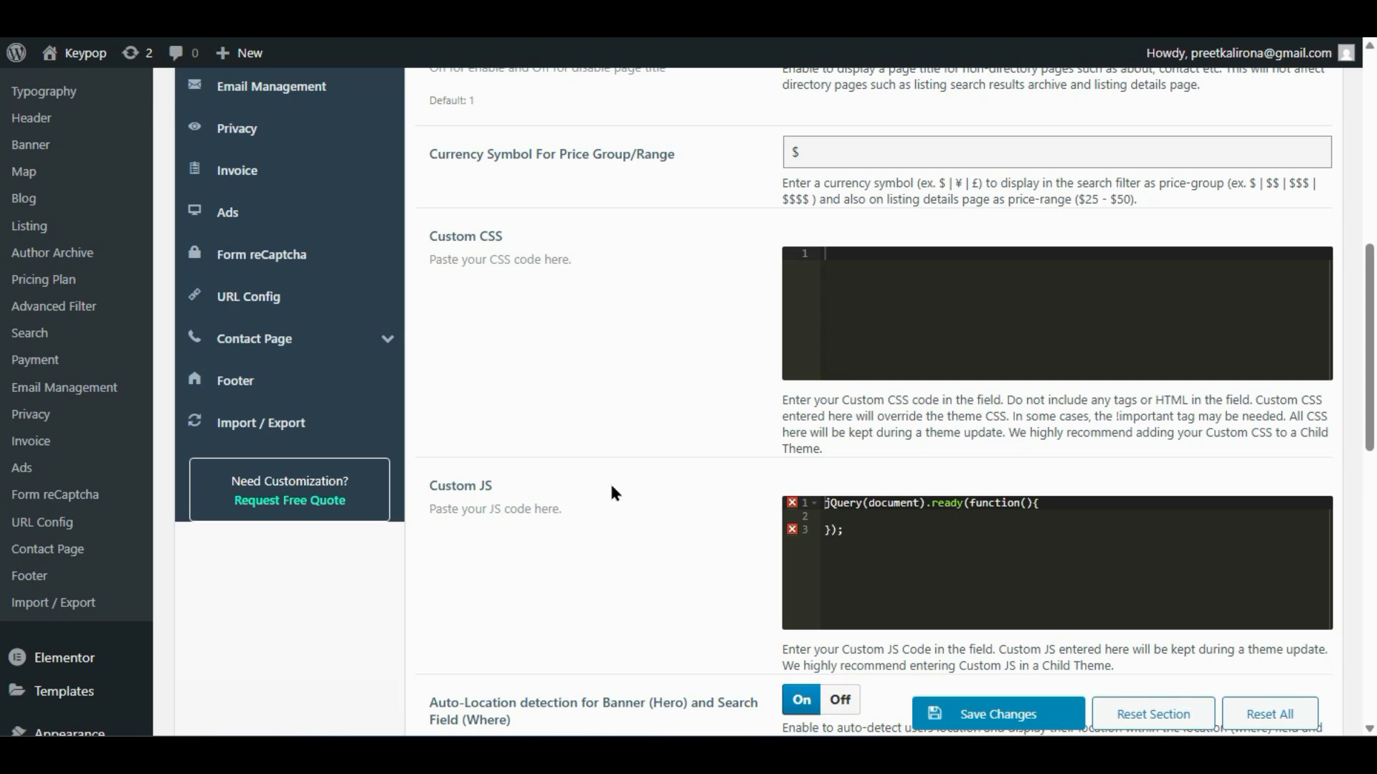
scroll(617, 484, "down", 2)
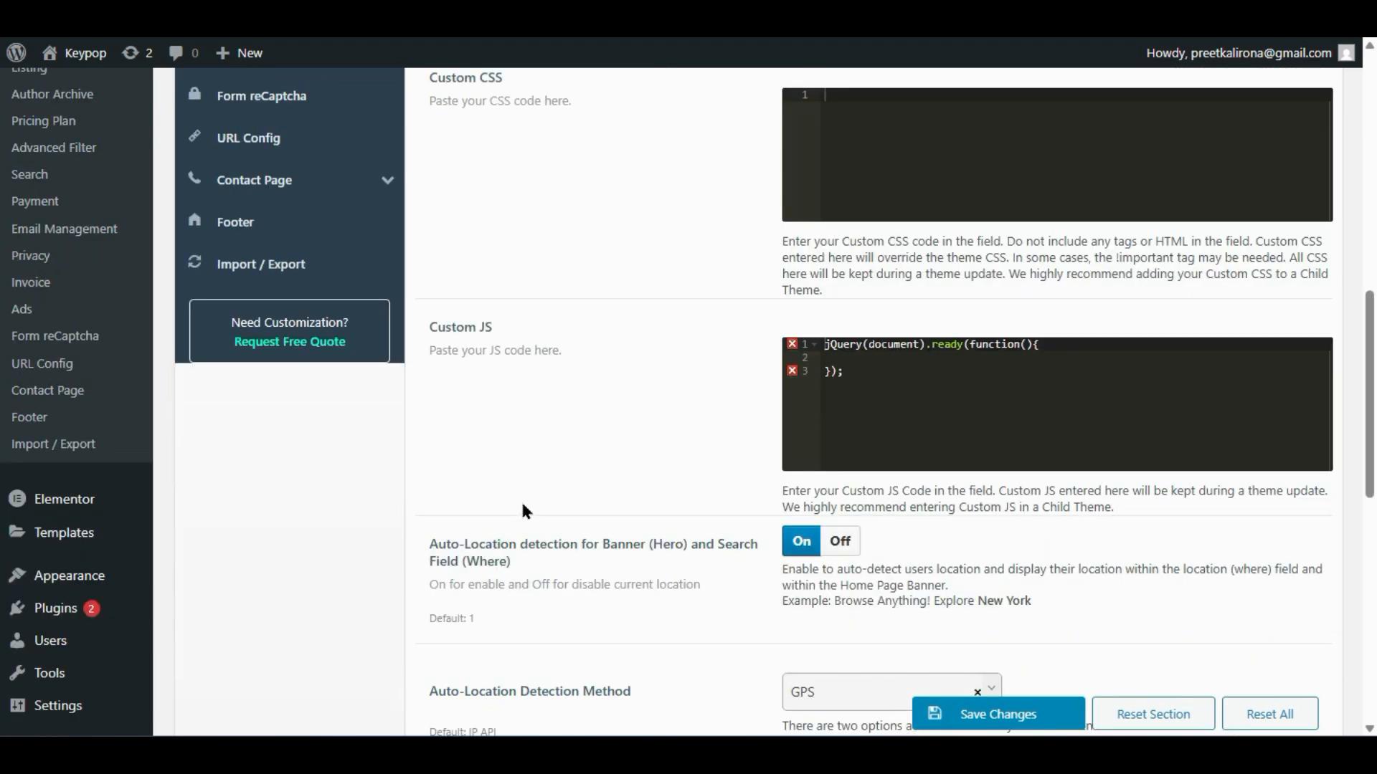
scroll(796, 396, "down", 2)
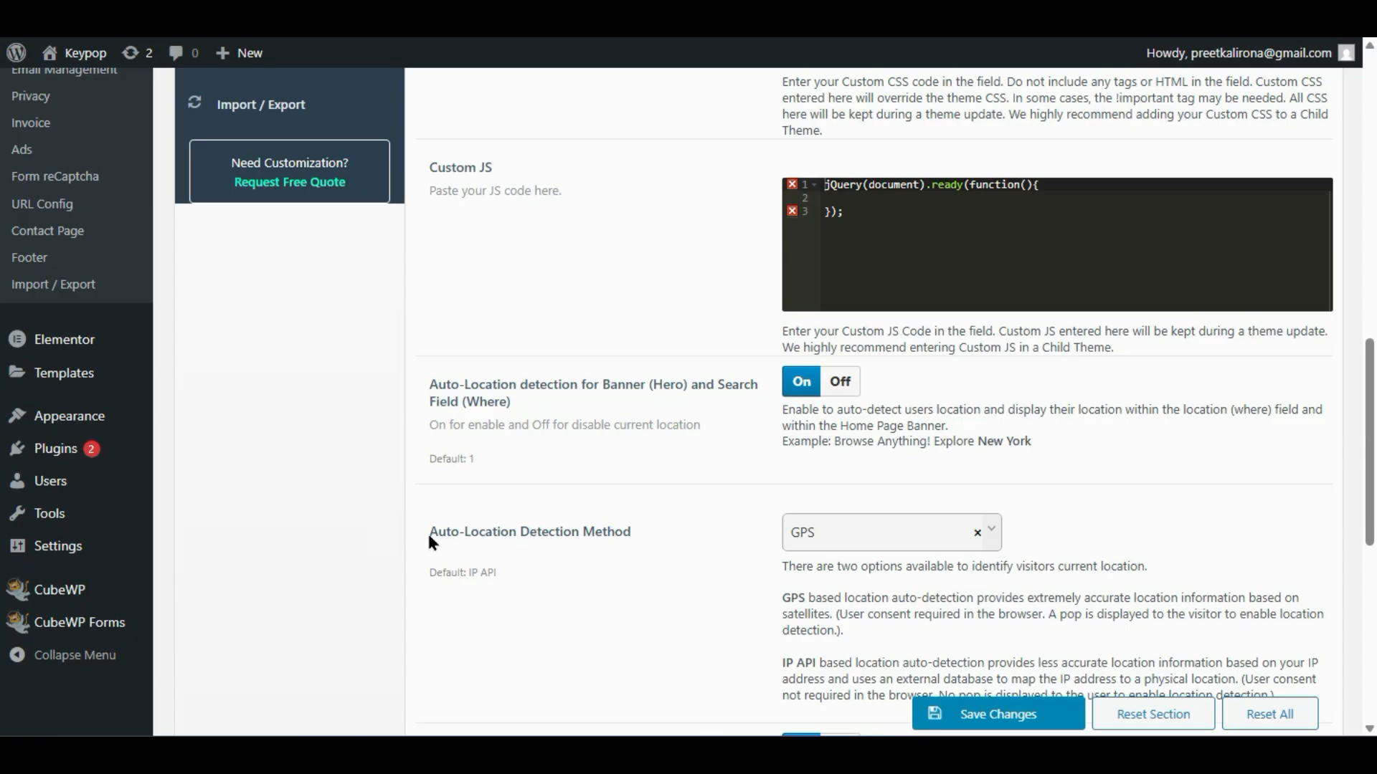
left_click(839, 531)
left_click(712, 603)
scroll(731, 588, "down", 2)
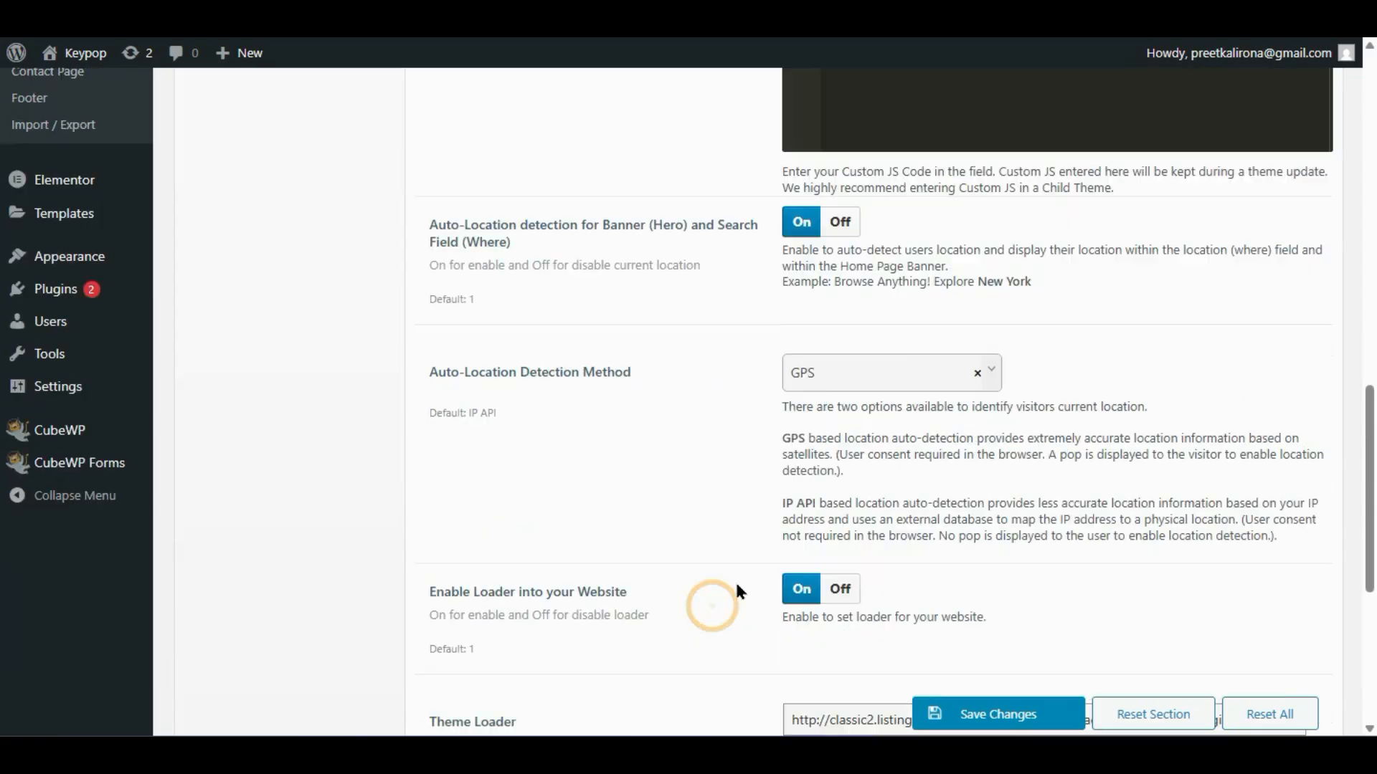
scroll(737, 588, "down", 4)
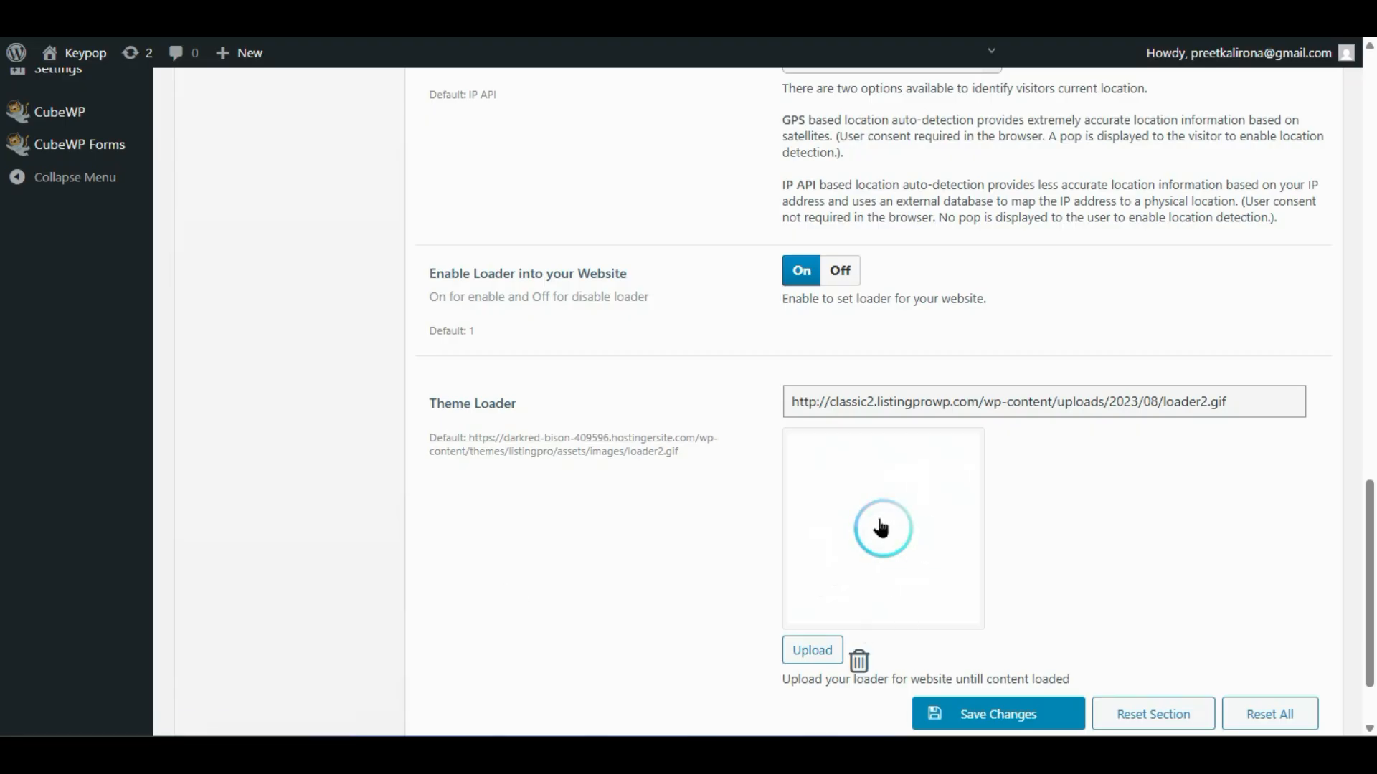
scroll(880, 529, "down", 2)
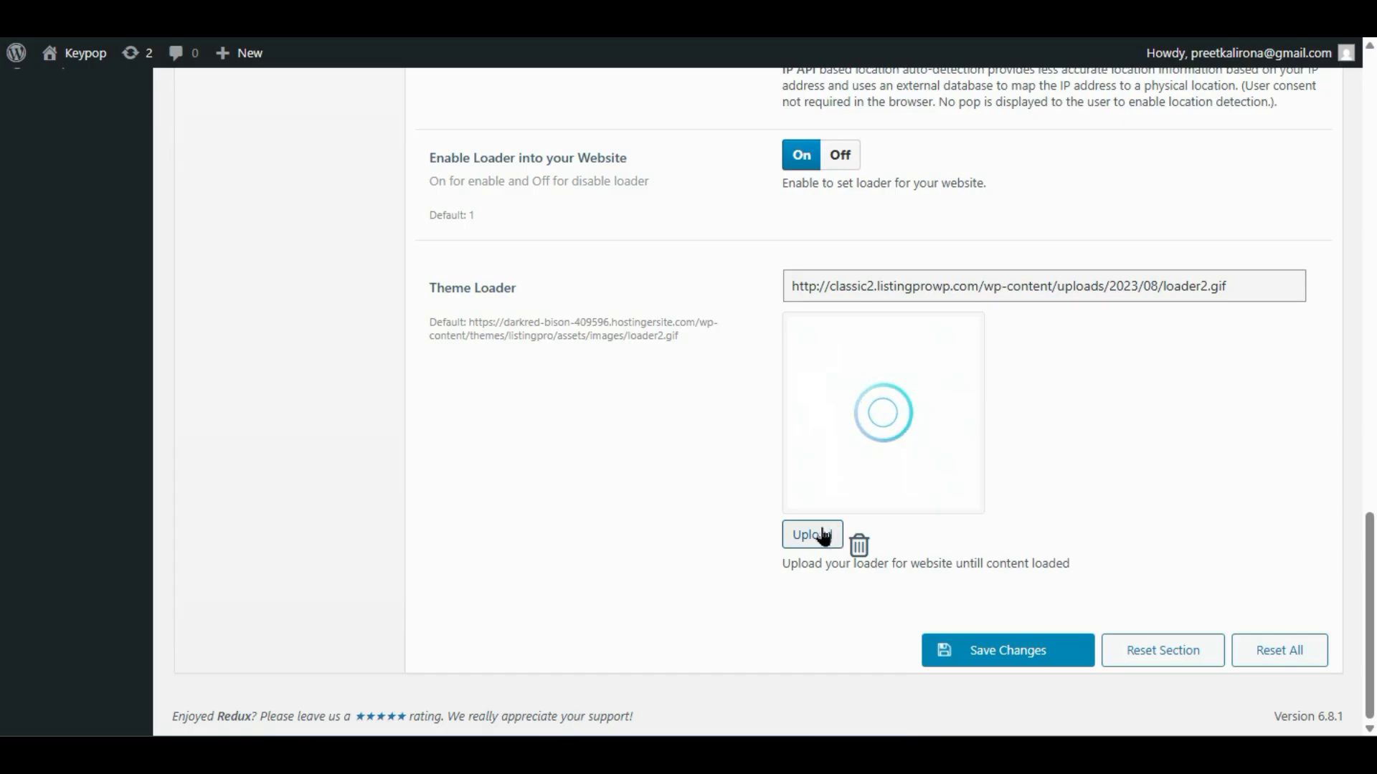
scroll(672, 495, "up", 20)
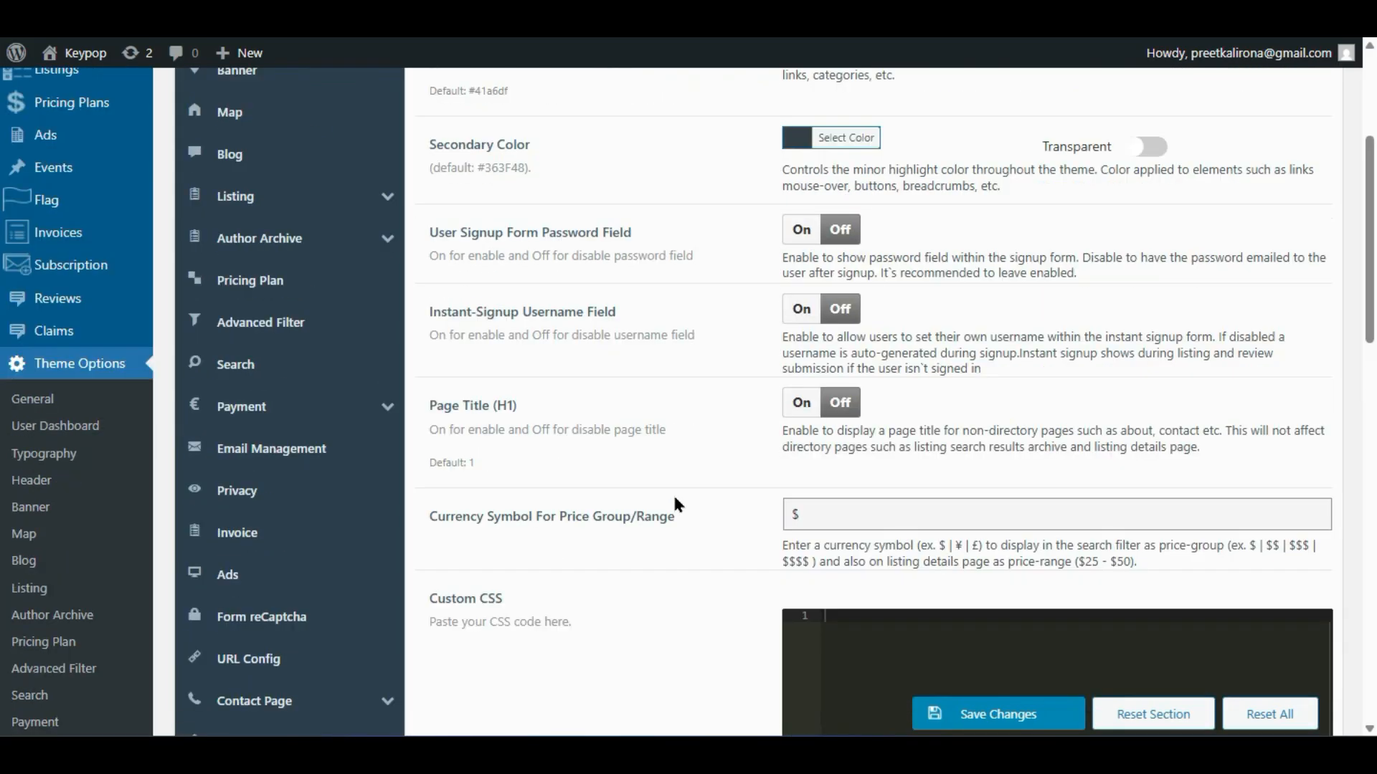
scroll(704, 482, "up", 4)
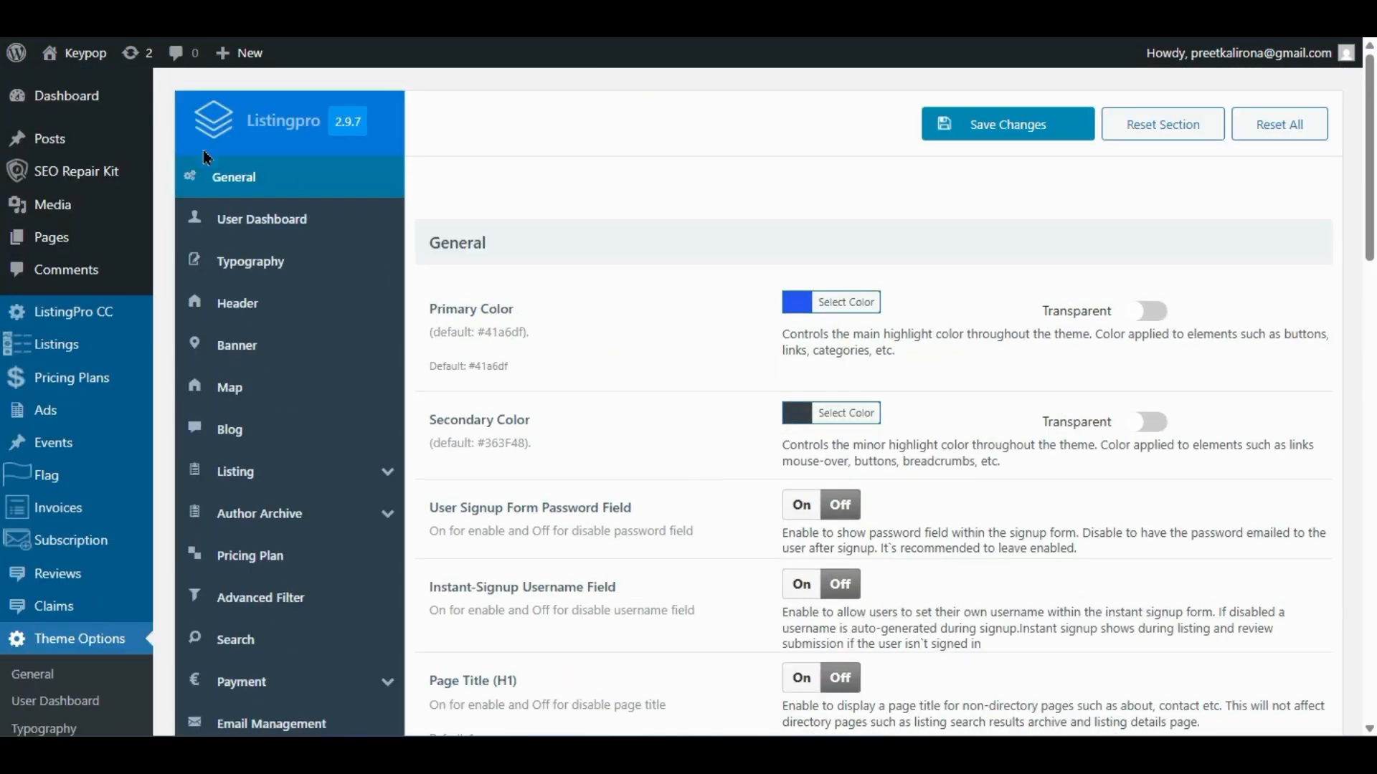
- Show the Theme Options User Dashboard section with Dashboard, Listings, Saved, Invoices and Packages enabled
left_click(257, 225)
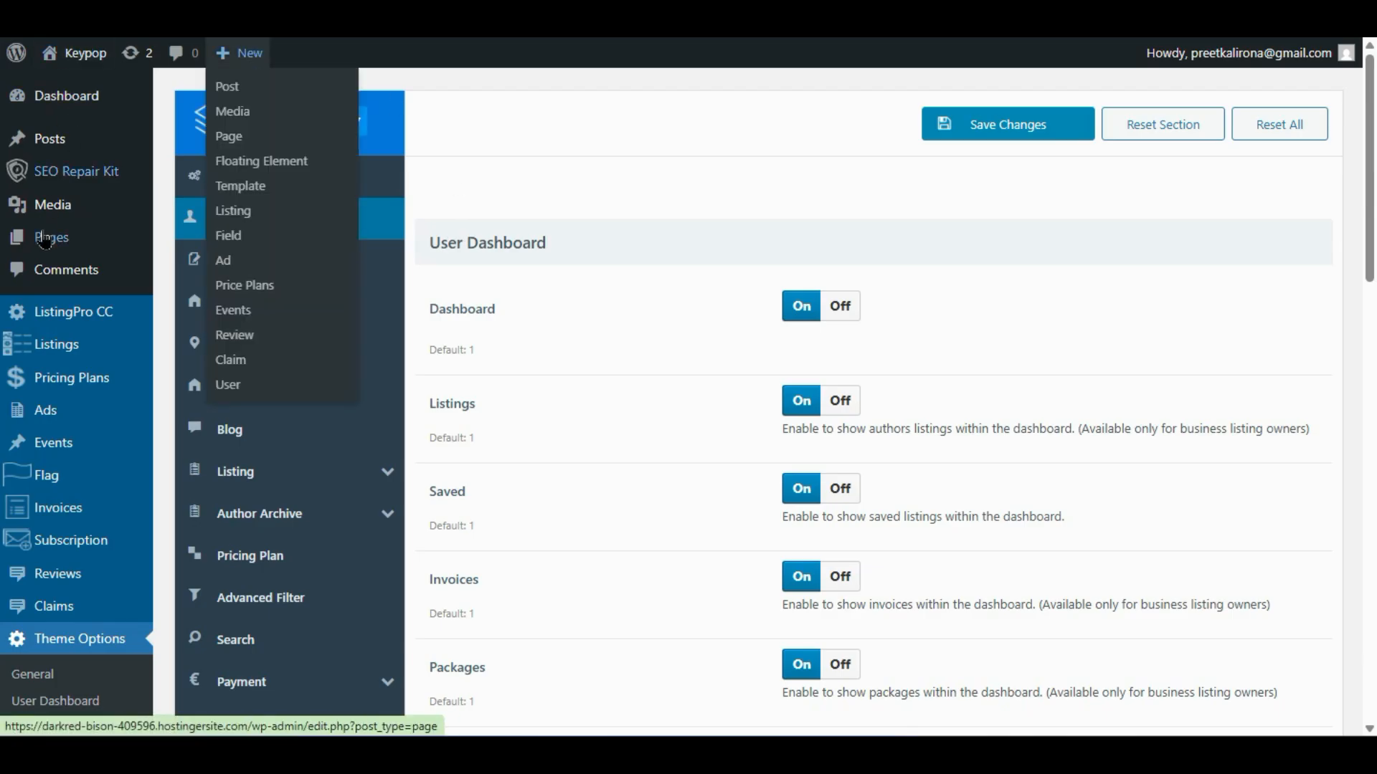
mouse_move(56, 244)
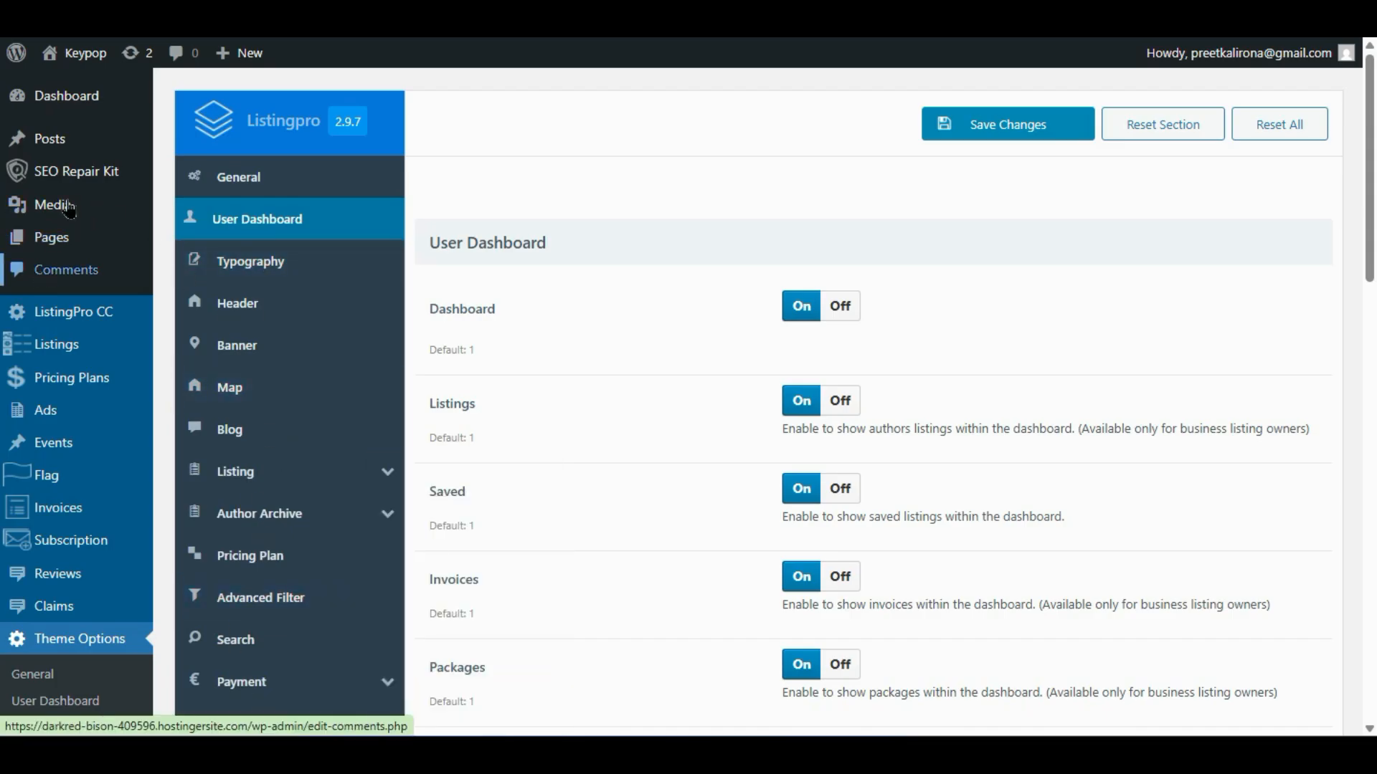
right_click(103, 245)
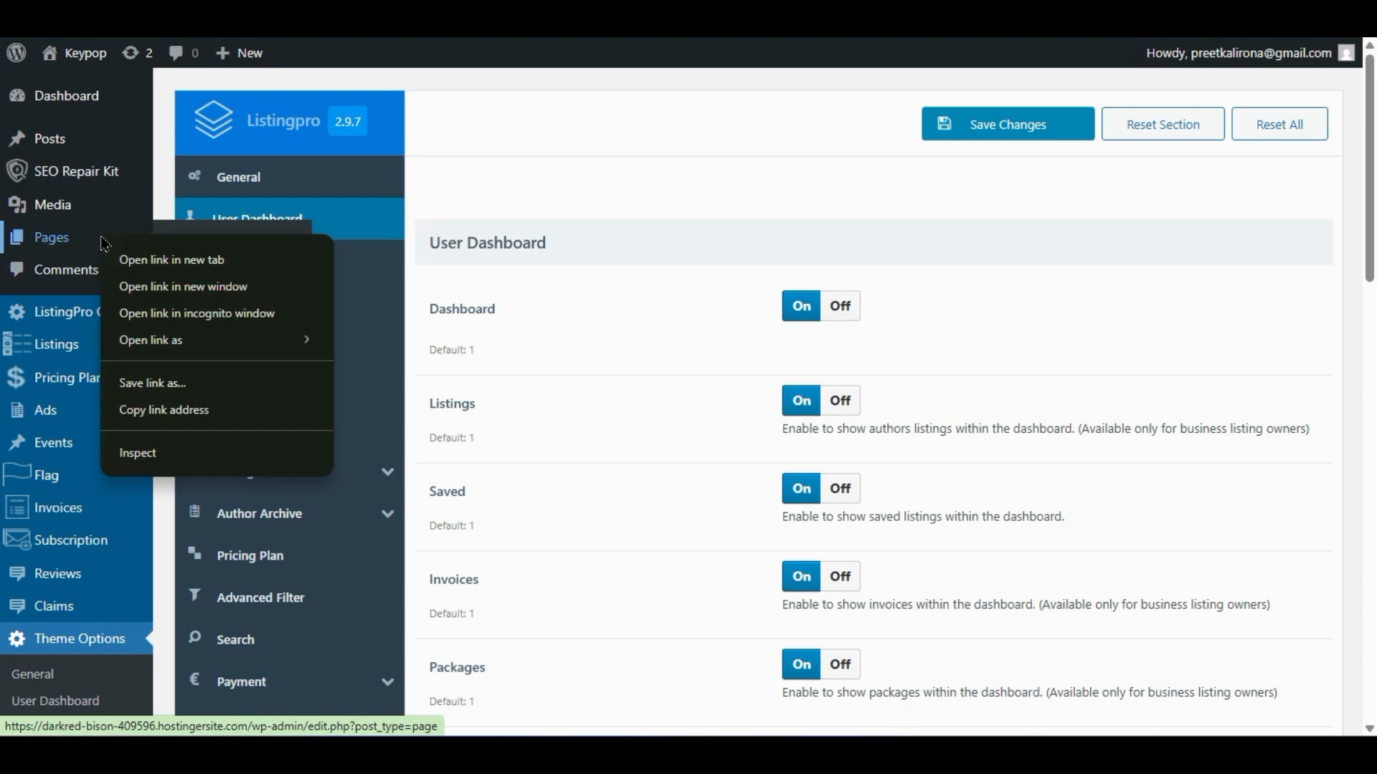
- Open the Pages list in a new tab and look through the site's pages
left_click(130, 259)
left_click(172, 18)
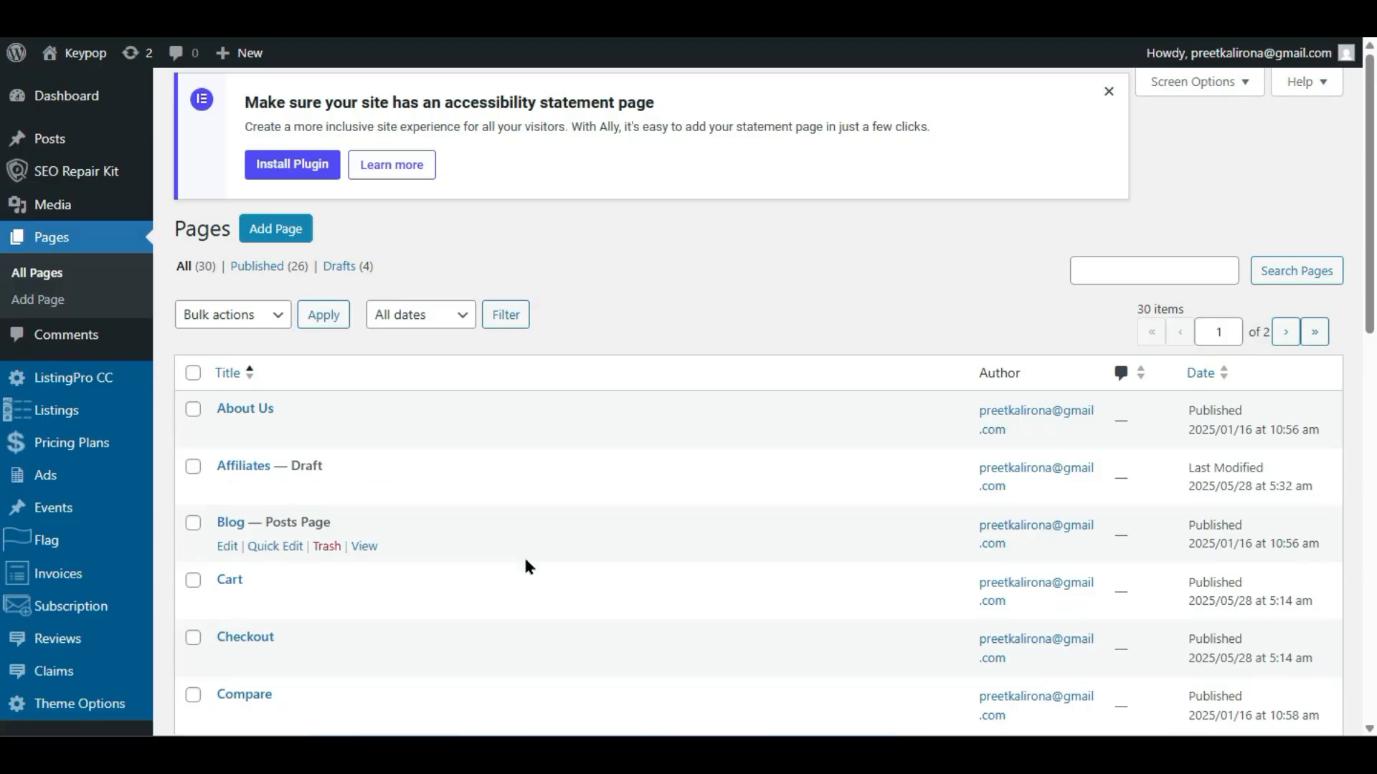
scroll(491, 601, "down", 2)
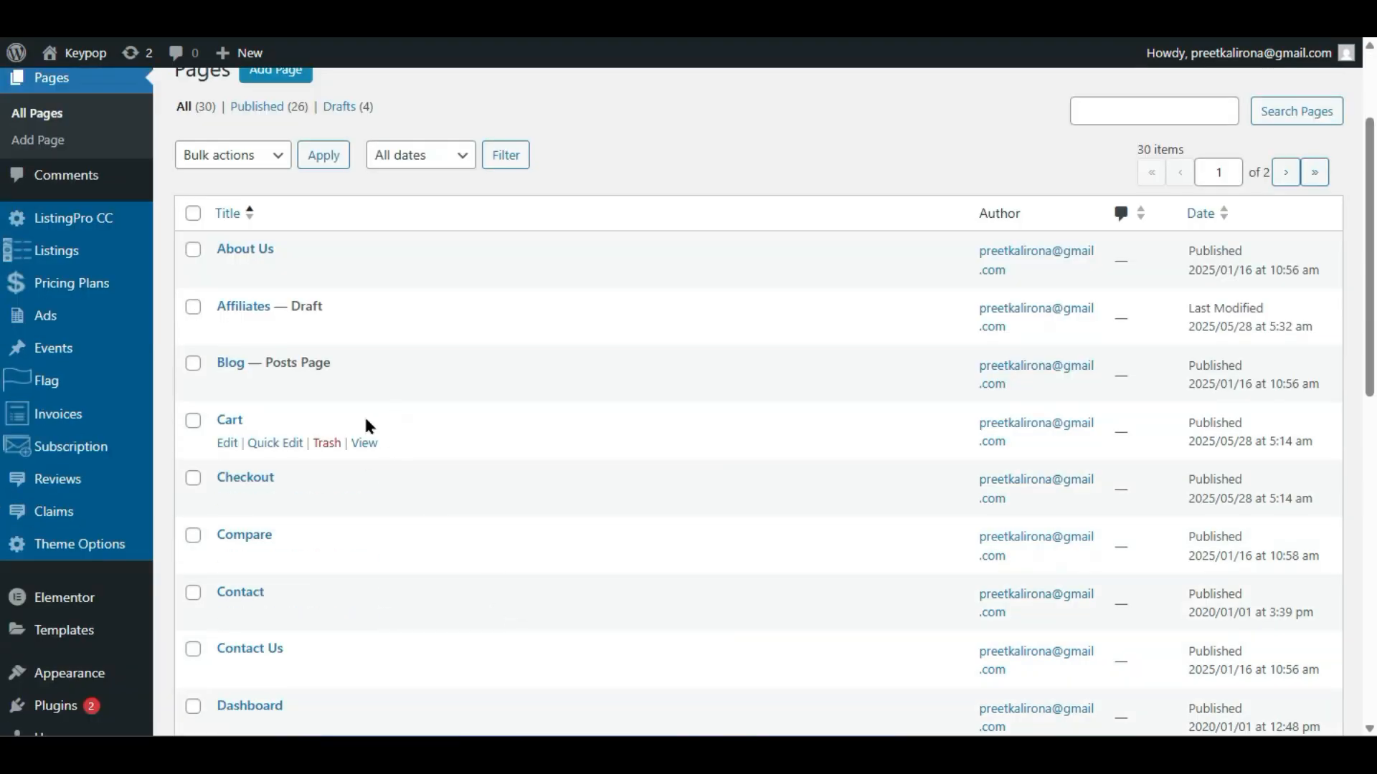
scroll(371, 614, "down", 2)
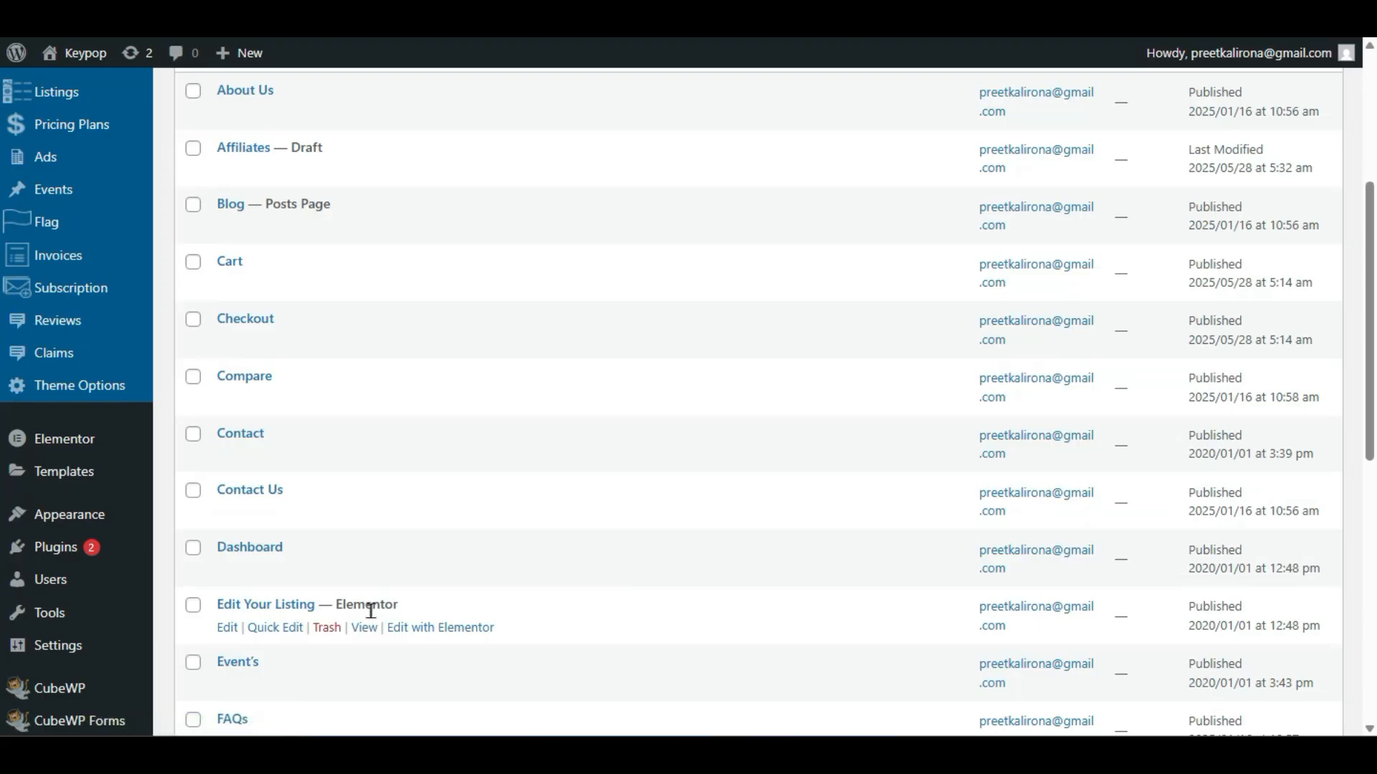
scroll(371, 610, "up", 2)
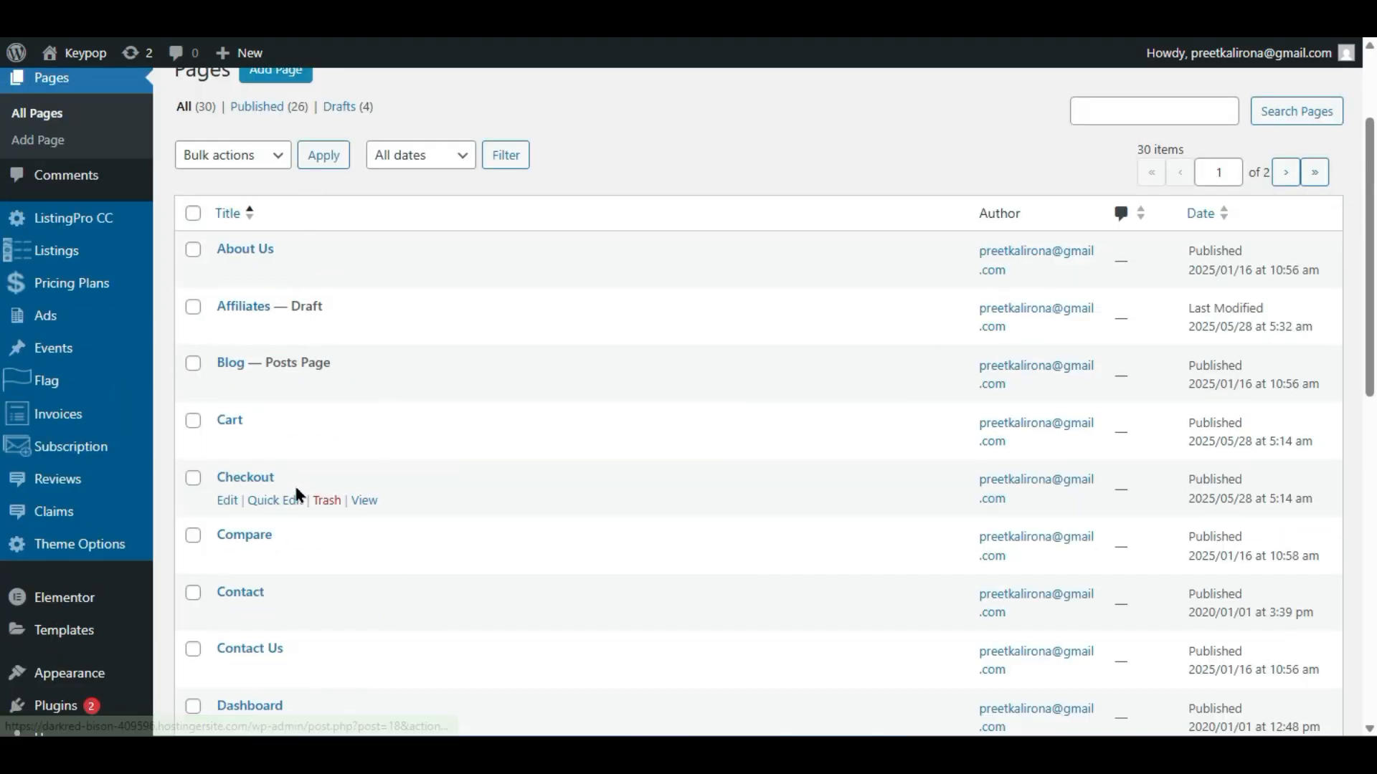
scroll(308, 502, "down", 2)
scroll(316, 445, "down", 2)
scroll(315, 445, "down", 6)
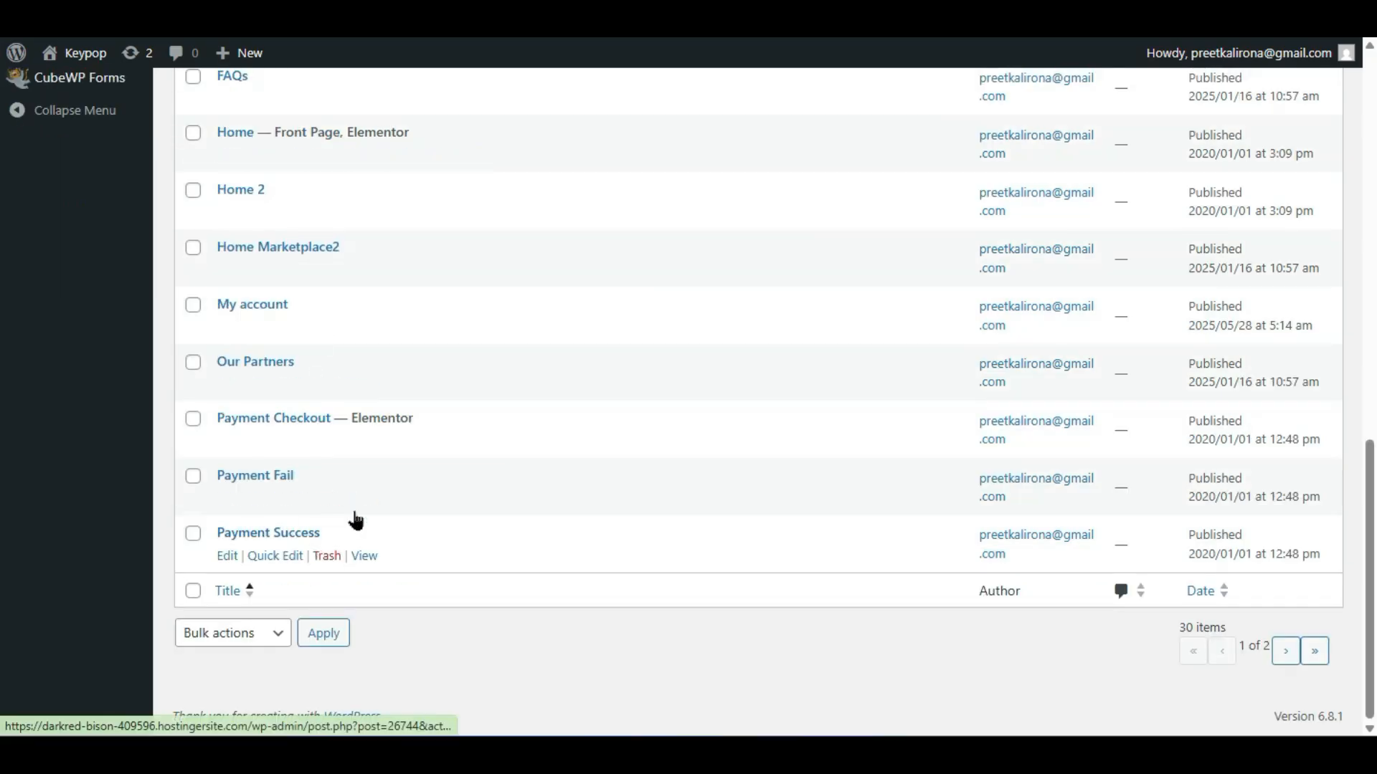
scroll(319, 418, "up", 4)
scroll(286, 400, "up", 6)
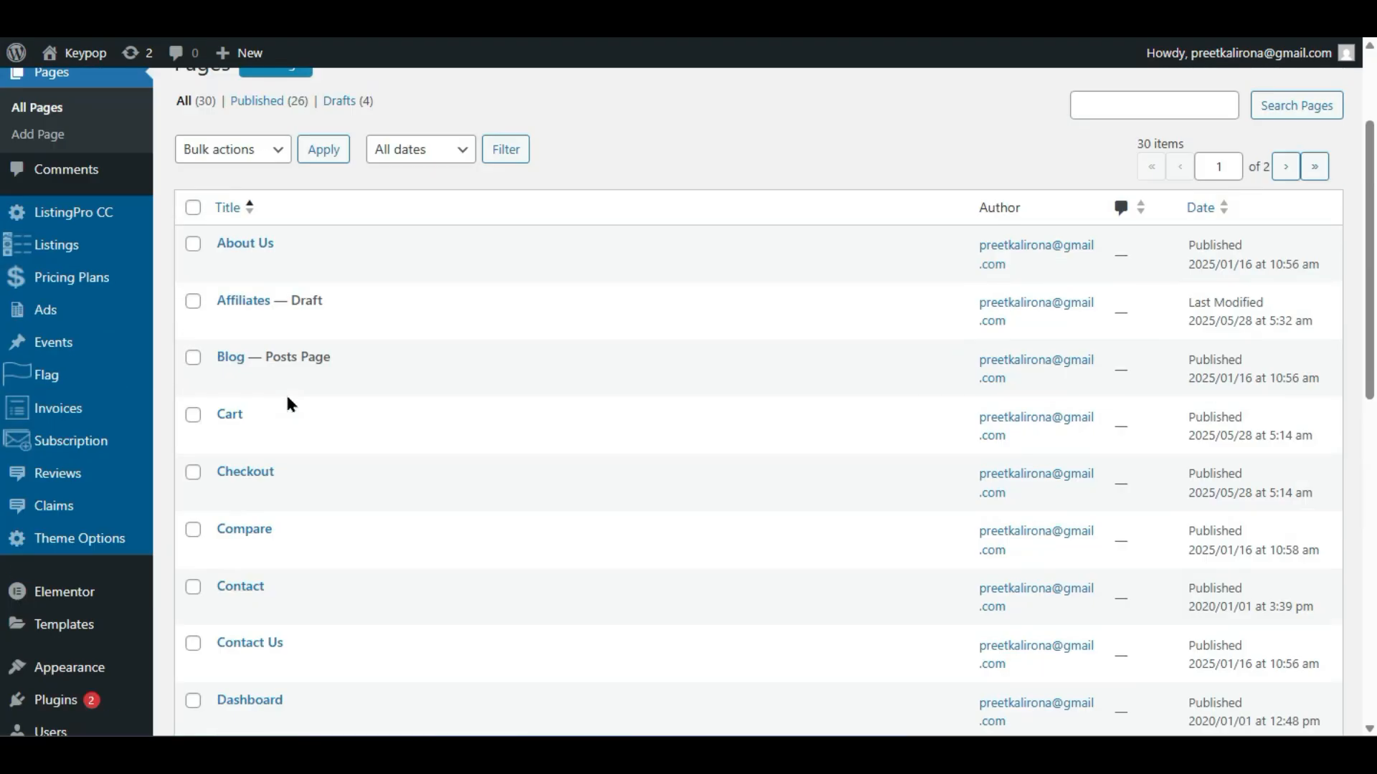
scroll(270, 440, "down", 4)
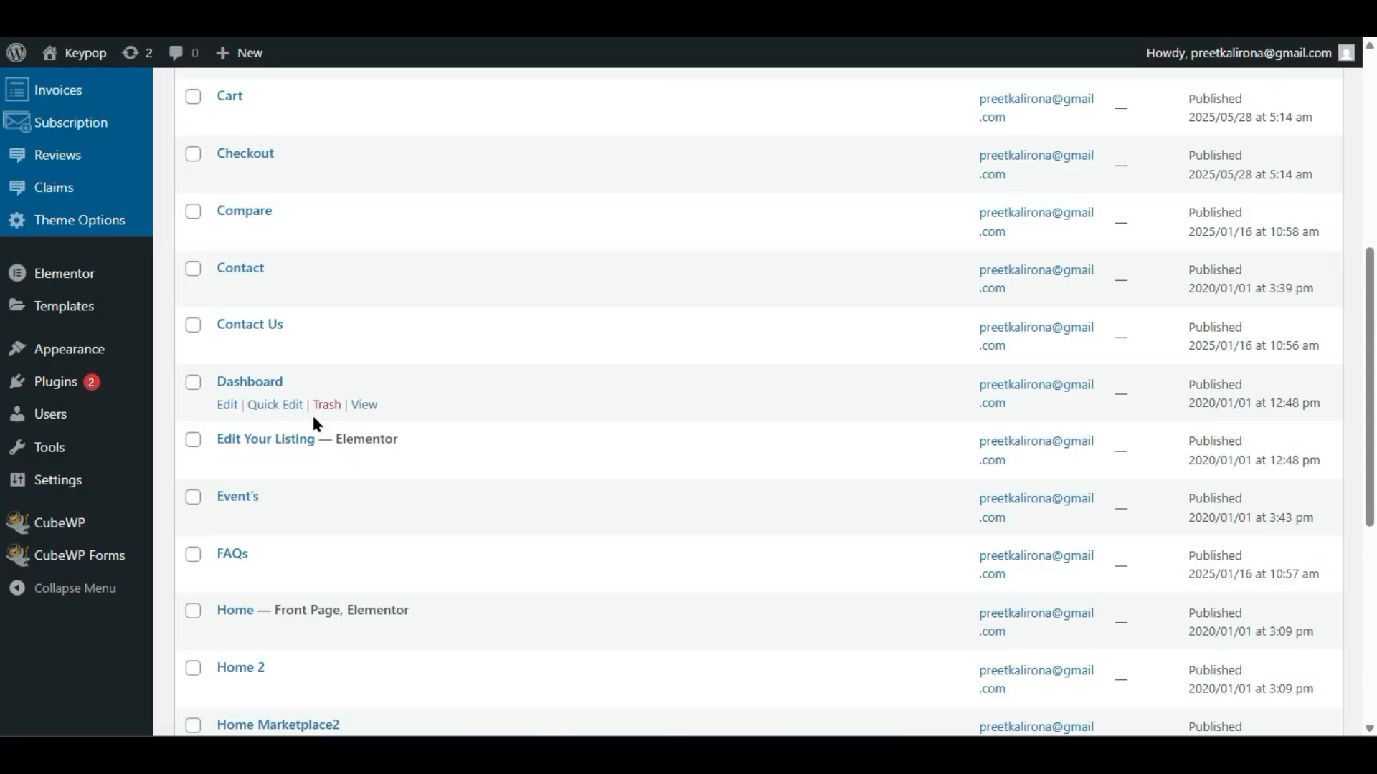
- Open the front-end view of the Dashboard page in a new tab
right_click(363, 405)
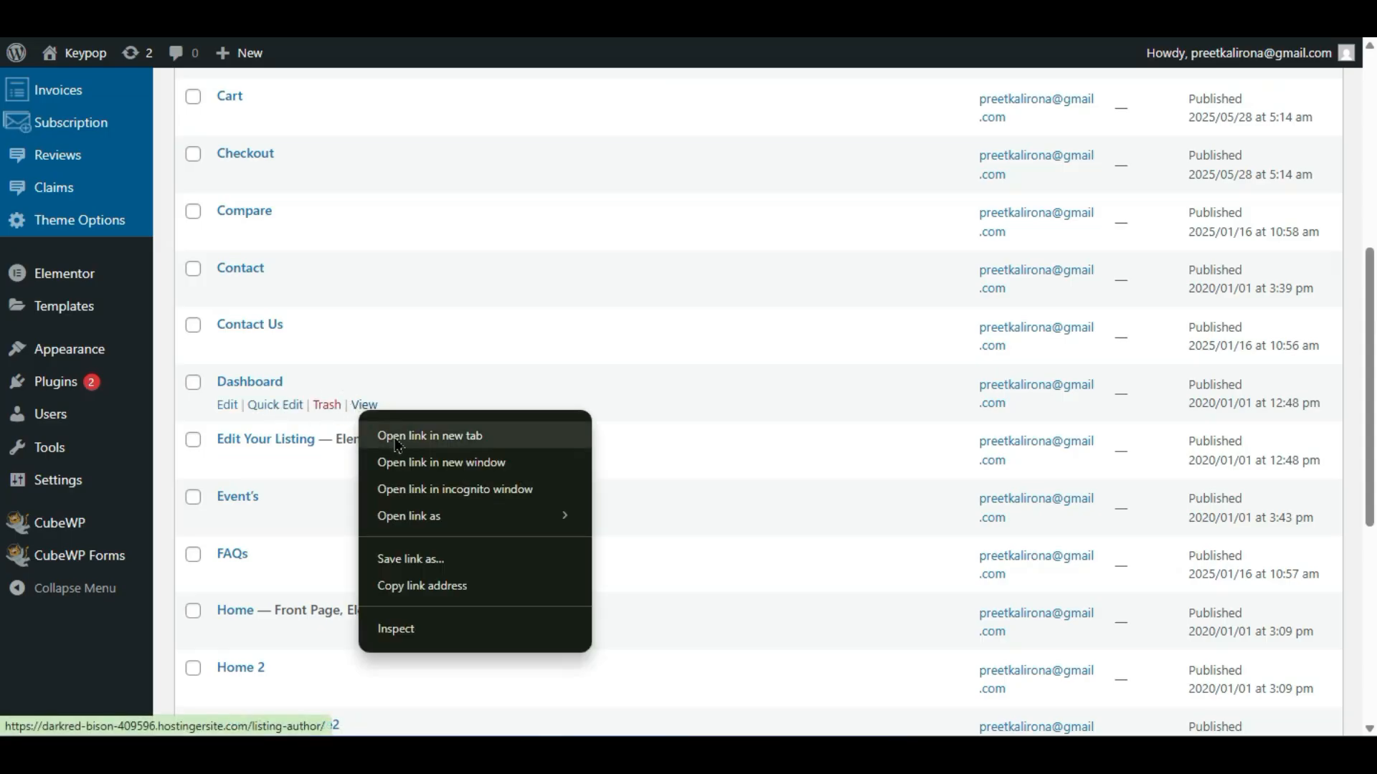
left_click(390, 435)
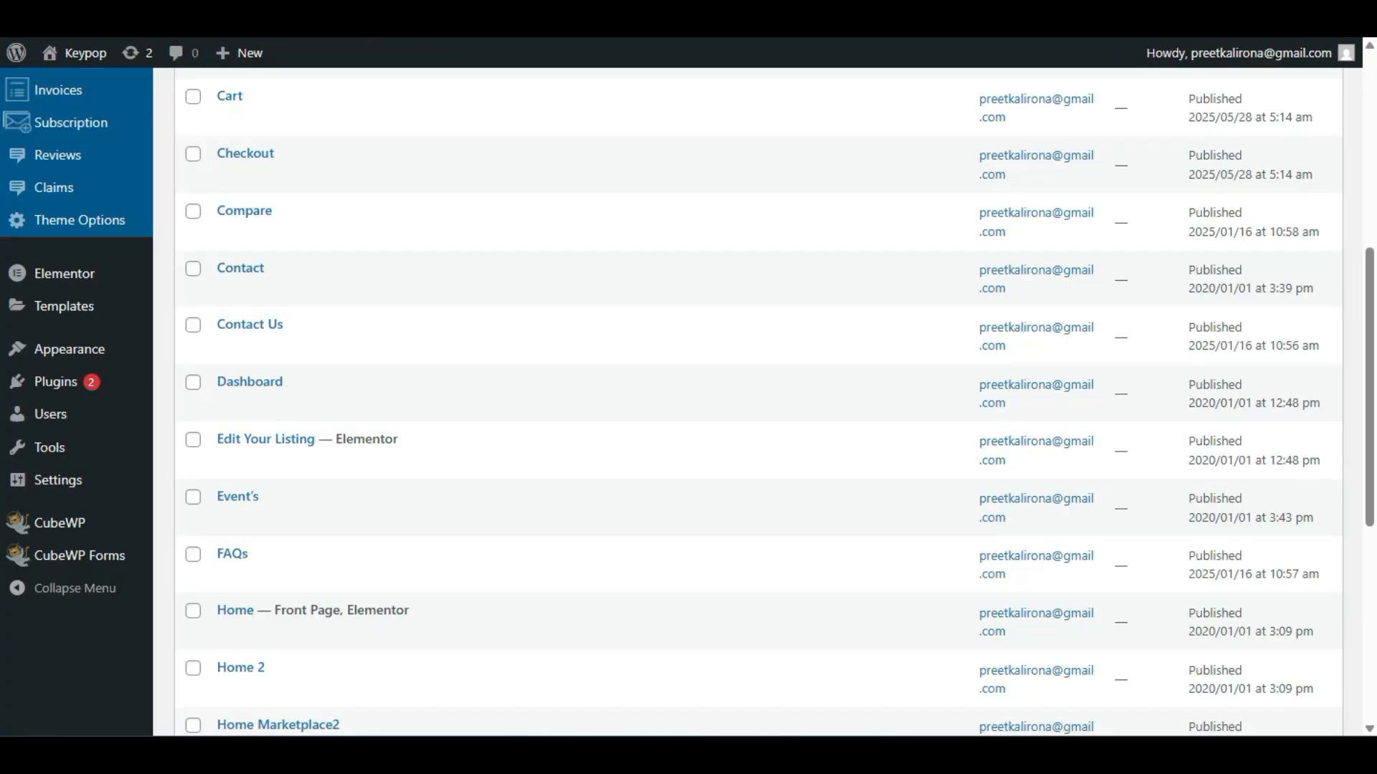
scroll(380, 273, "up", 6)
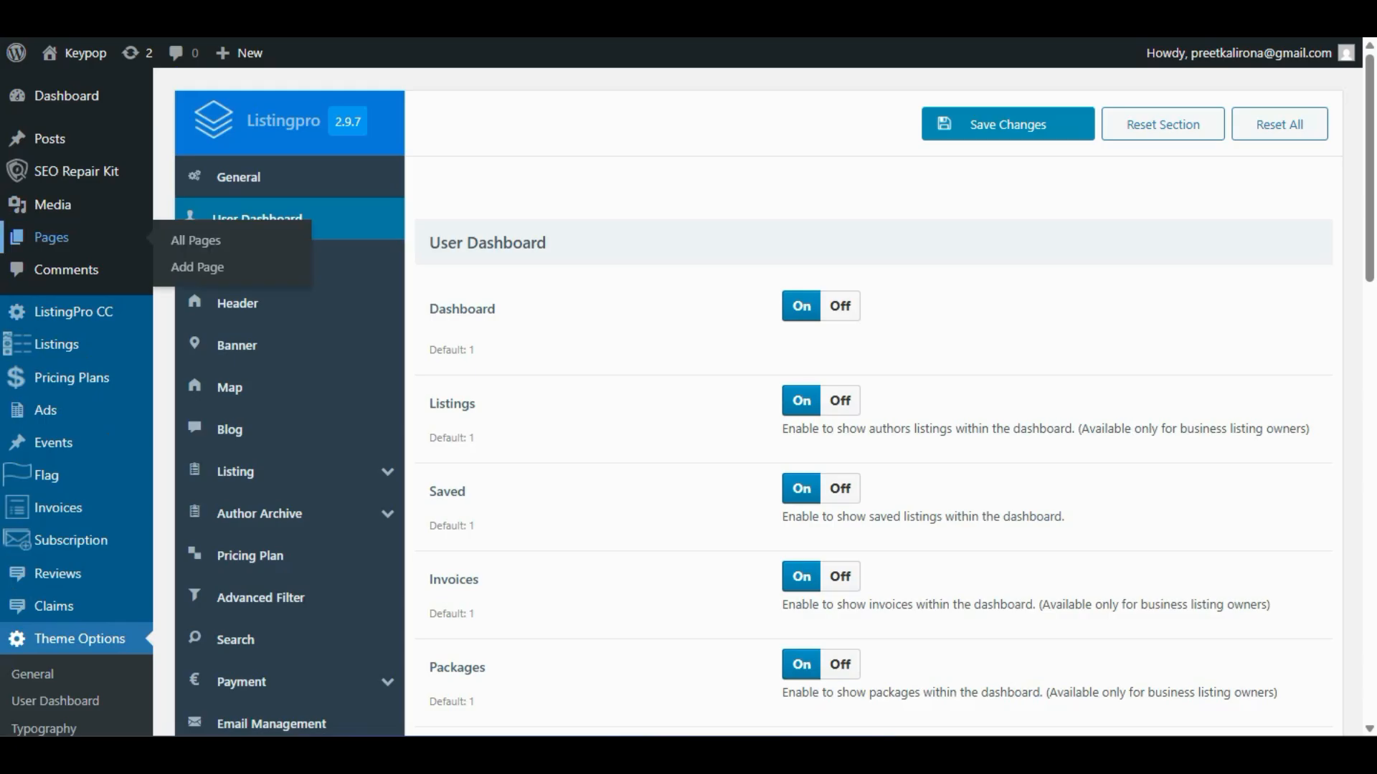
left_click(559, 466)
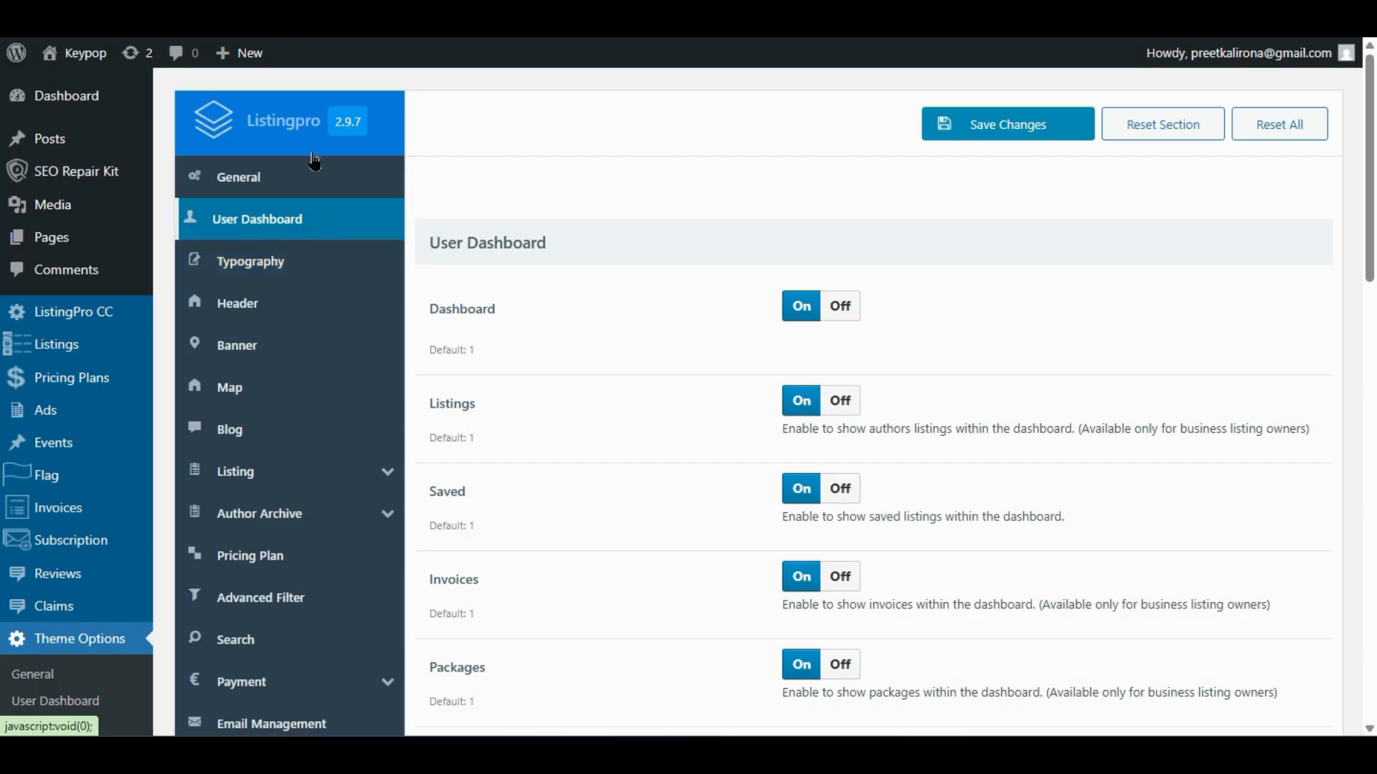
left_click(323, 14)
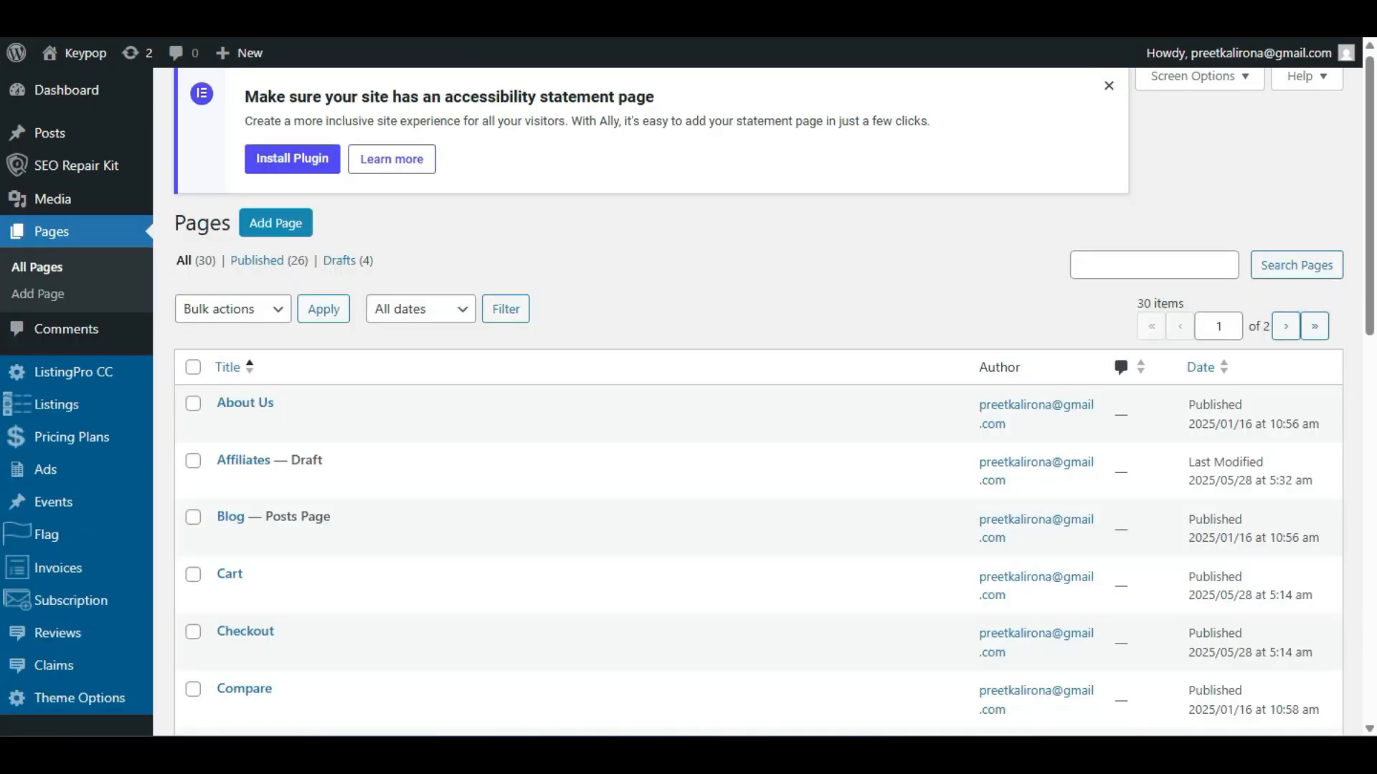
left_click(459, 14)
left_click(322, 14)
left_click(459, 14)
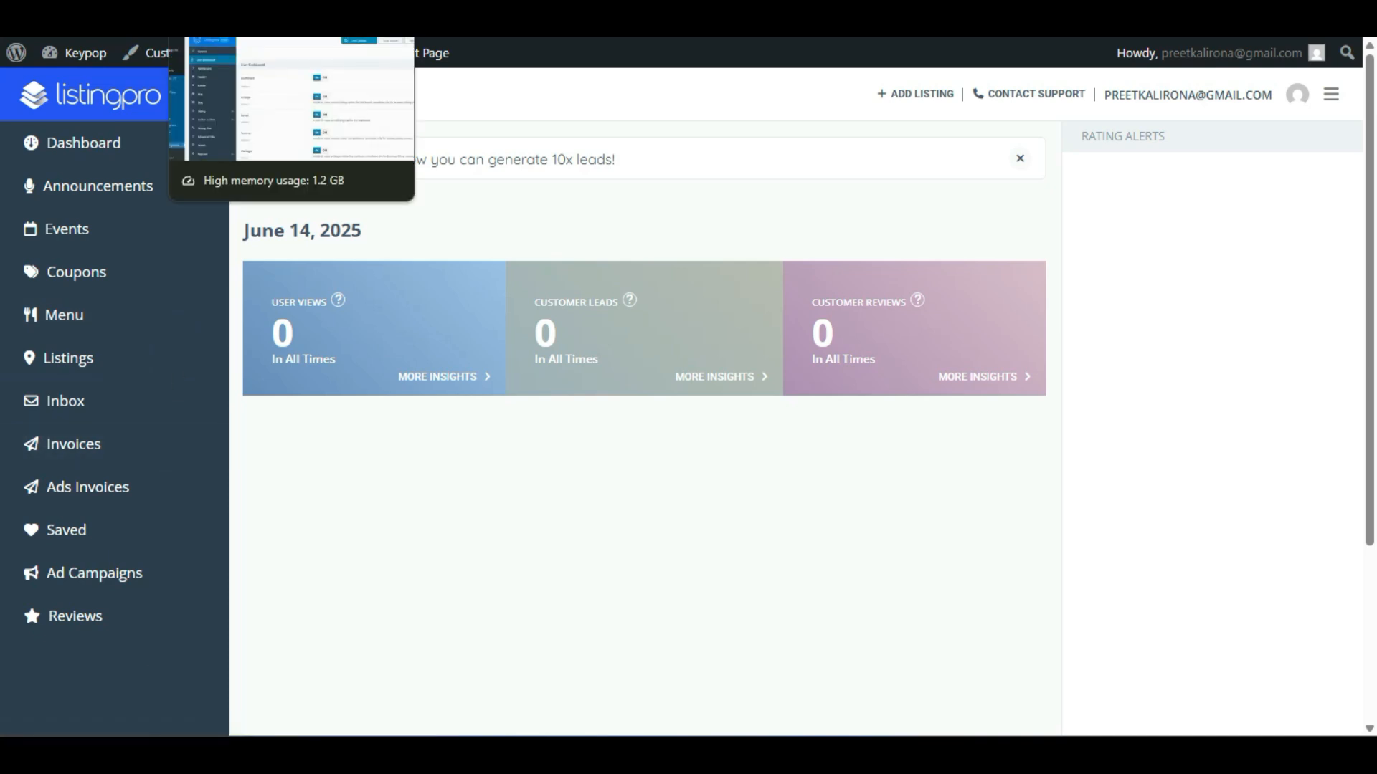
left_click(230, 14)
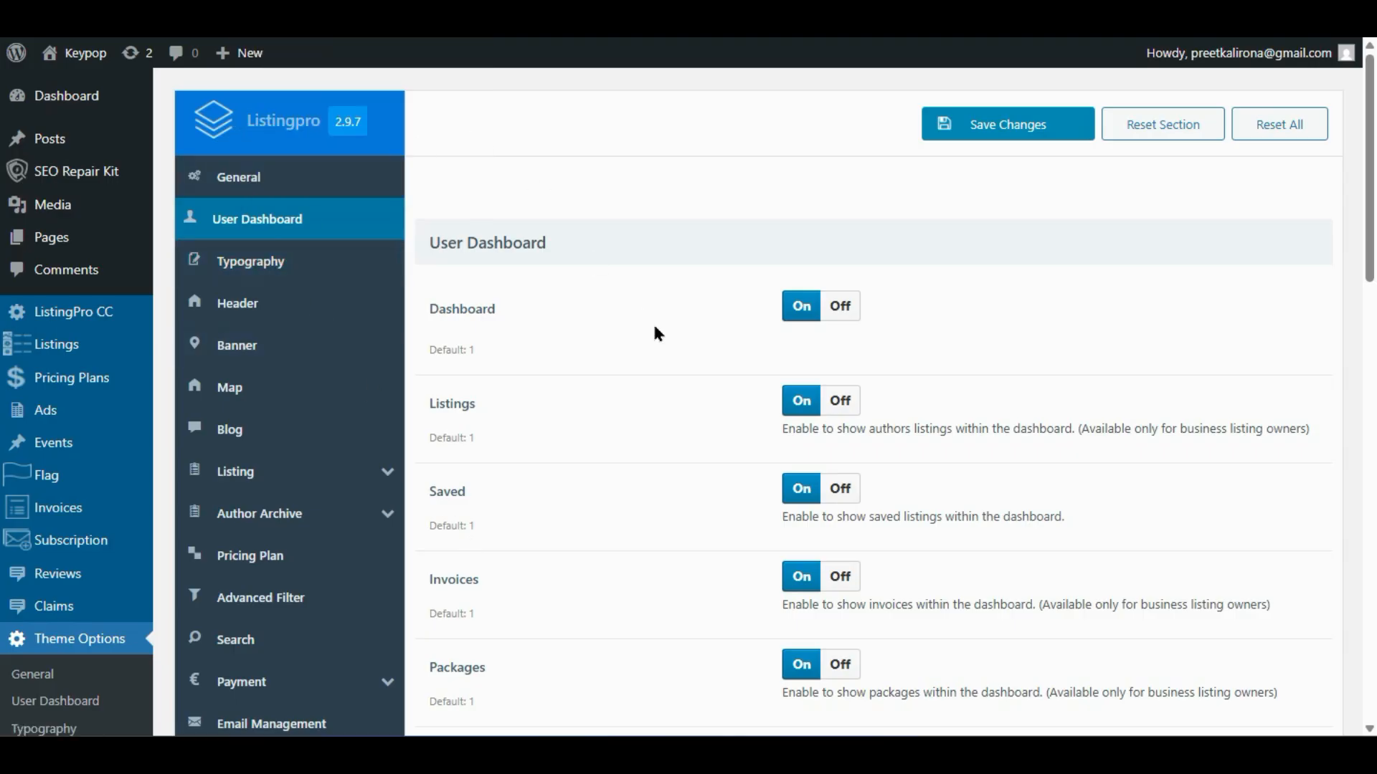
scroll(654, 328, "down", 2)
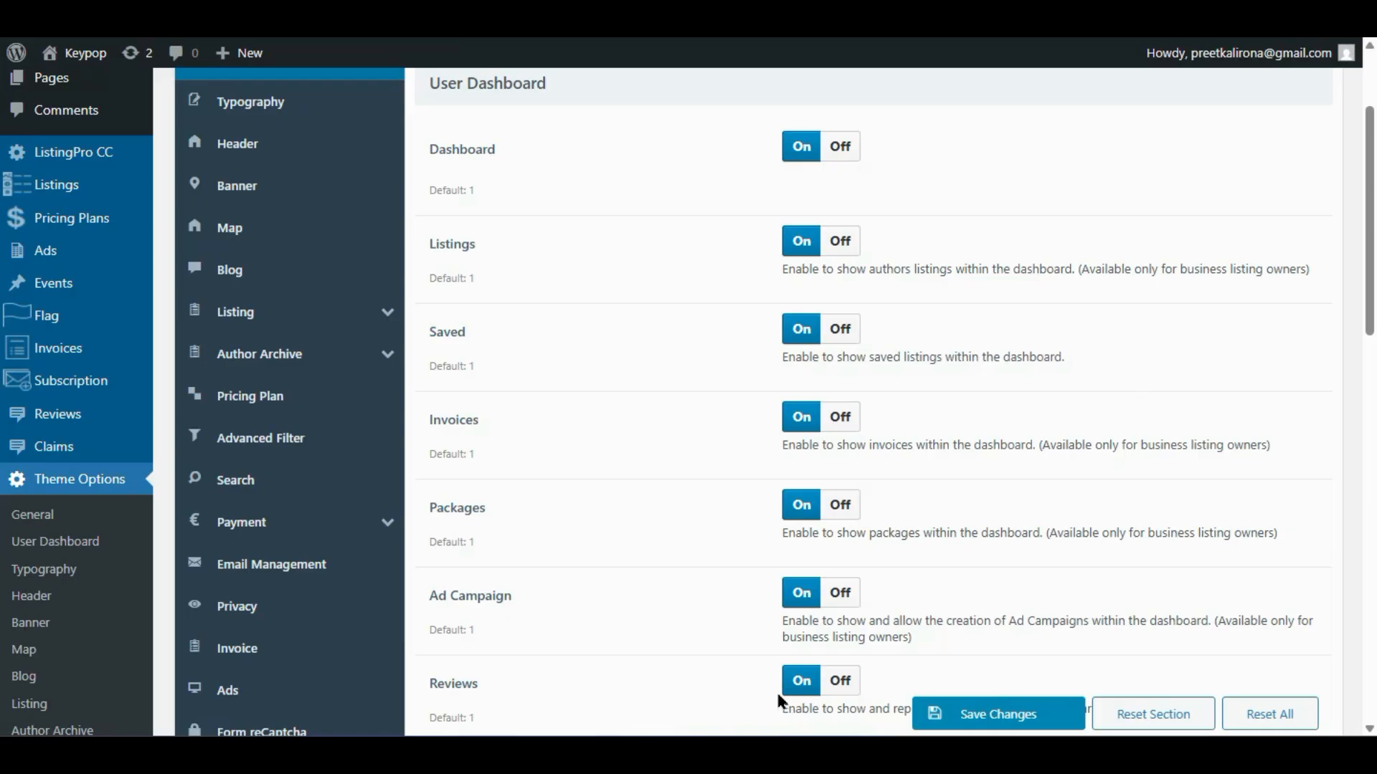
left_click(813, 421)
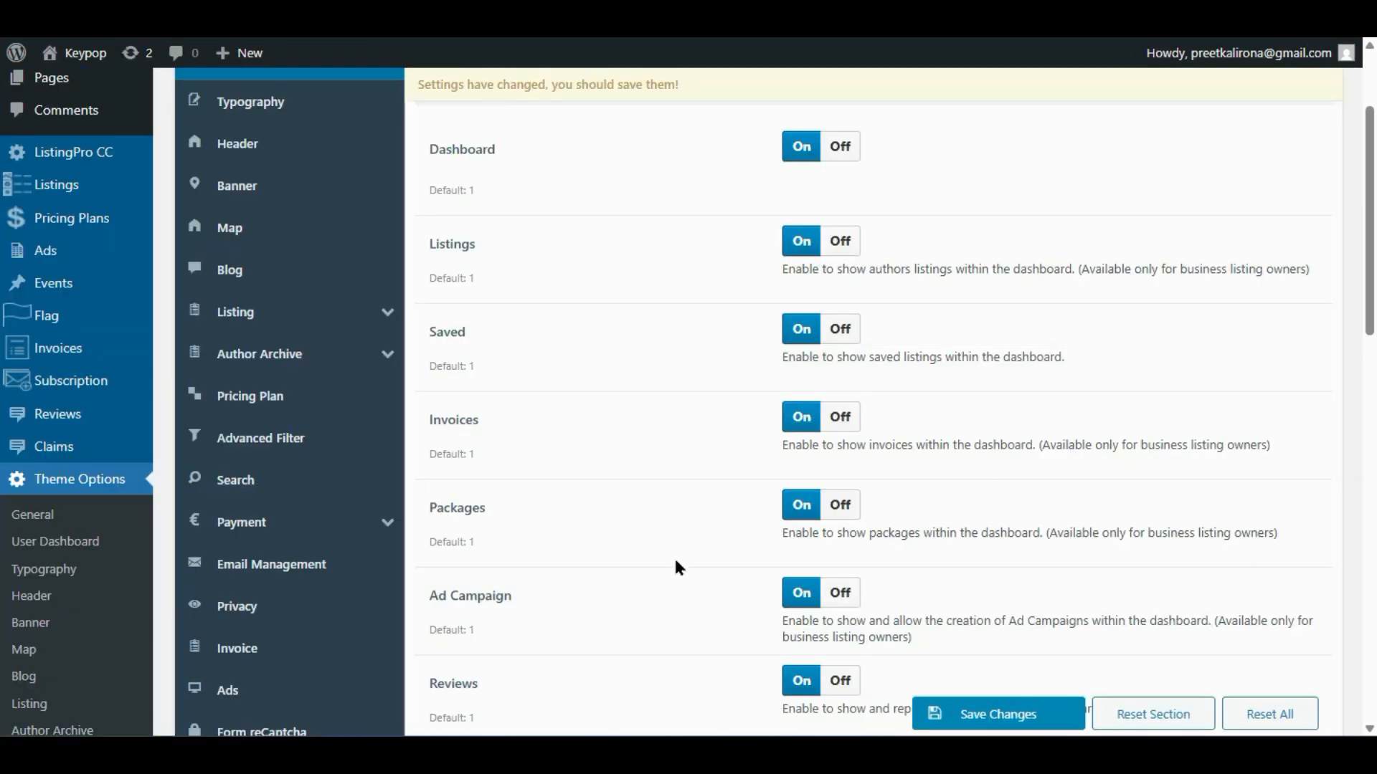
scroll(675, 566, "down", 2)
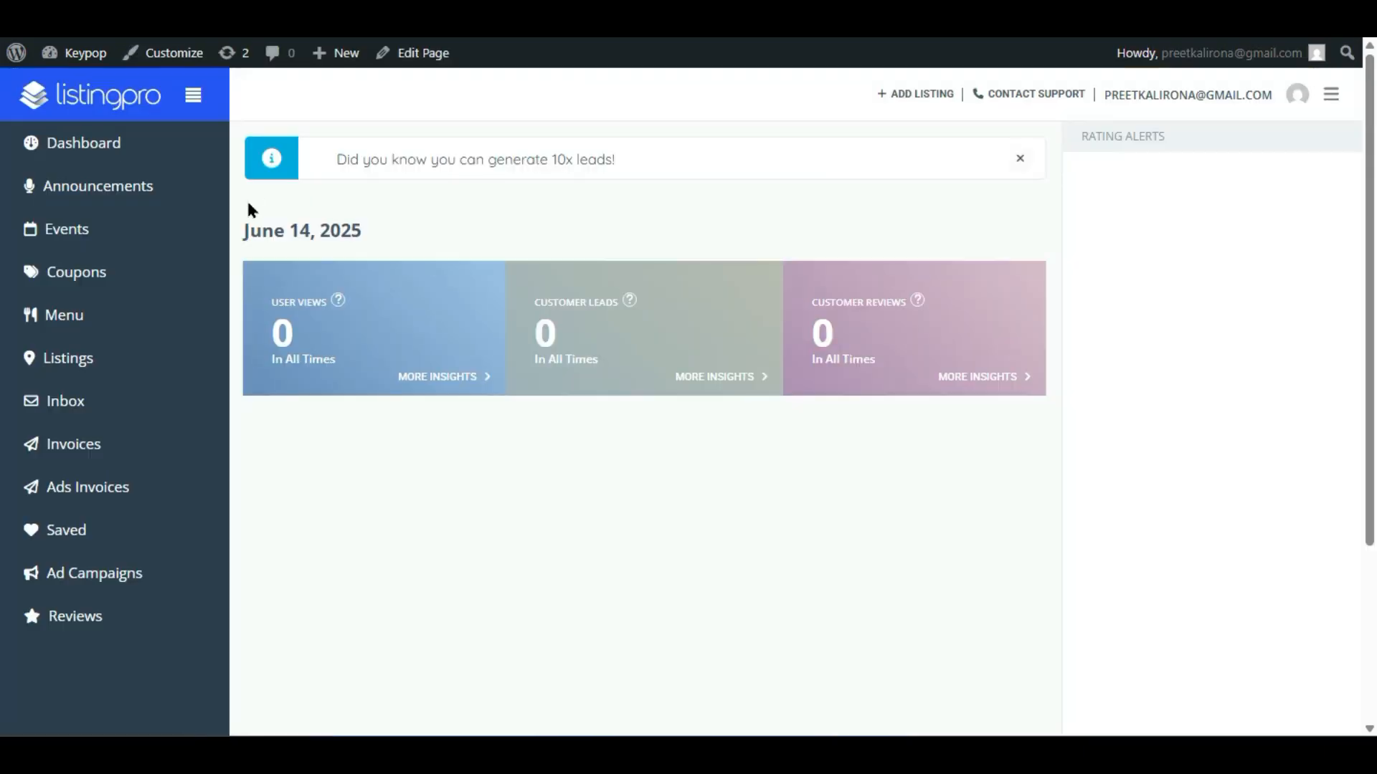
right_click(173, 415)
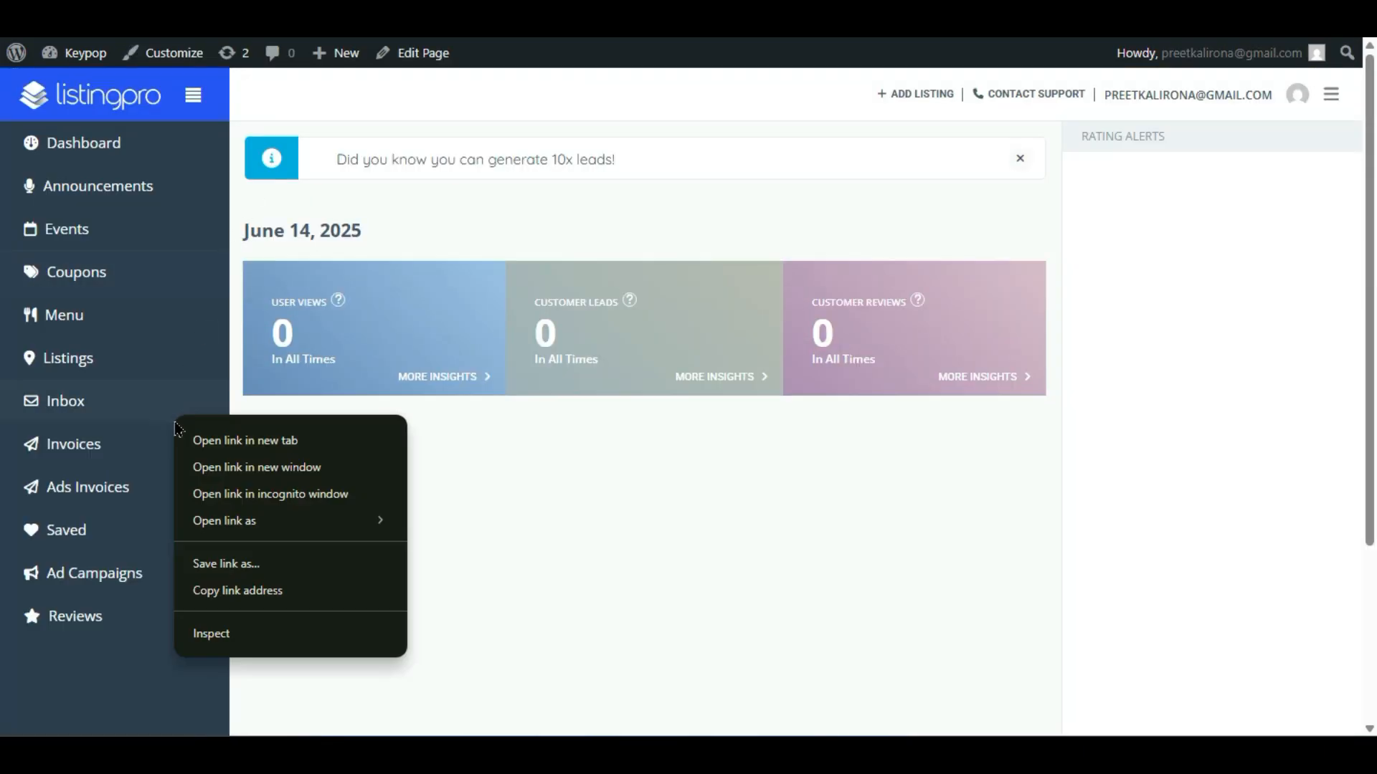
left_click(680, 637)
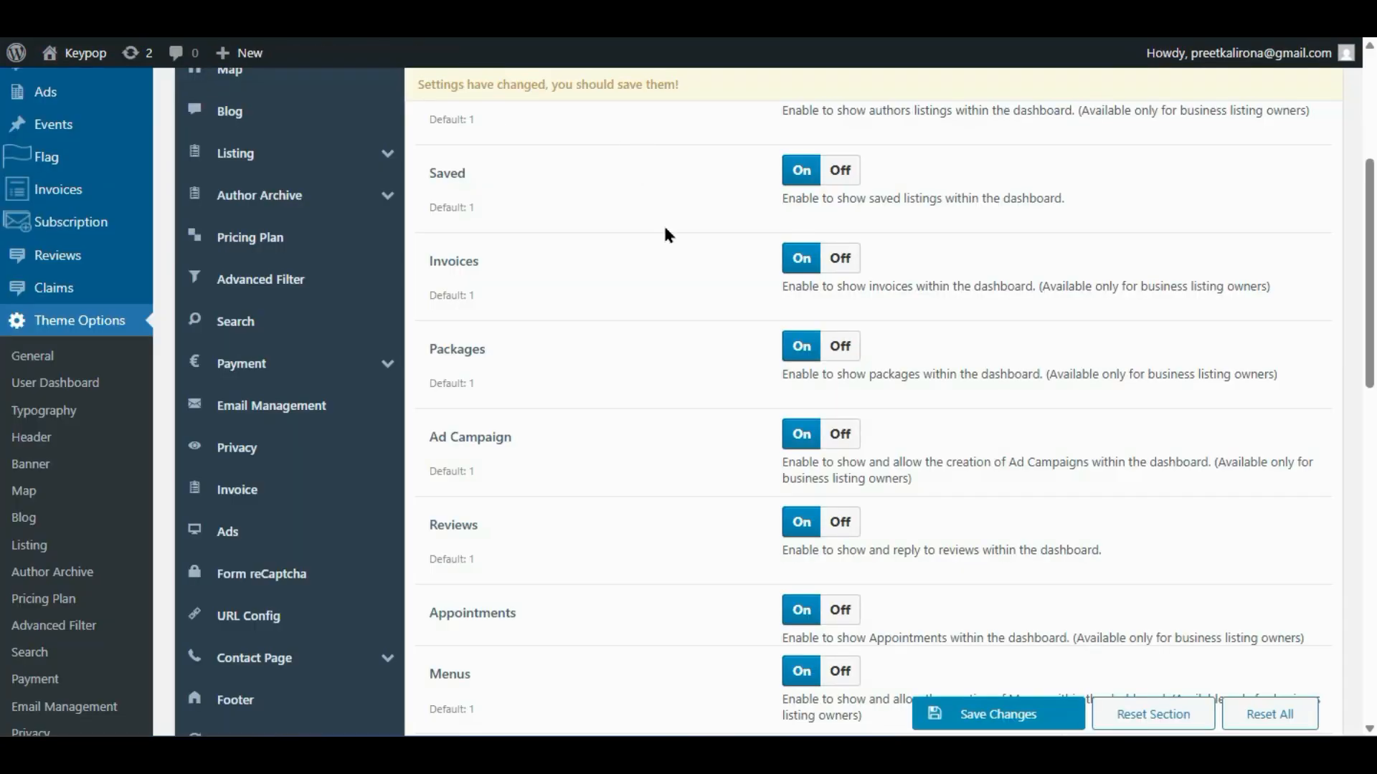
scroll(682, 429, "down", 2)
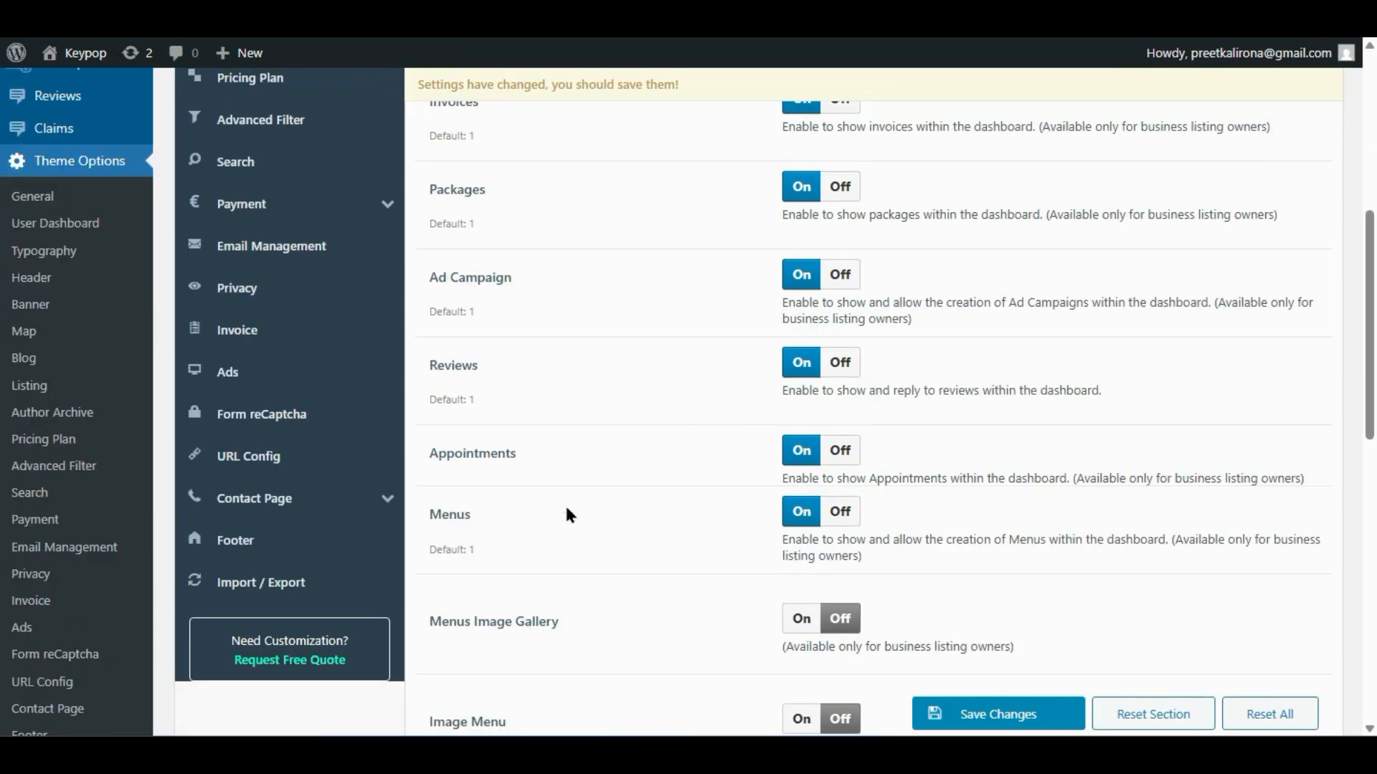
scroll(566, 514, "down", 2)
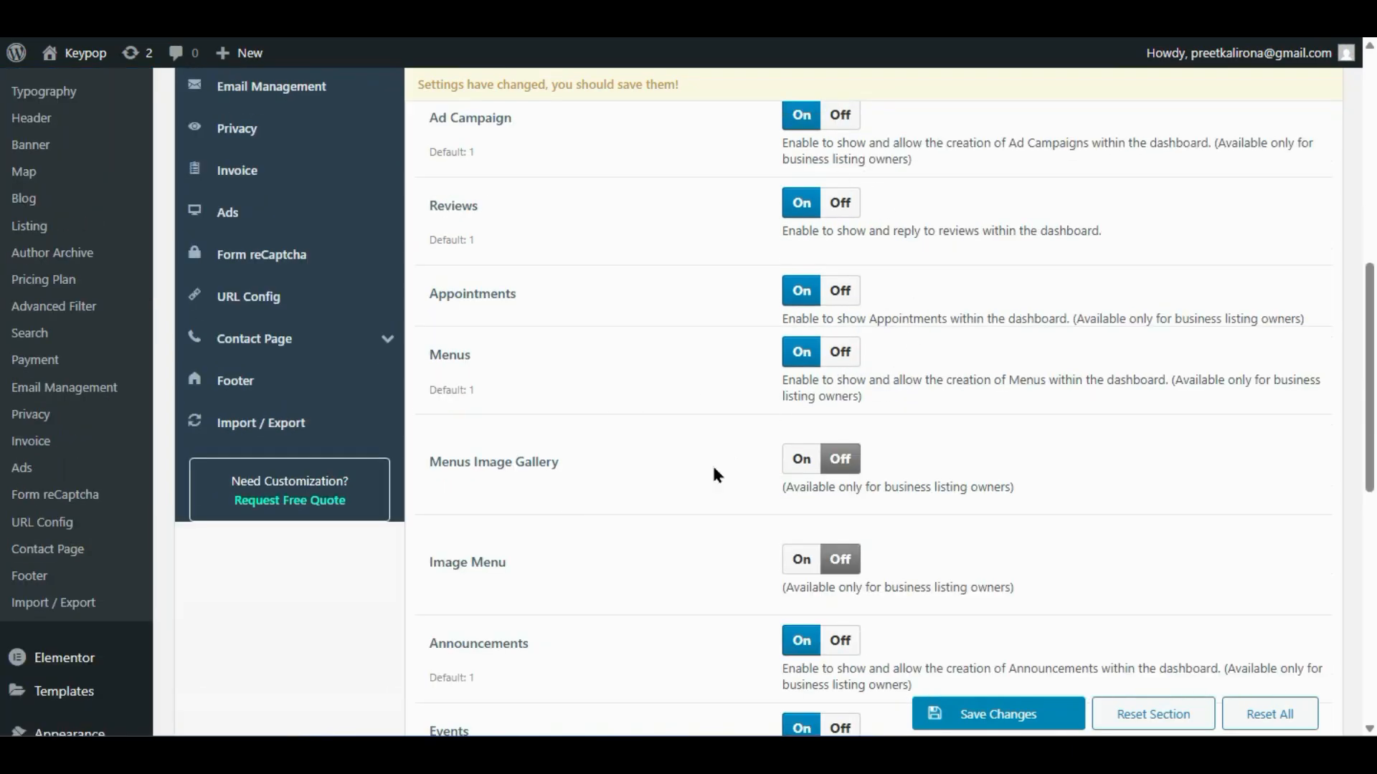
scroll(714, 470, "down", 6)
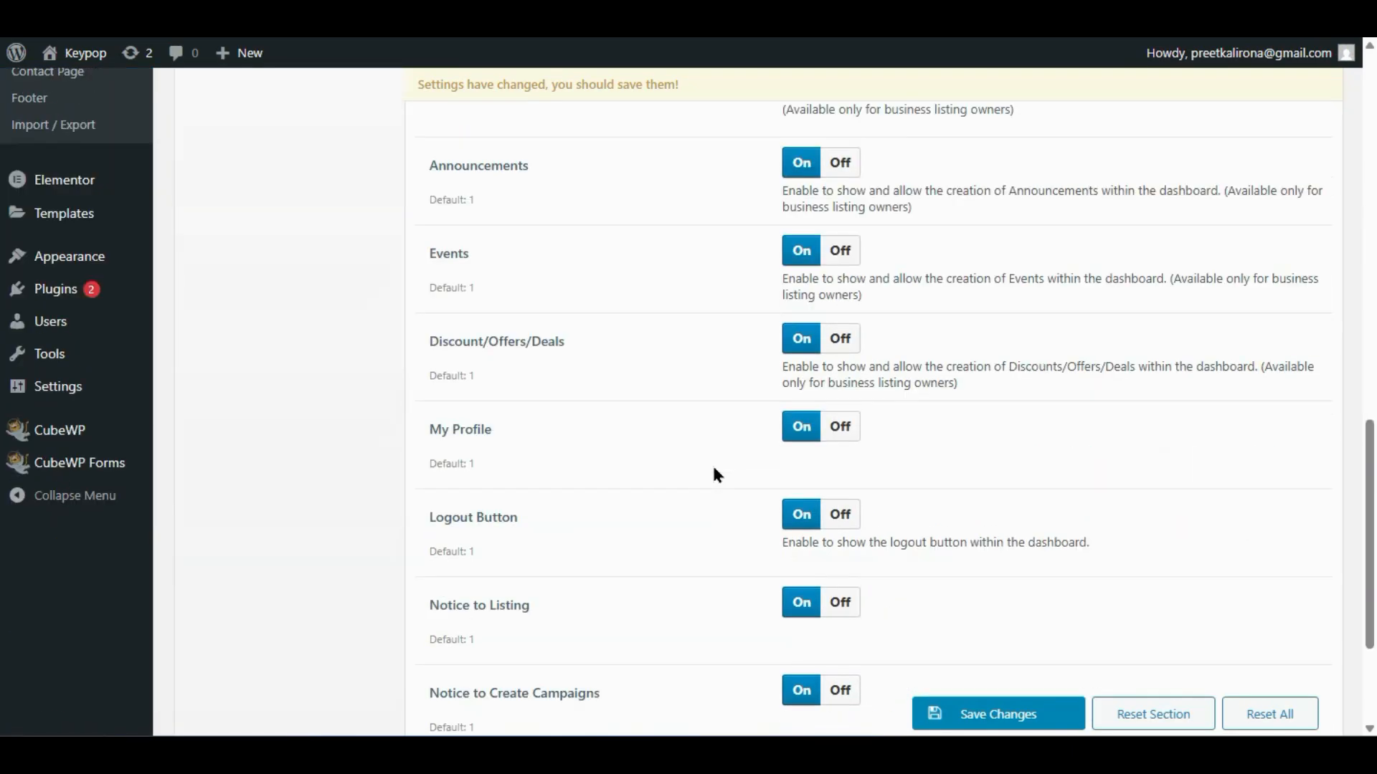
scroll(713, 471, "down", 2)
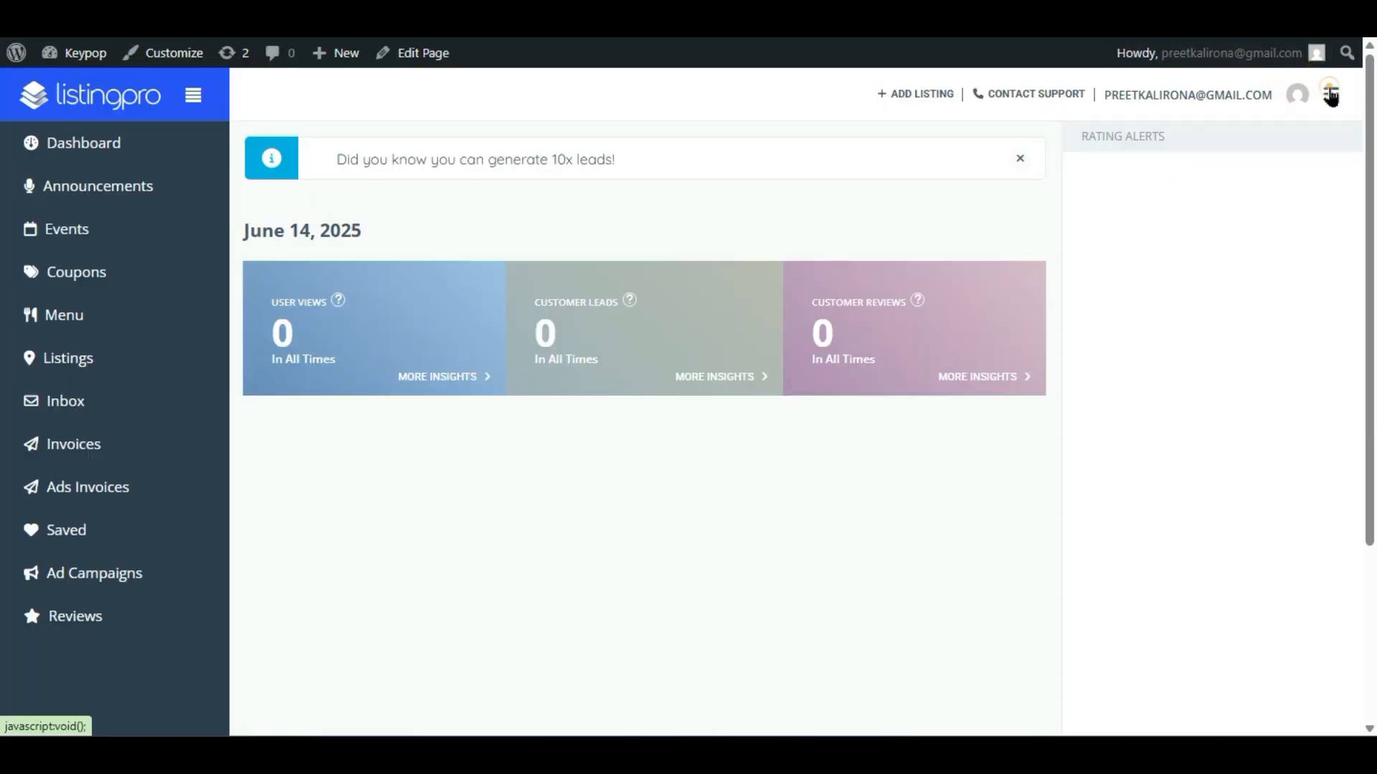
left_click(1329, 93)
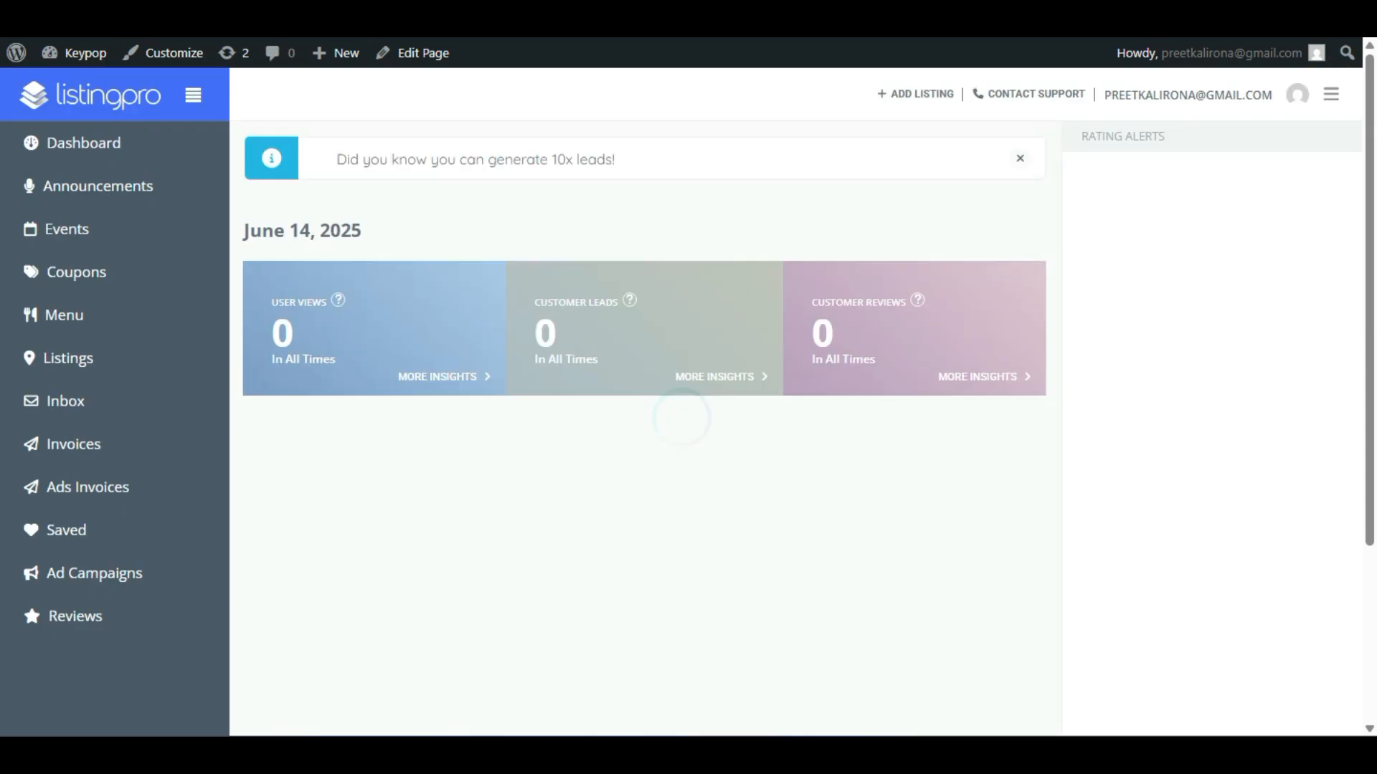
left_click(1332, 94)
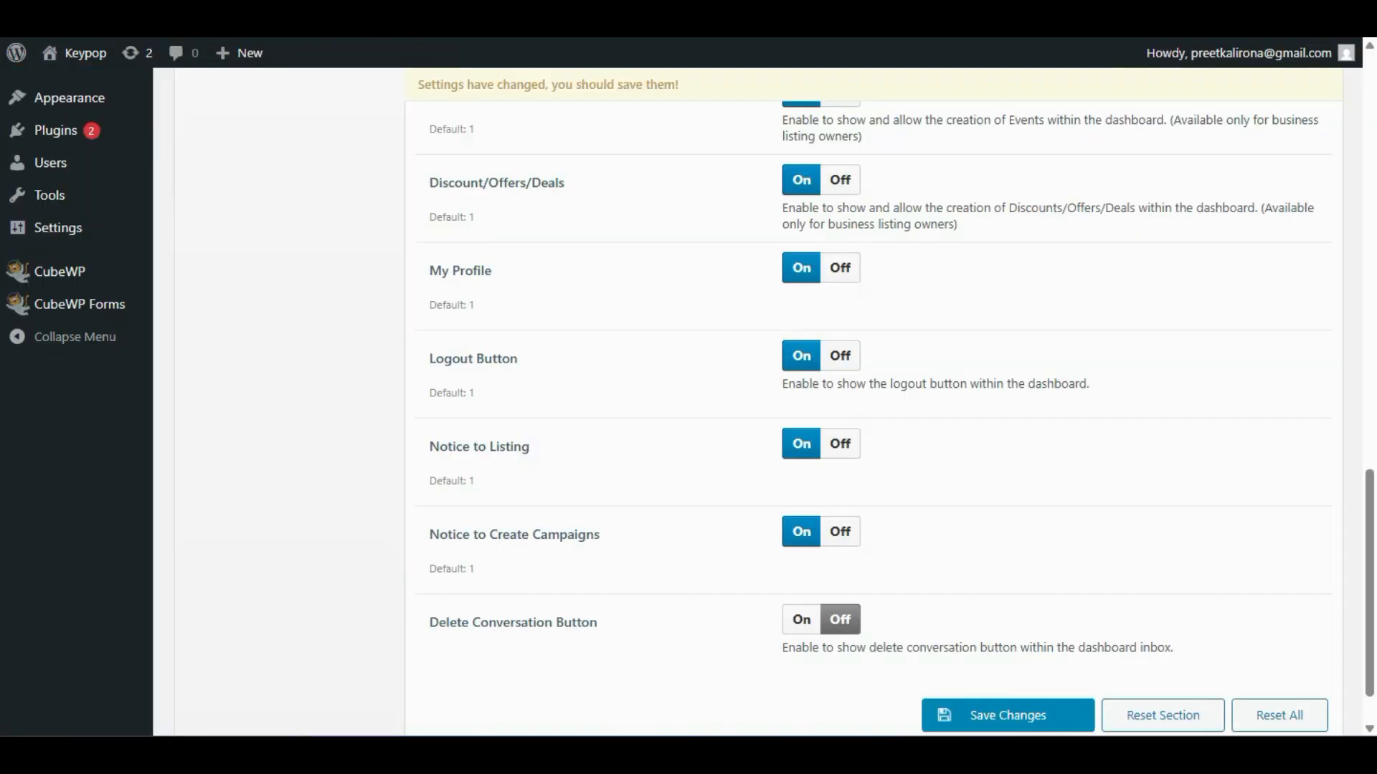
scroll(395, 568, "down", 1)
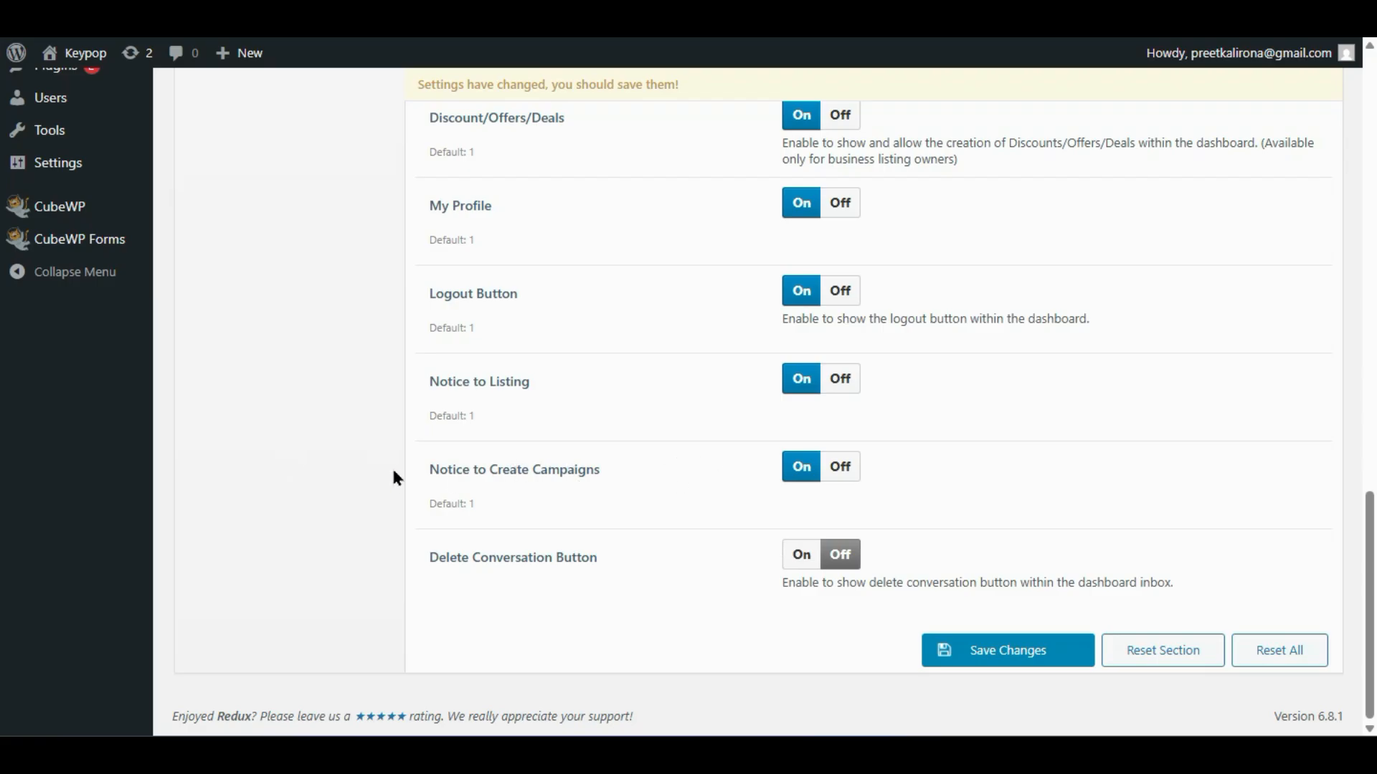
scroll(778, 407, "up", 2)
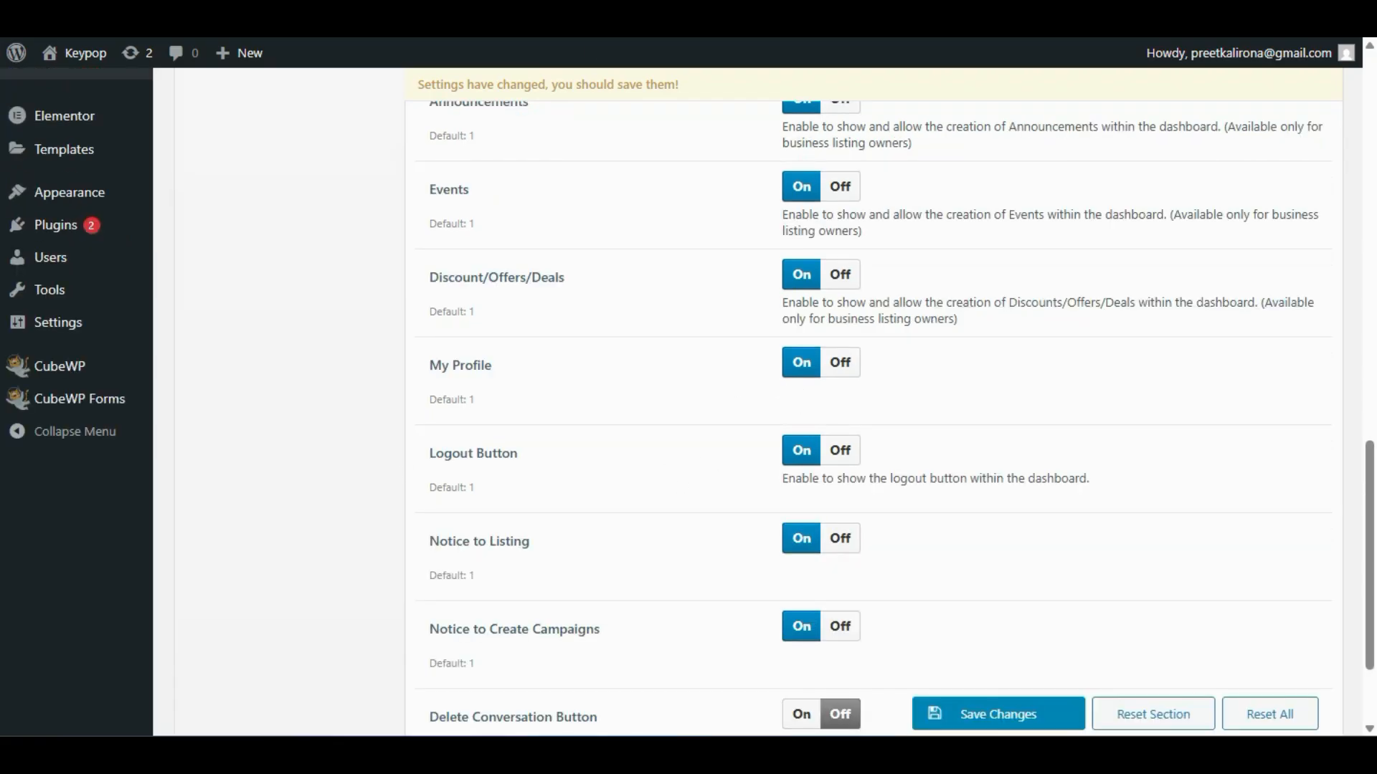
scroll(473, 460, "down", 2)
scroll(472, 458, "up", 20)
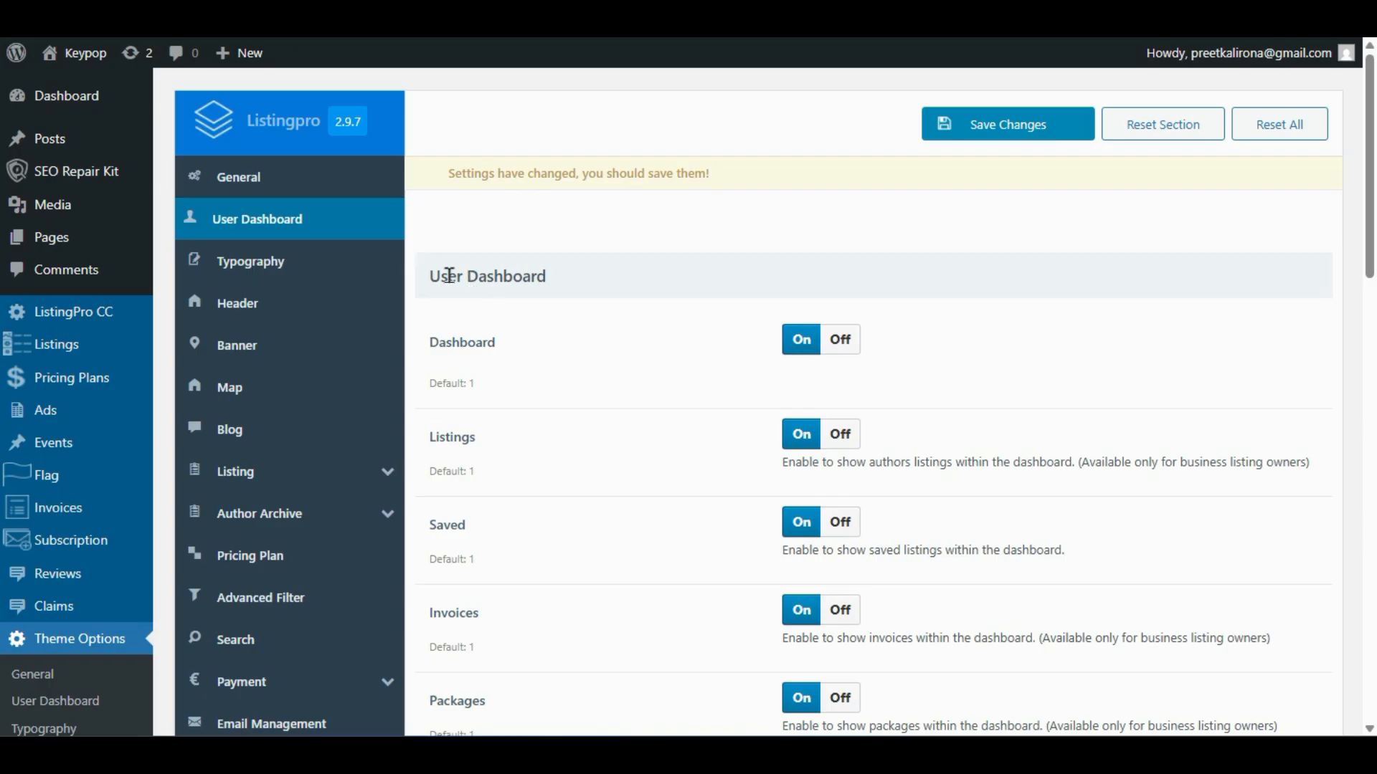
- Review the Body Font and Heading font settings in ListingPro Typography options
left_click(267, 261)
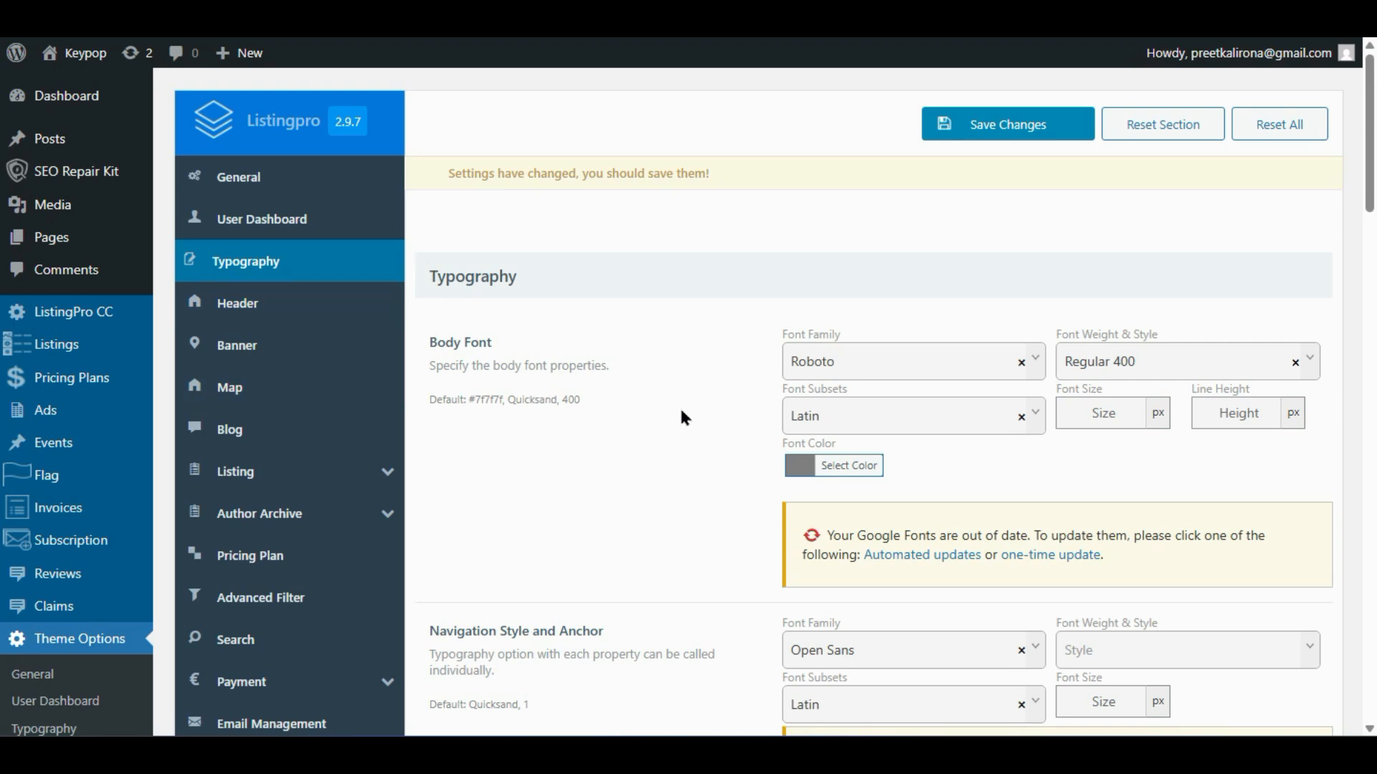
scroll(678, 406, "down", 3)
scroll(487, 566, "down", 2)
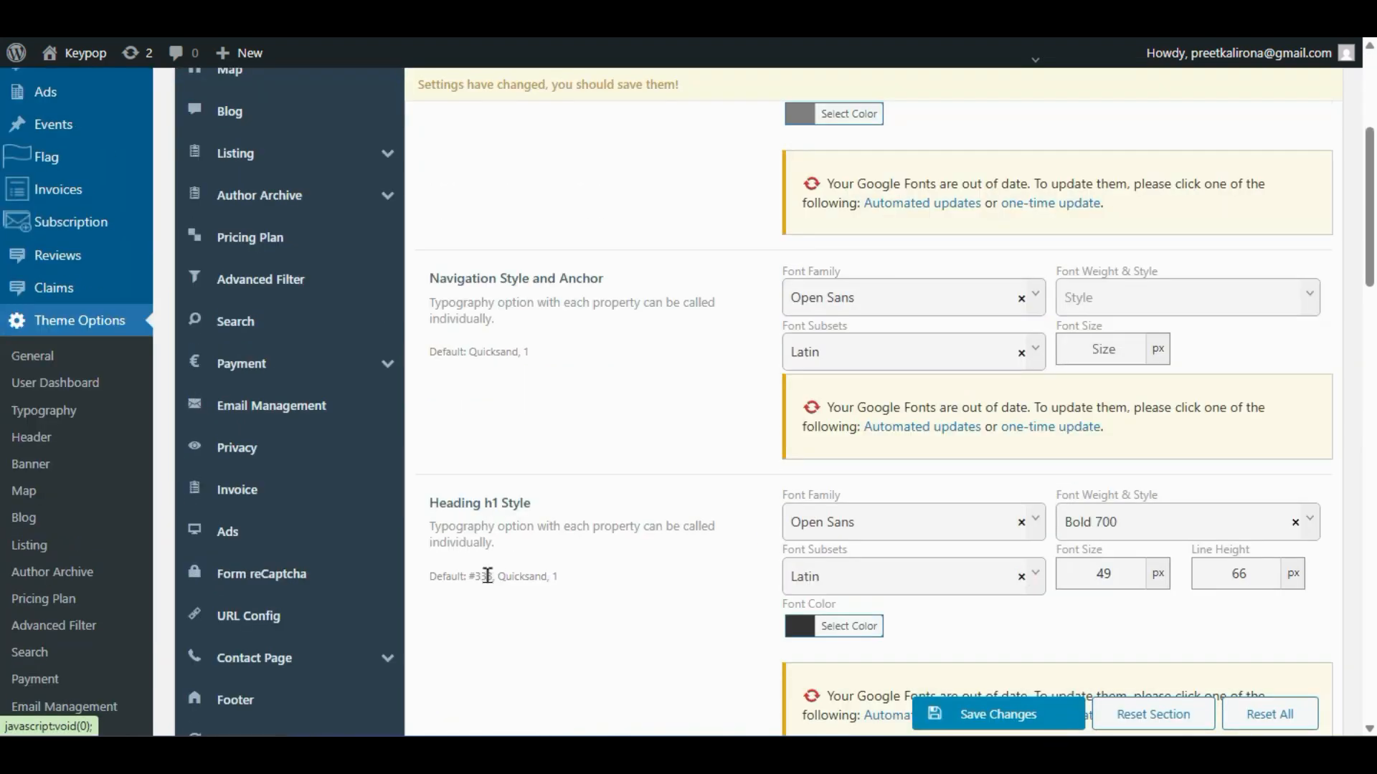
scroll(686, 609, "down", 2)
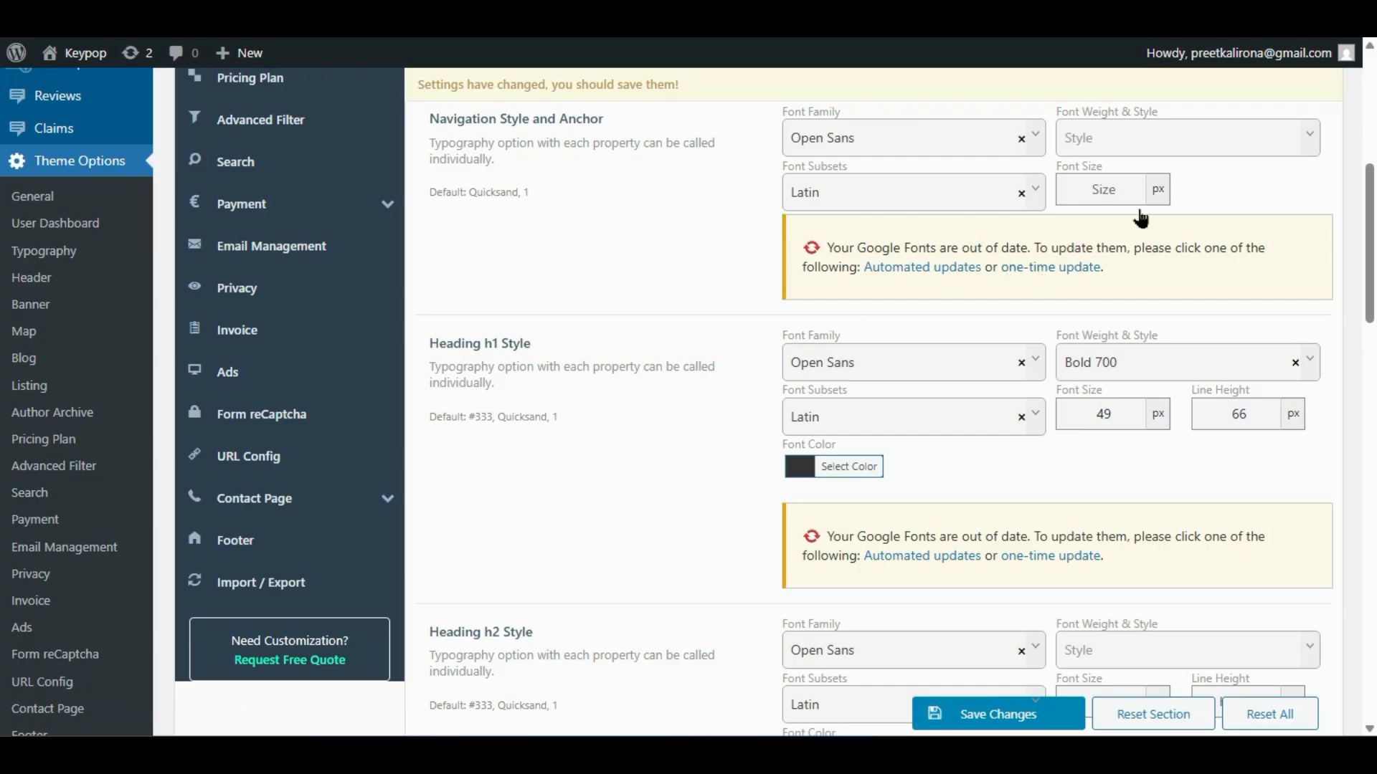
scroll(953, 470, "down", 4)
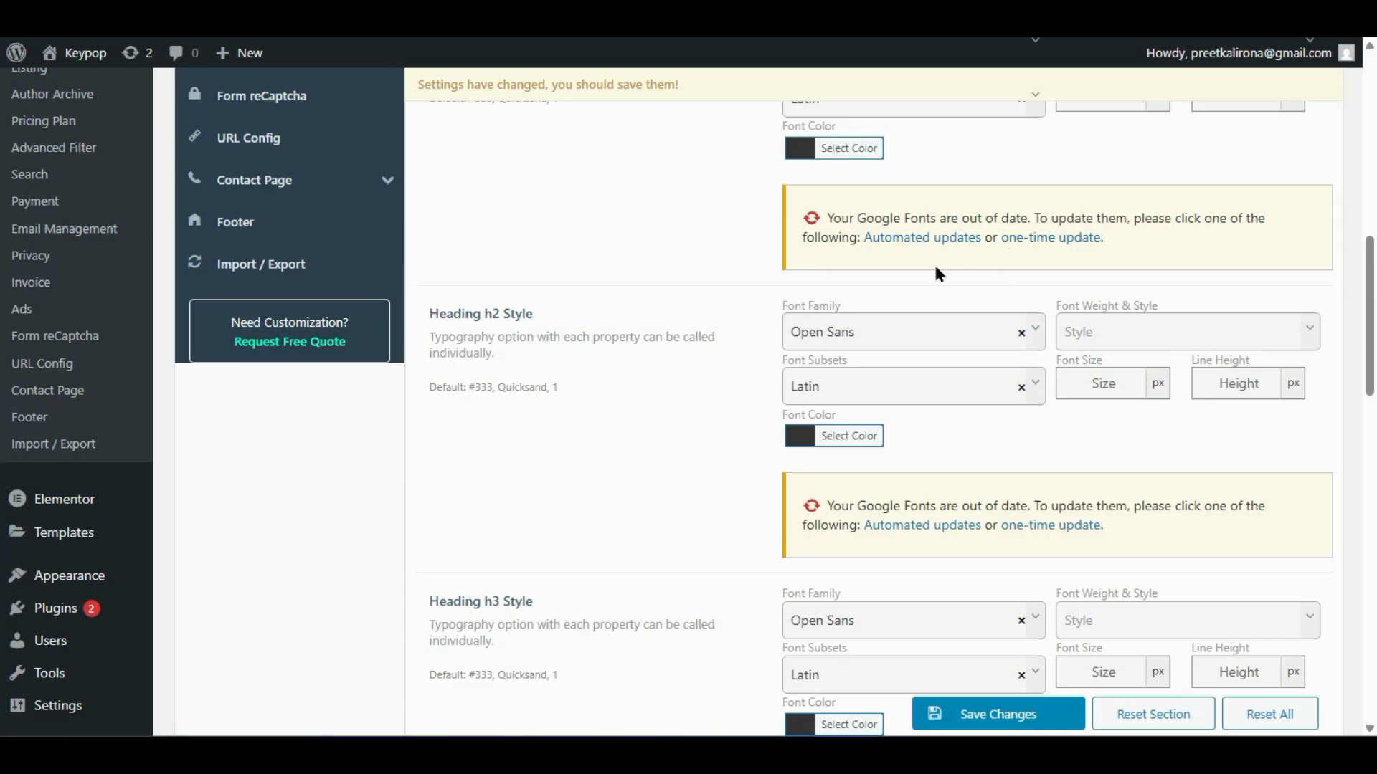
scroll(694, 414, "down", 2)
scroll(697, 443, "up", 13)
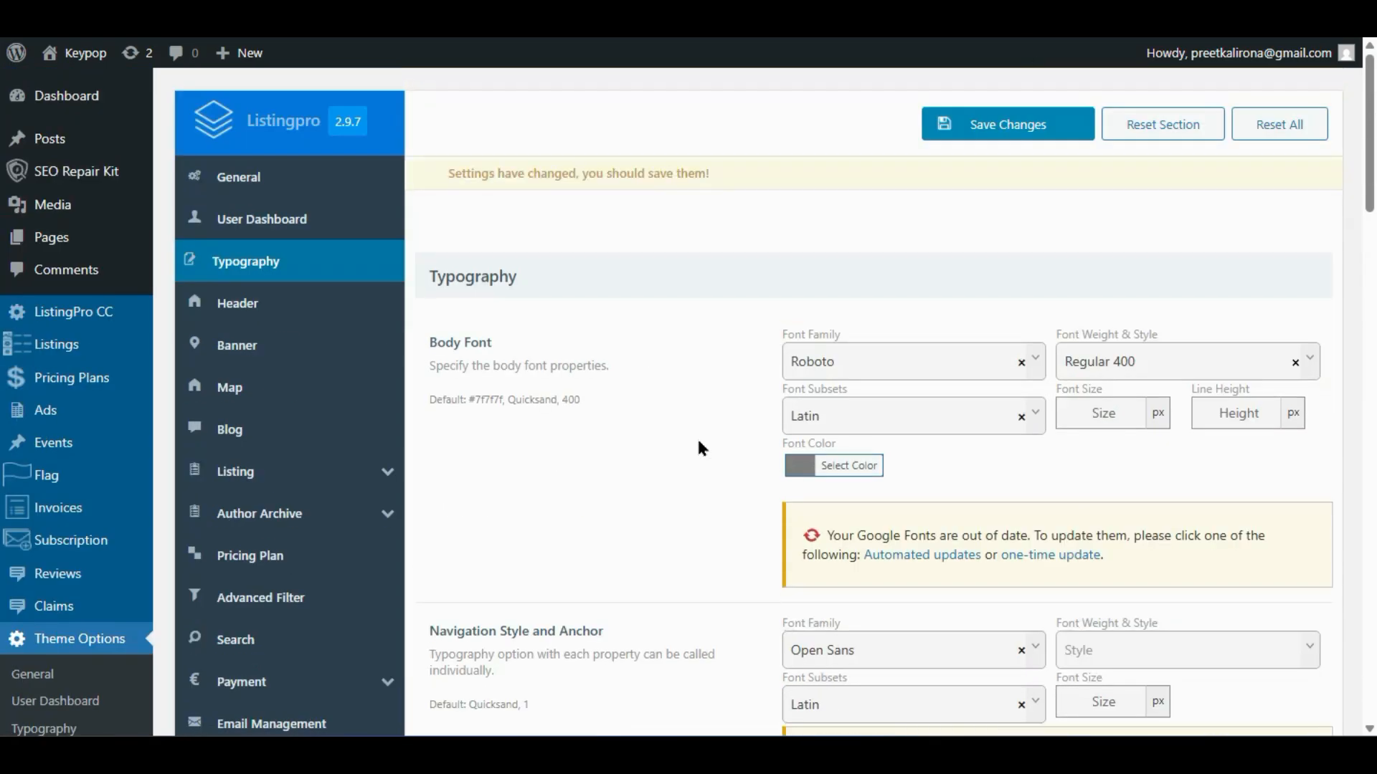
scroll(697, 446, "down", 10)
scroll(621, 449, "up", 10)
- Try the ninth and eighth header styles, then pick the last dark photo-backed style
left_click(276, 303)
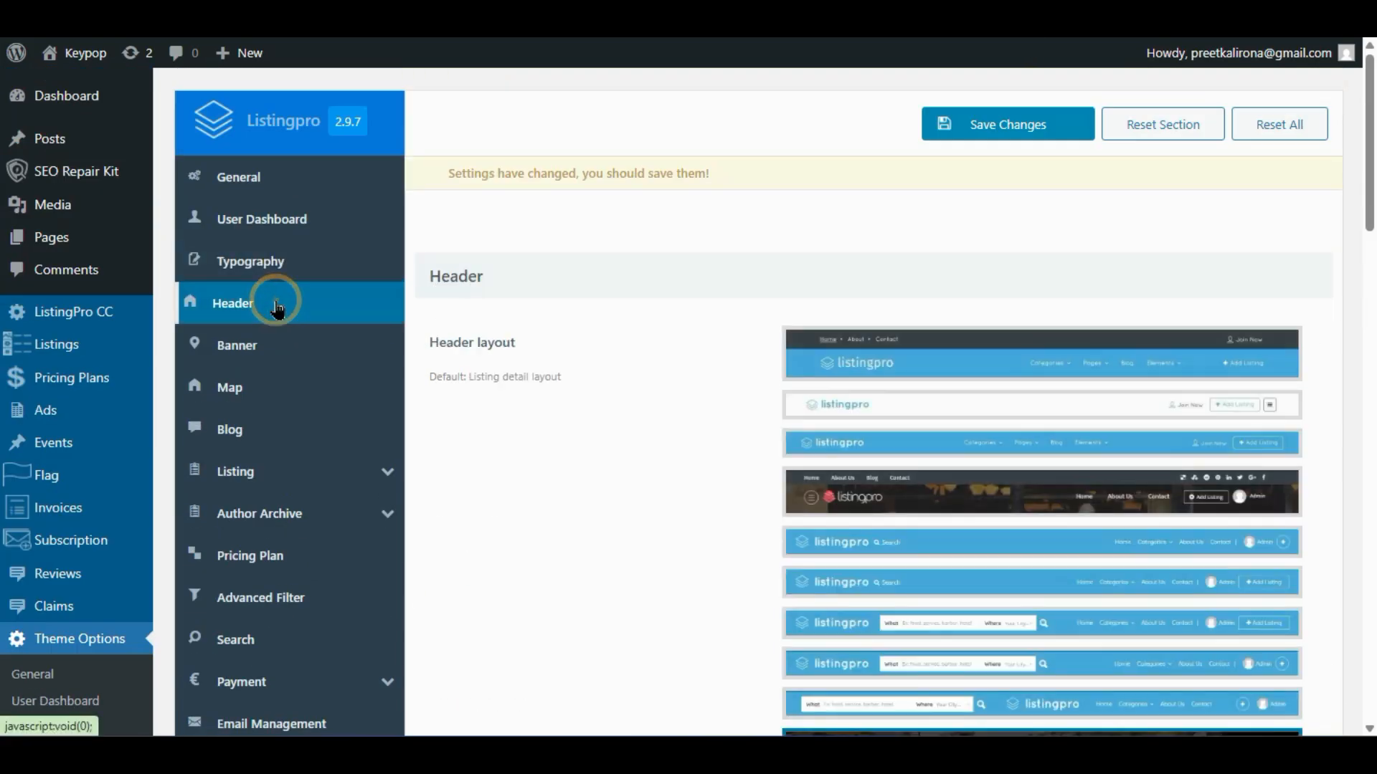
scroll(599, 416, "down", 3)
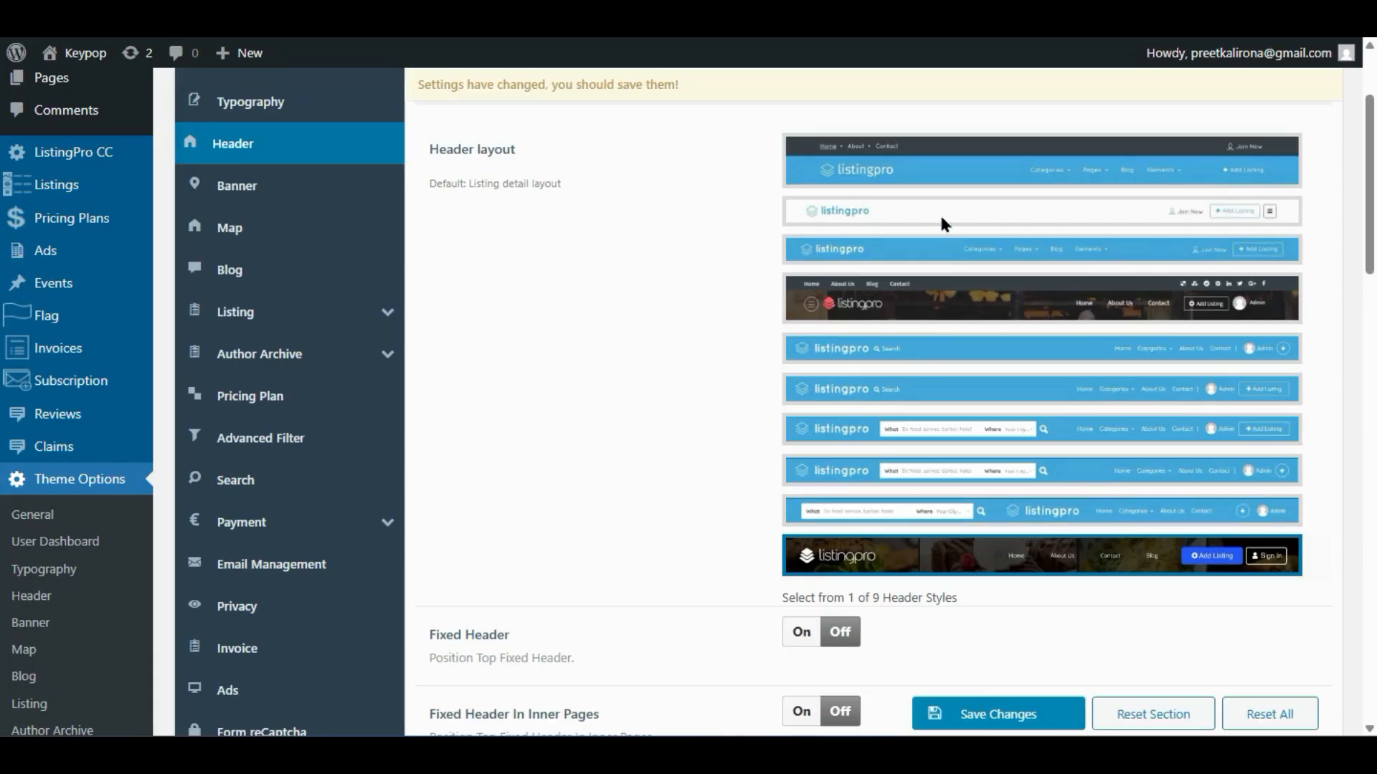
left_click(818, 505)
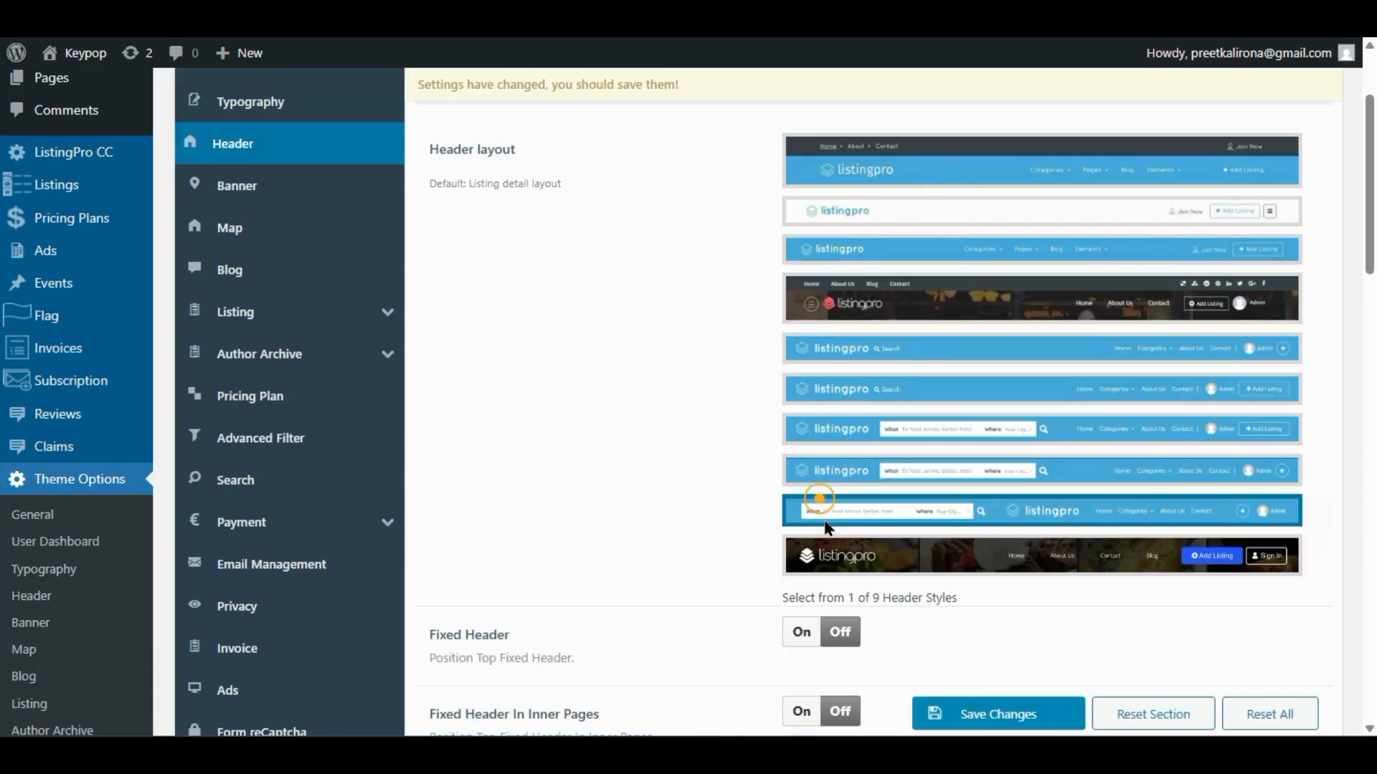
left_click(851, 473)
left_click(863, 560)
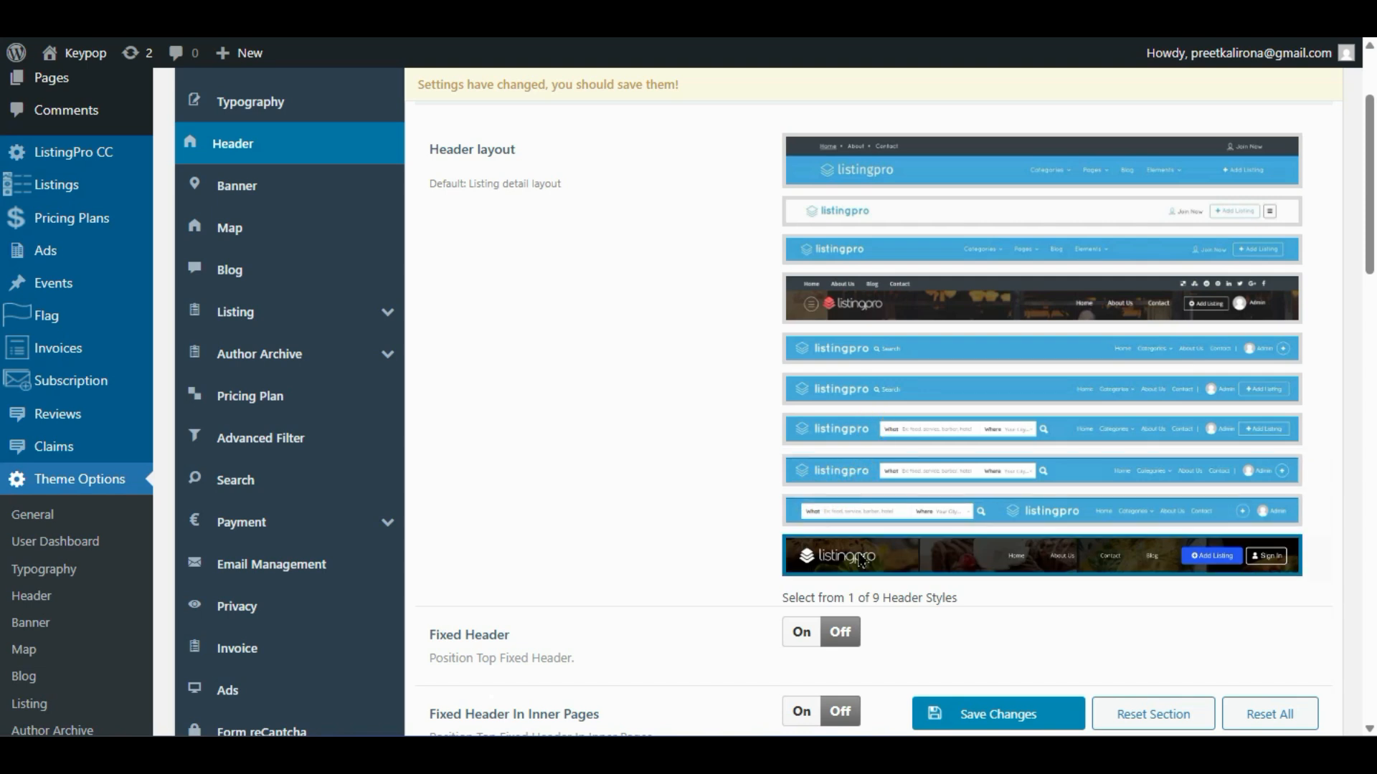
scroll(667, 518, "down", 2)
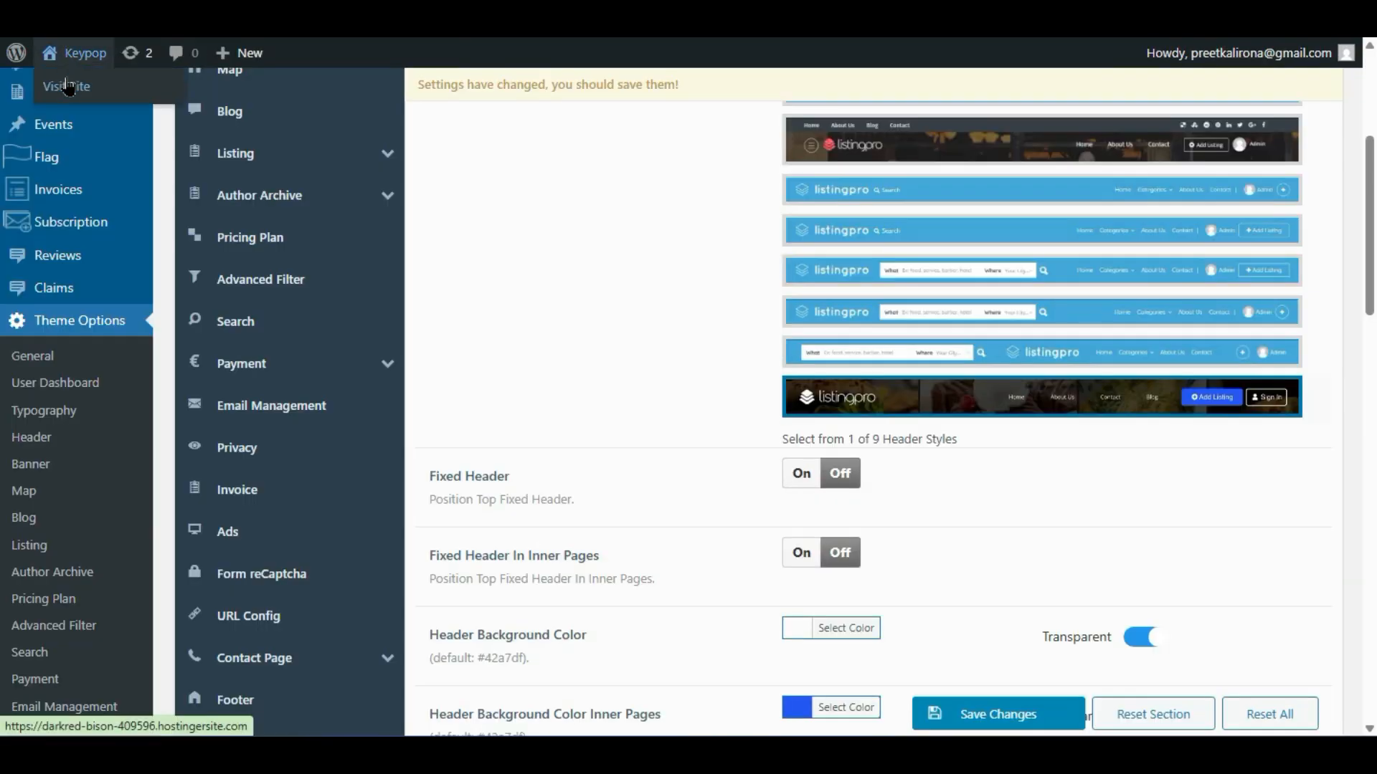
- Open the live homepage, dismiss the location prompt, and scroll the Explore Your City banner
right_click(68, 86)
key("Escape")
left_click(68, 86)
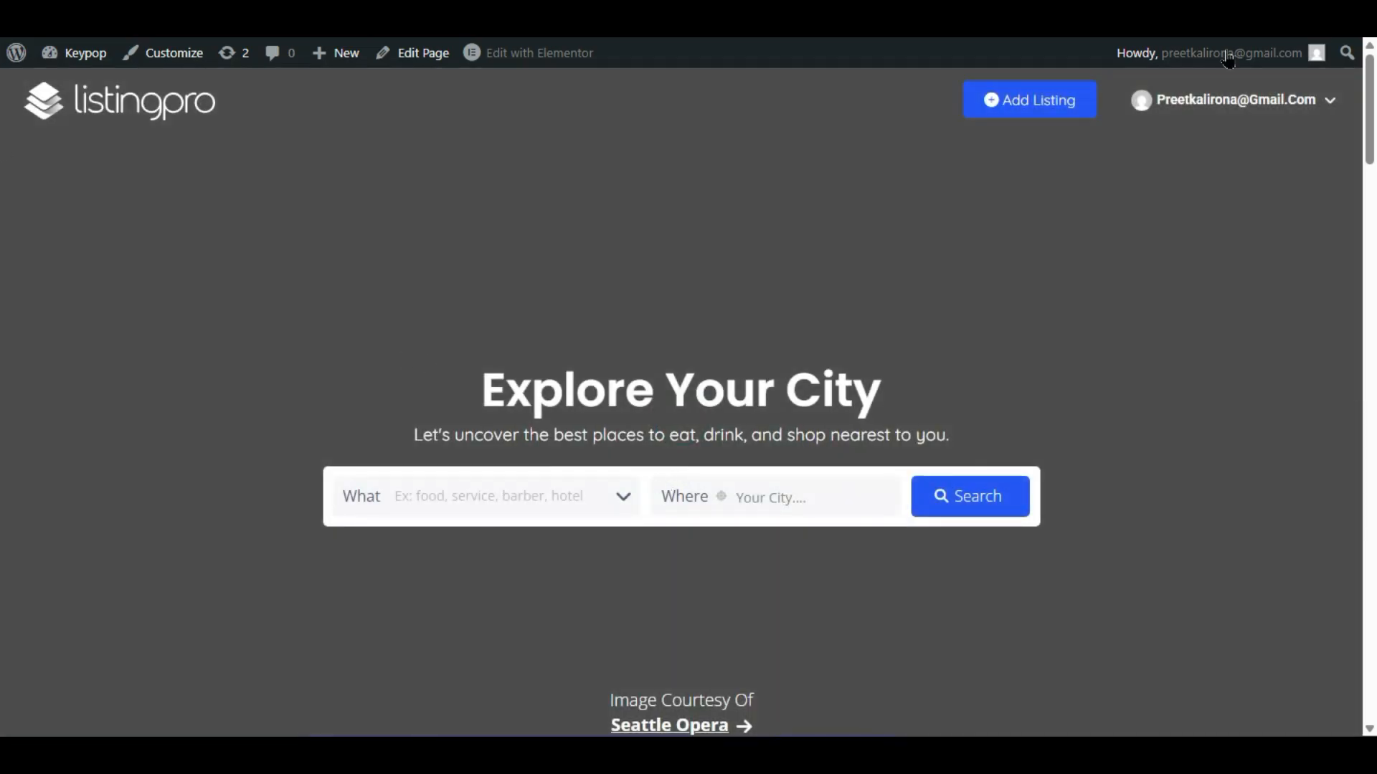
left_click(391, 37)
scroll(251, 444, "down", 10)
scroll(253, 446, "down", 20)
scroll(254, 446, "up", 20)
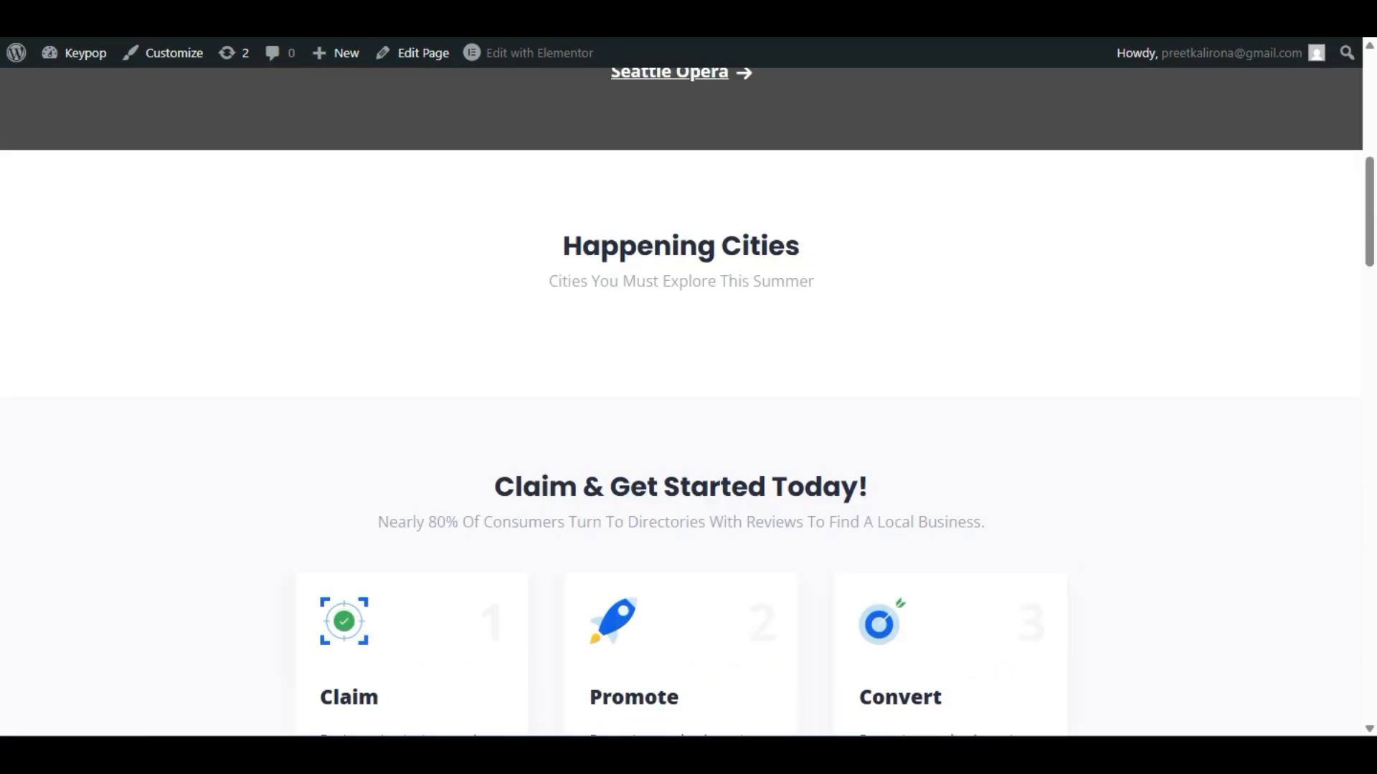
scroll(577, 258, "up", 9)
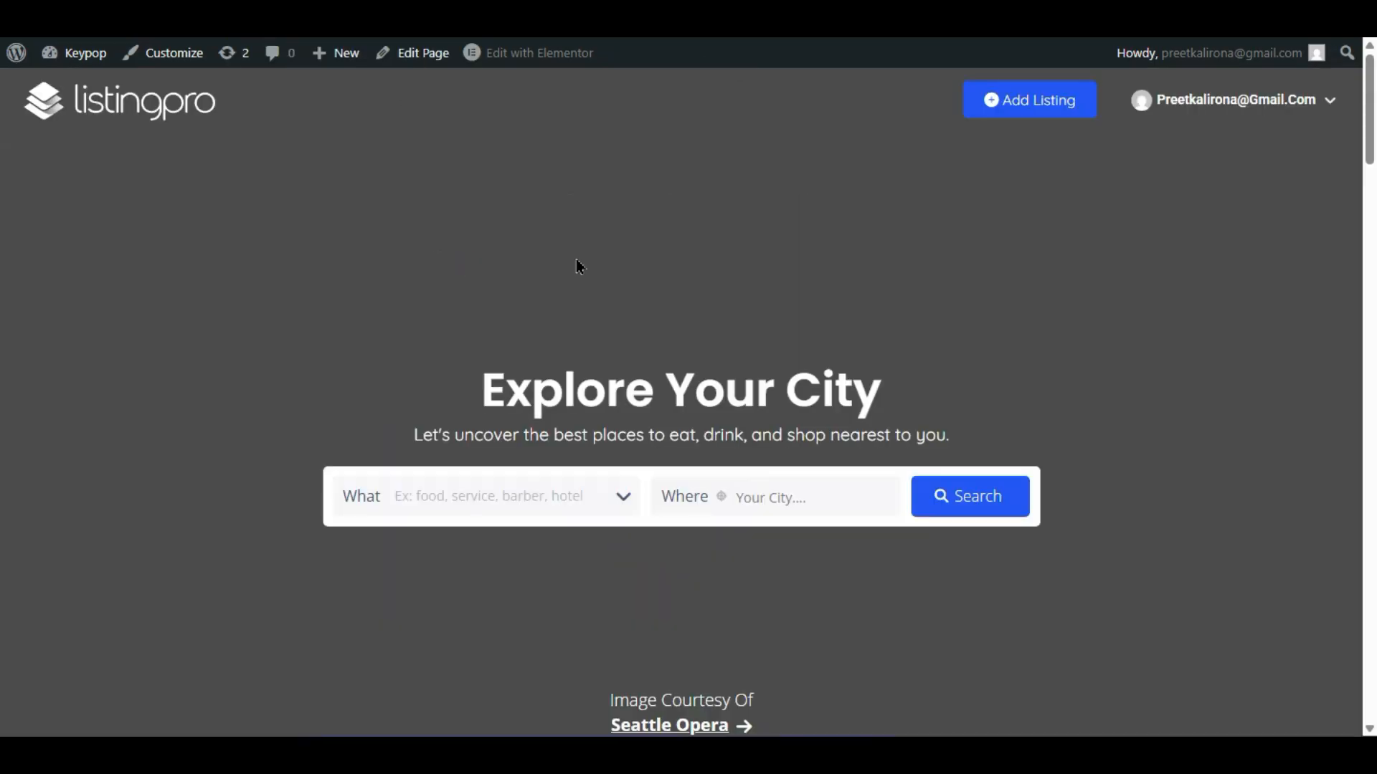
- Go to the user dashboard from the account, then return to the Header theme options
left_click(1287, 101)
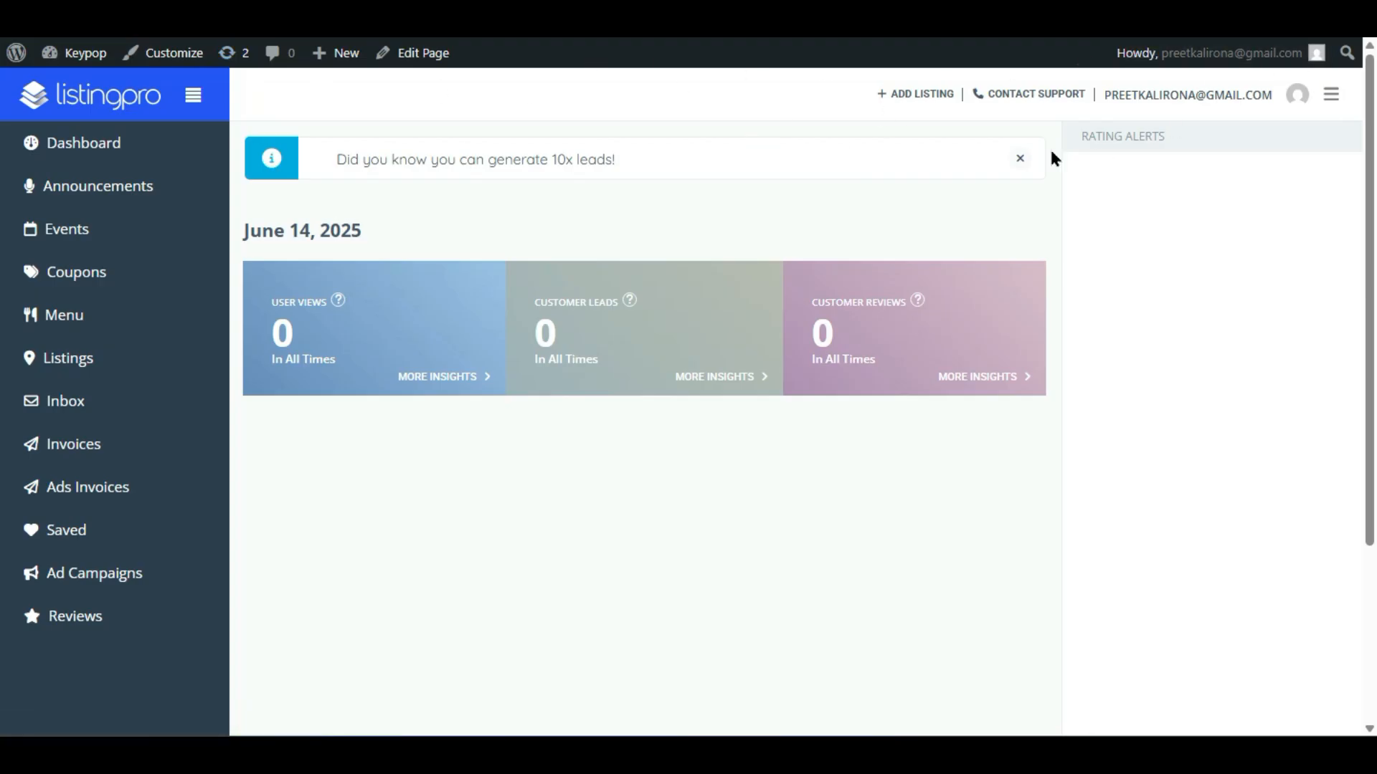
key("ctrl+Tab")
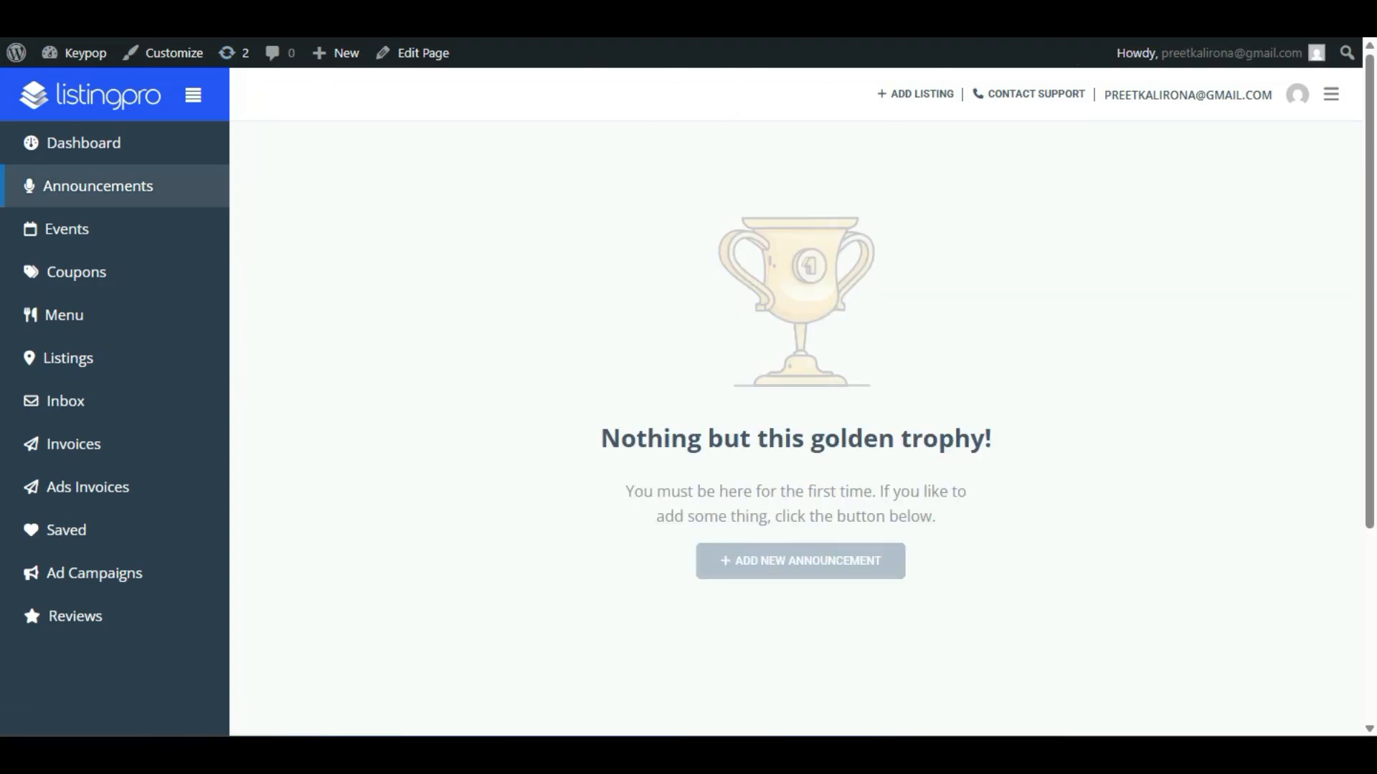
key("ctrl+Tab")
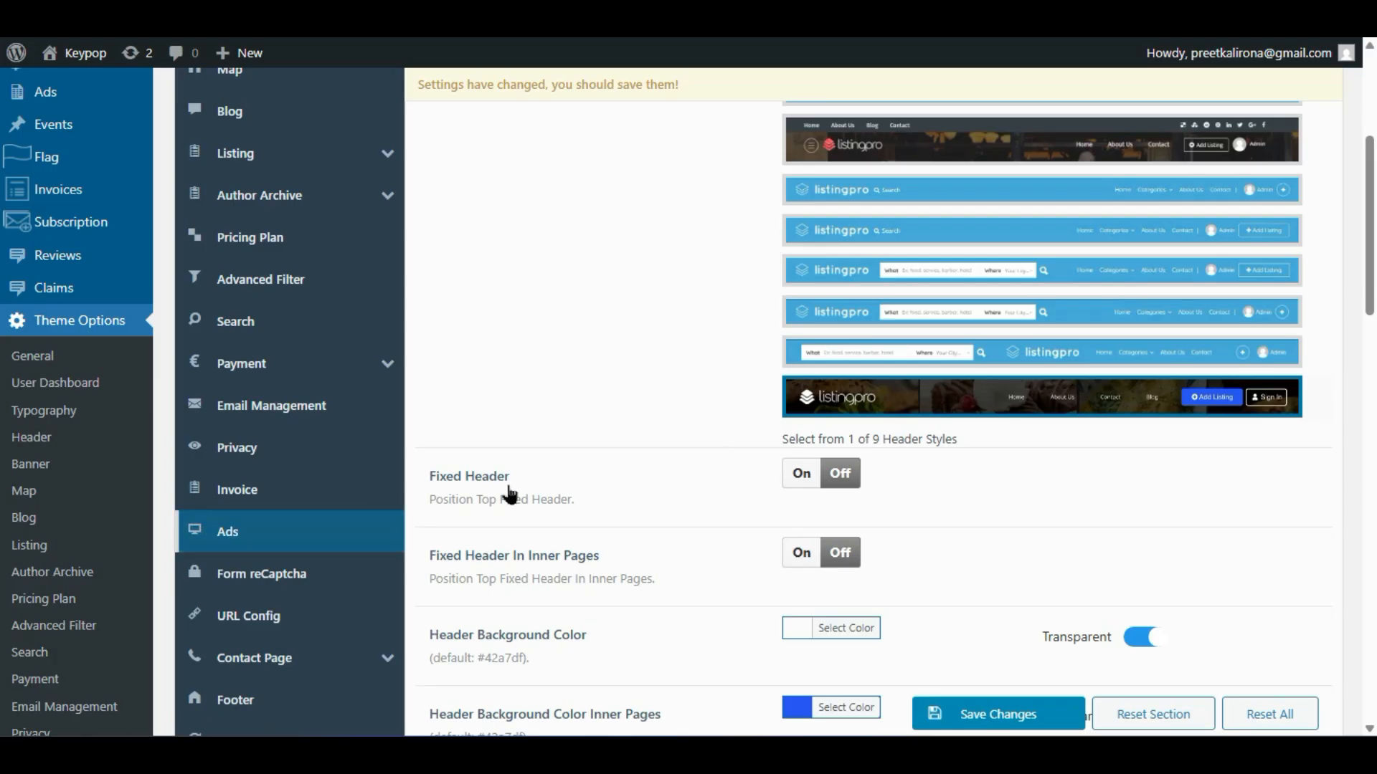
- Scroll through the empty Announcements page of the front-end ListingPro dashboard
scroll(668, 470, "down", 2)
scroll(664, 472, "down", 2)
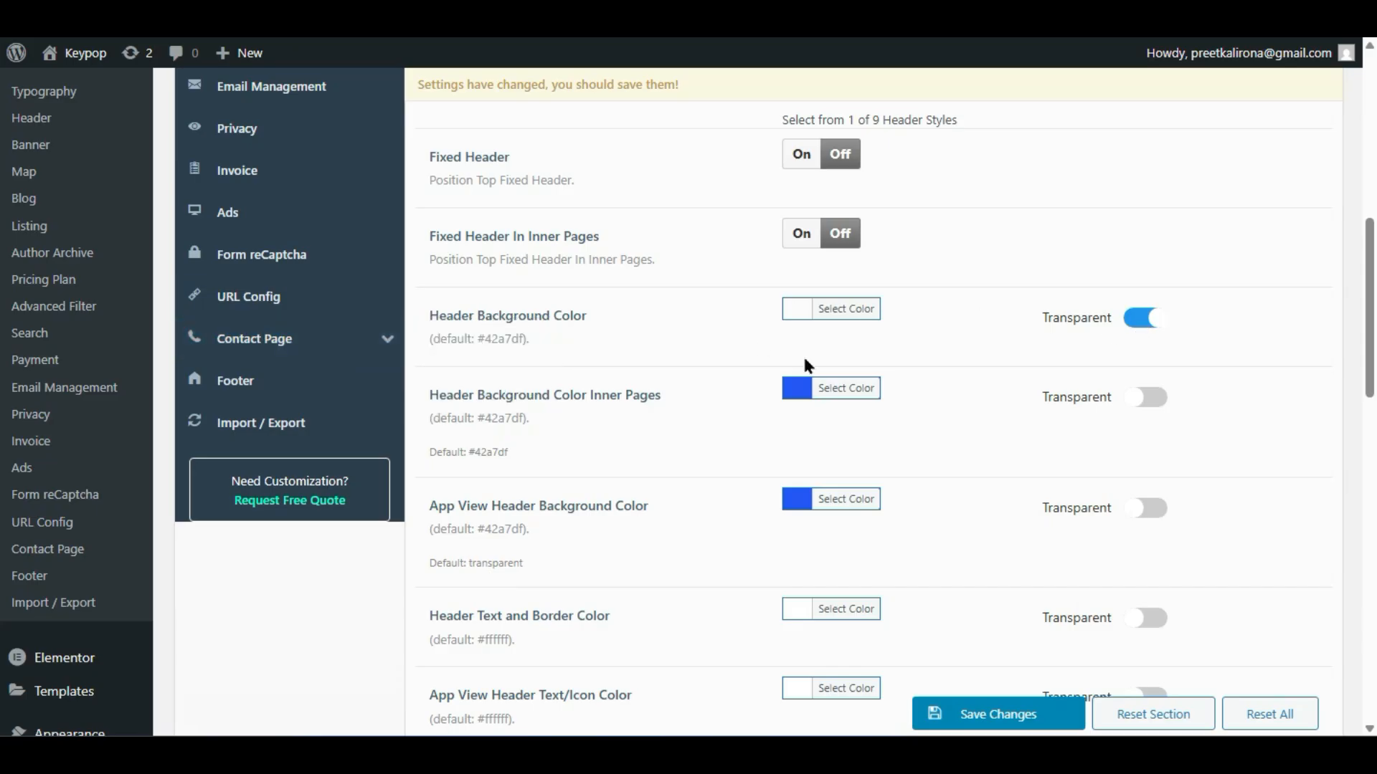
scroll(580, 414, "down", 4)
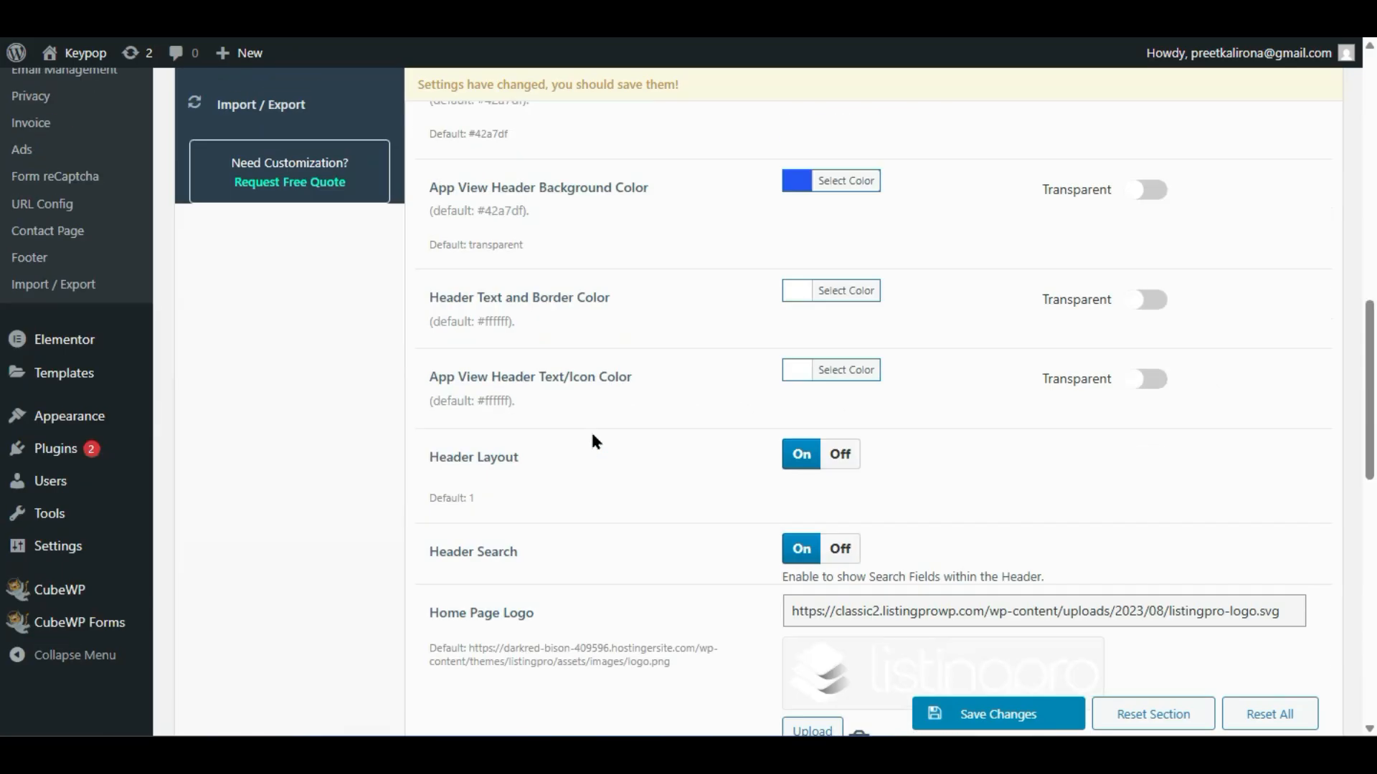
scroll(536, 442, "down", 2)
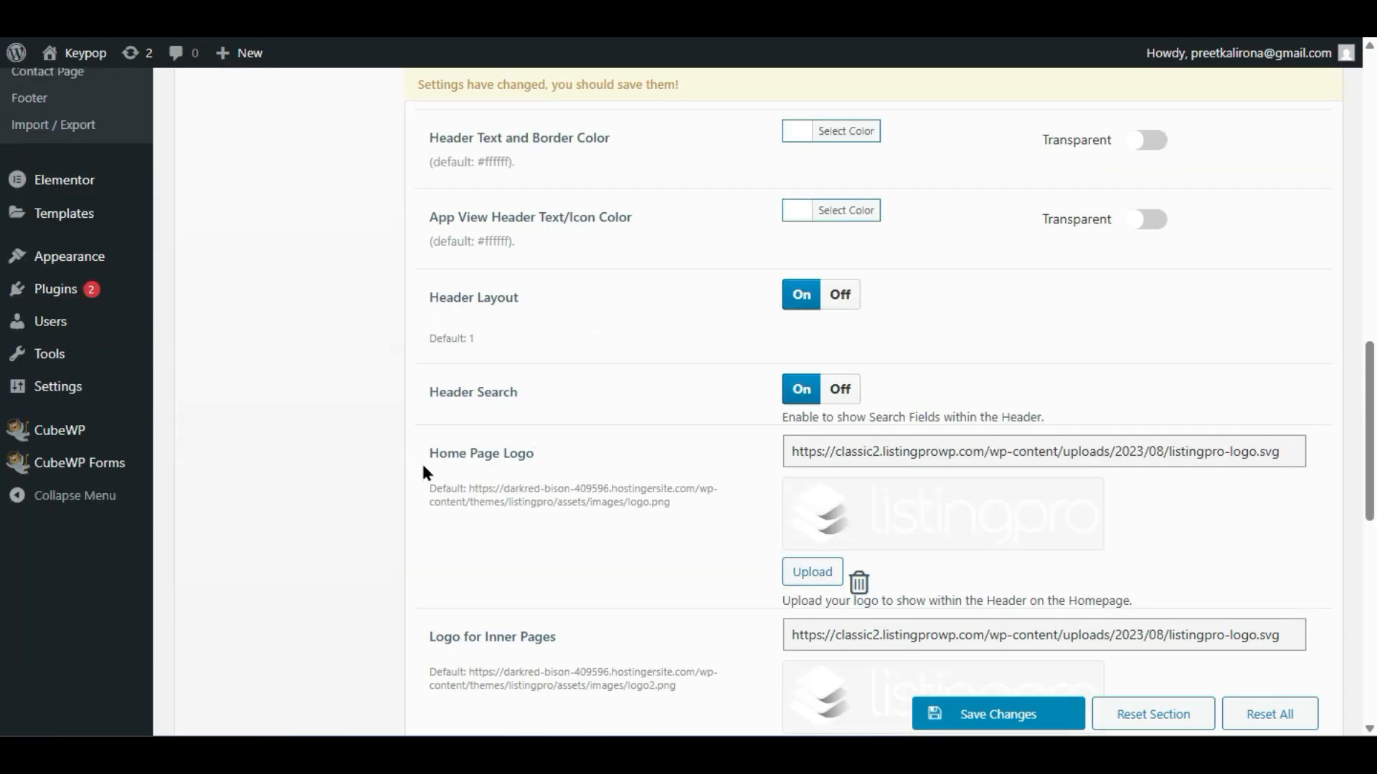
scroll(765, 488, "down", 2)
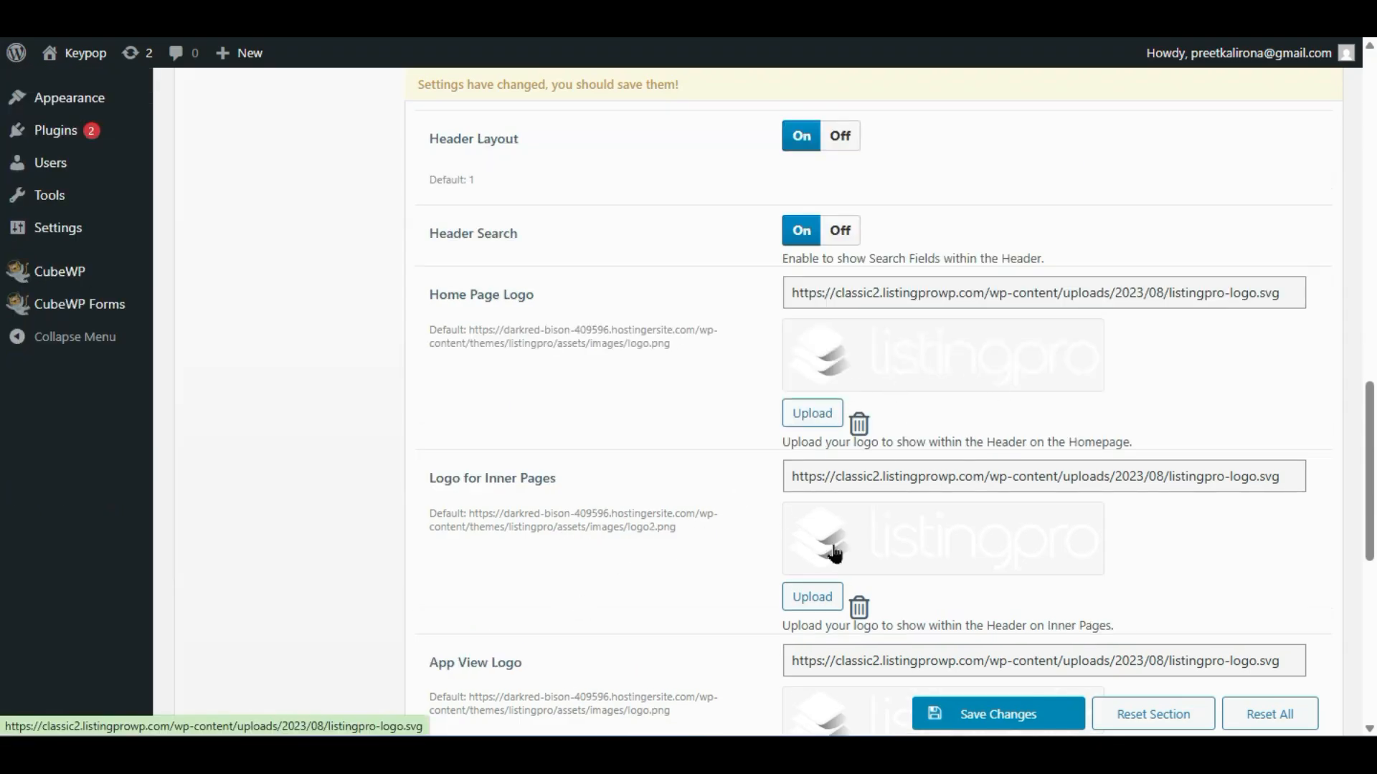
scroll(807, 542, "up", 2)
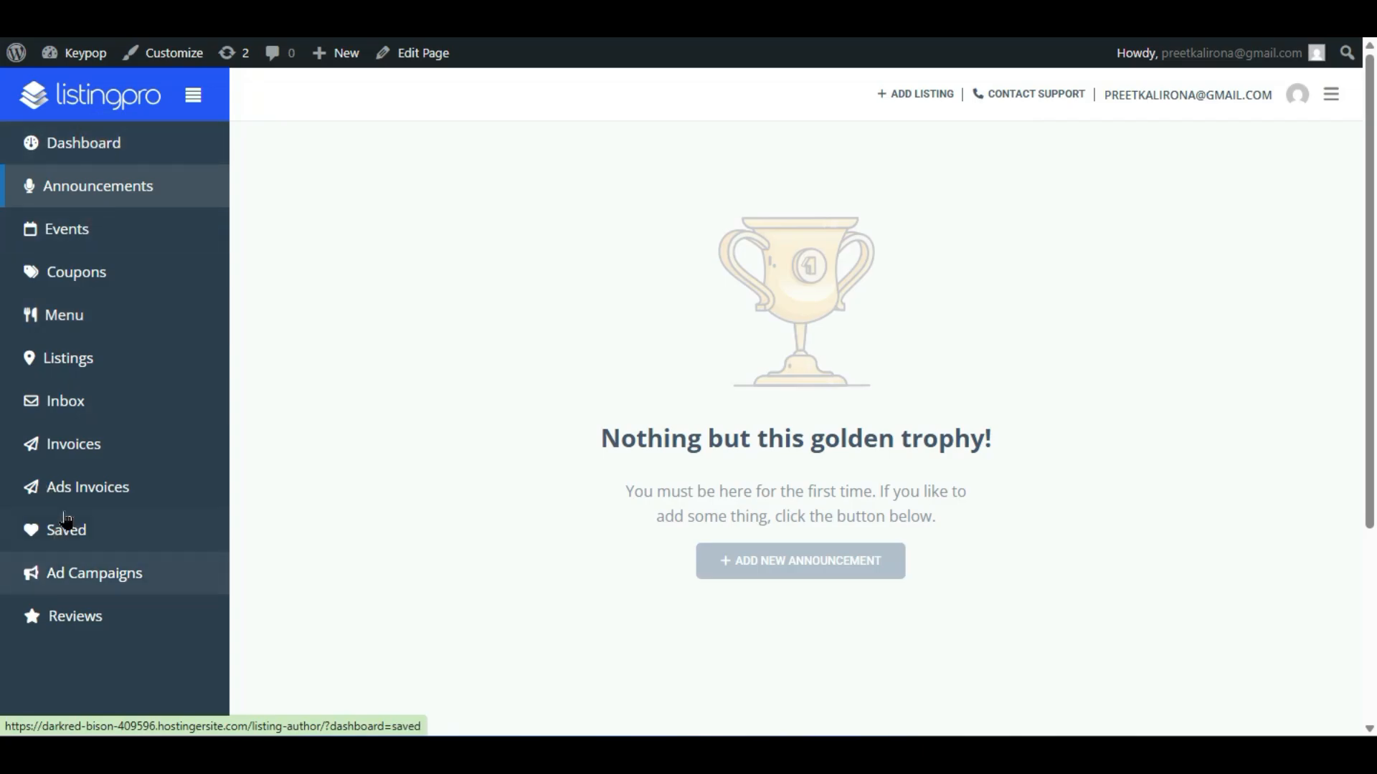
- Open the dashboard's Ad Campaigns section and scroll down the page
left_click(88, 586)
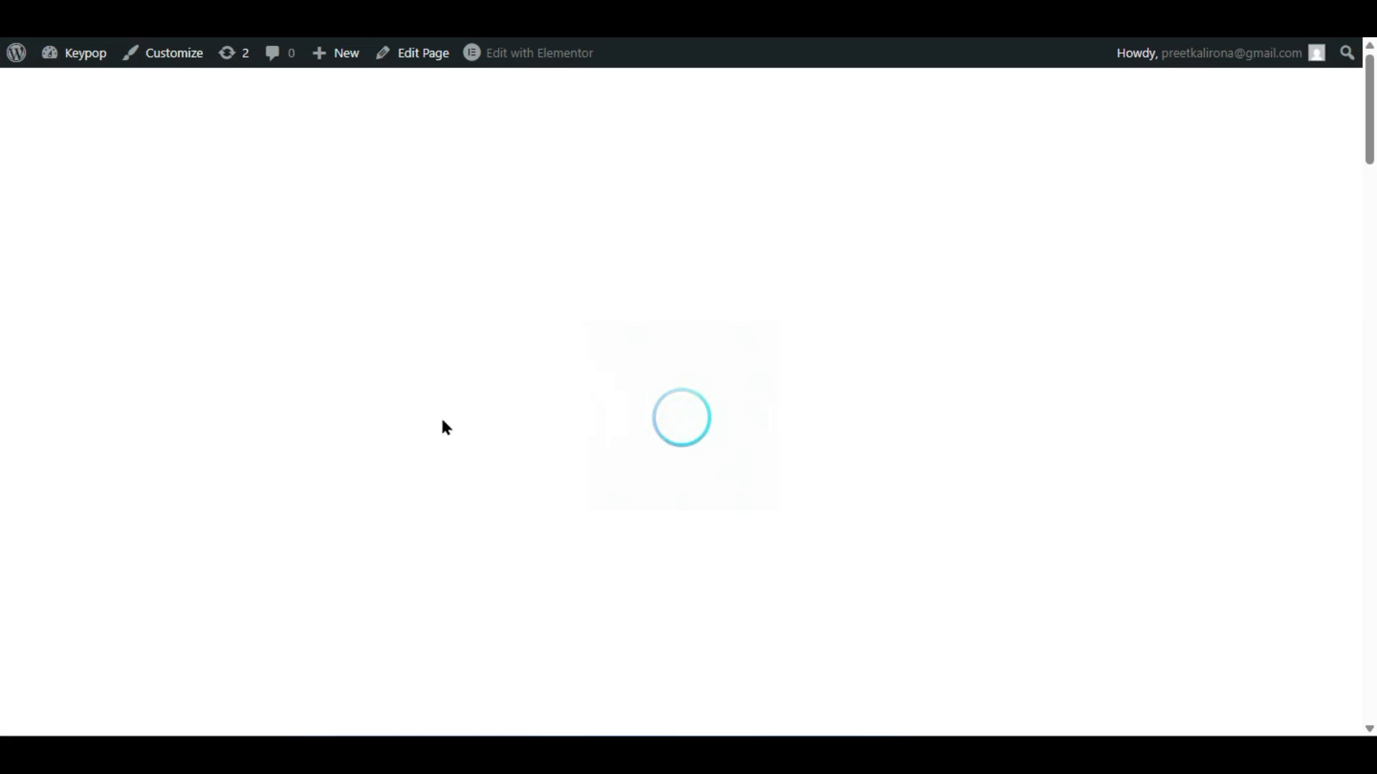
scroll(381, 424, "down", 15)
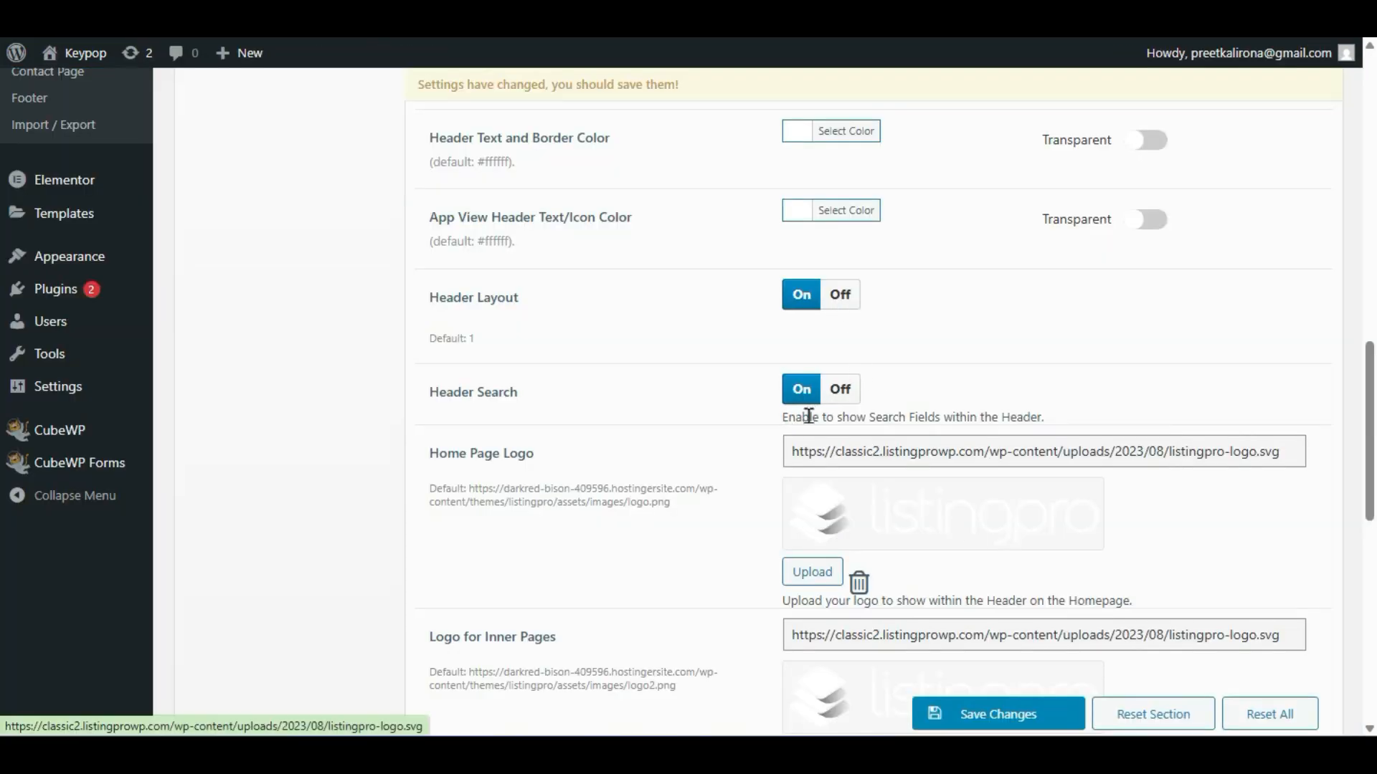
- Scroll past the logos and favicon to Choose Login Popup style, then open a private window
scroll(625, 491, "down", 2)
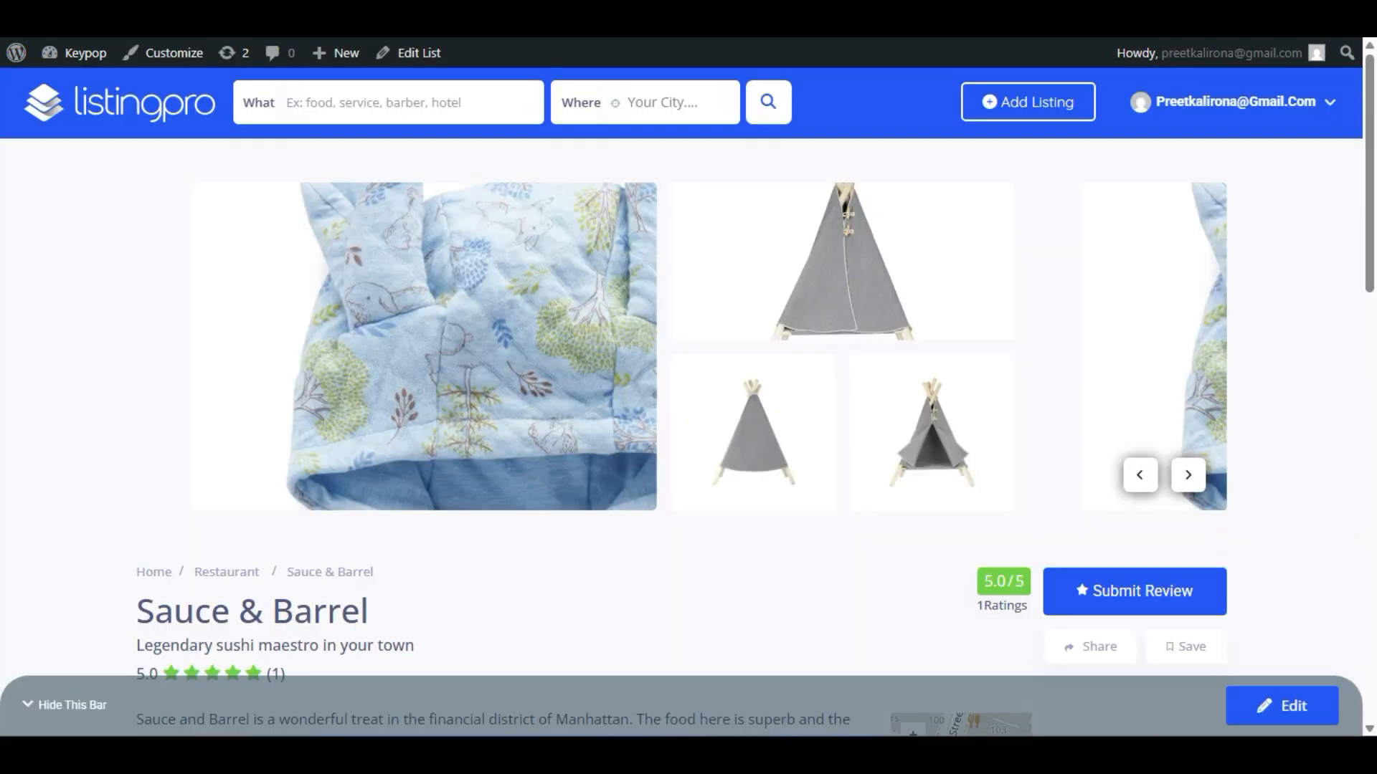
scroll(277, 492, "down", 15)
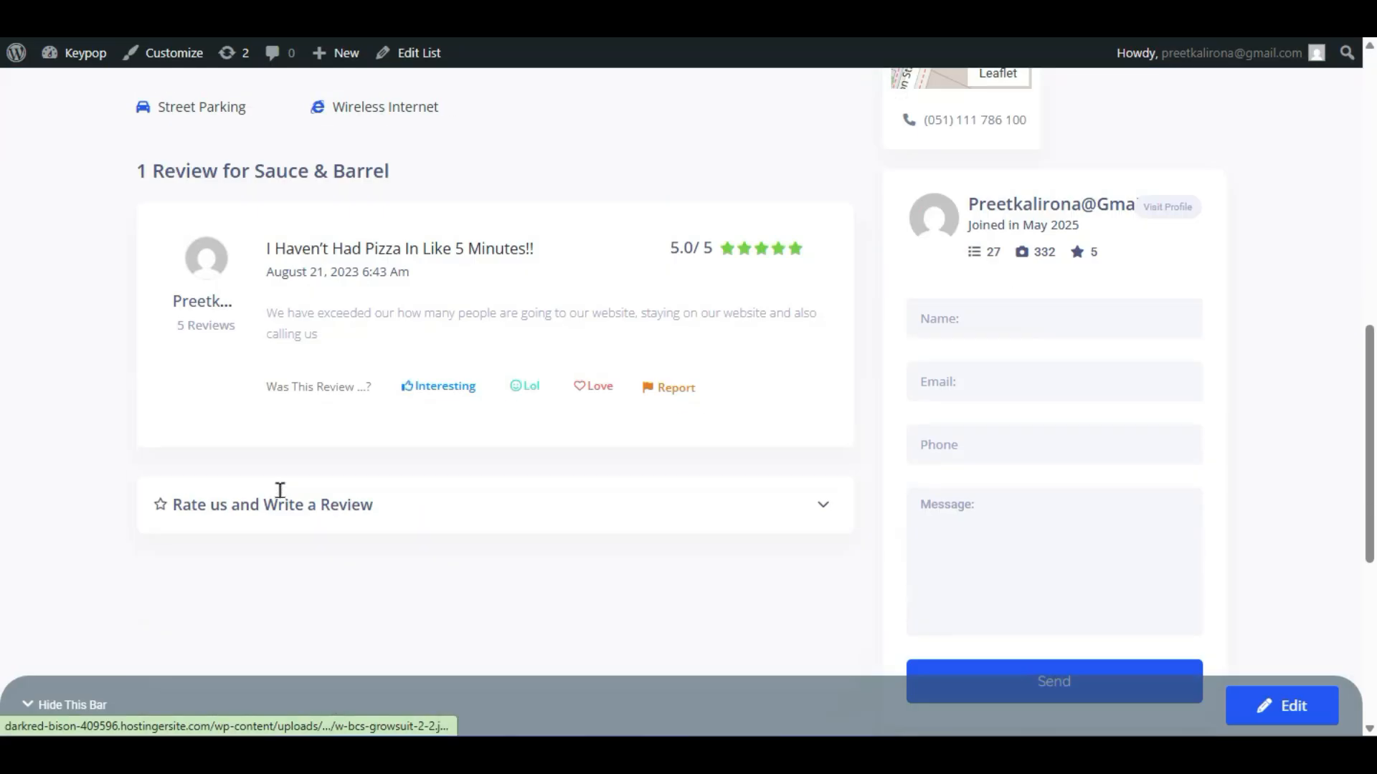
scroll(277, 485, "up", 15)
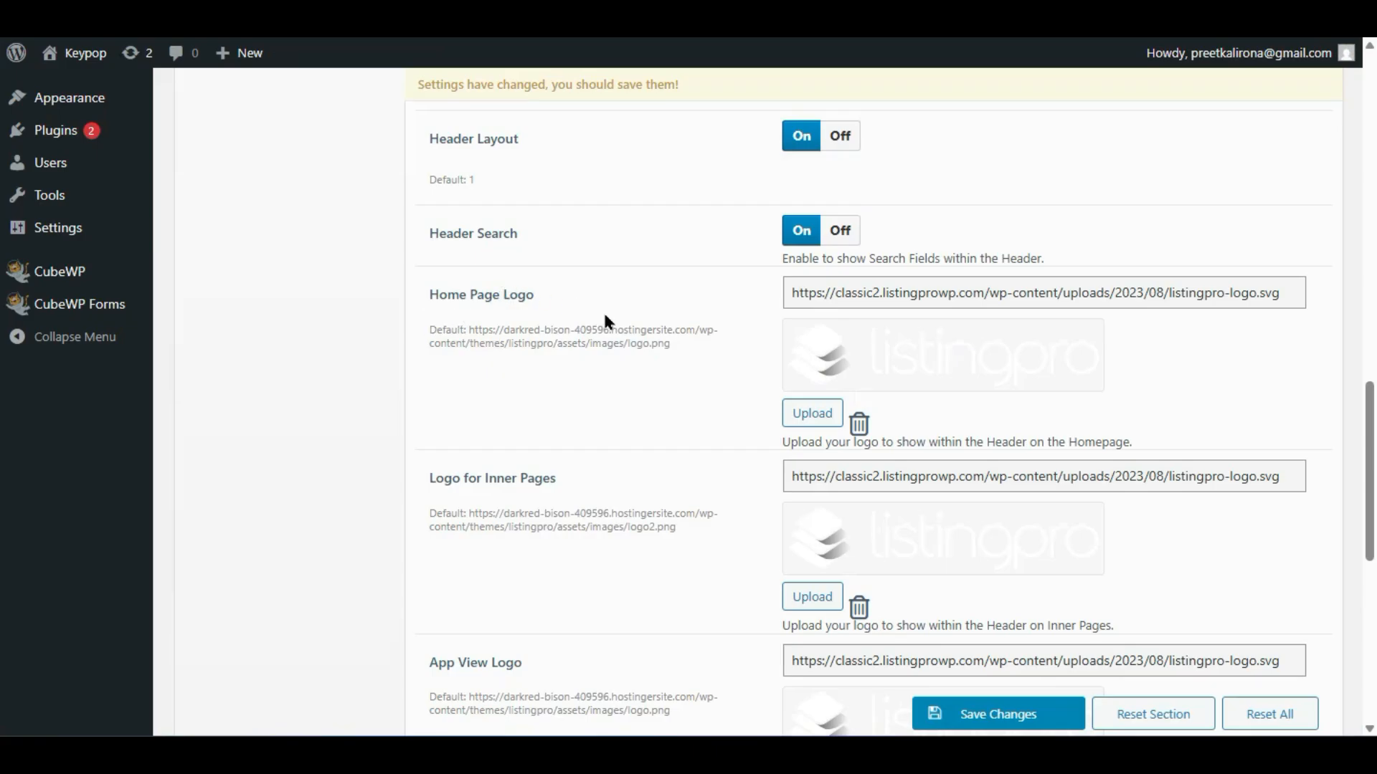
scroll(833, 479, "down", 2)
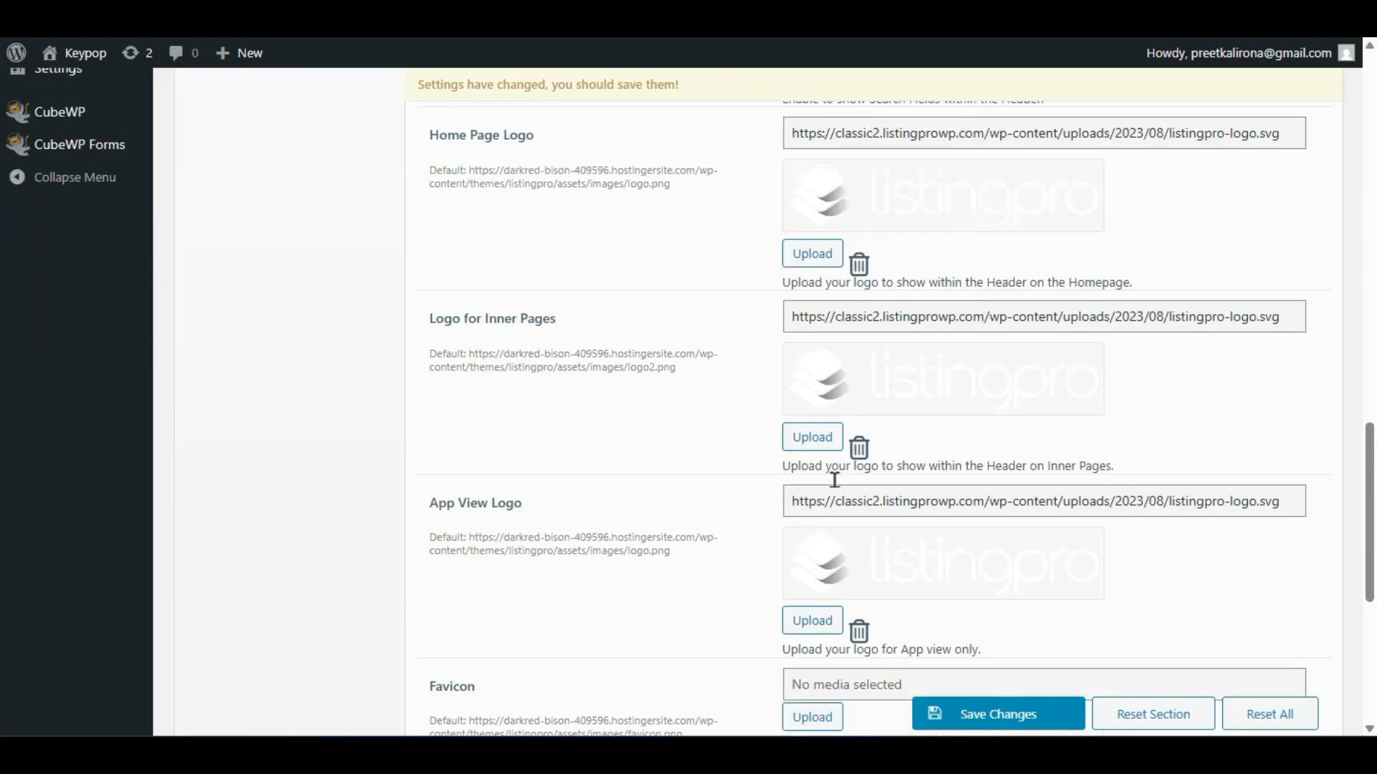
scroll(724, 522, "down", 2)
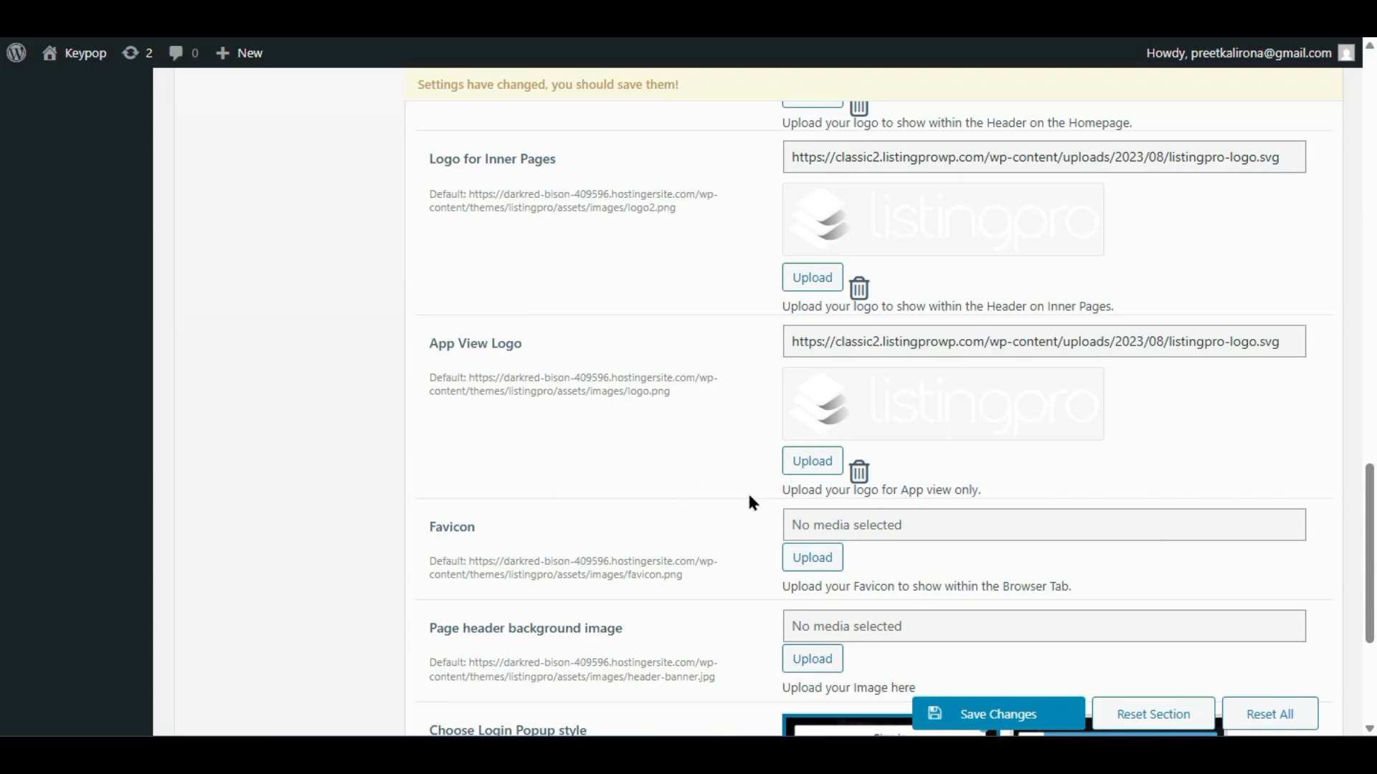
scroll(750, 501, "down", 2)
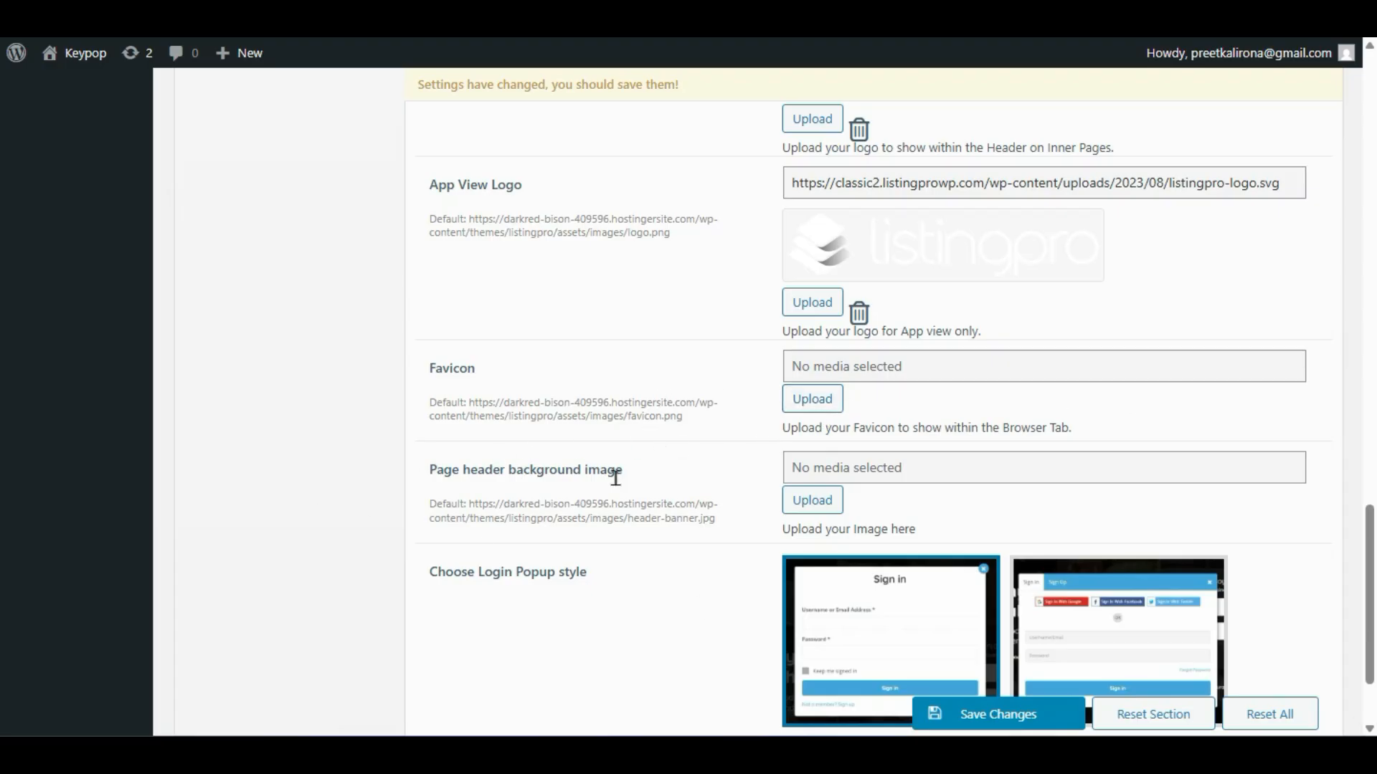
scroll(616, 477, "down", 2)
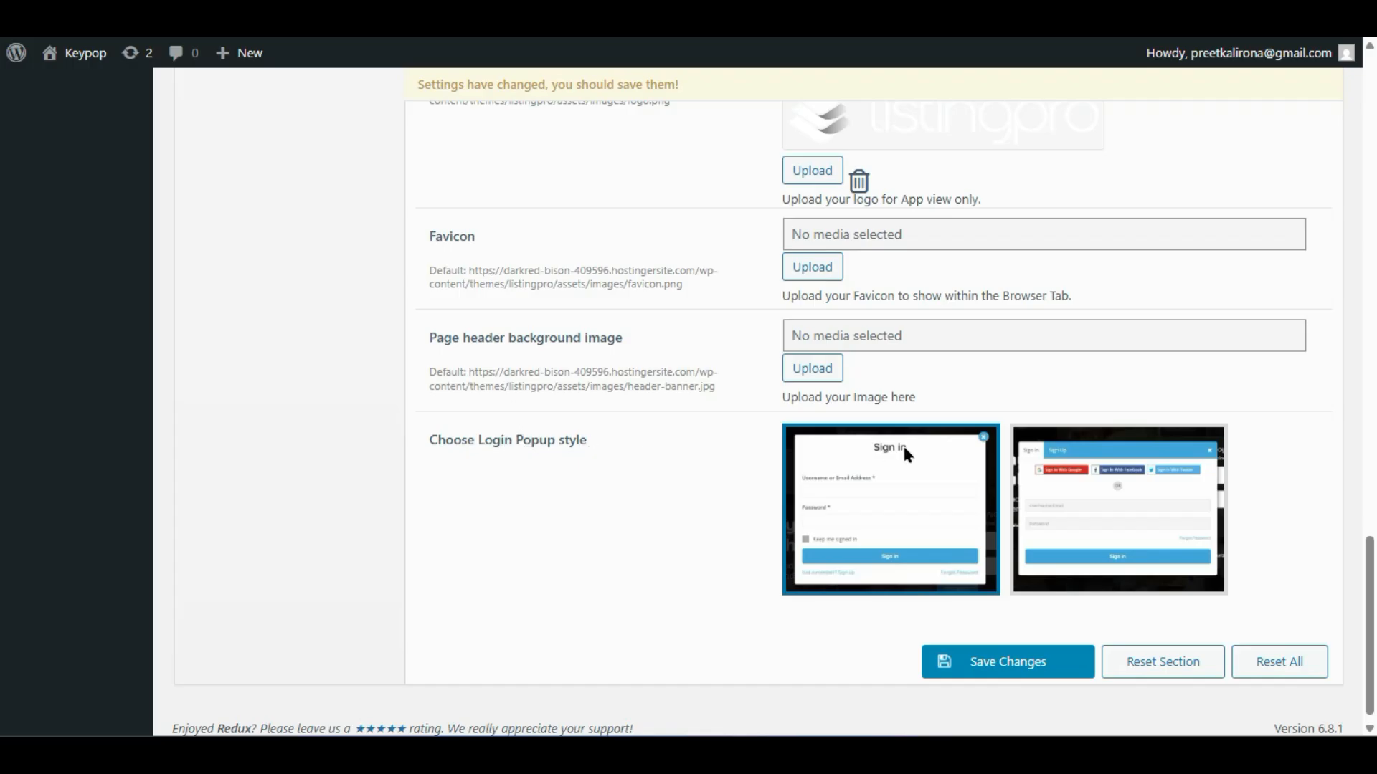
scroll(902, 443, "down", 1)
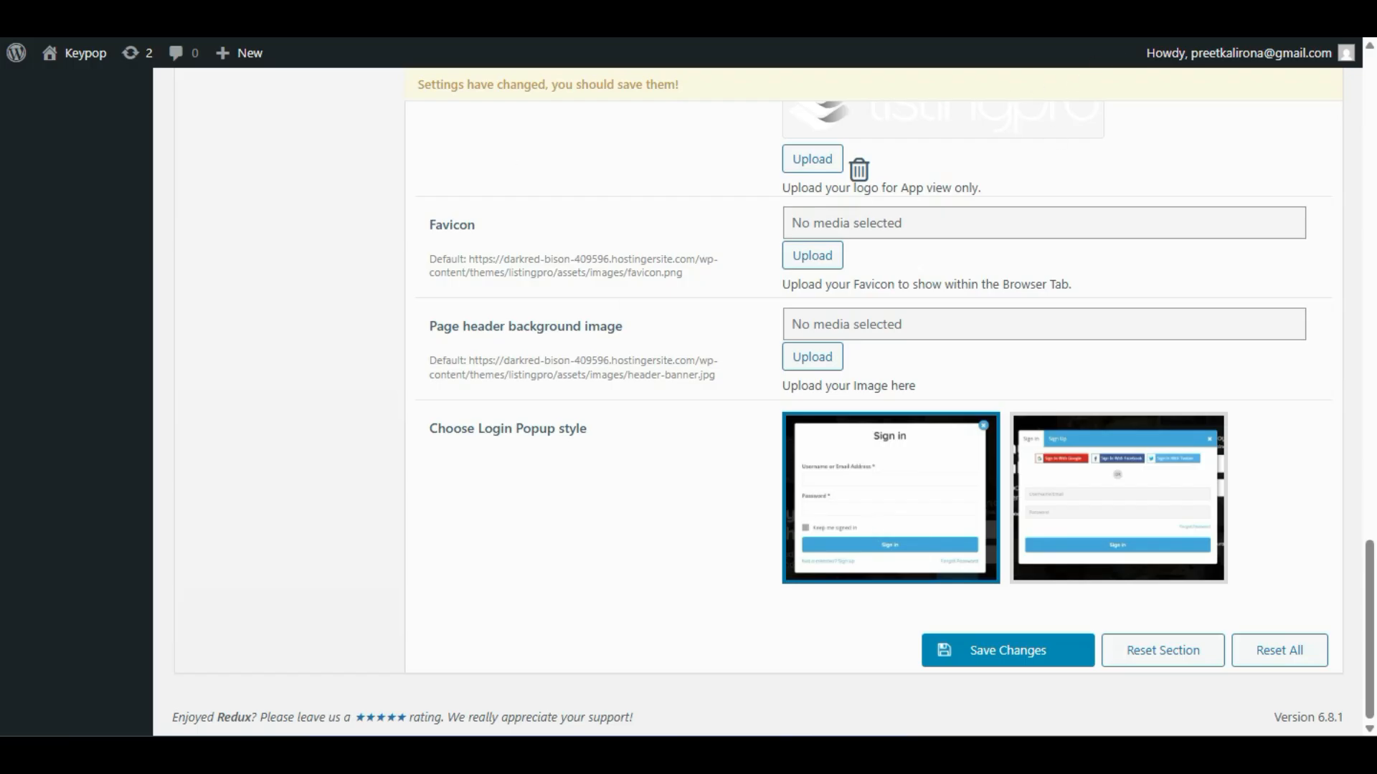
left_click(1358, 4)
left_click(1239, 81)
type("https://darkred-bison-409596.hostingersite.com/")
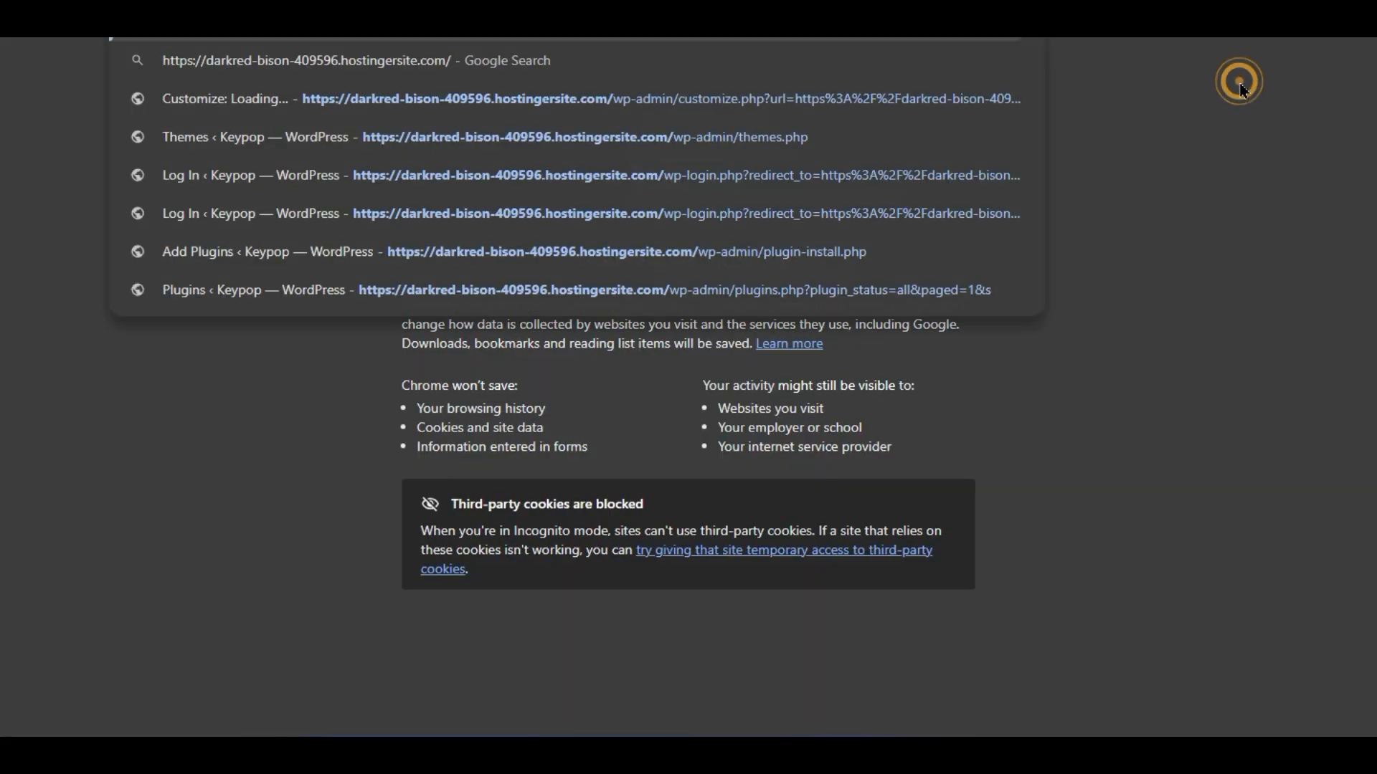
key("Return")
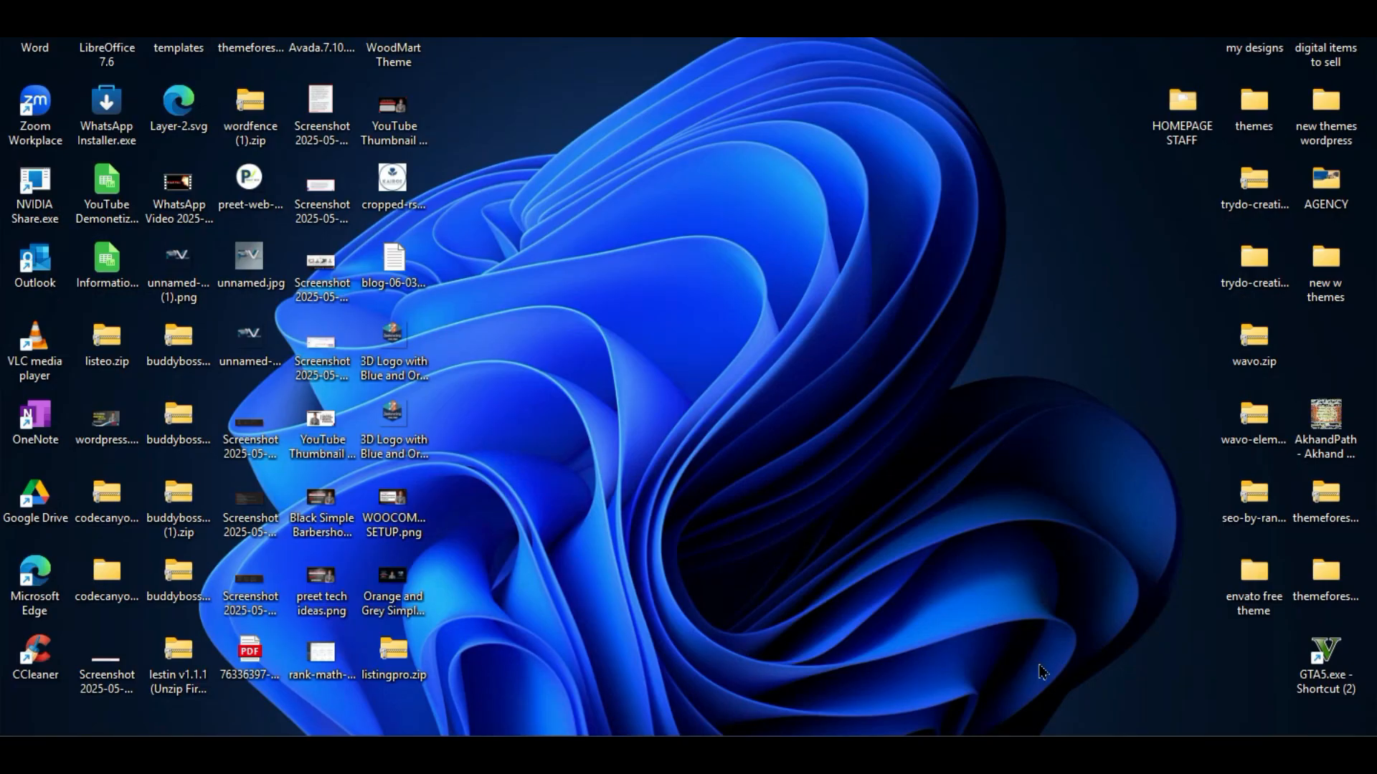
mouse_move(1068, 753)
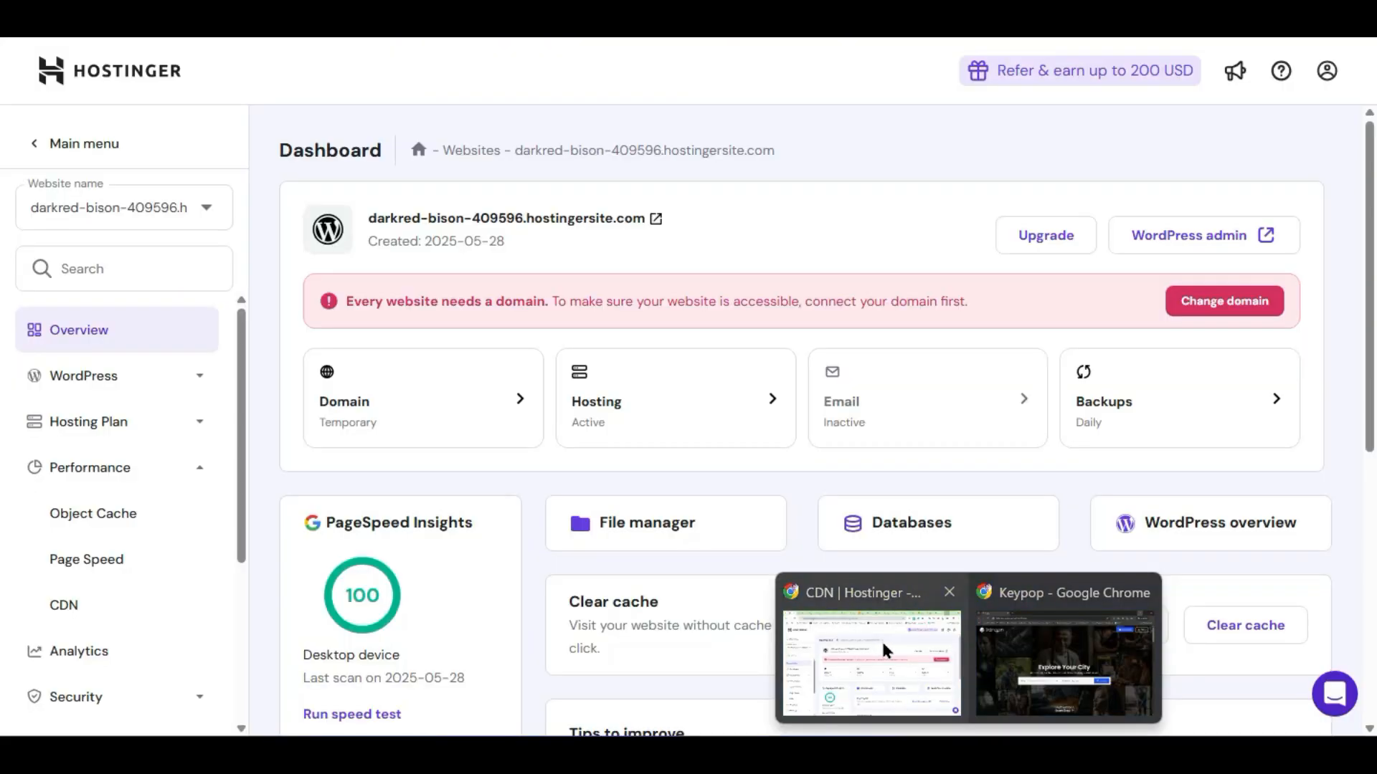
left_click(910, 637)
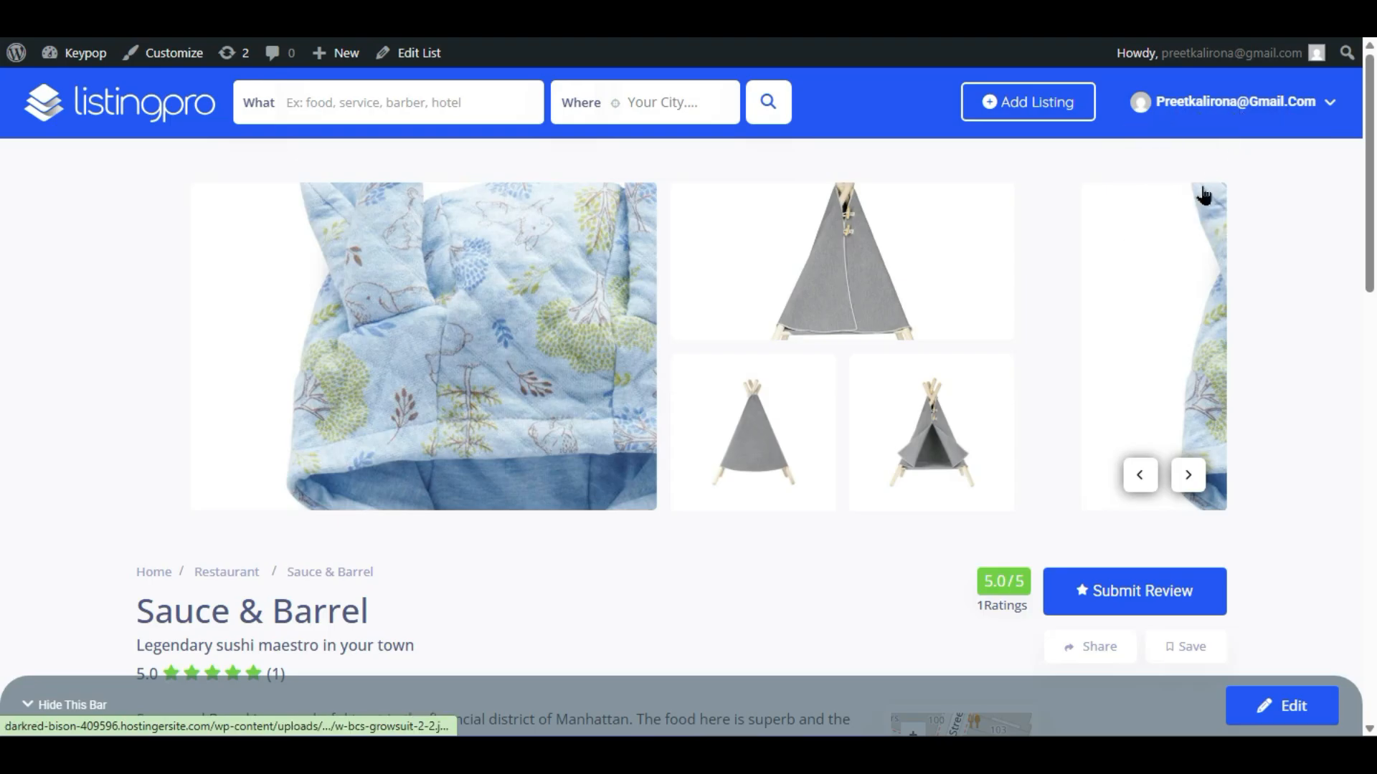
mouse_move(1232, 118)
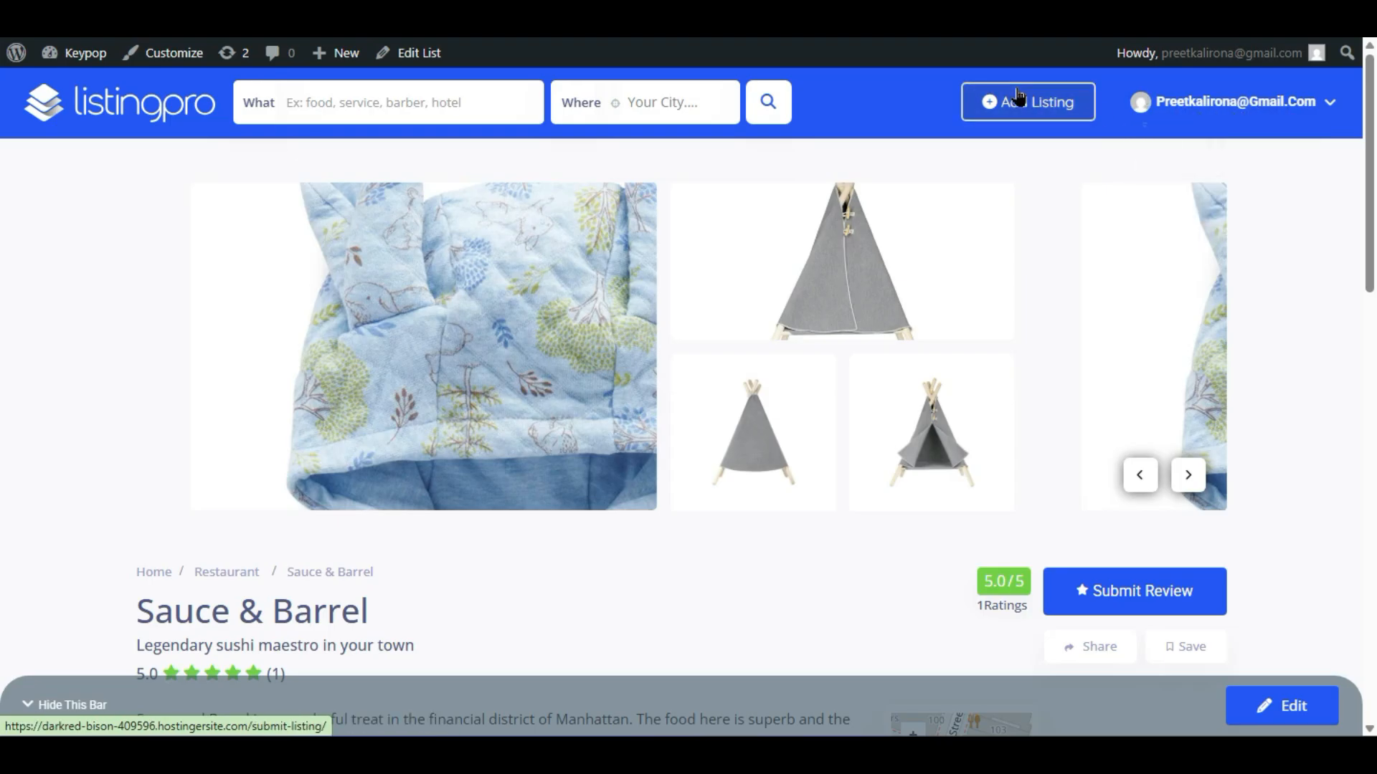
left_click(1054, 645)
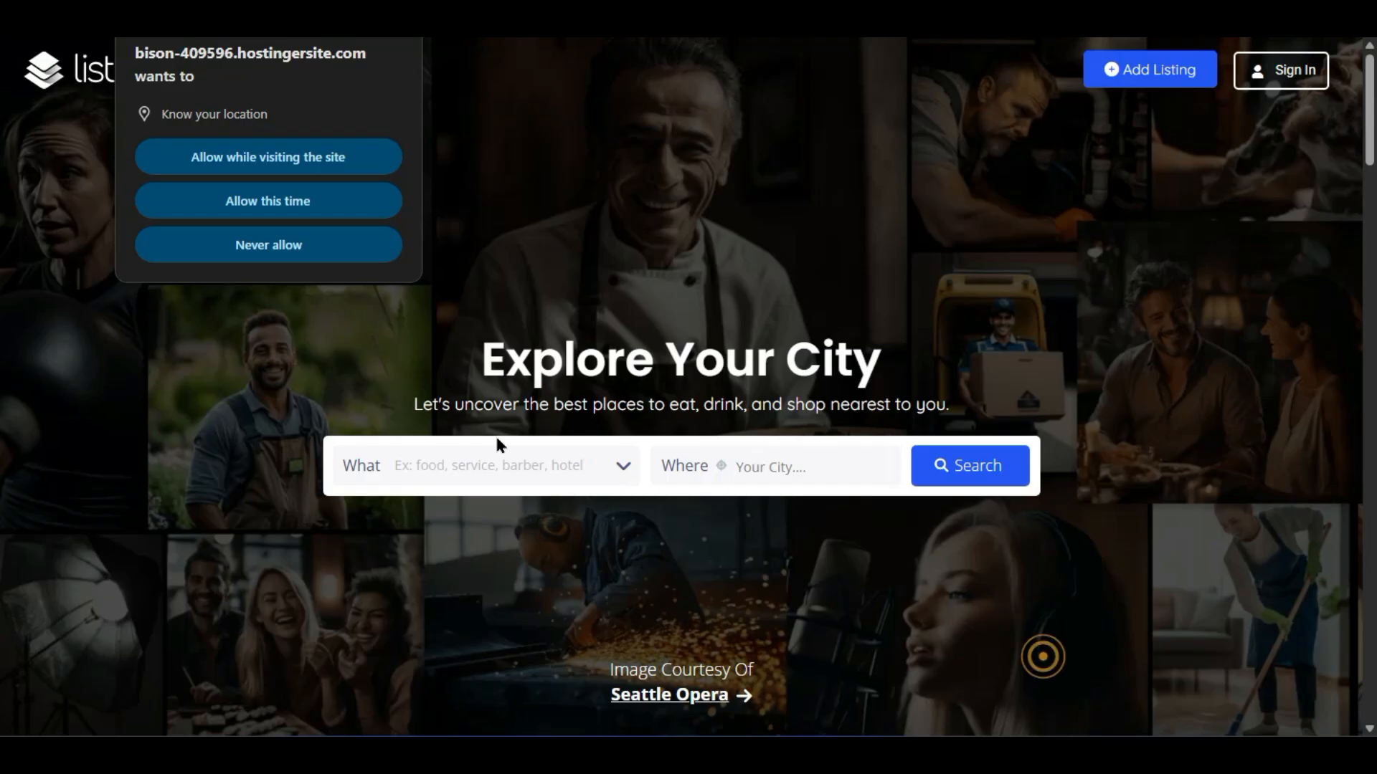
left_click(394, 40)
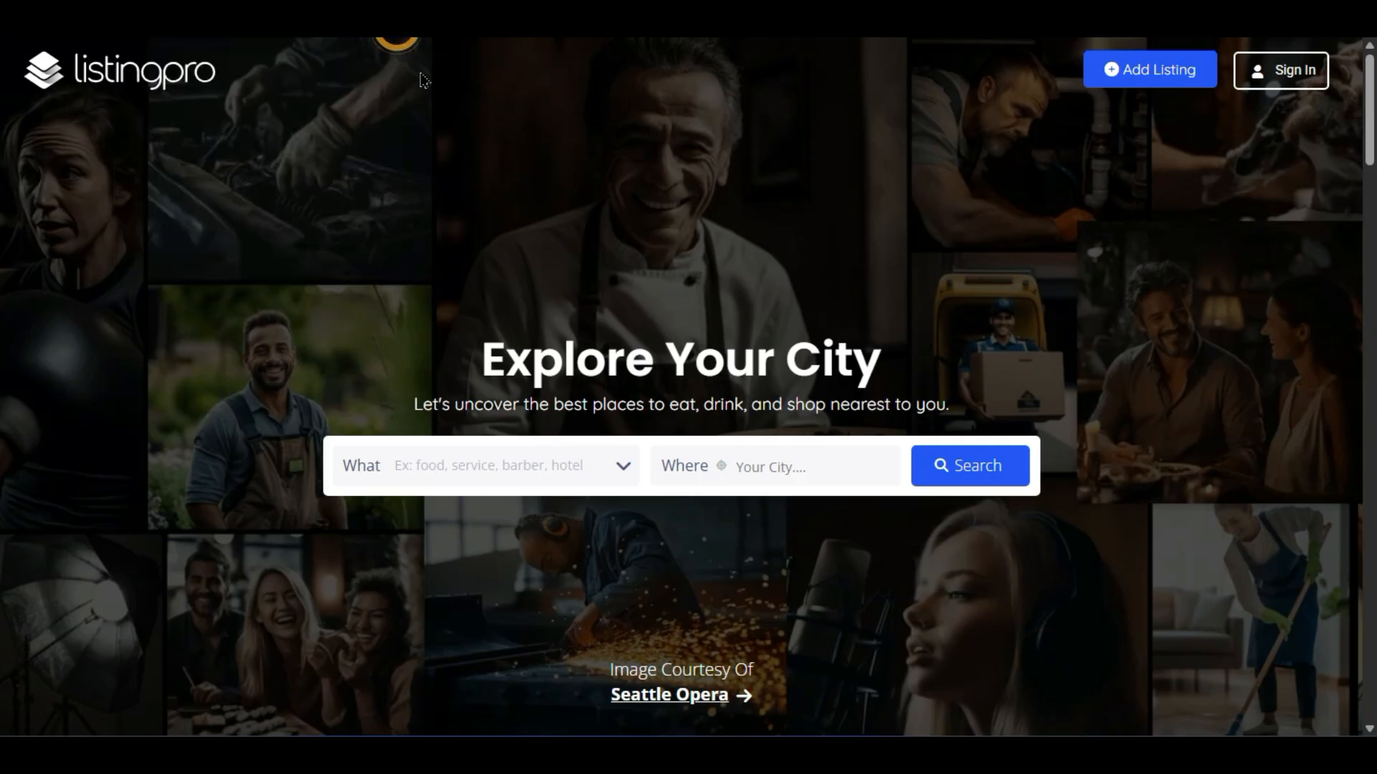
left_click(1256, 79)
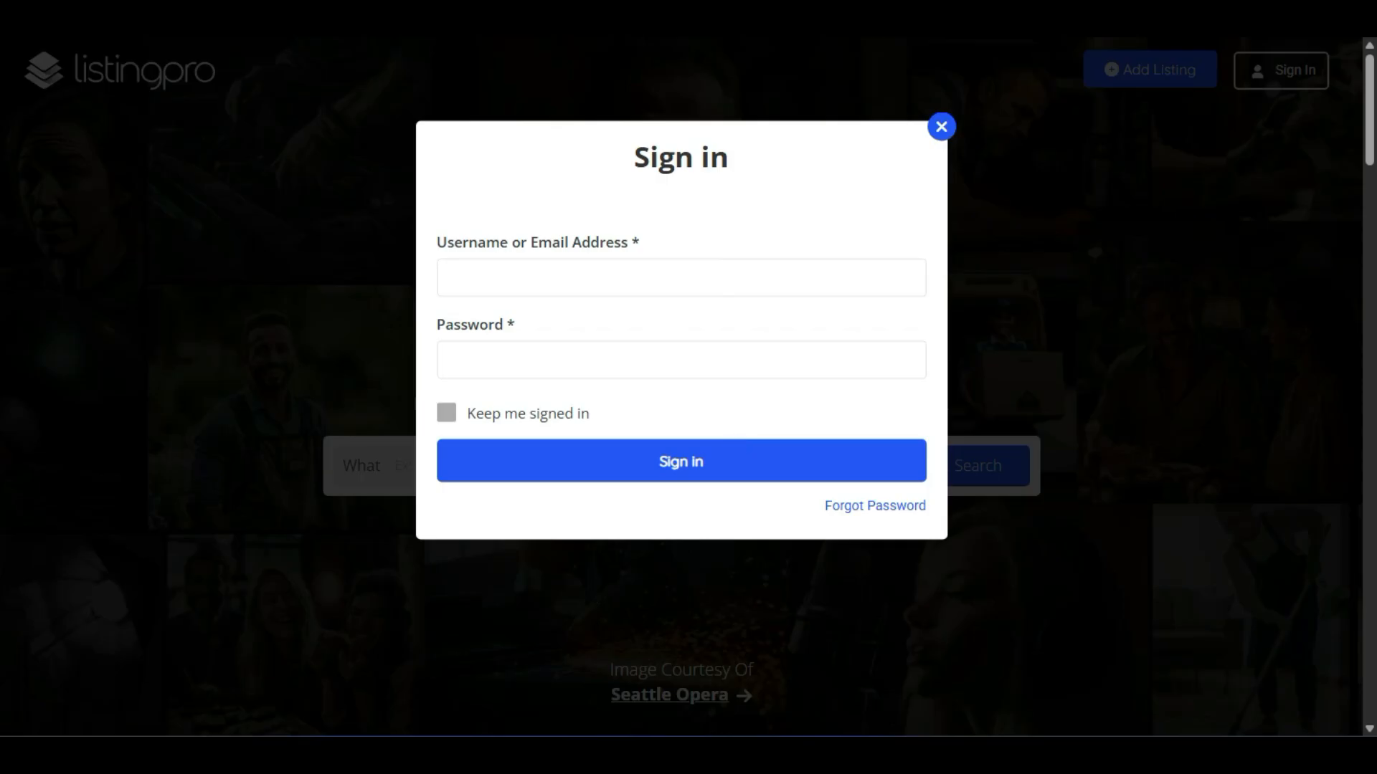
left_click(870, 652)
left_click(904, 631)
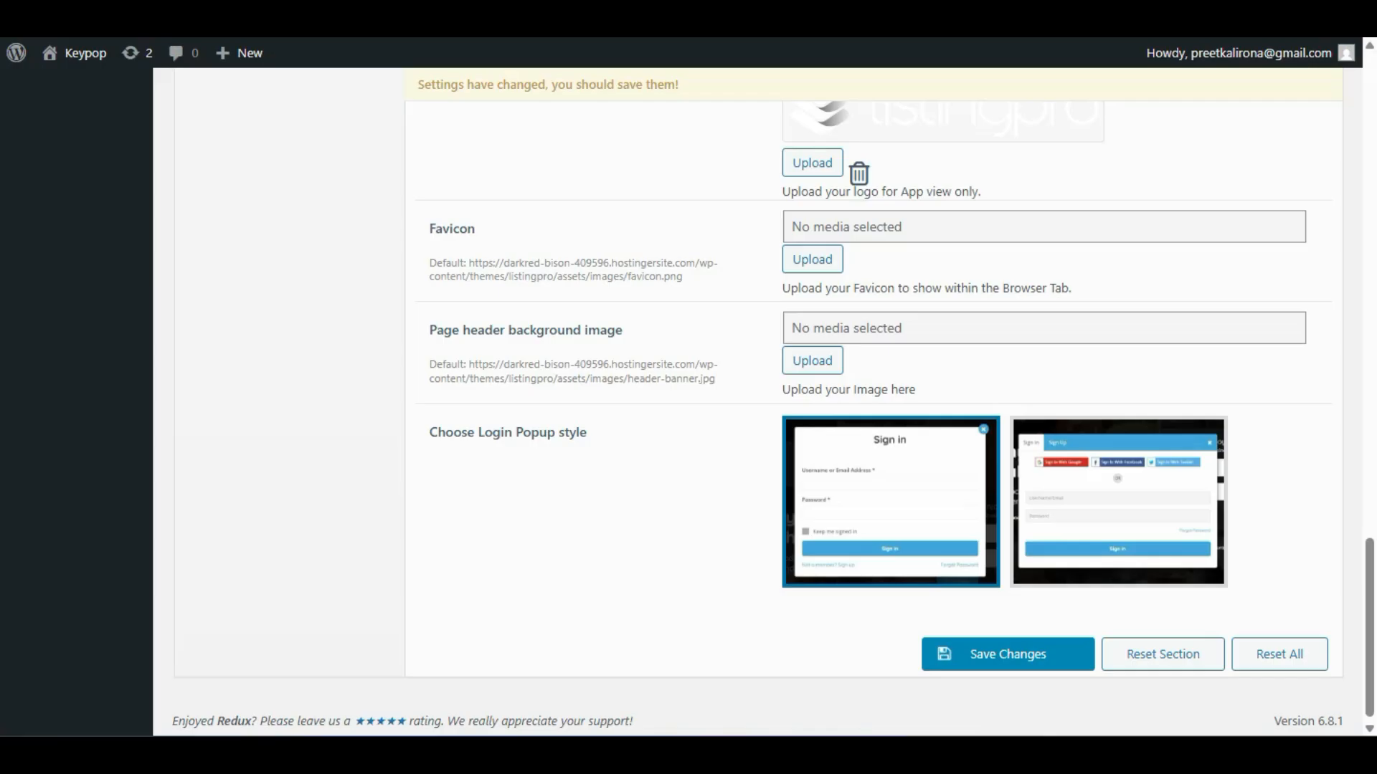
- Select the tabbed Sign in/Sign up login popup style and save the Header settings
scroll(706, 479, "up", 15)
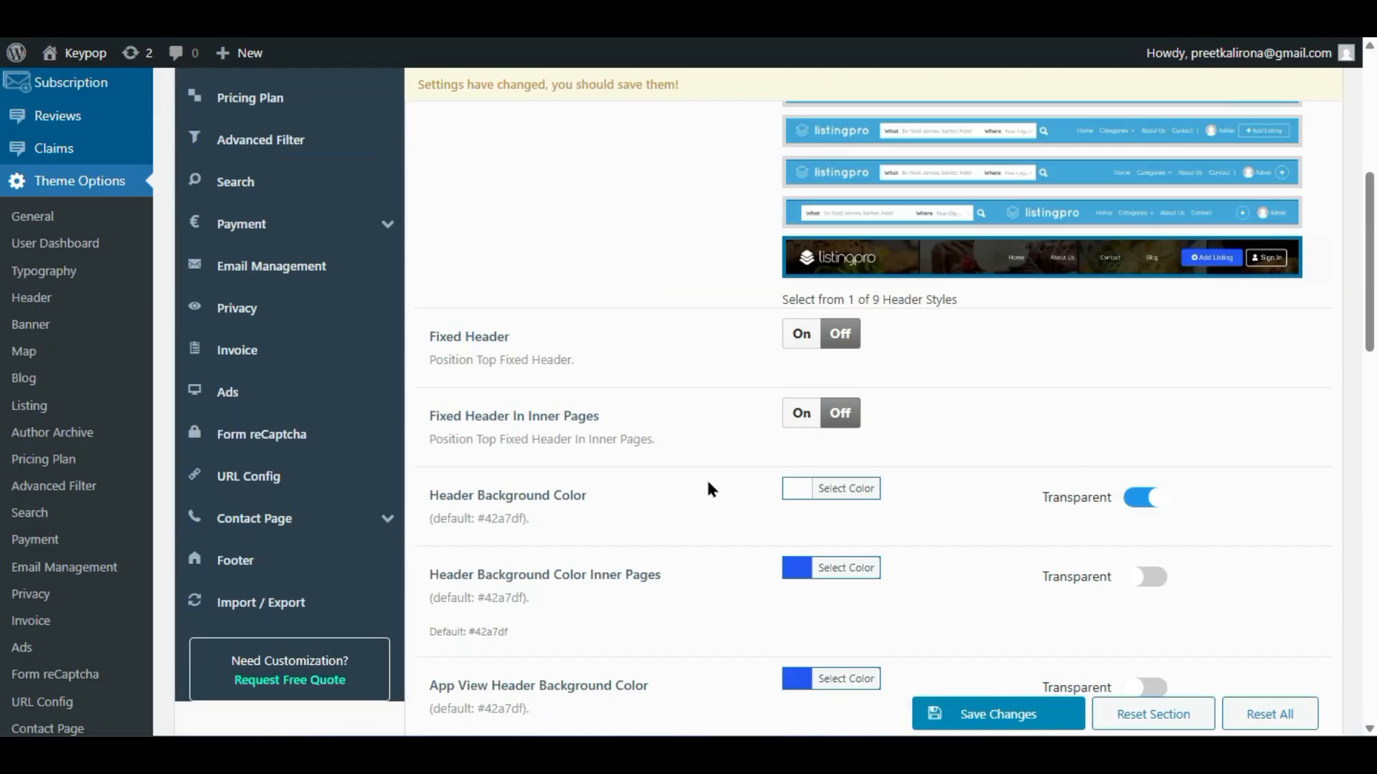
scroll(708, 487, "up", 7)
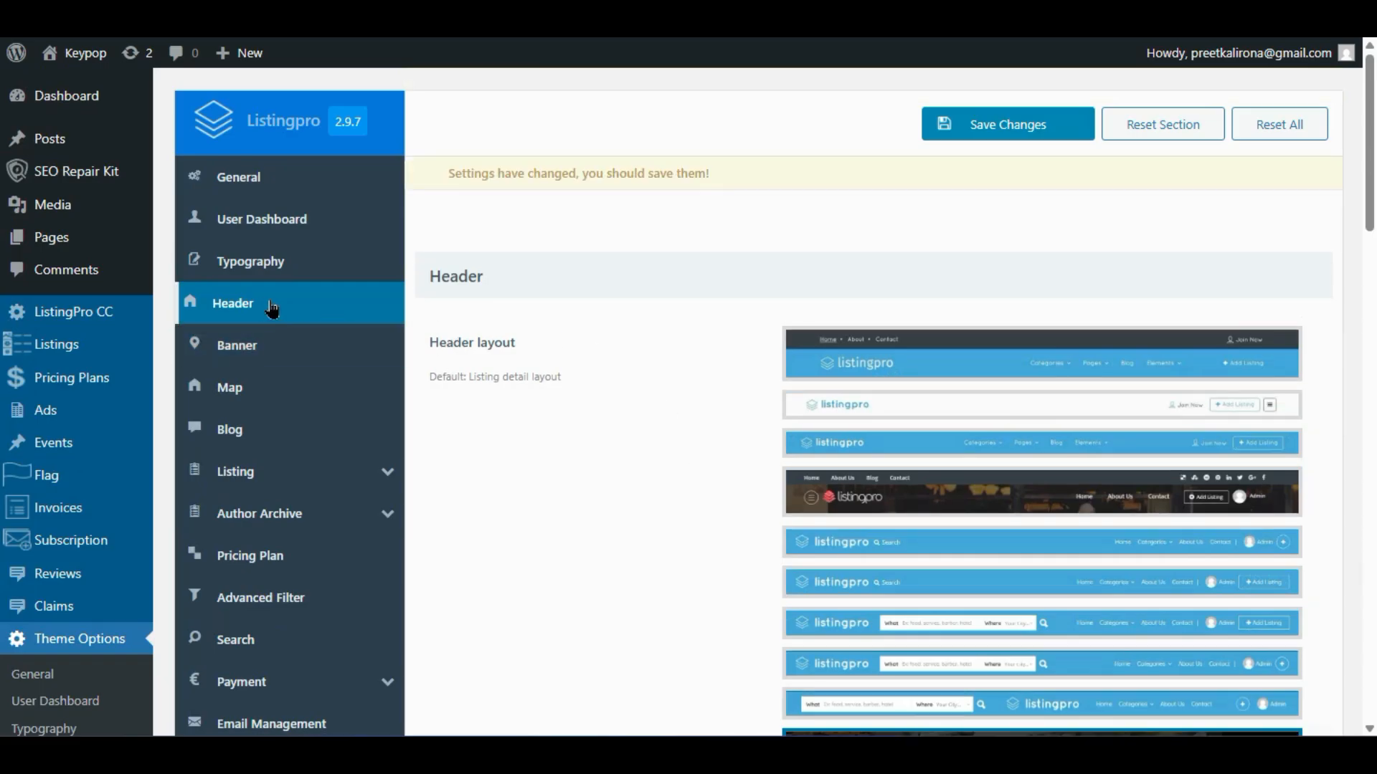
scroll(415, 346, "down", 20)
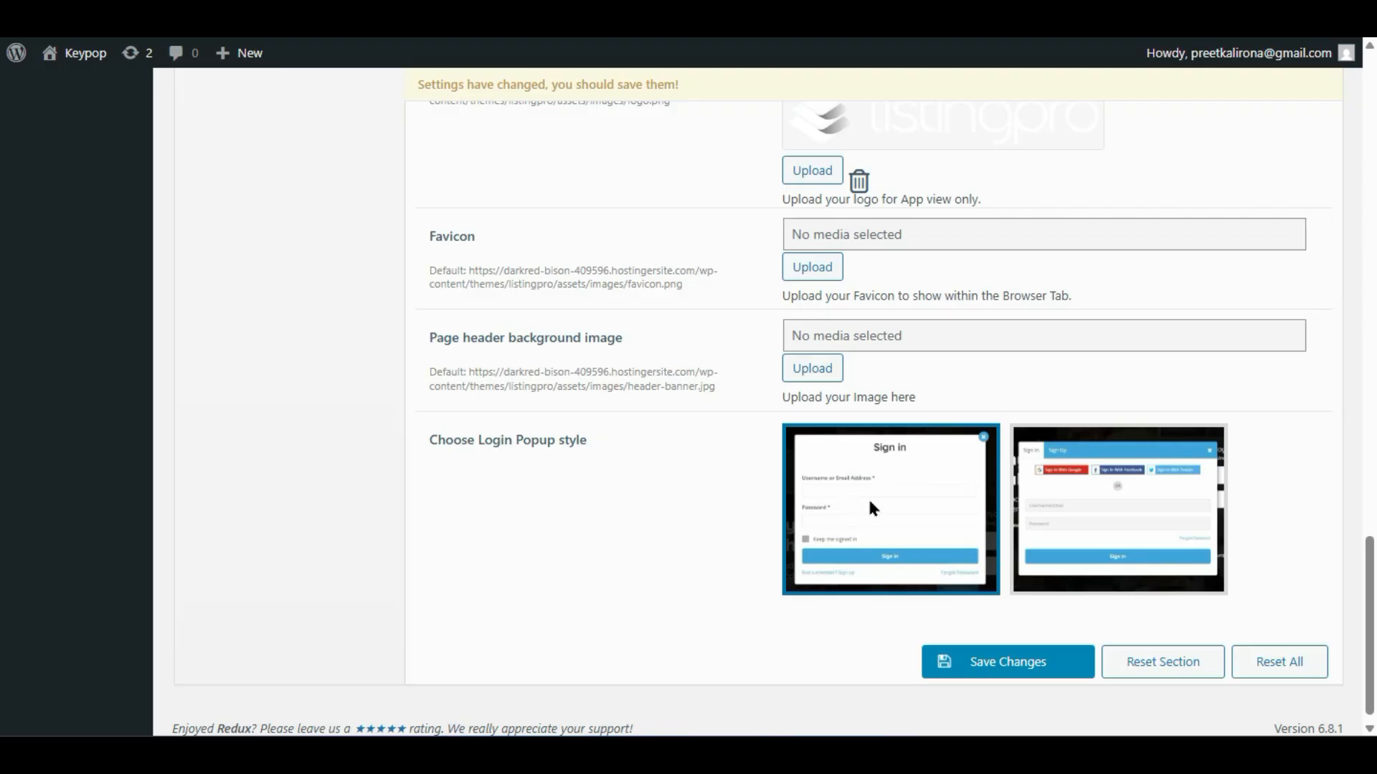
left_click(1113, 505)
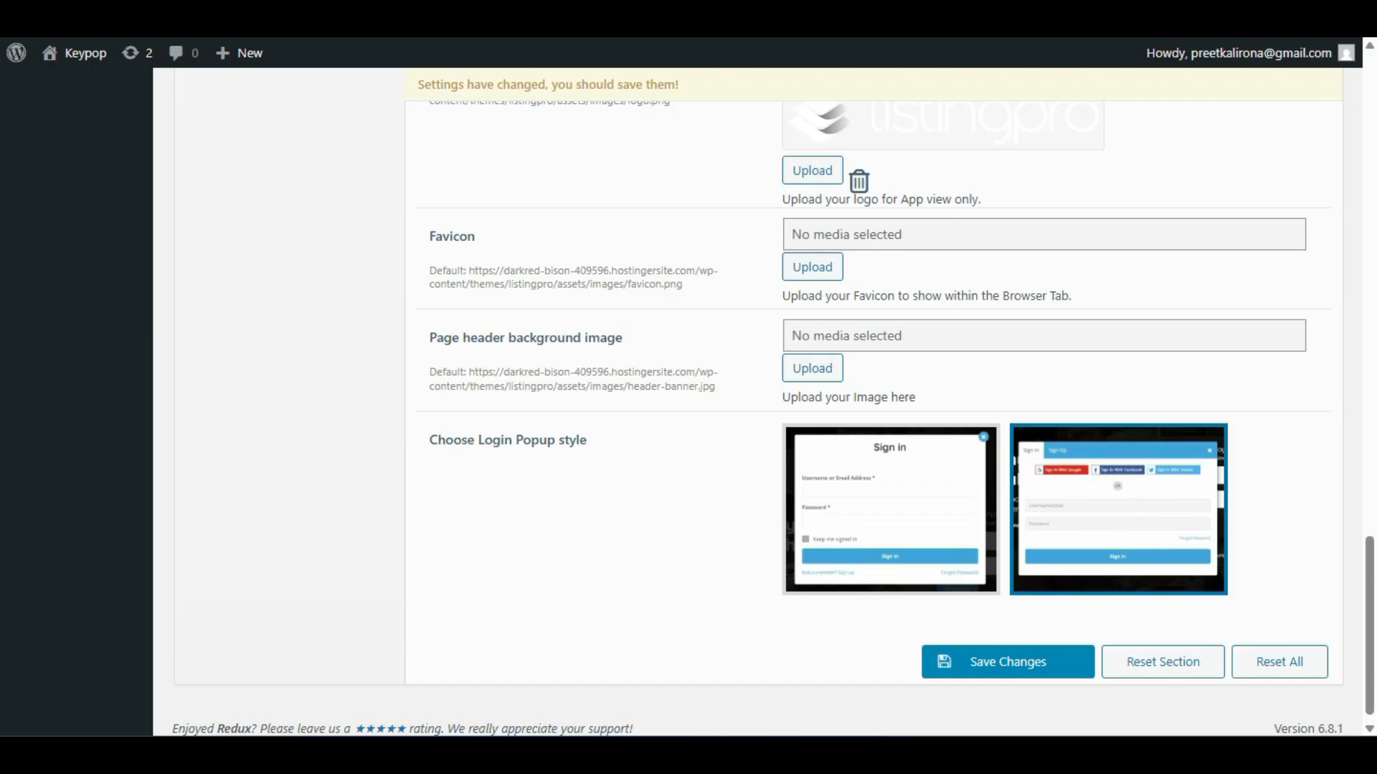
left_click(1020, 682)
right_click(1015, 670)
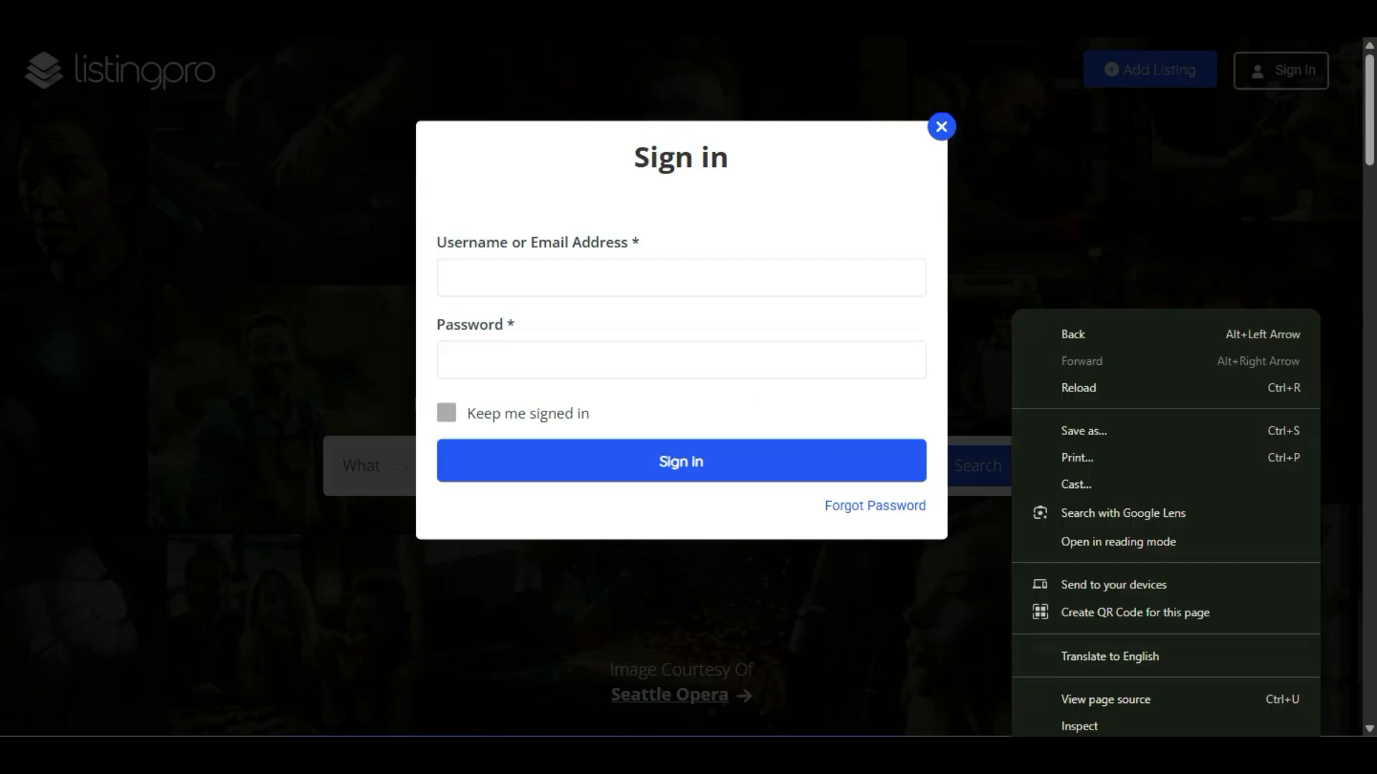
key("alt+Tab")
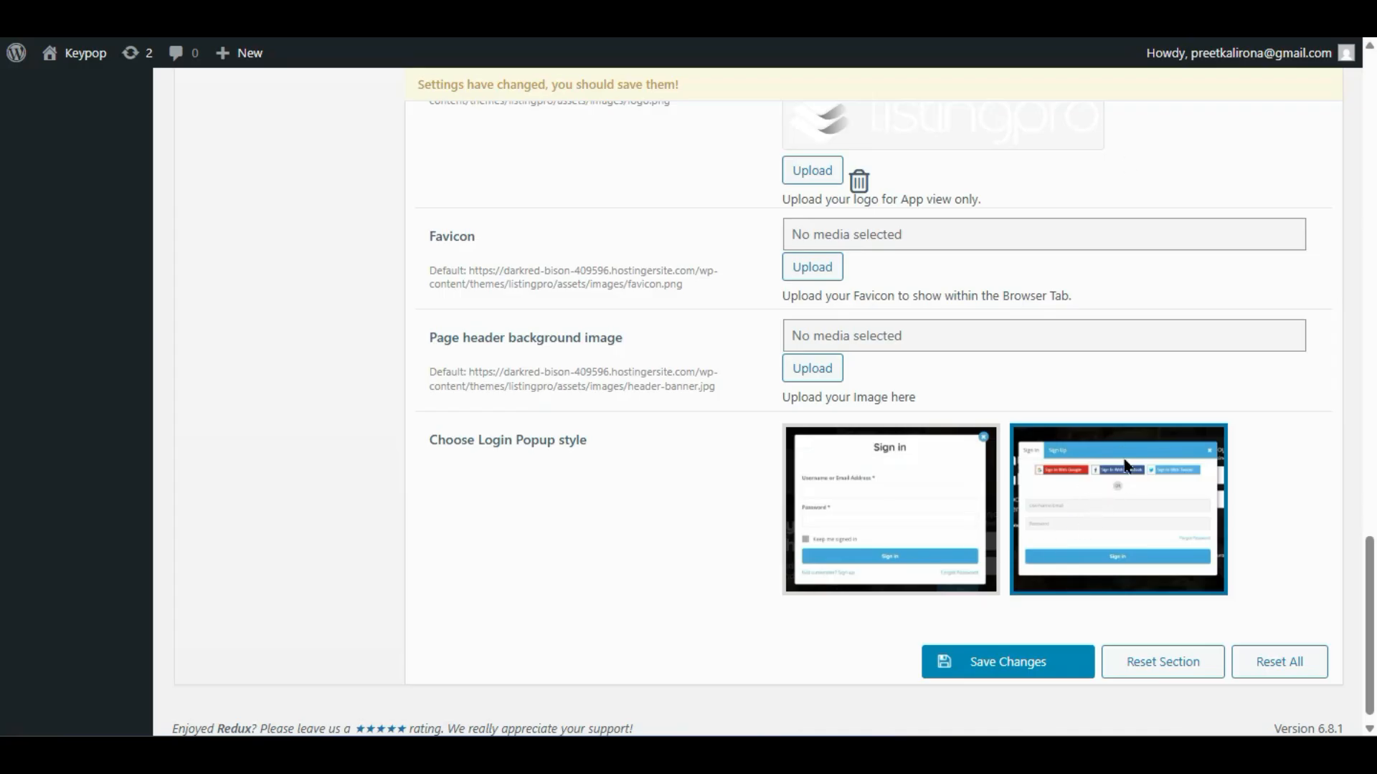
left_click(990, 679)
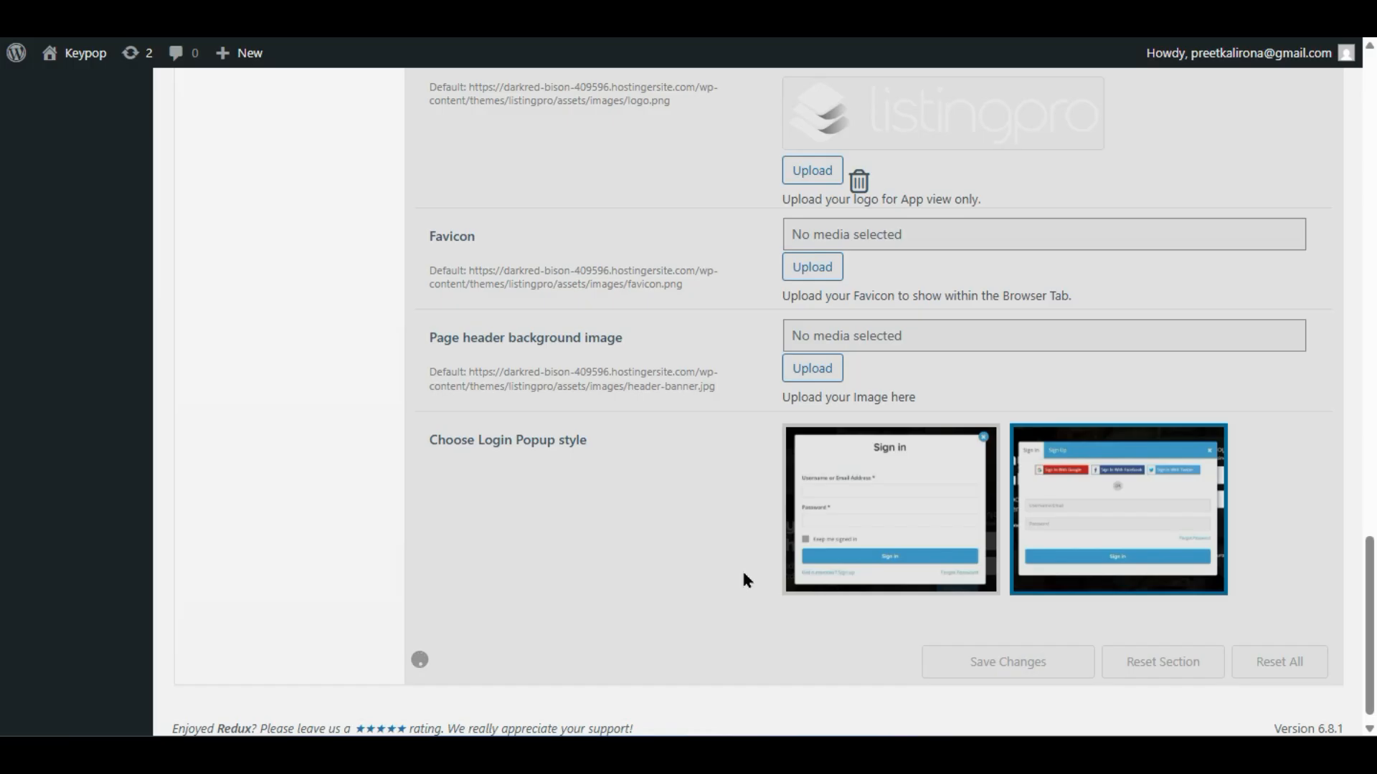
- Upload the WebXP logo image from Downloads and set it as the Home Page Logo
scroll(743, 574, "up", 7)
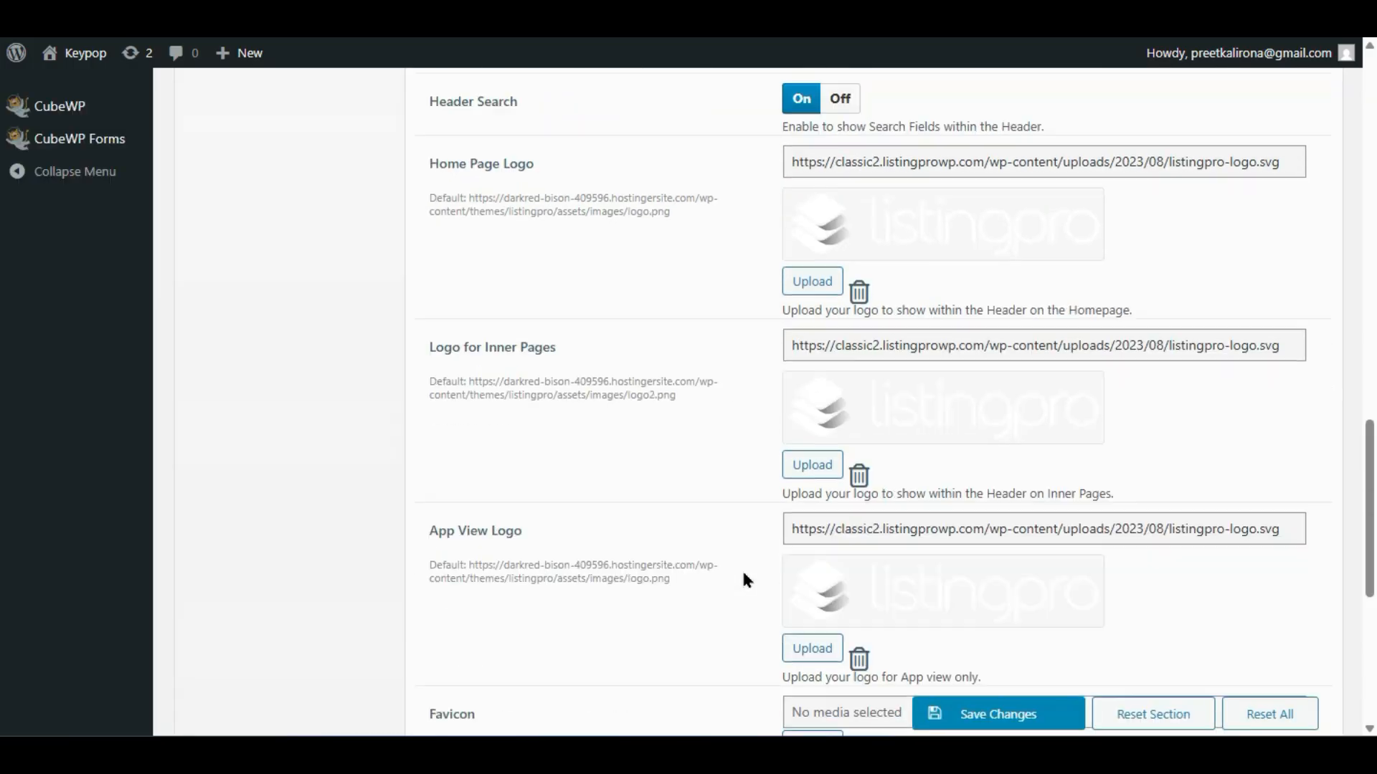
scroll(741, 570, "up", 2)
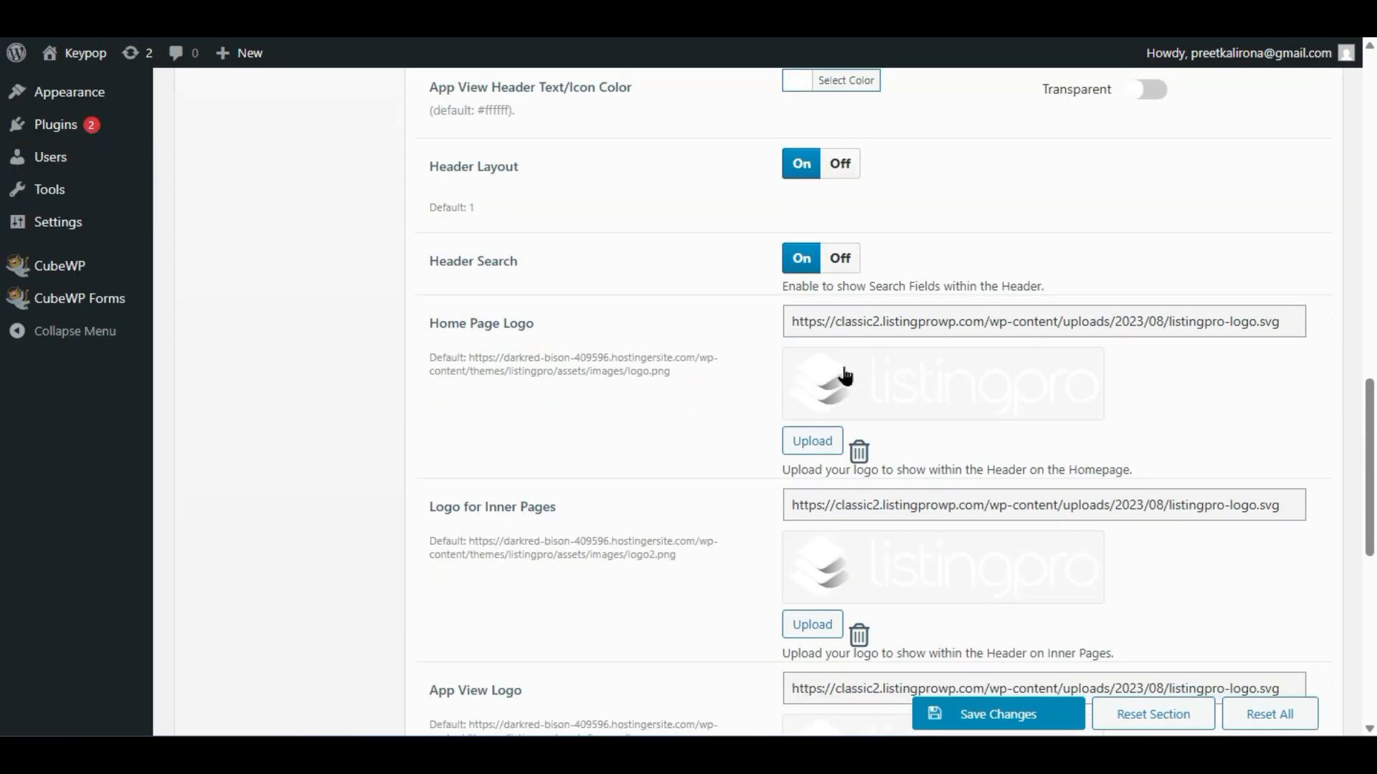
scroll(821, 416, "down", 1)
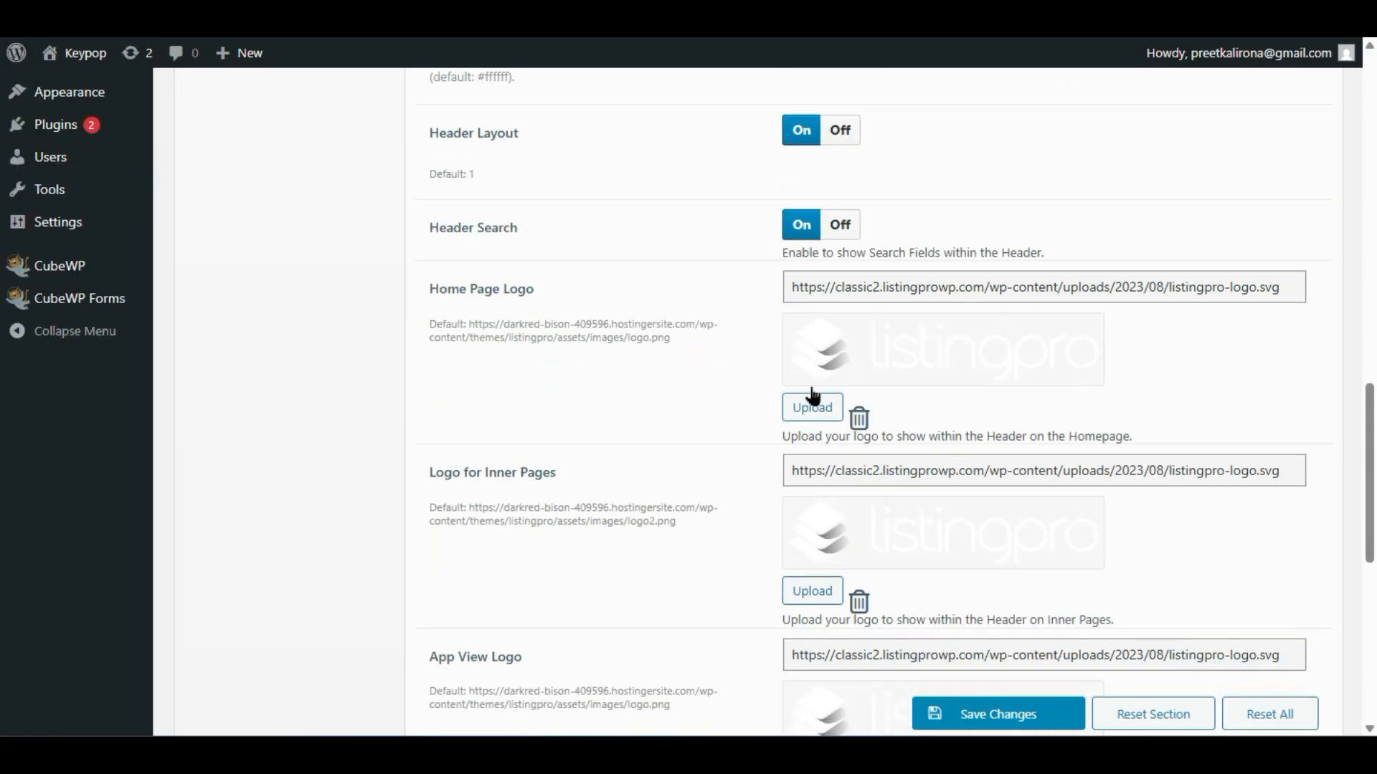
scroll(863, 347, "up", 2)
scroll(864, 347, "up", 2)
scroll(866, 347, "down", 4)
left_click(811, 407)
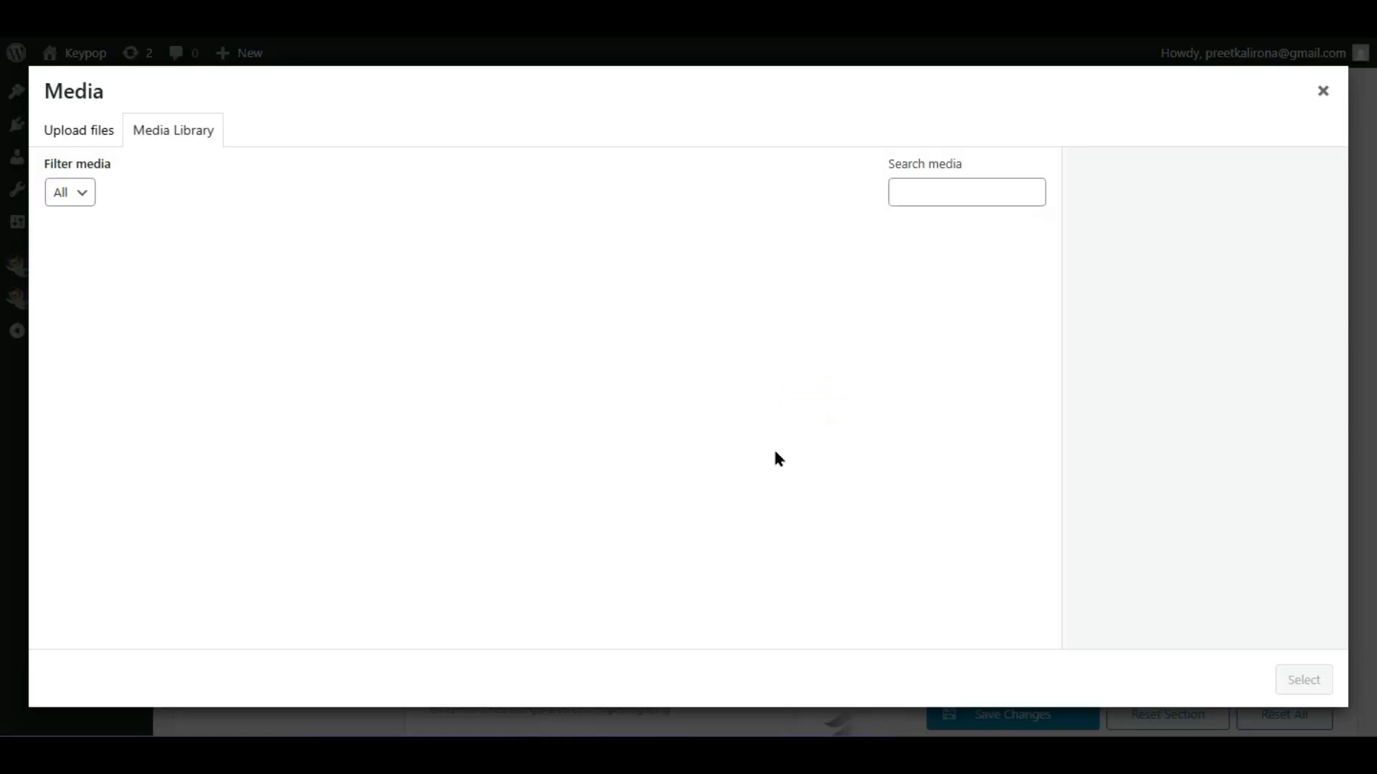
left_click(71, 131)
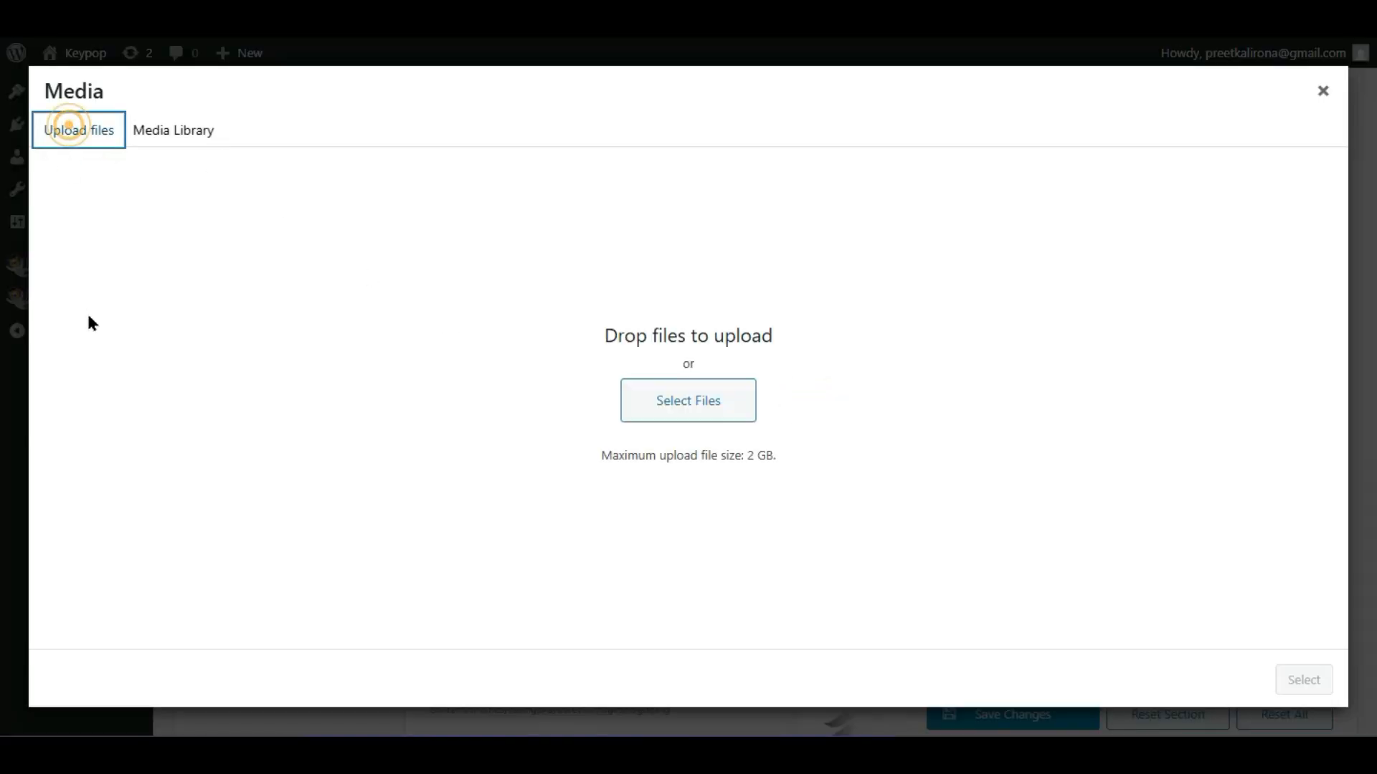
left_click(641, 412)
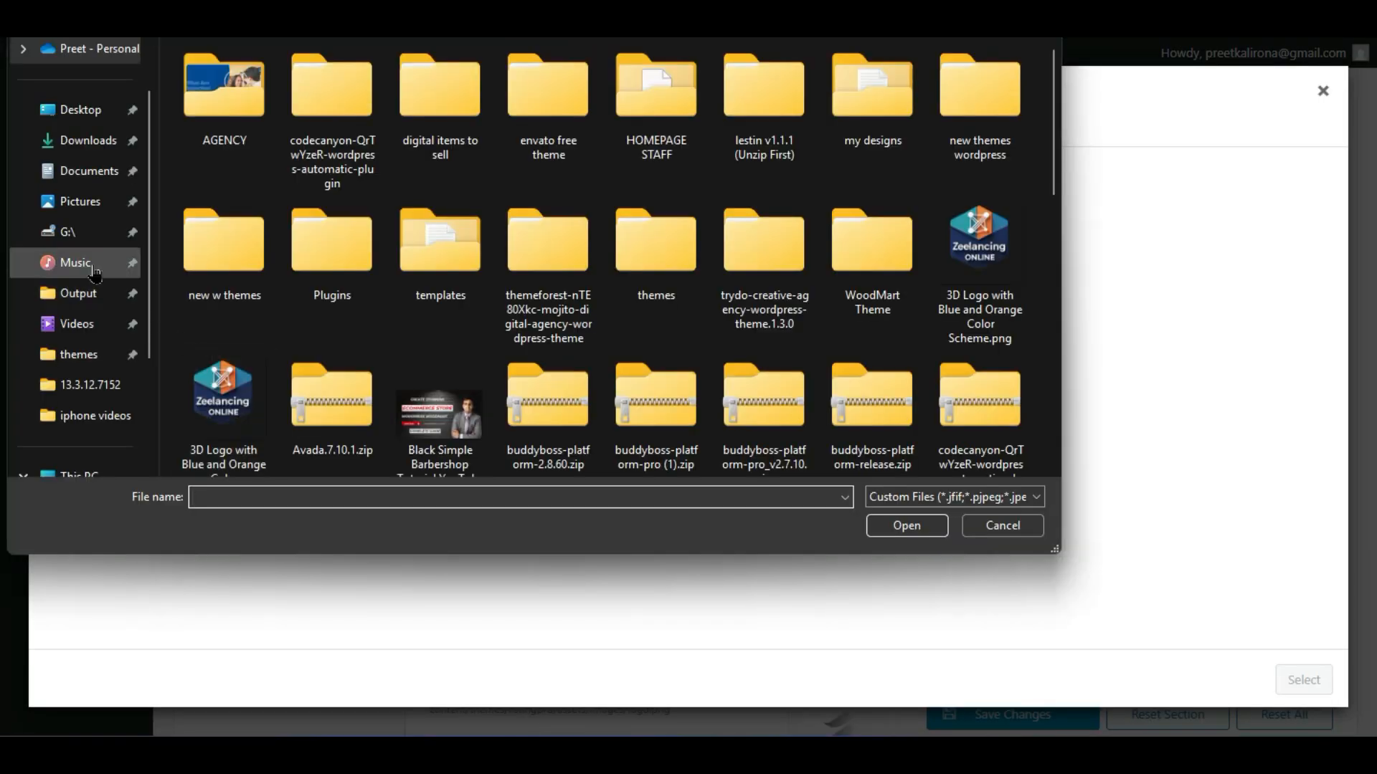
left_click(99, 146)
scroll(295, 270, "down", 3)
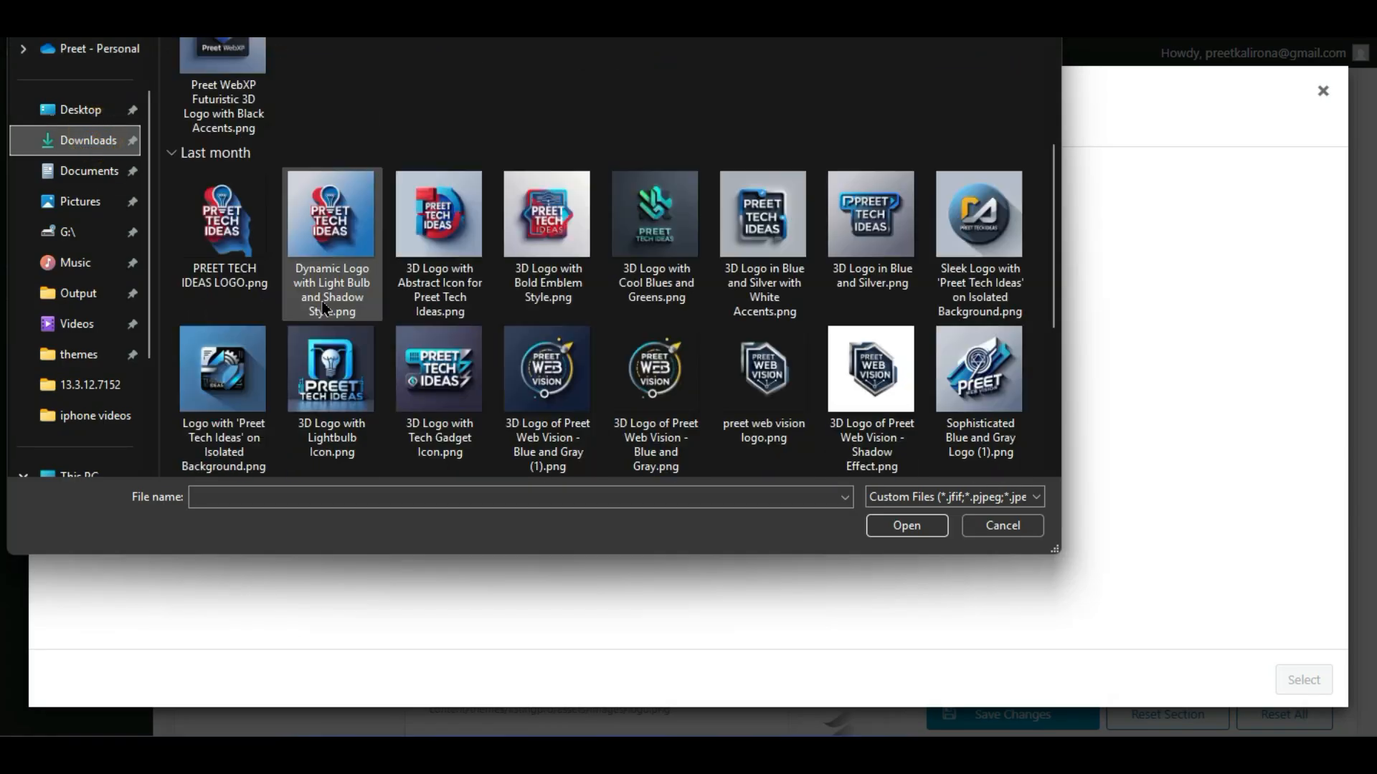
scroll(428, 416, "down", 2)
scroll(433, 420, "up", 5)
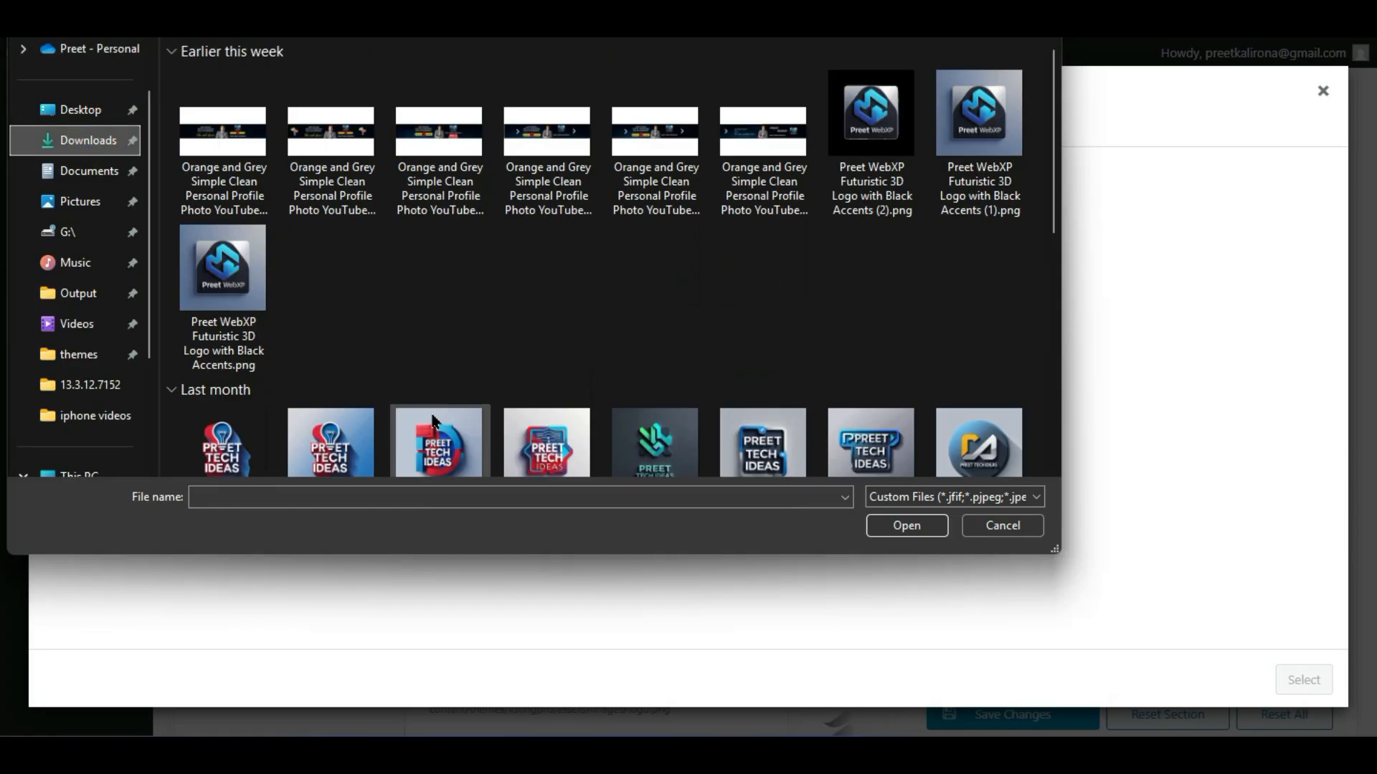
double_click(869, 118)
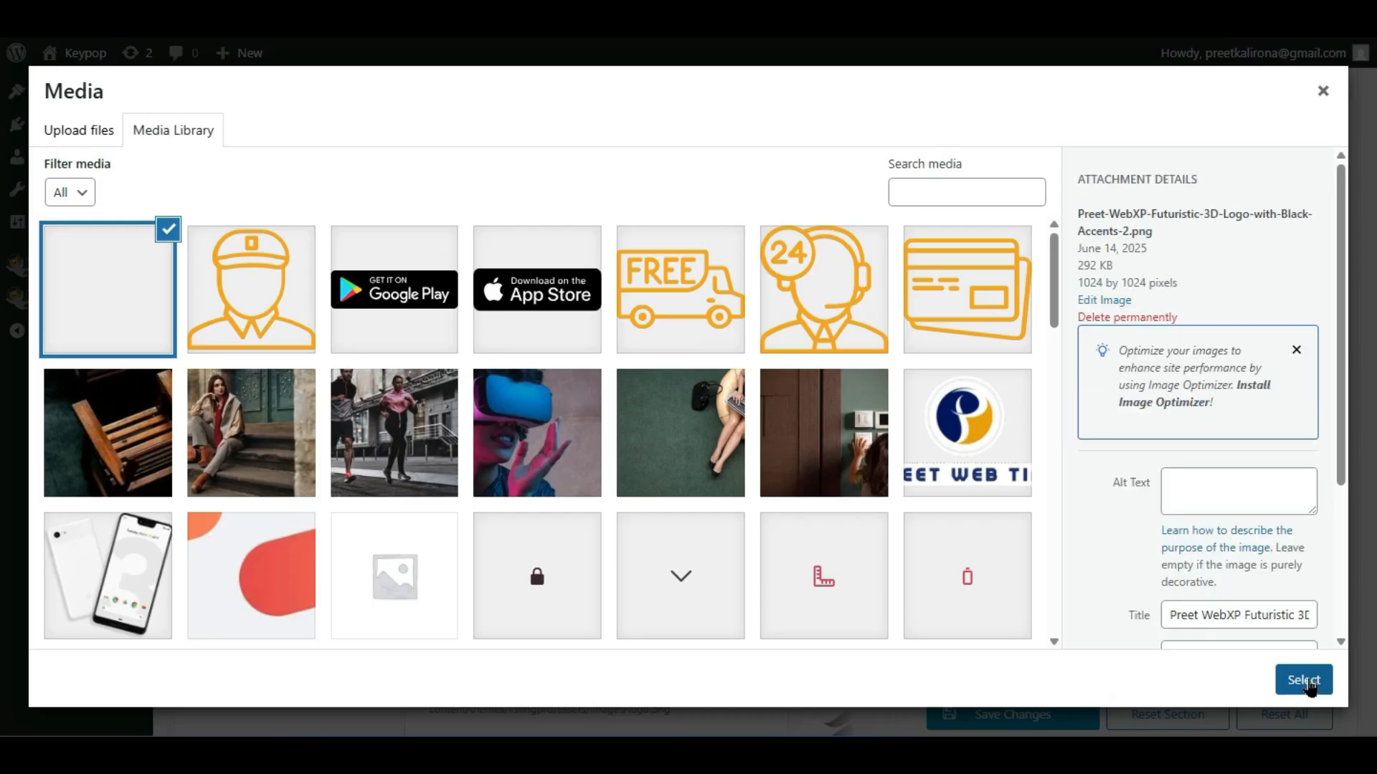
left_click(1303, 680)
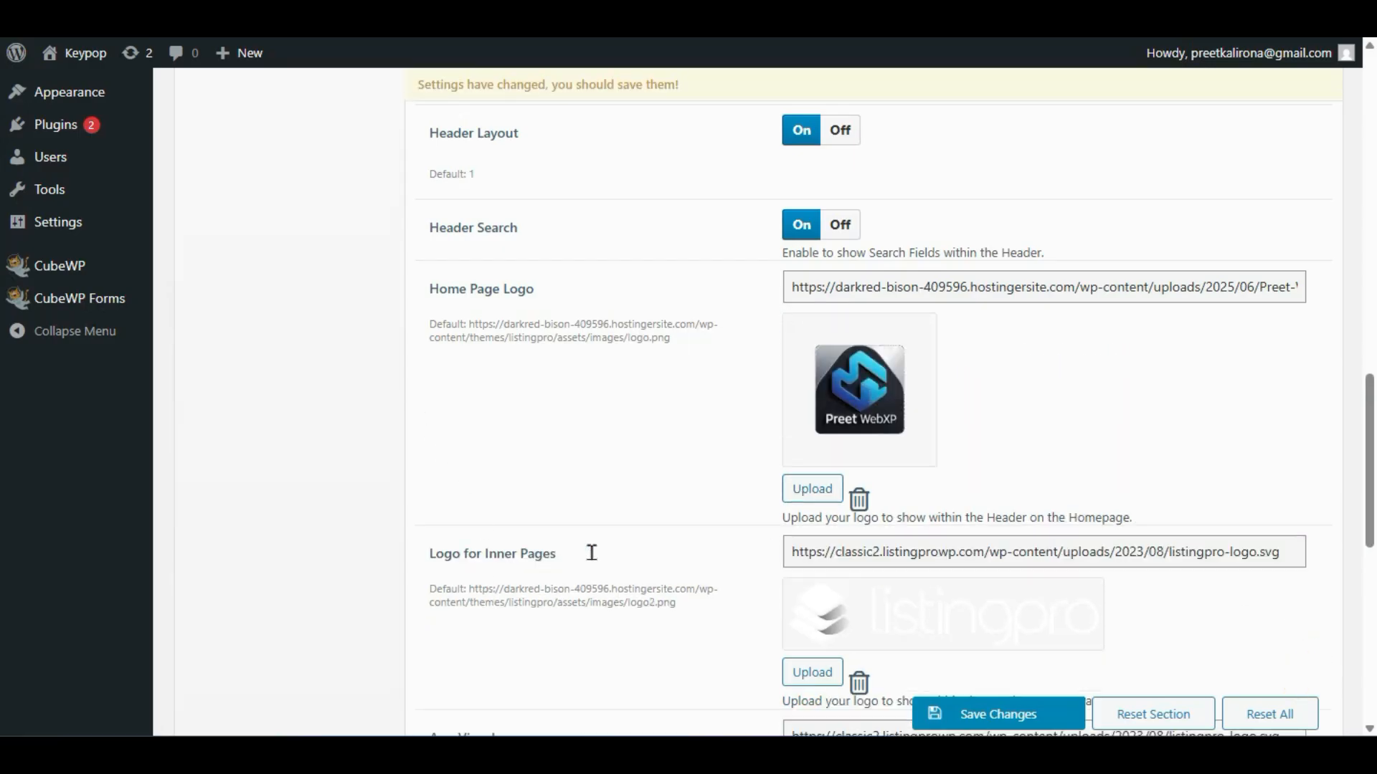
- Use the same WebXP logo for Logo for Inner Pages and App View Logo
scroll(591, 553, "down", 2)
left_click(832, 513)
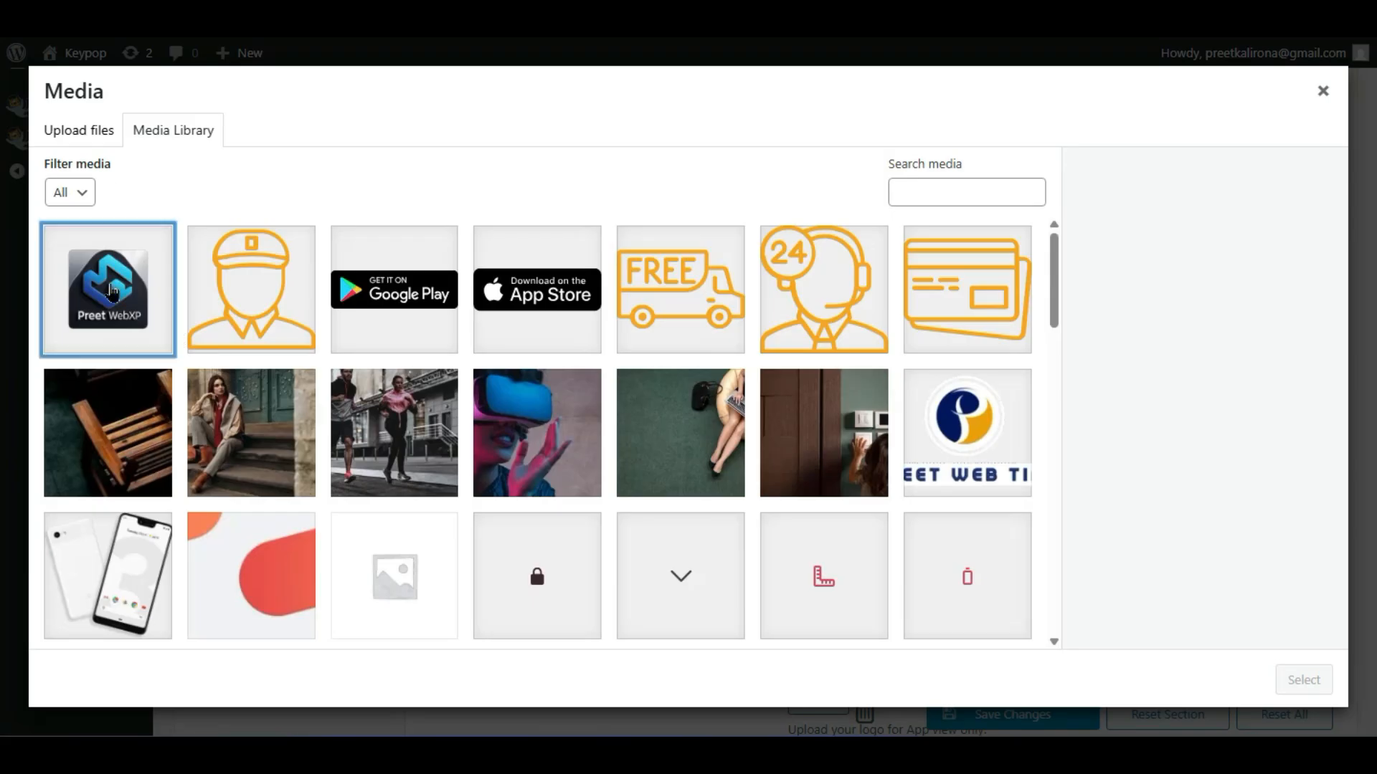
left_click(93, 270)
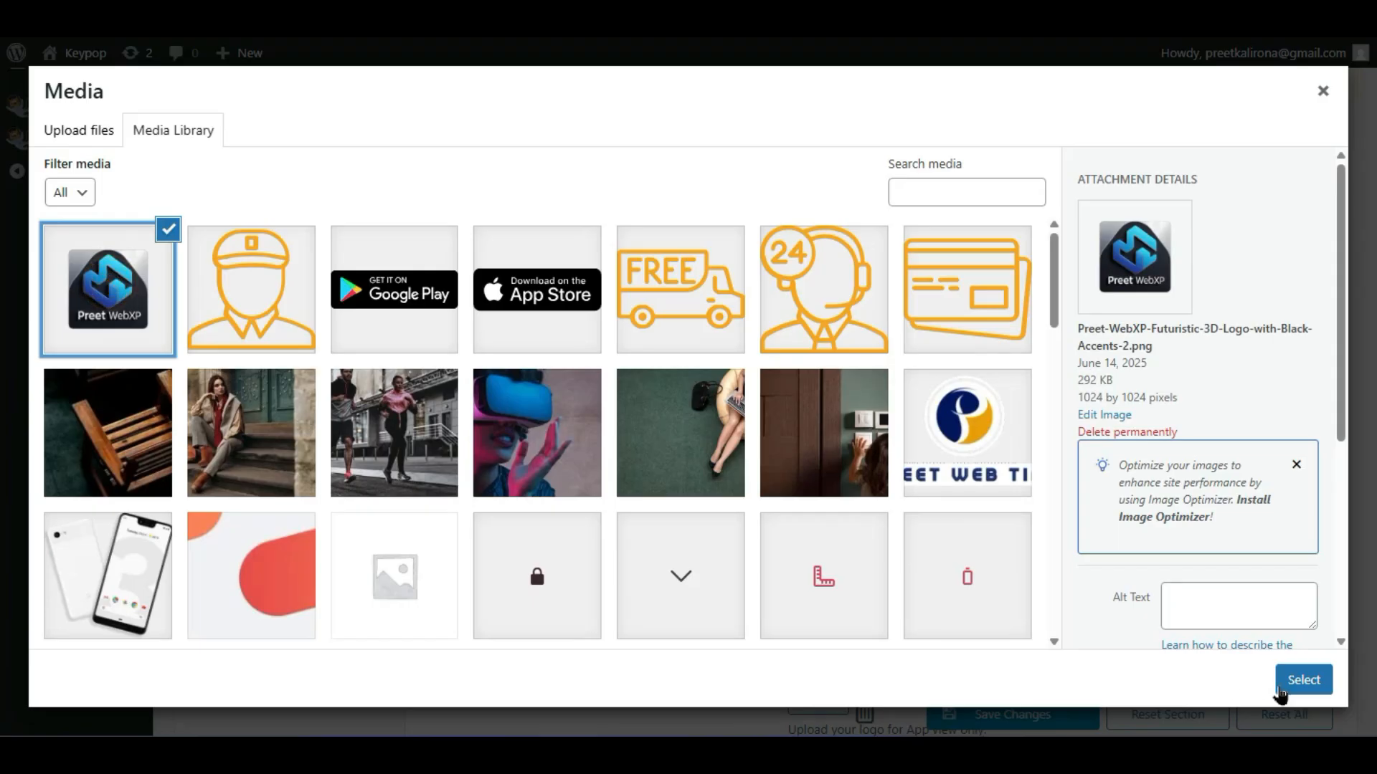
left_click(1280, 690)
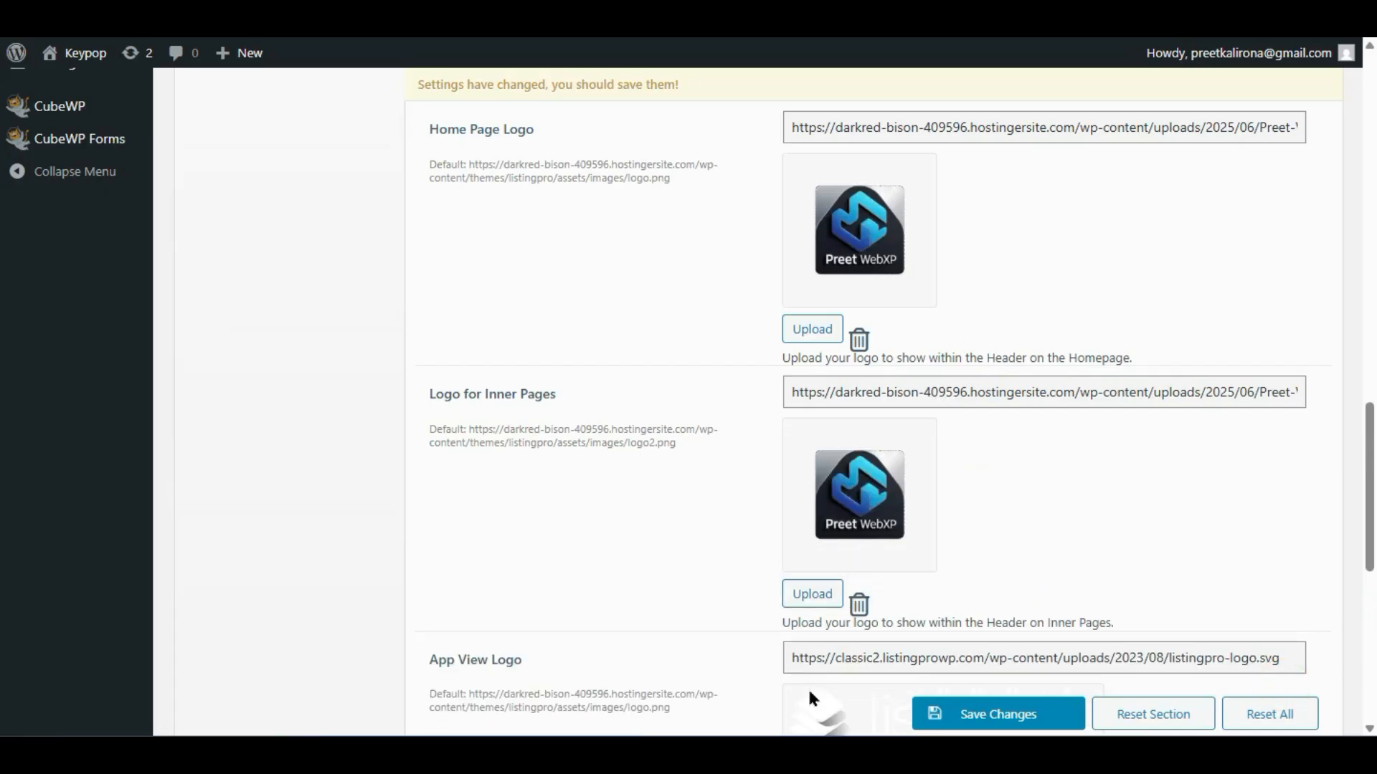
scroll(808, 696, "down", 2)
scroll(772, 531, "down", 2)
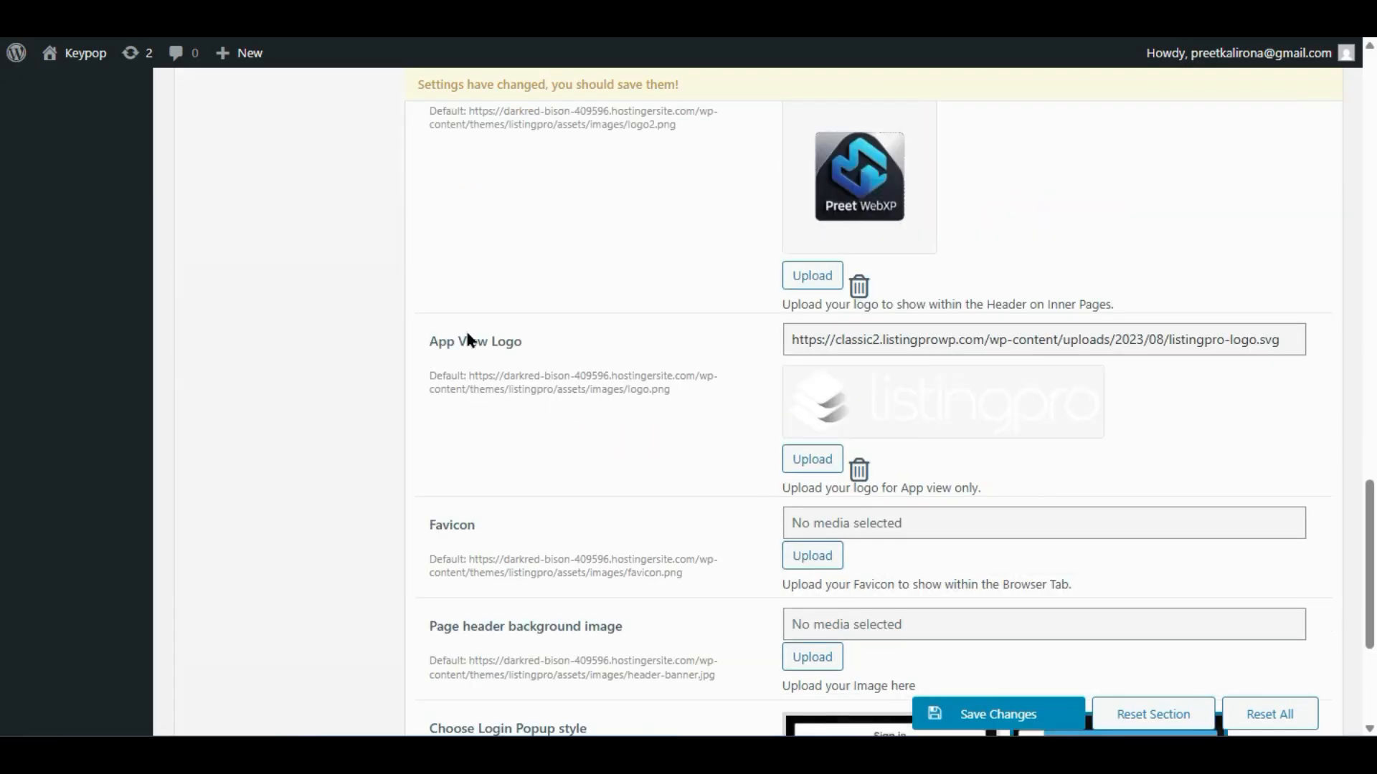
left_click(799, 457)
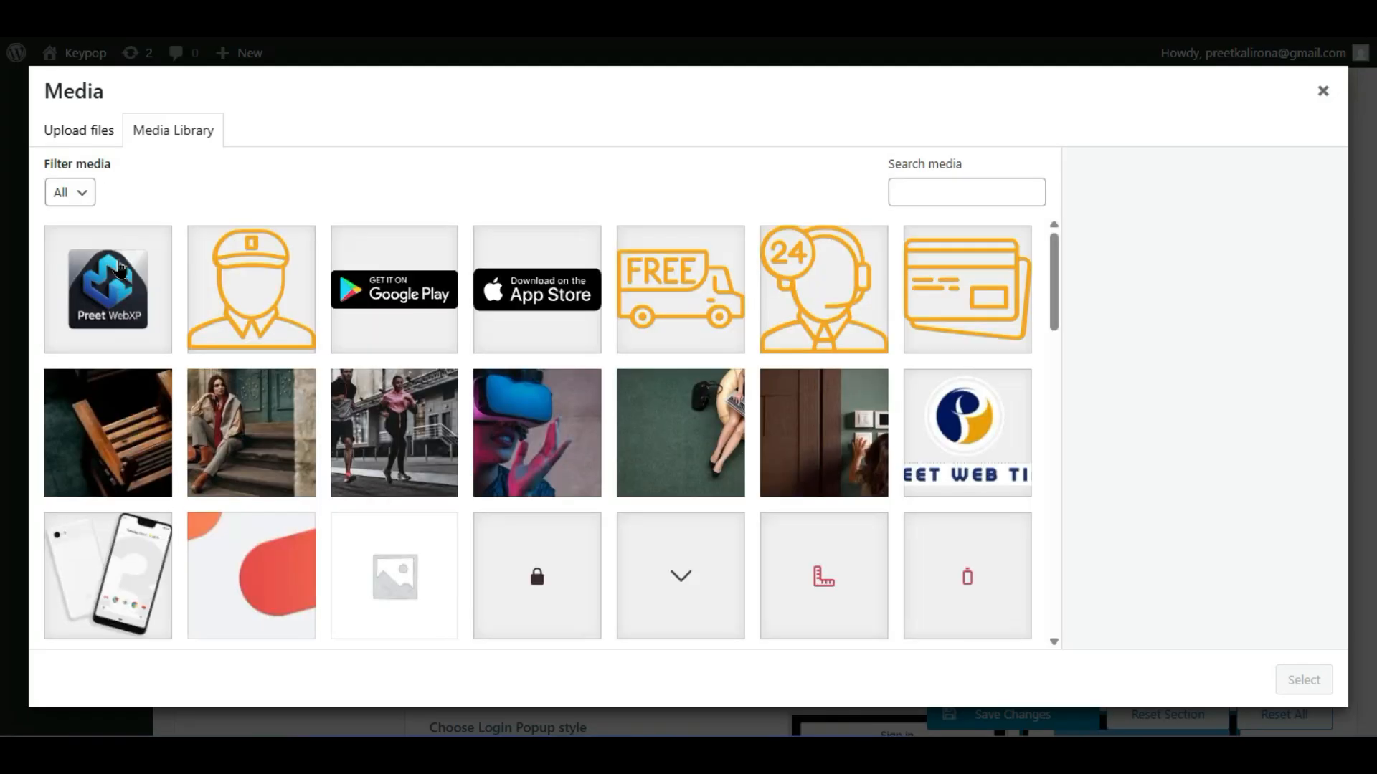
left_click(124, 271)
left_click(1304, 679)
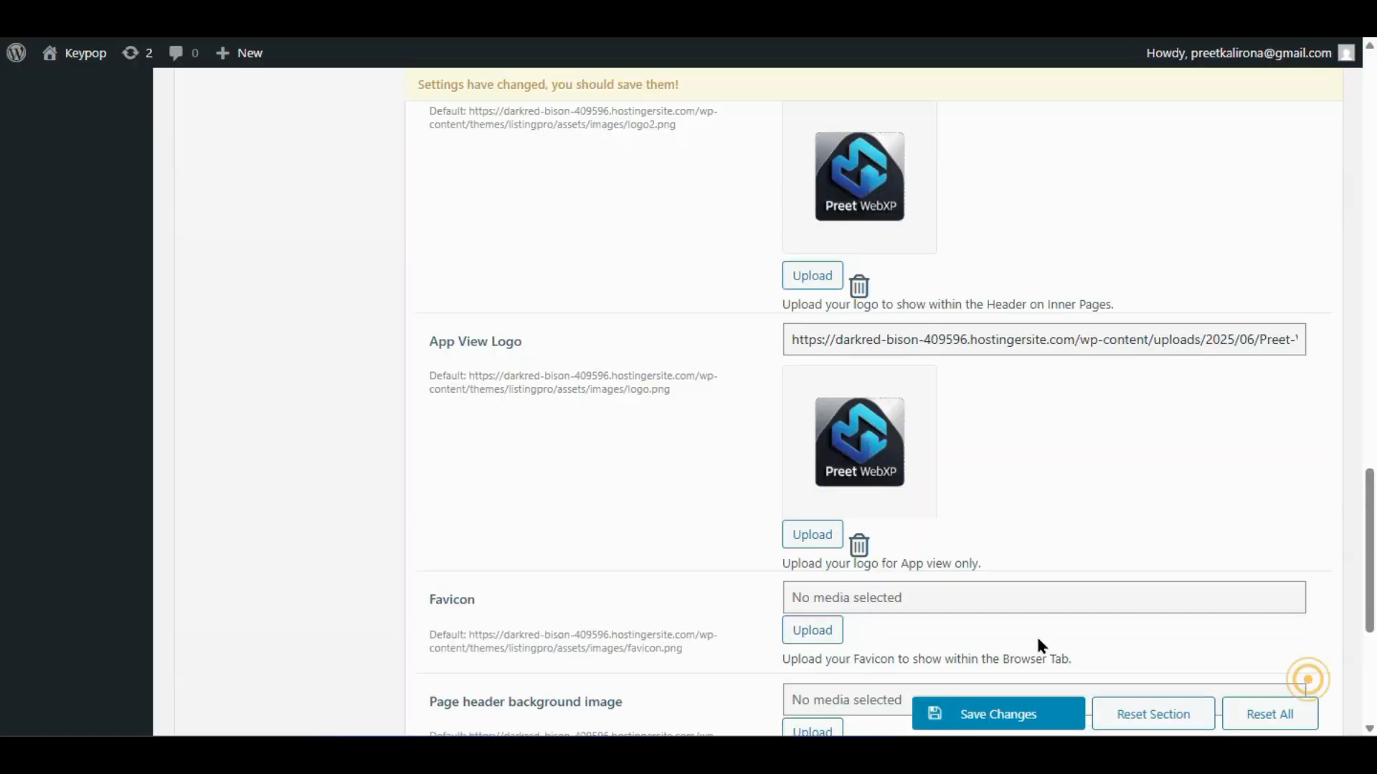
- Save the theme options with the new WebXP logos
scroll(622, 470, "down", 2)
left_click(964, 717)
scroll(980, 482, "up", 2)
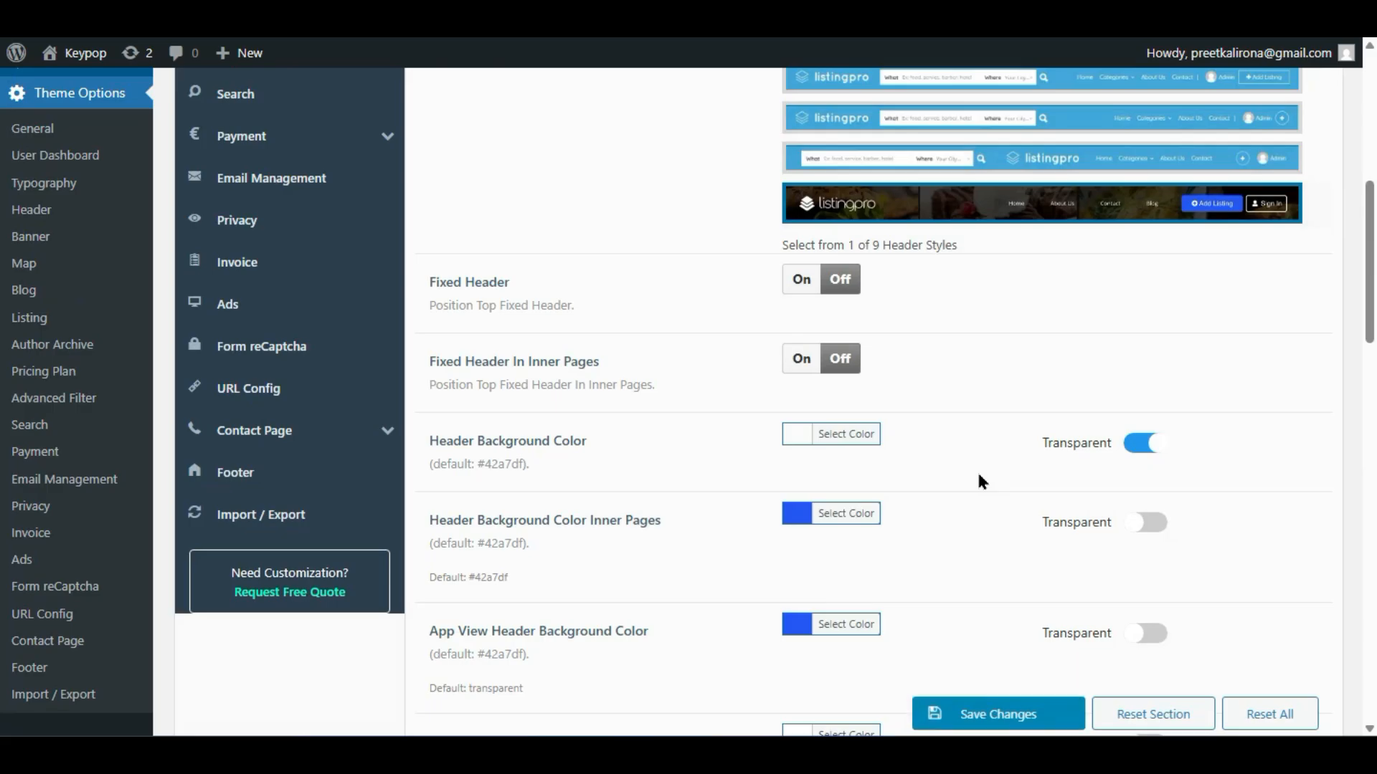
scroll(979, 481, "down", 2)
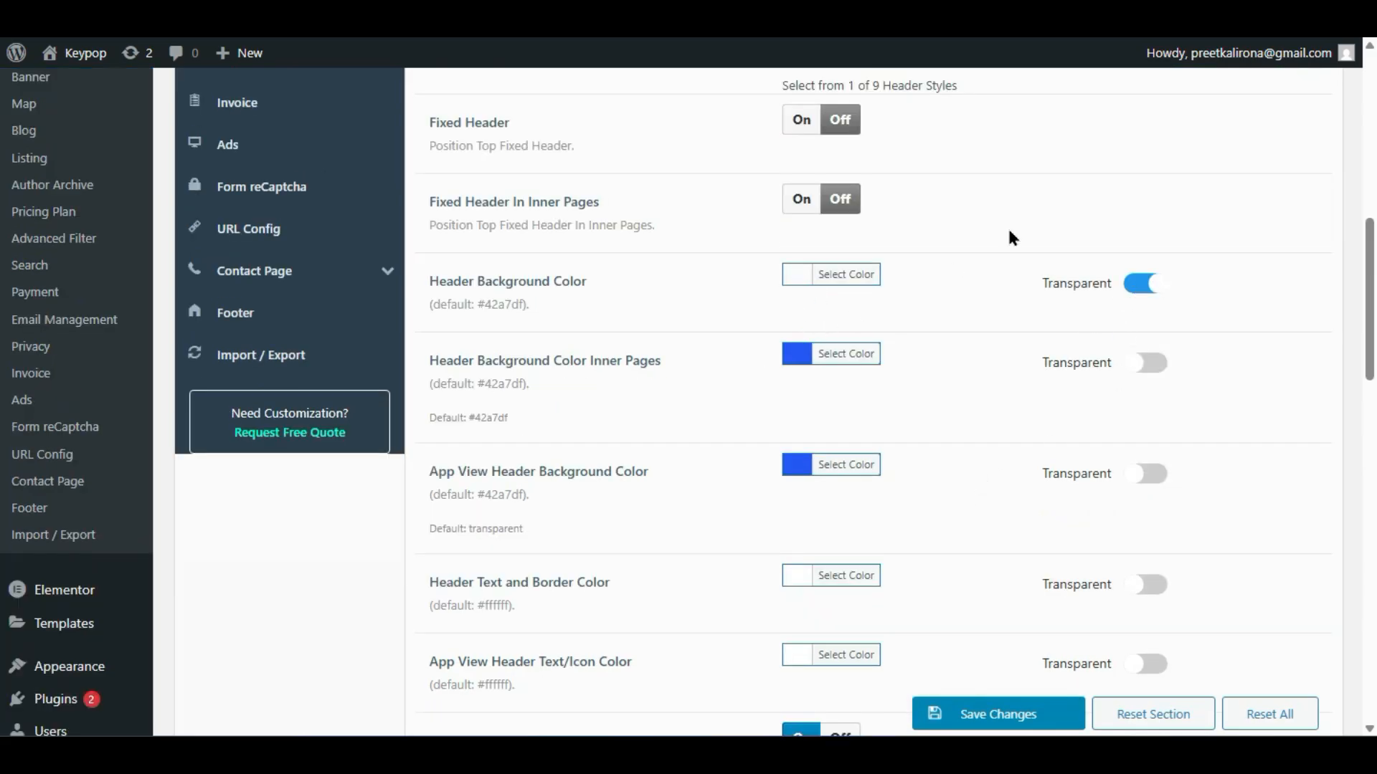
scroll(1157, 296, "down", 1)
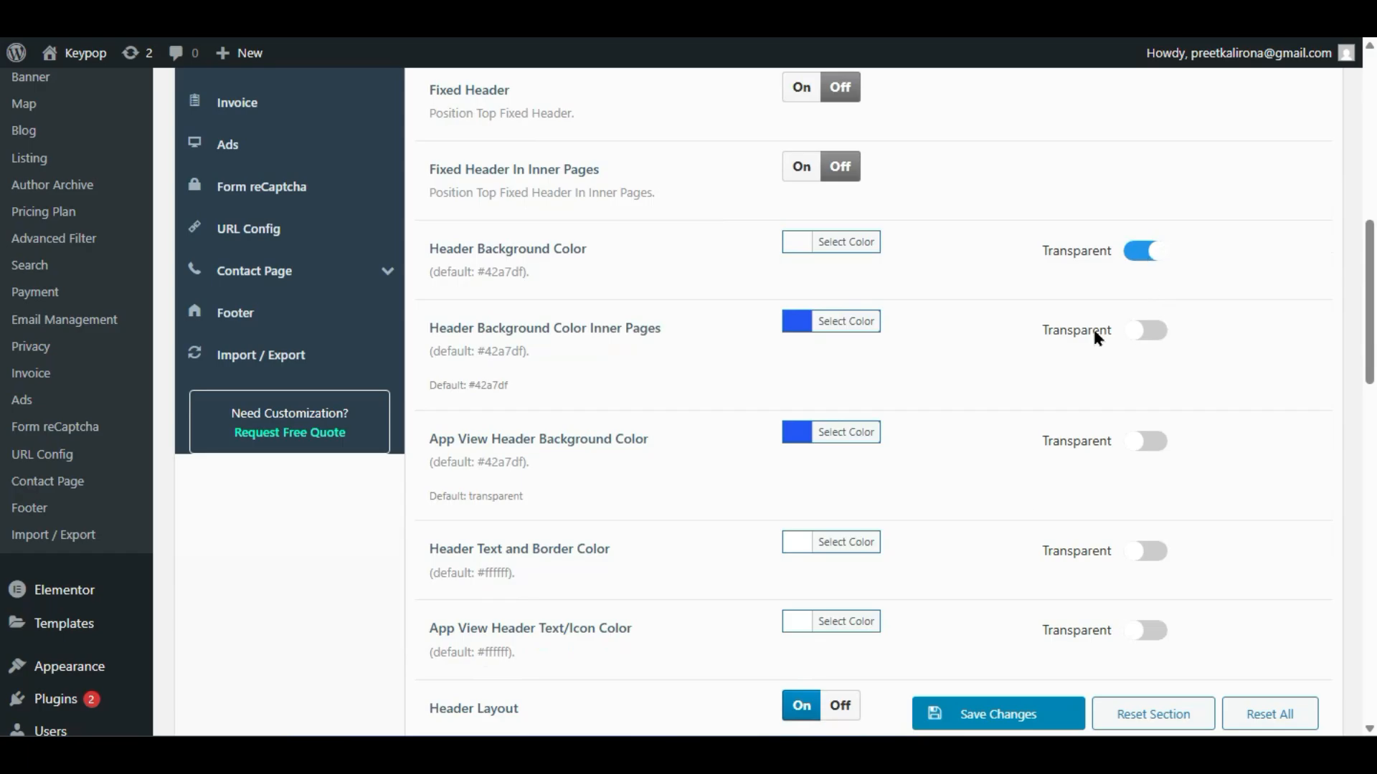
mouse_move(965, 728)
left_click(1013, 659)
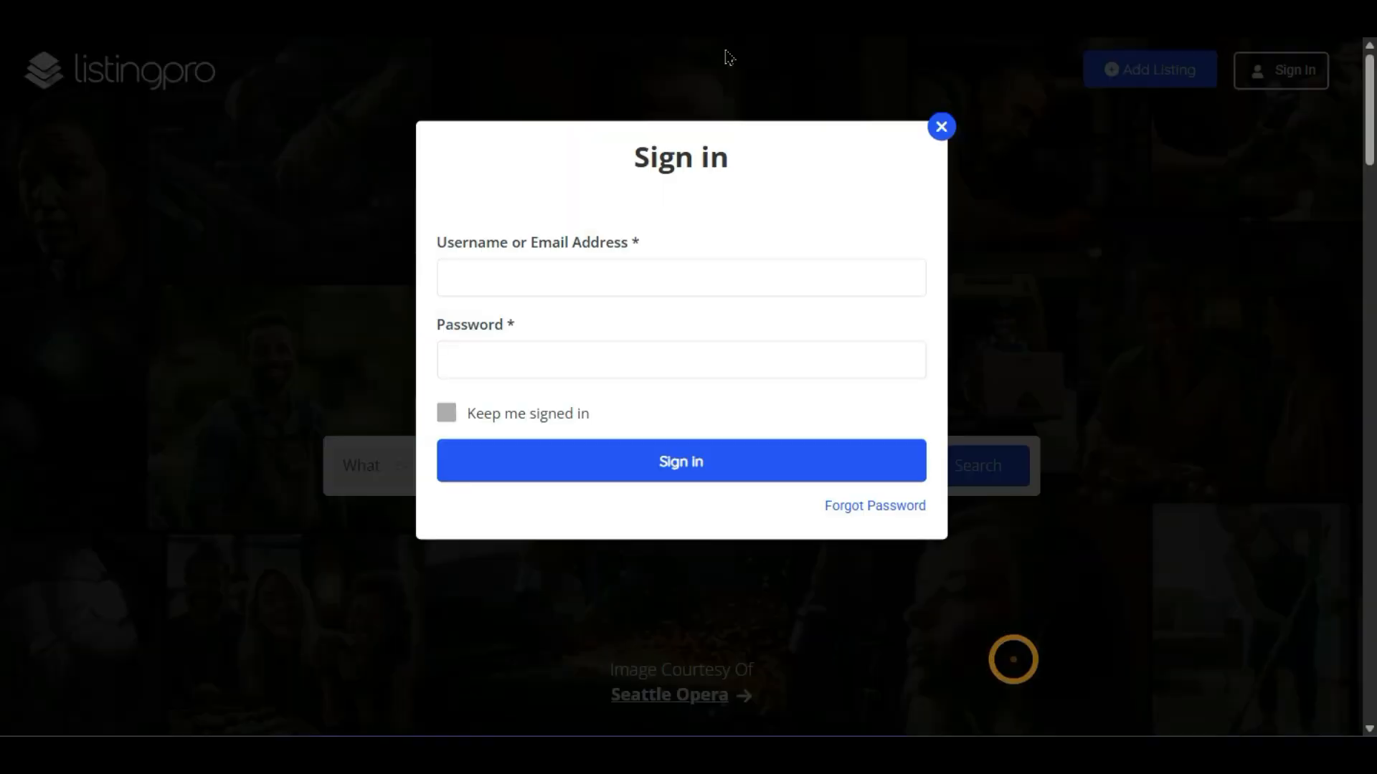
left_click(941, 127)
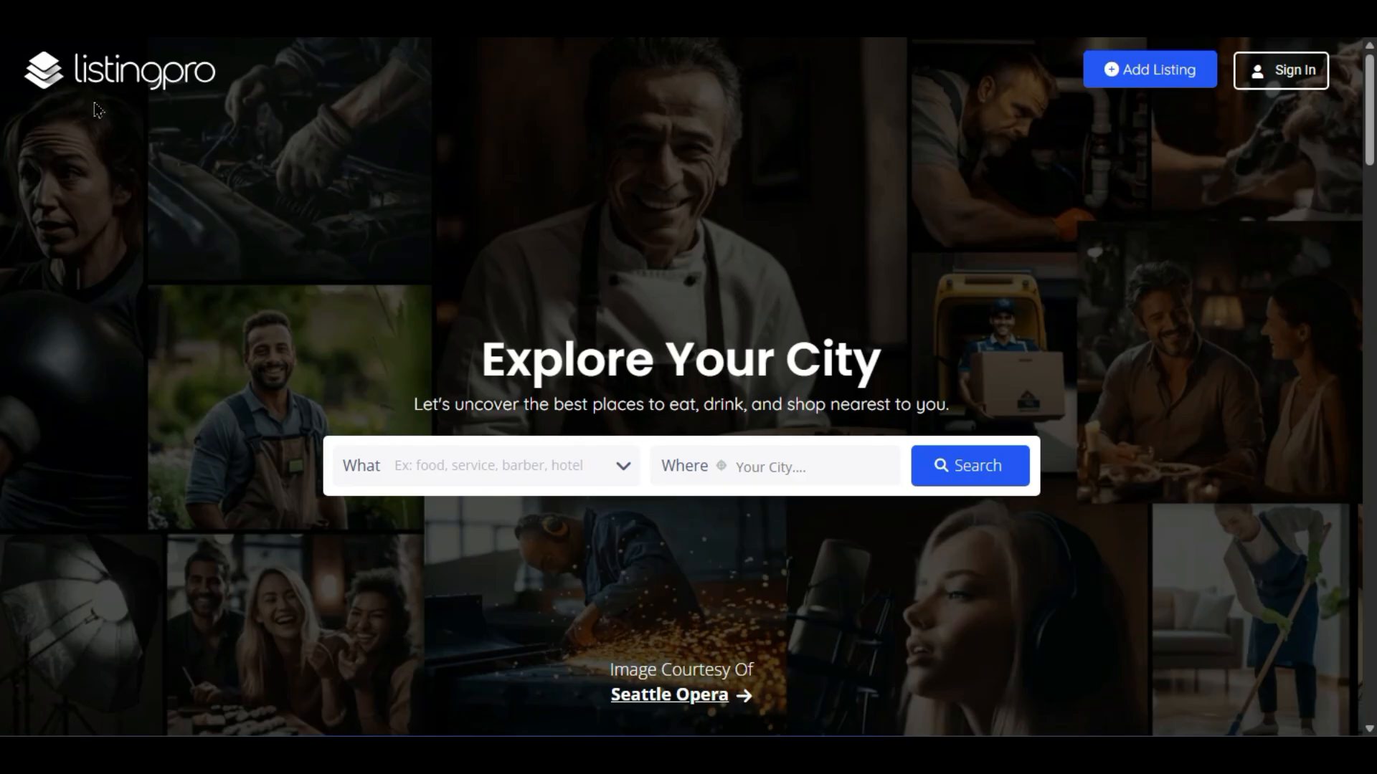
left_click(122, 68)
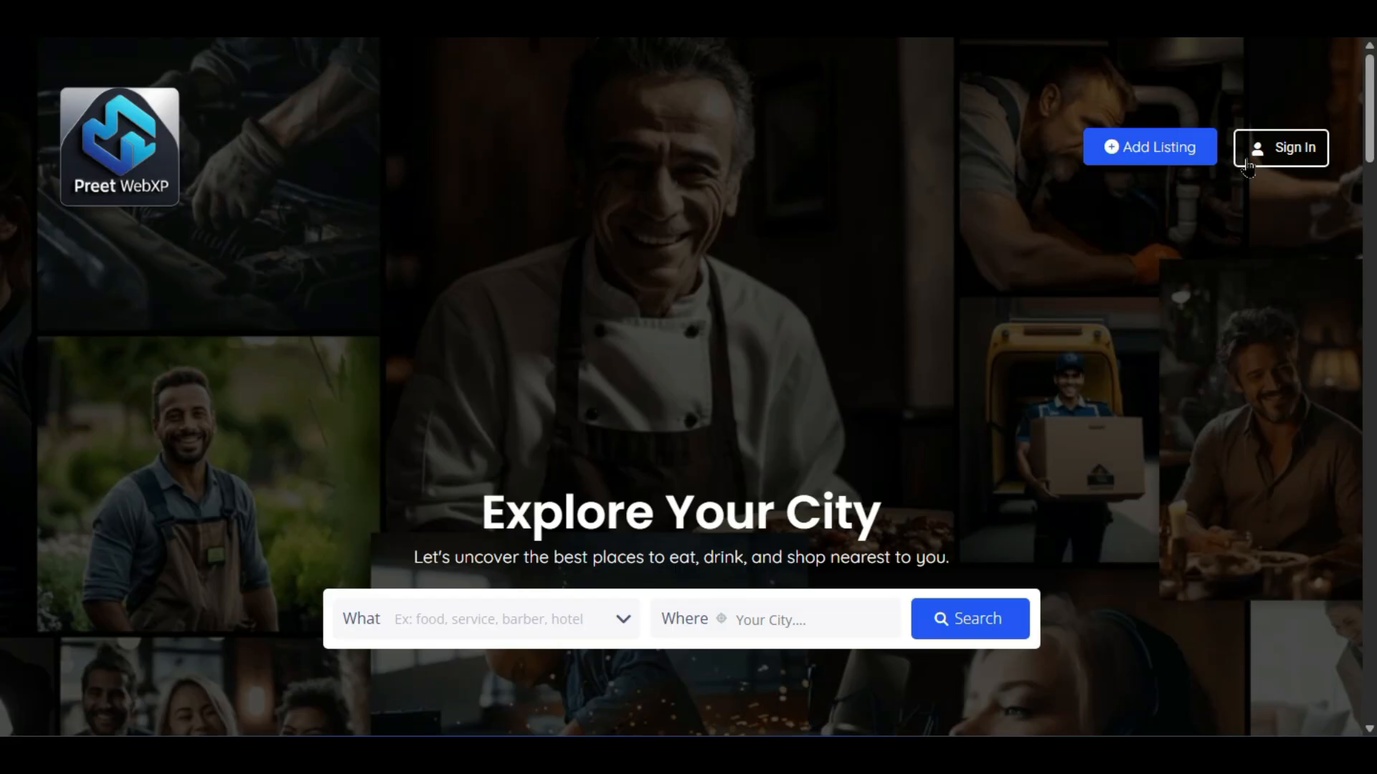
left_click(1280, 154)
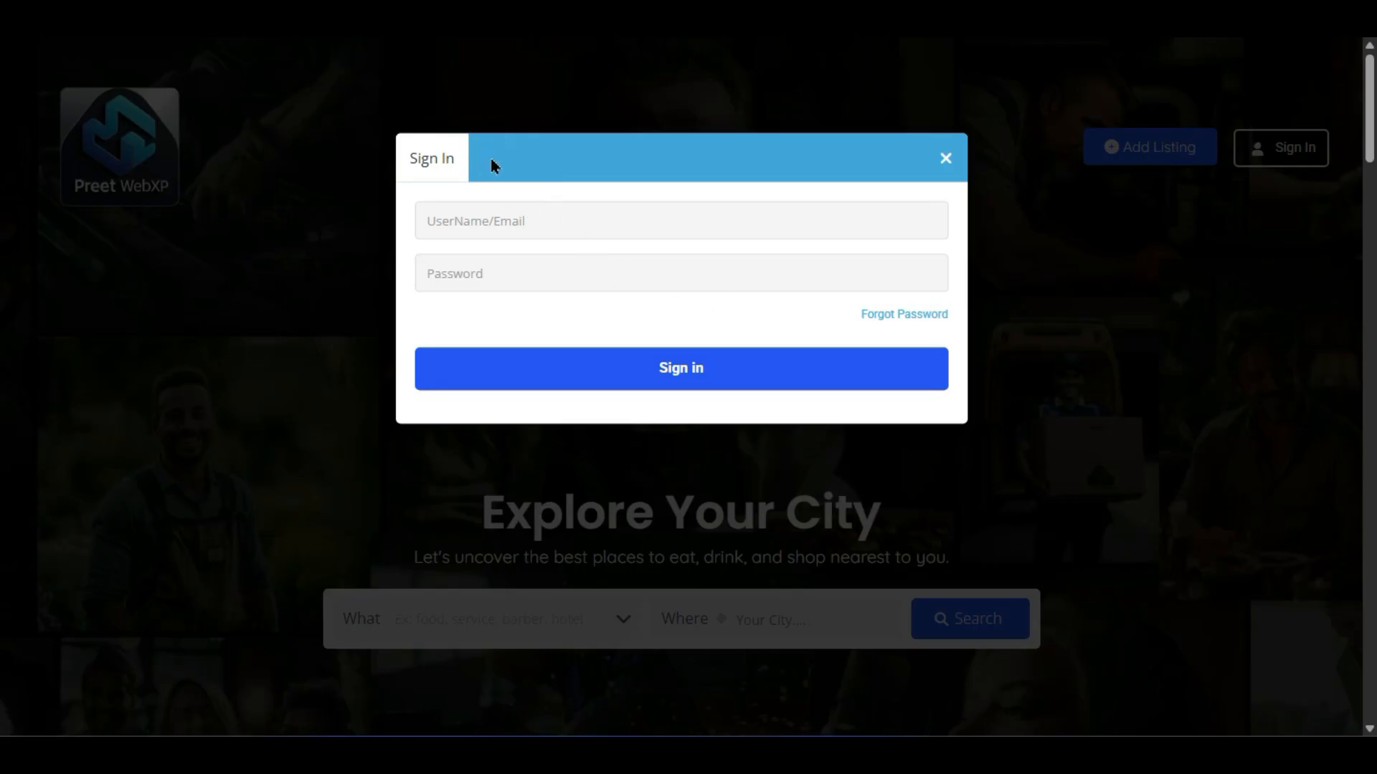
left_click(946, 158)
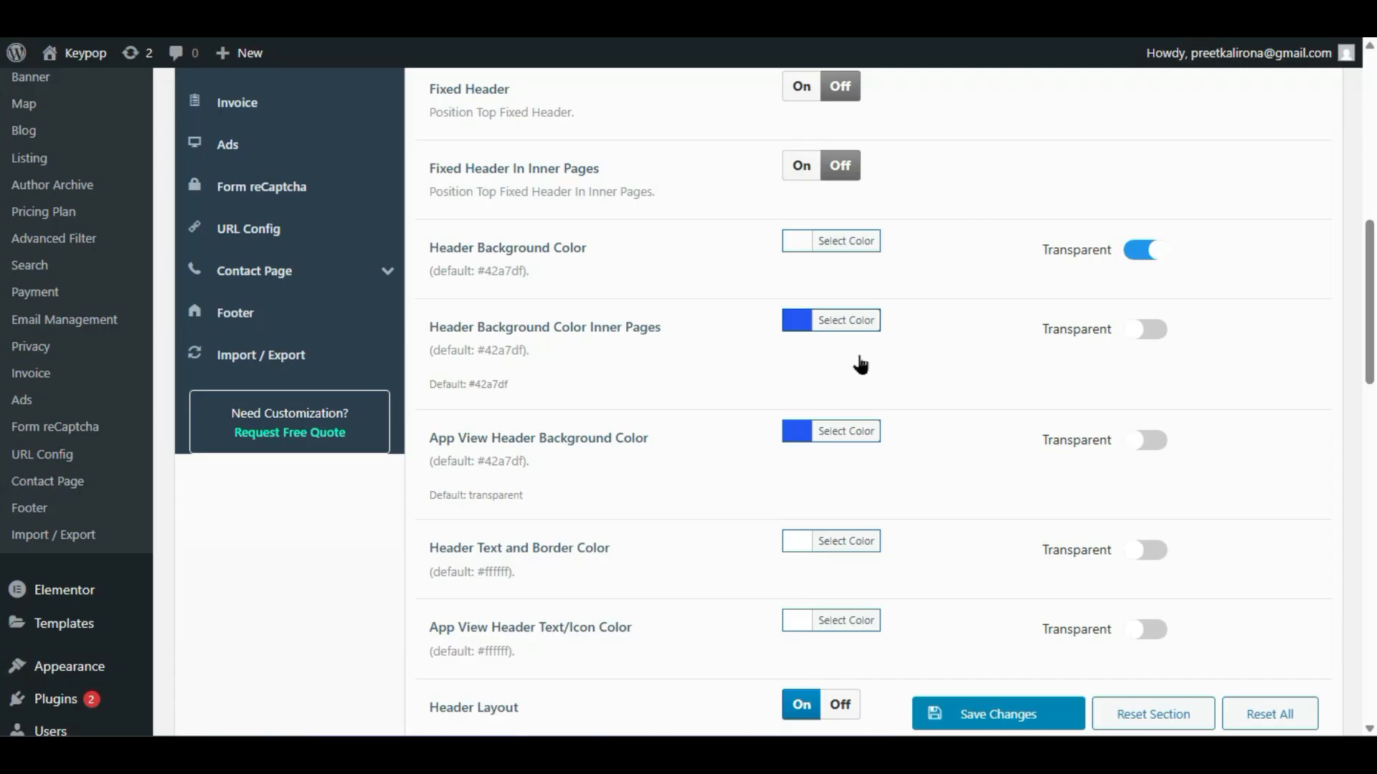
scroll(870, 376, "down", 8)
scroll(871, 392, "down", 2)
scroll(740, 491, "up", 10)
- Look over the Header options, then go to the Banner section of ListingPro settings
scroll(690, 416, "down", 2)
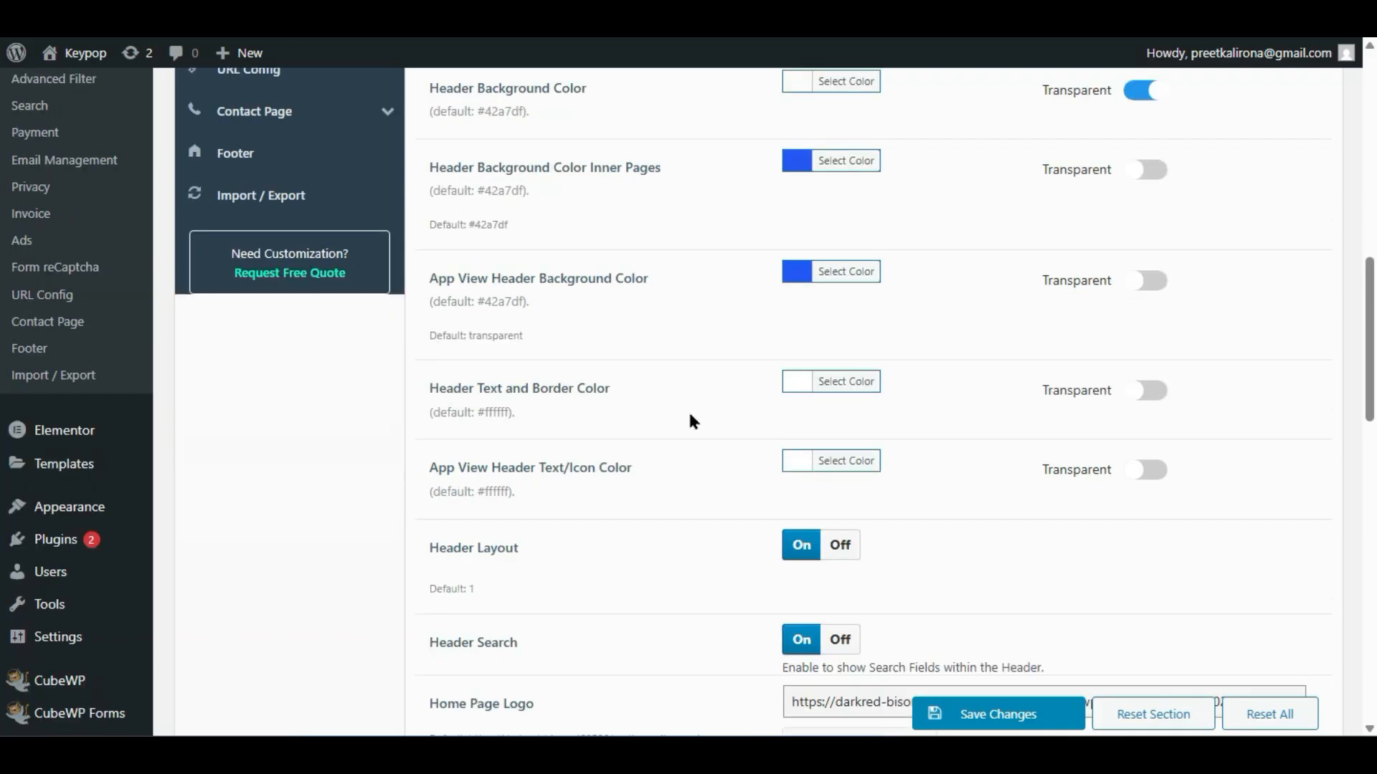
scroll(690, 416, "up", 2)
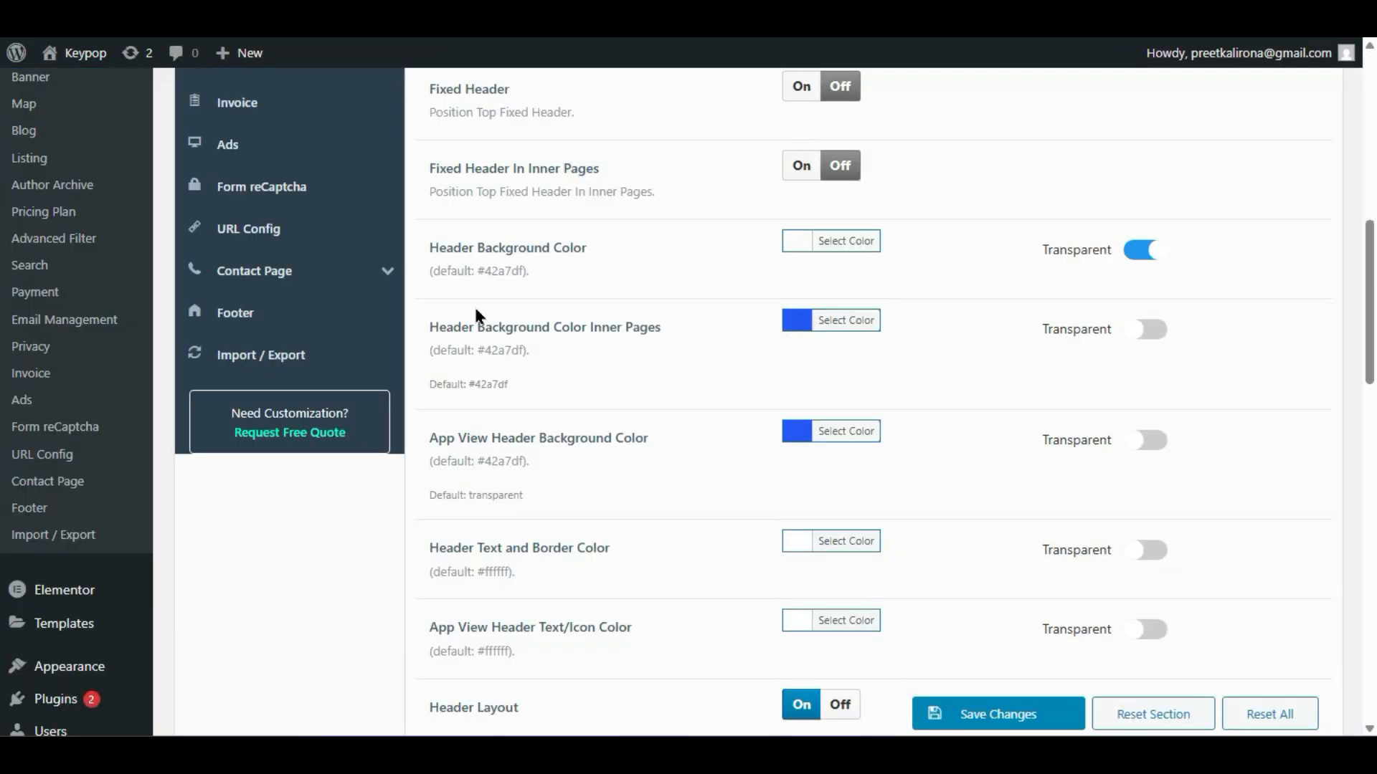
scroll(667, 424, "down", 10)
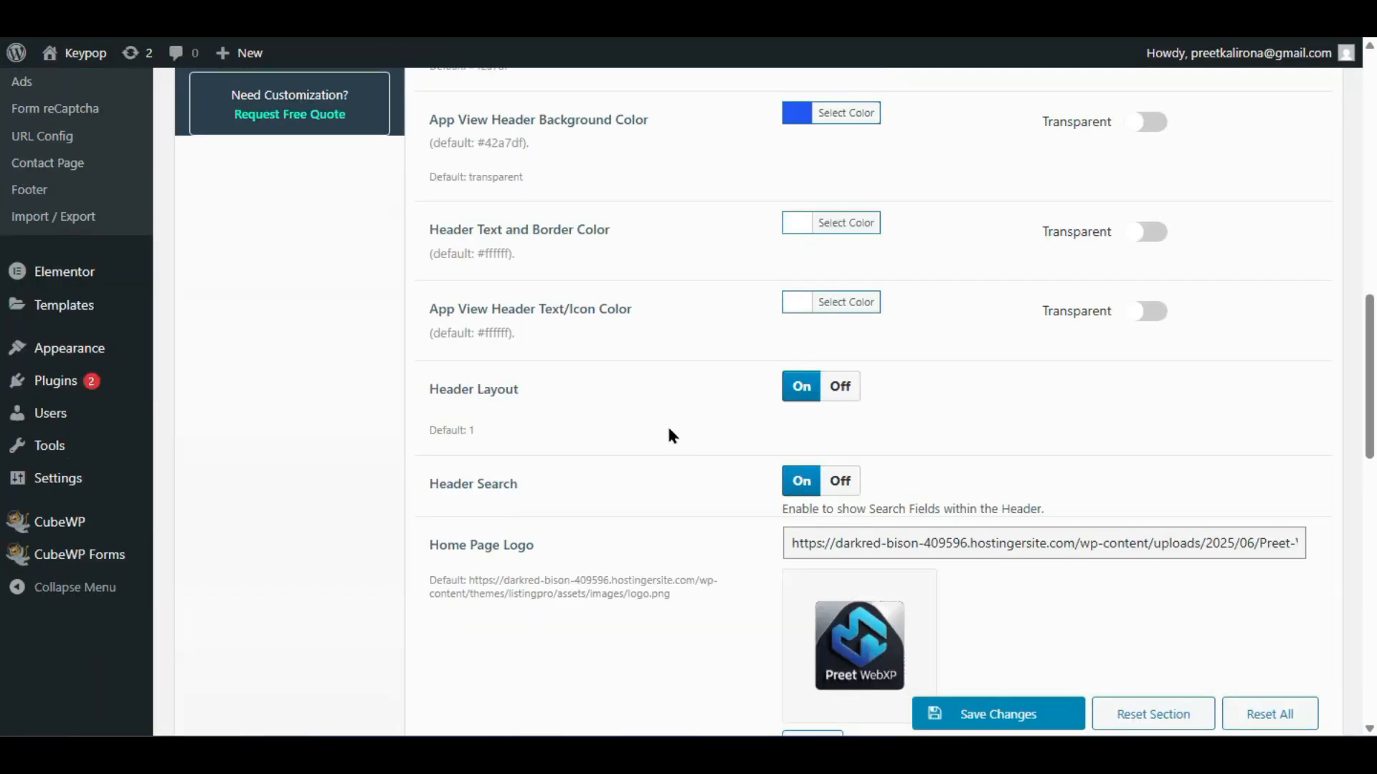
scroll(668, 459, "up", 10)
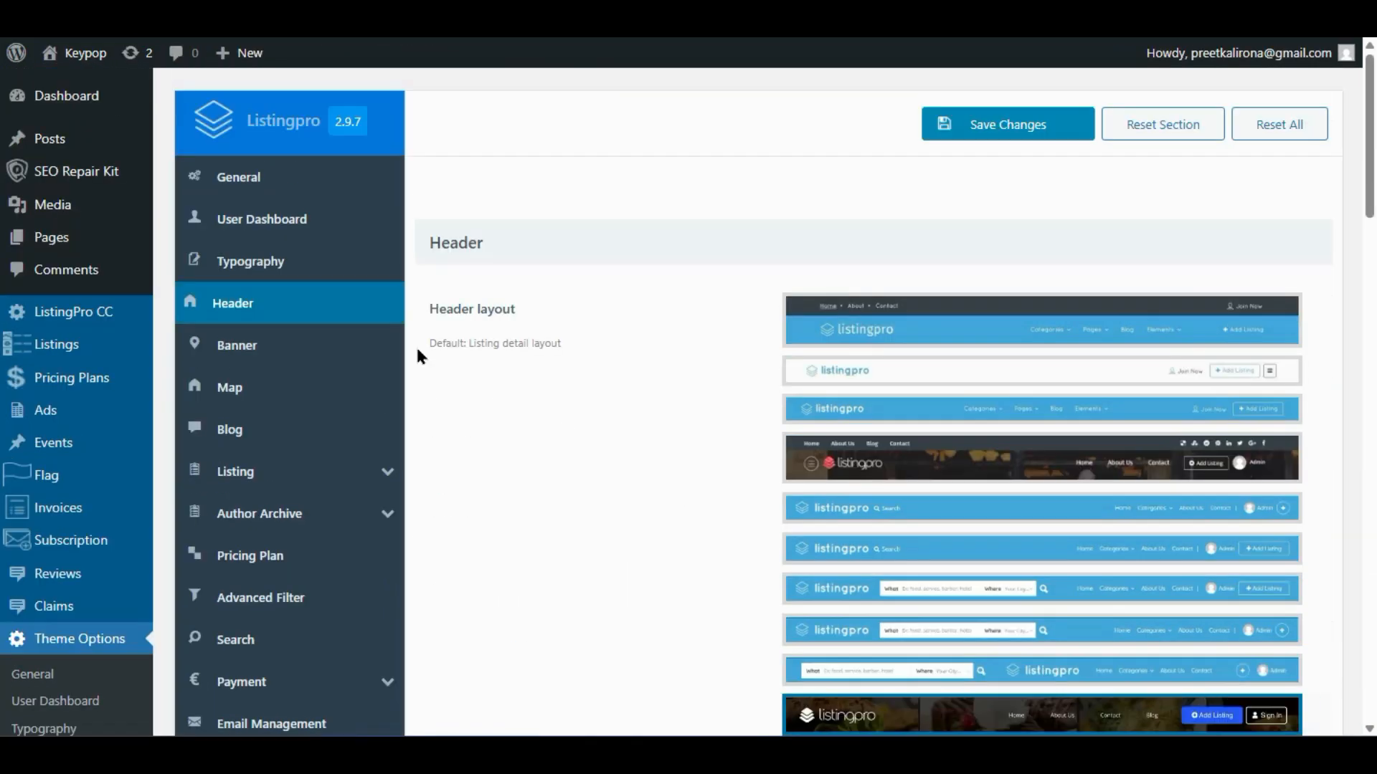
left_click(311, 344)
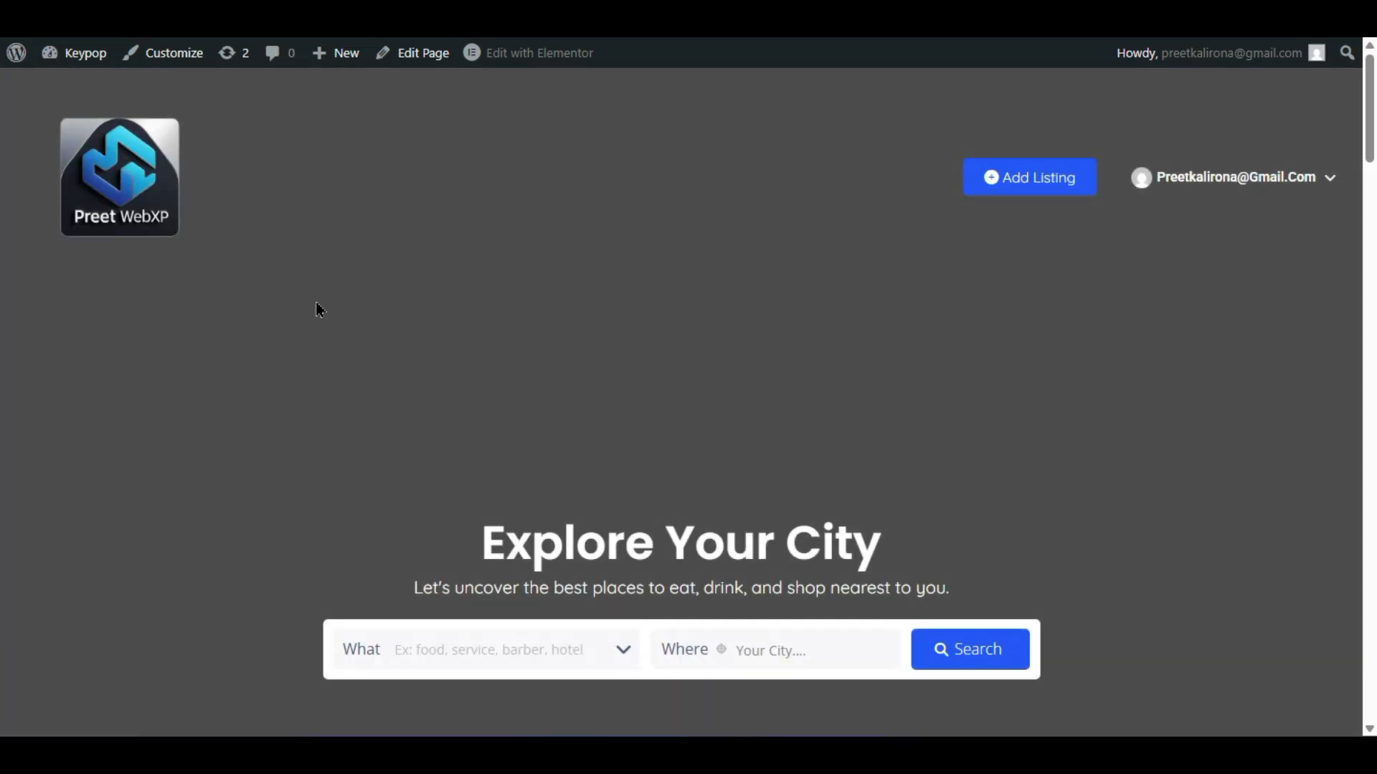
scroll(317, 303, "down", 2)
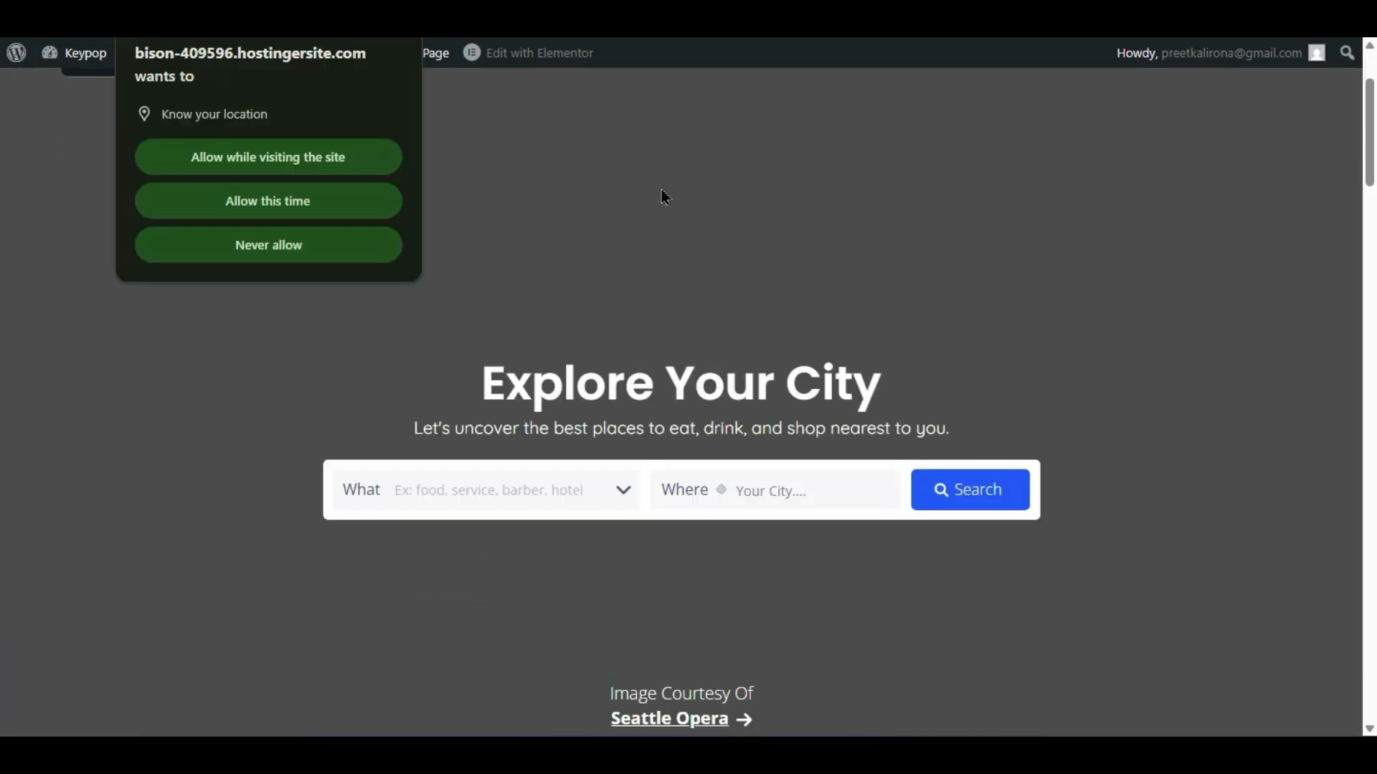
left_click(396, 40)
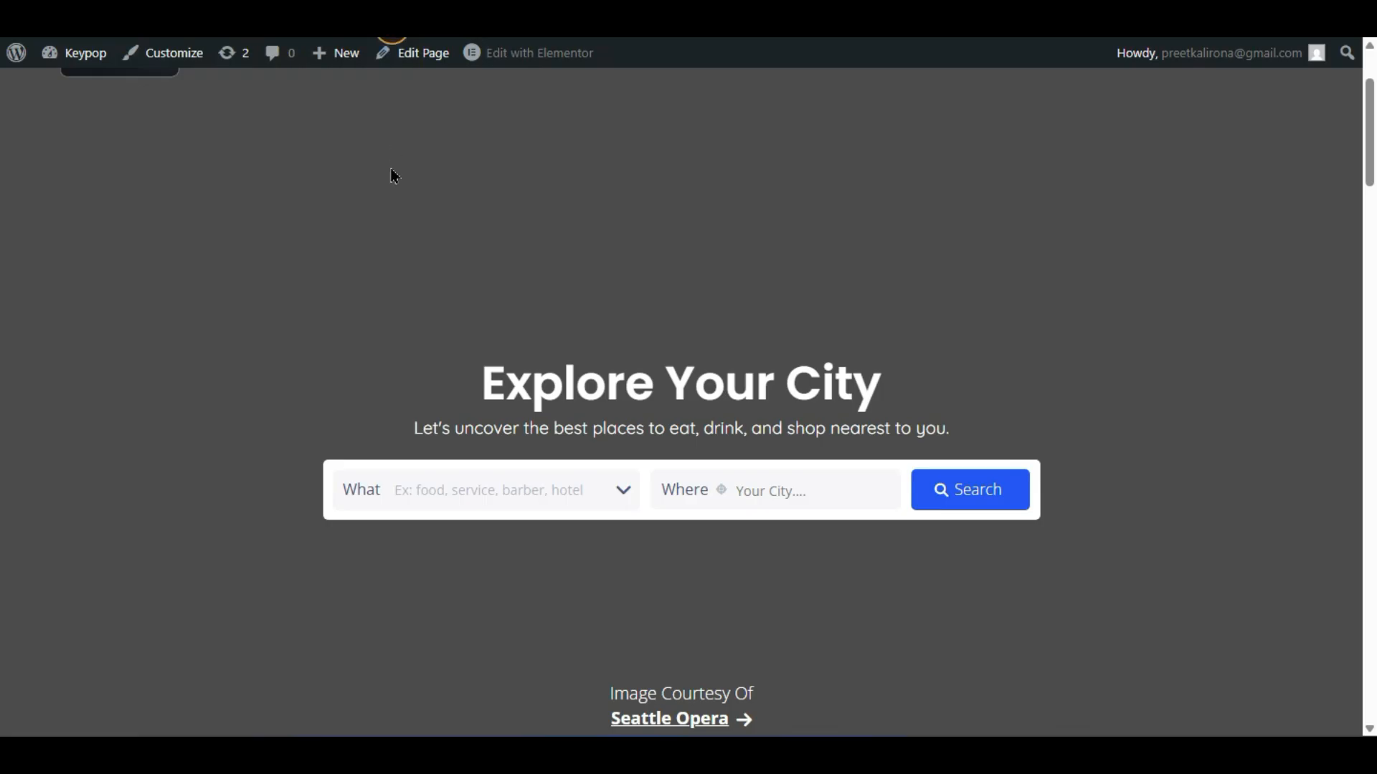
scroll(394, 176, "down", 6)
scroll(394, 203, "up", 9)
scroll(394, 208, "down", 2)
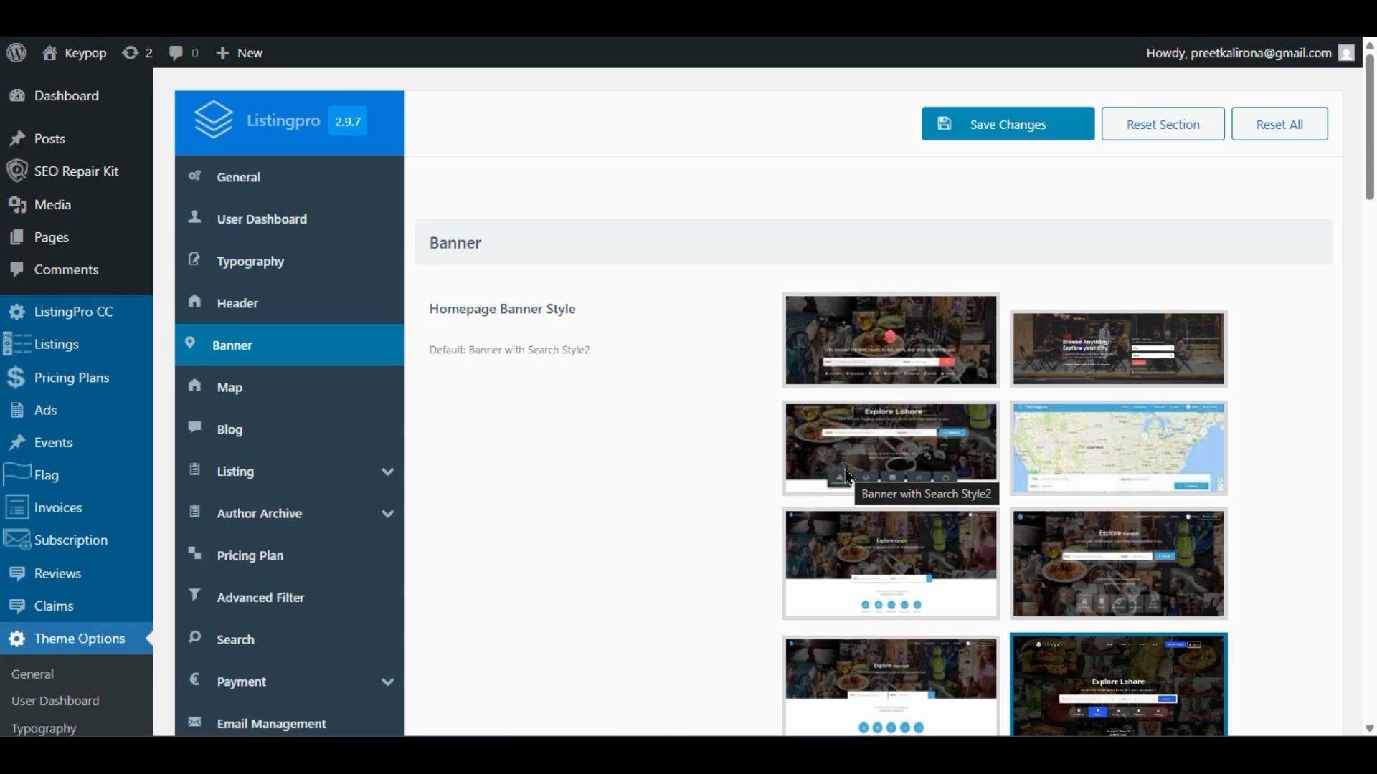
- Try the Search Style2 and map banner styles, then settle on the Explore Lahore layout with category boxes
left_click(853, 471)
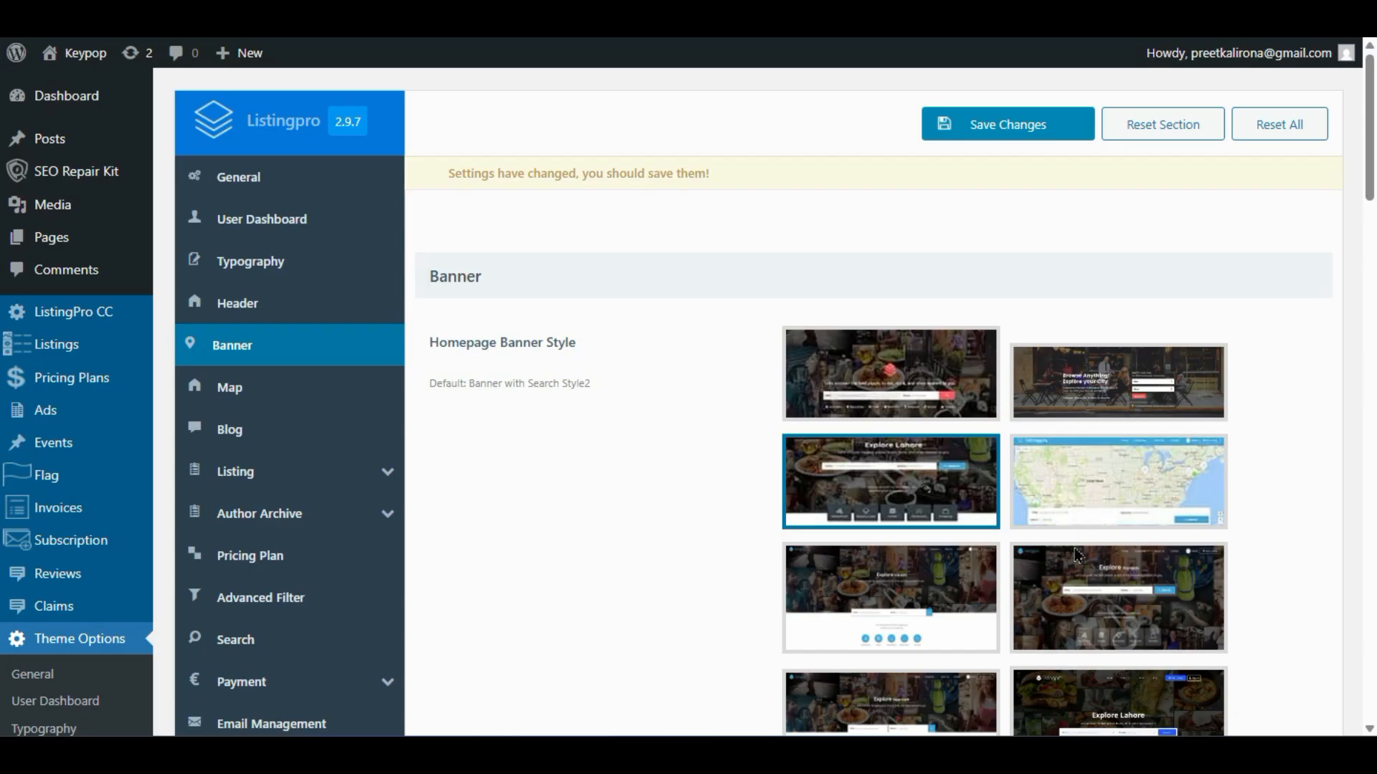
left_click(1089, 524)
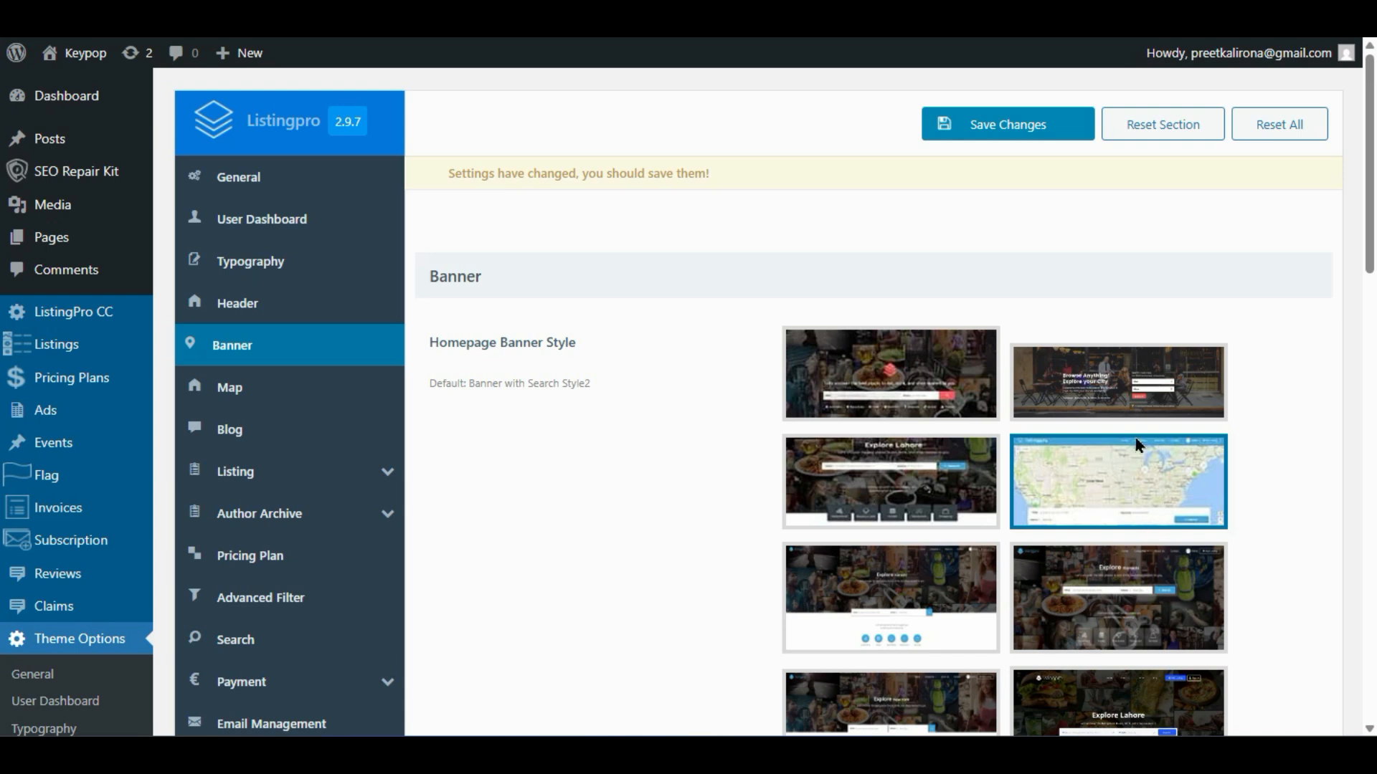
scroll(1137, 444, "down", 3)
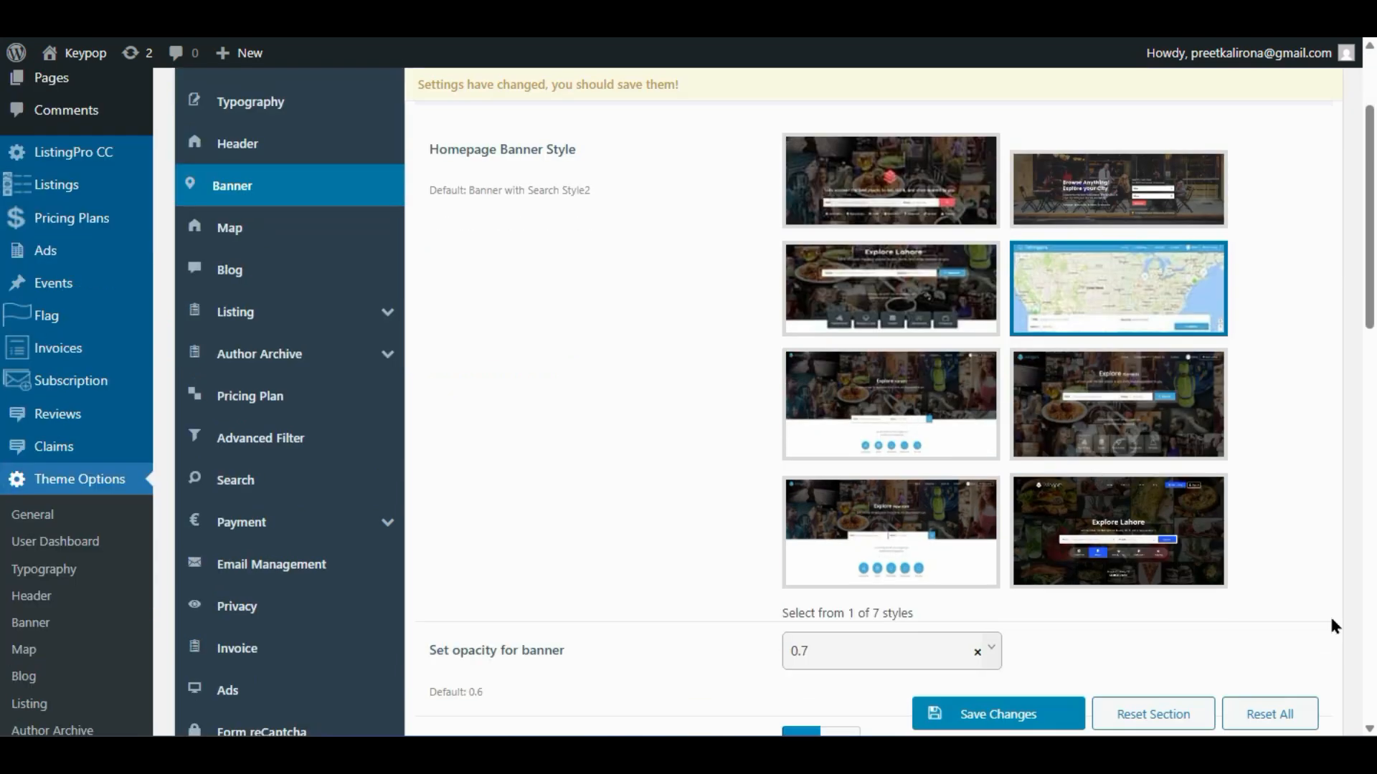
left_click(925, 293)
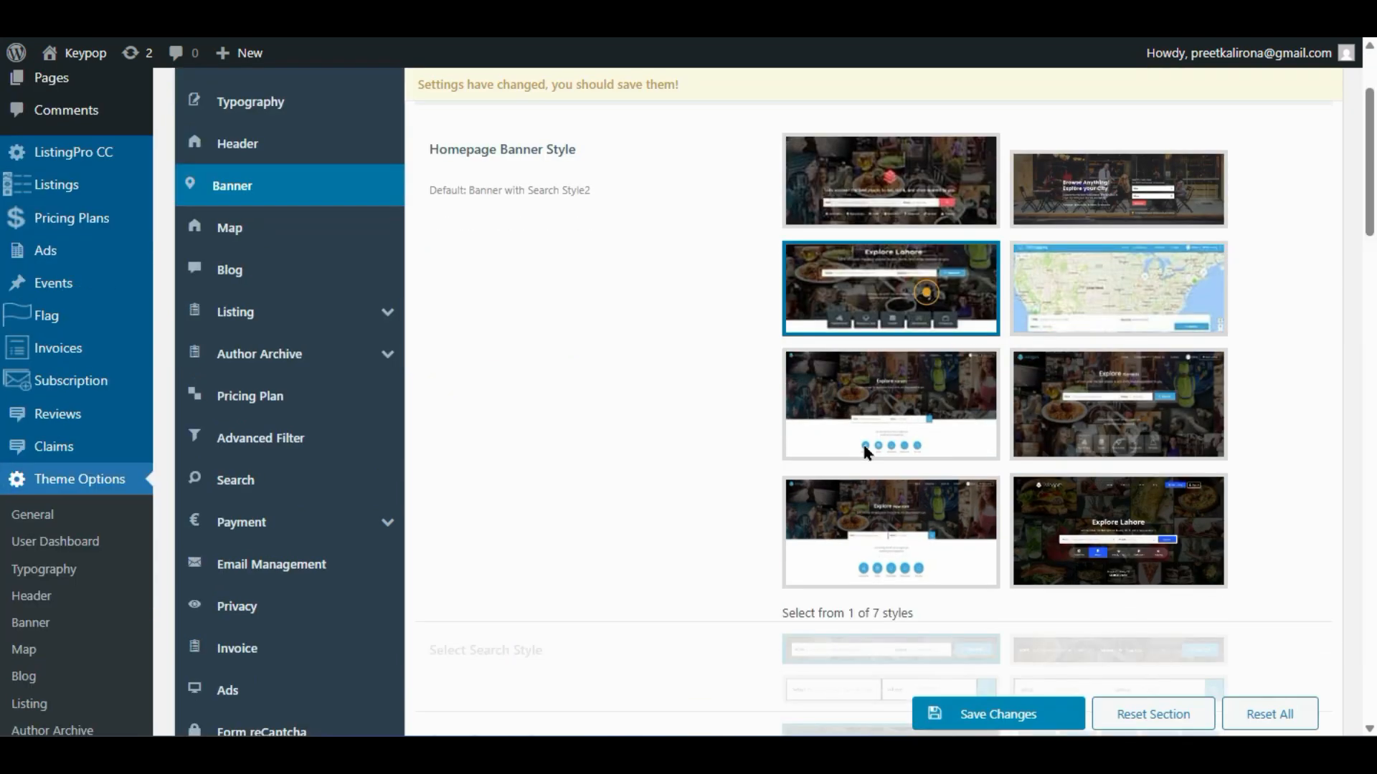
scroll(820, 459, "down", 2)
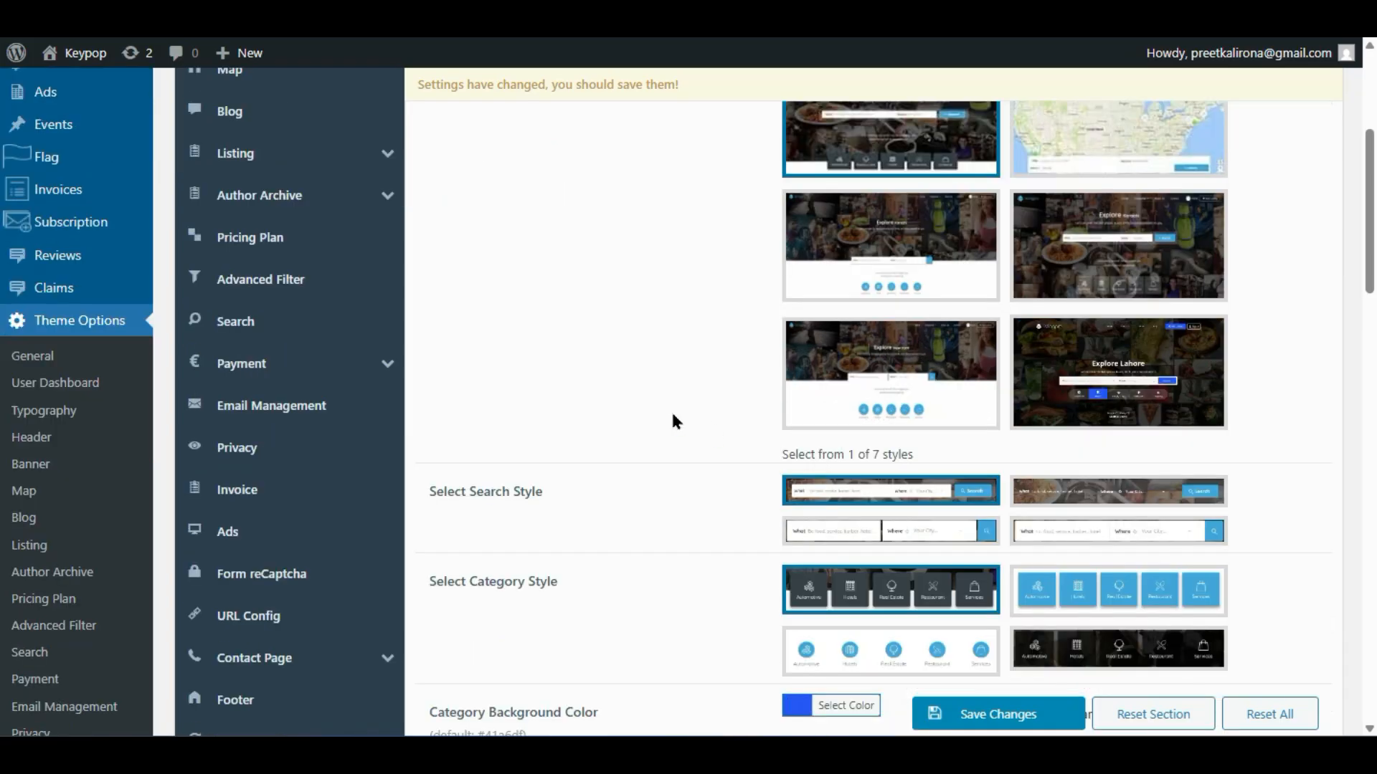
scroll(673, 416, "down", 2)
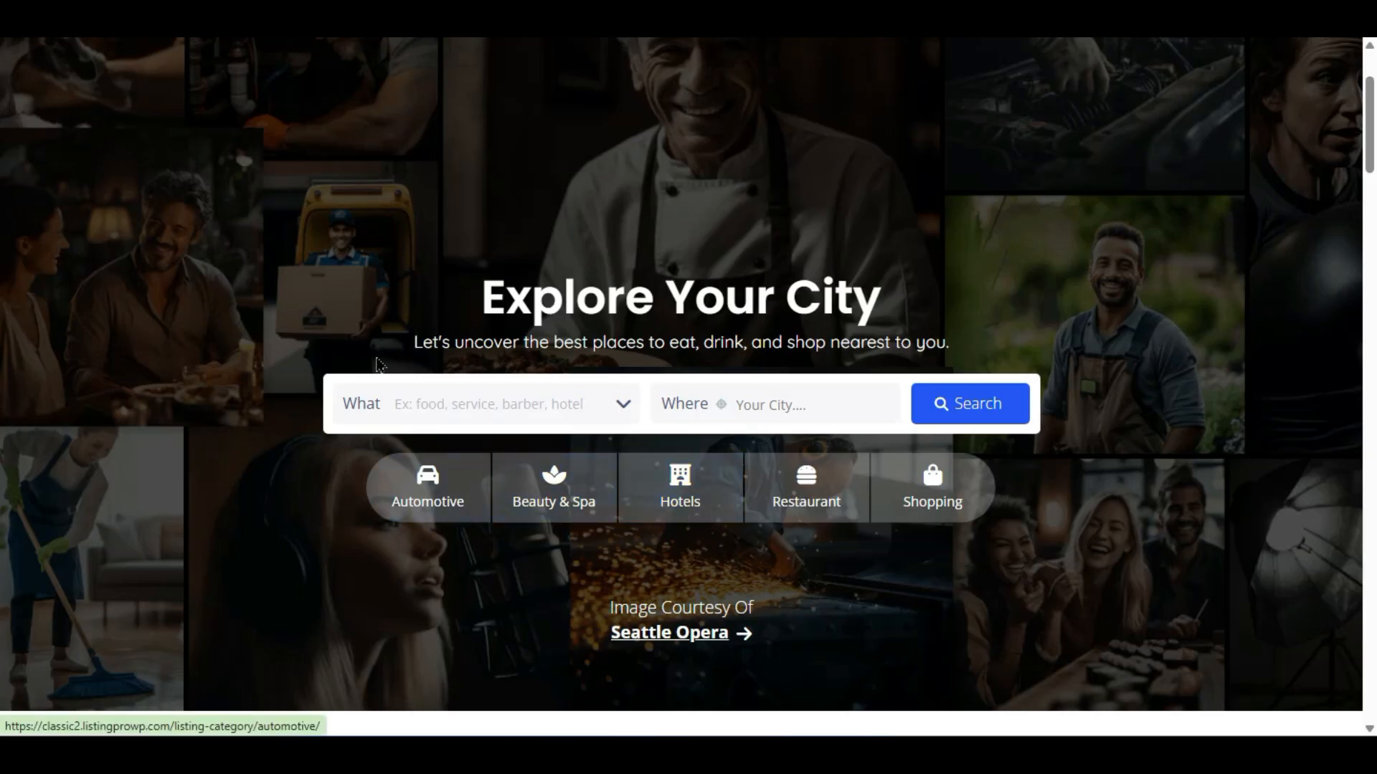
- Open and close the demo banner's What category and Where city suggestion lists
left_click(483, 404)
left_click(715, 422)
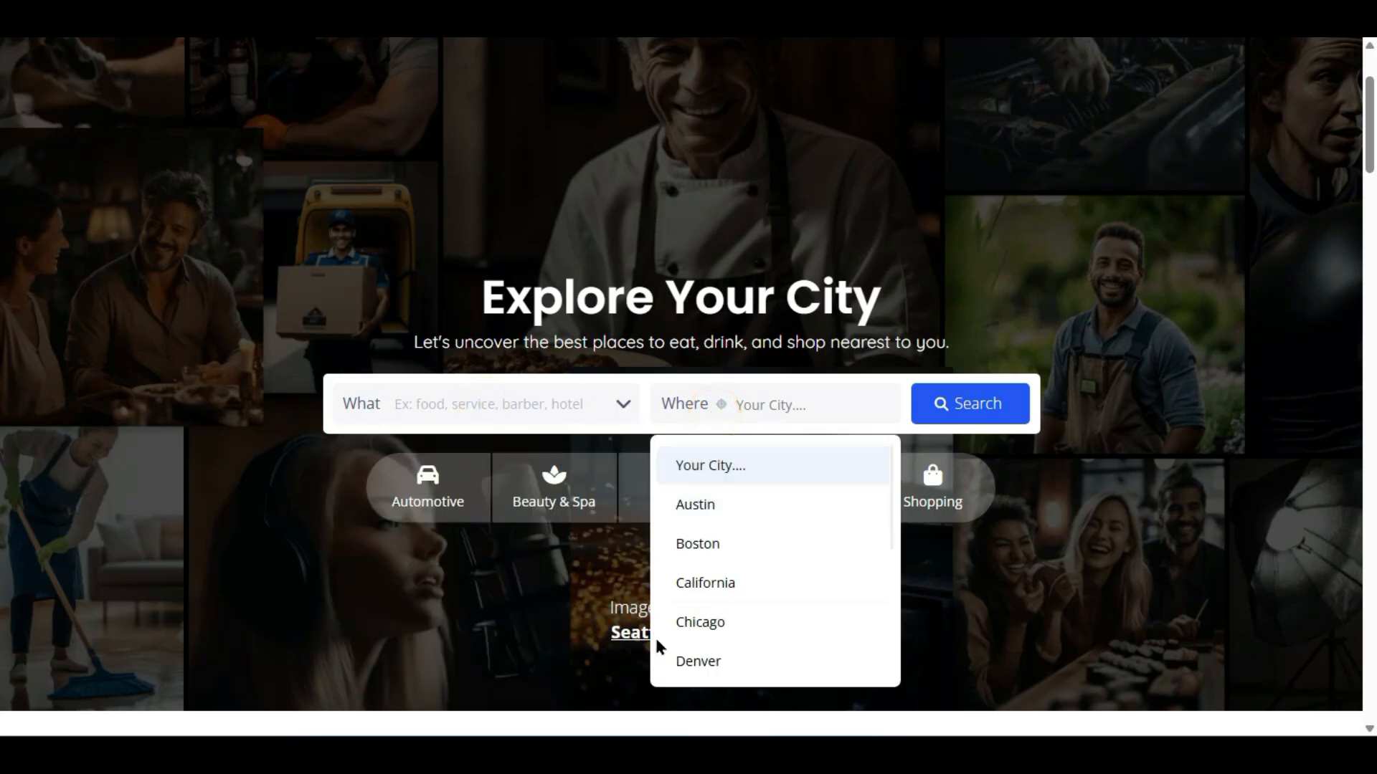
left_click(426, 424)
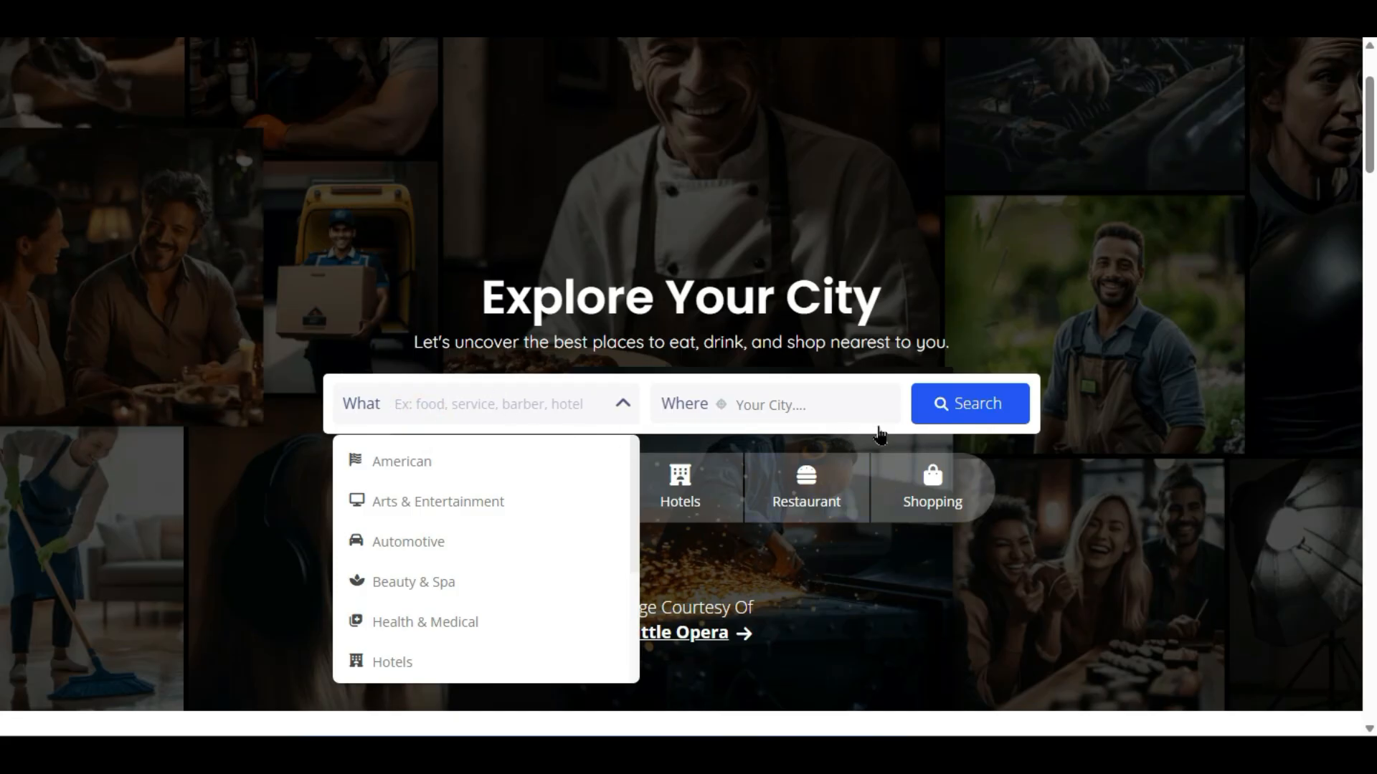
left_click(1108, 448)
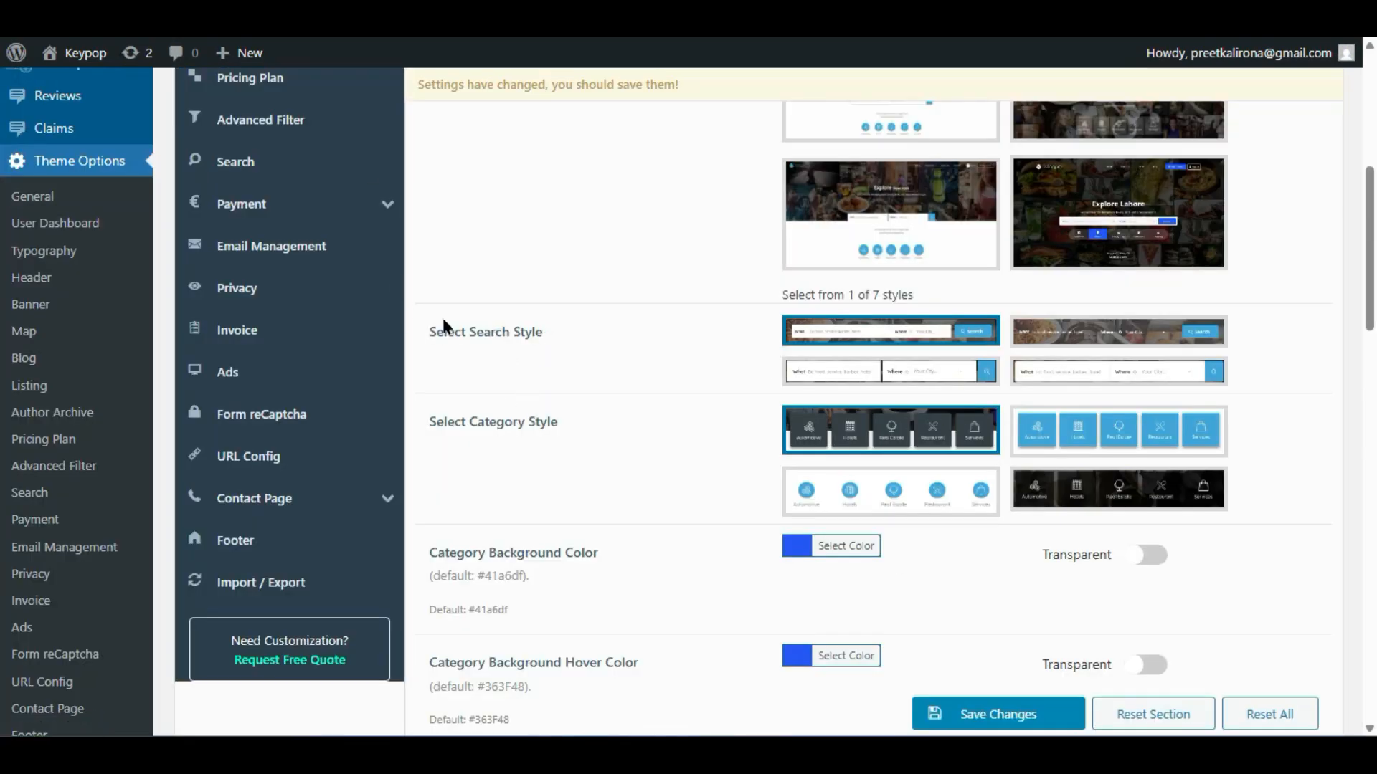
left_click(1126, 373)
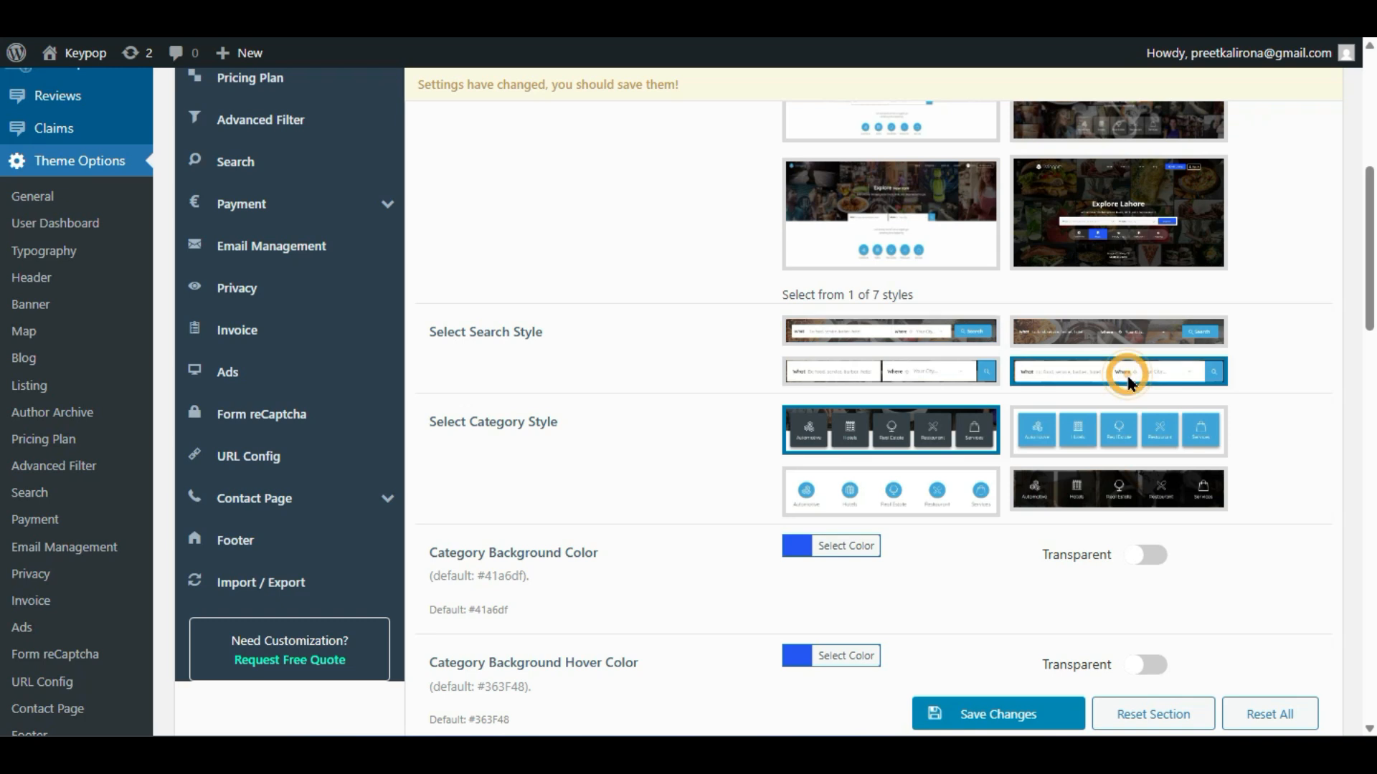
left_click(849, 494)
left_click(1091, 425)
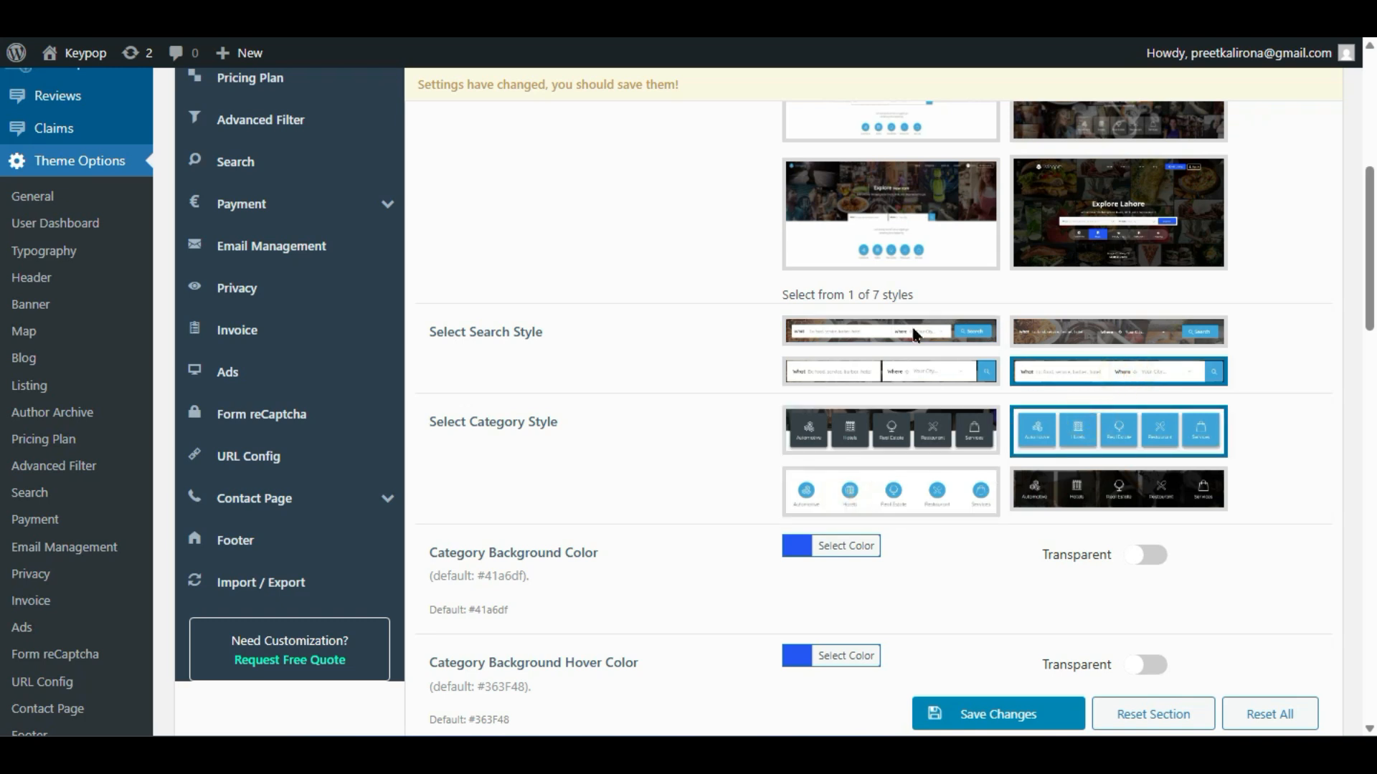
left_click(947, 331)
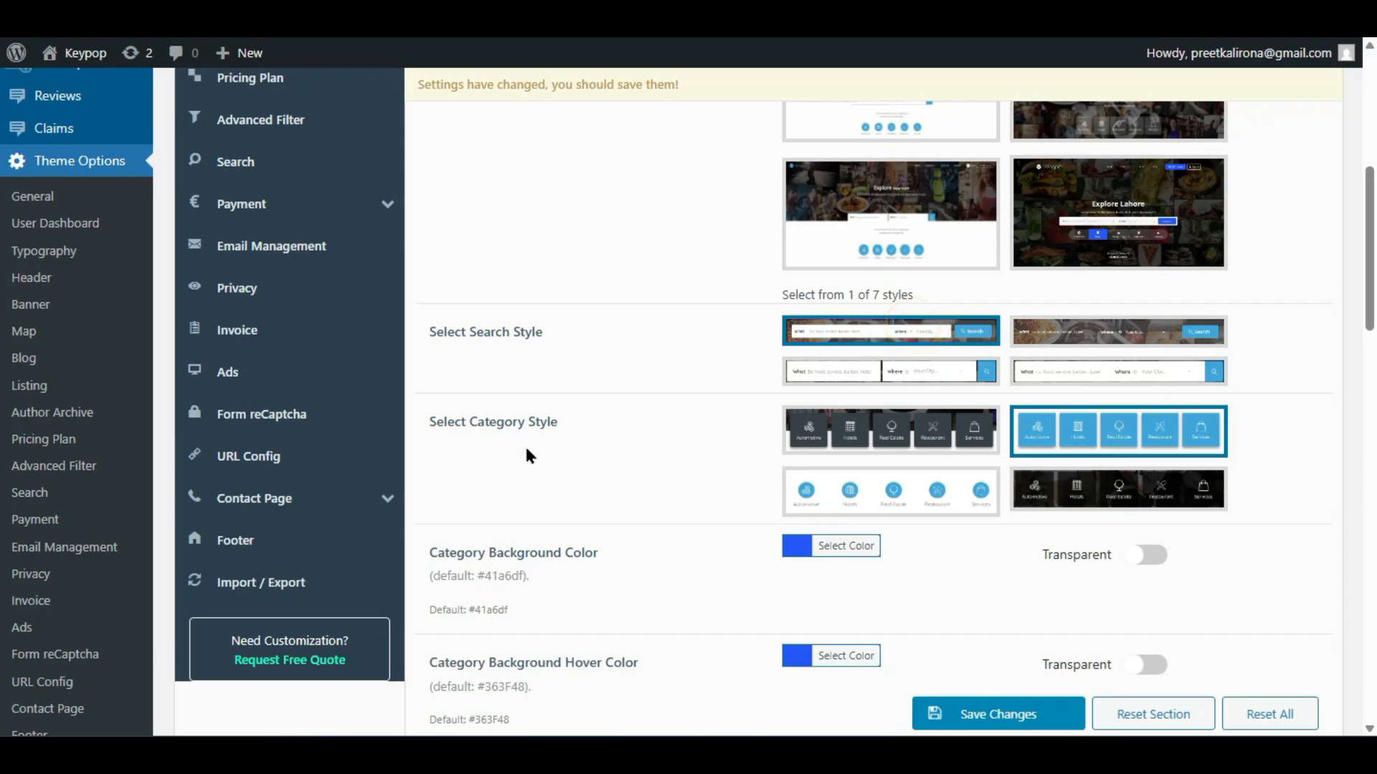
left_click(870, 430)
left_click(1104, 410)
left_click(947, 428)
left_click(926, 482)
left_click(932, 425)
scroll(724, 464, "down", 2)
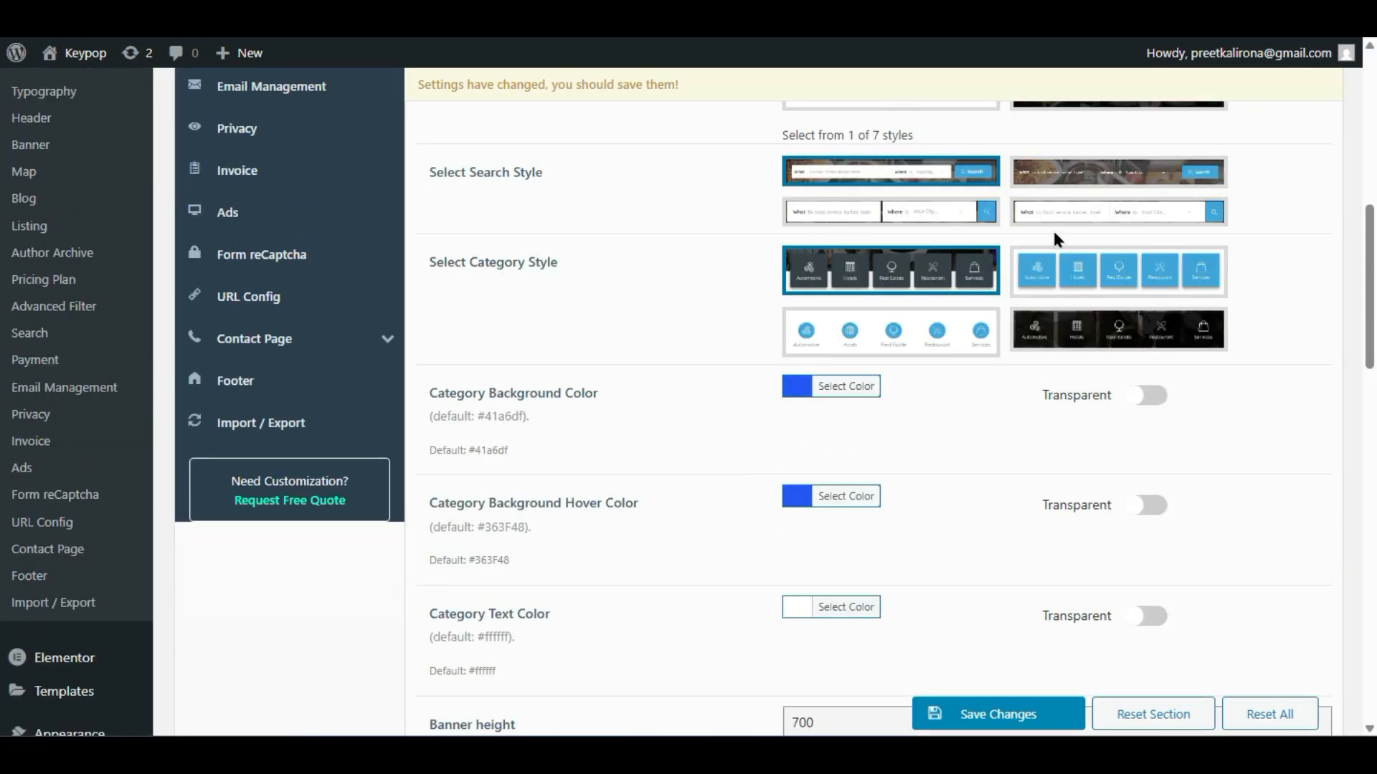
left_click(1055, 283)
scroll(1027, 354, "up", 2)
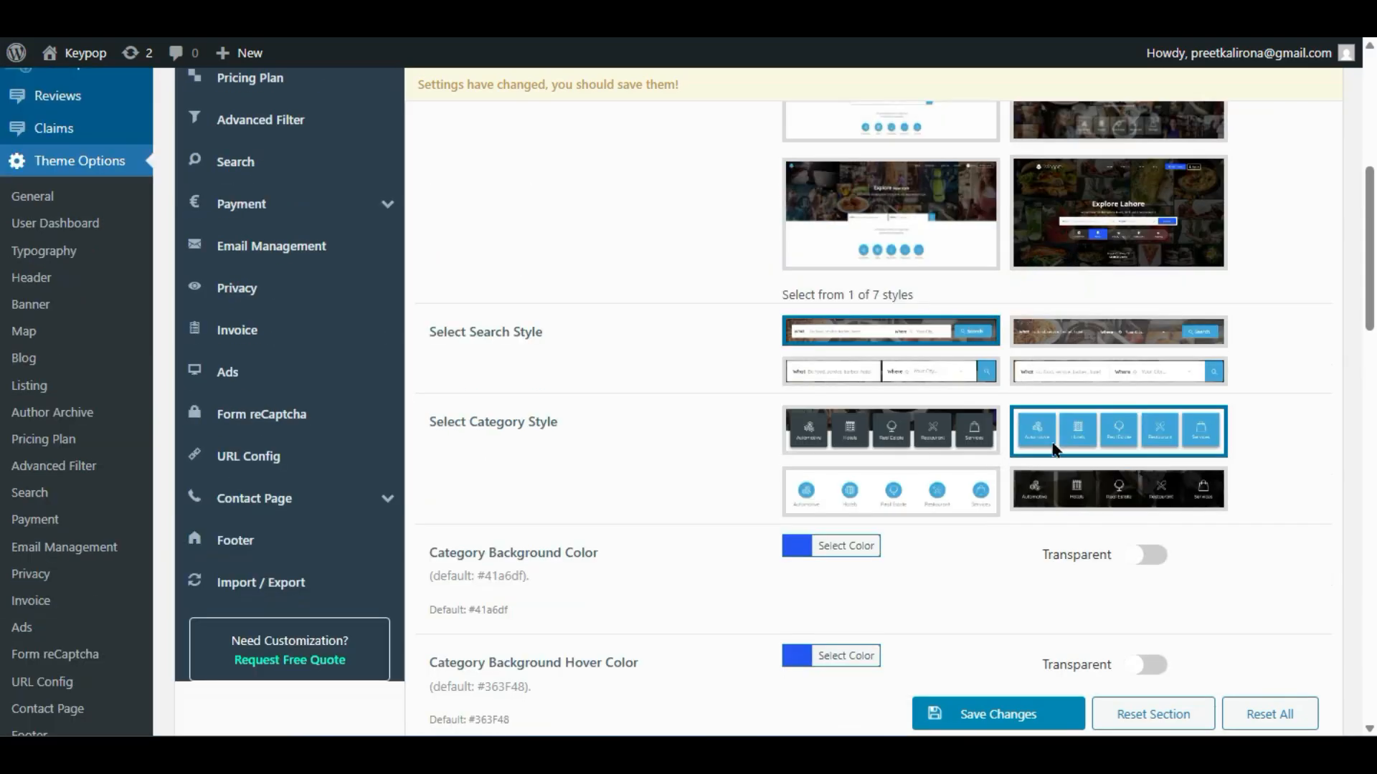
left_click(880, 496)
left_click(892, 427)
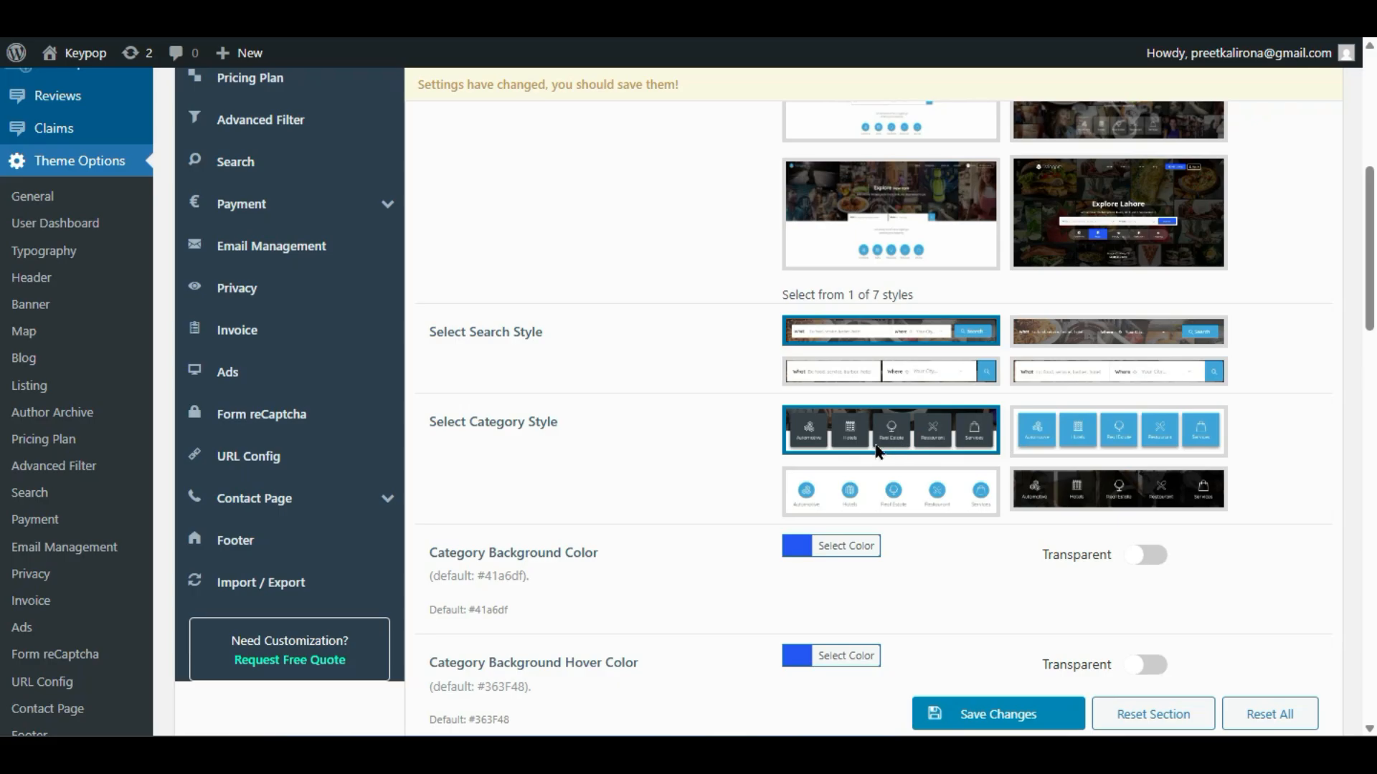
scroll(806, 481, "down", 2)
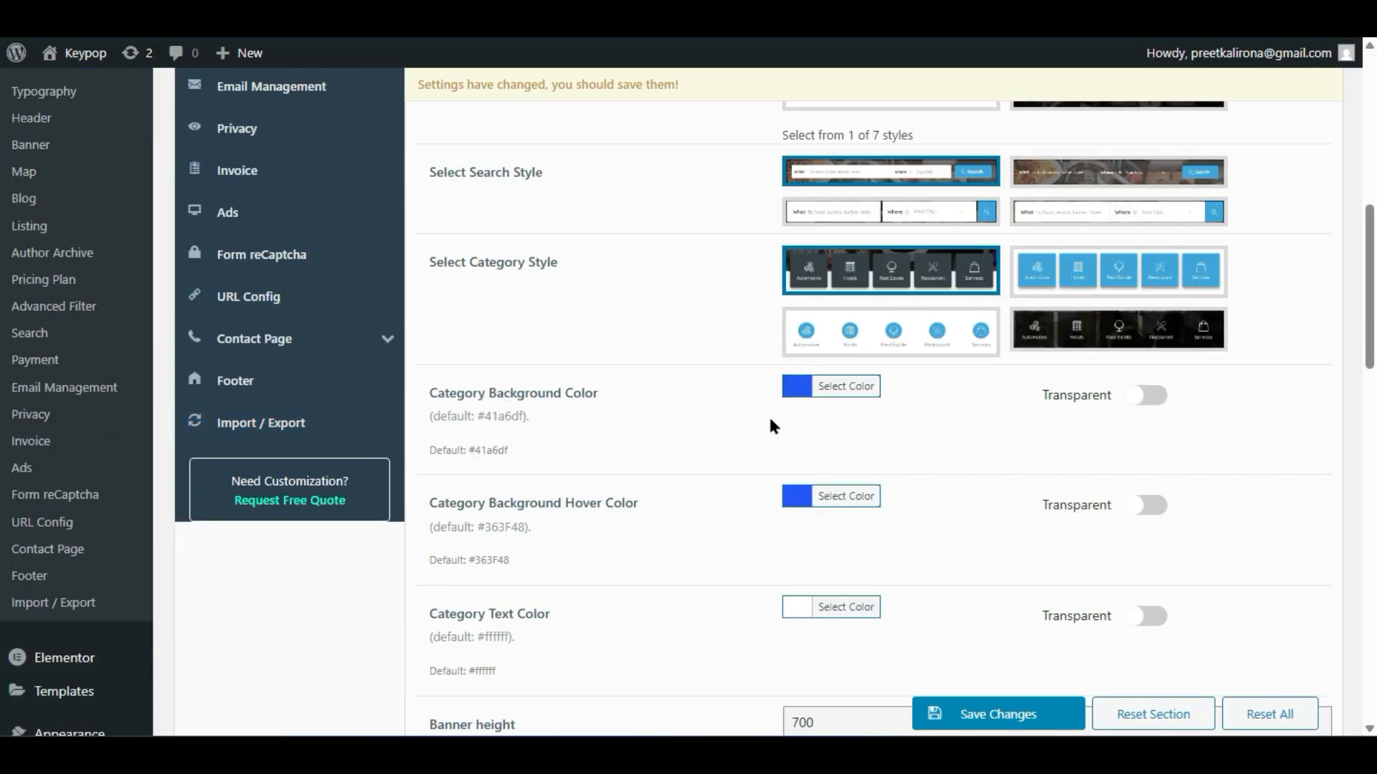
scroll(678, 542, "down", 4)
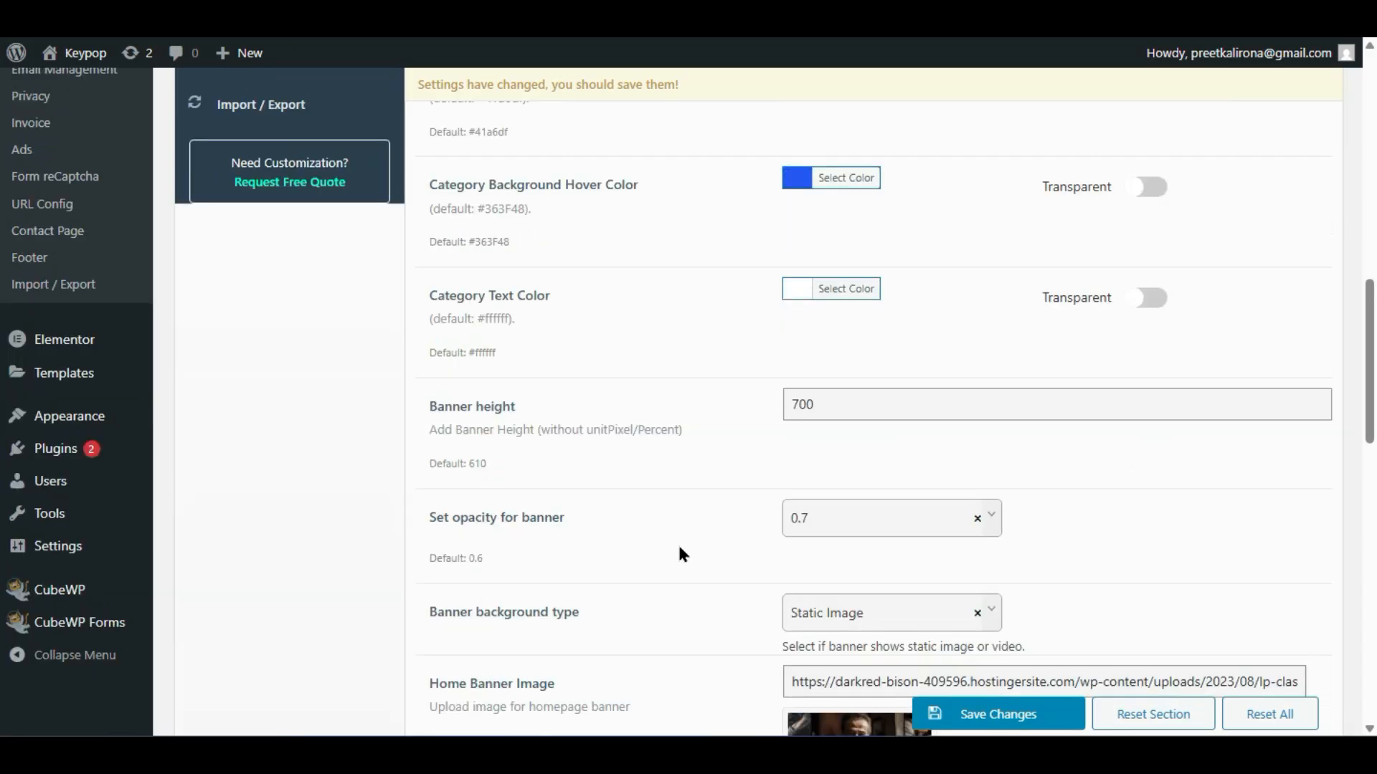
- Open the live homepage in a new tab to preview the current banner
scroll(825, 398, "down", 2)
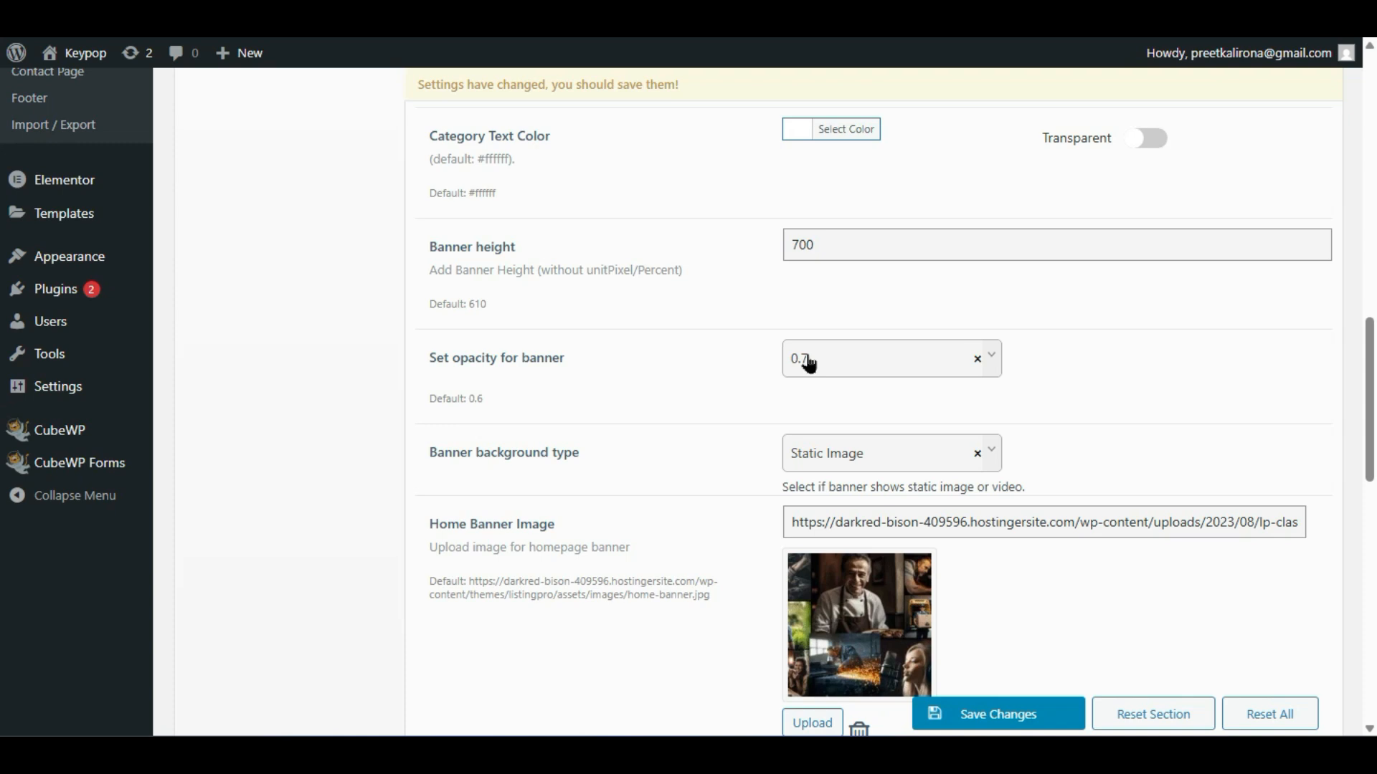
scroll(751, 378, "down", 2)
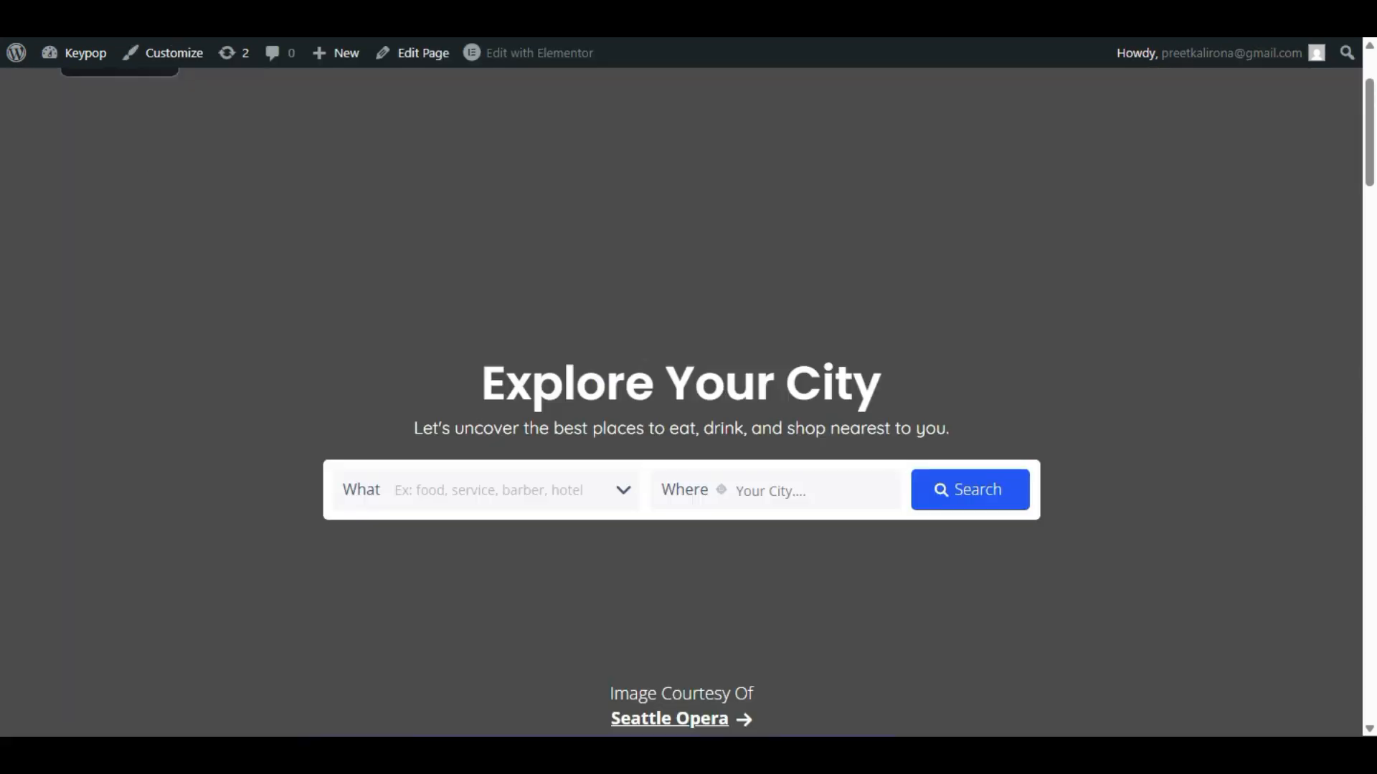
right_click(104, 588)
left_click(527, 707)
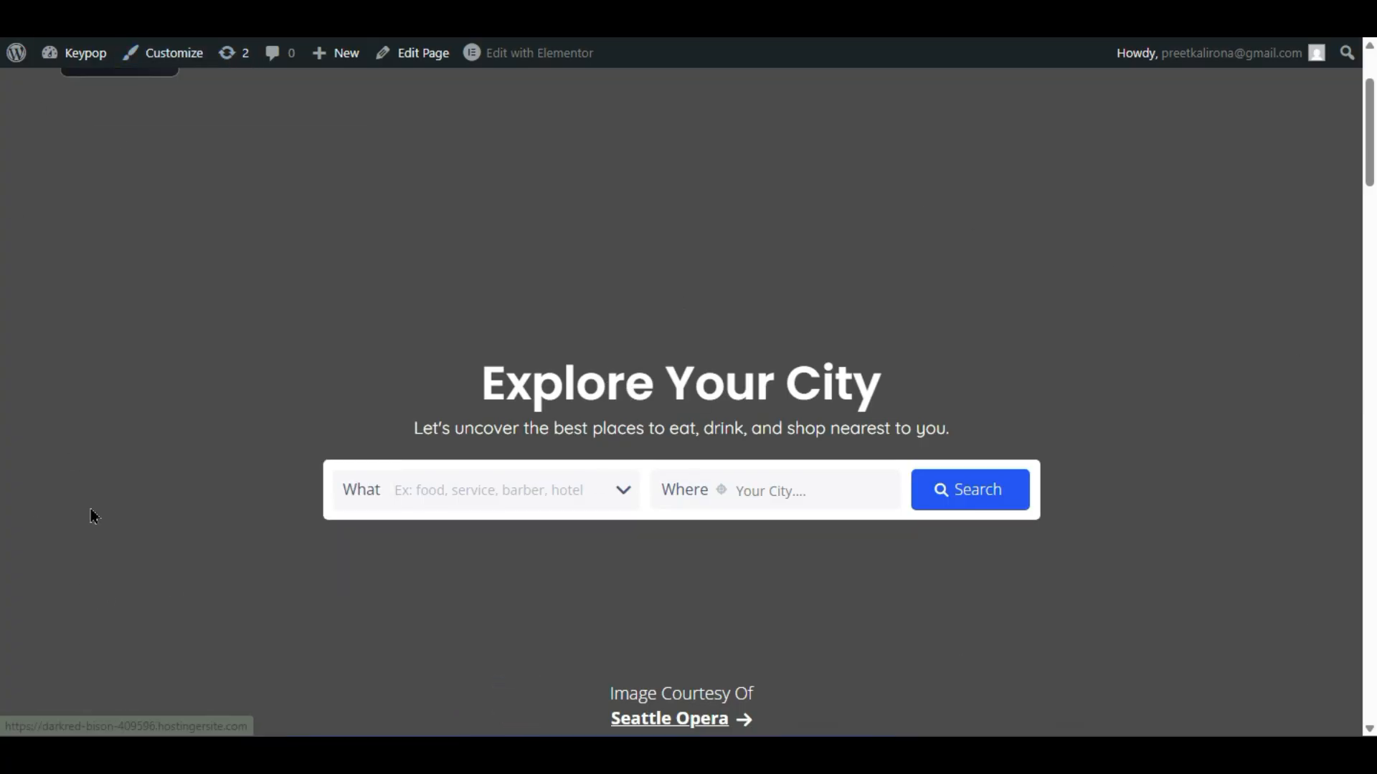
scroll(166, 305, "up", 2)
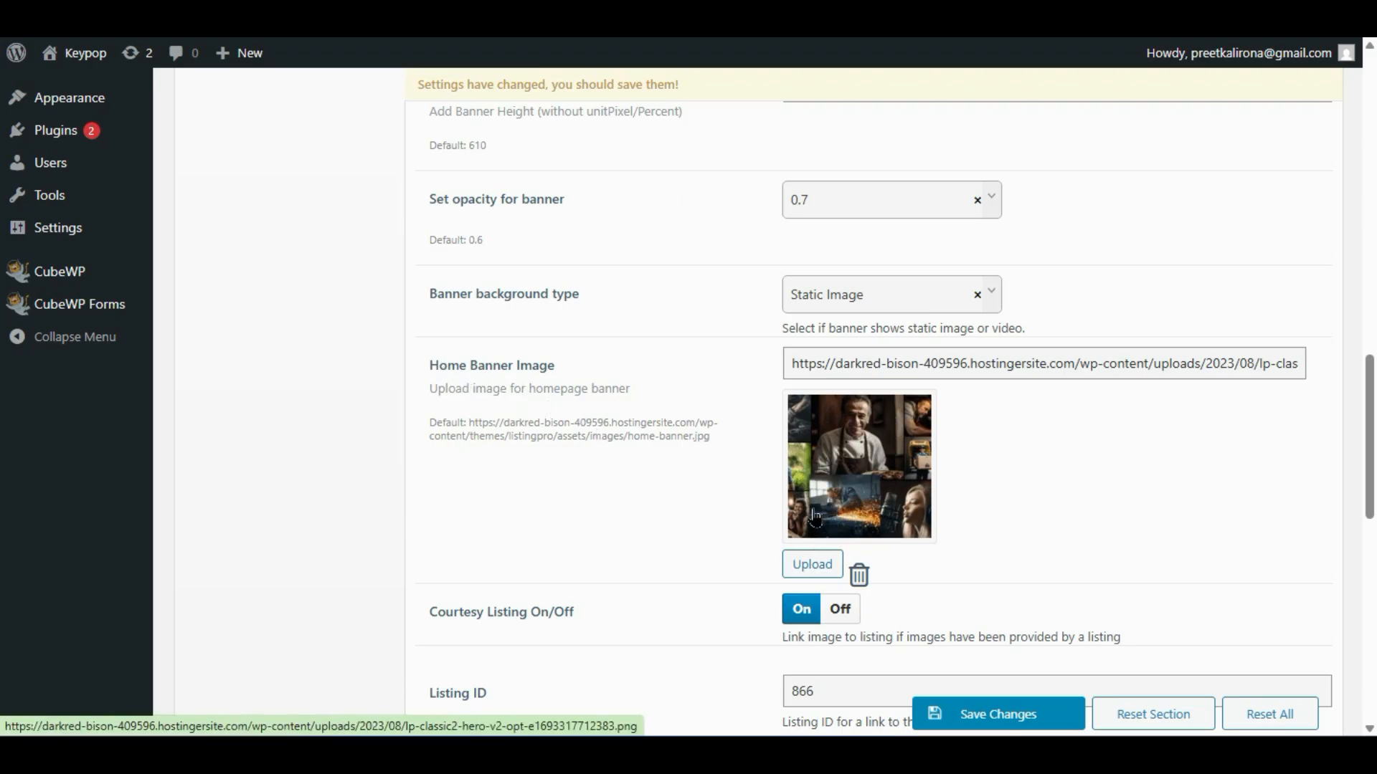
- Set the Home Banner Image to the woman-on-stairs photo, save, and view the live homepage
left_click(810, 565)
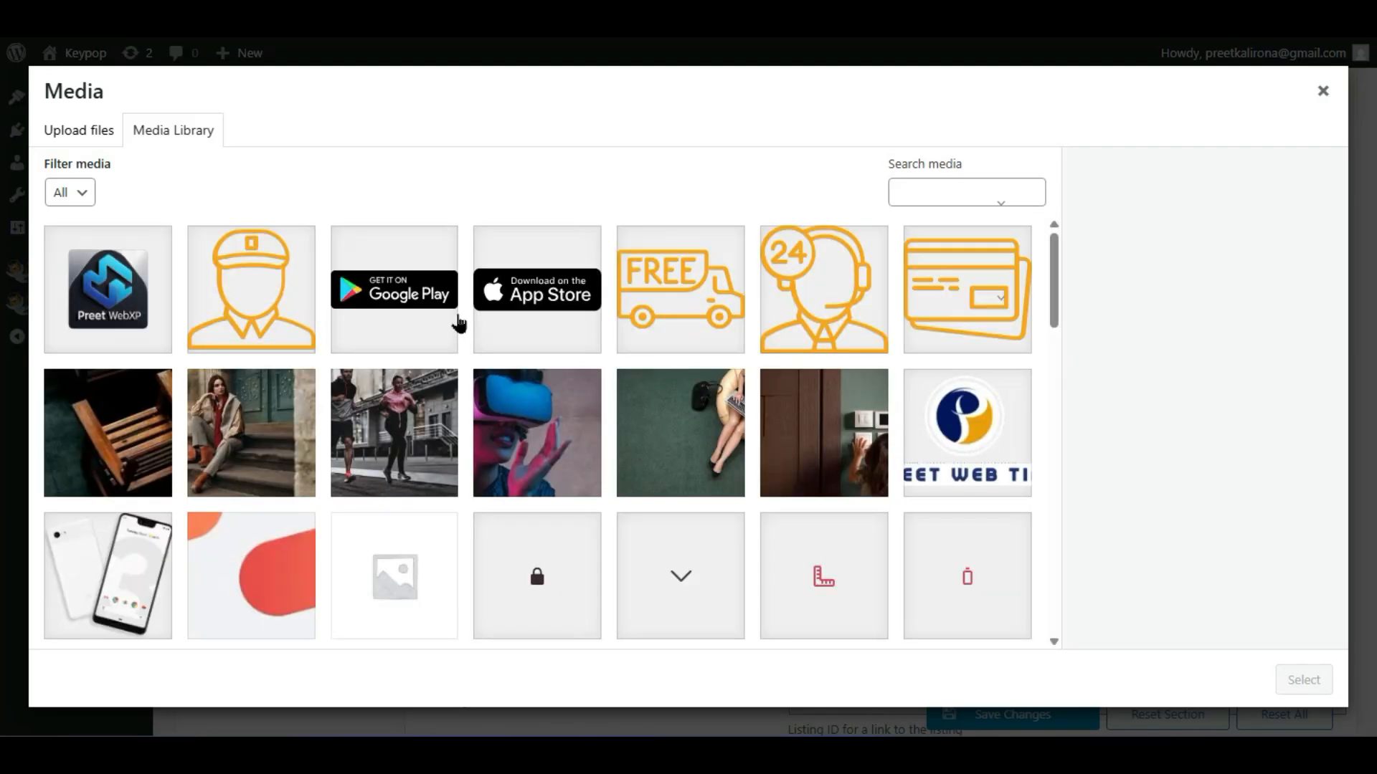
left_click(439, 433)
left_click(298, 405)
left_click(1280, 678)
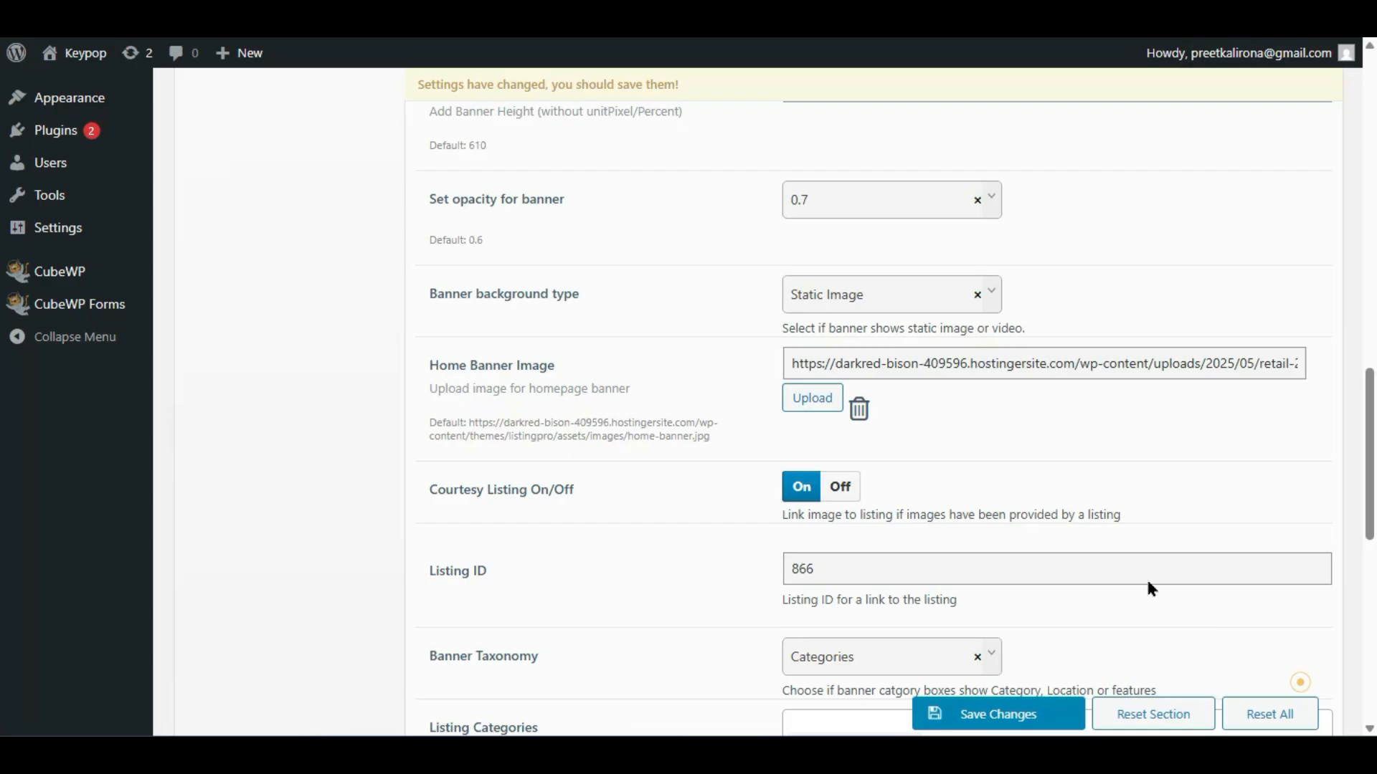
left_click(998, 715)
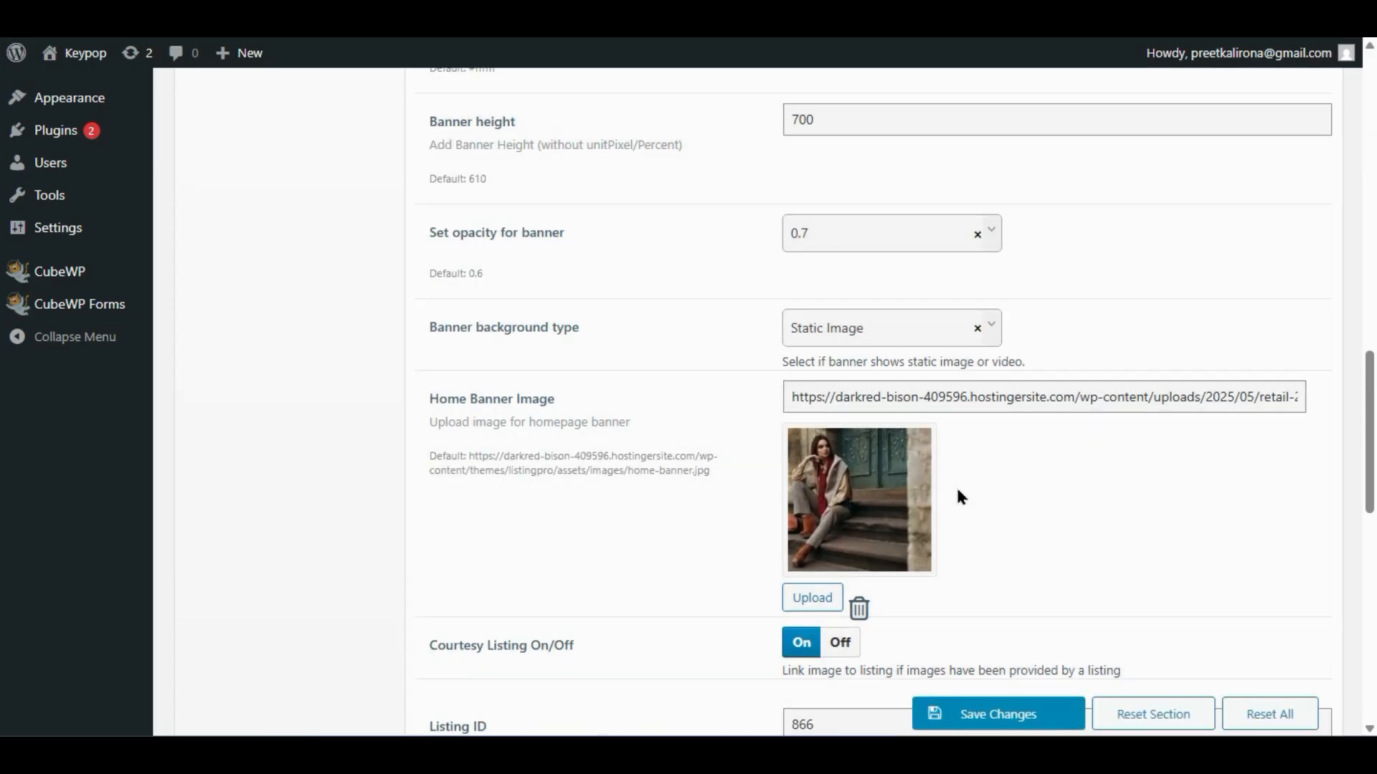
left_click(201, 15)
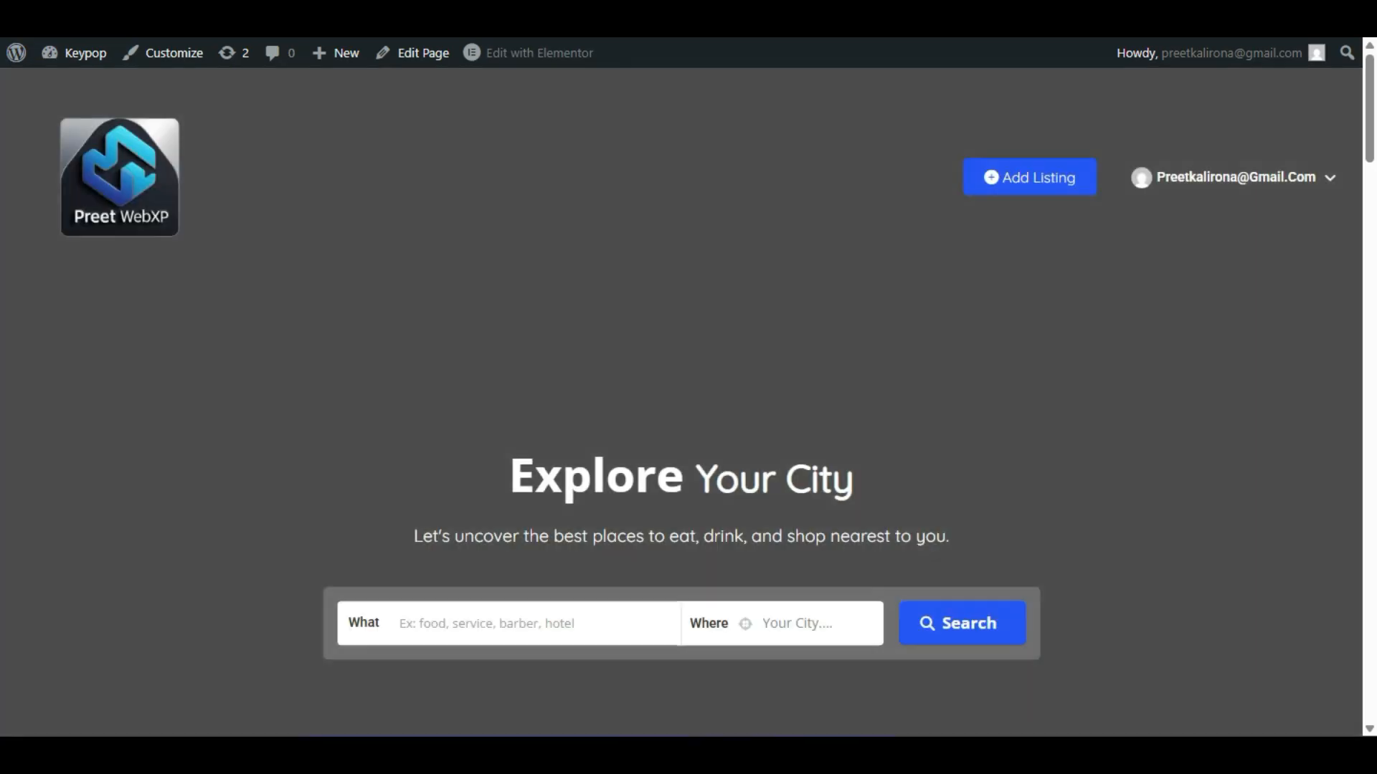
- Scroll through the live homepage to review the new woman-on-stairs banner
scroll(682, 401, "down", 6)
scroll(681, 402, "up", 6)
scroll(681, 401, "down", 2)
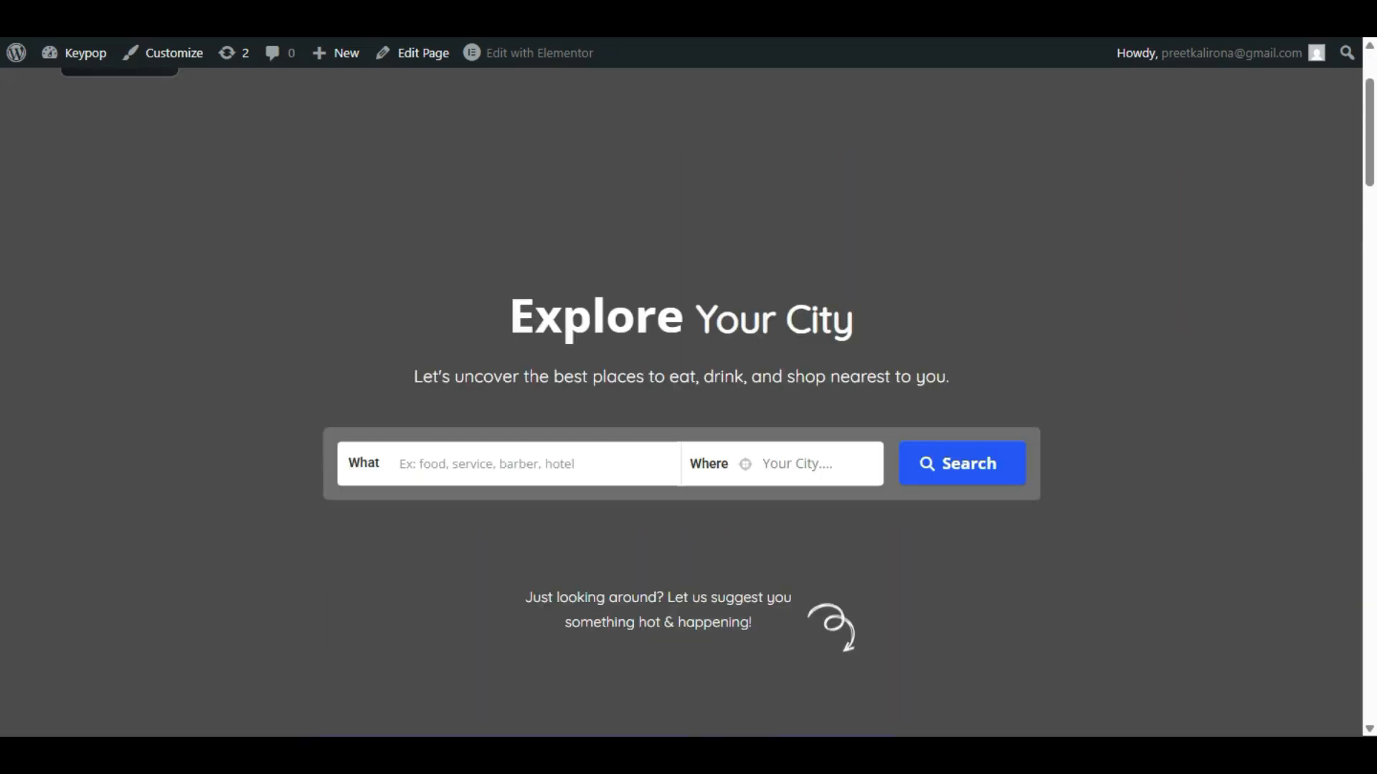
scroll(681, 401, "down", 2)
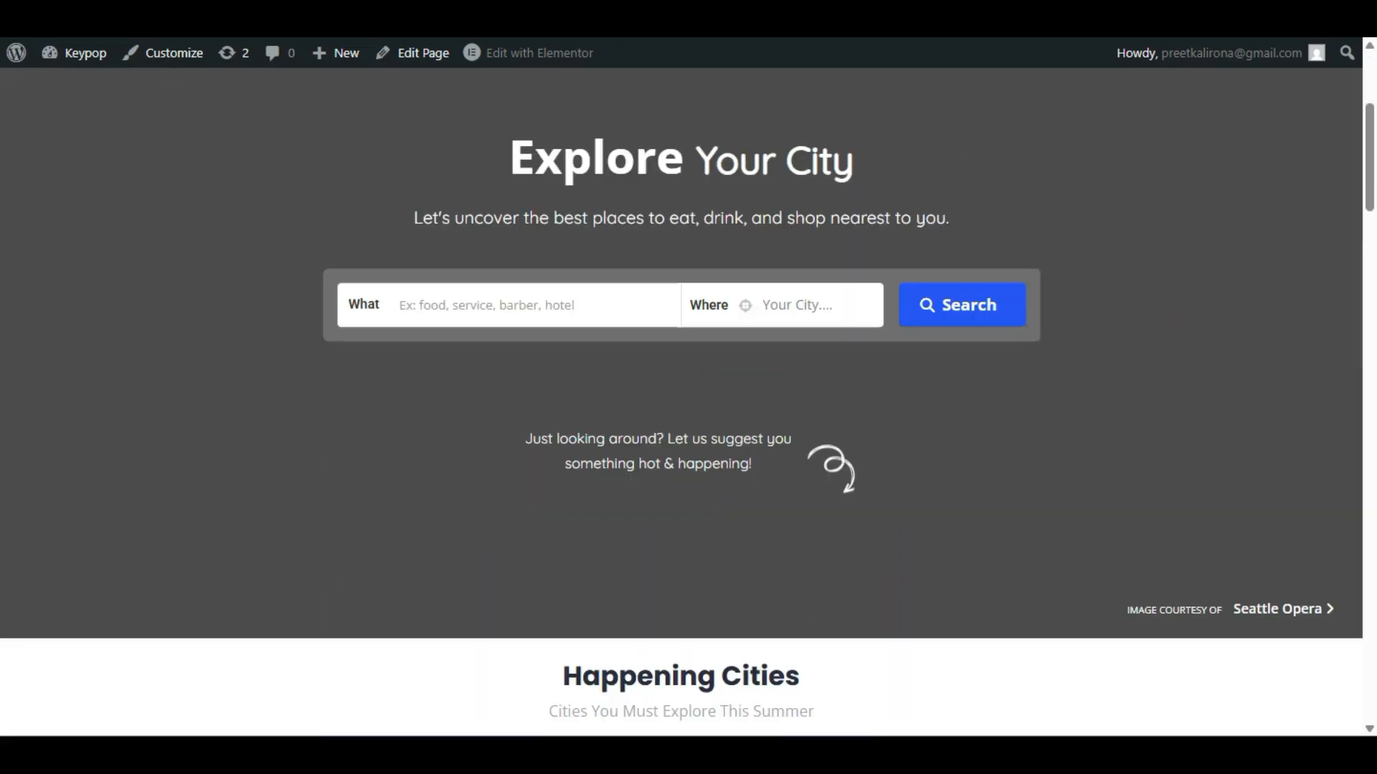
scroll(681, 401, "up", 2)
scroll(682, 402, "down", 2)
scroll(682, 401, "up", 4)
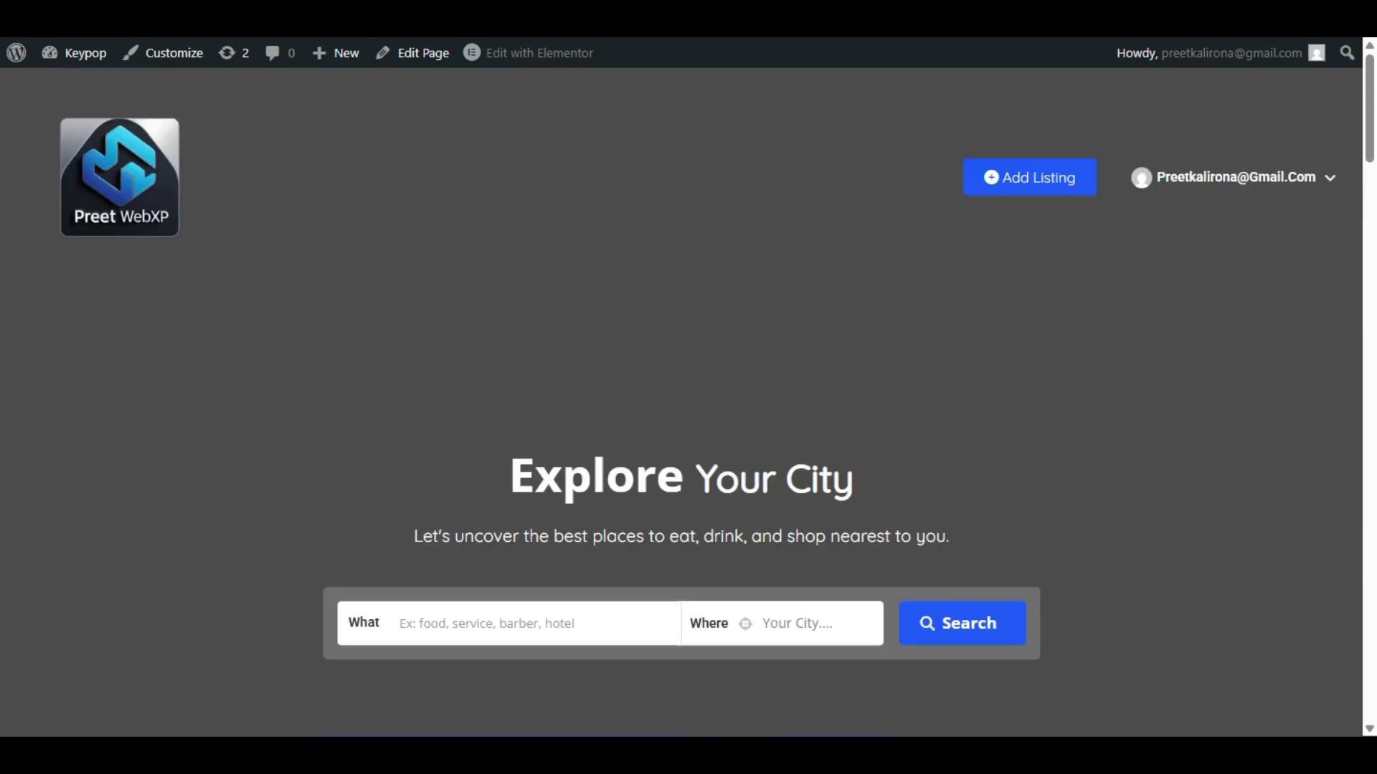
scroll(89, 316, "down", 4)
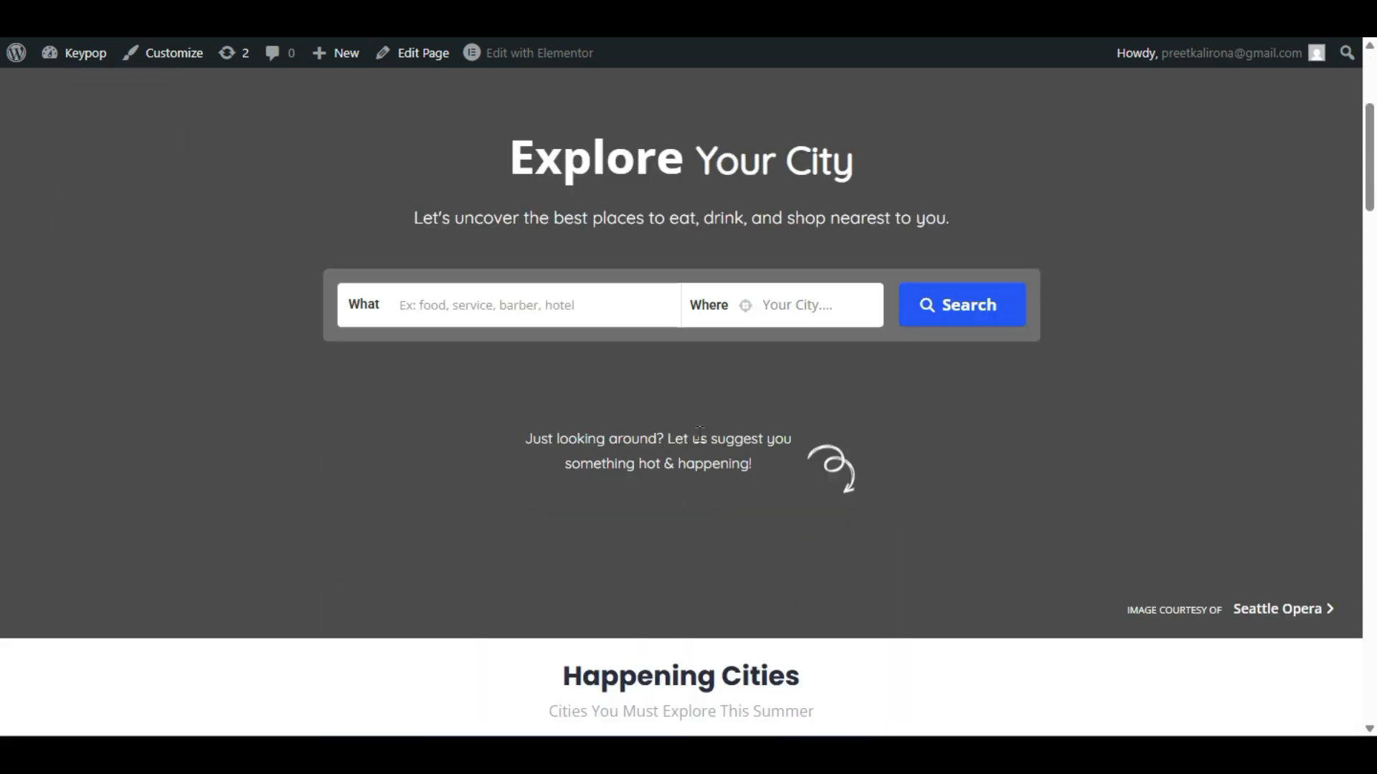
scroll(697, 430, "down", 11)
scroll(697, 430, "up", 7)
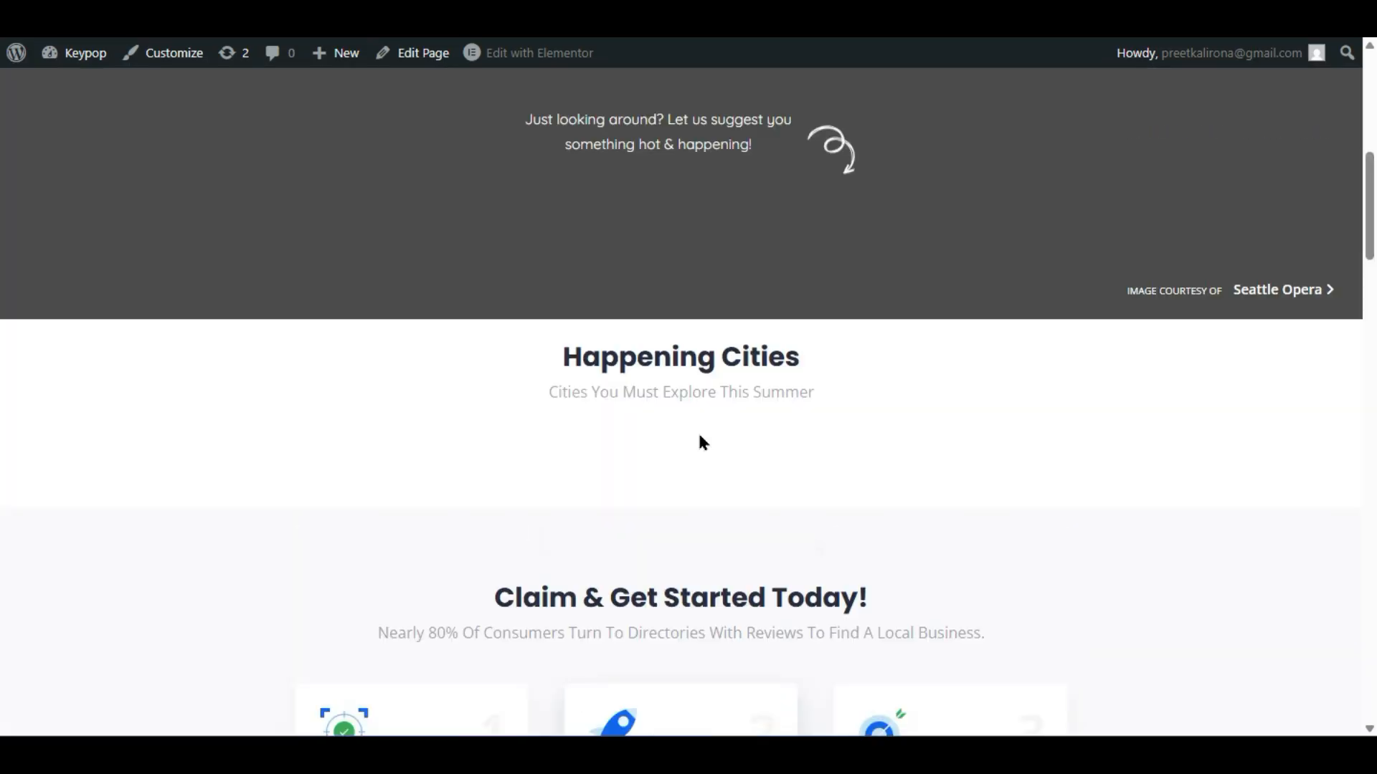
scroll(703, 443, "up", 7)
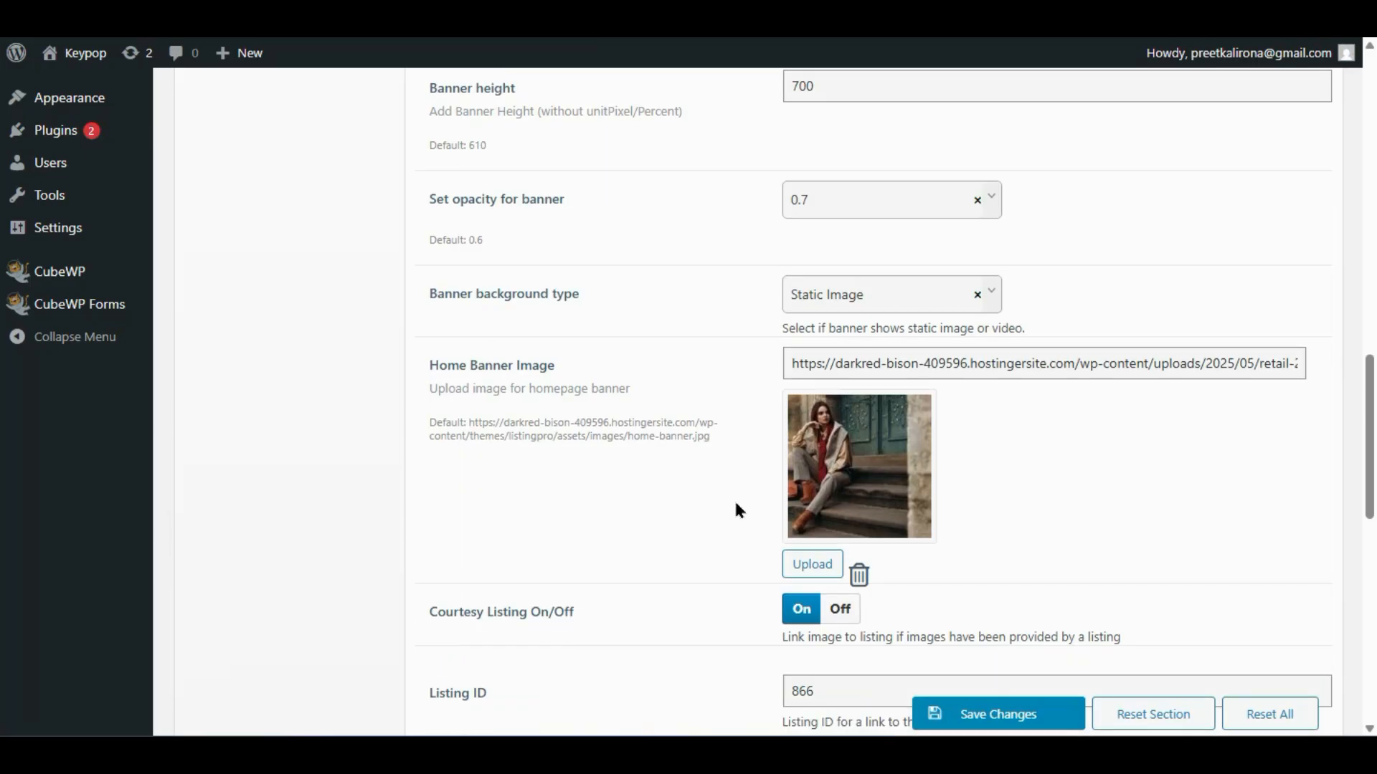
scroll(736, 505, "down", 2)
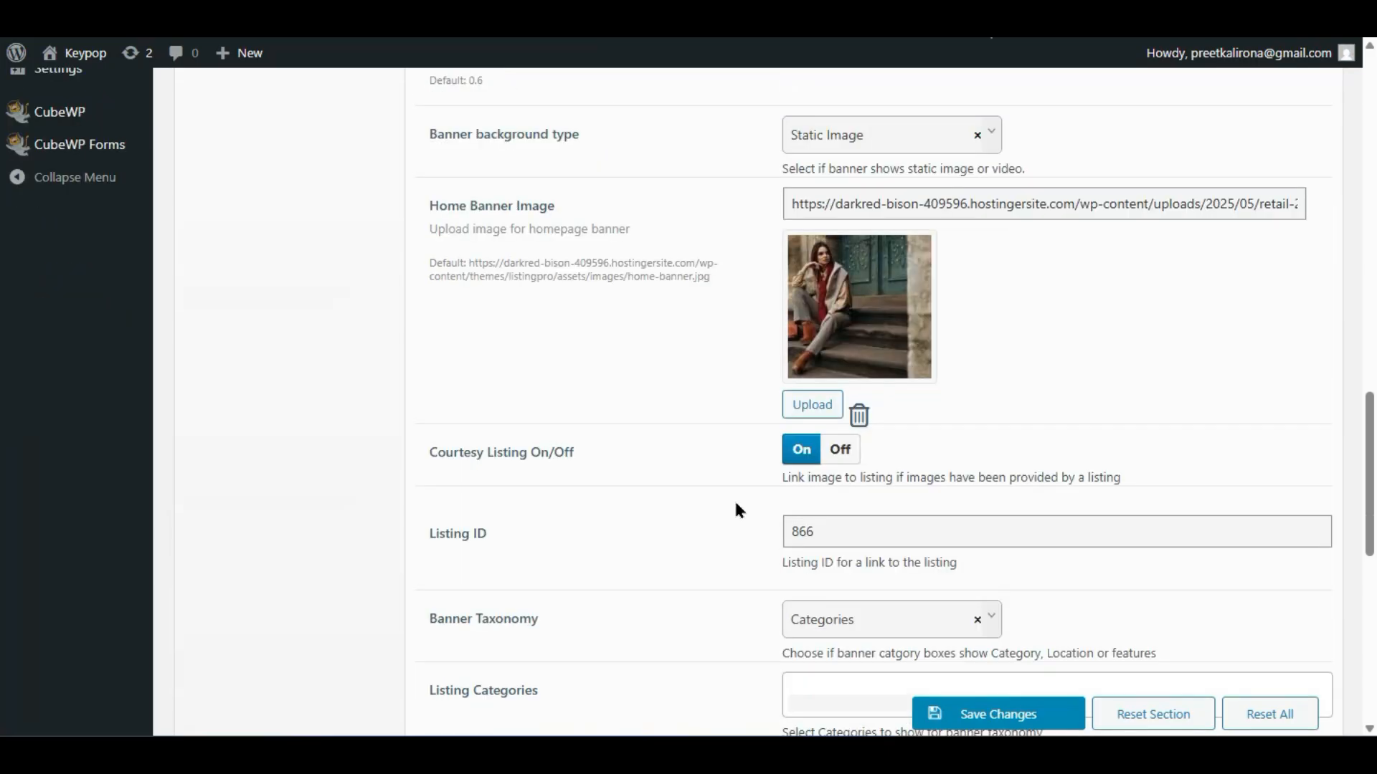
scroll(760, 351, "up", 2)
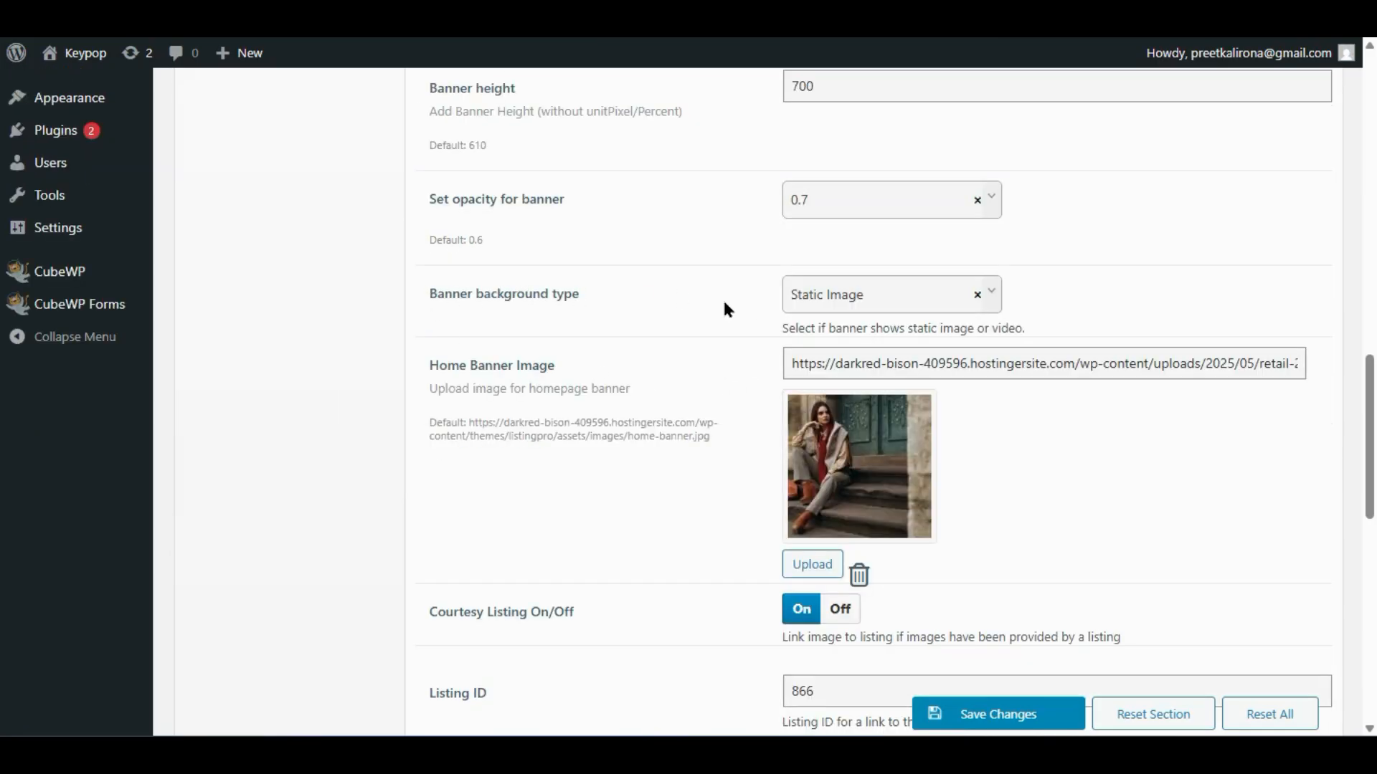
left_click(839, 305)
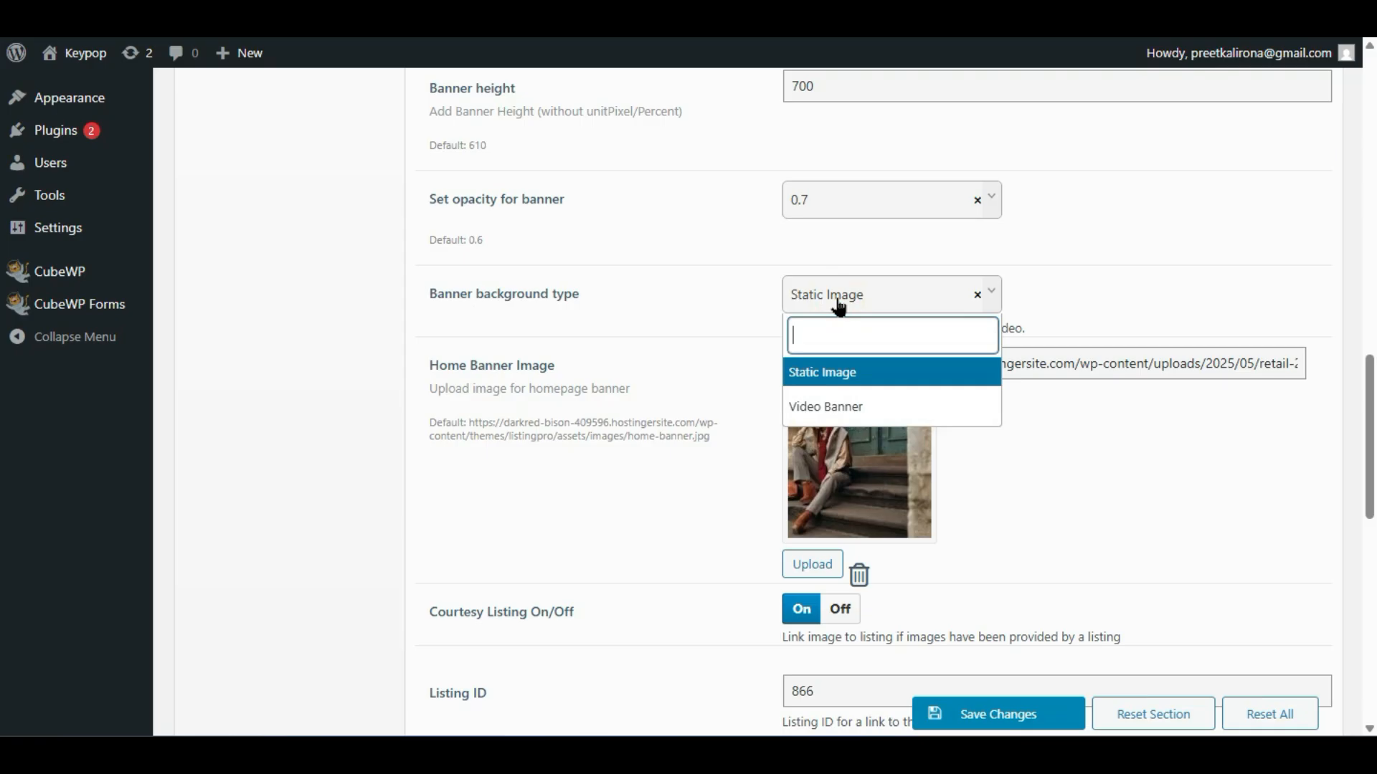
left_click(832, 407)
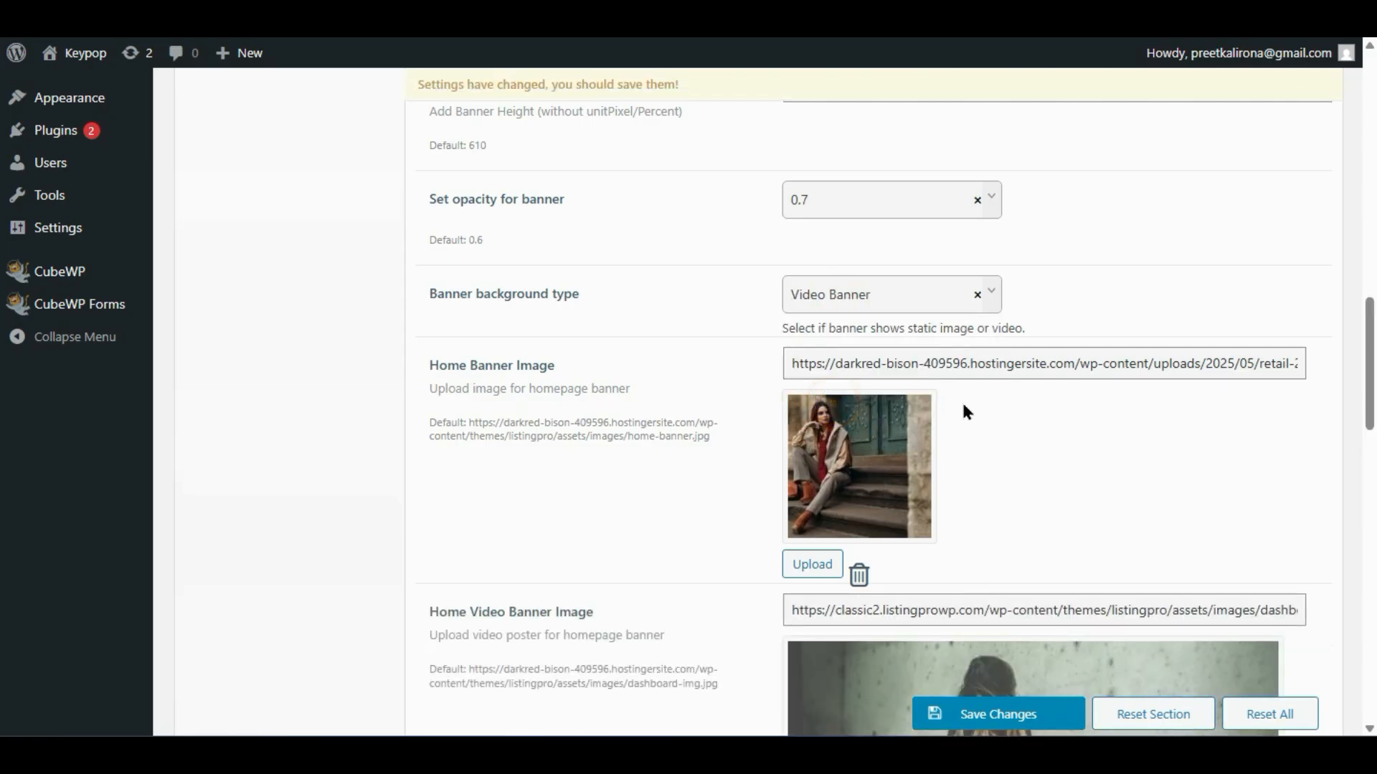
scroll(963, 411, "down", 2)
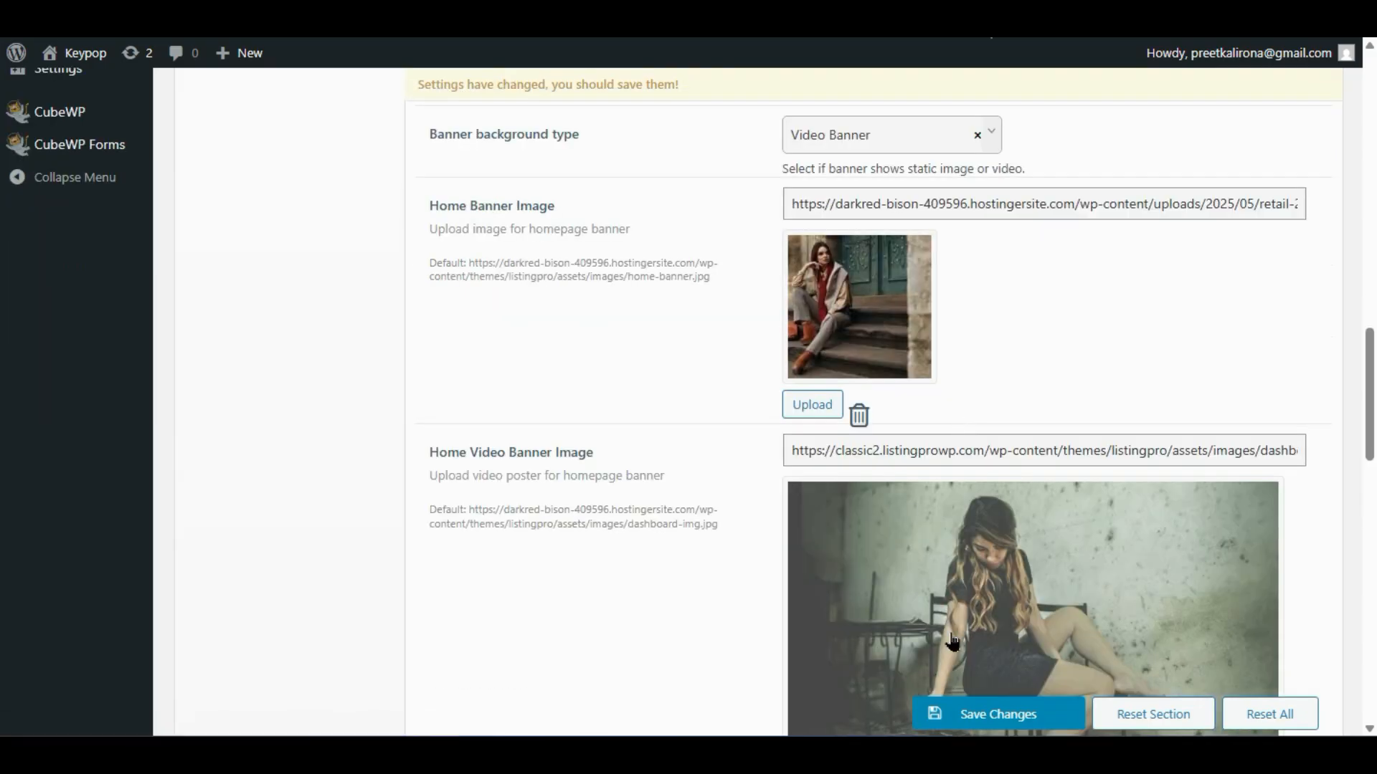
scroll(952, 642, "down", 2)
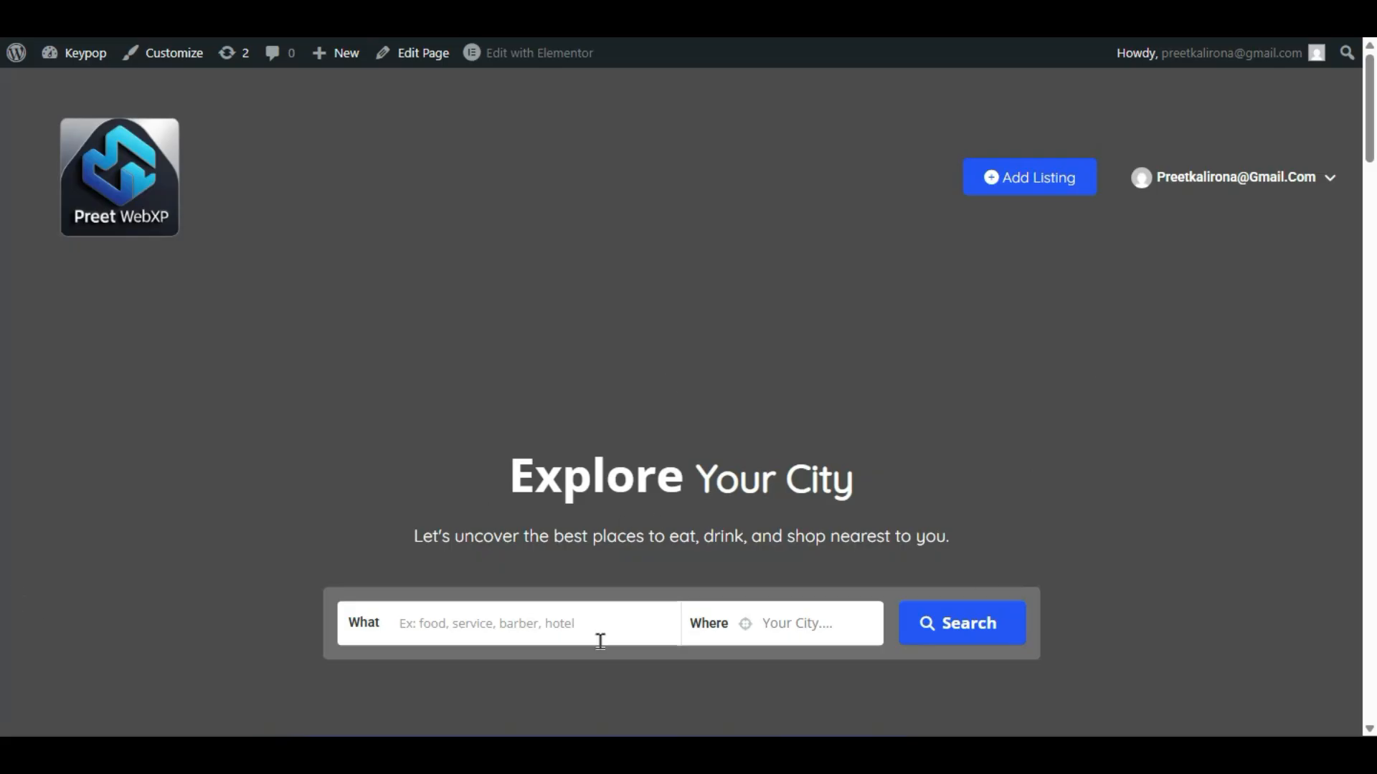
scroll(104, 566, "down", 2)
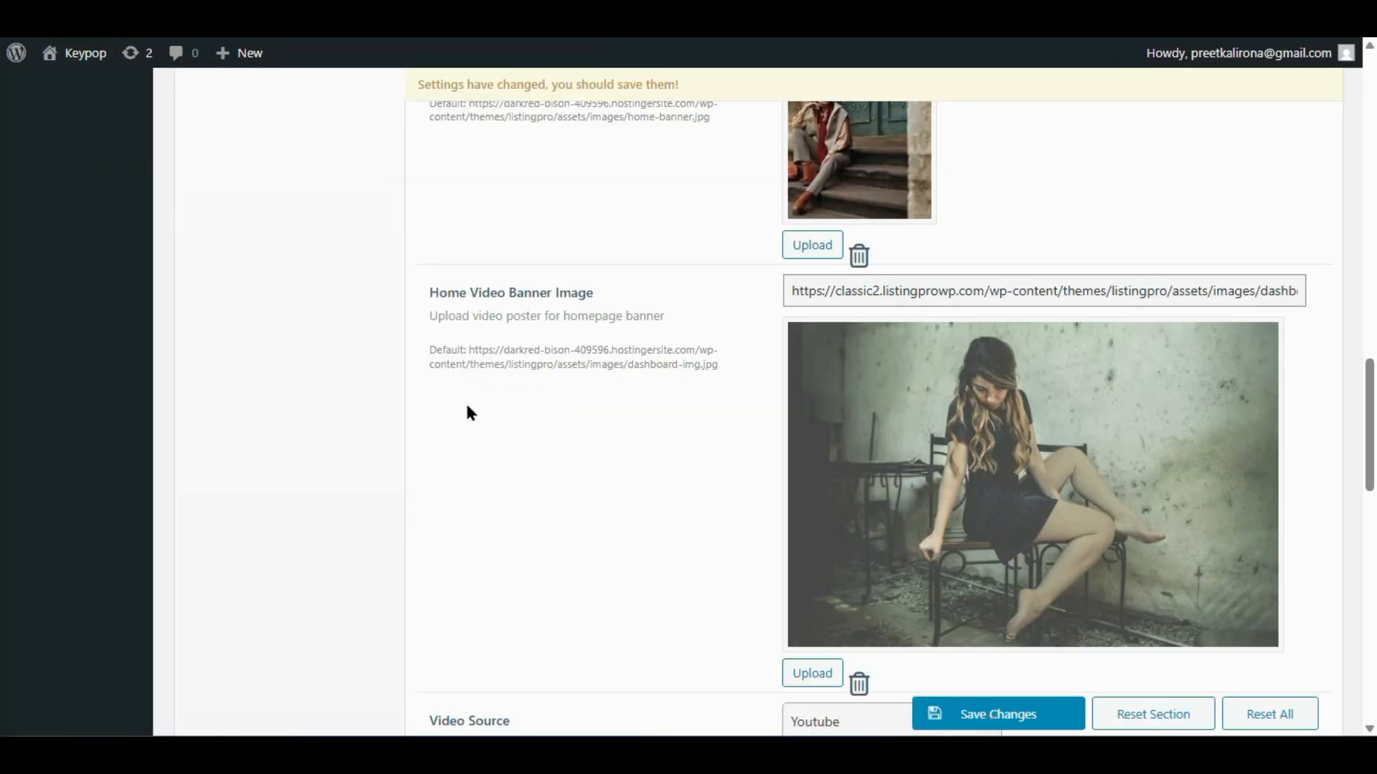
scroll(684, 480, "up", 8)
scroll(764, 510, "down", 2)
left_click(839, 451)
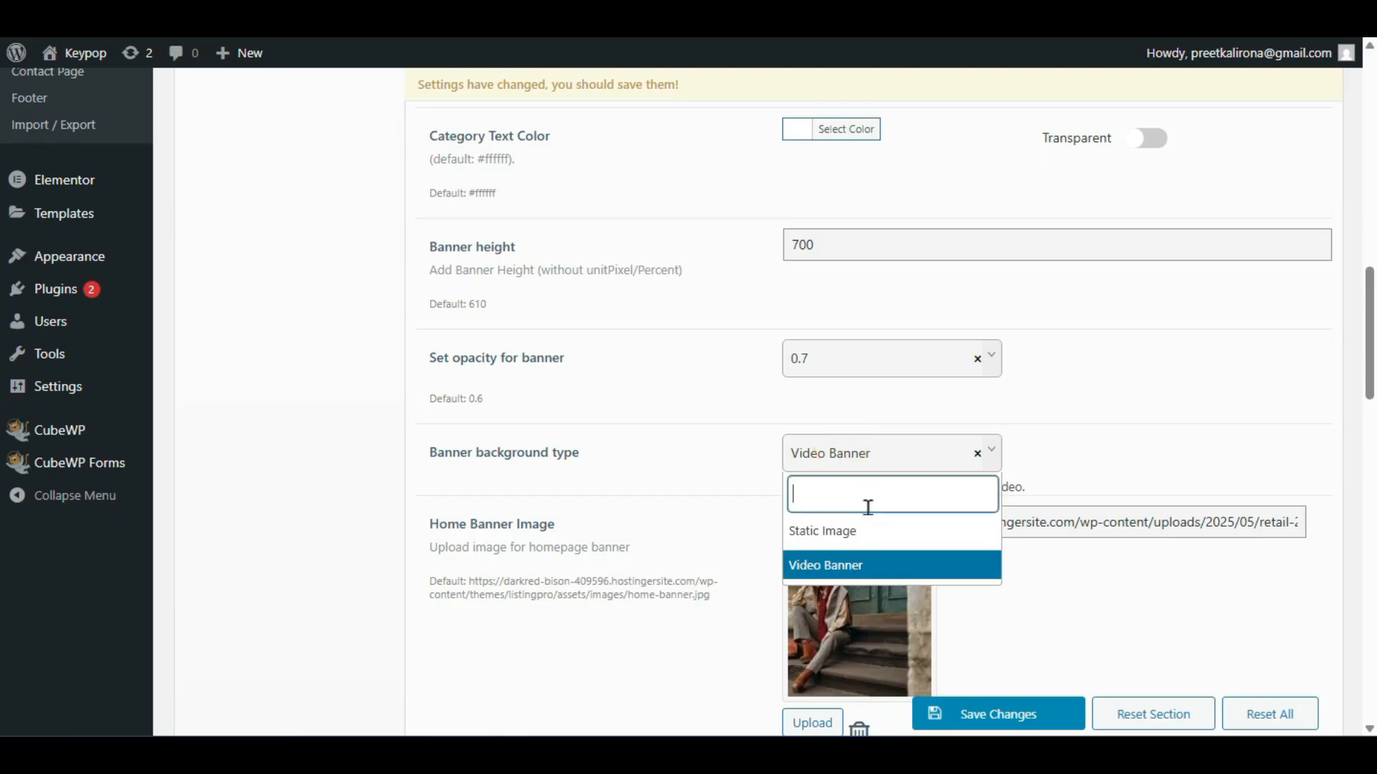
left_click(860, 530)
scroll(746, 528, "down", 4)
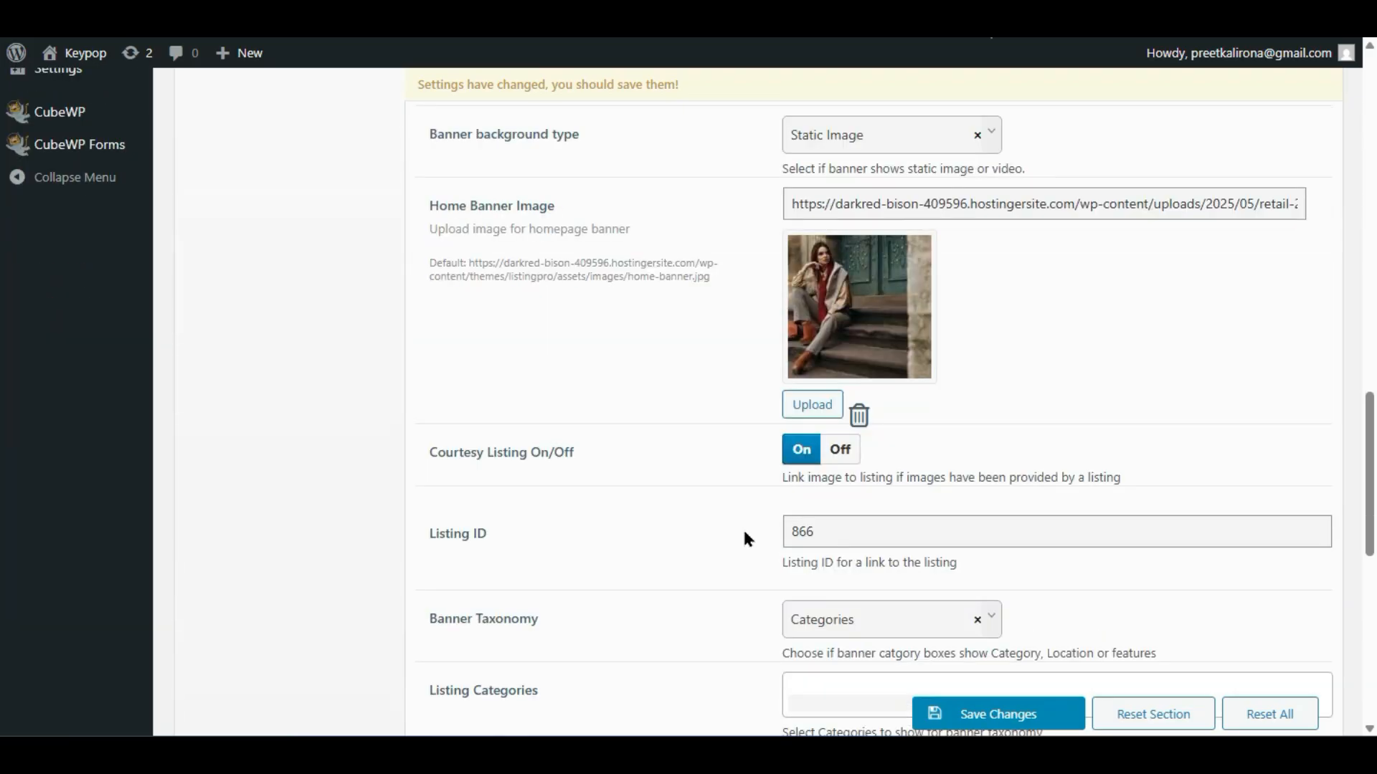
scroll(745, 537, "down", 2)
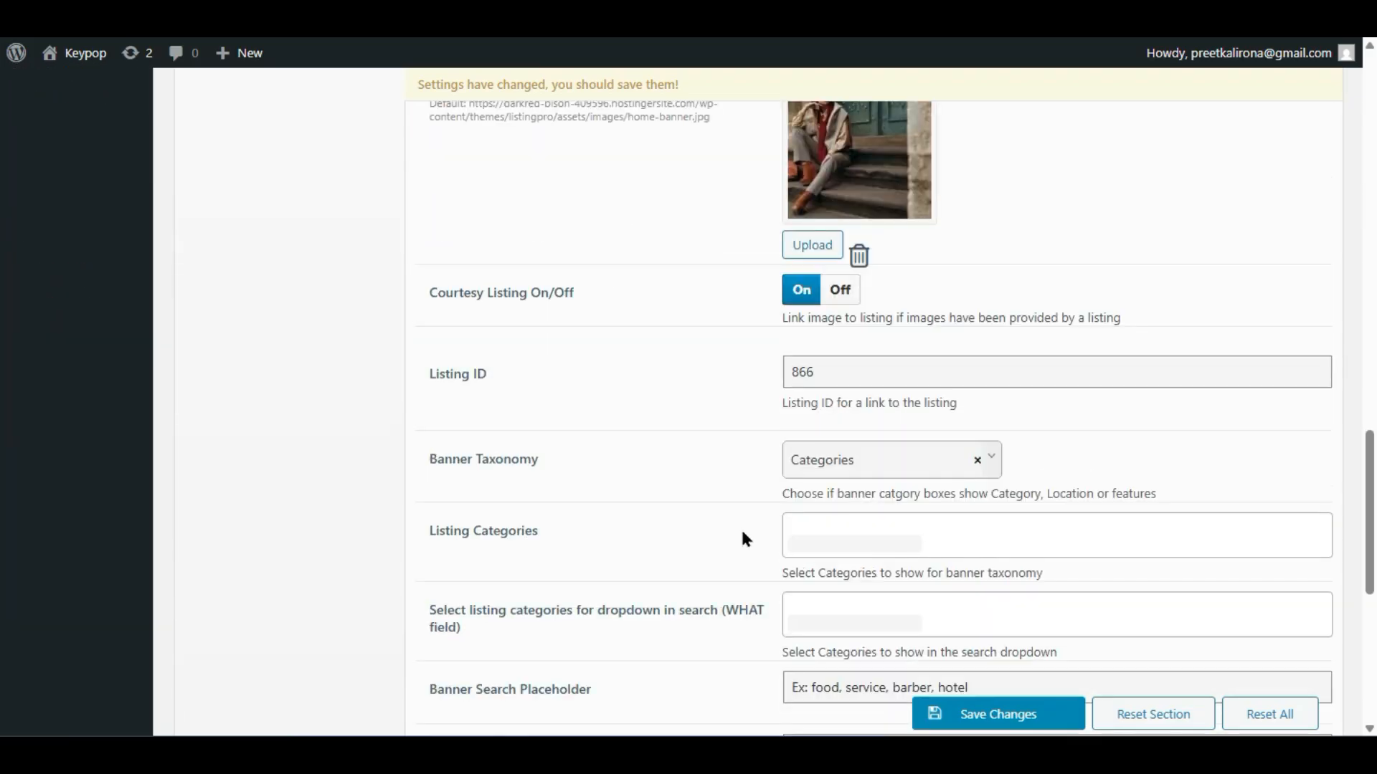
scroll(745, 539, "up", 2)
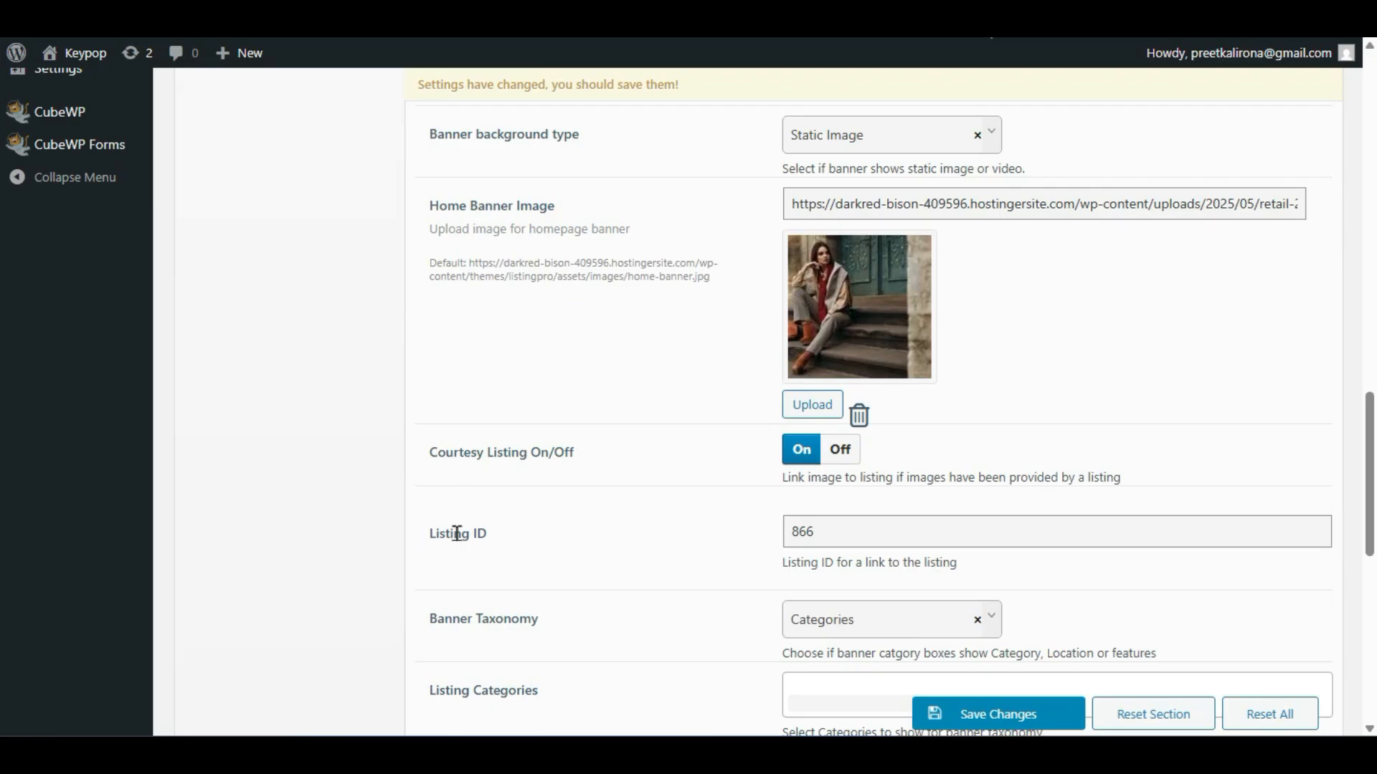
left_click(309, 21)
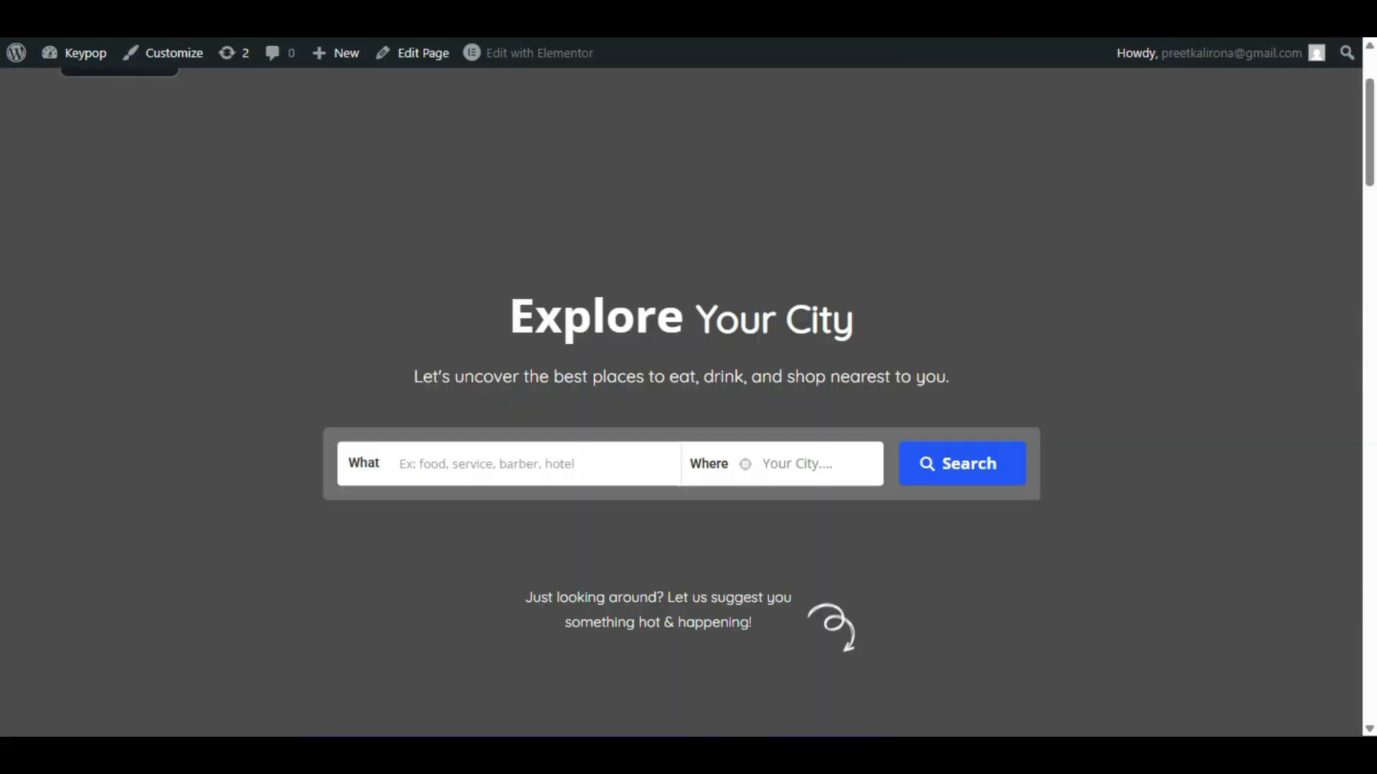
scroll(279, 166, "down", 2)
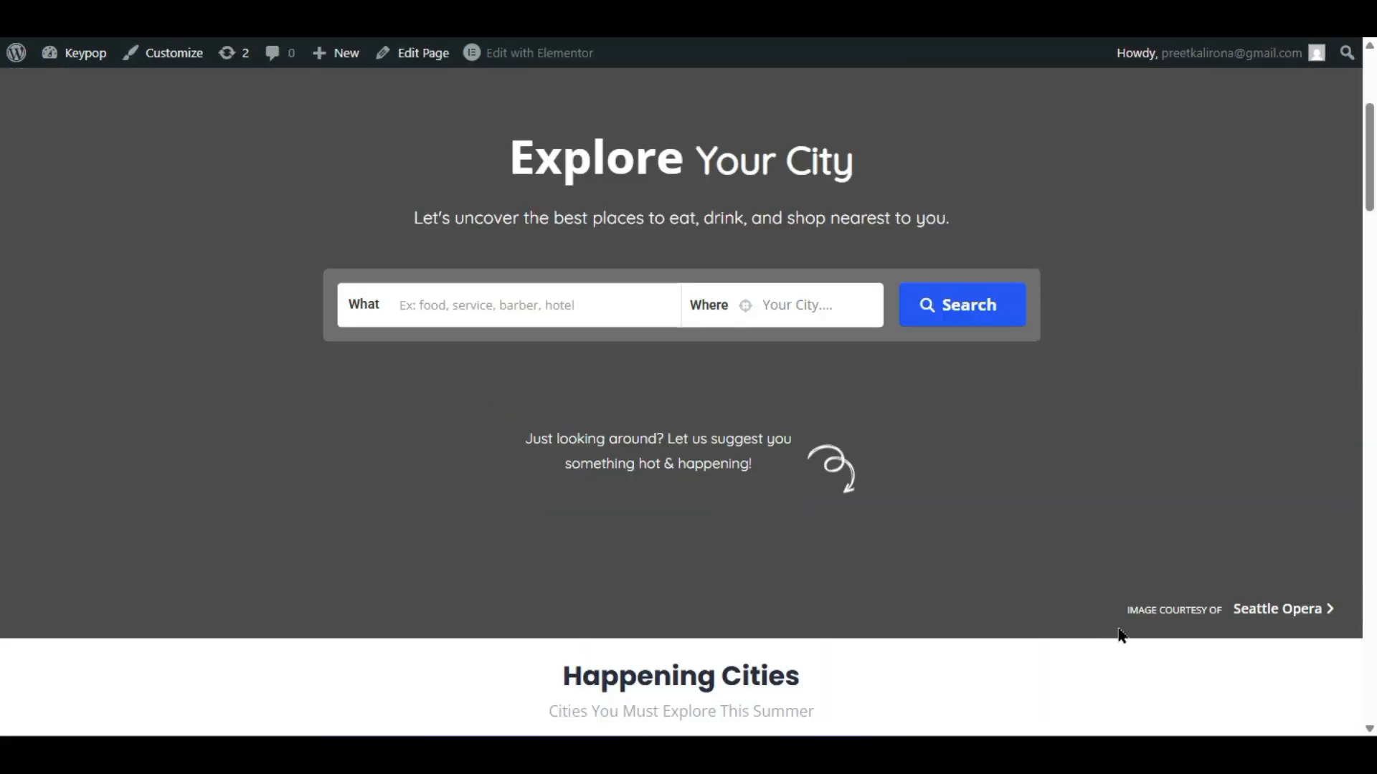
left_click_drag(1116, 622, 1343, 628)
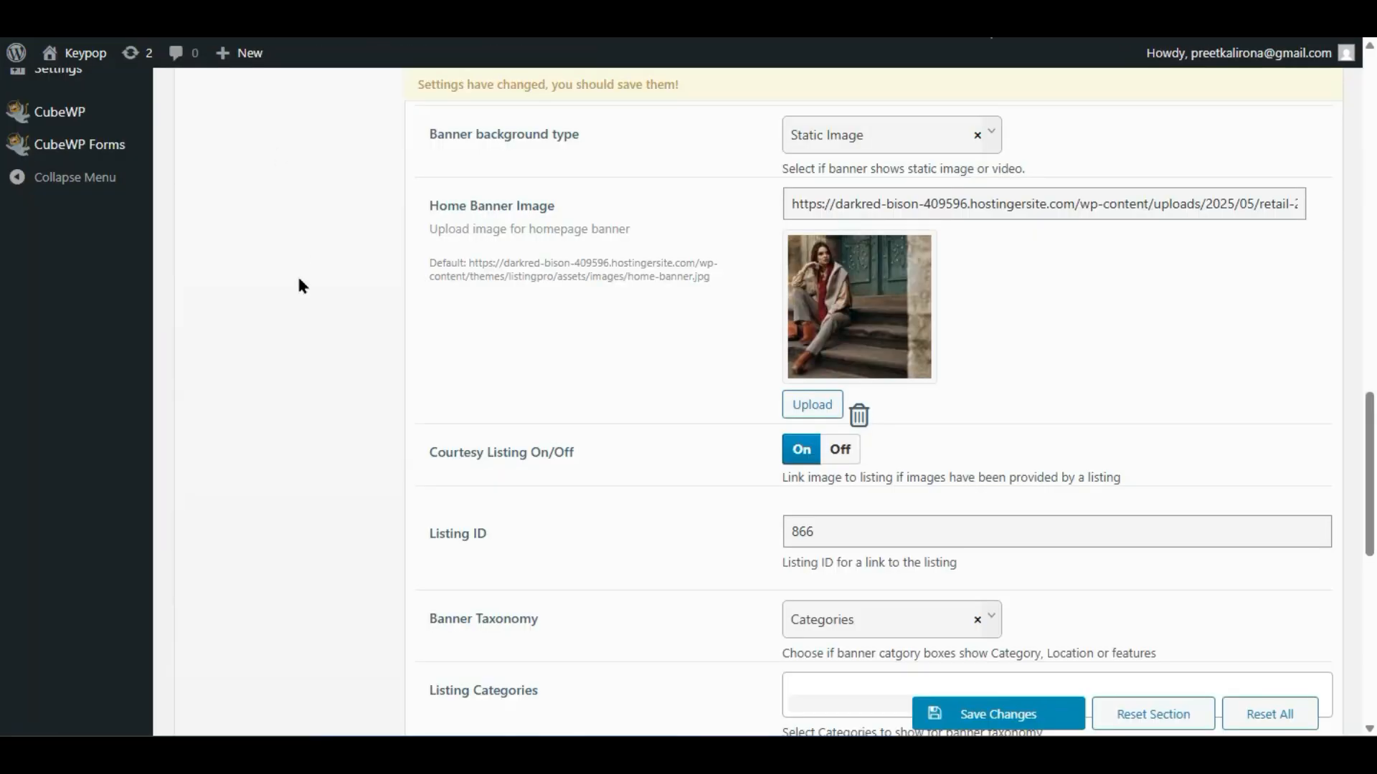
left_click(854, 541)
- Switch Courtesy Listing Off, leaving the Listing ID 866 unchanged
left_click_drag(853, 540, 780, 536)
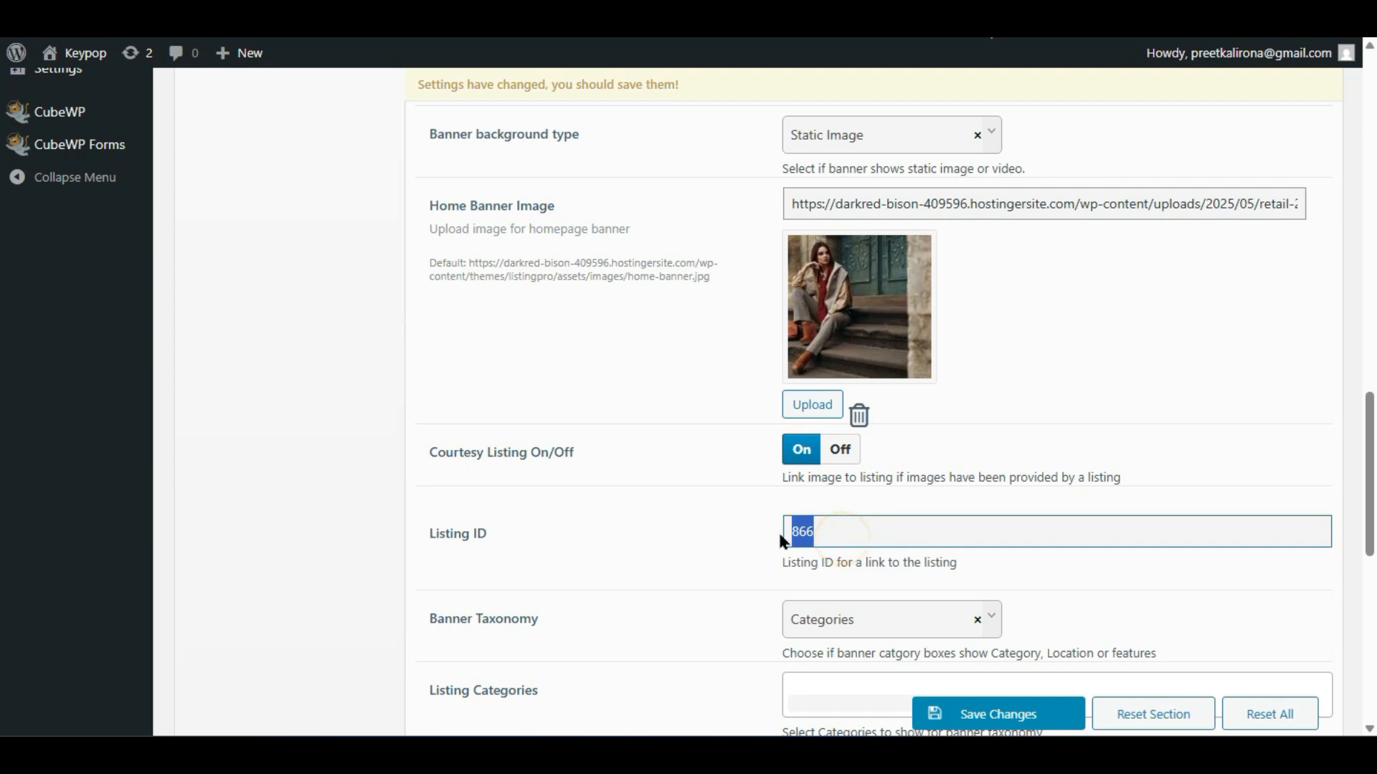
left_click(766, 532)
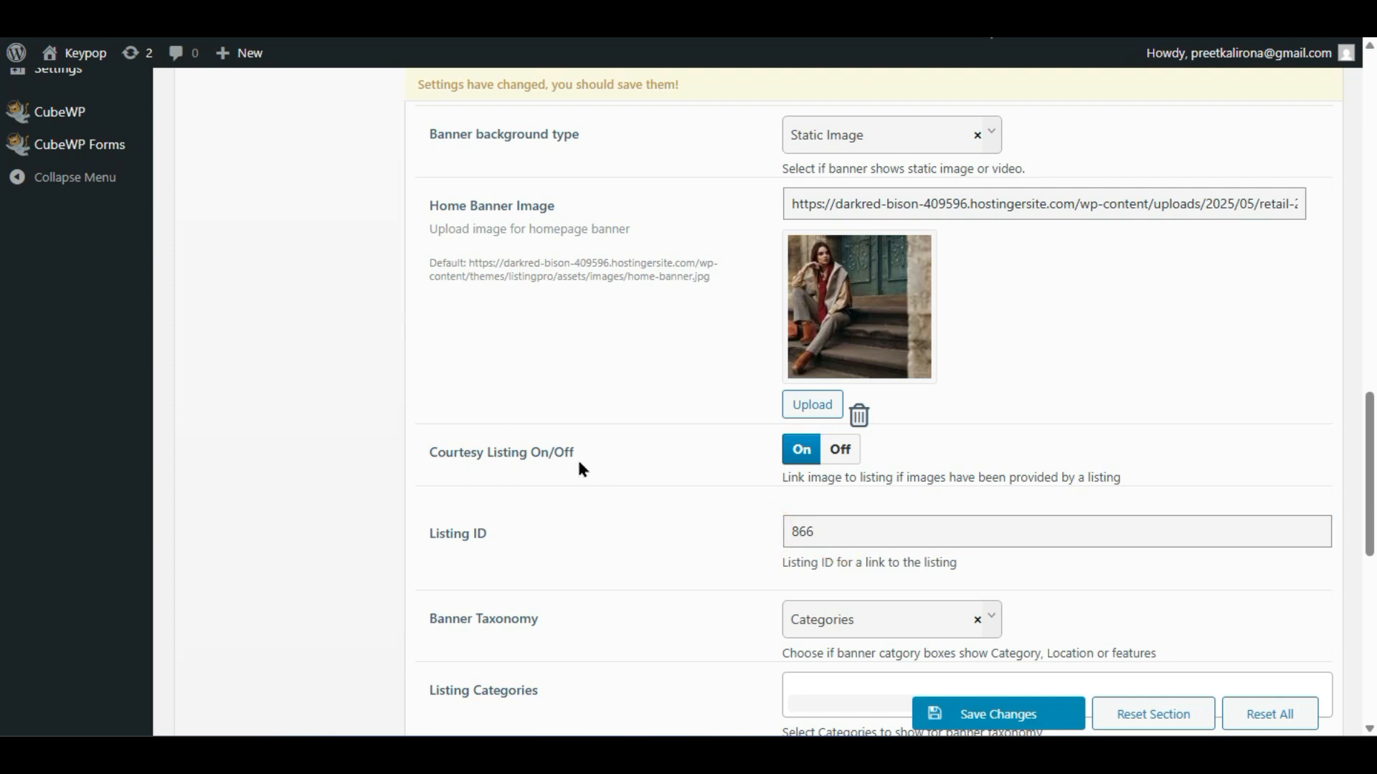
left_click(841, 450)
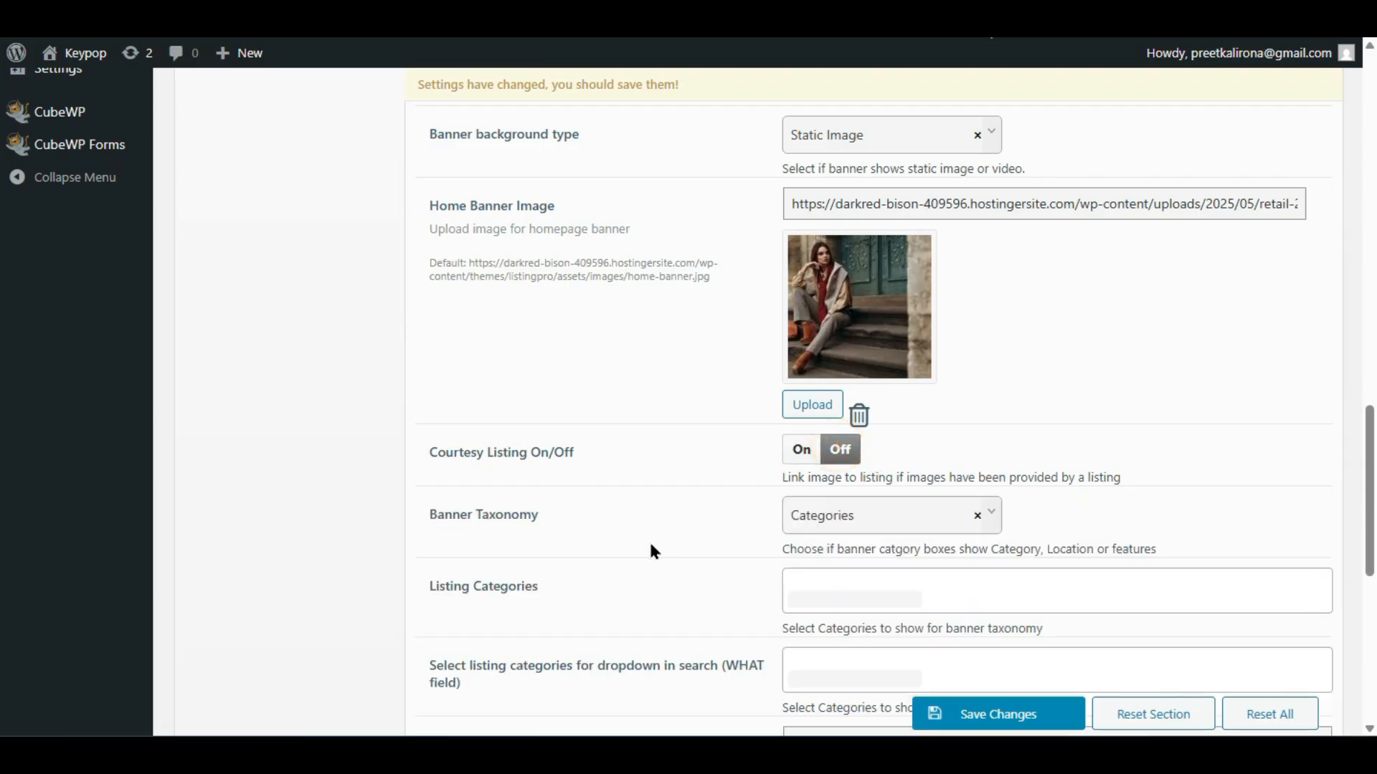
scroll(648, 540, "down", 2)
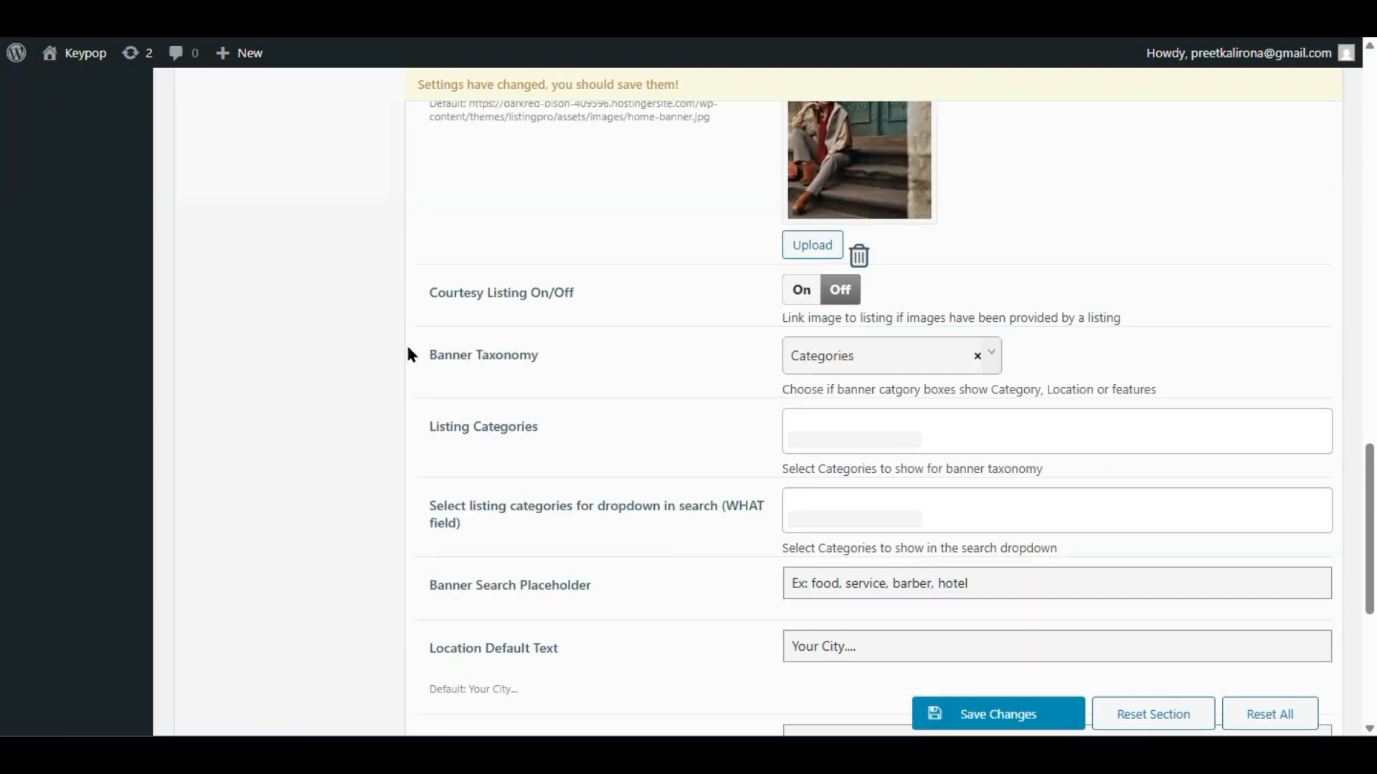
- Keep Banner Taxonomy on Categories after briefly trying Features
left_click(814, 367)
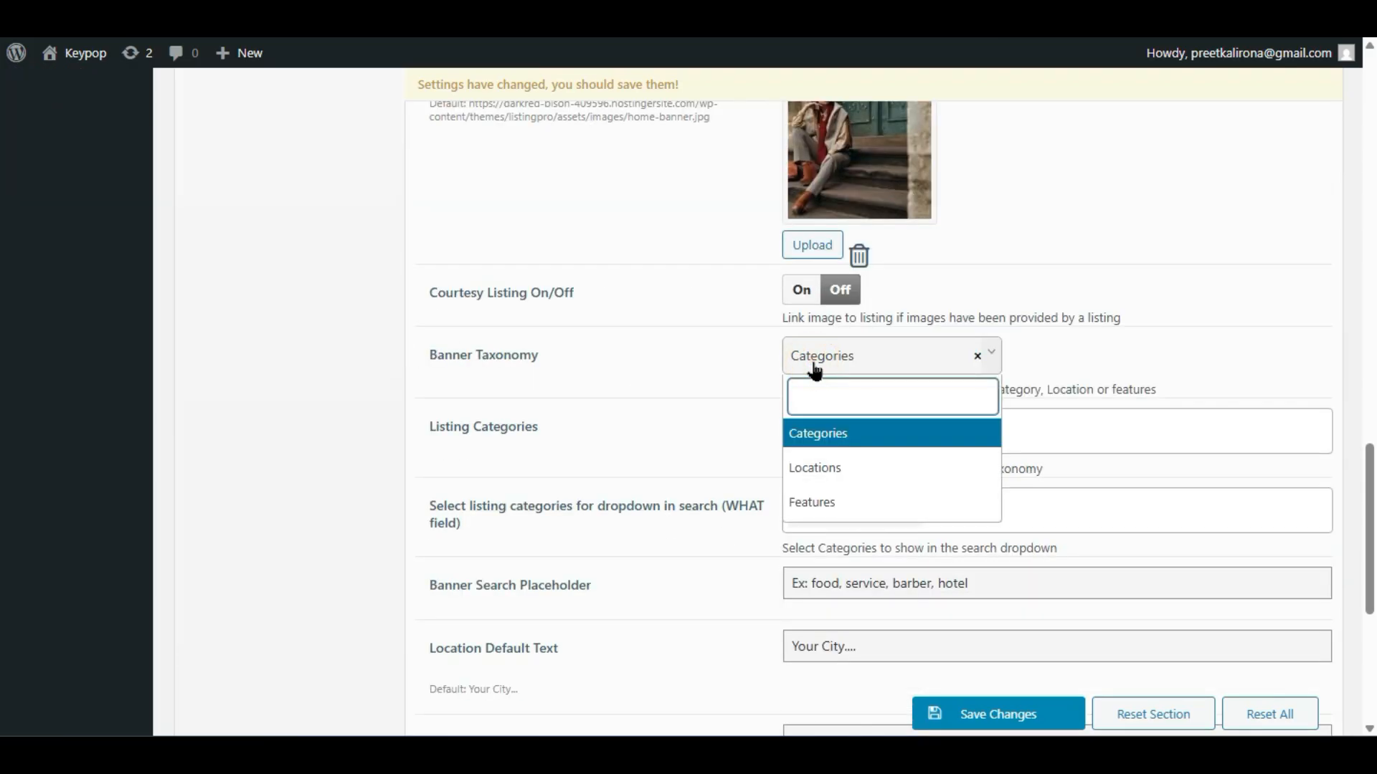
left_click(820, 503)
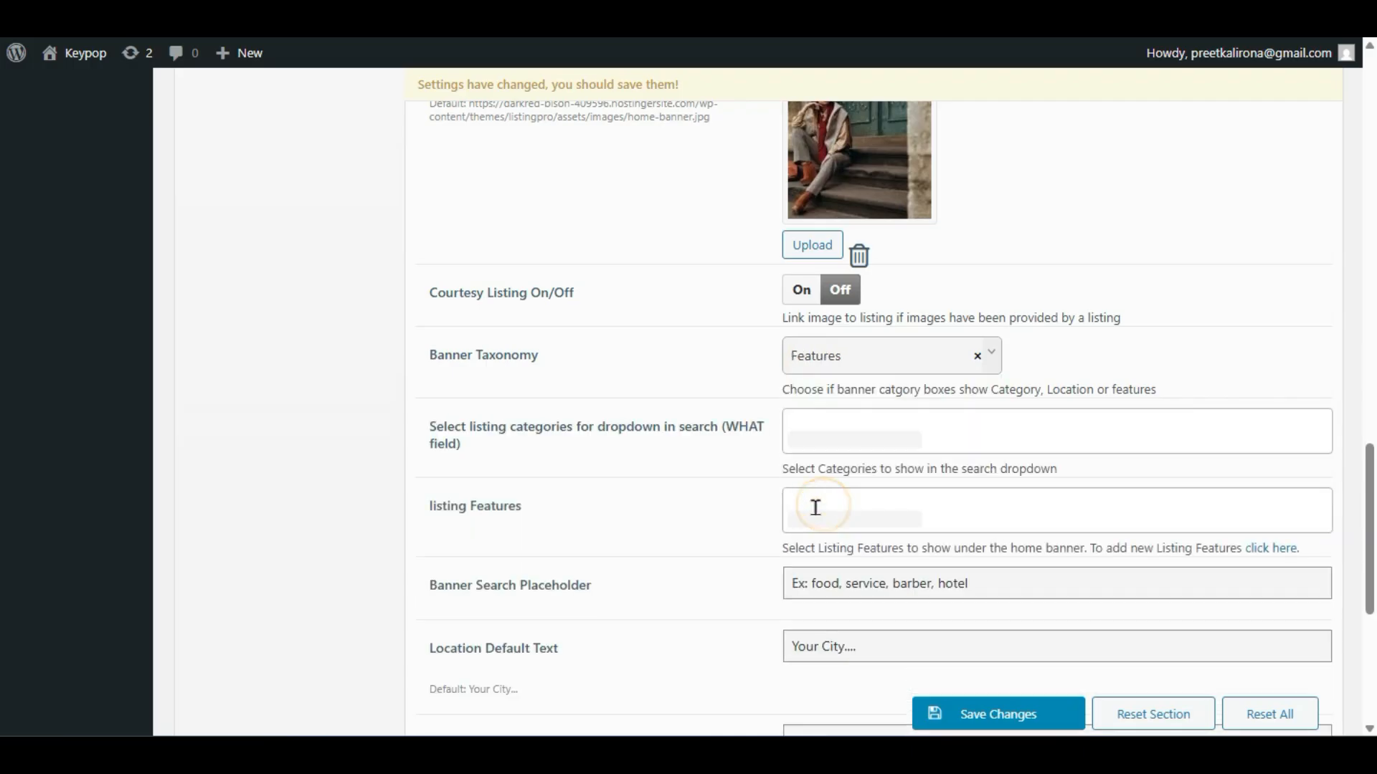
left_click(850, 364)
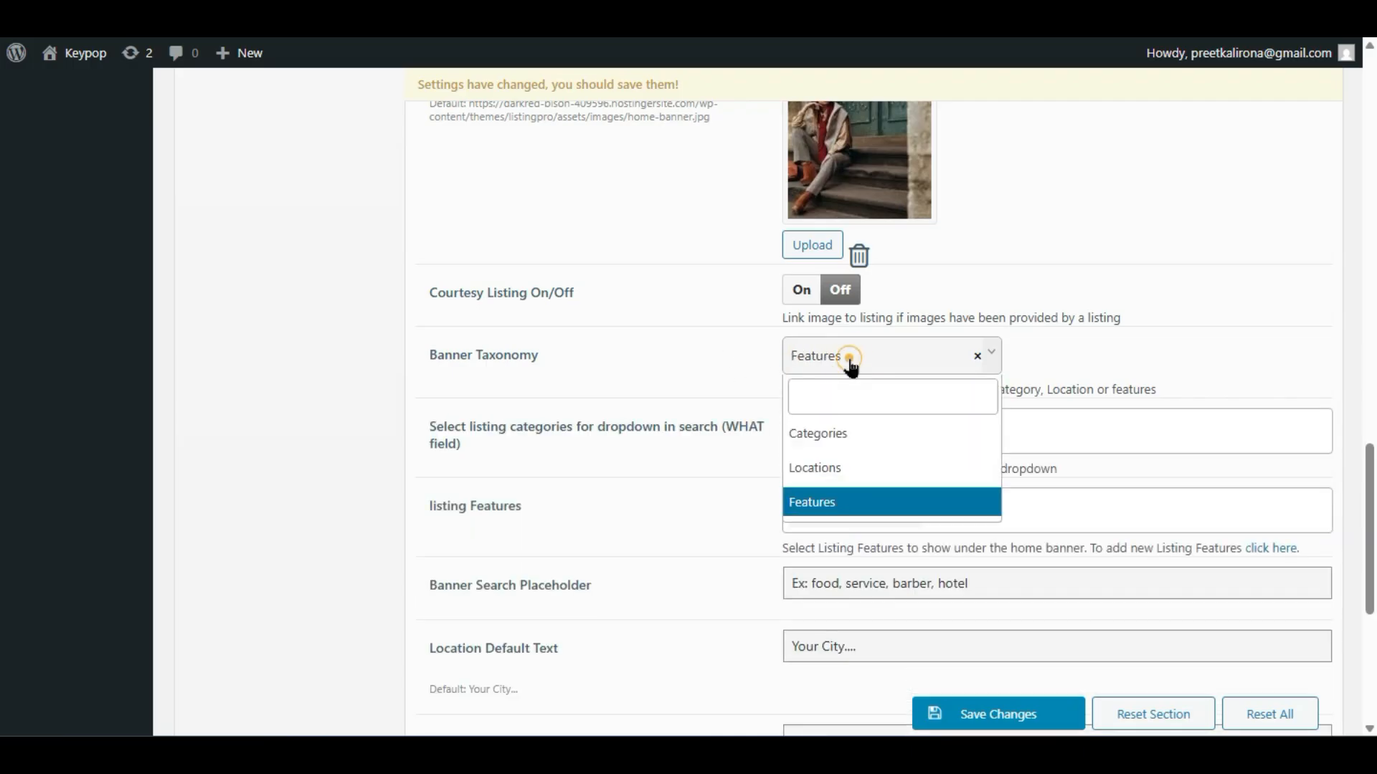
left_click(823, 431)
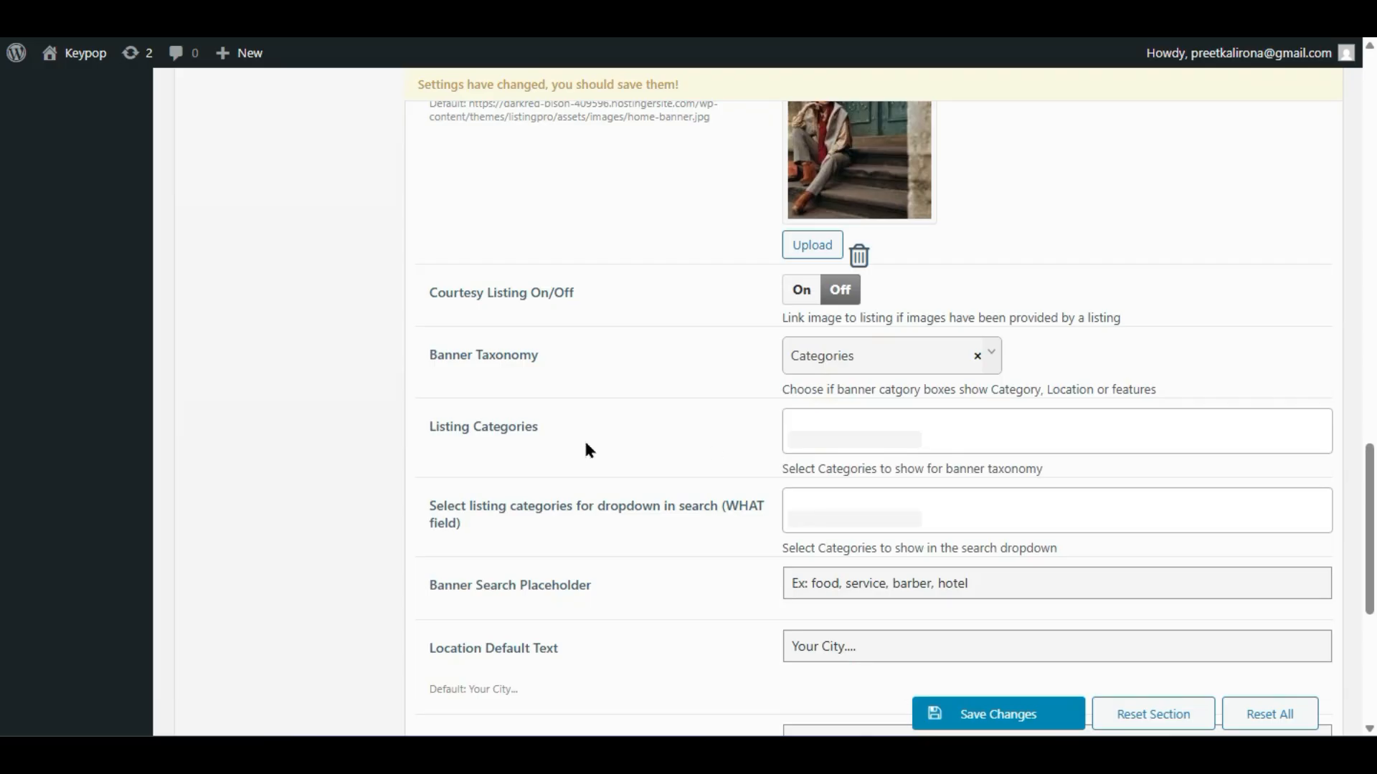
- Add American, Automotive, Health & Medical, Arts & Entertainment and Hotels as banner categories and save
left_click(805, 425)
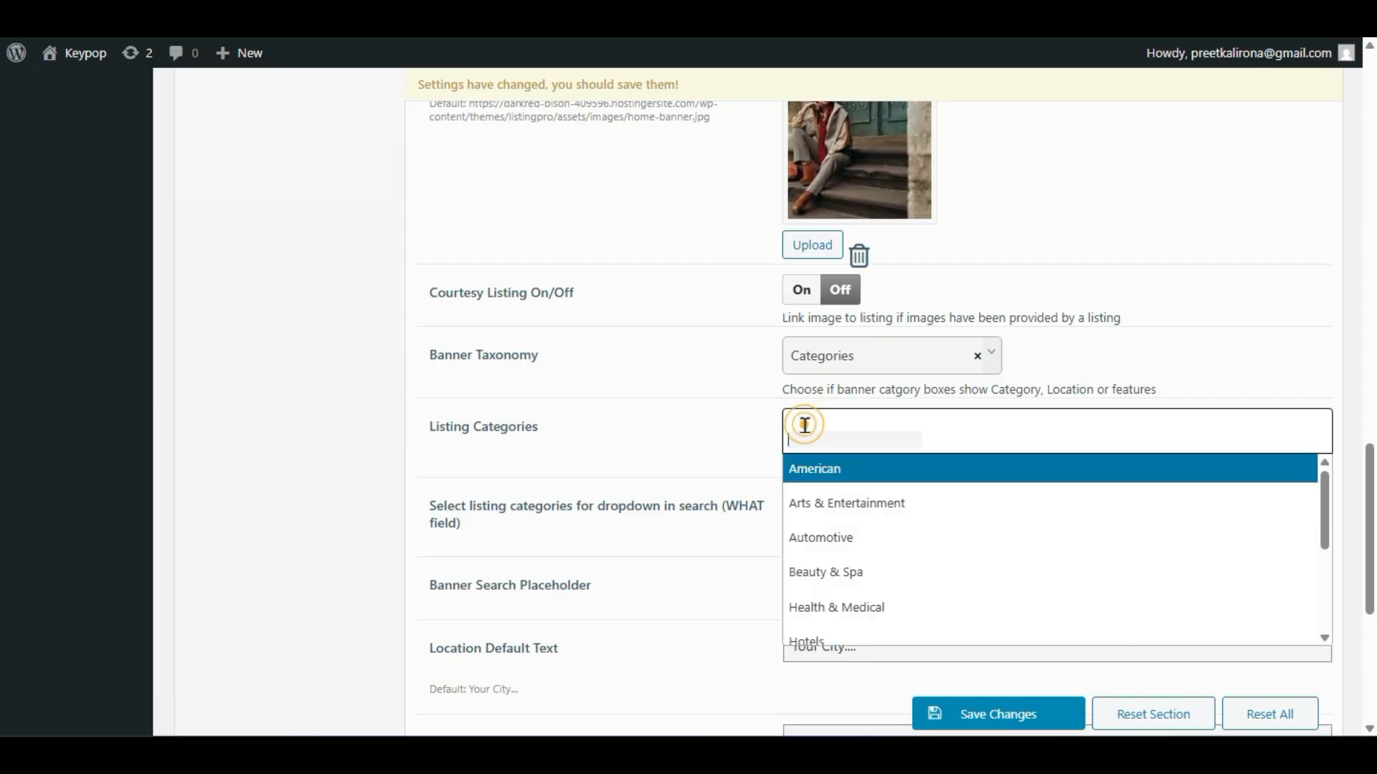
left_click(821, 470)
left_click(853, 461)
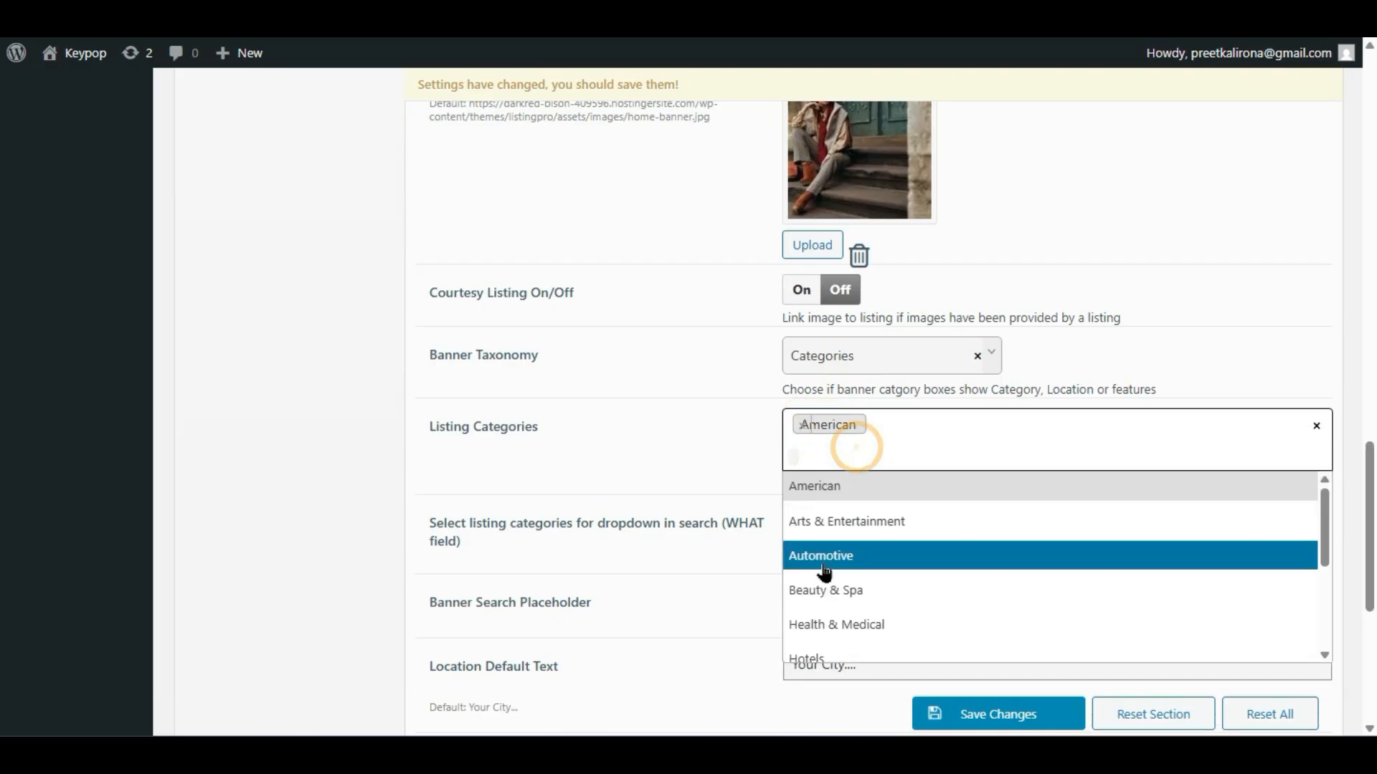
left_click(822, 563)
left_click(876, 469)
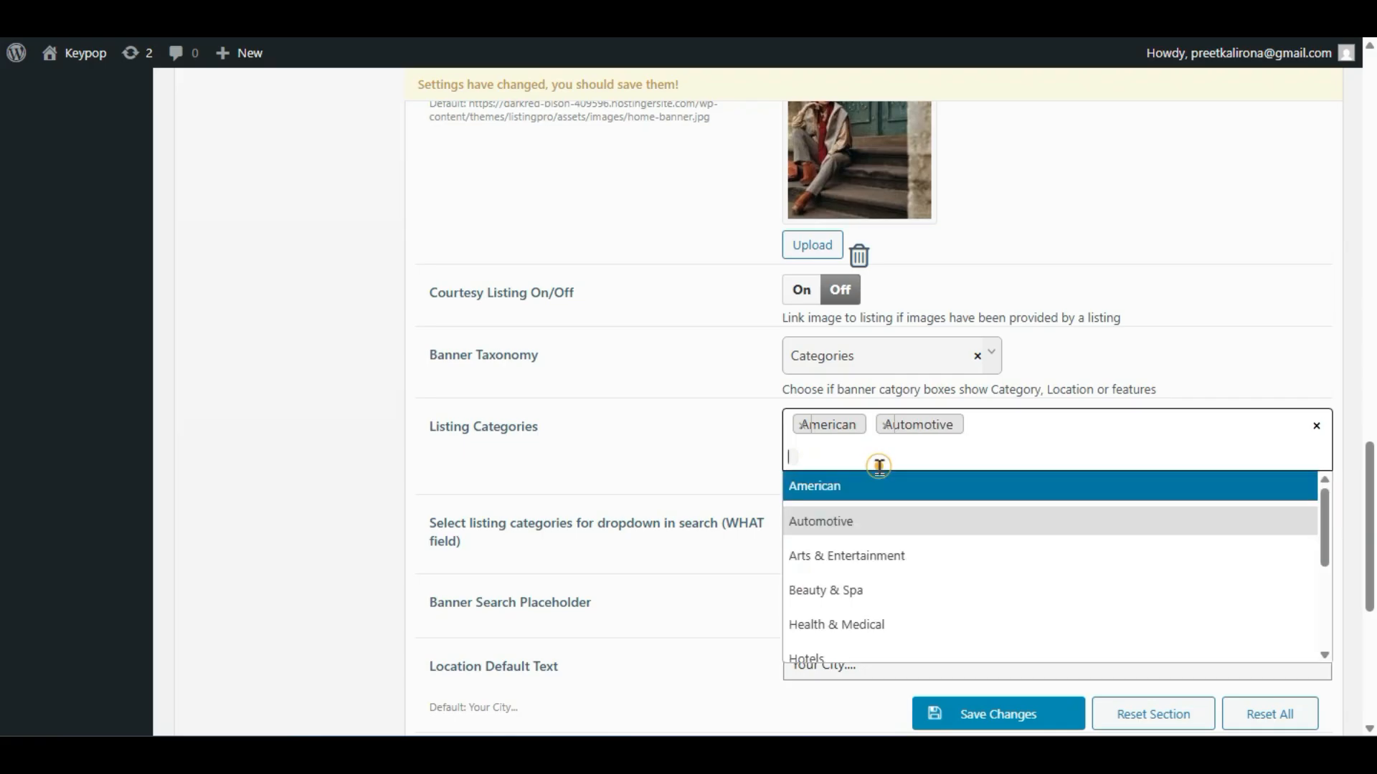
left_click(827, 616)
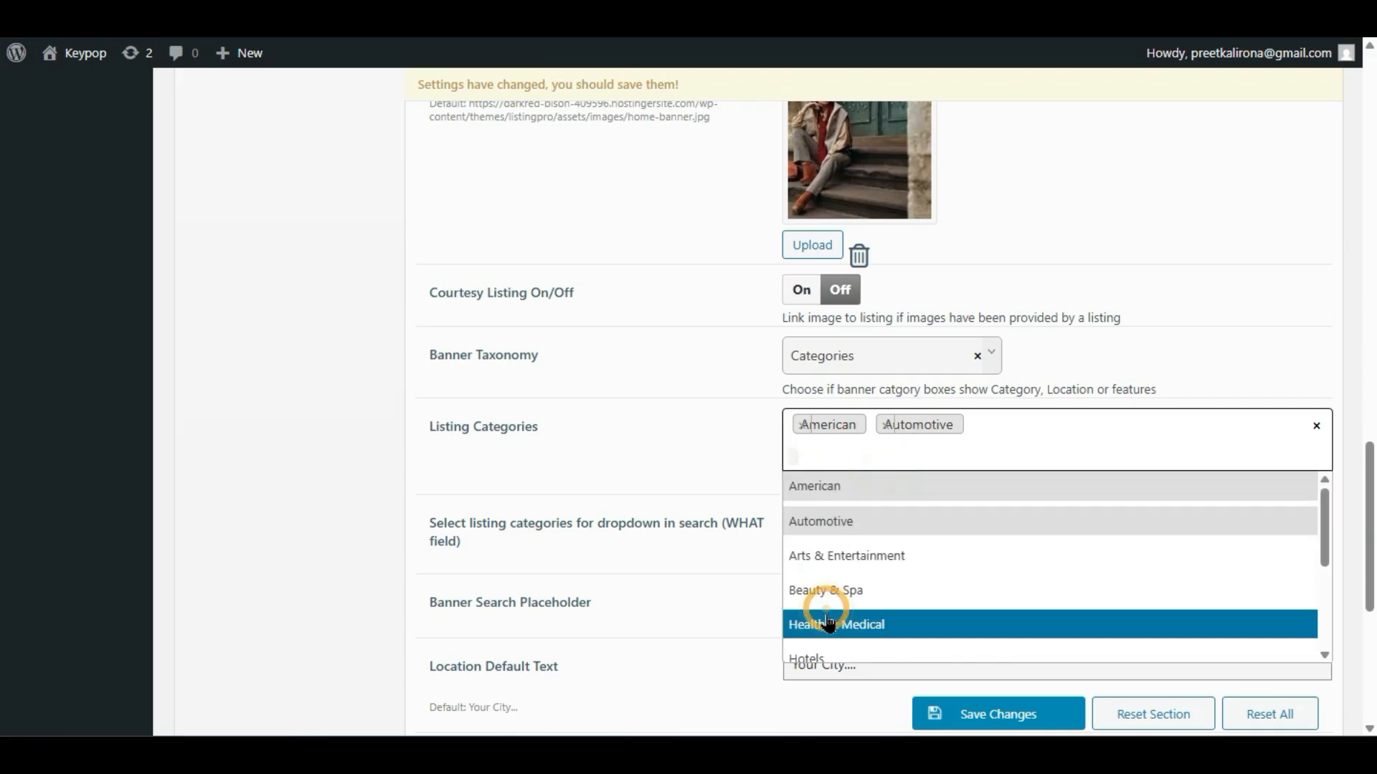
left_click(979, 451)
left_click(876, 601)
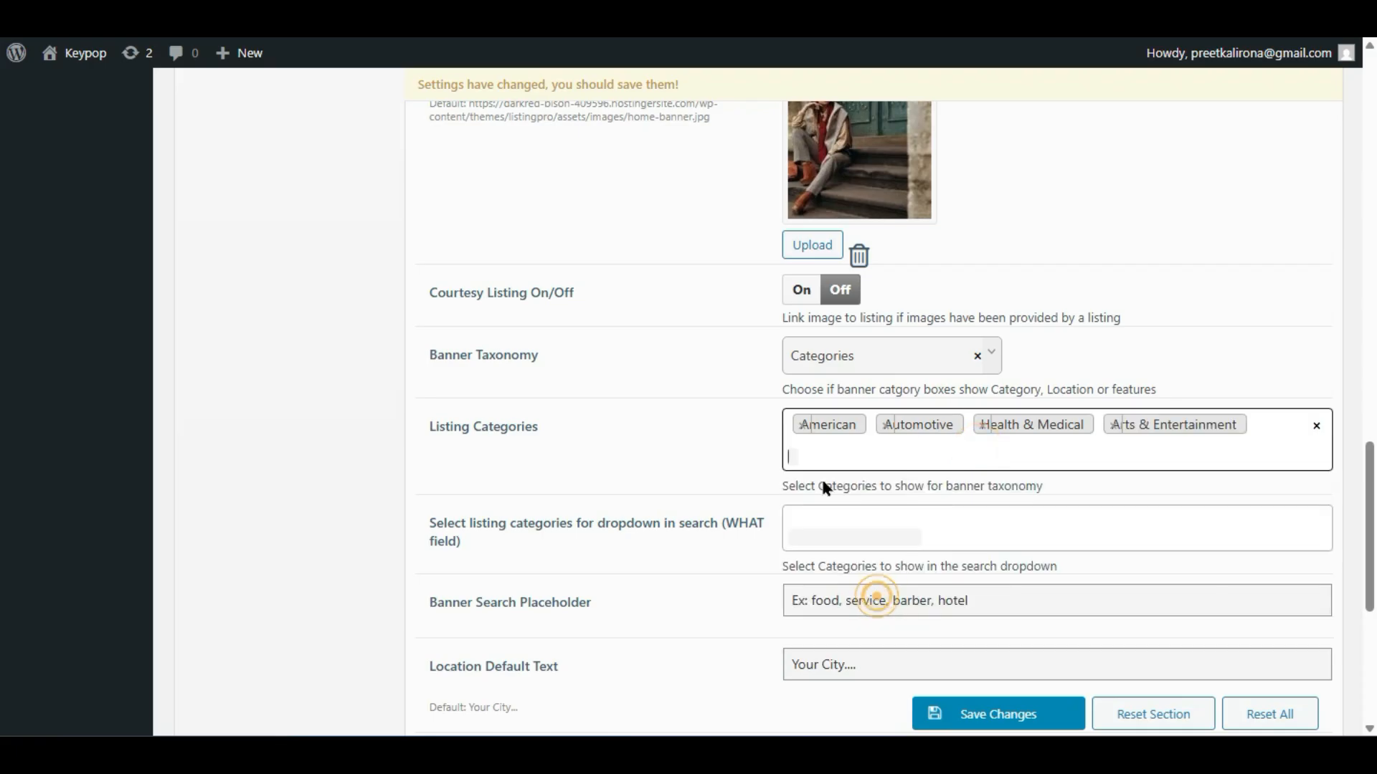
left_click(838, 467)
left_click(809, 656)
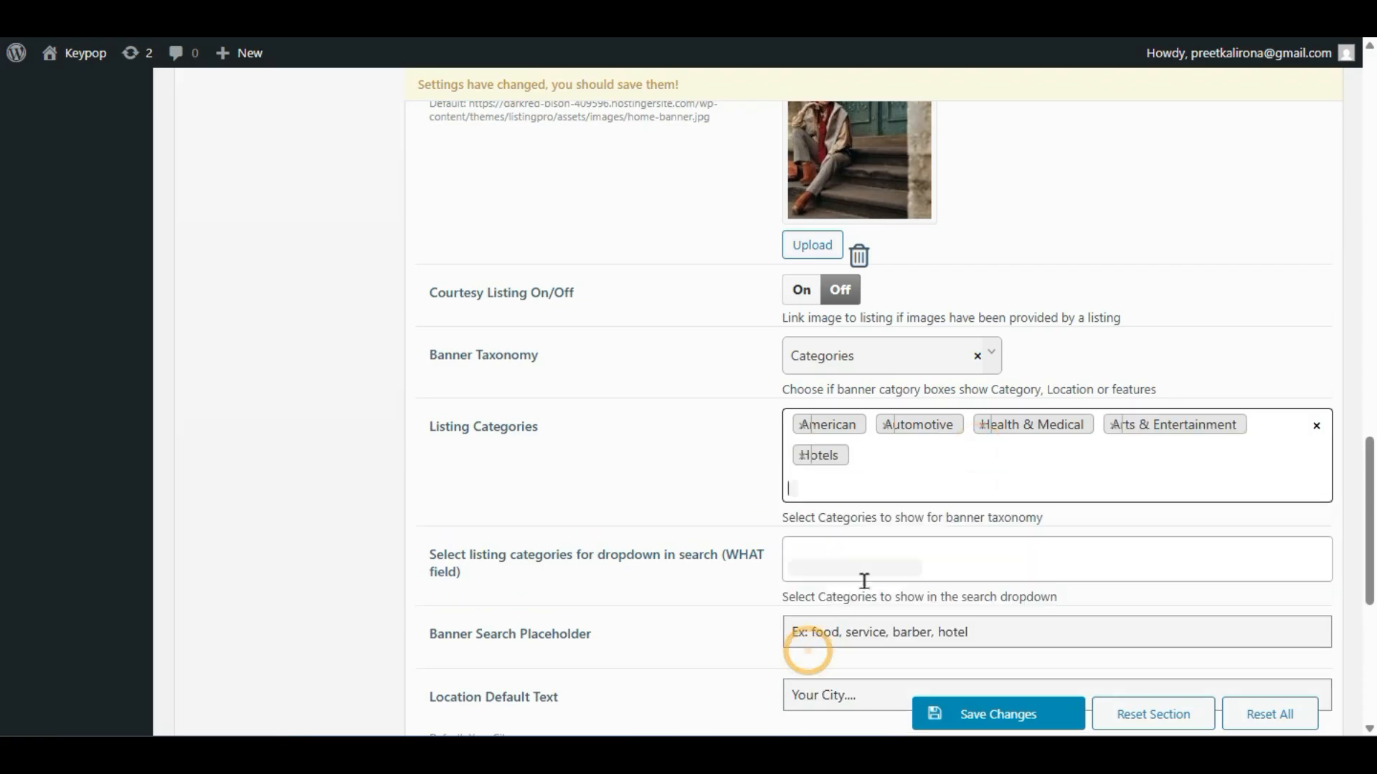
left_click(950, 719)
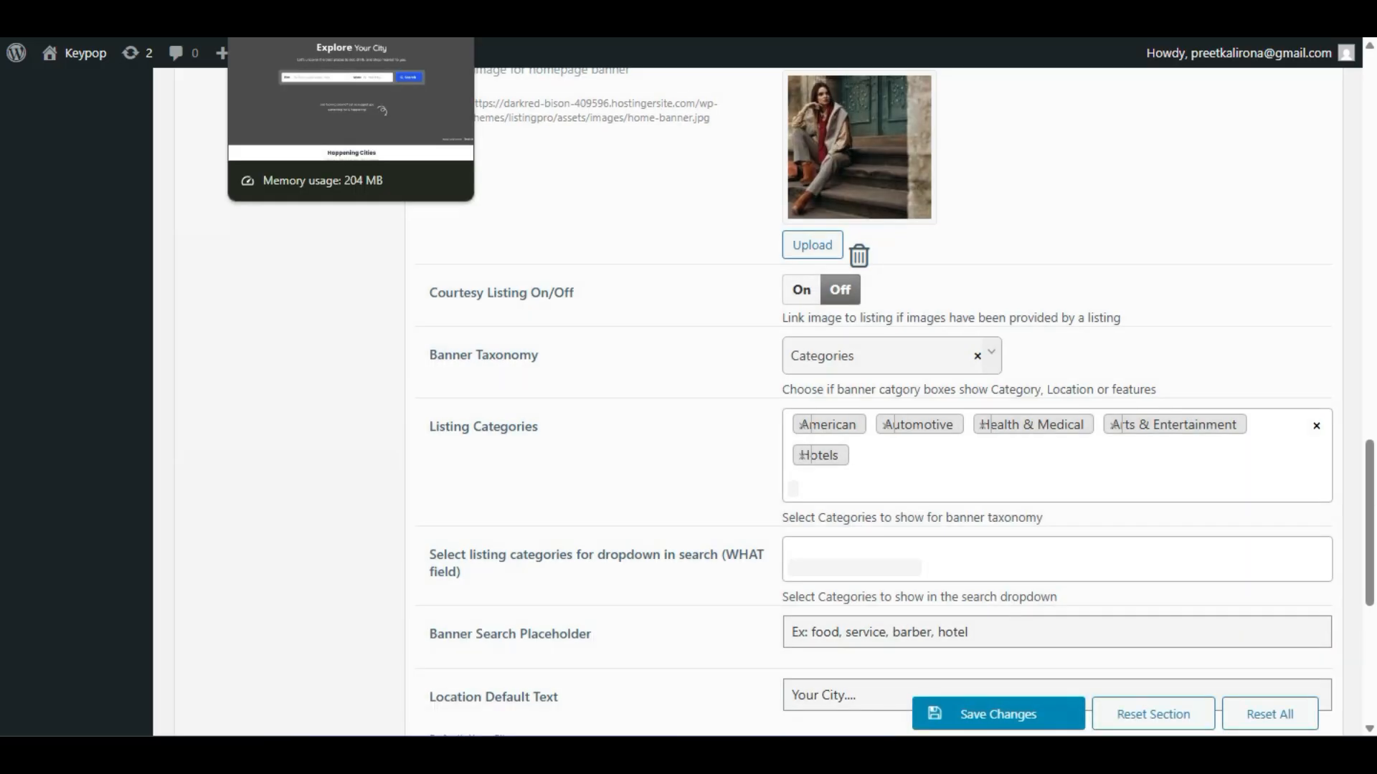
- Reload the live homepage to check the five new category boxes, then return to Theme Options
left_click(301, 15)
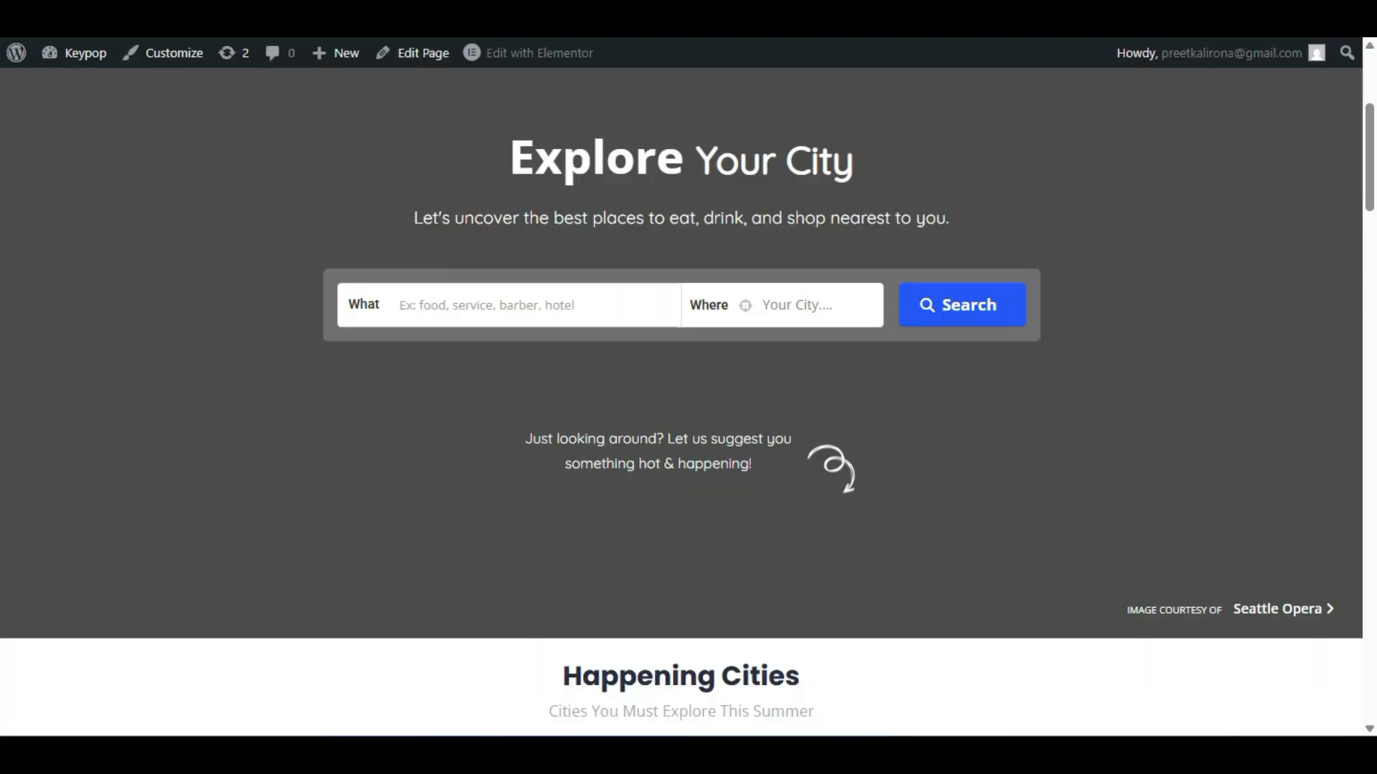
scroll(50, 263, "up", 4)
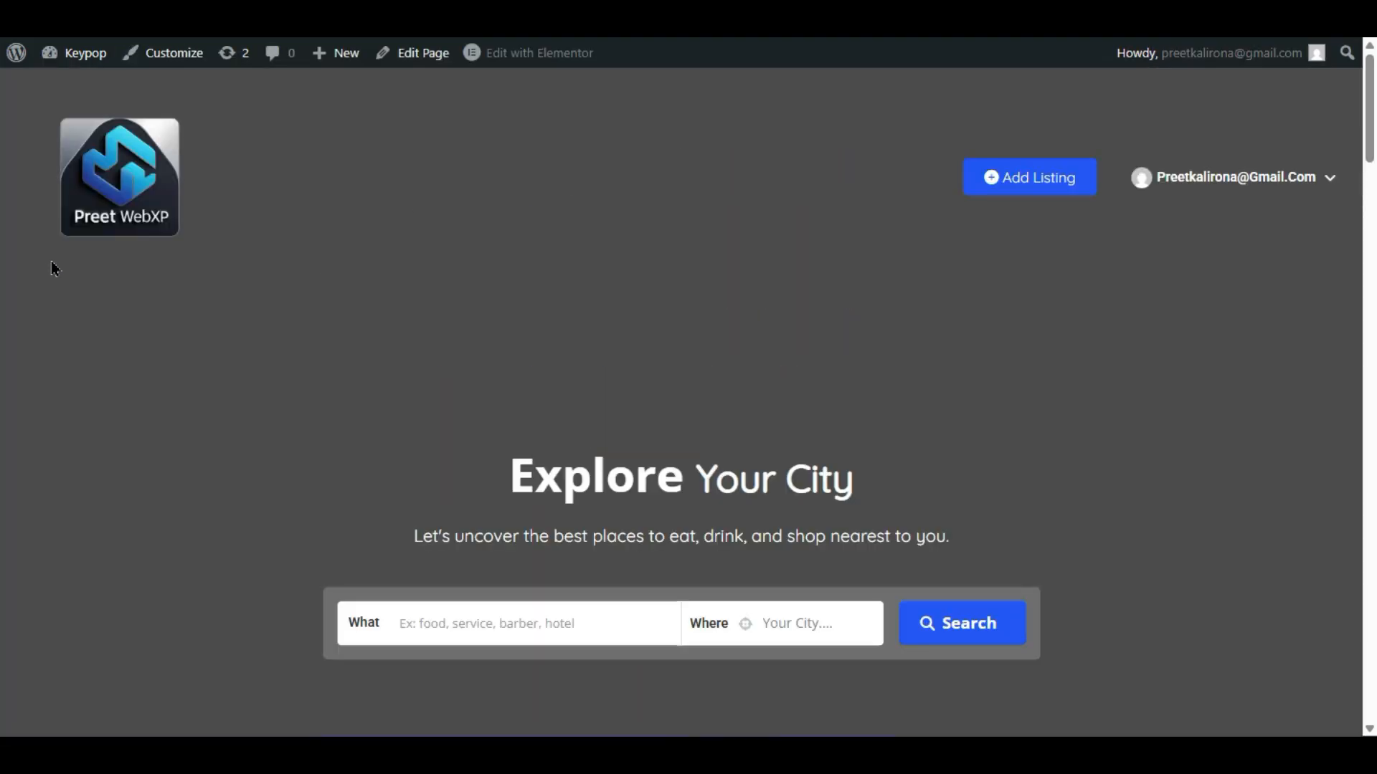
scroll(51, 262, "down", 2)
key("F5")
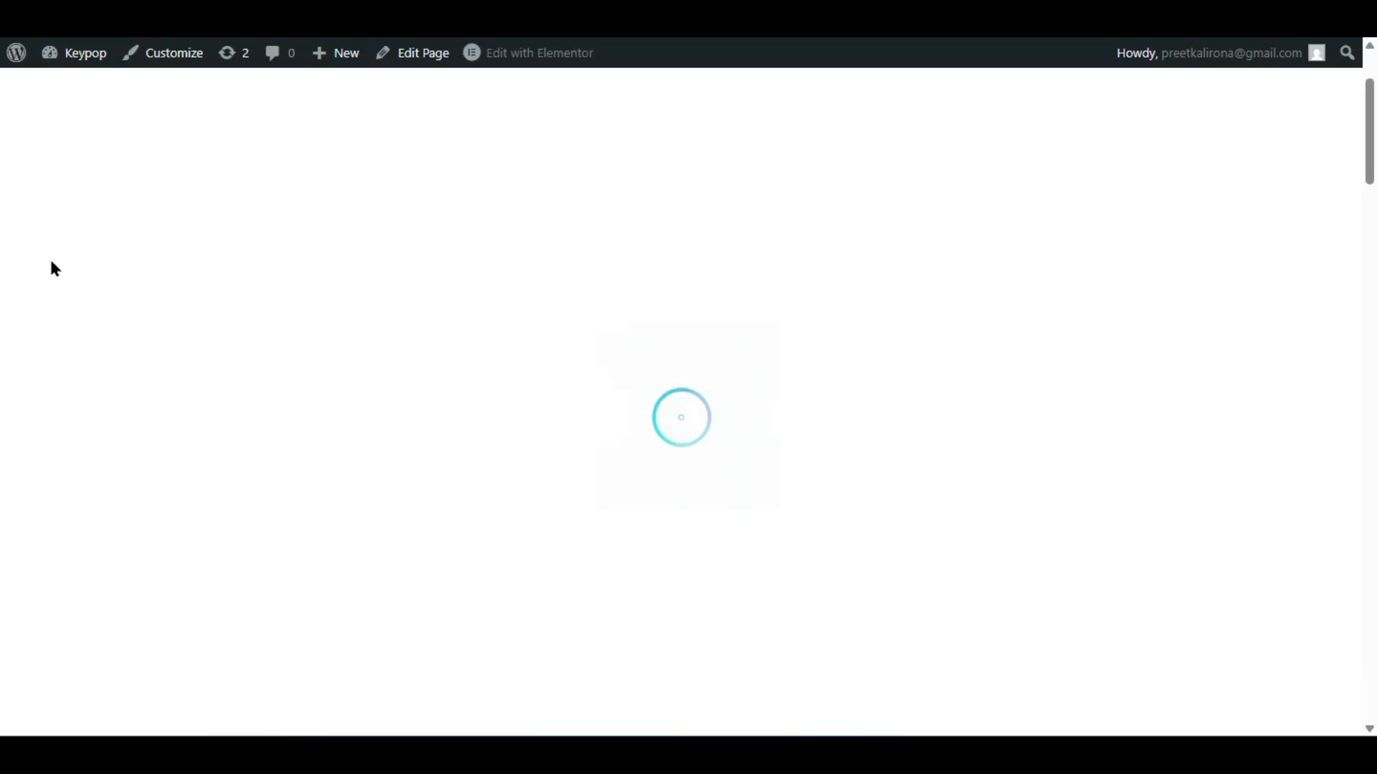
scroll(54, 269, "down", 4)
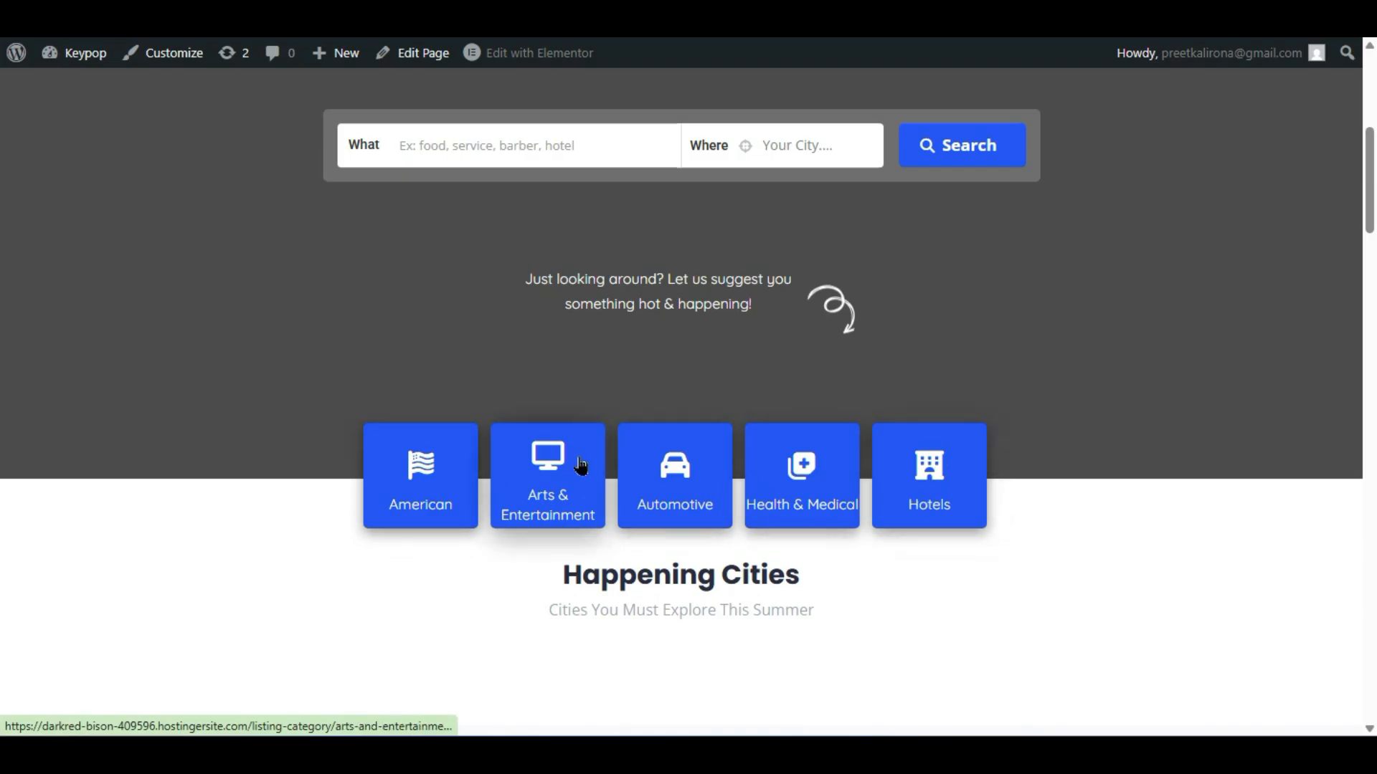
key("ctrl+Tab")
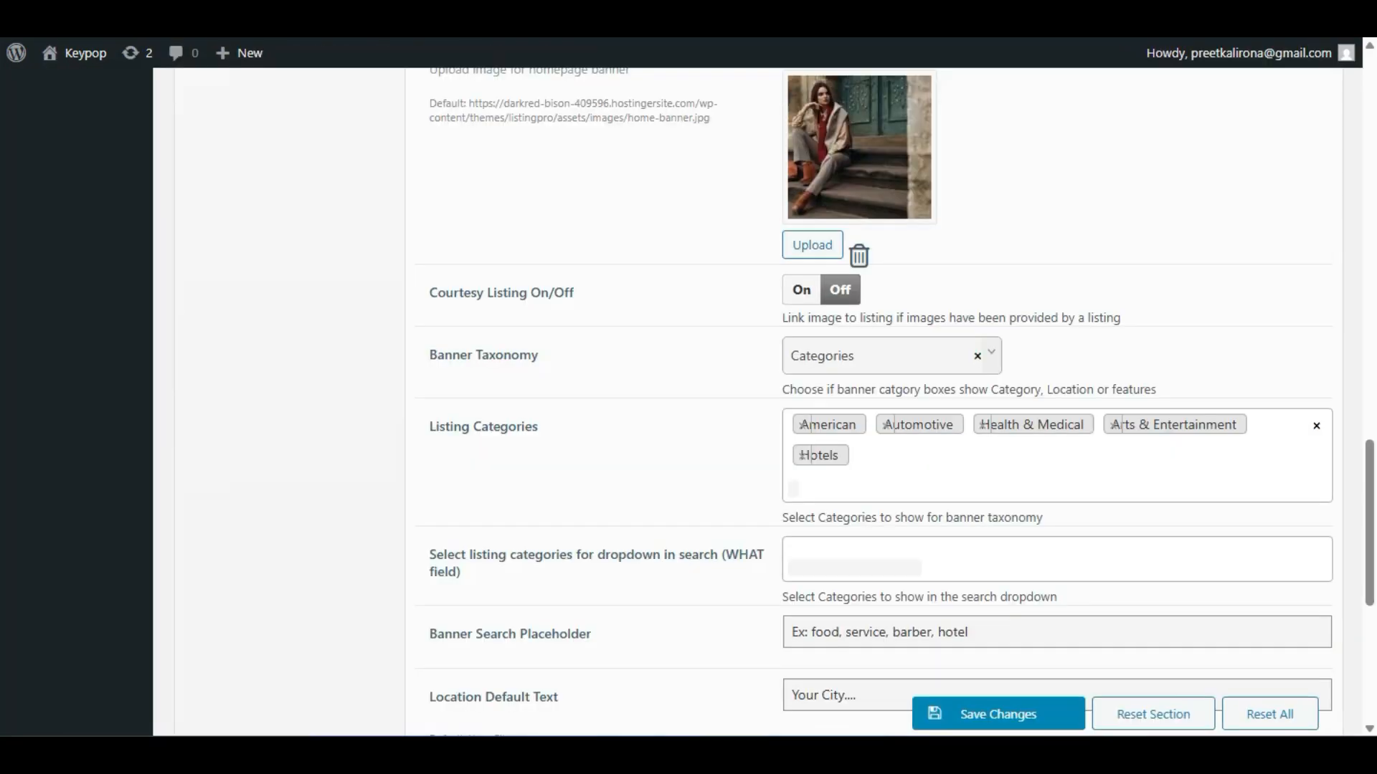
left_click(851, 350)
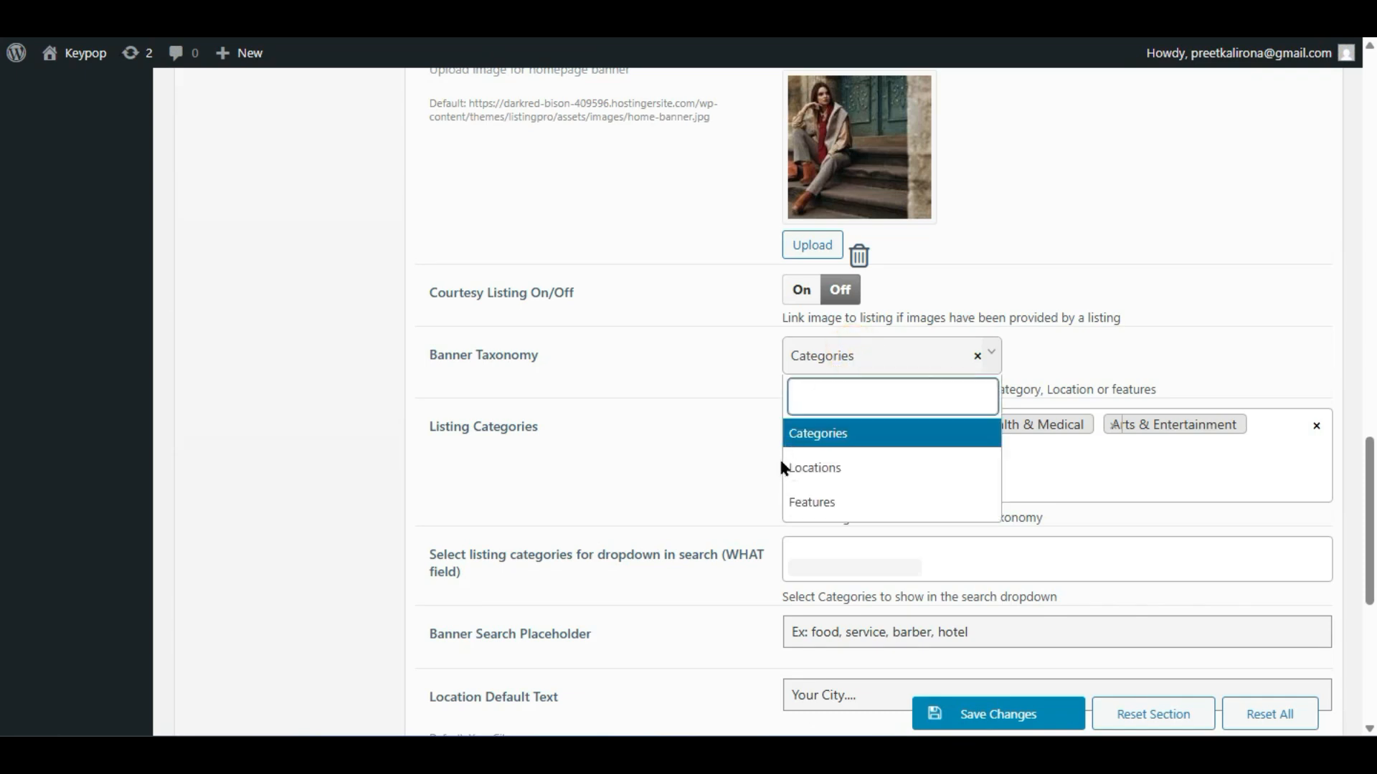
key("ctrl+Tab")
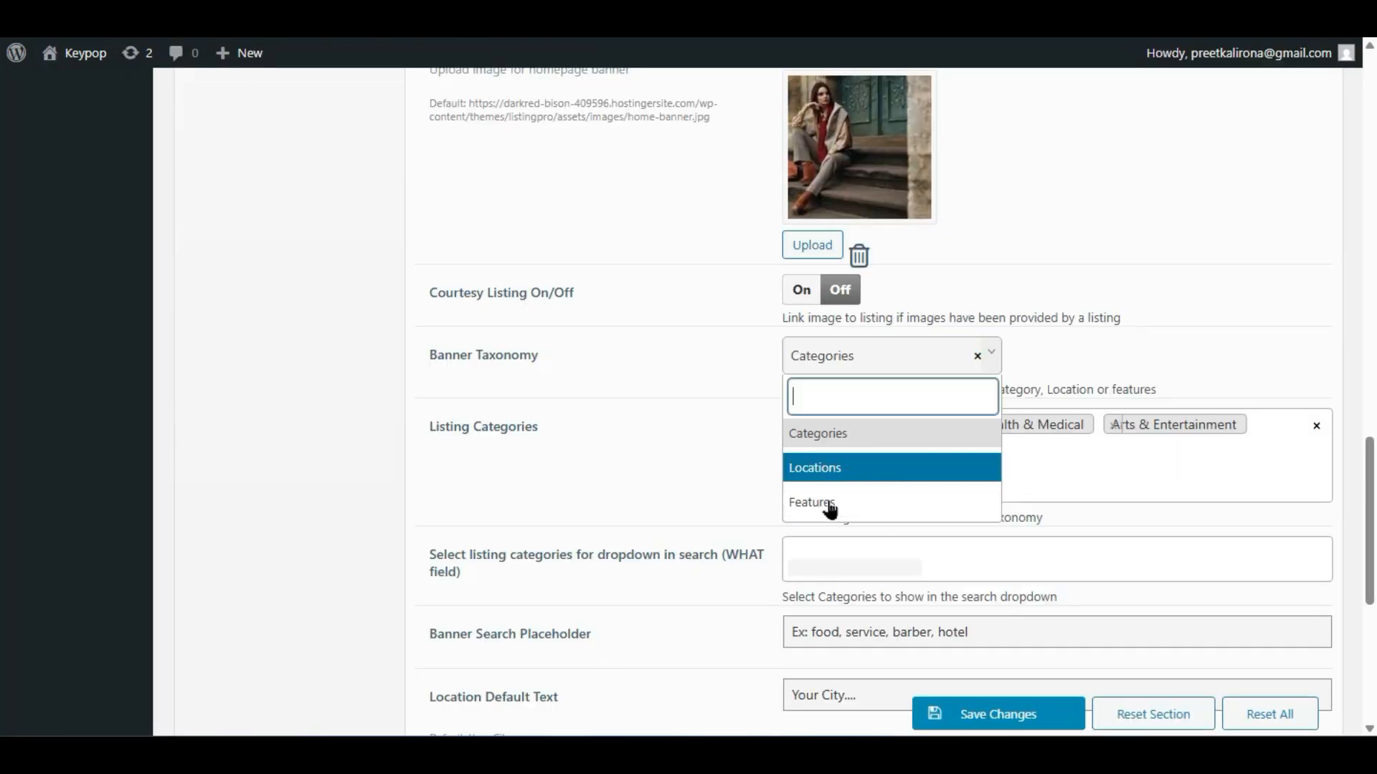
left_click(573, 453)
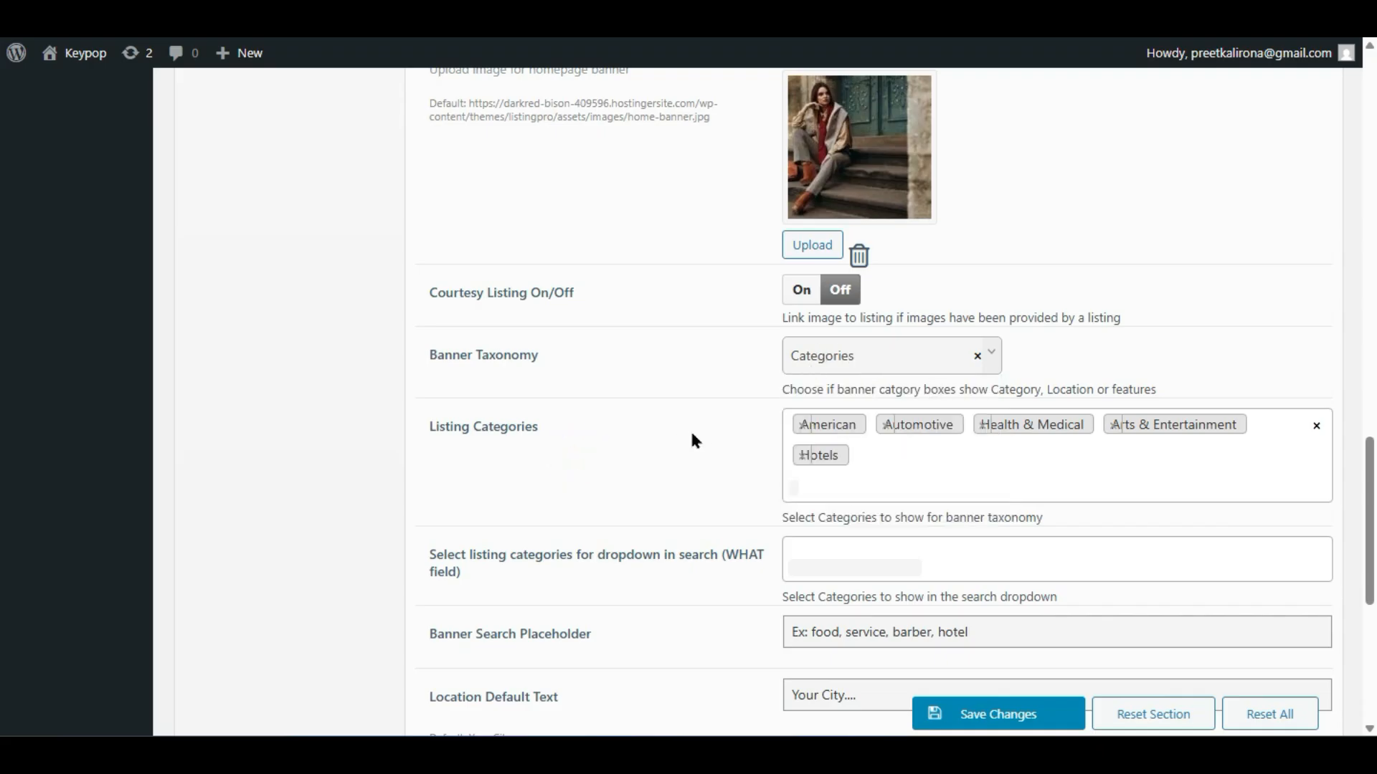
scroll(692, 437, "down", 2)
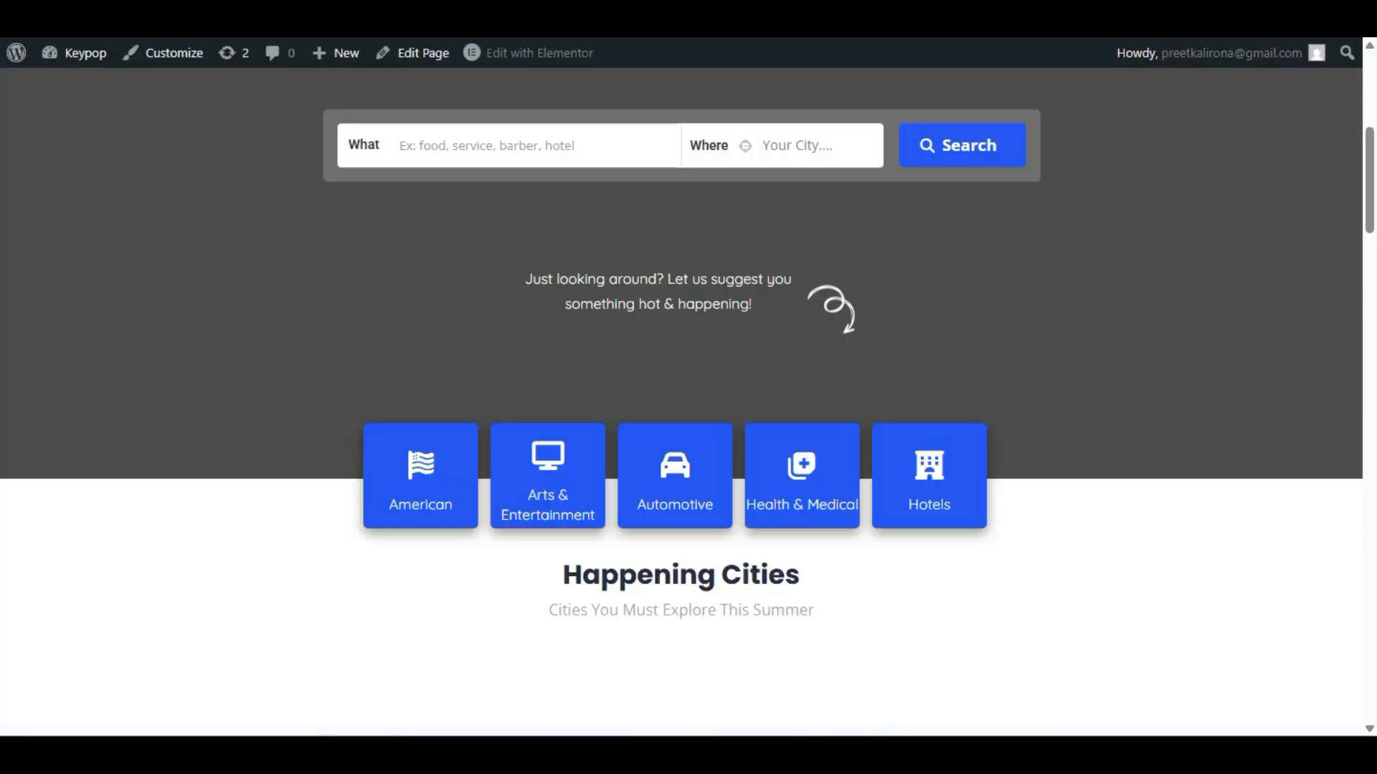
scroll(362, 353, "up", 2)
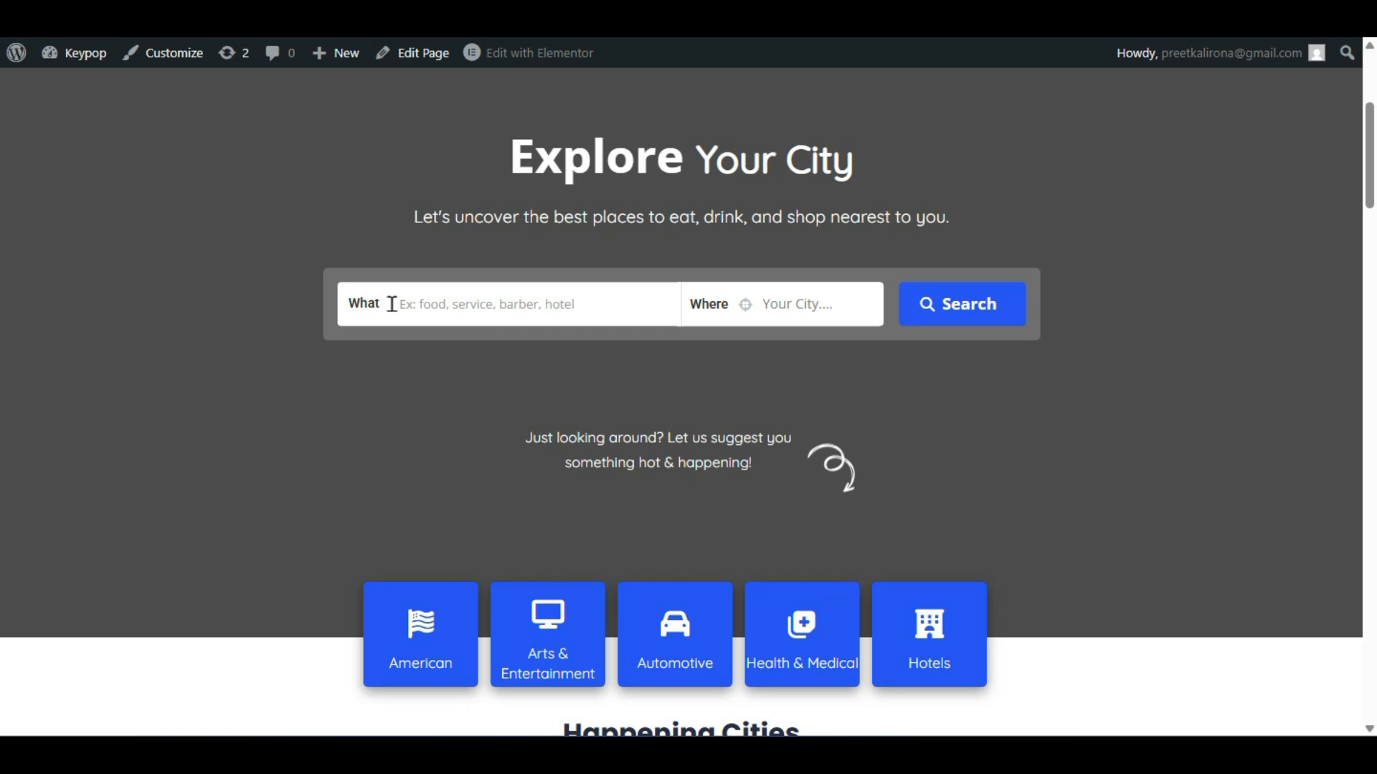
left_click(487, 307)
left_click(240, 319)
left_click(461, 288)
left_click(373, 295)
left_click(441, 304)
left_click(302, 390)
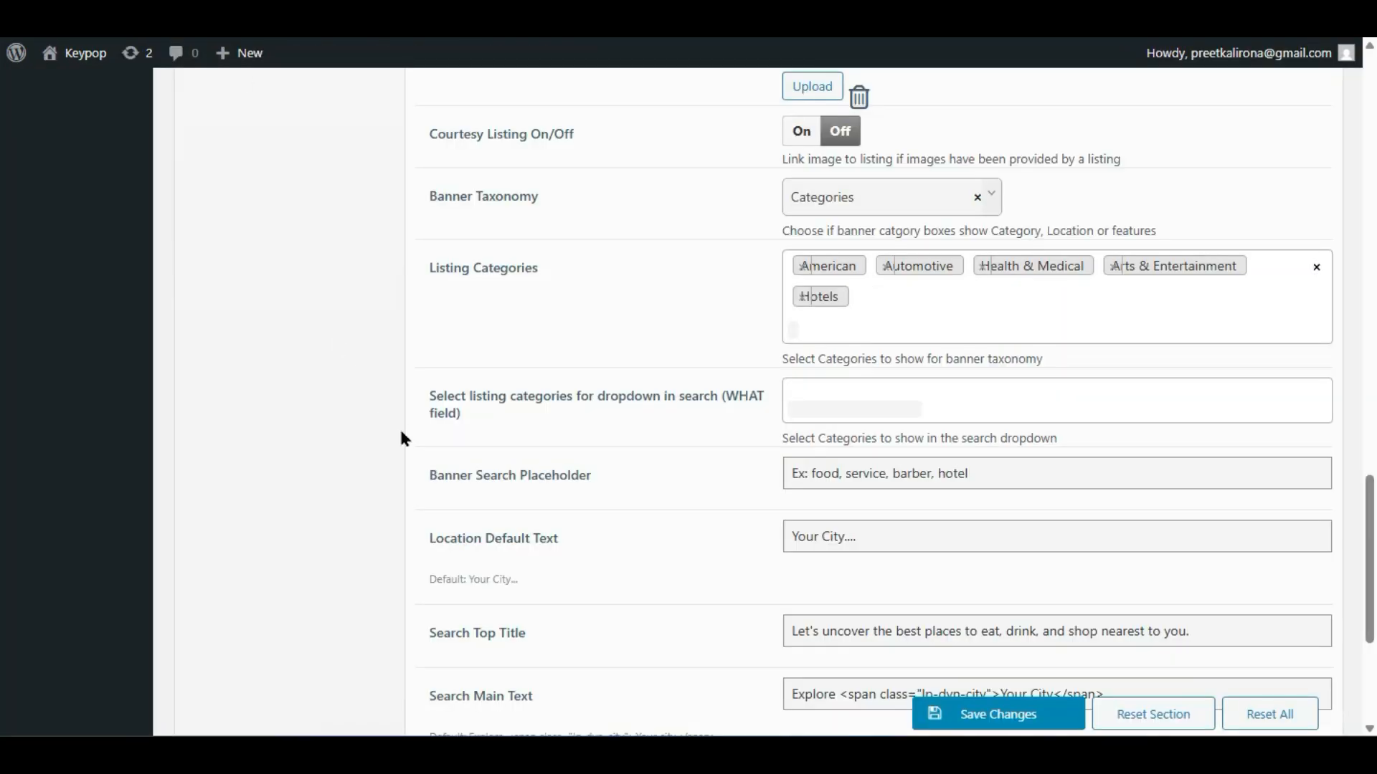
- Review the WHAT field categories, the 'Ex: food, service, barber, hotel' placeholder and location default text
left_click(930, 393)
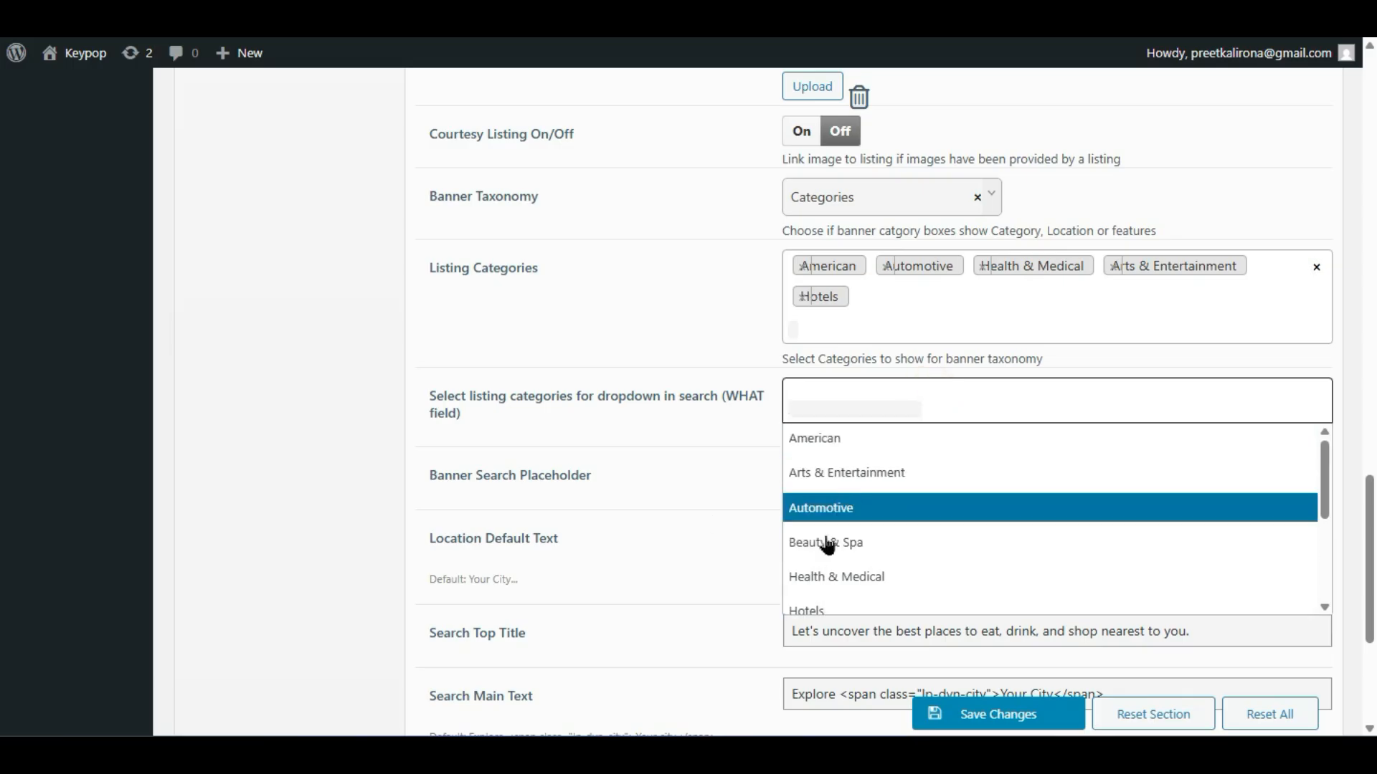
left_click(699, 515)
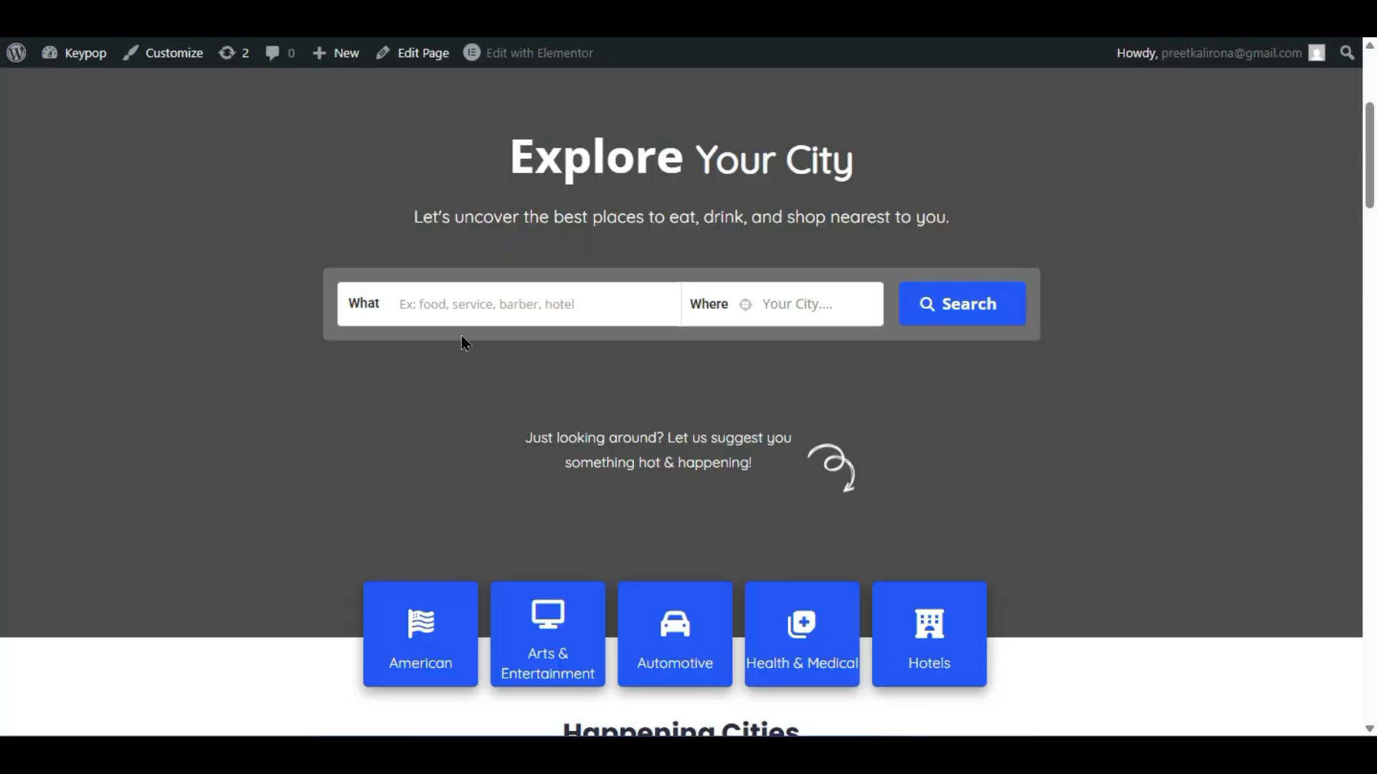
left_click(462, 302)
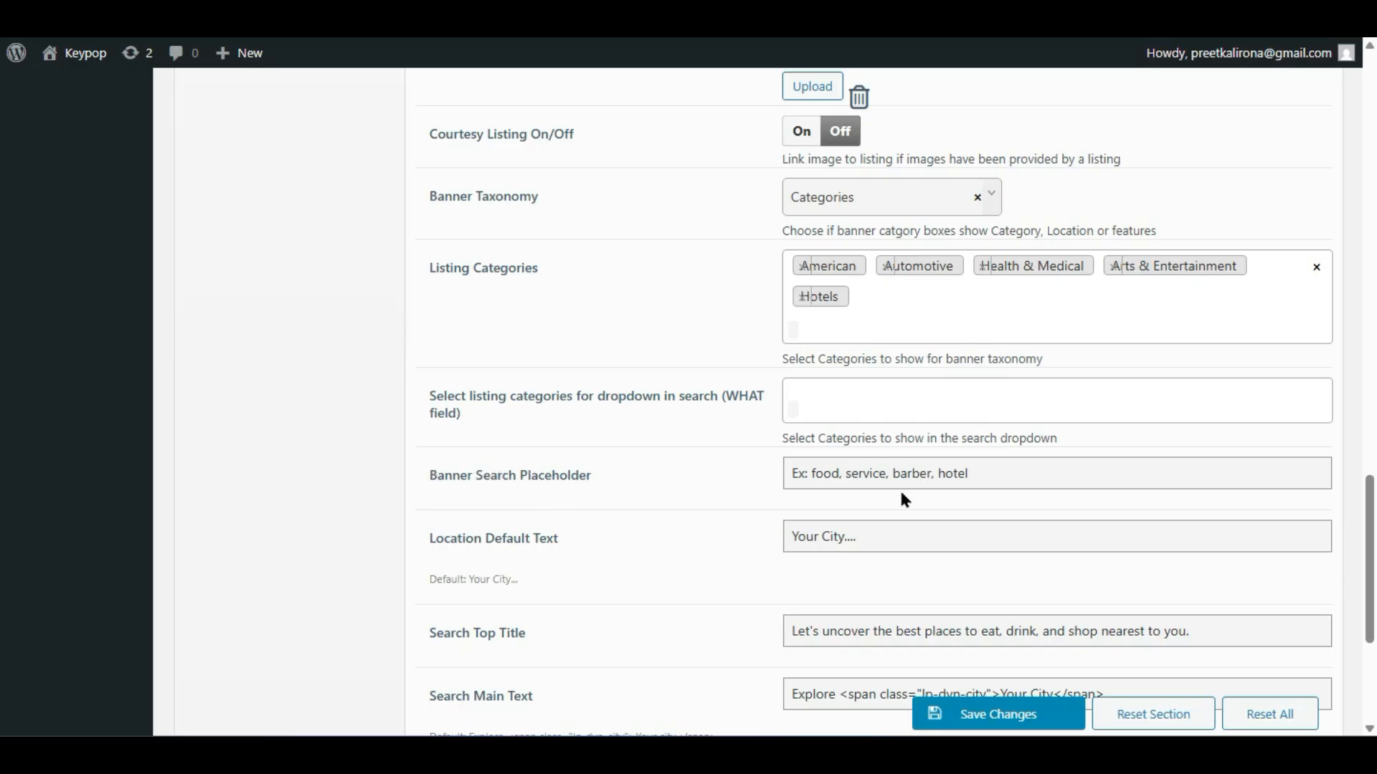
left_click_drag(978, 477, 742, 466)
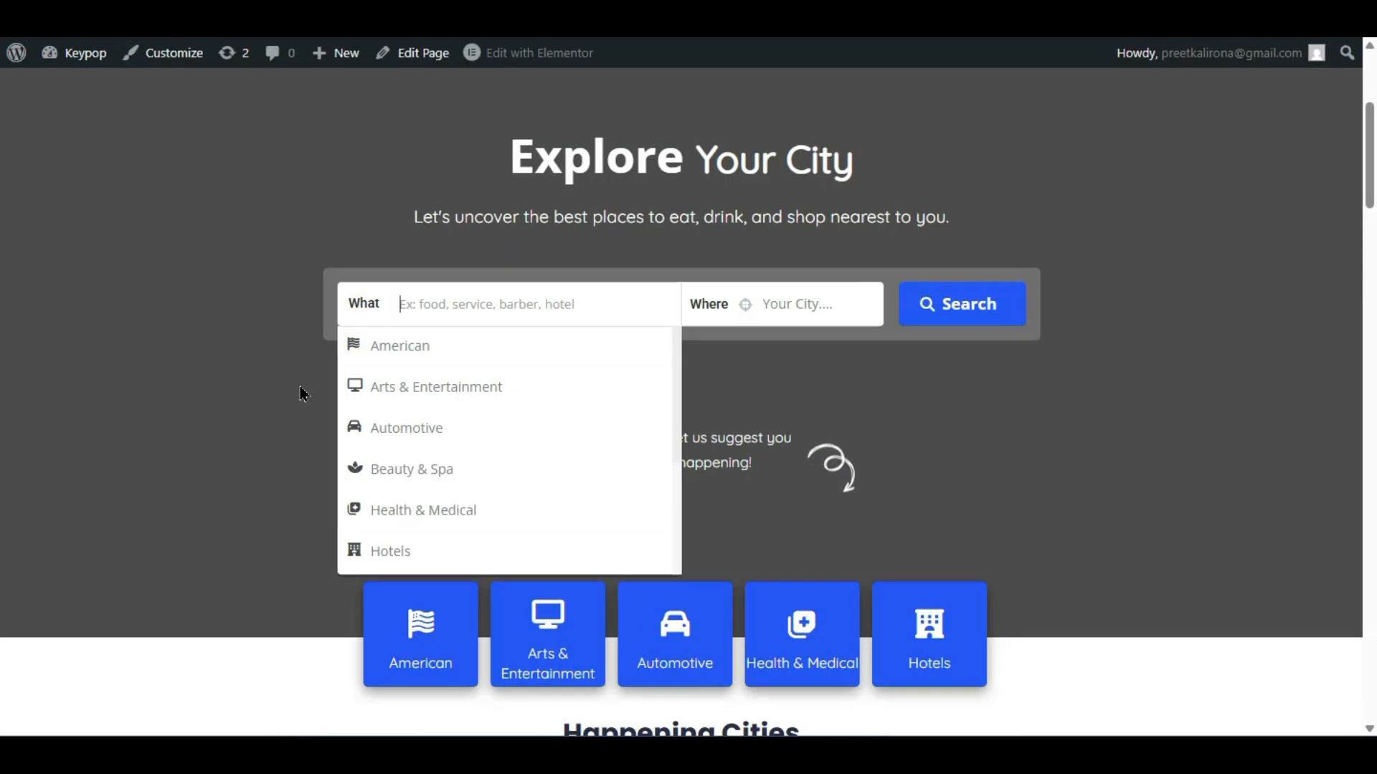
left_click(301, 392)
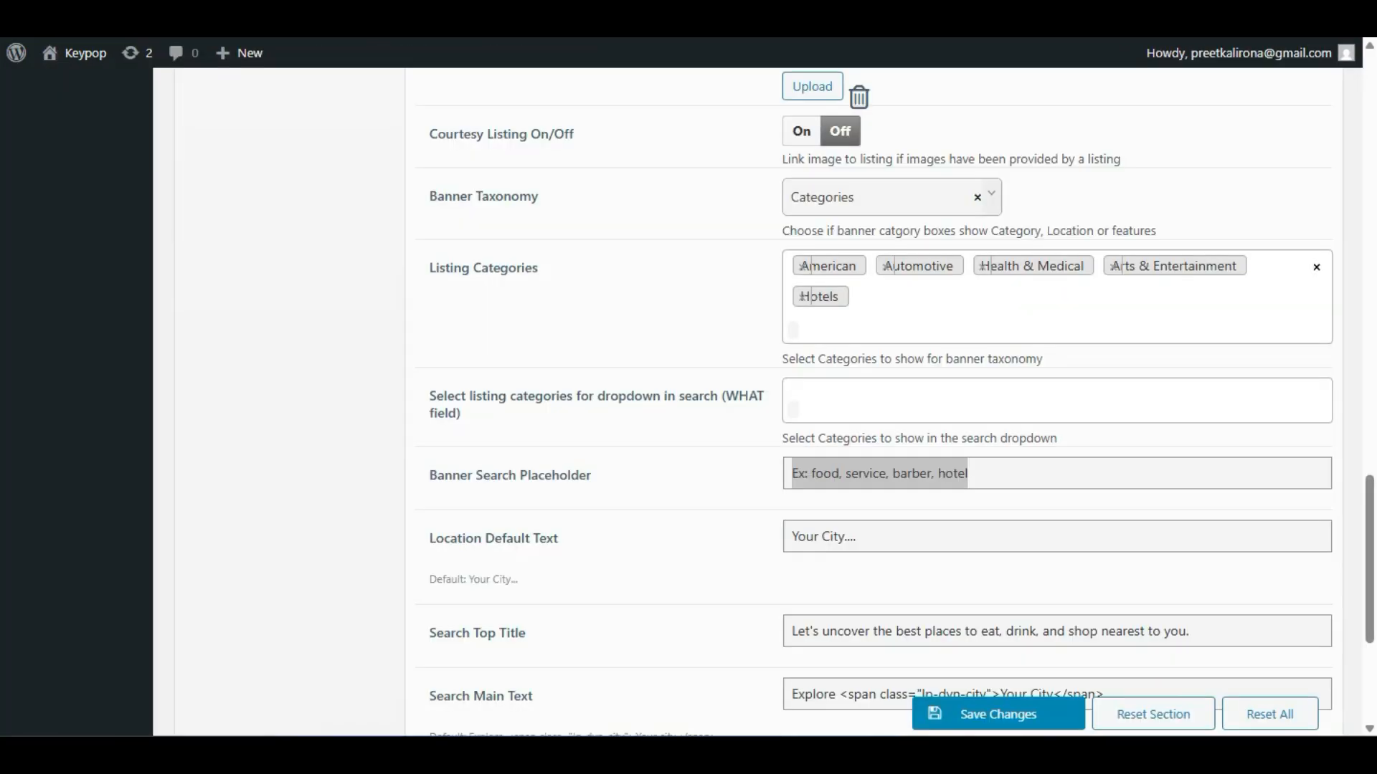
left_click(943, 478)
left_click_drag(963, 481, 676, 466)
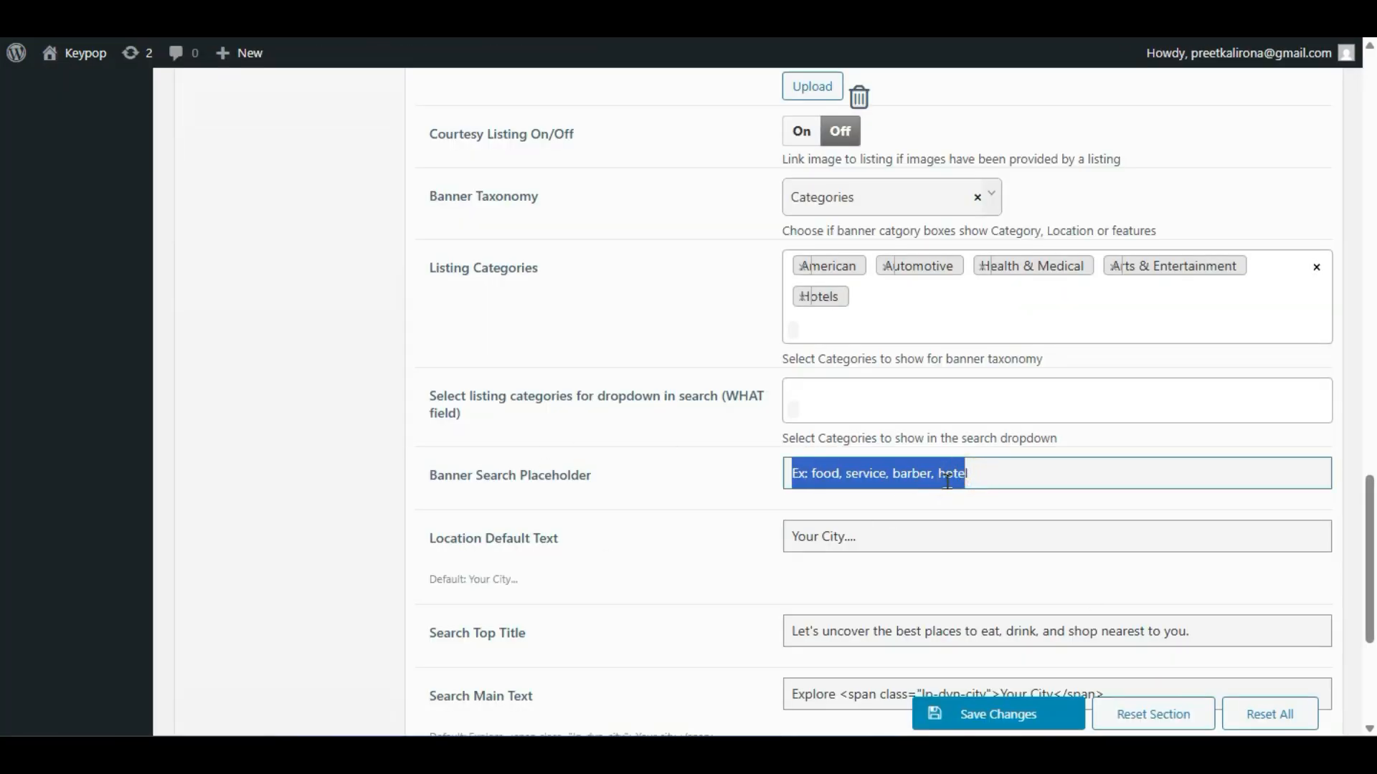
left_click(958, 477)
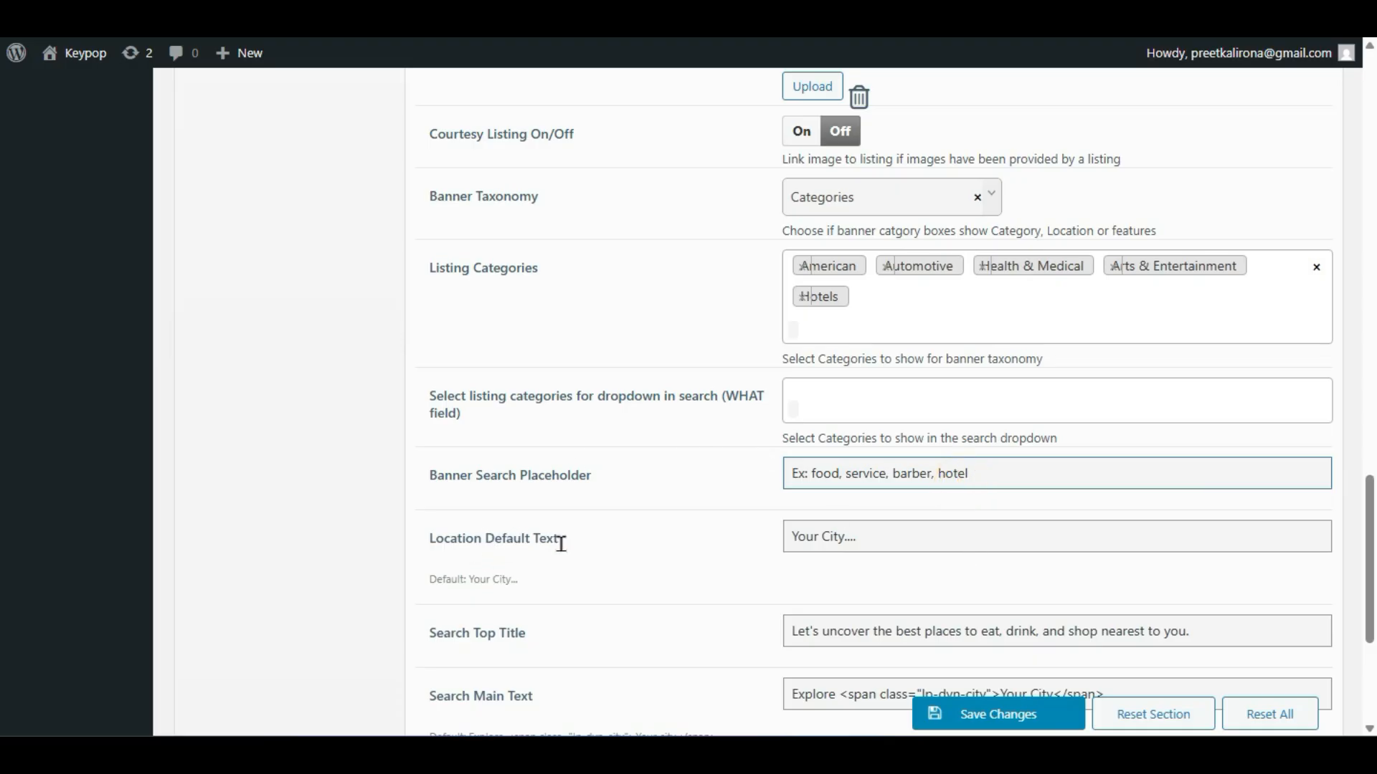
left_click(887, 533)
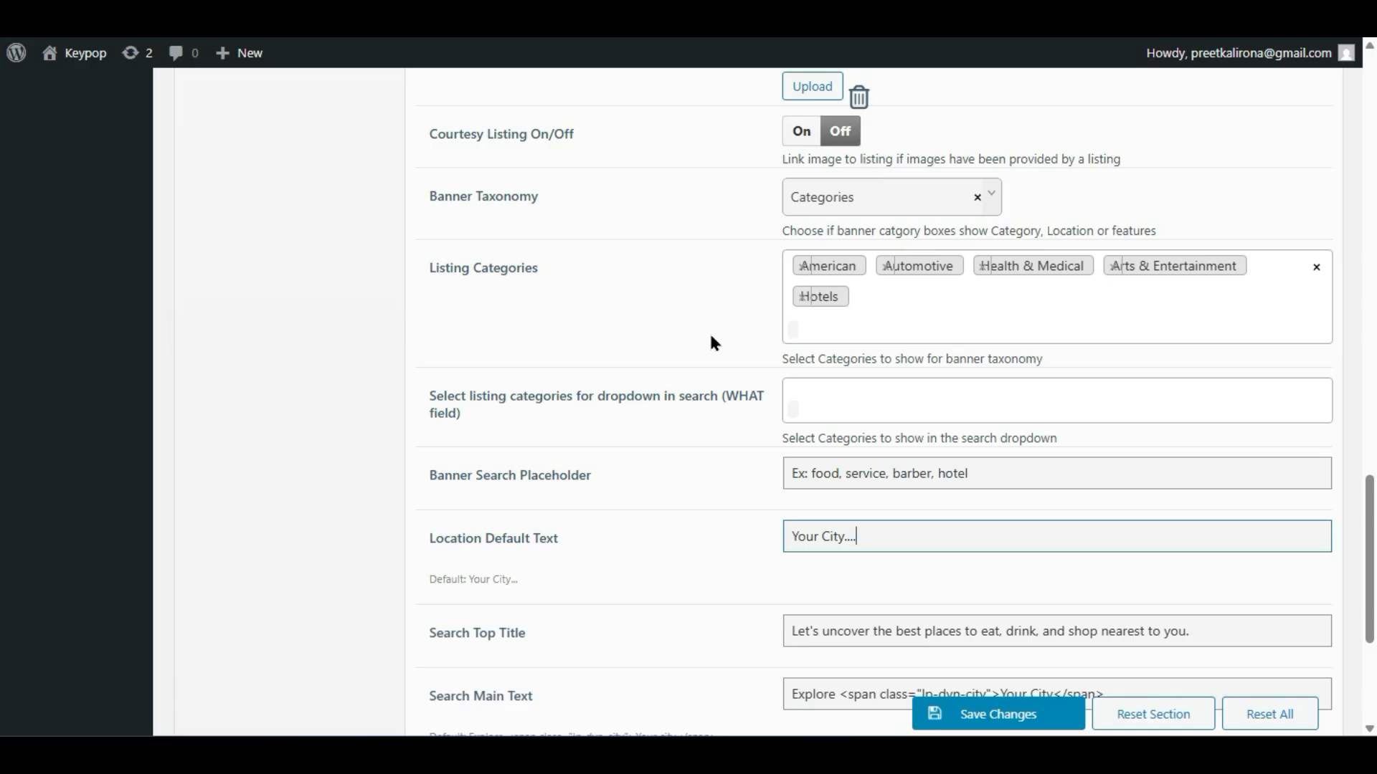
- Highlight the 'Let's uncover…' subtitle and Explore Your City heading on the live banner
scroll(712, 337, "down", 4)
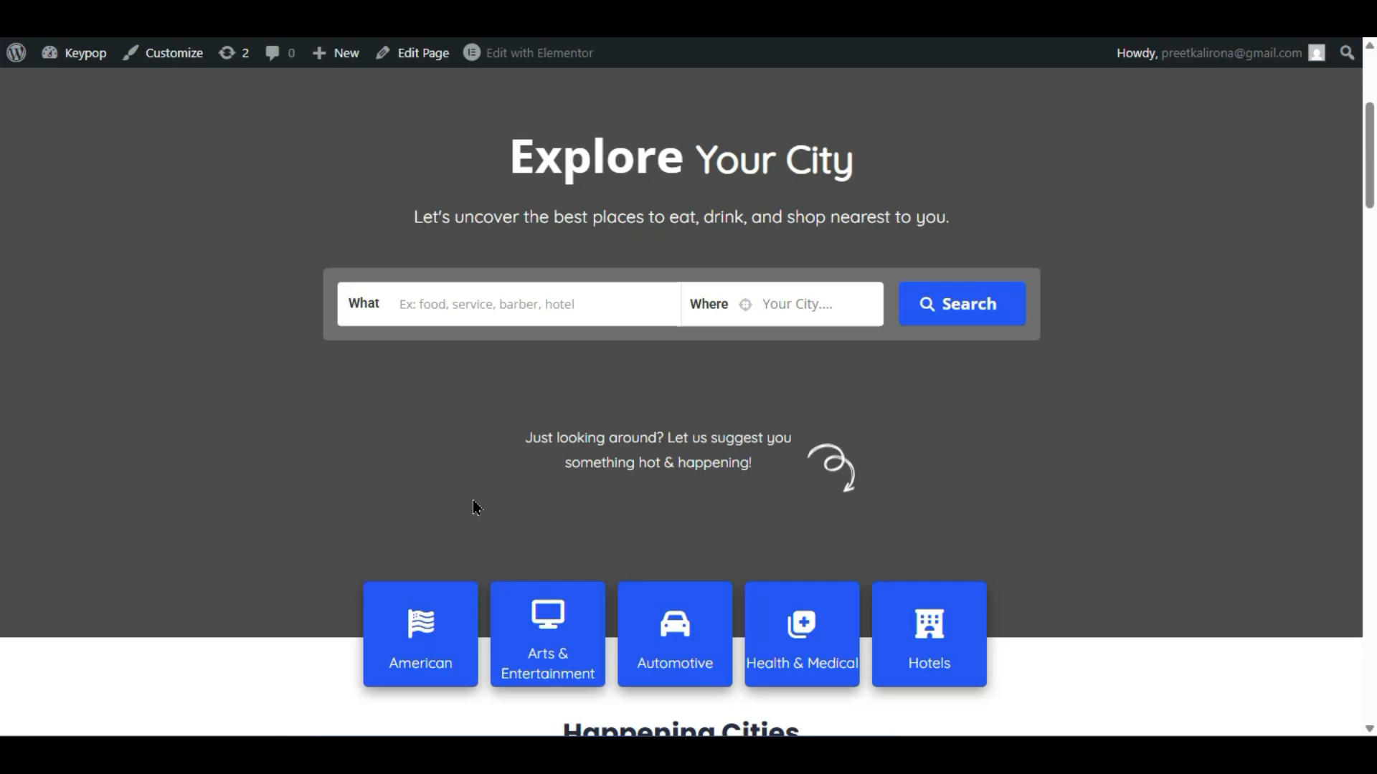
scroll(415, 437, "up", 2)
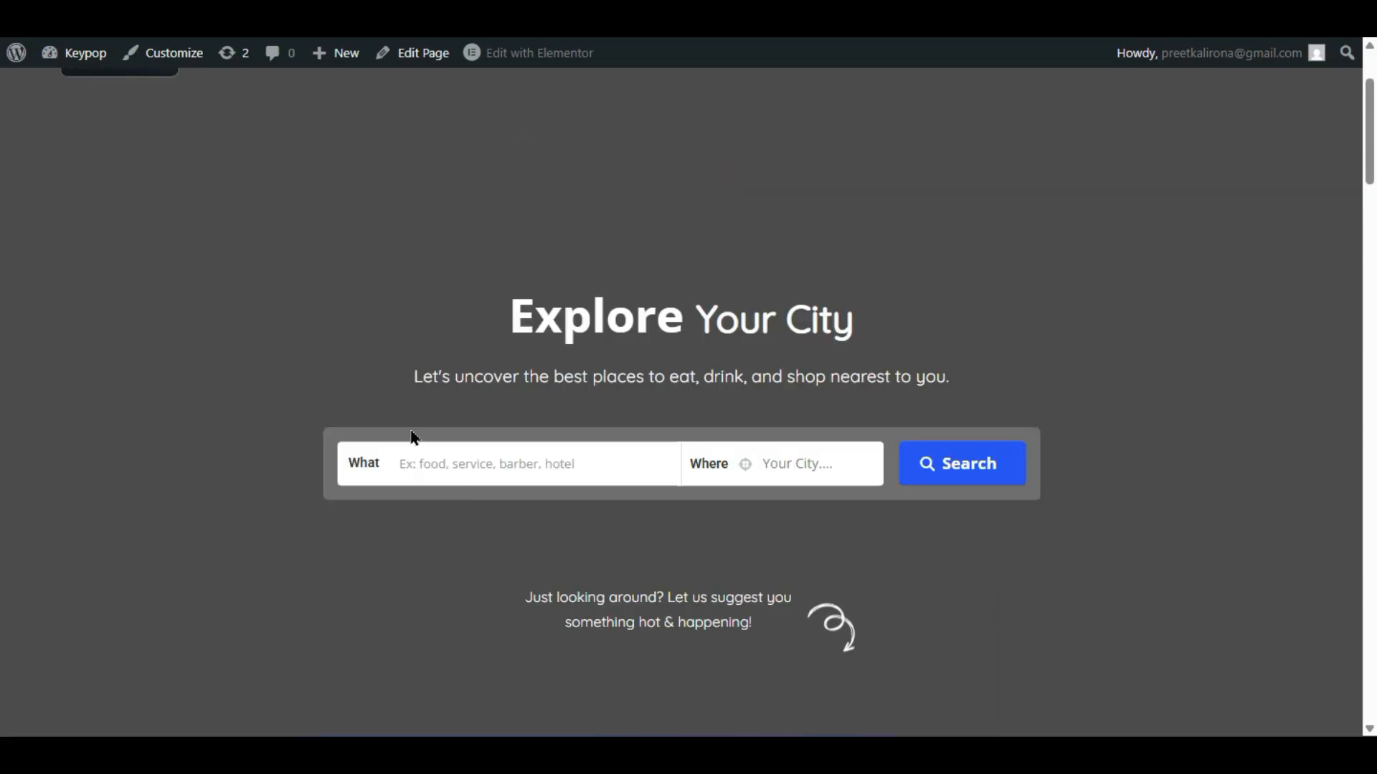
left_click_drag(409, 393, 979, 390)
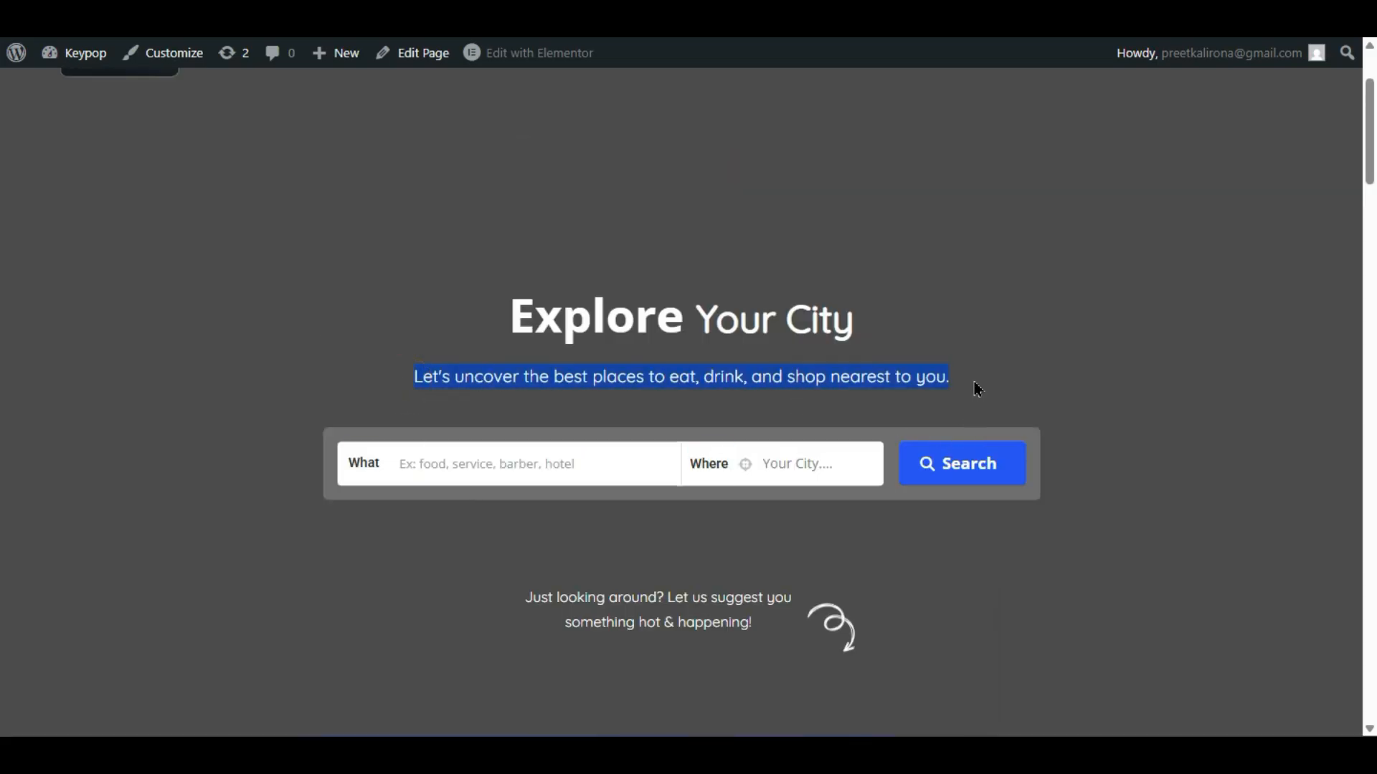
left_click_drag(517, 317, 854, 344)
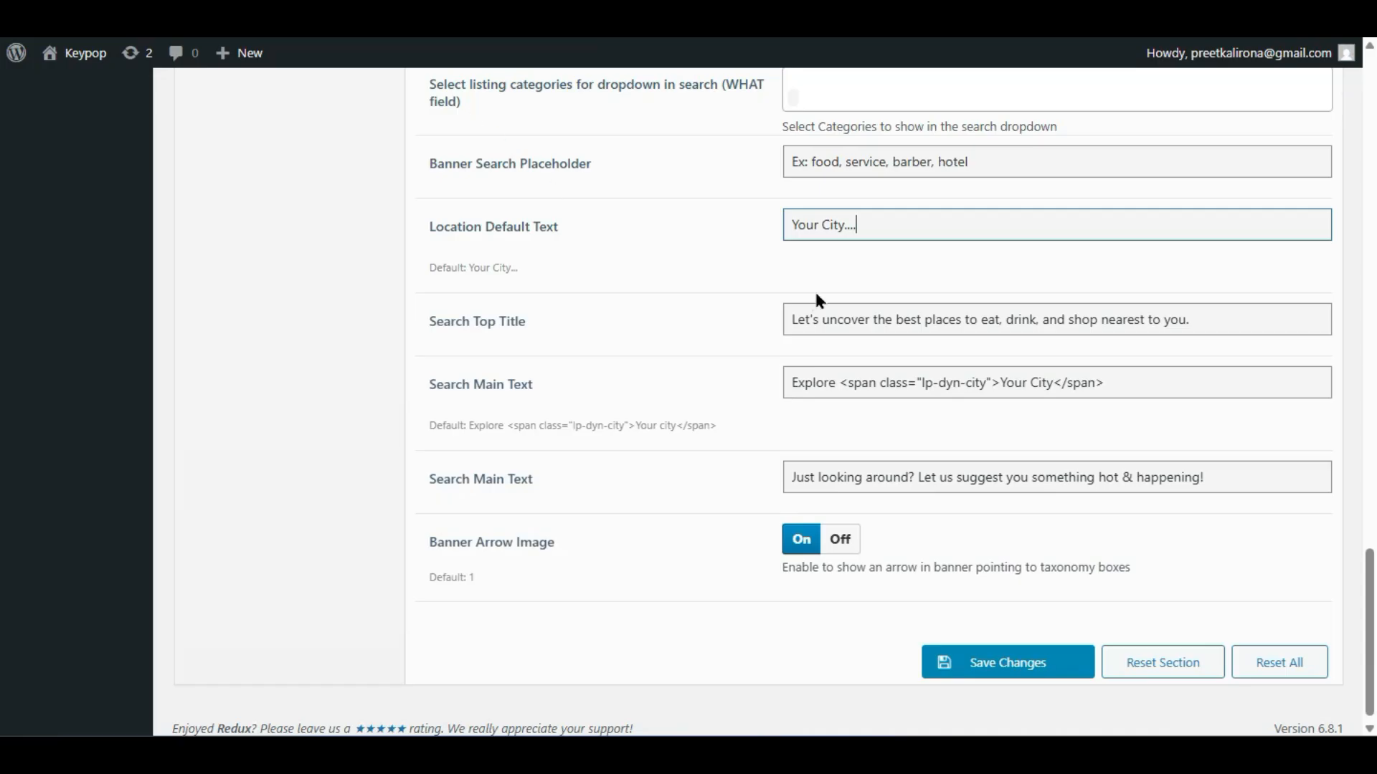
- Examine the Search Main Text heading markup and its span class
left_click_drag(1109, 387, 759, 373)
left_click(857, 383)
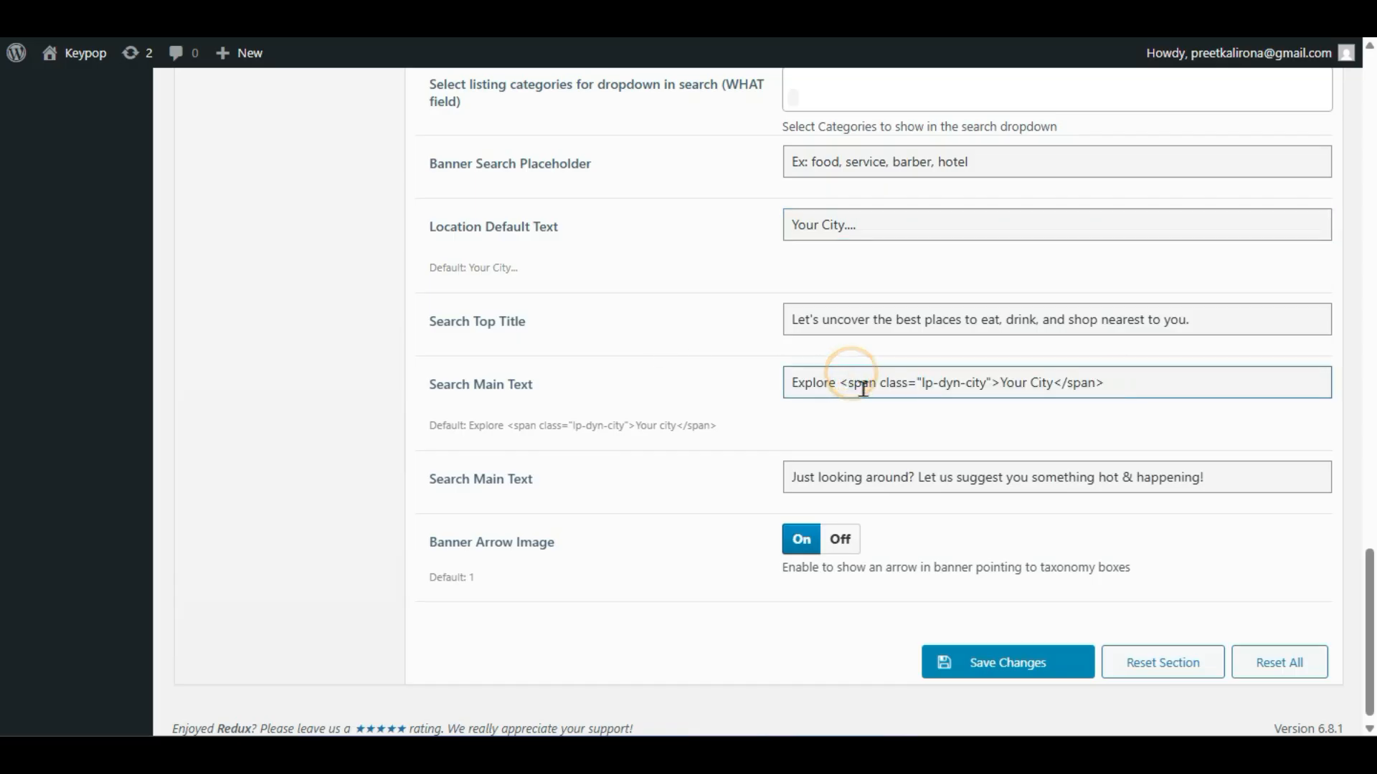
left_click(913, 385)
key("ctrl+shift+Left")
key("ctrl+shift+Left")
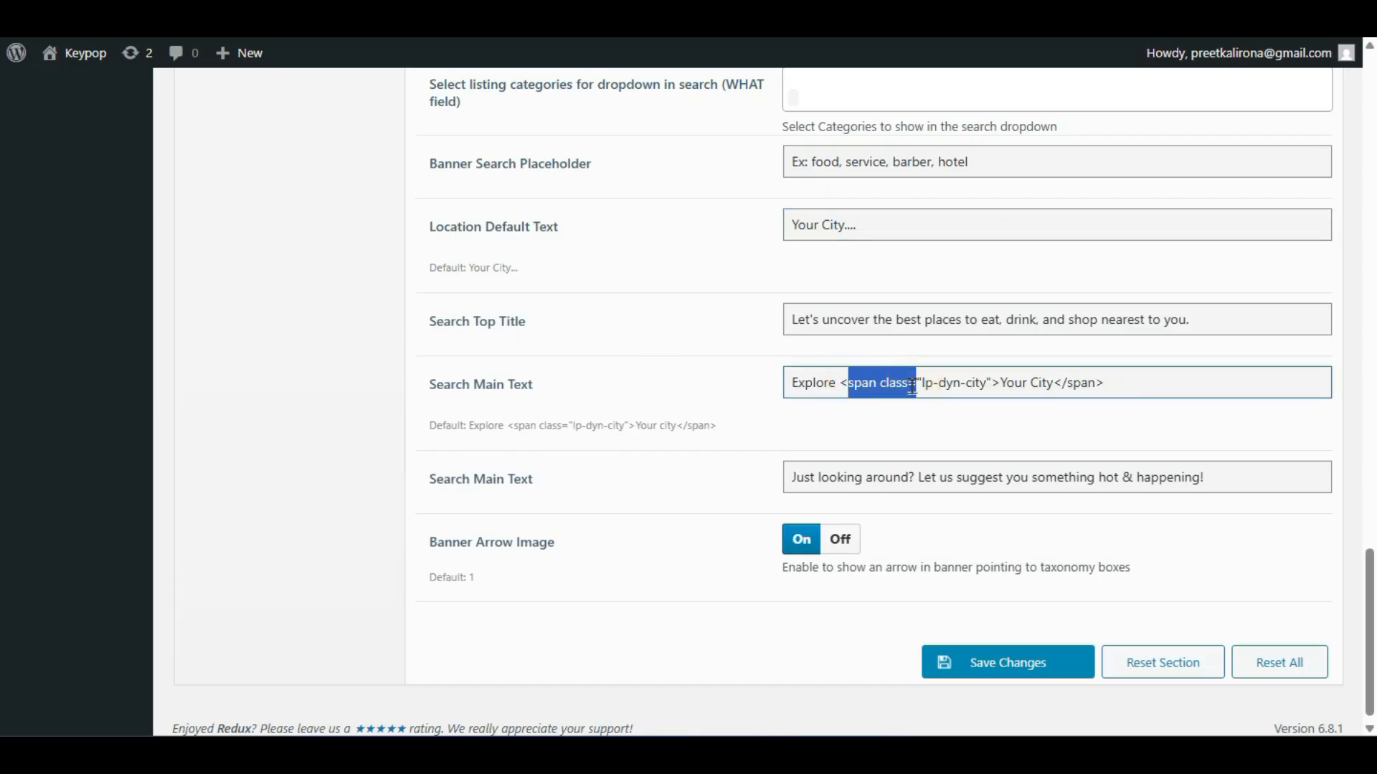
left_click(911, 387)
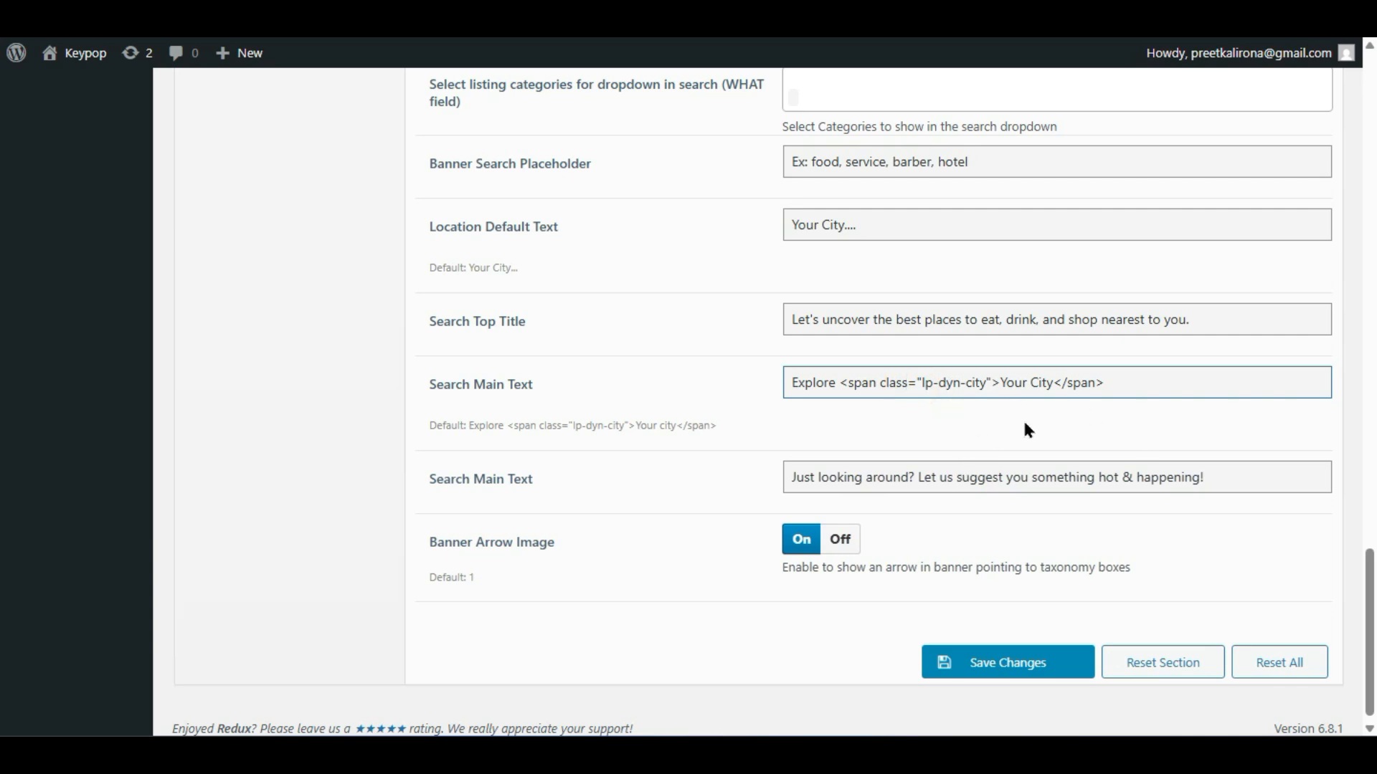
triple_click(1132, 385)
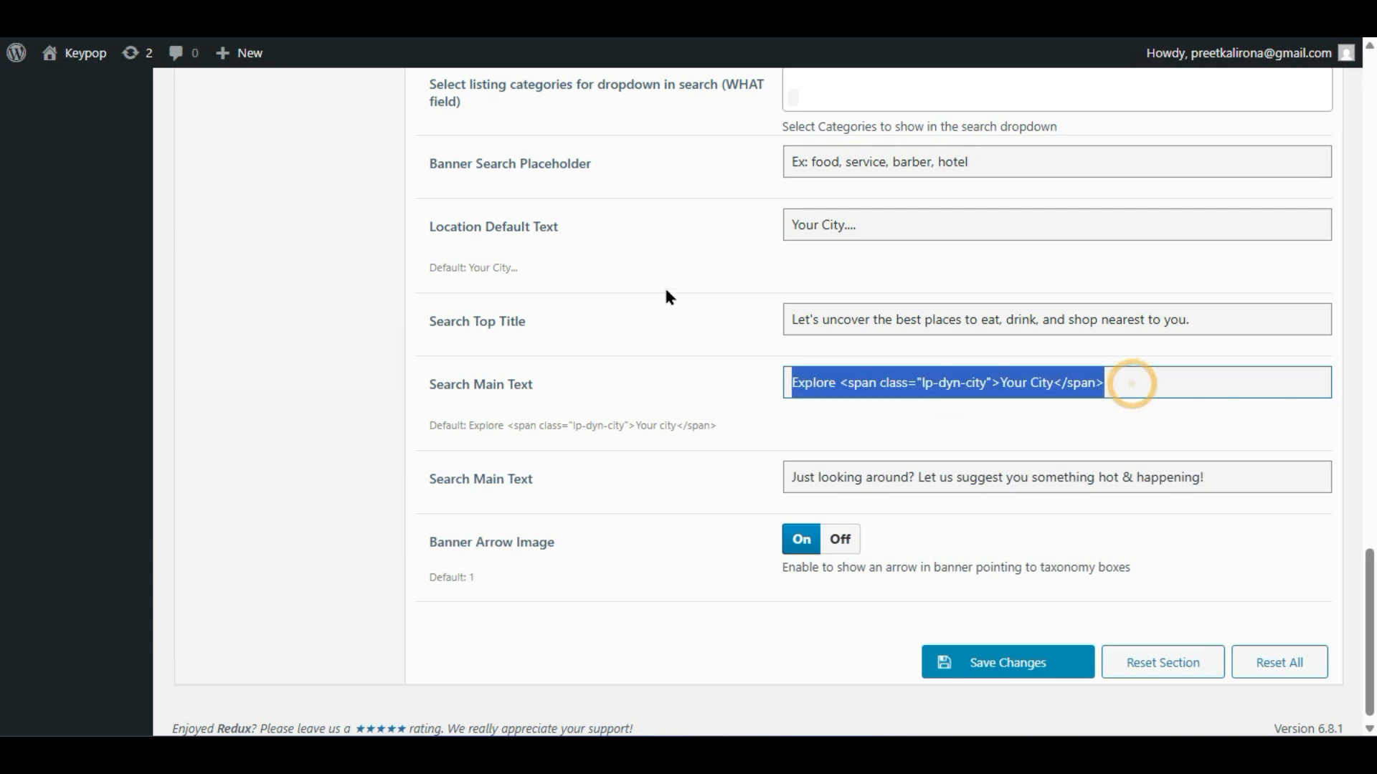
left_click(777, 433)
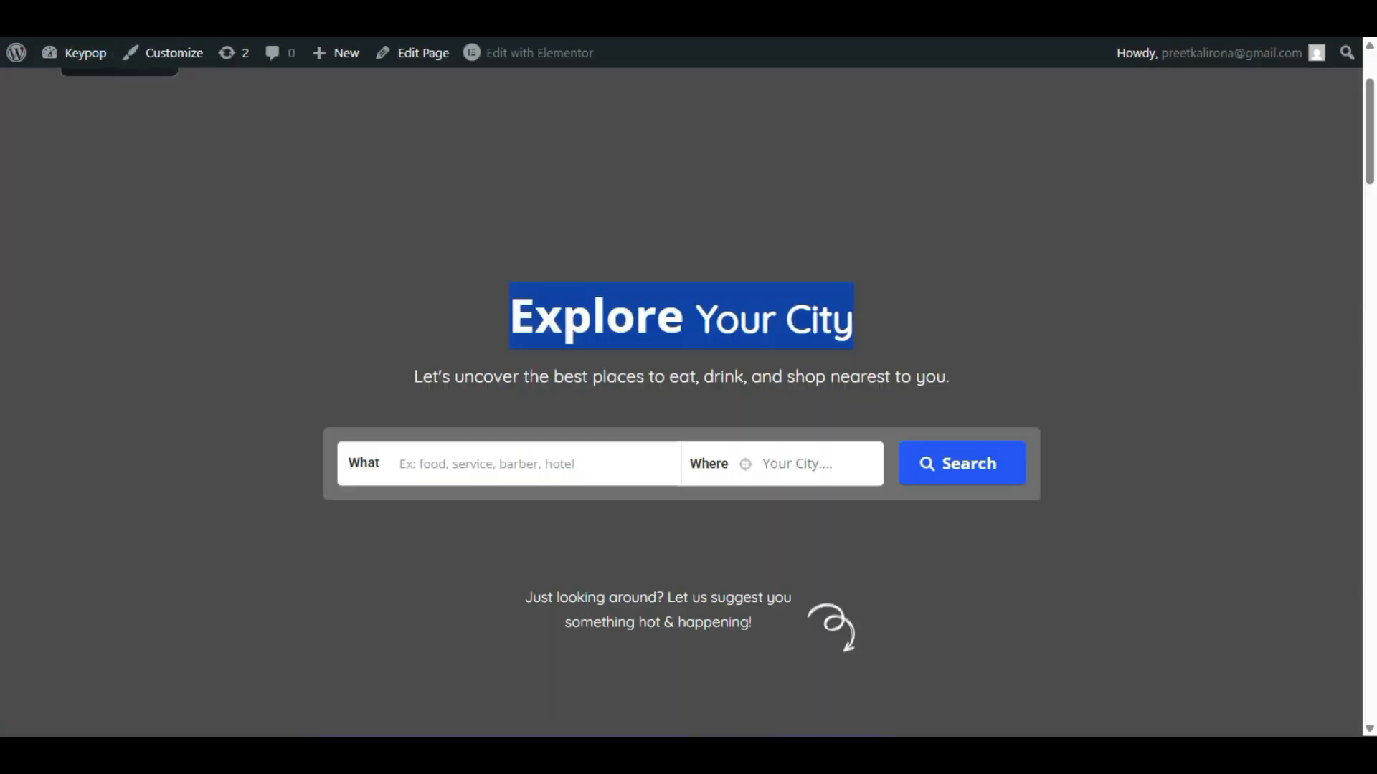
left_click(583, 306)
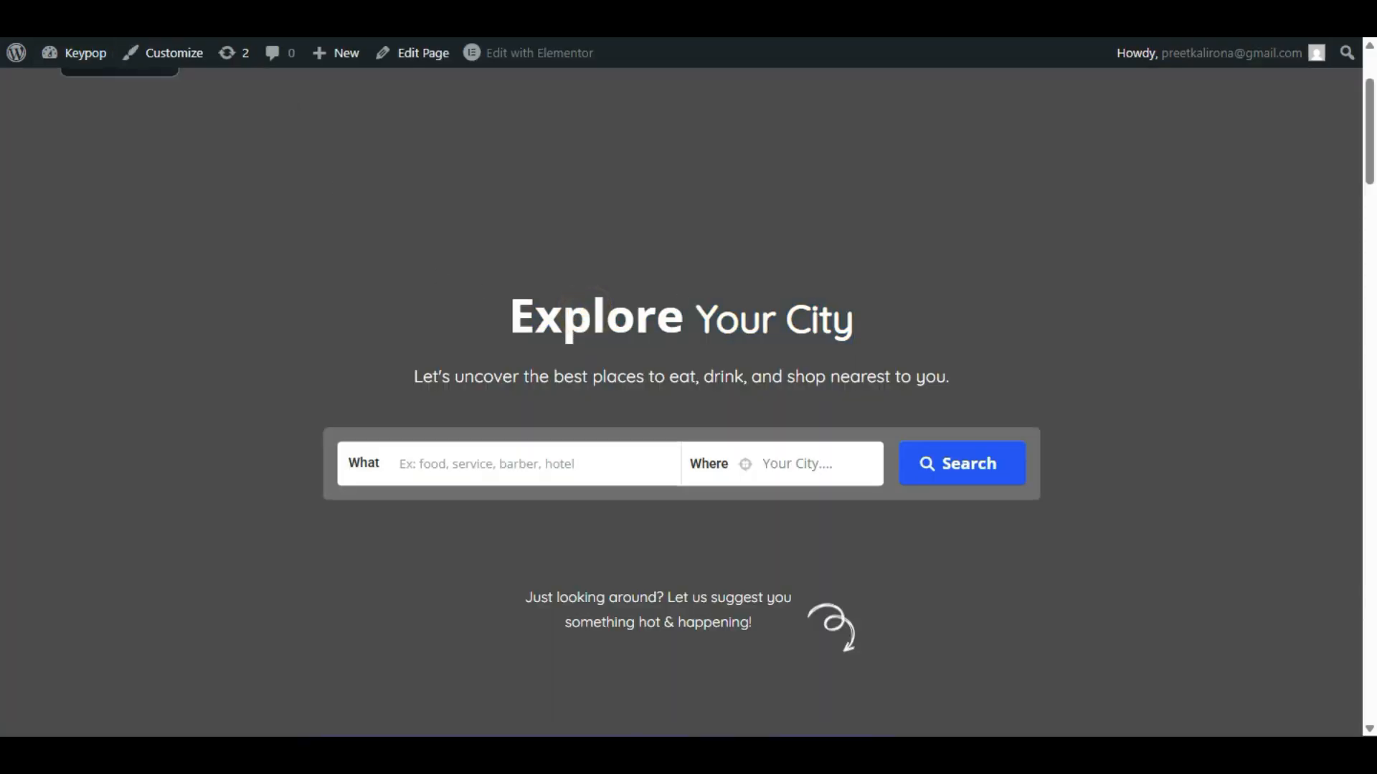
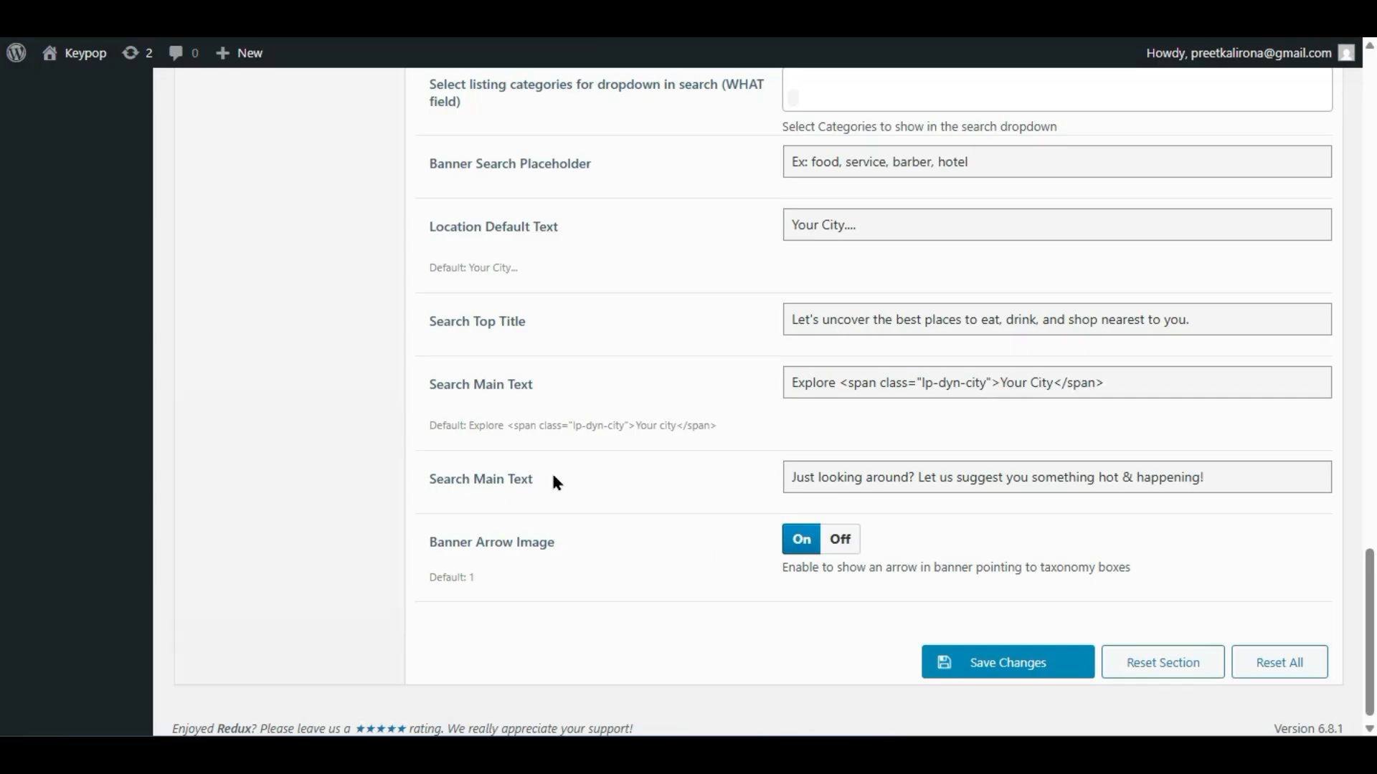
- Select the banner's suggestion sentence, then compare it with the live homepage
left_click_drag(791, 477, 1204, 477)
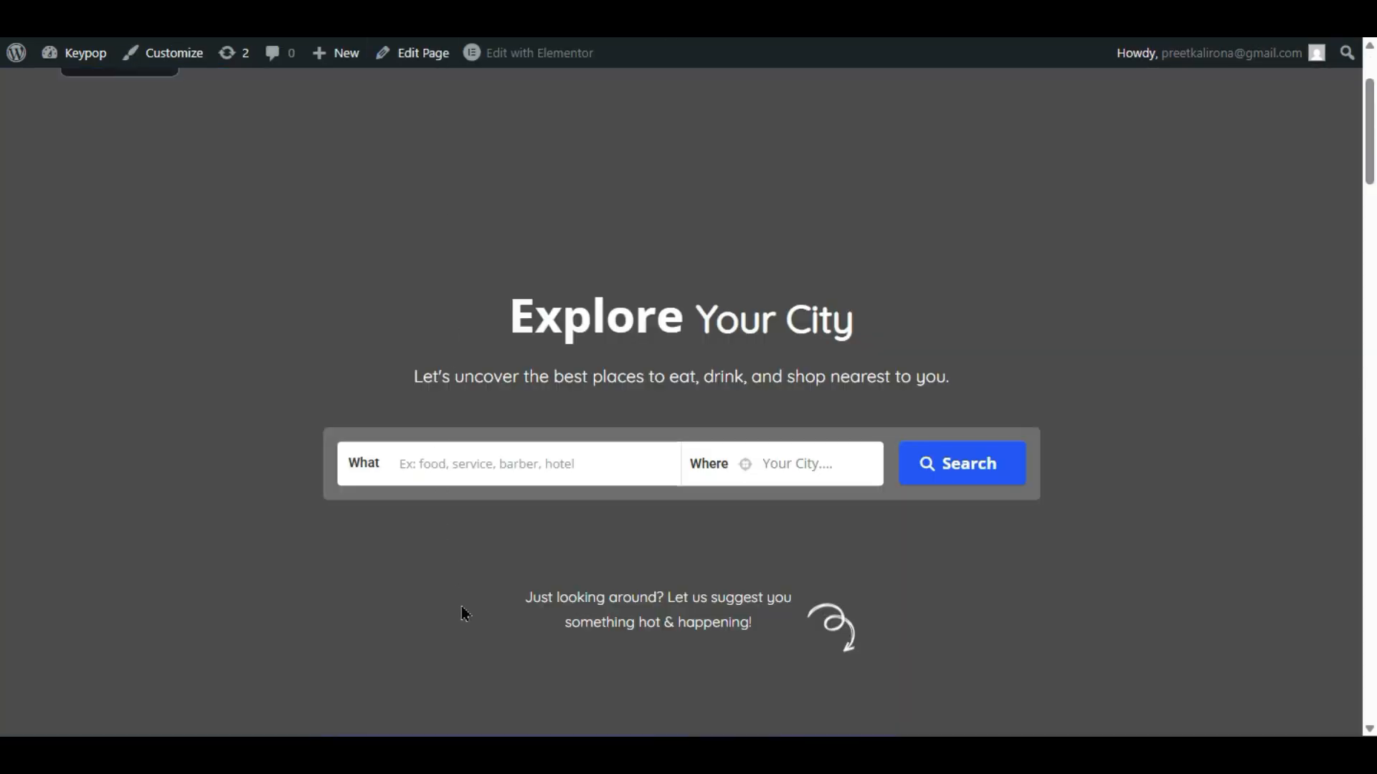
scroll(465, 614, "down", 4)
left_click_drag(530, 279, 833, 327)
left_click(703, 326)
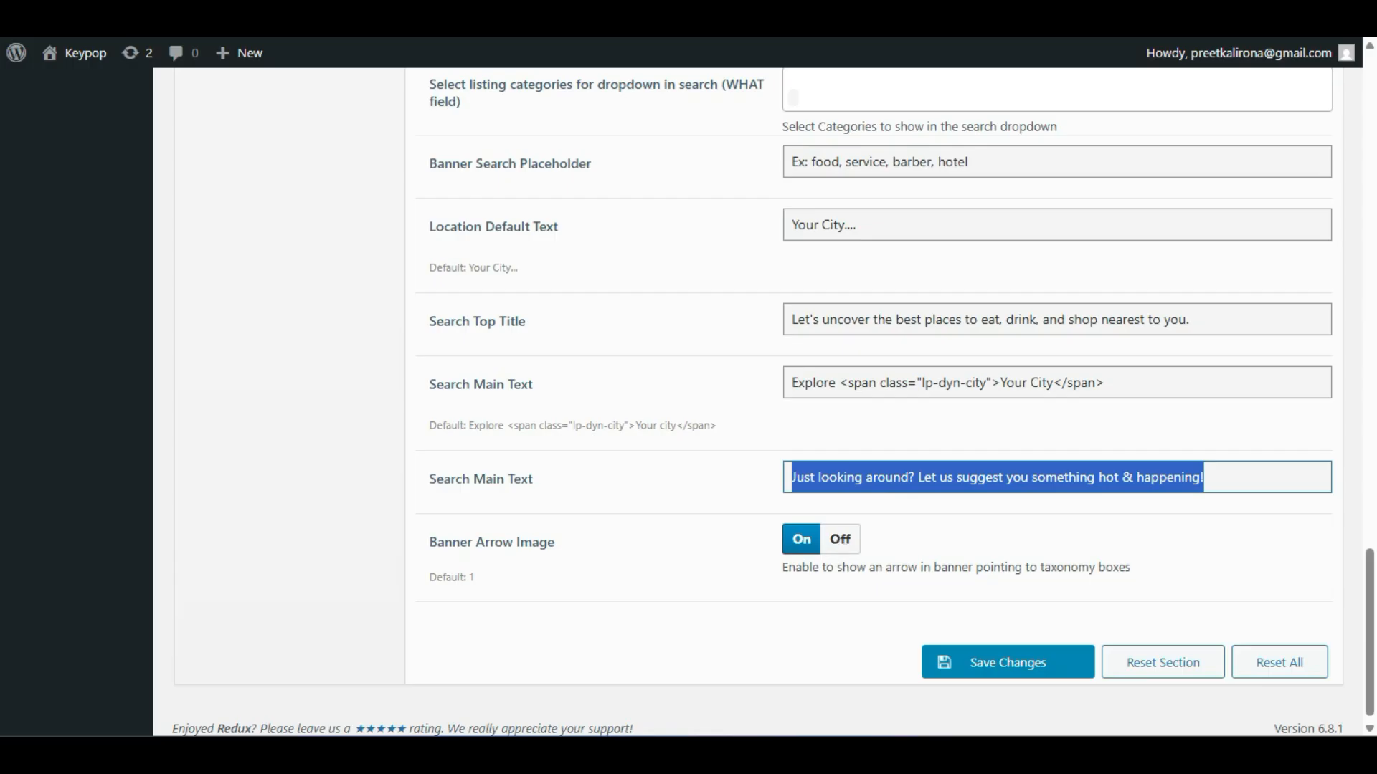
left_click(301, 14)
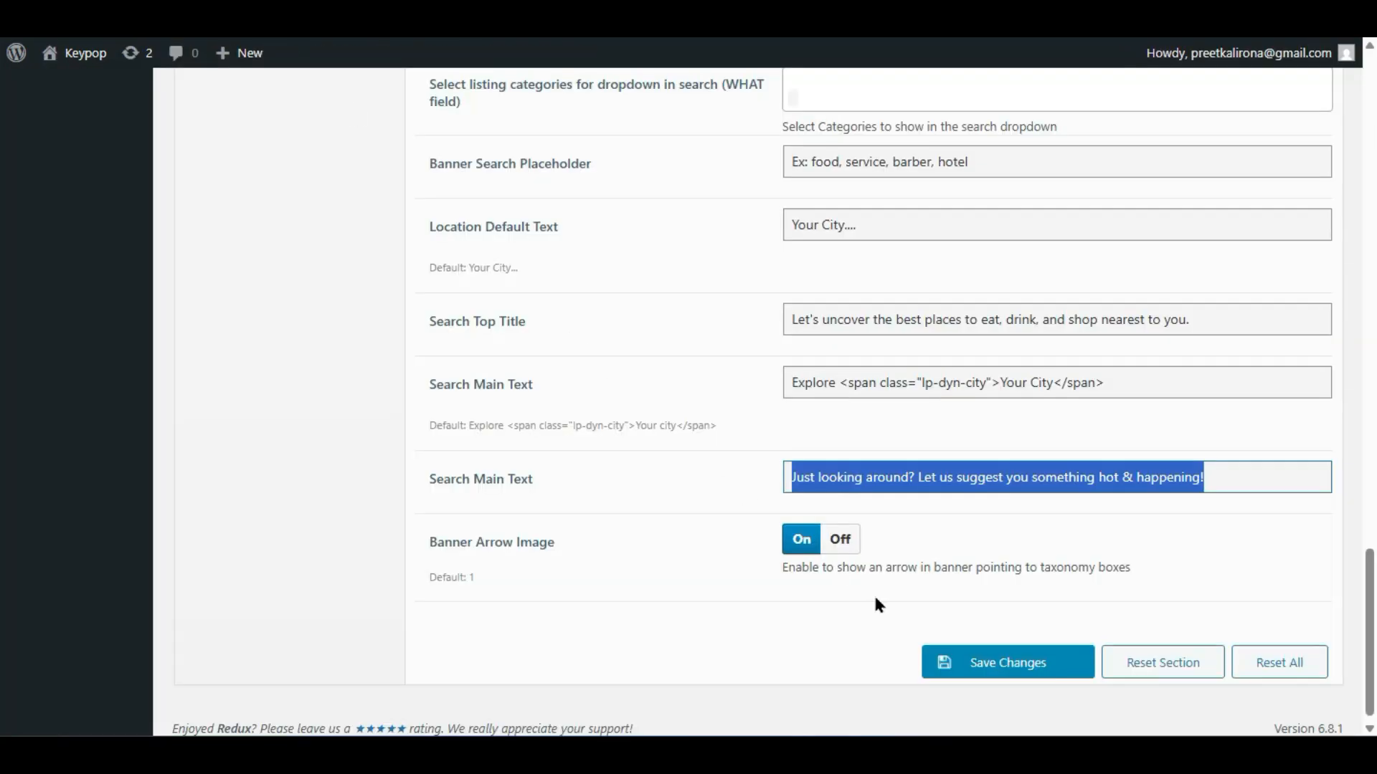
scroll(896, 624, "down", 1)
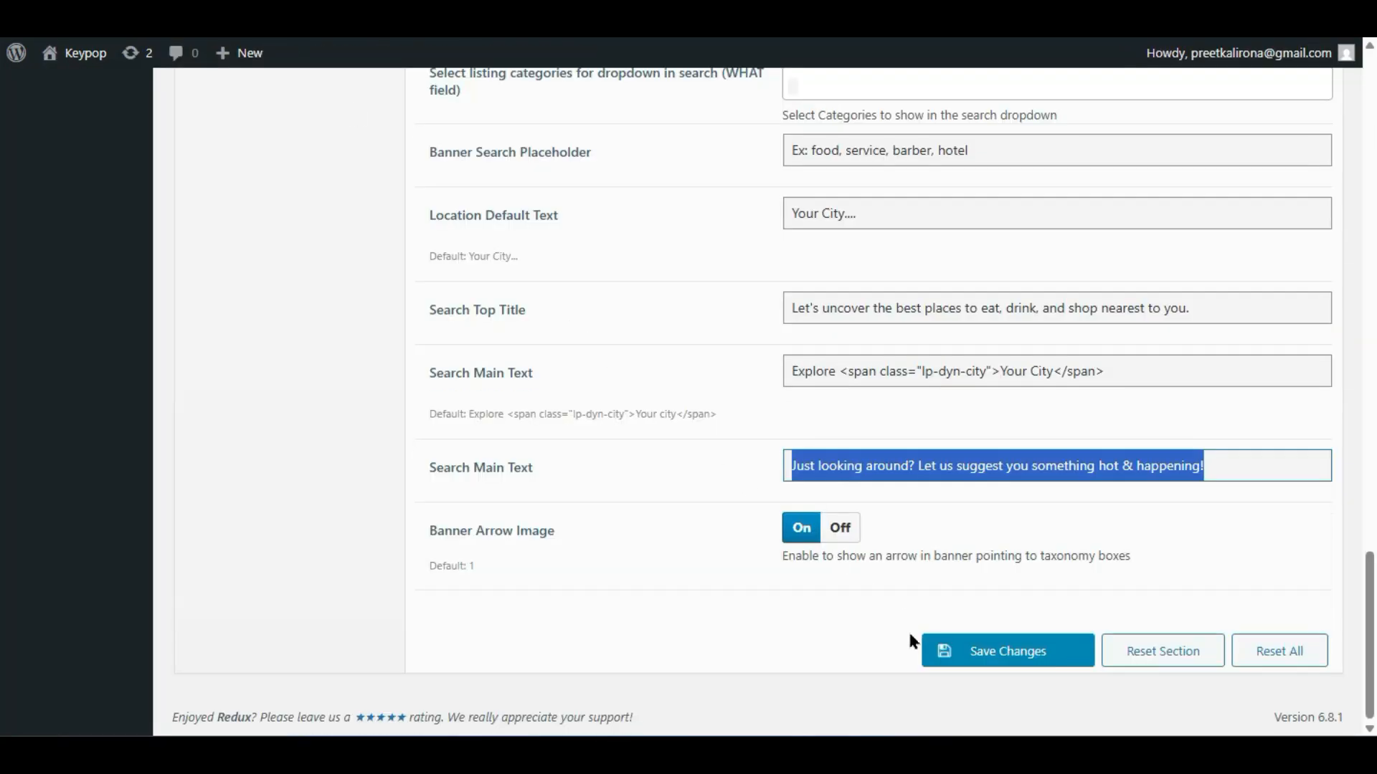
scroll(912, 640, "up", 20)
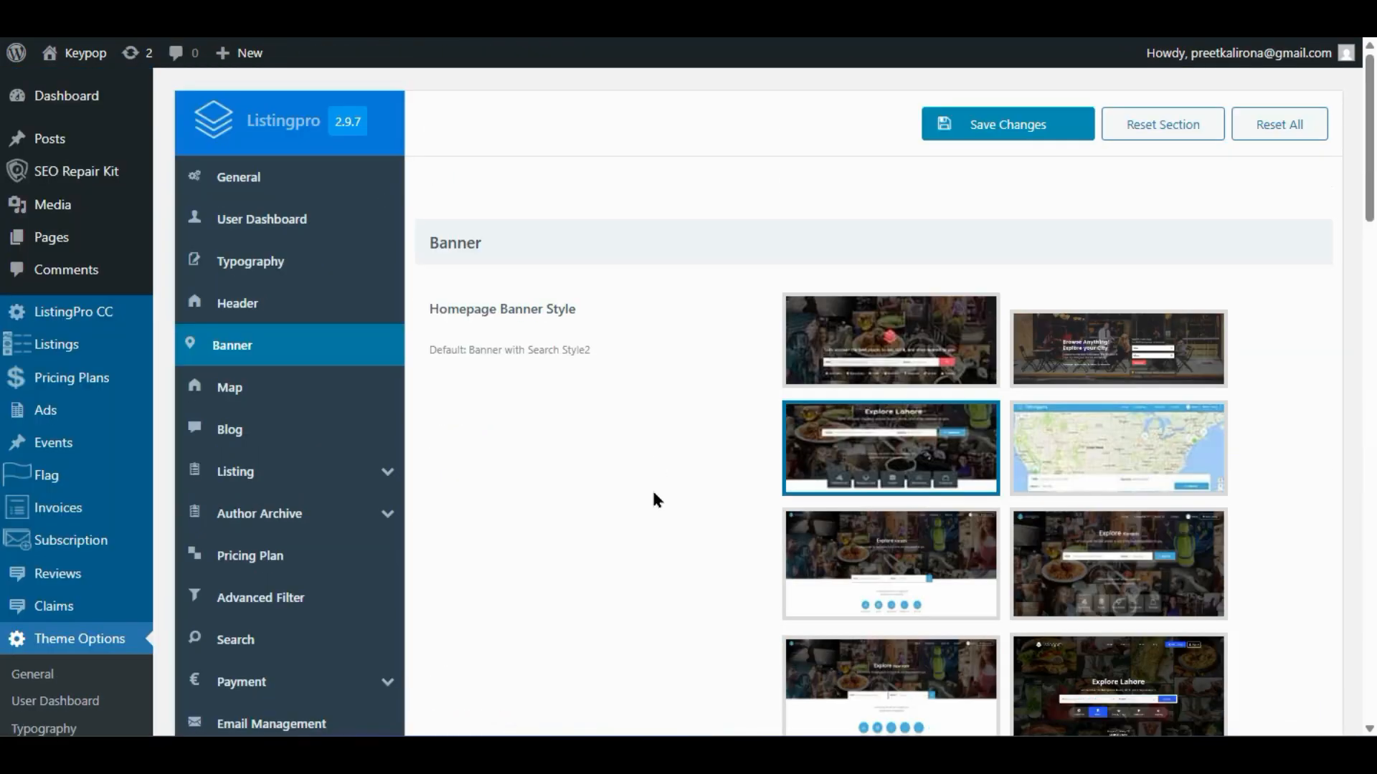
- Open the ListingPro Map settings and keep OpenStreet Map as the map type
left_click(282, 386)
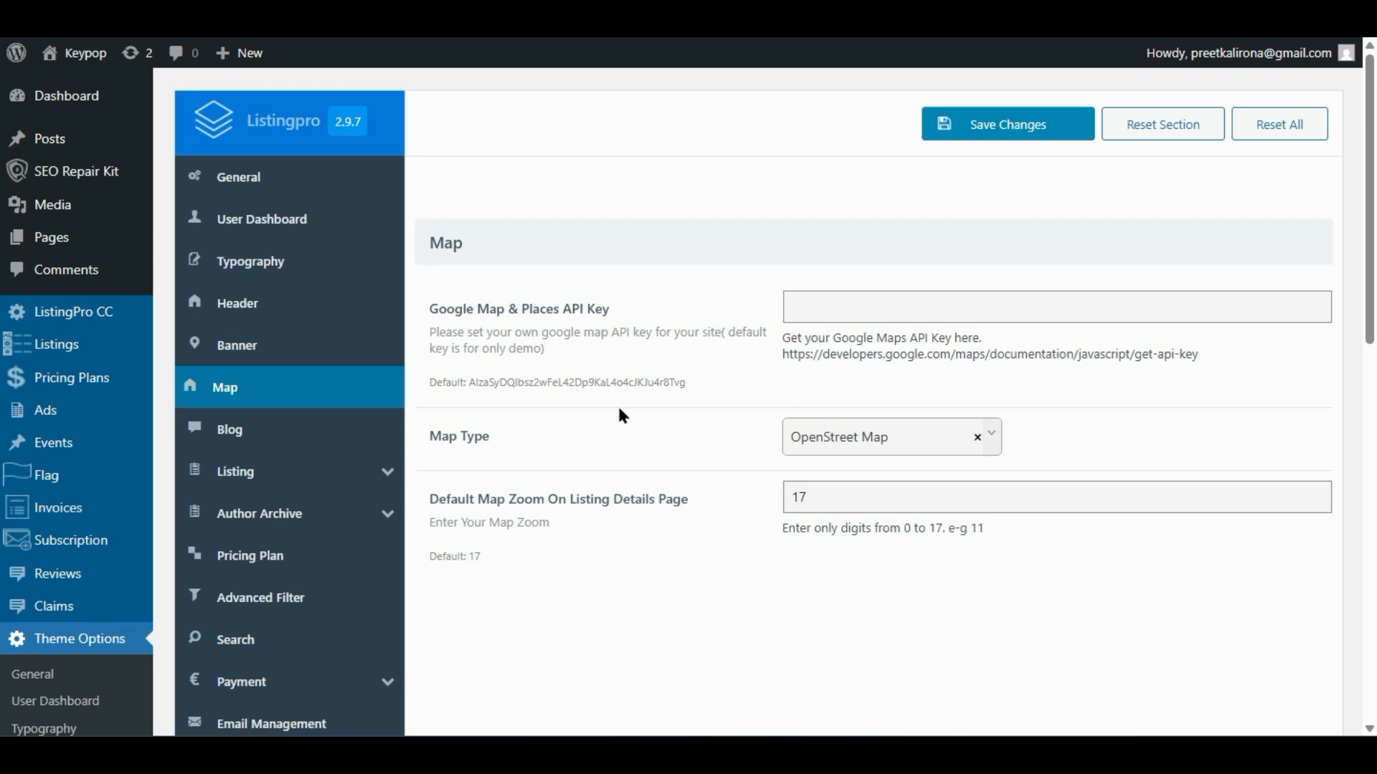
left_click(892, 429)
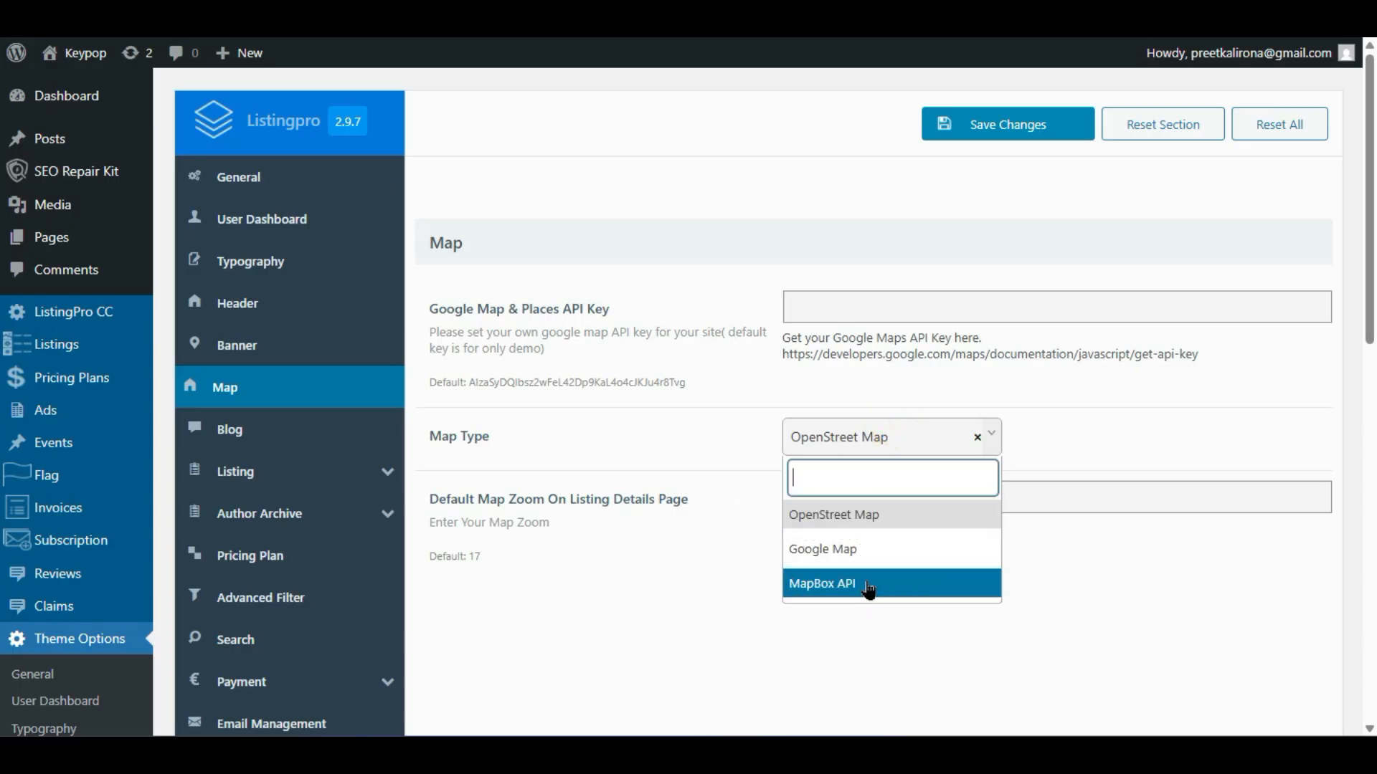
left_click(826, 517)
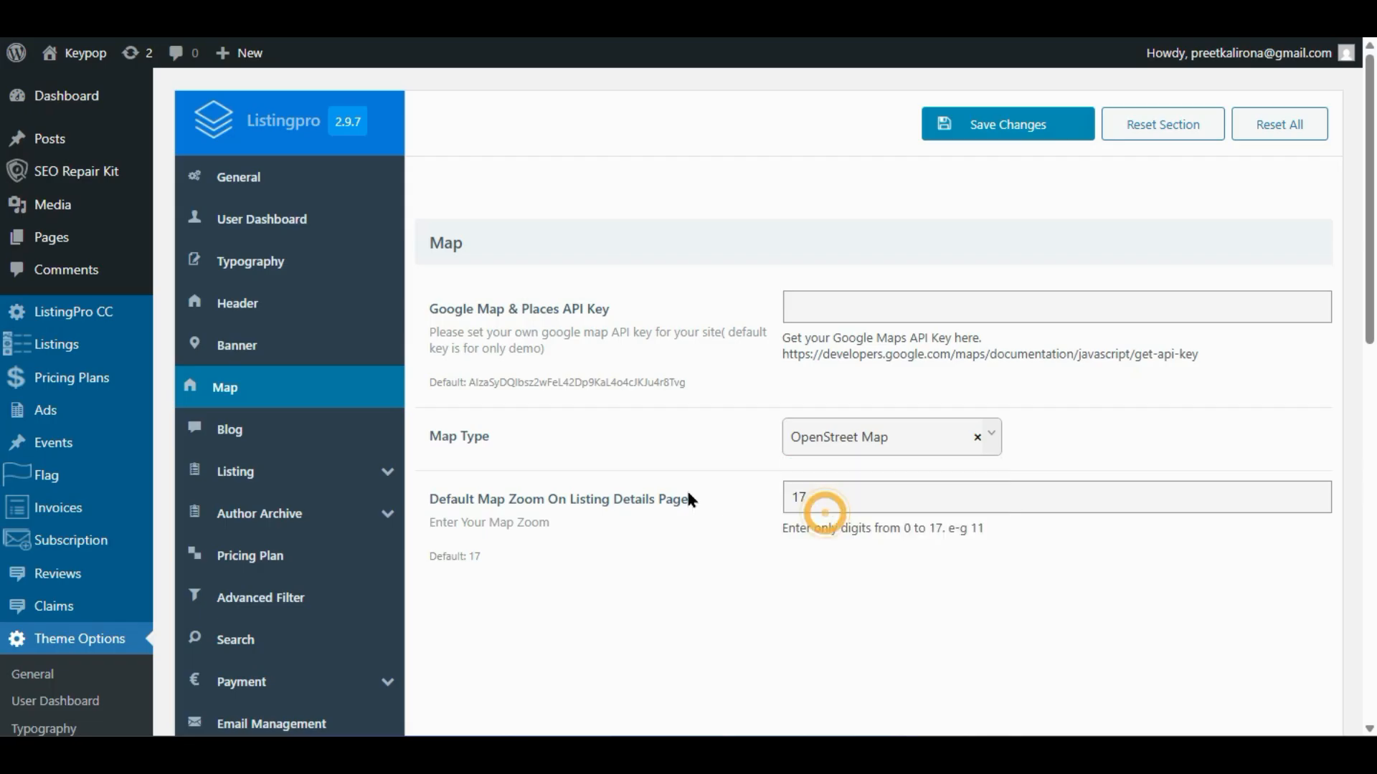
left_click(882, 317)
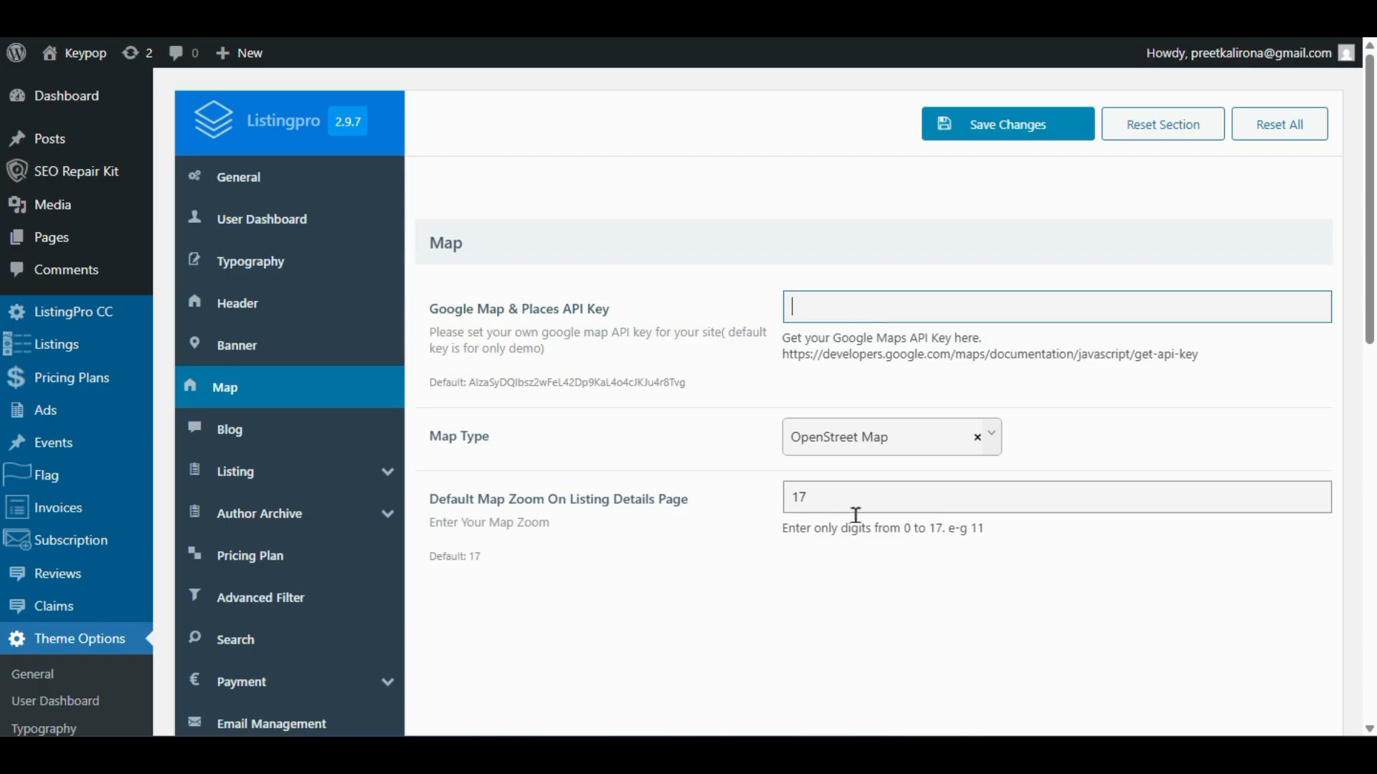
- Check the default map zoom value of 17 and leave it unchanged
double_click(883, 502)
left_click(616, 566)
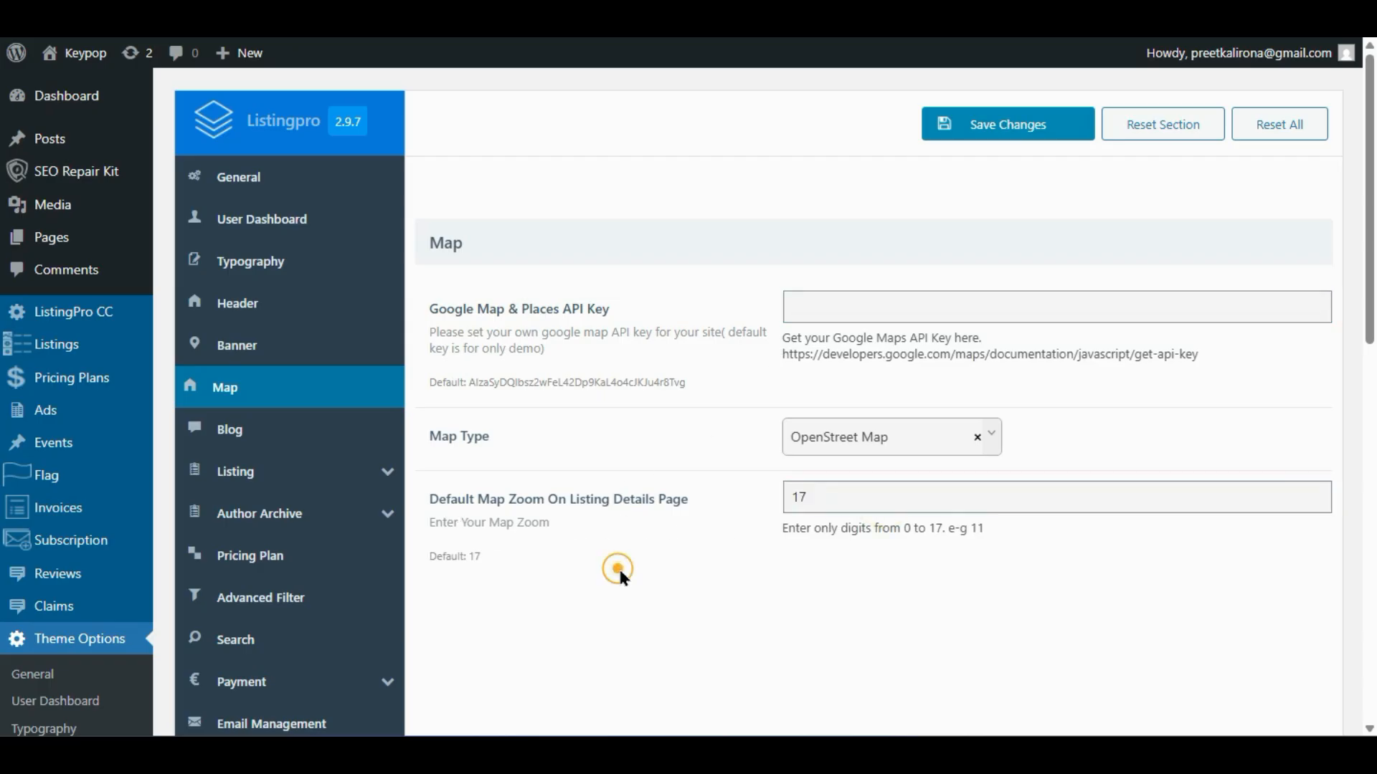
left_click(809, 500)
key("ctrl+a")
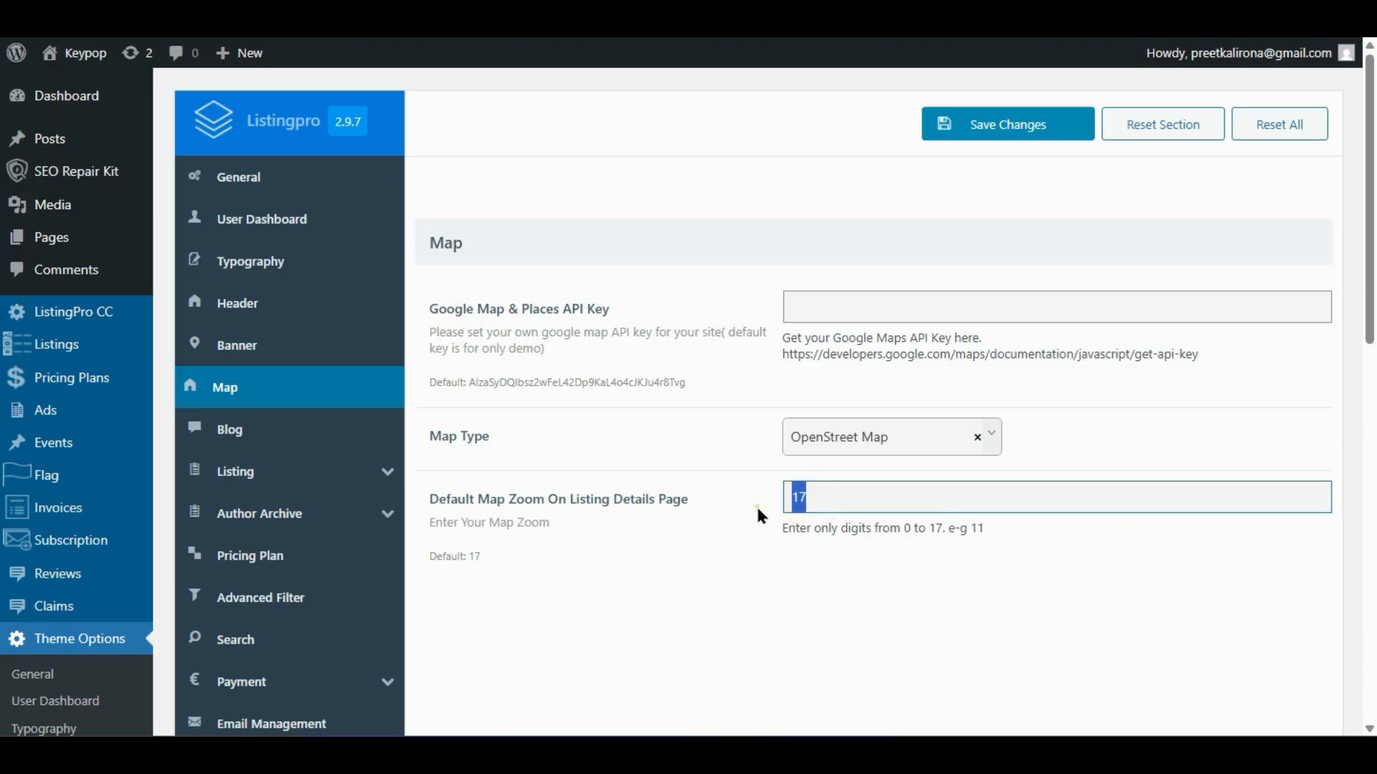
left_click(755, 524)
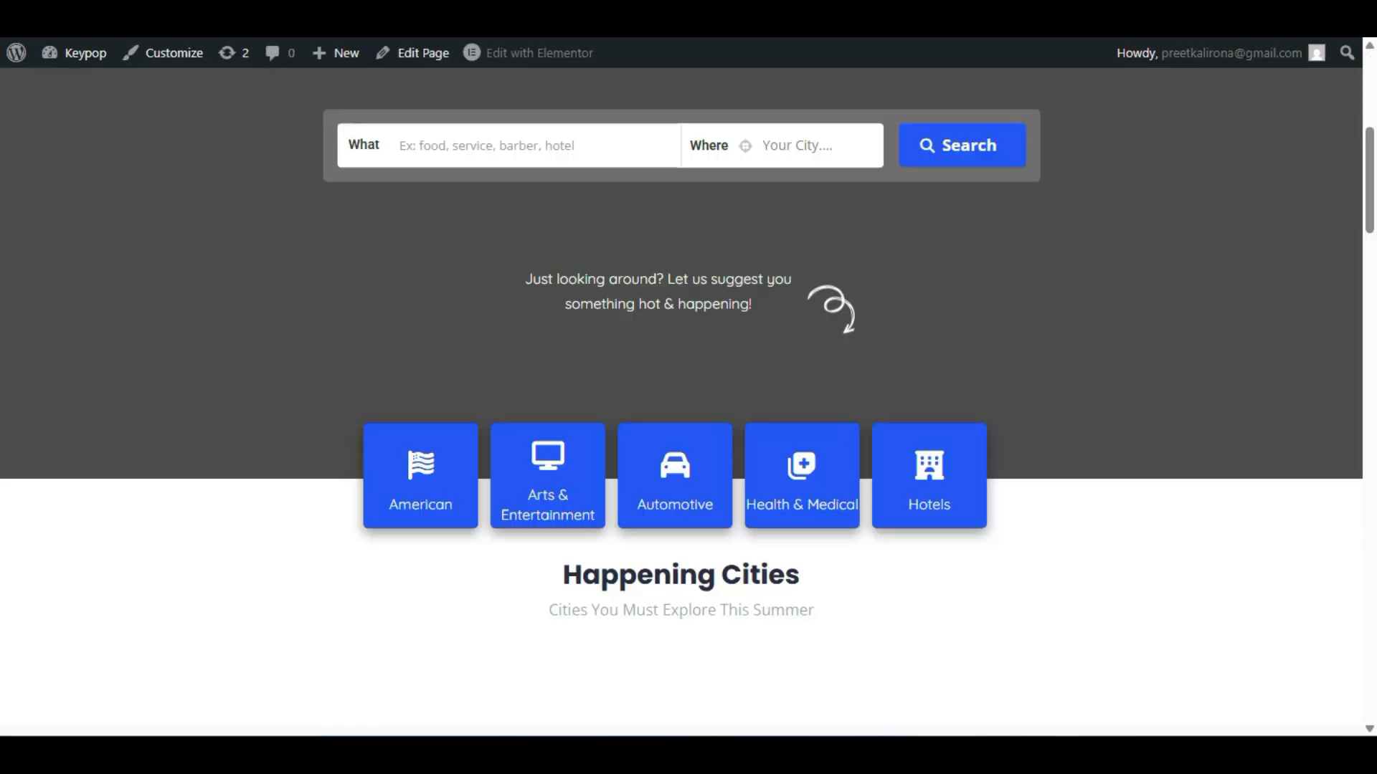
scroll(254, 204, "down", 12)
scroll(160, 430, "down", 20)
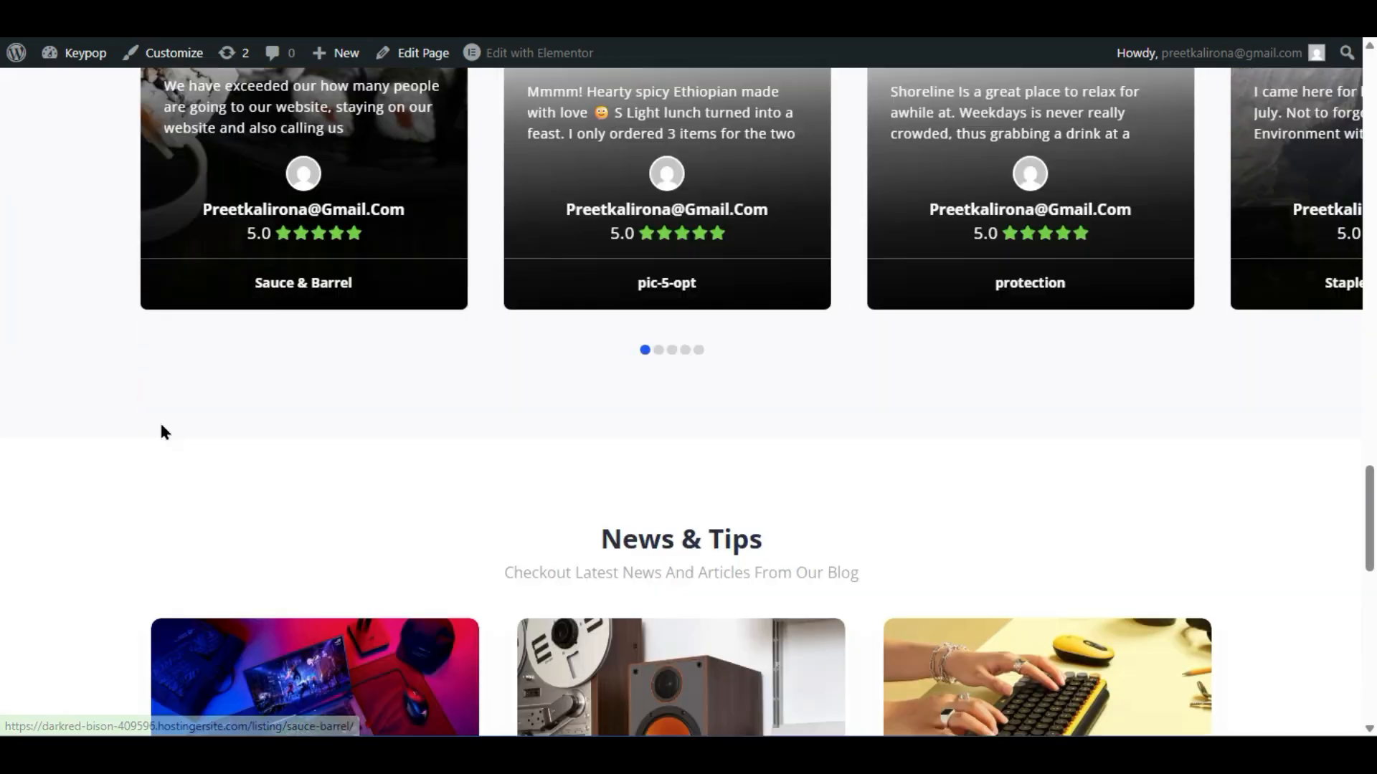
scroll(146, 477, "up", 6)
scroll(143, 474, "up", 15)
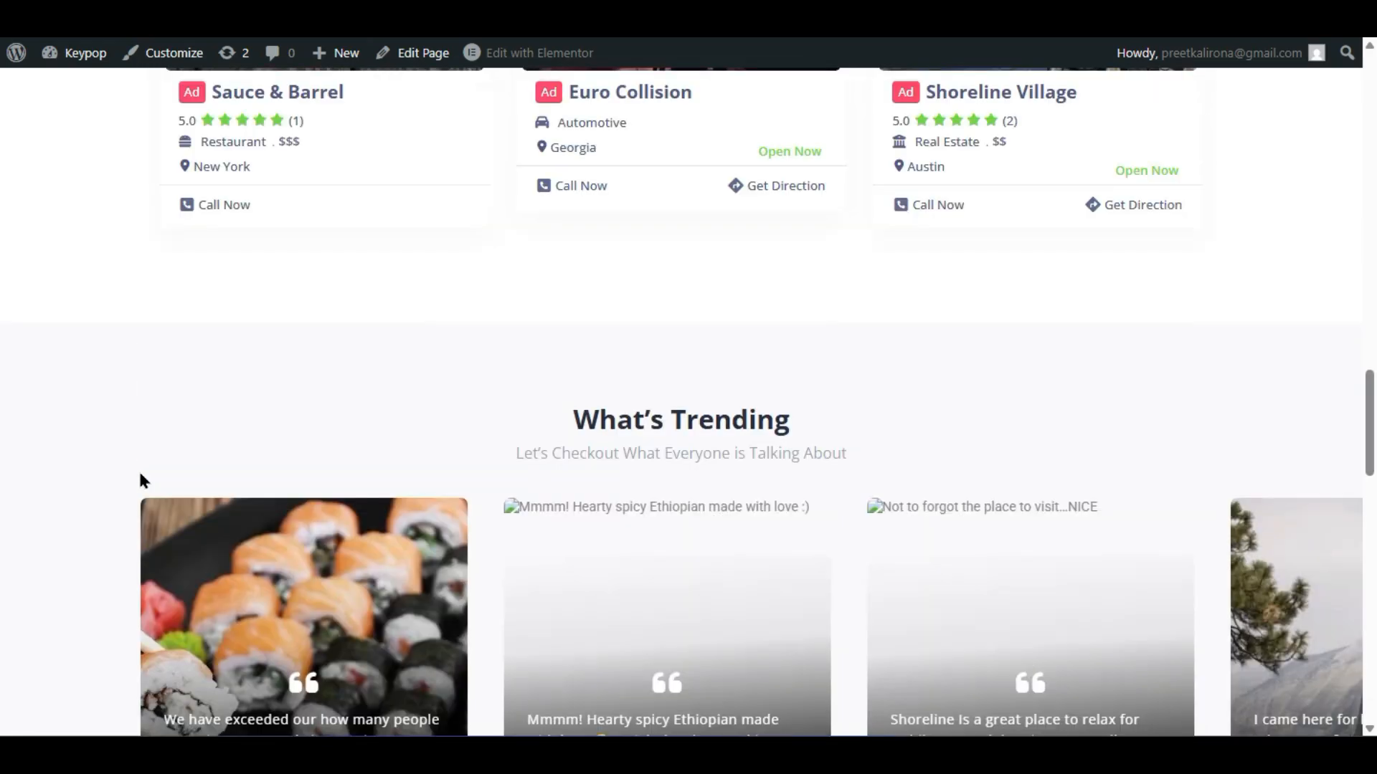
scroll(141, 477, "down", 5)
scroll(139, 476, "up", 5)
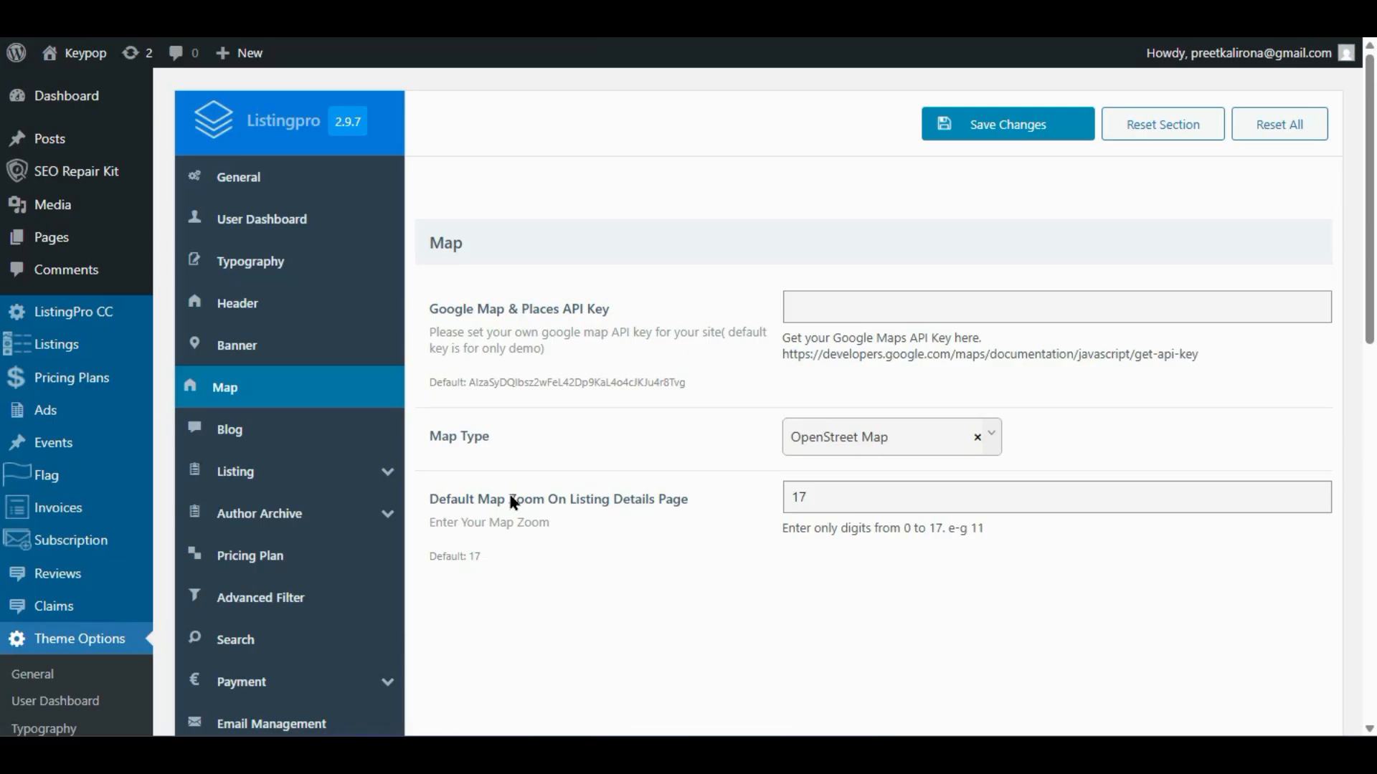
- Open the Blog settings and view the 'How to choose a HI-FI stereo' post on the live site
left_click(239, 436)
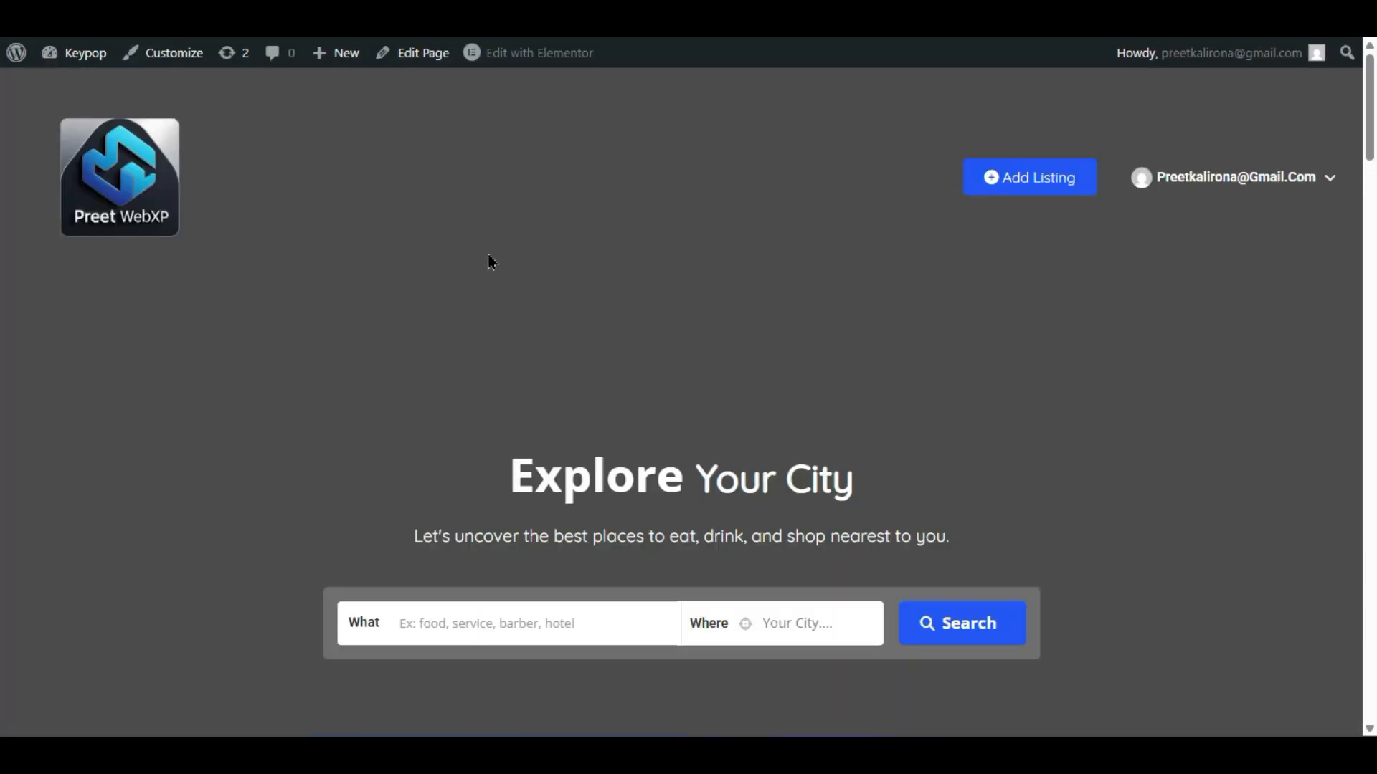
scroll(418, 394, "down", 20)
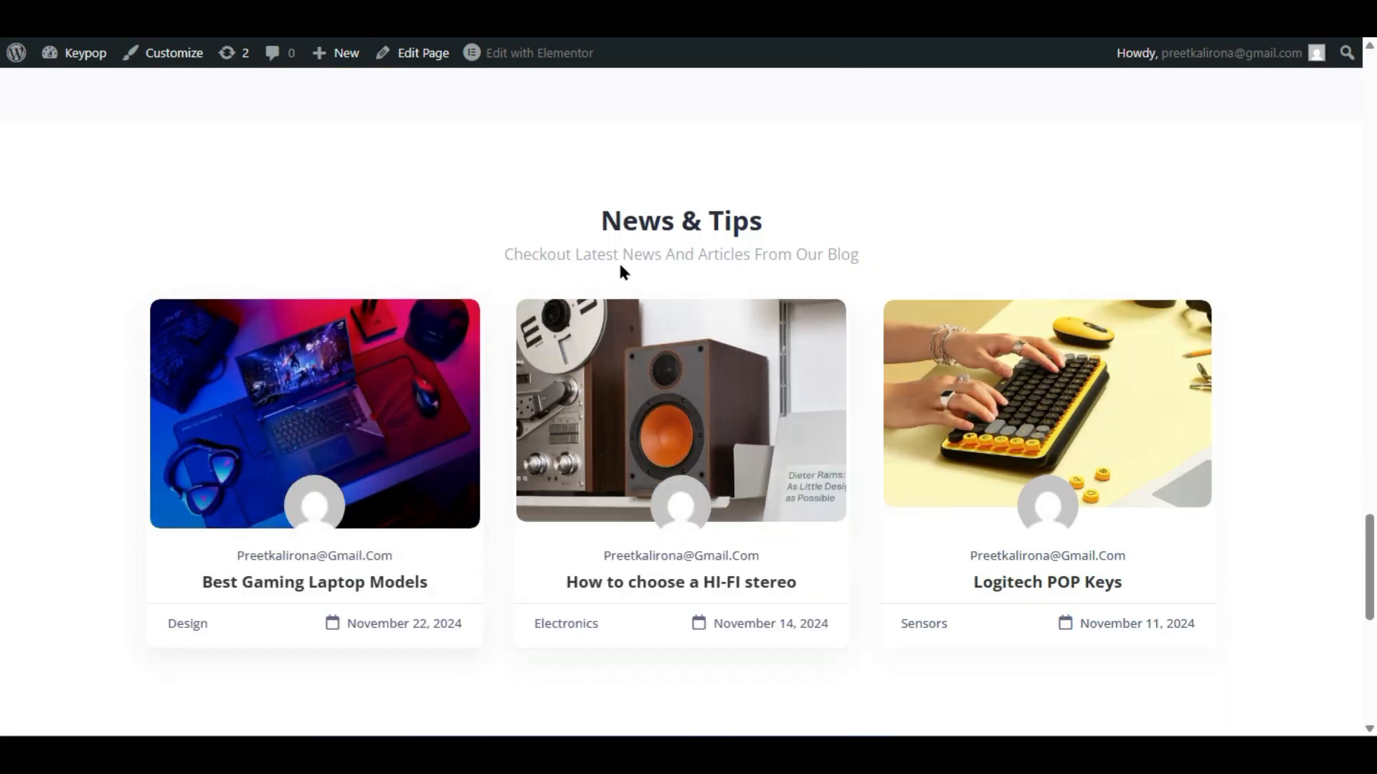
scroll(618, 297, "down", 2)
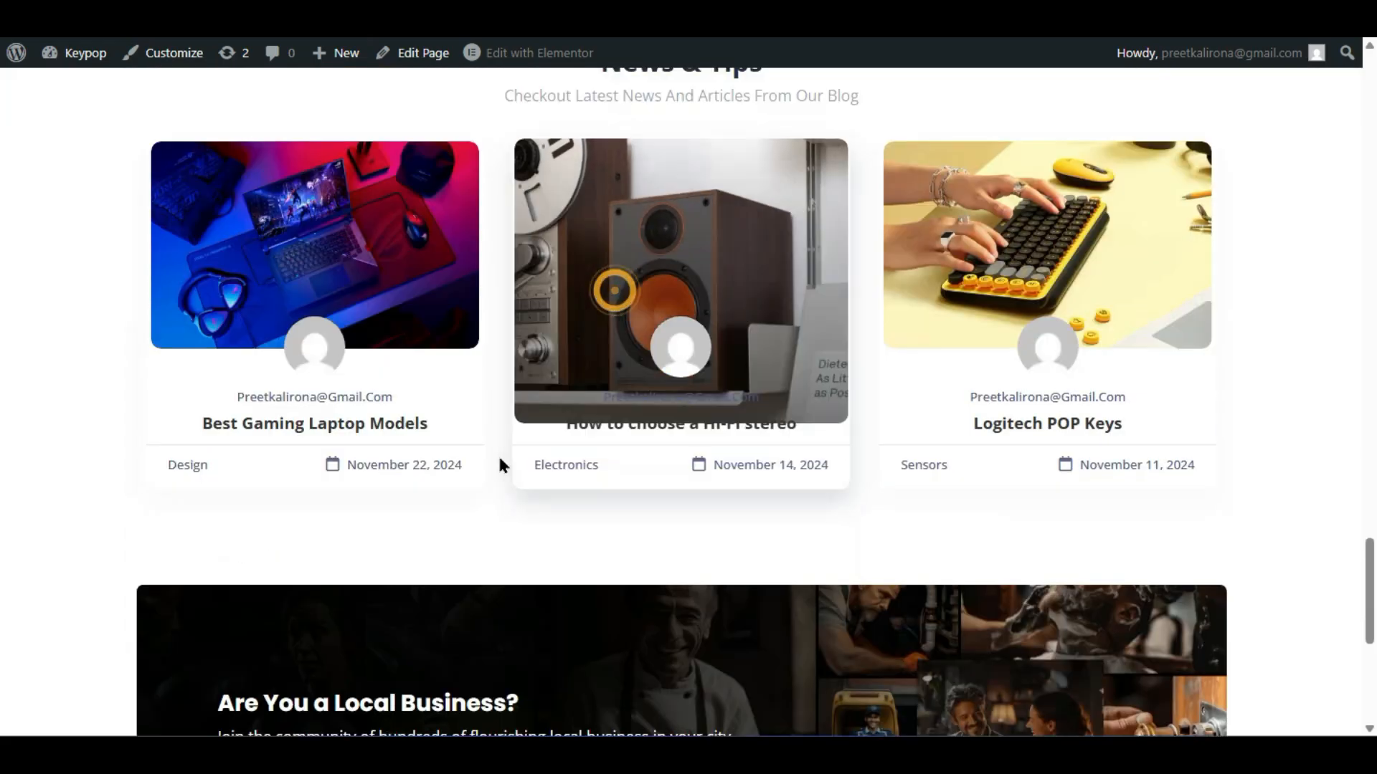
left_click(616, 477)
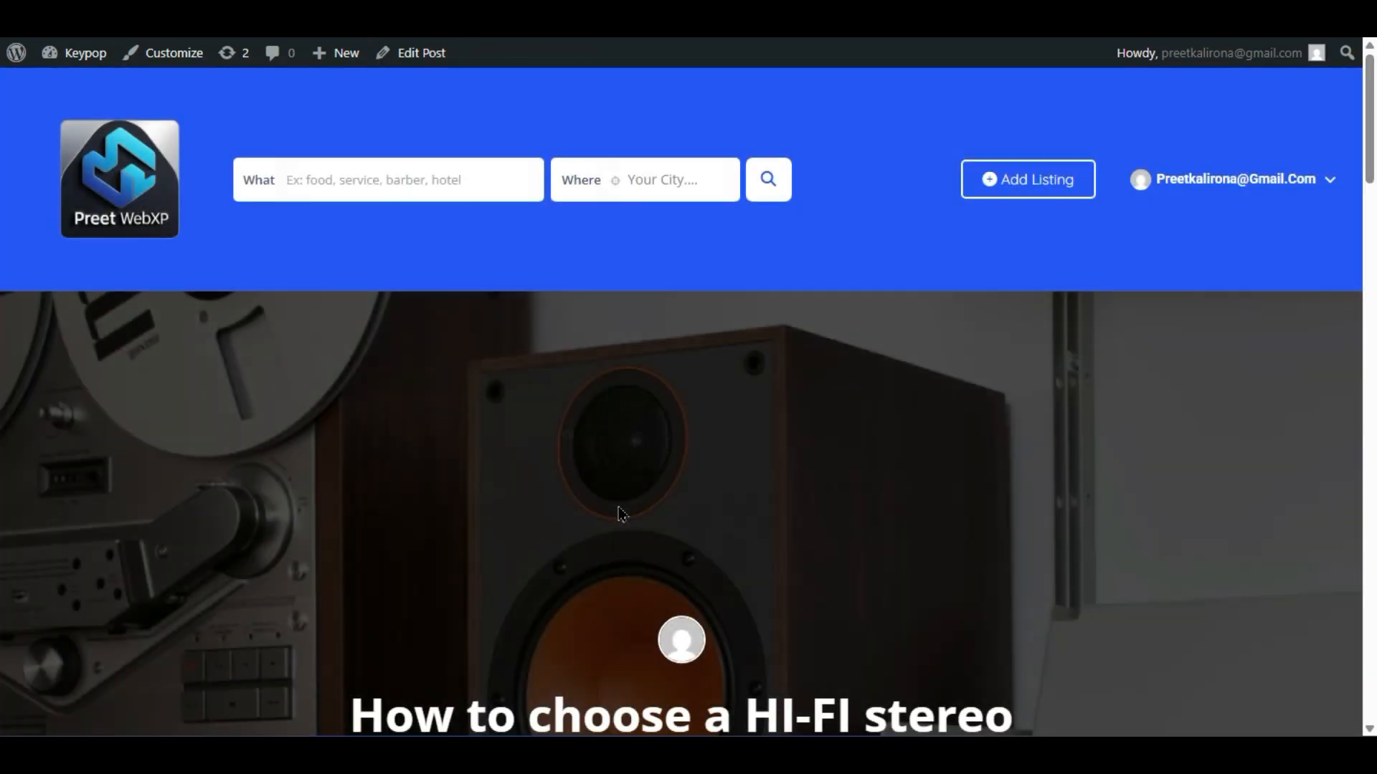
scroll(268, 476, "down", 20)
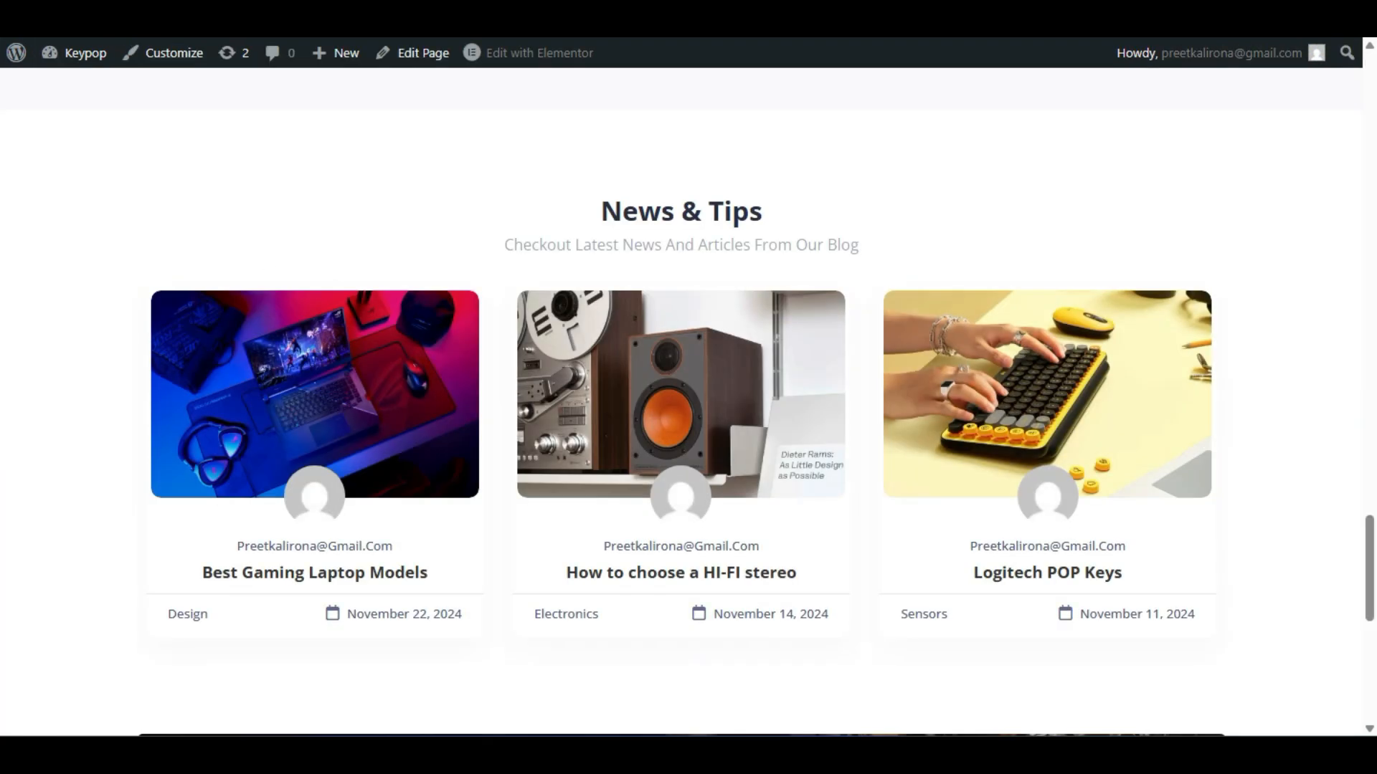
left_click(647, 571)
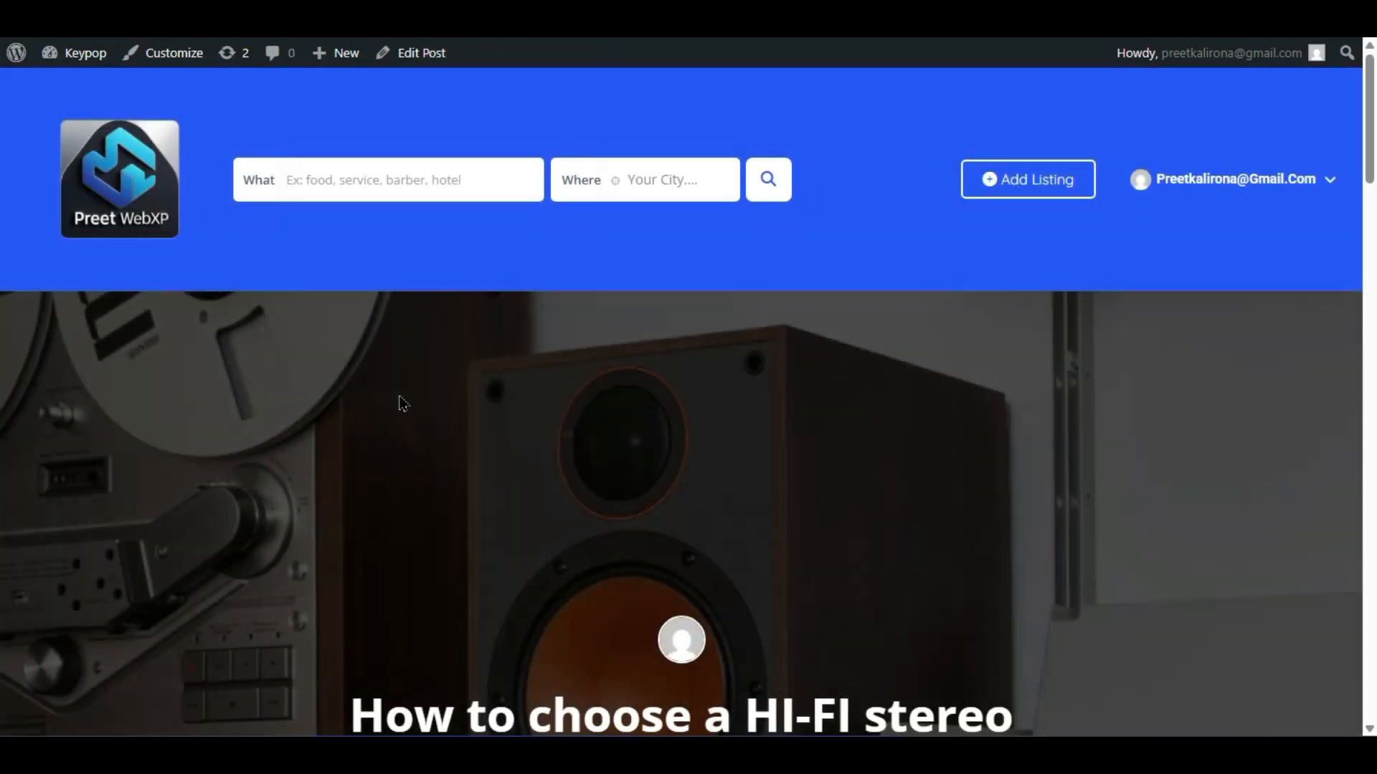
scroll(402, 403, "down", 12)
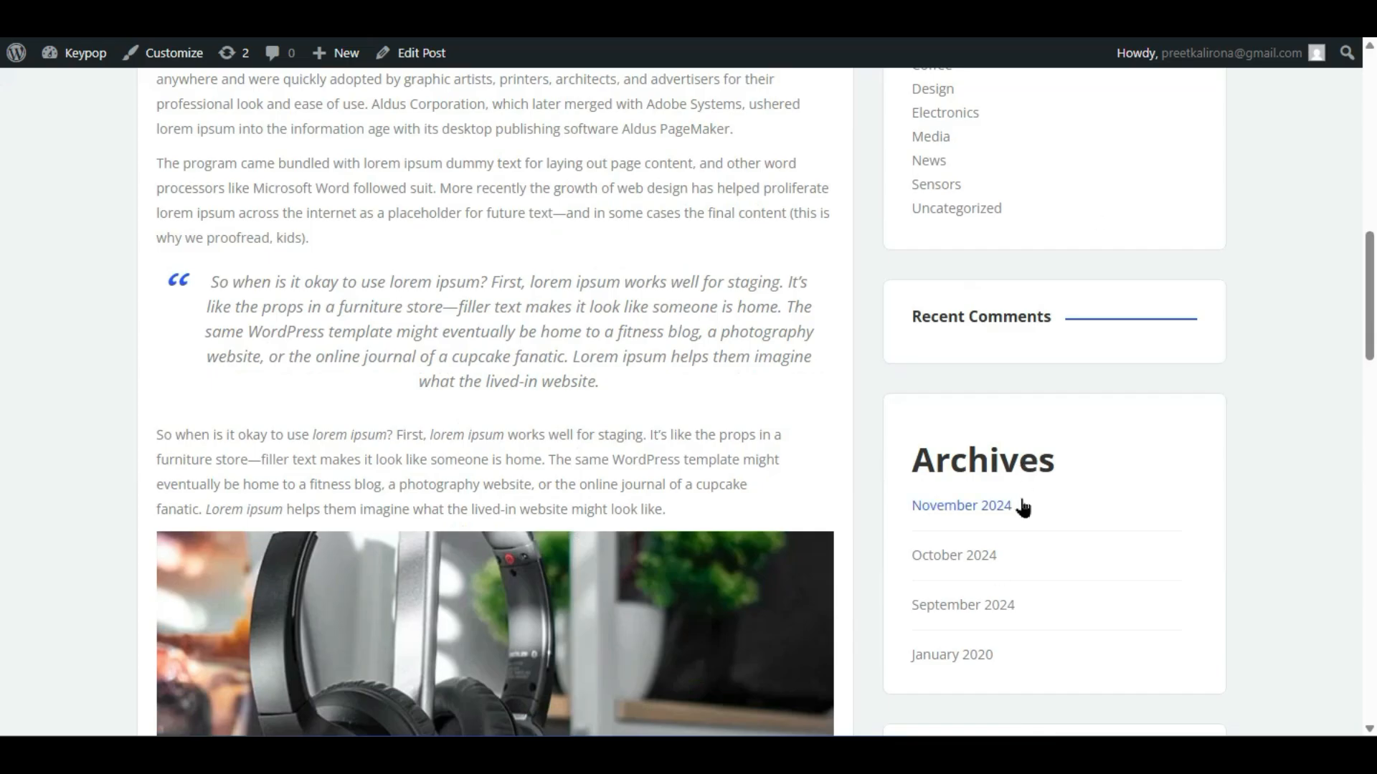
scroll(1023, 507, "up", 4)
scroll(1068, 387, "down", 8)
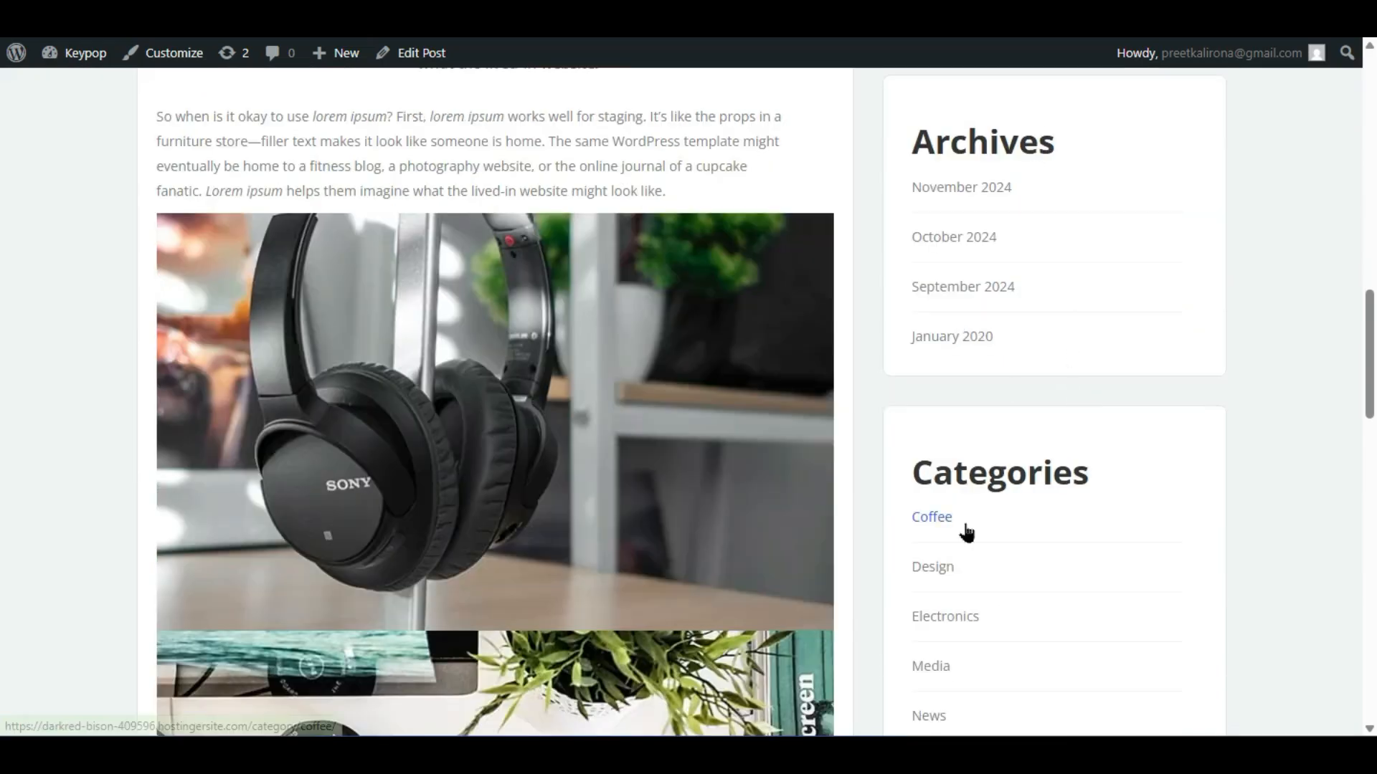
scroll(962, 523, "up", 4)
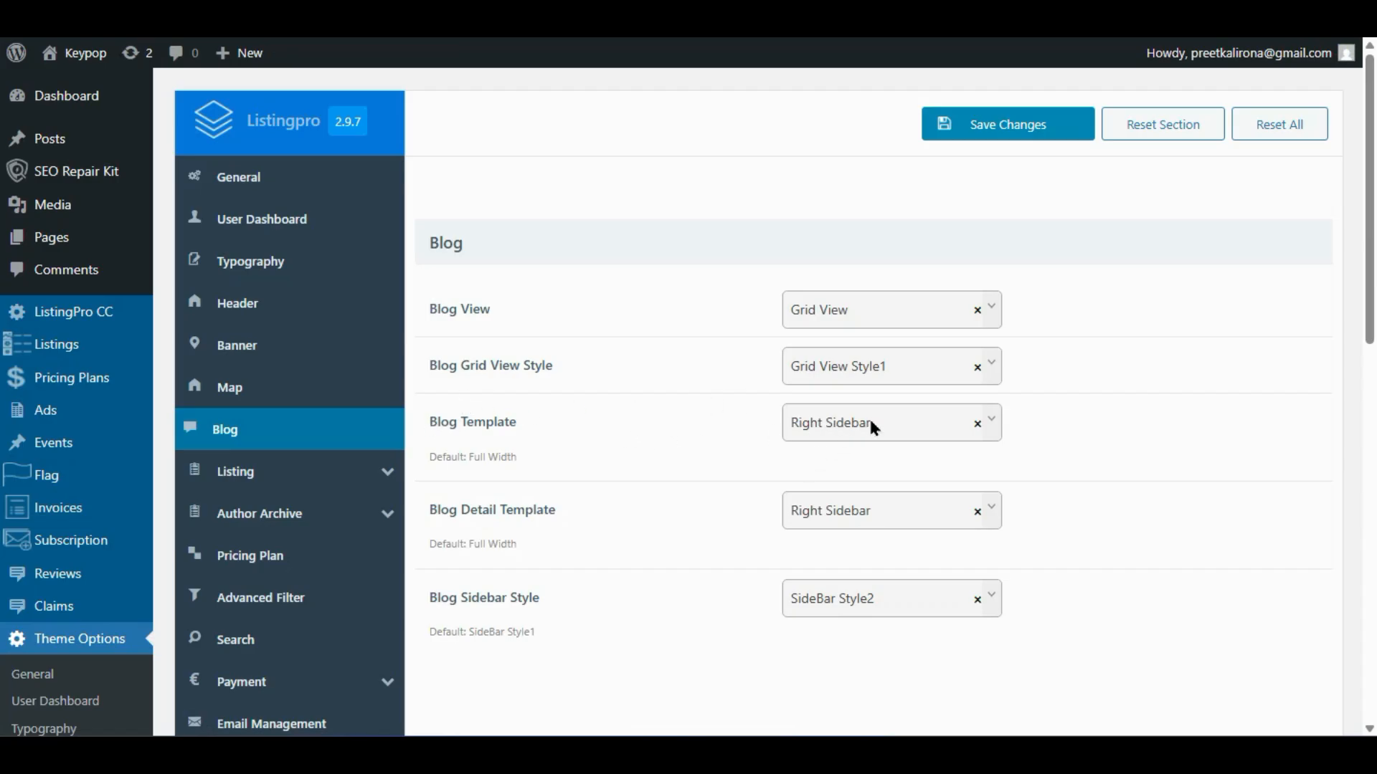
- Review the blog template layout choices, keeping Grid View Style1 with Right Sidebar
left_click(862, 430)
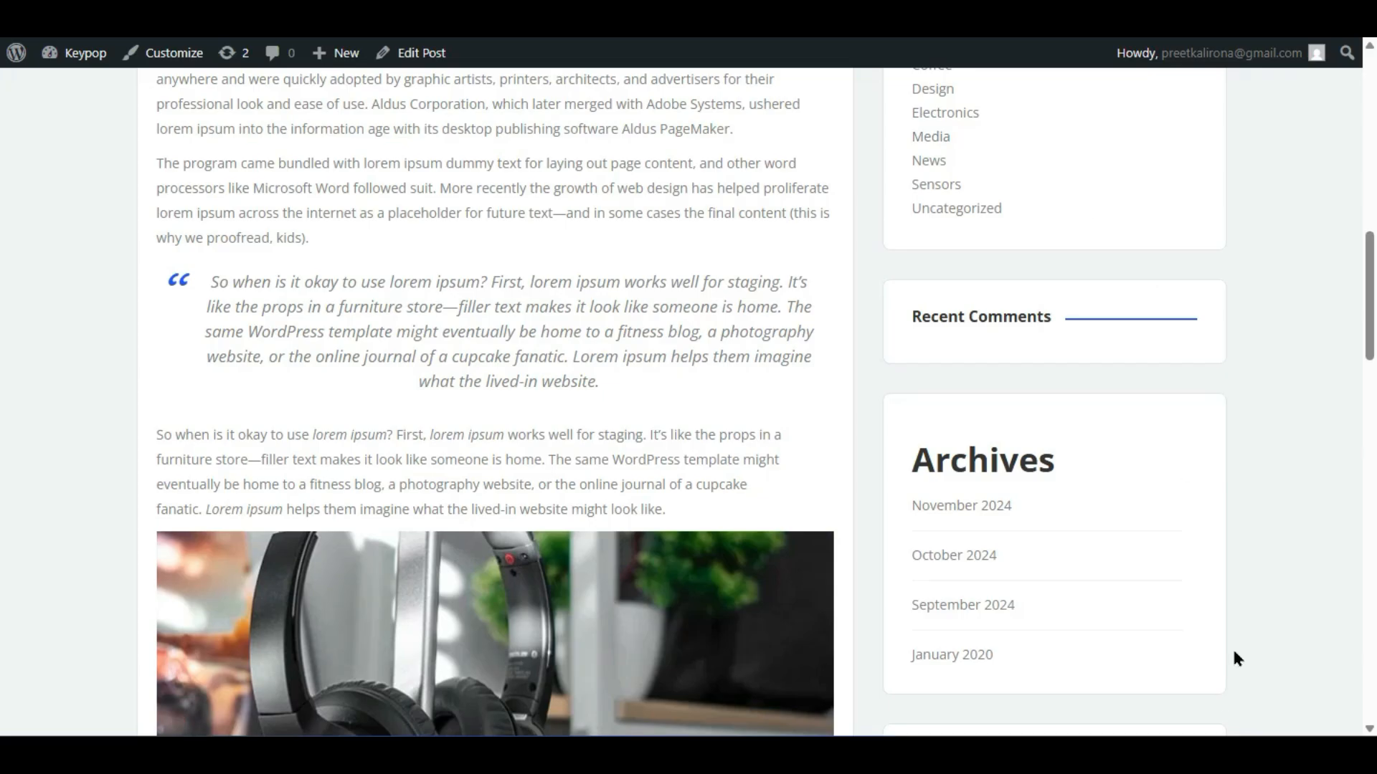
scroll(1233, 653, "up", 7)
scroll(1232, 671, "down", 2)
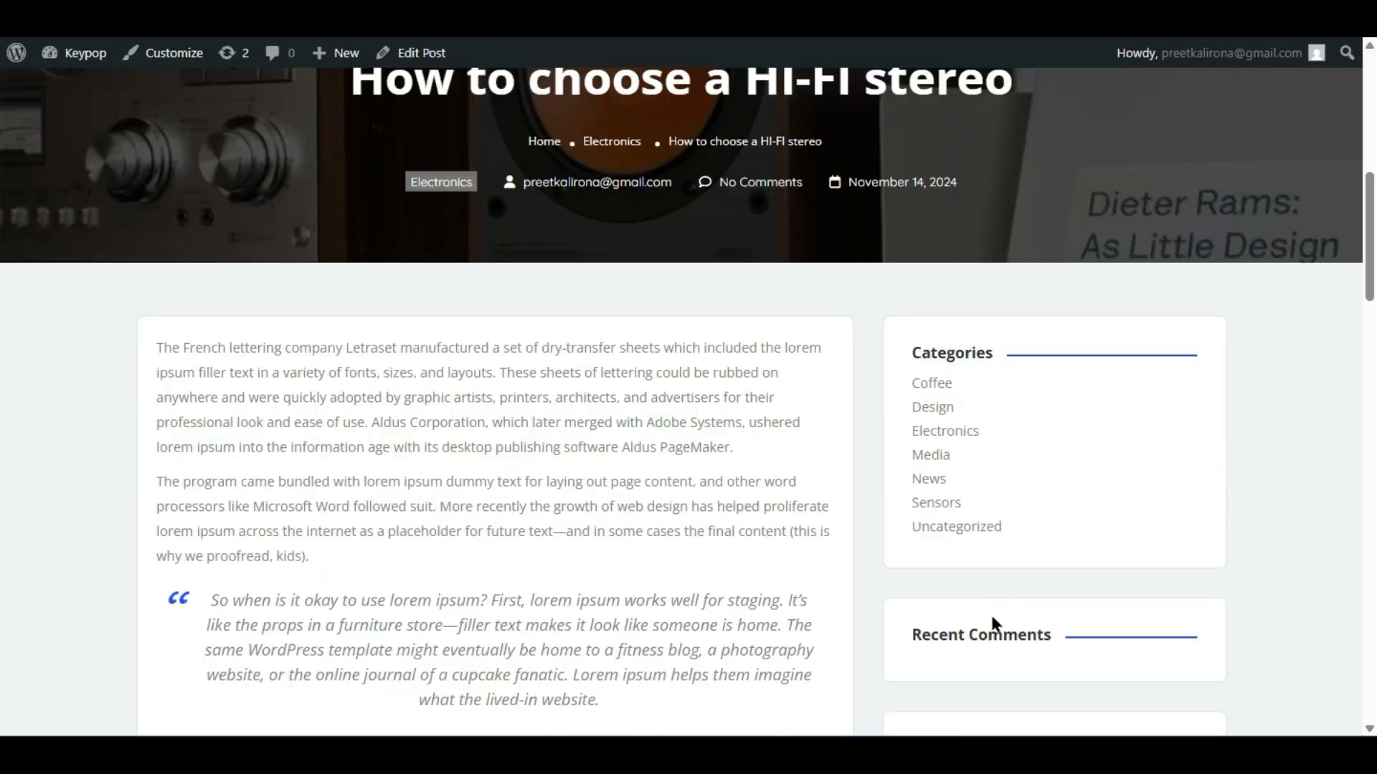
scroll(993, 624, "down", 4)
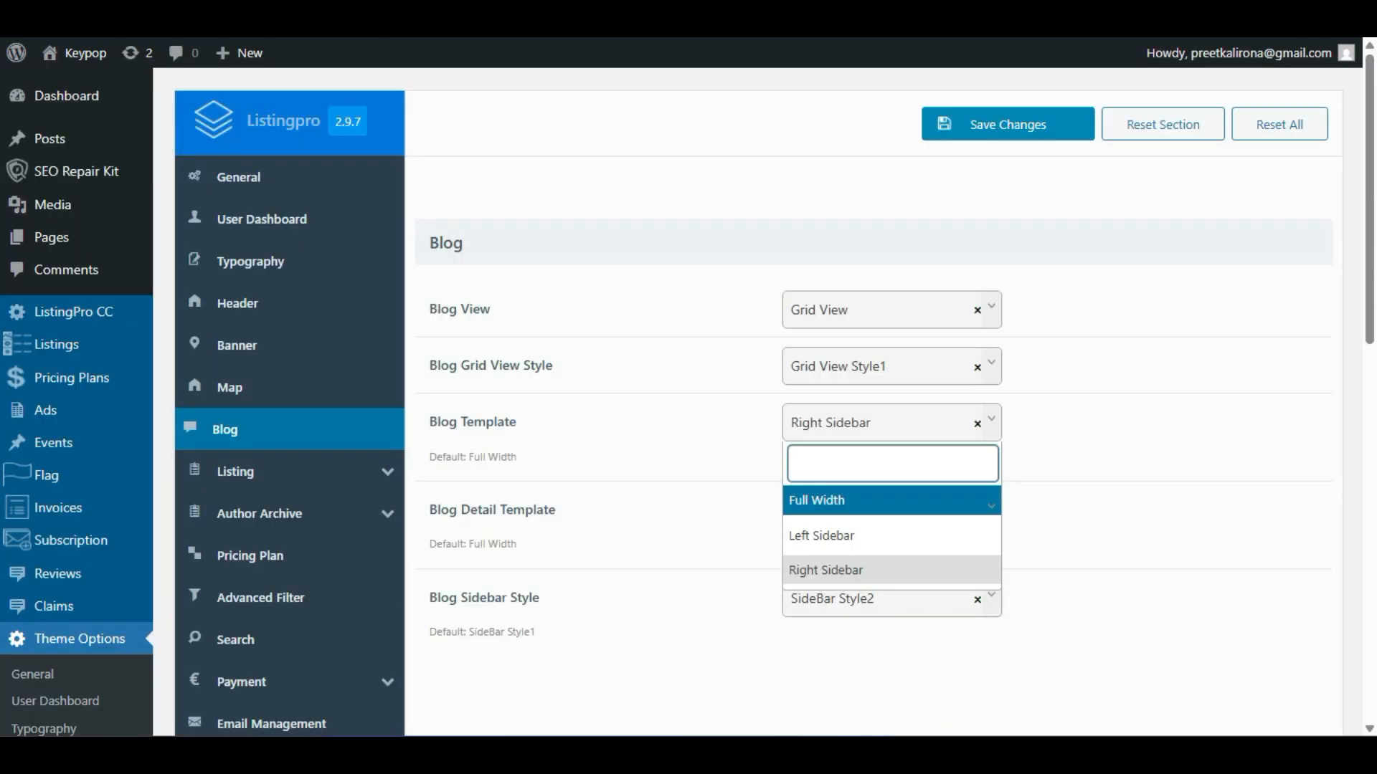
left_click(611, 473)
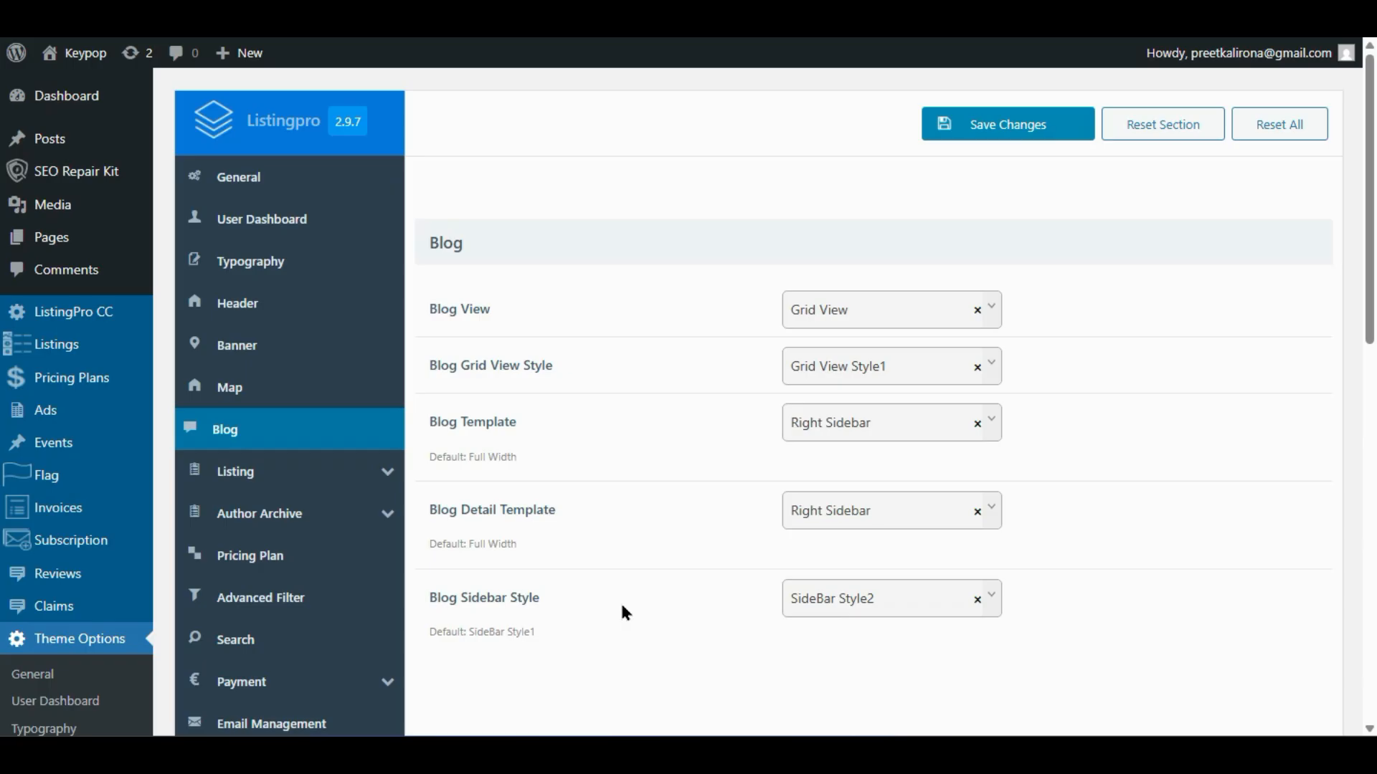
scroll(631, 588, "down", 2)
- Review the blog sidebar style choices, keeping SideBar Style2
left_click(811, 444)
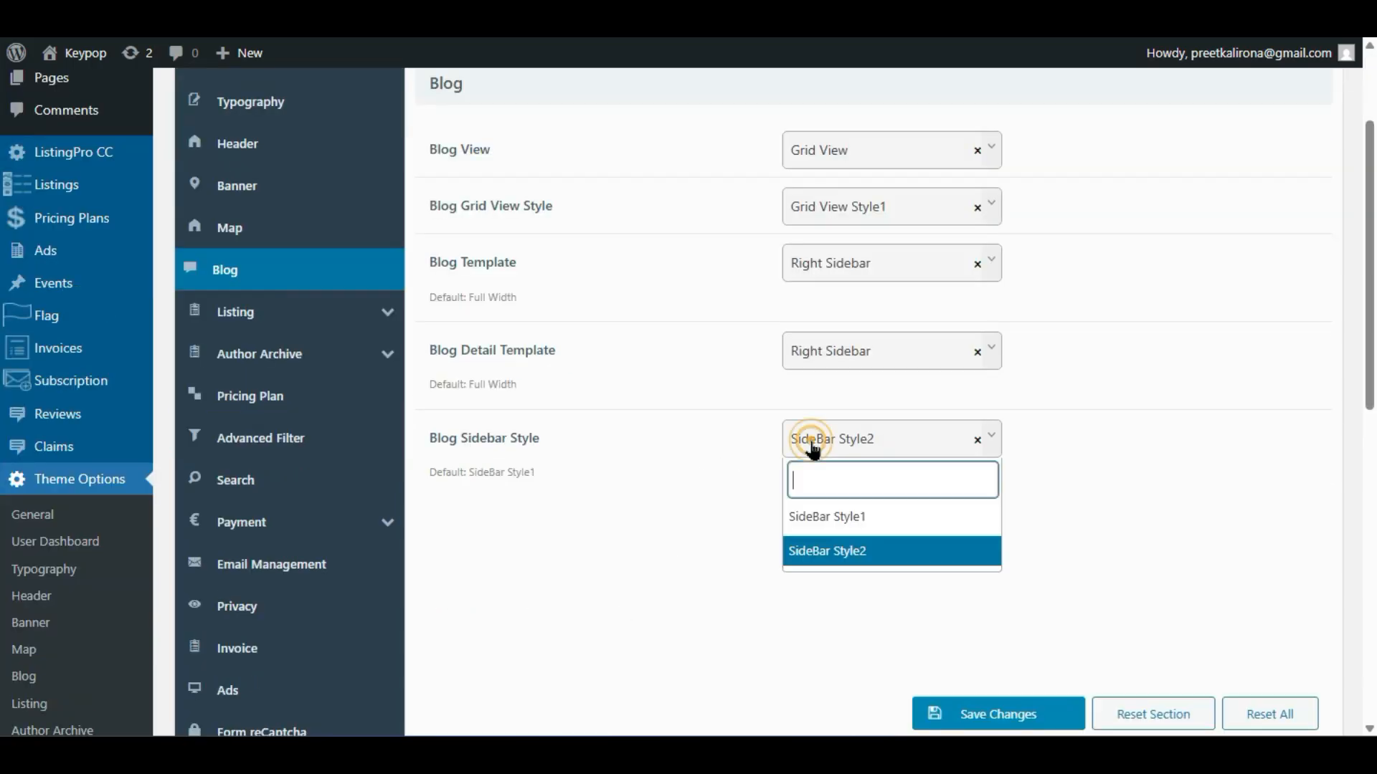
left_click(721, 564)
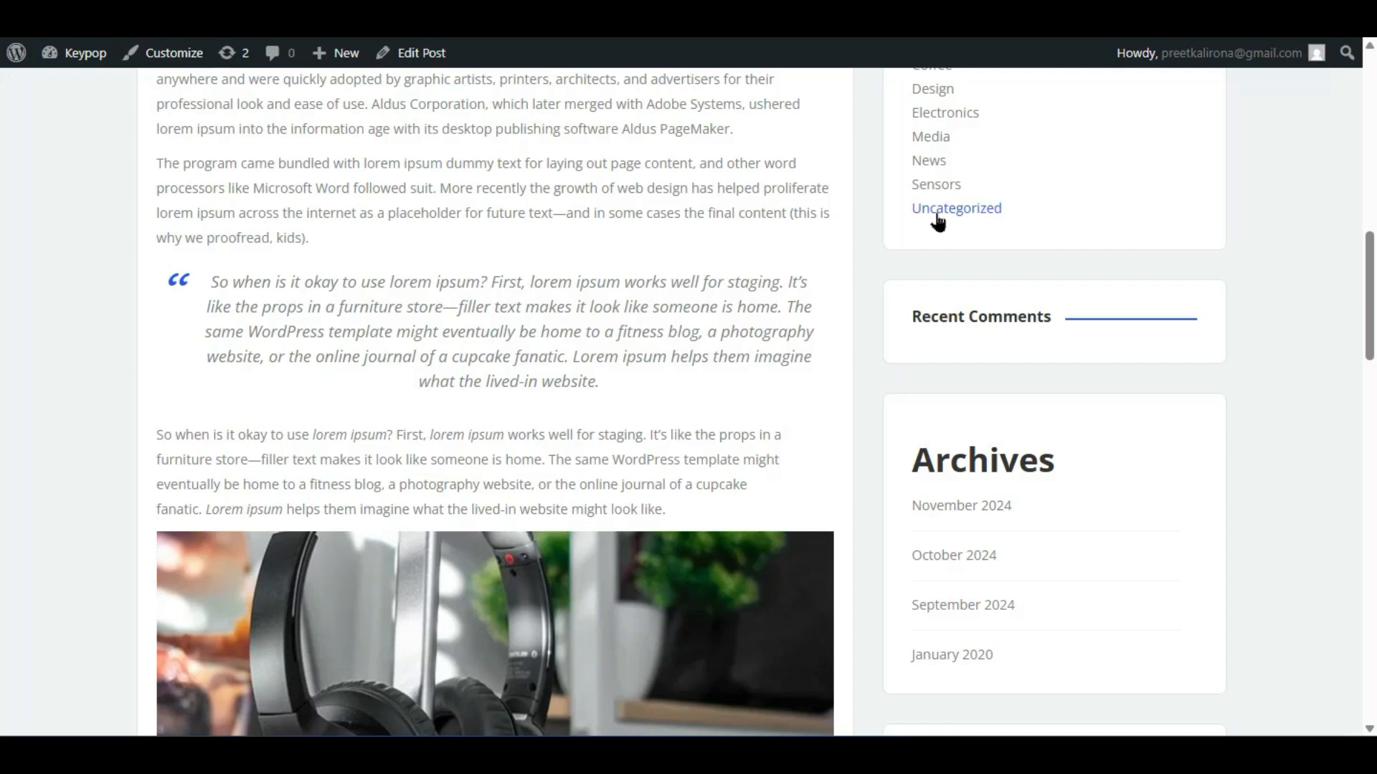
scroll(1008, 346, "up", 5)
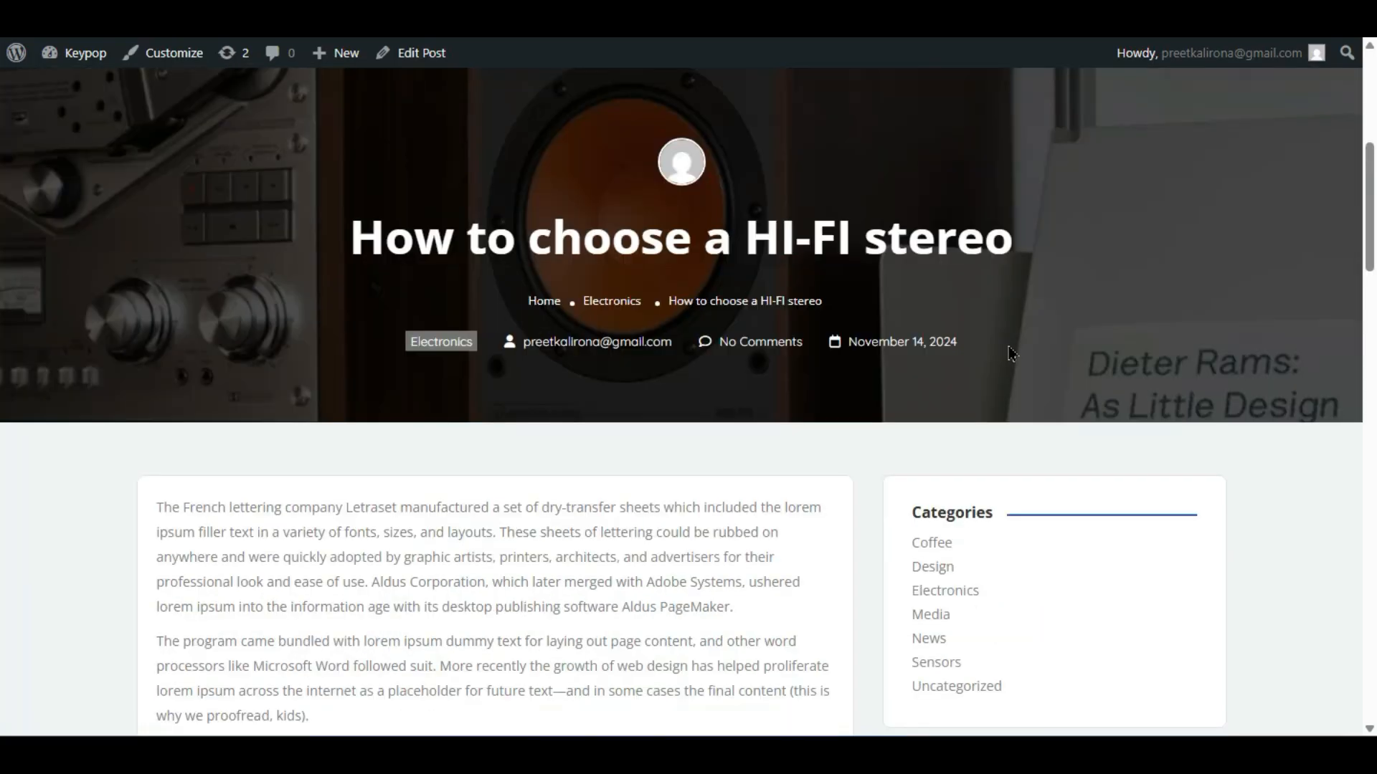
scroll(1004, 347, "down", 2)
scroll(961, 444, "down", 7)
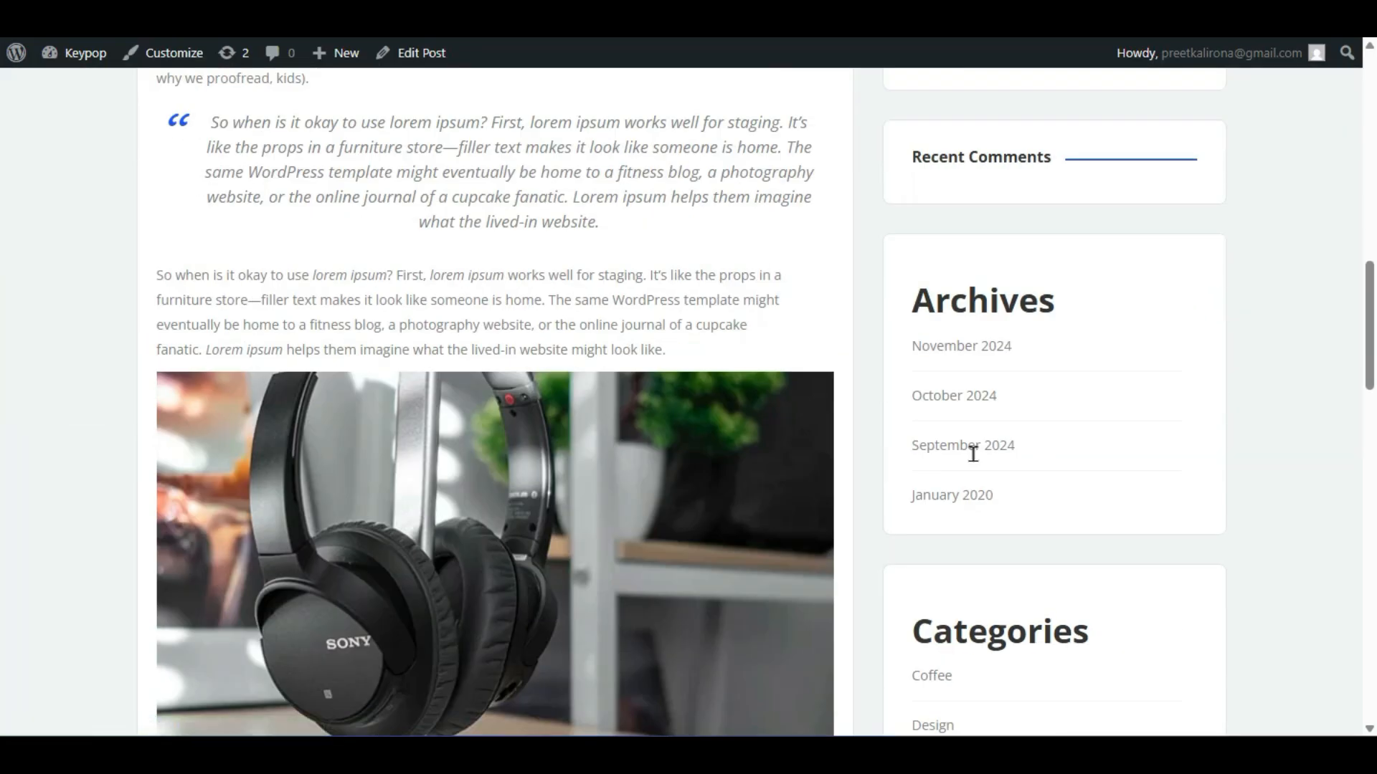
scroll(974, 463, "up", 7)
scroll(976, 462, "up", 6)
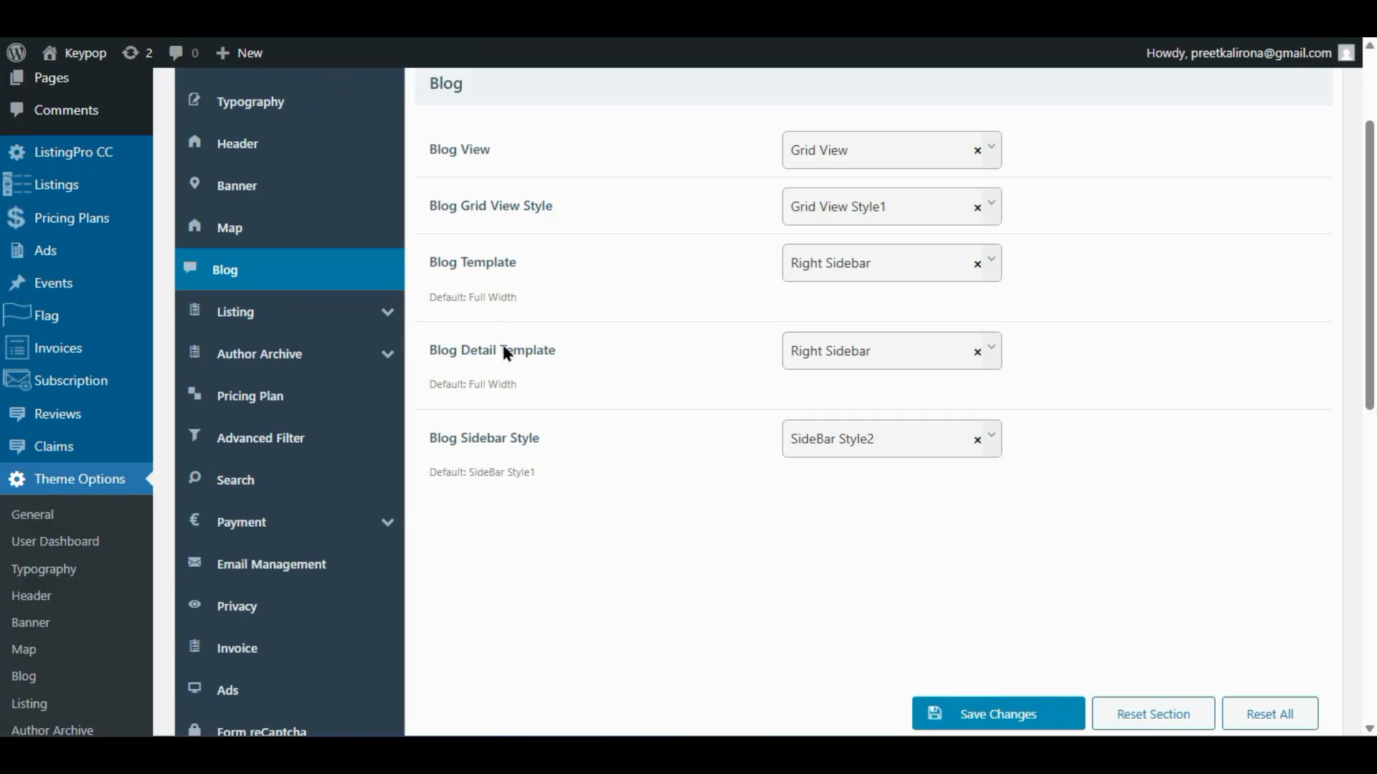
scroll(531, 394, "up", 2)
scroll(566, 452, "down", 2)
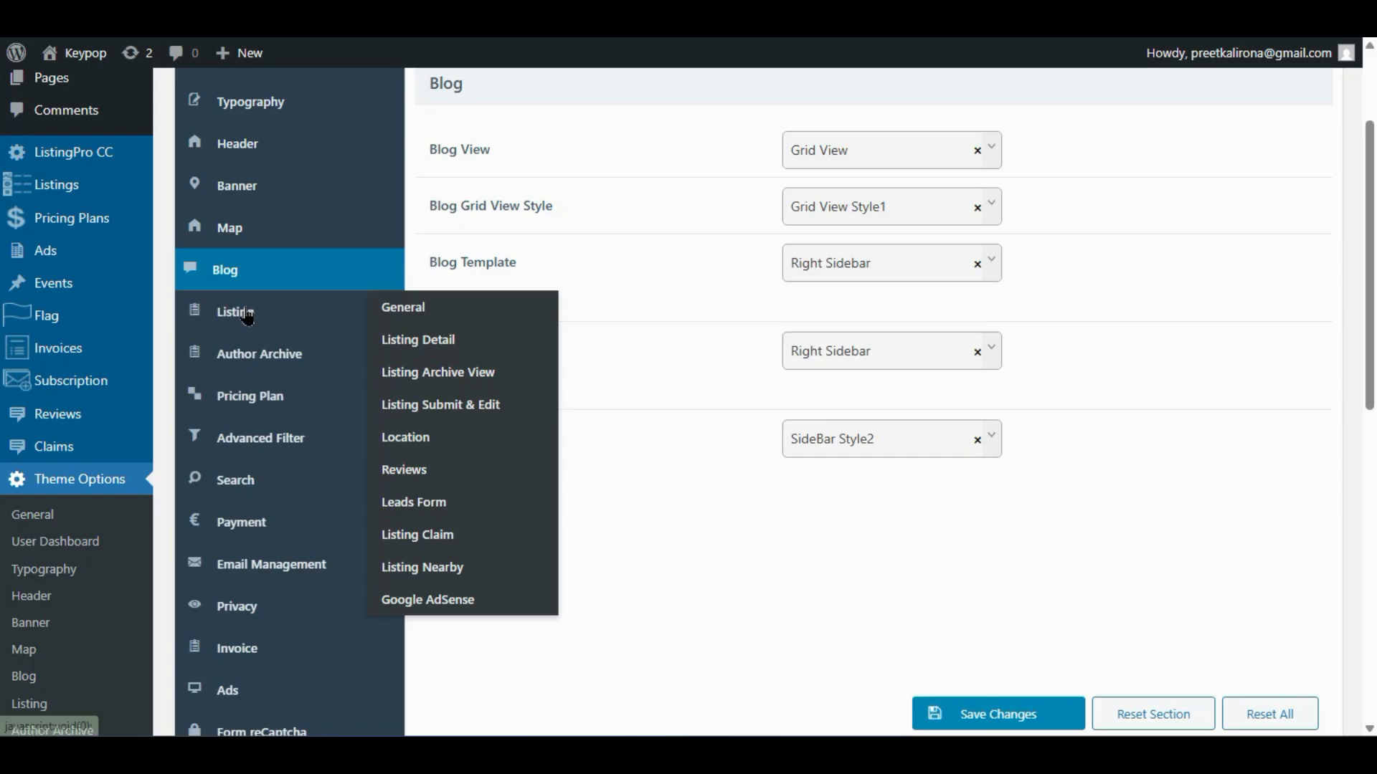
- Open the live site in a new tab from the admin bar's Visit Site link
left_click(248, 313)
scroll(510, 453, "up", 3)
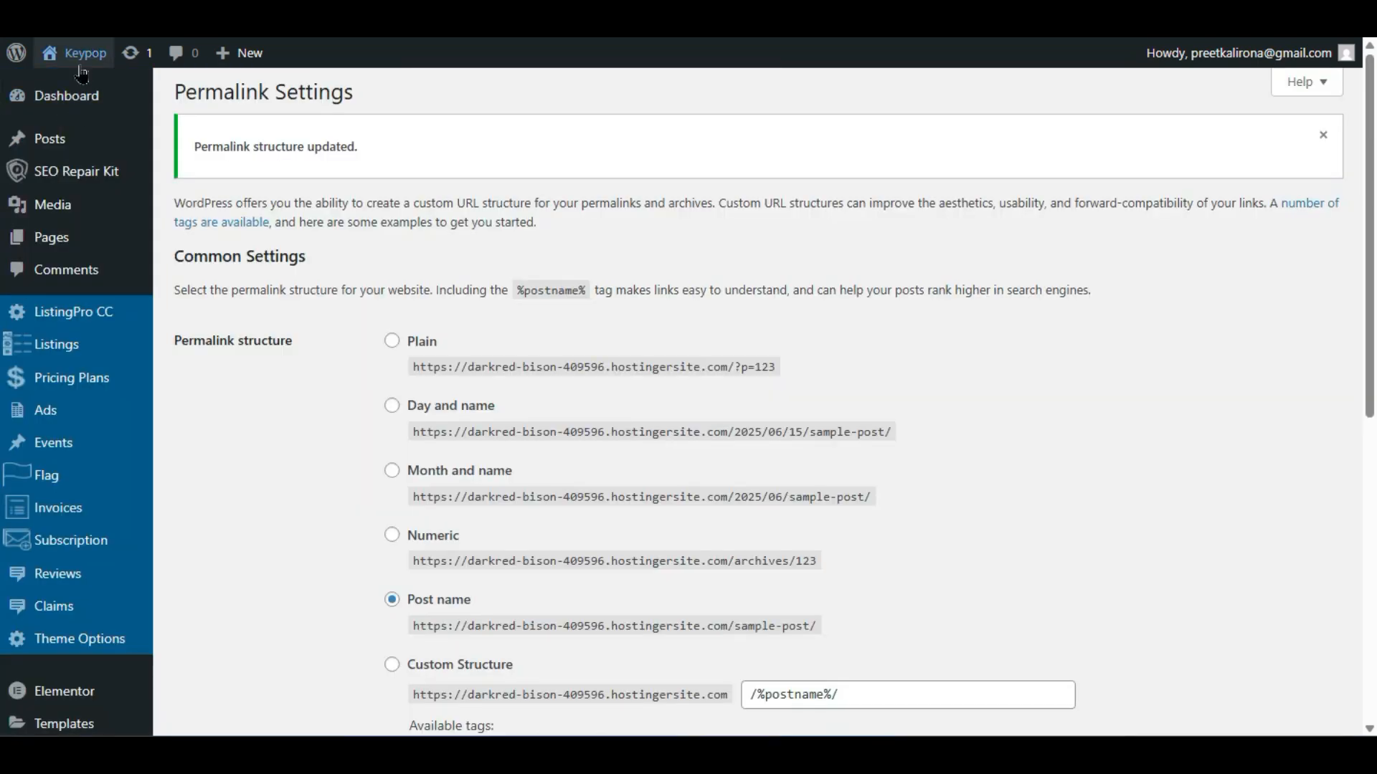
mouse_move(77, 53)
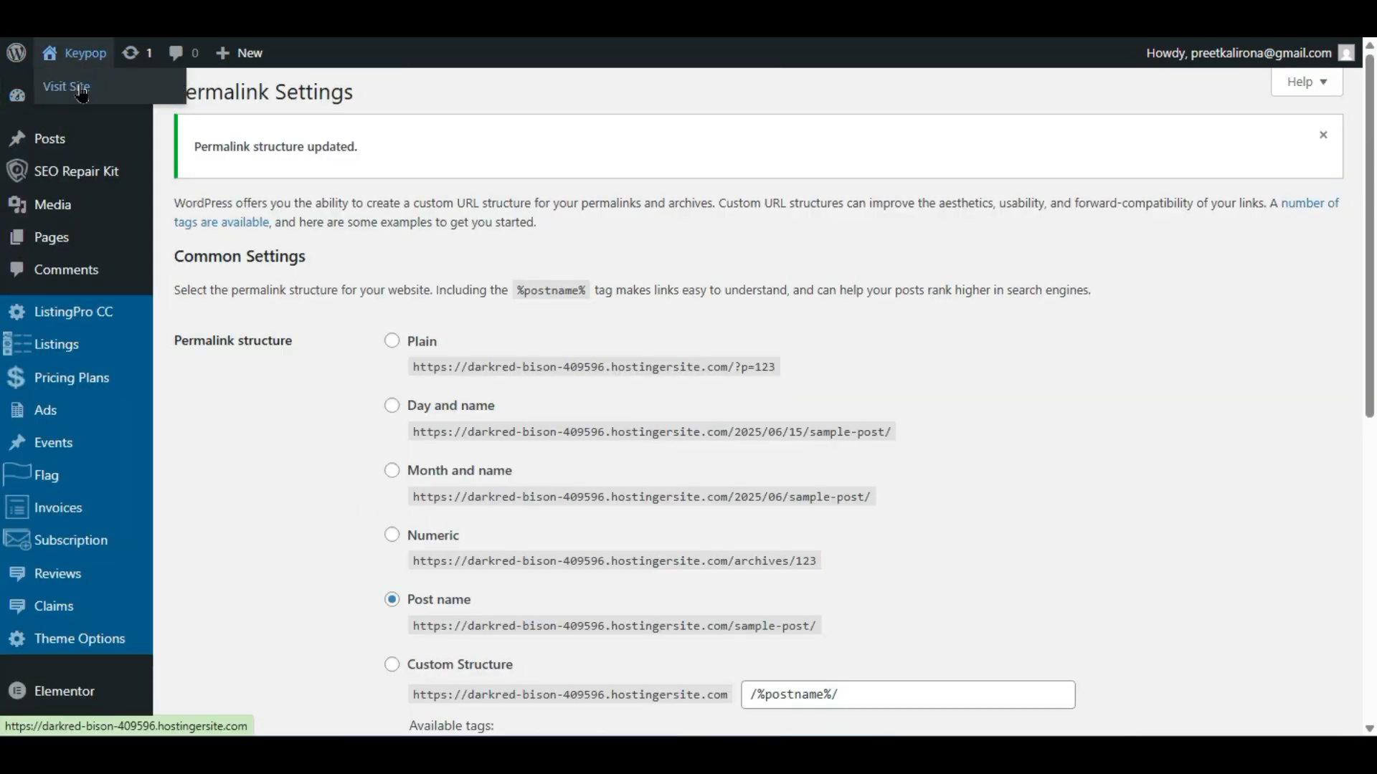
right_click(80, 89)
left_click(136, 107)
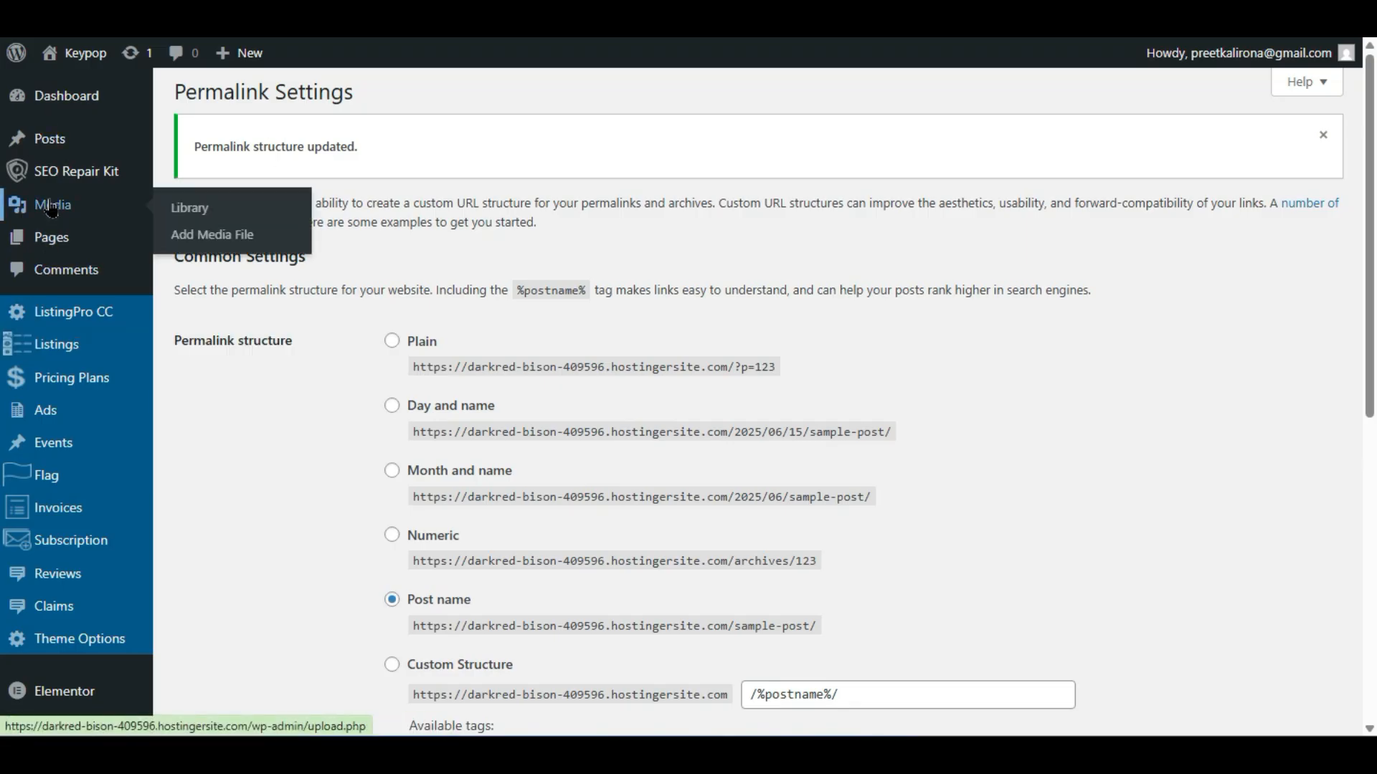
- Browse the All Pages list, then start a new blank page
mouse_move(58, 242)
left_click(174, 233)
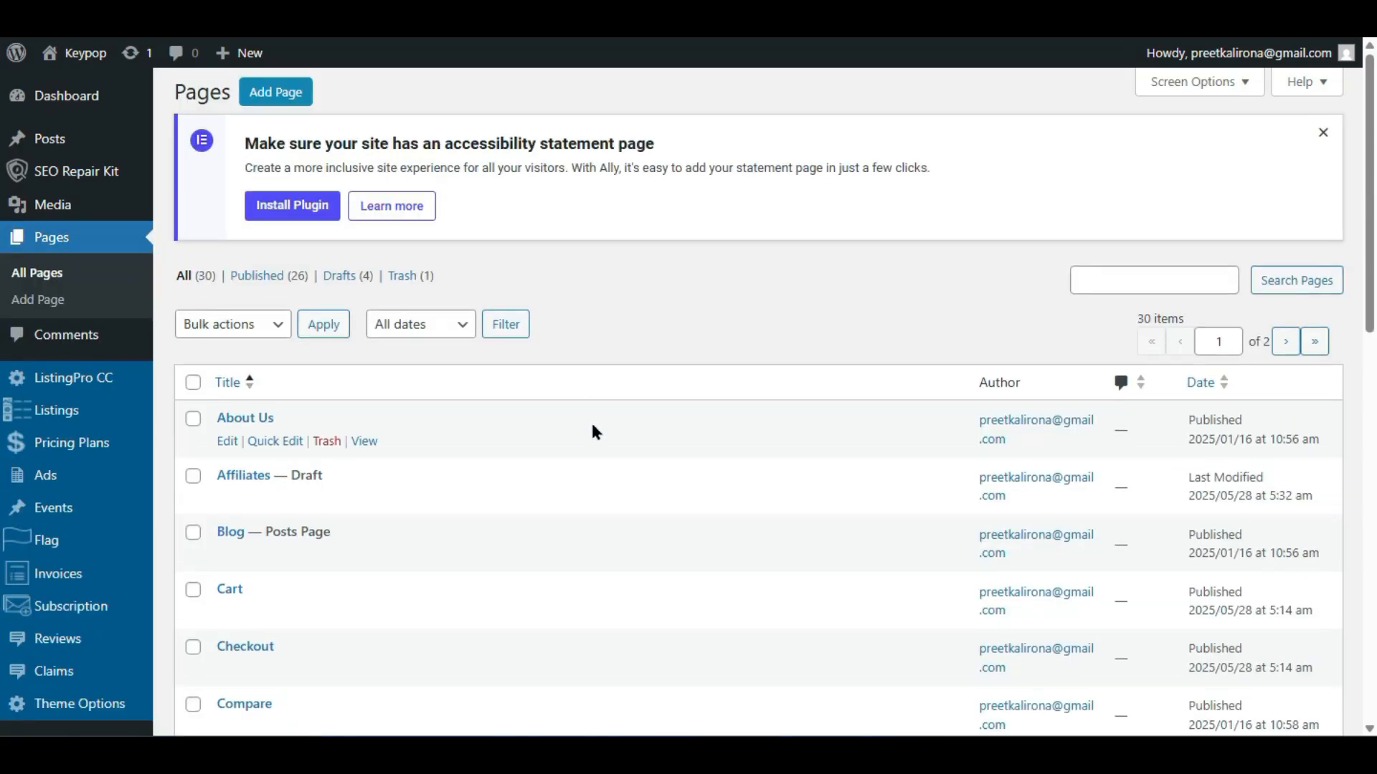
scroll(588, 438, "down", 5)
scroll(573, 436, "down", 2)
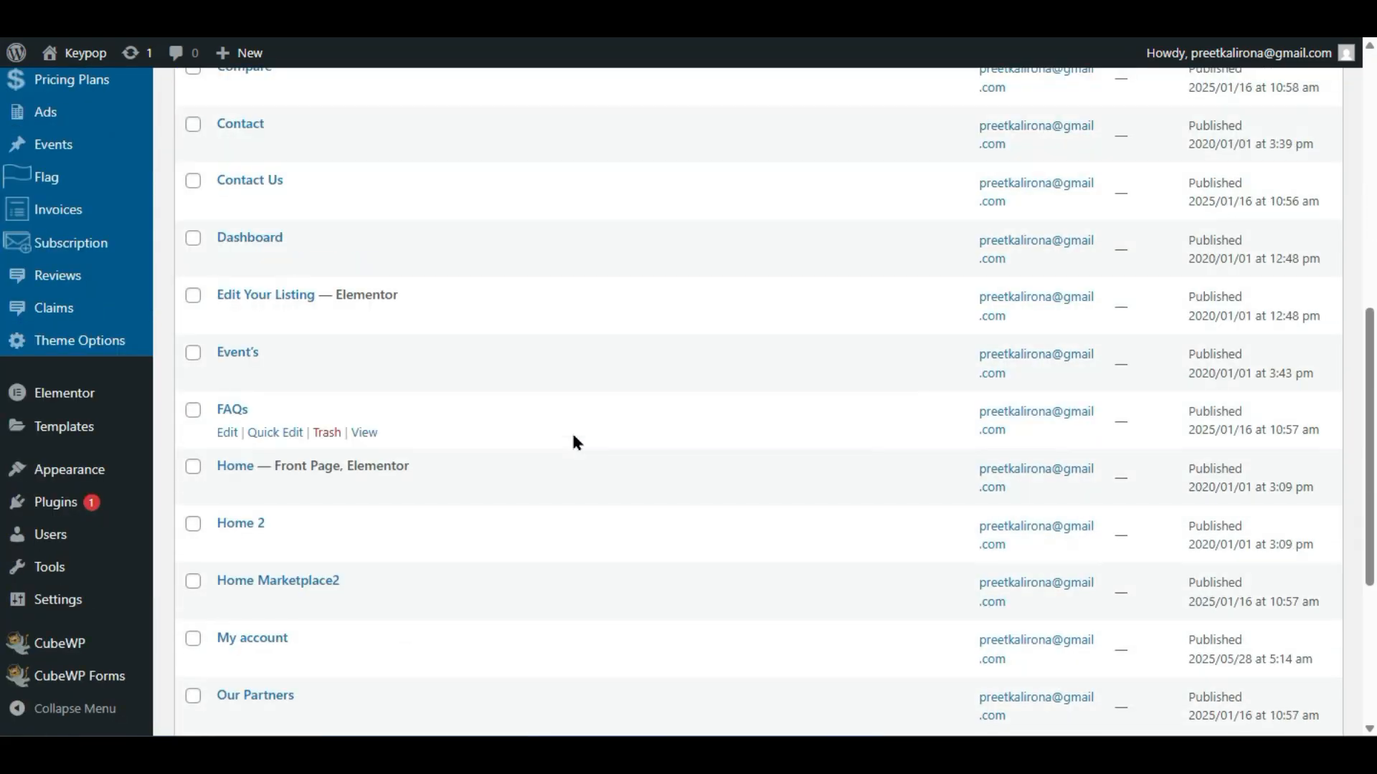
scroll(574, 436, "down", 3)
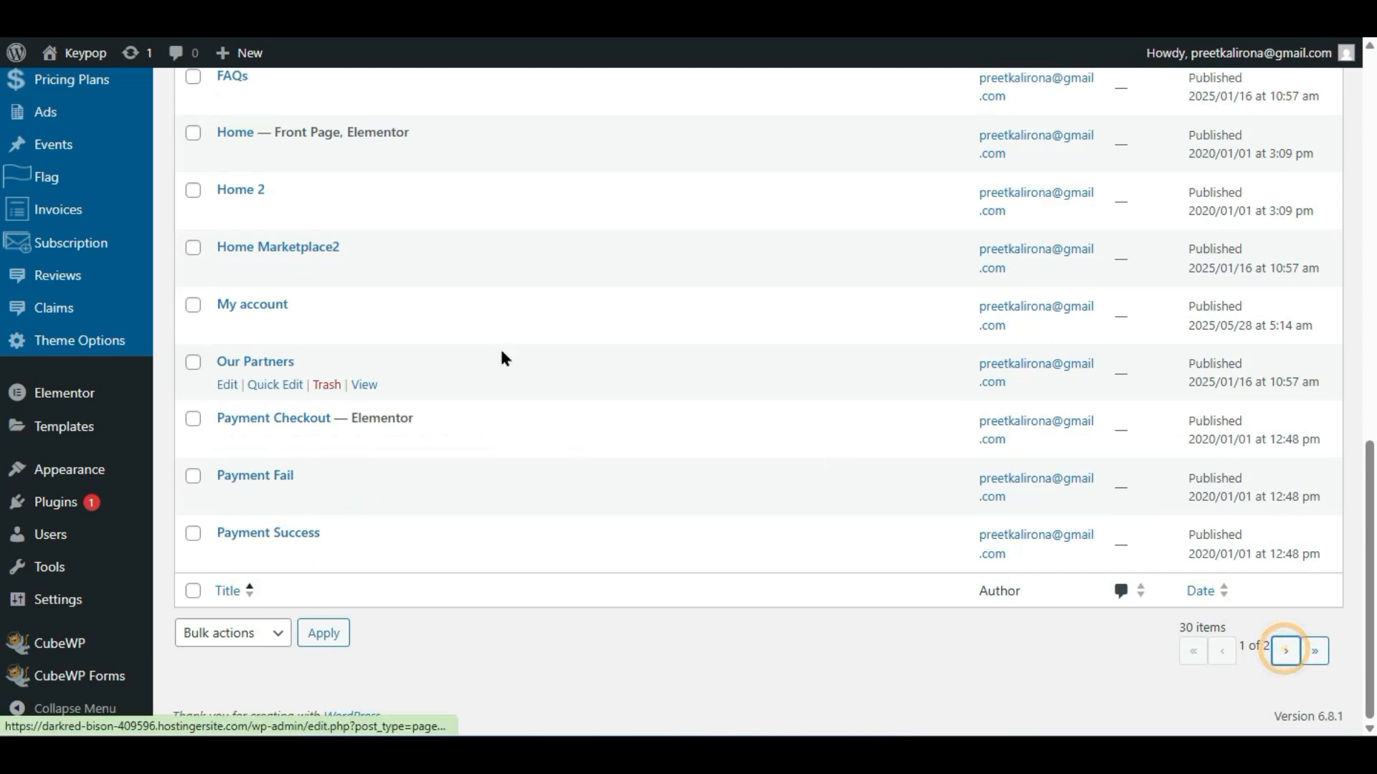
scroll(500, 346, "up", 5)
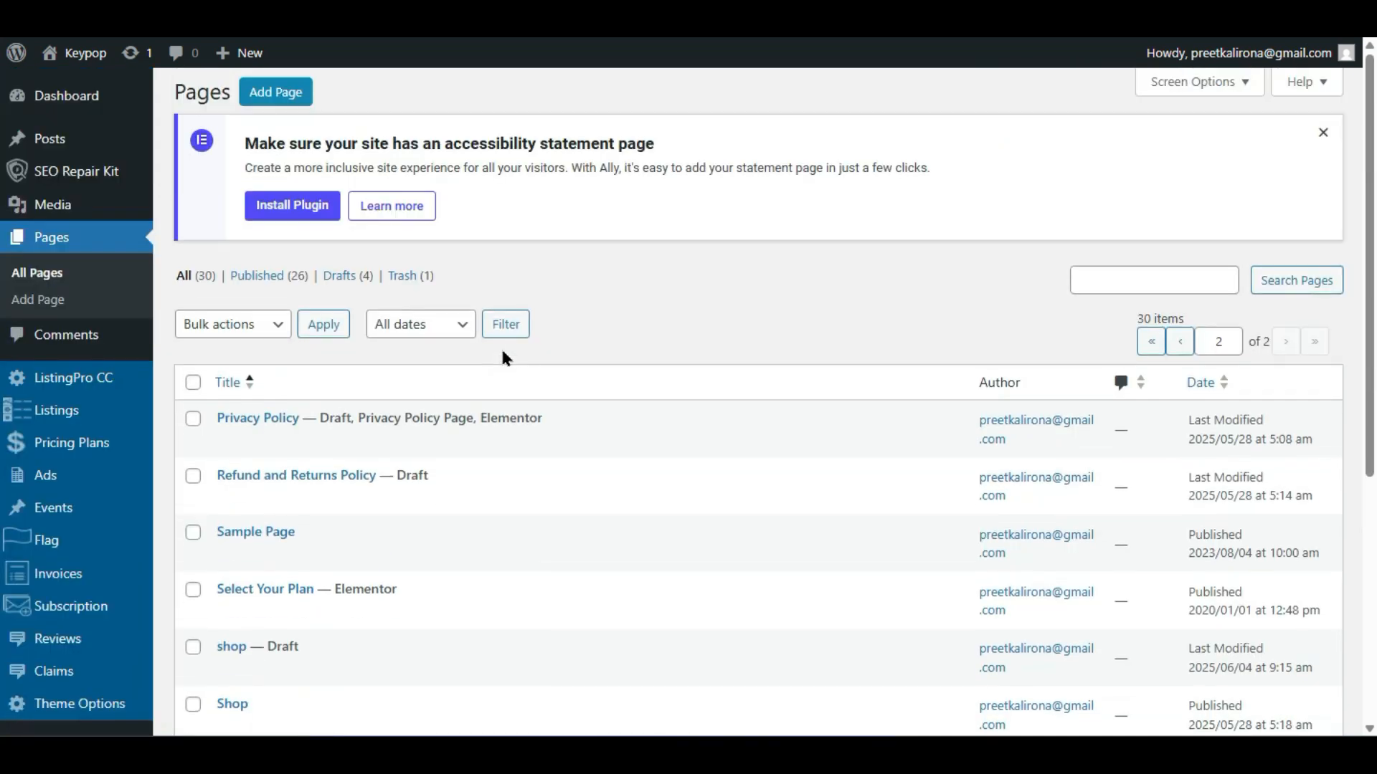
scroll(502, 352, "down", 4)
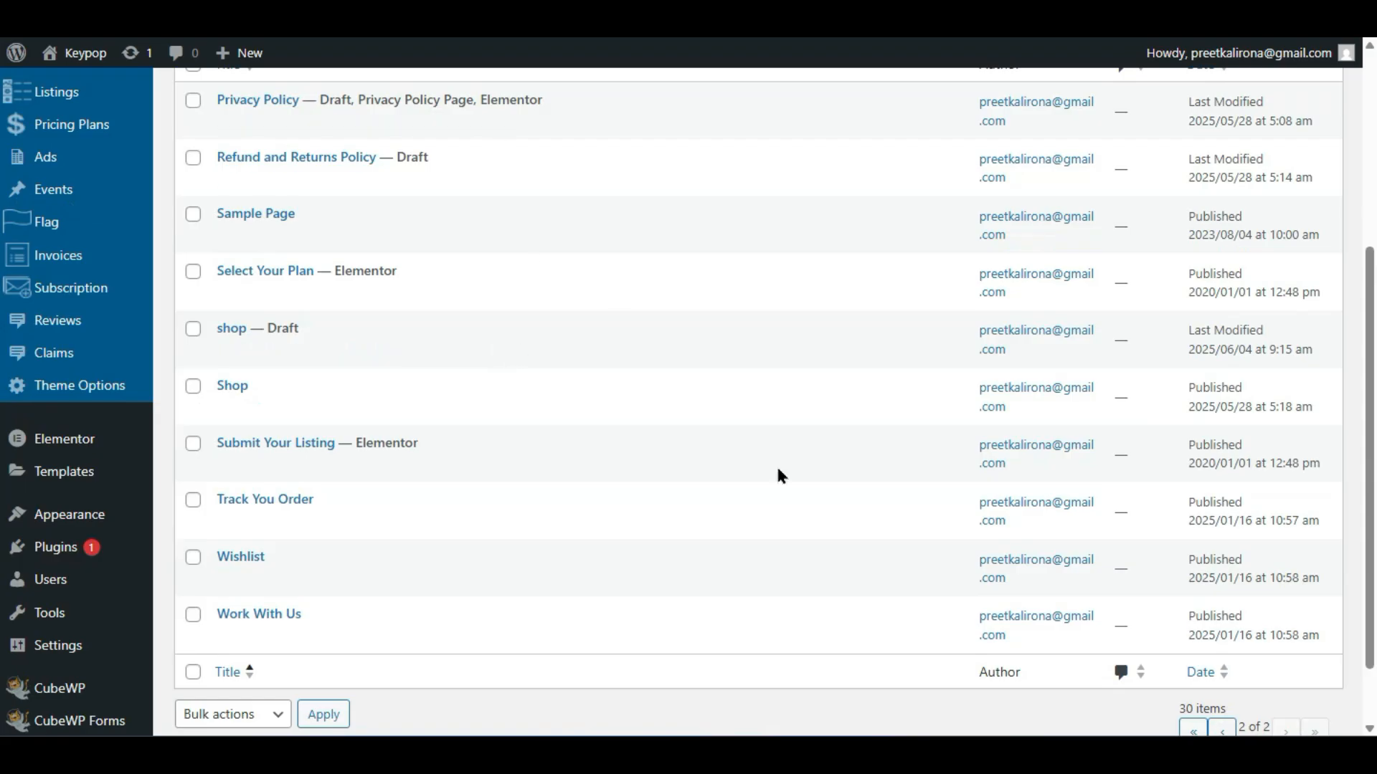
scroll(785, 484, "up", 4)
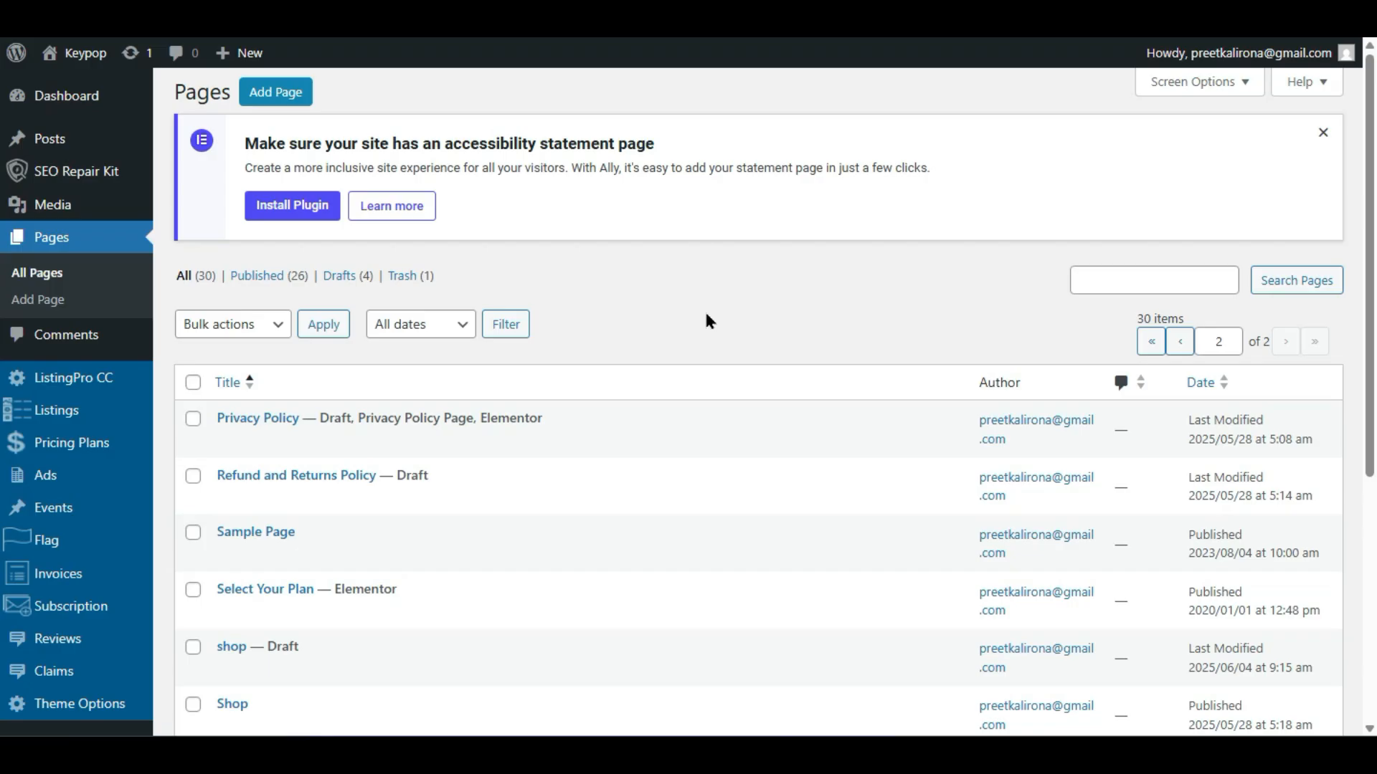
left_click(261, 94)
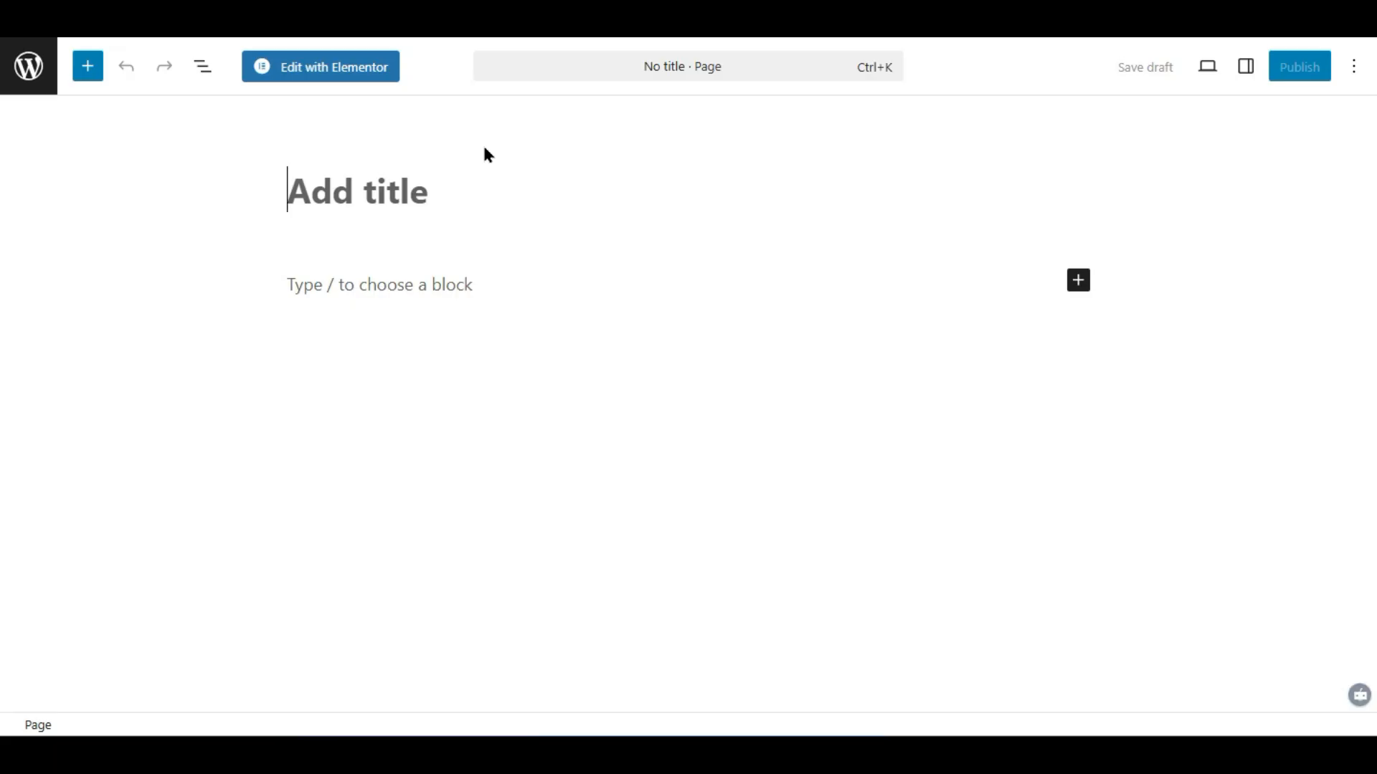
- Title the new page 'Listing' and launch it in Elementor
type("Listi")
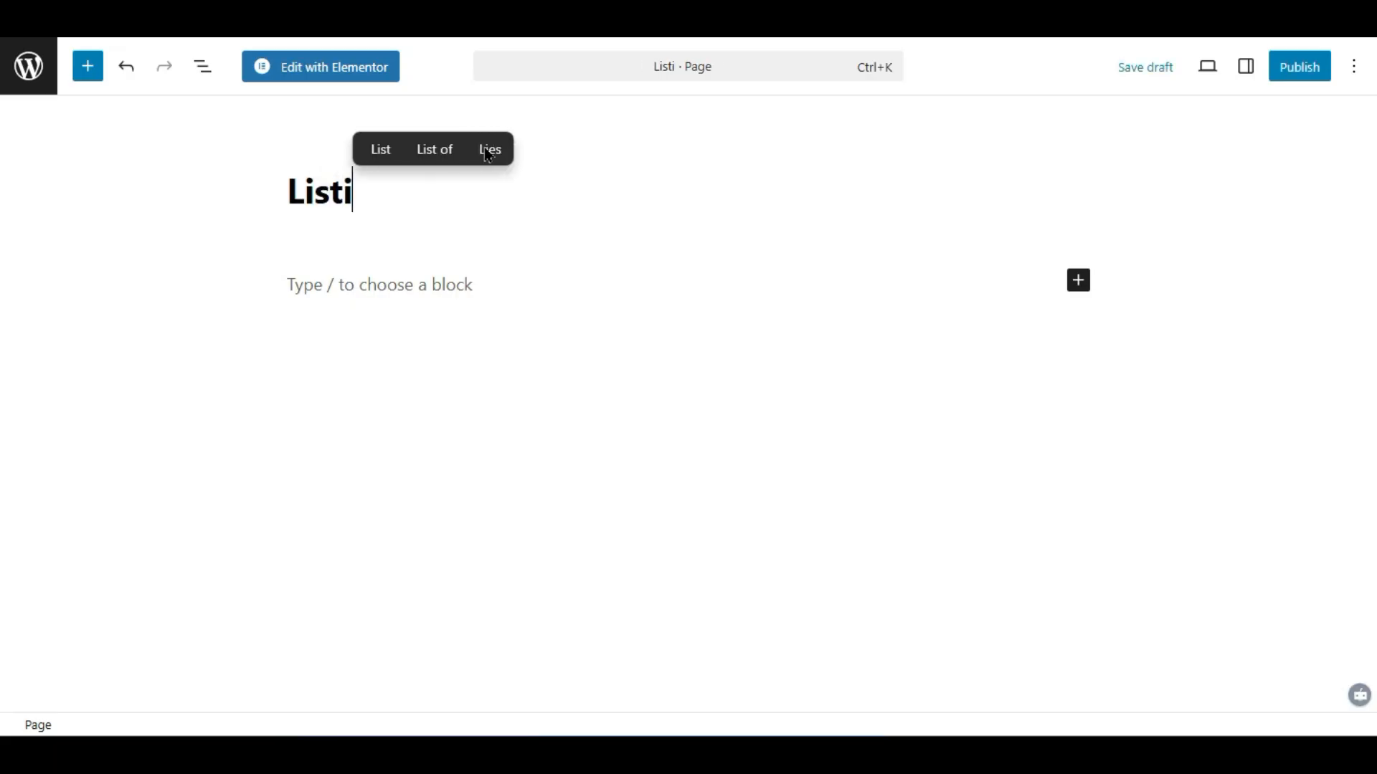
type("ng")
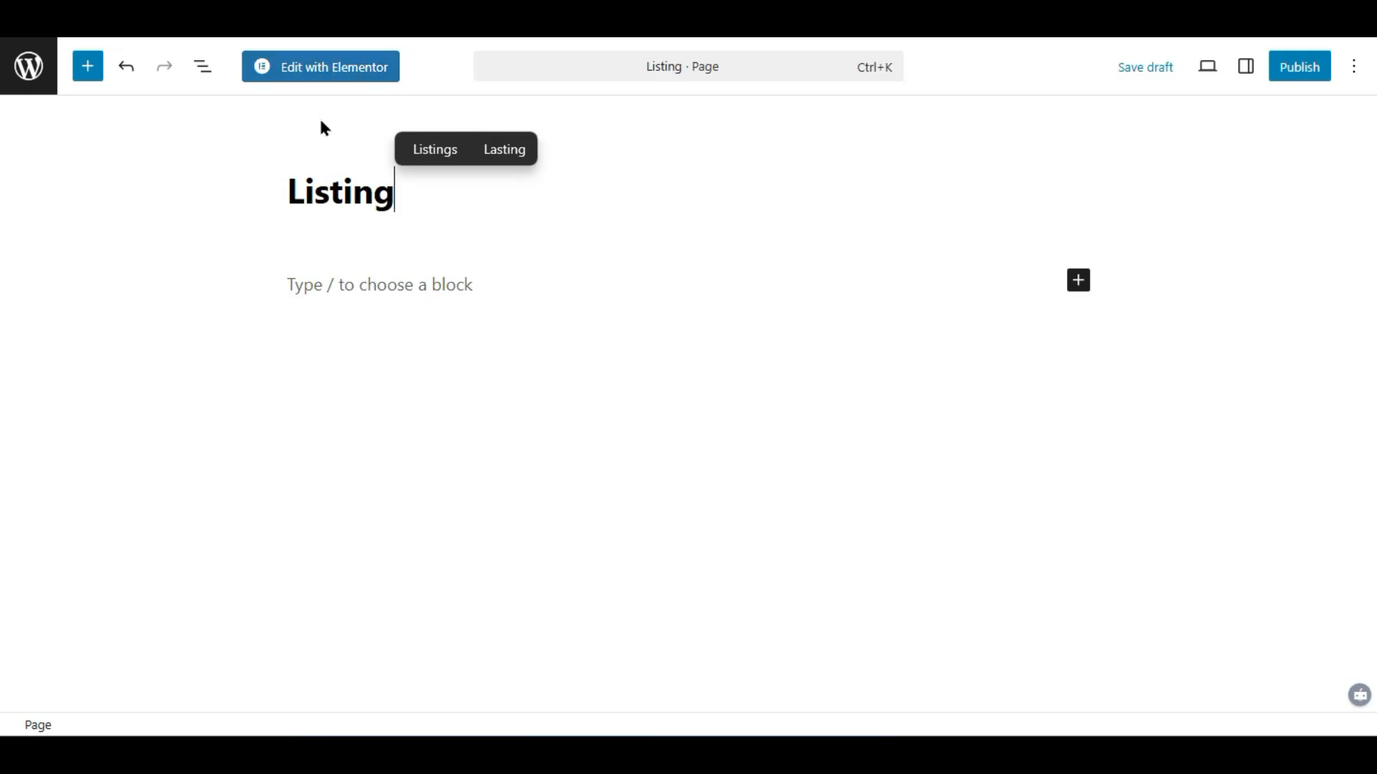
left_click(340, 76)
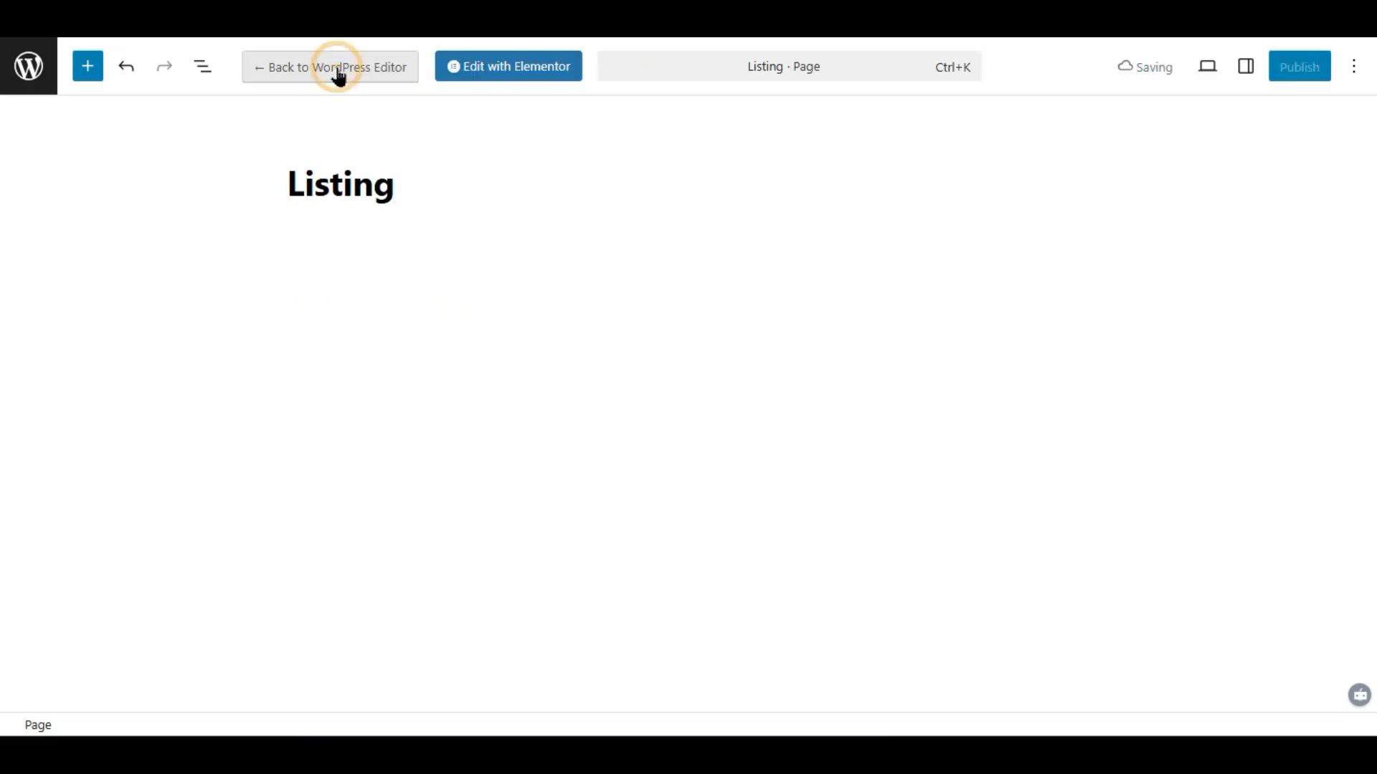
left_click(491, 65)
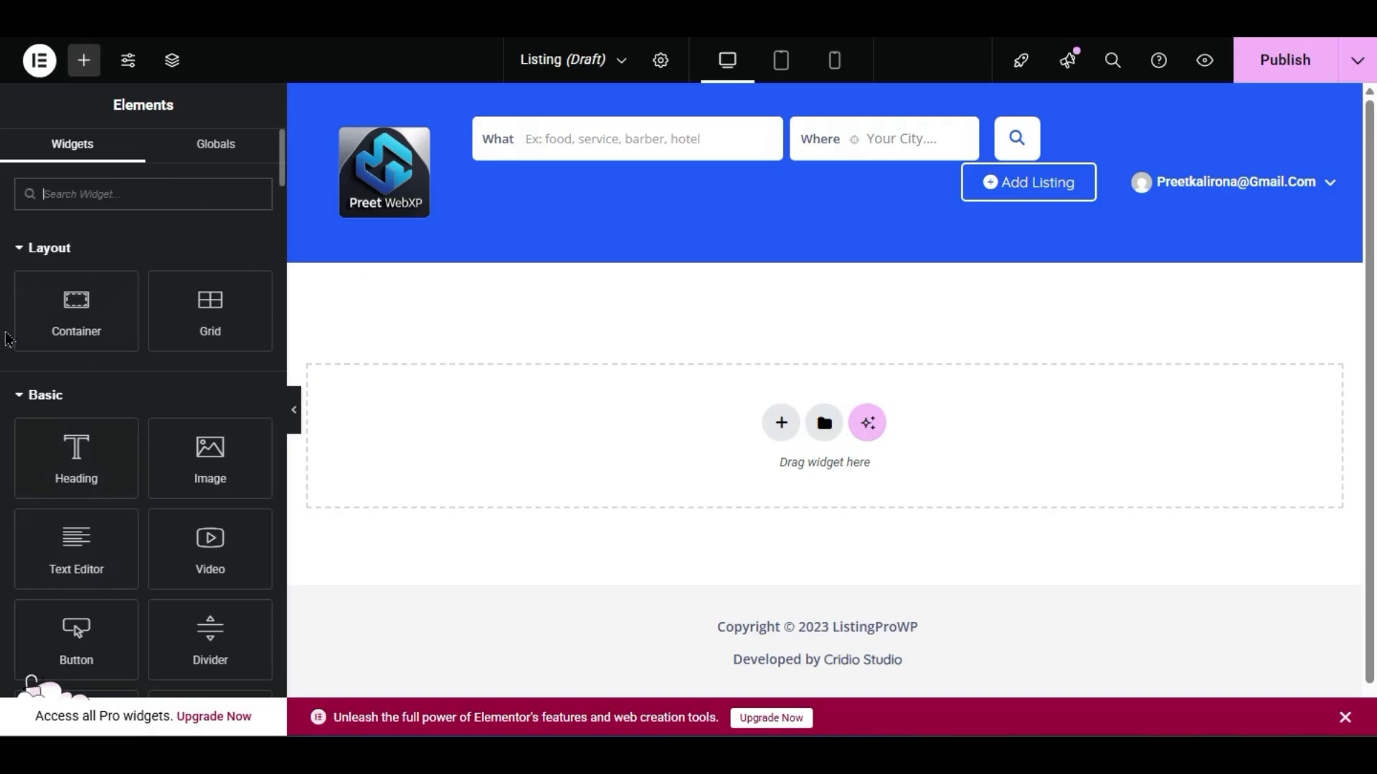
- Collapse the Basic, Pro and General widget groups and scroll down to the ListingPro widgets
scroll(9, 448, "down", 2)
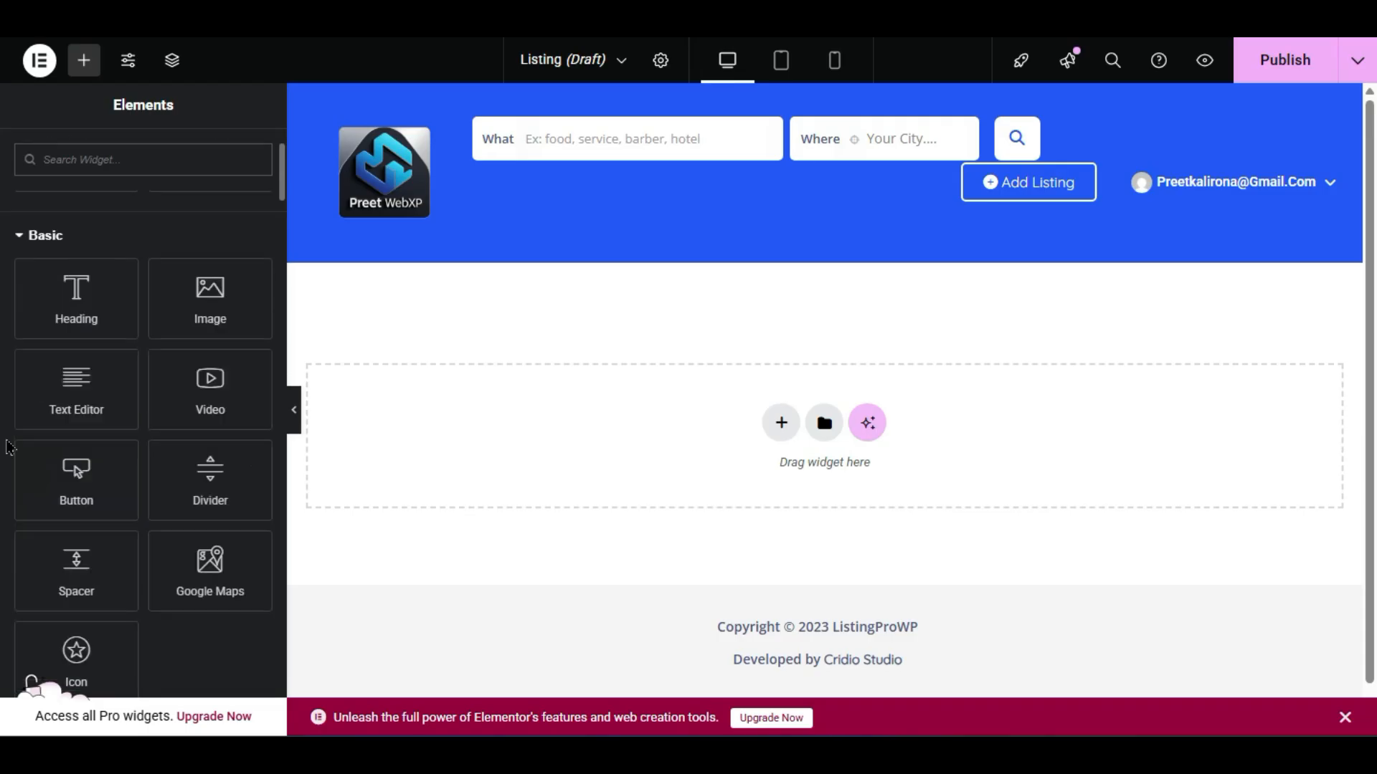
left_click(48, 235)
left_click(37, 285)
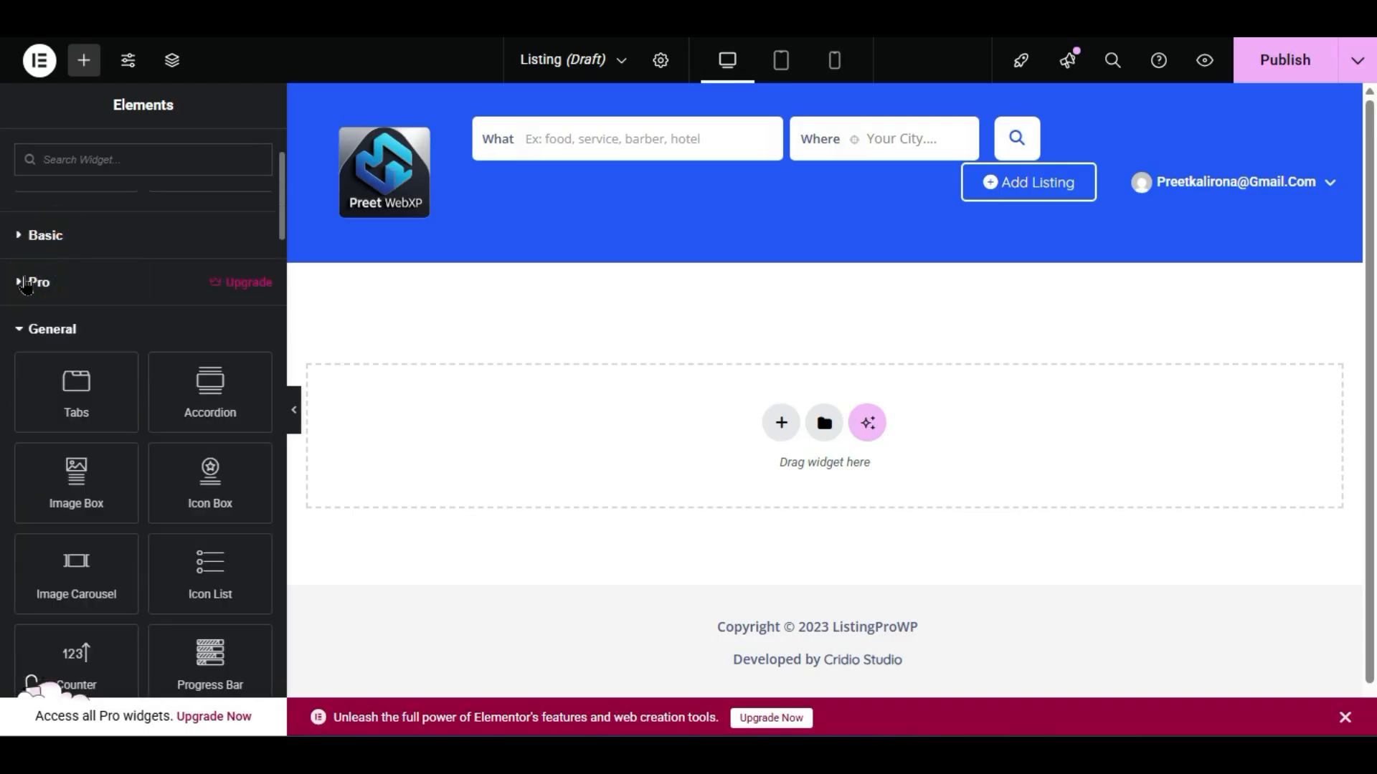
left_click(43, 331)
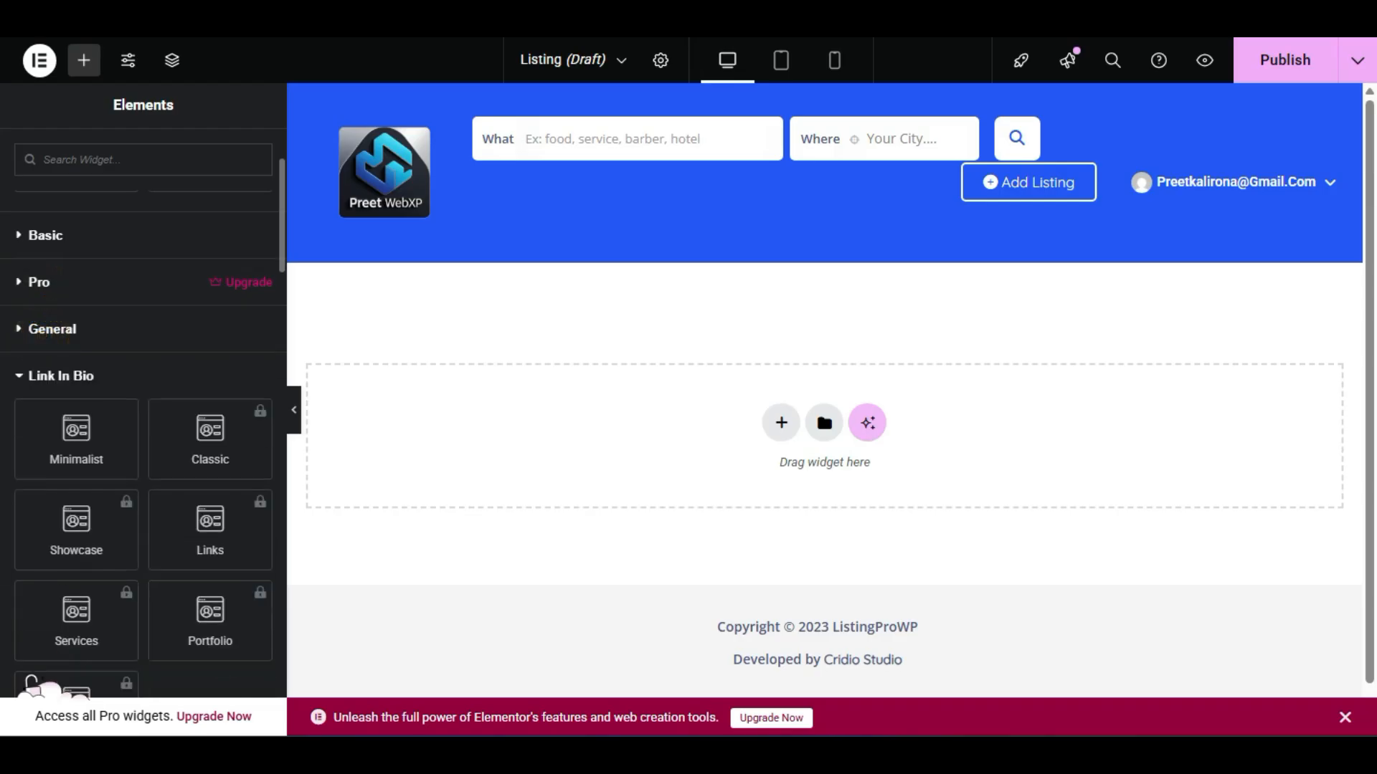
scroll(43, 337, "down", 3)
scroll(32, 685, "down", 2)
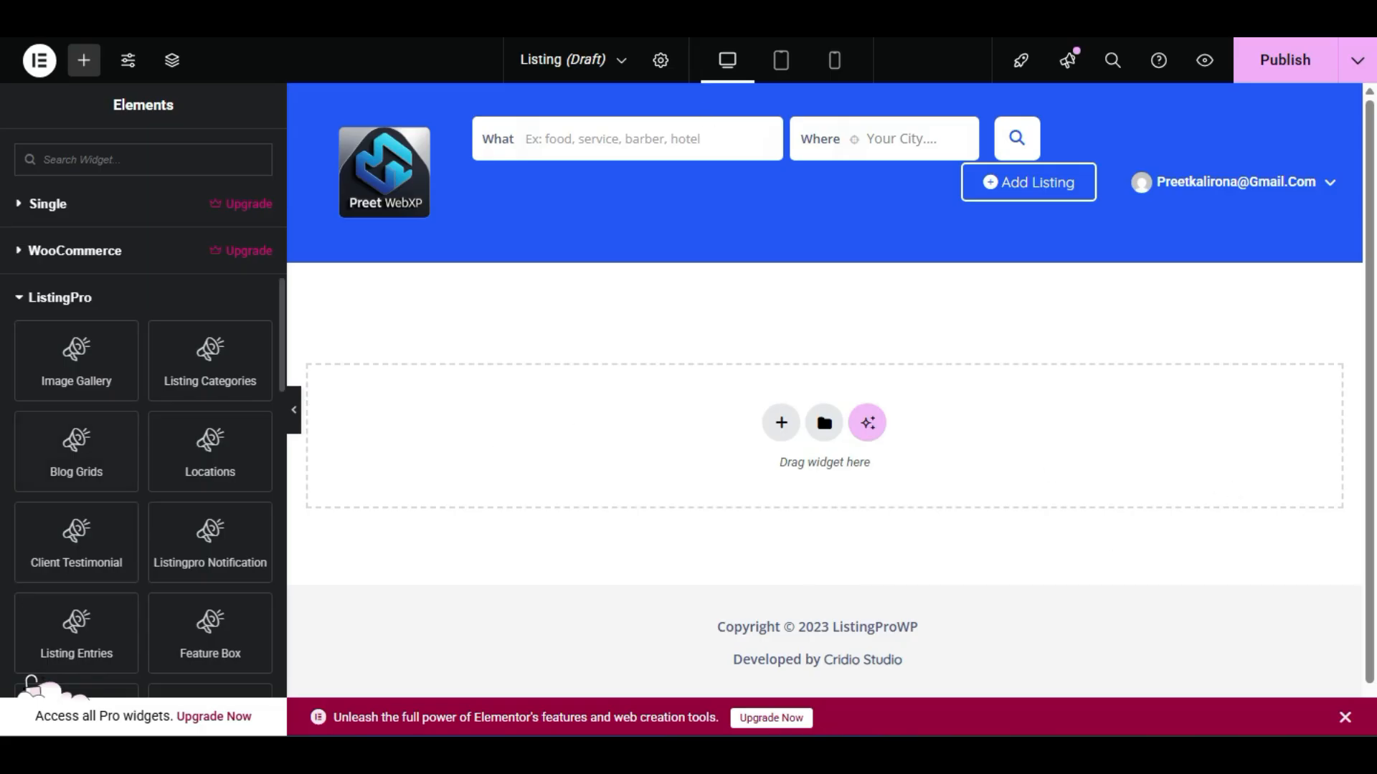
scroll(144, 444, "down", 4)
scroll(143, 445, "down", 2)
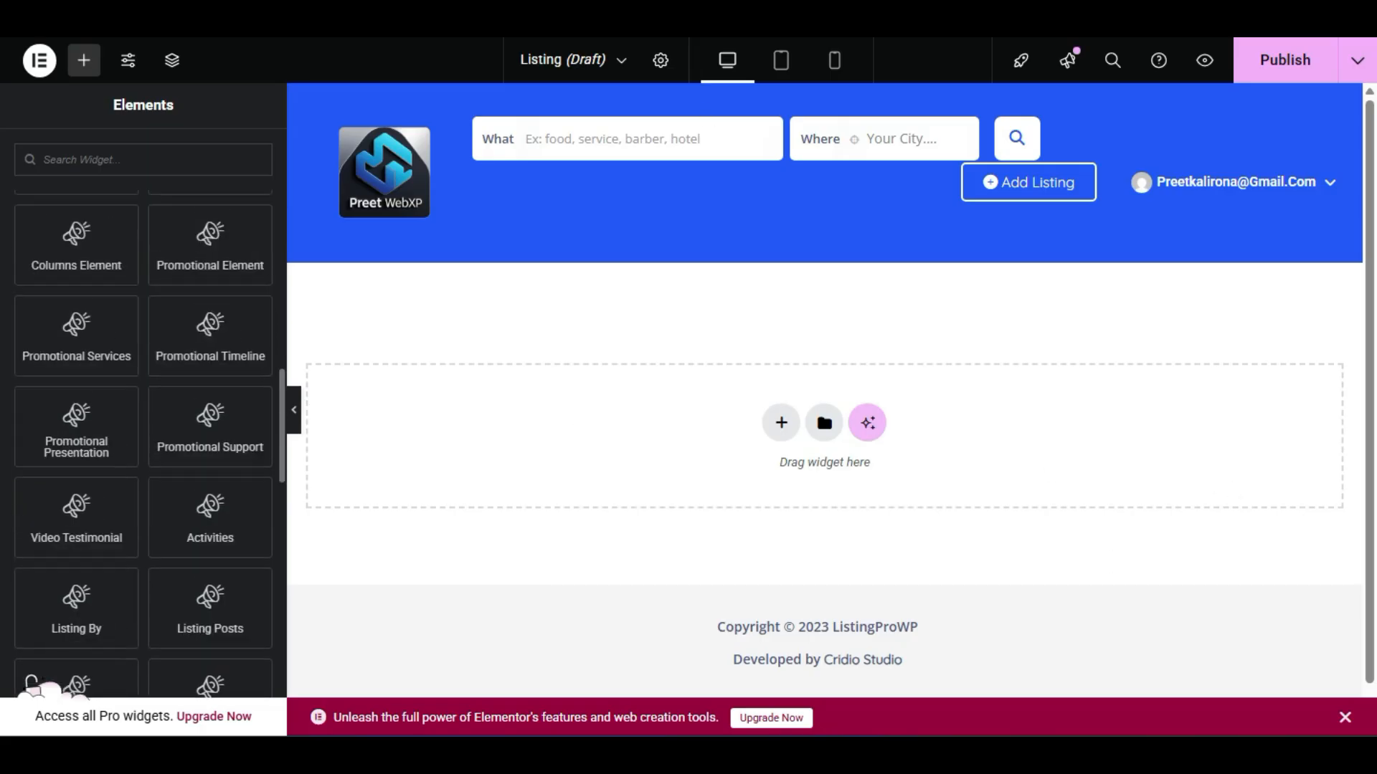
scroll(144, 445, "down", 2)
scroll(31, 682, "down", 2)
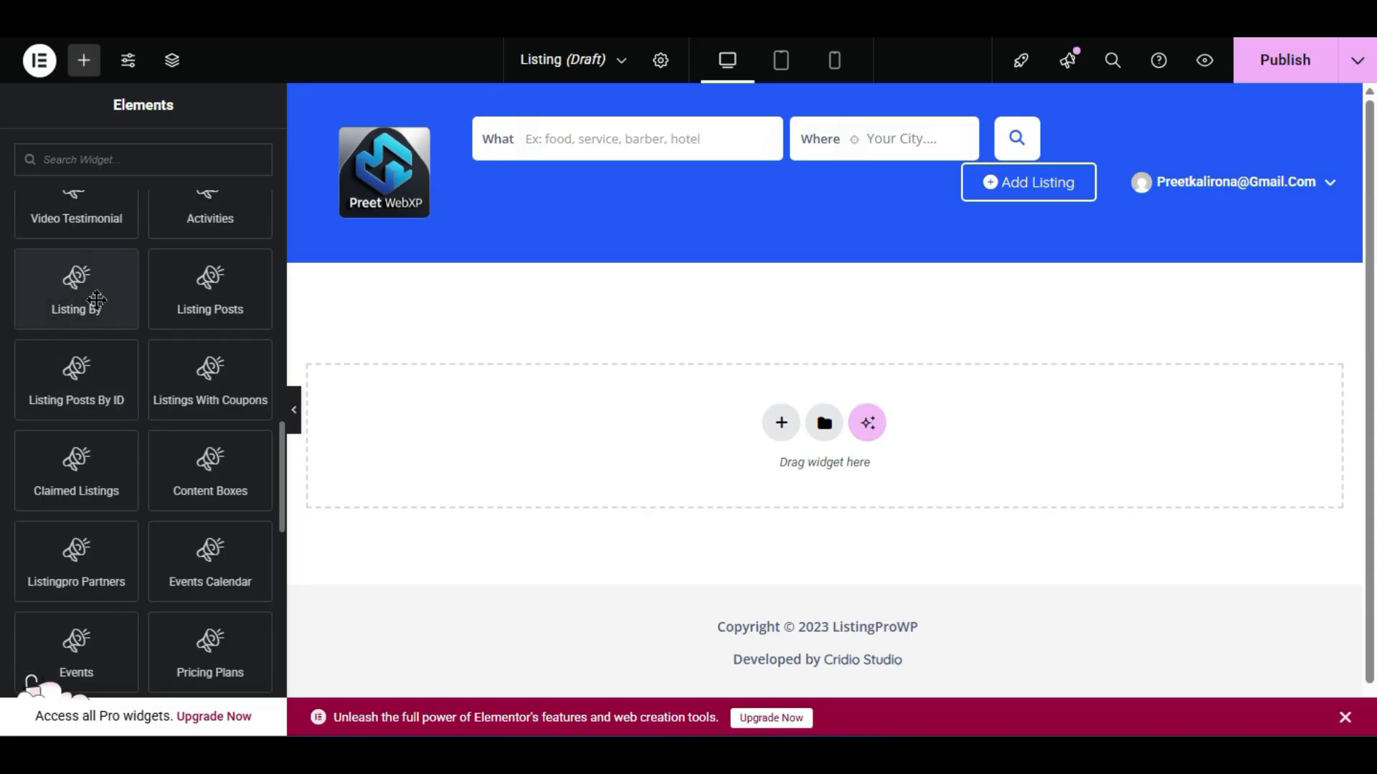
scroll(83, 329, "up", 2)
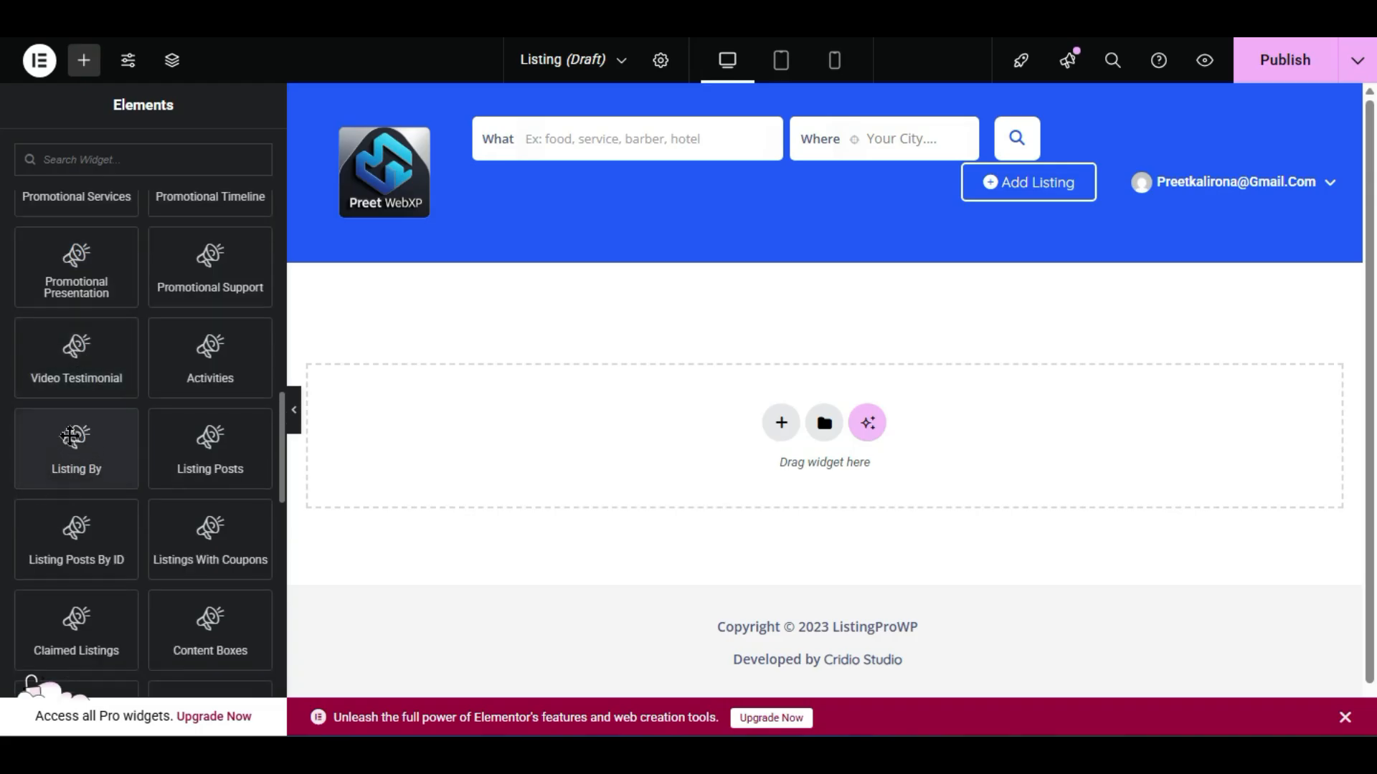
- Drop the Listing By widget into the empty section and set Listing Options to Recent
left_click_drag(71, 436, 654, 446)
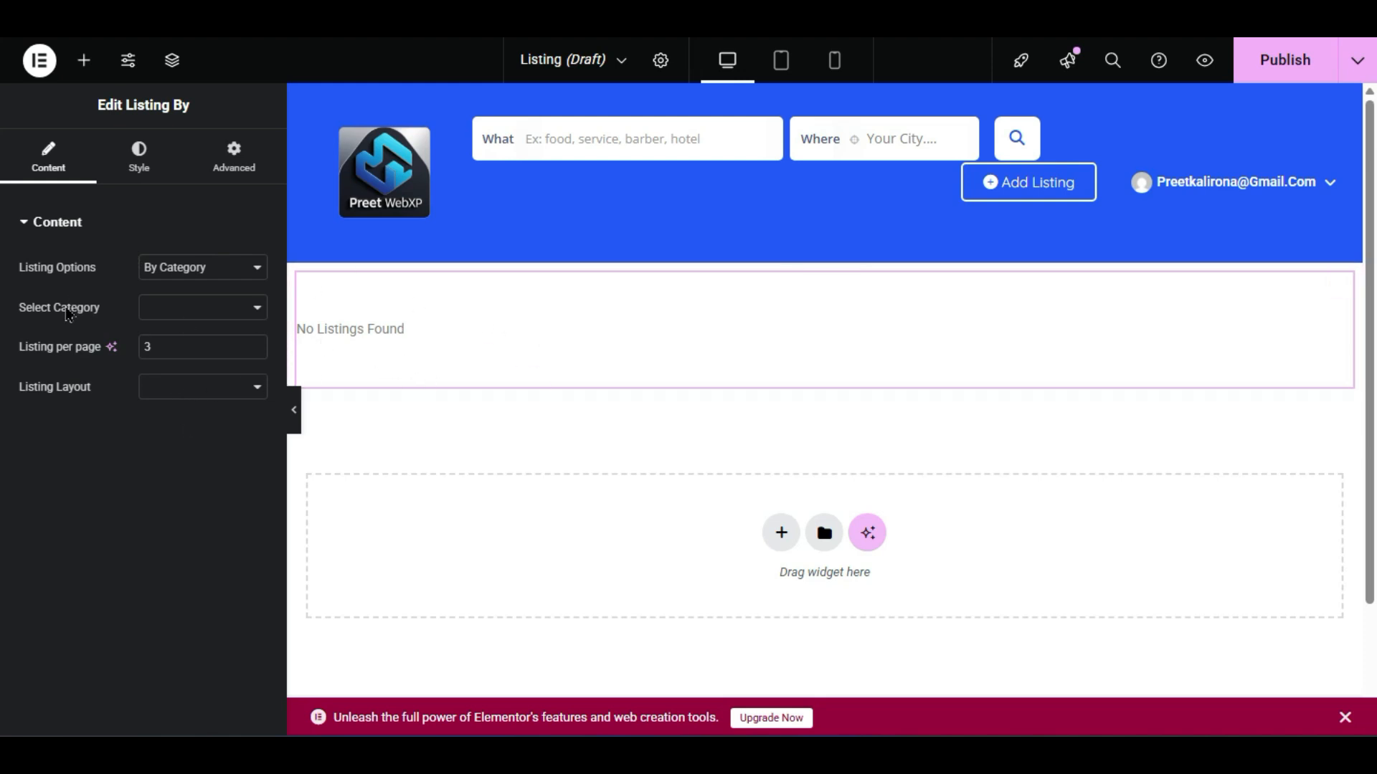
left_click(153, 308)
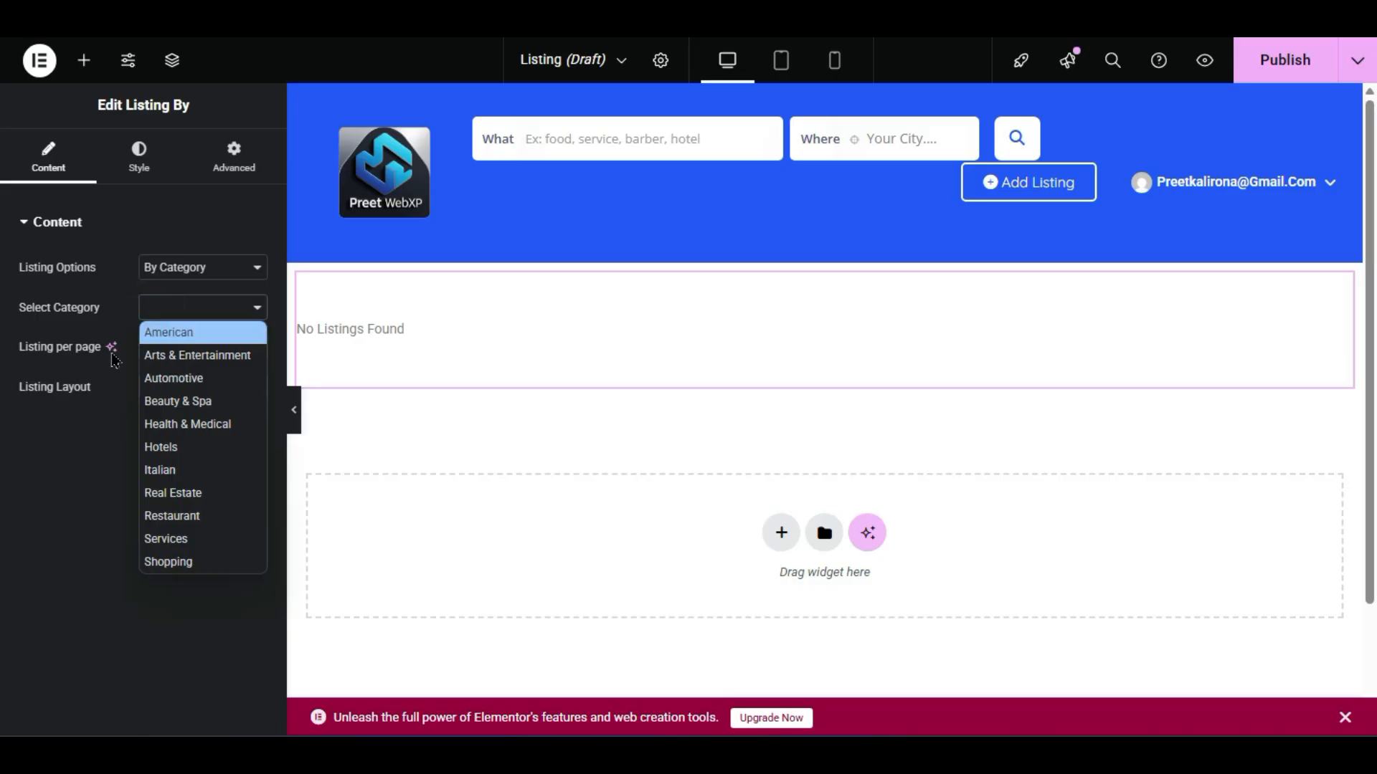
left_click(53, 506)
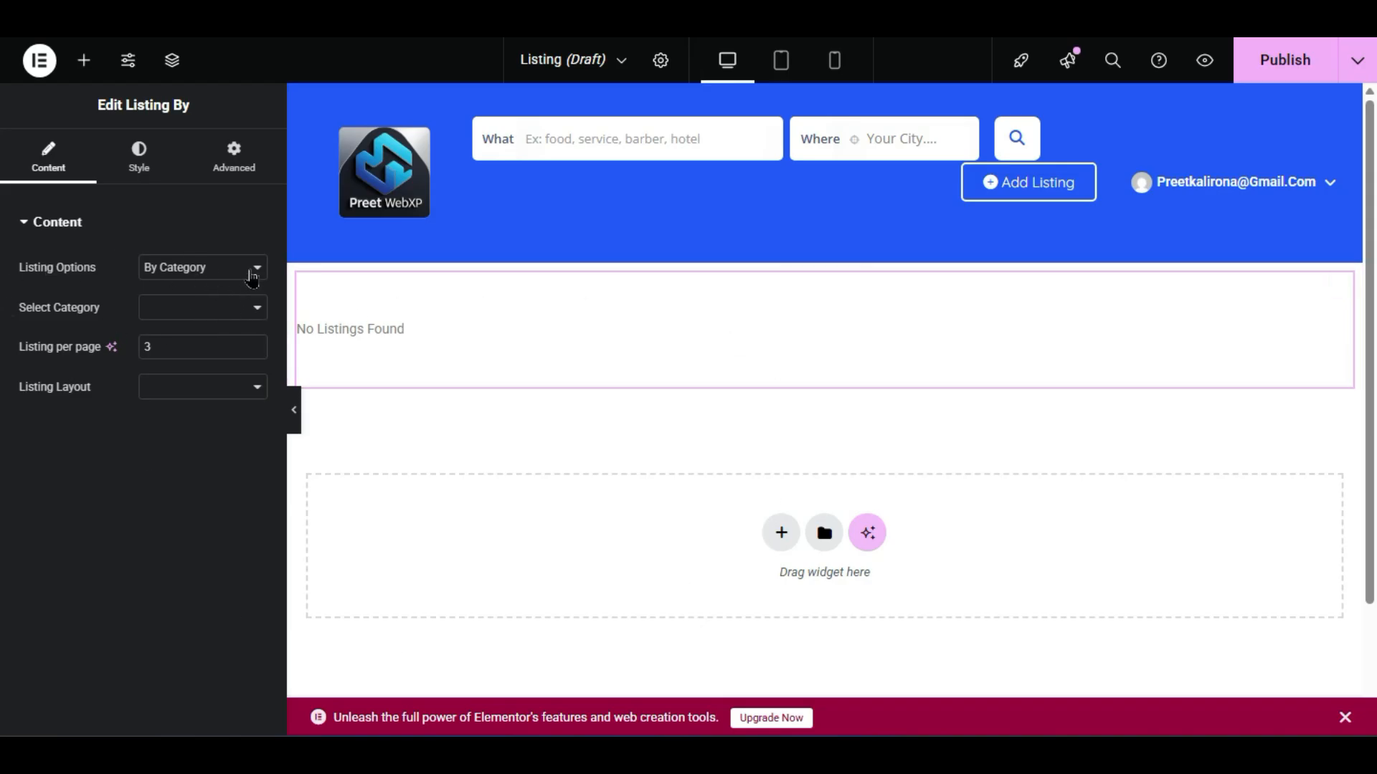
left_click(235, 269)
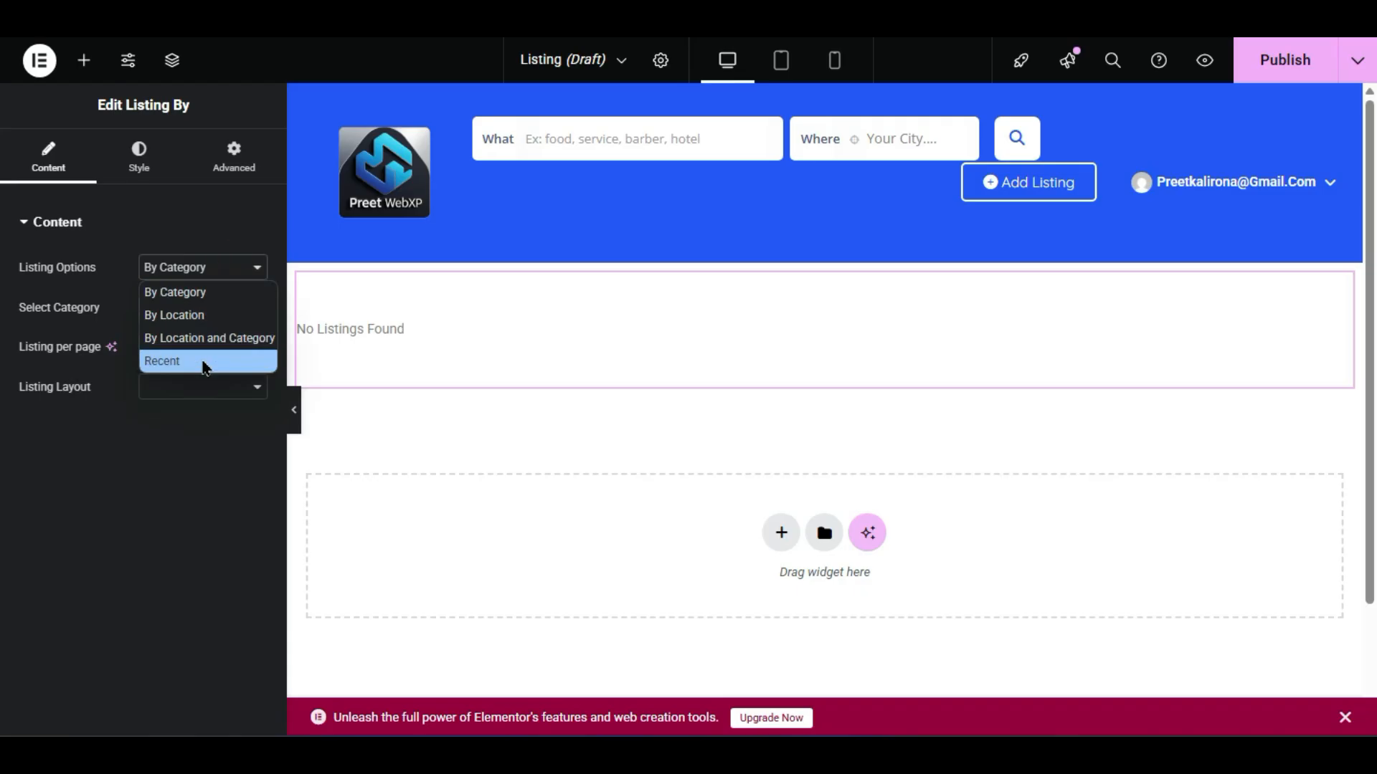
left_click(205, 364)
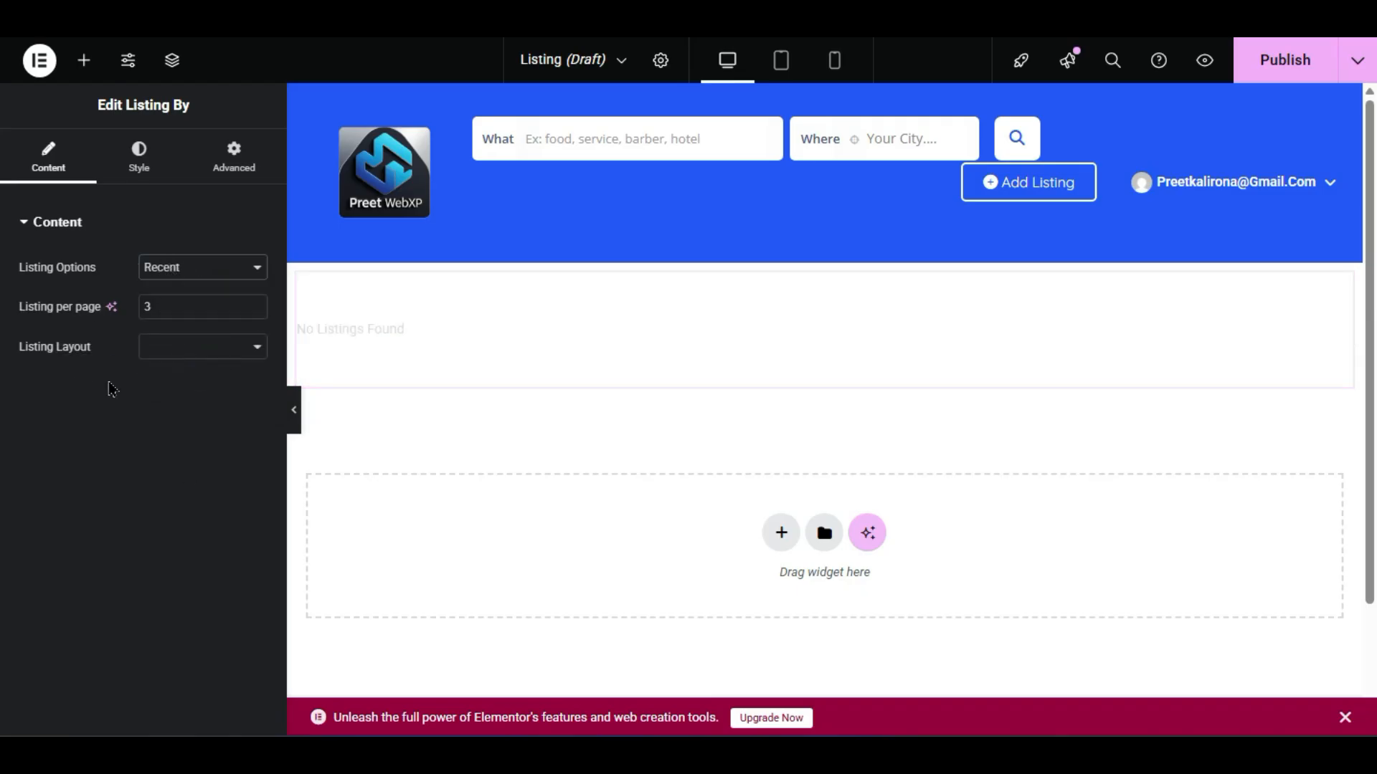
- Preview the recent listing cards at full width with the editing panel hidden
left_click(294, 410)
scroll(551, 466, "down", 5)
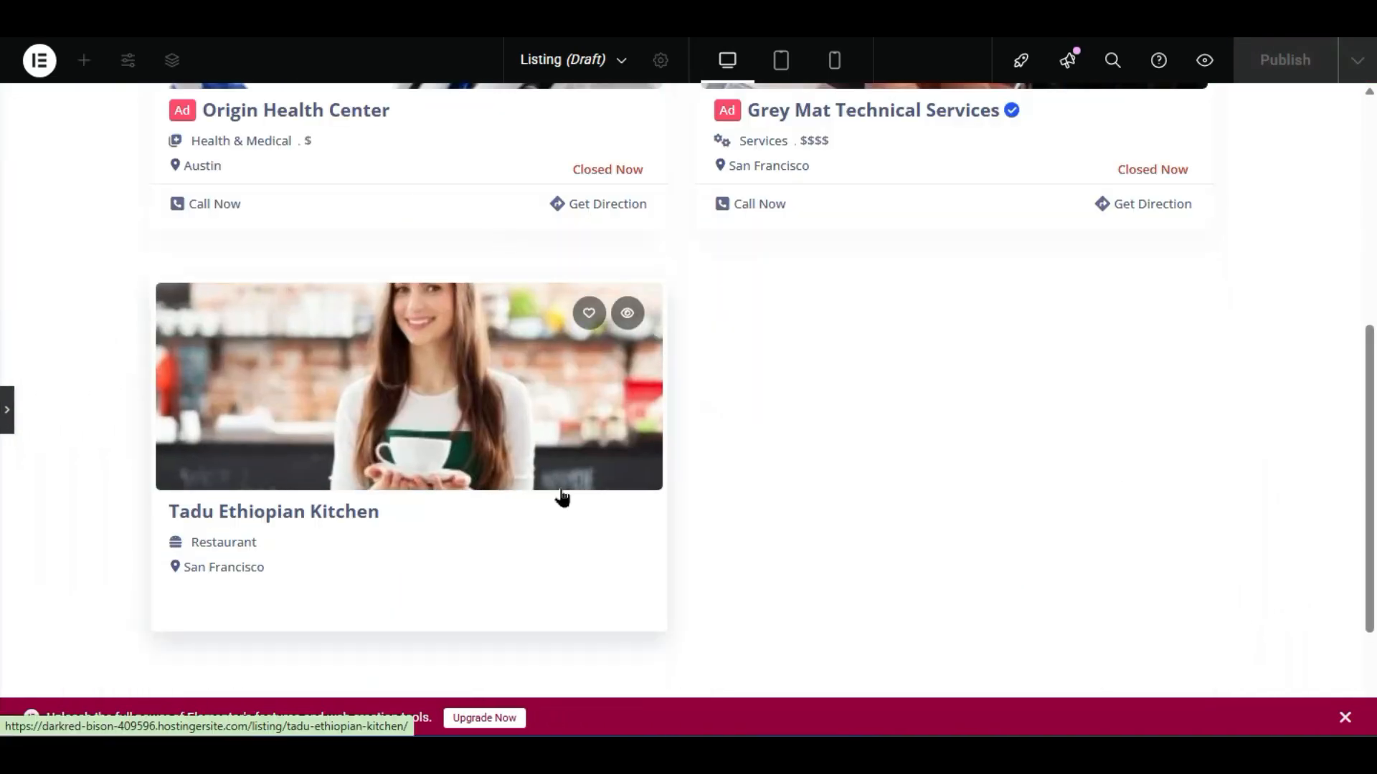
scroll(562, 497, "down", 3)
scroll(793, 572, "up", 9)
scroll(793, 572, "down", 4)
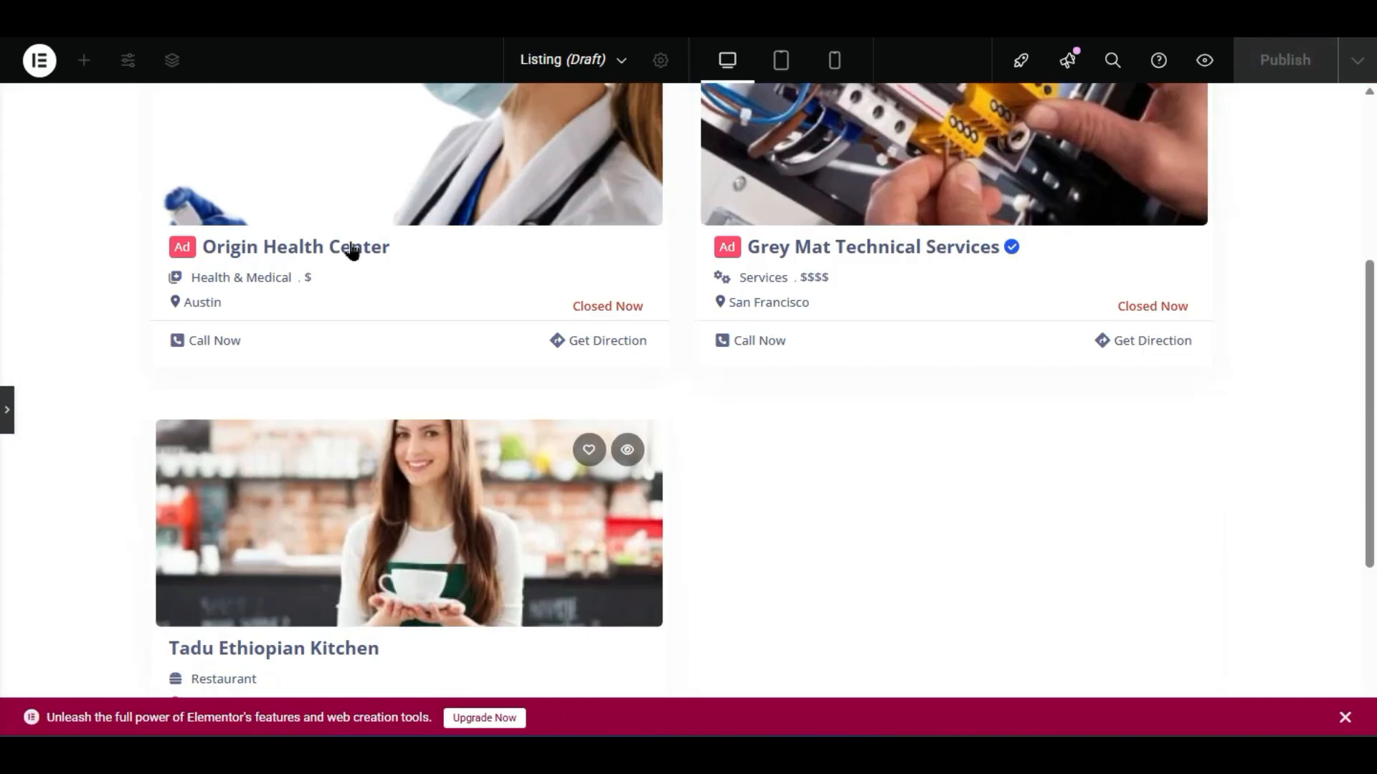
scroll(787, 452, "down", 4)
scroll(221, 307, "up", 8)
left_click(7, 410)
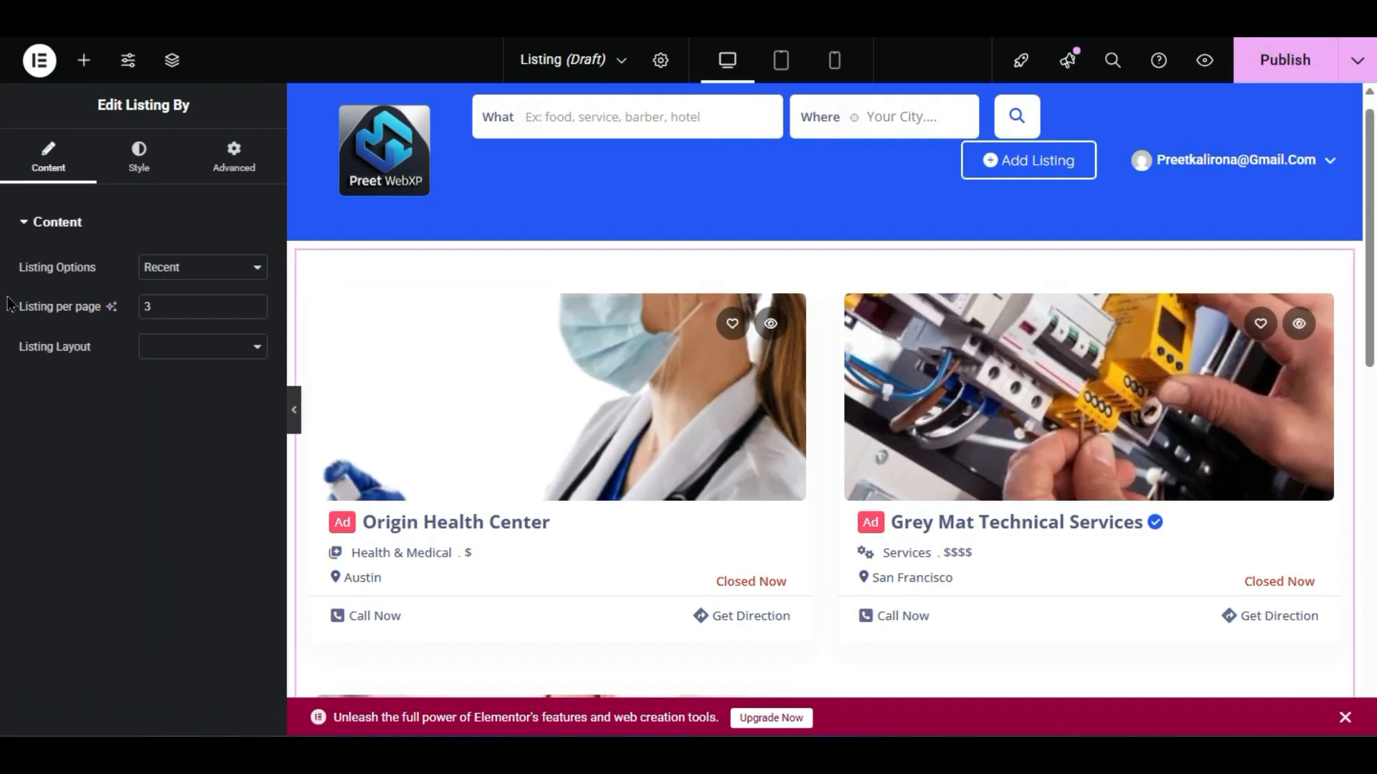
- Change Listing per page to 12 and preview the fuller set of listing cards
scroll(790, 440, "down", 4)
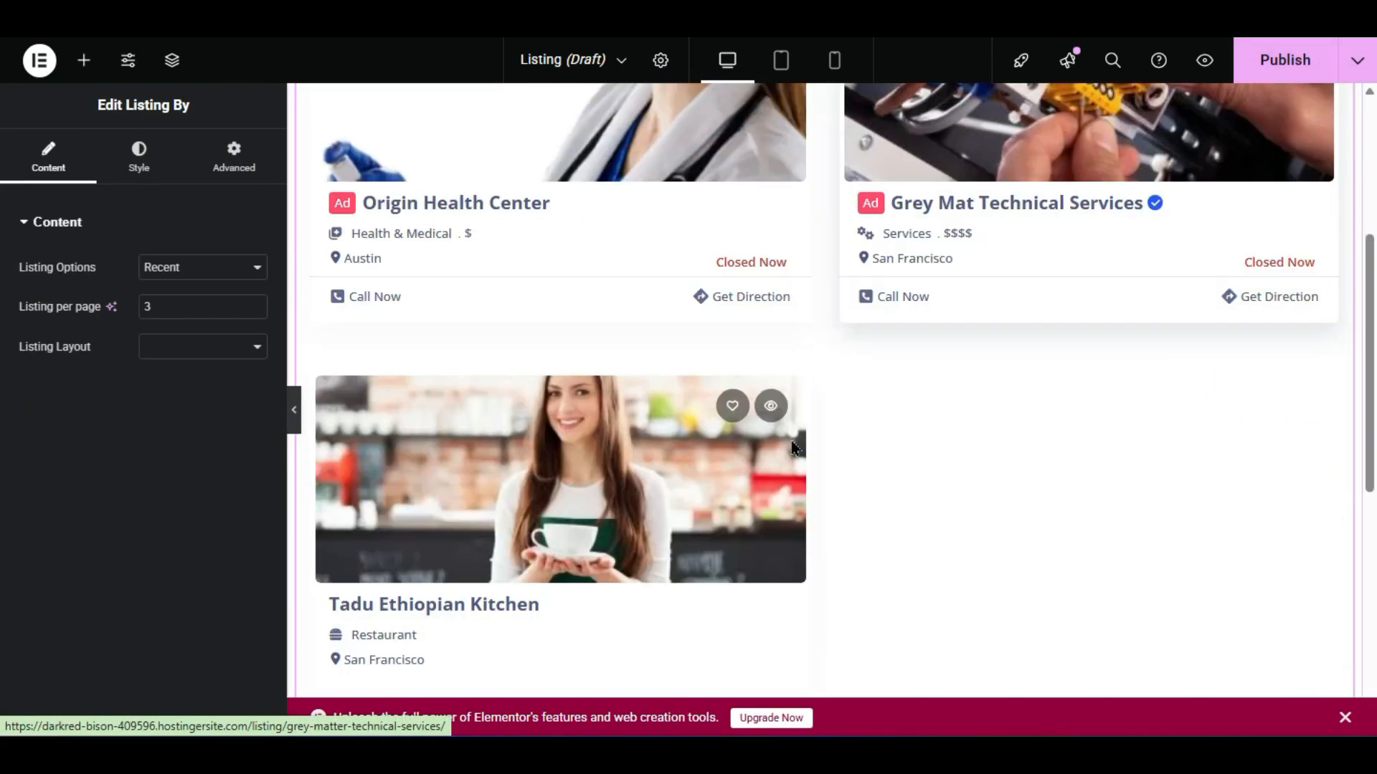
double_click(155, 305)
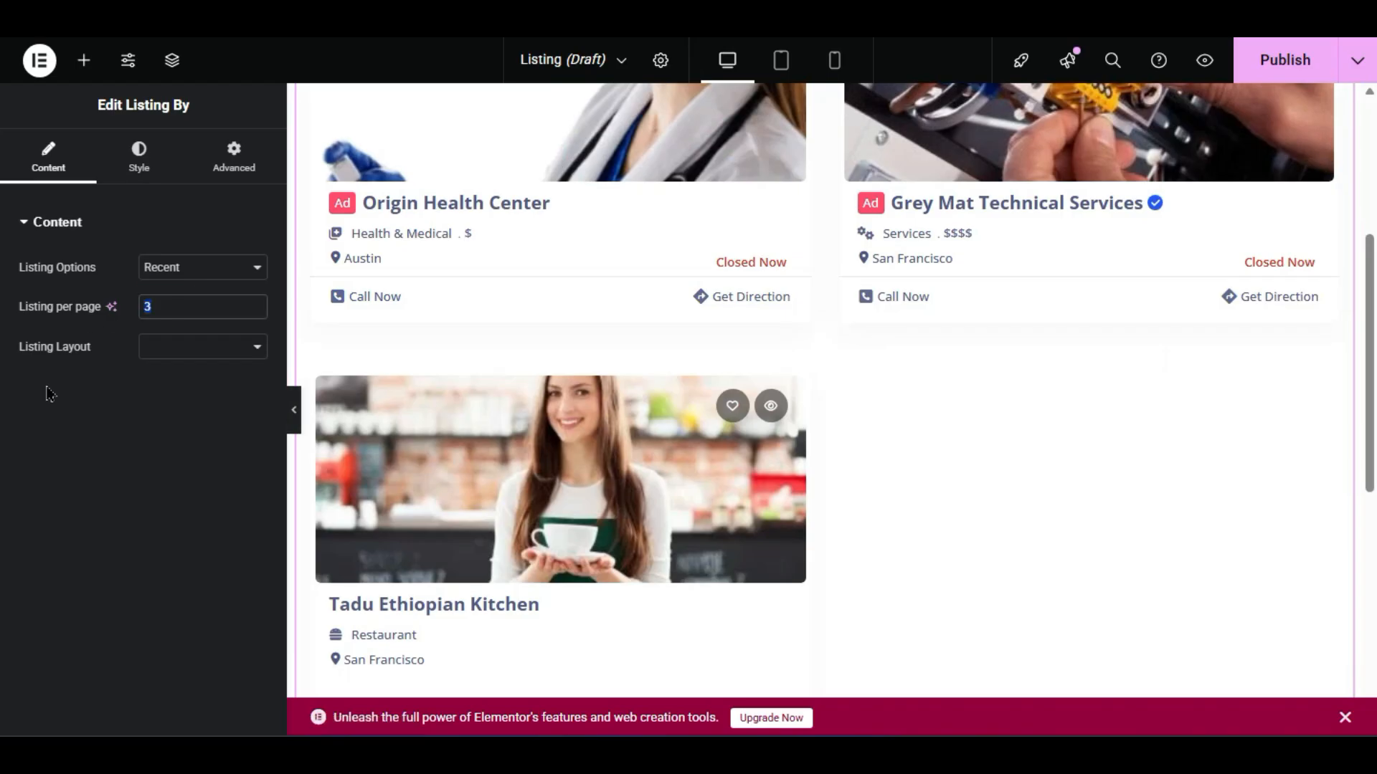
type("12")
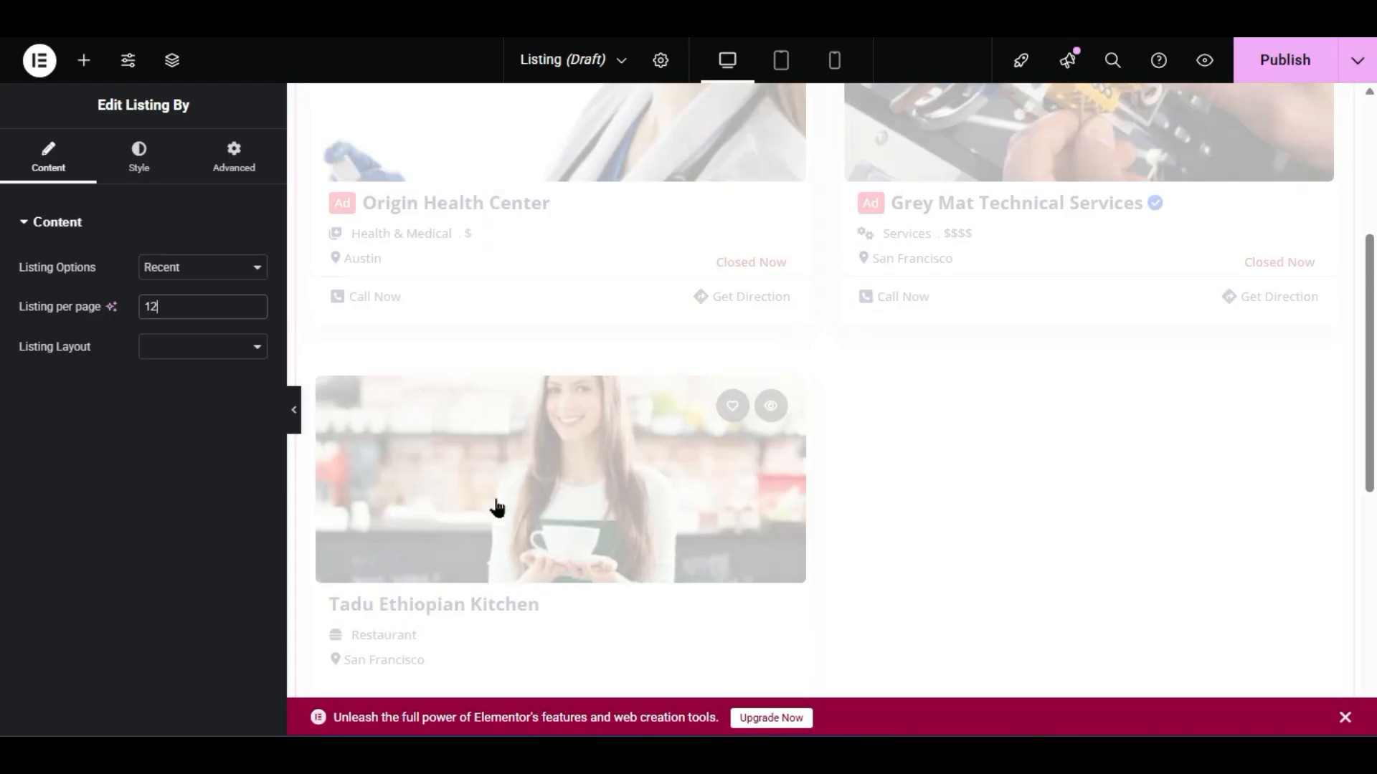
left_click(287, 411)
scroll(439, 431, "down", 10)
scroll(442, 511, "down", 12)
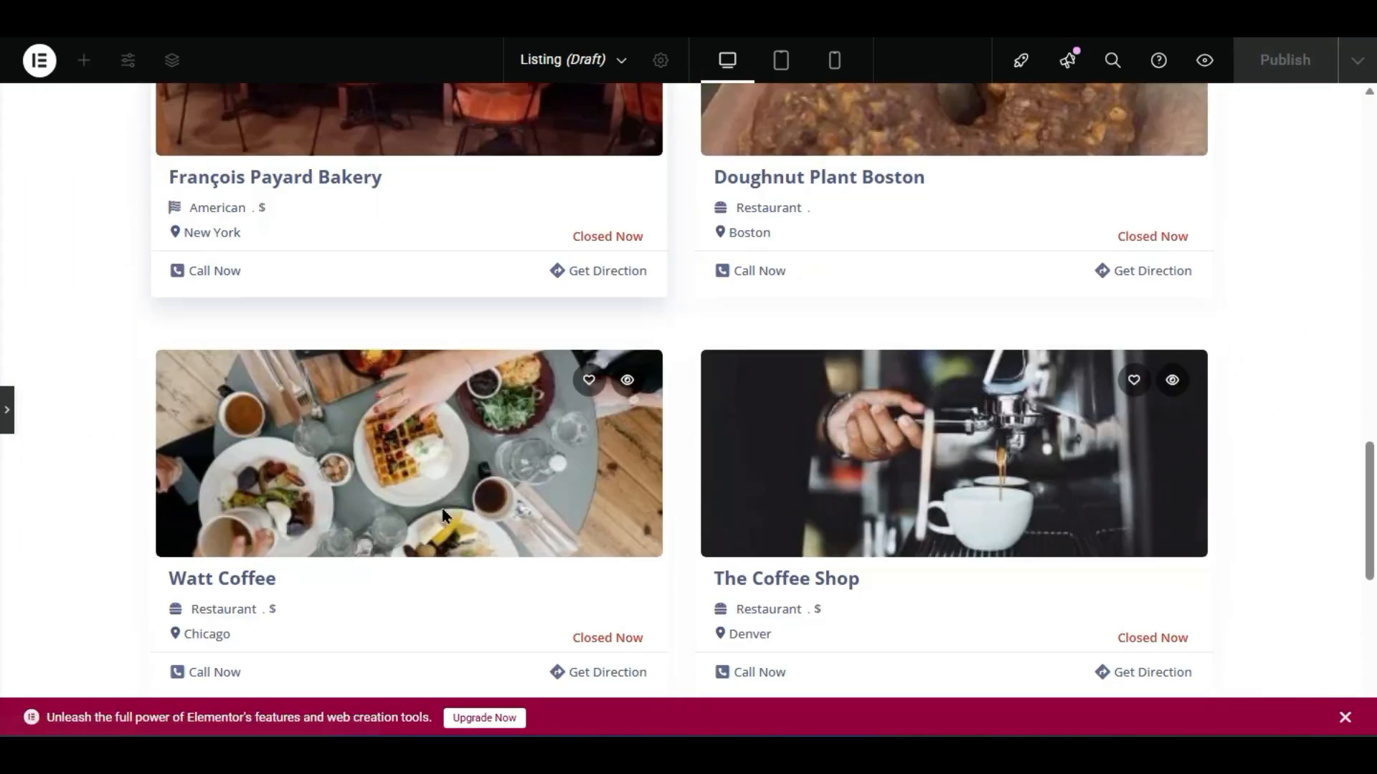
scroll(442, 509, "up", 20)
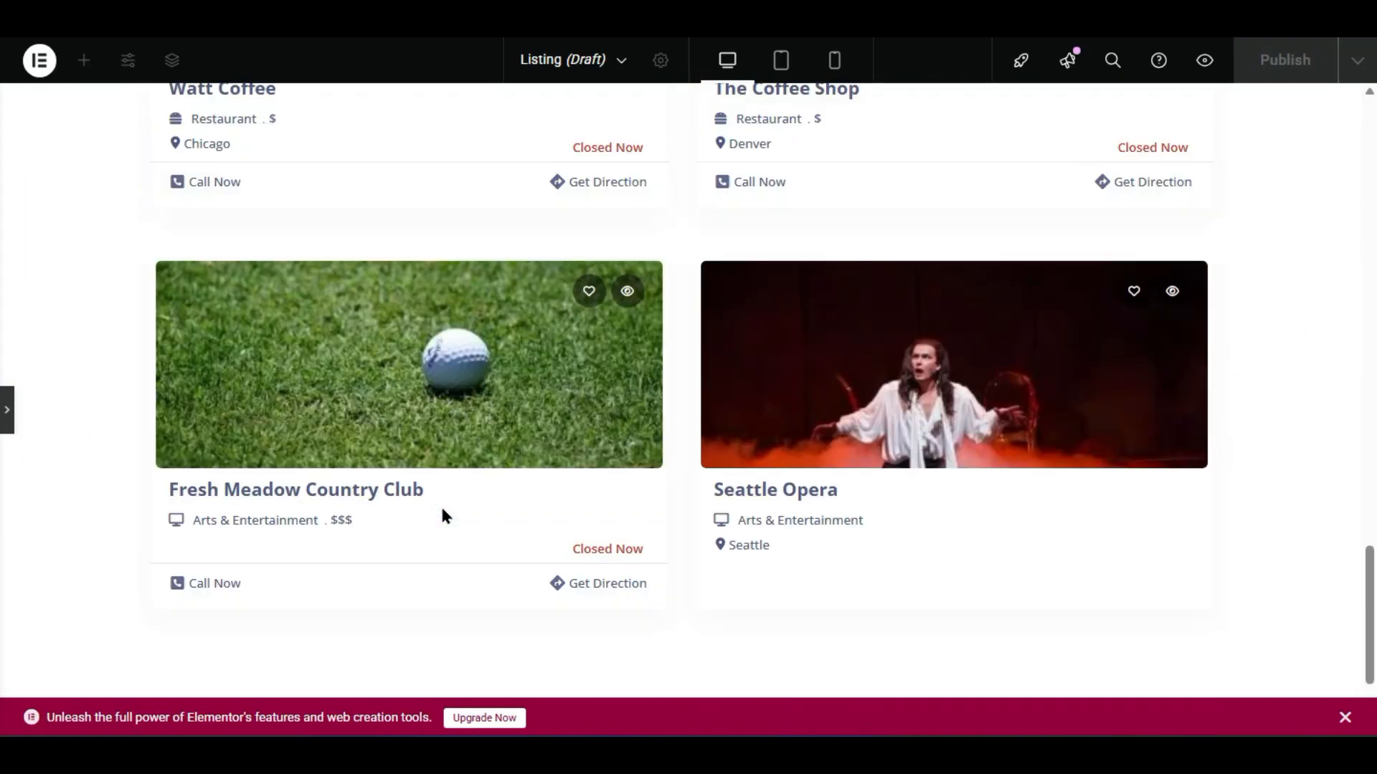
scroll(441, 510, "down", 15)
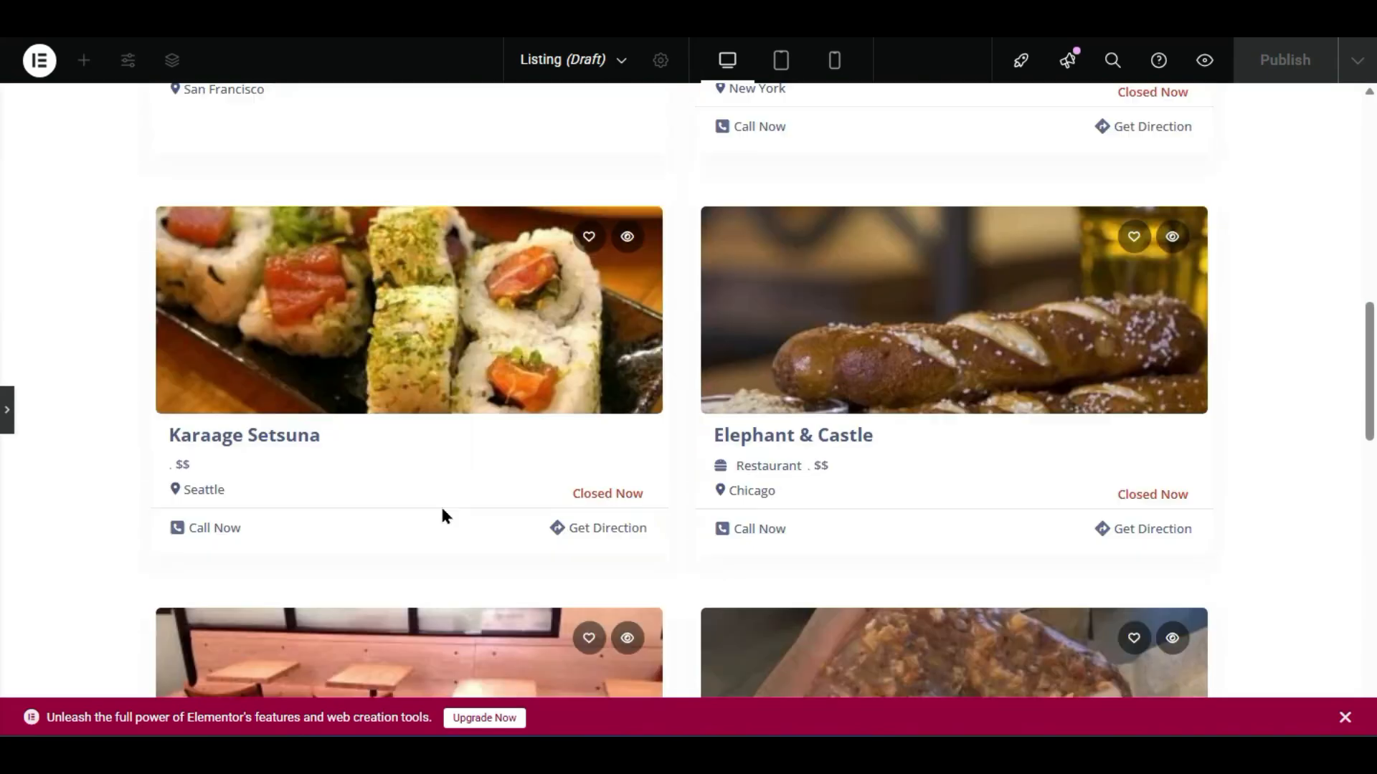
left_click(5, 409)
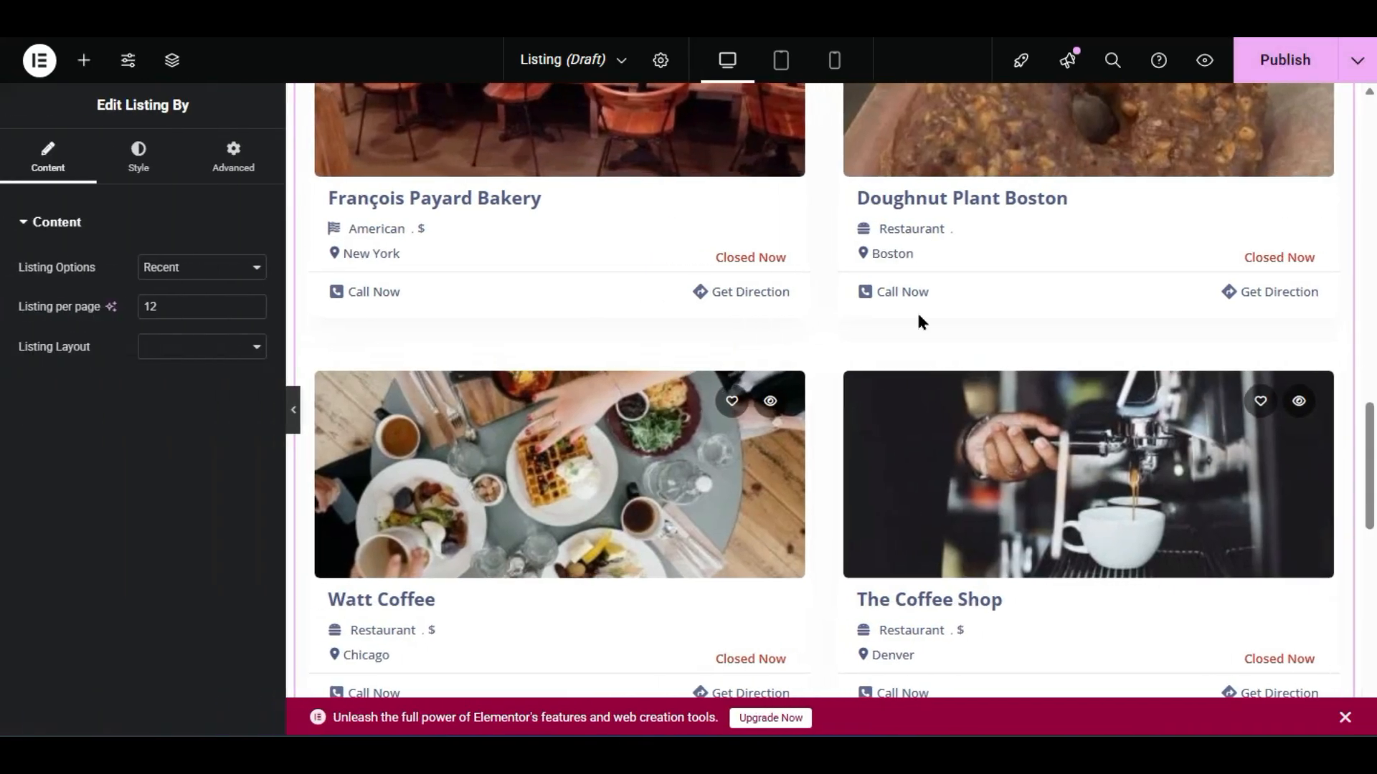
left_click(169, 347)
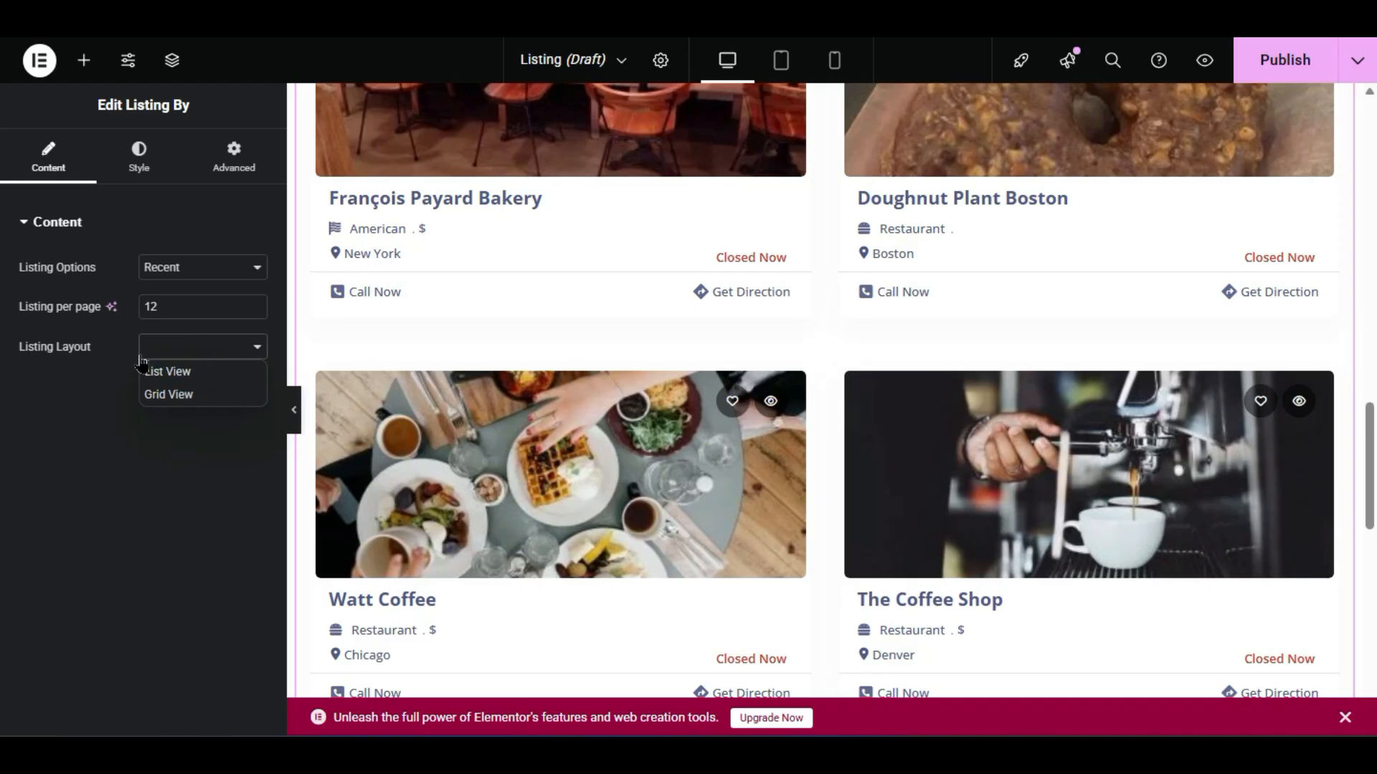
- Switch the listings to Grid View and try Grid Style 1 and Grid Style 2
left_click(167, 393)
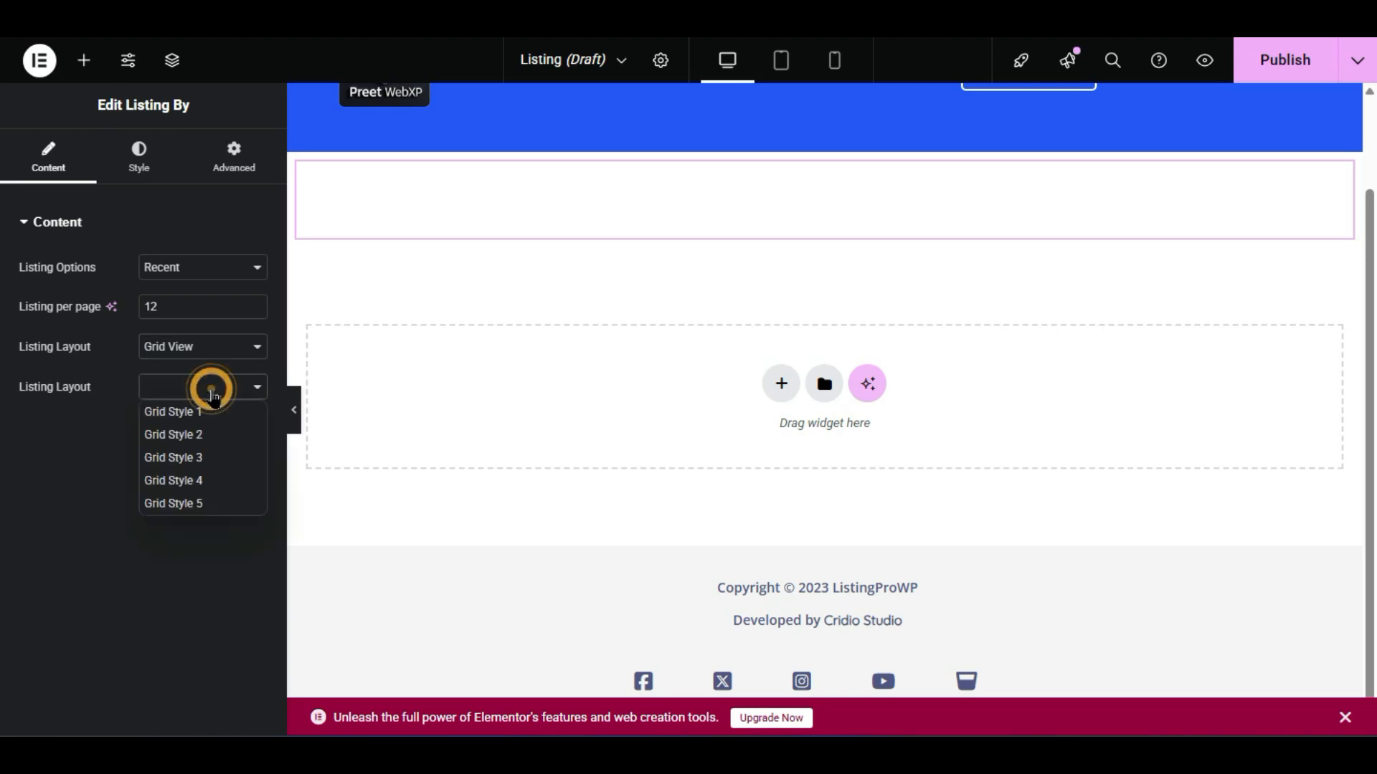
left_click(208, 412)
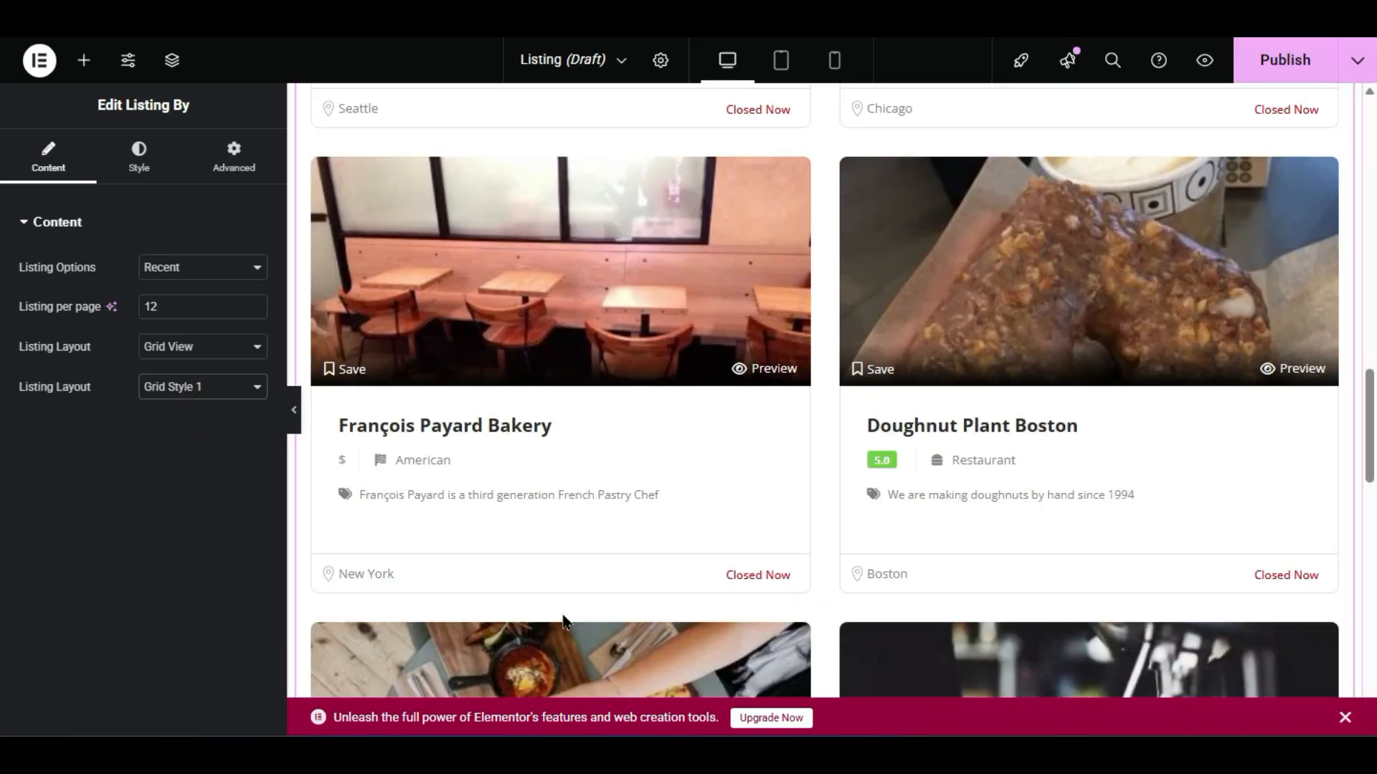
left_click(228, 394)
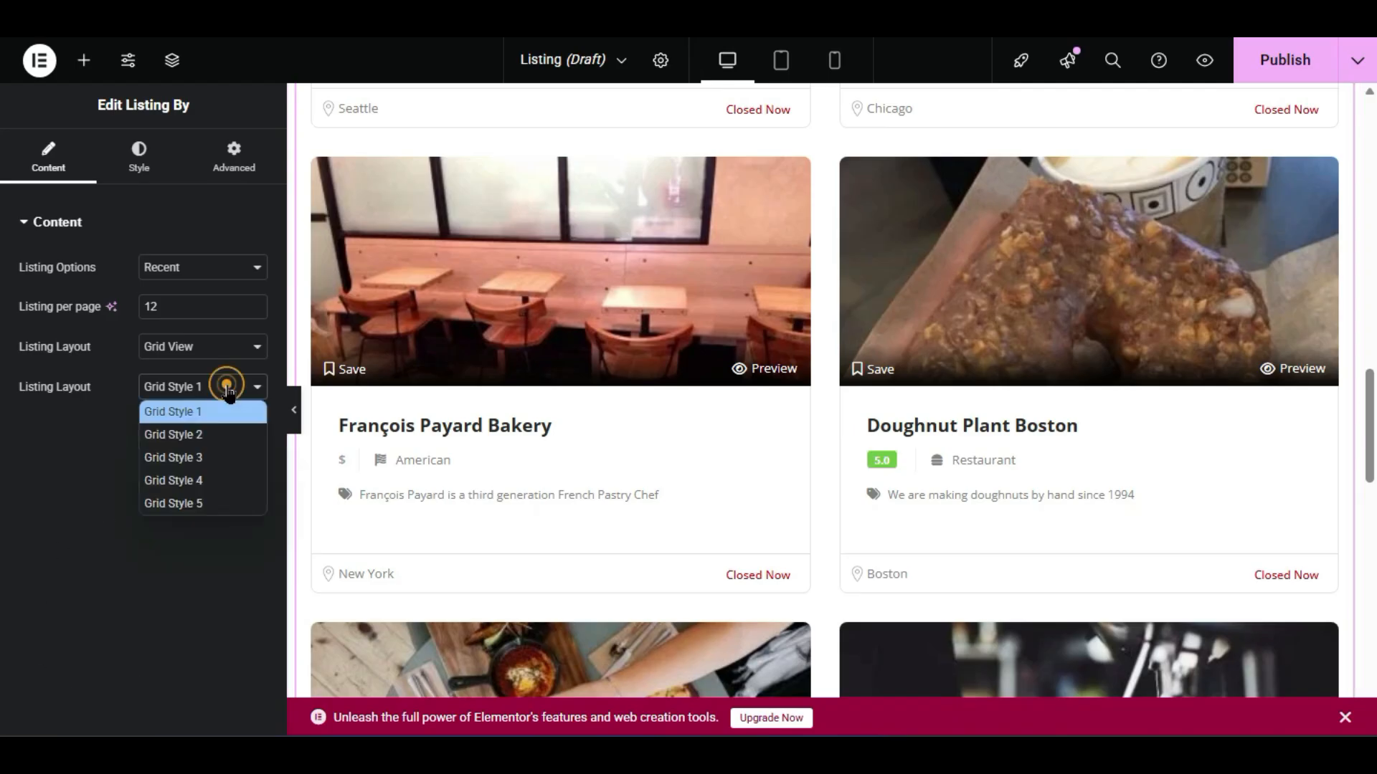
left_click(179, 433)
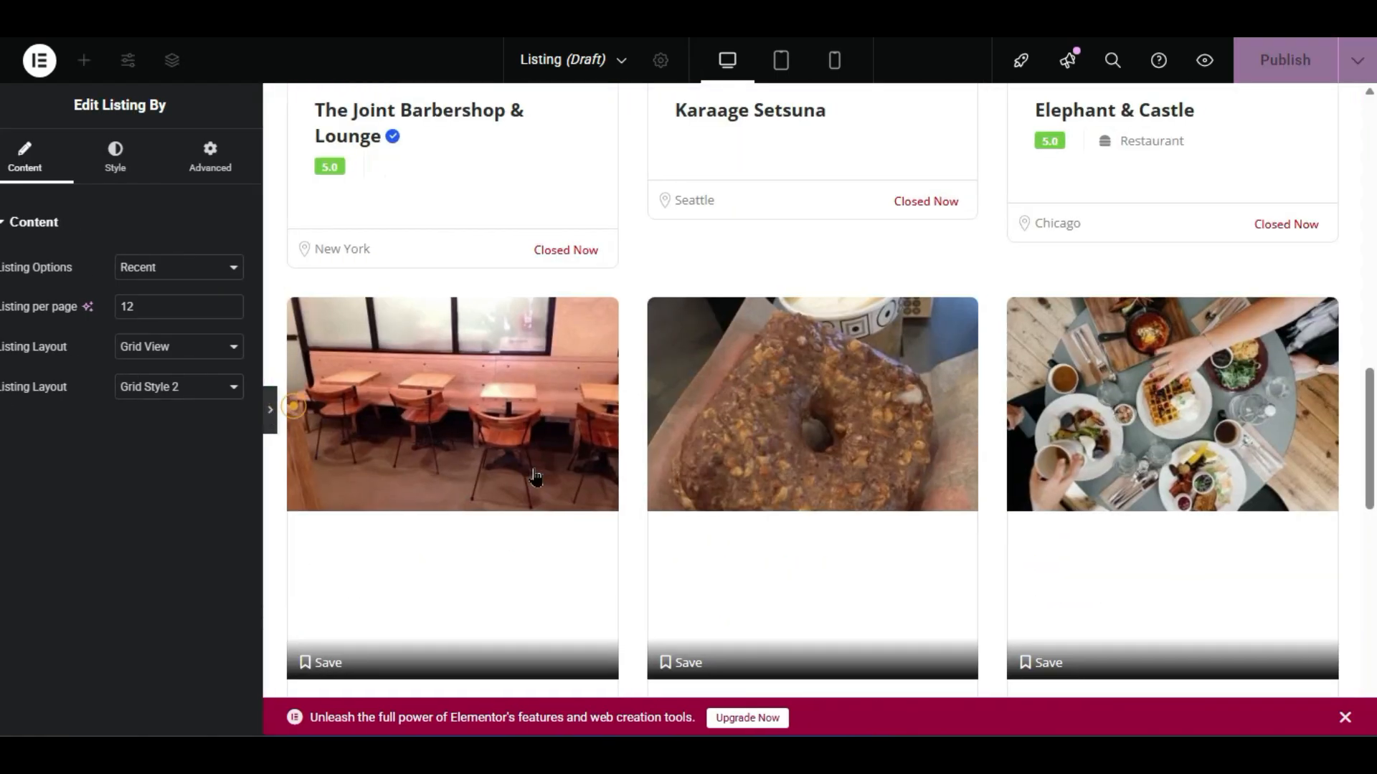
left_click(295, 414)
scroll(479, 392, "down", 5)
scroll(531, 402, "up", 5)
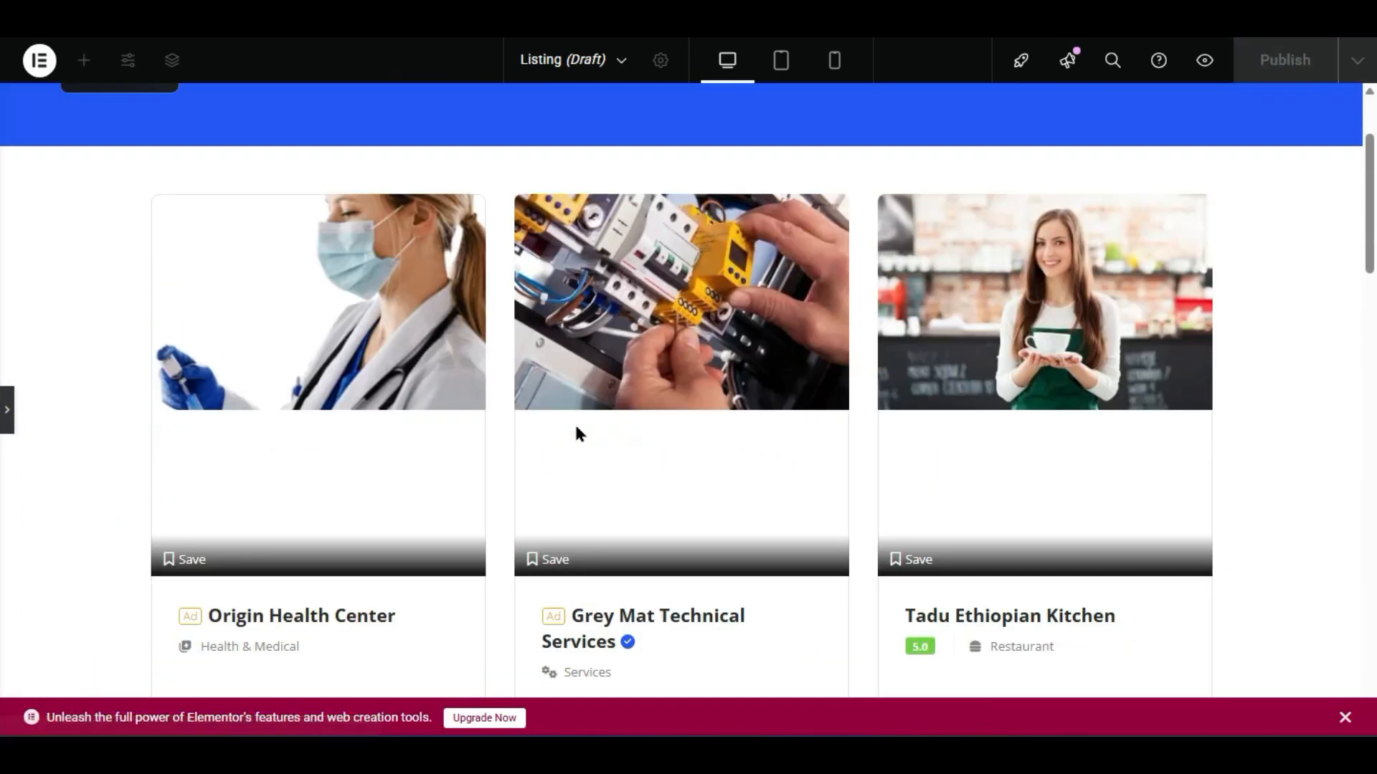
scroll(221, 258, "down", 5)
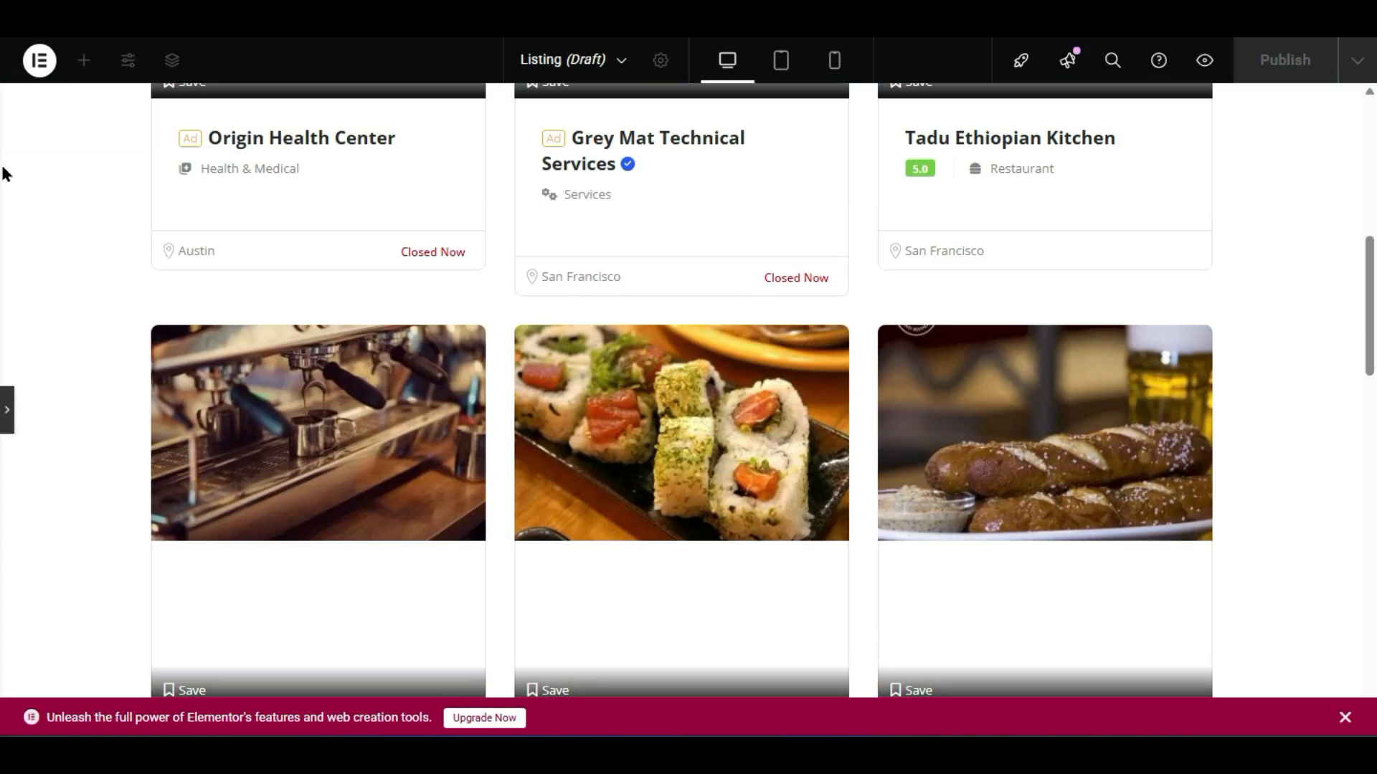
left_click(7, 410)
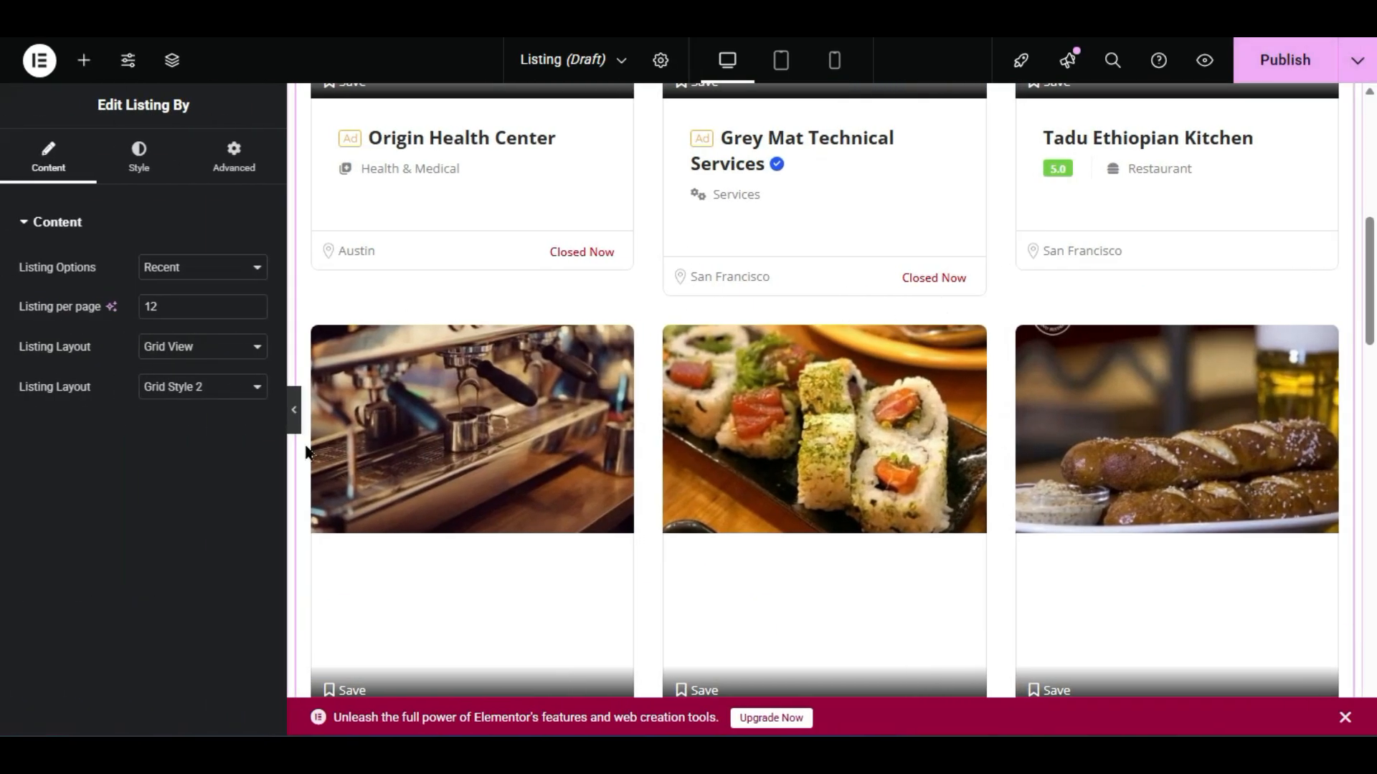
- Apply Grid Style 3 and preview cards with category, location, Call and Show Map
left_click(154, 387)
left_click(154, 455)
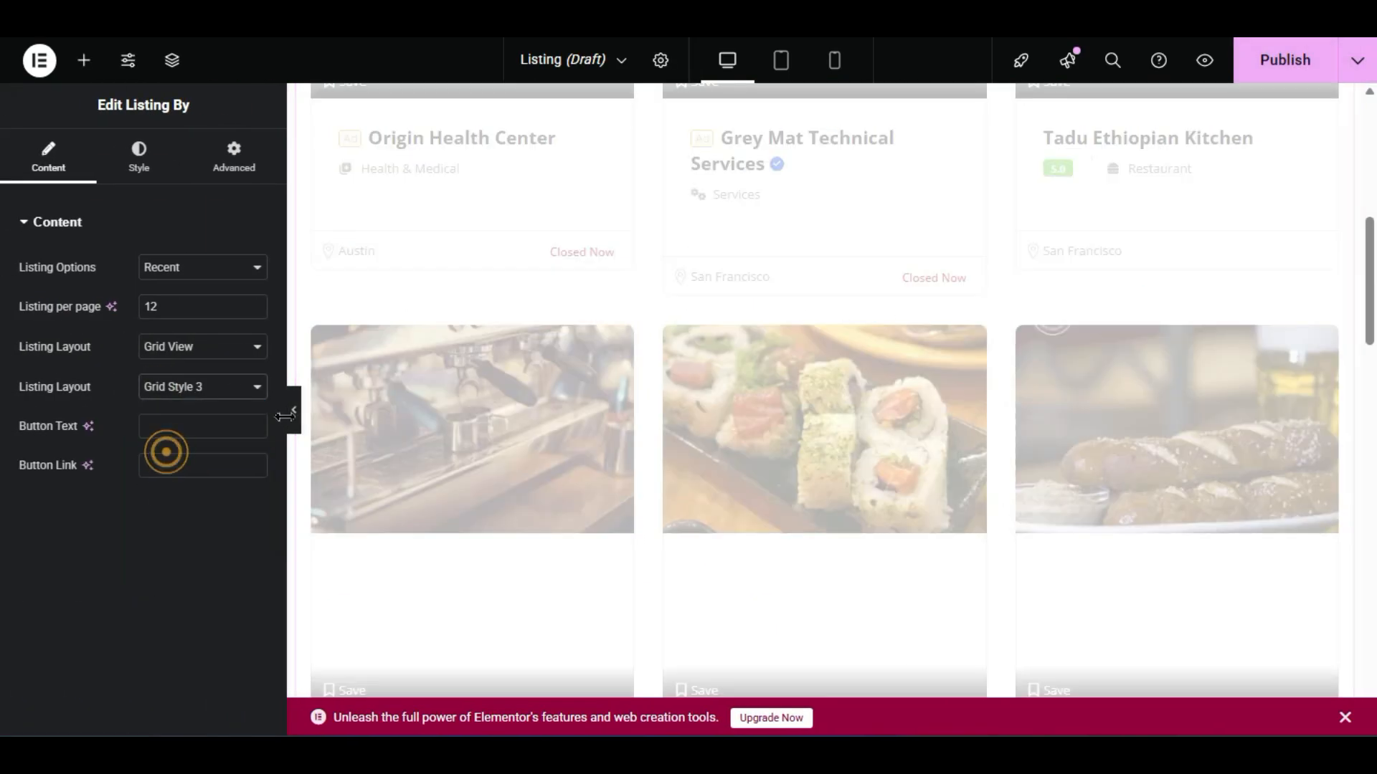
left_click(298, 405)
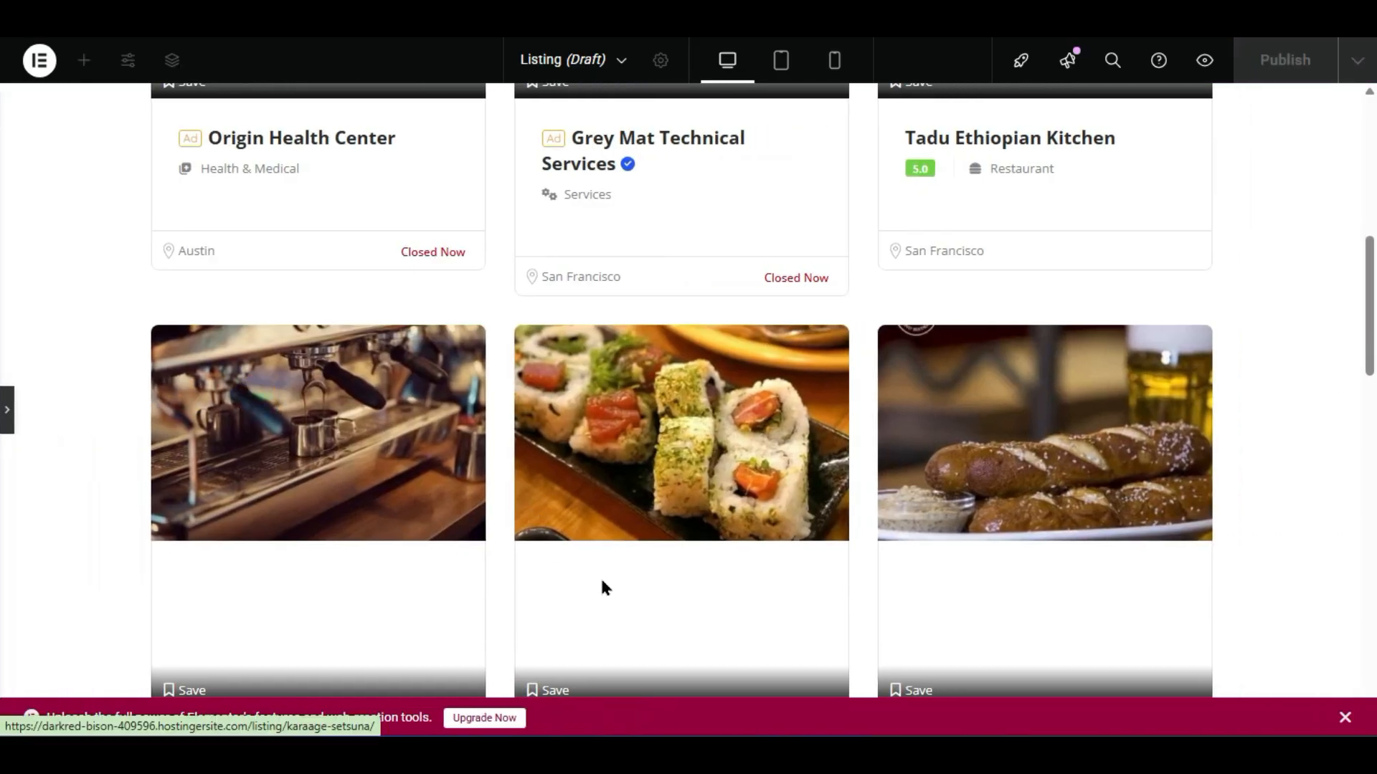
scroll(602, 587, "up", 2)
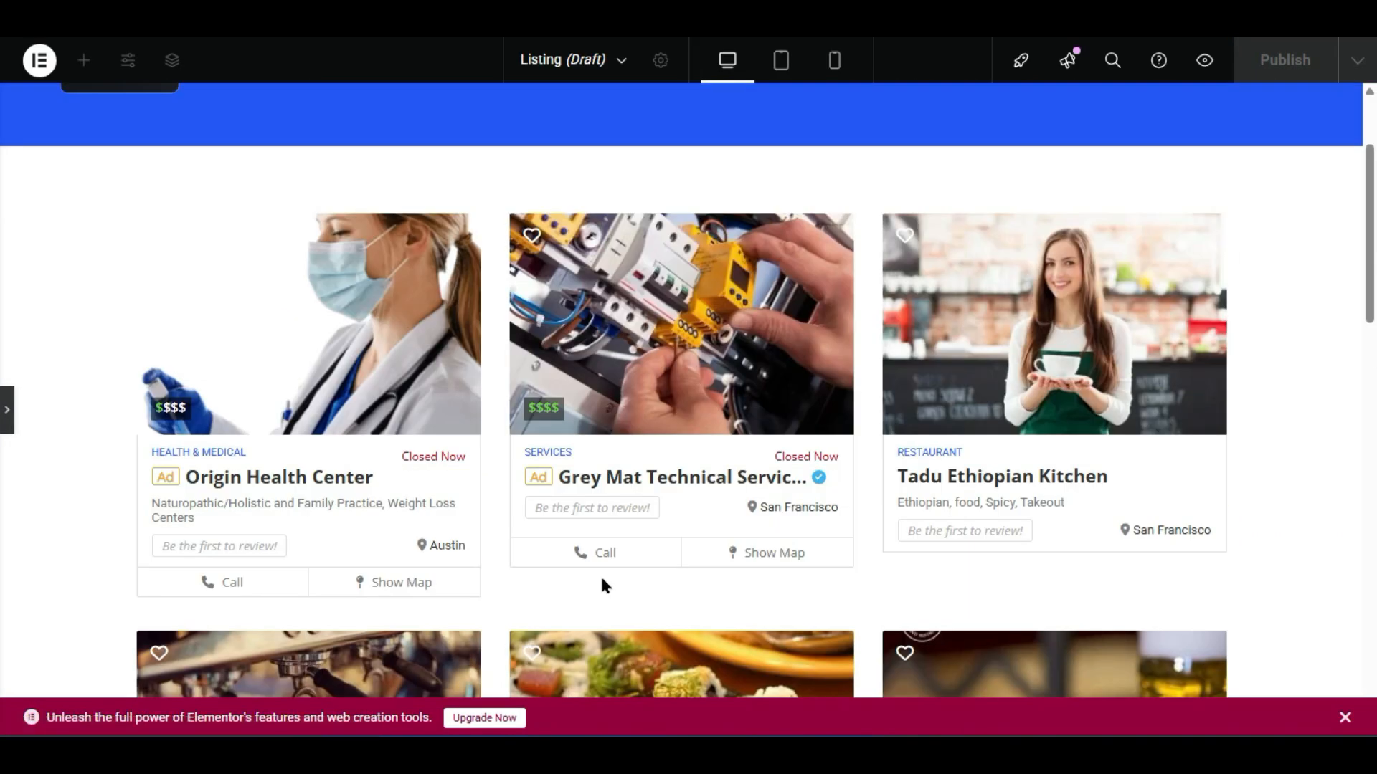
scroll(952, 495, "down", 10)
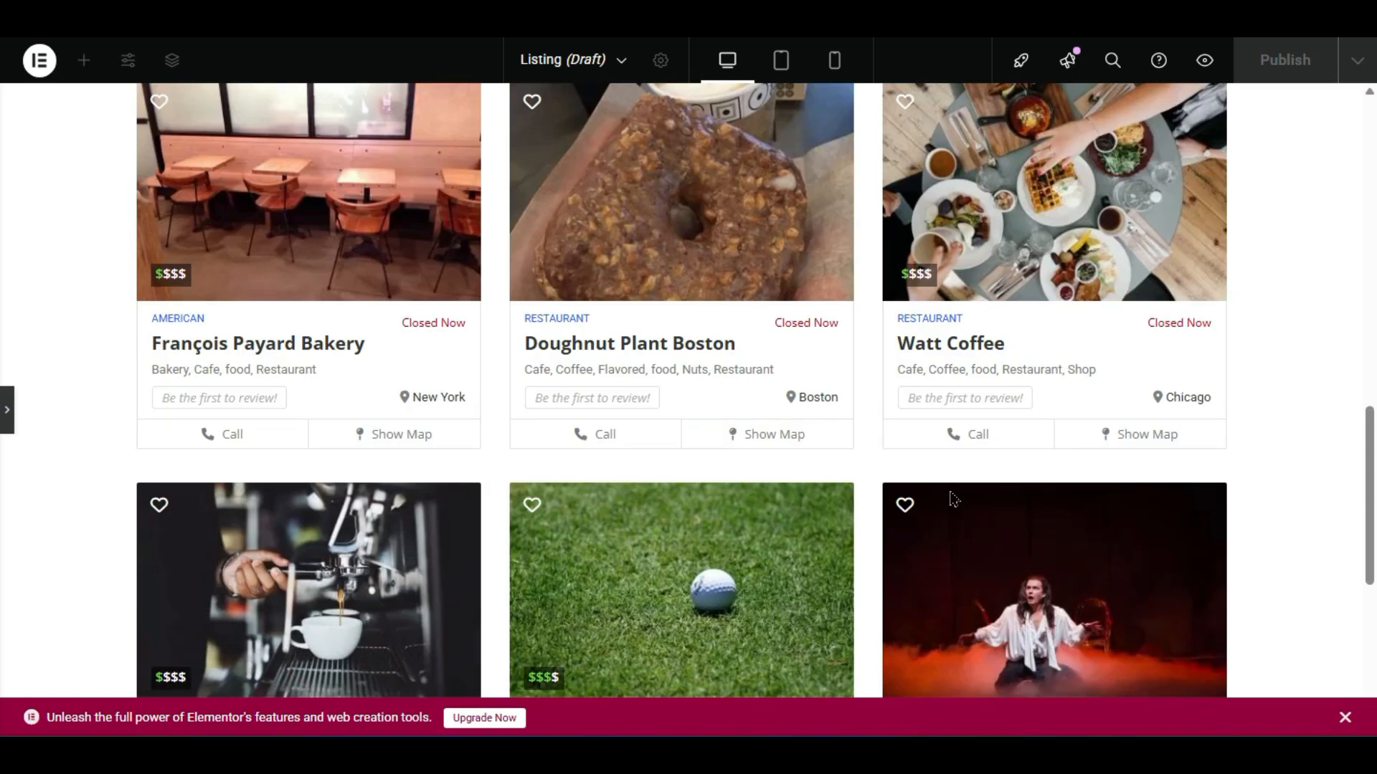
scroll(952, 497, "up", 10)
scroll(982, 414, "up", 5)
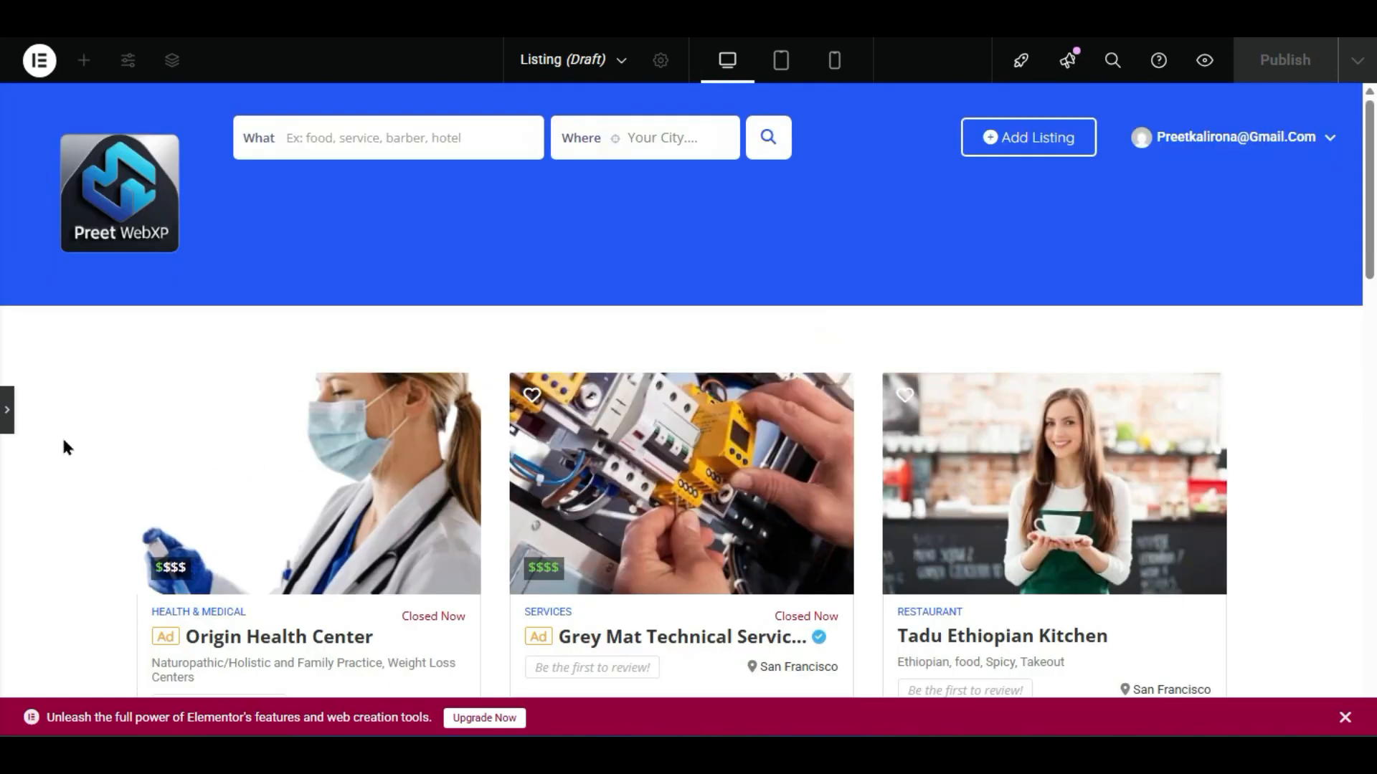
left_click(7, 410)
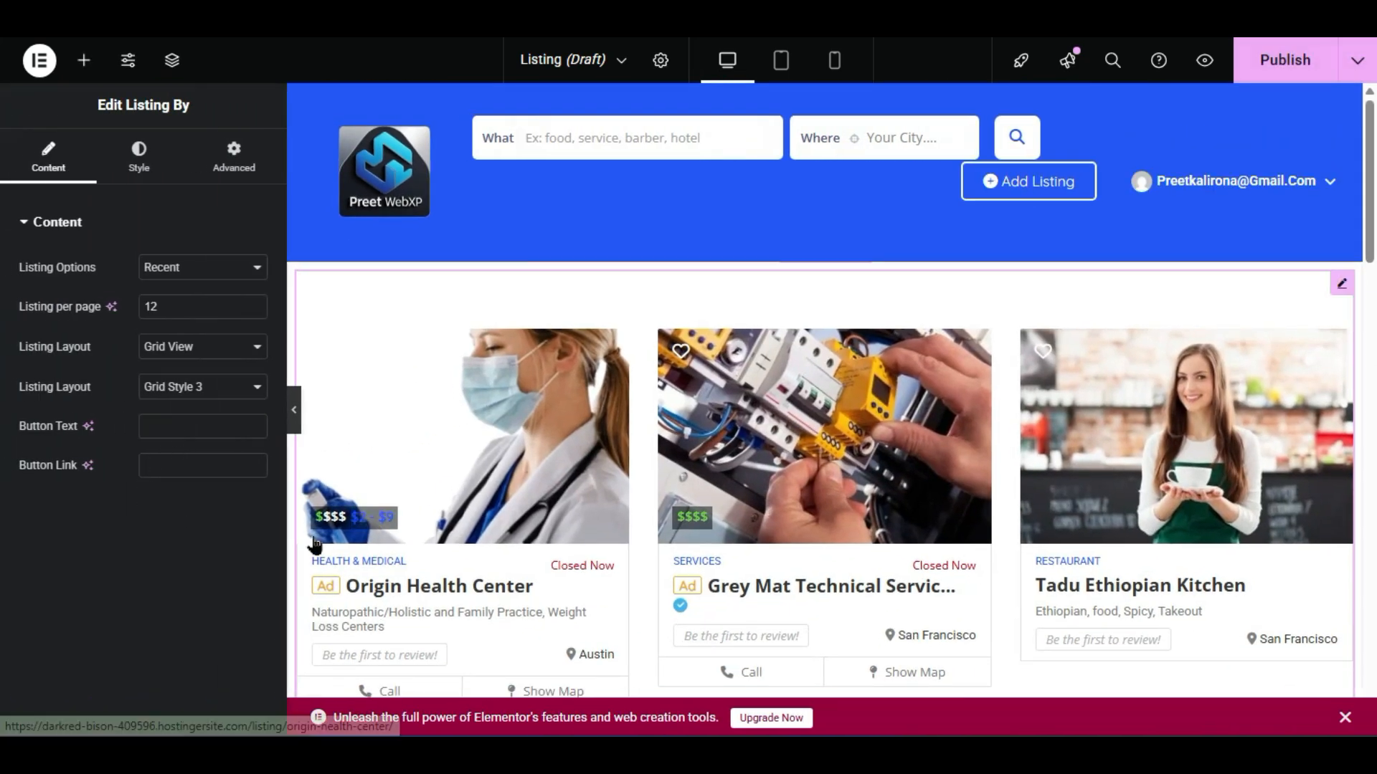
left_click(216, 431)
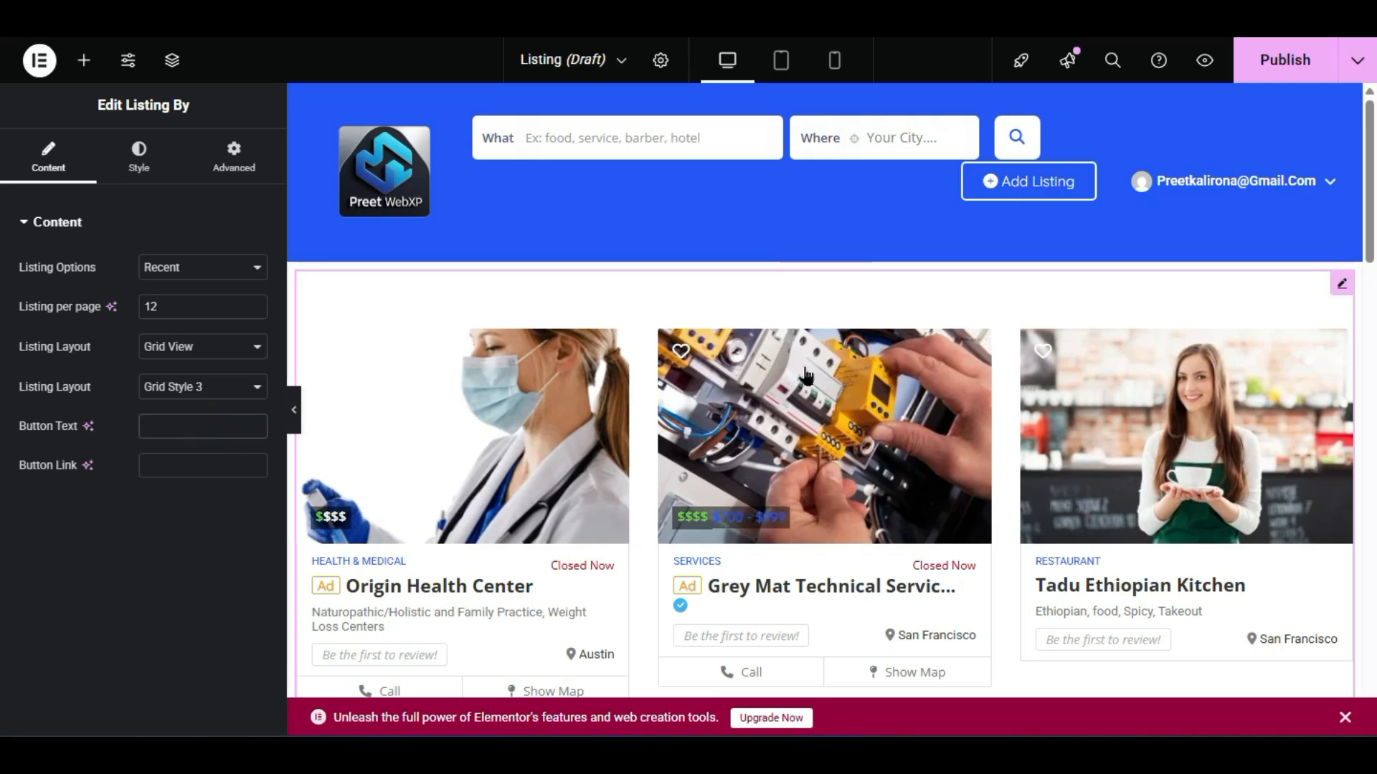
scroll(798, 365, "down", 10)
scroll(798, 366, "up", 1)
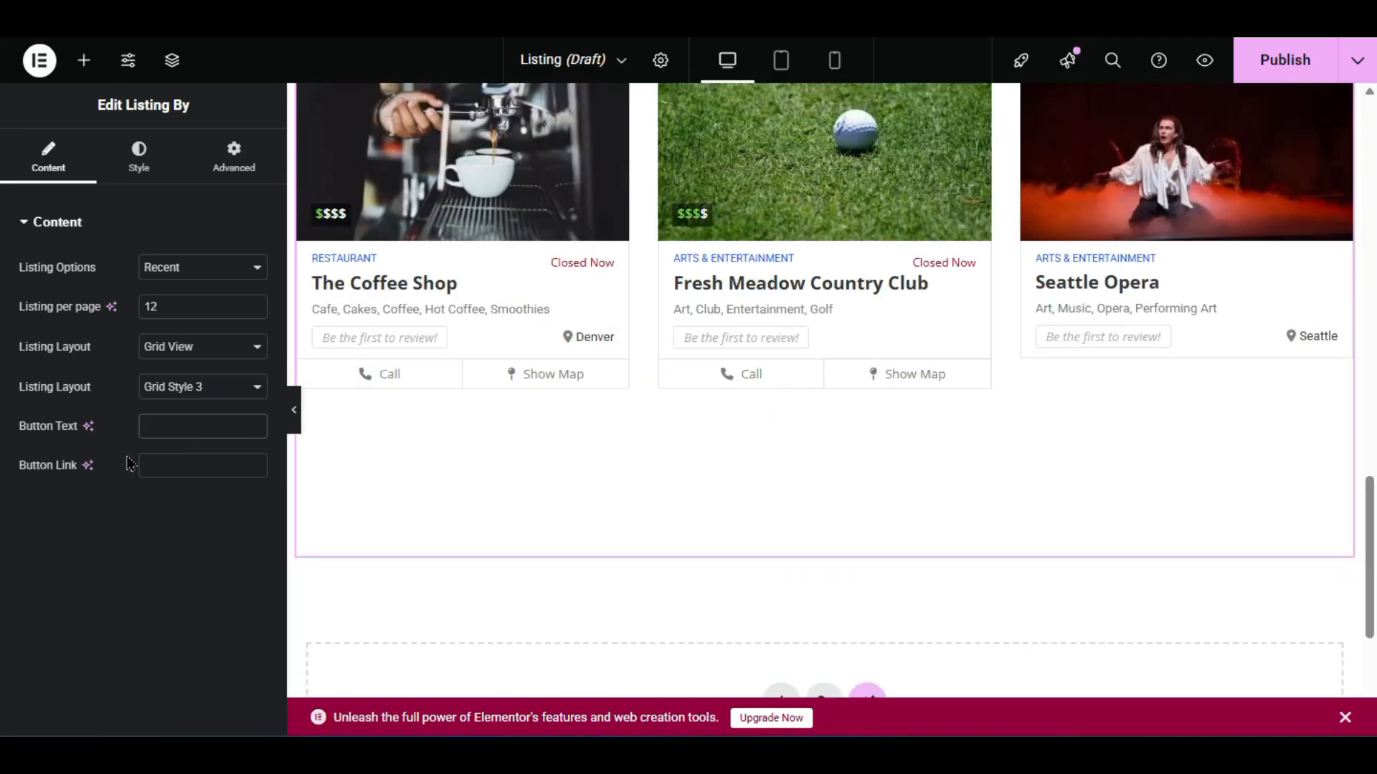
type("more")
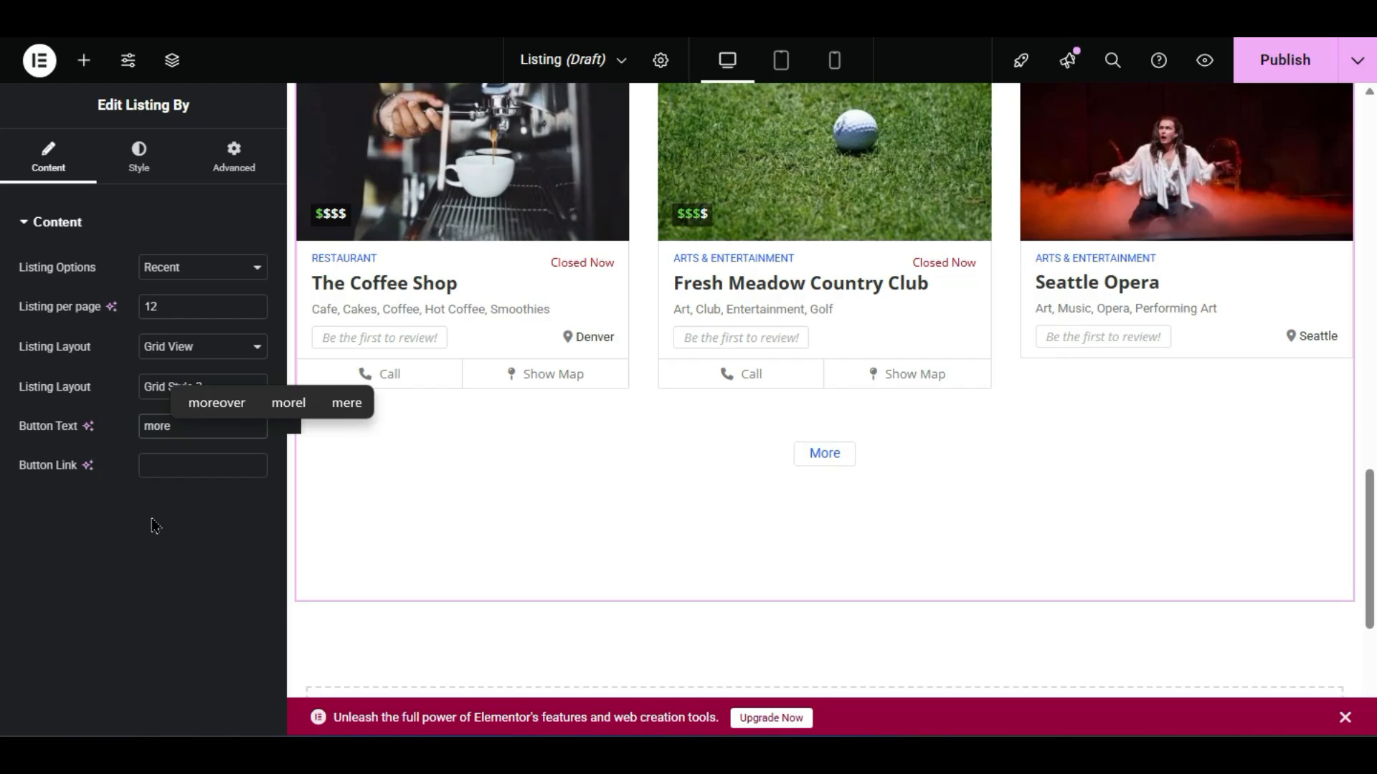
left_click(151, 467)
double_click(205, 435)
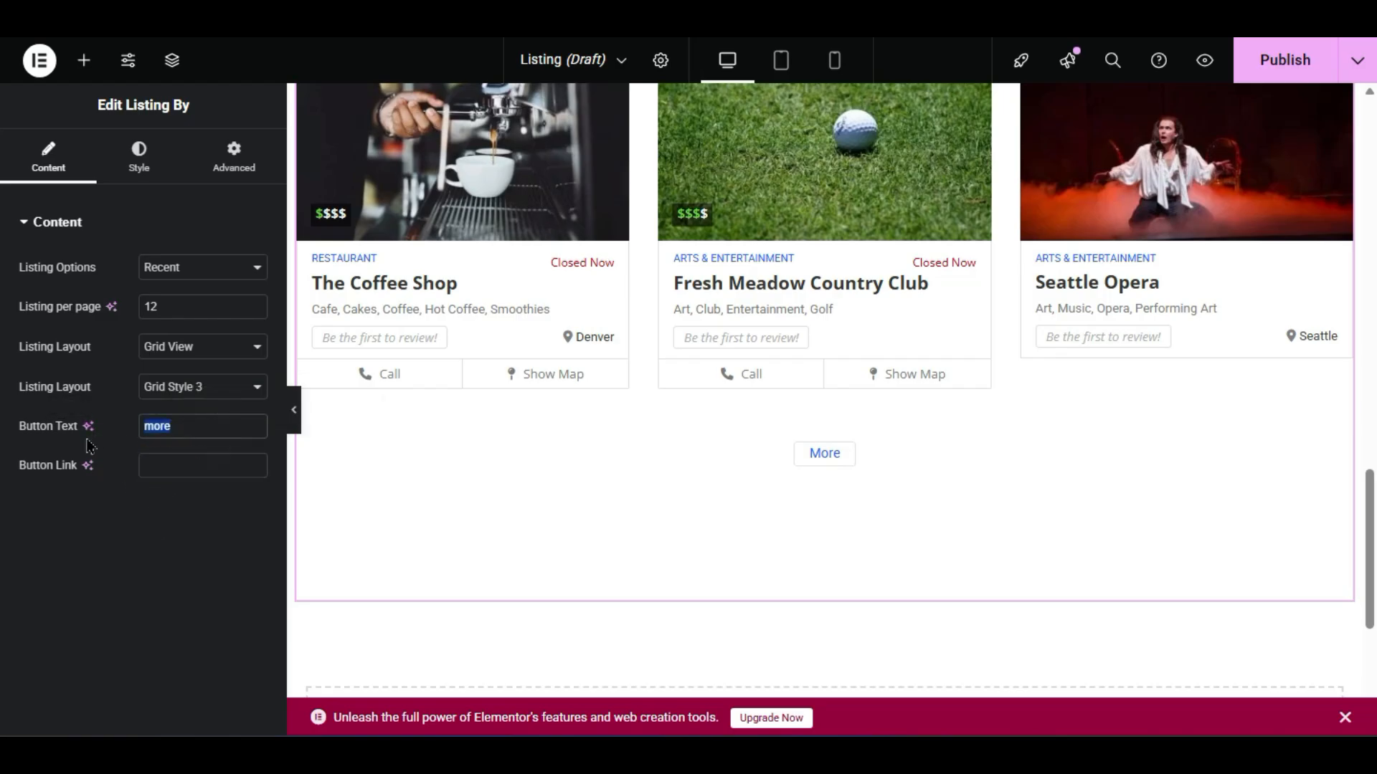
key("BackSpace")
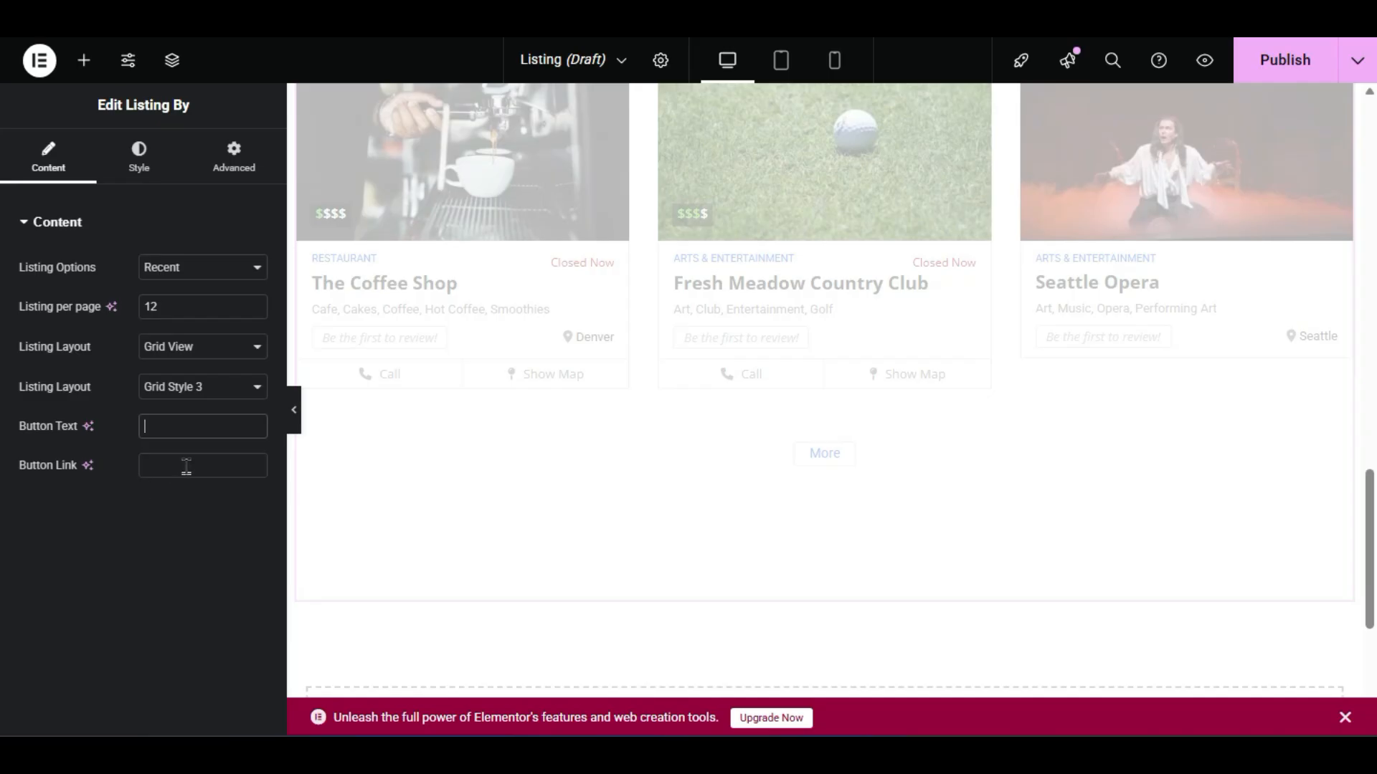
left_click(164, 519)
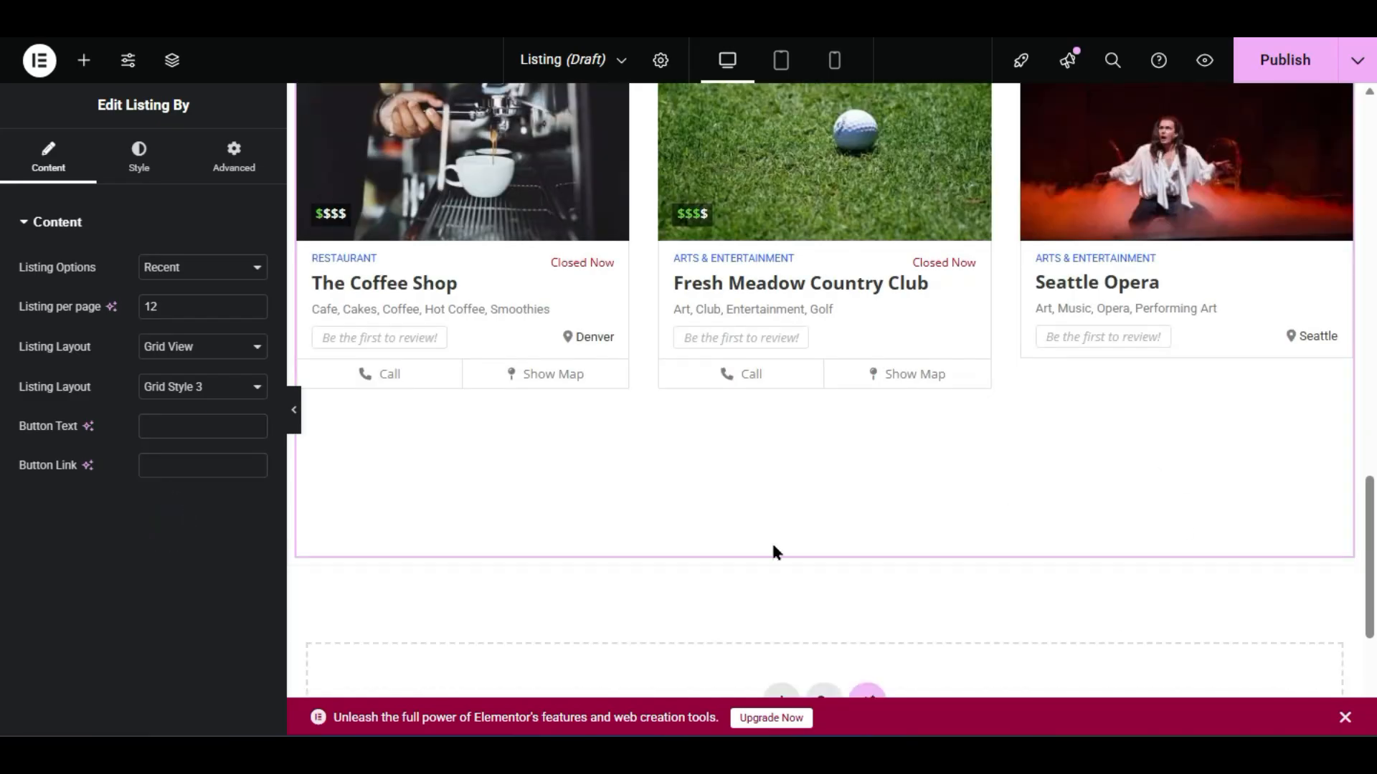
scroll(934, 508, "up", 15)
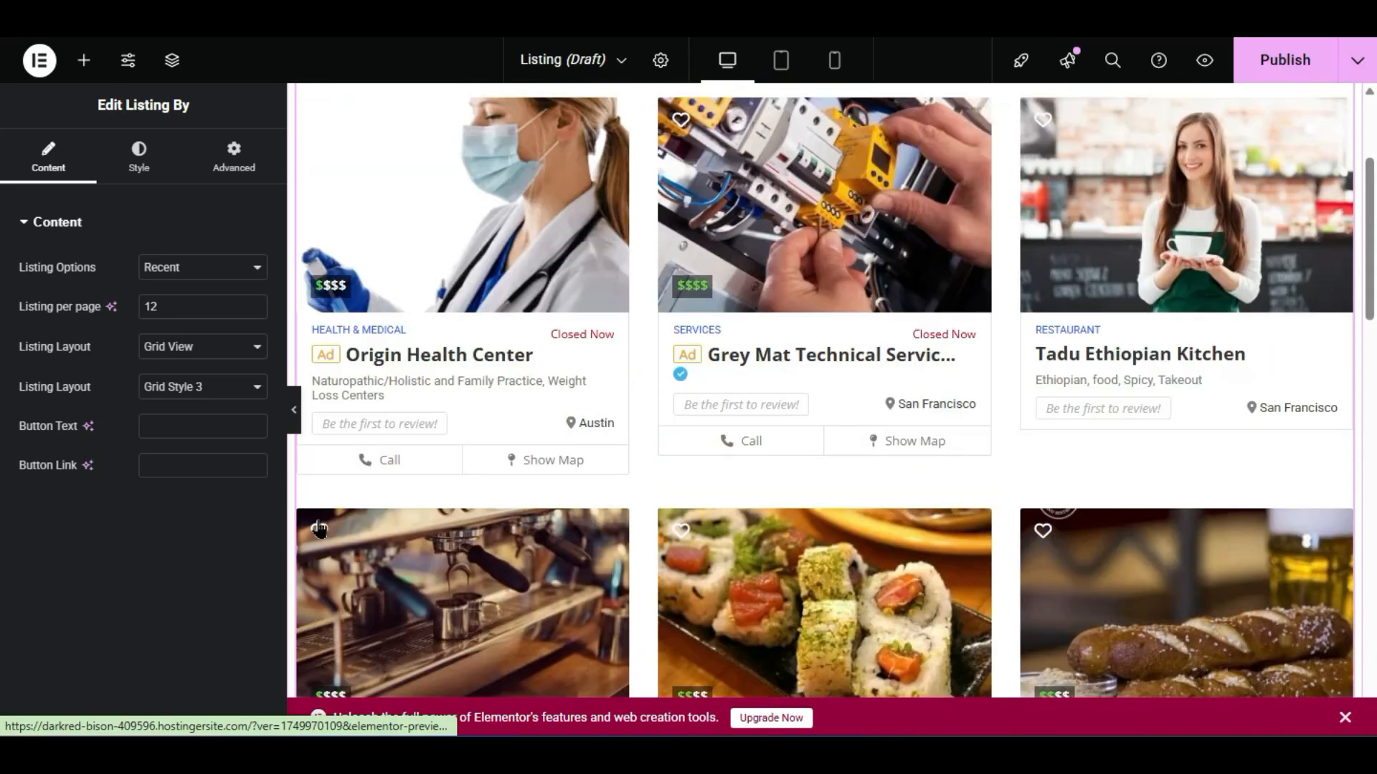
- Set Listing Options to By Location, leaving the city unselected so No Listings Found appears
left_click(181, 272)
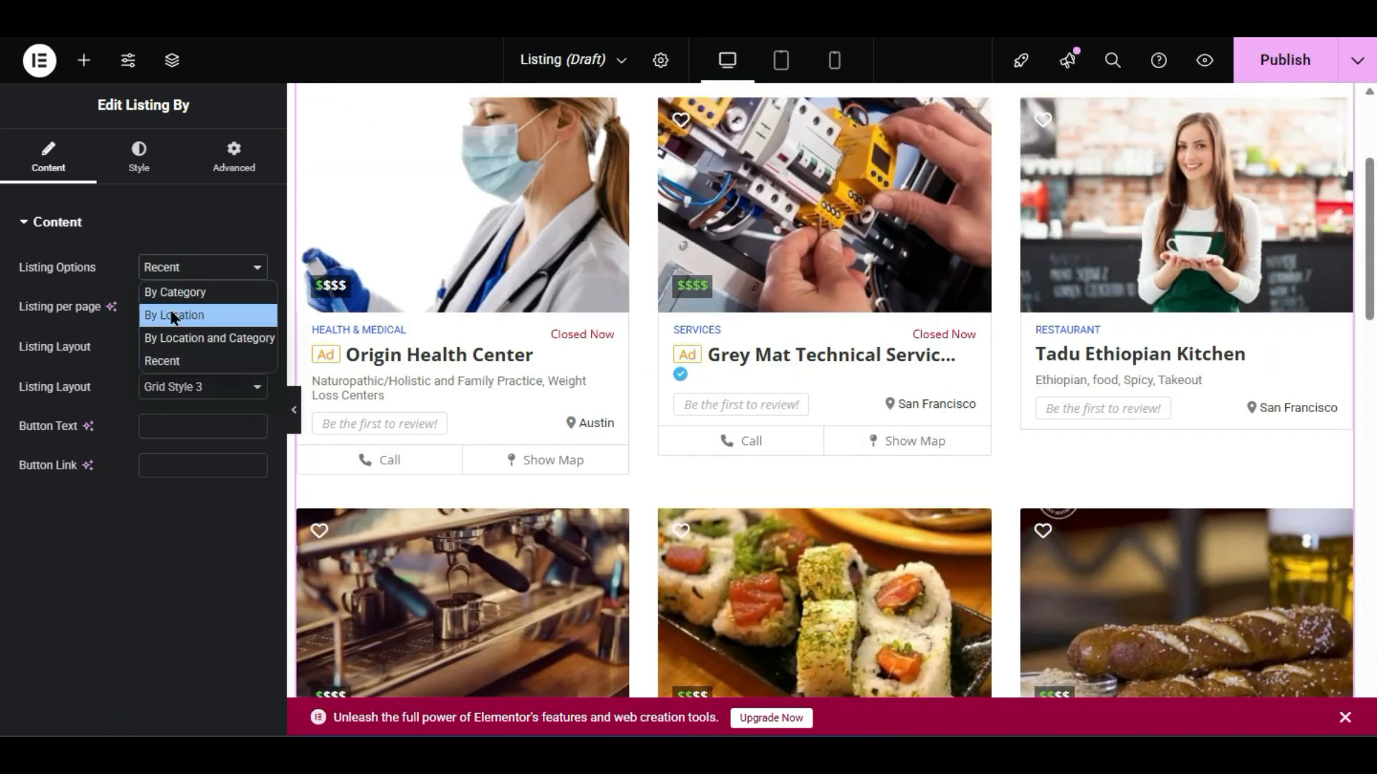
left_click(173, 316)
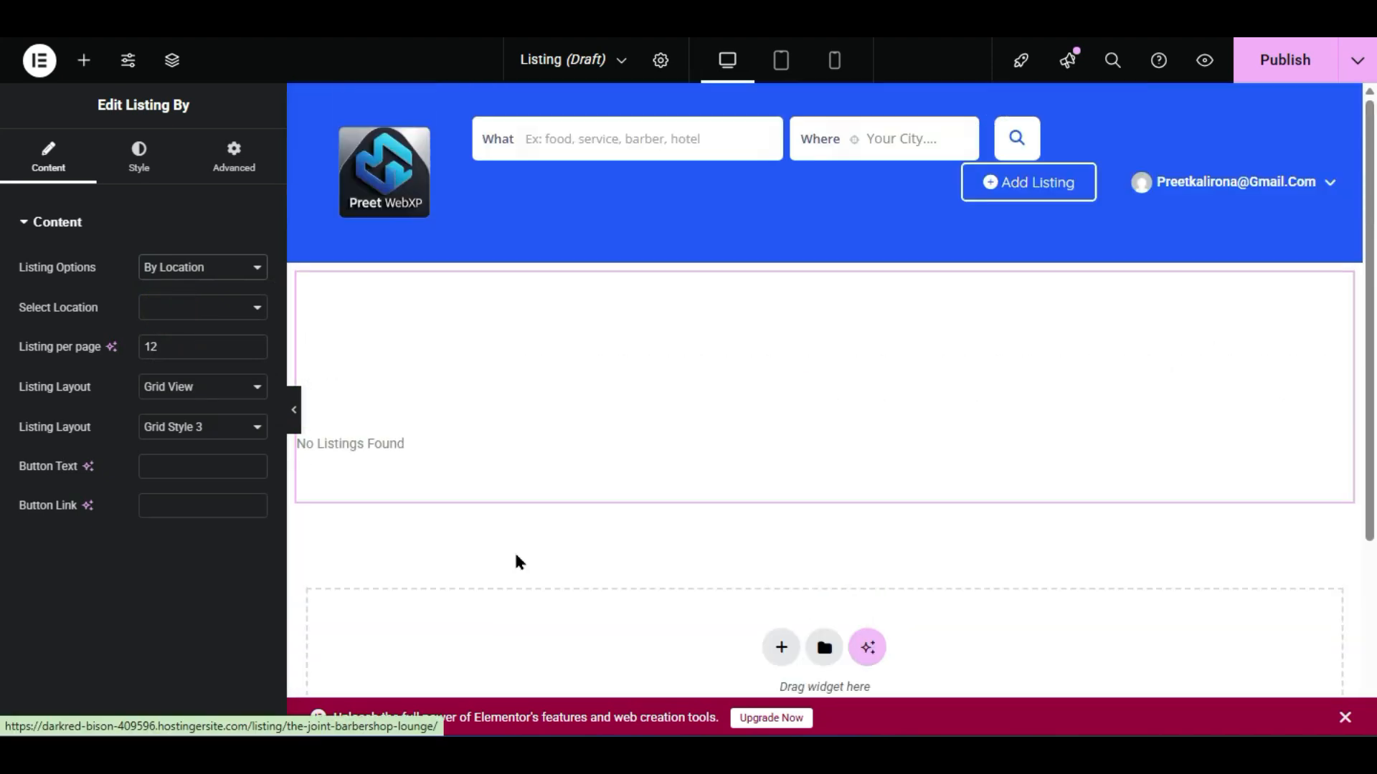
left_click(192, 310)
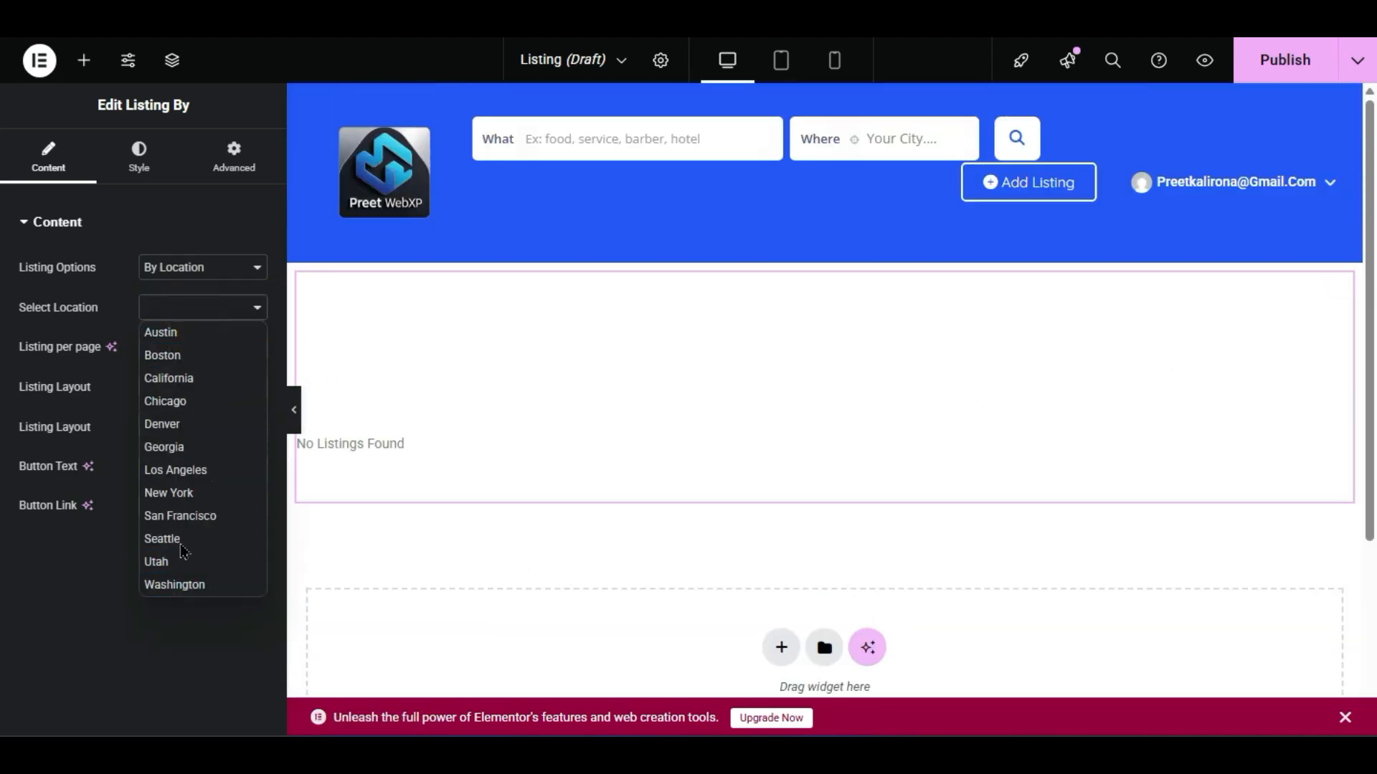
left_click(81, 623)
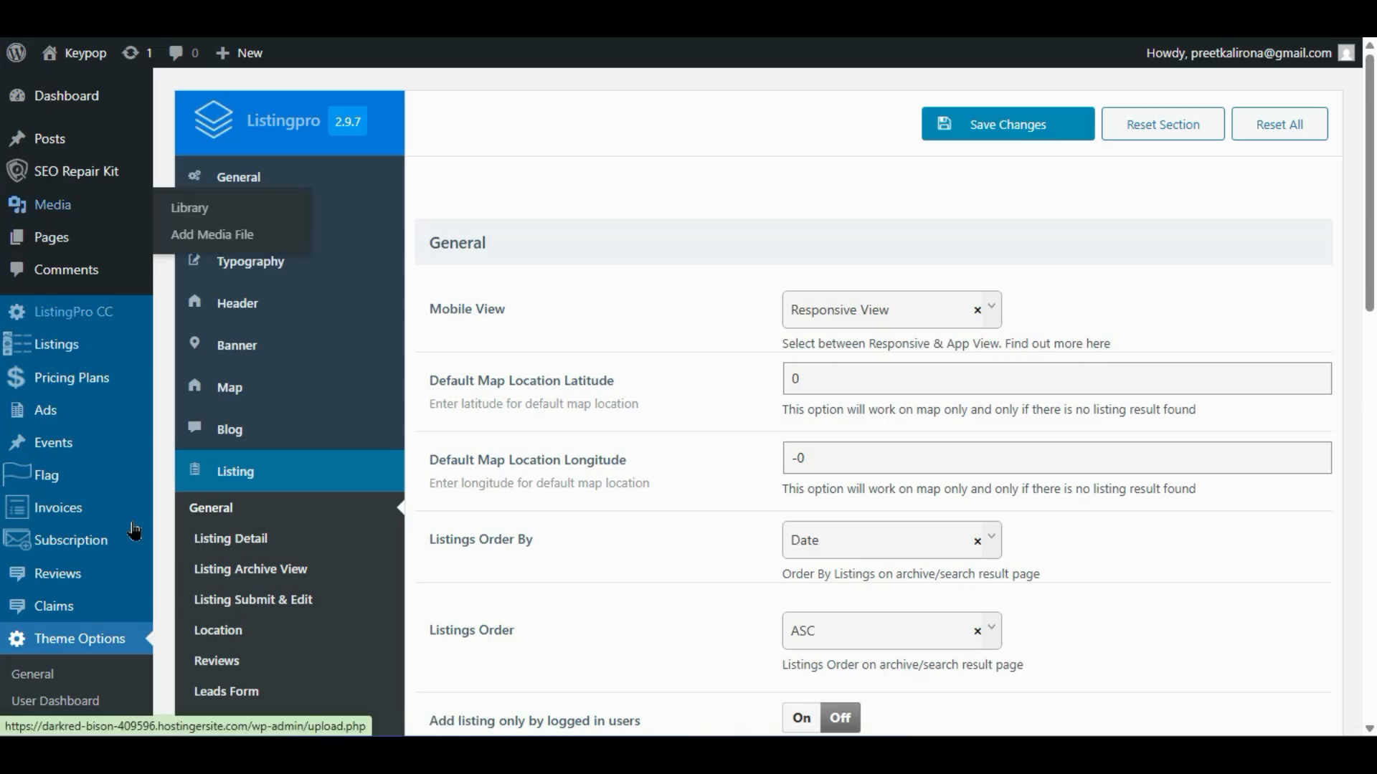
- Collapse the Listing settings group and go to the Listings > Categories page
left_click(229, 471)
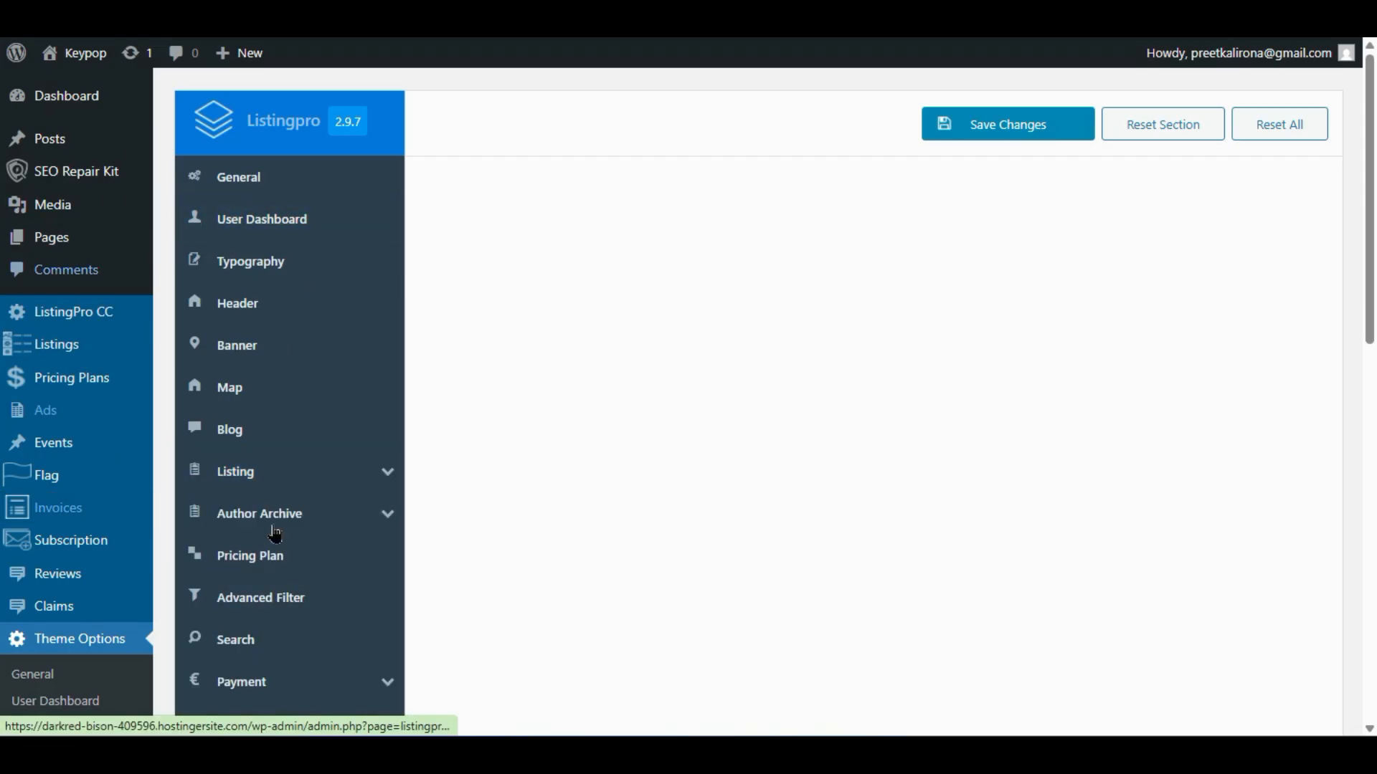
mouse_move(258, 471)
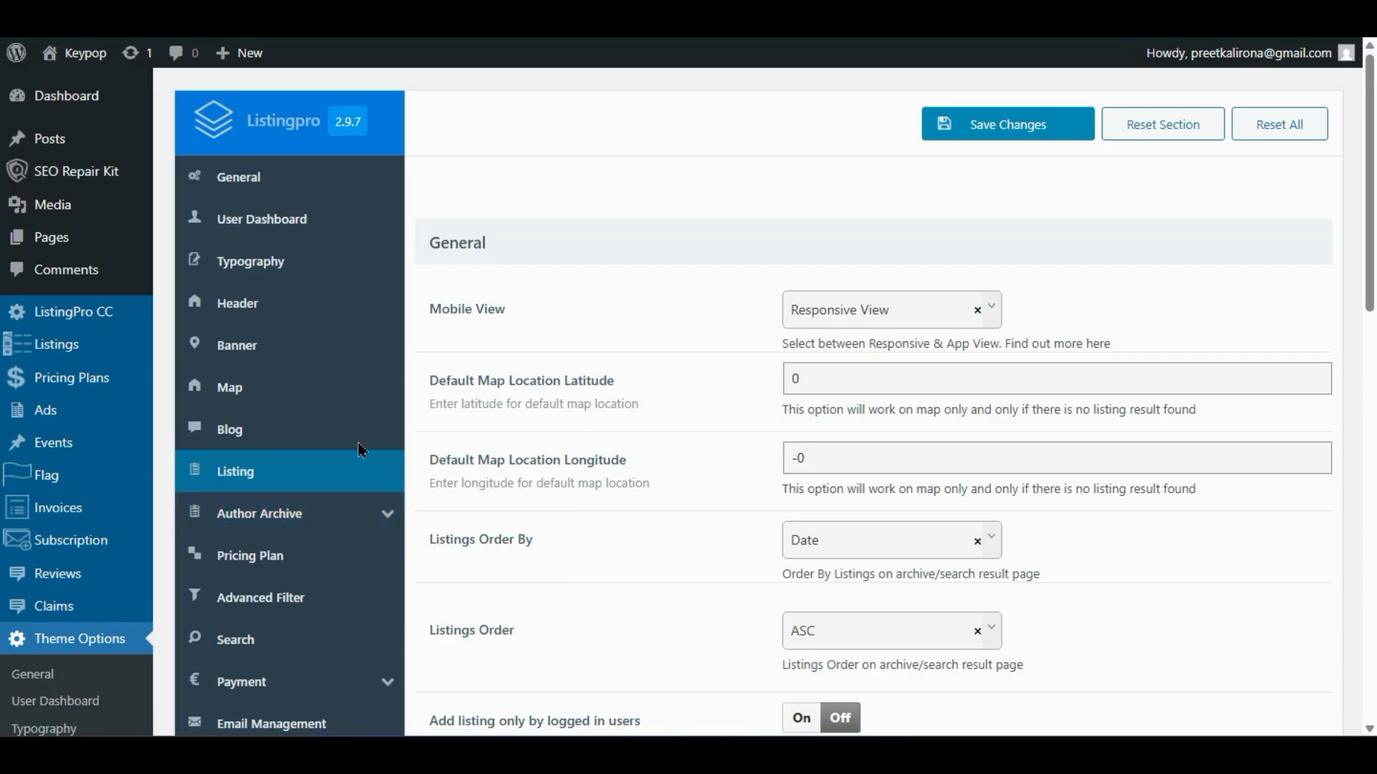
mouse_move(72, 351)
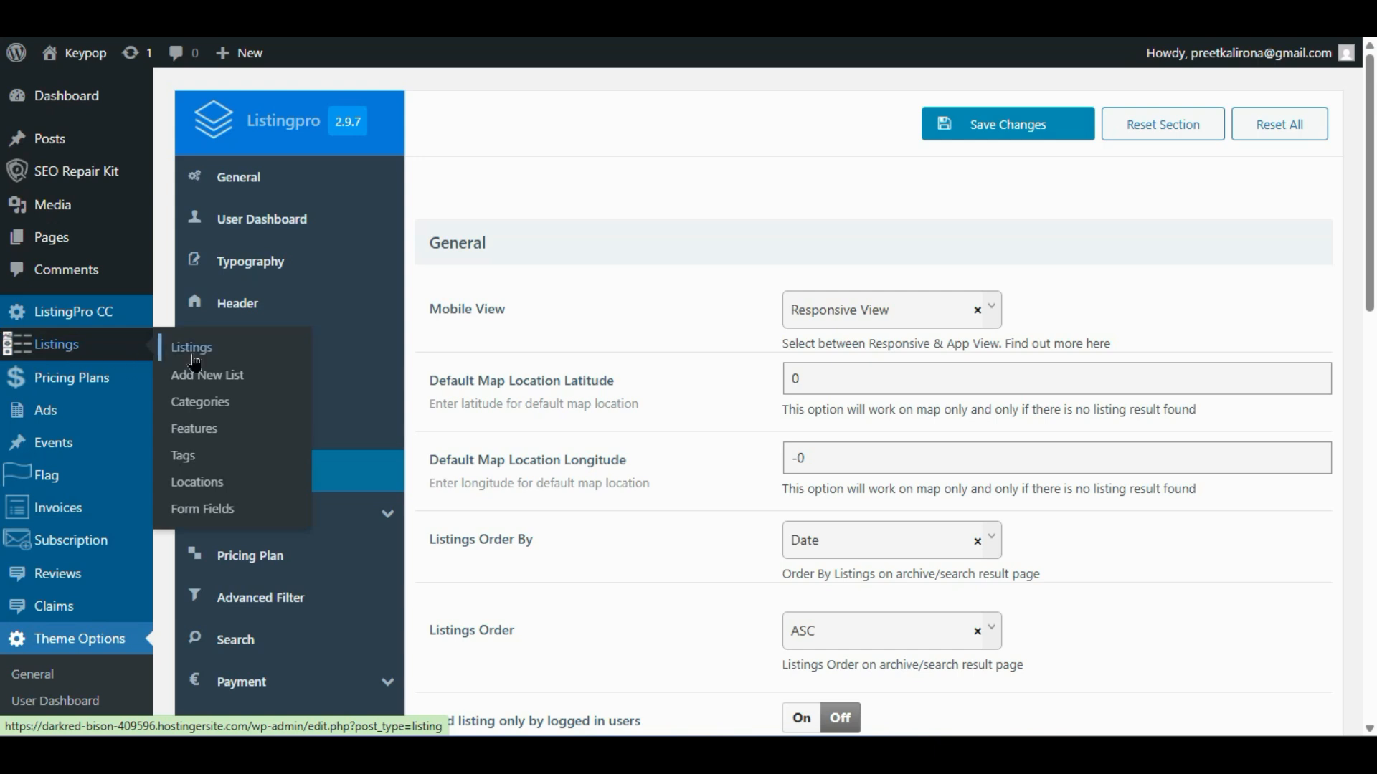
left_click(229, 412)
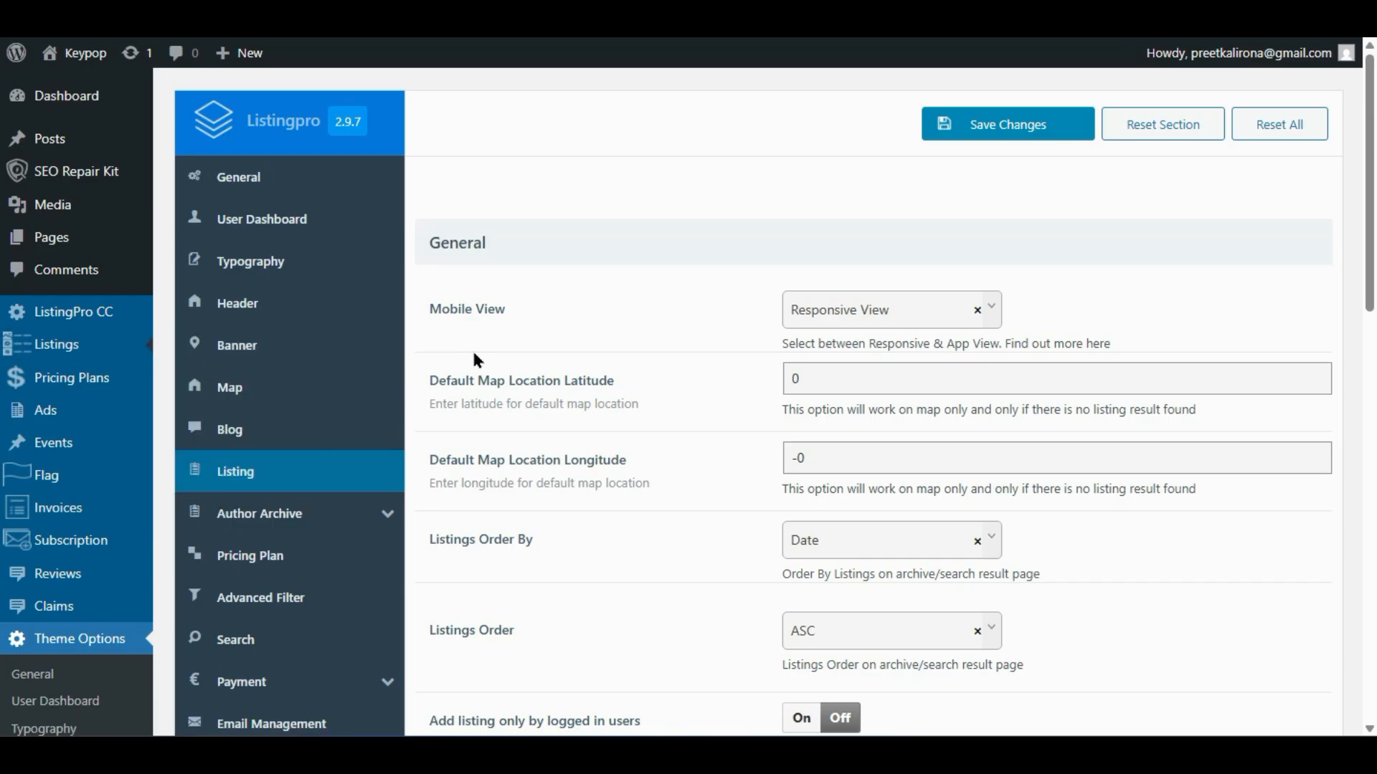
- Scroll through the table of 11 icon-bearing categories and the empty Add New Category form
scroll(657, 430, "down", 5)
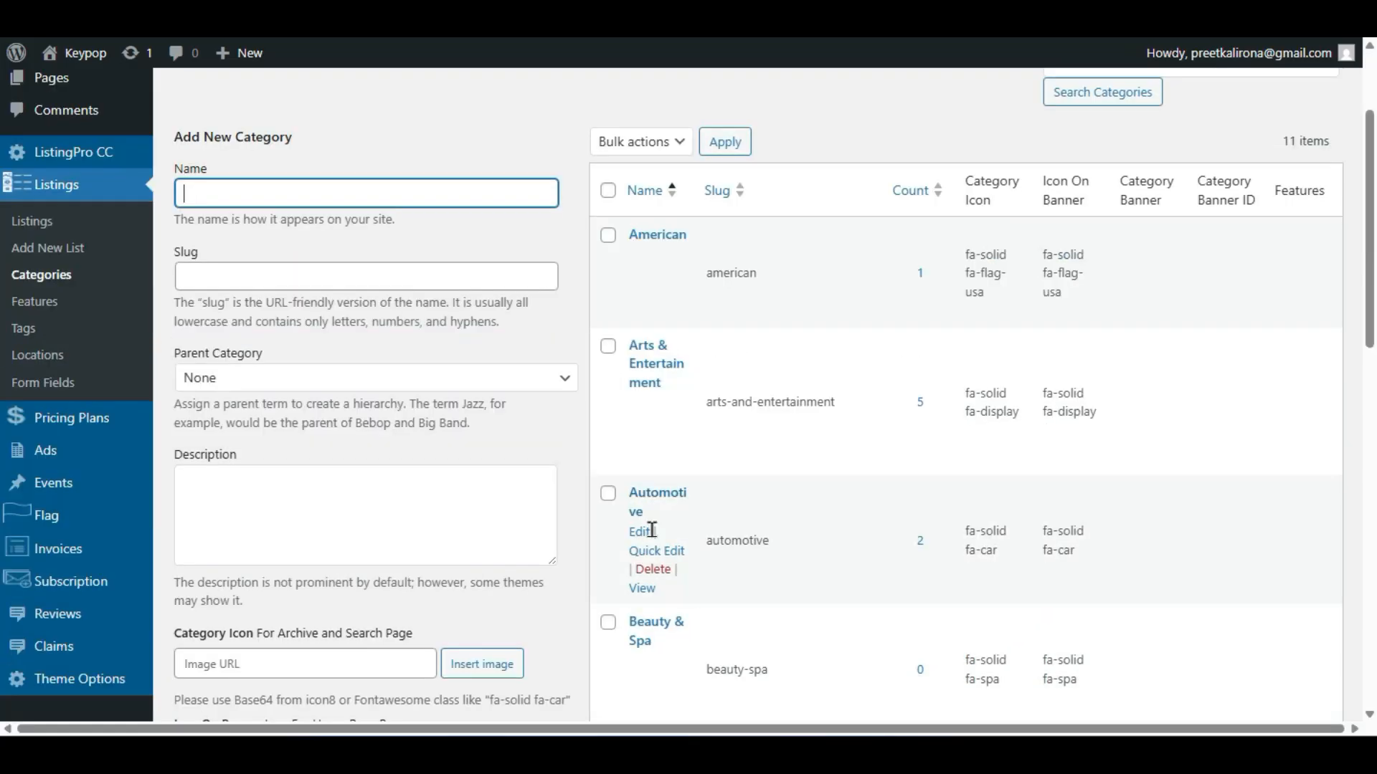
scroll(665, 611, "up", 5)
scroll(664, 614, "down", 10)
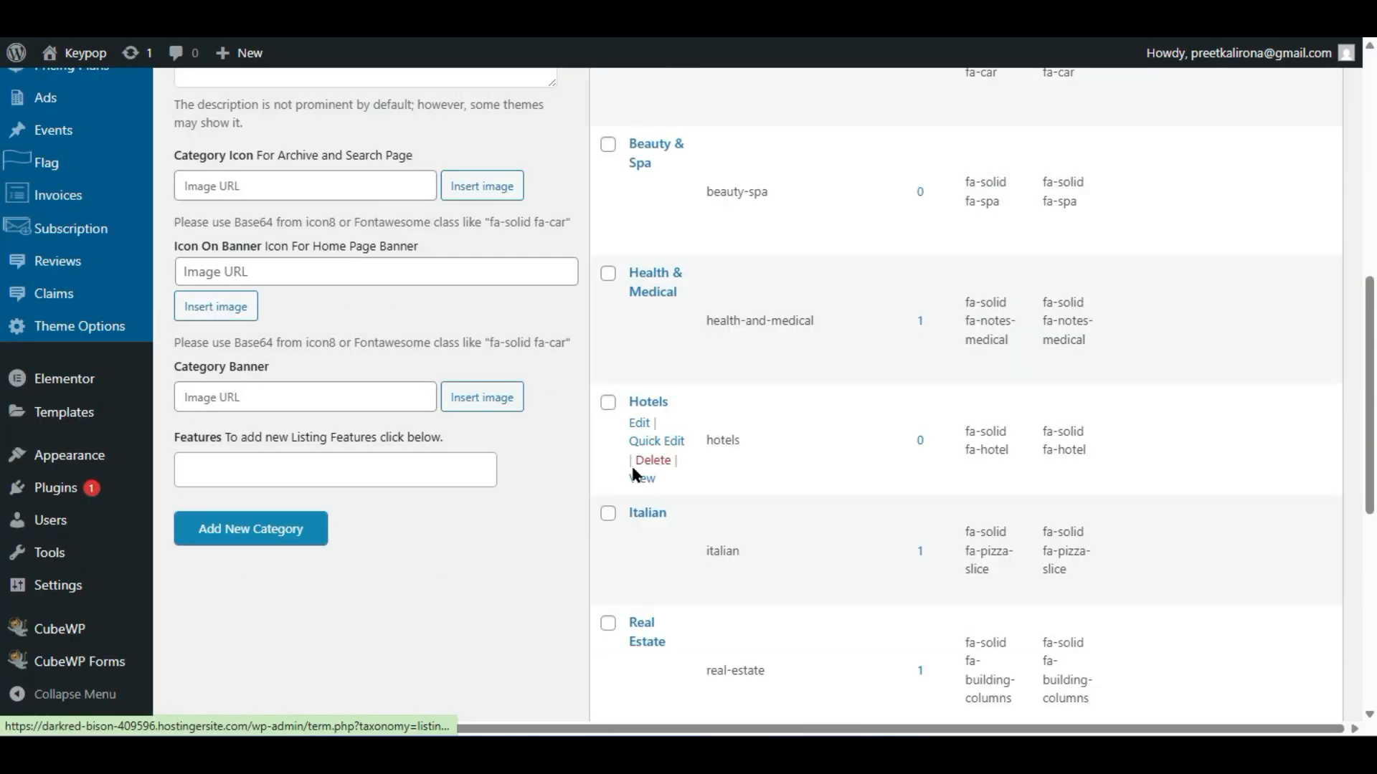
scroll(631, 473, "down", 5)
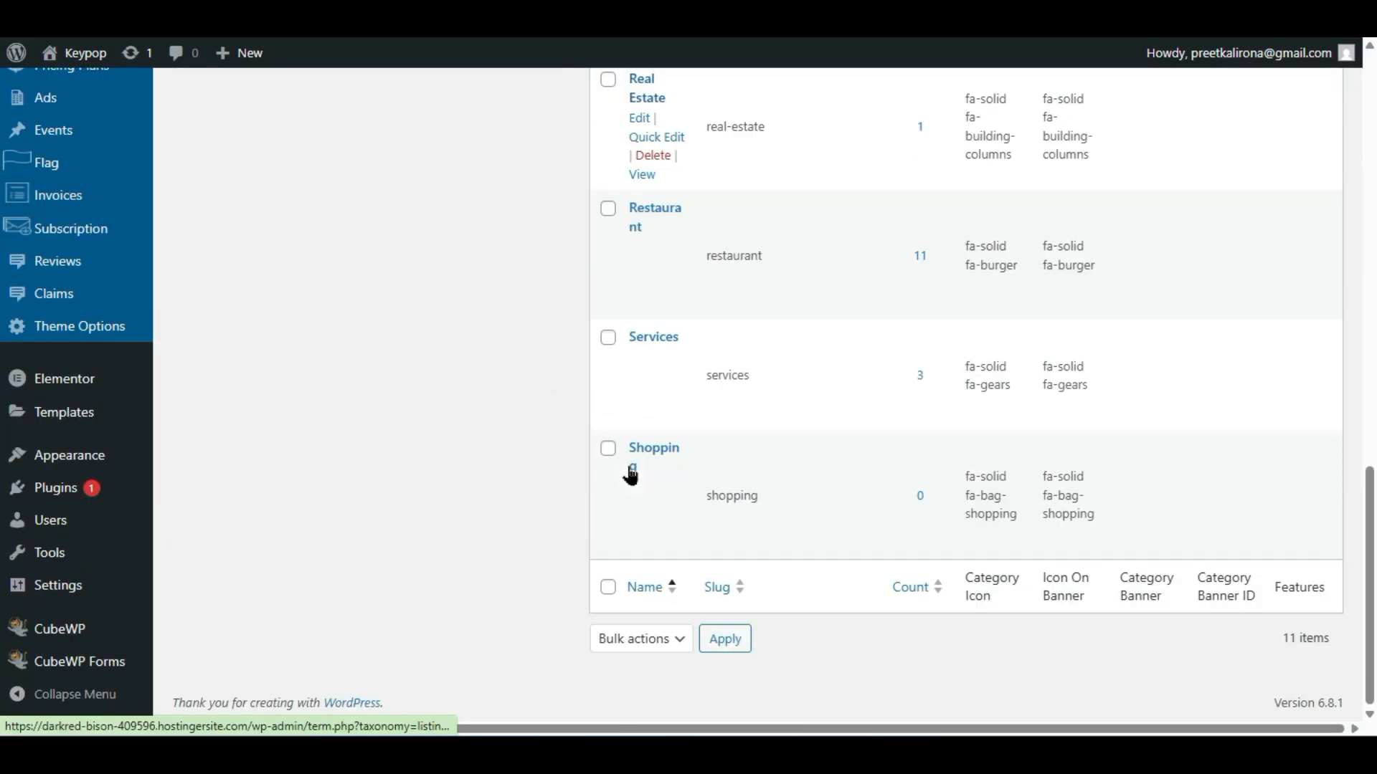
left_click(741, 640)
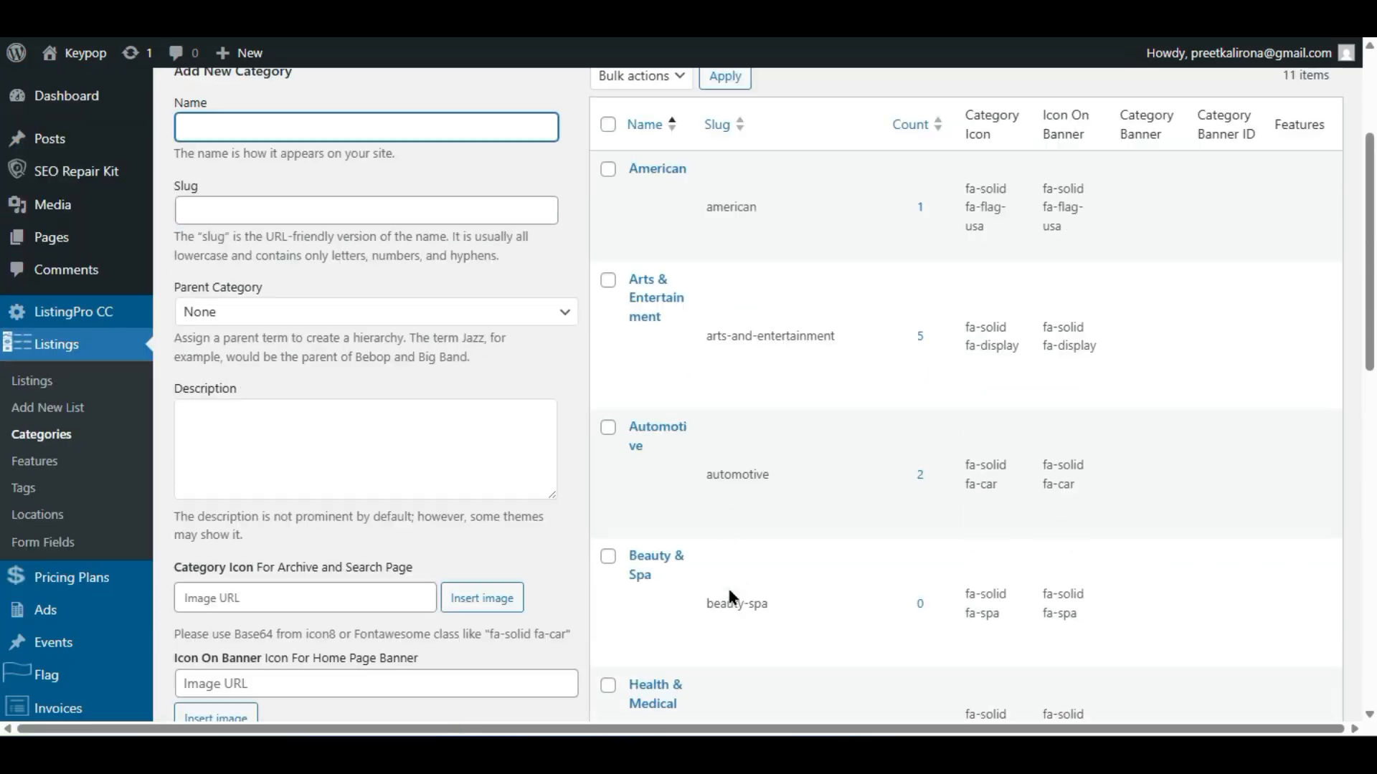
scroll(727, 586, "up", 3)
scroll(406, 403, "down", 4)
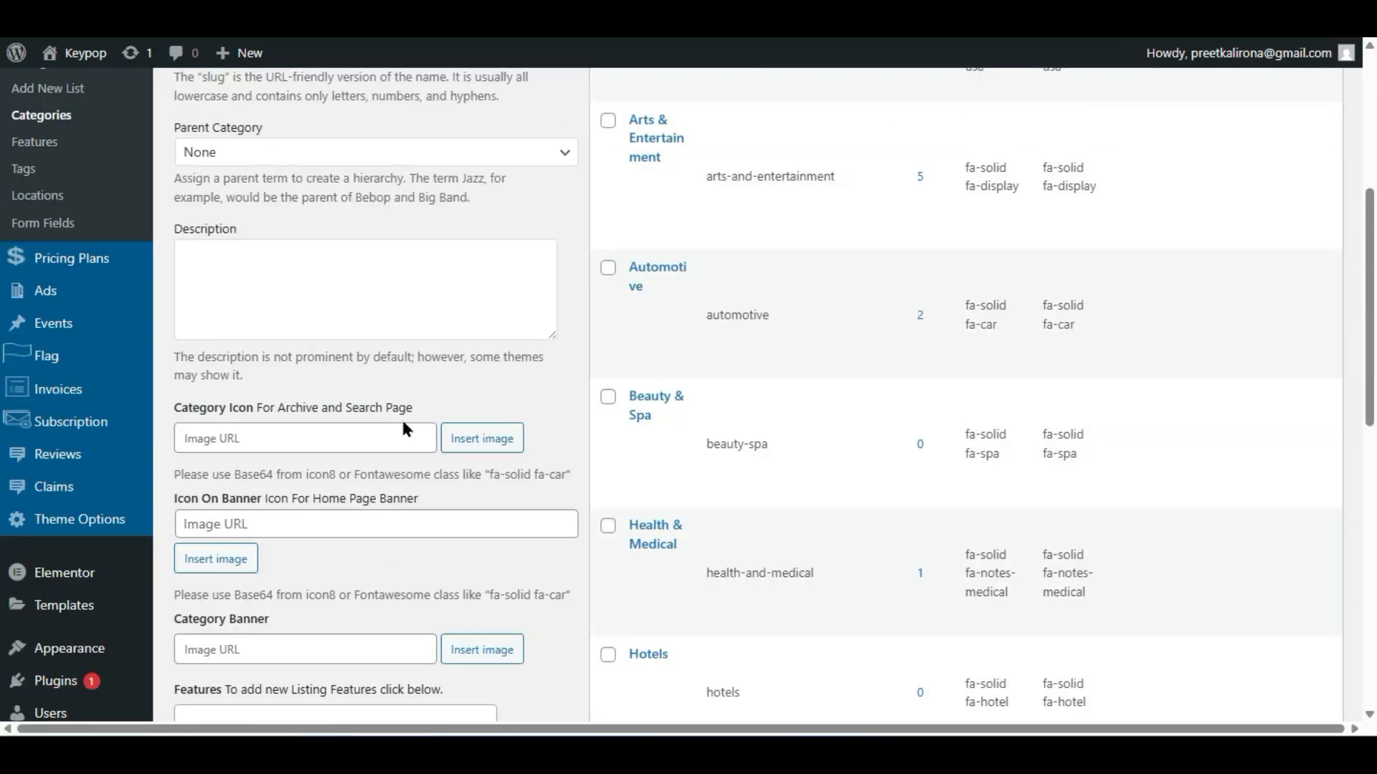
scroll(401, 416, "up", 4)
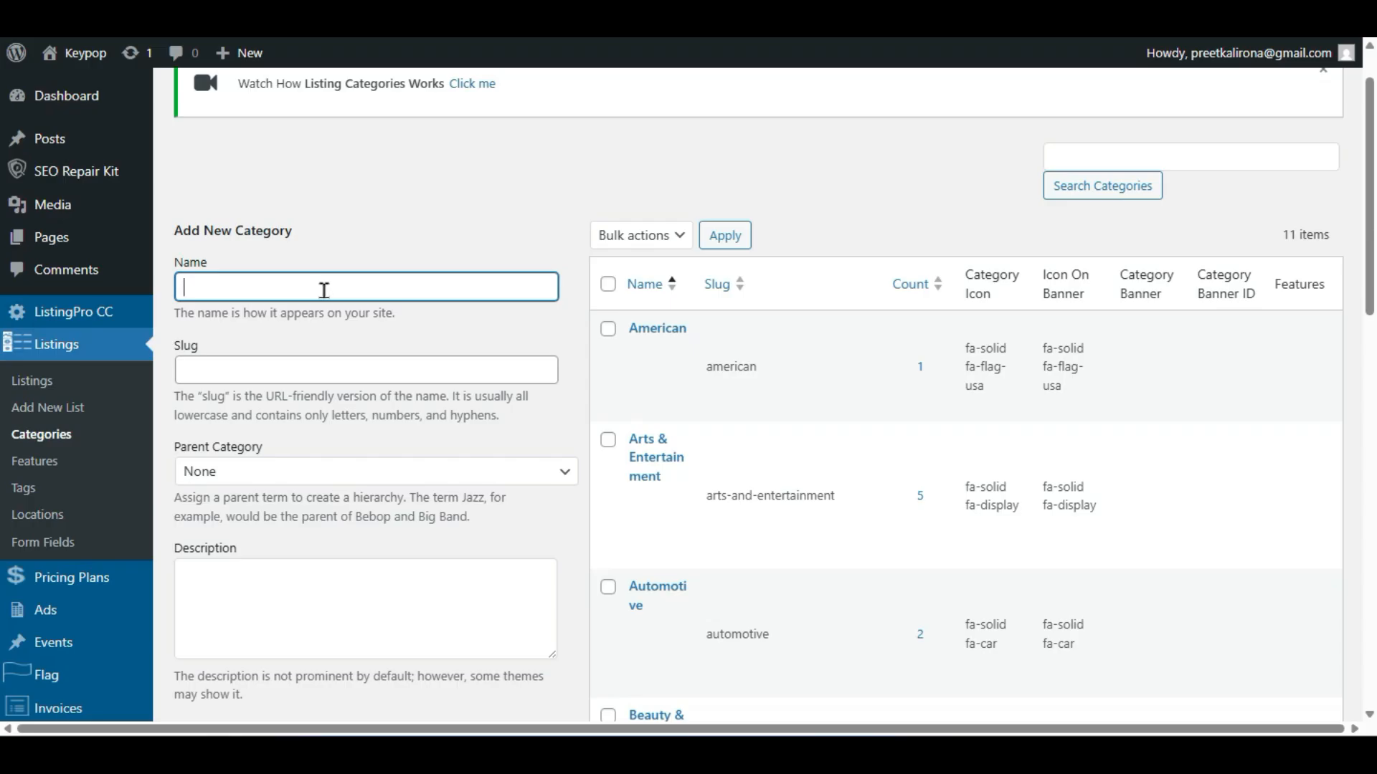
- Enter Car Repair as the new category's name
type("C")
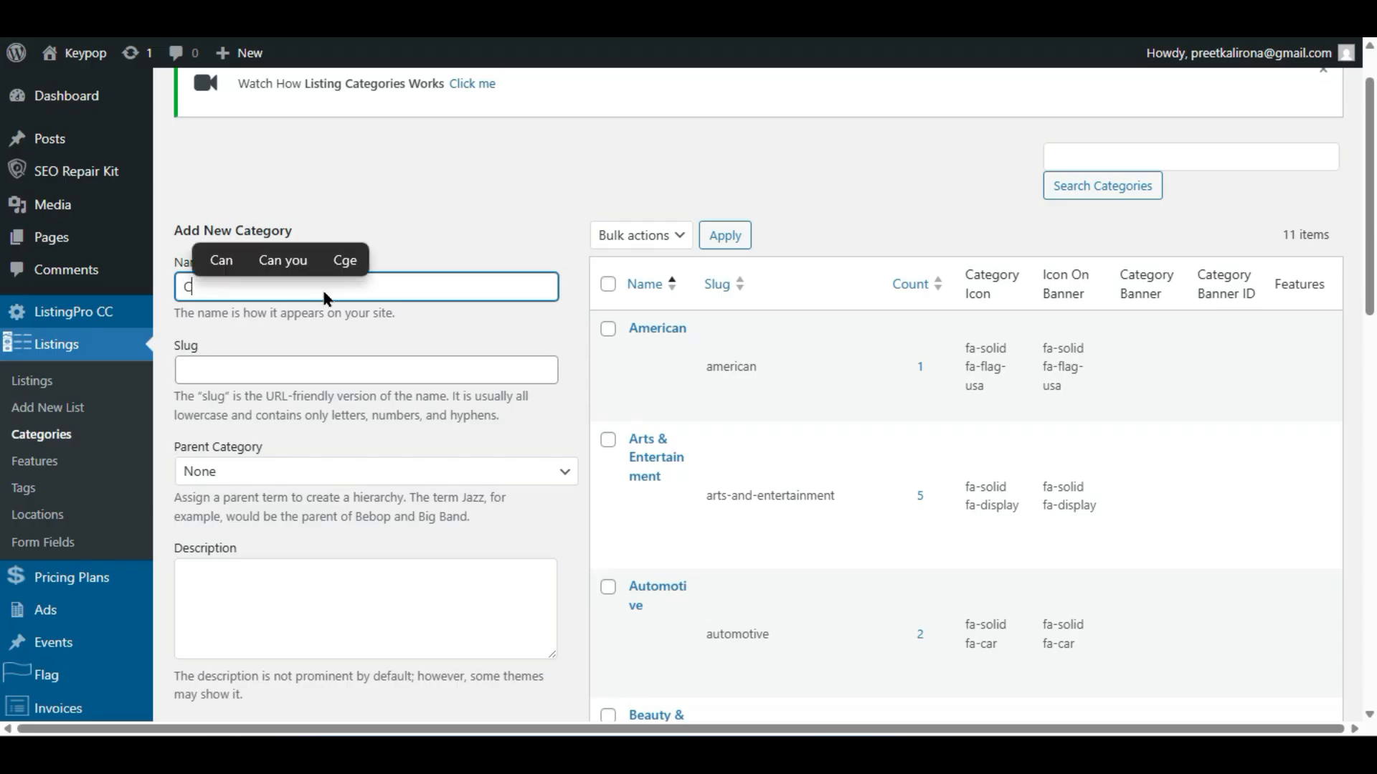
type("ar Repair")
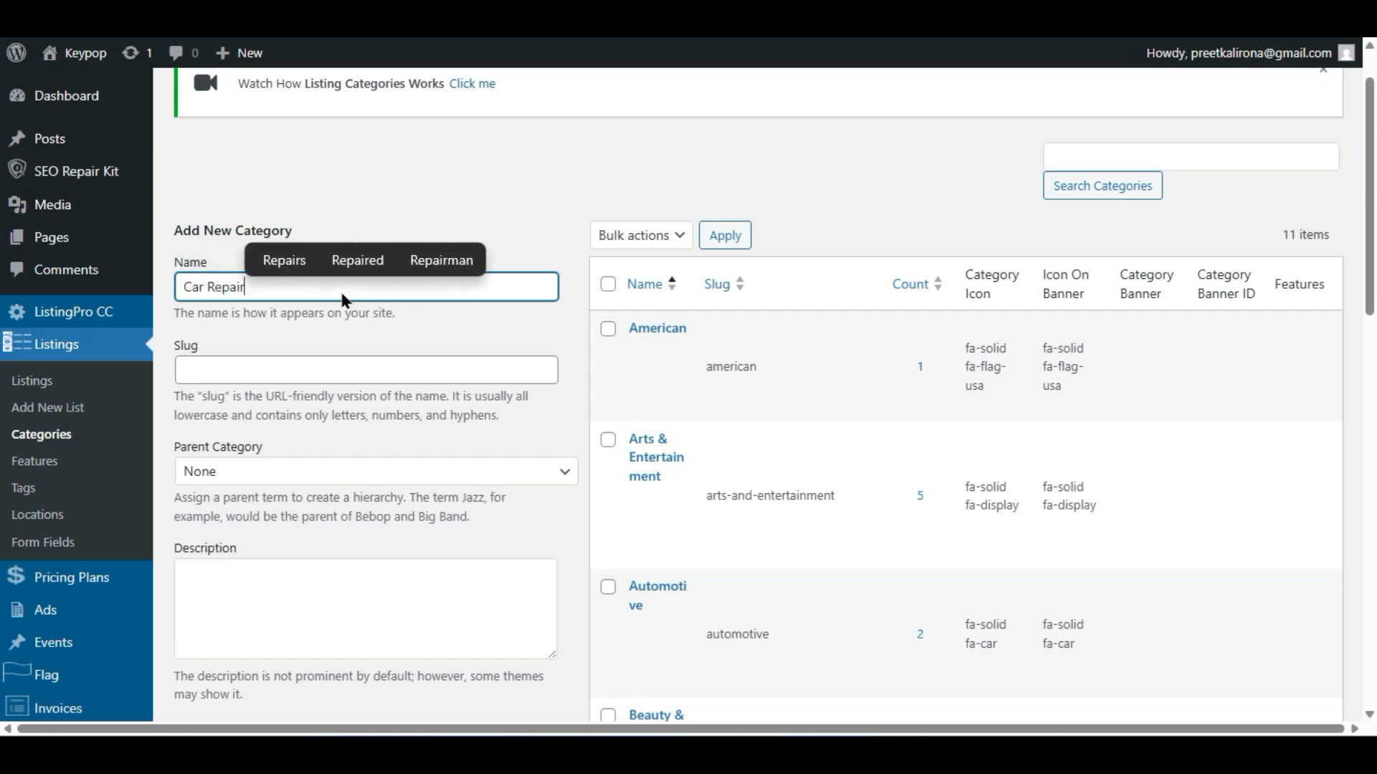
left_click(364, 321)
left_click(264, 291)
triple_click(264, 289)
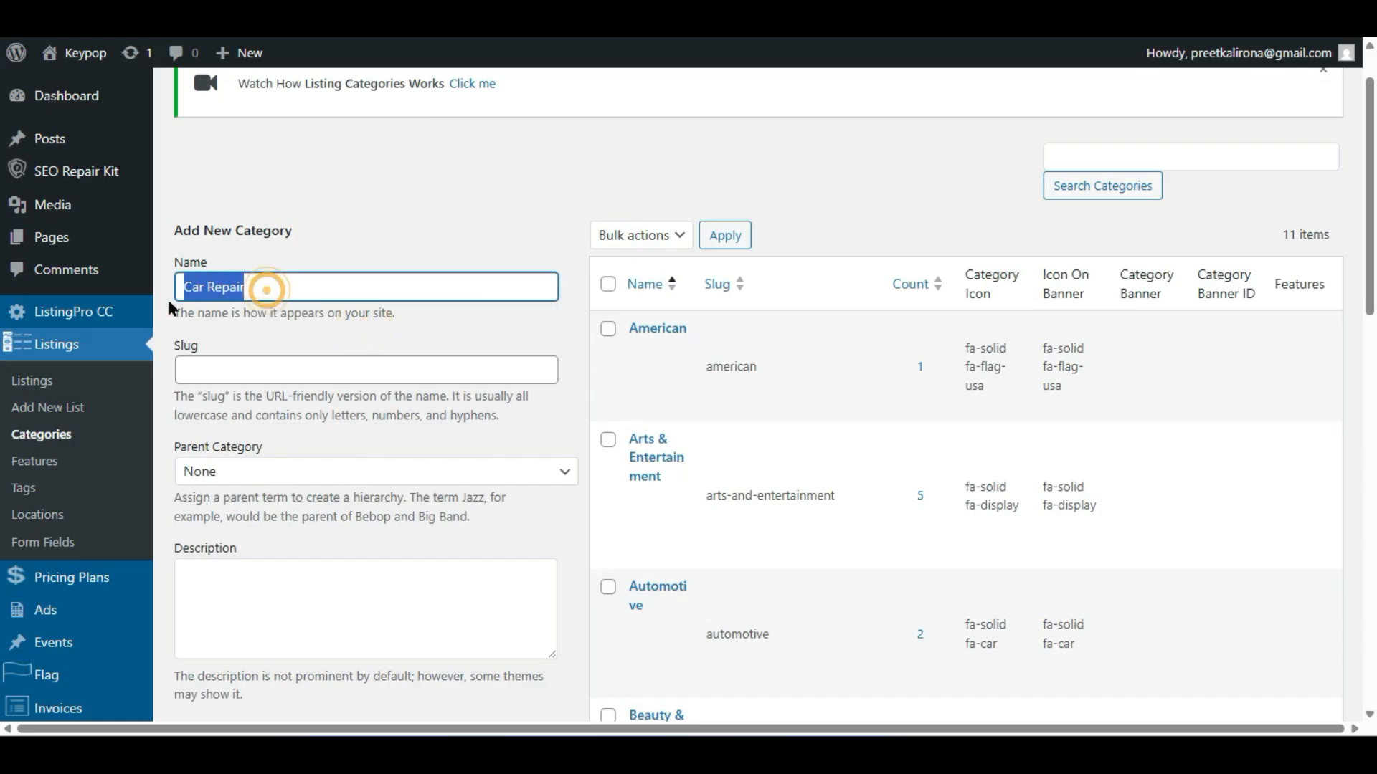
- Replace the wrongly pasted slug with Car Repair, then move down to the Description field
left_click(243, 368)
type("https://www.speedtest.net/")
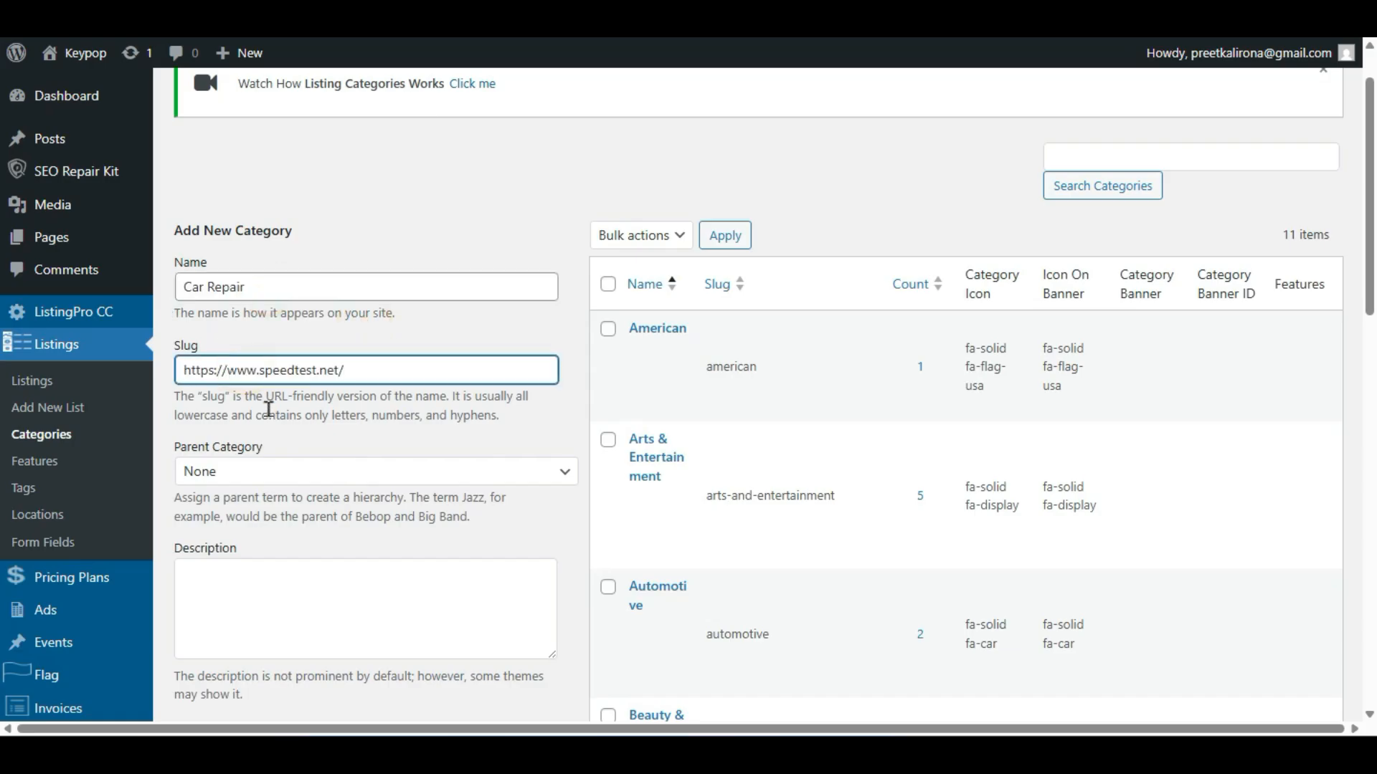
triple_click(264, 288)
key("ctrl+c")
left_click(277, 360)
key("ctrl+a")
key("ctrl+v")
left_click(290, 428)
scroll(279, 430, "down", 2)
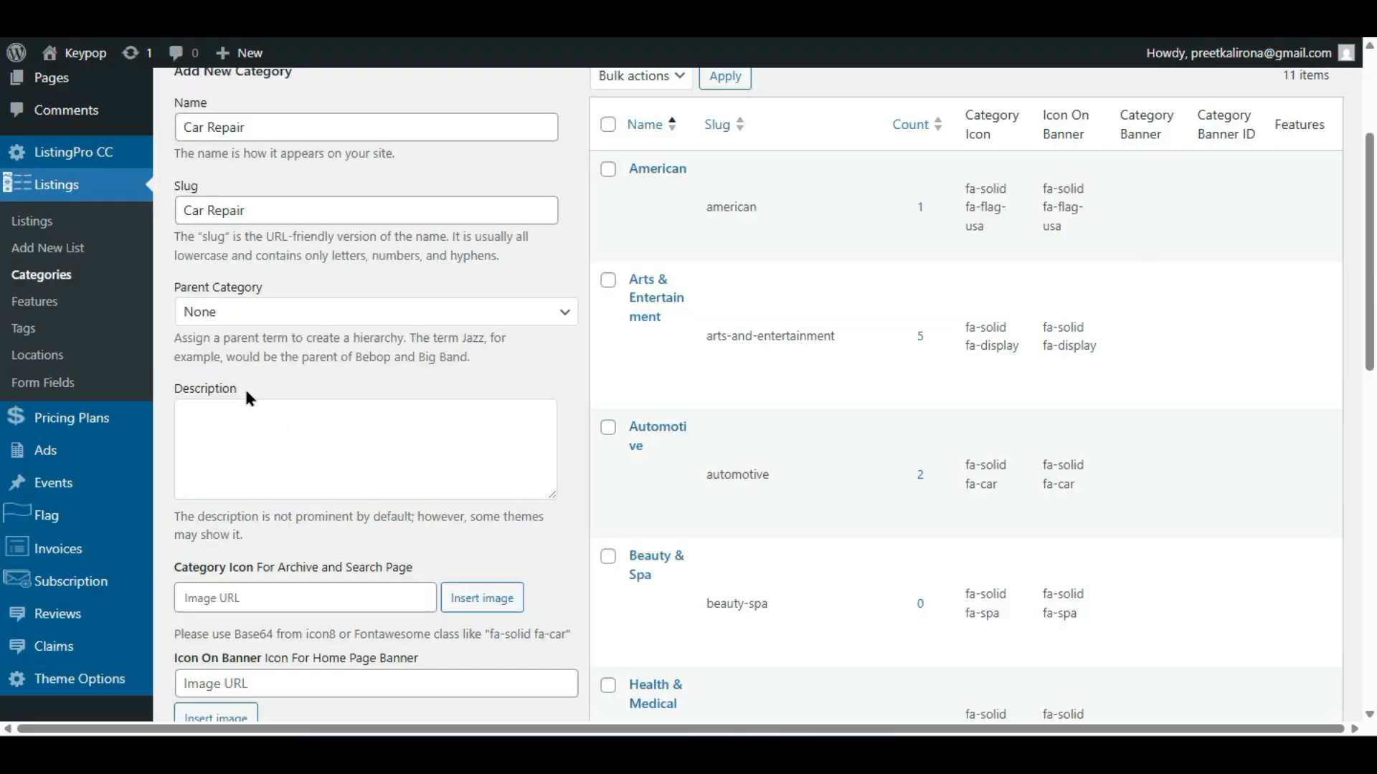
scroll(236, 387, "down", 2)
left_click(277, 301)
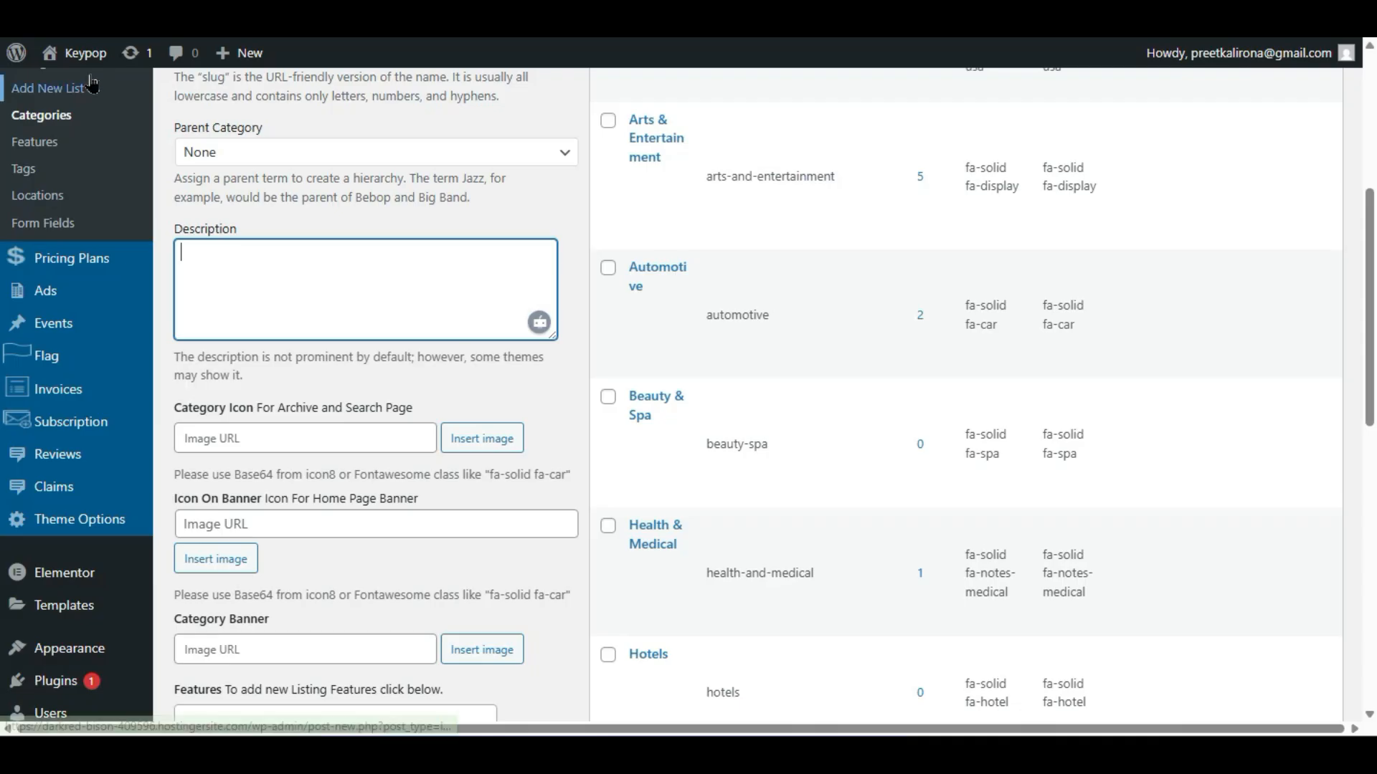
right_click(86, 89)
left_click(113, 113)
key("ctrl+Tab")
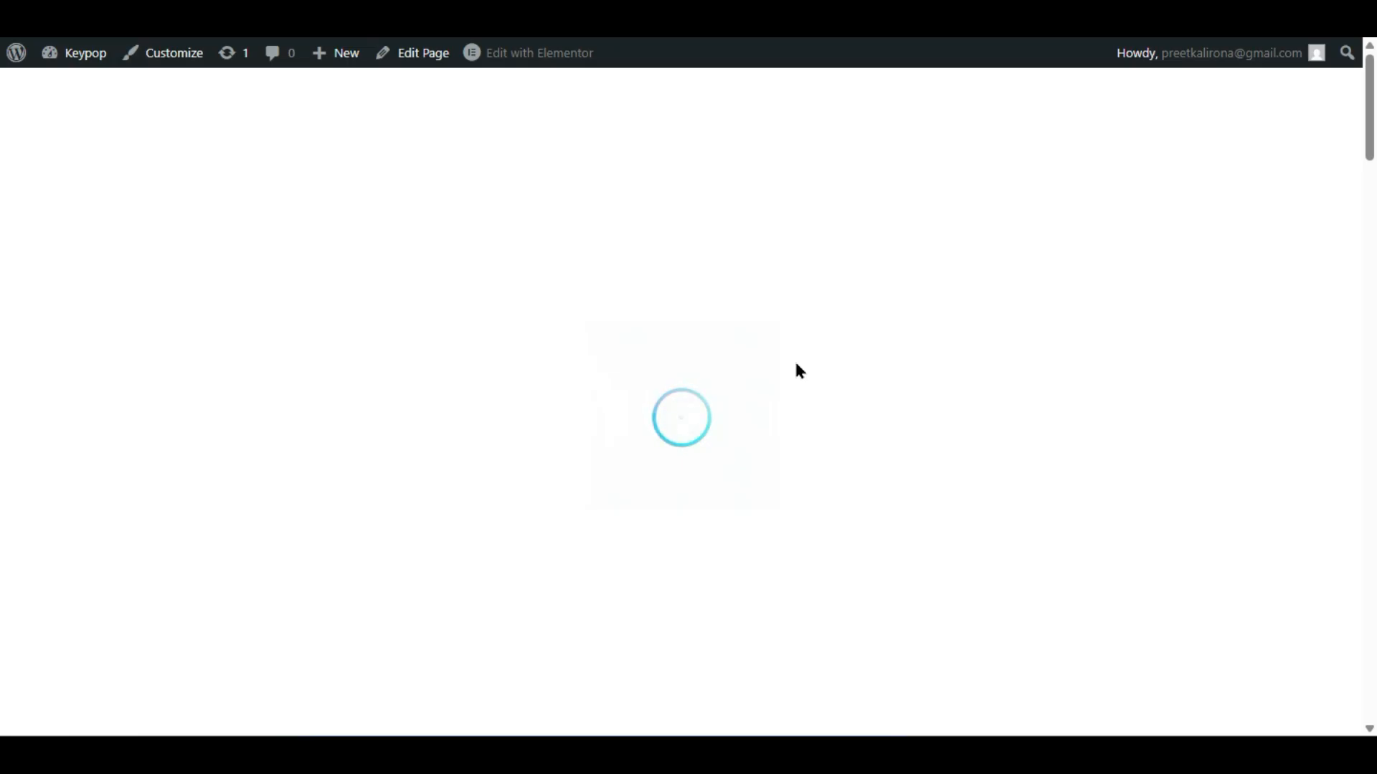
scroll(797, 370, "down", 8)
scroll(799, 378, "down", 10)
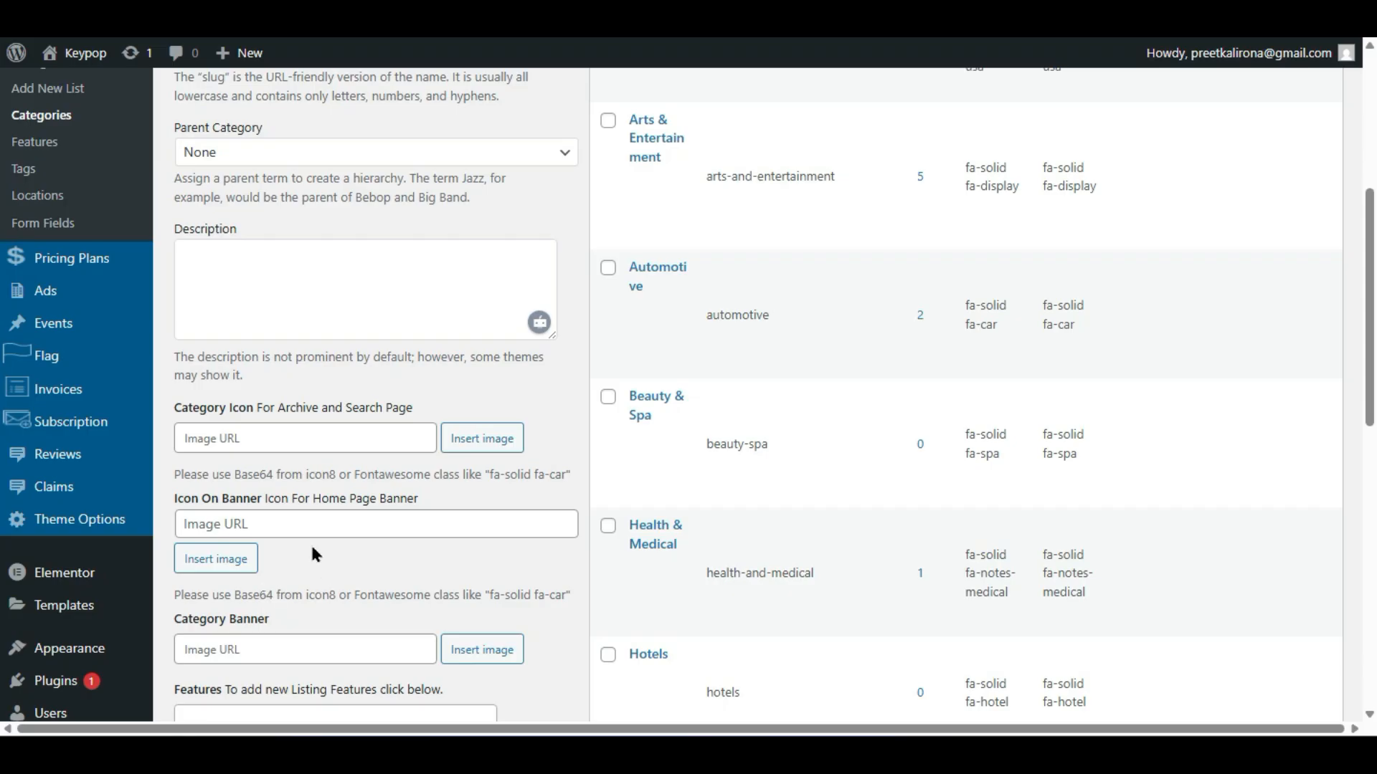
left_click_drag(308, 474, 345, 475)
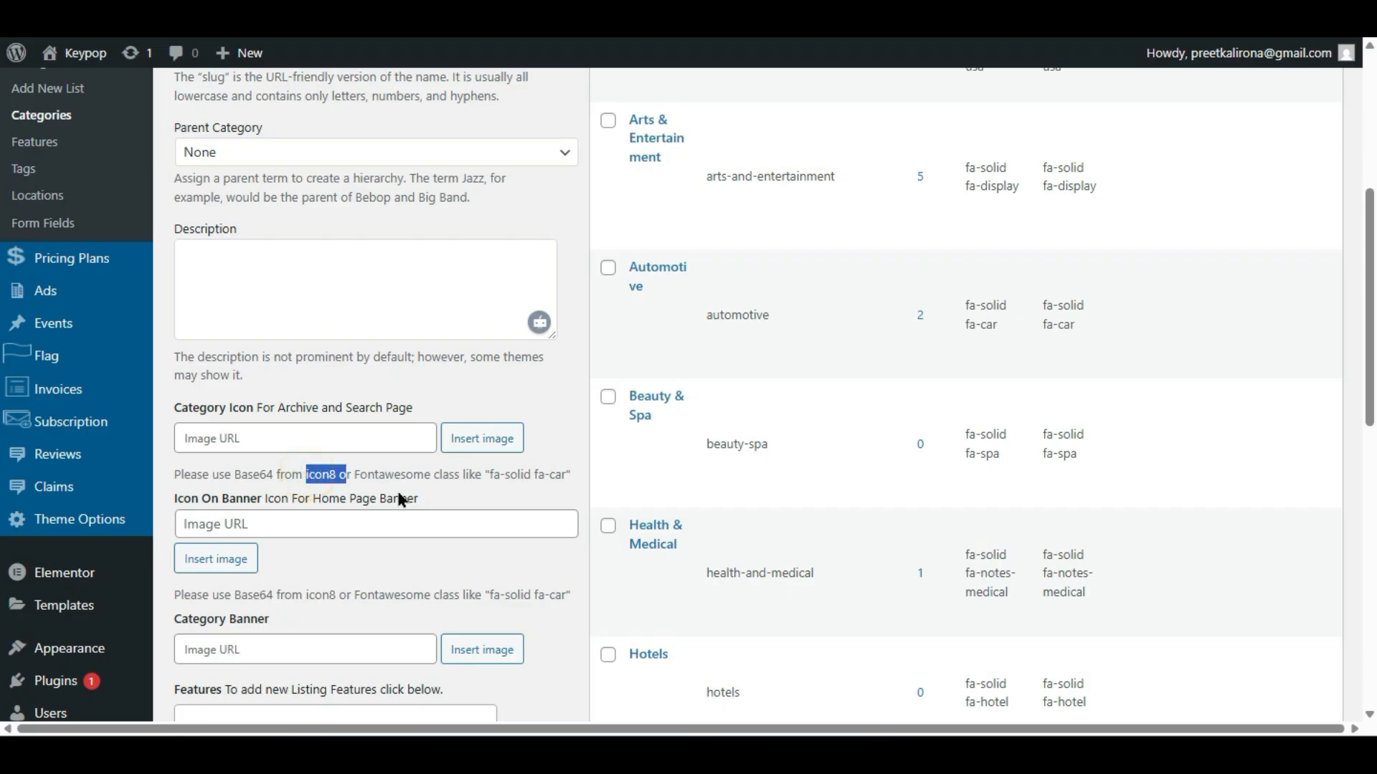
left_click(317, 476)
left_click_drag(335, 475, 305, 476)
left_click(346, 554)
scroll(347, 554, "down", 4)
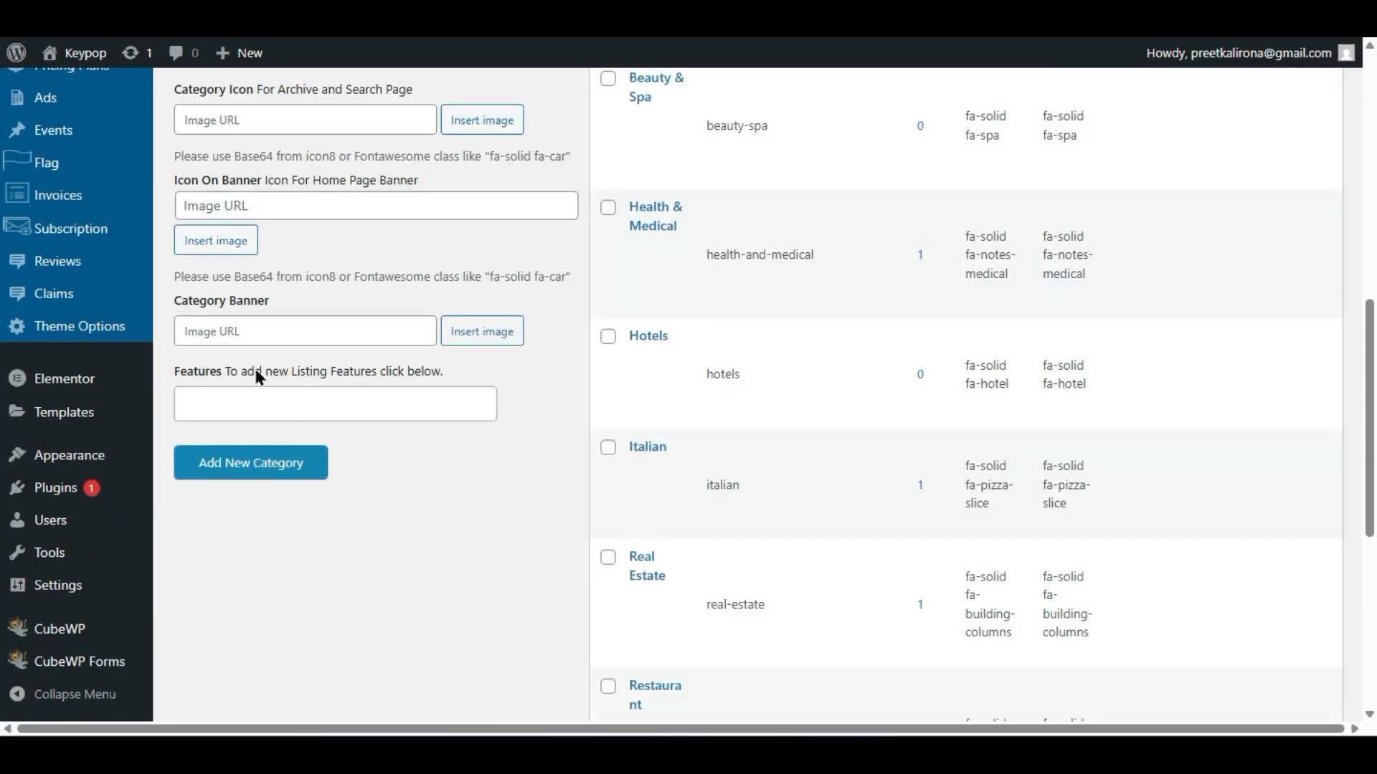
left_click(448, 390)
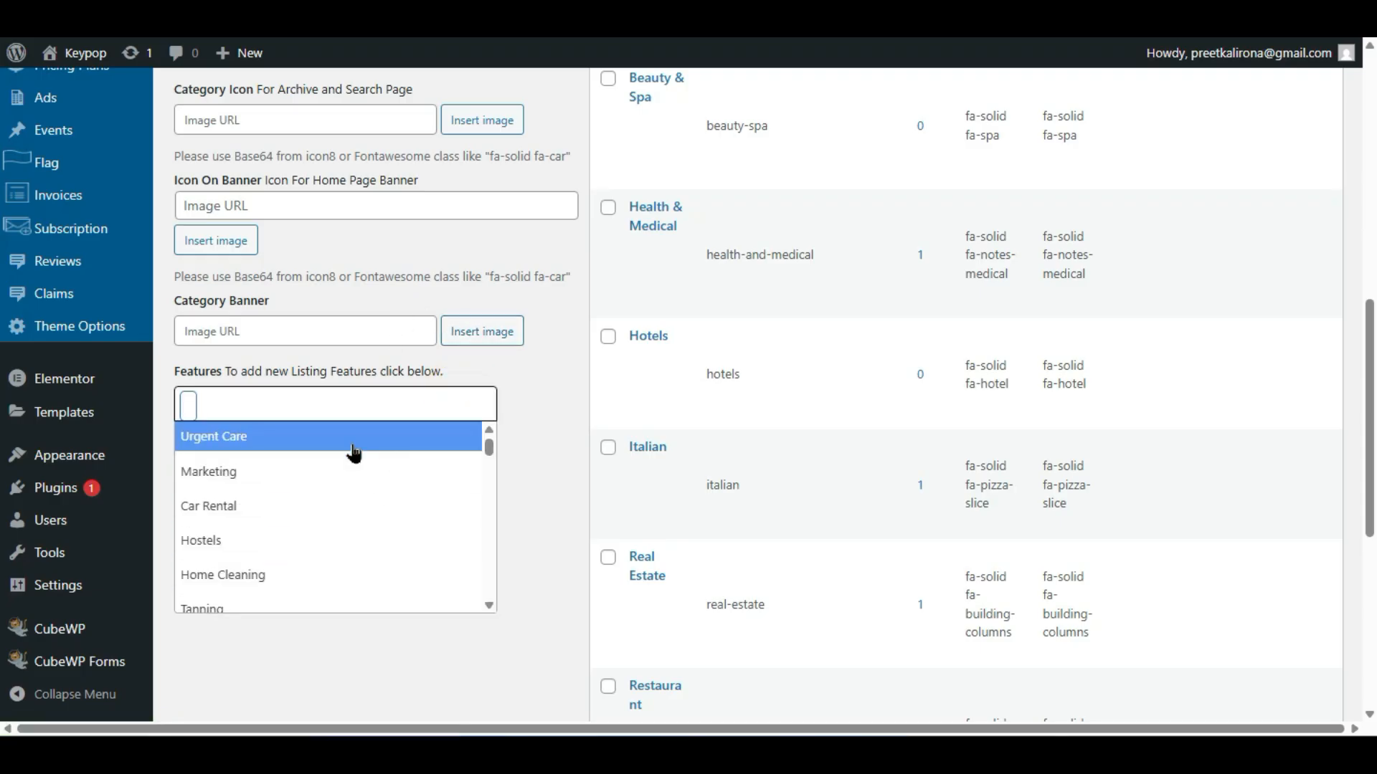
left_click(399, 373)
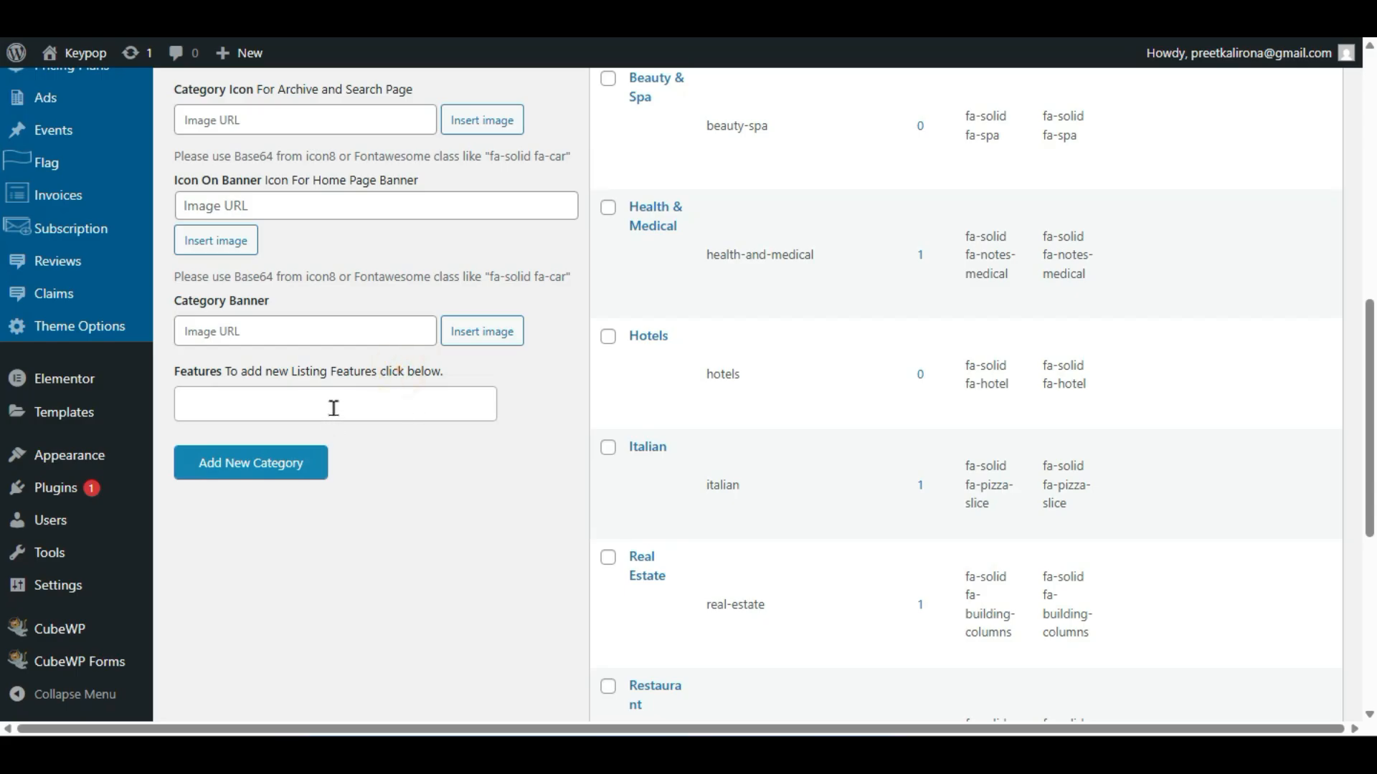
scroll(365, 276, "up", 9)
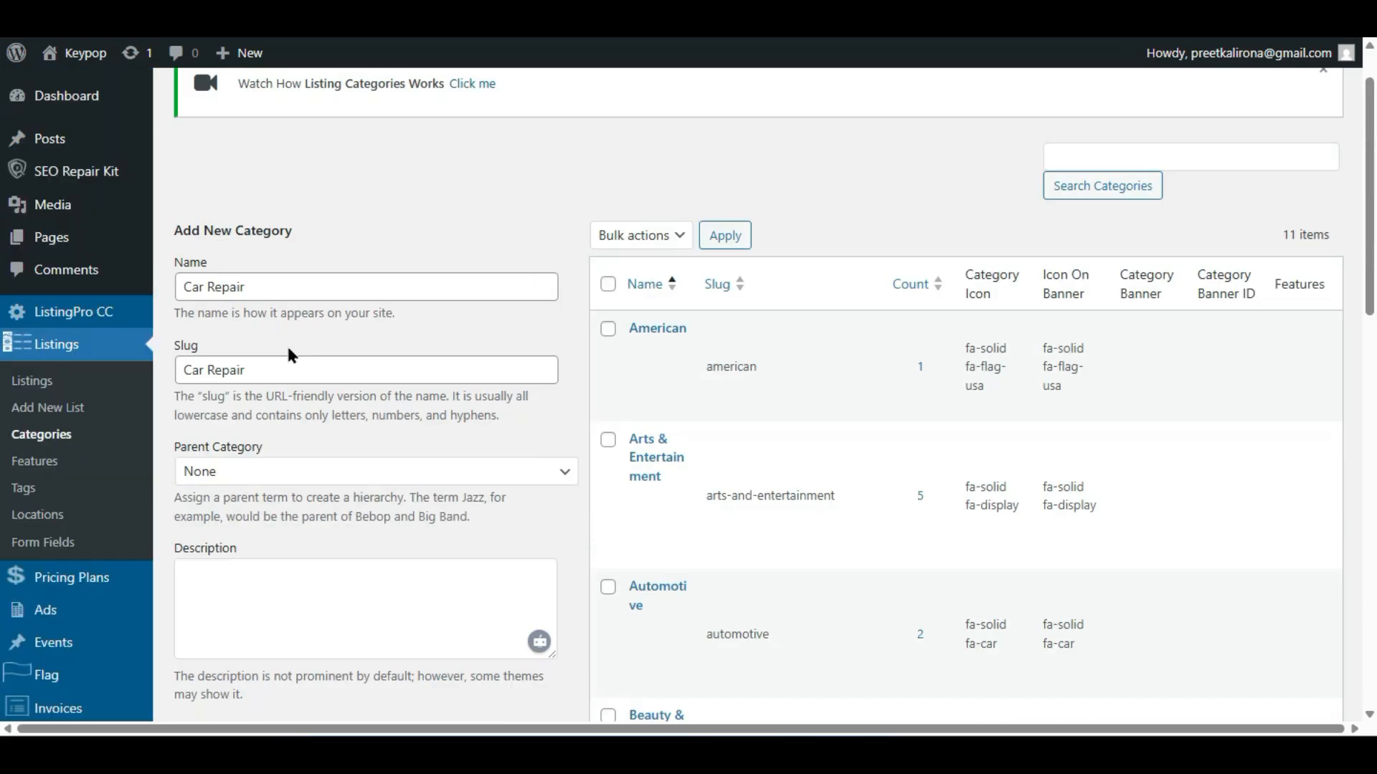
scroll(314, 346, "down", 9)
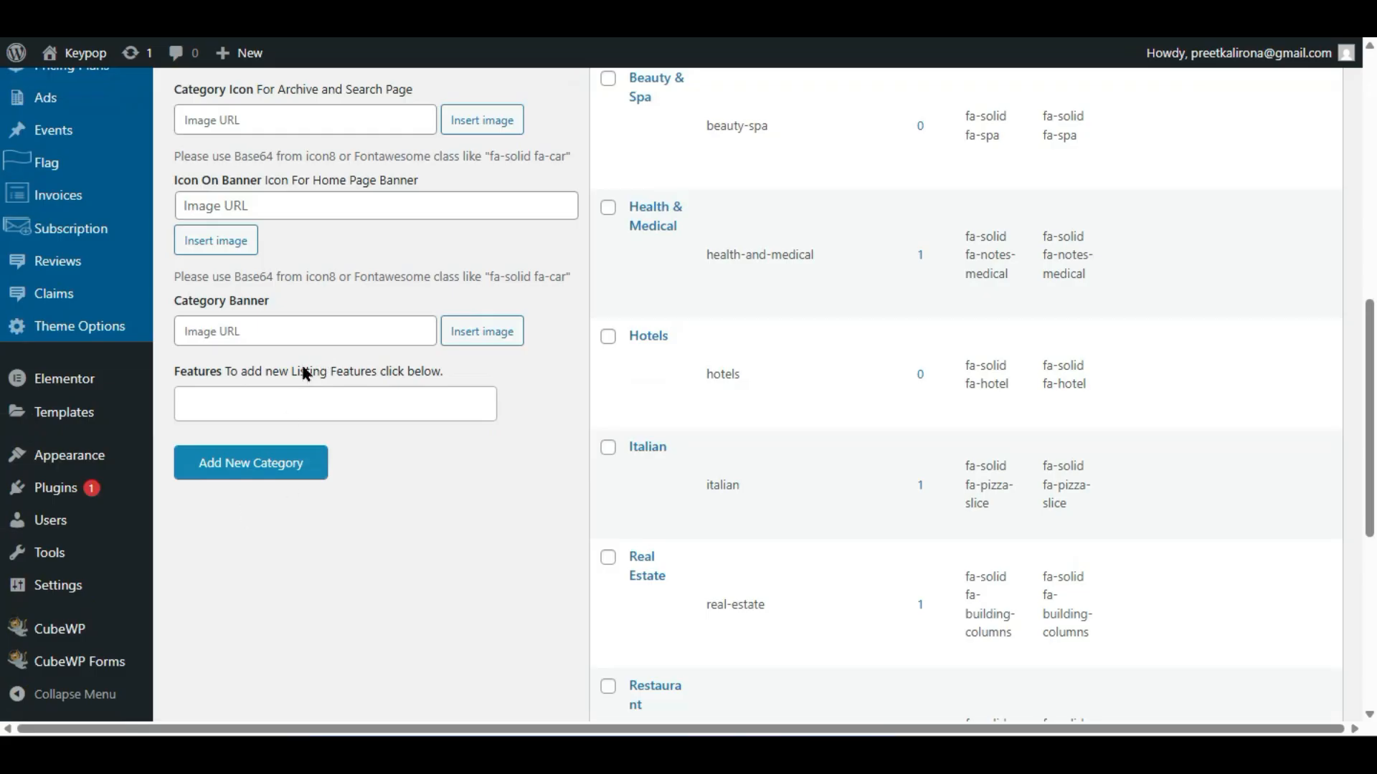
left_click(373, 412)
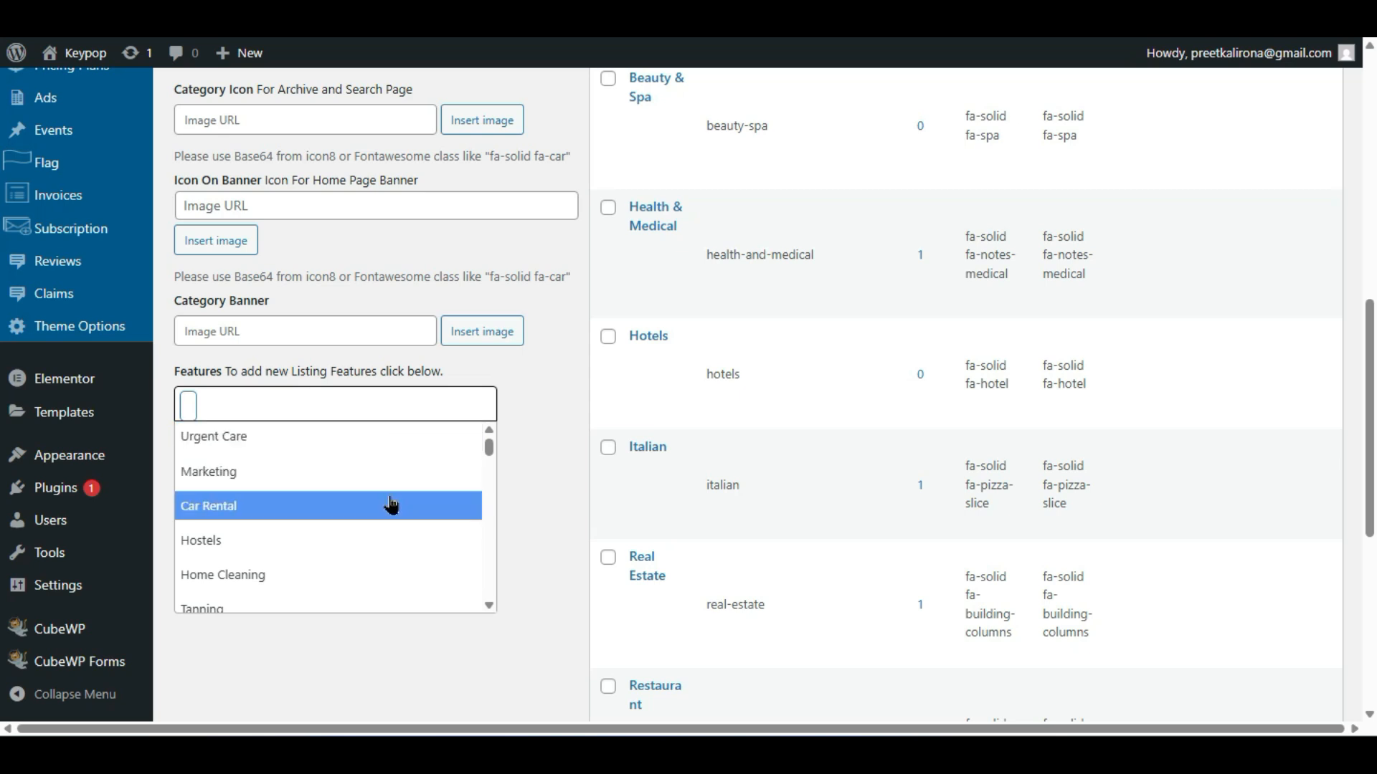
left_click(510, 434)
scroll(465, 456, "up", 7)
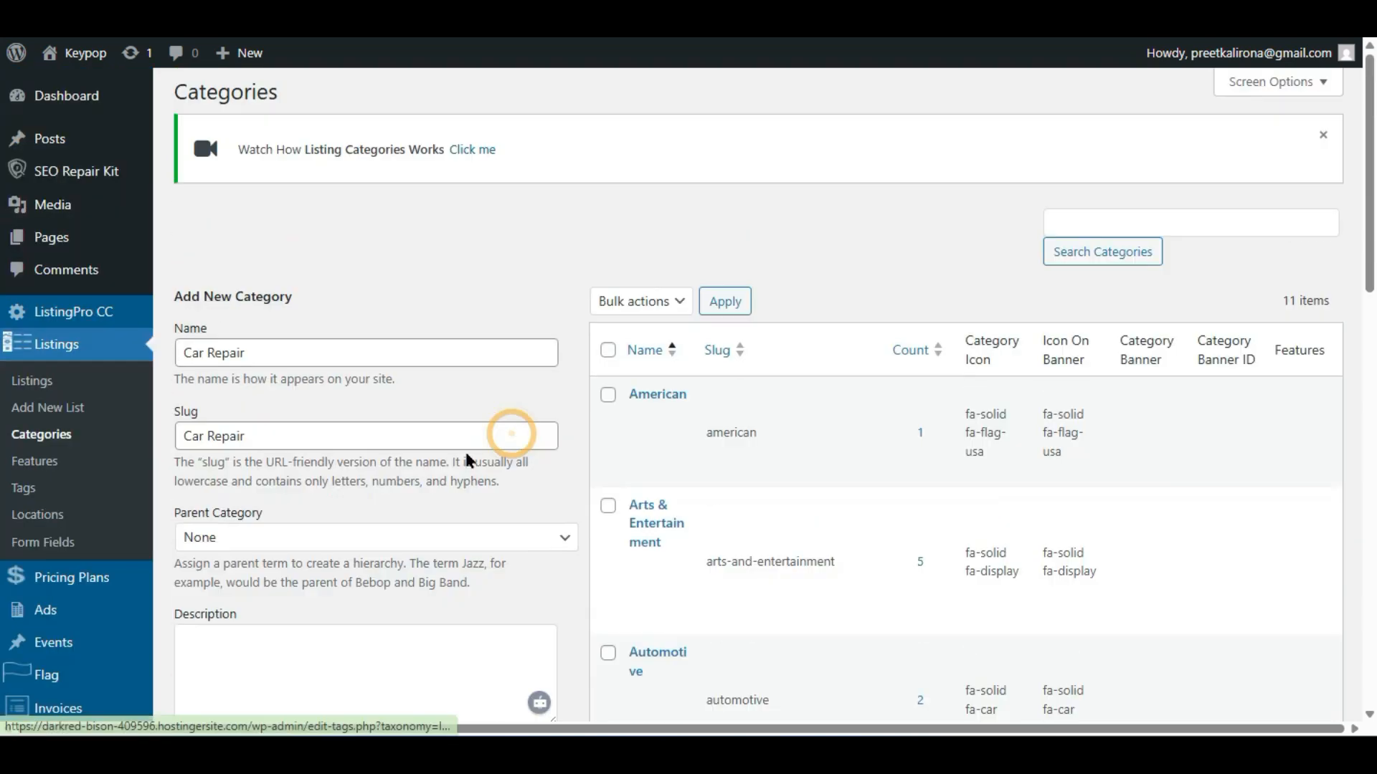
scroll(297, 375, "down", 6)
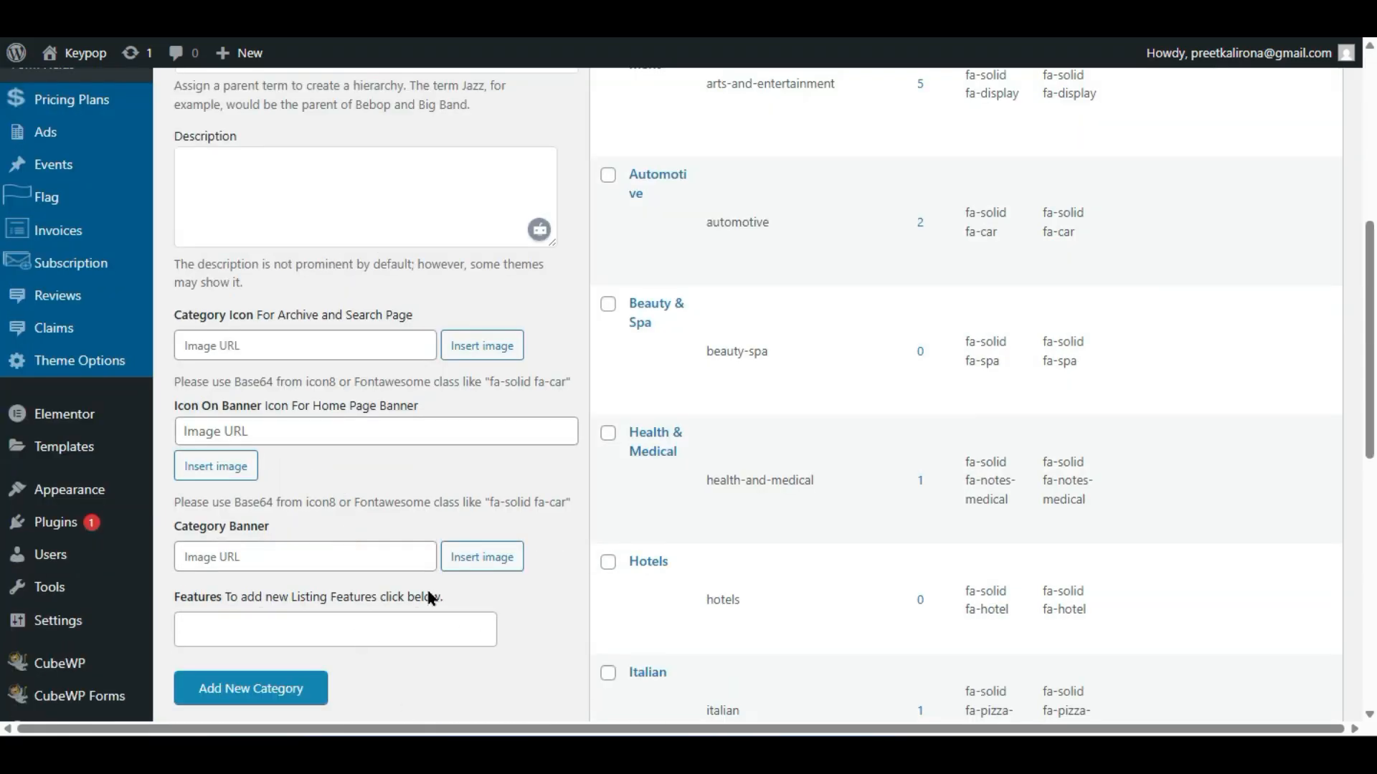
scroll(430, 598, "up", 6)
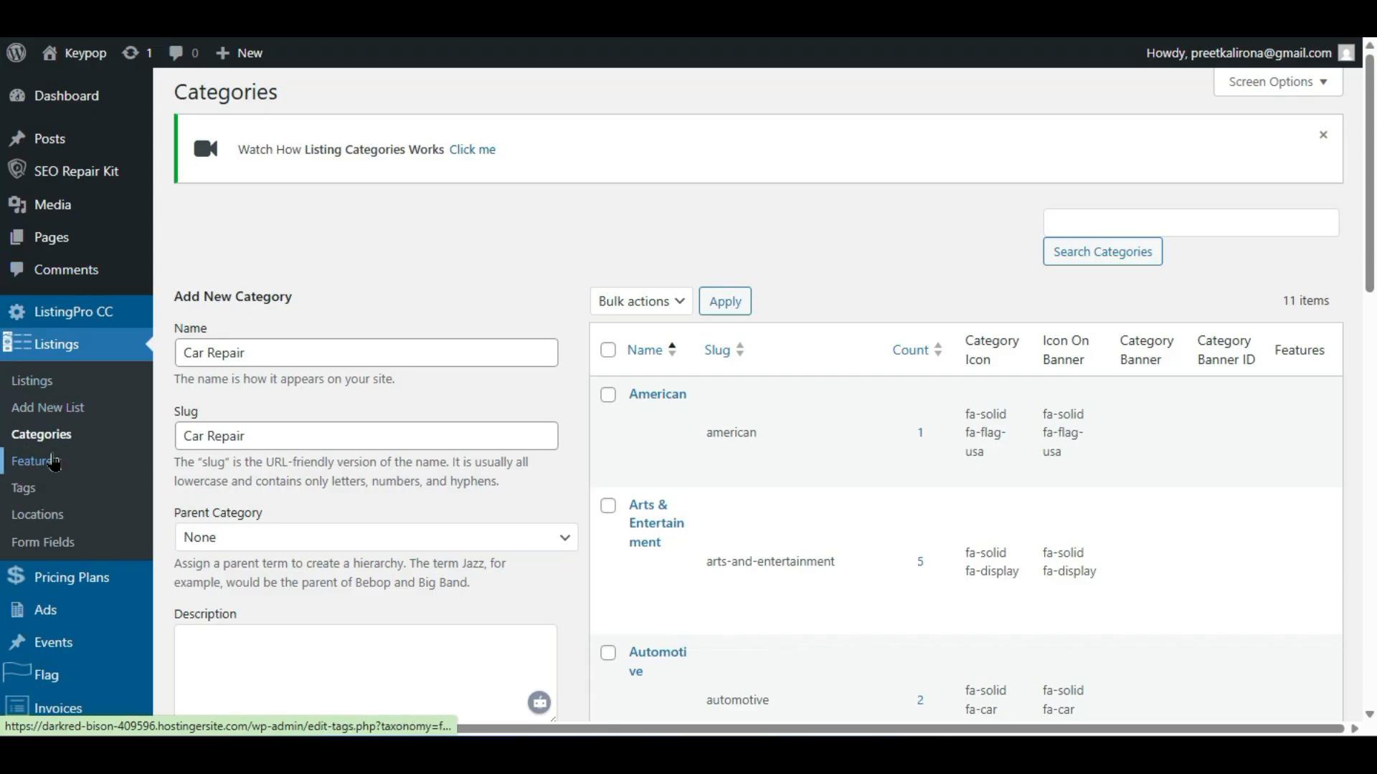
- Open the listing Features page in a new tab and scroll through its 50 existing features
right_click(37, 461)
left_click(56, 474)
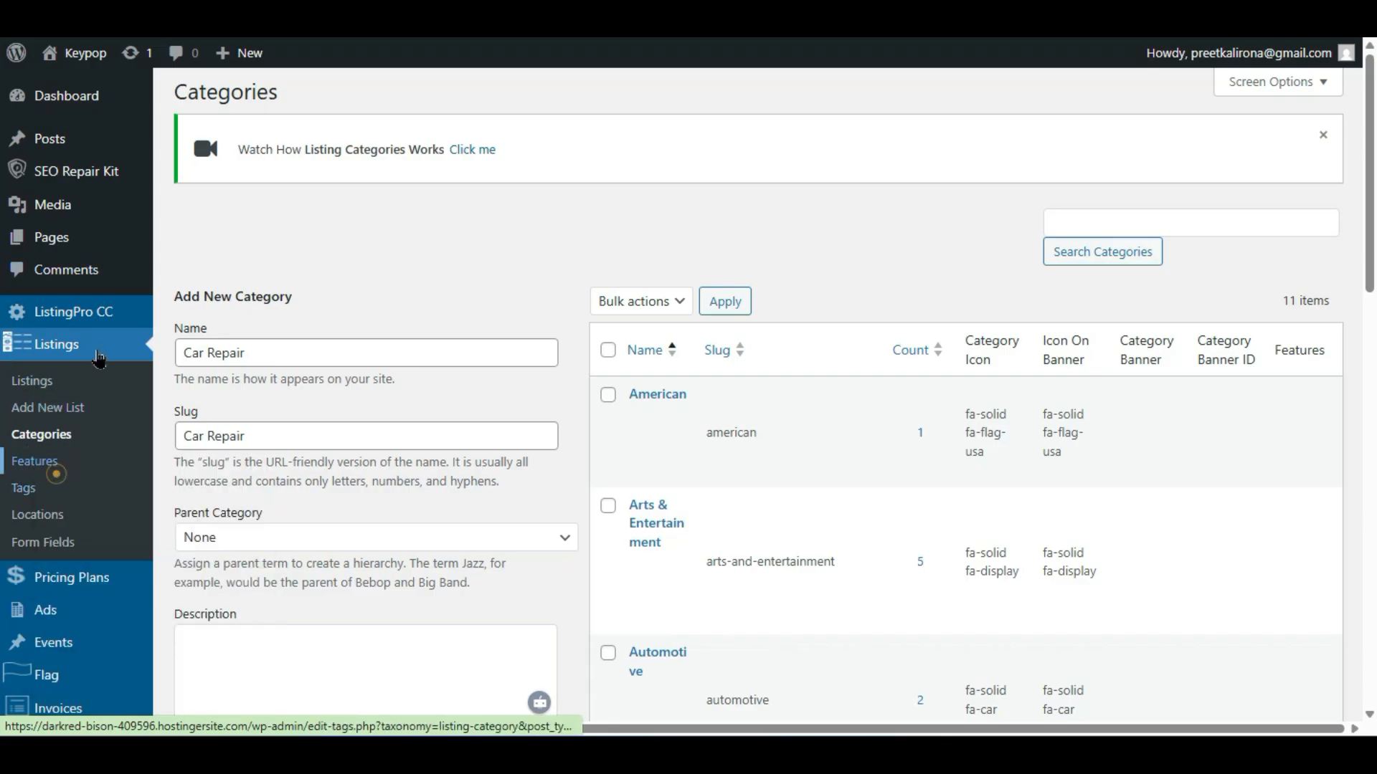
left_click(179, 14)
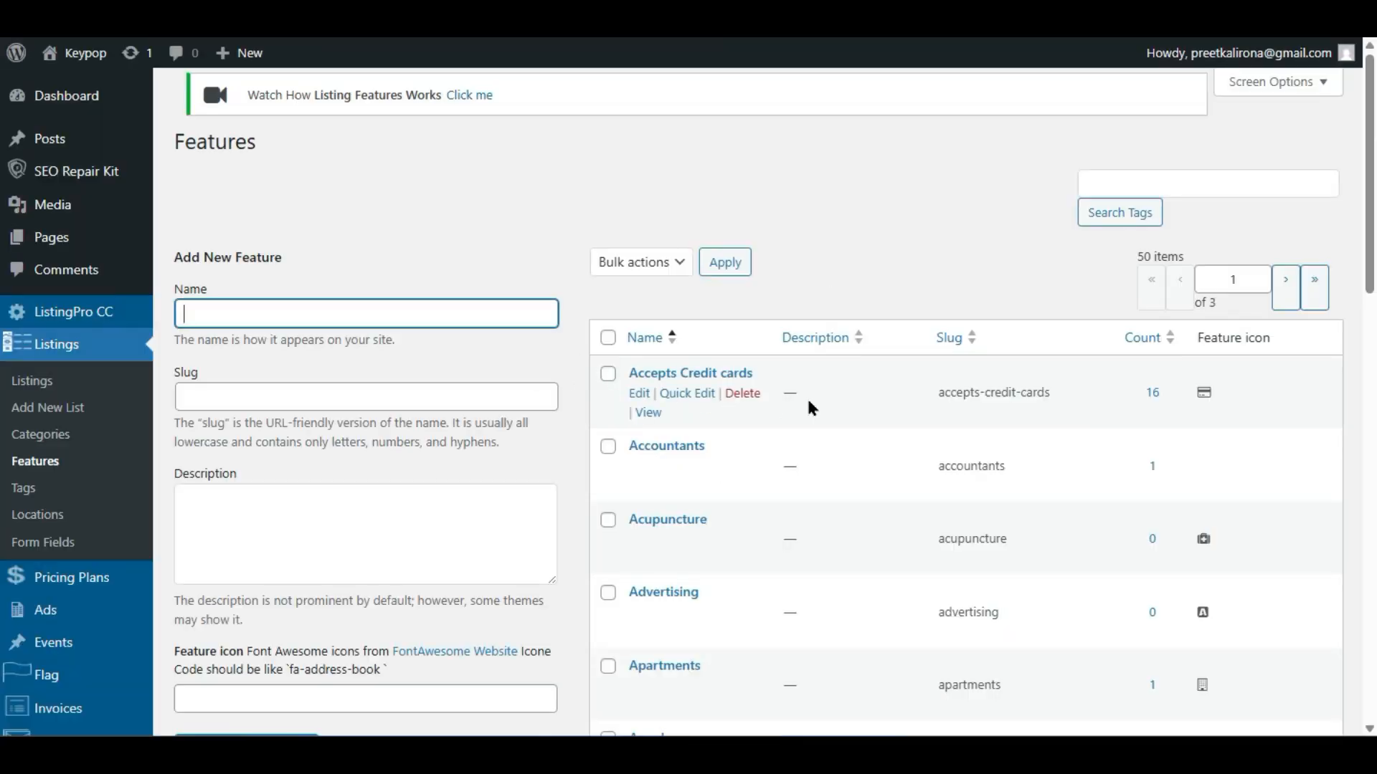
scroll(648, 562, "down", 15)
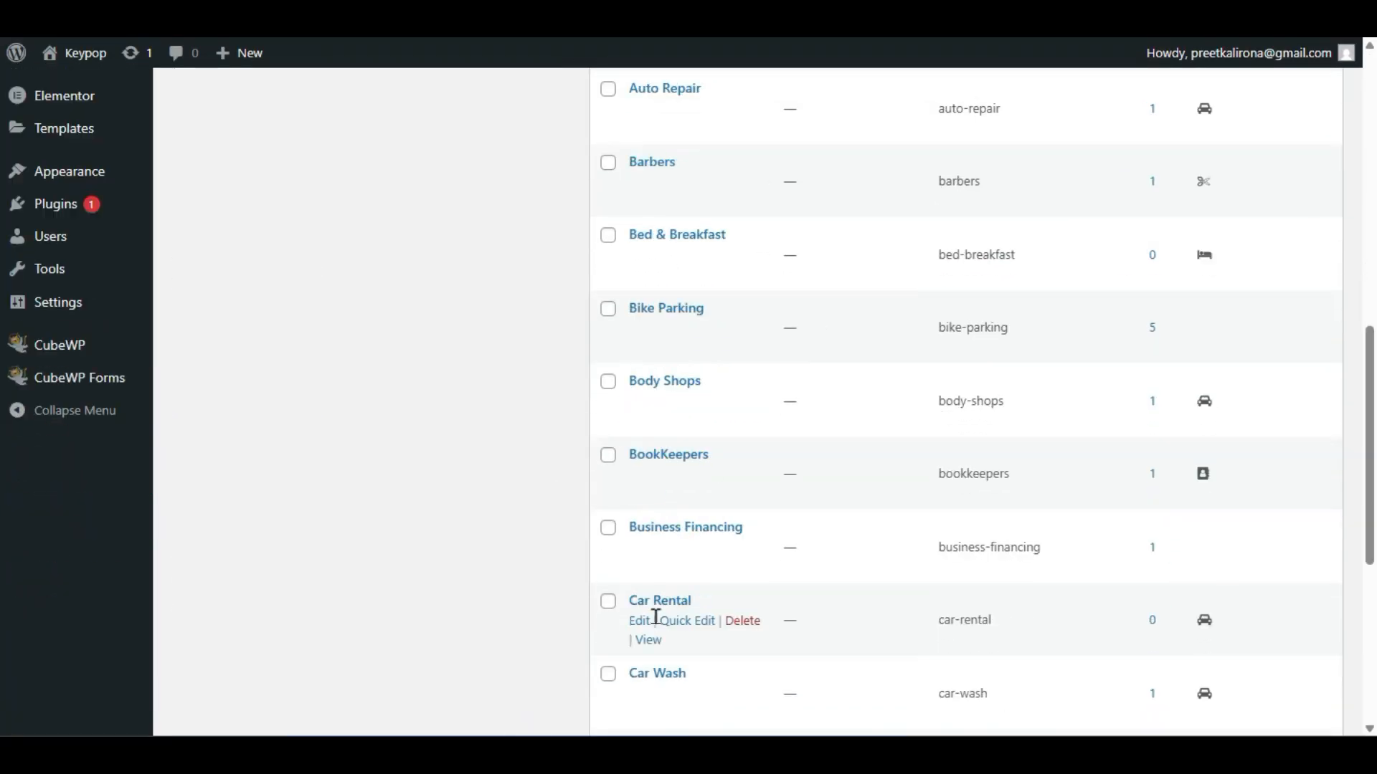
scroll(651, 636, "up", 15)
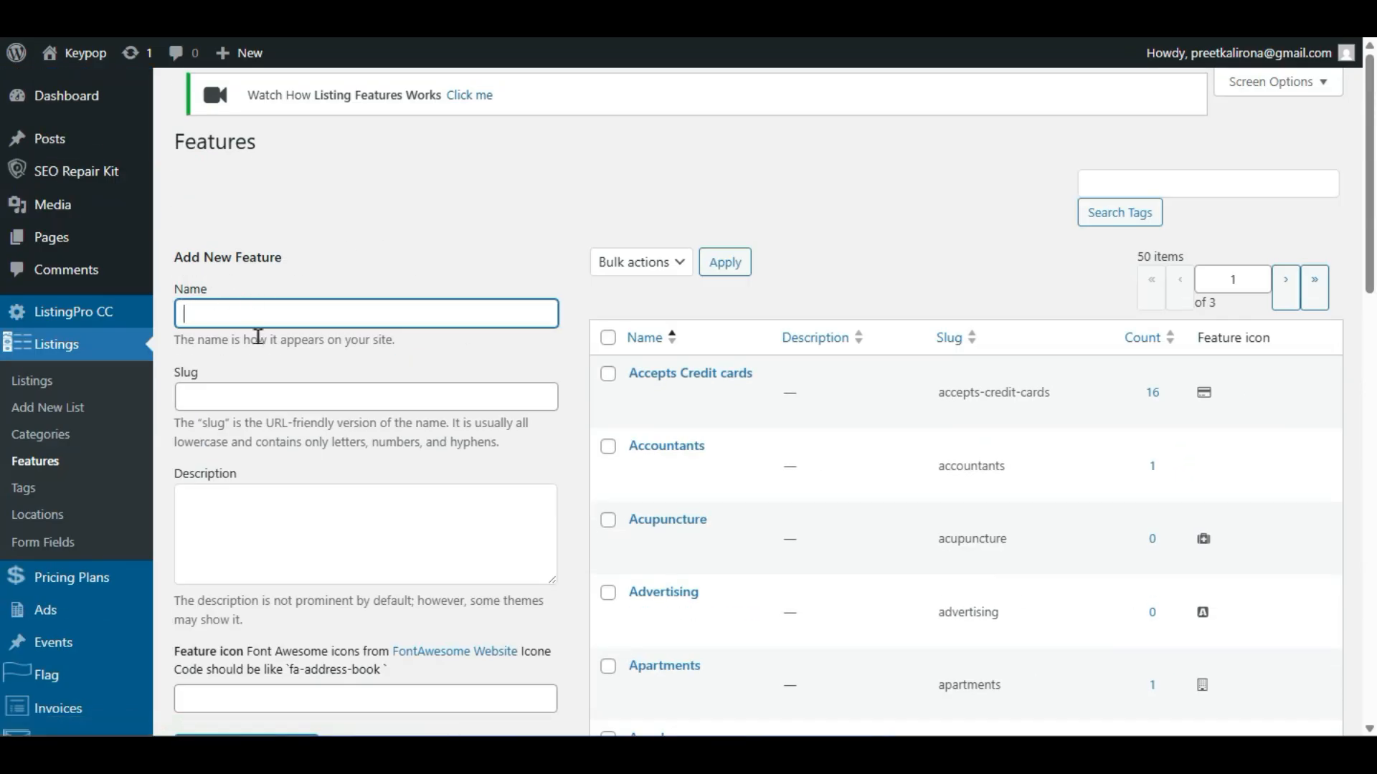
scroll(301, 408, "down", 2)
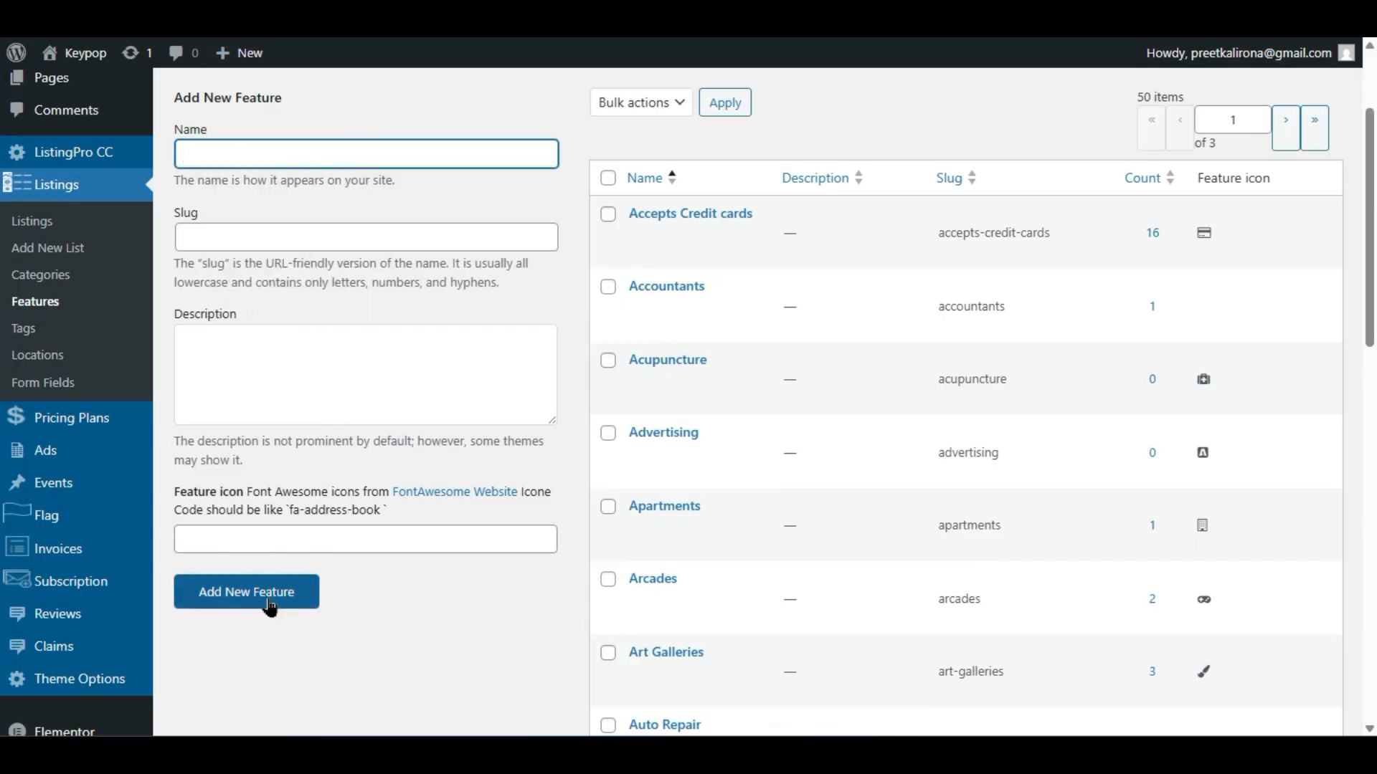
scroll(272, 604, "up", 1)
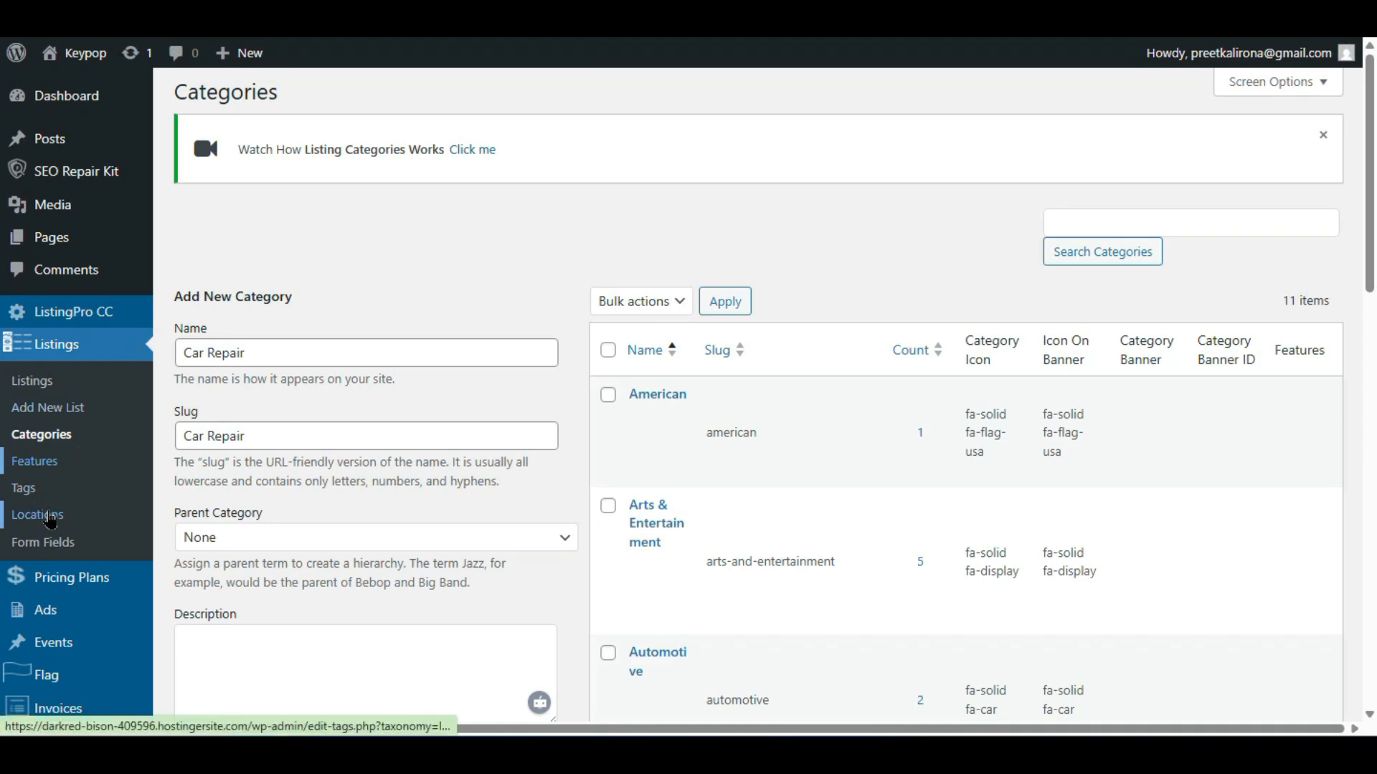
- Open the listing Locations page in a new tab and look over the existing cities
right_click(50, 522)
left_click(98, 294)
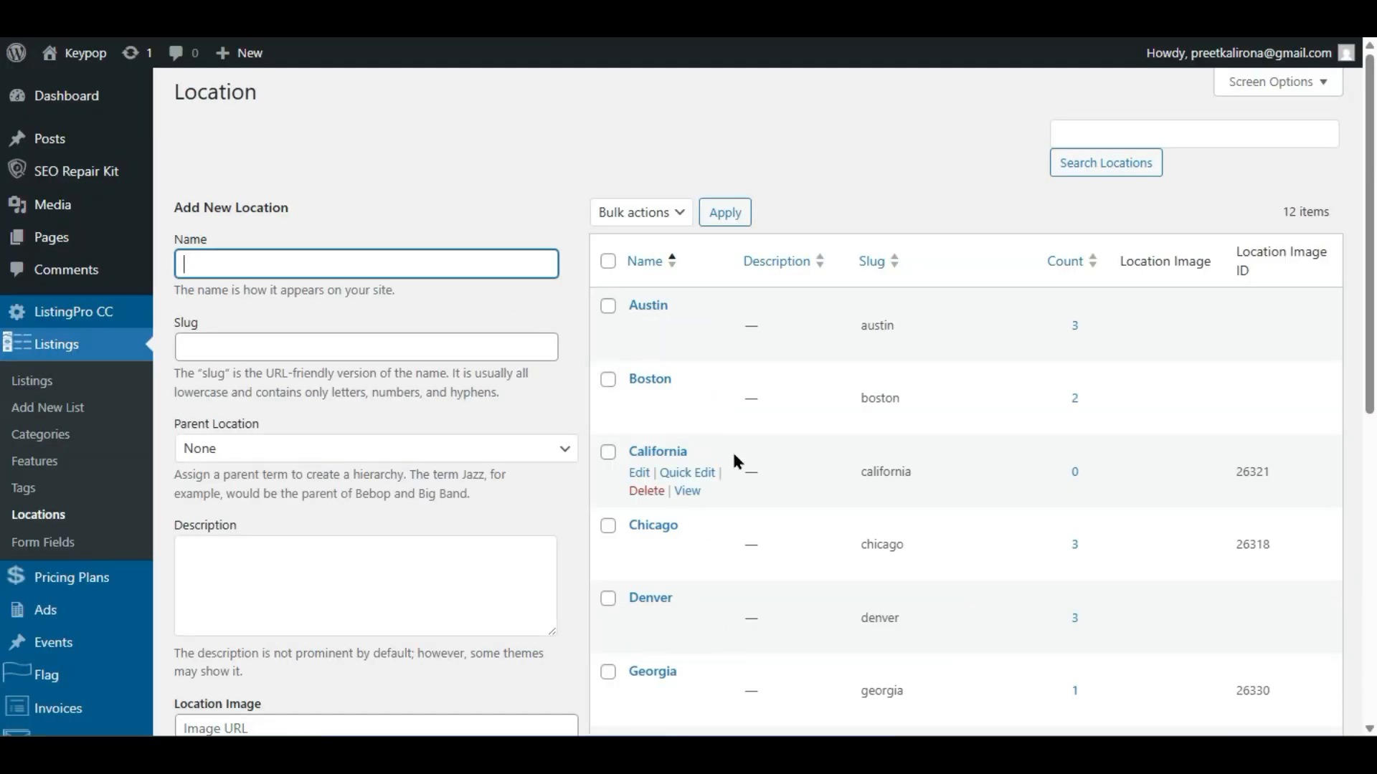
left_click(607, 261)
left_click(608, 261)
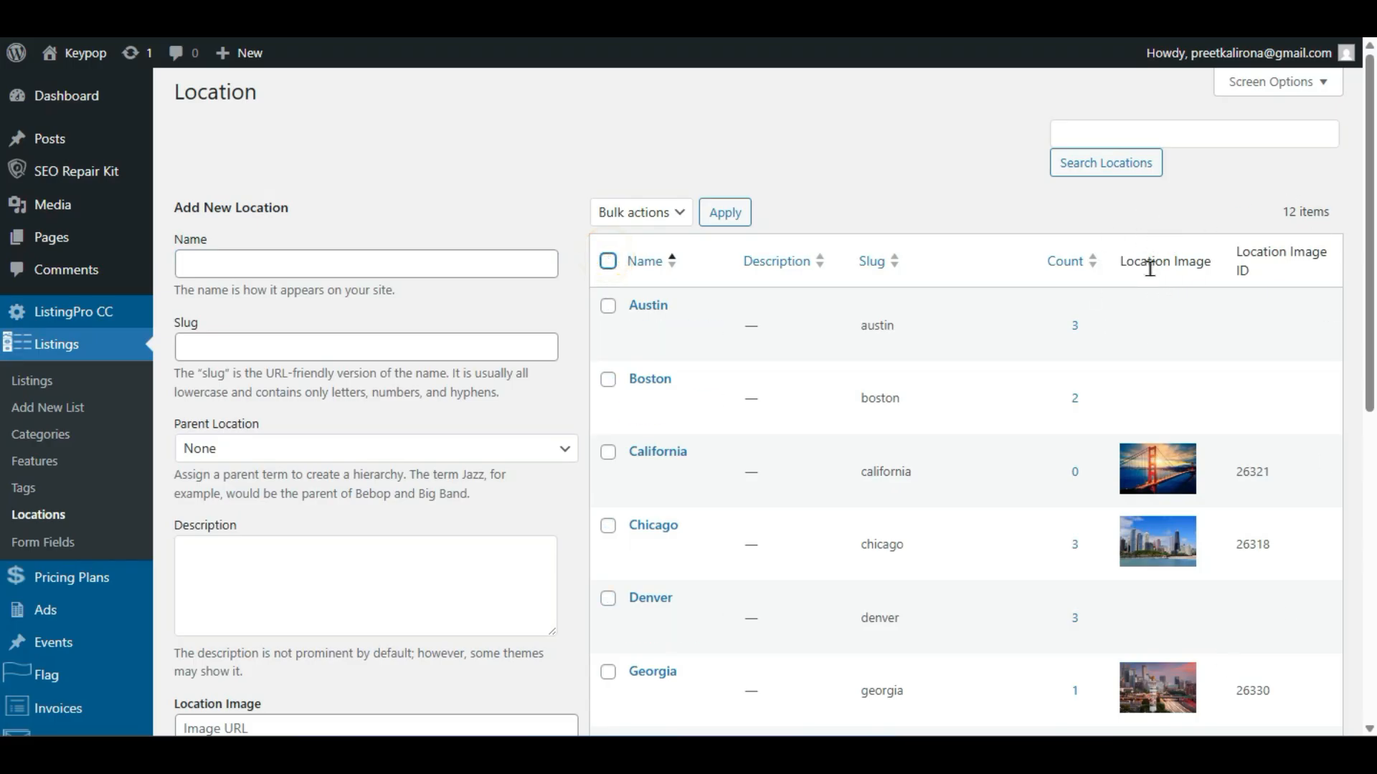
scroll(533, 543, "down", 4)
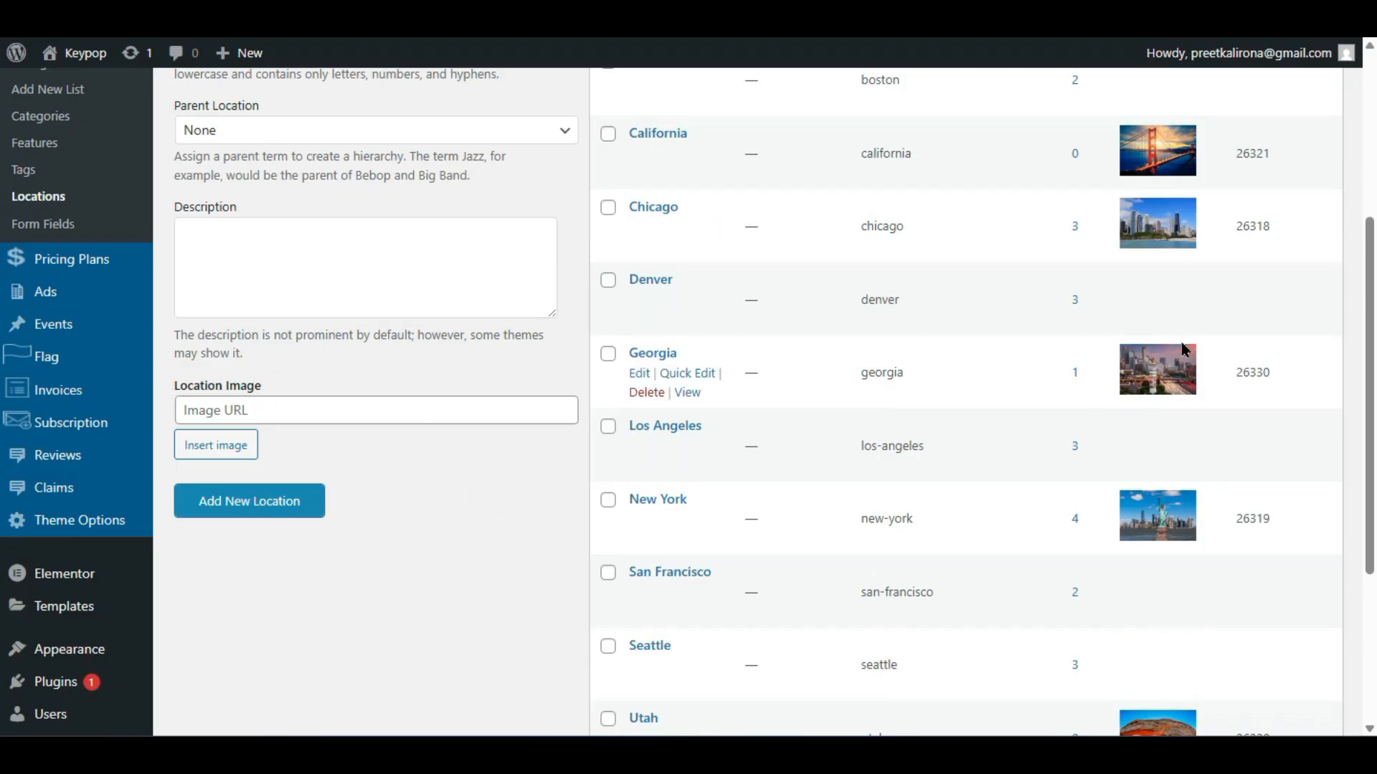
scroll(1136, 287, "up", 2)
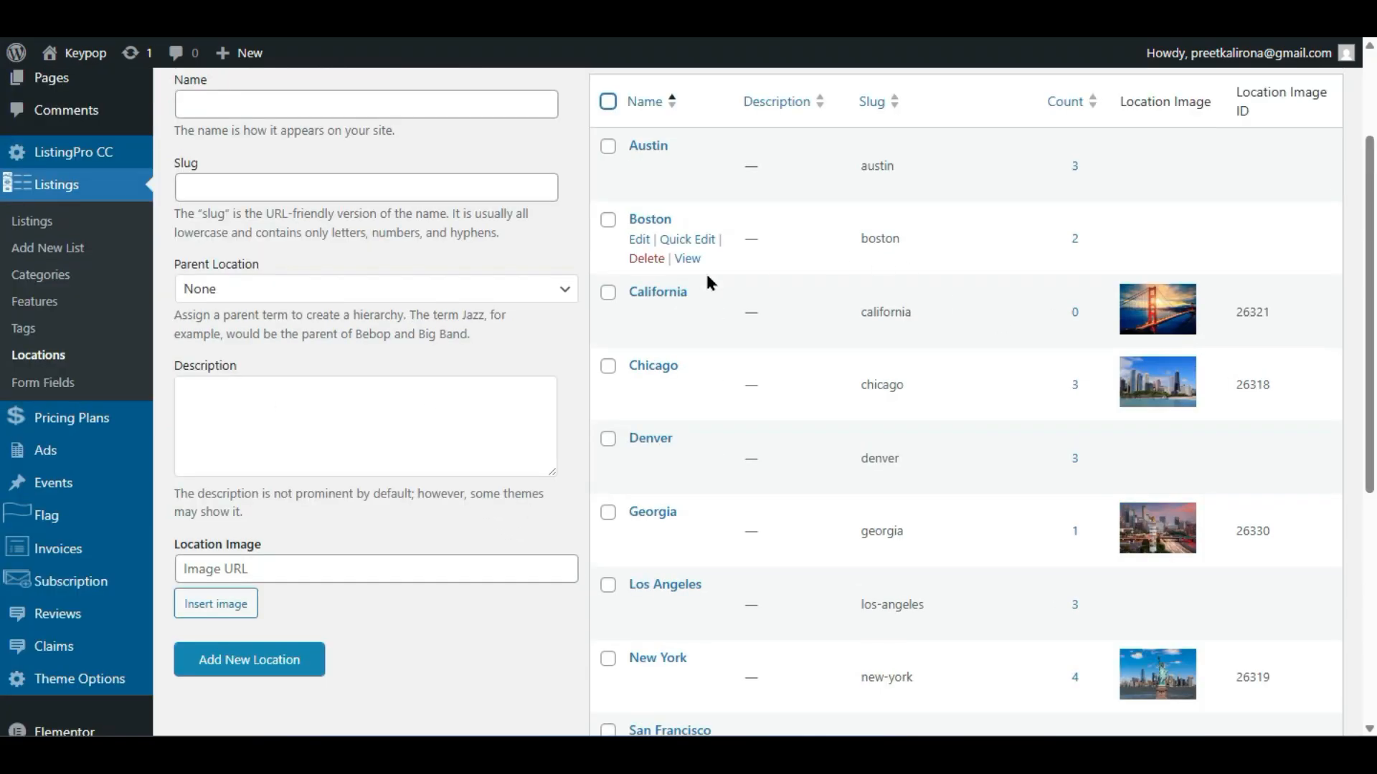
- Preview Boston's public results page with its map in a new tab, then return to Locations
right_click(679, 275)
left_click(681, 289)
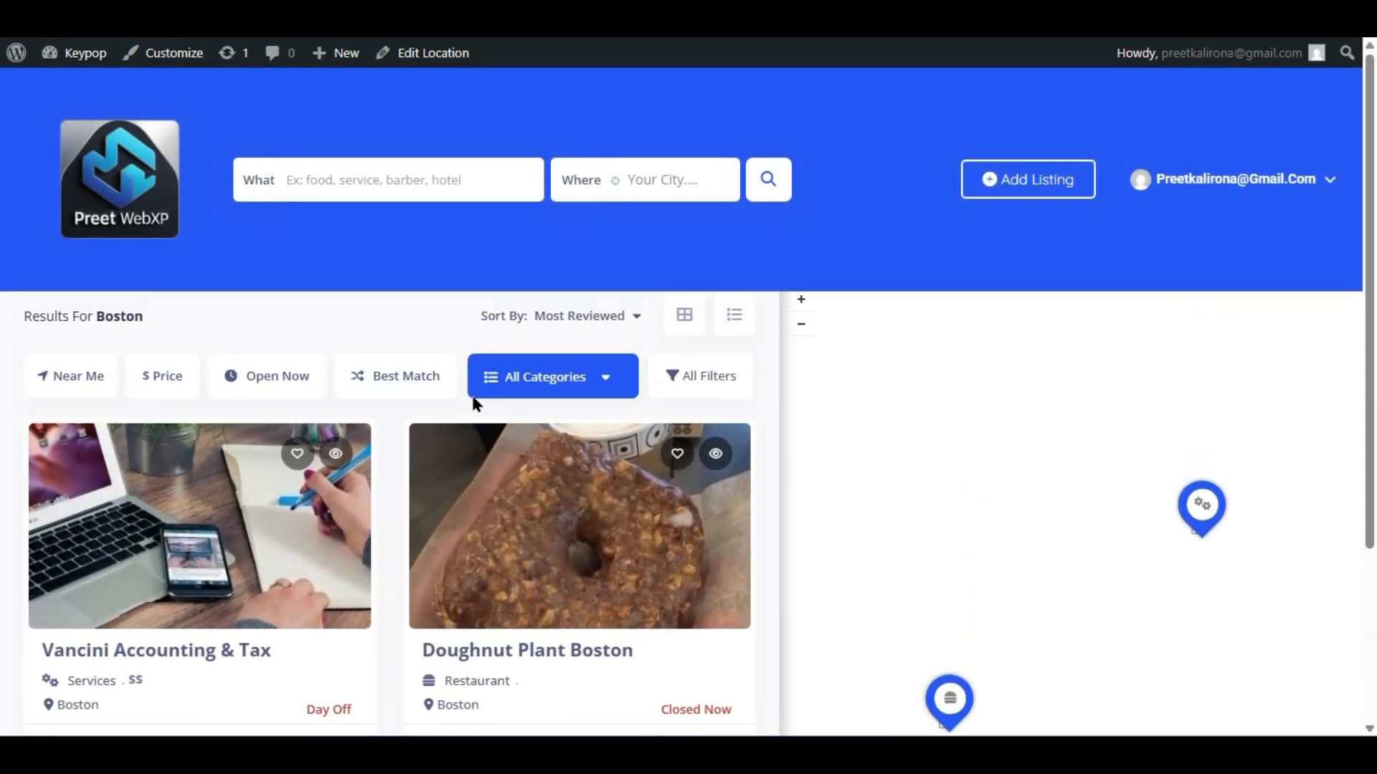
scroll(381, 430, "down", 3)
scroll(381, 427, "up", 2)
scroll(435, 567, "up", 1)
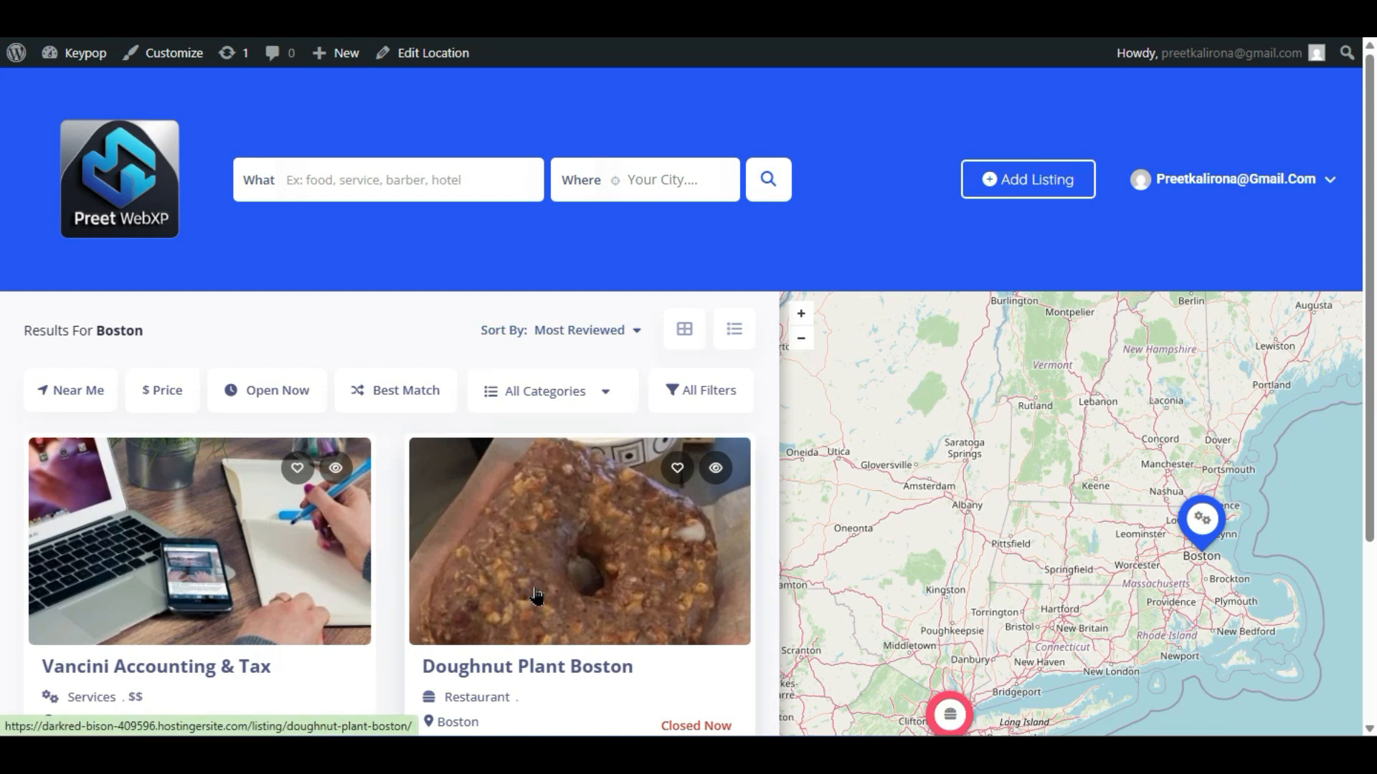
scroll(534, 595, "down", 1)
scroll(531, 596, "up", 1)
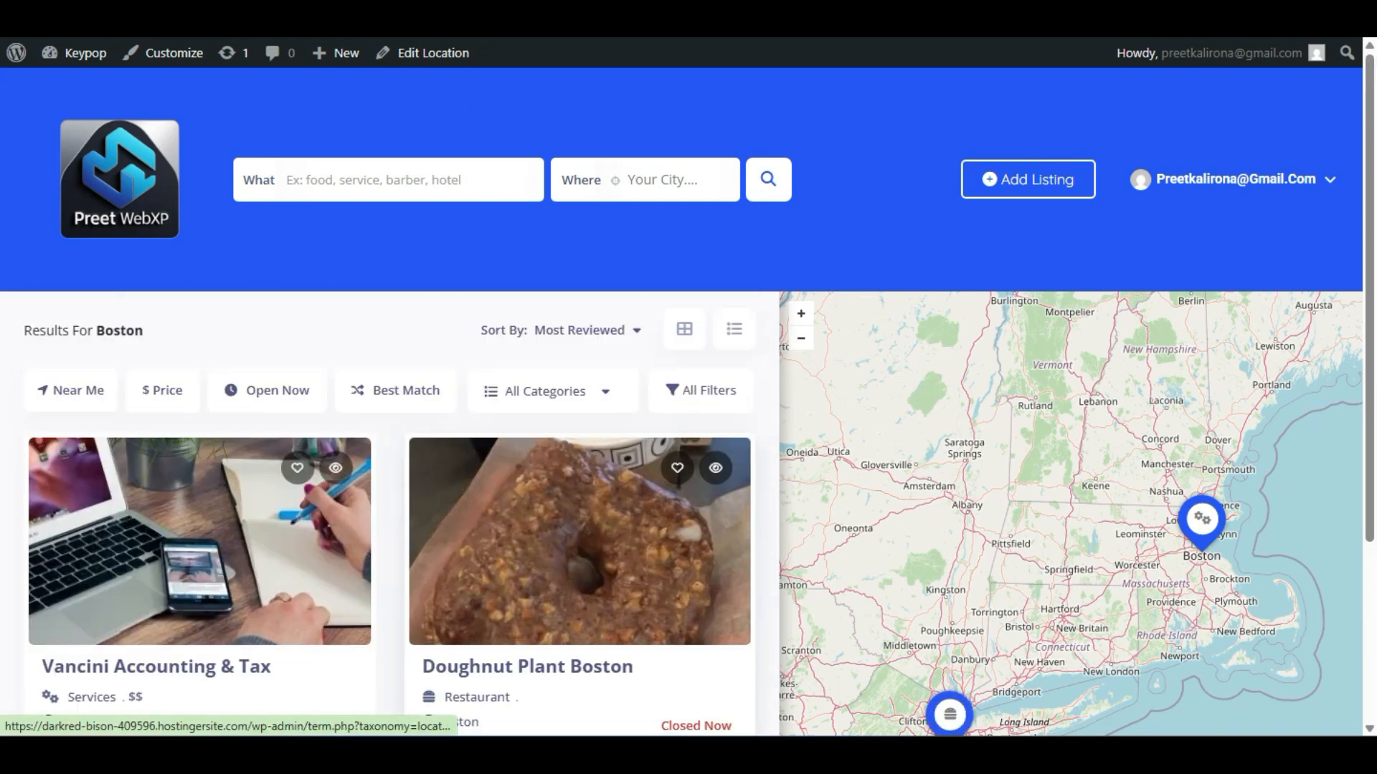
left_click(308, 15)
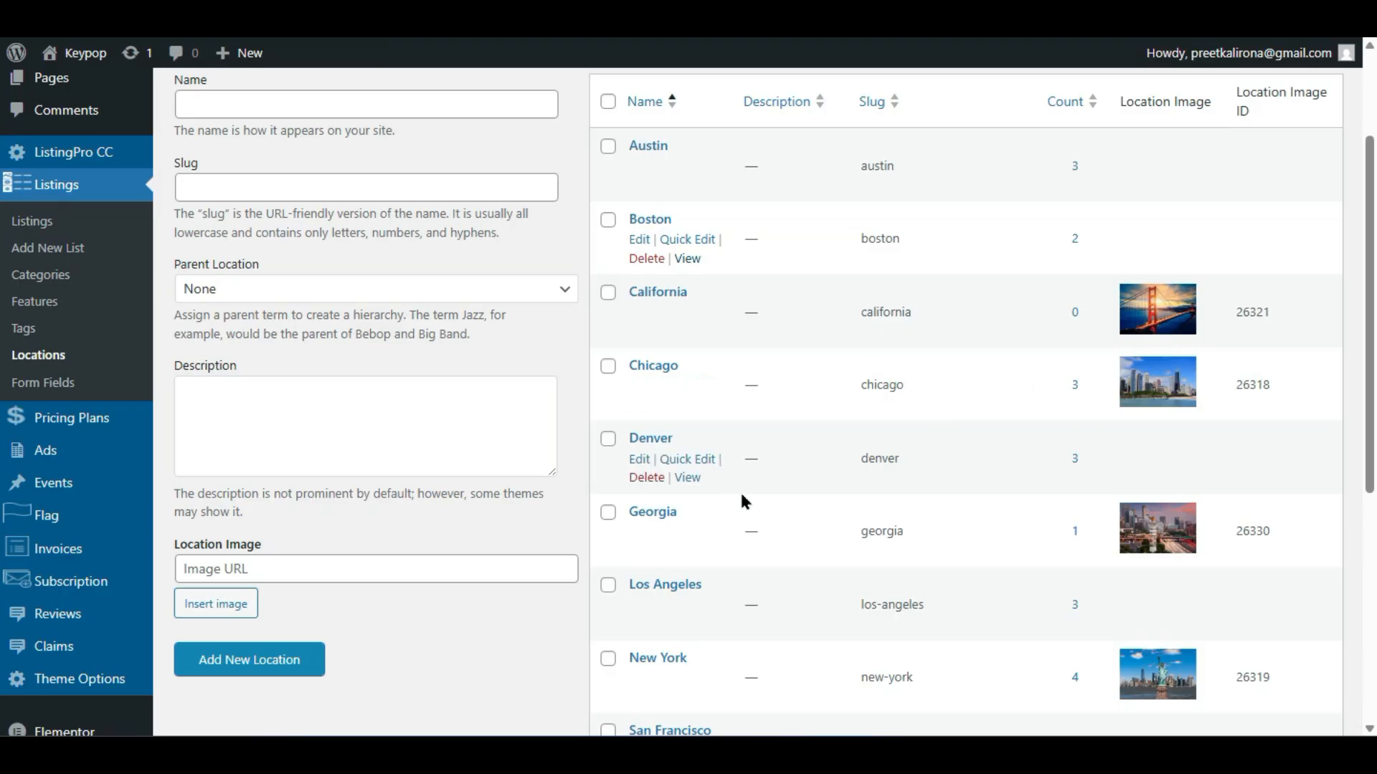
- Save Car Repair as a new listing category with slug car-repair
scroll(741, 496, "up", 2)
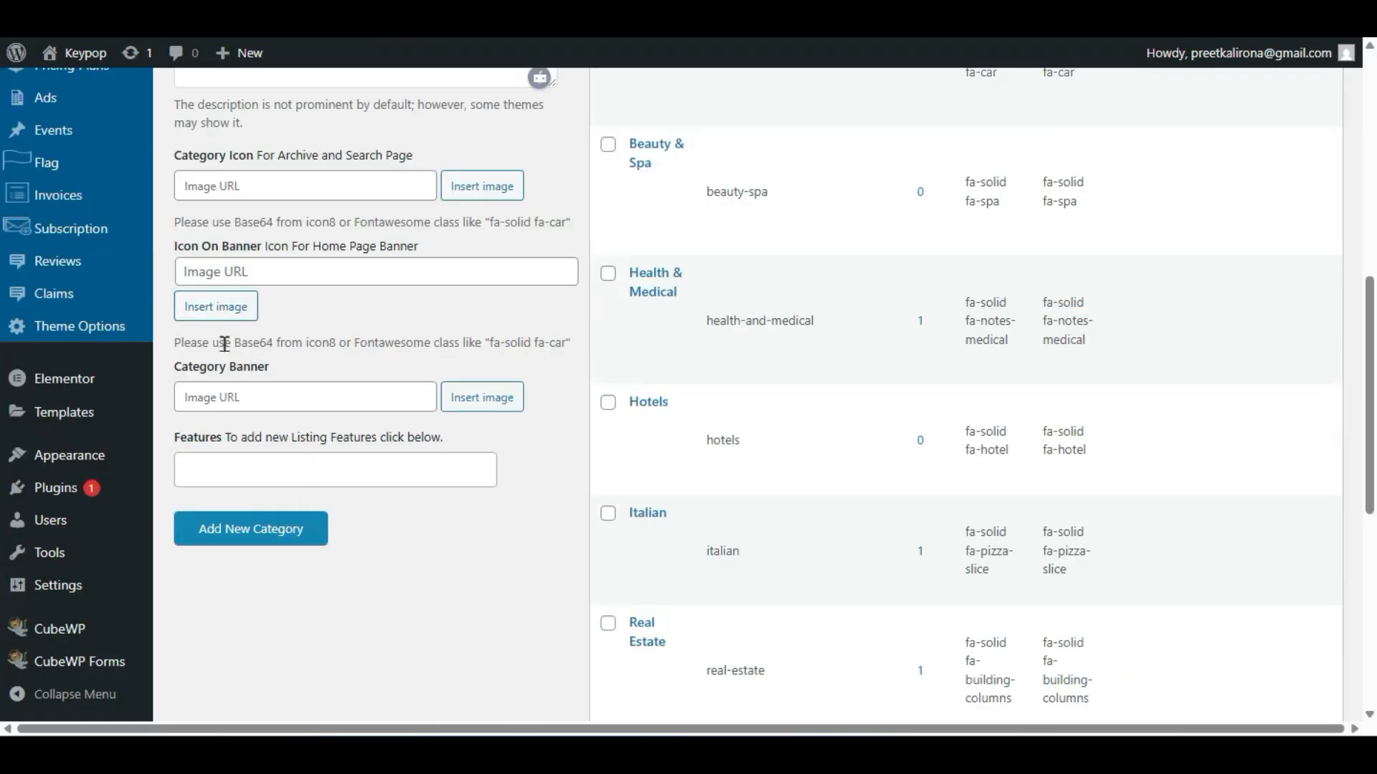
left_click(256, 527)
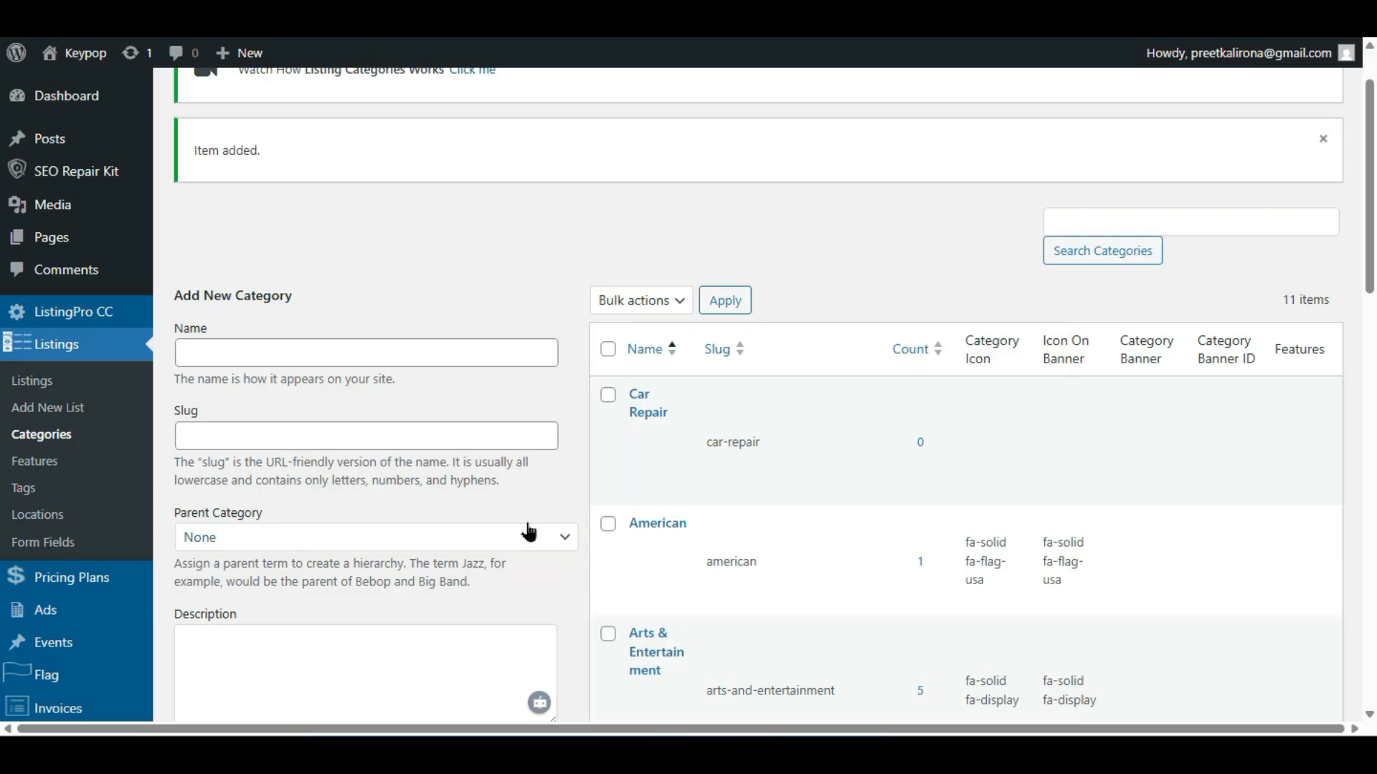
- Edit Car Repair to link the Car Rental feature, removing the accidentally added Special
left_click(637, 436)
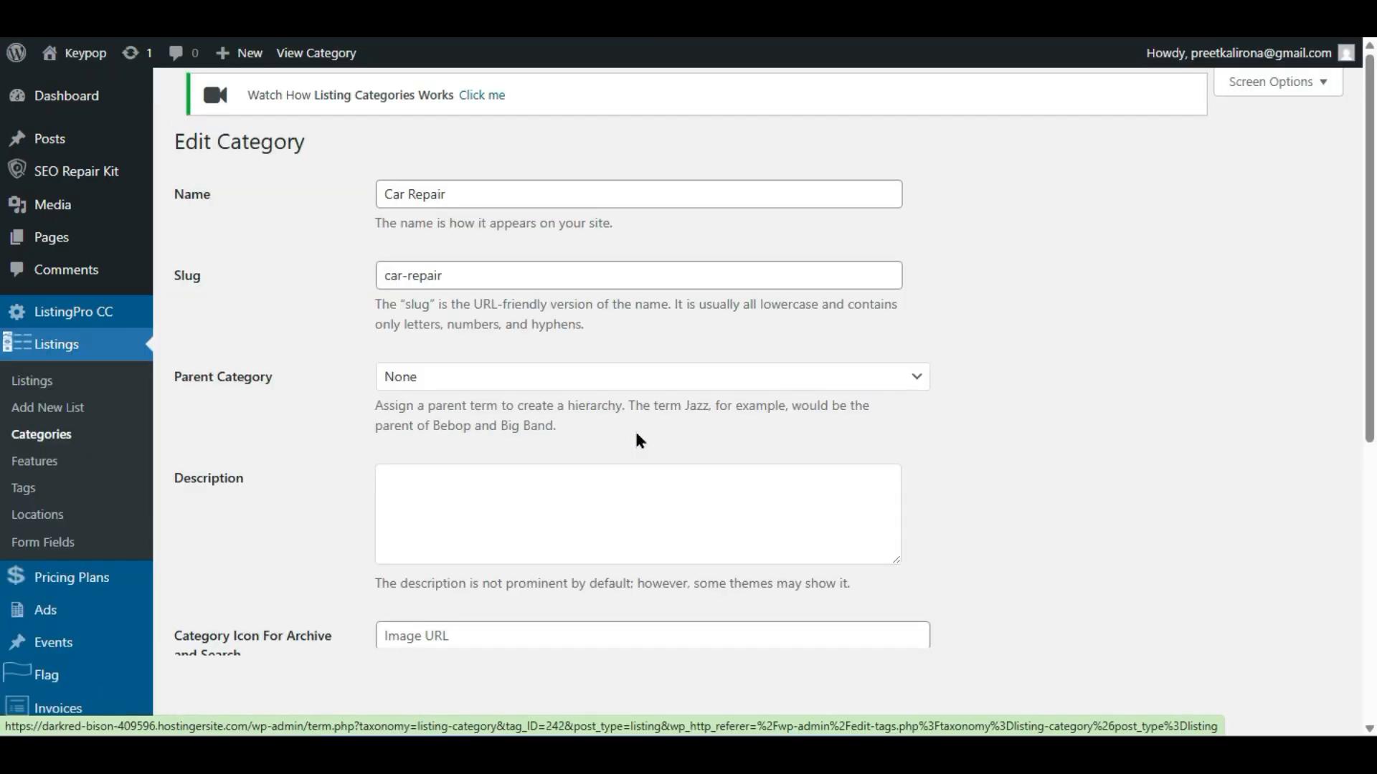
scroll(276, 496, "down", 6)
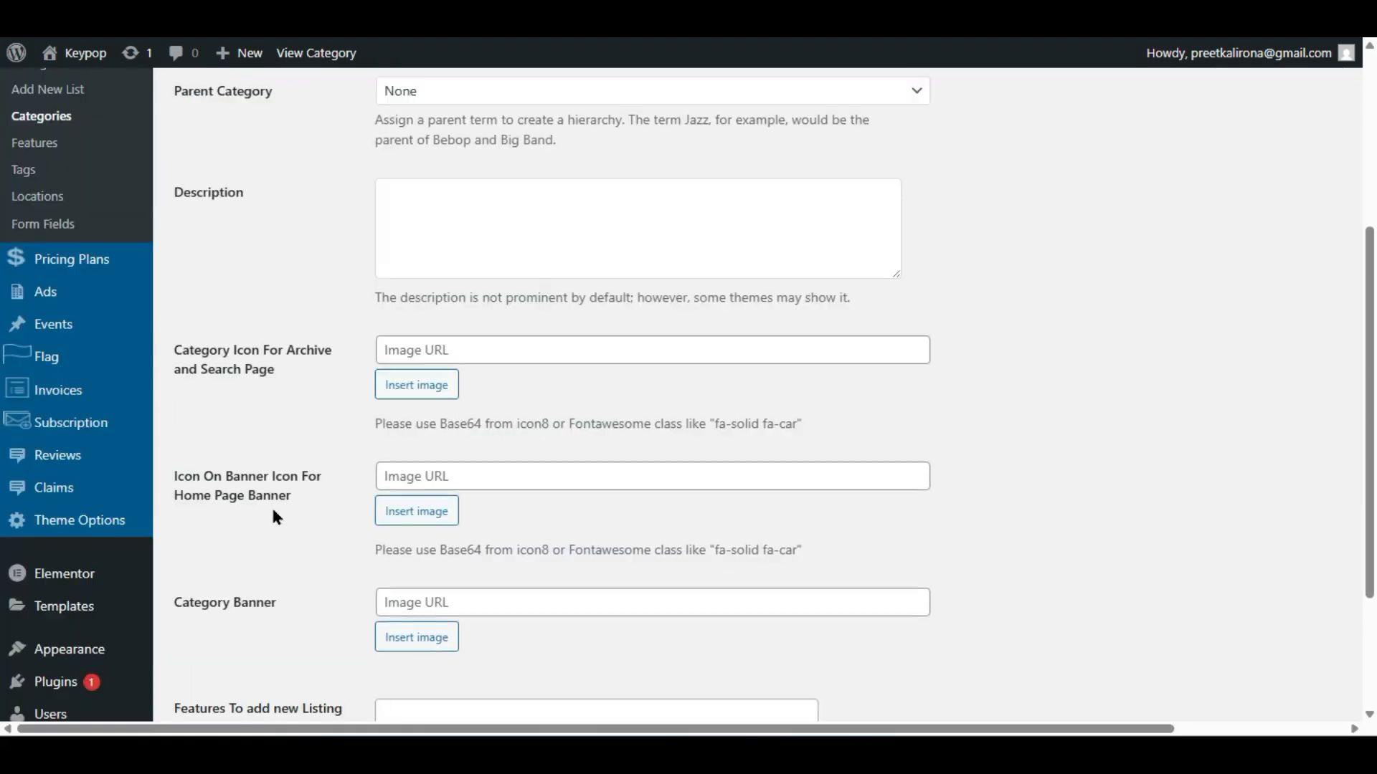
left_click(562, 564)
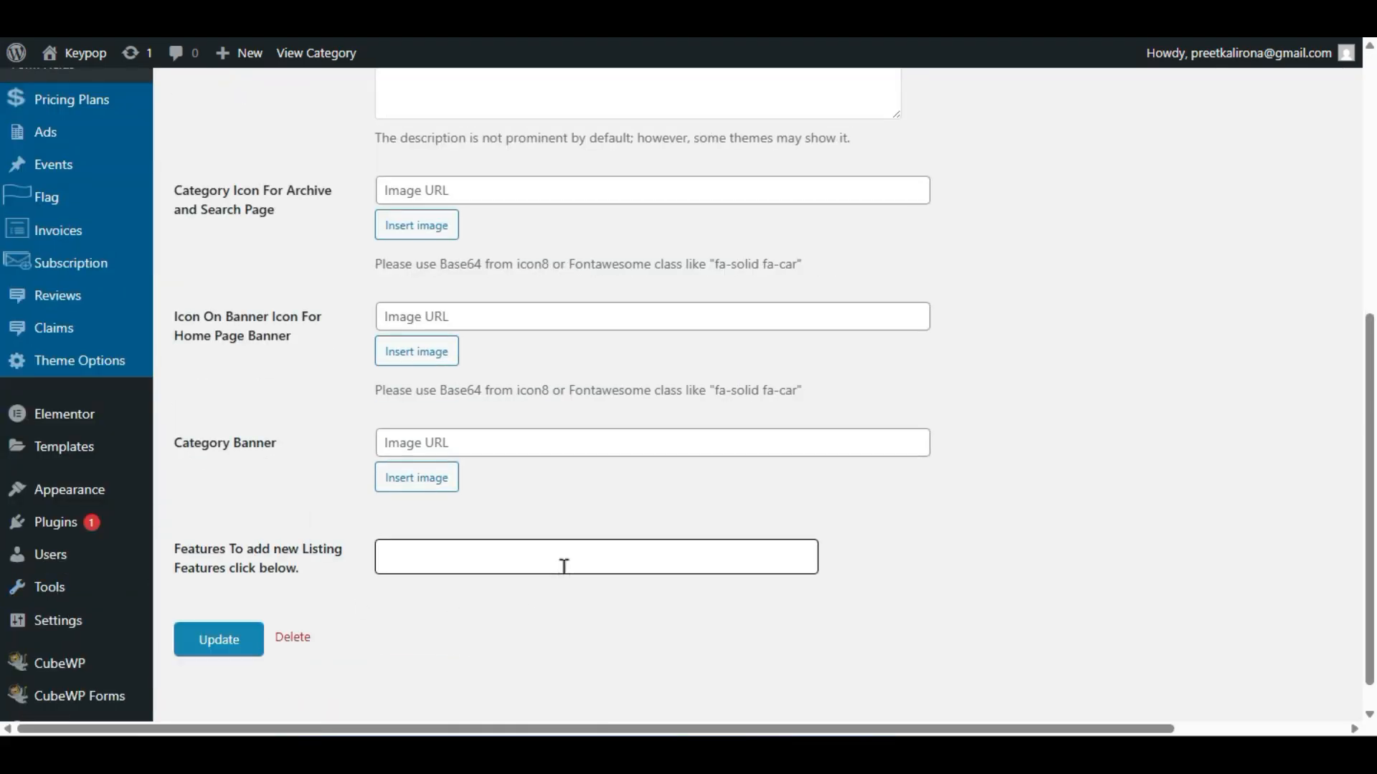
left_click(492, 423)
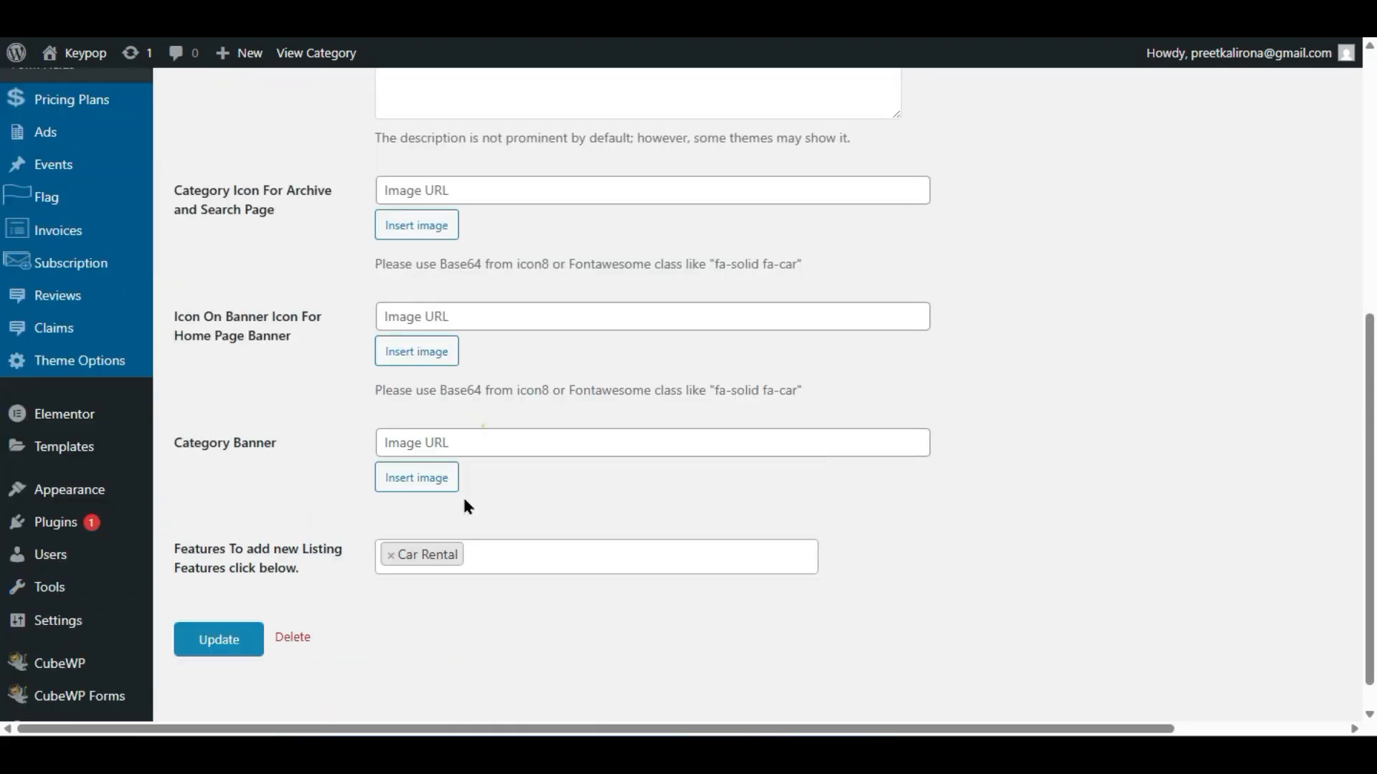
left_click(502, 558)
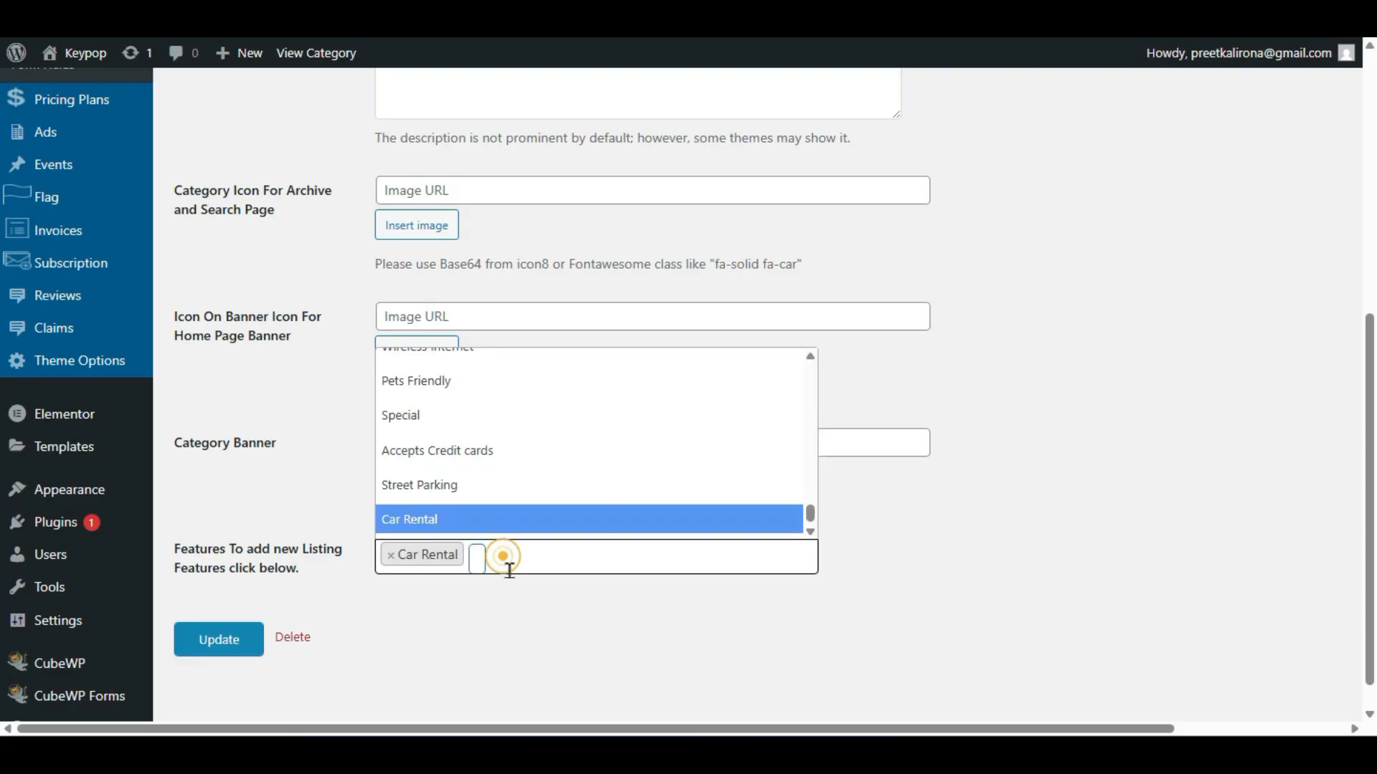
left_click(495, 401)
left_click(573, 562)
left_click(316, 510)
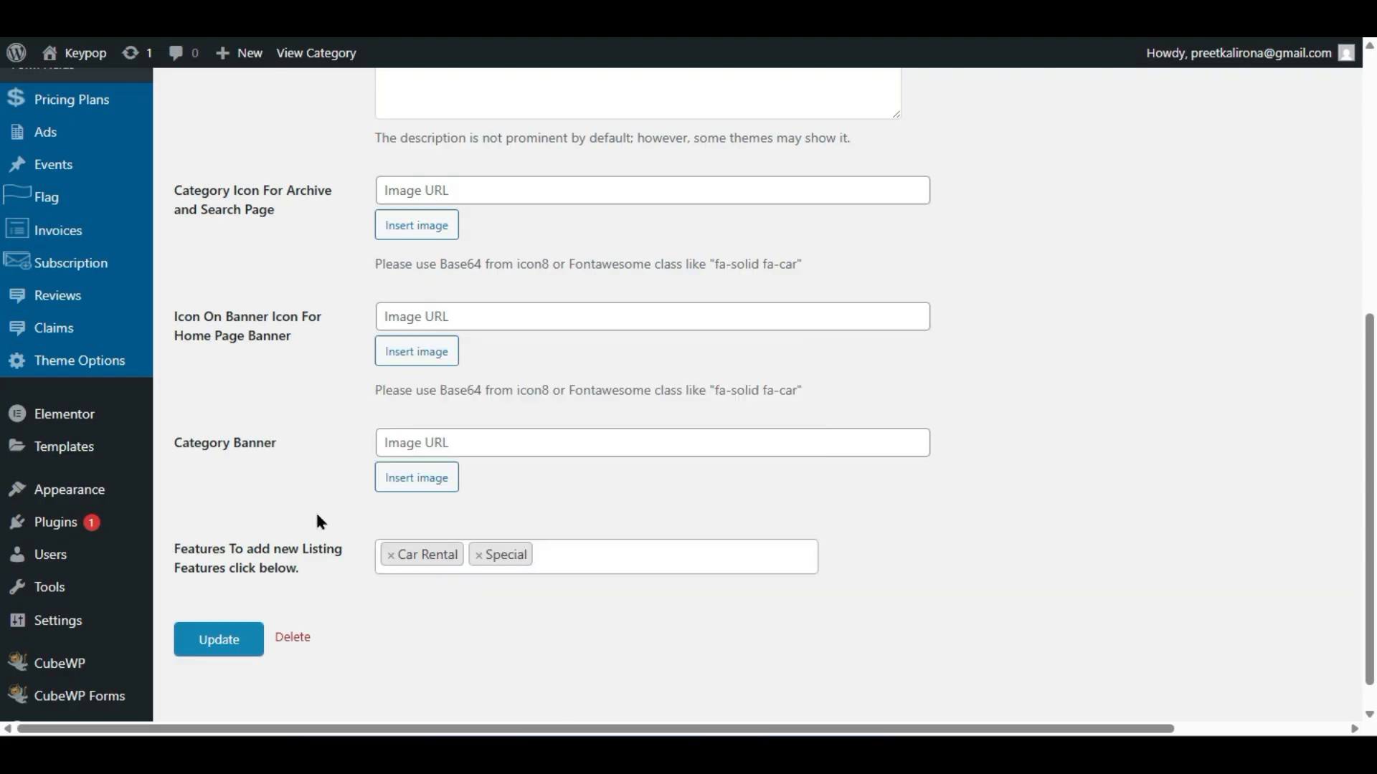
left_click(477, 554)
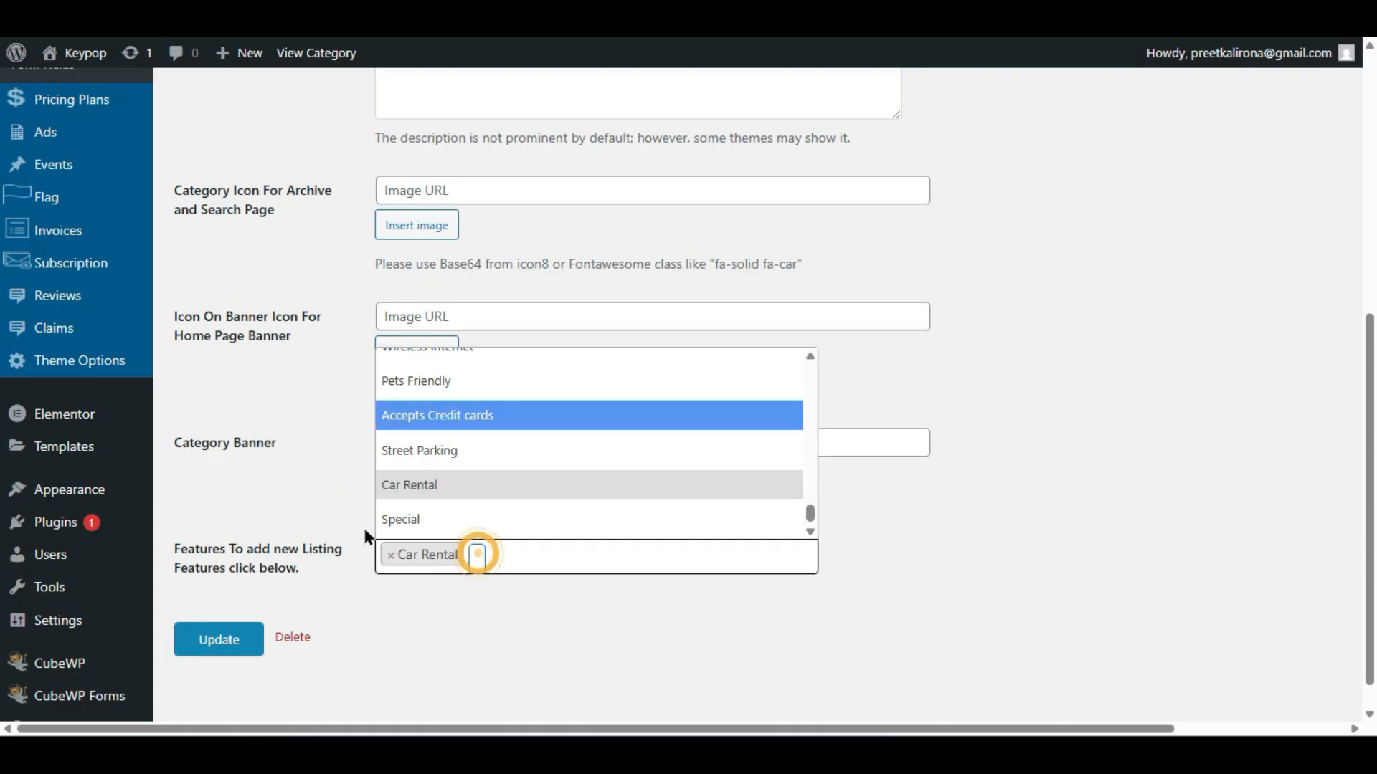
left_click(324, 538)
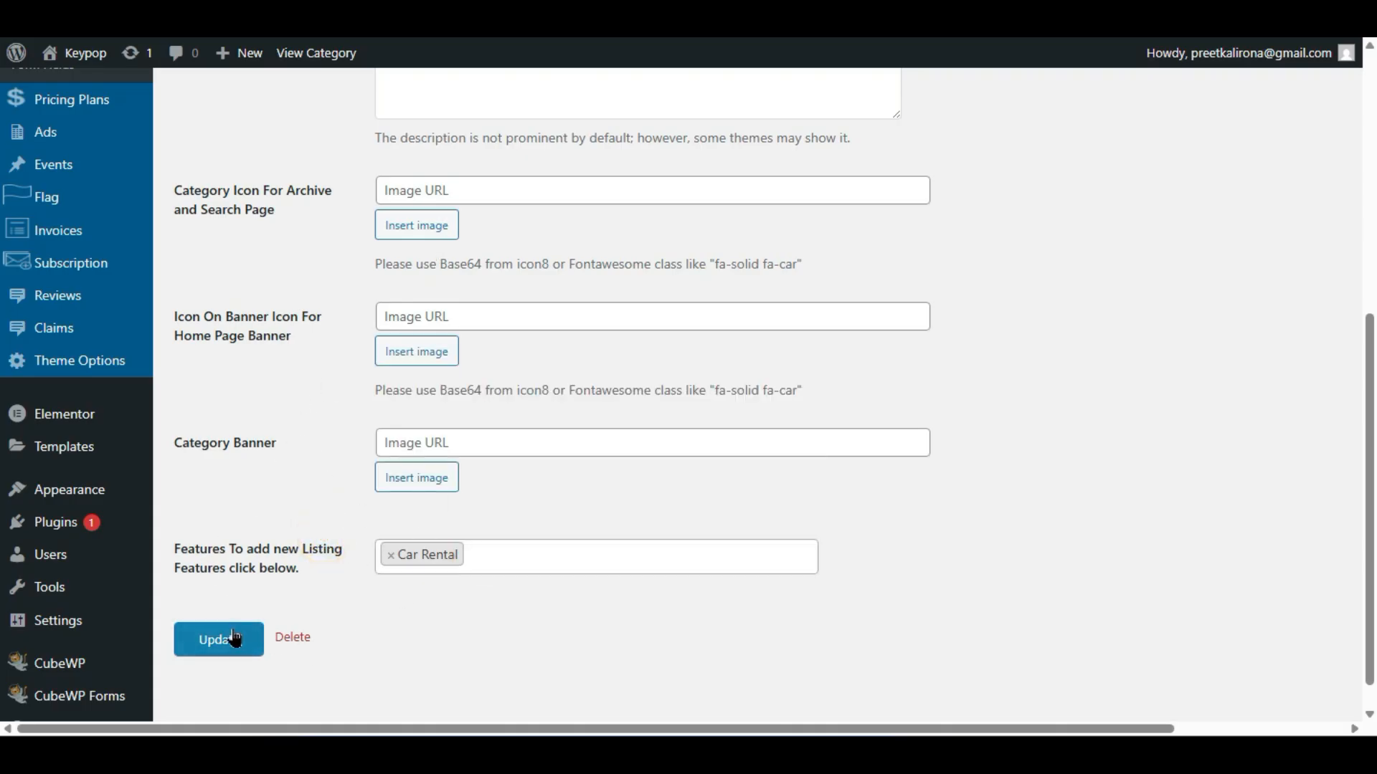
- Cancel the accidental delete, update the Car Repair category, and go to Form Fields
left_click(284, 638)
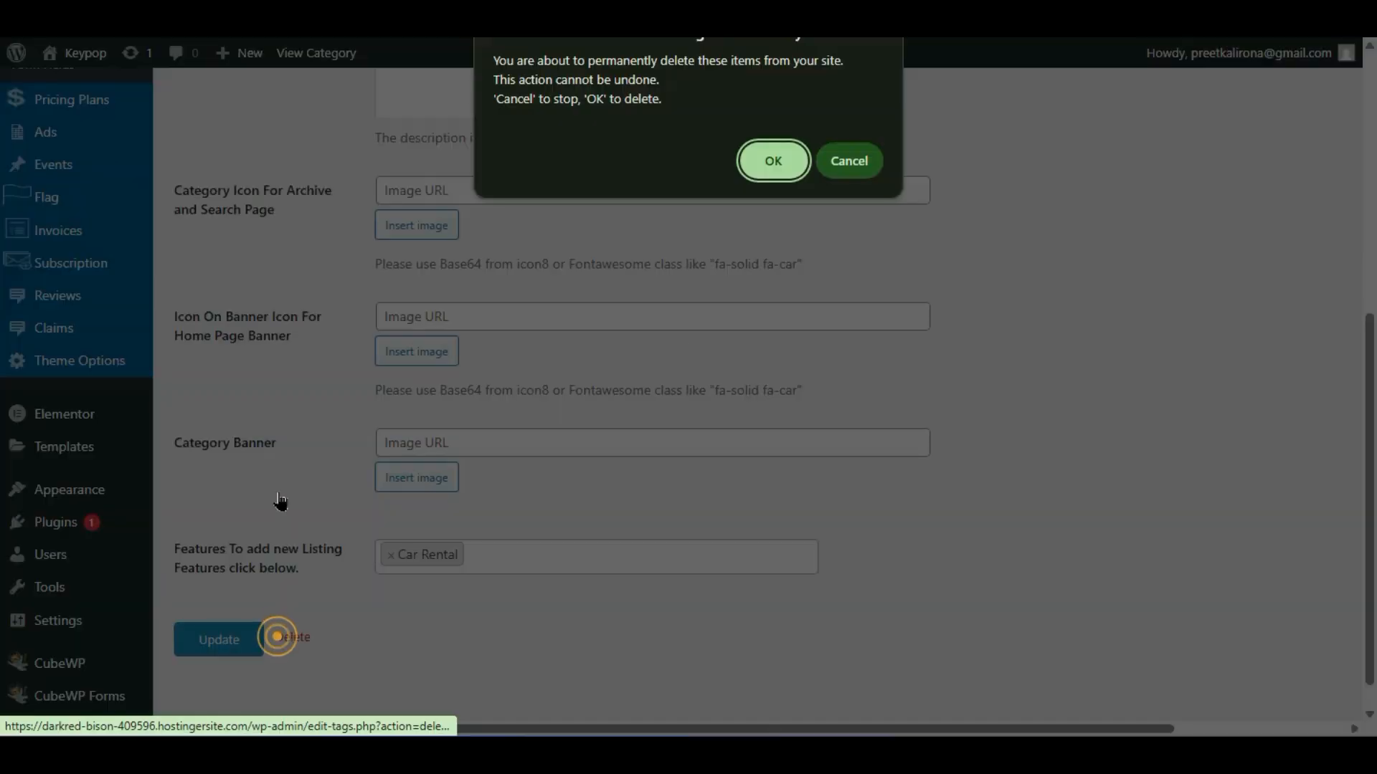
left_click(839, 159)
left_click(228, 638)
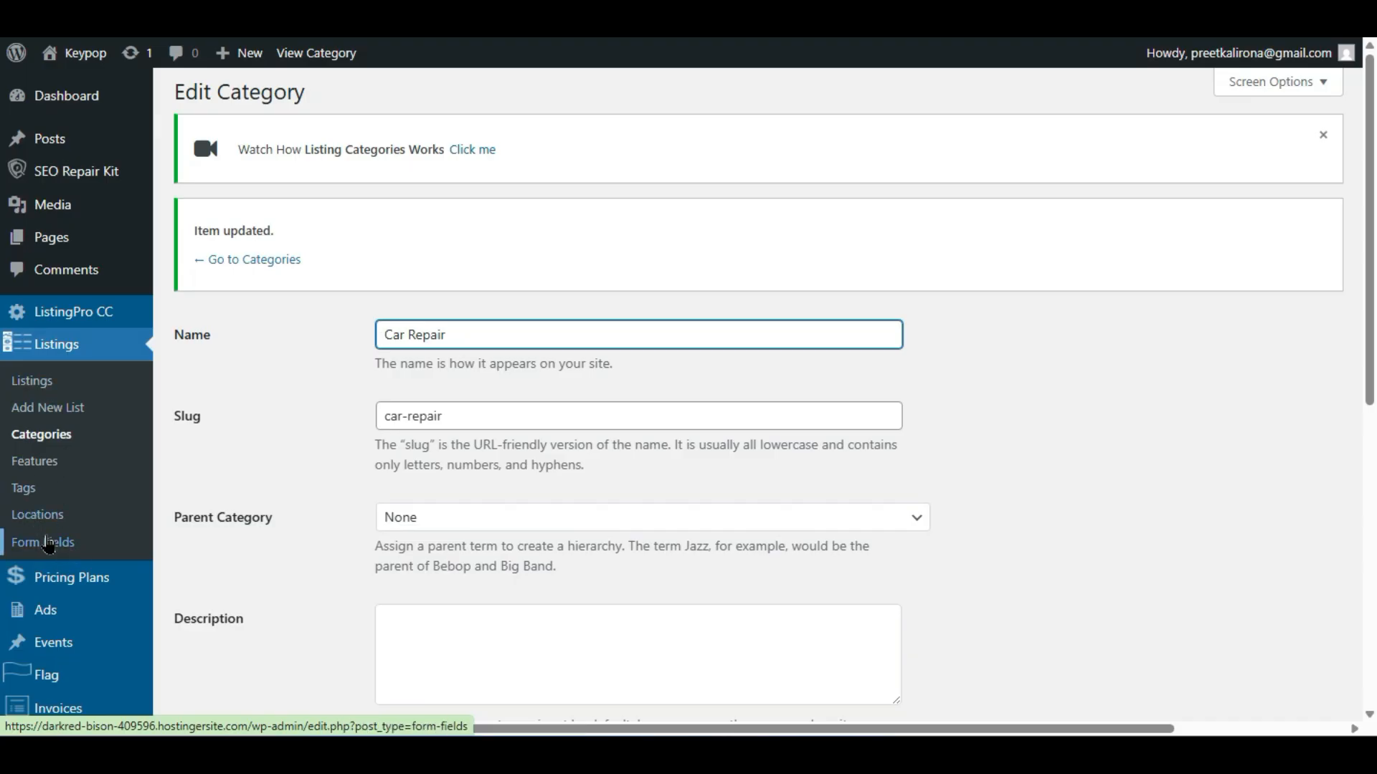
left_click(47, 543)
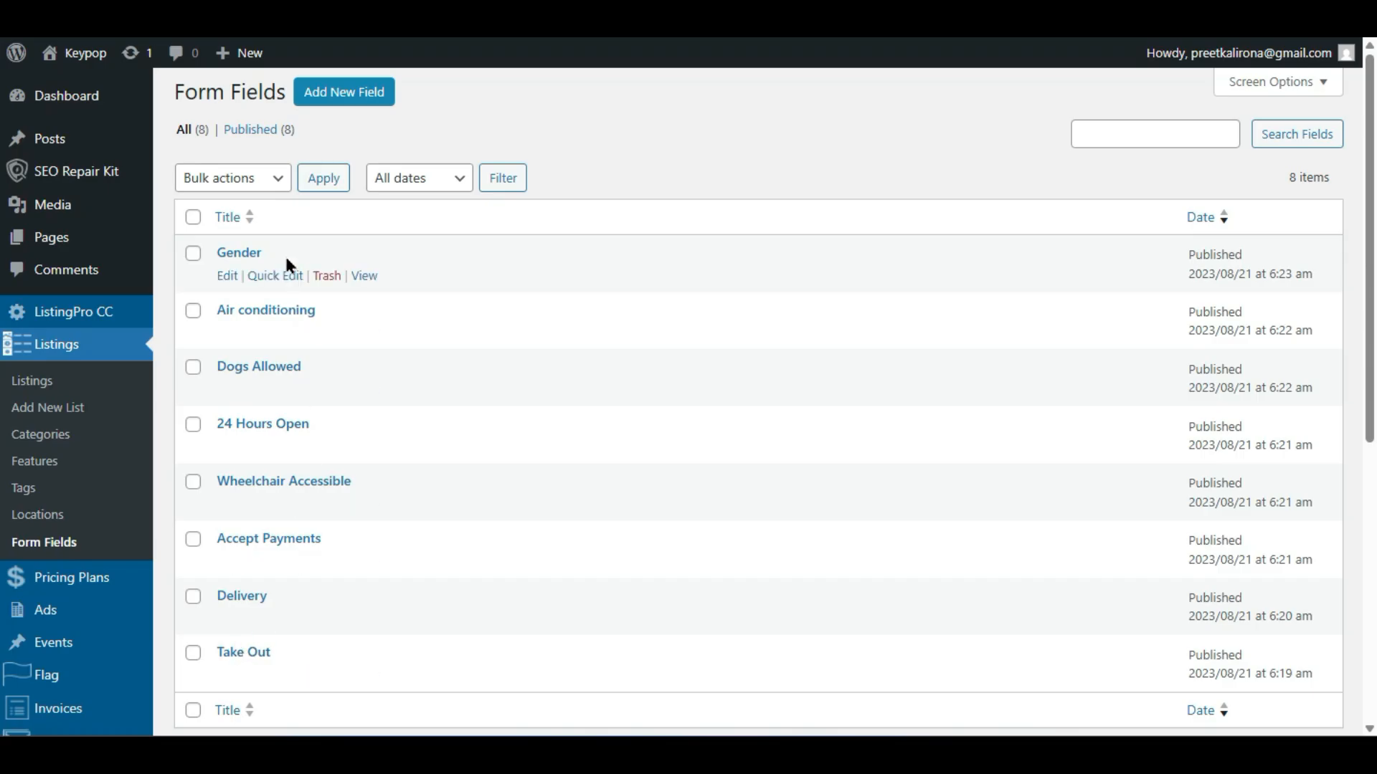
- Review the 8 published form fields, cycle through the Features, Locations and Boston tabs, then close Boston
scroll(346, 409, "down", 5)
scroll(346, 408, "up", 5)
left_click(244, 14)
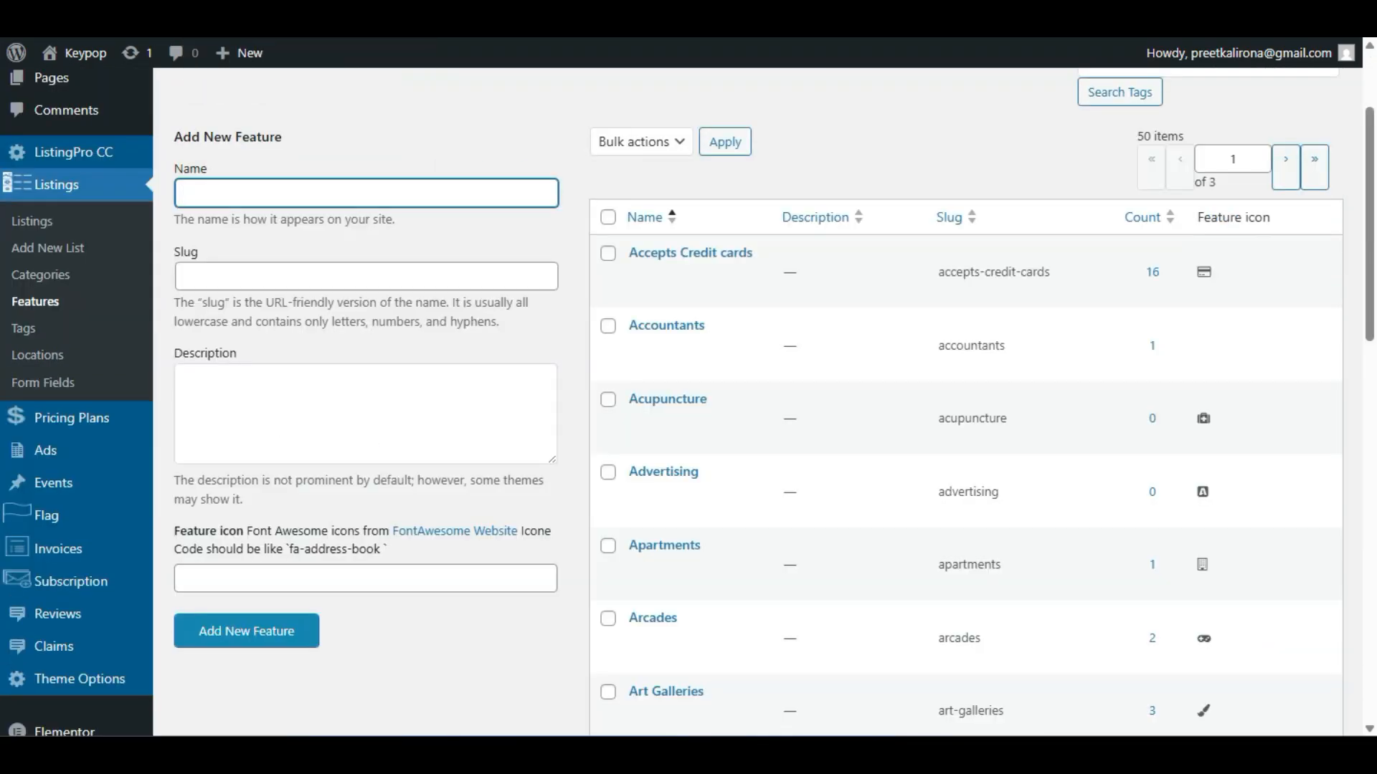
left_click(244, 15)
left_click(243, 14)
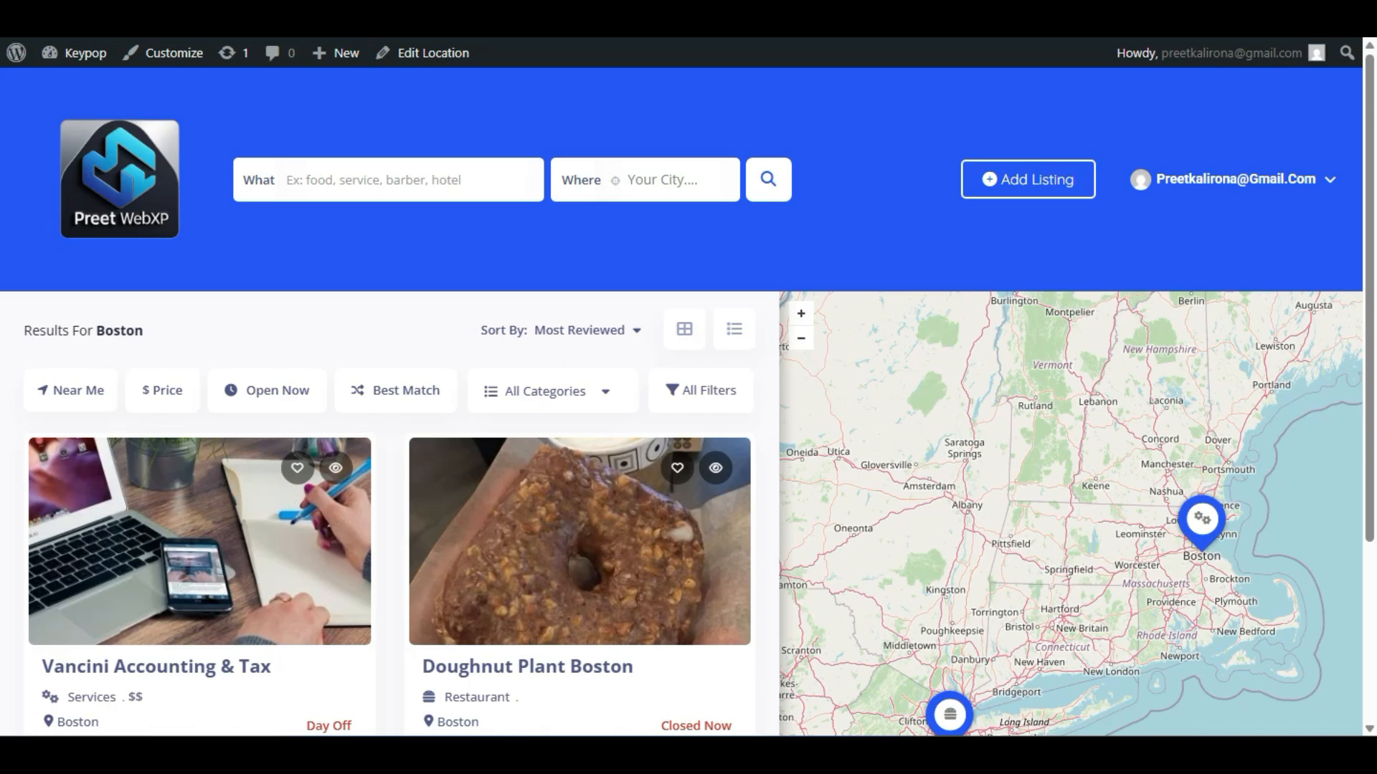
key("ctrl+Tab")
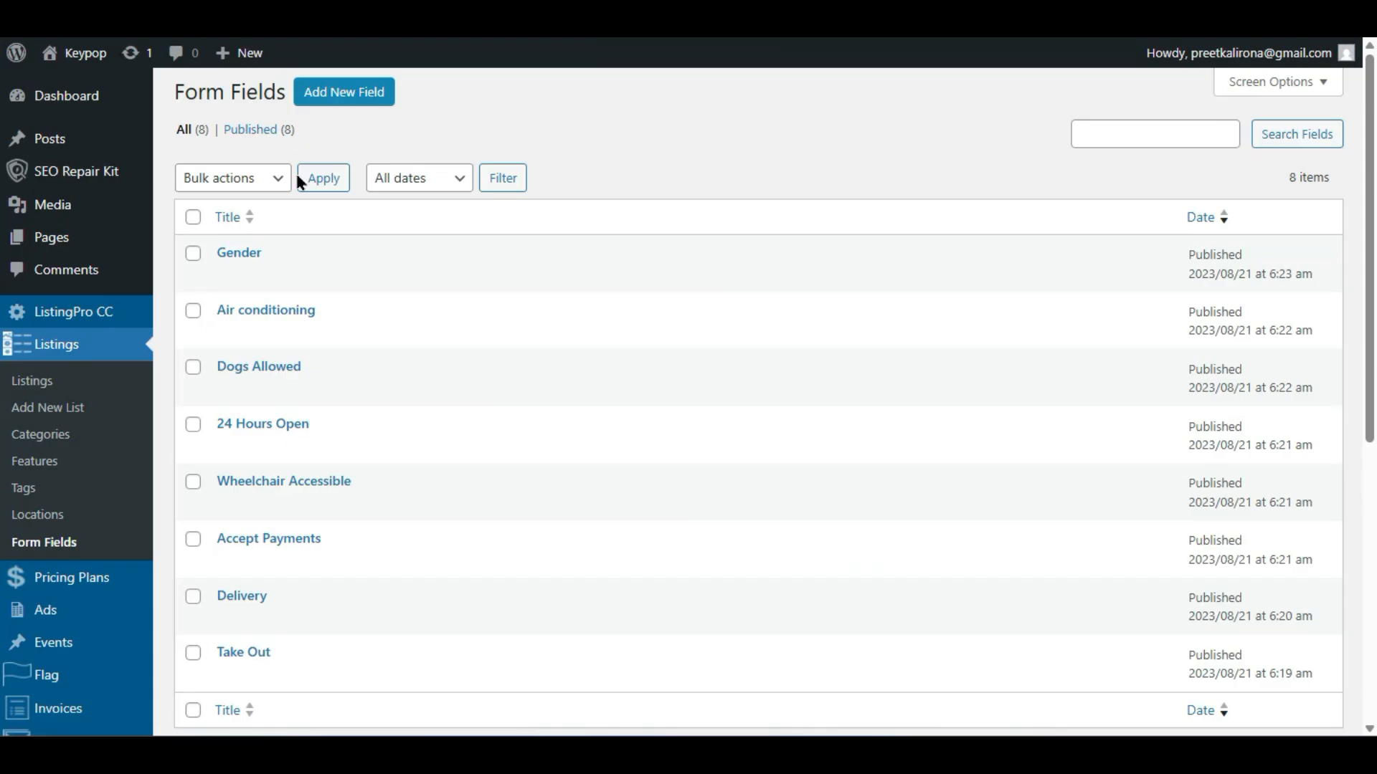
- Start a new form field, keep Text as its field type, and scroll the category checklist
left_click(334, 100)
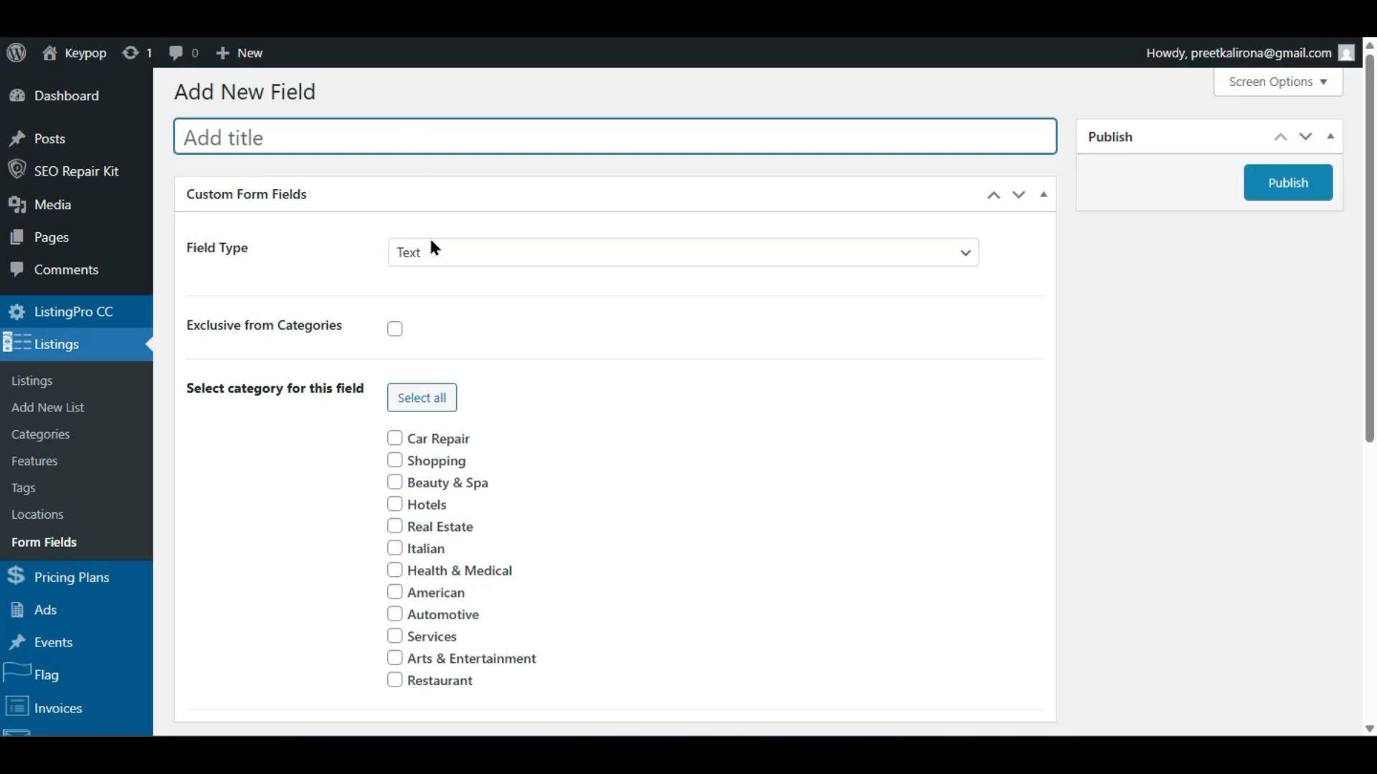
left_click(443, 261)
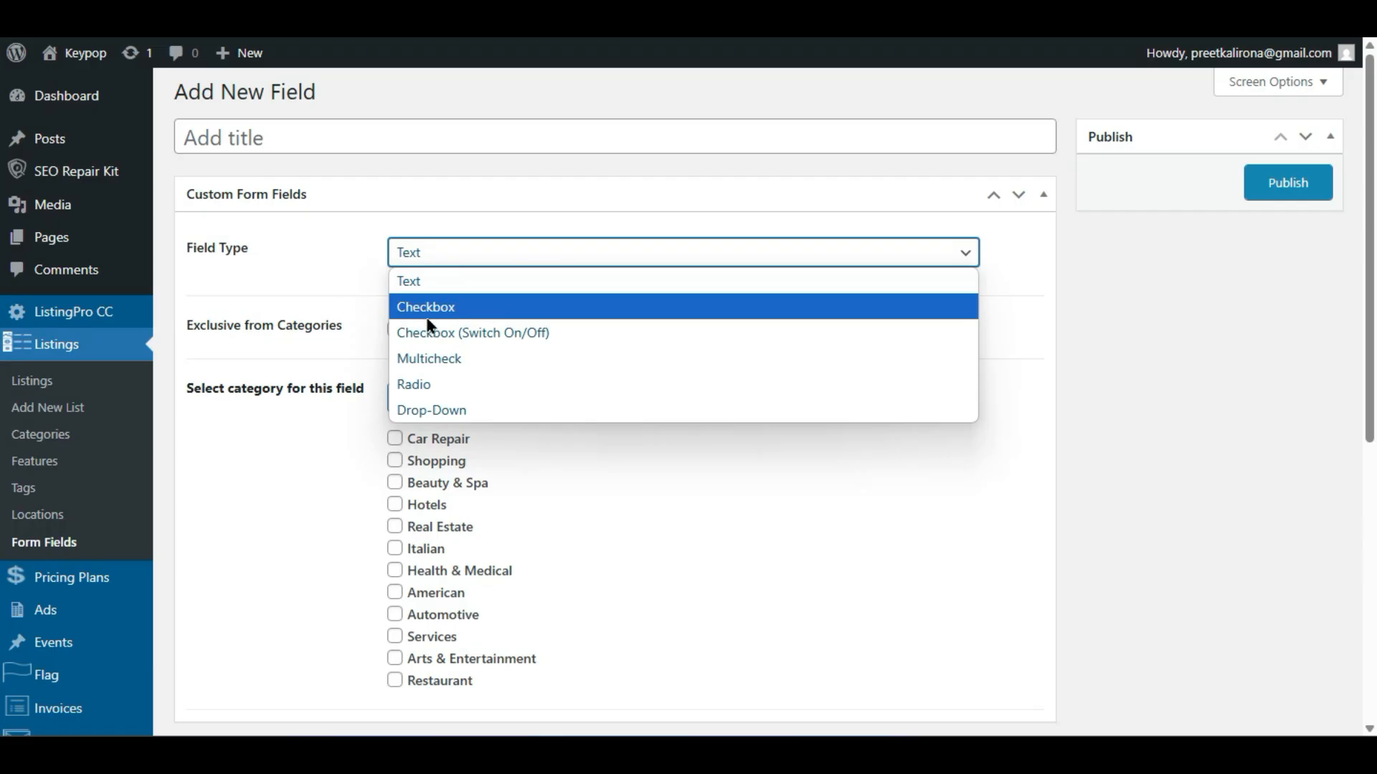
left_click(325, 294)
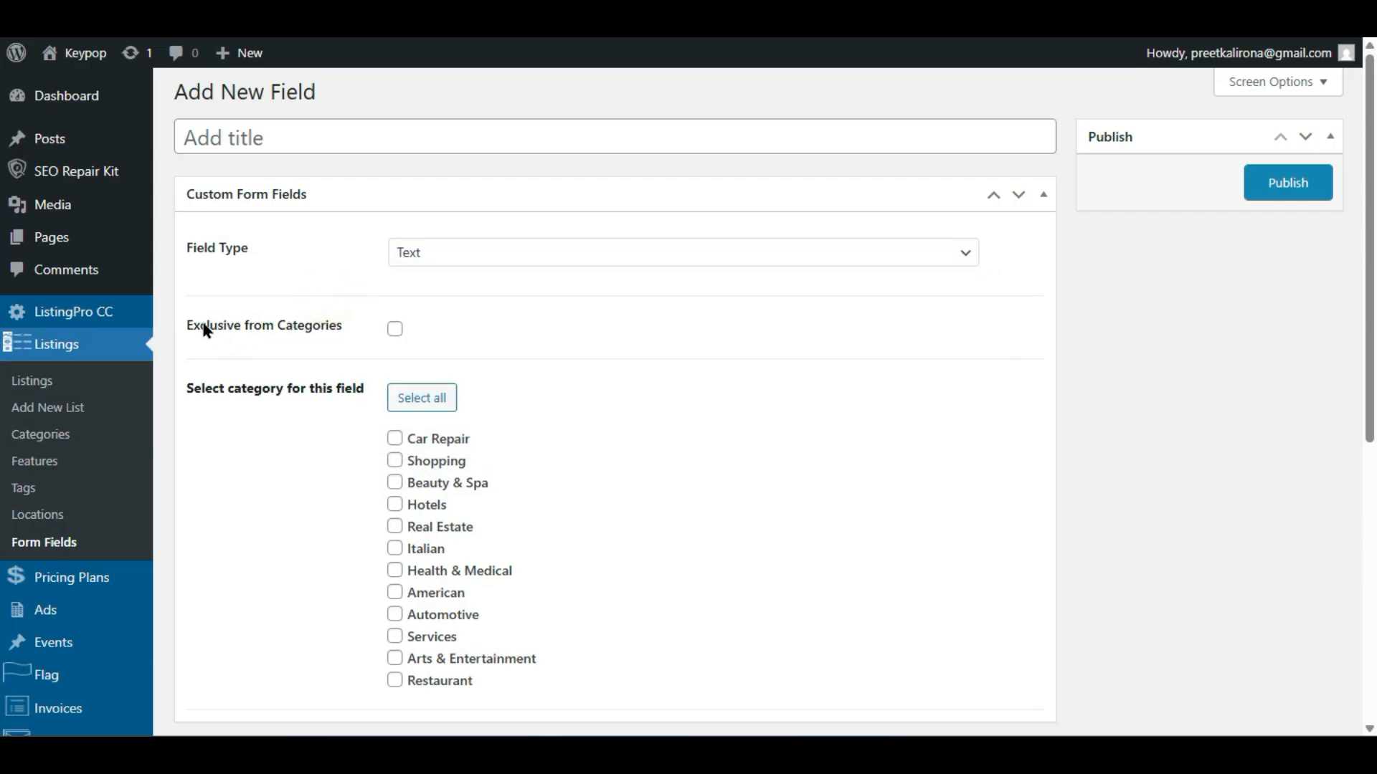
scroll(309, 403, "down", 2)
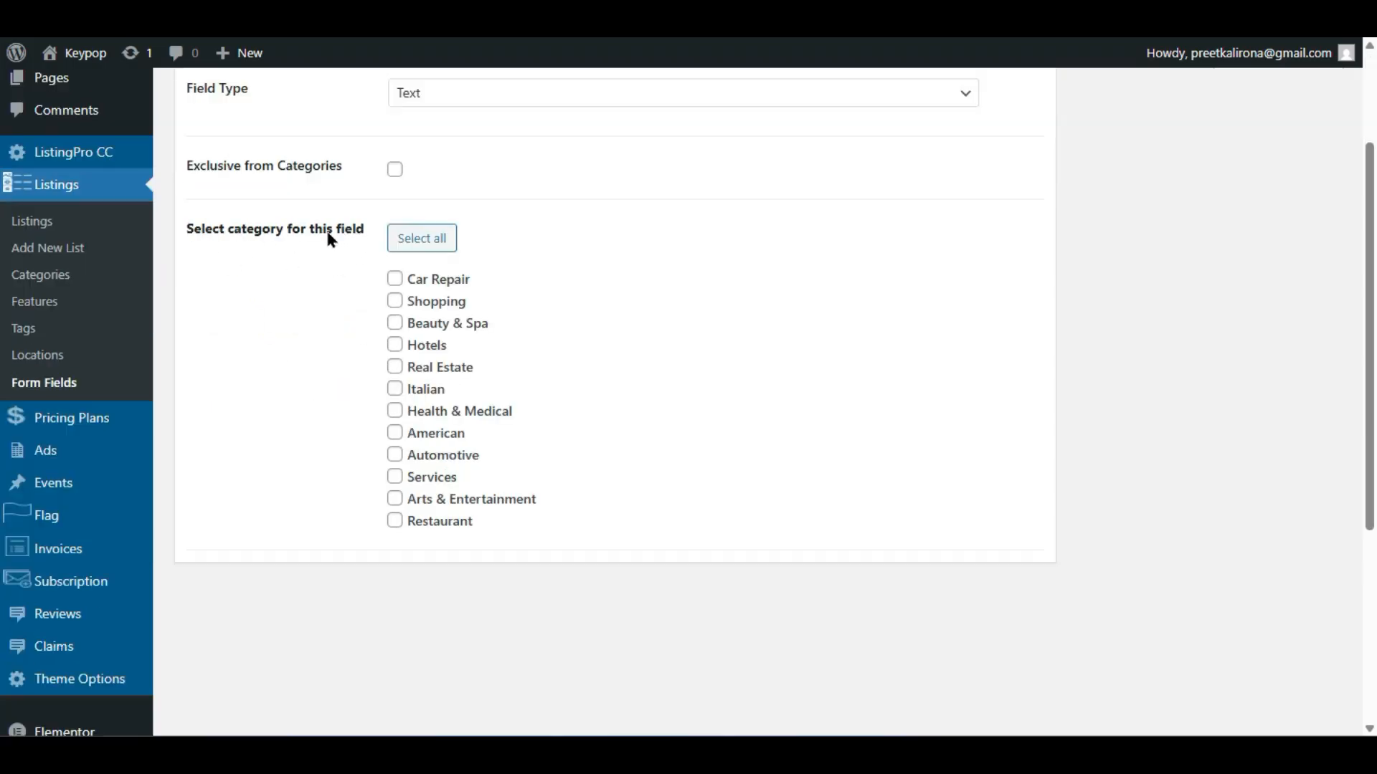
scroll(364, 302, "up", 2)
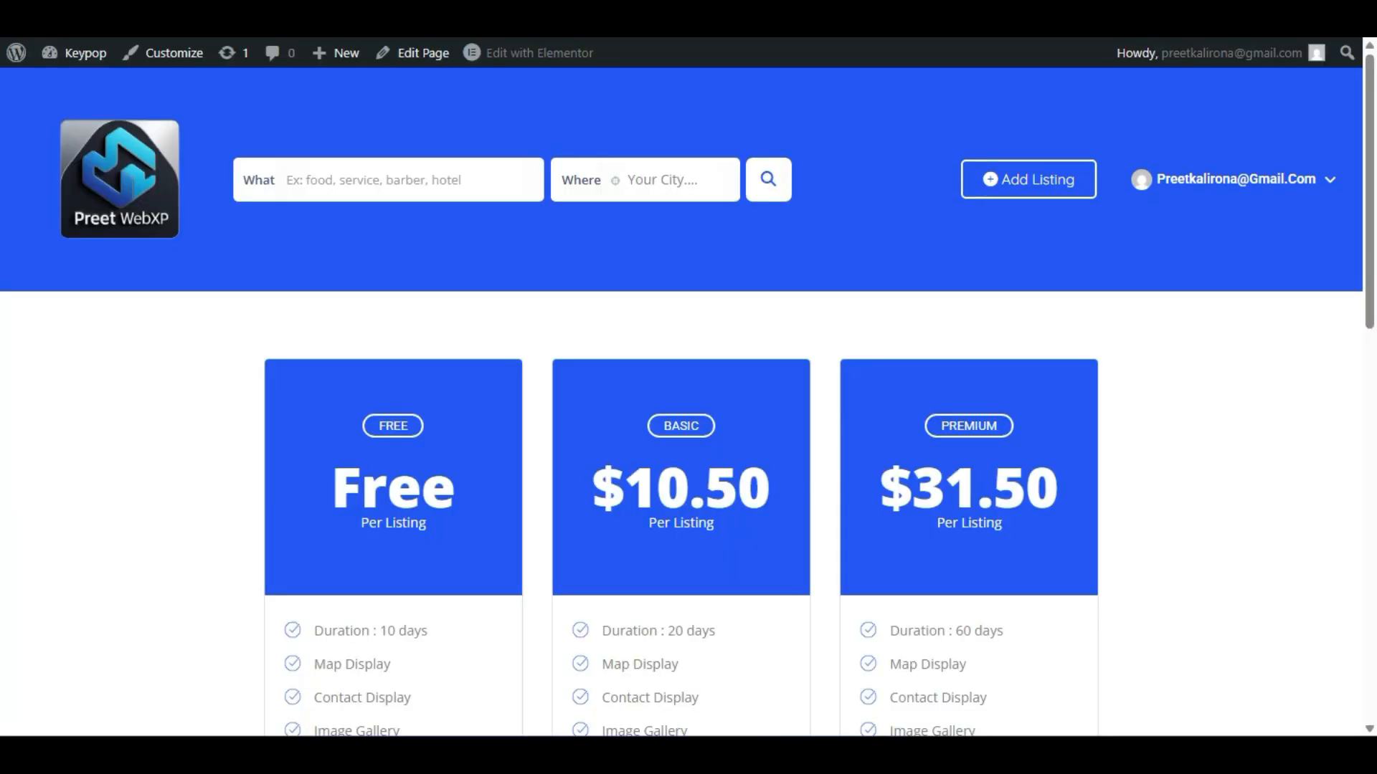
- Continue with the Free plan and choose Restaurant as the category on the submit form
scroll(307, 500, "down", 10)
left_click(358, 590)
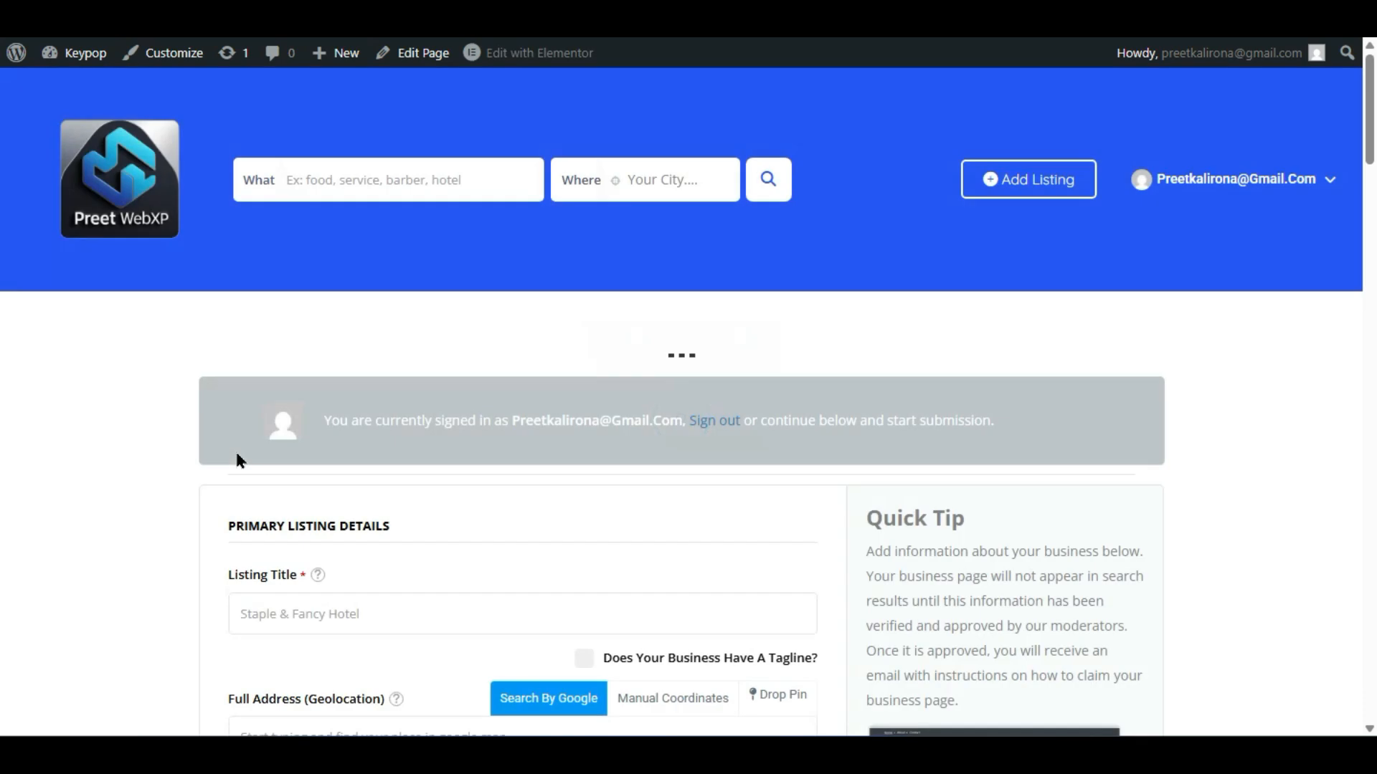
scroll(237, 454, "down", 2)
scroll(183, 466, "down", 2)
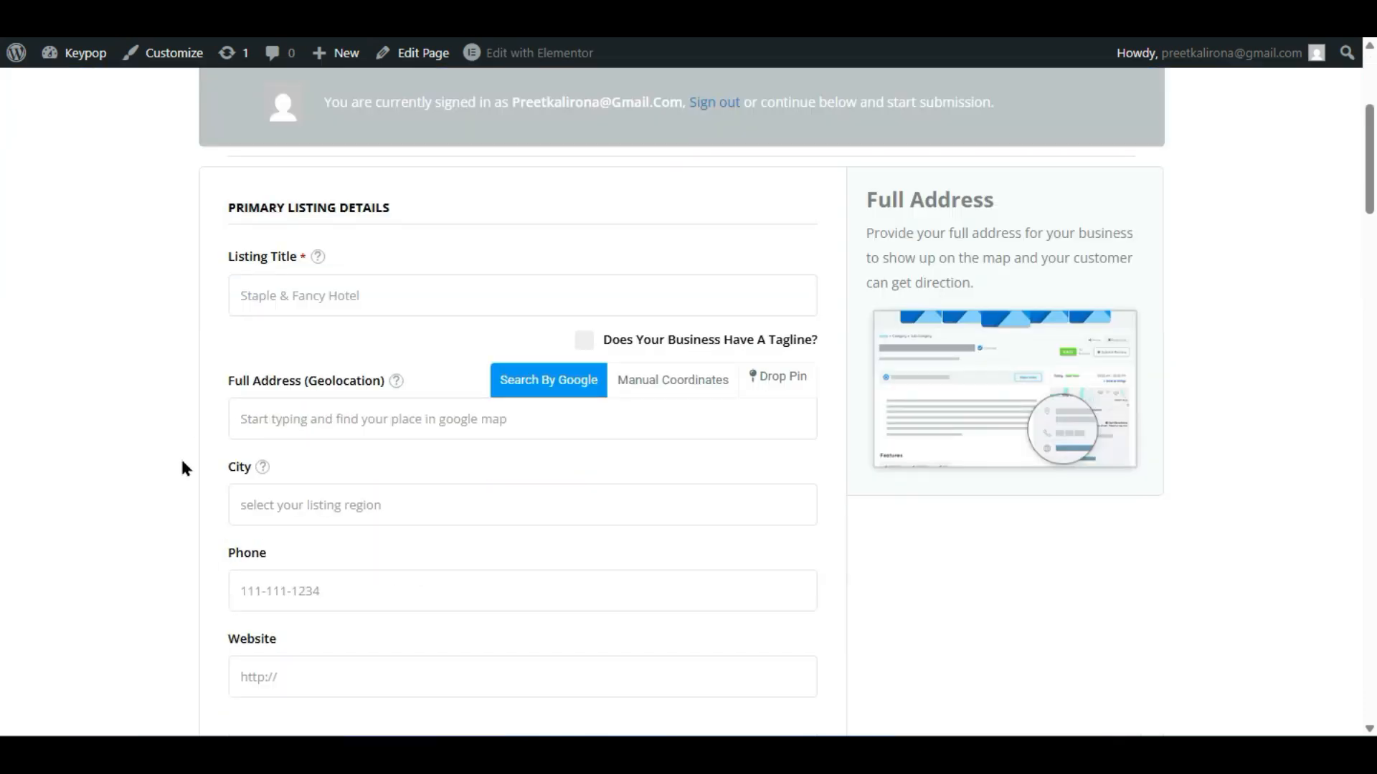
scroll(181, 467, "down", 4)
scroll(207, 470, "down", 2)
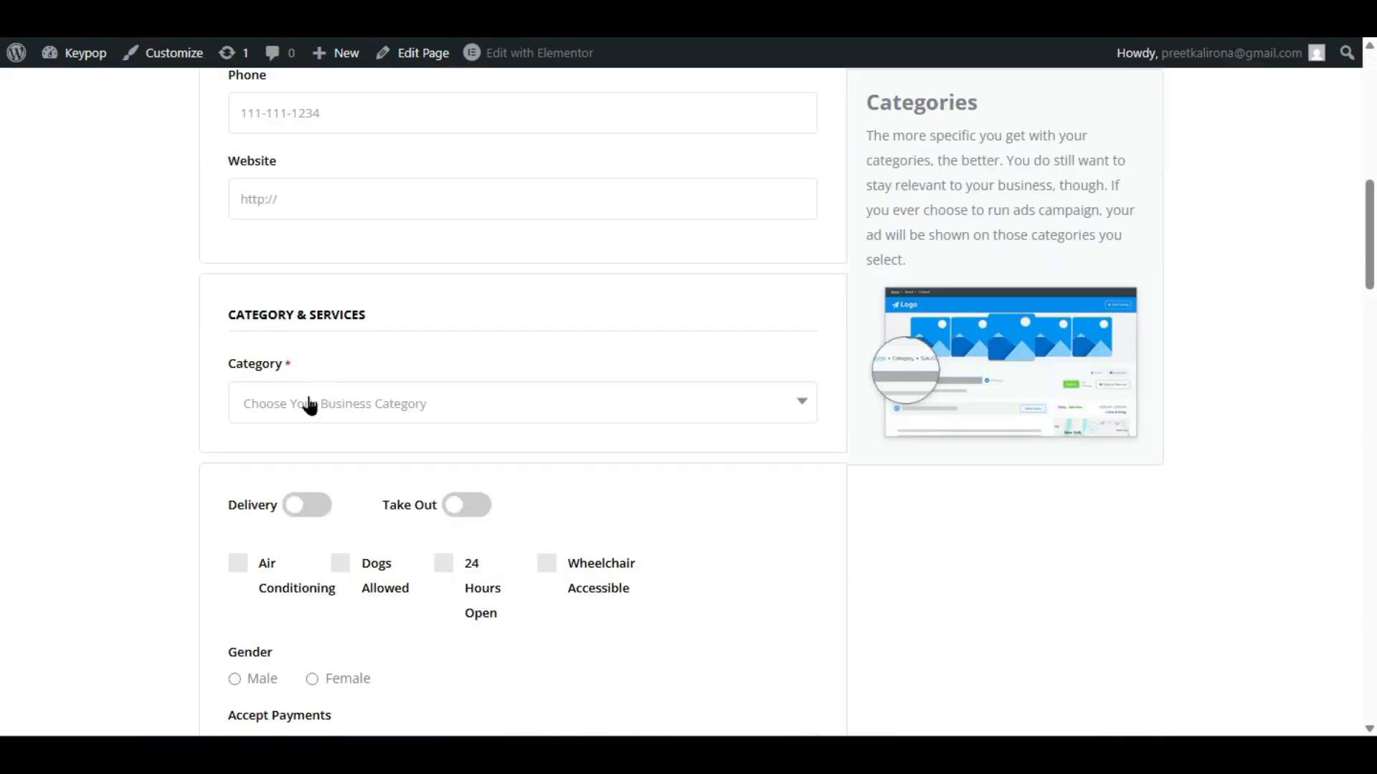
left_click(347, 399)
scroll(312, 545, "down", 2)
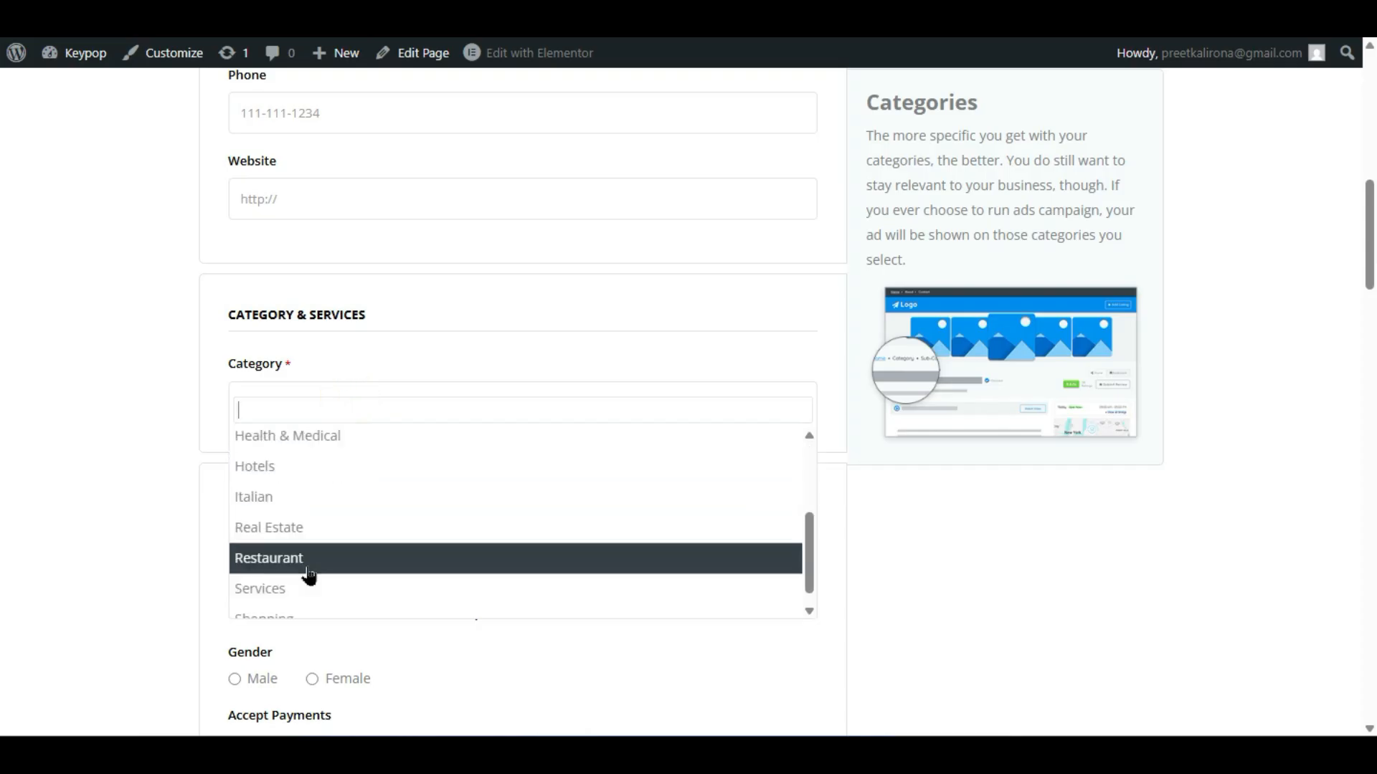
left_click(332, 557)
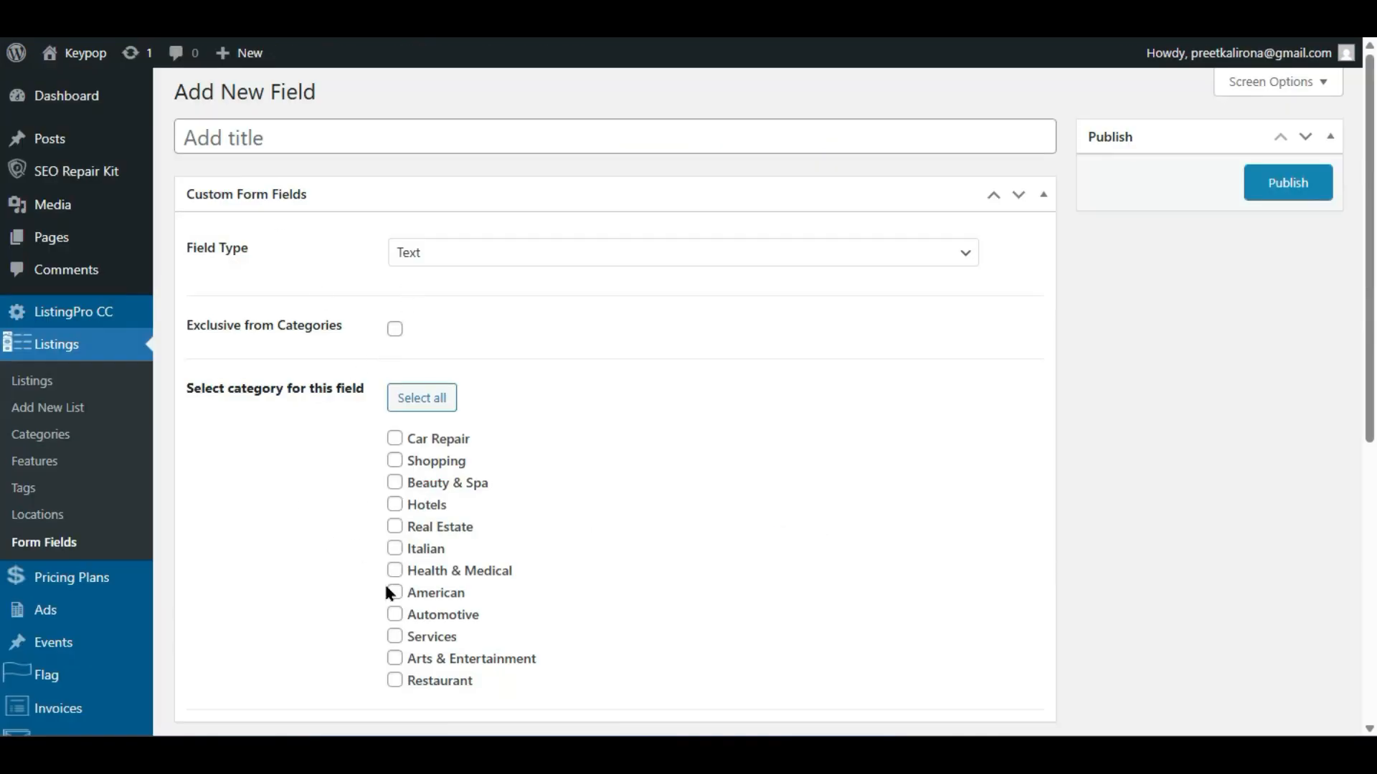
- Limit the new form field to the Restaurant category, give it a title, and keep the Text field type
left_click(394, 679)
left_click(332, 139)
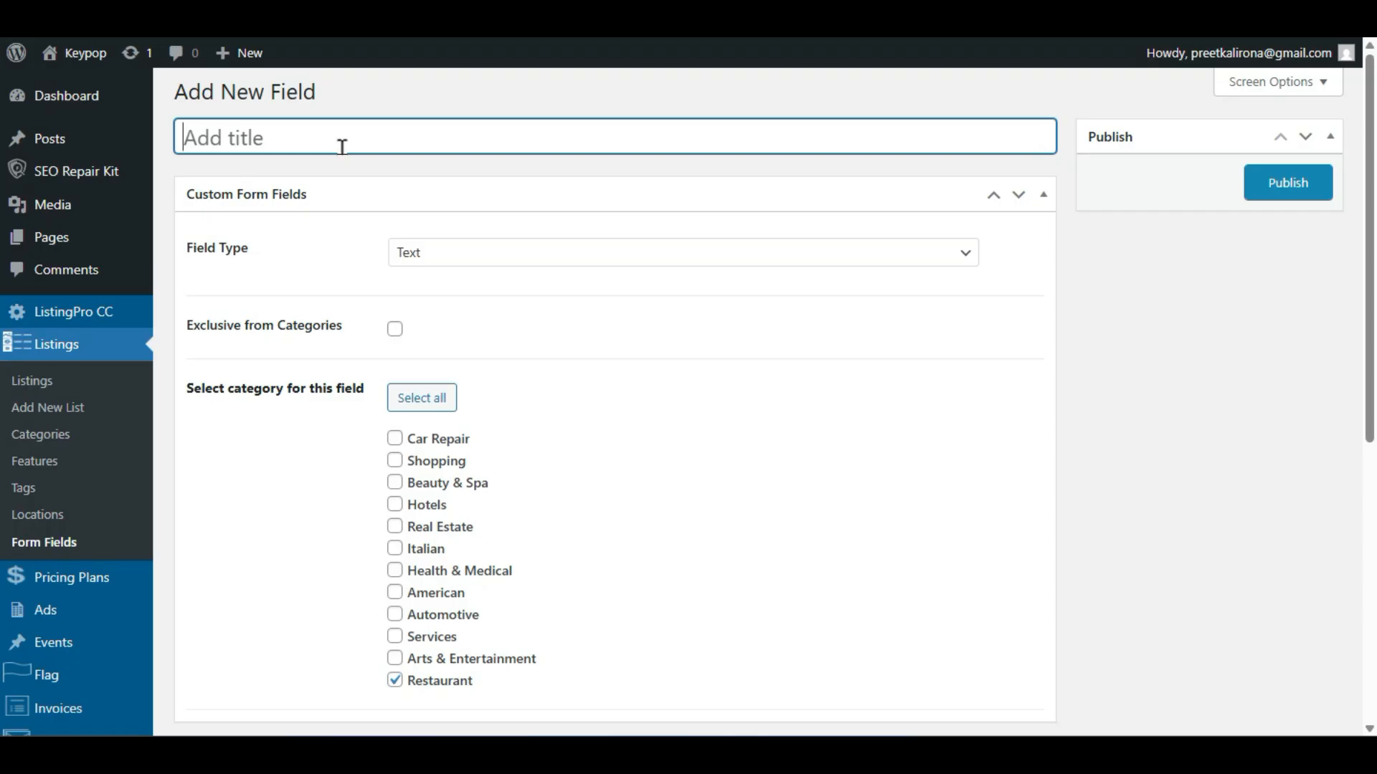
type("Free Coke")
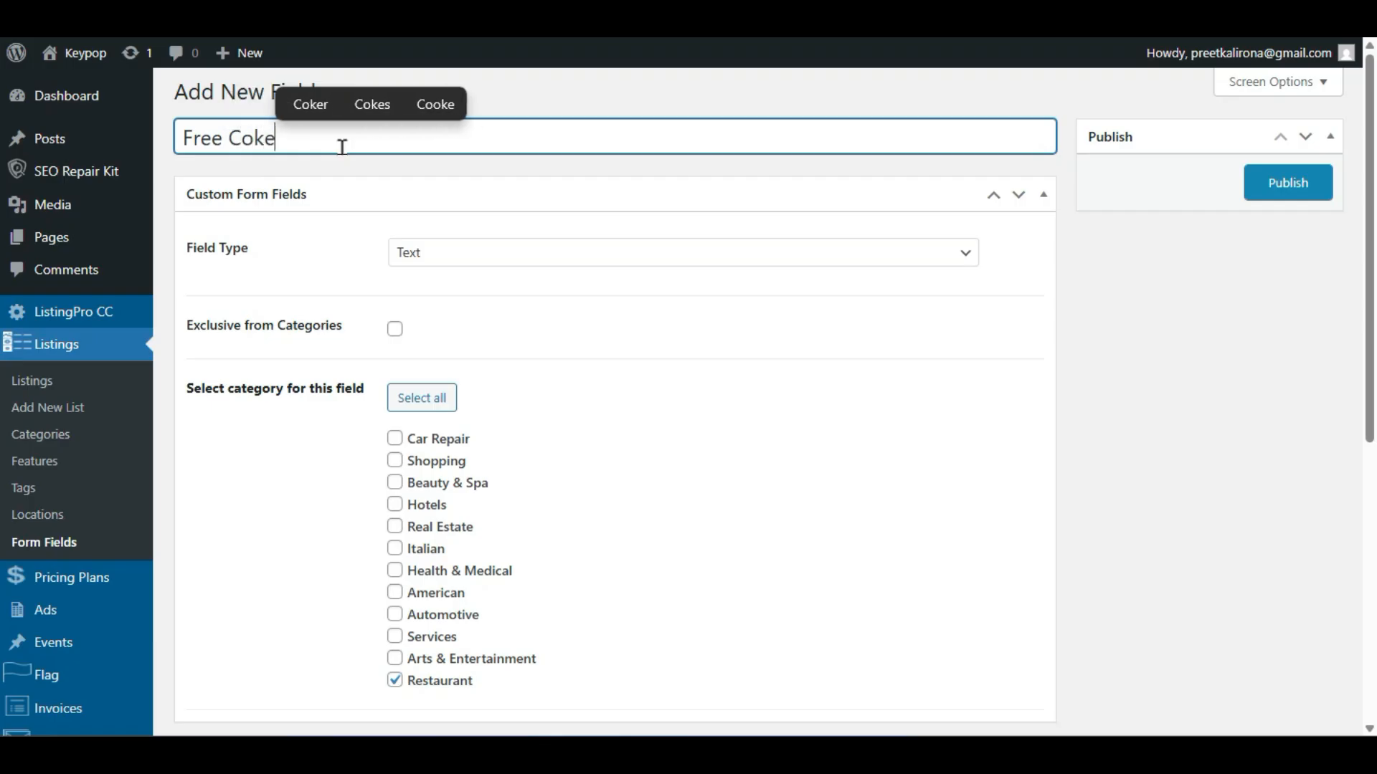
left_click(506, 251)
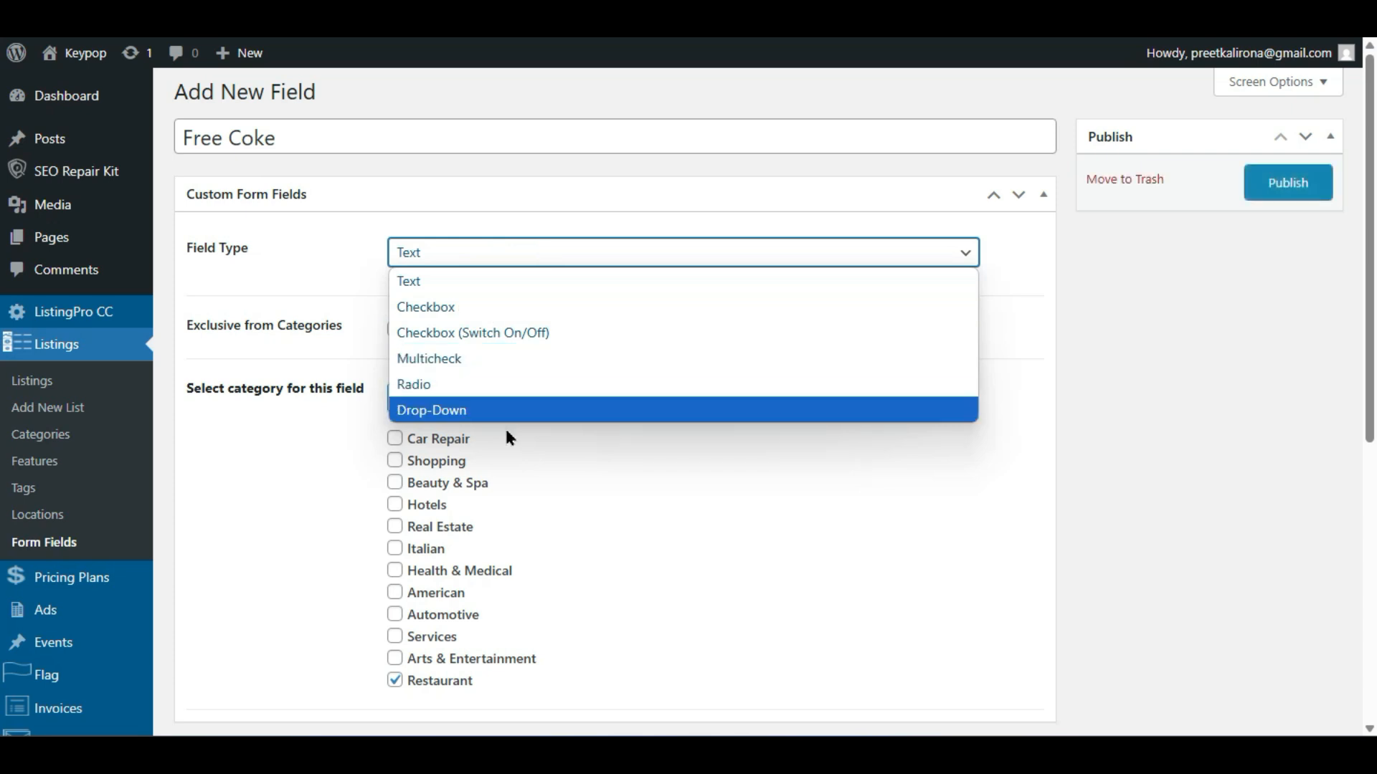
left_click(481, 290)
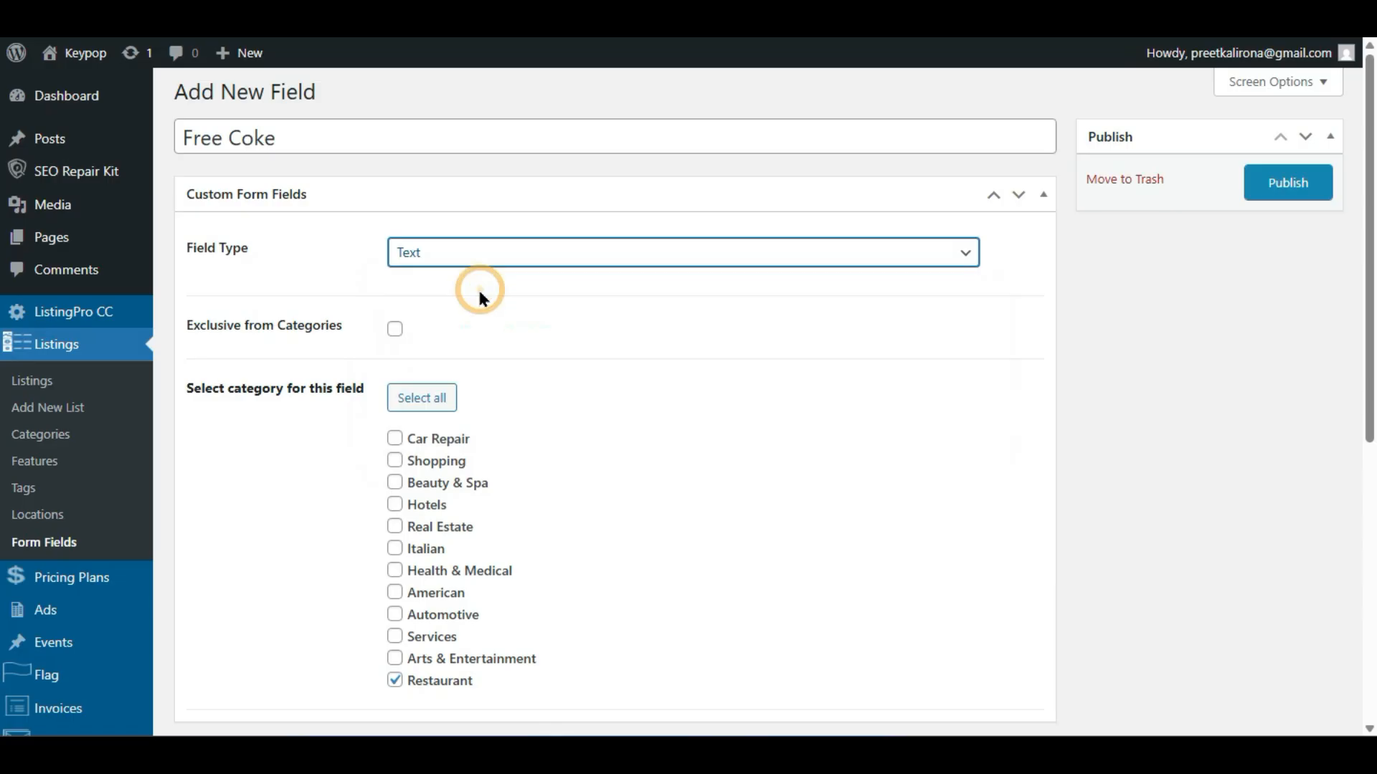
- Retitle the field 'Custom Meal' and publish it
left_click_drag(183, 138, 299, 145)
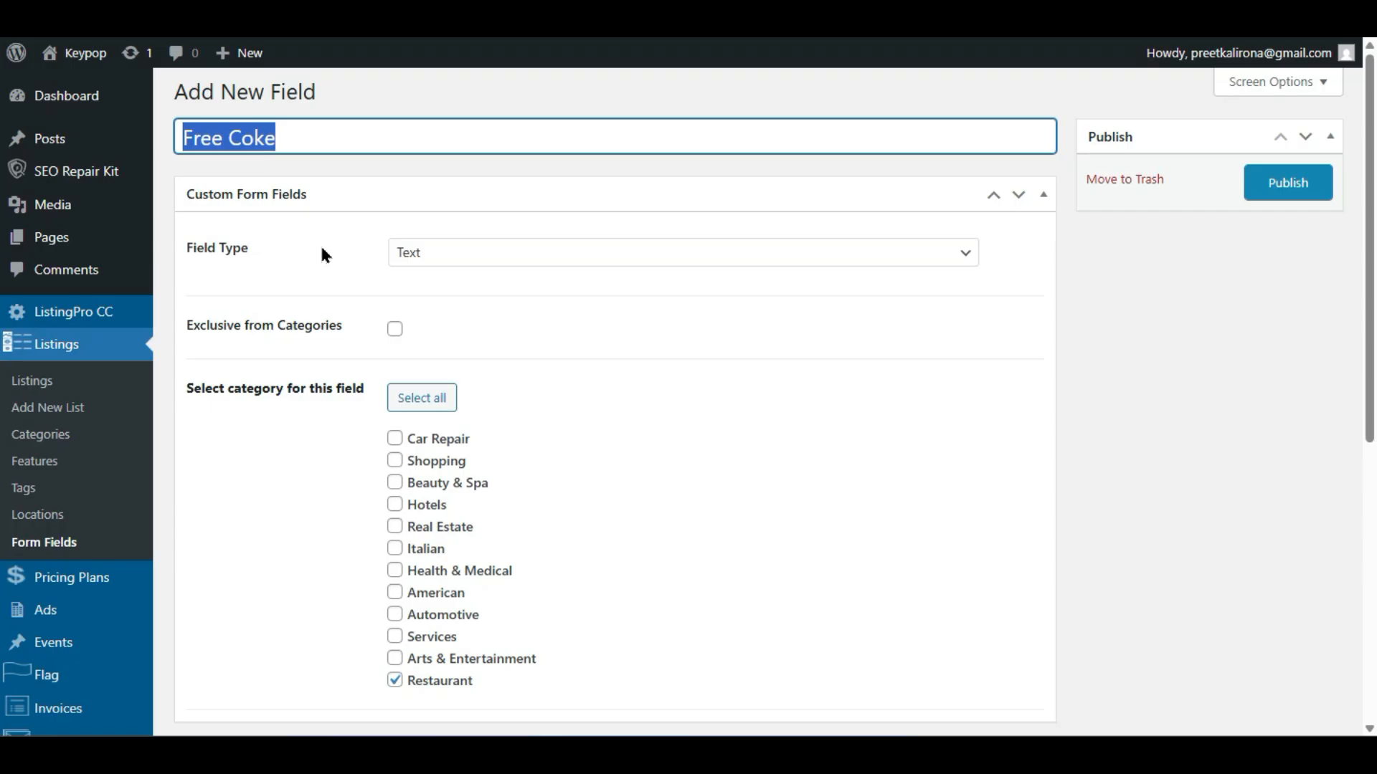
key("BackSpace")
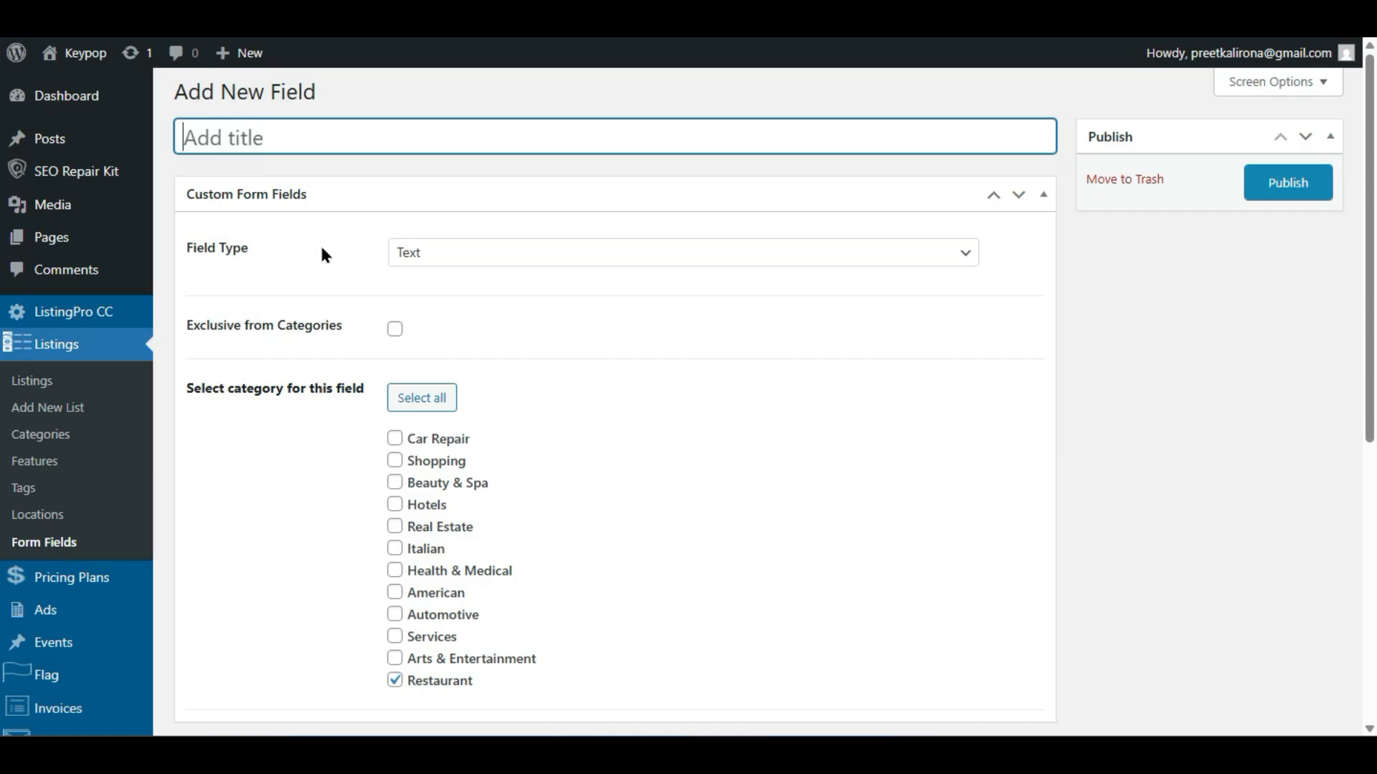
type("Custom")
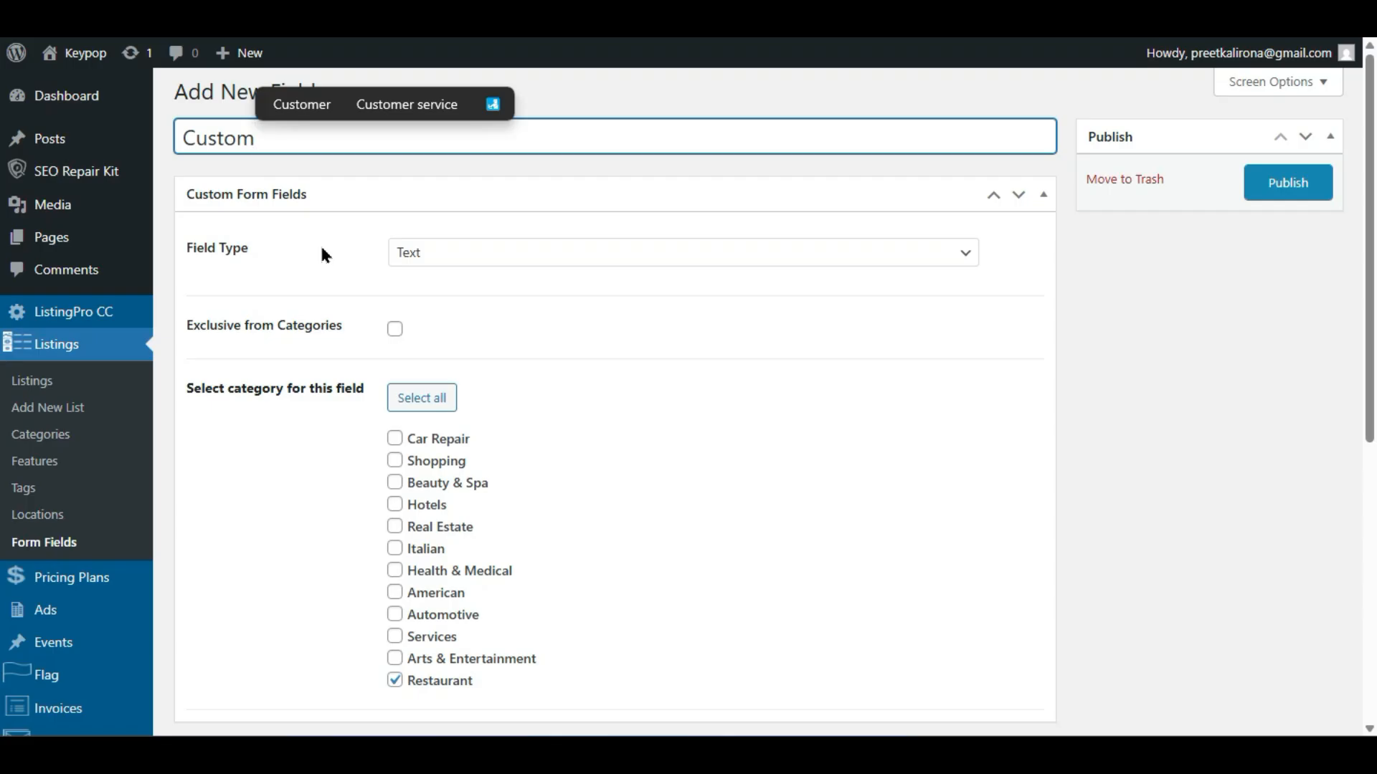
type("Meal")
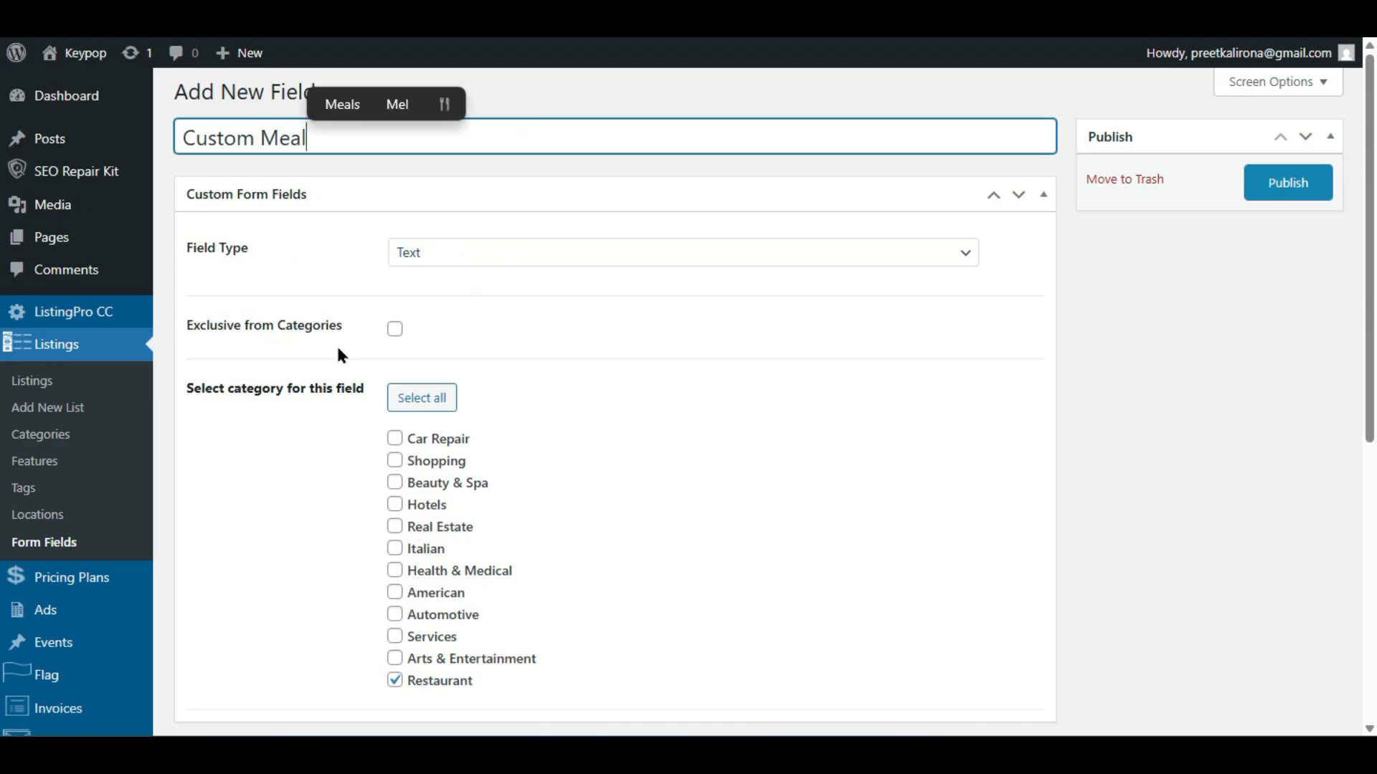
scroll(369, 648, "down", 2)
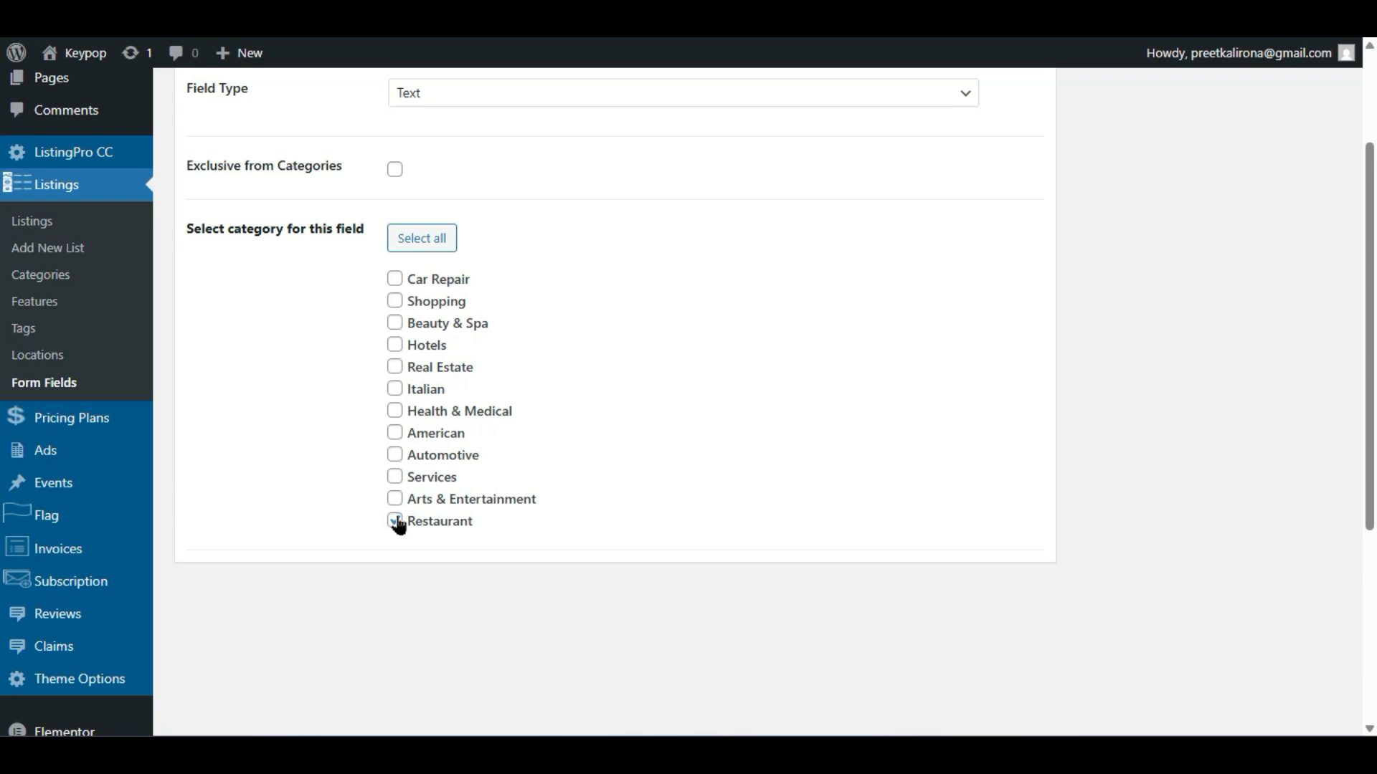
scroll(703, 483, "up", 2)
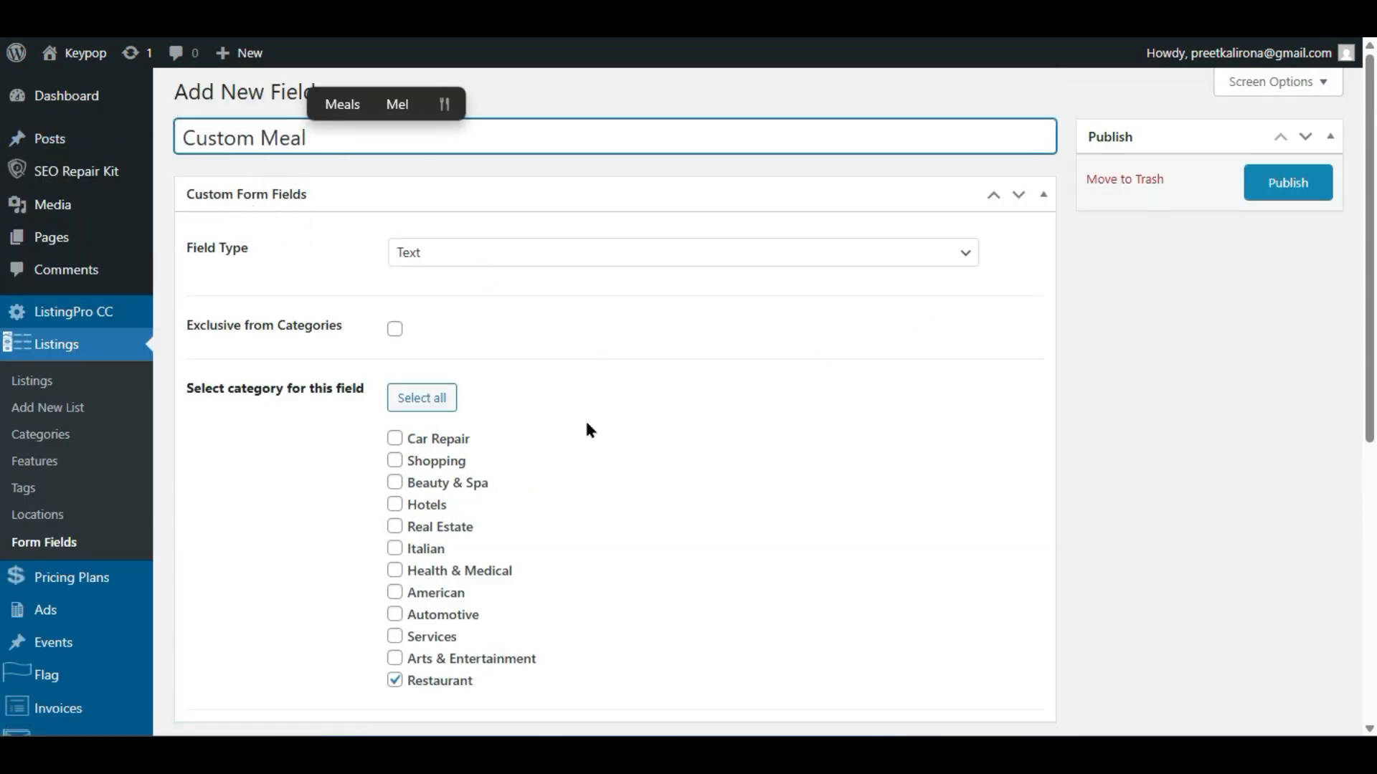
left_click(1323, 187)
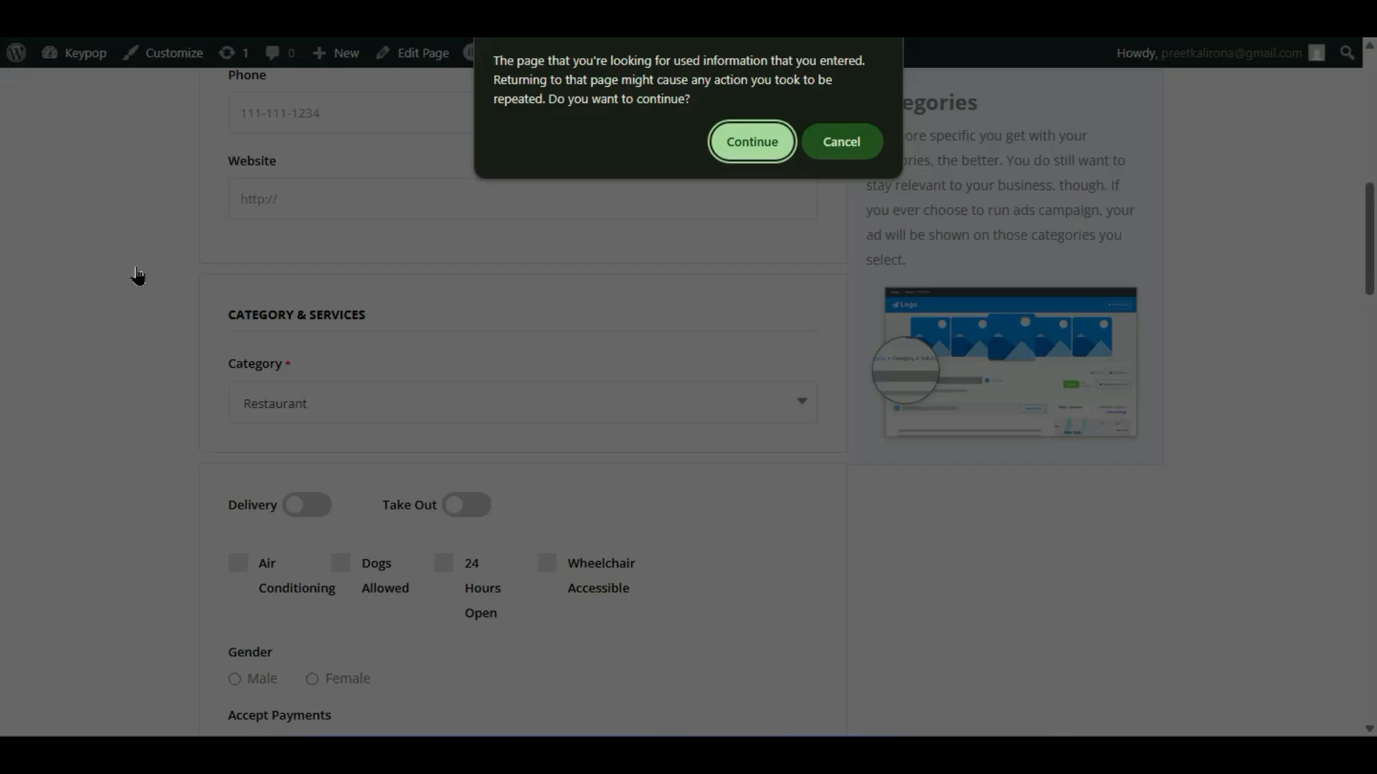
- Reload the submit form, pick Restaurant as category, and check the Custom Meal input appears
left_click(781, 133)
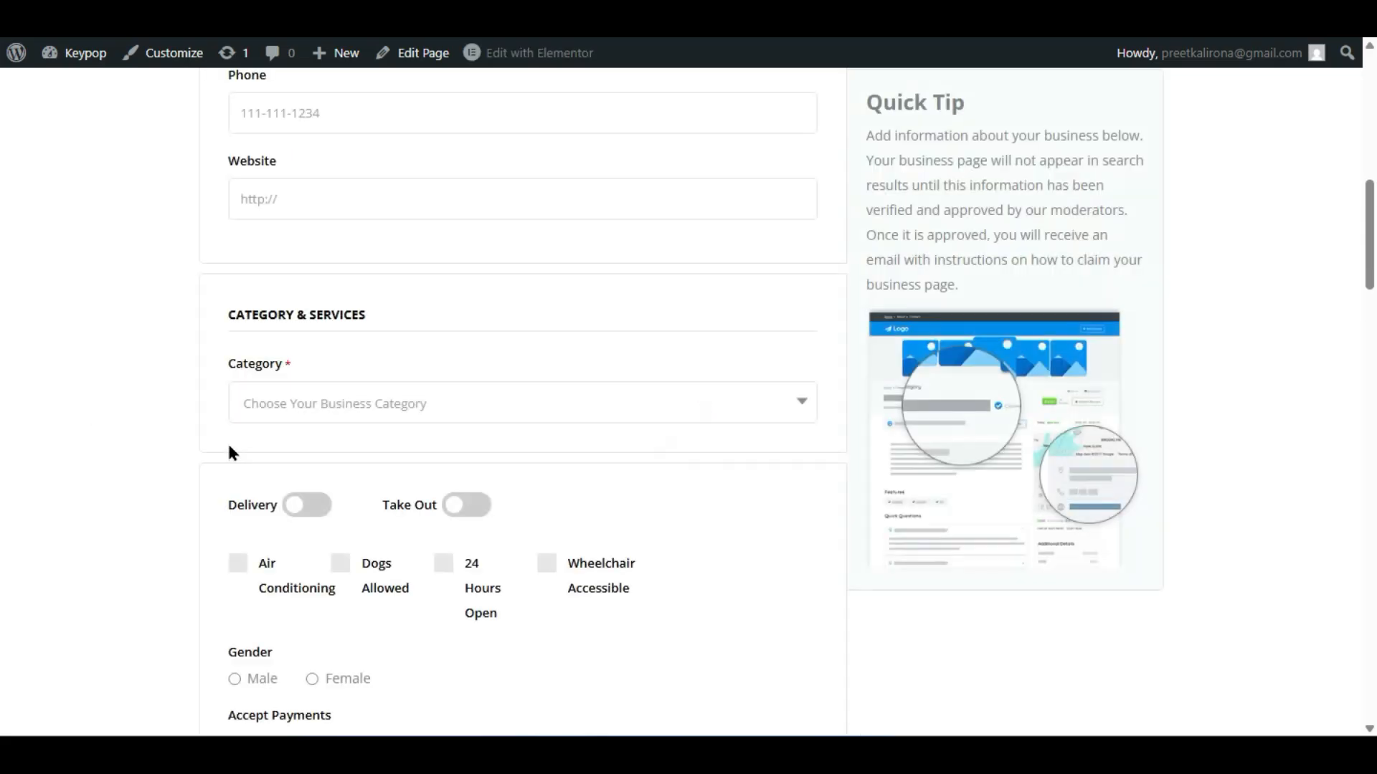
left_click(322, 403)
scroll(332, 470, "down", 5)
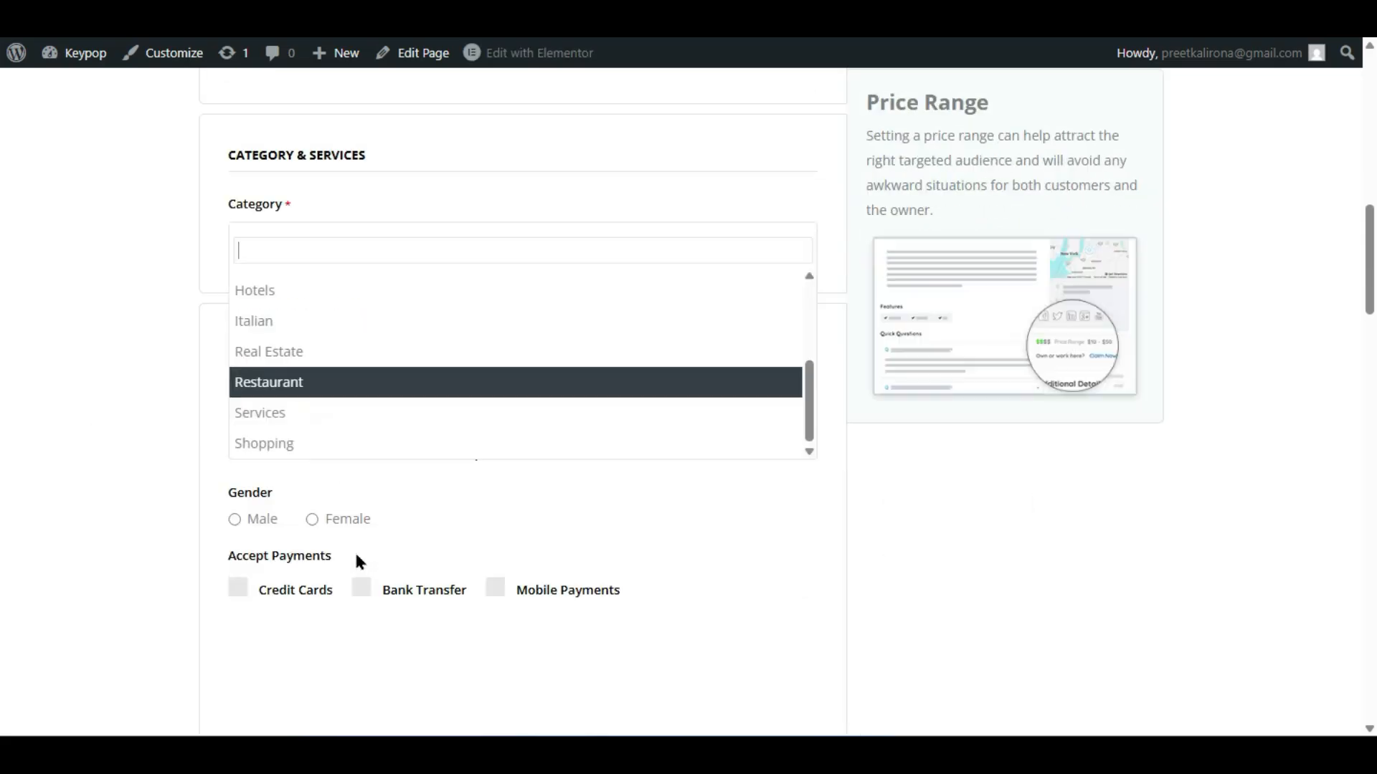
left_click(320, 388)
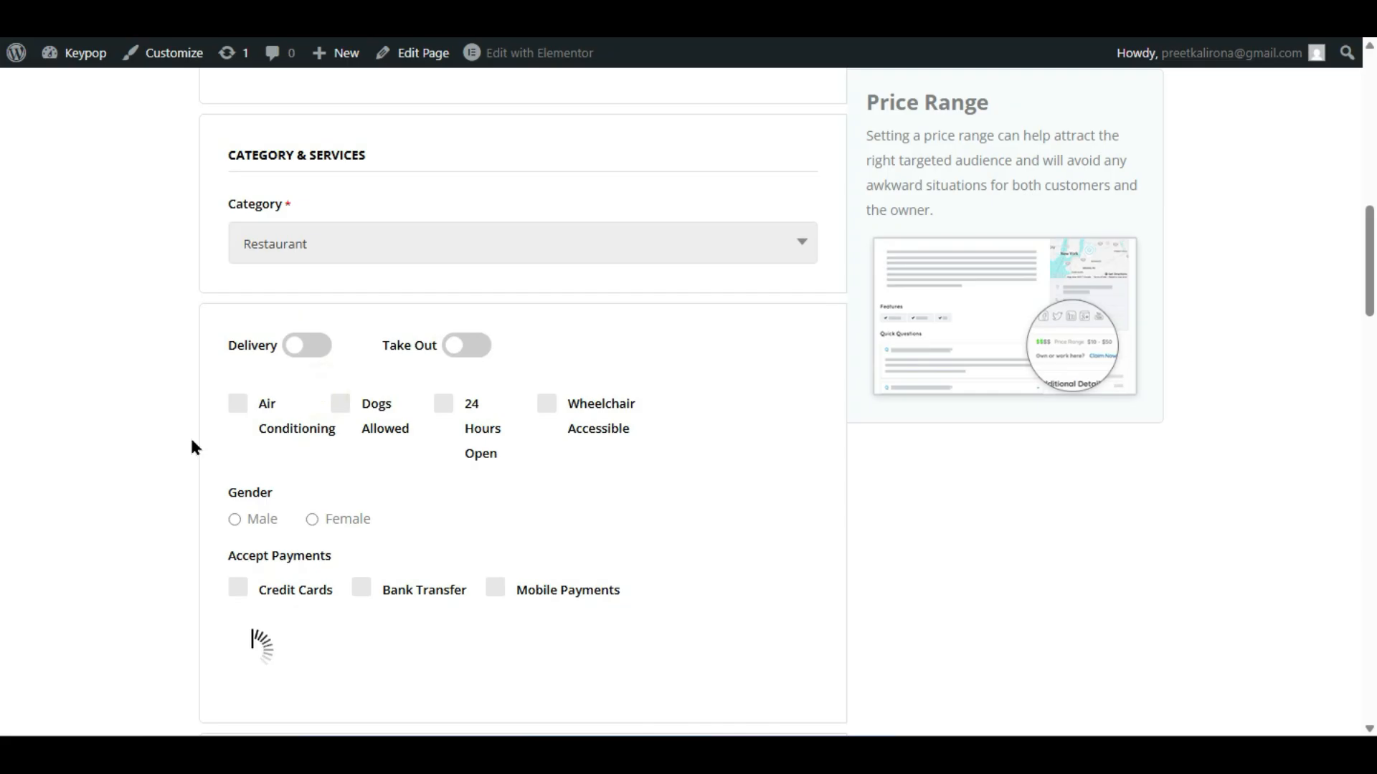
left_click(188, 439)
scroll(185, 447, "down", 4)
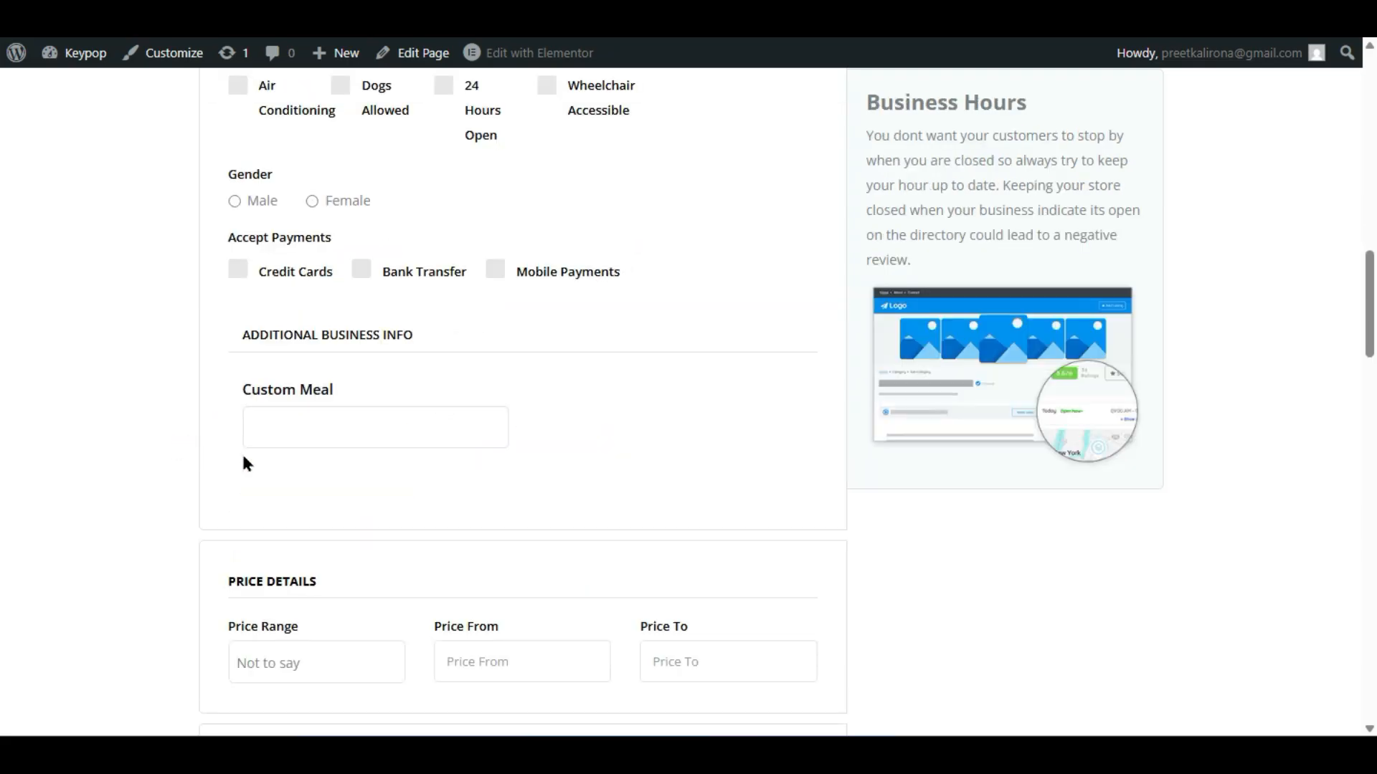
left_click(364, 427)
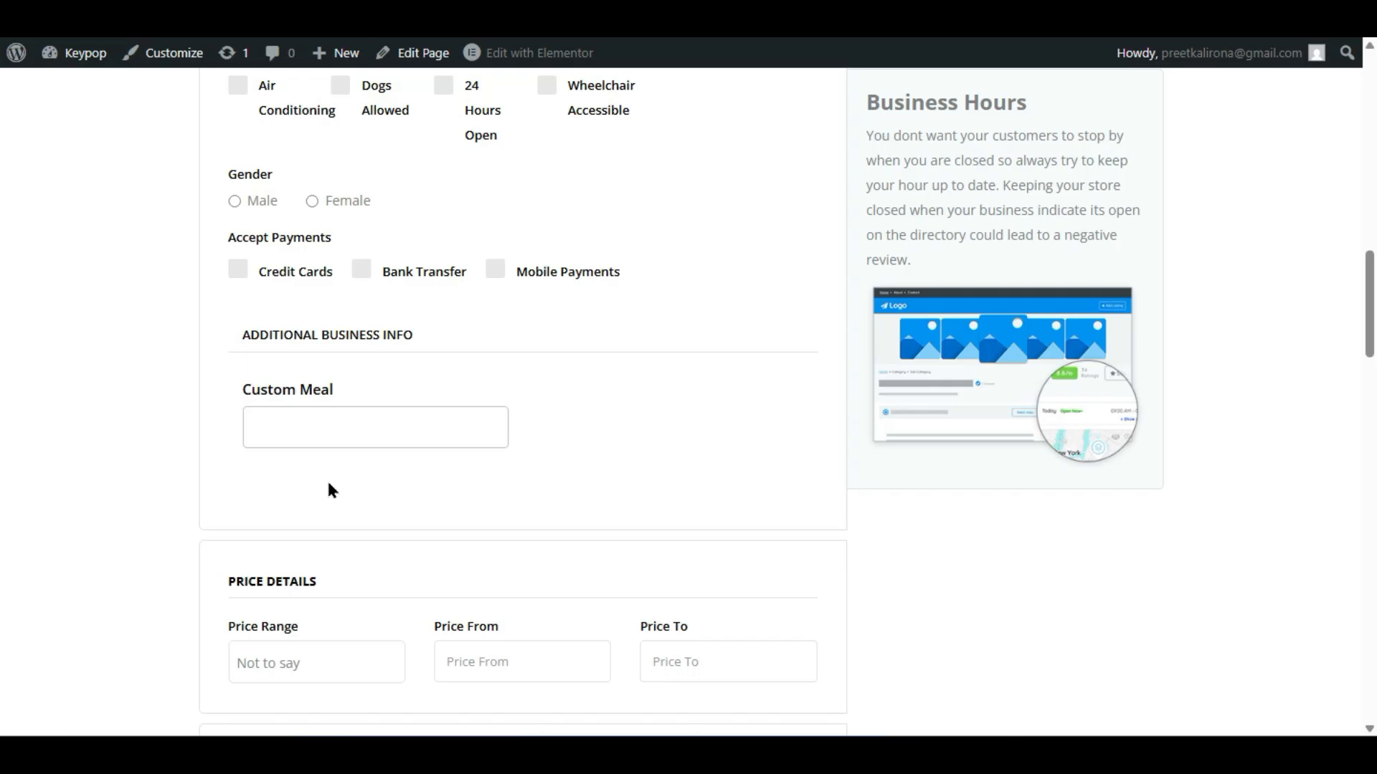
- Switch the submit form's listing category to Hotels
scroll(331, 490, "up", 6)
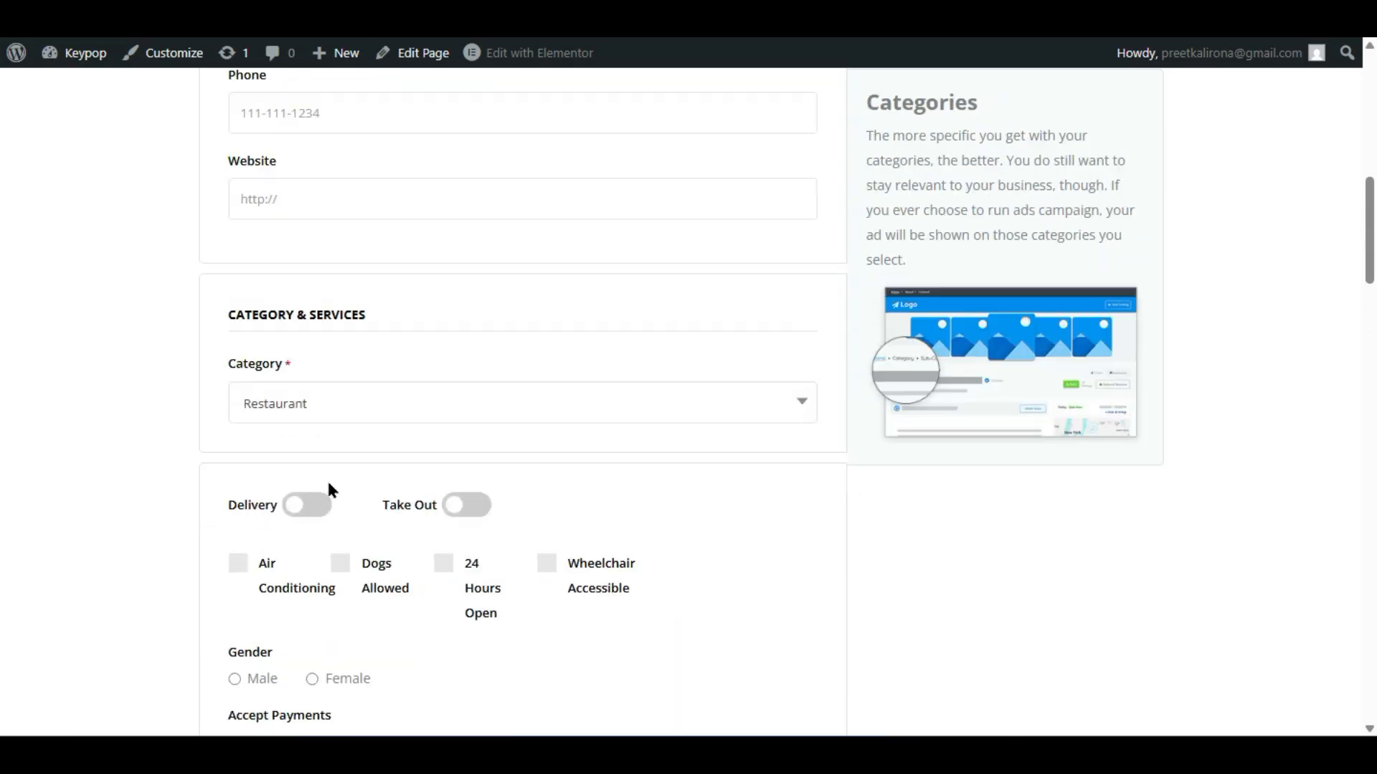
scroll(330, 489, "down", 4)
scroll(427, 580, "up", 4)
left_click(386, 395)
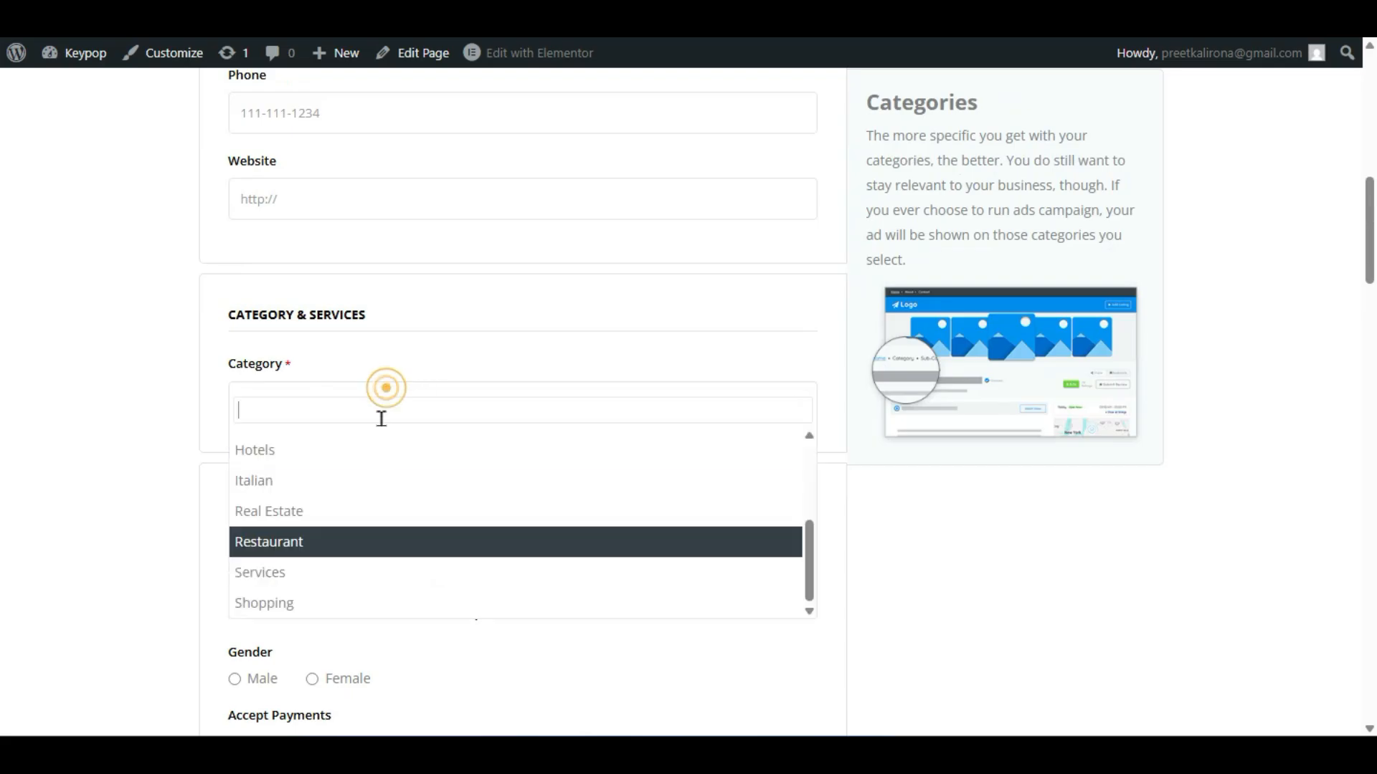
left_click(393, 449)
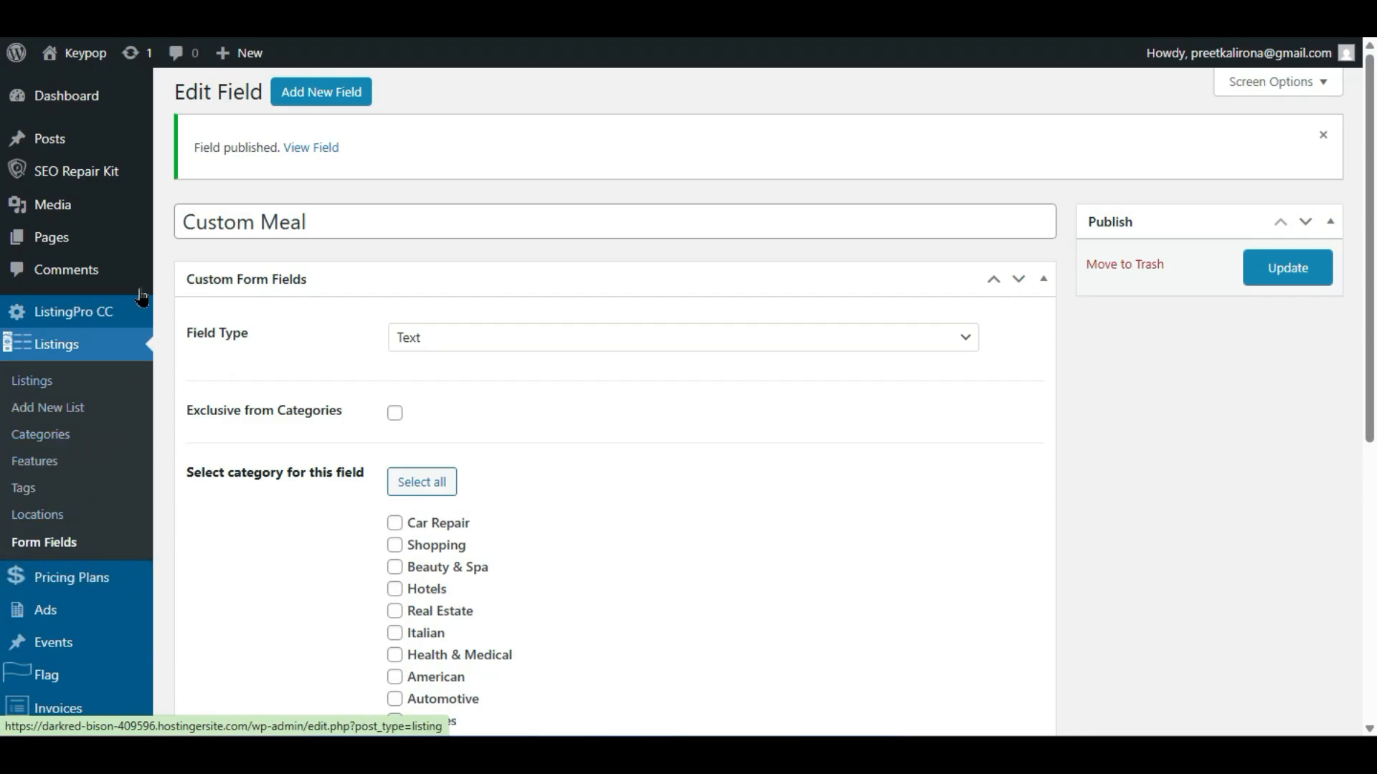
- Change the Custom Meal field type to Checkbox
left_click(423, 335)
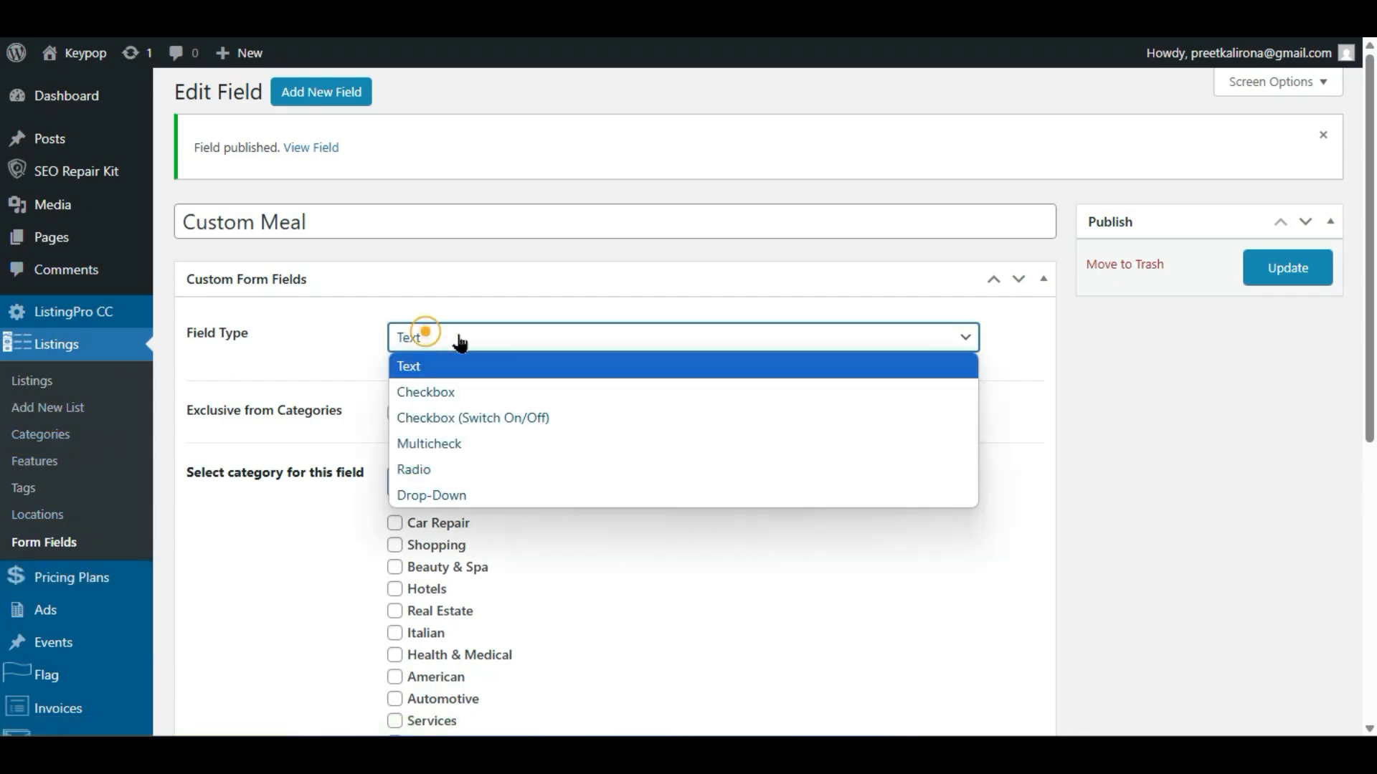
left_click(510, 397)
scroll(351, 475, "down", 2)
scroll(352, 475, "up", 2)
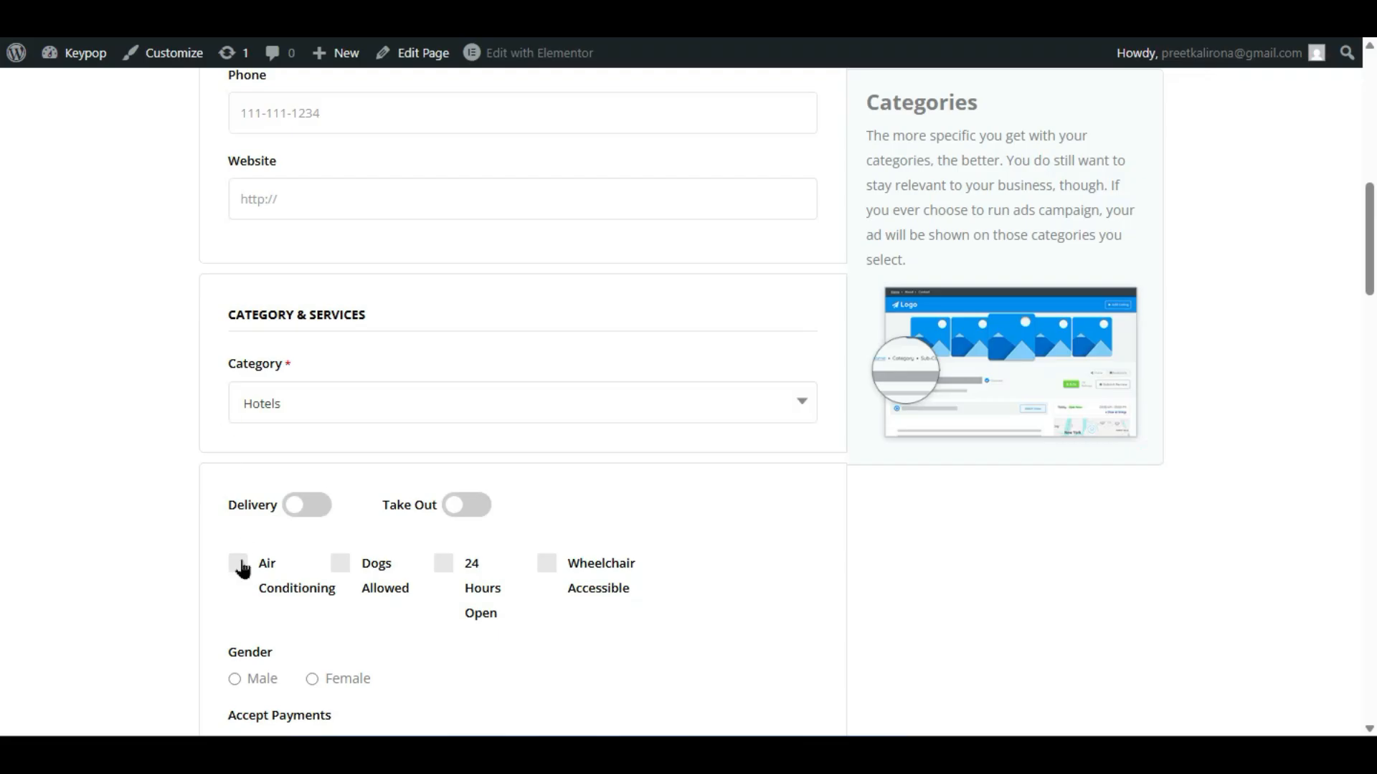
- Choose Instagram as the social media network on the submit form
scroll(239, 574, "down", 6)
scroll(278, 617, "down", 8)
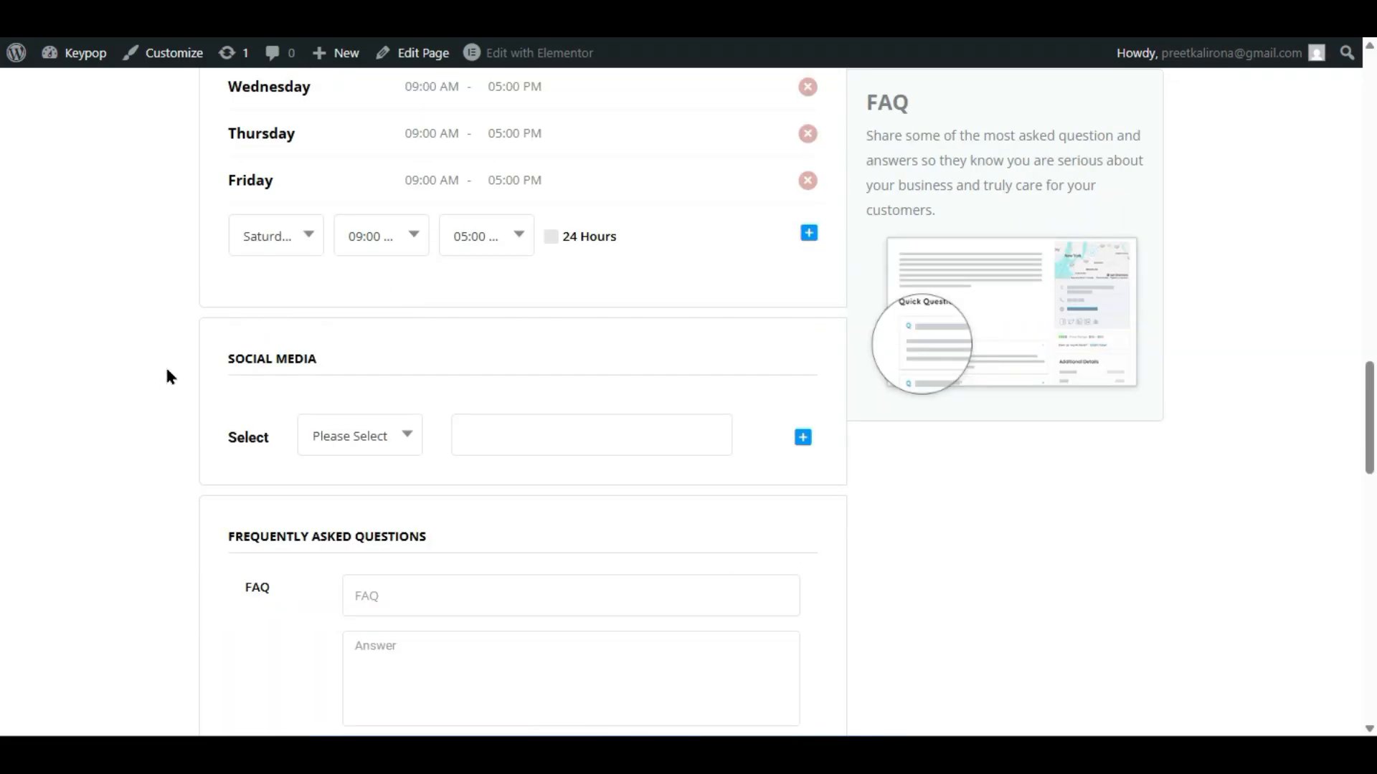
left_click(363, 435)
left_click(345, 513)
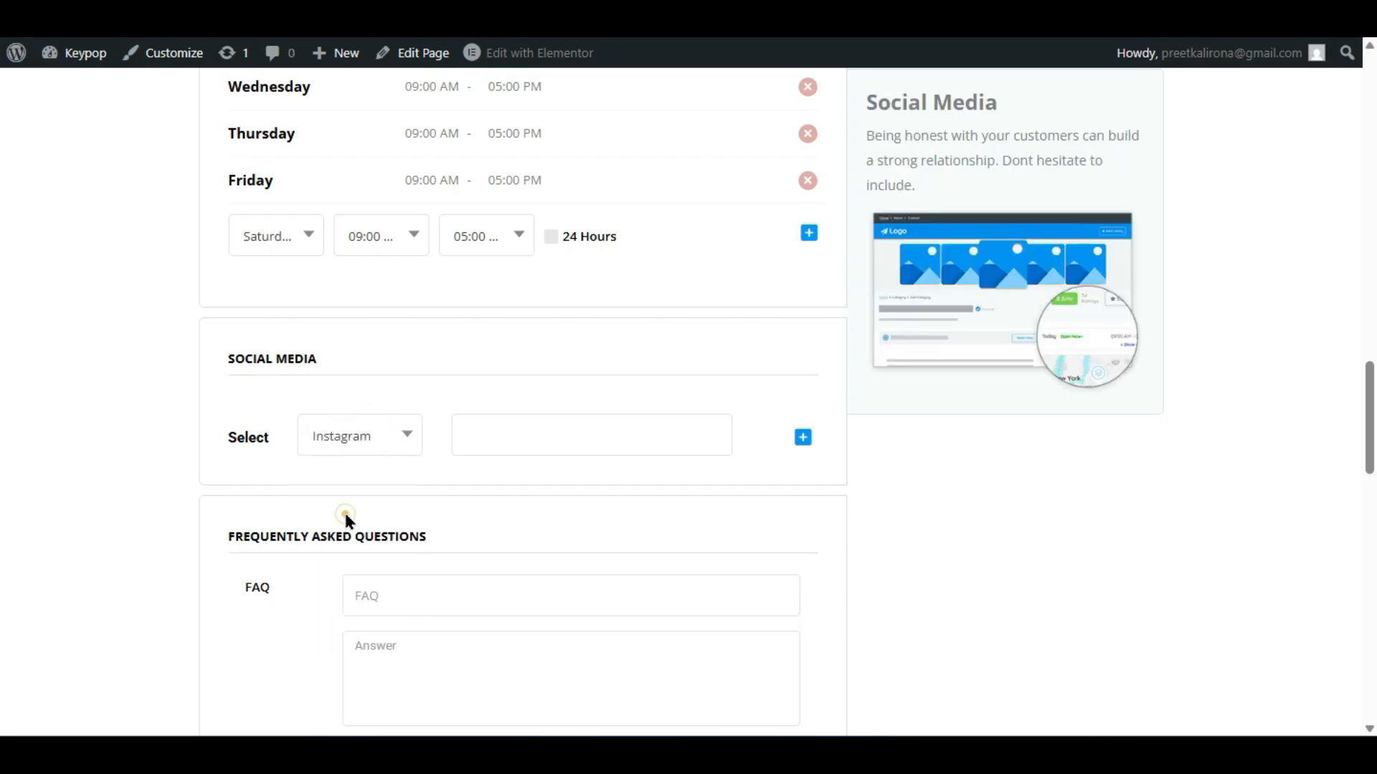
left_click(362, 426)
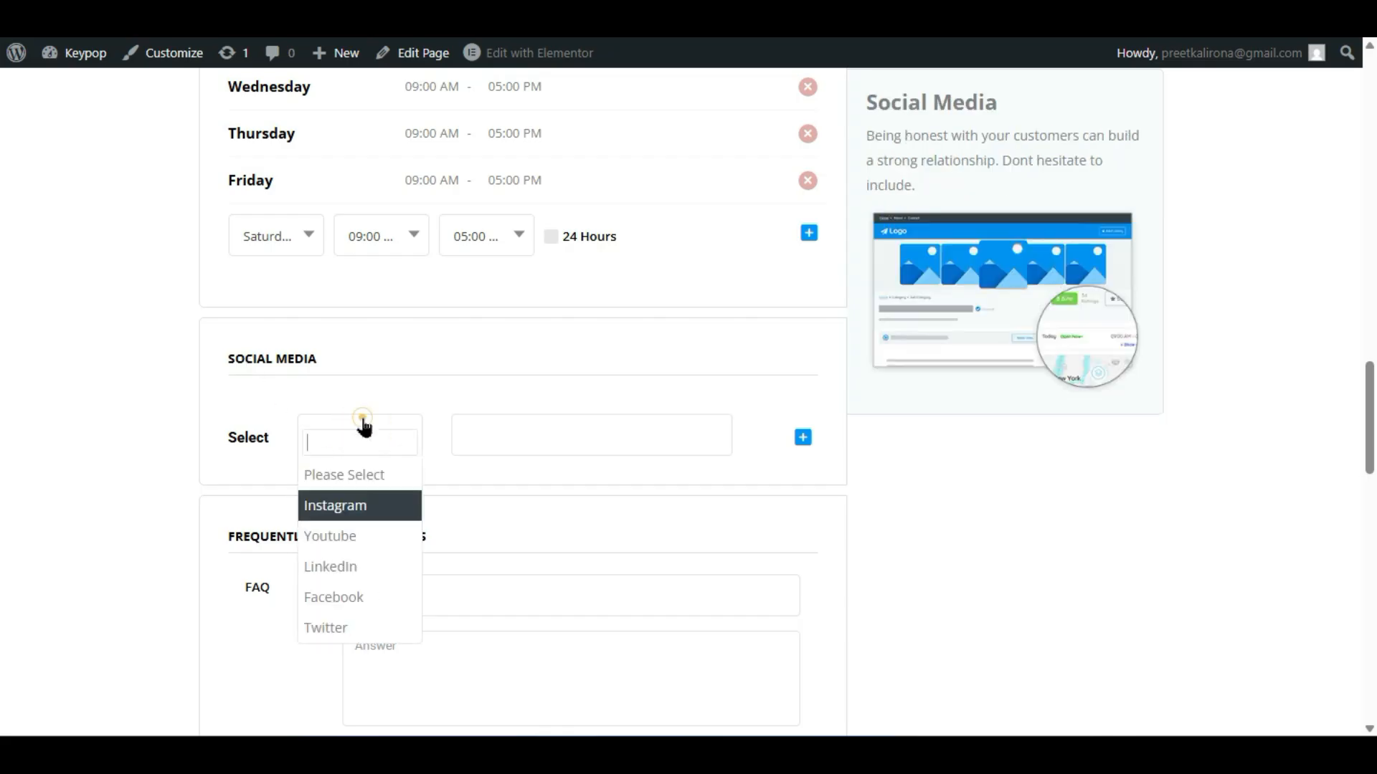
left_click(243, 549)
scroll(369, 421, "up", 6)
scroll(369, 421, "down", 4)
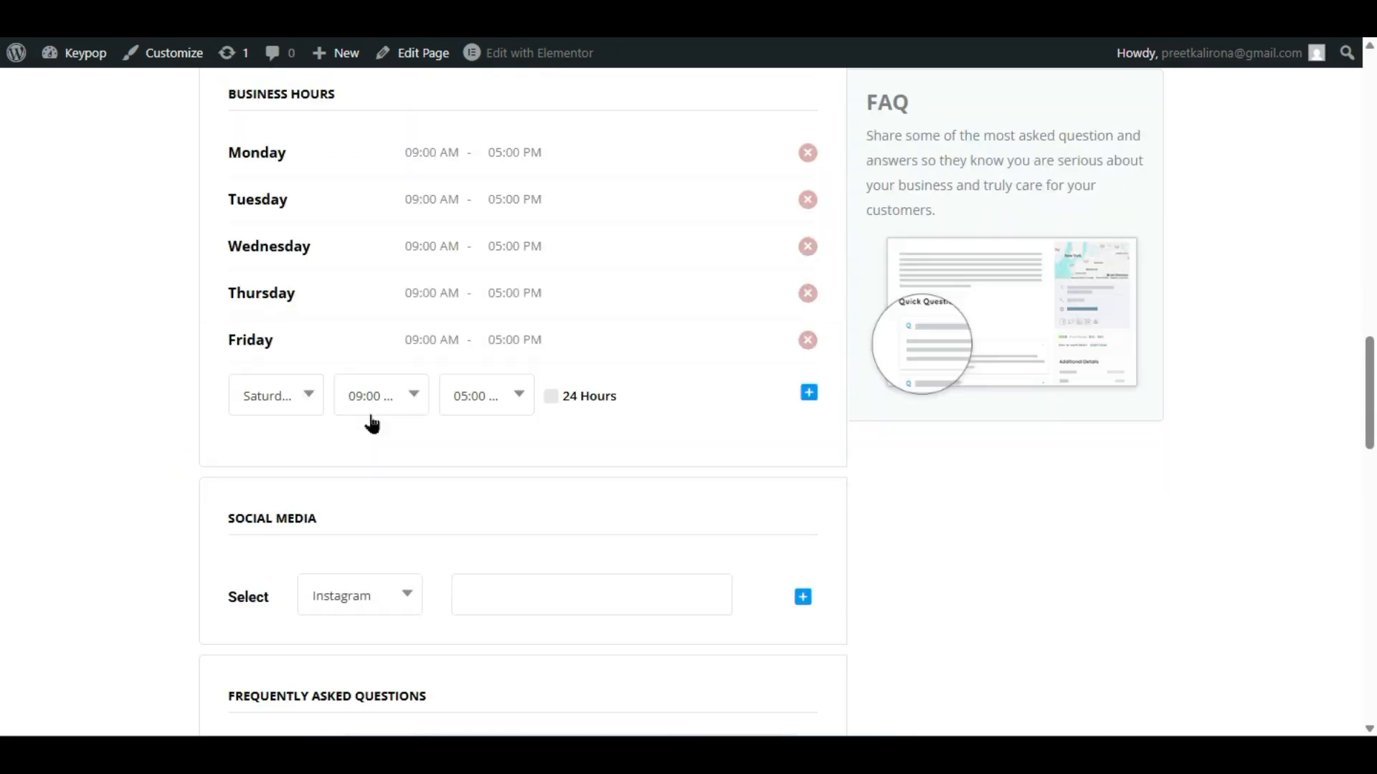
scroll(371, 424, "down", 9)
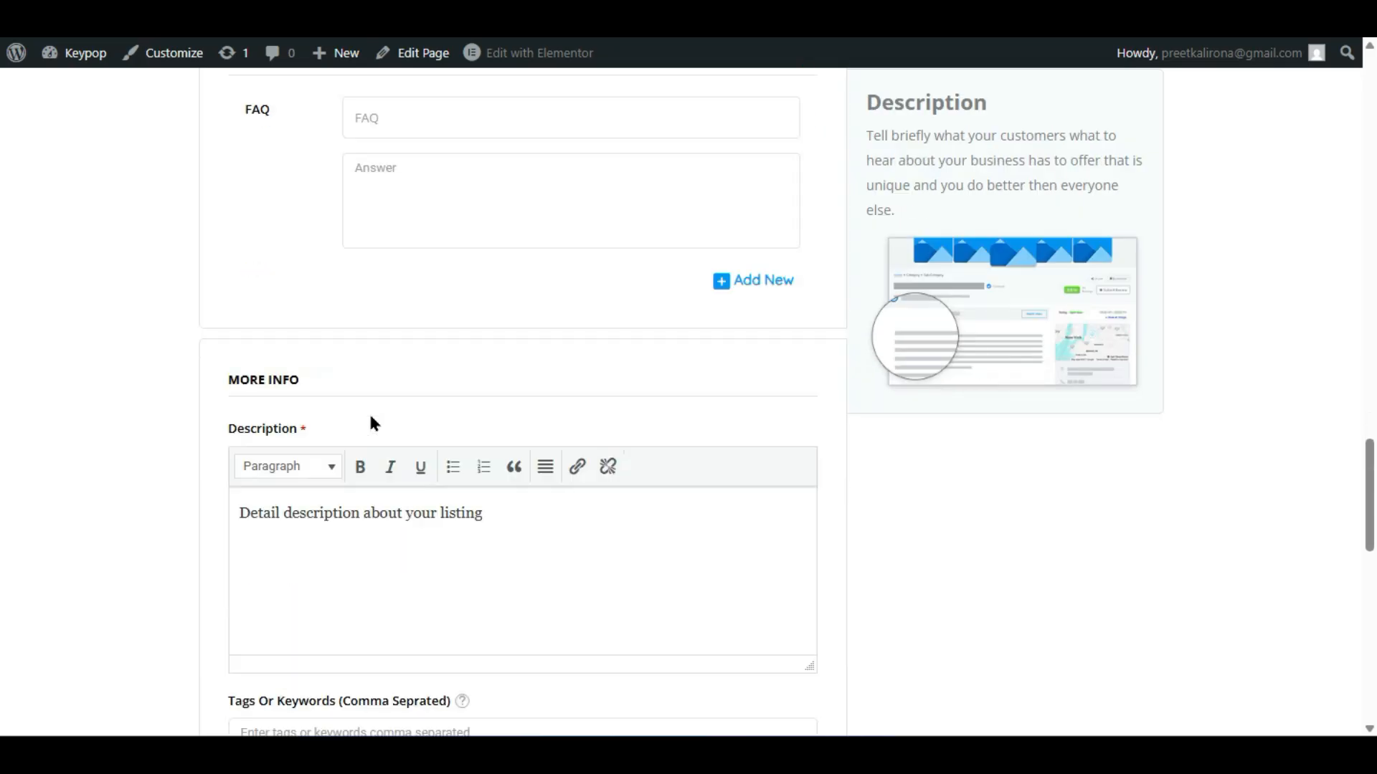
scroll(370, 421, "down", 6)
scroll(371, 421, "up", 15)
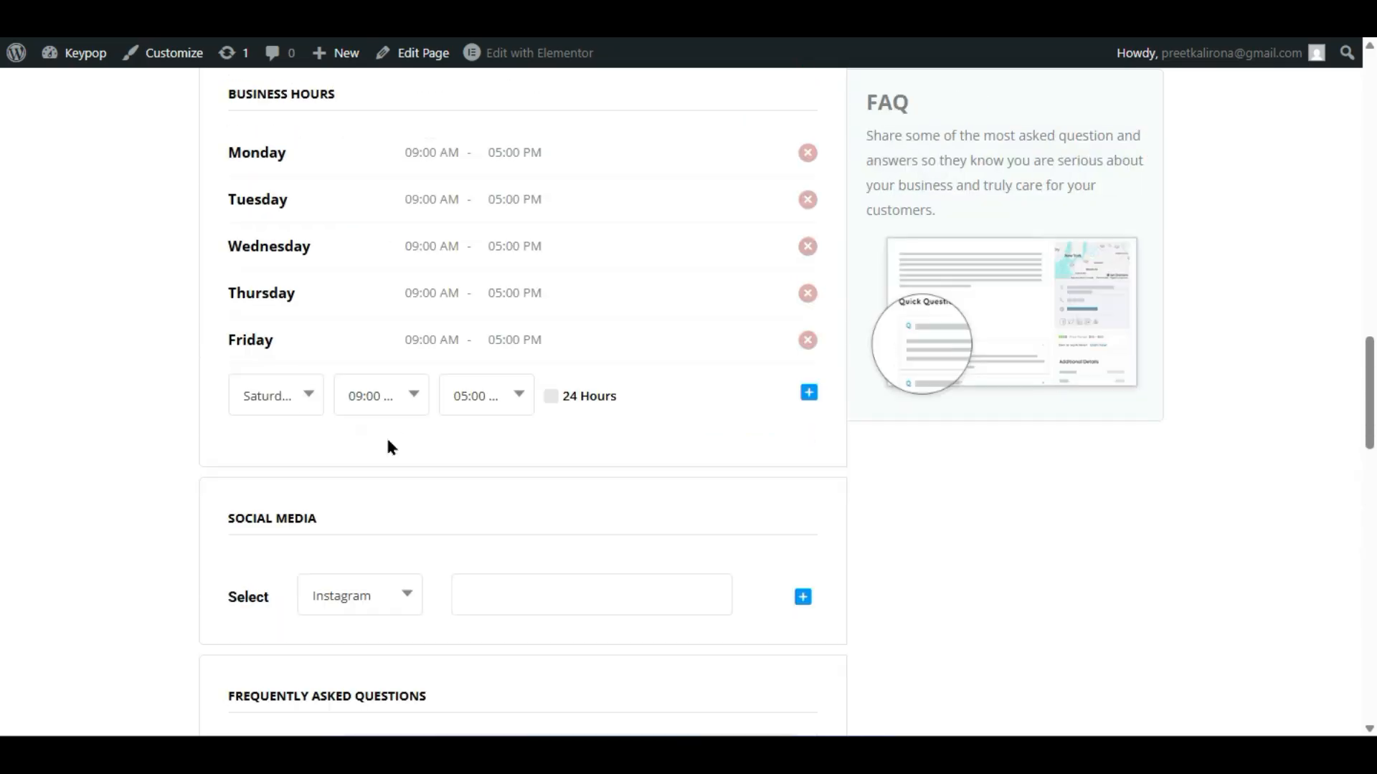
scroll(387, 446, "up", 12)
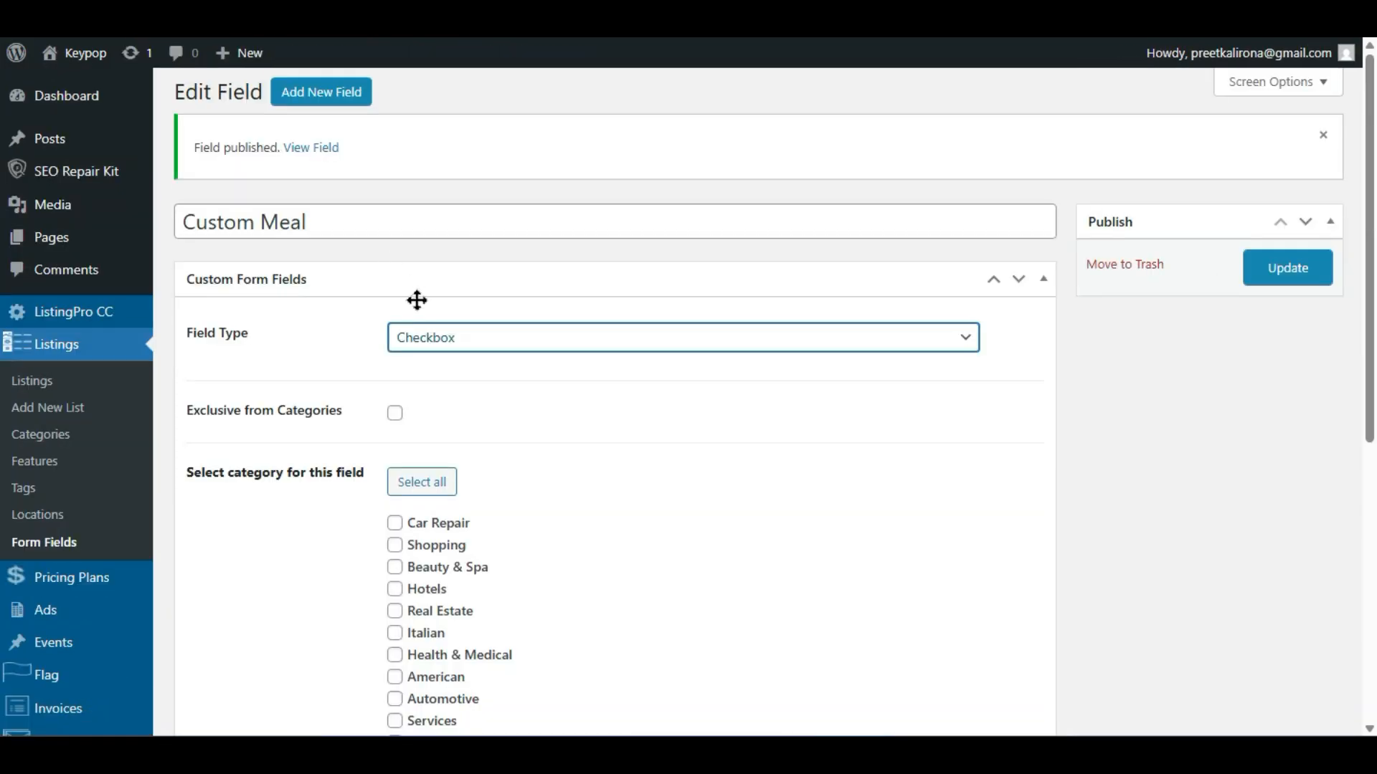
- Retitle the Custom Meal field to 'Important Note' and switch its type back to Text
triple_click(329, 223)
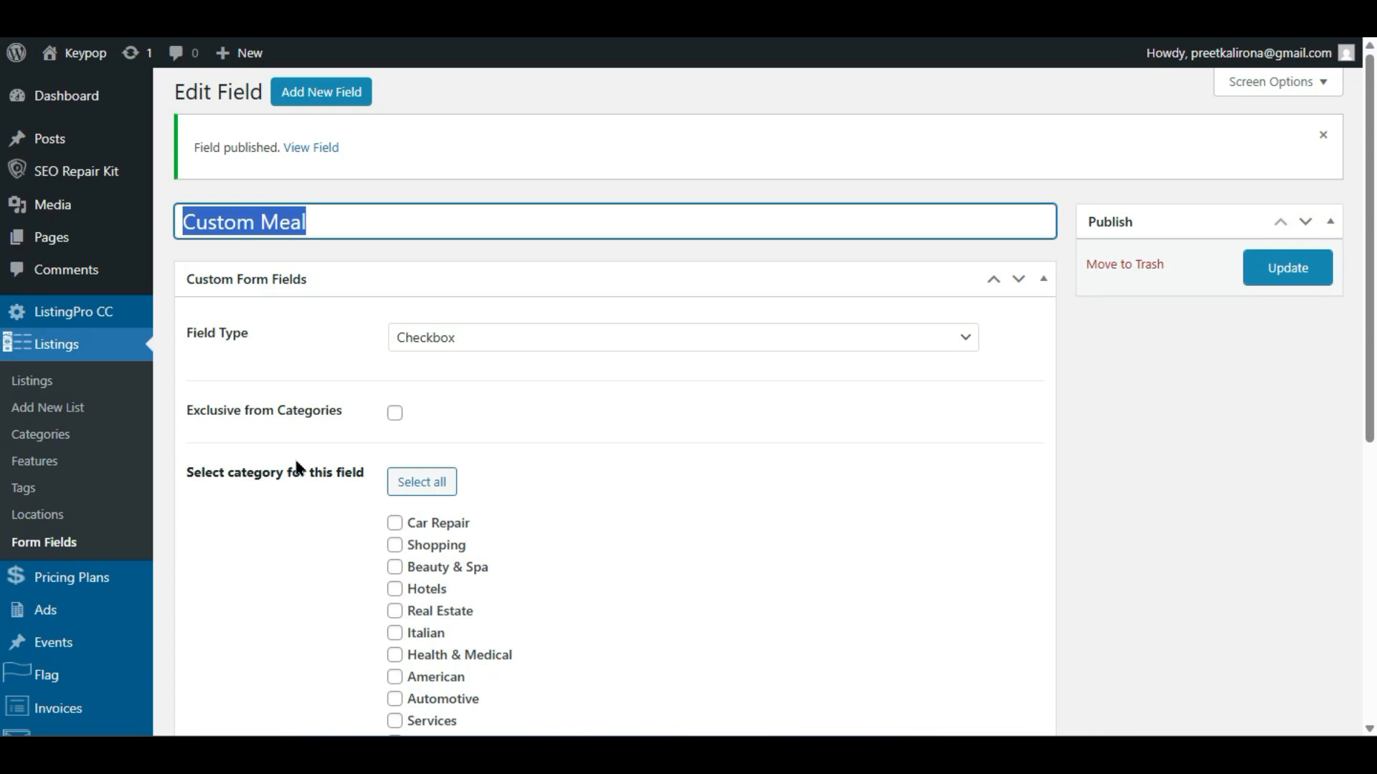
key("BackSpace")
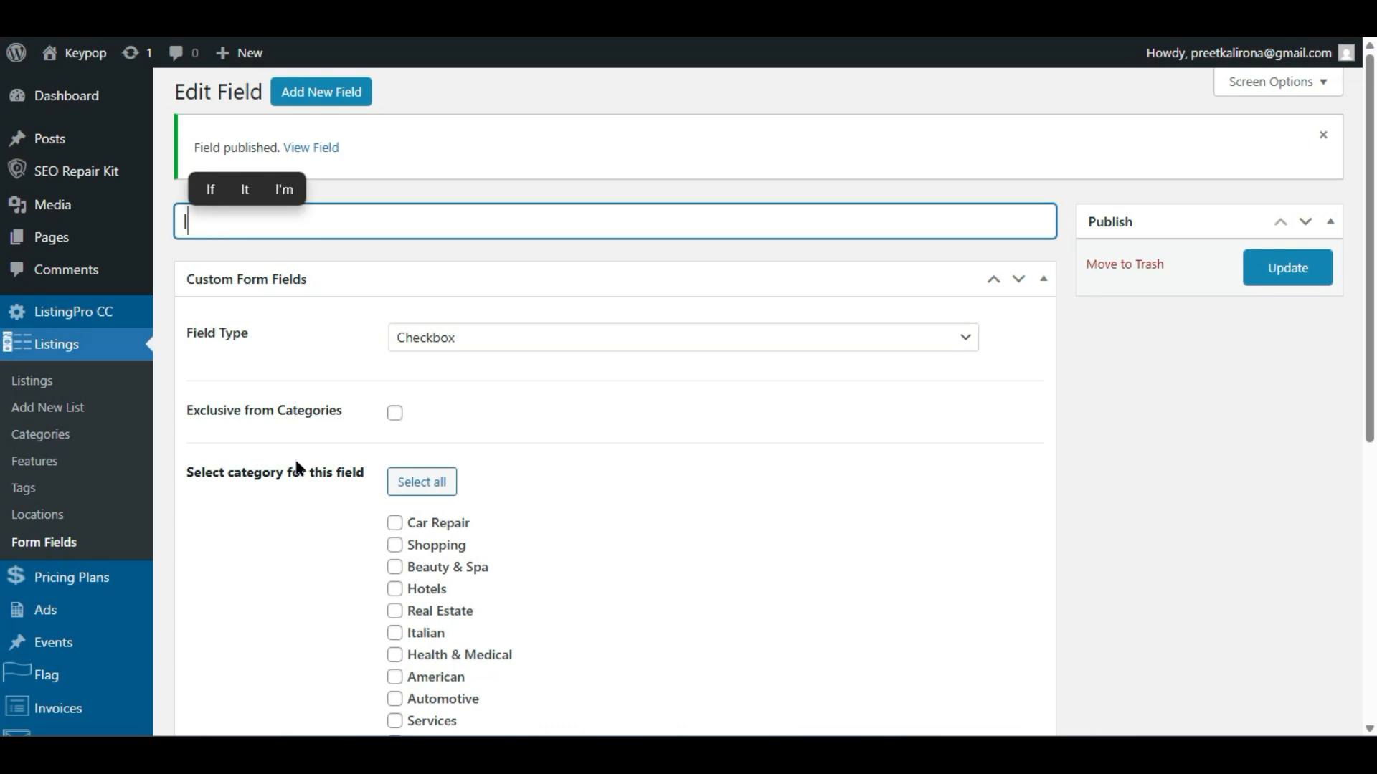
type("Important Note")
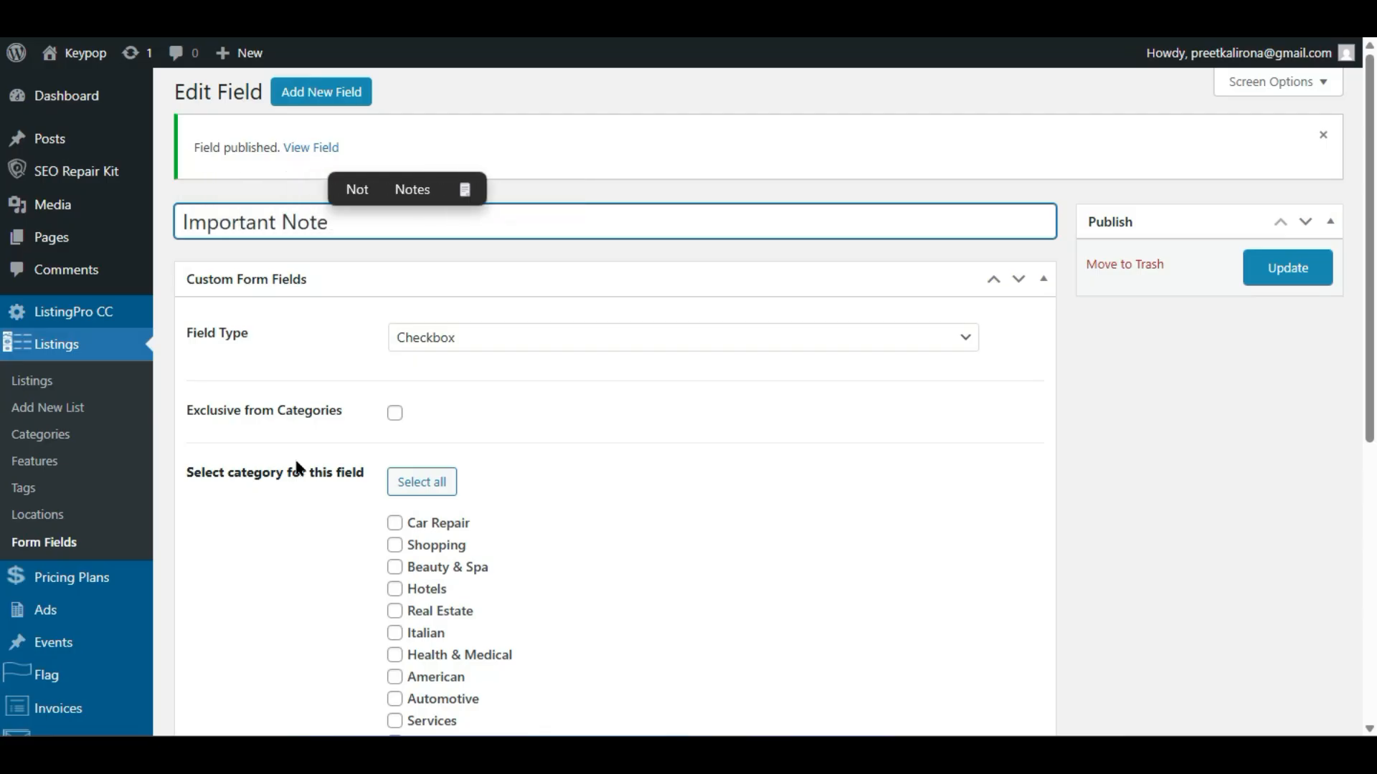
left_click(312, 441)
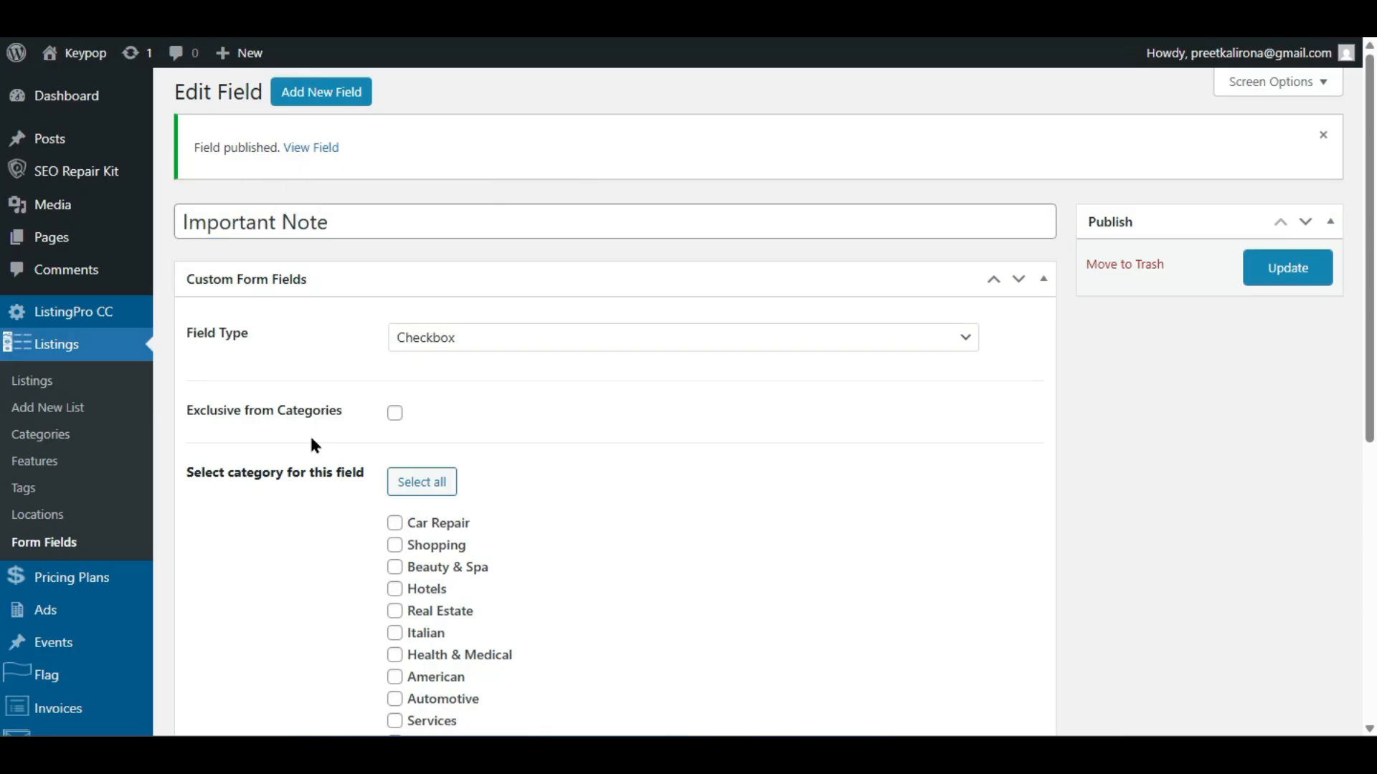
left_click(454, 337)
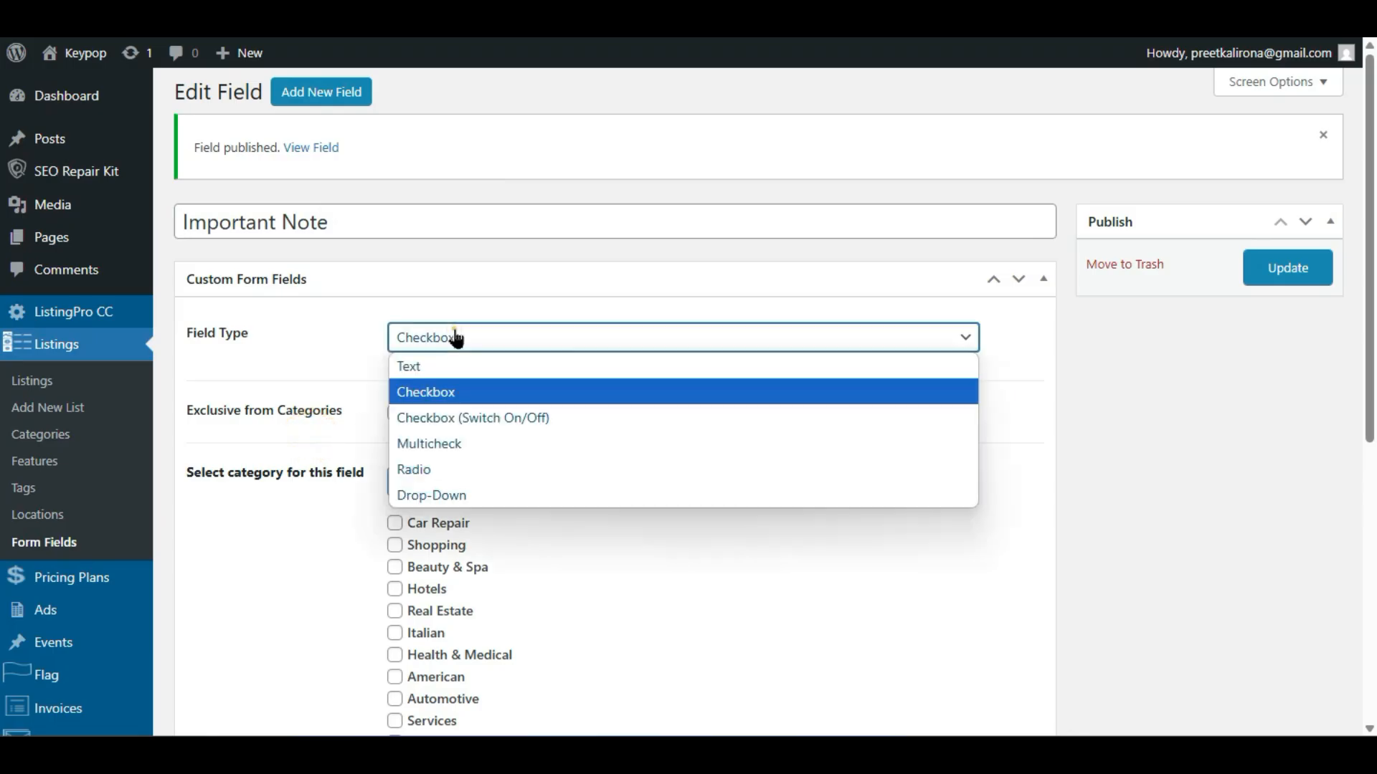
left_click(489, 367)
scroll(298, 490, "down", 2)
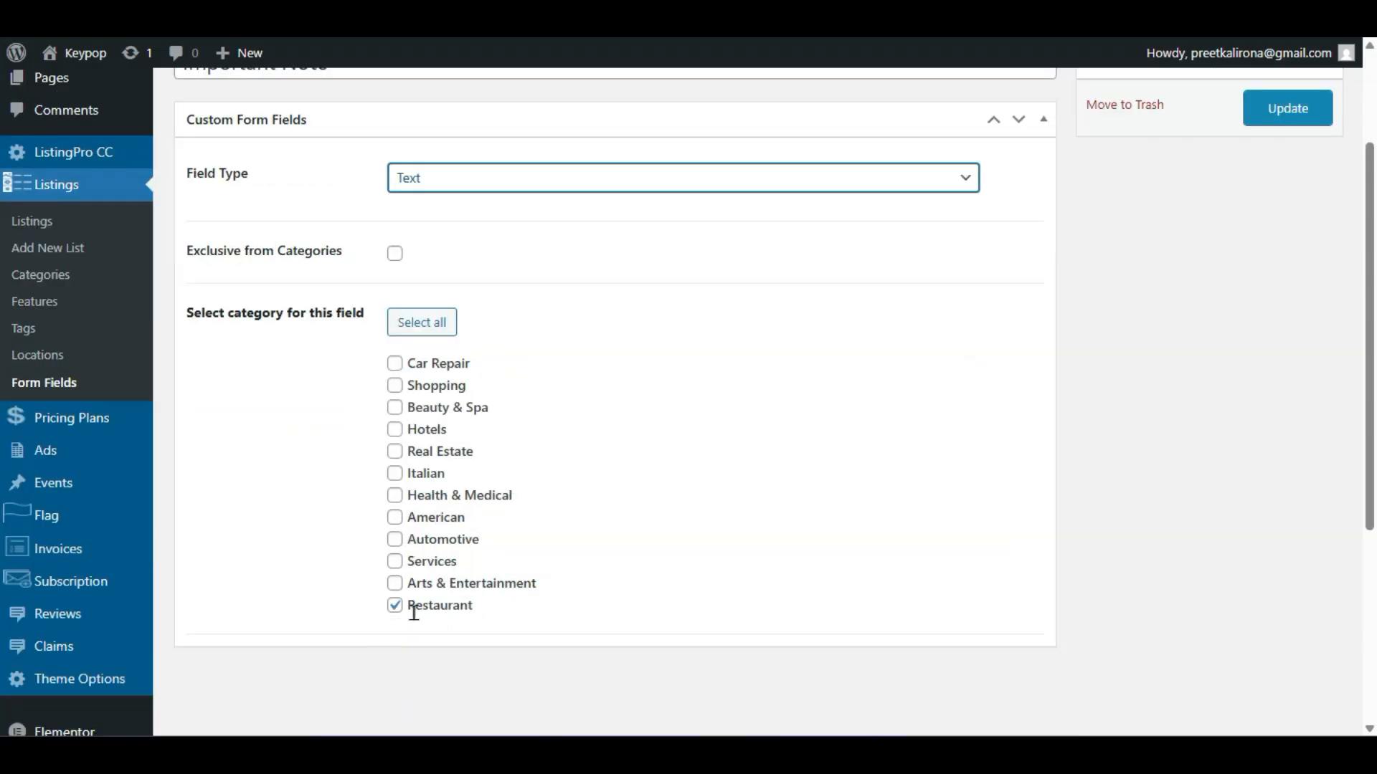
scroll(593, 528, "up", 2)
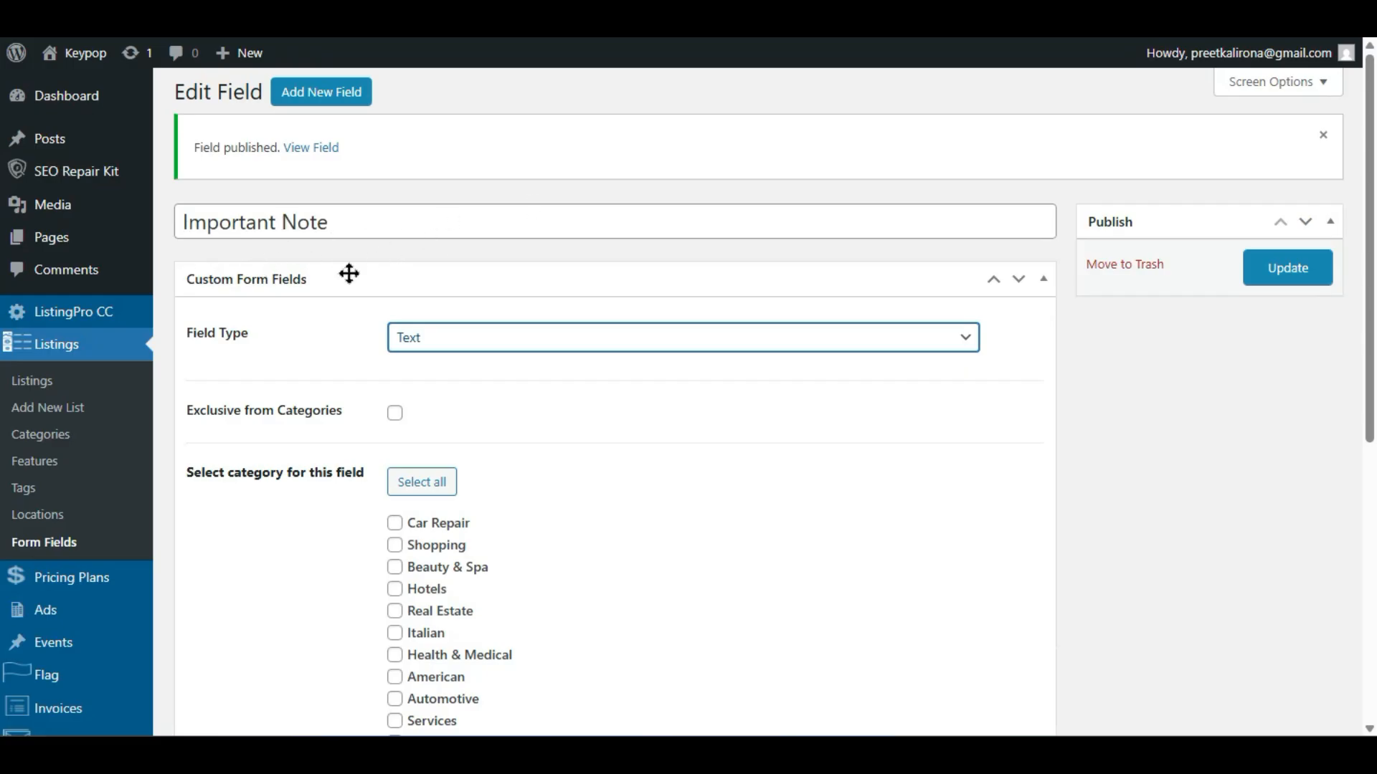
scroll(285, 408, "down", 2)
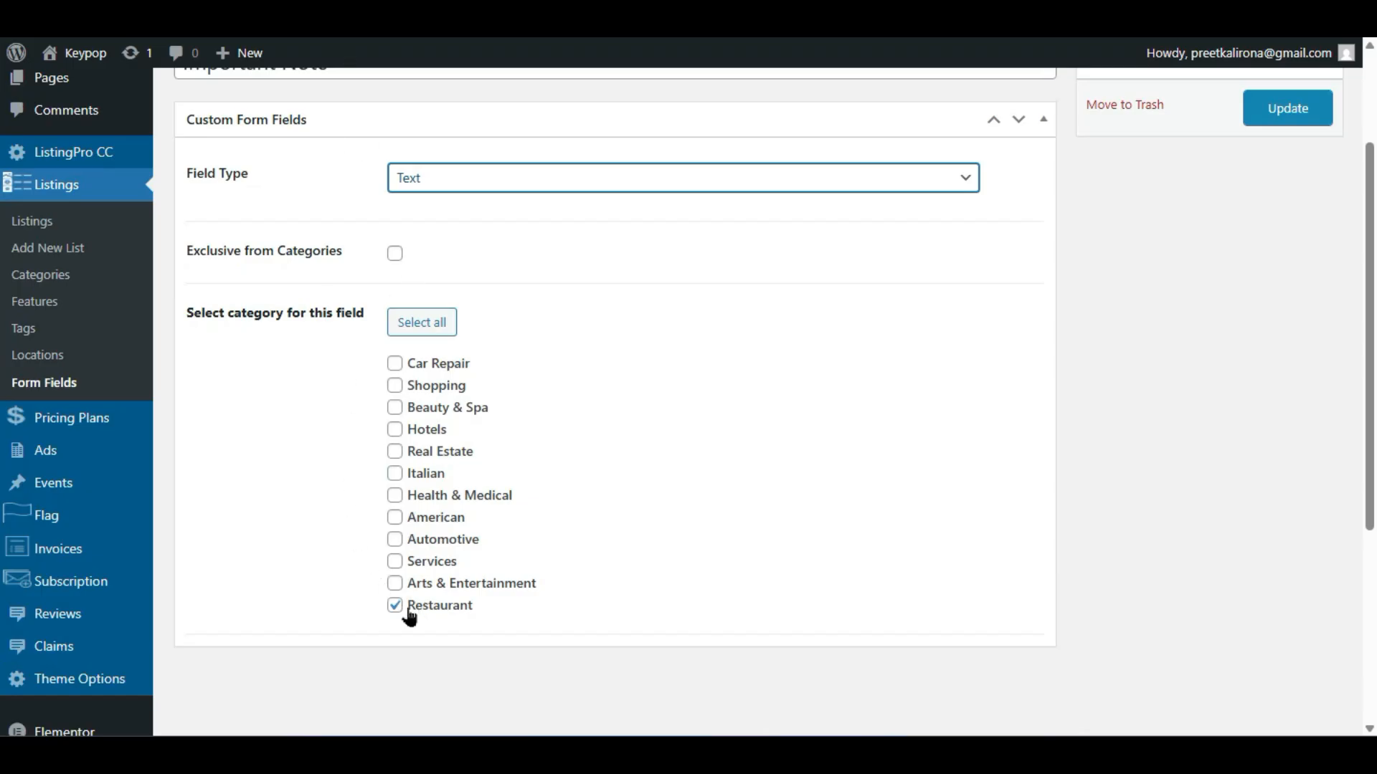
scroll(310, 320, "up", 2)
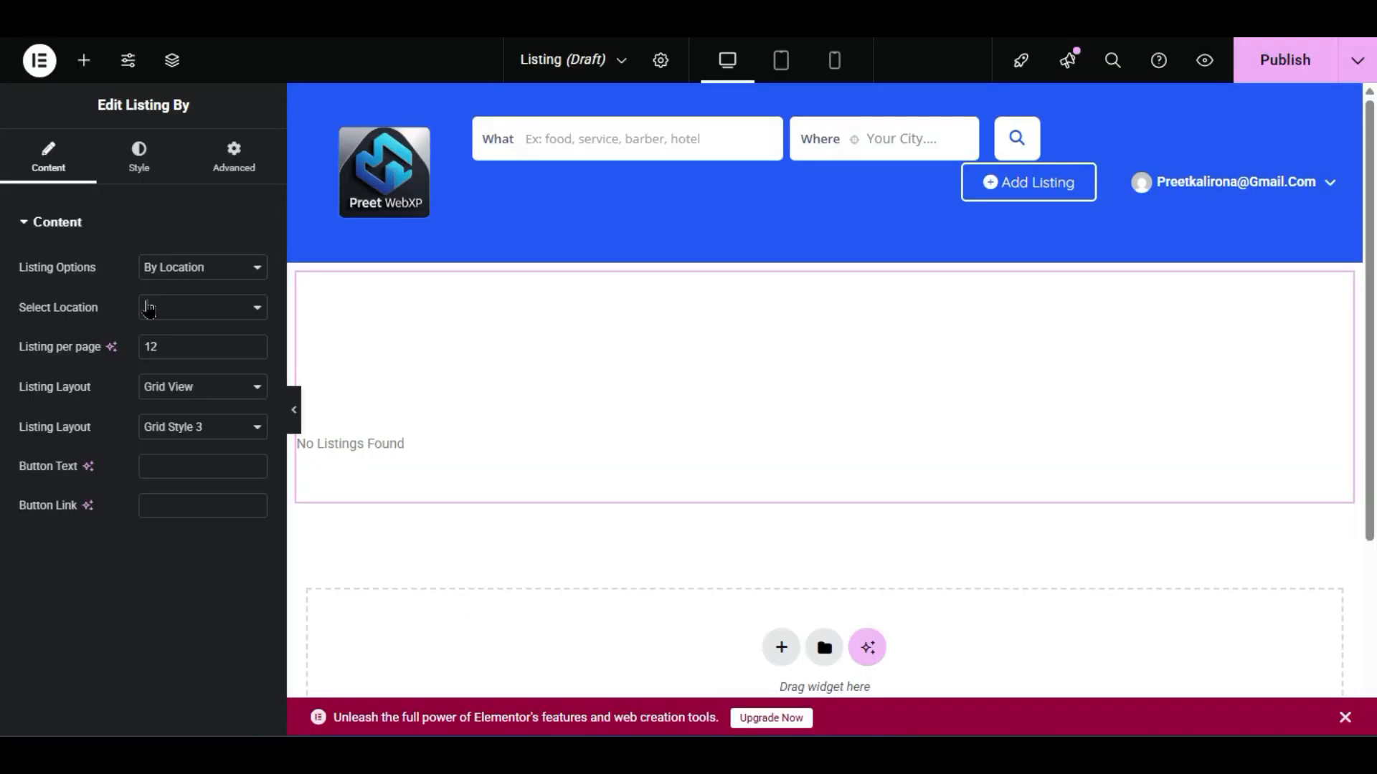
- Set the listing widget to show Recent listings, publish the Listing page, and preview it live
left_click(208, 263)
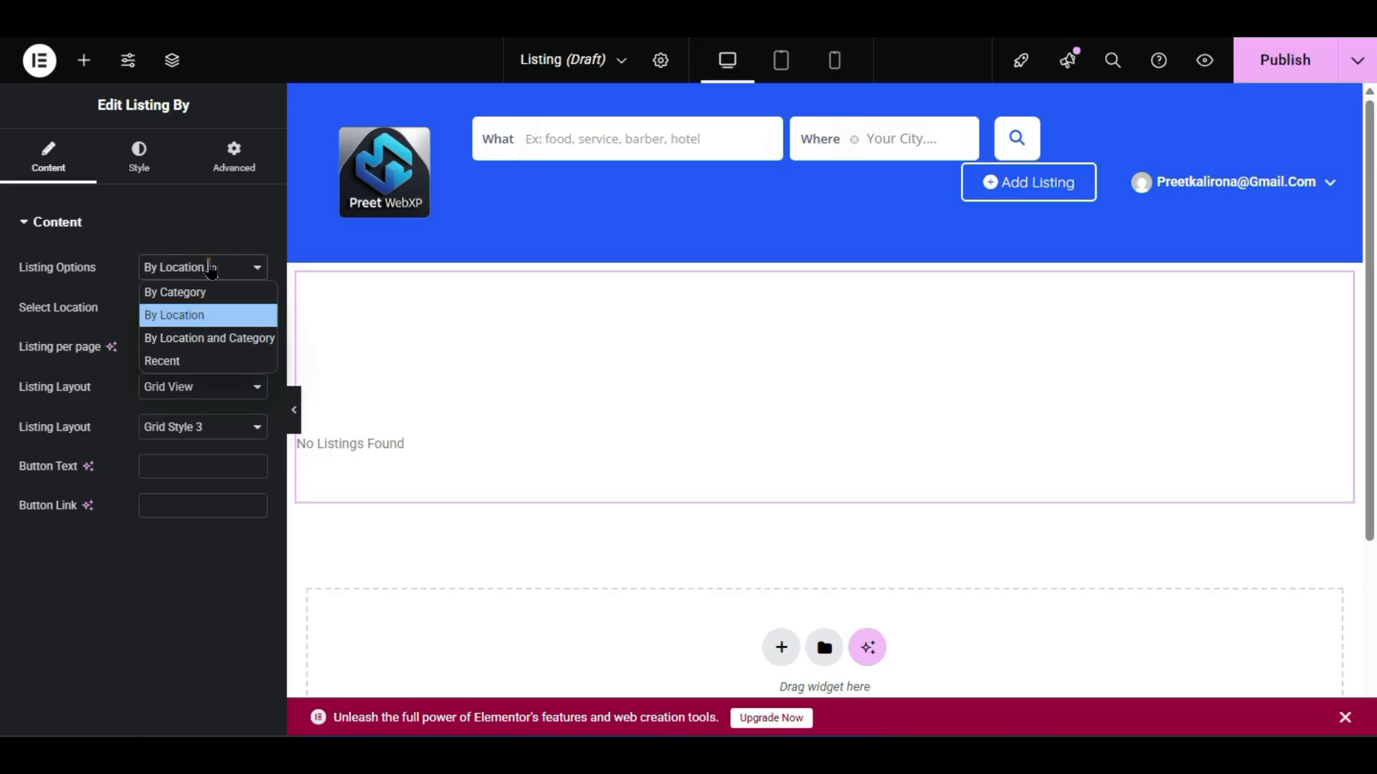
left_click(215, 362)
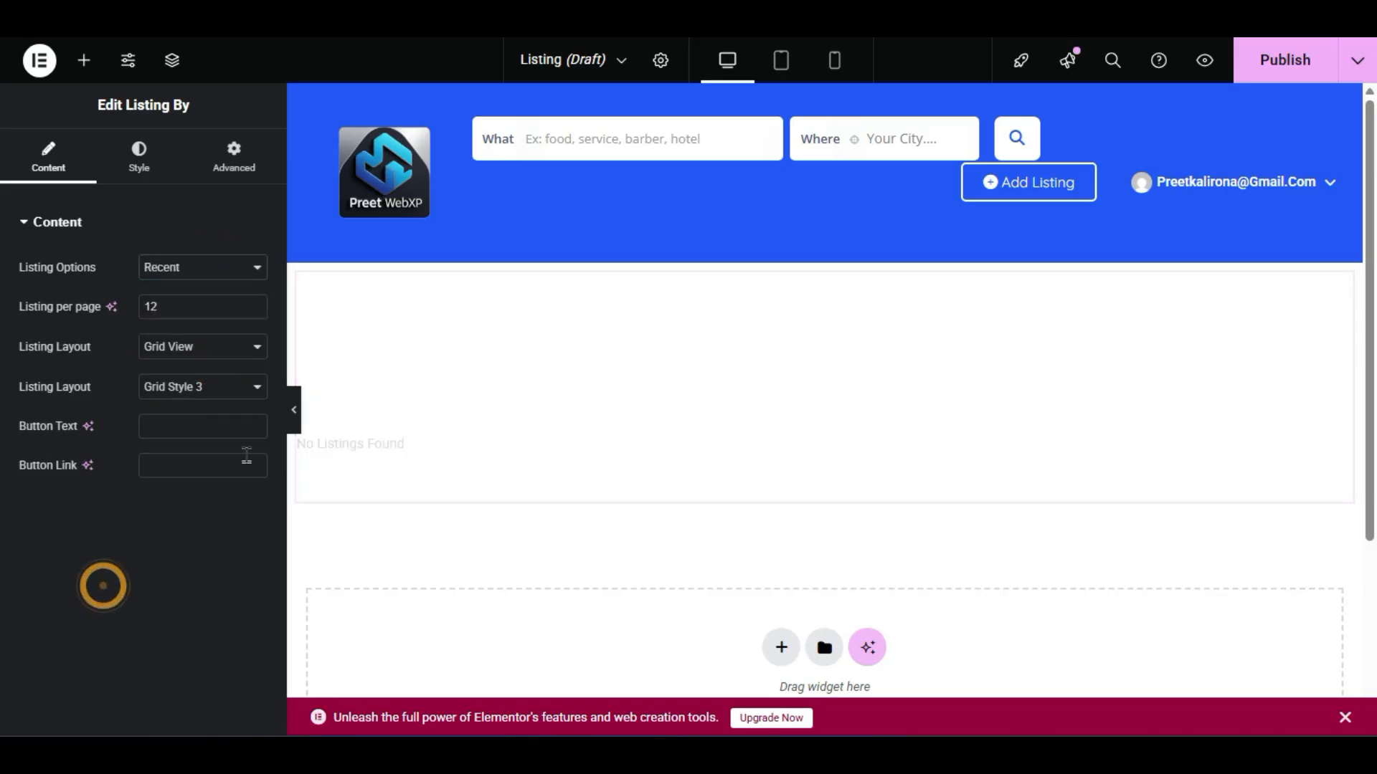
left_click(1312, 55)
scroll(932, 358, "down", 4)
scroll(864, 391, "up", 2)
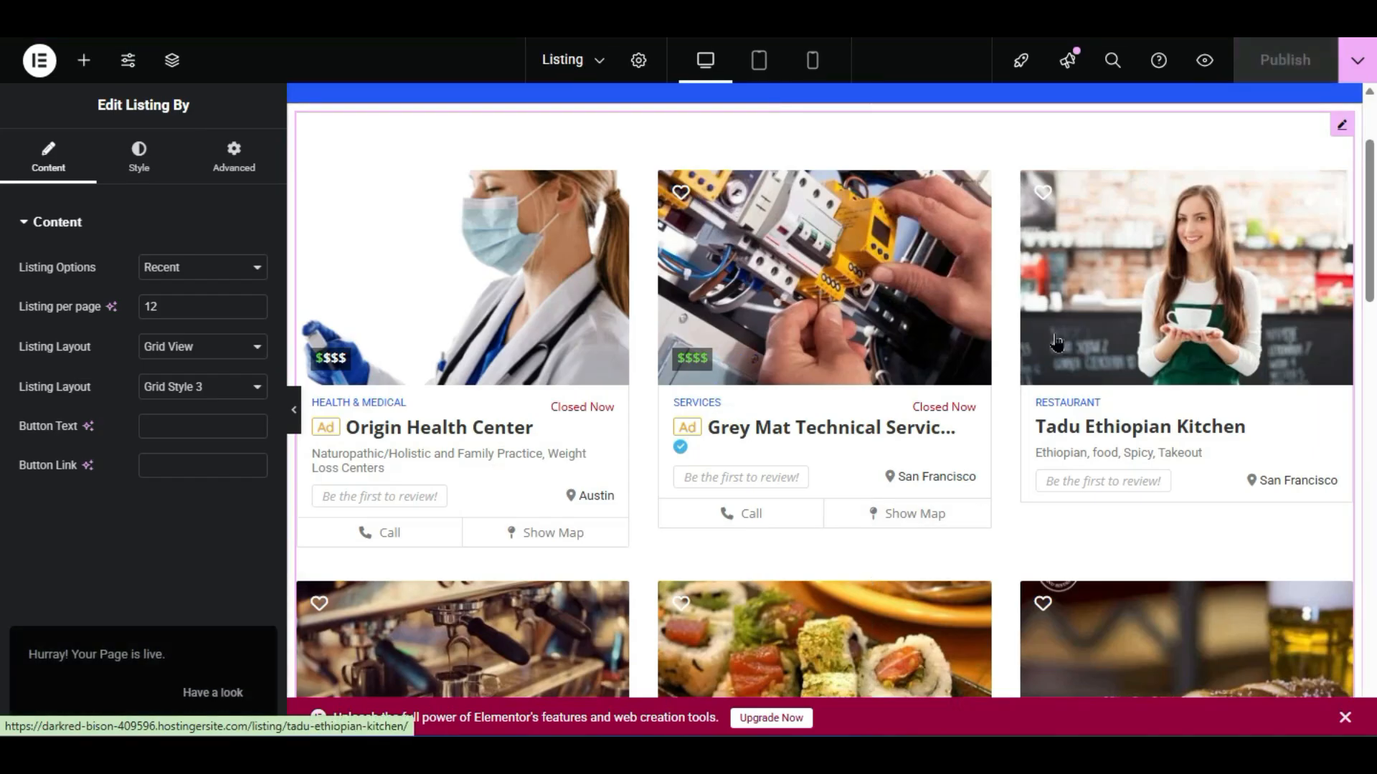
left_click(1208, 60)
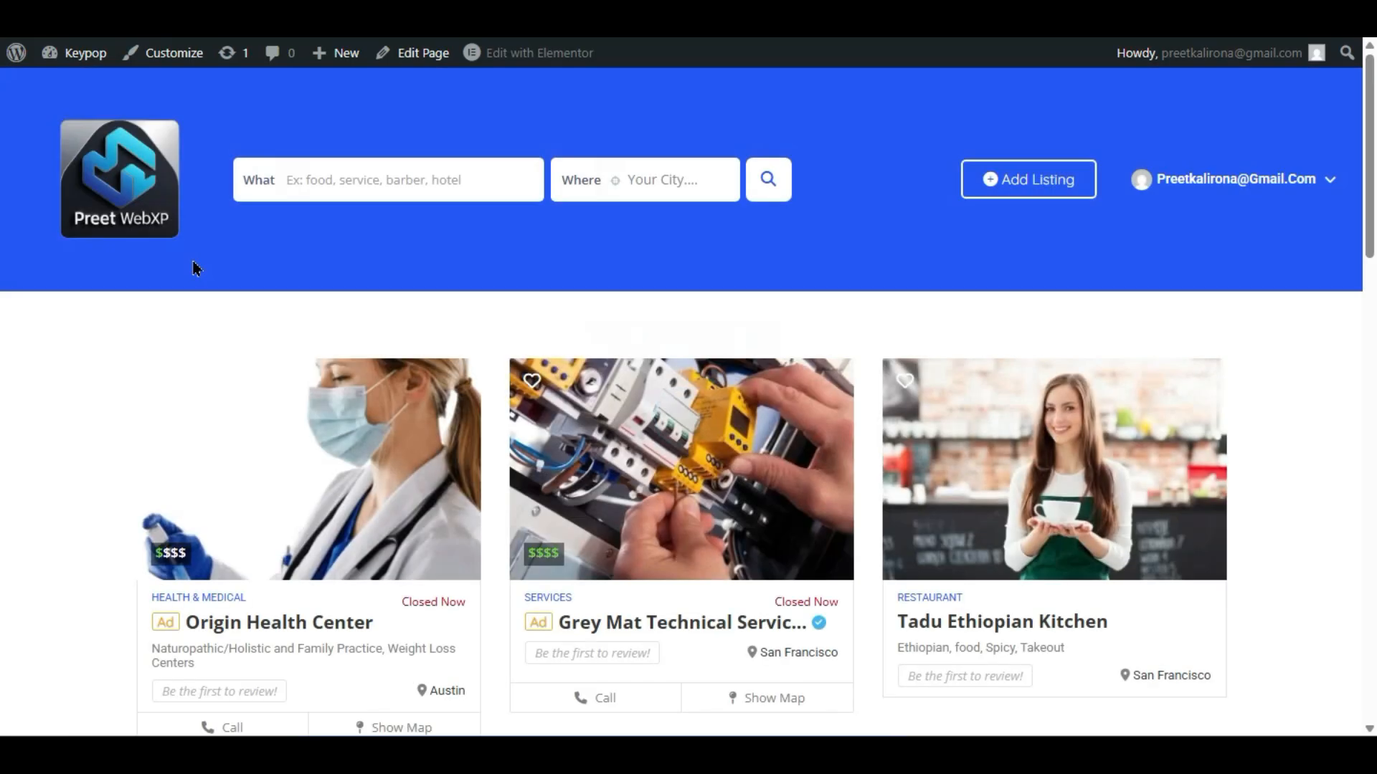
- Scroll through the Karaage Setsuna listing page to review its sections
scroll(162, 288, "down", 15)
scroll(161, 288, "down", 5)
scroll(162, 288, "up", 10)
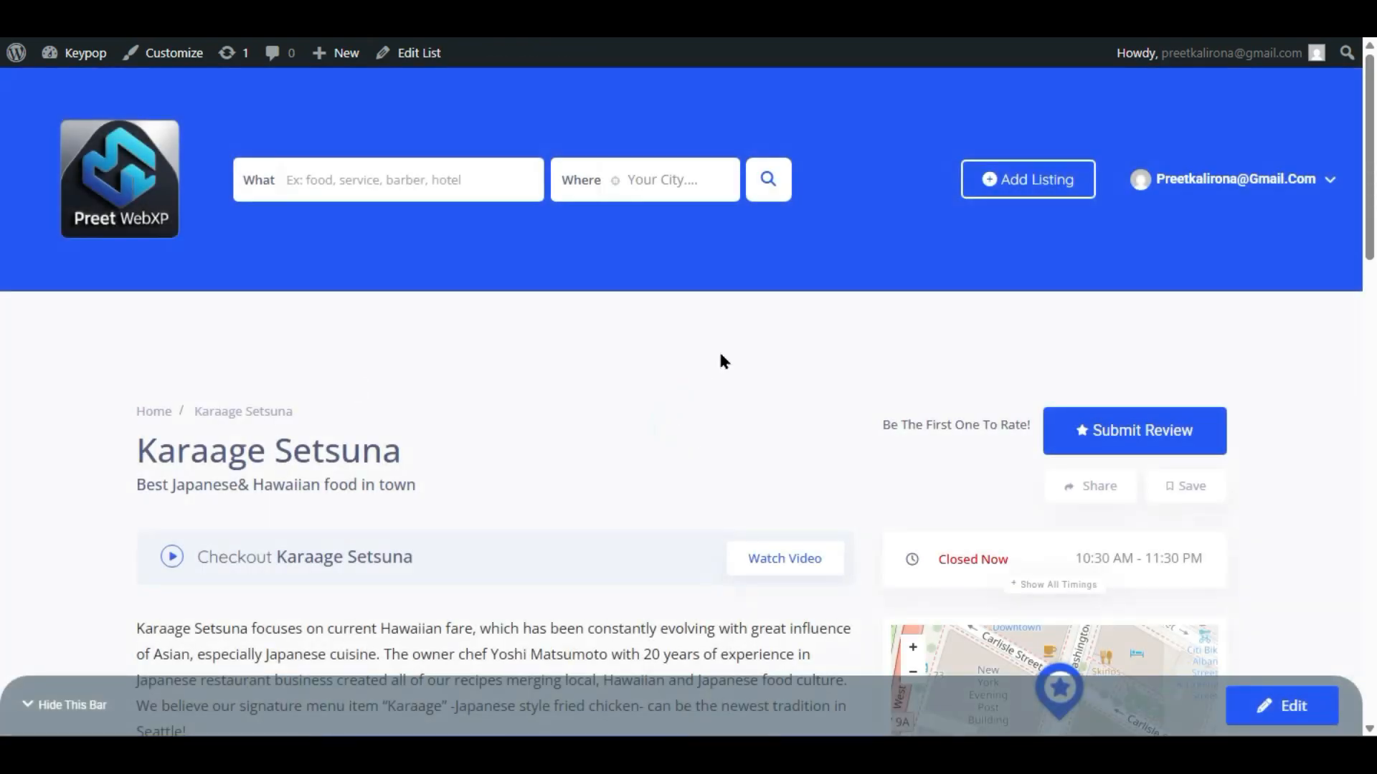
scroll(643, 362, "down", 4)
scroll(643, 364, "down", 6)
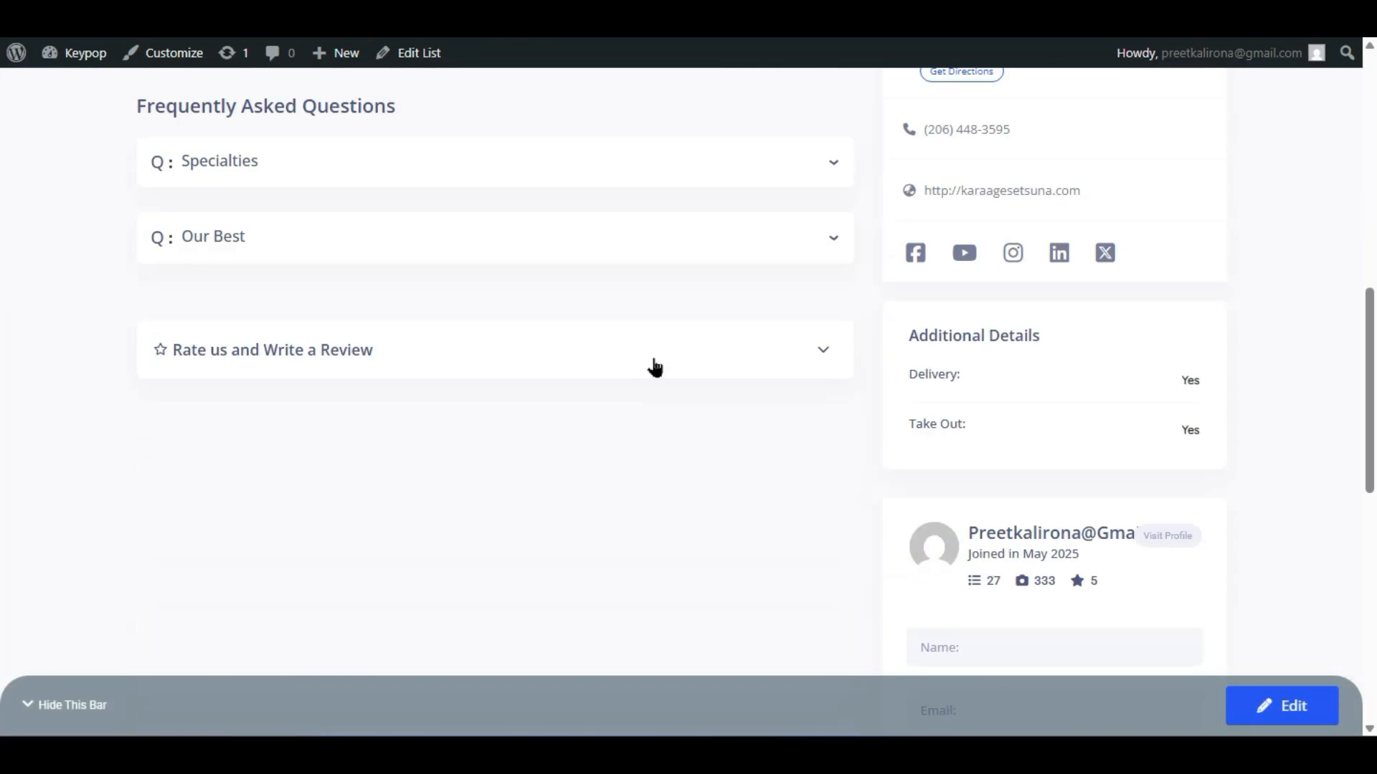
scroll(654, 365, "up", 4)
scroll(658, 367, "up", 2)
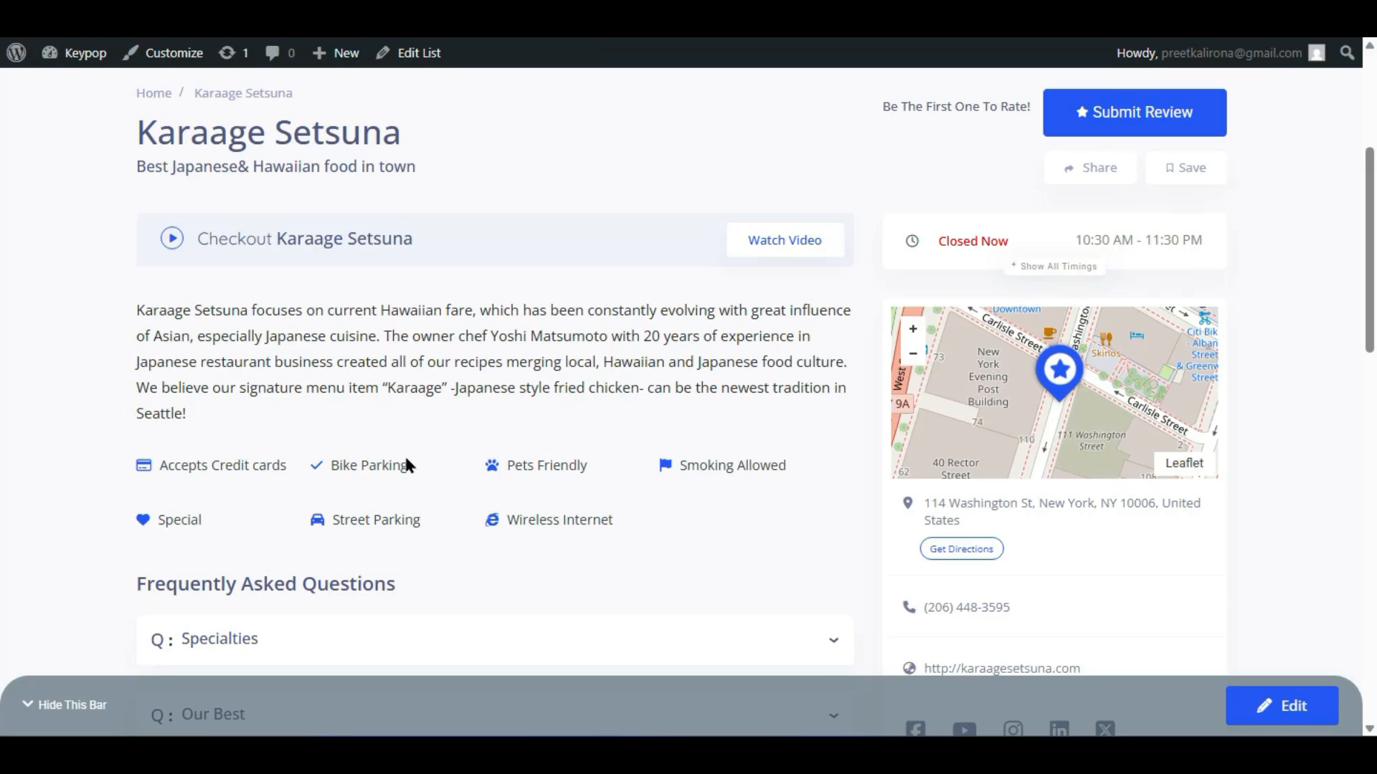
scroll(406, 461, "down", 4)
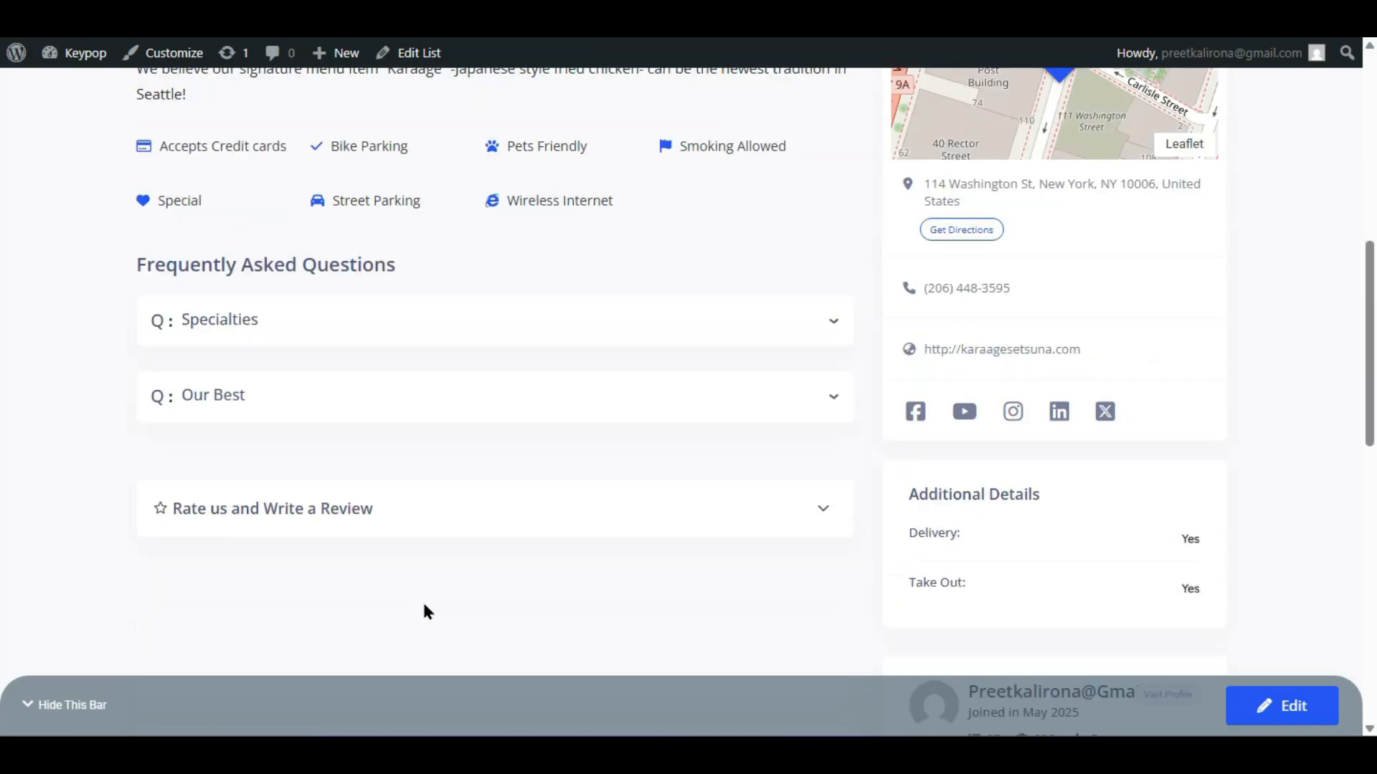
scroll(271, 420, "up", 6)
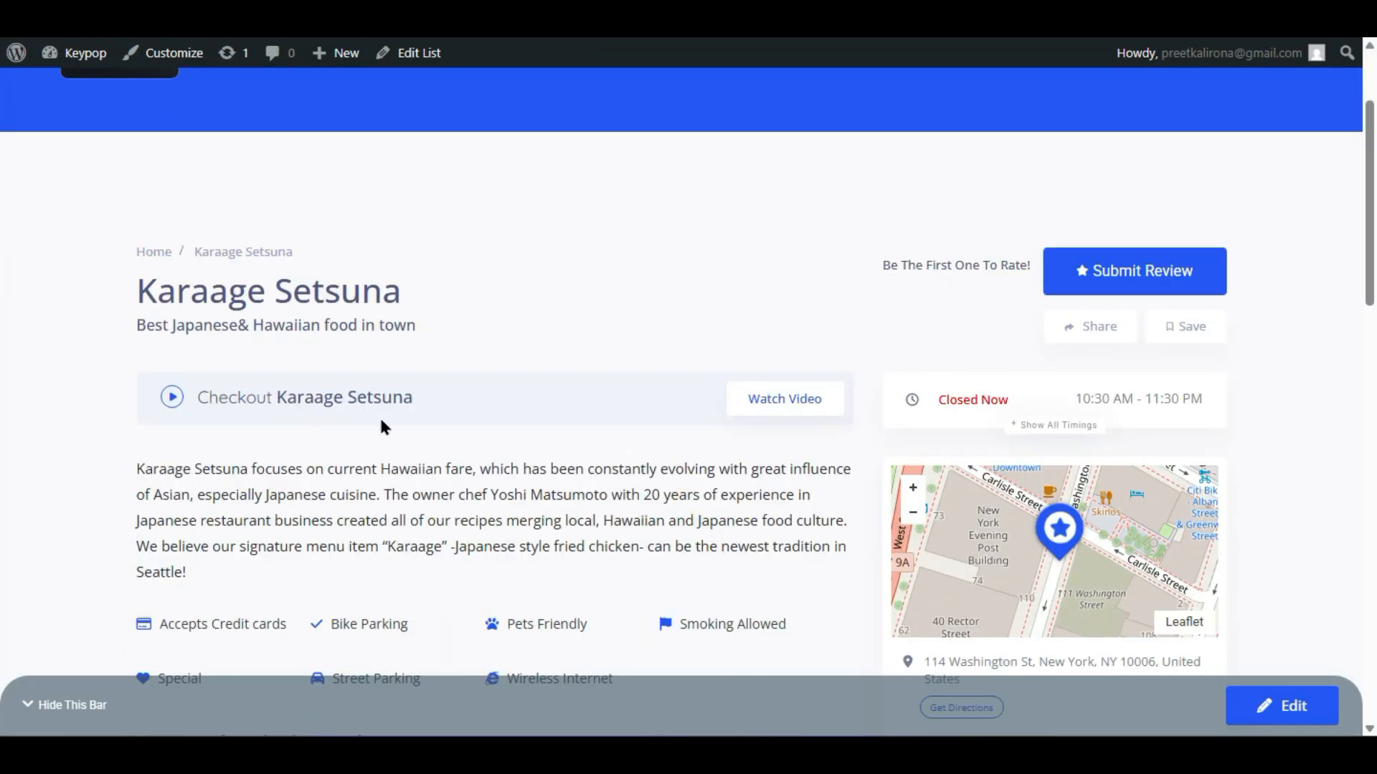
scroll(218, 404, "down", 2)
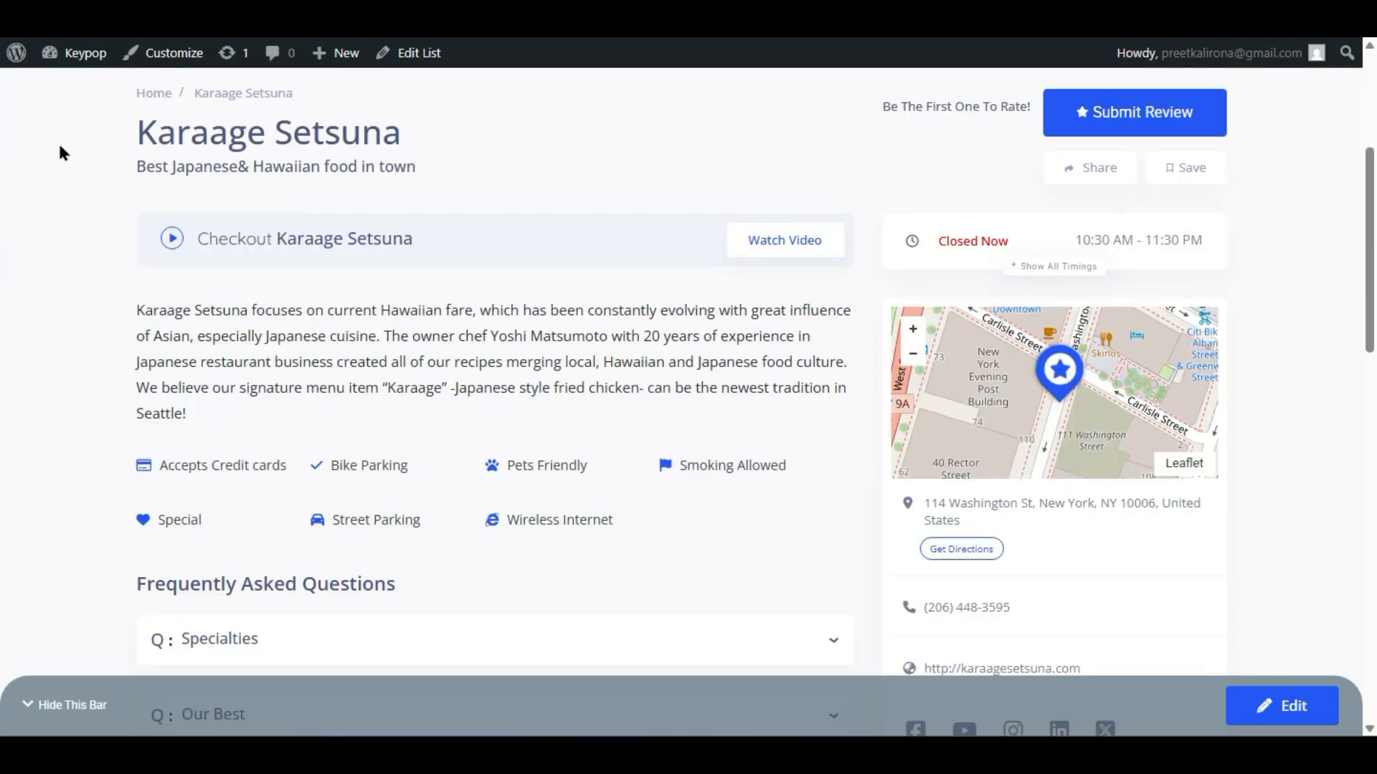
scroll(276, 368, "down", 2)
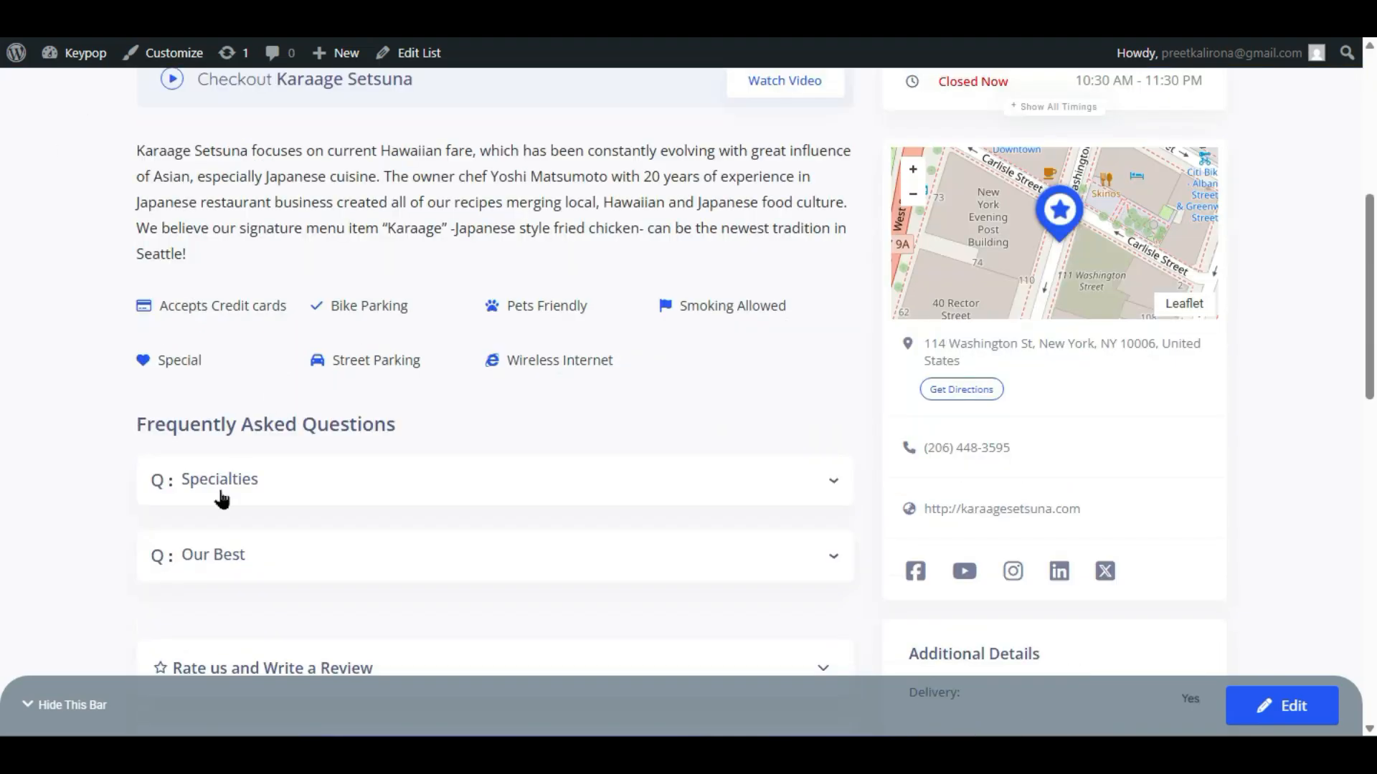
scroll(222, 498, "down", 4)
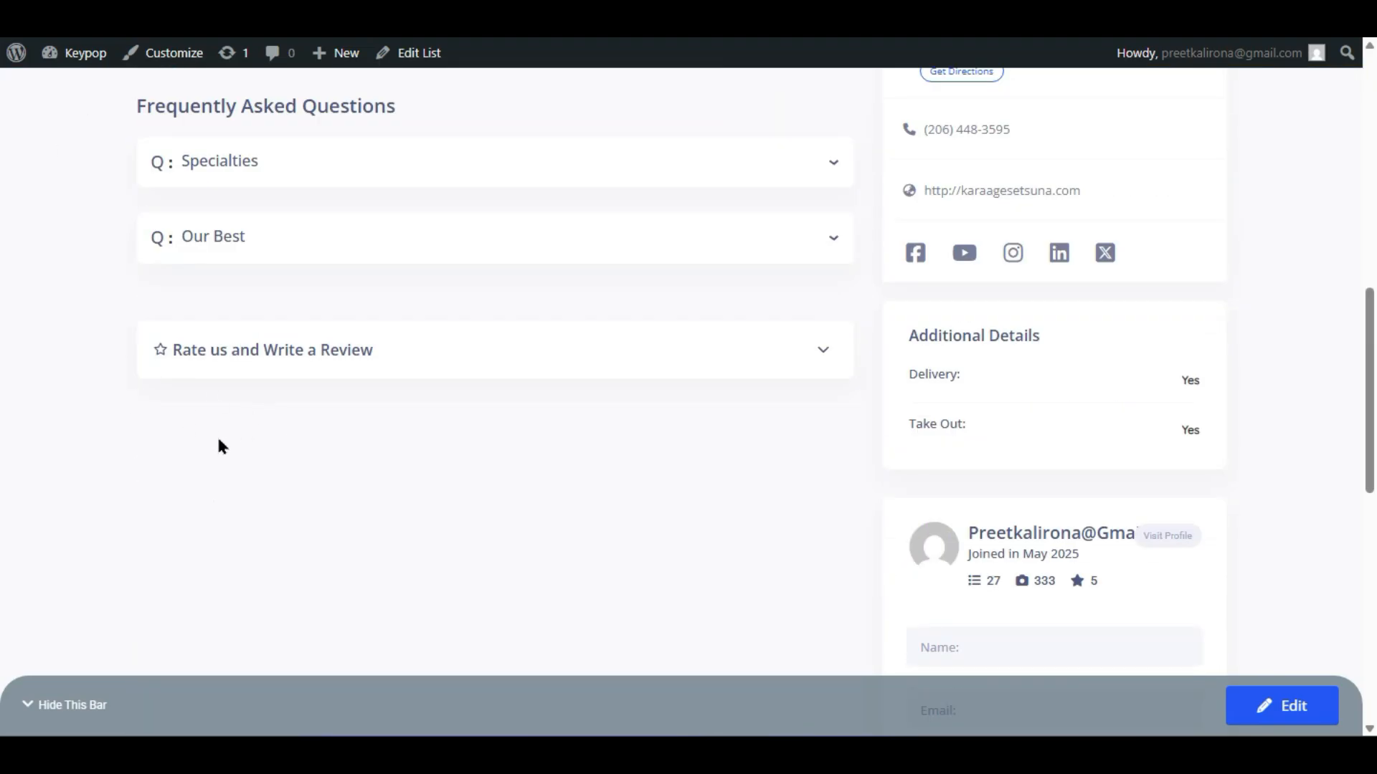
scroll(754, 545, "up", 10)
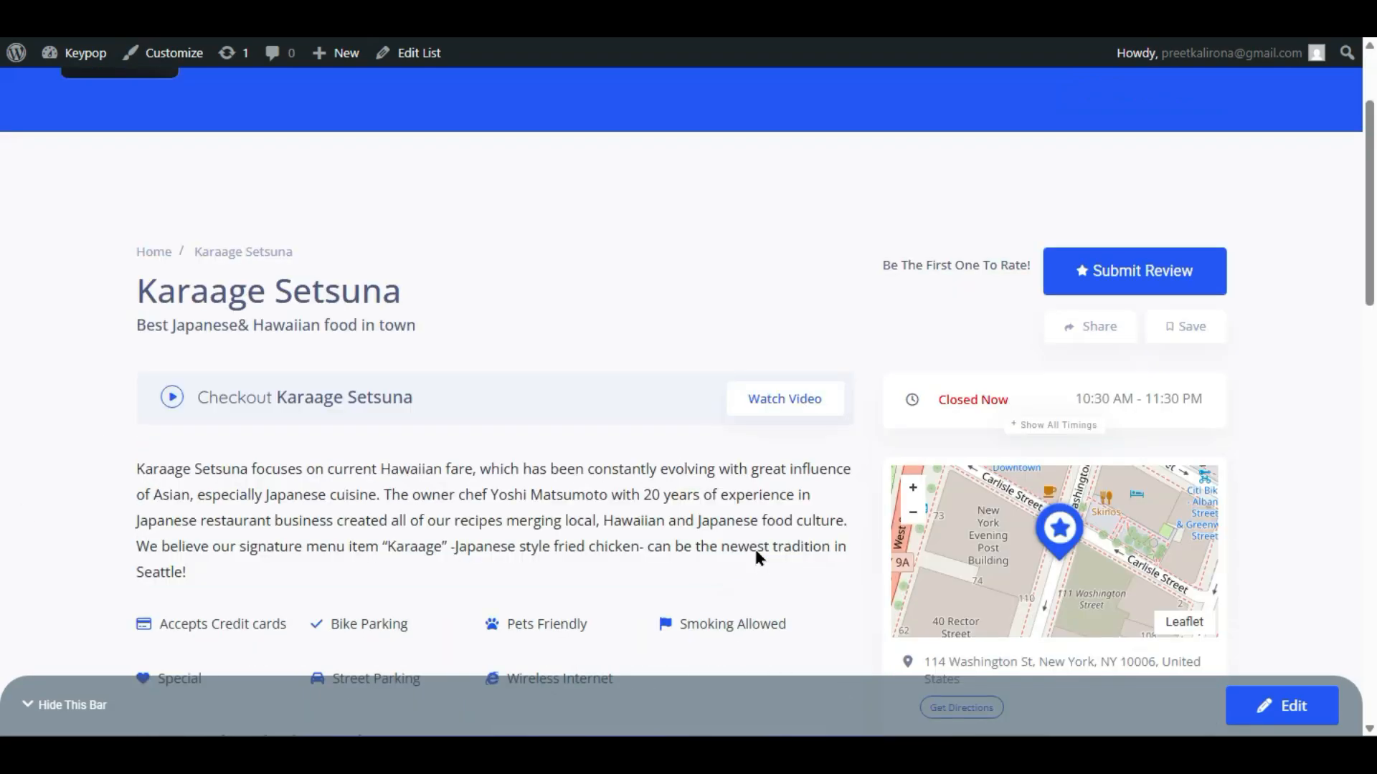
scroll(756, 556, "down", 2)
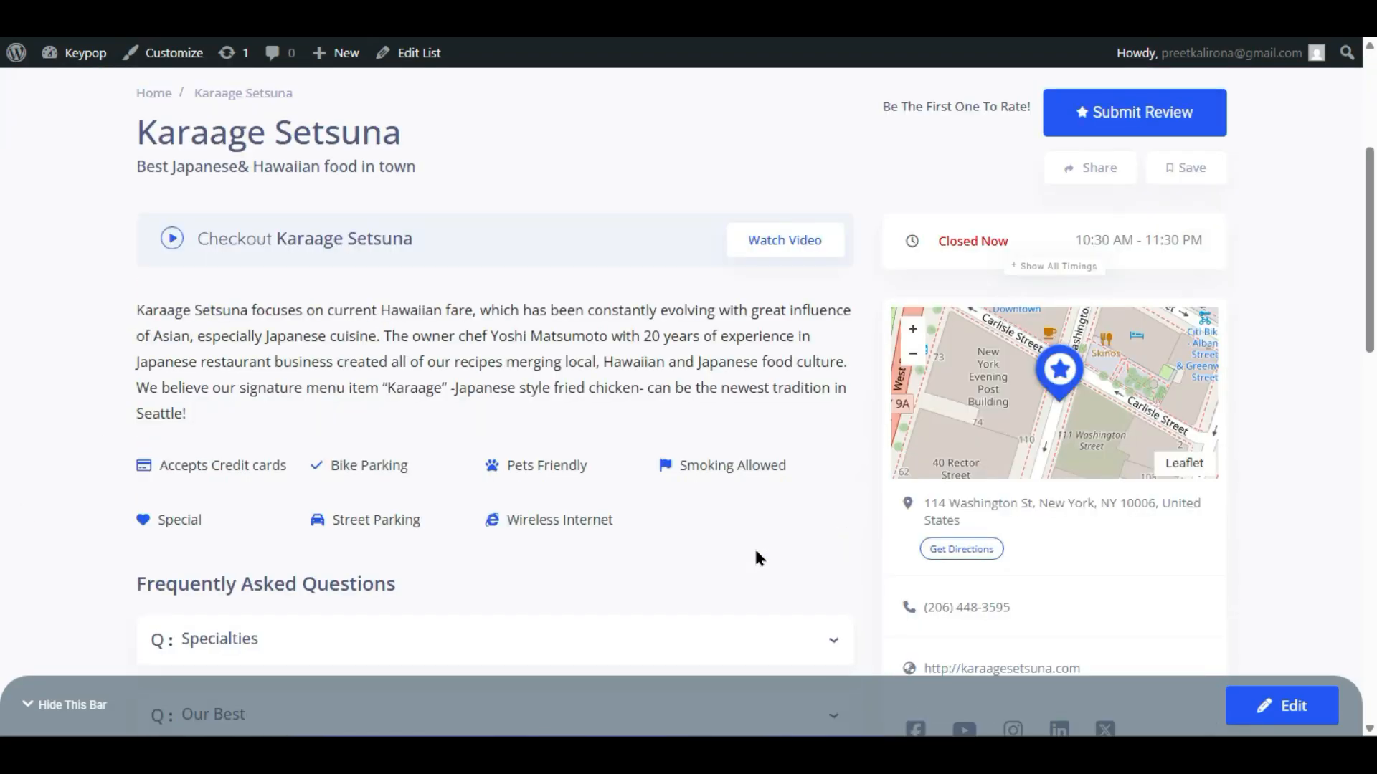
scroll(755, 553, "down", 2)
scroll(756, 557, "up", 6)
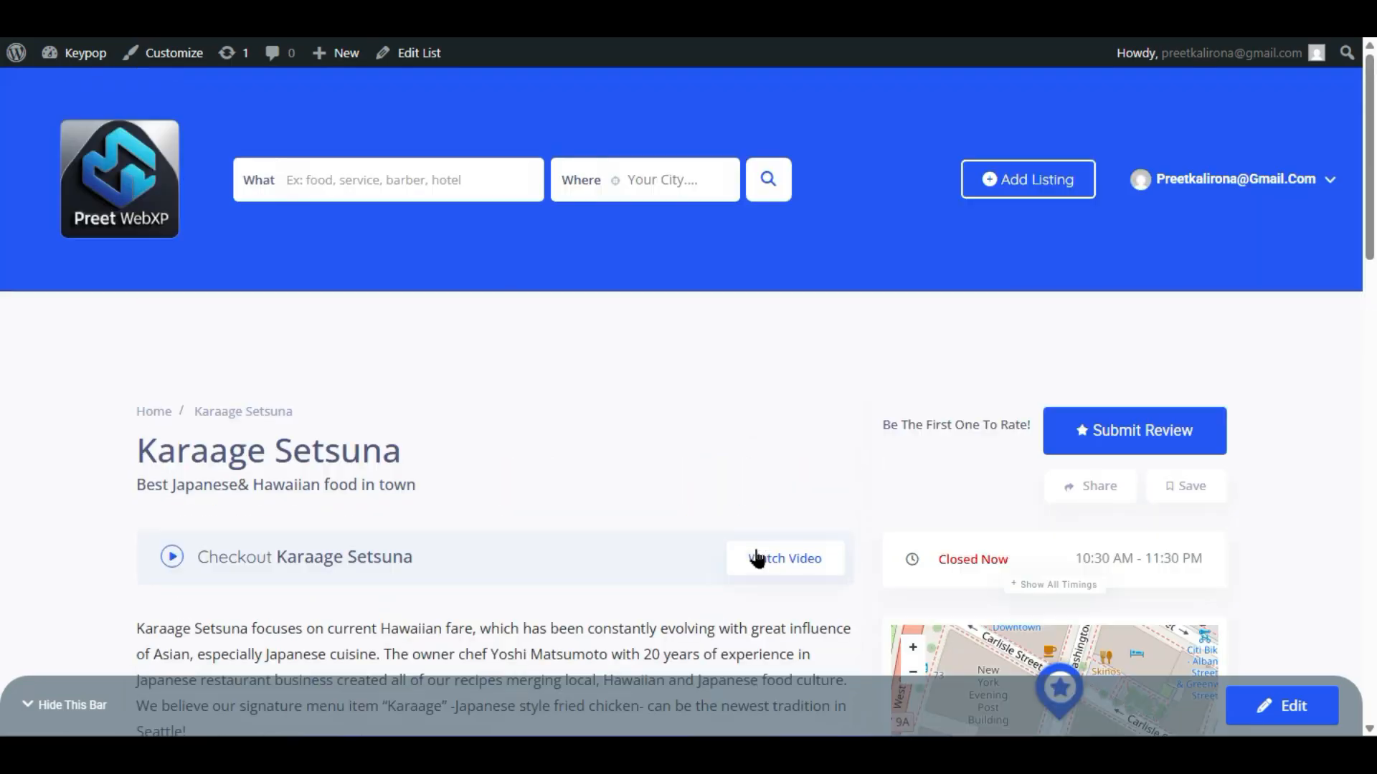
scroll(756, 557, "down", 4)
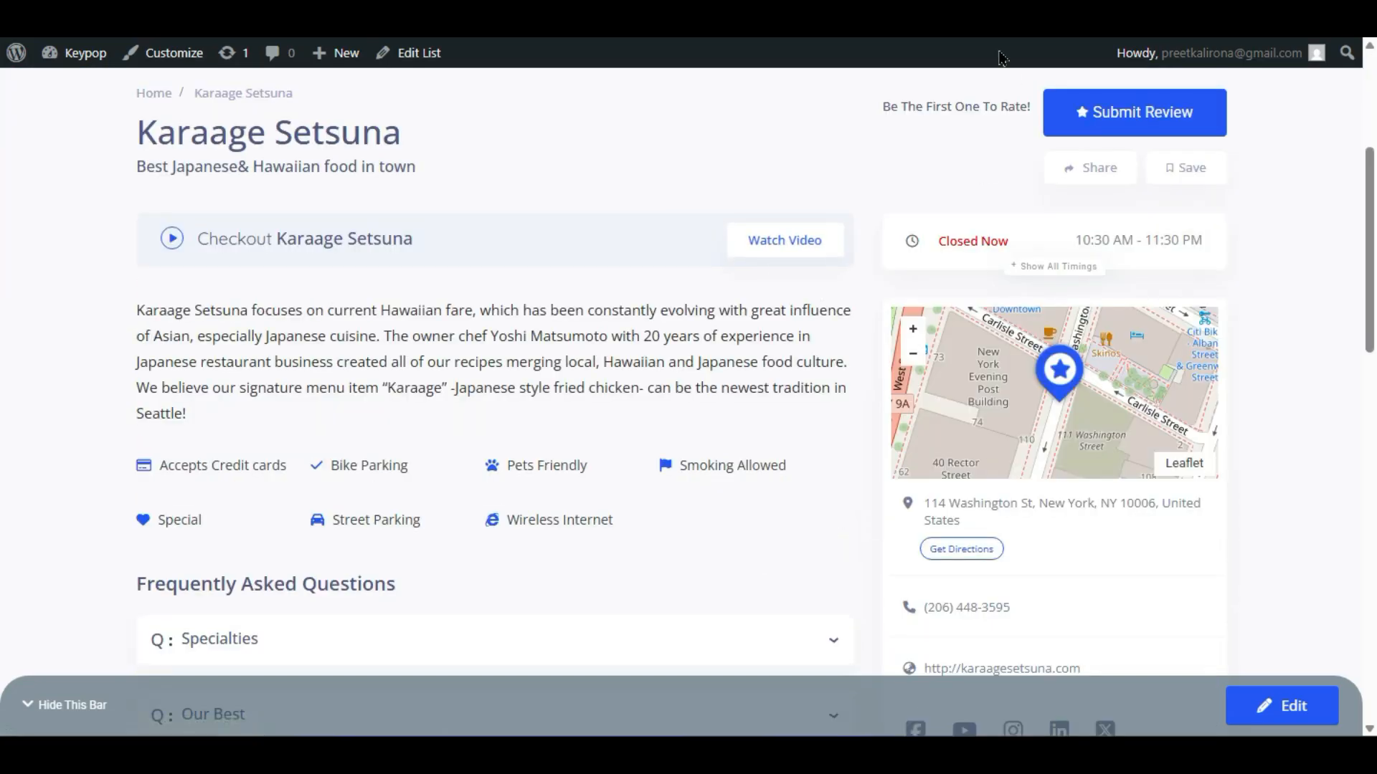
scroll(777, 576, "up", 2)
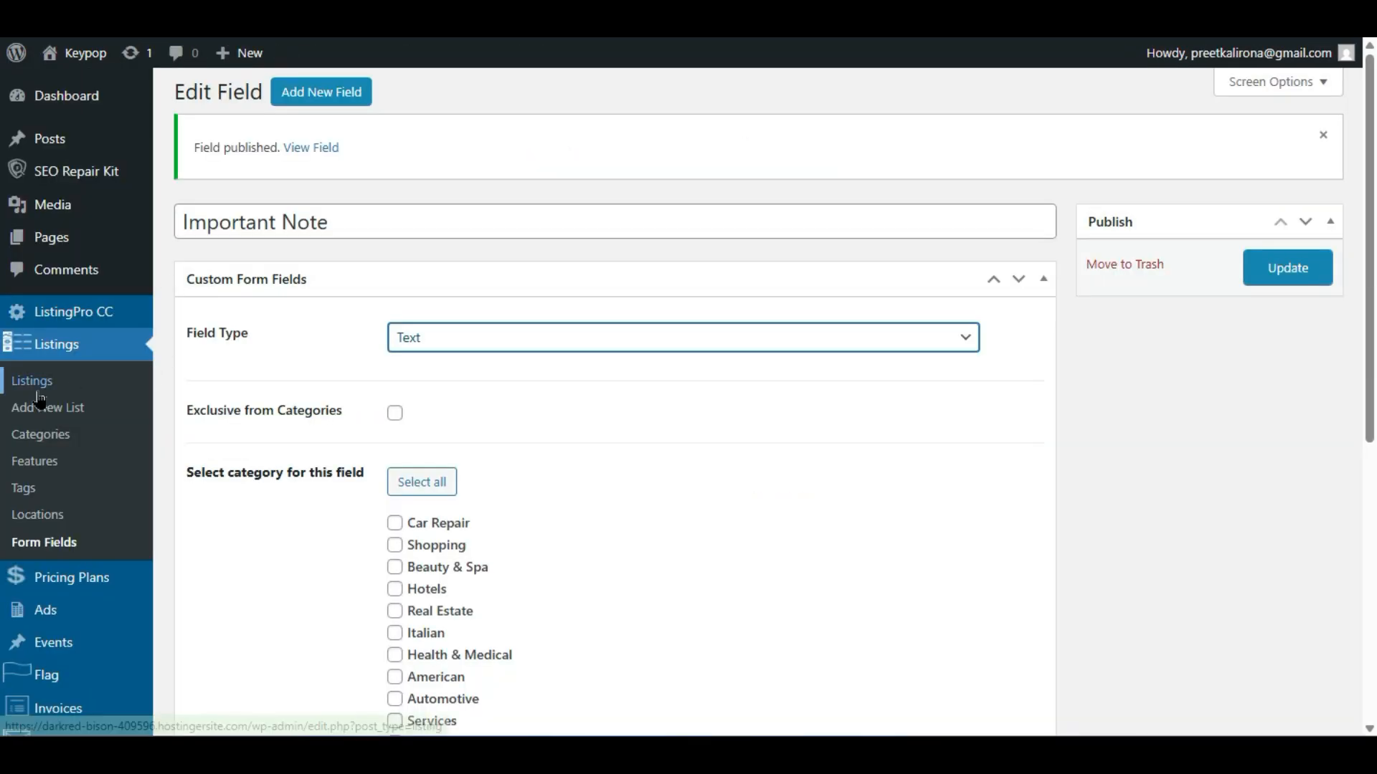
- Go to Theme Options > Listing > Listing Detail, leaving the field editor without saving
scroll(65, 388, "down", 5)
mouse_move(118, 534)
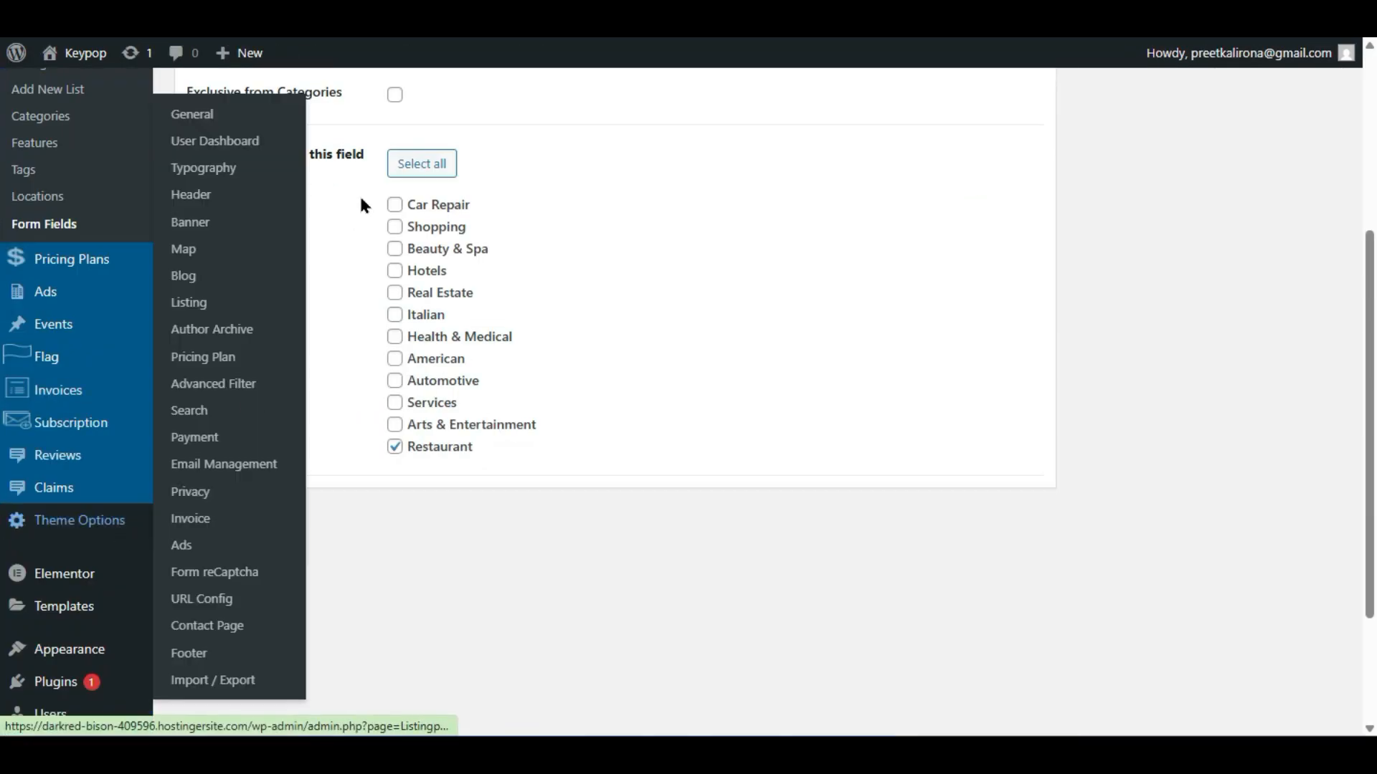
left_click(220, 307)
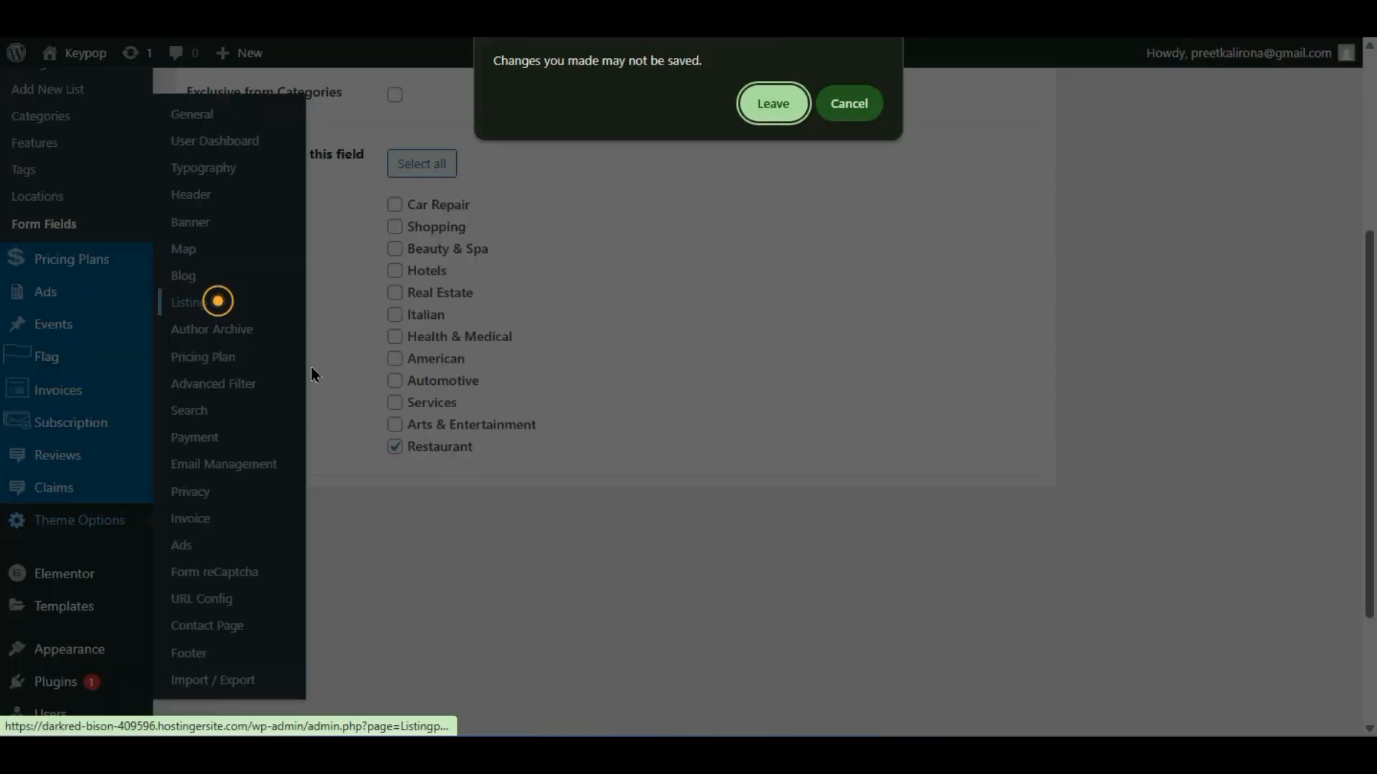
left_click(768, 102)
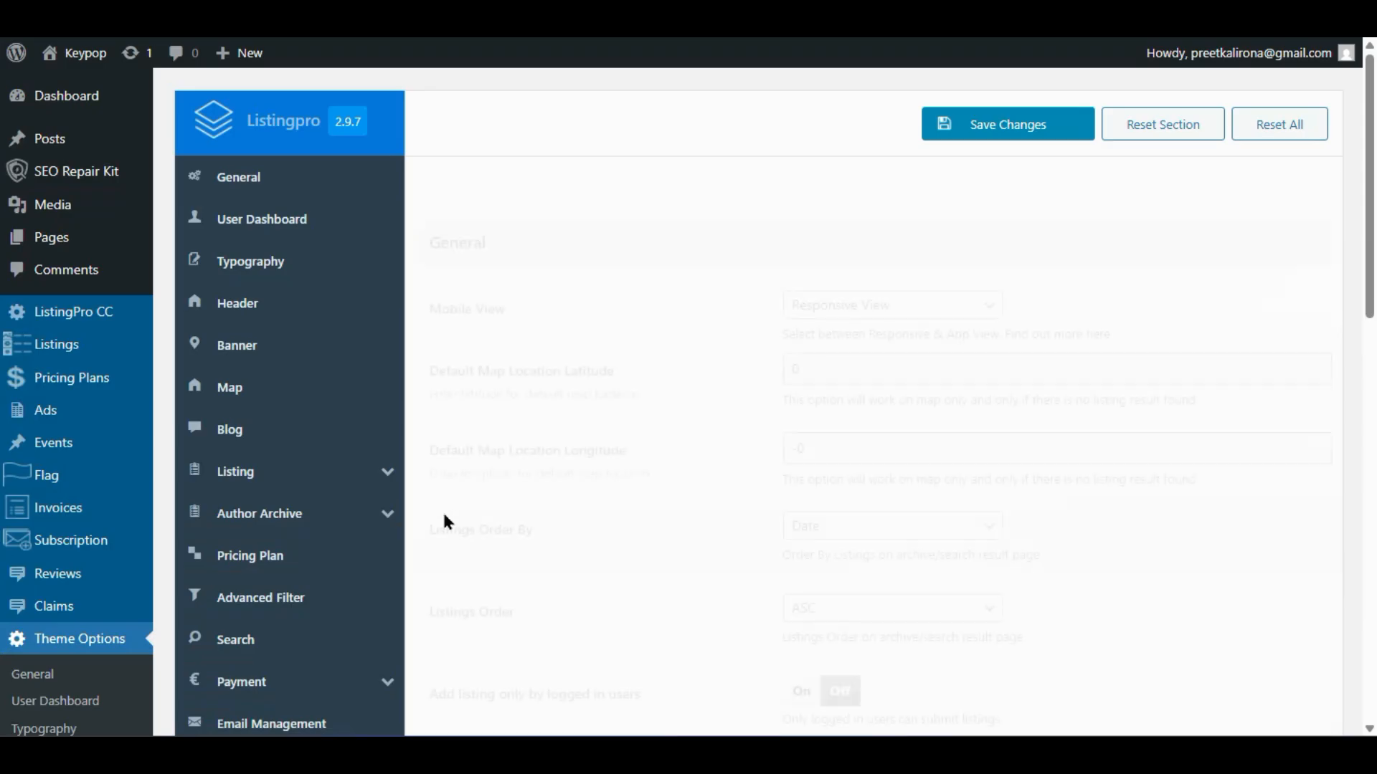
left_click(251, 471)
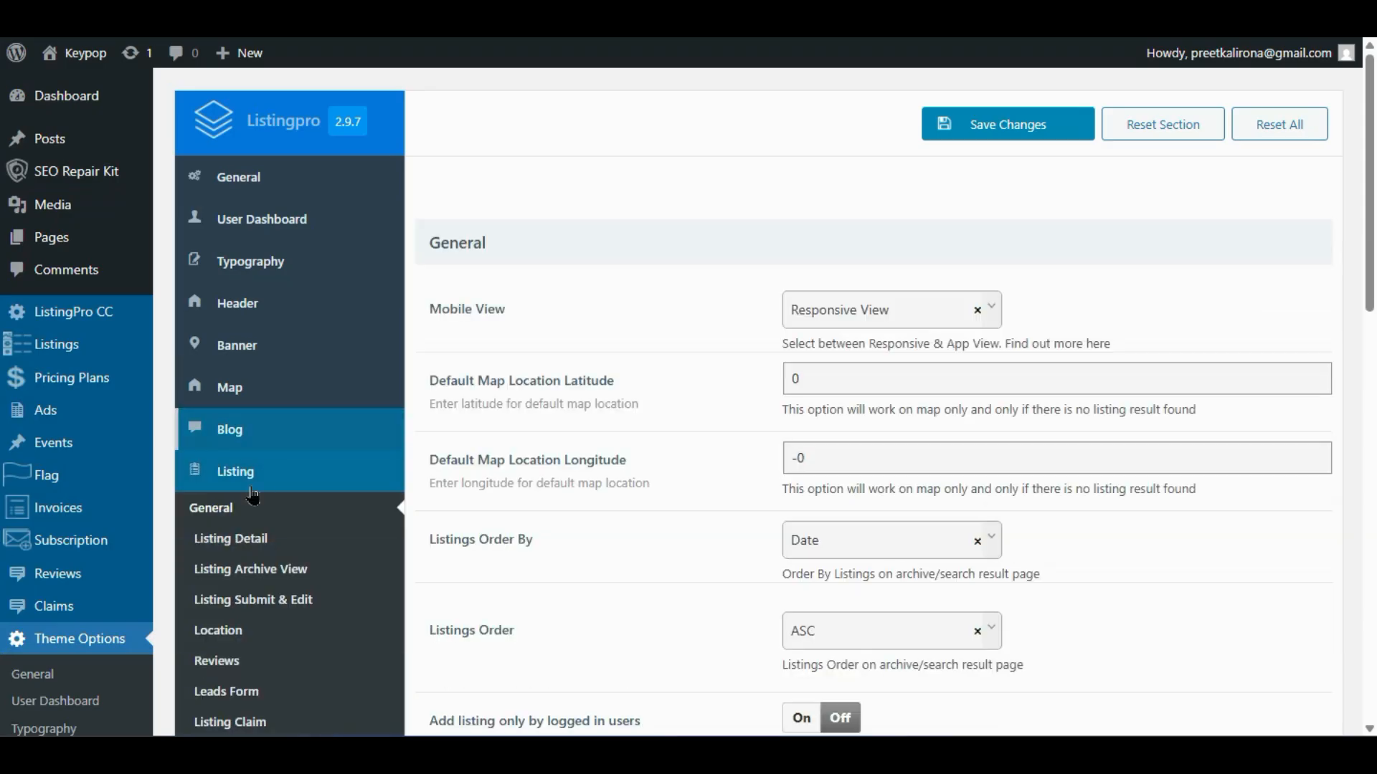
left_click(231, 545)
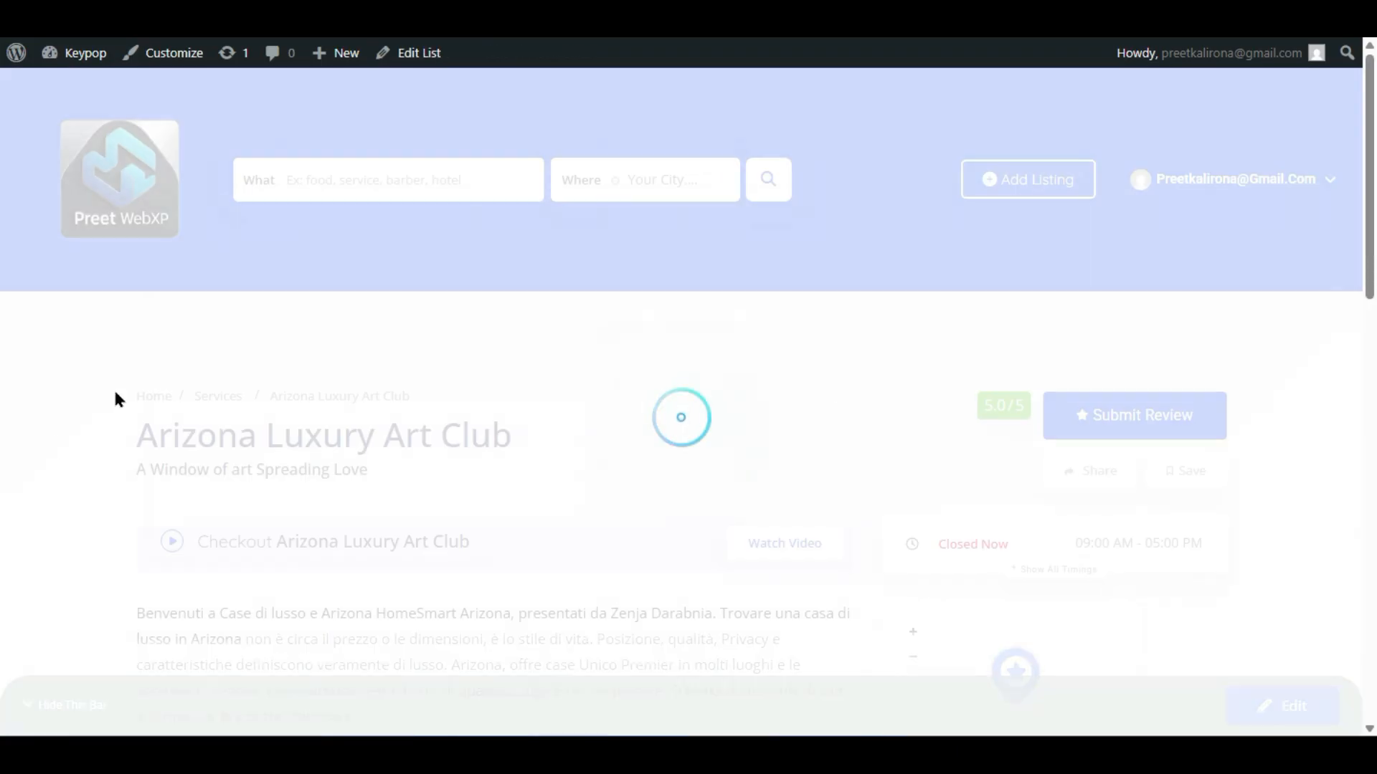
scroll(113, 387, "down", 3)
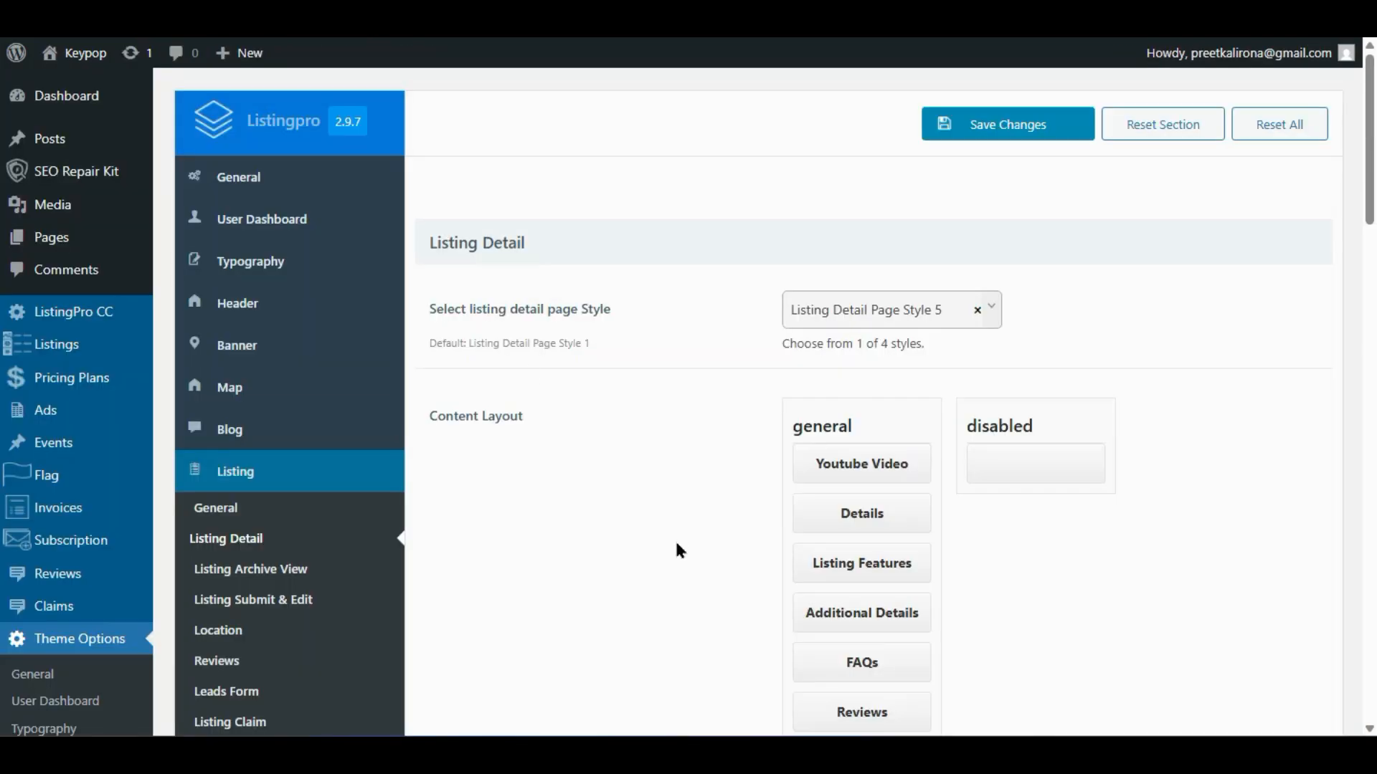
- Move Details and then Listing Features to the top of the content layout
scroll(676, 544, "down", 2)
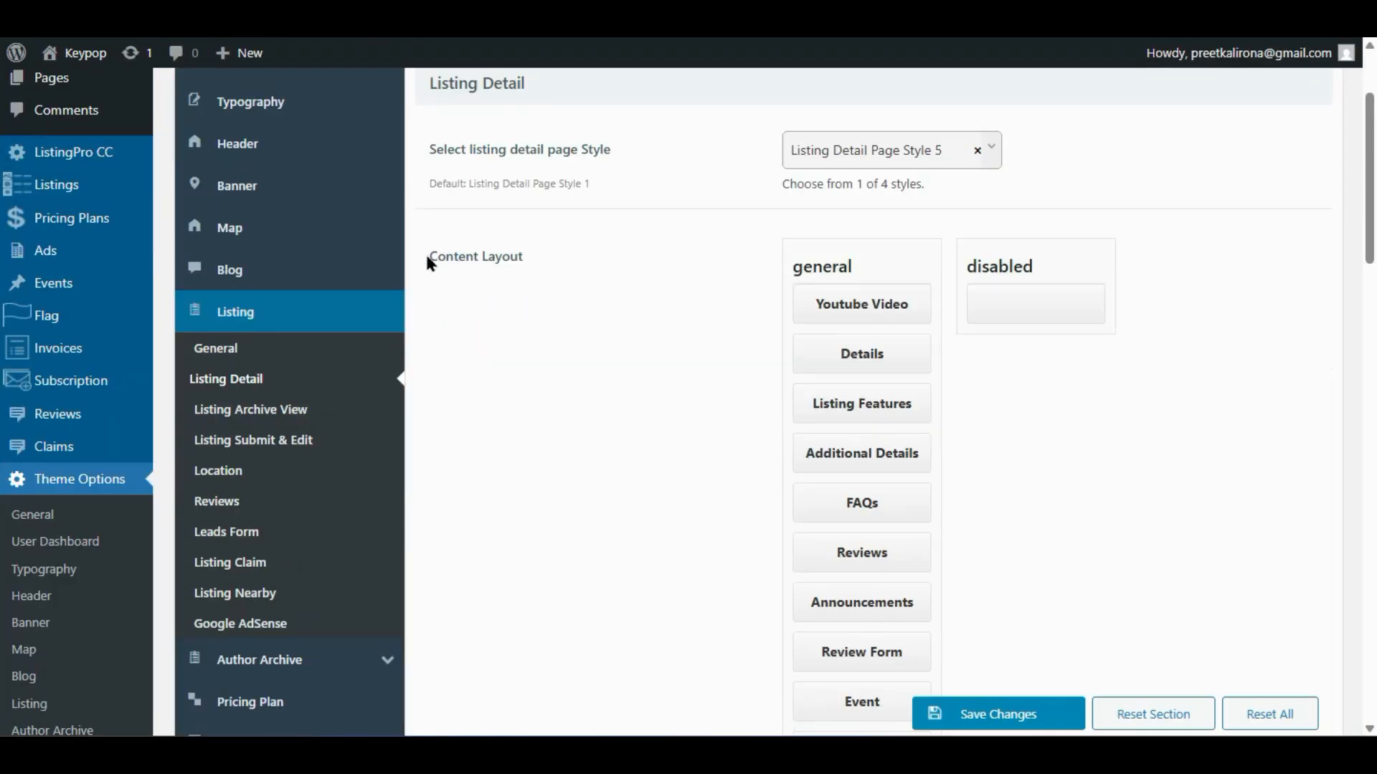
left_click_drag(881, 312, 875, 358)
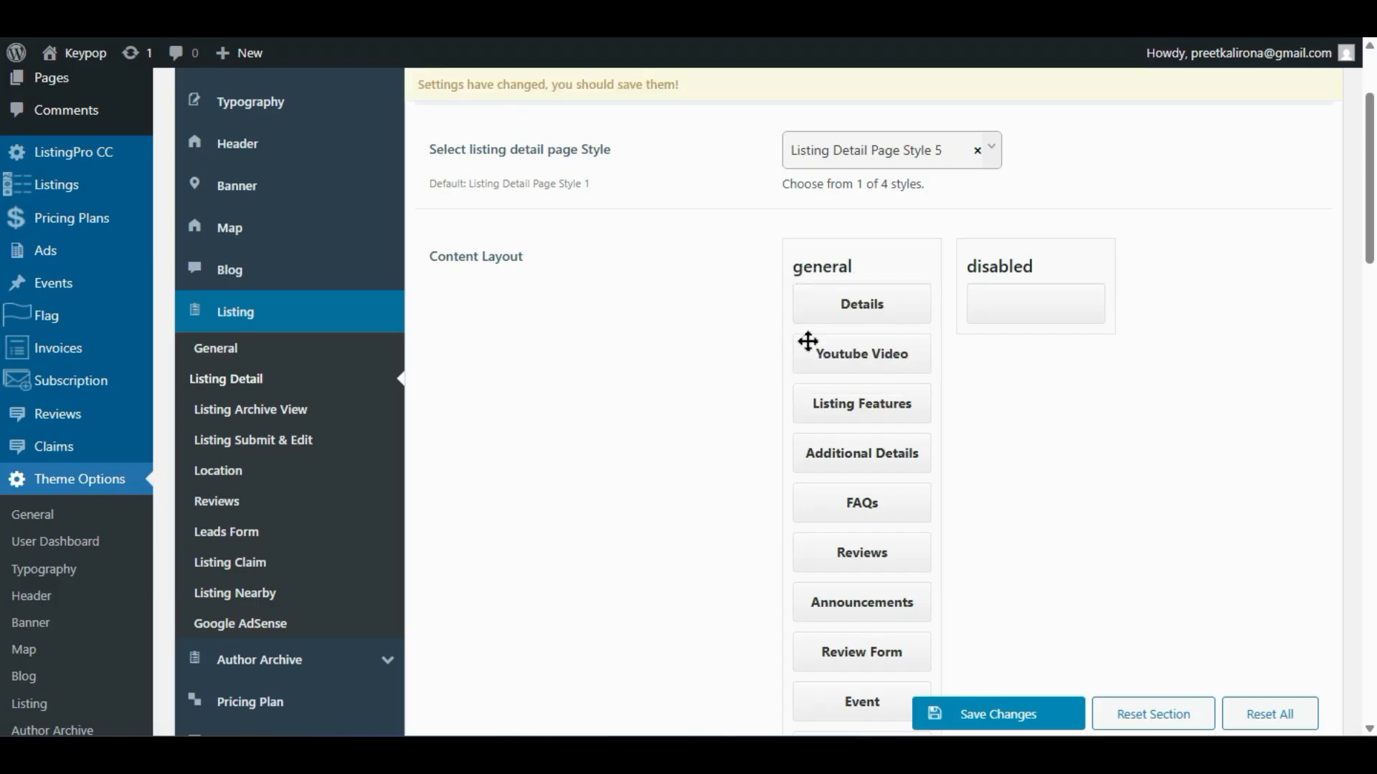
left_click_drag(879, 404, 873, 362)
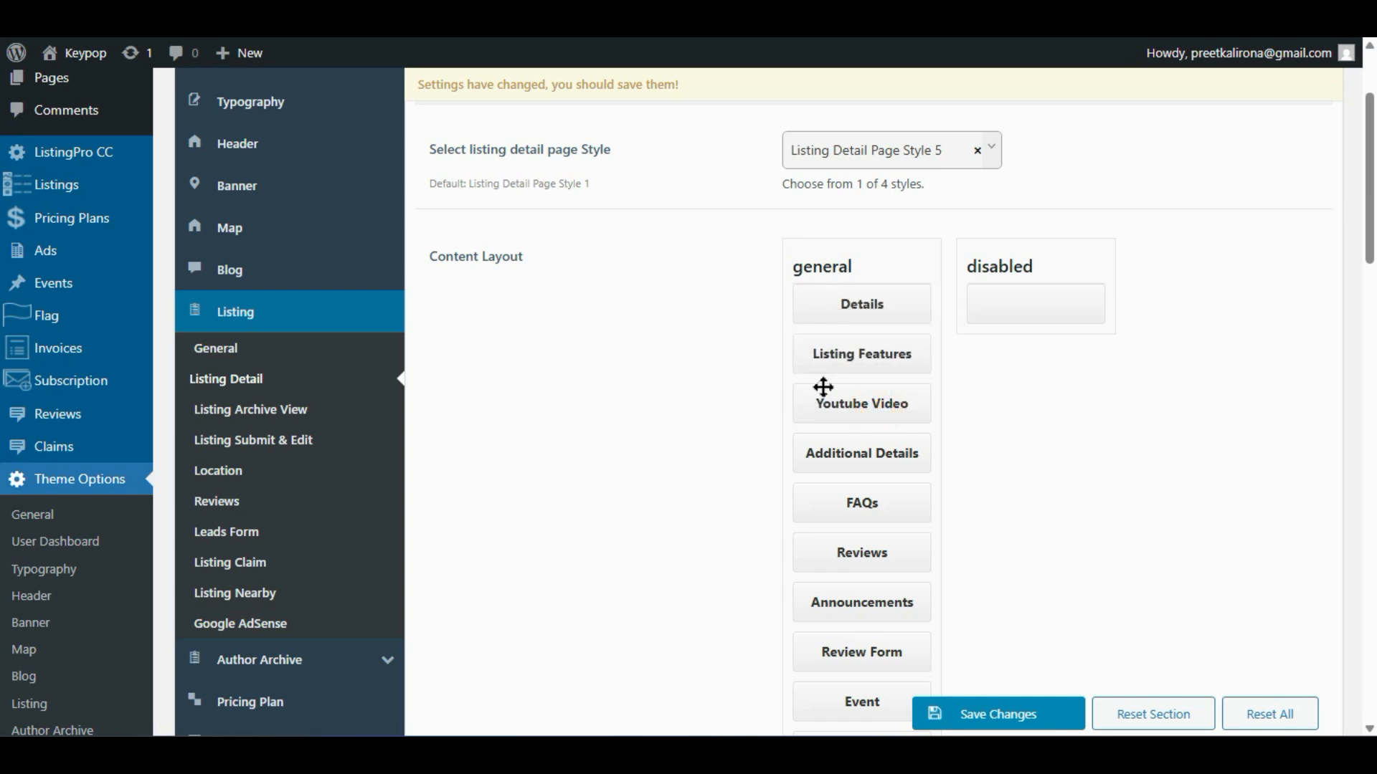
- Place the Menu block just above Event and move Review Form to the end
scroll(765, 574, "down", 2)
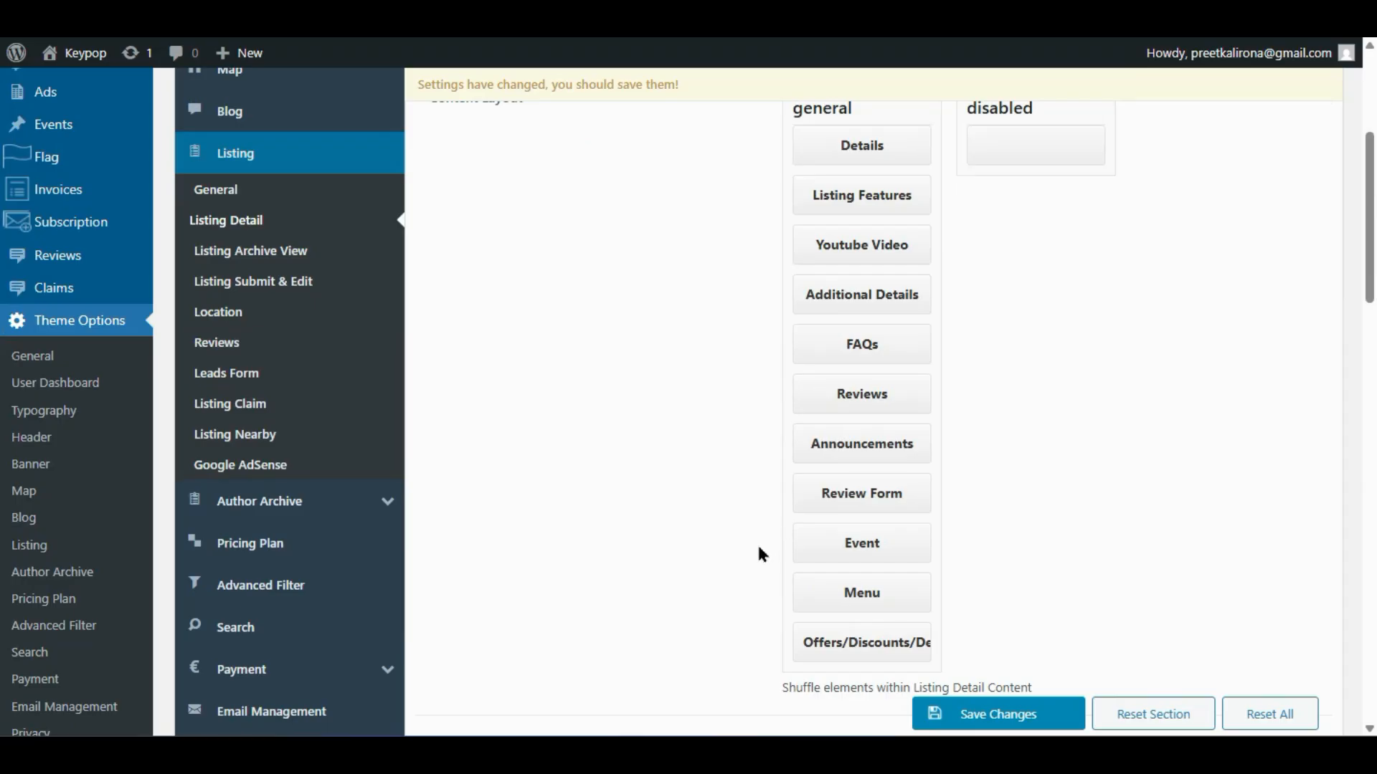
left_click_drag(823, 589, 826, 185)
left_click_drag(811, 280, 848, 545)
left_click_drag(851, 495, 846, 649)
scroll(783, 636, "down", 2)
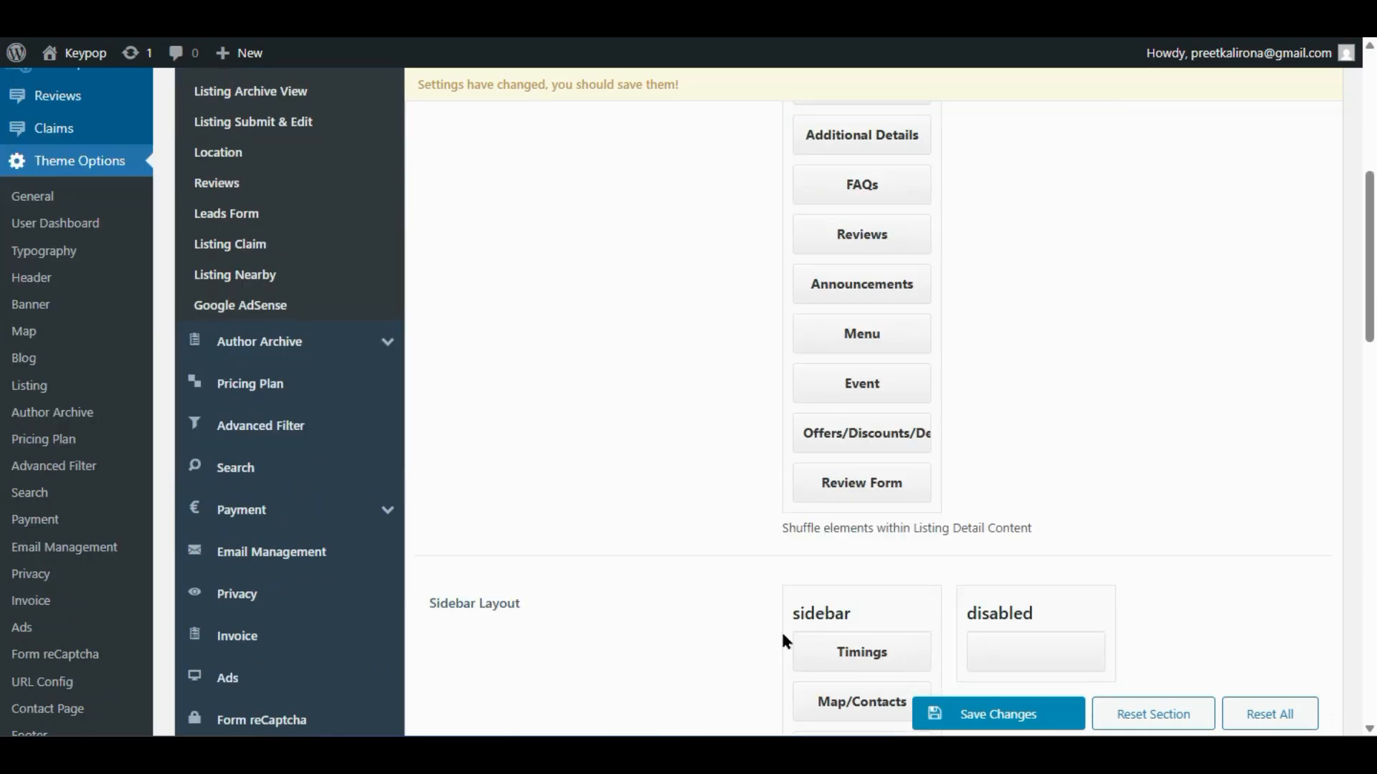
scroll(860, 531, "down", 2)
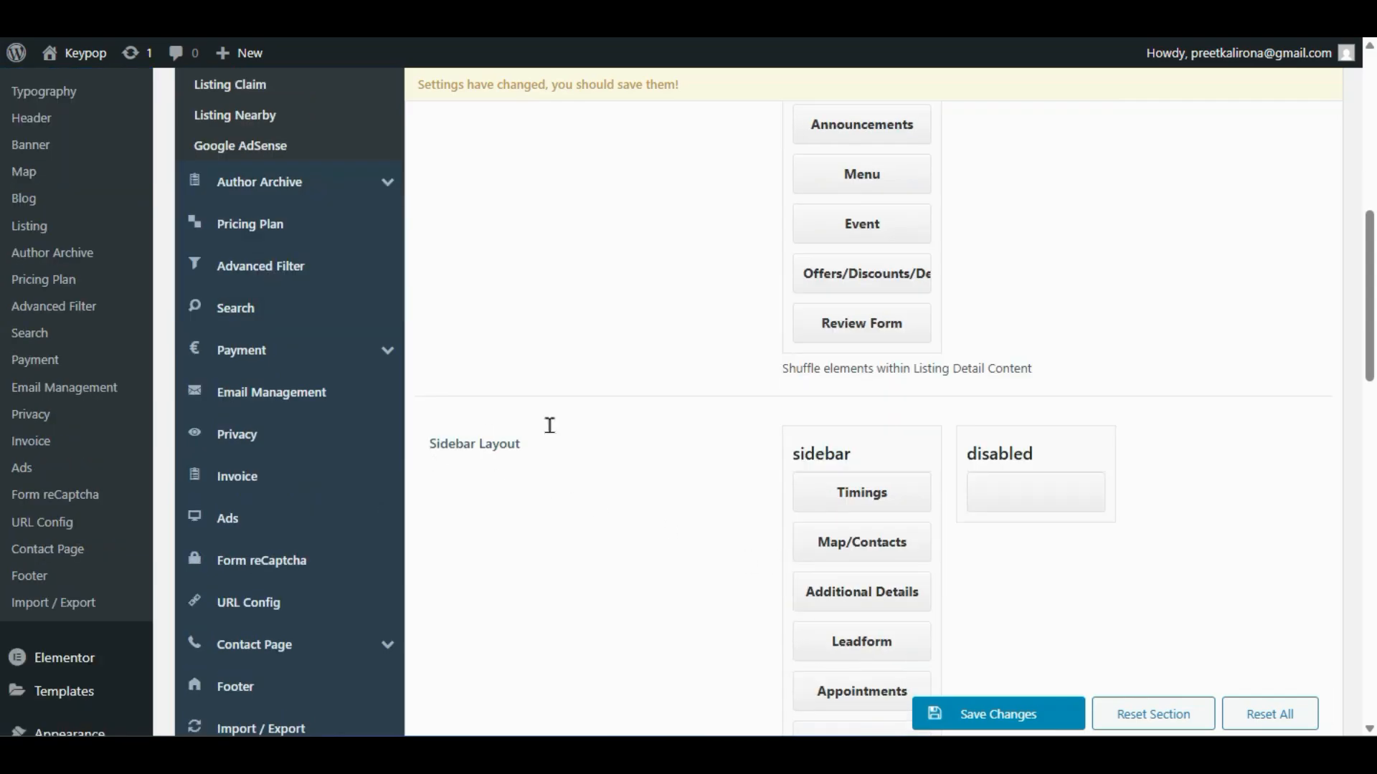
scroll(707, 548, "up", 5)
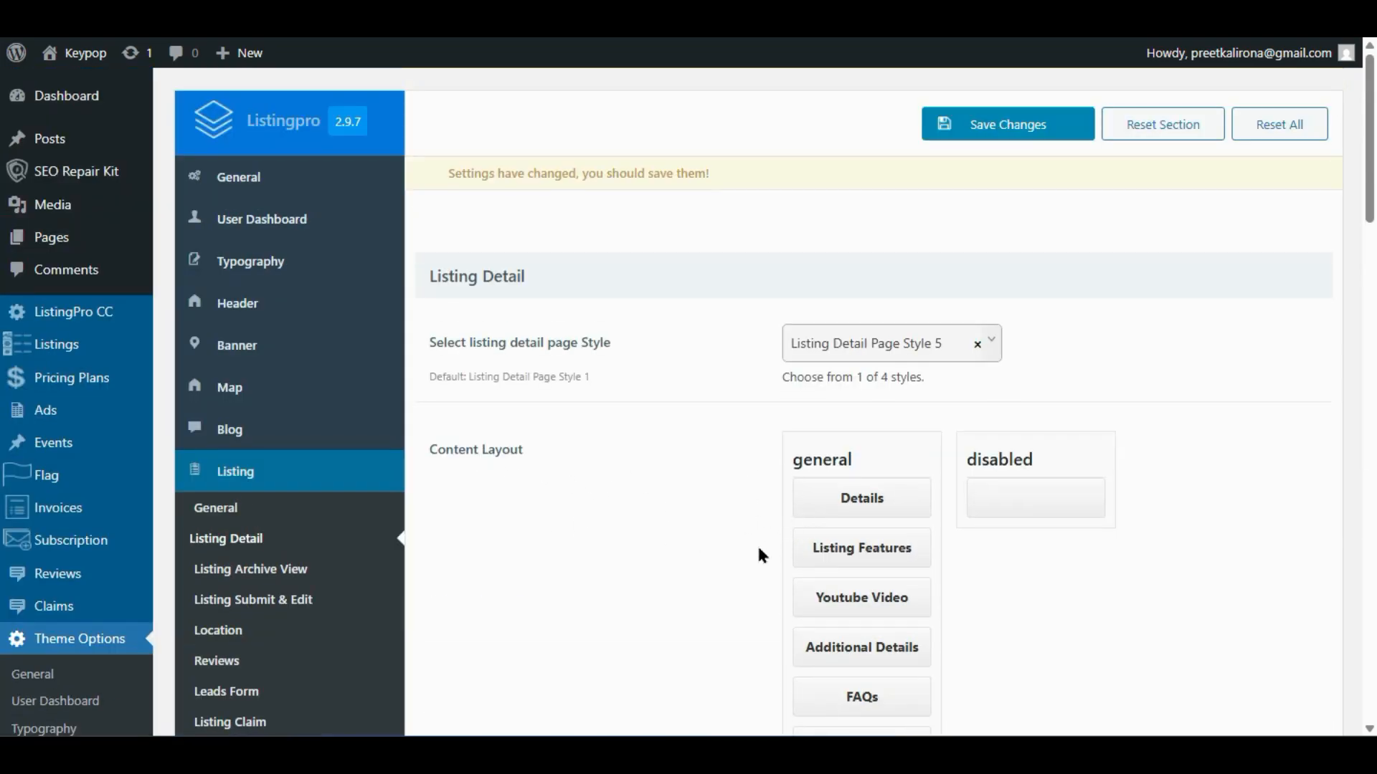
scroll(762, 556, "down", 15)
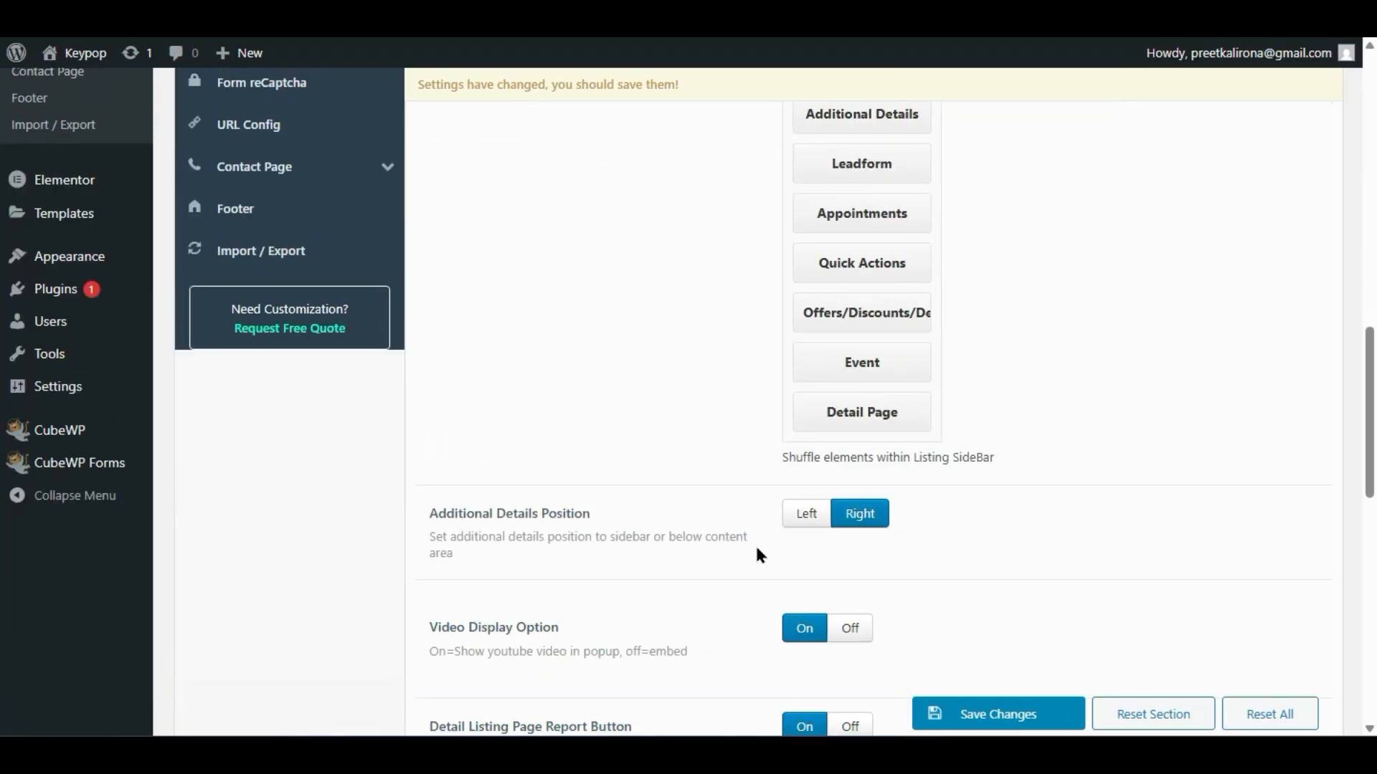
scroll(760, 556, "down", 2)
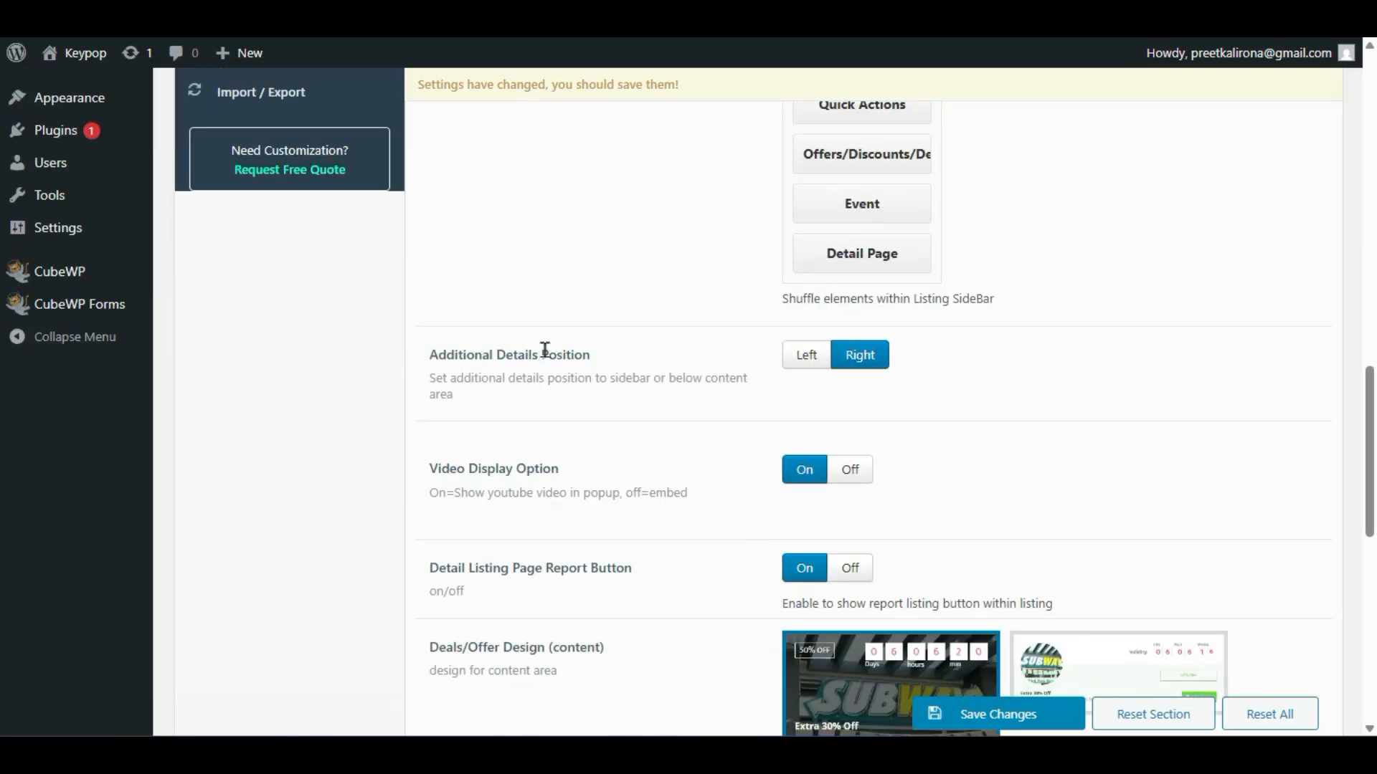
scroll(746, 400, "down", 4)
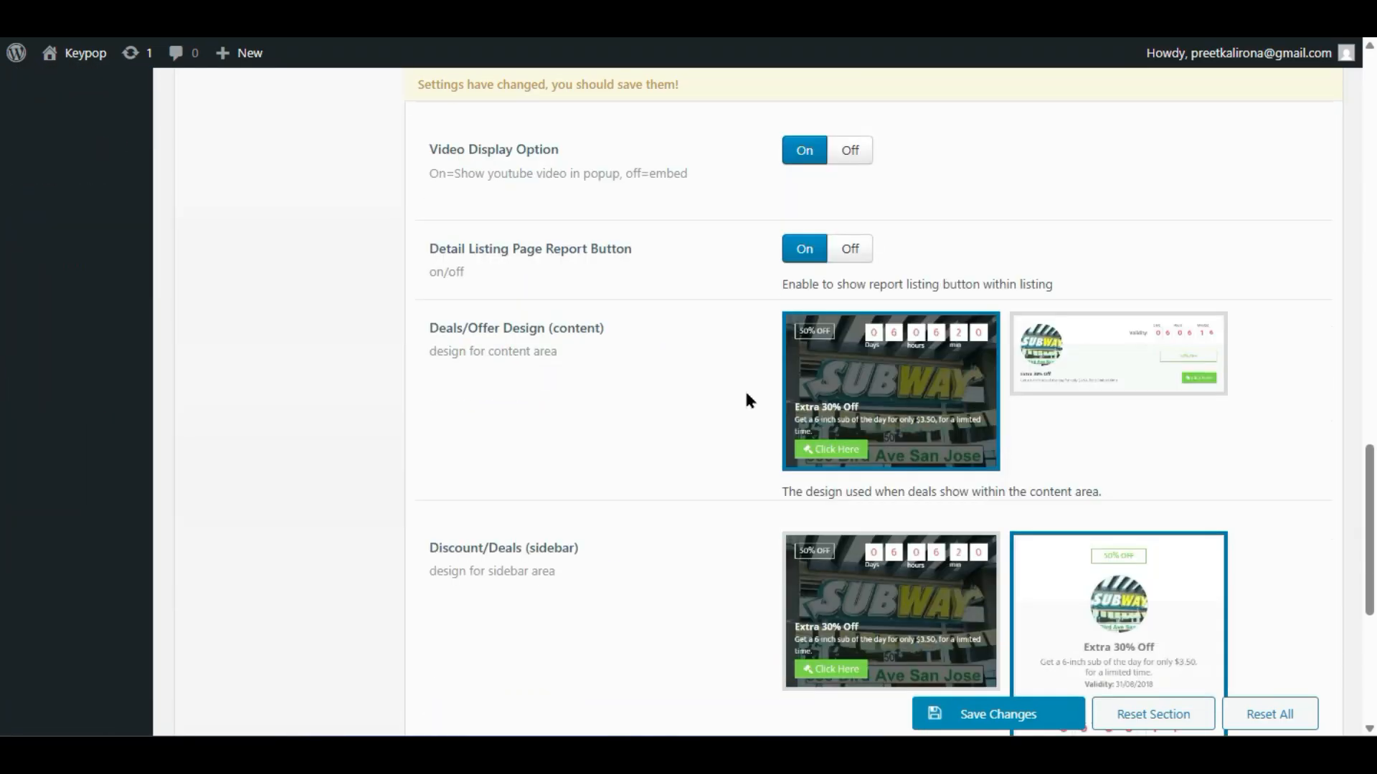
scroll(1224, 608, "down", 2)
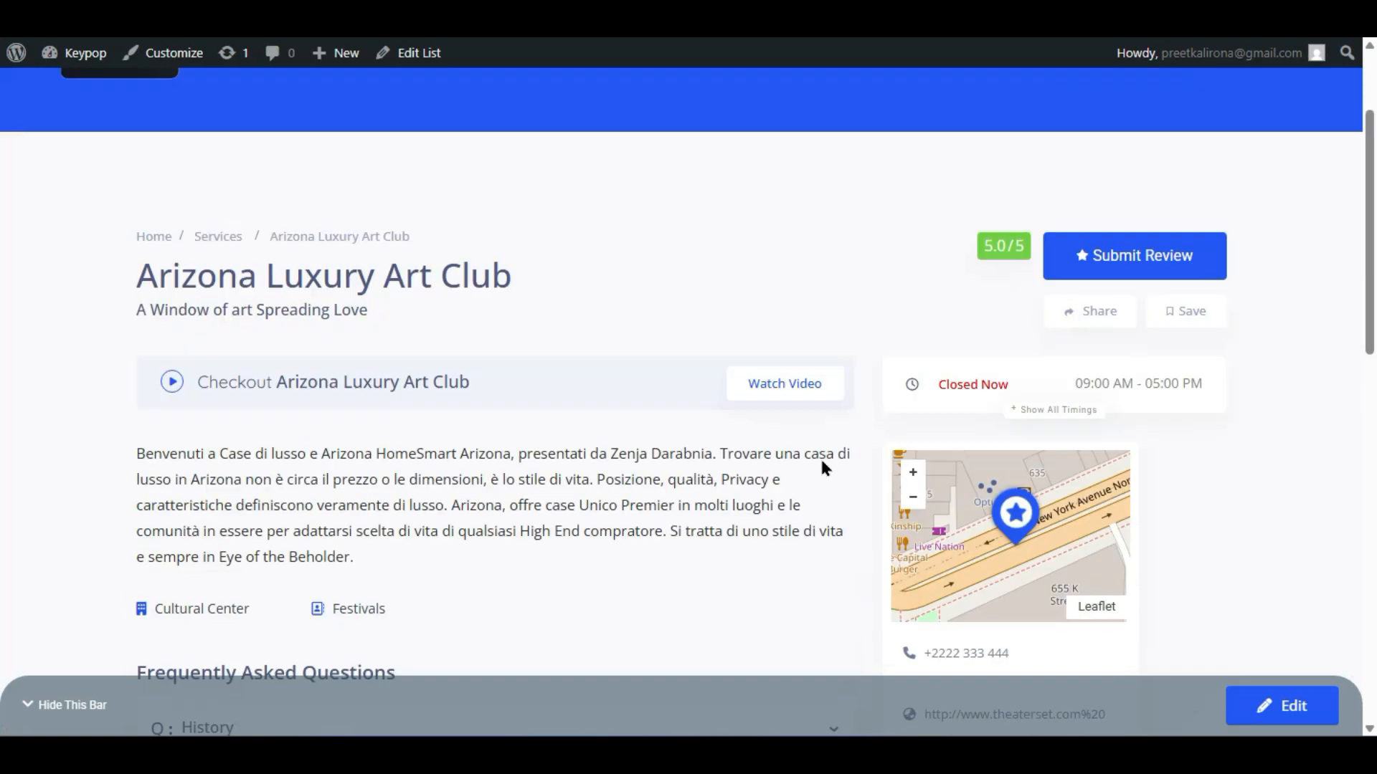
- Scroll through the live Arizona Luxury Art Club listing to check the new section order
scroll(825, 467, "down", 5)
scroll(821, 462, "down", 8)
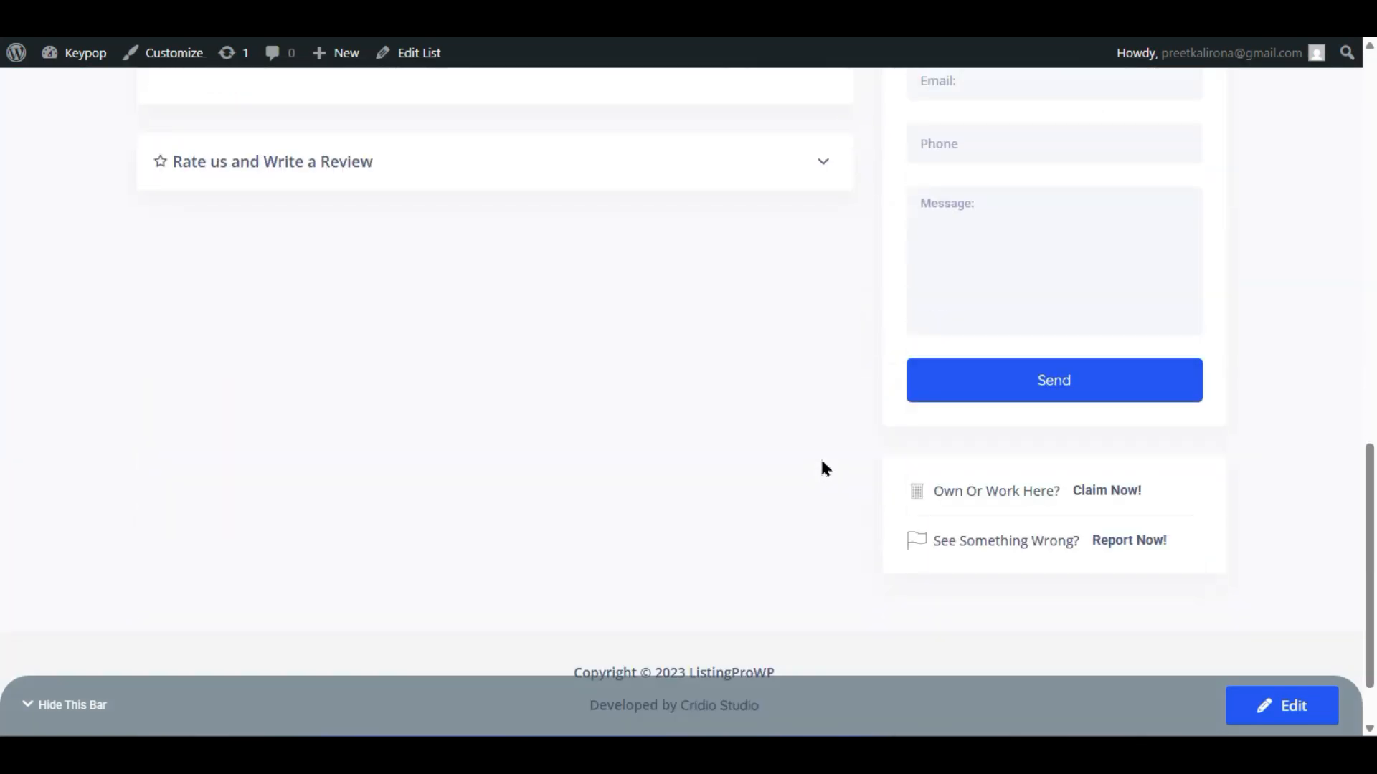
scroll(821, 466, "up", 13)
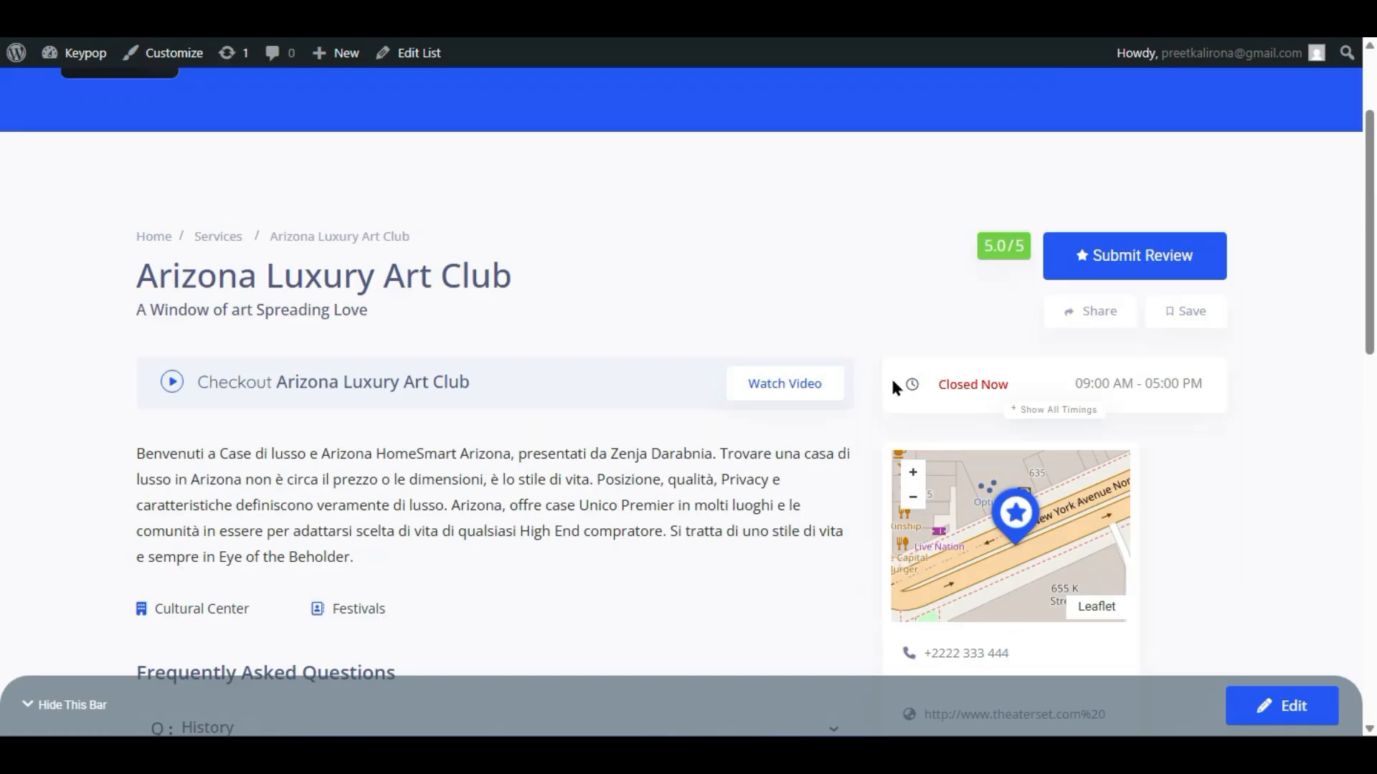
scroll(1016, 509, "down", 5)
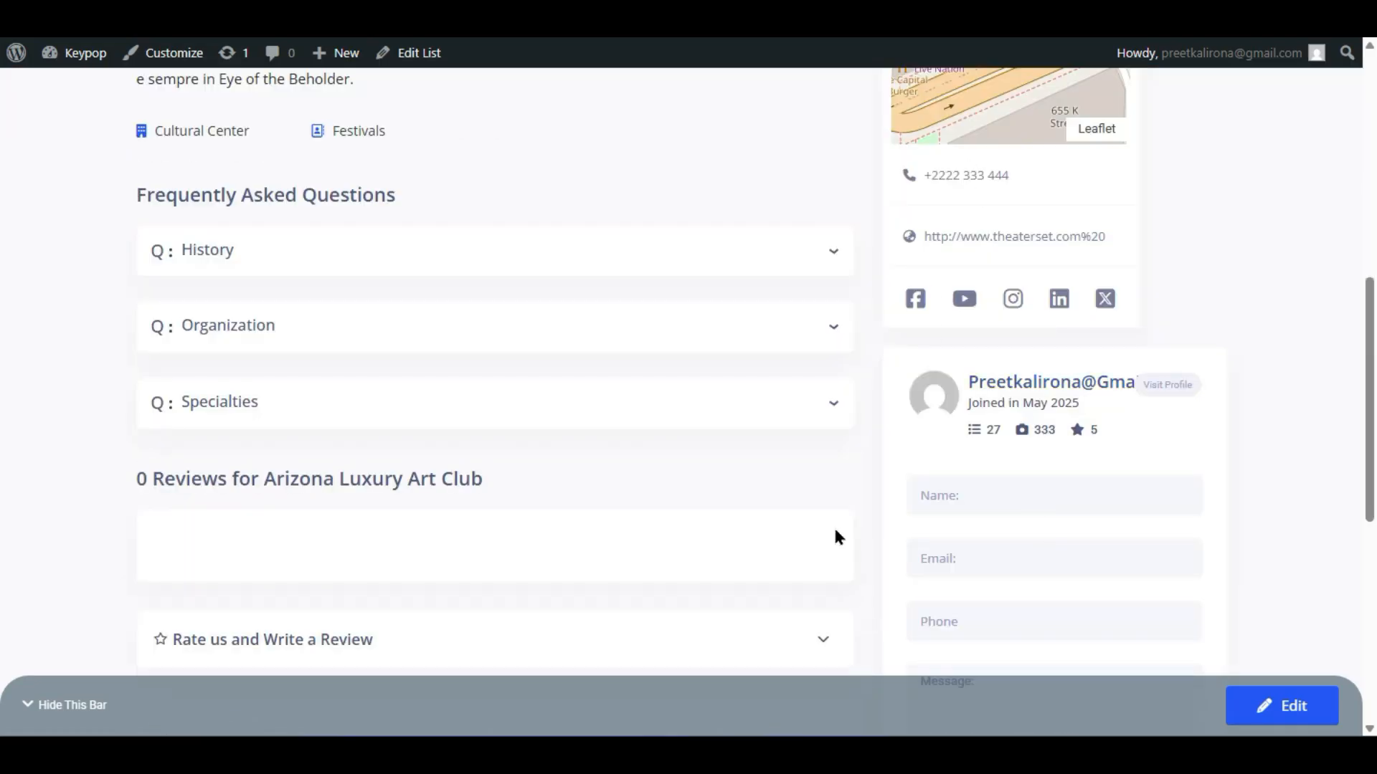
scroll(838, 537, "down", 3)
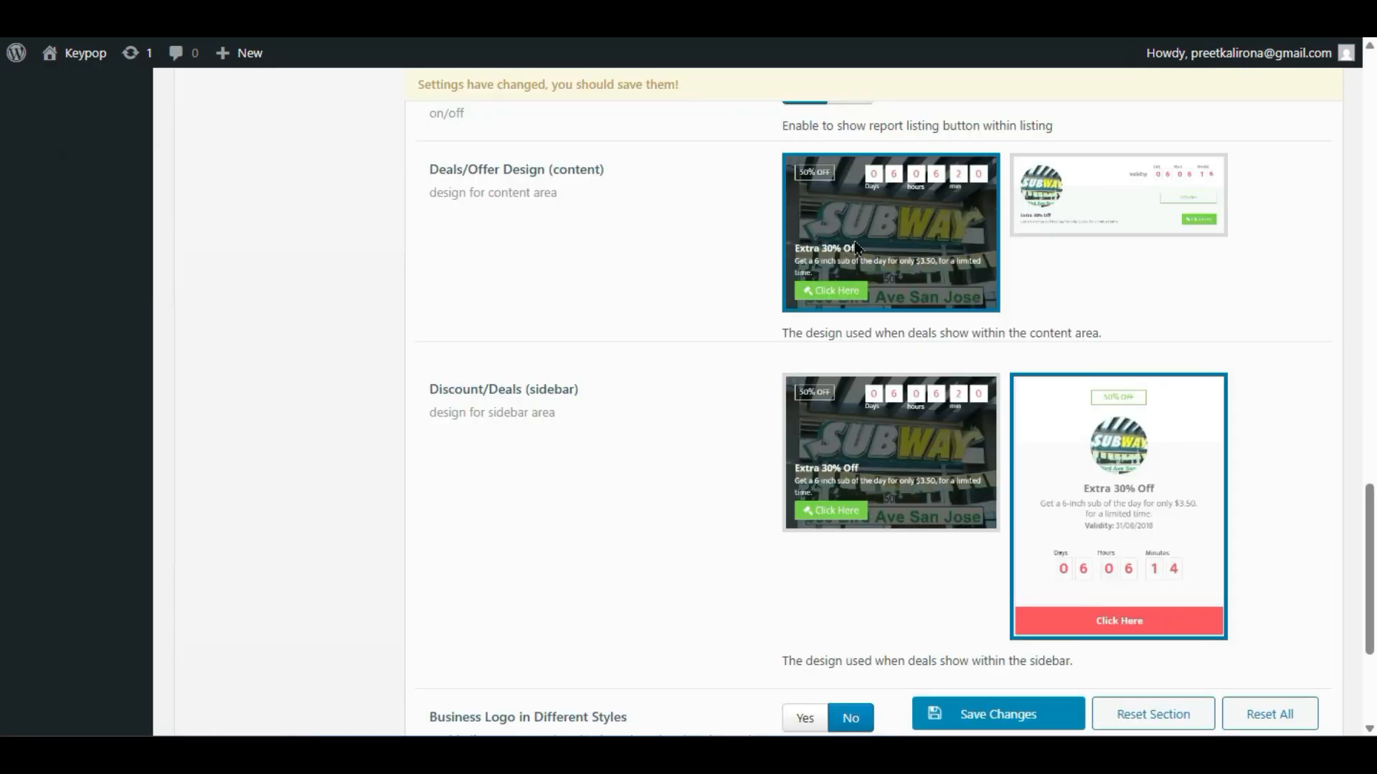
- Turn the Business Logo display option on and then back off
left_click(938, 231)
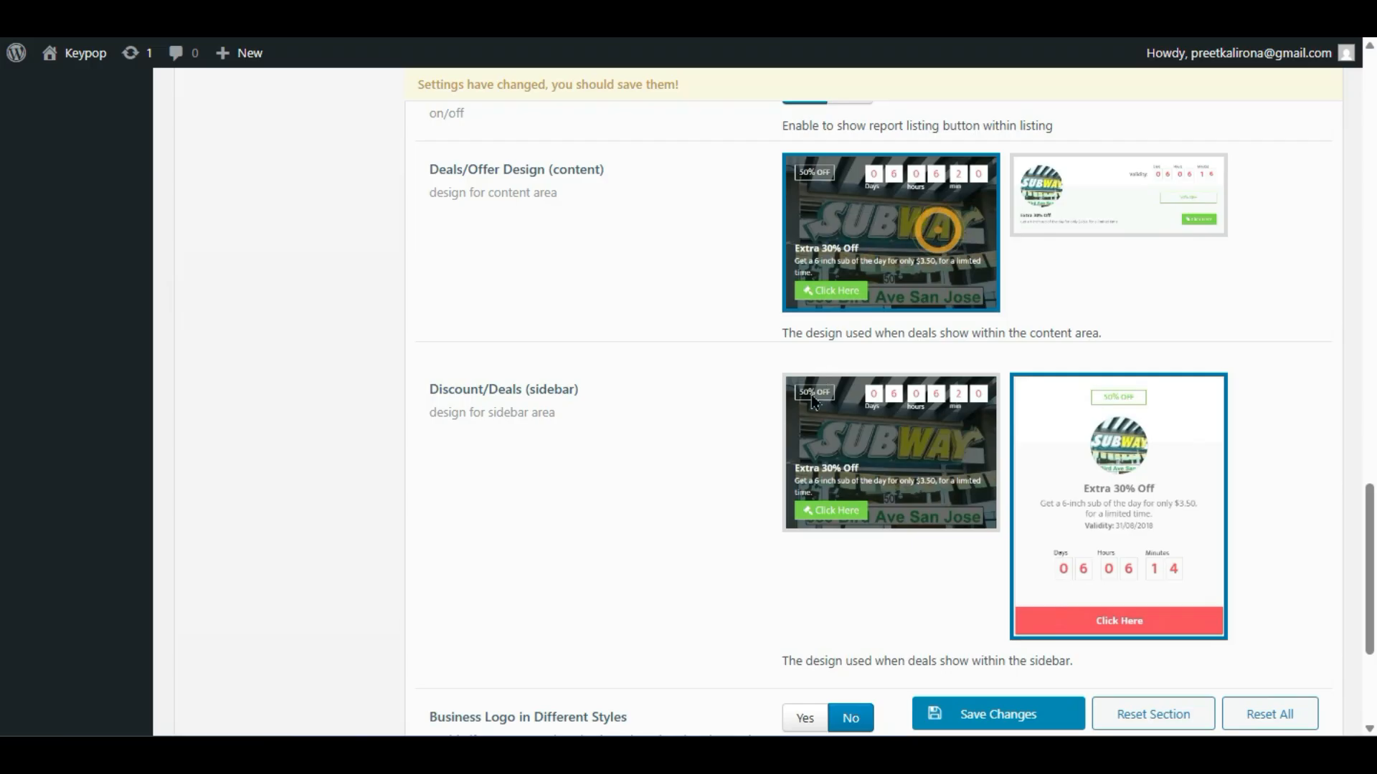
scroll(754, 460, "down", 4)
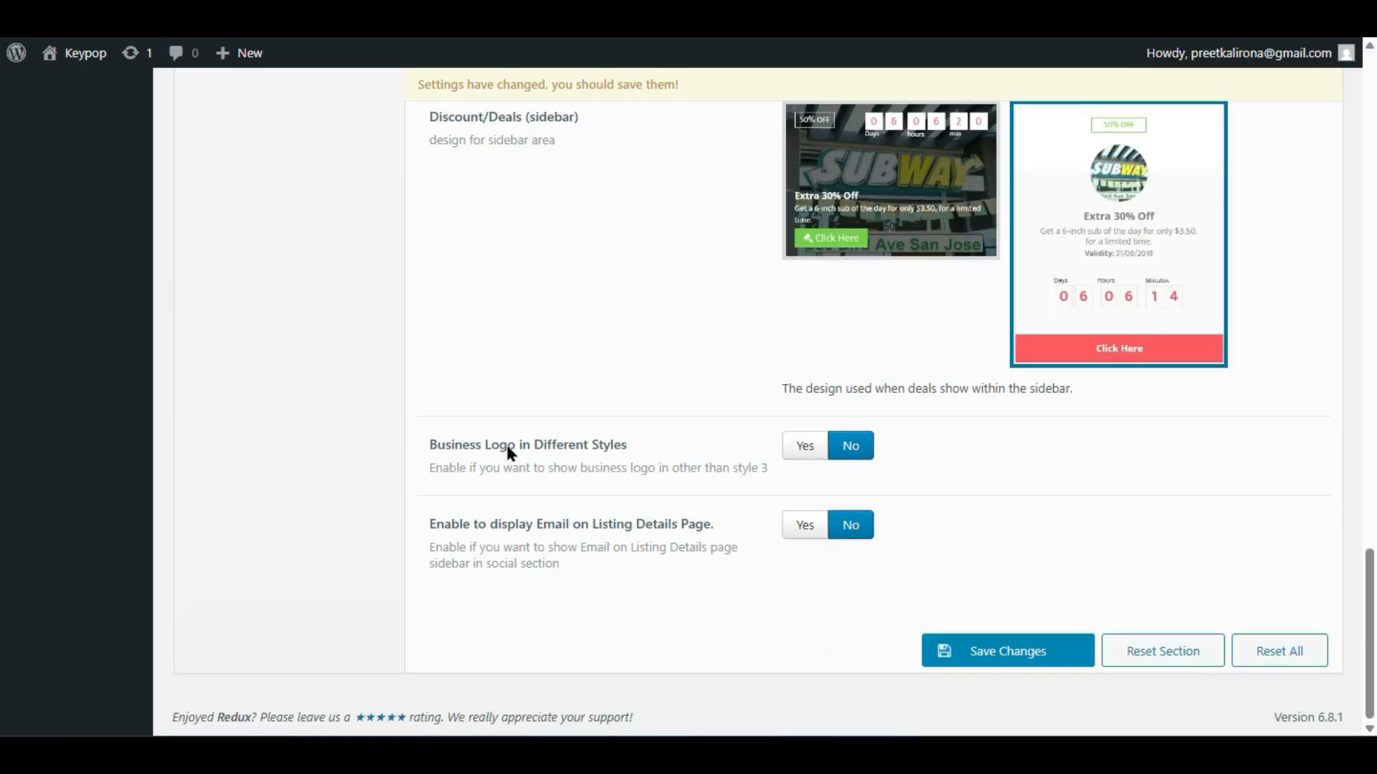
left_click(808, 445)
left_click(842, 447)
- Show the email on listing detail pages, then hide it again
left_click(791, 532)
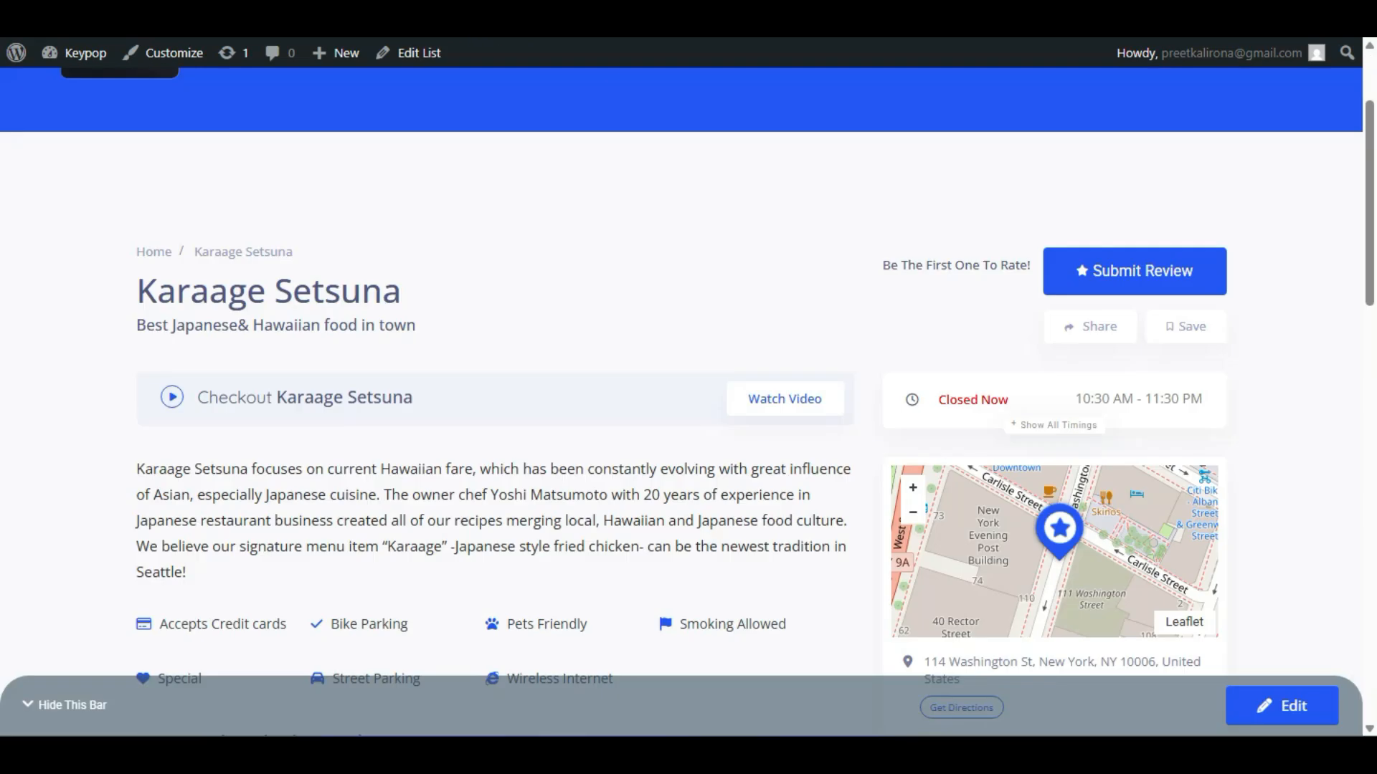
scroll(974, 390, "down", 5)
scroll(1002, 516, "down", 2)
scroll(925, 567, "down", 2)
scroll(836, 389, "up", 8)
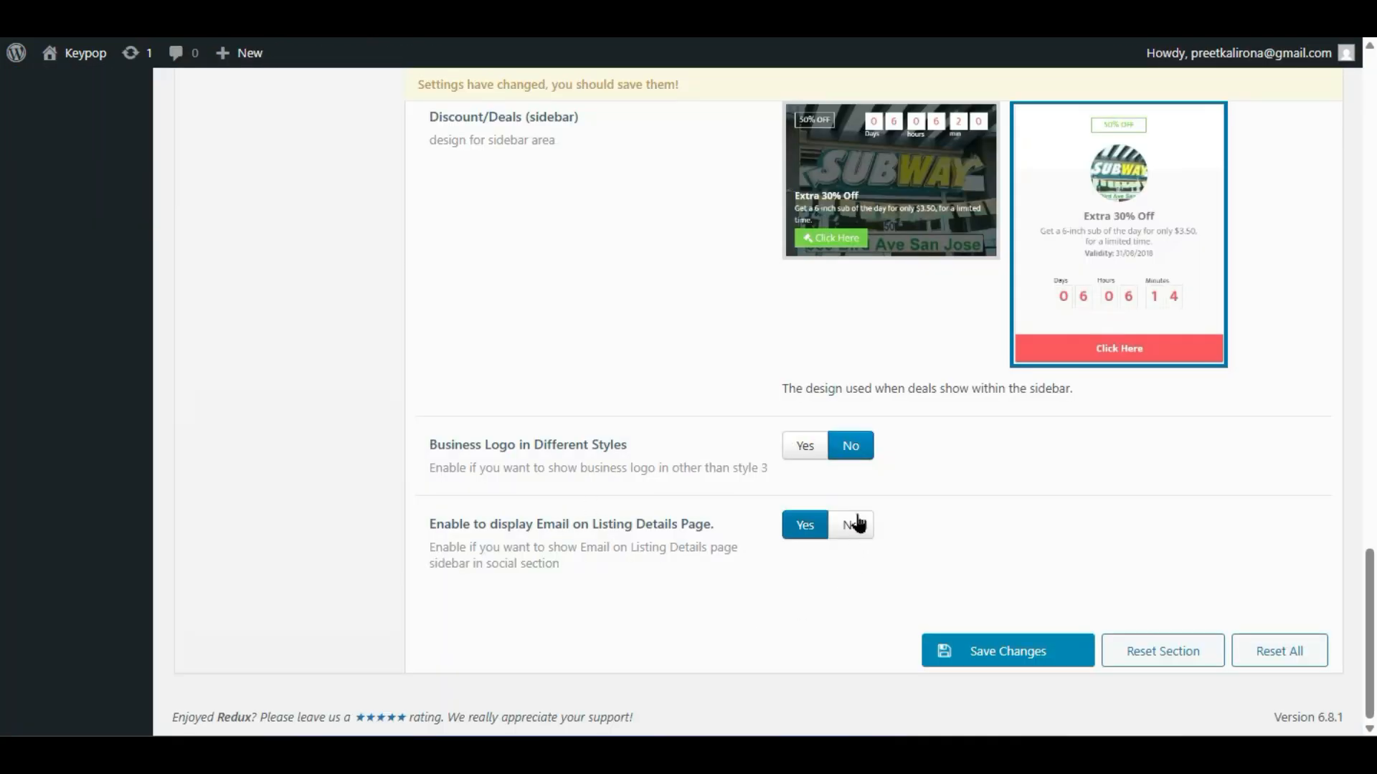
left_click(855, 524)
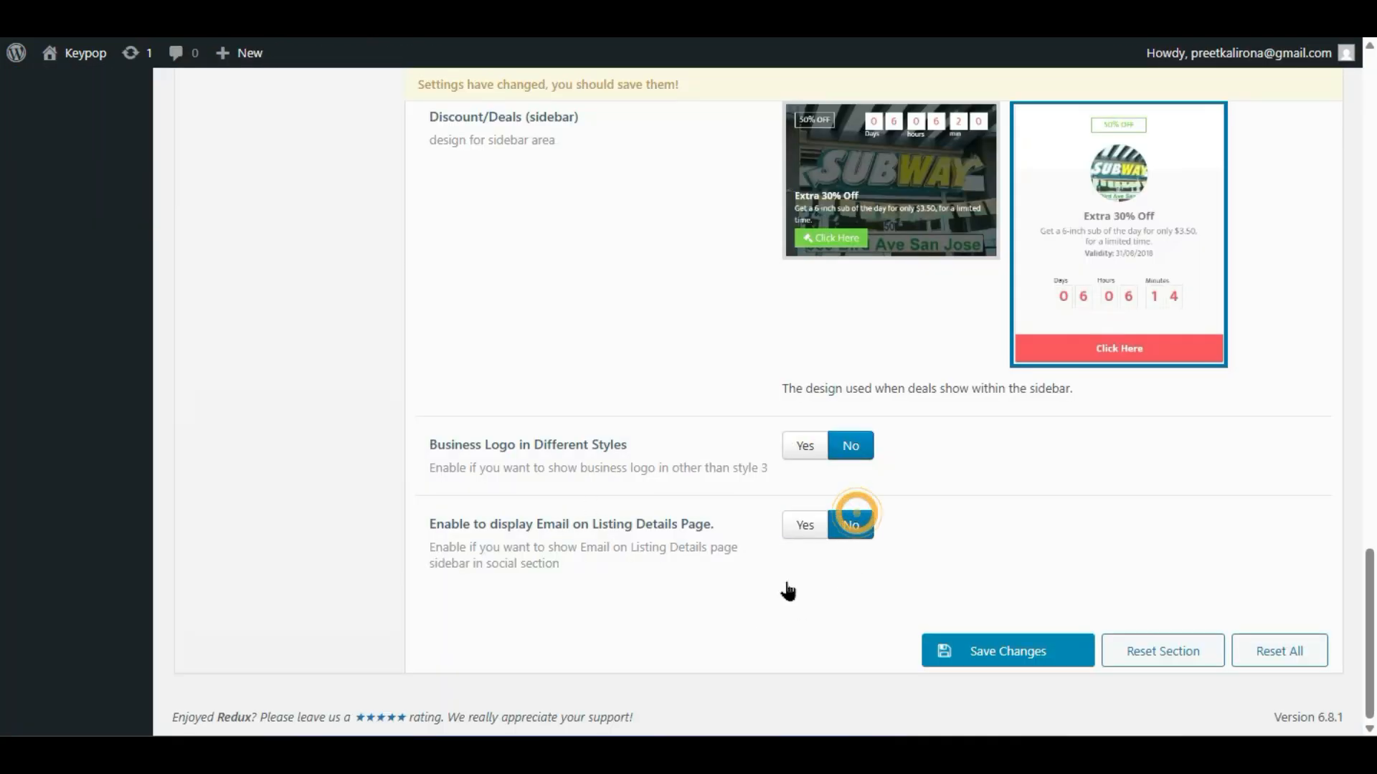
scroll(749, 599, "up", 15)
scroll(752, 604, "up", 6)
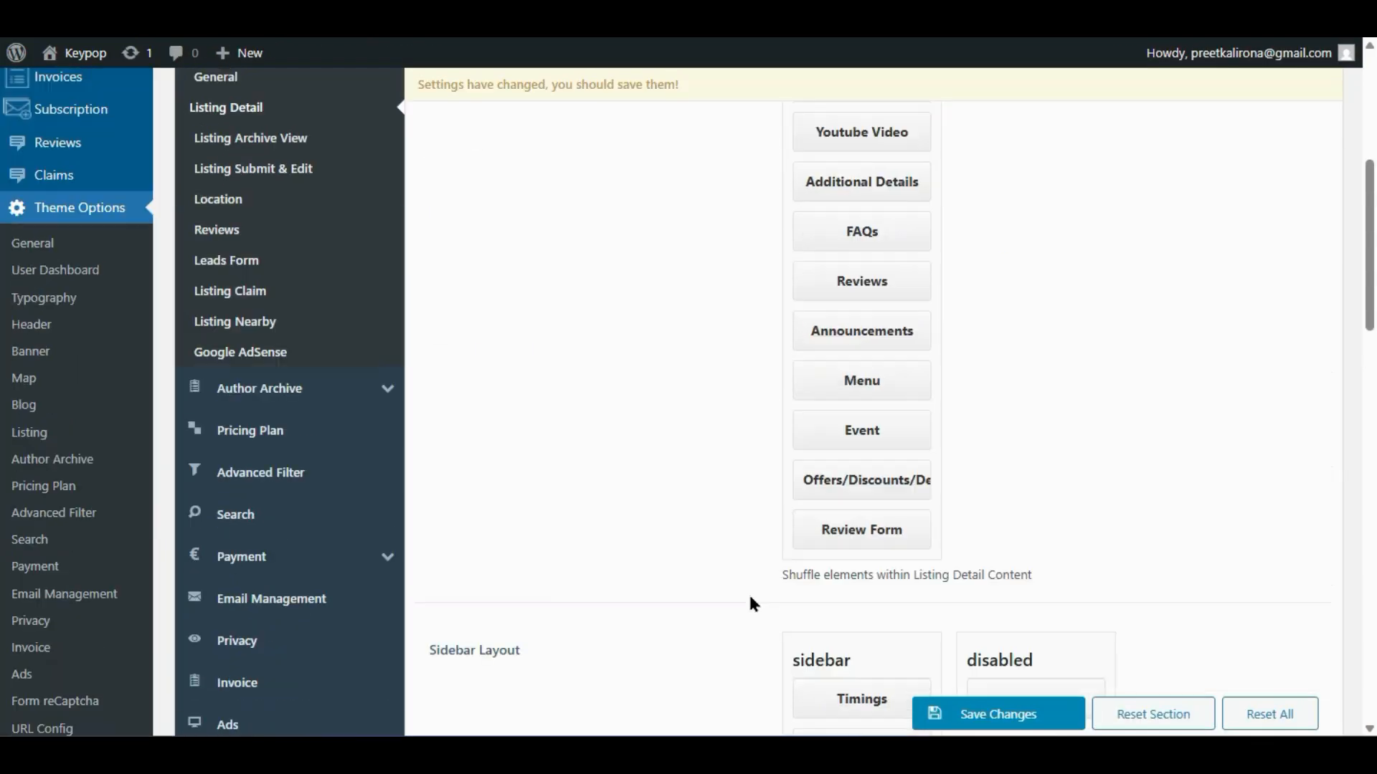
scroll(715, 584, "up", 2)
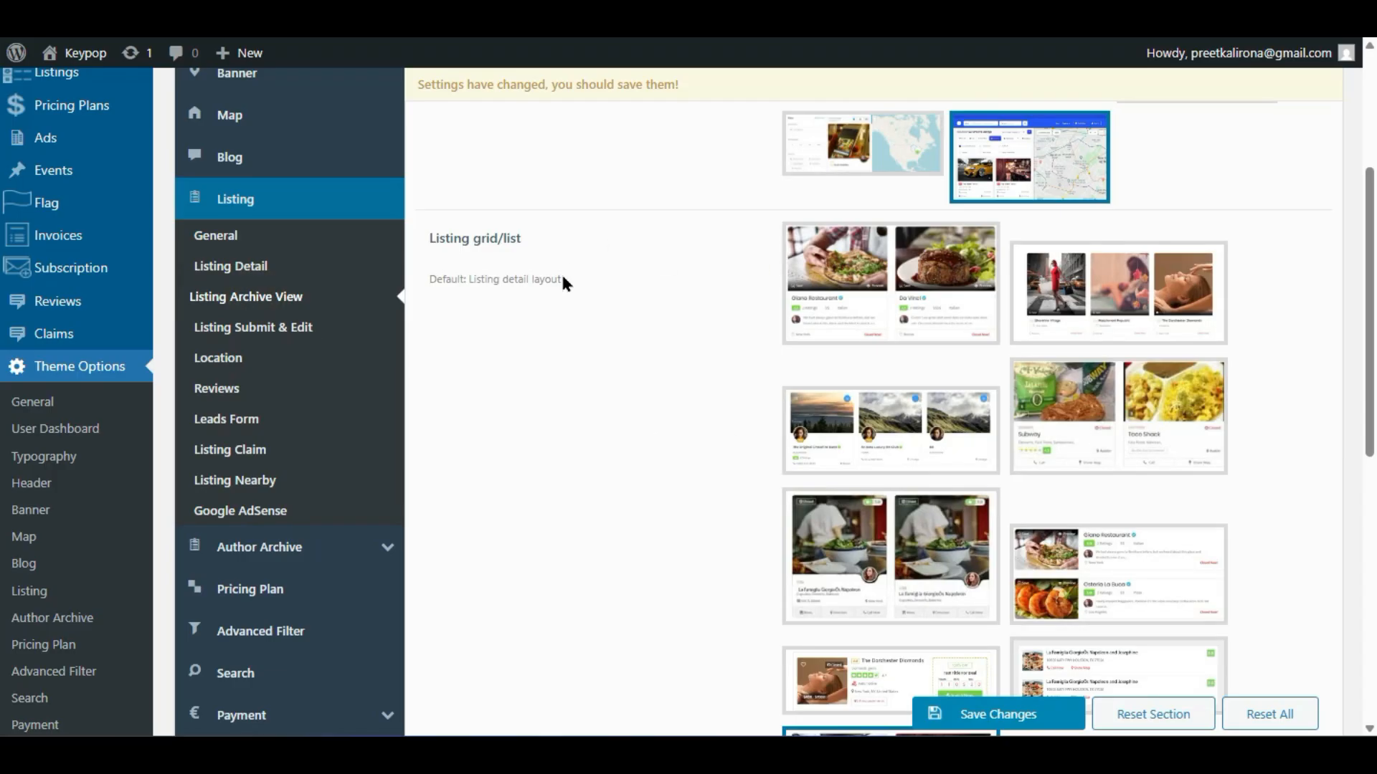
- Try the Taco Shack, three-photo and two-restaurant grid designs, then settle on the three-mountain-photo card
scroll(947, 537, "down", 4)
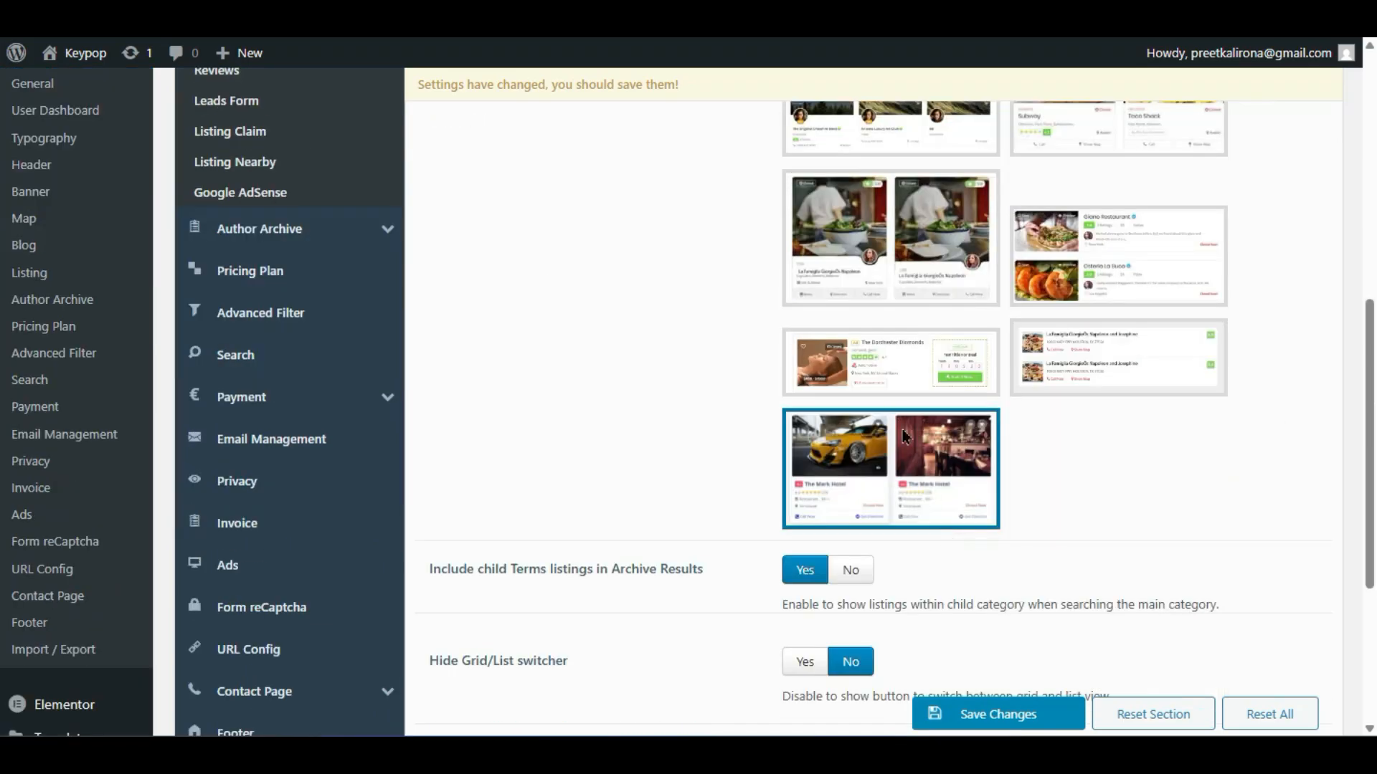
scroll(911, 410, "up", 2)
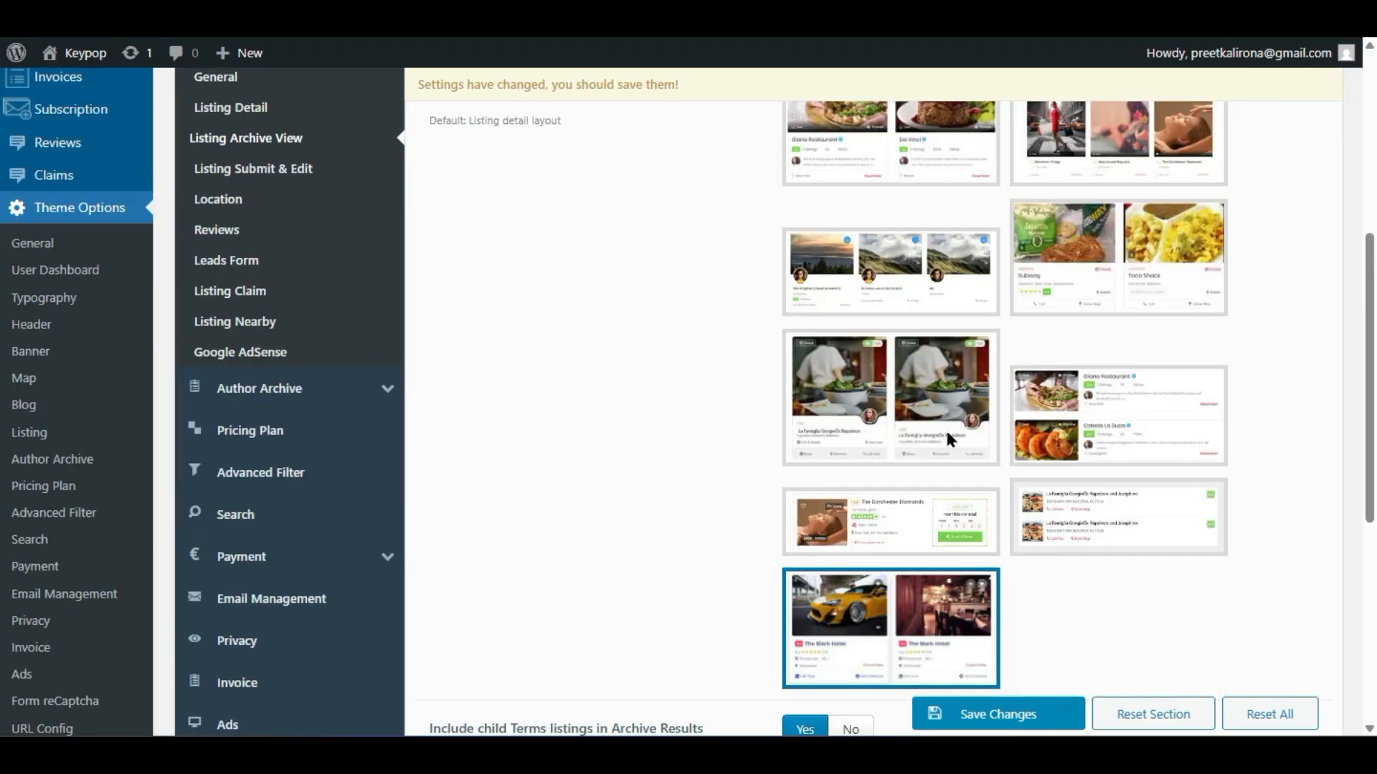
left_click(1129, 294)
scroll(1122, 287, "up", 4)
left_click(1020, 491)
left_click(930, 471)
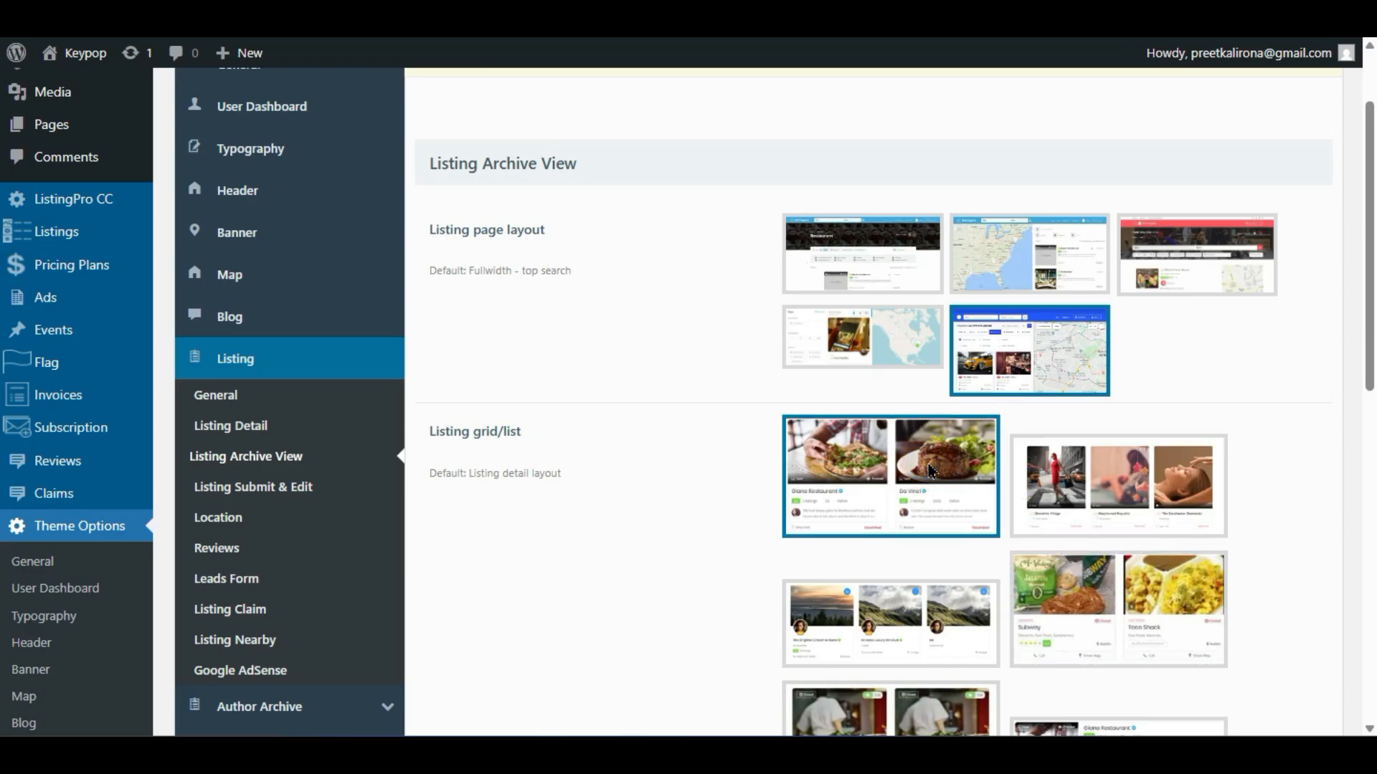
scroll(656, 532, "down", 2)
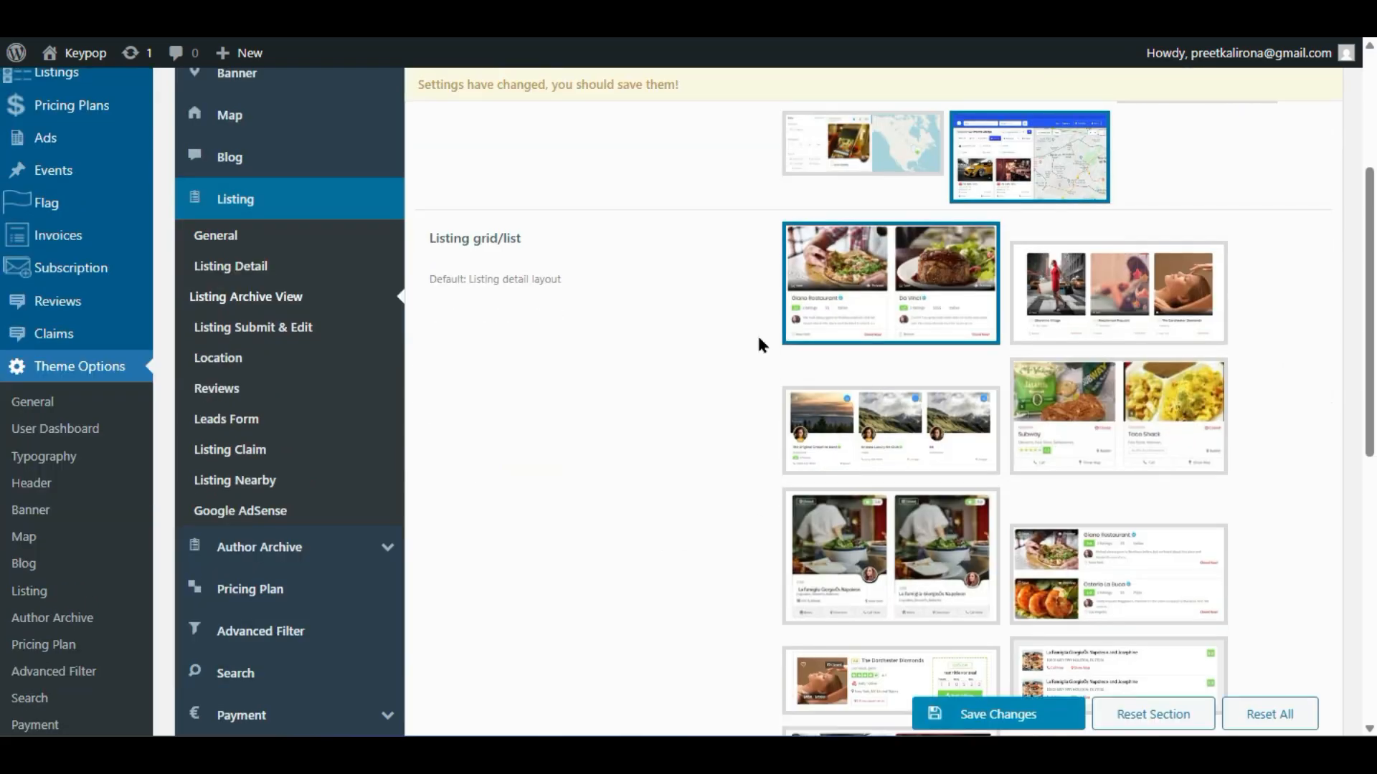
left_click(886, 414)
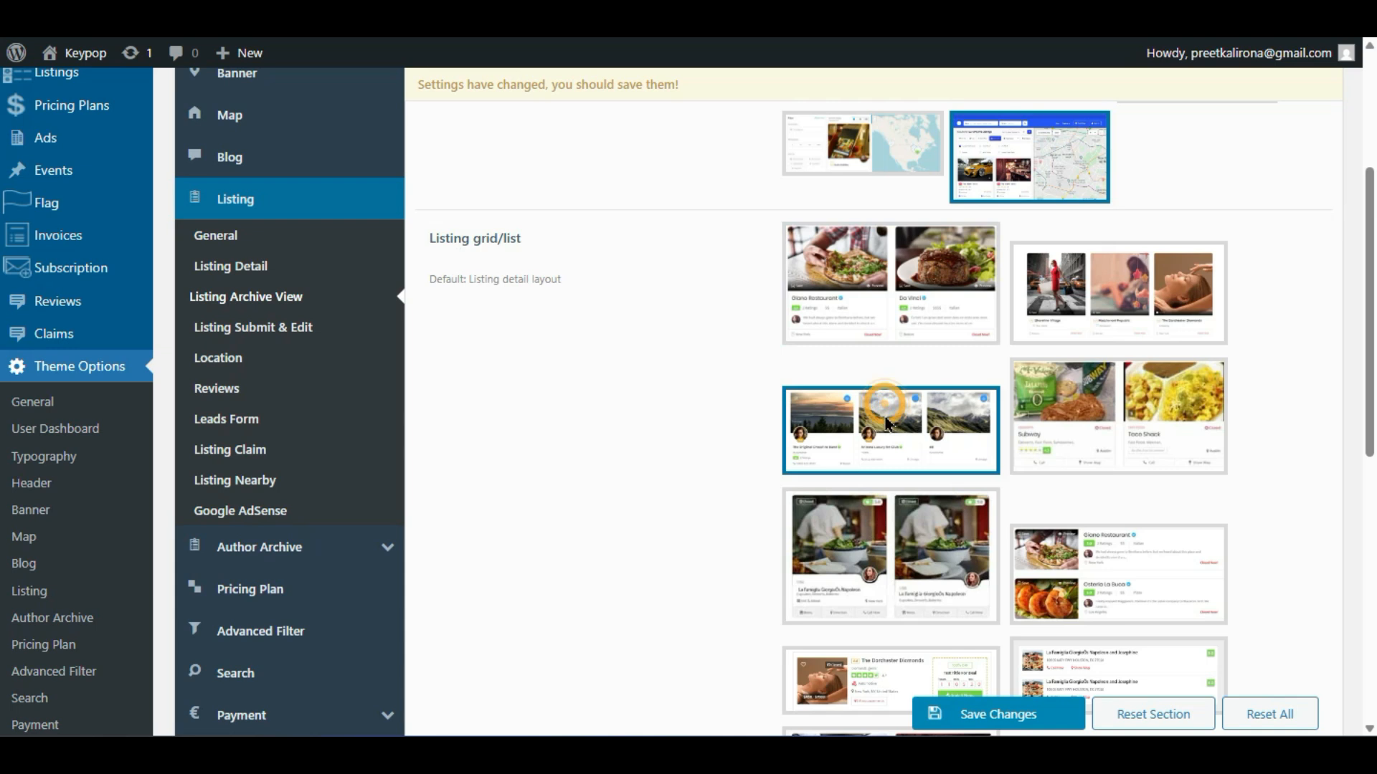
scroll(786, 454, "down", 5)
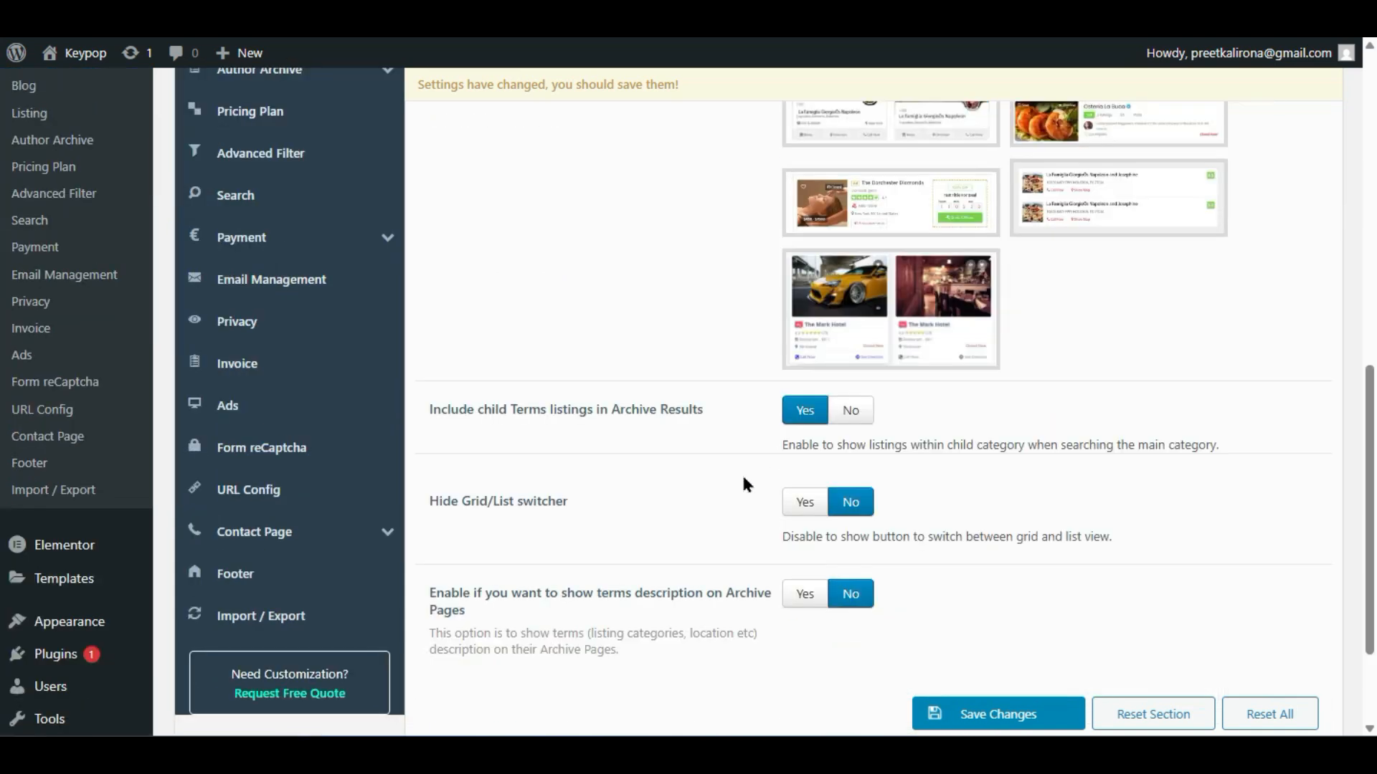
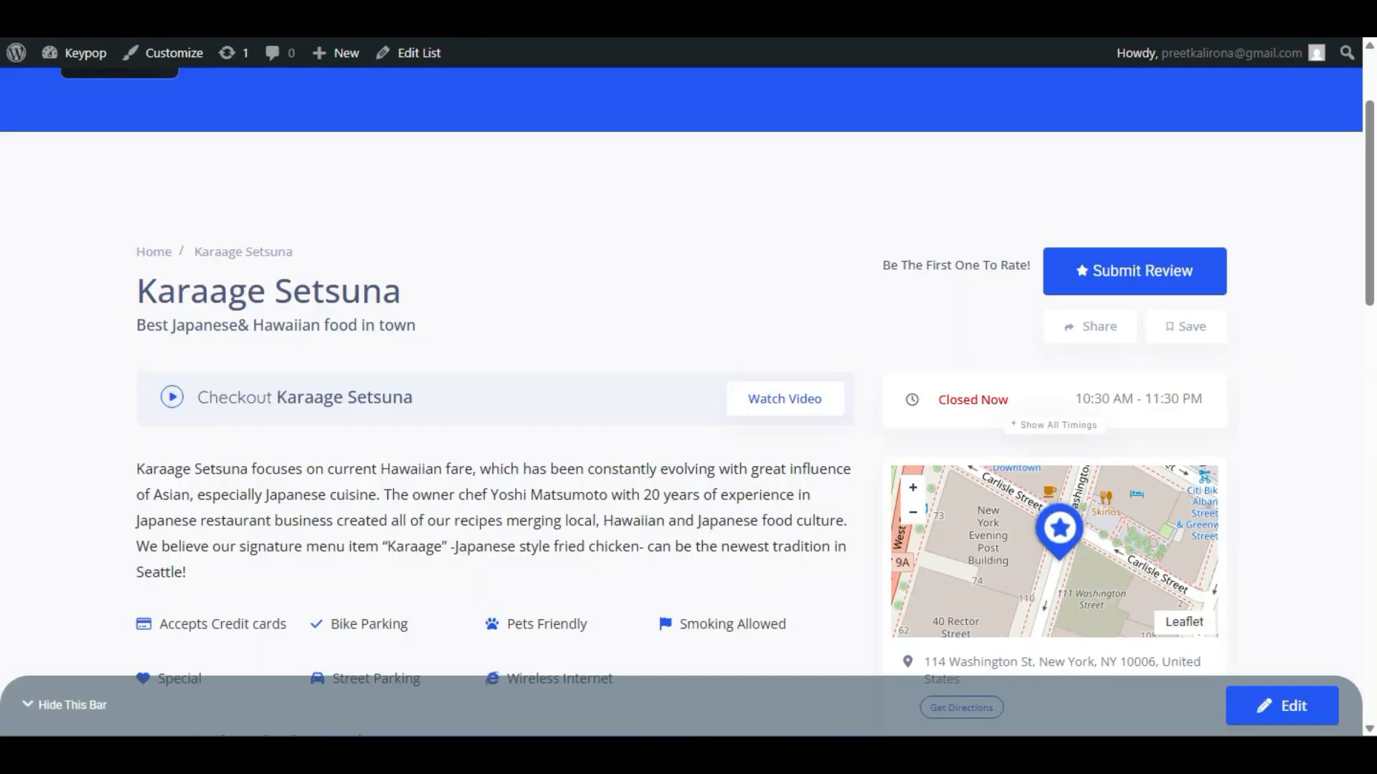
- Scroll through the directory's listings home page before editing it in Elementor
scroll(330, 154, "up", 3)
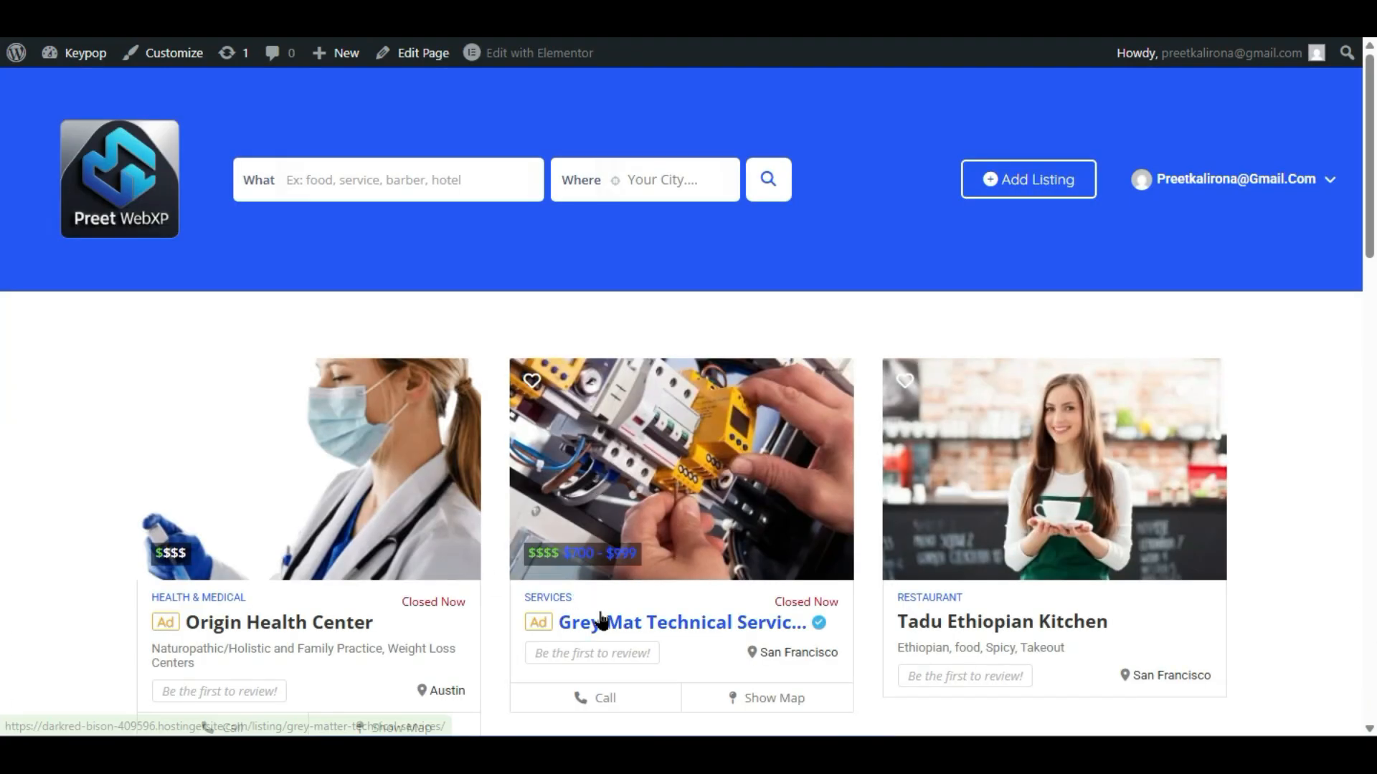
scroll(689, 527, "down", 4)
scroll(690, 527, "up", 4)
scroll(702, 534, "down", 10)
scroll(717, 543, "up", 8)
scroll(717, 543, "up", 2)
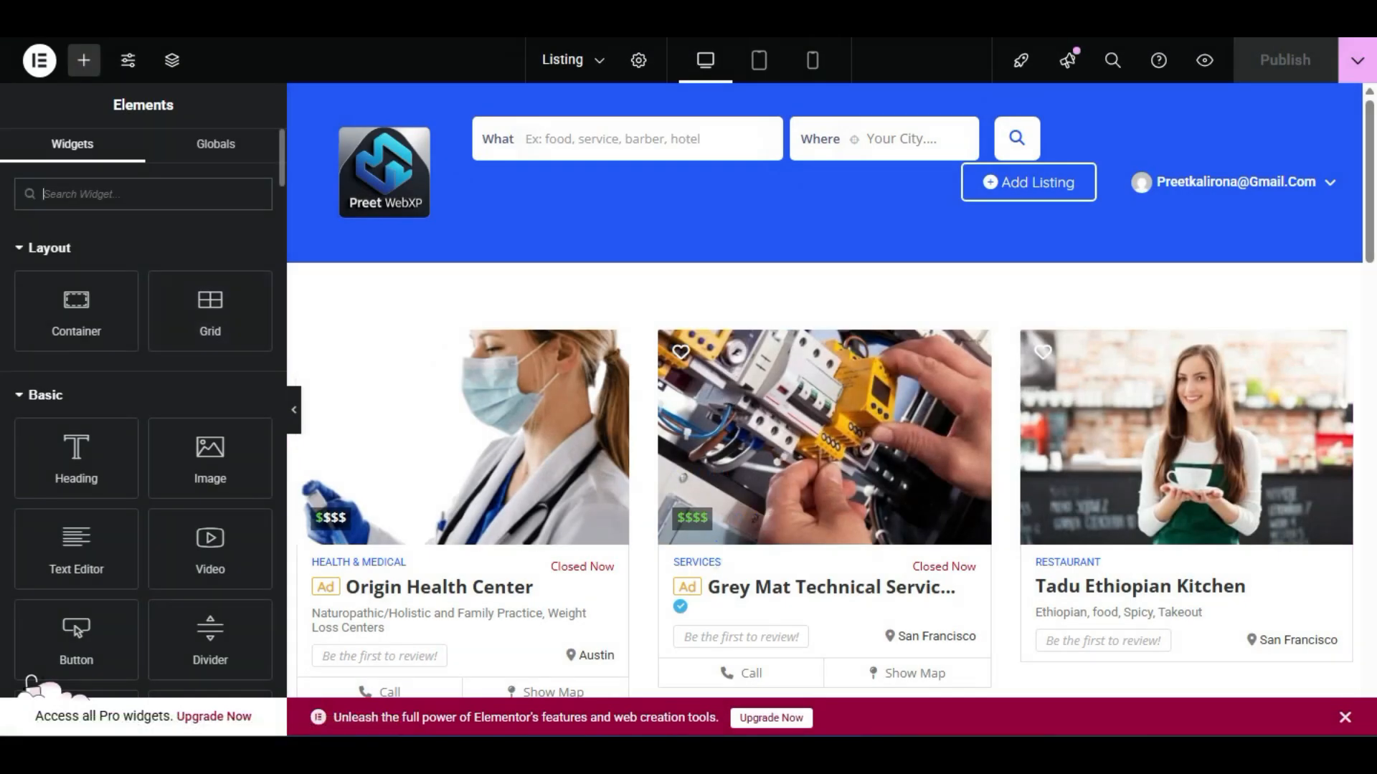
- Add the ListingPro Listing Categories widget above the listing cards
left_click(60, 405)
scroll(59, 405, "down", 15)
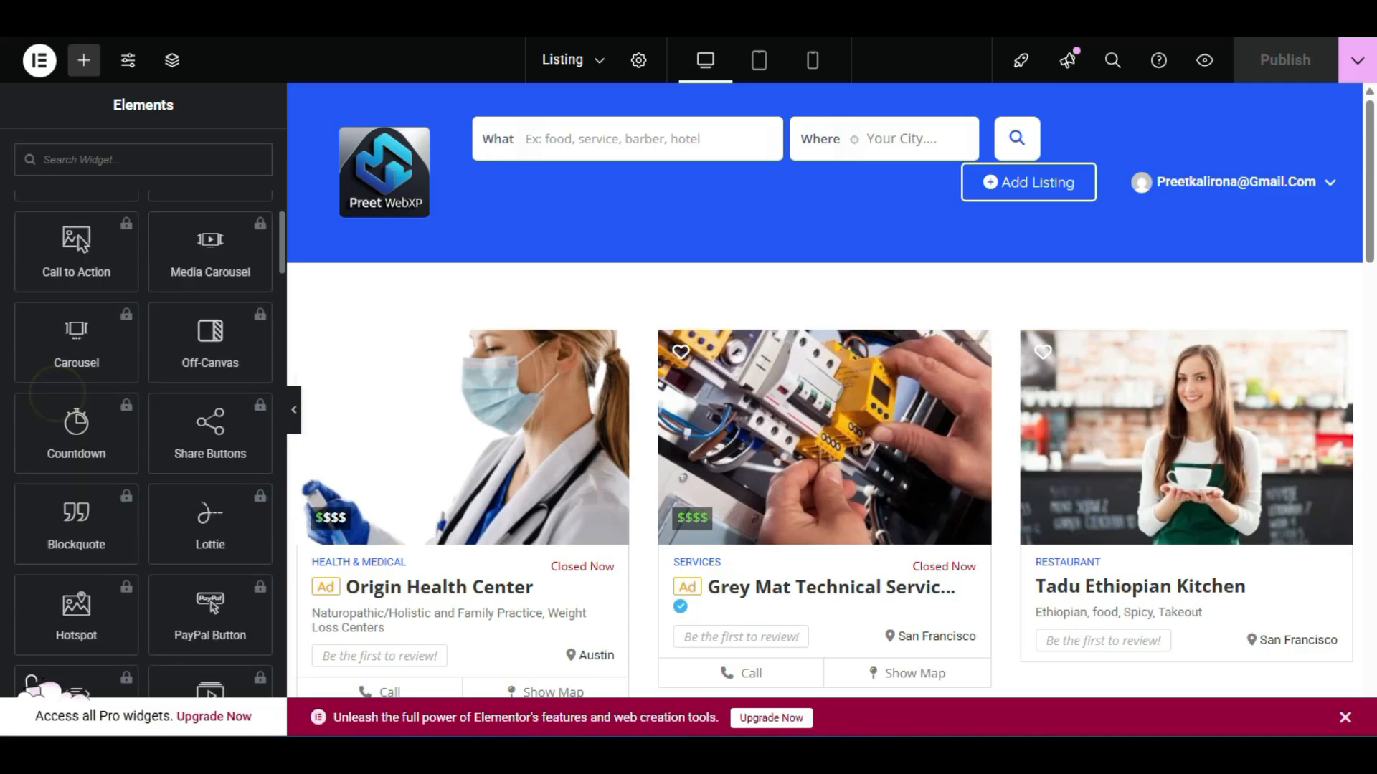
scroll(32, 681, "down", 6)
scroll(32, 682, "up", 2)
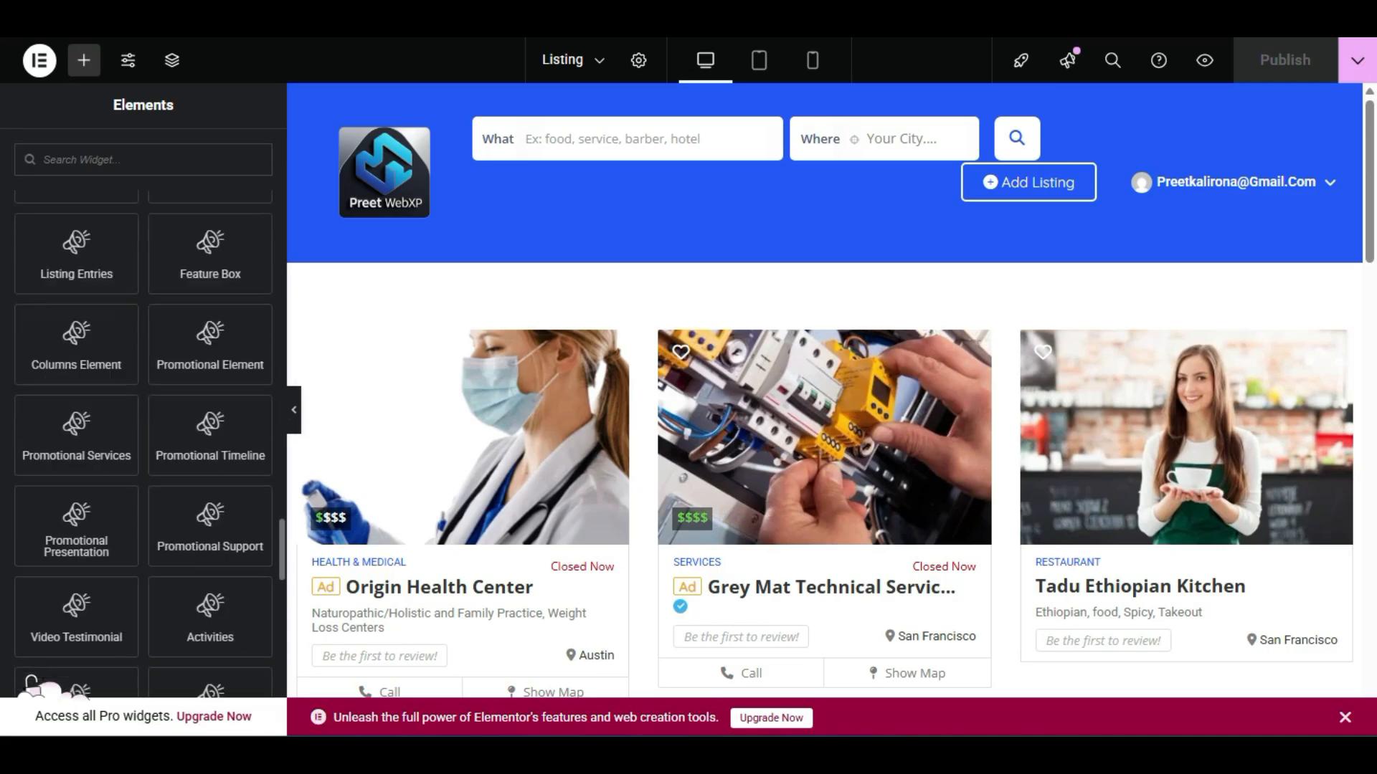
scroll(32, 681, "up", 7)
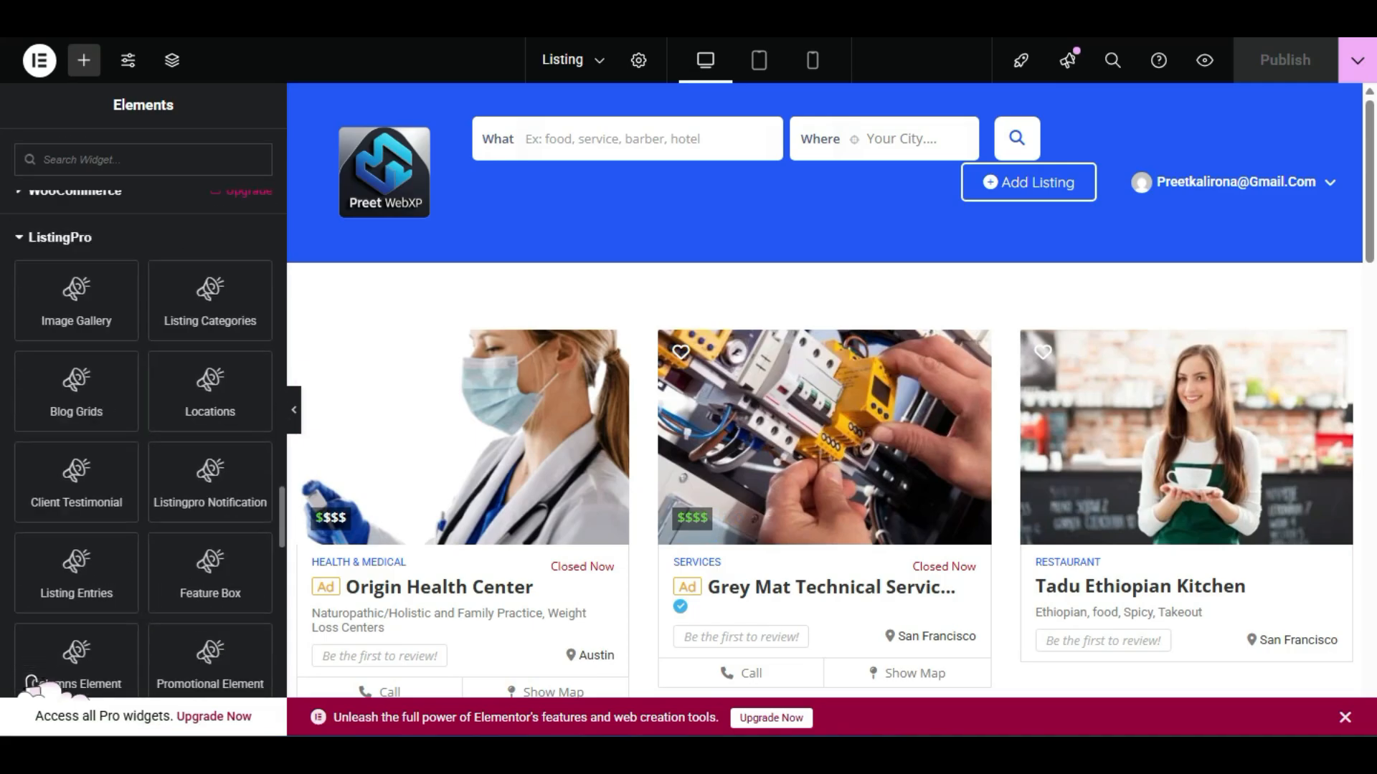
scroll(31, 682, "down", 2)
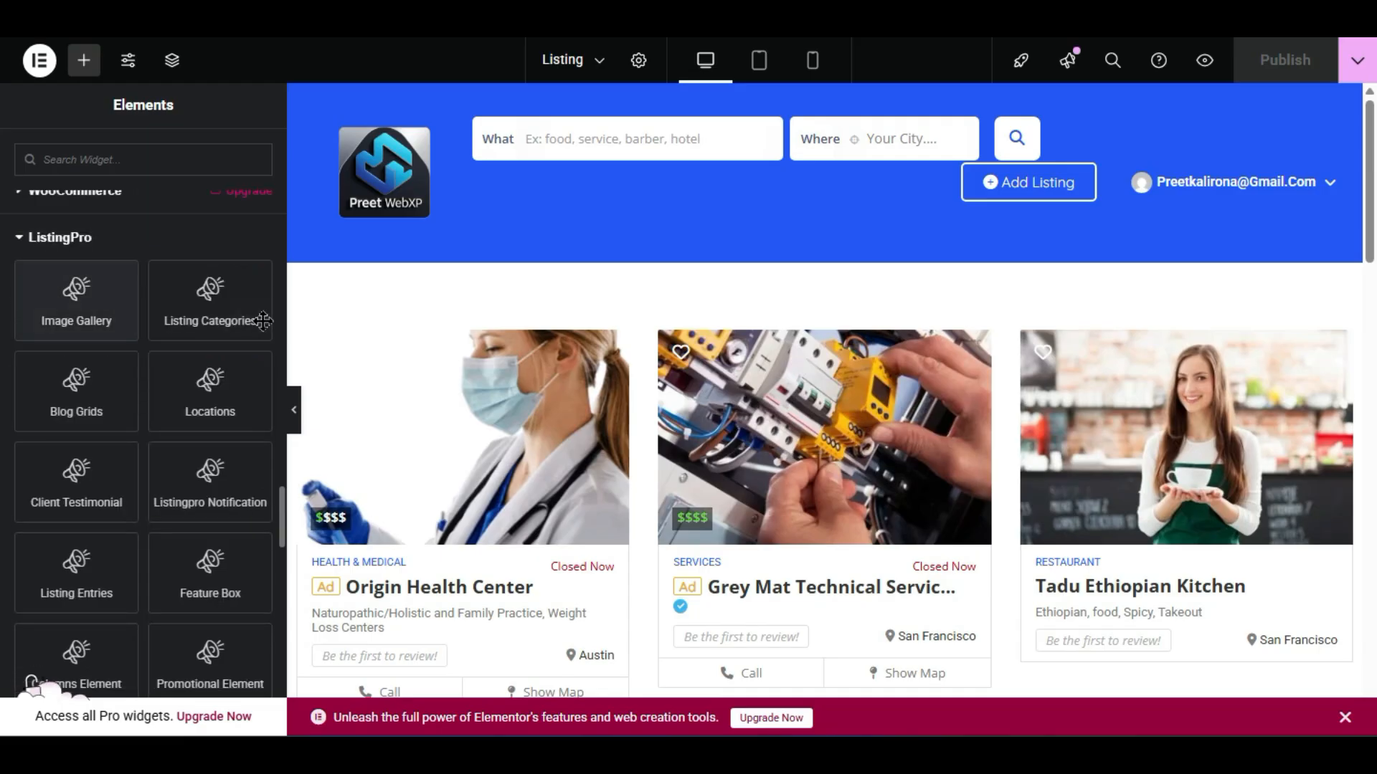
left_click_drag(266, 320, 703, 288)
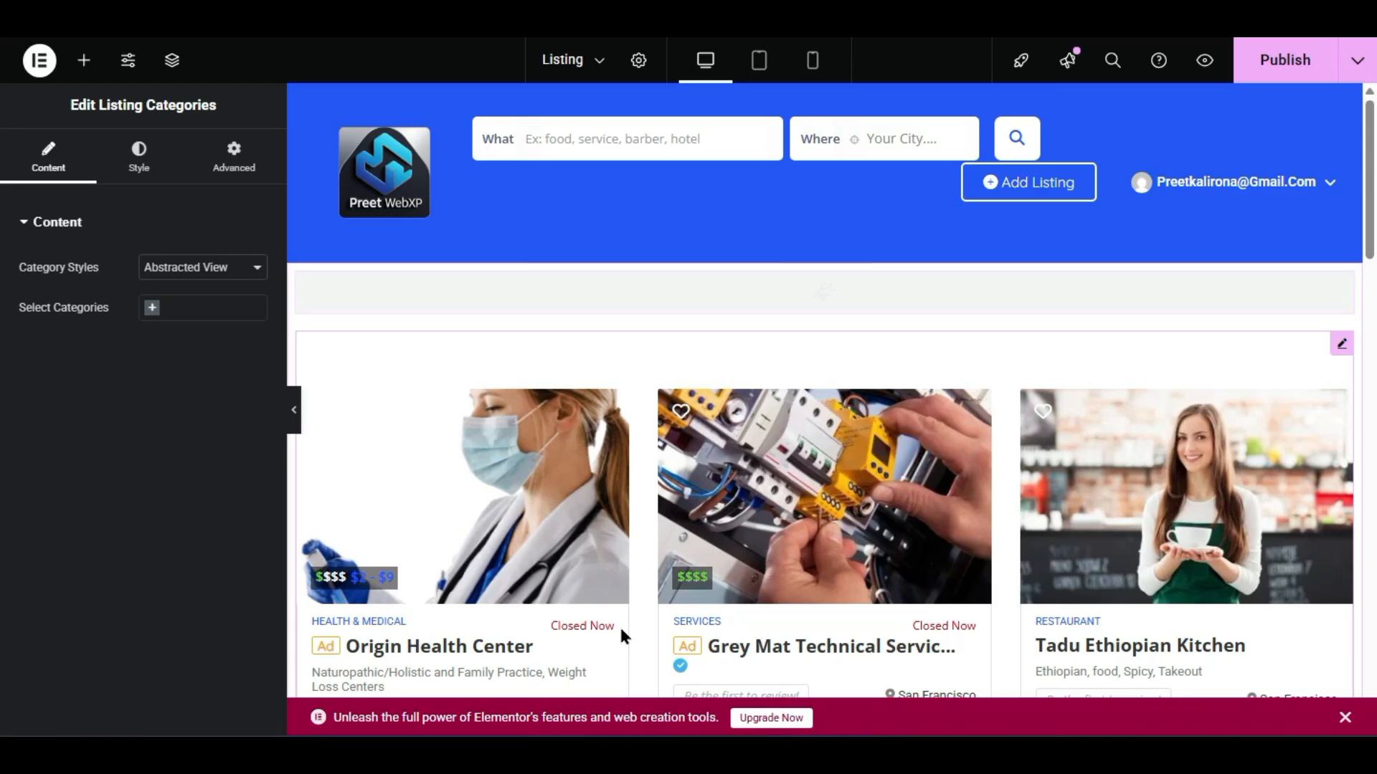
- Try the Boxed View and Boxed View 2 category styles
scroll(406, 458, "down", 4)
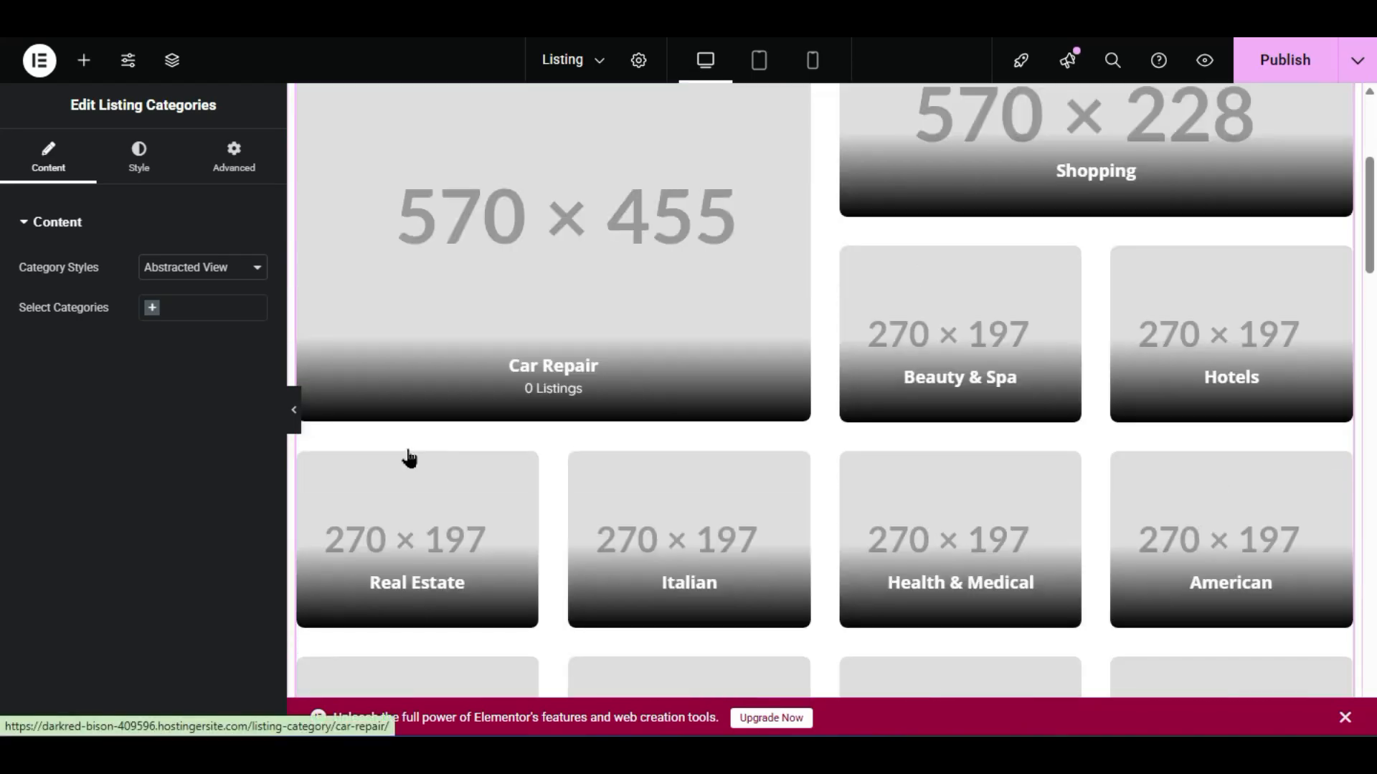
scroll(1119, 547, "down", 2)
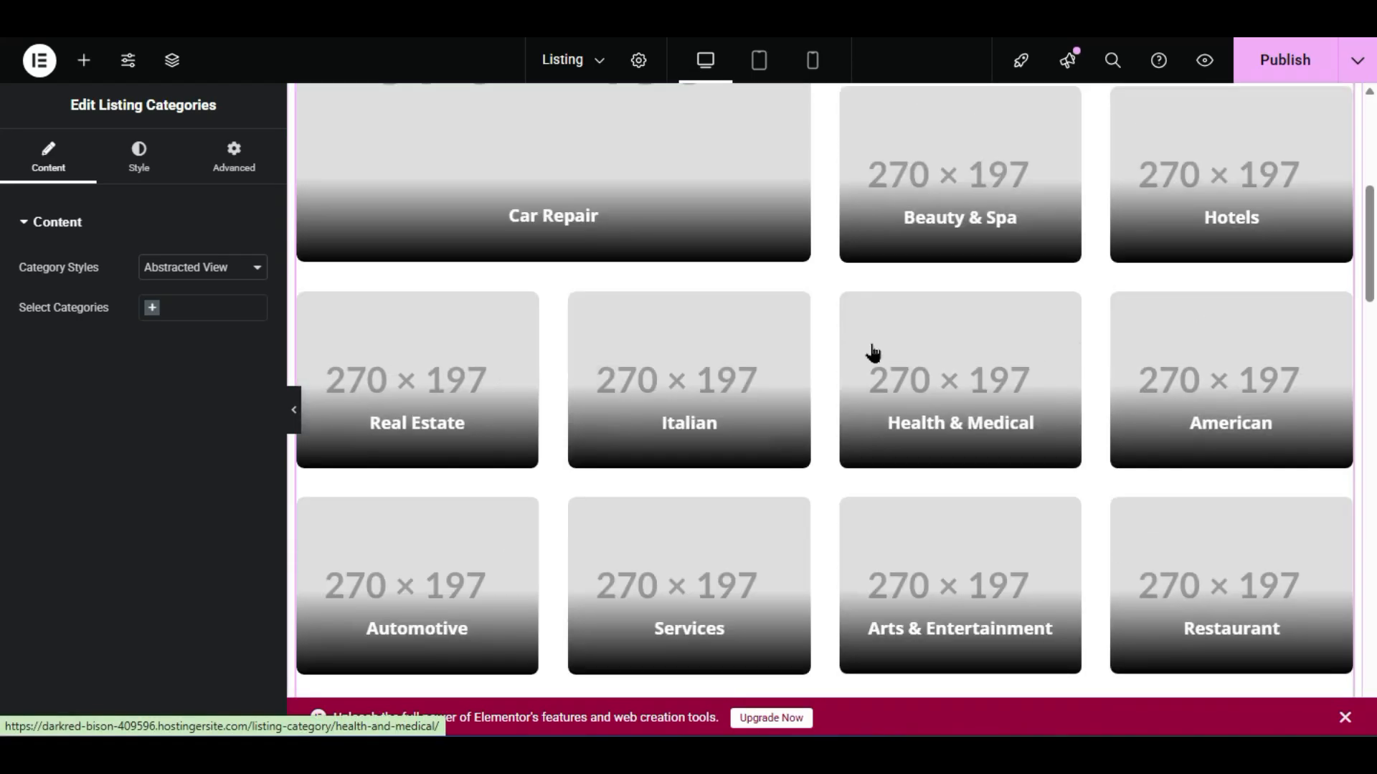
scroll(651, 467, "down", 6)
scroll(651, 472, "down", 2)
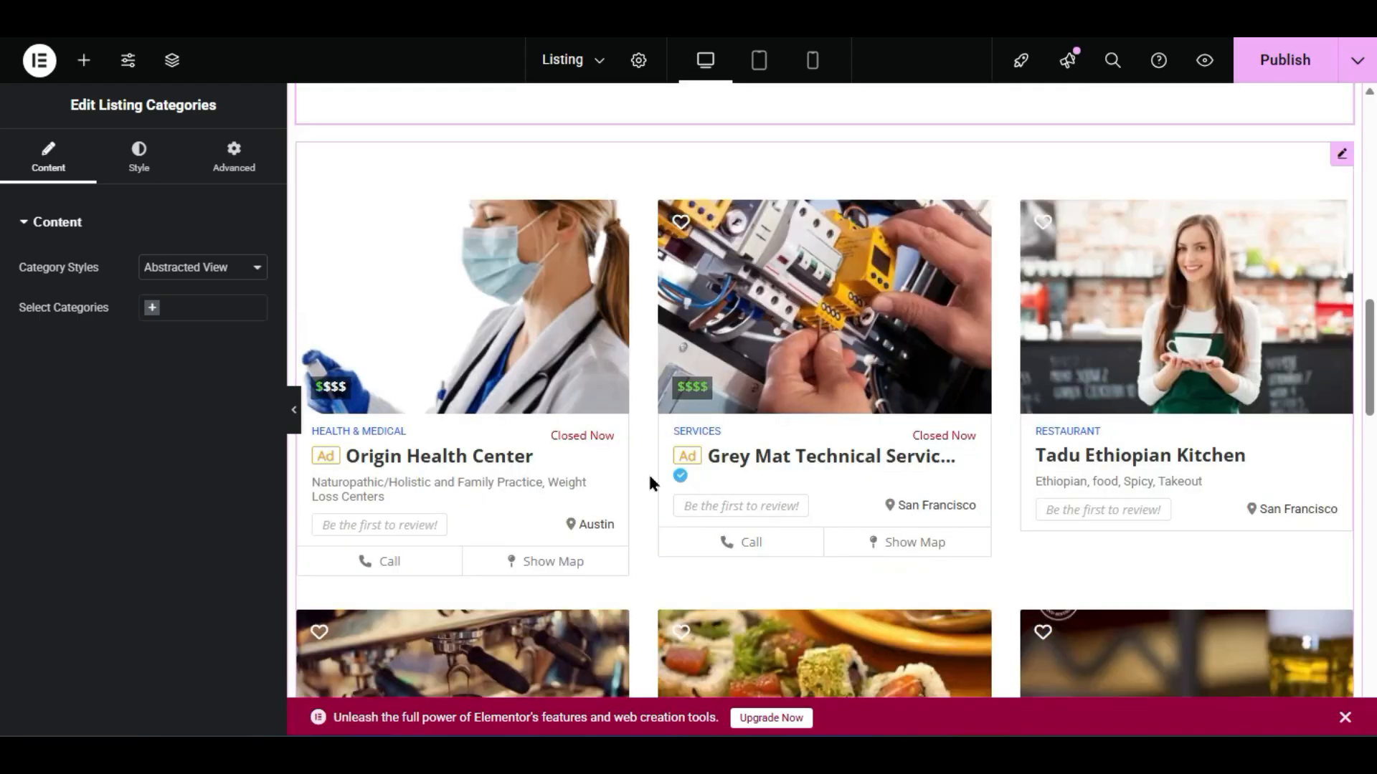
scroll(514, 387, "up", 6)
left_click(219, 267)
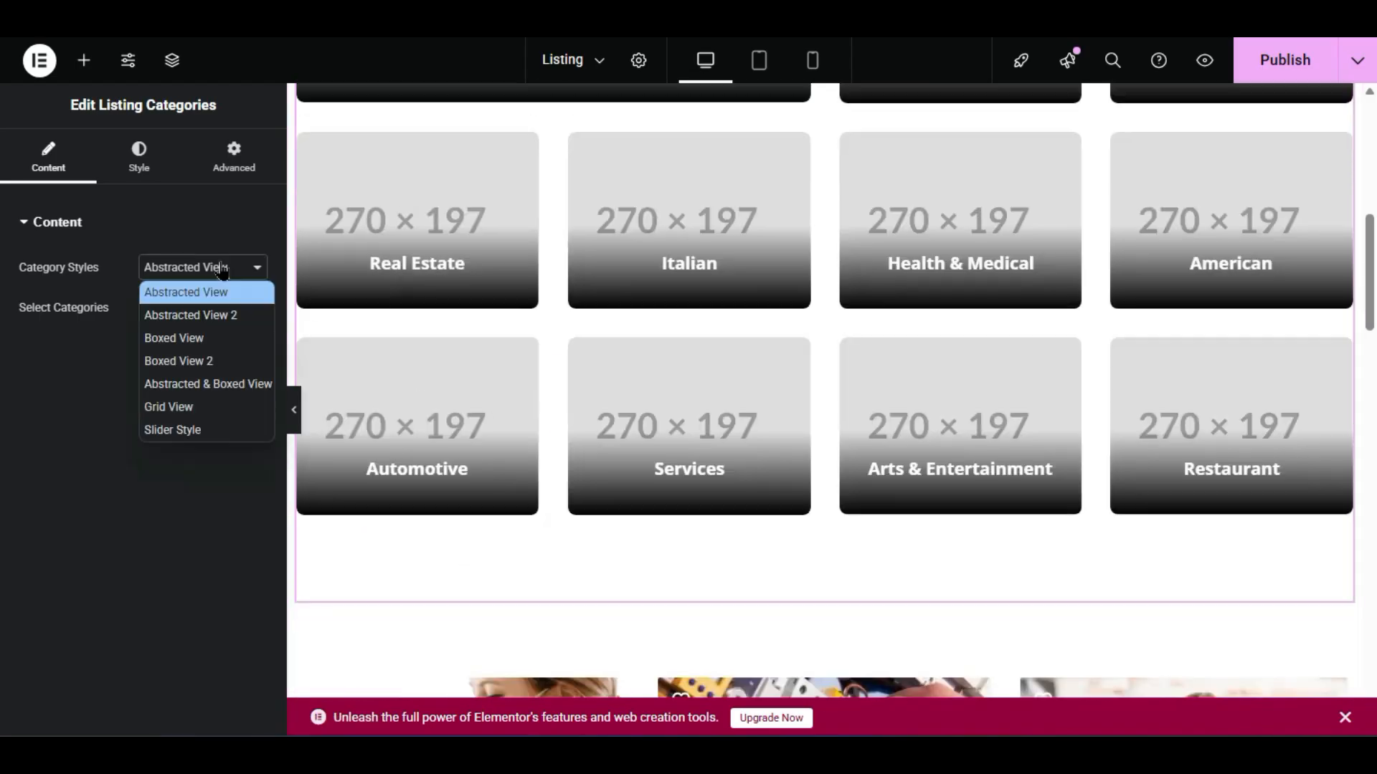
left_click(230, 340)
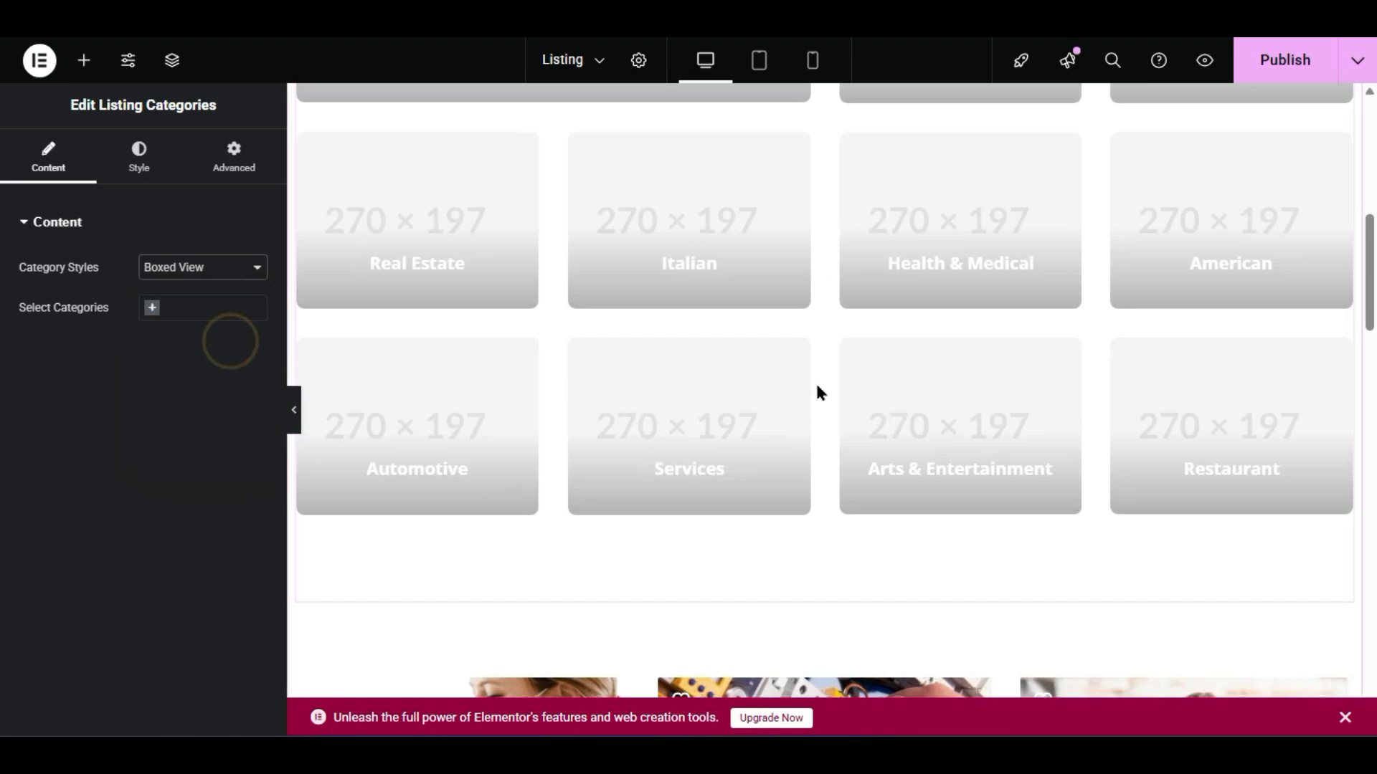
scroll(839, 385, "up", 5)
scroll(1033, 441, "down", 2)
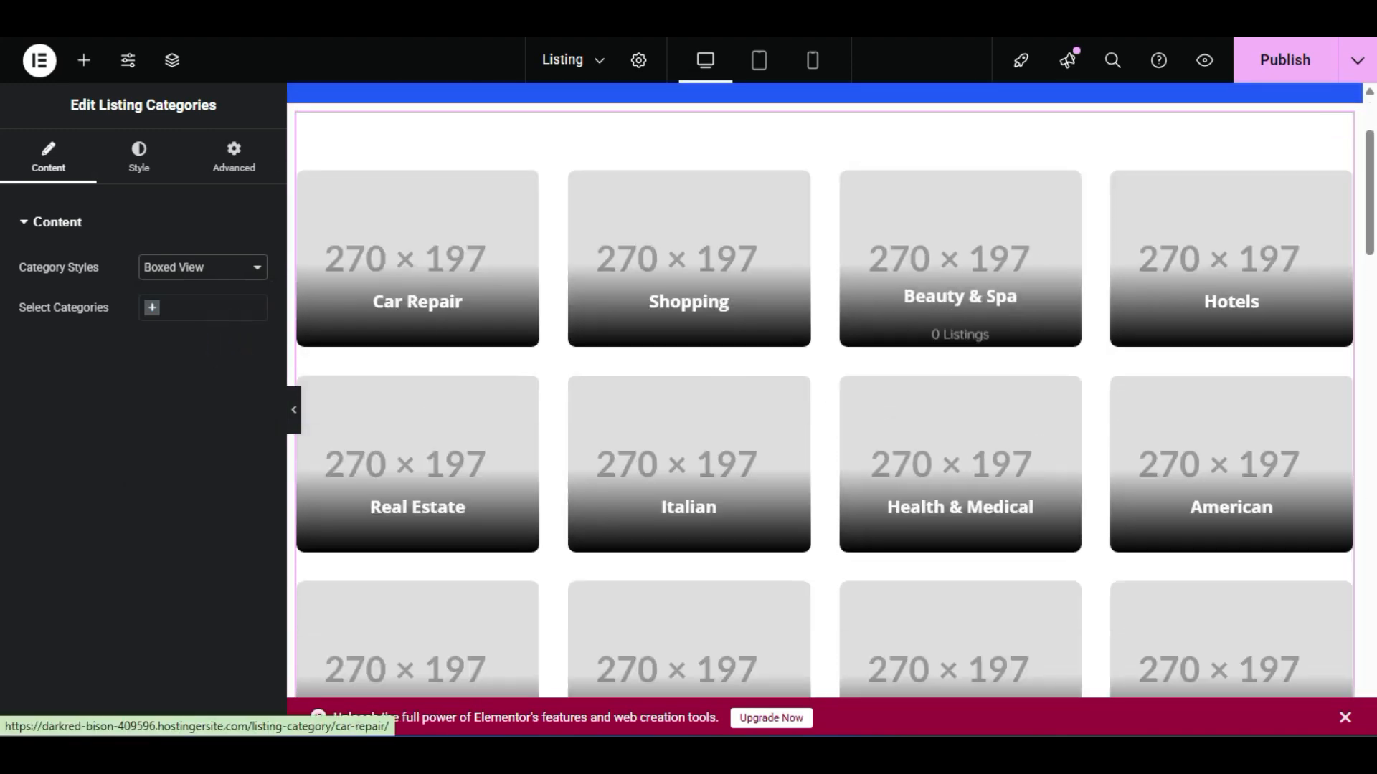
left_click(199, 264)
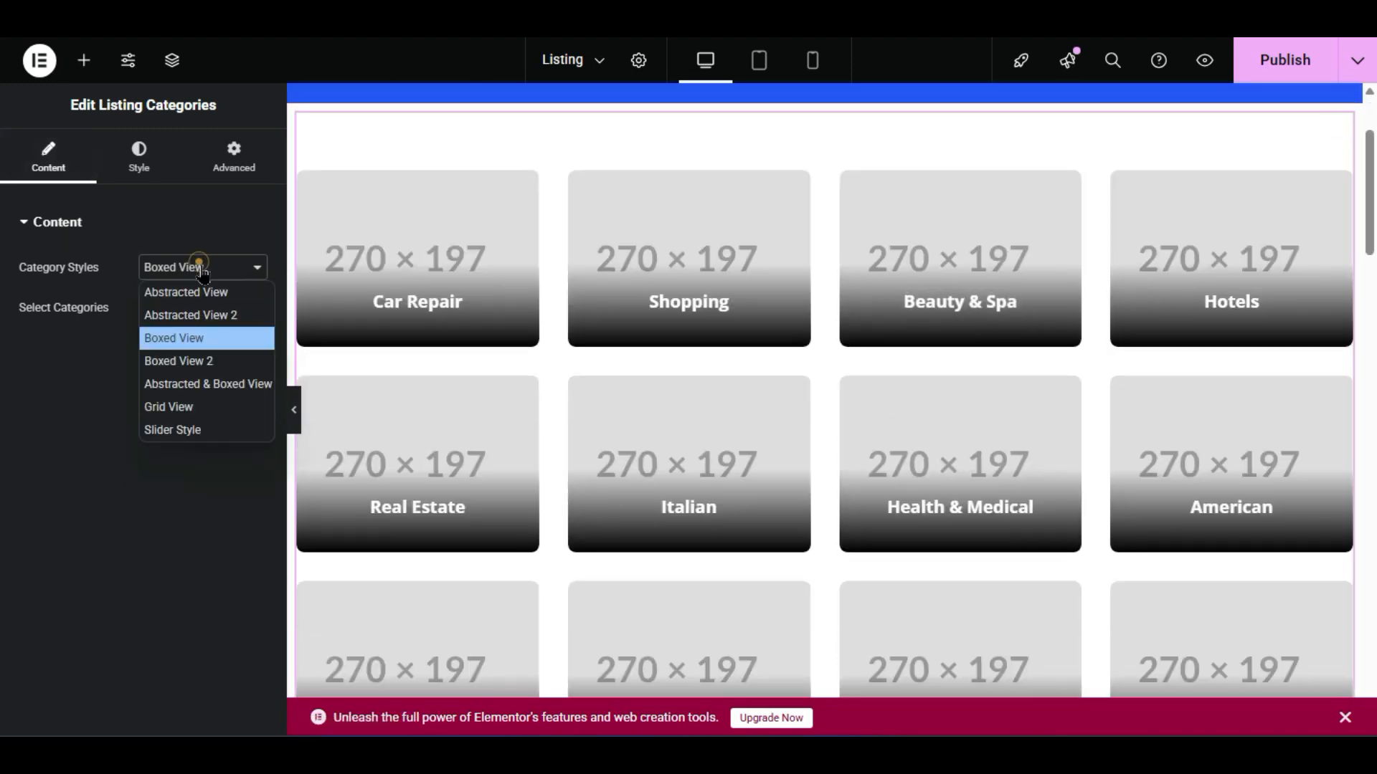
left_click(230, 360)
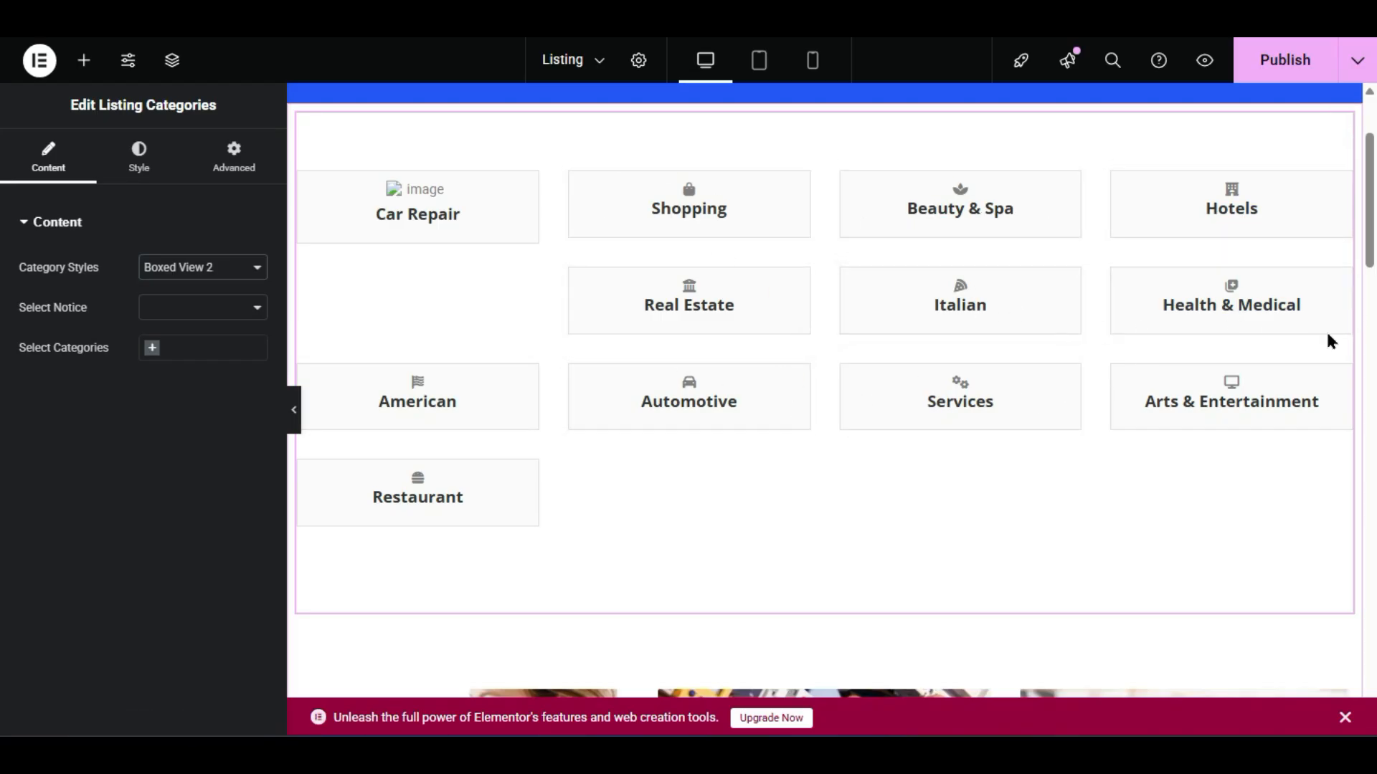
- Set the category notice to Show and switch the categories to Grid View
scroll(938, 454, "down", 5)
scroll(670, 428, "up", 5)
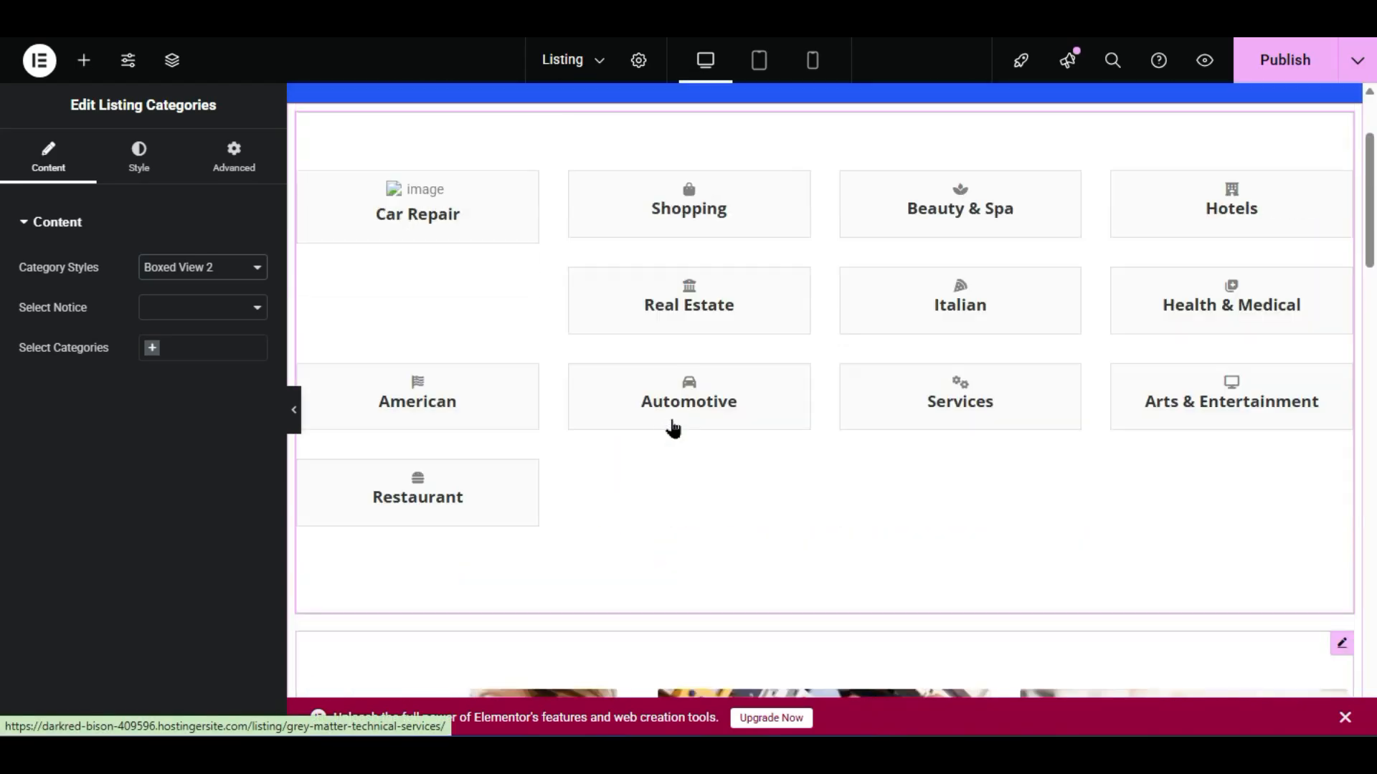
left_click(222, 306)
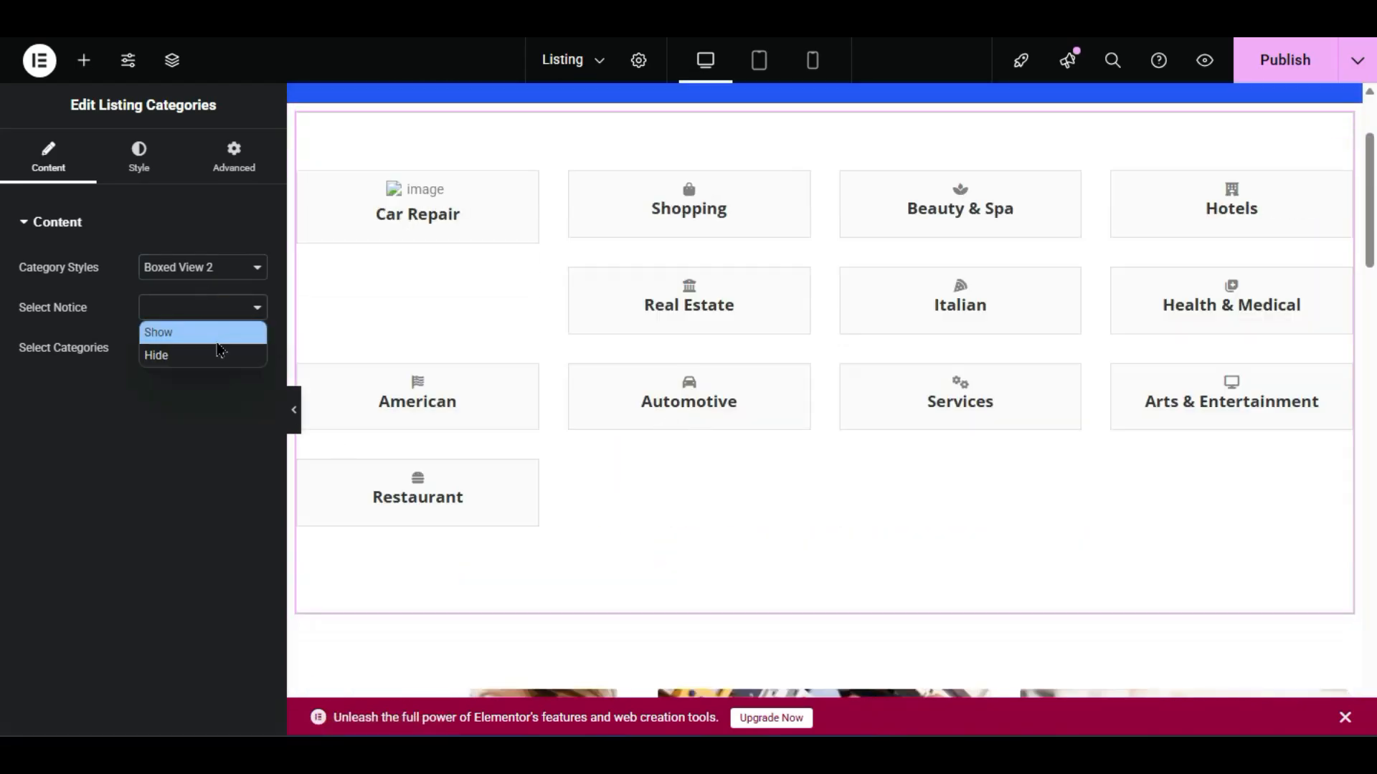
left_click(216, 335)
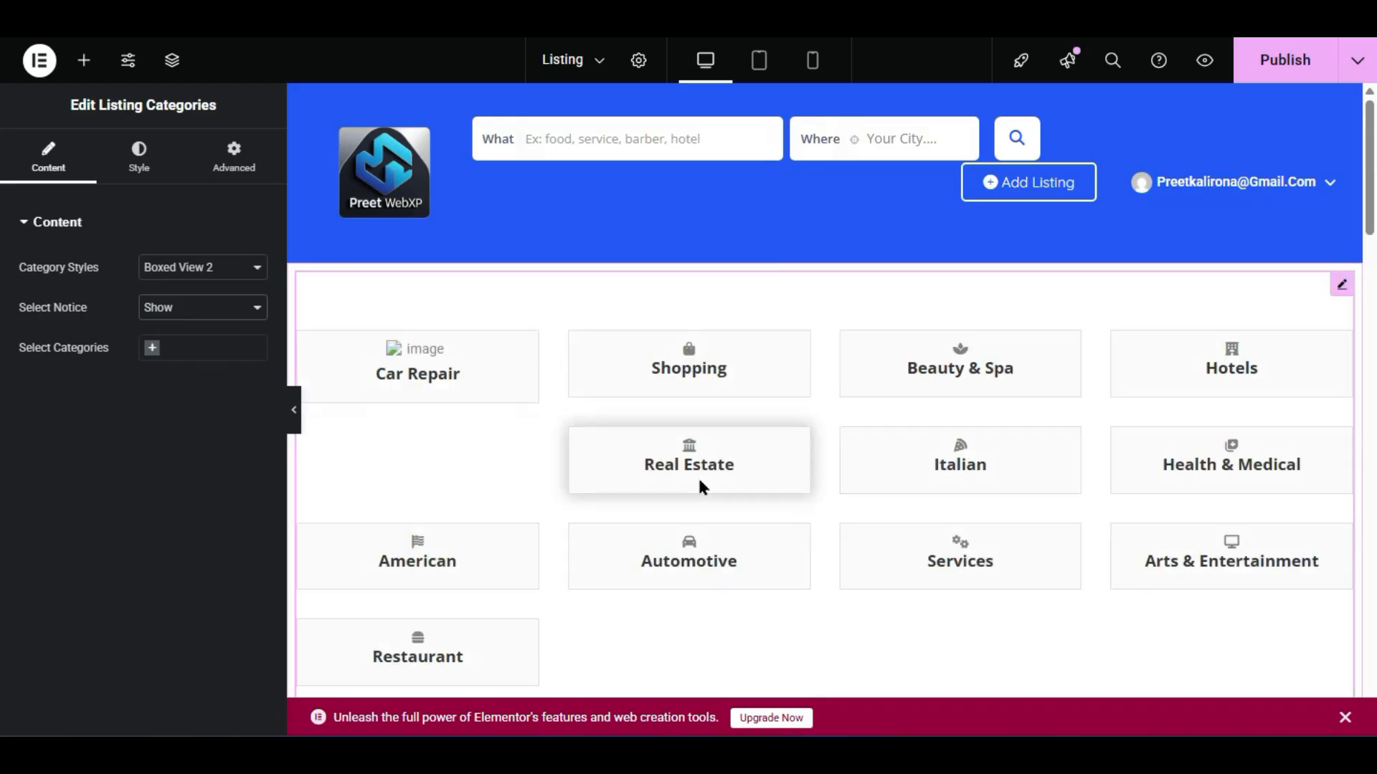
left_click(219, 267)
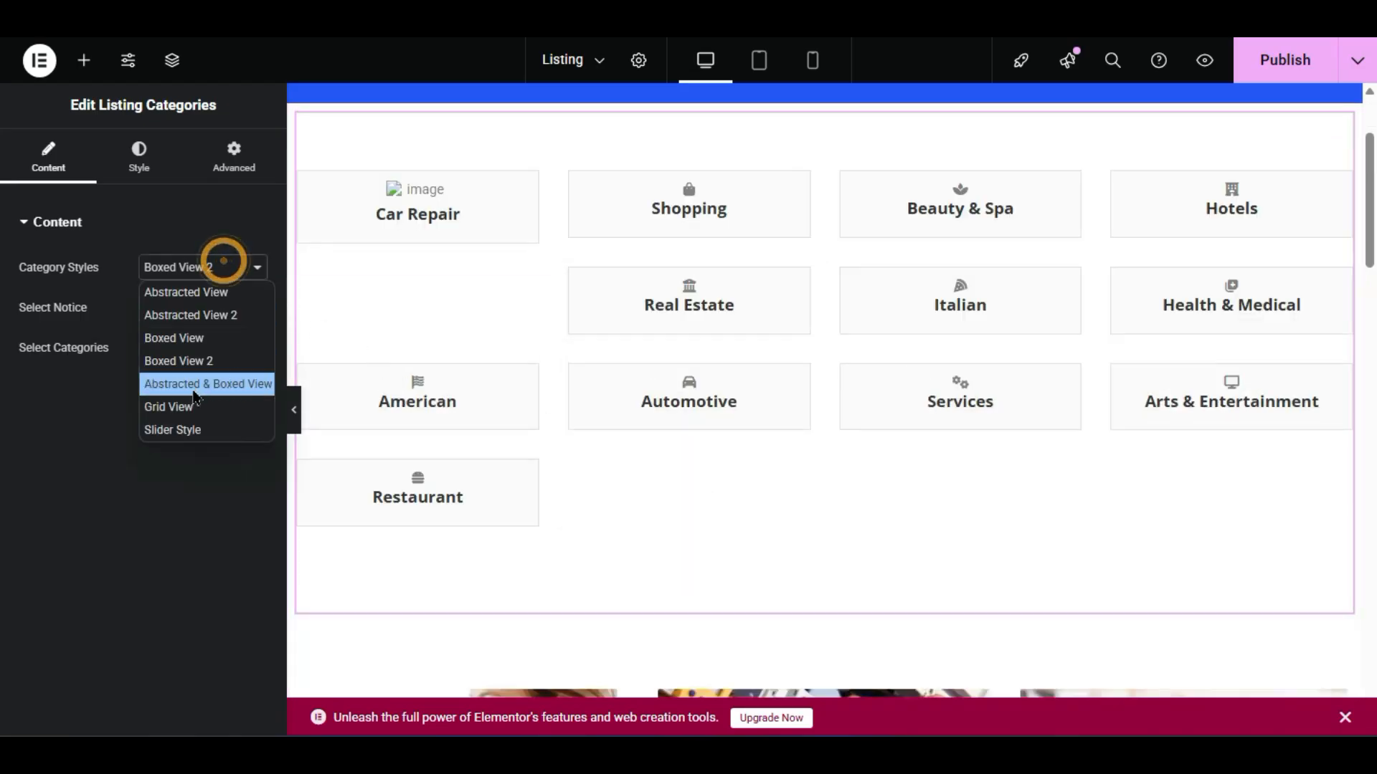
left_click(194, 409)
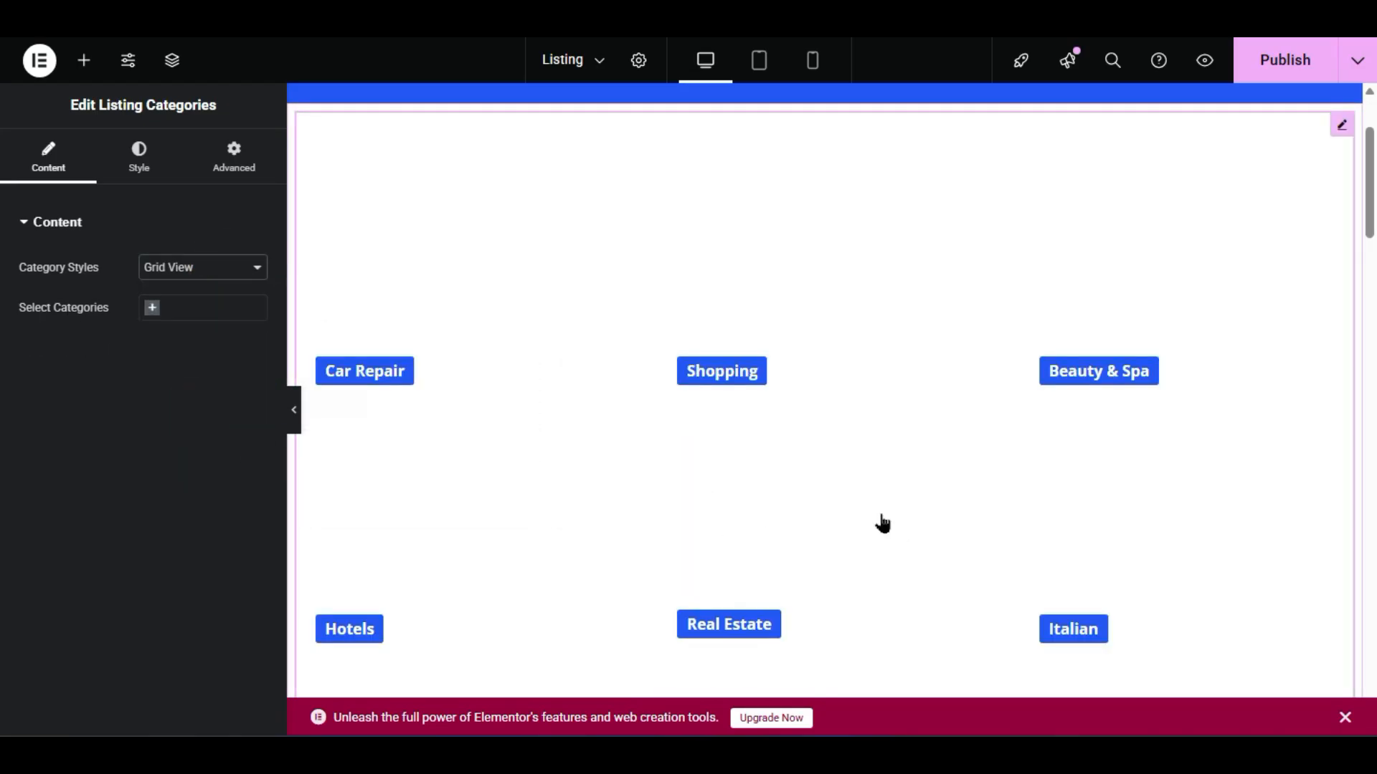
scroll(1158, 326, "down", 5)
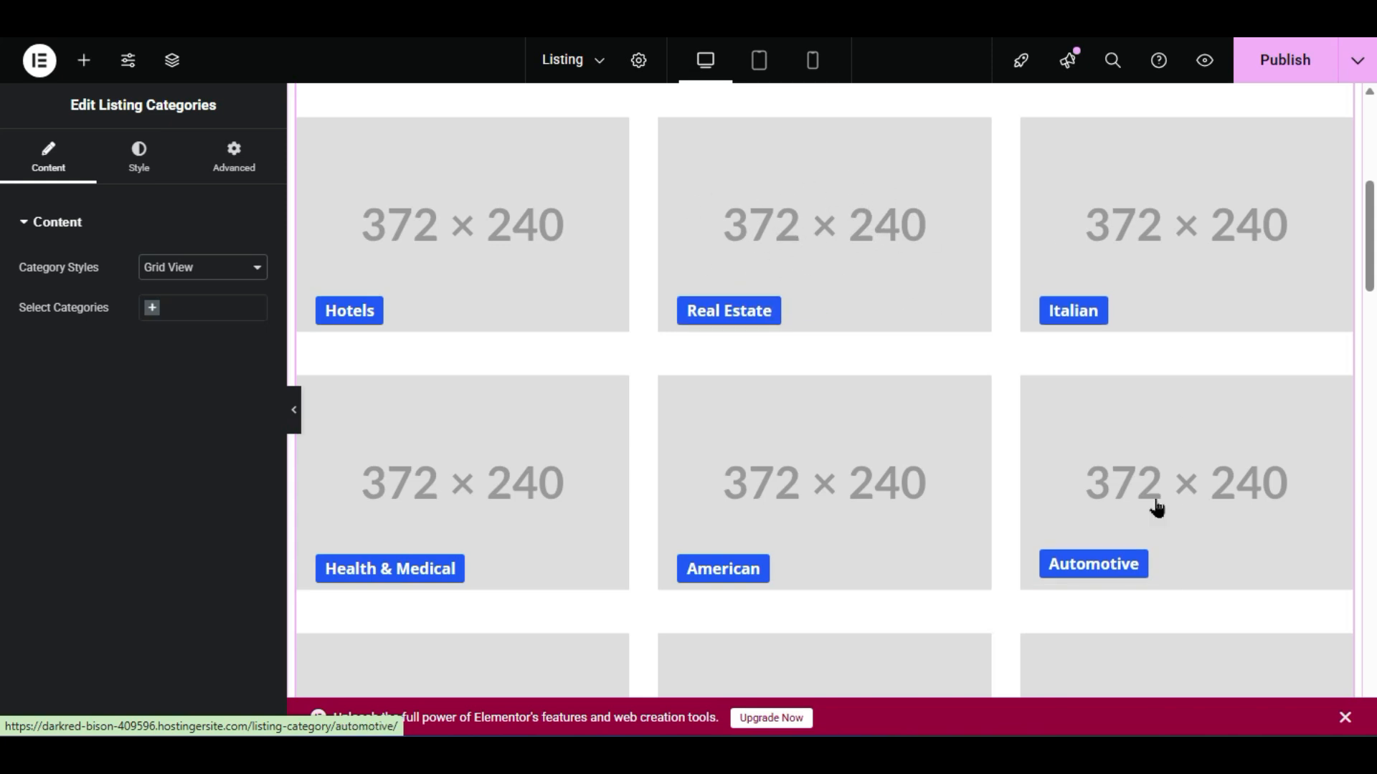
scroll(1060, 451, "down", 5)
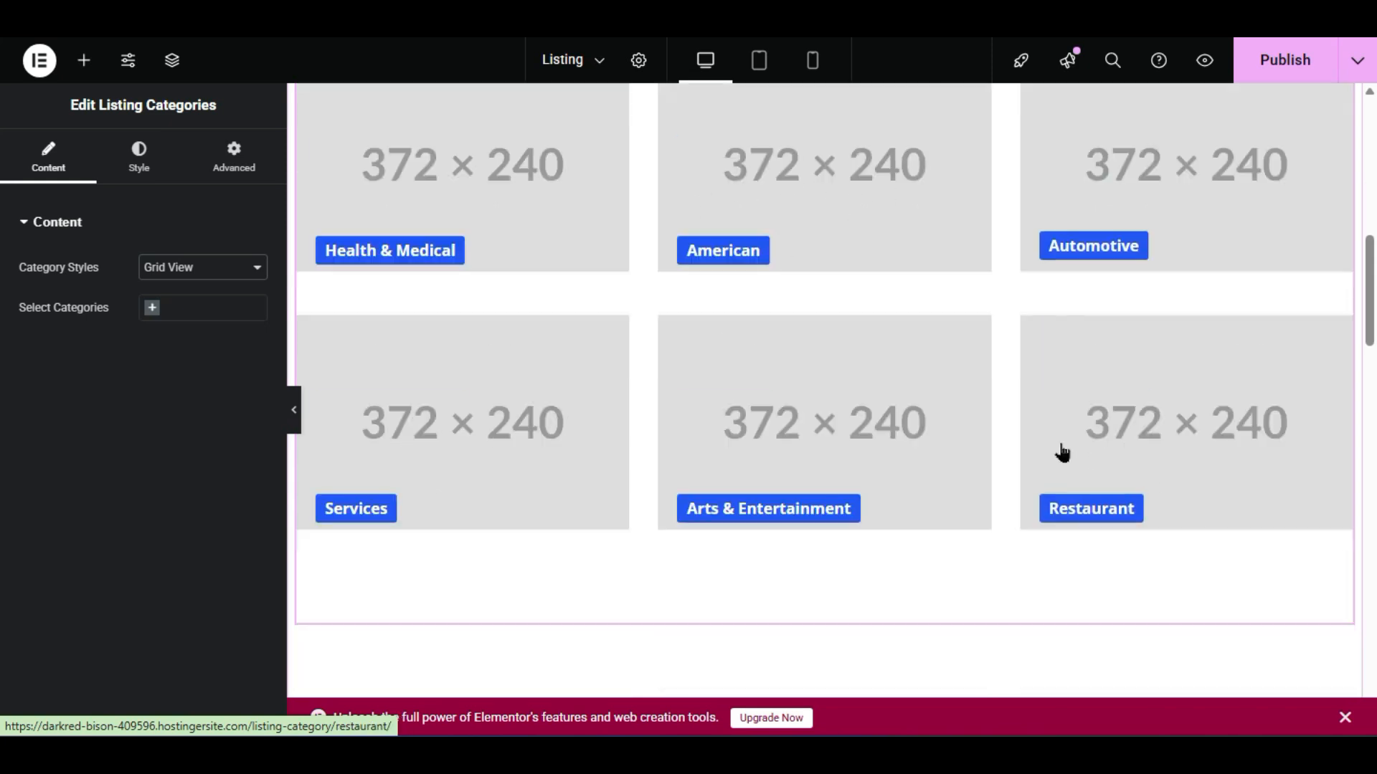
right_click(467, 189)
- Delete the Listing Categories block from the page
left_click(569, 618)
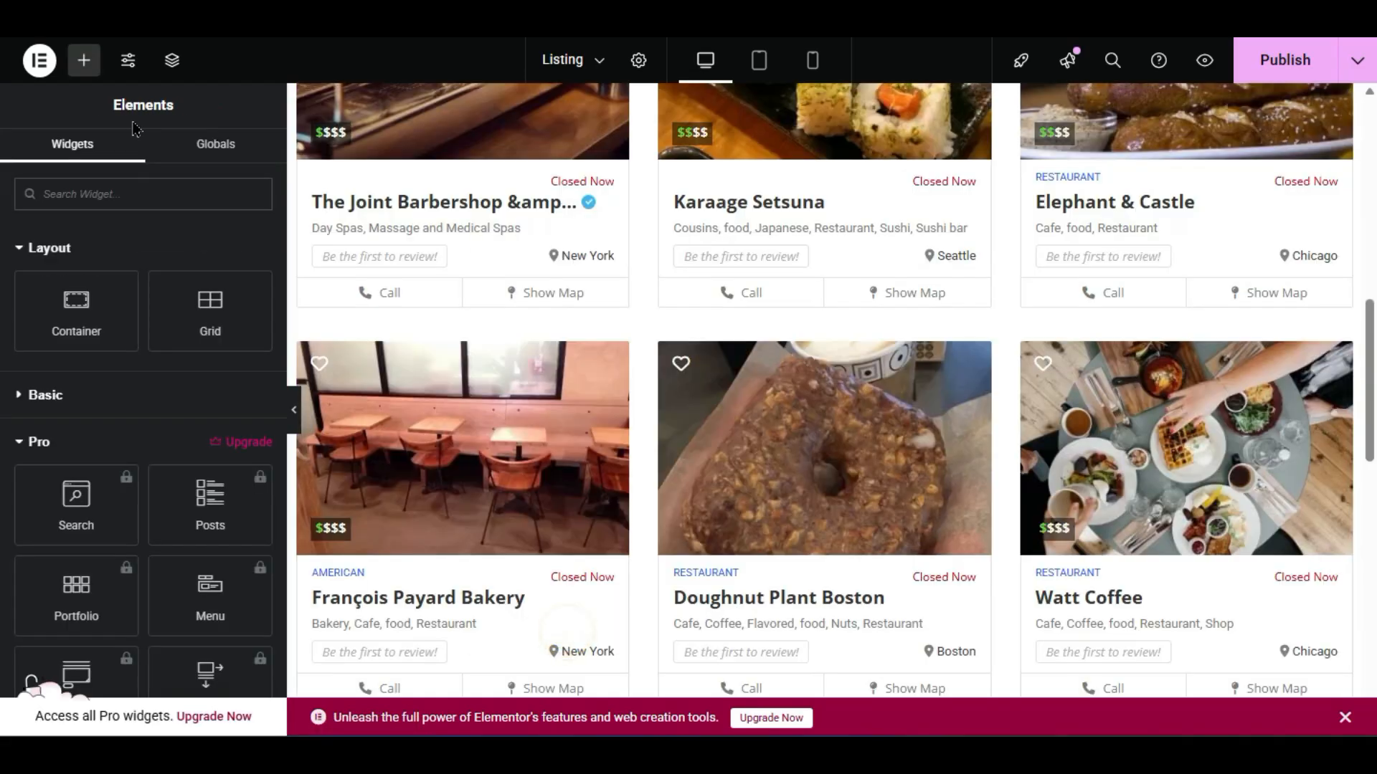
scroll(33, 681, "down", 10)
scroll(32, 681, "down", 5)
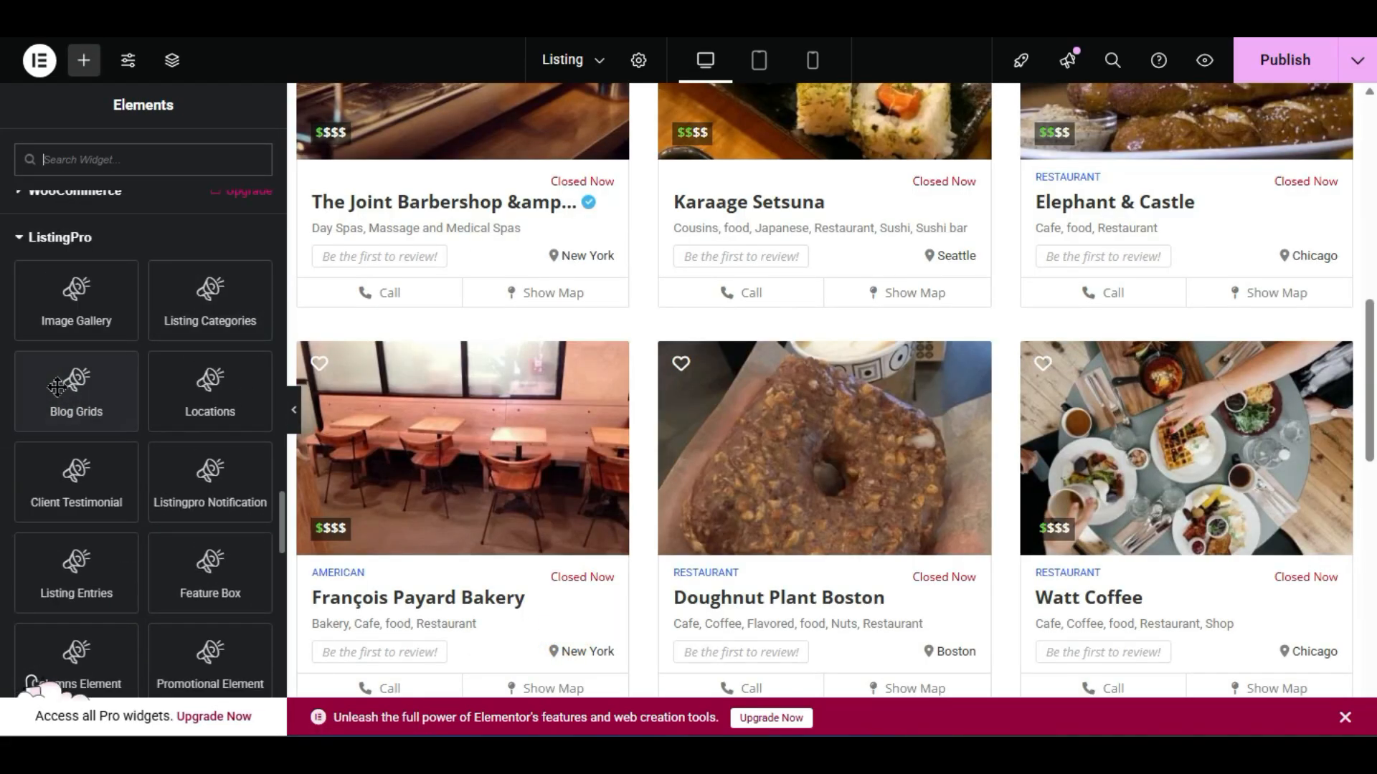
scroll(660, 364, "up", 10)
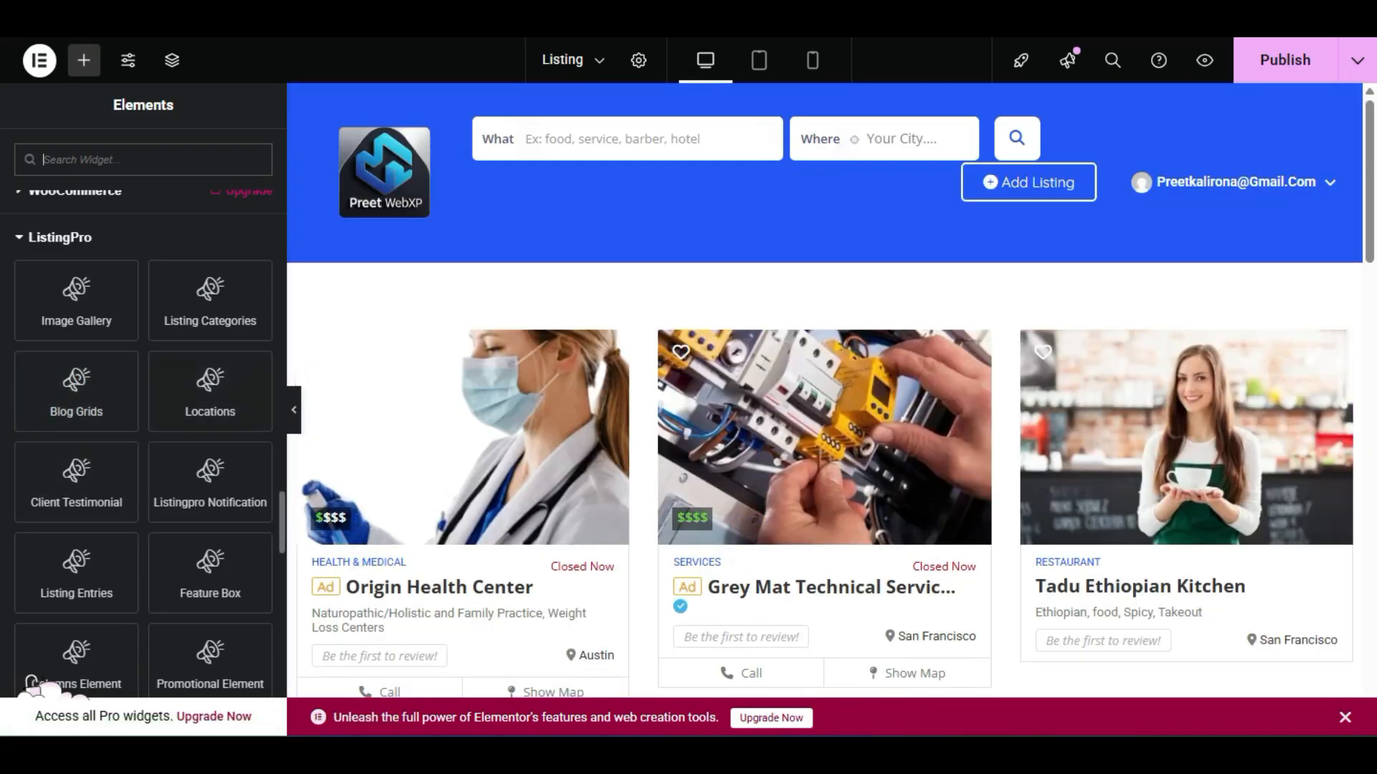
scroll(20, 461, "down", 2)
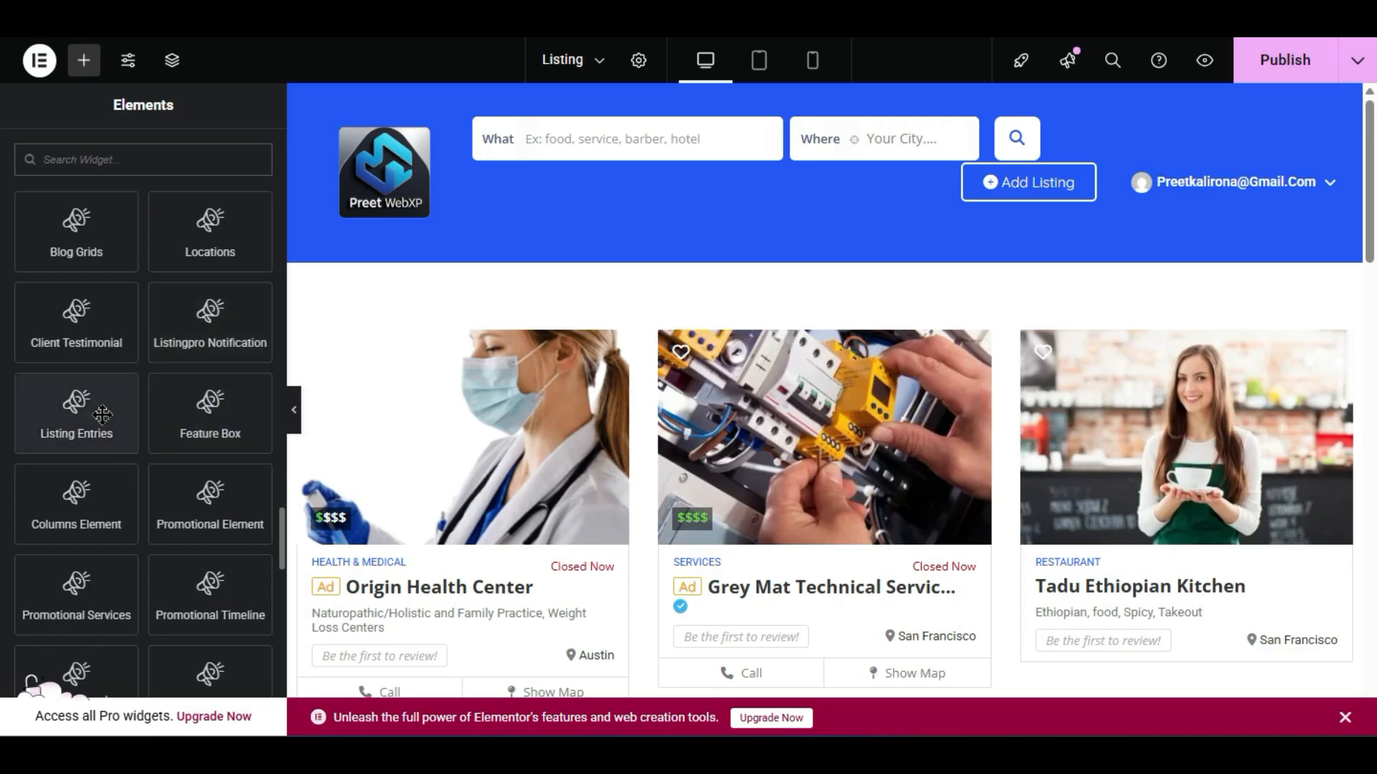
- Add a Listing Entries block, try Random order, revert to Date, then remove it
left_click_drag(98, 411, 734, 287)
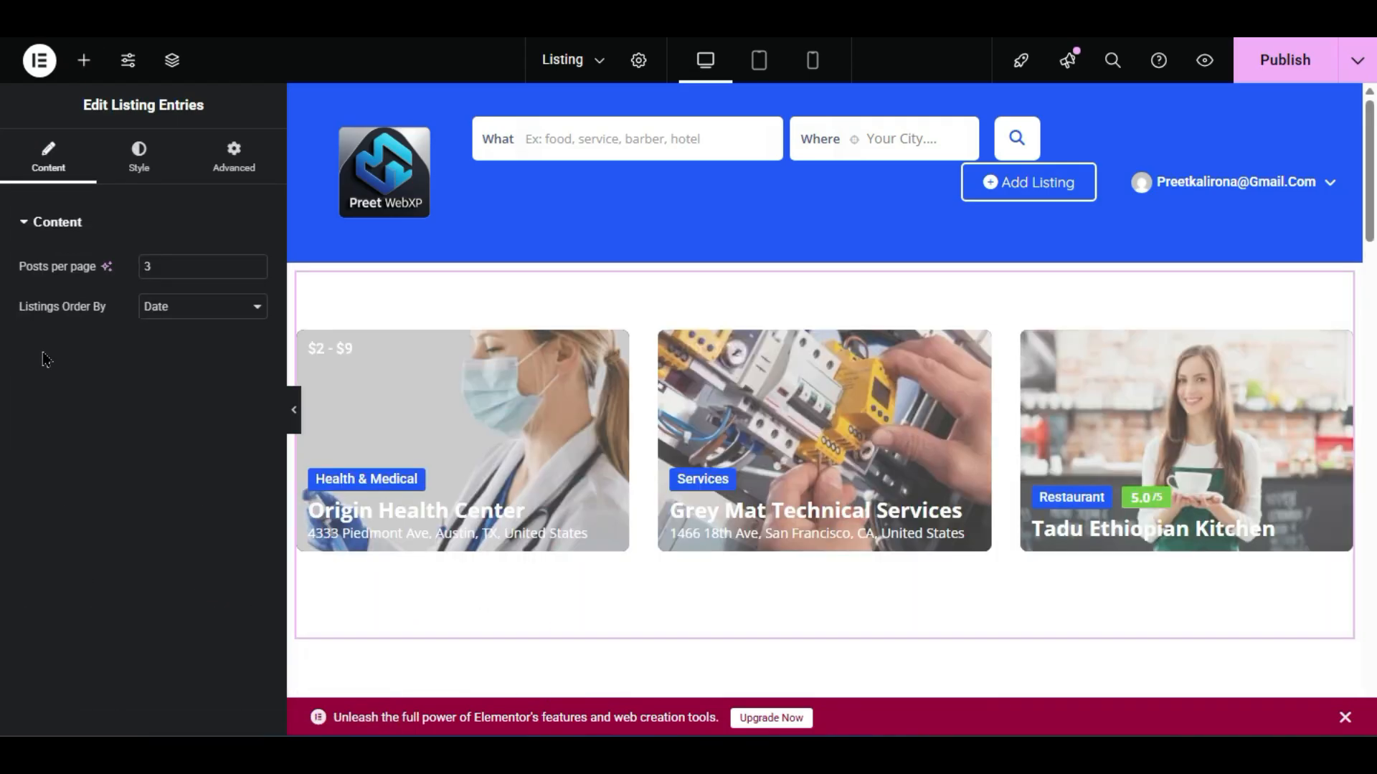
scroll(722, 523, "down", 2)
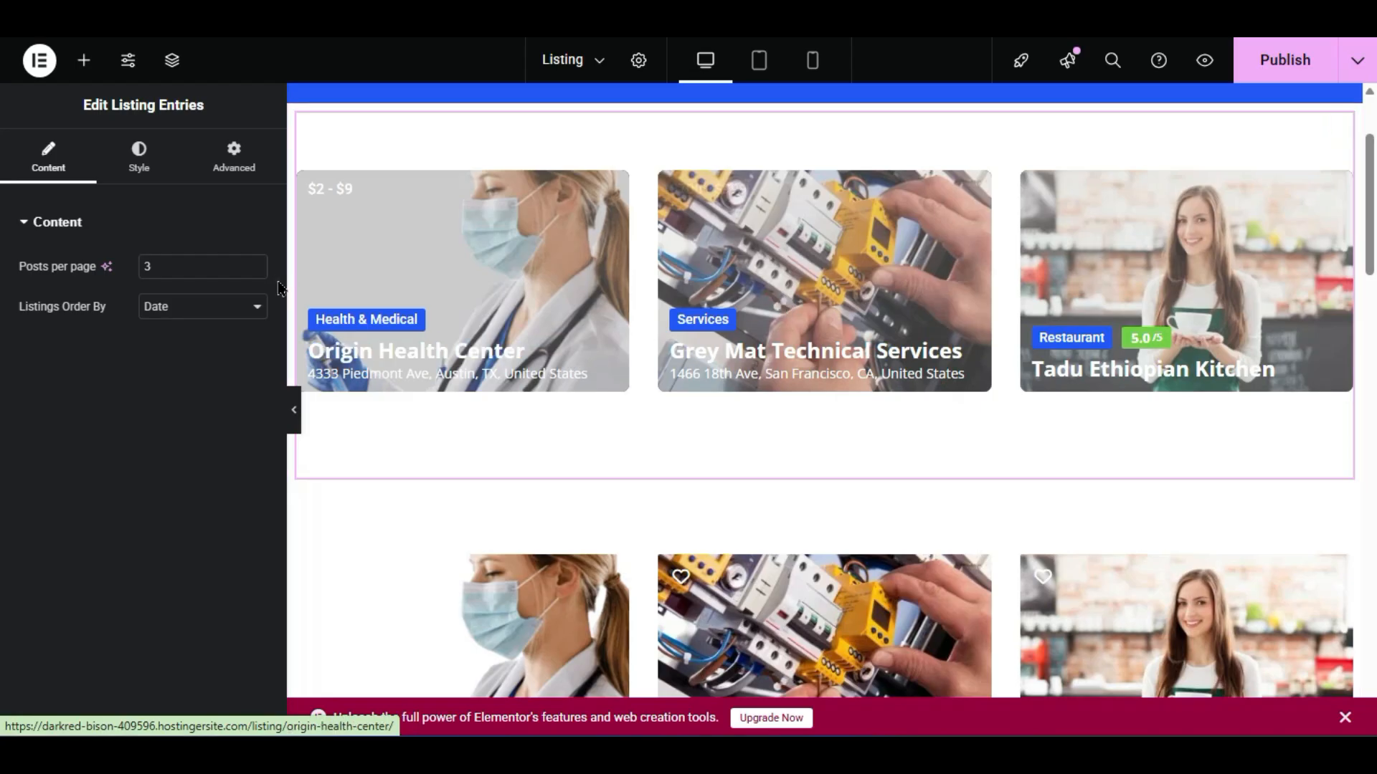
left_click(221, 312)
left_click(237, 367)
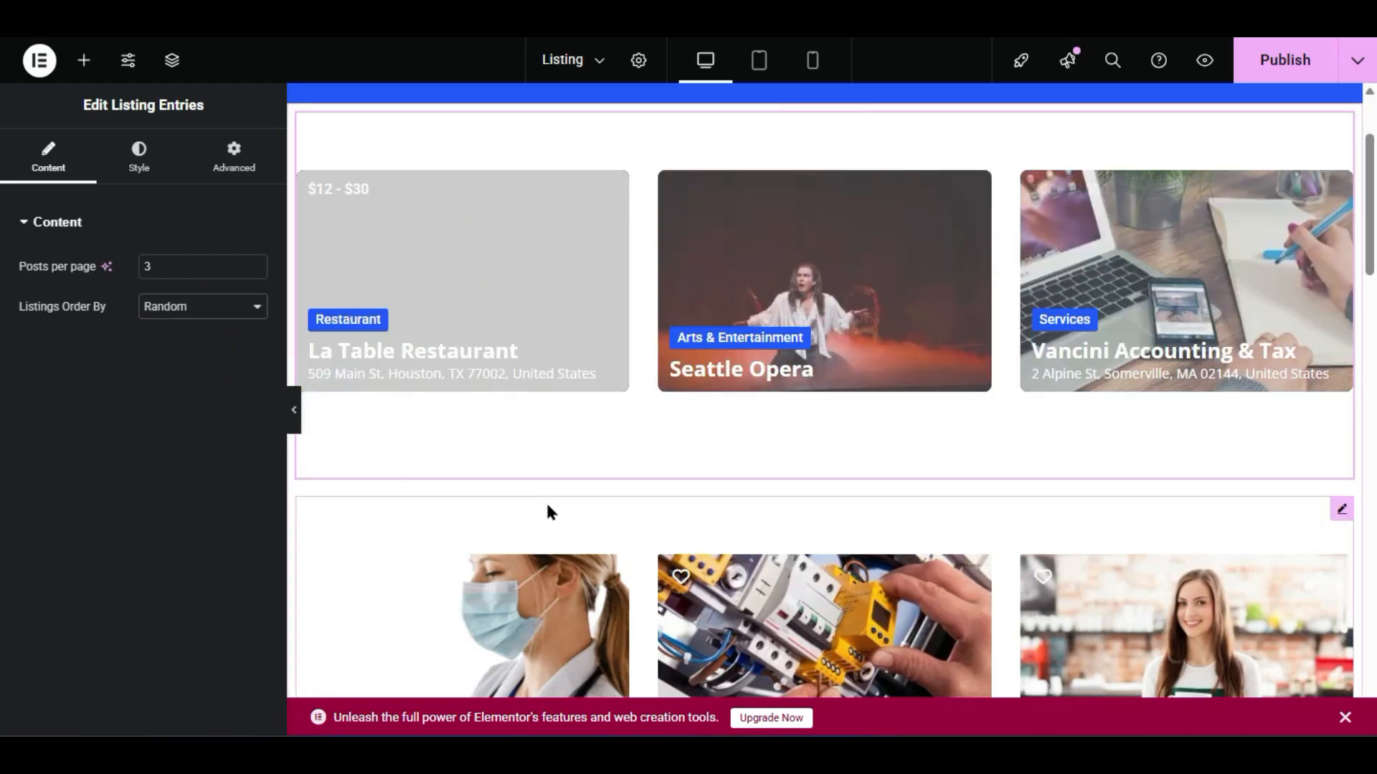
left_click(164, 306)
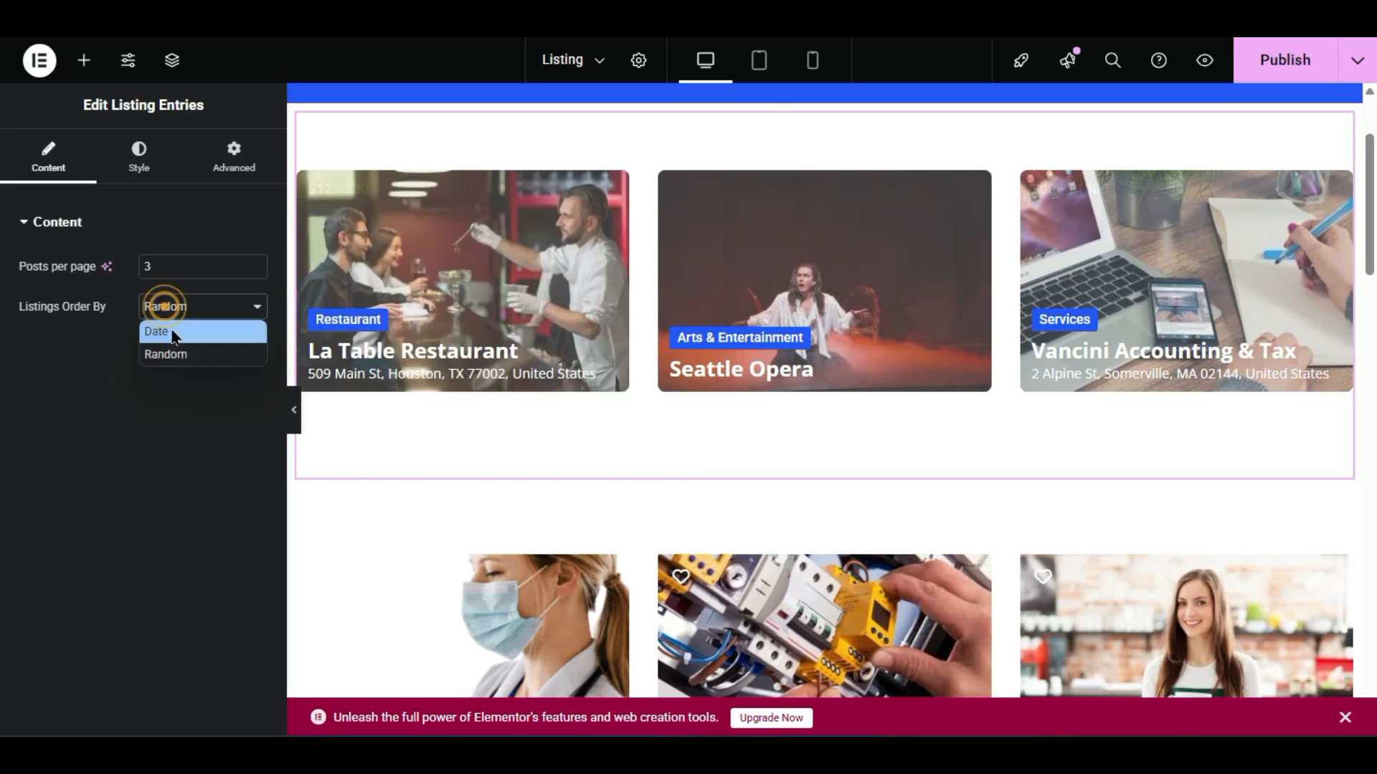
left_click(171, 332)
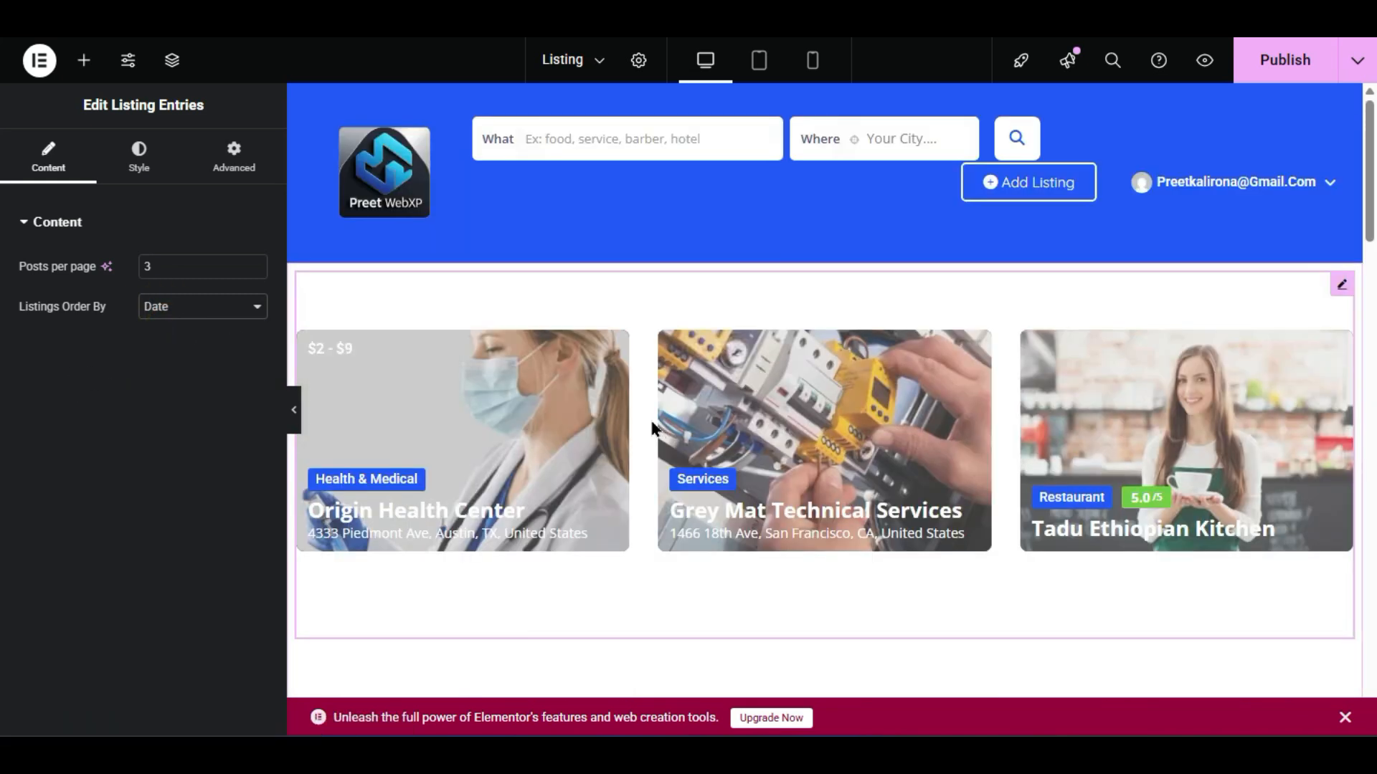
right_click(652, 426)
left_click(676, 704)
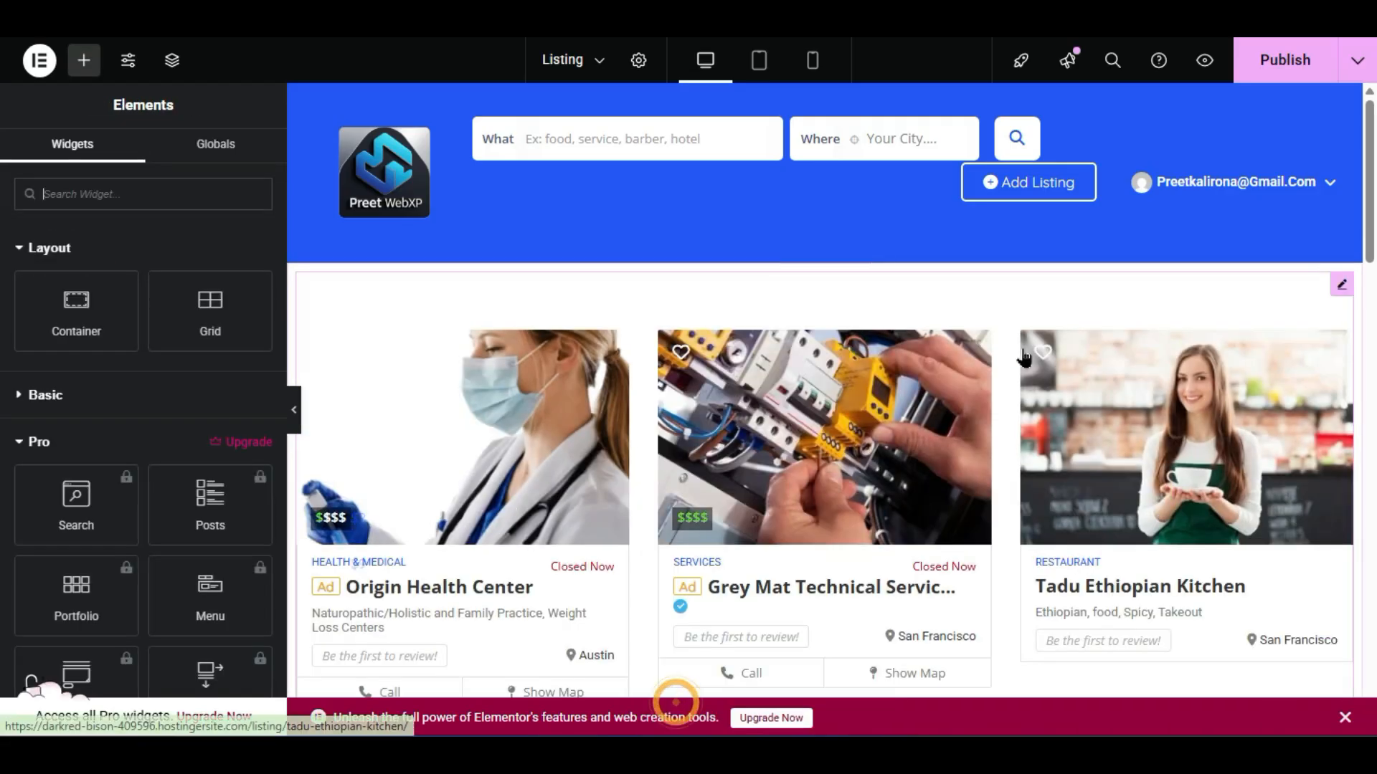
- Try uppercase and lowercase text transform on the Listing By widget's style
scroll(1024, 356, "down", 10)
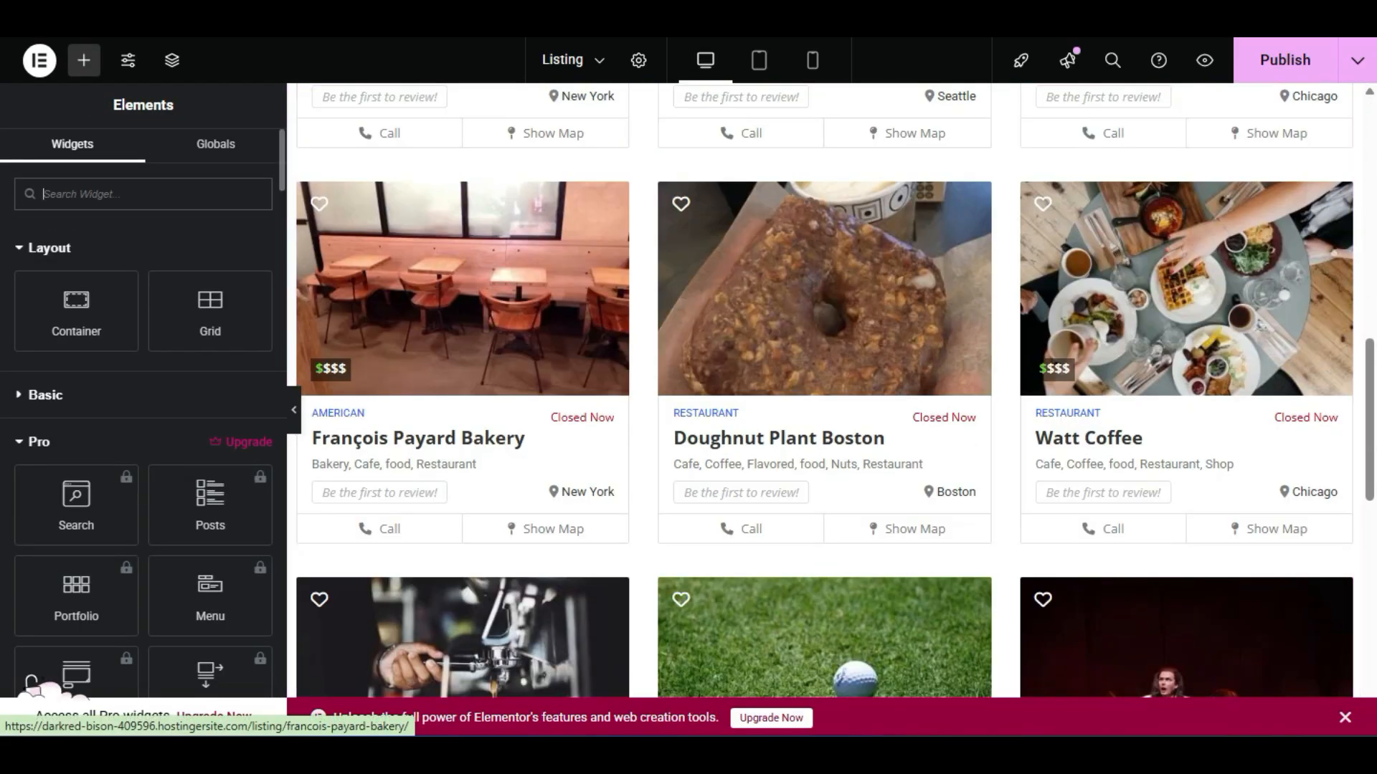
left_click(628, 492)
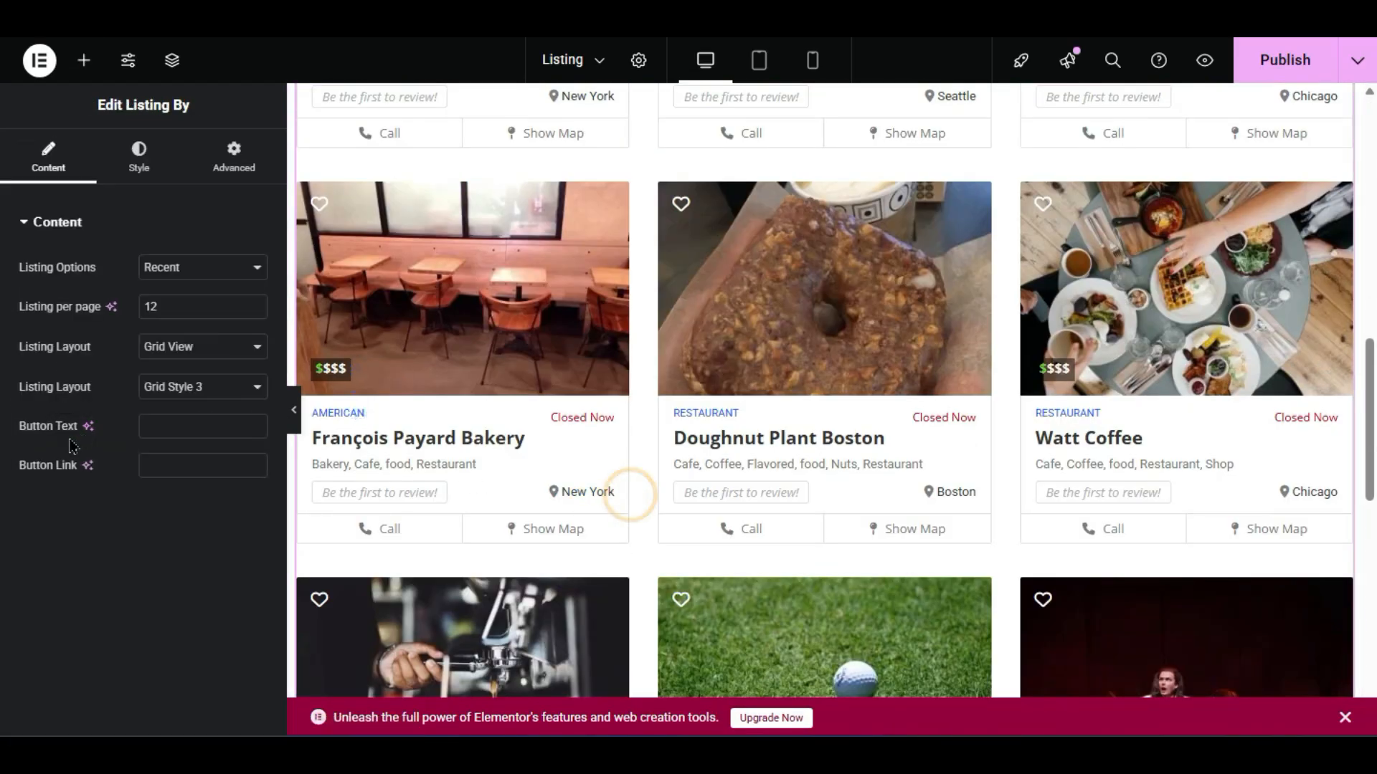
left_click(147, 152)
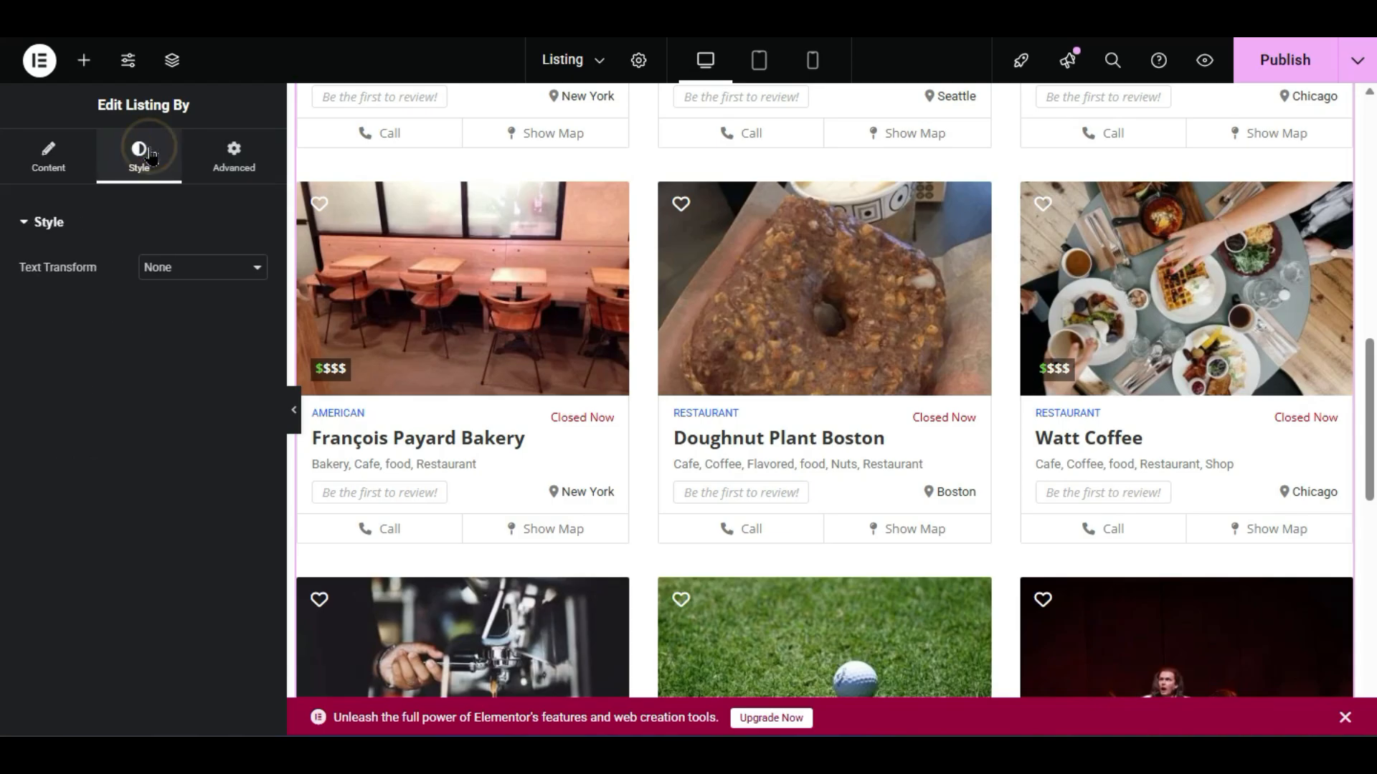
left_click(179, 269)
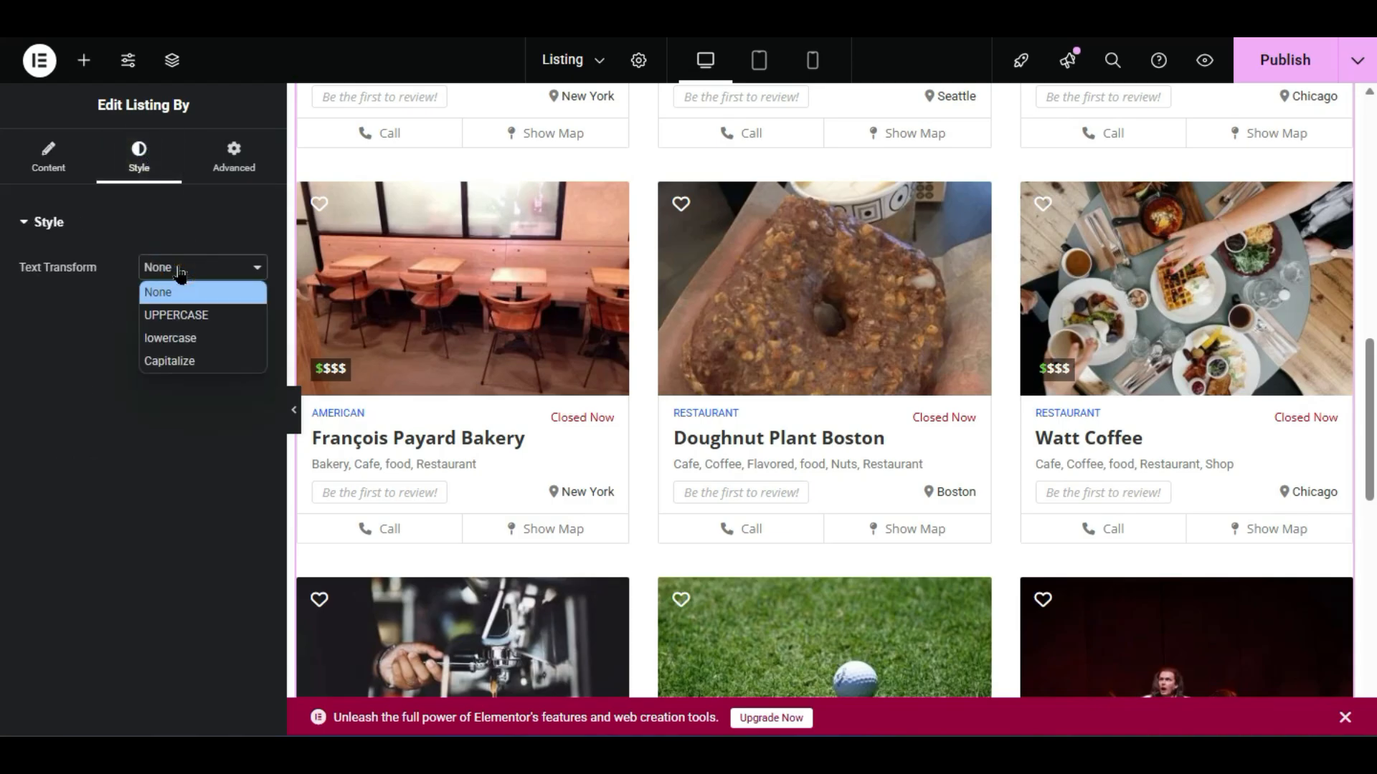
left_click(180, 315)
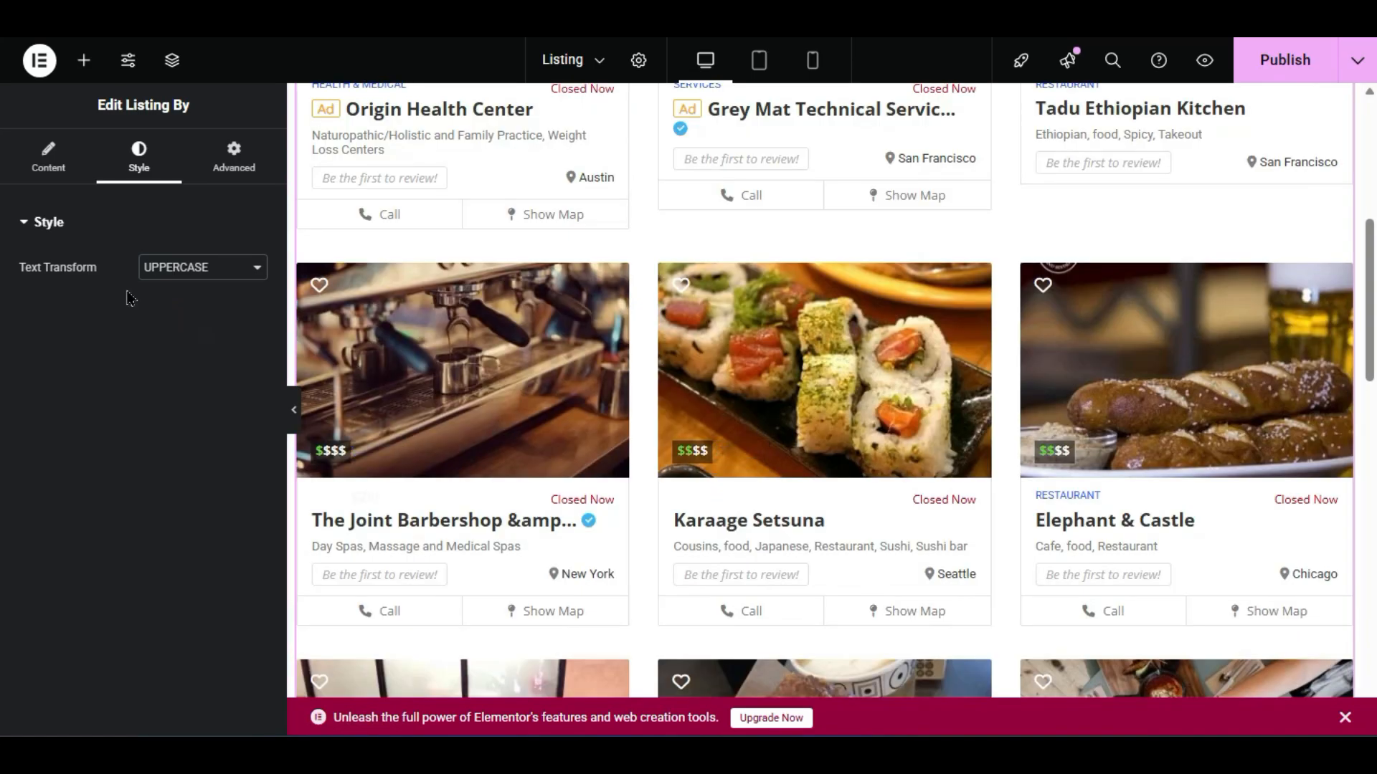
left_click(172, 269)
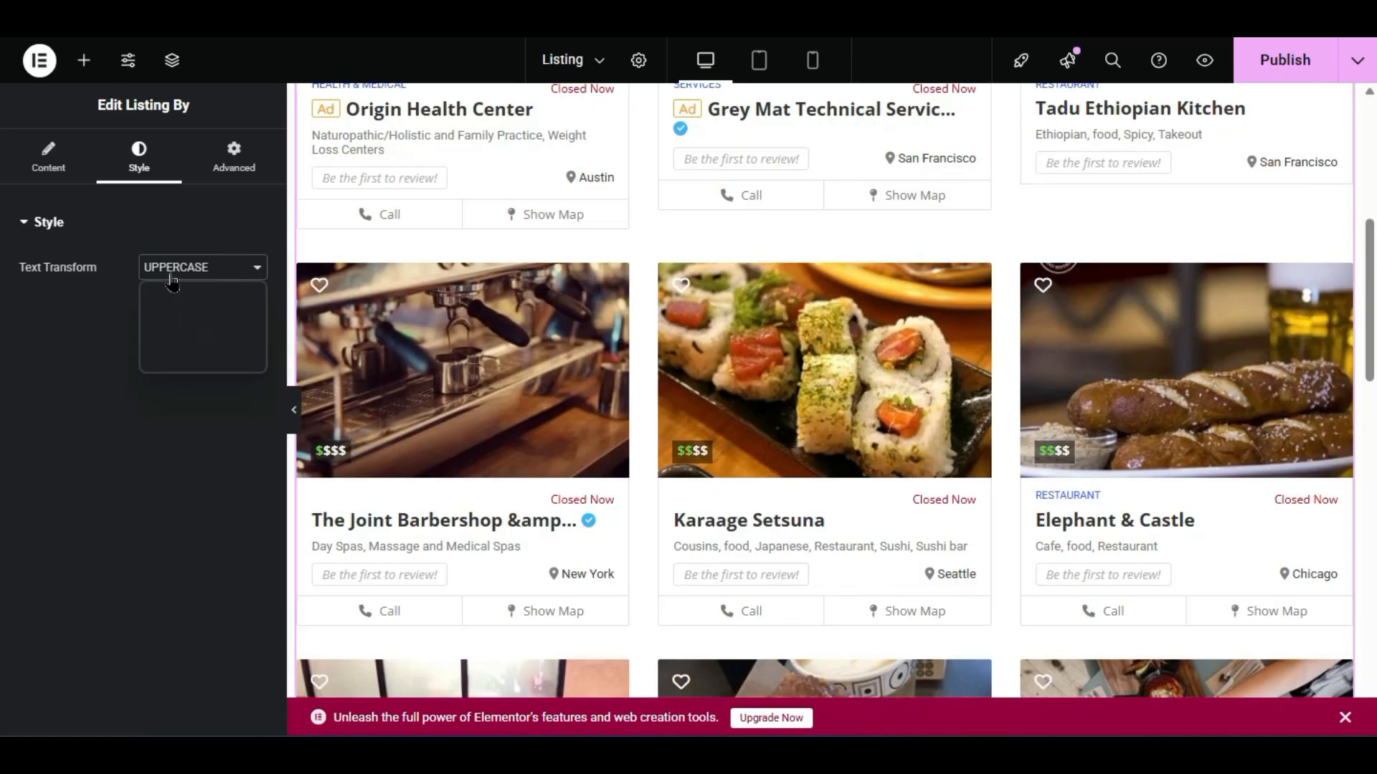
left_click(187, 342)
- Review the widget's Advanced and Content options, then bring back the widget library
left_click(237, 154)
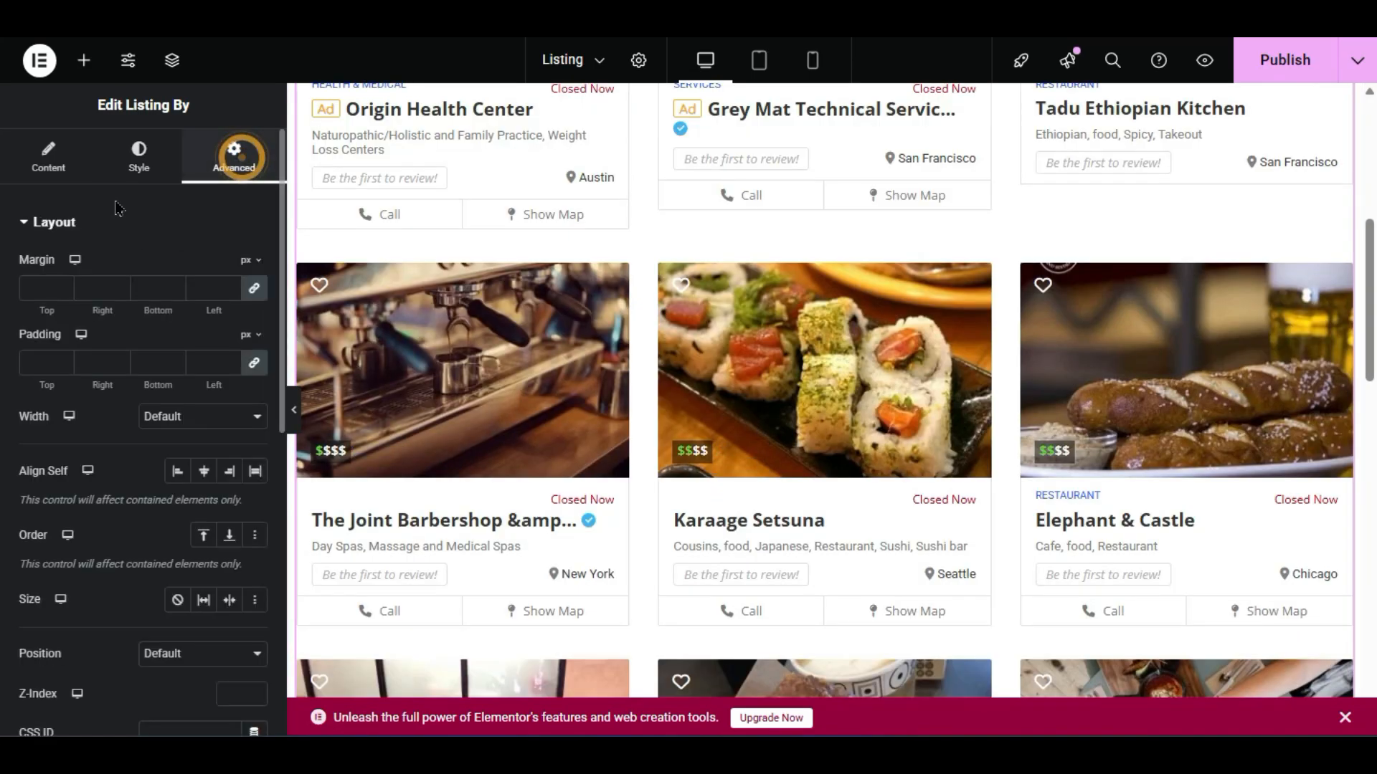
scroll(143, 430, "down", 10)
scroll(143, 430, "up", 10)
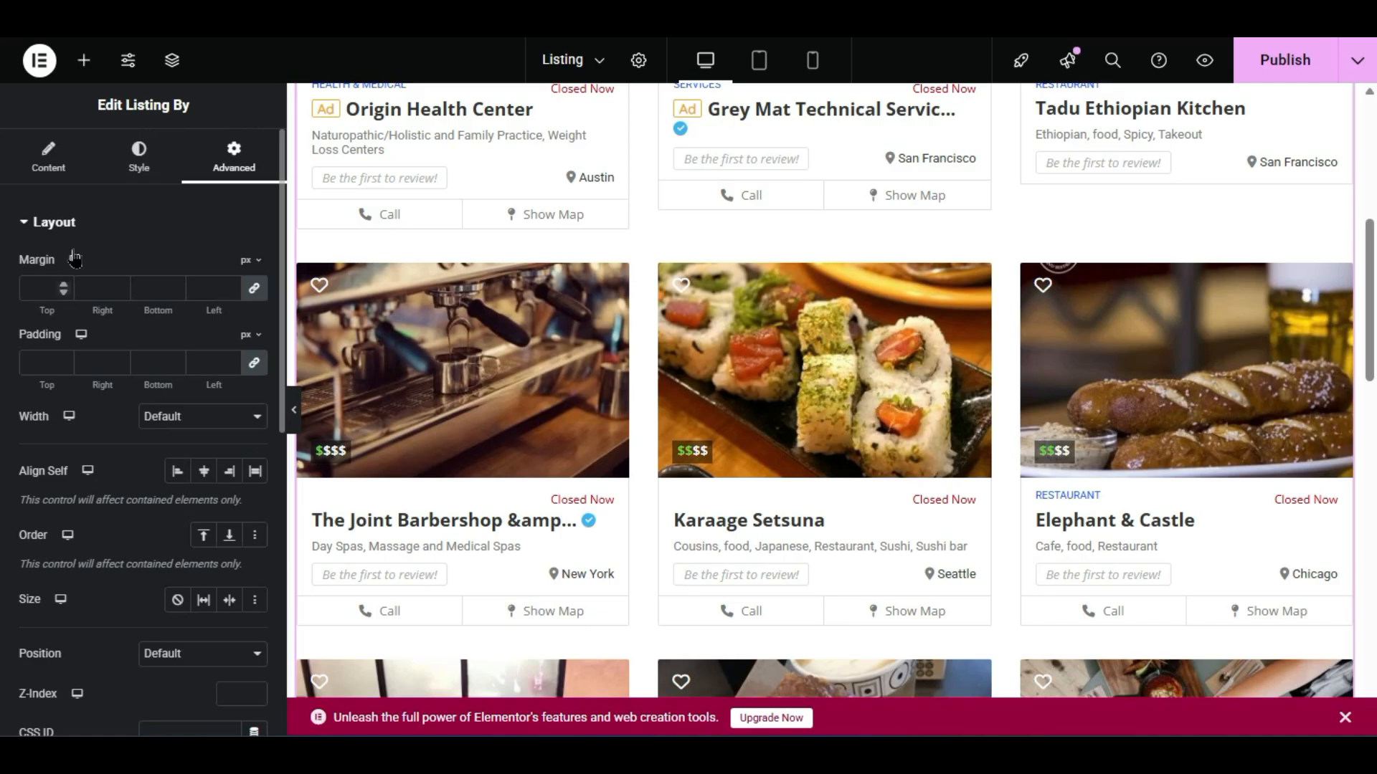
left_click(49, 159)
left_click(72, 66)
scroll(32, 680, "down", 15)
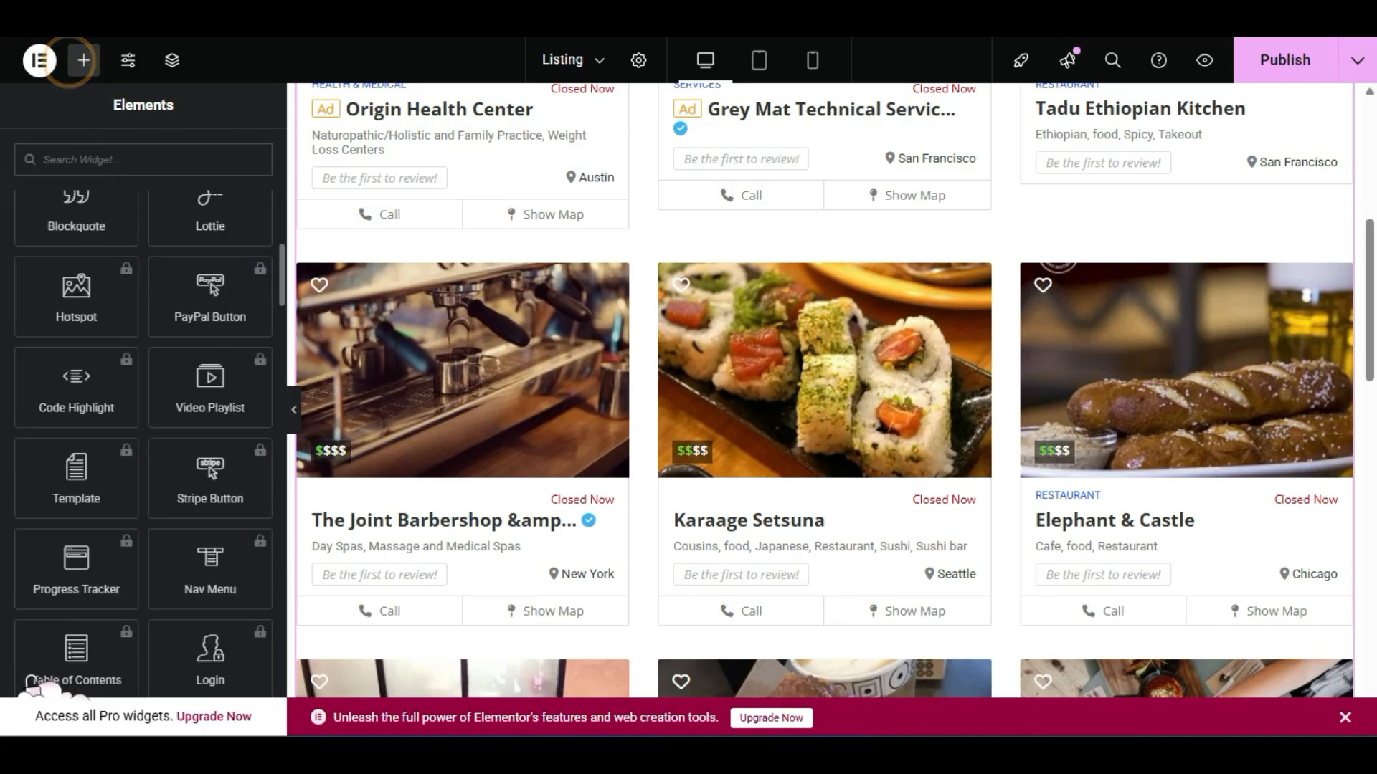
- Scroll the Elements panel down to the CubeWP Search & Filter Form widget, then back up
scroll(32, 680, "down", 3)
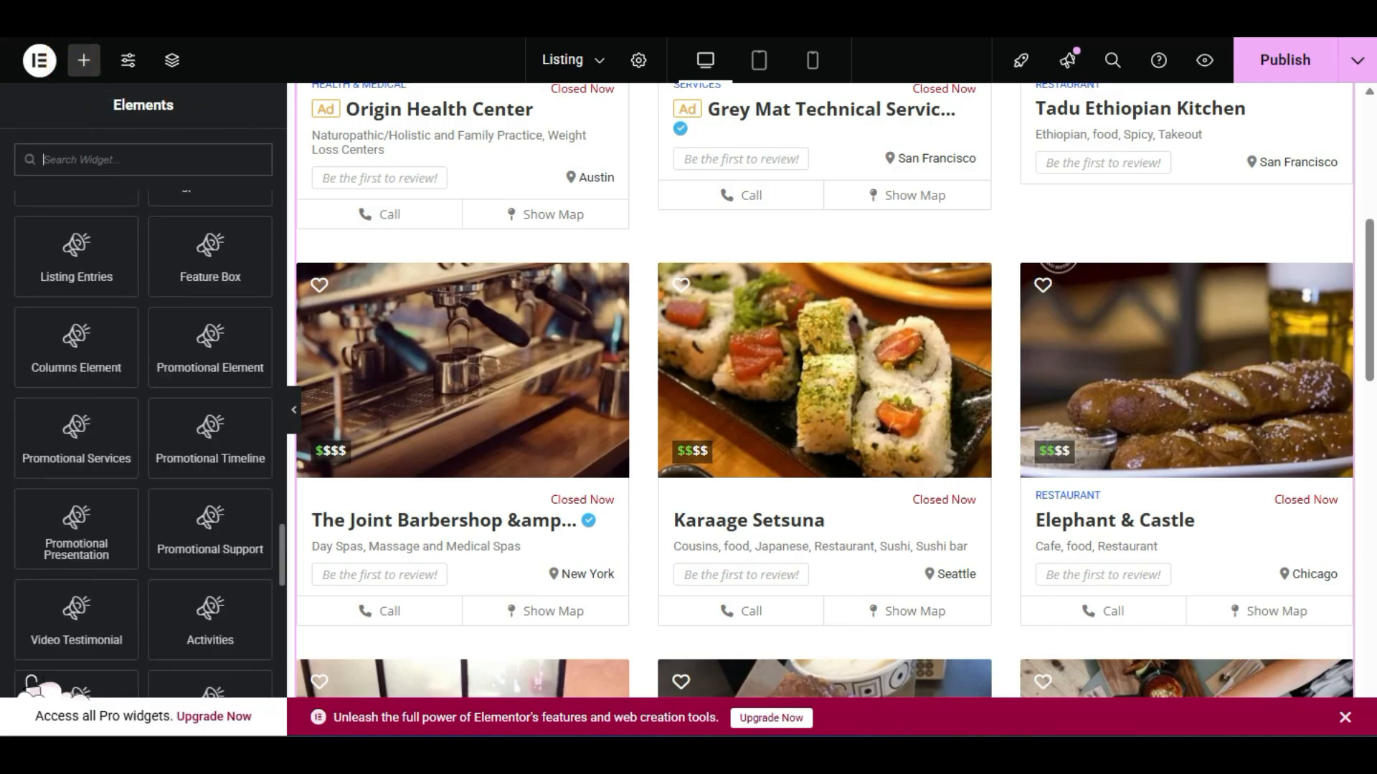
scroll(31, 681, "down", 2)
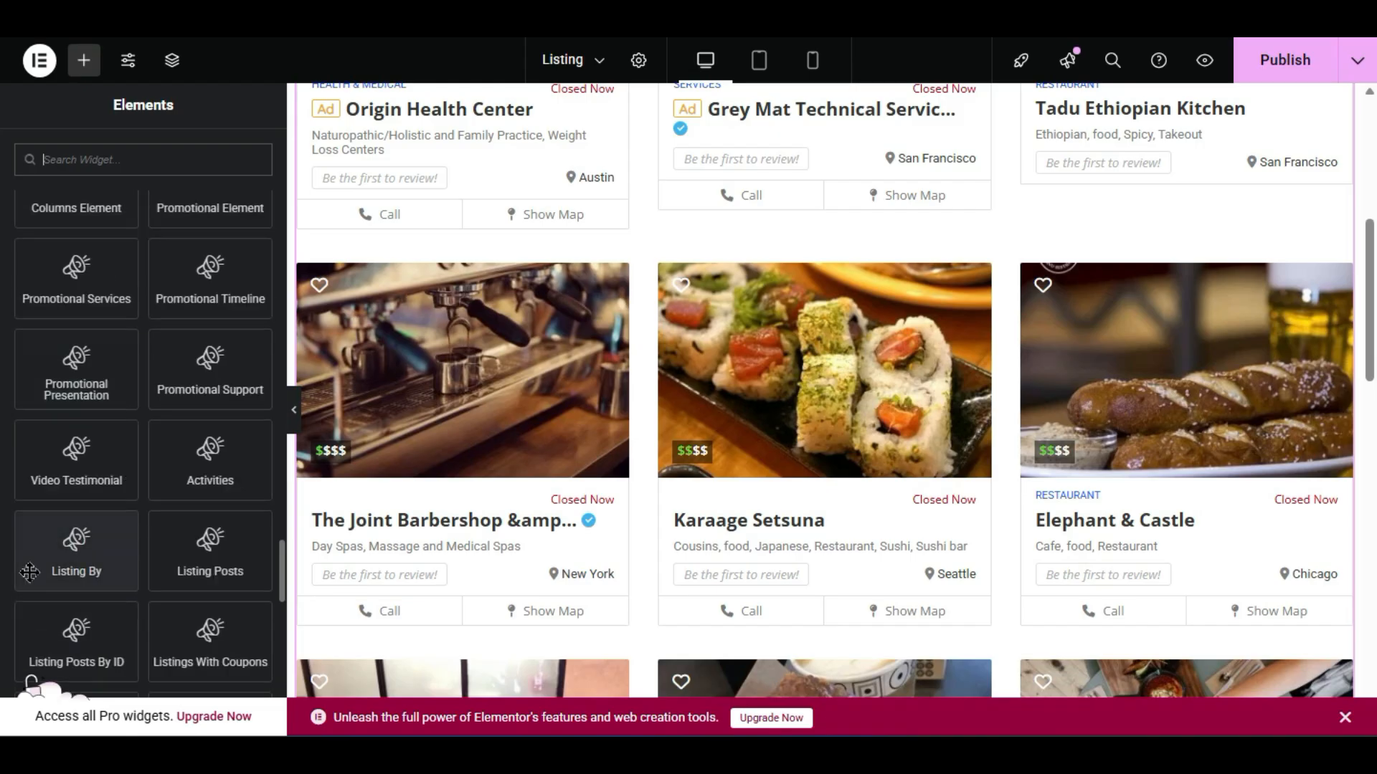
scroll(31, 681, "down", 2)
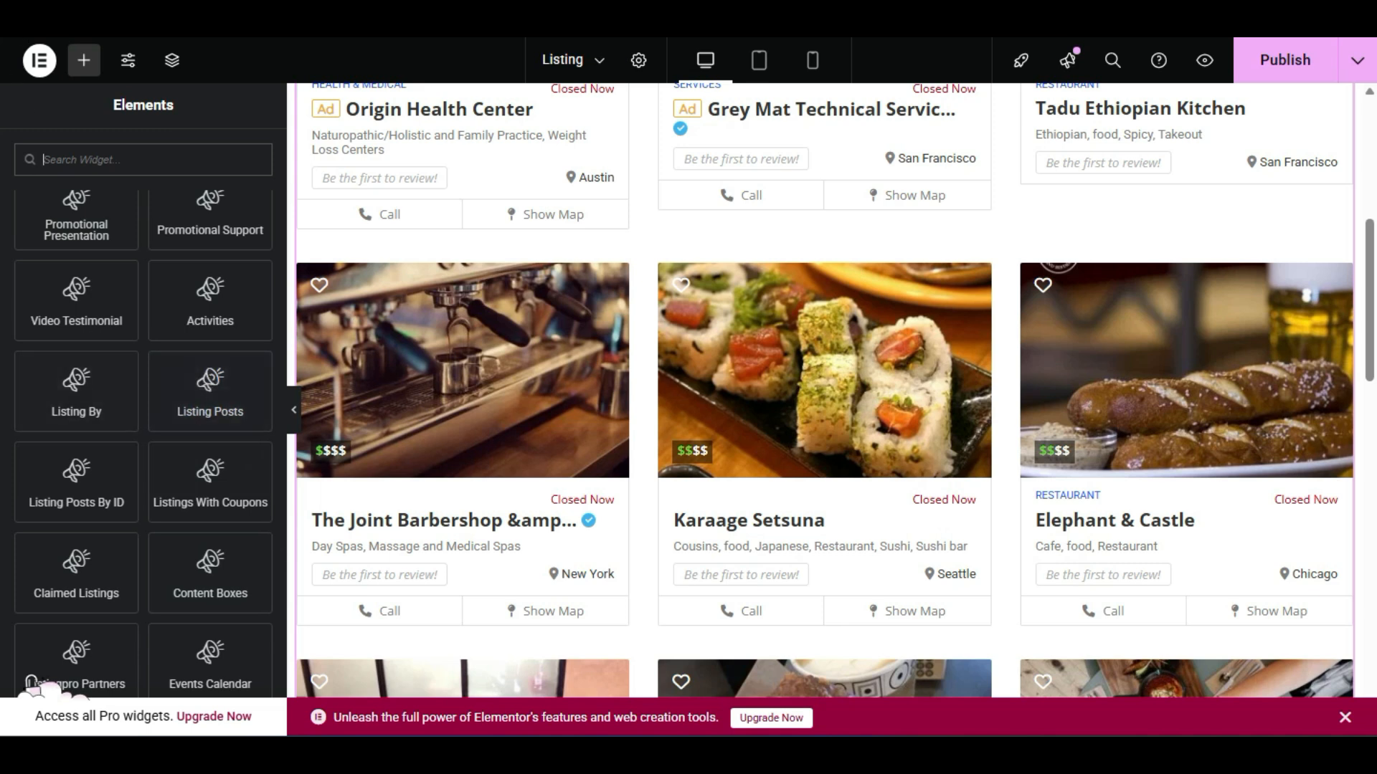
scroll(32, 681, "down", 2)
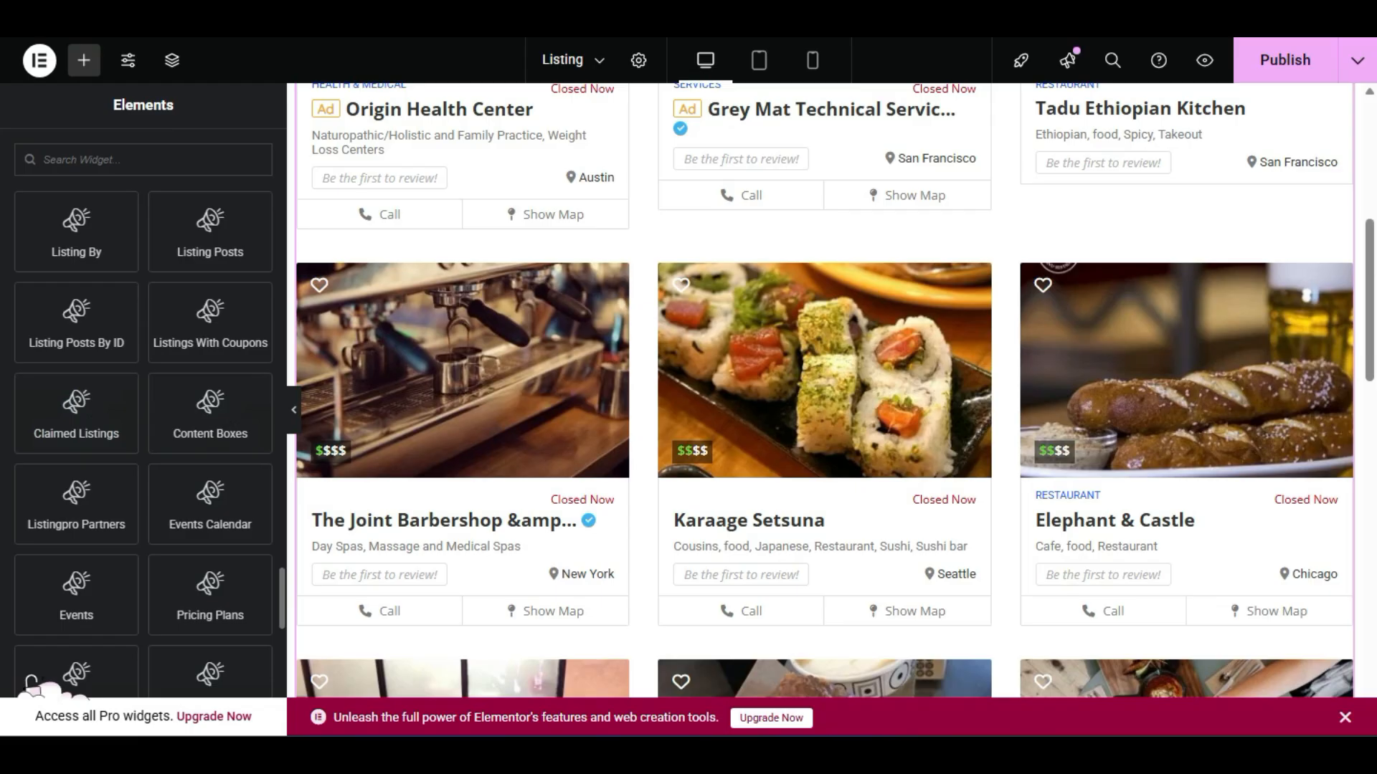
scroll(222, 435, "down", 2)
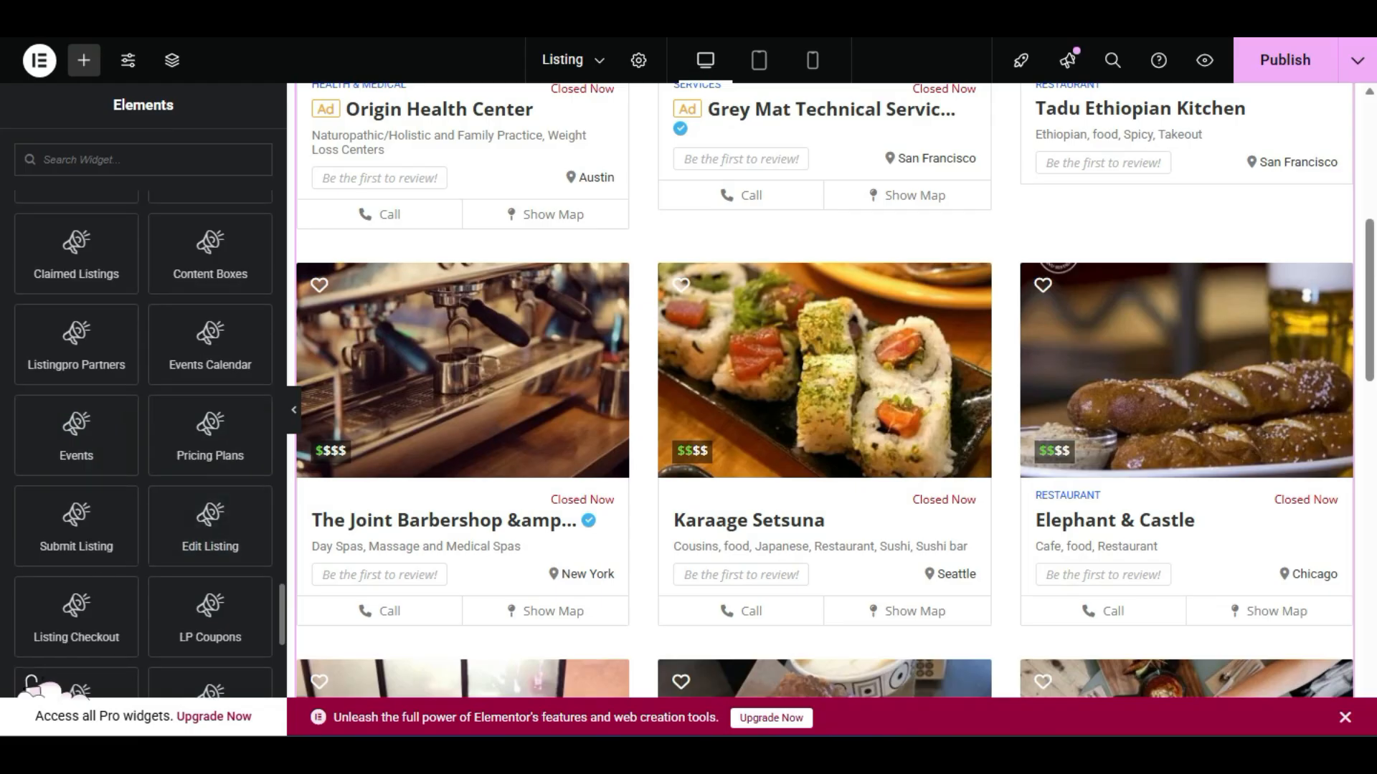
scroll(43, 463, "down", 2)
scroll(8, 514, "down", 2)
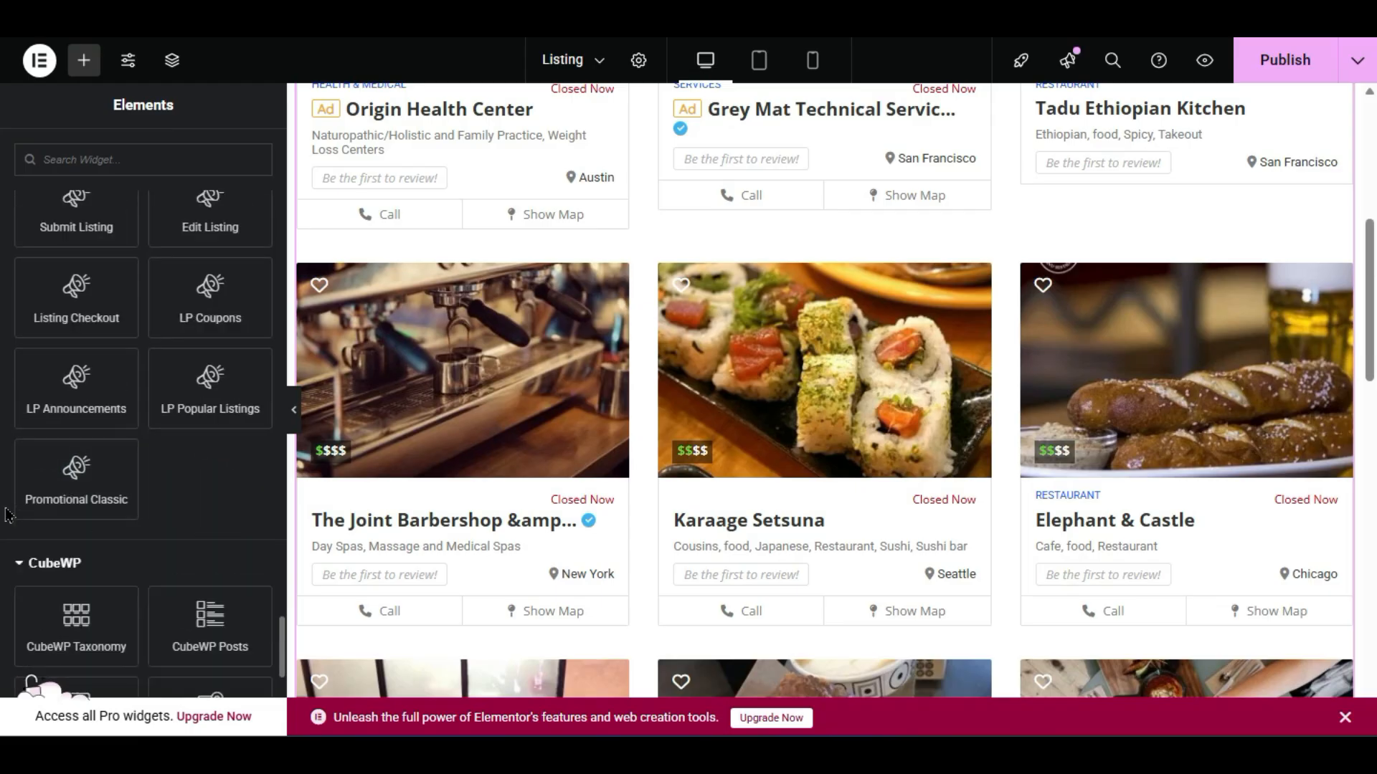
scroll(67, 569, "down", 4)
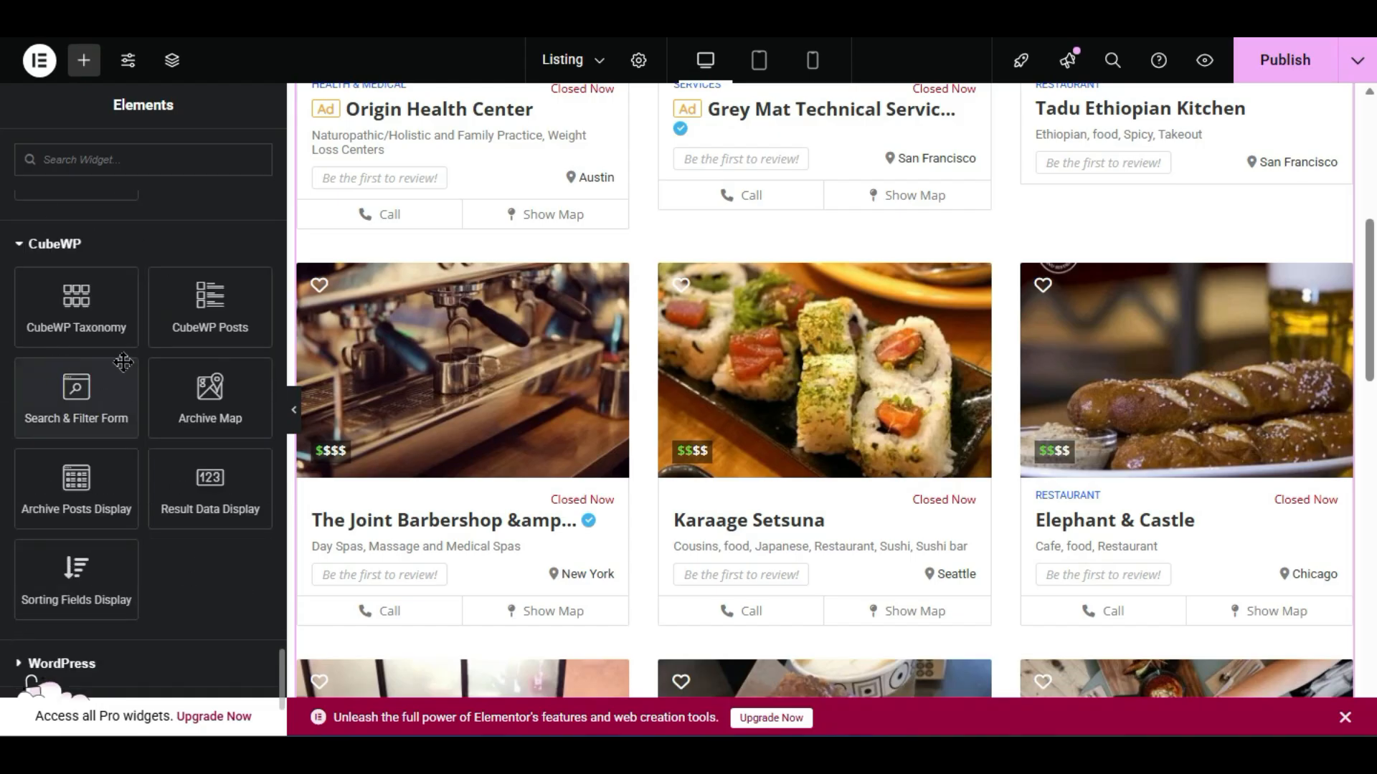
scroll(536, 467, "up", 6)
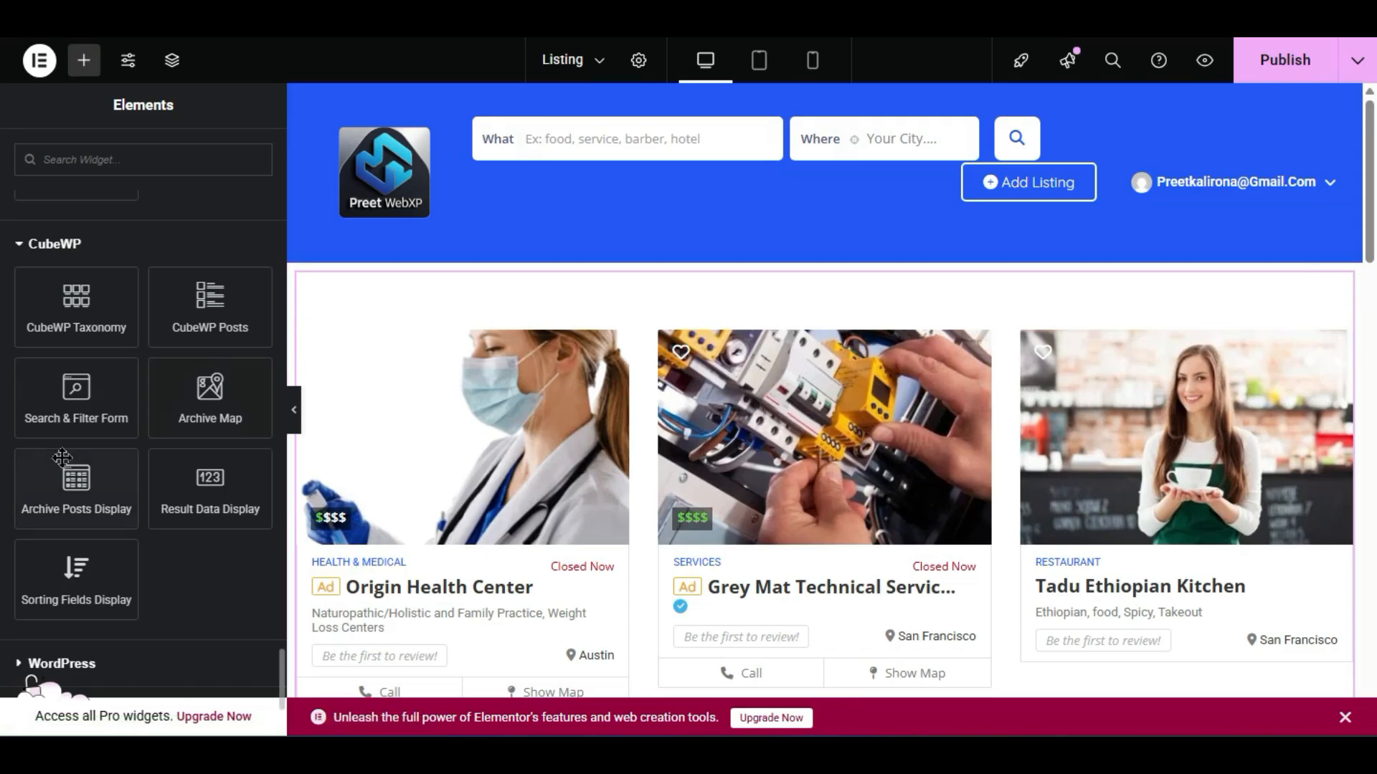
- Place a Search & Filter Form at the page top as a Search Form for Listings
left_click_drag(84, 399, 839, 337)
left_click(220, 272)
left_click(226, 291)
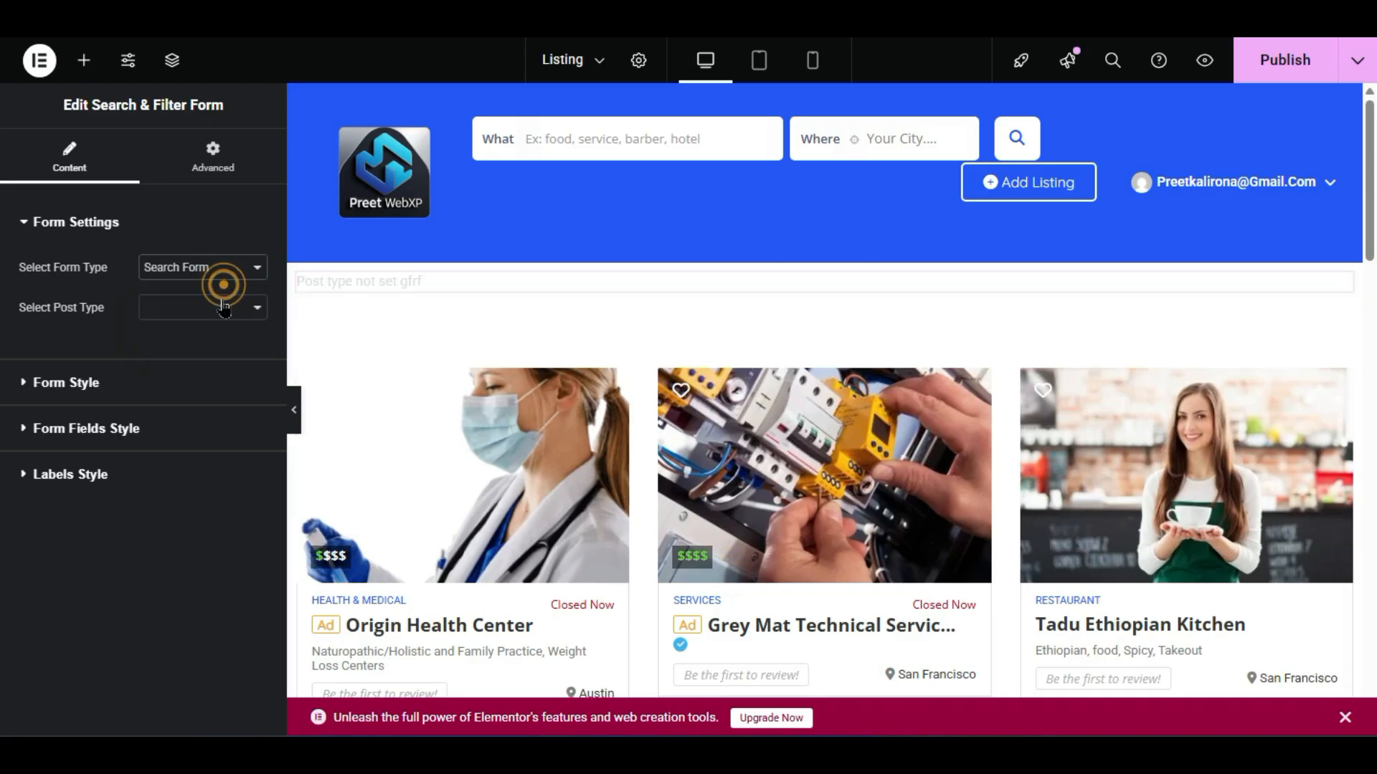
left_click(223, 306)
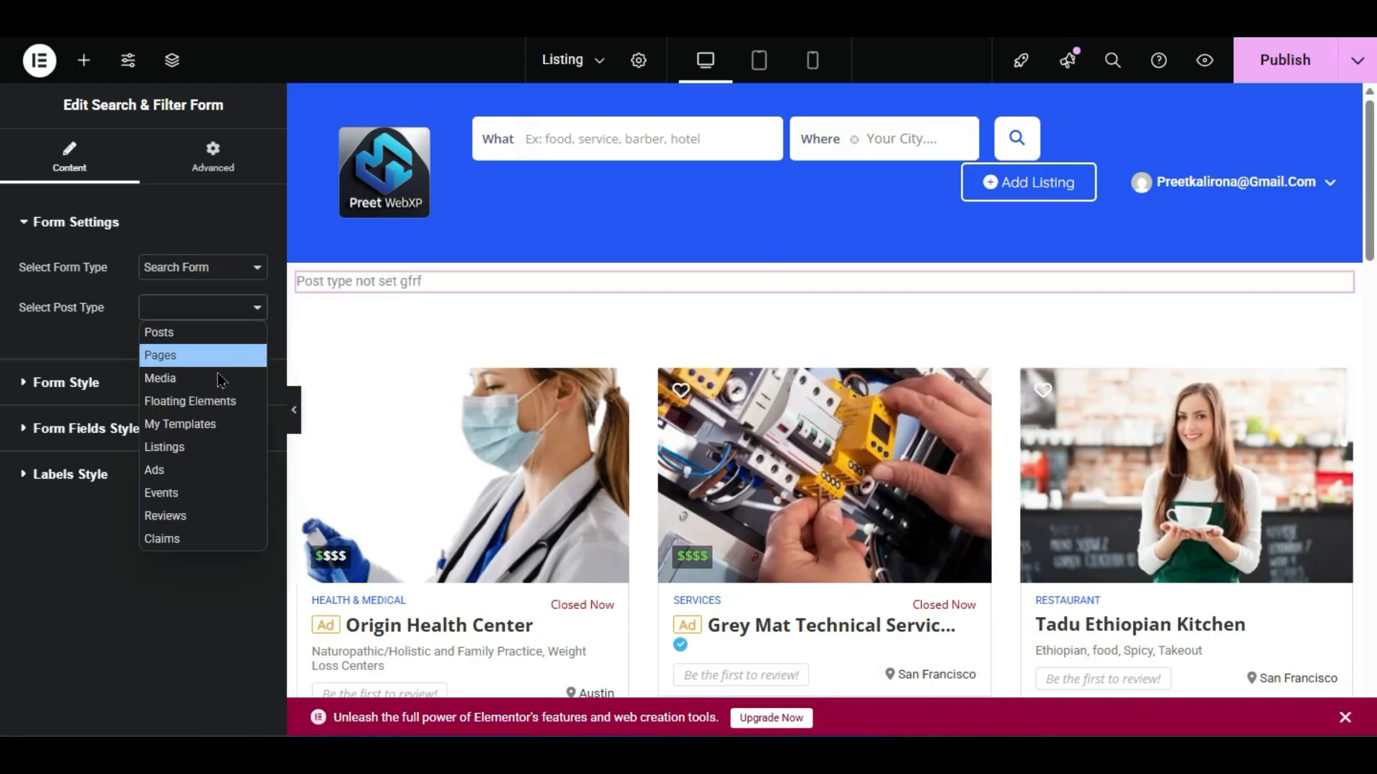
left_click(189, 450)
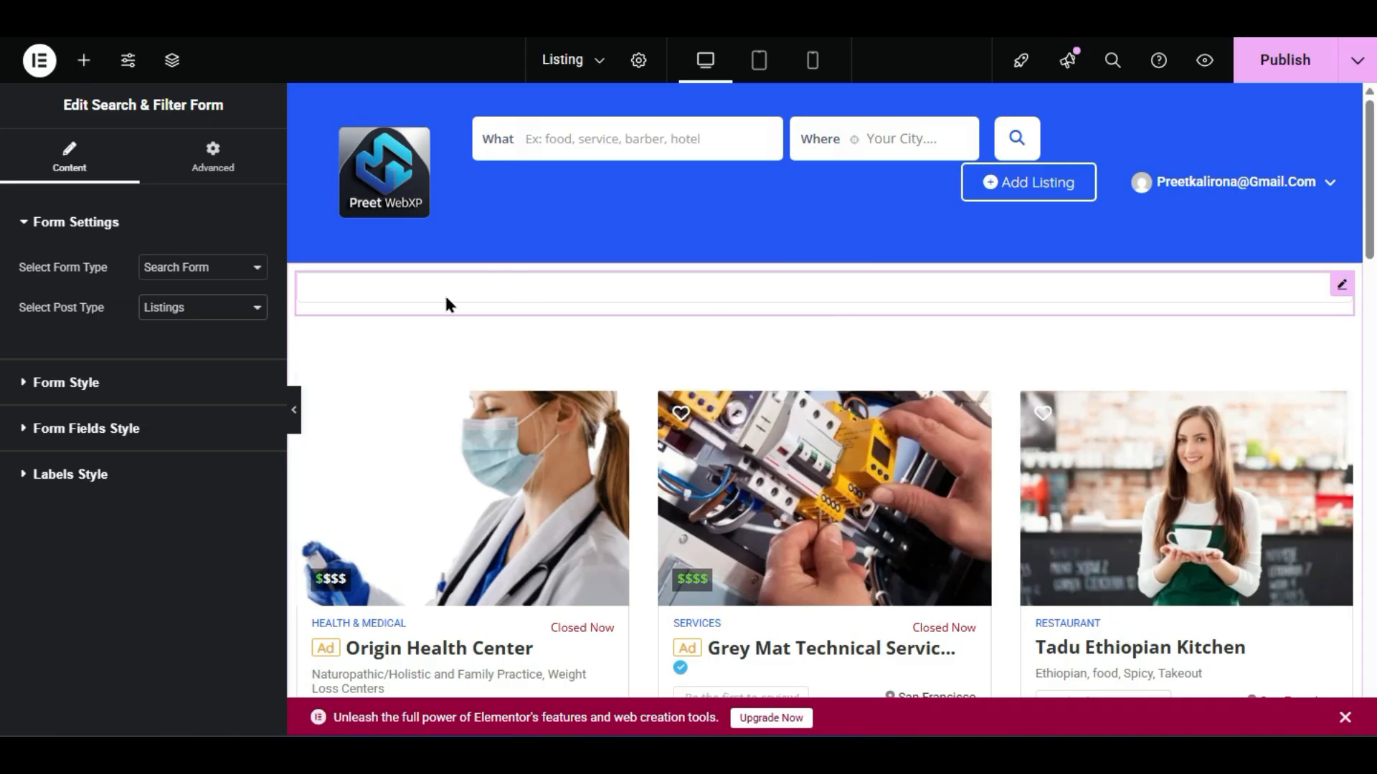
- Review the form, field and label style options, keeping labels shown
left_click(165, 382)
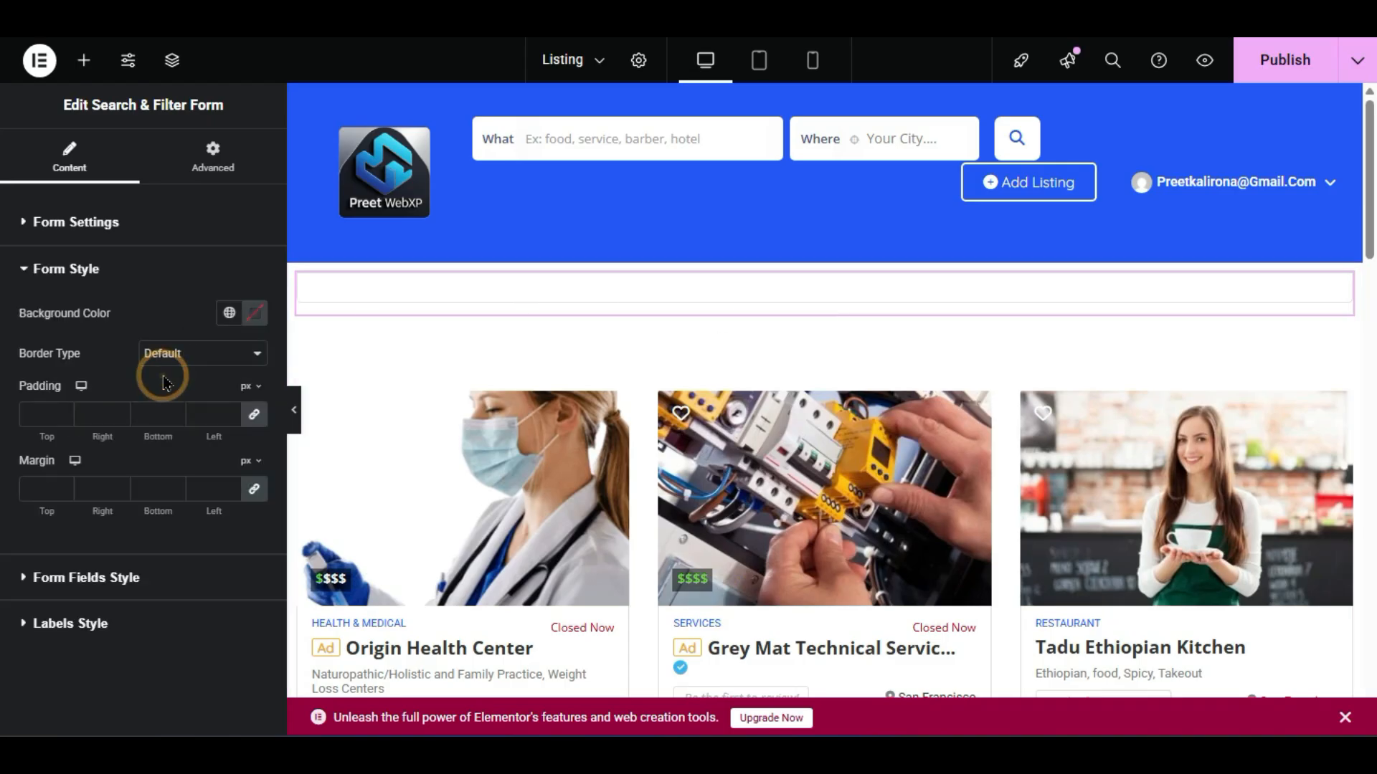
left_click(135, 586)
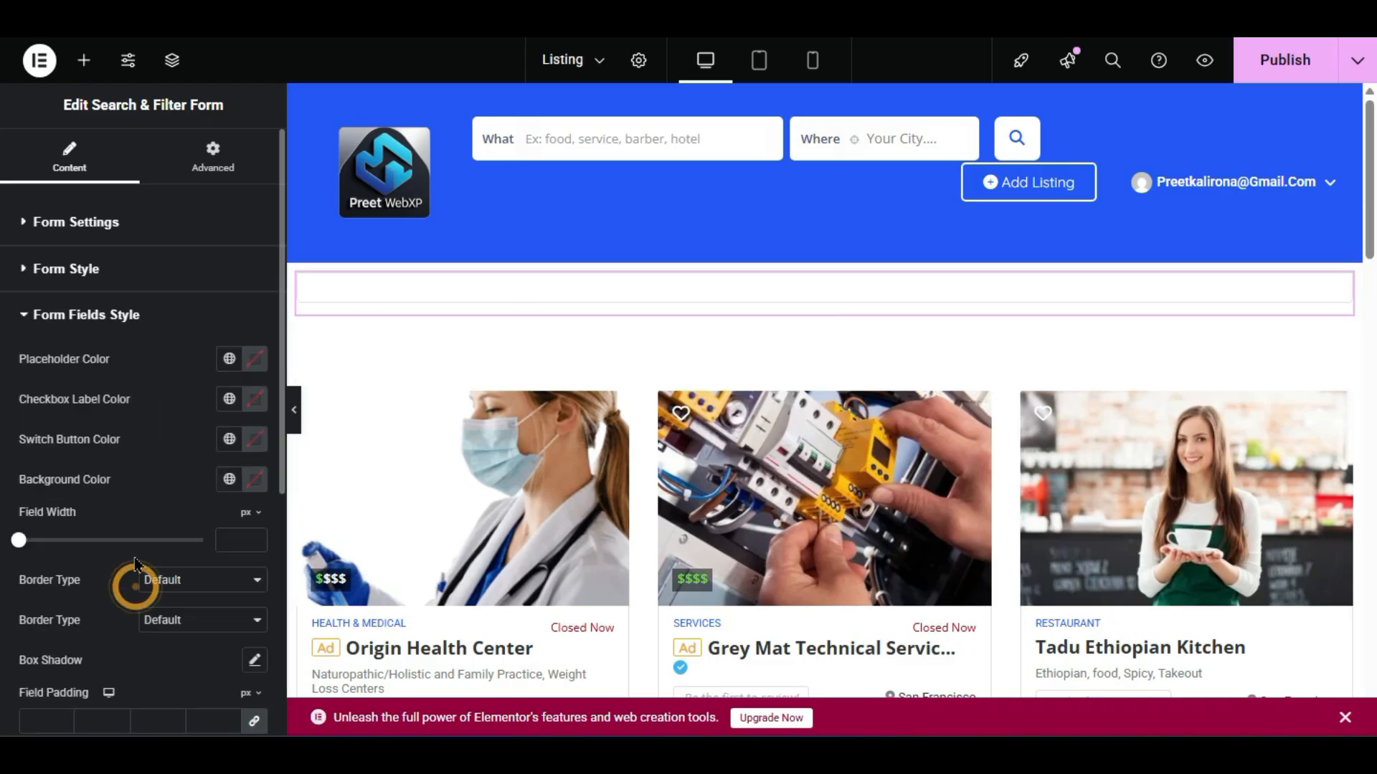
scroll(136, 562, "down", 5)
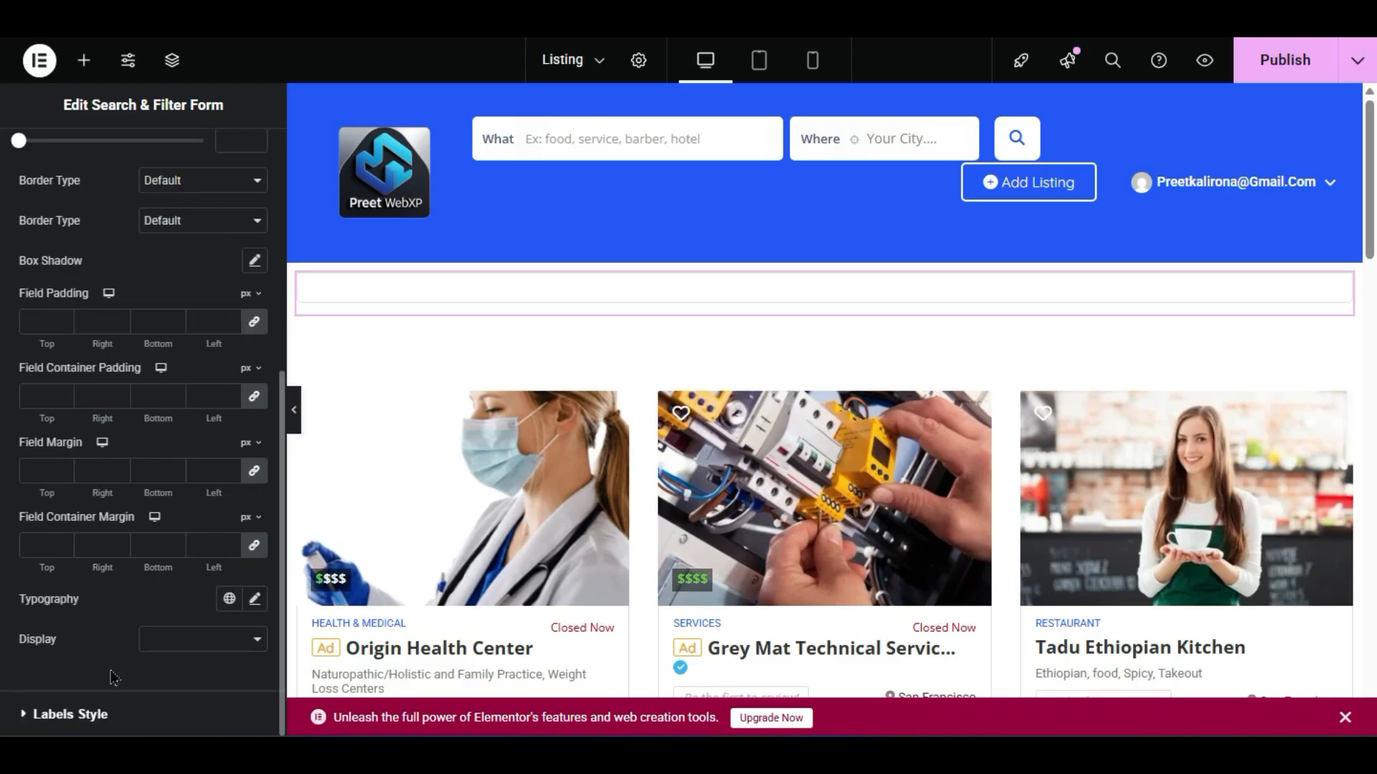
left_click(113, 712)
left_click(178, 420)
left_click(177, 407)
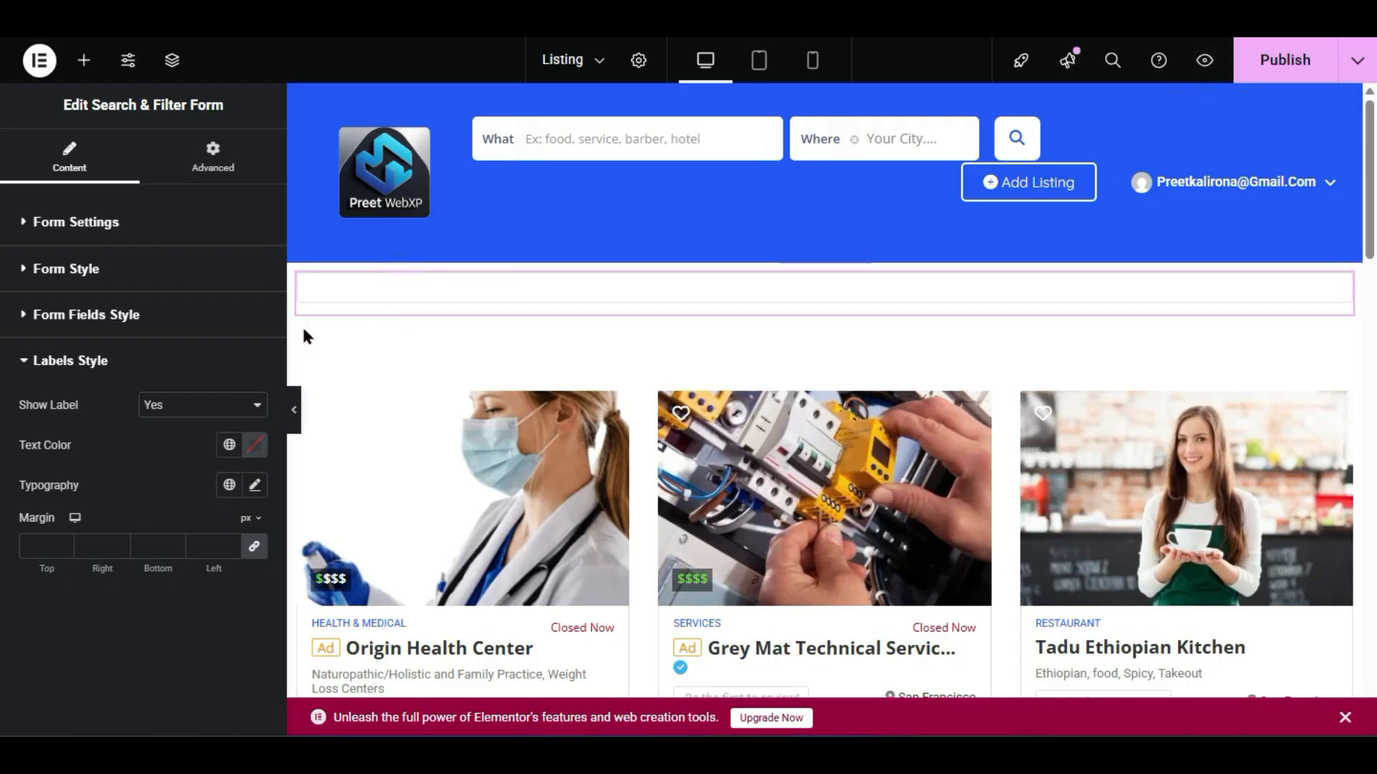
- Delete the search form and publish the listing page
right_click(471, 296)
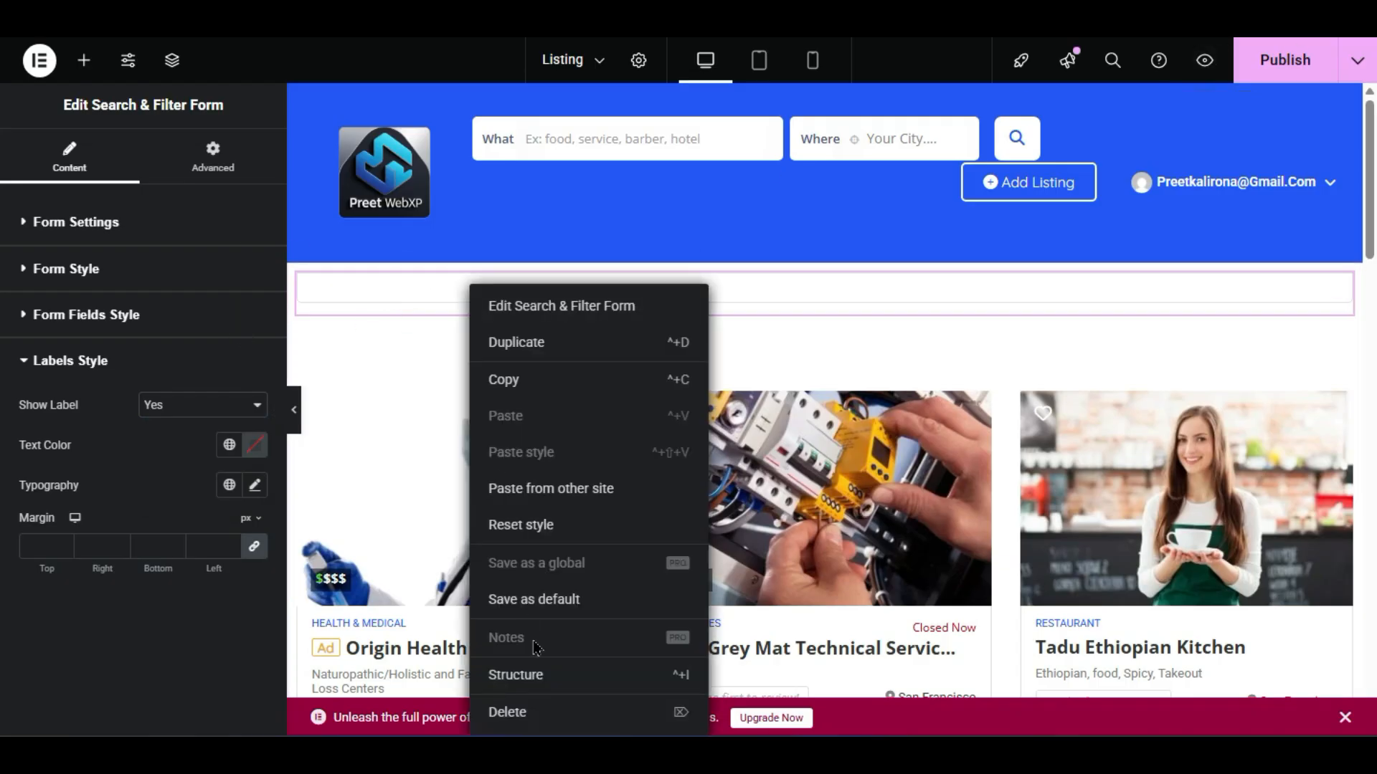
left_click(547, 709)
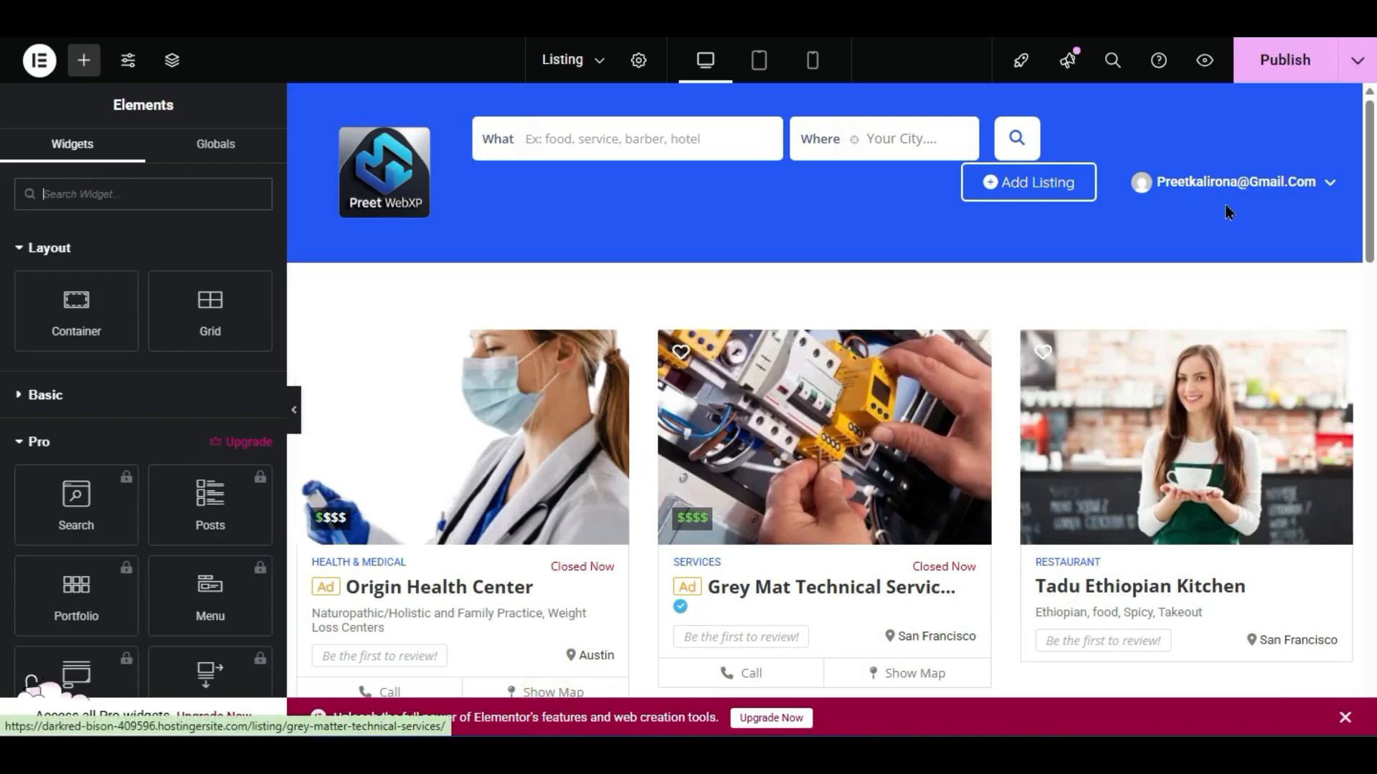
left_click(1285, 63)
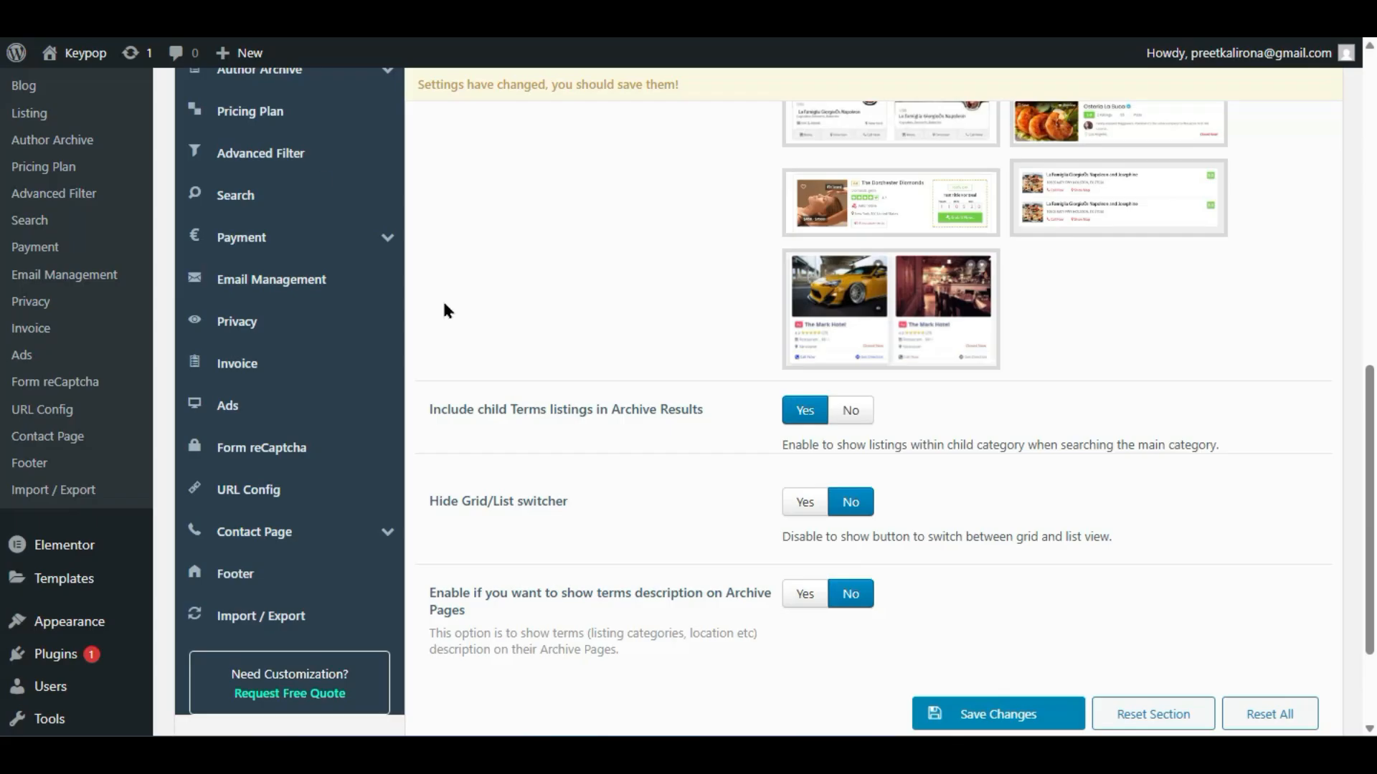
scroll(459, 337, "up", 6)
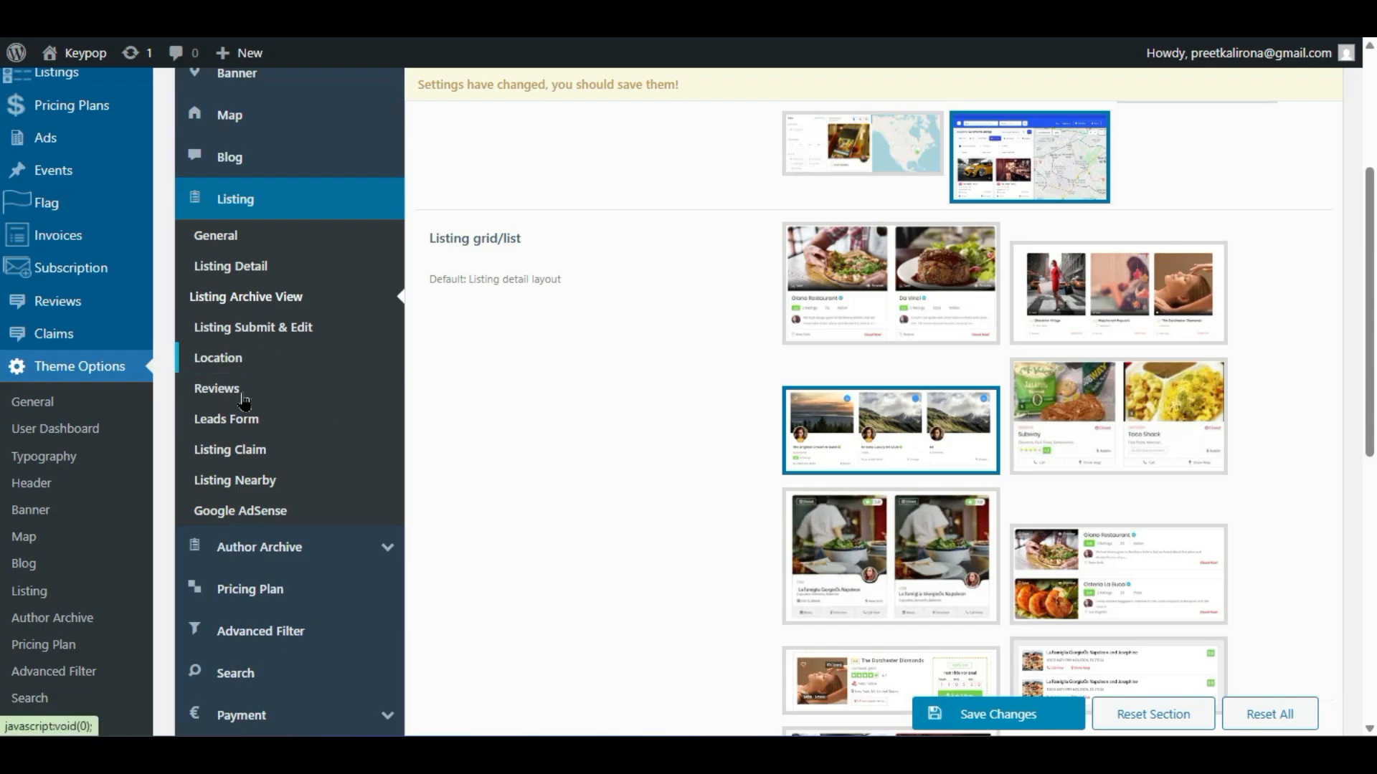
- Open the listing Location settings, keeping the type at Auto Locations by Google
left_click(240, 359)
scroll(588, 490, "up", 3)
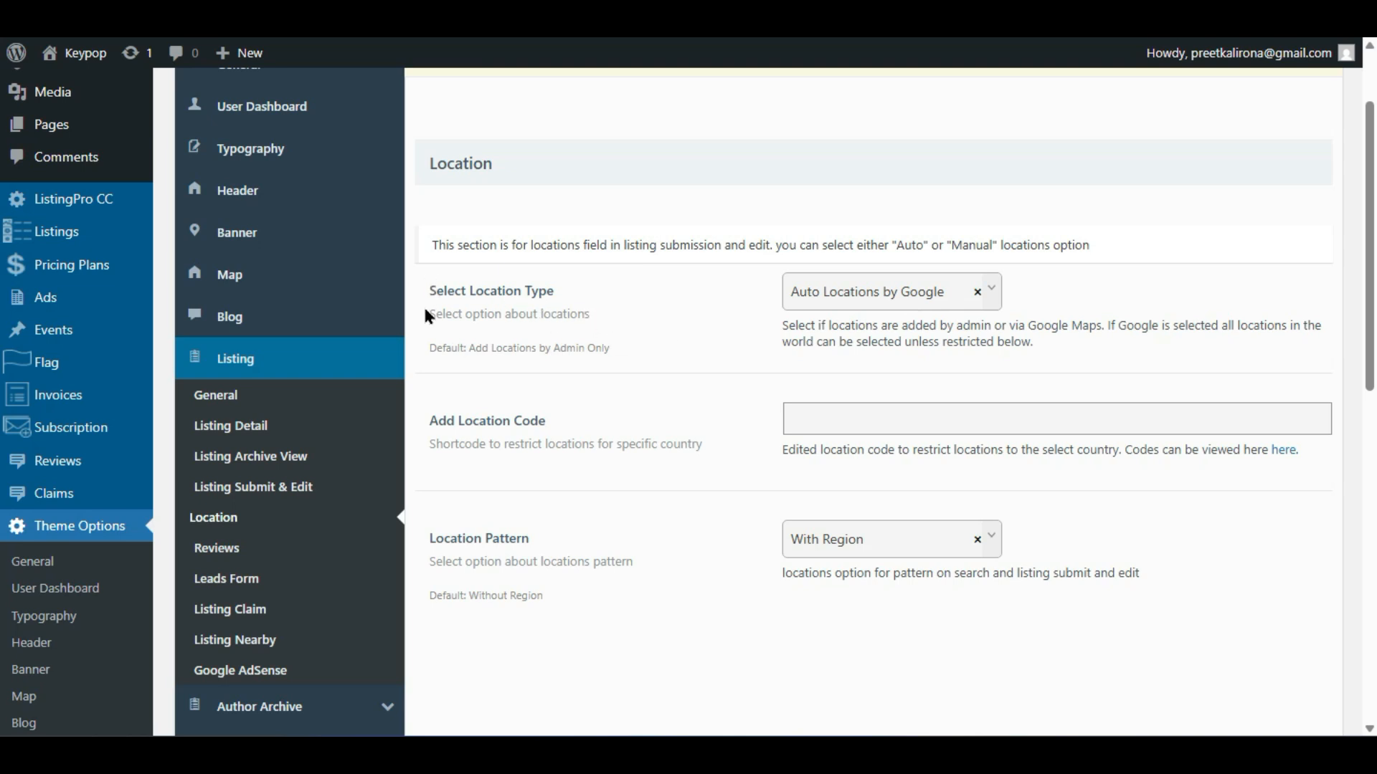
left_click(828, 301)
left_click(739, 313)
scroll(505, 391, "down", 6)
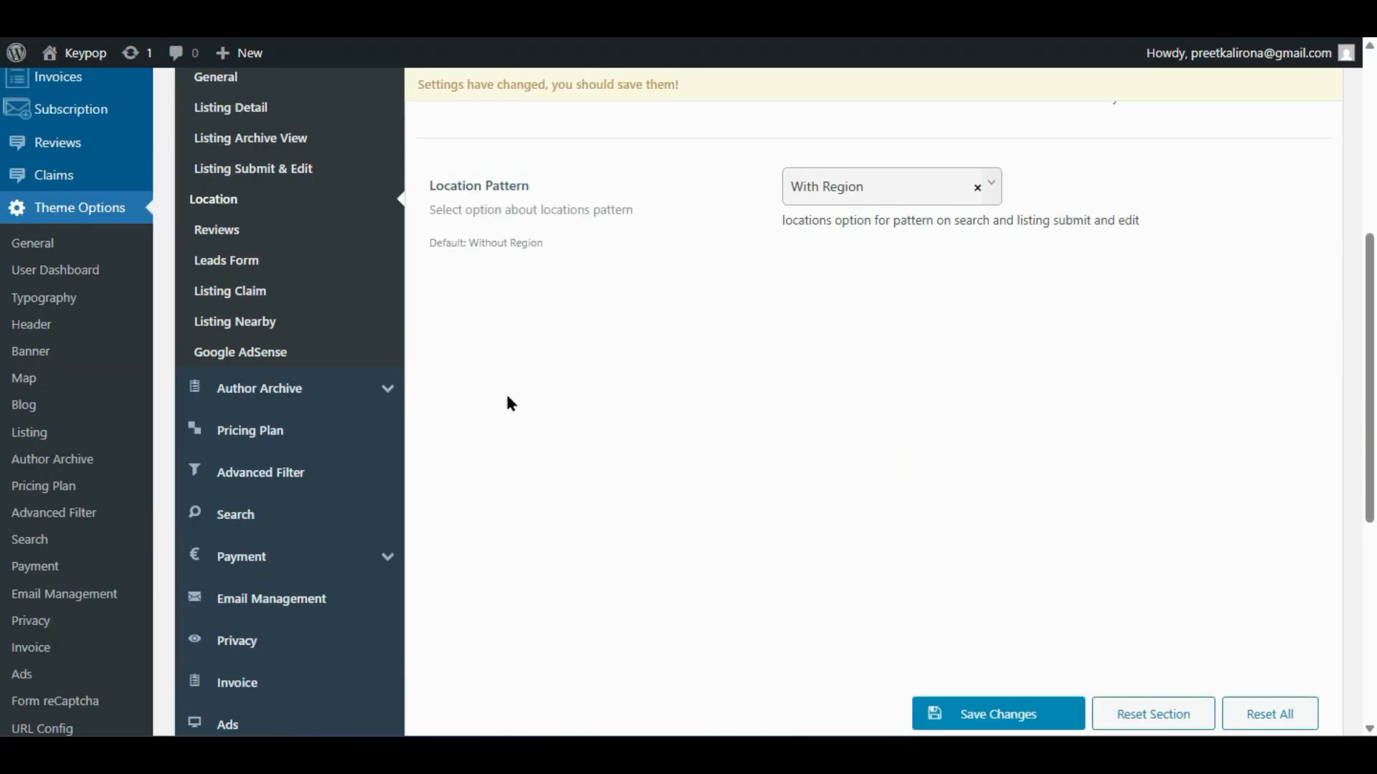
scroll(506, 403, "down", 2)
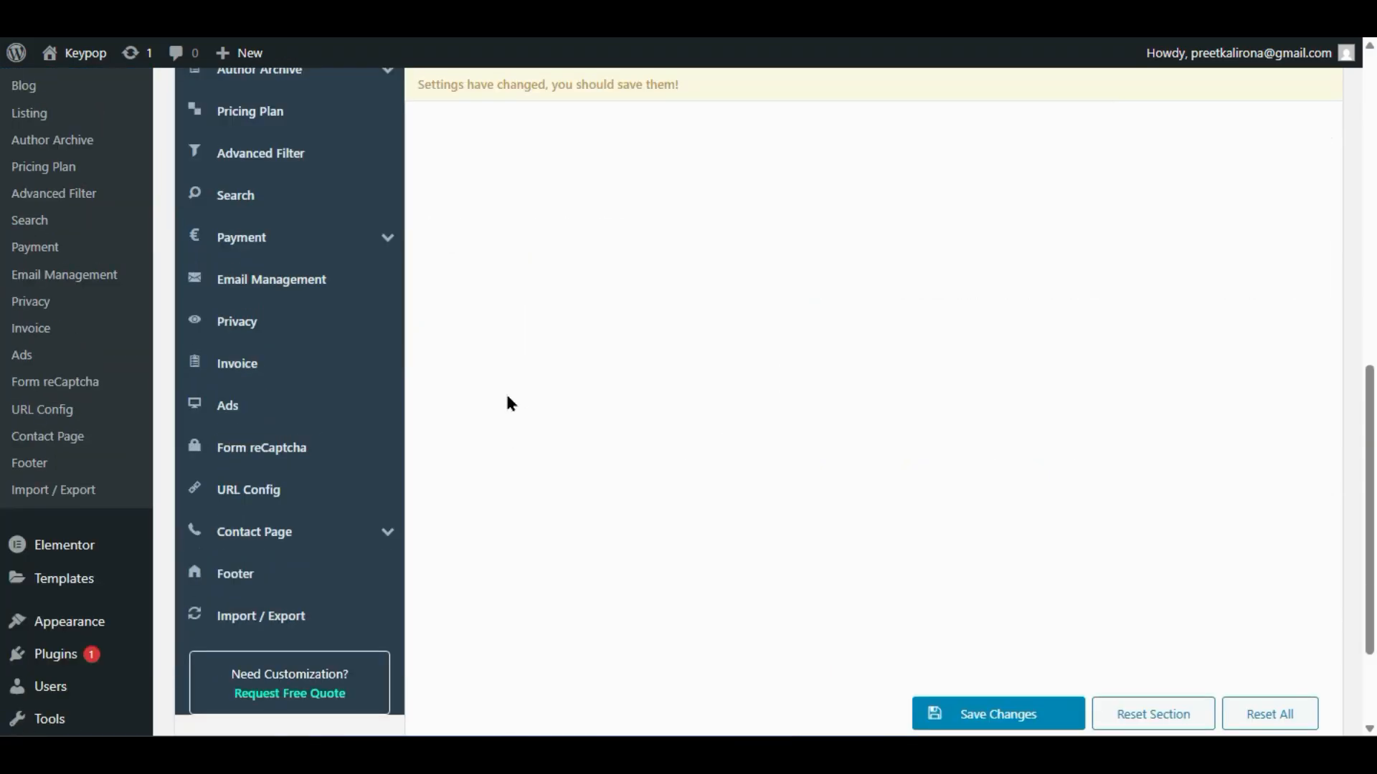
scroll(507, 399, "up", 8)
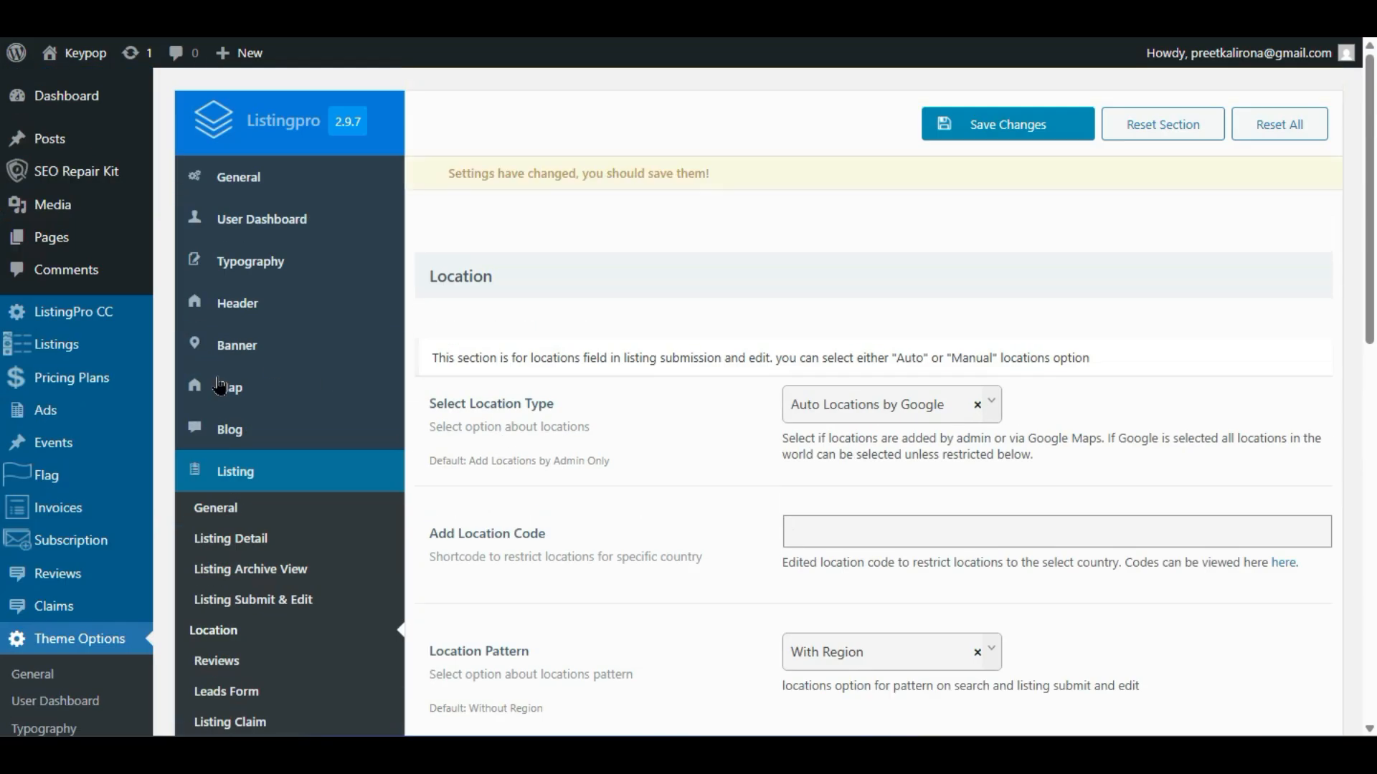
- Check the Map settings, then confirm the Location Pattern stays With Region
left_click(275, 396)
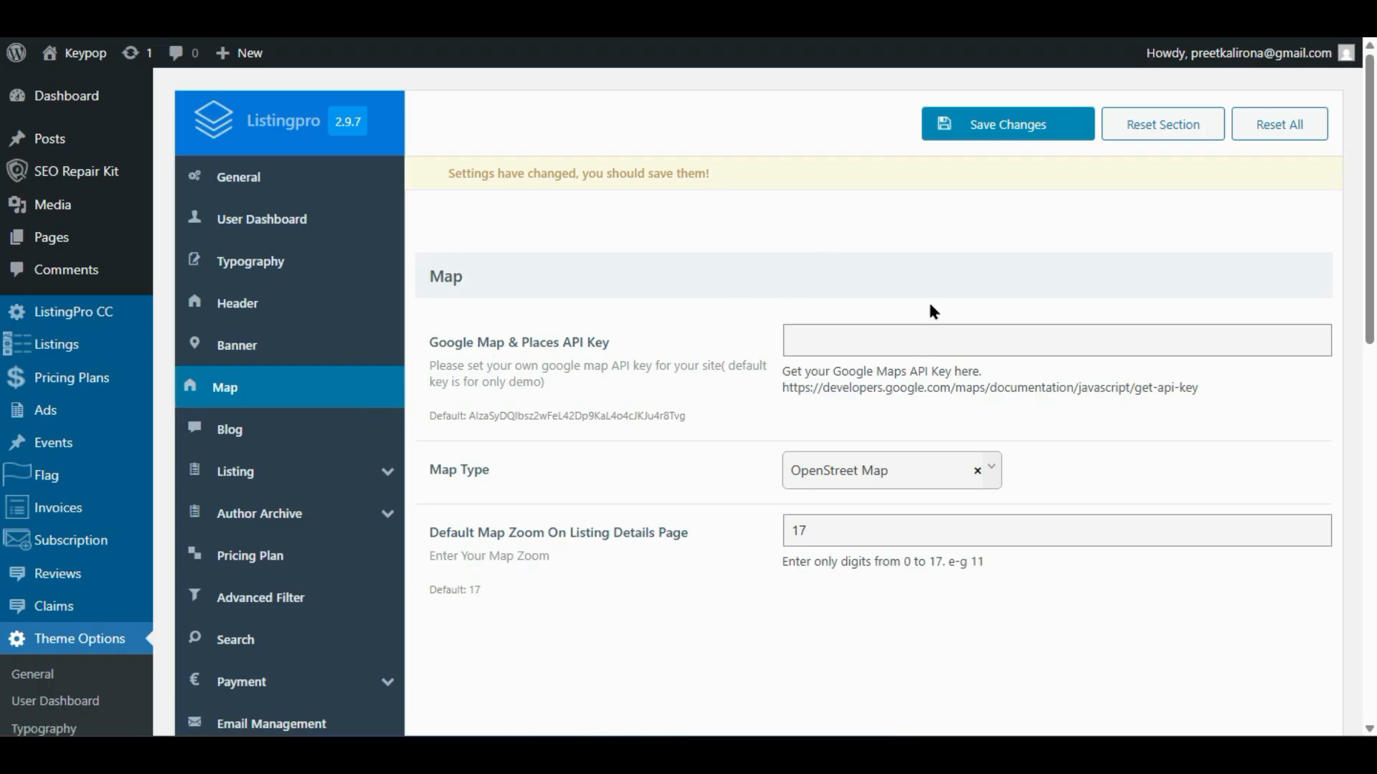
mouse_move(294, 490)
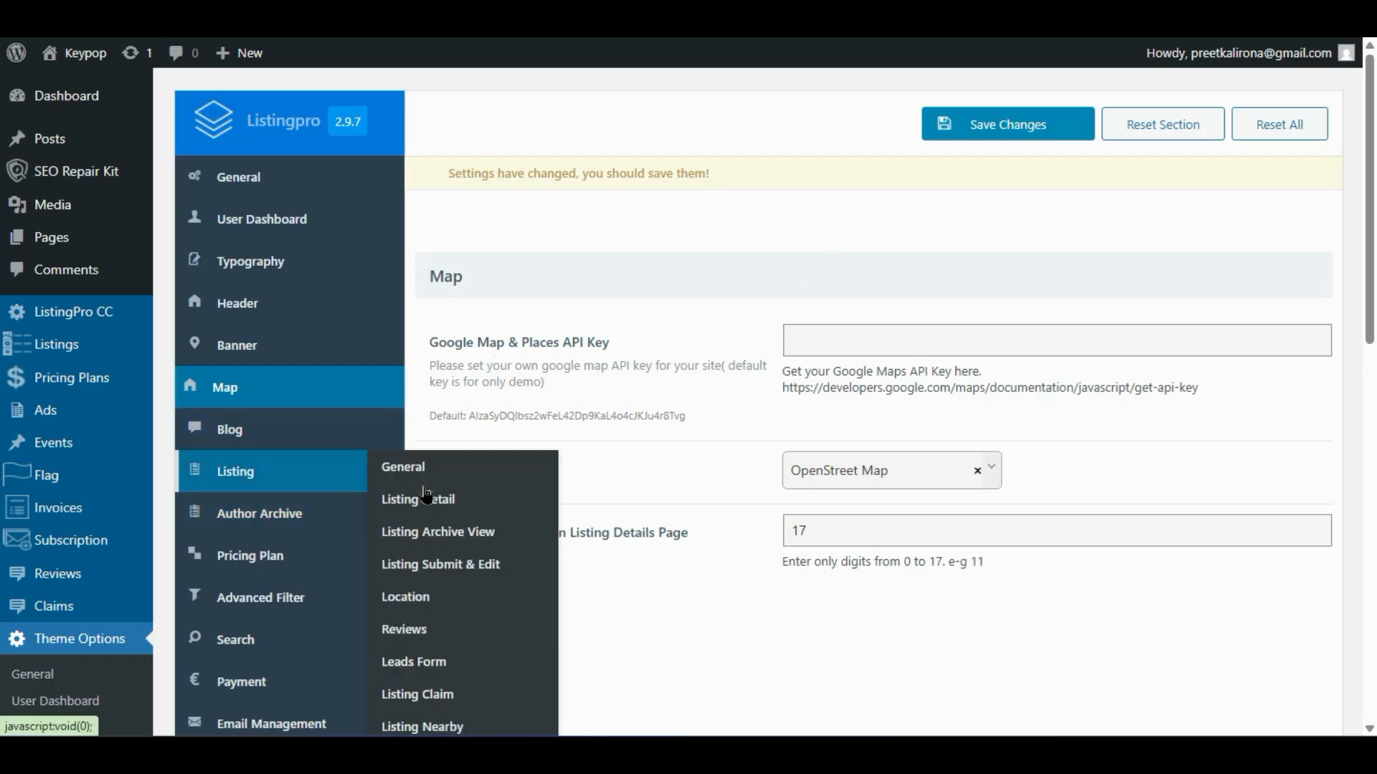
left_click(405, 597)
scroll(728, 463, "down", 5)
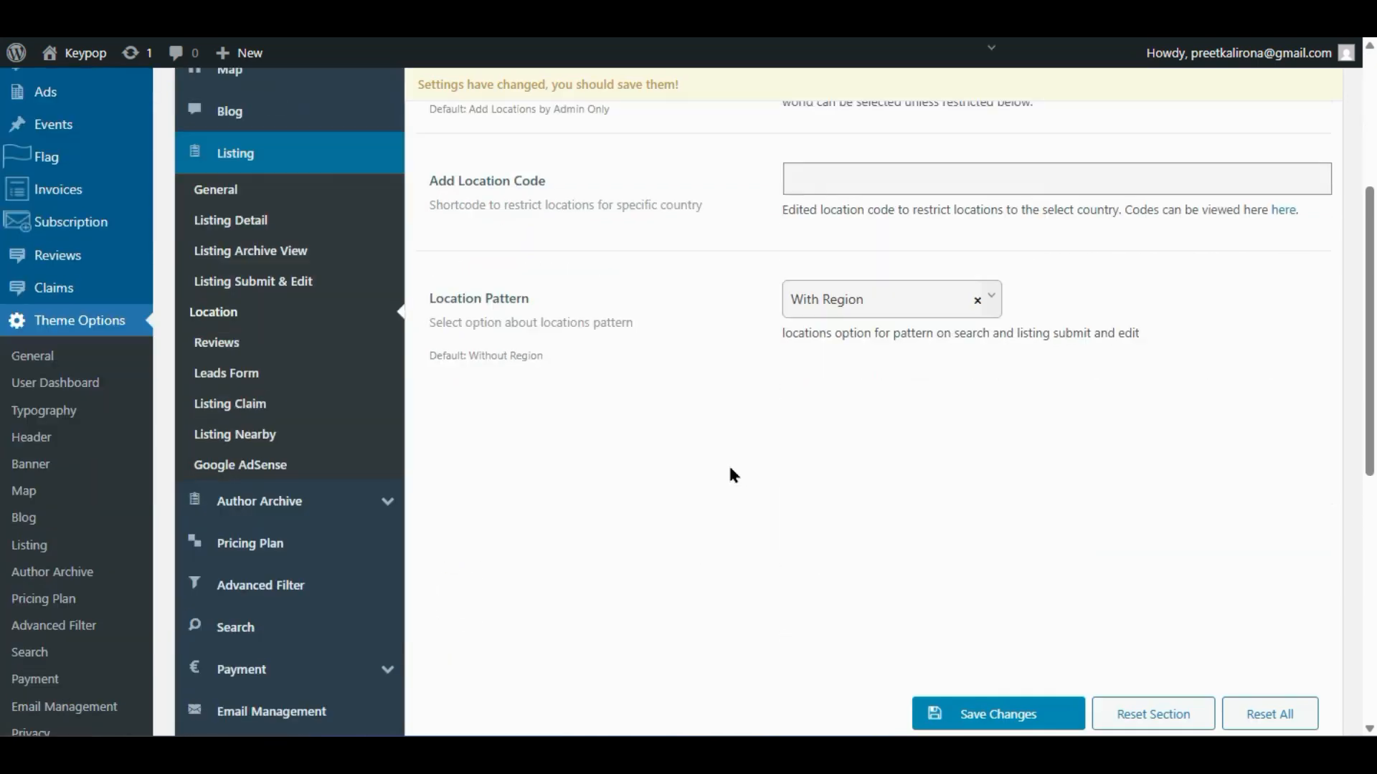
scroll(728, 463, "up", 2)
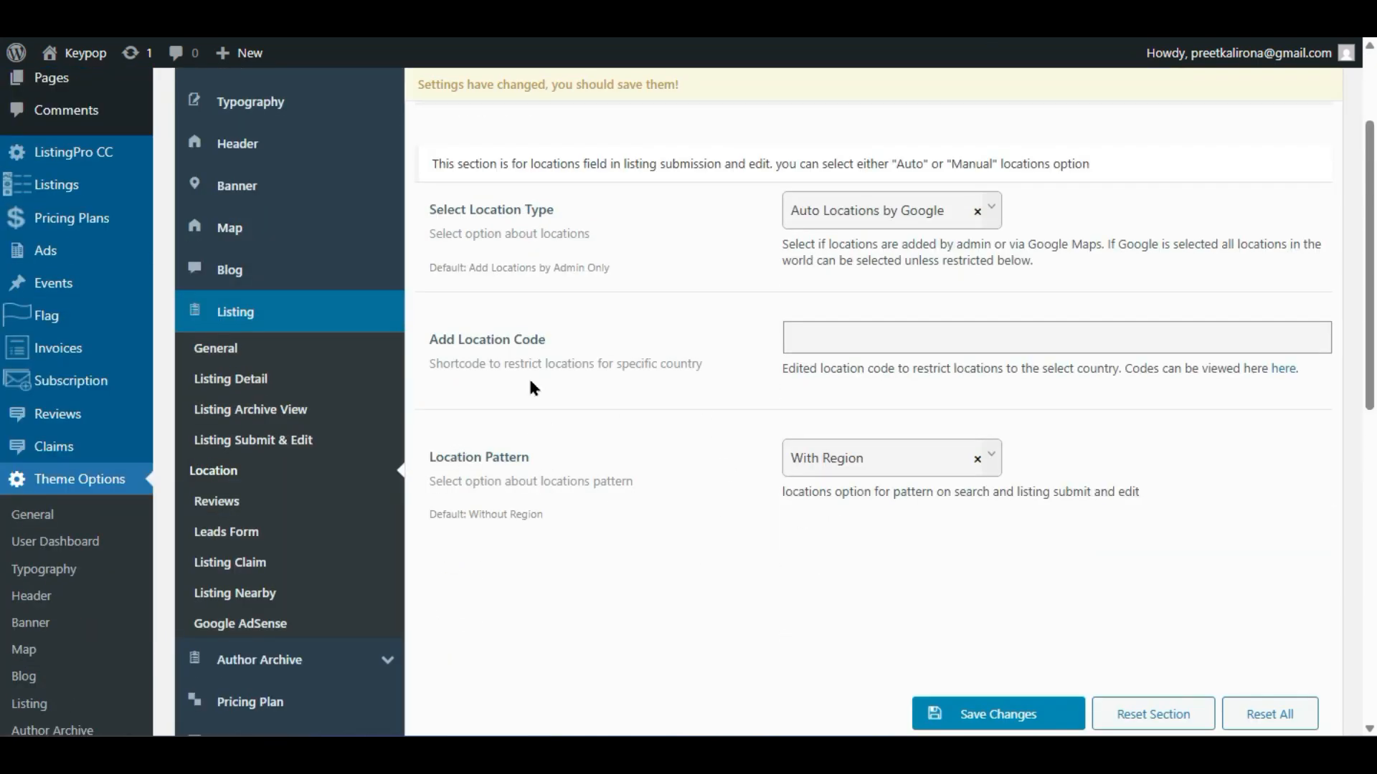
left_click(836, 470)
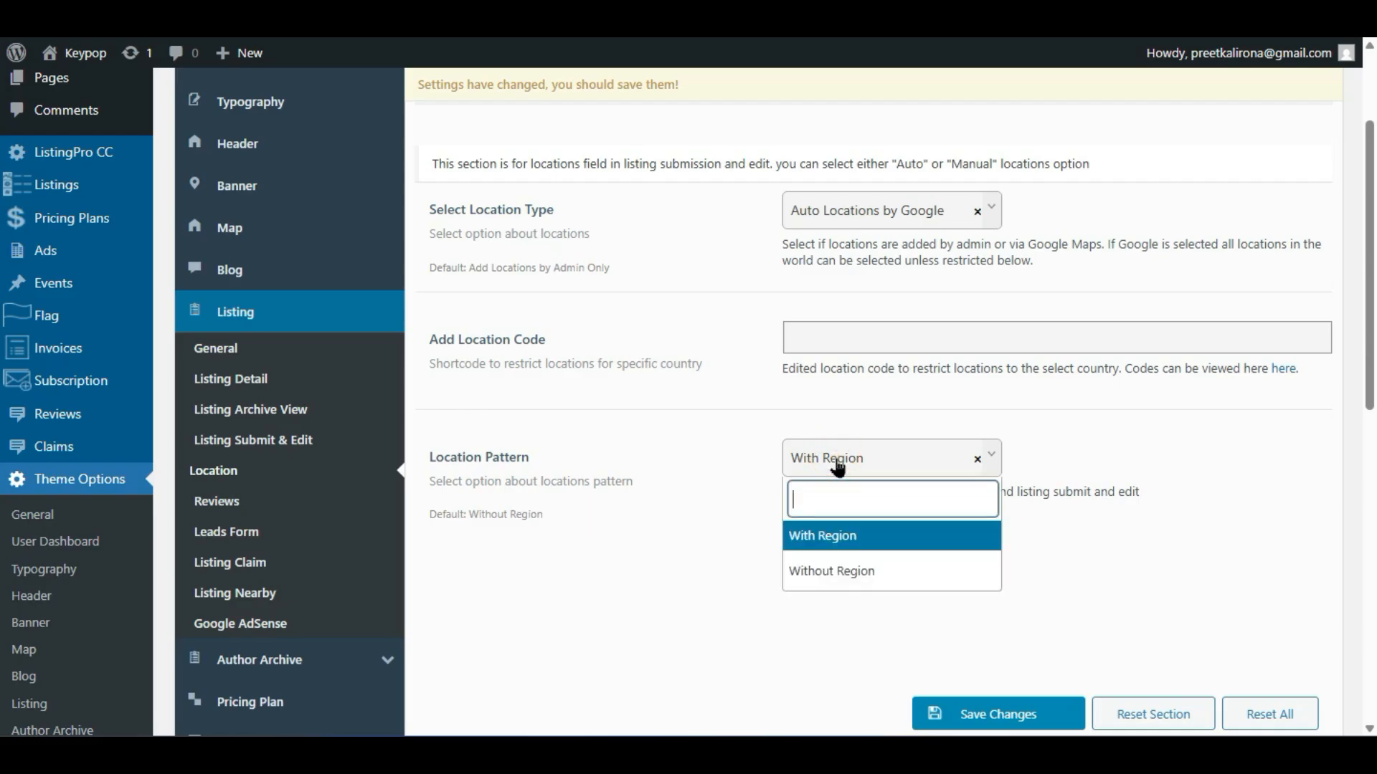
left_click(706, 551)
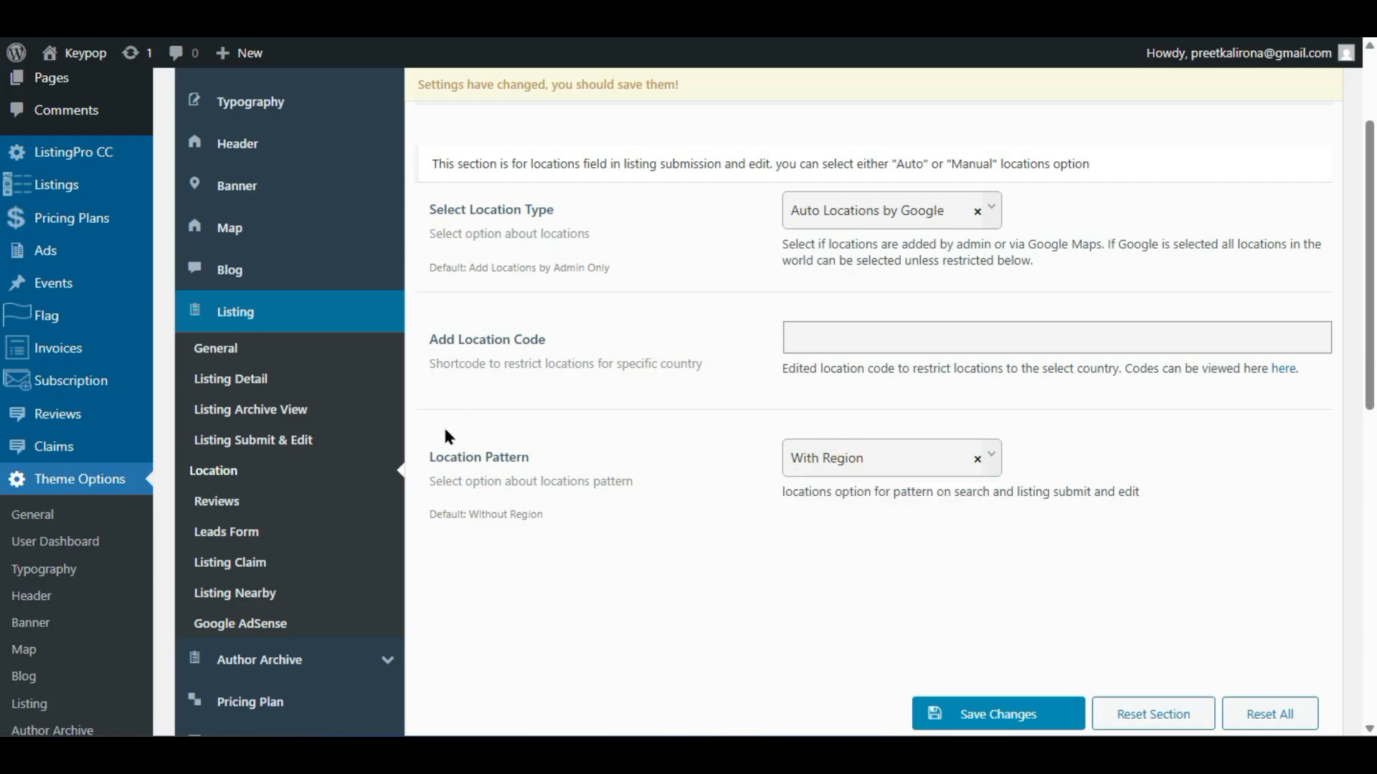
- In the listing Reviews settings, switch Review off and back on
left_click(207, 501)
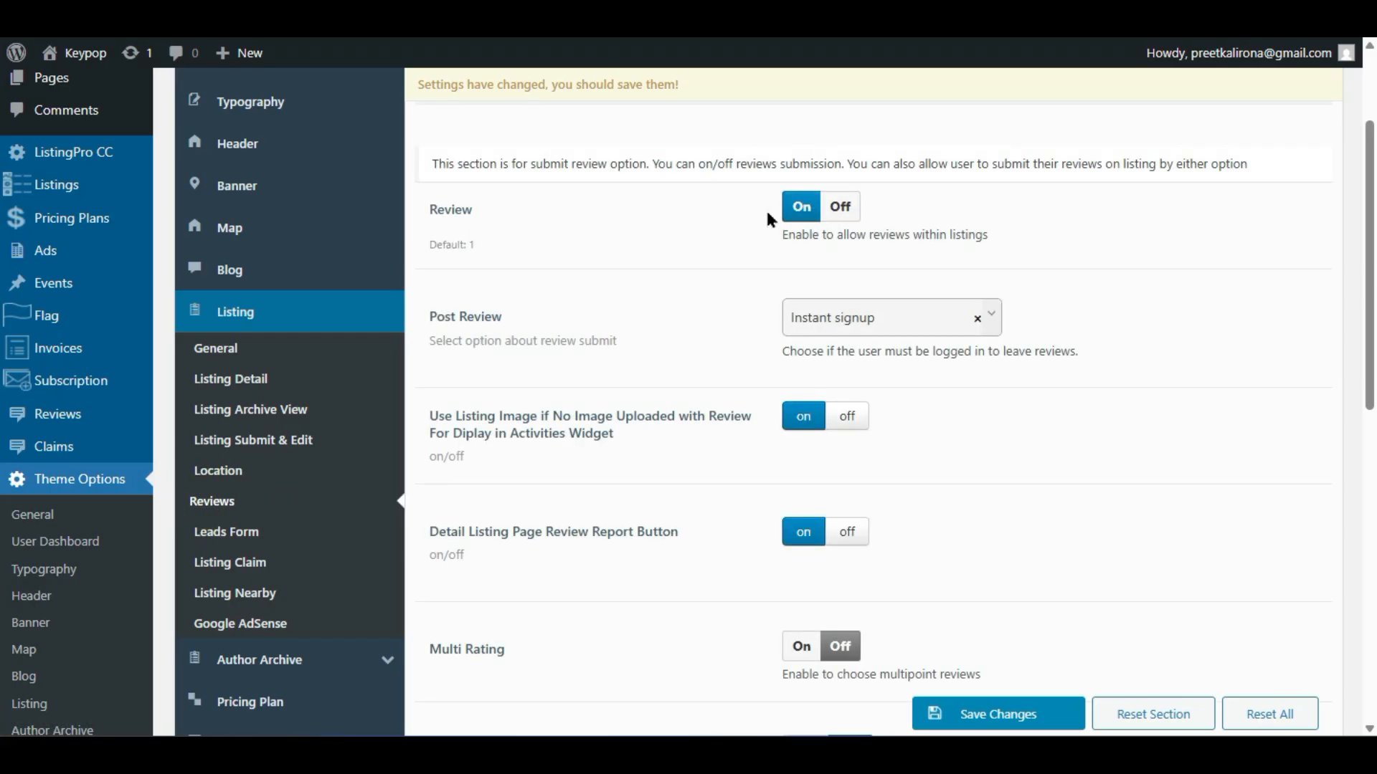
left_click(836, 213)
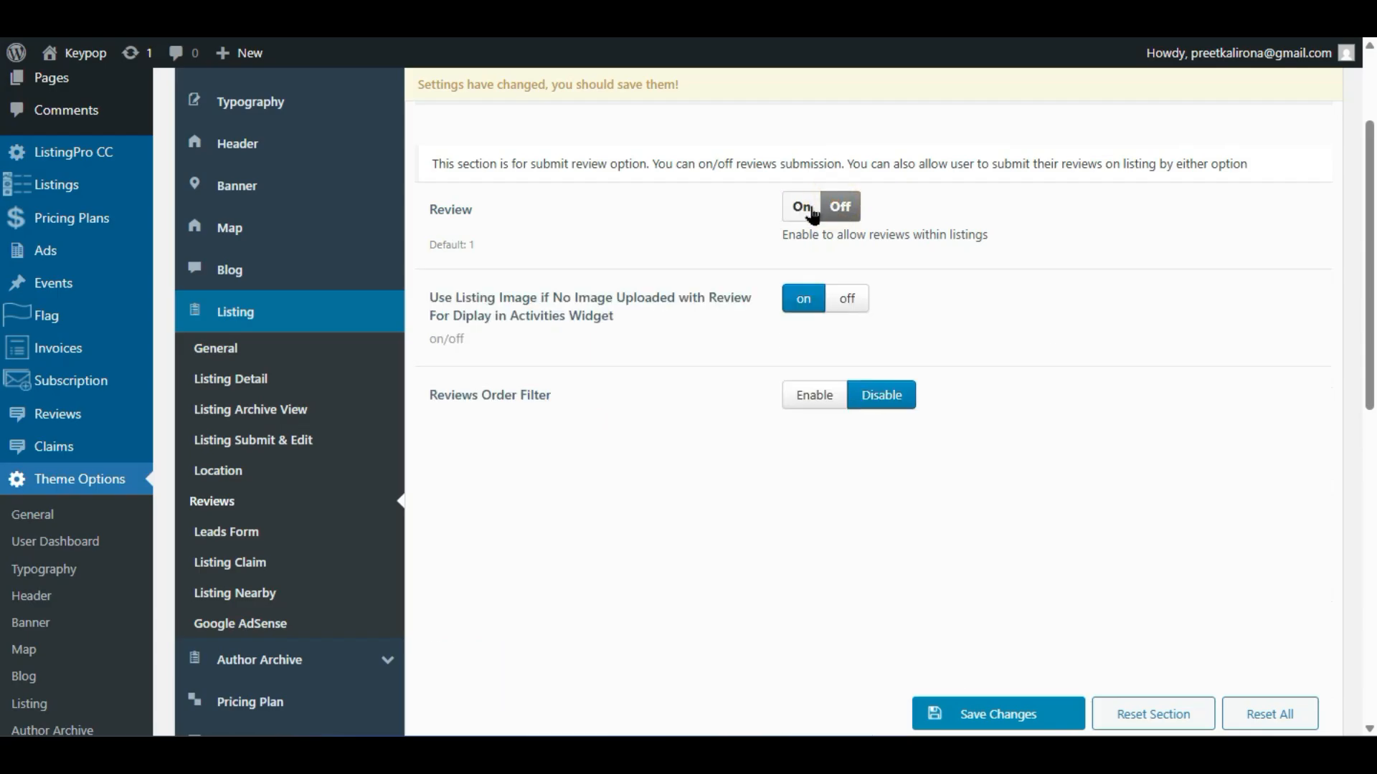
left_click(808, 212)
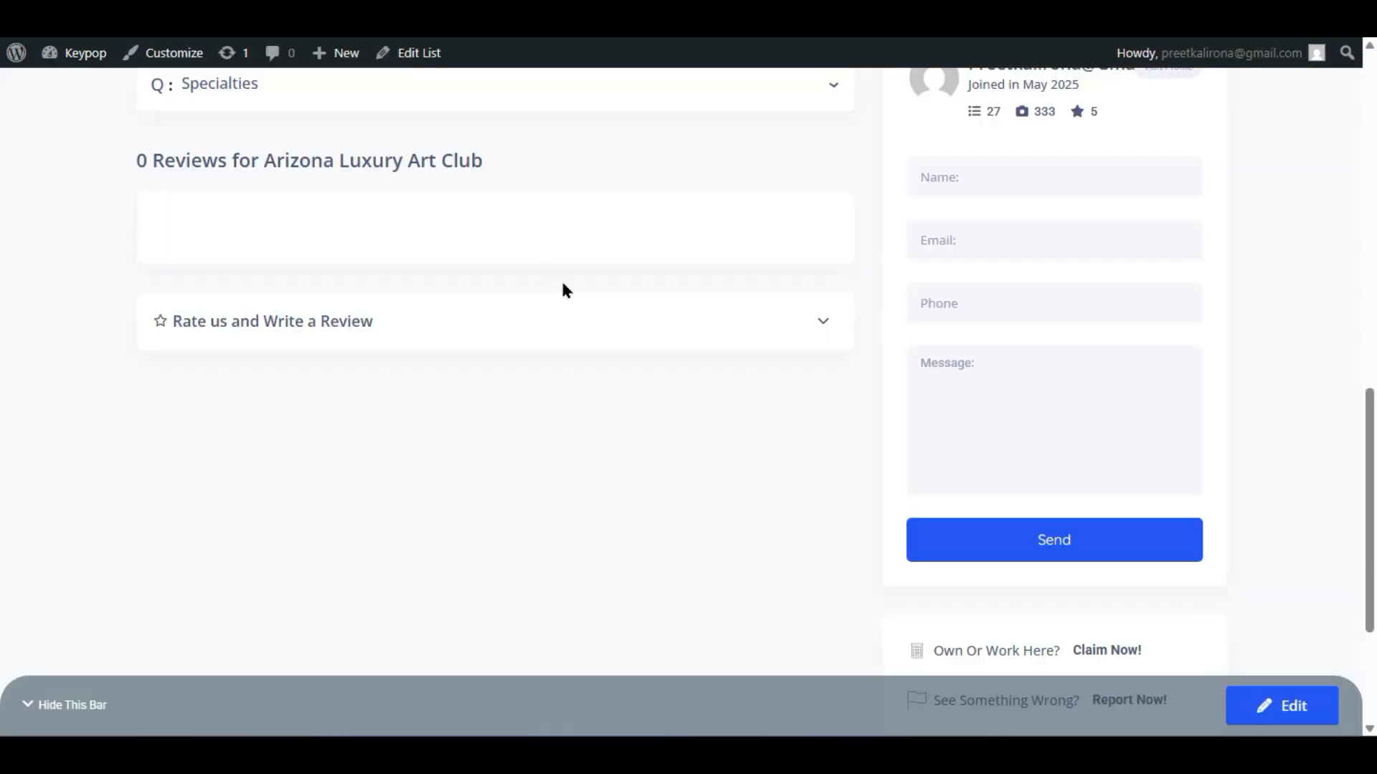
scroll(560, 287, "up", 10)
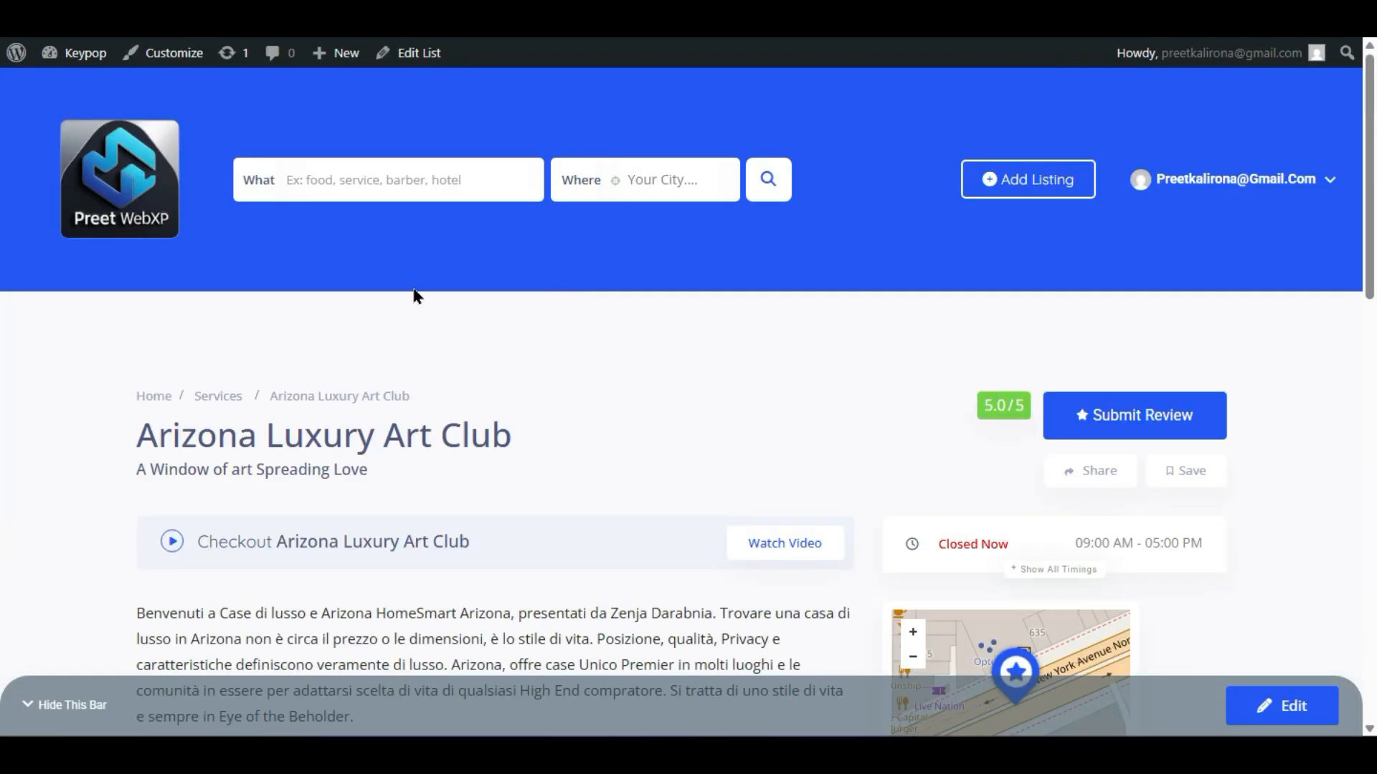
scroll(625, 391, "down", 6)
scroll(666, 200, "down", 5)
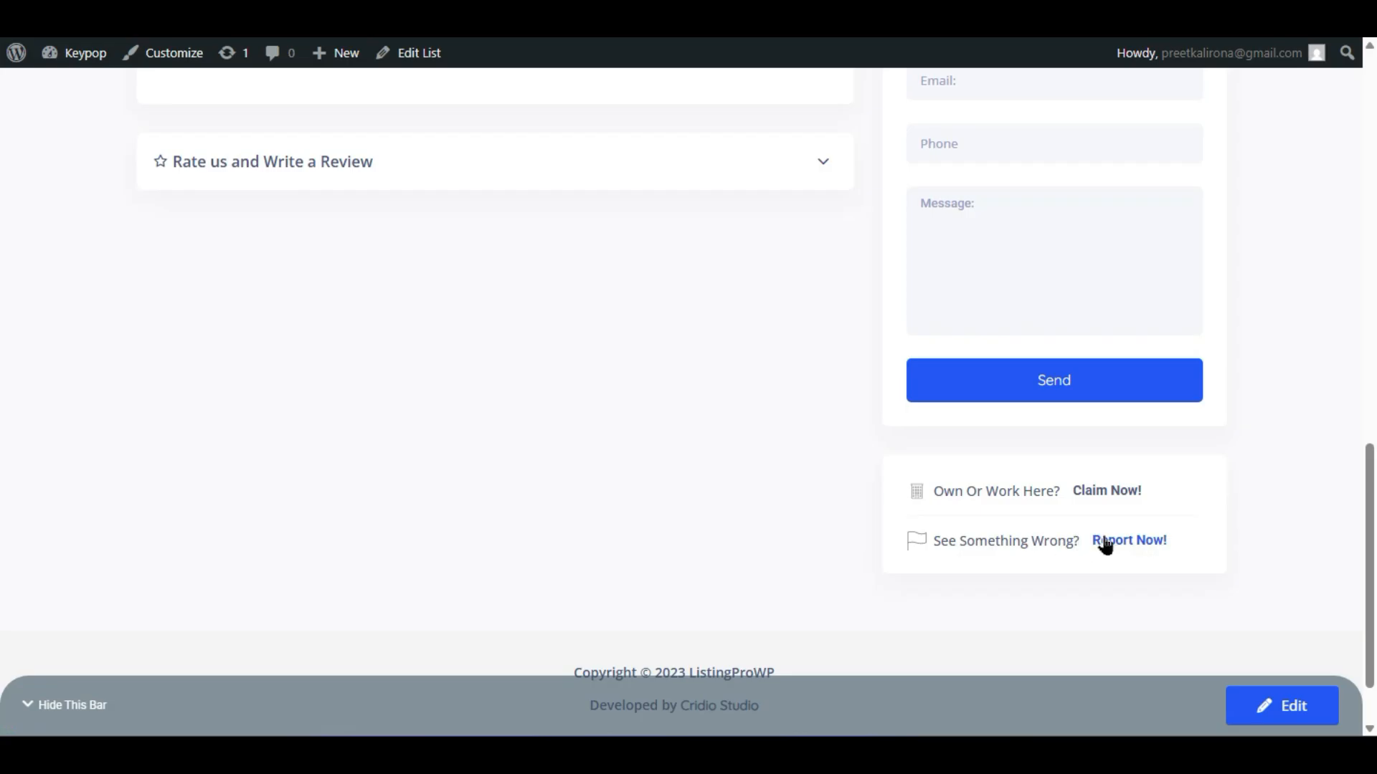
scroll(414, 378, "up", 4)
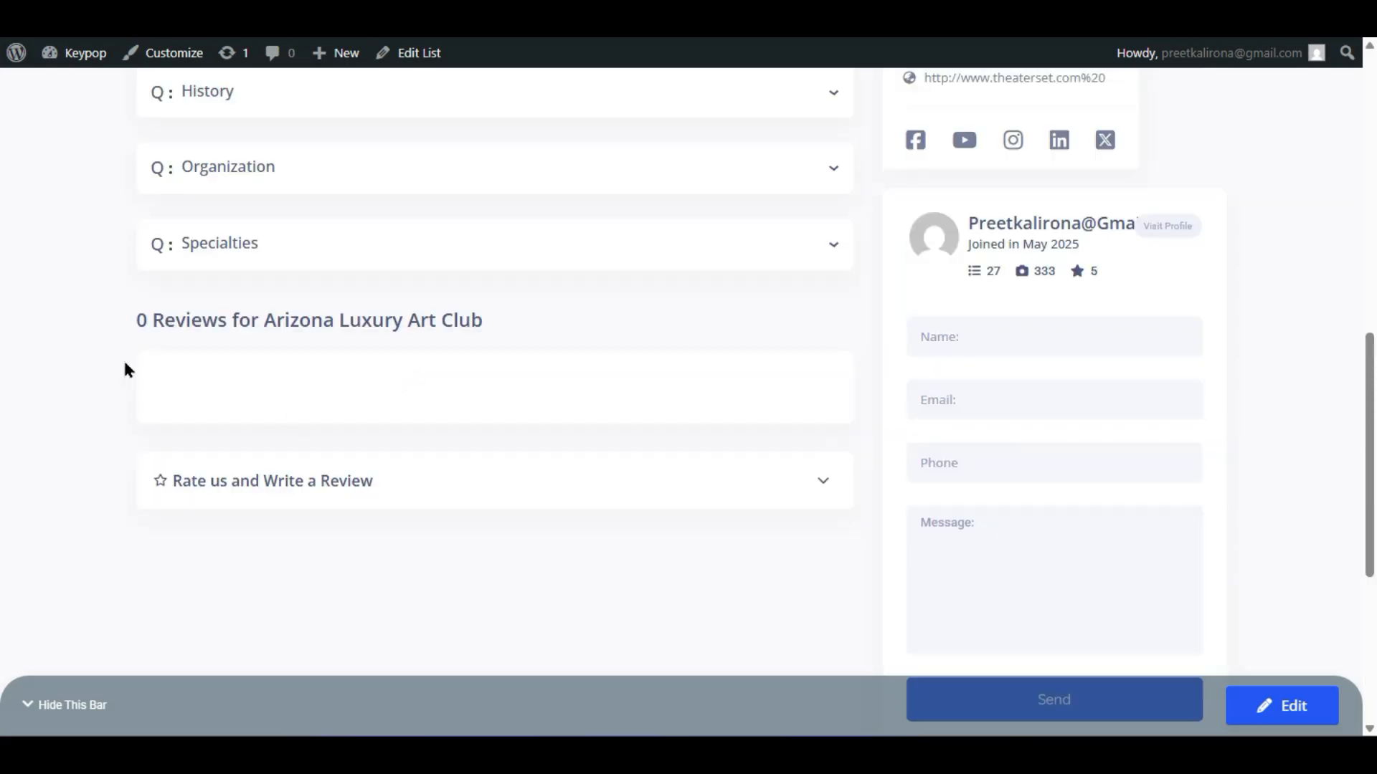
left_click(446, 481)
scroll(431, 467, "down", 5)
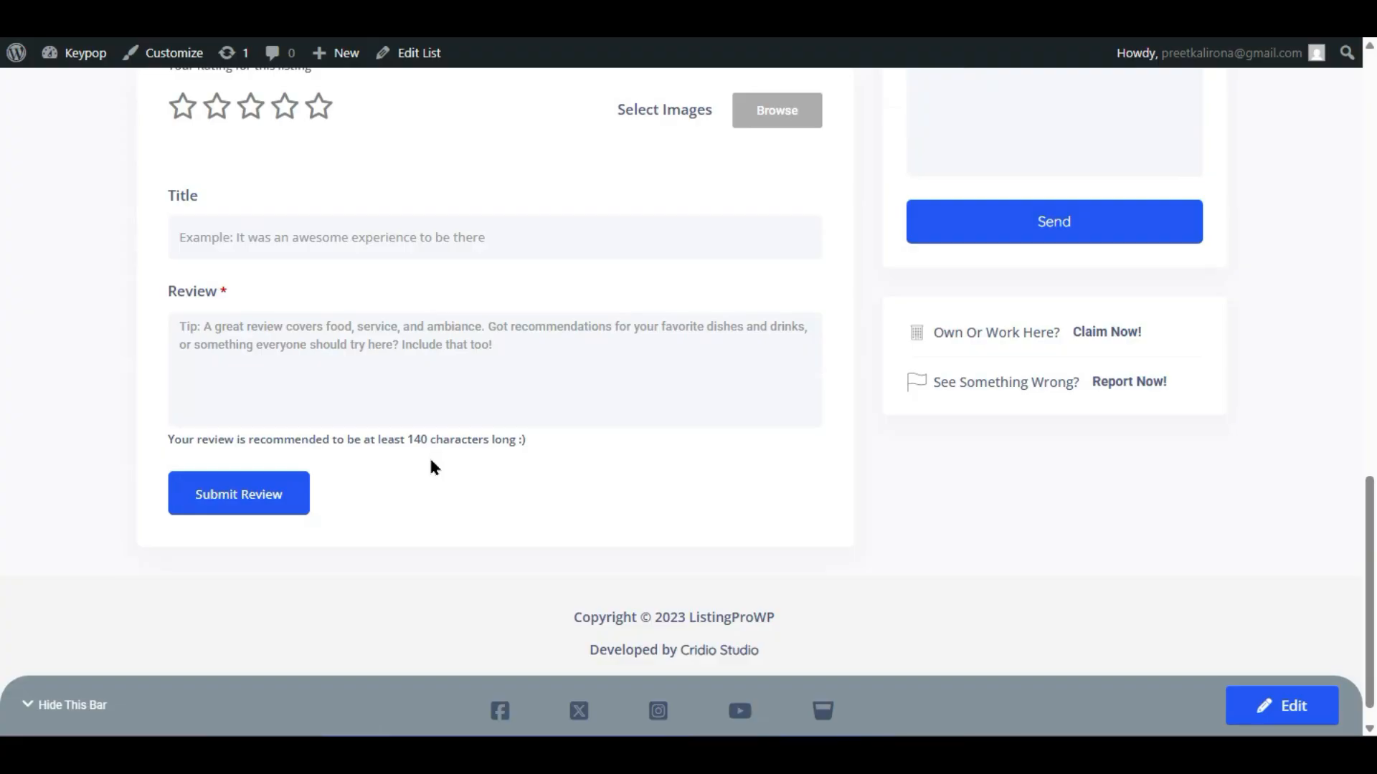
scroll(430, 462, "up", 2)
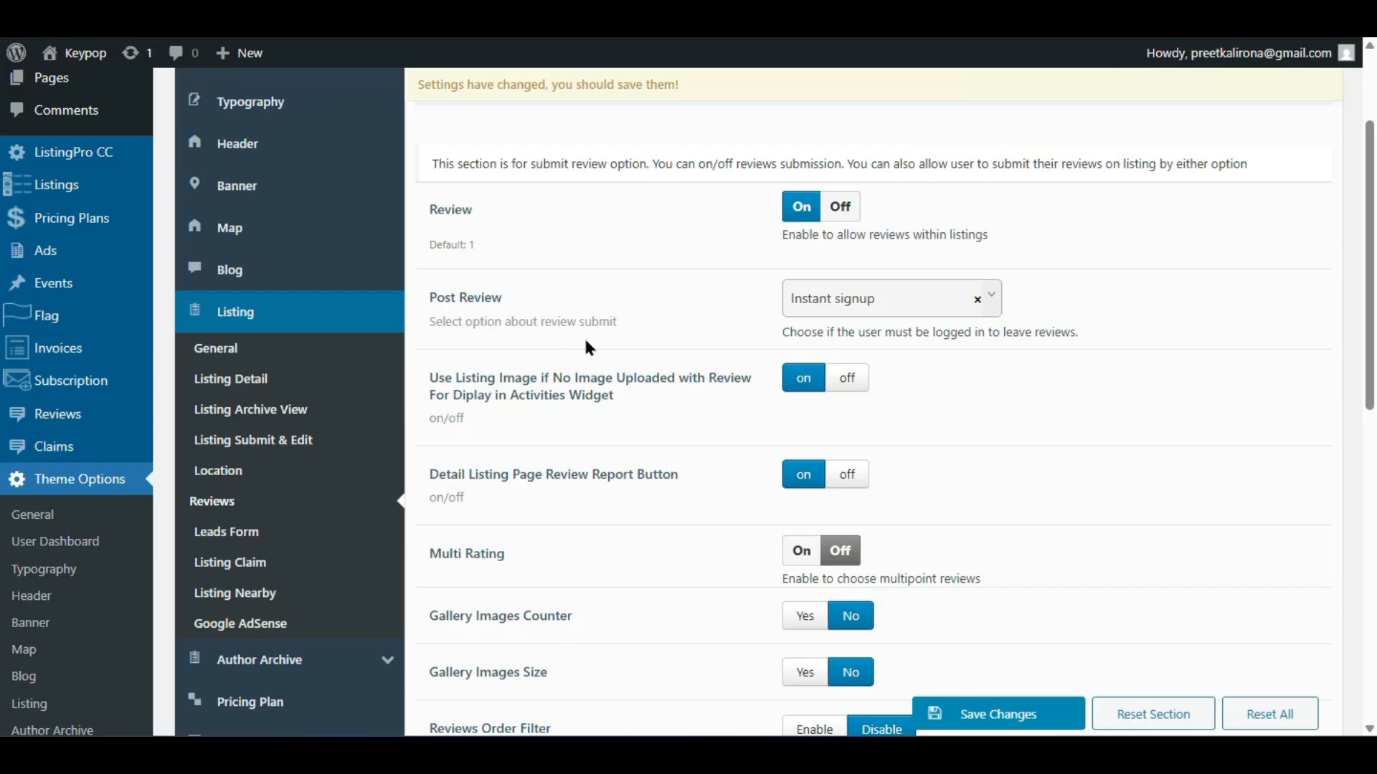
- Set Gallery Images Size to Yes then back to No, and go to Leads Form
scroll(559, 584, "down", 2)
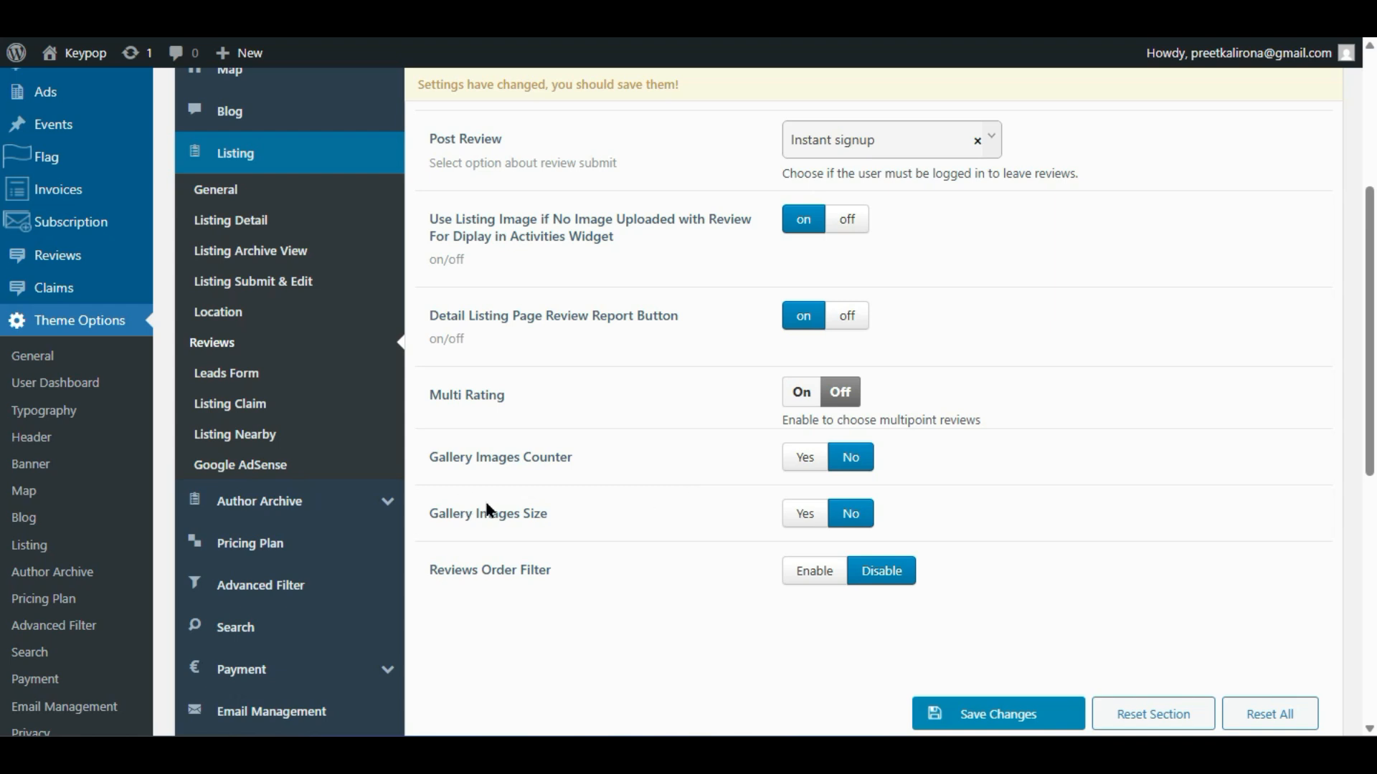
left_click(789, 511)
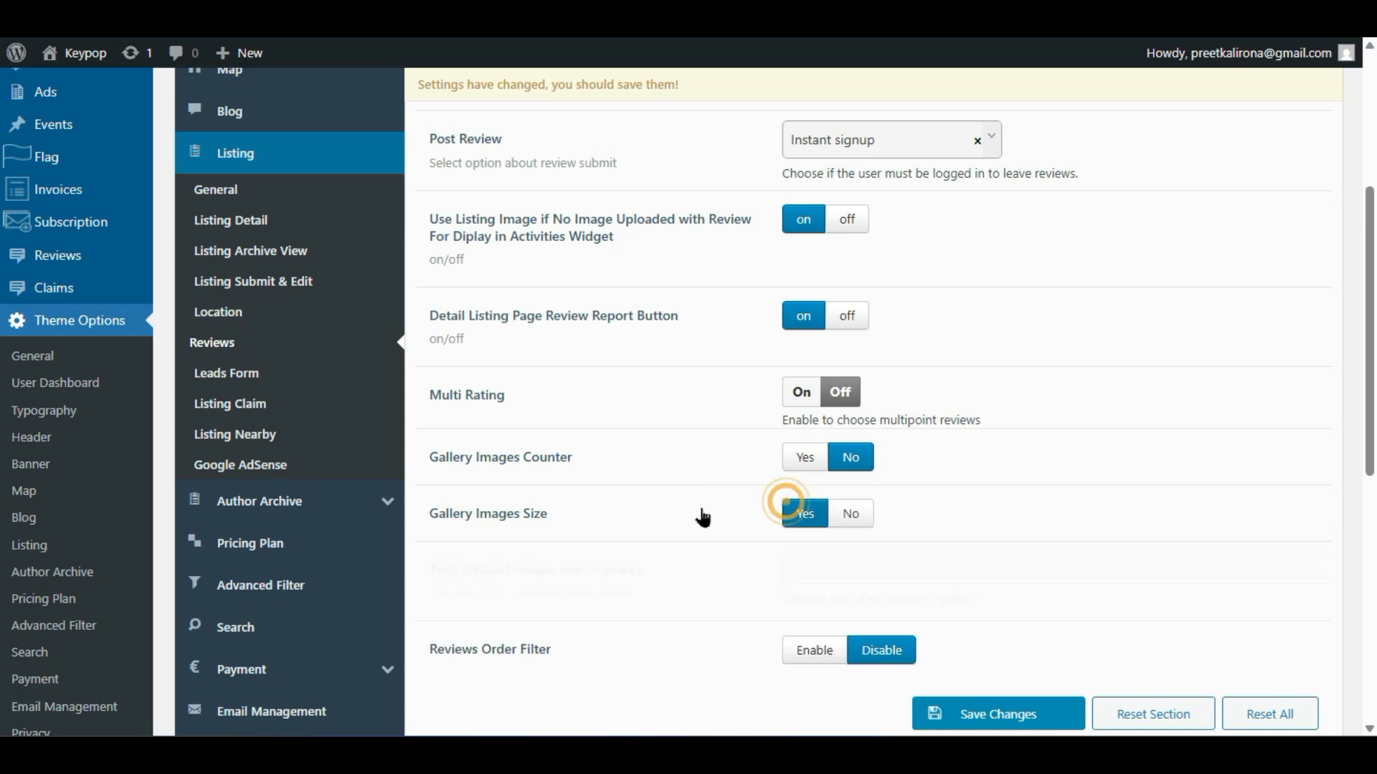
scroll(689, 516, "down", 2)
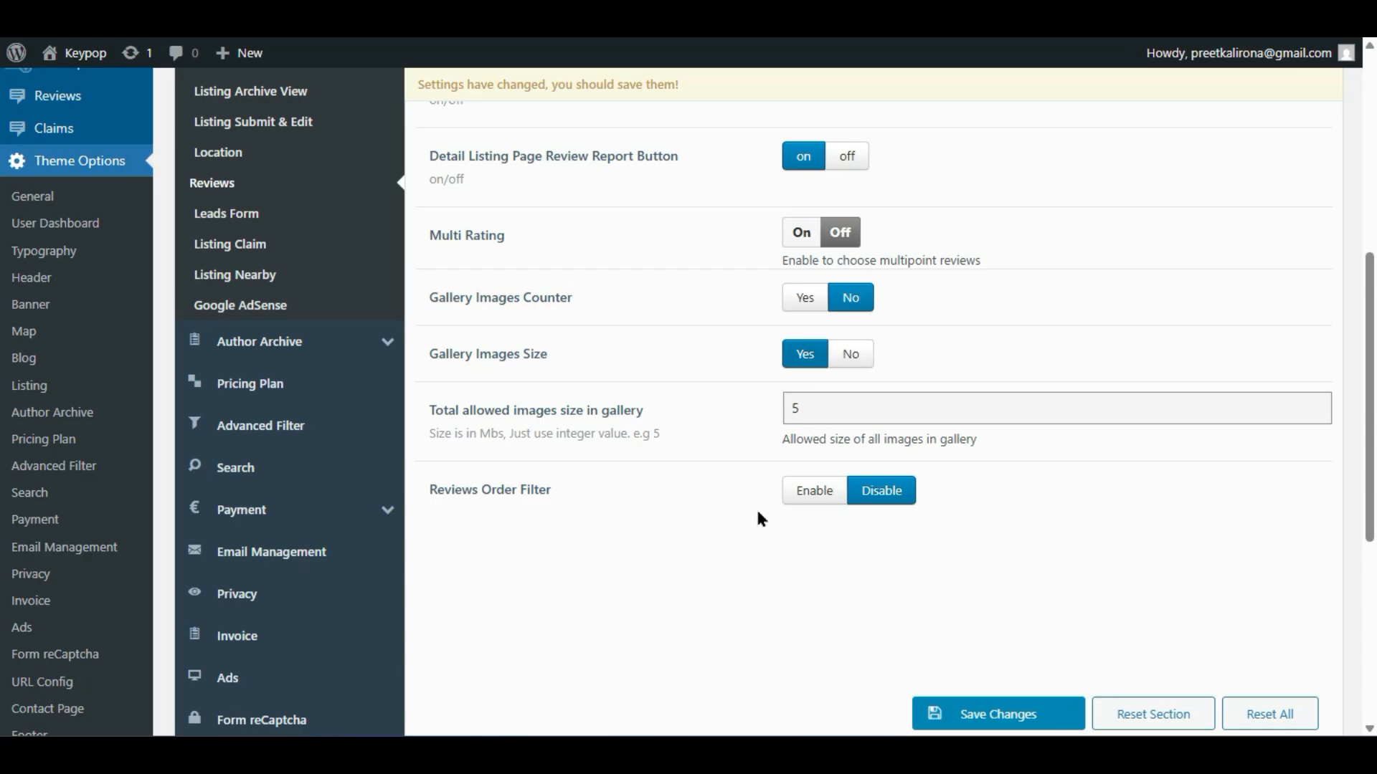
left_click(852, 359)
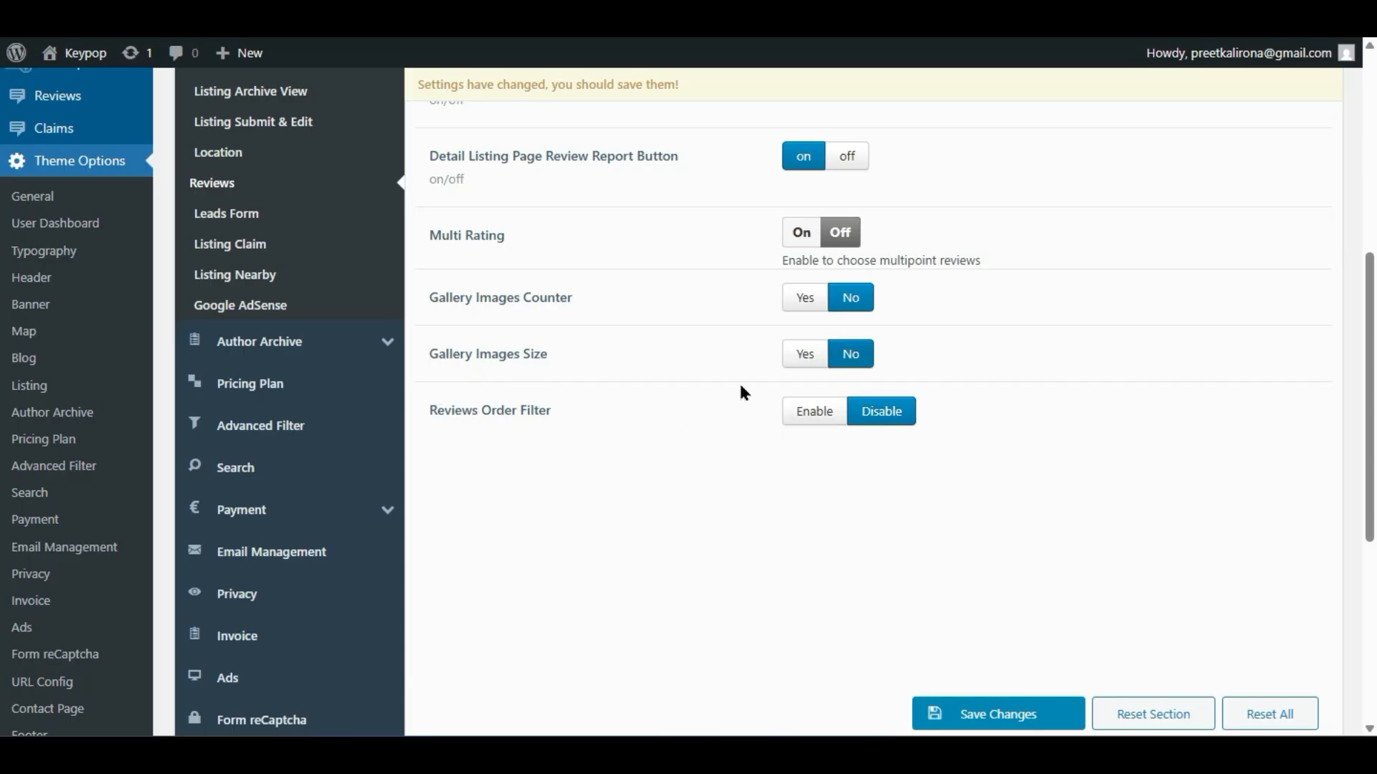
scroll(738, 387, "up", 4)
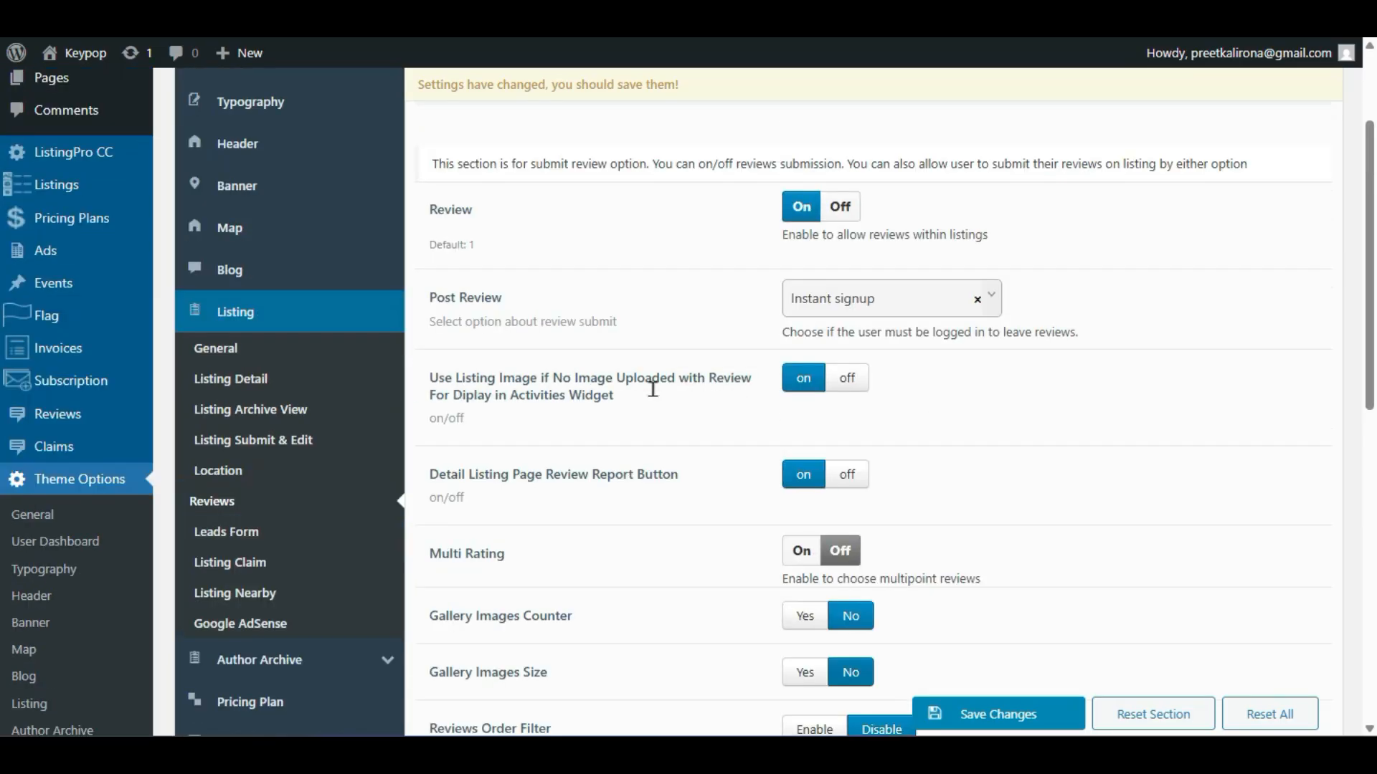
left_click(224, 531)
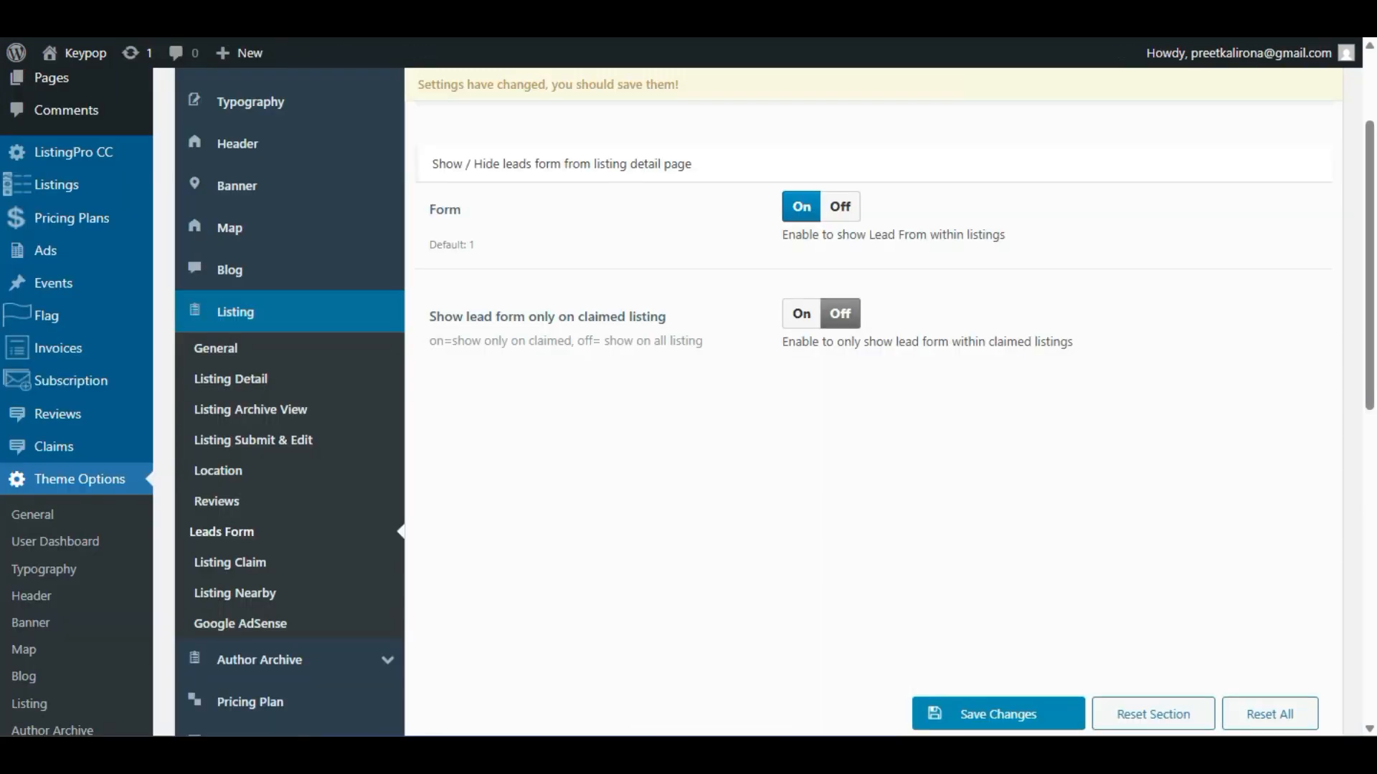
scroll(677, 418, "up", 3)
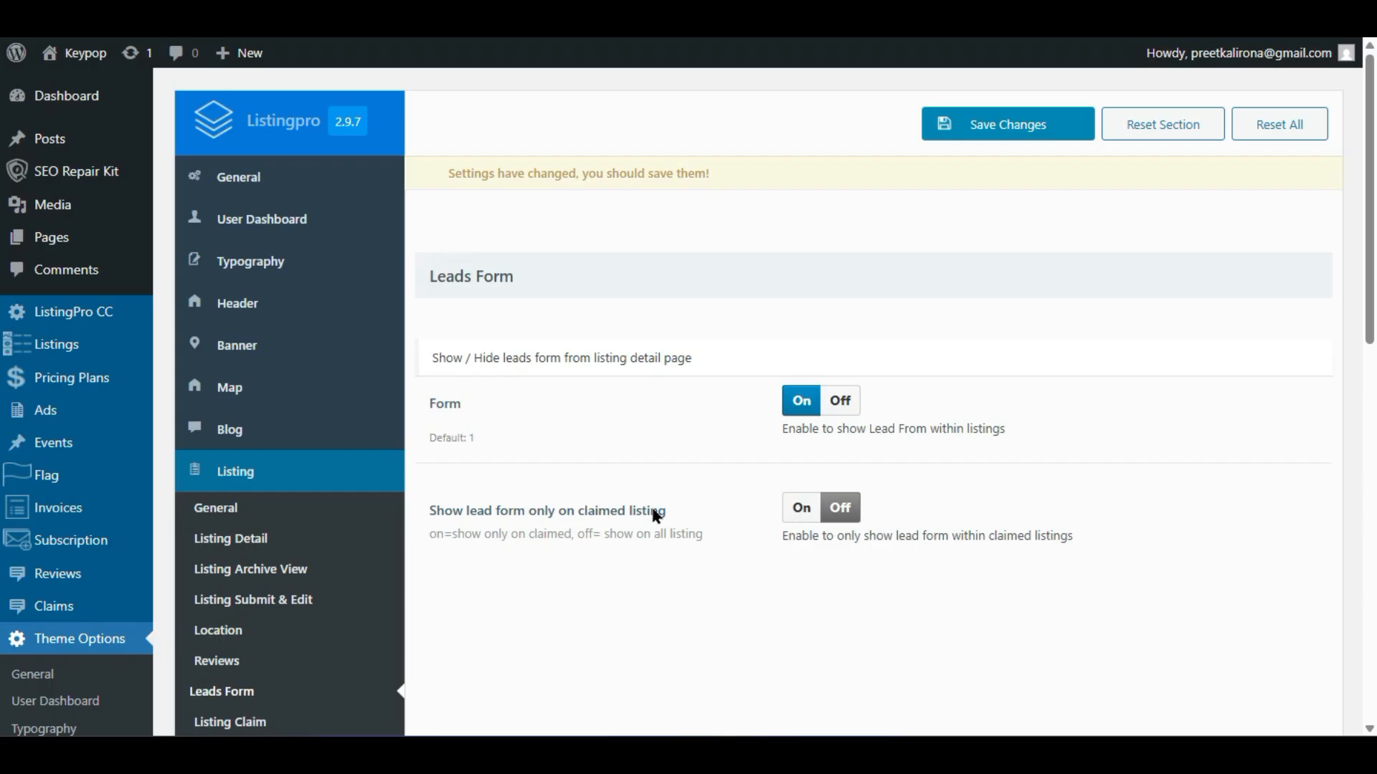
scroll(115, 323, "down", 10)
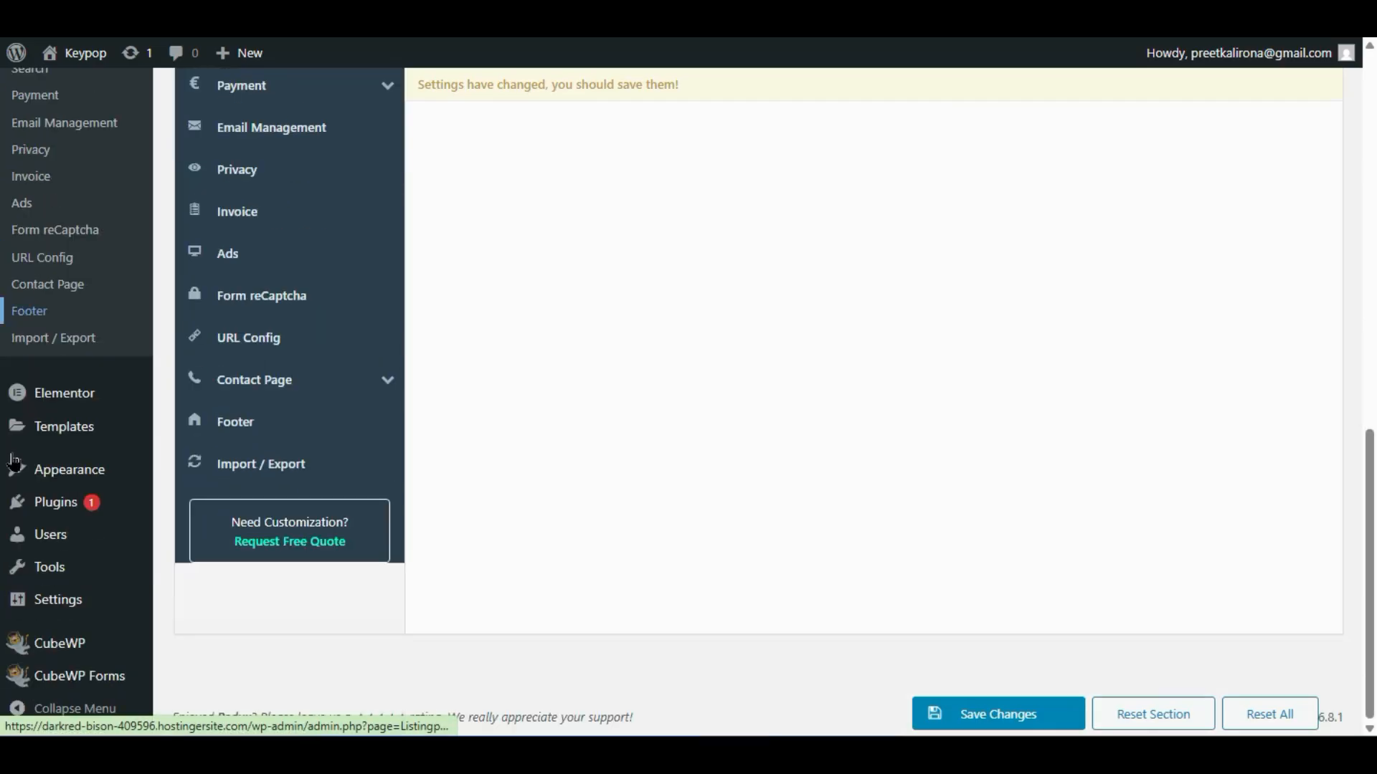
mouse_move(106, 681)
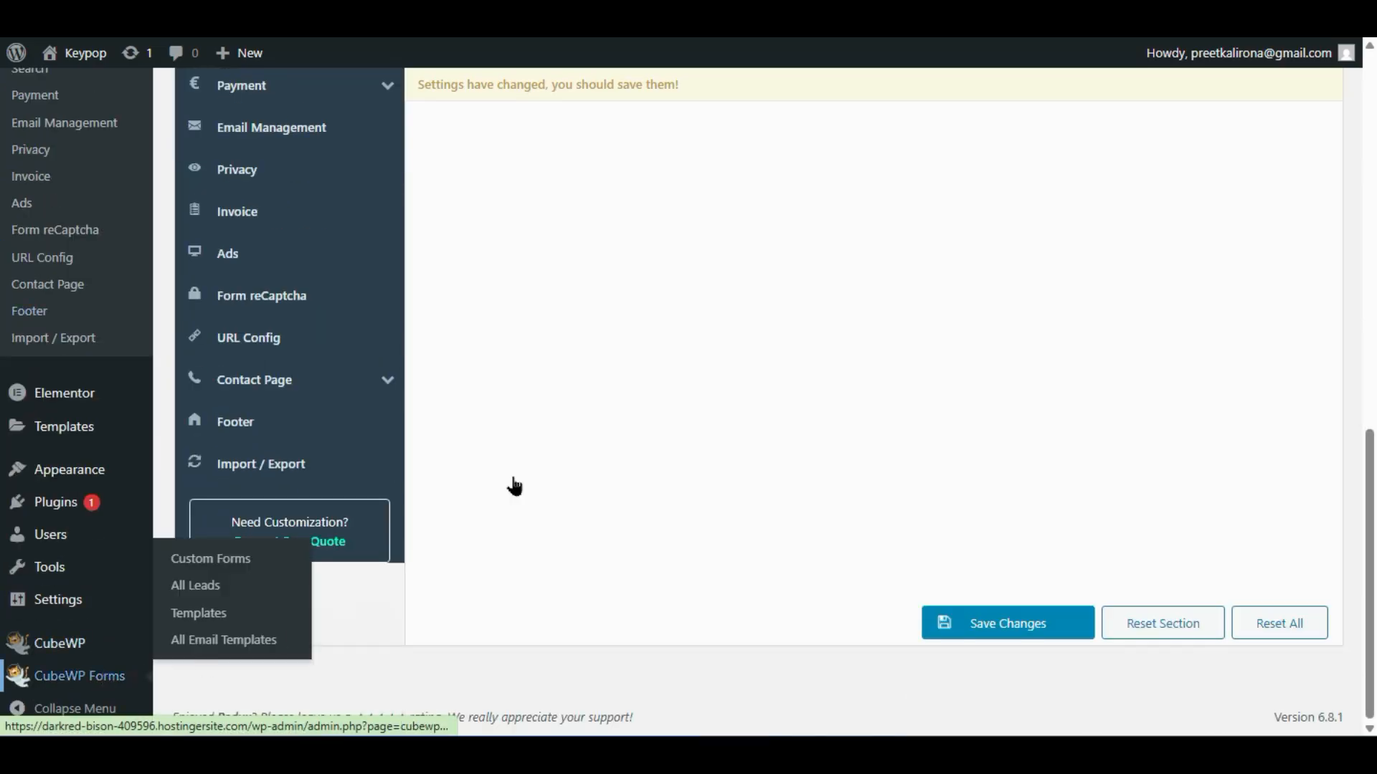
scroll(659, 368, "up", 12)
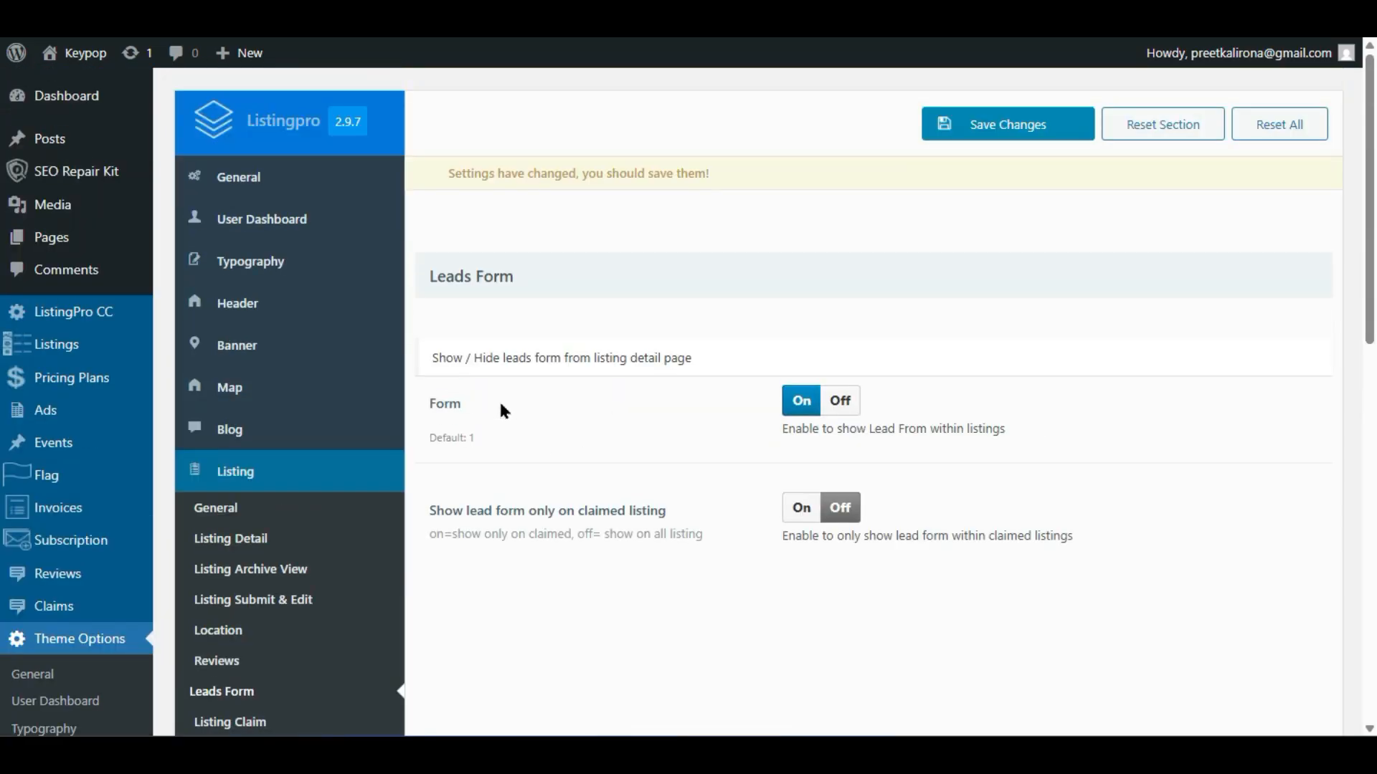
scroll(498, 399, "down", 4)
- Open the Listing Claim settings and check the claim popup for the listing
left_click(242, 405)
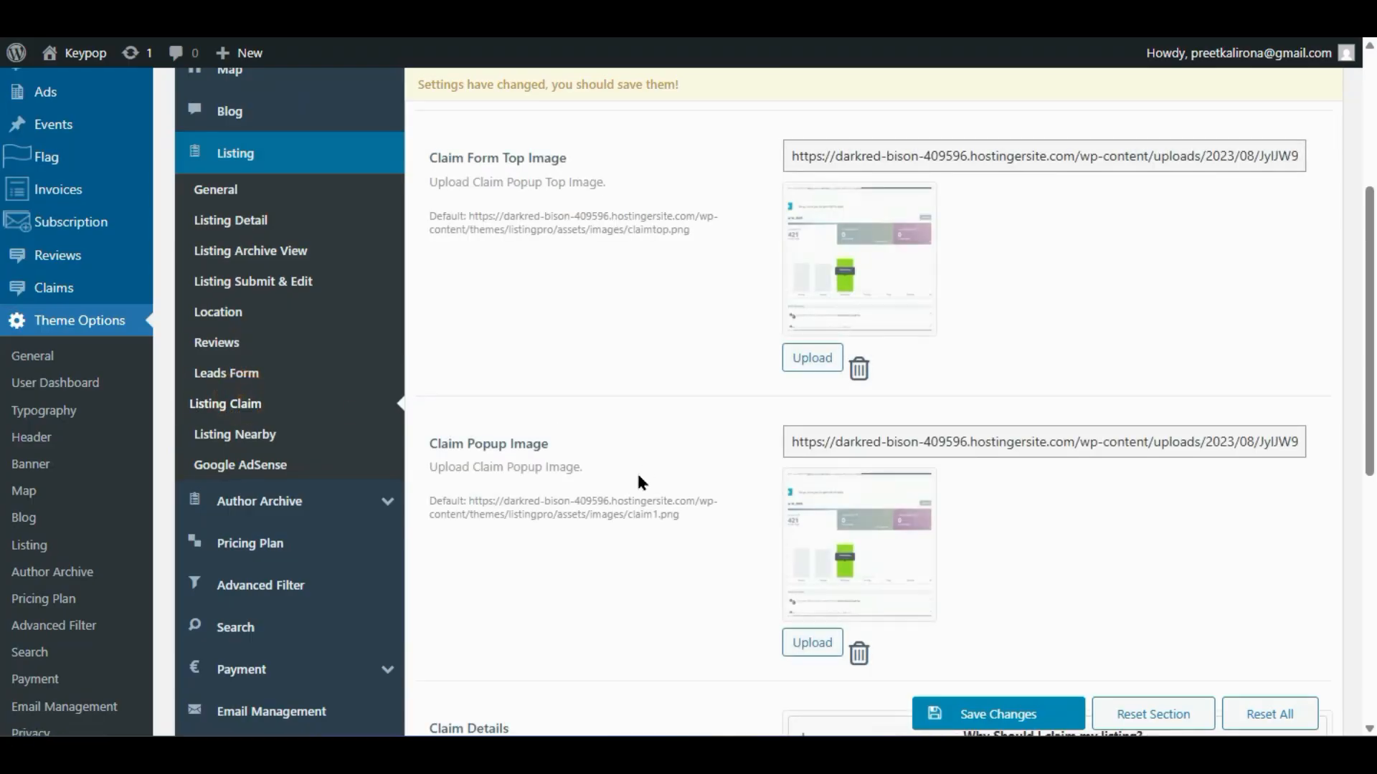
scroll(634, 478, "up", 2)
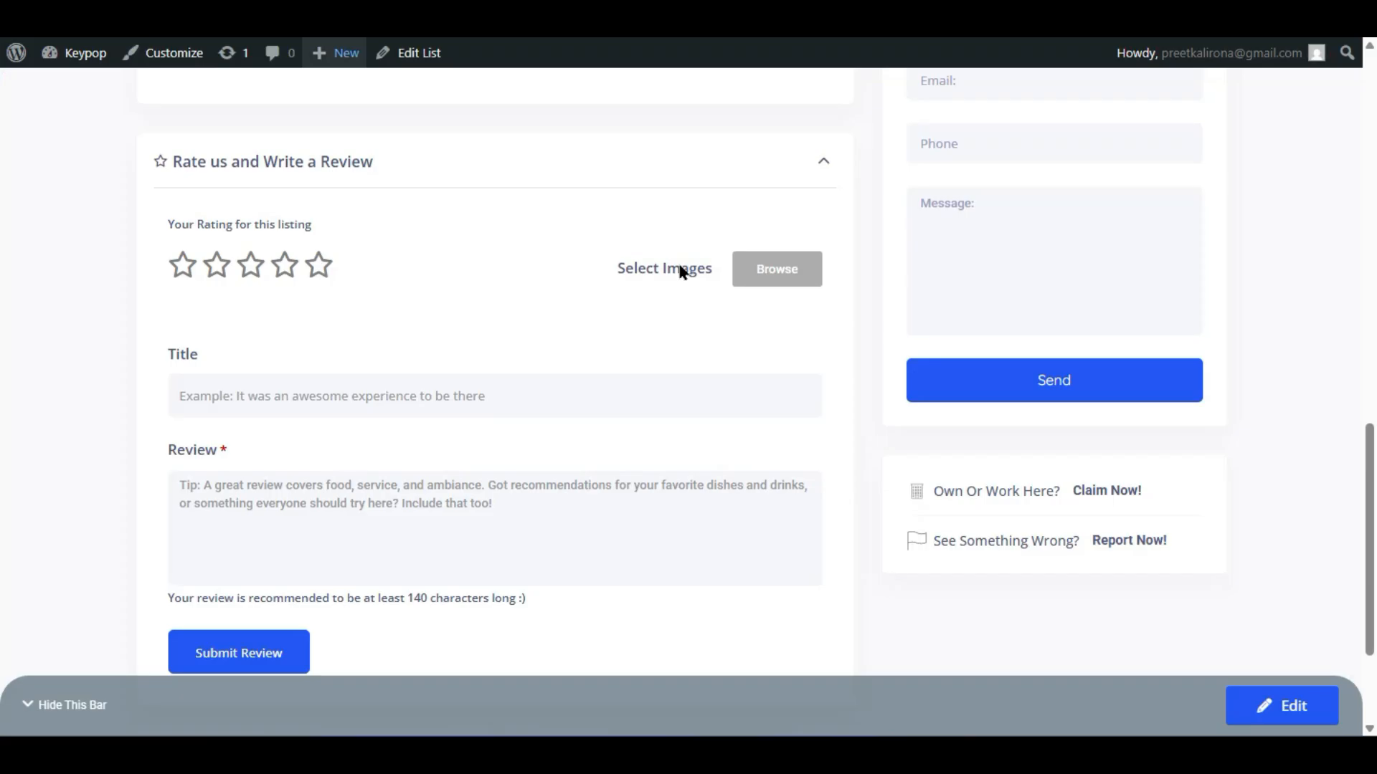
scroll(682, 268, "up", 7)
scroll(337, 385, "down", 9)
scroll(337, 385, "down", 1)
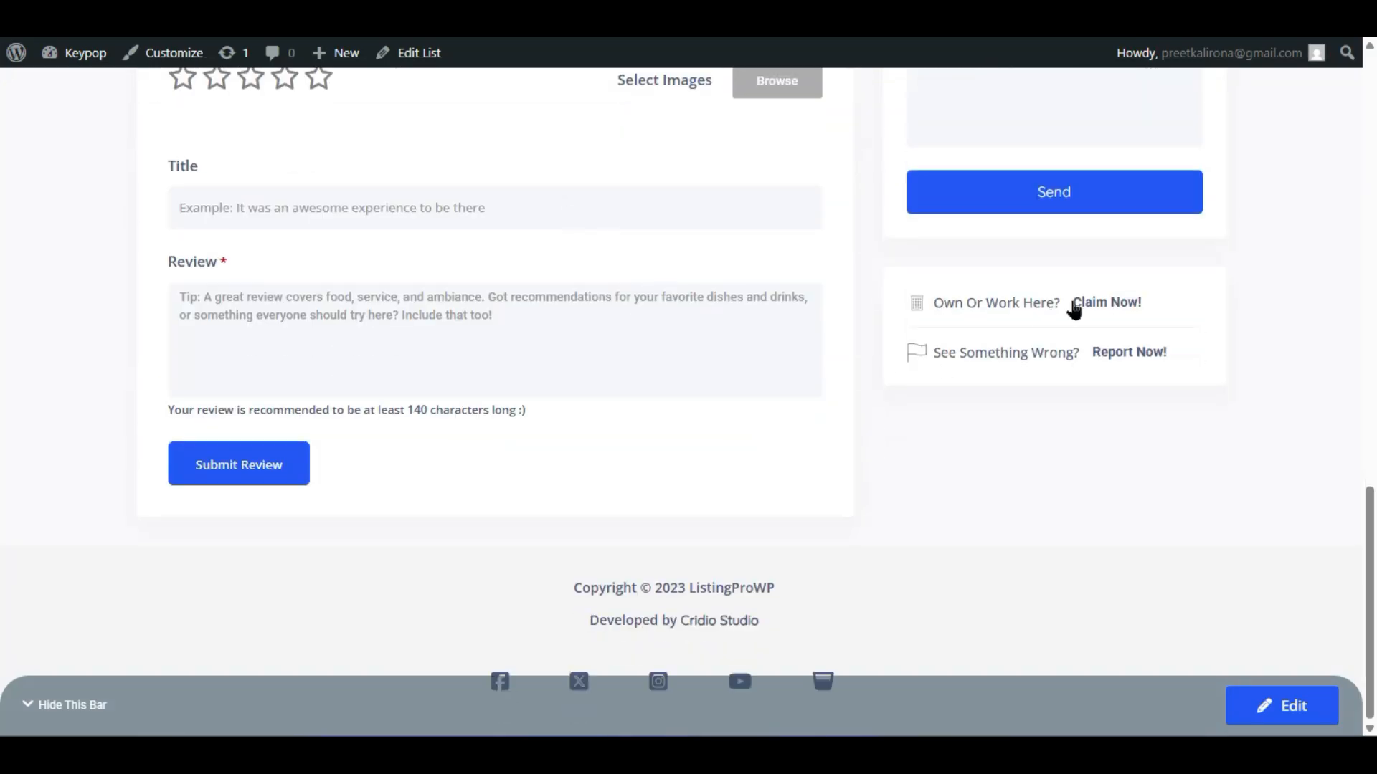
left_click(1123, 304)
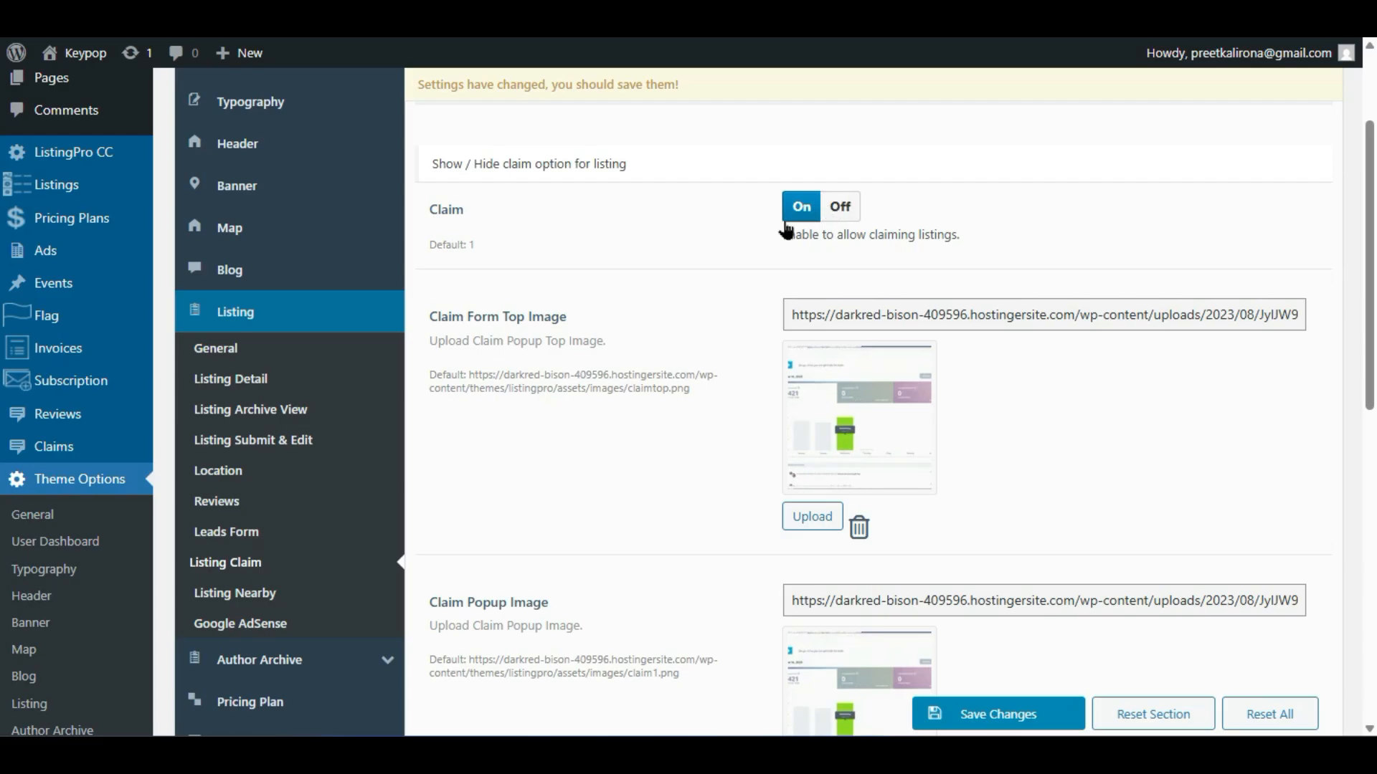
- Expand and review the 'Why Should I claim my listing?' claim details slide
scroll(712, 393, "down", 2)
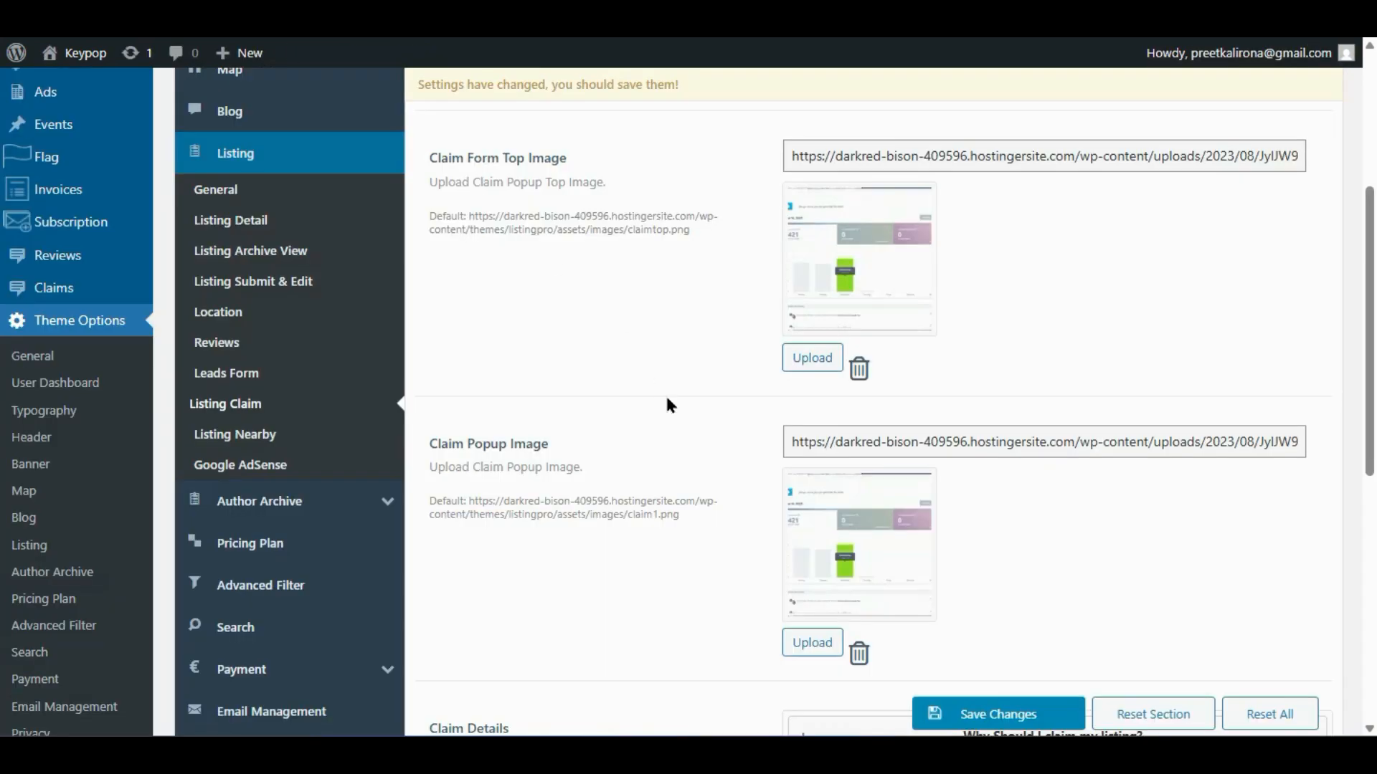
scroll(670, 430, "down", 7)
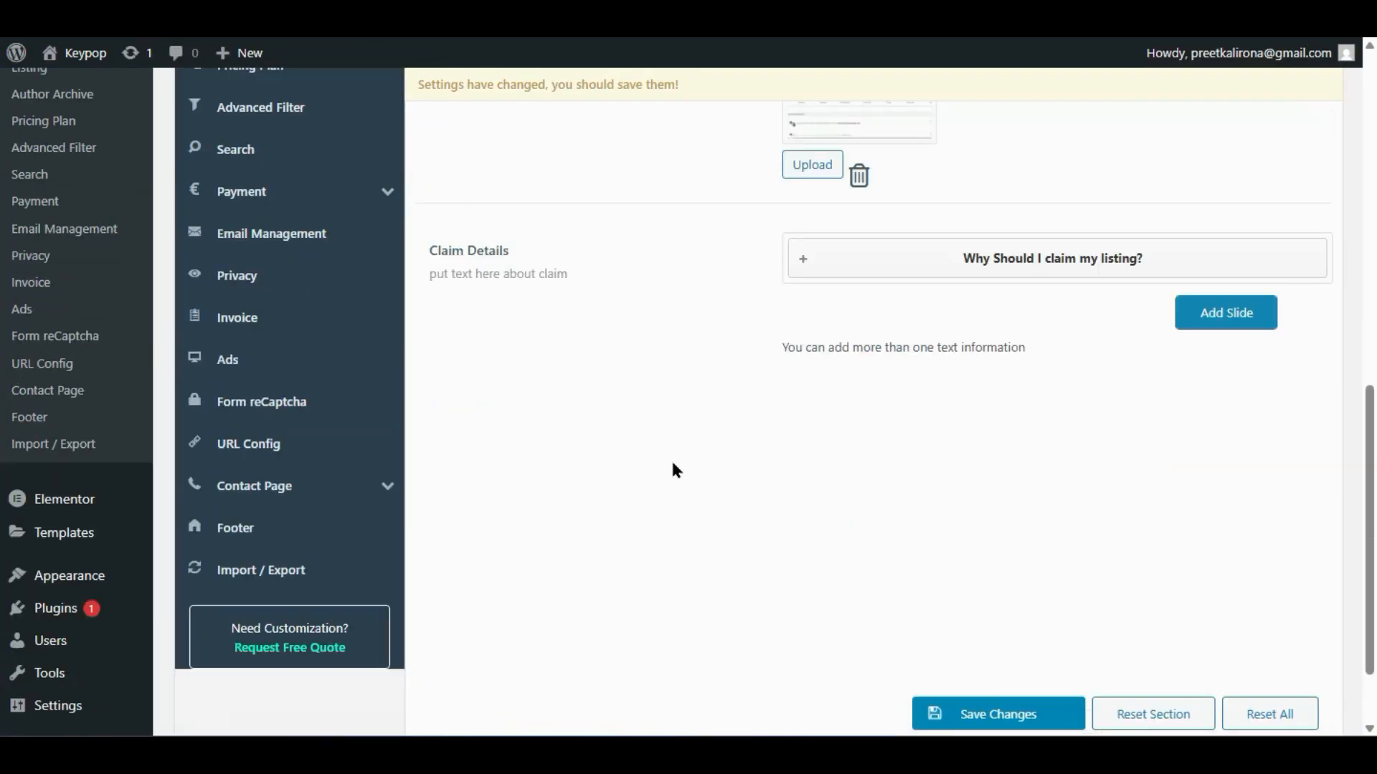
scroll(674, 470, "up", 2)
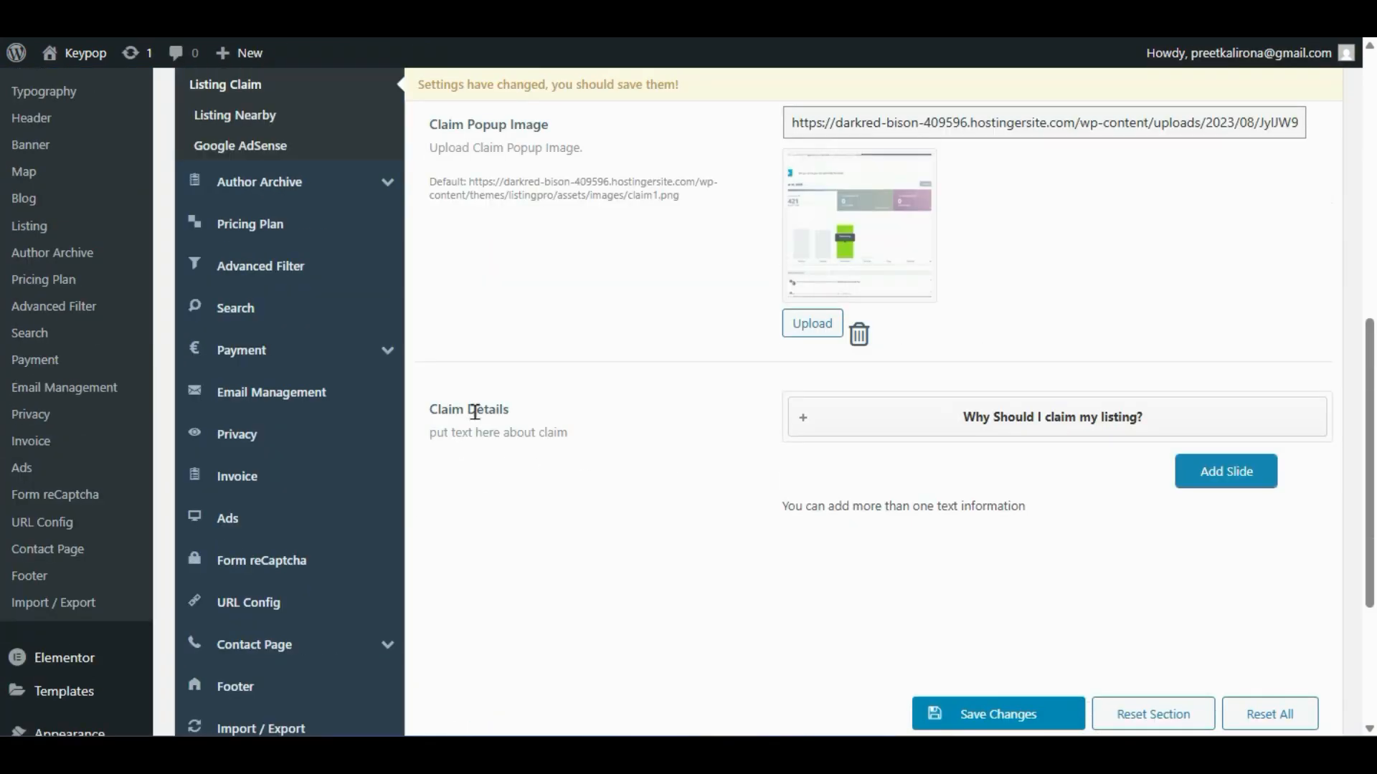
left_click(898, 415)
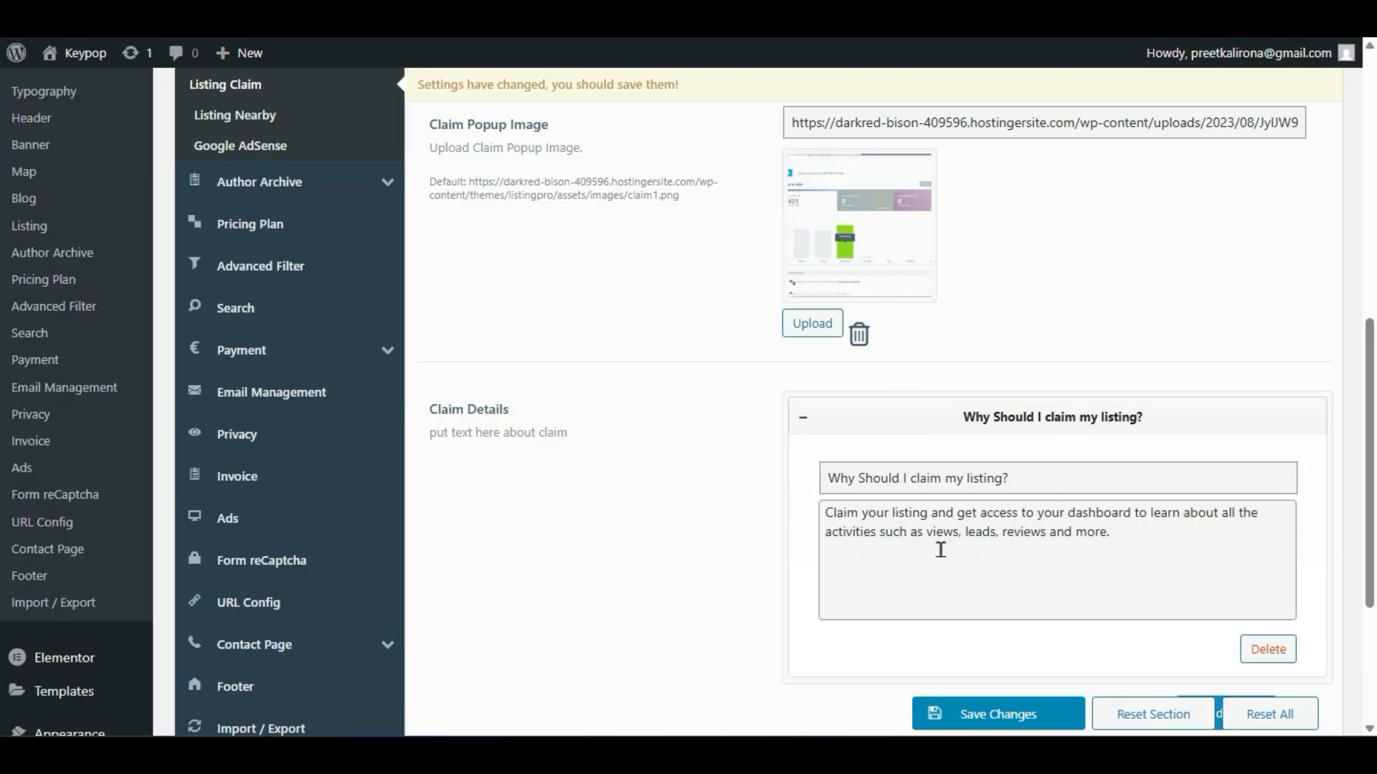
scroll(1047, 477, "down", 2)
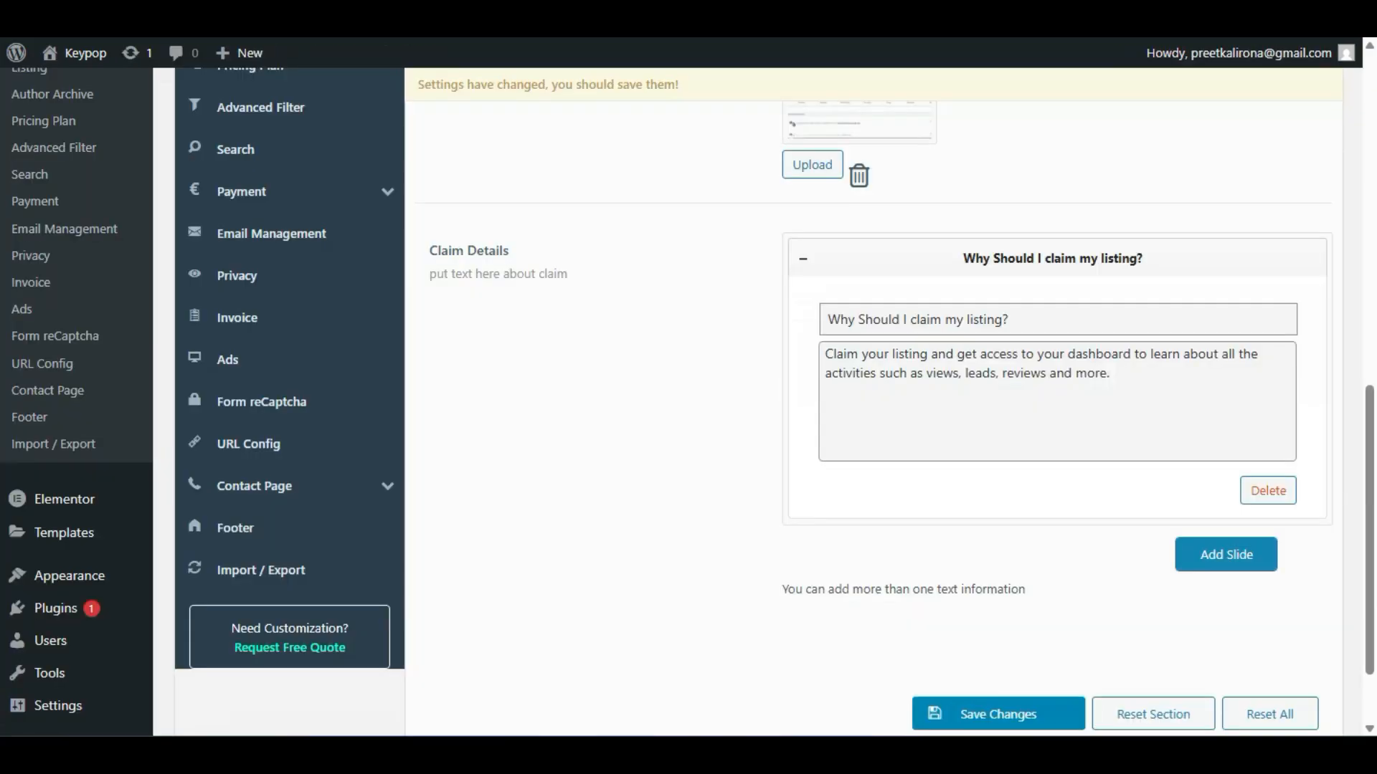
scroll(892, 475, "up", 5)
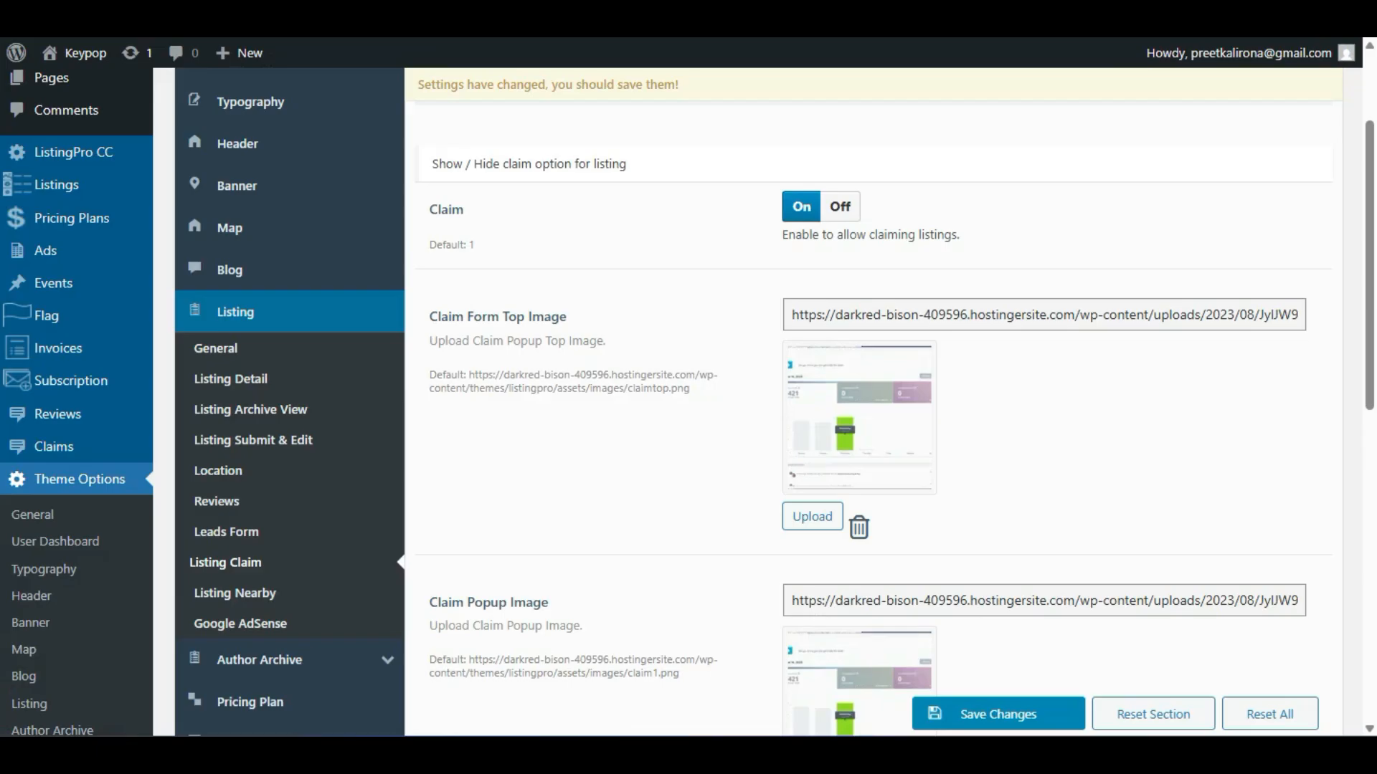
scroll(666, 385, "down", 9)
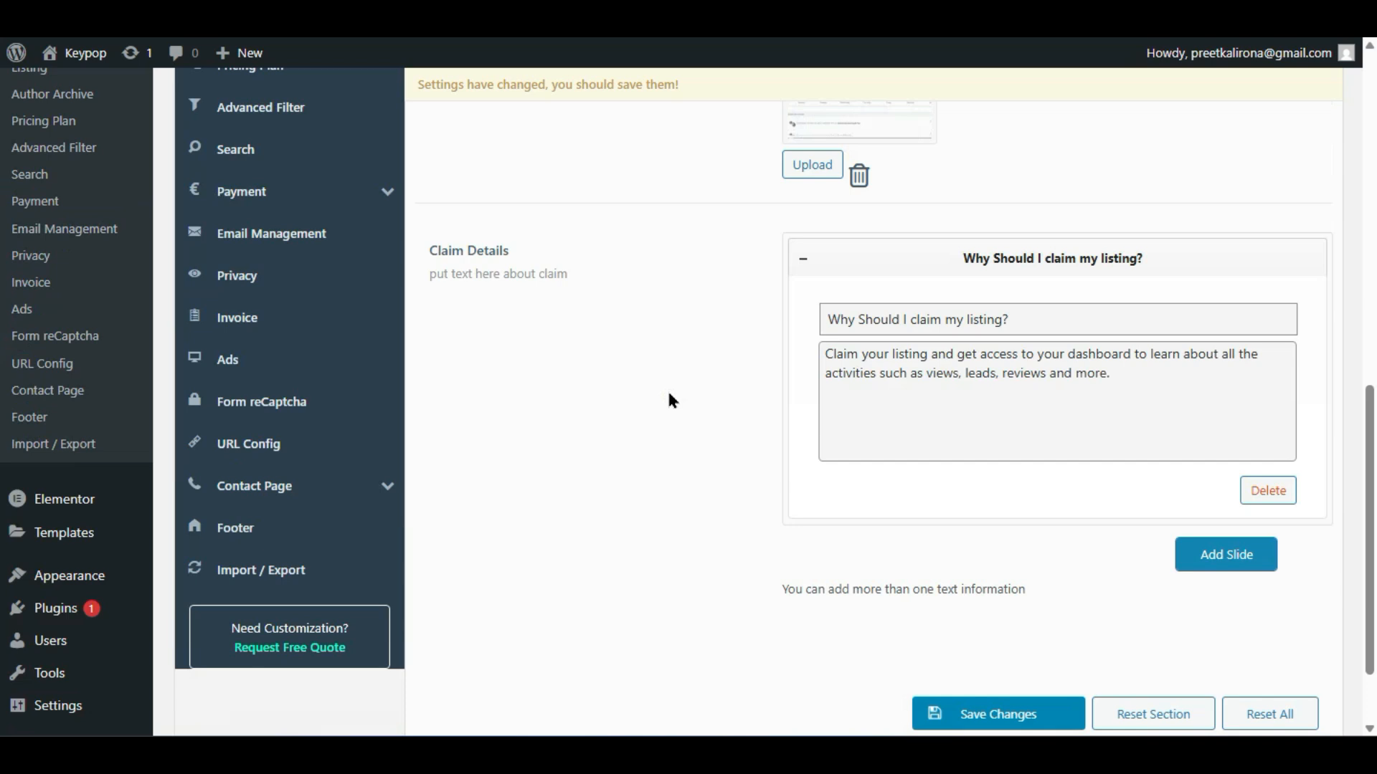
scroll(667, 399, "up", 7)
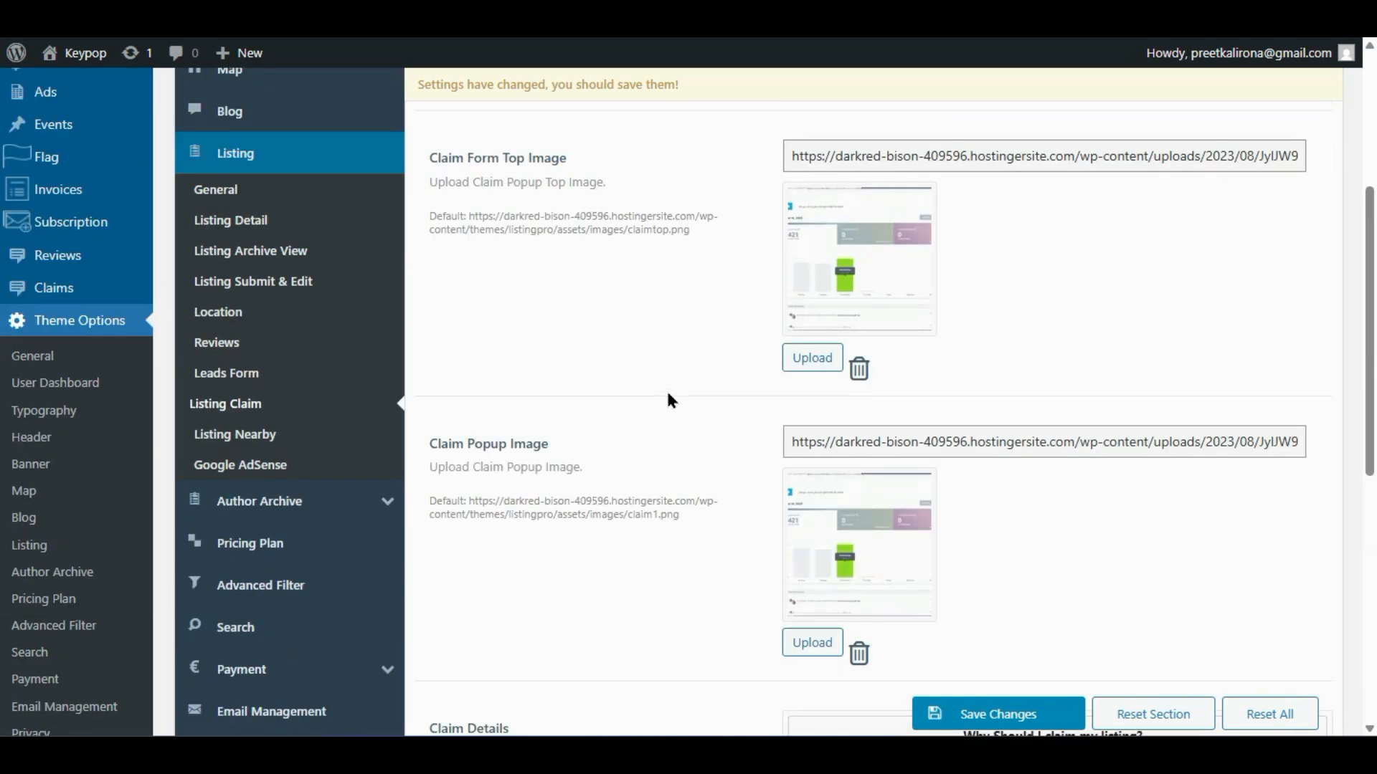
- Open the Listing Nearby settings and check the 100 Kilometers nearby distance value
left_click(252, 433)
scroll(903, 448, "up", 2)
scroll(903, 448, "up", 3)
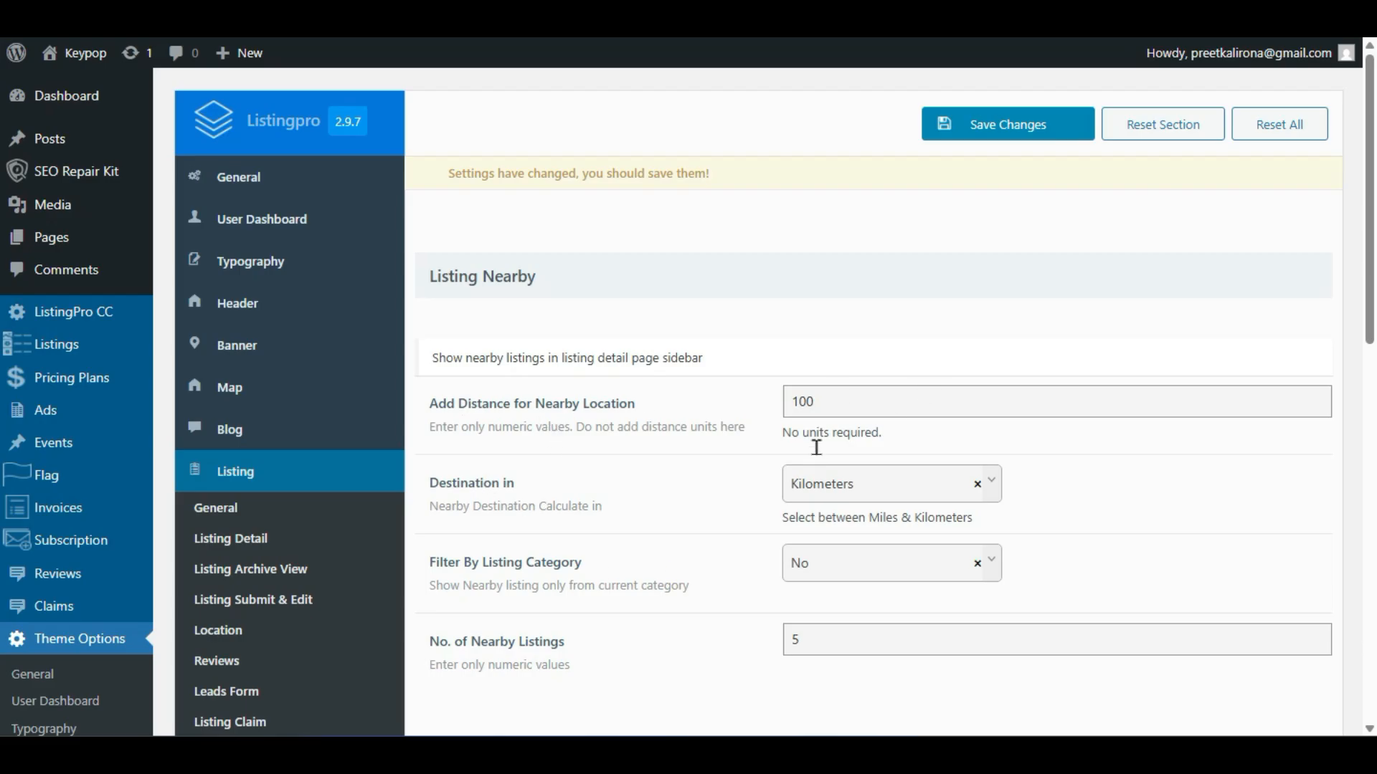
double_click(805, 398)
left_click(709, 518)
double_click(809, 400)
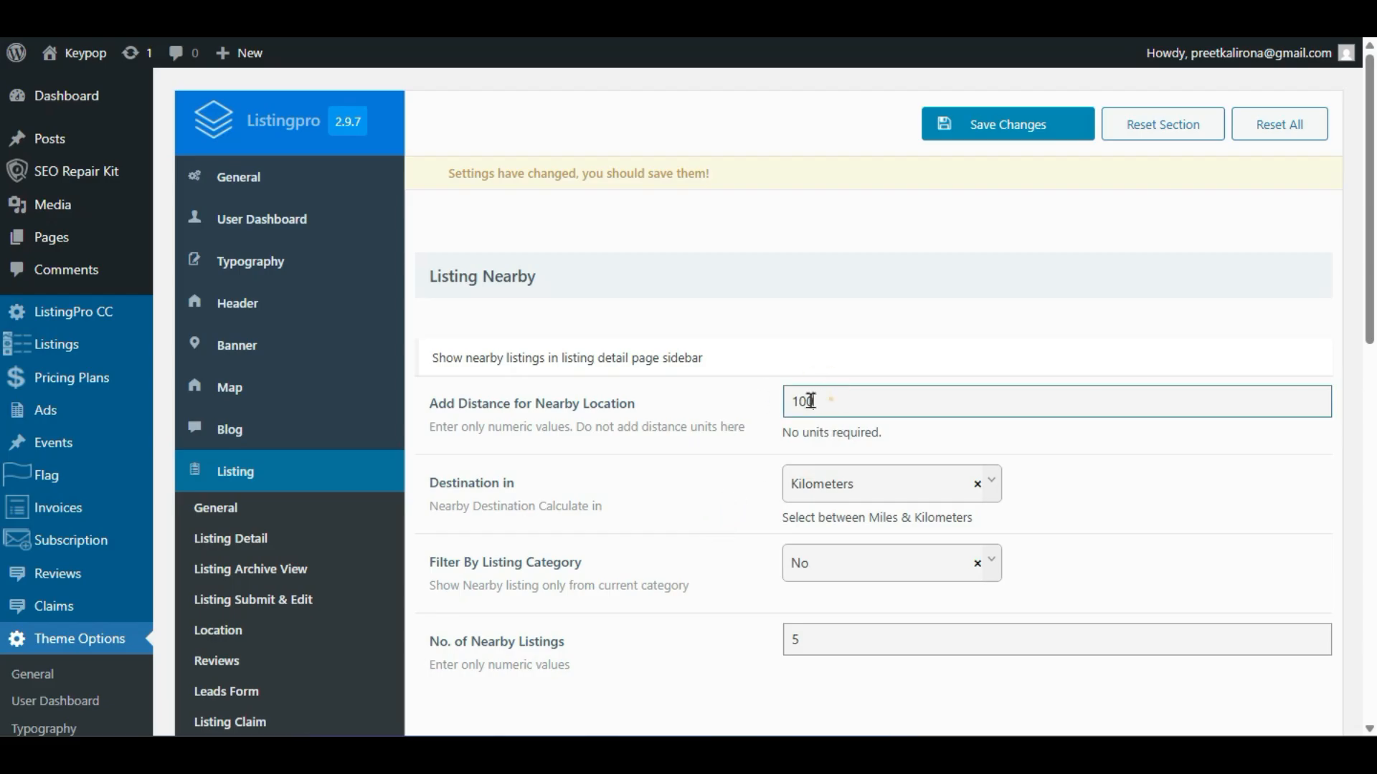
left_click(734, 454)
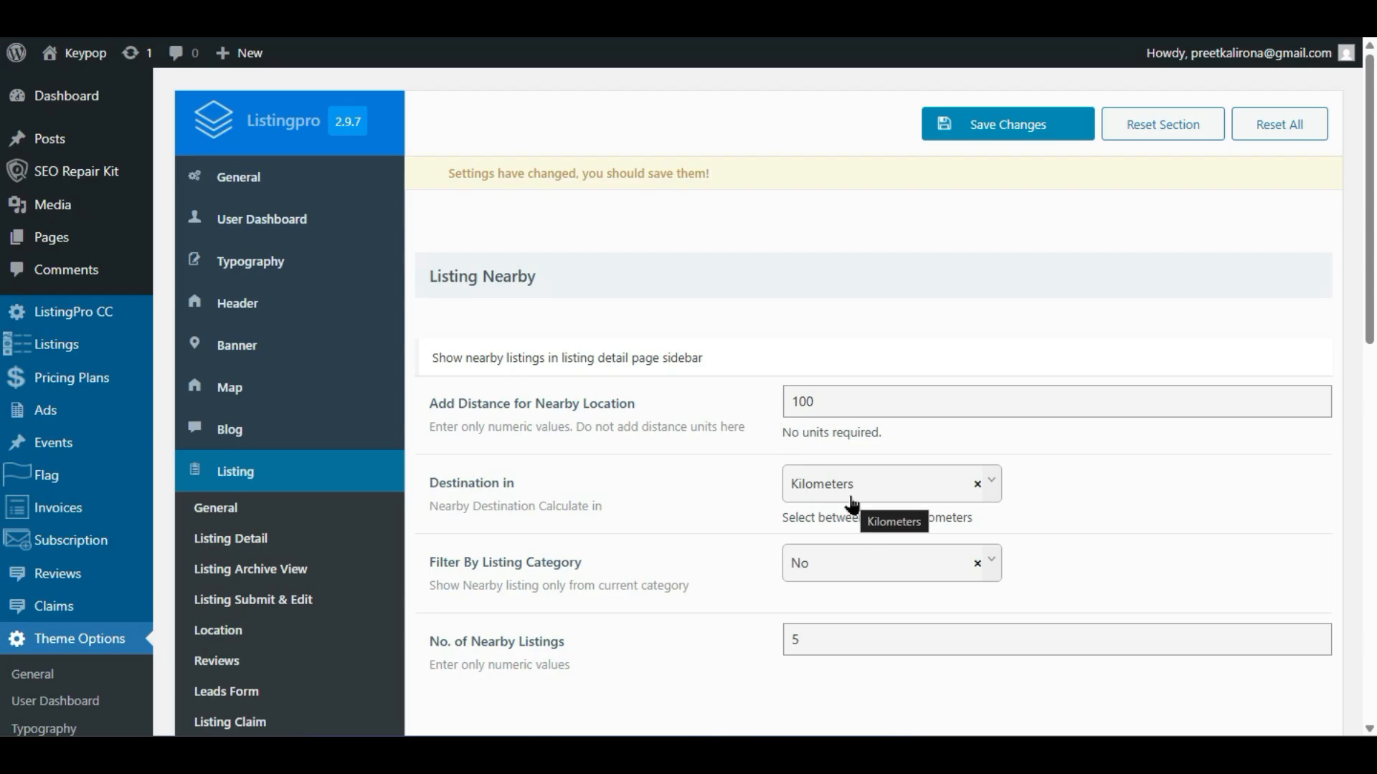
- Browse the live site's listings, dismissing the claim popup and opening Shoreline Village
scroll(753, 502, "down", 2)
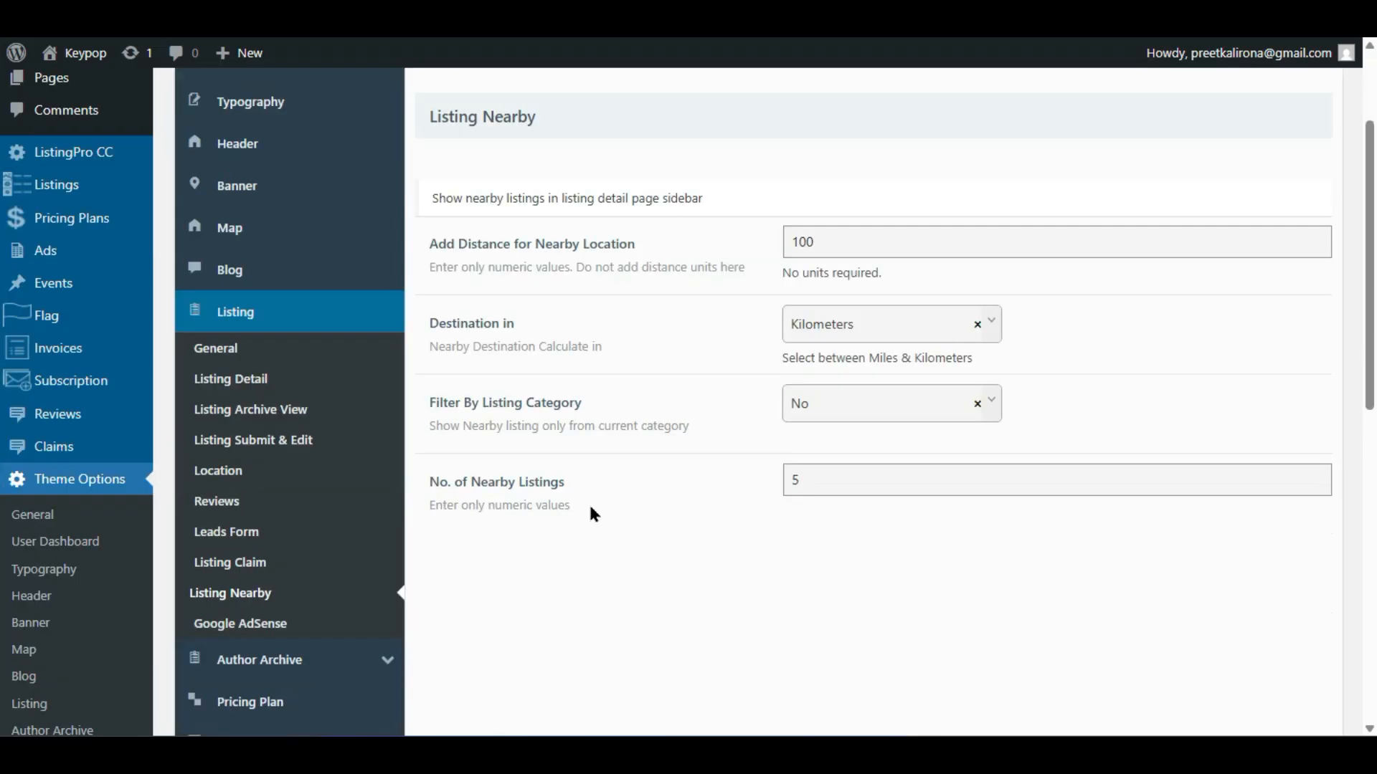
scroll(573, 466, "down", 1)
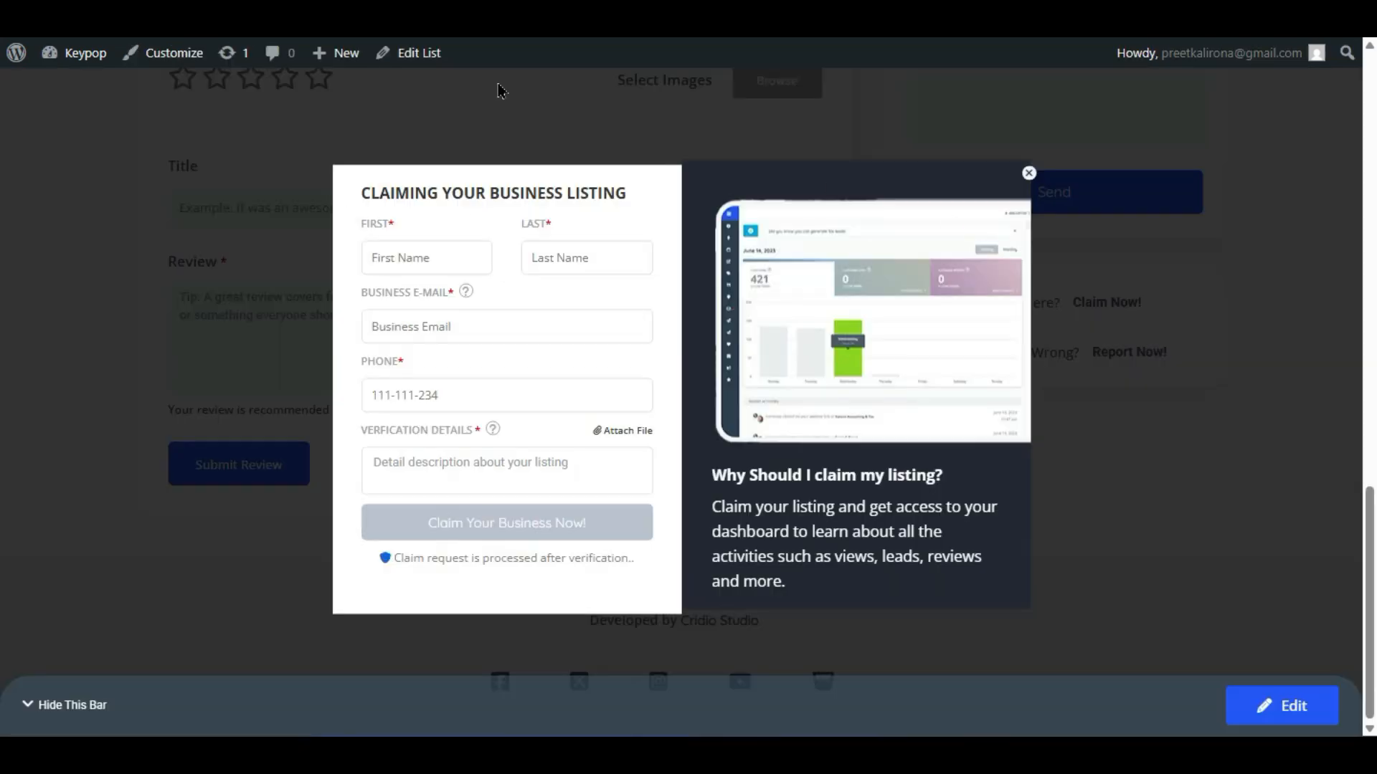
left_click(1030, 175)
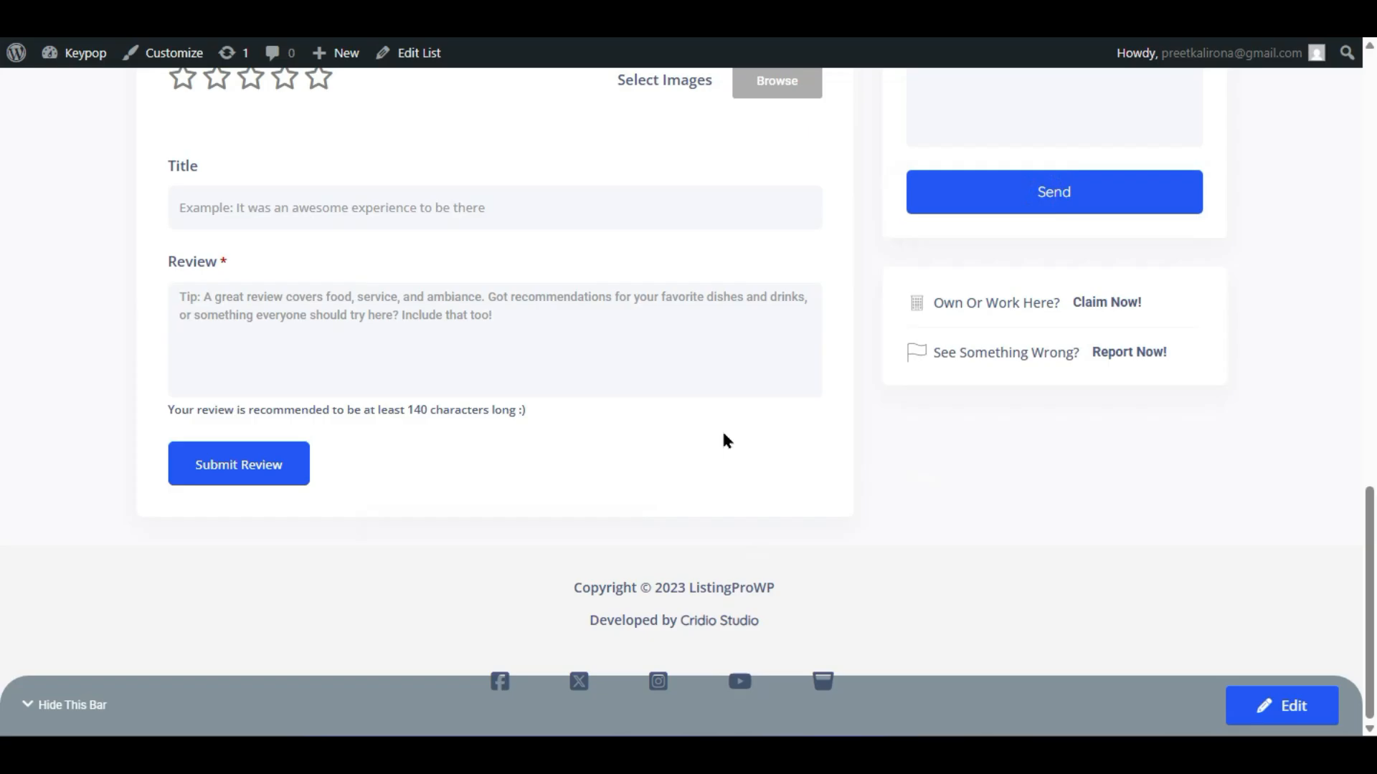
scroll(721, 432, "up", 18)
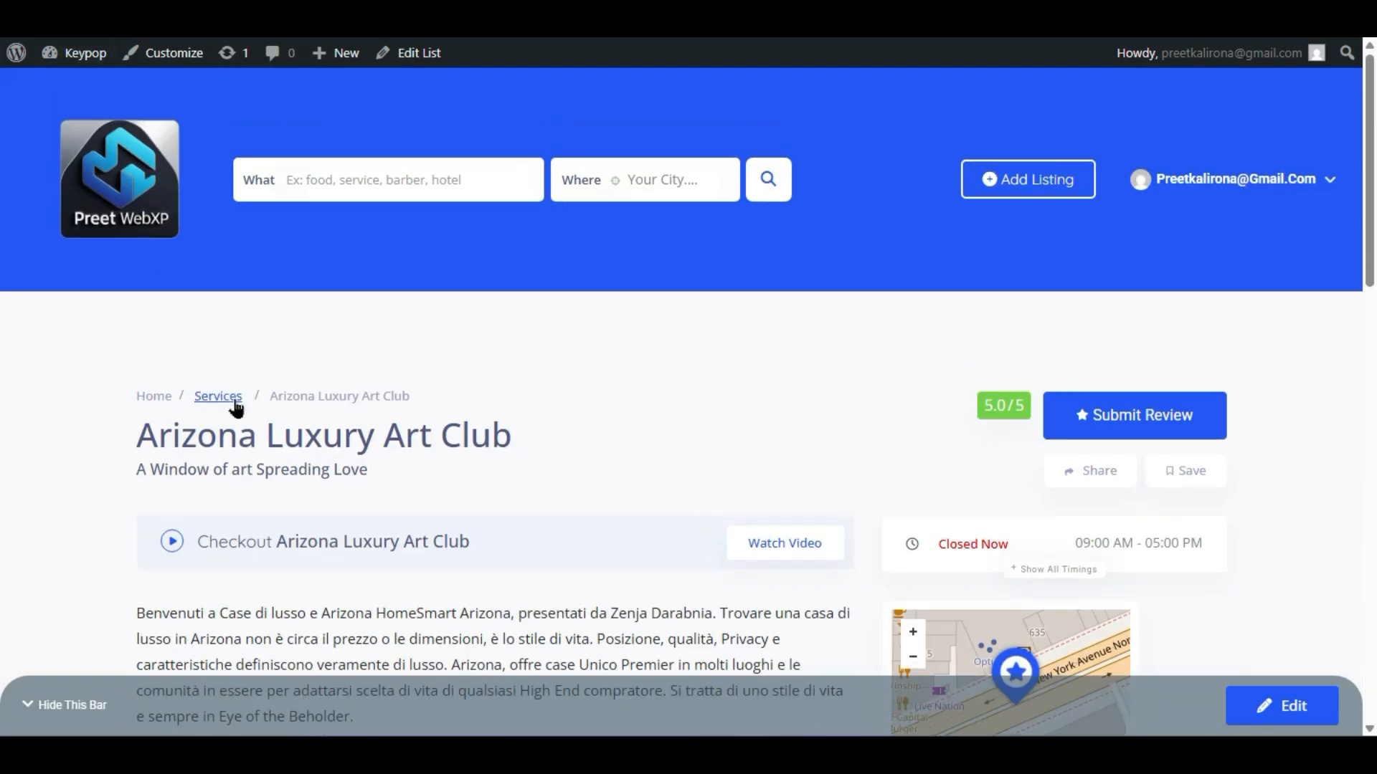
left_click(342, 391)
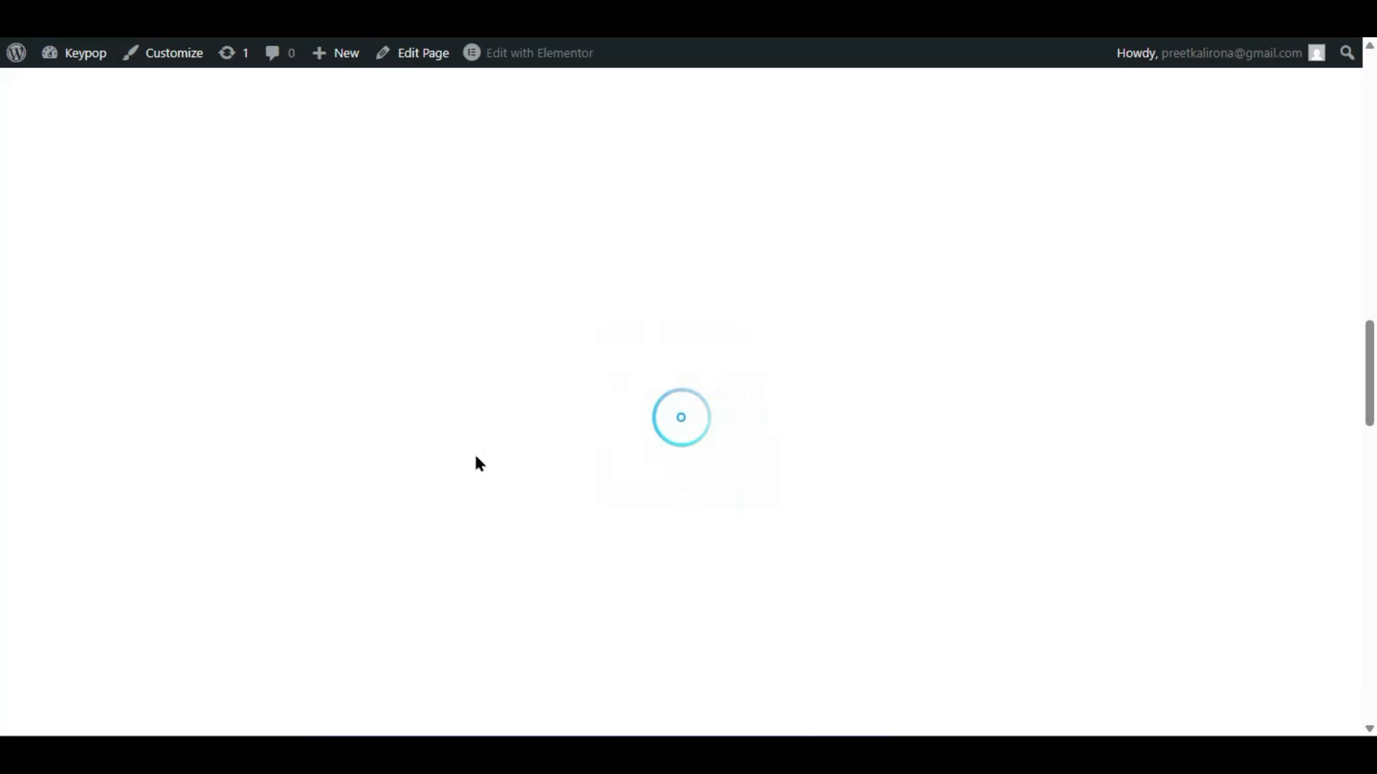
scroll(473, 457, "down", 7)
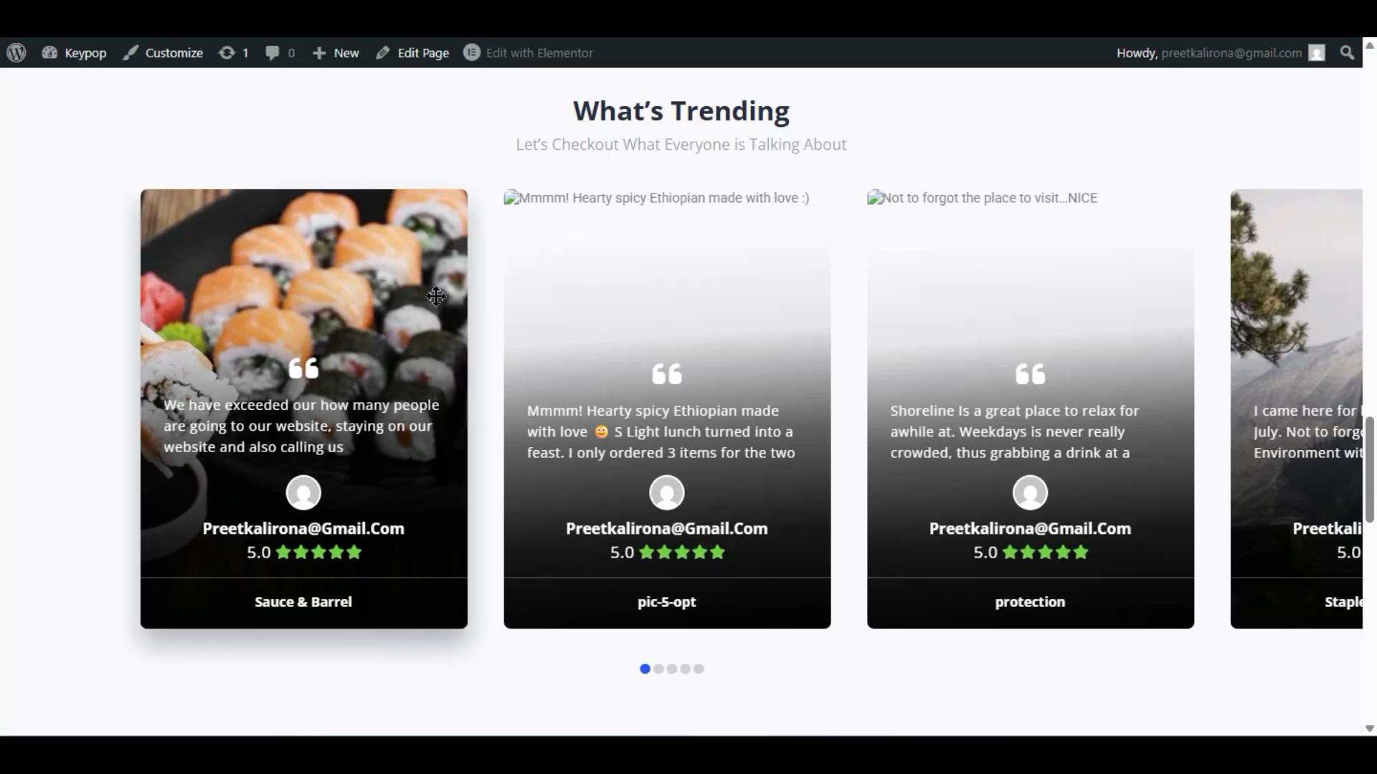
scroll(436, 296, "up", 8)
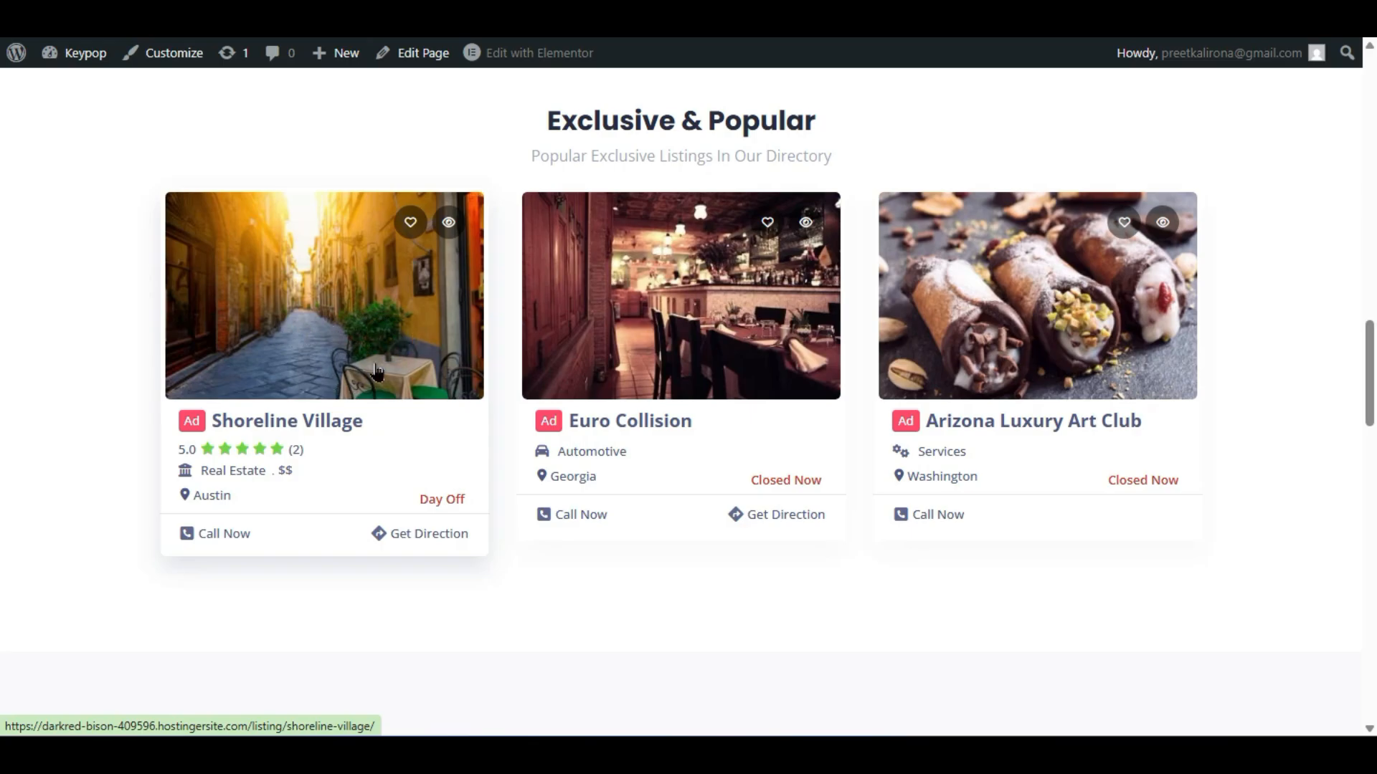
left_click(384, 325)
scroll(398, 413, "down", 10)
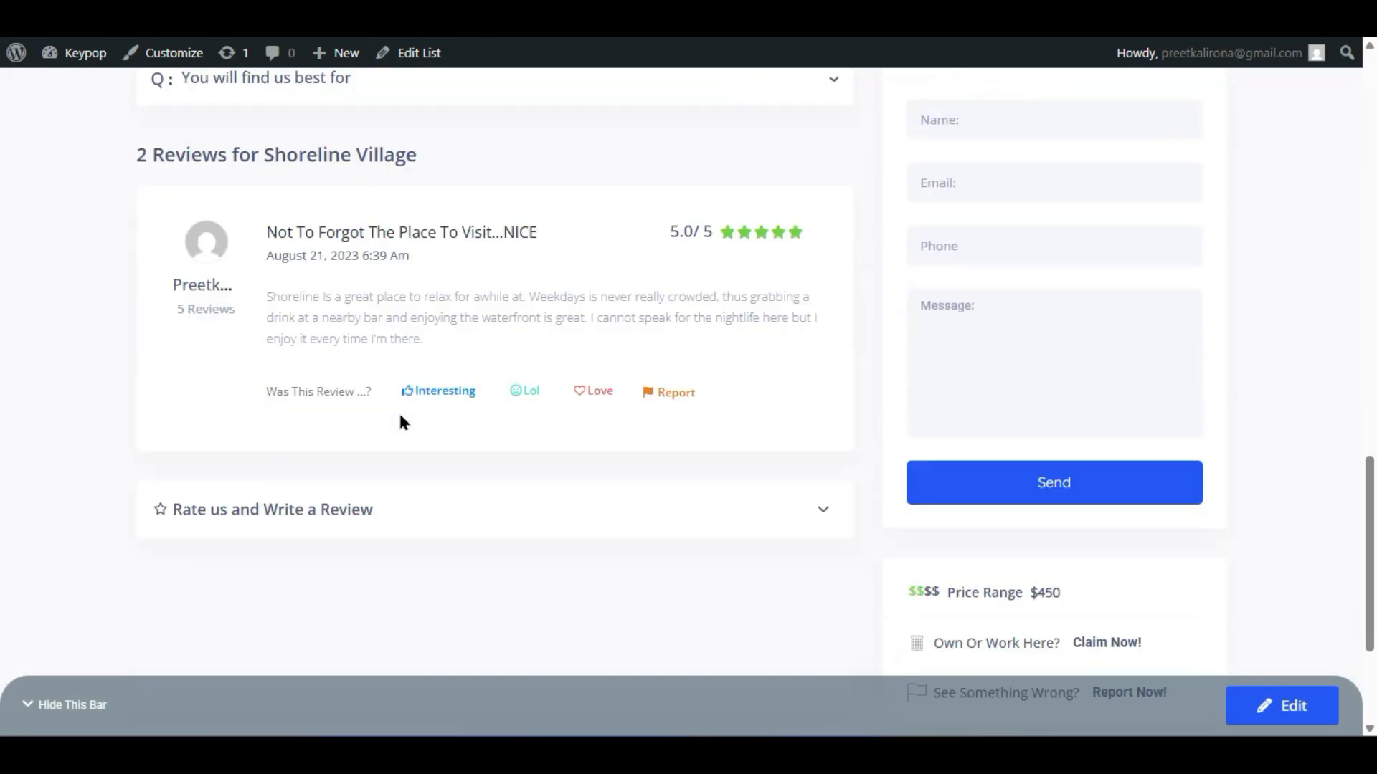
scroll(401, 421, "down", 3)
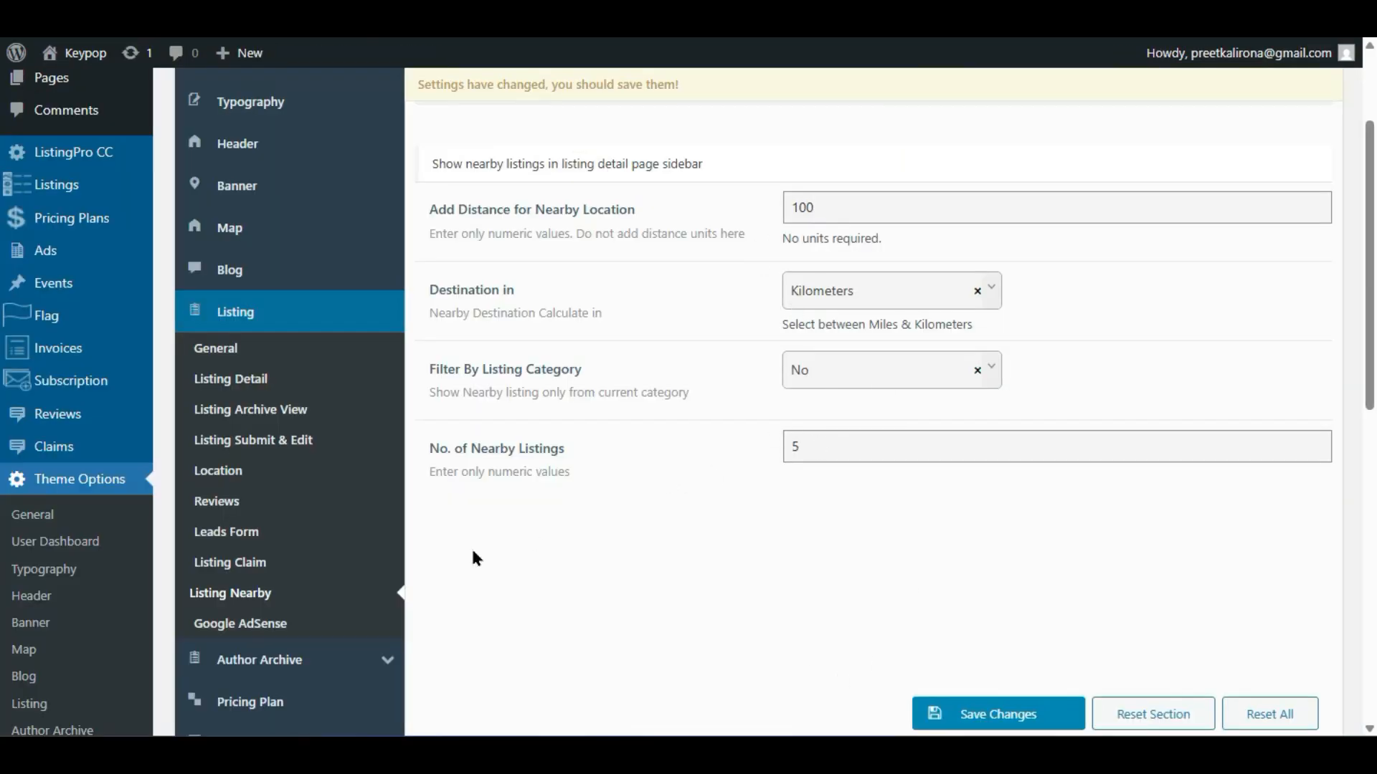
scroll(430, 549, "down", 2)
- Open the Google AdSense settings and scroll through its options
left_click(258, 459)
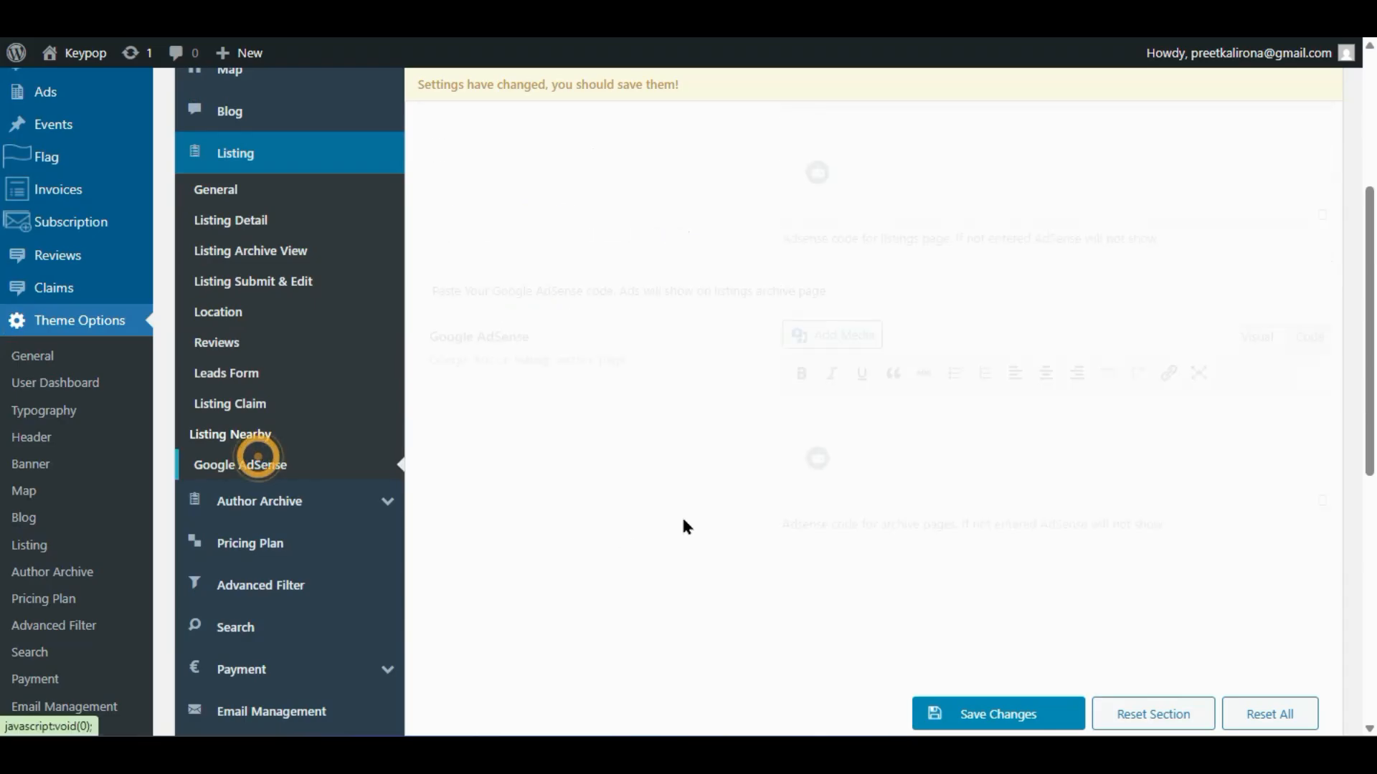
scroll(692, 515, "up", 4)
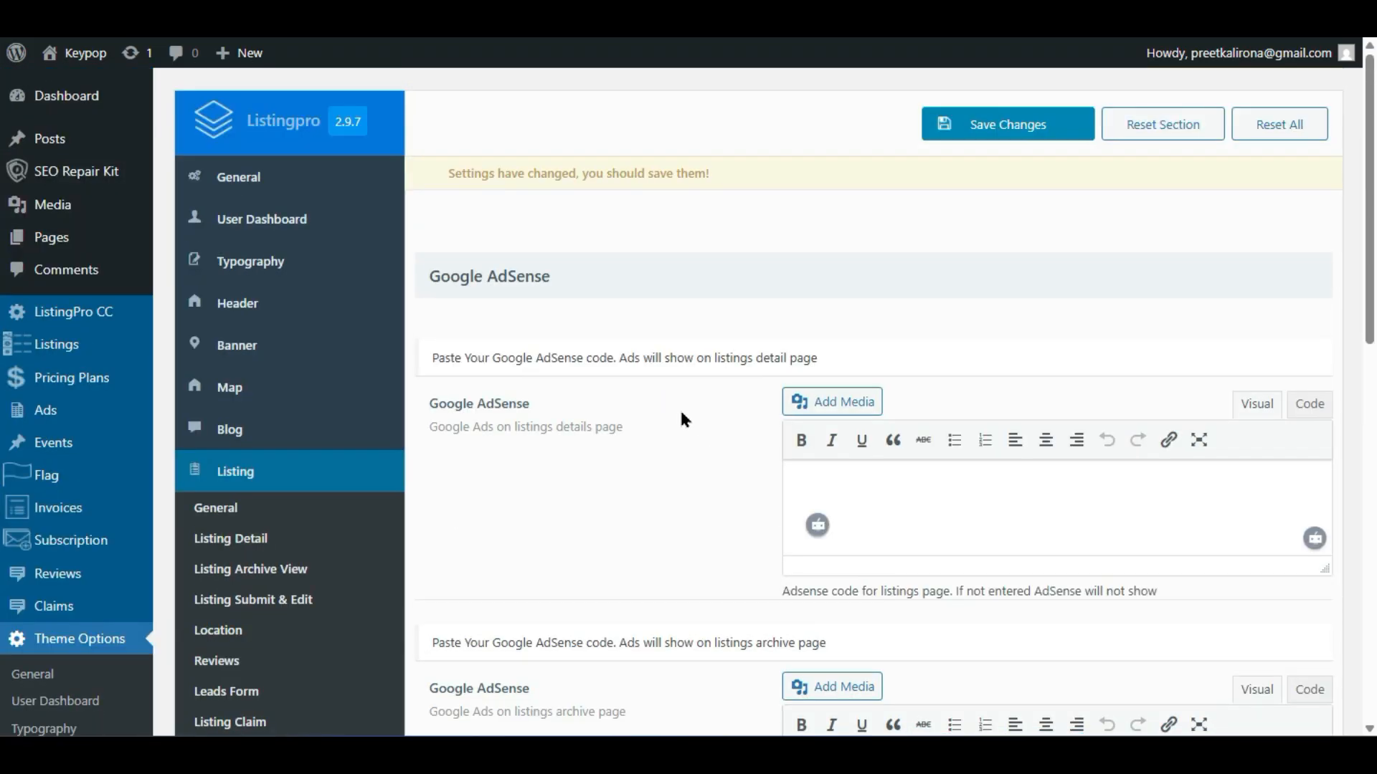
scroll(681, 415, "down", 2)
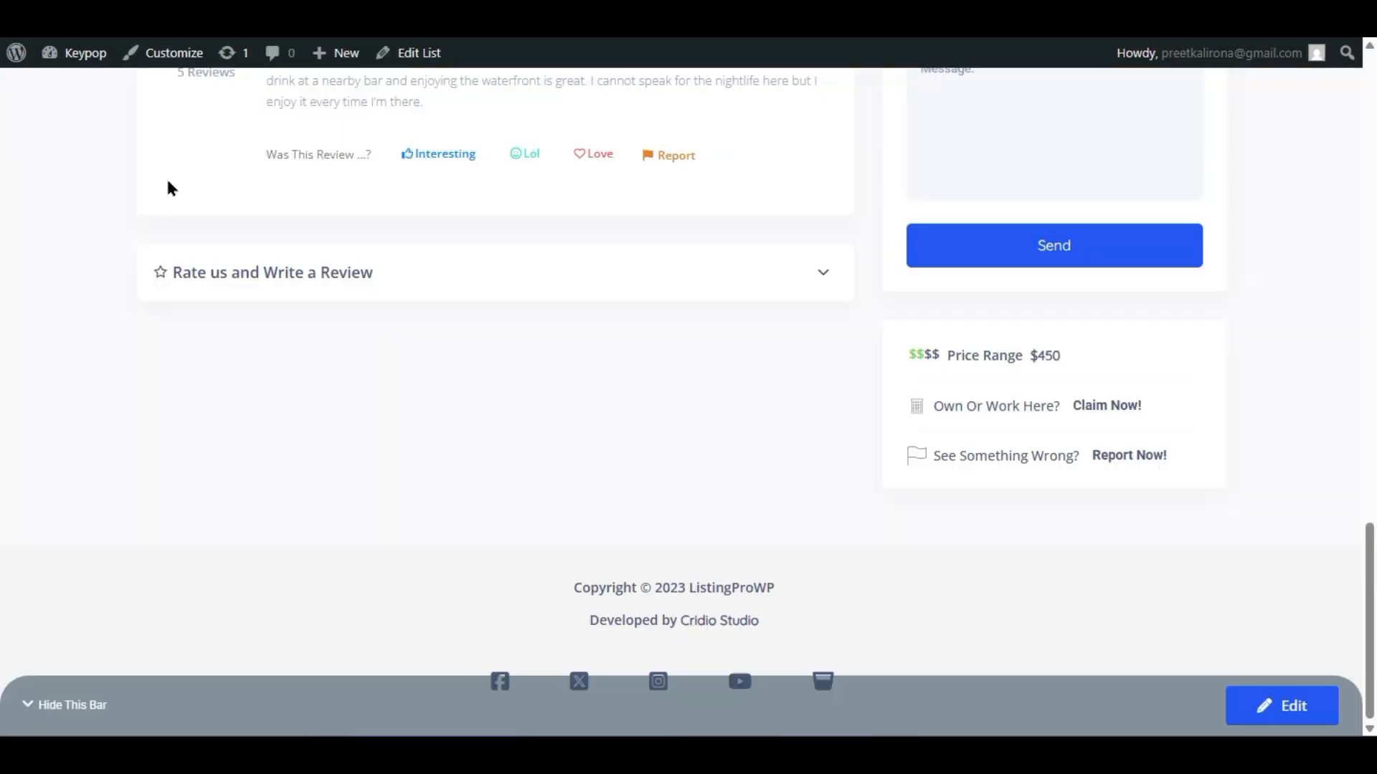
scroll(170, 188, "up", 10)
scroll(288, 475, "down", 2)
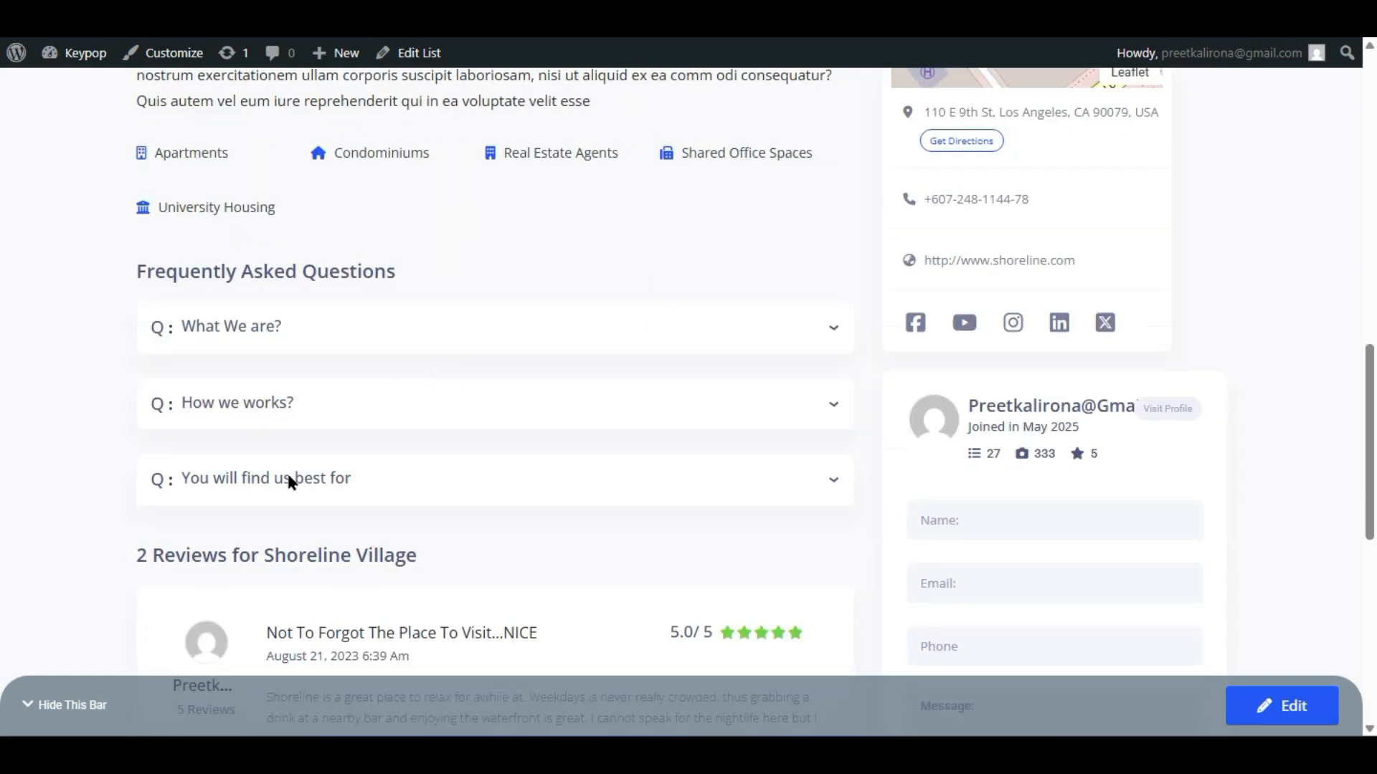
scroll(533, 547, "down", 6)
scroll(285, 492, "up", 12)
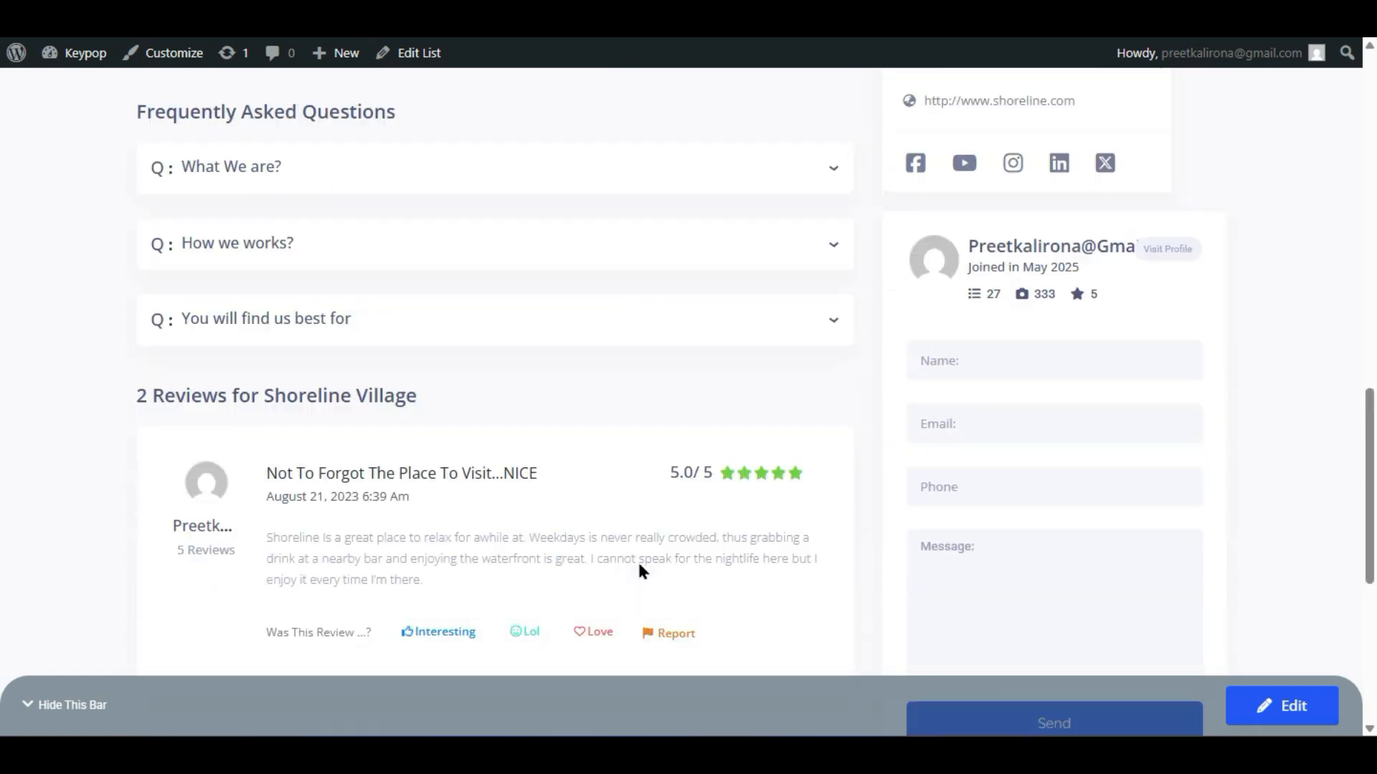
scroll(188, 375, "down", 6)
scroll(188, 375, "up", 2)
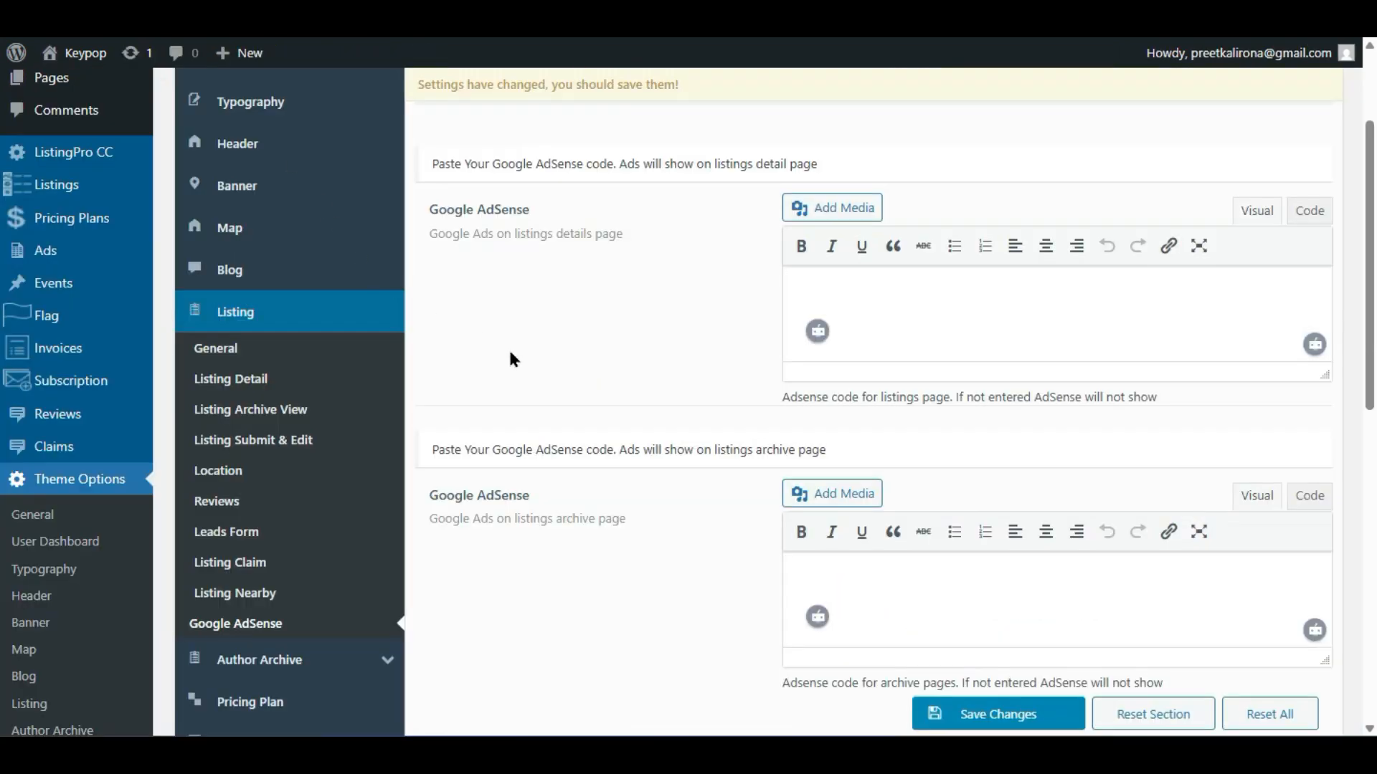
scroll(512, 359, "down", 2)
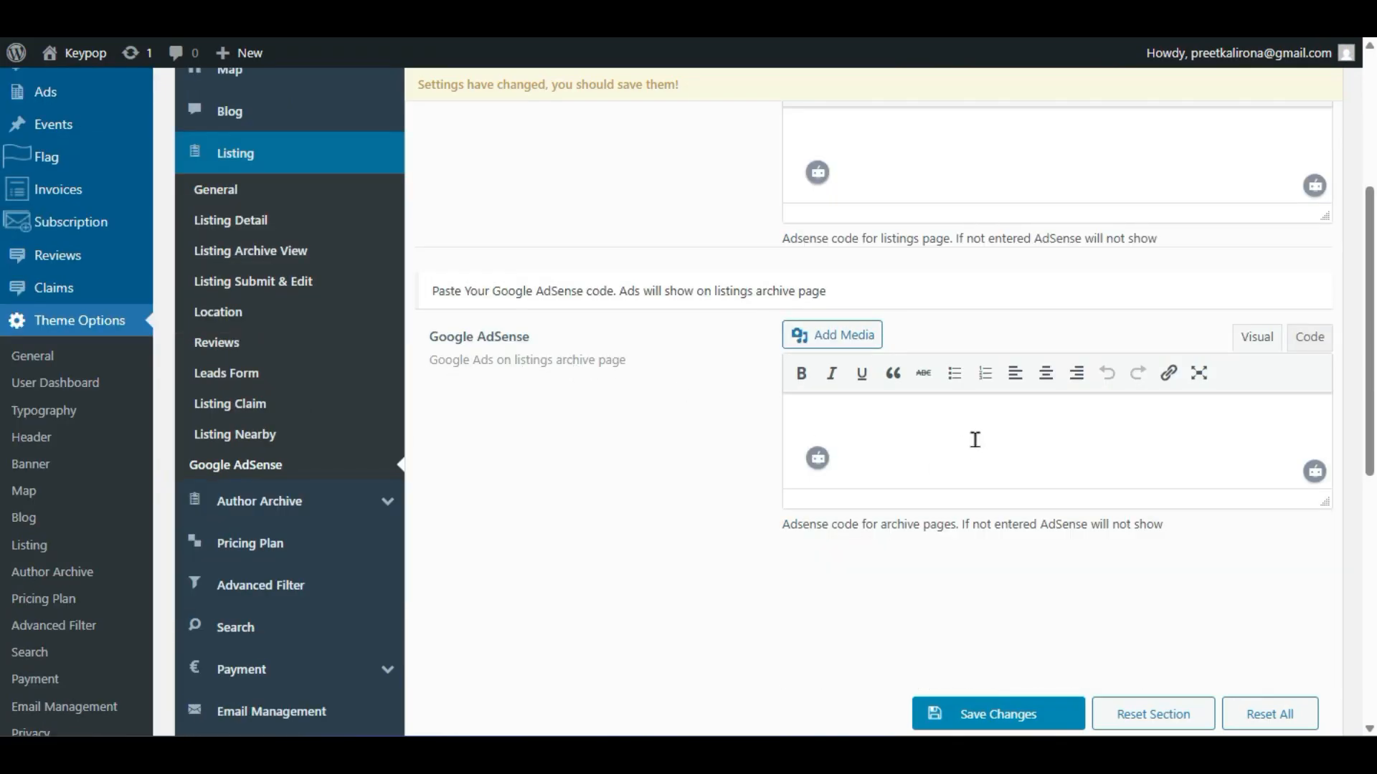
scroll(758, 480, "up", 2)
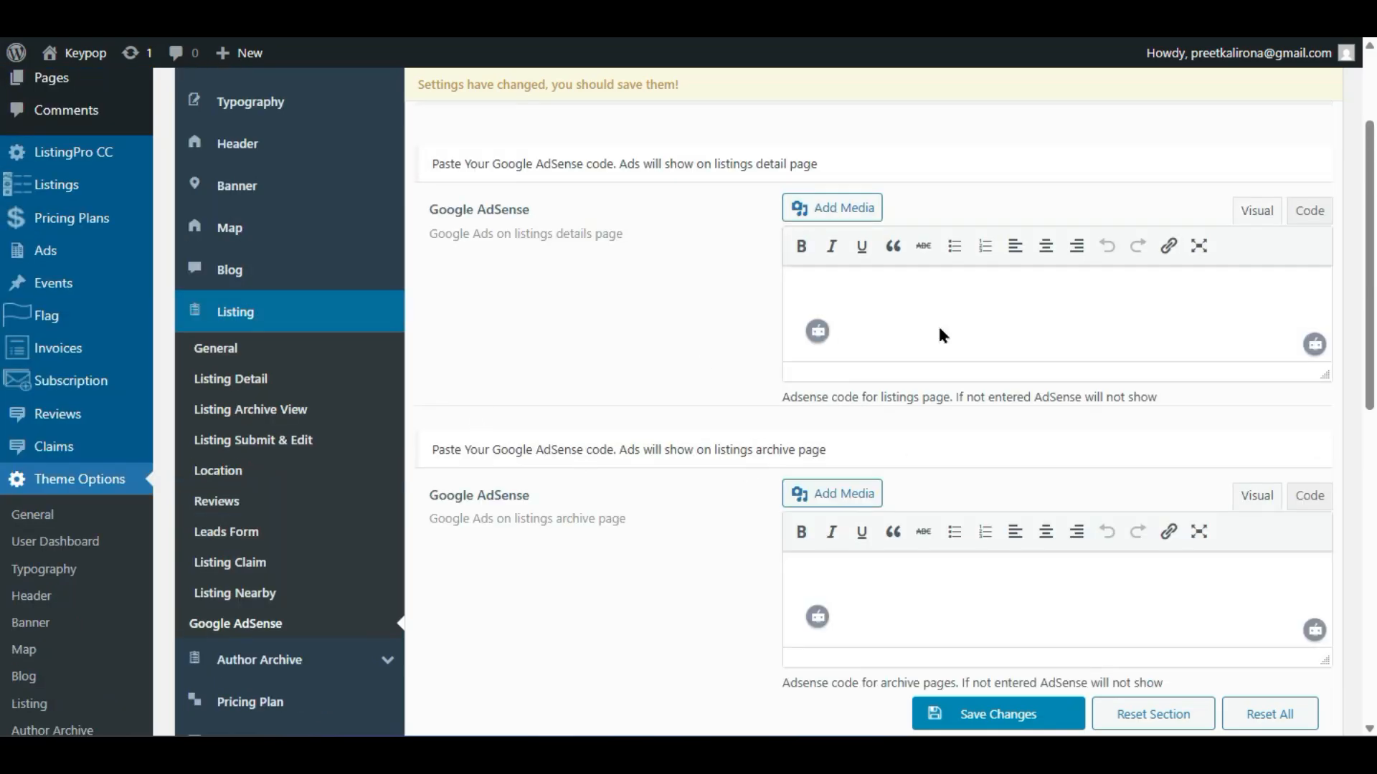
- Inspect the empty AdSense code boxes for the listing detail and archive pages
left_click(993, 296)
left_click(909, 567)
left_click_drag(519, 234, 622, 234)
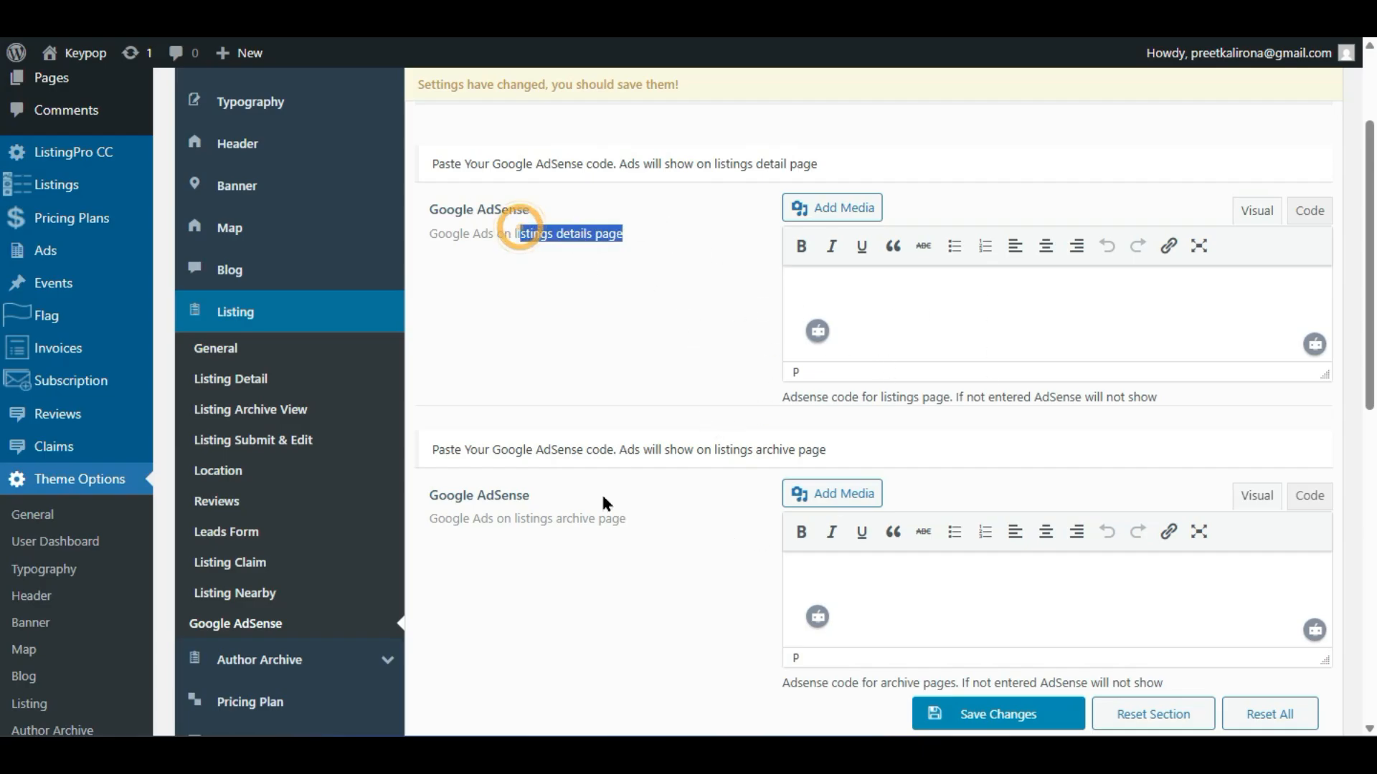
left_click_drag(511, 518, 626, 513)
left_click(969, 294)
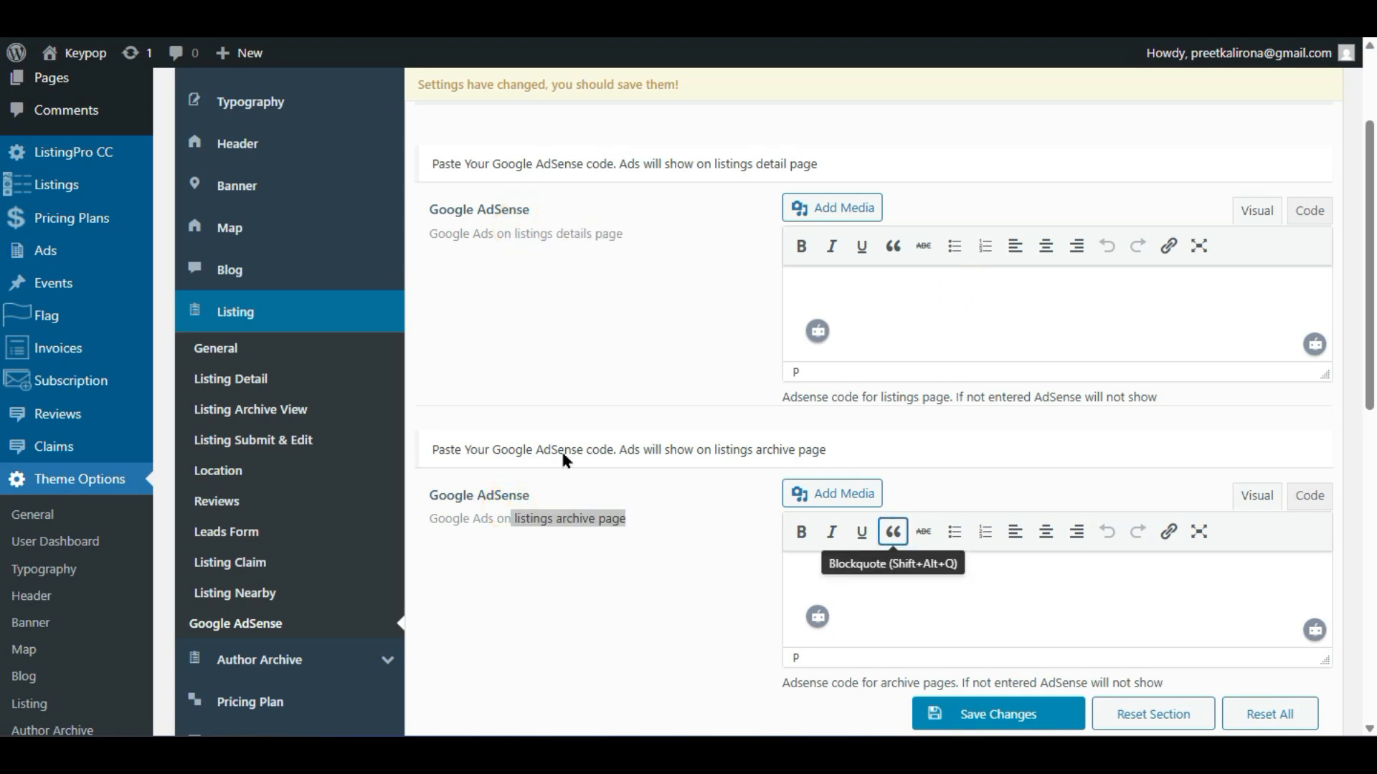
scroll(544, 473, "down", 4)
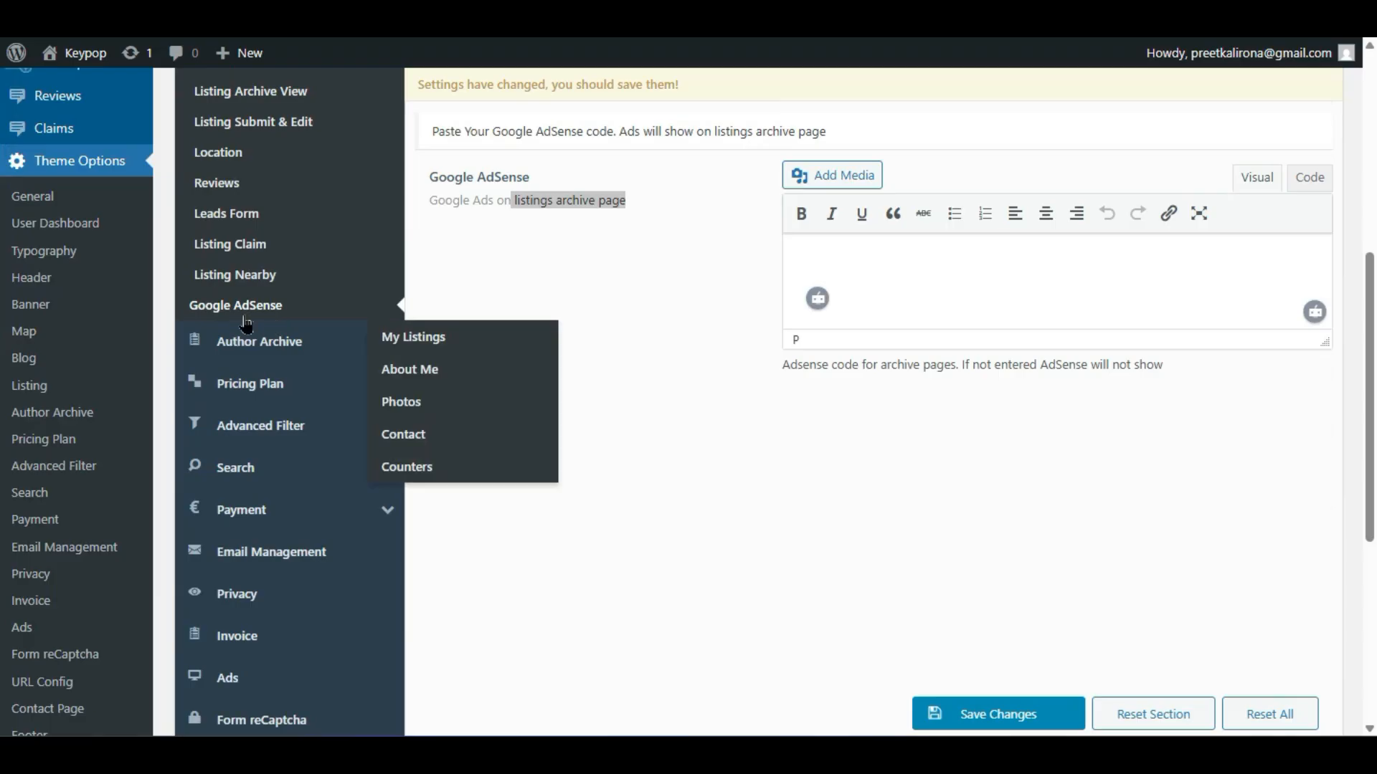
- Open the Author Archive settings showing the home-banner Banner Image
left_click(246, 342)
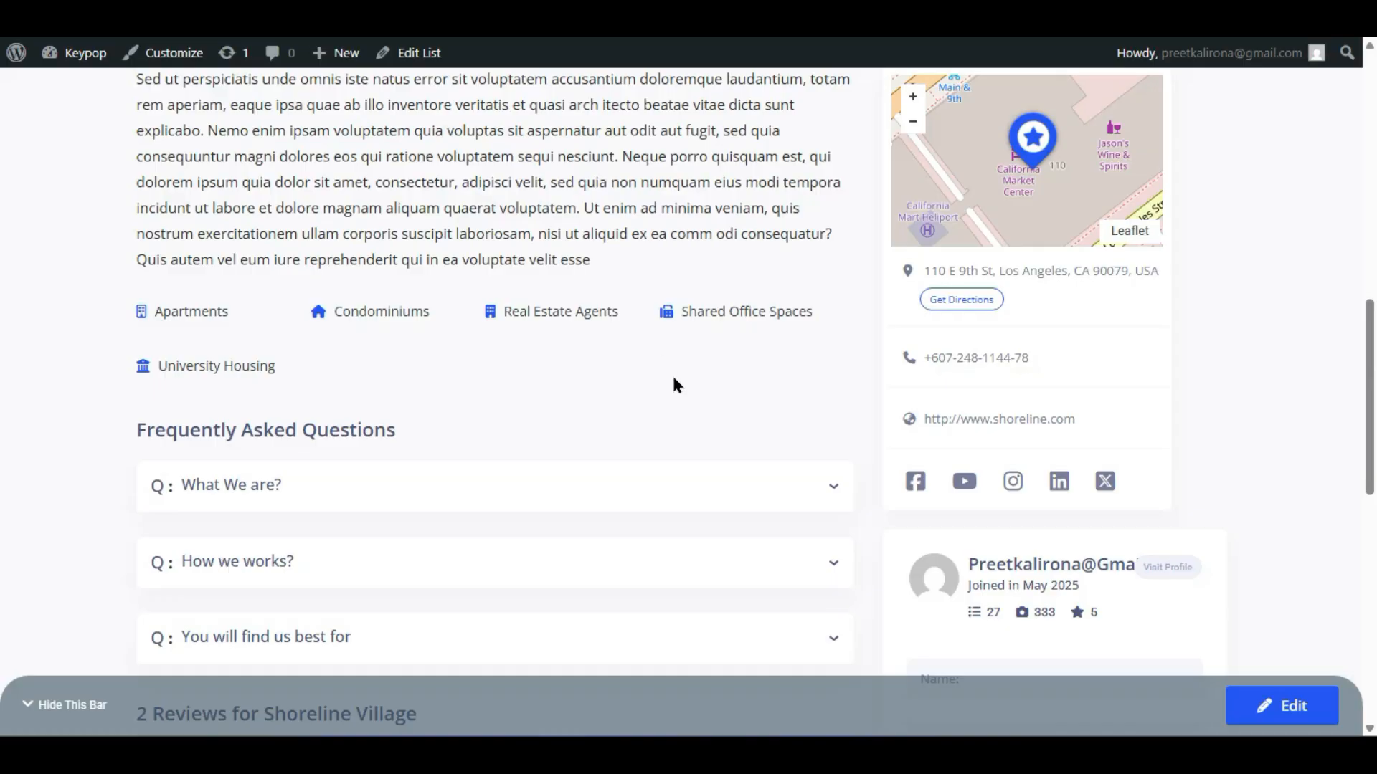
scroll(672, 378, "down", 2)
scroll(673, 378, "up", 4)
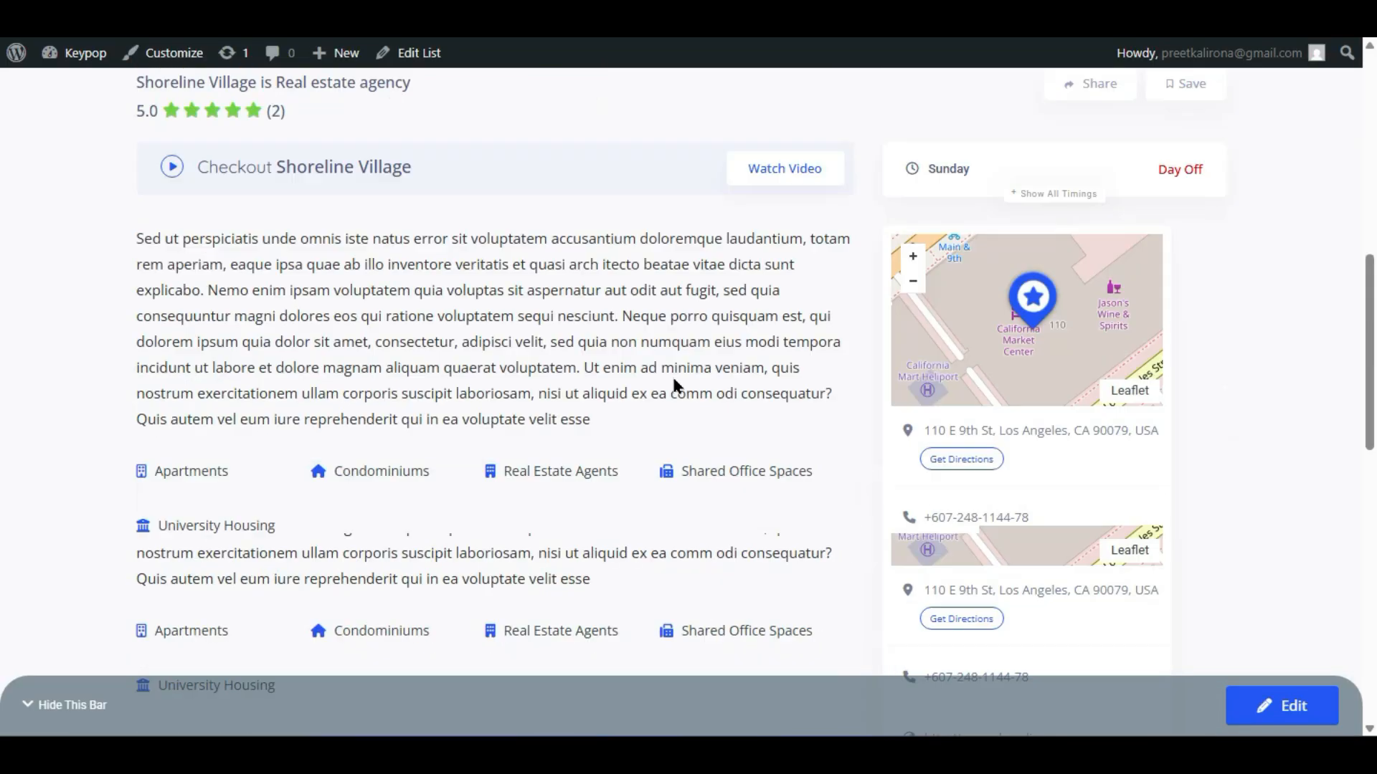
scroll(673, 378, "down", 3)
- View the listing author's profile page on the live site
left_click(1021, 421)
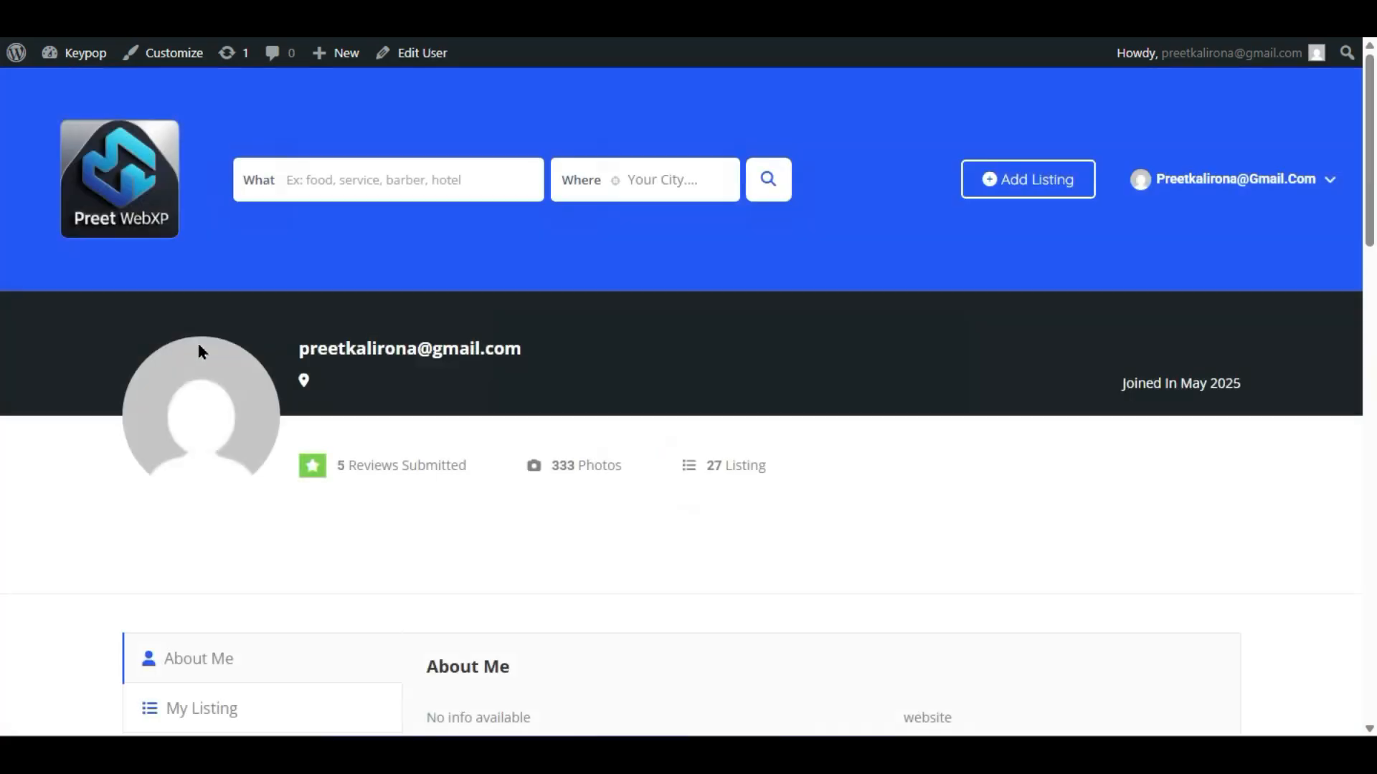
scroll(198, 345, "down", 2)
scroll(350, 415, "down", 4)
scroll(350, 415, "up", 6)
scroll(350, 415, "down", 4)
scroll(350, 415, "up", 4)
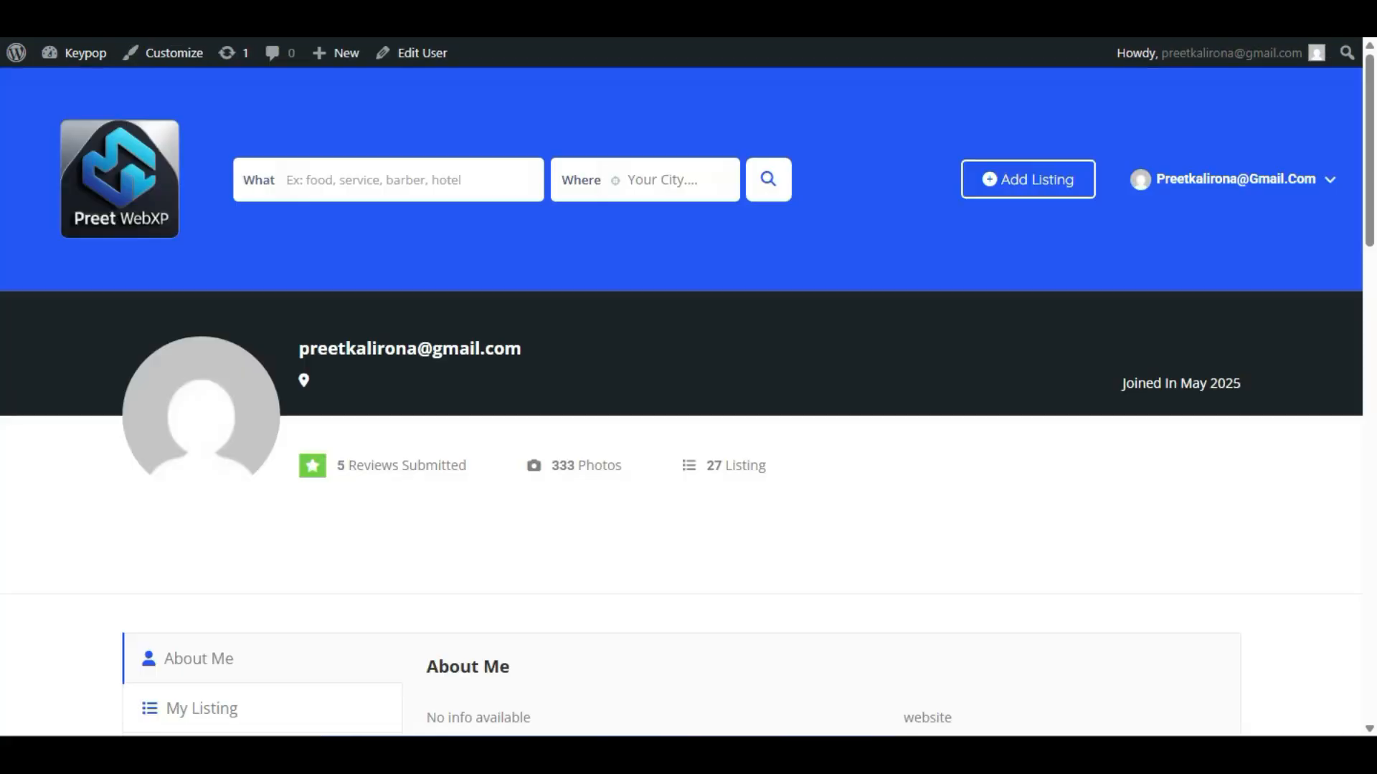
scroll(263, 334, "down", 9)
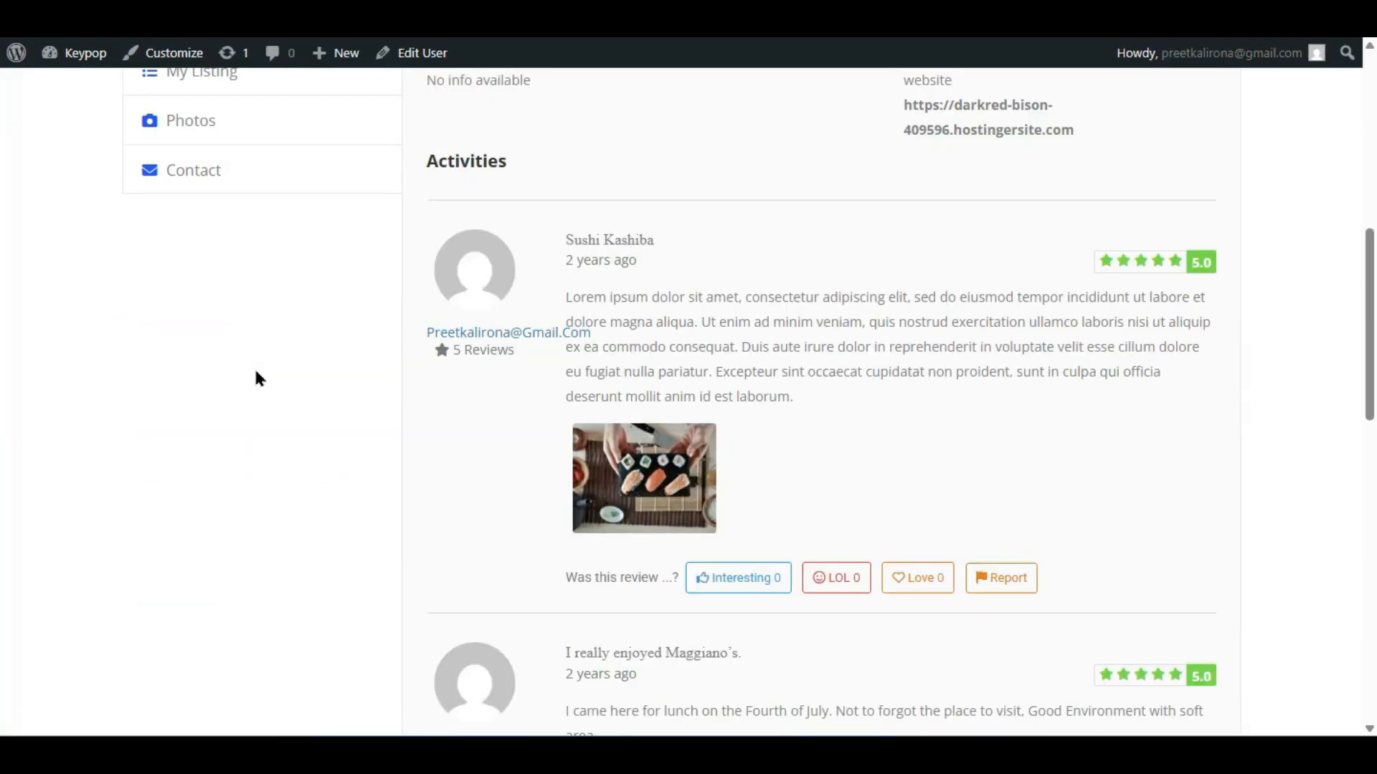
scroll(254, 367, "down", 12)
scroll(252, 369, "up", 15)
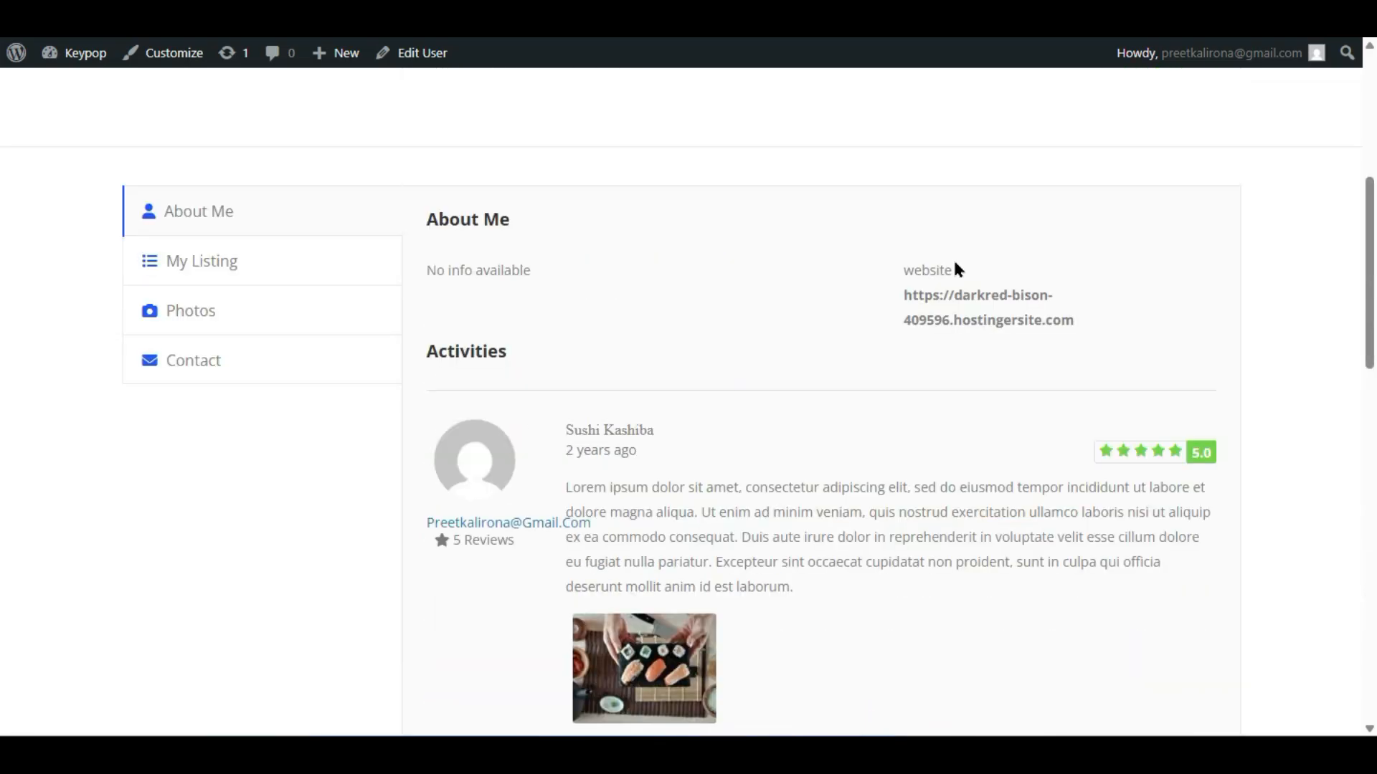
scroll(688, 573, "up", 5)
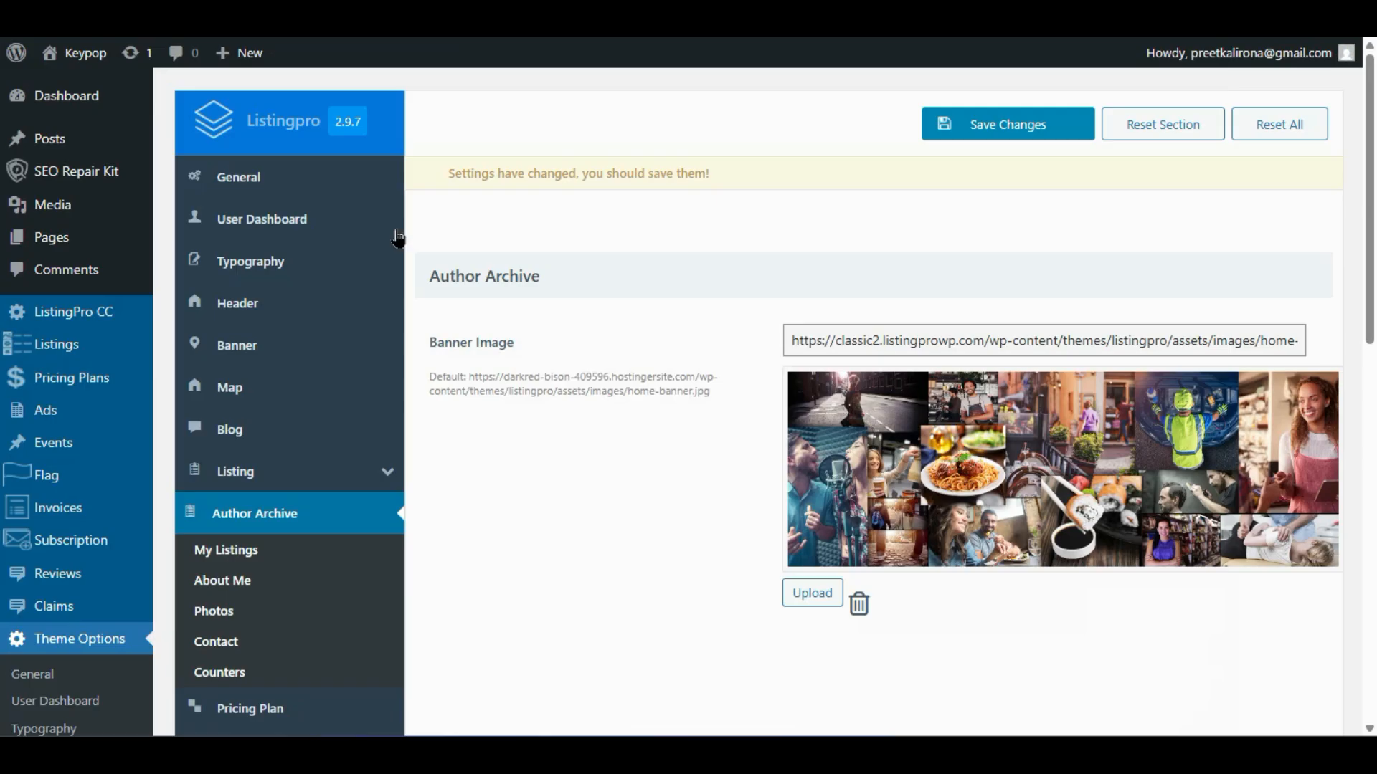
scroll(399, 302, "down", 2)
- Compare the Author Archive My Listings options with the profile's My Listing tab
left_click(240, 391)
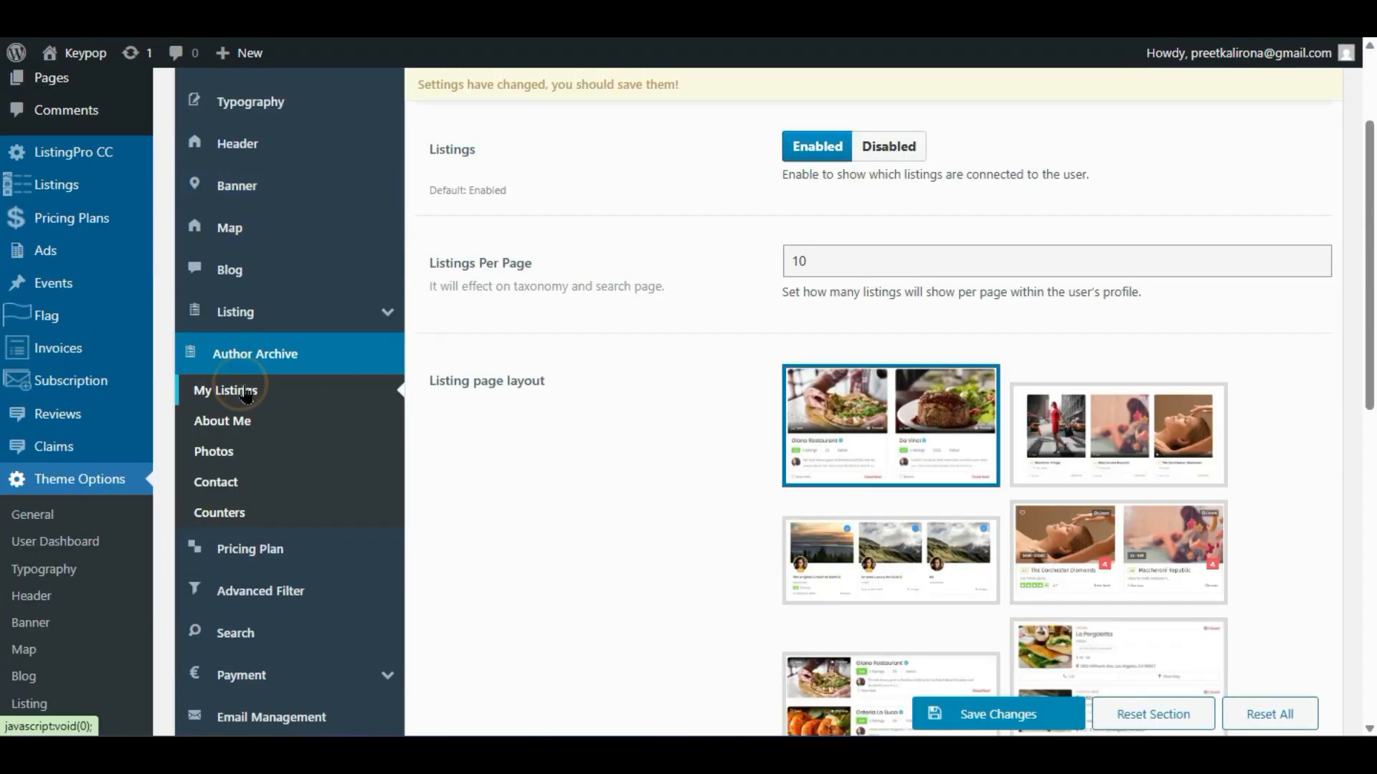
scroll(506, 451, "up", 2)
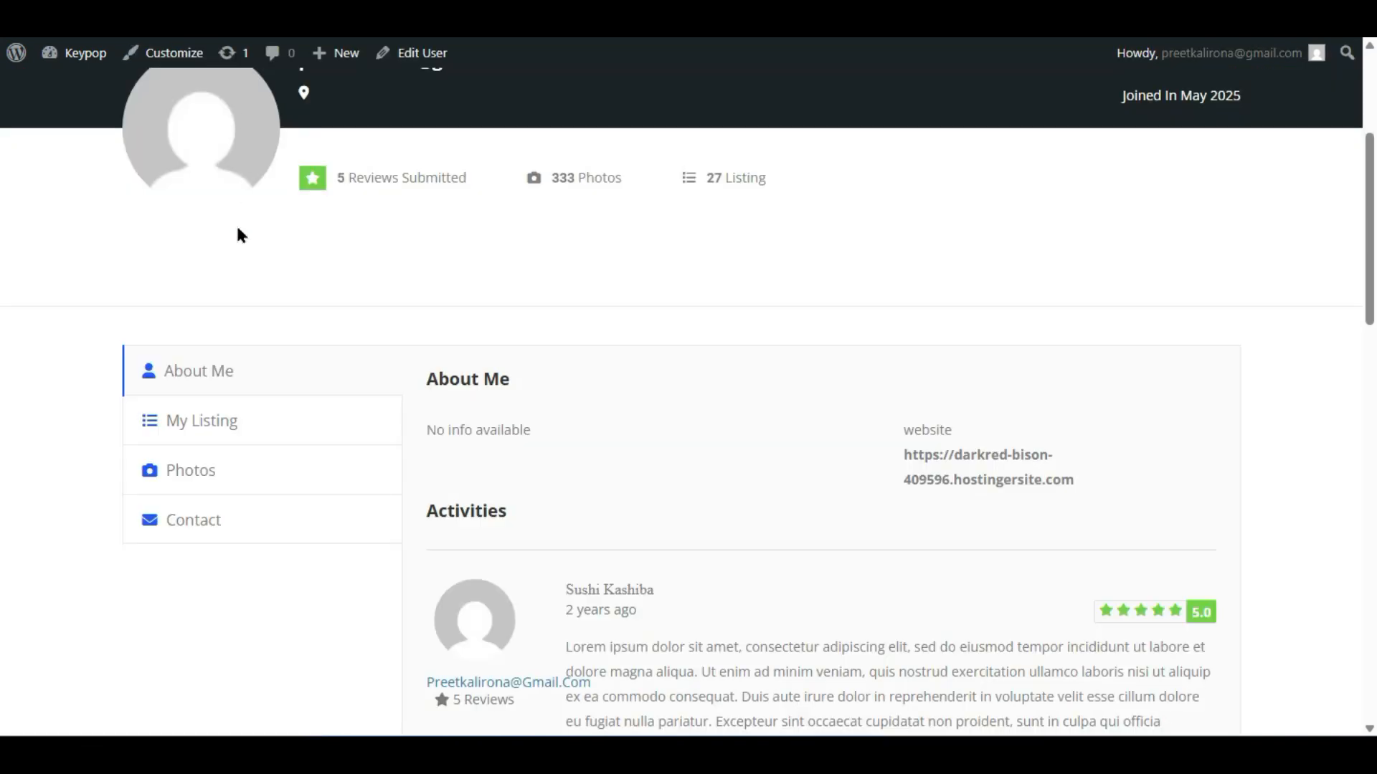
left_click(165, 414)
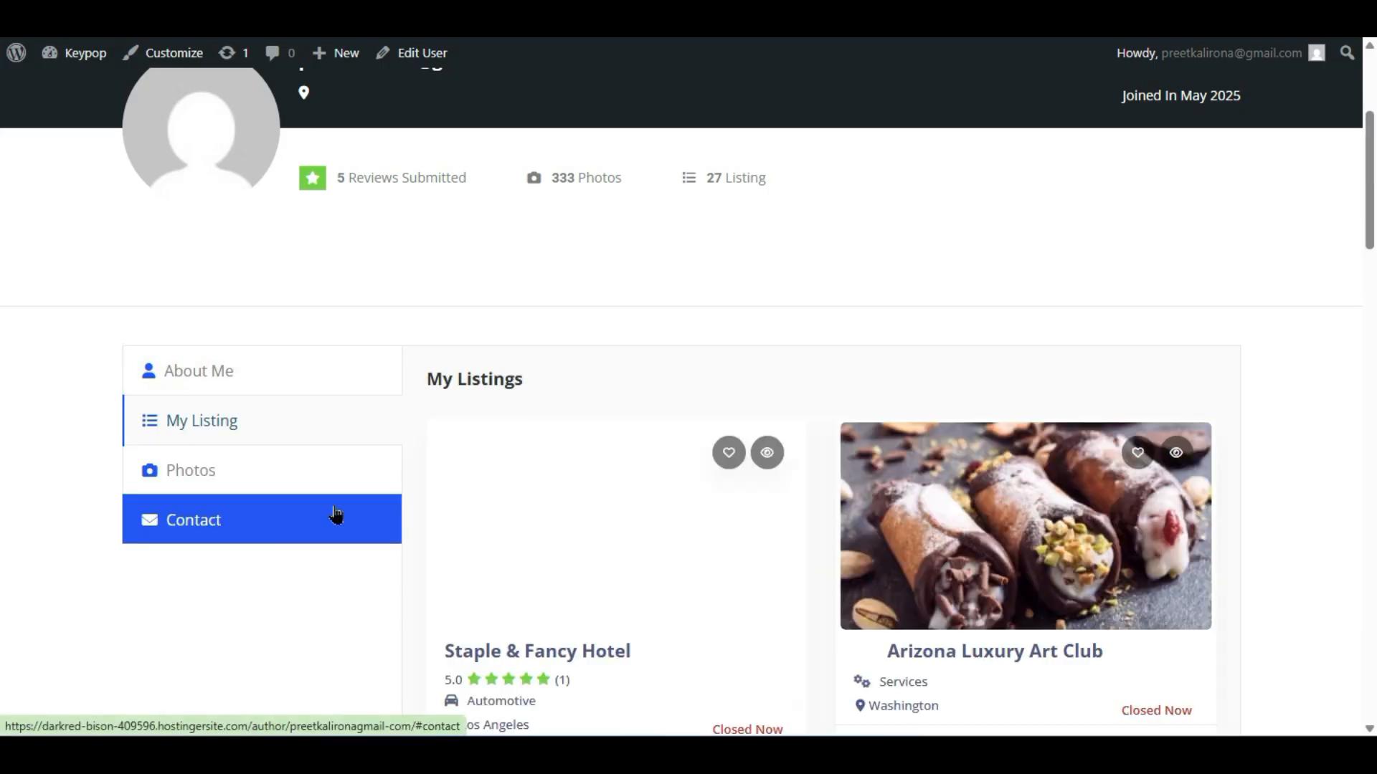
scroll(515, 371, "up", 2)
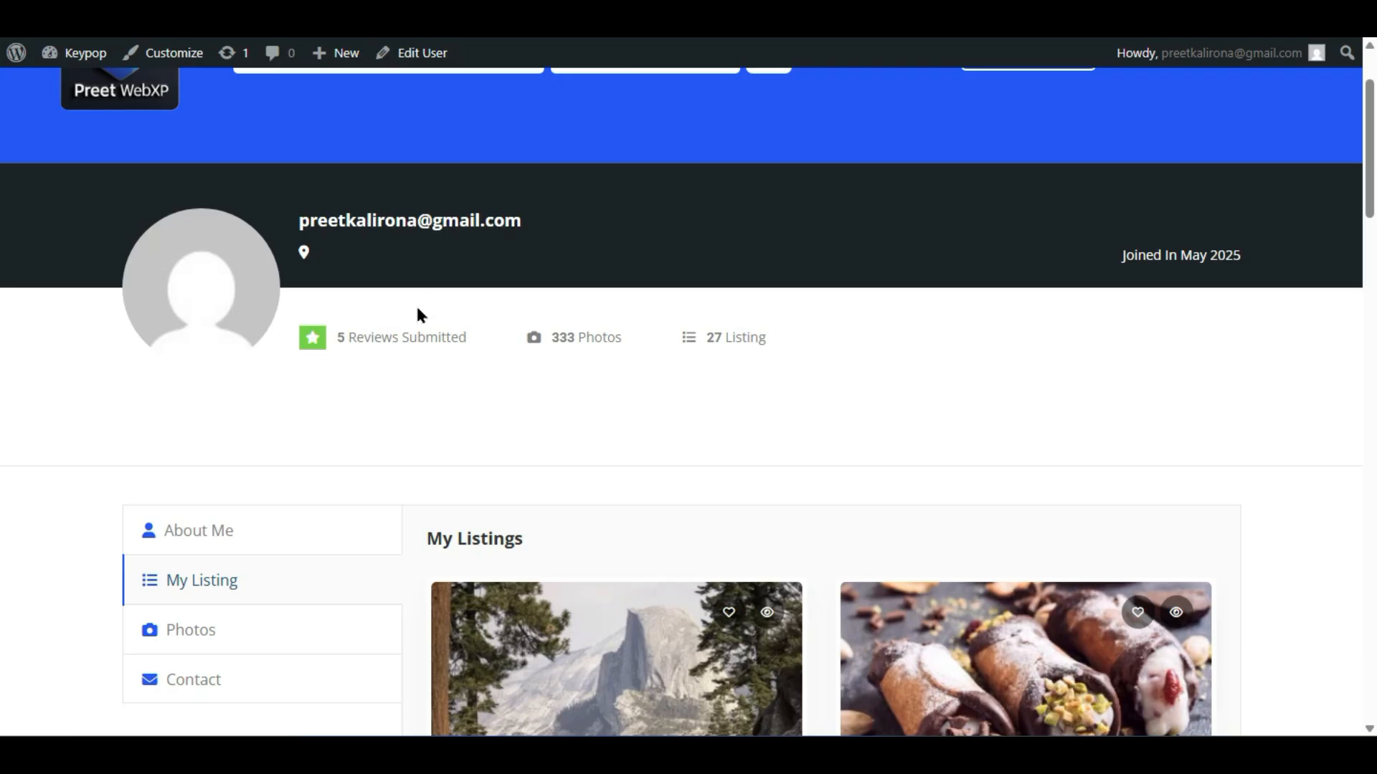
scroll(409, 373, "down", 4)
scroll(398, 469, "down", 16)
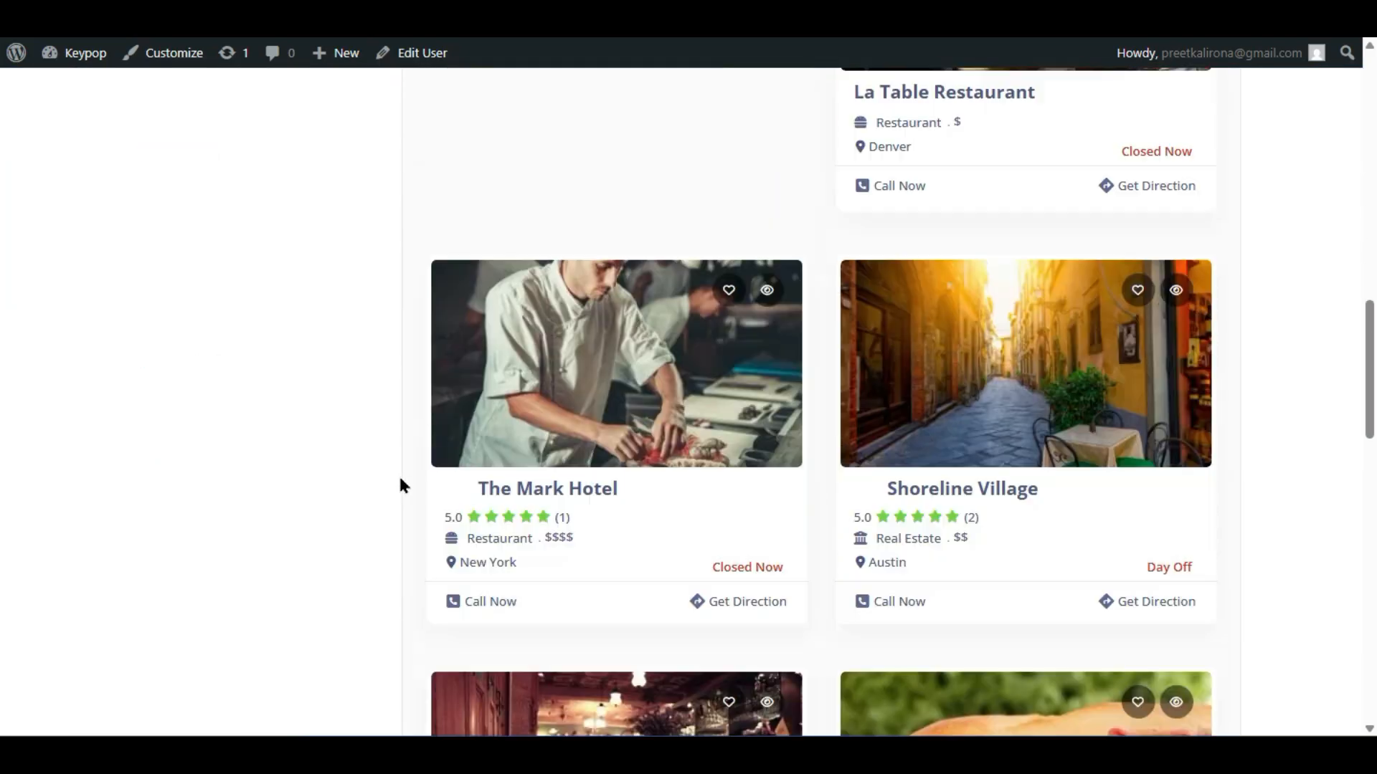
scroll(400, 485, "up", 10)
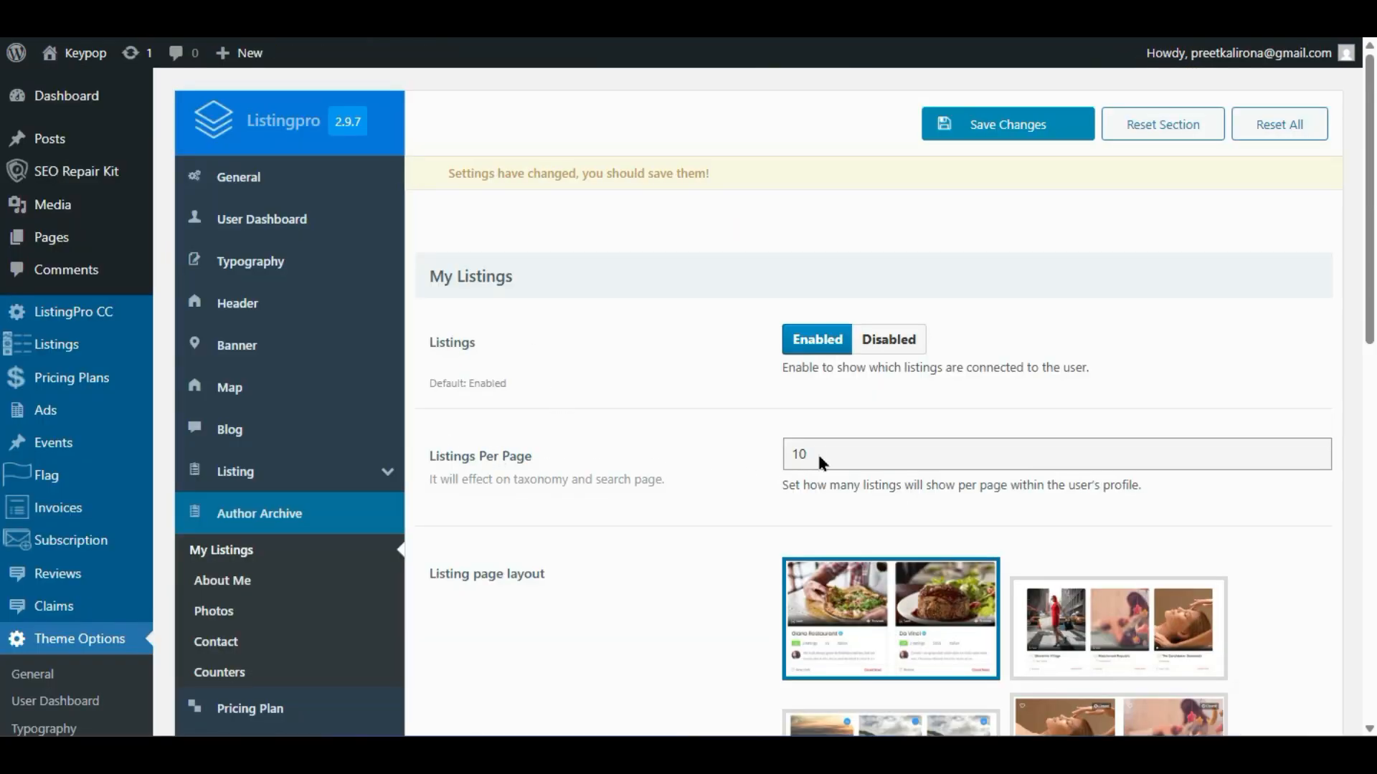
- Open the Author Archive About Me settings with About Me and Social Icons enabled
scroll(778, 462, "down", 5)
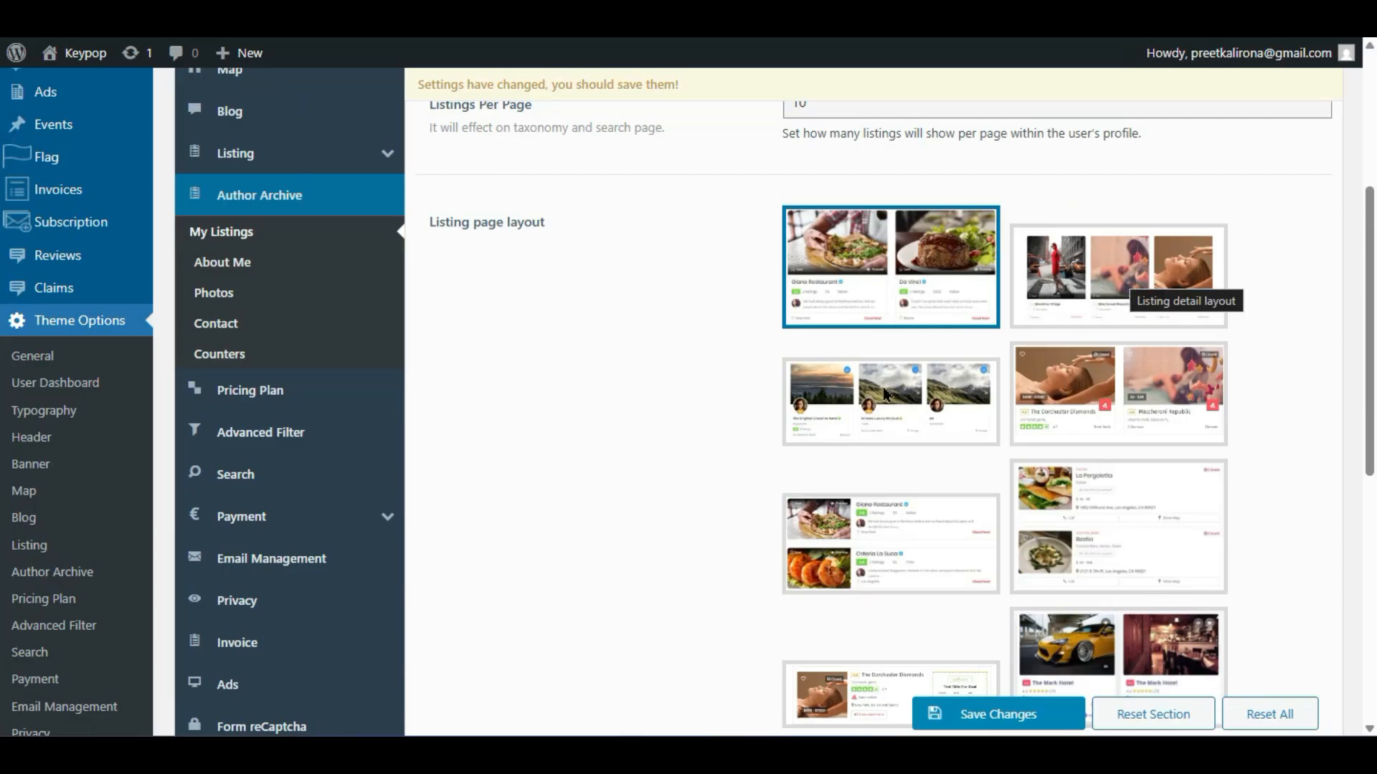
scroll(908, 450, "down", 4)
scroll(903, 449, "up", 7)
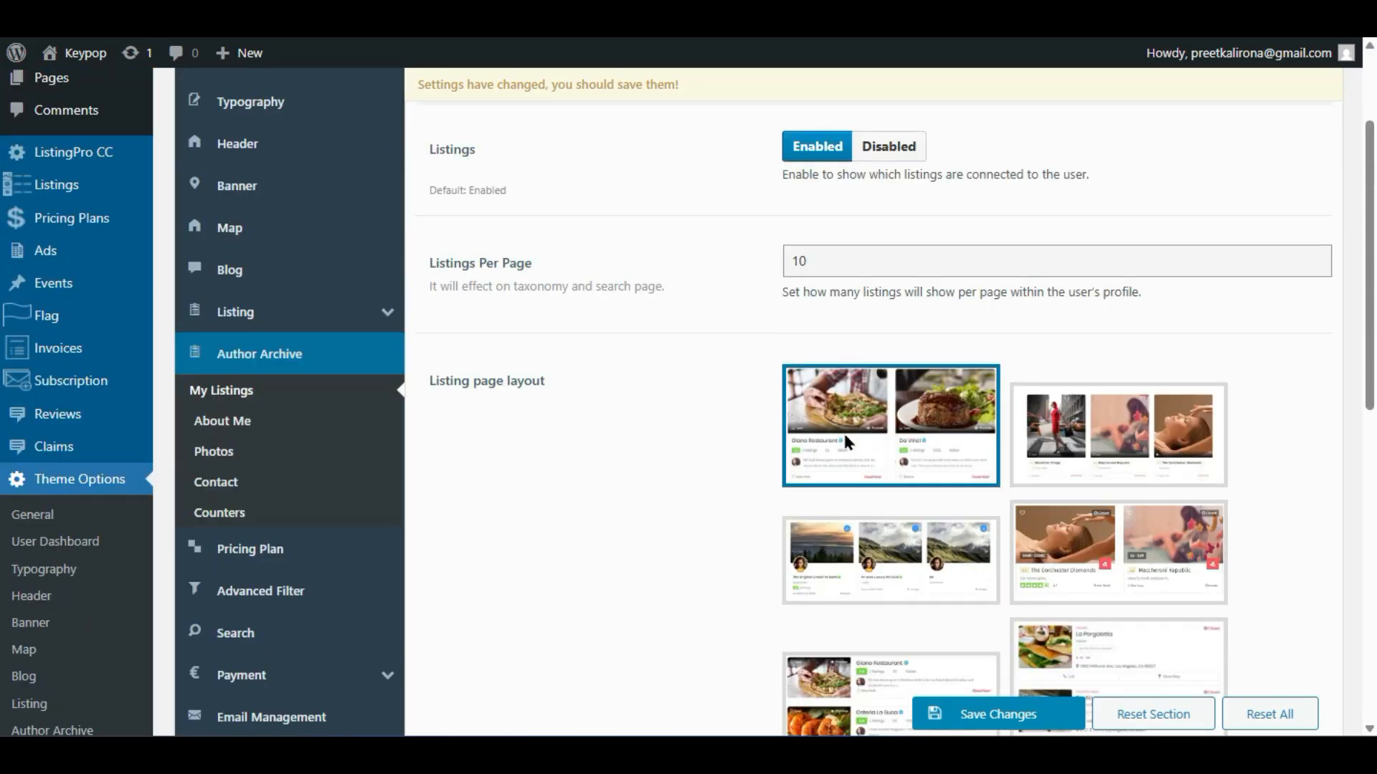
left_click(258, 421)
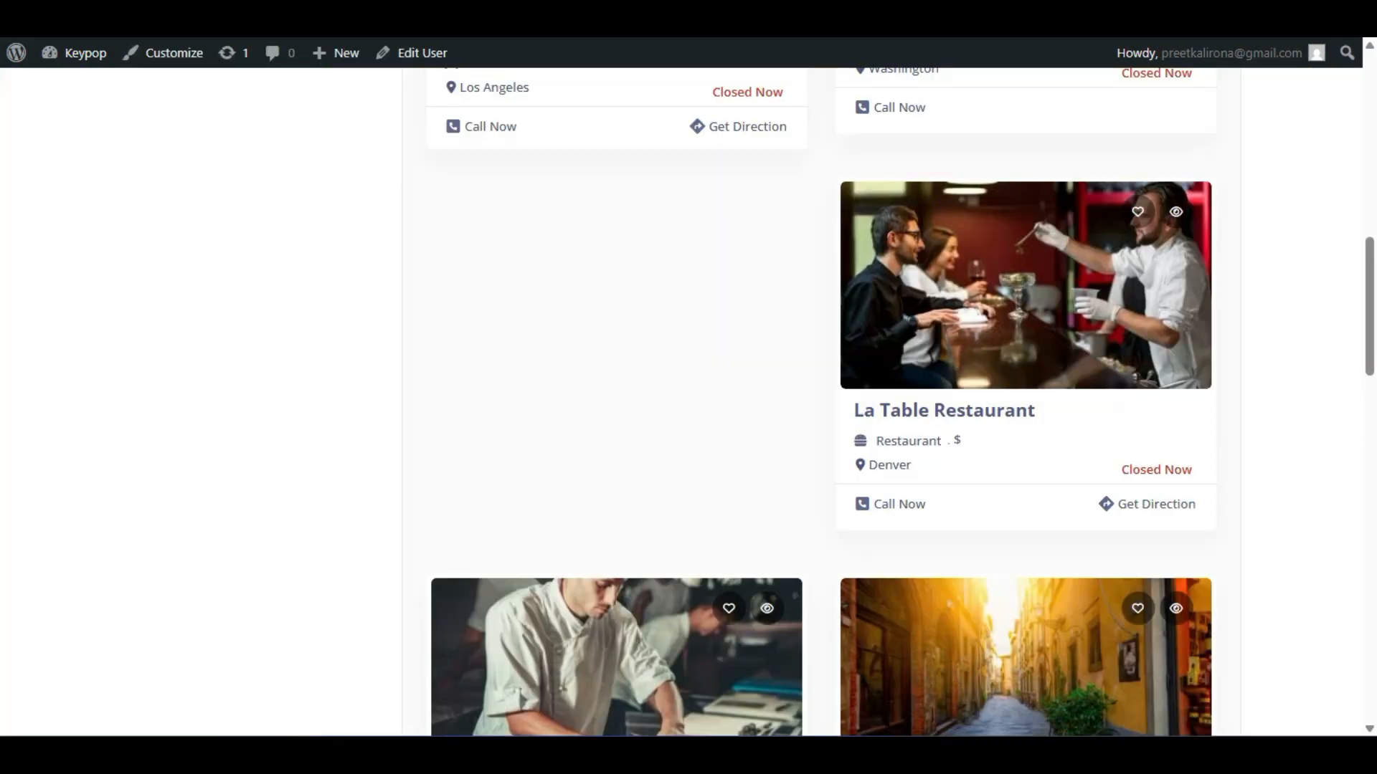
- Show the live profile's About Me section and compare it with the About Me options
scroll(93, 231, "up", 10)
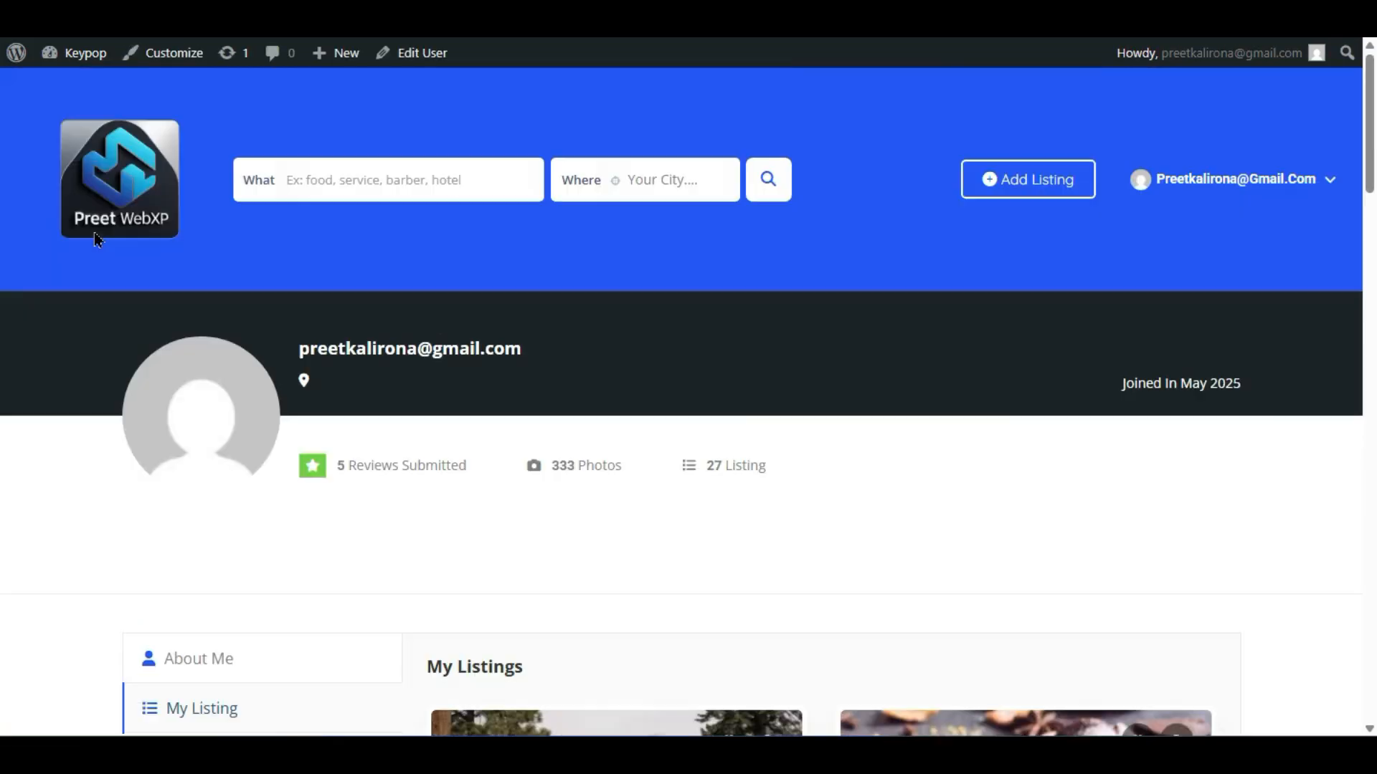
scroll(72, 303, "down", 5)
left_click(172, 190)
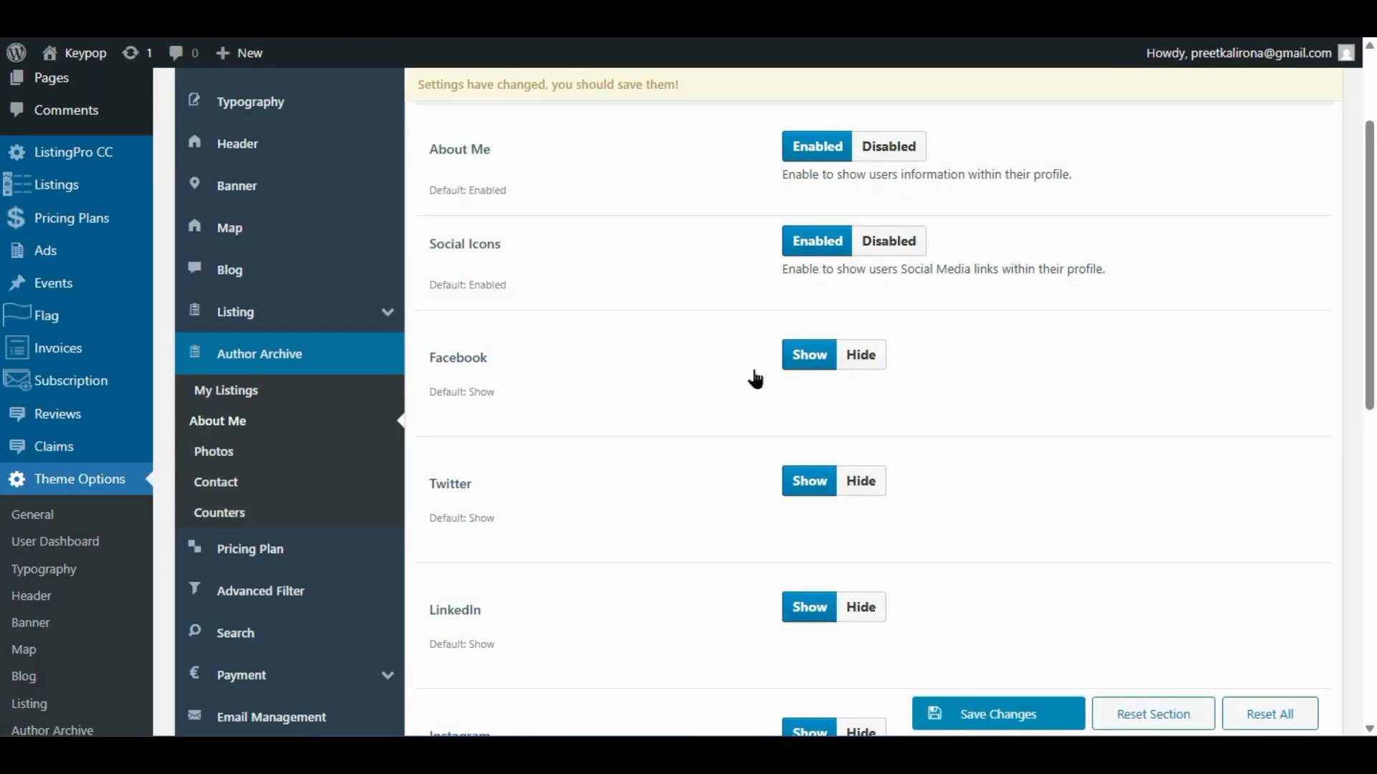
scroll(771, 166, "up", 3)
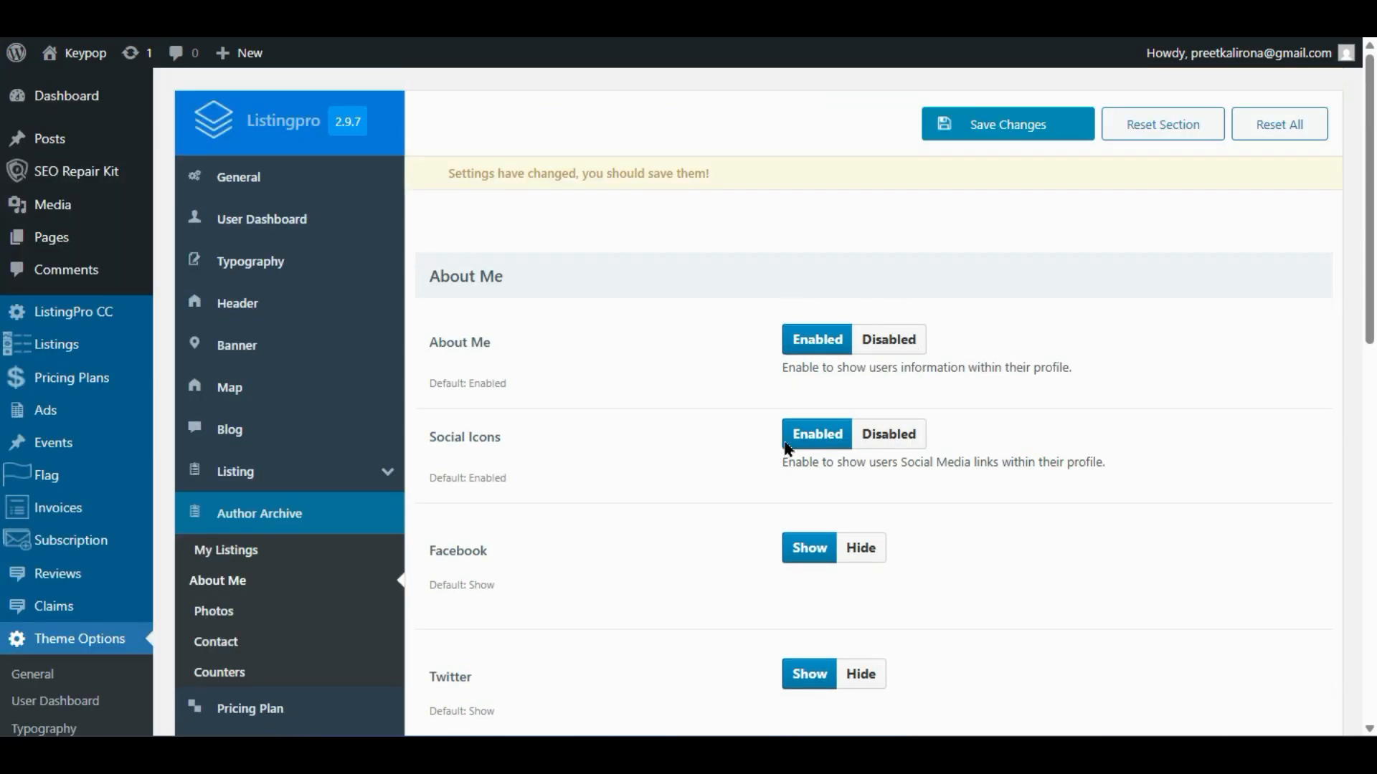
scroll(510, 521, "down", 2)
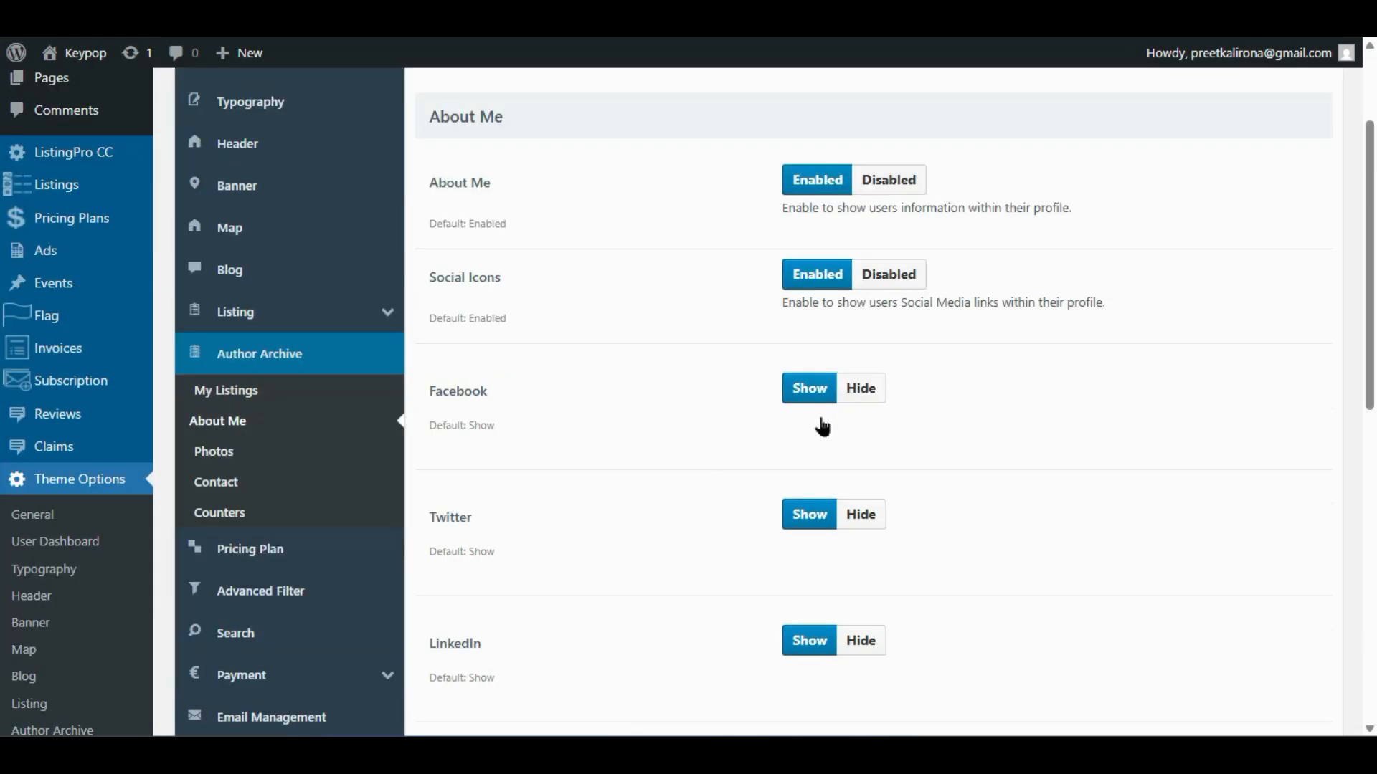
scroll(751, 532, "down", 3)
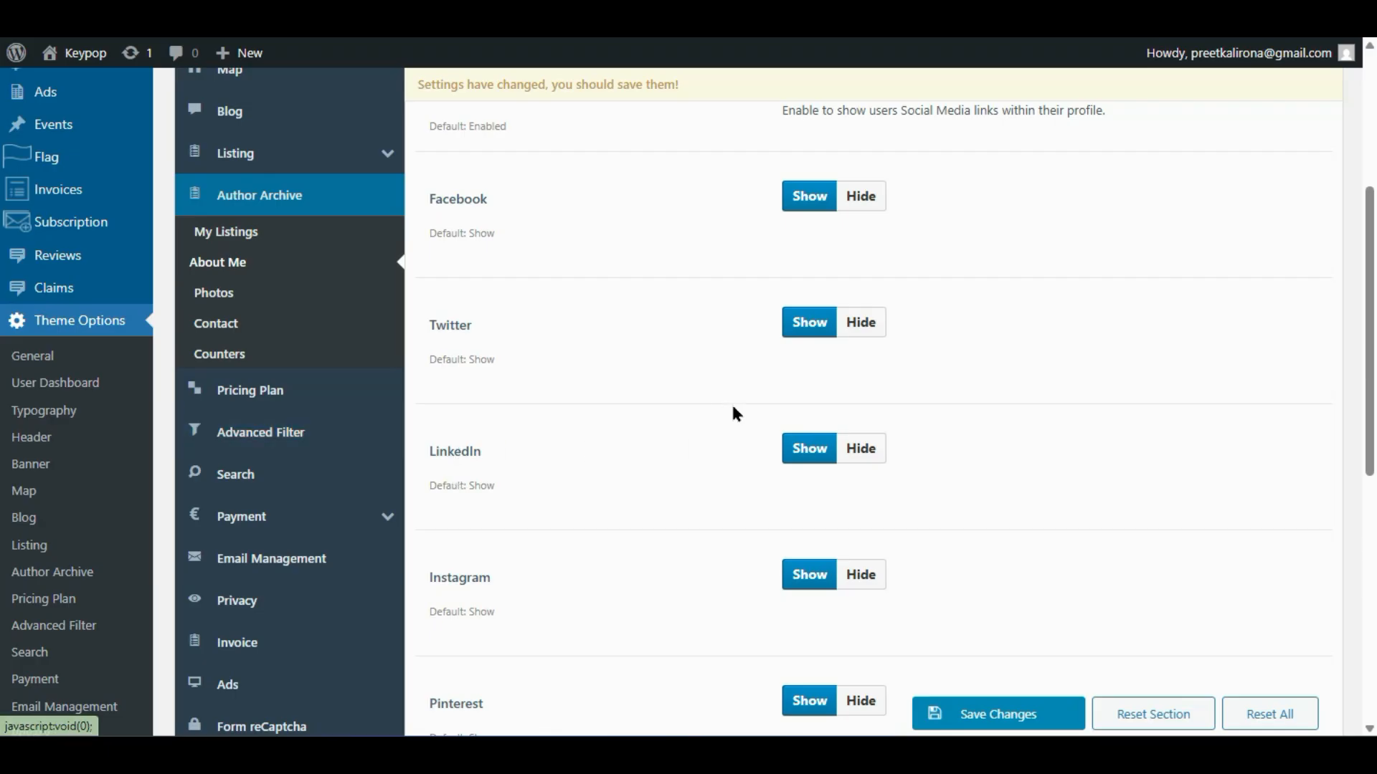
- Review the Activities heading option, then open the Author Archive Photos settings
scroll(717, 462, "down", 2)
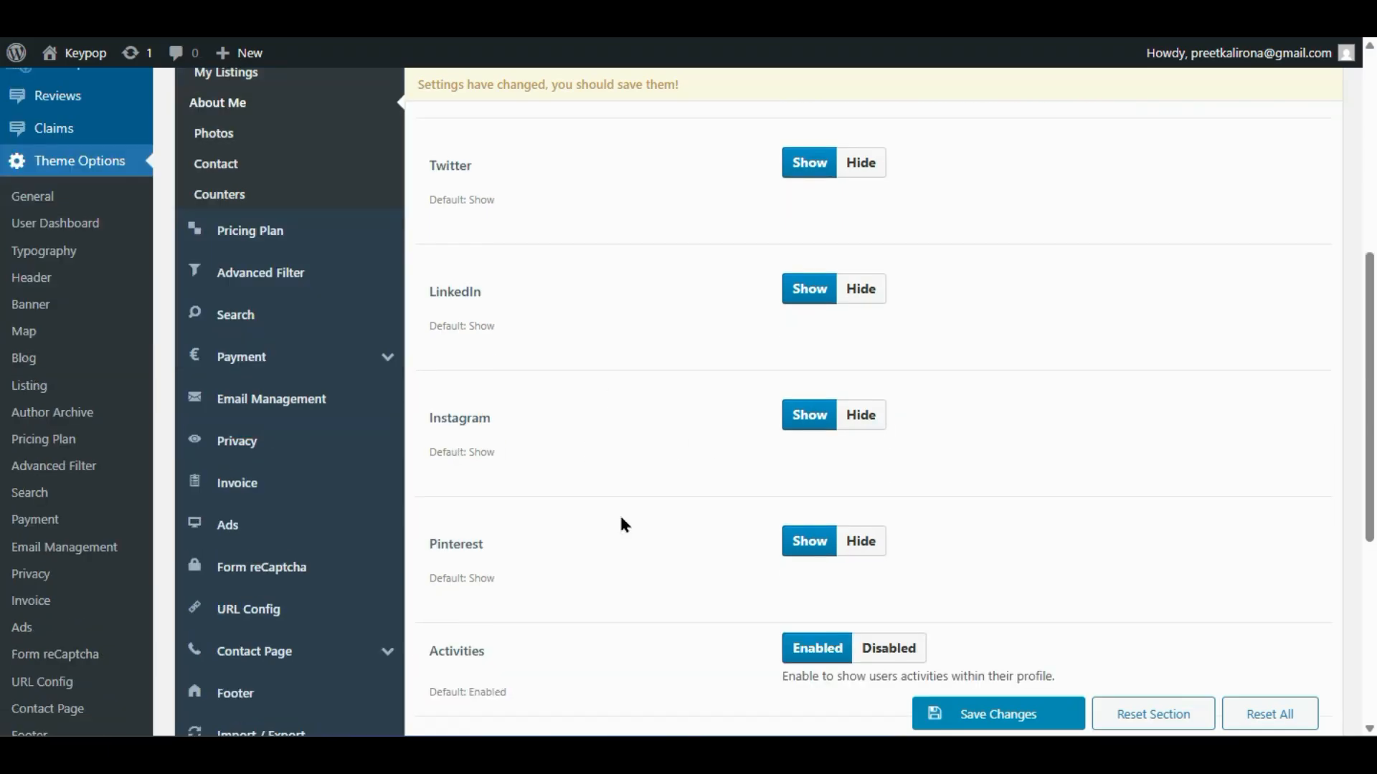
scroll(788, 478, "down", 2)
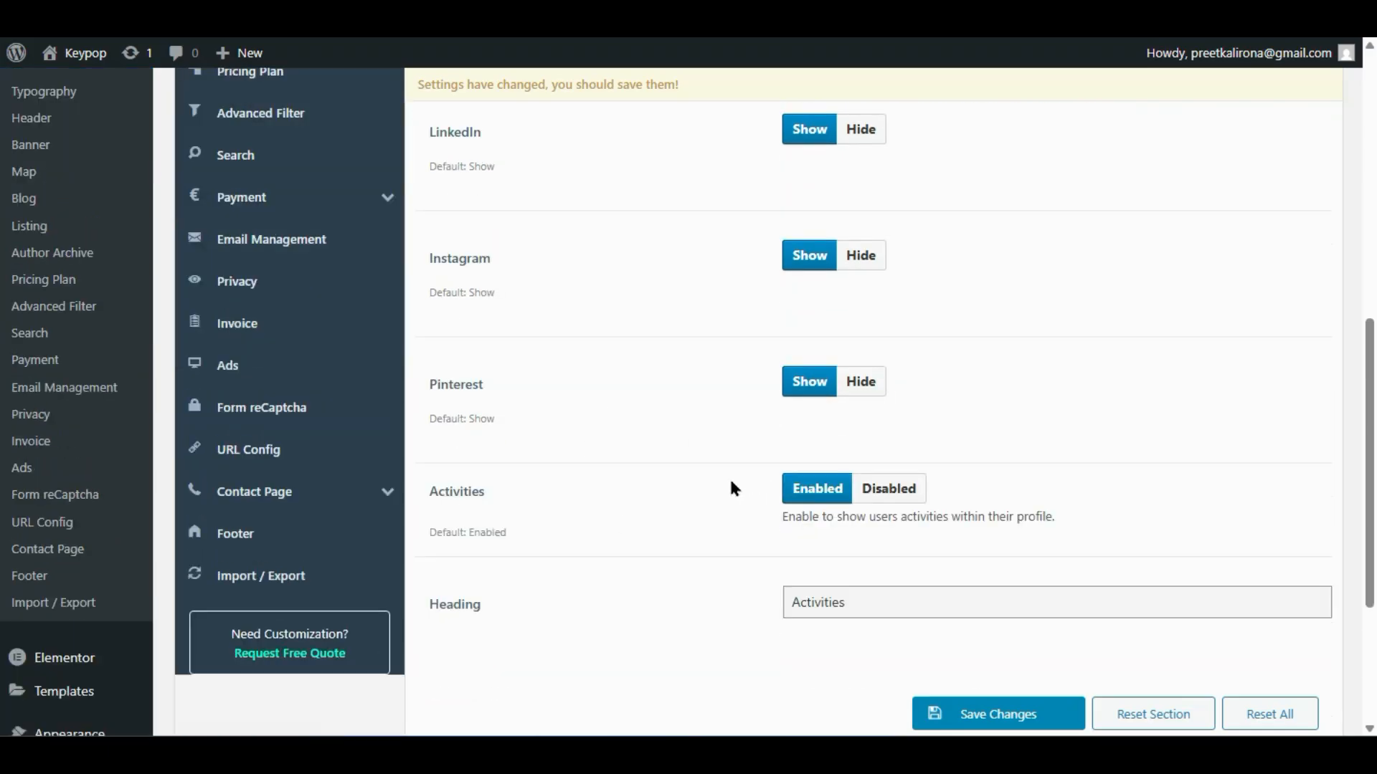
scroll(728, 476, "down", 2)
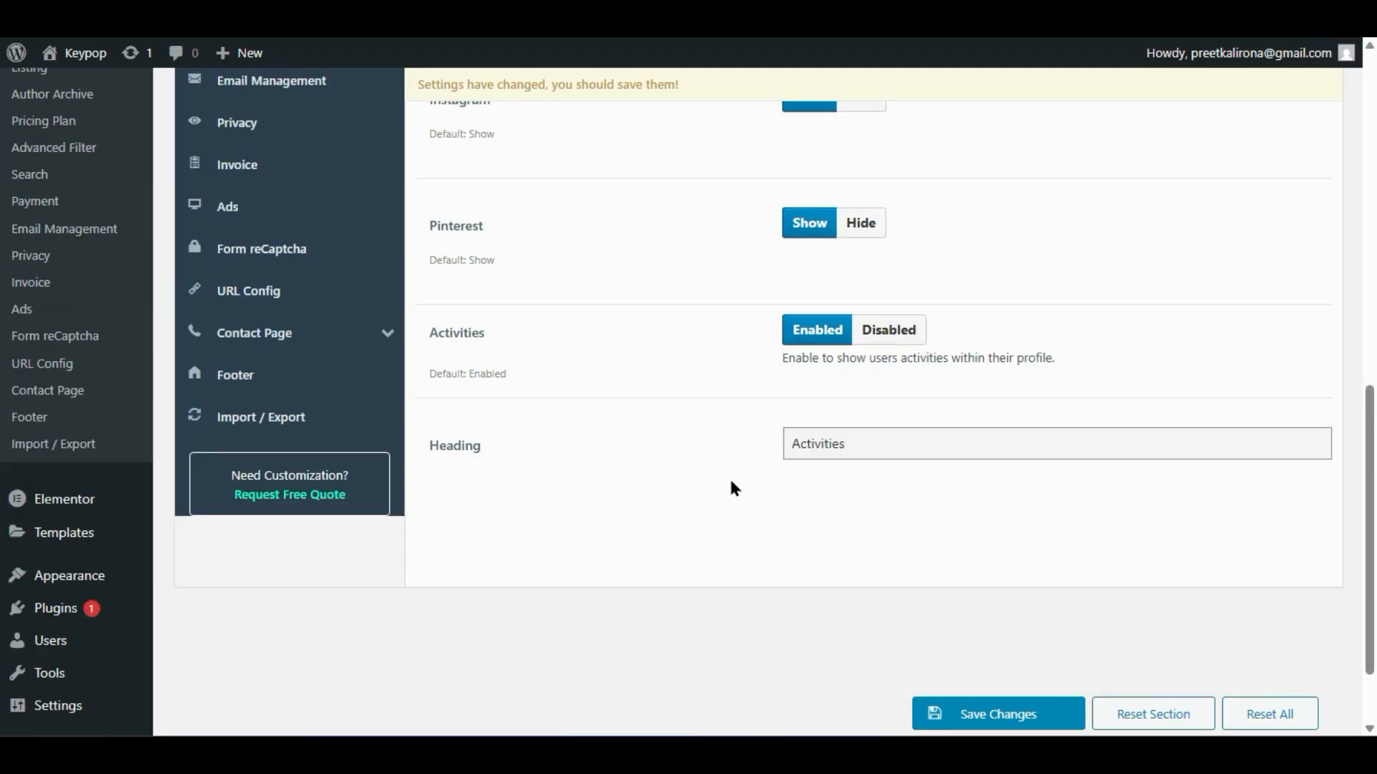
double_click(869, 436)
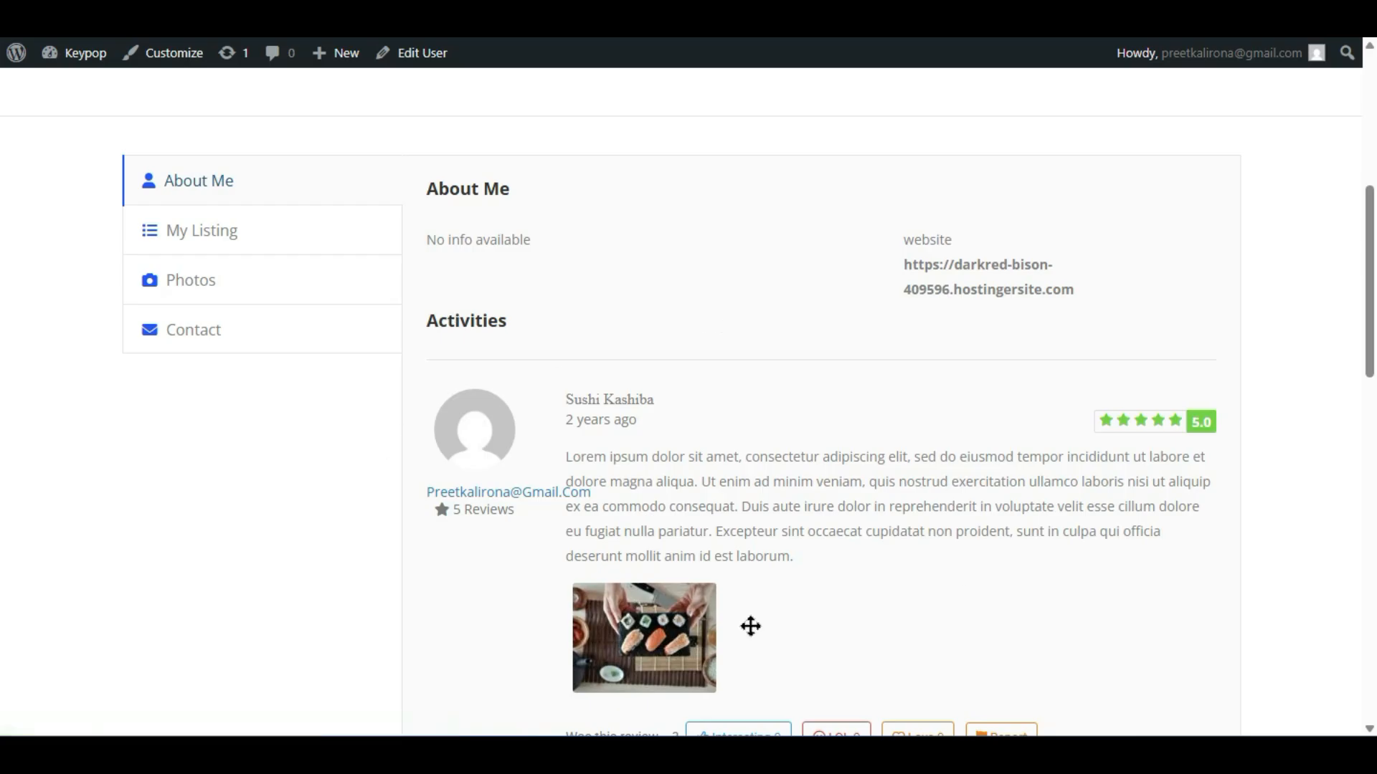
scroll(714, 478, "down", 7)
scroll(703, 479, "up", 7)
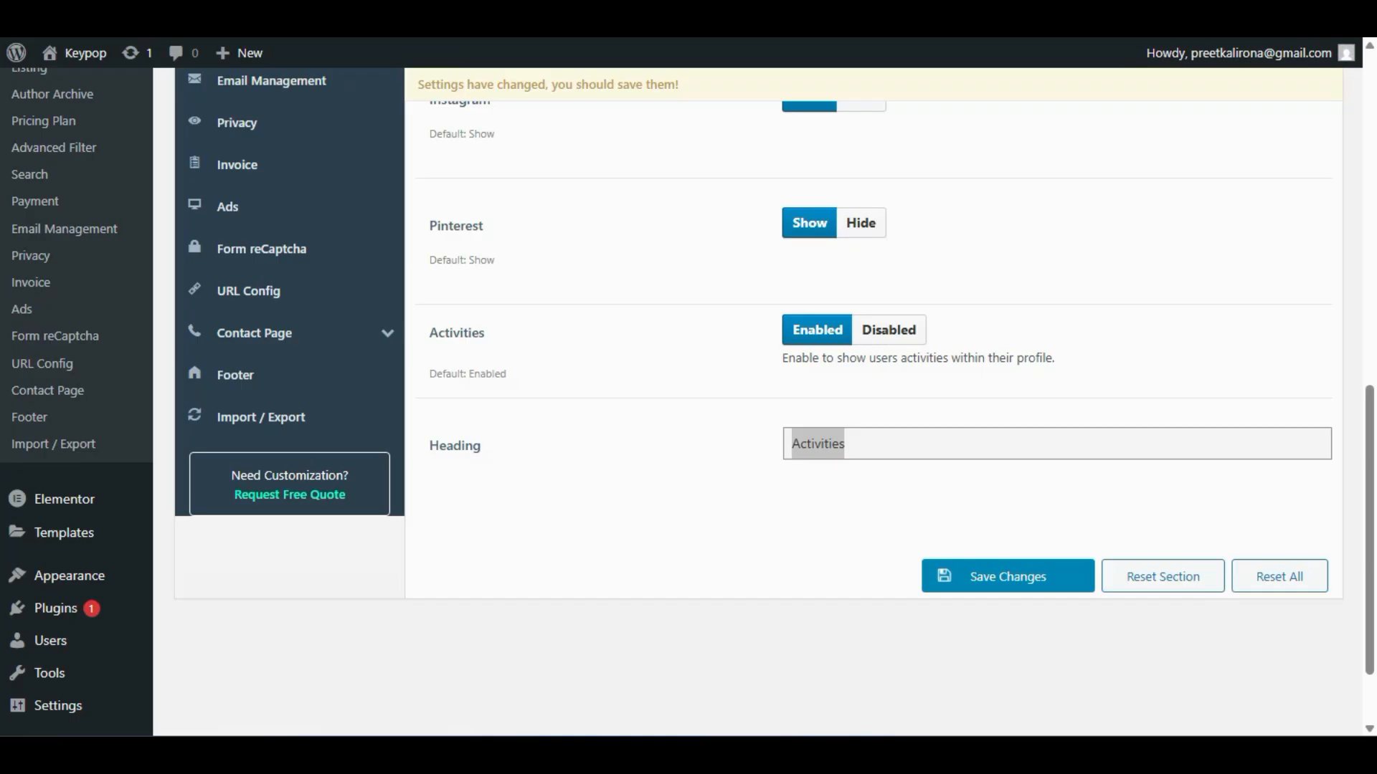
scroll(572, 381, "up", 6)
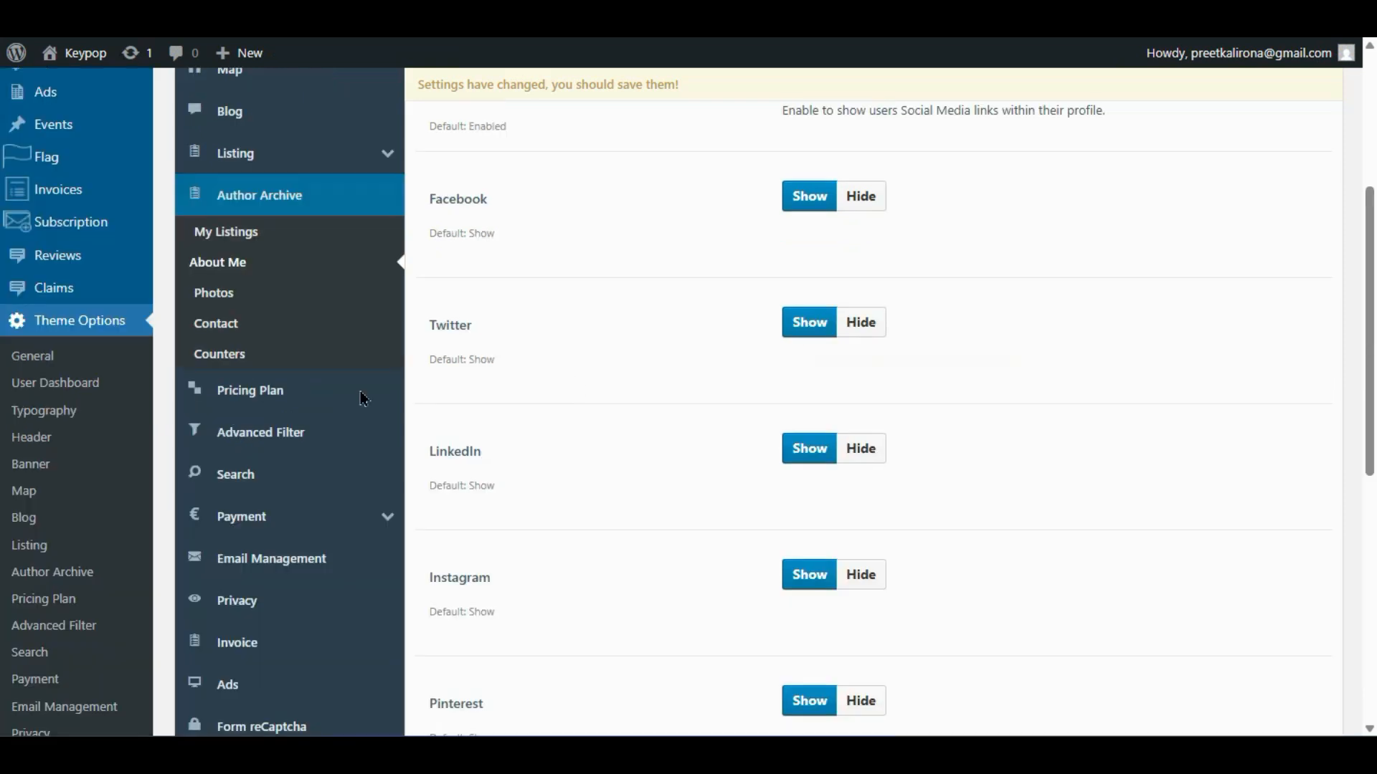
left_click(211, 291)
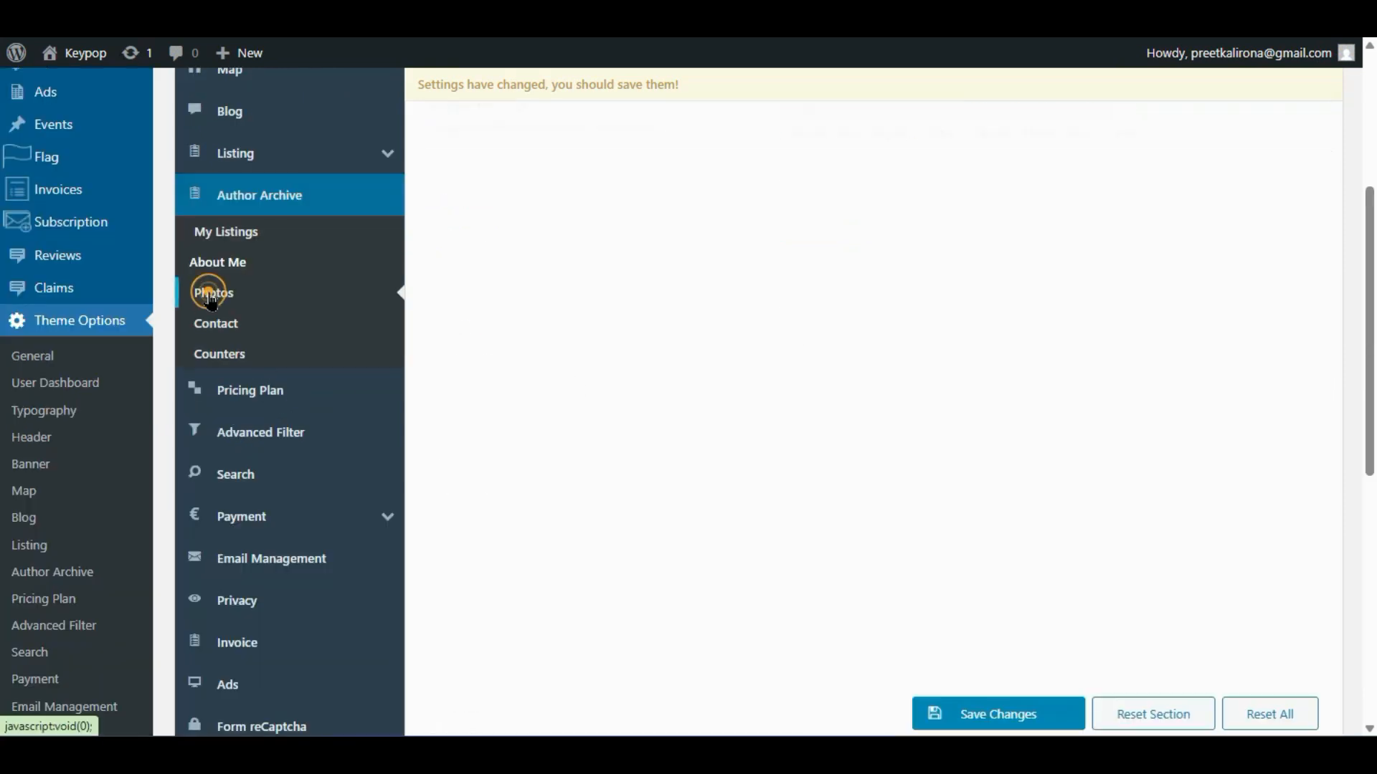
- View the profile's empty Photos section and open the Author Archive Contact settings
scroll(645, 477, "up", 2)
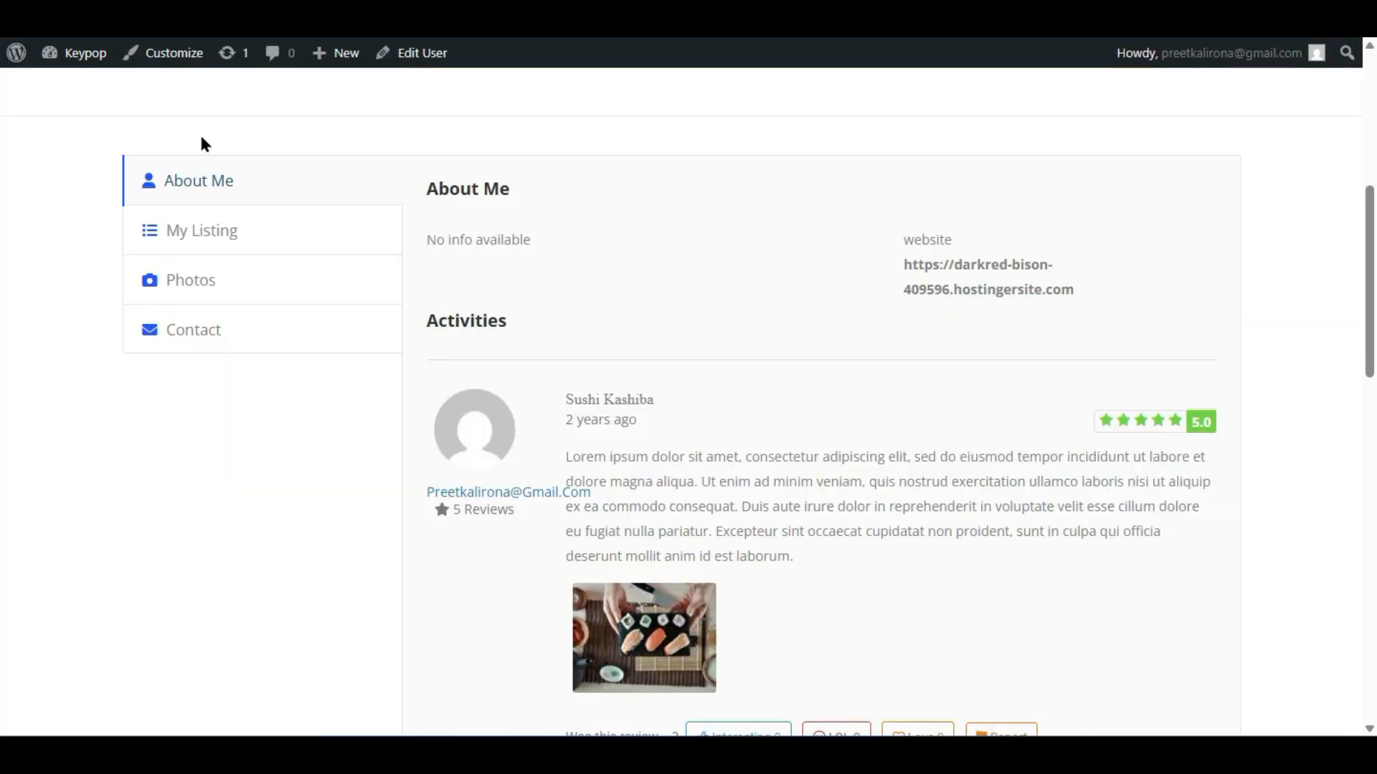
left_click(215, 280)
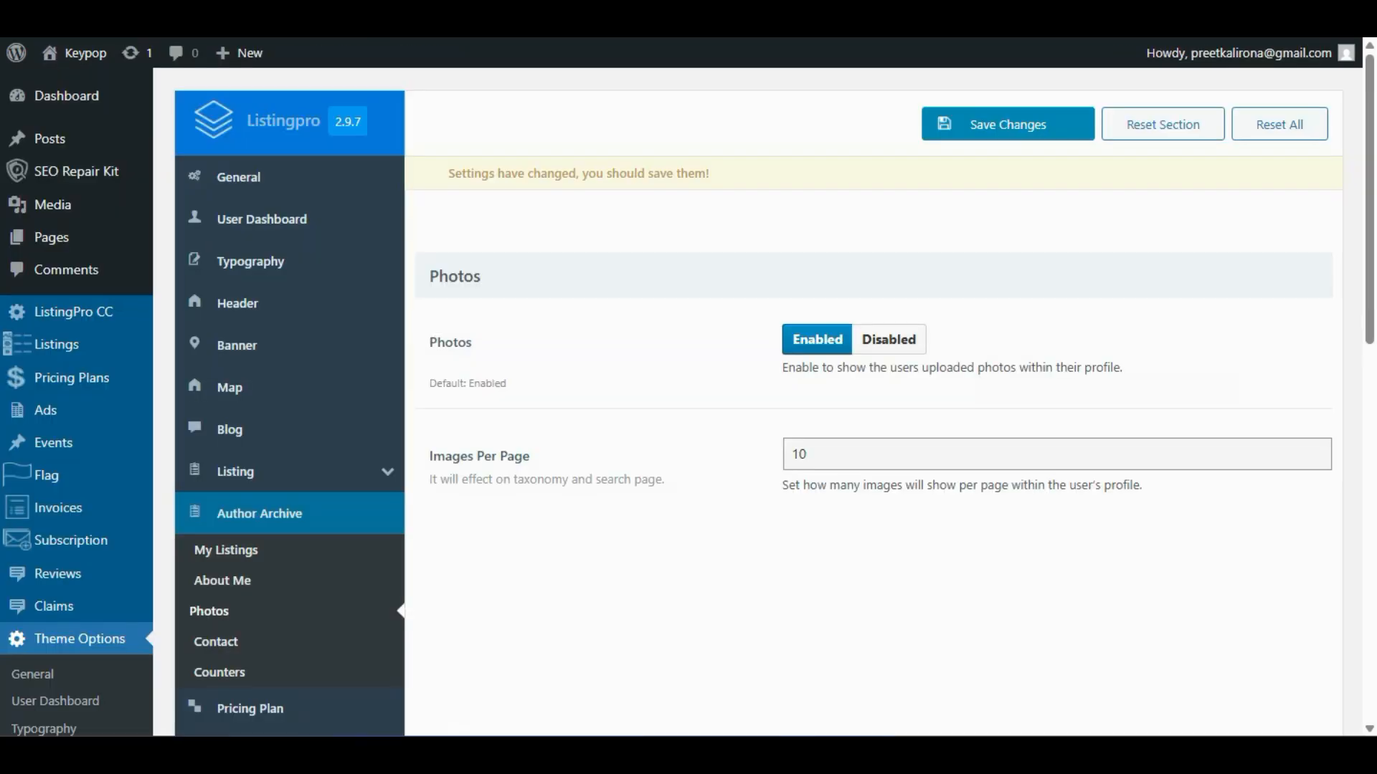
left_click(218, 644)
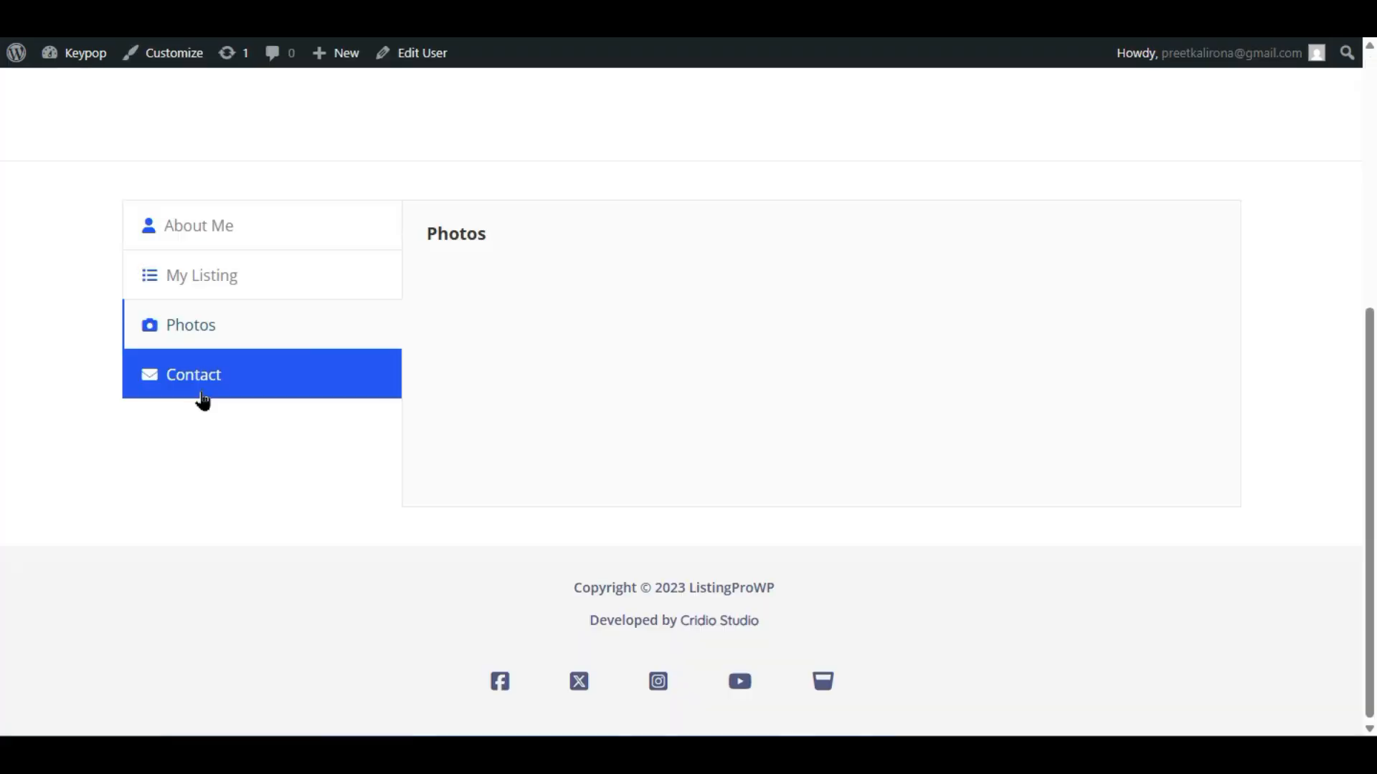
- Show the contact form on the live author profile
left_click(202, 392)
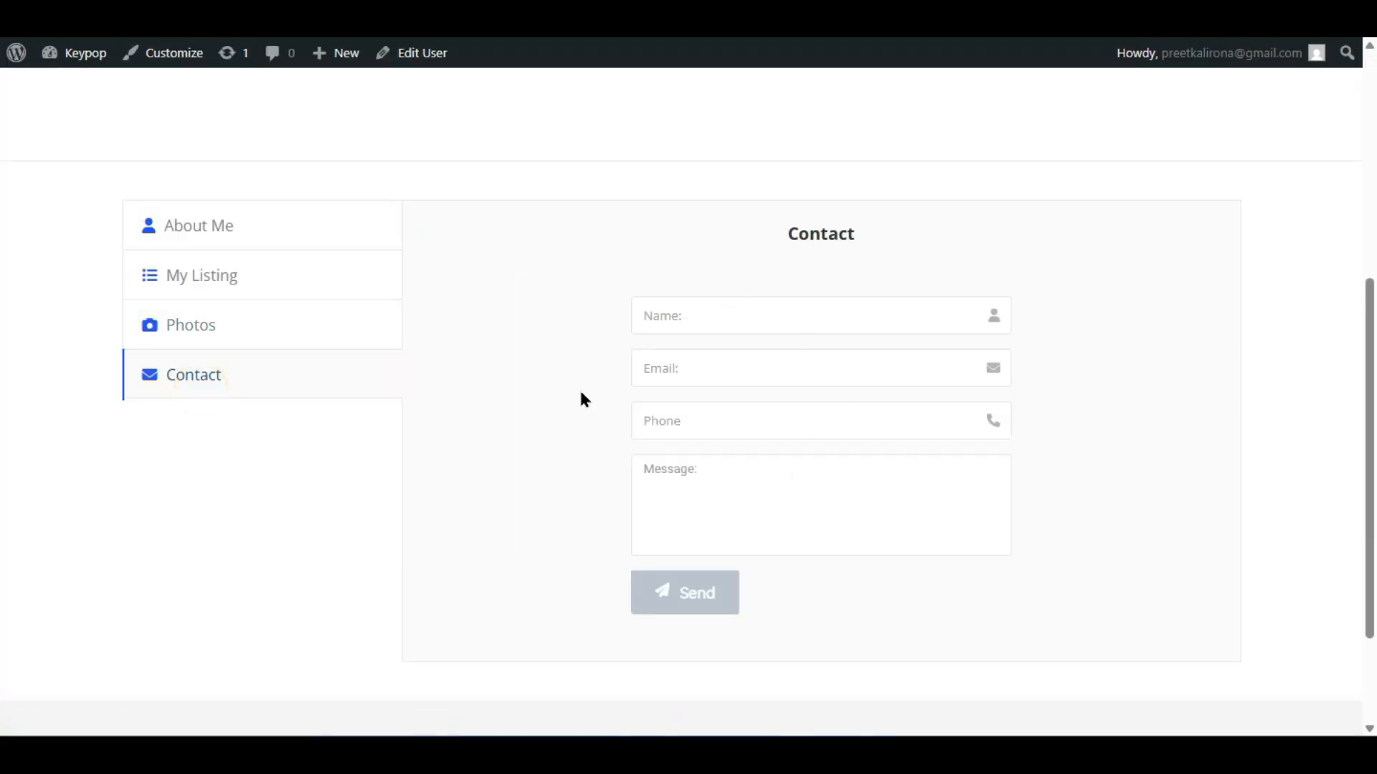
scroll(582, 393, "up", 6)
scroll(385, 378, "down", 4)
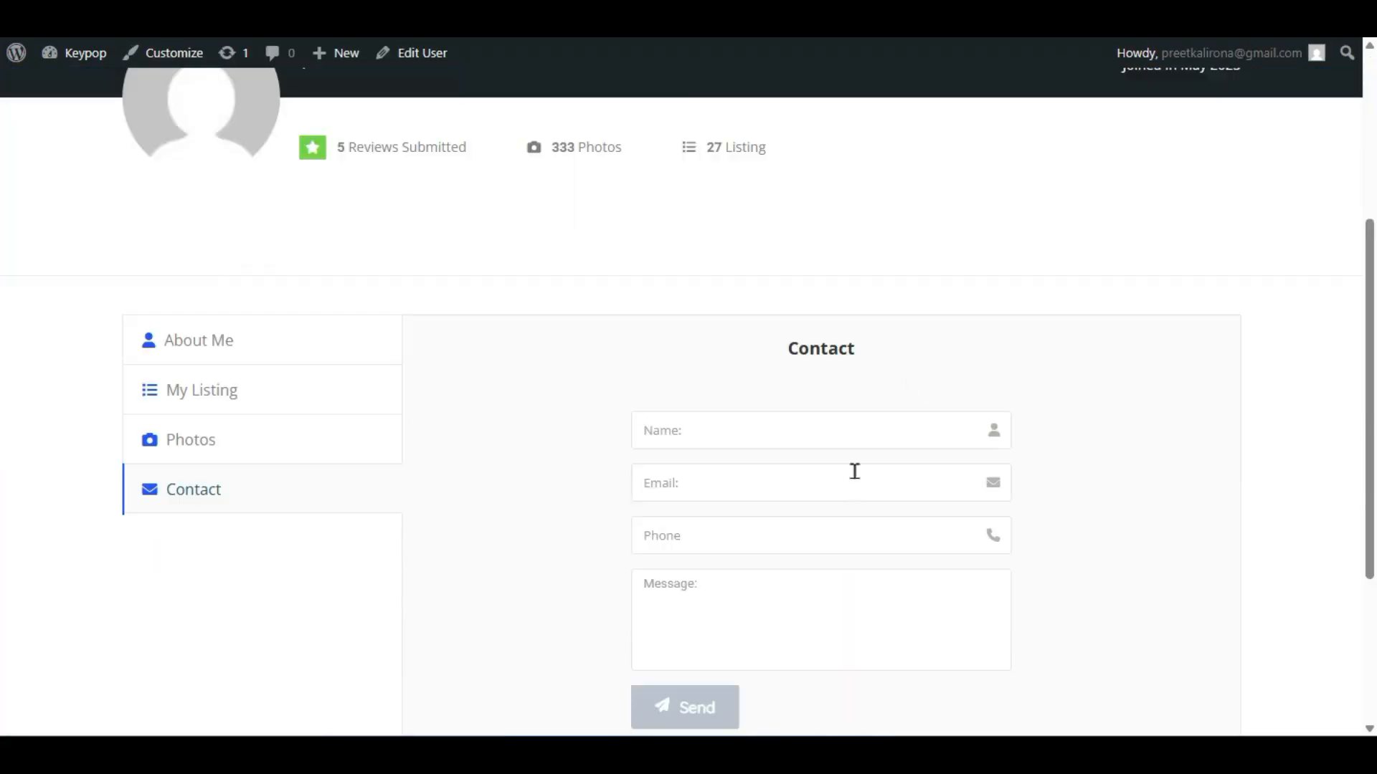
scroll(854, 471, "down", 2)
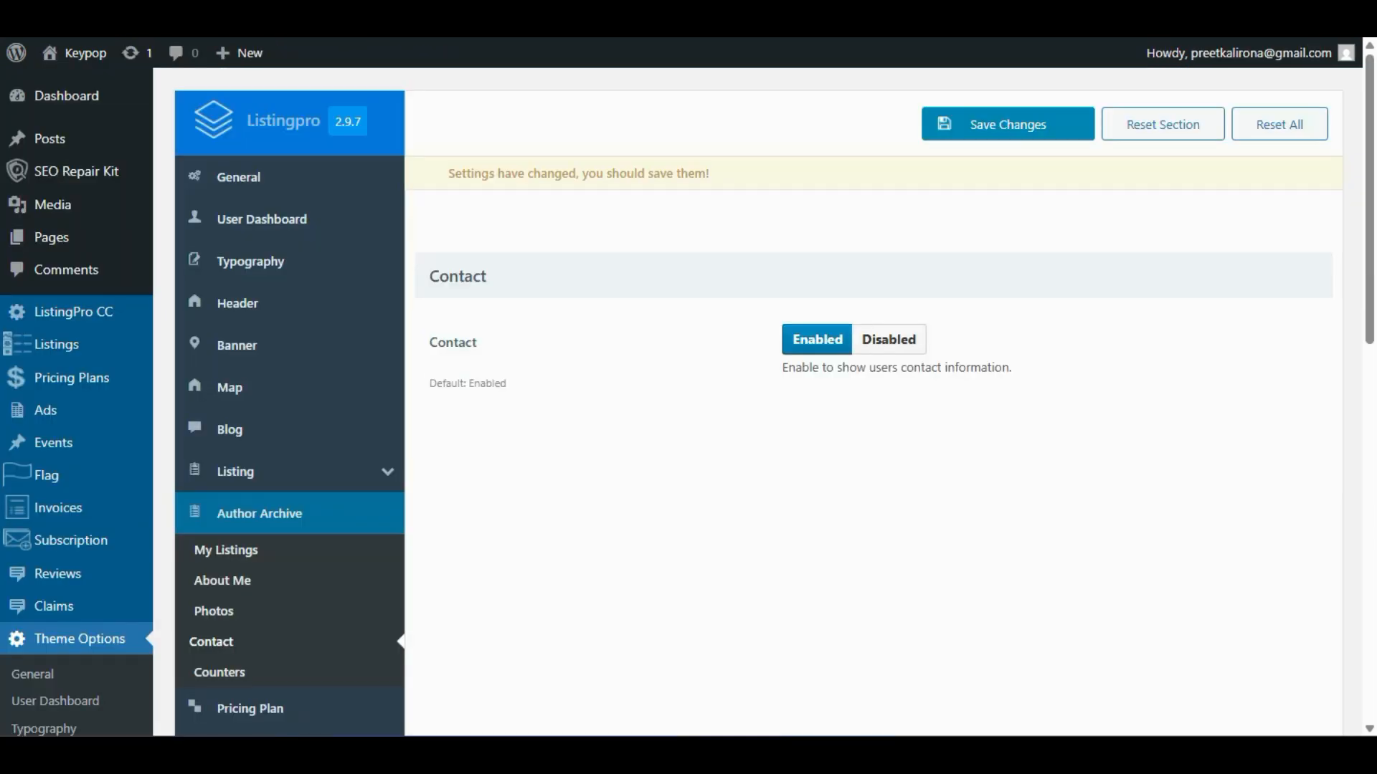
scroll(575, 461, "down", 2)
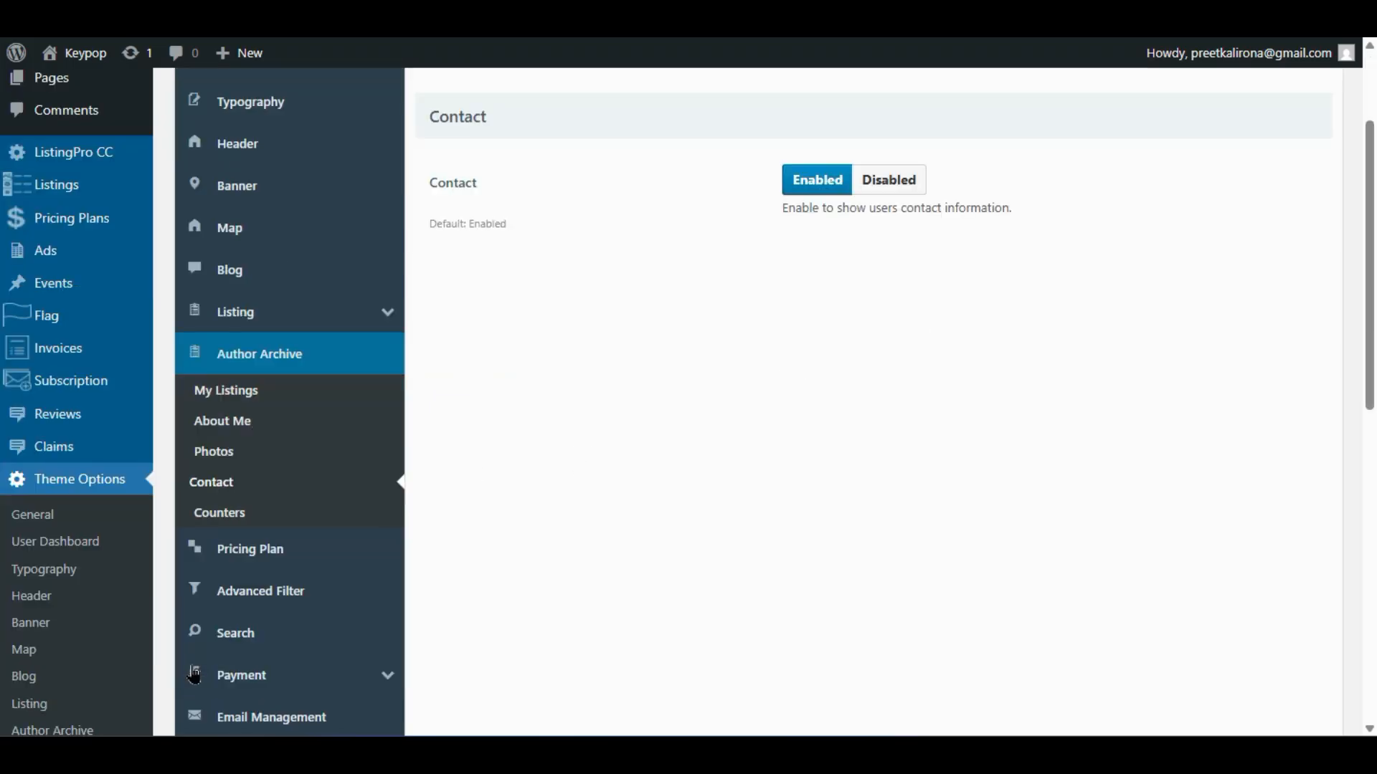
- Check the Author Archive Counters settings, then open the Pricing Plan settings
left_click(227, 513)
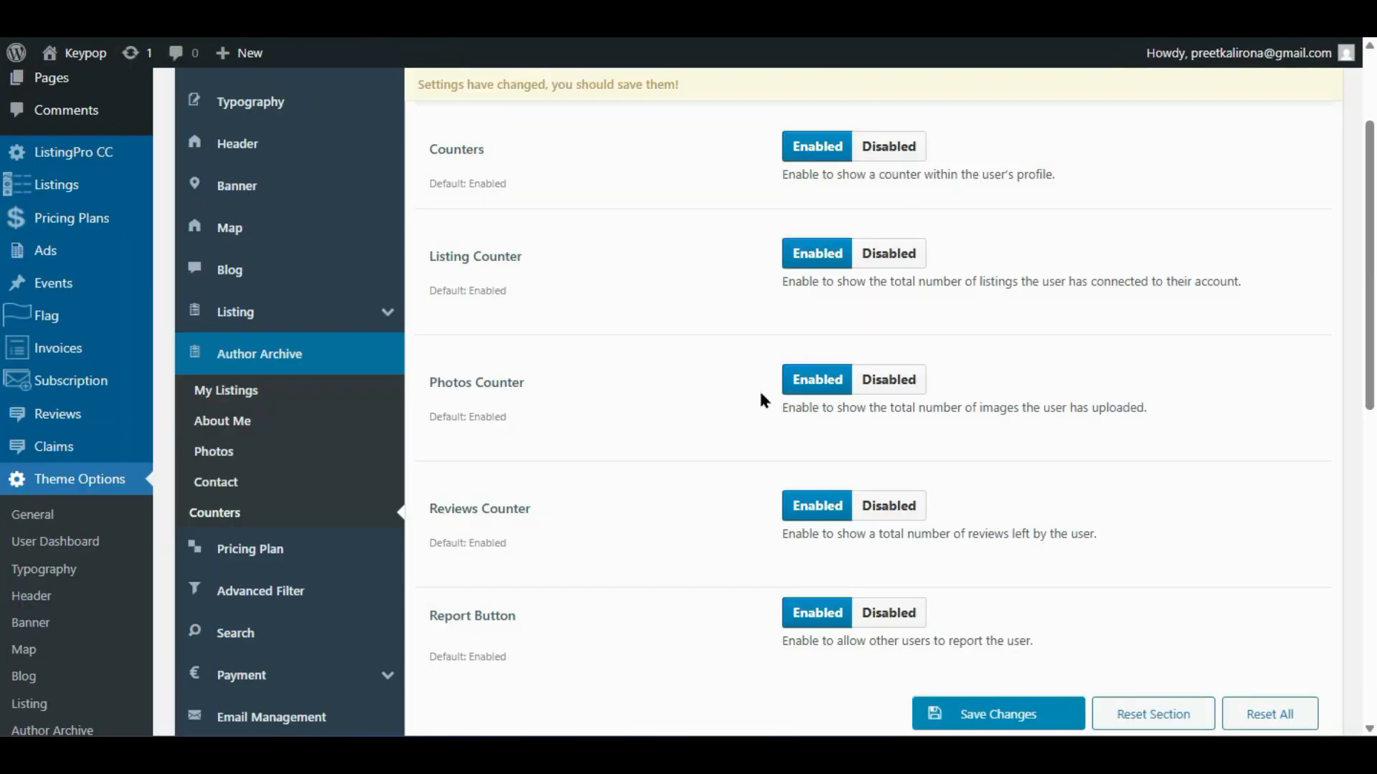
scroll(753, 396, "down", 2)
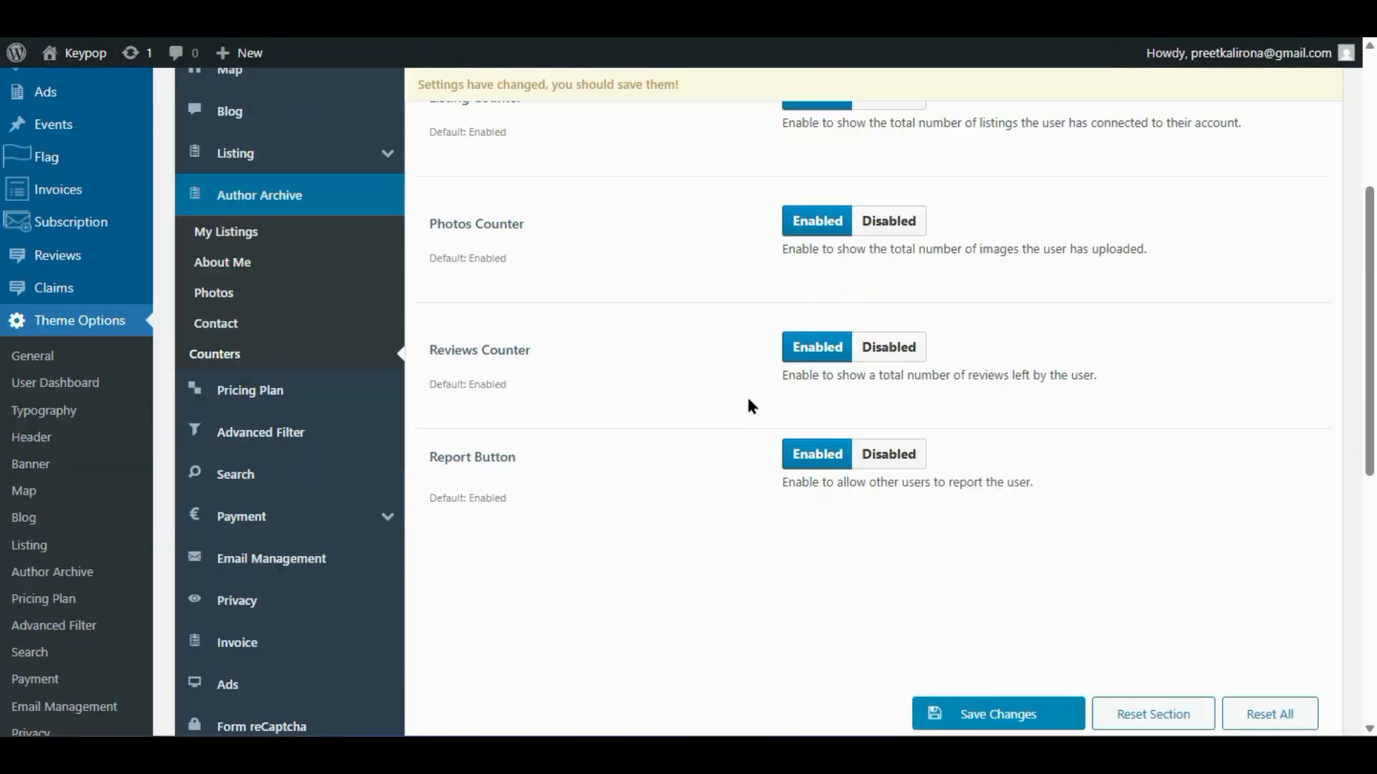
scroll(736, 411, "up", 3)
scroll(621, 494, "down", 3)
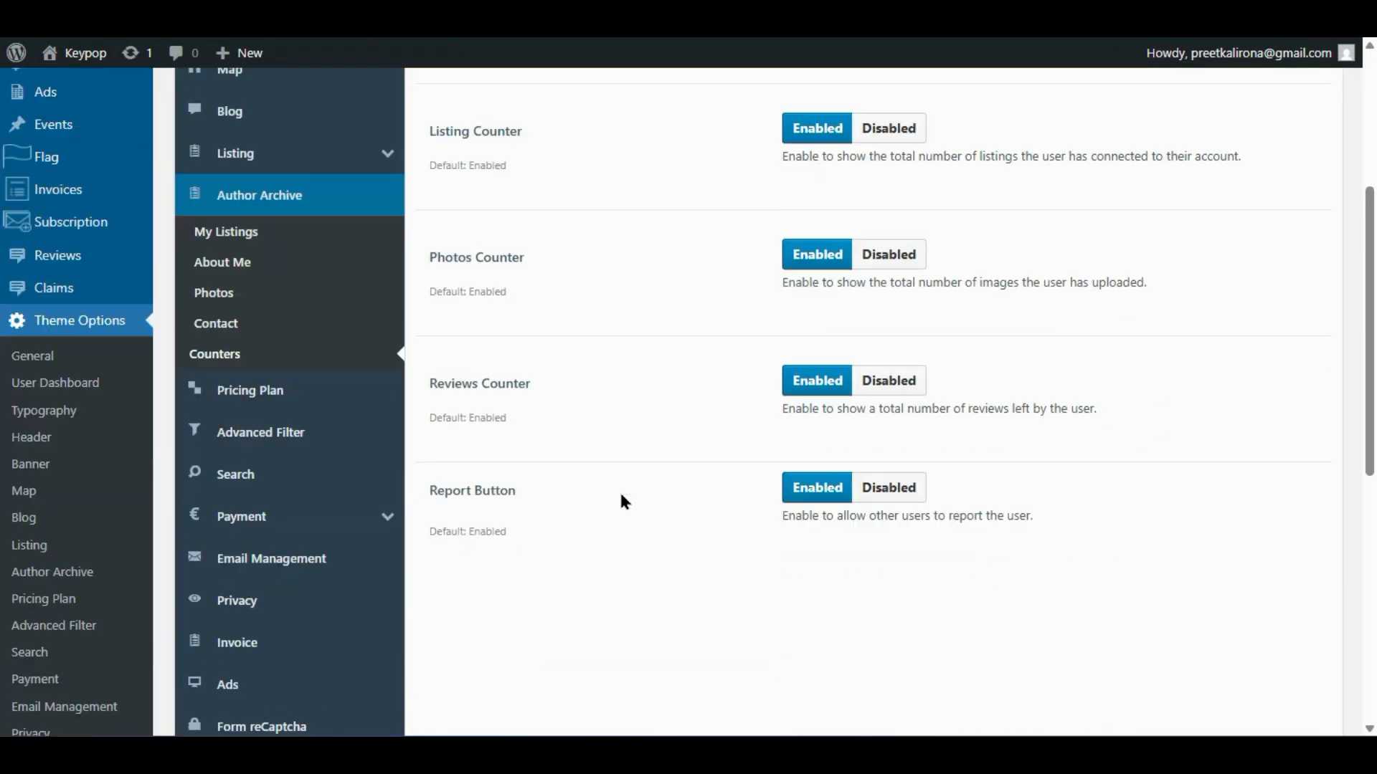
left_click(233, 414)
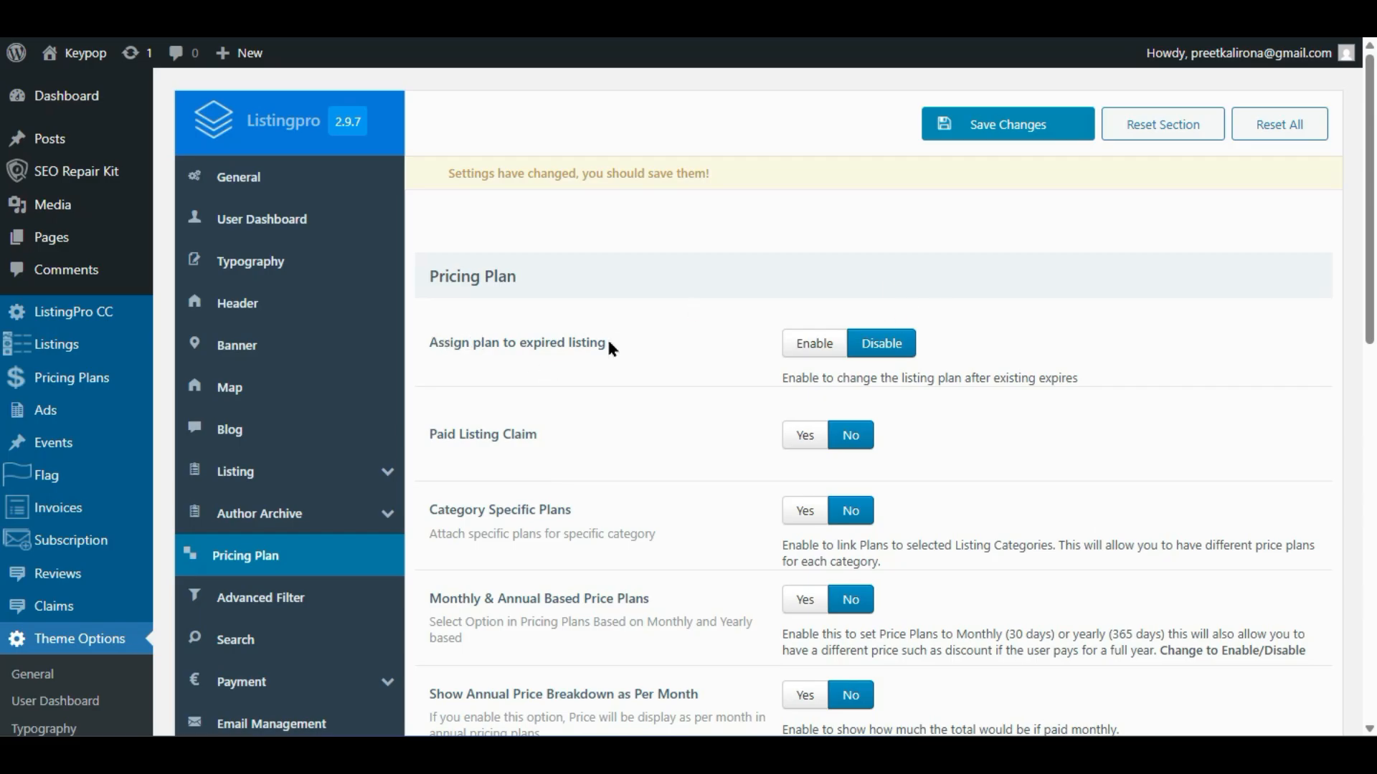
- Enable assigning a plan to expired listings and set Paid Listing Claim to Yes
left_click(812, 345)
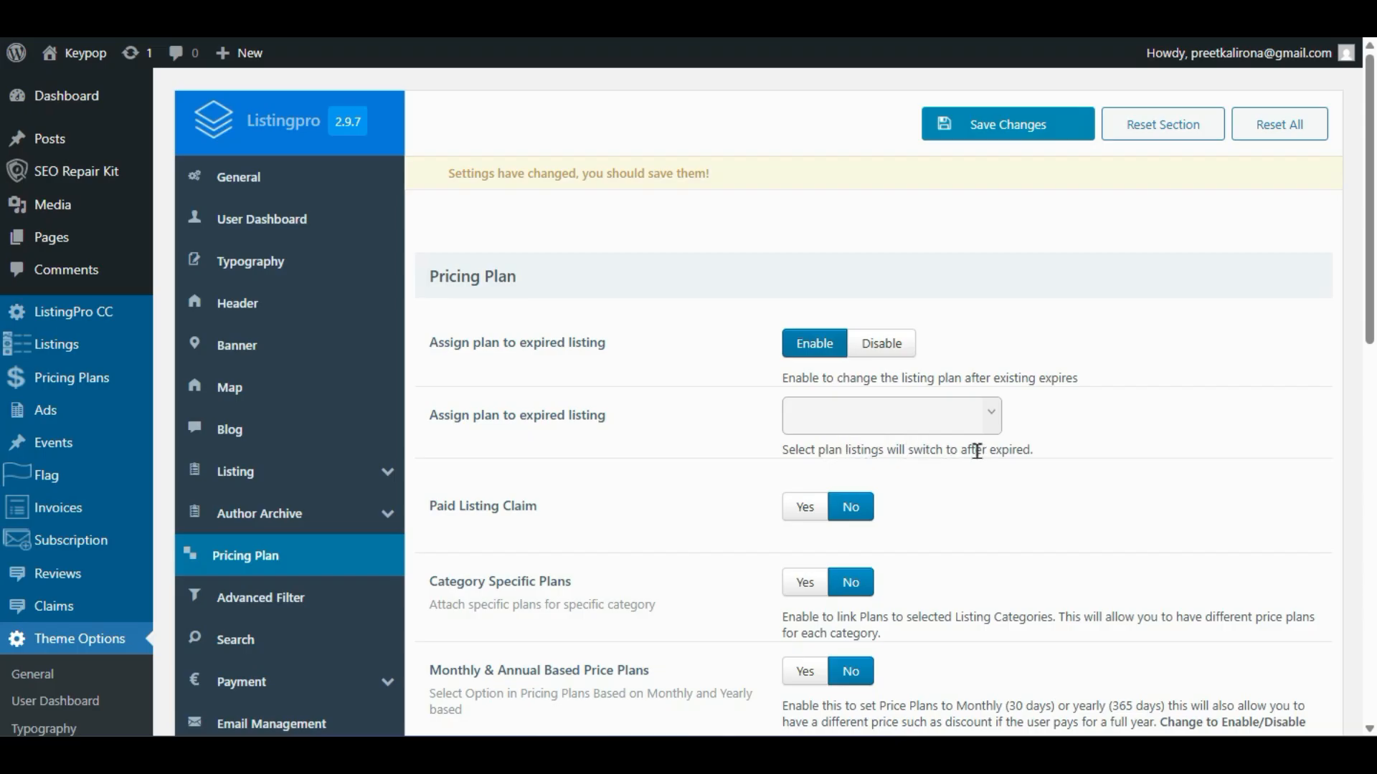
left_click(923, 430)
left_click(920, 422)
left_click(856, 429)
left_click(691, 466)
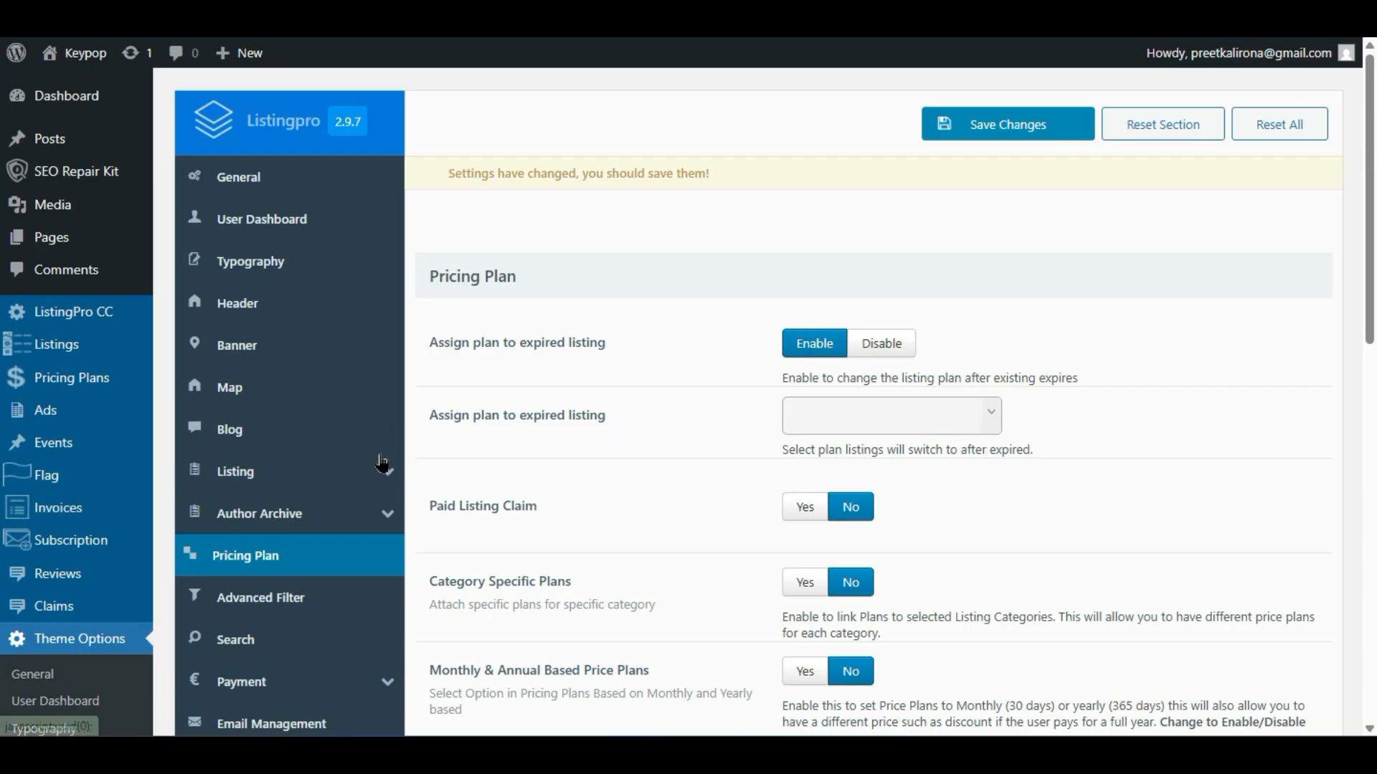
mouse_move(380, 470)
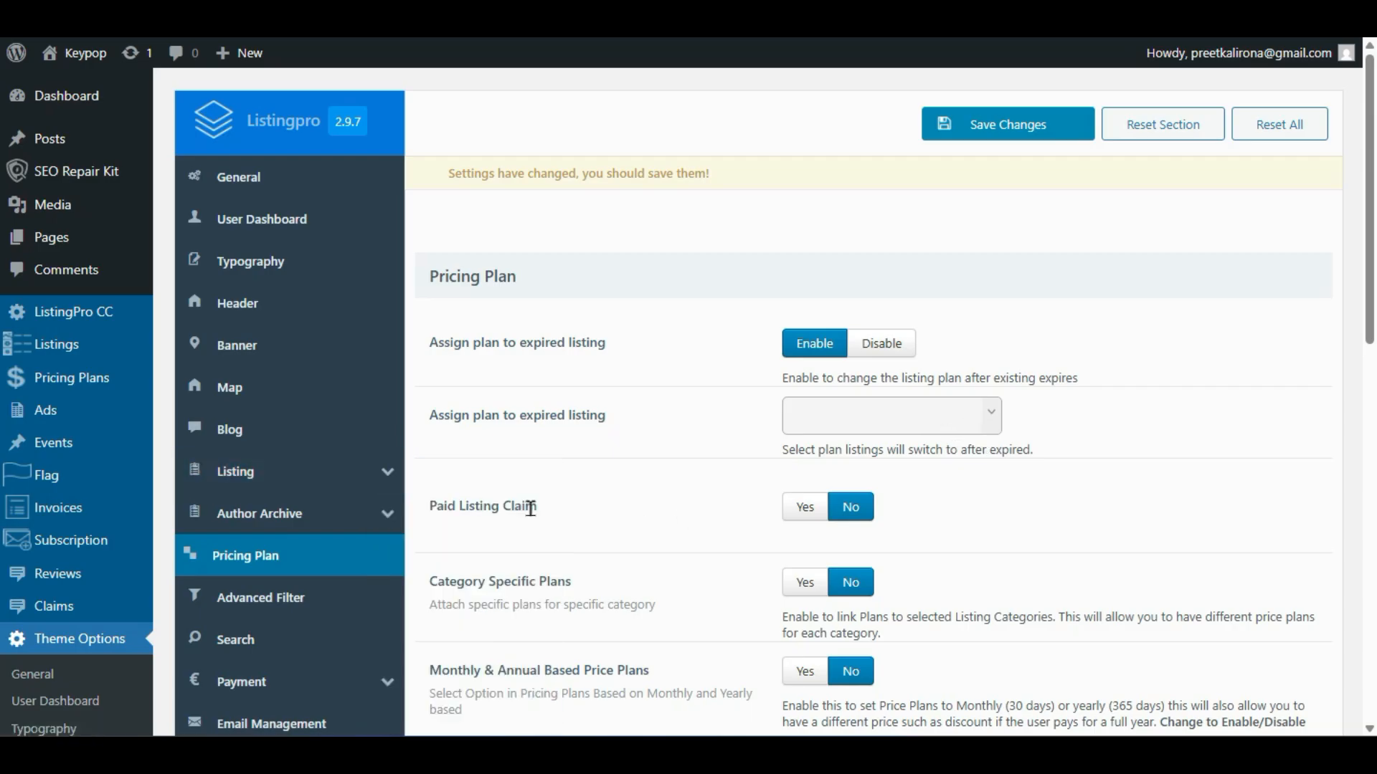
left_click(812, 511)
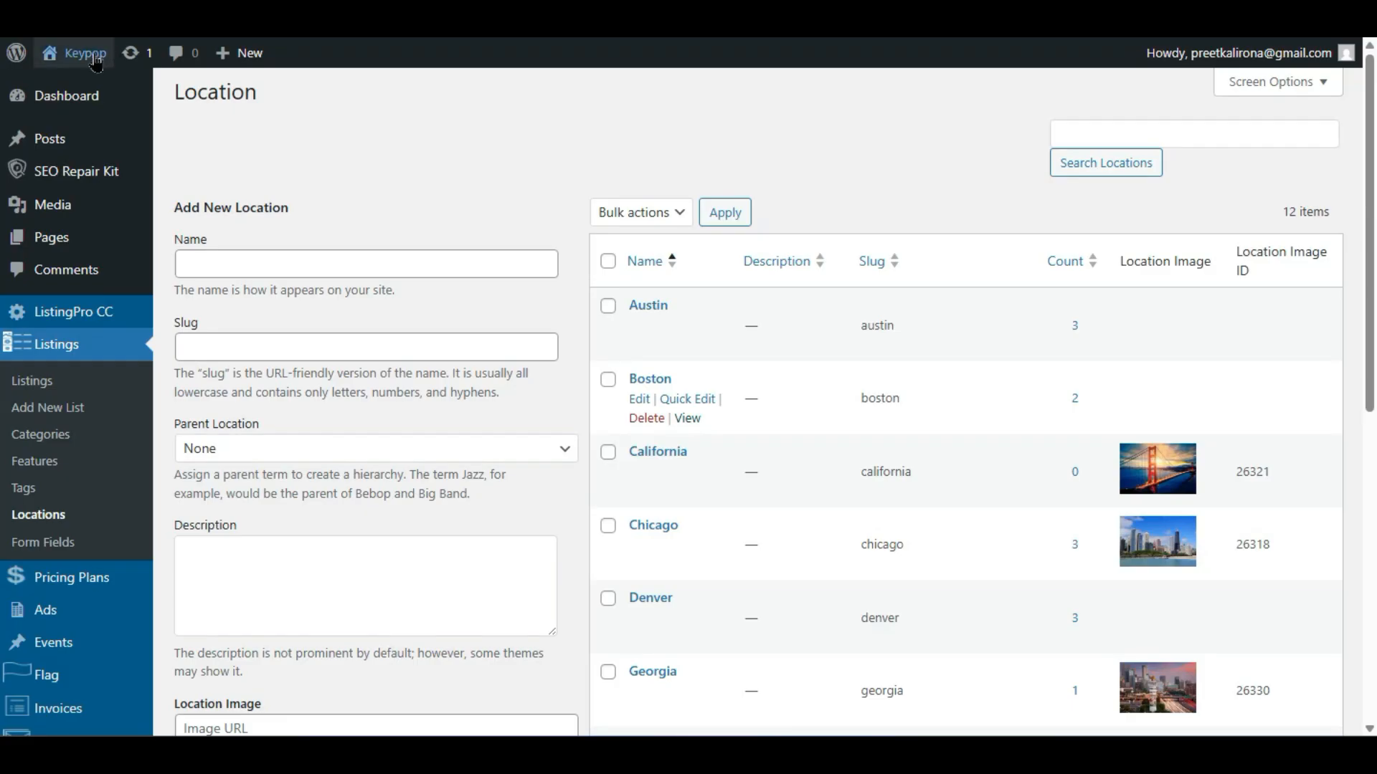
- Open the live site in a new tab and start claiming the Euro Collision listing
mouse_move(75, 52)
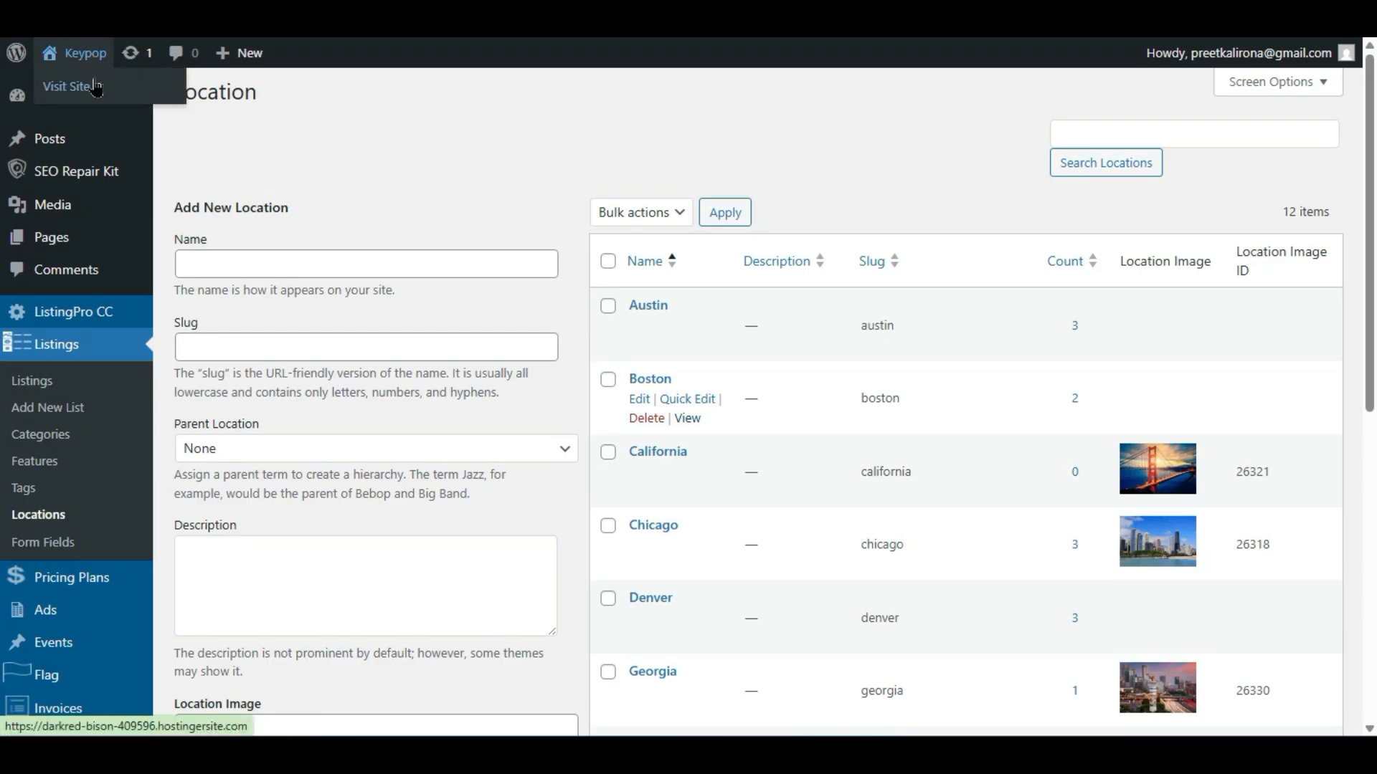
right_click(94, 83)
left_click(126, 104)
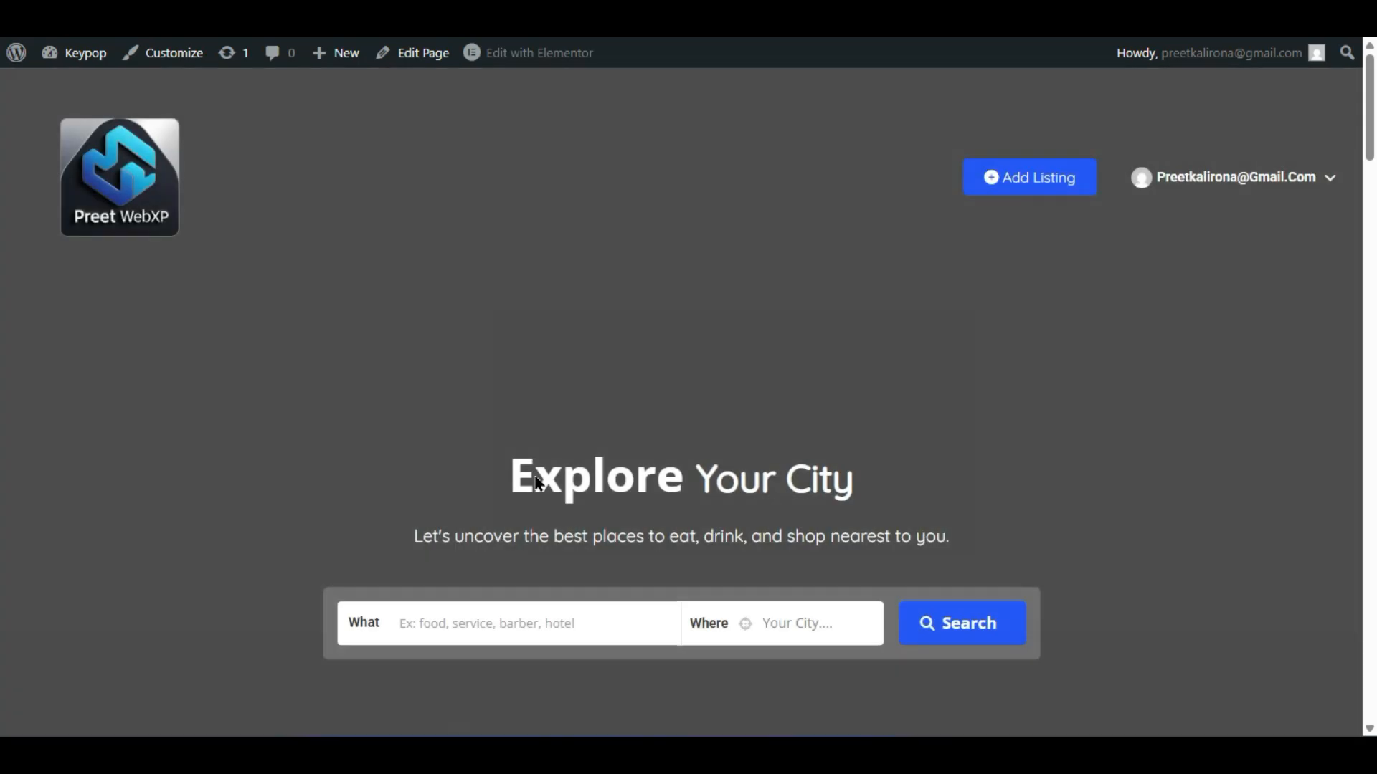
scroll(537, 482, "down", 15)
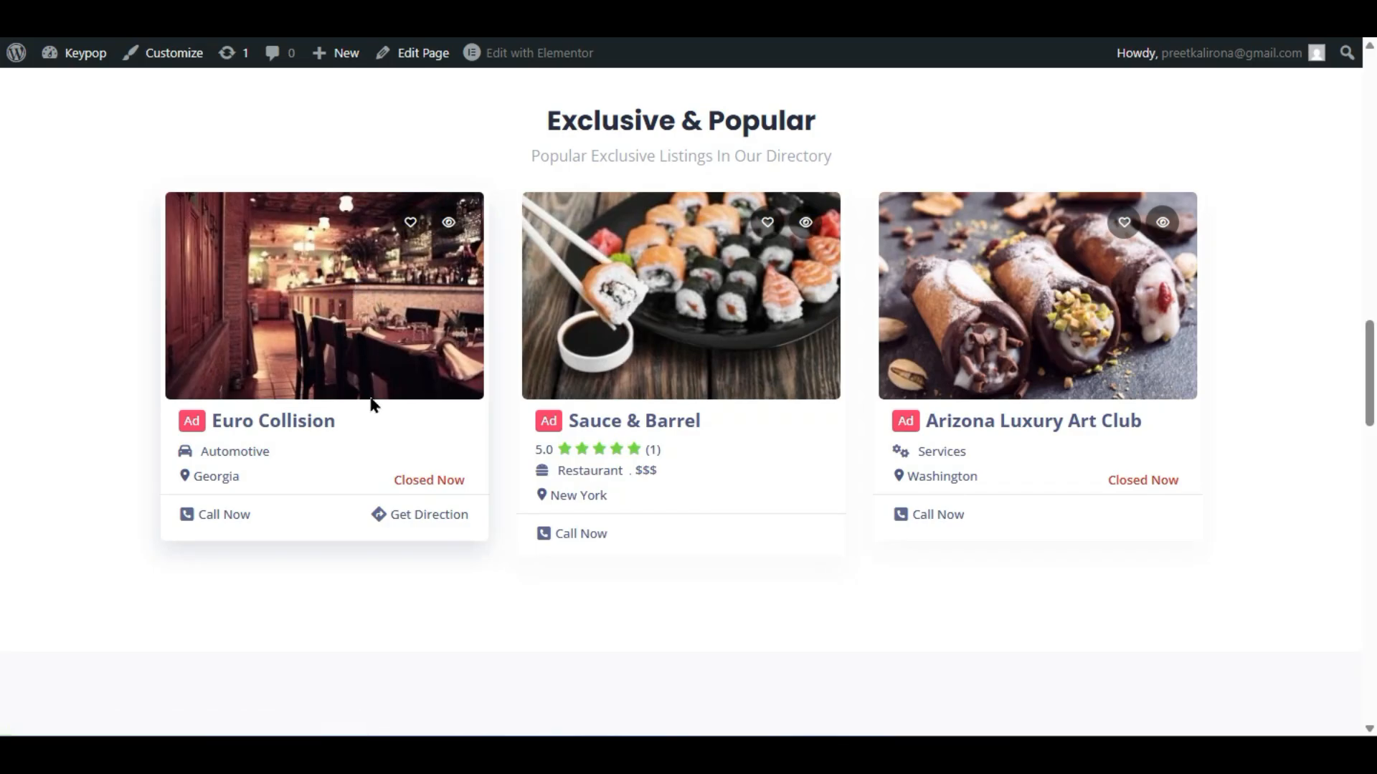
left_click(649, 525)
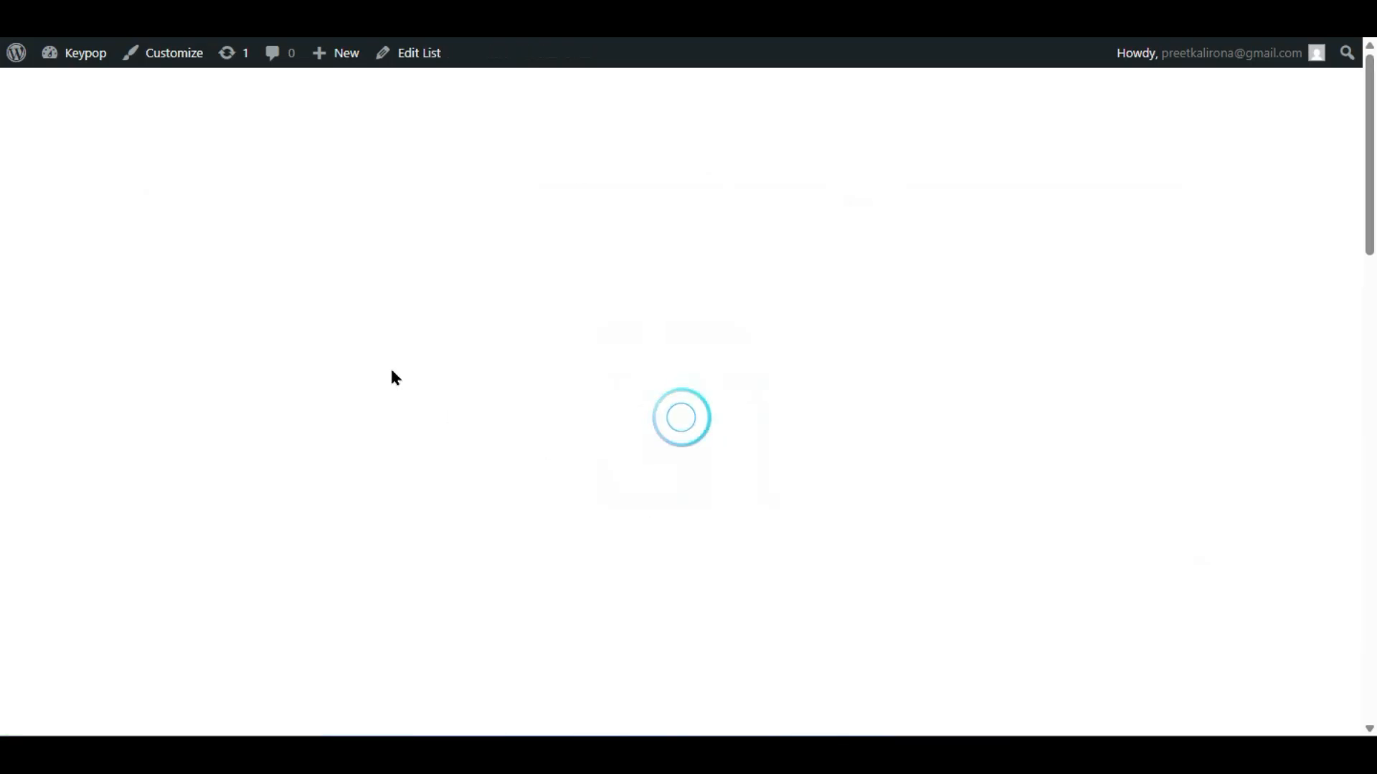
scroll(699, 429, "down", 10)
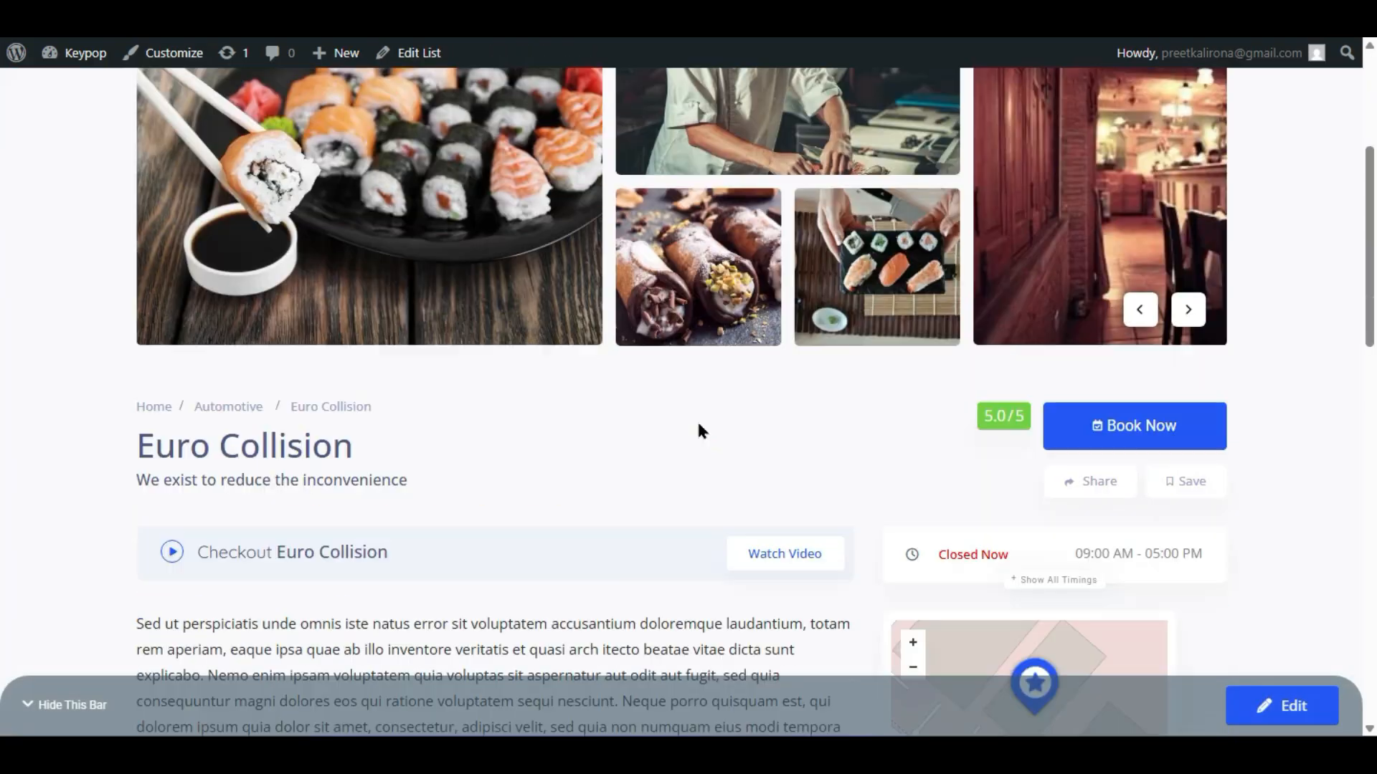
scroll(700, 429, "up", 4)
scroll(700, 428, "down", 12)
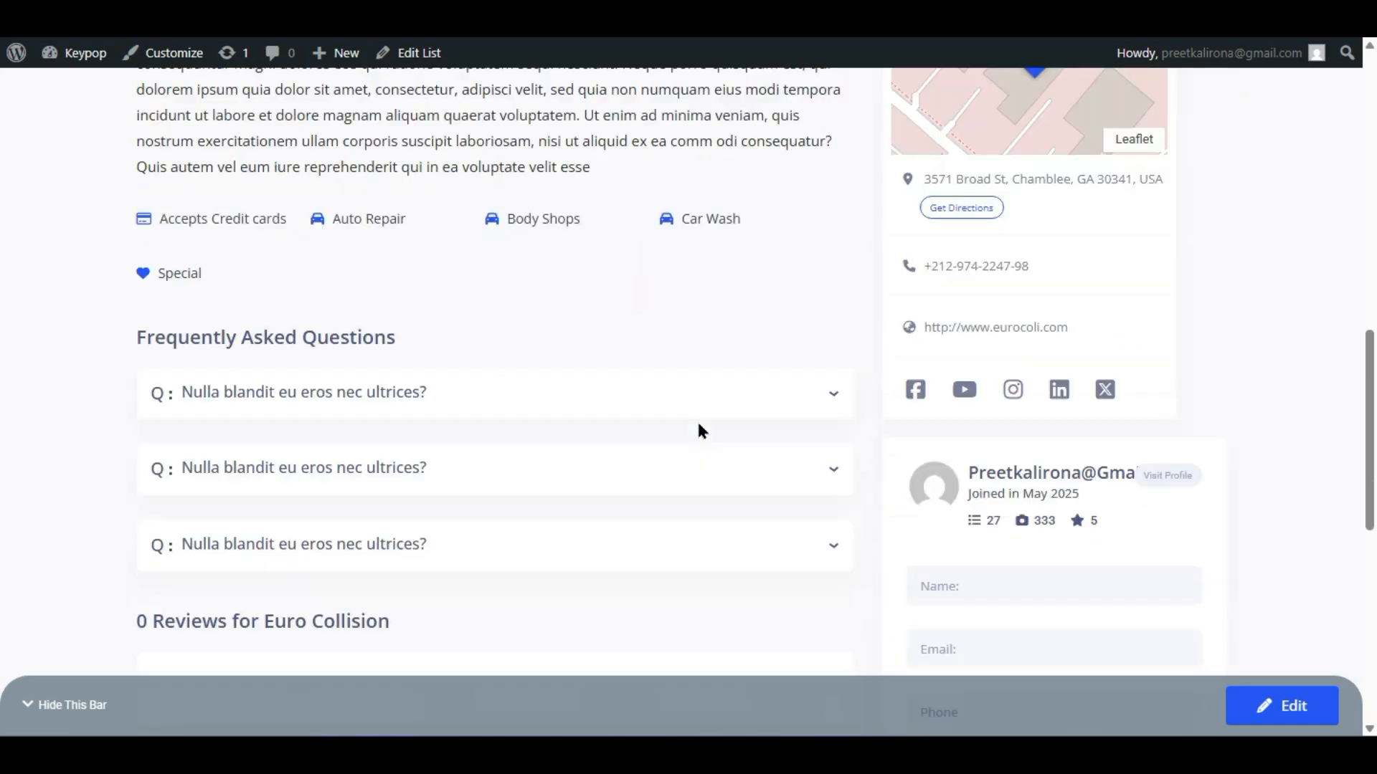
scroll(1078, 498, "down", 2)
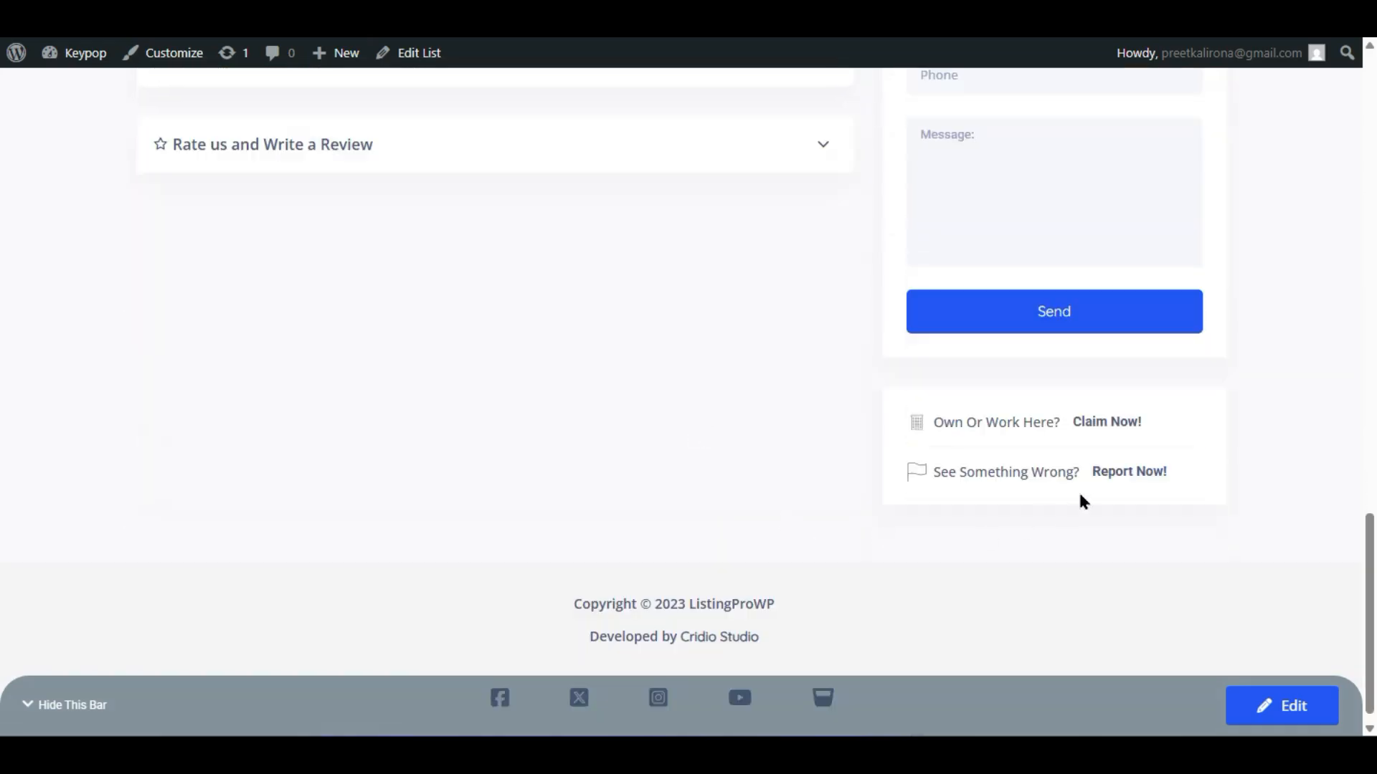
left_click(1128, 430)
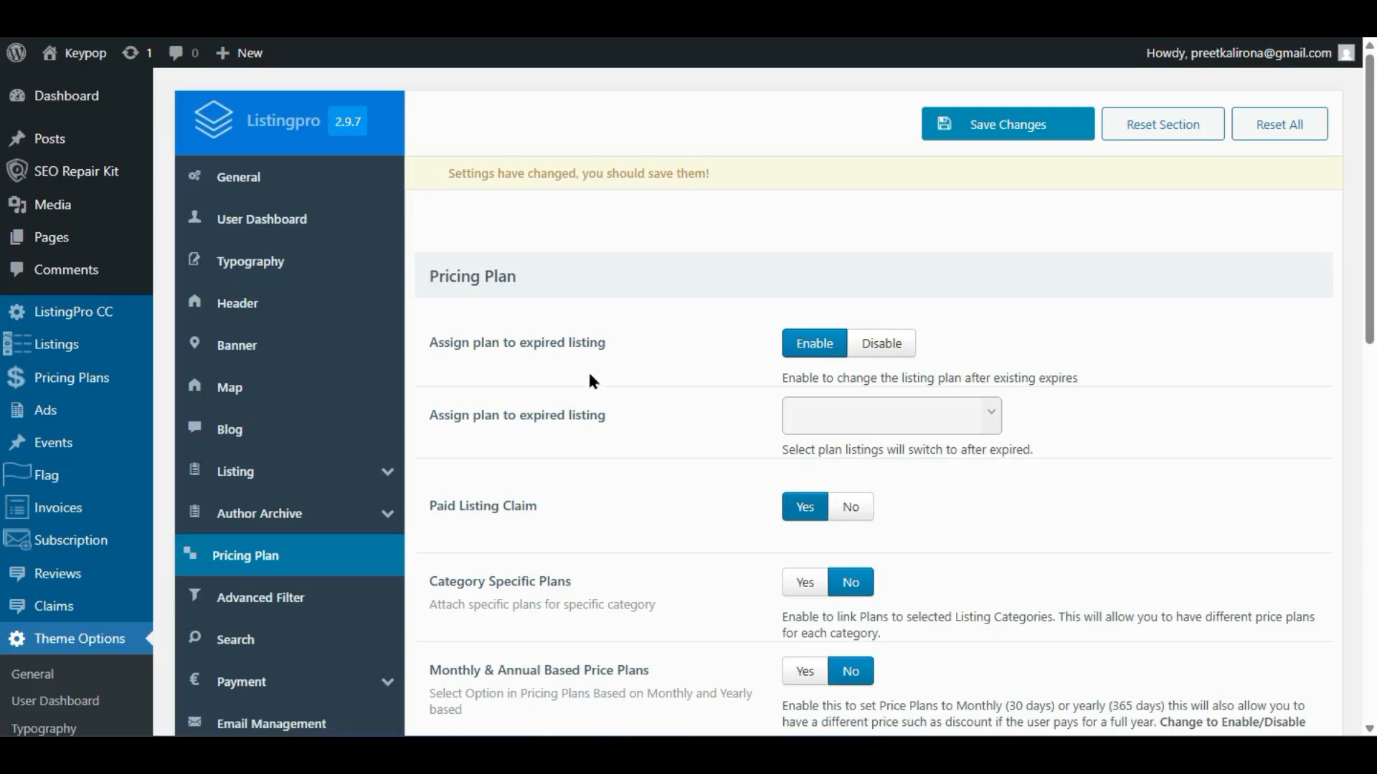
- Set Category Specific Plans and Show Annual Price Breakdown as Per Month both to Yes
scroll(464, 350, "down", 3)
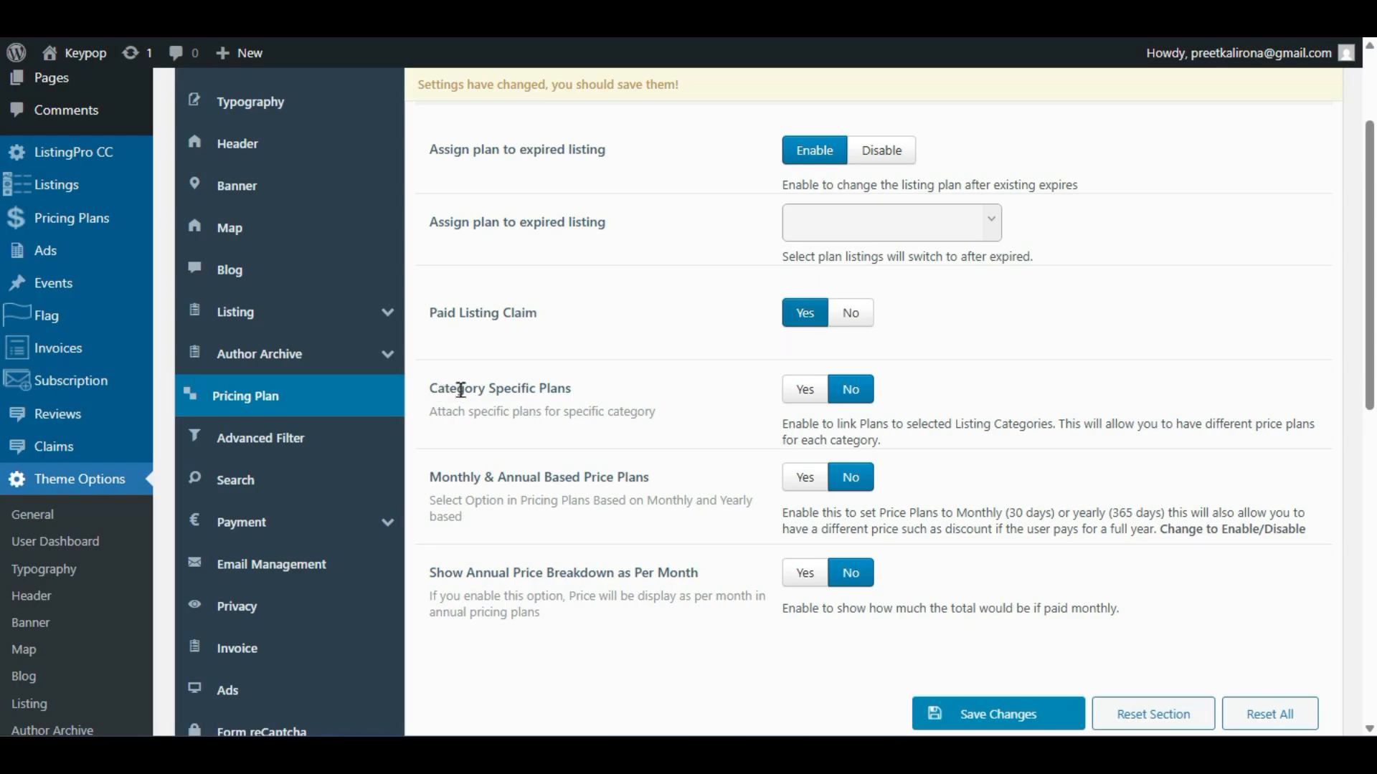
left_click(798, 388)
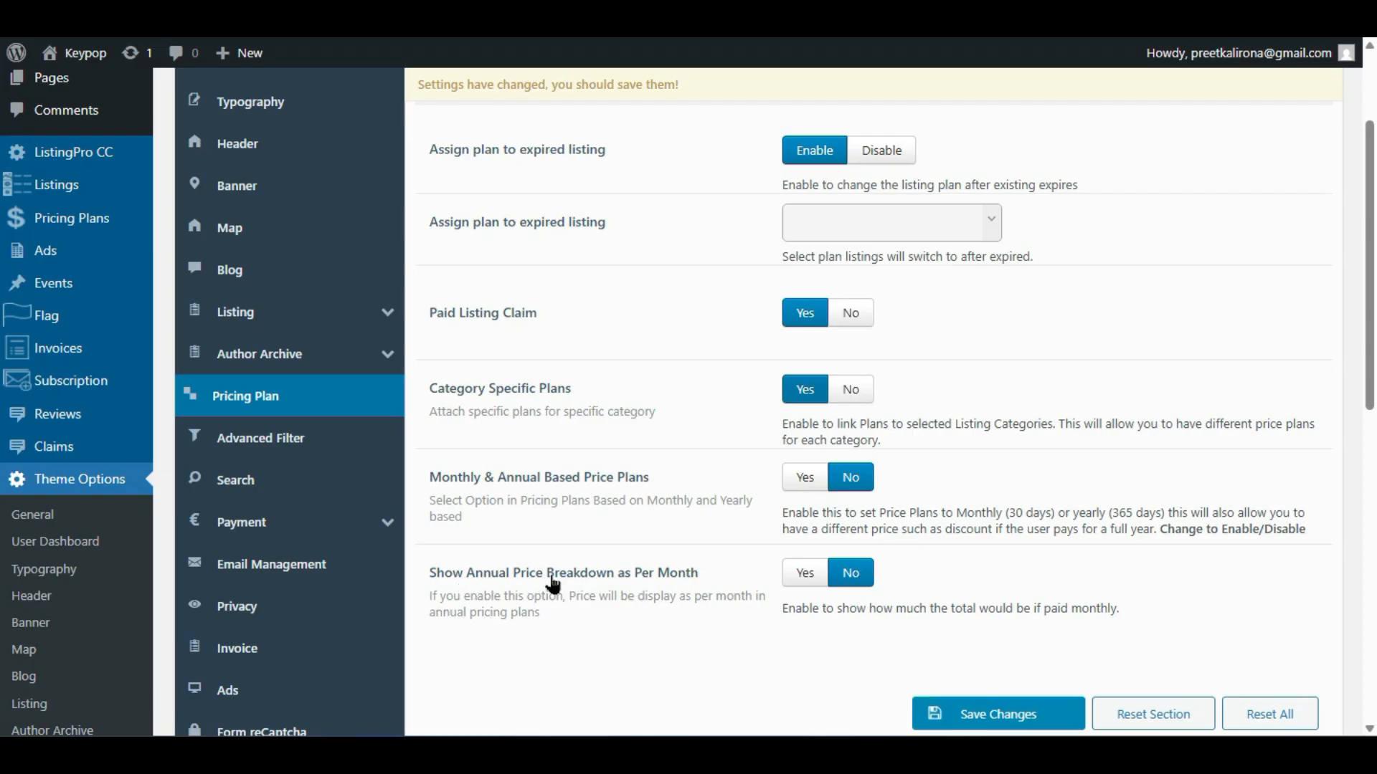
left_click(801, 580)
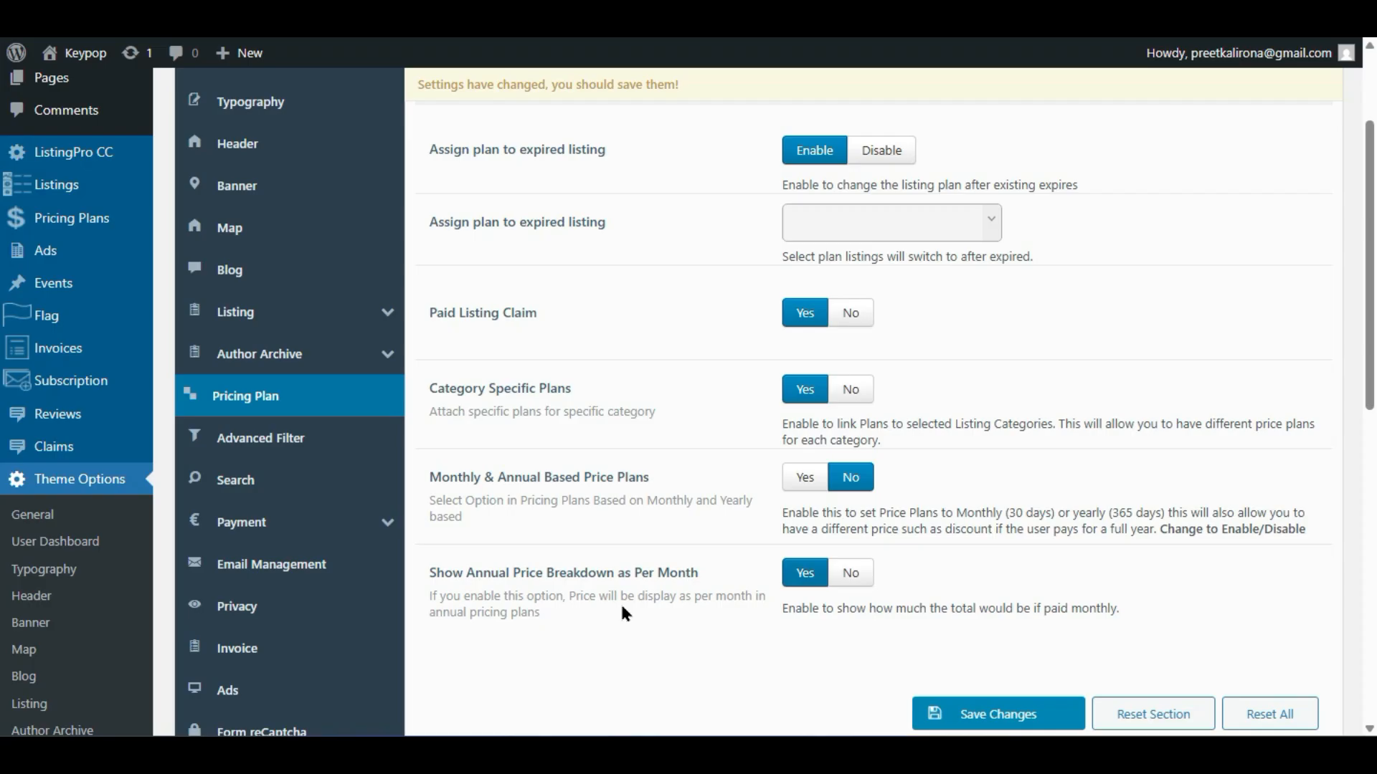
scroll(622, 613, "up", 2)
scroll(622, 608, "down", 2)
- Open the Advanced Filter settings and review the archive filter toggles, leaving every filter enabled
left_click(278, 442)
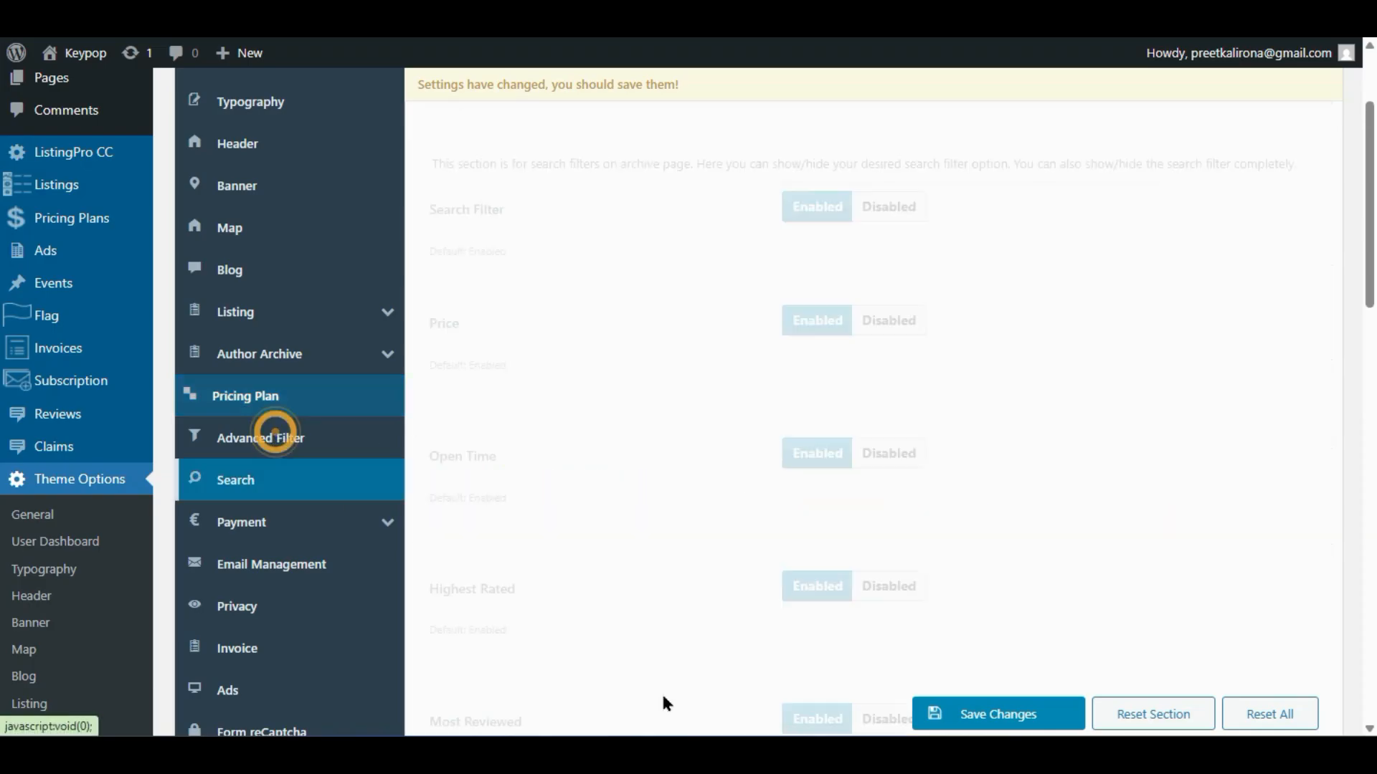
left_click(324, 453)
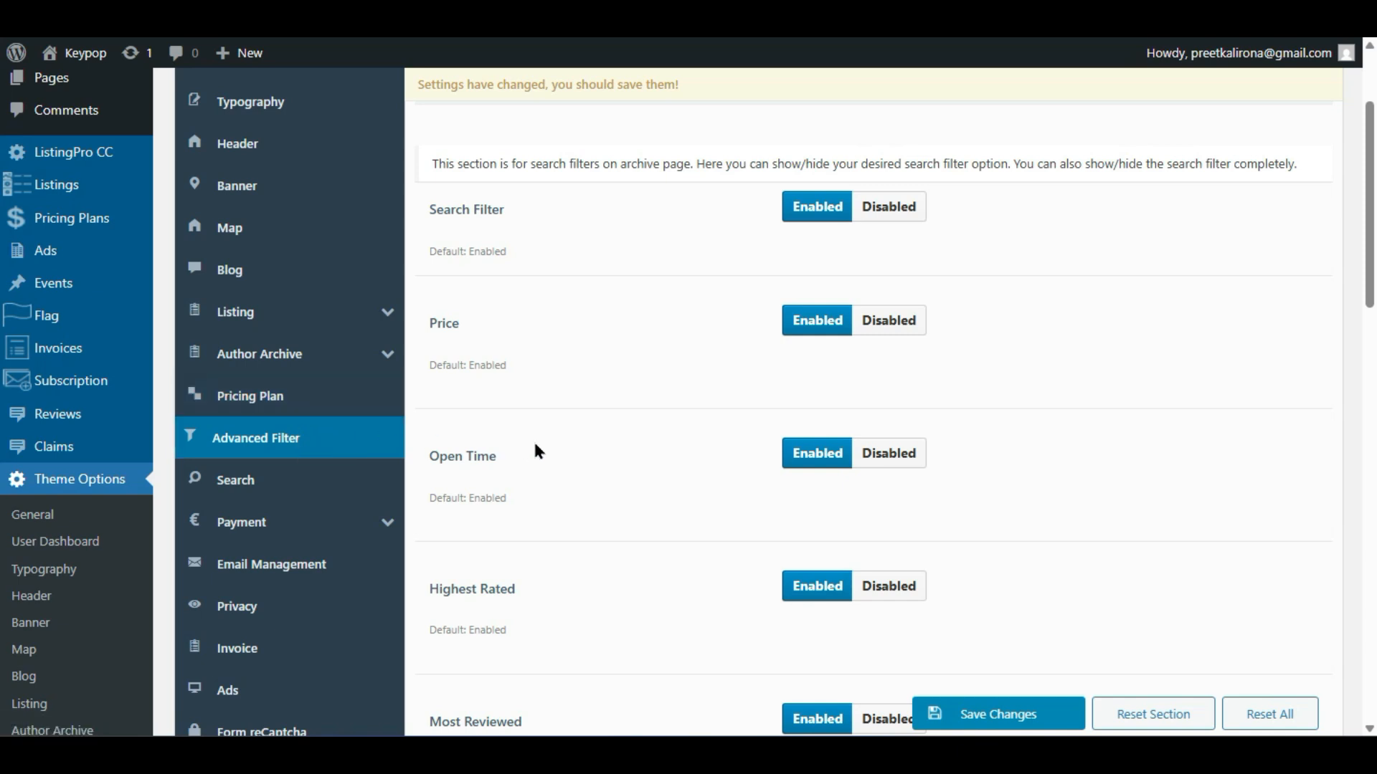
scroll(535, 445, "down", 4)
scroll(536, 449, "down", 2)
scroll(535, 449, "up", 8)
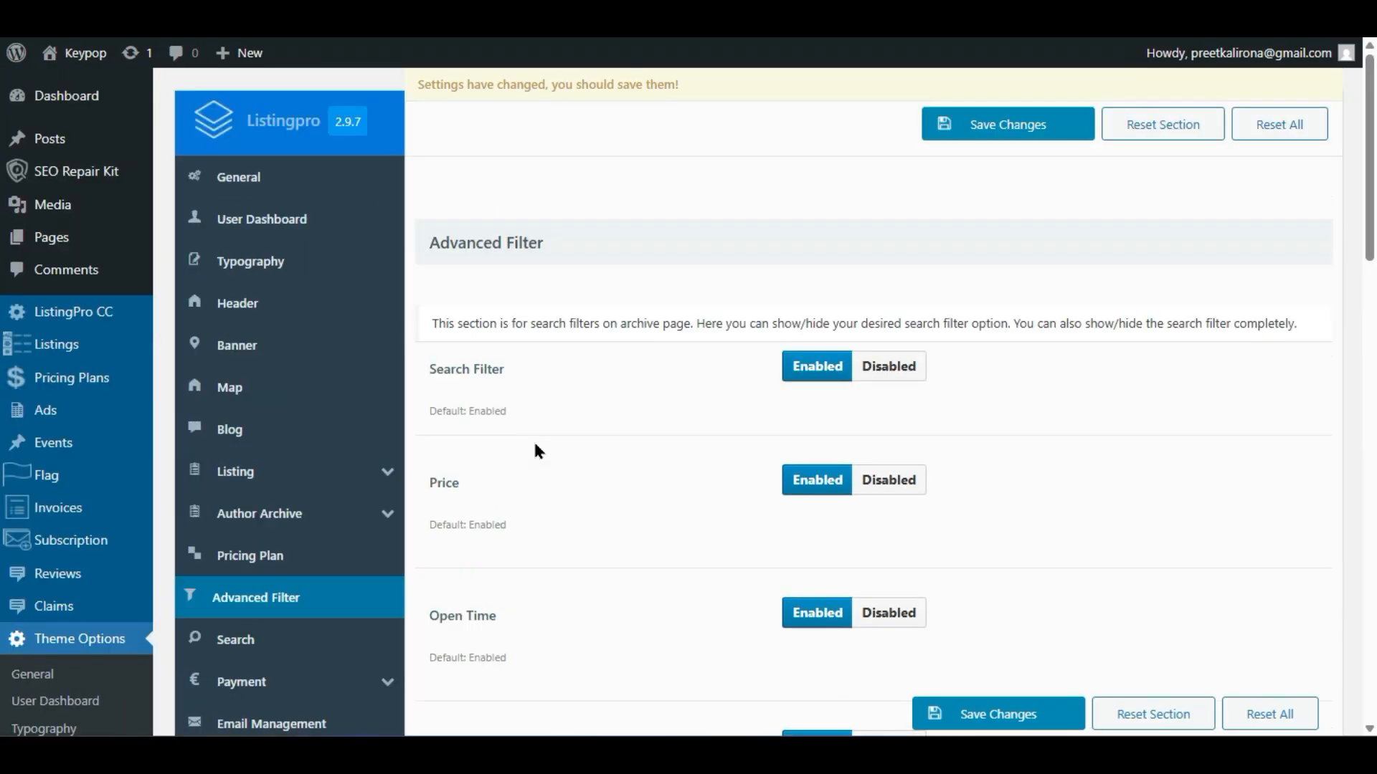
scroll(538, 450, "down", 9)
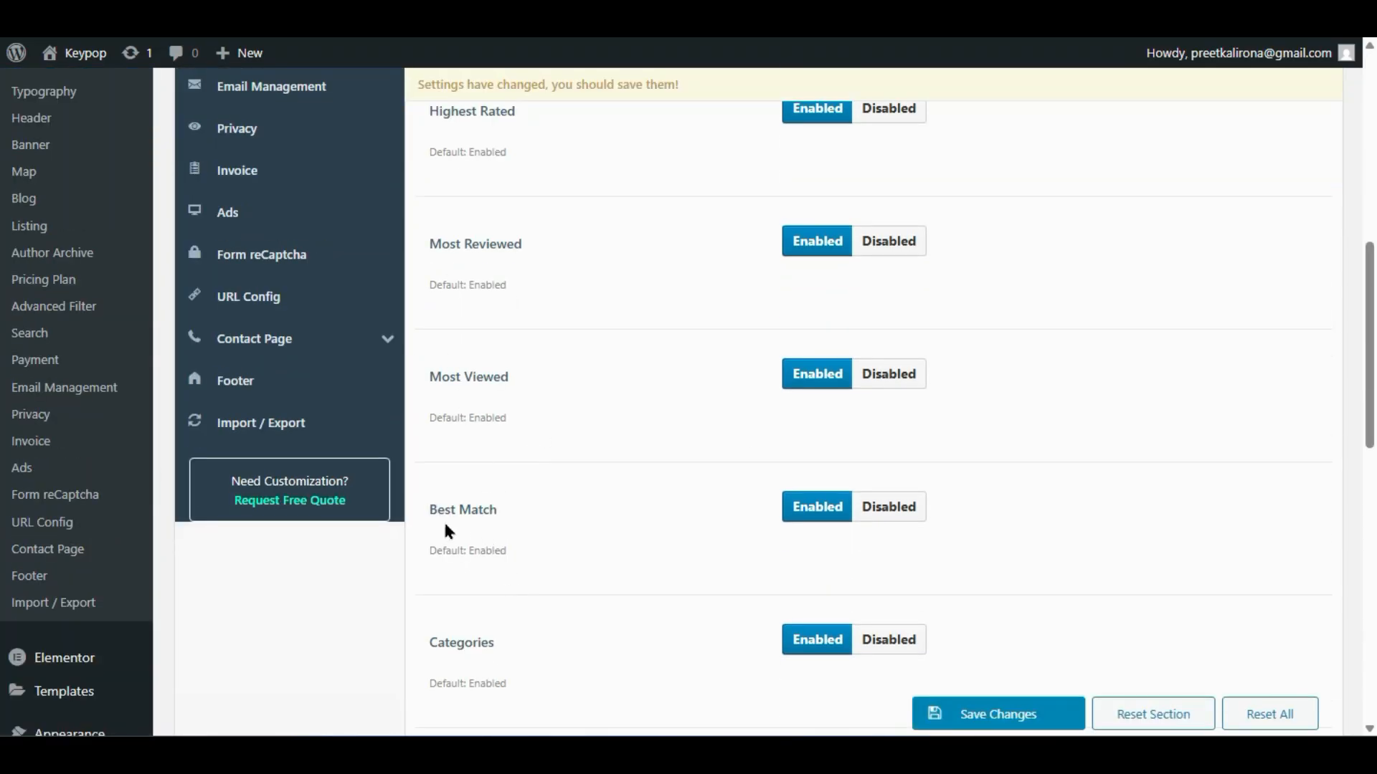
scroll(646, 486, "up", 9)
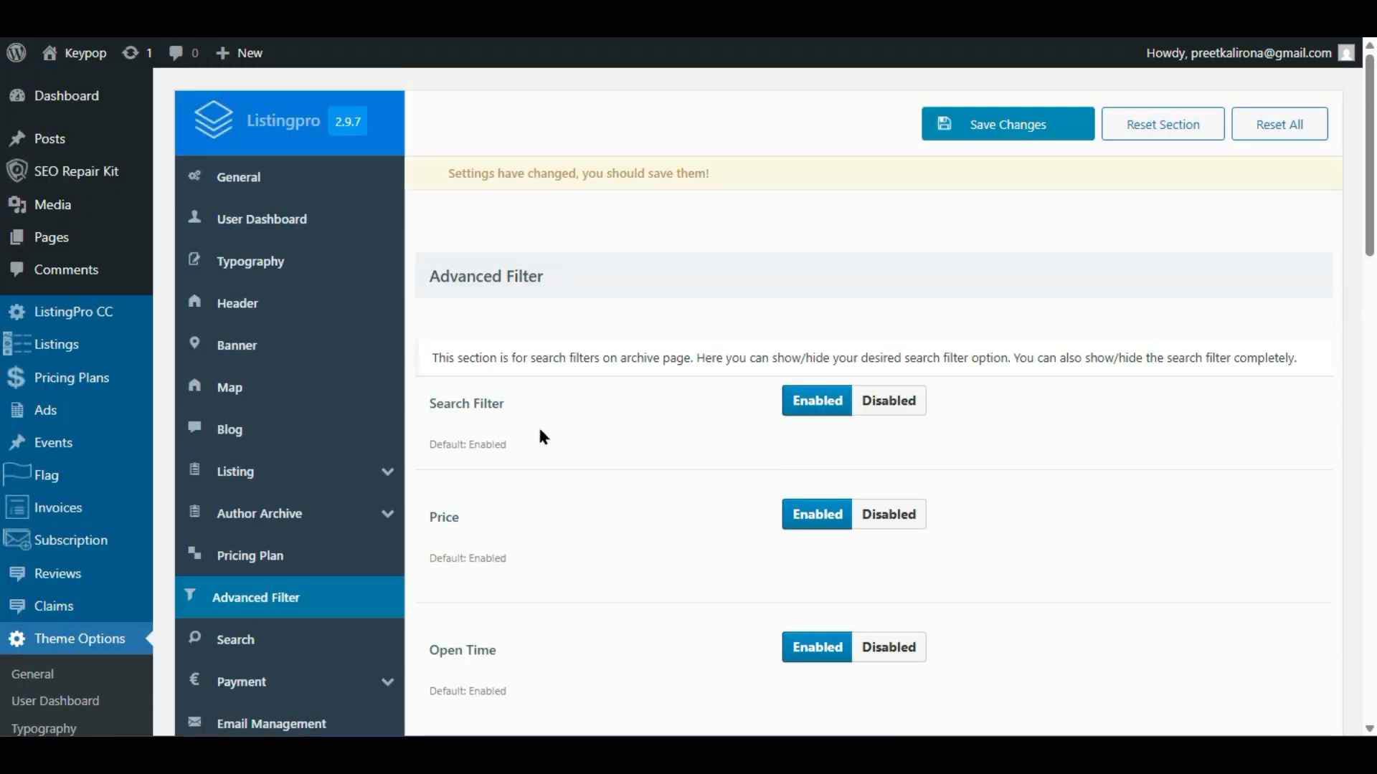
scroll(541, 433, "down", 5)
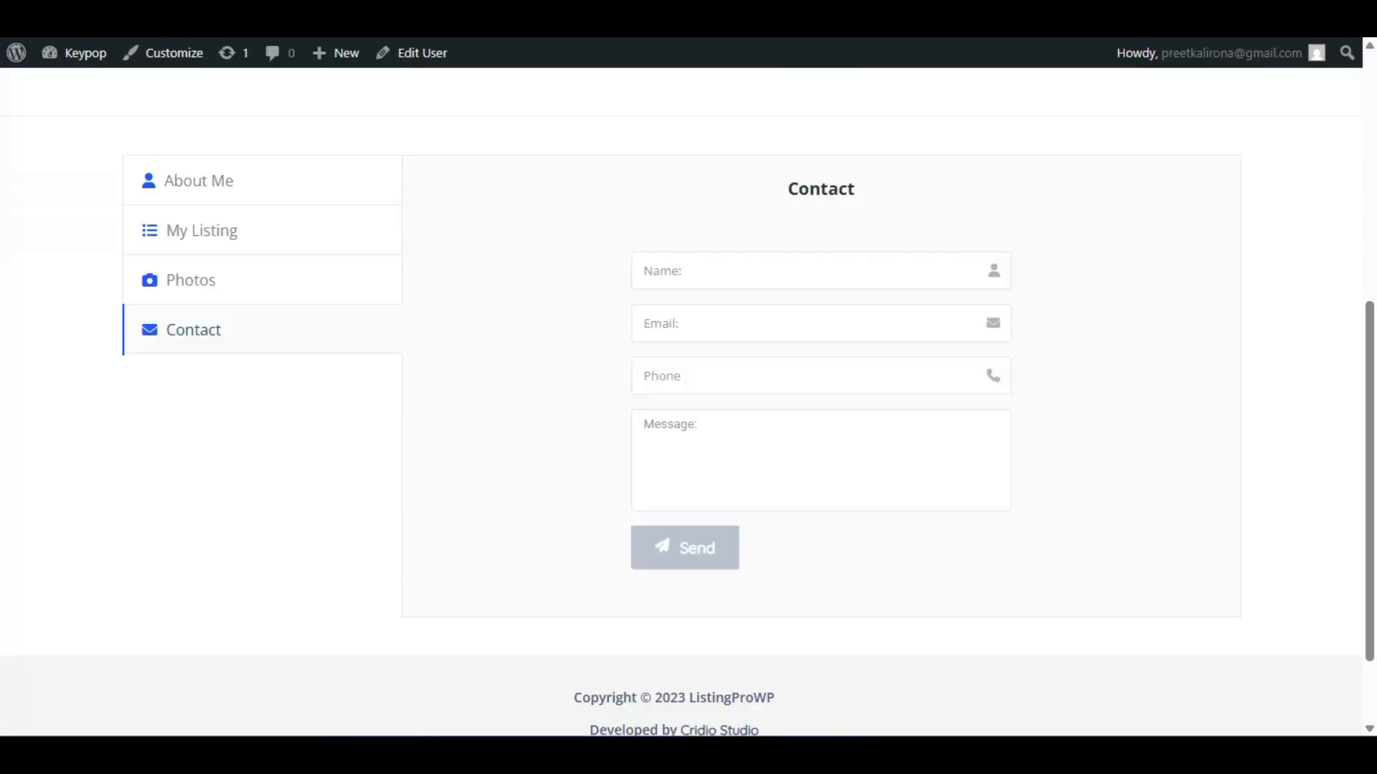
scroll(209, 356, "up", 7)
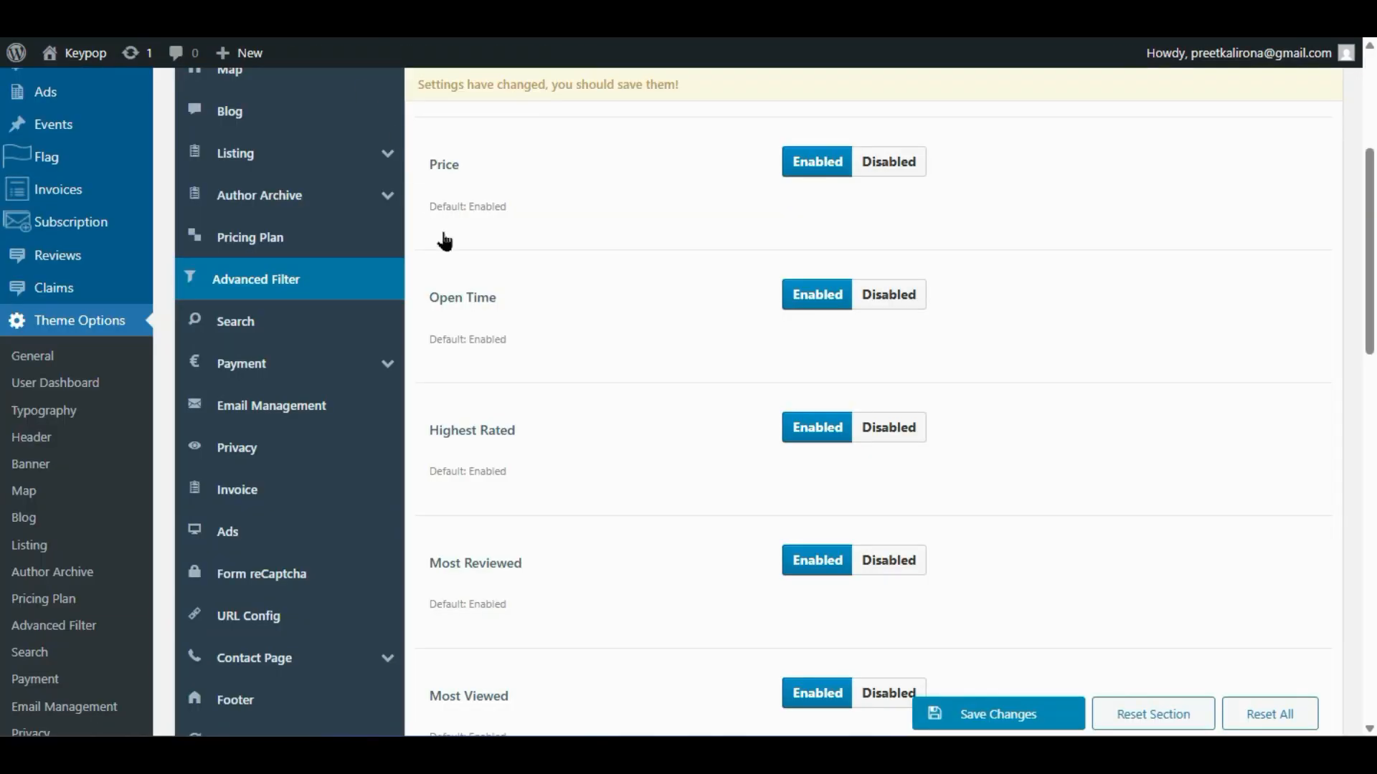
- Open the Search settings and check the What field search mode, leaving it at Exact Match
left_click(222, 321)
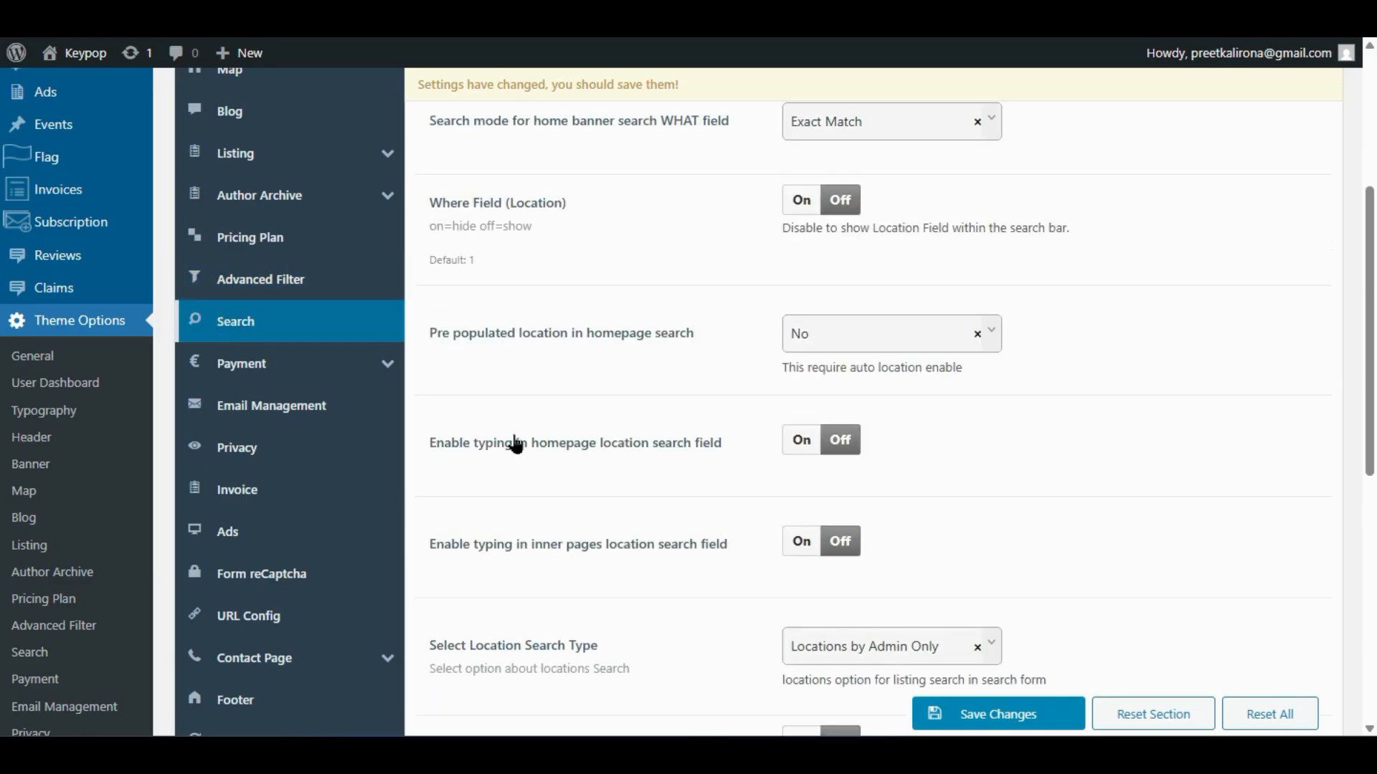
scroll(514, 435, "up", 2)
scroll(514, 441, "up", 3)
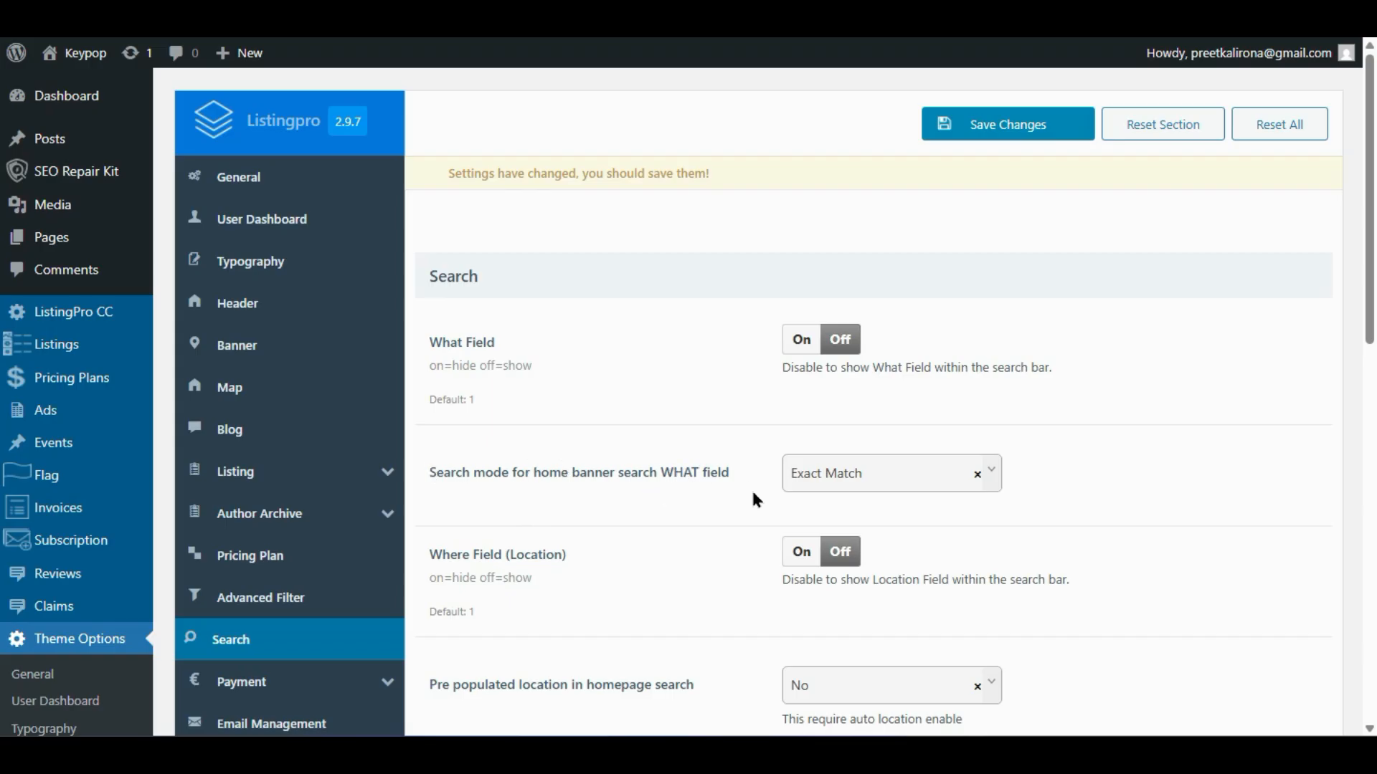
left_click(819, 481)
left_click(818, 482)
left_click(818, 484)
left_click(813, 486)
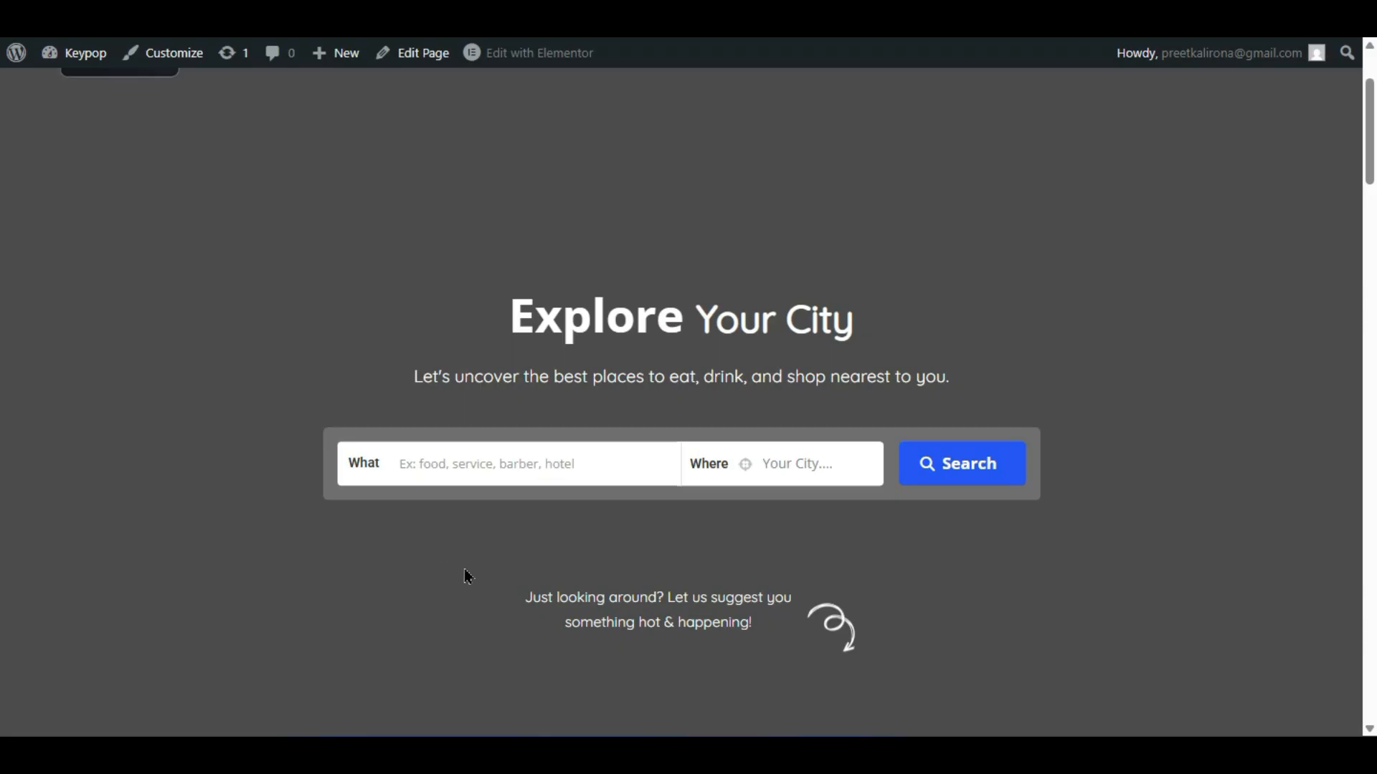
- Type 'barber shop' in the homepage What field, then trim the query back to 'barb'
left_click(524, 468)
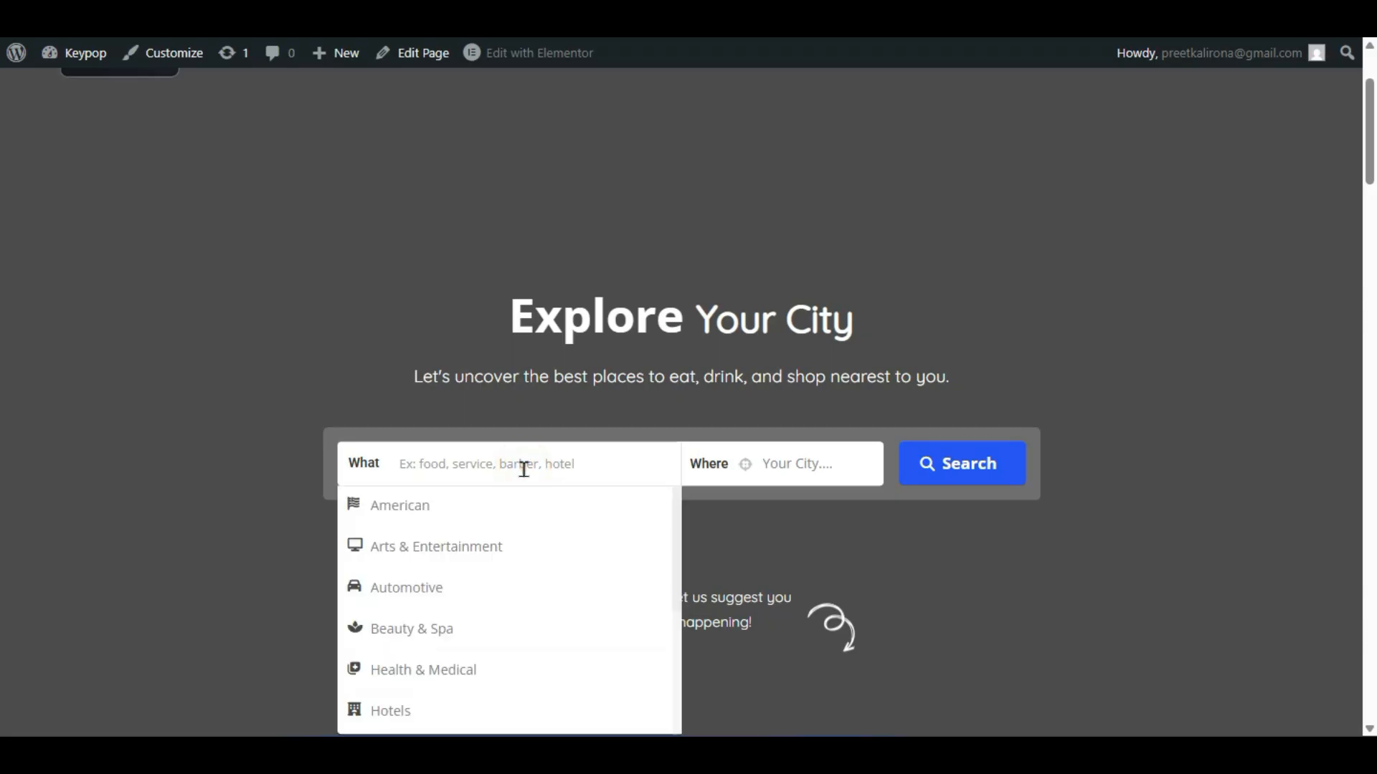
type("barber shop")
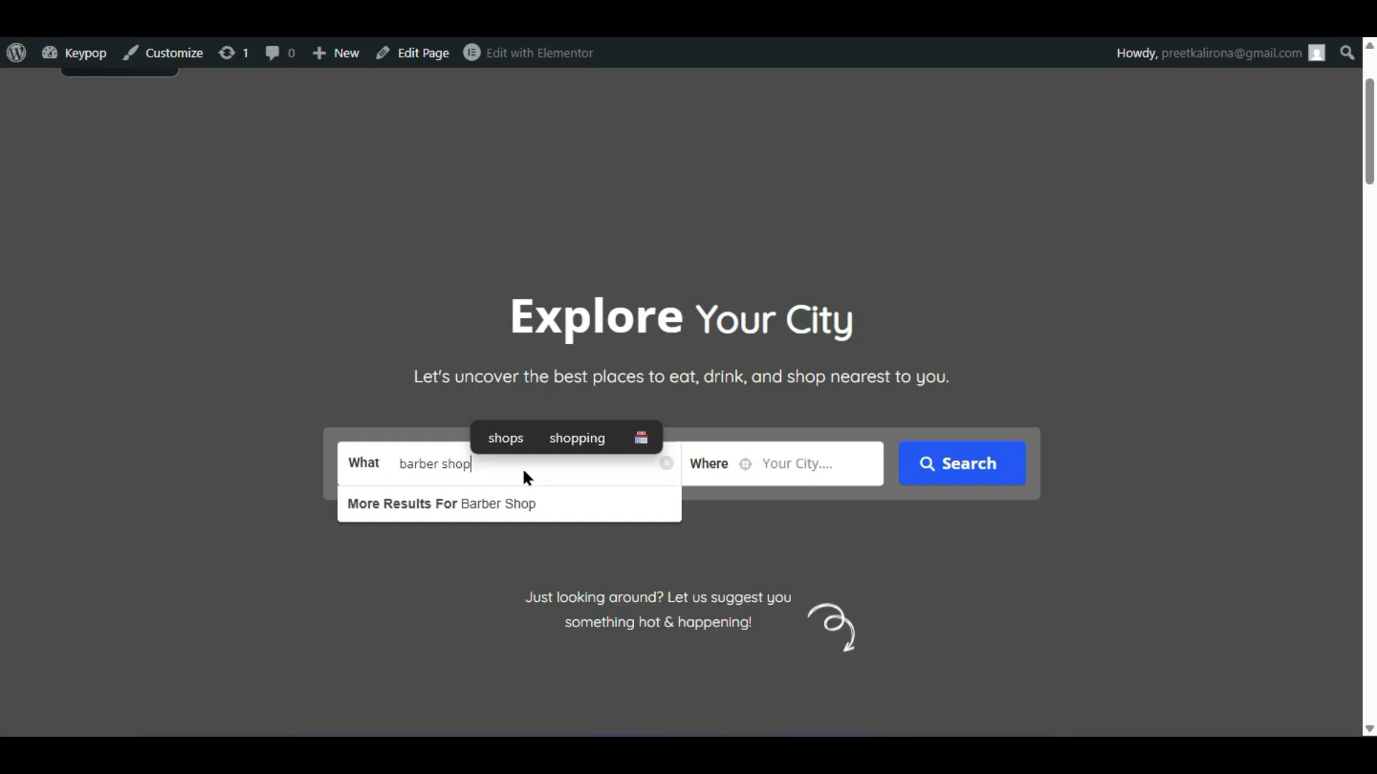
key("BackSpace")
key("BackSpace")
key("BackSpace")
key("BackSpace")
key("BackSpace")
key("BackSpace")
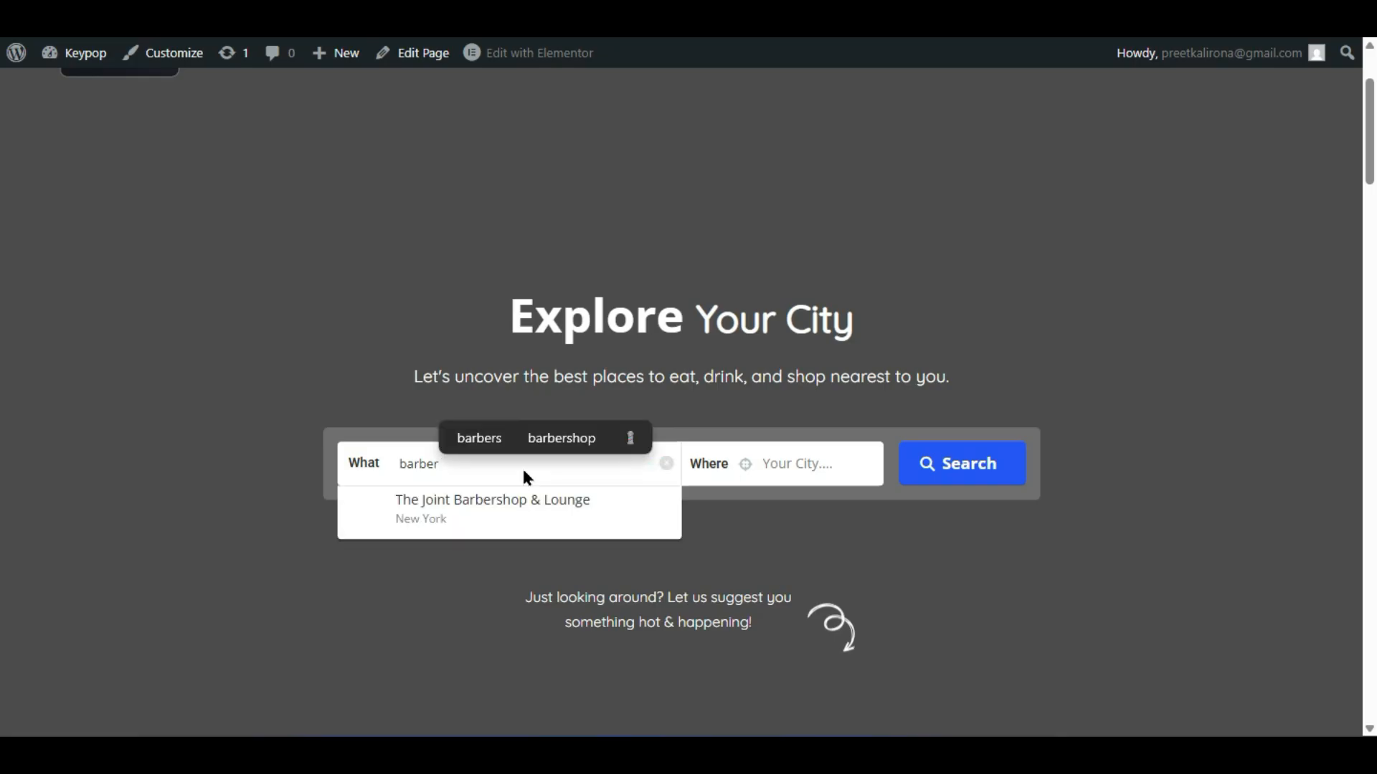
key("BackSpace")
key("BackSpace")
key("BackSpace")
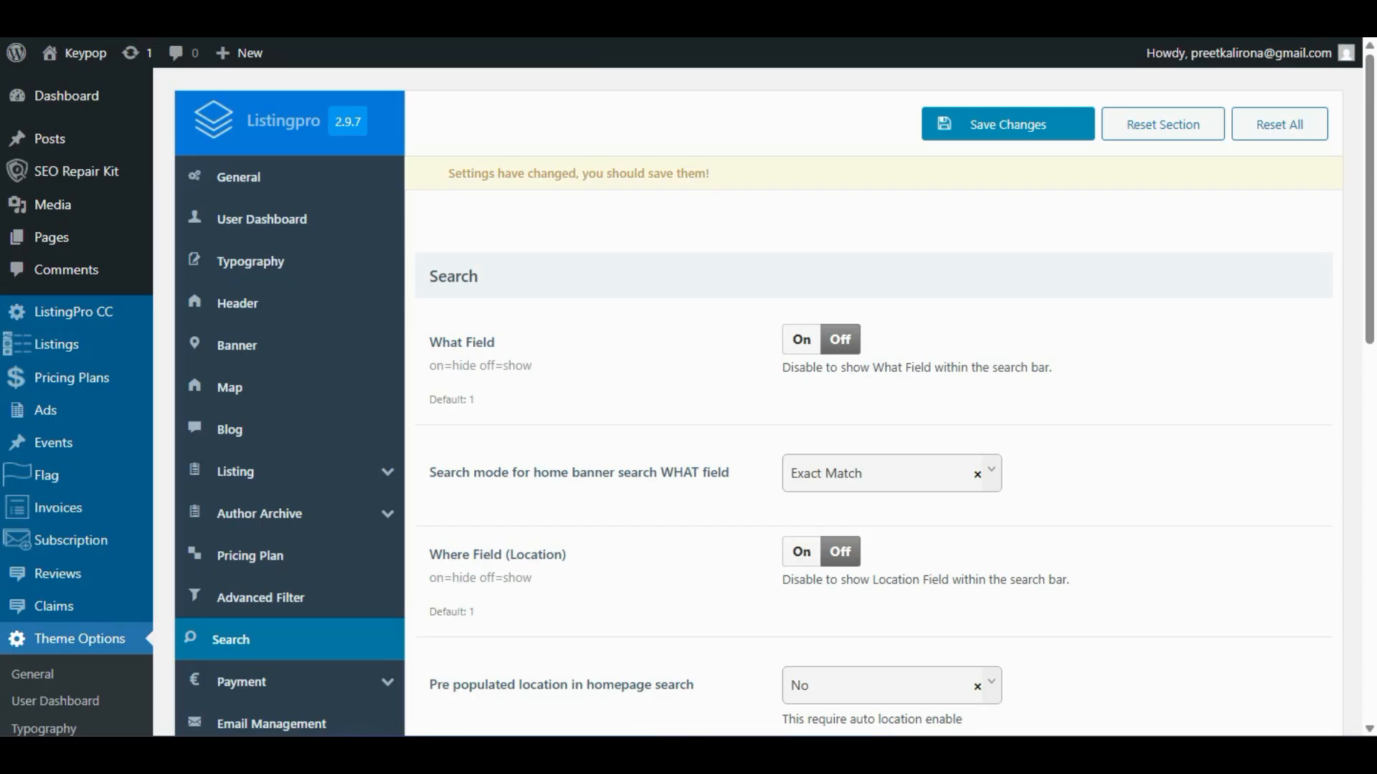
- Recheck the What field search mode options, keeping Exact Match selected
left_click(791, 479)
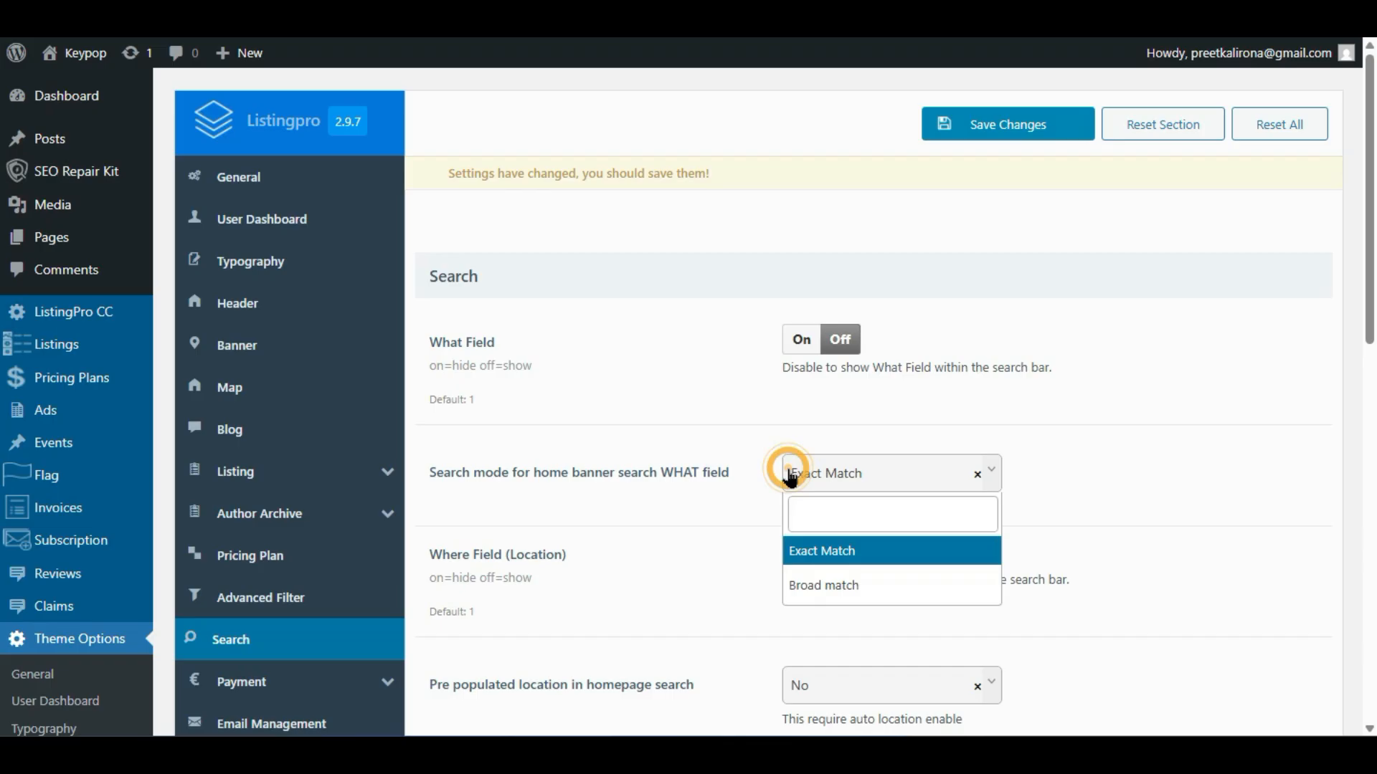
left_click(750, 514)
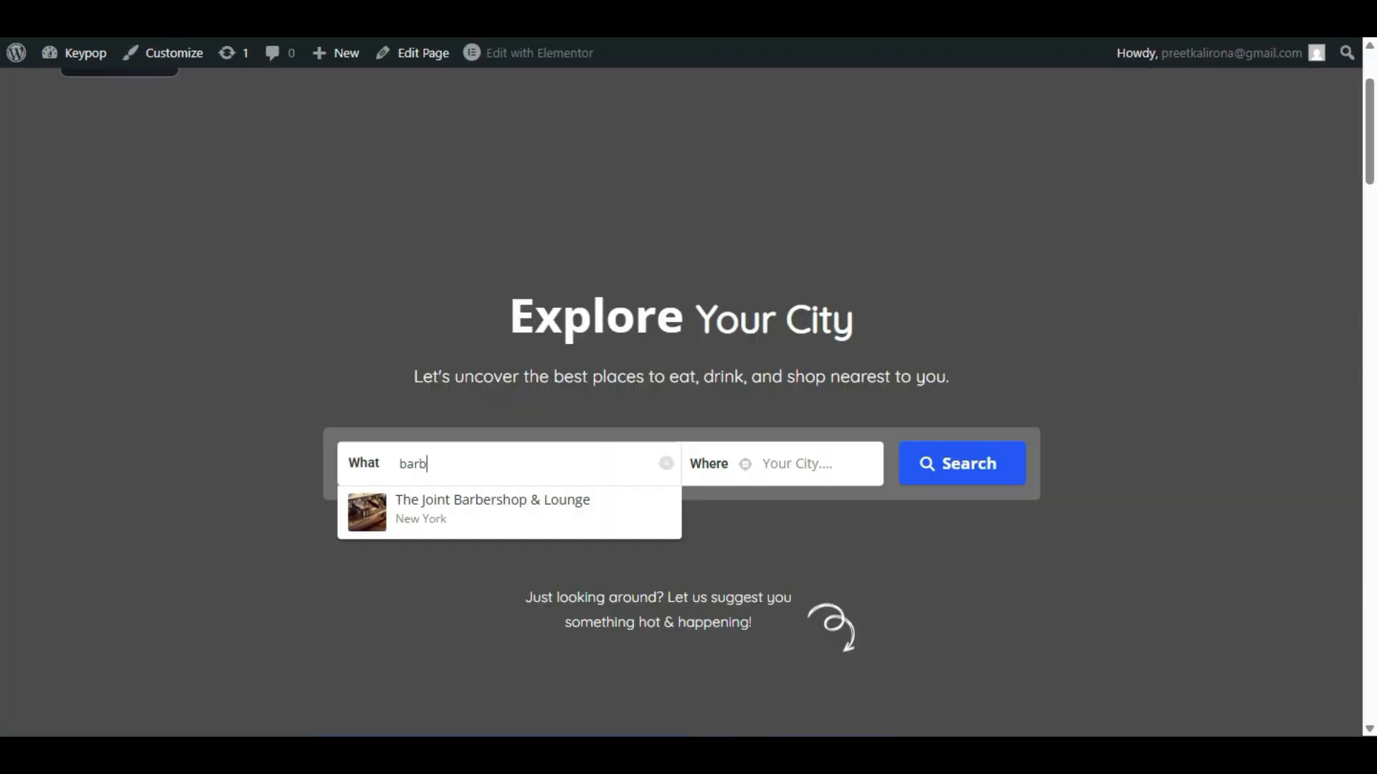
double_click(449, 452)
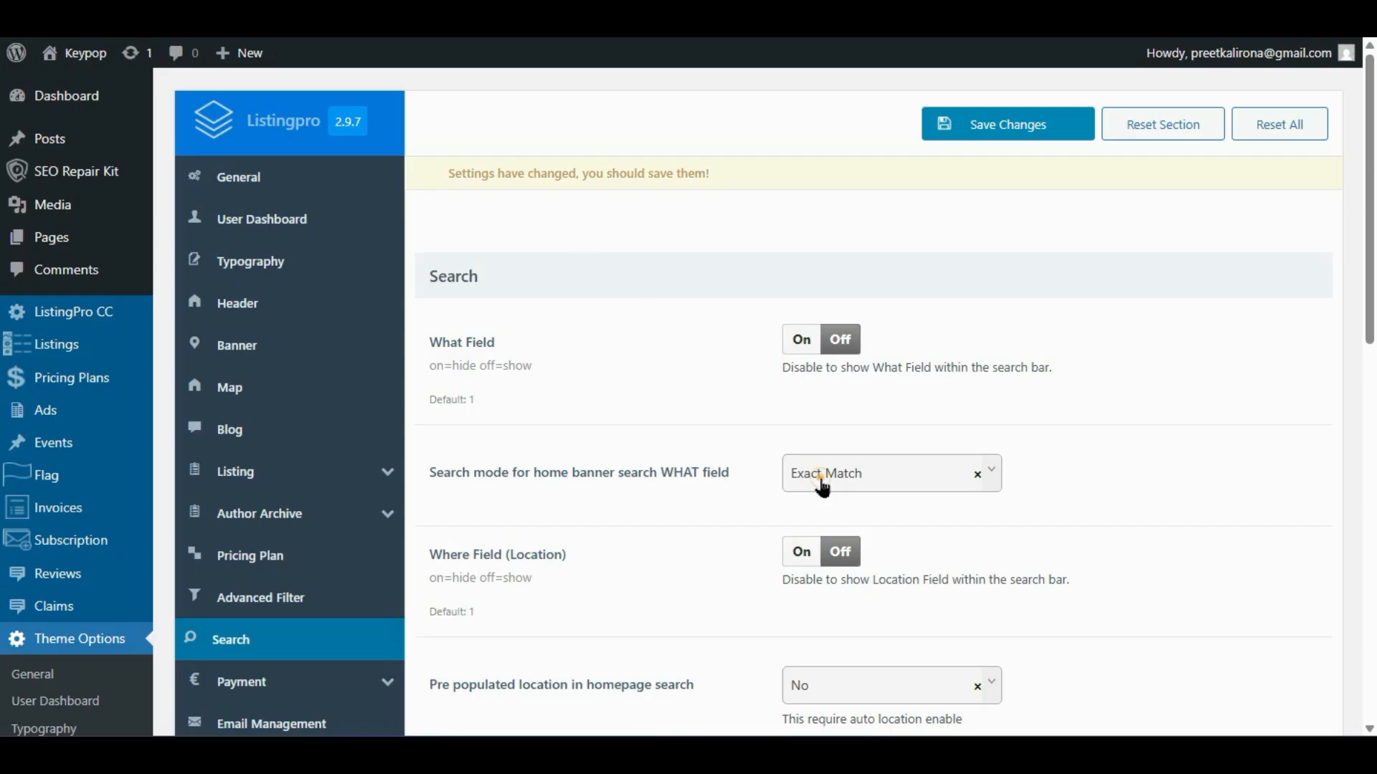
left_click(823, 482)
left_click(678, 438)
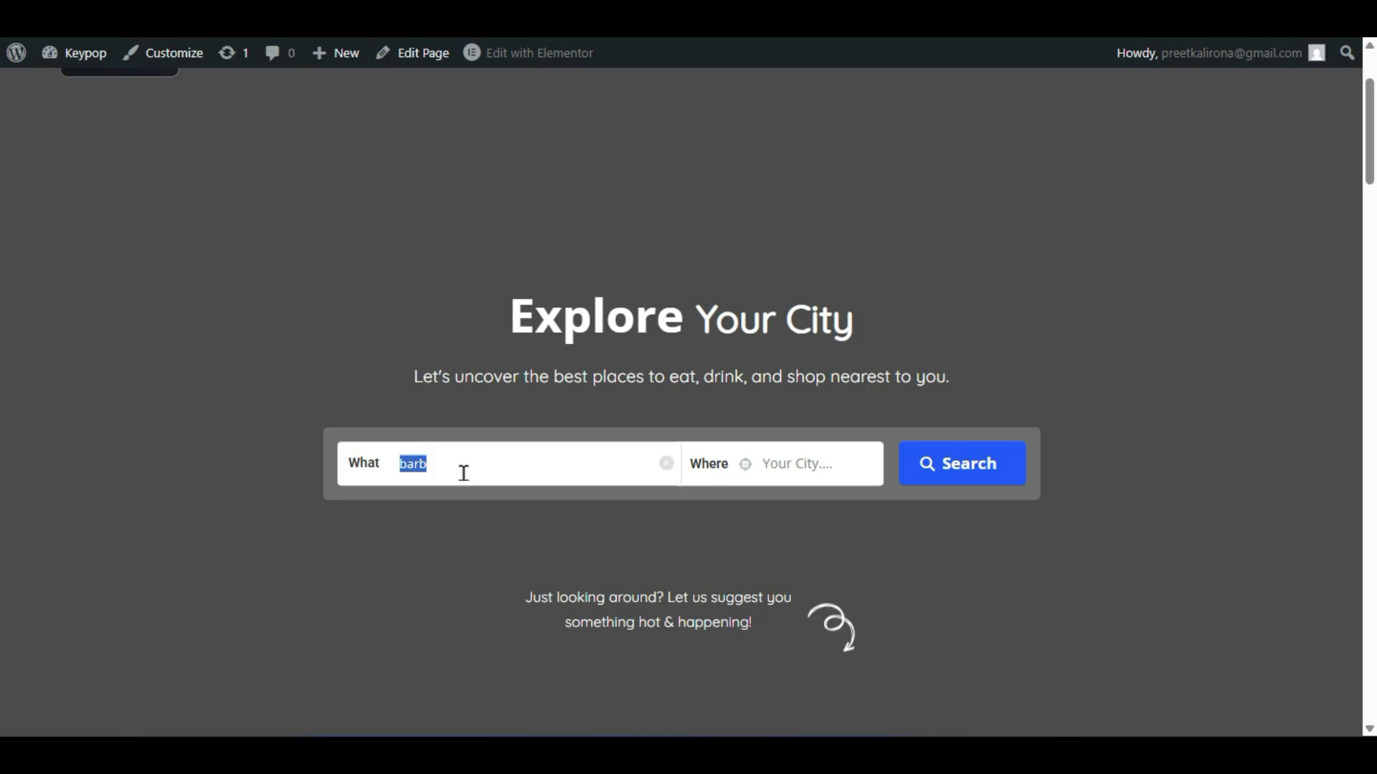
- Search the homepage What field for the misspelling 'brber' and dismiss its More Results suggestion
left_click(464, 473)
type("br")
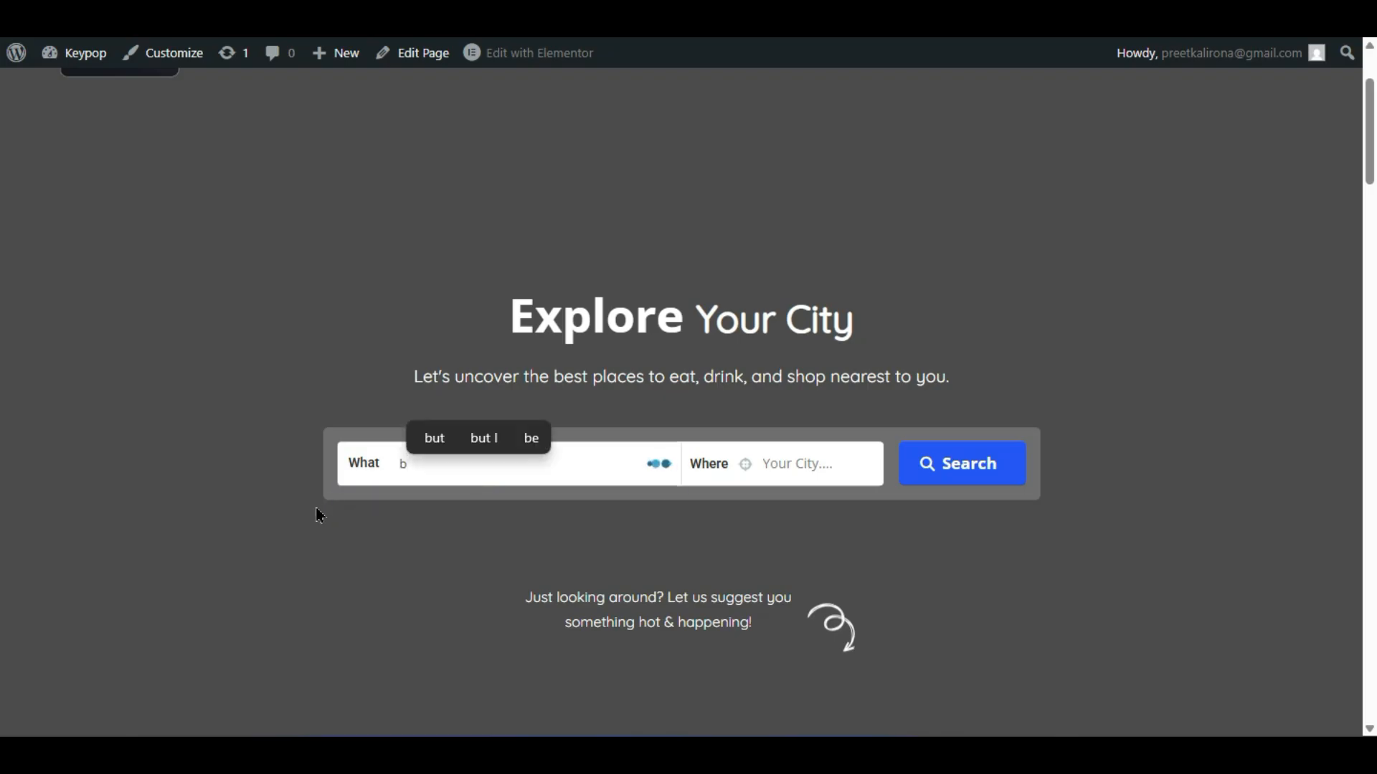
type("ber")
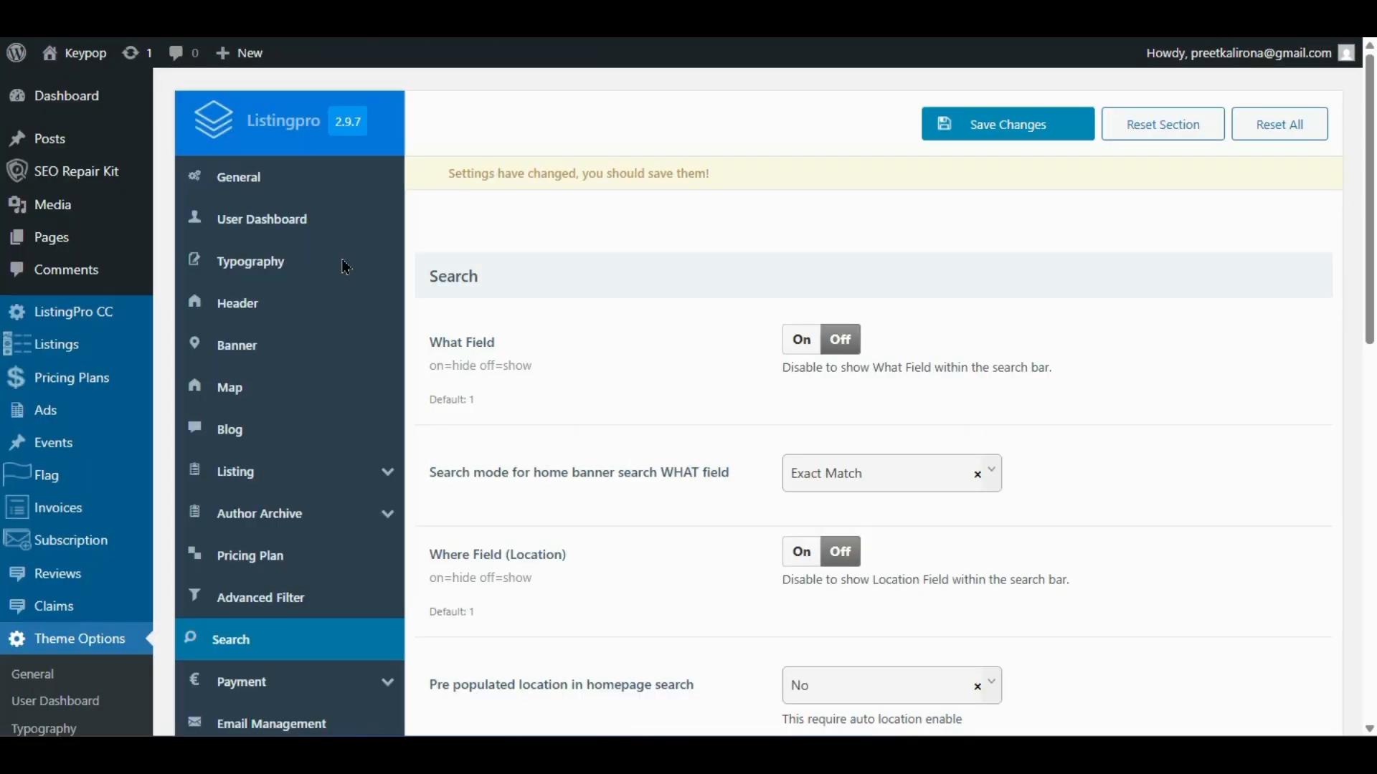
scroll(666, 543, "down", 3)
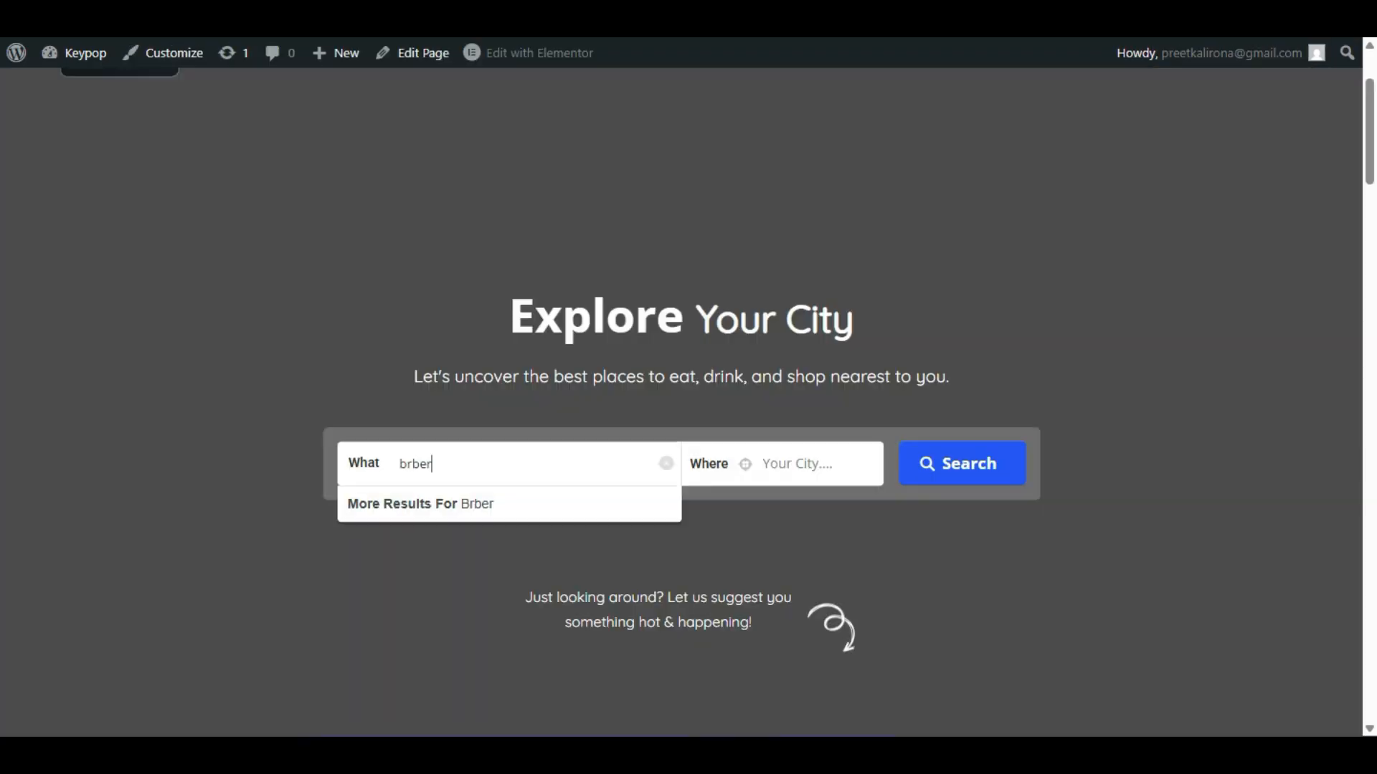
left_click(815, 519)
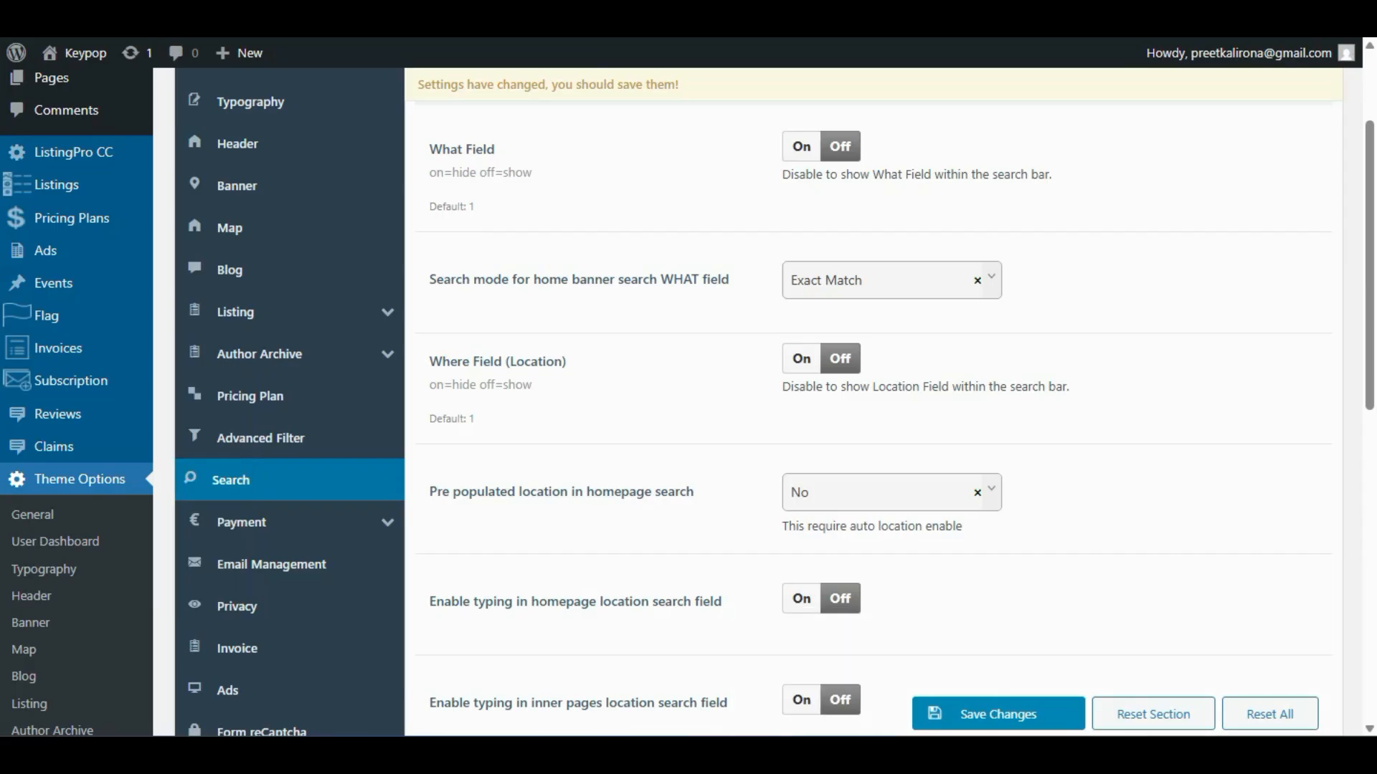
- Check the pre-populated location choices, leaving the option at No
left_click(811, 360)
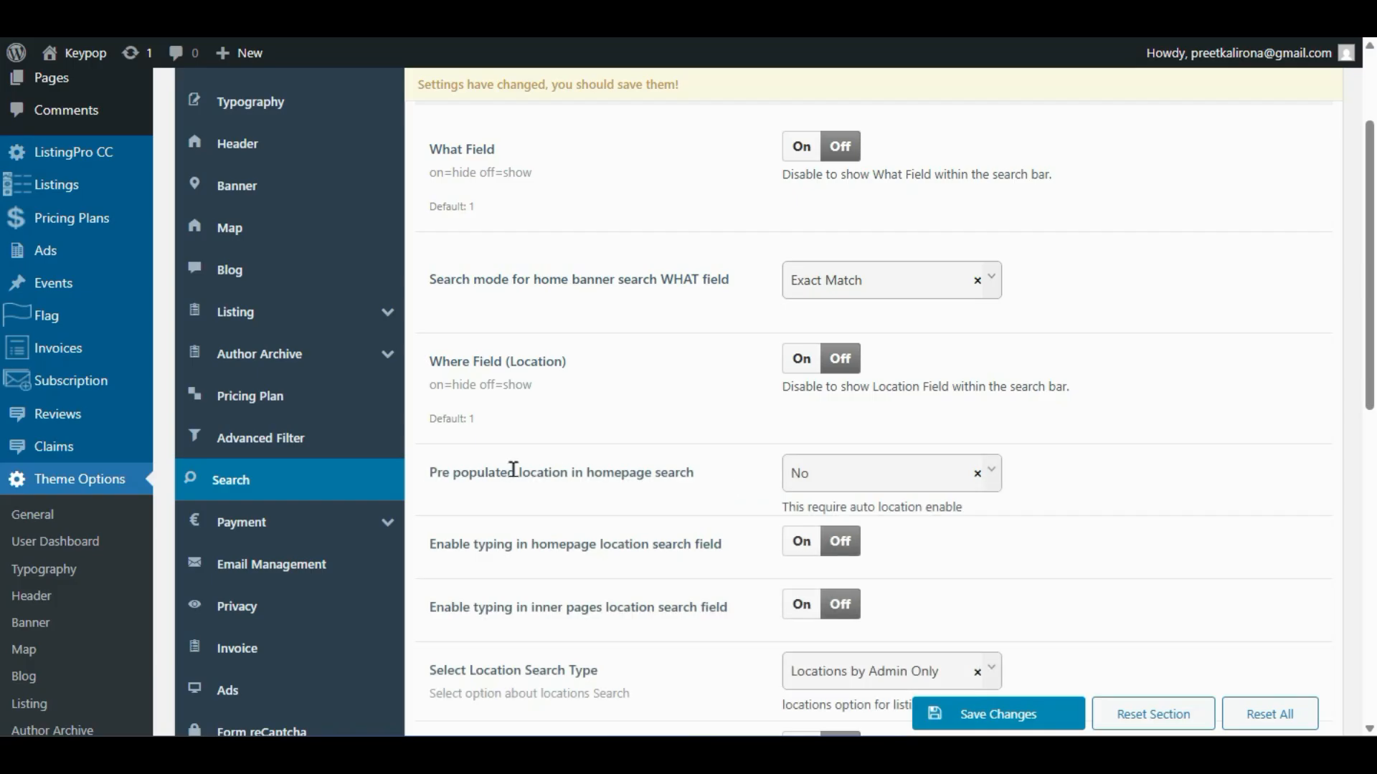
left_click(846, 478)
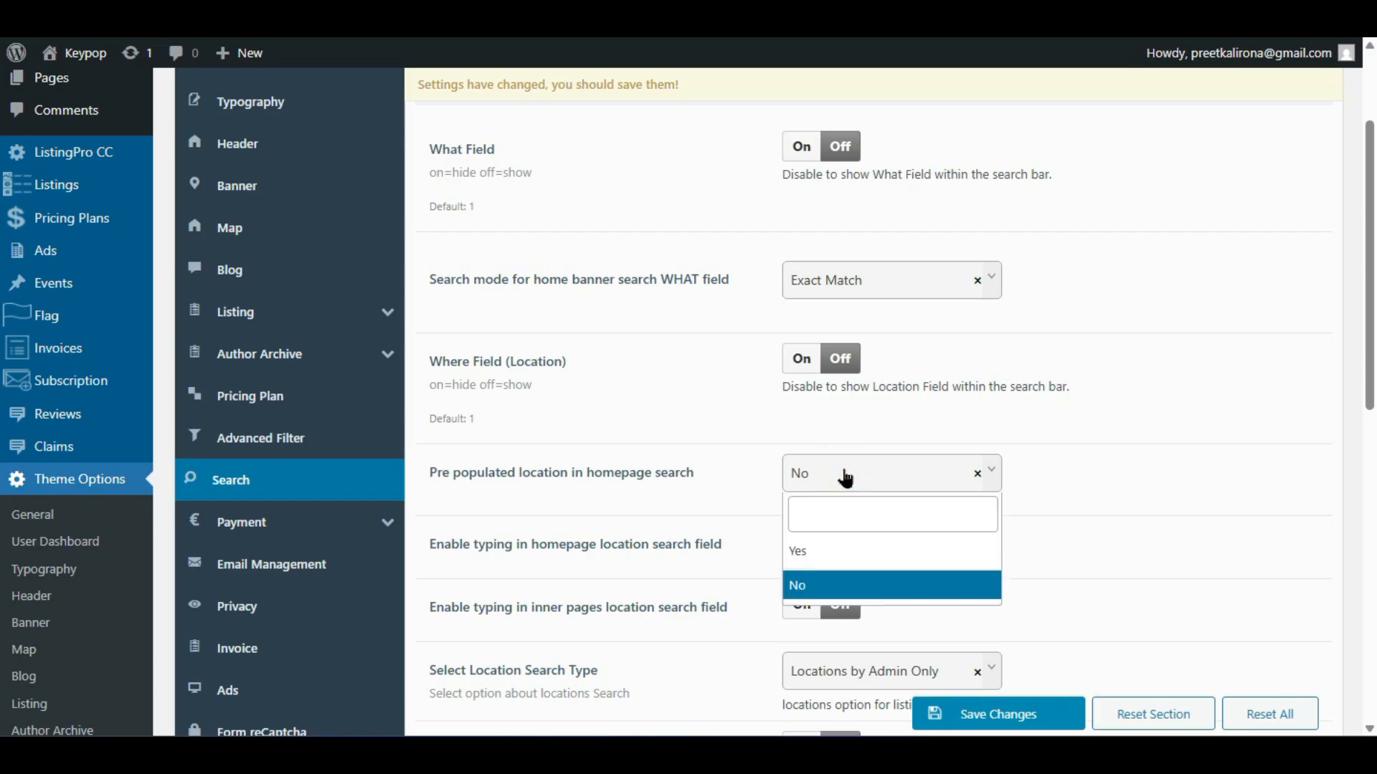
left_click(846, 477)
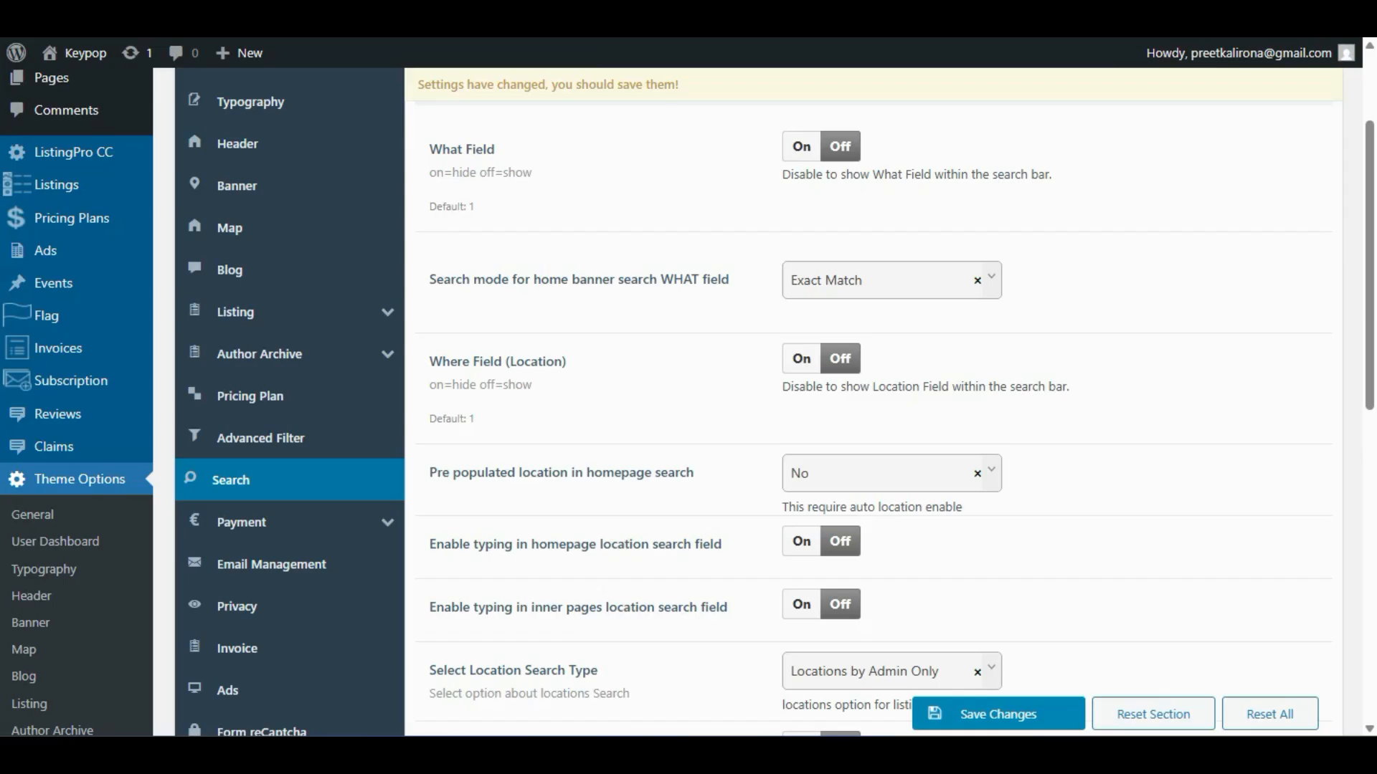
left_click(813, 470)
left_click(689, 558)
- Turn on typing in homepage and inner-page location search, keeping Locations by Admin Only
left_click(800, 543)
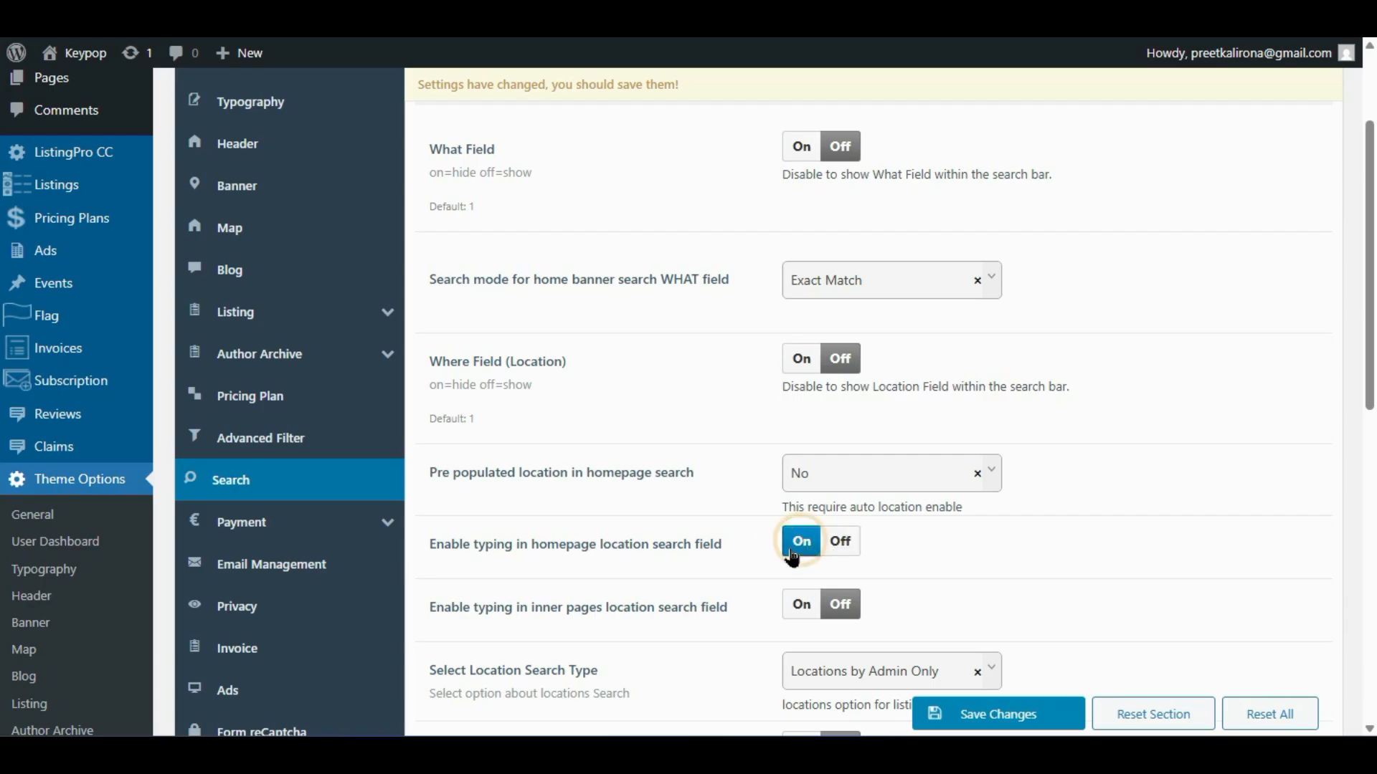
left_click(801, 608)
scroll(724, 583, "down", 2)
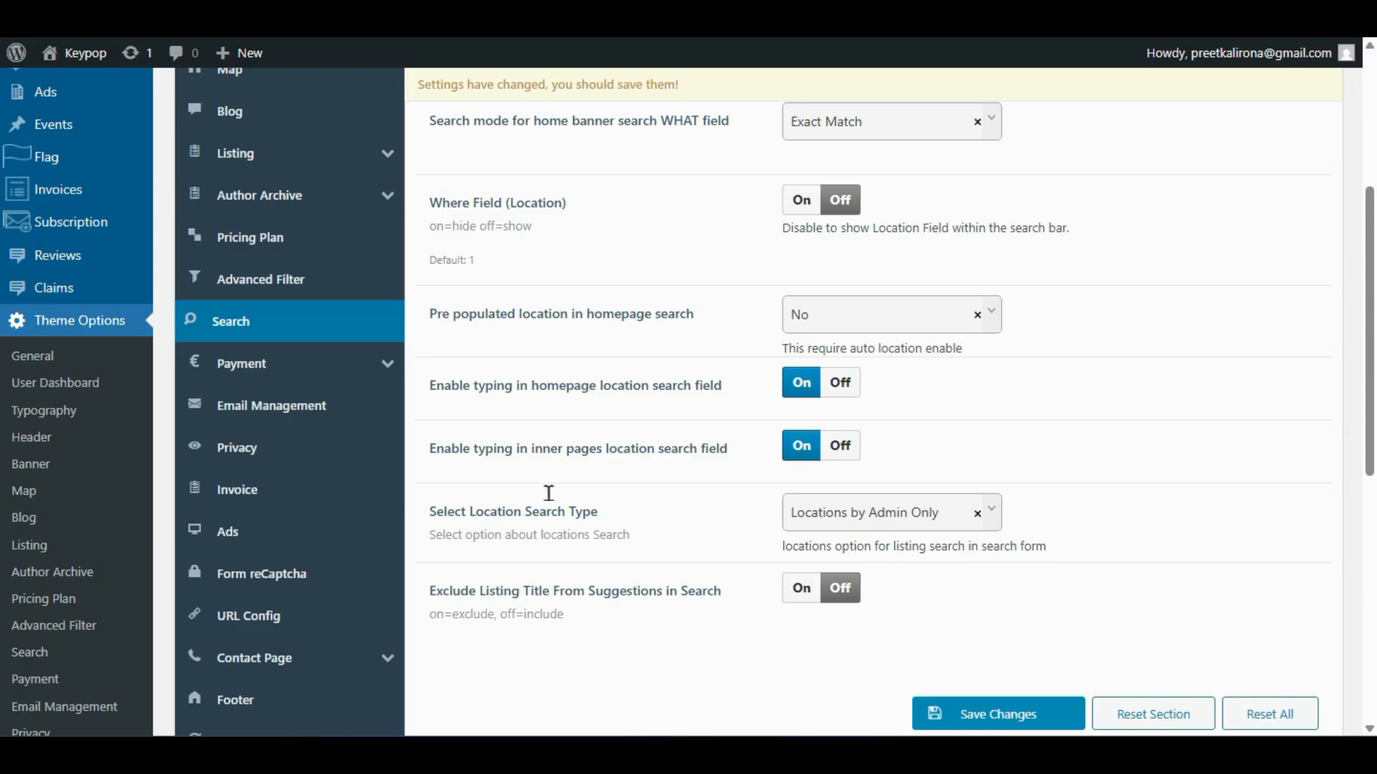
left_click(801, 514)
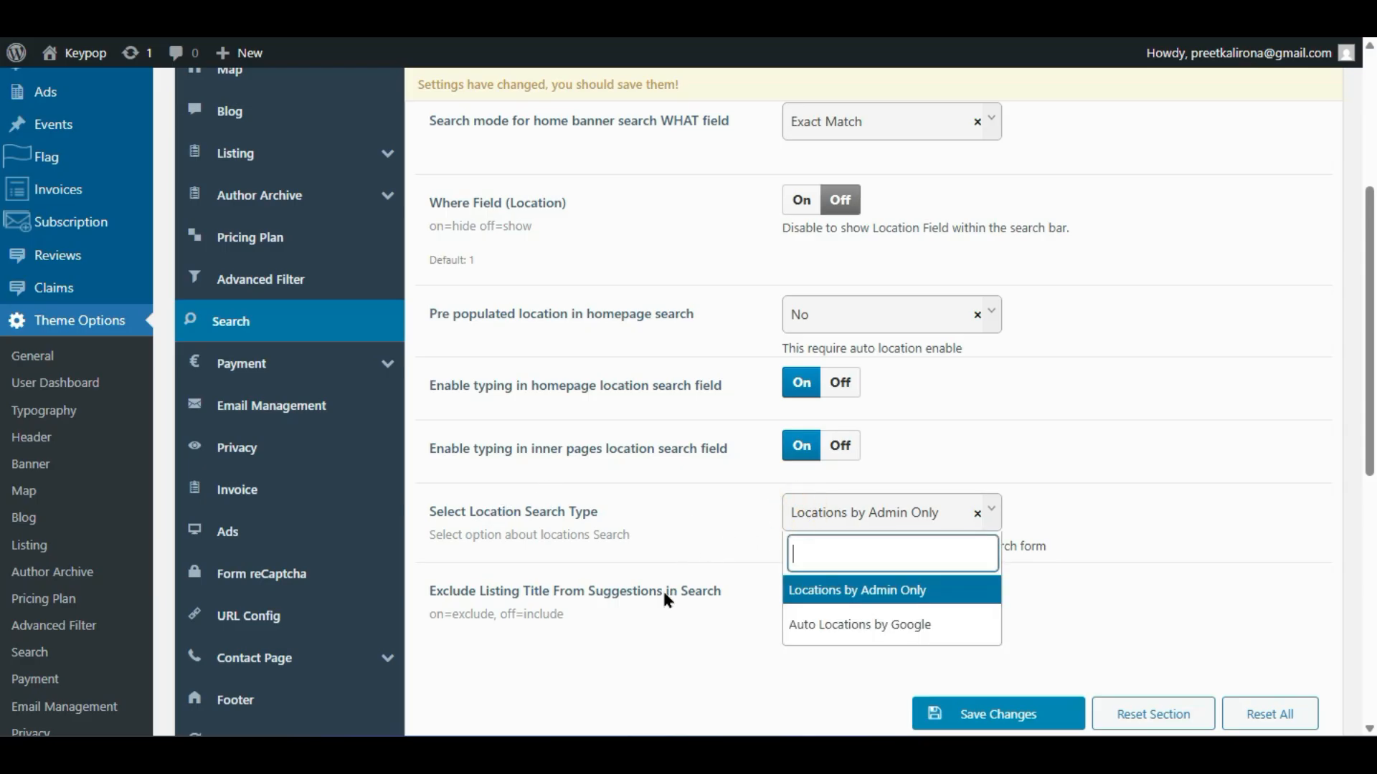
left_click(717, 638)
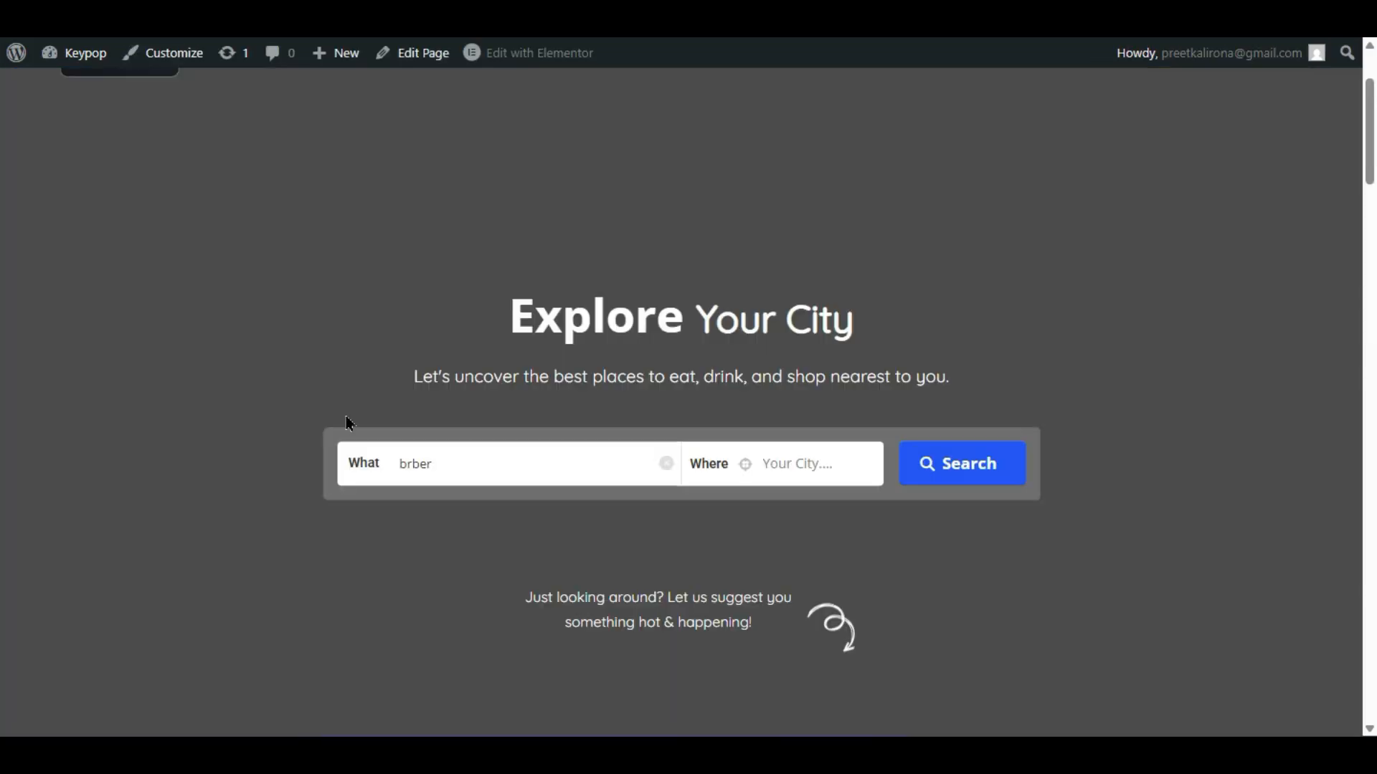
- Delete 'brber' from the homepage What field to show its category suggestions
double_click(495, 455)
key("BackSpace")
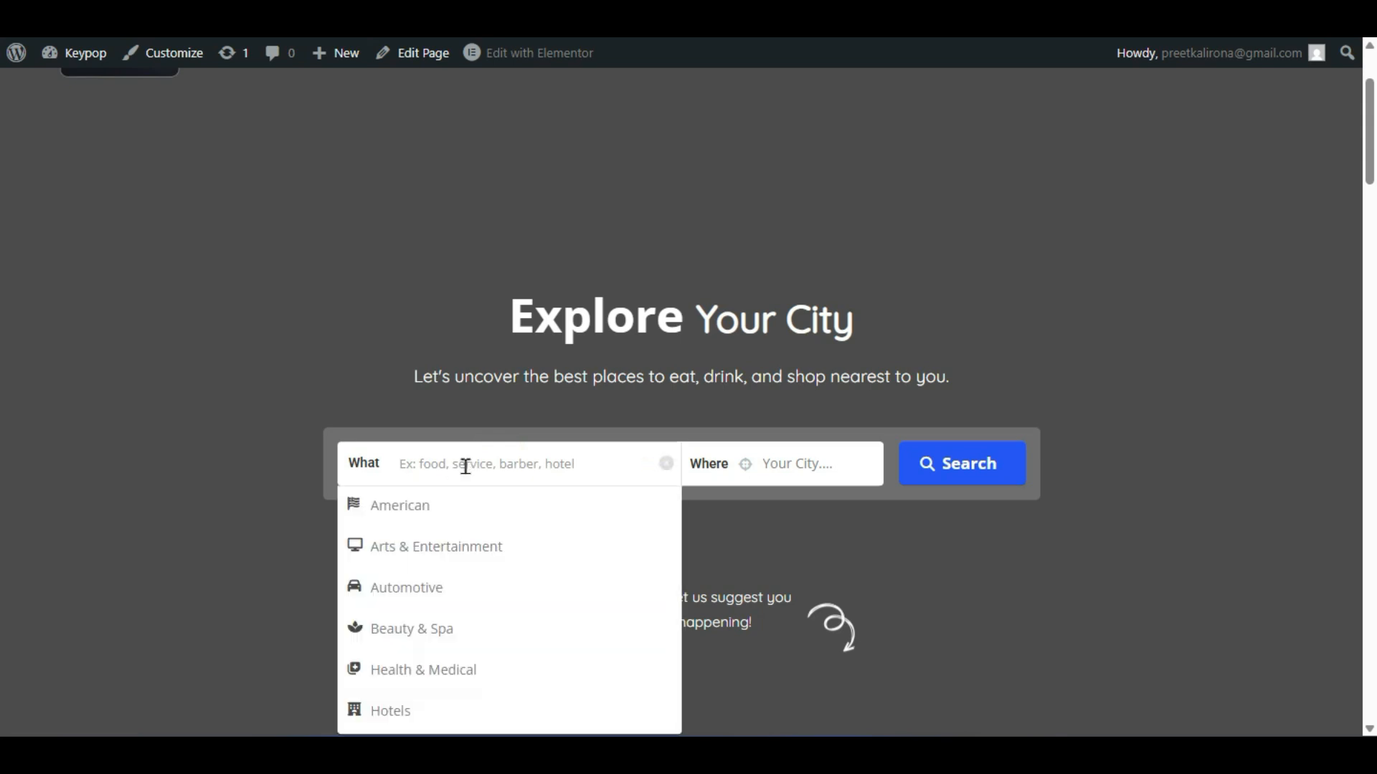
left_click(320, 502)
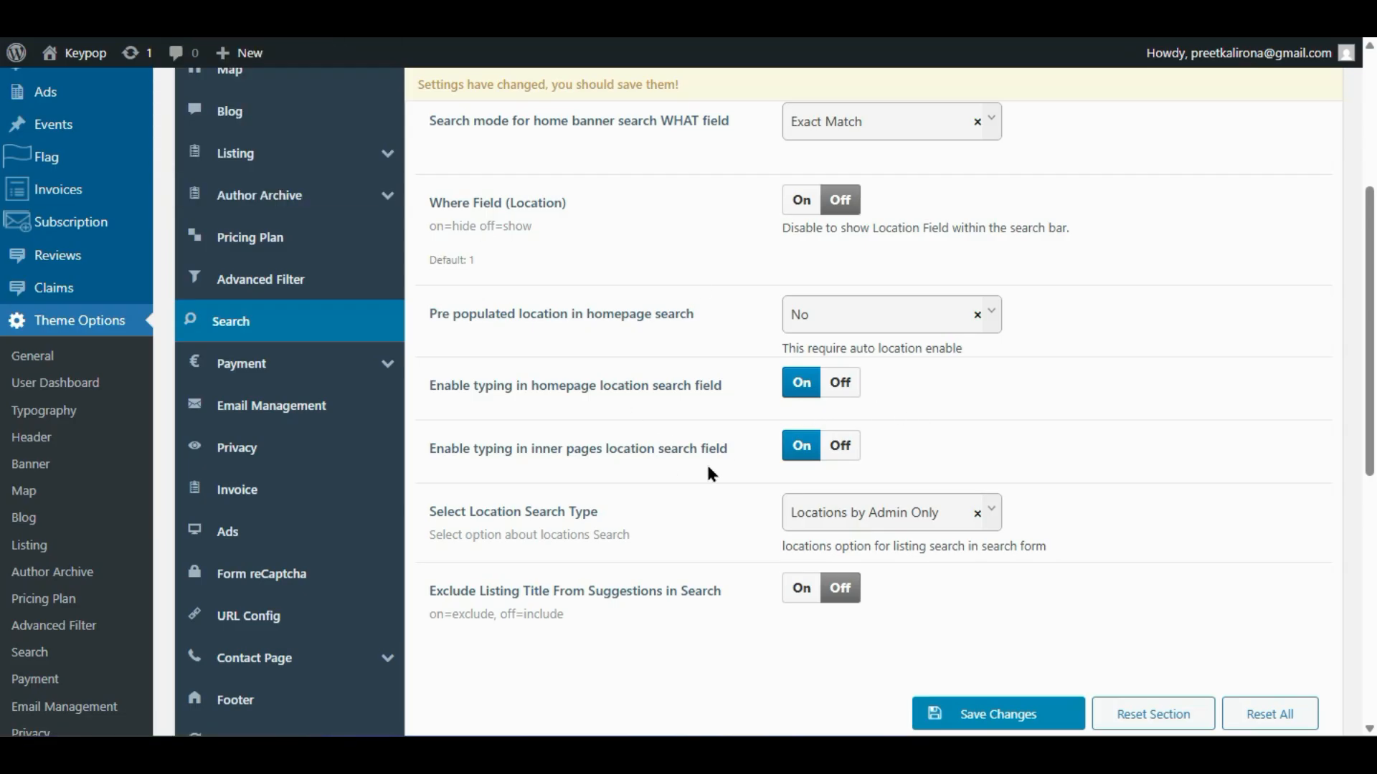
scroll(681, 471, "up", 2)
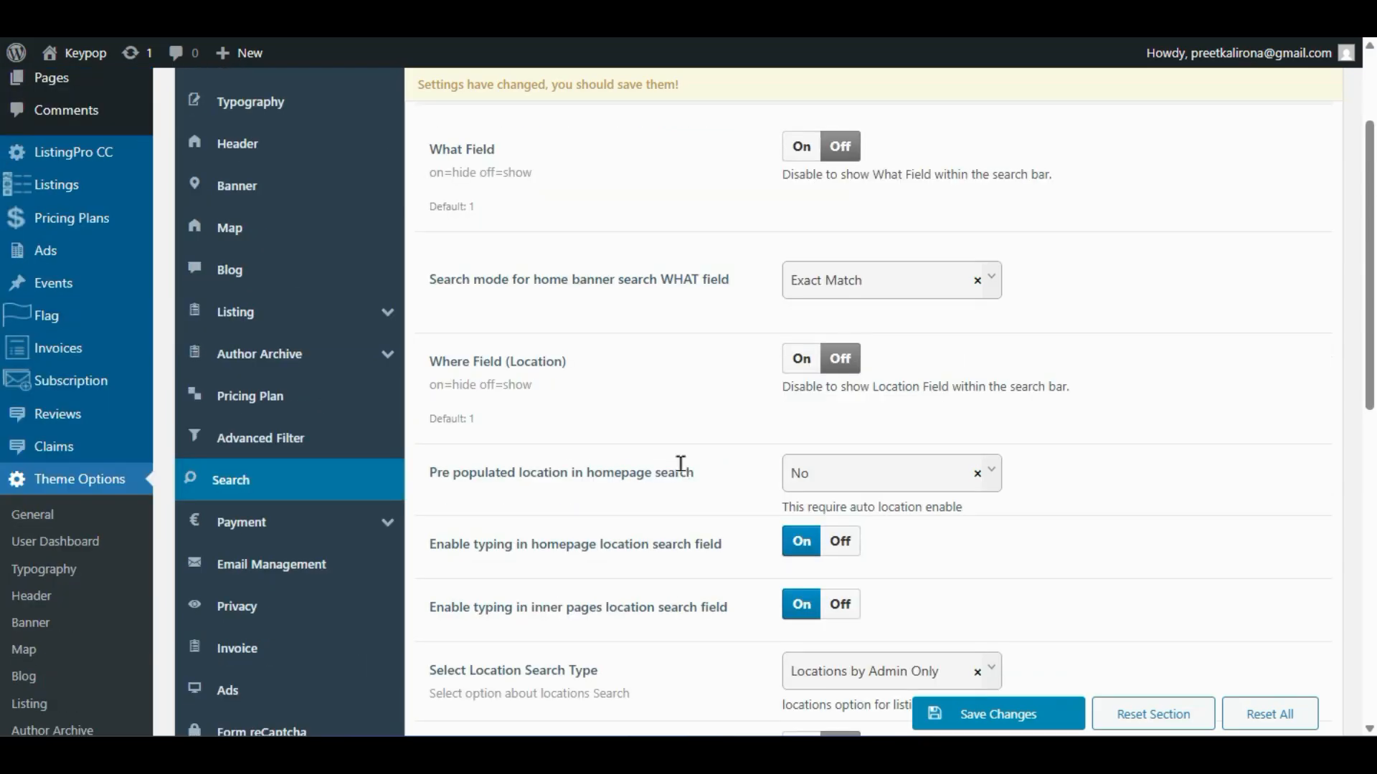
left_click(80, 53)
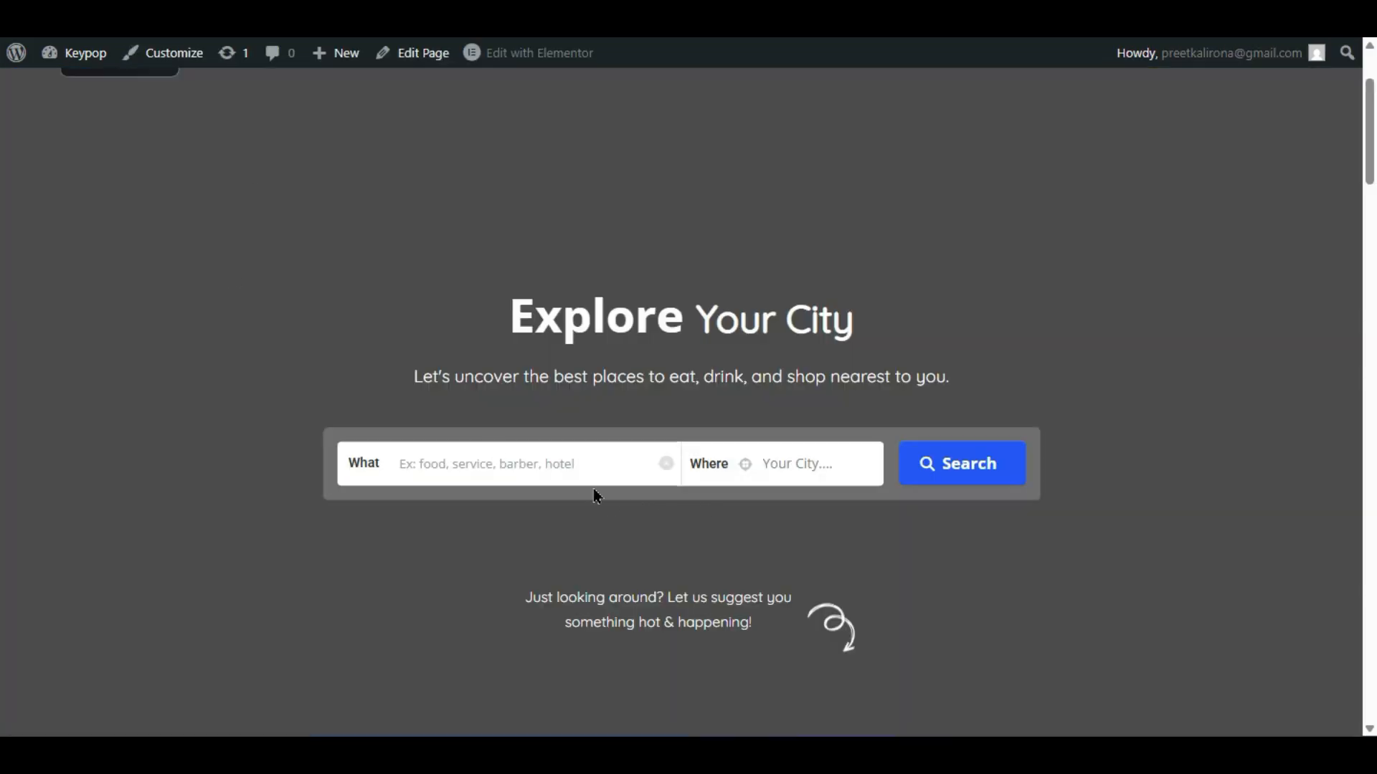
left_click(216, 15)
scroll(691, 502, "down", 2)
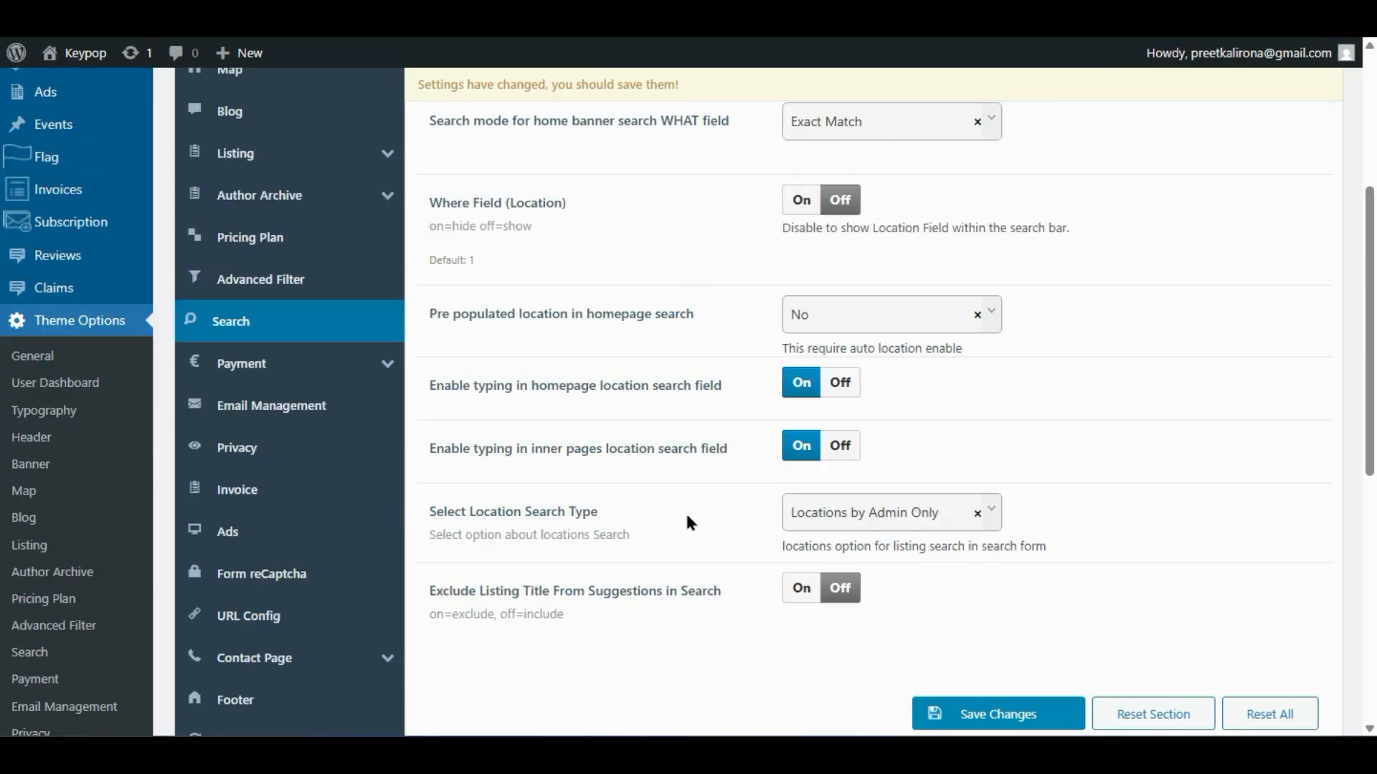
- Set Auto Recurring Payment to Yes under Payment > General
left_click(272, 380)
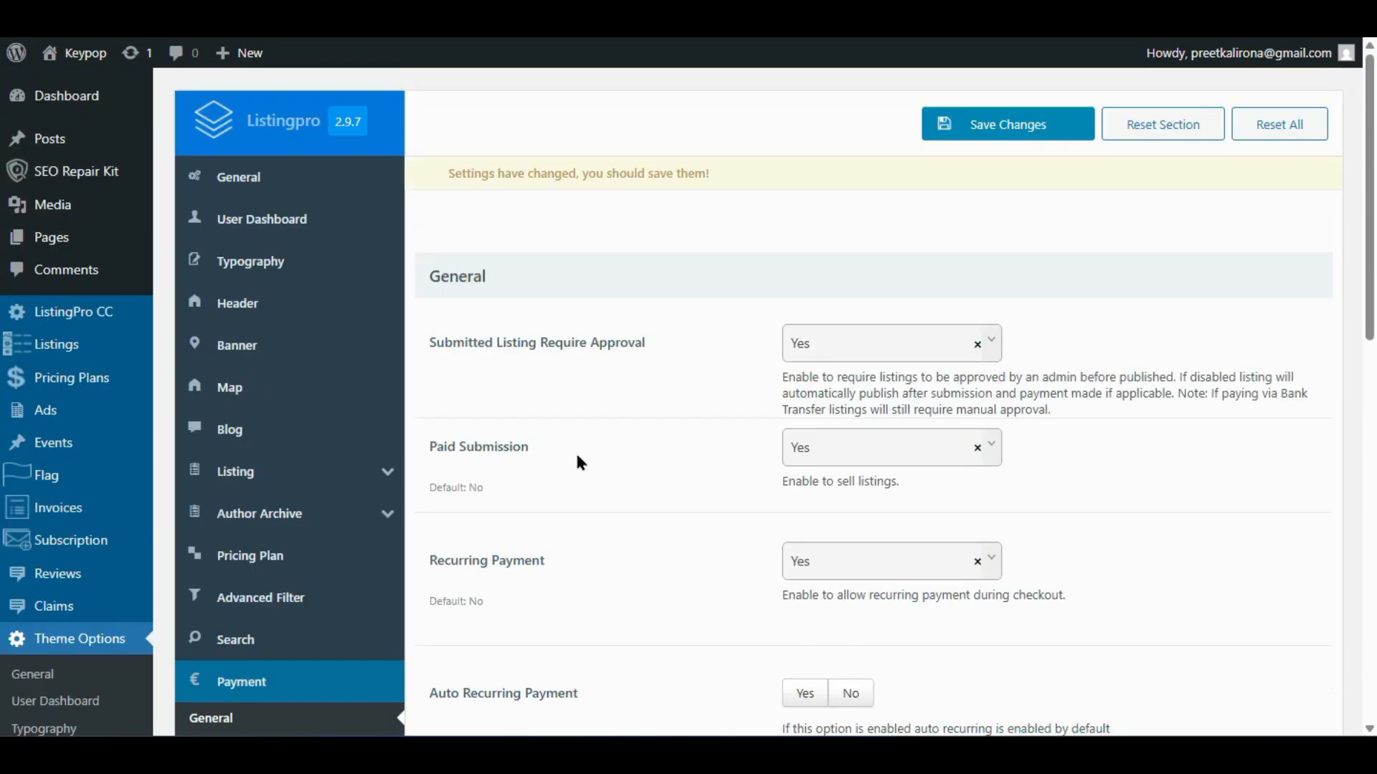
scroll(575, 453, "down", 3)
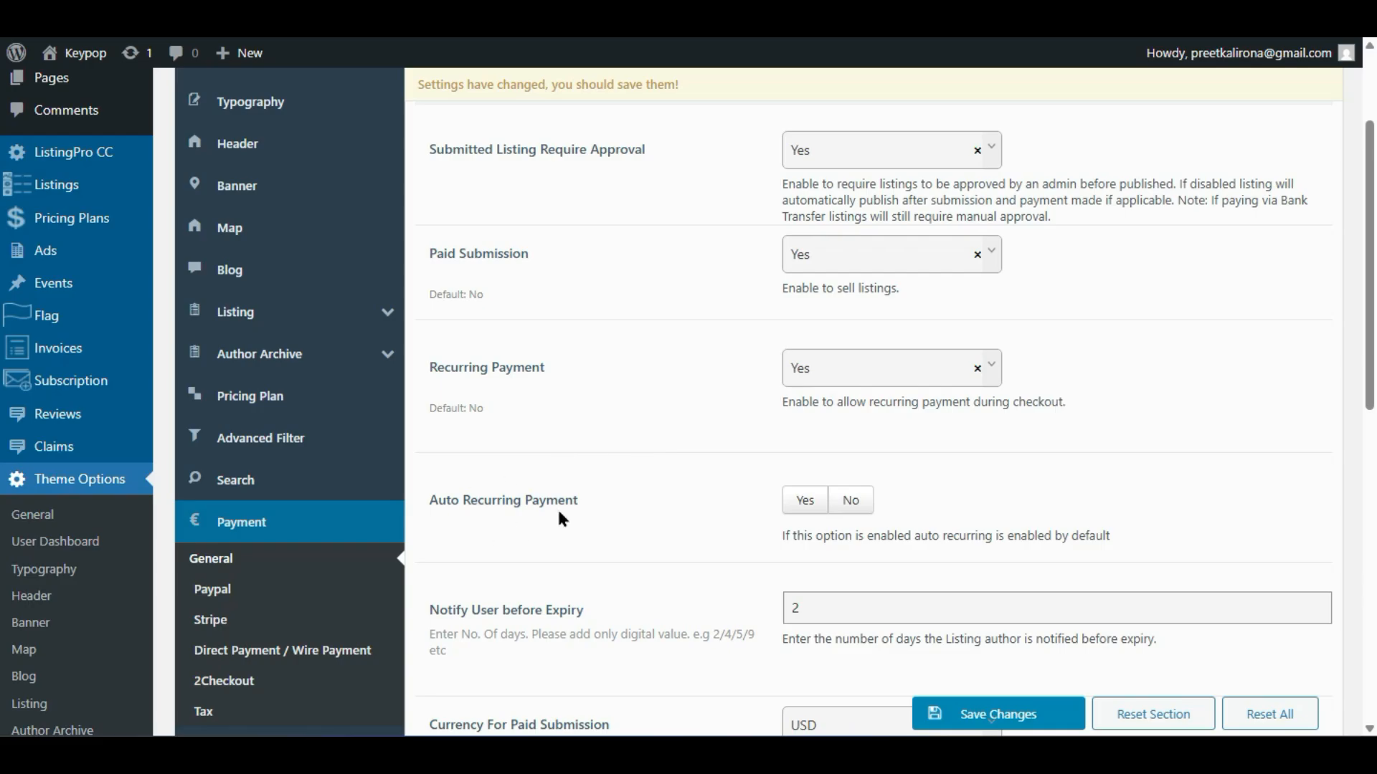
left_click(805, 507)
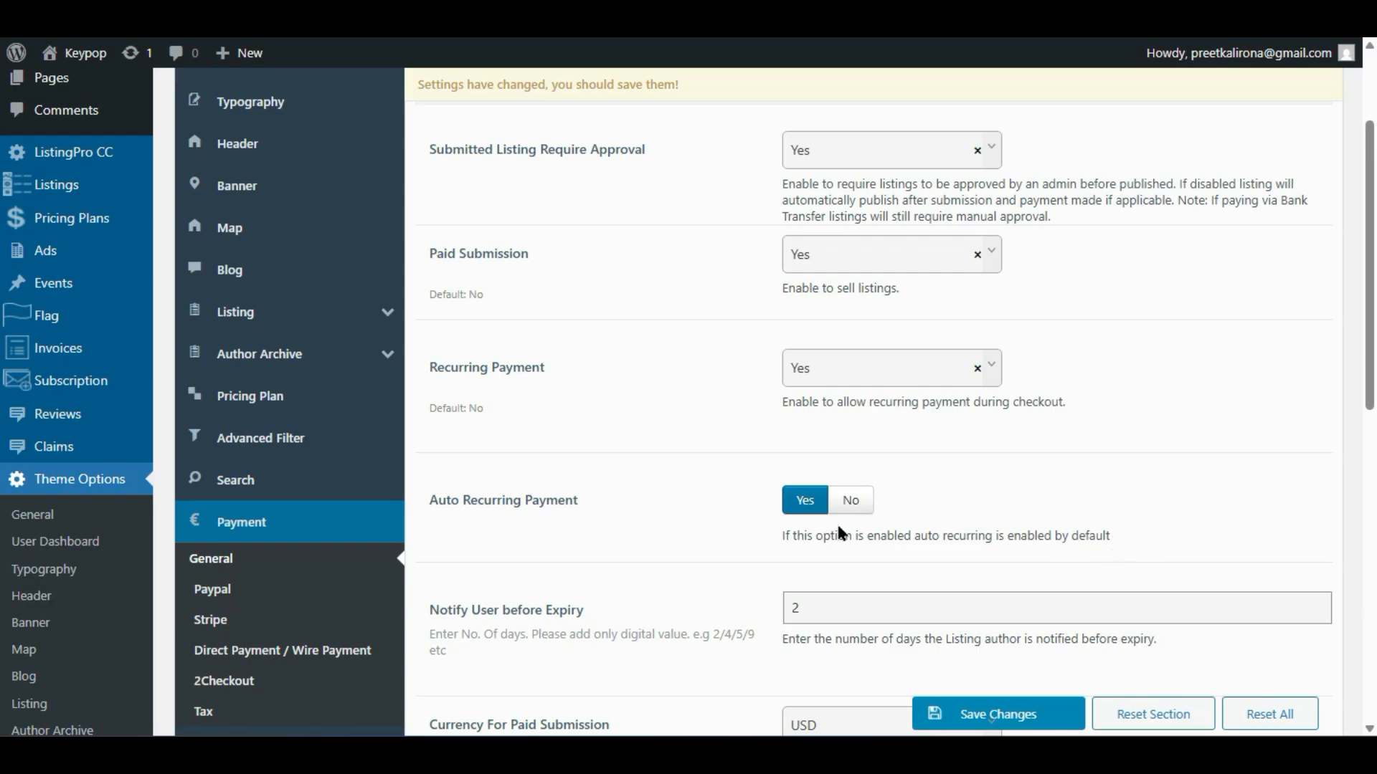
scroll(720, 556, "down", 2)
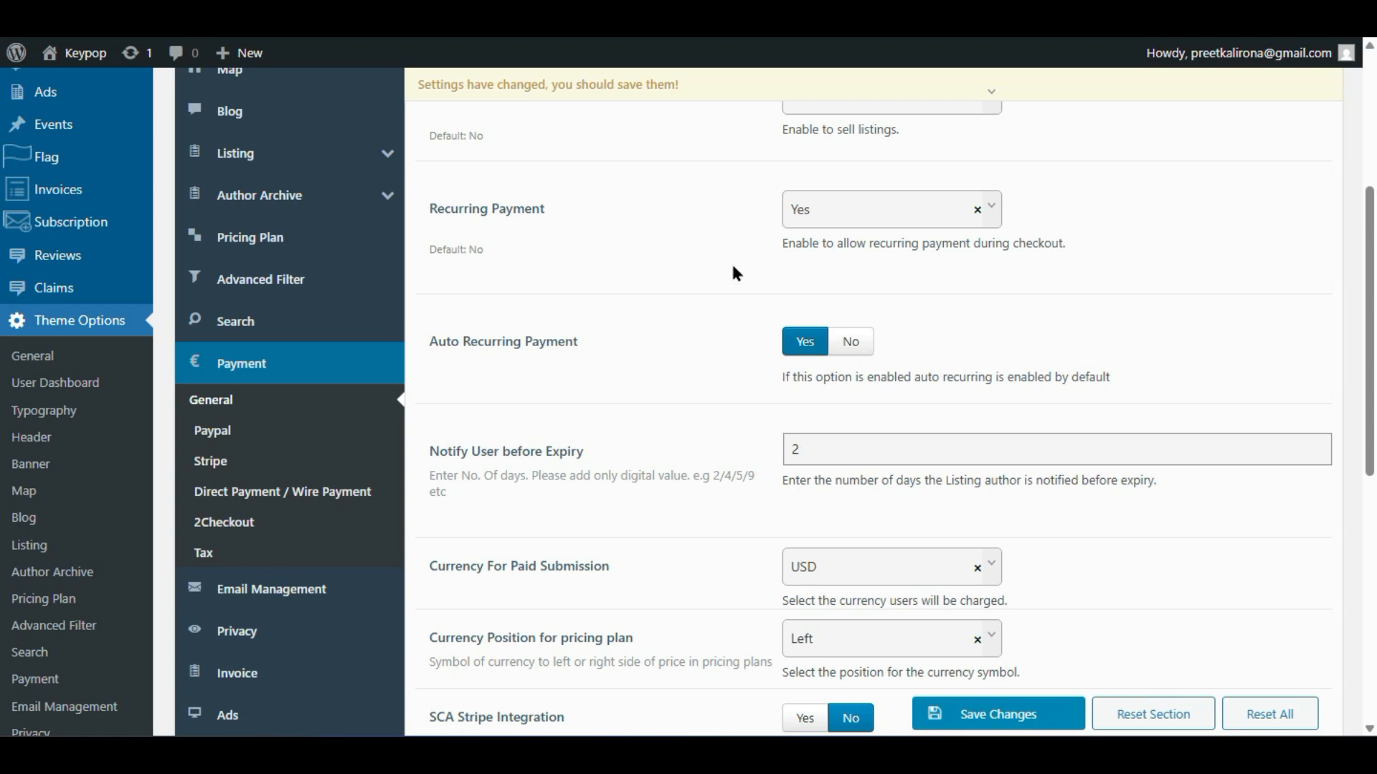
left_click(229, 8)
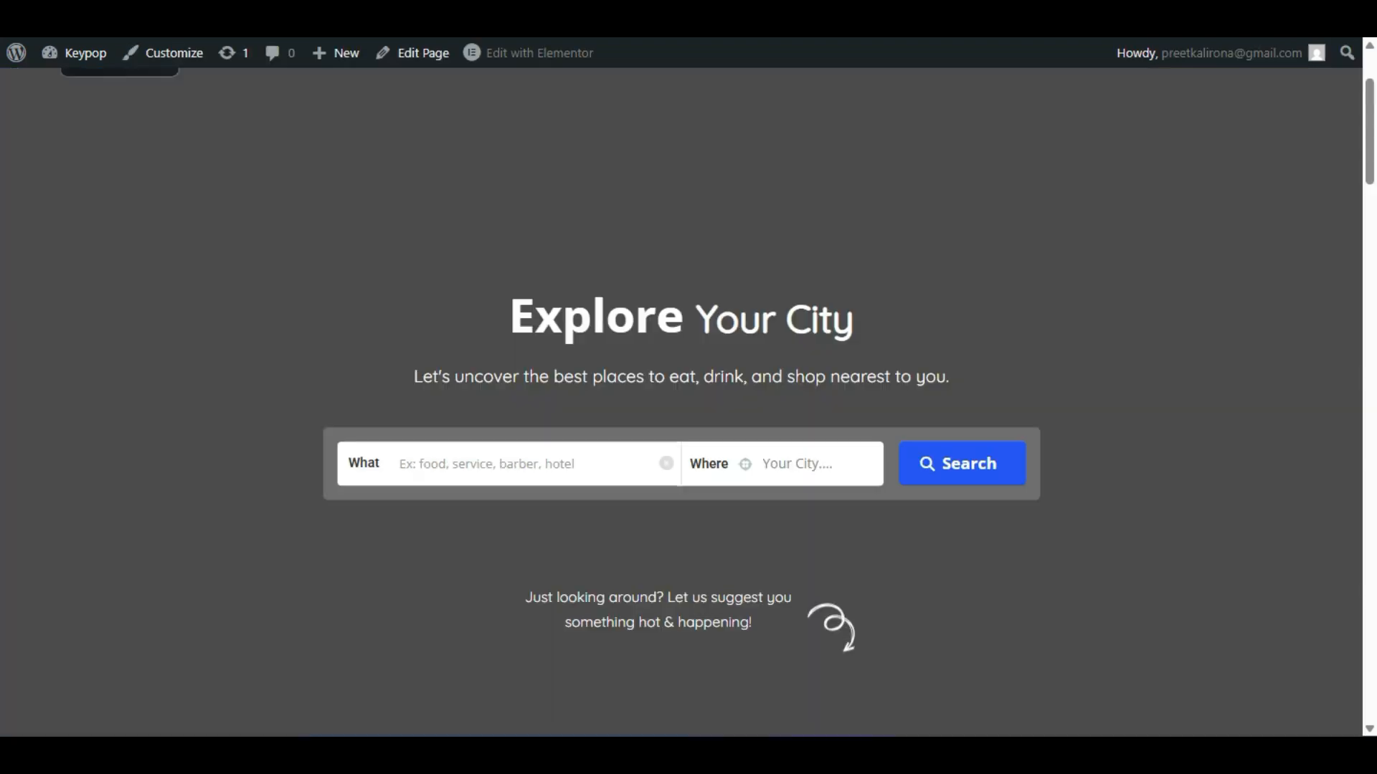
scroll(1199, 332, "up", 2)
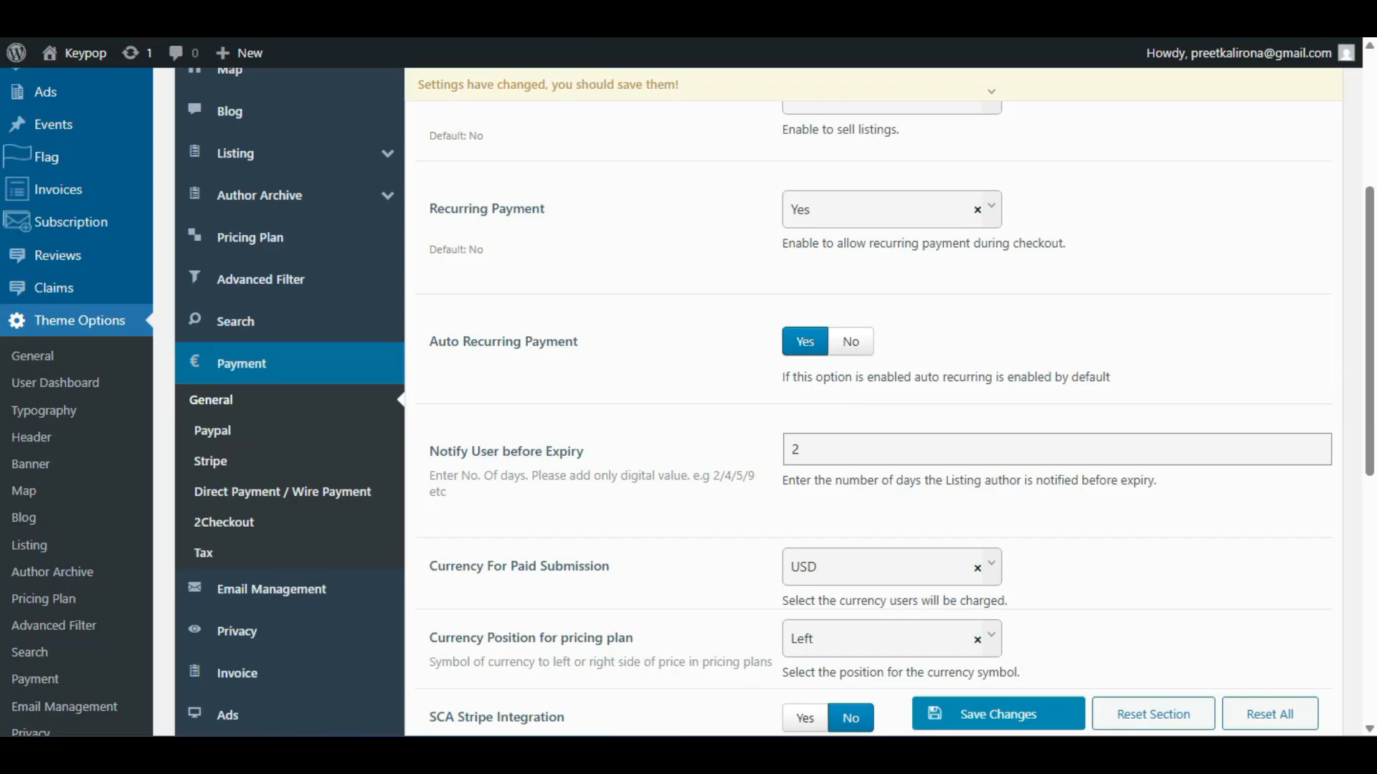
scroll(745, 359, "down", 2)
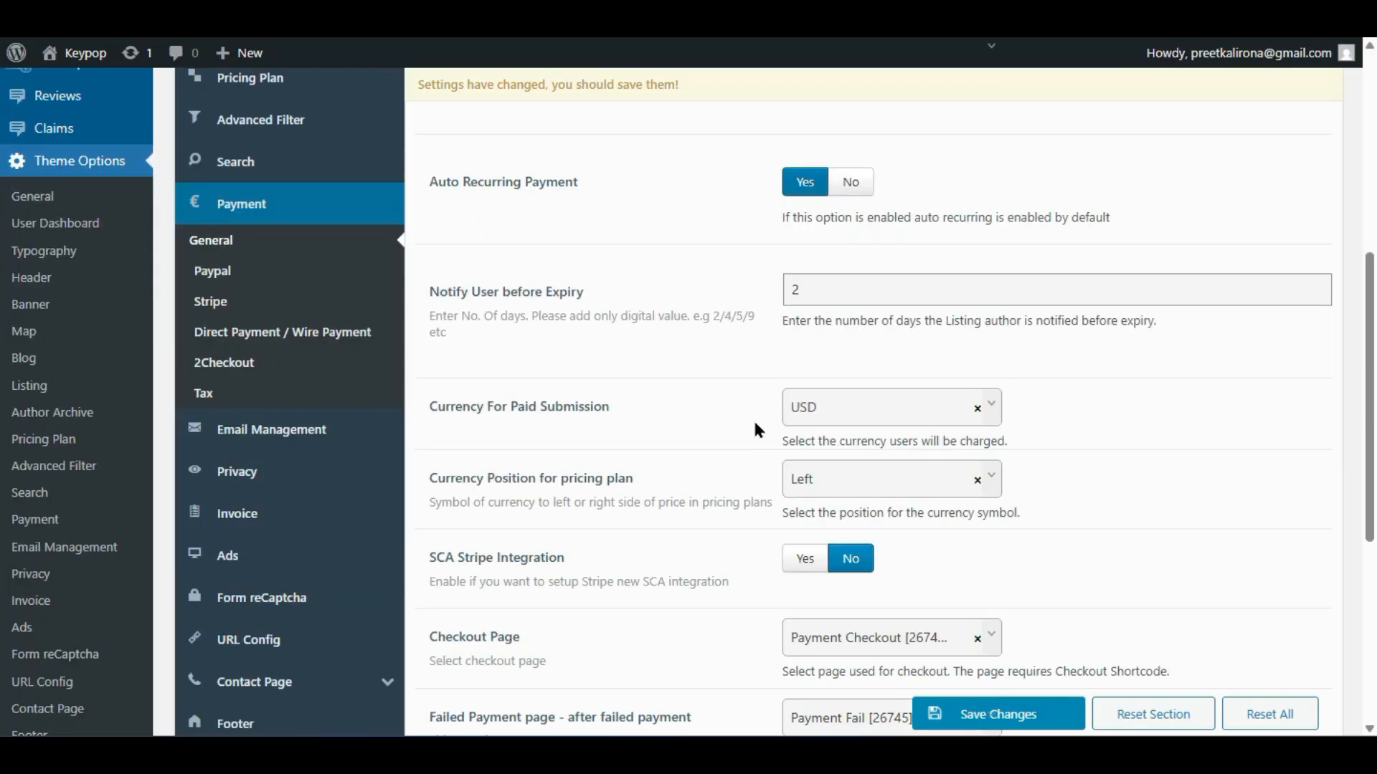
left_click(910, 416)
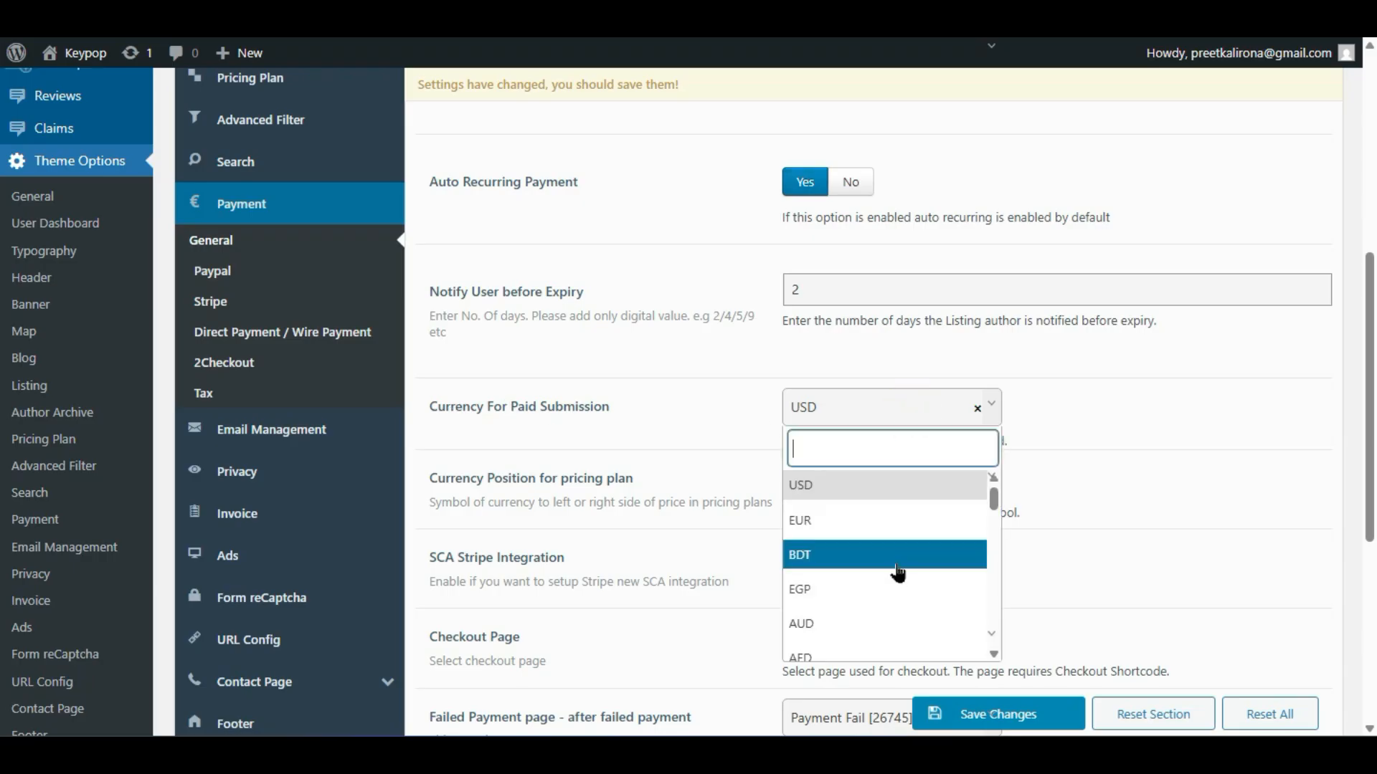
scroll(888, 506, "down", 10)
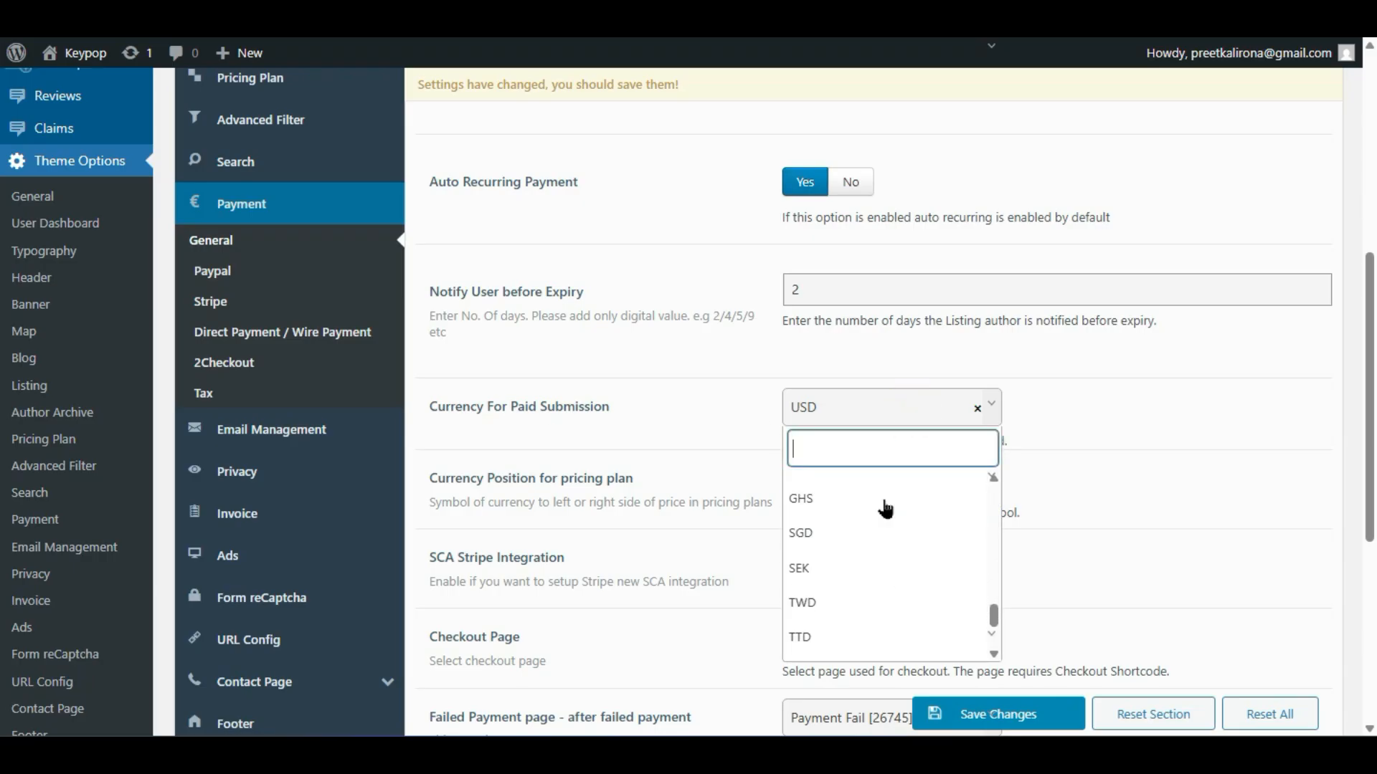
scroll(886, 508, "down", 4)
scroll(884, 510, "up", 2)
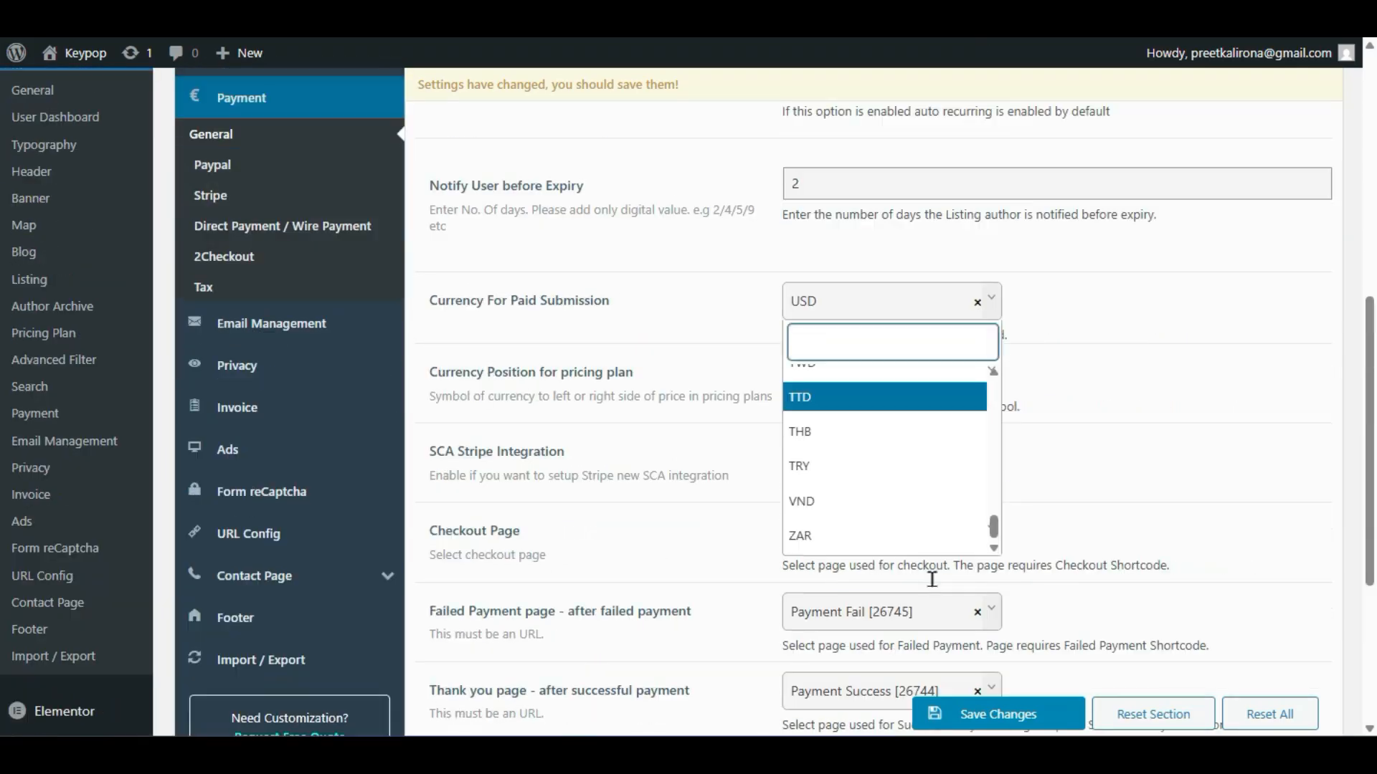
scroll(838, 472, "up", 8)
scroll(837, 471, "up", 3)
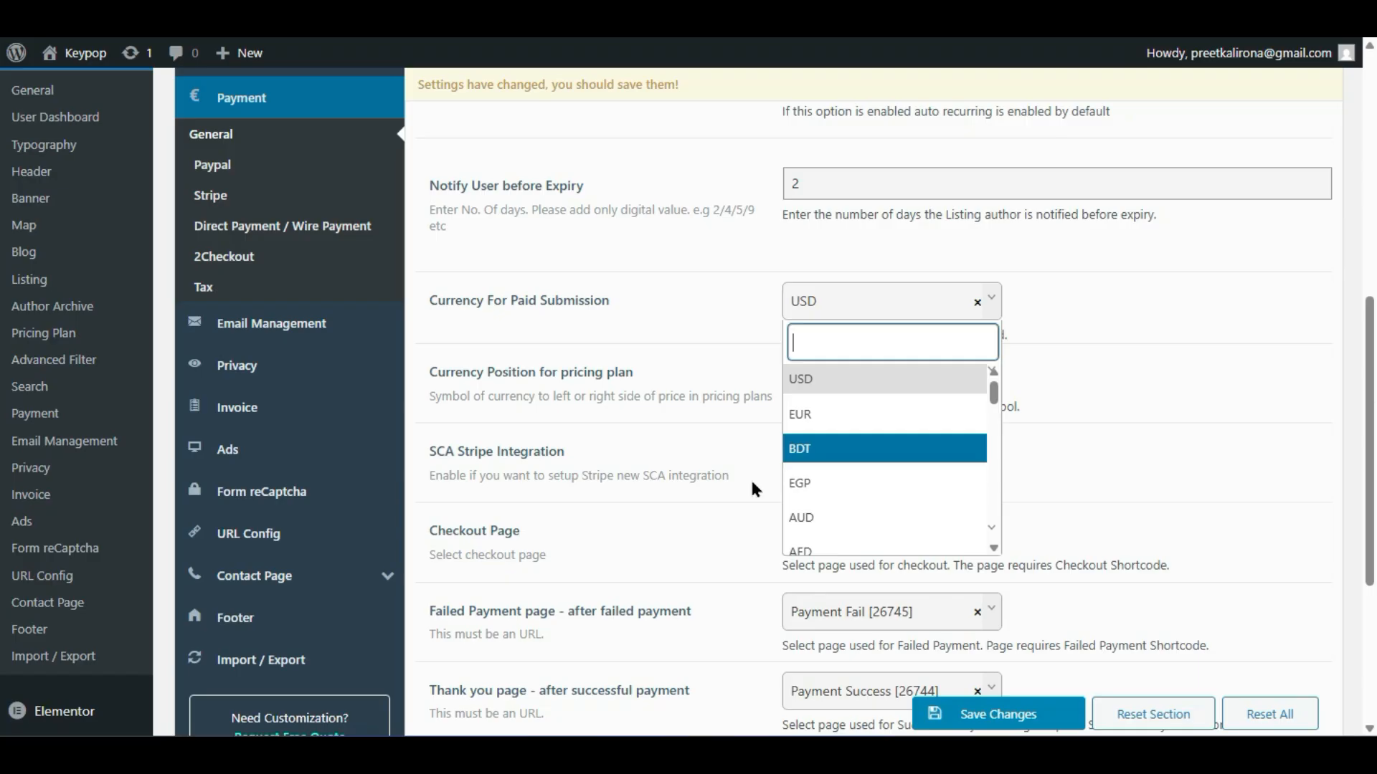
left_click(489, 432)
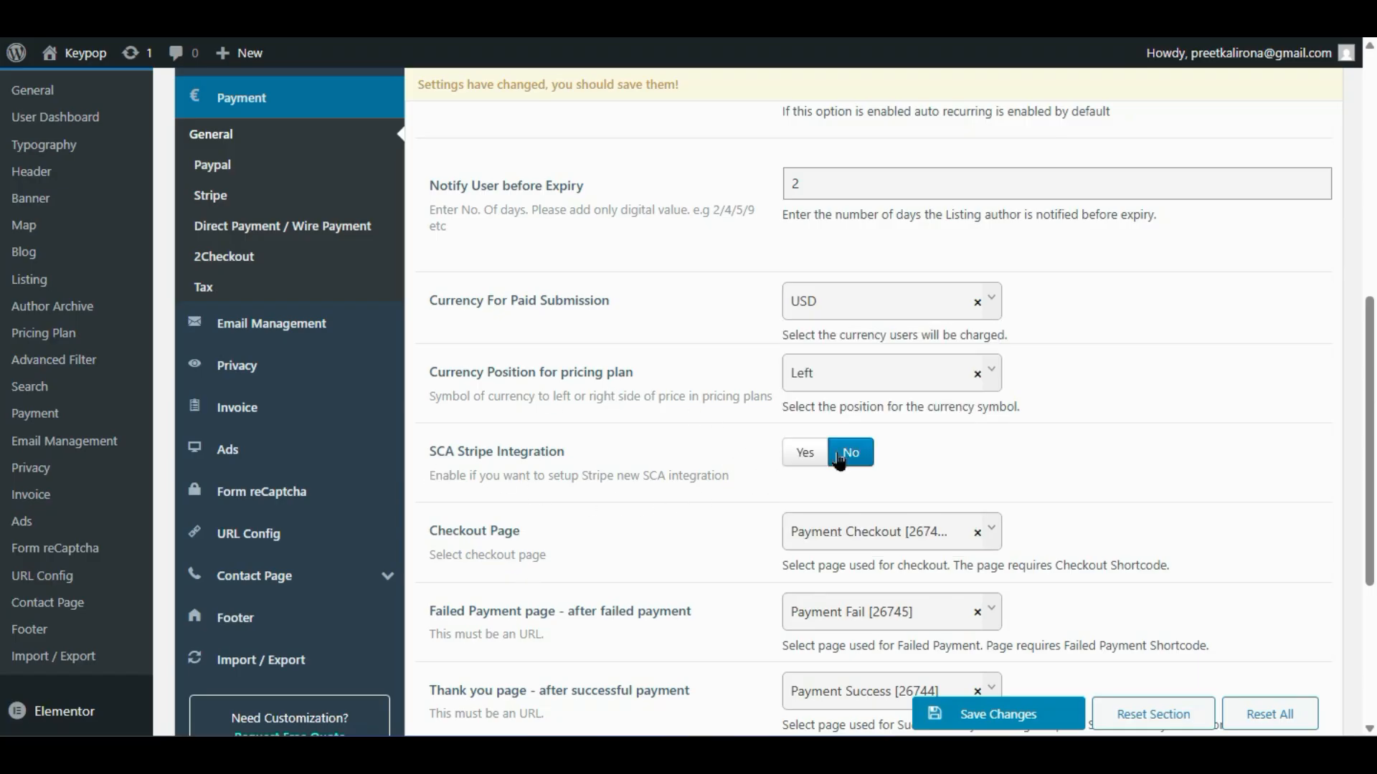
left_click(802, 457)
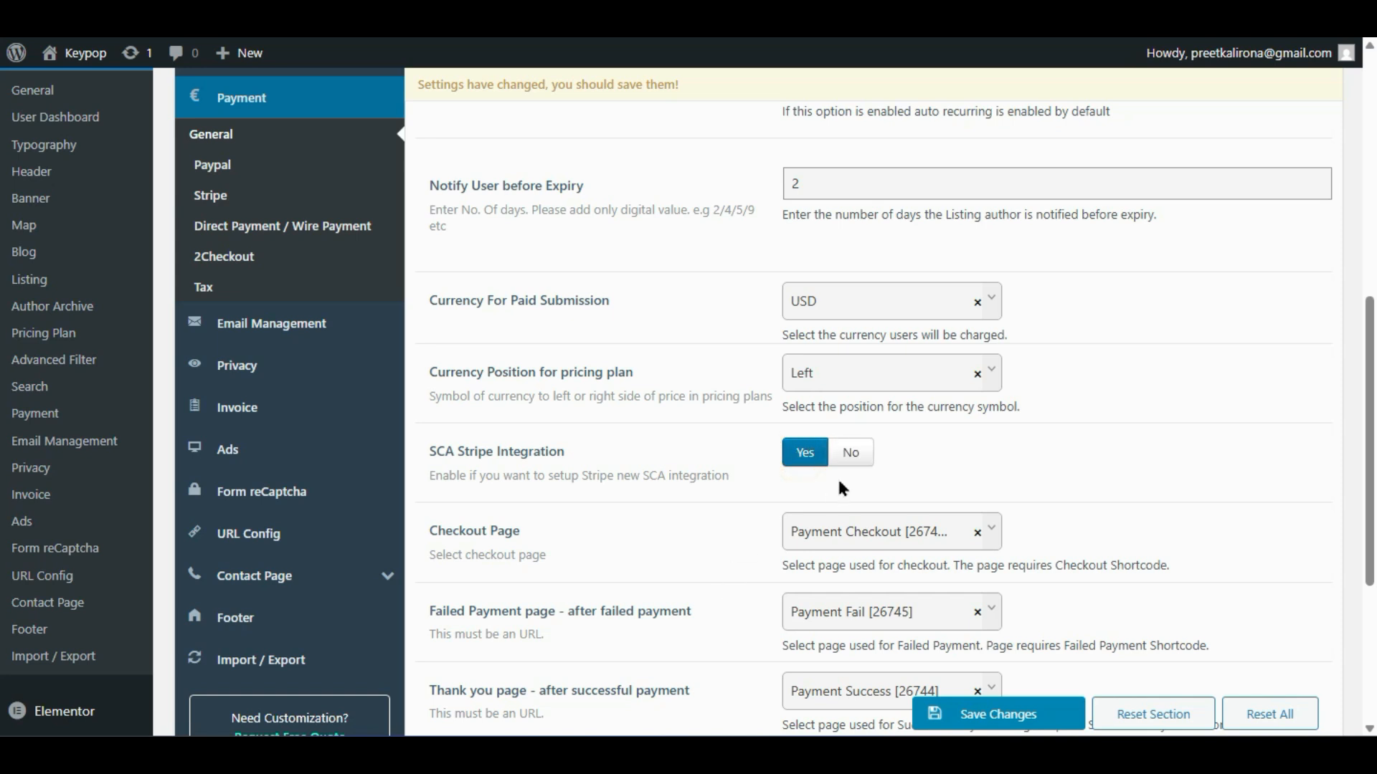
left_click(849, 456)
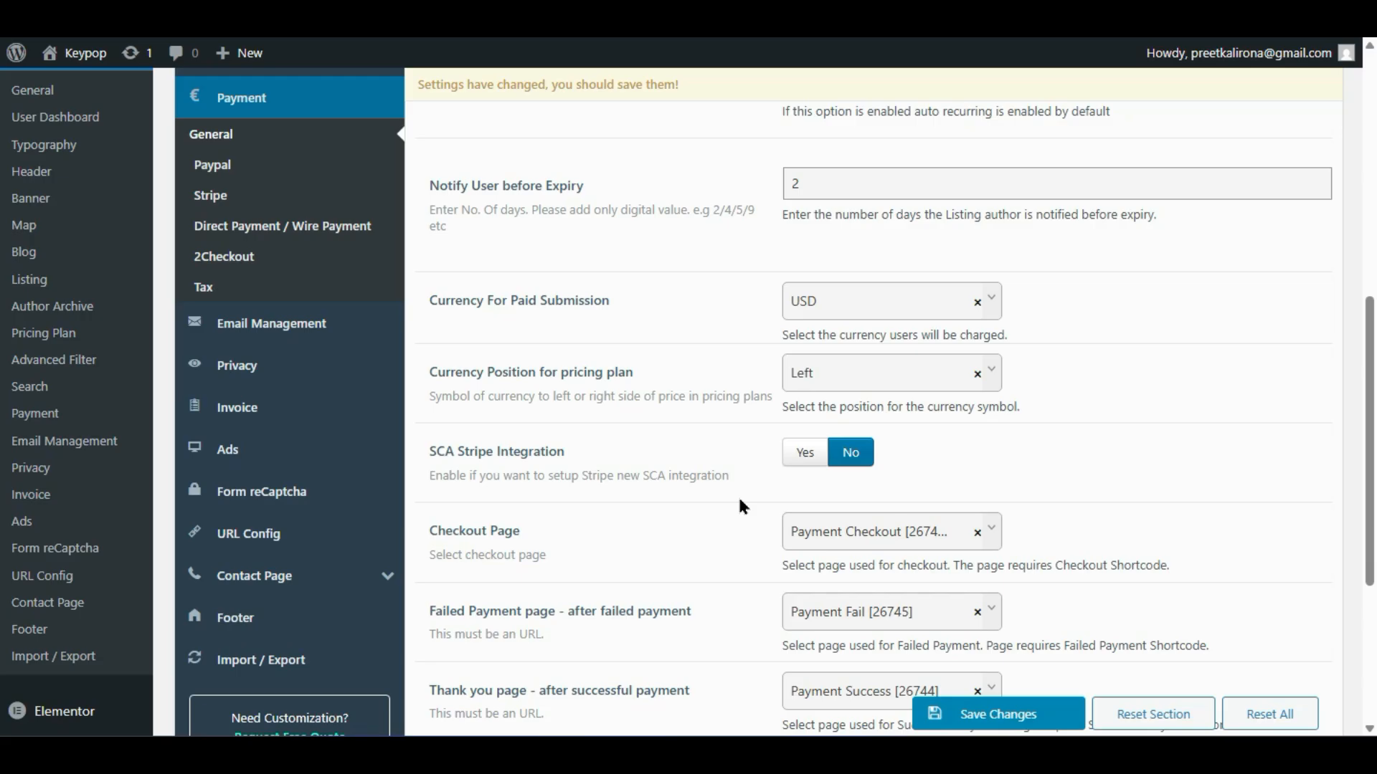
scroll(741, 506, "up", 2)
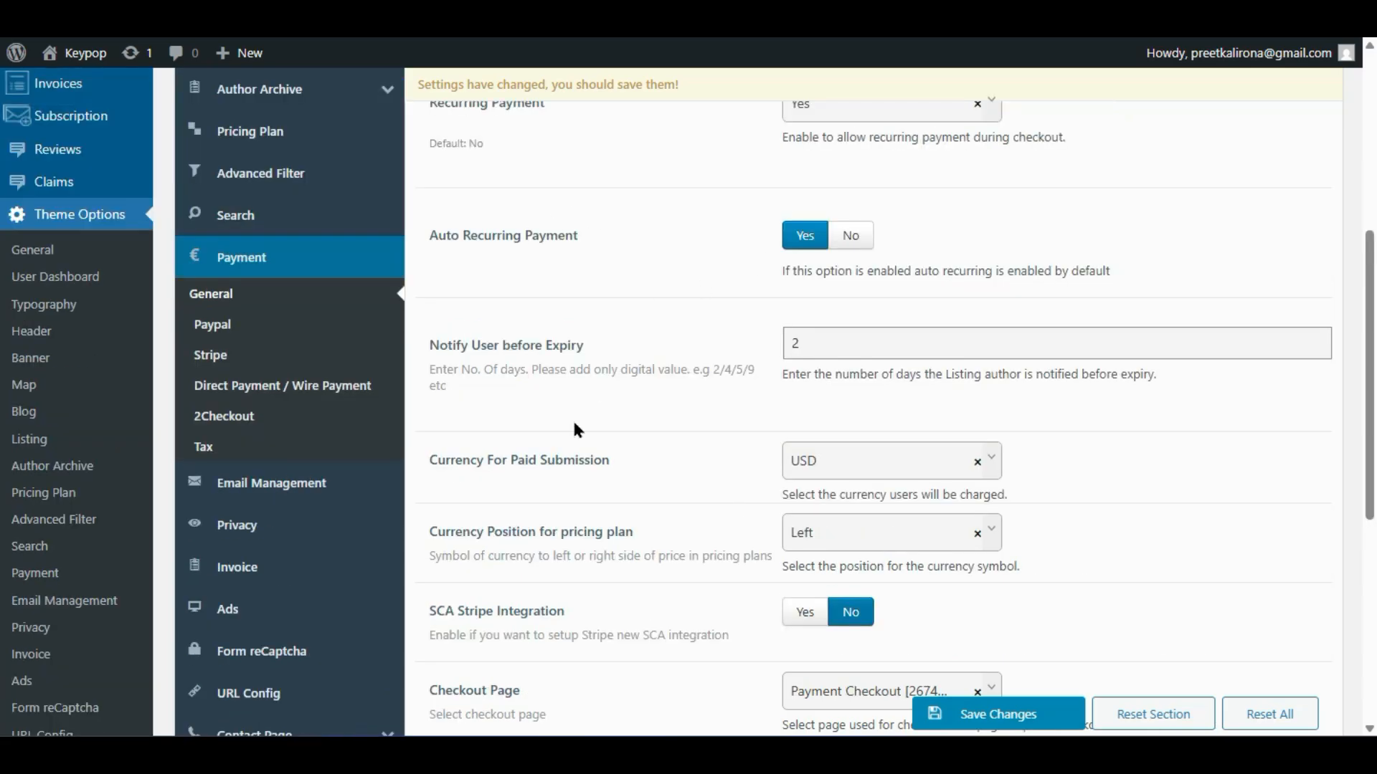
scroll(572, 419, "up", 2)
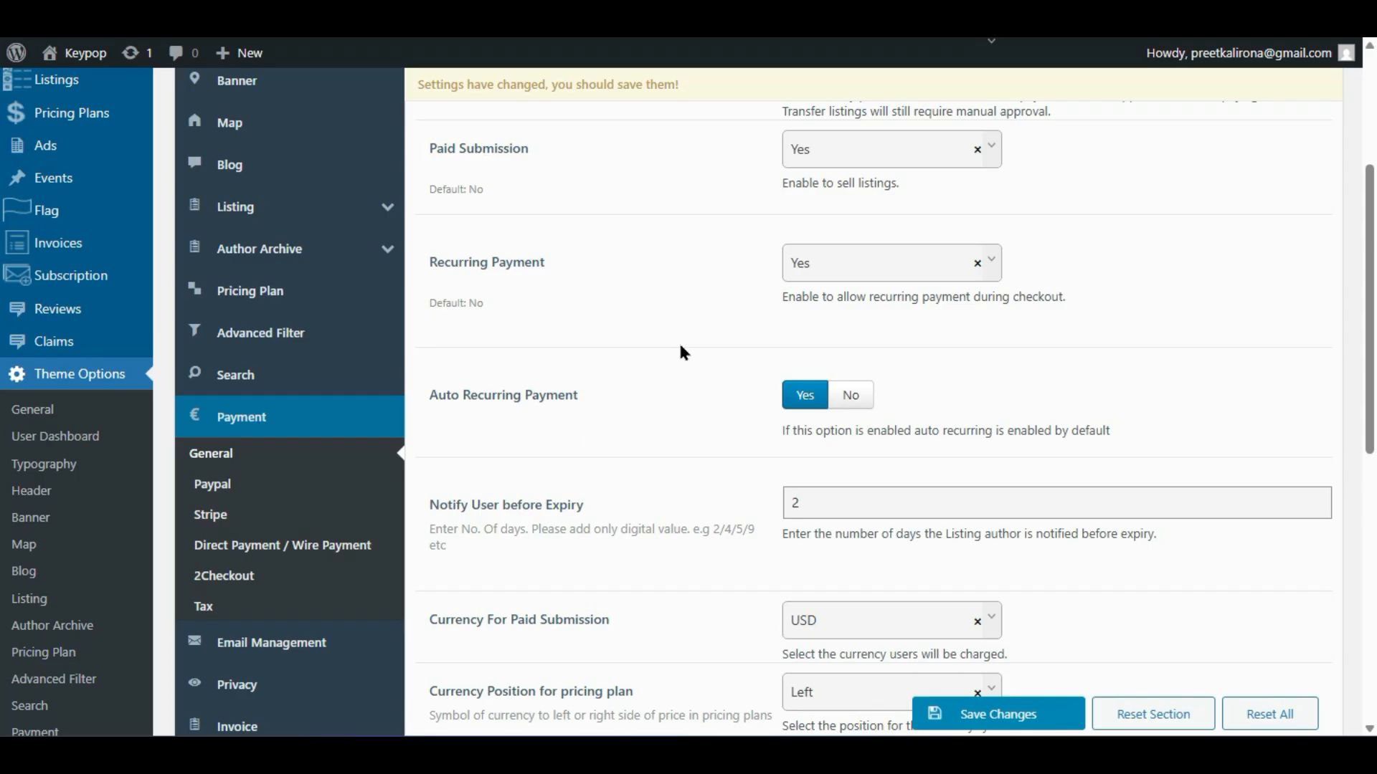
scroll(680, 347, "down", 2)
scroll(680, 347, "down", 2)
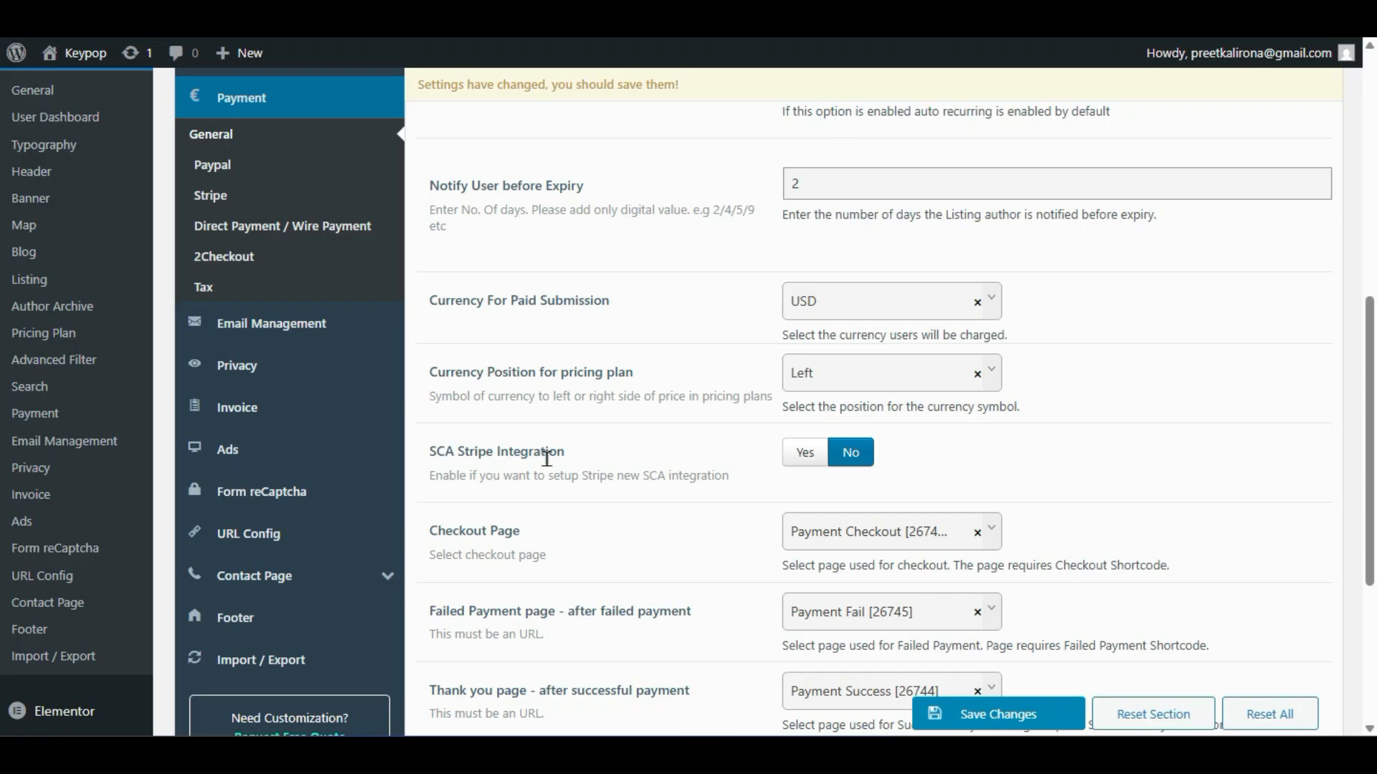
scroll(546, 459, "down", 2)
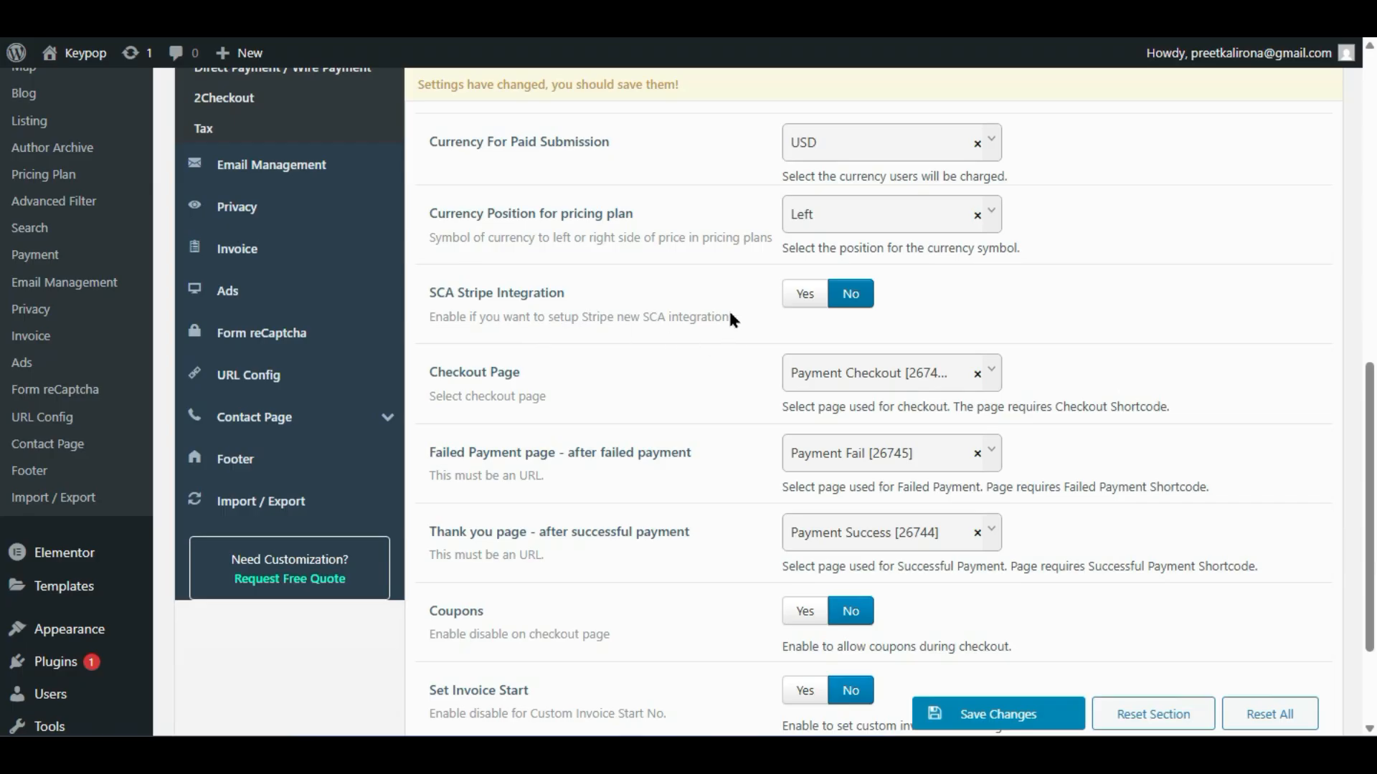
left_click_drag(722, 317, 578, 318)
left_click(714, 328)
double_click(426, 532)
mouse_move(503, 523)
left_mouse_down()
mouse_move(539, 531)
mouse_move(500, 530)
left_mouse_up()
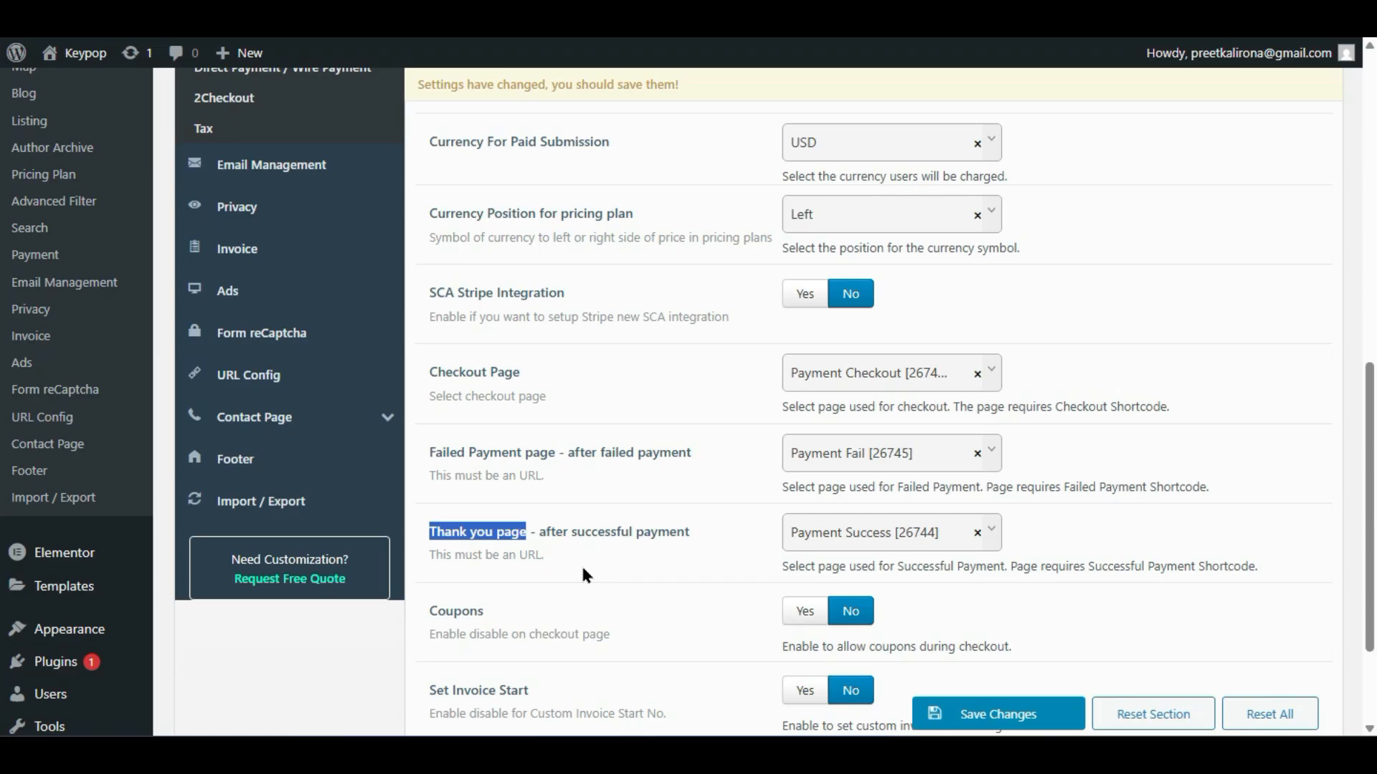
scroll(582, 570, "down", 2)
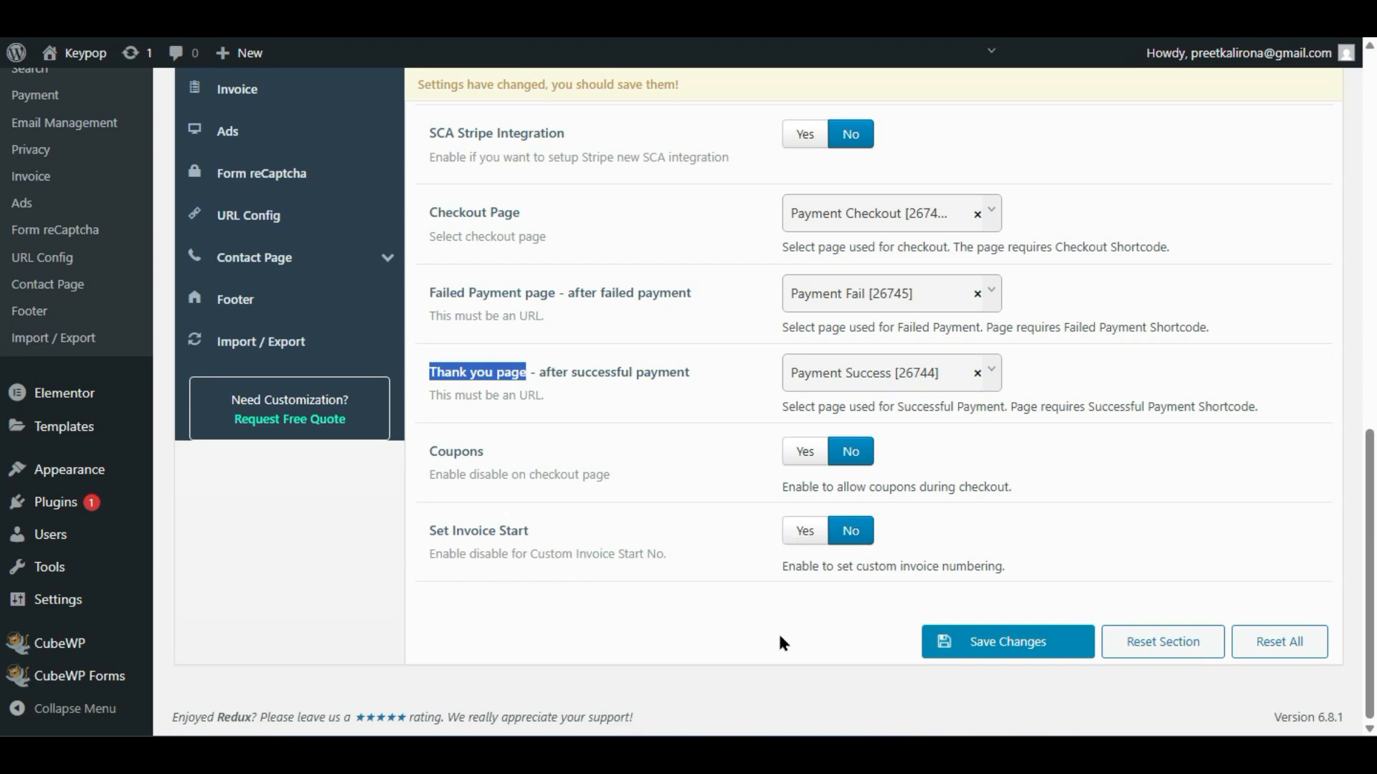
scroll(779, 638, "up", 15)
scroll(777, 631, "down", 5)
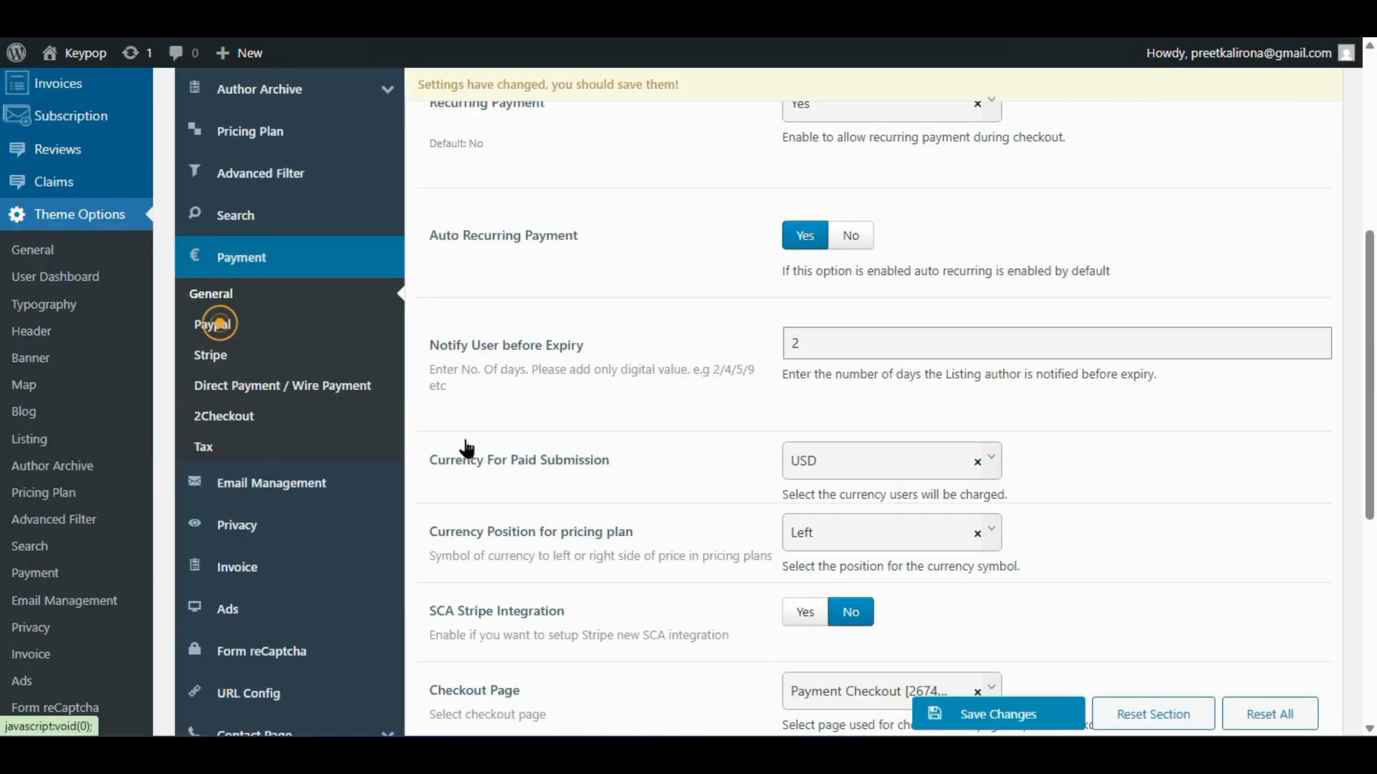
- Look over the Paypal and Stripe gateway pages, then view Direct Payment / Wire Payment settings
left_click(215, 324)
scroll(643, 475, "up", 5)
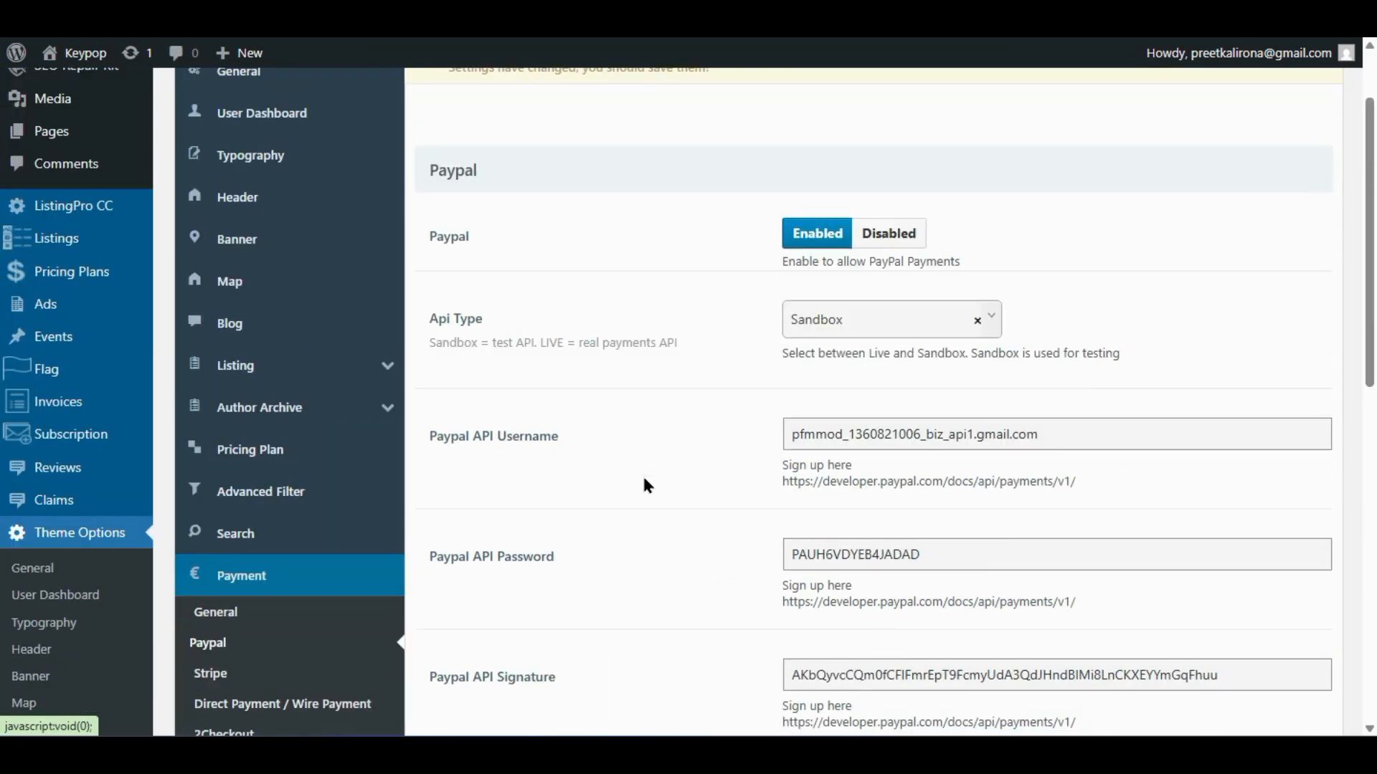
scroll(644, 479, "down", 5)
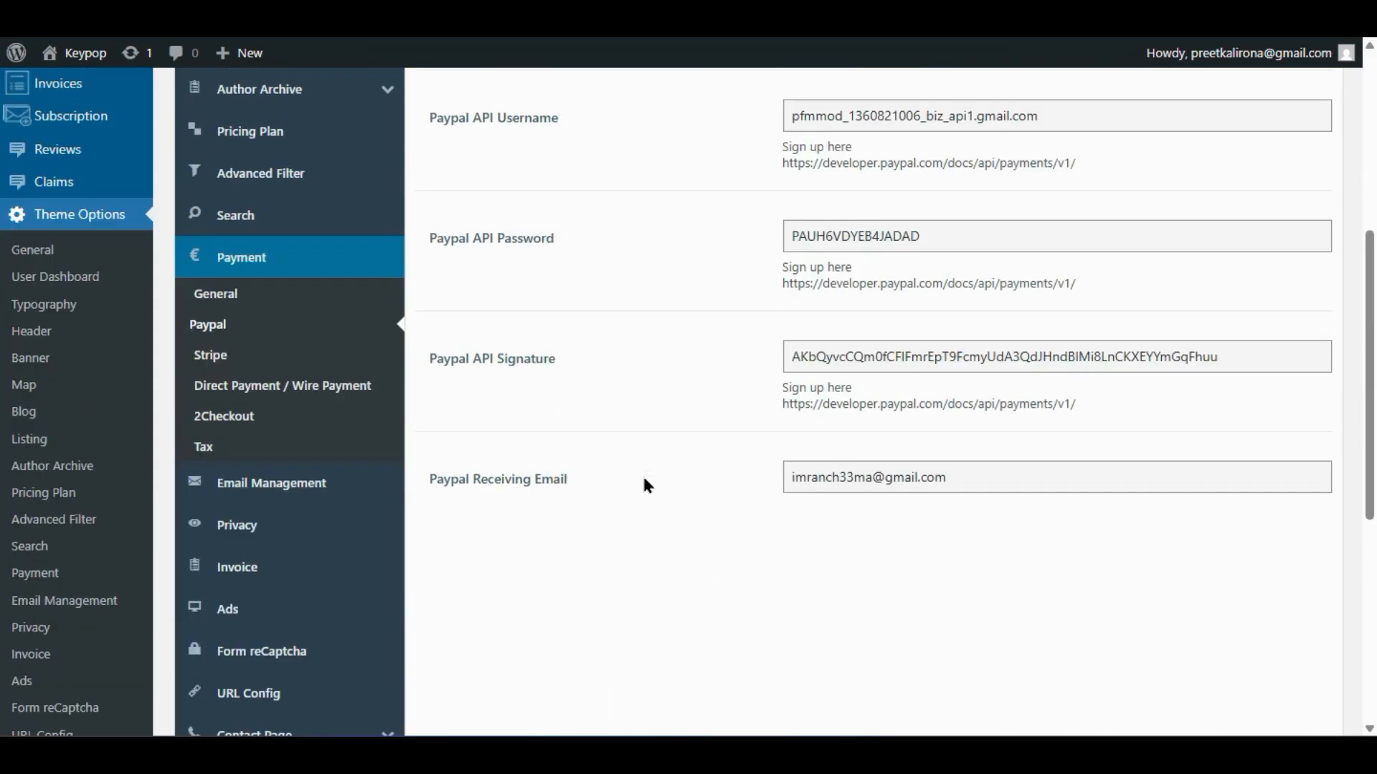
left_click(231, 351)
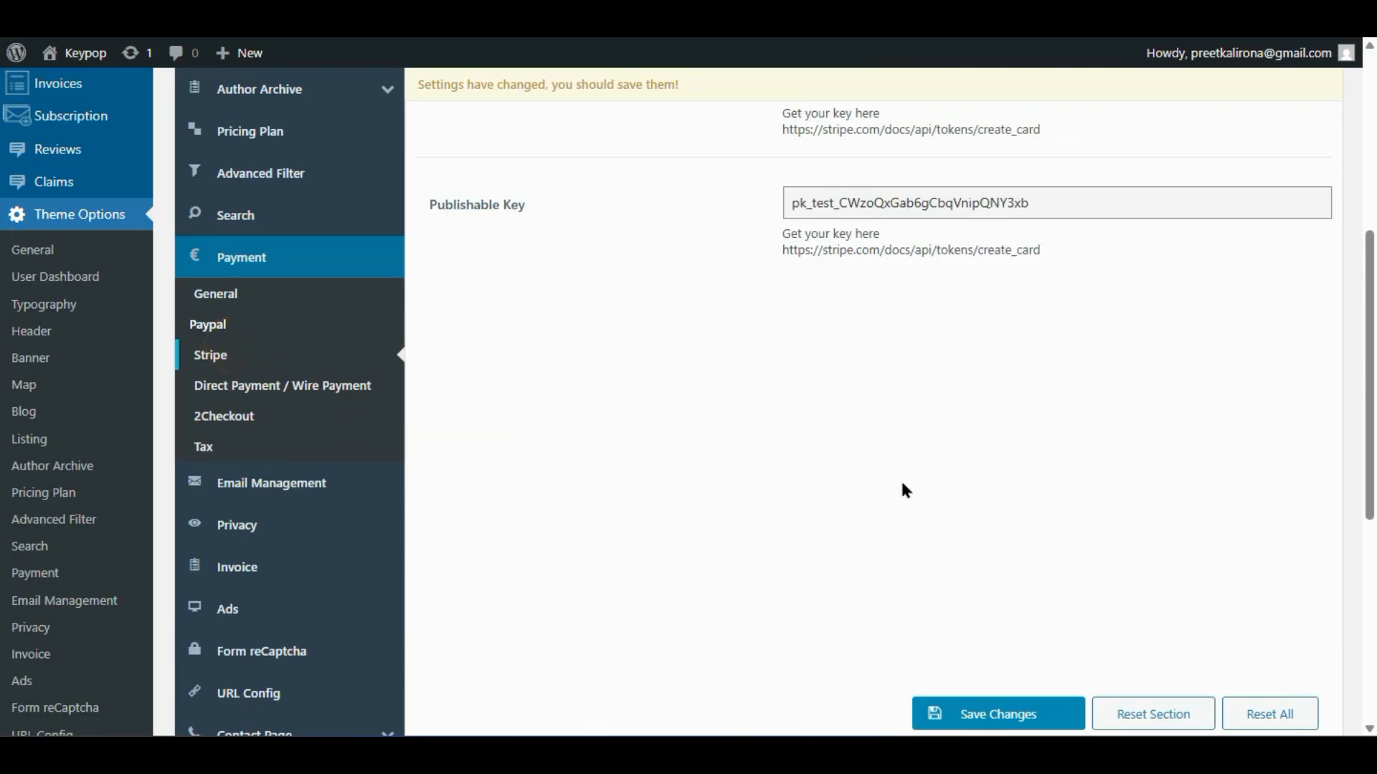
scroll(896, 487, "up", 5)
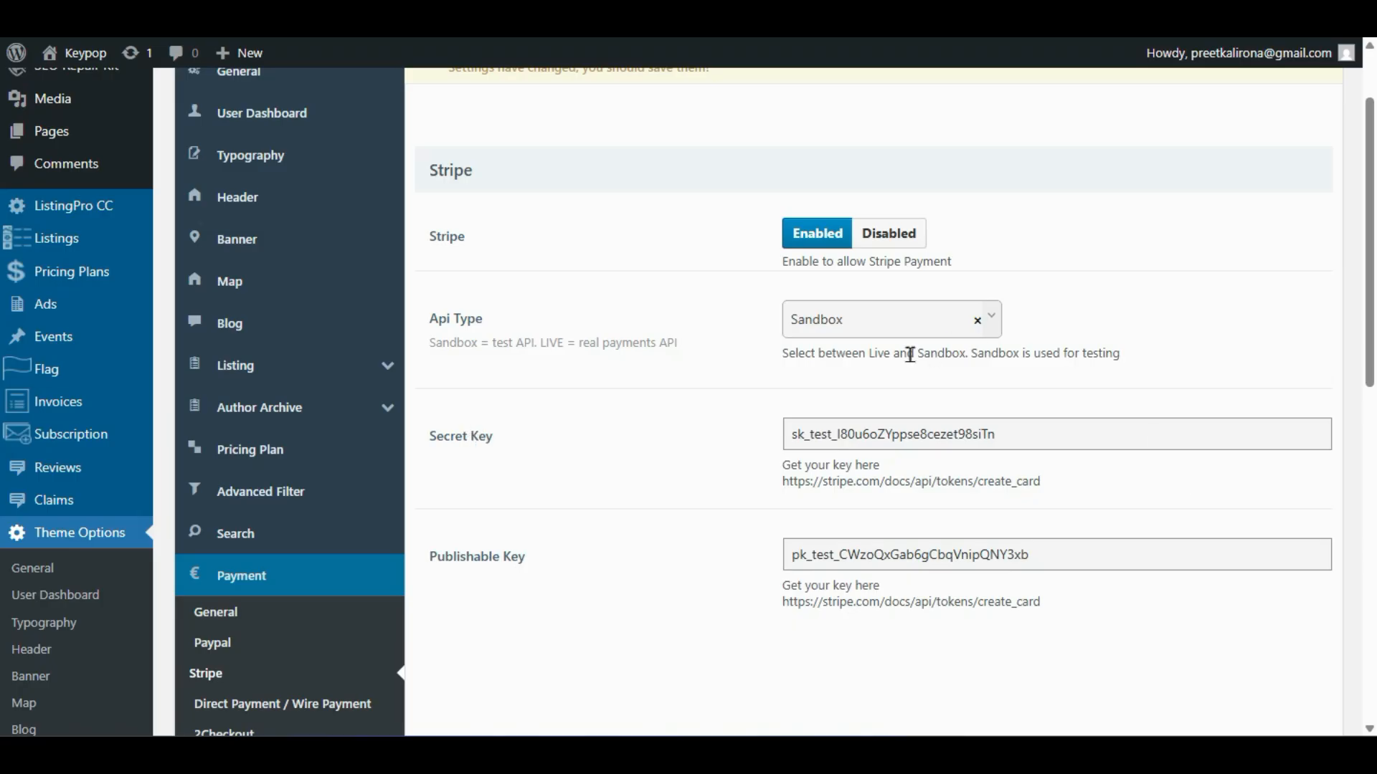
scroll(583, 462, "up", 2)
scroll(578, 466, "down", 6)
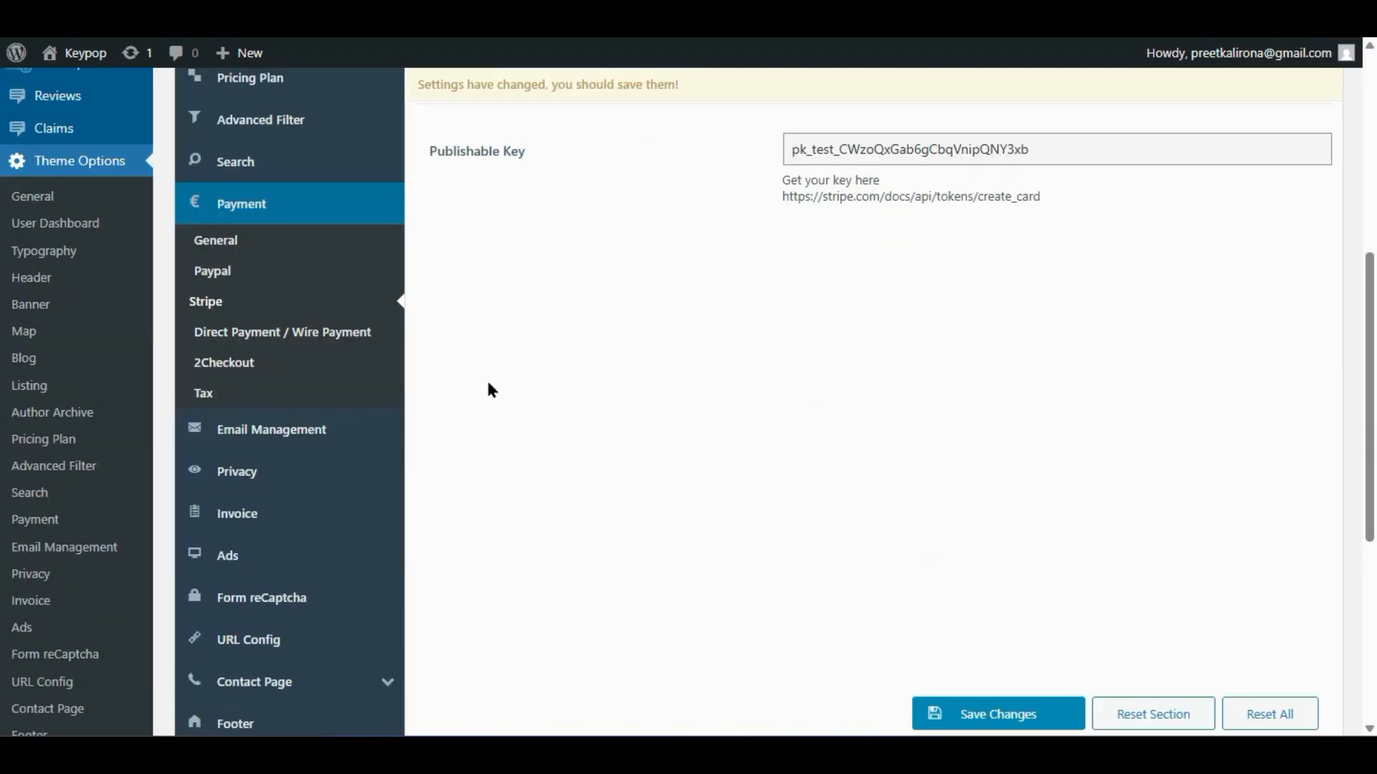
left_click(260, 330)
scroll(566, 476, "up", 7)
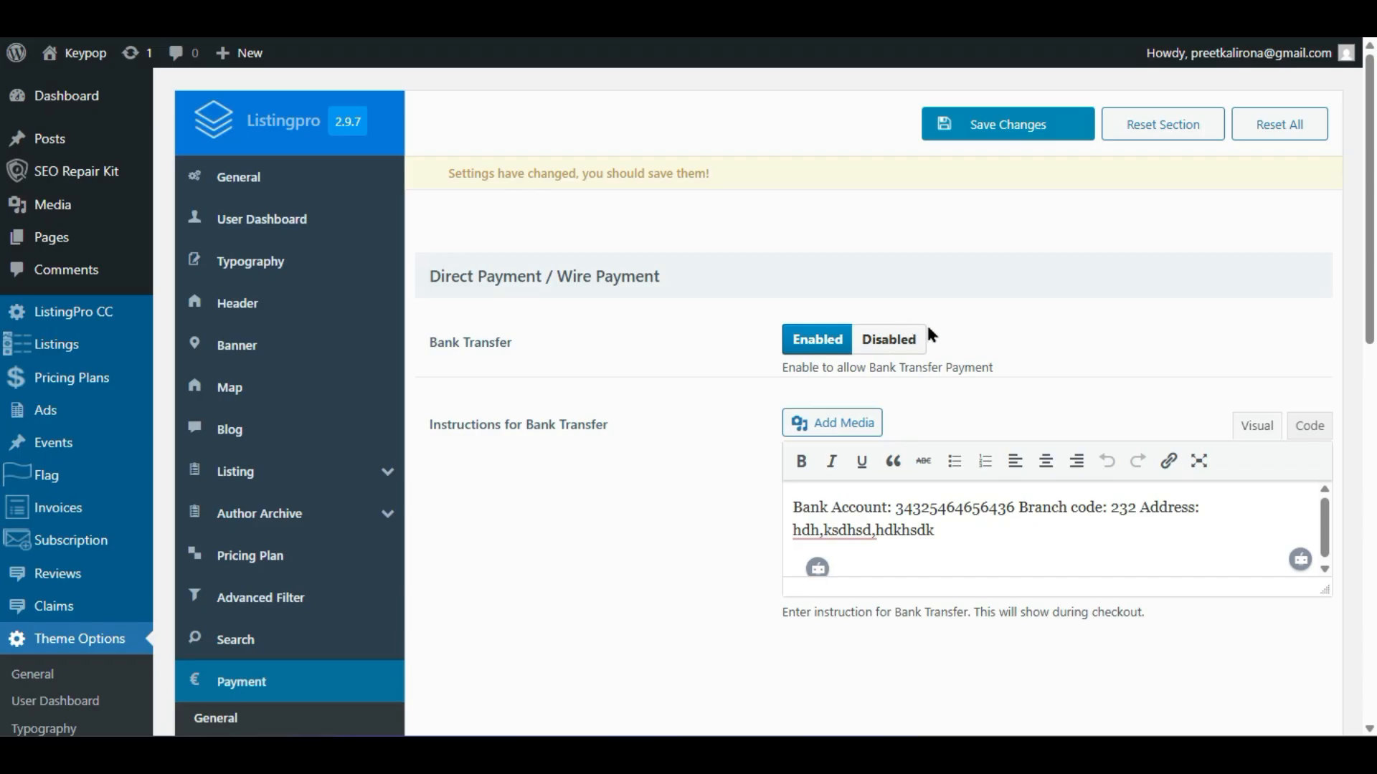
scroll(557, 522, "down", 5)
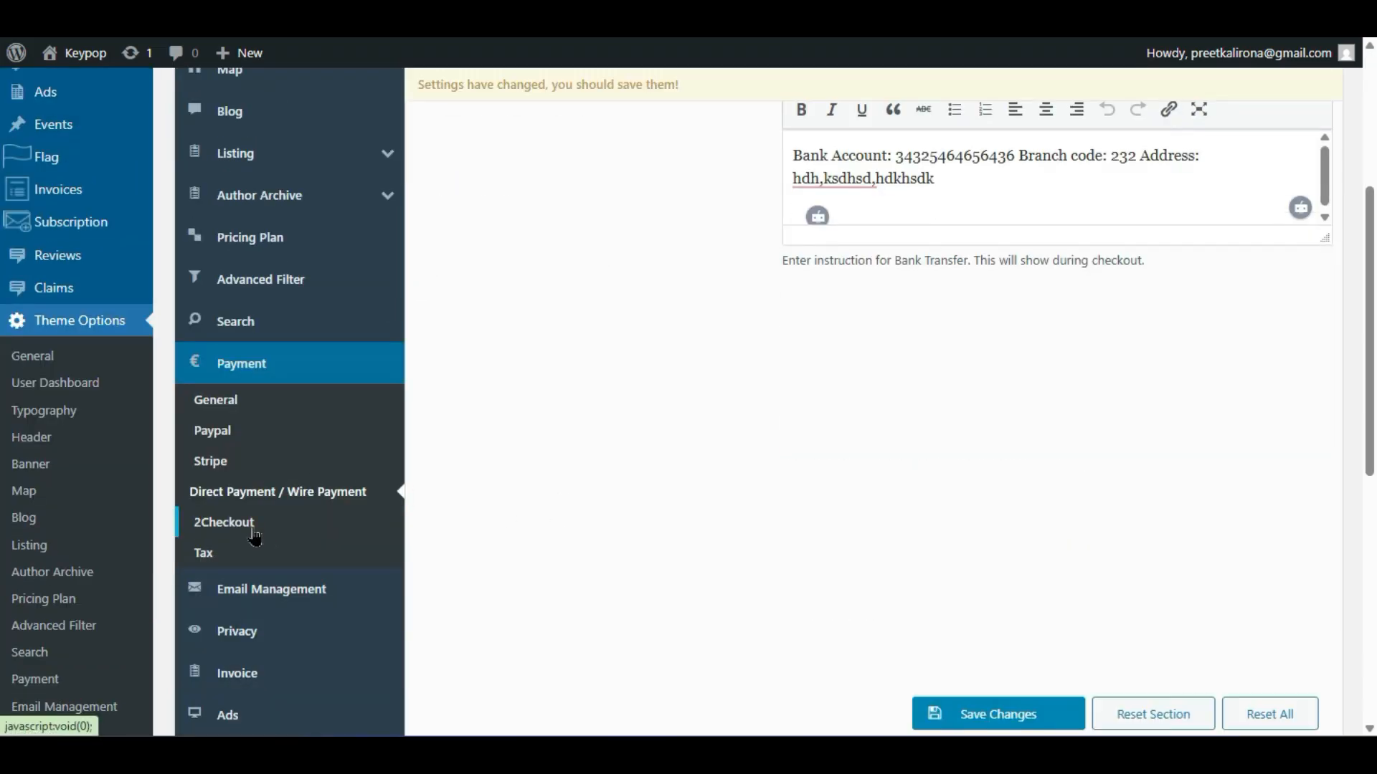
- Toggle 2Checkout payments on to reveal its fields, then set it back to Disabled
left_click(251, 524)
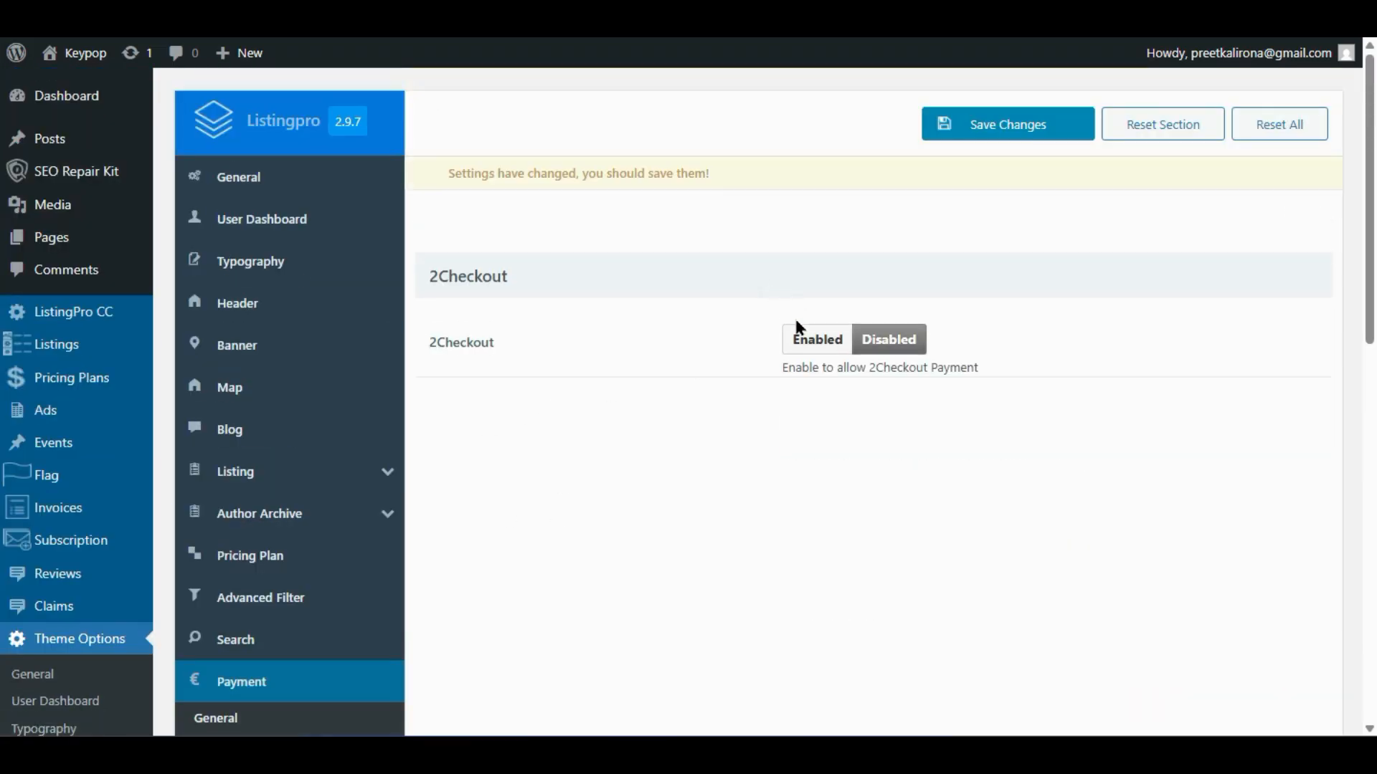
left_click(800, 332)
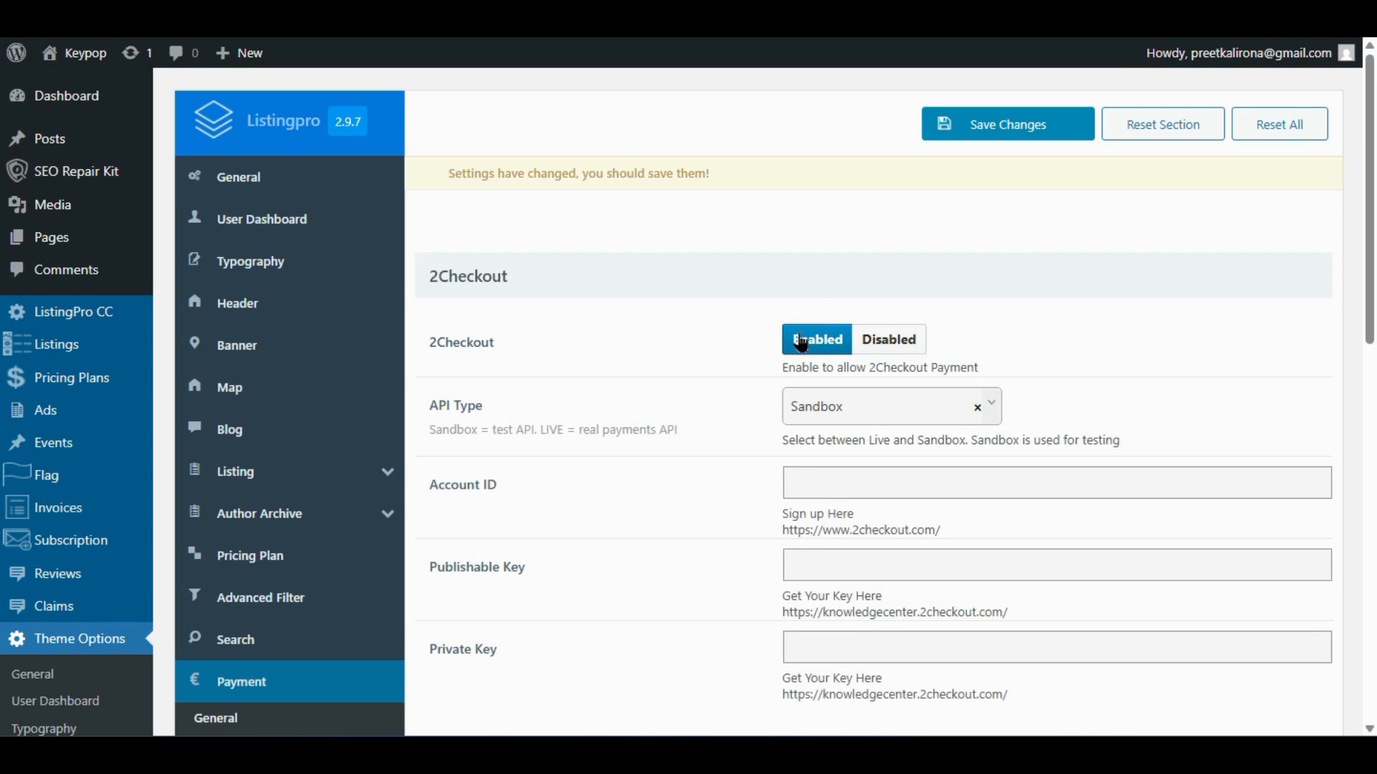
left_click(877, 344)
scroll(446, 552, "down", 4)
scroll(446, 552, "down", 2)
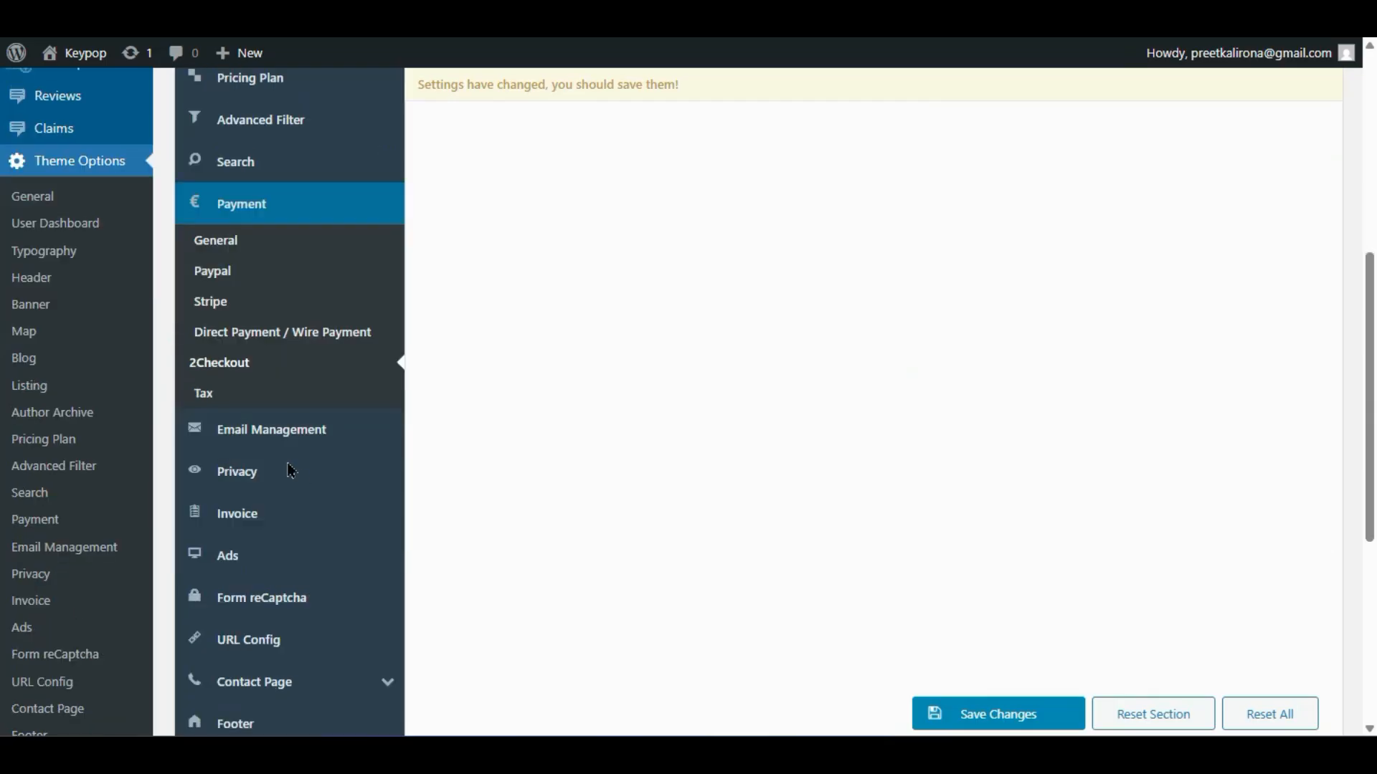
- Review the Tax settings: Tax Title Value-Added Tax and Tax Rate 5
left_click(204, 391)
scroll(585, 459, "up", 2)
scroll(585, 451, "up", 2)
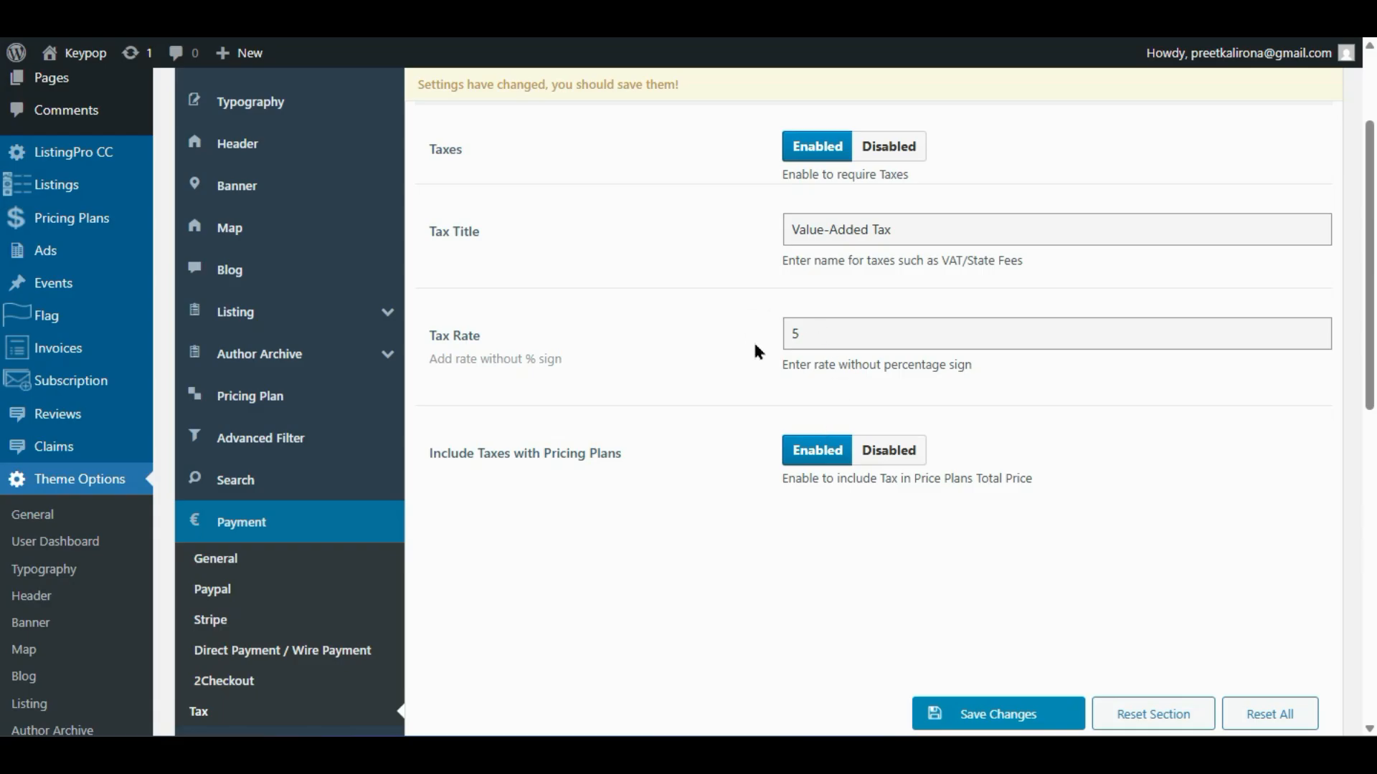
double_click(820, 324)
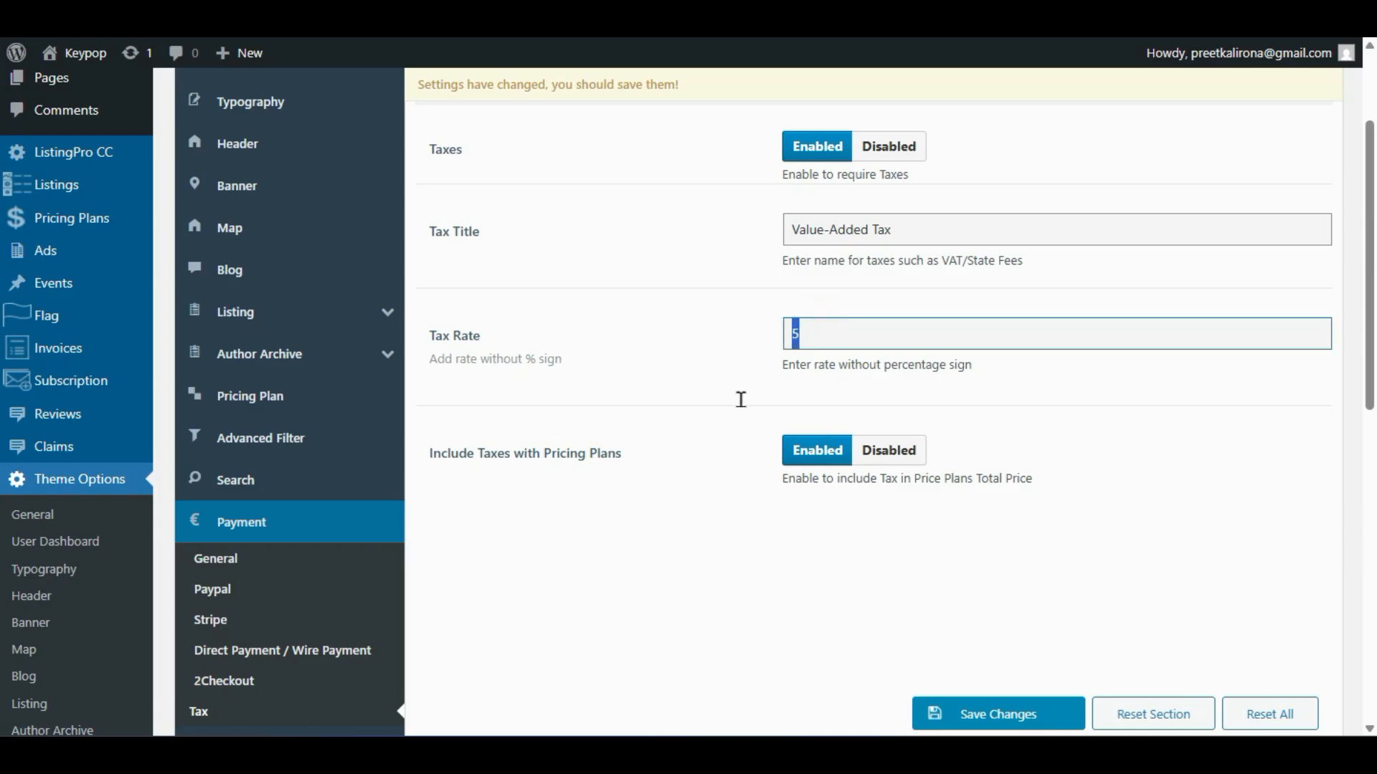
scroll(736, 397, "up", 3)
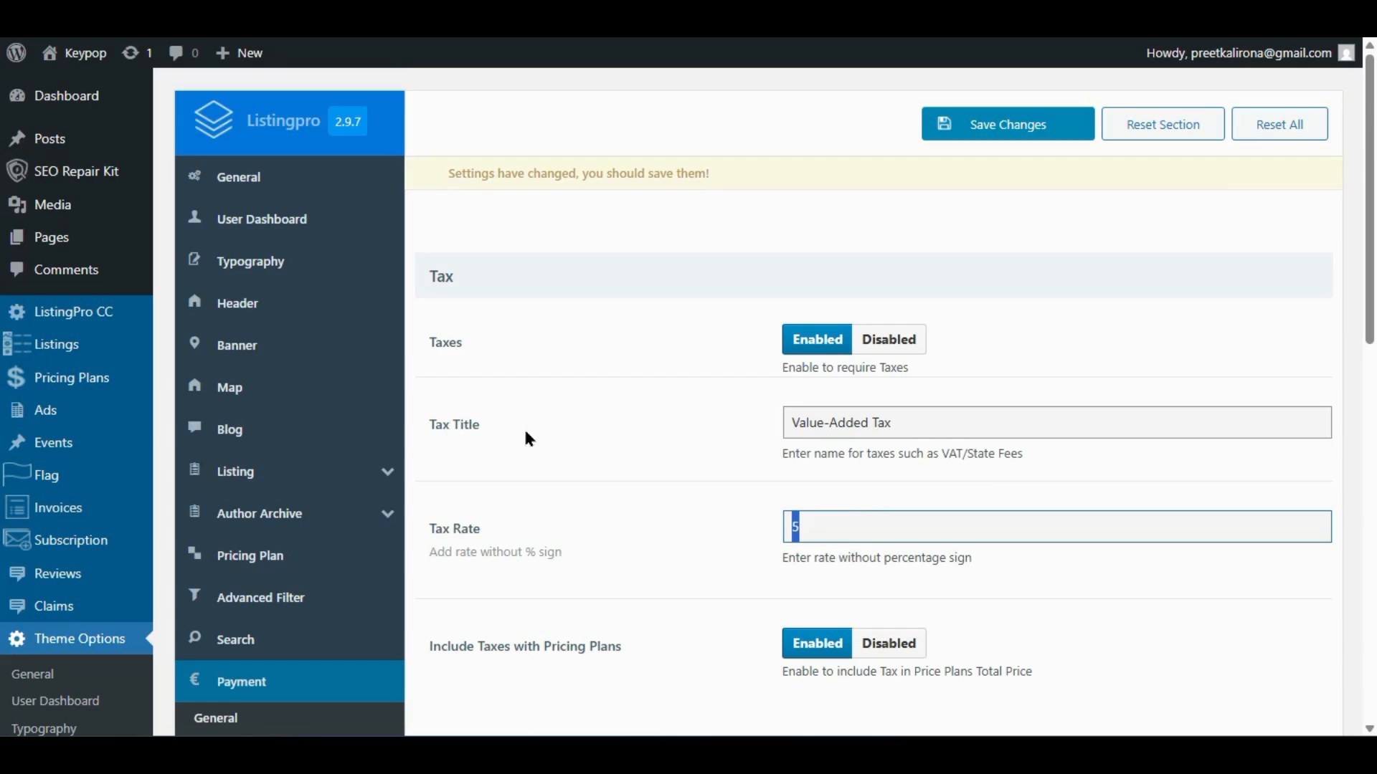
left_click_drag(953, 418, 726, 440)
left_click(726, 441)
scroll(637, 559, "down", 4)
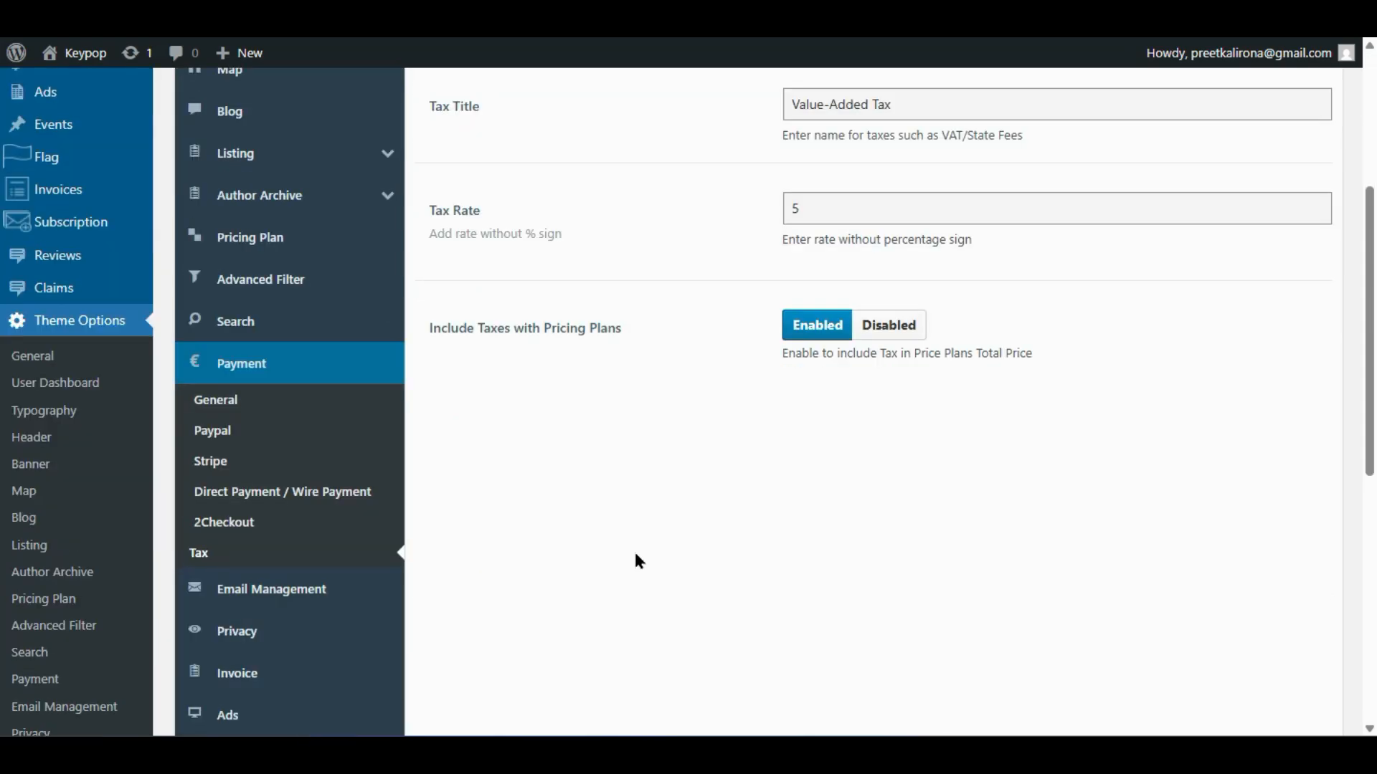
- Open Email Management and select the sender email address field, with Email From ListingPro Demo
left_click(307, 602)
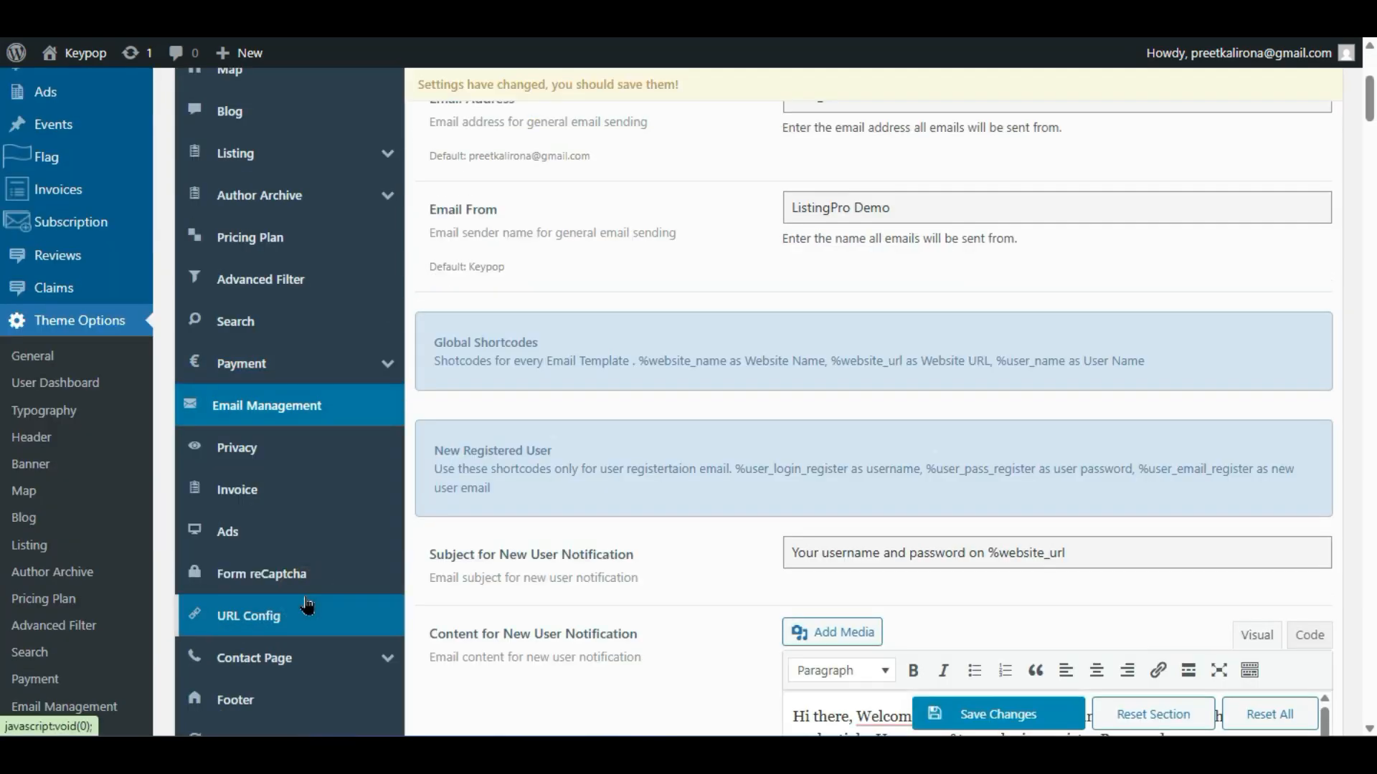
scroll(847, 416, "up", 2)
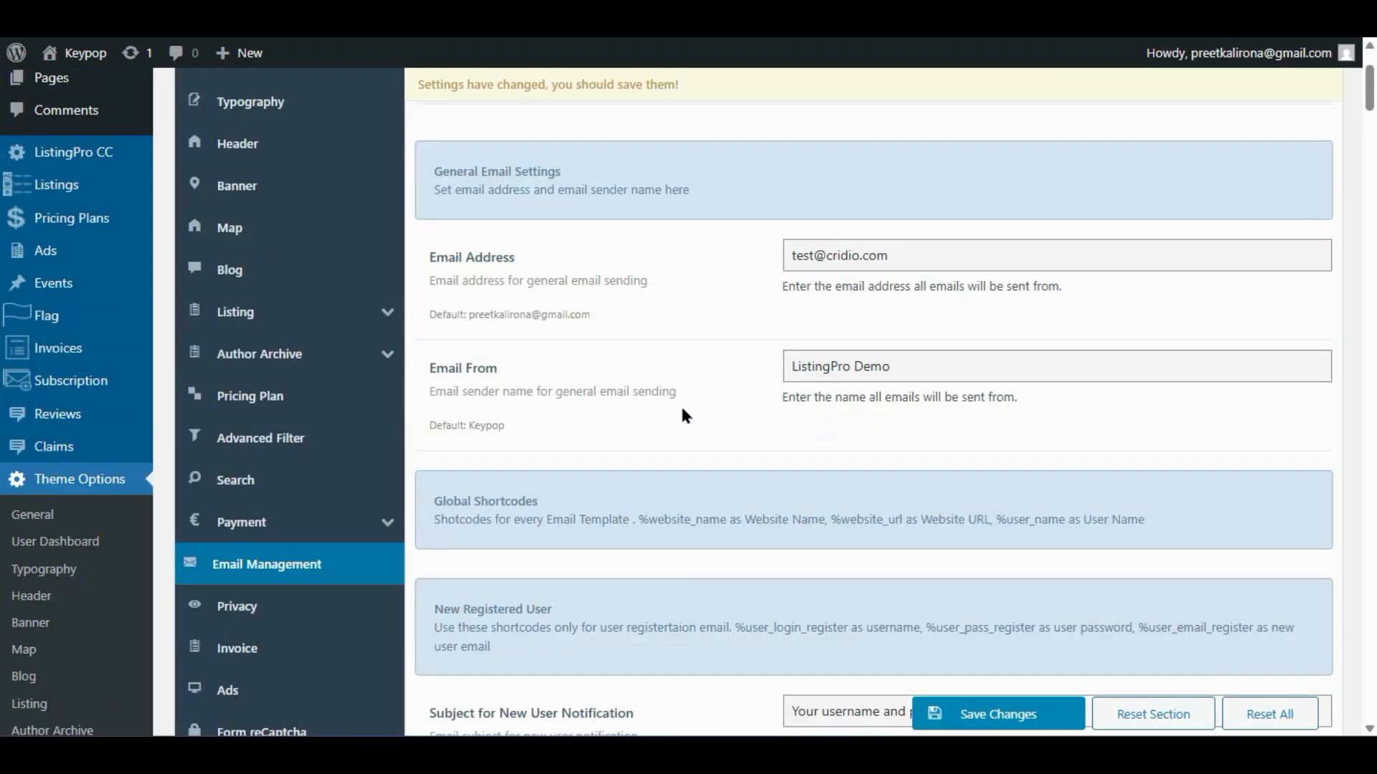
scroll(681, 408, "up", 2)
scroll(681, 409, "down", 2)
triple_click(901, 254)
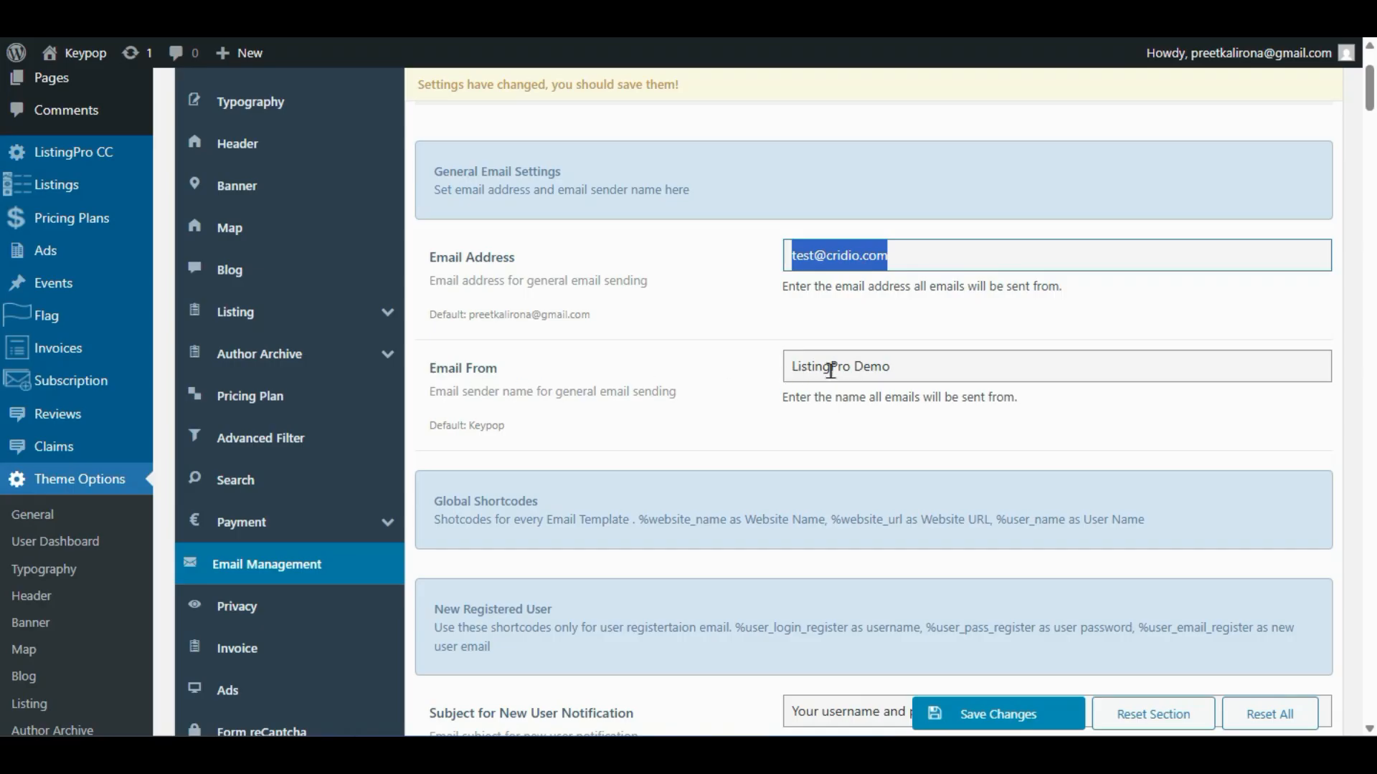
- Select the Email From sender name value and review the welcome email body
left_click(898, 356)
left_click_drag(787, 361, 717, 443)
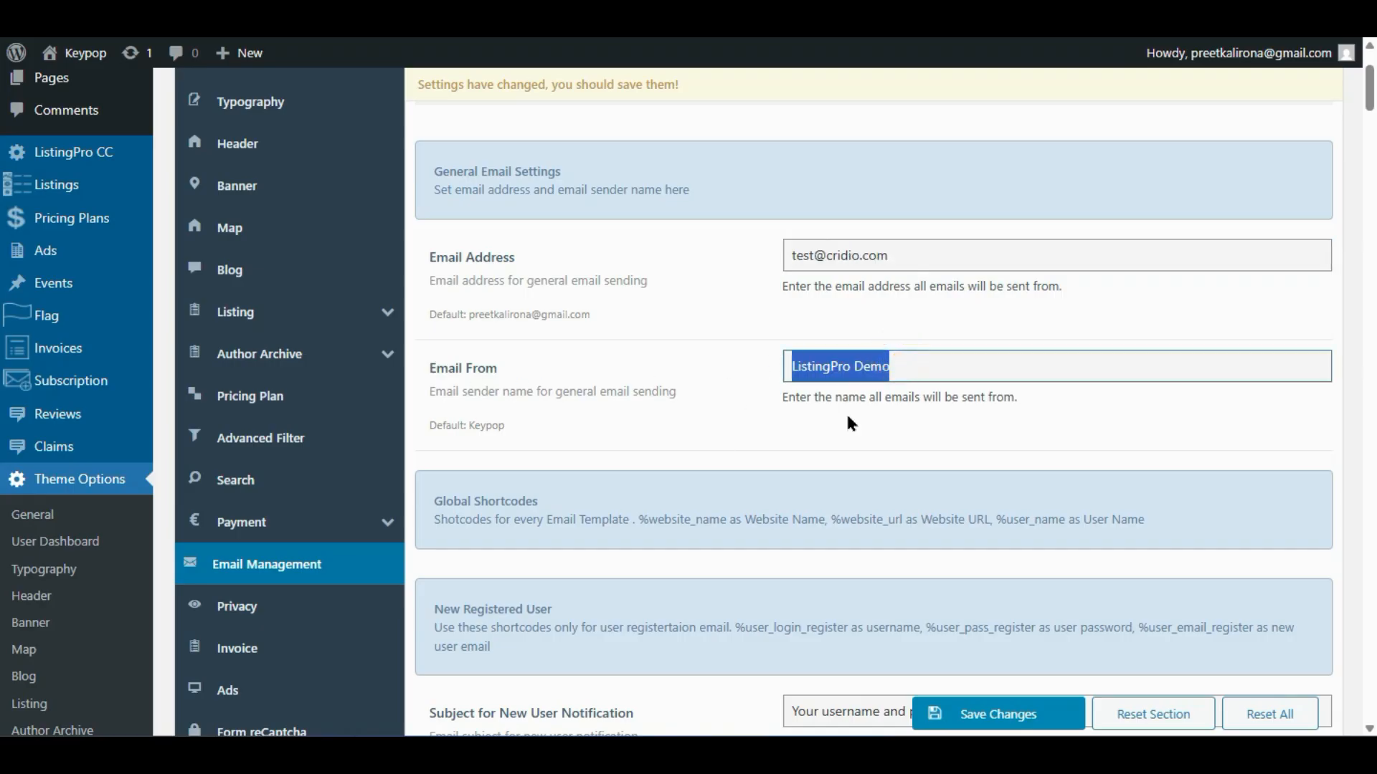
scroll(880, 410, "down", 2)
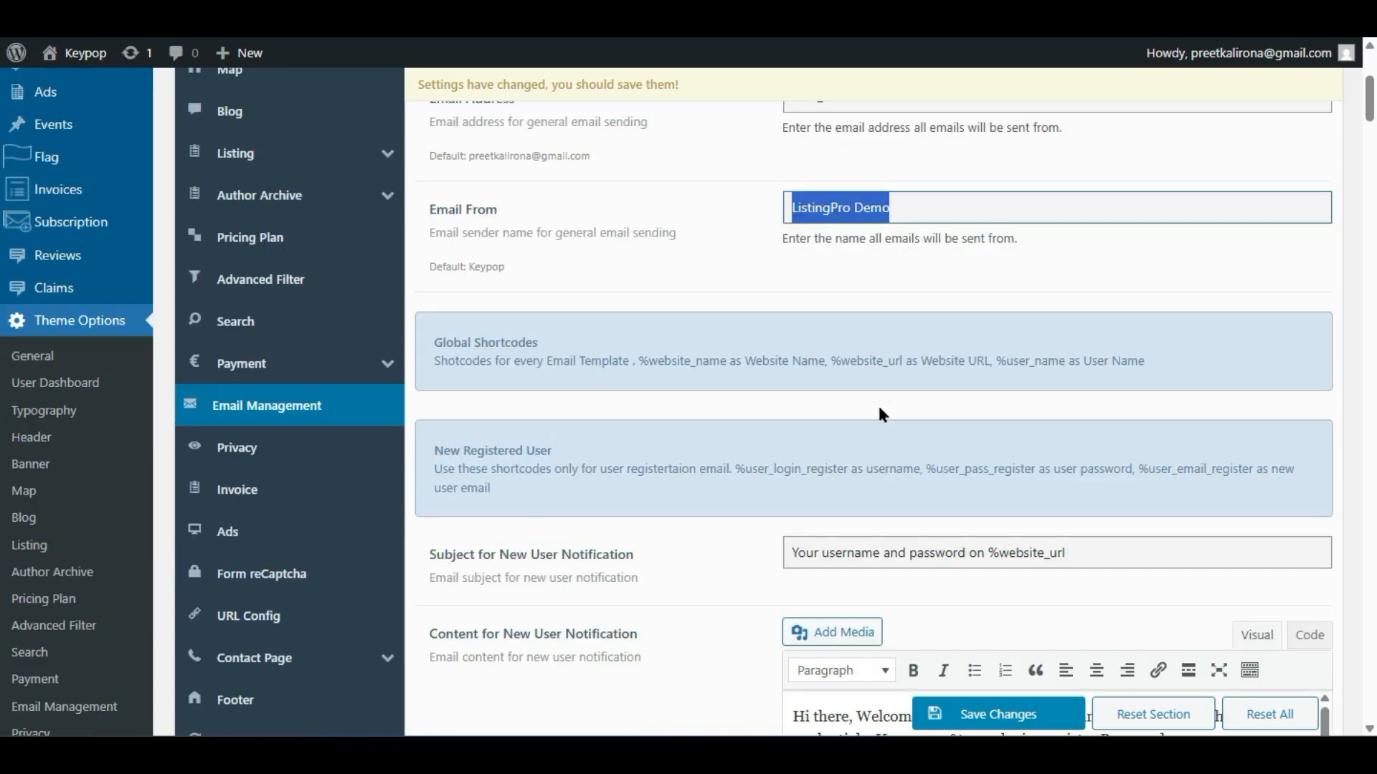
scroll(880, 411, "down", 2)
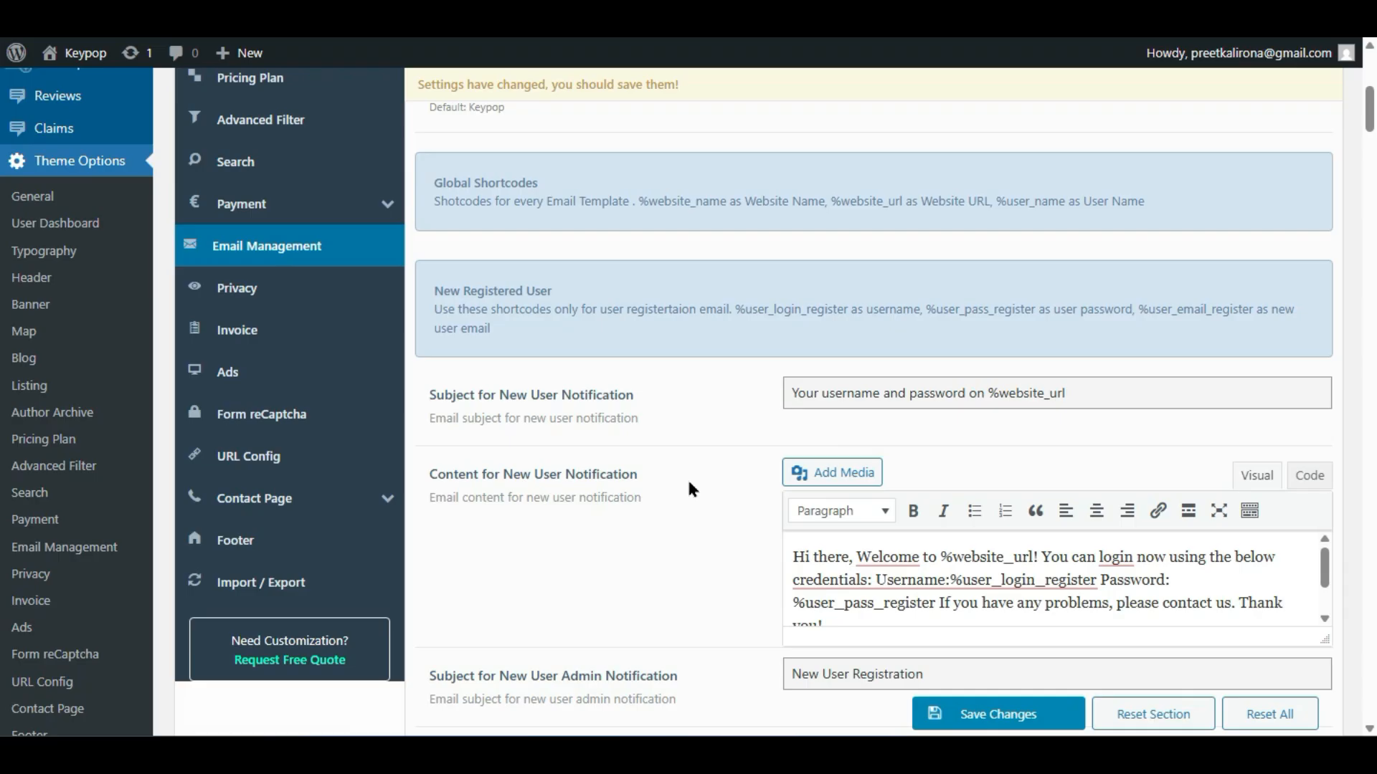
scroll(686, 479, "down", 2)
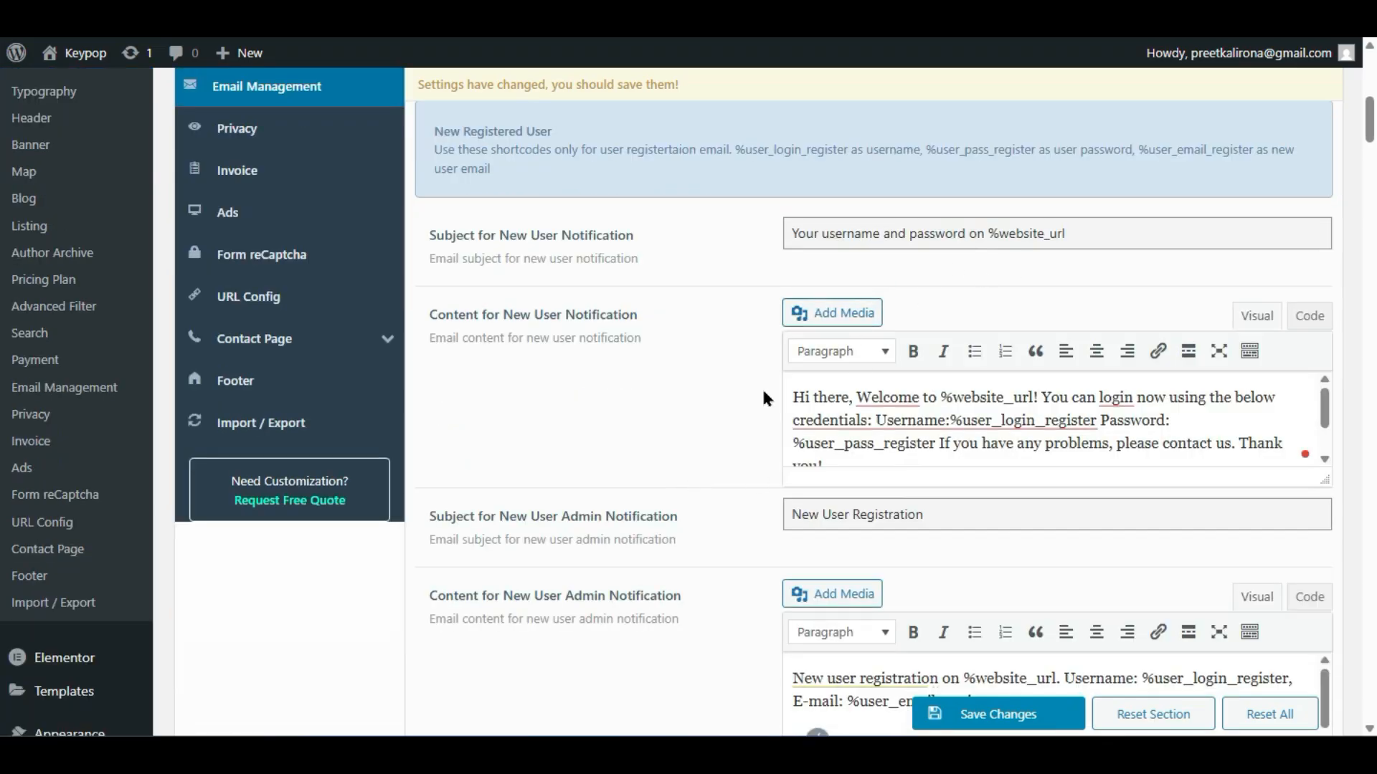
scroll(762, 399, "down", 2)
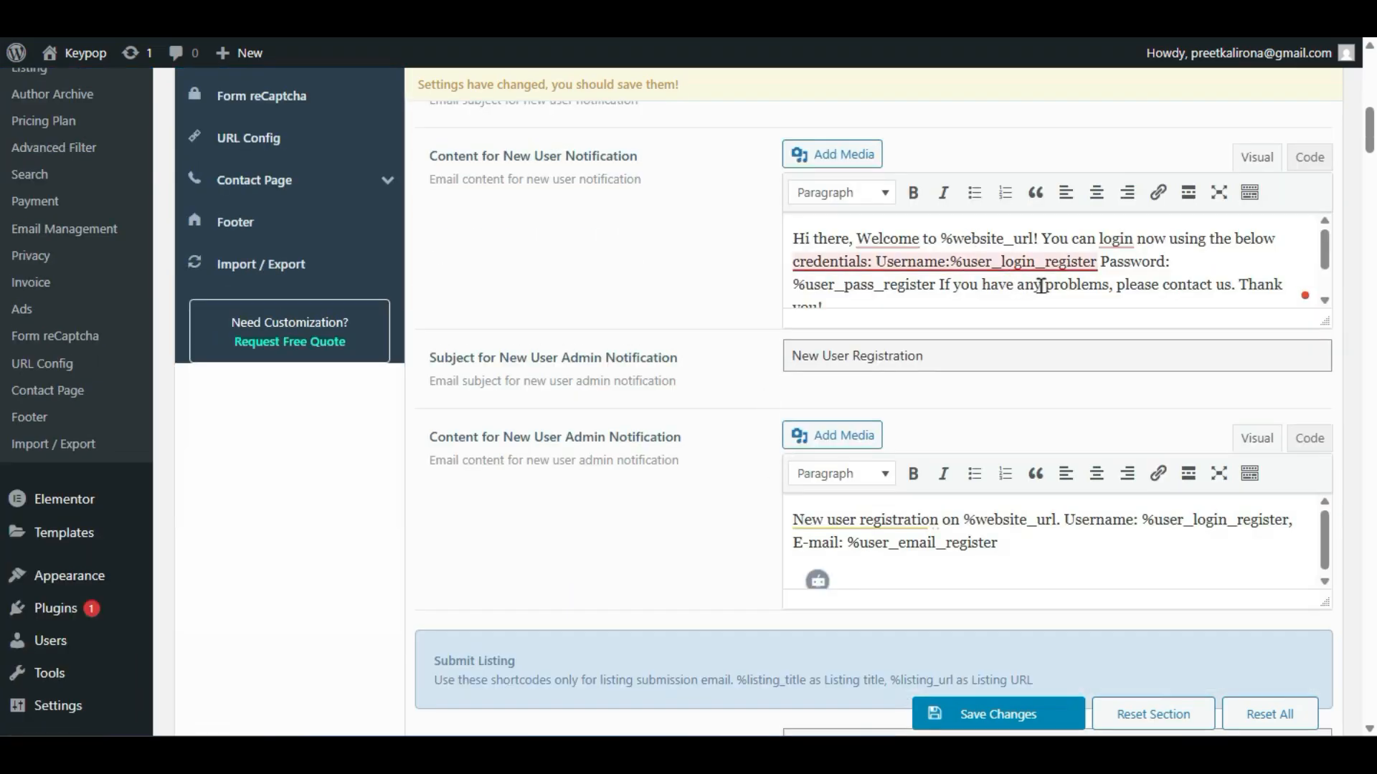
scroll(892, 287, "down", 1)
left_click(902, 262)
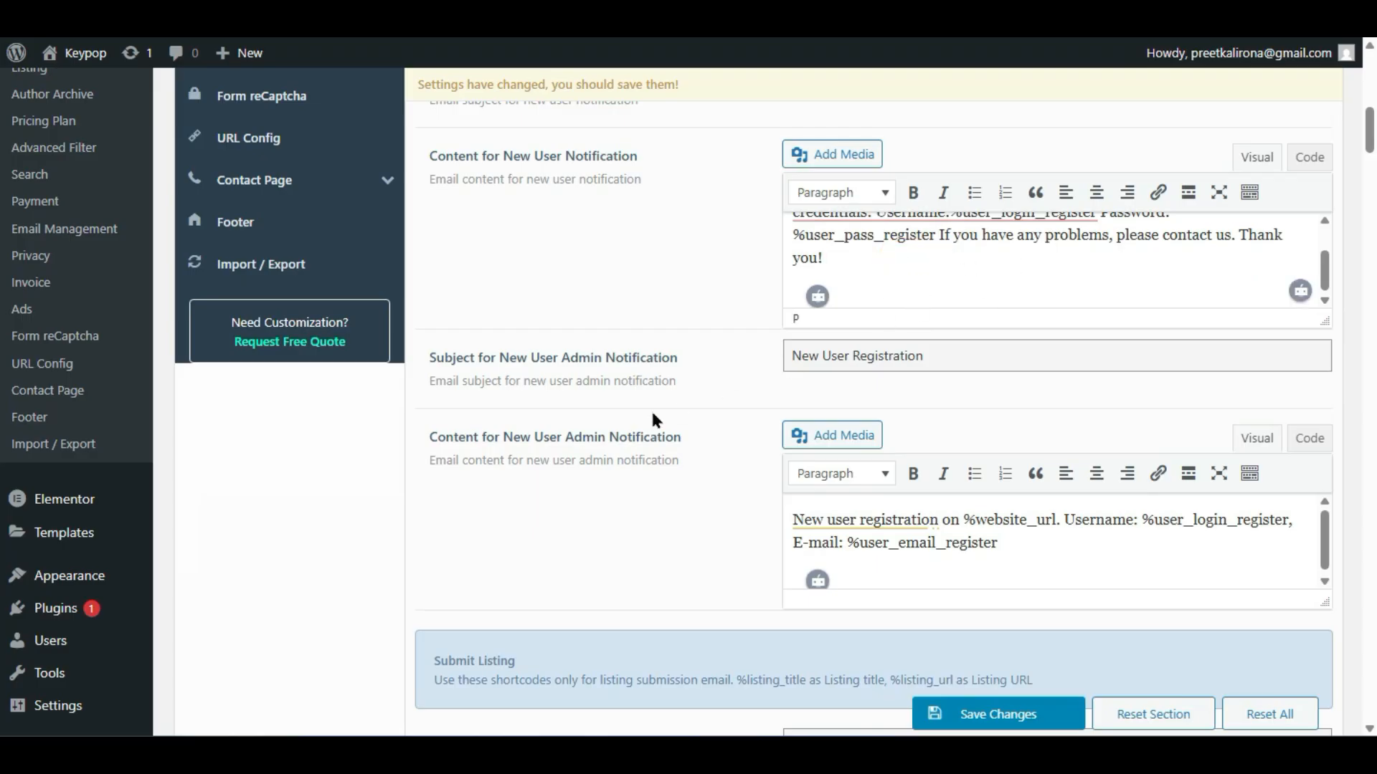
scroll(489, 420, "down", 6)
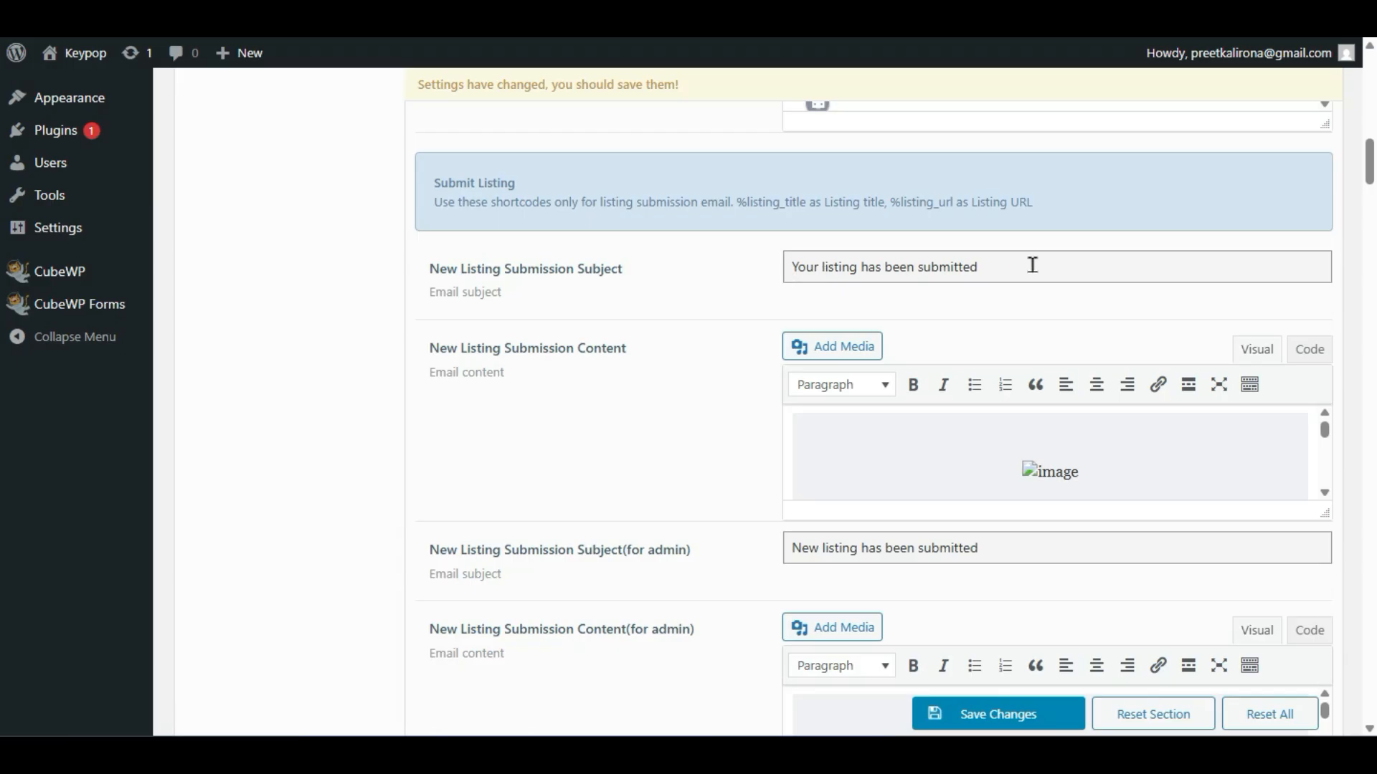
scroll(961, 431, "down", 2)
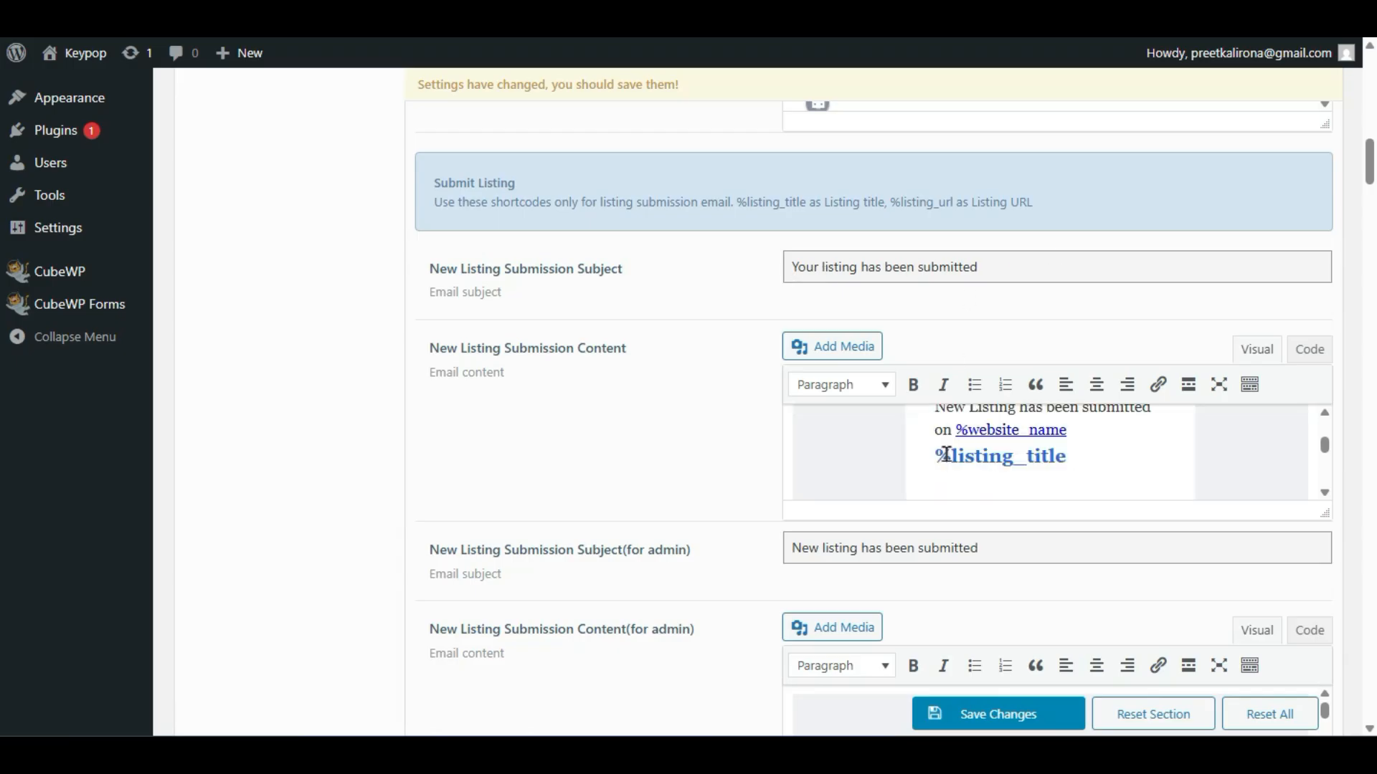
scroll(943, 453, "up", 2)
scroll(745, 502, "down", 2)
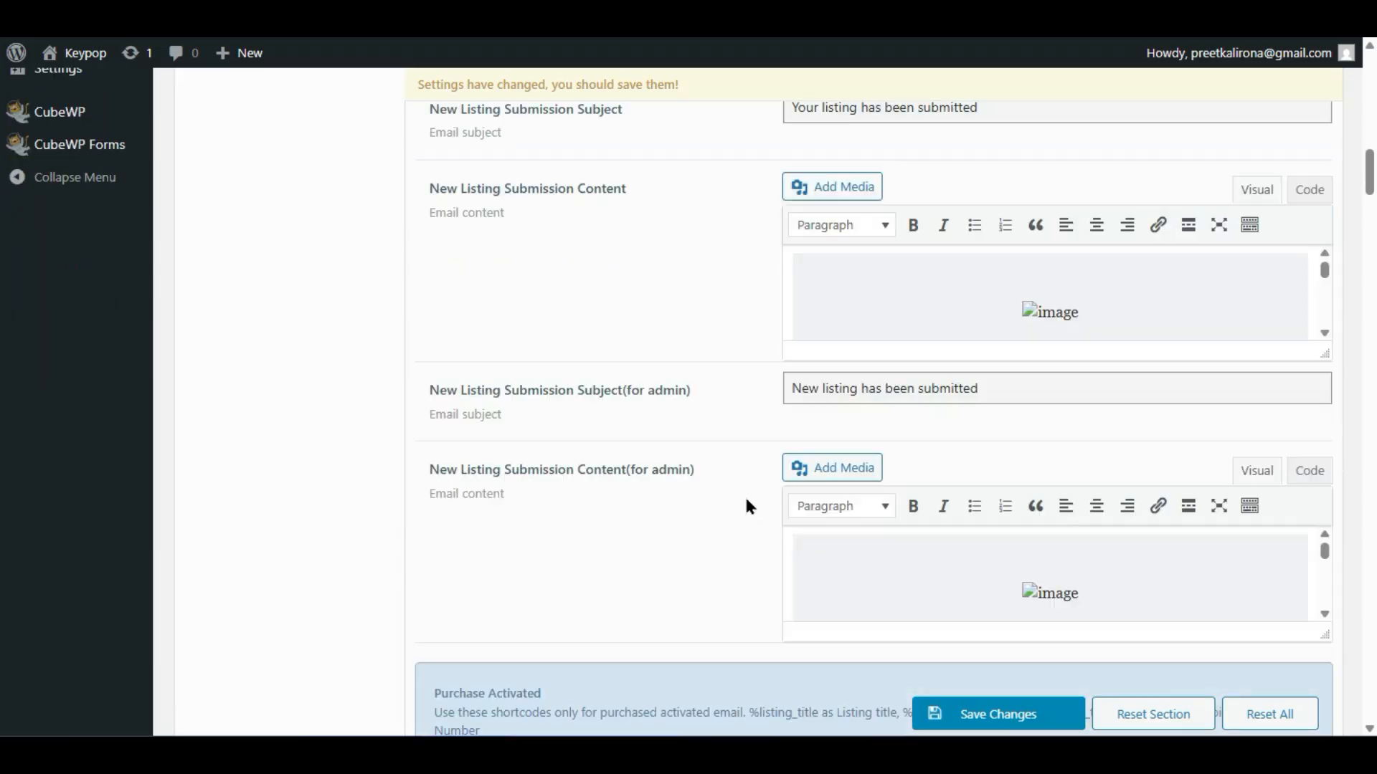
- Review the new listing submission email body
left_click(1055, 276)
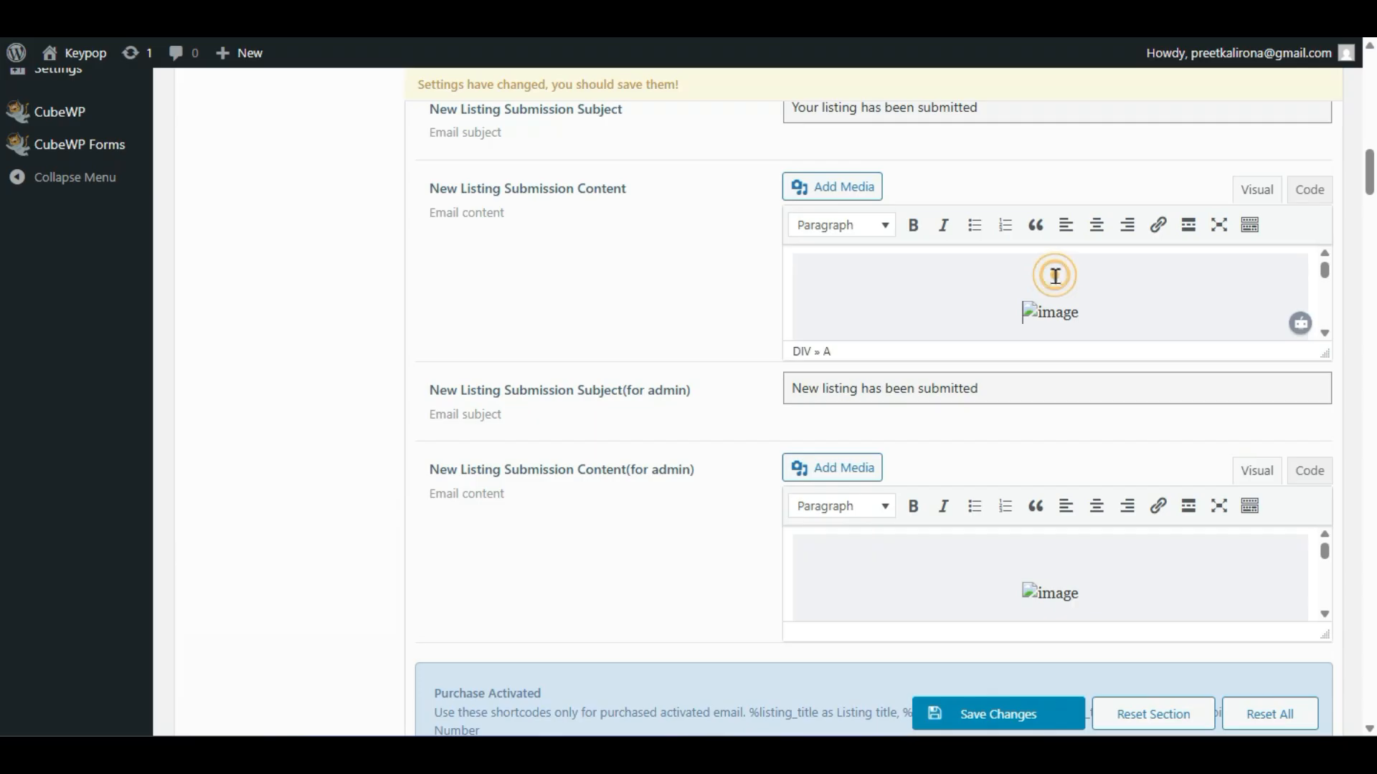
scroll(984, 325, "down", 2)
scroll(985, 325, "down", 2)
scroll(985, 325, "down", 2)
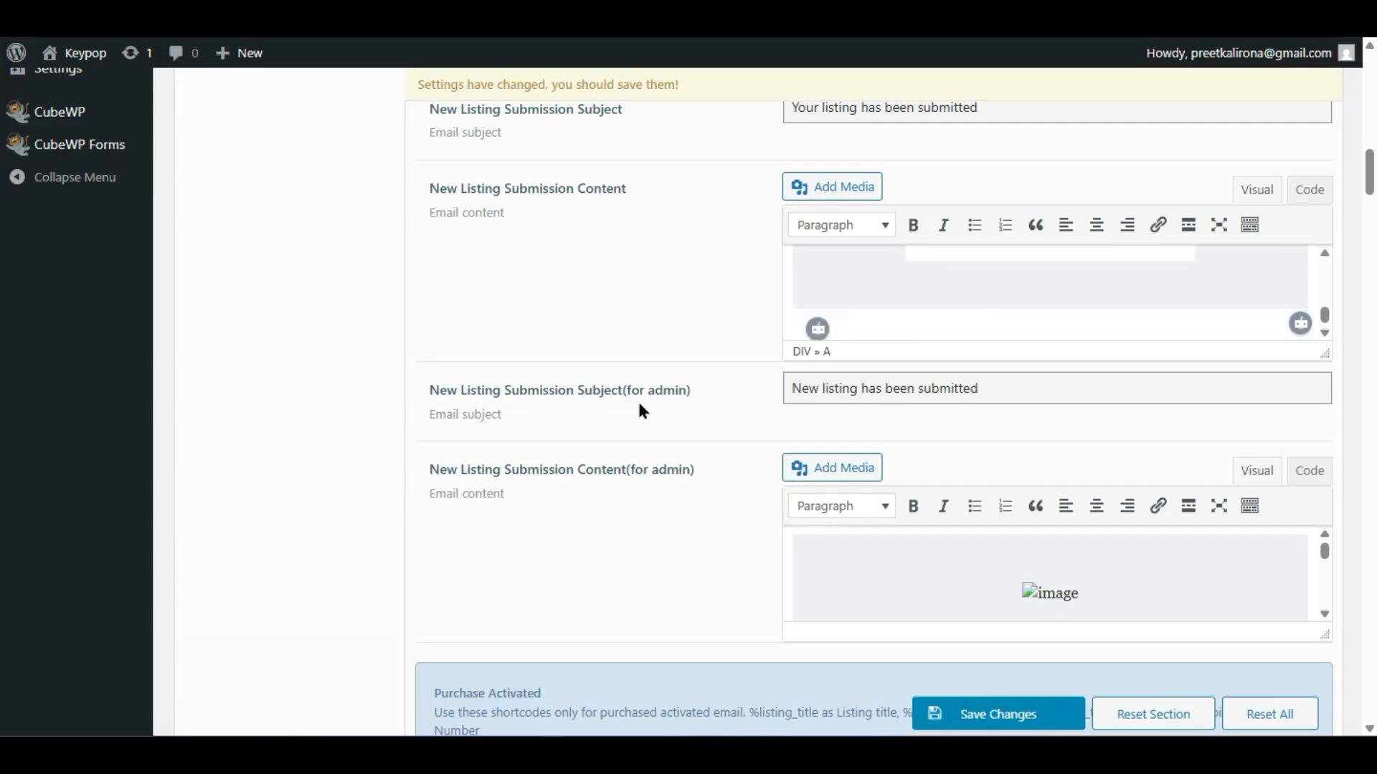
scroll(639, 401, "down", 6)
scroll(639, 414, "down", 10)
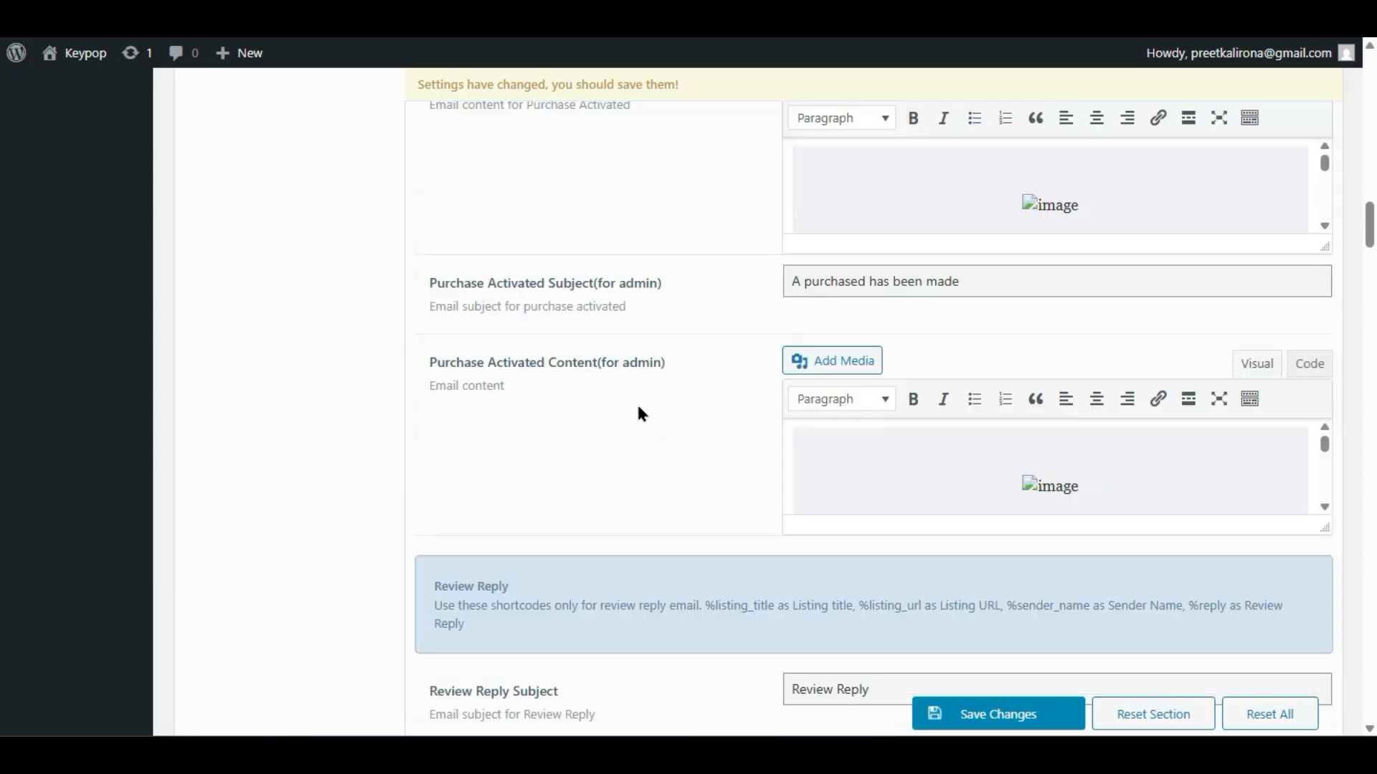
scroll(640, 415, "up", 4)
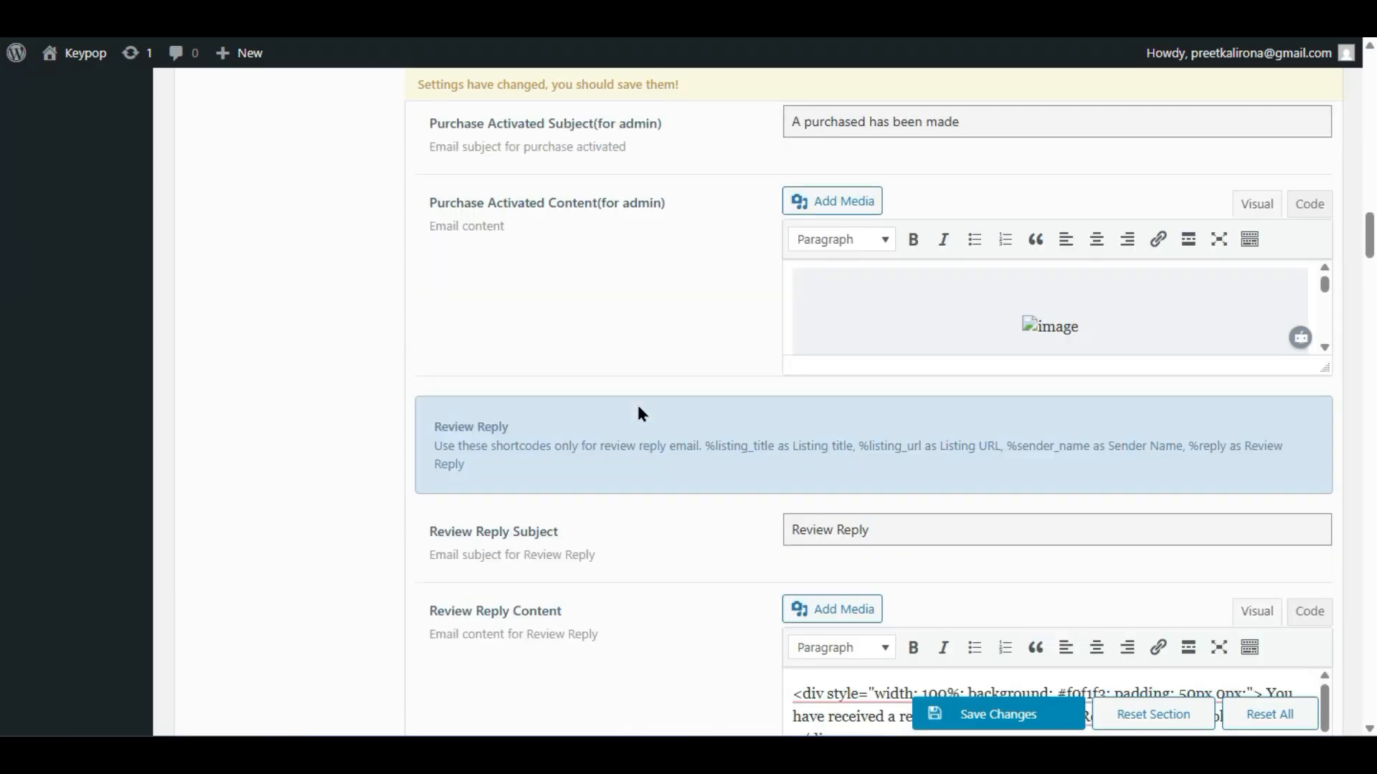
scroll(638, 381, "down", 6)
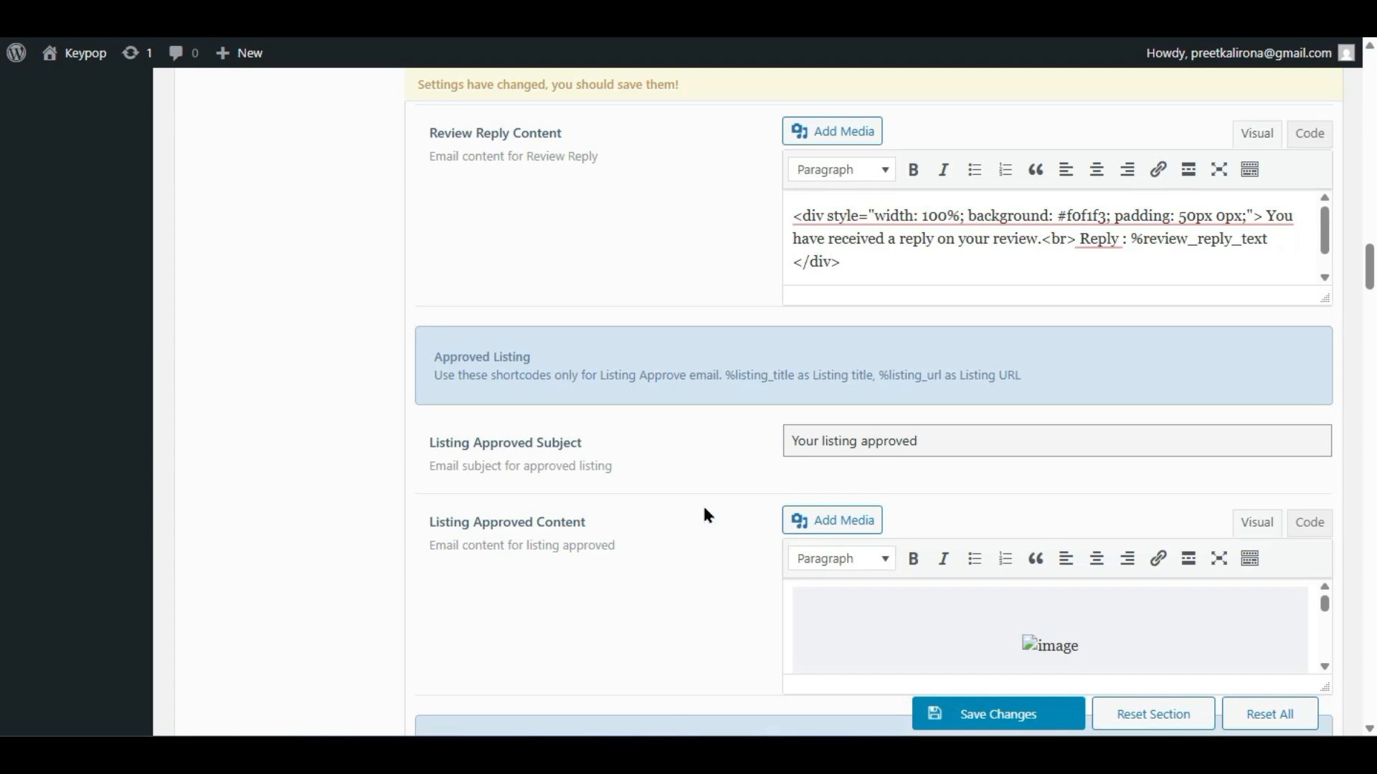
scroll(704, 511, "down", 8)
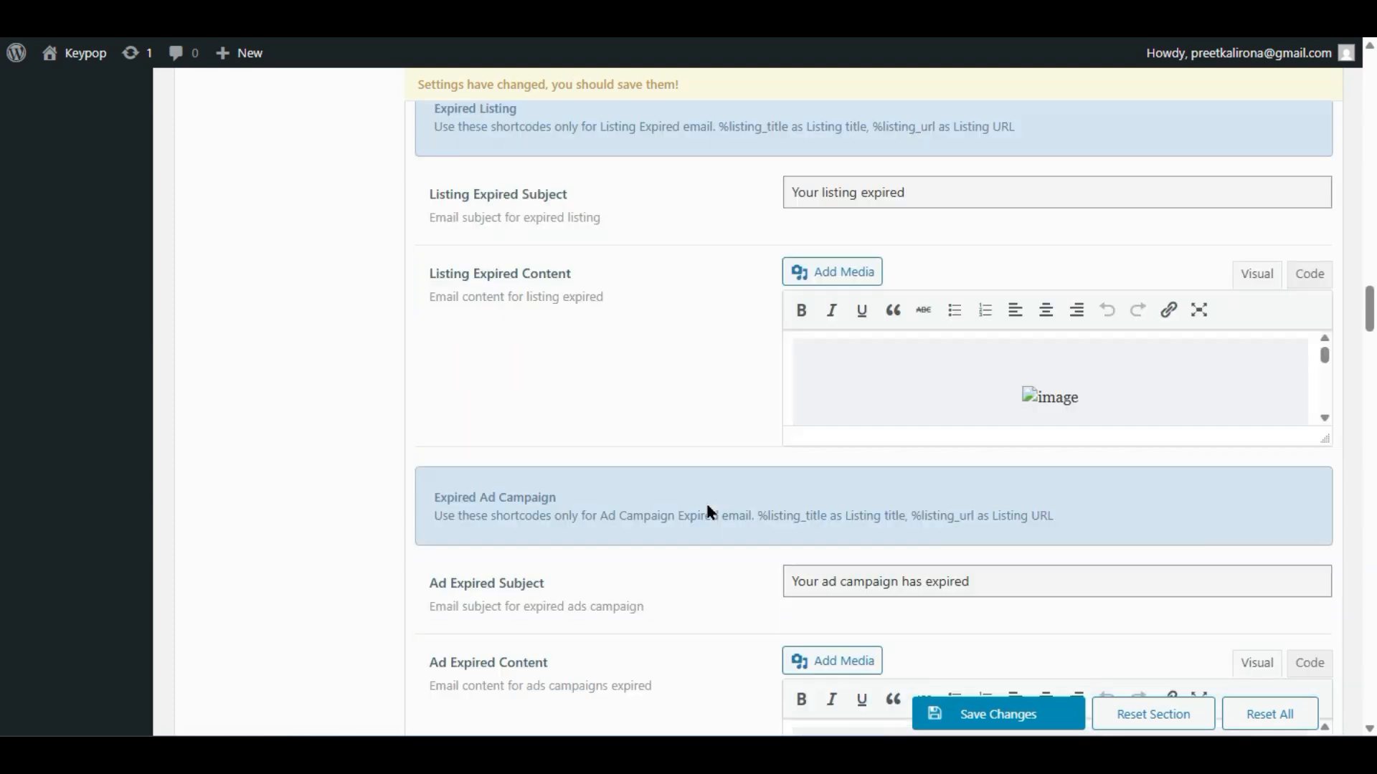
scroll(719, 347, "down", 2)
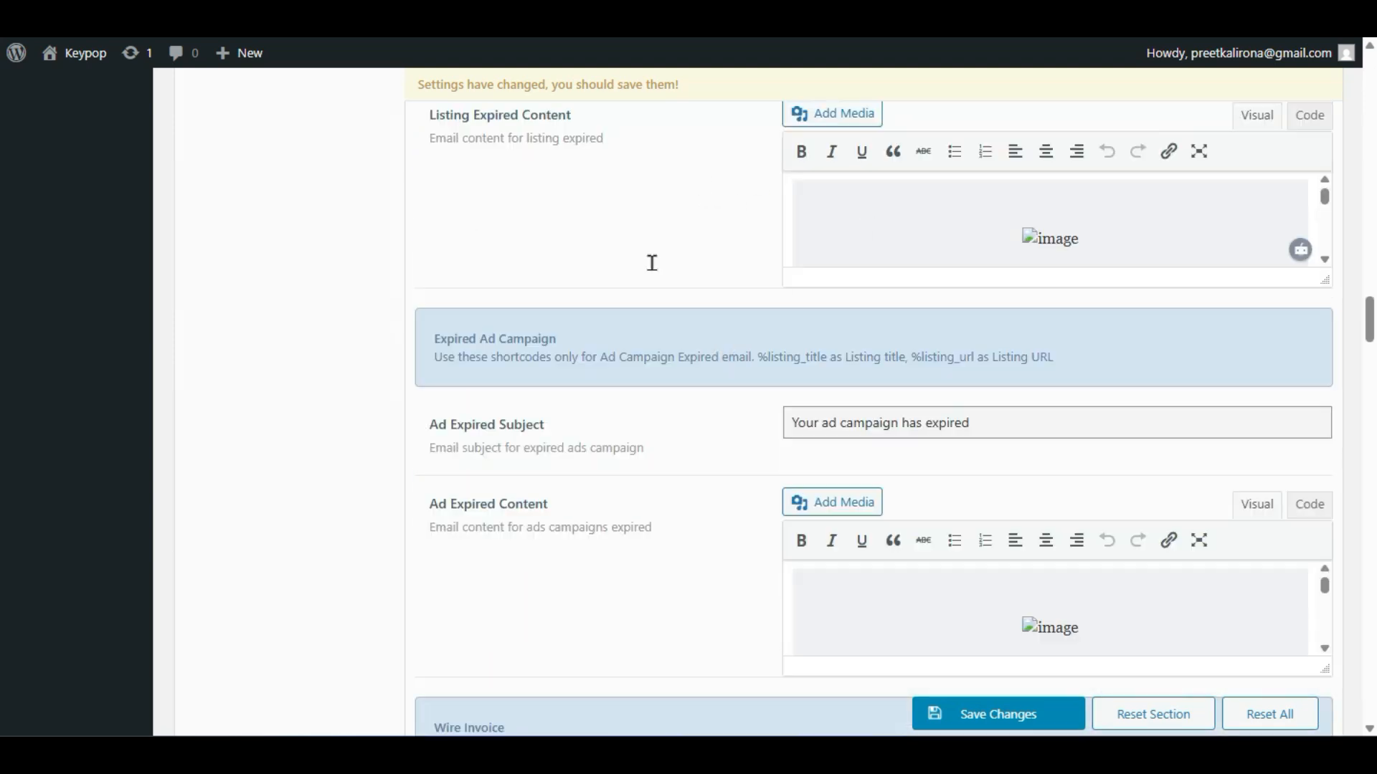
scroll(703, 187, "up", 2)
scroll(927, 349, "down", 1)
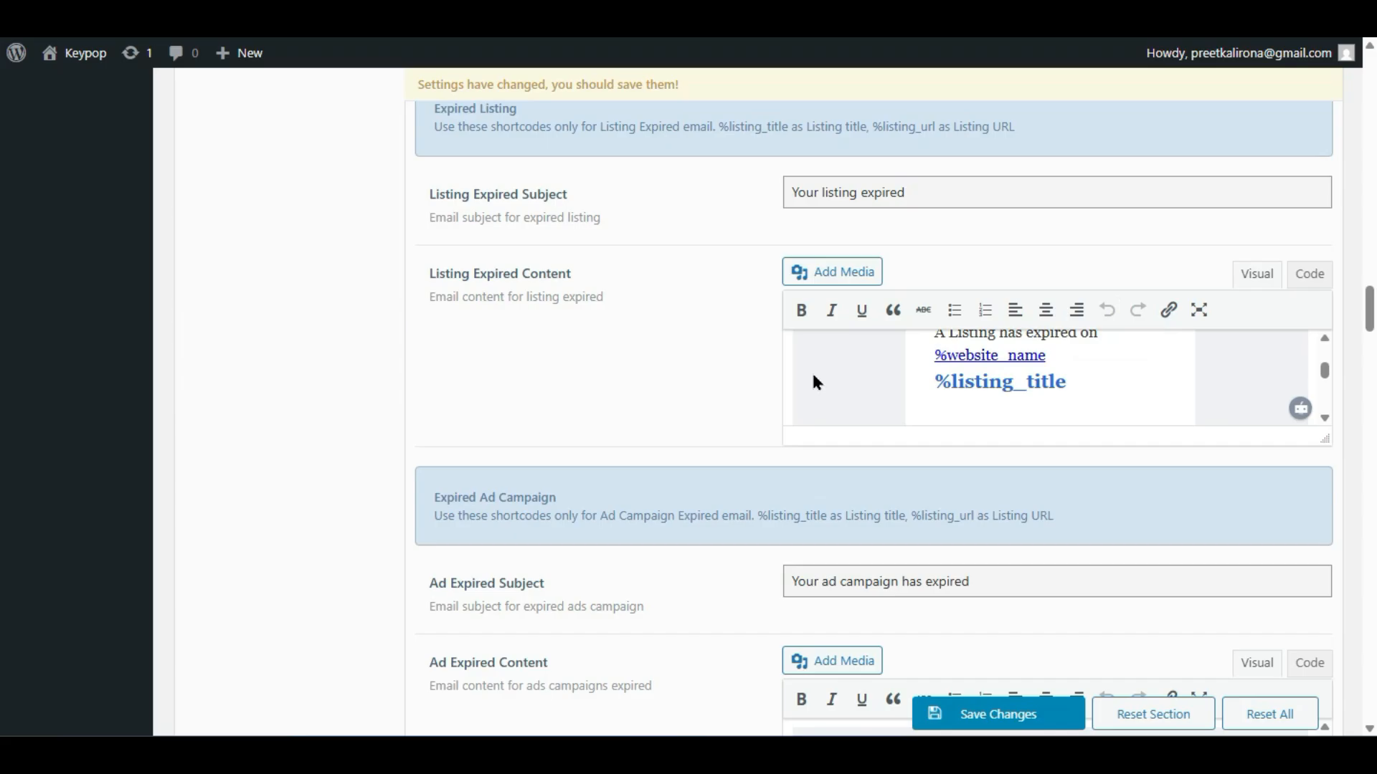
- Review the listing expired email body
left_click(896, 371)
scroll(1081, 351, "down", 2)
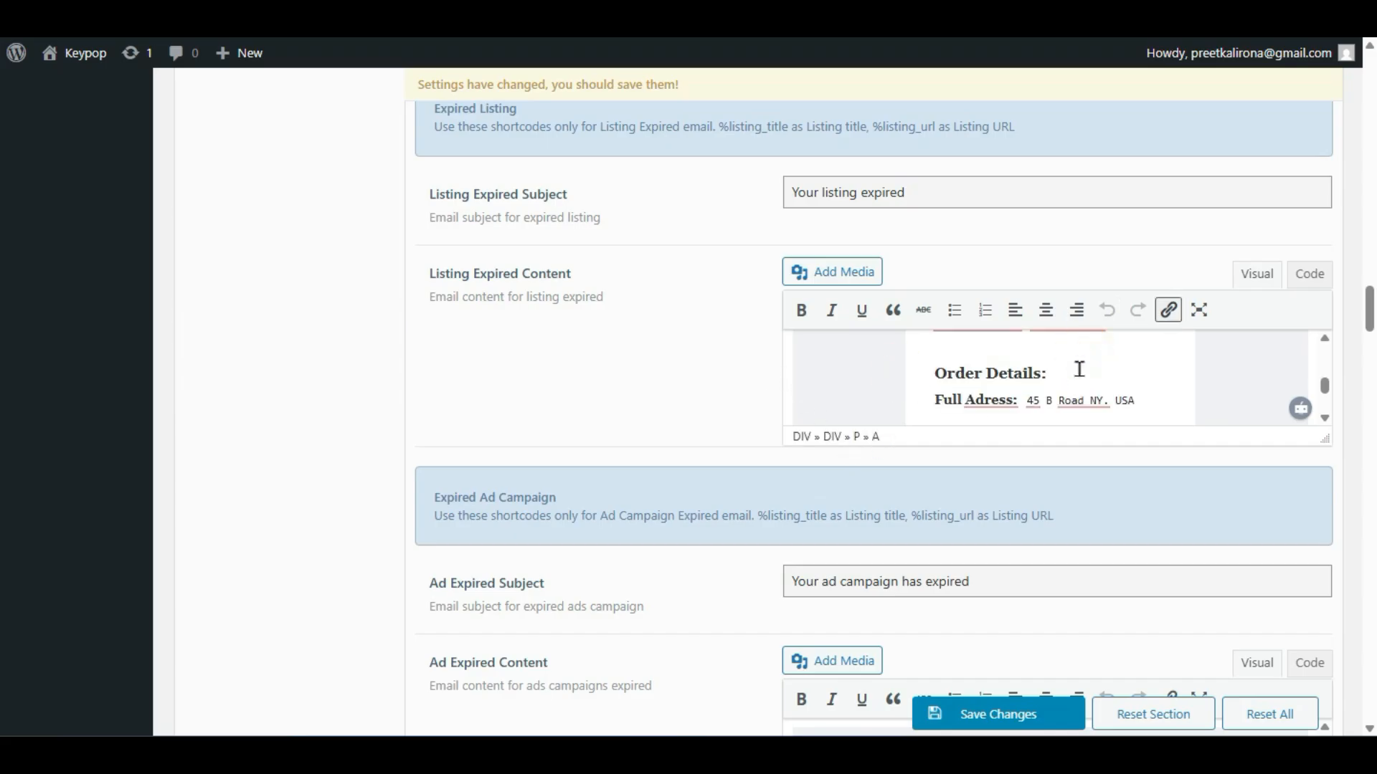
scroll(1079, 369, "down", 3)
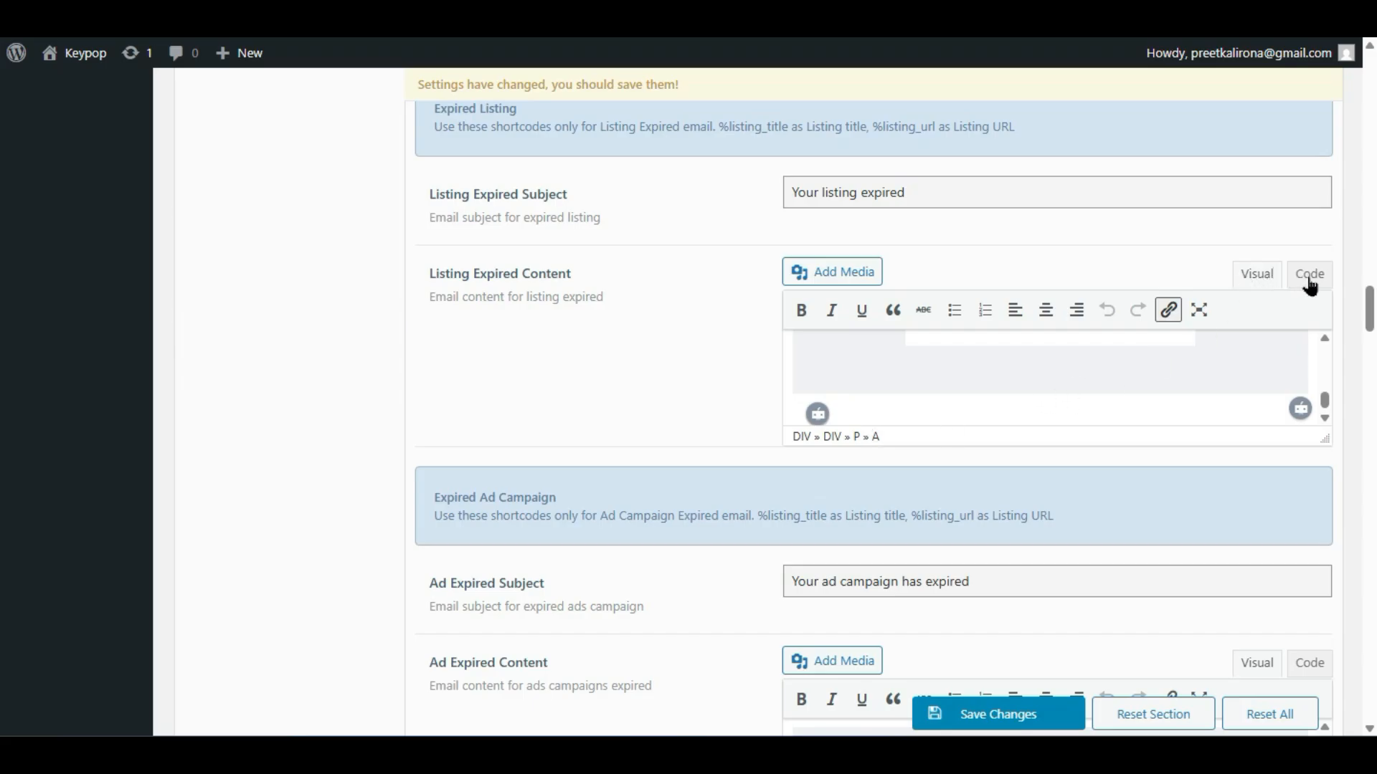
scroll(954, 341, "up", 5)
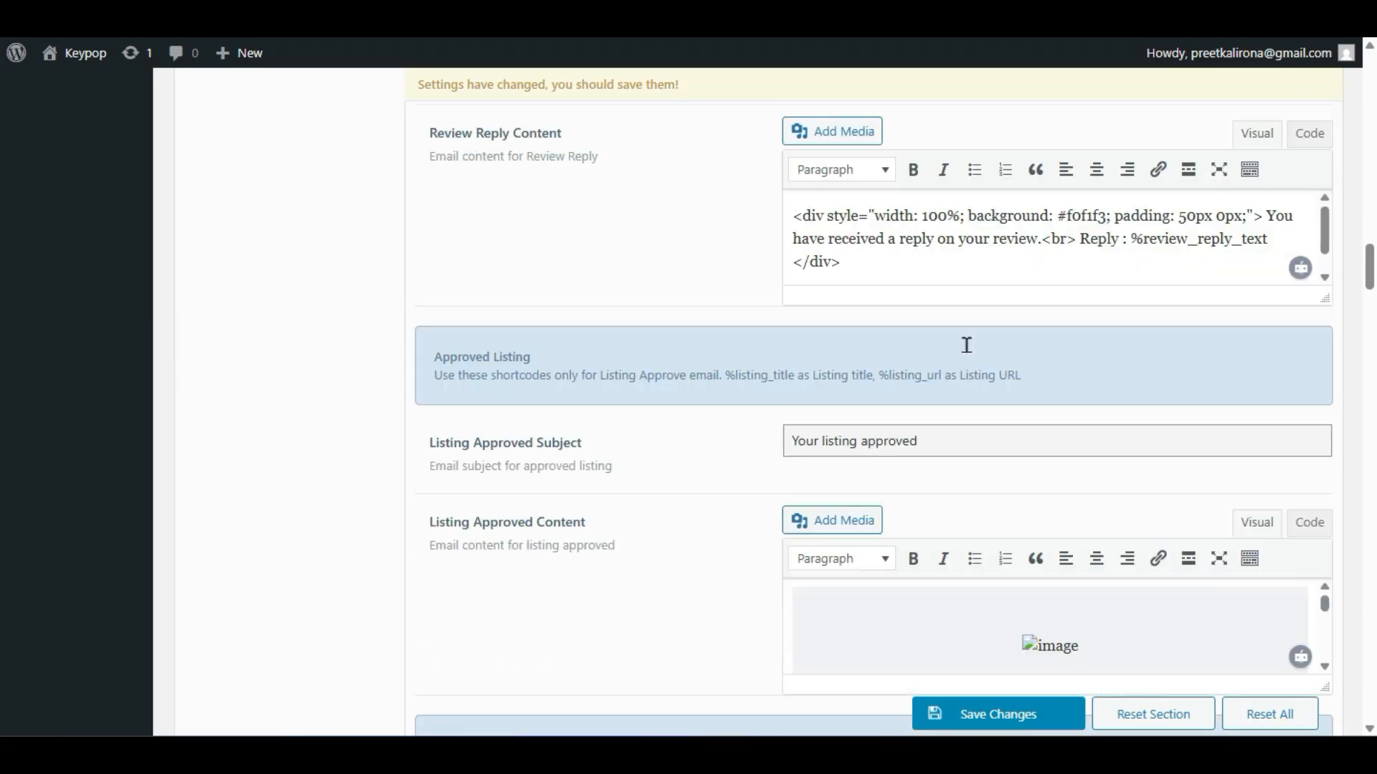
scroll(599, 376, "down", 10)
scroll(601, 384, "down", 10)
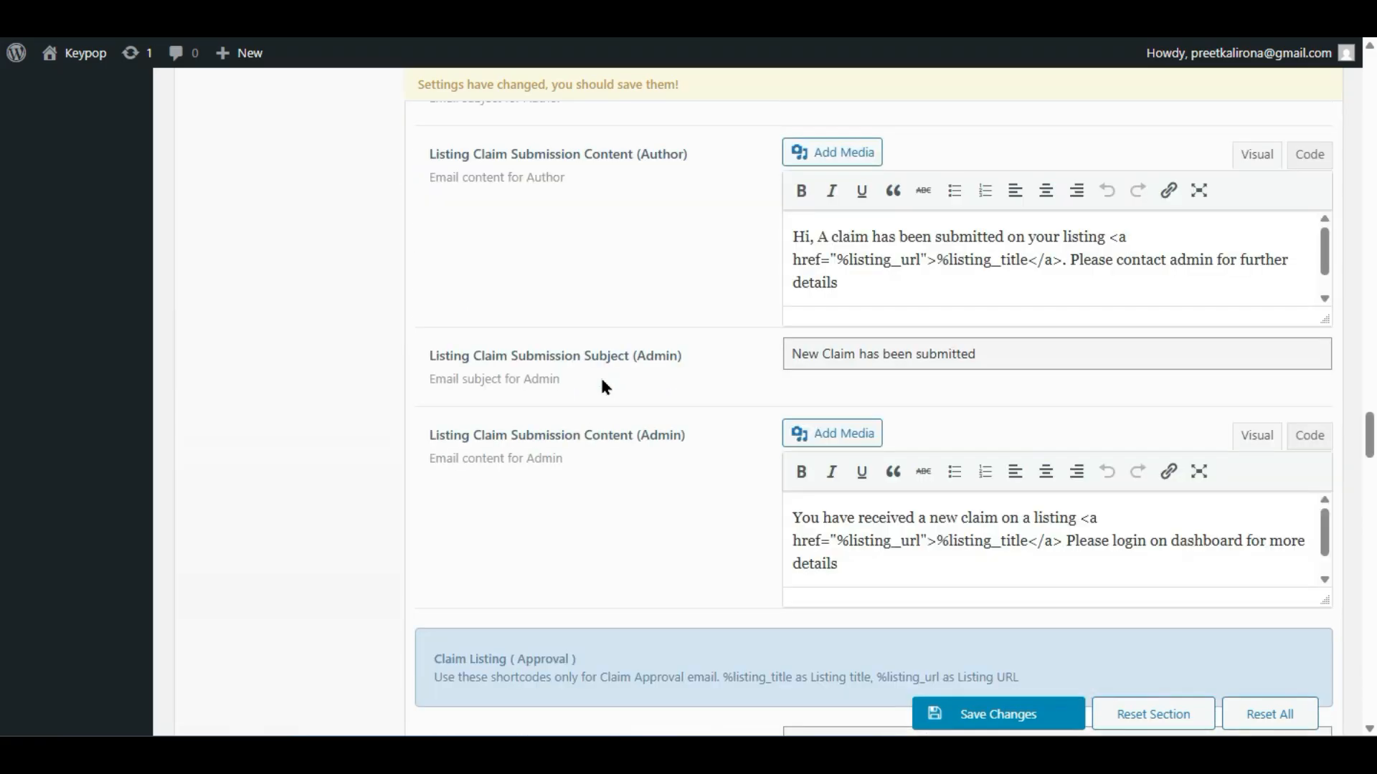
scroll(600, 388, "down", 10)
scroll(602, 388, "up", 4)
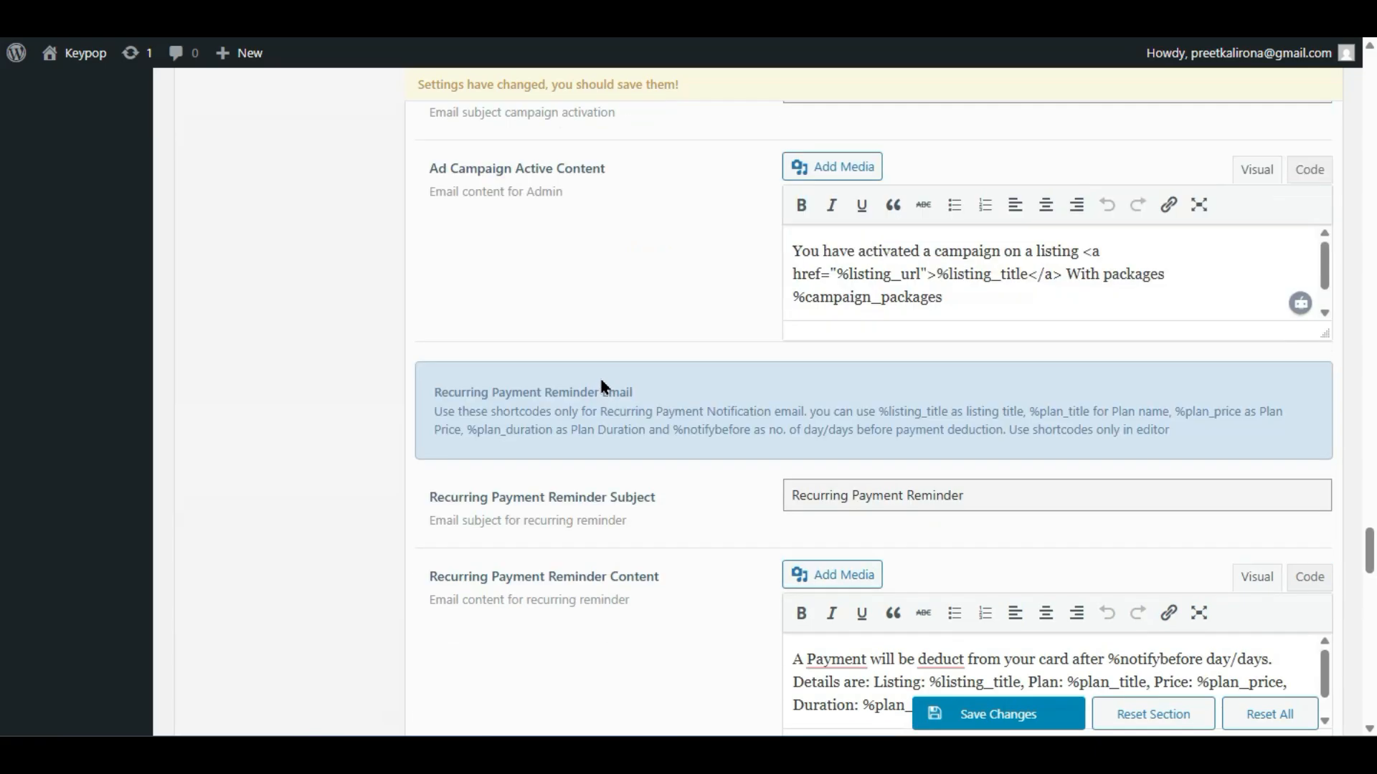
scroll(600, 377, "up", 20)
scroll(574, 365, "down", 2)
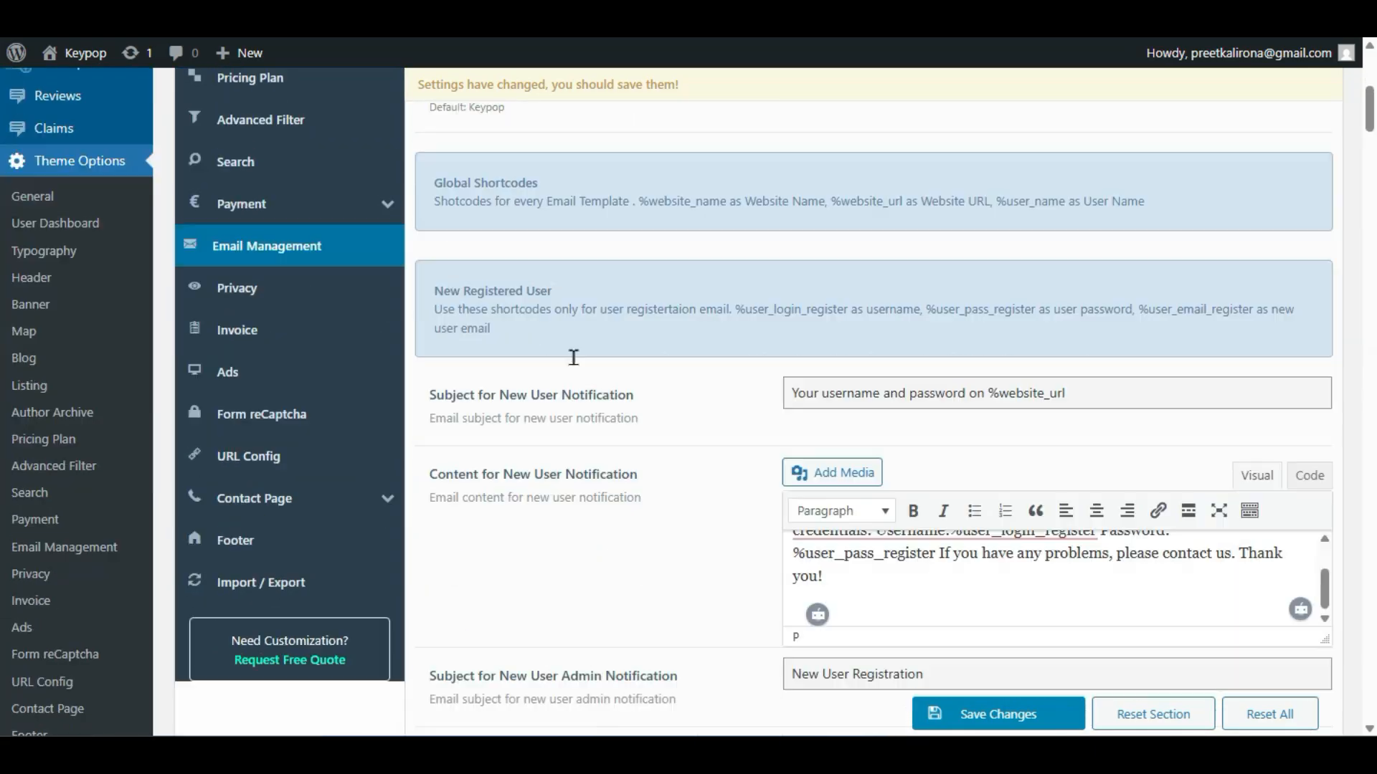
- In Privacy settings, browse the Privacy Page list and close it without choosing a page
left_click(222, 301)
scroll(929, 430, "up", 2)
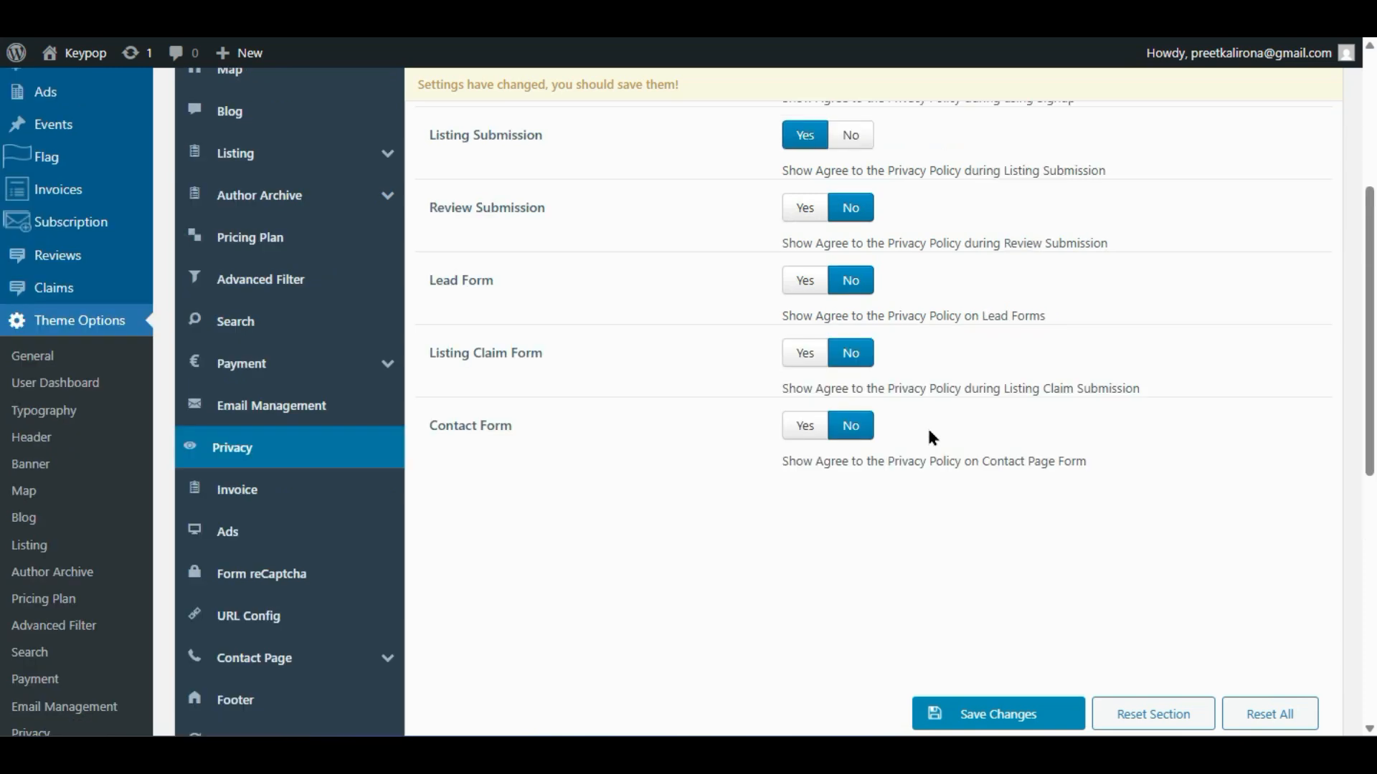
scroll(929, 432, "up", 4)
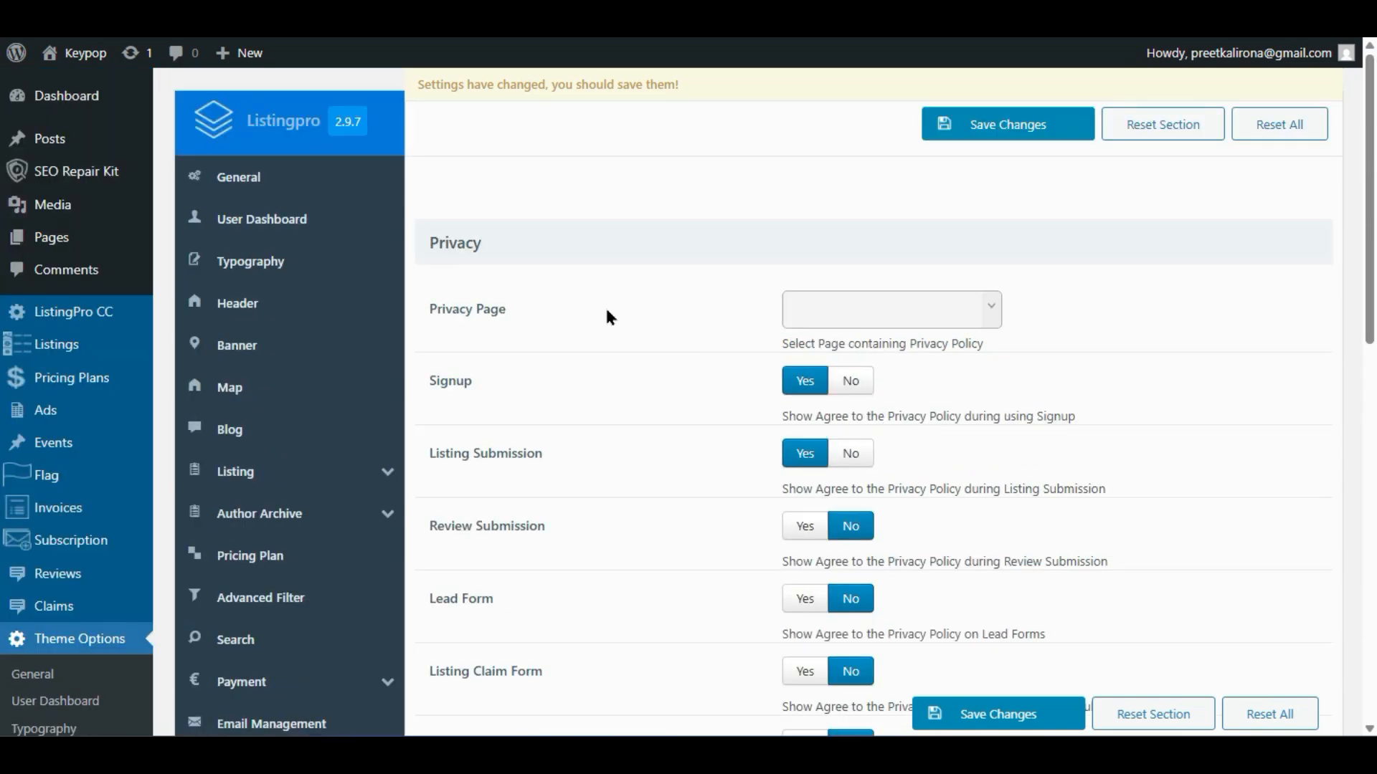
left_click(846, 346)
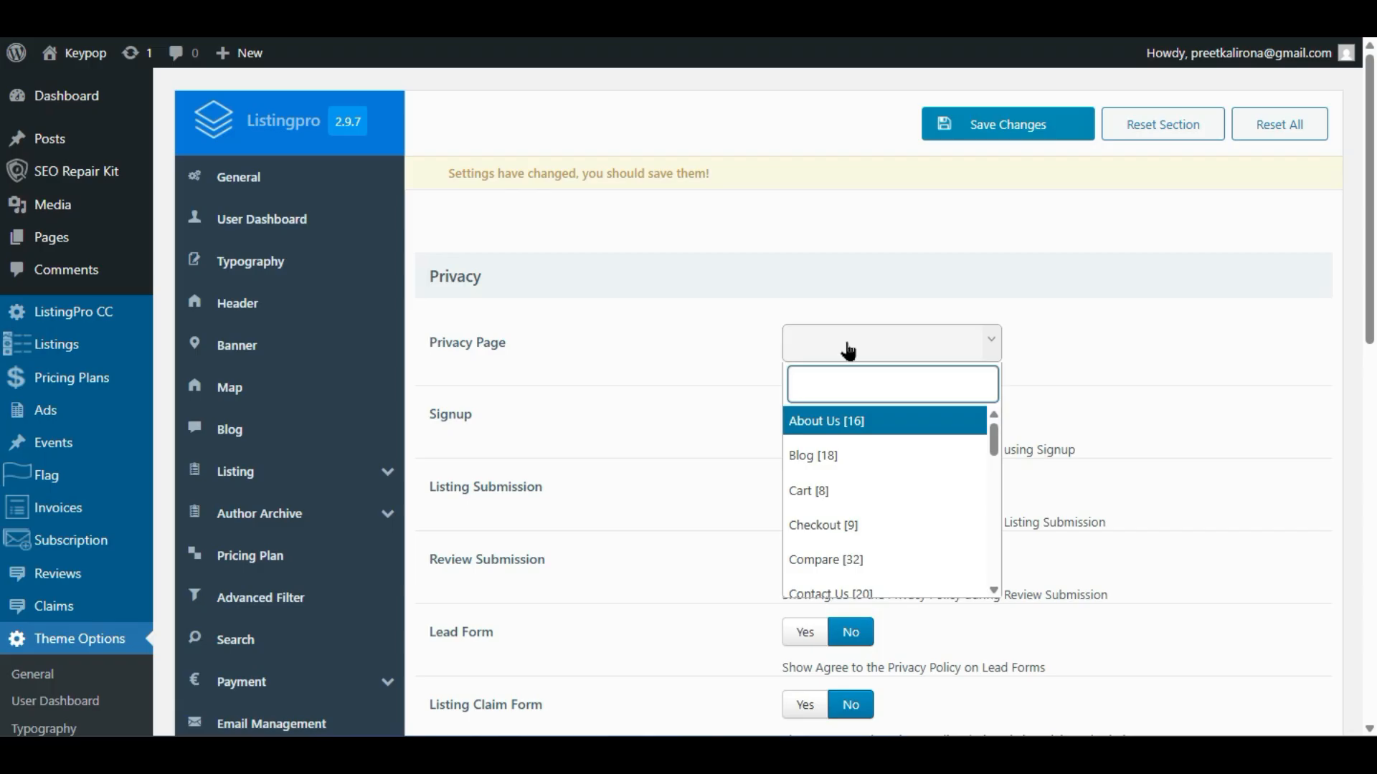
scroll(960, 532, "down", 5)
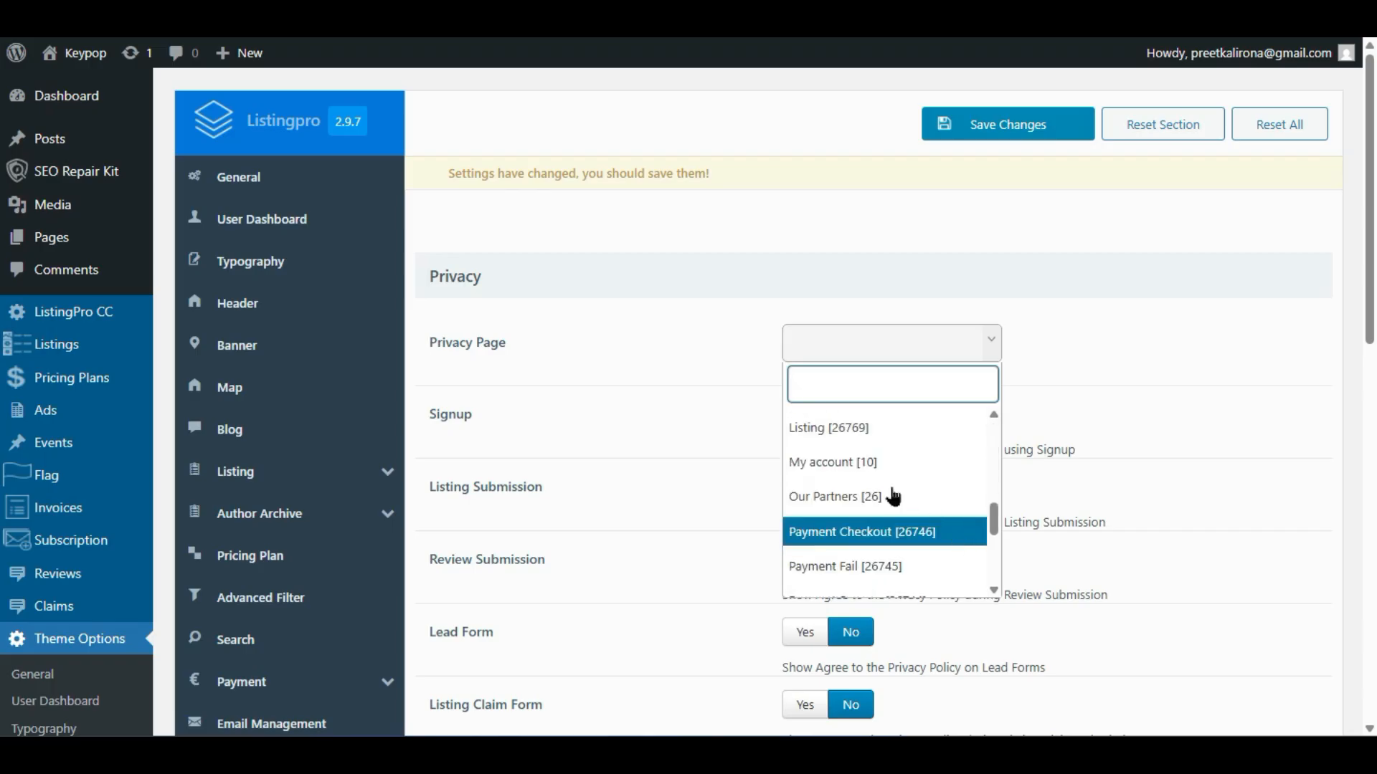
scroll(891, 497, "down", 2)
scroll(889, 497, "down", 2)
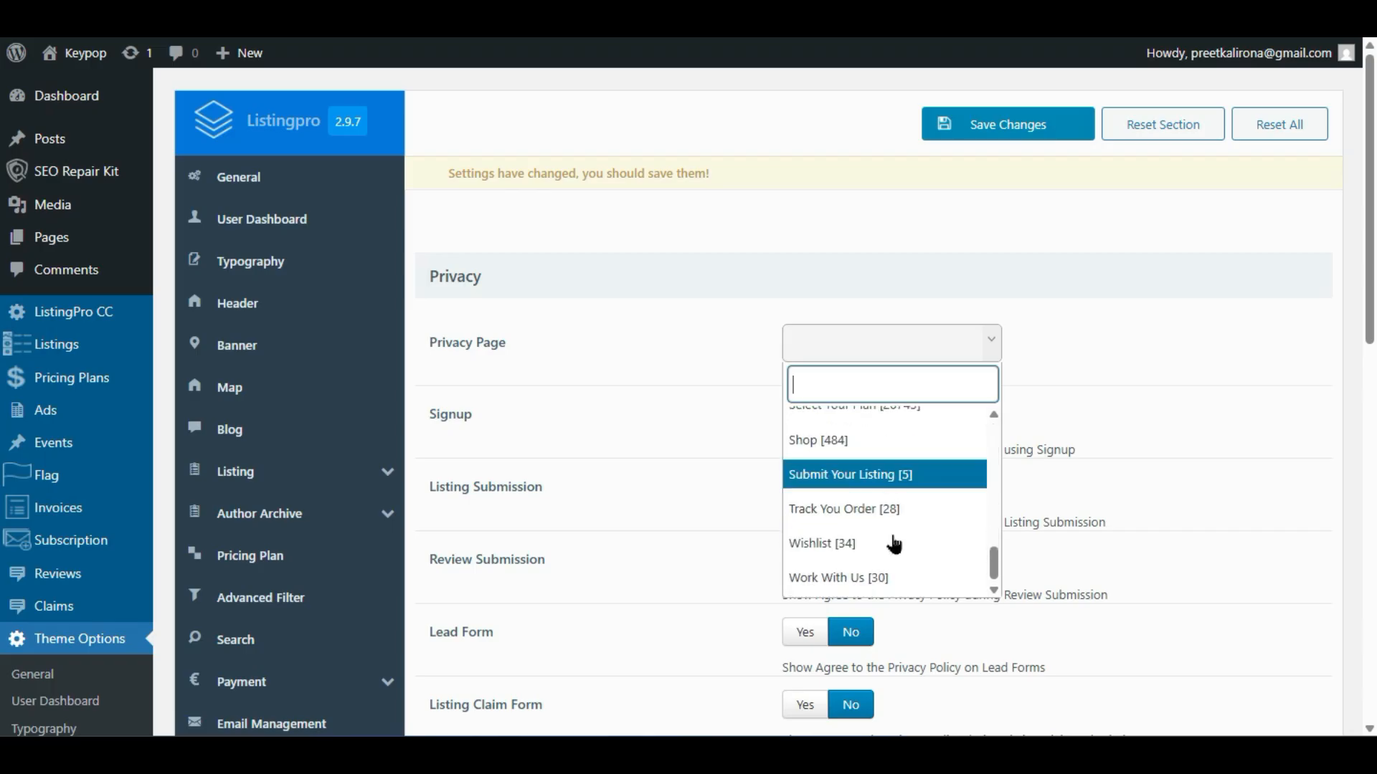
scroll(894, 543, "up", 3)
scroll(894, 544, "up", 3)
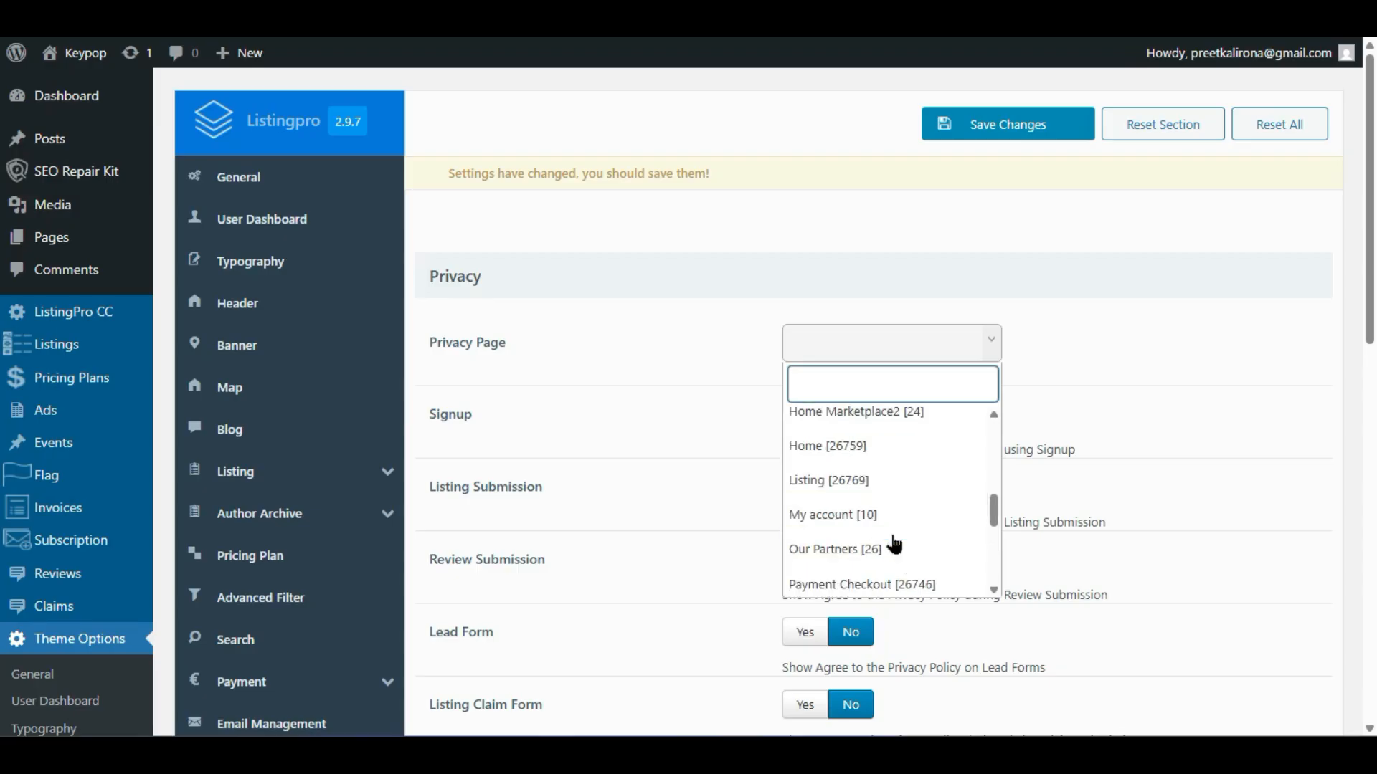
scroll(894, 543, "up", 2)
scroll(894, 544, "up", 3)
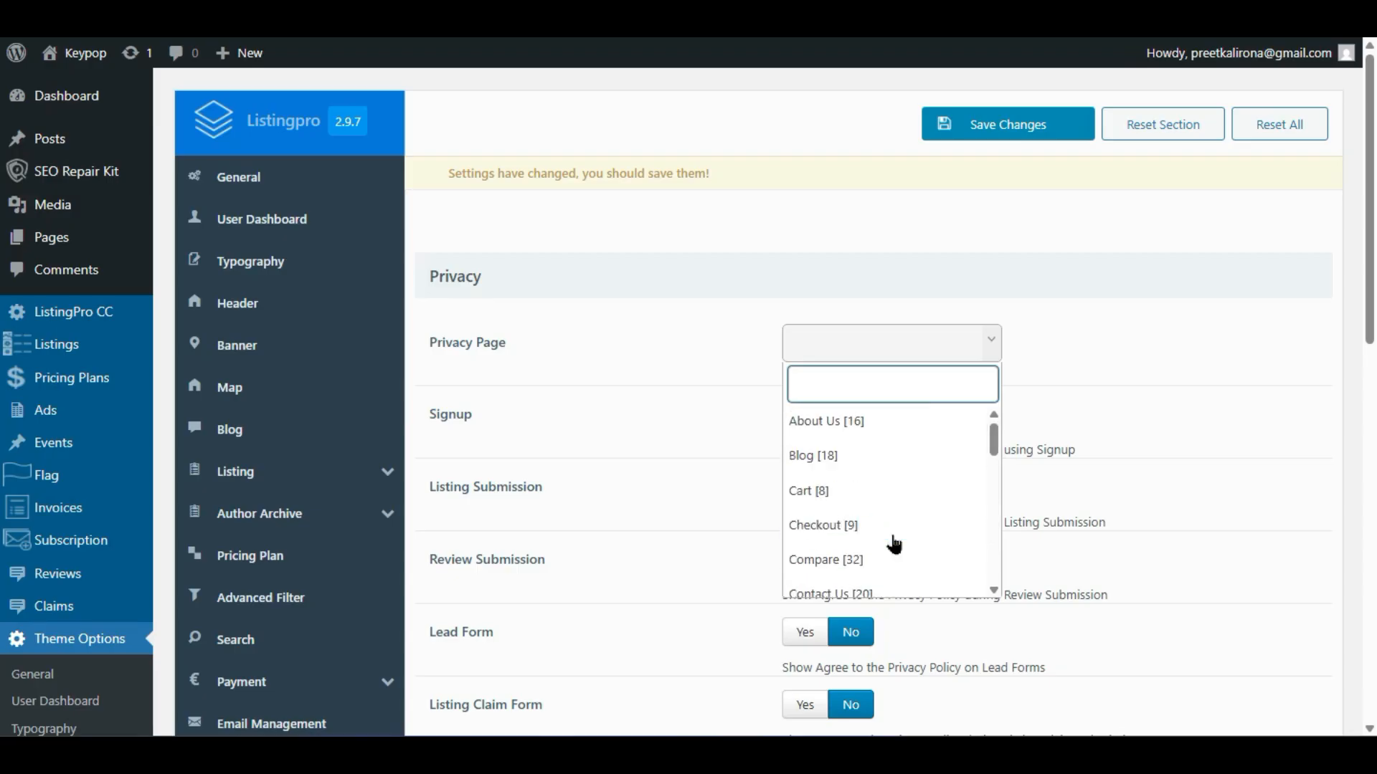
left_click(611, 582)
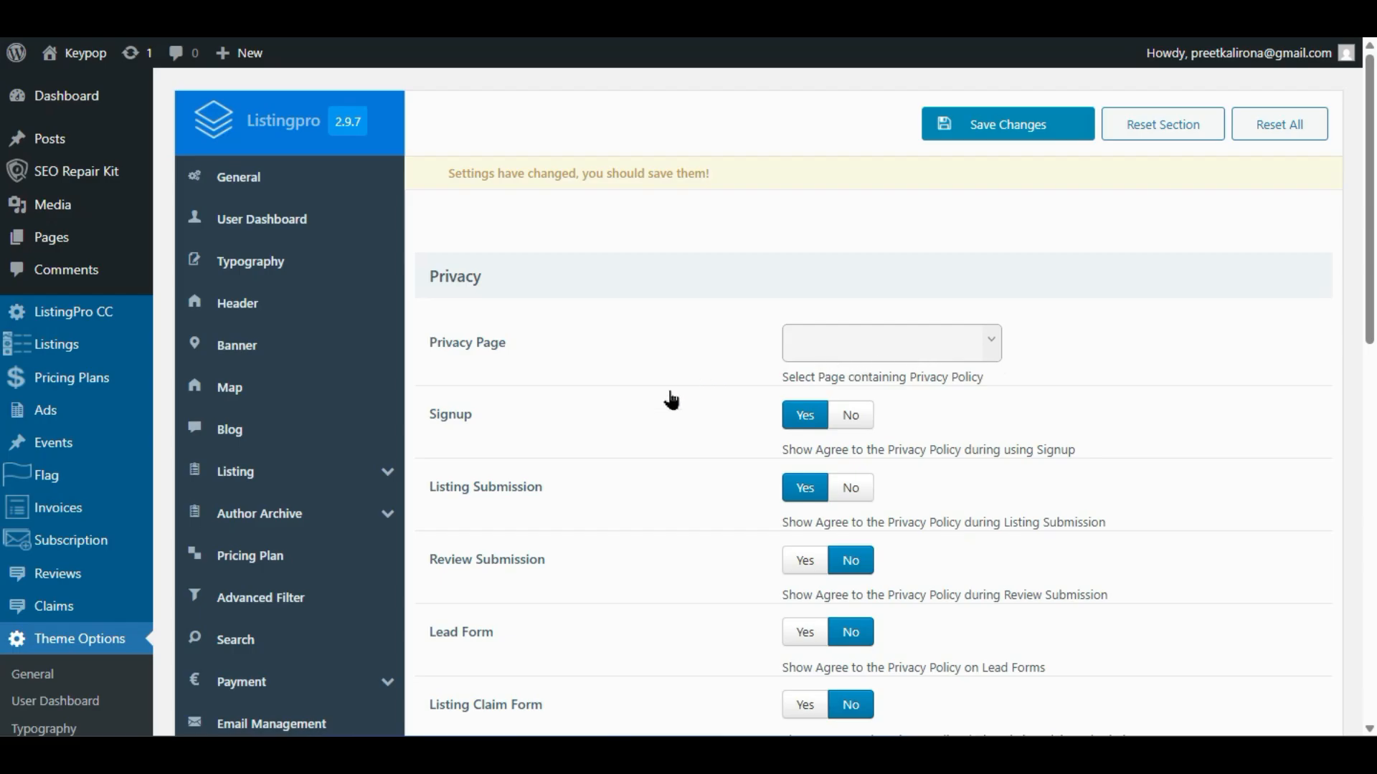
- Switch the Listing Claim Form agreement to Yes and back to No, then show Invoice settings
scroll(669, 395, "down", 2)
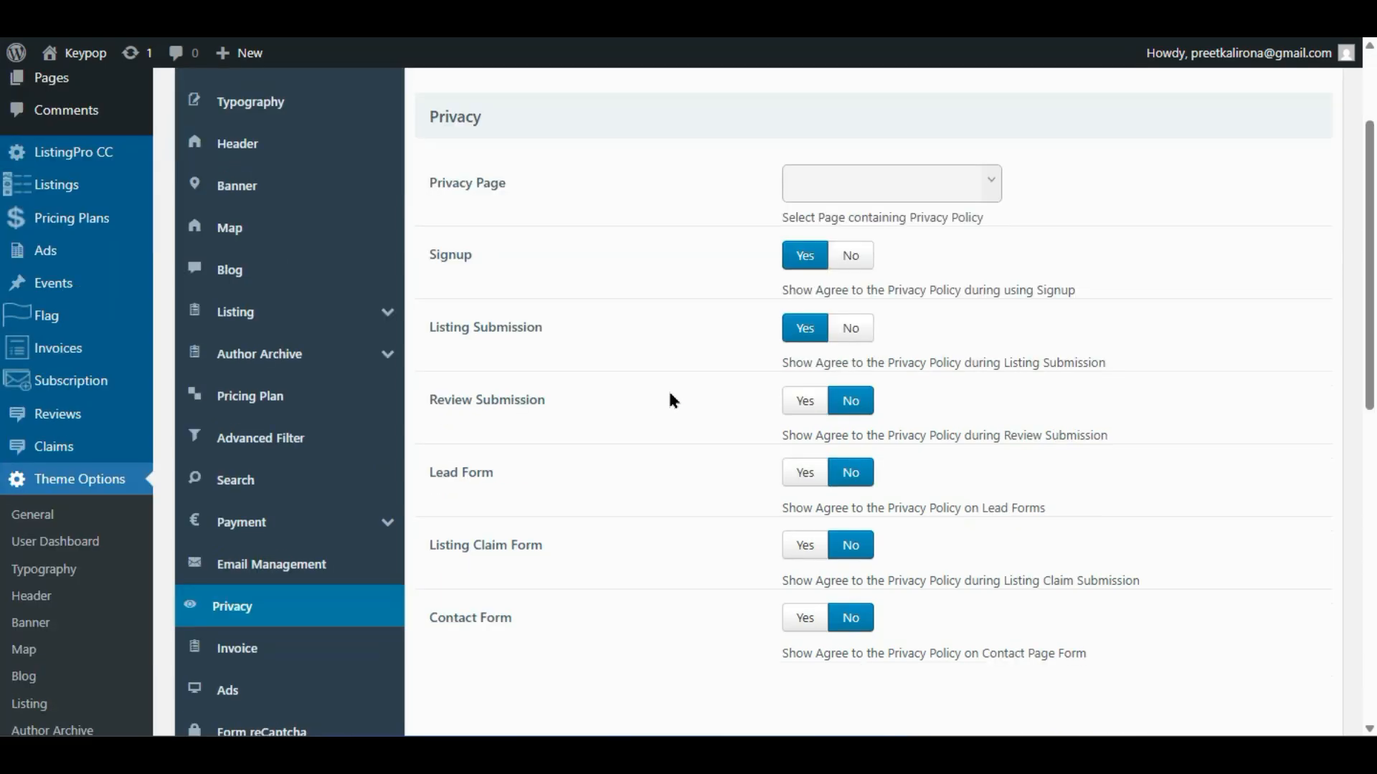
scroll(499, 400, "down", 1)
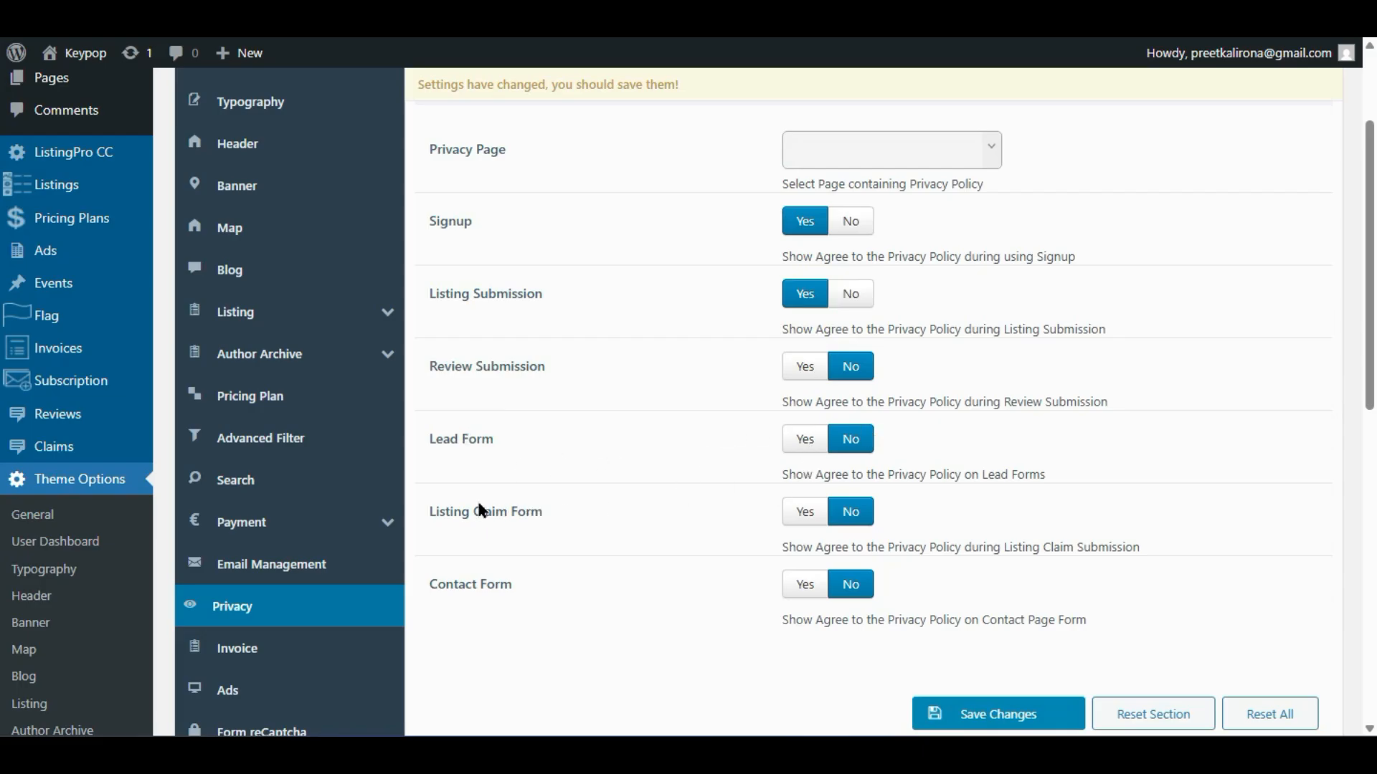
left_click(817, 522)
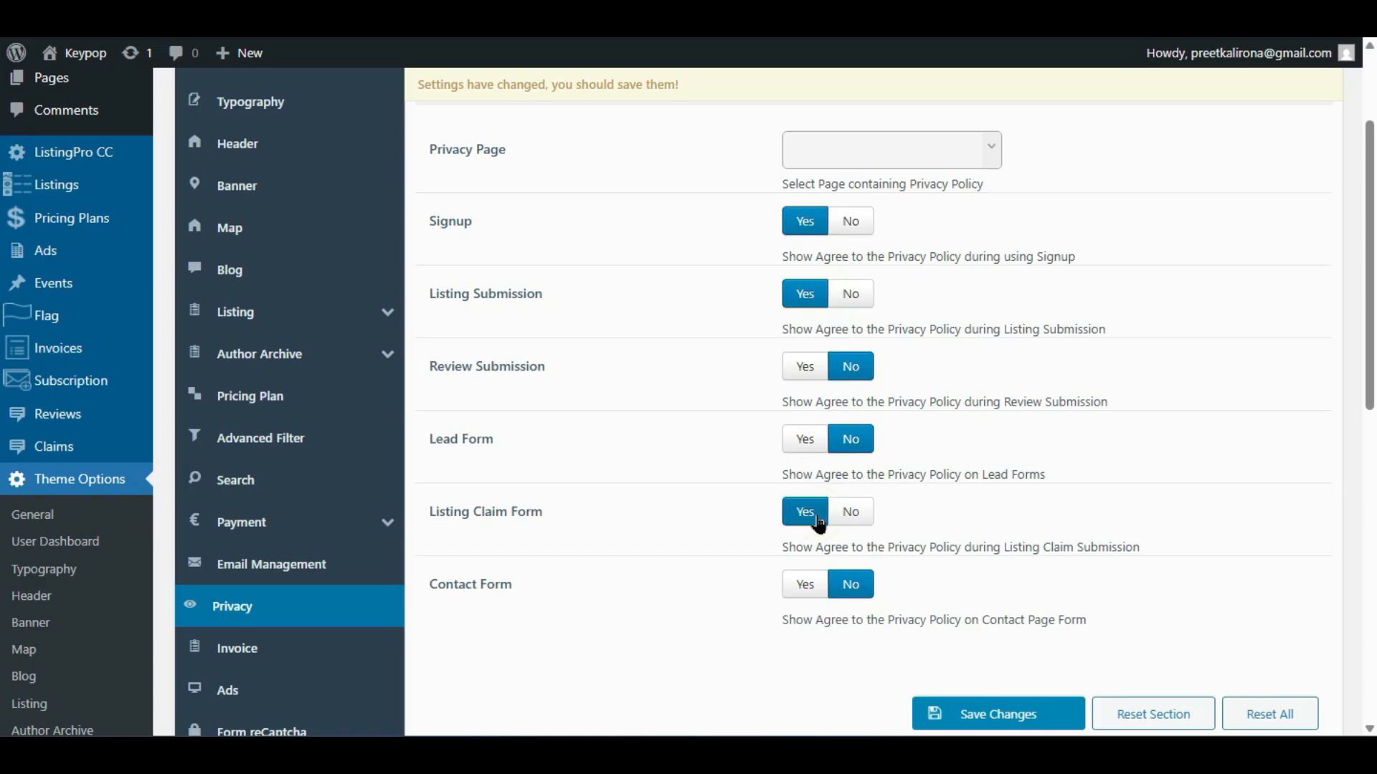
left_click(846, 513)
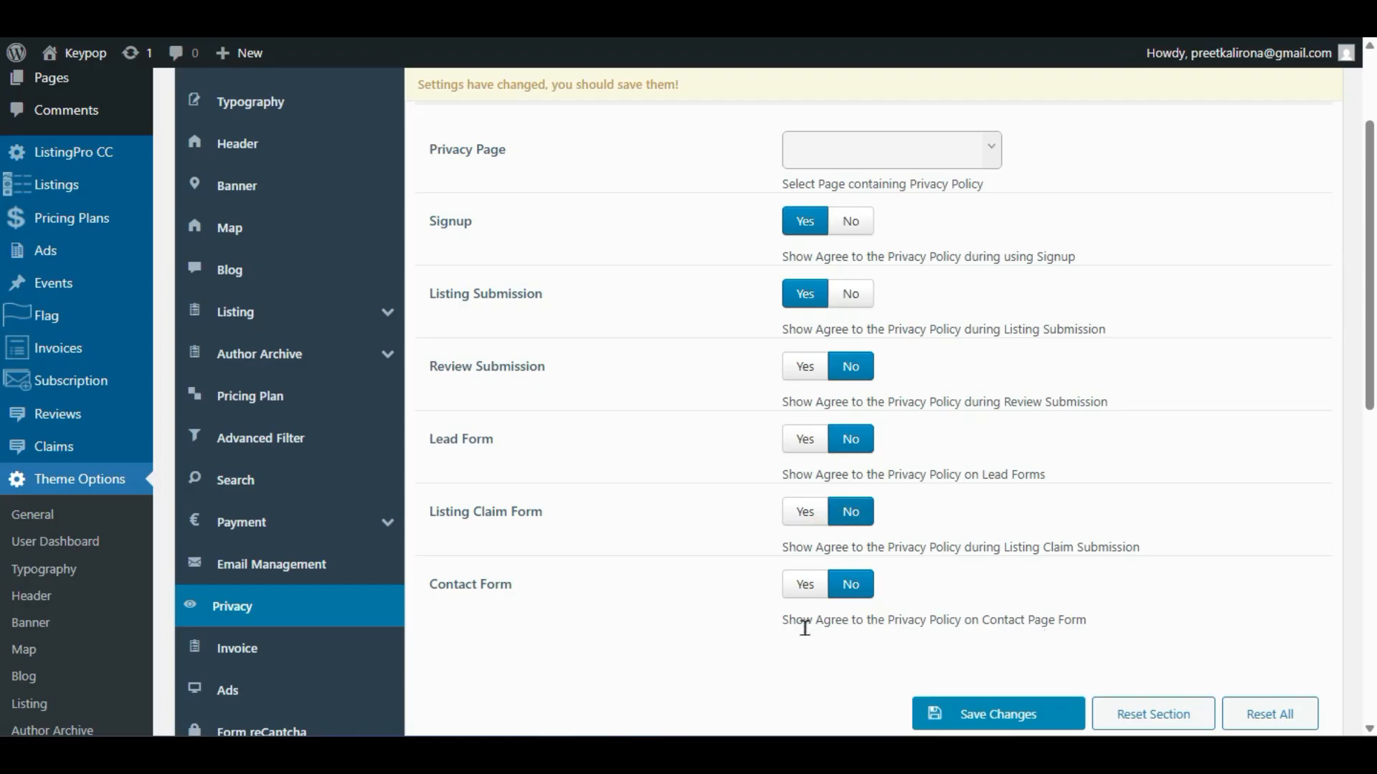
scroll(804, 628, "down", 2)
left_click(256, 495)
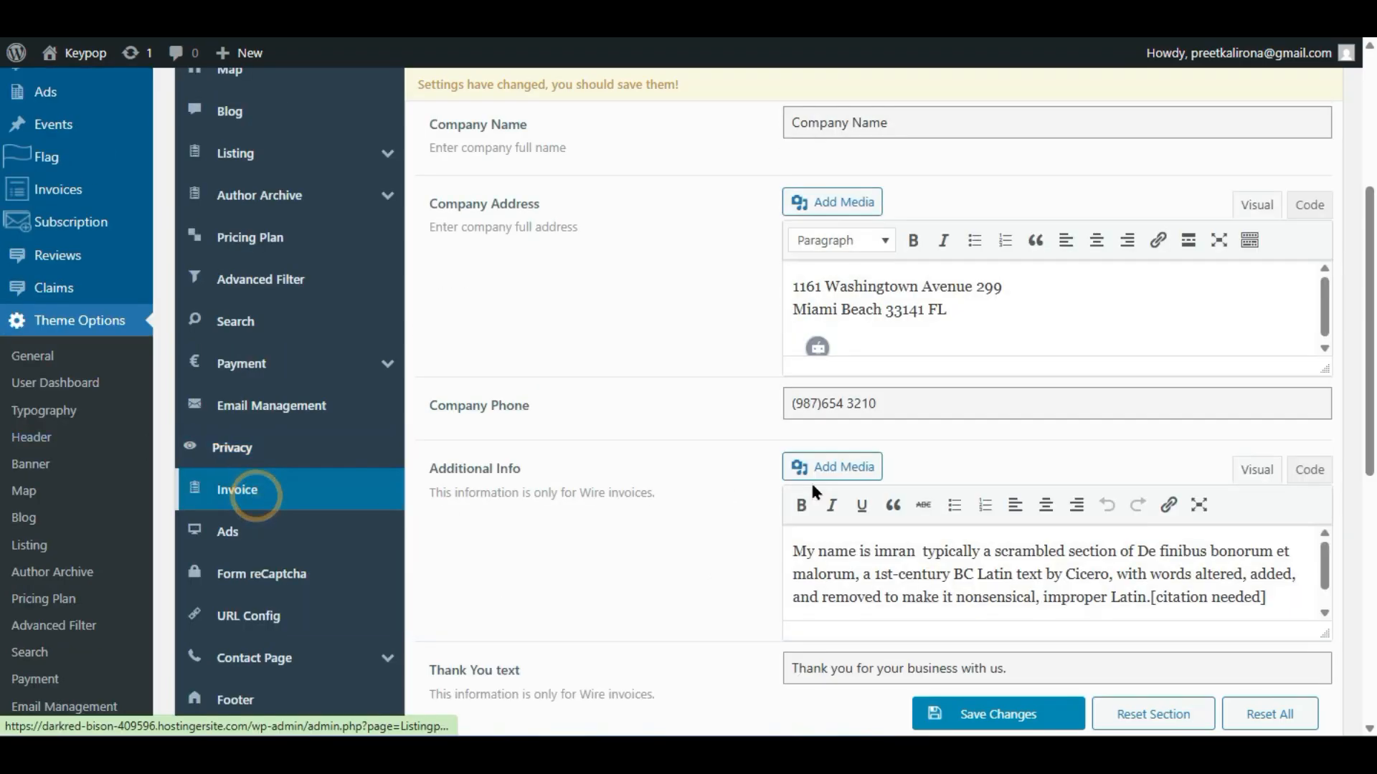
scroll(693, 504, "up", 5)
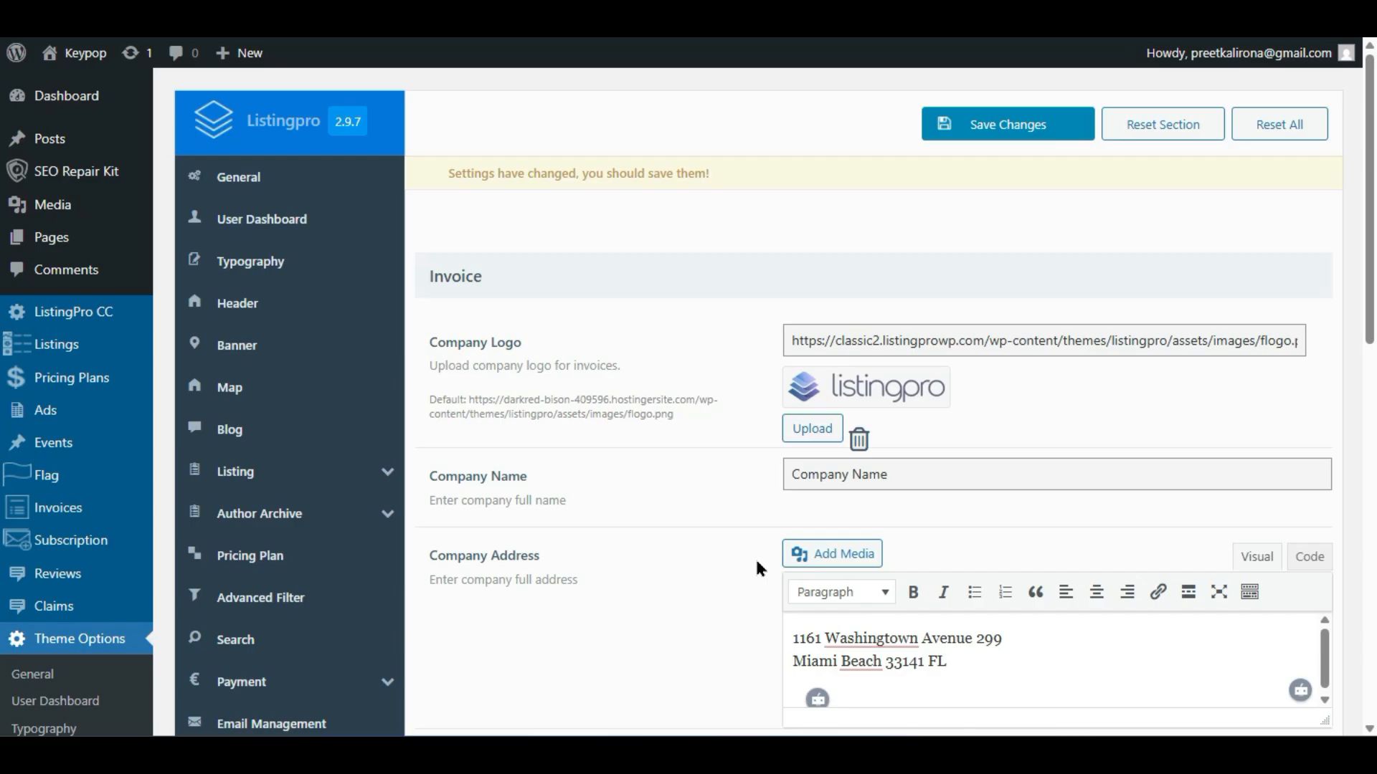
left_click_drag(909, 476, 776, 464)
scroll(759, 534, "down", 3)
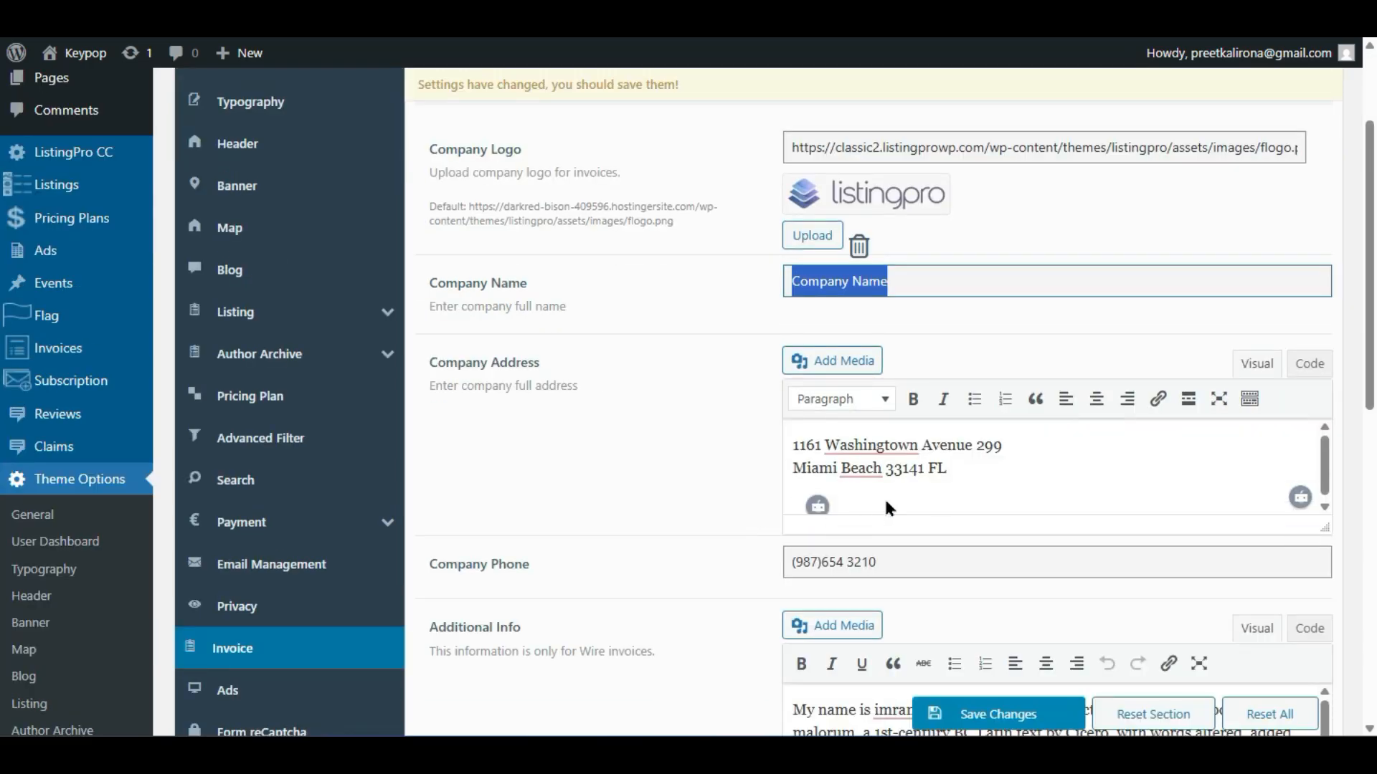
scroll(763, 527, "down", 2)
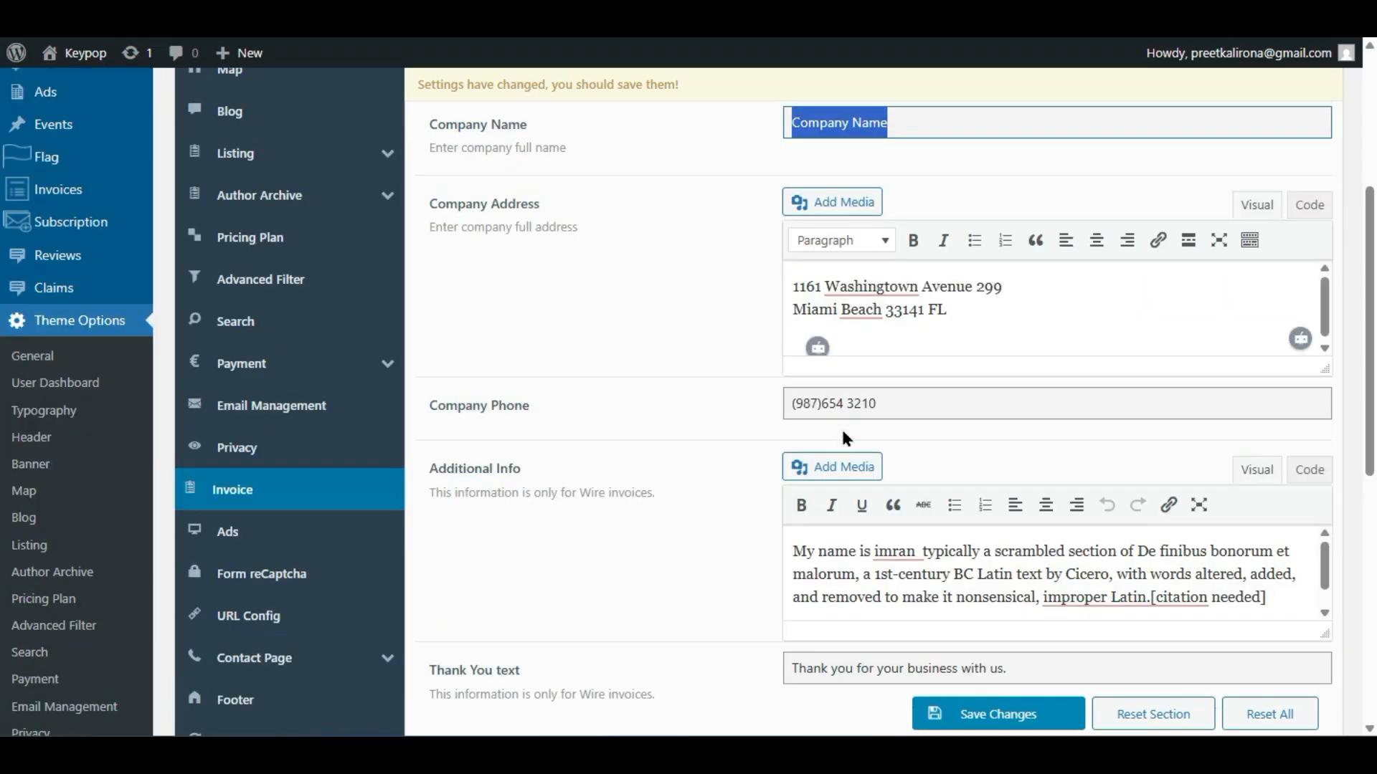
scroll(670, 523, "down", 2)
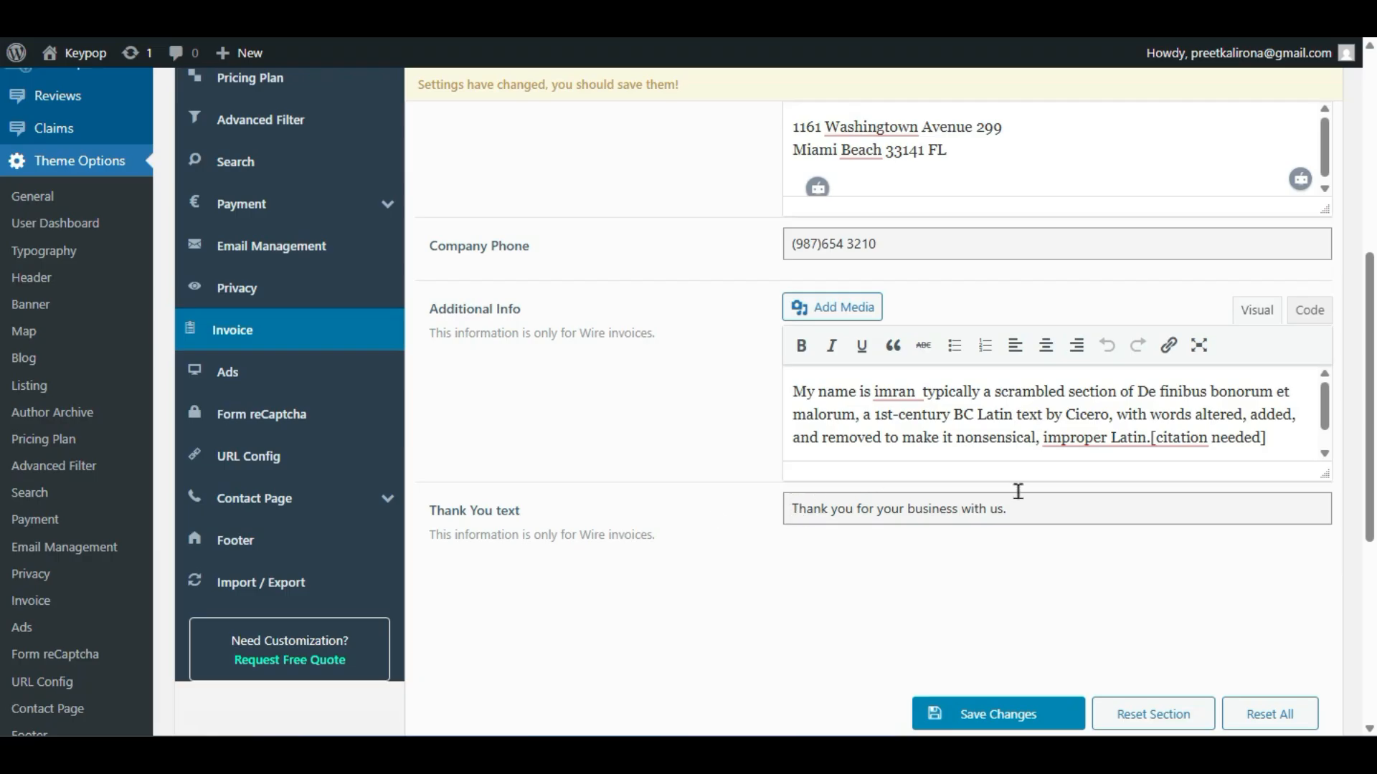
scroll(638, 357, "up", 2)
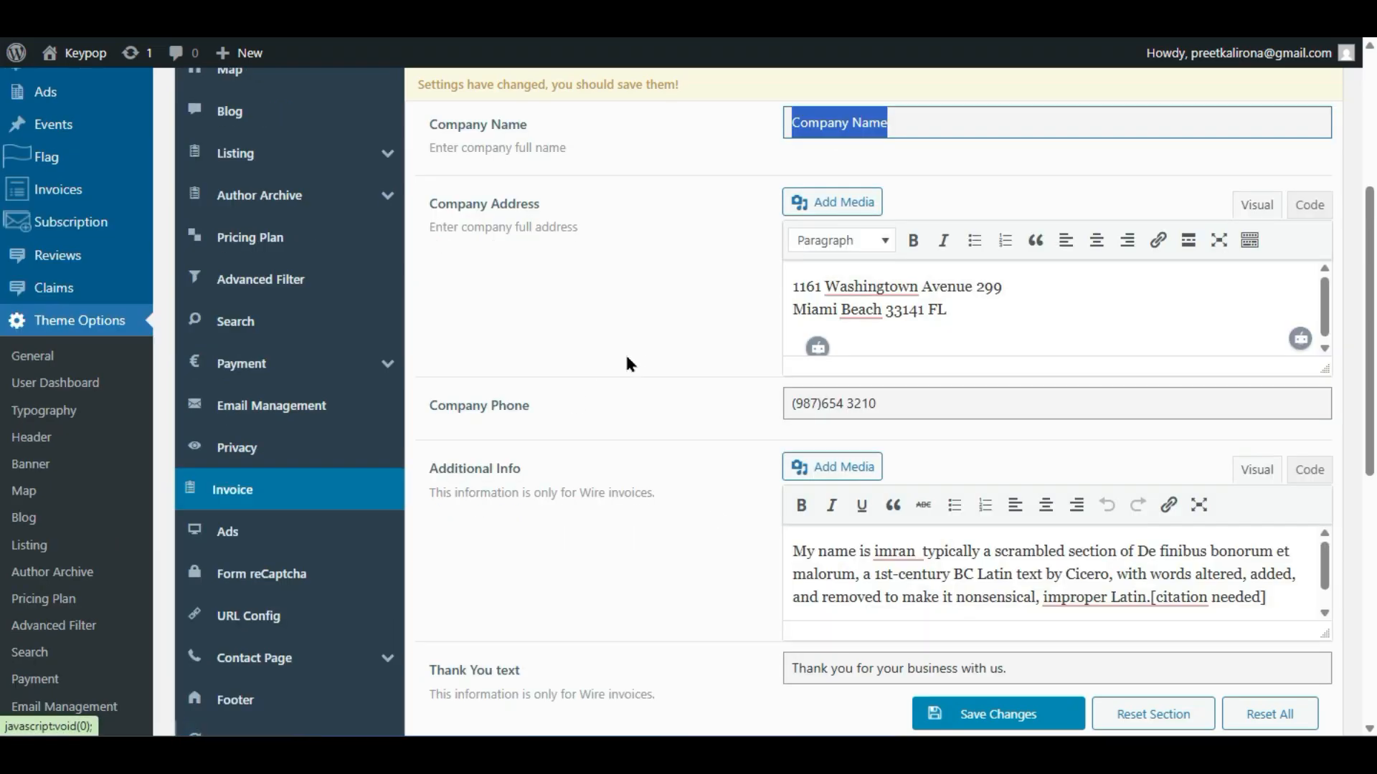
- Show the Ads settings down to the 'Black Friday 50%' promotion title and Spotlight price 10
left_click(219, 532)
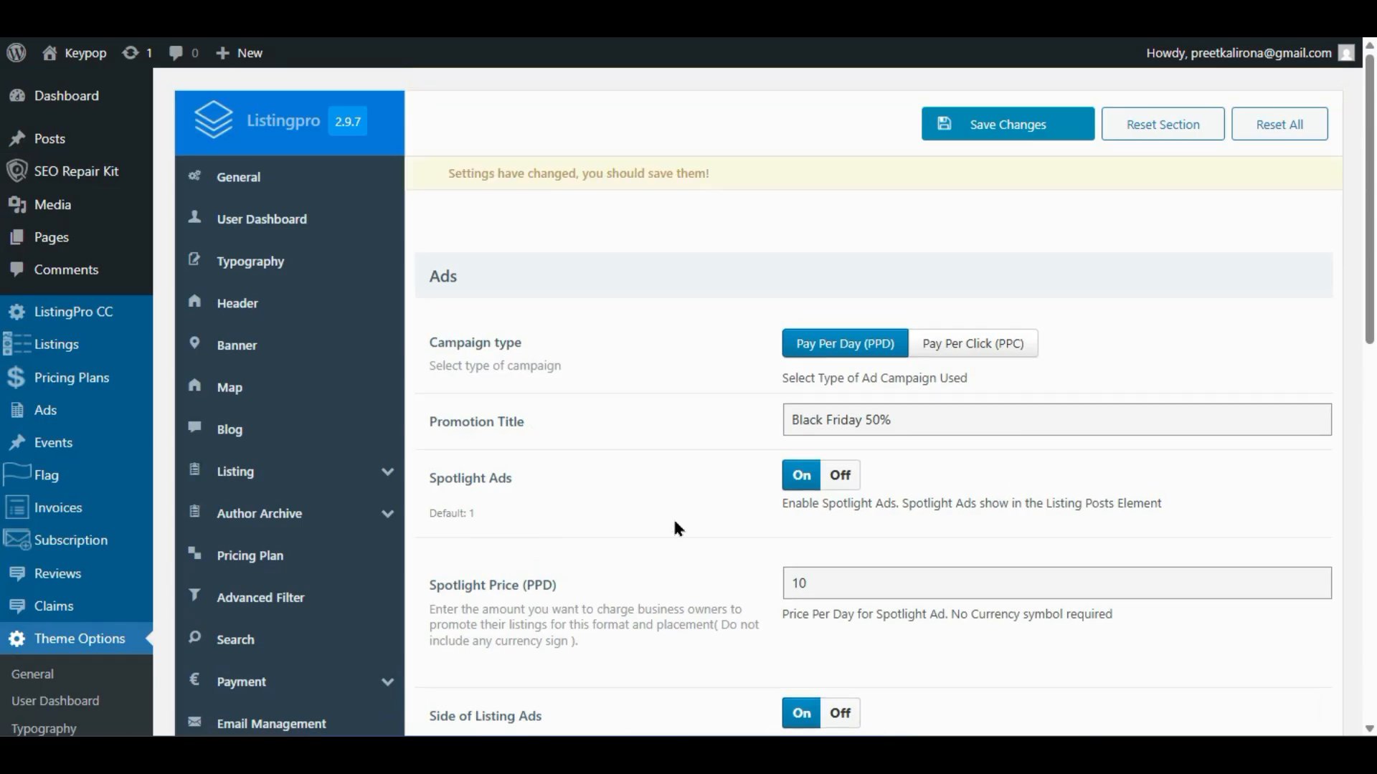
scroll(677, 529, "down", 3)
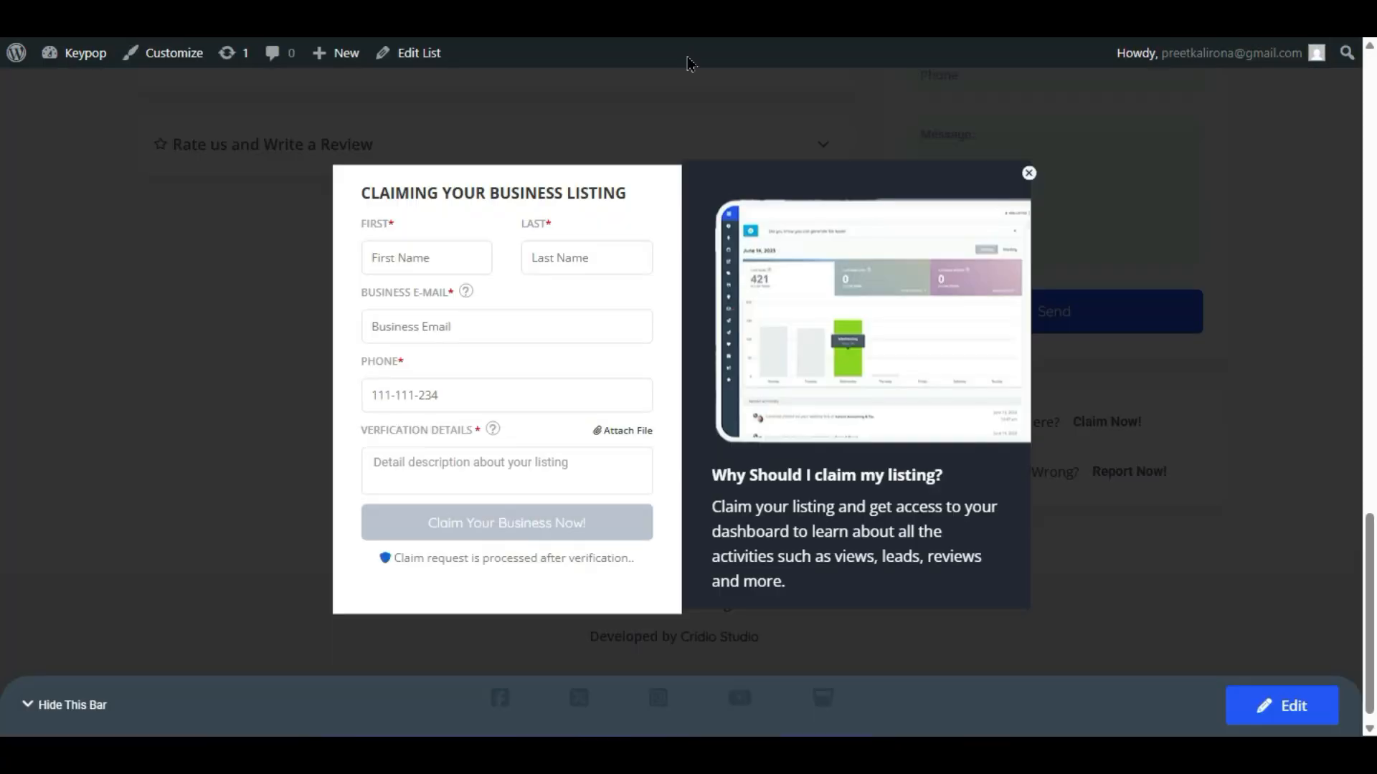
- Close the Claim popup on the Euro Collision listing and scroll through the listing page
left_click(1028, 173)
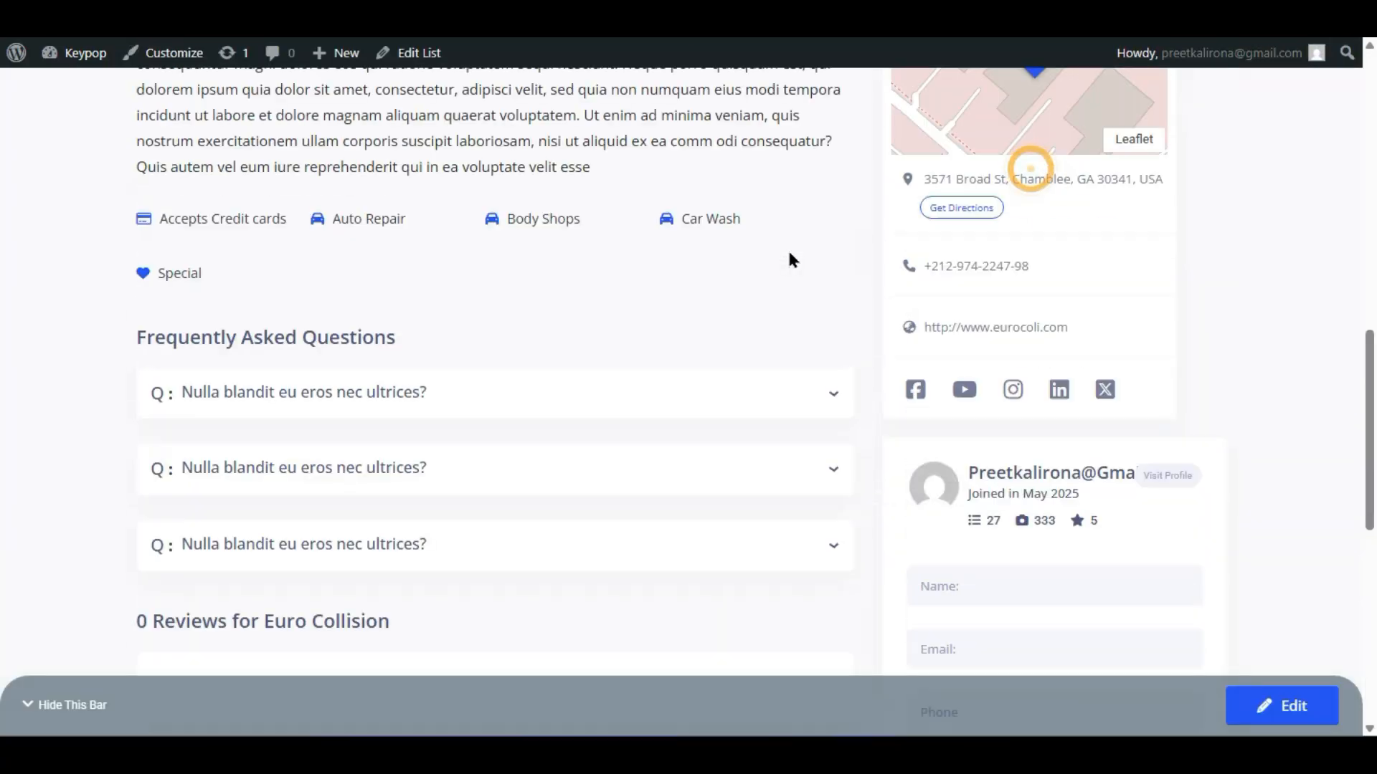
scroll(789, 257, "up", 10)
scroll(534, 498, "down", 4)
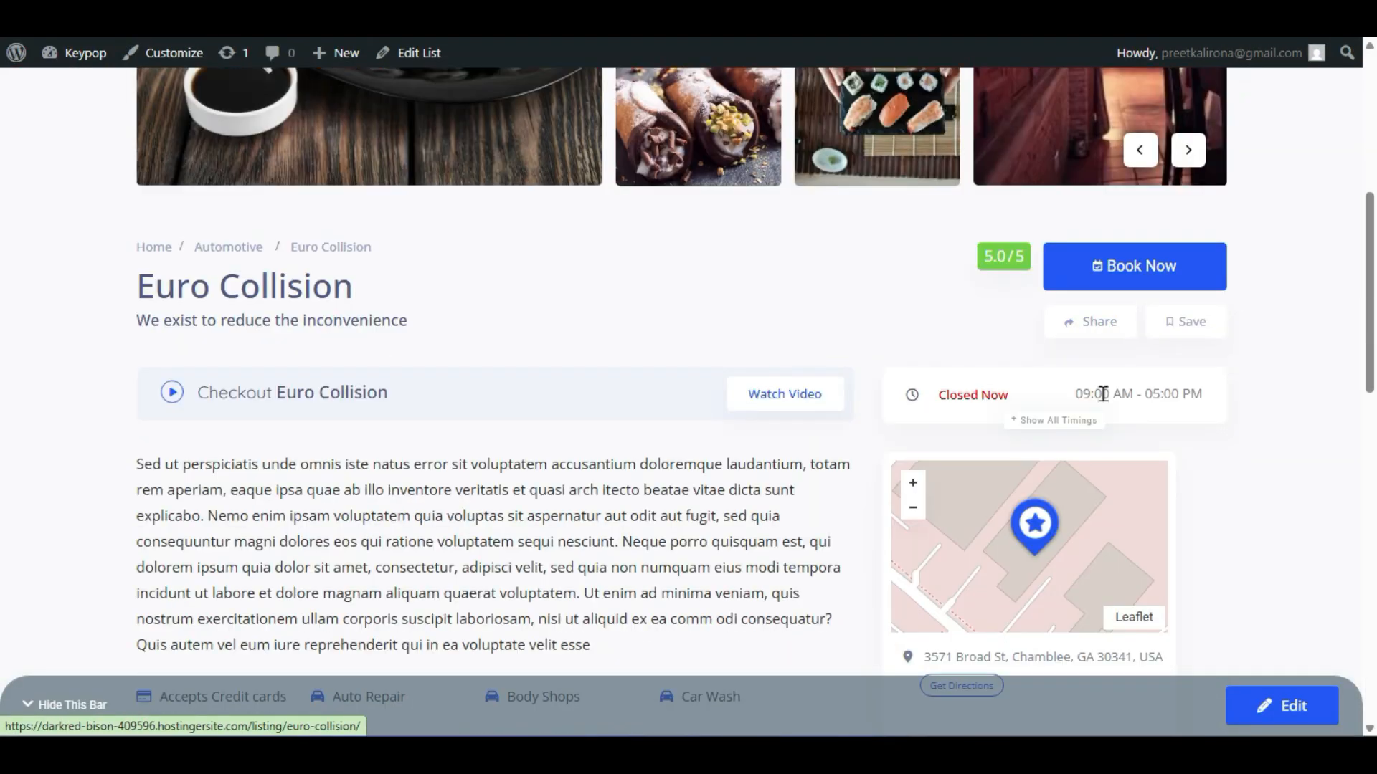
scroll(777, 374, "down", 2)
scroll(777, 374, "down", 2)
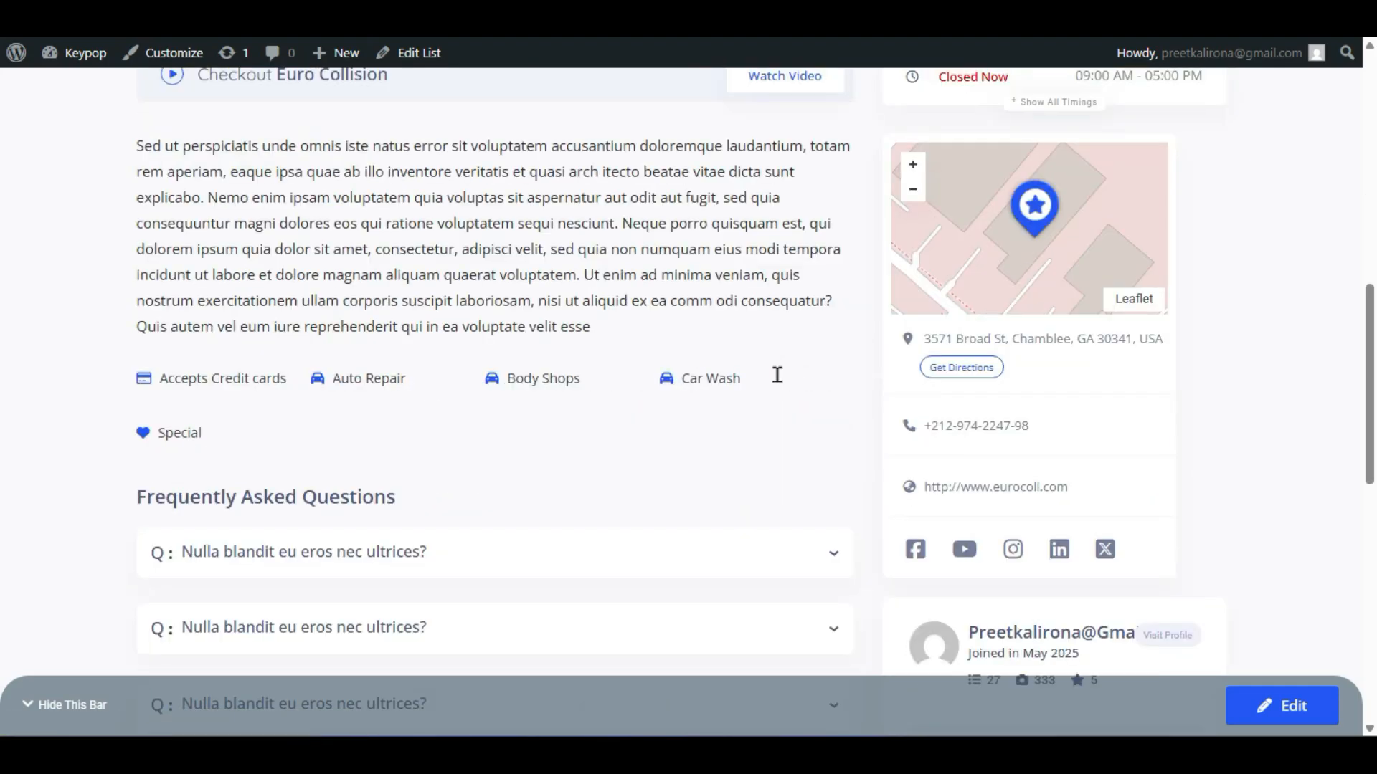
scroll(776, 373, "up", 10)
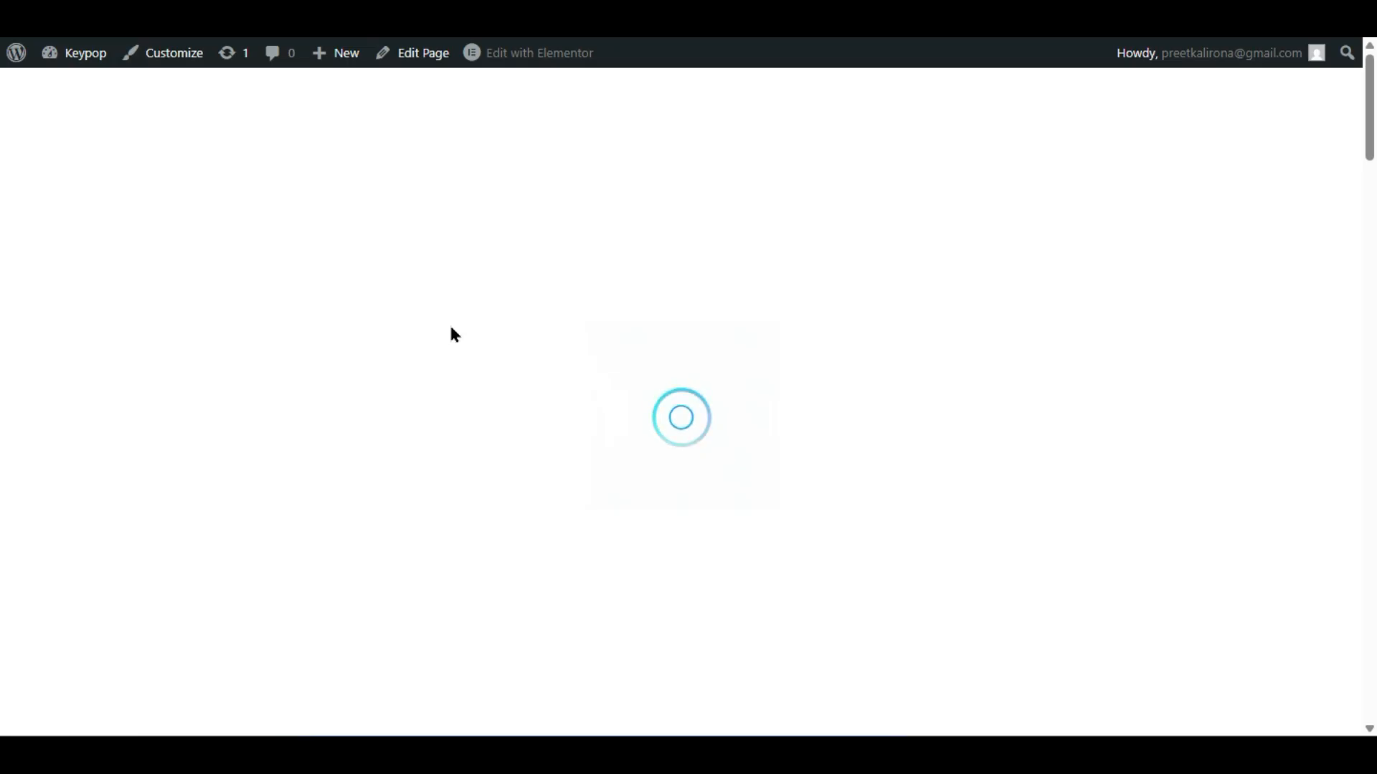
- Scroll the home page to the Exclusive & Popular section to review the ad-tagged listings
scroll(454, 334, "down", 5)
scroll(707, 433, "down", 5)
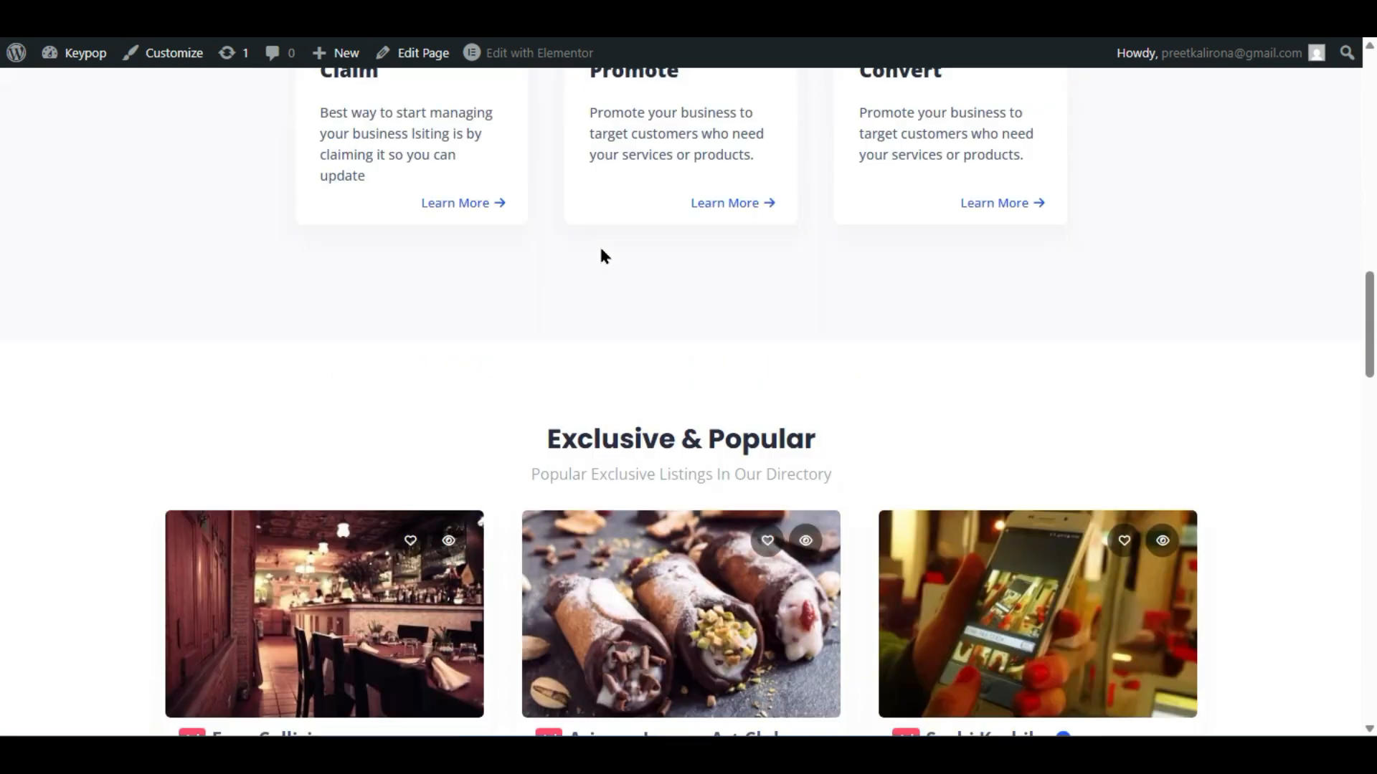
scroll(489, 270, "down", 4)
scroll(490, 273, "up", 2)
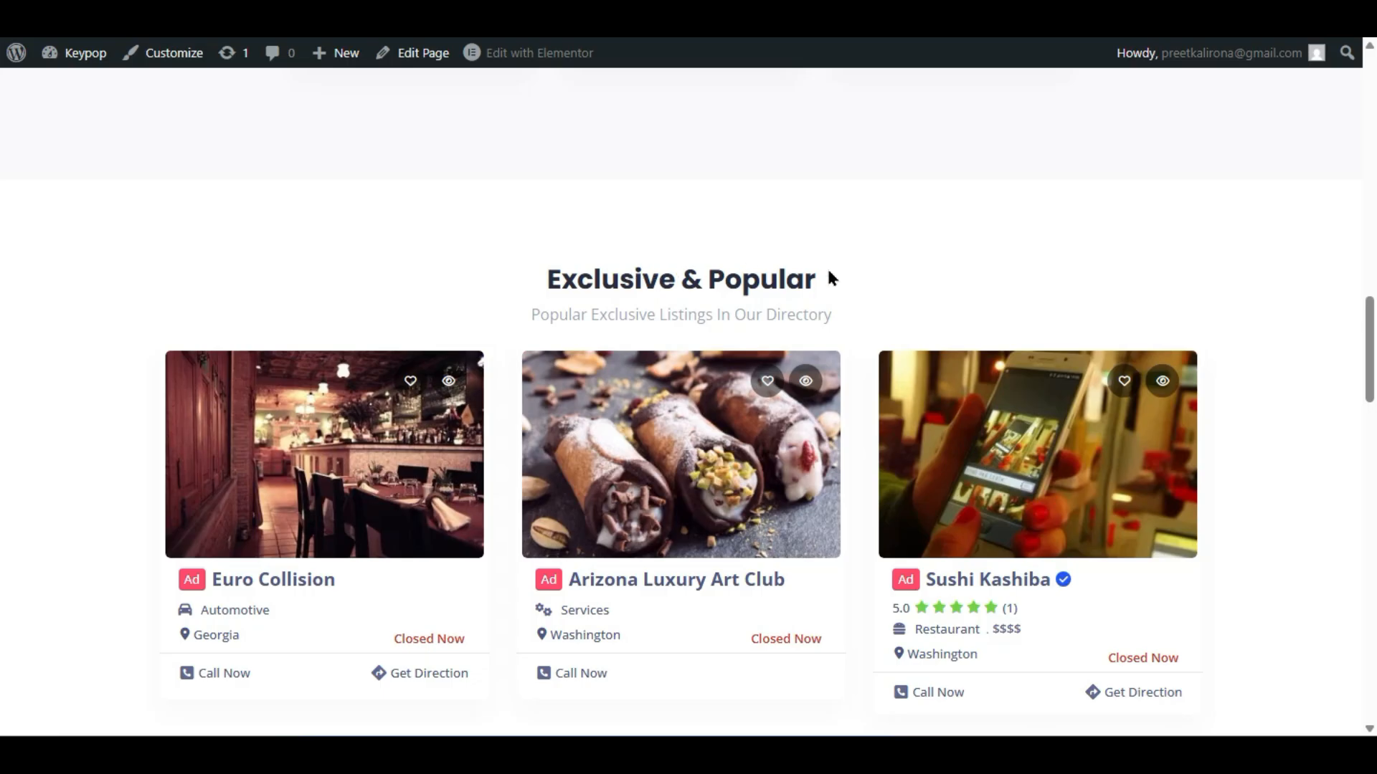
scroll(320, 176, "down", 2)
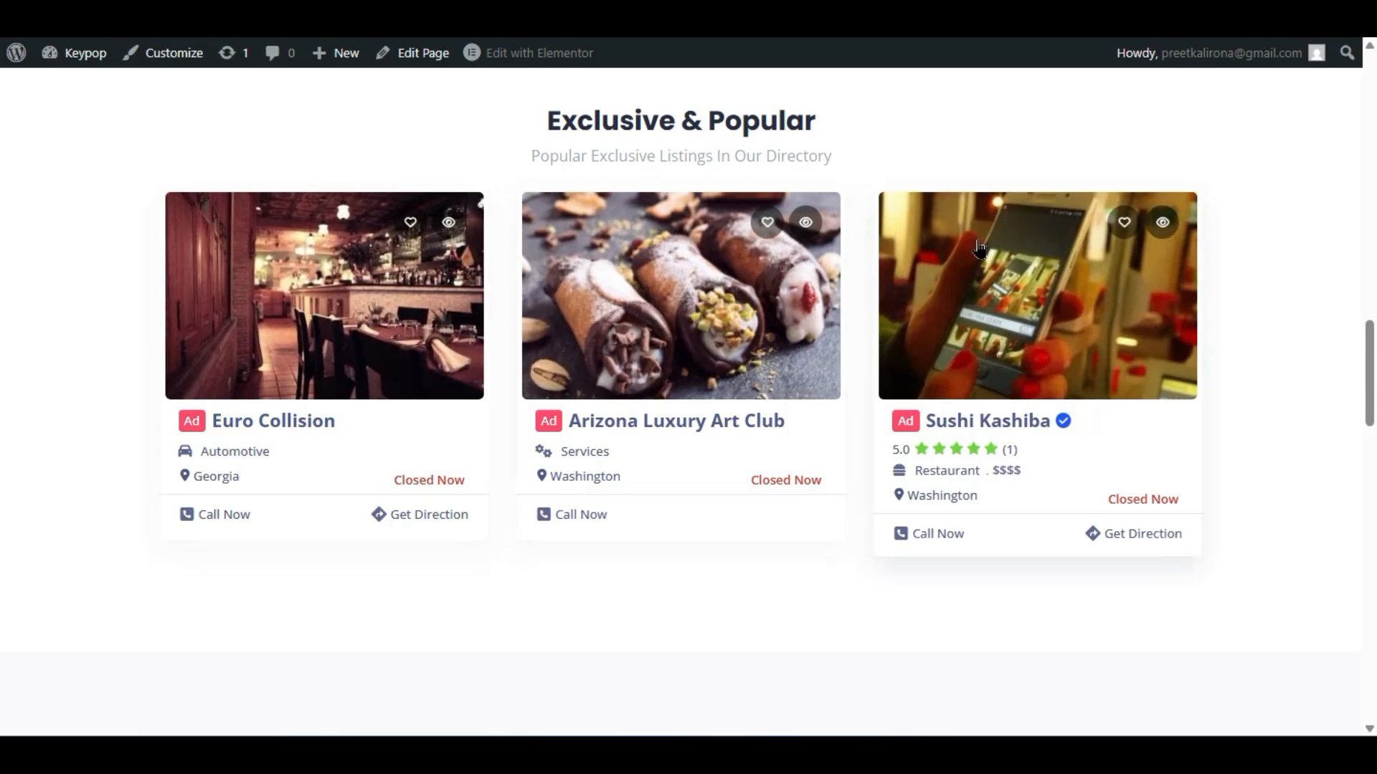
scroll(990, 451, "down", 2)
scroll(988, 456, "down", 5)
scroll(988, 456, "down", 4)
scroll(984, 445, "up", 15)
scroll(957, 439, "down", 10)
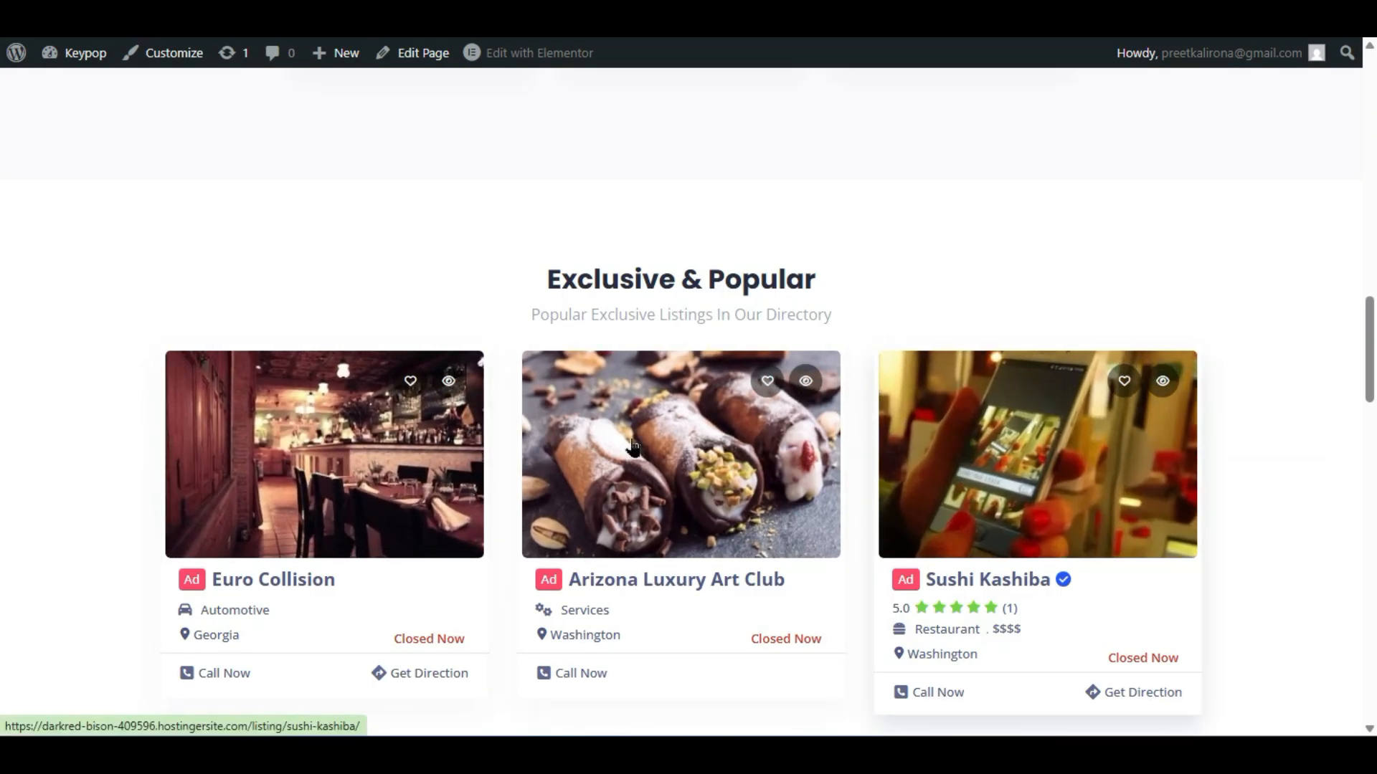
scroll(854, 416, "down", 4)
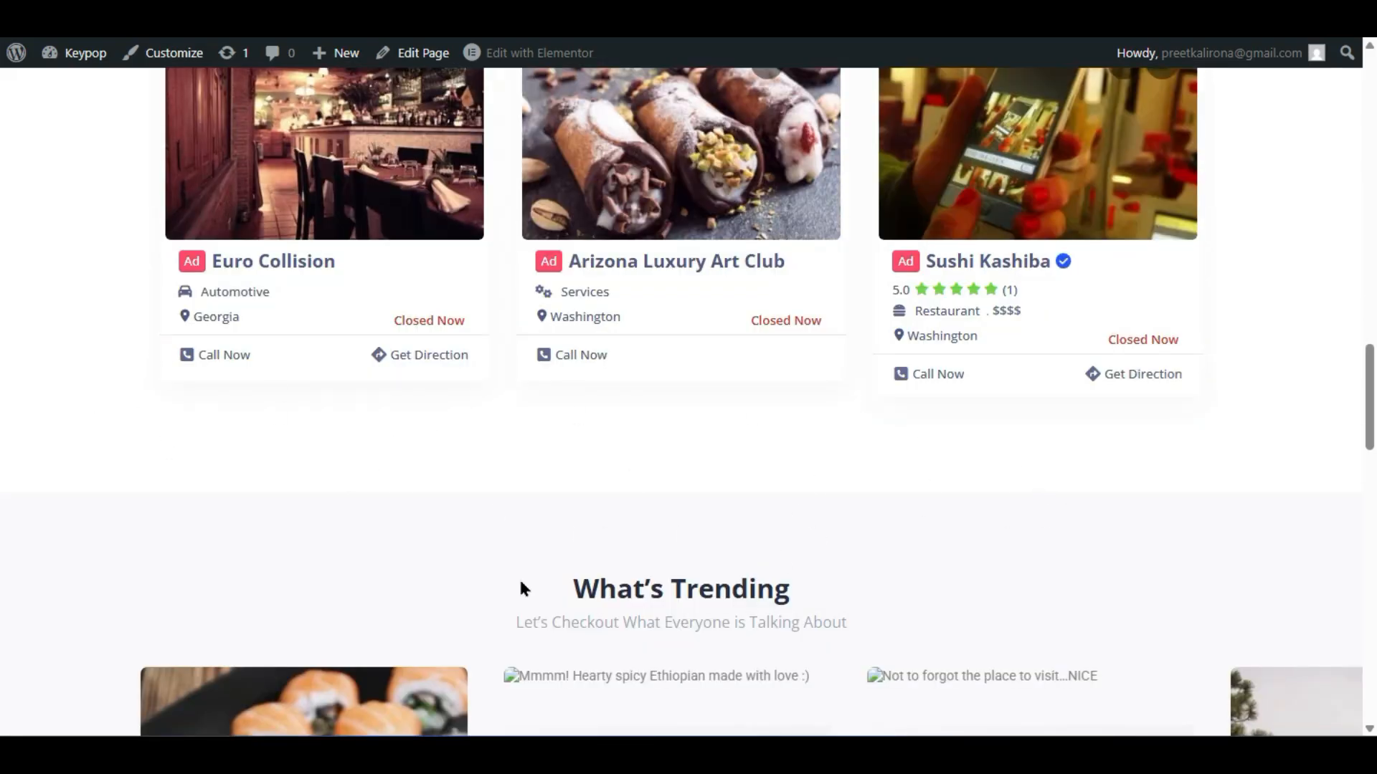
scroll(549, 537, "up", 6)
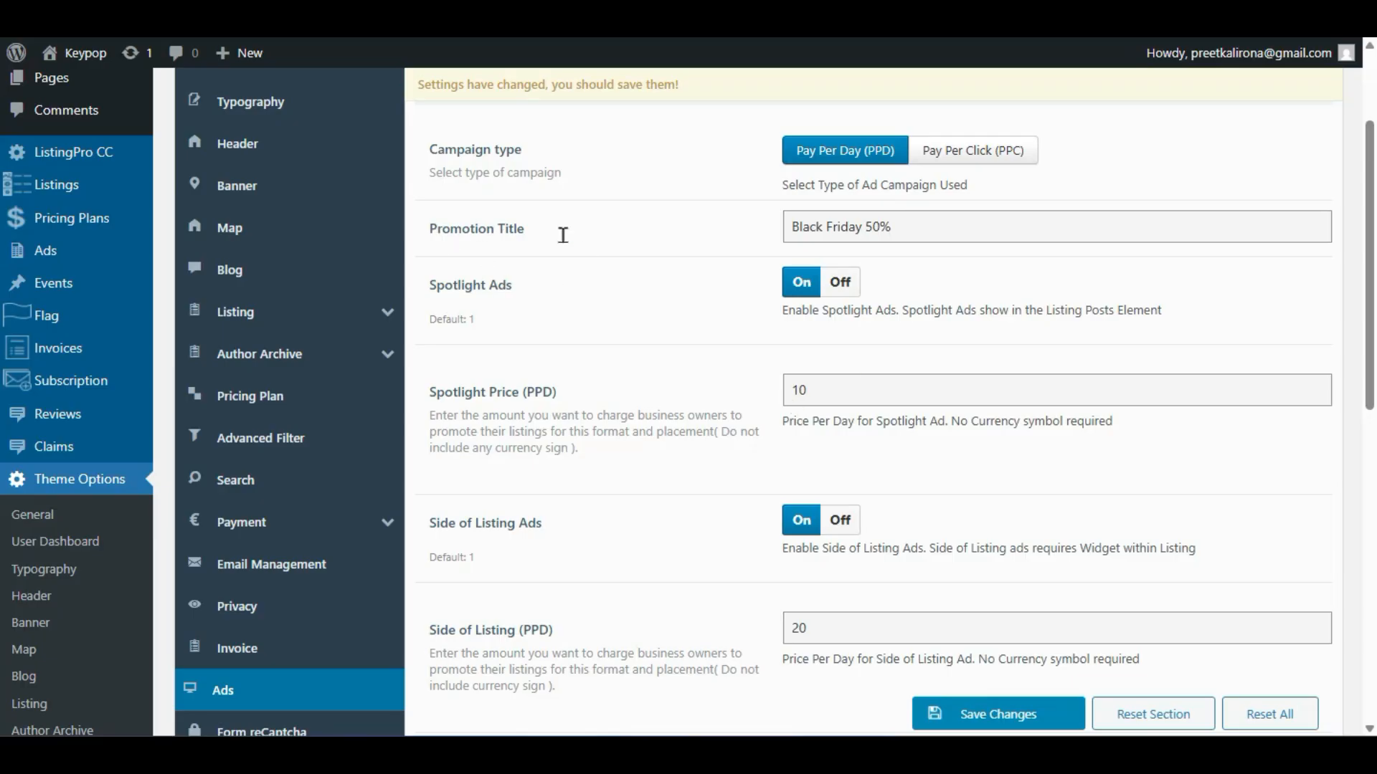
- Switch the ad campaign type to Pay Per Click and open the Euro Collision listing
left_click(943, 159)
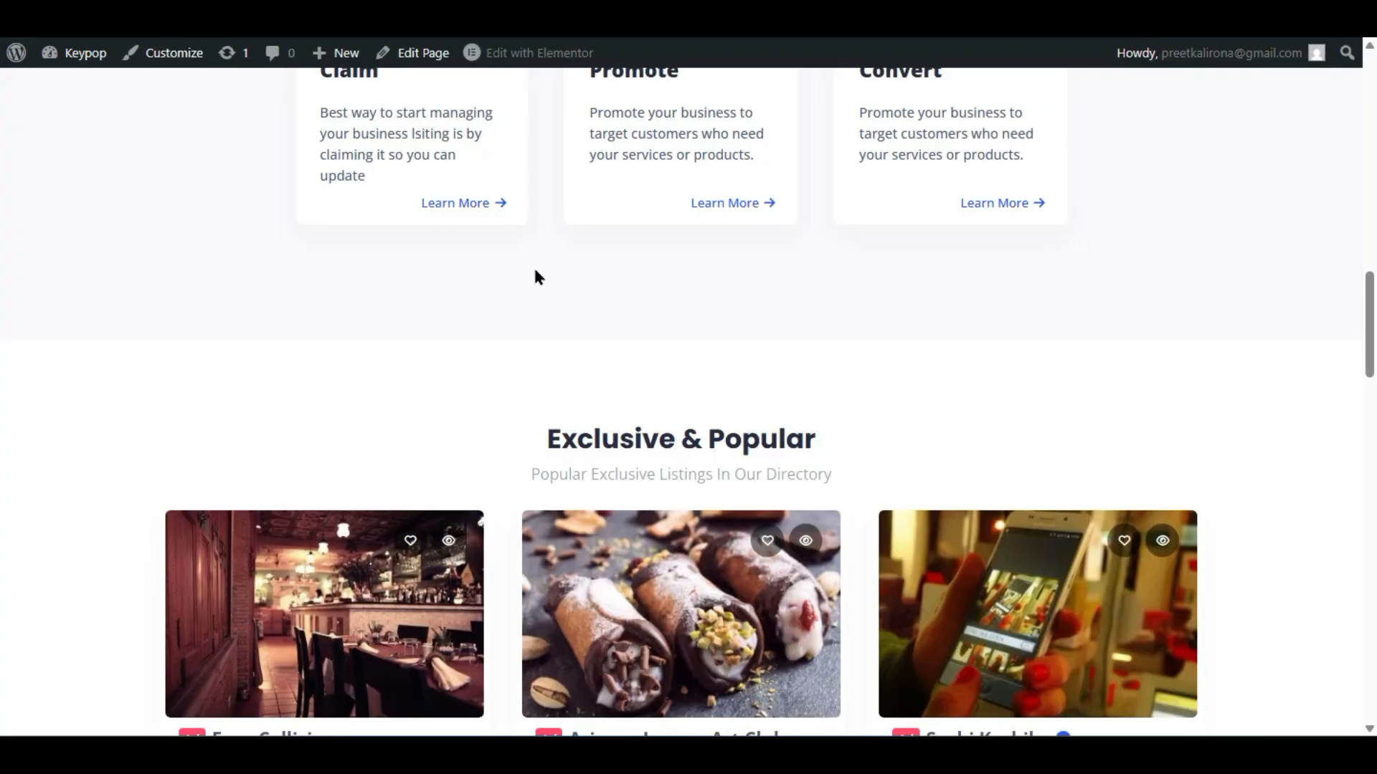
scroll(351, 416, "down", 2)
scroll(346, 431, "up", 2)
scroll(326, 471, "down", 2)
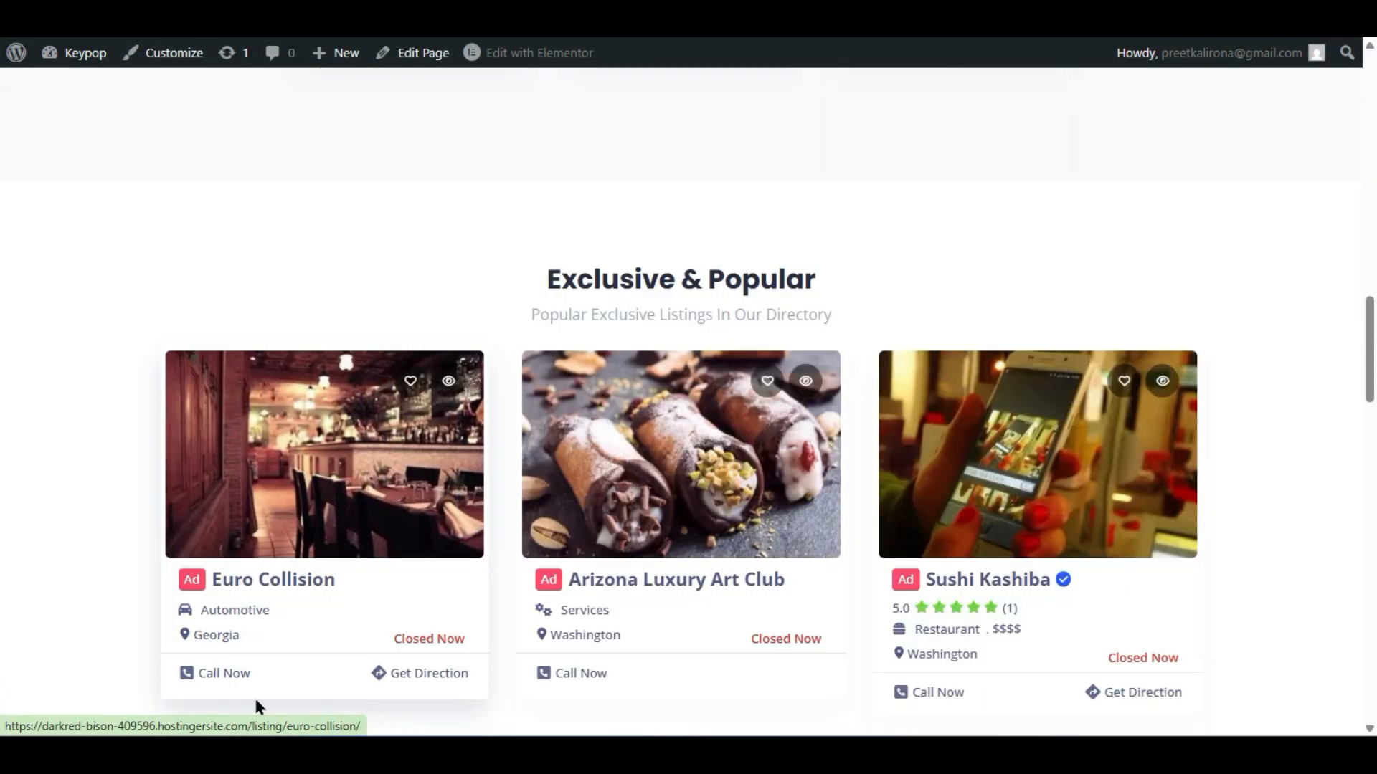
scroll(306, 609, "down", 1)
left_click(293, 324)
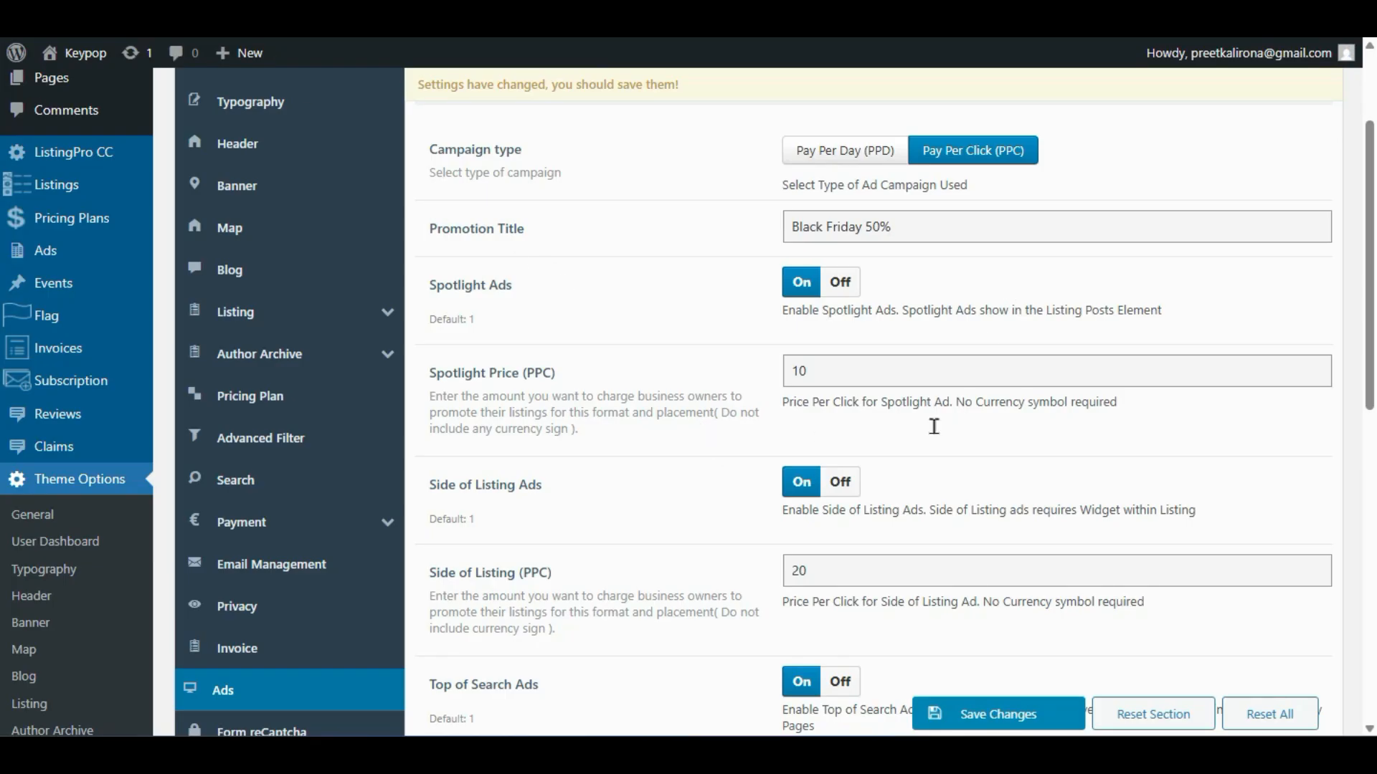
- Select the Side of Listing price 20 and the Spotlight Price value 10
scroll(931, 425, "down", 2)
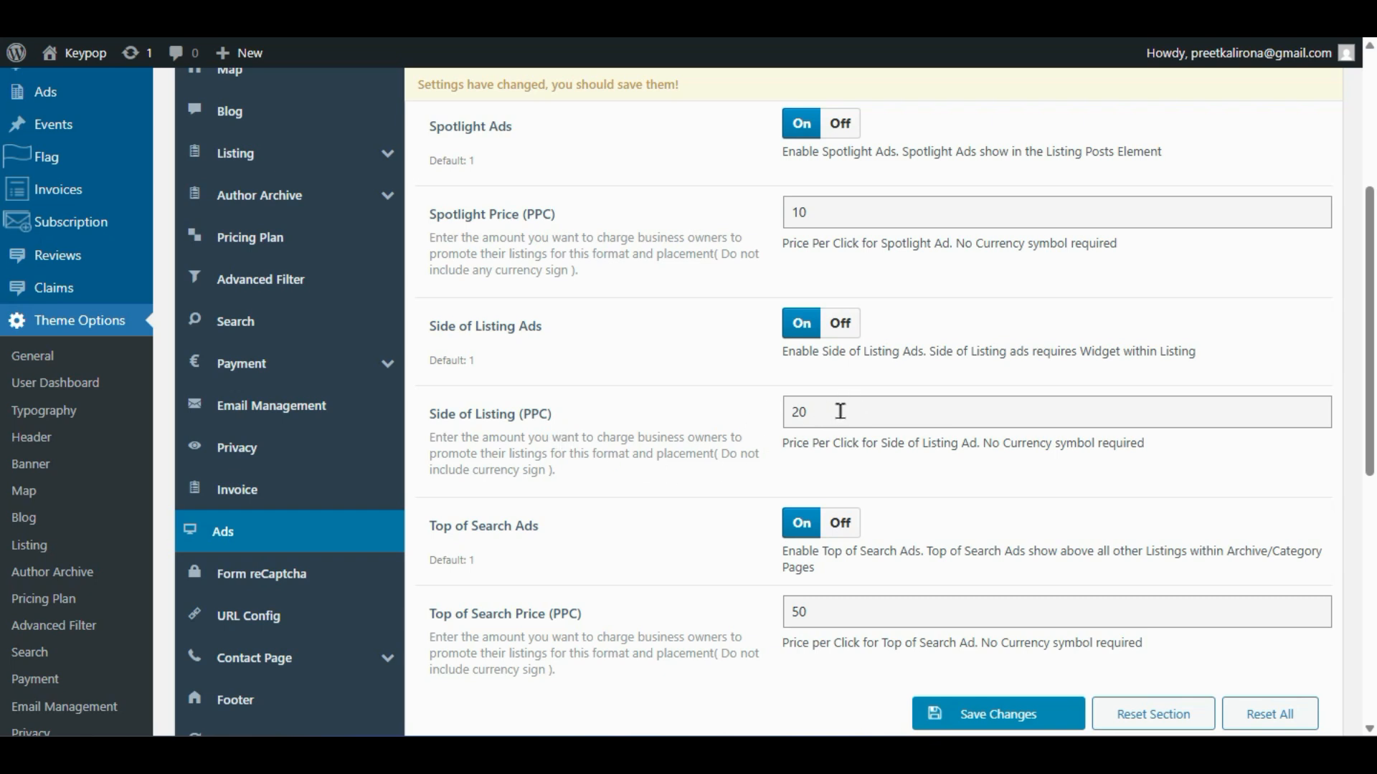
left_click_drag(823, 411, 724, 408)
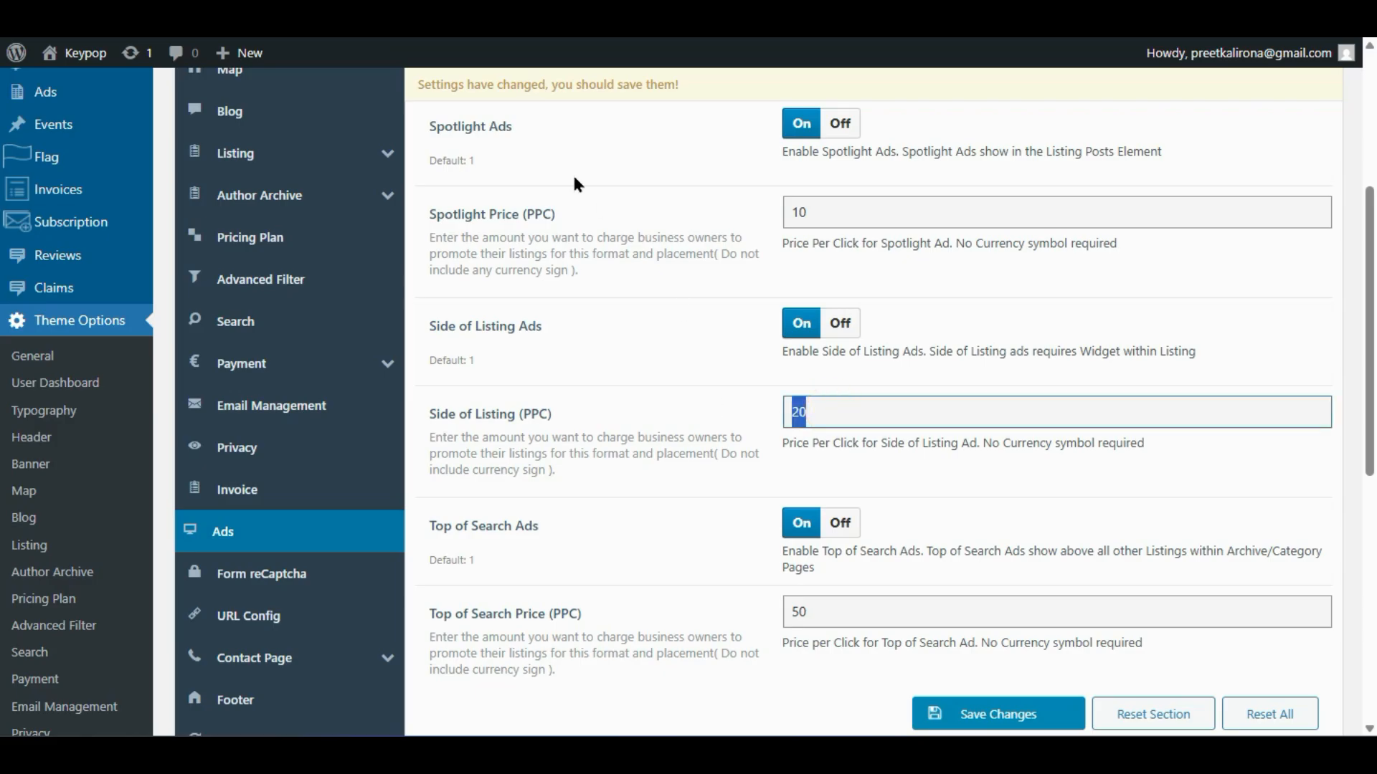
left_click(803, 210)
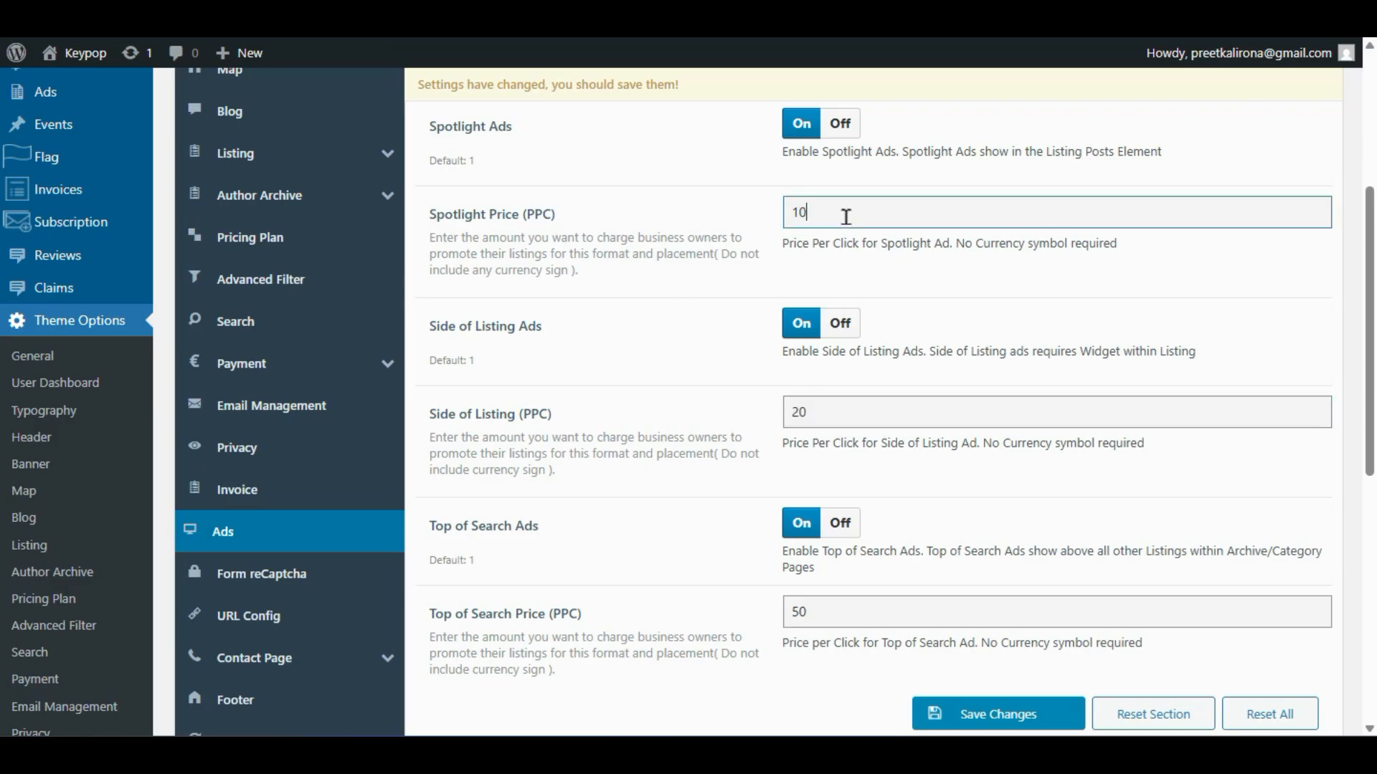
left_click_drag(847, 217, 757, 286)
scroll(721, 378, "up", 2)
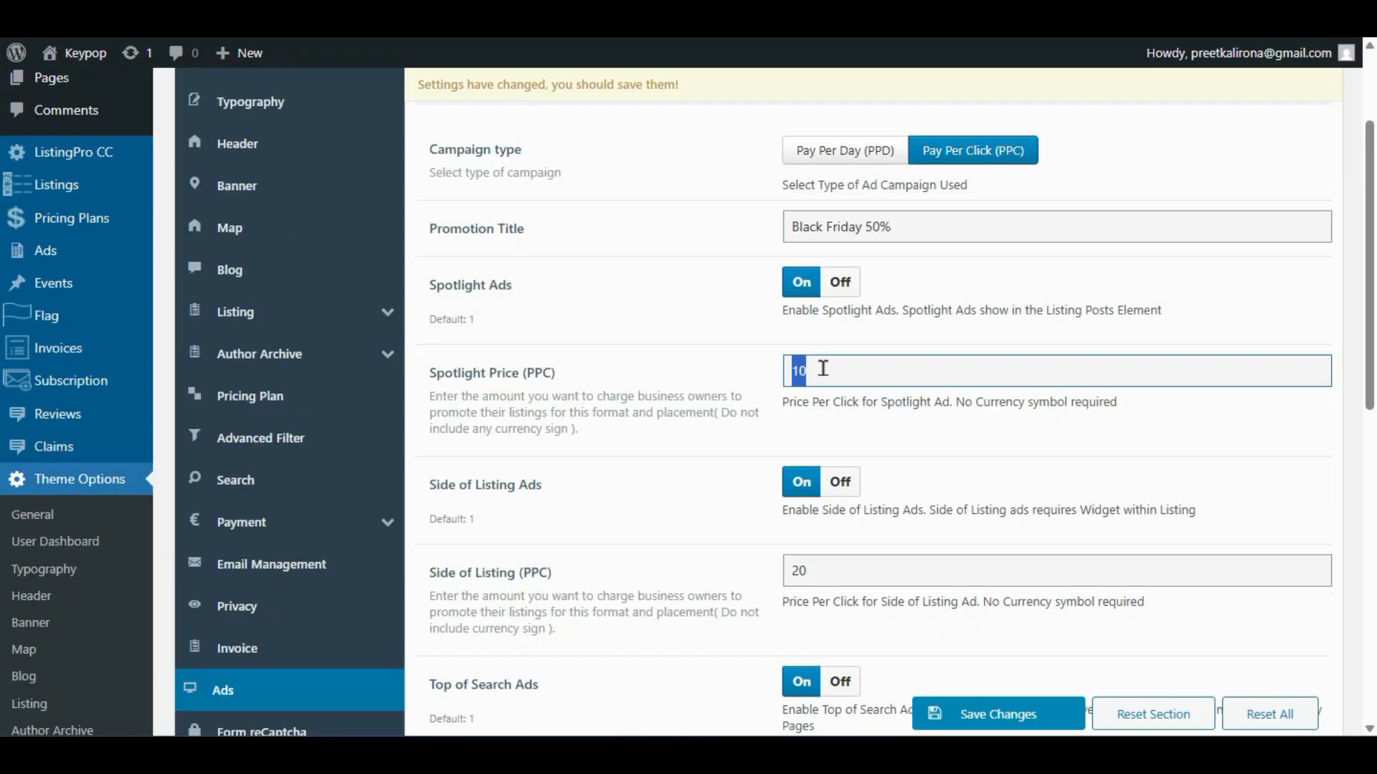
scroll(769, 406, "down", 6)
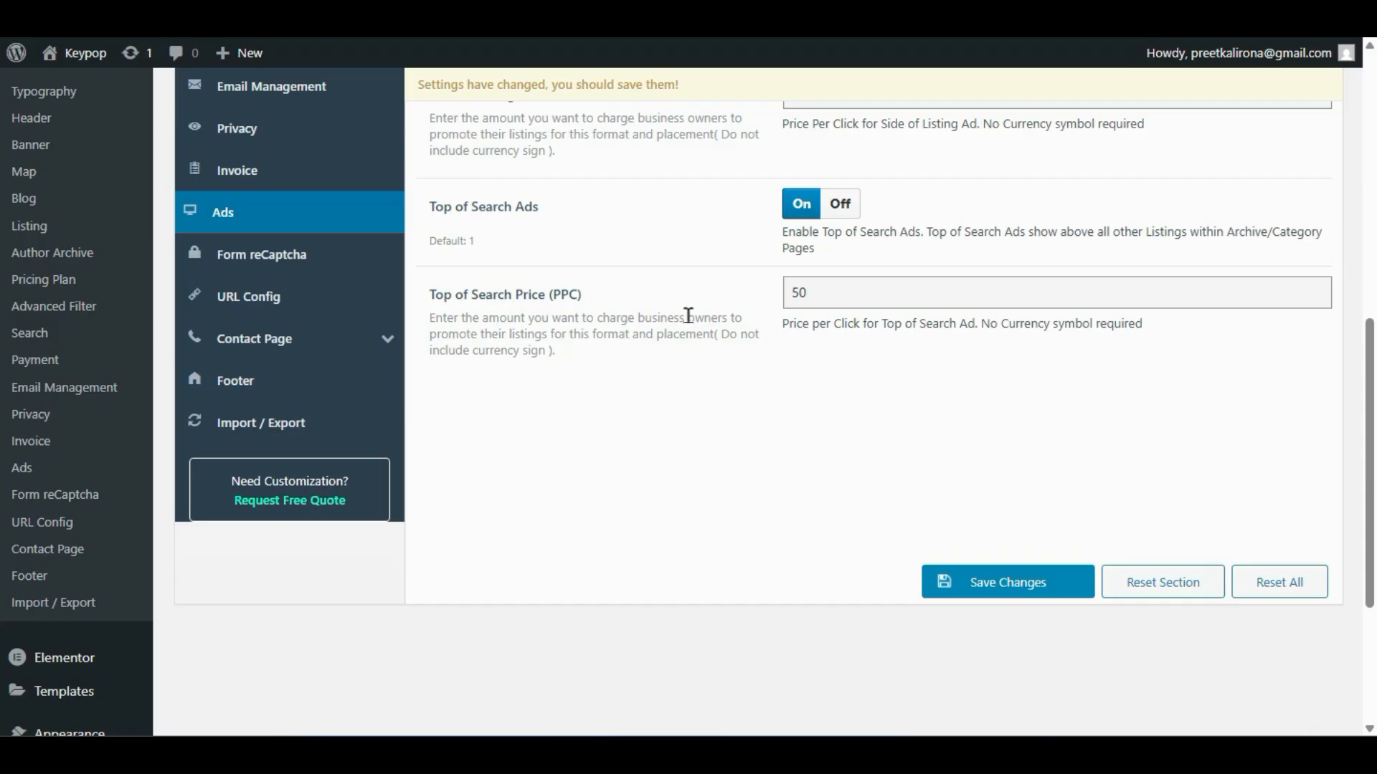
scroll(755, 403, "up", 6)
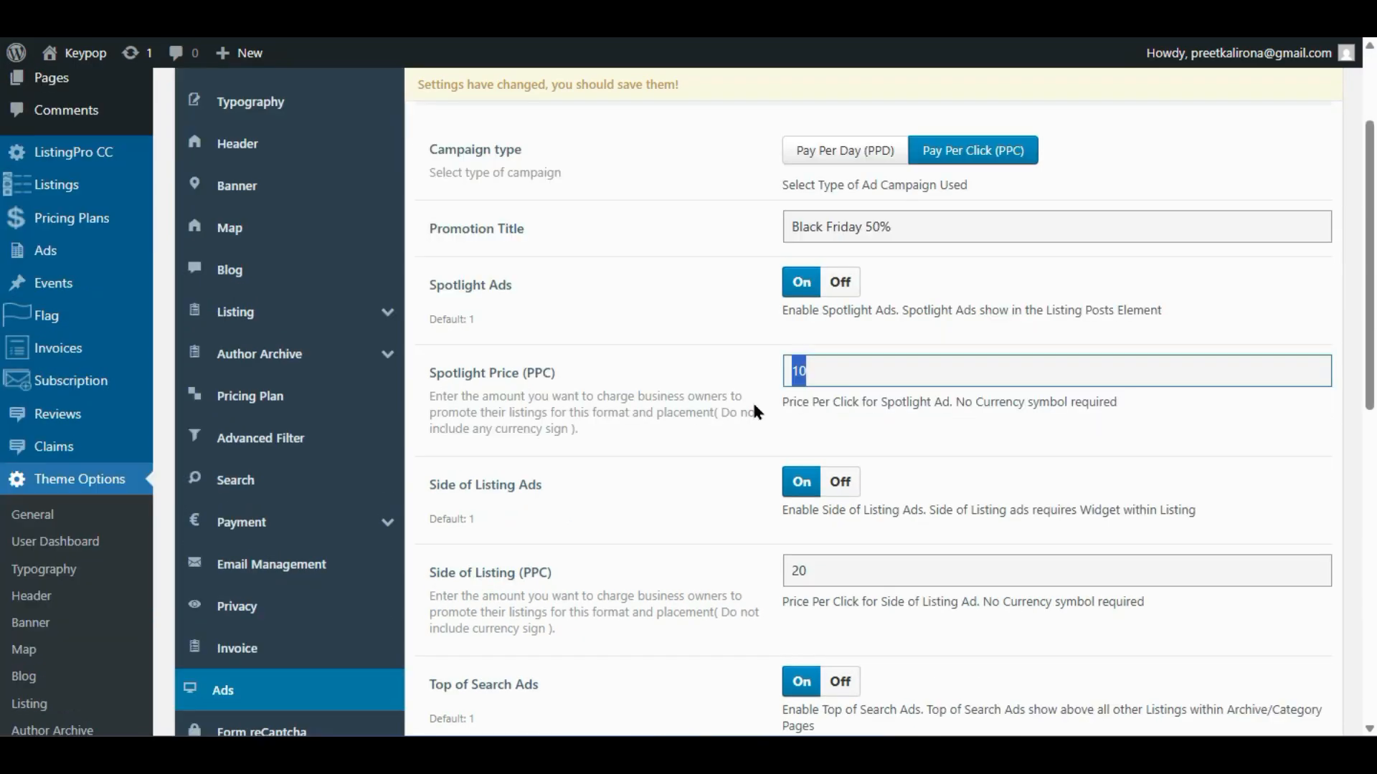
- Set the campaign type to Pay Per Day, select the Spotlight Price, then show Form reCaptcha
left_click(867, 162)
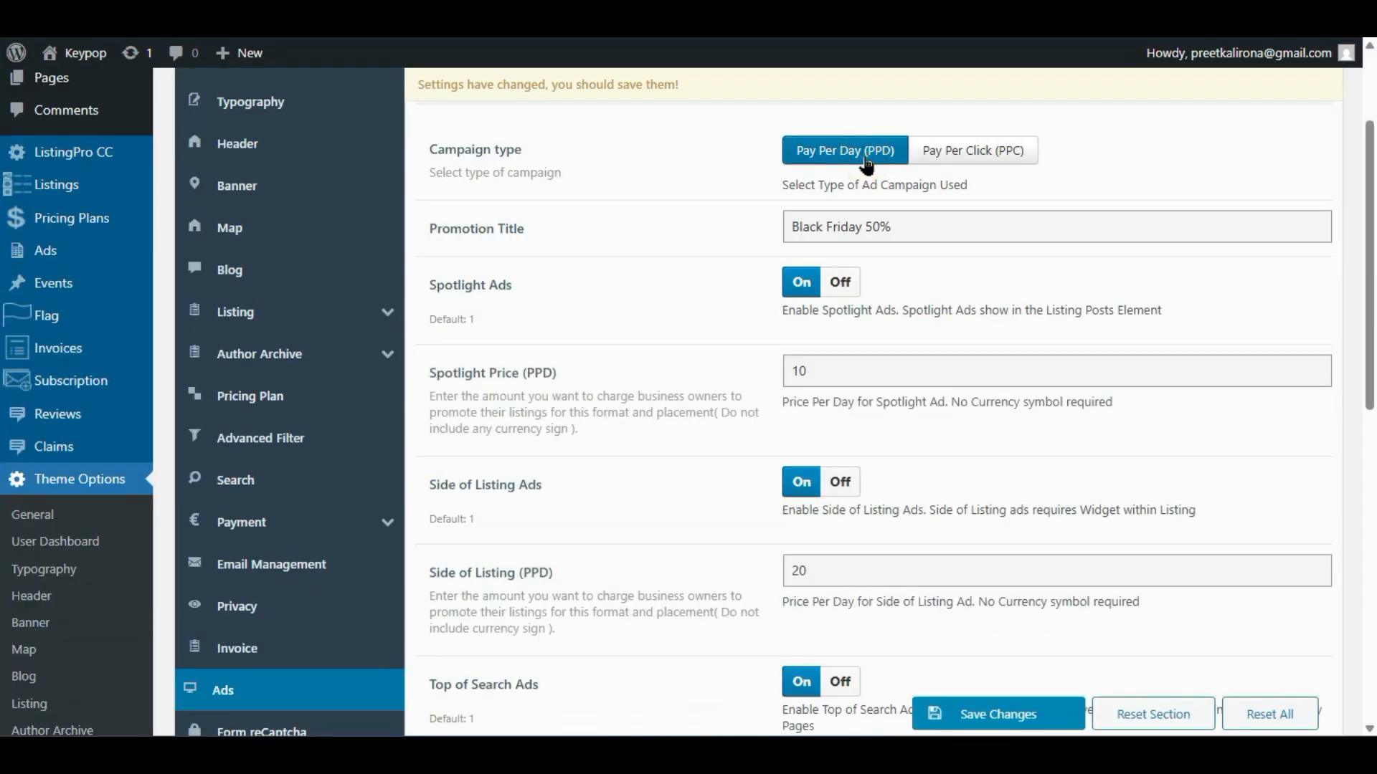
scroll(606, 369, "down", 2)
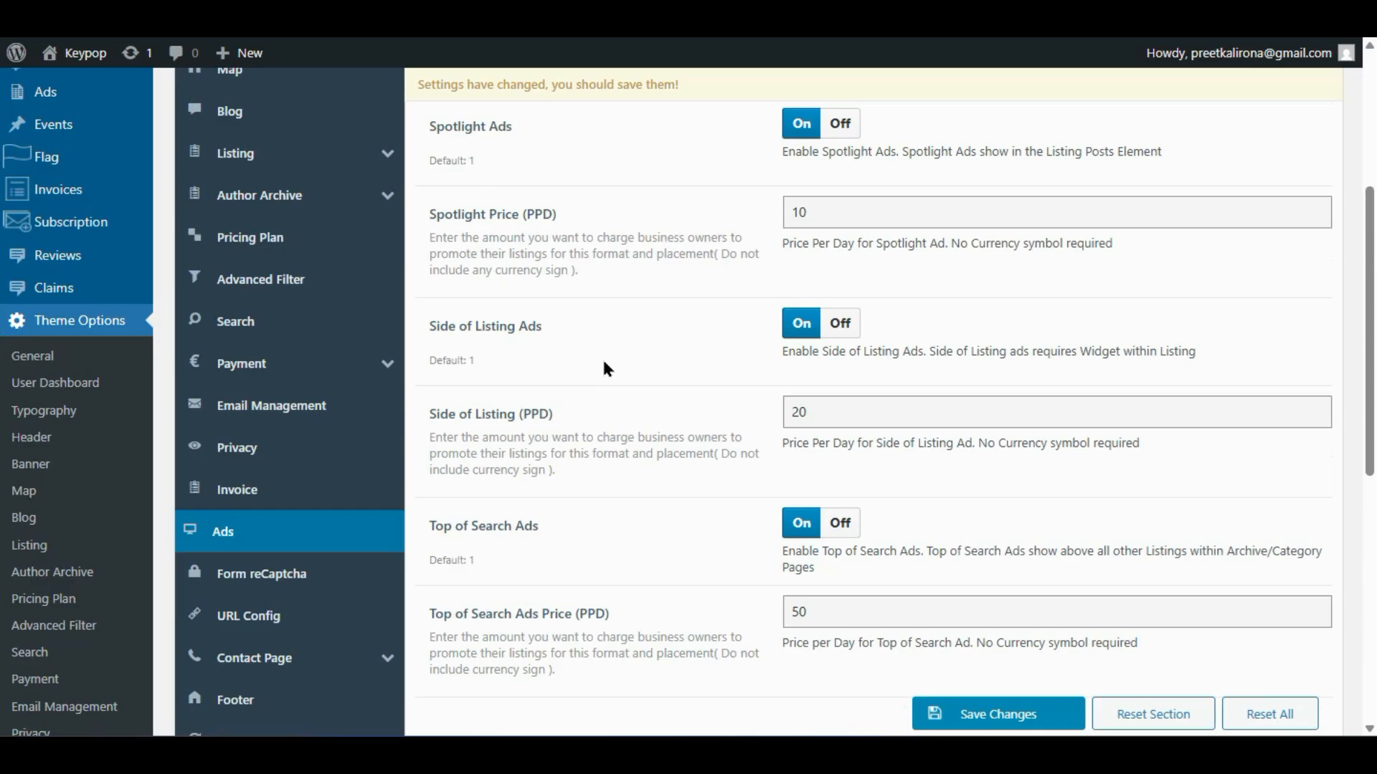
double_click(811, 210)
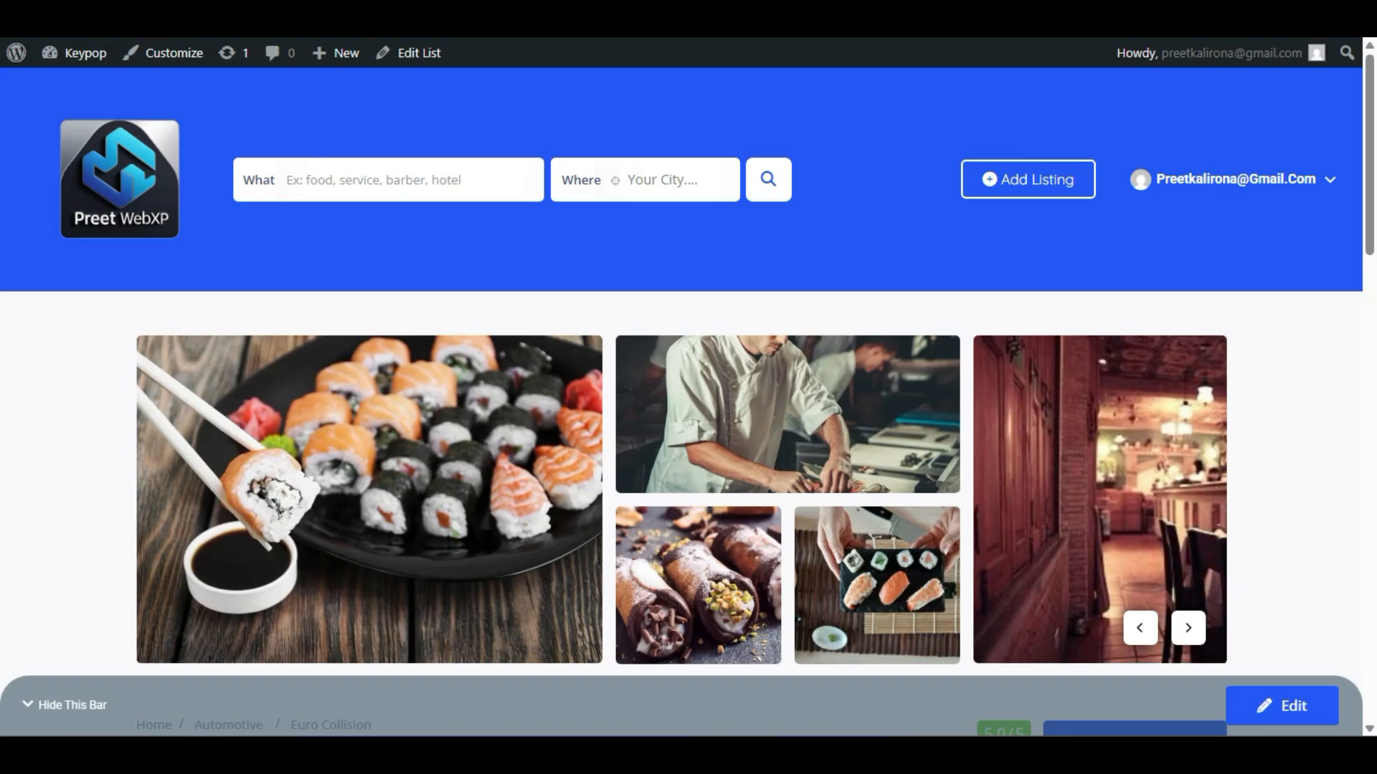
scroll(393, 529, "down", 4)
scroll(393, 529, "up", 4)
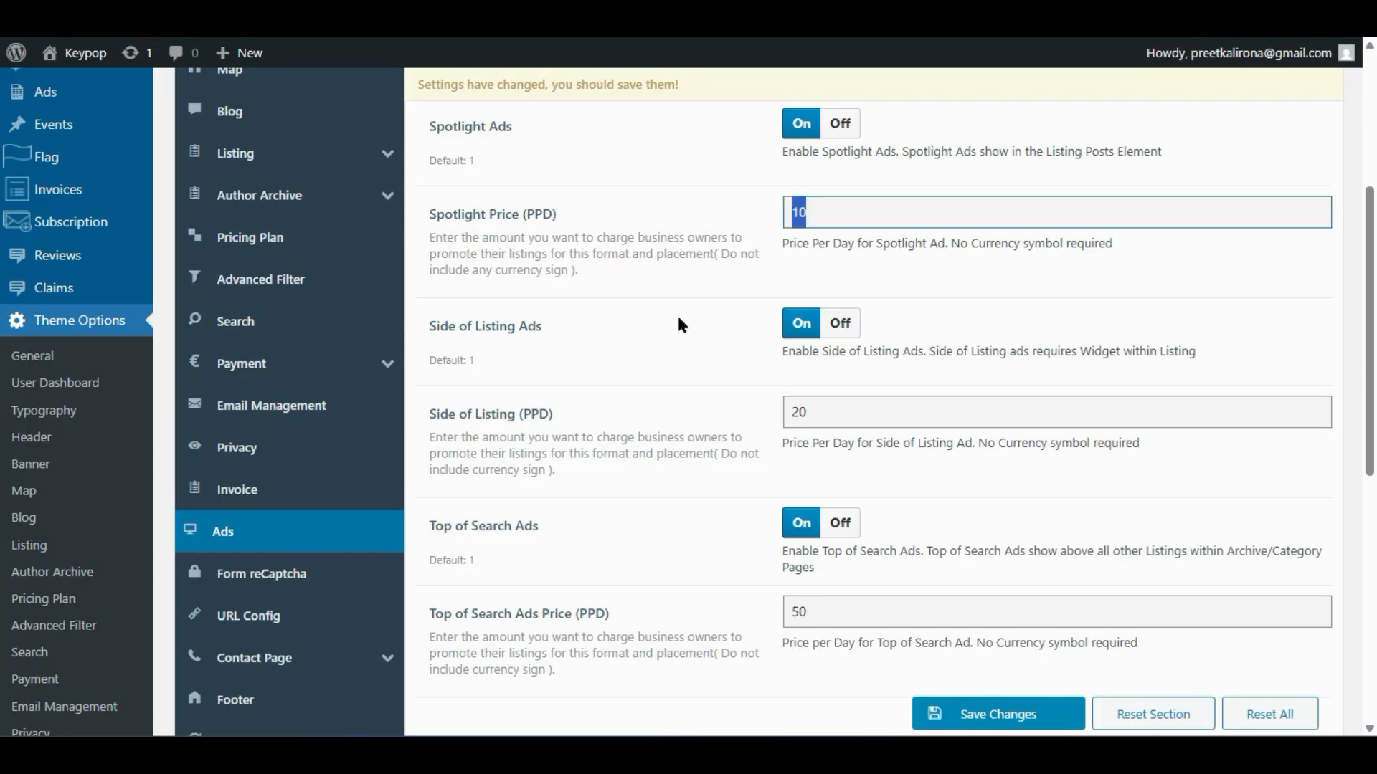
scroll(667, 352, "down", 2)
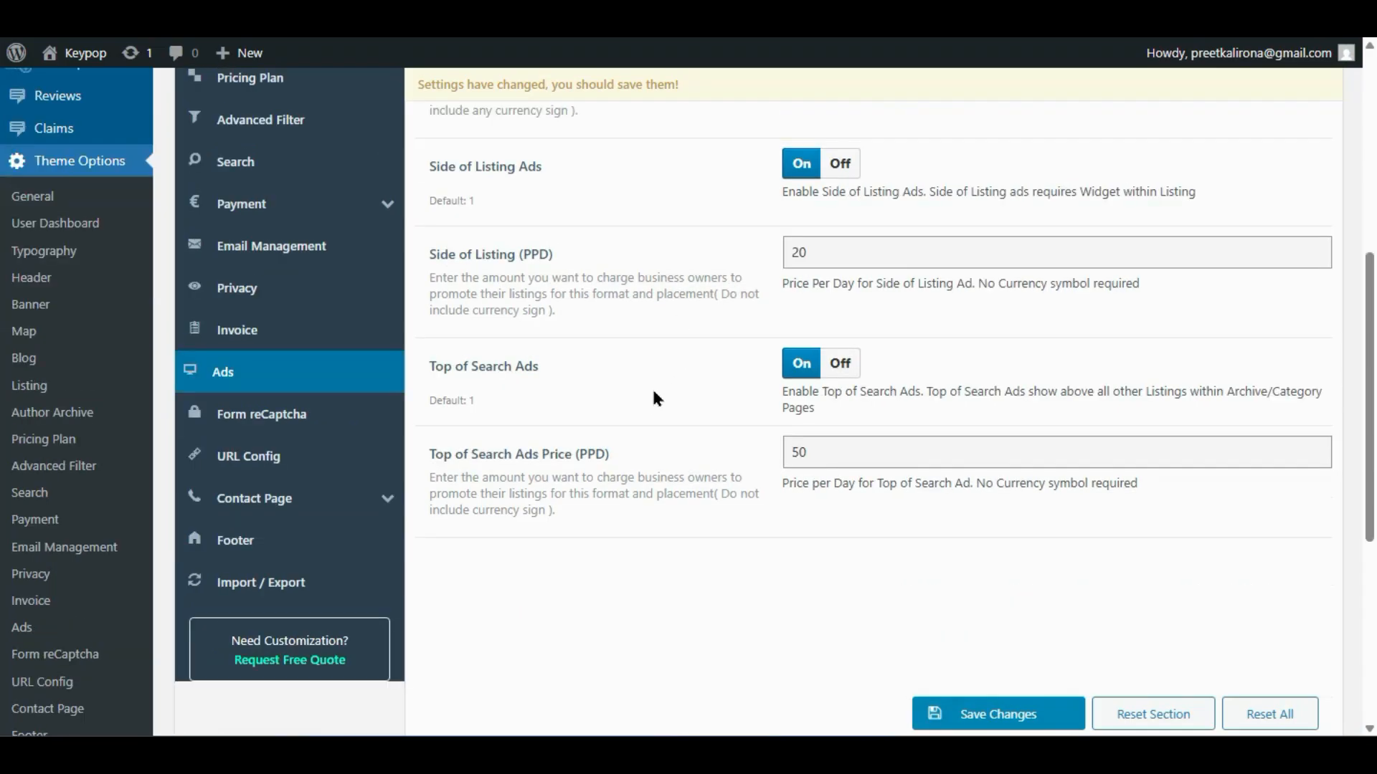
left_click(223, 428)
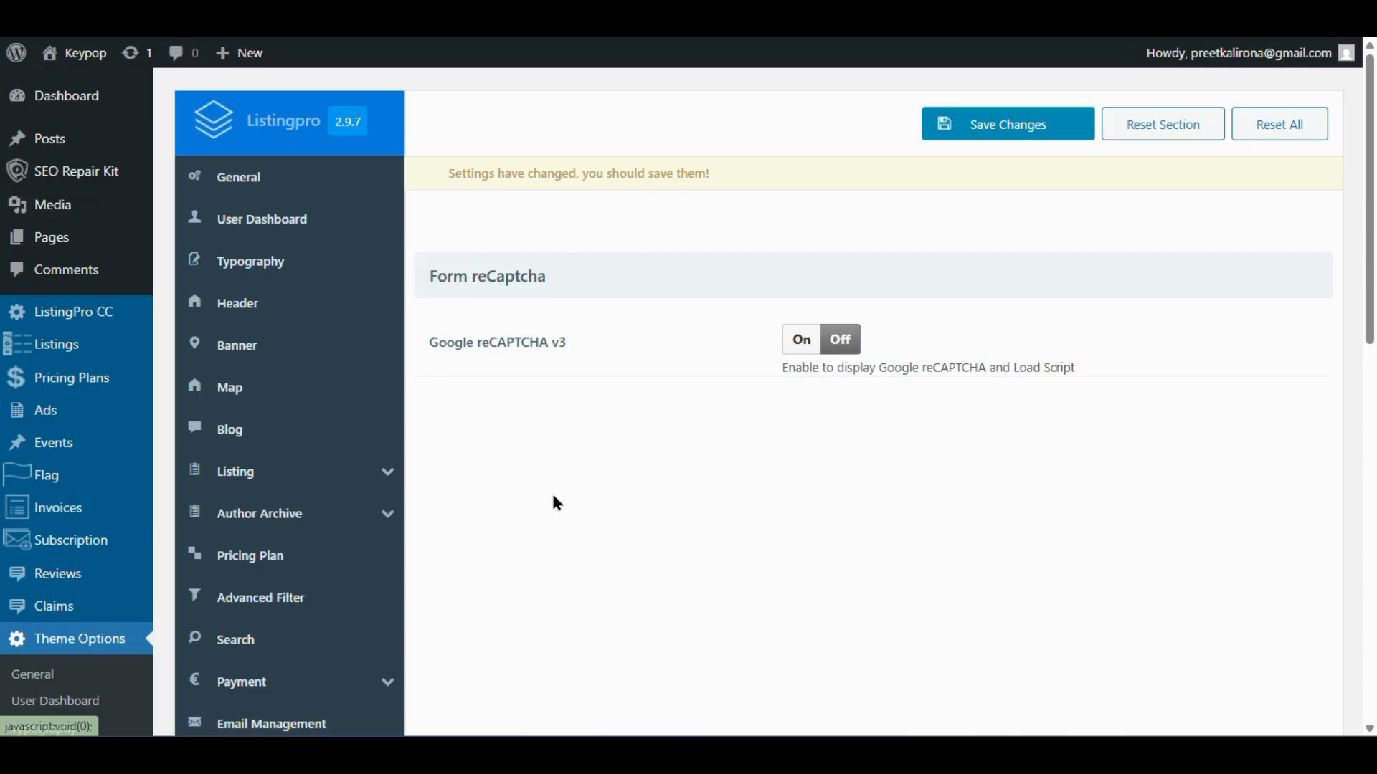
- Switch Google reCAPTCHA v3 to On, review the form options, then show URL Config
left_click(813, 350)
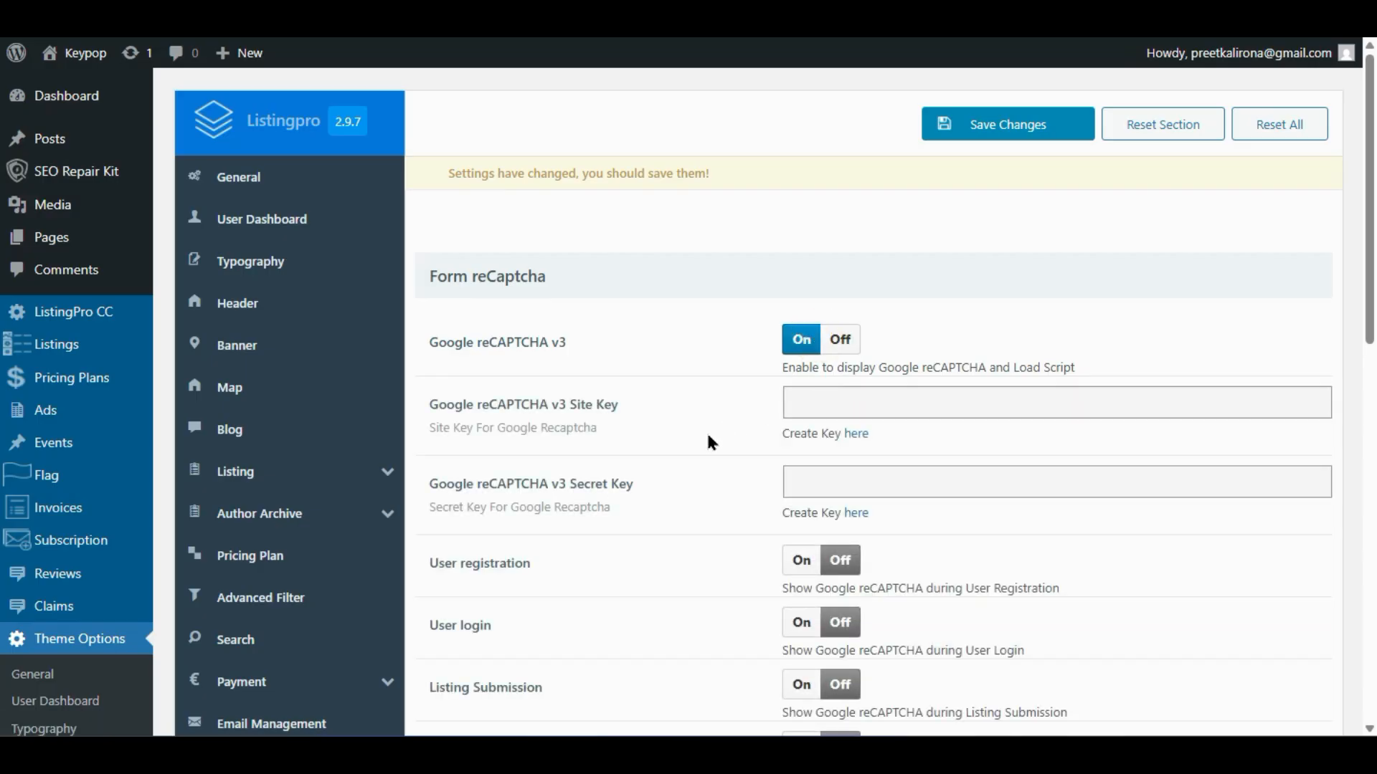
scroll(707, 467, "down", 3)
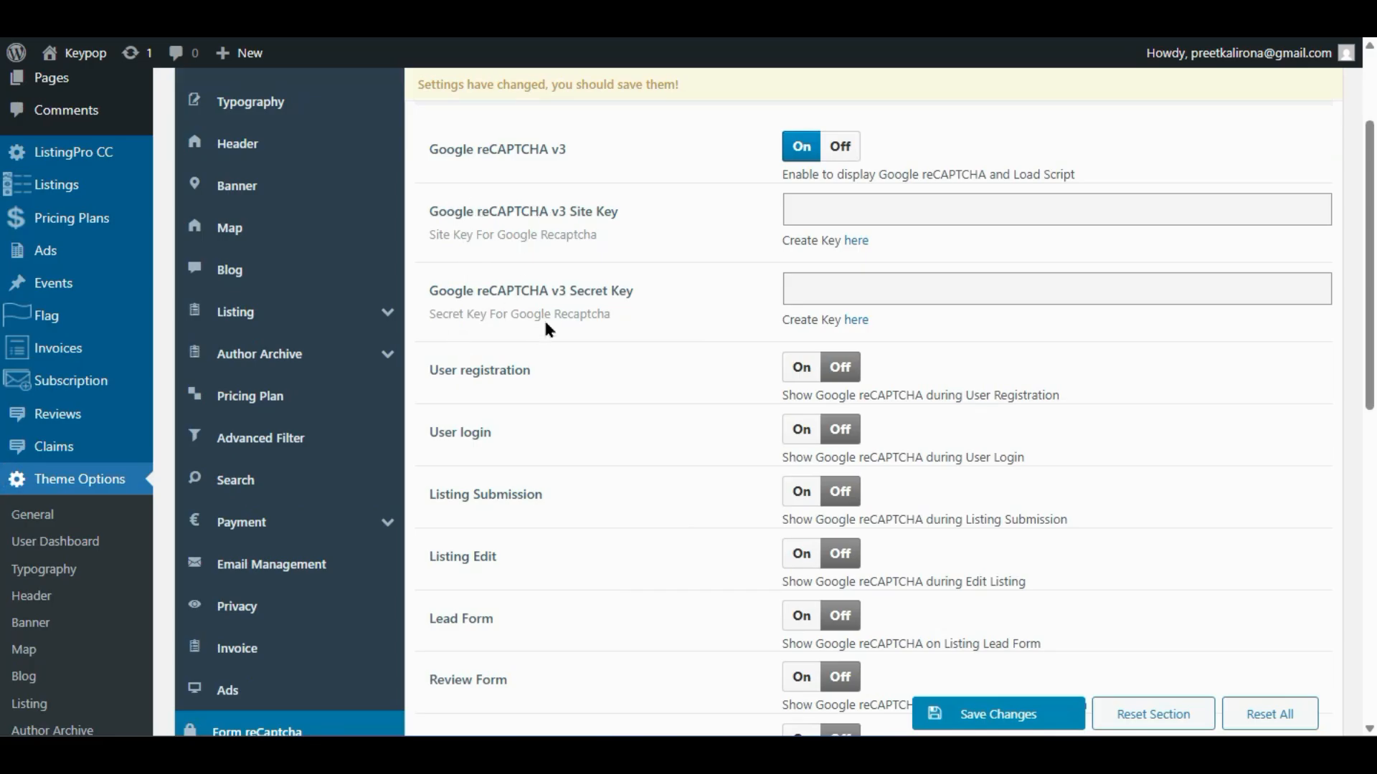
scroll(661, 305, "down", 2)
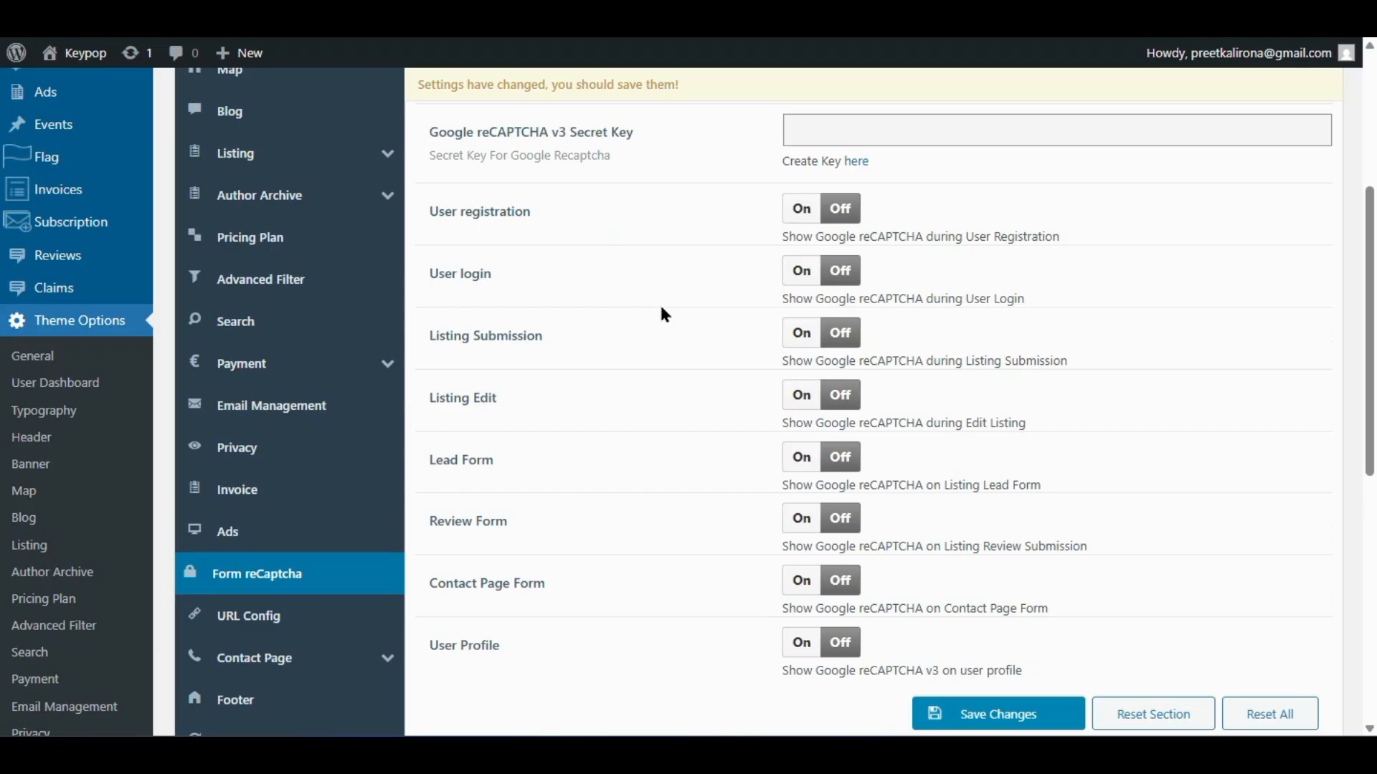
scroll(660, 298, "up", 5)
scroll(529, 373, "down", 4)
scroll(715, 344, "up", 2)
scroll(717, 359, "down", 4)
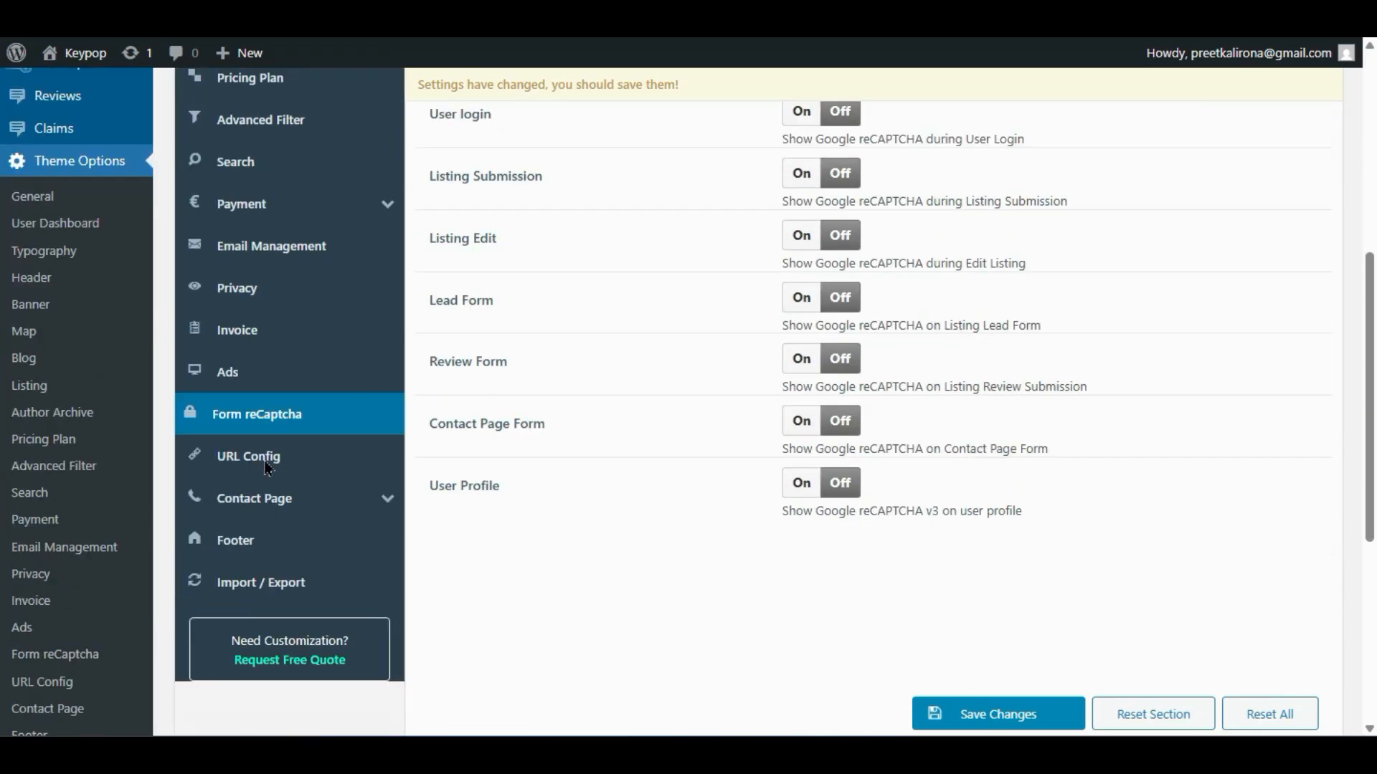
left_click(268, 462)
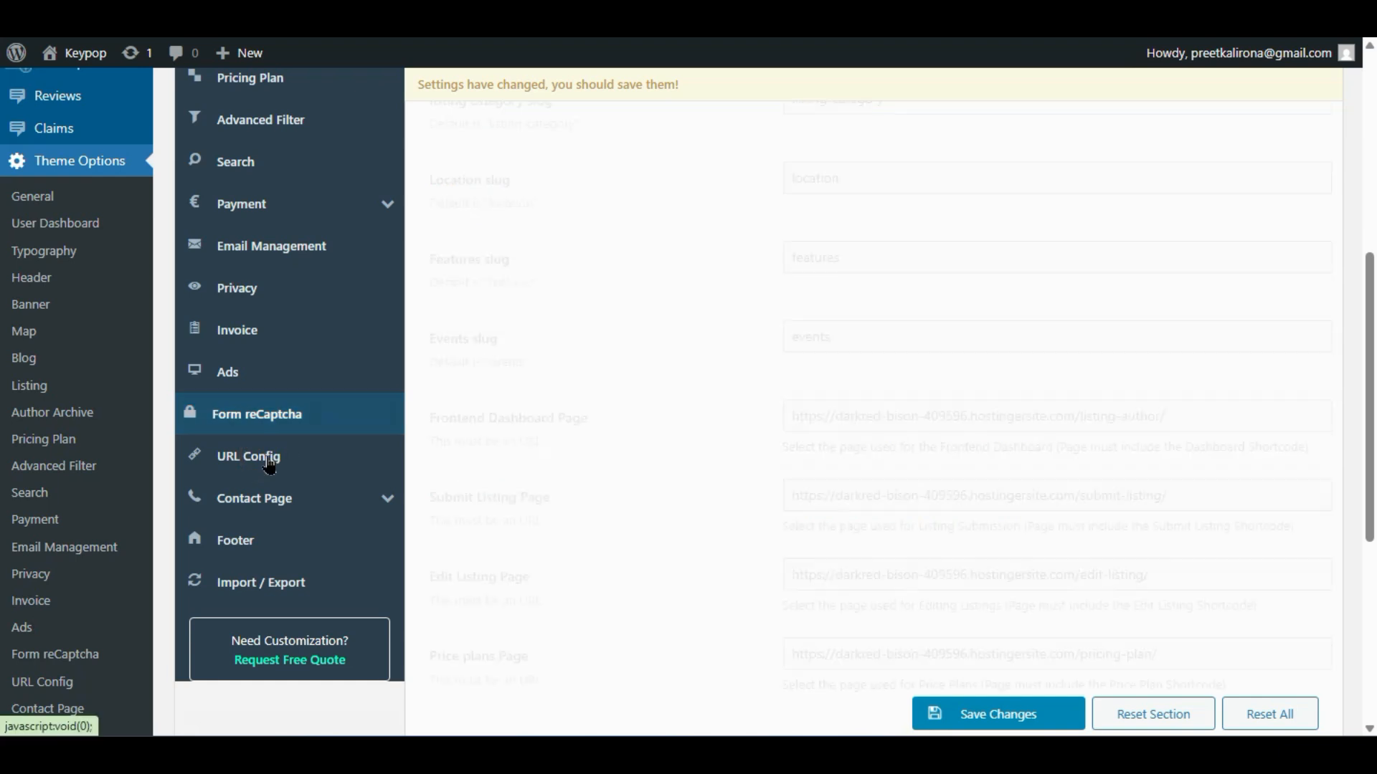
- Set 'Enable if you want to recreate Pages' to Yes and review the linked dashboard pages
scroll(718, 359, "up", 2)
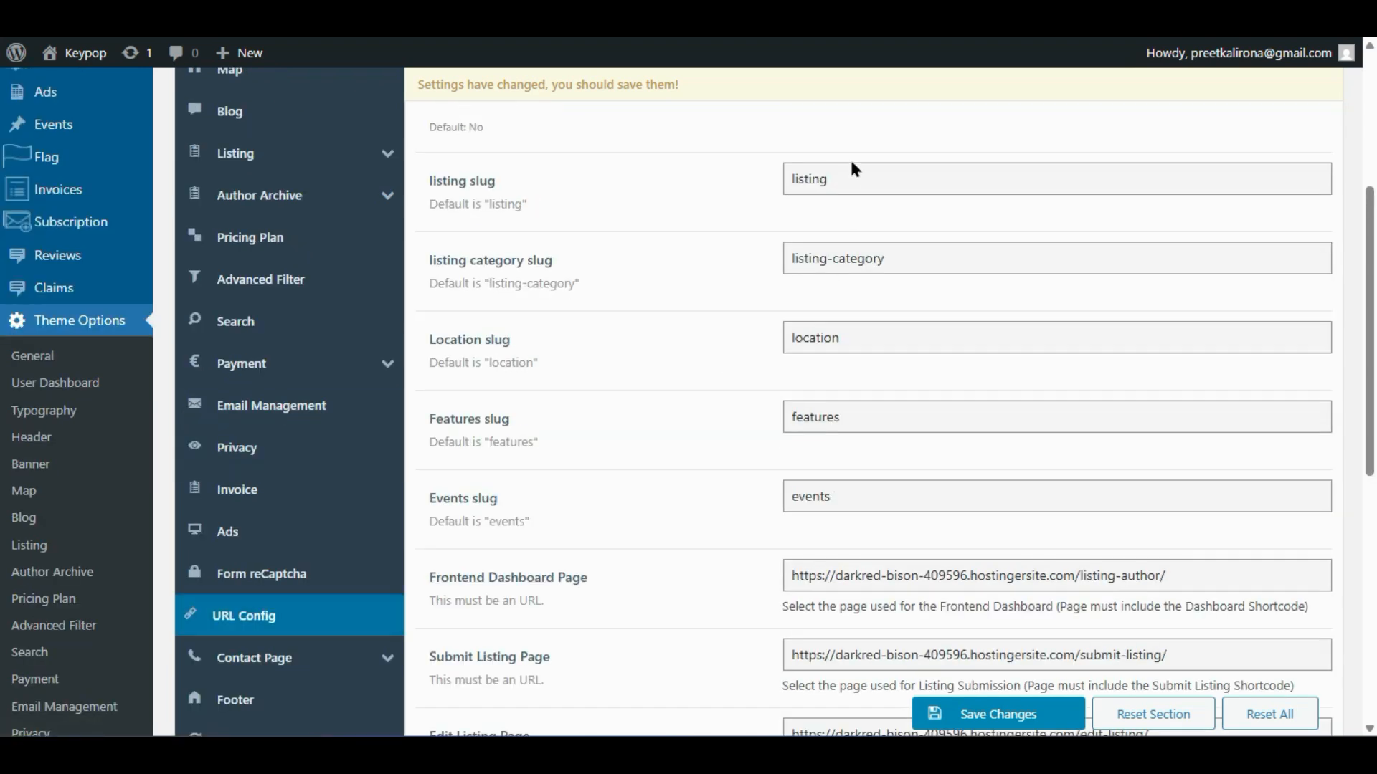
scroll(781, 387, "down", 2)
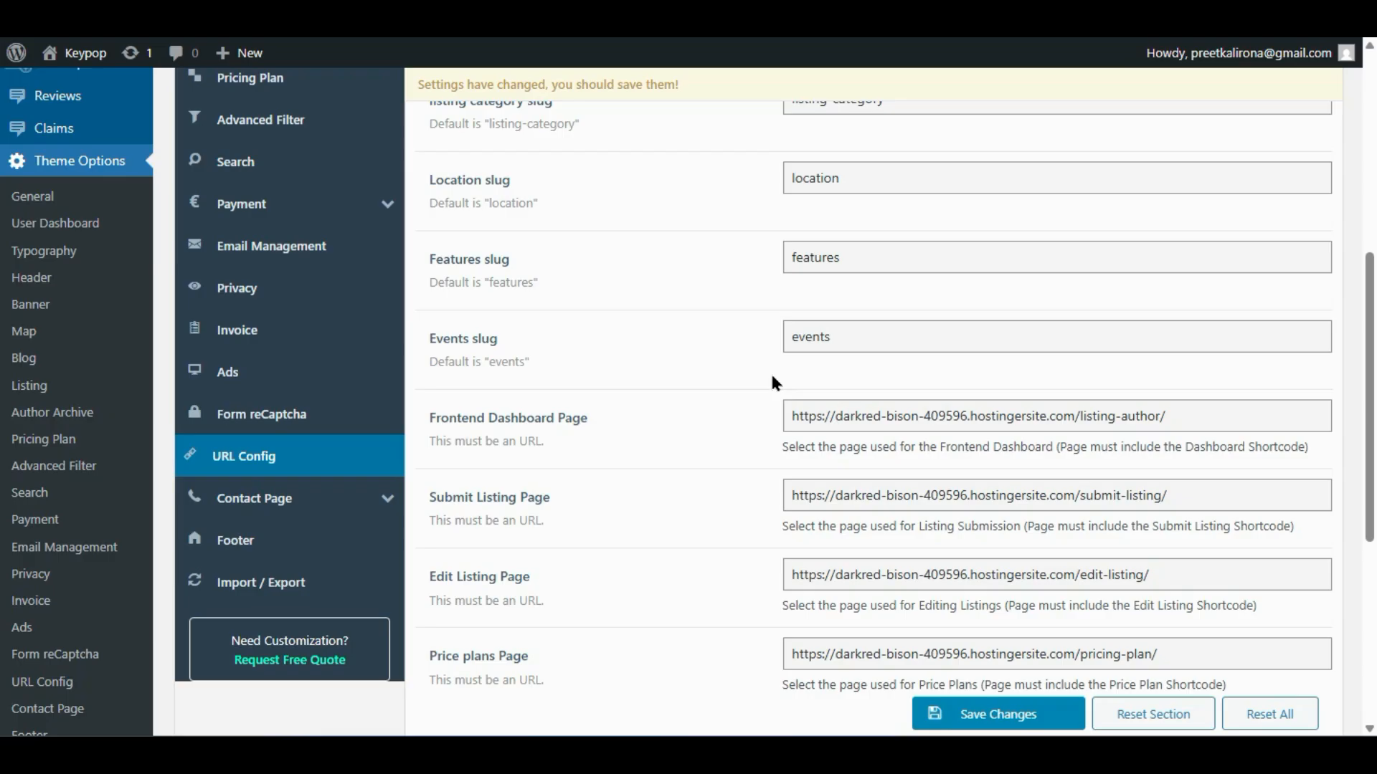
scroll(773, 380, "down", 4)
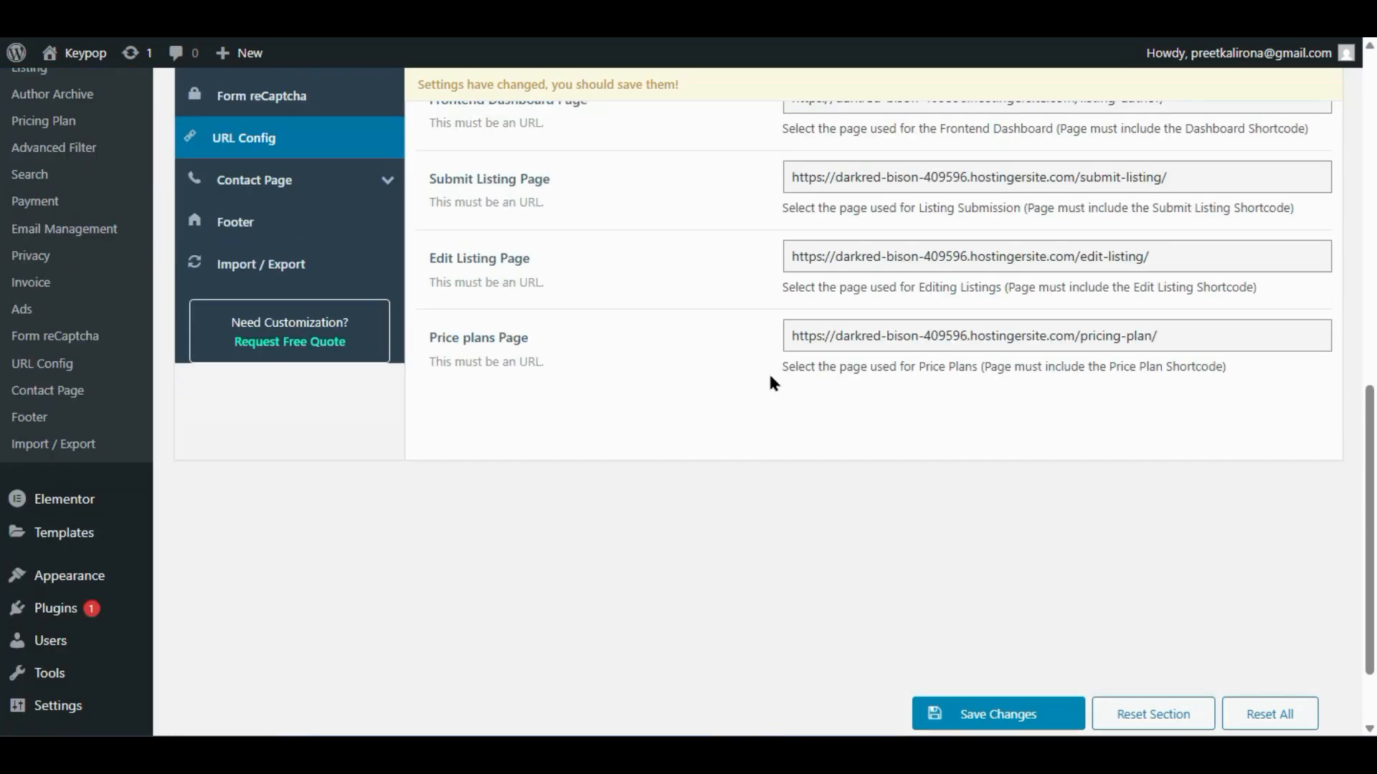
scroll(770, 380, "up", 8)
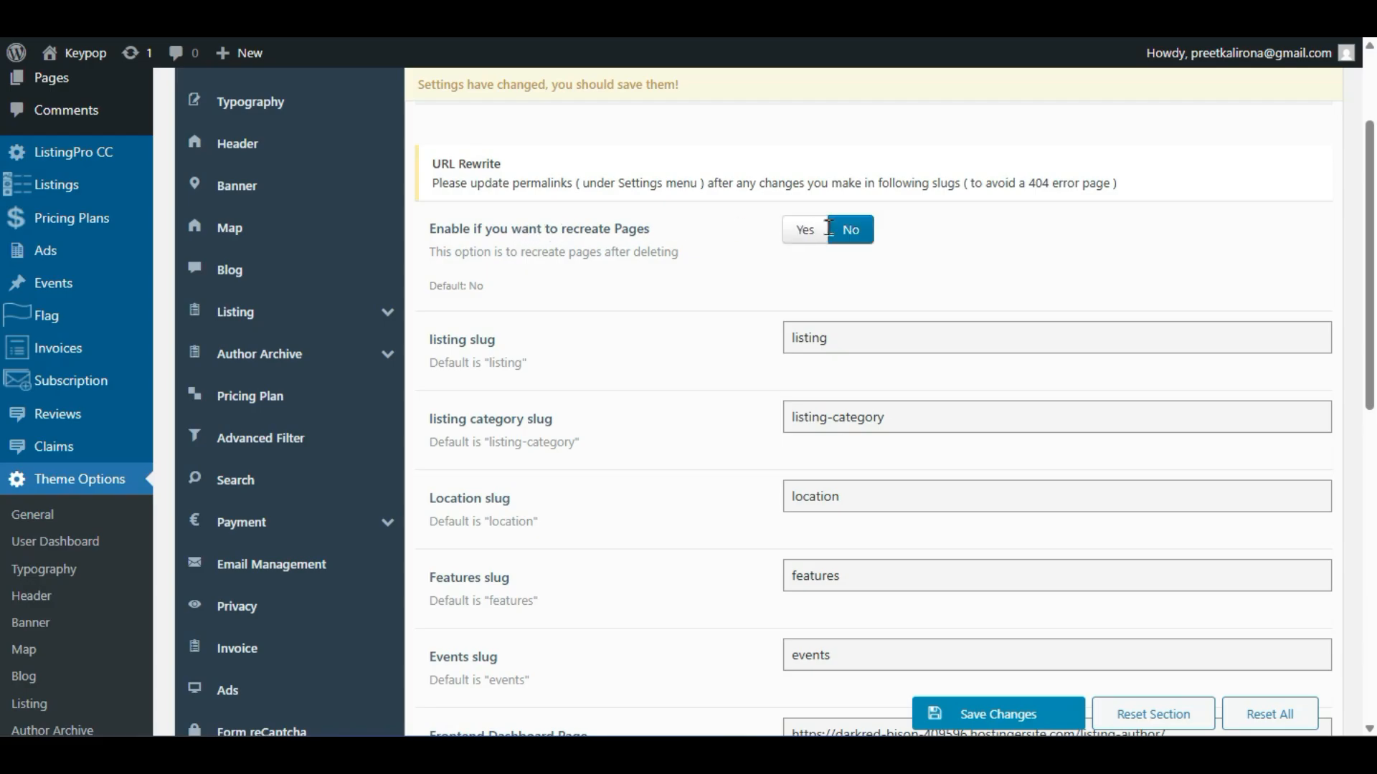
left_click(825, 239)
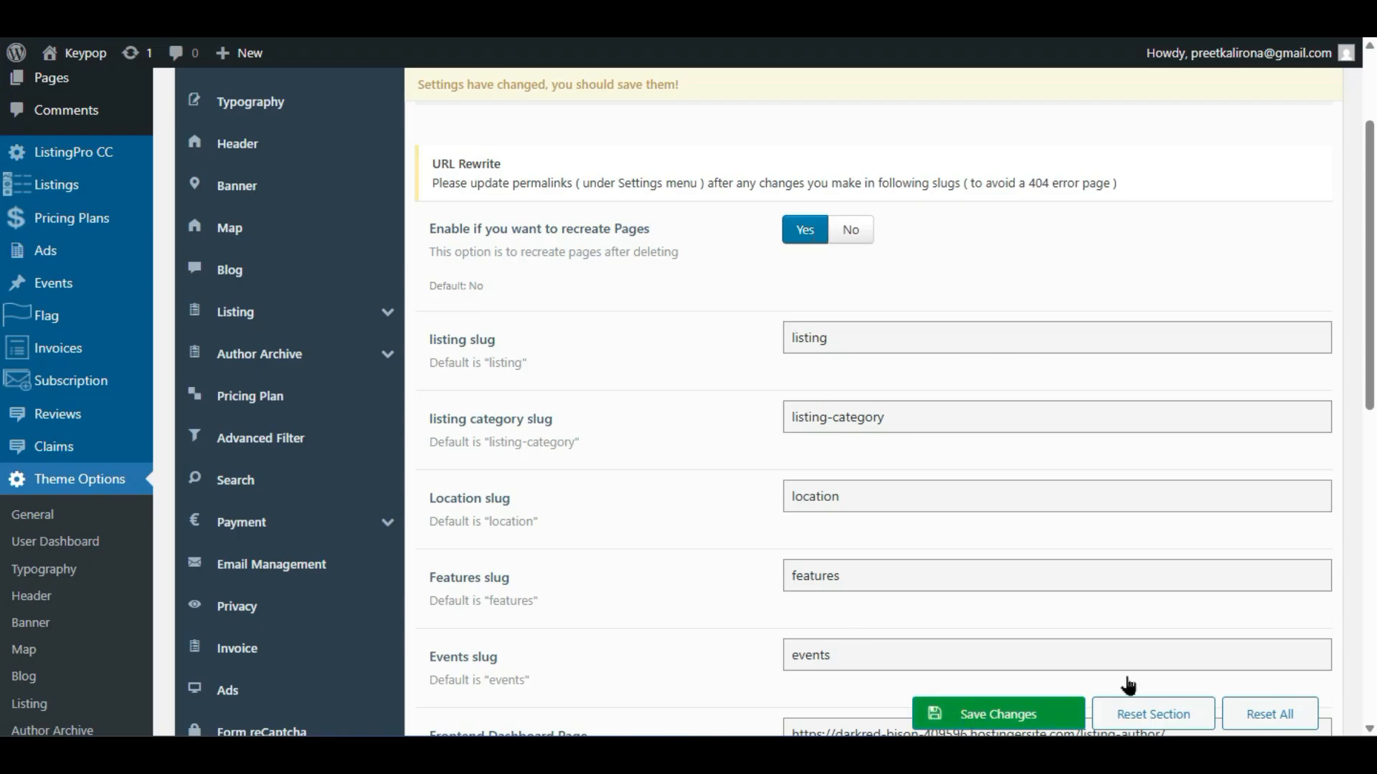
scroll(613, 615, "down", 2)
scroll(613, 616, "down", 4)
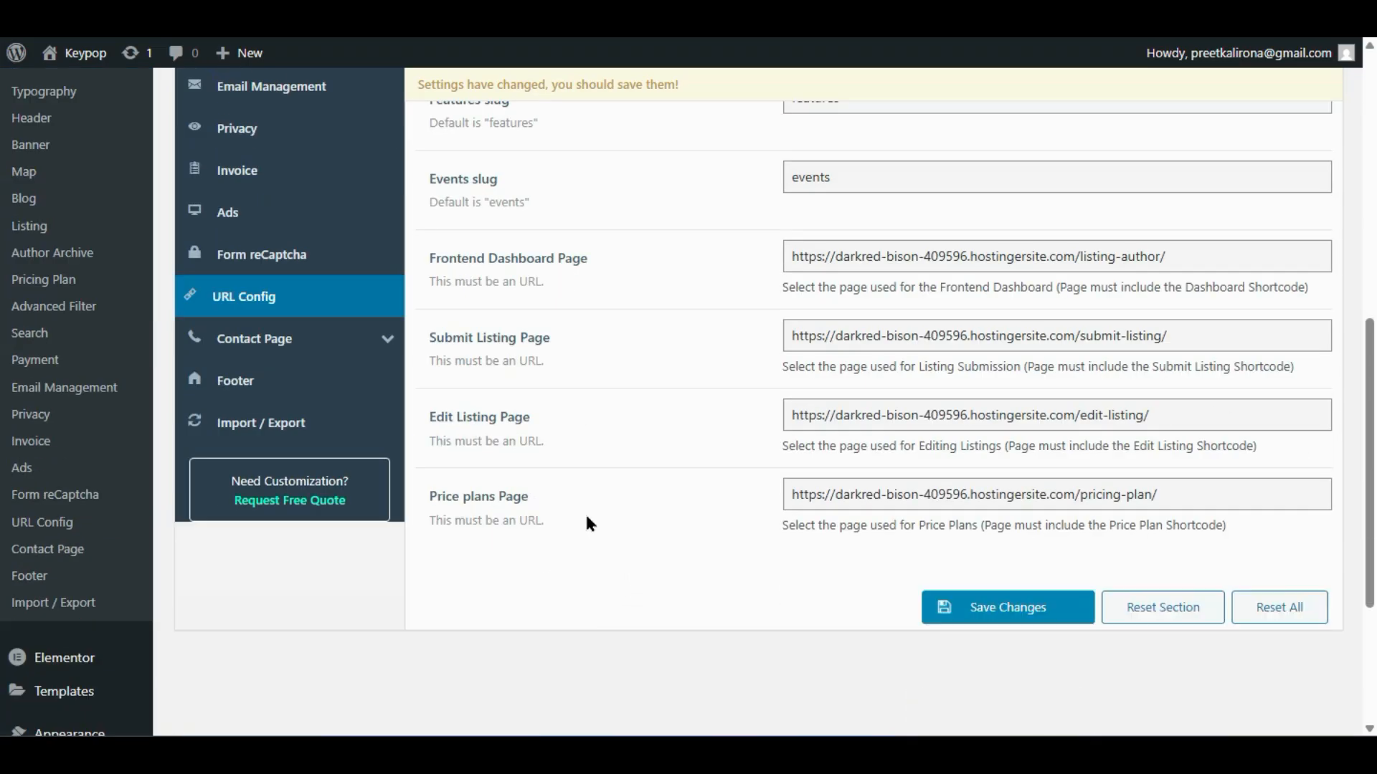
- Review the Contact Page's Contact Information fields, then visit the site's front-end home page
left_click(229, 351)
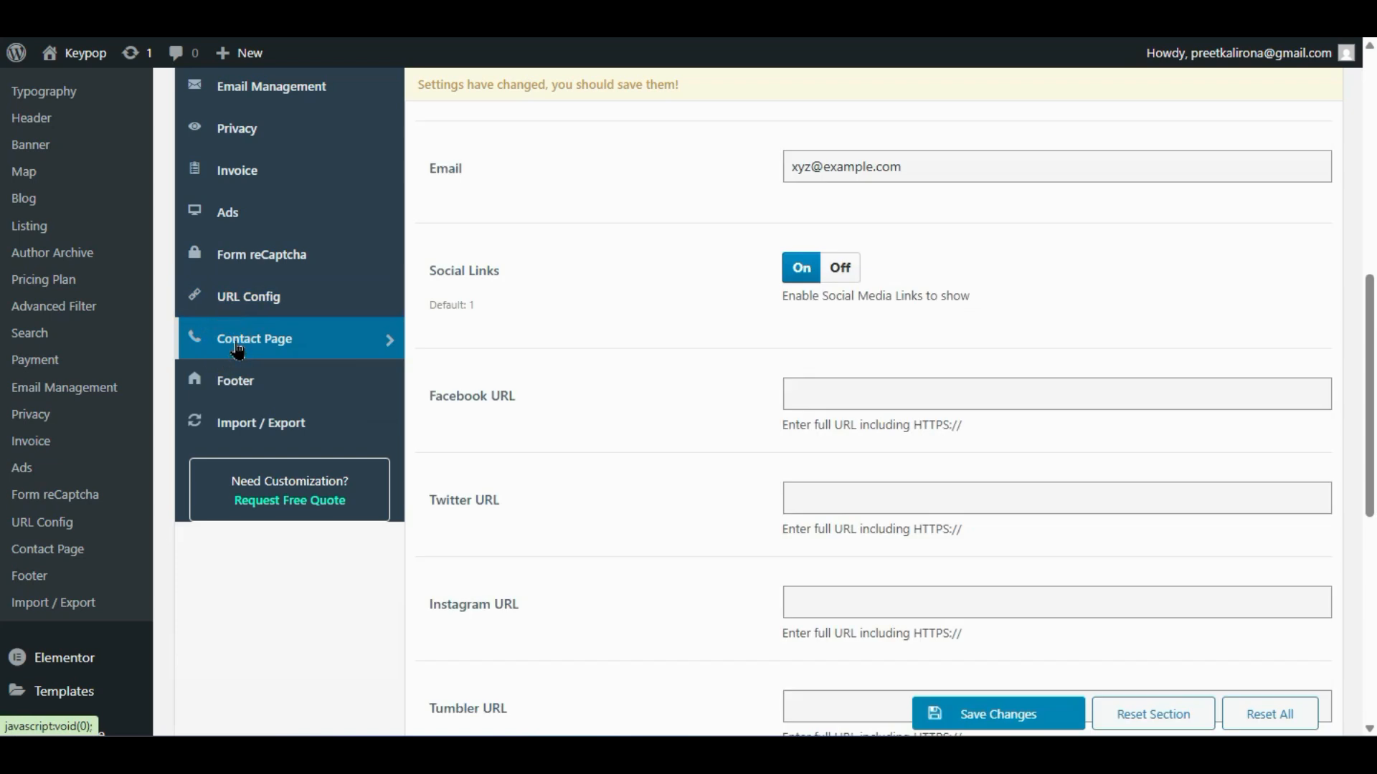
scroll(473, 344, "up", 4)
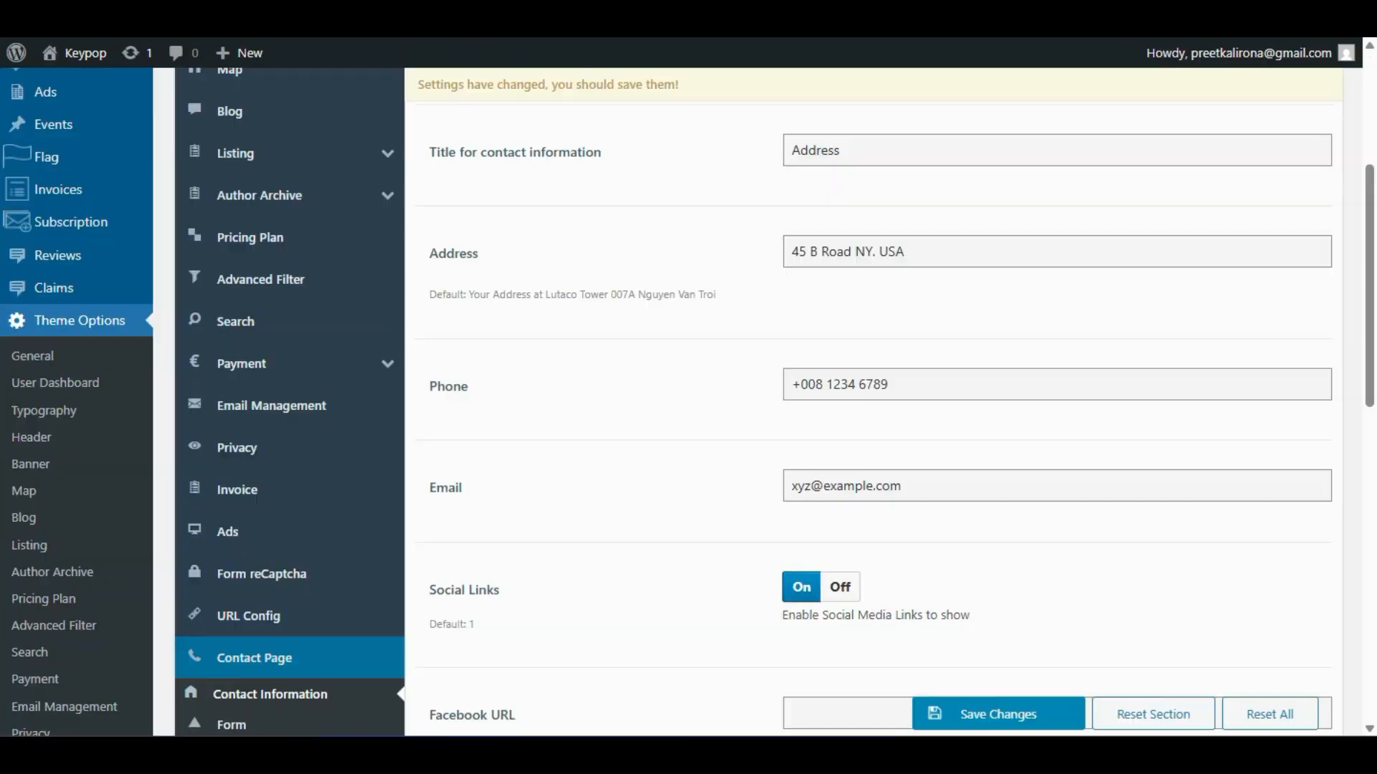
scroll(622, 267, "up", 5)
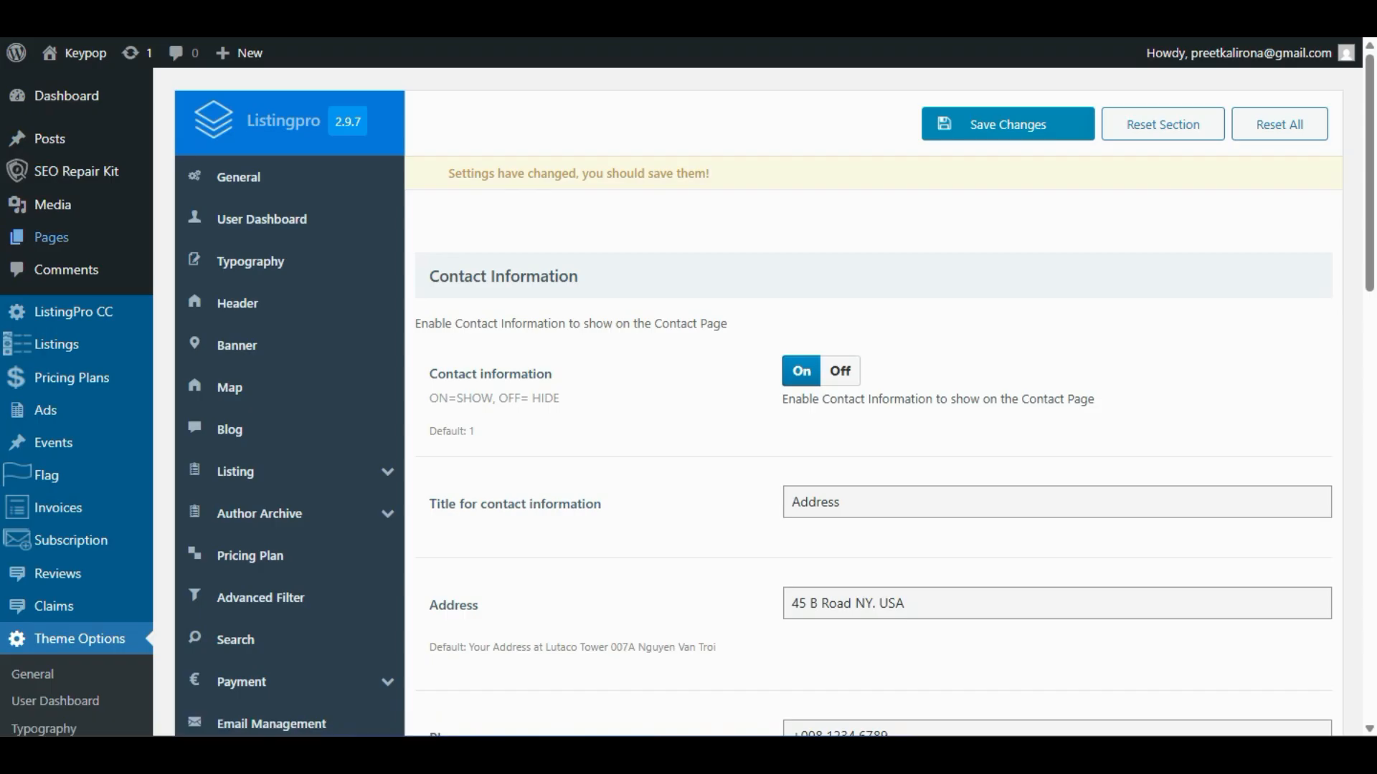
left_click(75, 53)
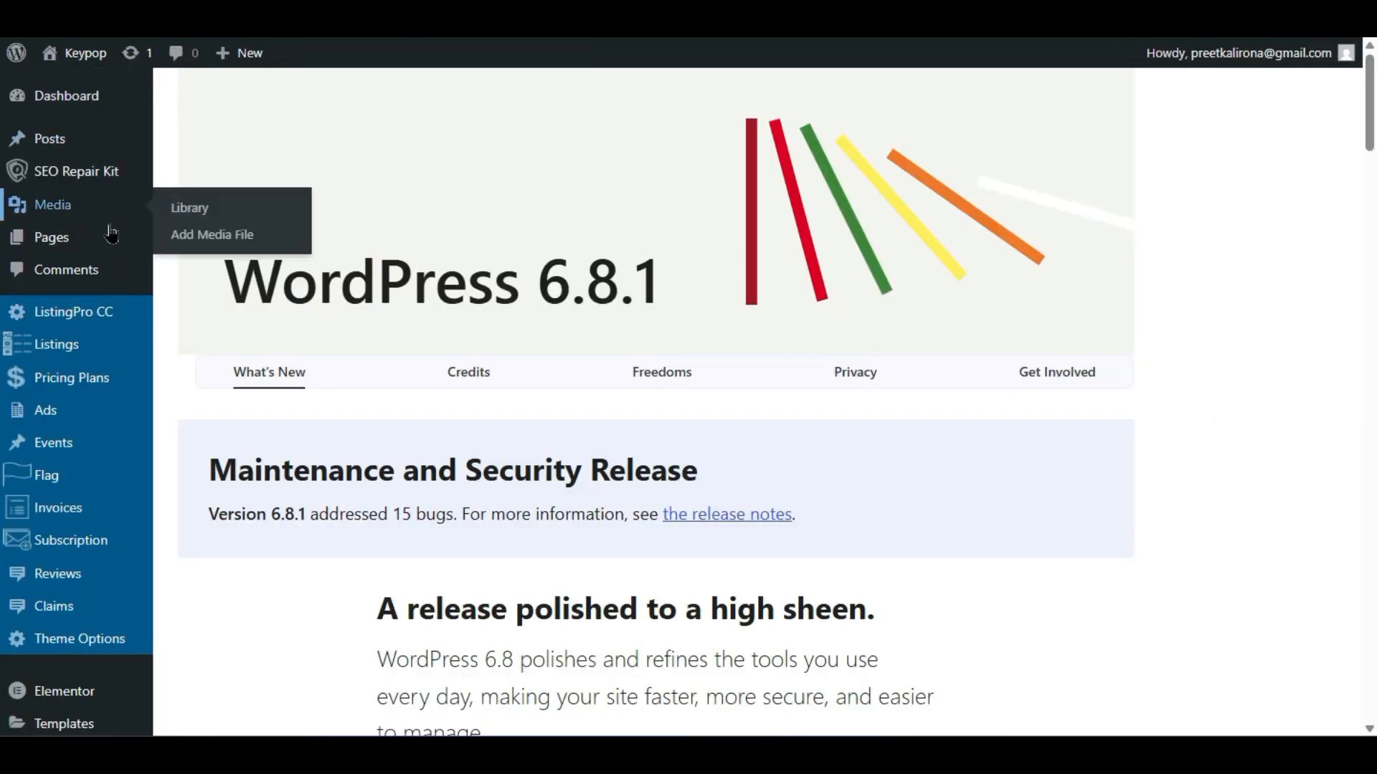
- From the pages list, open the Contact Us and Contact pages in new tabs
left_click(175, 242)
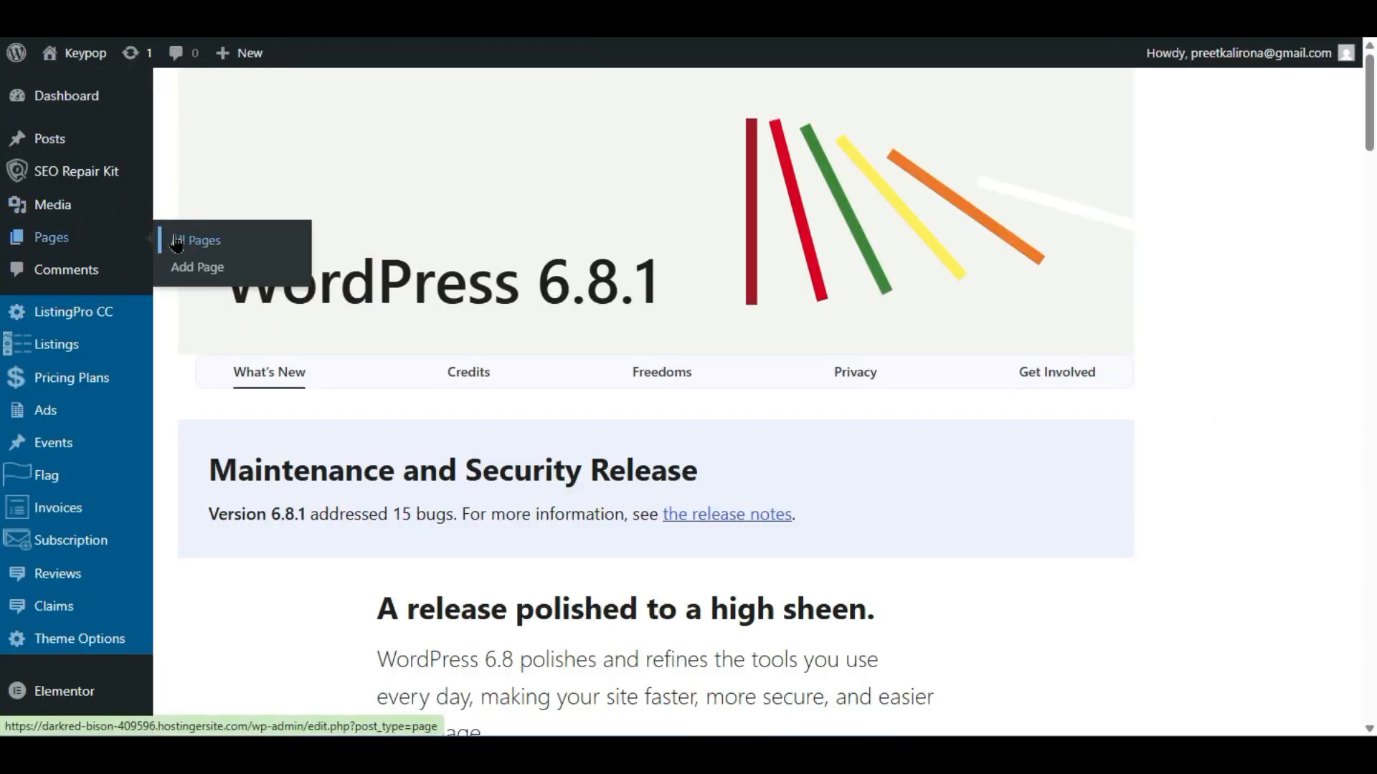
scroll(384, 455, "down", 4)
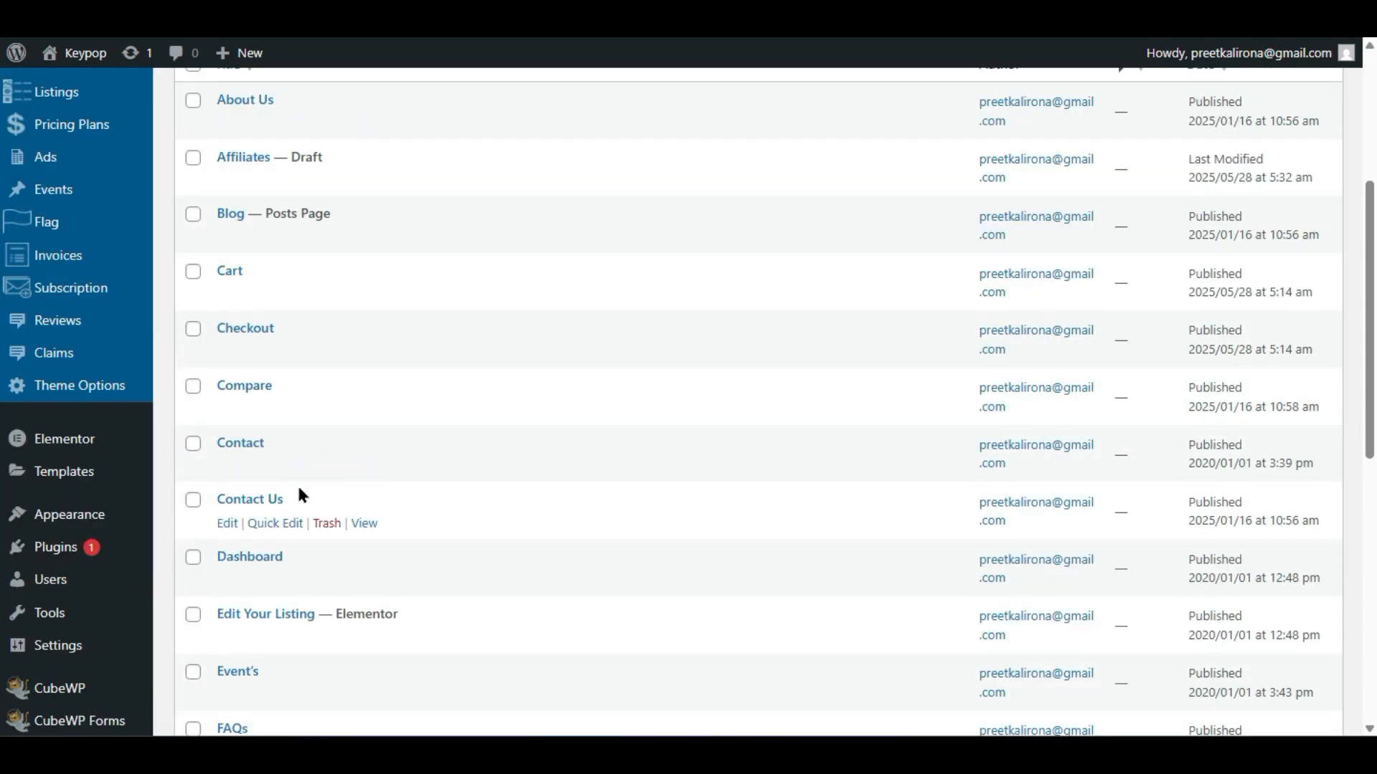
right_click(359, 527)
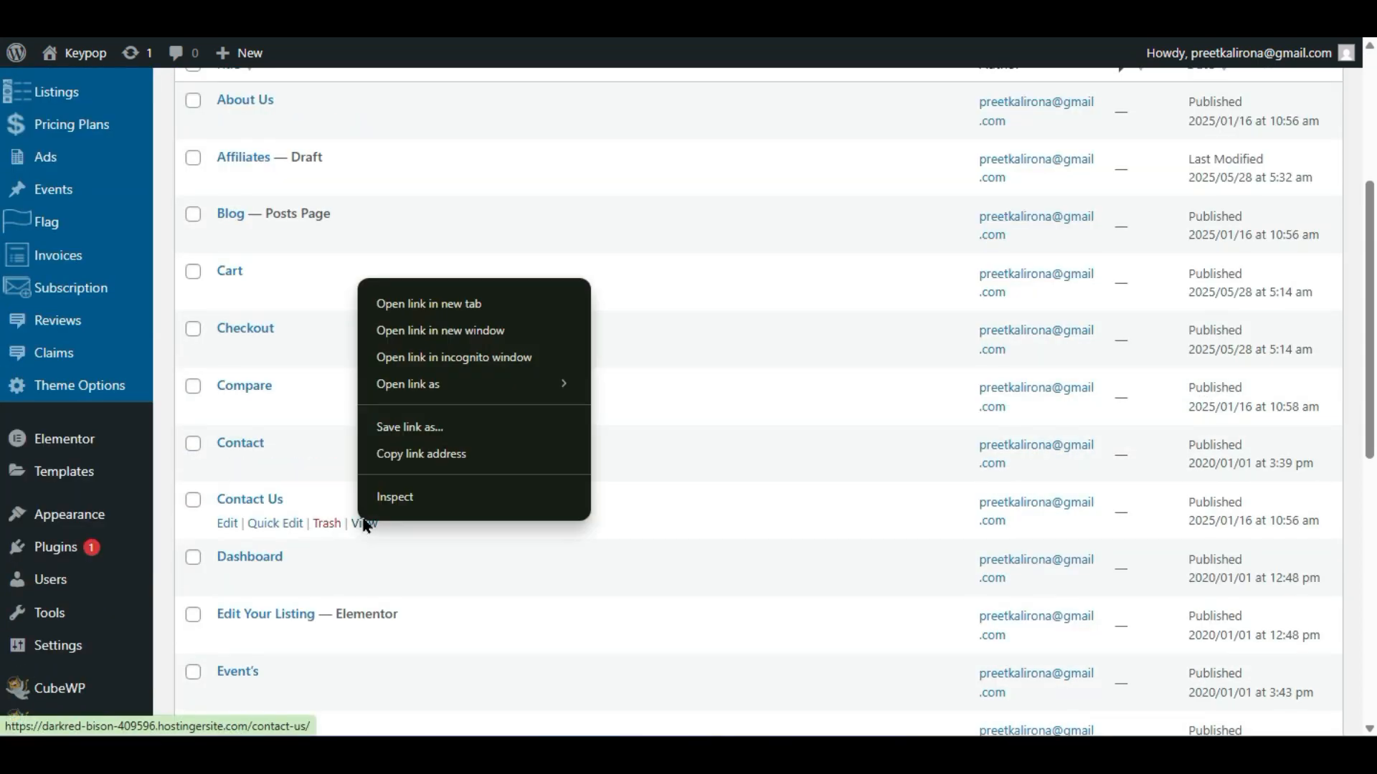
left_click(422, 290)
left_click(423, 292)
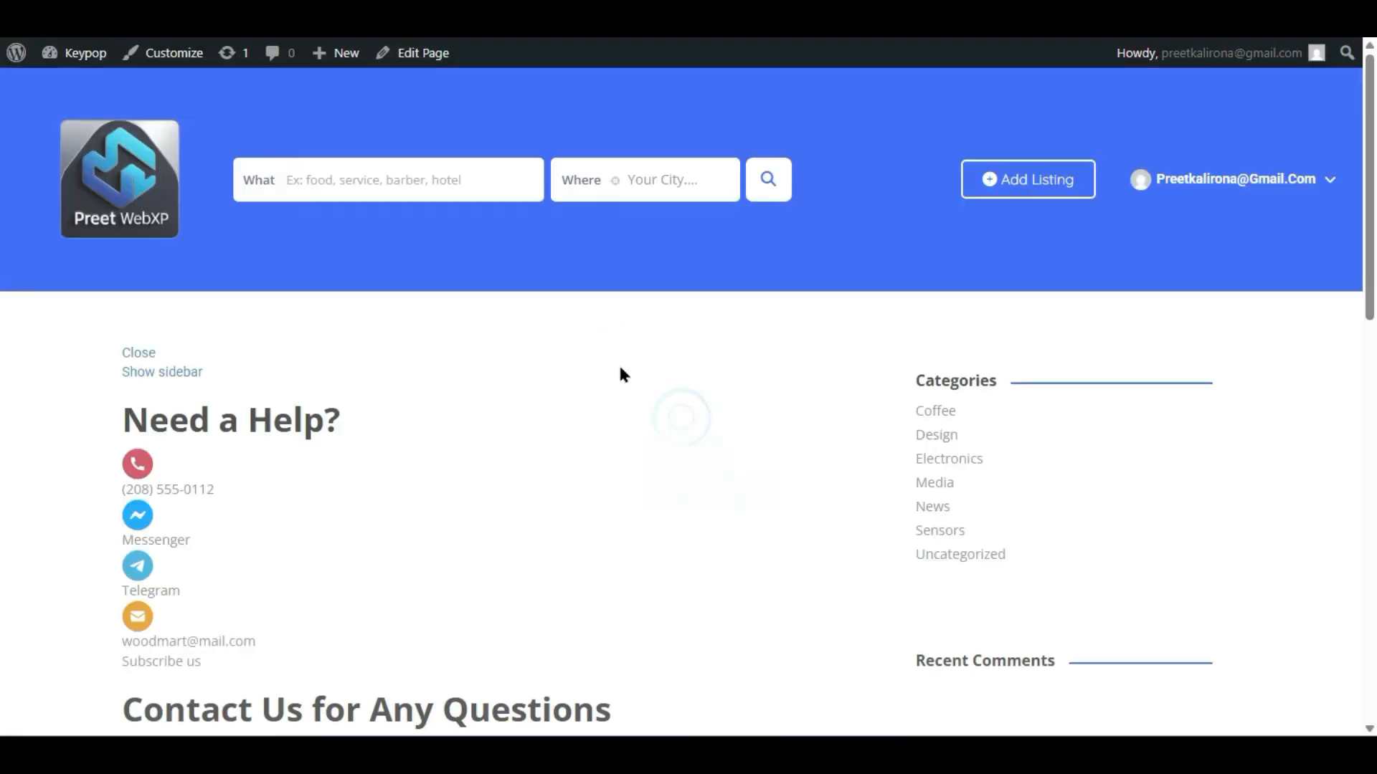
scroll(682, 445, "down", 6)
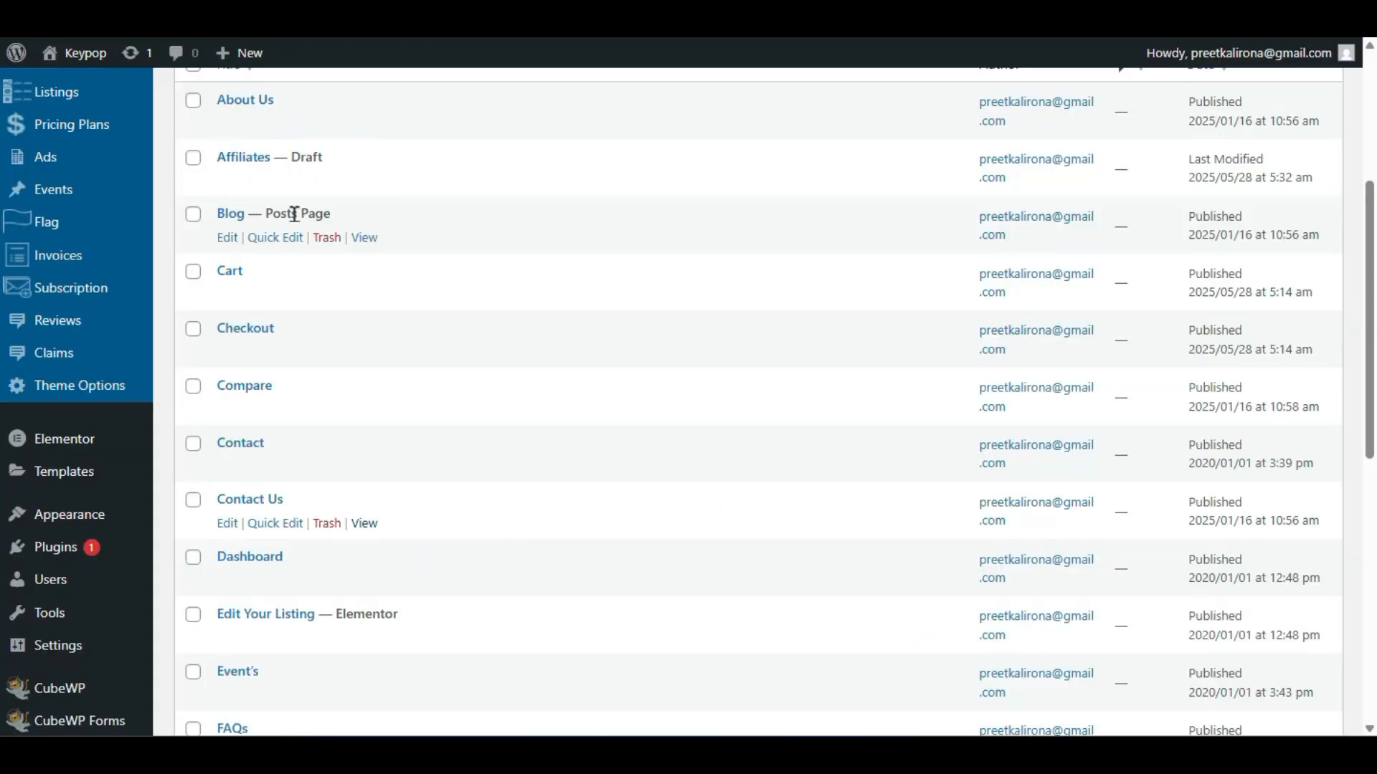
right_click(354, 469)
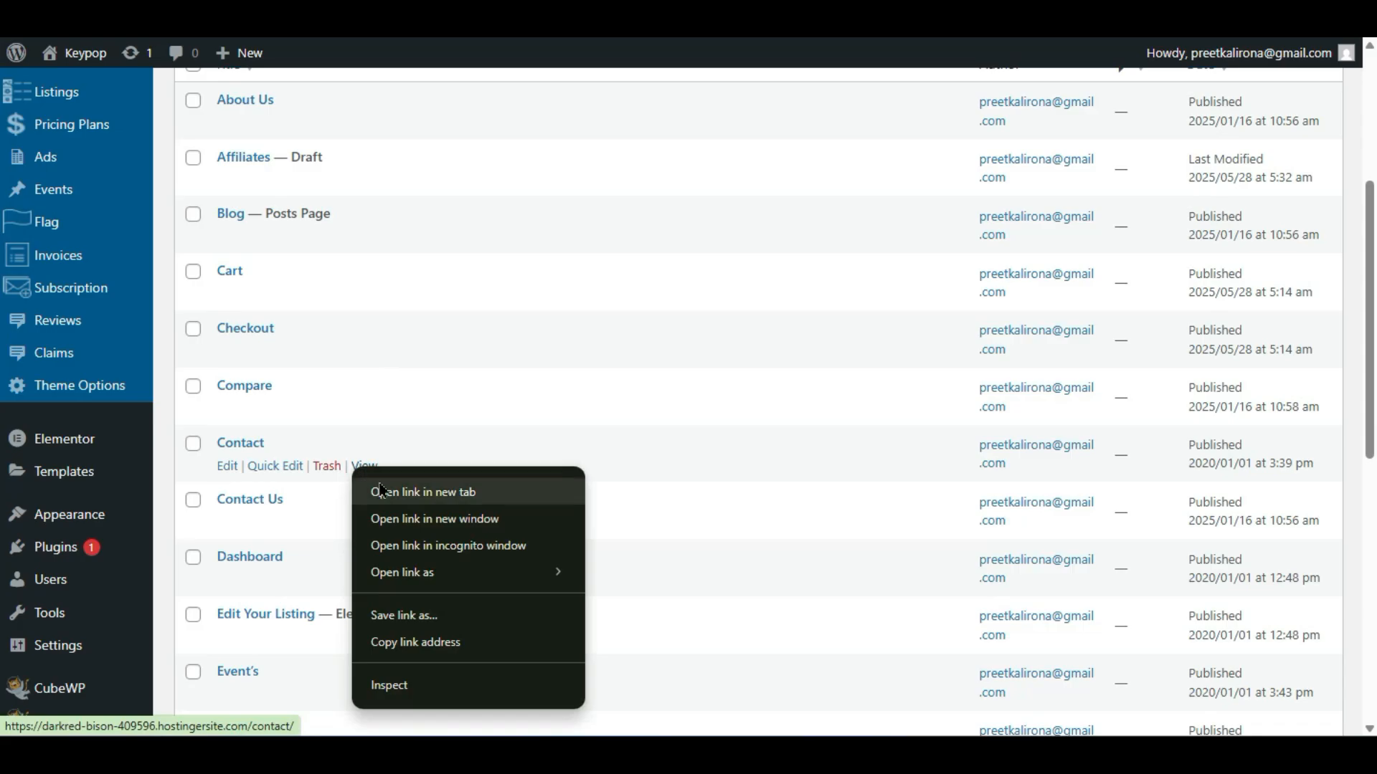
left_click(381, 491)
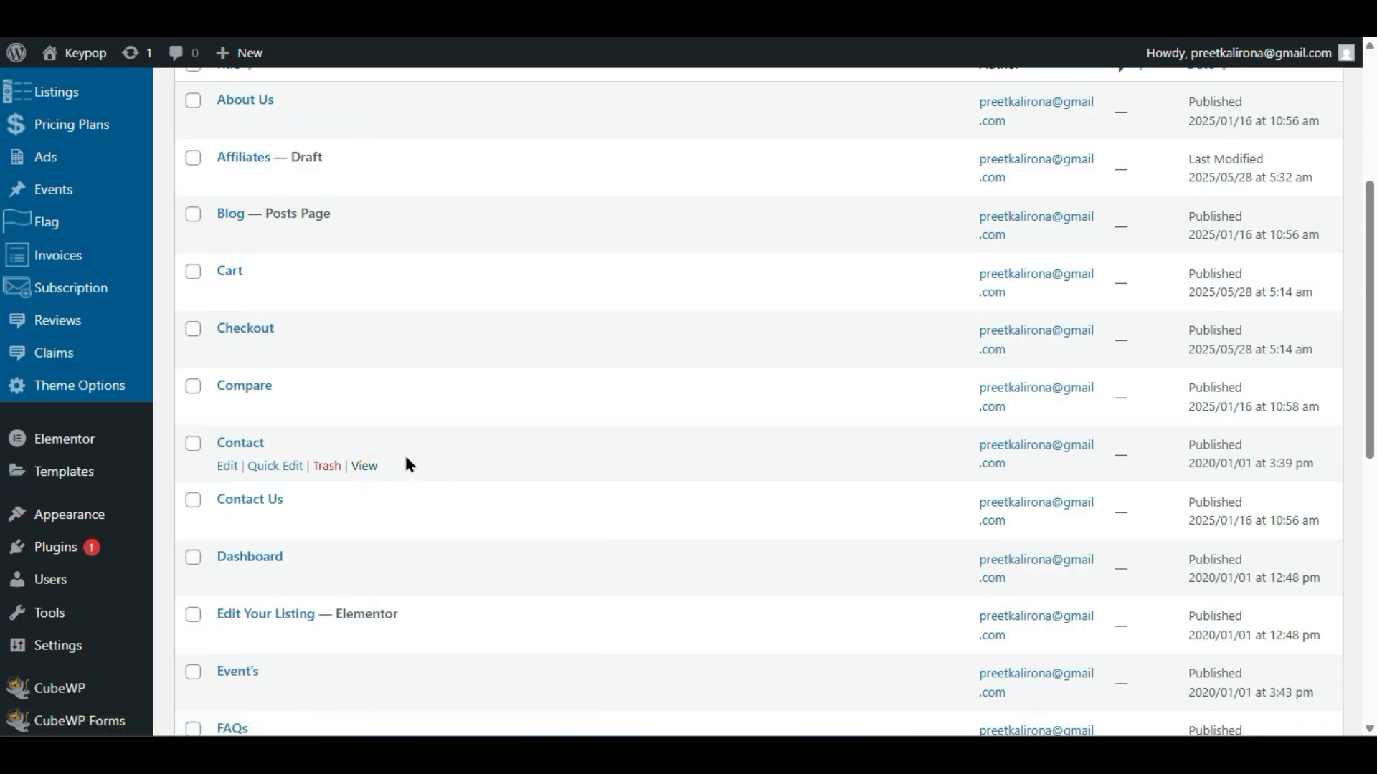
- Switch to the Contact page tab and check the 45 B Road NY. USA address beside the map
key("ctrl+Tab")
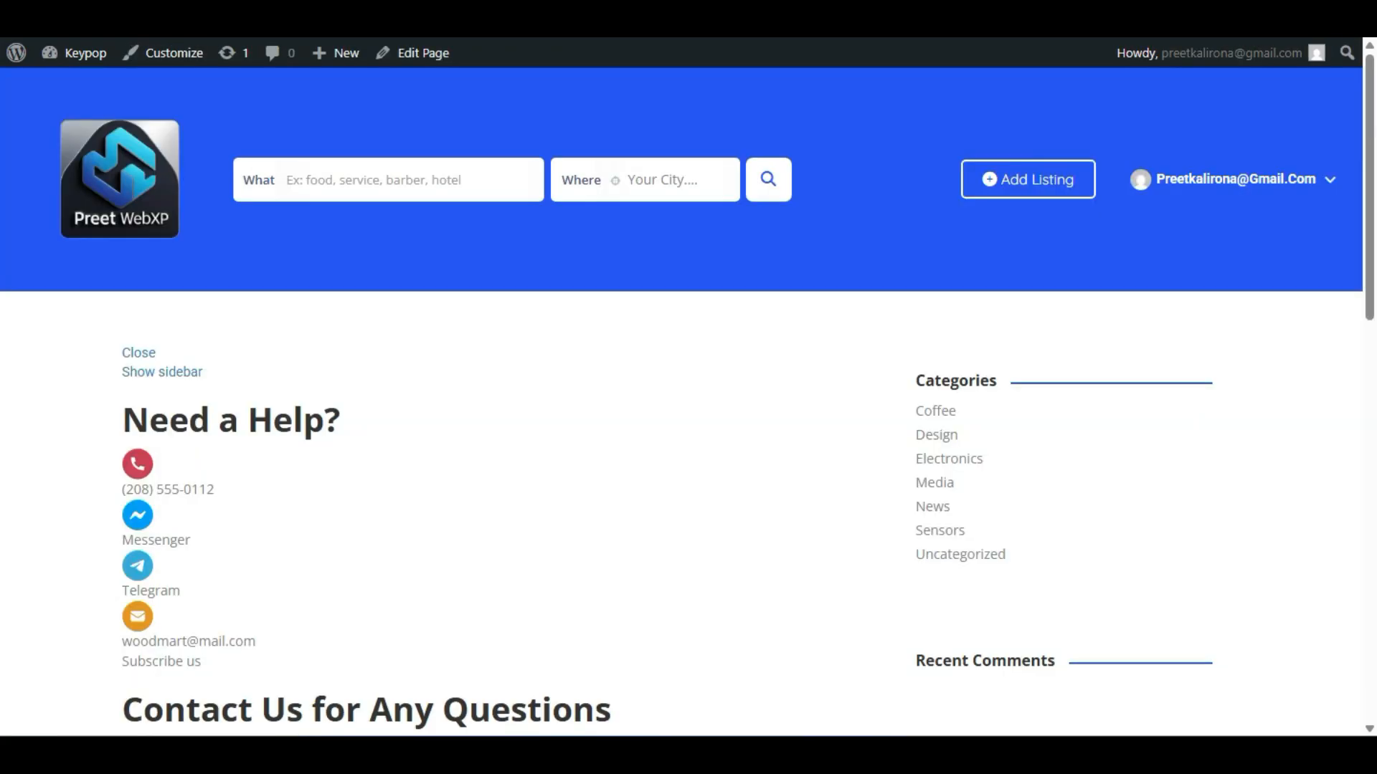
key("ctrl+Tab")
key("ctrl+shift+Tab")
key("ctrl+Tab")
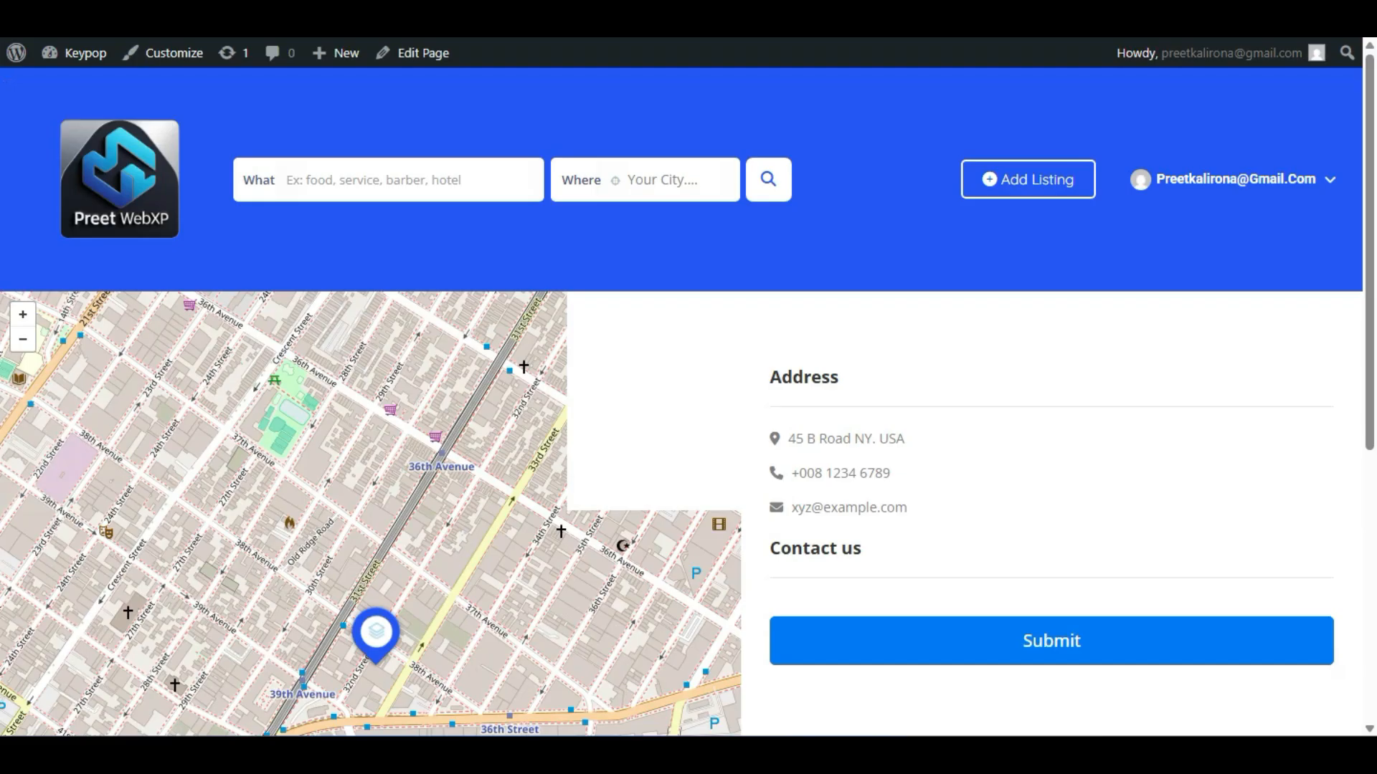
scroll(315, 538, "down", 4)
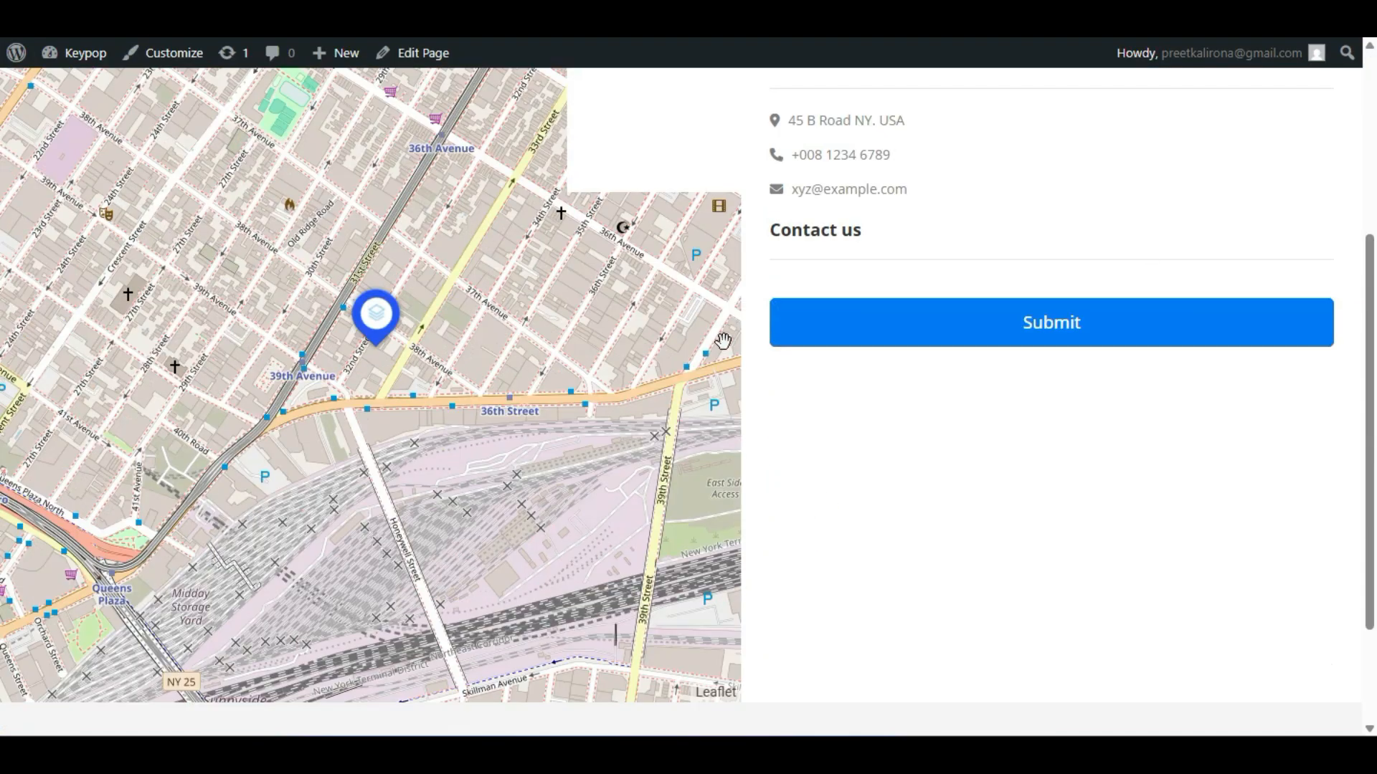
scroll(719, 342, "up", 2)
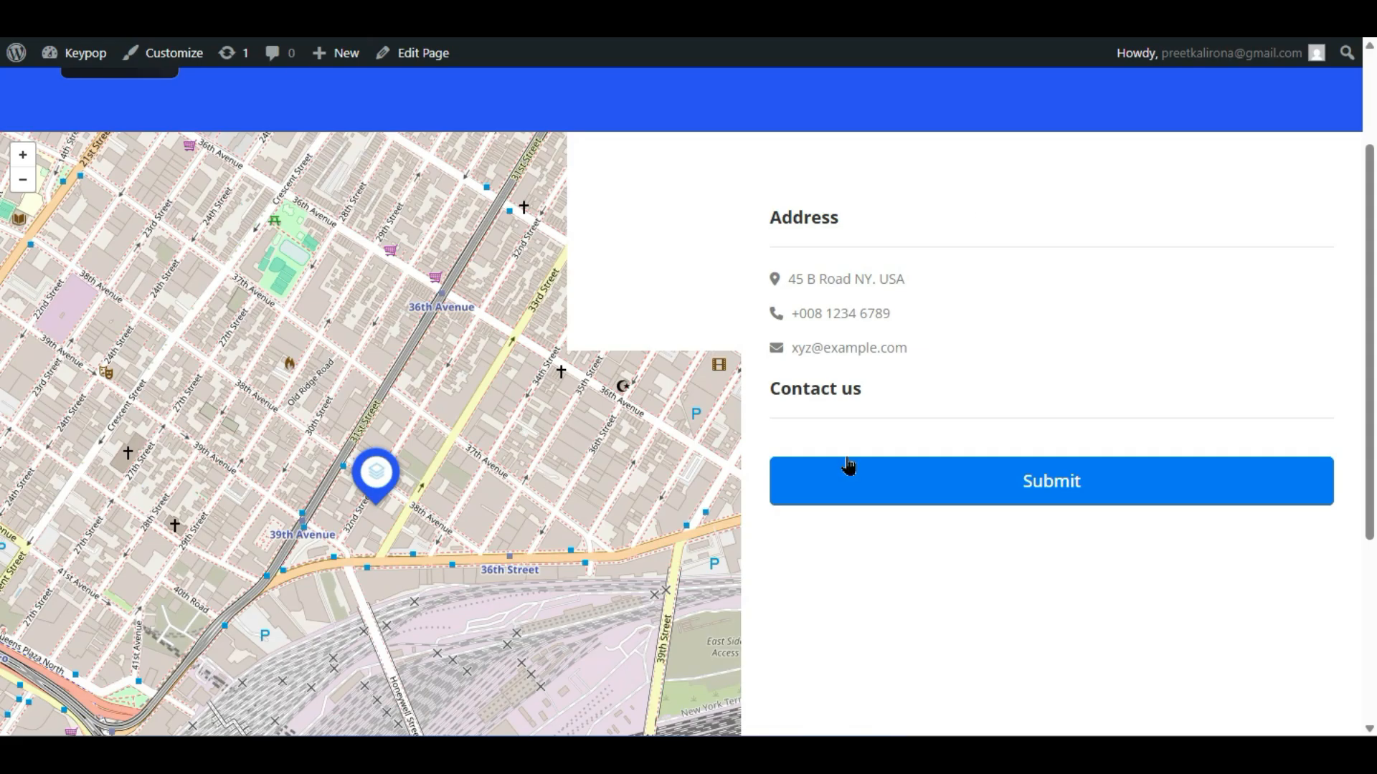
scroll(469, 372, "up", 2)
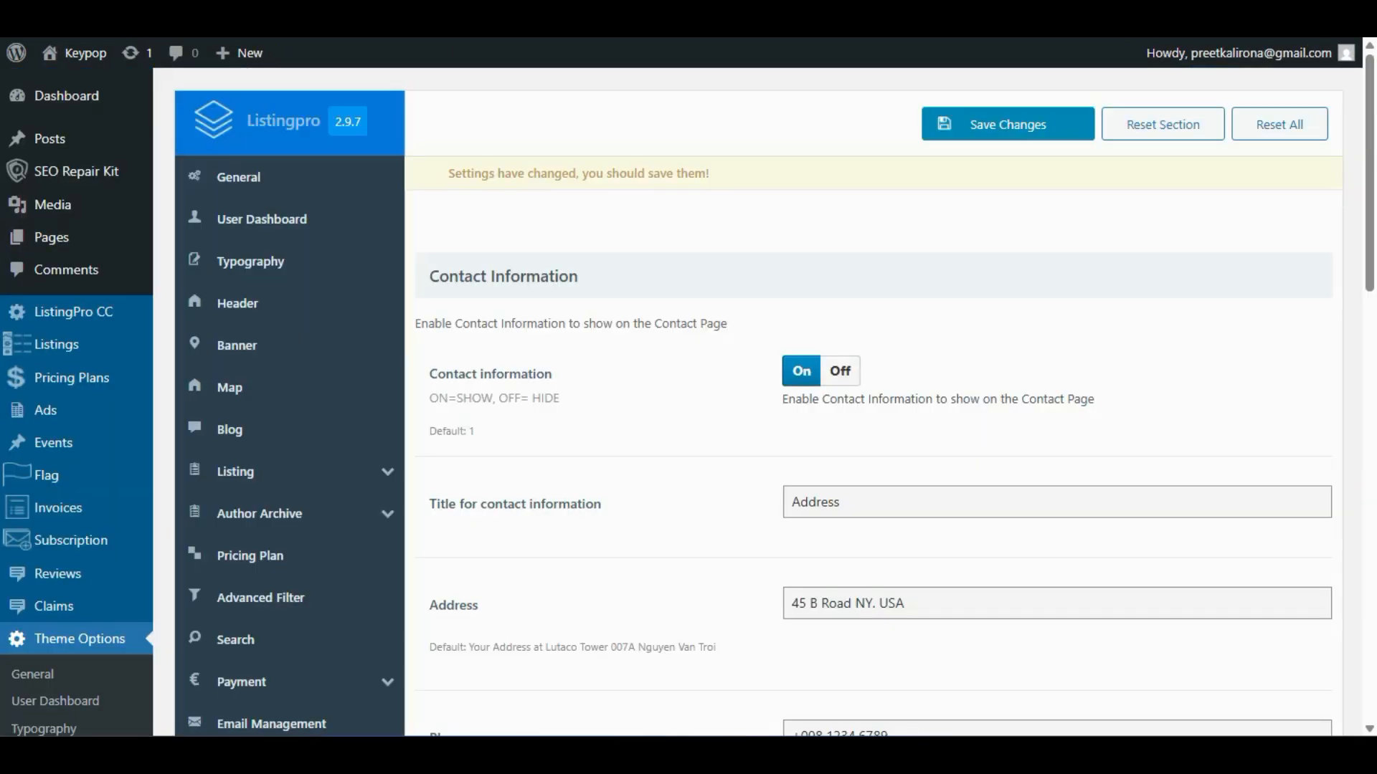
scroll(481, 430, "down", 7)
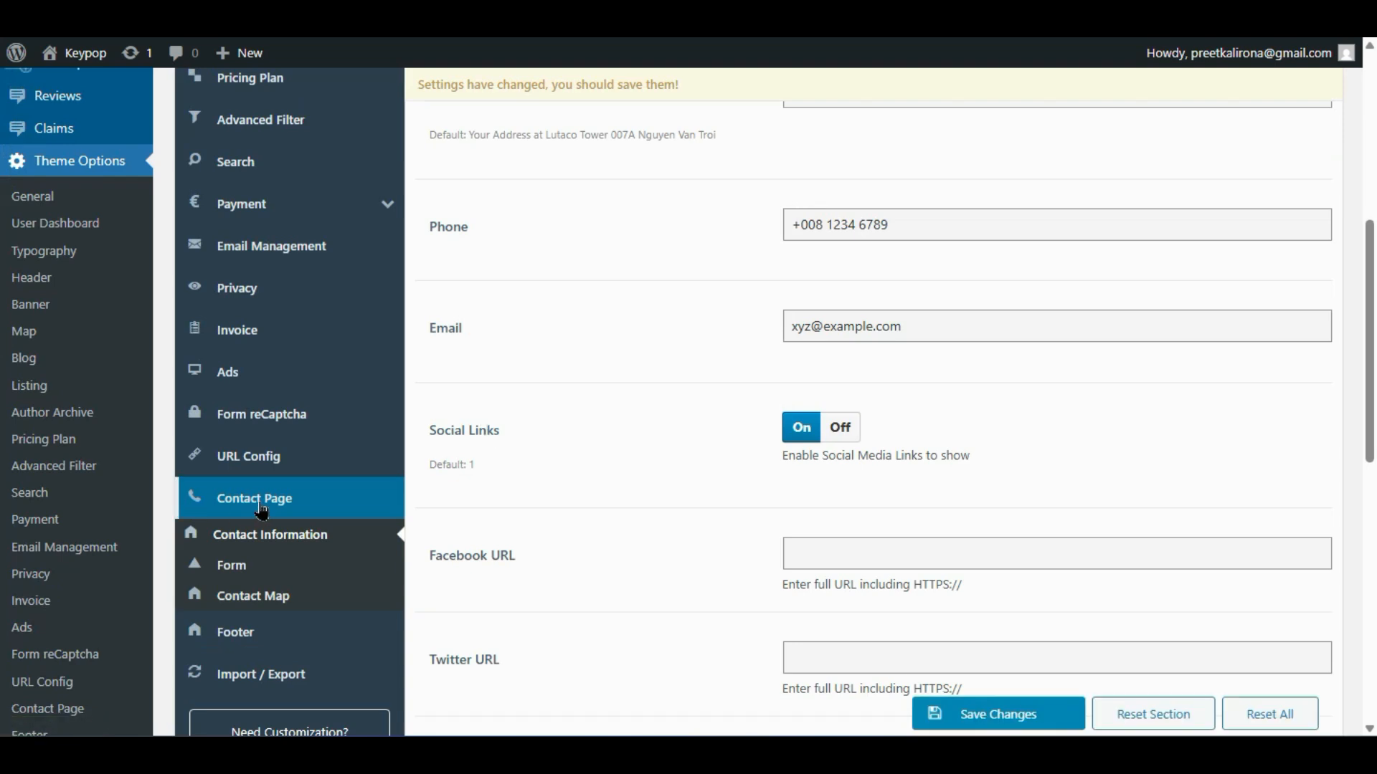
- Review the social link fields, including Facebook URL, then show the Contact Page Form settings
scroll(661, 351, "up", 2)
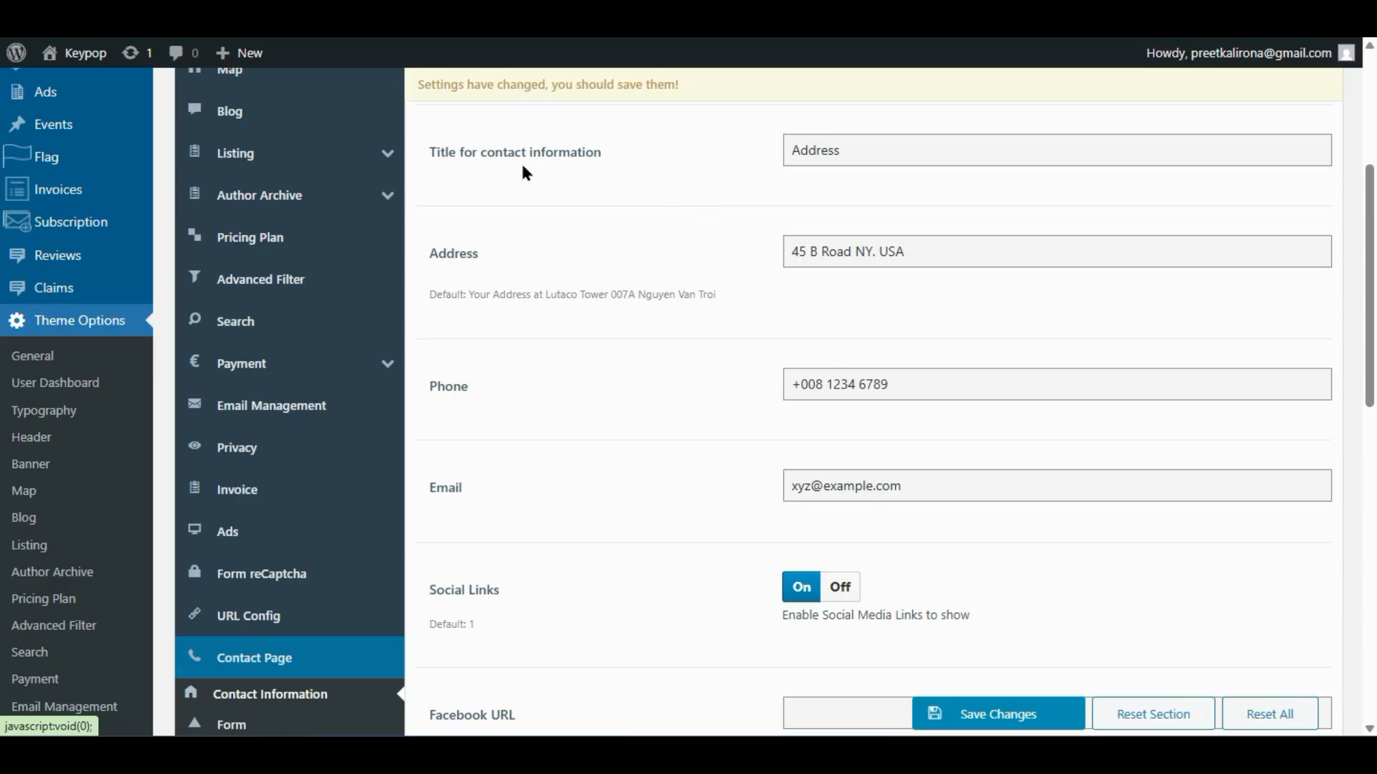
scroll(548, 410, "down", 4)
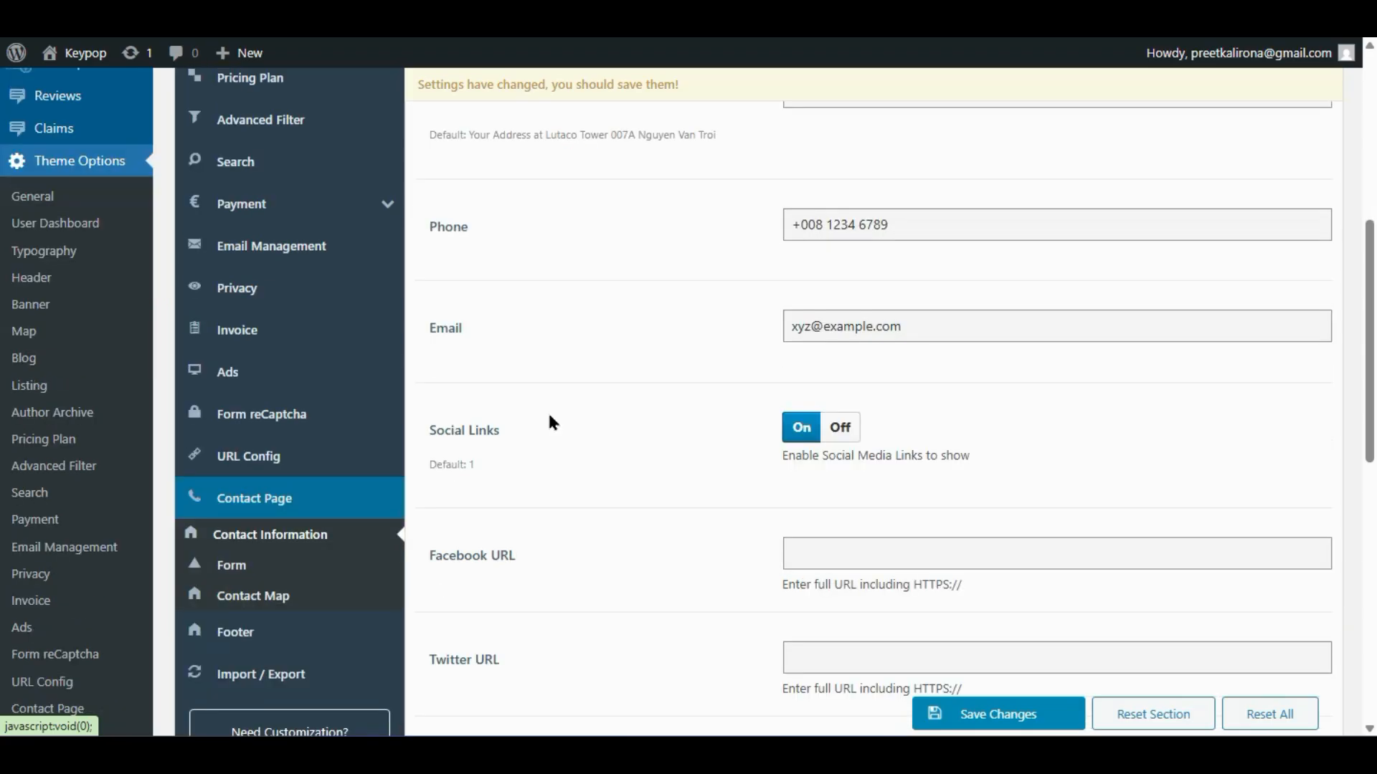
scroll(516, 326, "down", 2)
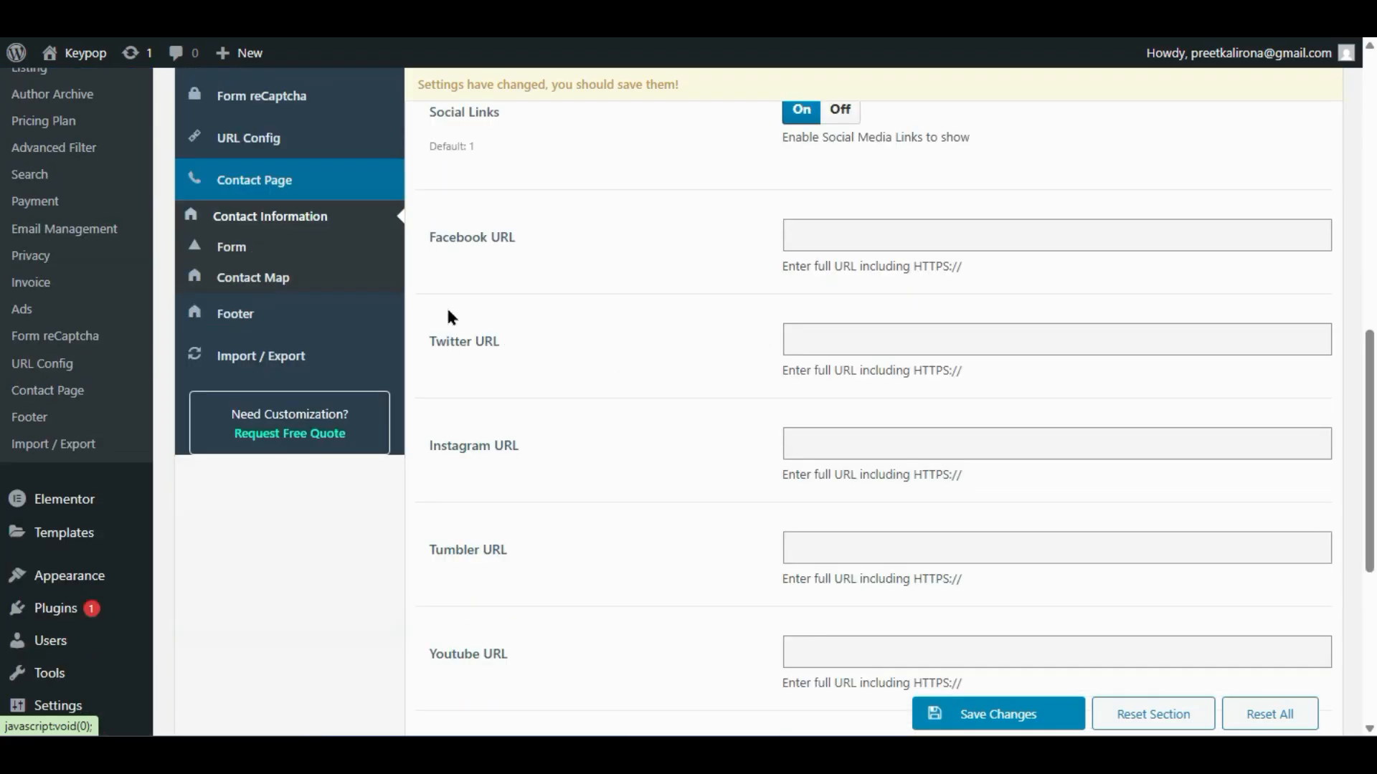
left_click(922, 230)
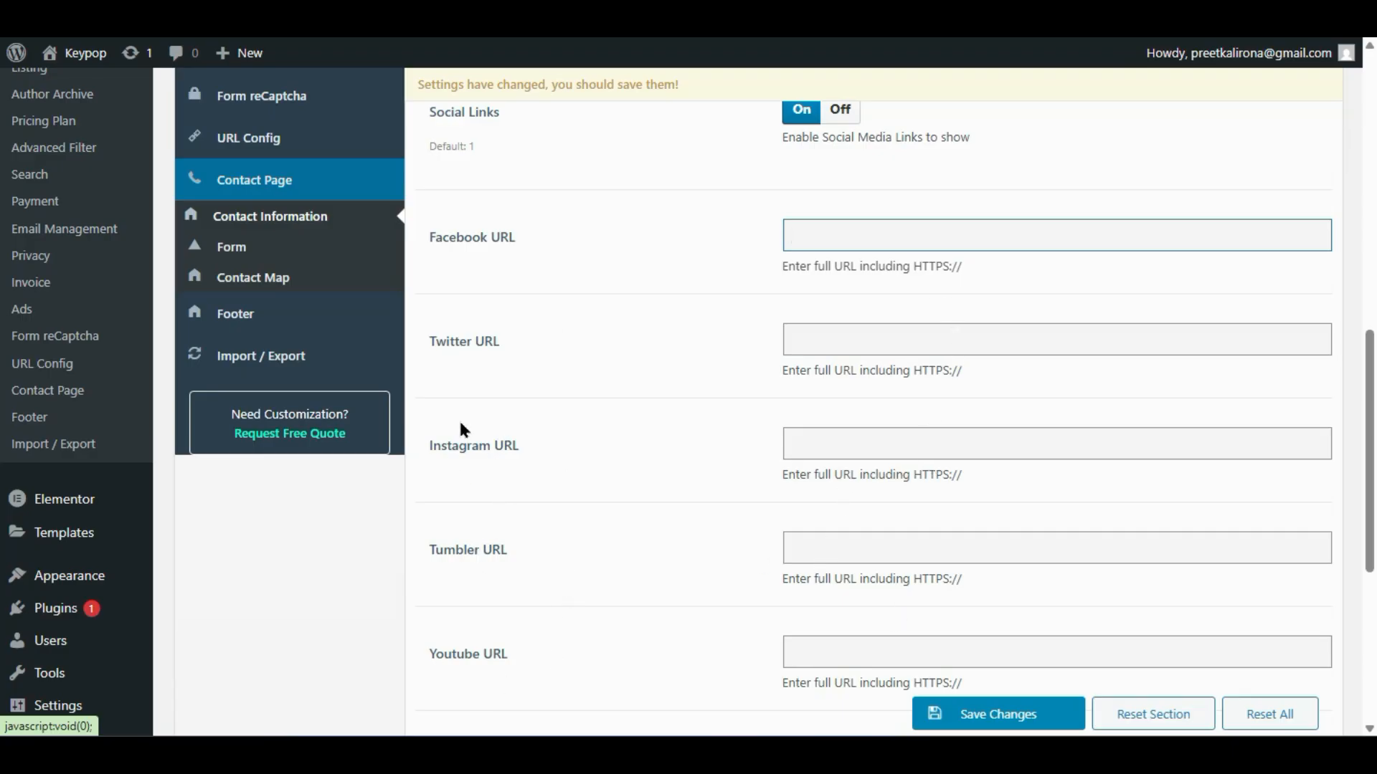
left_click(246, 247)
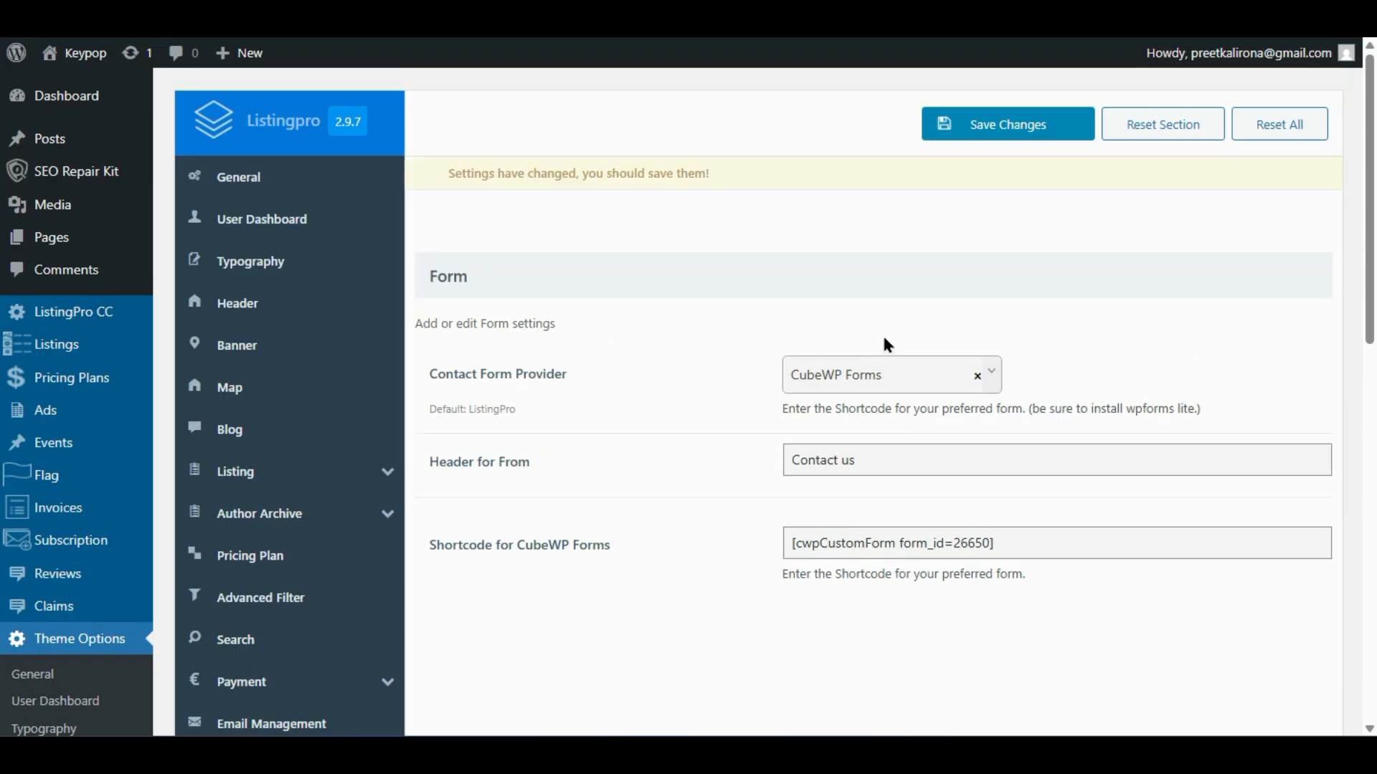
left_click(891, 376)
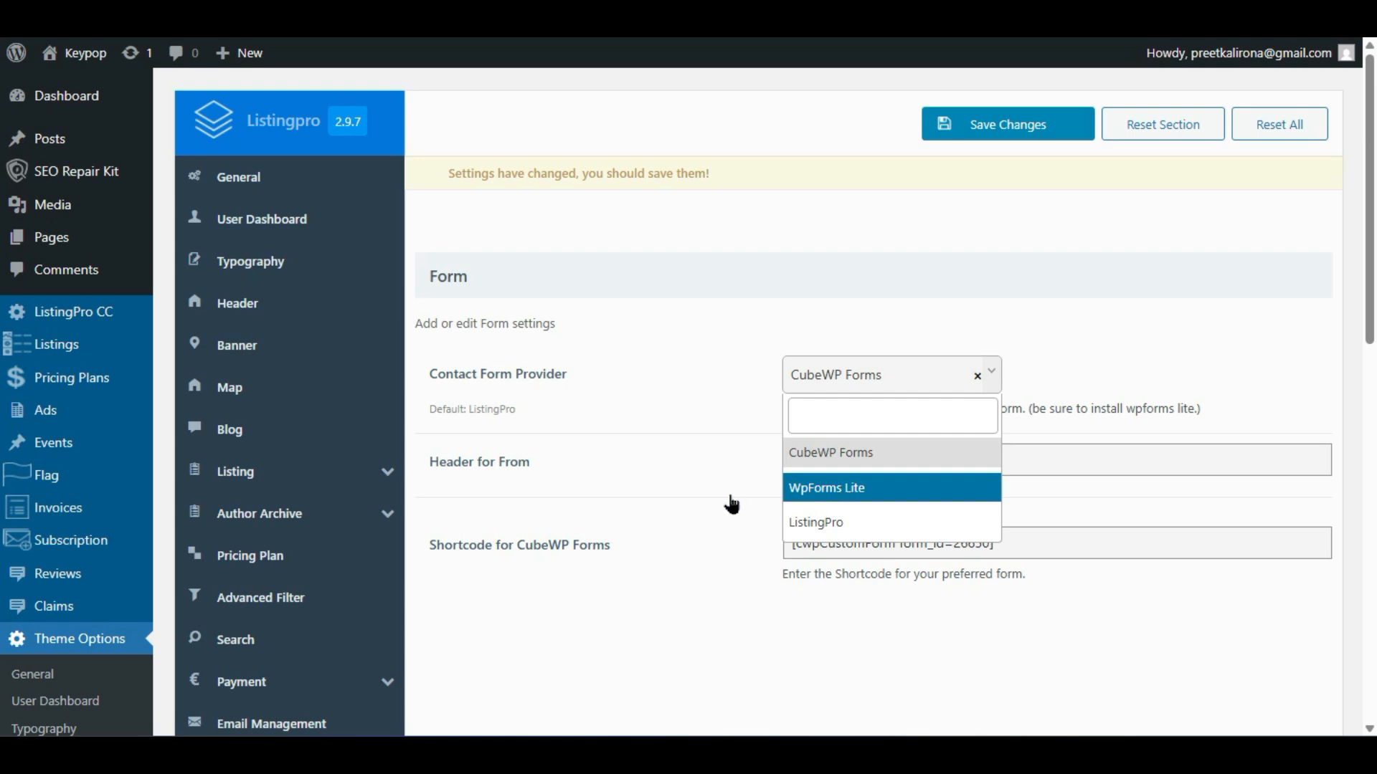
key("Down")
left_click(723, 525)
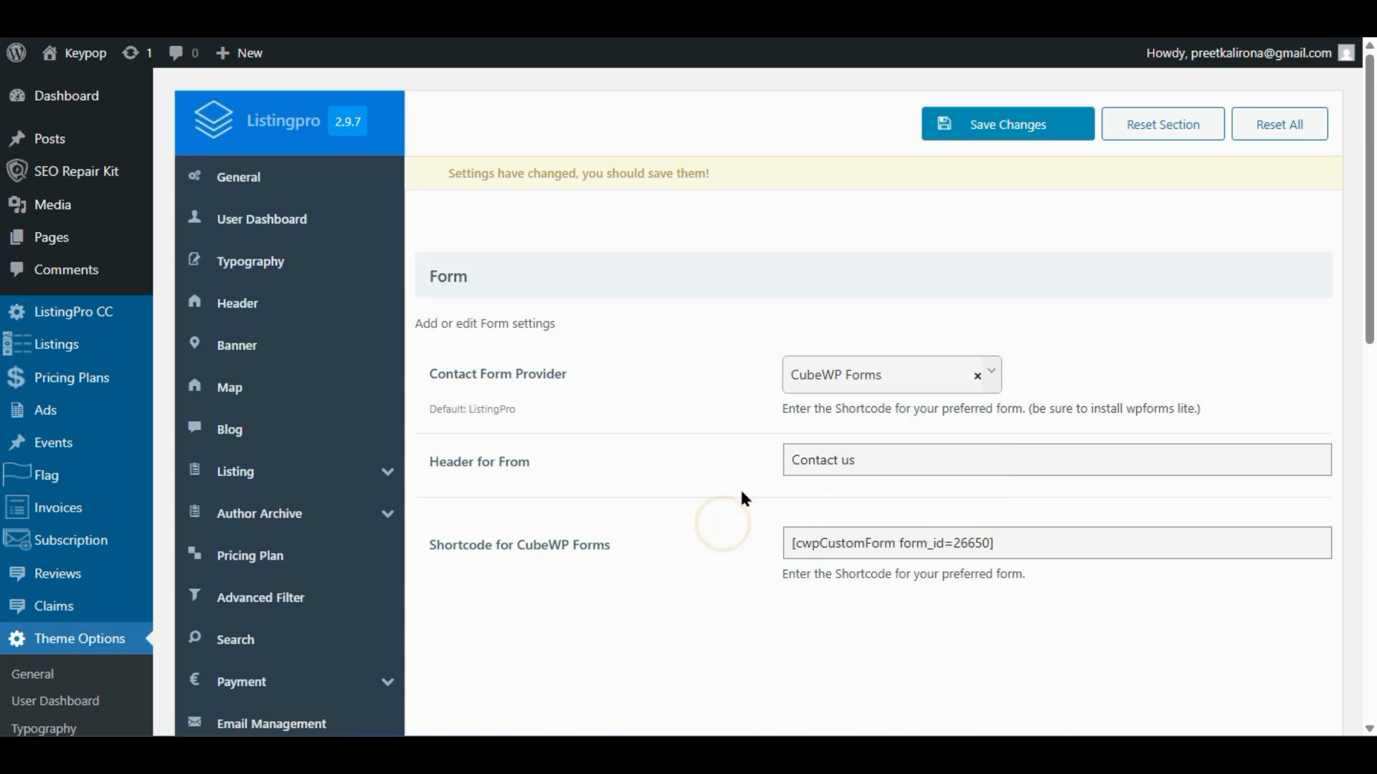
left_click(835, 377)
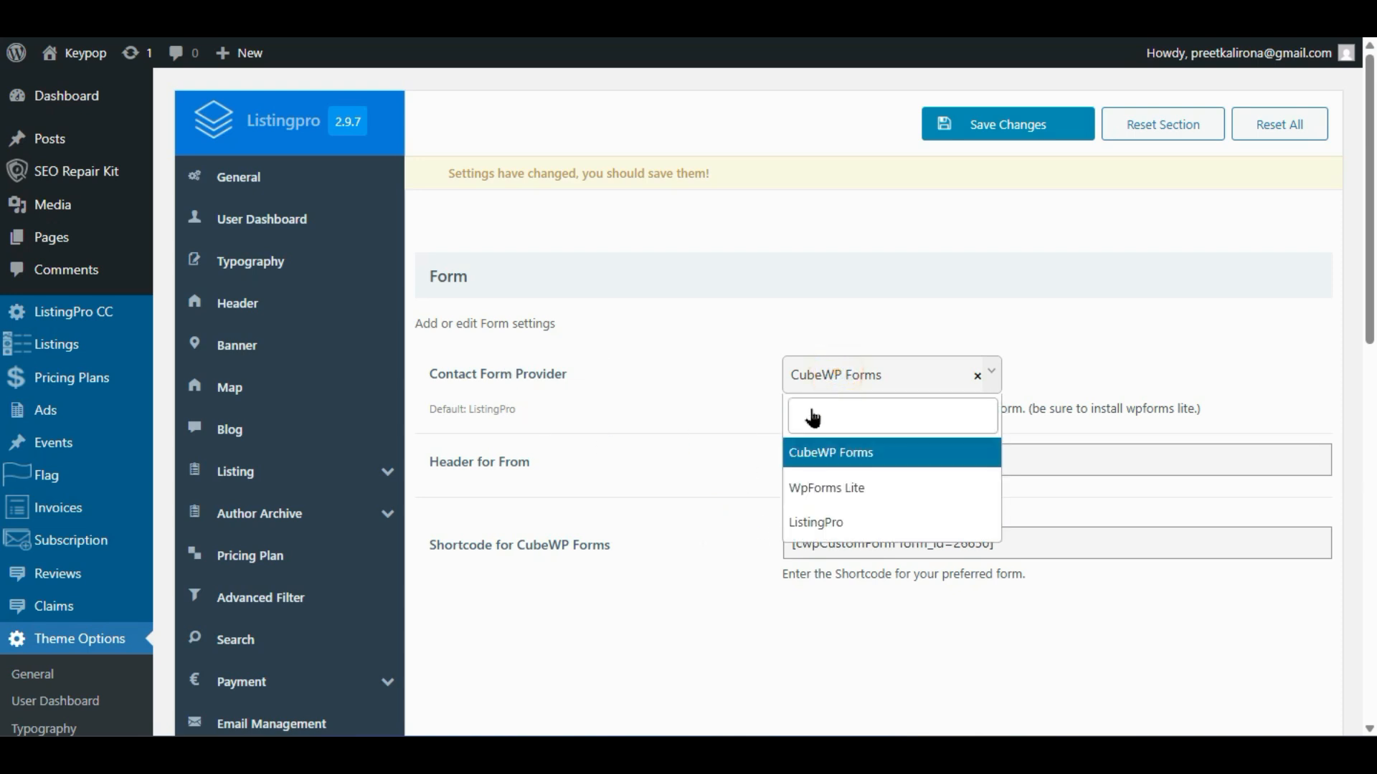
key("Down")
left_click(666, 589)
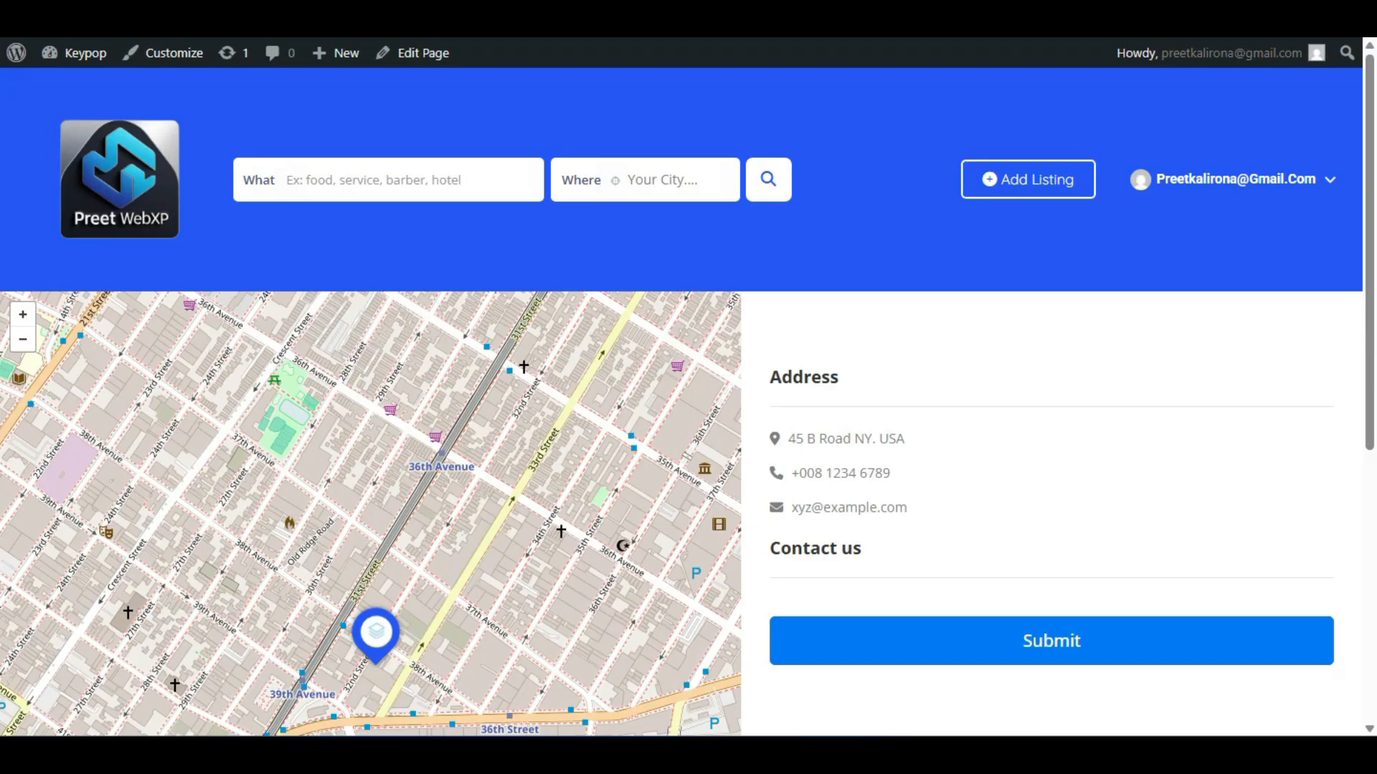
- Select and copy the CubeWP Forms shortcode from ListingPro's Form settings
scroll(461, 486, "down", 5)
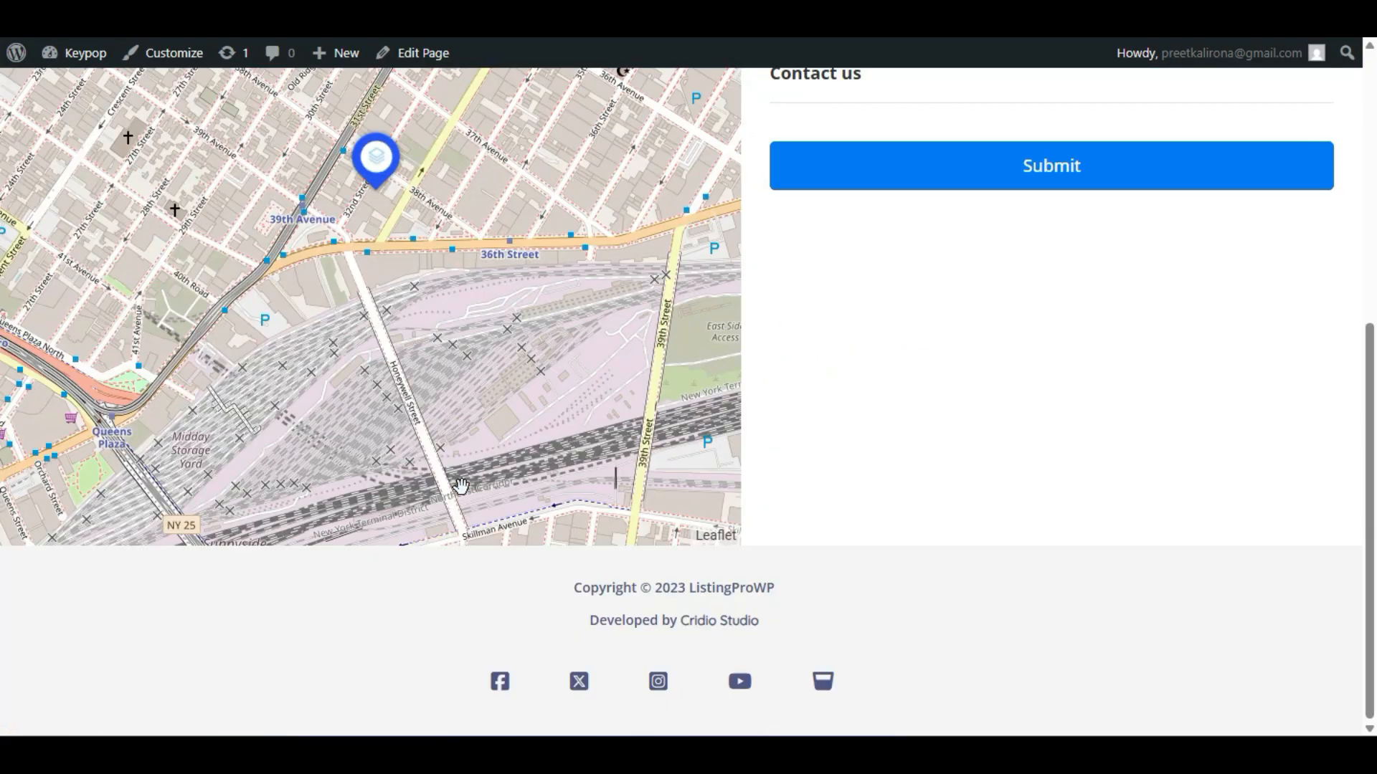
scroll(460, 486, "up", 5)
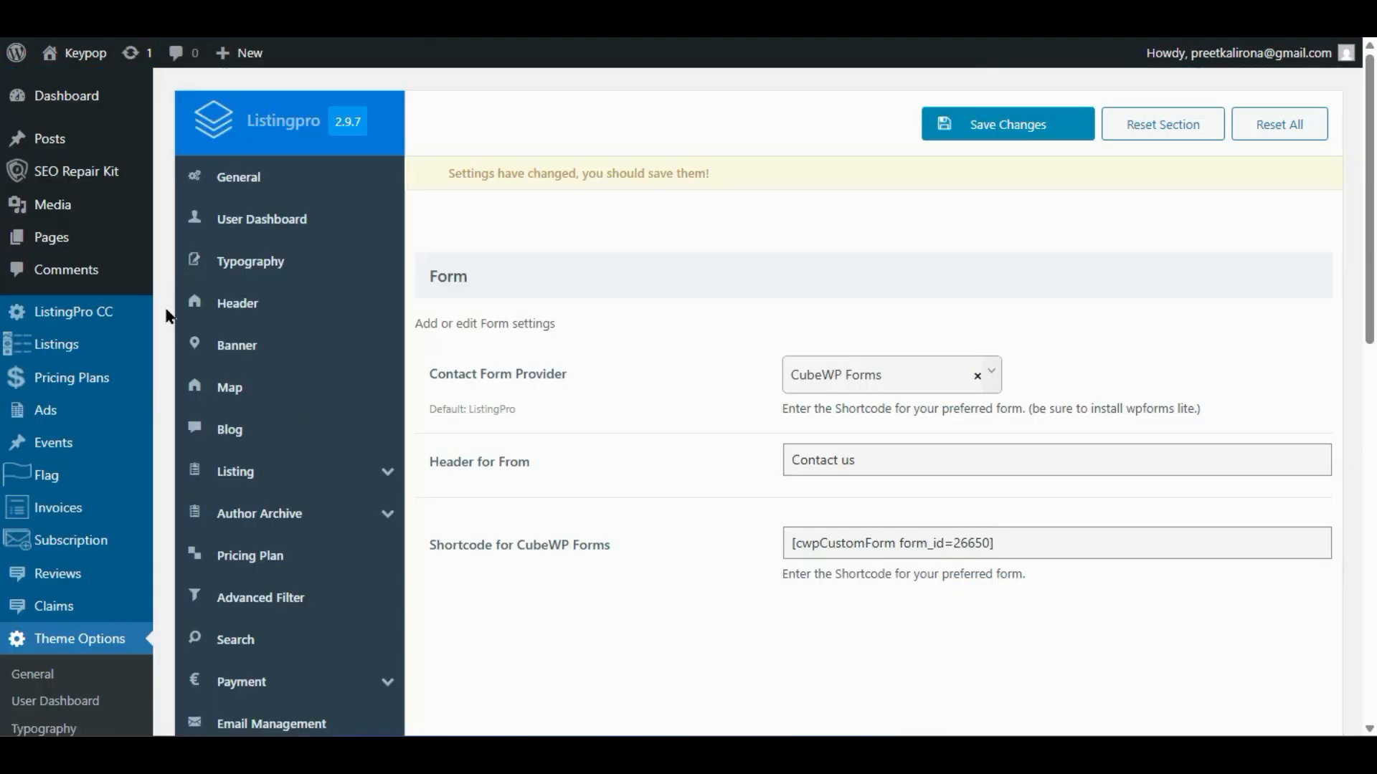
scroll(87, 388, "down", 10)
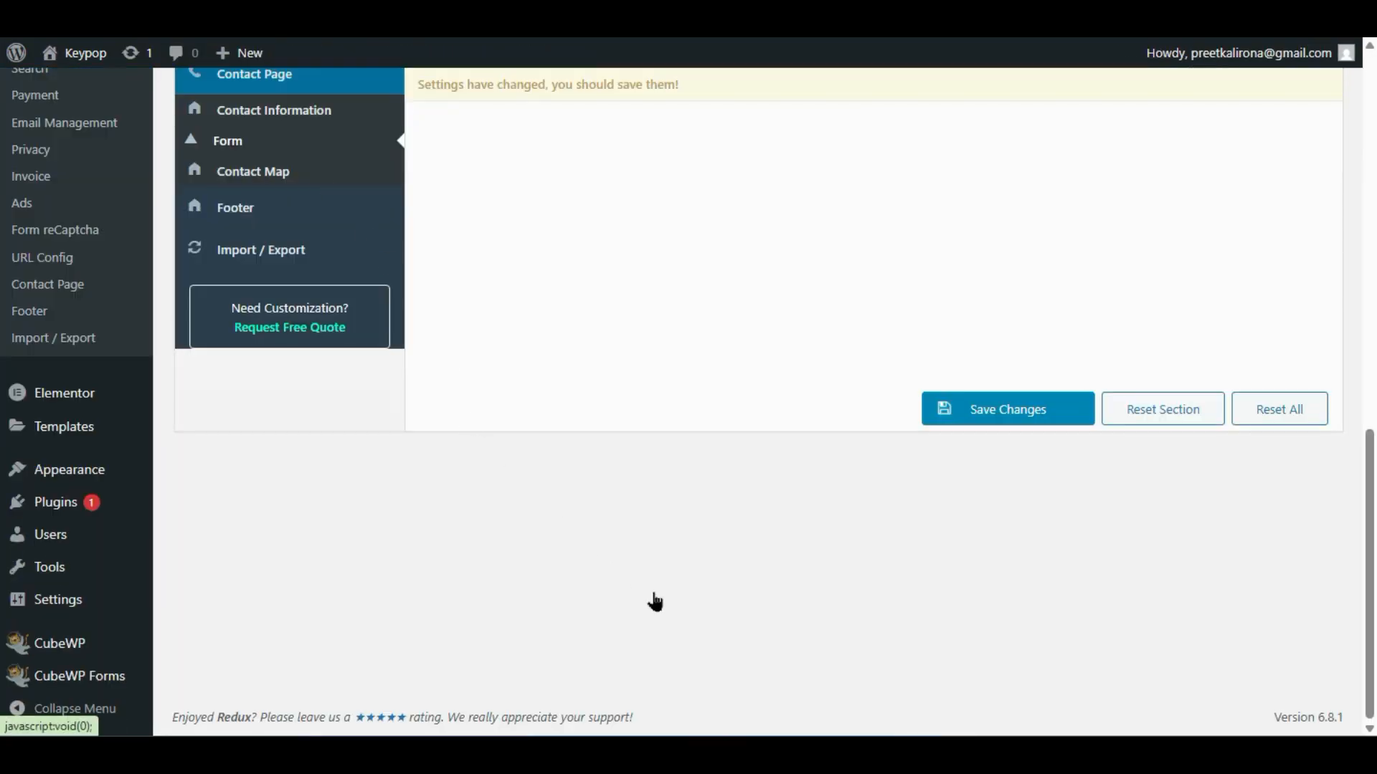
scroll(652, 599, "up", 10)
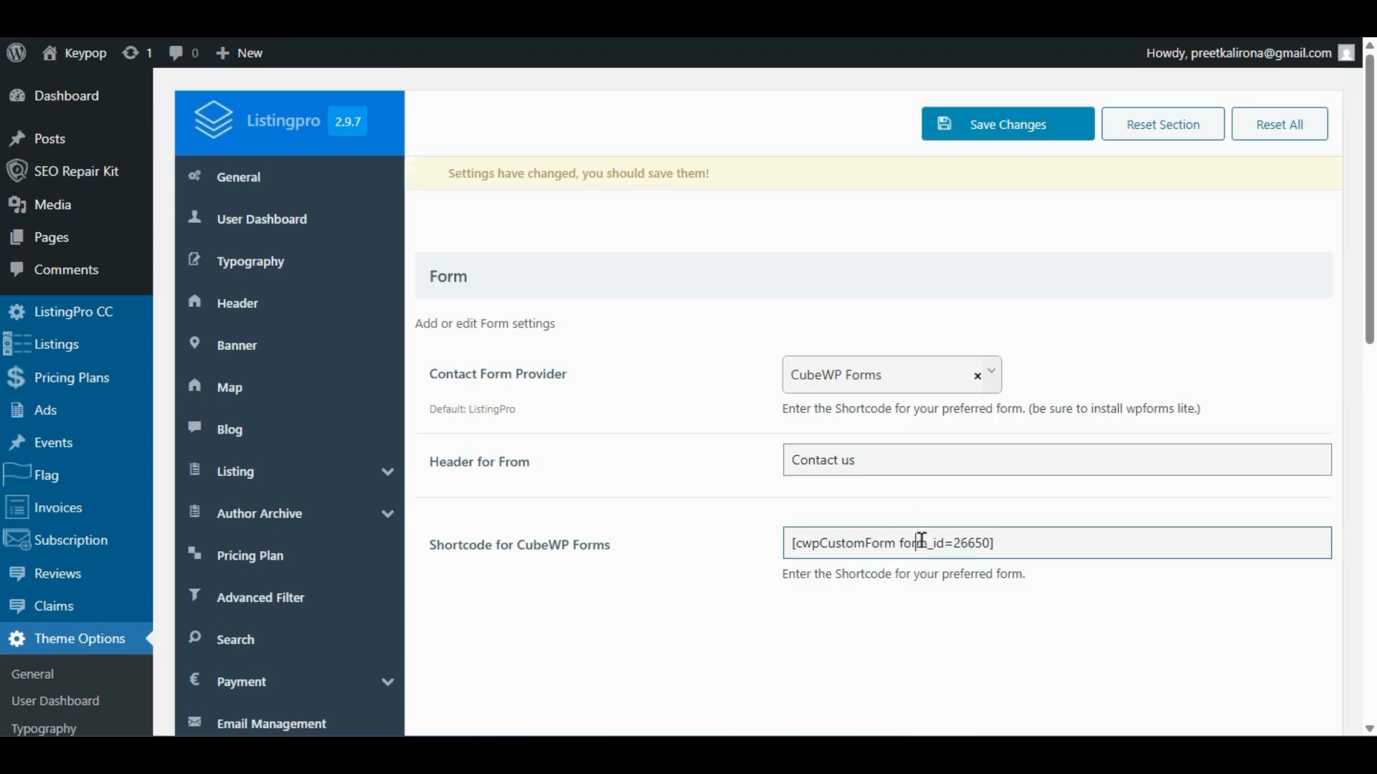
triple_click(922, 539)
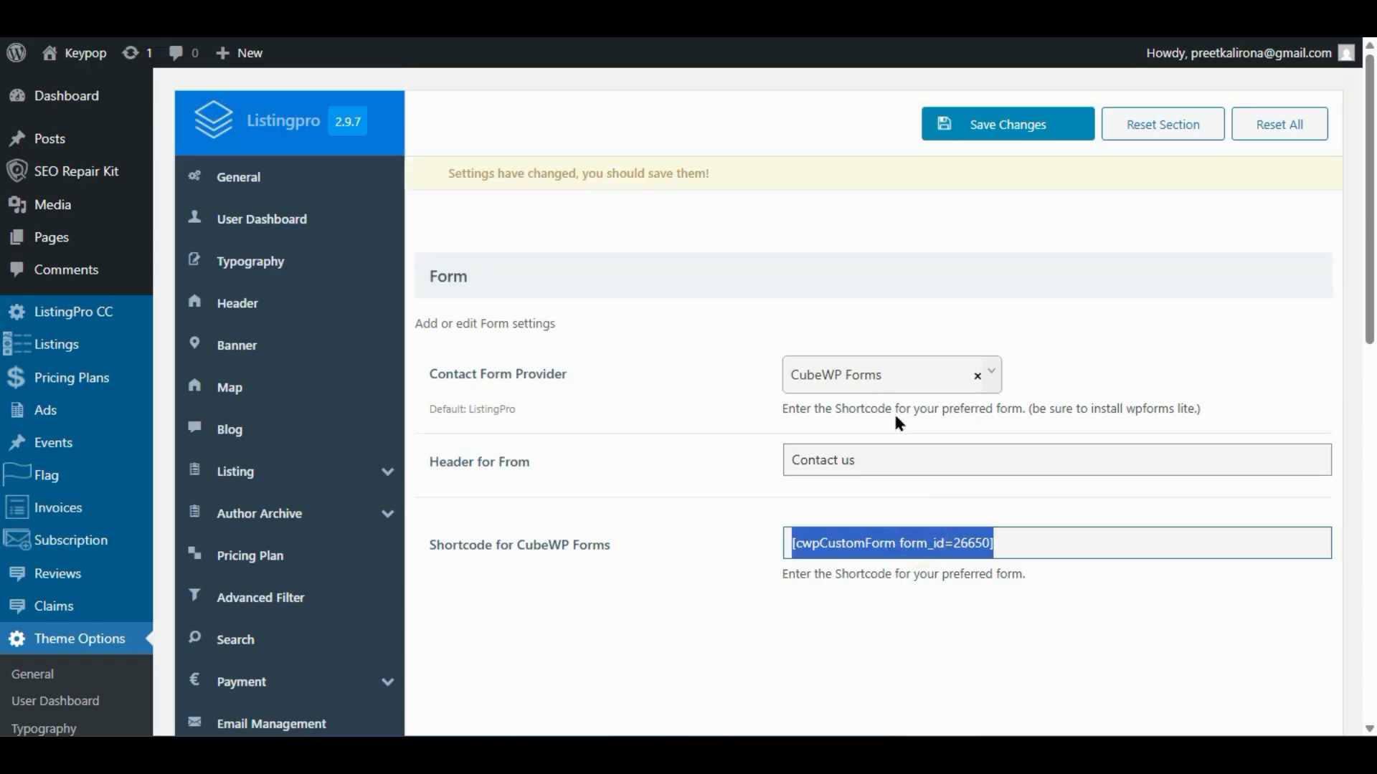
left_click(589, 528)
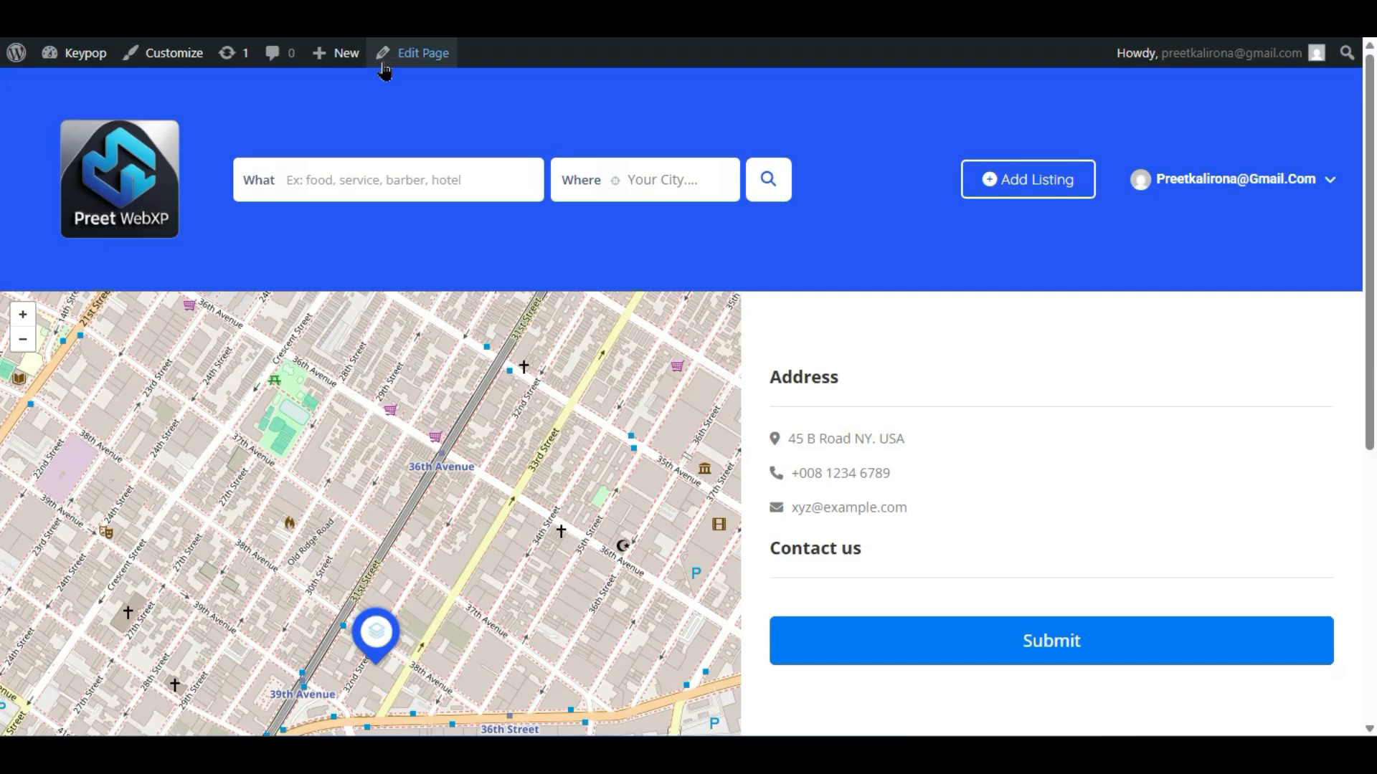
- Open the Contact page in Elementor and add a single-column flexbox container
left_click(395, 55)
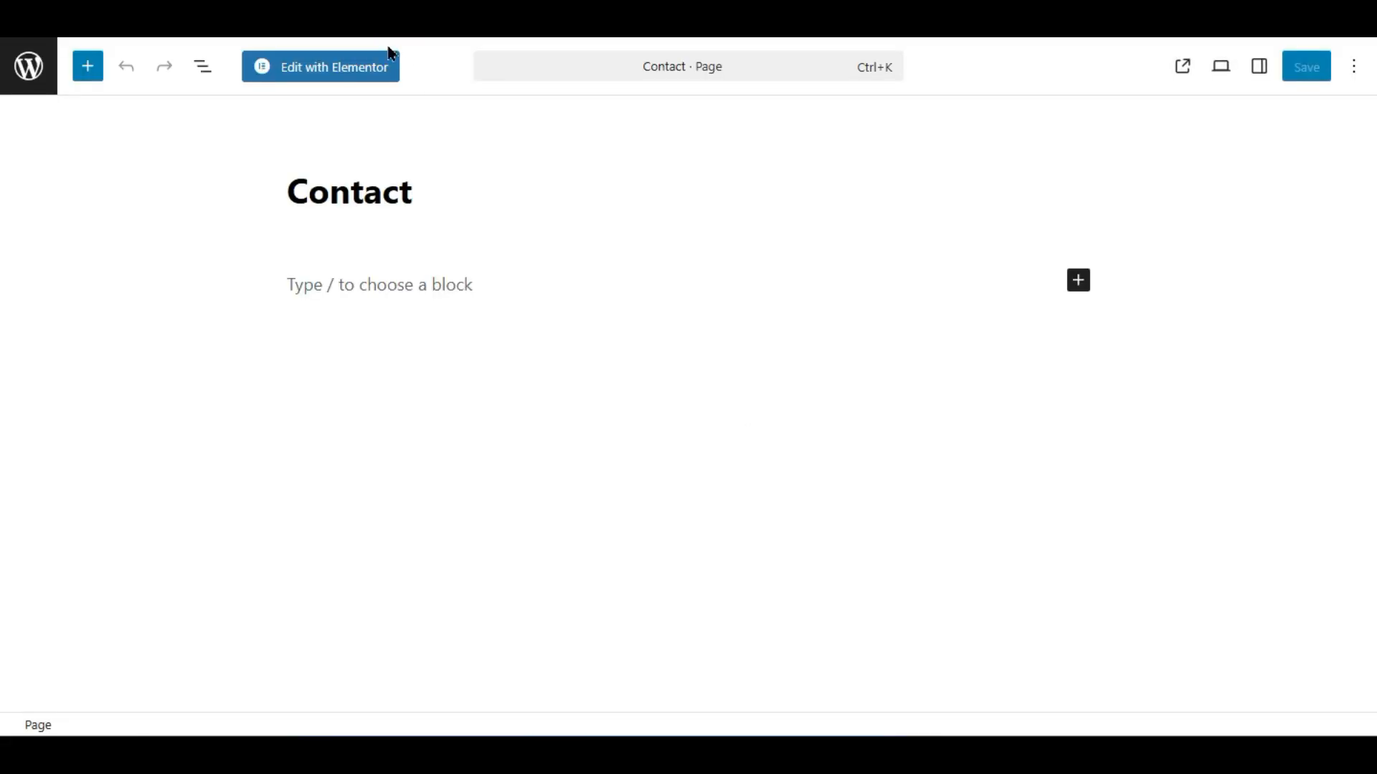
left_click(338, 60)
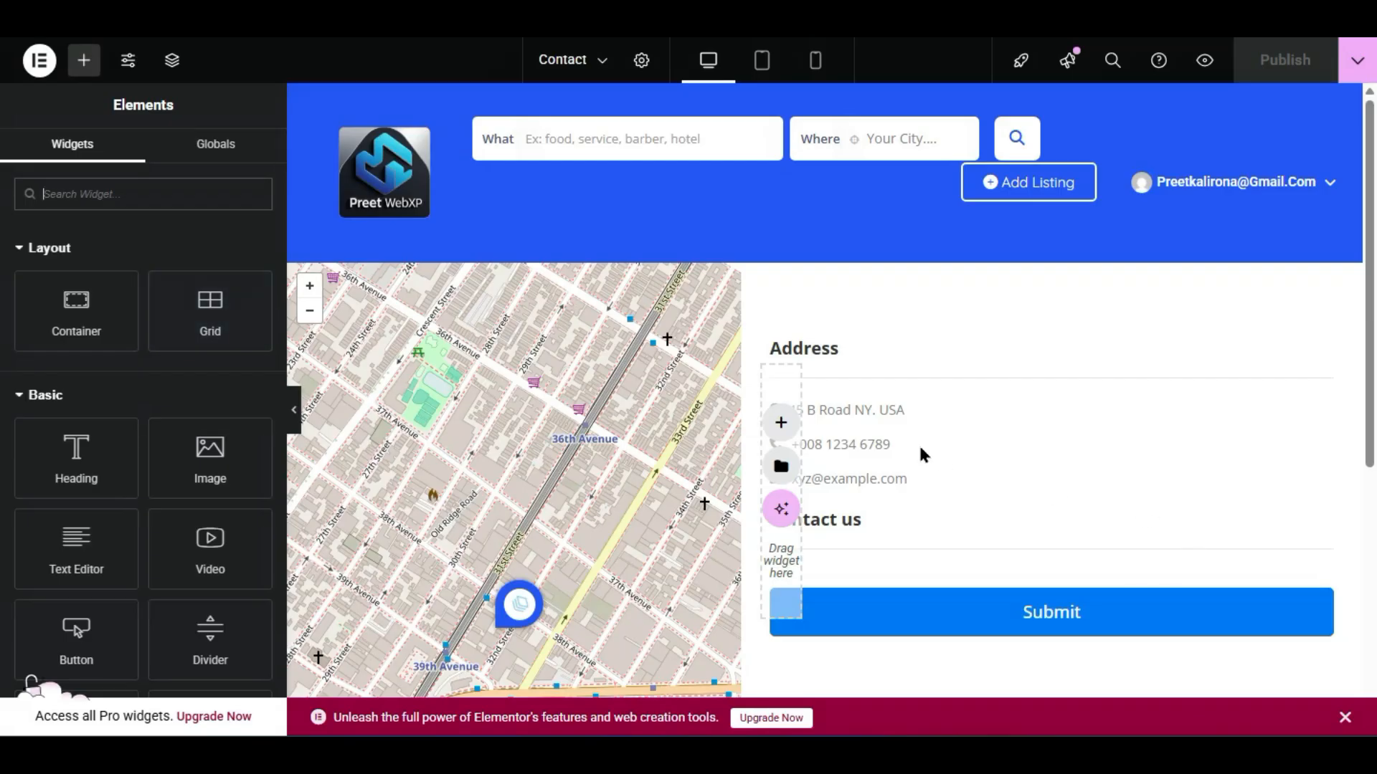
scroll(868, 581, "down", 2)
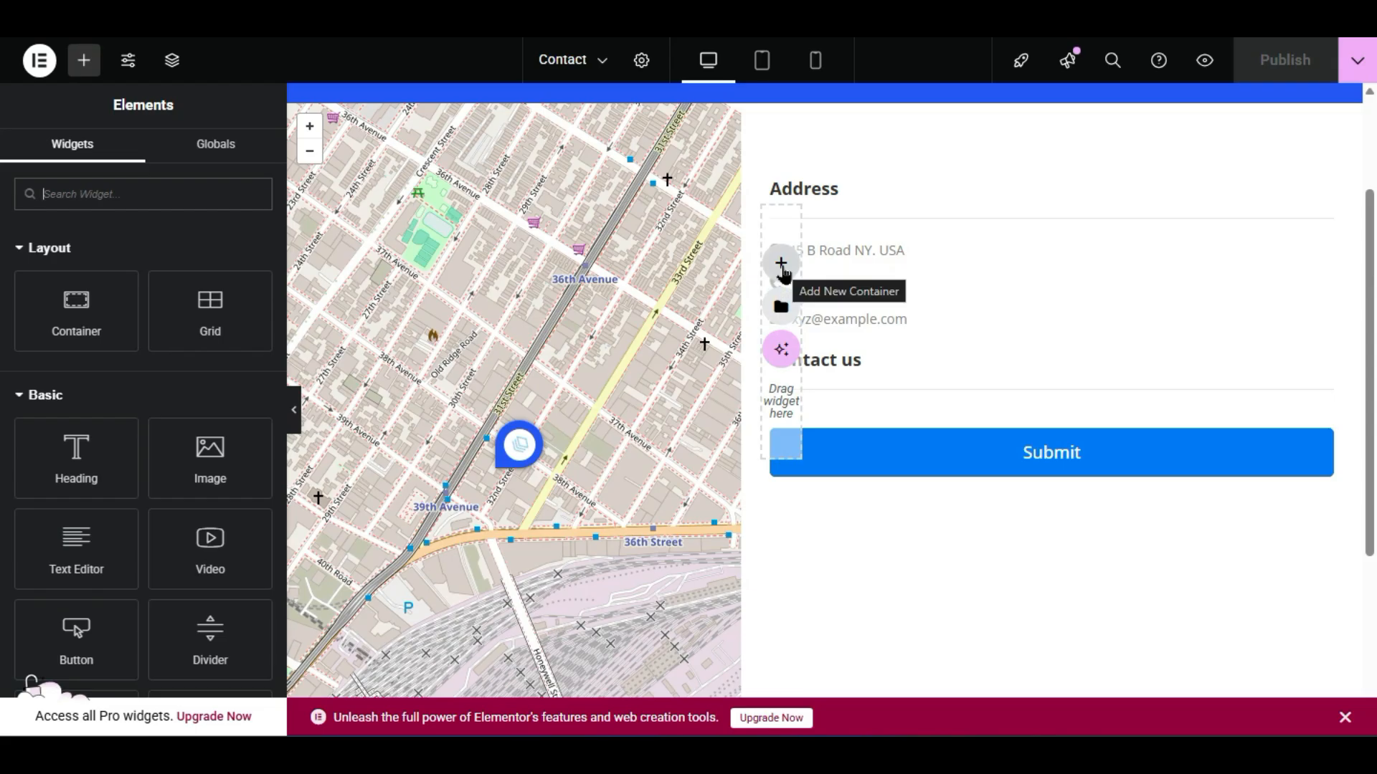
left_click(782, 268)
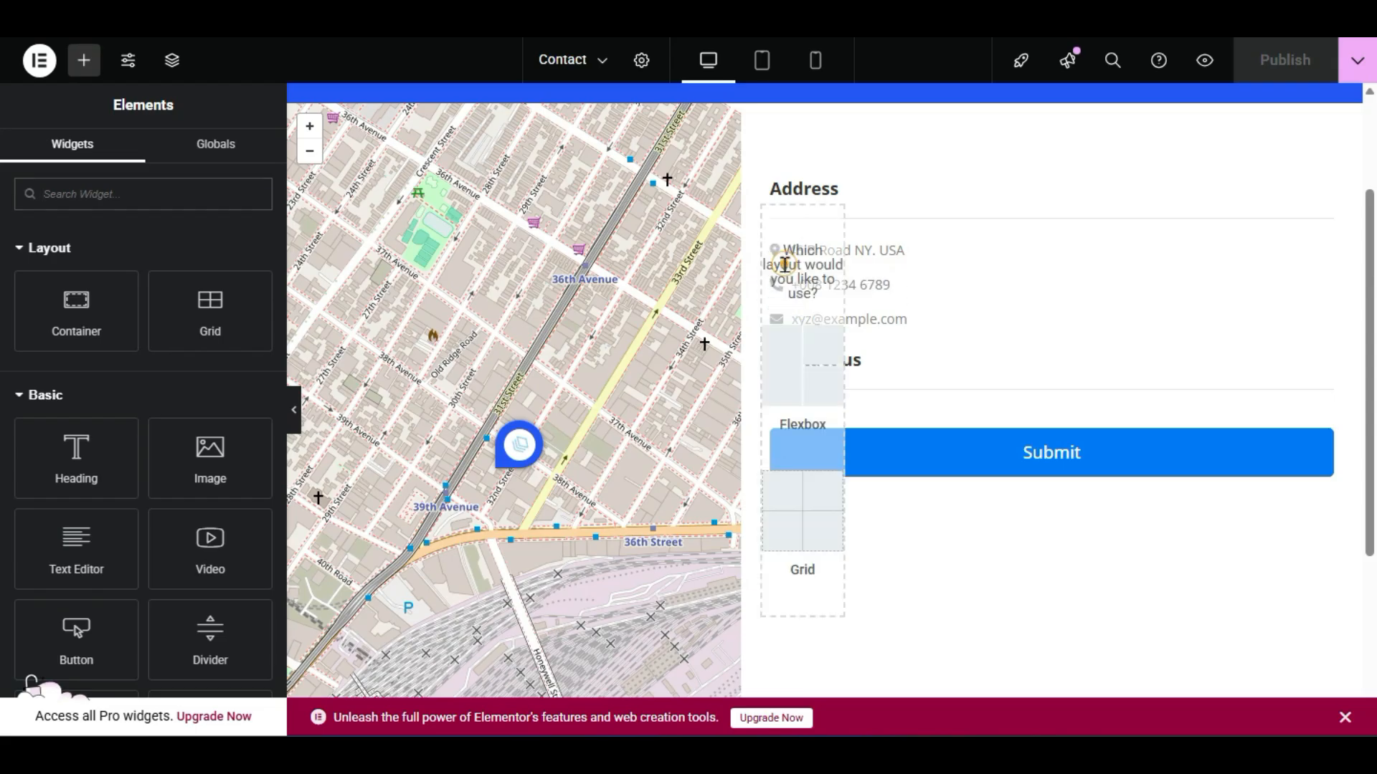
left_click(785, 364)
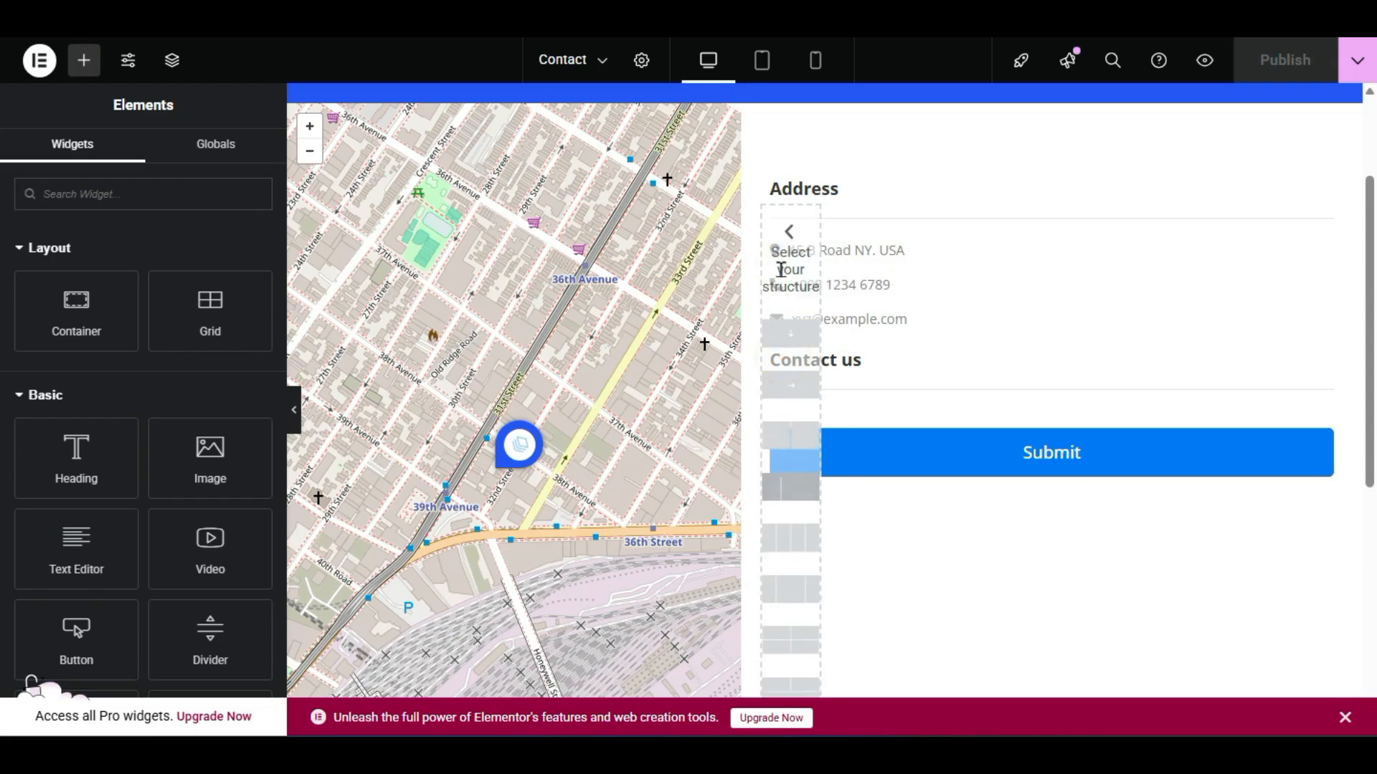
left_click(780, 337)
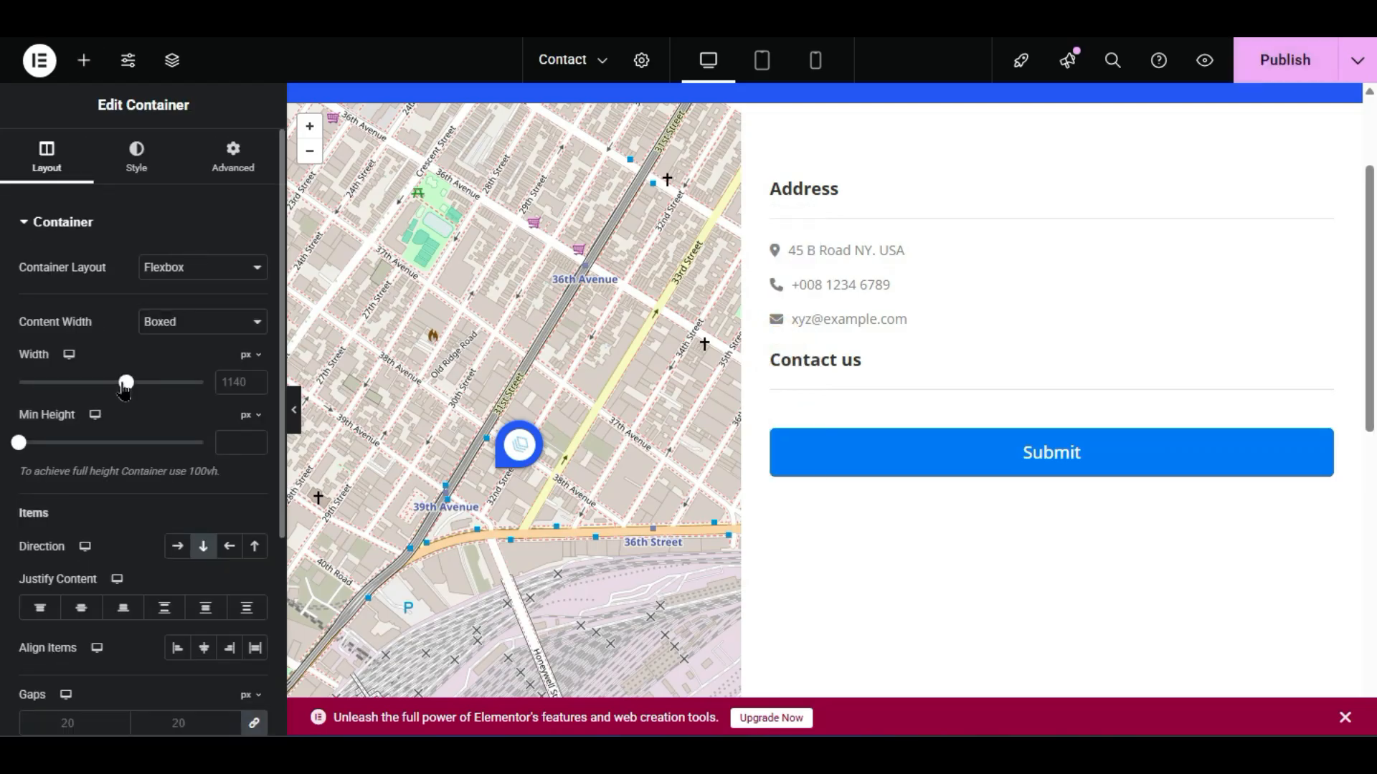
- Drop a Shortcode widget, found by searching 'sho', onto the page, then exit Elementor
left_click(84, 60)
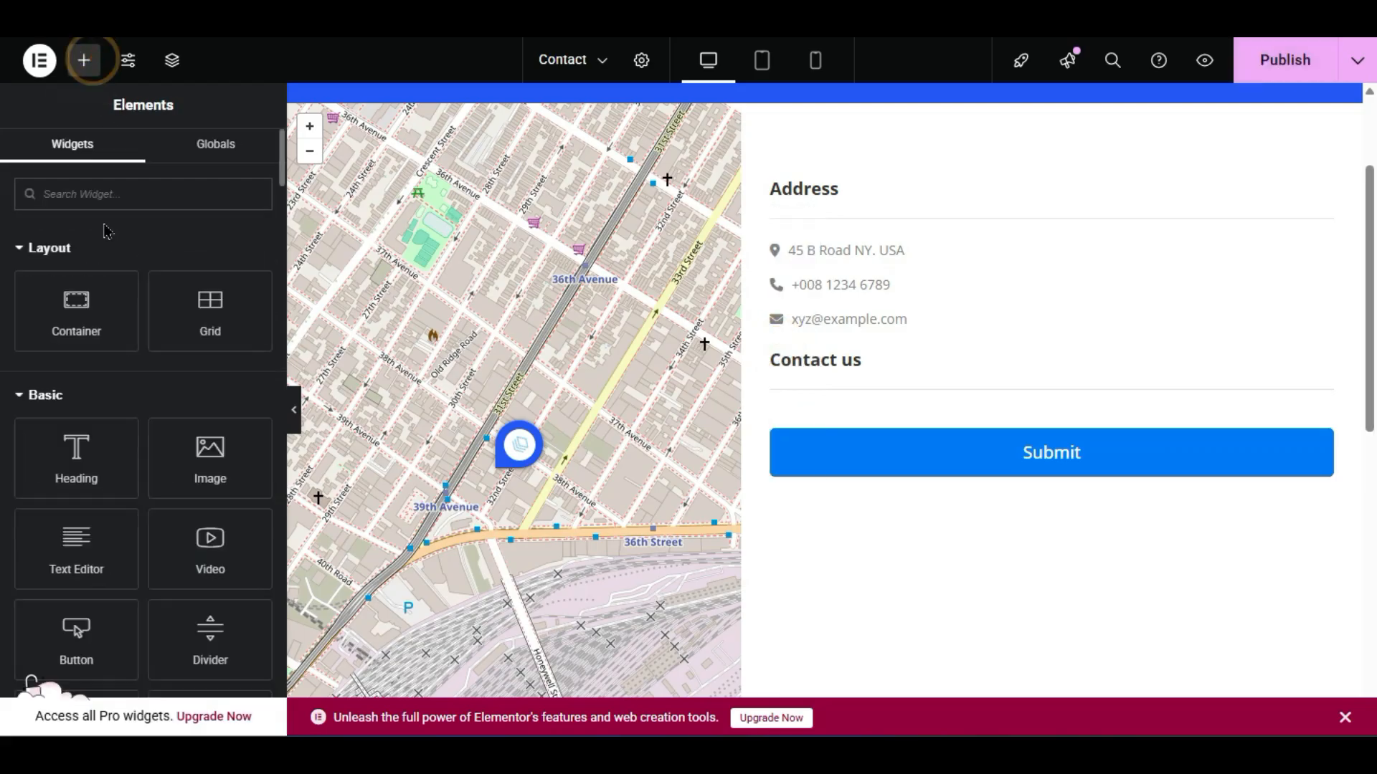
type("sho")
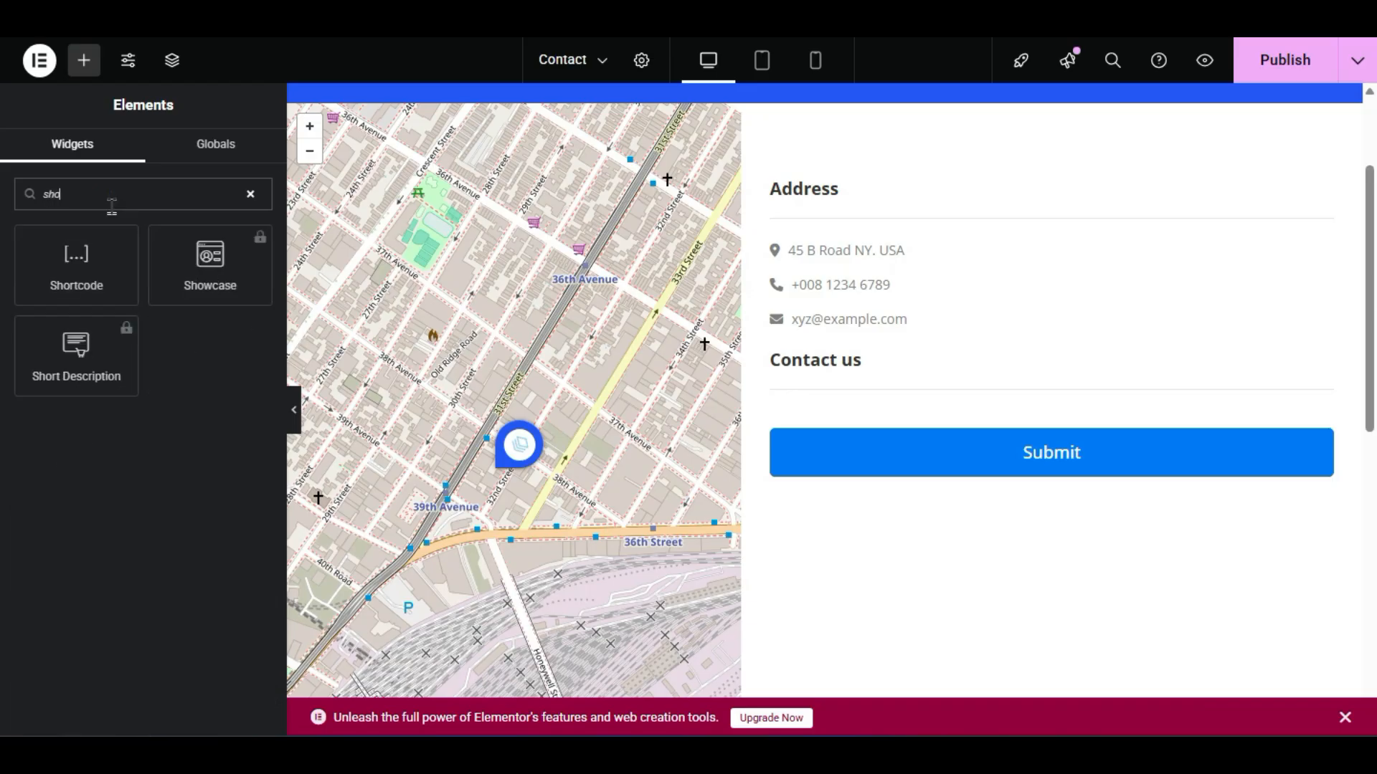
left_click_drag(76, 261, 195, 241)
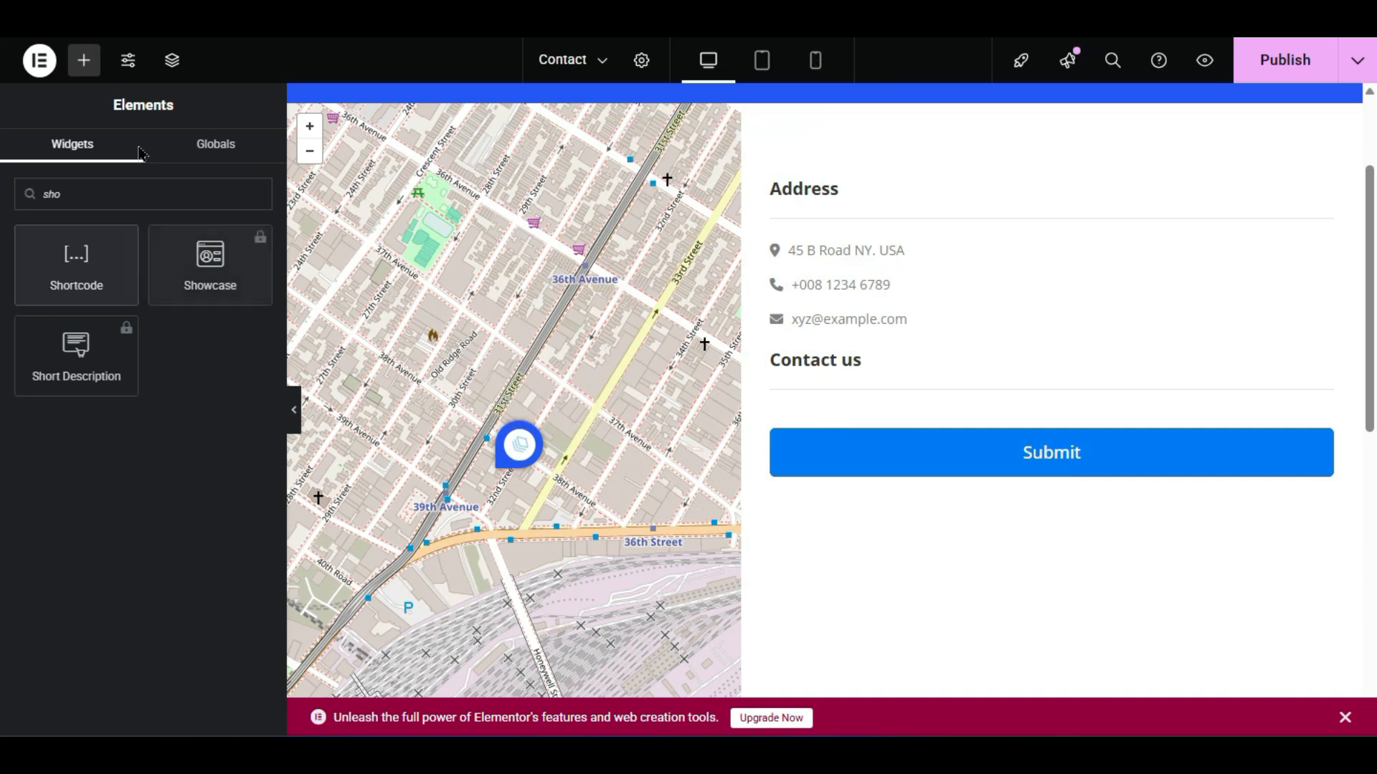
scroll(824, 391, "up", 3)
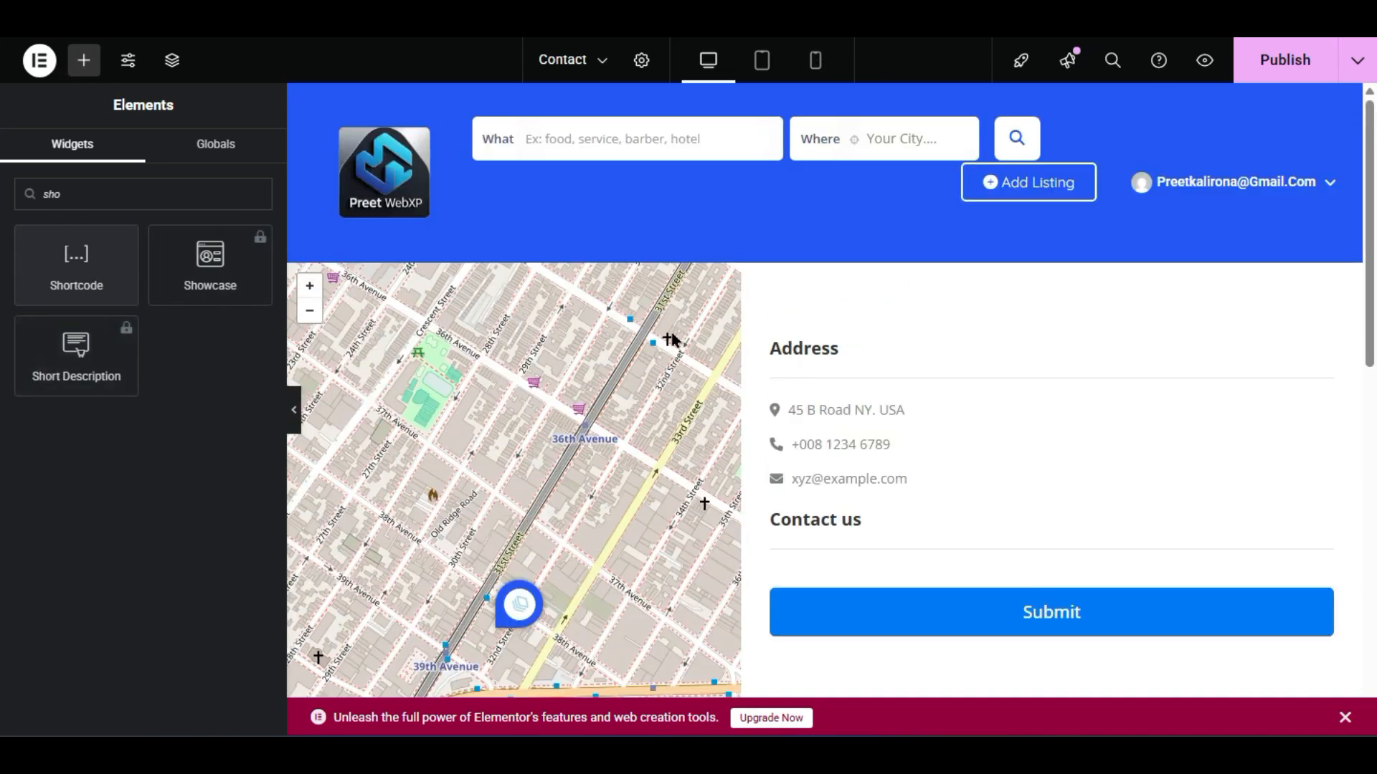
key("alt+Left")
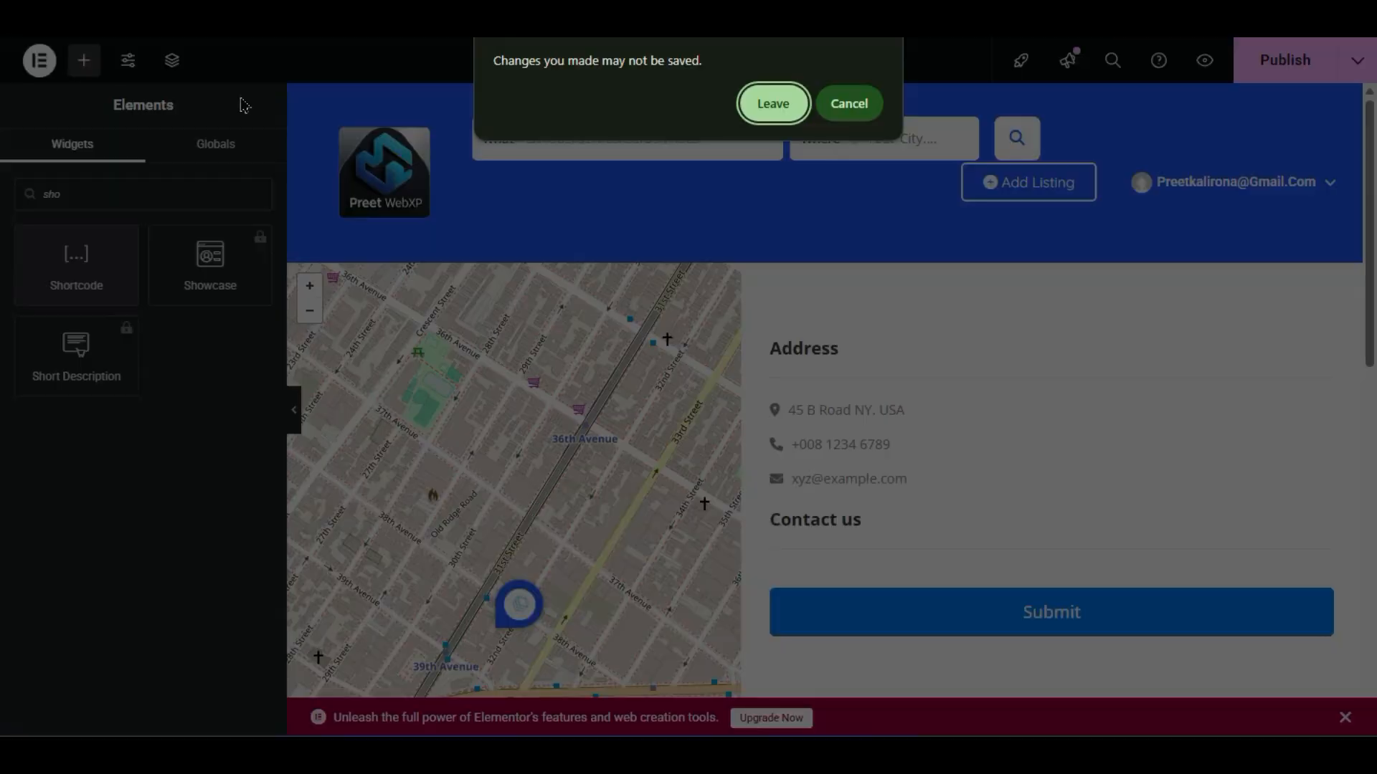
- Leave Elementor without saving and switch the Contact page back to the block editor
left_click(760, 95)
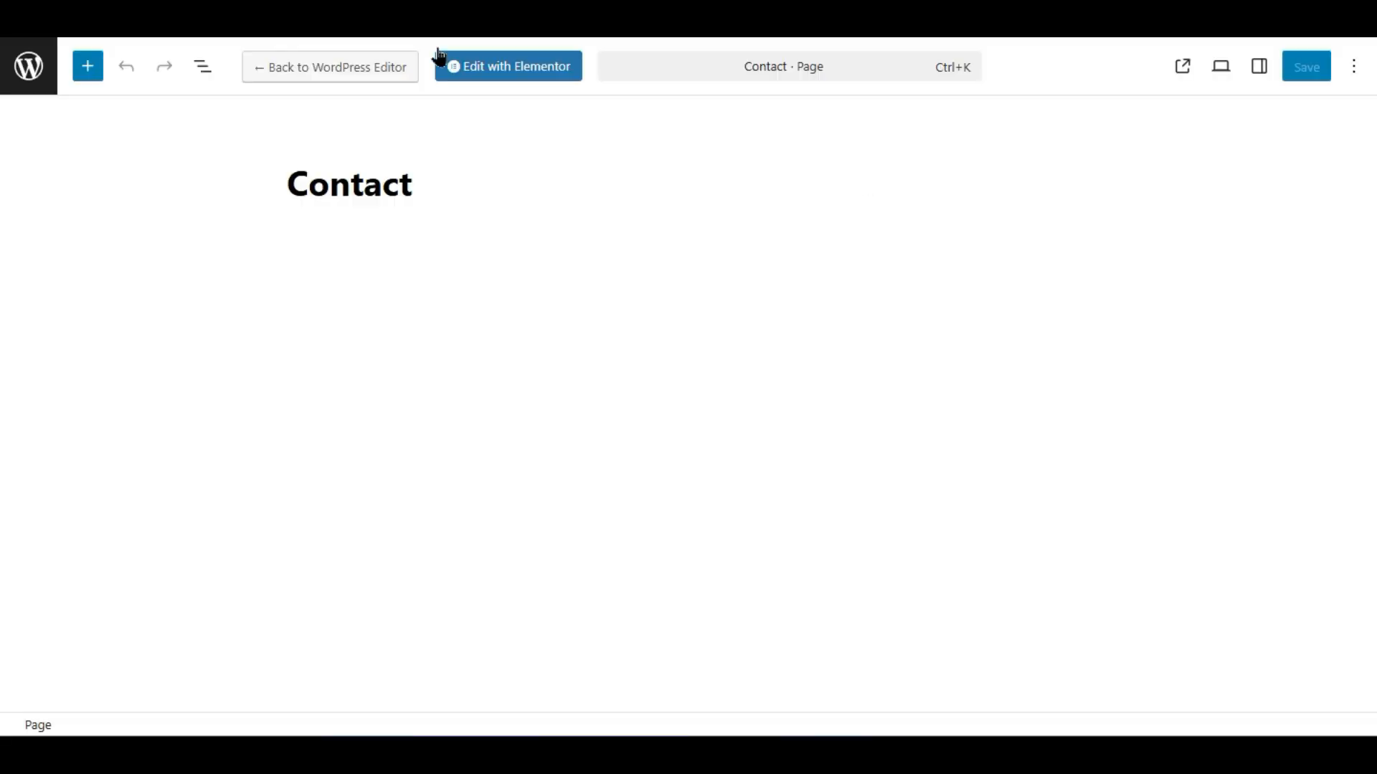
left_click(380, 71)
left_click(821, 431)
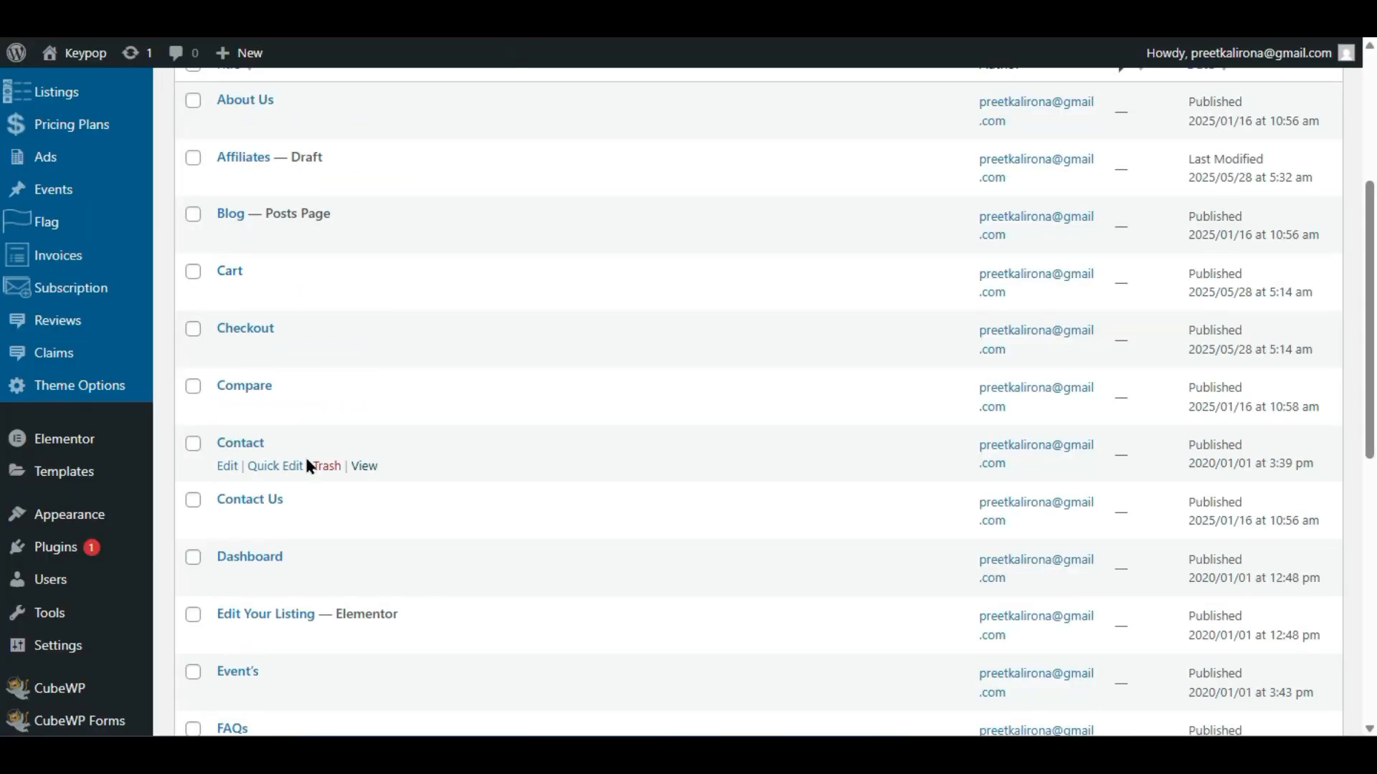
- Open the Contact page editor in a new tab, then return to Theme Options Form settings
right_click(223, 467)
left_click(247, 488)
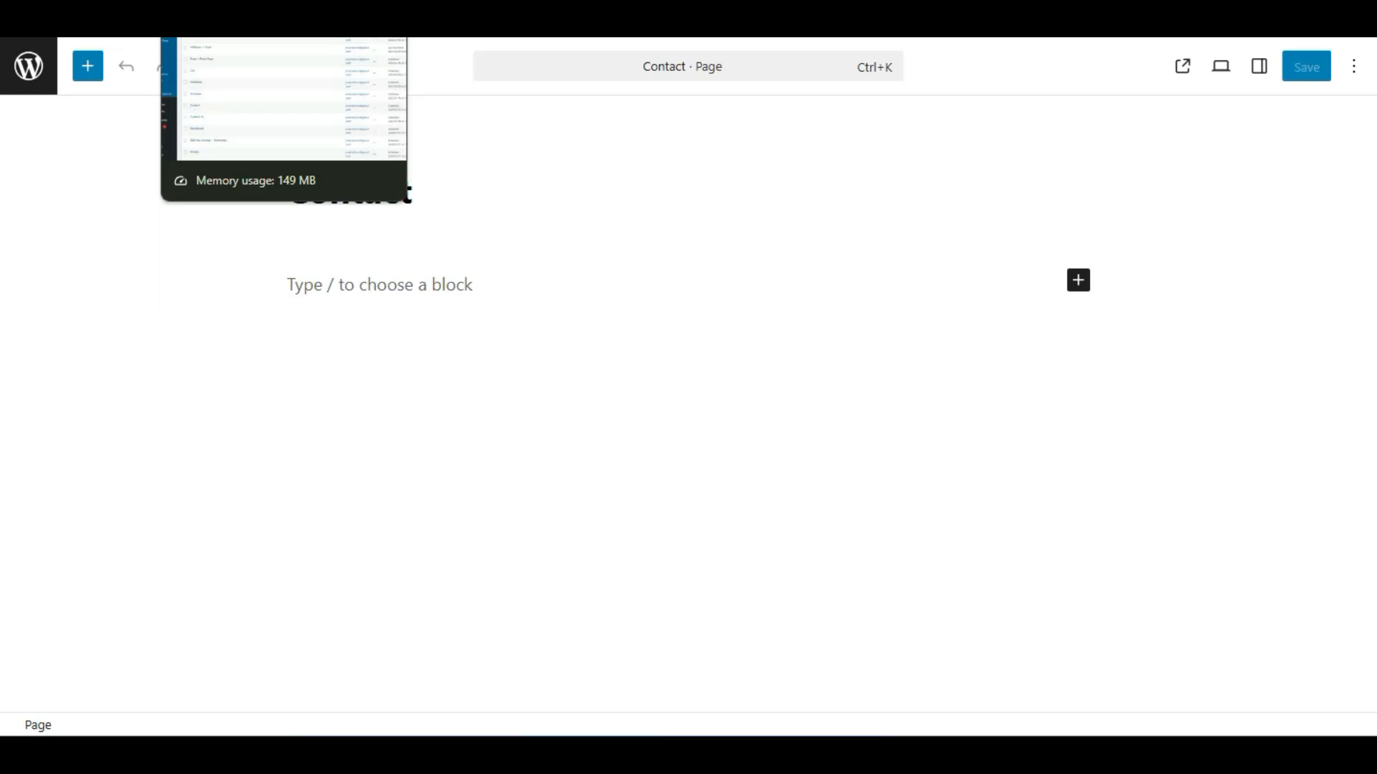
left_click(236, 15)
left_click(143, 14)
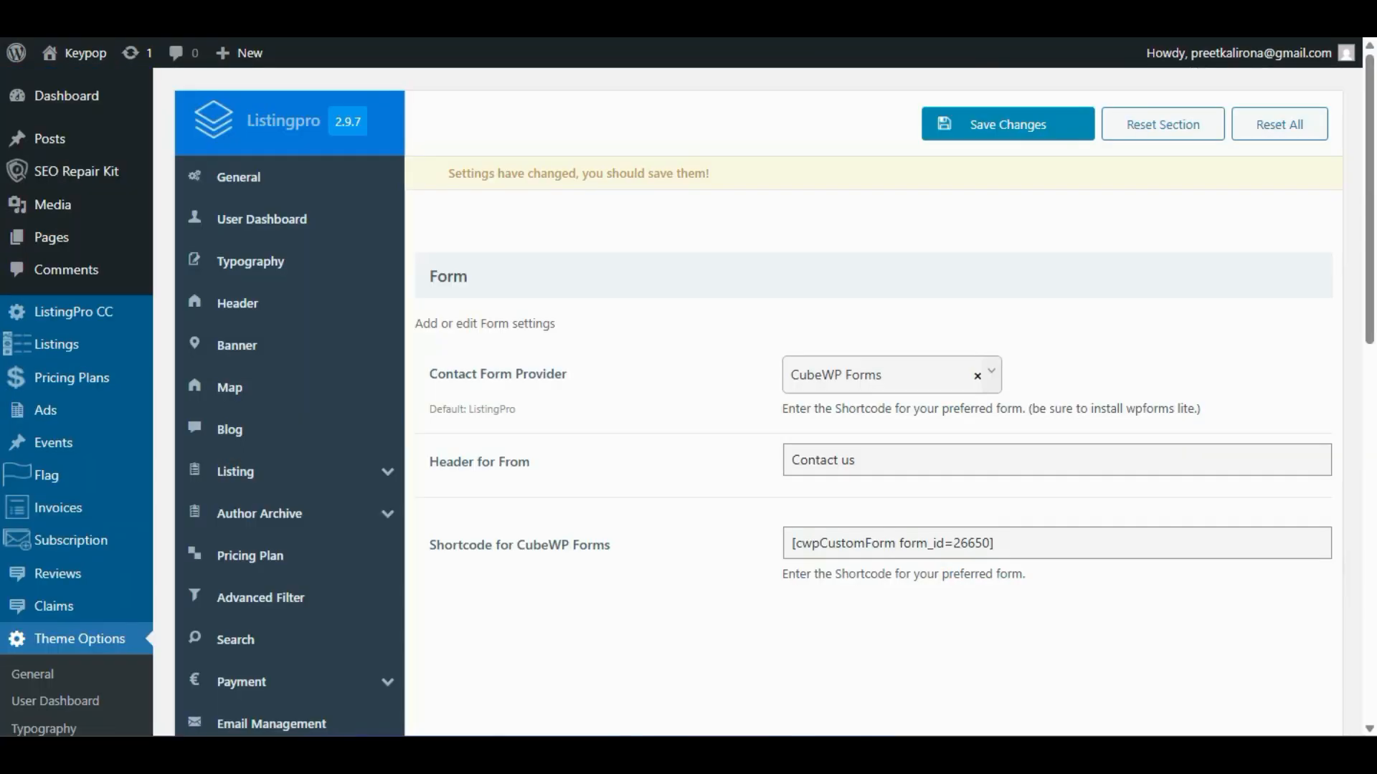
scroll(43, 270, "down", 10)
scroll(64, 567, "down", 2)
scroll(20, 527, "down", 10)
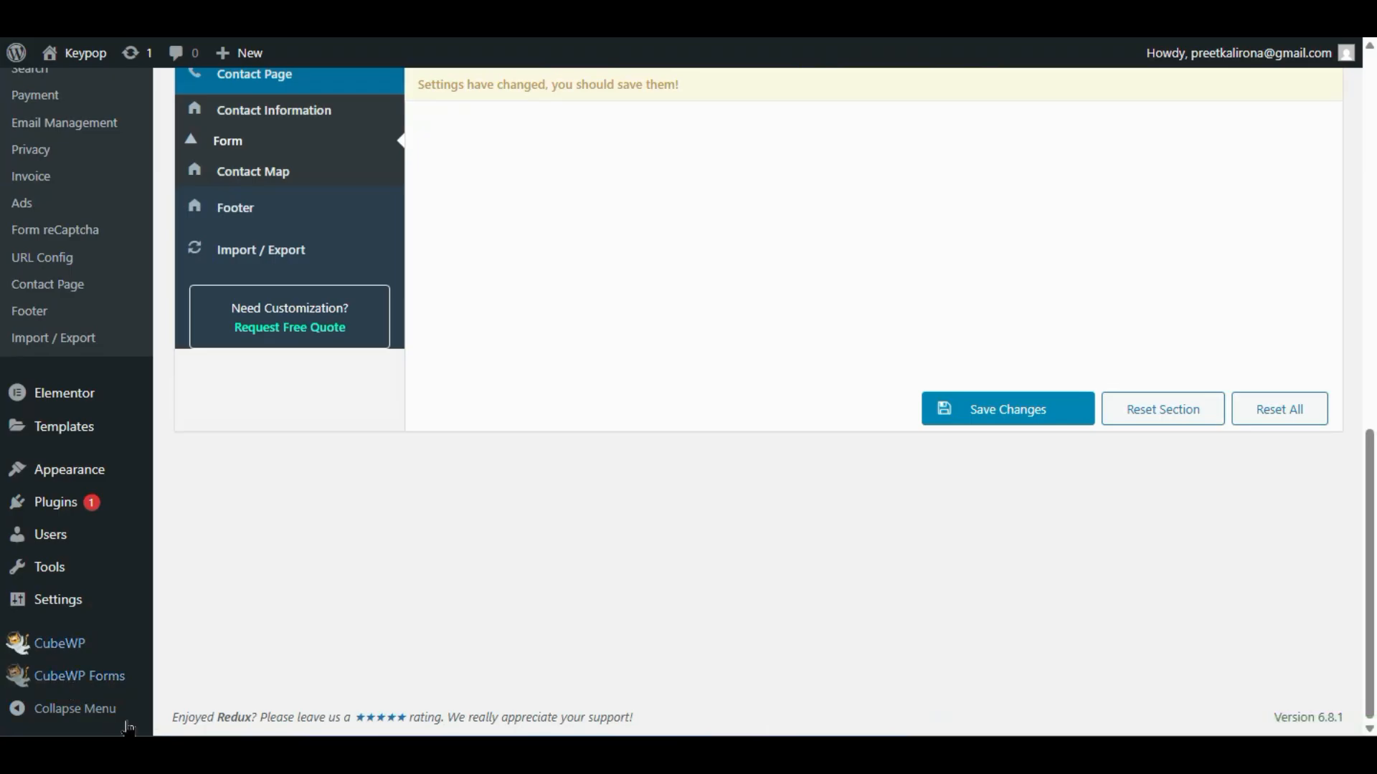
- Leave Theme Options unsaved, copy the Contact Form shortcode, and open Contact Form for editing
left_click(102, 688)
left_click(786, 92)
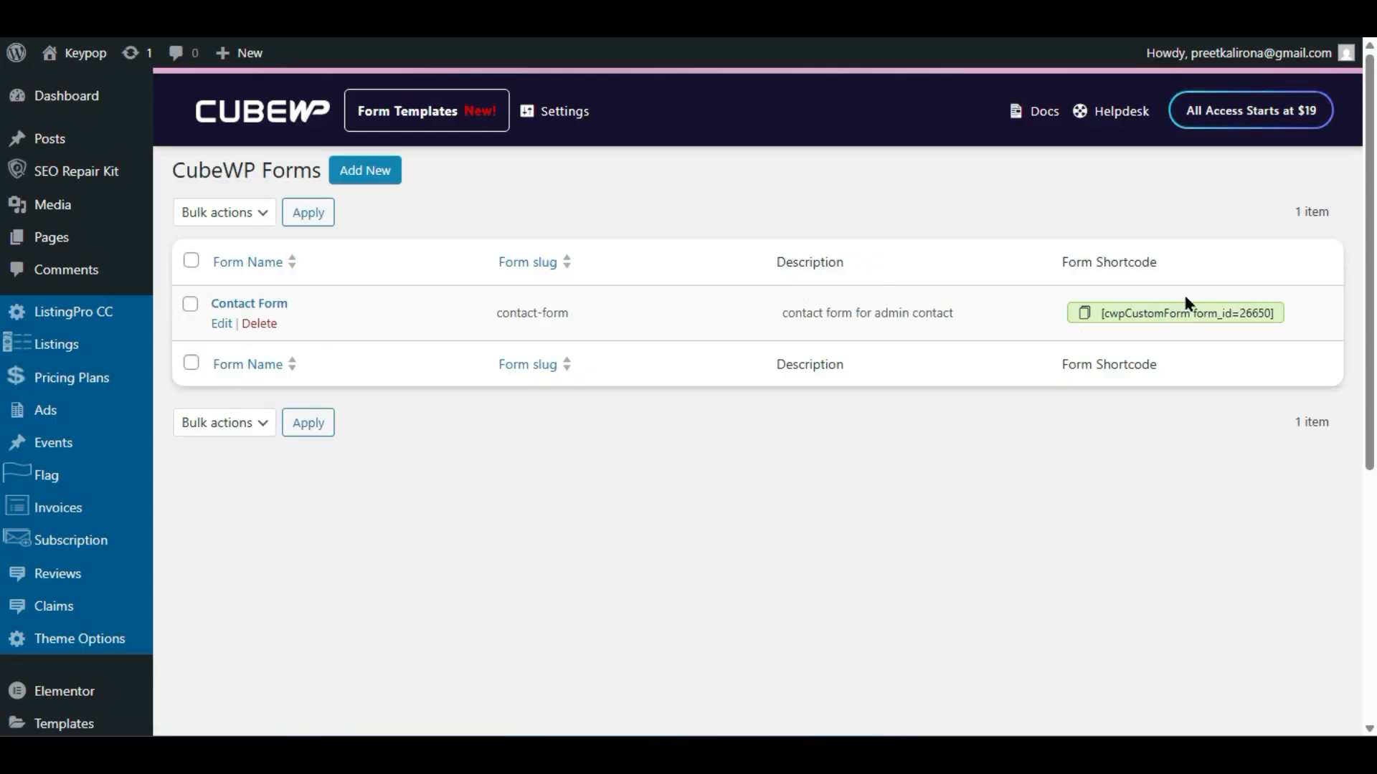
left_click(1188, 314)
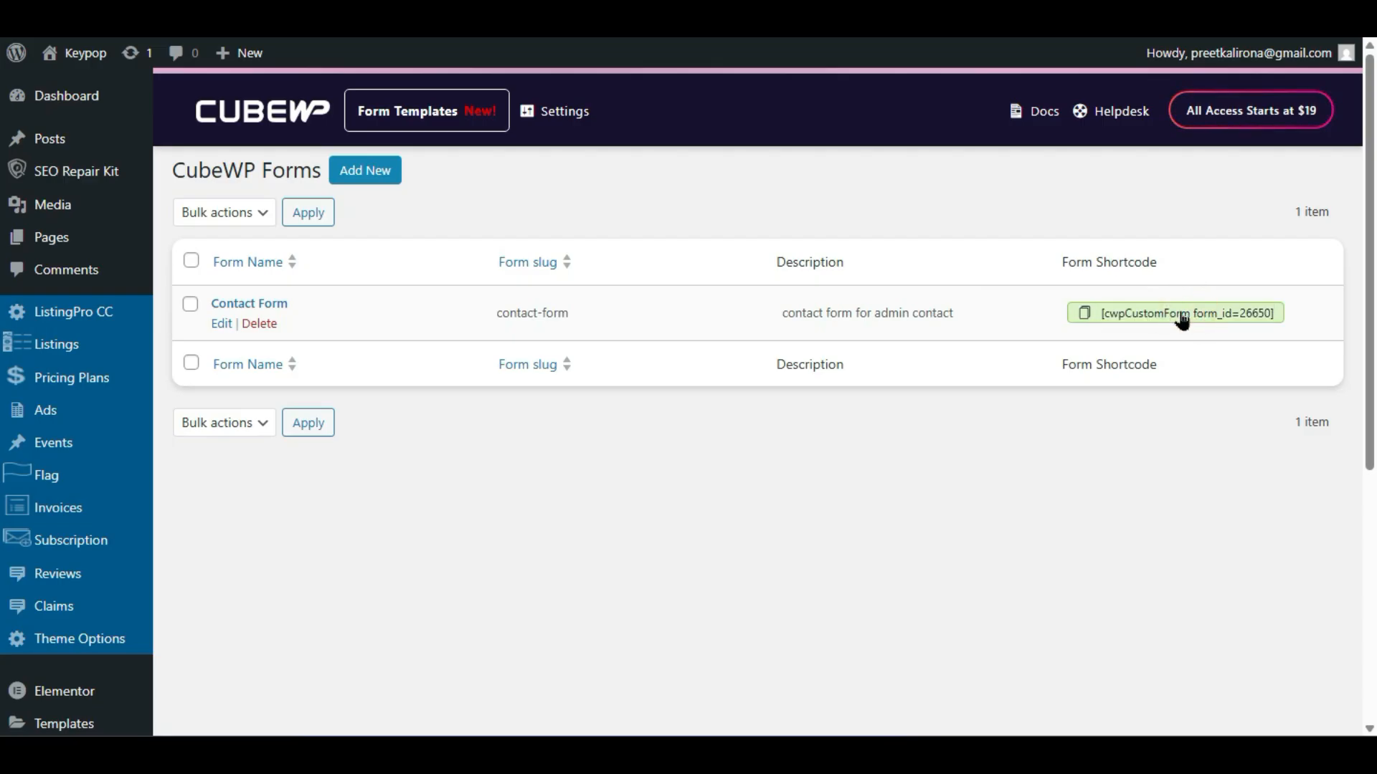
left_click(1174, 305)
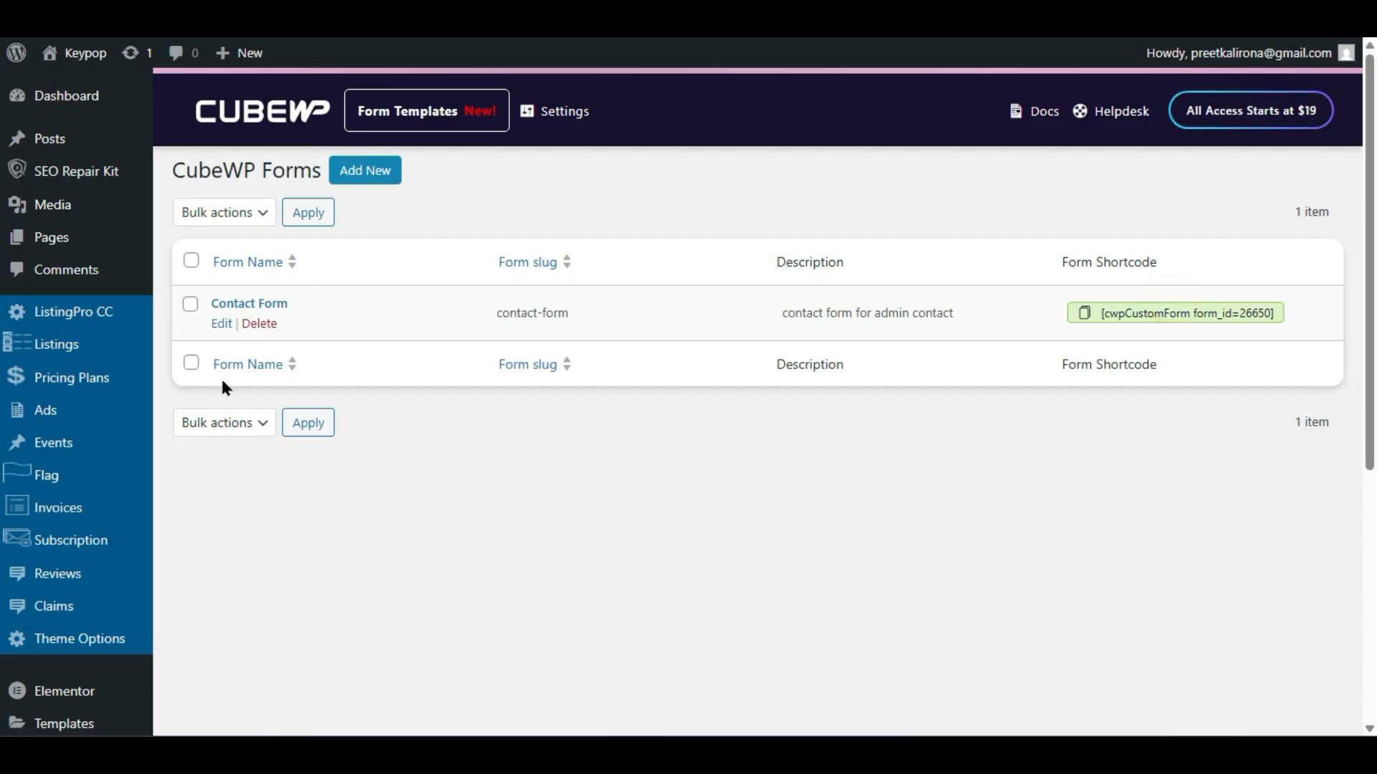
left_click(219, 327)
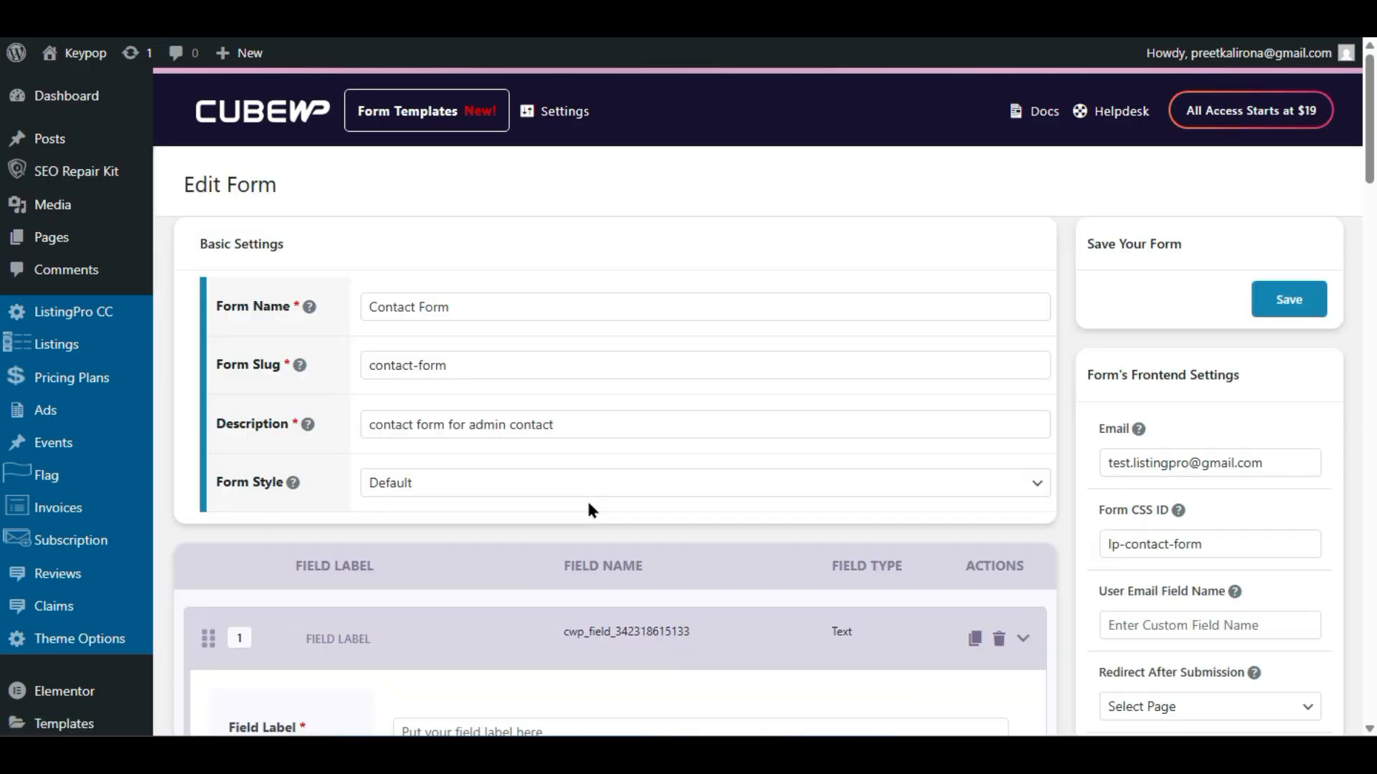
- Review the Contact Form's fields and the Field Type choices for field 1
scroll(296, 323, "down", 2)
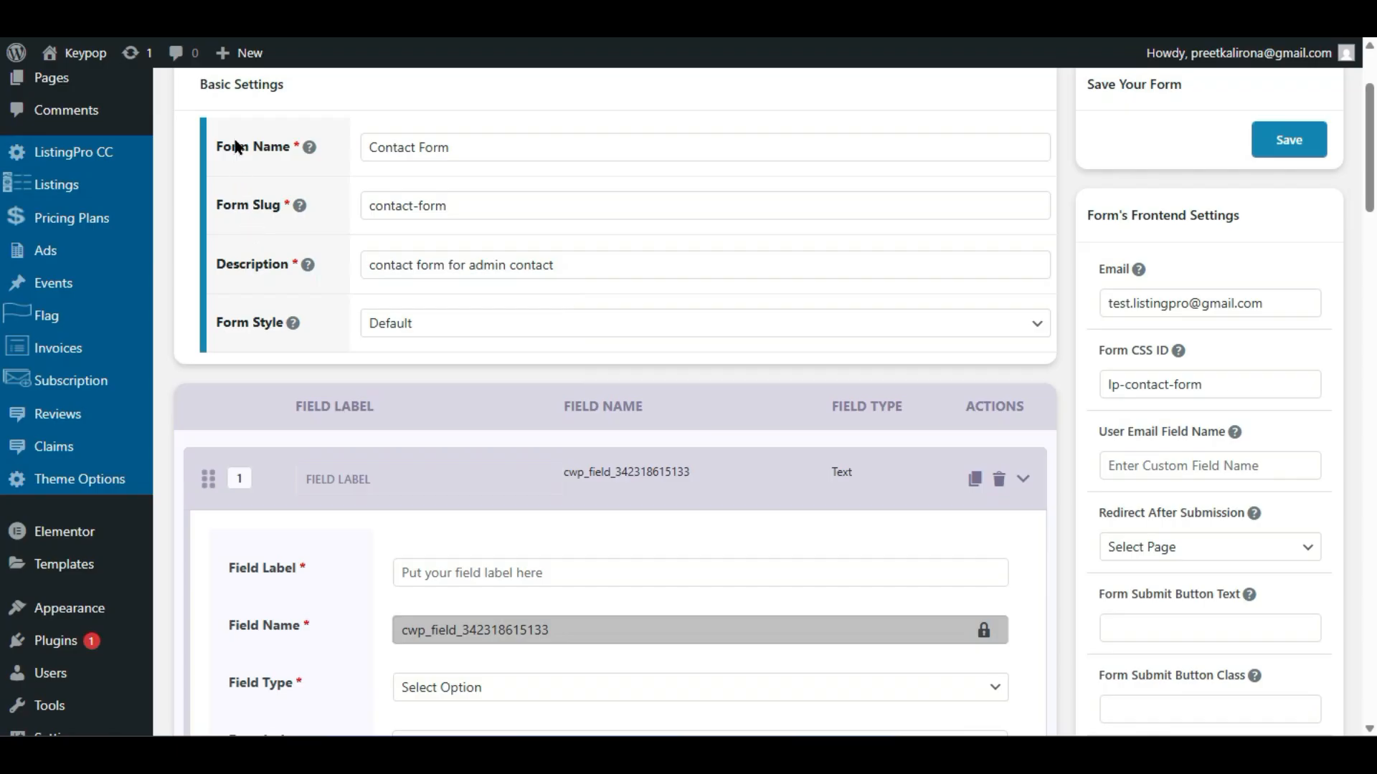
scroll(351, 347, "down", 4)
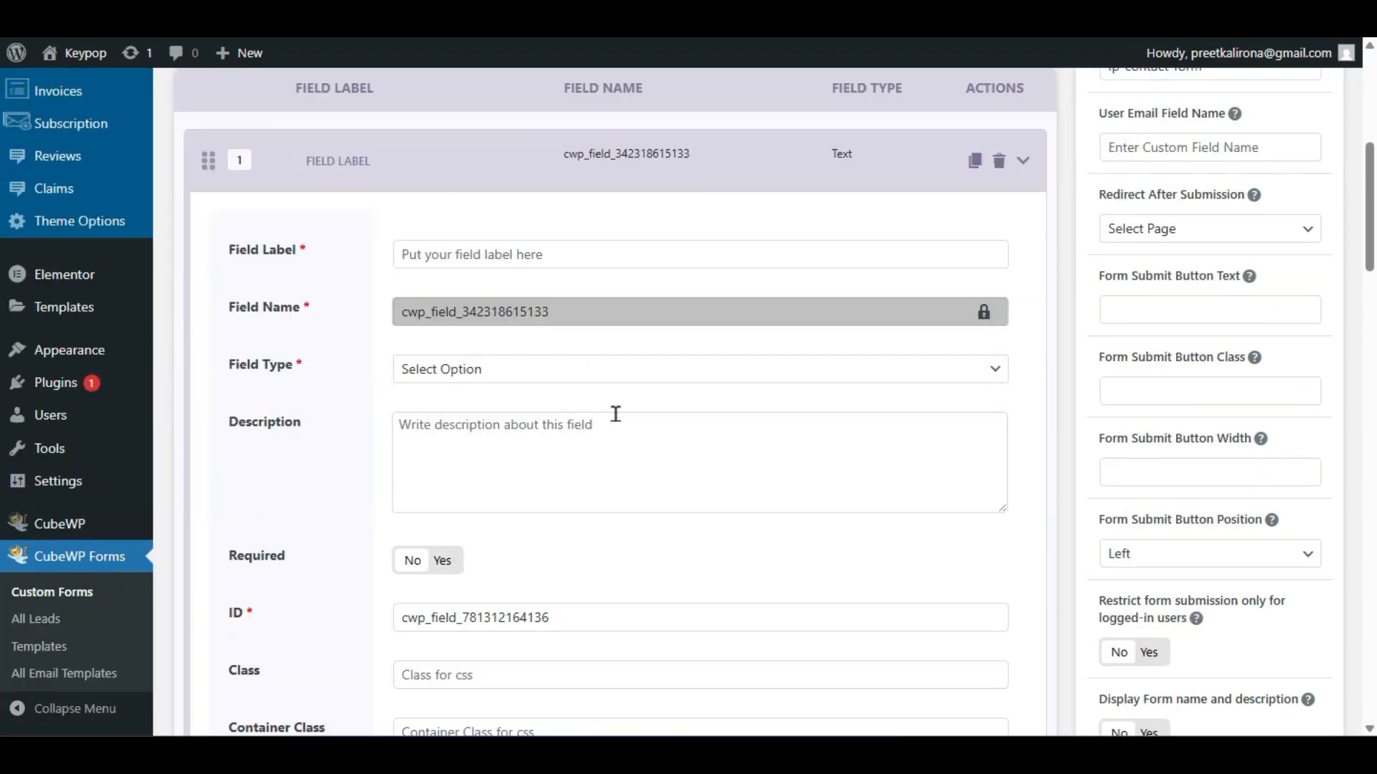
left_click(417, 370)
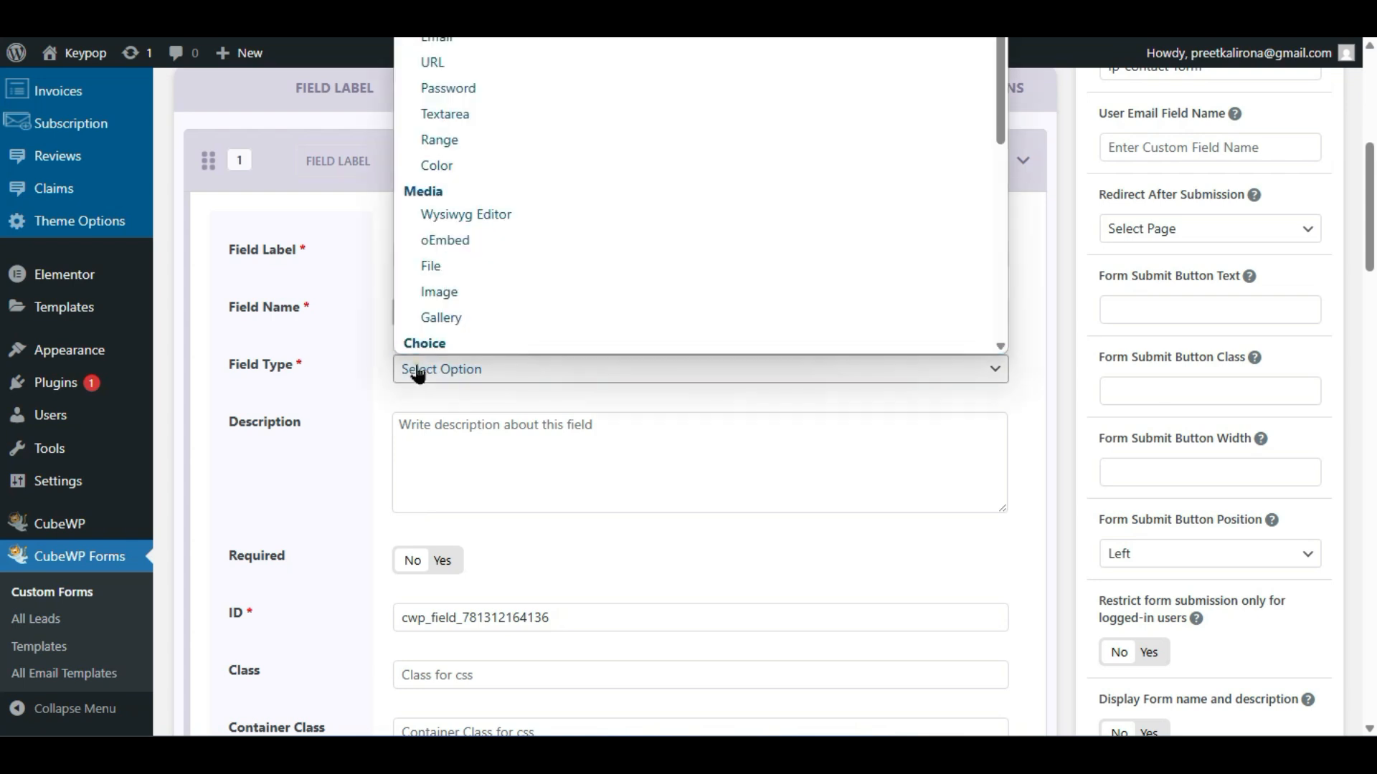
left_click(417, 370)
scroll(316, 479, "down", 10)
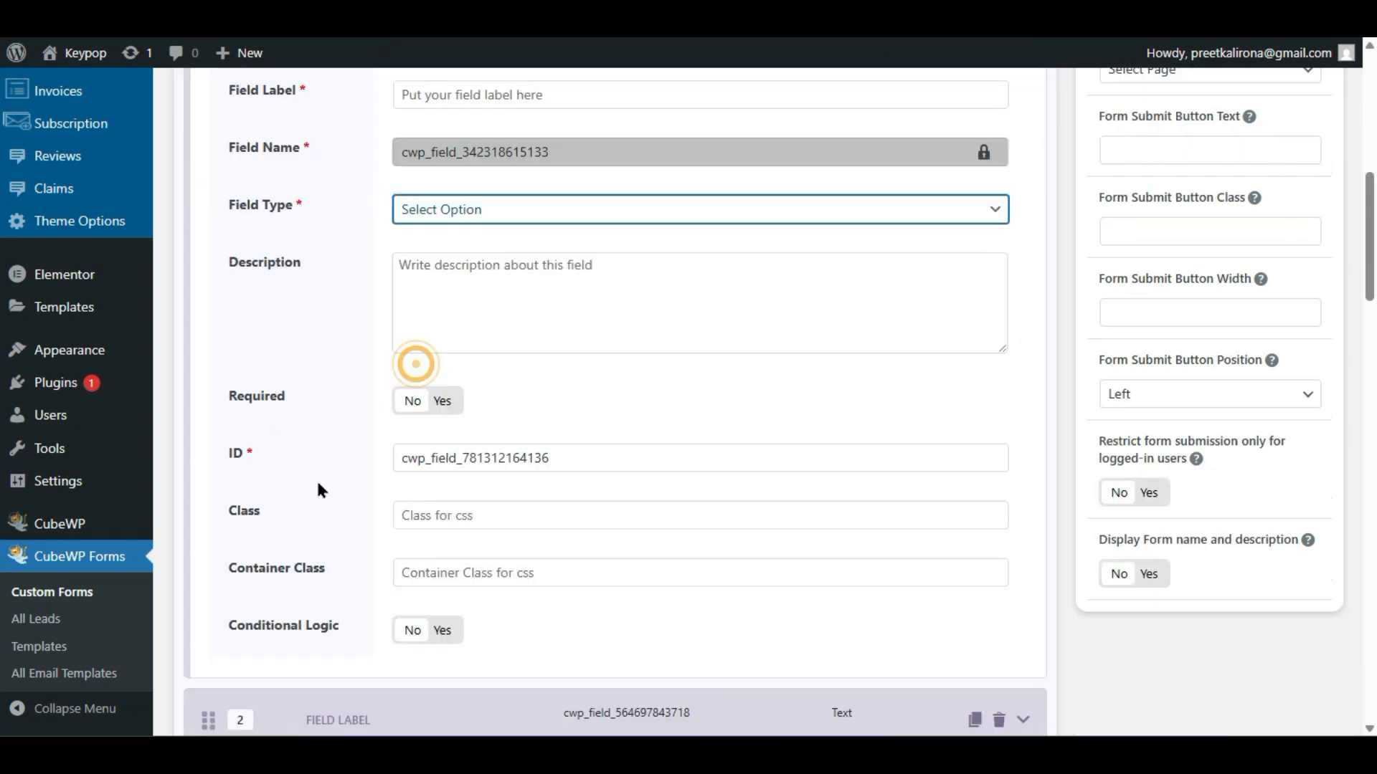
scroll(318, 485, "up", 2)
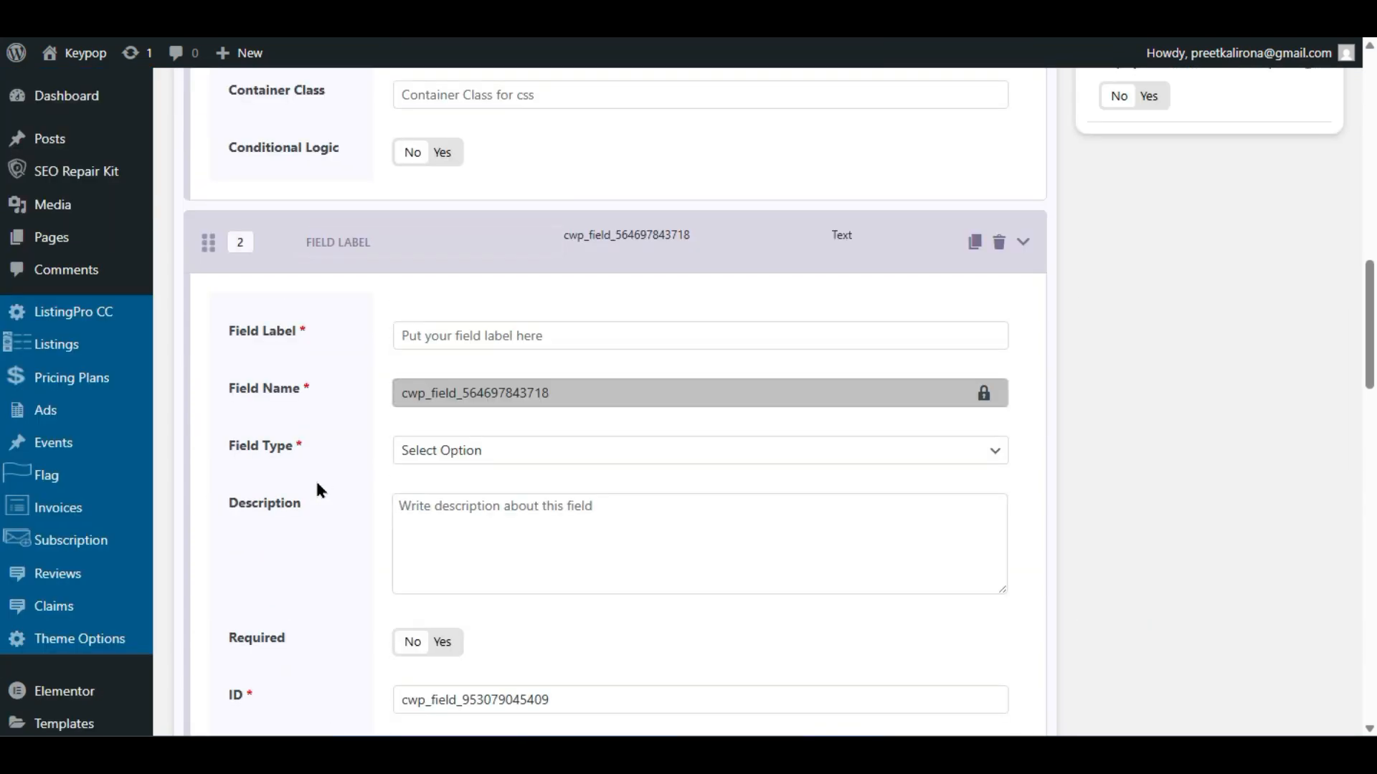
scroll(679, 352, "down", 20)
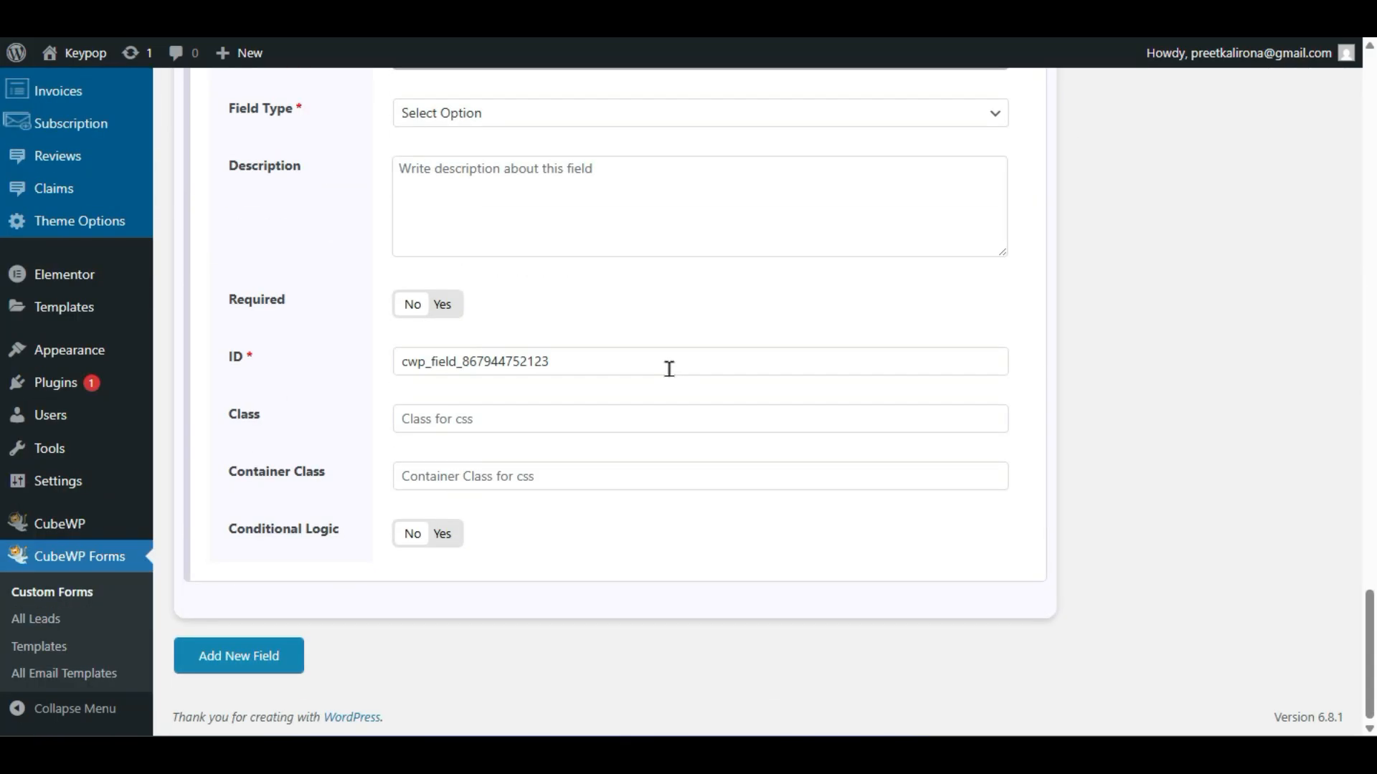
- Add a new field, then bring up CubeWP's Form Templates gallery
left_click(271, 657)
scroll(269, 645, "up", 20)
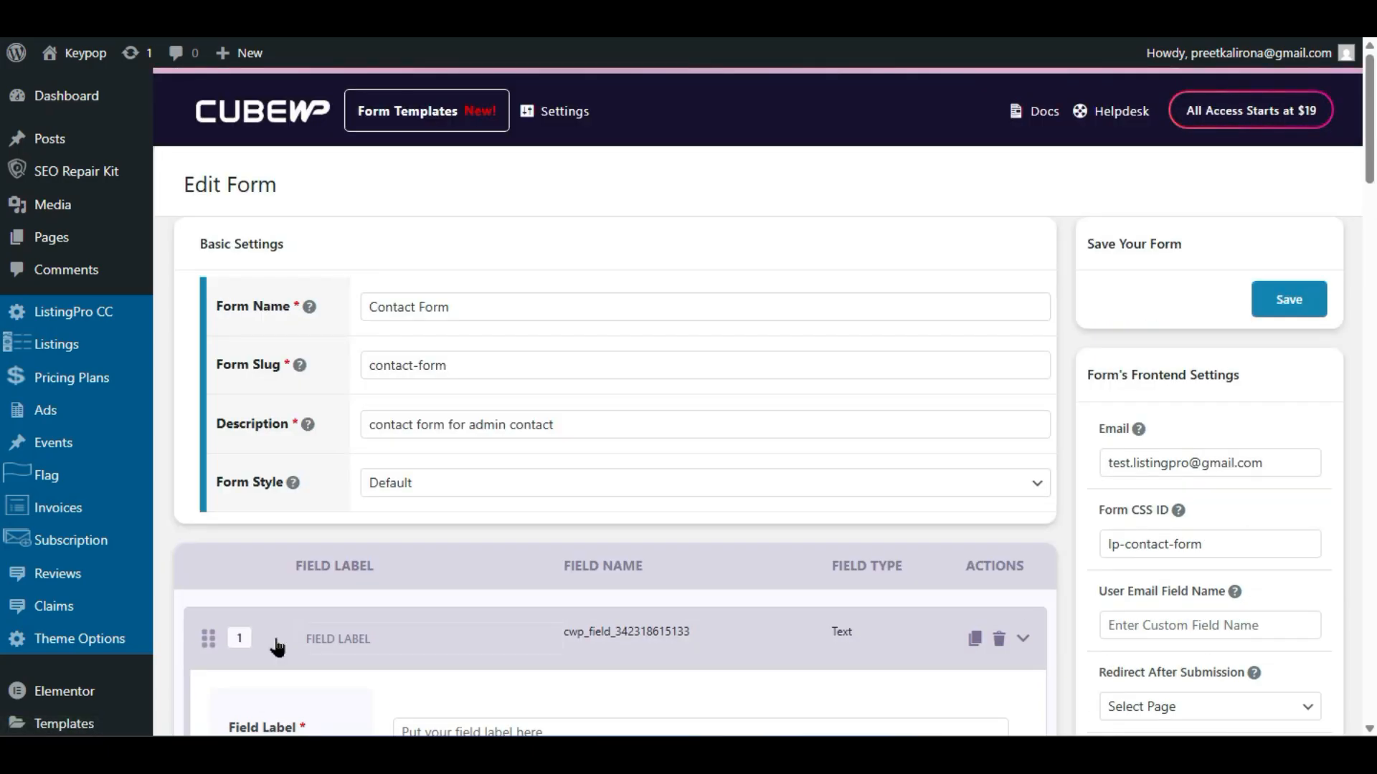
left_click(385, 126)
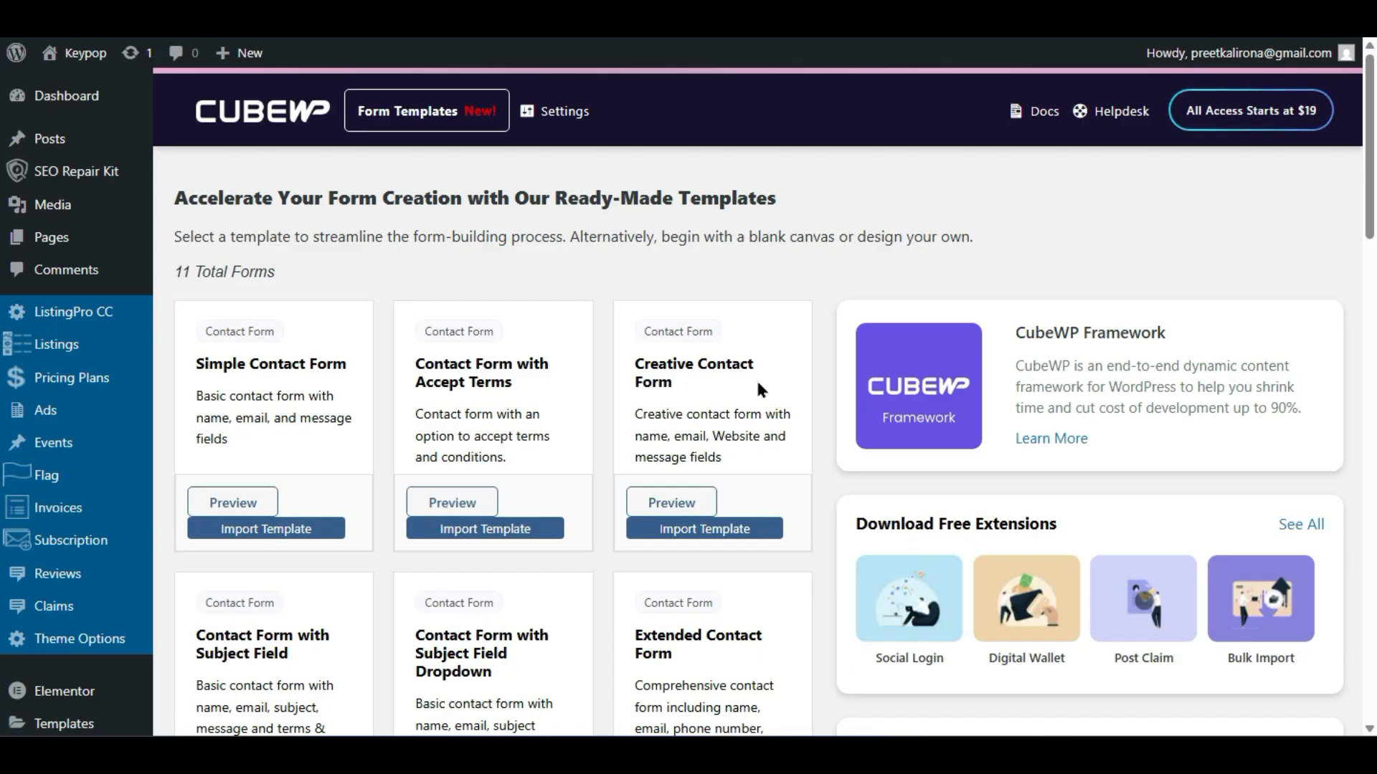
scroll(678, 486, "down", 2)
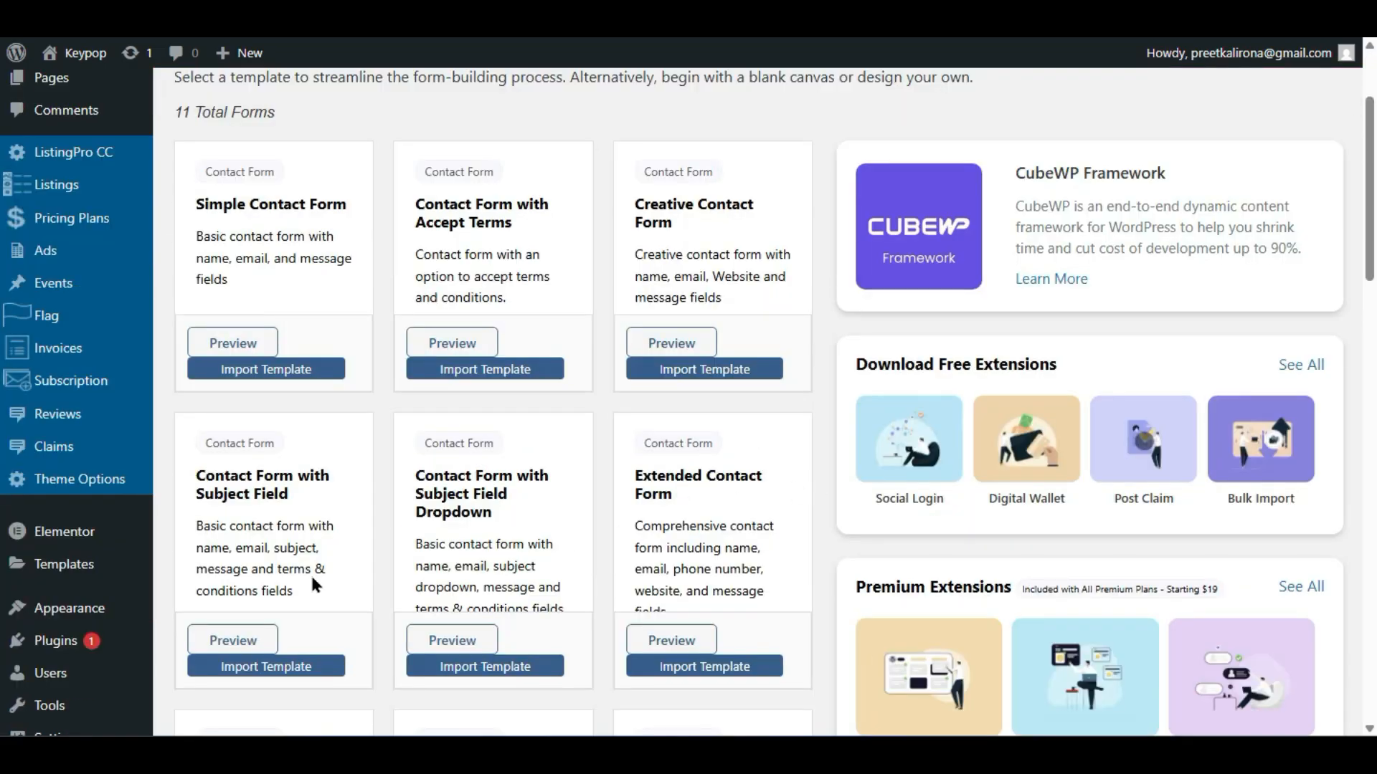
scroll(214, 552, "down", 8)
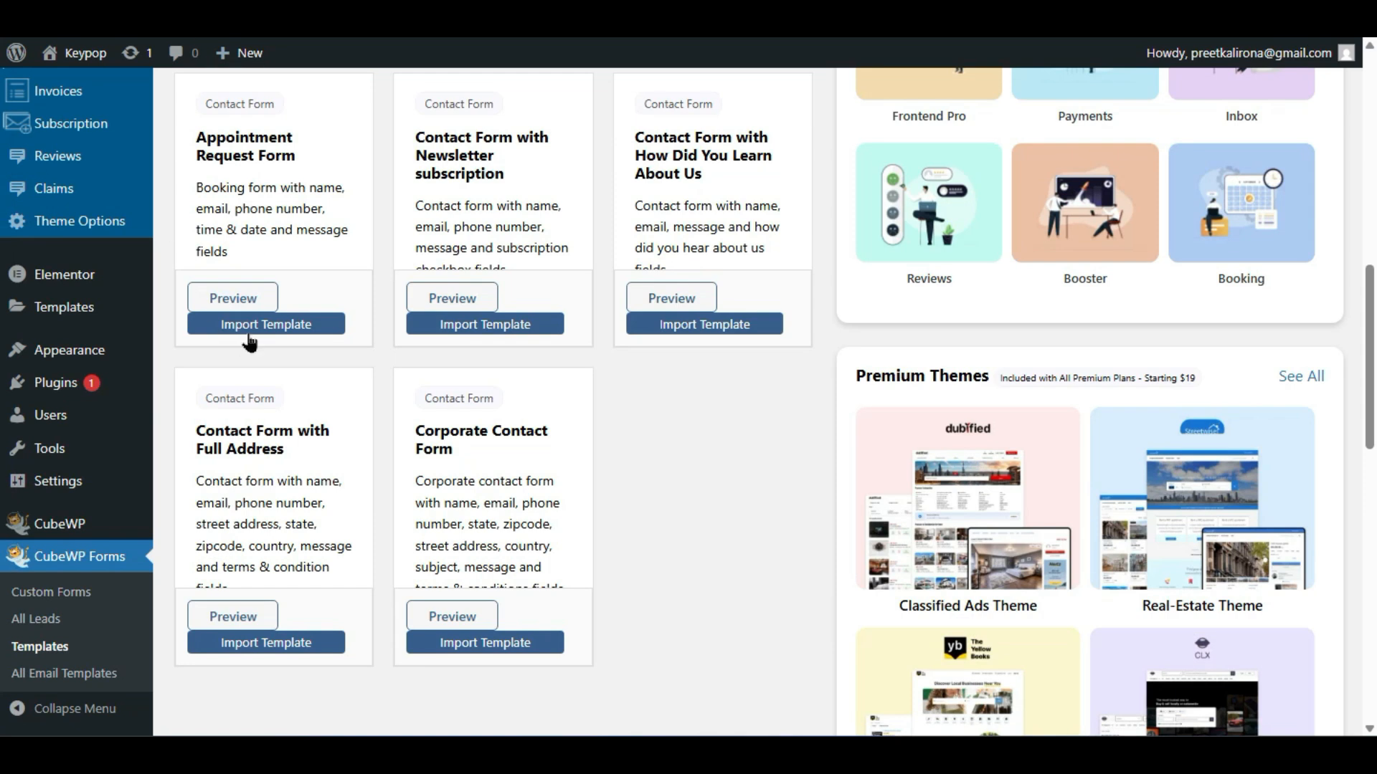
left_click(276, 329)
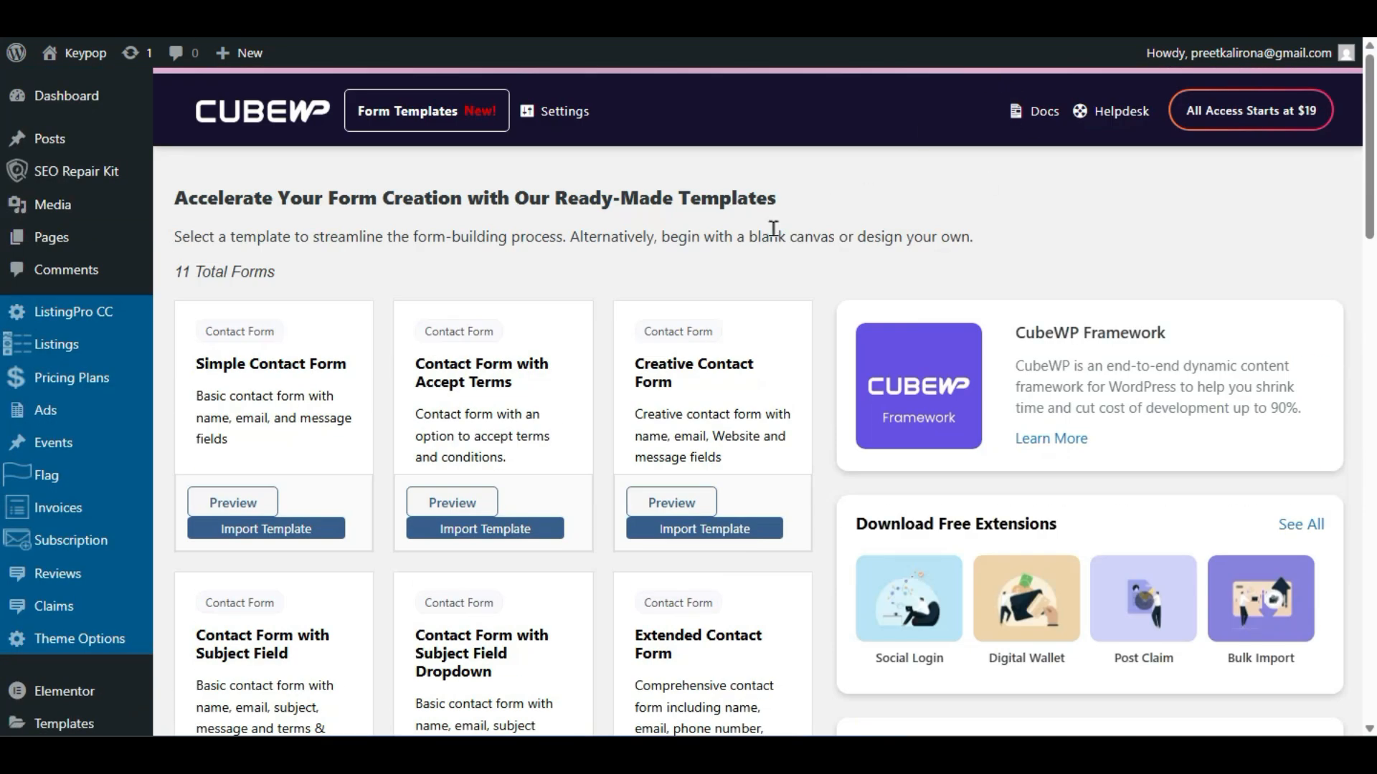
scroll(750, 430, "down", 15)
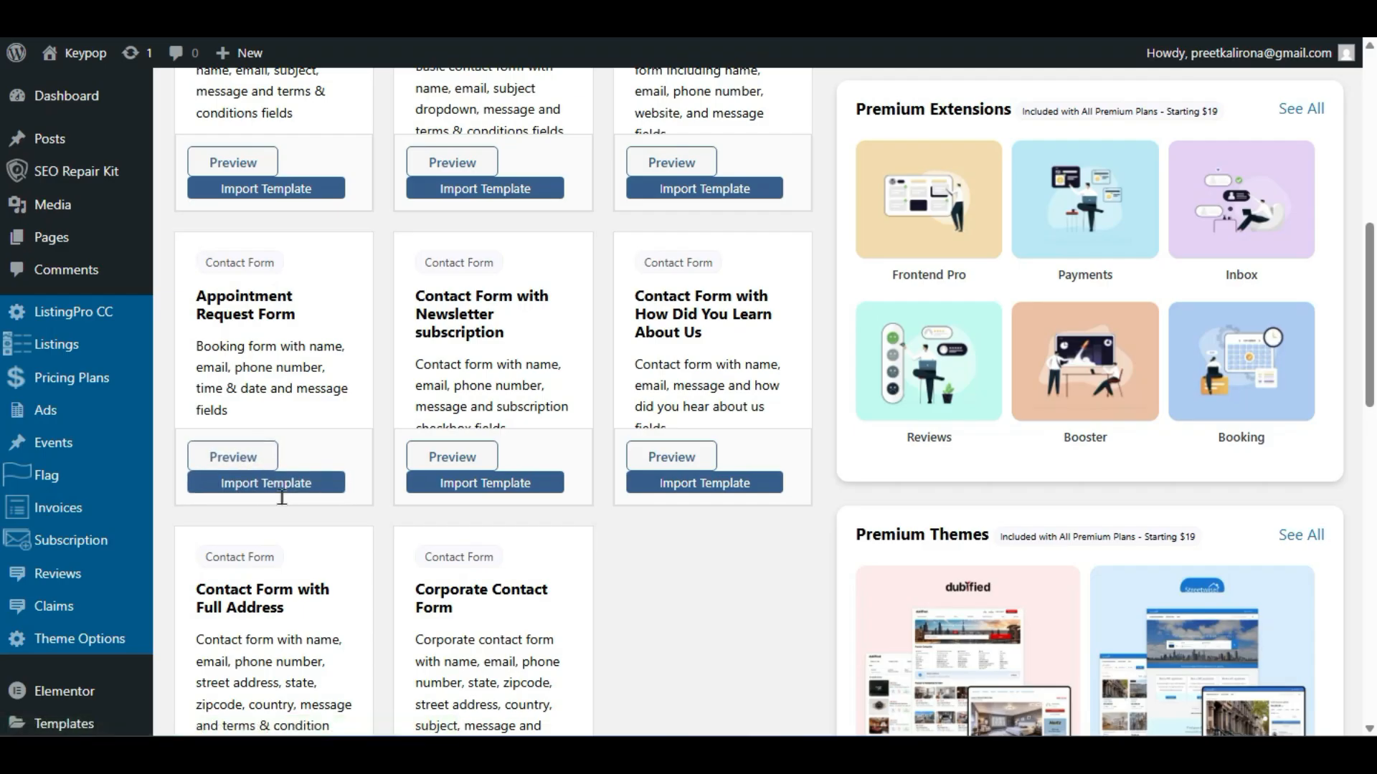
scroll(280, 466, "down", 2)
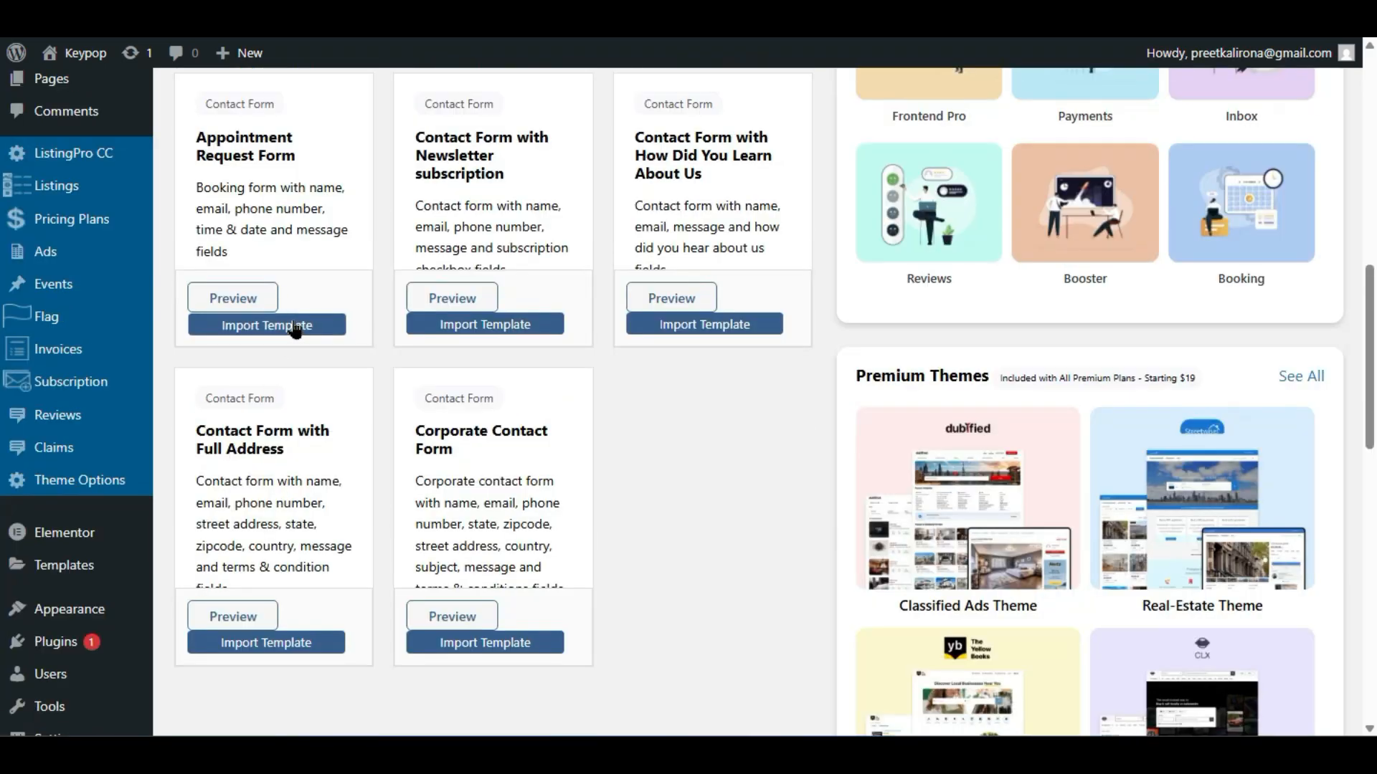
scroll(184, 459, "down", 6)
scroll(185, 467, "down", 7)
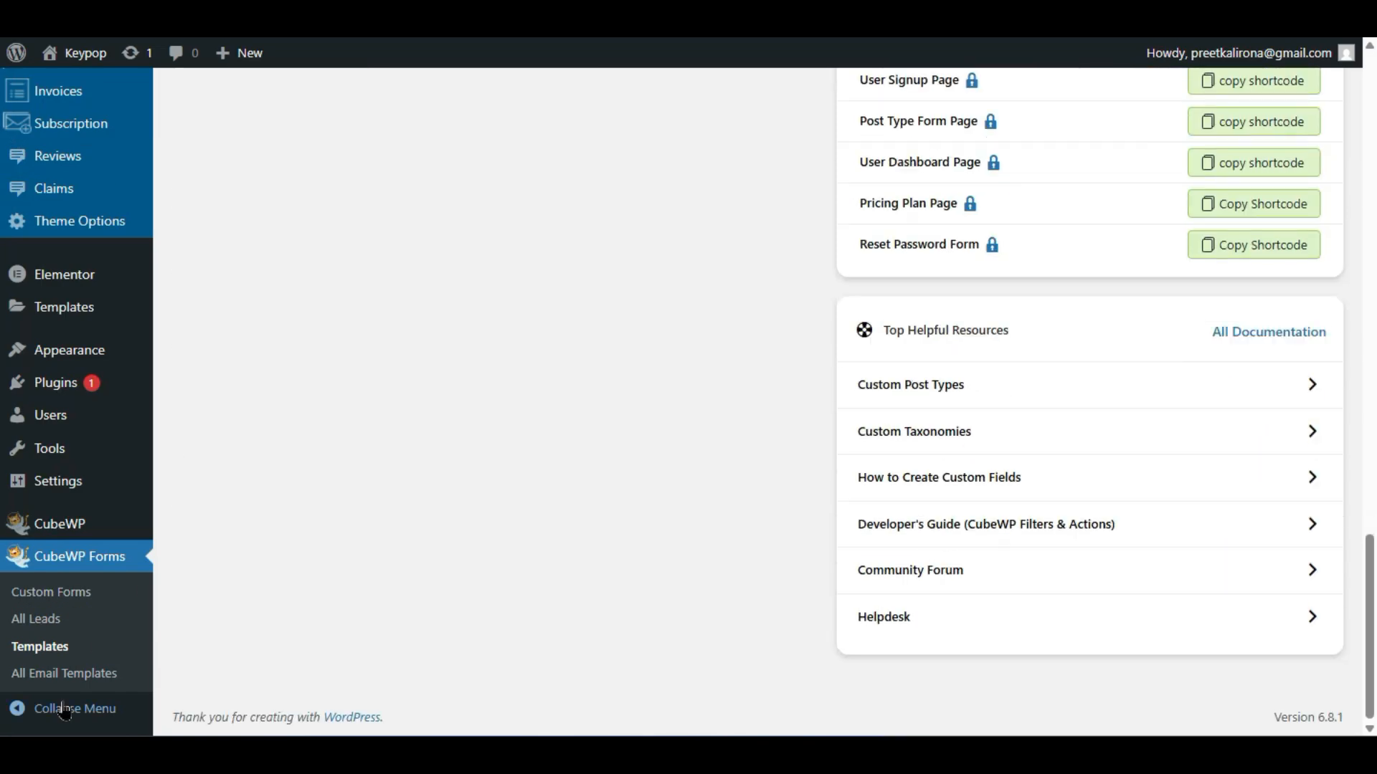
- Check the empty CubeWP Leads list, then copy shortcode [cwpCustomForm form_id=26650] from Custom Forms
left_click(69, 622)
scroll(310, 485, "down", 5)
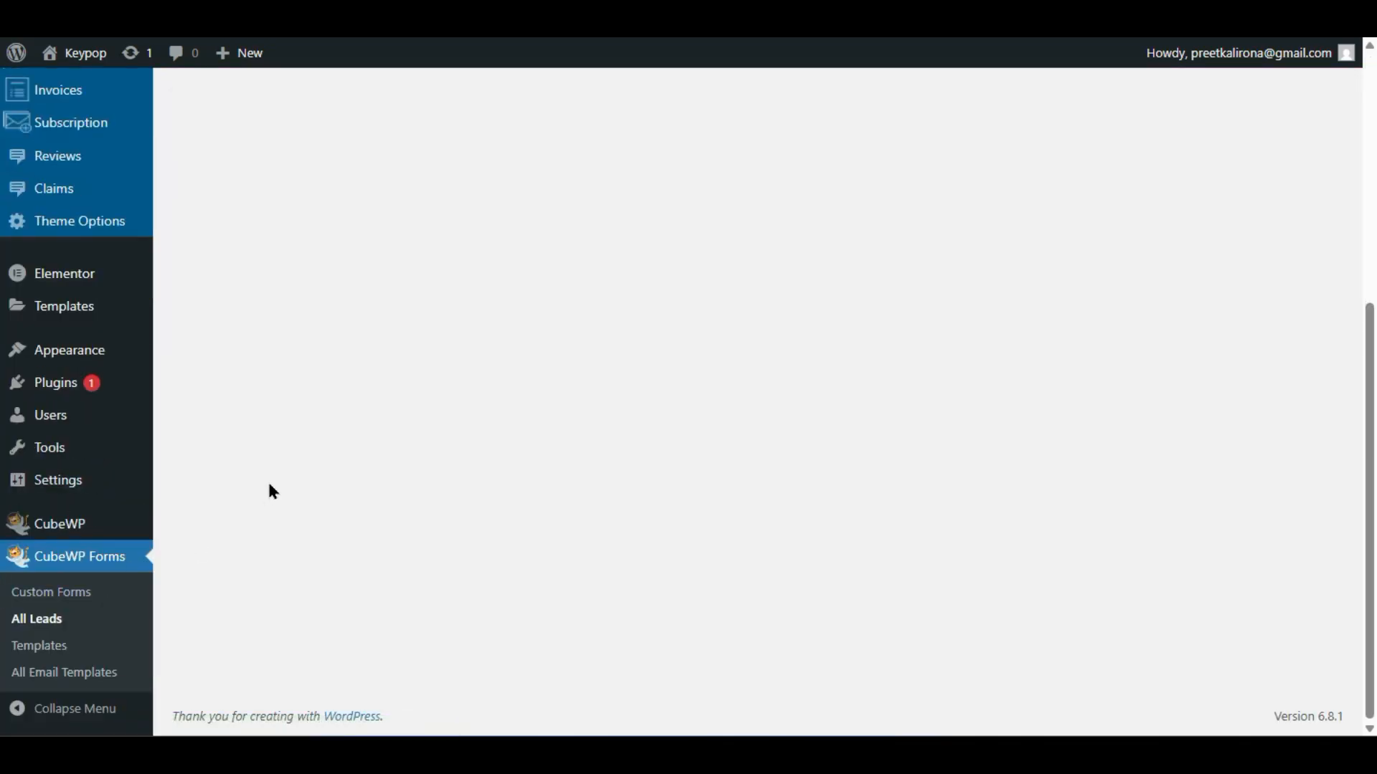
scroll(271, 492, "up", 5)
scroll(258, 394, "down", 5)
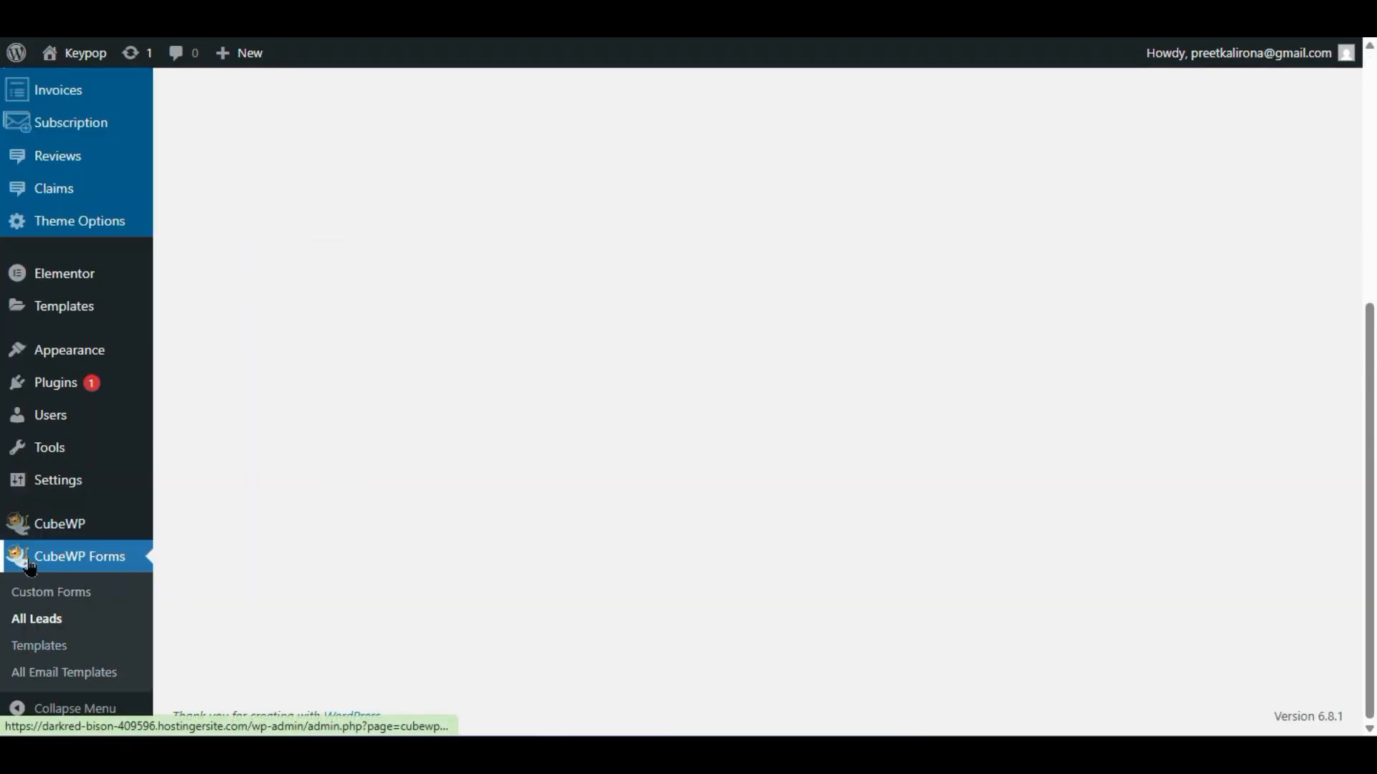
left_click(45, 621)
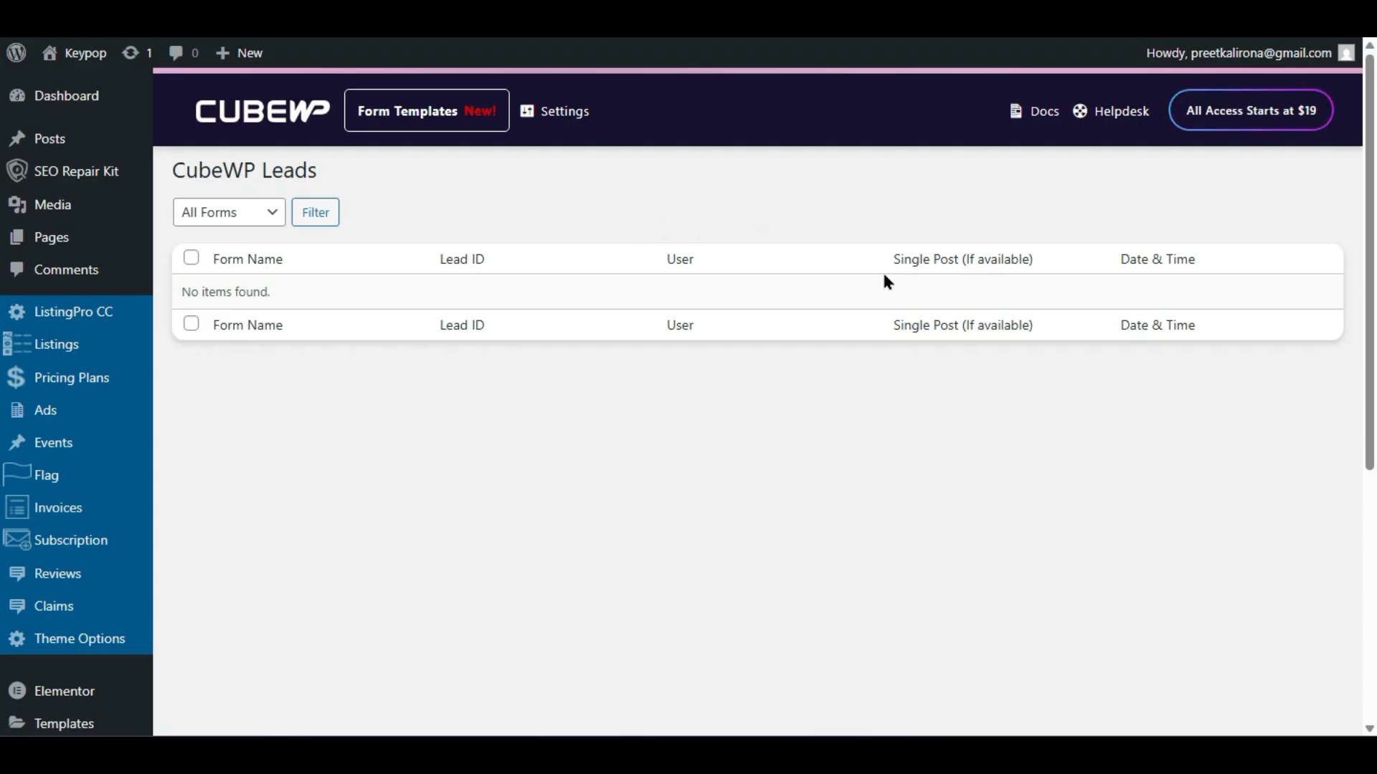
scroll(28, 530, "down", 5)
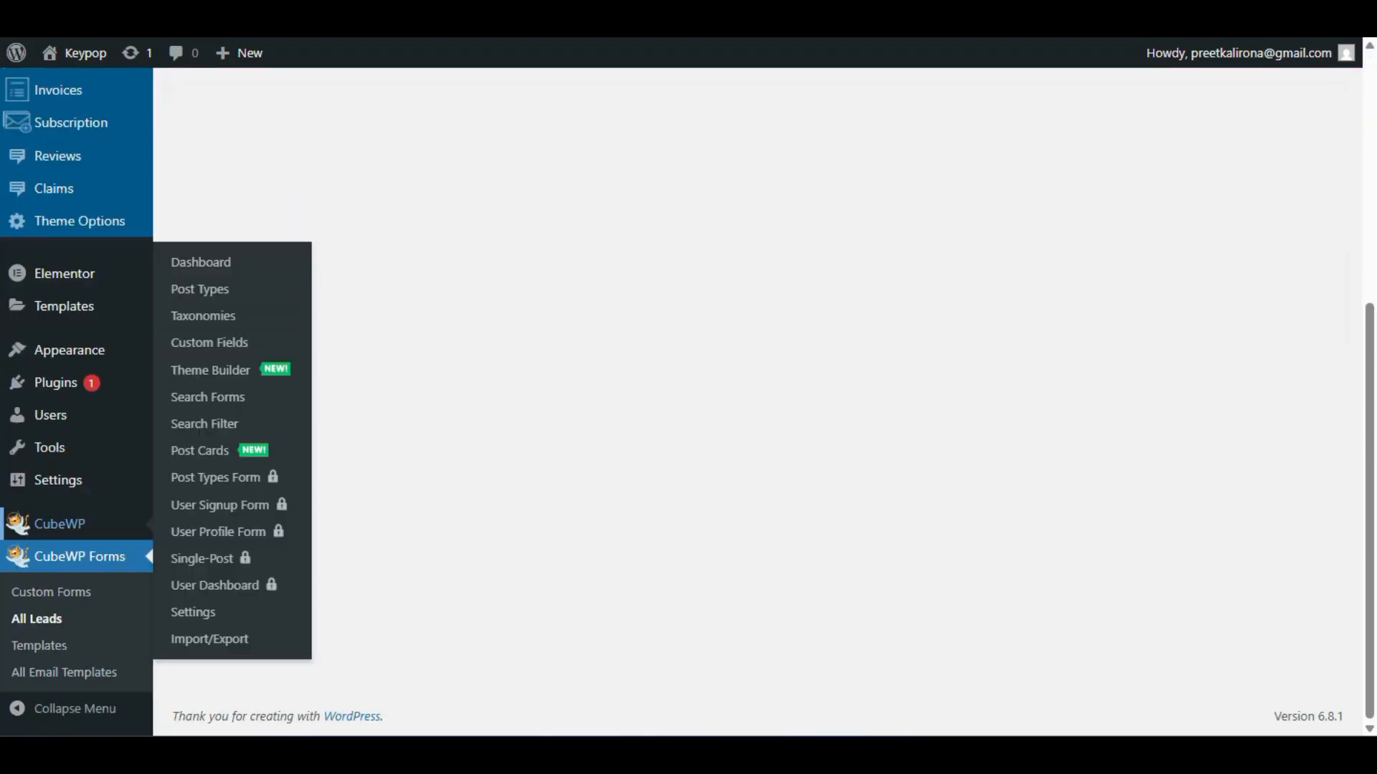
left_click(26, 595)
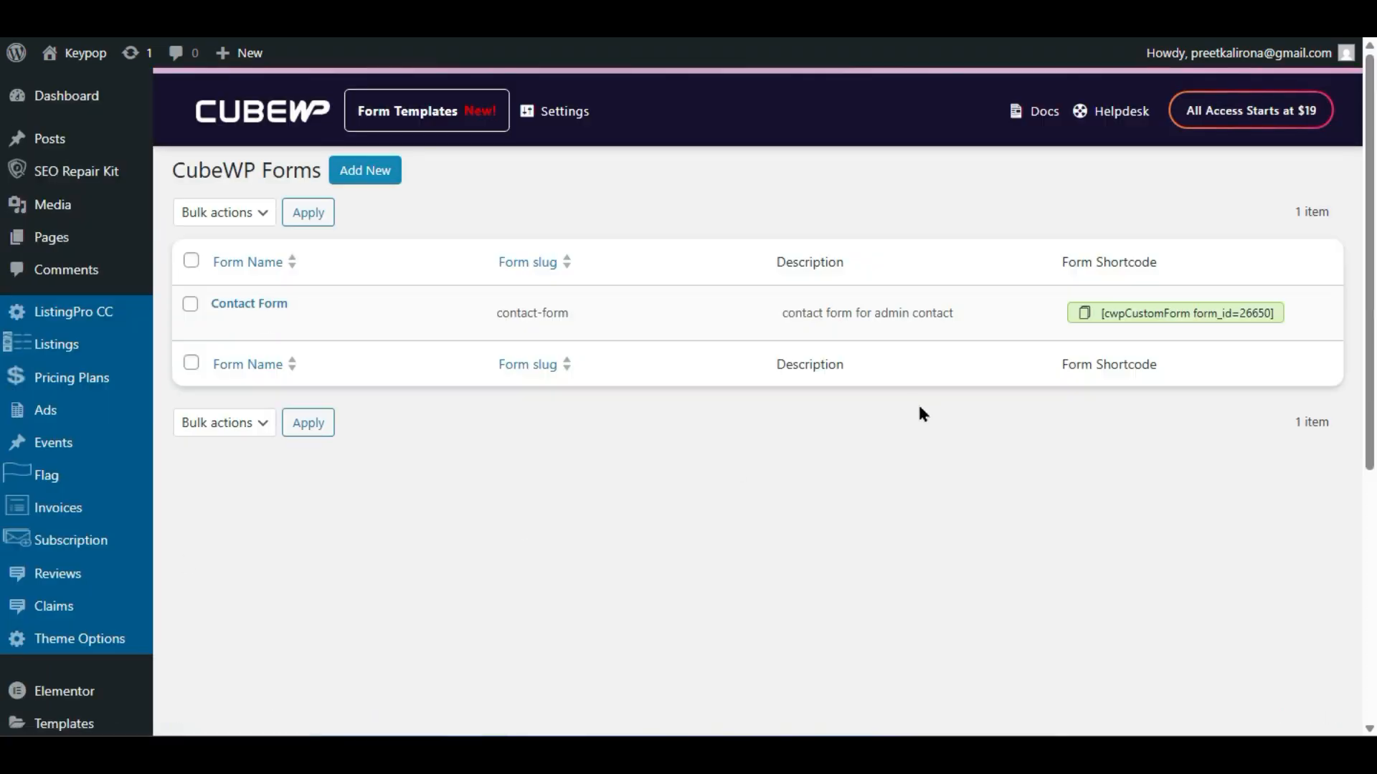
left_click(1248, 315)
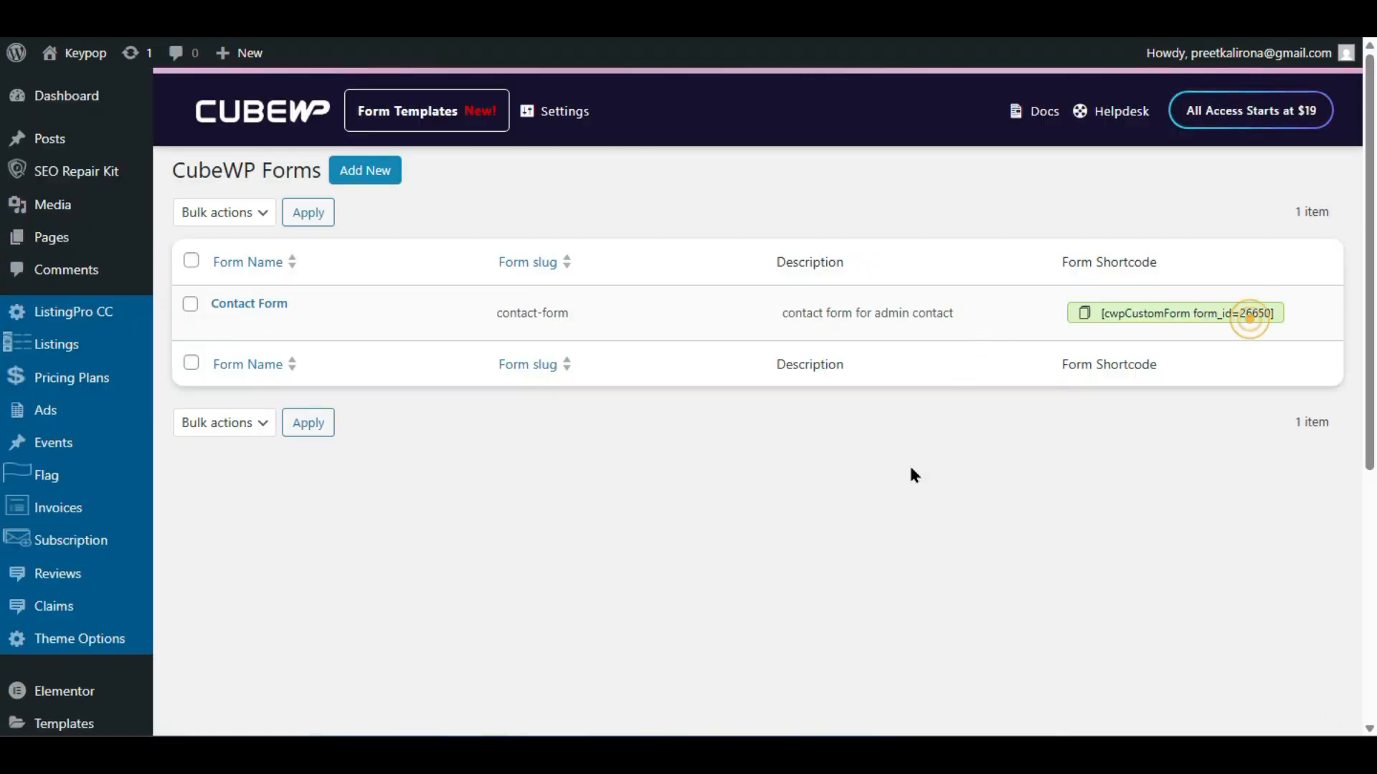
- Replace the Contact Page Form shortcode with [cwpCustomForm form_id=26650] in Theme Options
mouse_move(107, 635)
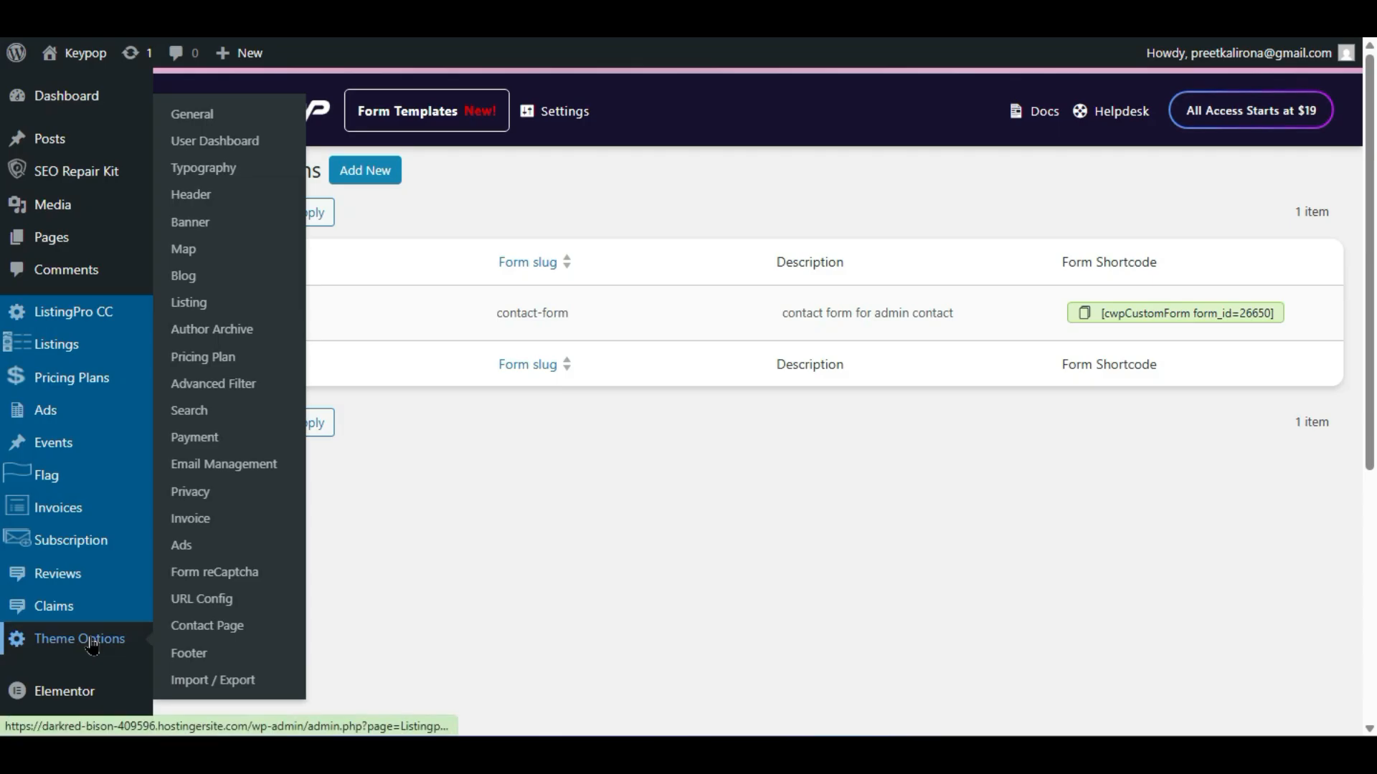
left_click(191, 629)
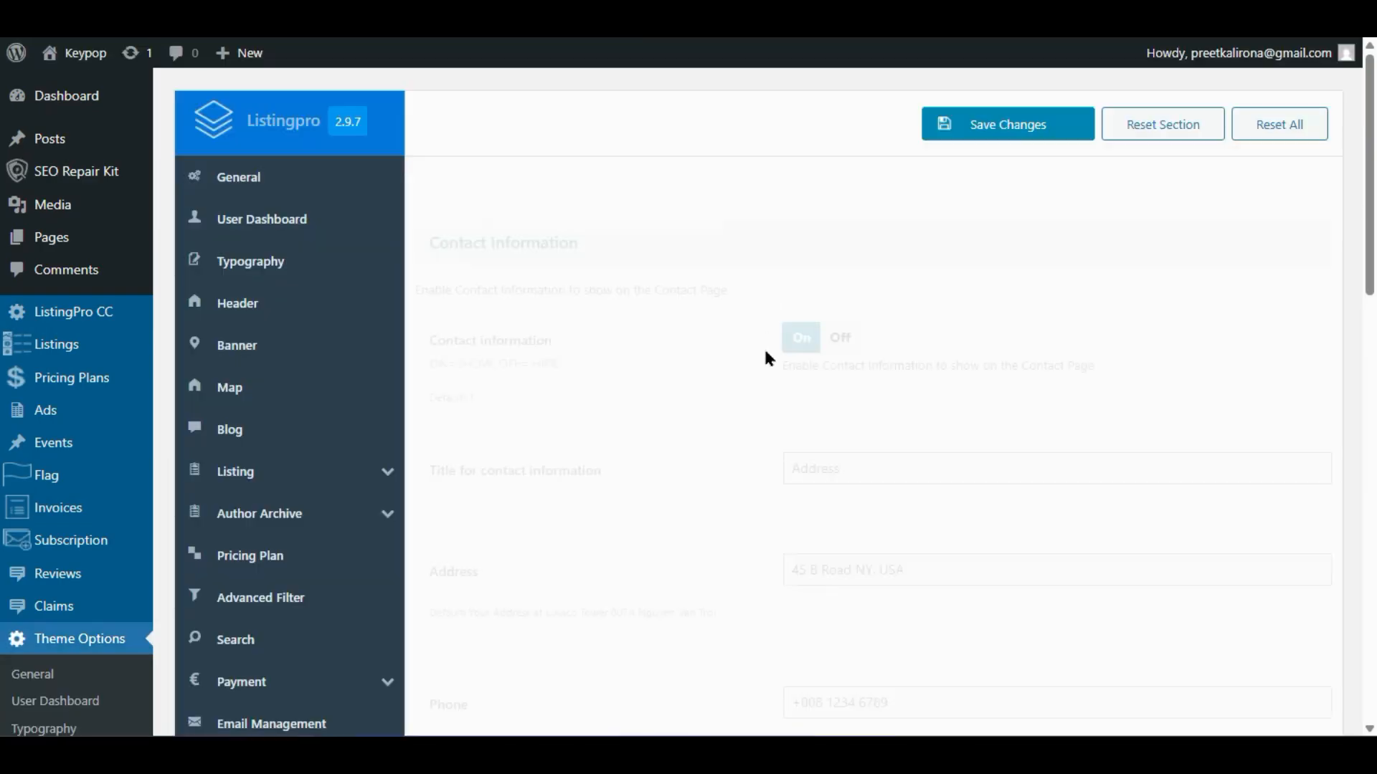
scroll(670, 351, "down", 10)
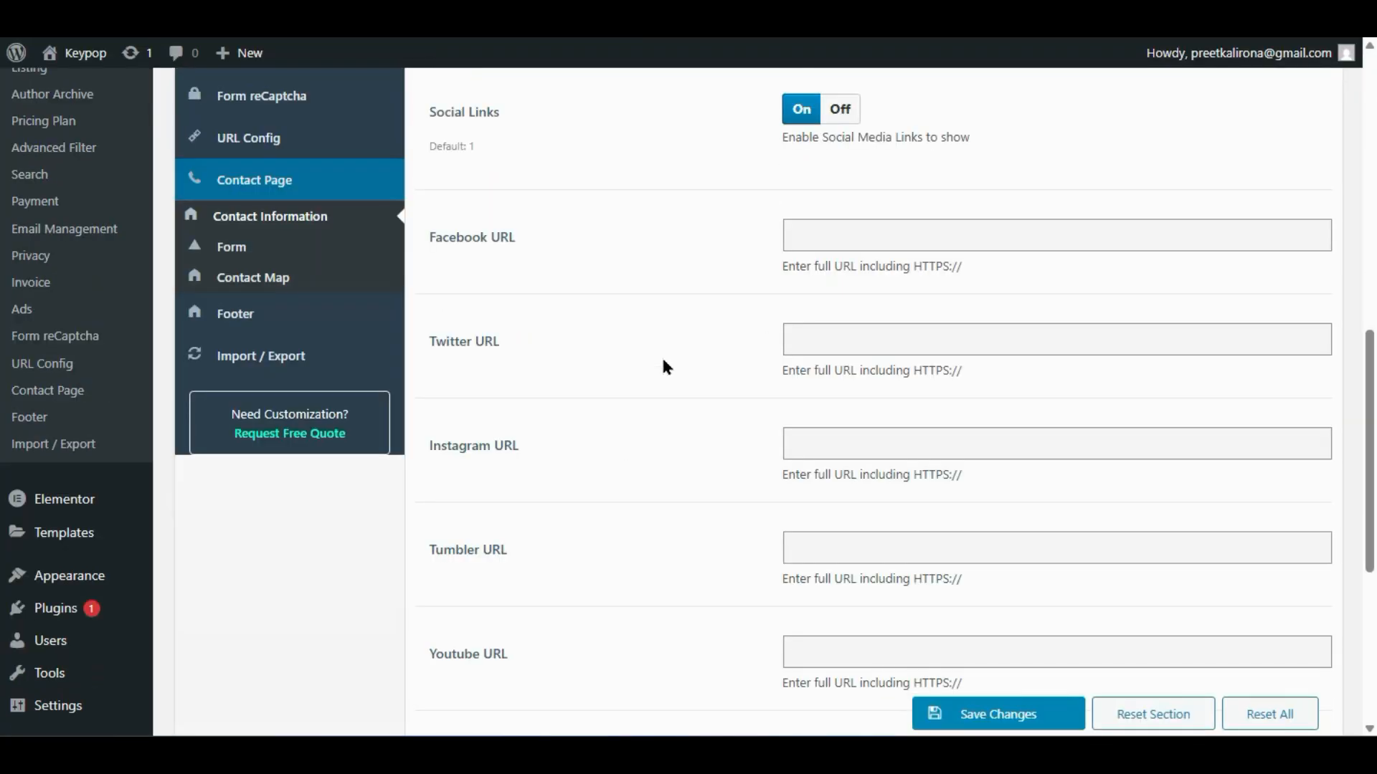
left_click(217, 247)
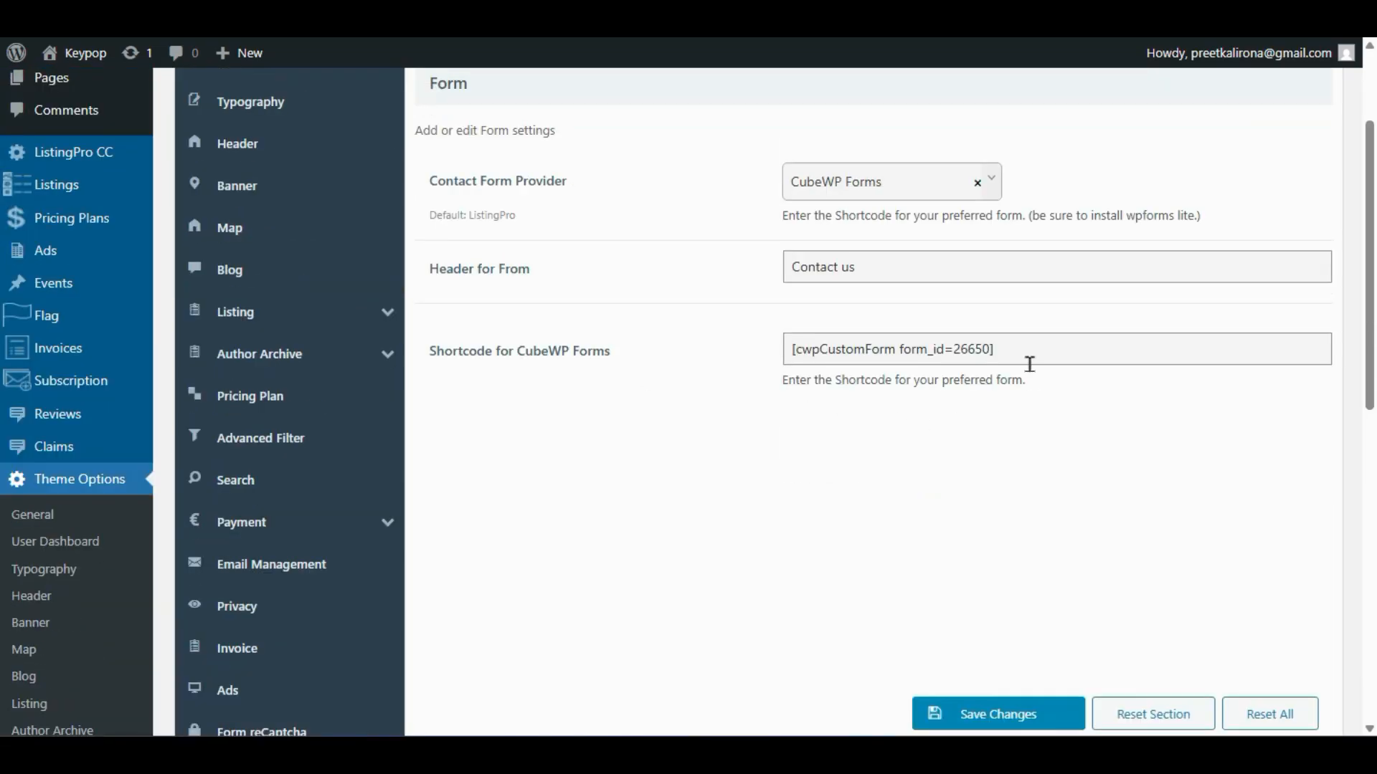
left_click_drag(1019, 349, 639, 397)
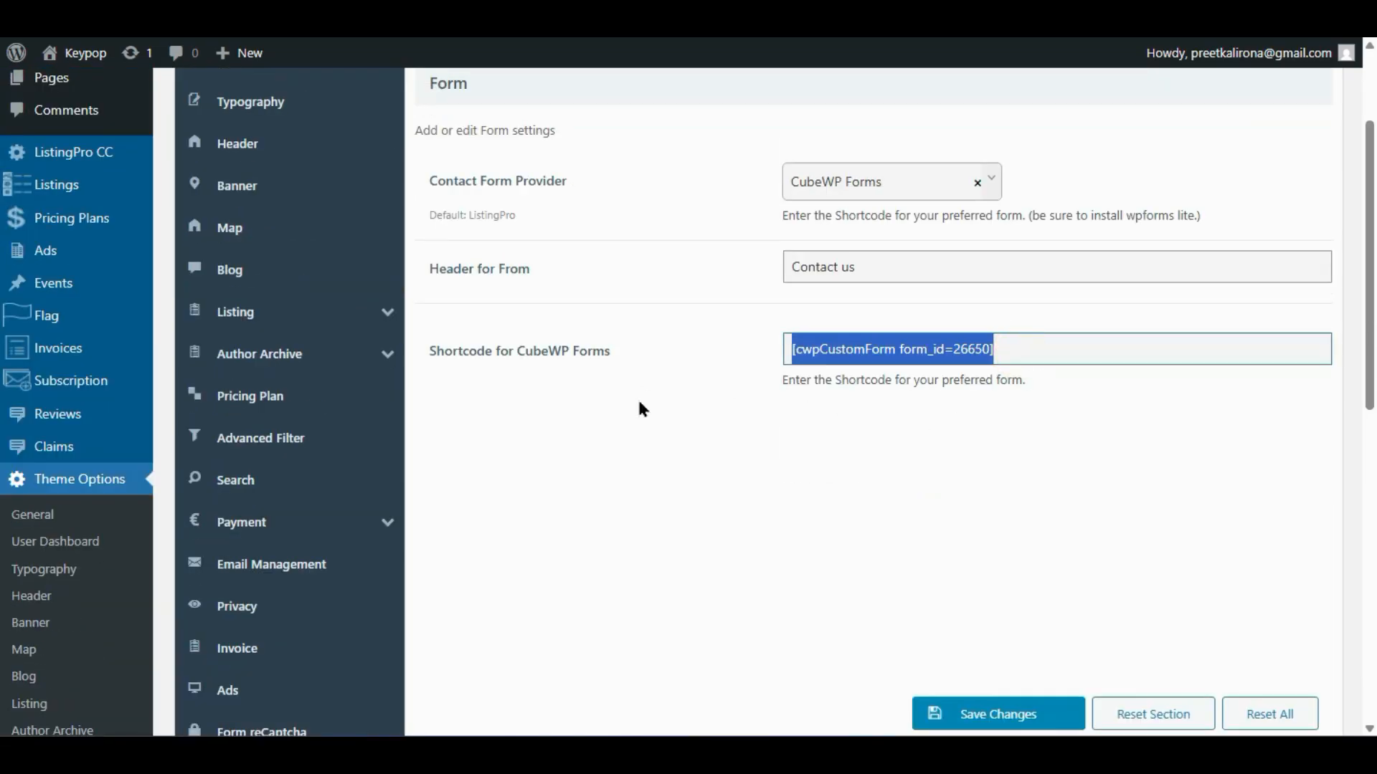
type("[cwpCustomForm form_id=26650]")
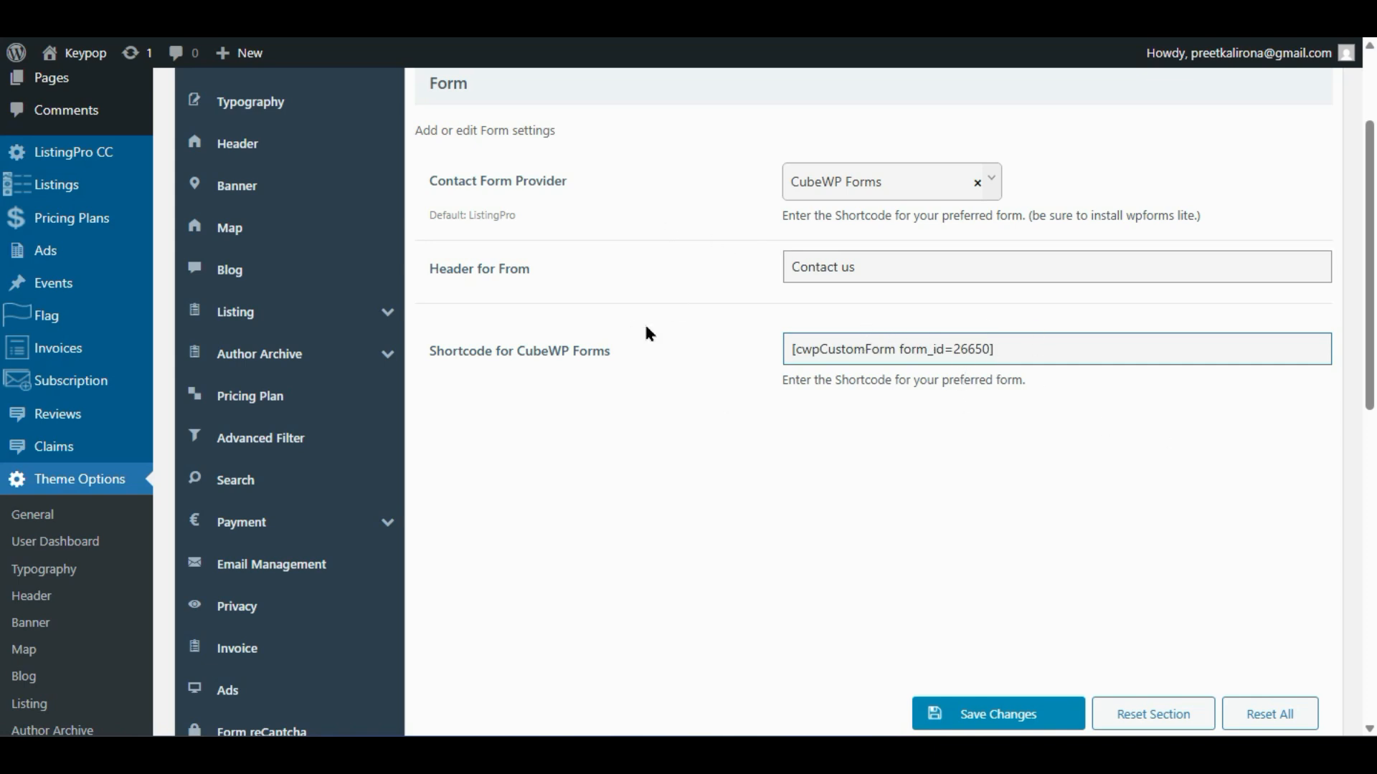
- Save the contact form settings and open the Contact page in a new tab
left_click(948, 711)
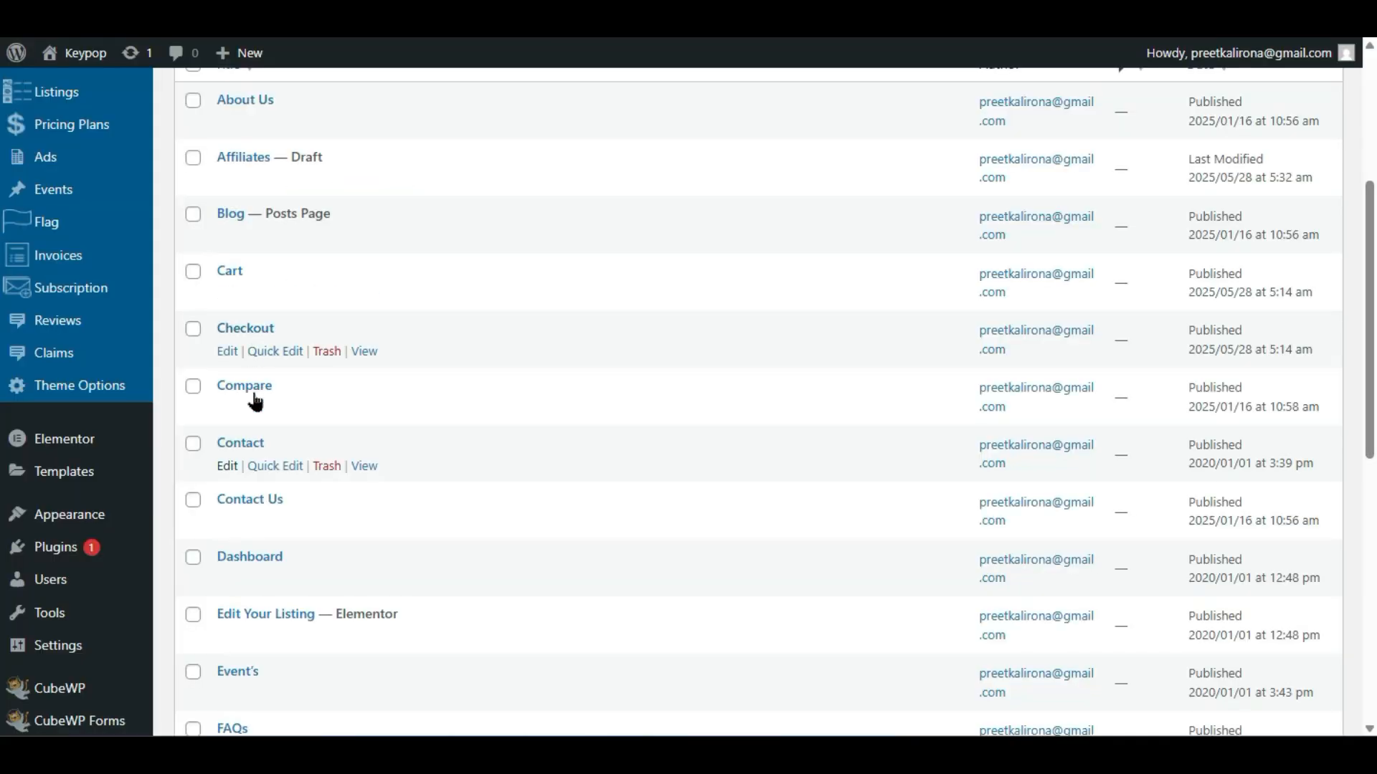
right_click(357, 462)
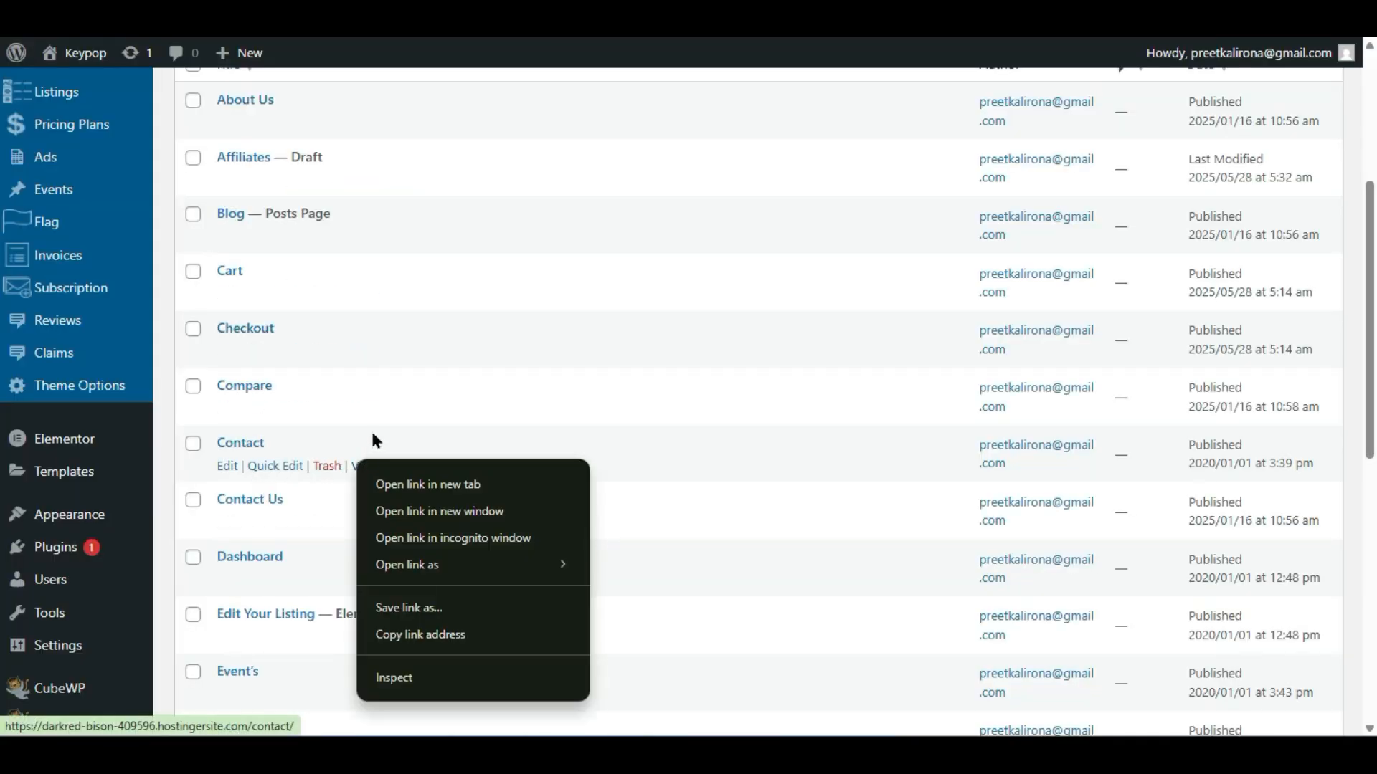
left_click(387, 475)
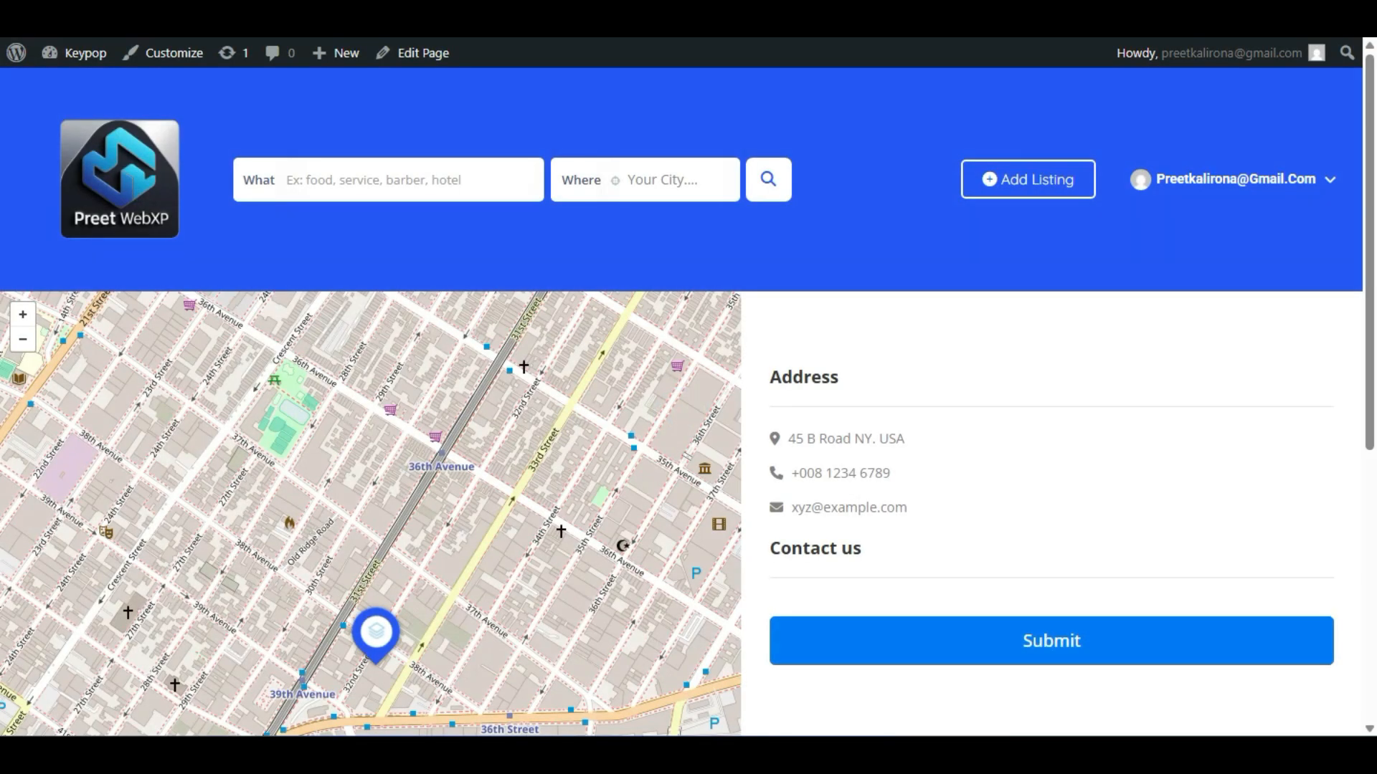
- Load the Contact page in an incognito window as a logged-out visitor
left_click(1359, 7)
left_click(1221, 66)
type("https://darkred-bison-409946.hostingersite.com/contact/")
key("Return")
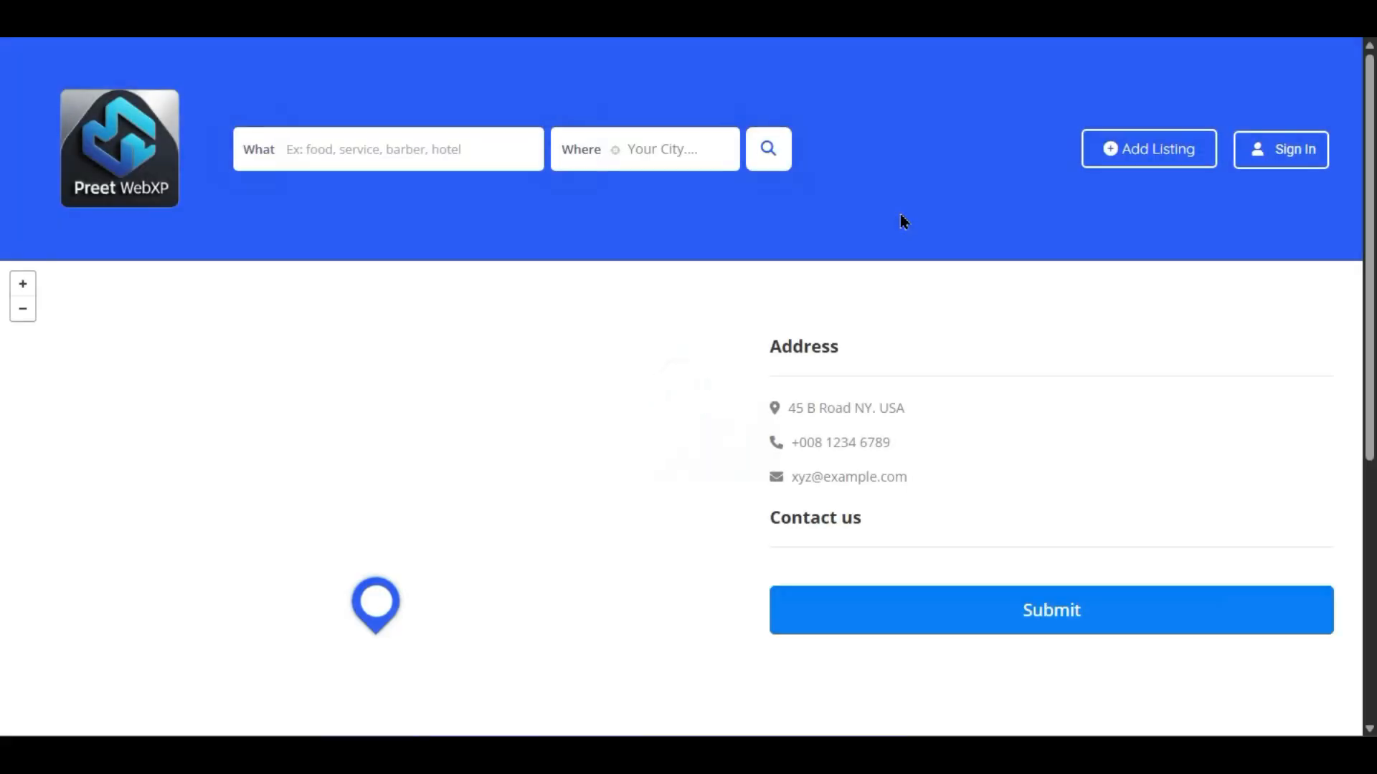
scroll(889, 222, "down", 4)
scroll(844, 448, "down", 2)
scroll(844, 448, "up", 4)
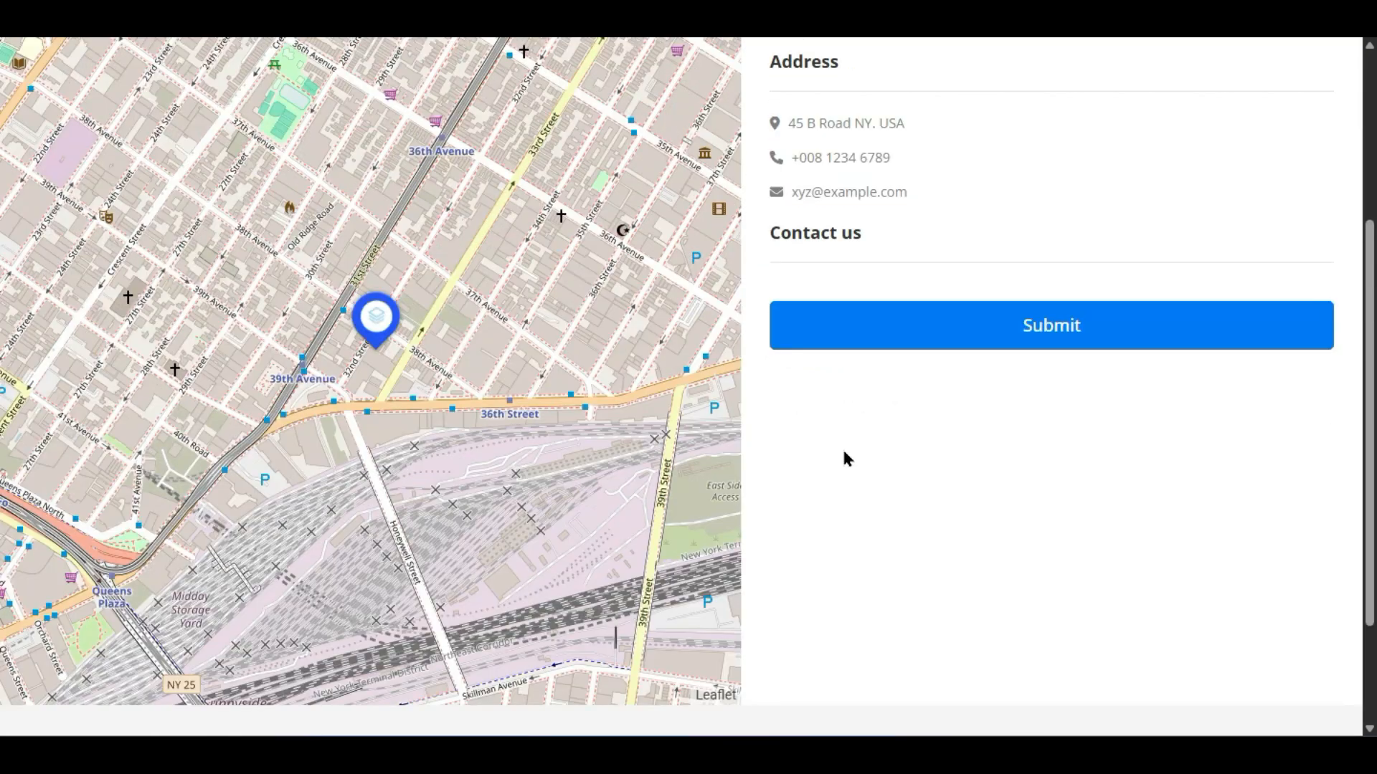
scroll(840, 410, "down", 4)
scroll(840, 411, "up", 4)
scroll(840, 411, "down", 4)
scroll(840, 411, "up", 6)
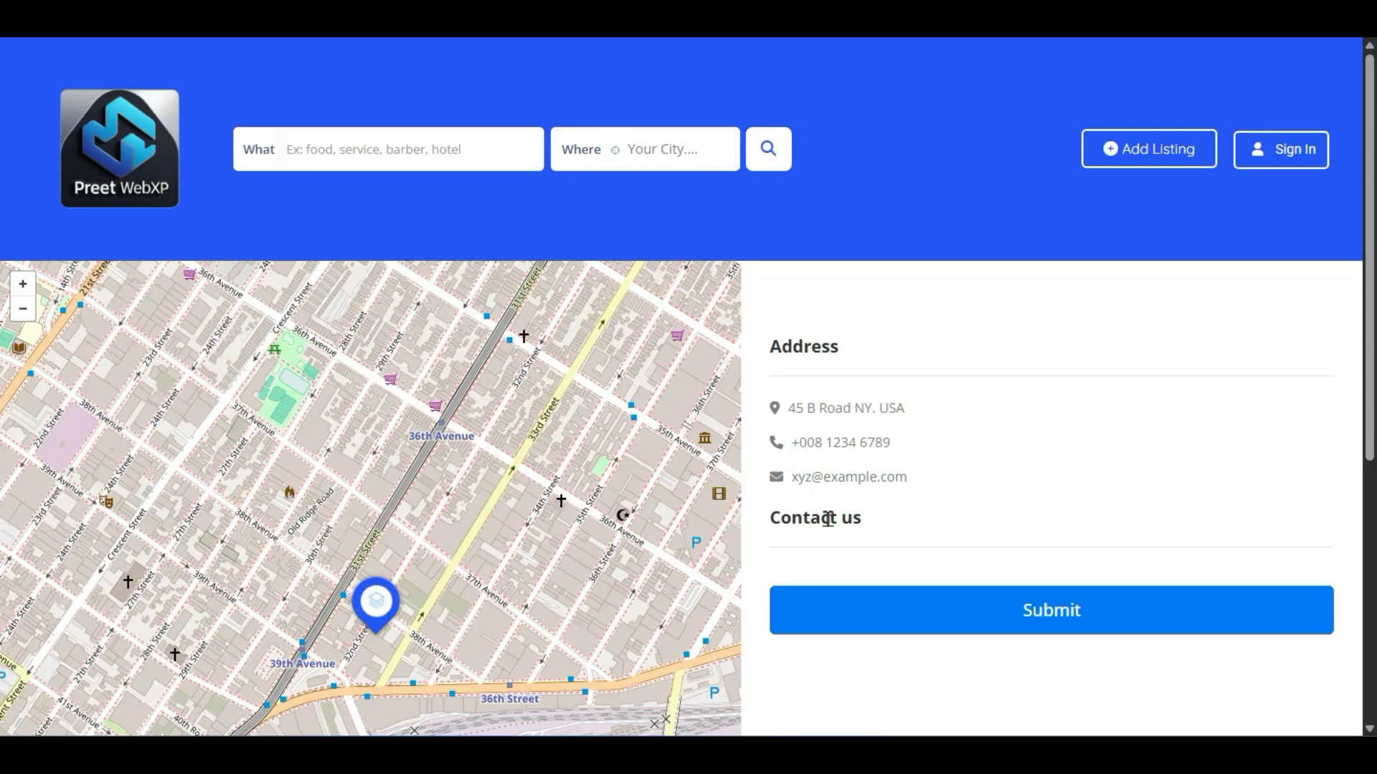
scroll(828, 517, "down", 2)
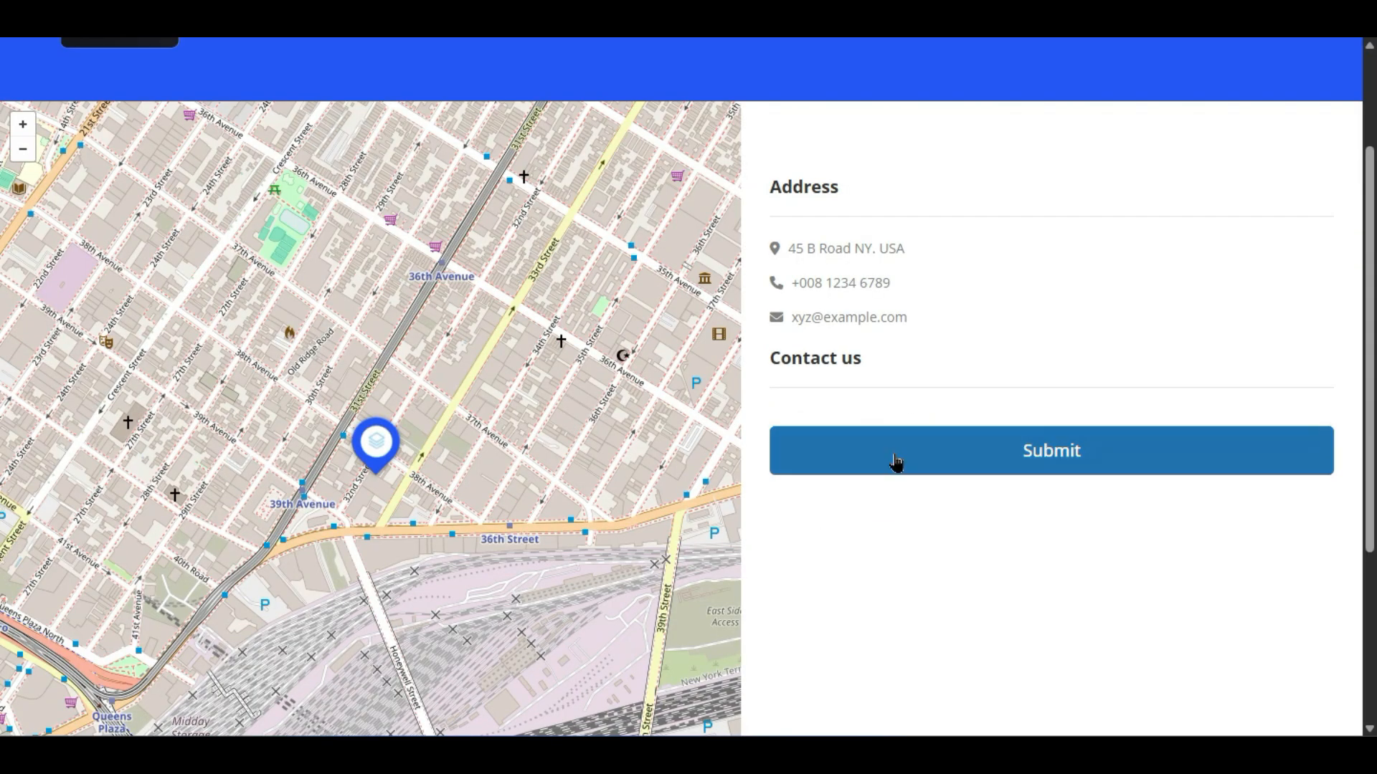
- Submit the contact form as a test, getting a success message, and reload the page
left_click(1022, 450)
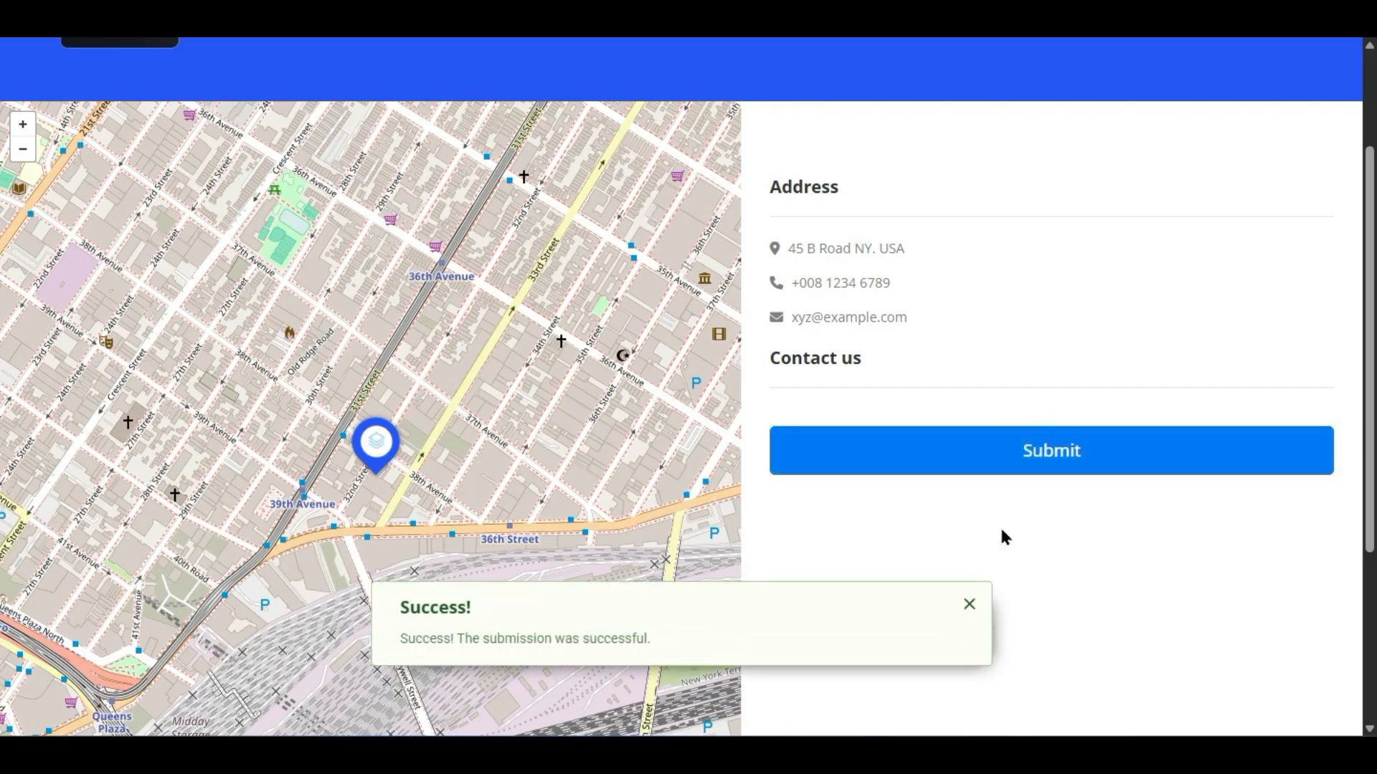
scroll(870, 372, "up", 3)
scroll(839, 344, "down", 3)
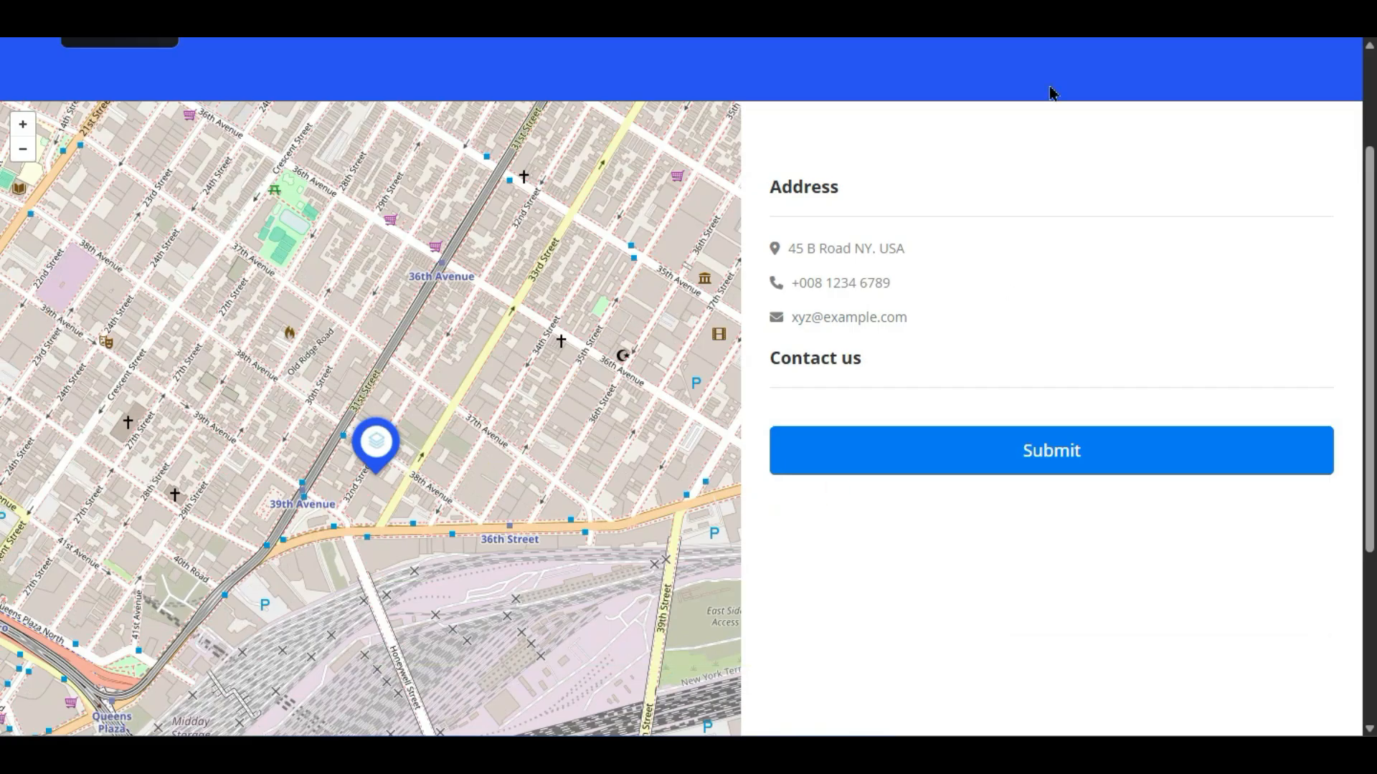
key("F5")
scroll(1093, 439, "down", 3)
scroll(1092, 440, "up", 3)
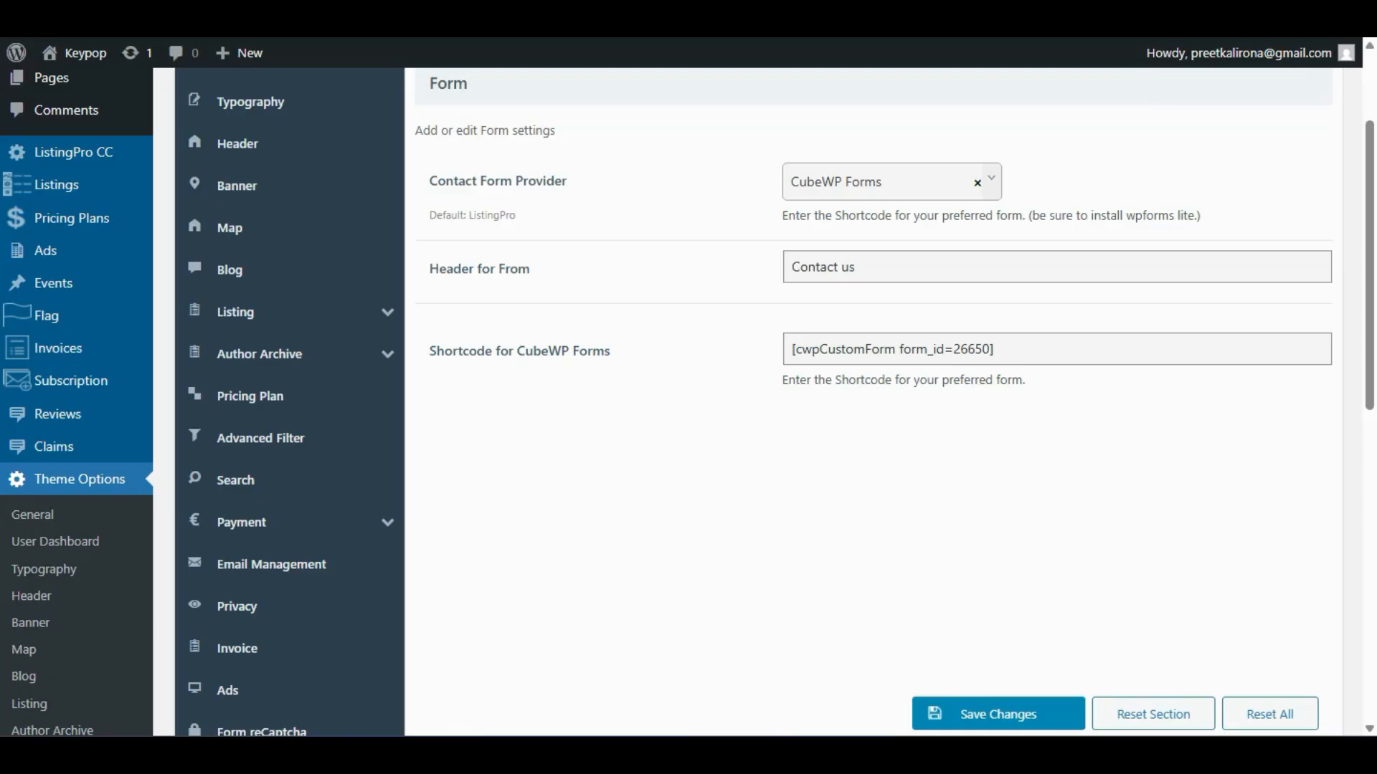
- Switch the contact form provider to WpForms Lite and inspect its shortcode field
left_click(867, 188)
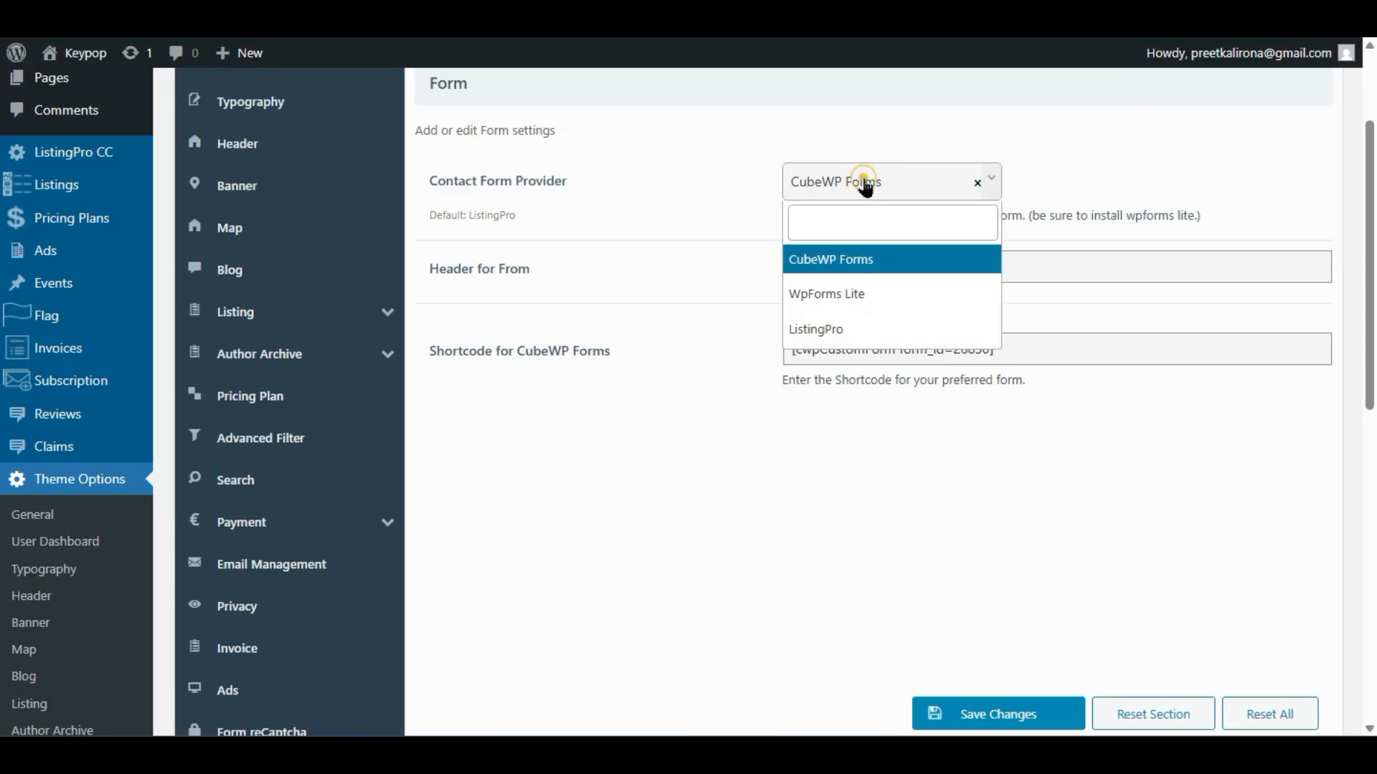
left_click(791, 292)
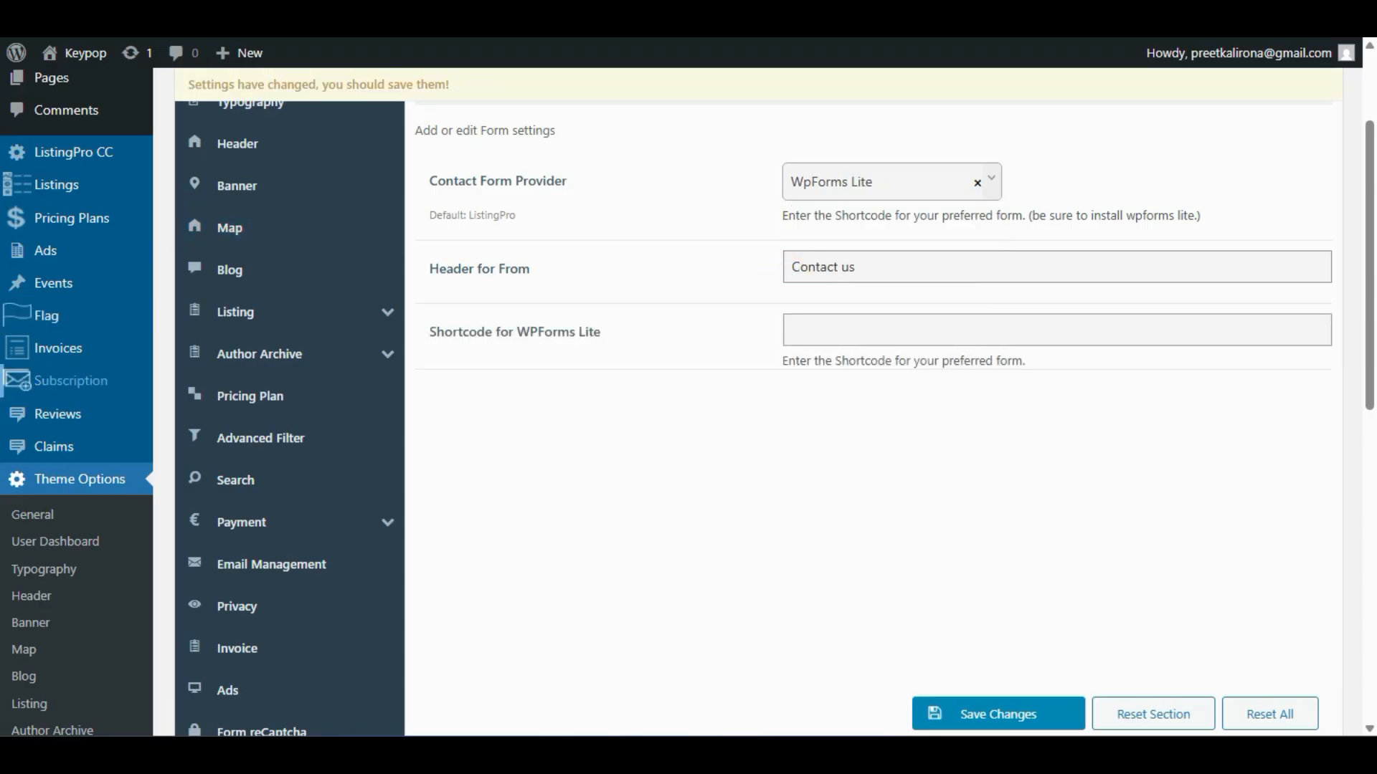
scroll(43, 272, "up", 3)
scroll(29, 226, "down", 3)
scroll(28, 226, "down", 5)
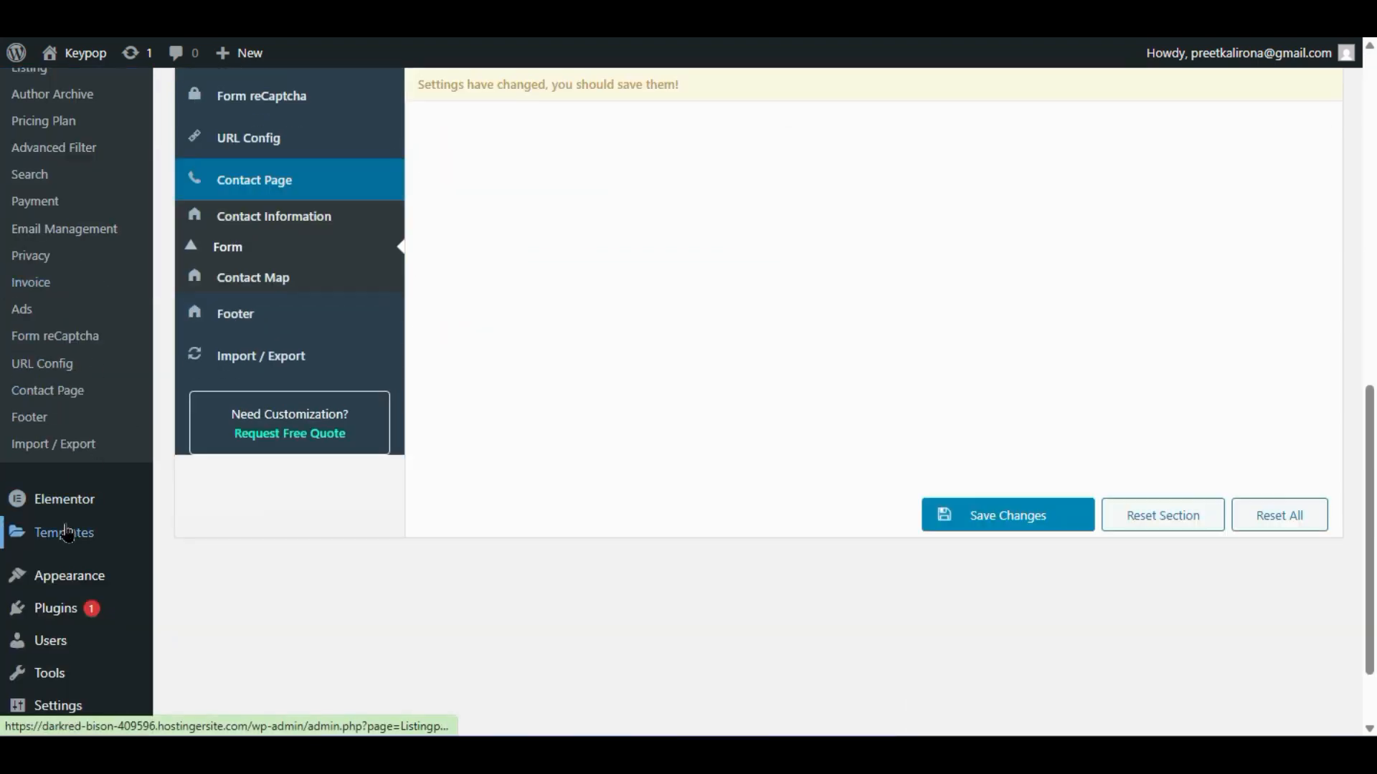
mouse_move(67, 528)
scroll(861, 312, "up", 10)
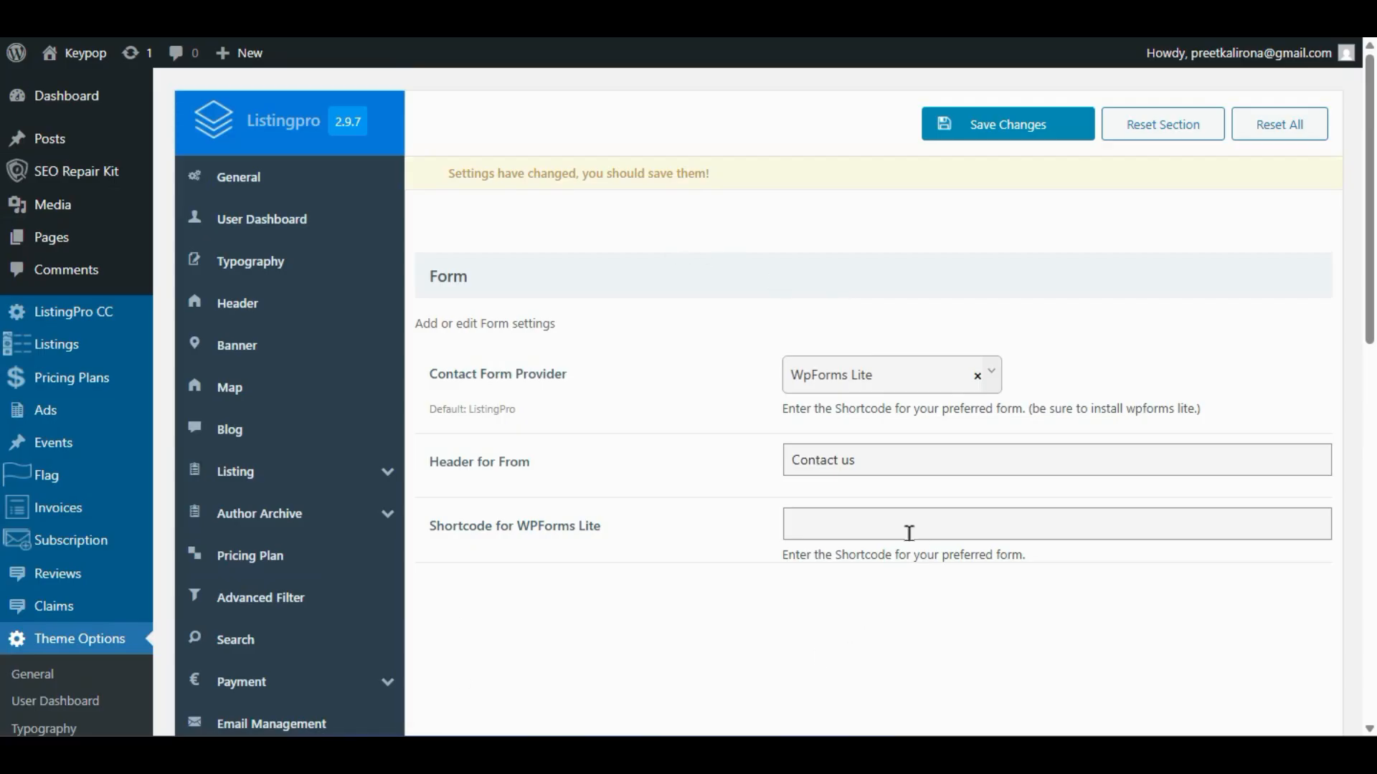
left_click(906, 532)
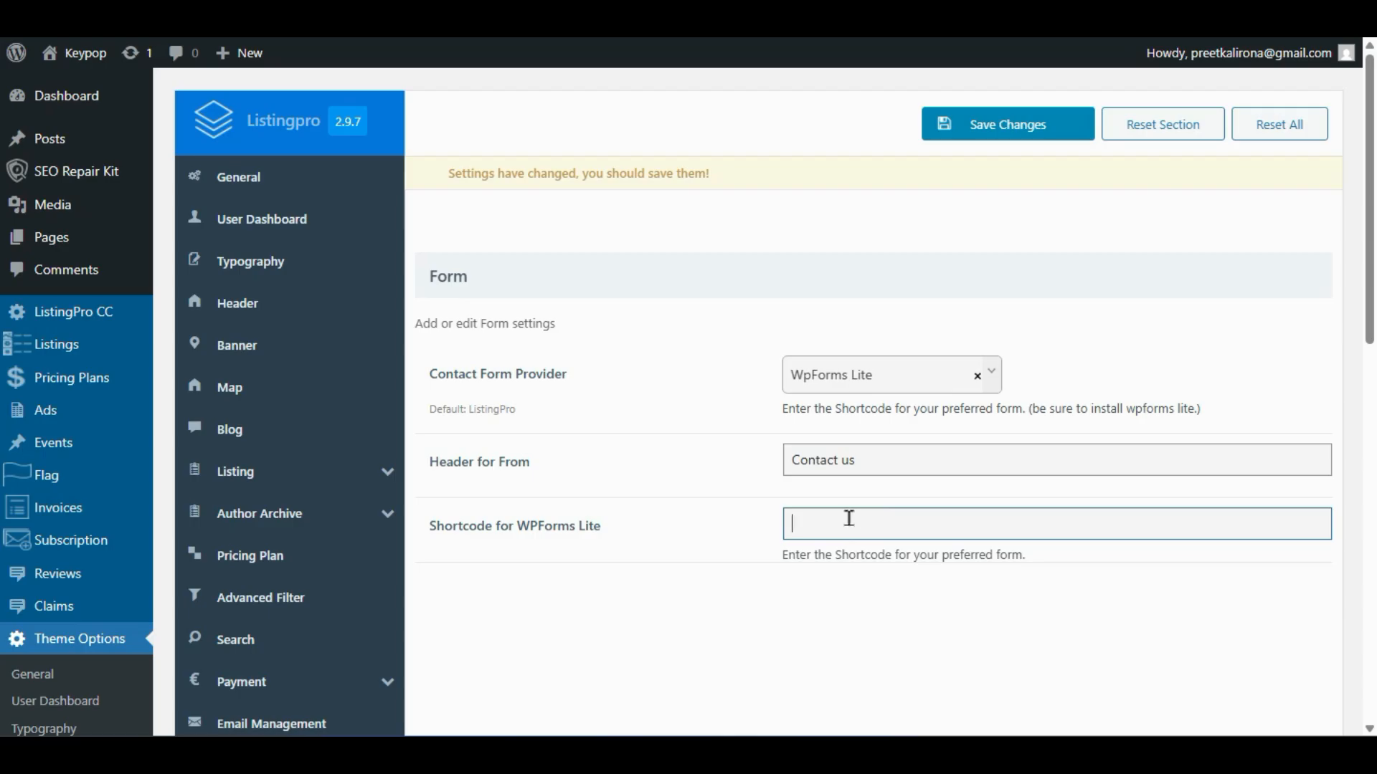
- Change the contact form provider to ListingPro and save the setting
left_click(889, 383)
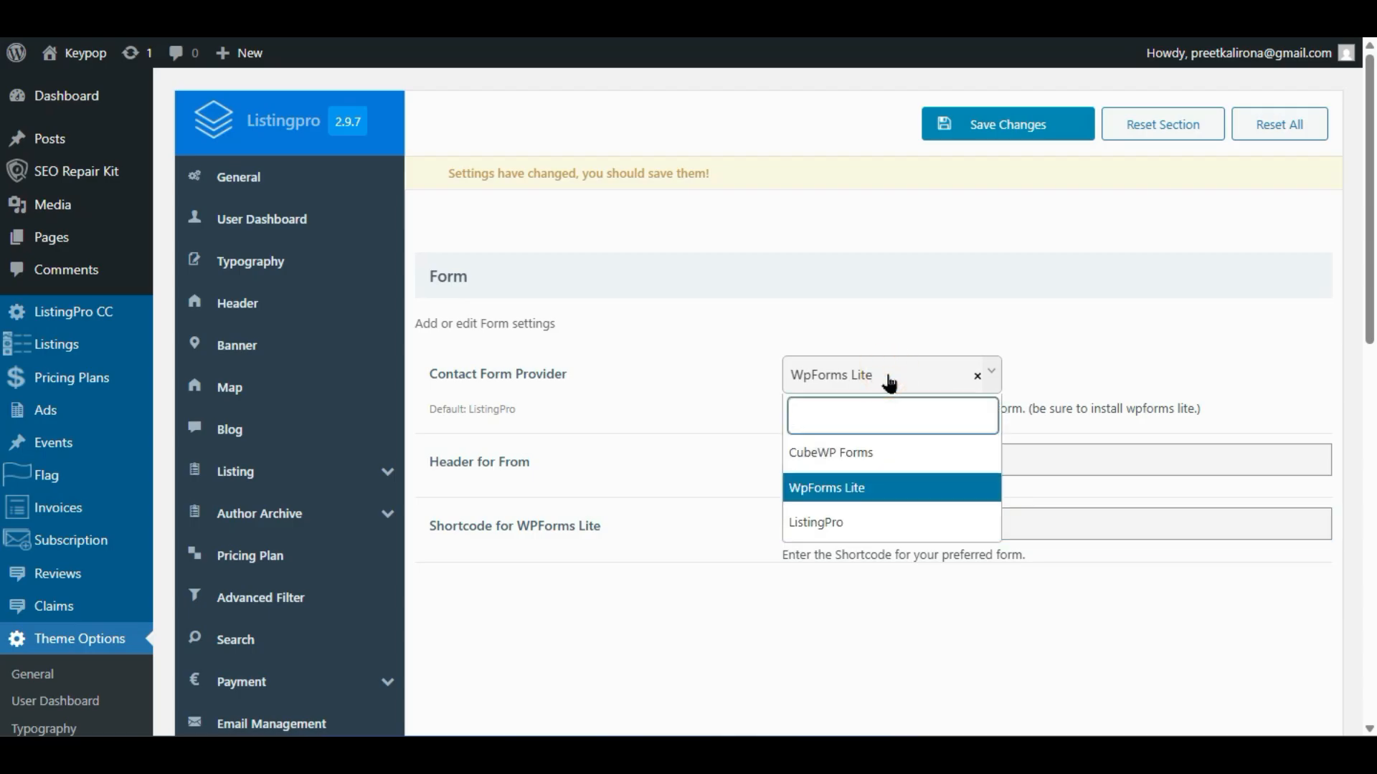
left_click(814, 527)
scroll(720, 531, "down", 2)
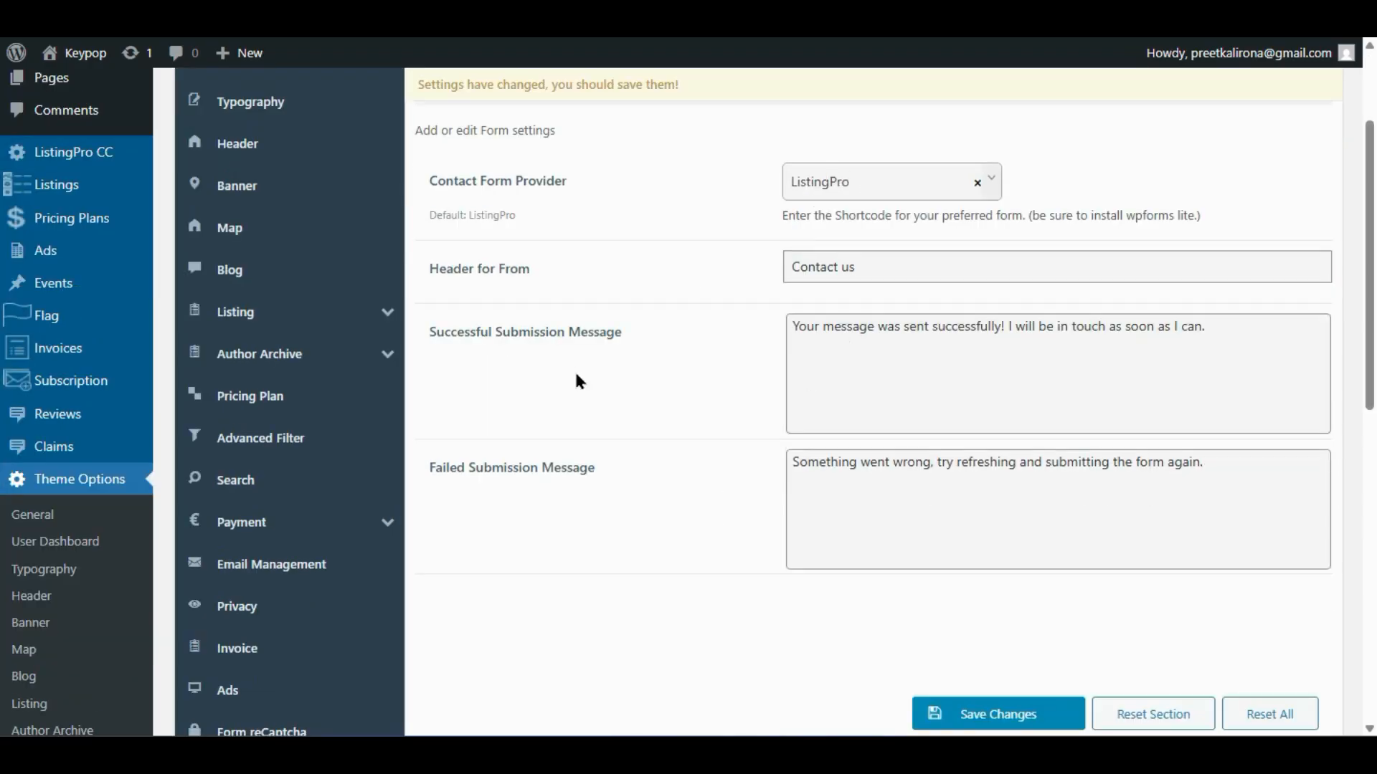
left_click(972, 715)
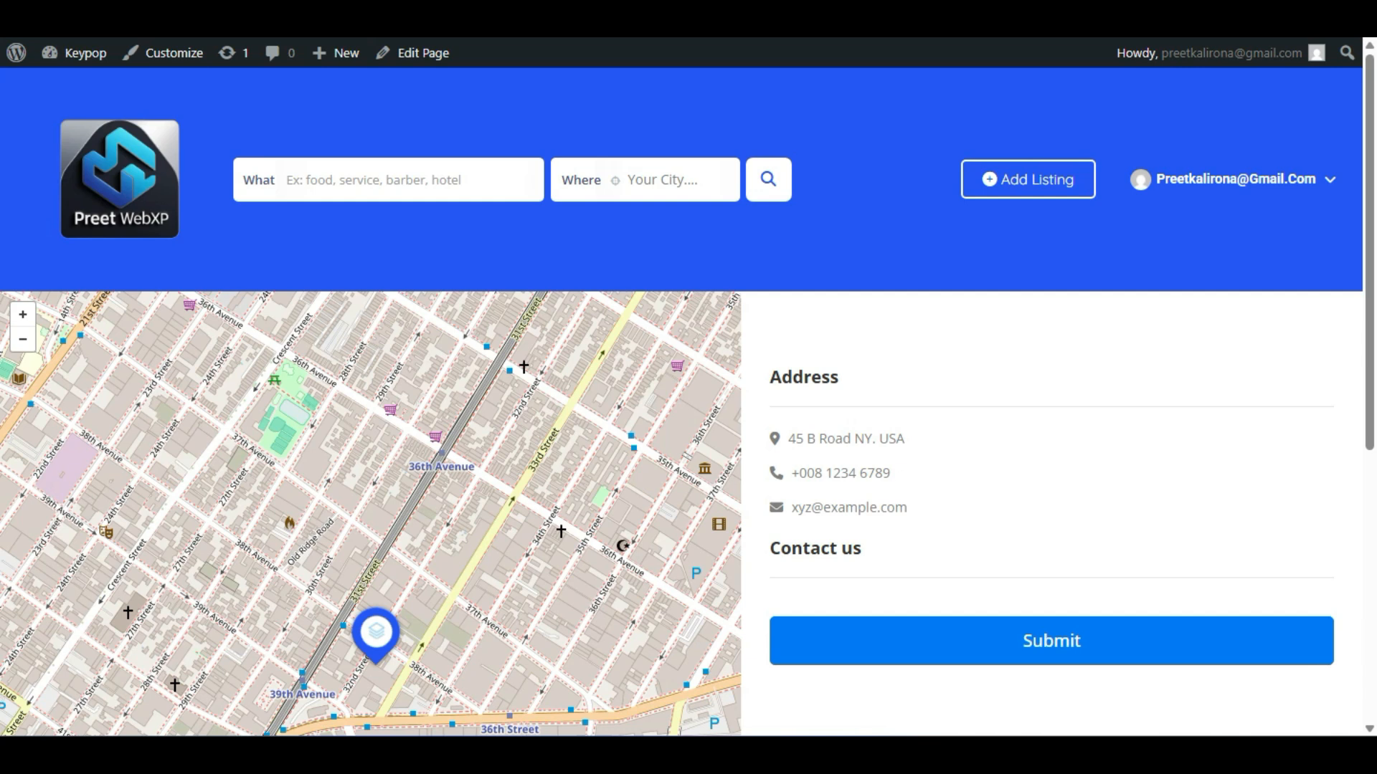
- Reload the page and highlight the shortcode hint that mentions WPForms Lite
key("F5")
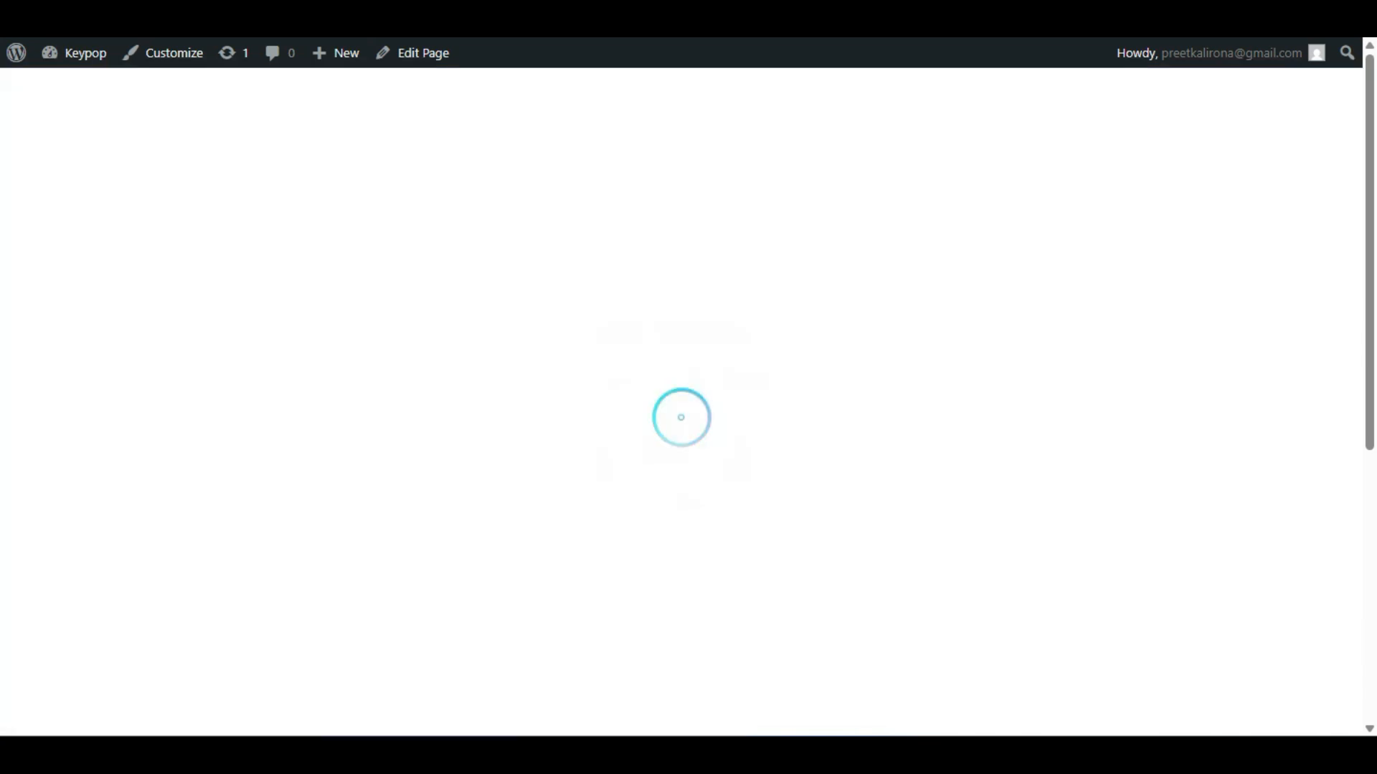
scroll(616, 635, "down", 3)
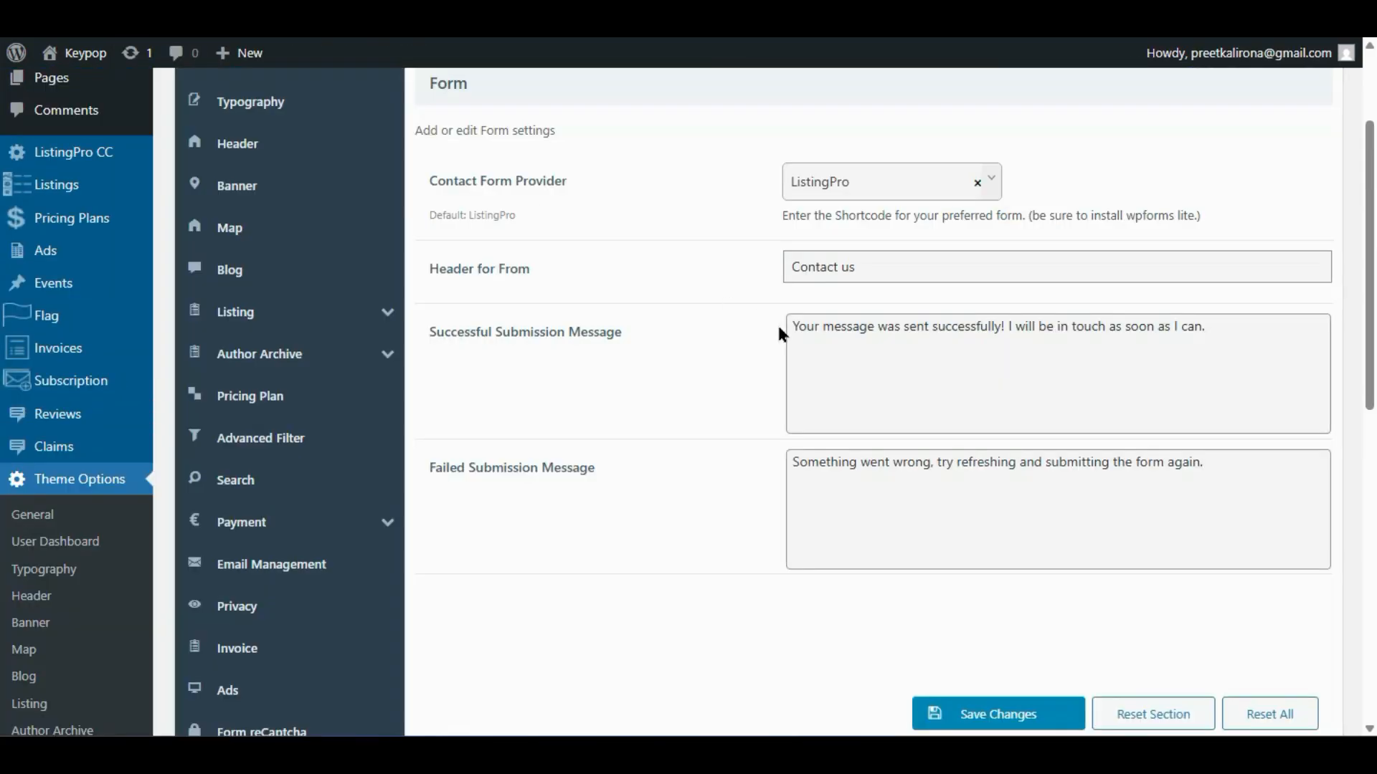
scroll(779, 331, "up", 3)
left_click_drag(782, 375, 1146, 374)
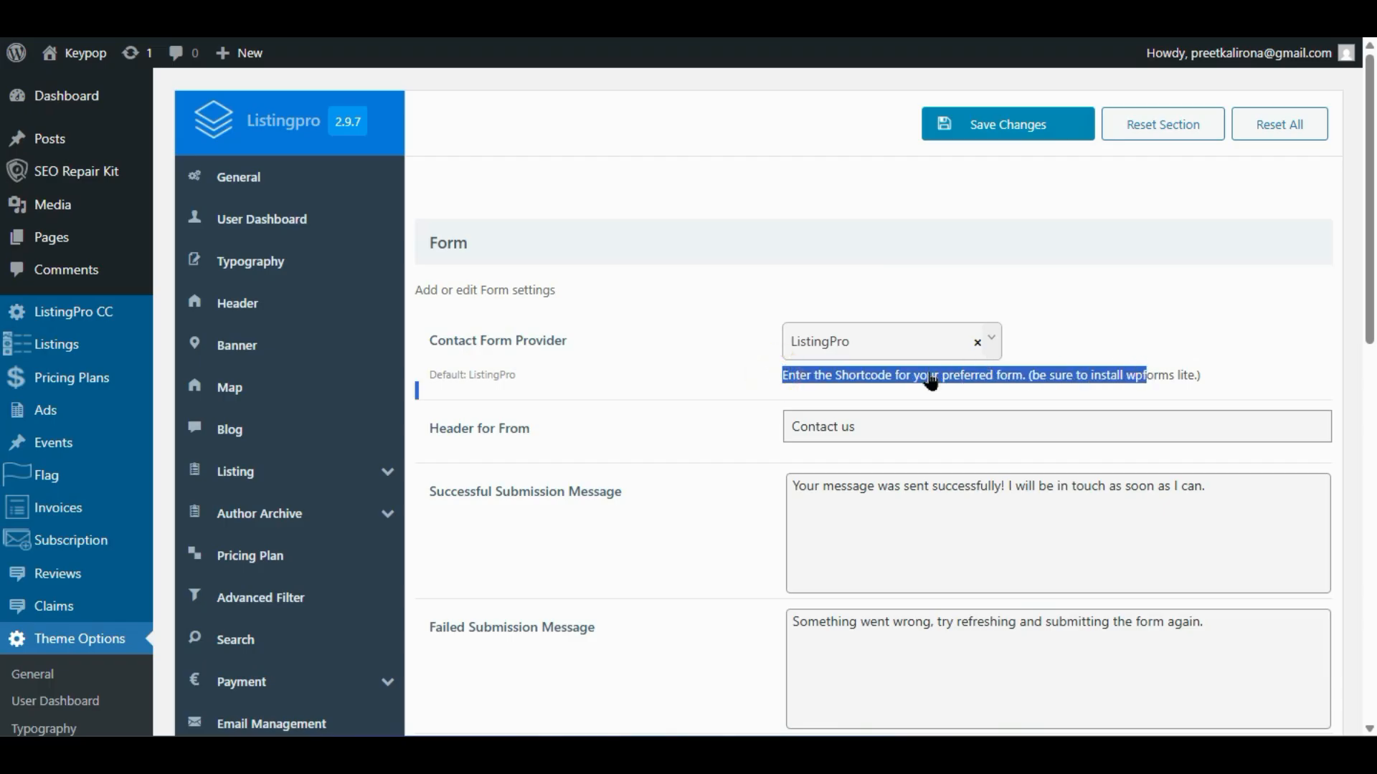
left_click(903, 376)
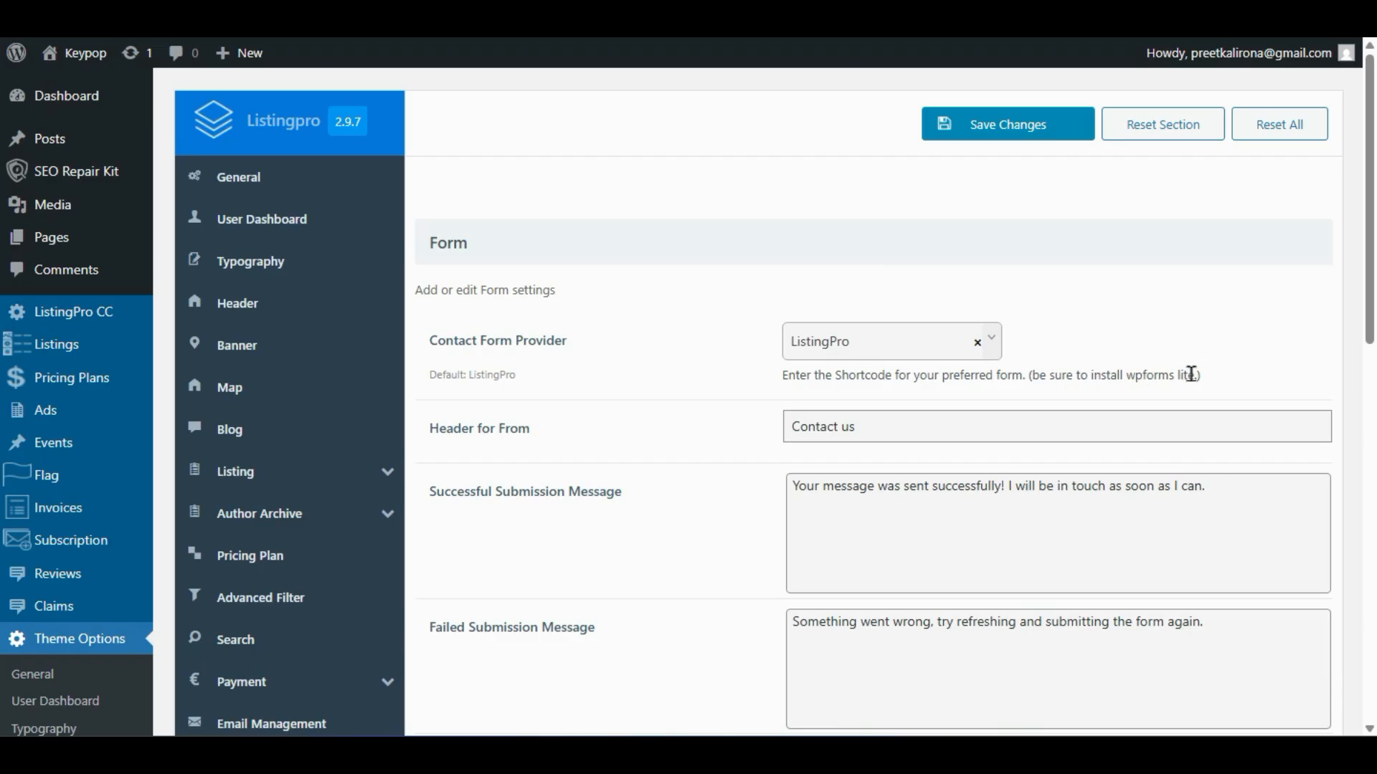
left_click_drag(1194, 374, 1127, 375)
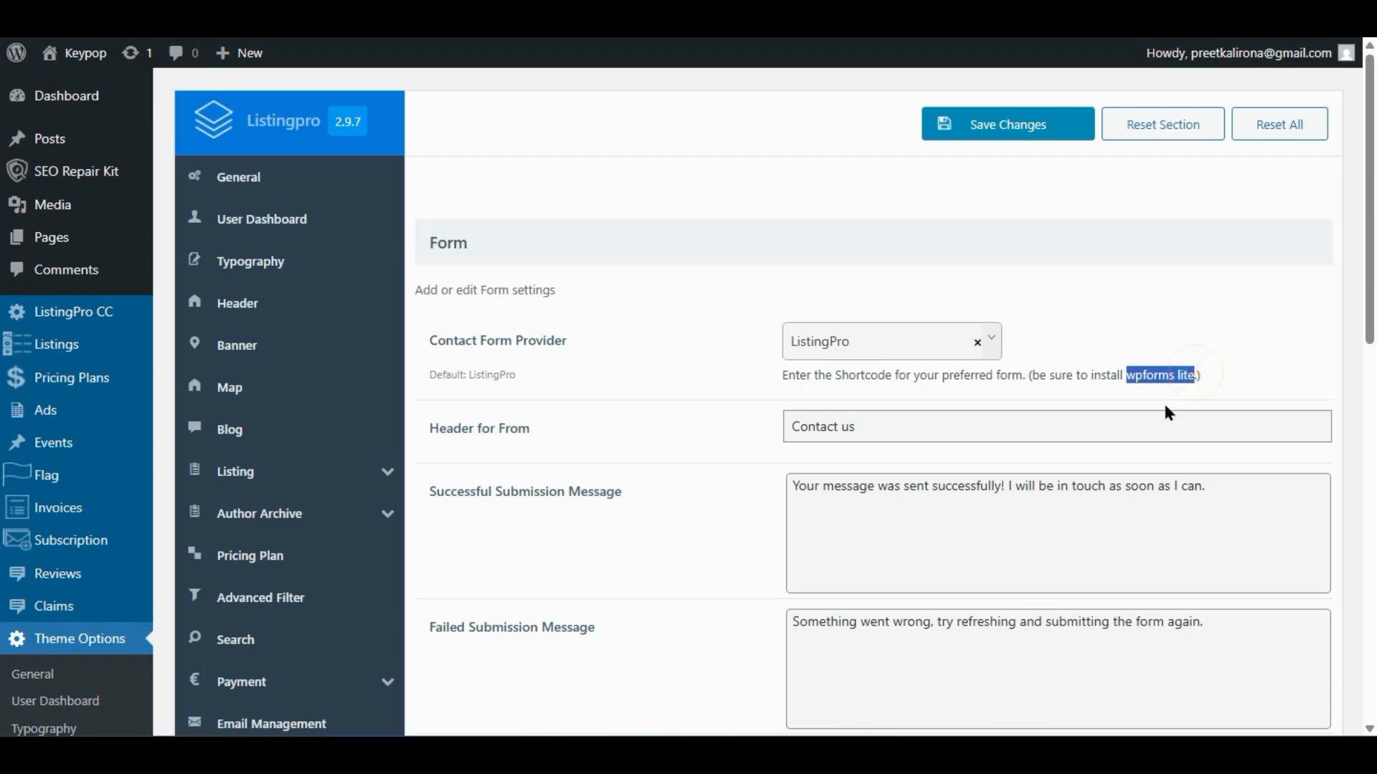
- Leave the contact form provider on WpForms Lite and go to the Footer settings
left_click(833, 341)
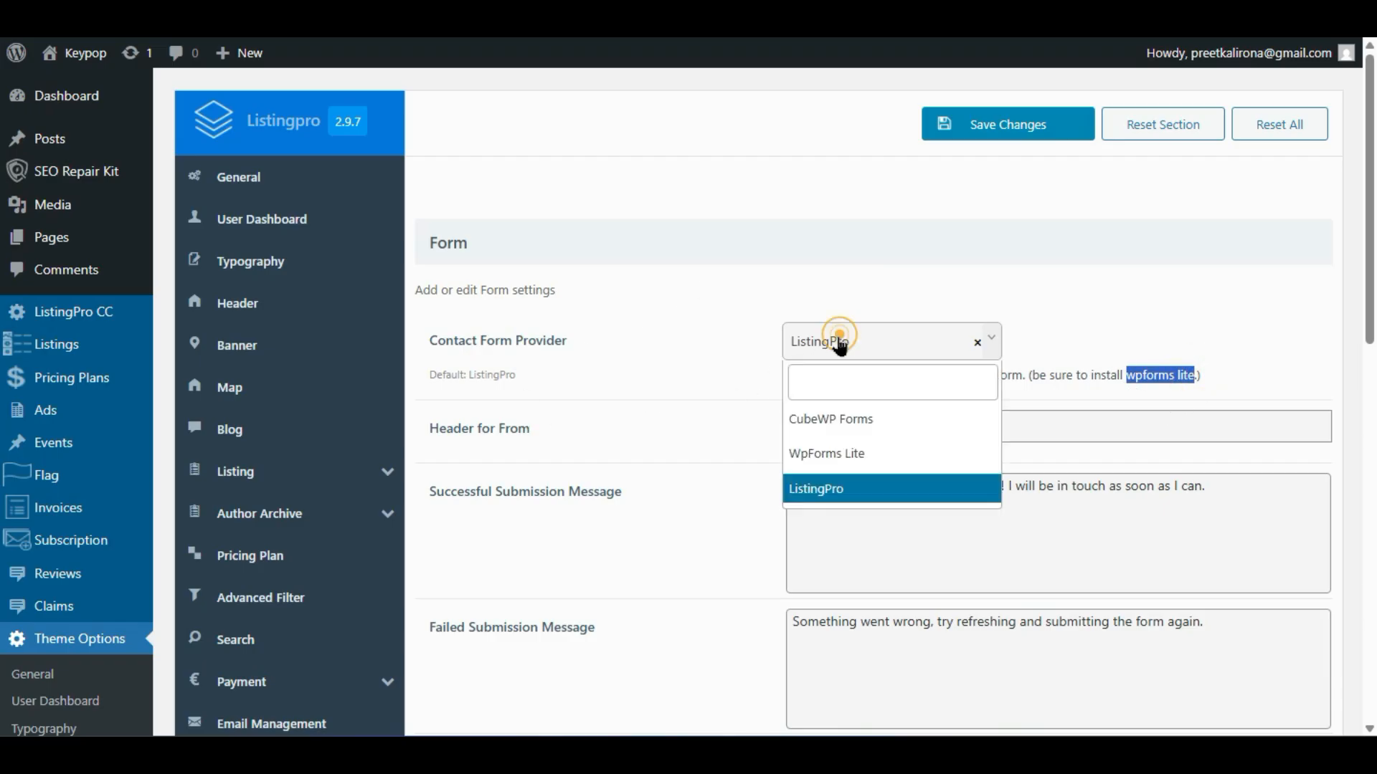
left_click(820, 448)
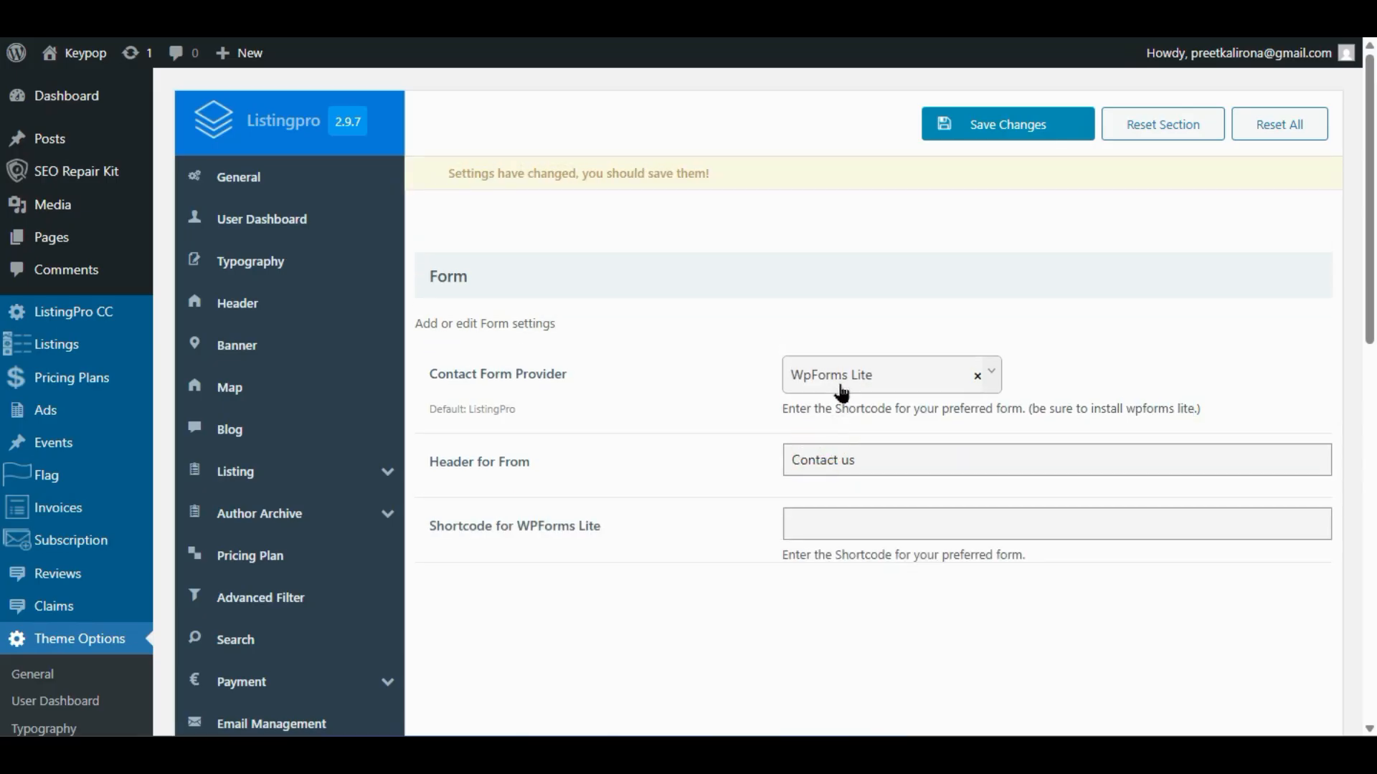
left_click(838, 387)
left_click(830, 523)
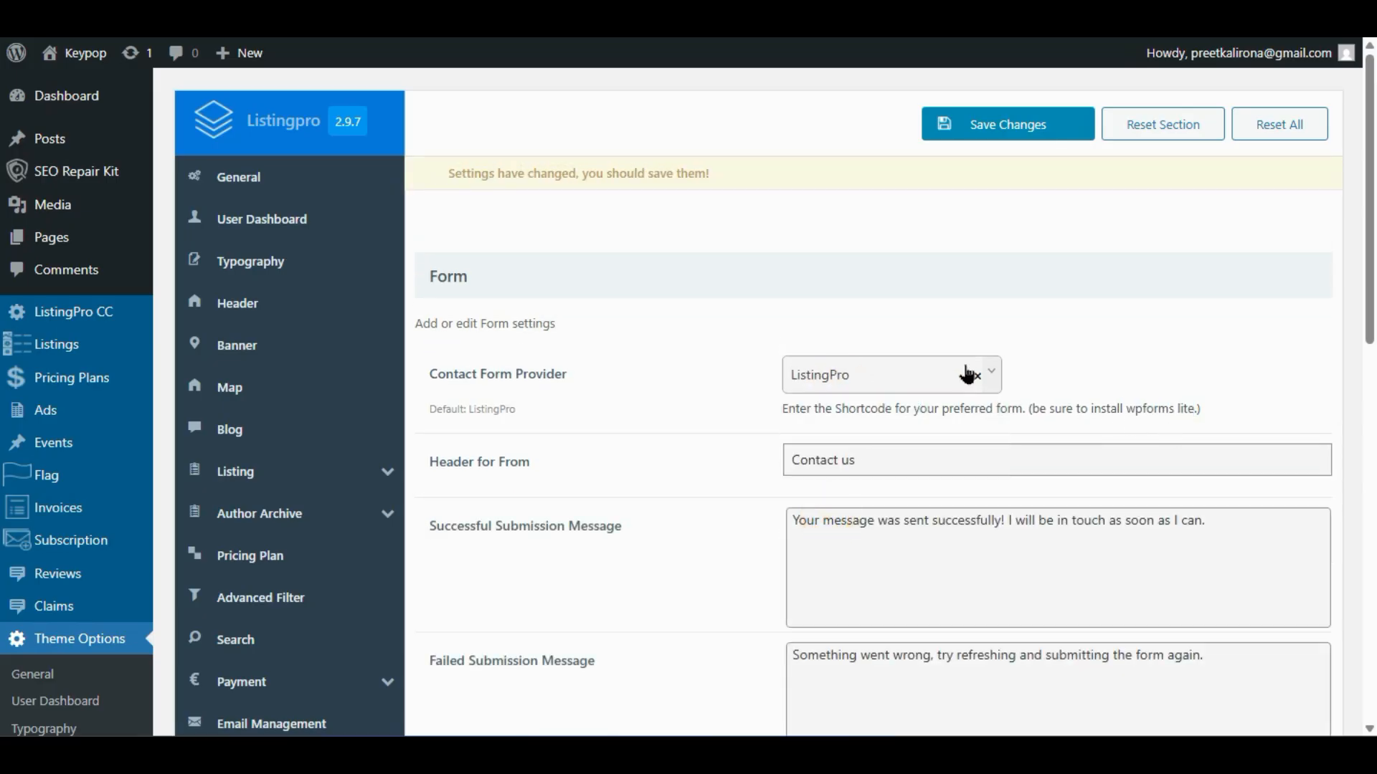
scroll(718, 544, "down", 5)
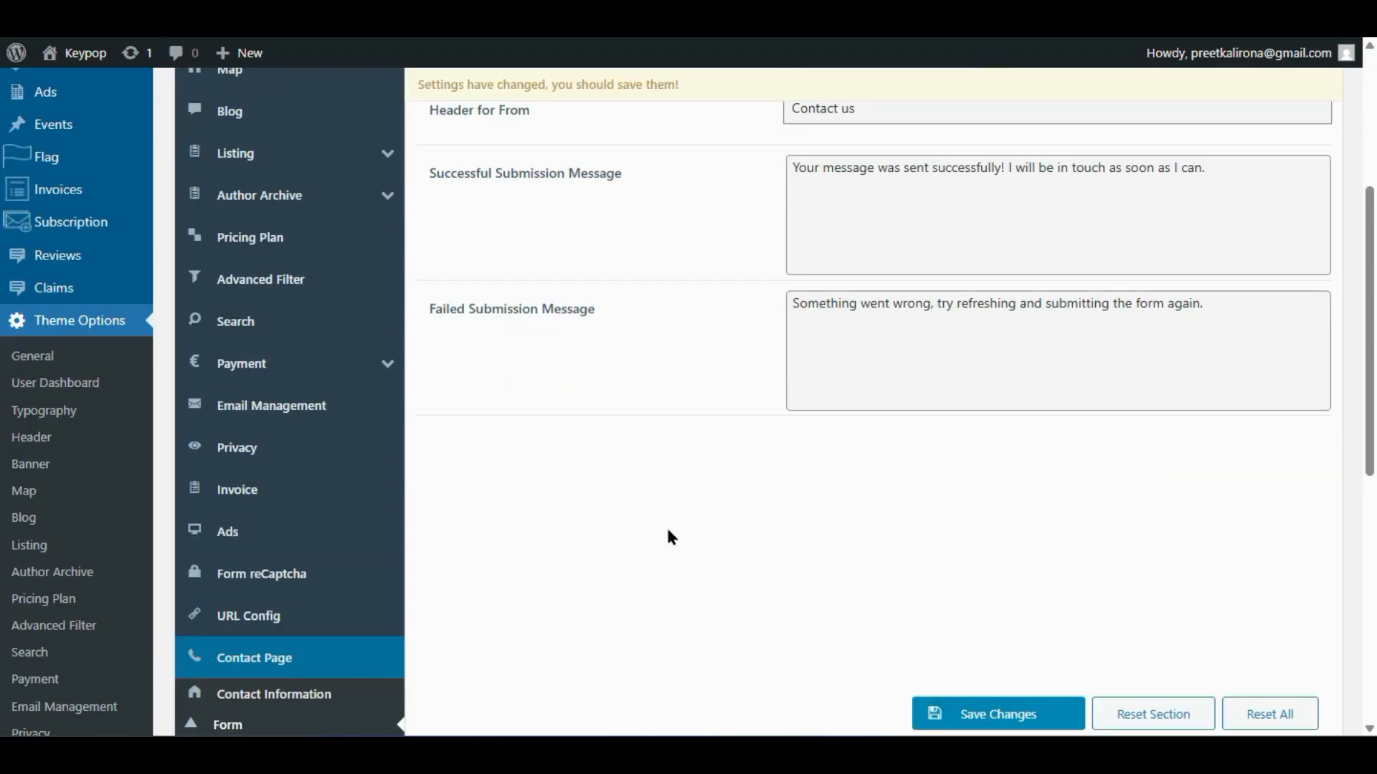
scroll(669, 535, "up", 5)
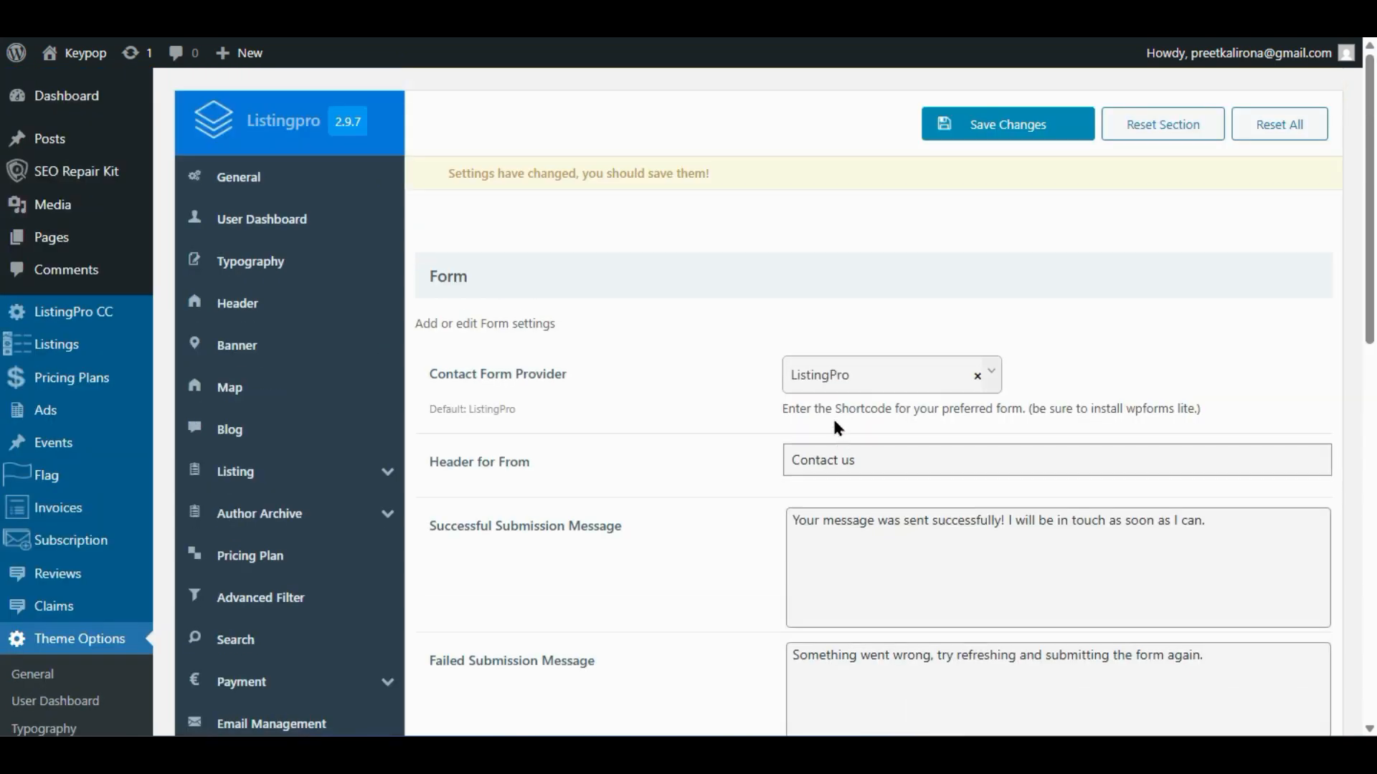
left_click(864, 384)
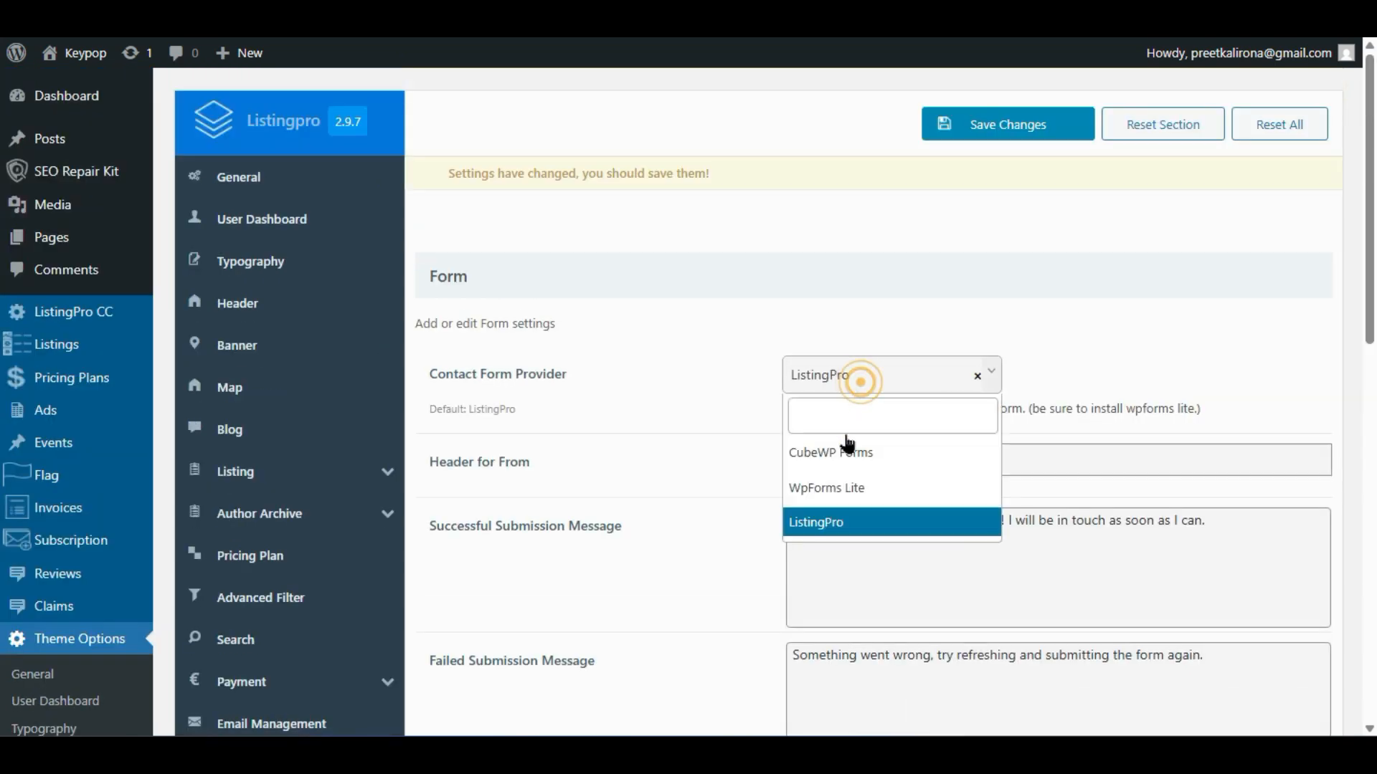
left_click(853, 489)
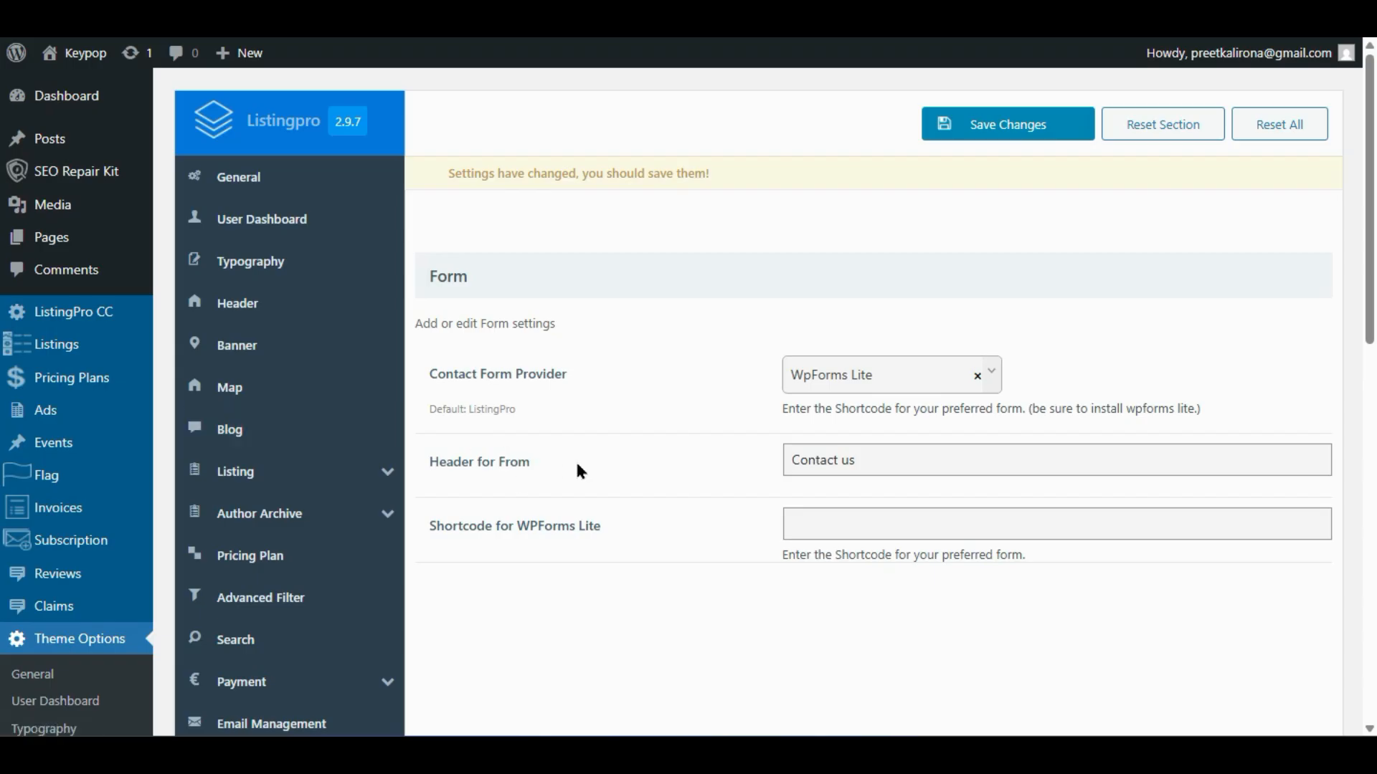
scroll(566, 470, "down", 7)
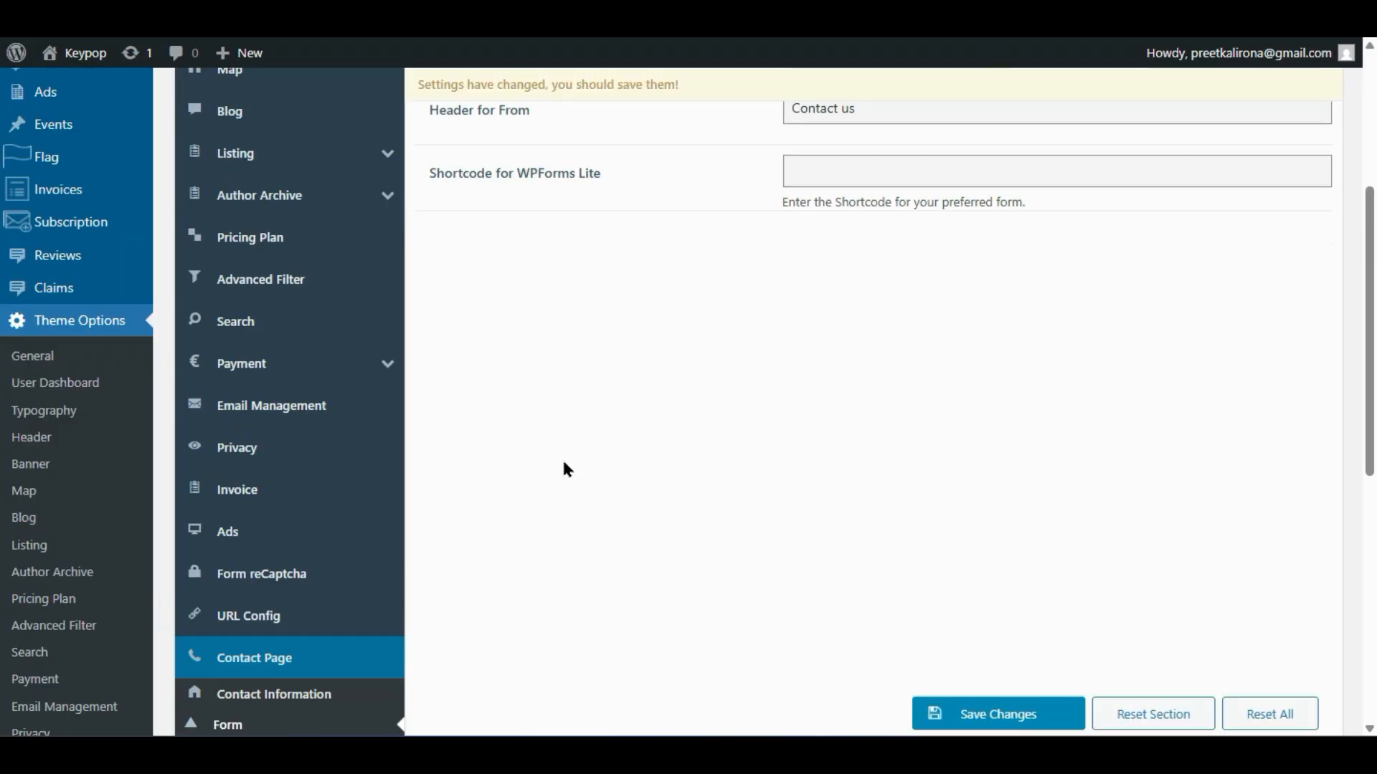
left_click(228, 631)
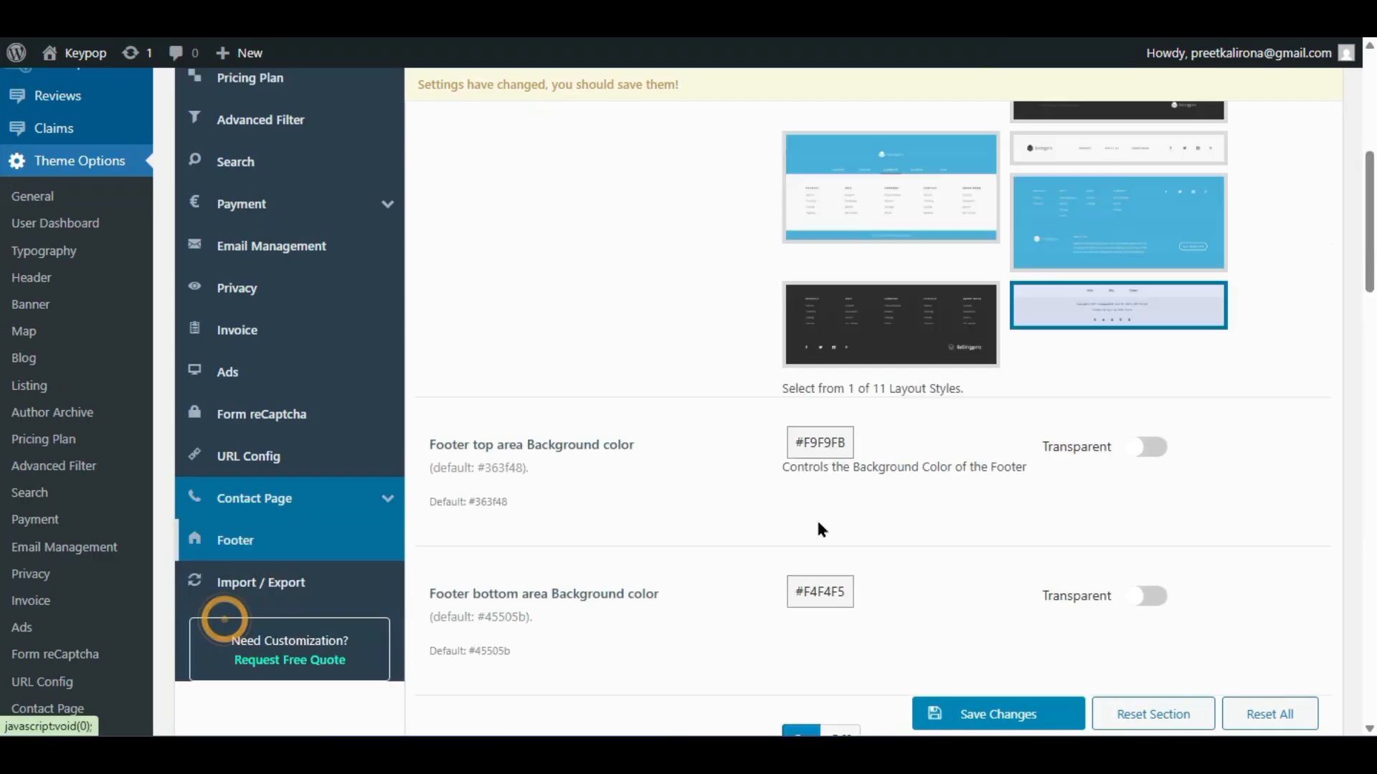
- Switch the footer to the dark multi-column layout, save, and reload the contact page to preview it
scroll(816, 528, "up", 5)
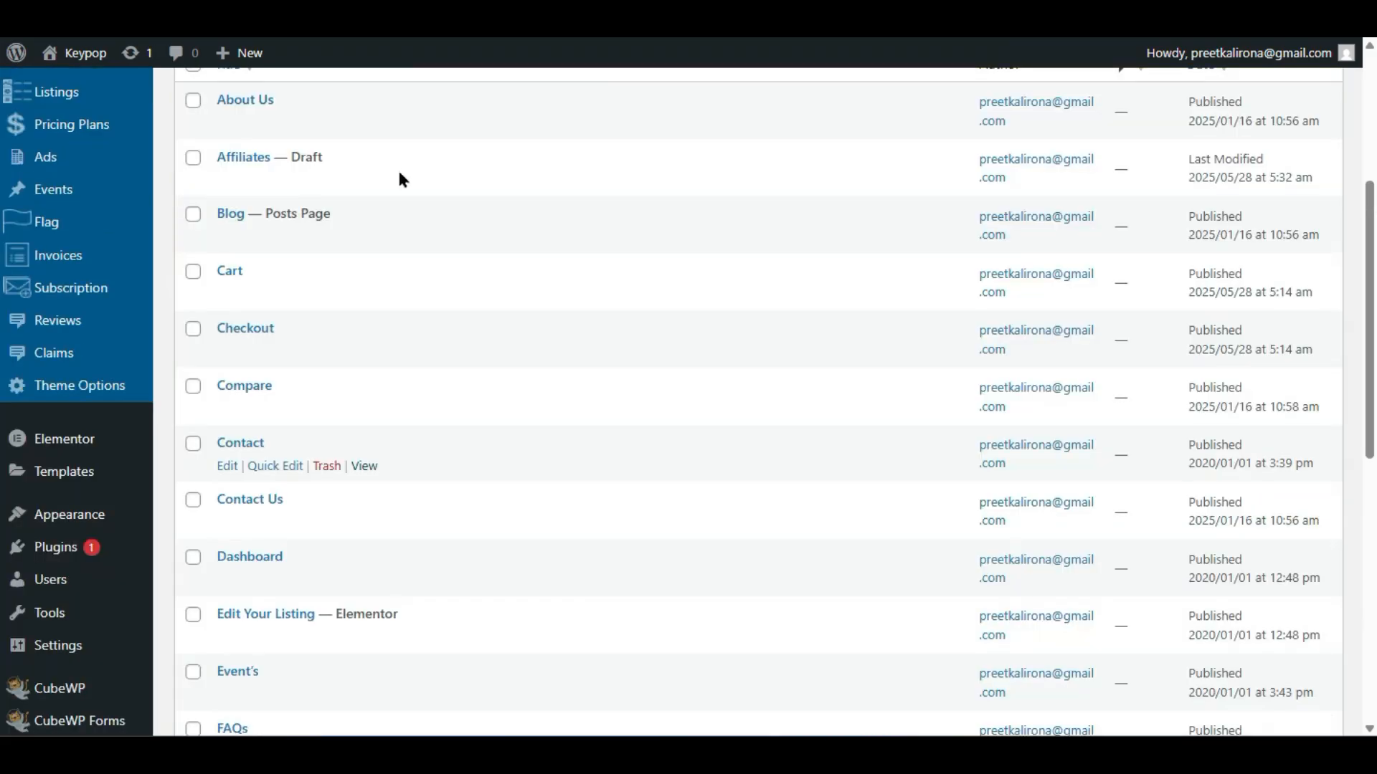
scroll(409, 212, "down", 9)
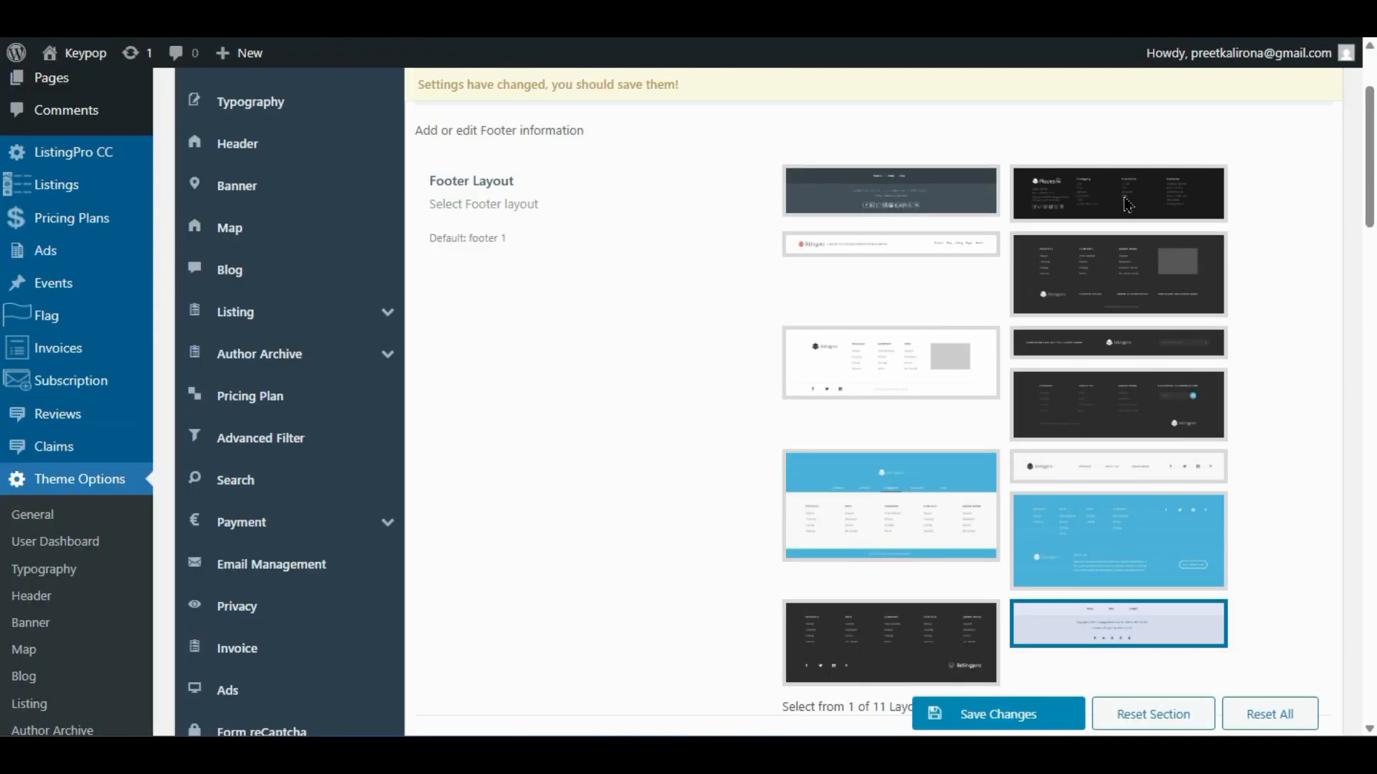
left_click(1128, 205)
left_click(1143, 265)
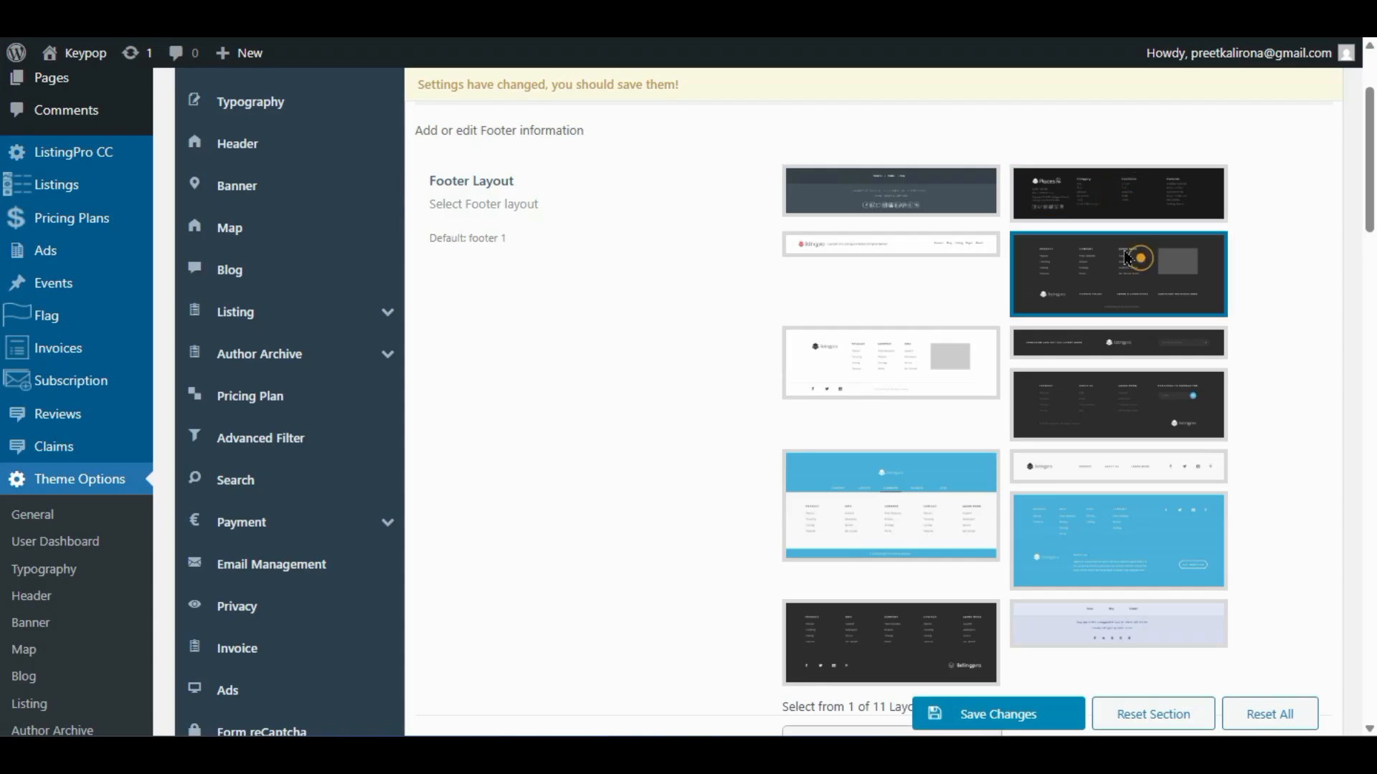
scroll(996, 496, "down", 4)
left_click(981, 726)
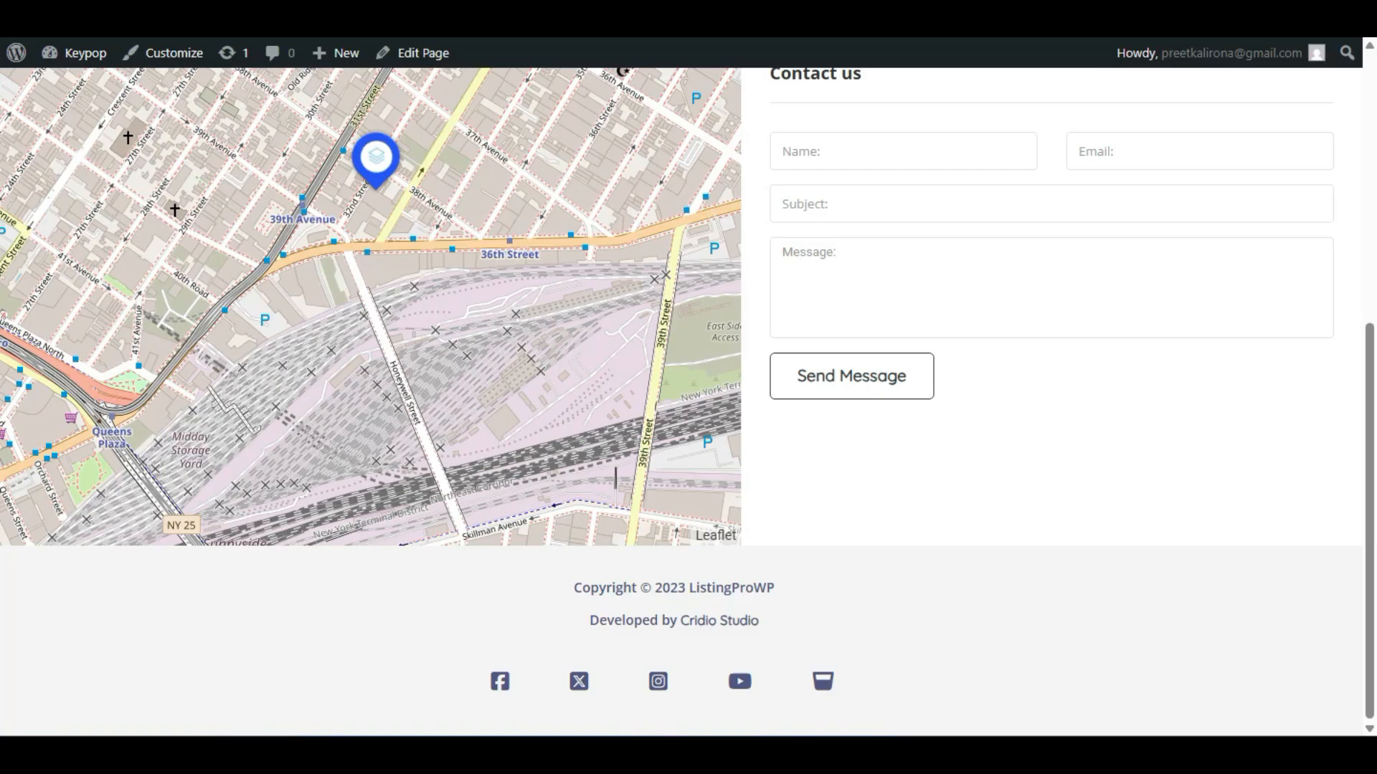
key("F5")
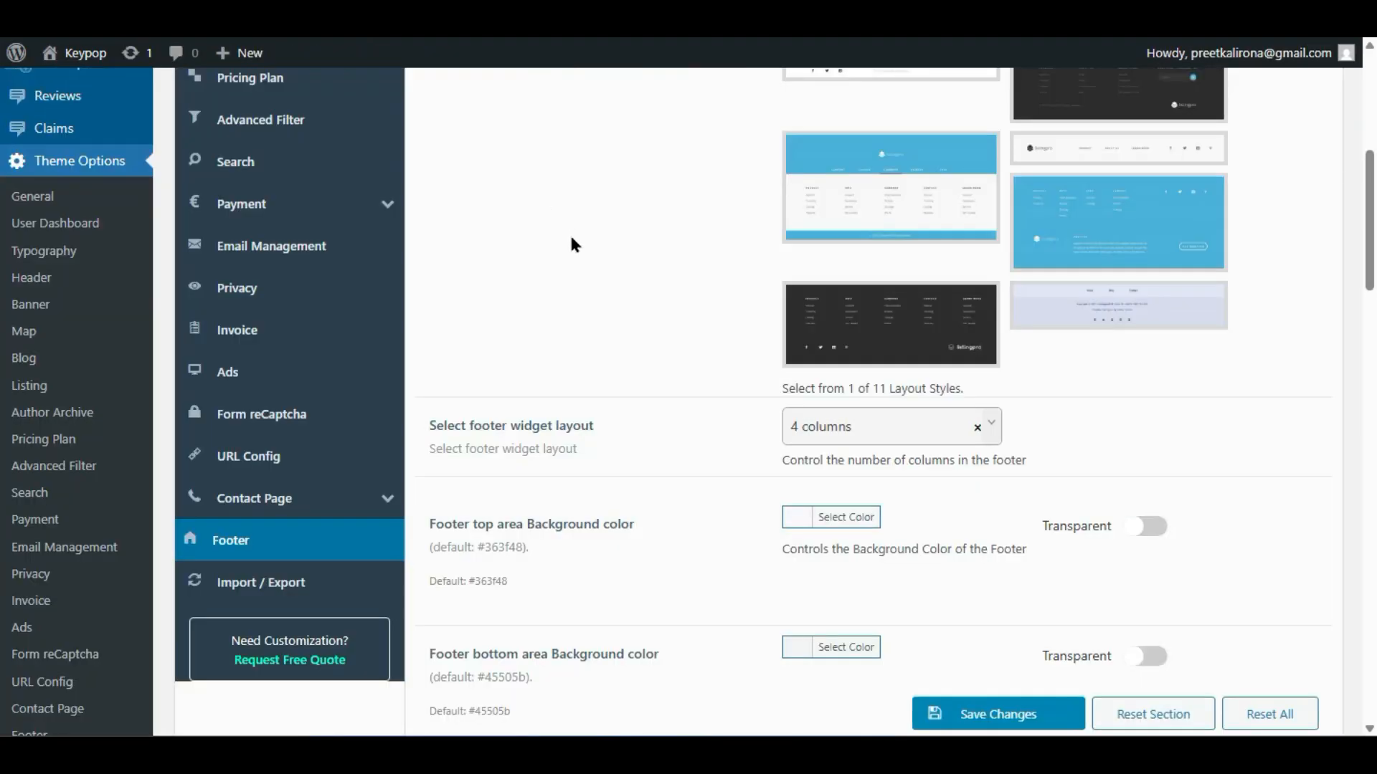
- Set the footer top area background colour to black, save, and reload the contact page
scroll(717, 373, "down", 2)
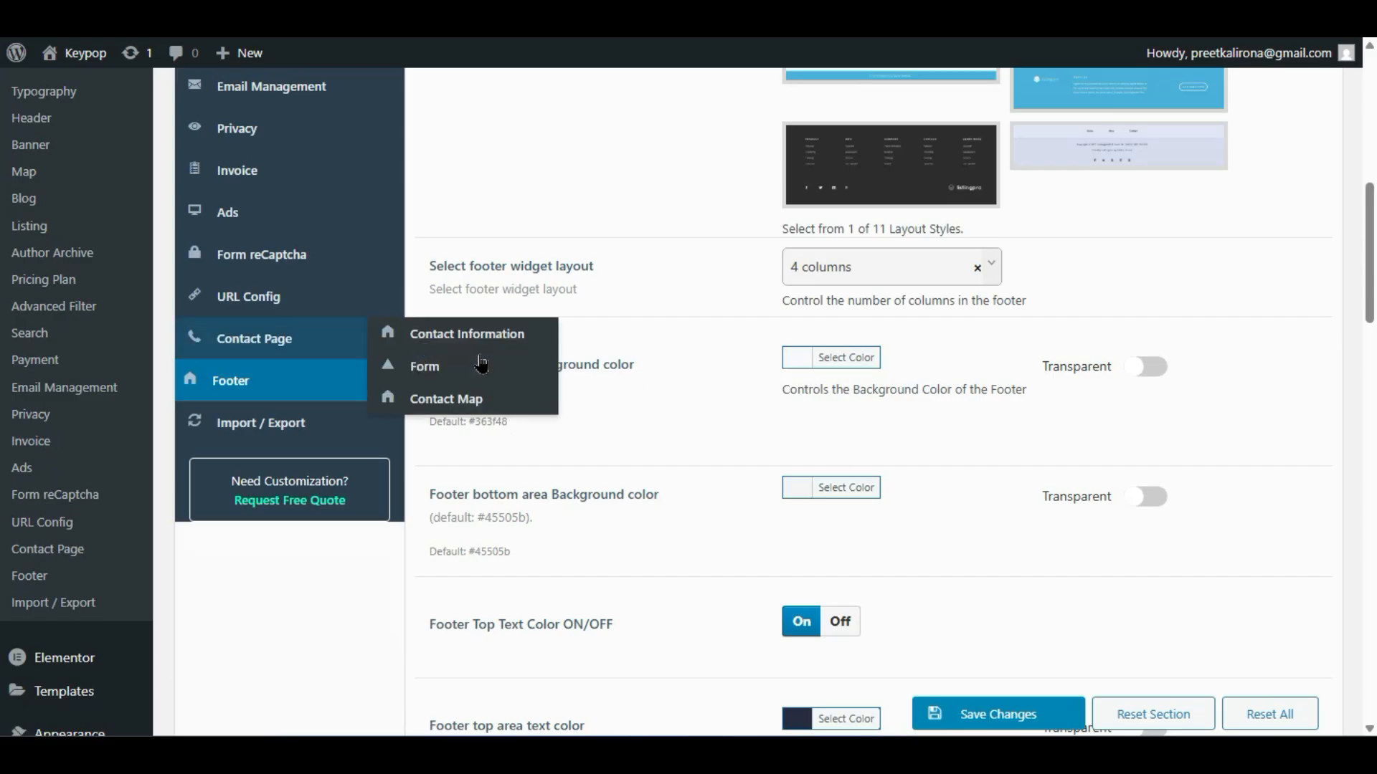
left_click(796, 358)
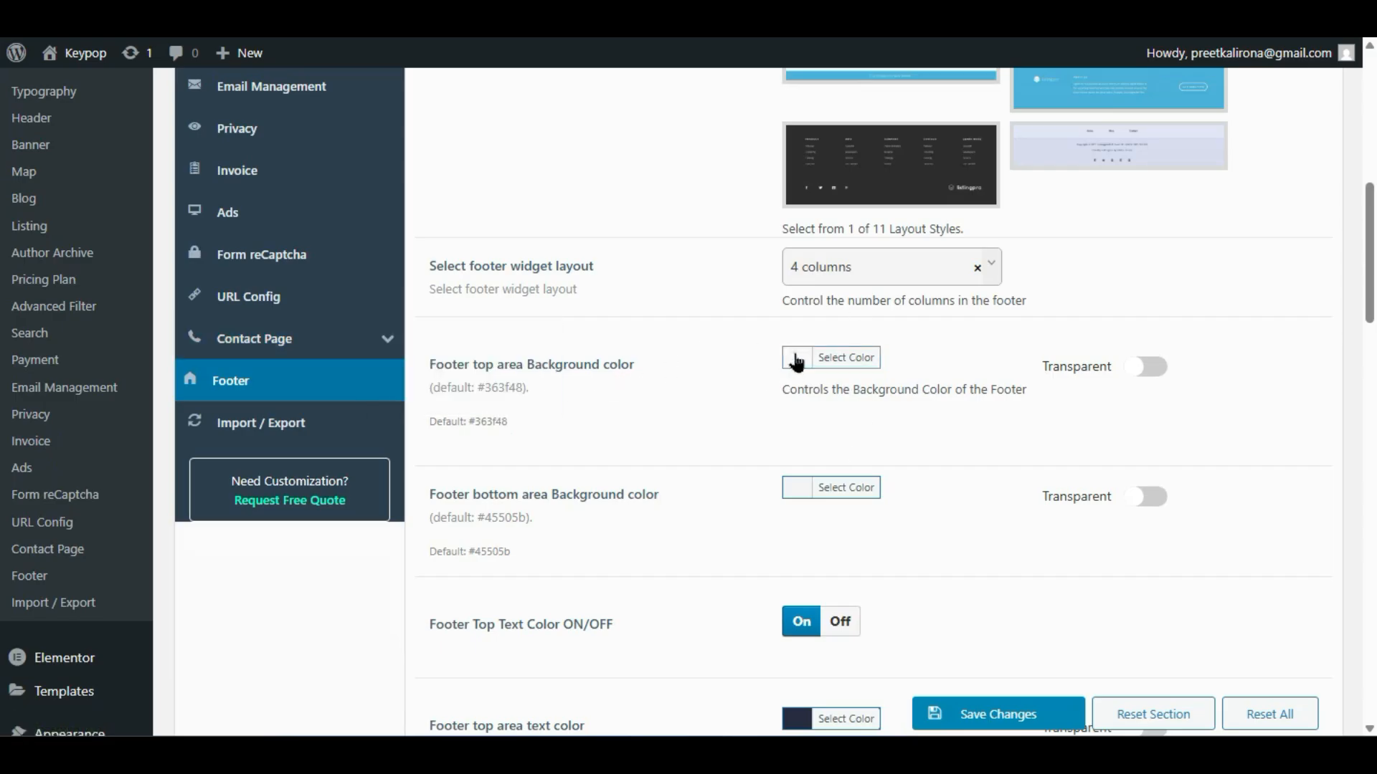
left_click(801, 589)
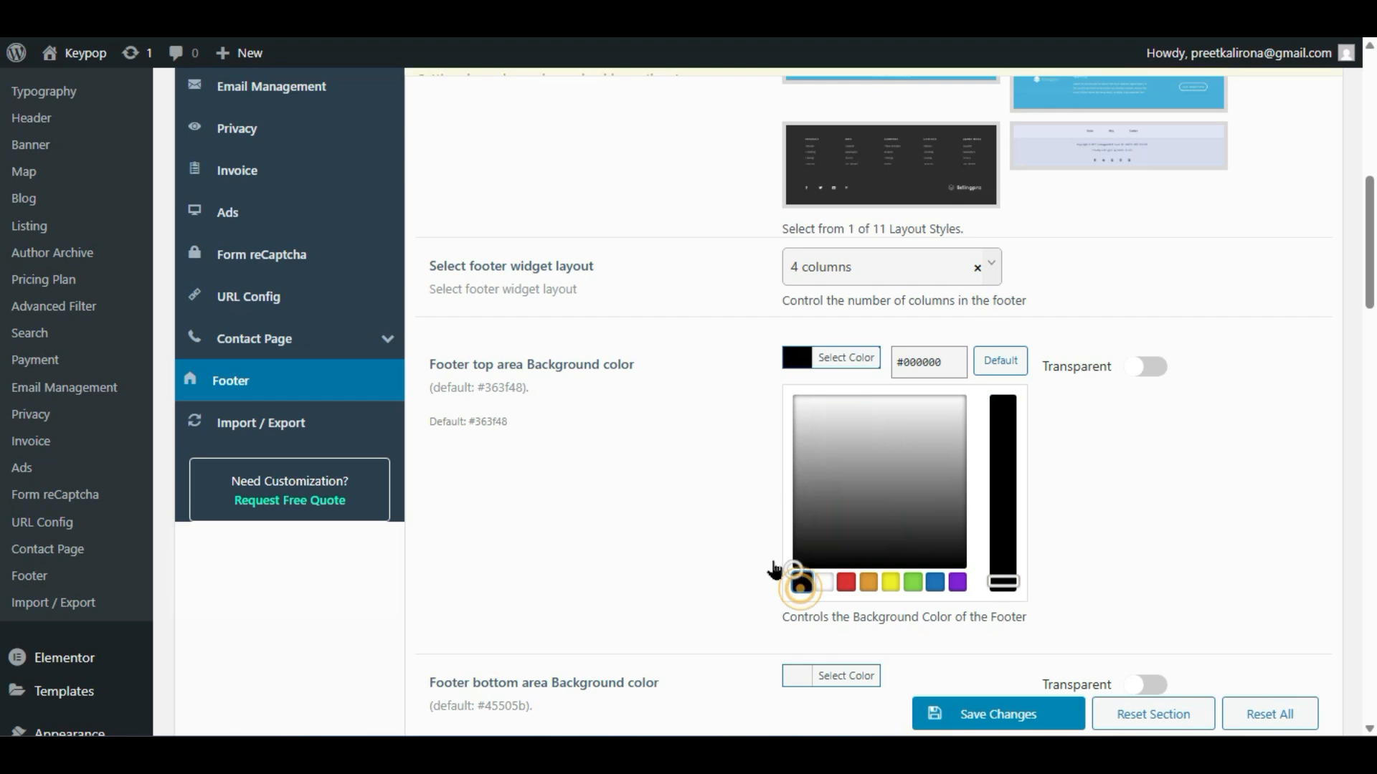
left_click(679, 502)
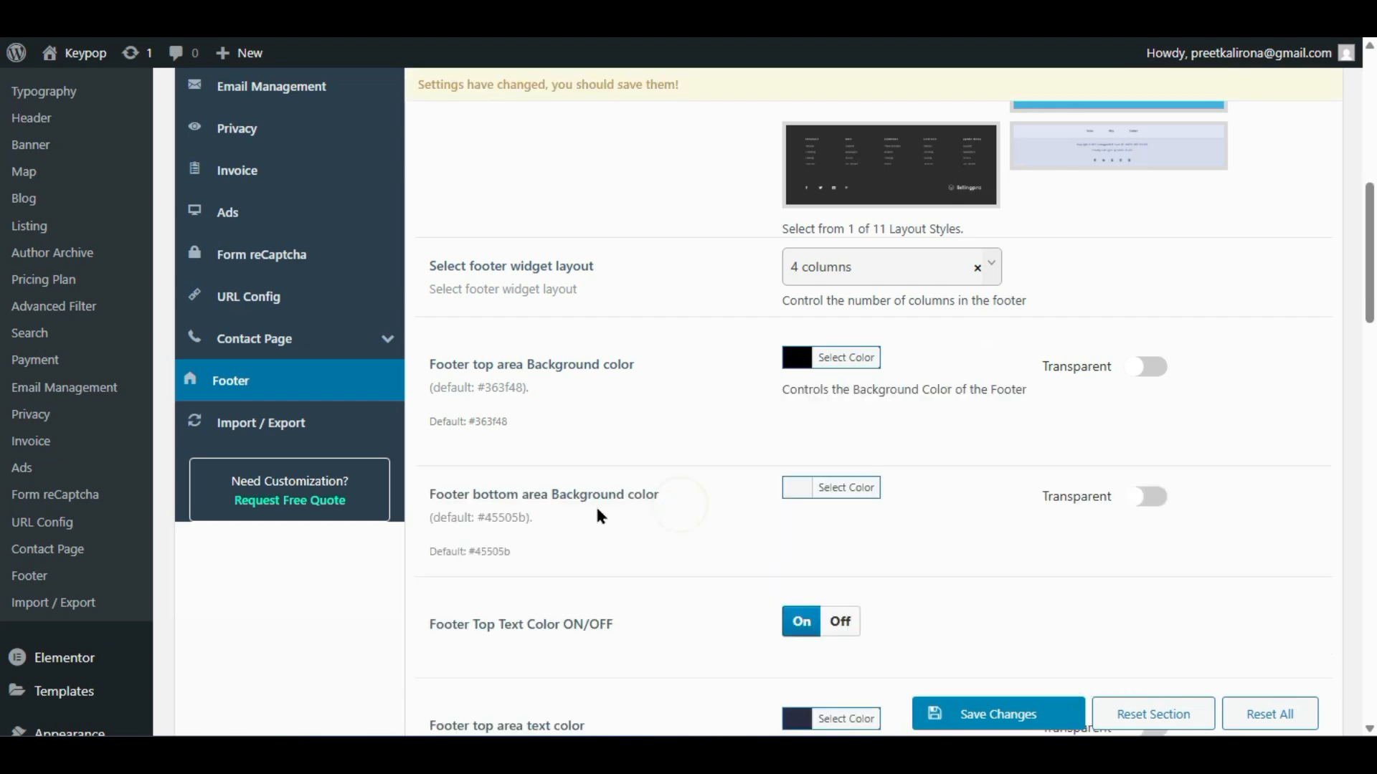
left_click(996, 713)
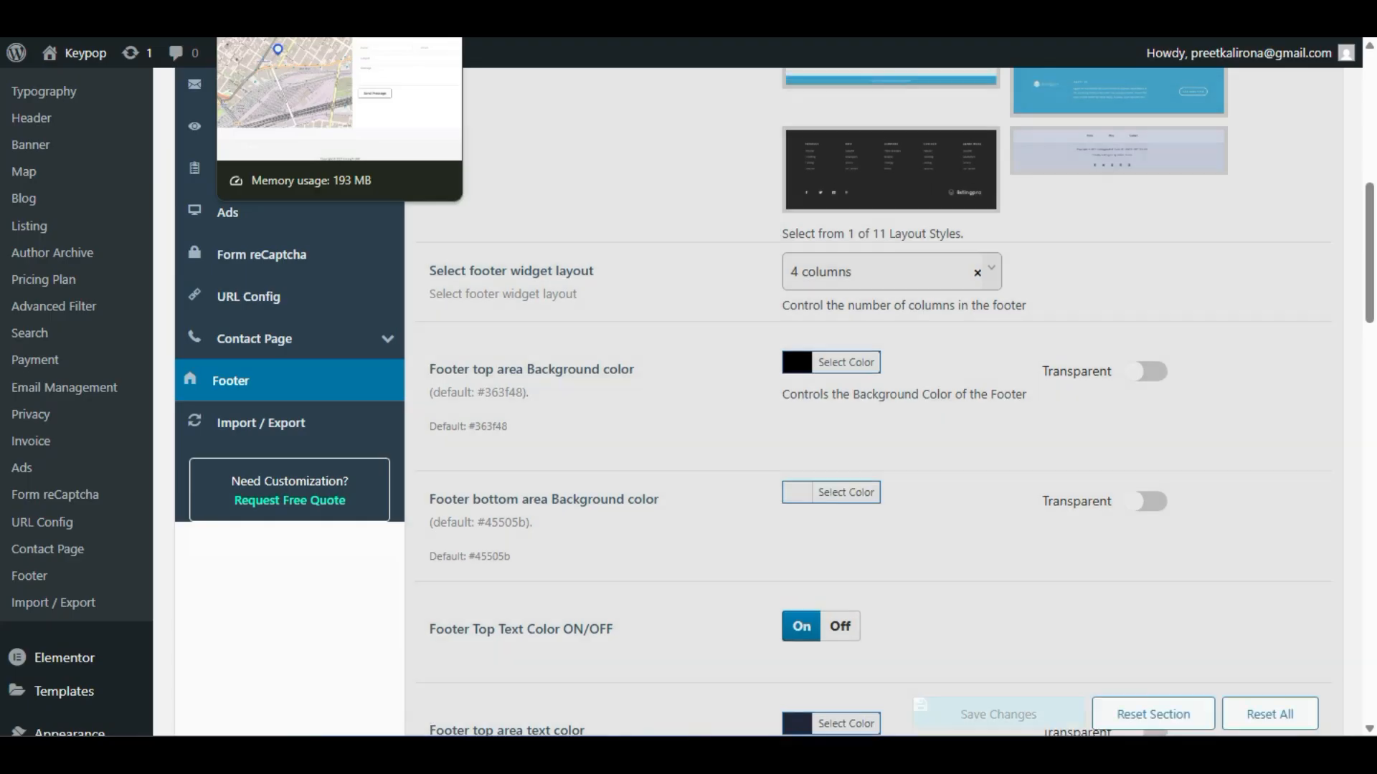
left_click(286, 22)
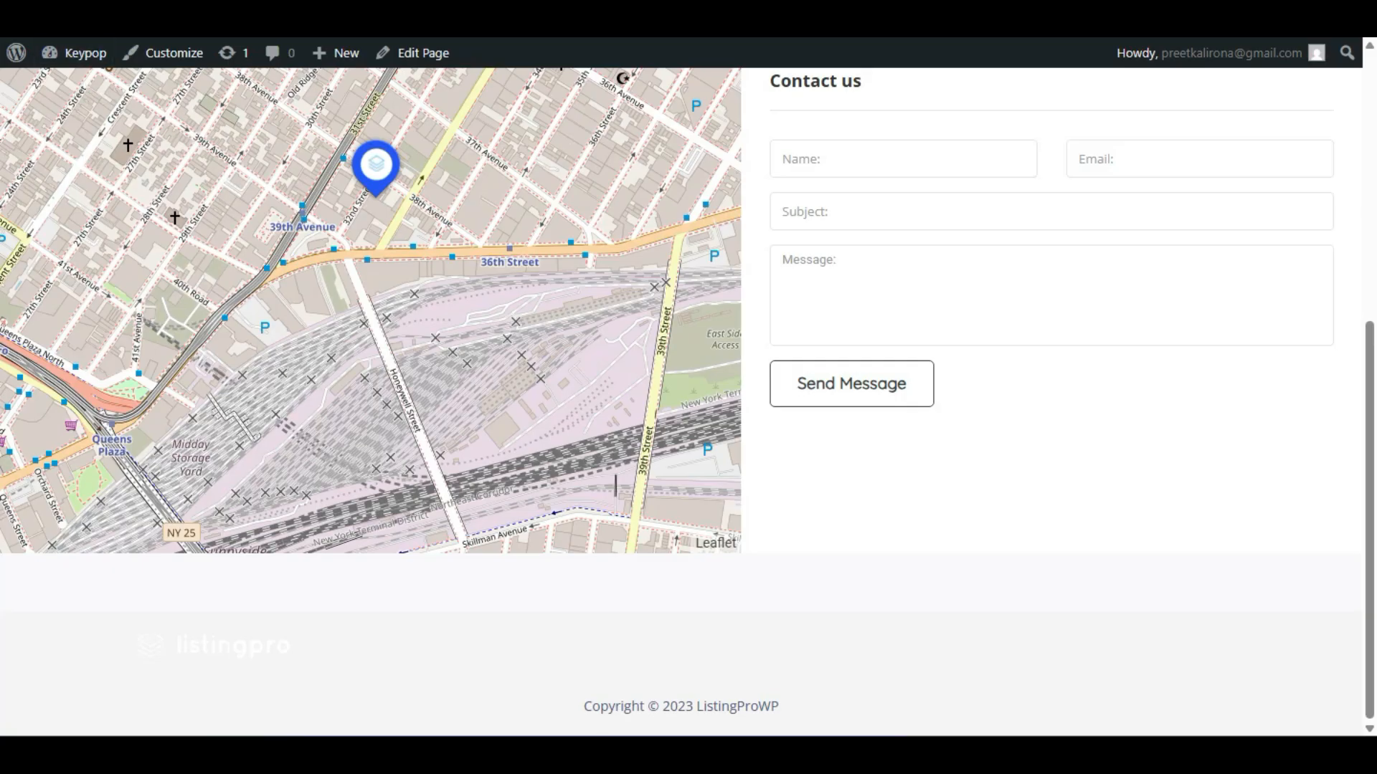
key("F5")
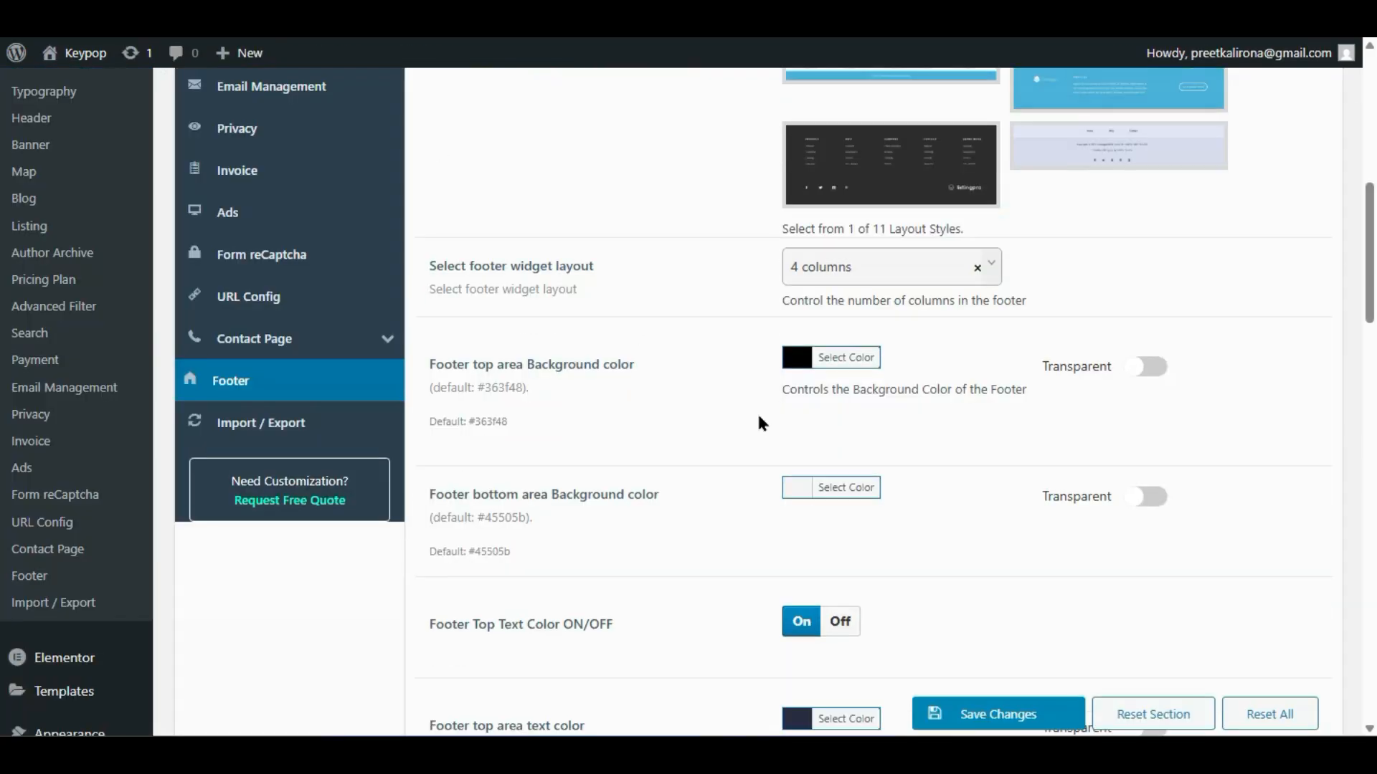
- Set the footer bottom area background colour to black, save, and reload the contact page to check
left_click(801, 485)
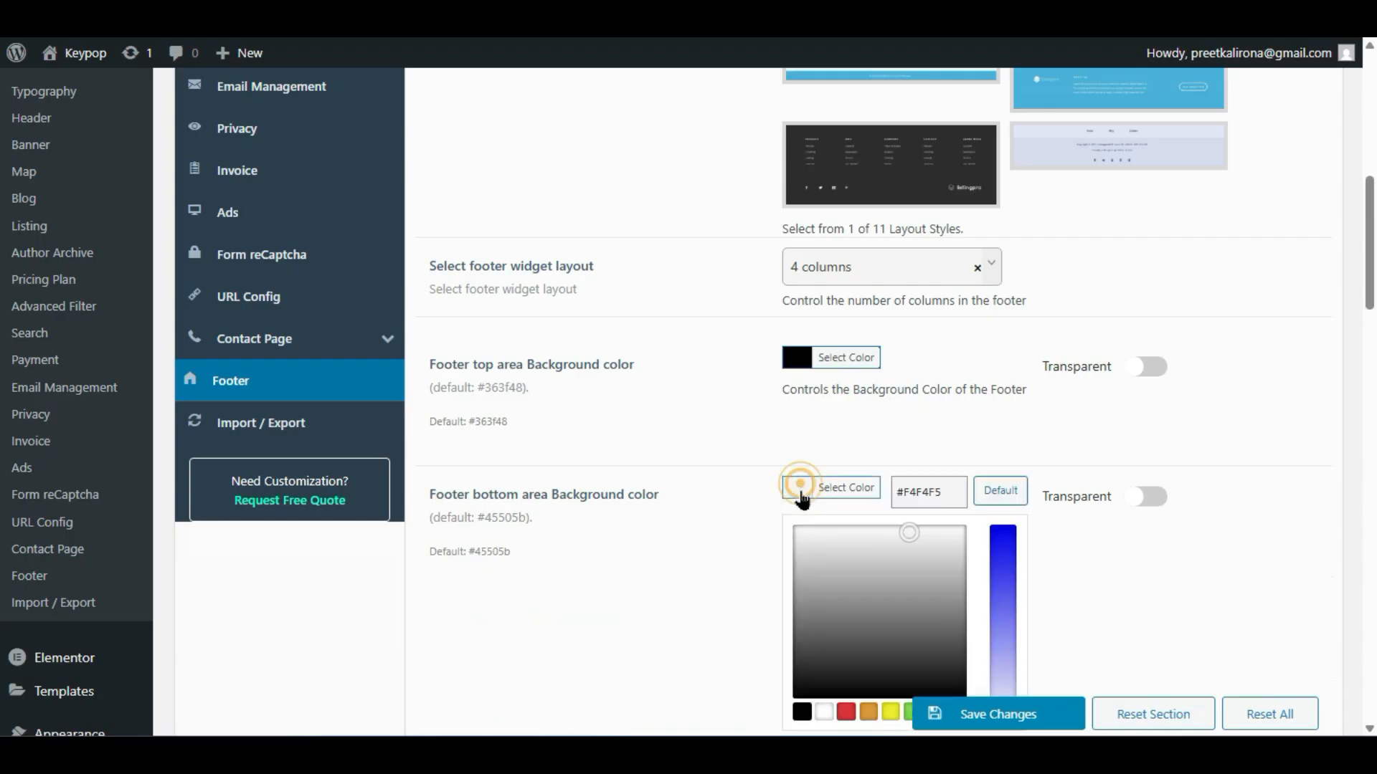
left_click(794, 706)
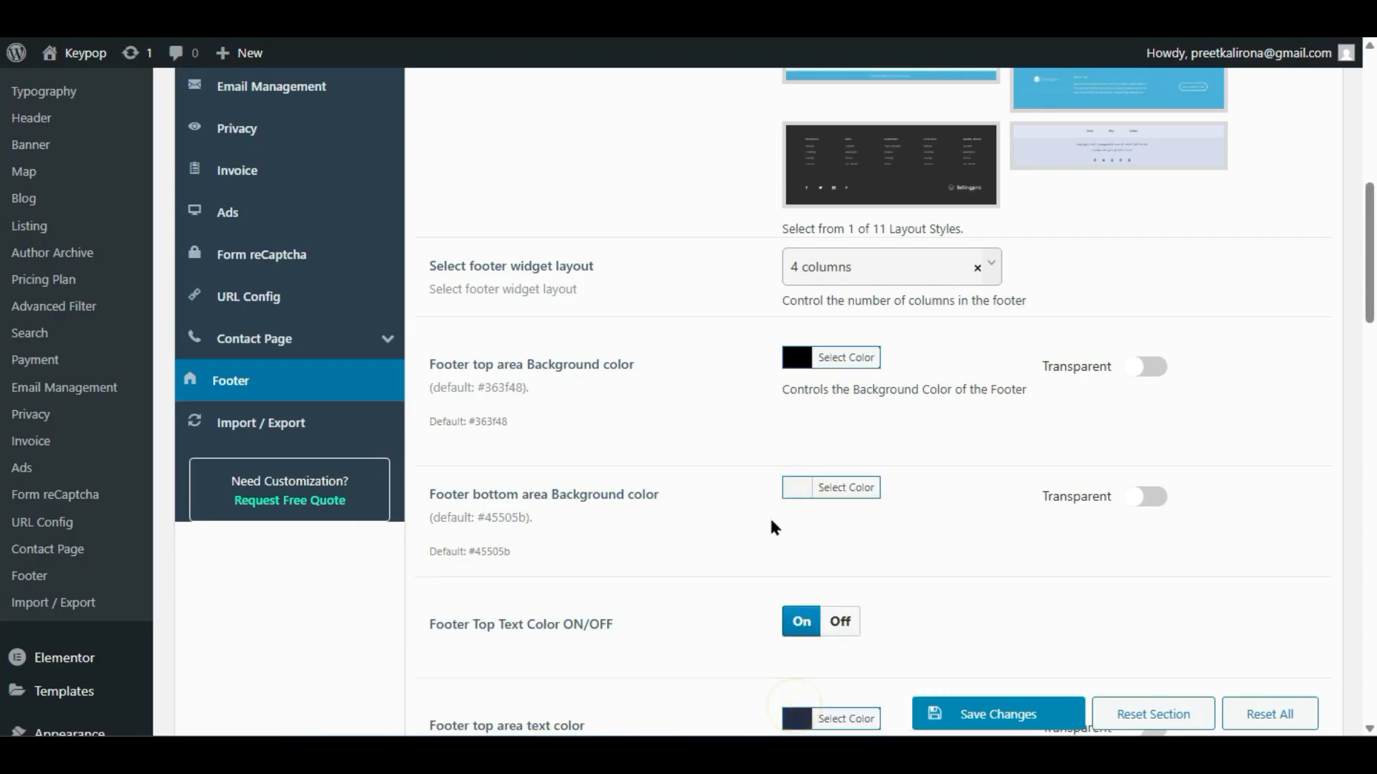
left_click(811, 490)
left_click(798, 710)
scroll(767, 663, "down", 2)
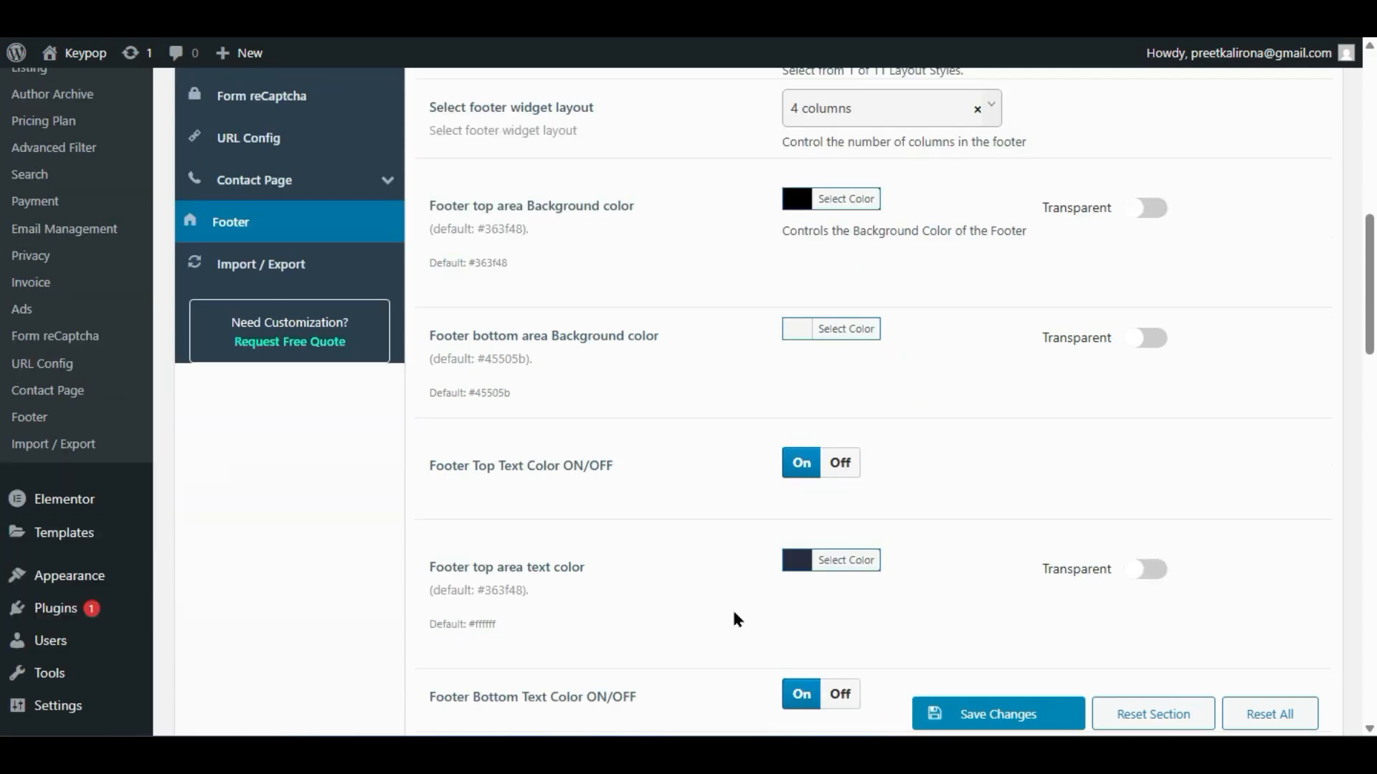
left_click(794, 332)
left_click(802, 554)
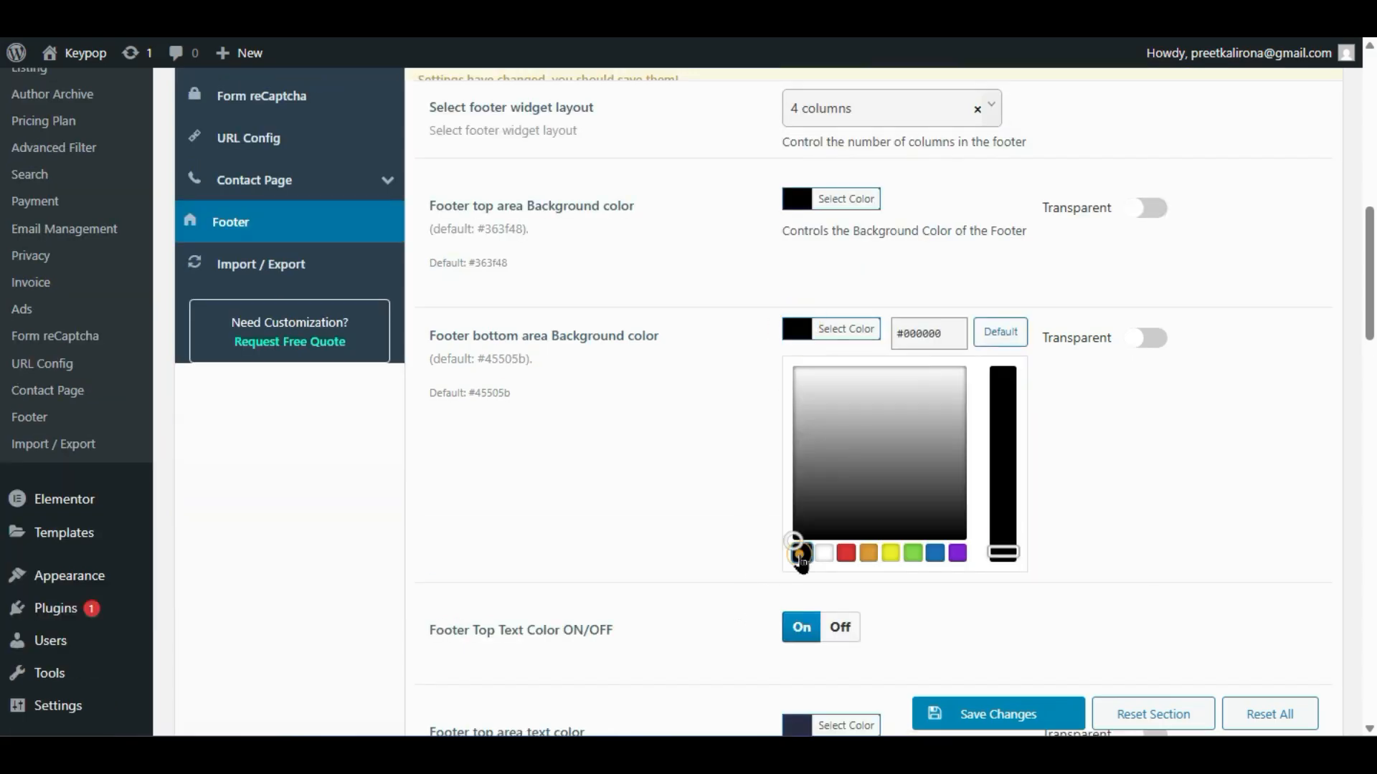
left_click(981, 710)
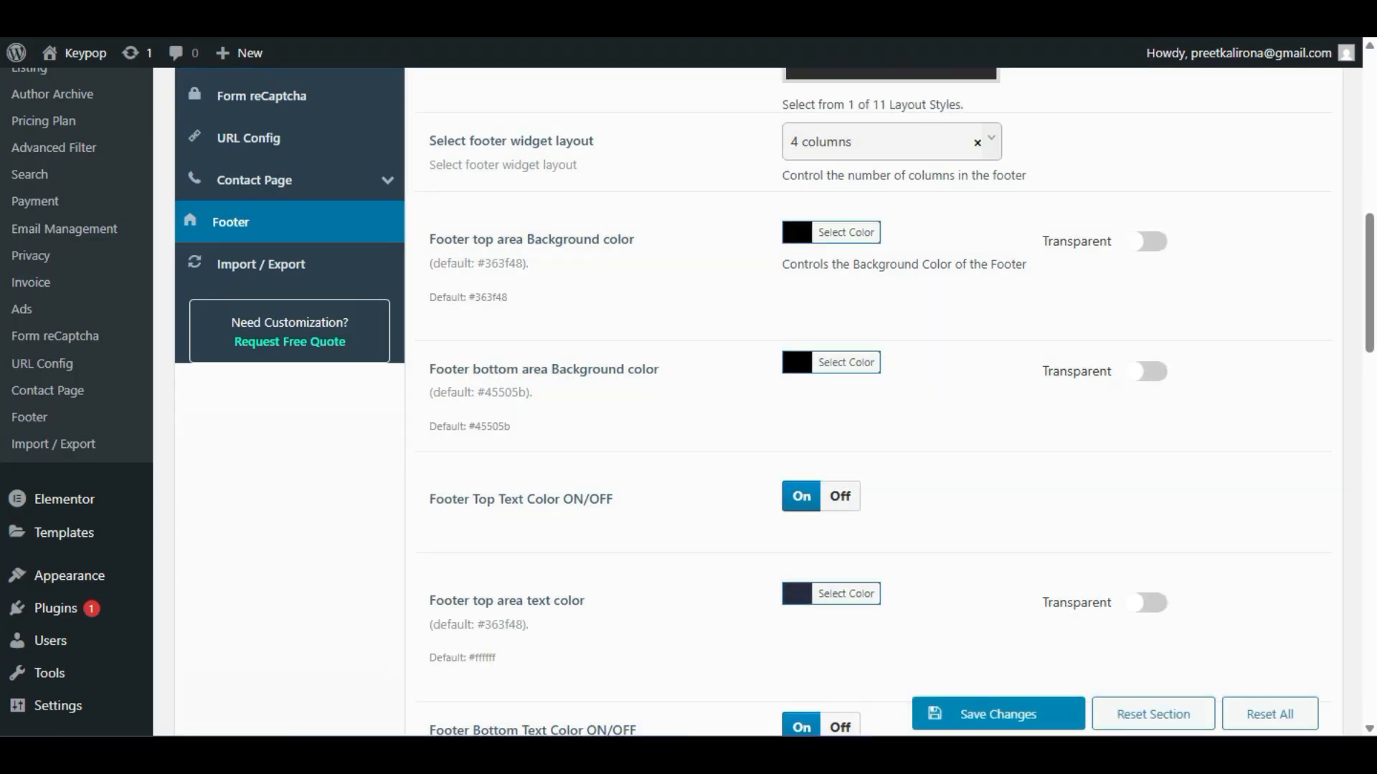
left_click(276, 18)
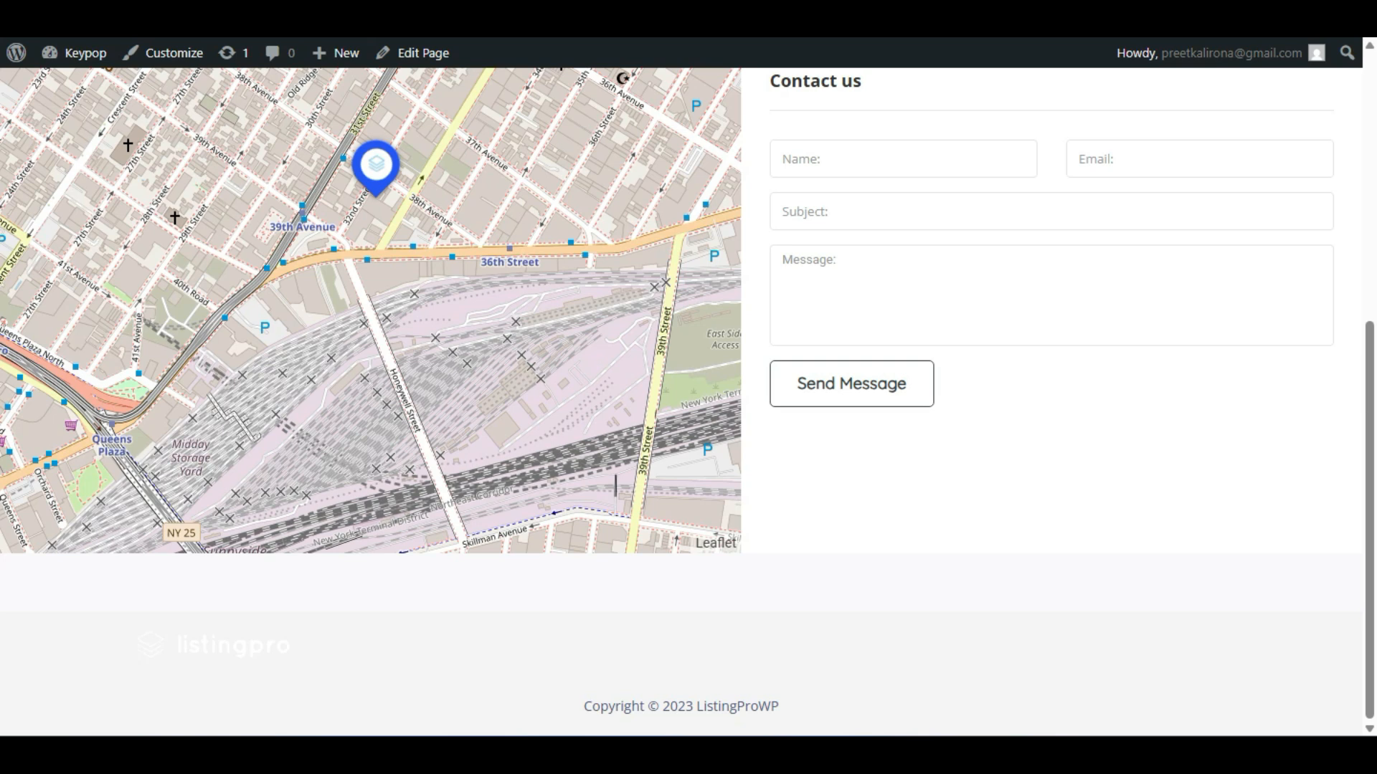
key("F5")
scroll(567, 244, "up", 6)
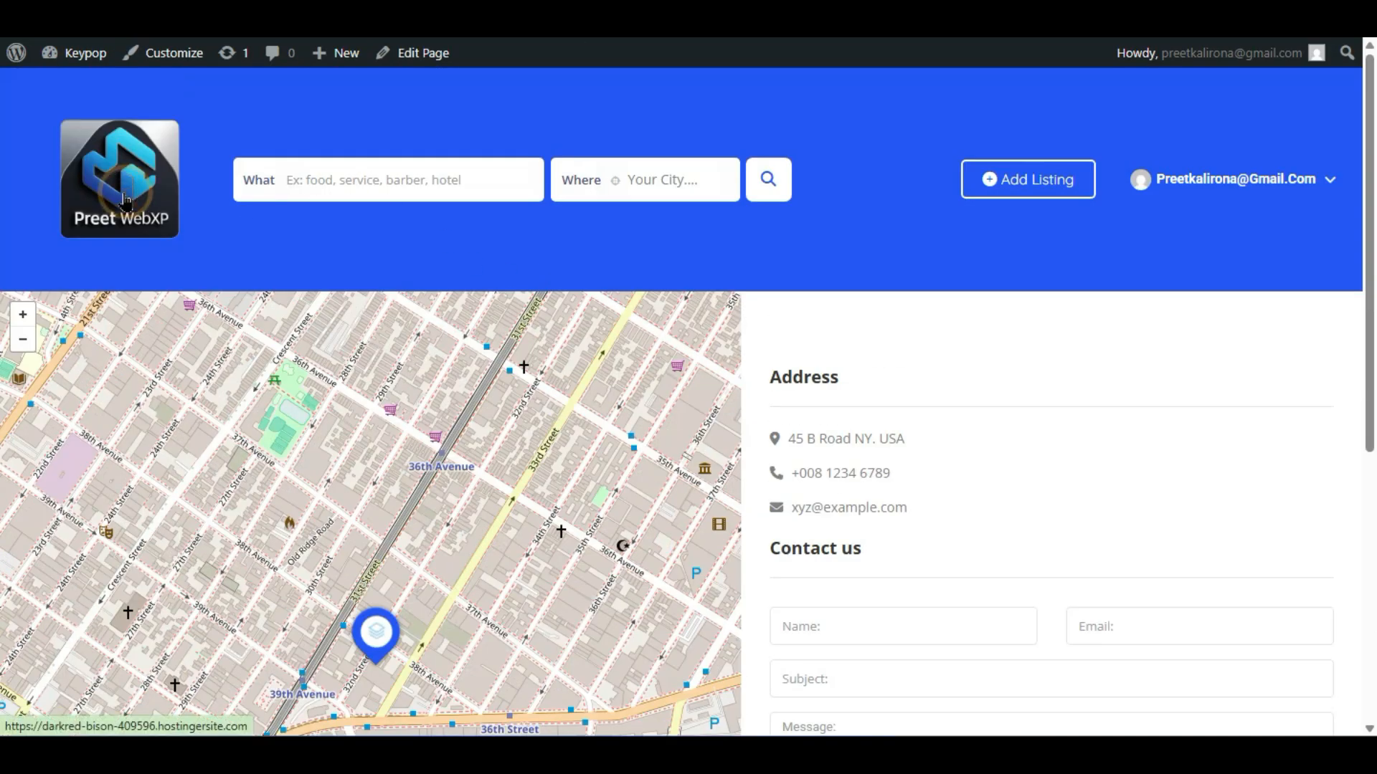
left_click(108, 228)
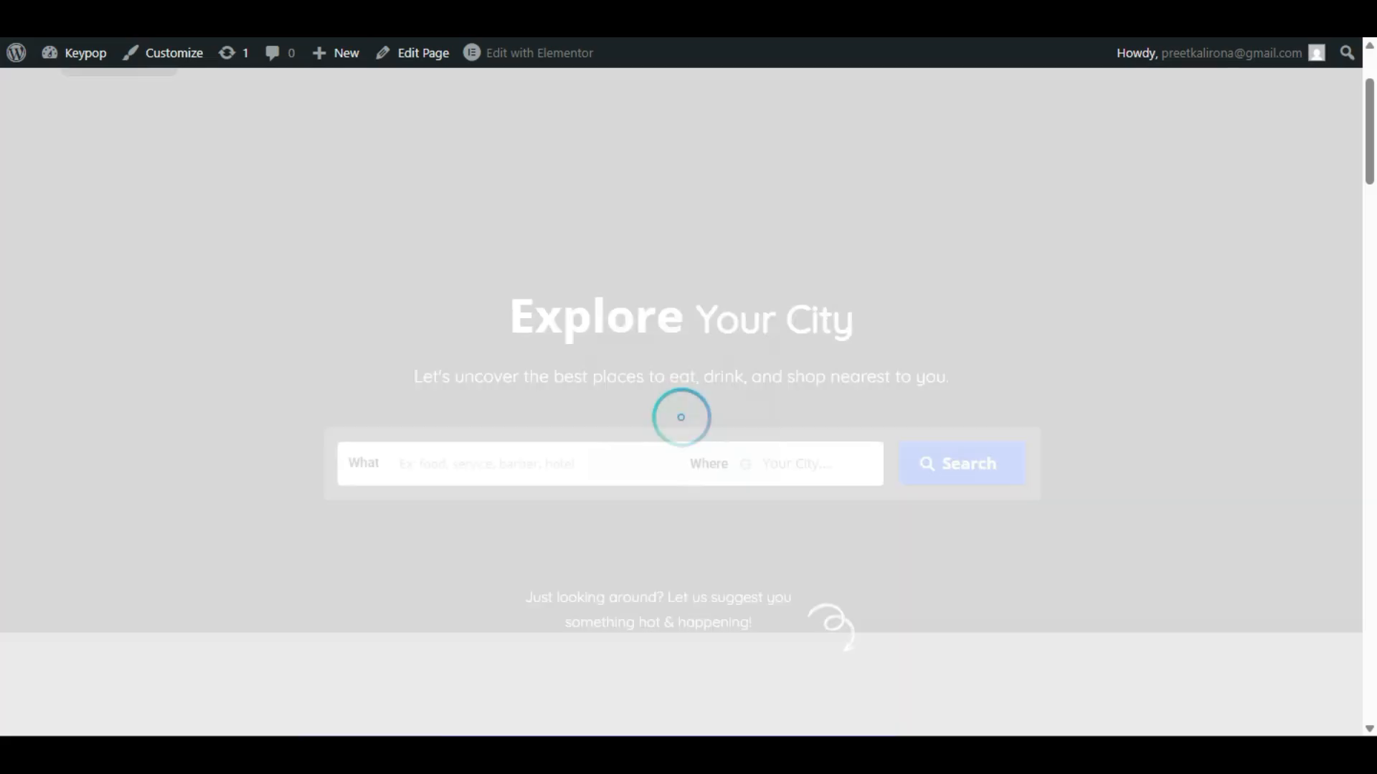
scroll(6, 353, "down", 15)
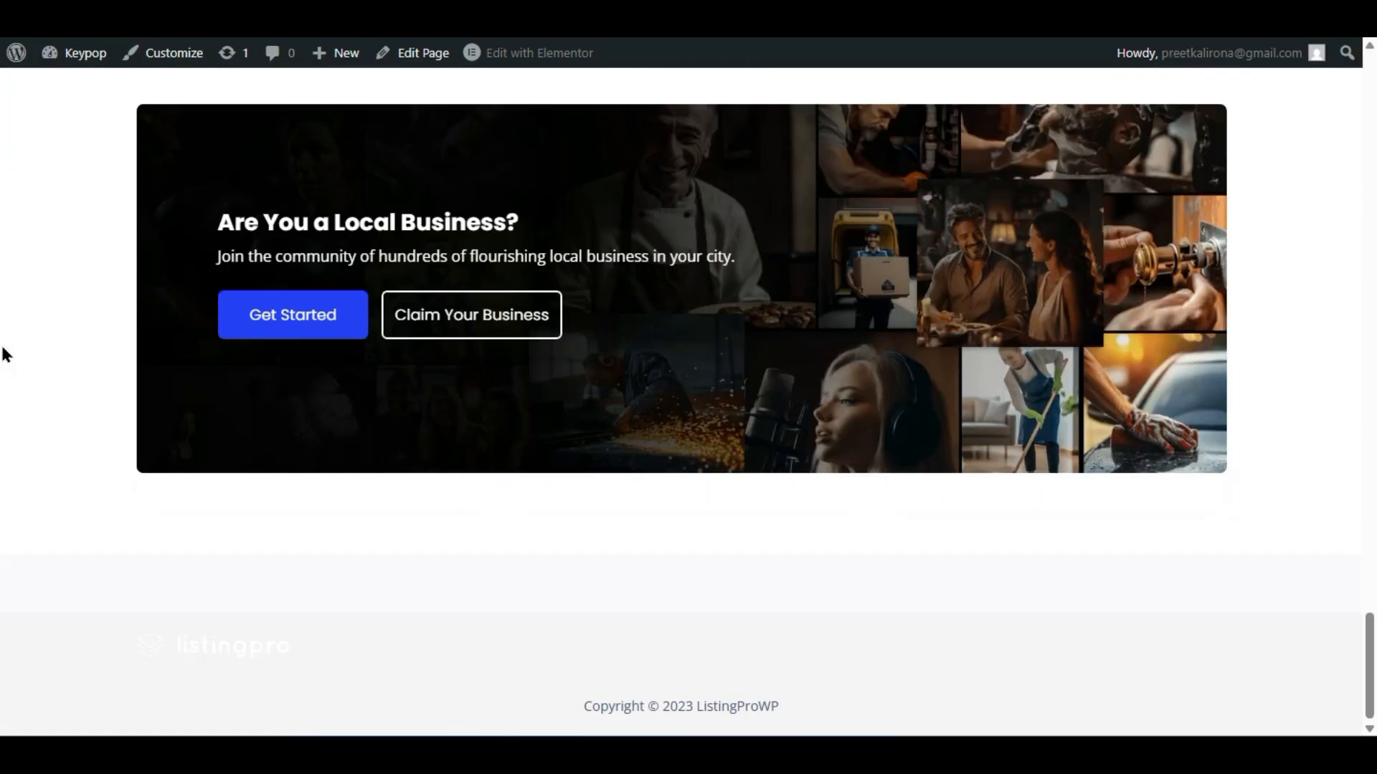
left_click_drag(110, 561, 1340, 580)
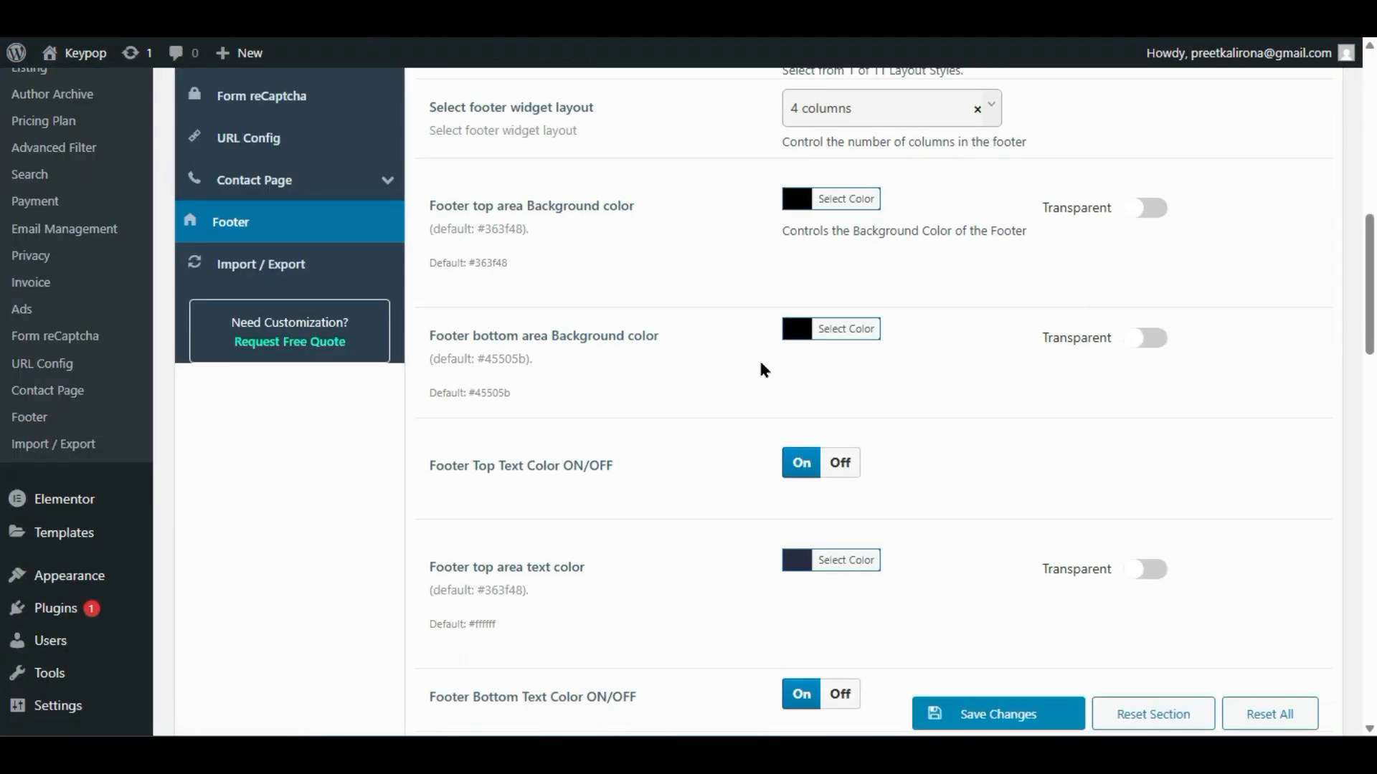
scroll(750, 362, "down", 10)
scroll(710, 548, "down", 8)
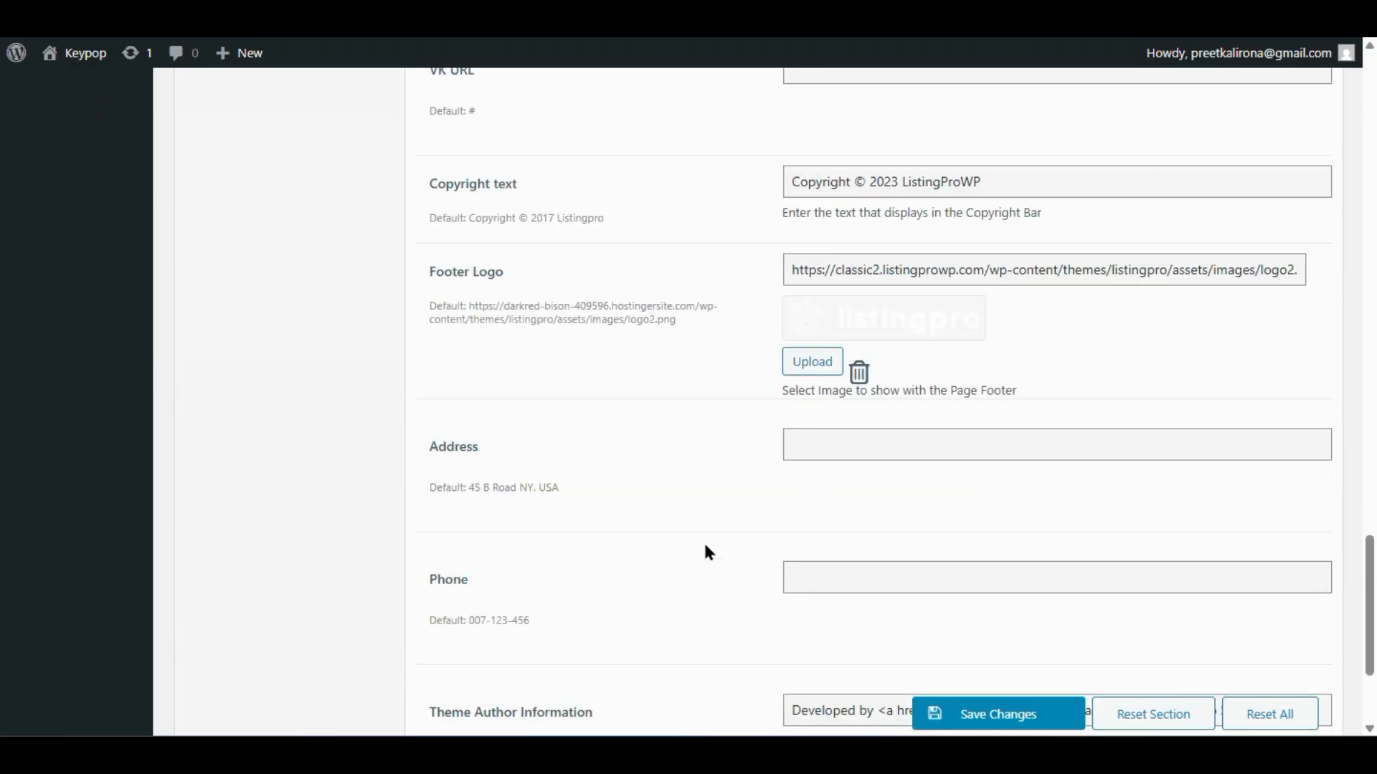
scroll(706, 552, "up", 4)
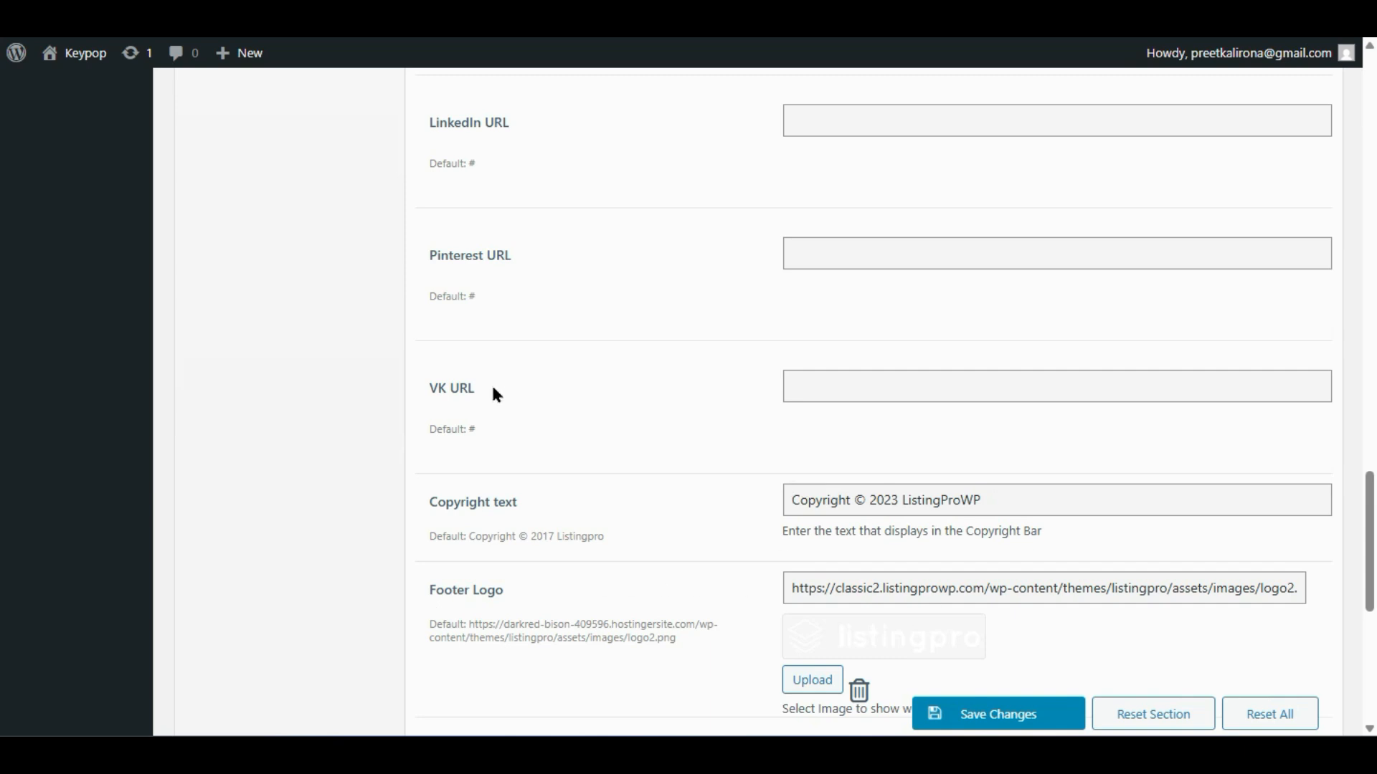
scroll(492, 382, "up", 10)
scroll(503, 408, "up", 2)
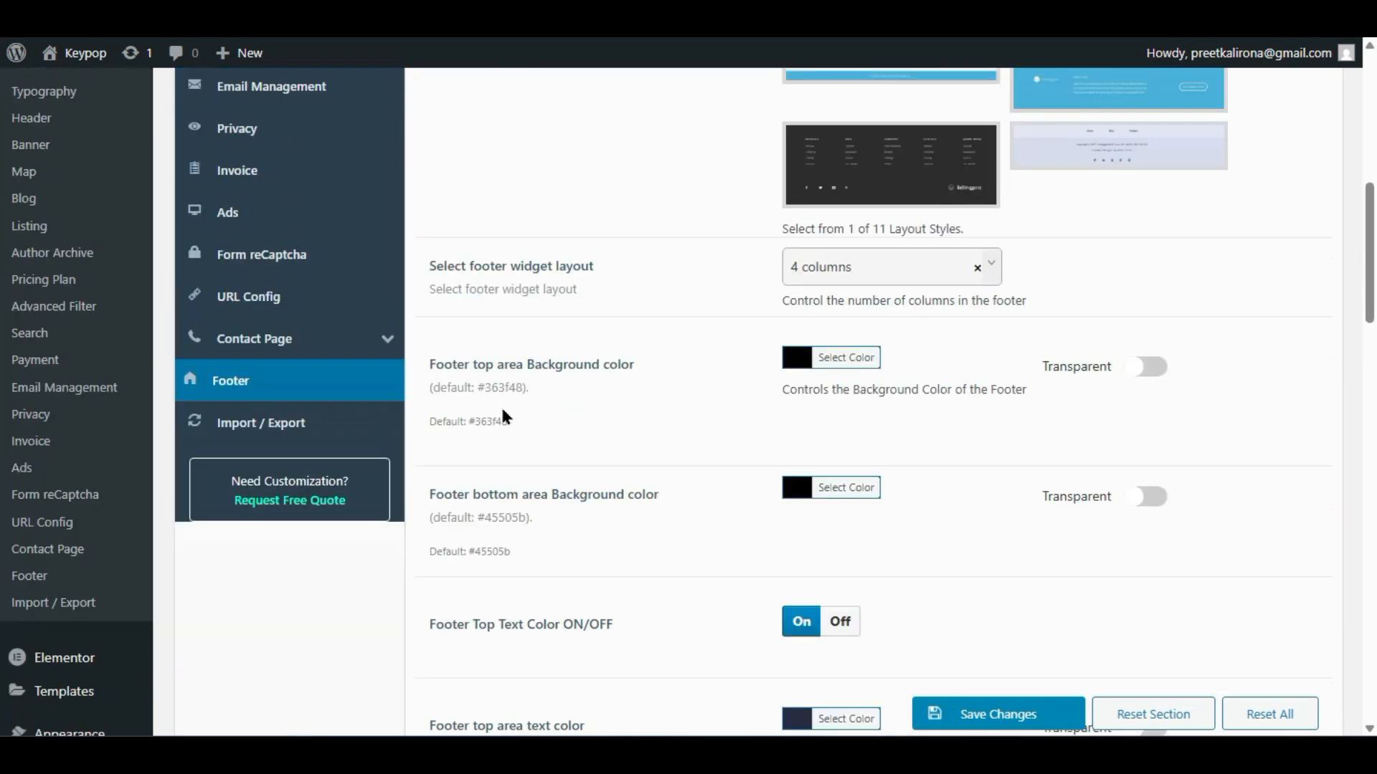
scroll(506, 417, "up", 4)
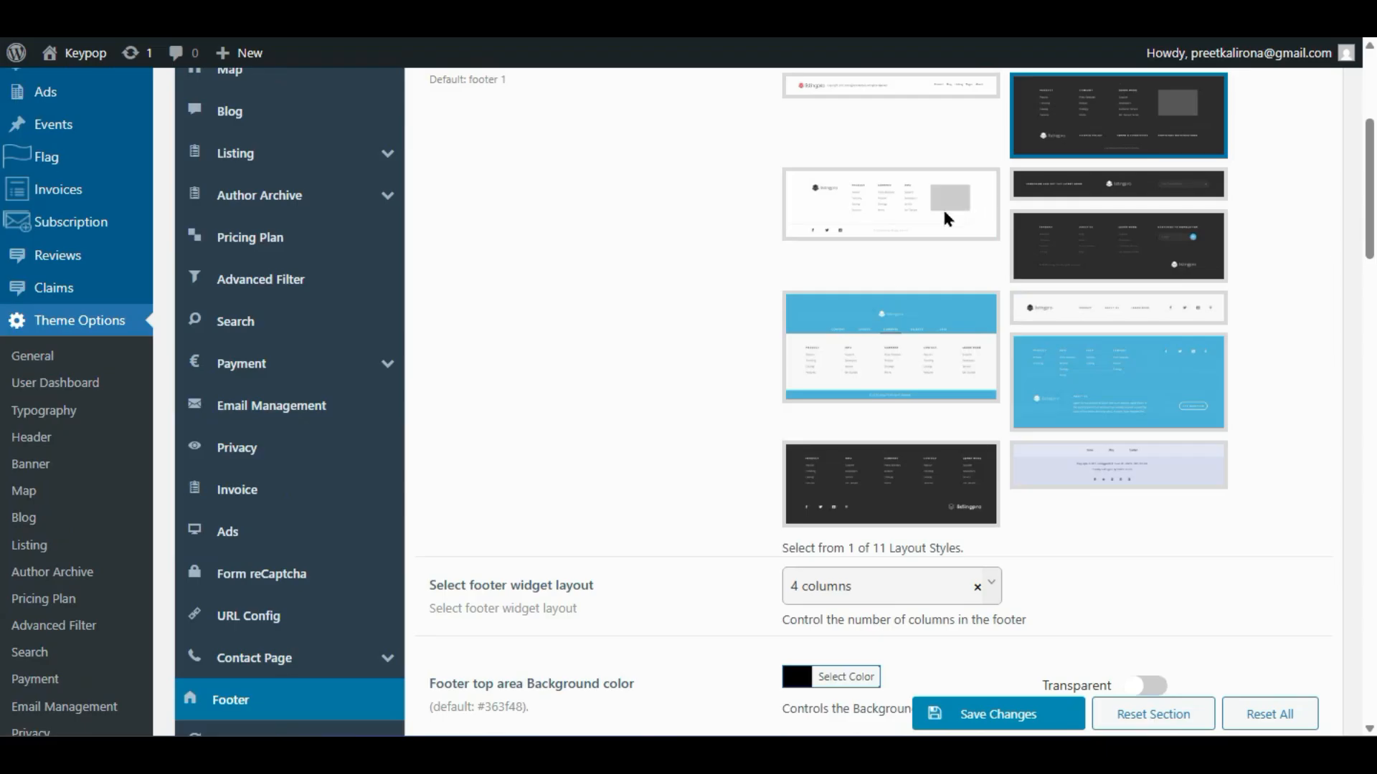
- Apply and save the third dark footer layout, check it on the reloaded front page, then return to Pages
left_click(1122, 241)
left_click(988, 714)
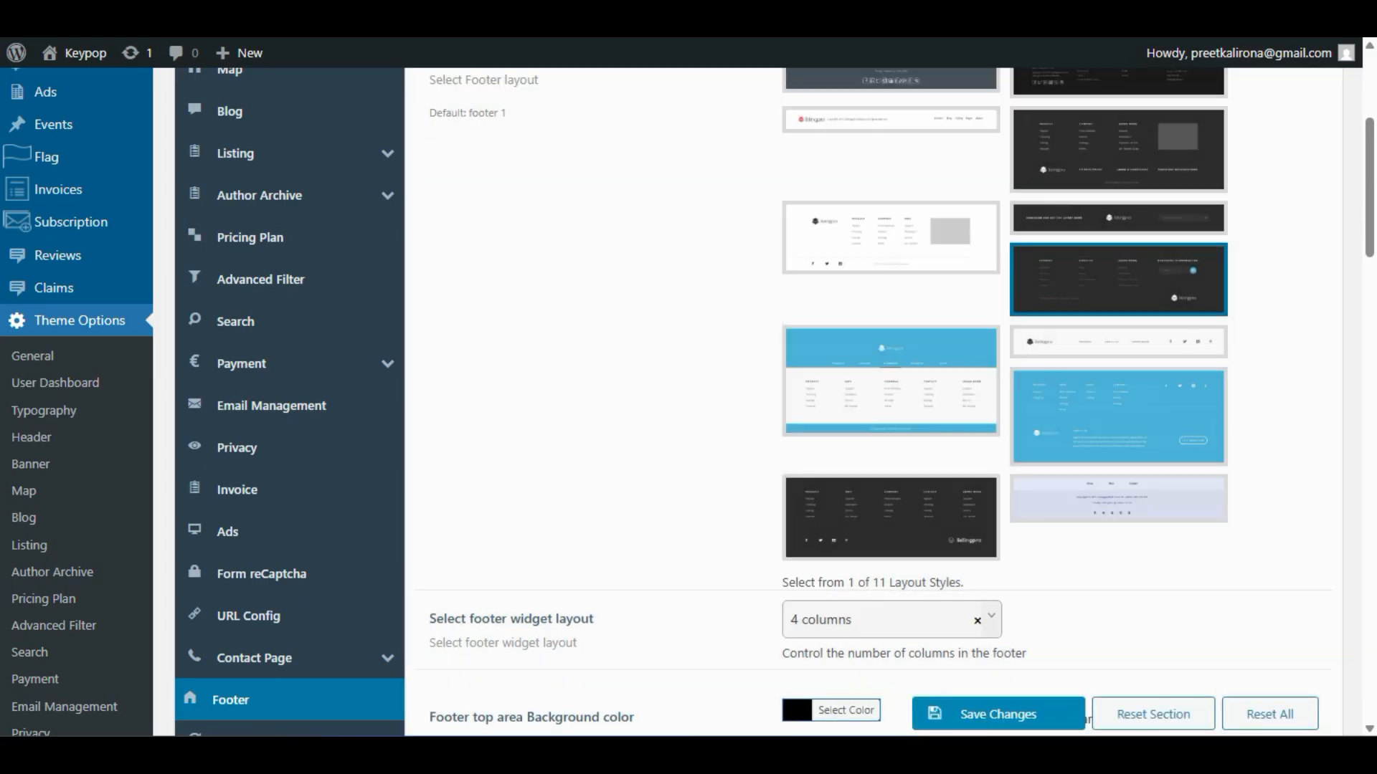
key("ctrl+Tab")
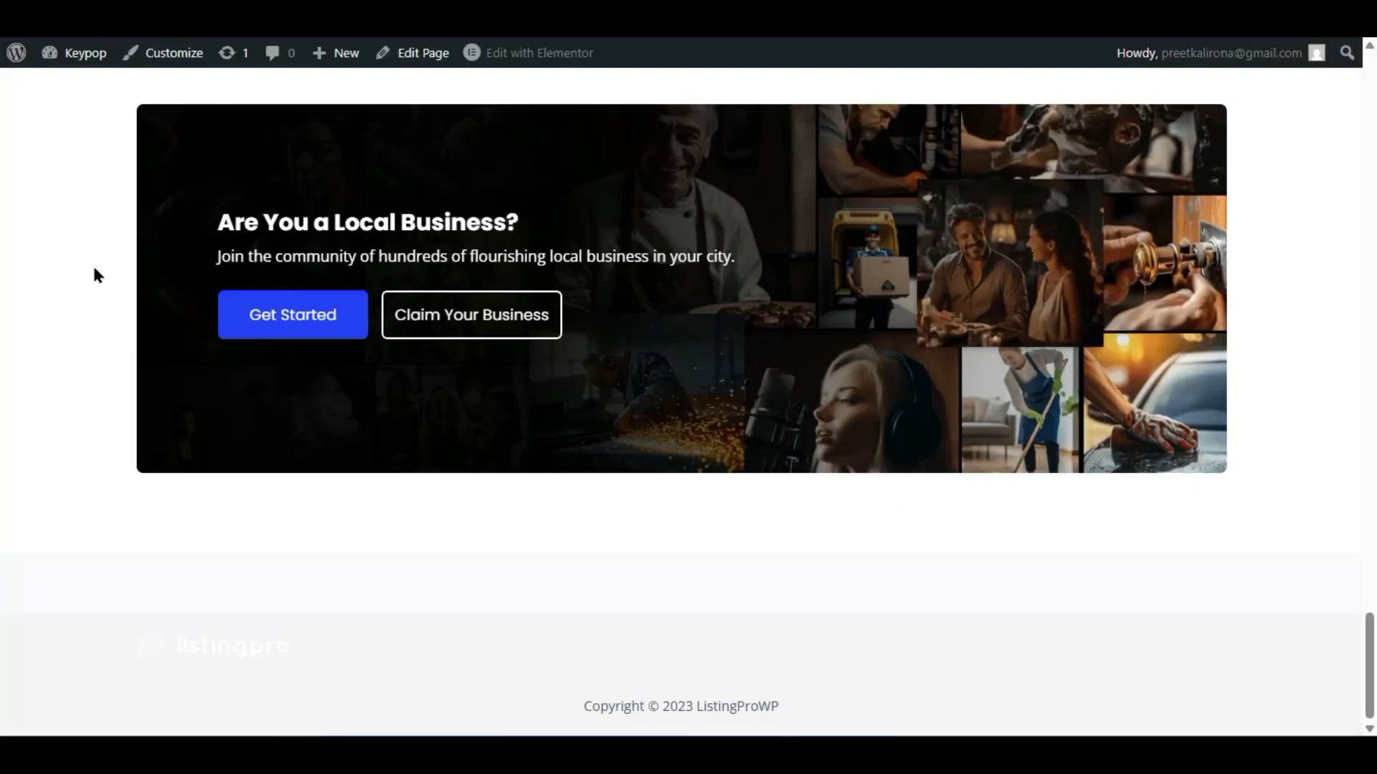
key("F5")
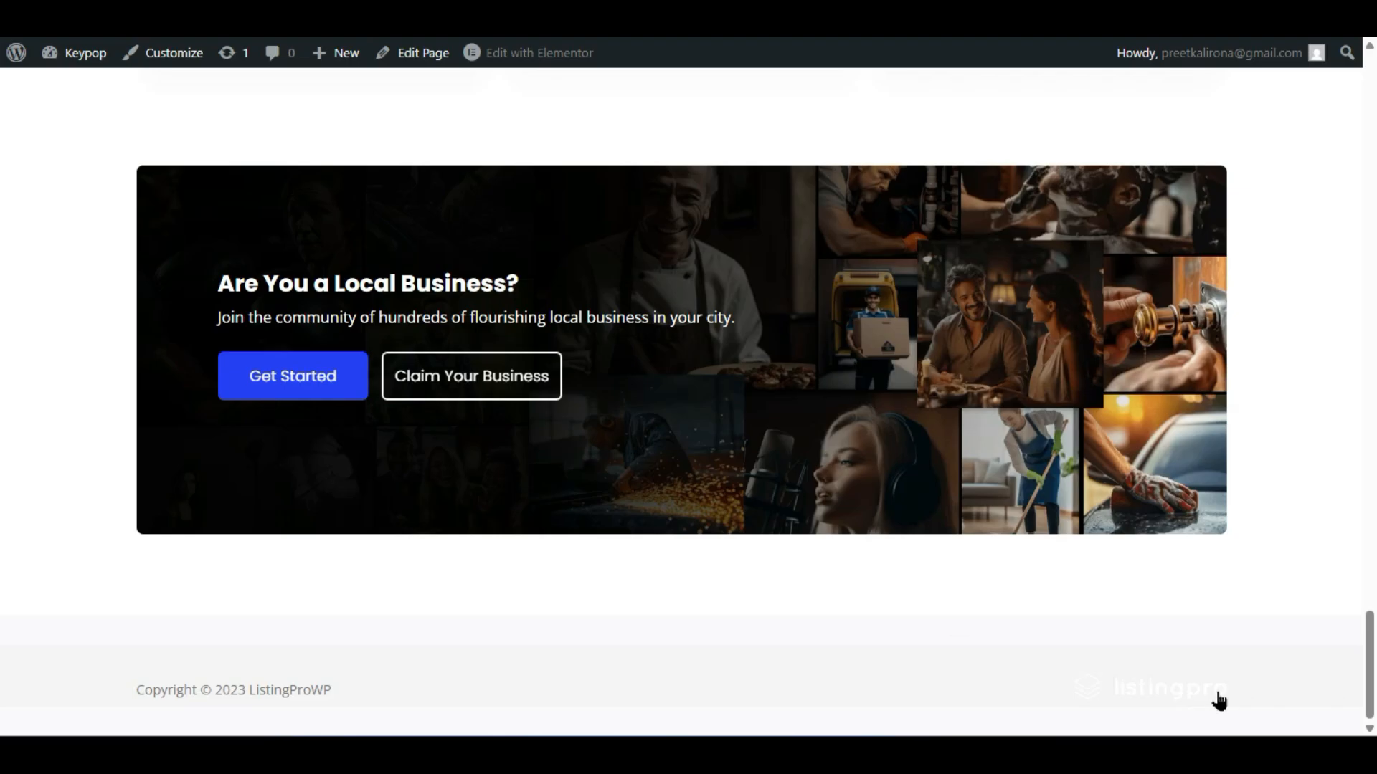
left_click(269, 16)
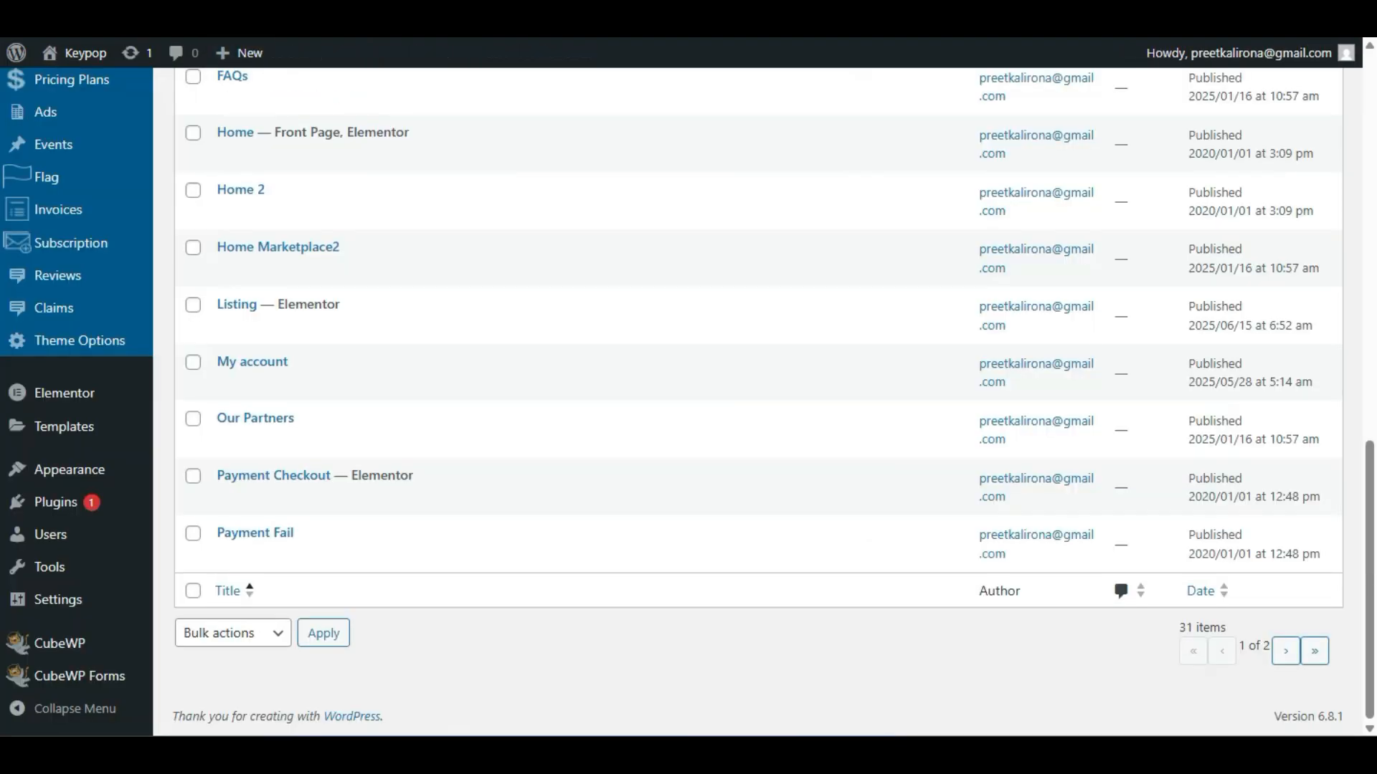
- Choose a 3-column footer widget layout and toggle Footer Top Text Color off and back on
left_click(430, 16)
scroll(705, 315, "down", 4)
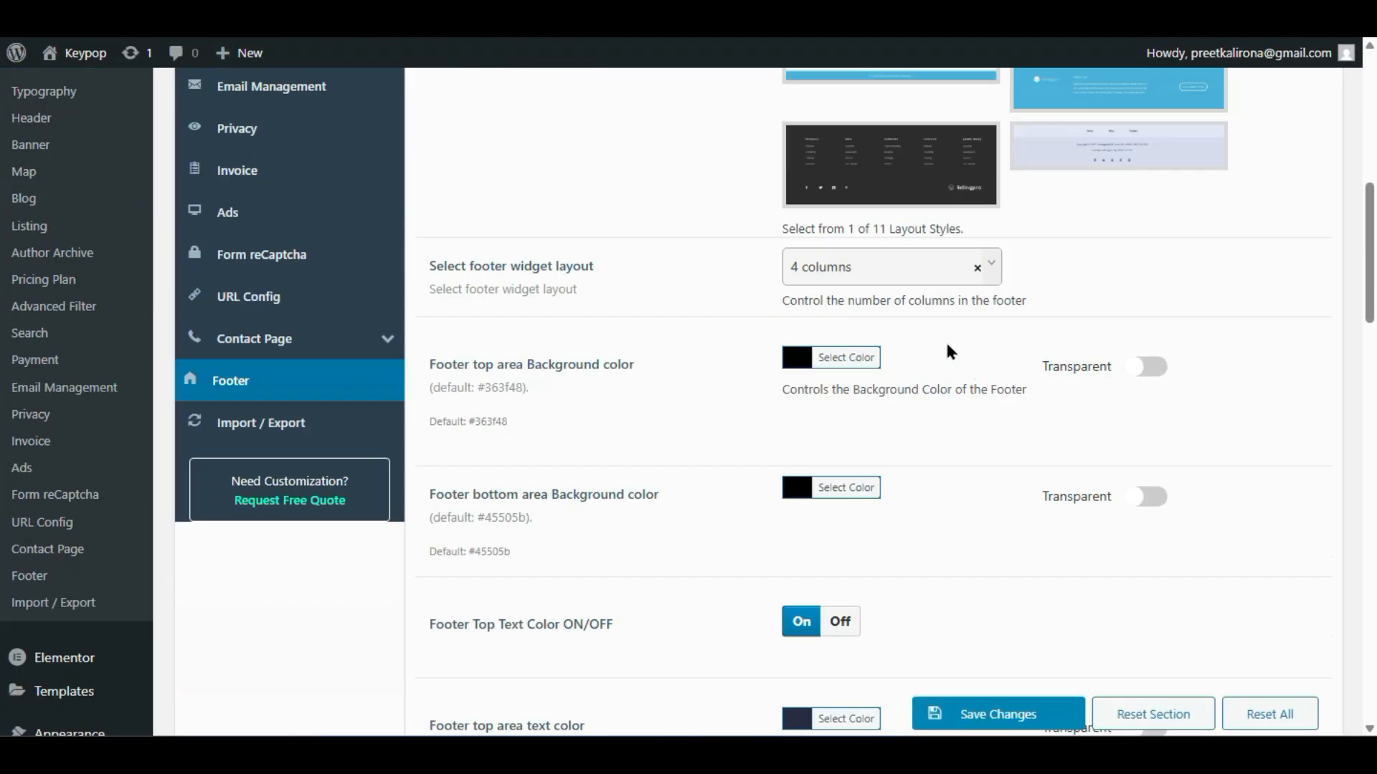
left_click(897, 273)
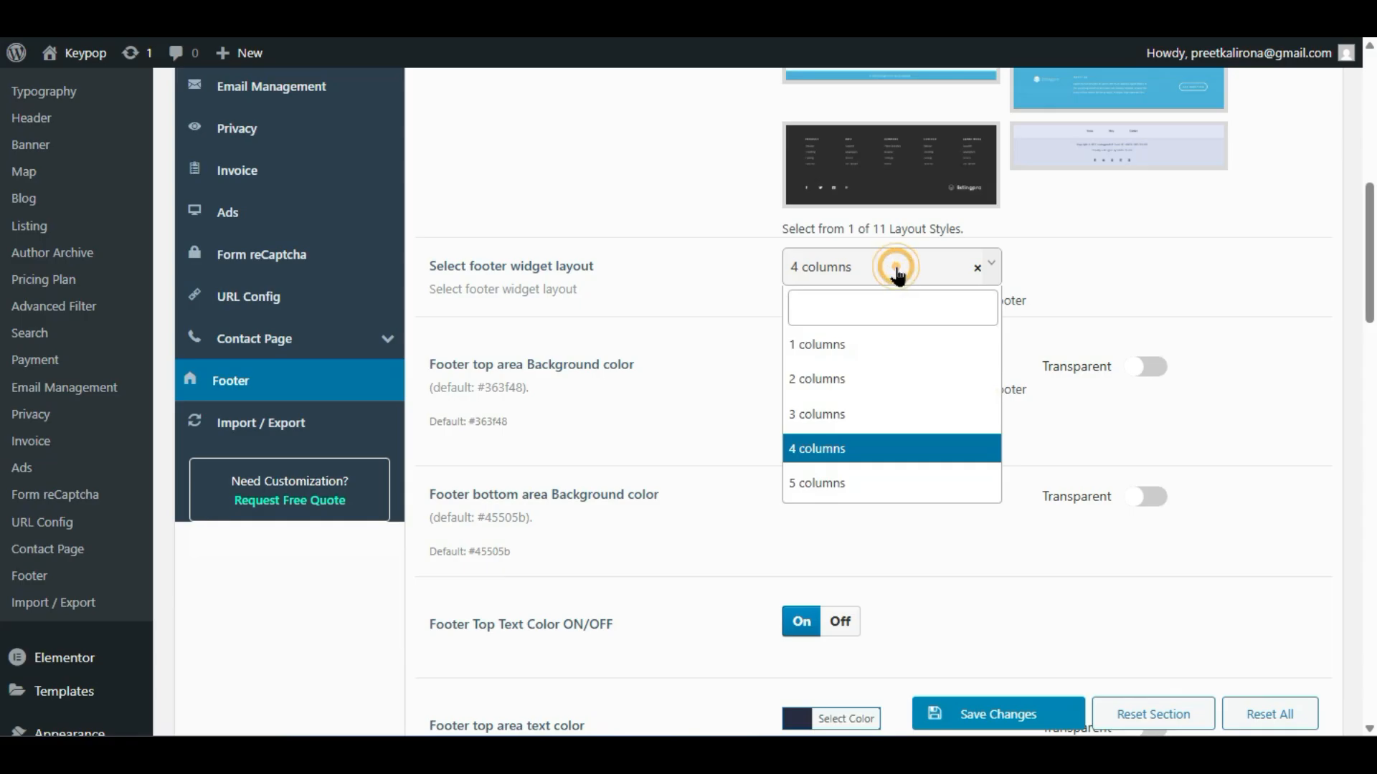
left_click(803, 412)
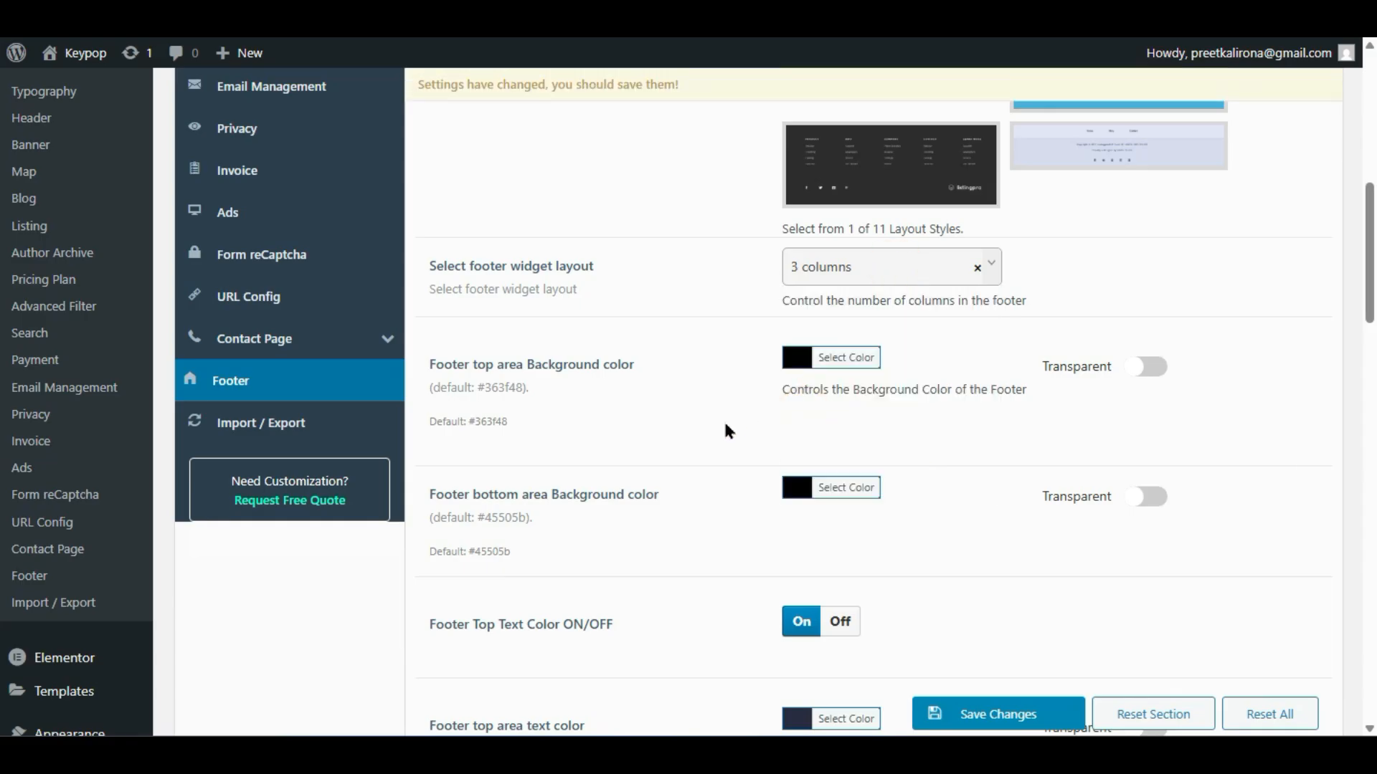
scroll(699, 427, "down", 4)
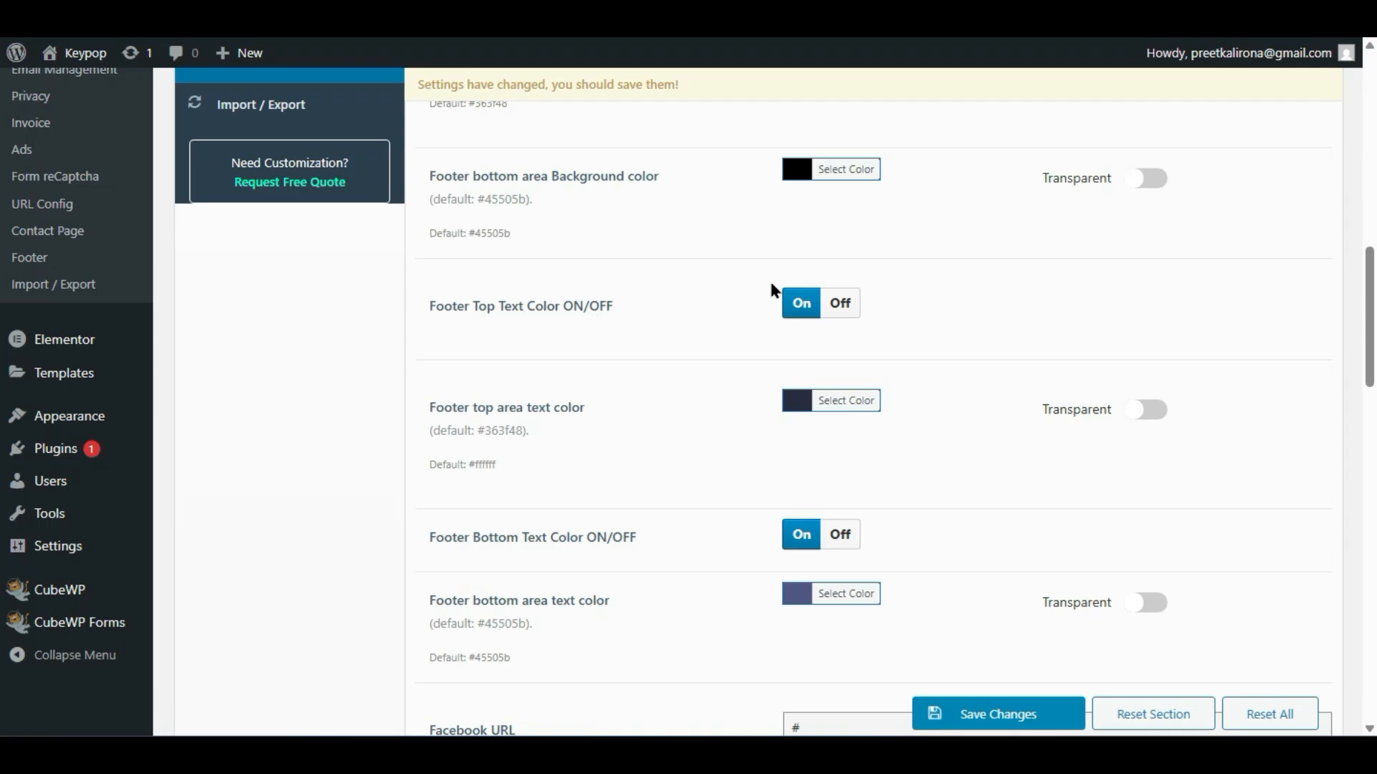
left_click(839, 303)
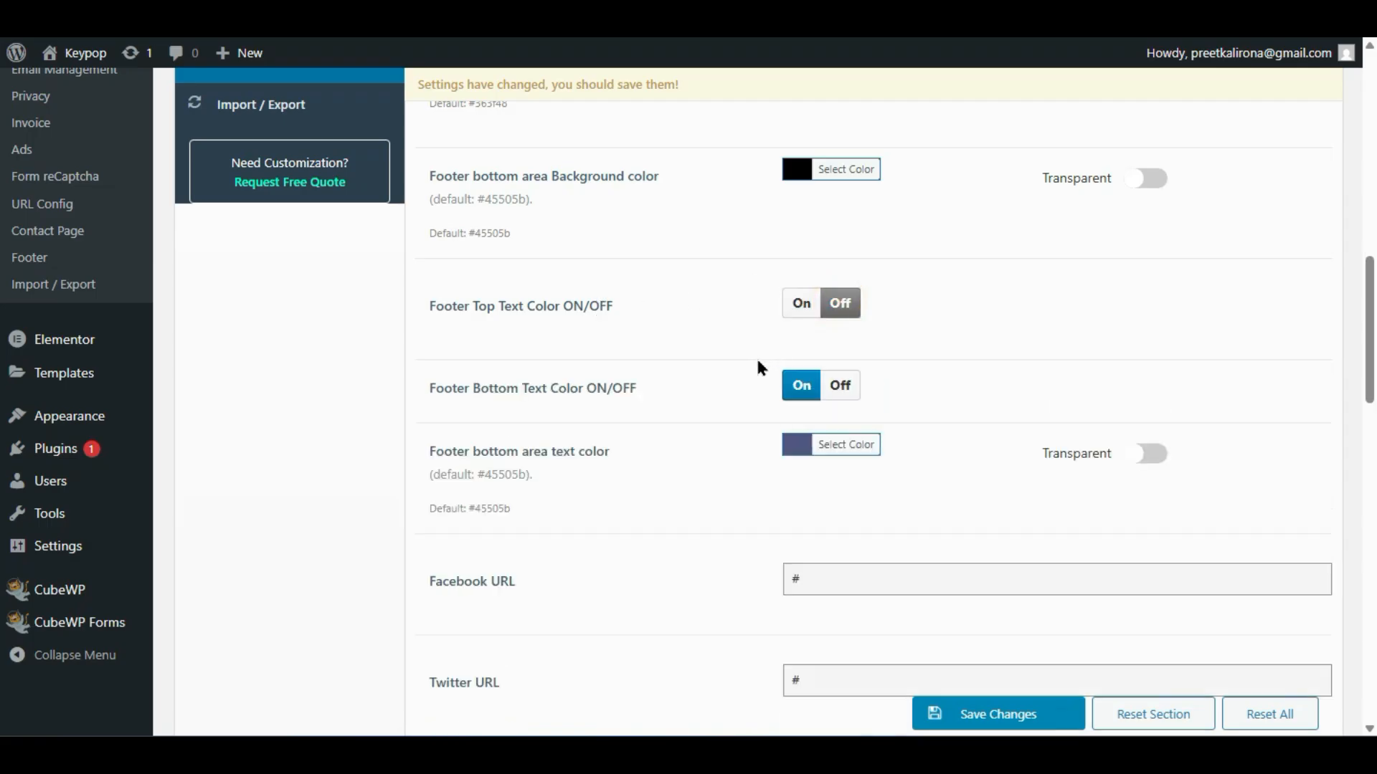
left_click(798, 307)
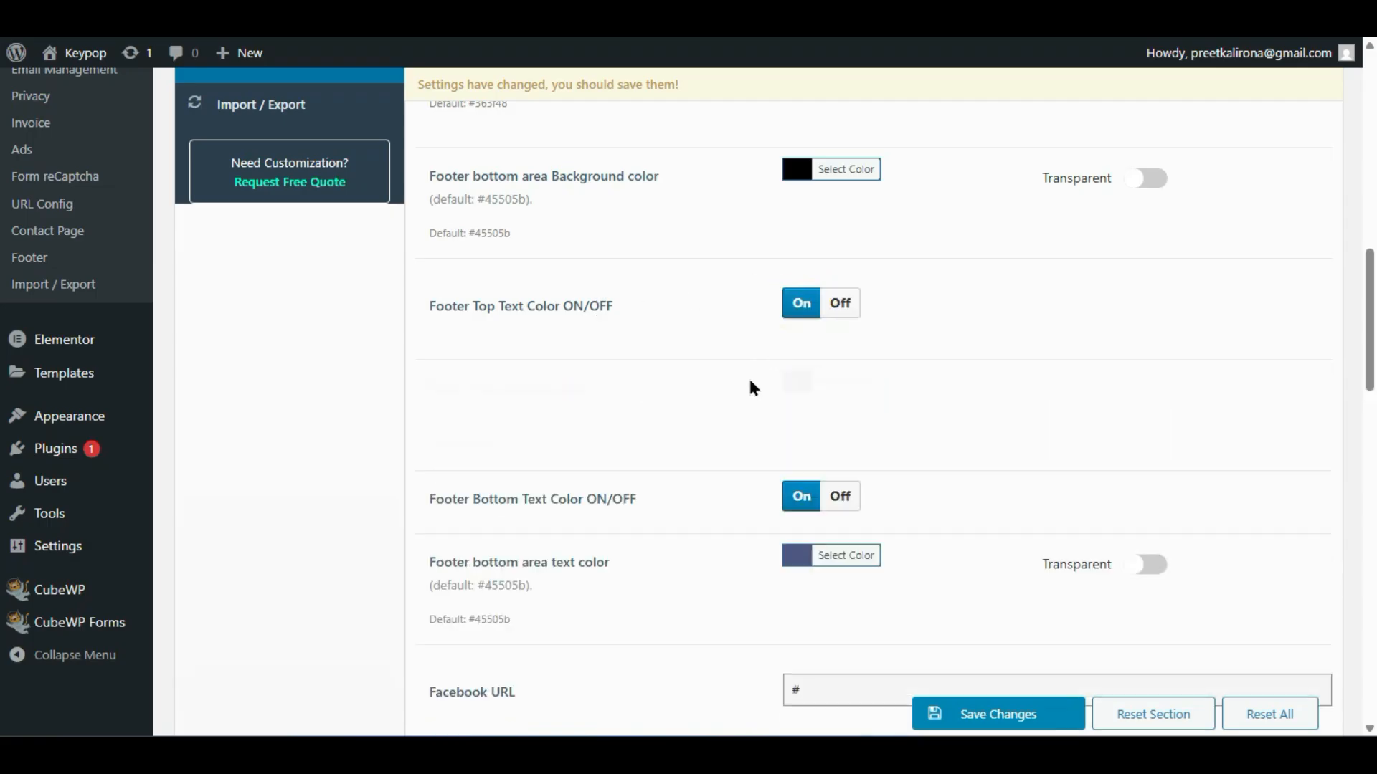
scroll(666, 387, "down", 2)
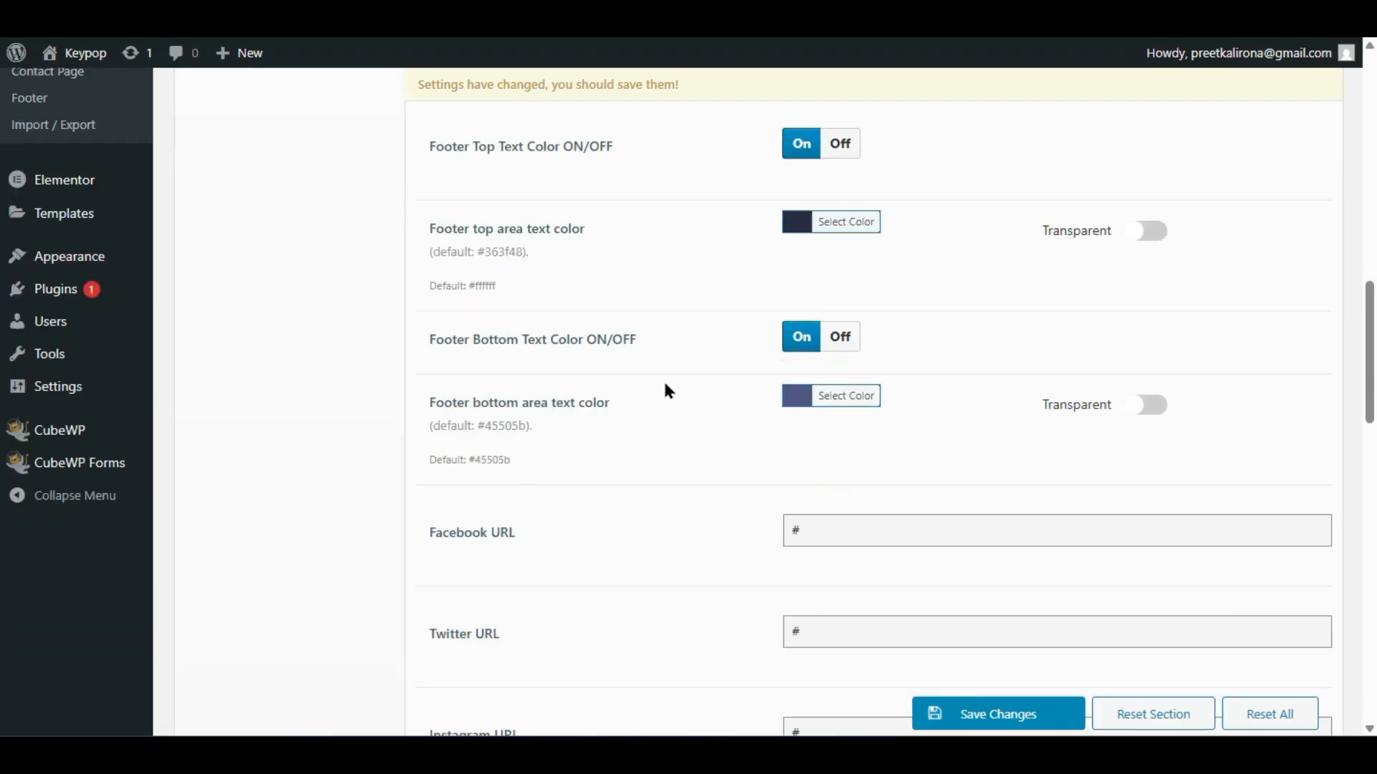
scroll(658, 397, "down", 2)
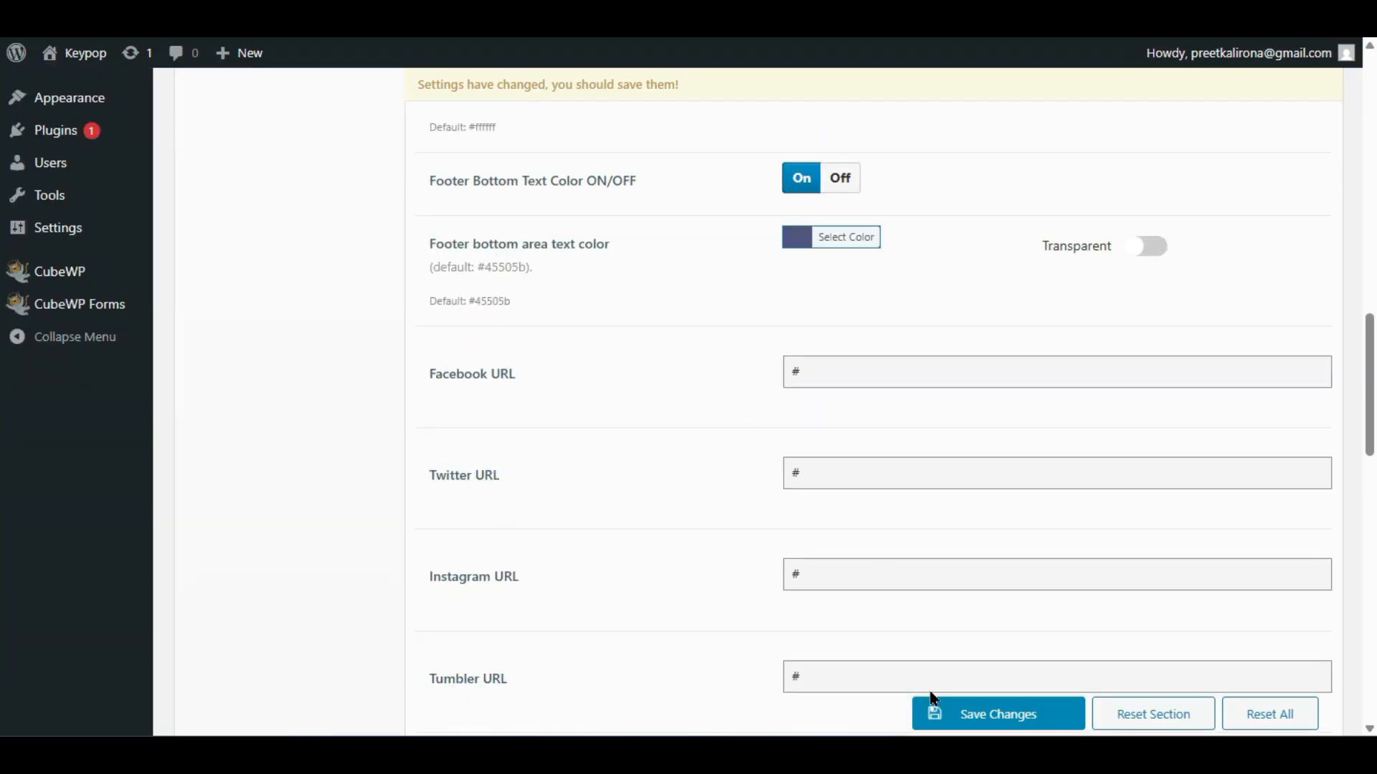
- Replace the copyright's '3 ListingProWP' ending so it reads 2025 followed by the owner's brand name
scroll(682, 538, "up", 2)
scroll(682, 536, "down", 4)
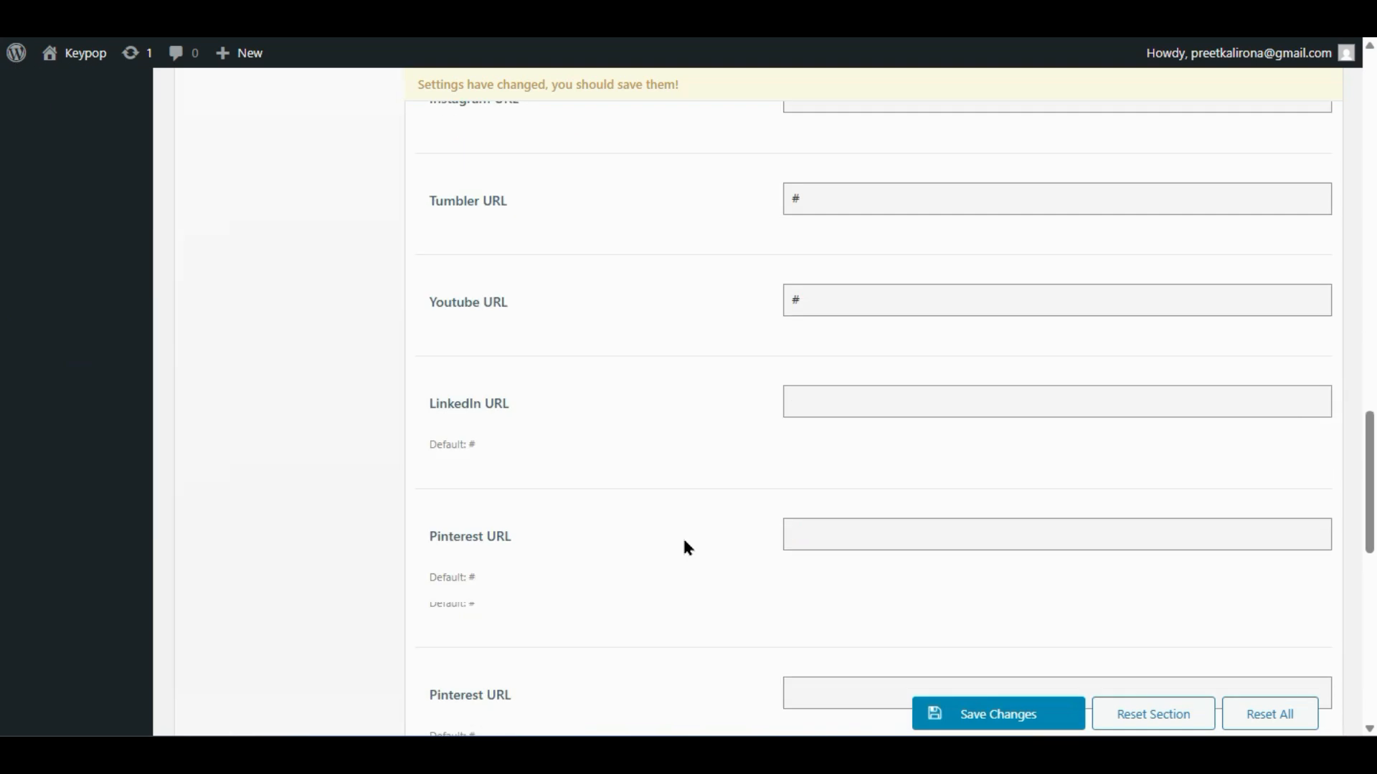
scroll(681, 547, "down", 1)
scroll(681, 546, "up", 3)
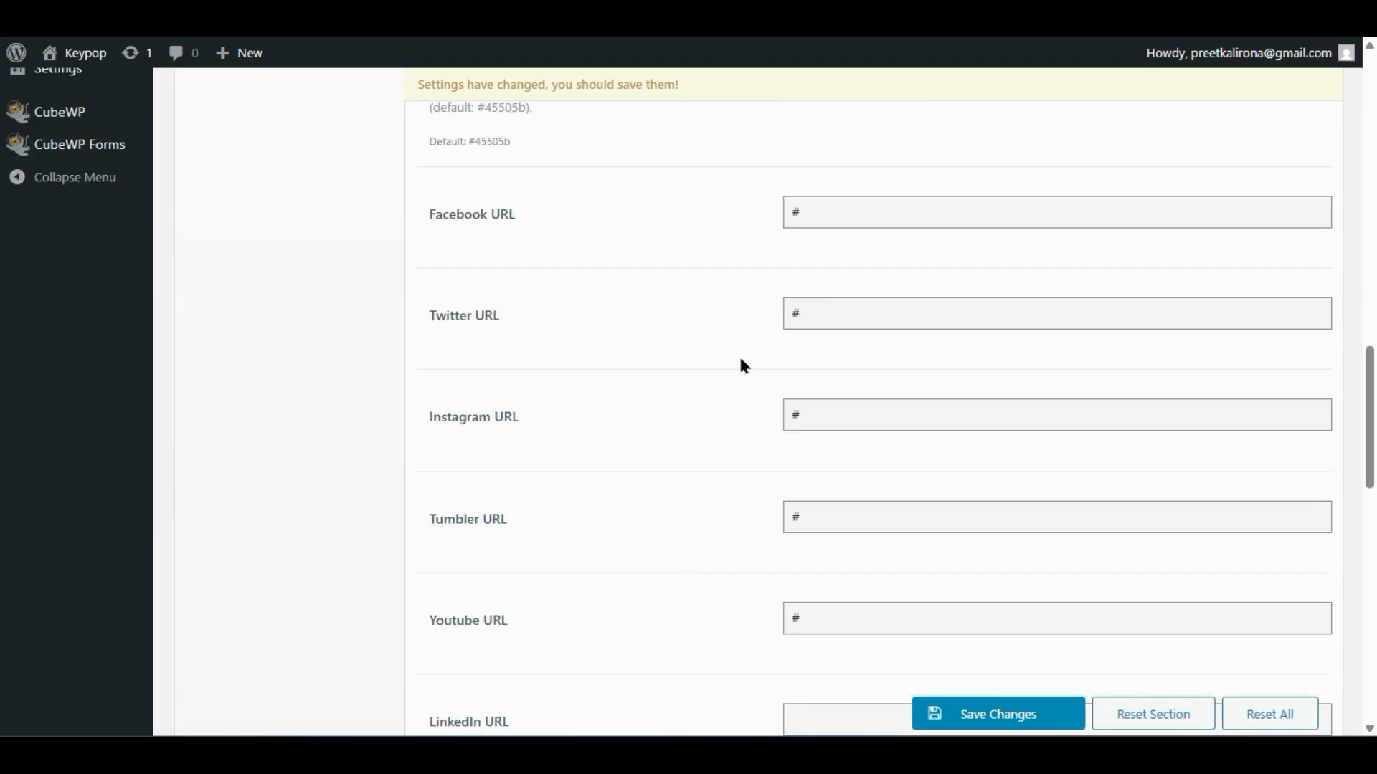
scroll(746, 488, "down", 4)
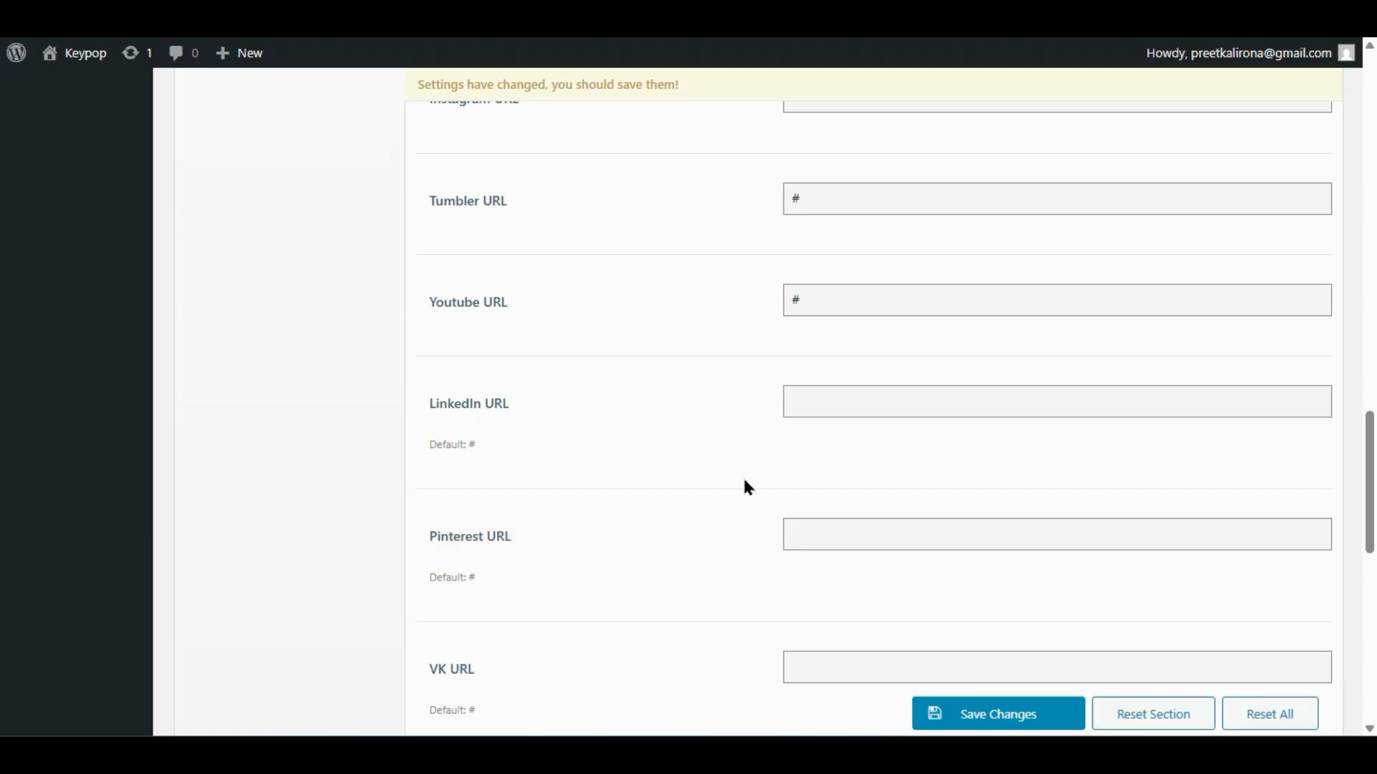
scroll(746, 488, "down", 4)
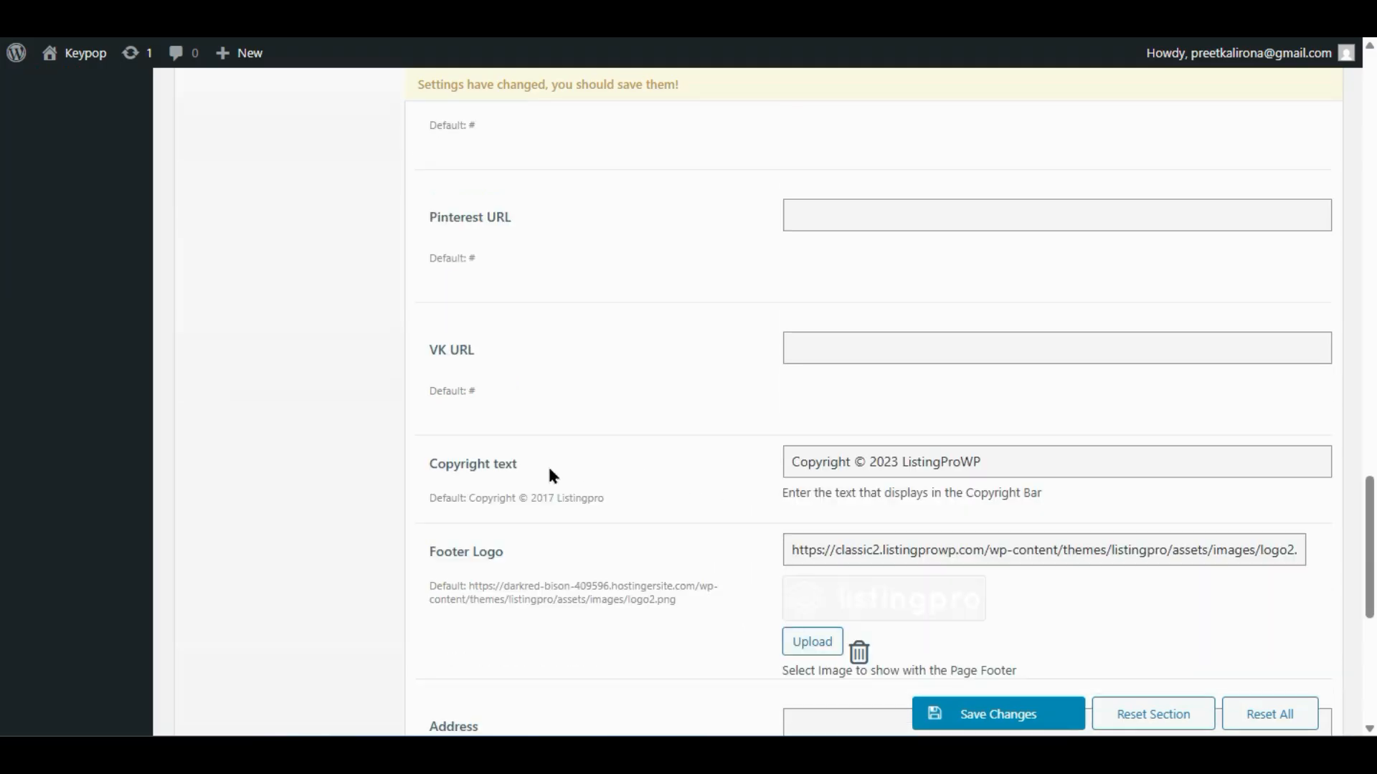
left_click_drag(1014, 462, 891, 484)
type("5")
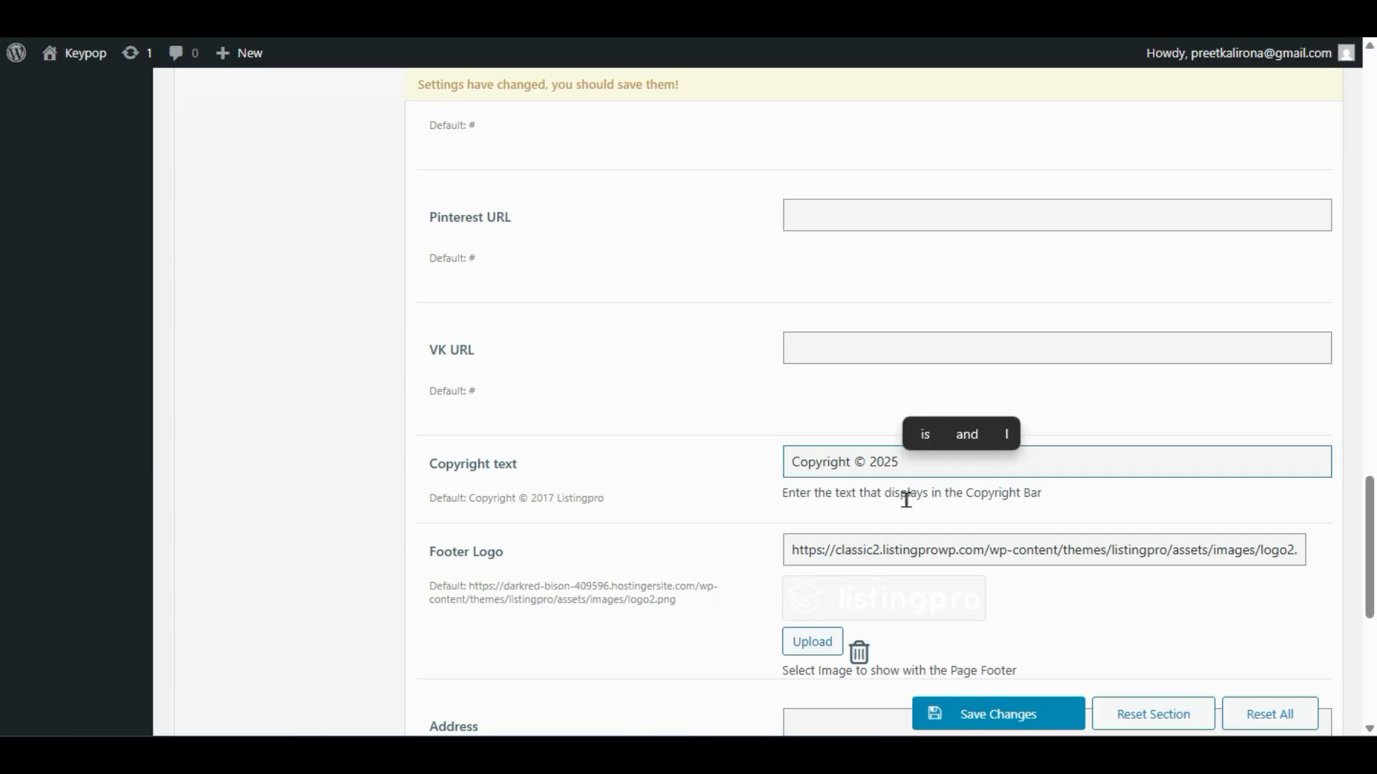
type(" Preet techideaas")
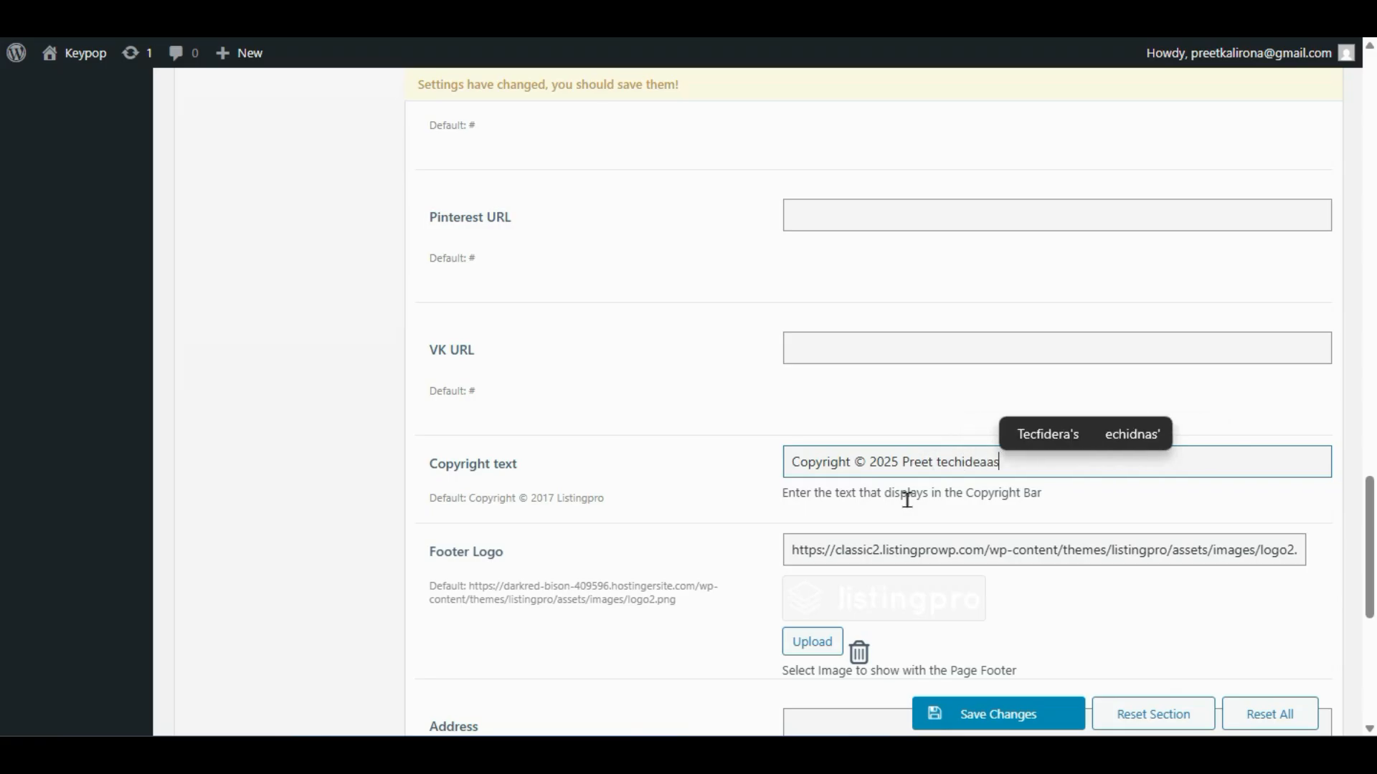
key("BackSpace")
key("BackSpace")
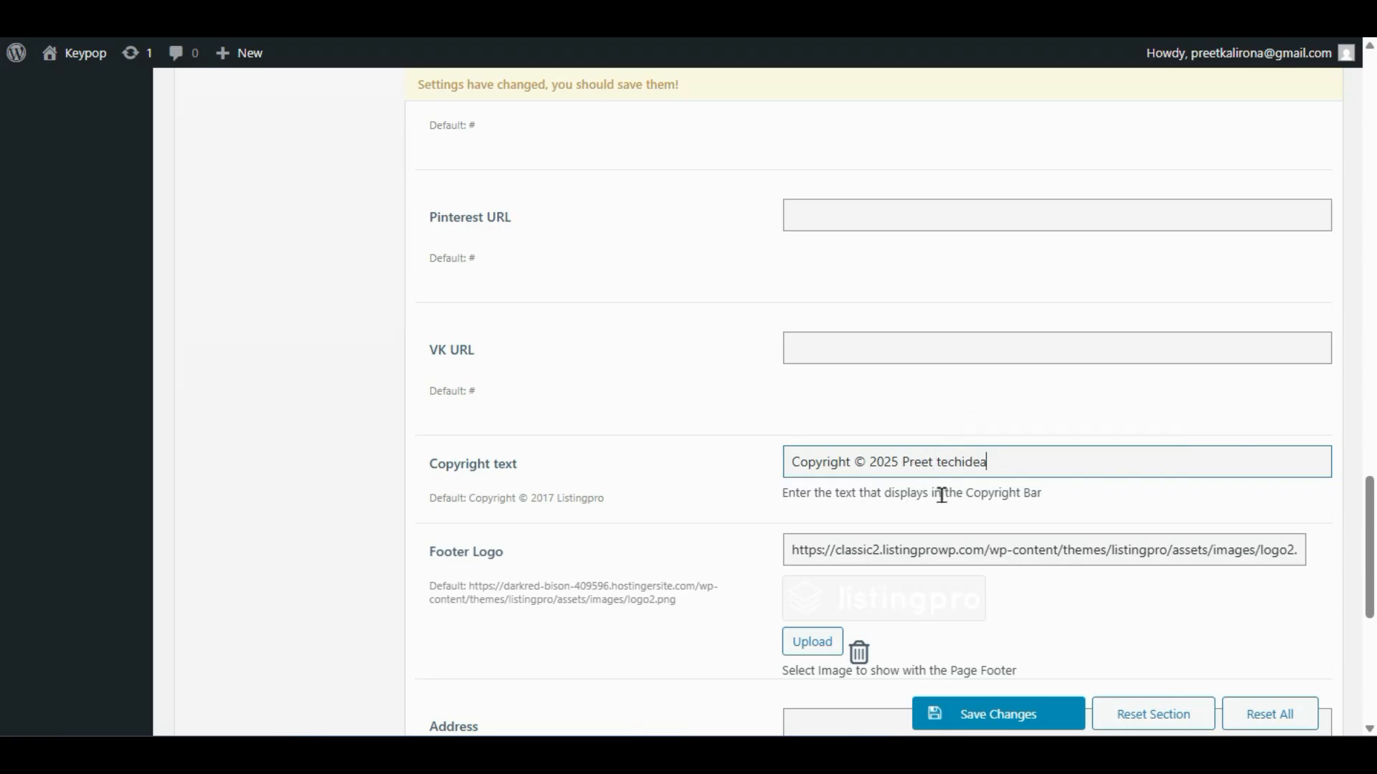
type("s")
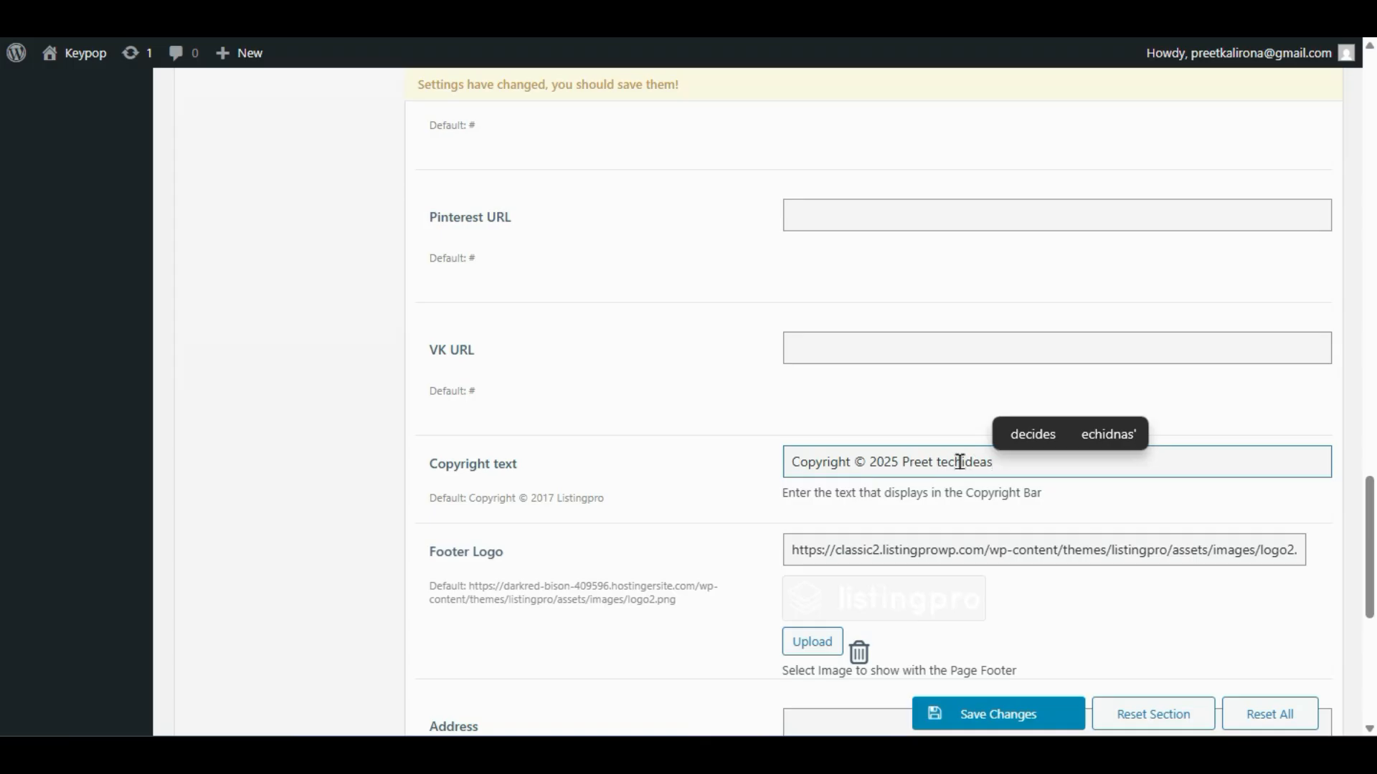
left_click(964, 462)
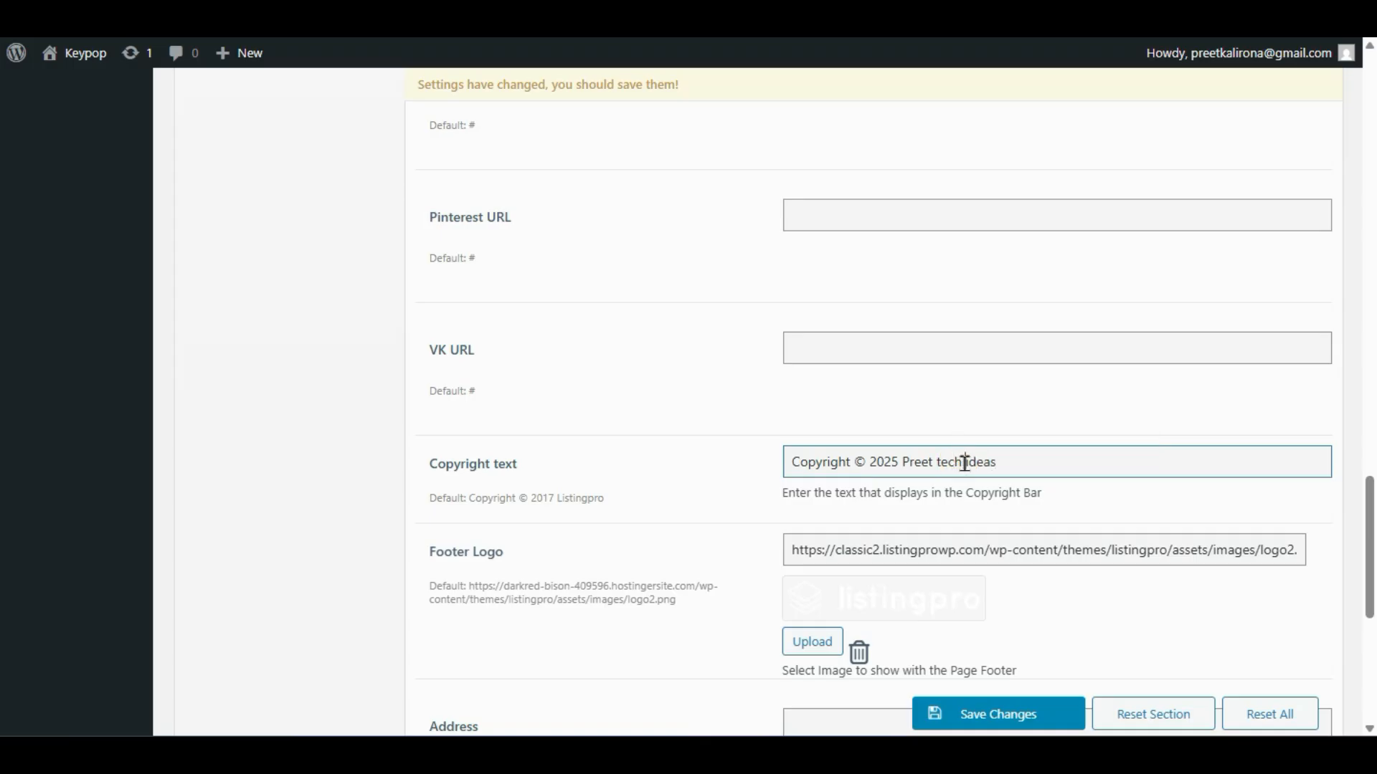
left_click(737, 513)
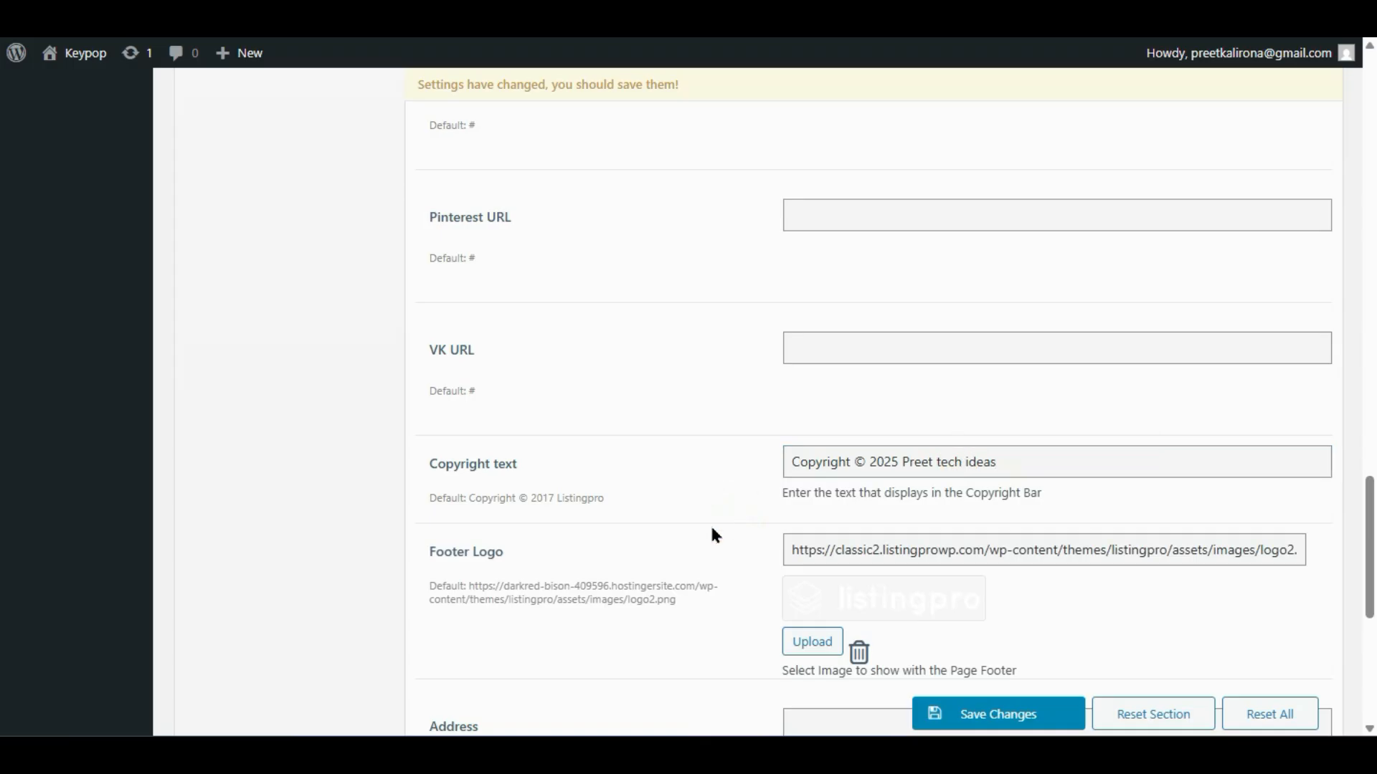
left_click(820, 645)
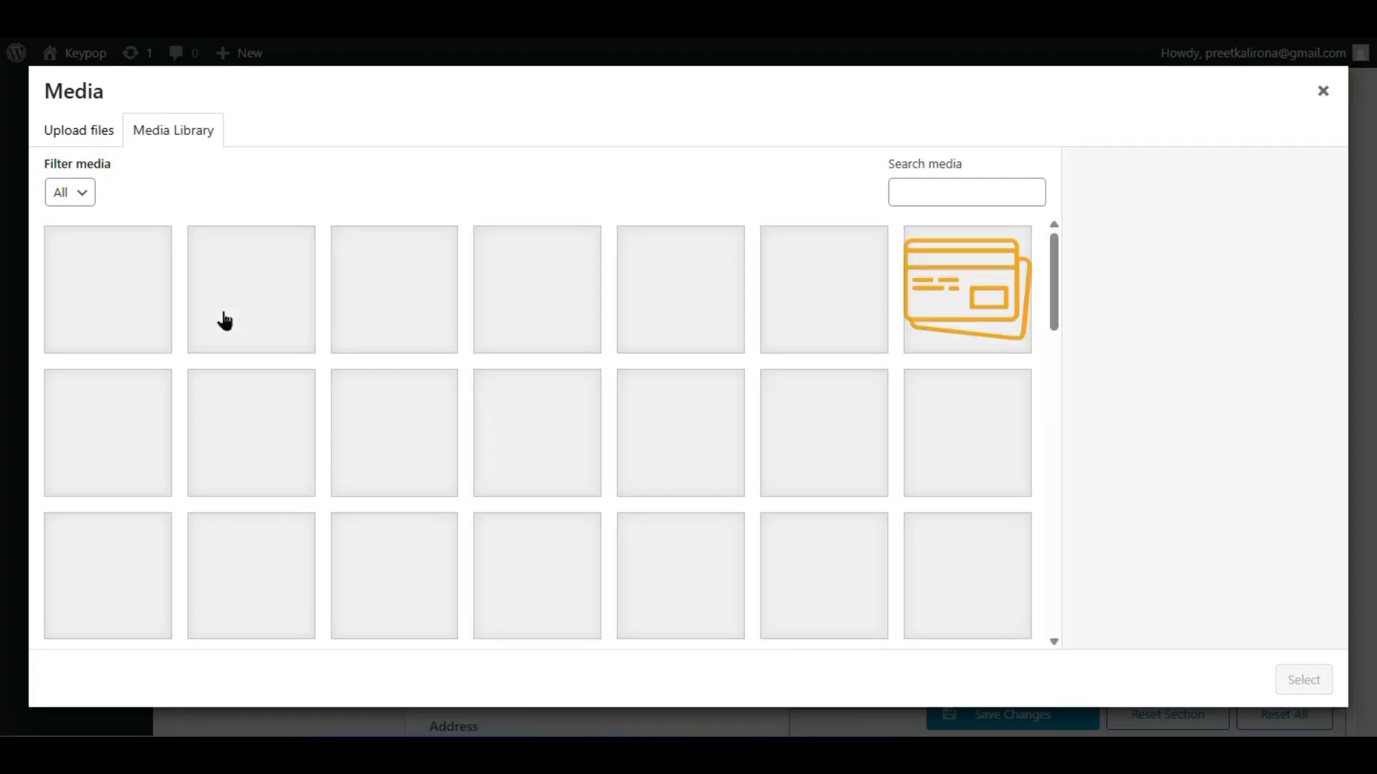
- Set the WebXP image as the footer logo and save the copyright and logo changes
left_click(123, 293)
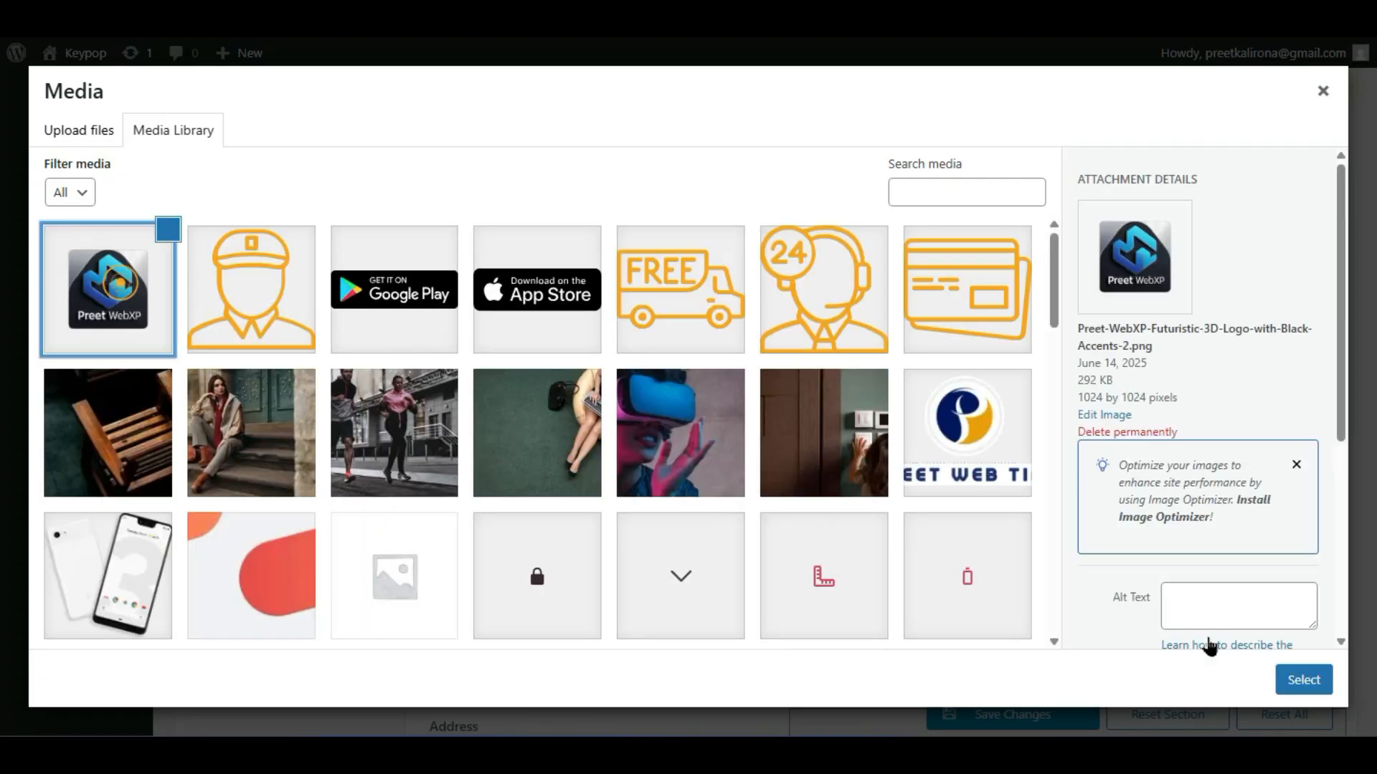
left_click(1301, 681)
left_click(1022, 712)
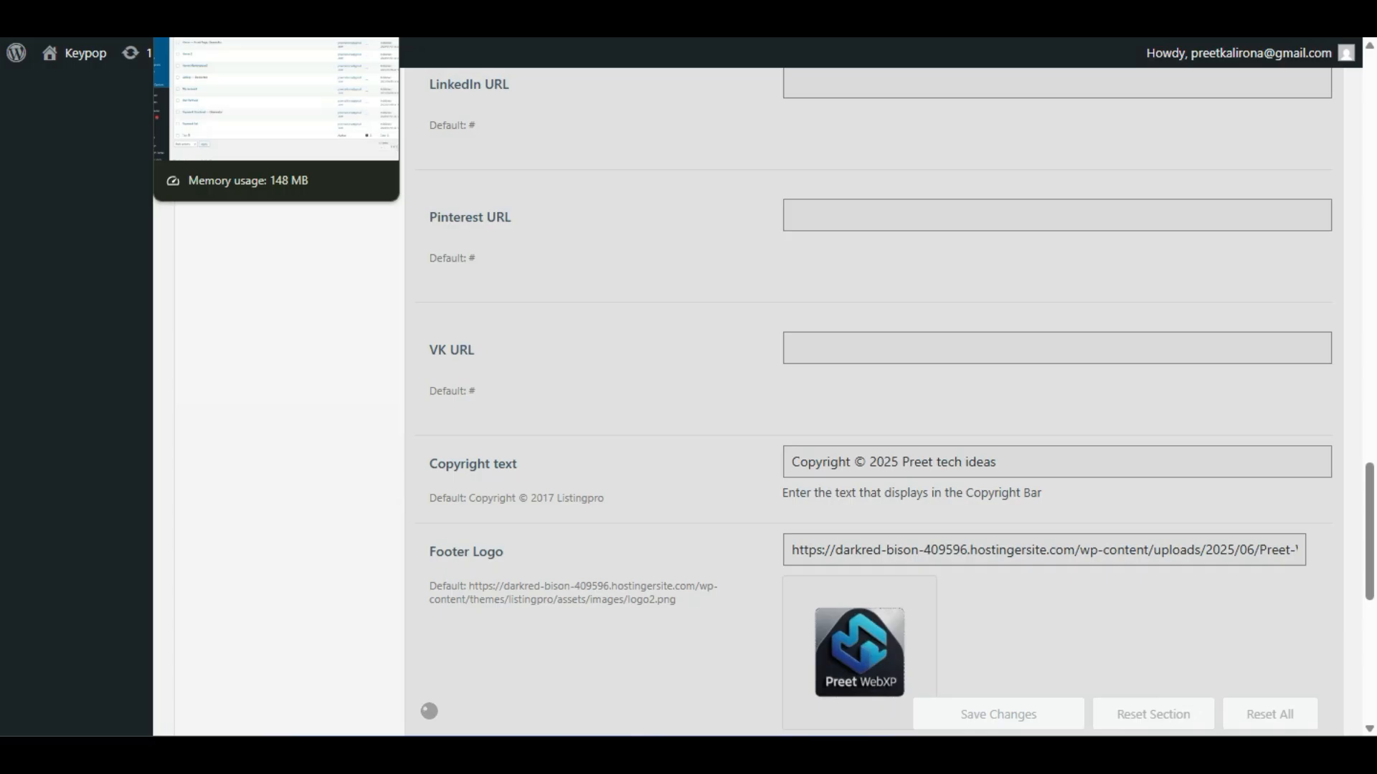
key("ctrl+Tab")
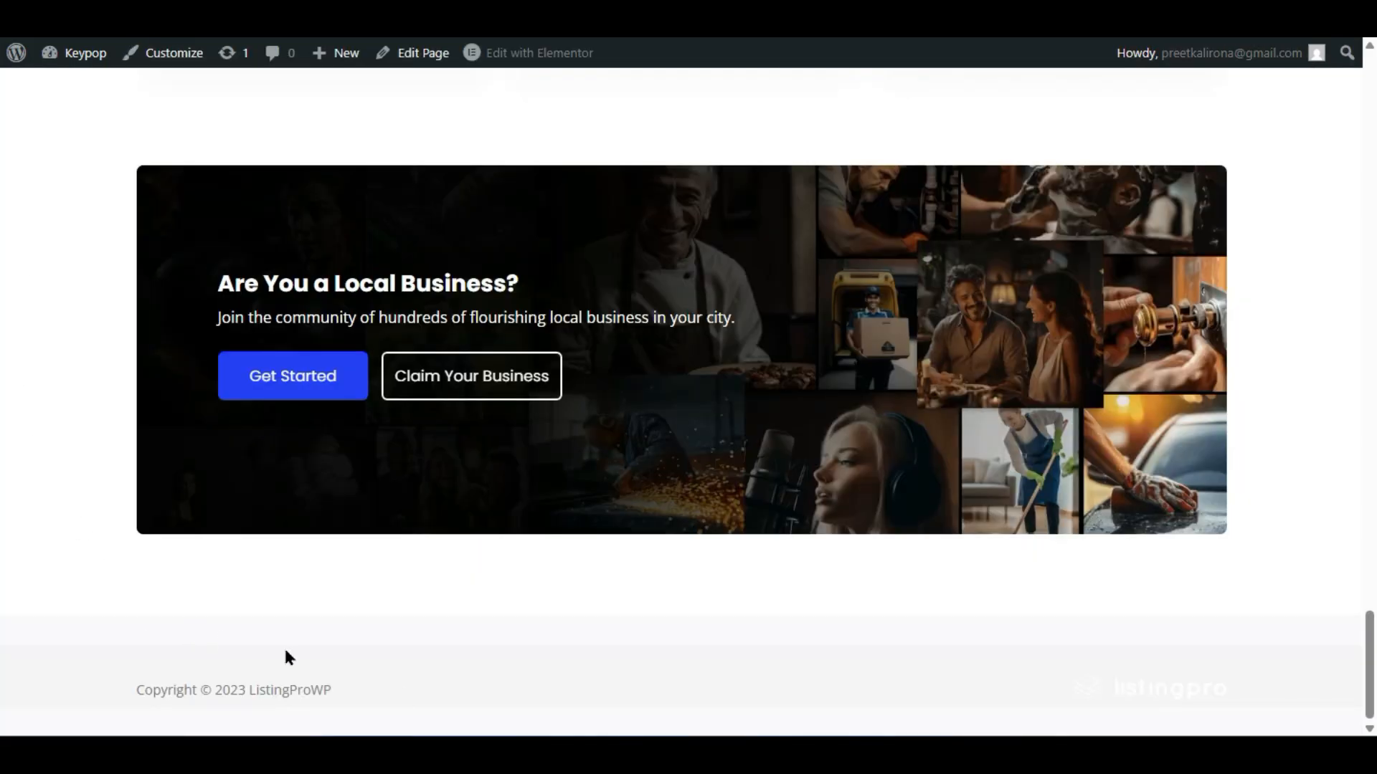
- Reload the front page to see the 2025 copyright and brand logo in the footer
key("F5")
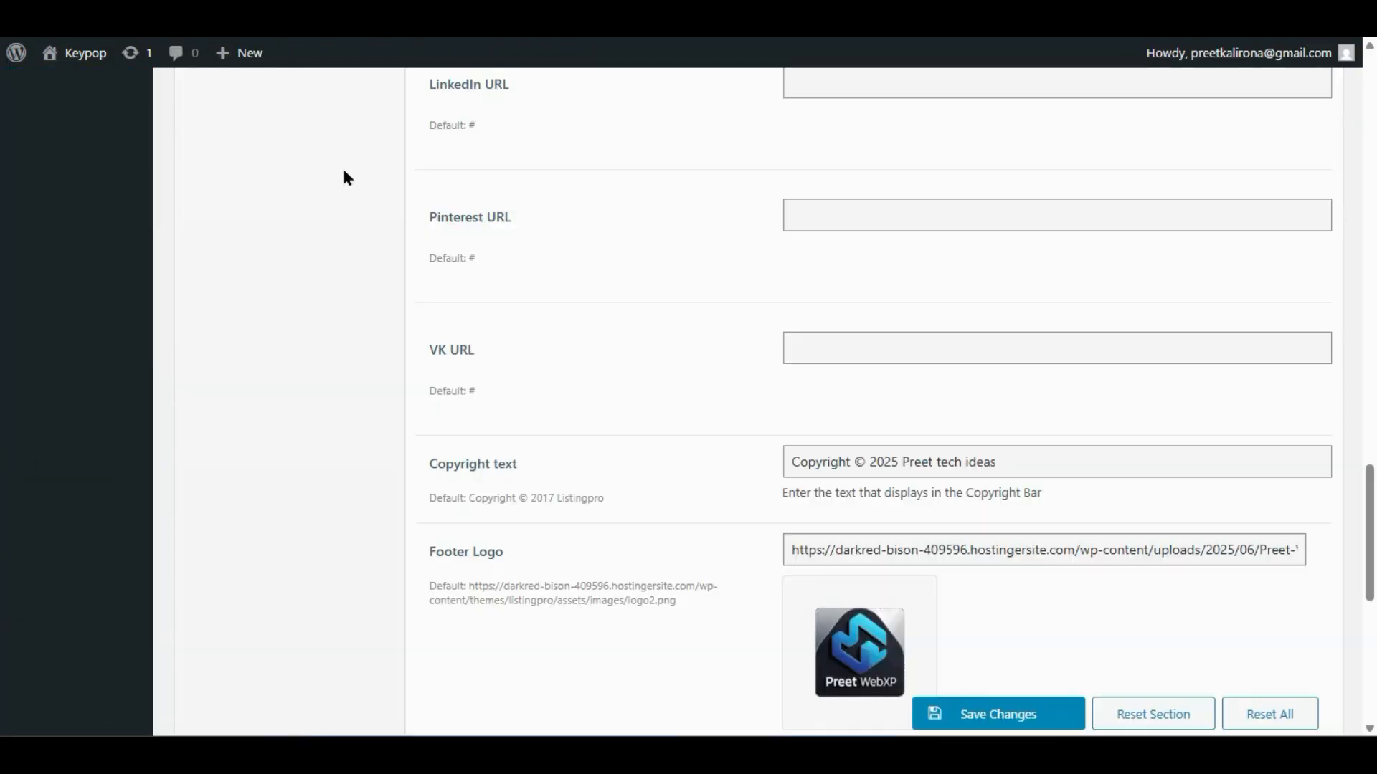
scroll(601, 543, "down", 4)
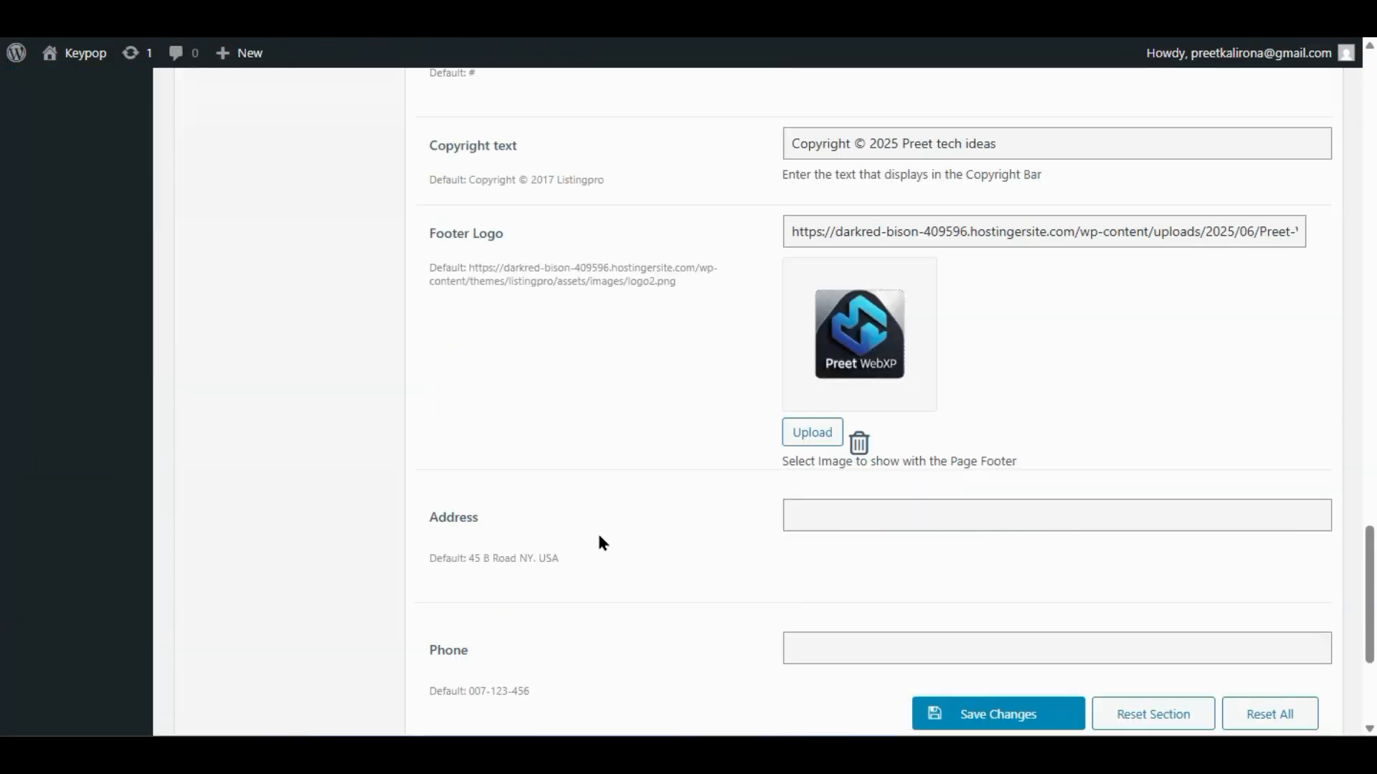
- Enter 'asdadsada' as the footer address and a phone number, then save the footer options
scroll(600, 543, "down", 2)
left_click(823, 355)
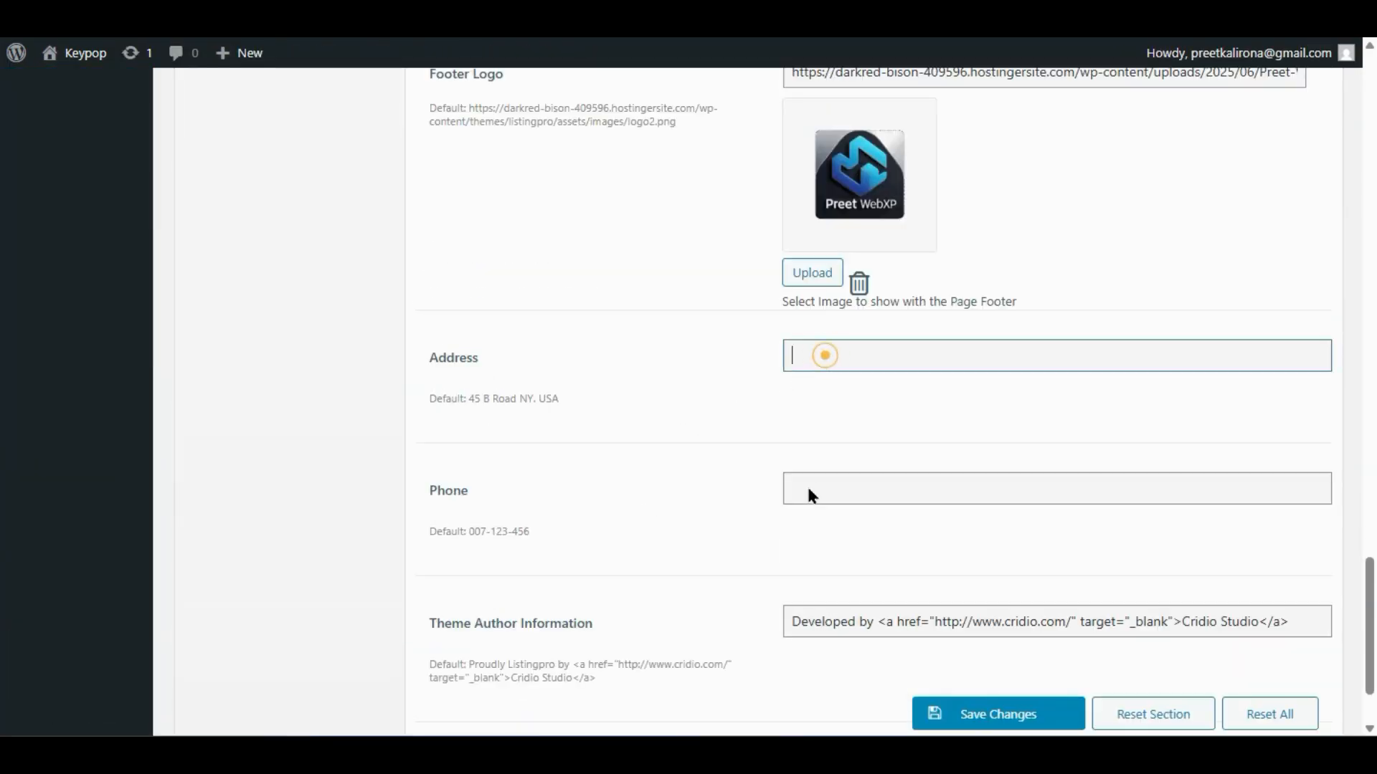
type("asdadsada")
left_click(810, 502)
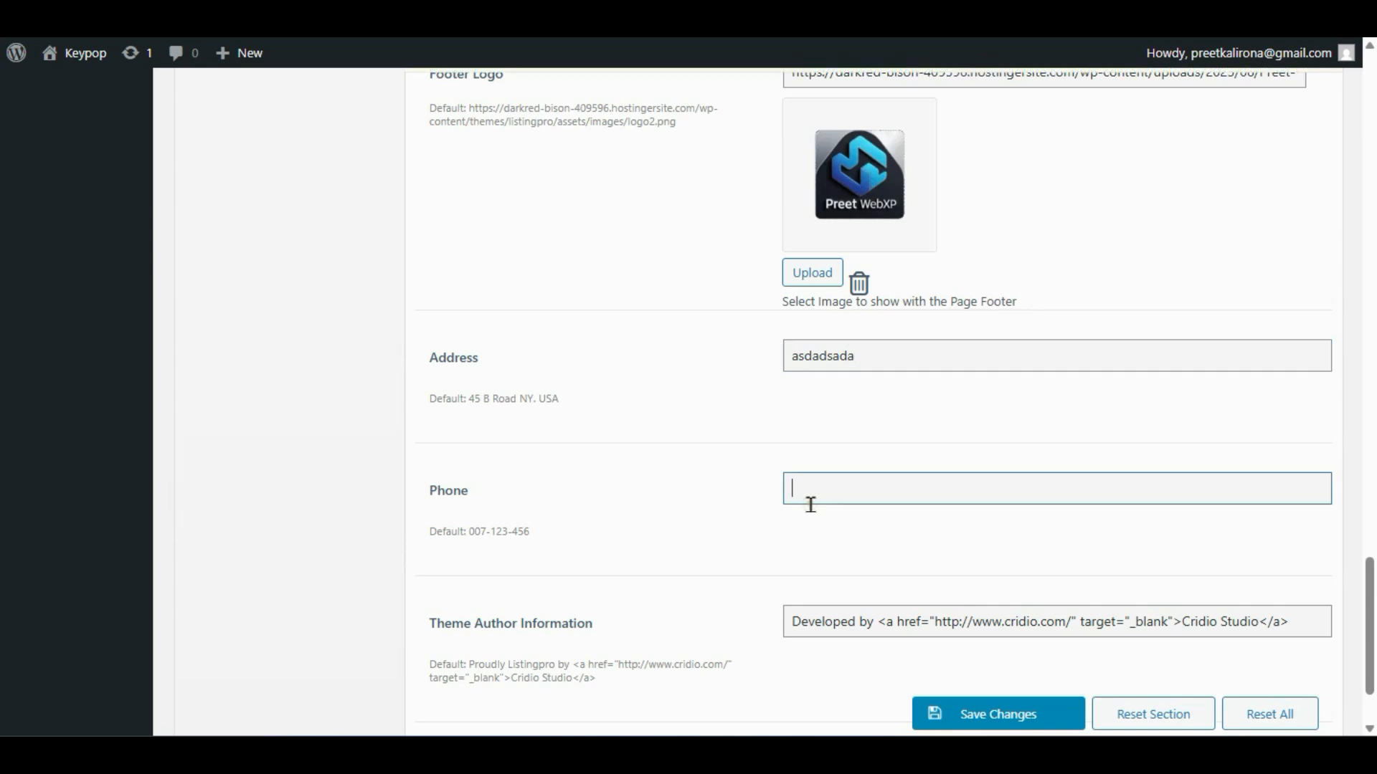
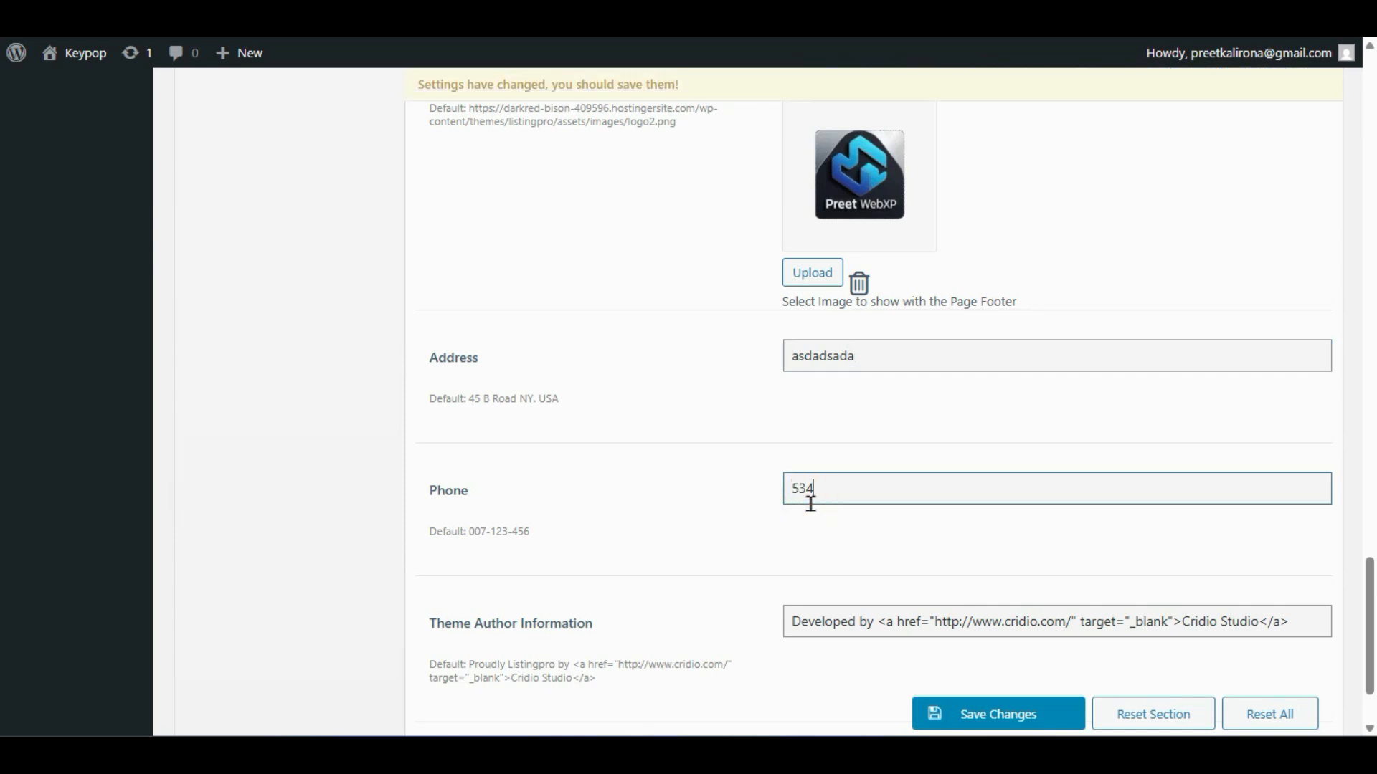
scroll(811, 508, "down", 2)
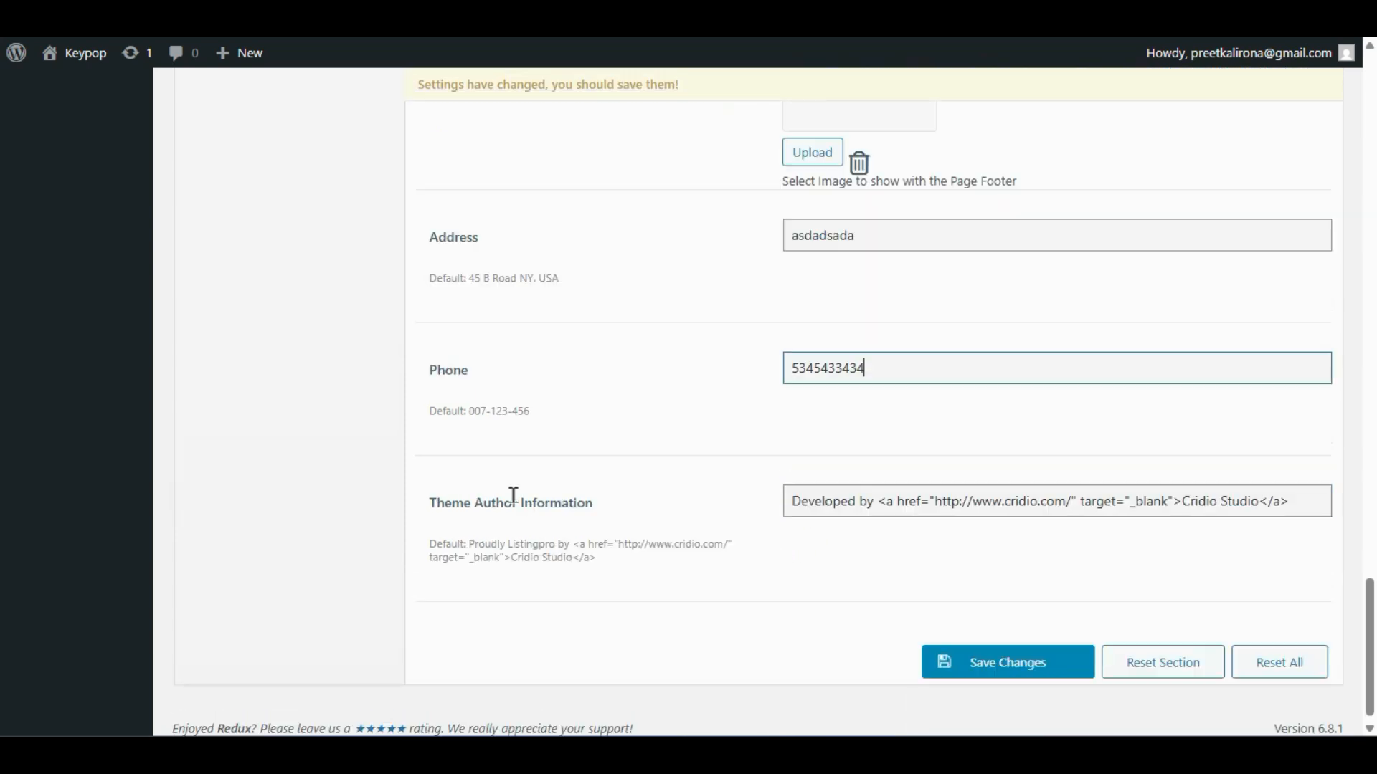
left_click(795, 506)
key("ctrl+a")
left_click(1025, 661)
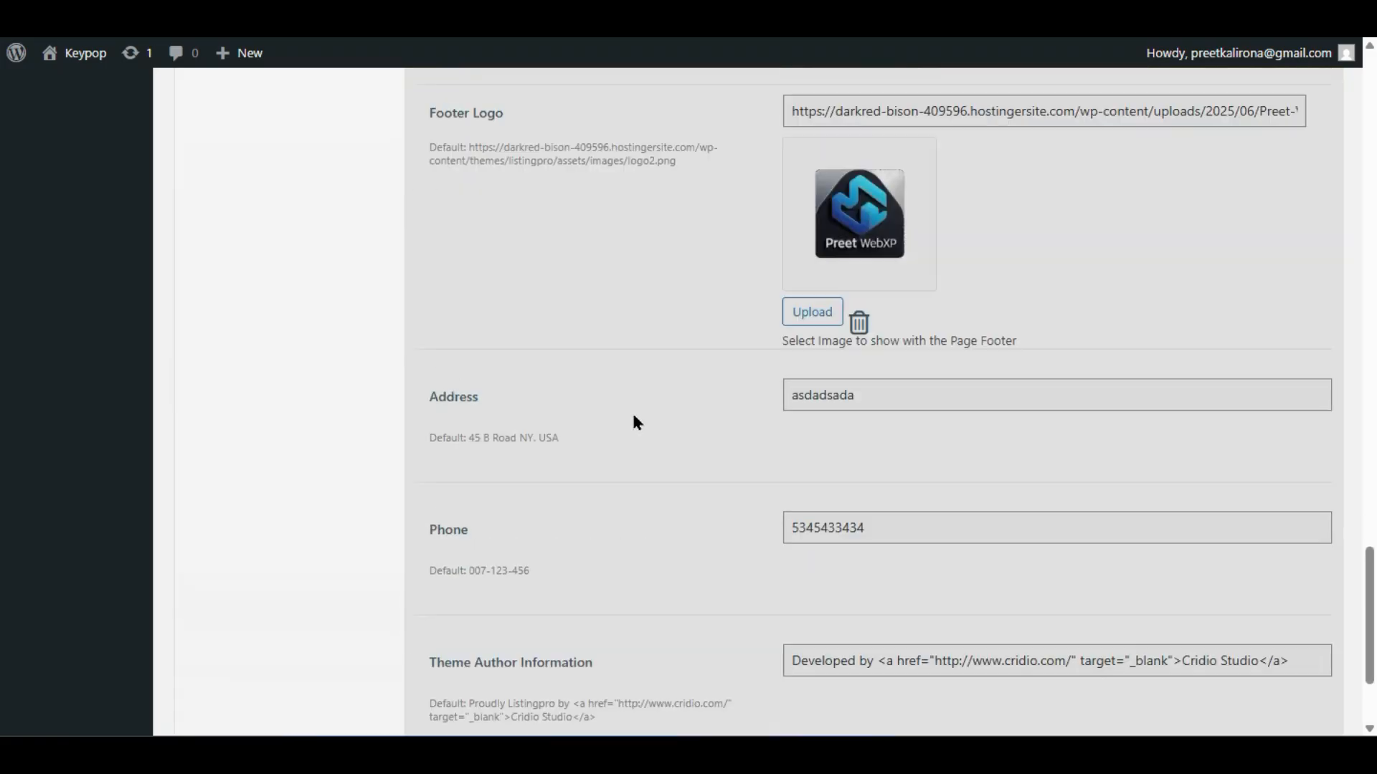
scroll(623, 430, "up", 9)
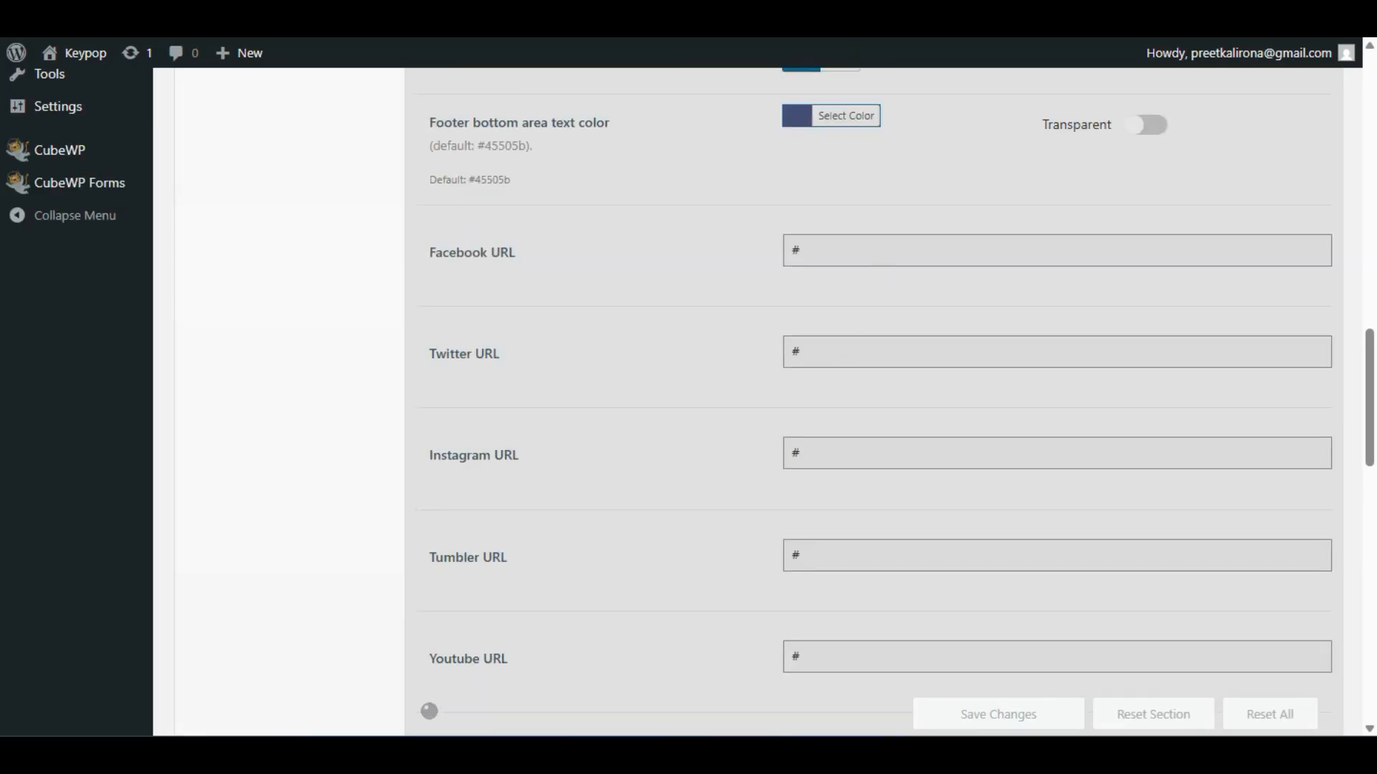
- Select the bottom-right light, centred footer layout thumbnail and save it
scroll(691, 450, "up", 7)
scroll(690, 449, "up", 2)
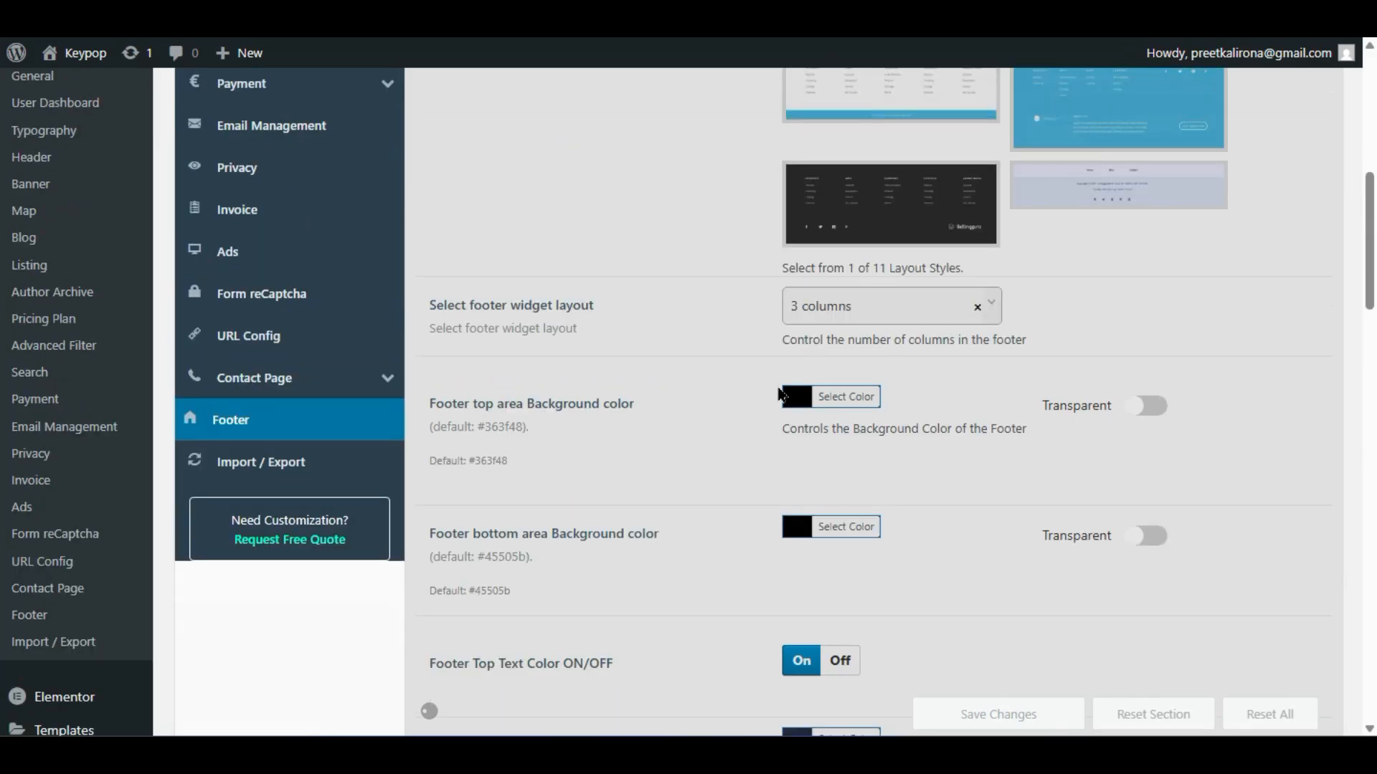
scroll(731, 453, "up", 4)
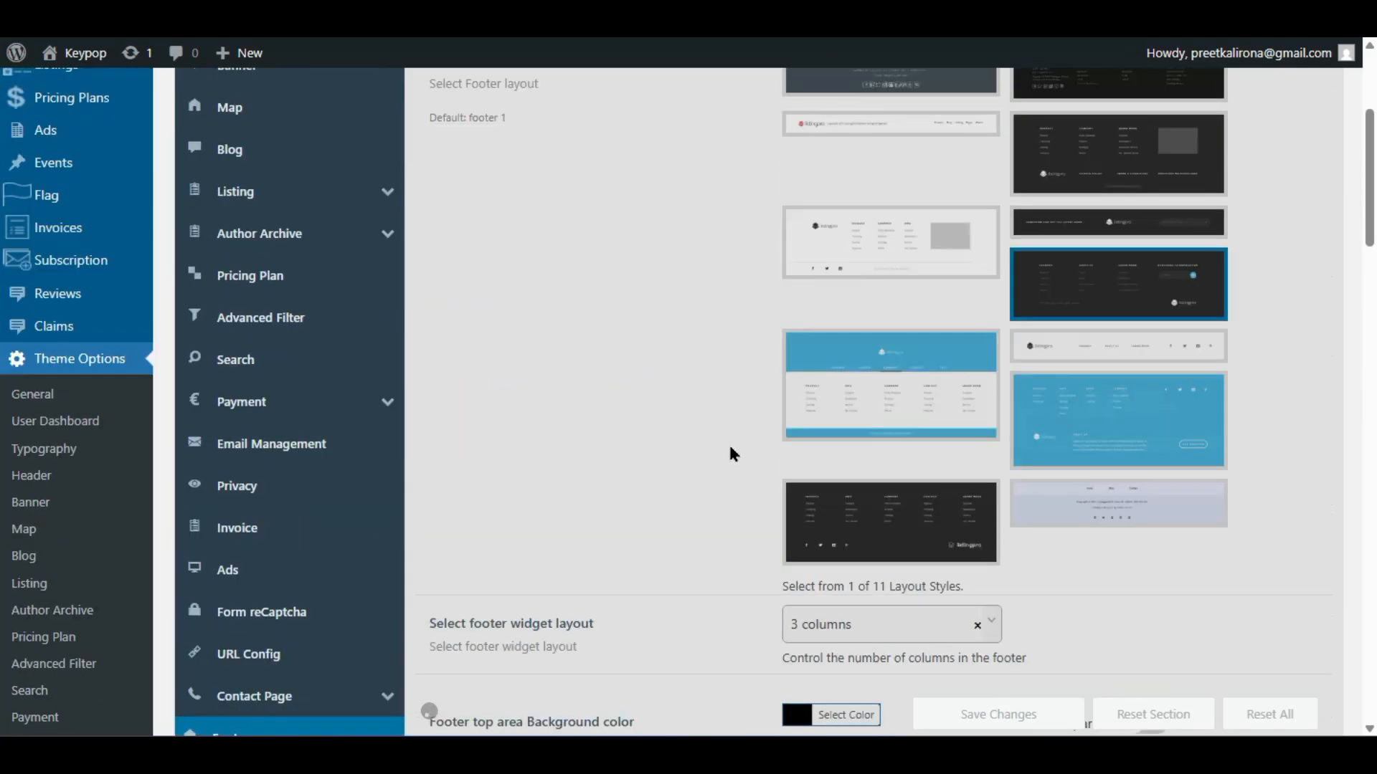
scroll(730, 450, "up", 4)
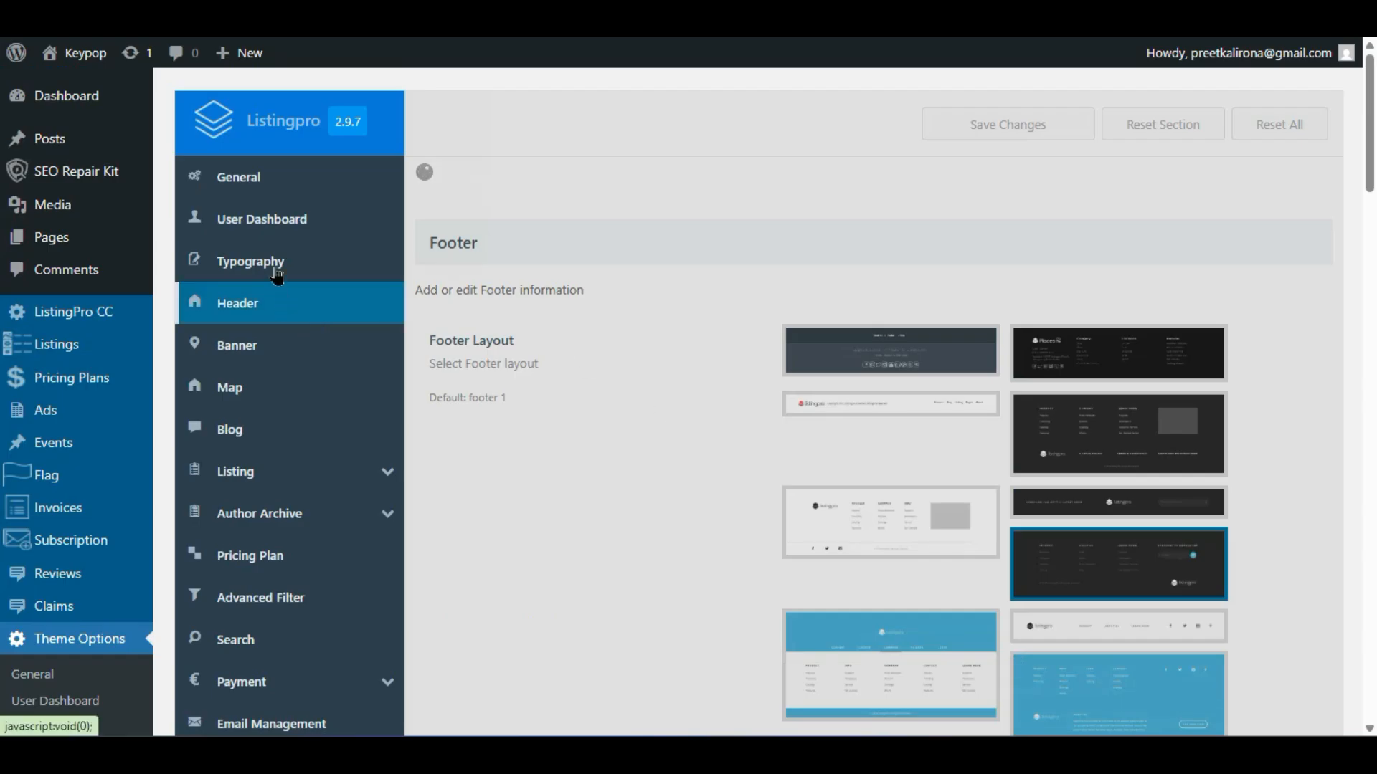
scroll(480, 391, "down", 6)
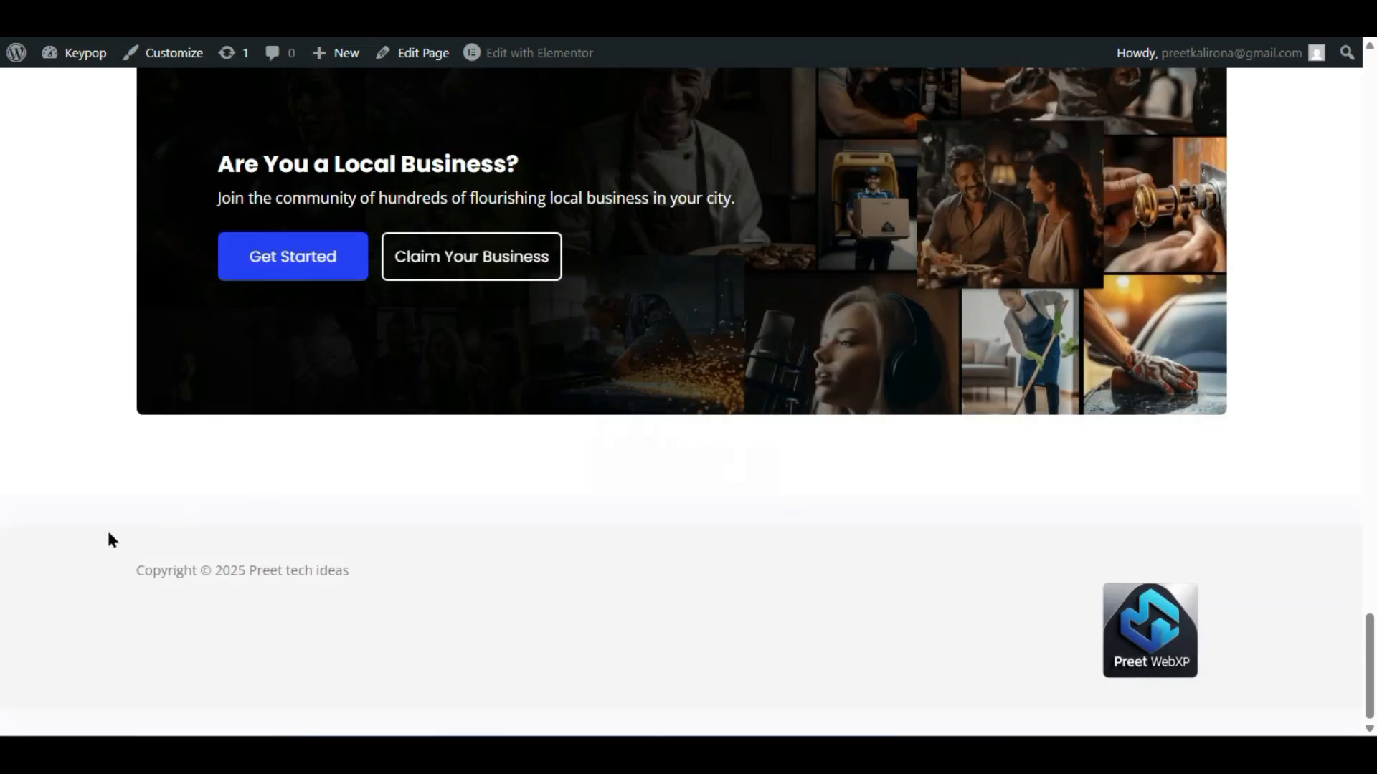
triple_click(115, 535)
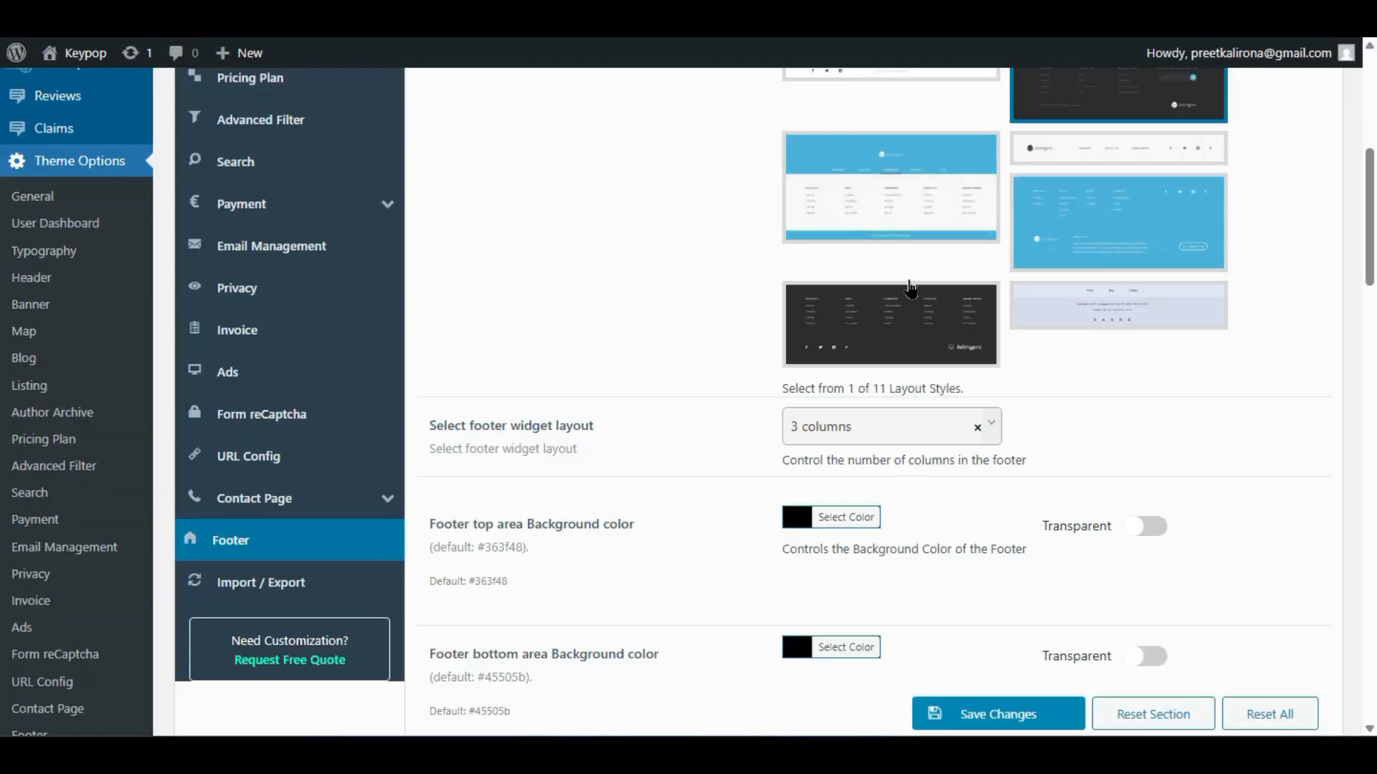
scroll(1105, 359, "up", 2)
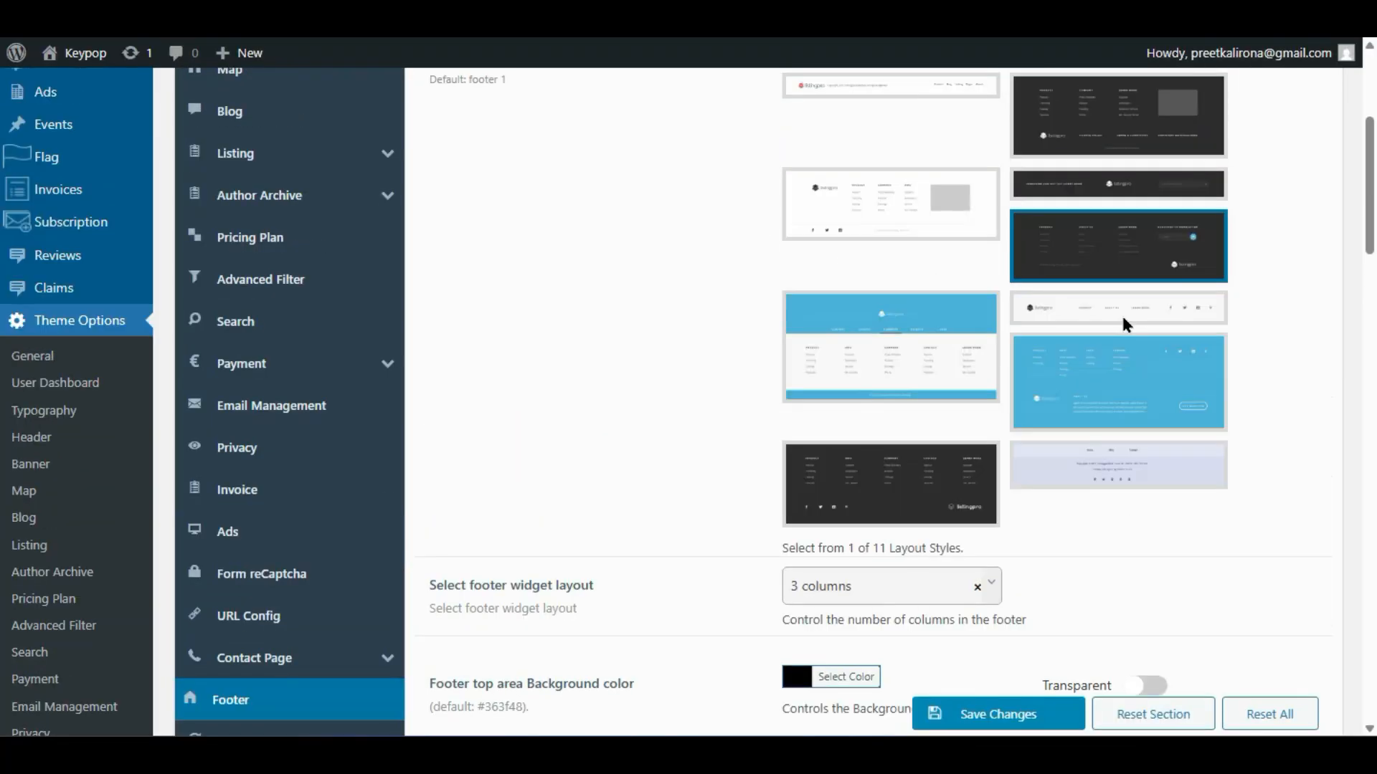
left_click(1111, 466)
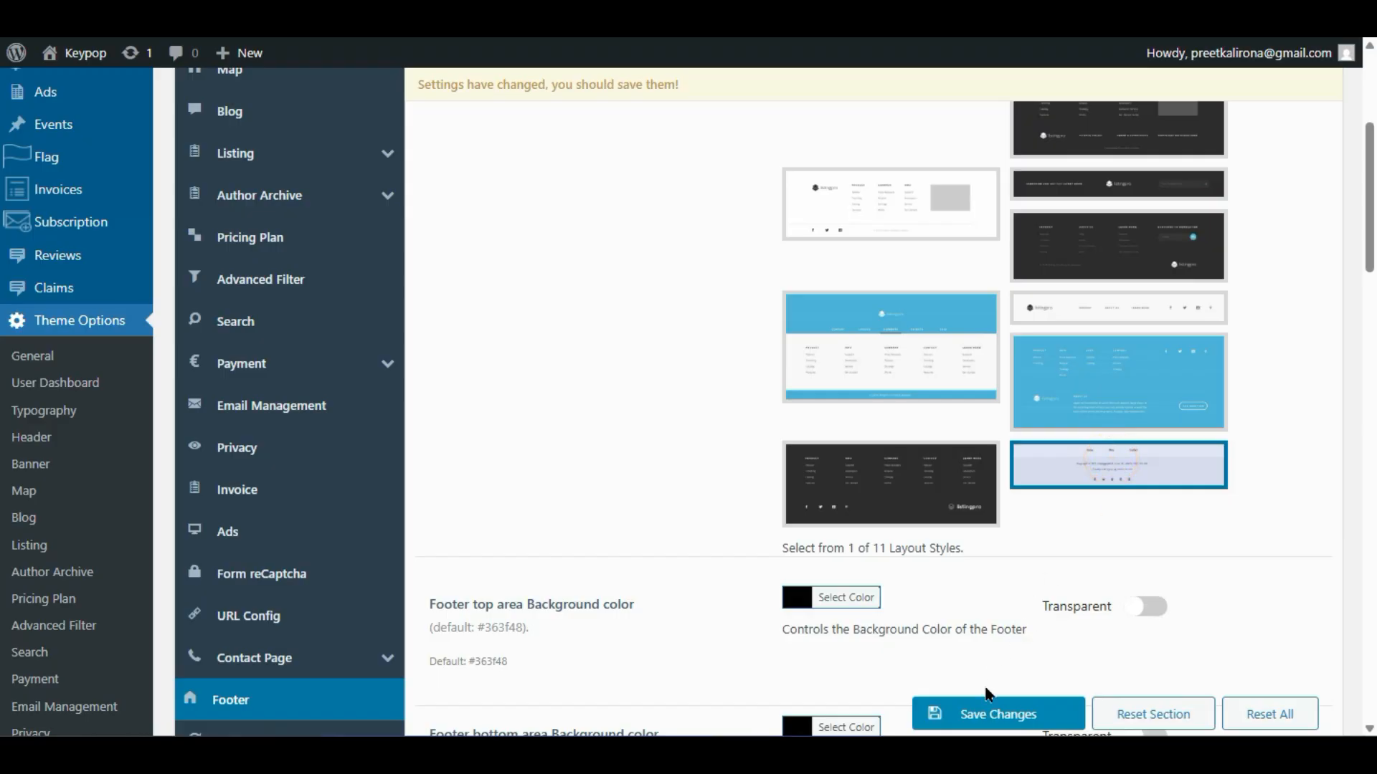
left_click(987, 706)
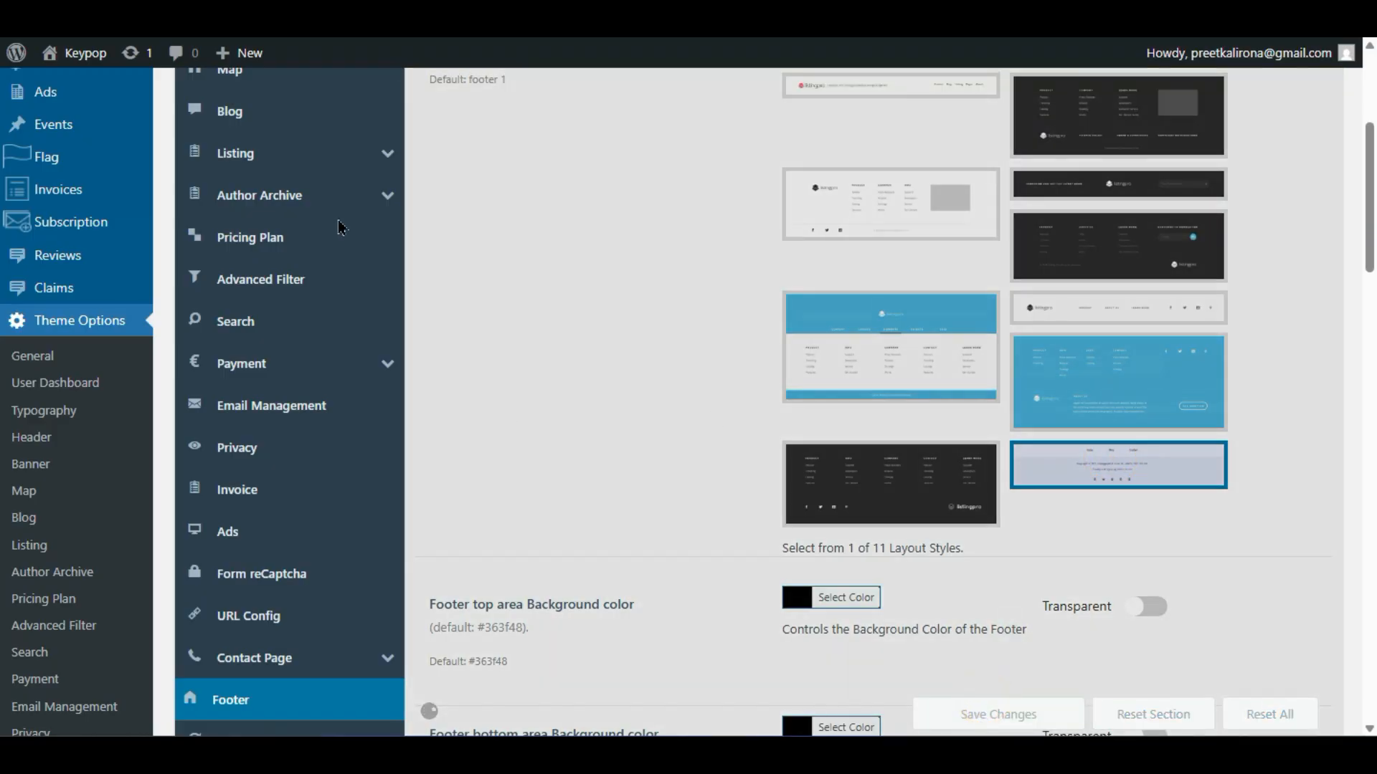
scroll(667, 359, "up", 5)
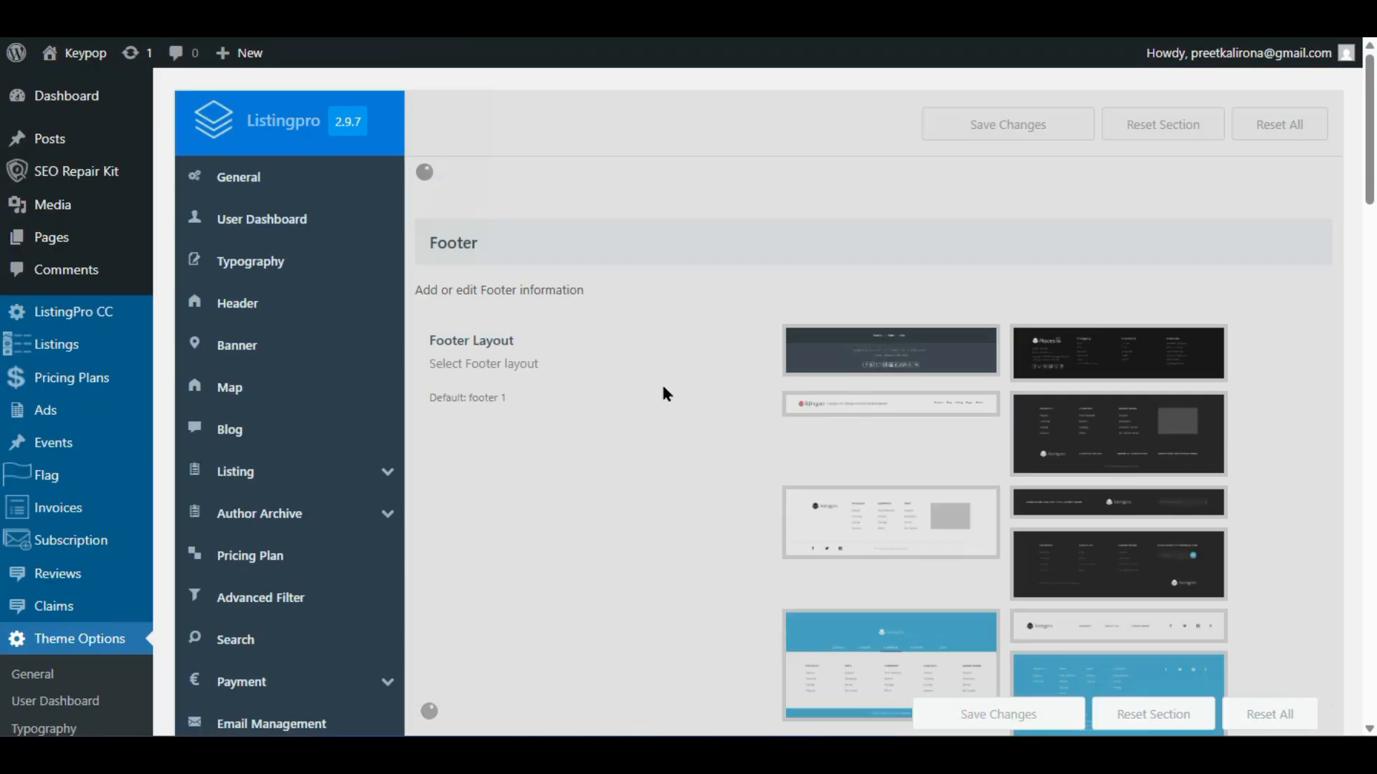
scroll(659, 392, "down", 7)
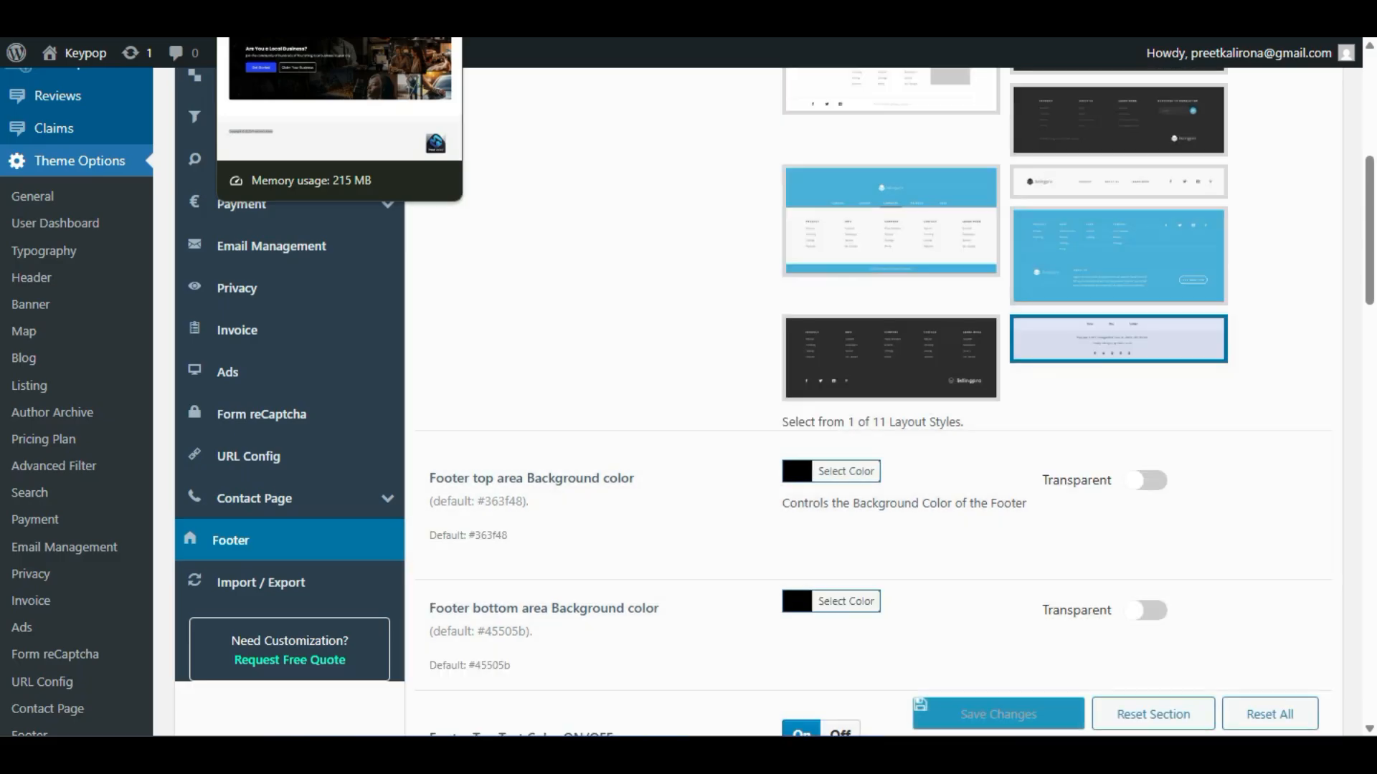
left_click(286, 18)
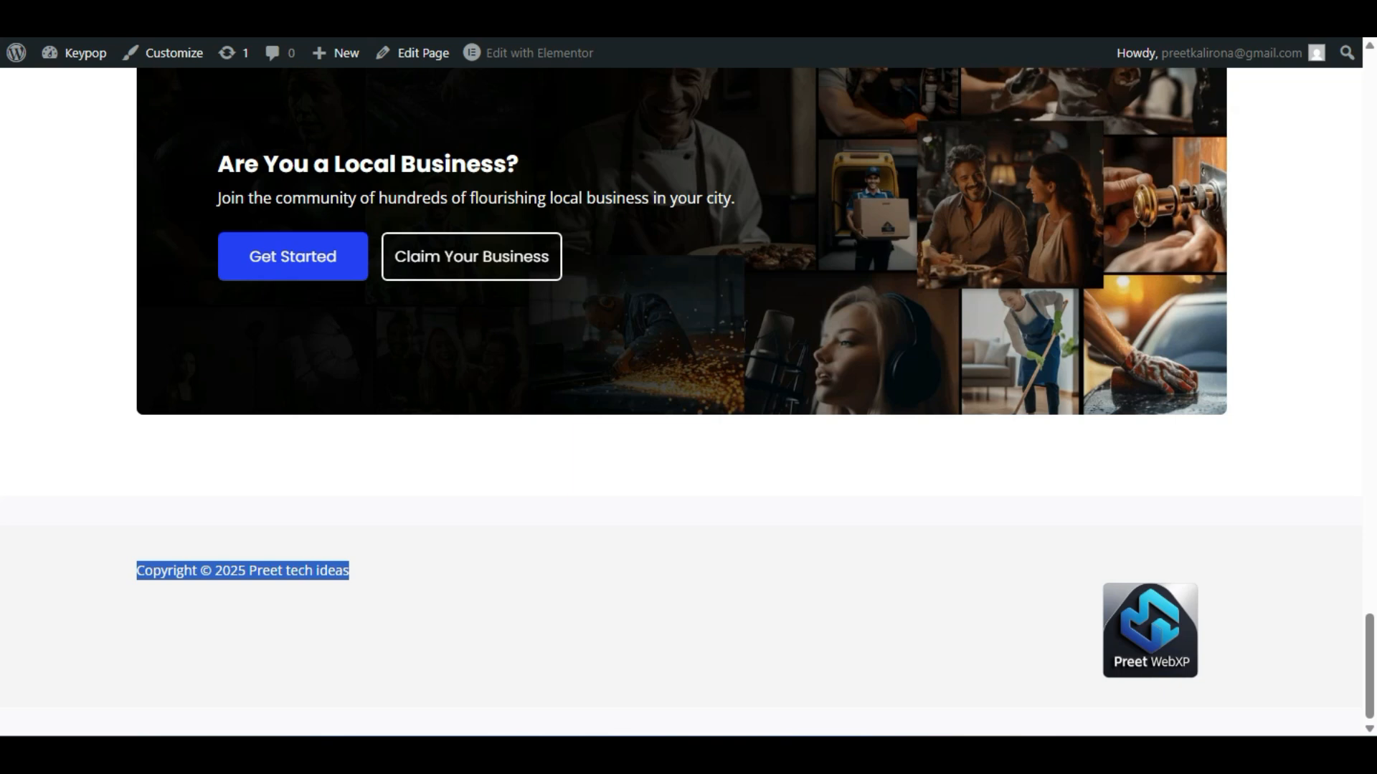
- Reload the live site and inspect the footer's address, phone and 'Developed by Cridio Studio' lines
left_click(24, 474)
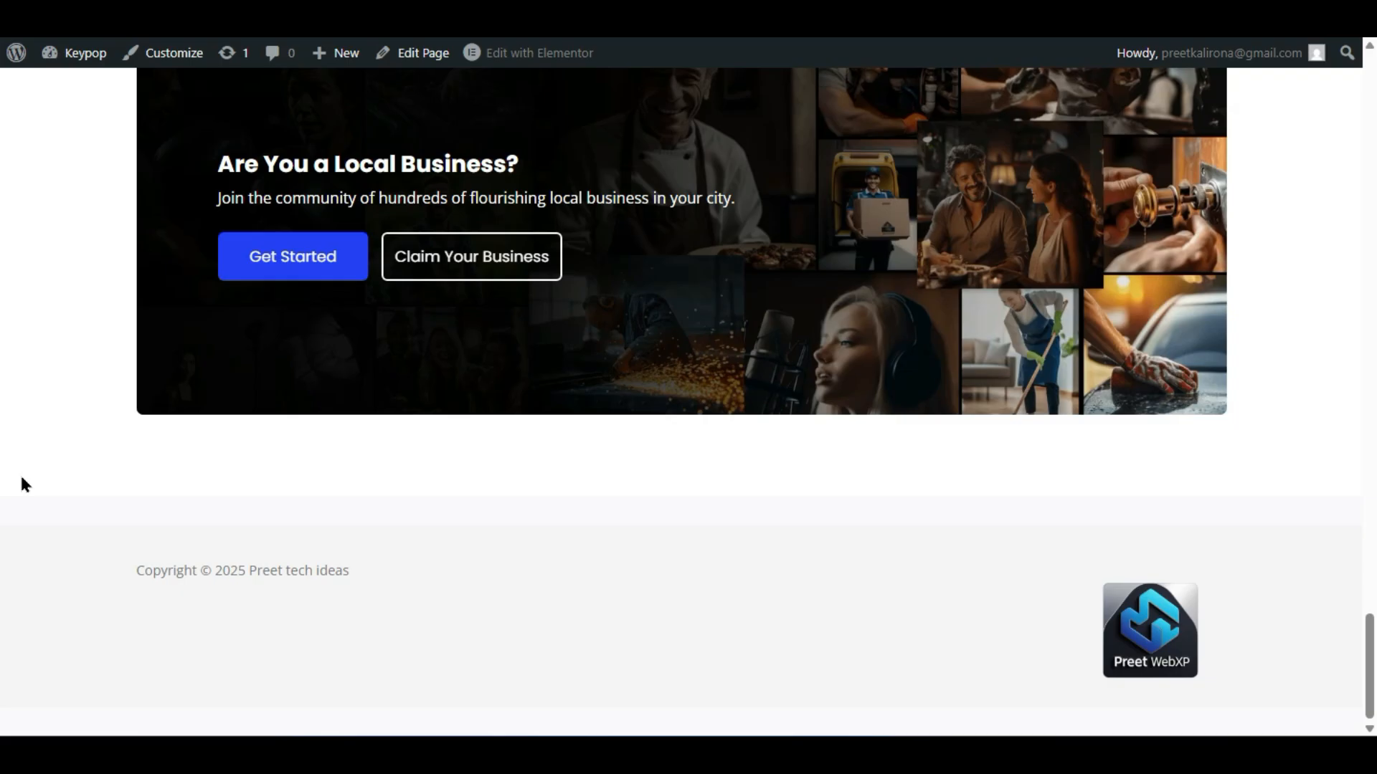
key("alt+Left")
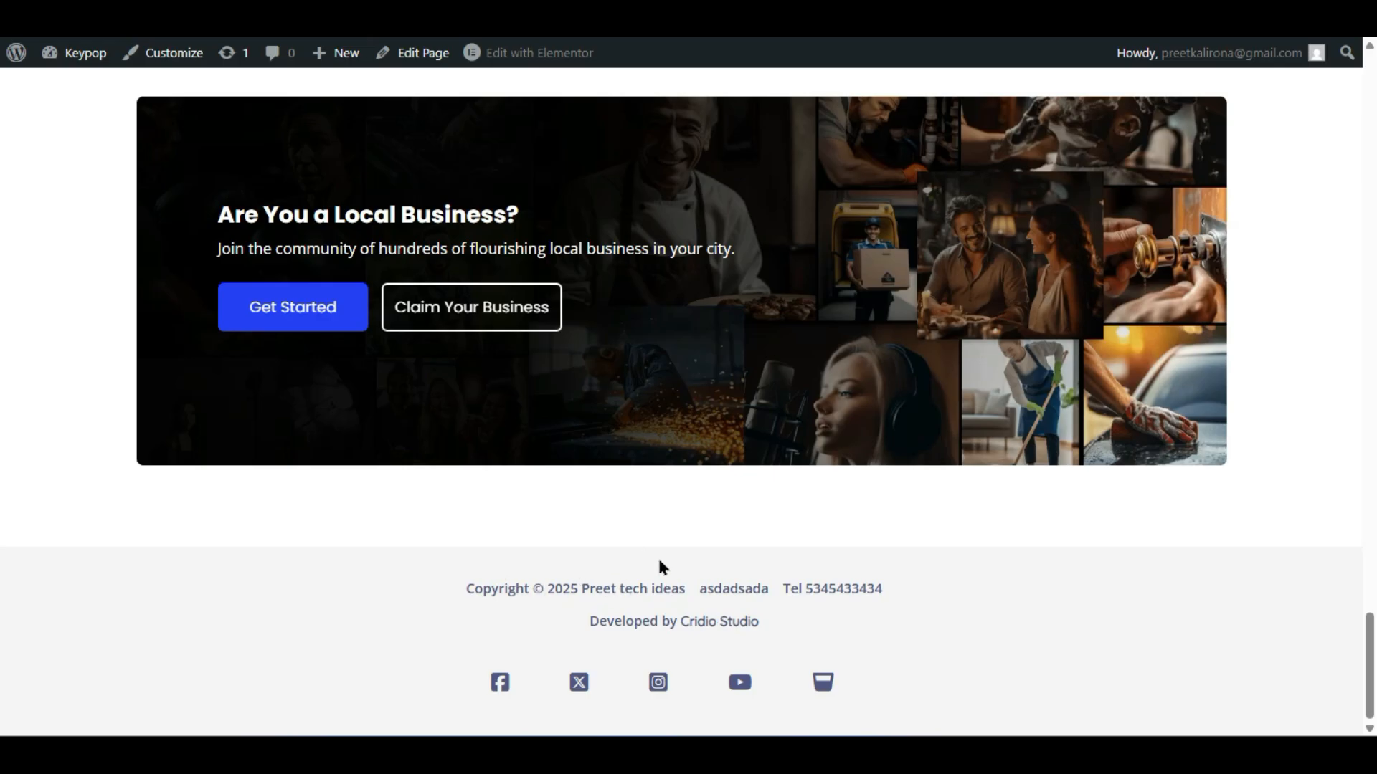
double_click(703, 589)
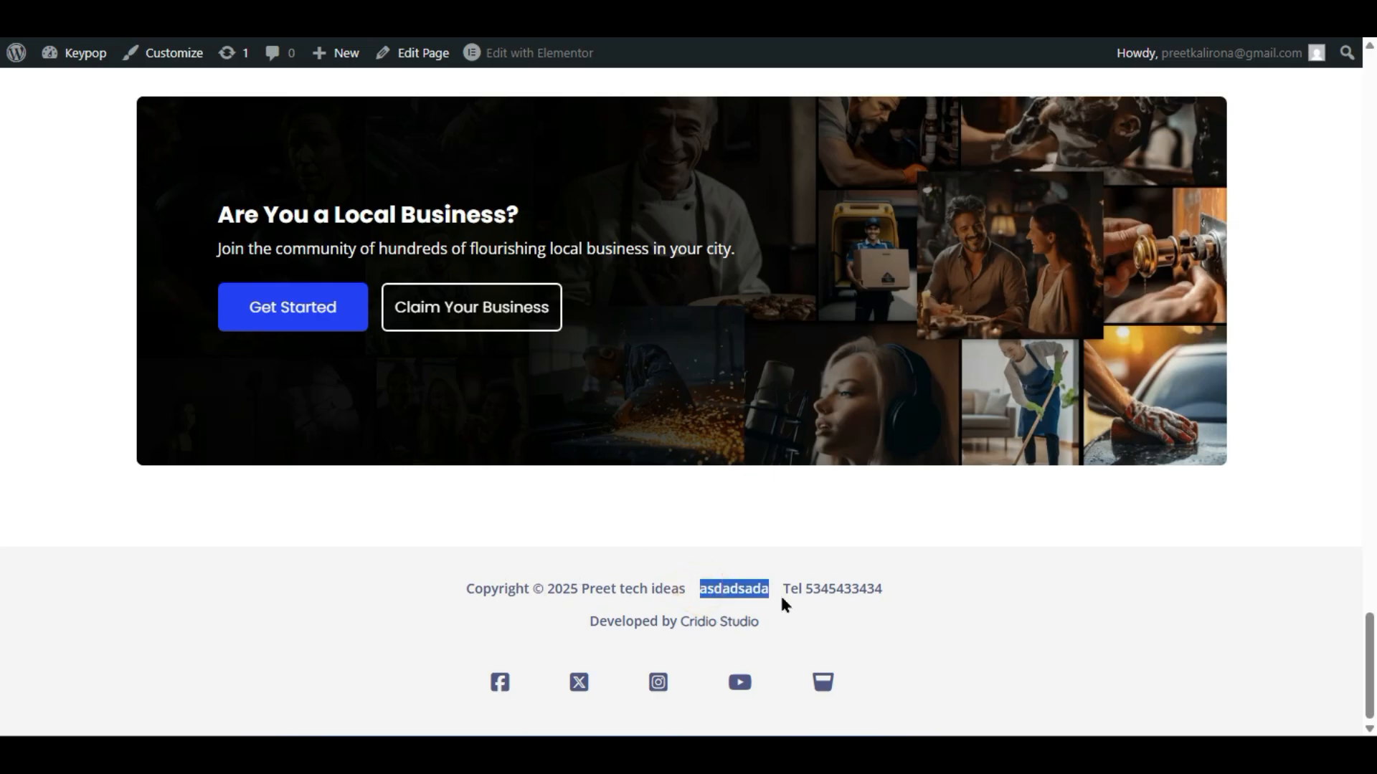
left_click_drag(790, 590, 889, 578)
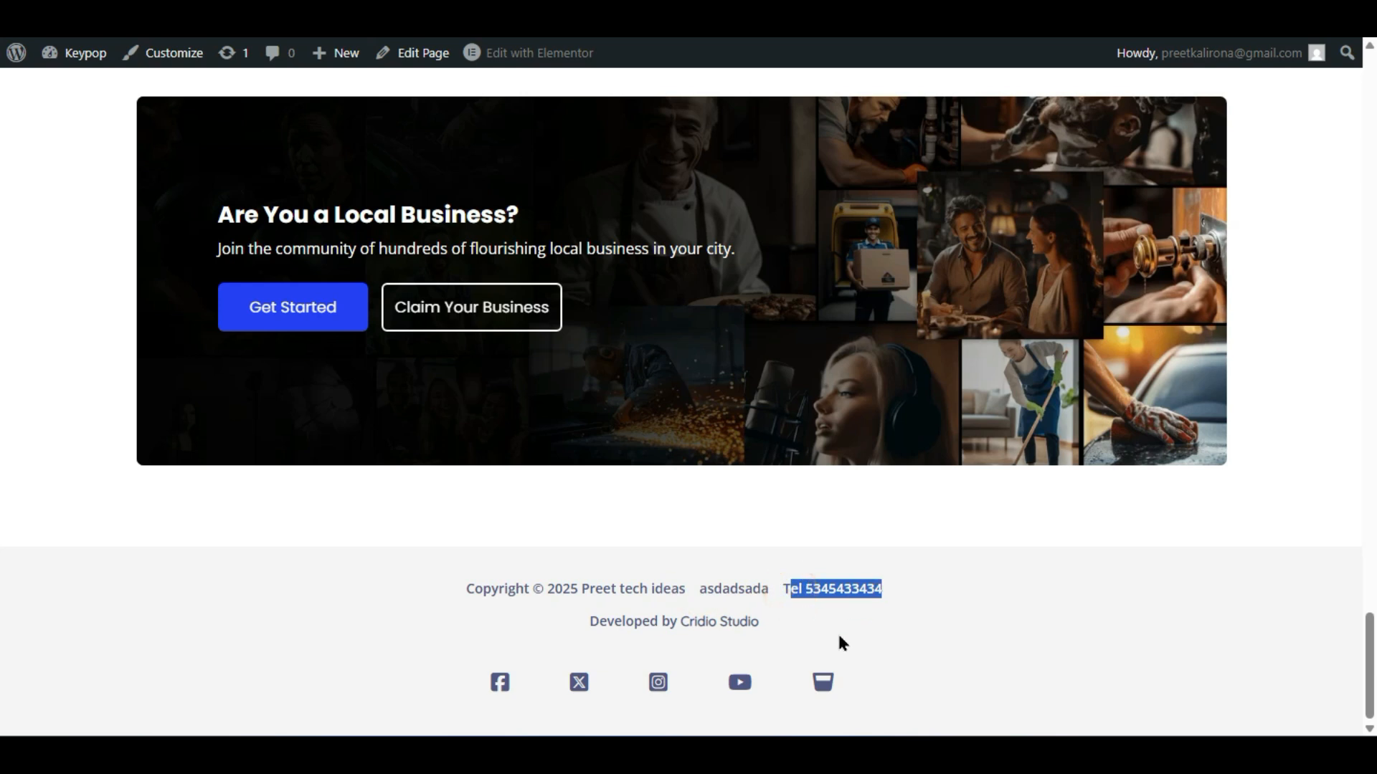
left_click(818, 635)
left_click_drag(765, 618, 611, 639)
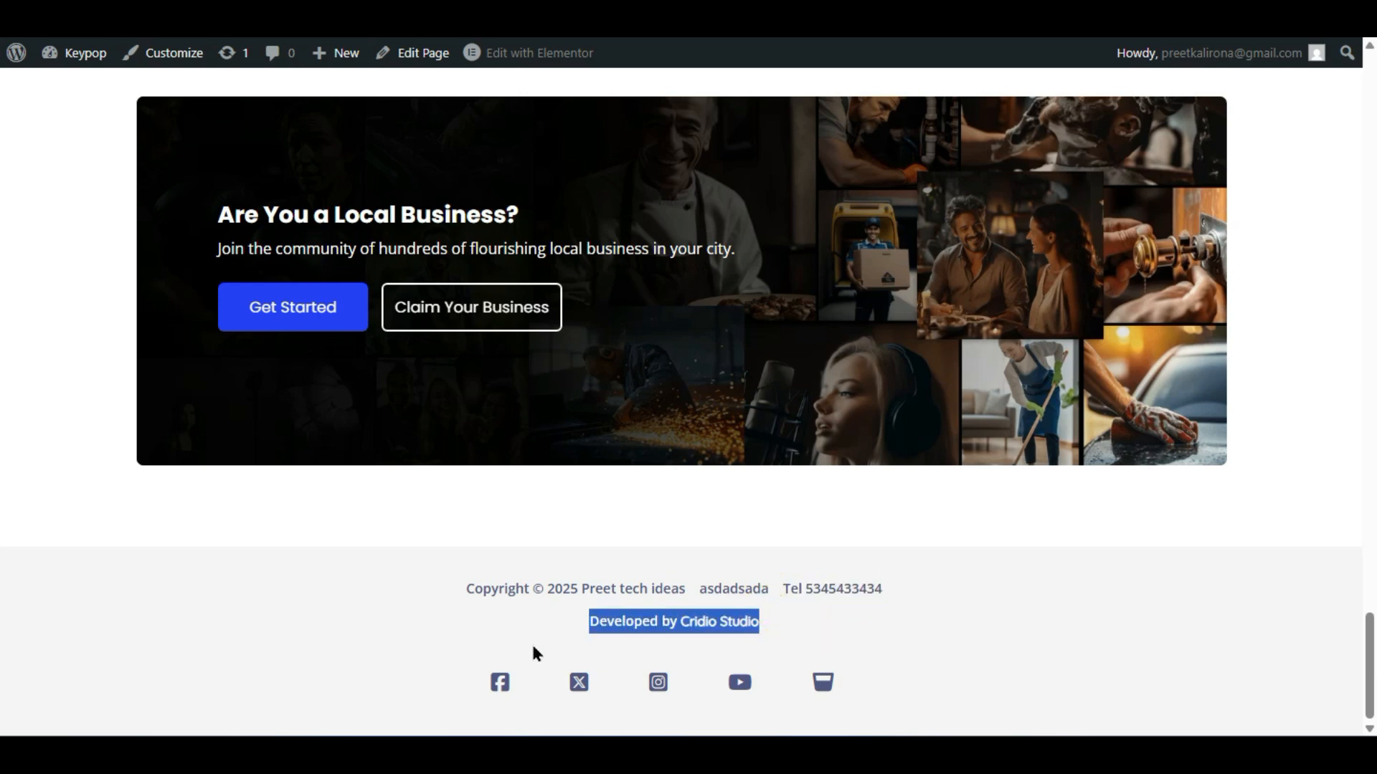
left_click(535, 644)
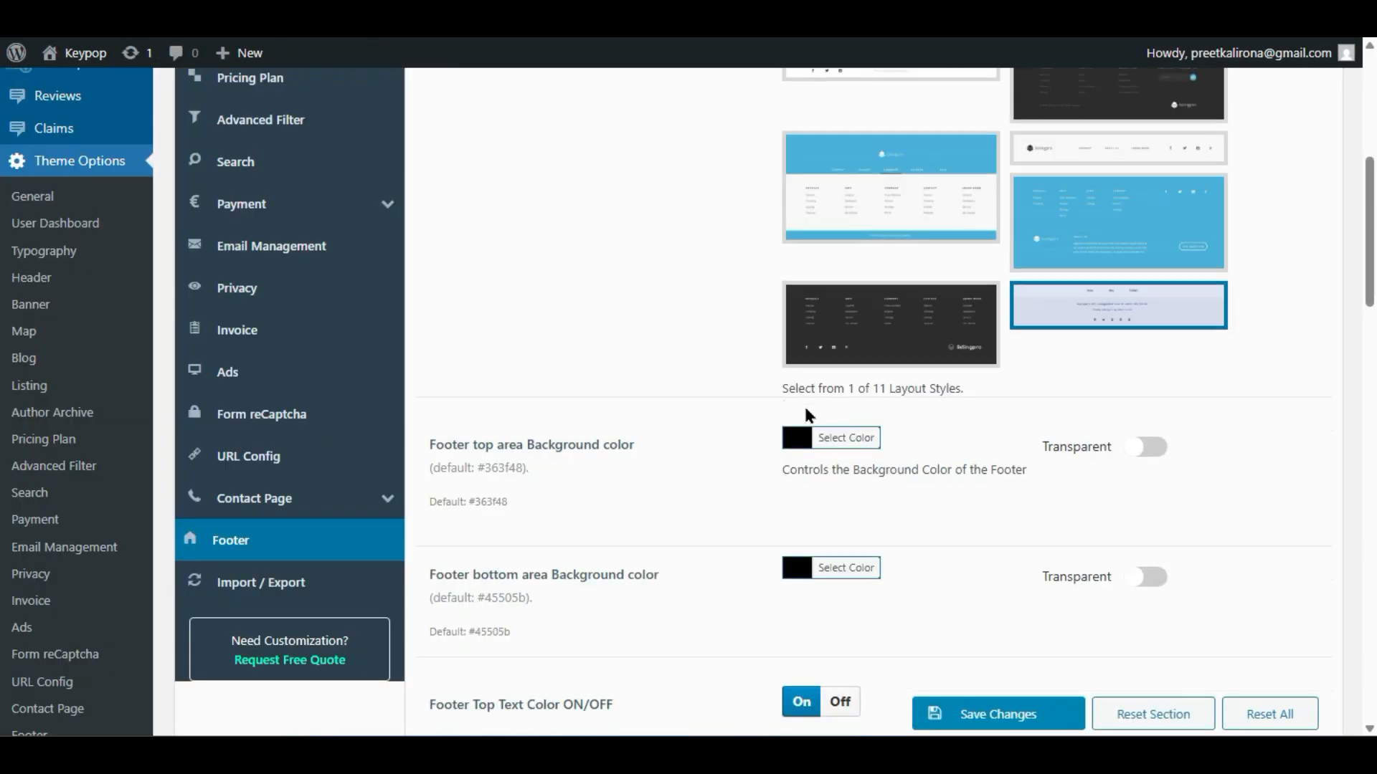
- Go to the Import / Export section of ListingPro Theme Options to view the settings import and export tools
scroll(803, 403, "up", 10)
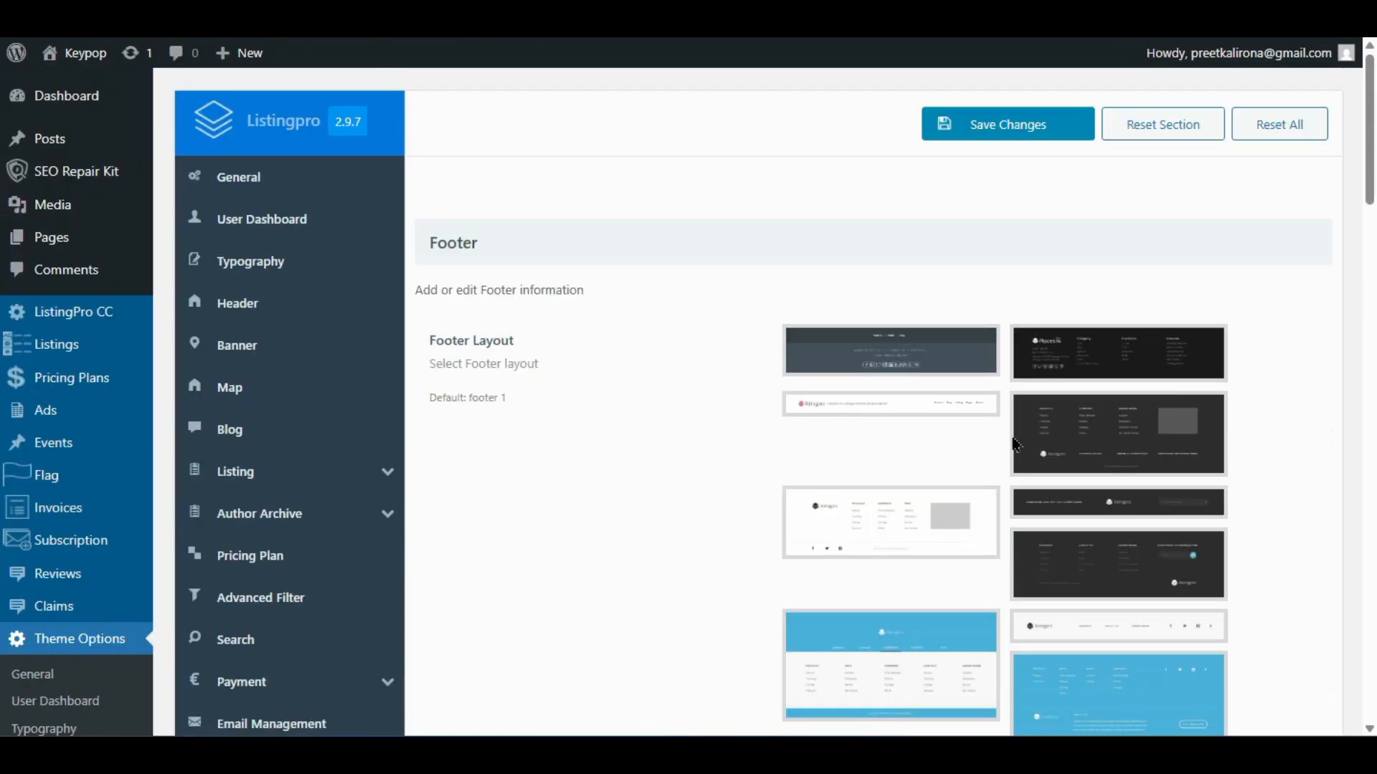
scroll(803, 452, "down", 7)
scroll(695, 509, "up", 8)
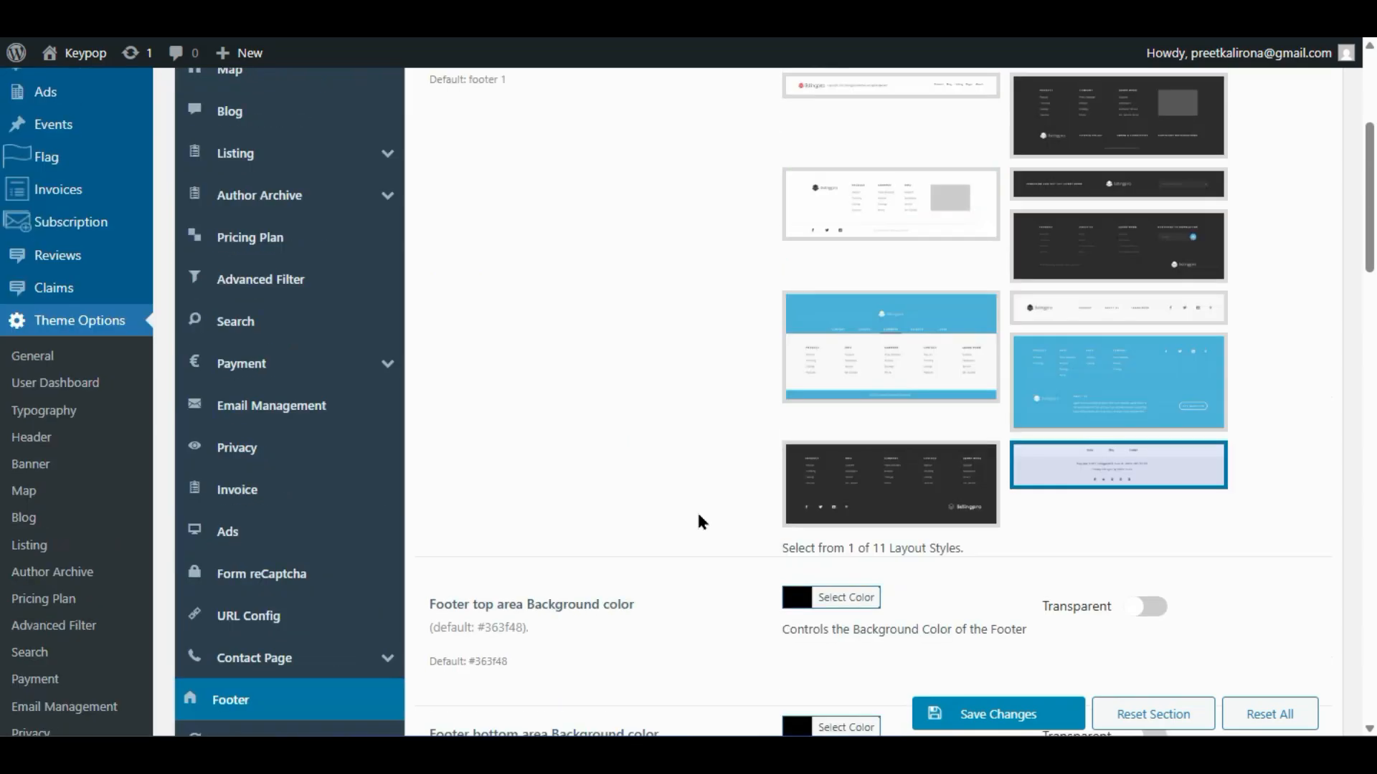
scroll(784, 553, "down", 4)
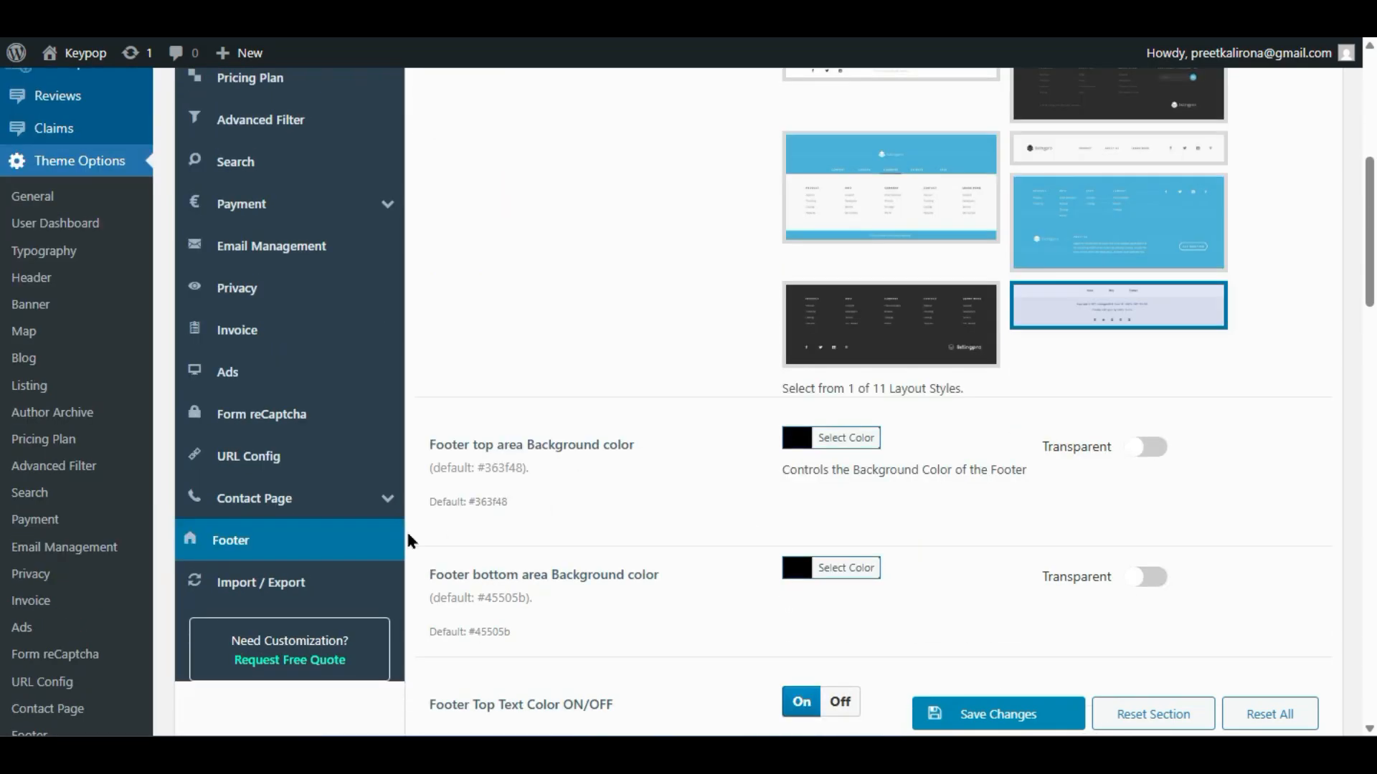
left_click(278, 582)
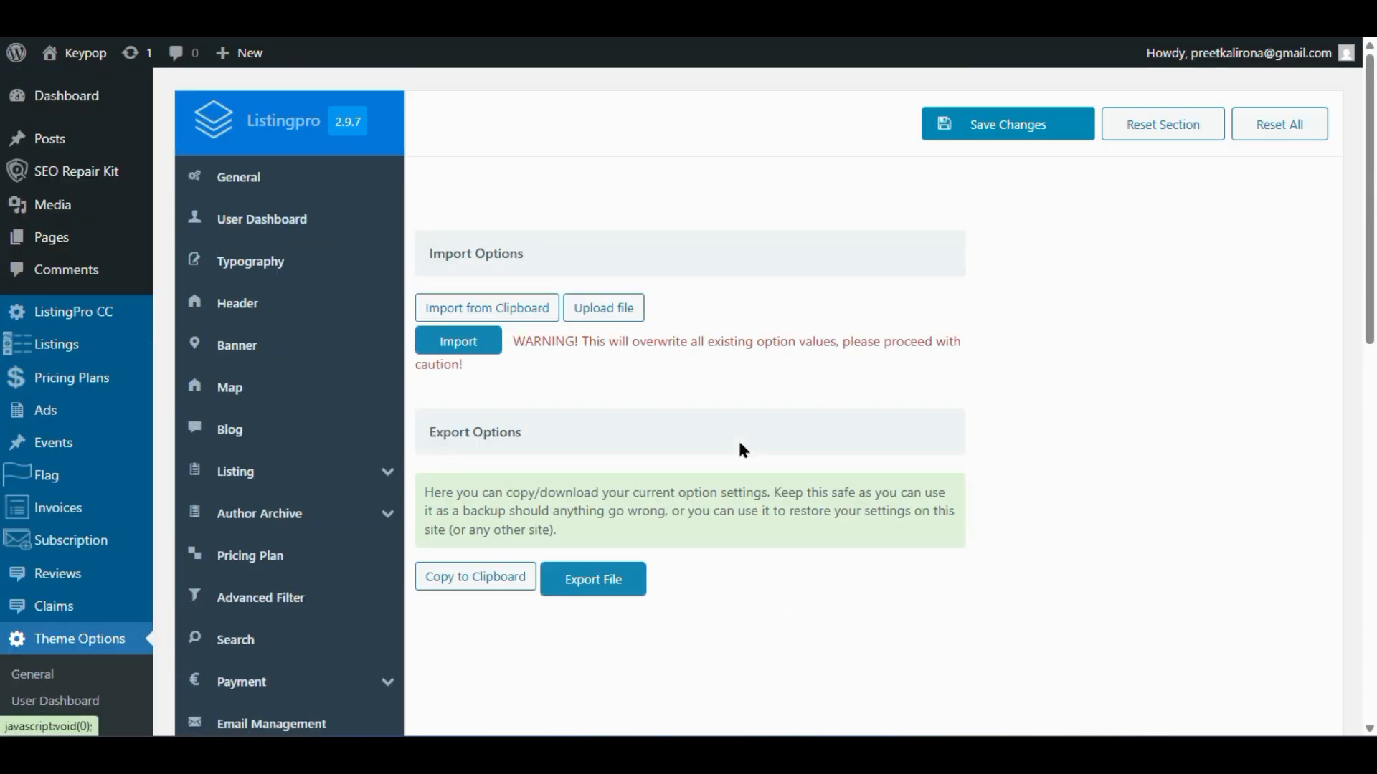
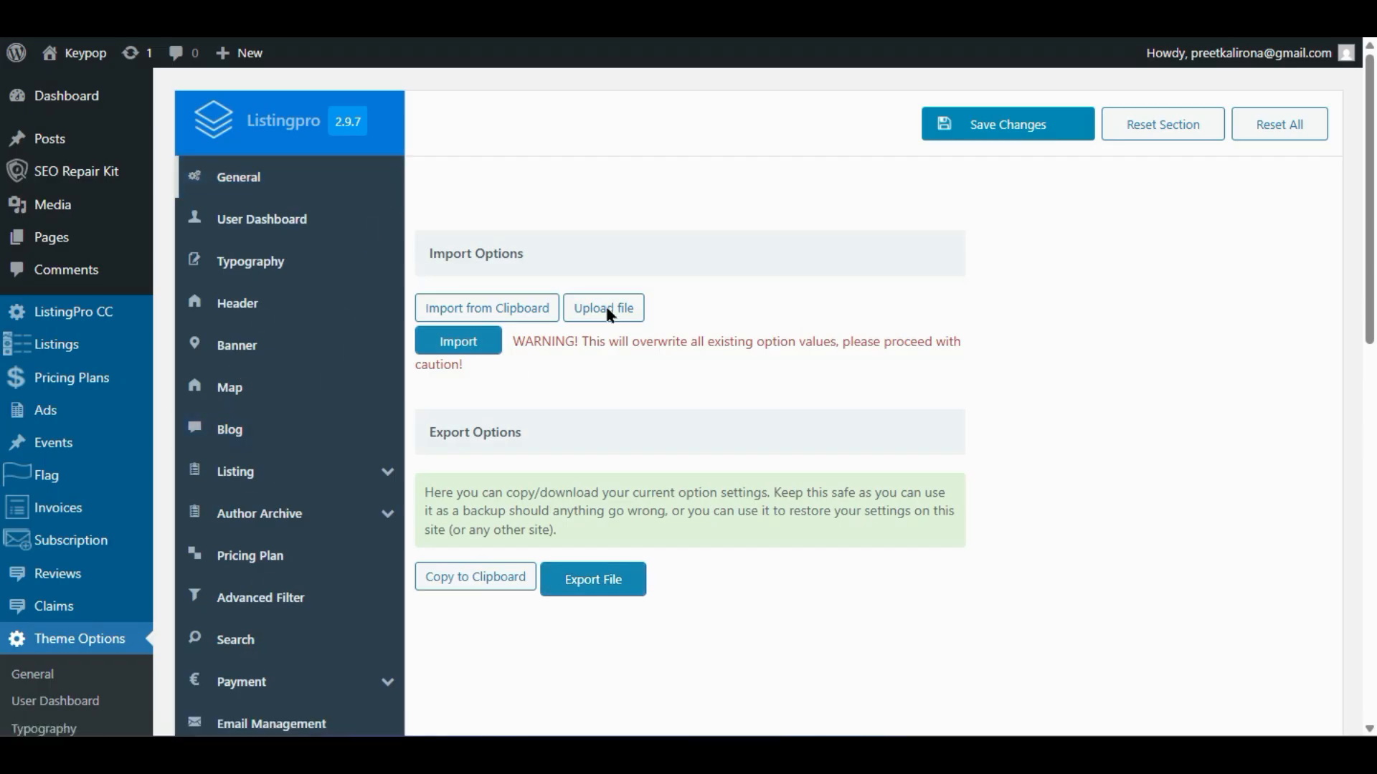
- Leave the Import / Export options and bring up the live site's front-page tab with the 'Explore Your City' hero
scroll(527, 356, "down", 6)
scroll(505, 355, "up", 2)
scroll(502, 351, "down", 2)
left_click(401, 14)
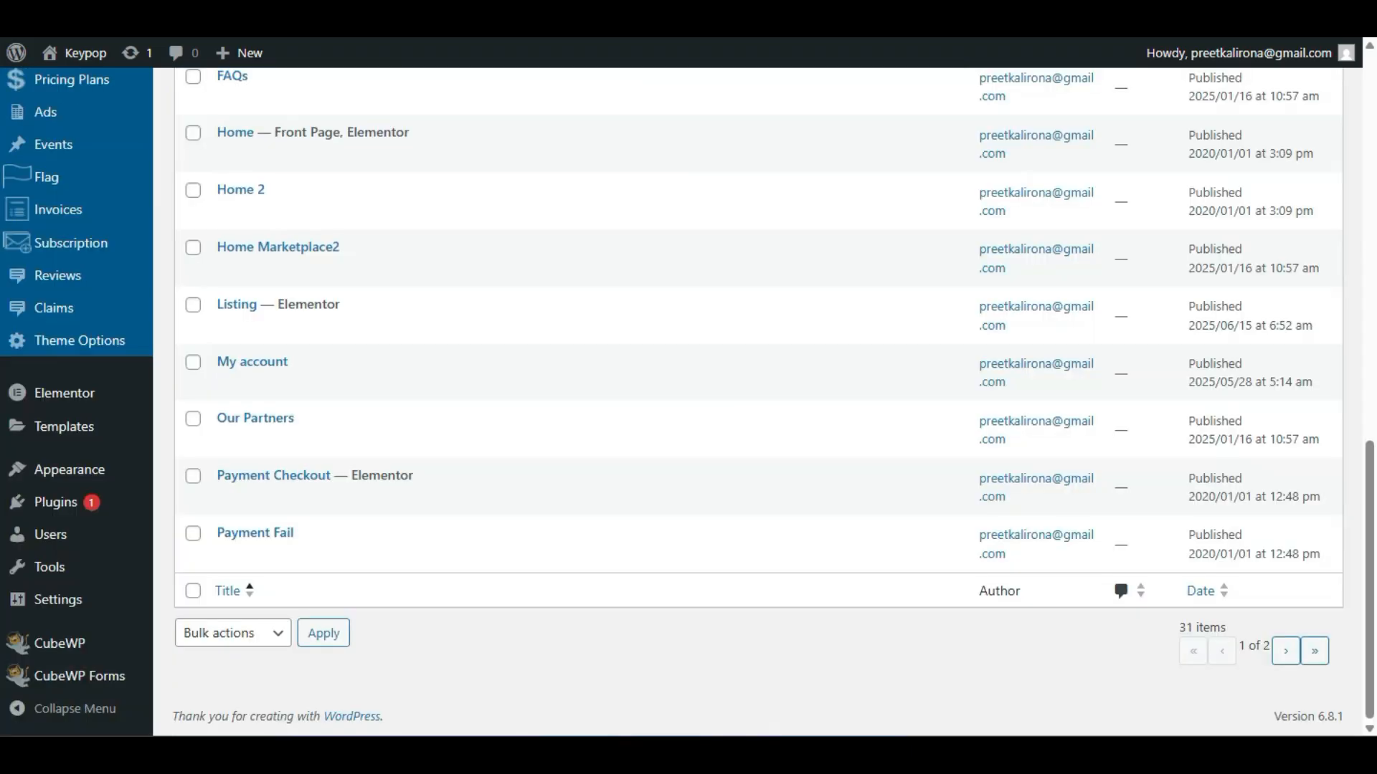
key("ctrl+Tab")
scroll(50, 409, "up", 20)
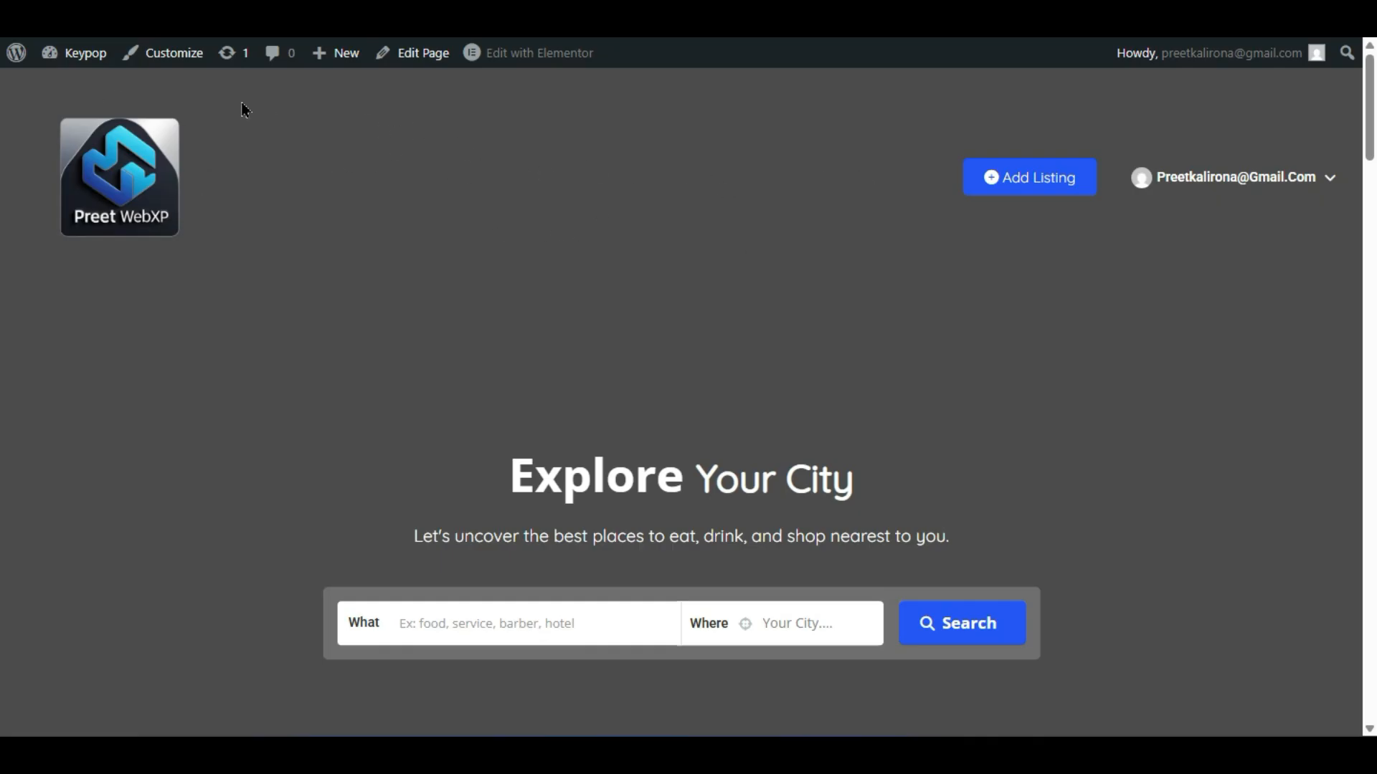
- Go from the live site into the admin area and open Appearance > Menus
mouse_move(15, 53)
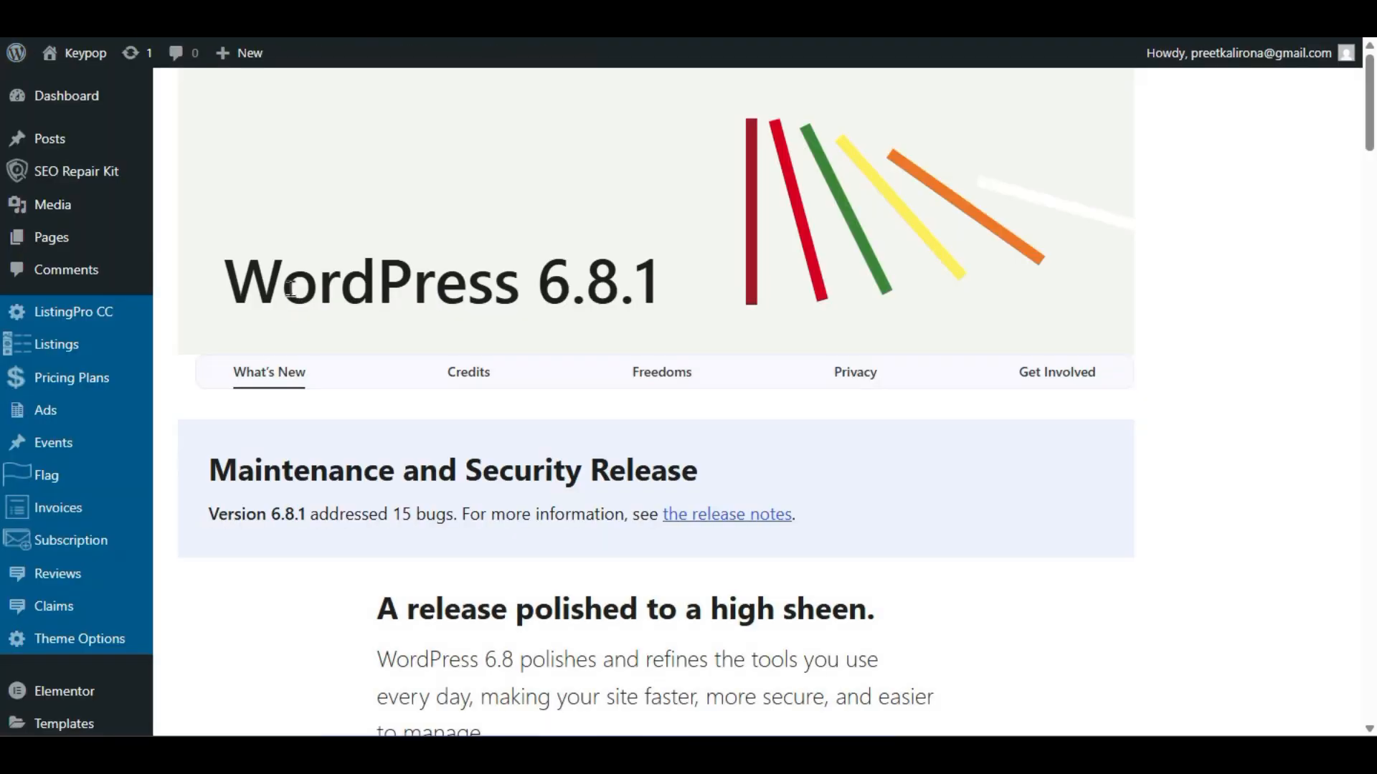
scroll(209, 294, "down", 6)
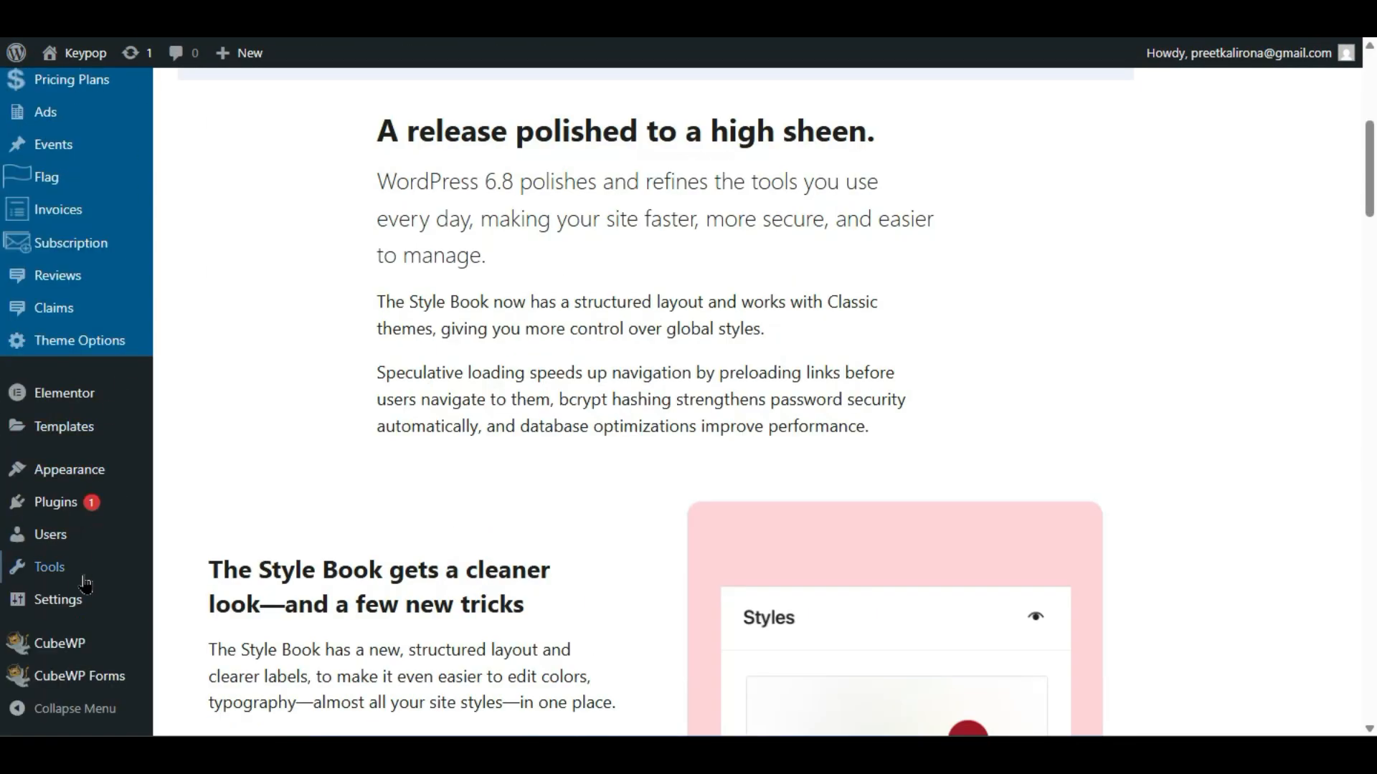
mouse_move(88, 484)
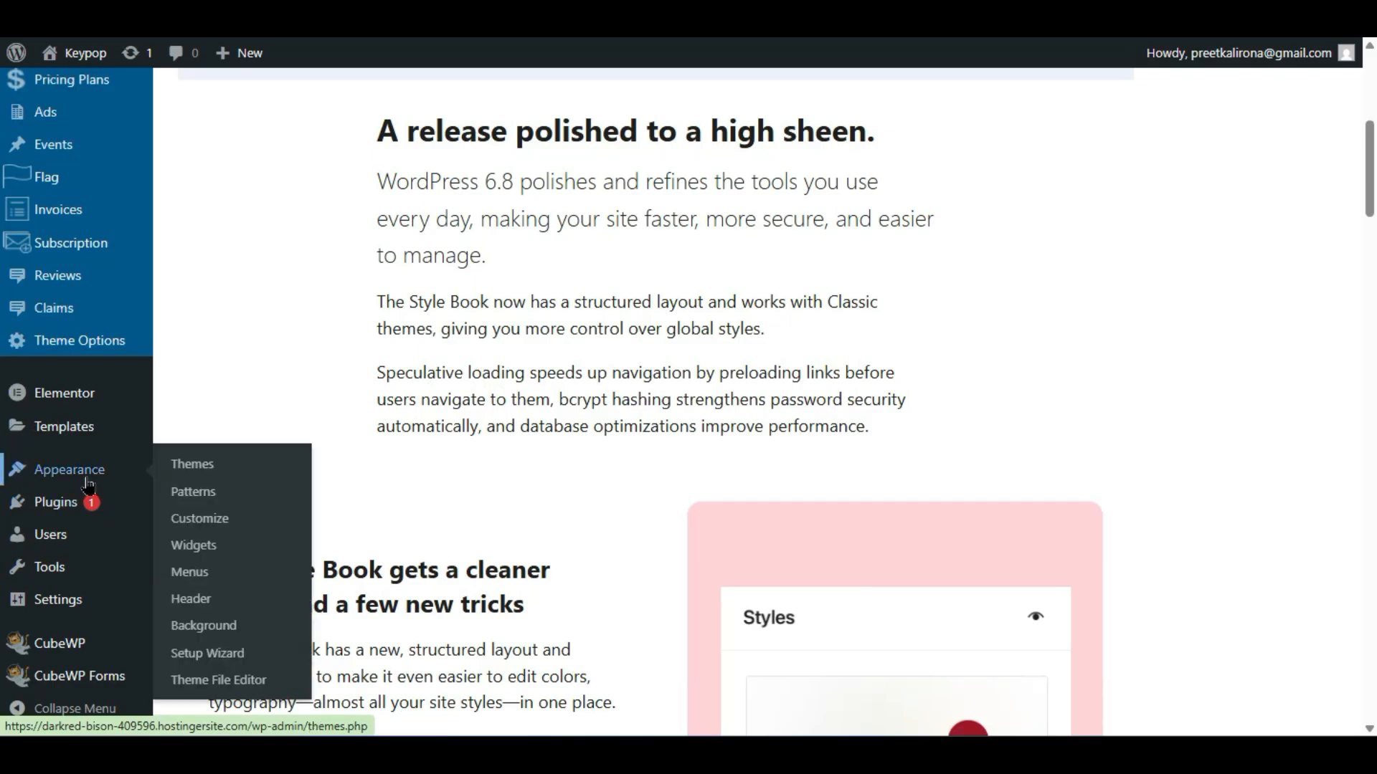
left_click(185, 581)
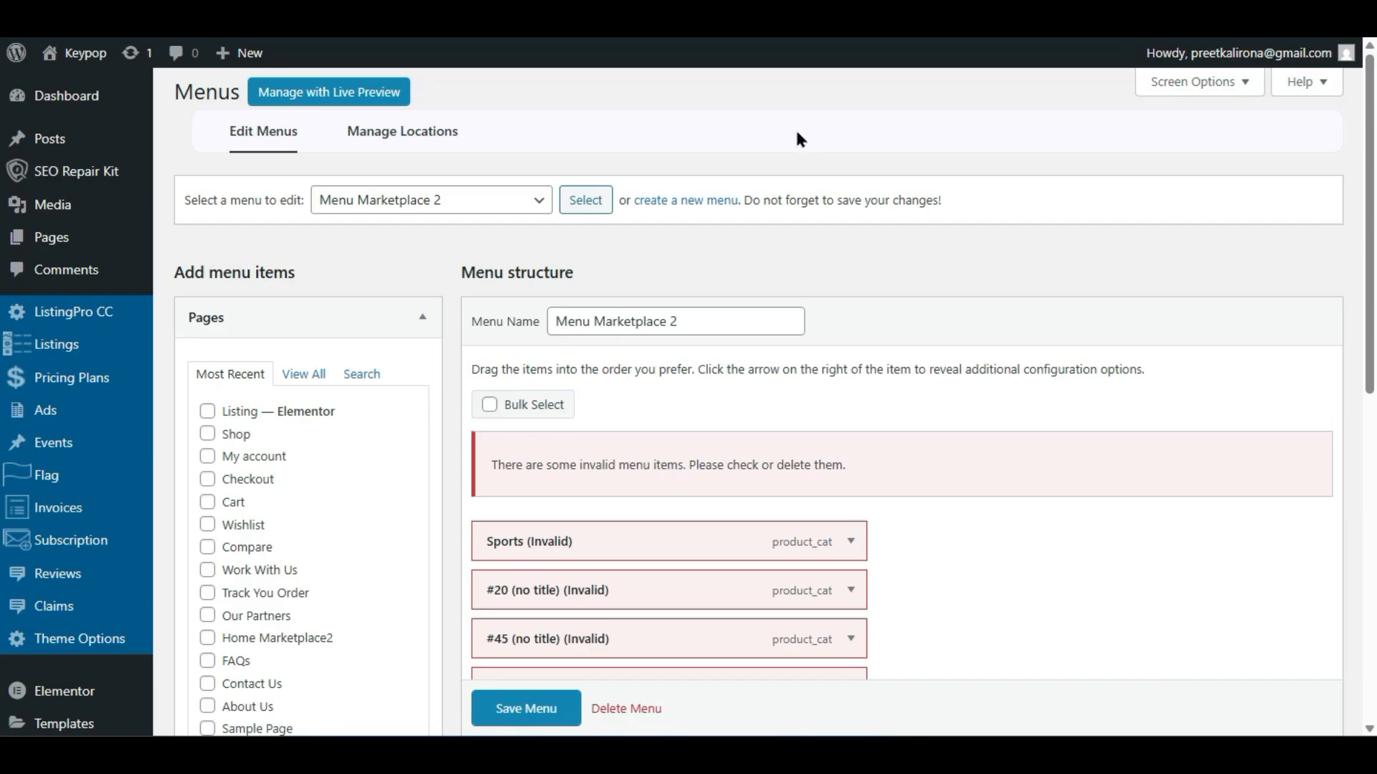
- Look through the existing menus list, then choose 'create a new menu'
left_click(532, 210)
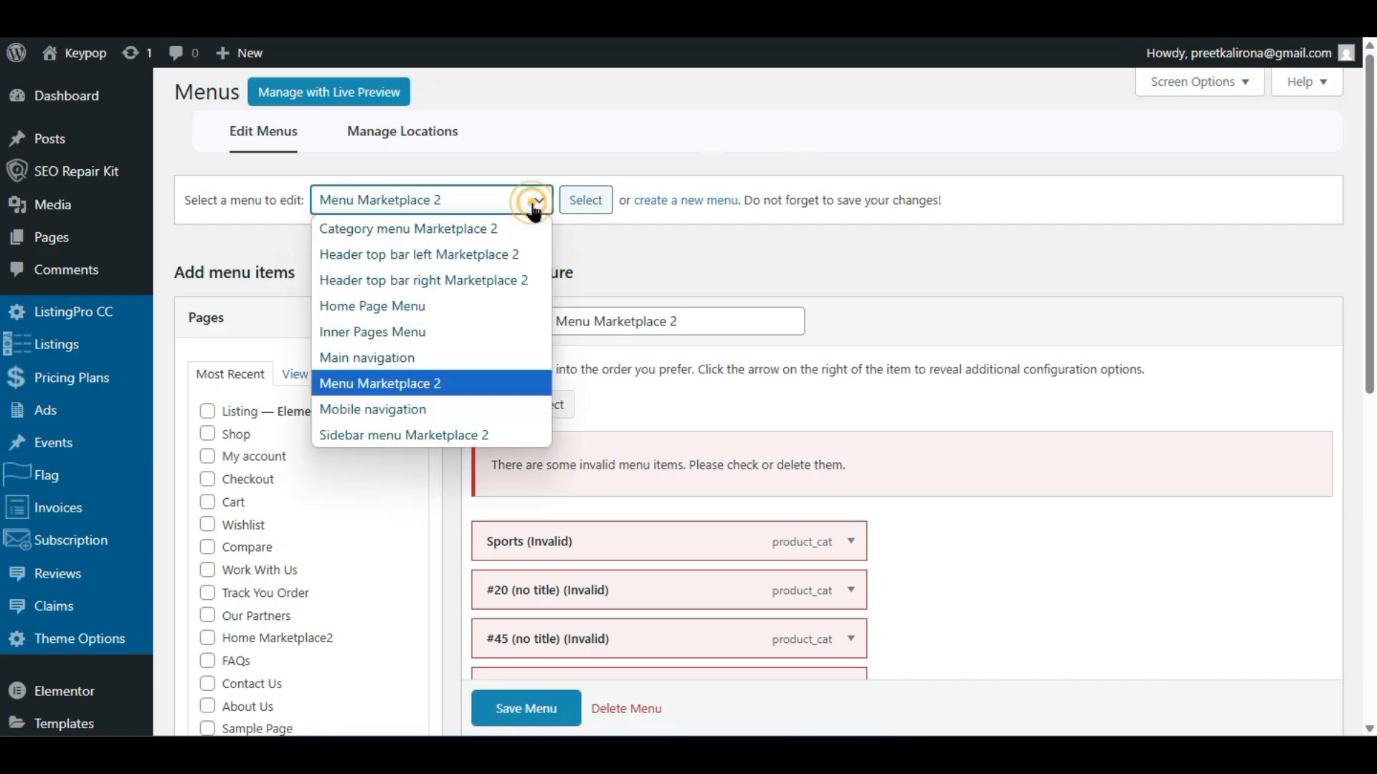
left_click(504, 201)
left_click(505, 201)
left_click(504, 201)
left_click(665, 195)
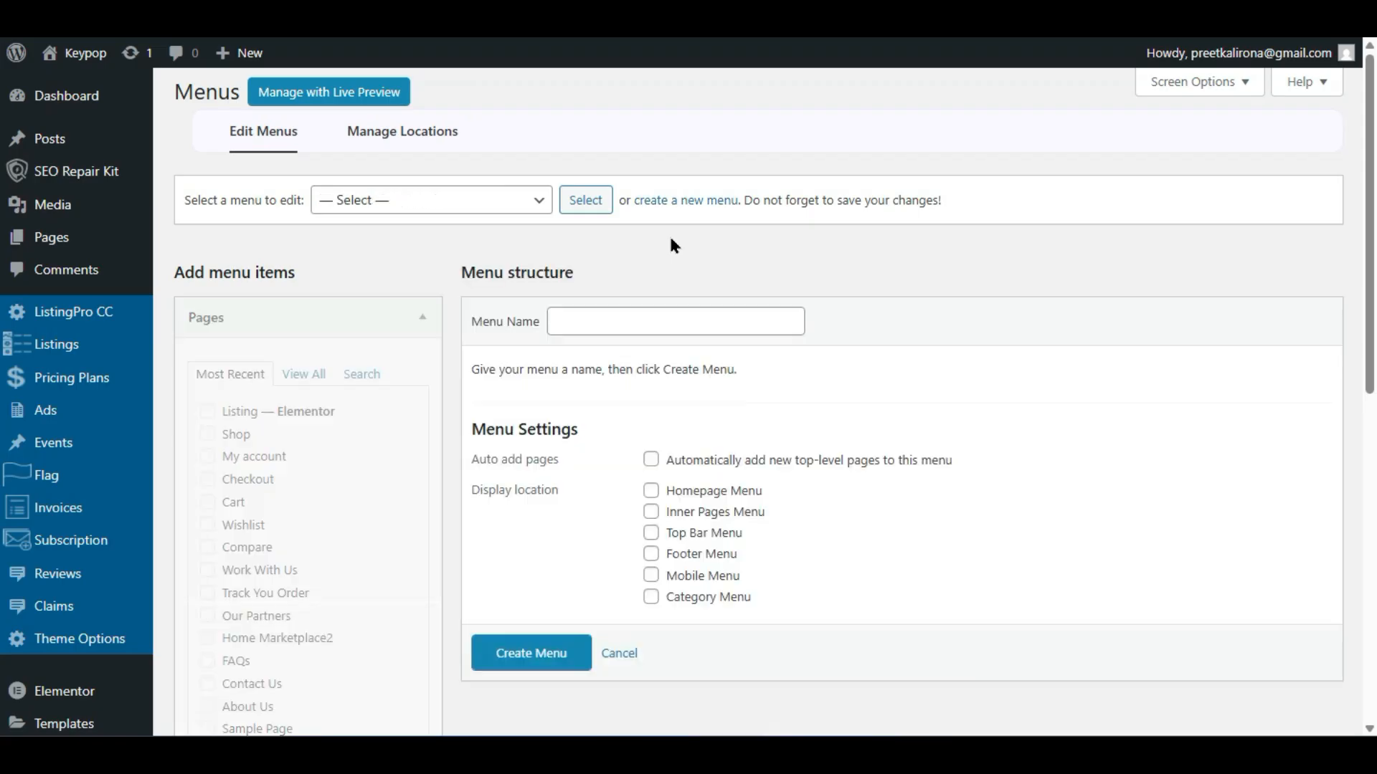
- Create 'my new menu' assigned to the Homepage Menu and Inner Pages Menu locations
left_click(649, 310)
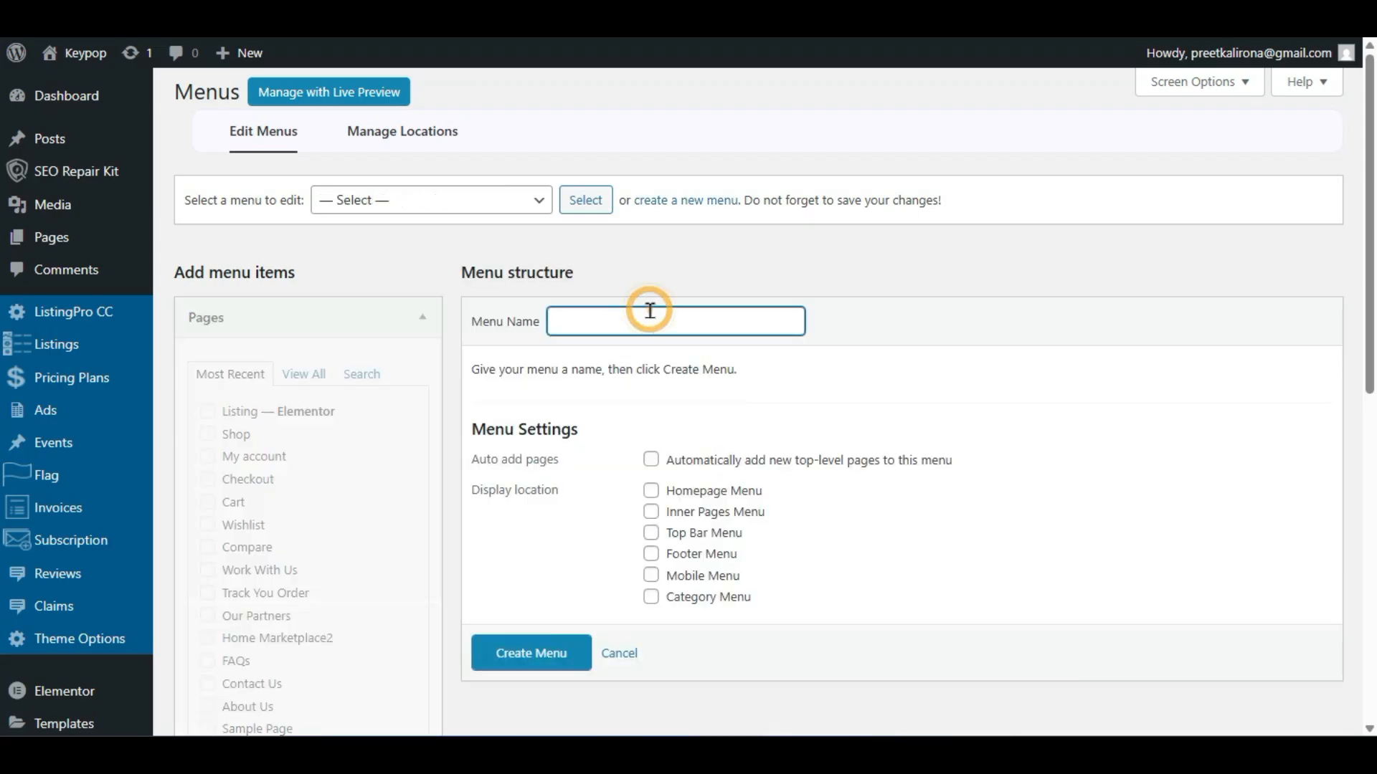
type("my new menu")
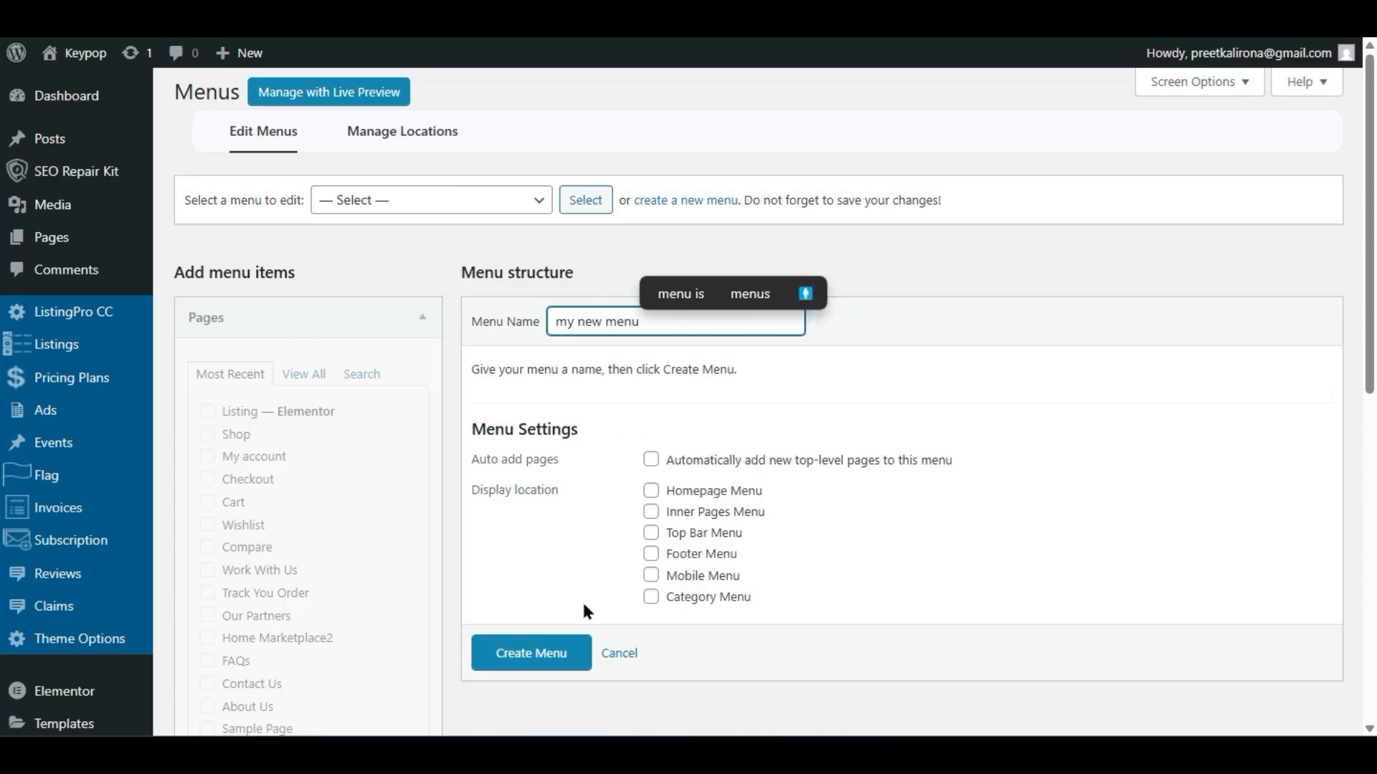
left_click(585, 549)
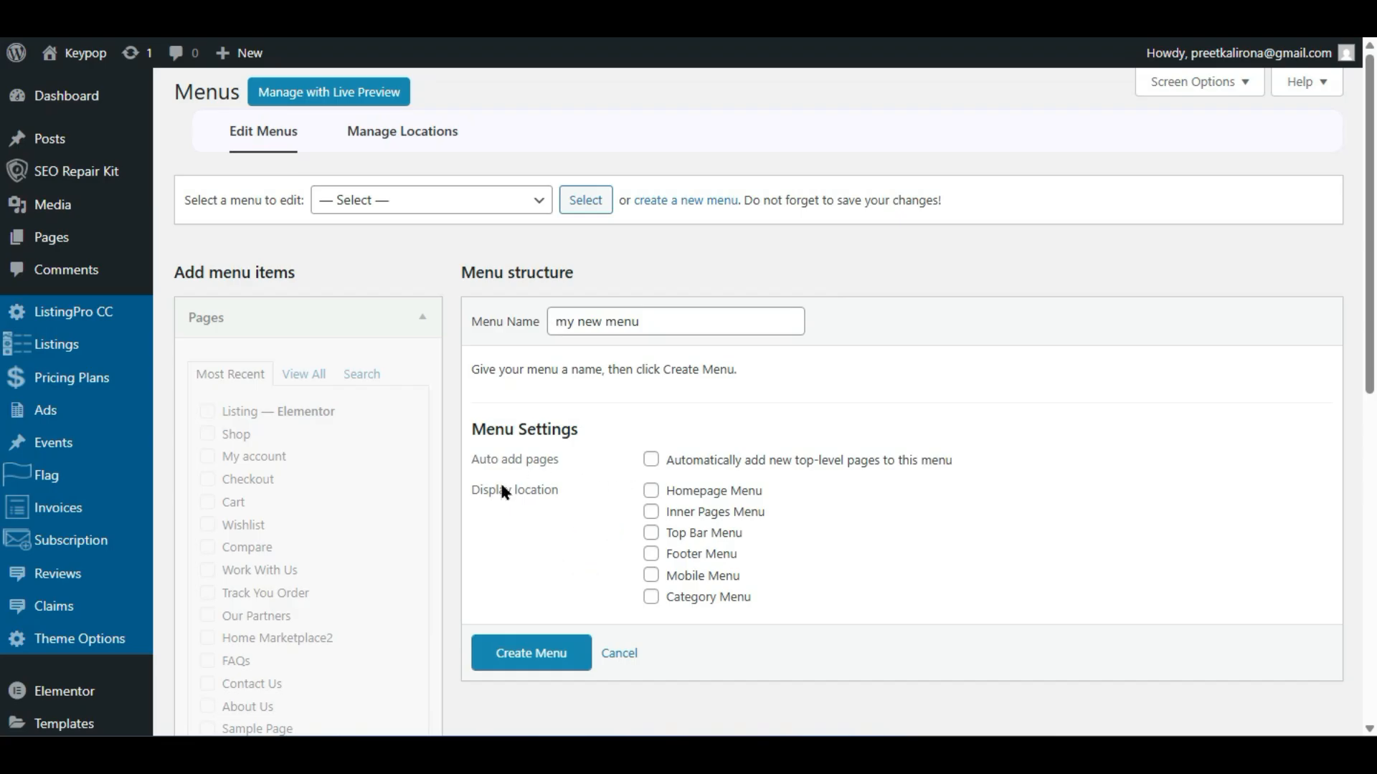
left_click(649, 488)
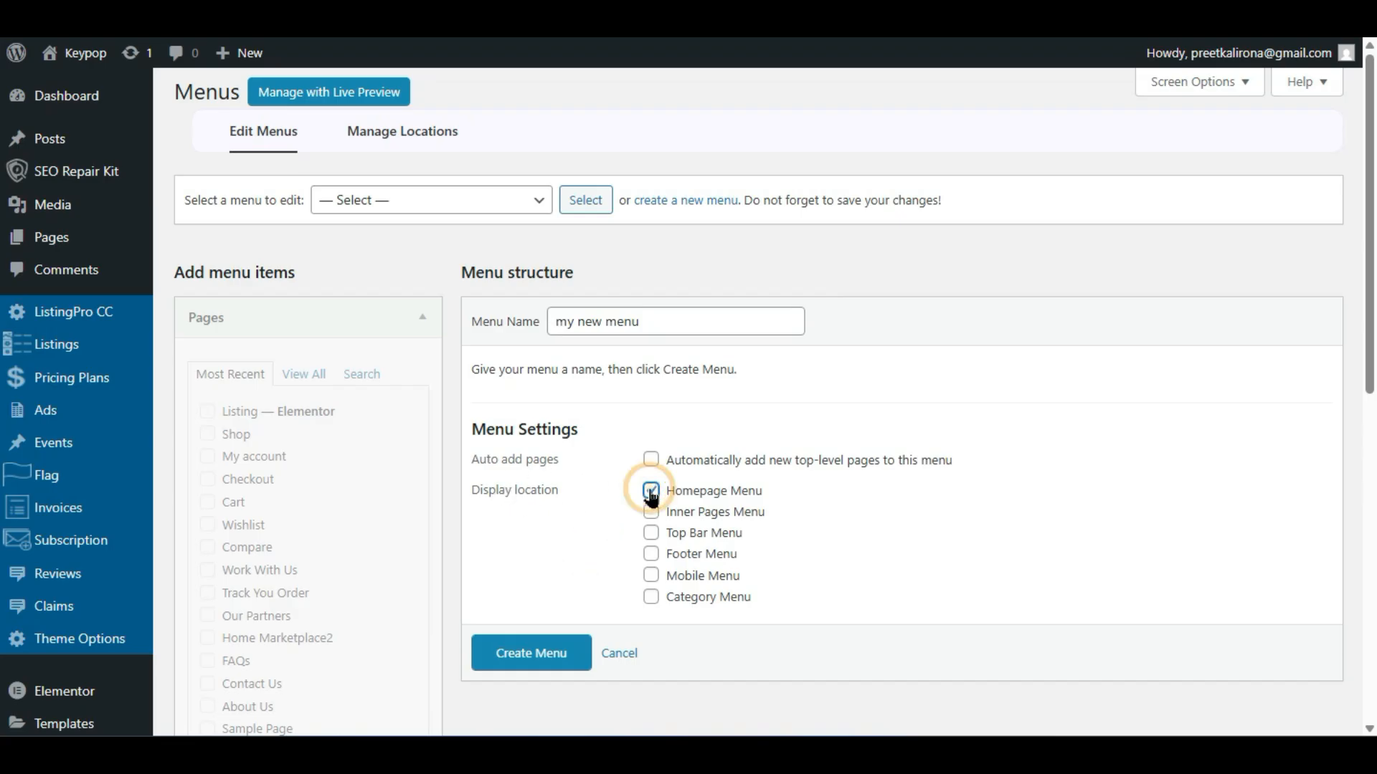
left_click(651, 512)
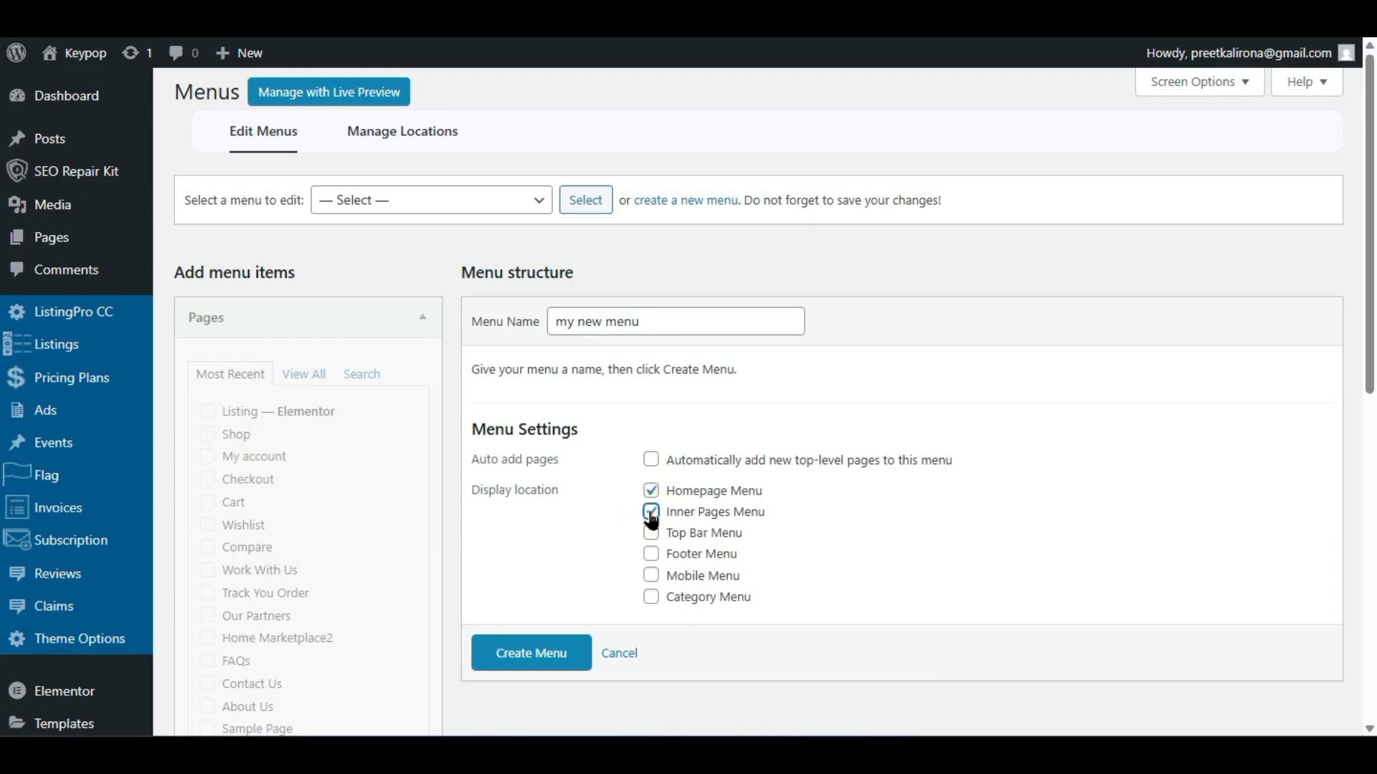
left_click(651, 511)
left_click(651, 513)
left_click(539, 652)
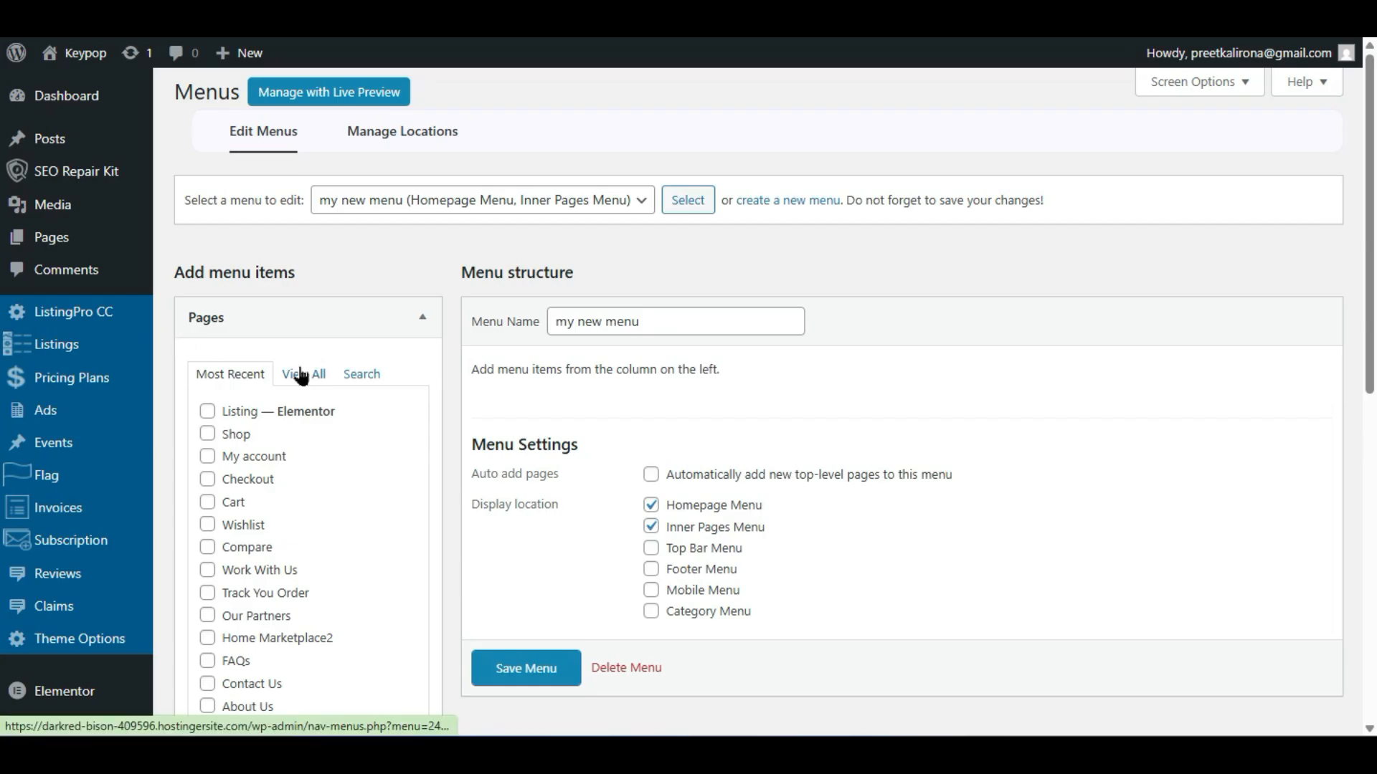
- Add the Home, Blog, About Us and Listing pages to the menu
left_click(301, 374)
scroll(298, 372, "down", 2)
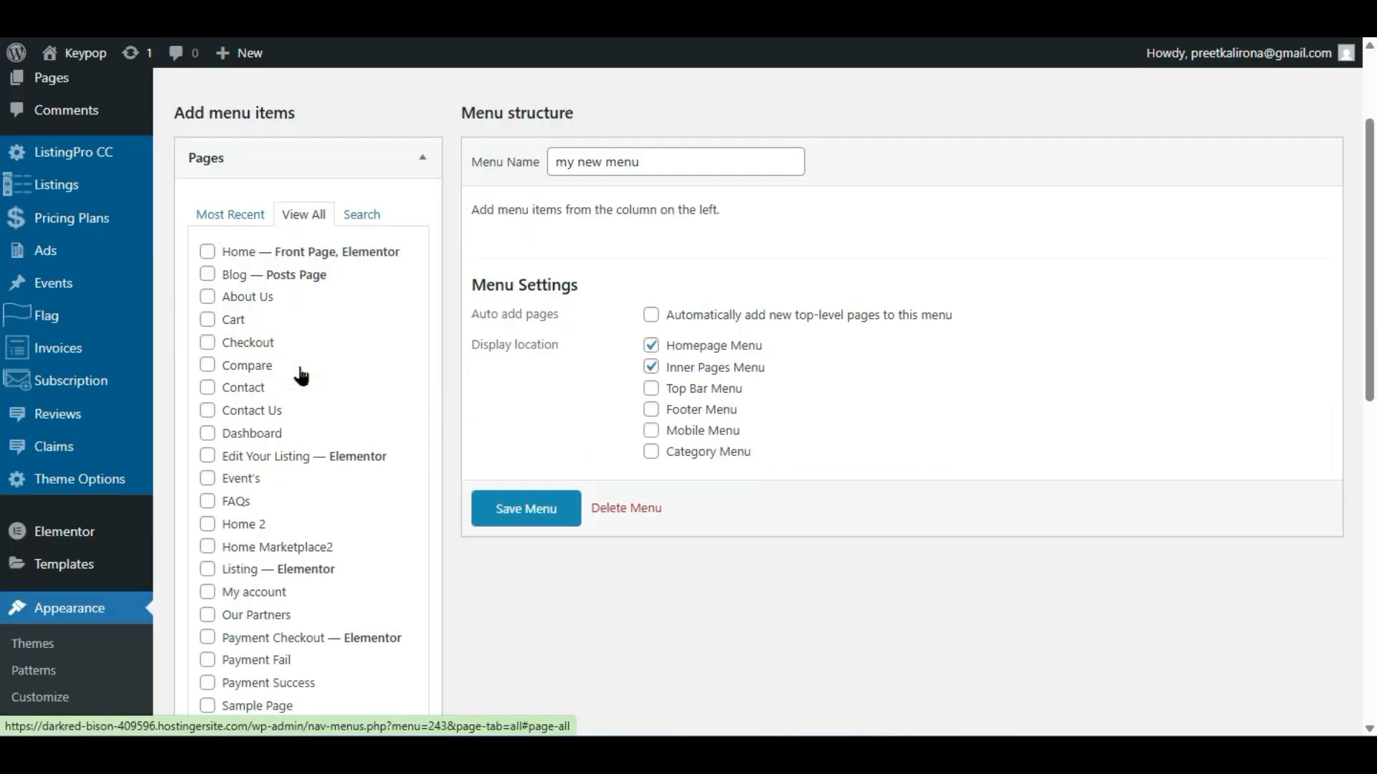
left_click(207, 252)
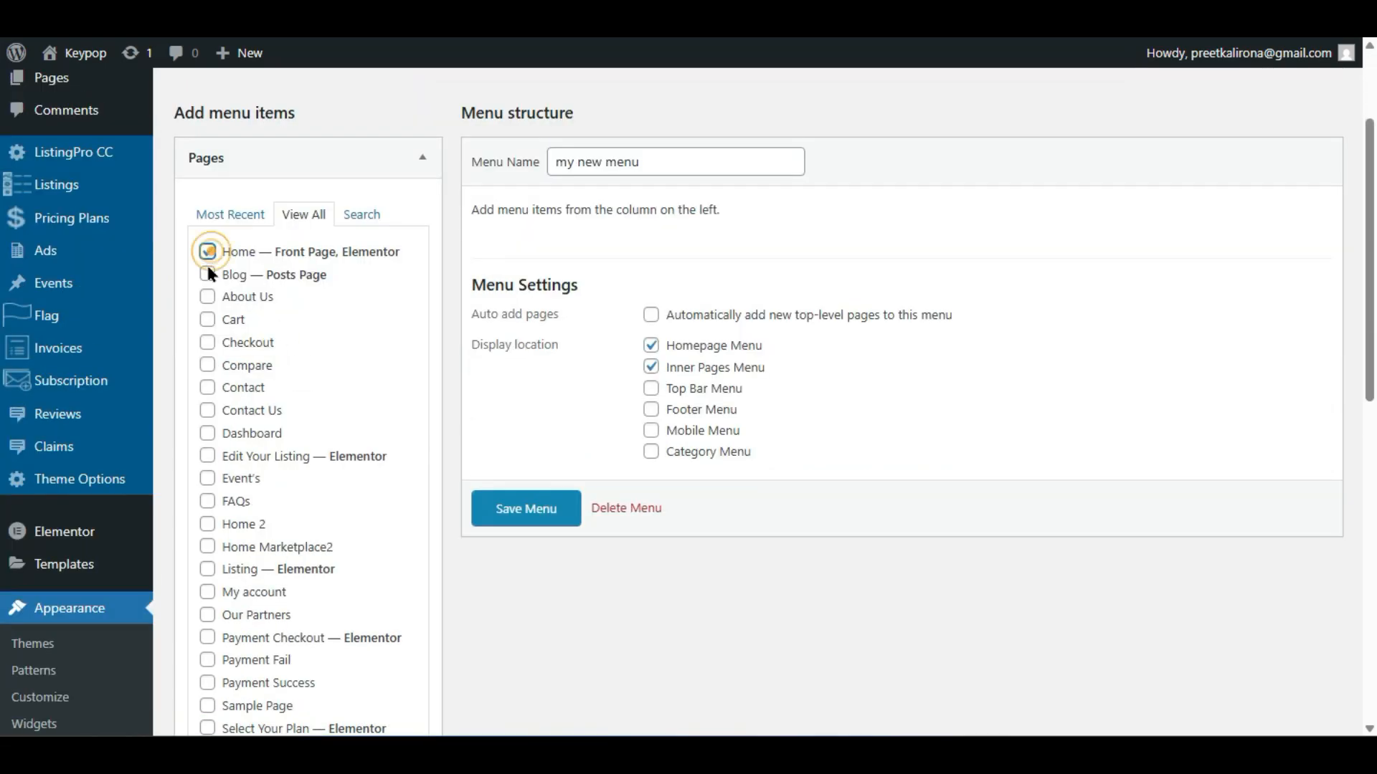
left_click(207, 275)
left_click(208, 296)
scroll(198, 451, "down", 2)
left_click(208, 410)
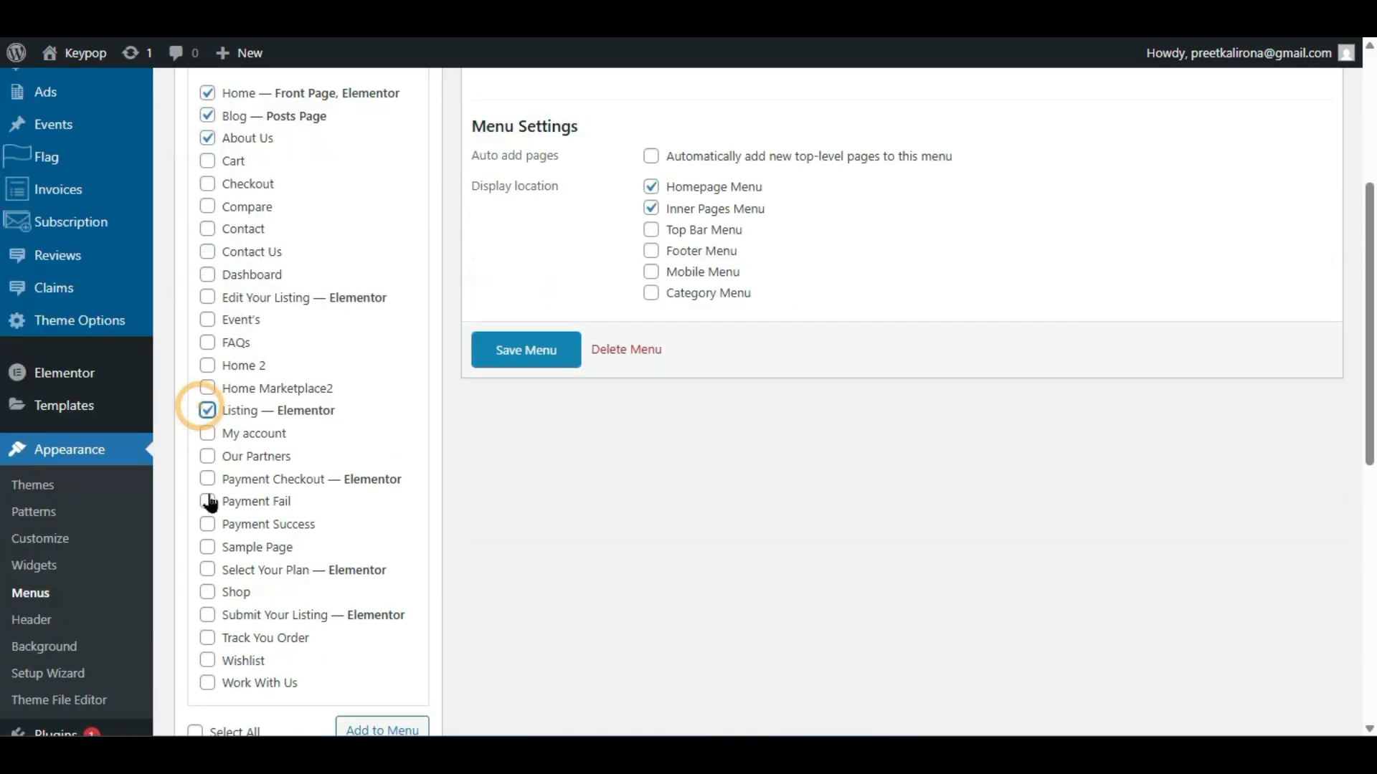
scroll(210, 503, "down", 2)
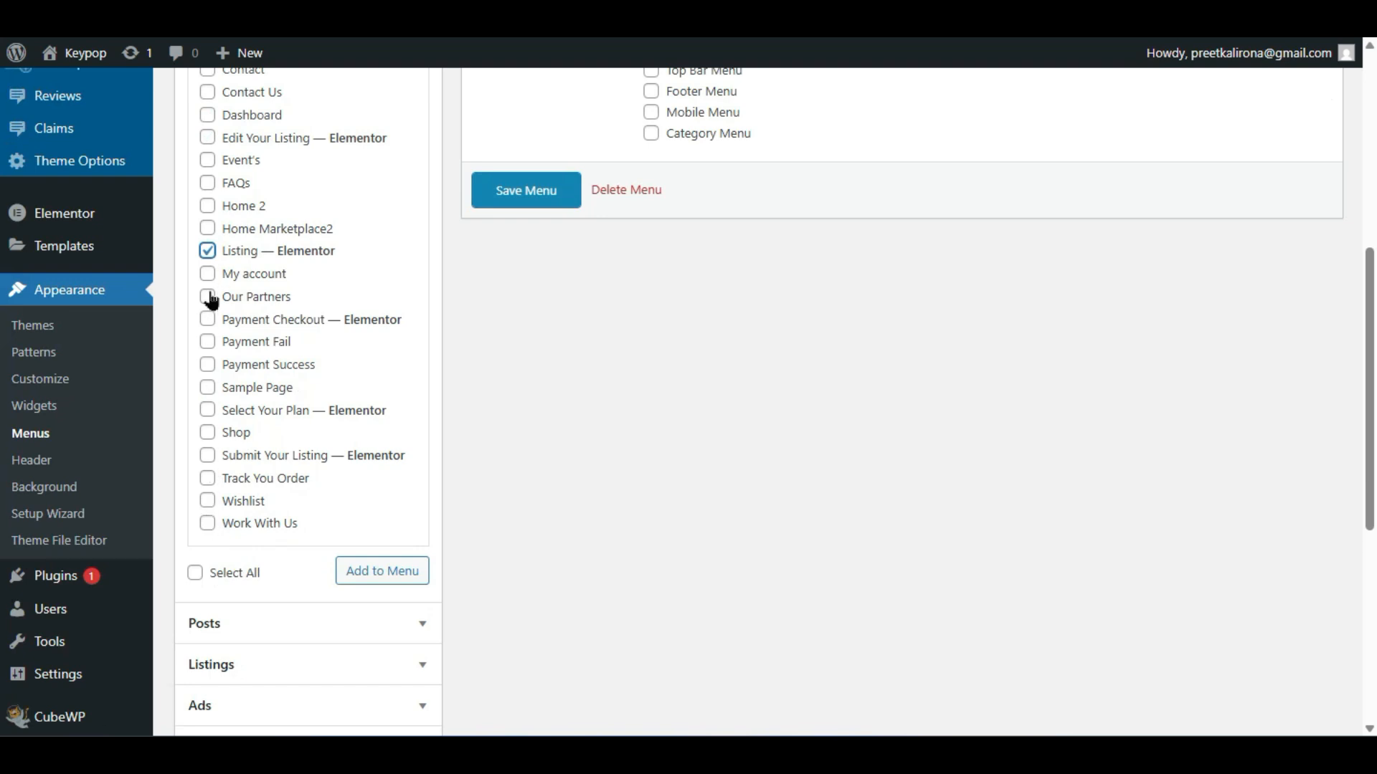
left_click(375, 574)
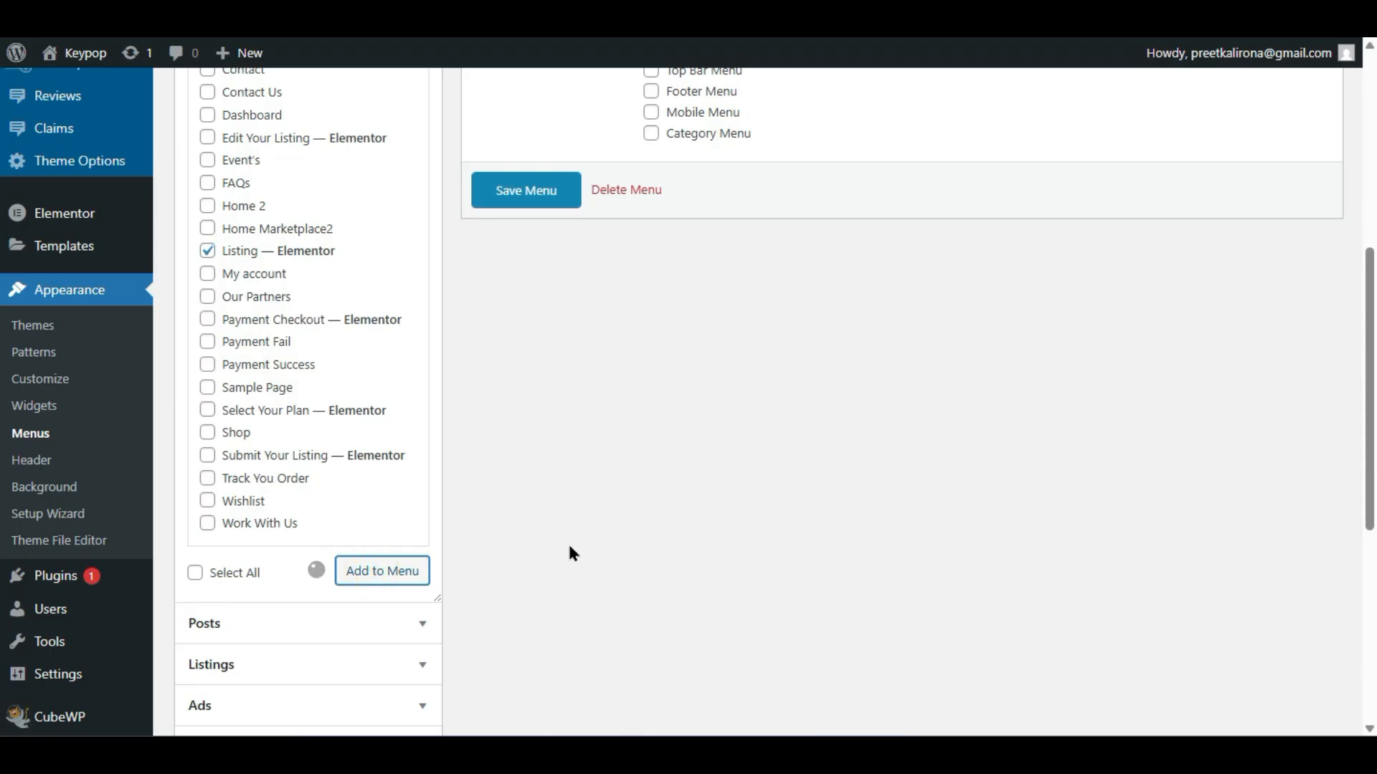
- Save the menu and show how dragging About Us reorders the items
left_click(528, 479)
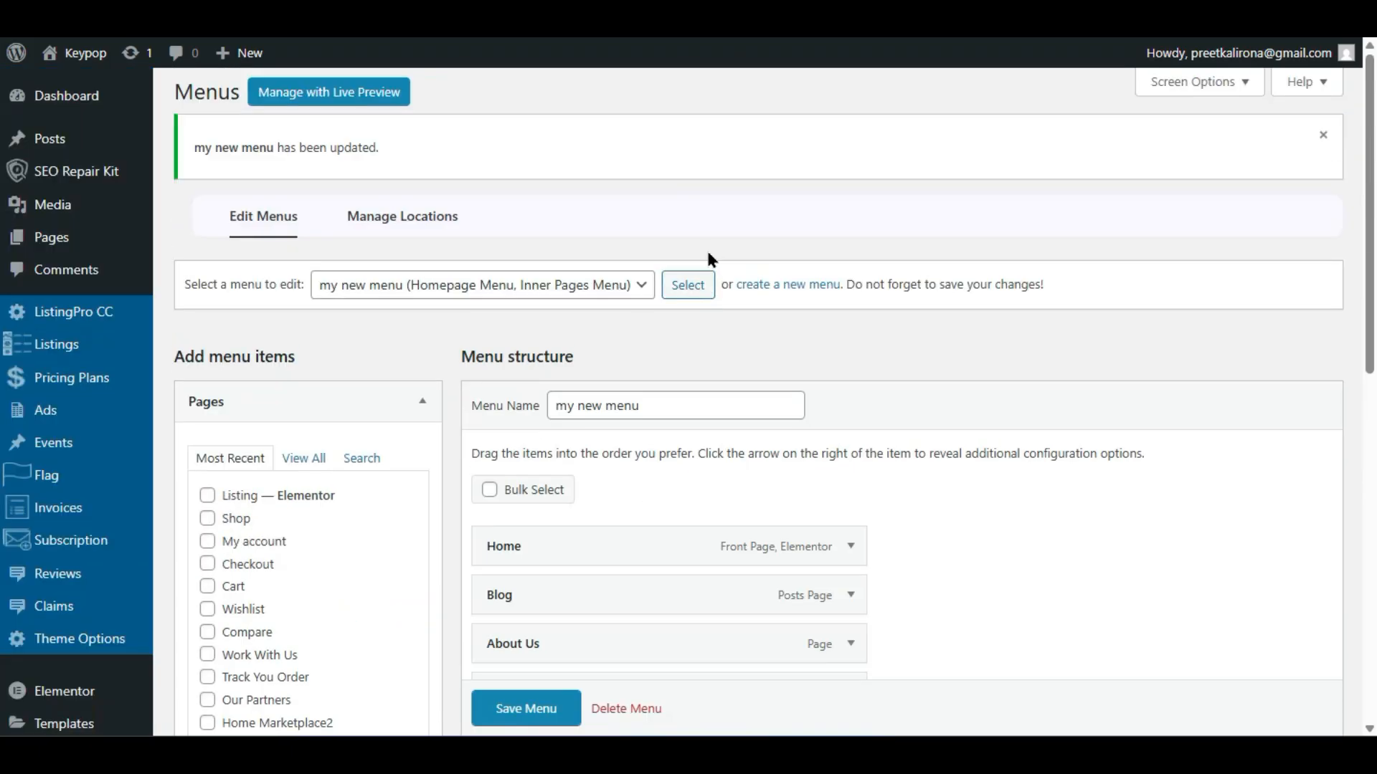
scroll(721, 341, "down", 5)
left_click_drag(717, 271, 728, 362)
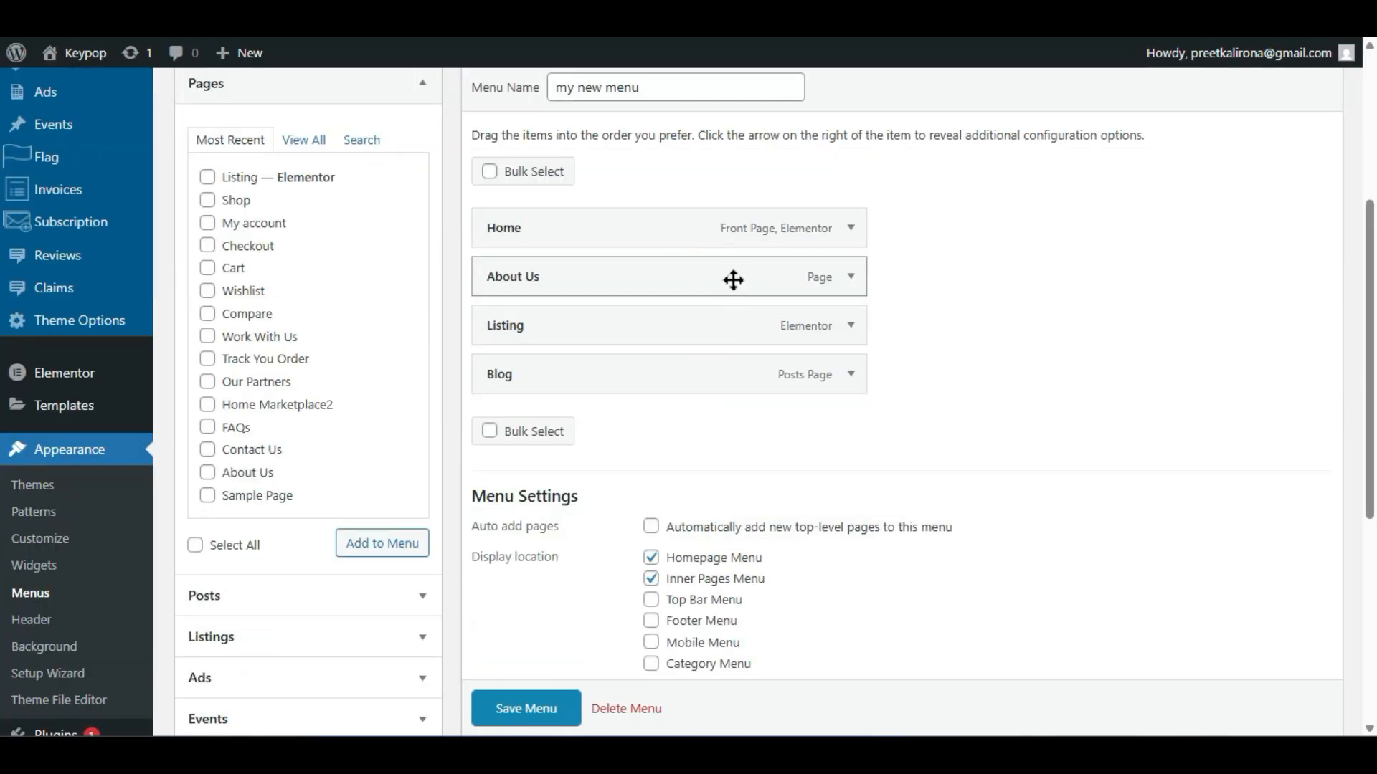
scroll(539, 704, "down", 1)
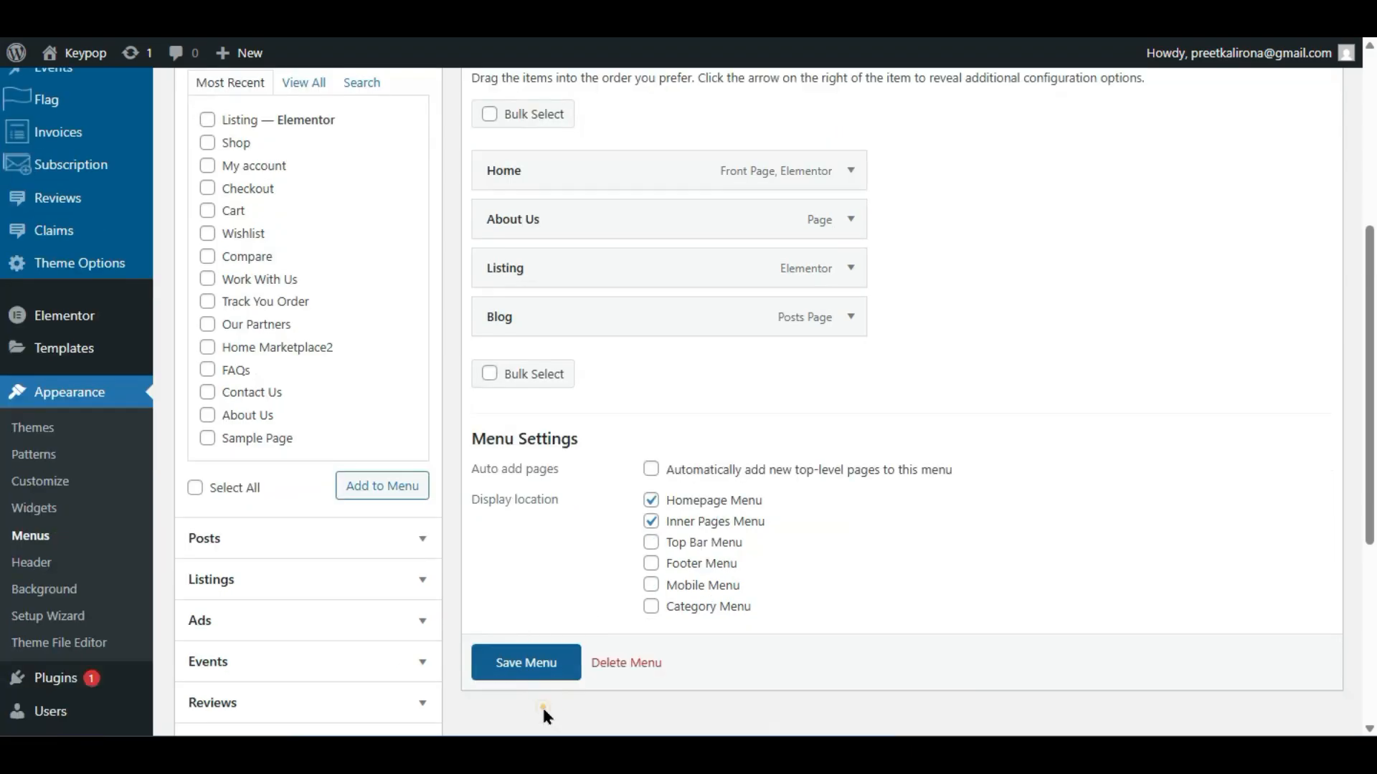
left_click(528, 659)
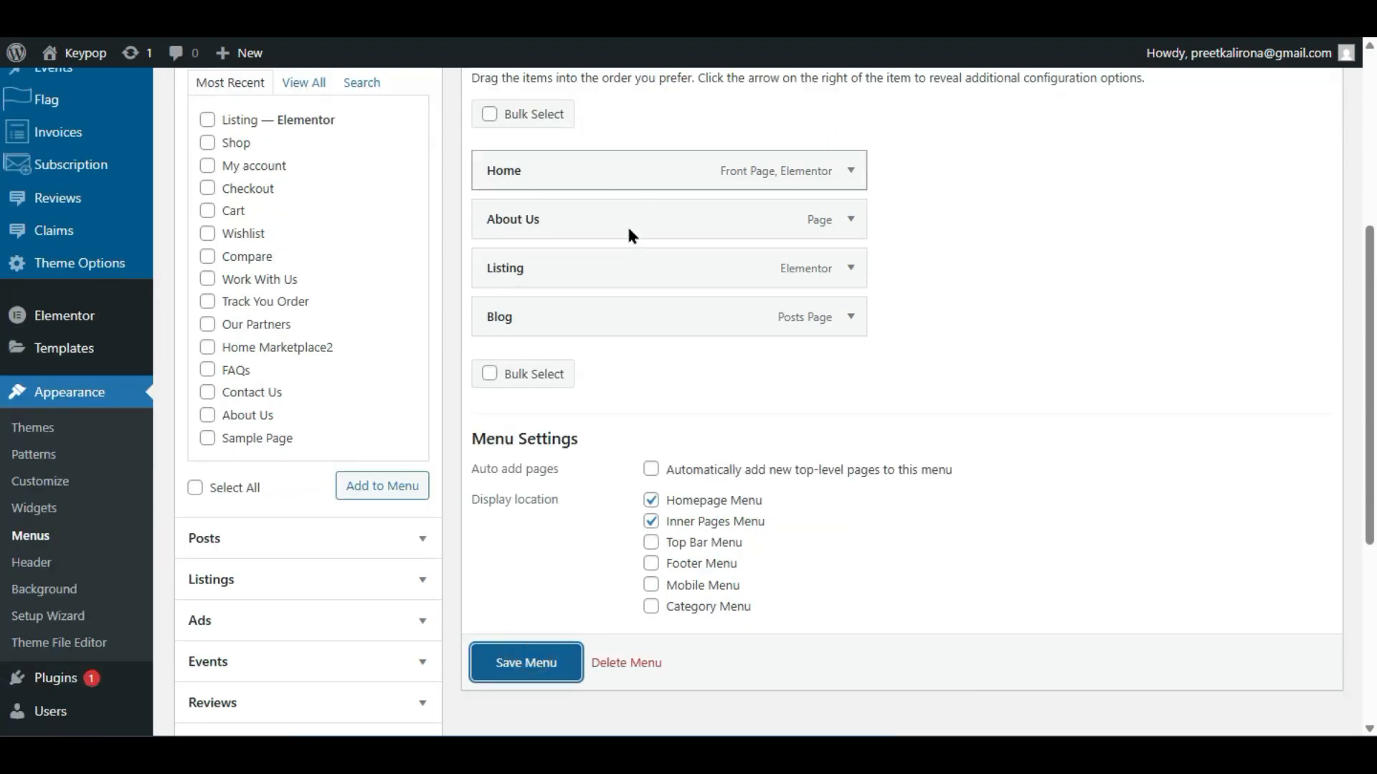
scroll(626, 351, "down", 5)
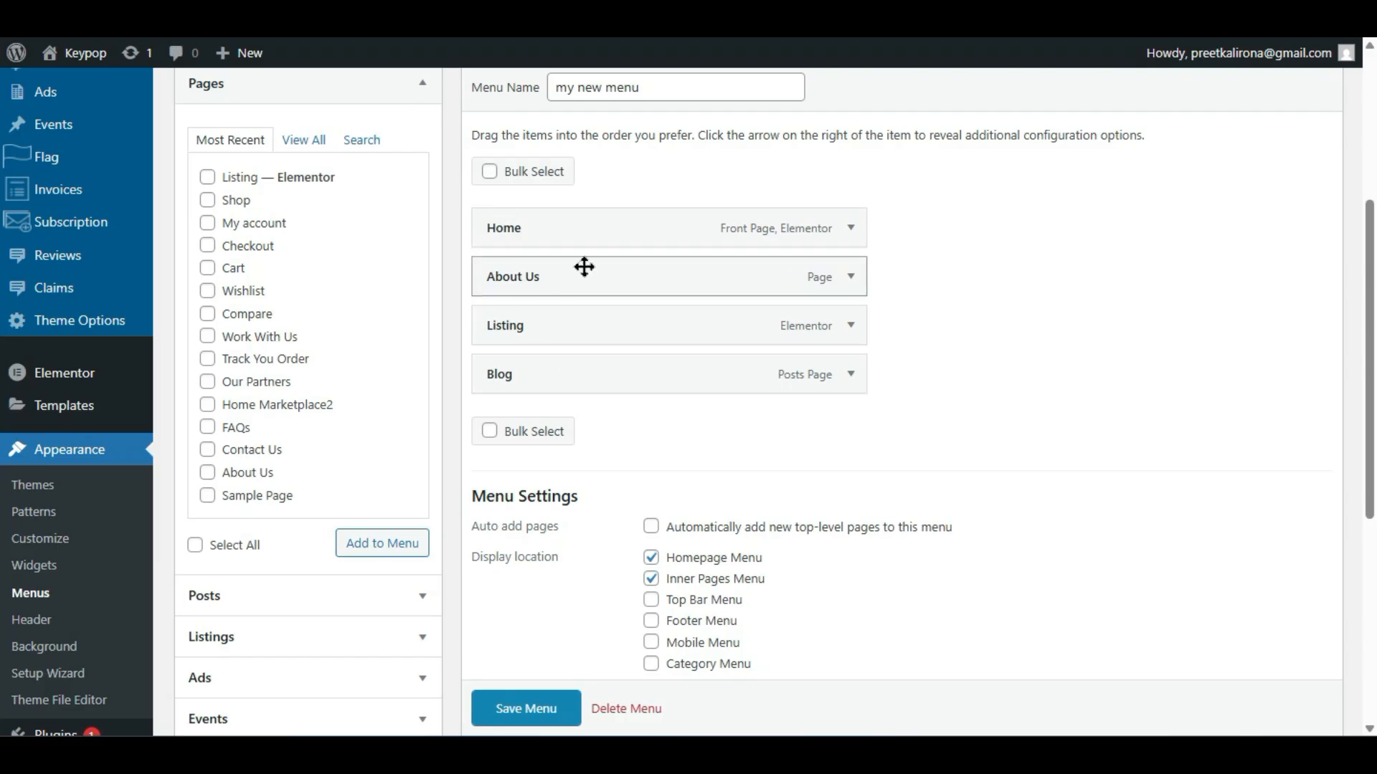
mouse_move(585, 266)
left_mouse_down()
mouse_move(578, 325)
mouse_move(590, 256)
mouse_move(576, 275)
left_mouse_up()
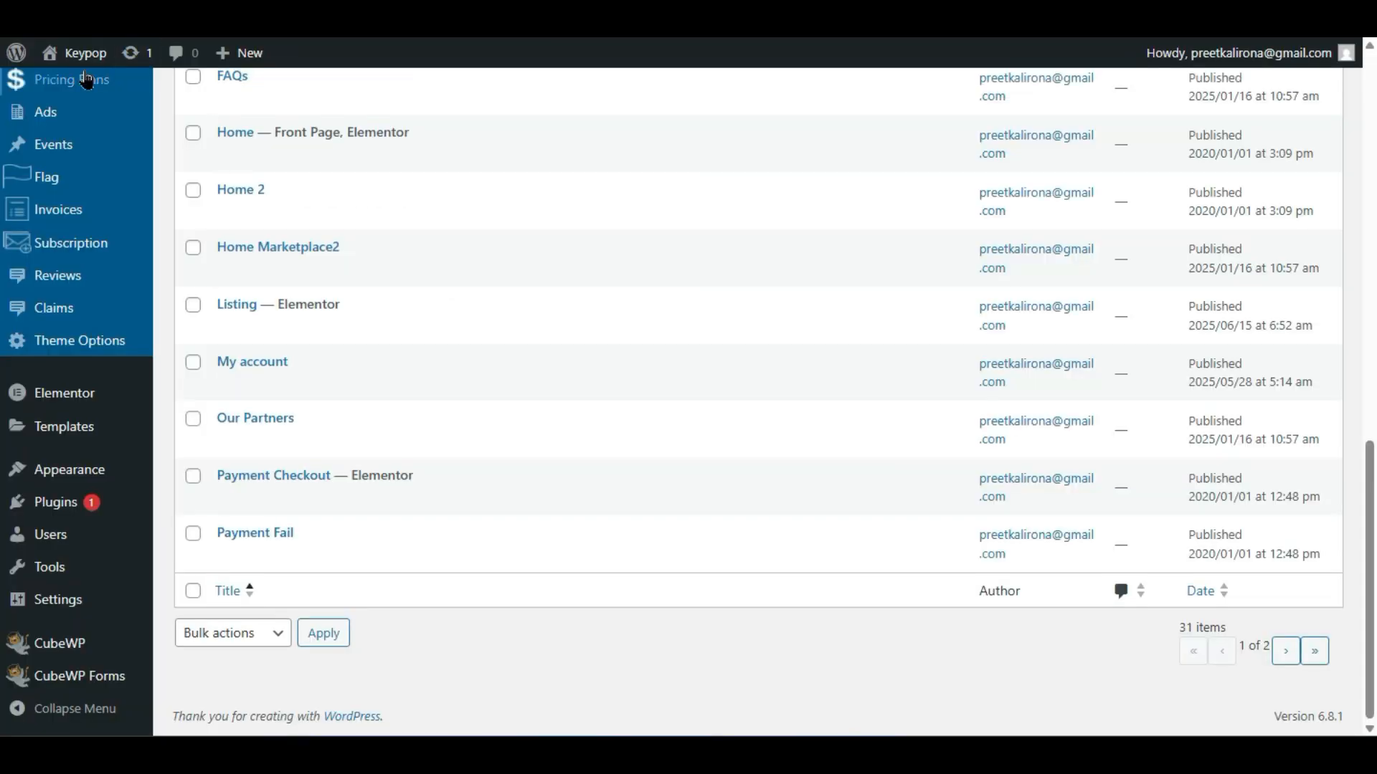
- Open the live site through the admin bar's Visit Site link
mouse_move(79, 53)
right_click(94, 86)
left_click(114, 86)
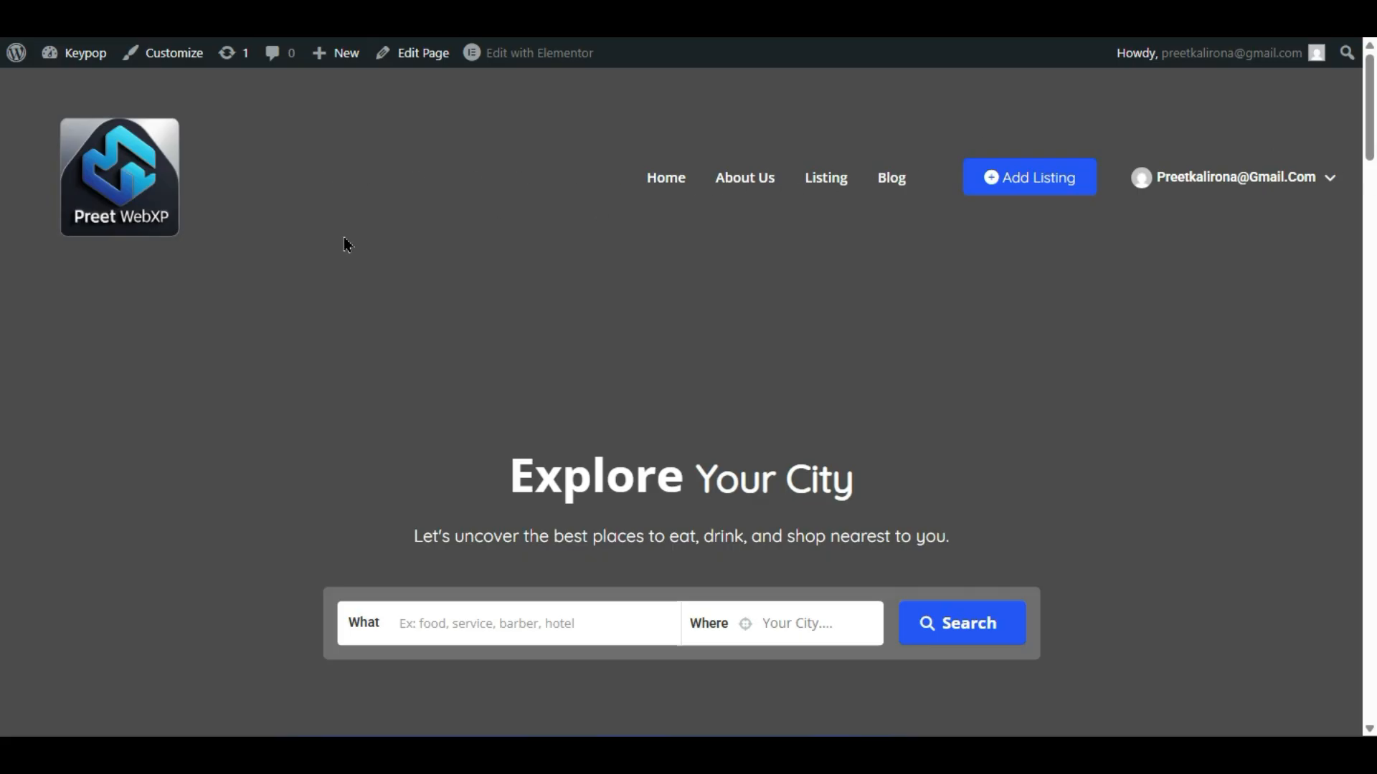
- Test the new menu by opening the Listing page, then the Blog page
scroll(869, 246, "down", 4)
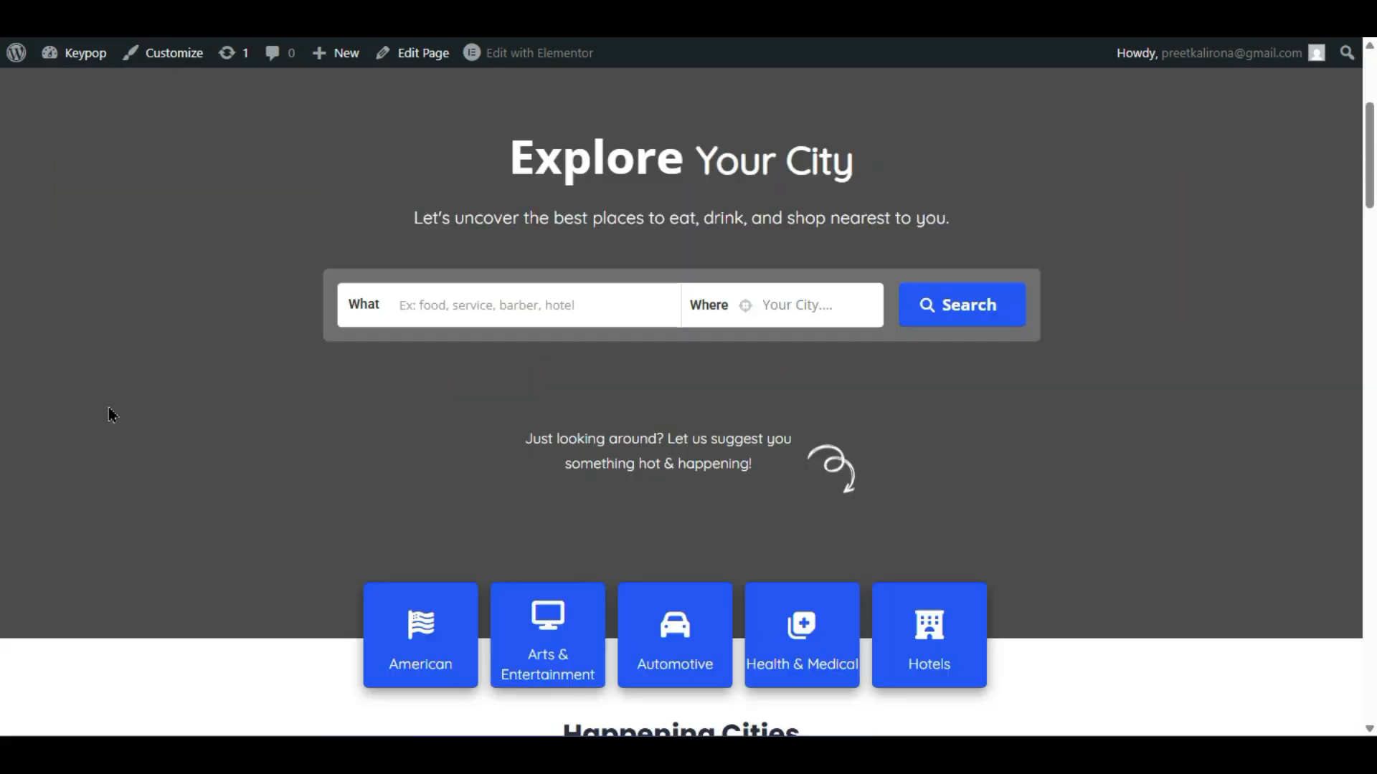
scroll(109, 407, "up", 4)
scroll(1283, 373, "down", 5)
scroll(272, 541, "up", 5)
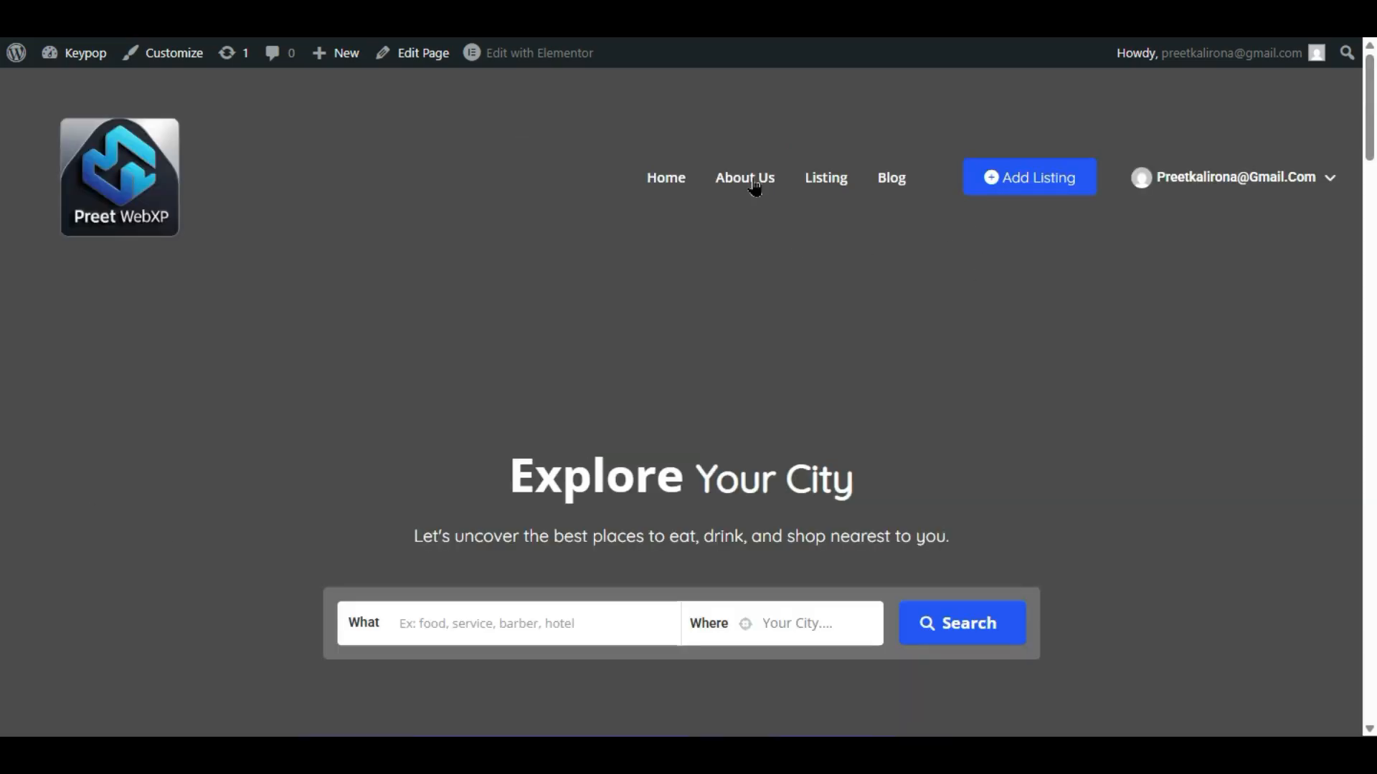
left_click(823, 177)
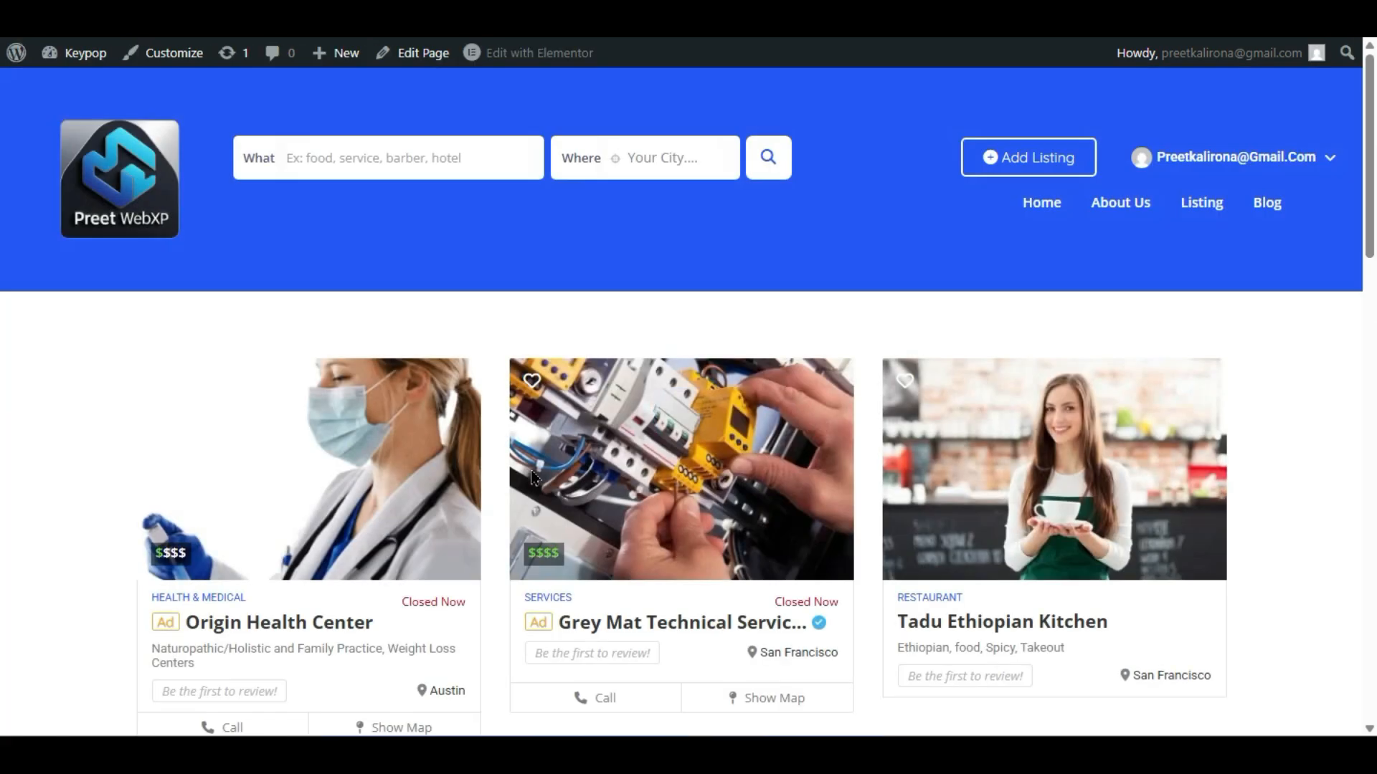
scroll(530, 474, "down", 8)
scroll(530, 473, "up", 8)
left_click(1269, 203)
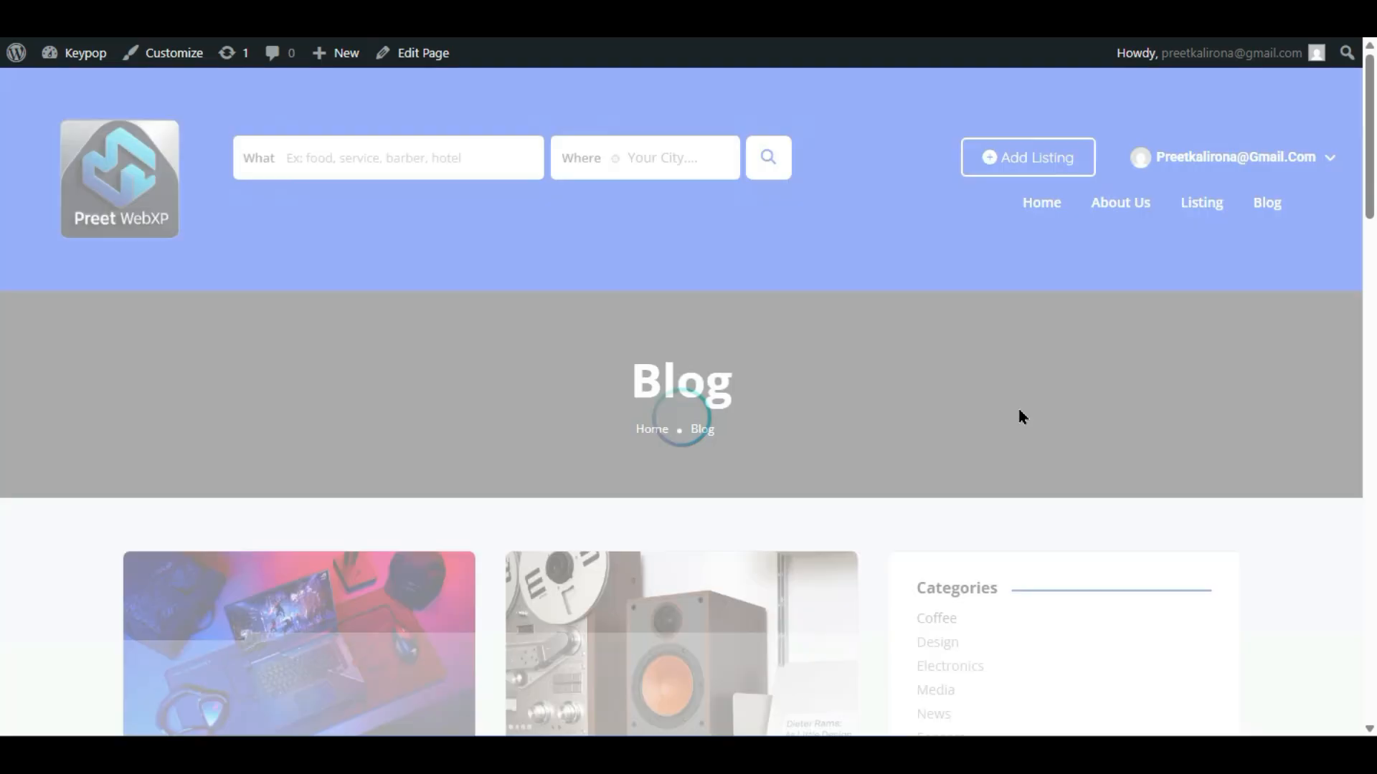
- Return to the homepage through the menu and open the Listing page again
scroll(1017, 418, "down", 15)
scroll(578, 445, "up", 10)
scroll(578, 445, "down", 2)
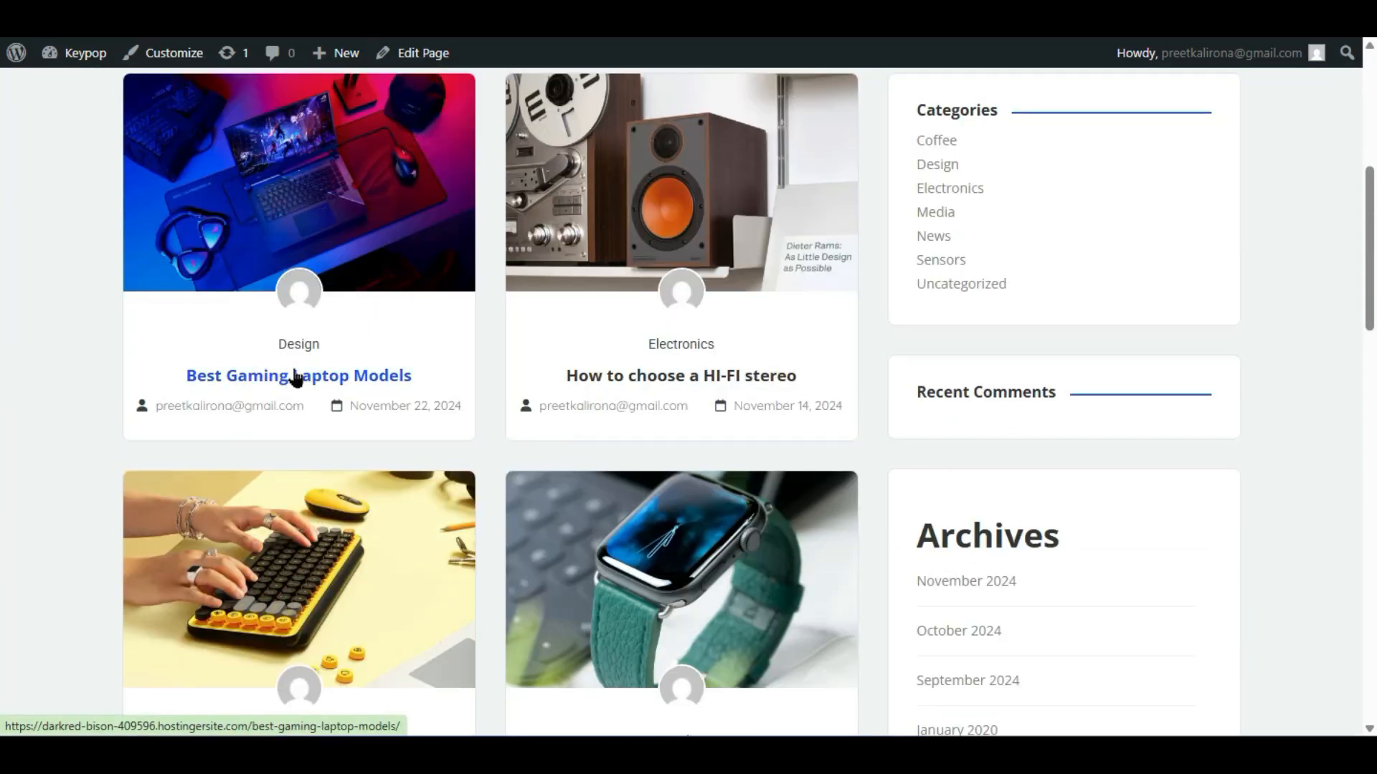
scroll(441, 363, "down", 9)
scroll(441, 363, "up", 15)
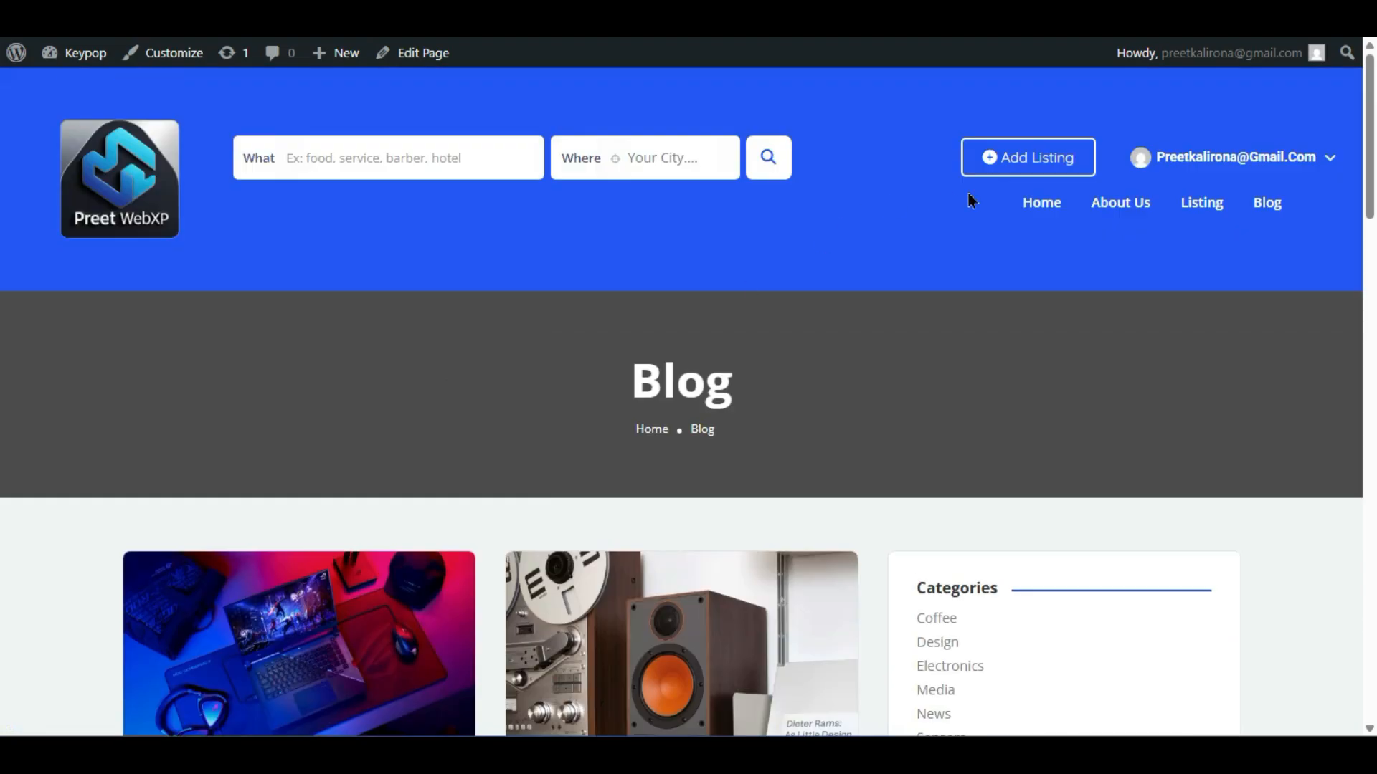
left_click(1045, 210)
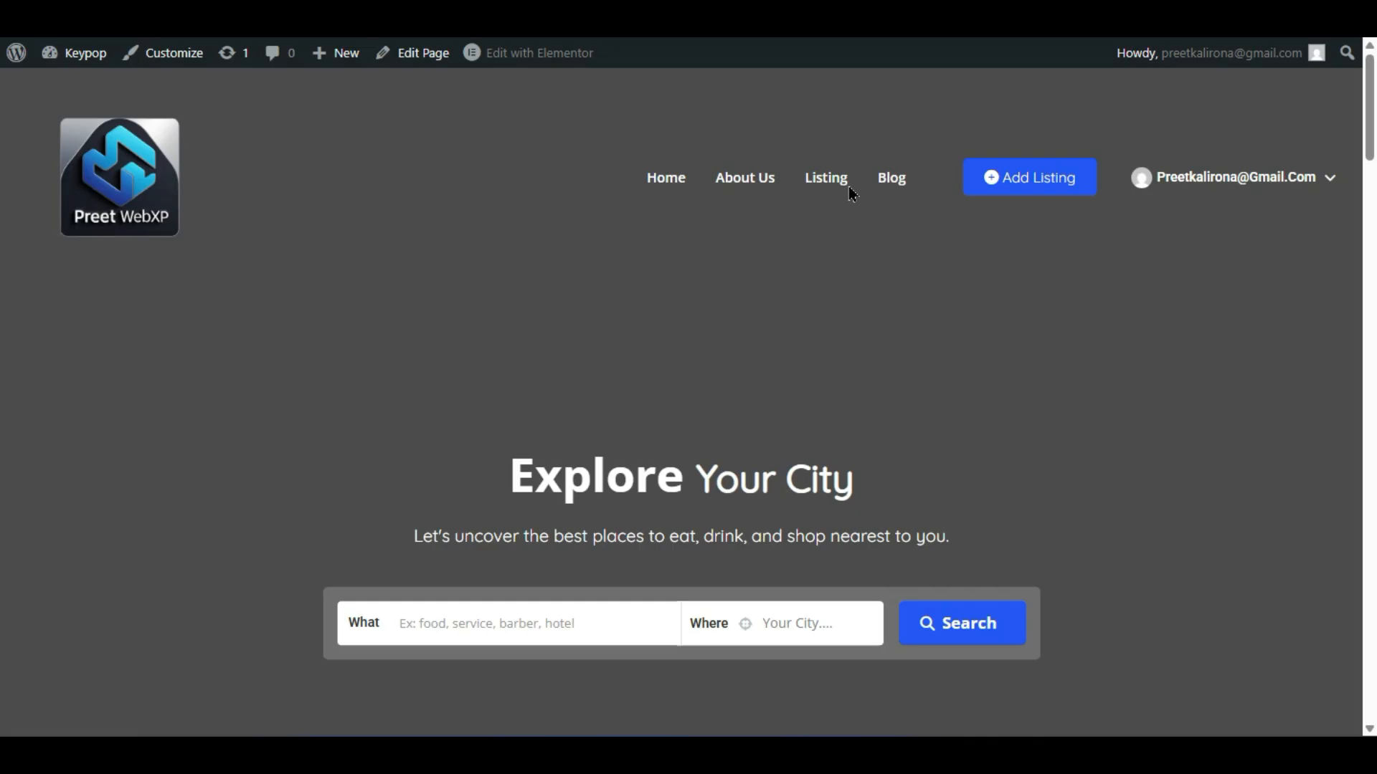
left_click(828, 185)
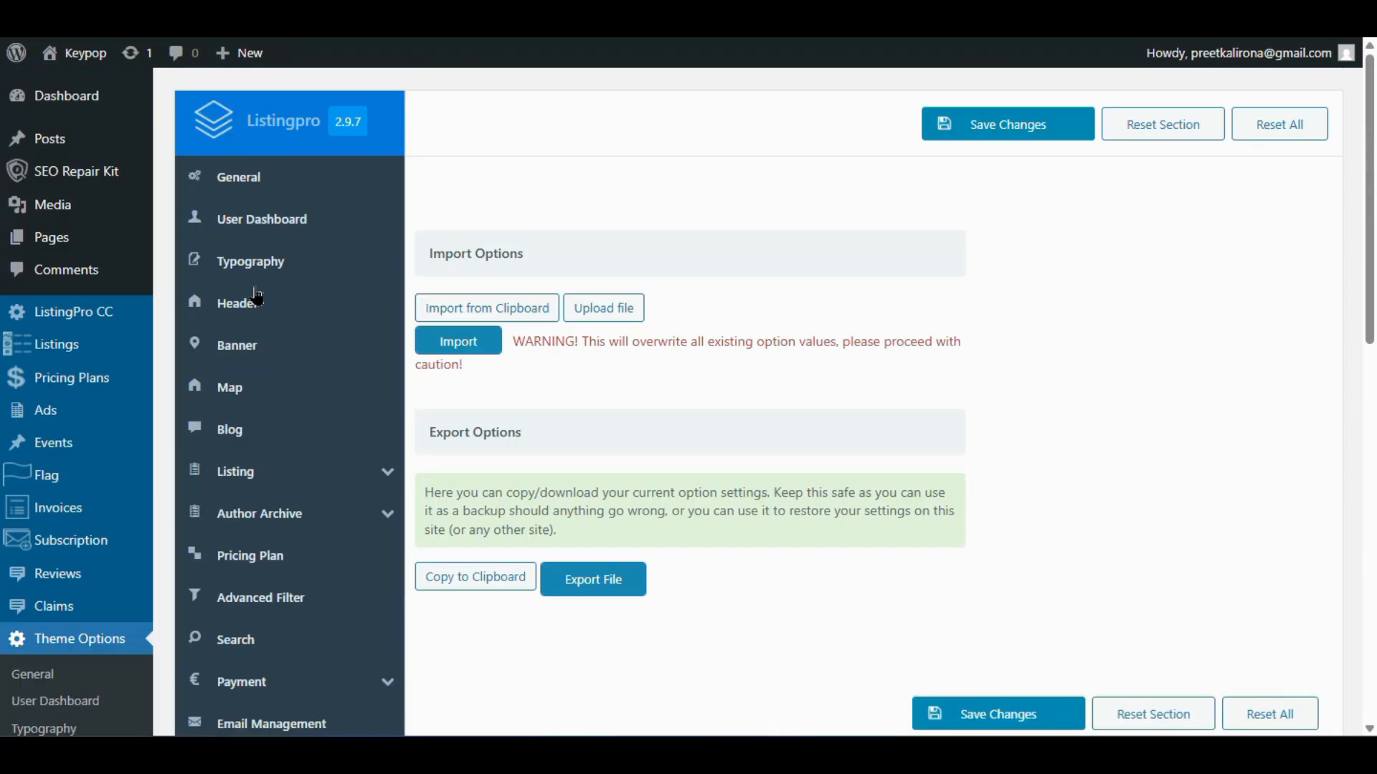
- Switch Header Search Off in Theme Options > Header and save the changes
left_click(294, 307)
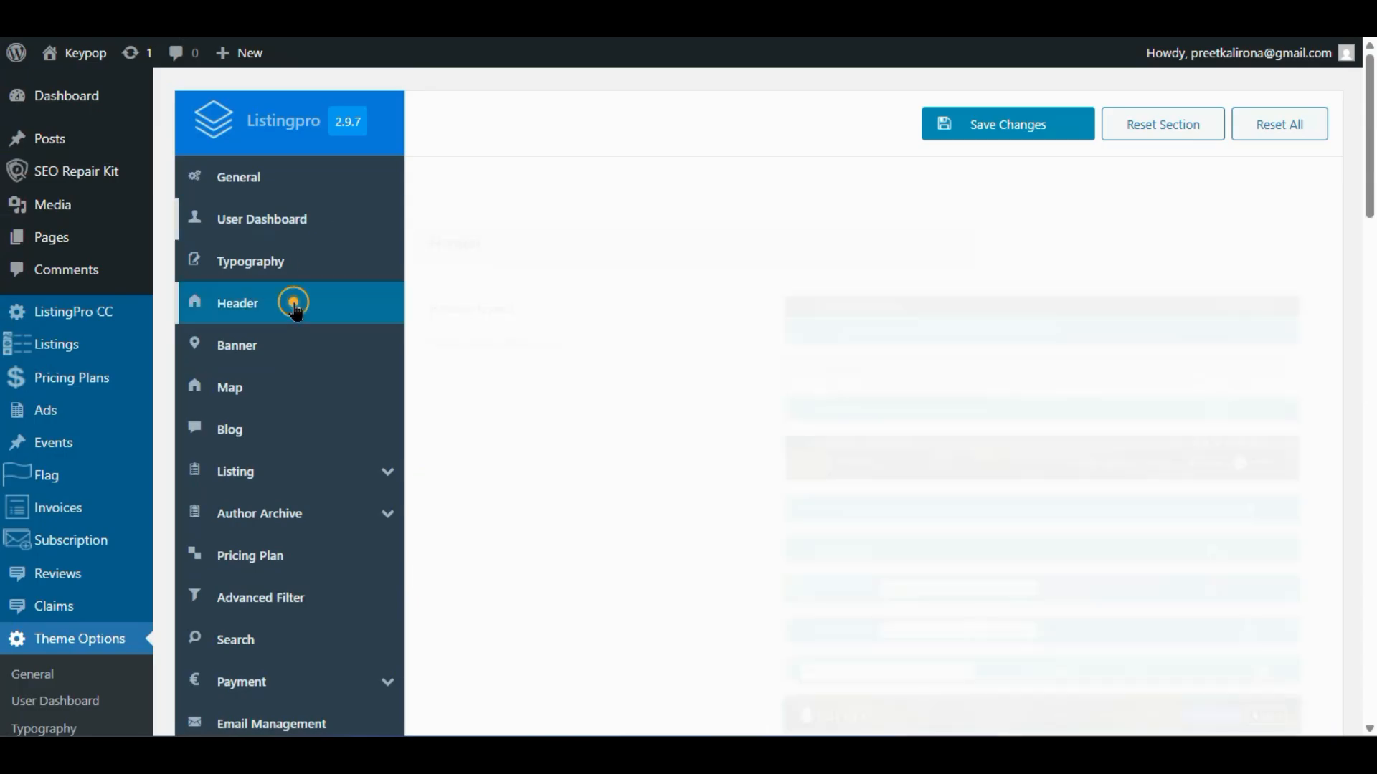
scroll(572, 393, "down", 6)
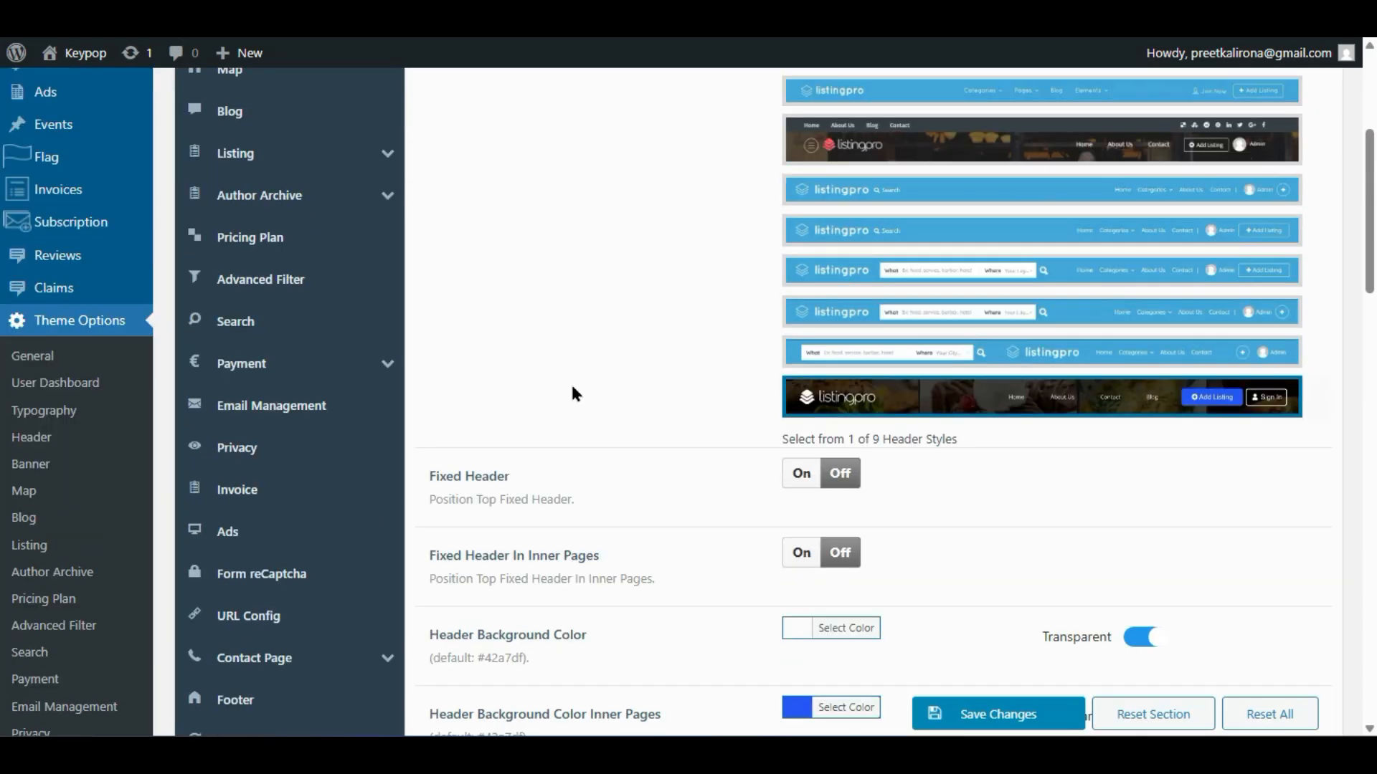
scroll(573, 392, "down", 2)
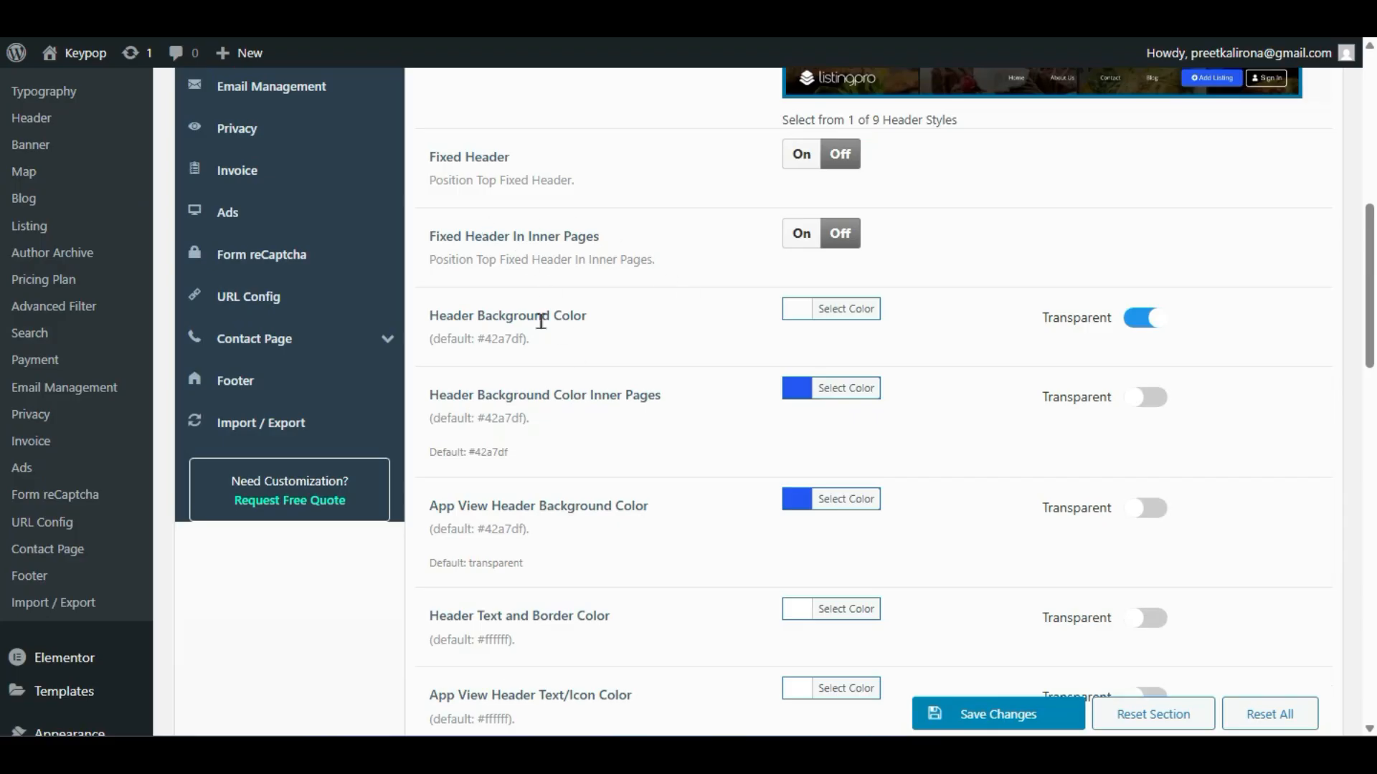
scroll(541, 321, "down", 4)
scroll(542, 331, "down", 2)
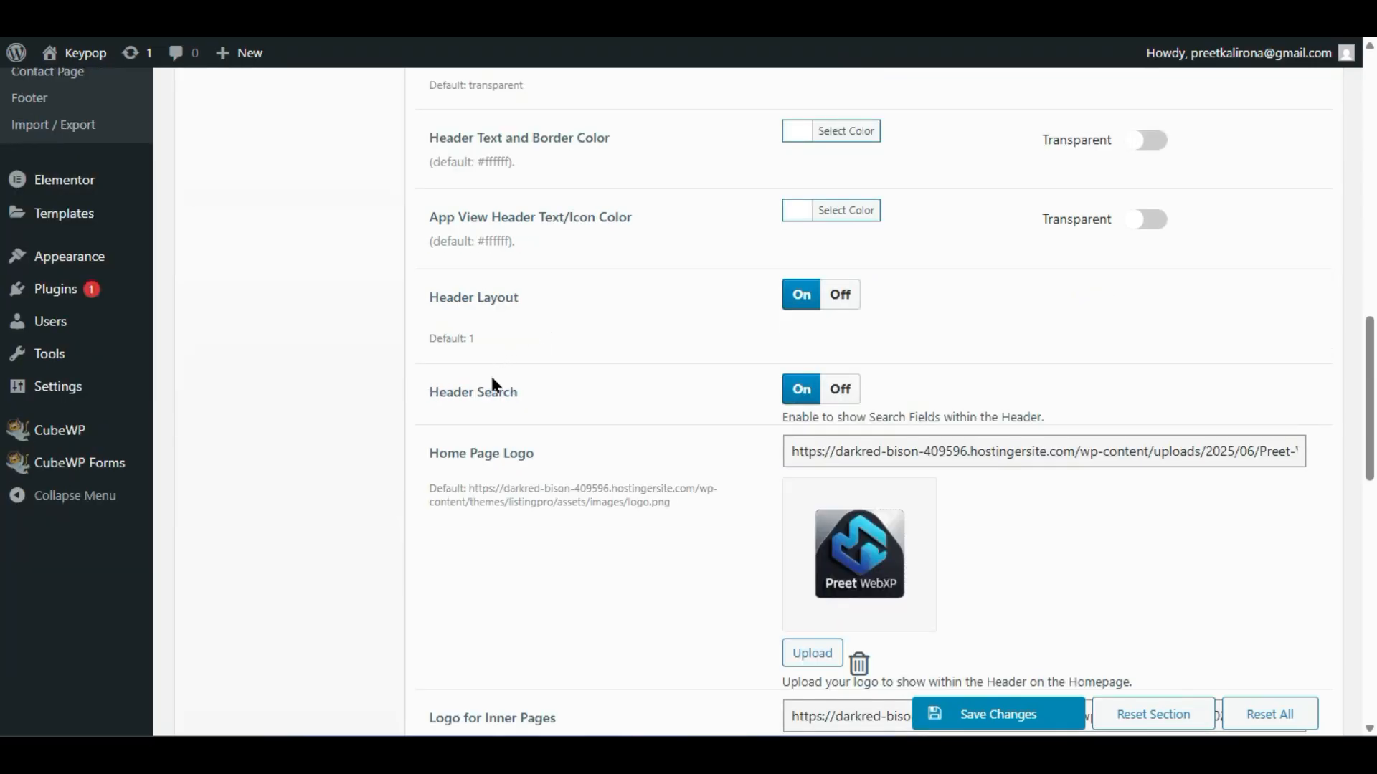
left_click(842, 388)
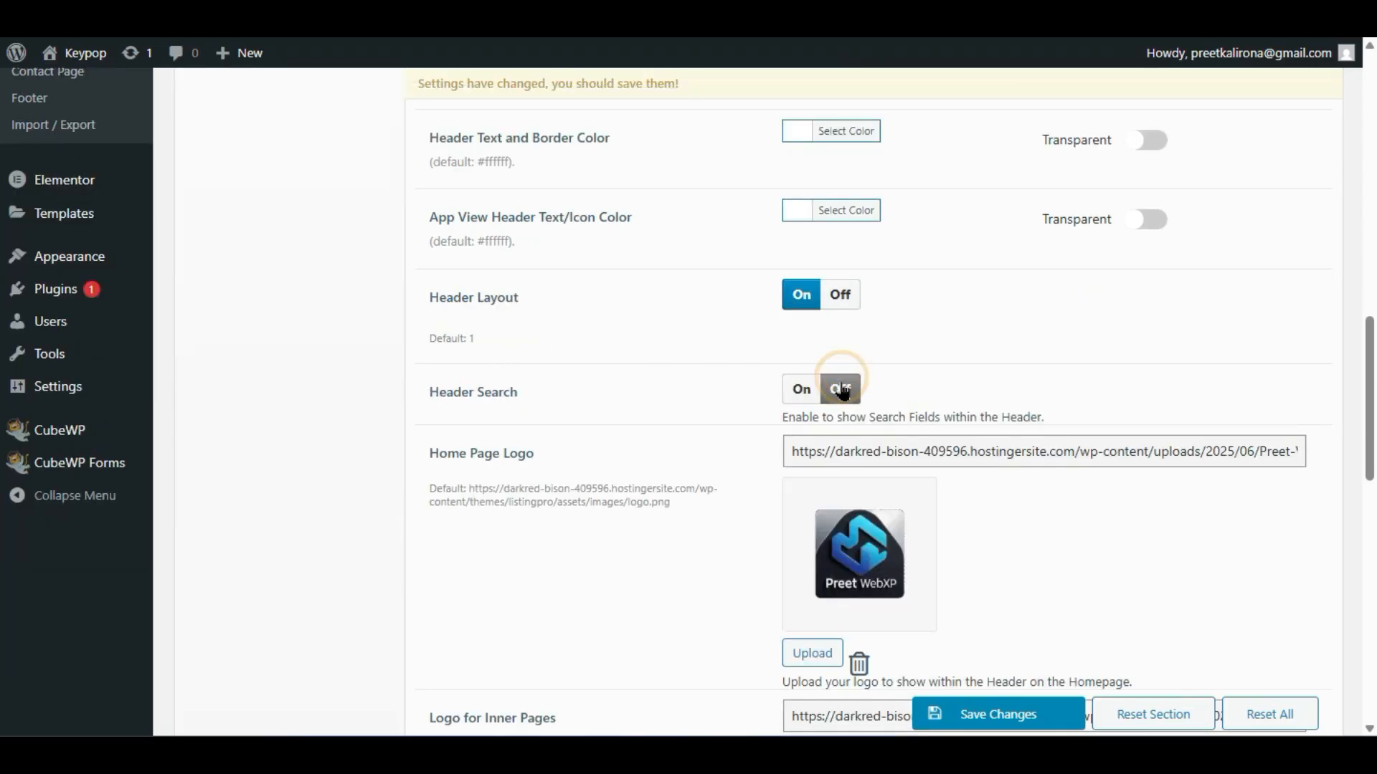
left_click(1040, 713)
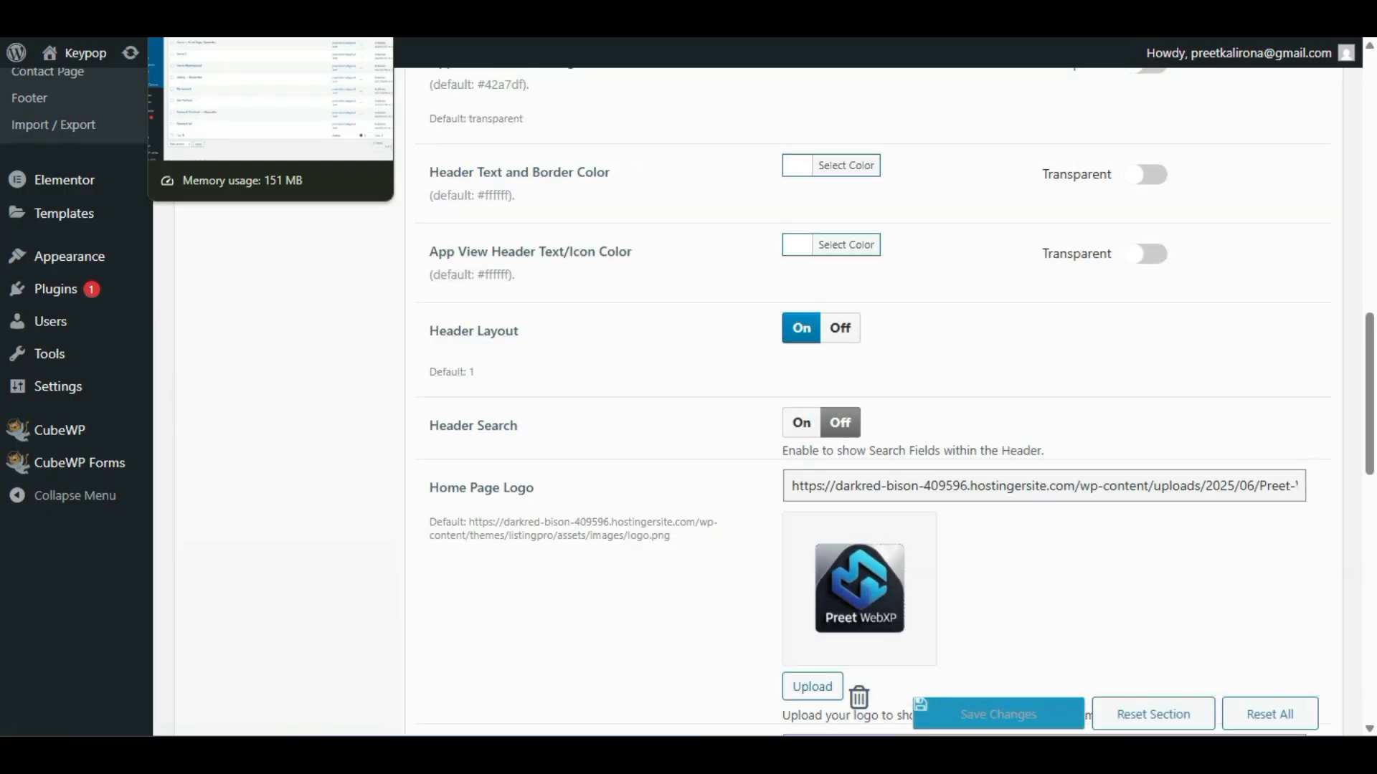
- Go to the front-end tab and load the homepage to check the header
left_click(215, 18)
left_click(344, 18)
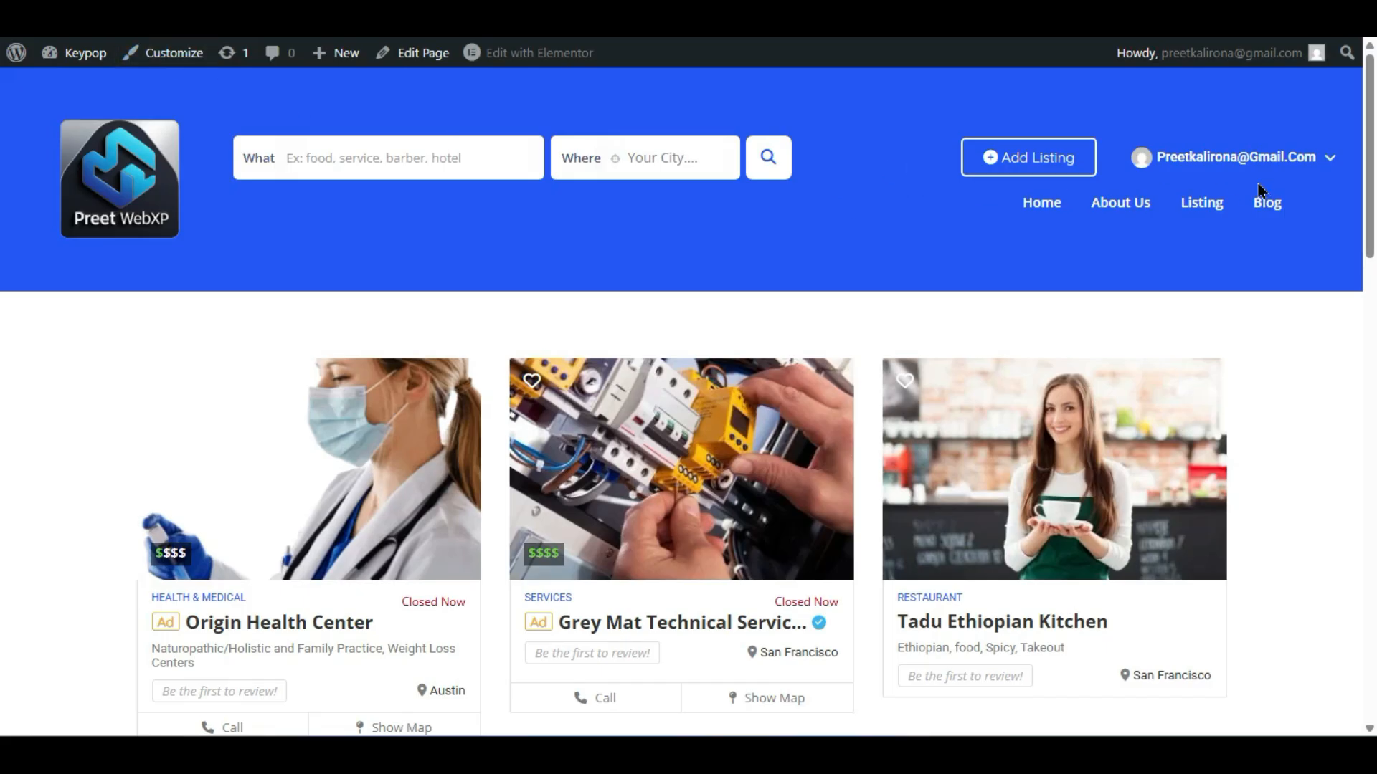
left_click(185, 212)
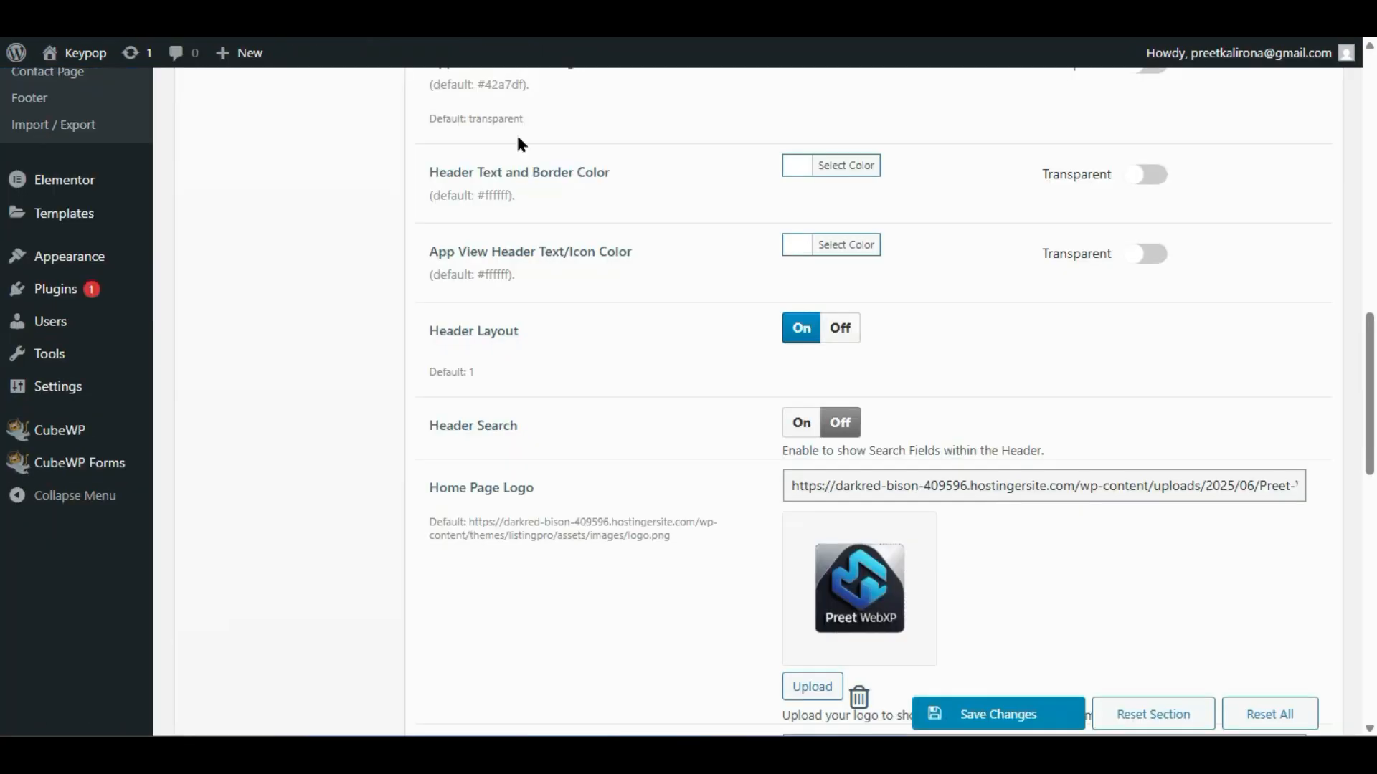
- Select the first header layout, save the theme options, and reload the site to view it
scroll(990, 351, "up", 14)
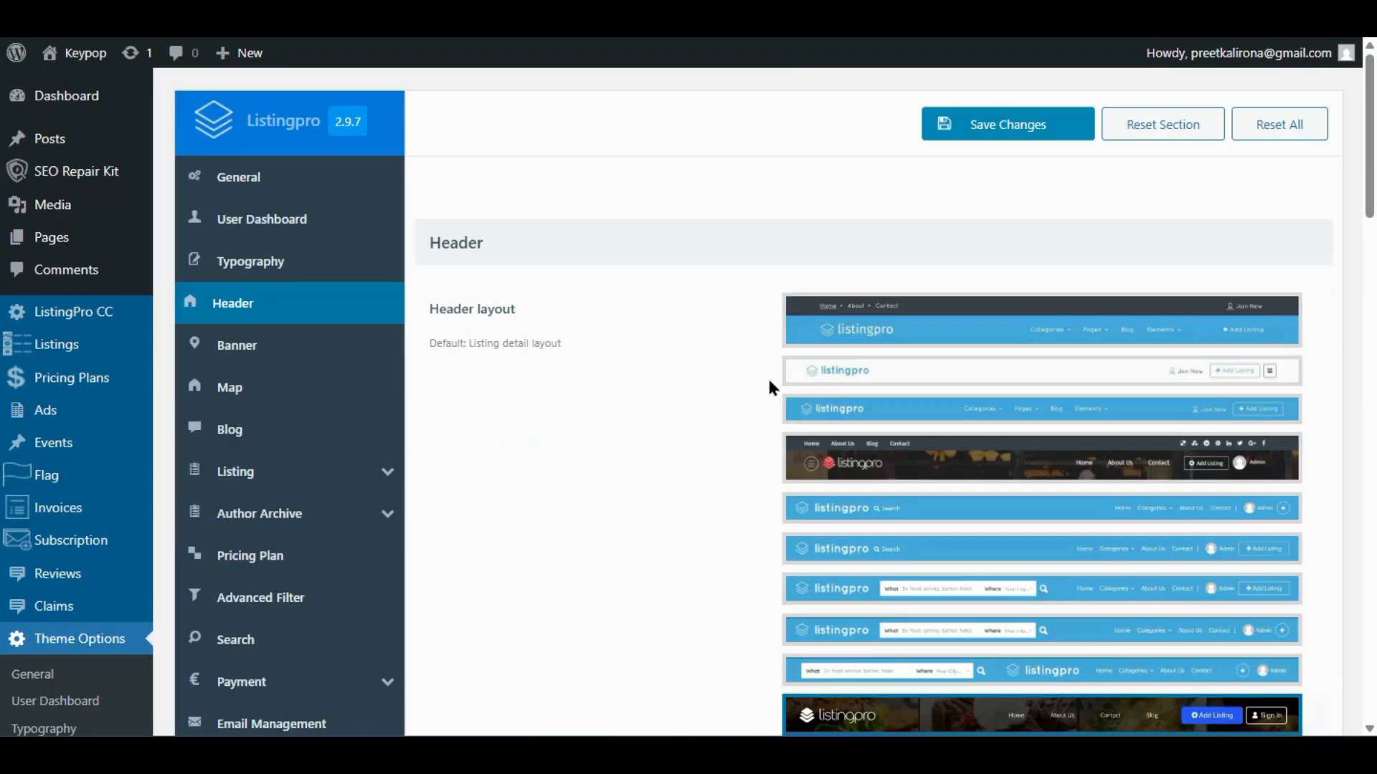
scroll(717, 369, "down", 5)
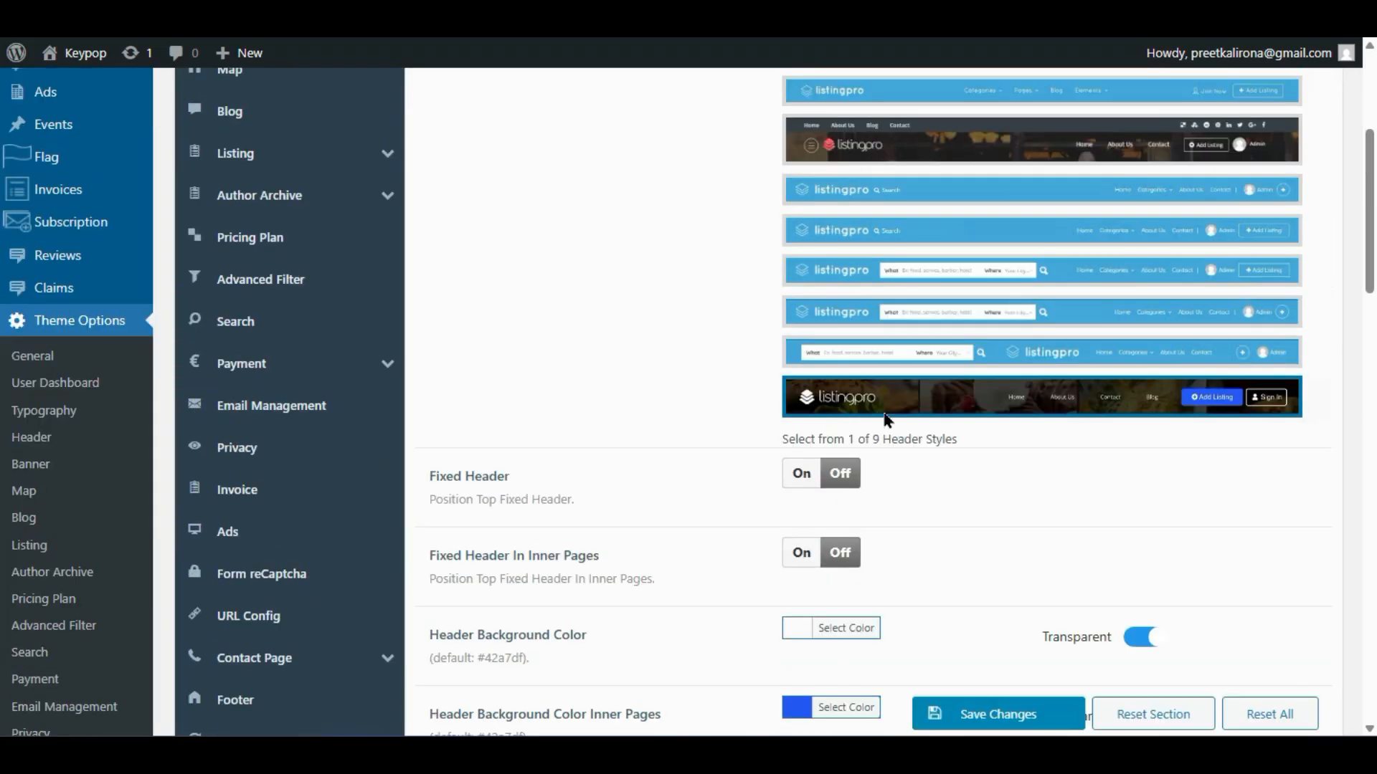
left_click(898, 359)
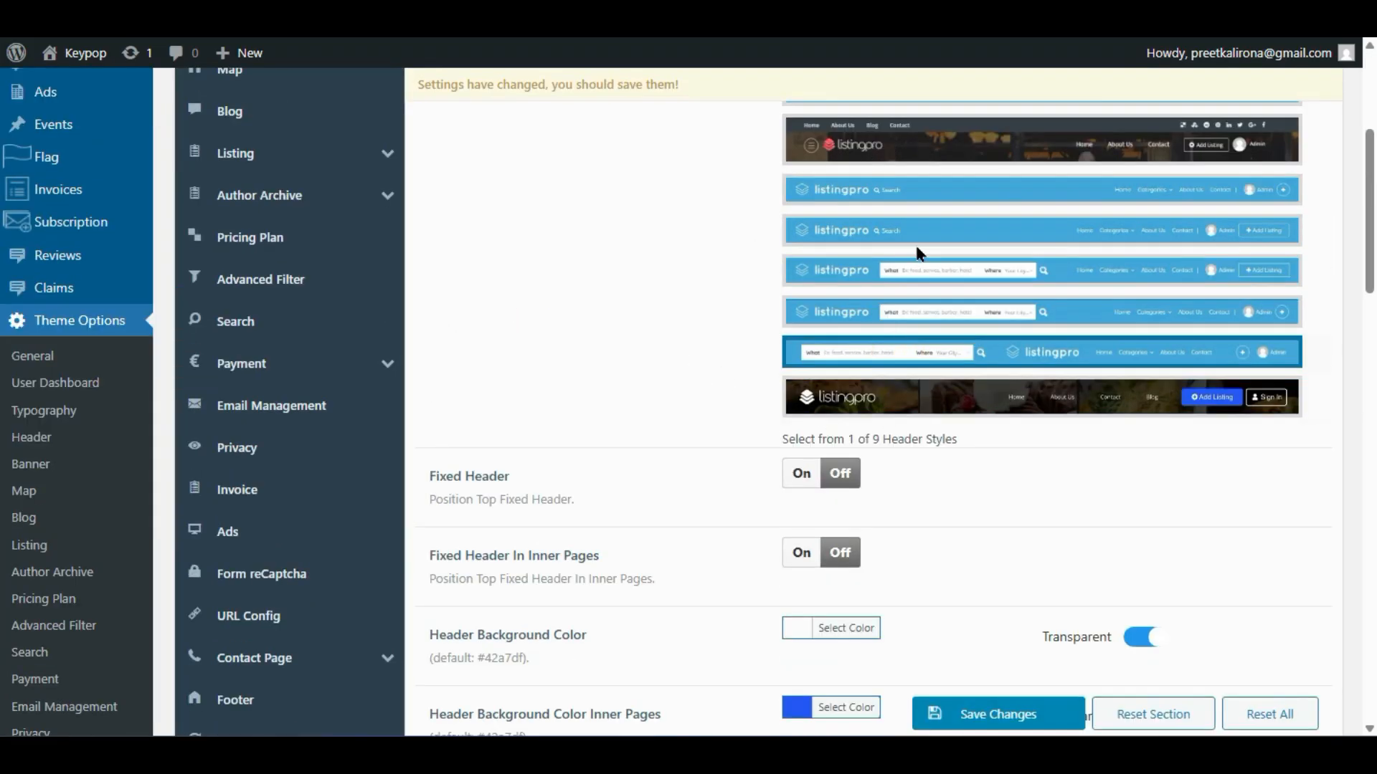
scroll(903, 352, "up", 5)
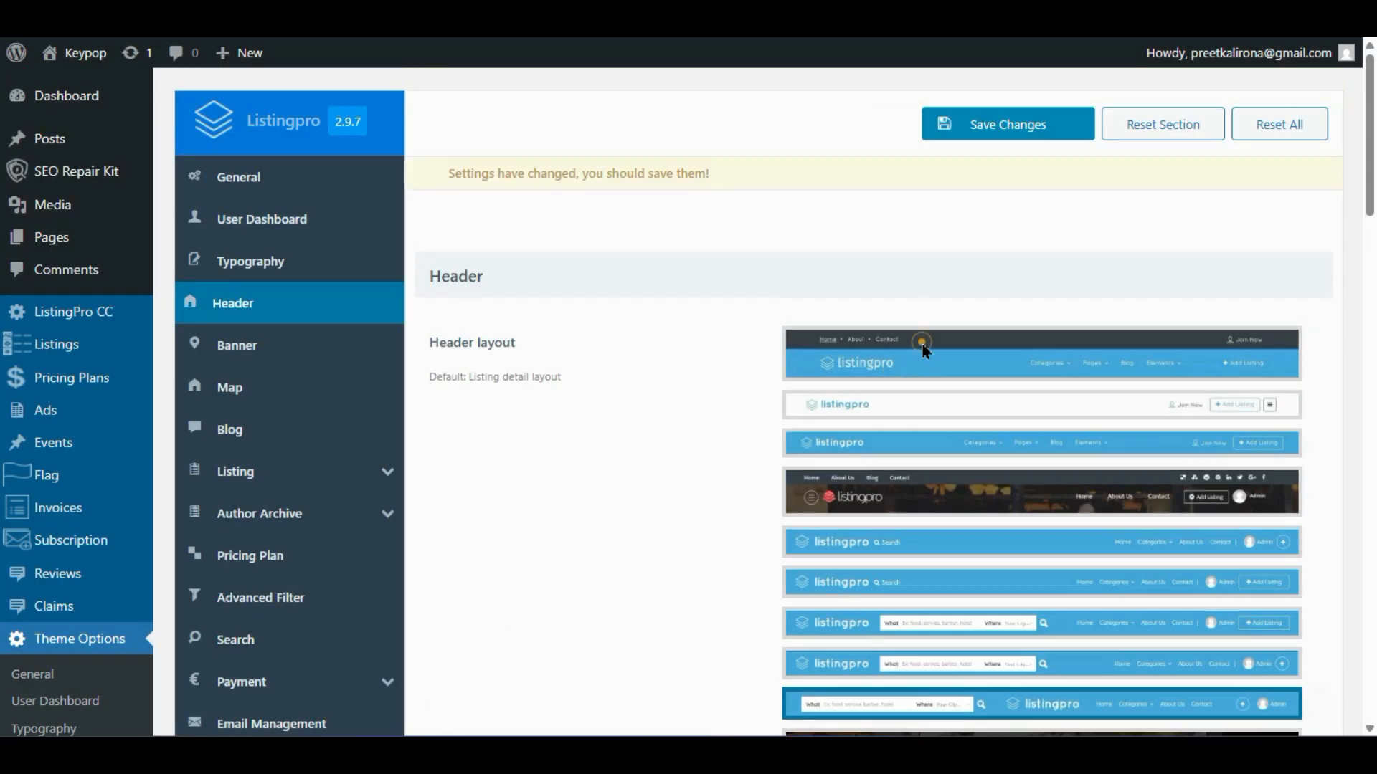
left_click(916, 349)
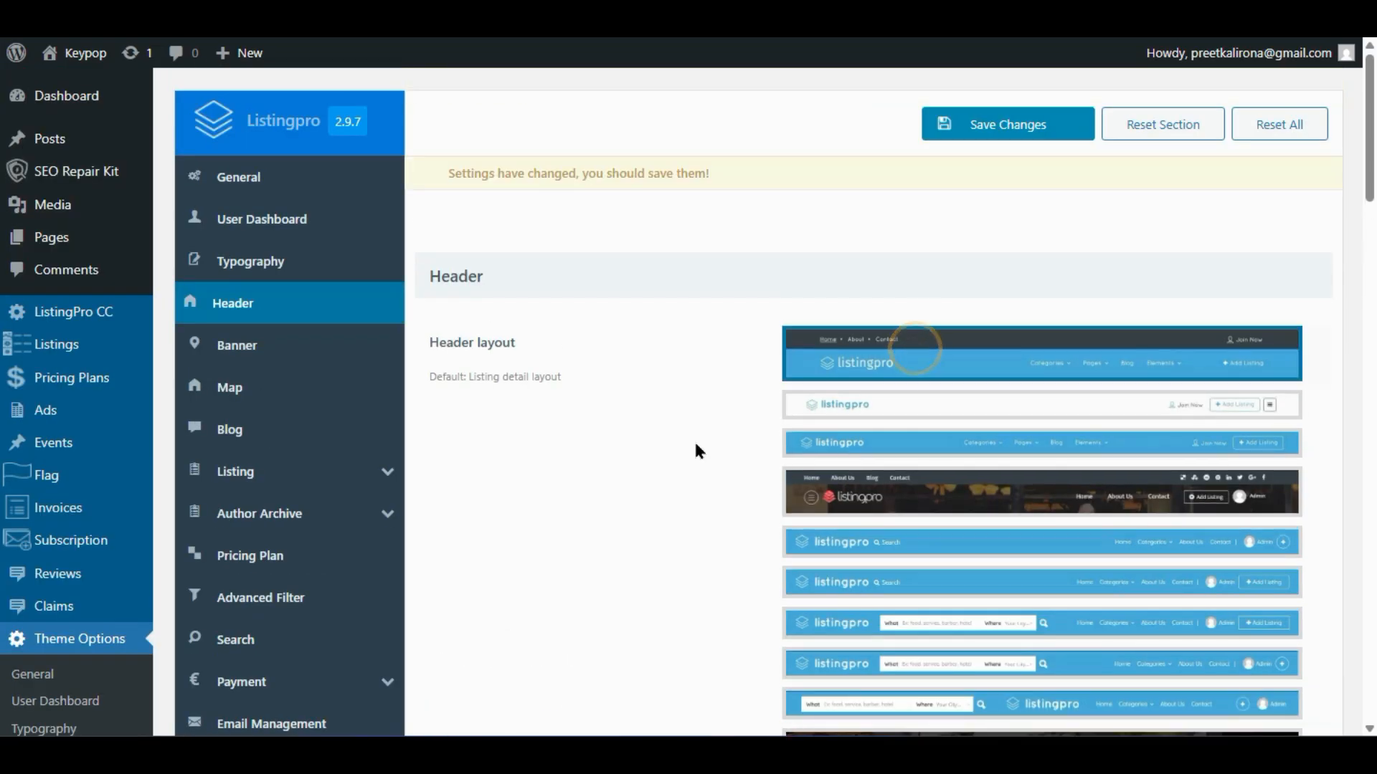
scroll(696, 446, "down", 4)
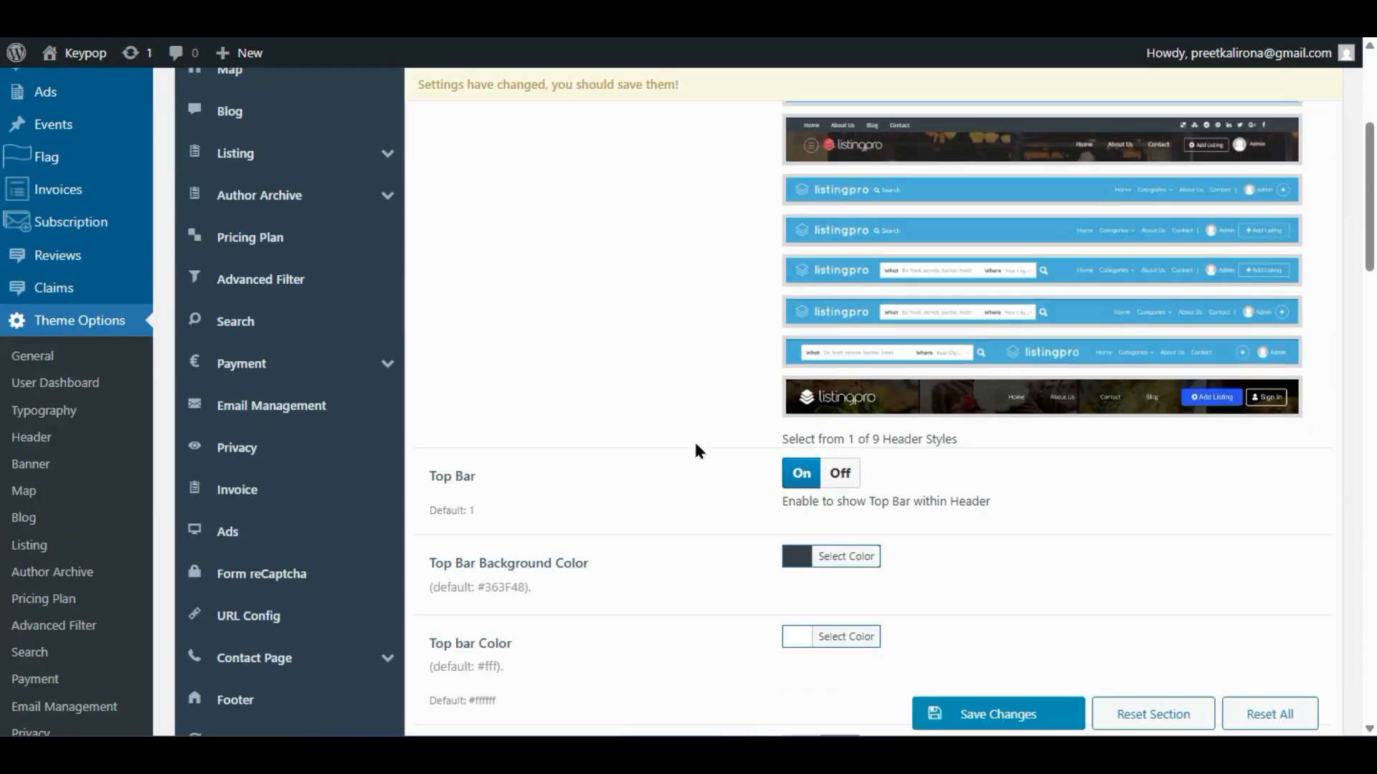
left_click(1027, 717)
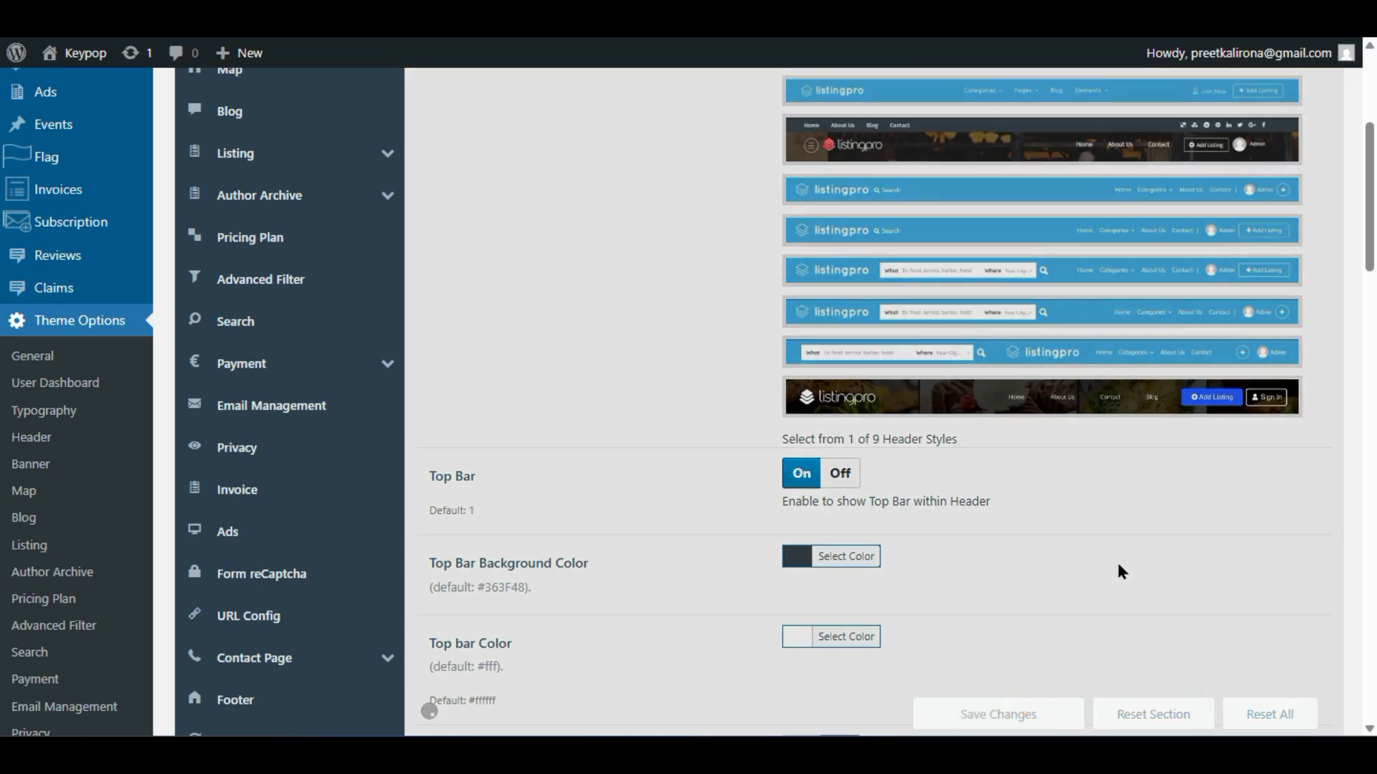
scroll(646, 459, "down", 4)
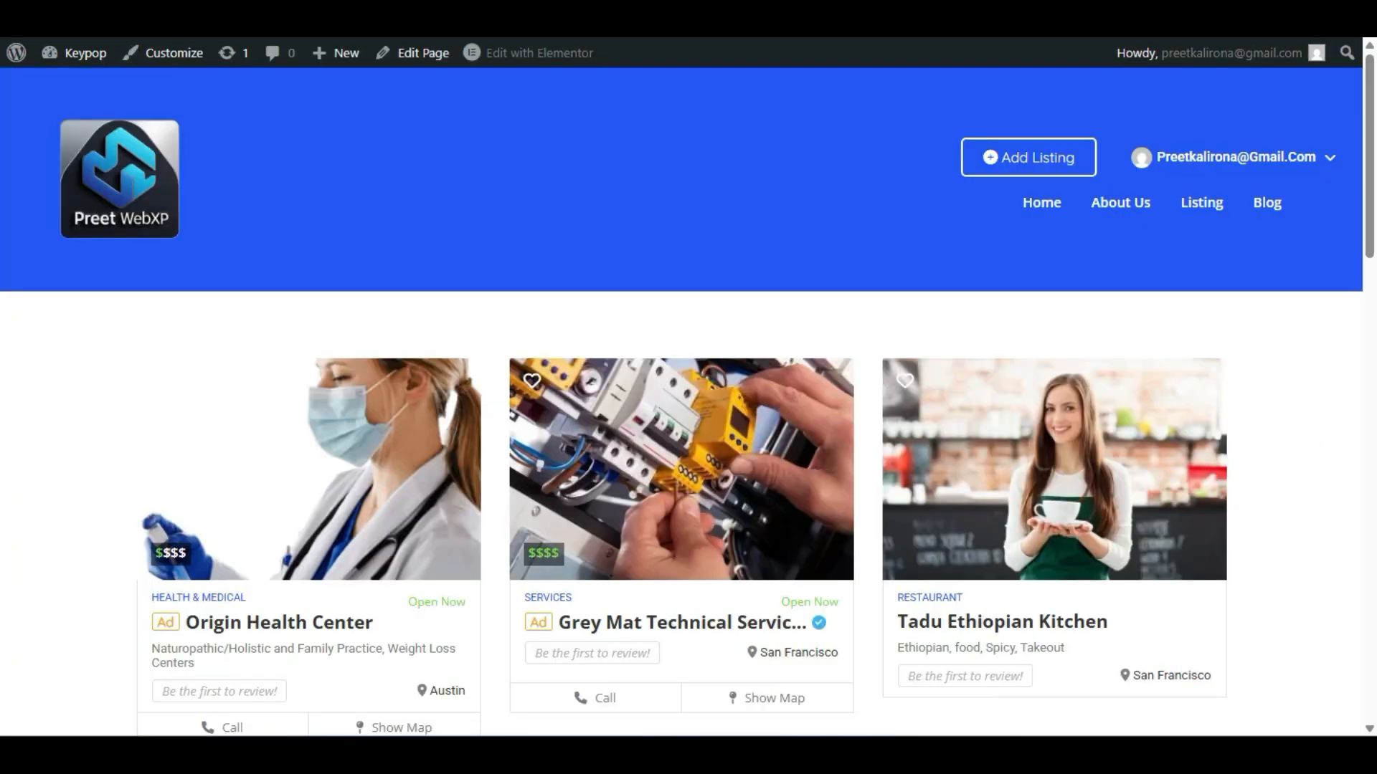
key("F5")
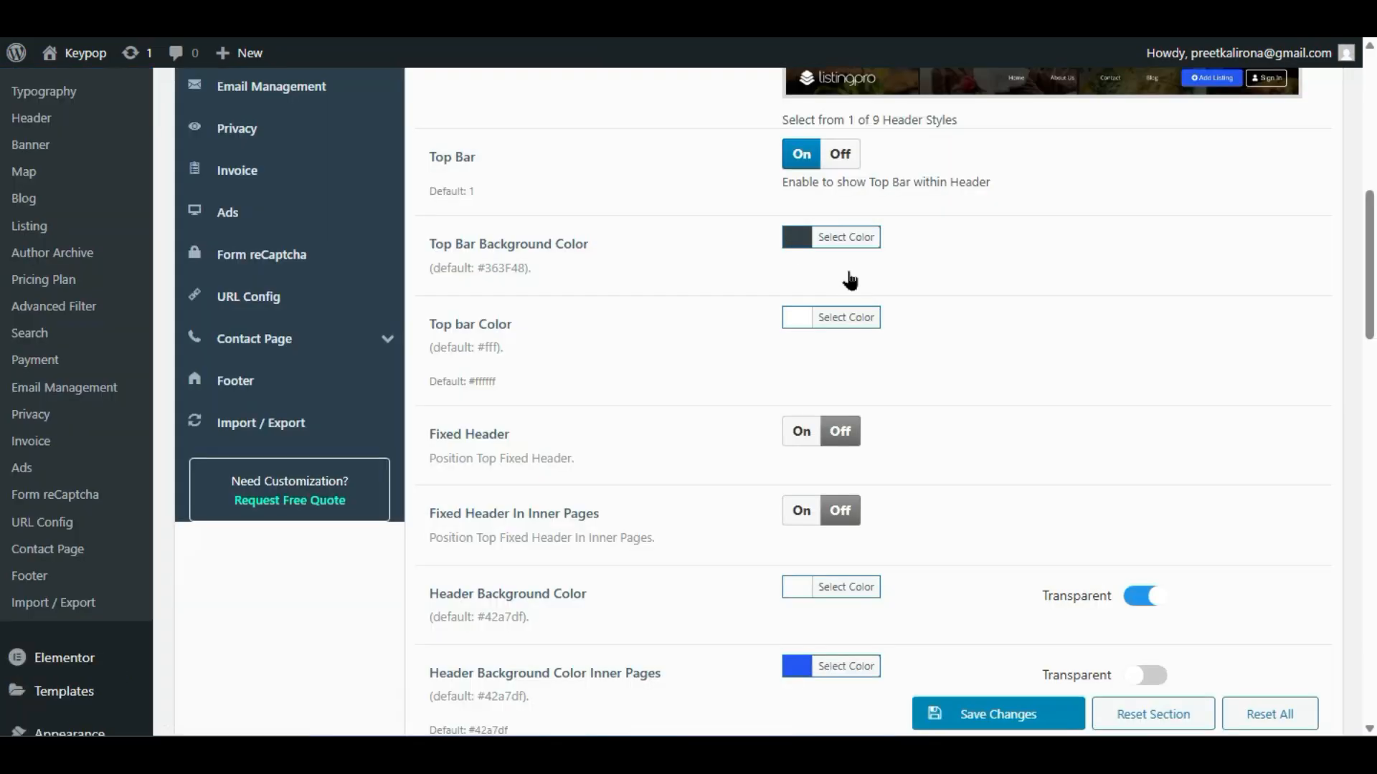
- Choose the dark header style and save the theme options
scroll(850, 322, "up", 3)
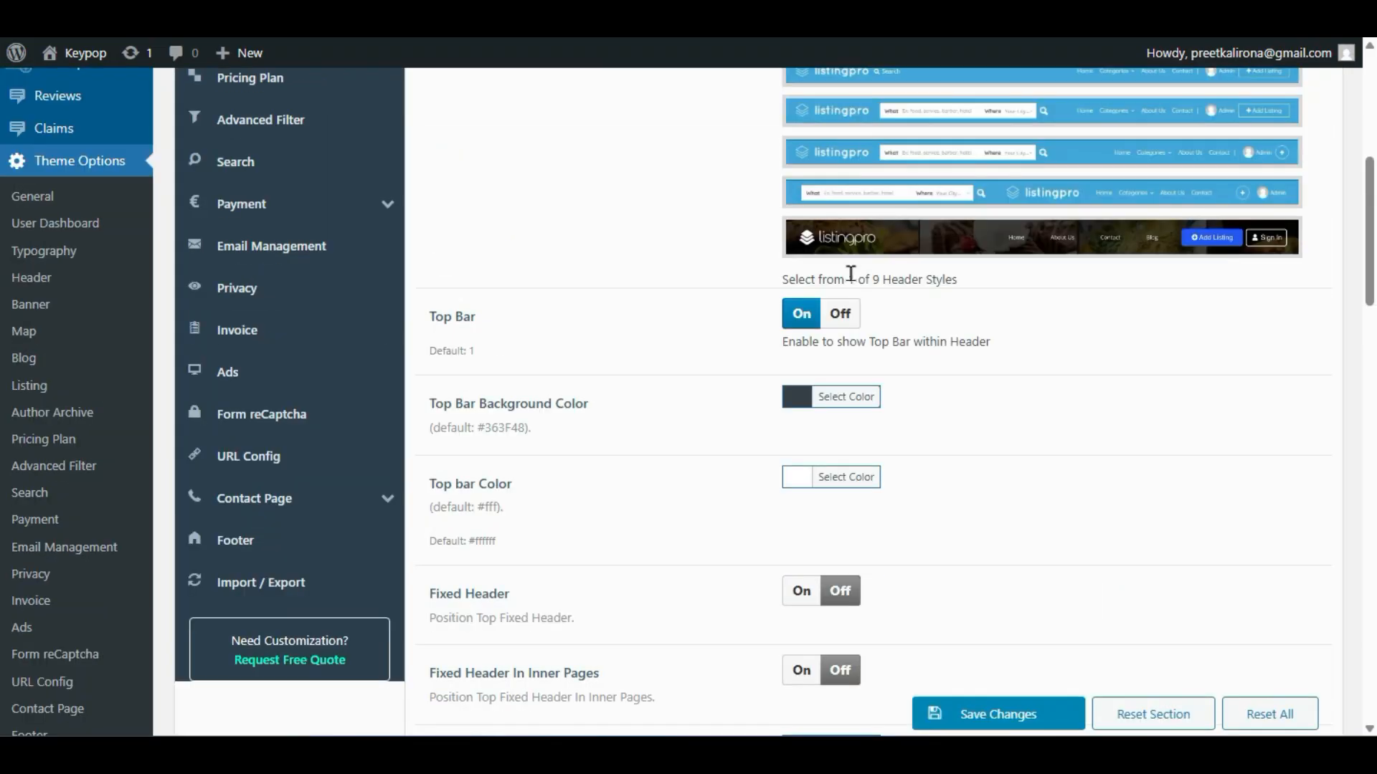
left_click(958, 234)
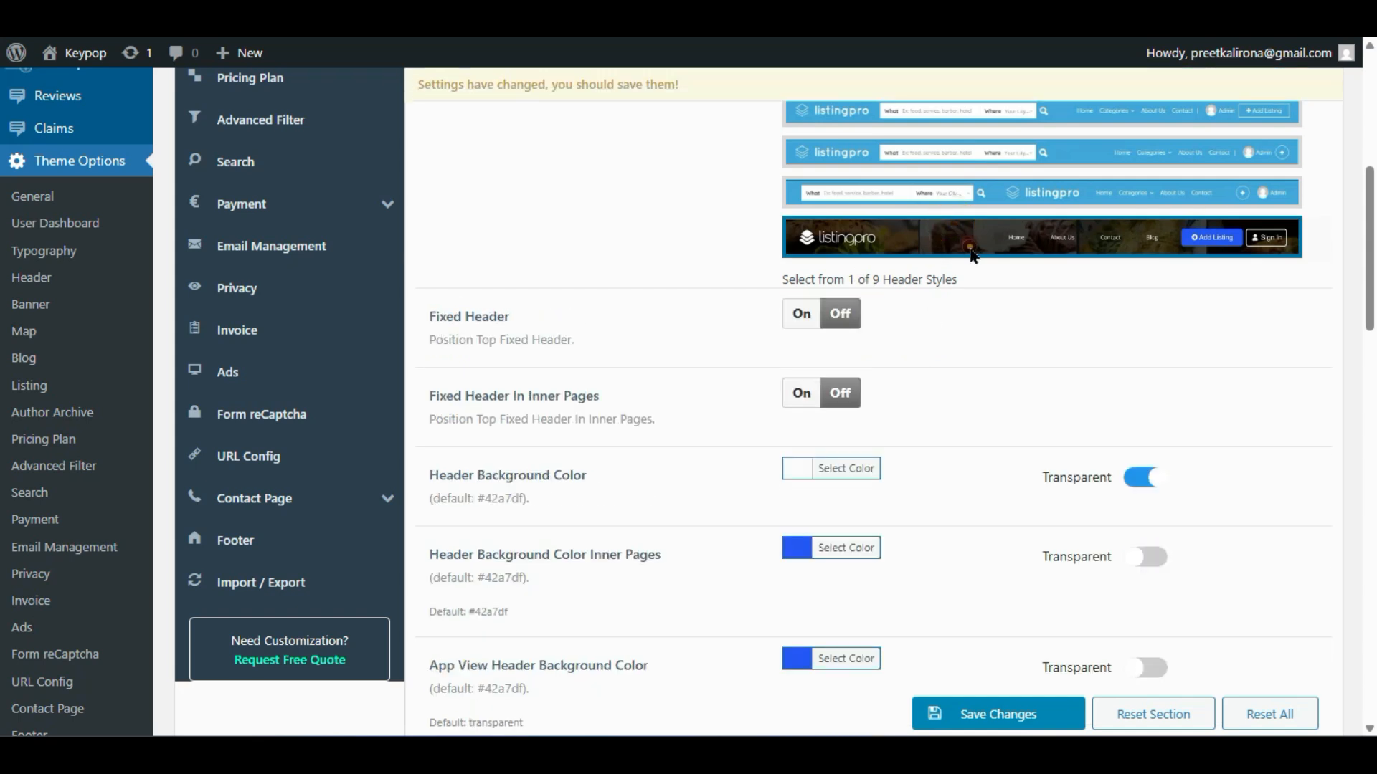
scroll(973, 408, "down", 2)
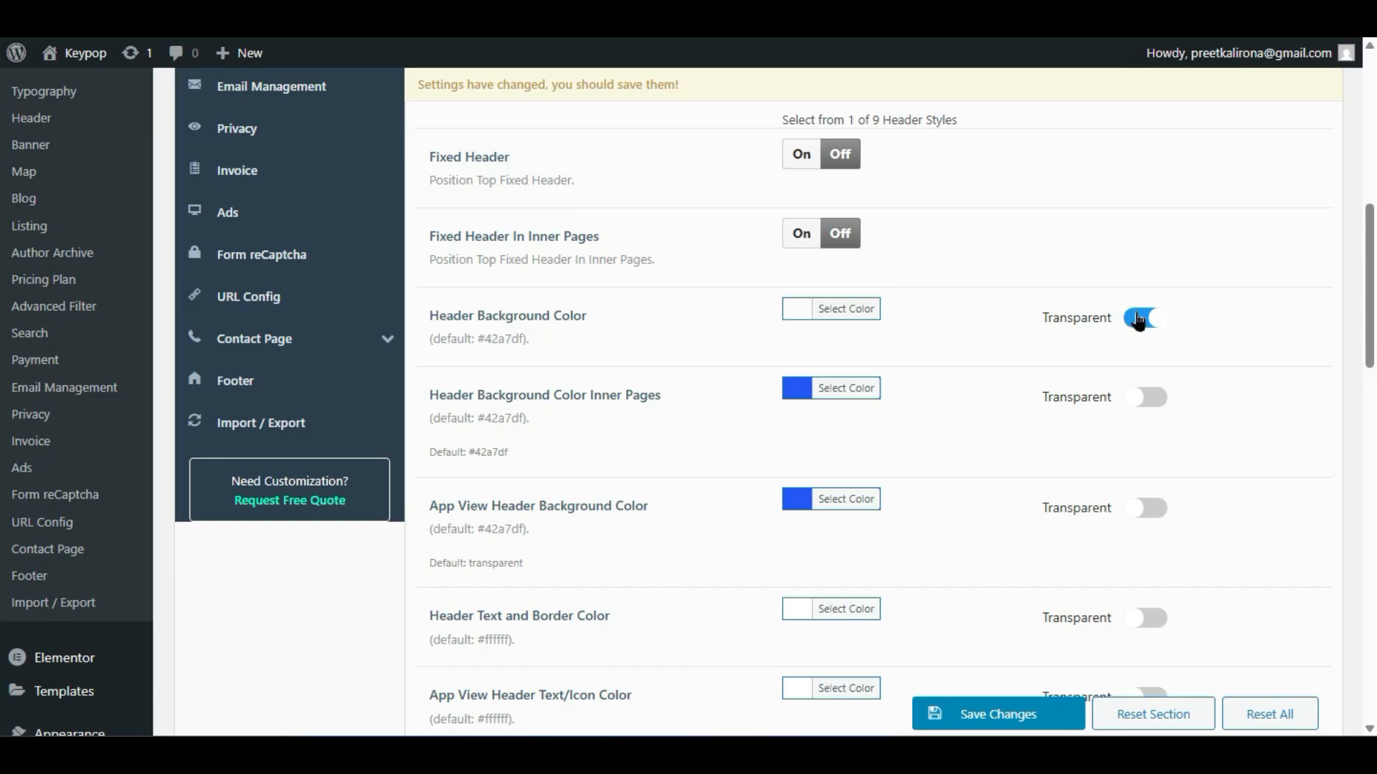
left_click(959, 712)
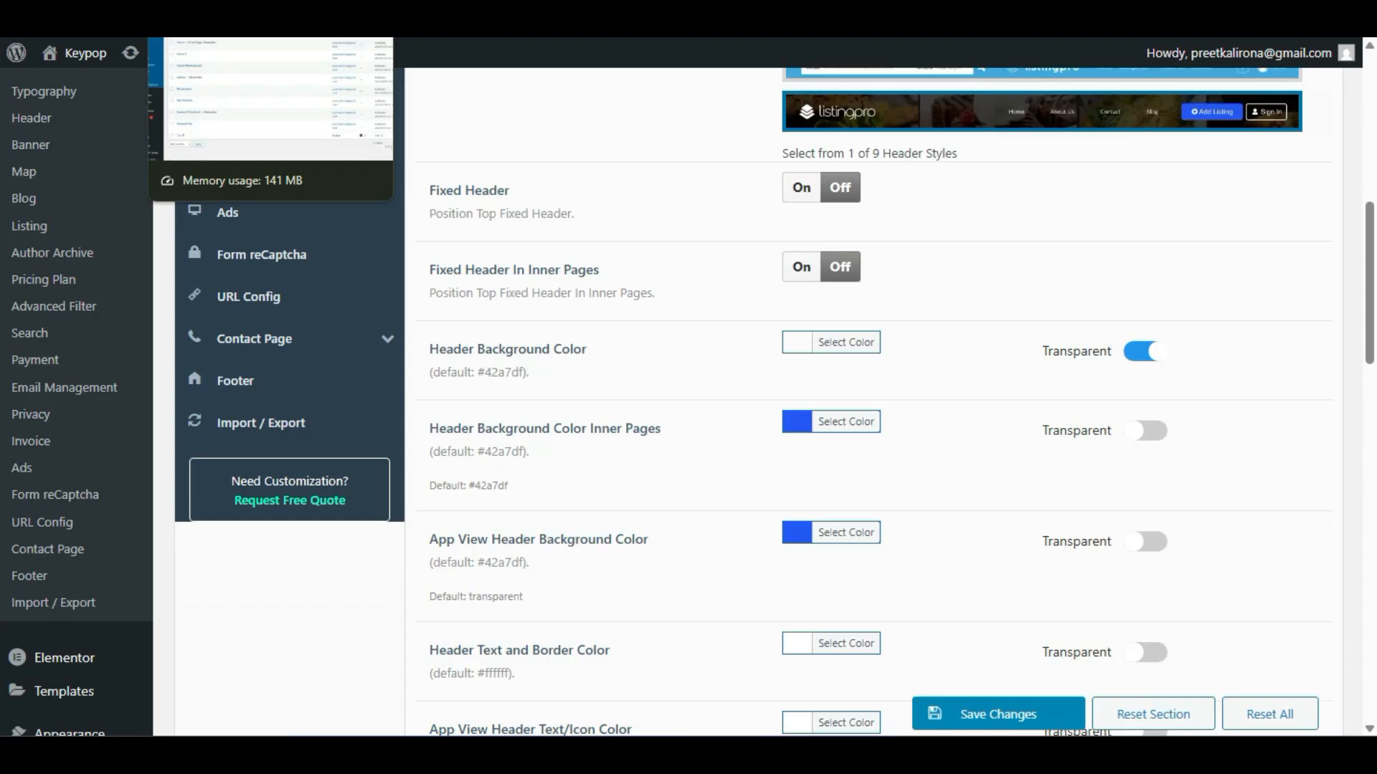
- Reload the front-end tab to check the dark header, then return to the admin tab
left_click(229, 14)
left_click(387, 14)
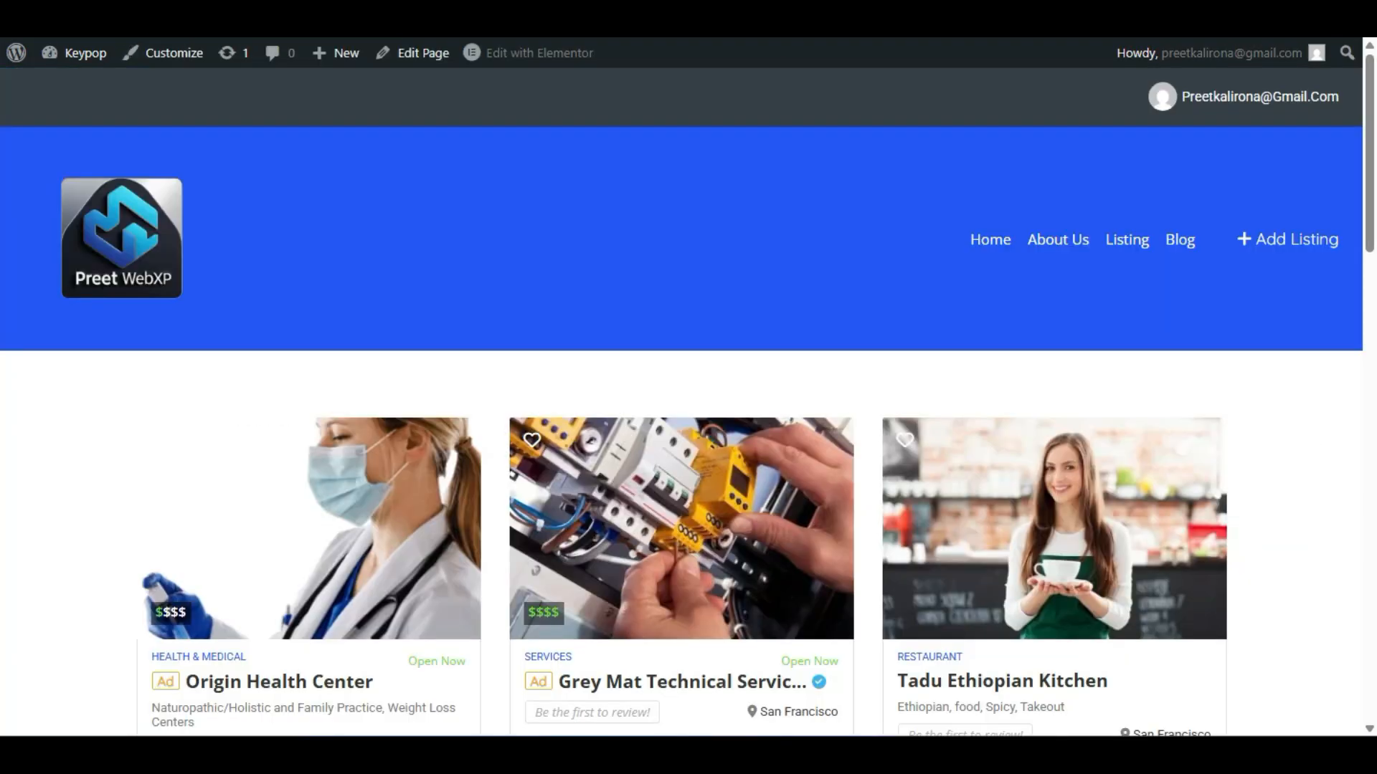
key("F5")
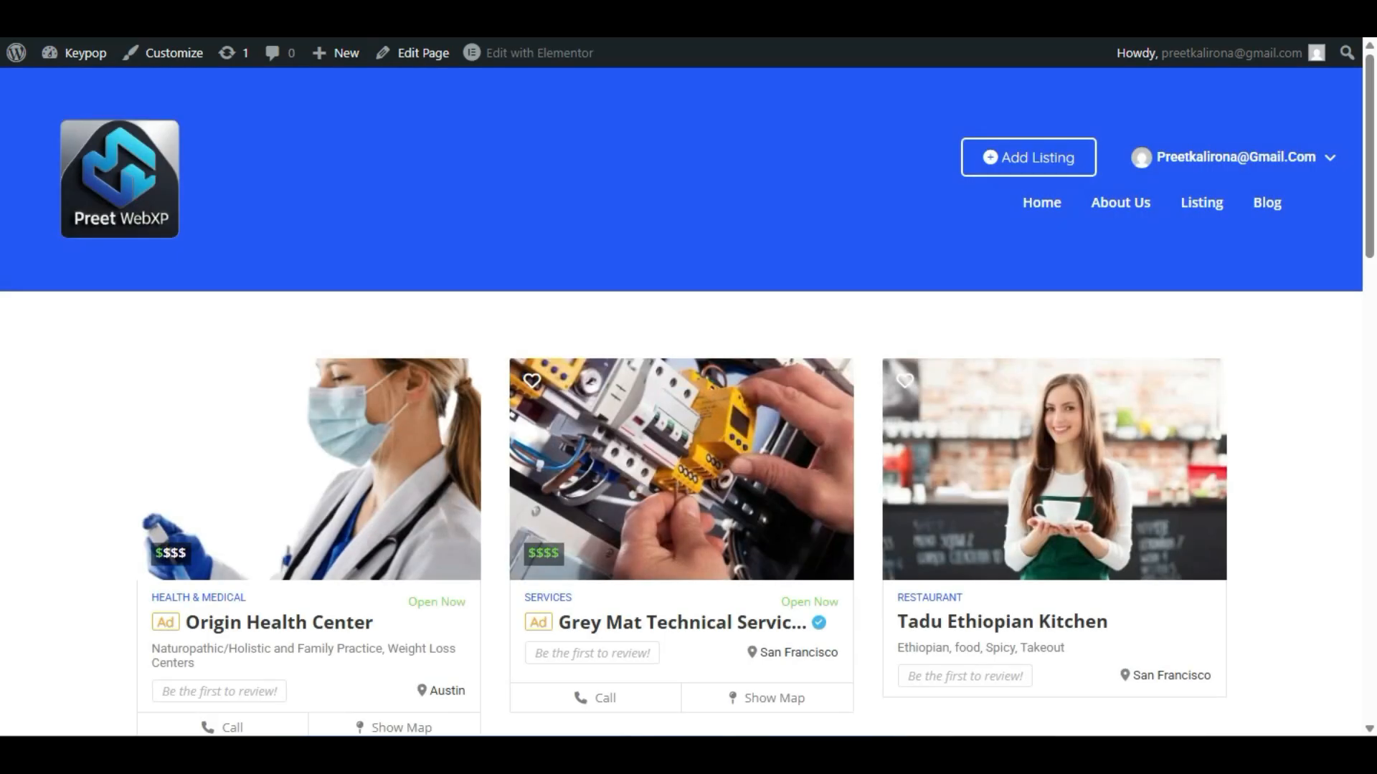
key("ctrl+shift+Tab")
key("ctrl+shift+Tab")
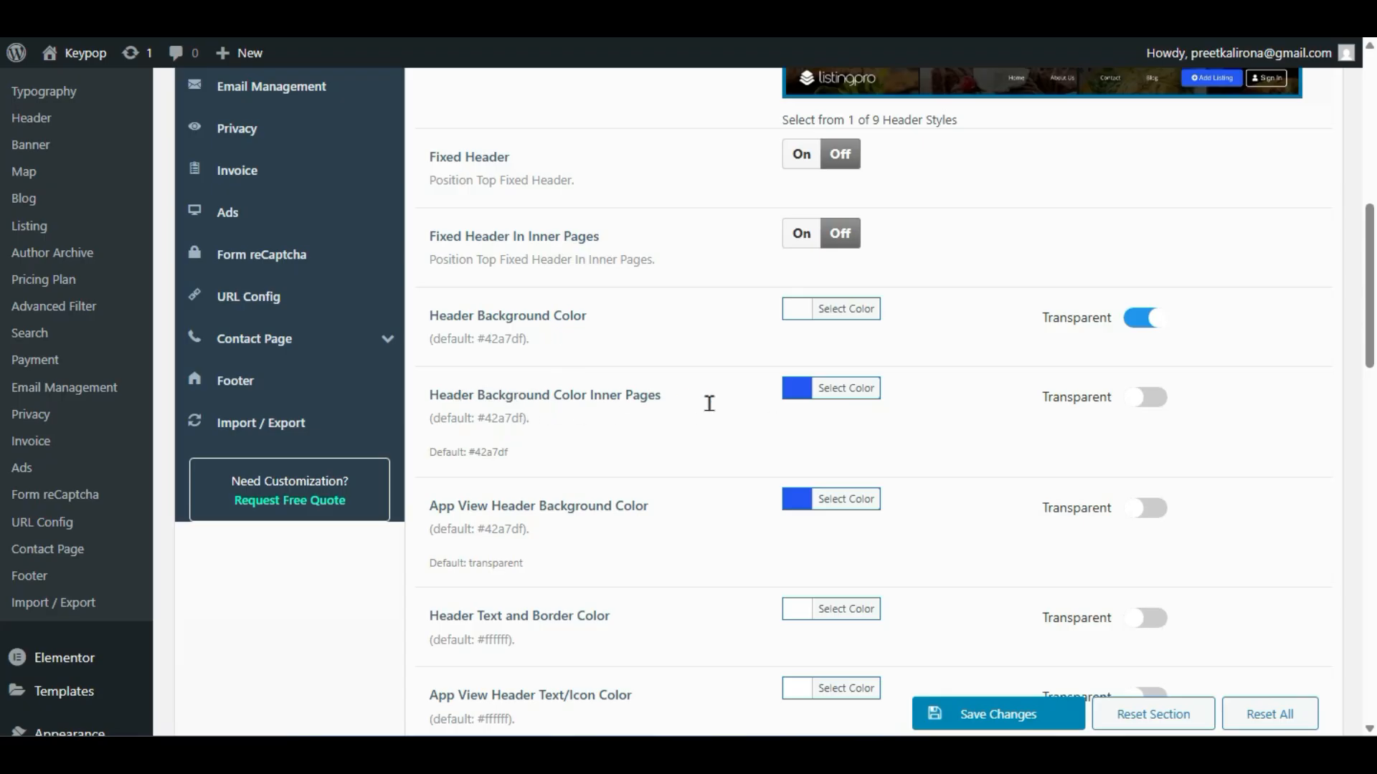
- Set ListingPro's Header Background Color Inner Pages to black (#000000)
key("ctrl+Tab")
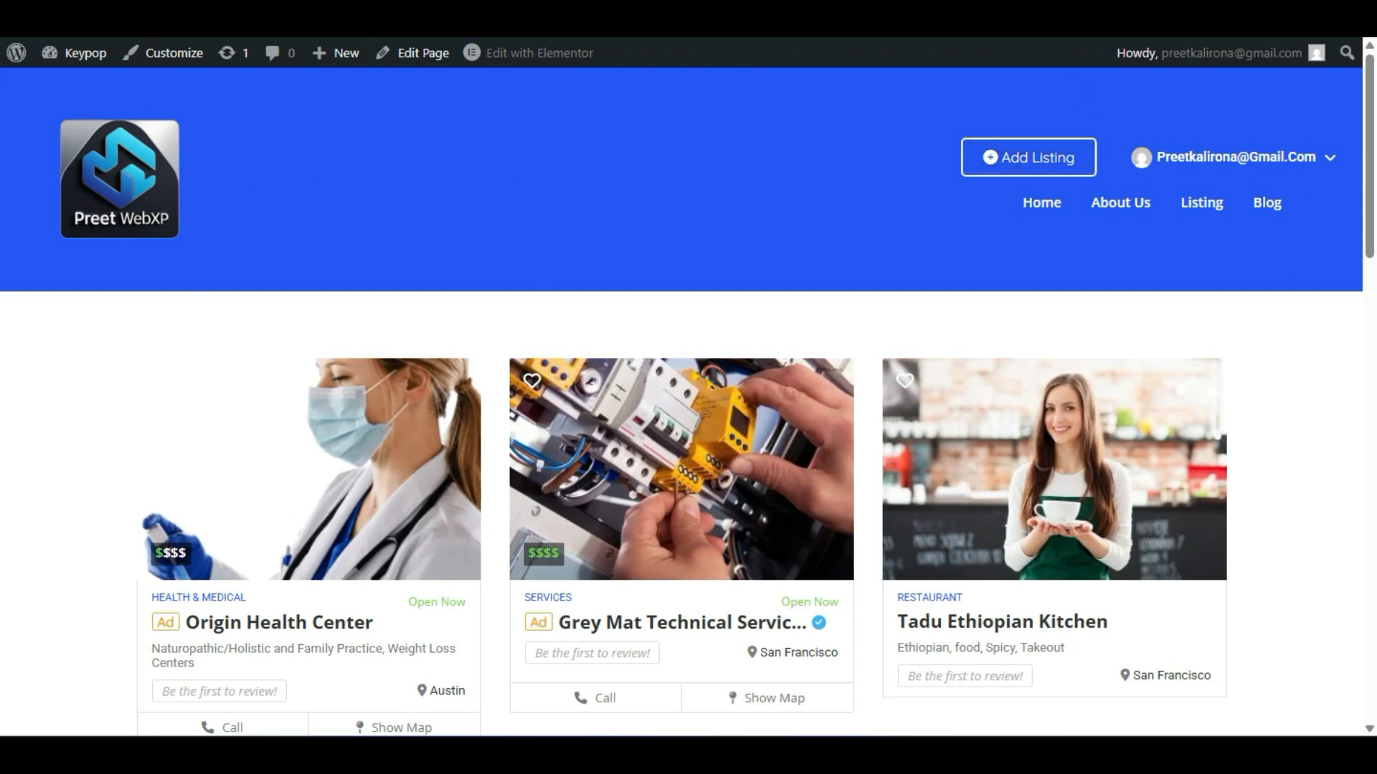
key("ctrl+shift+Tab")
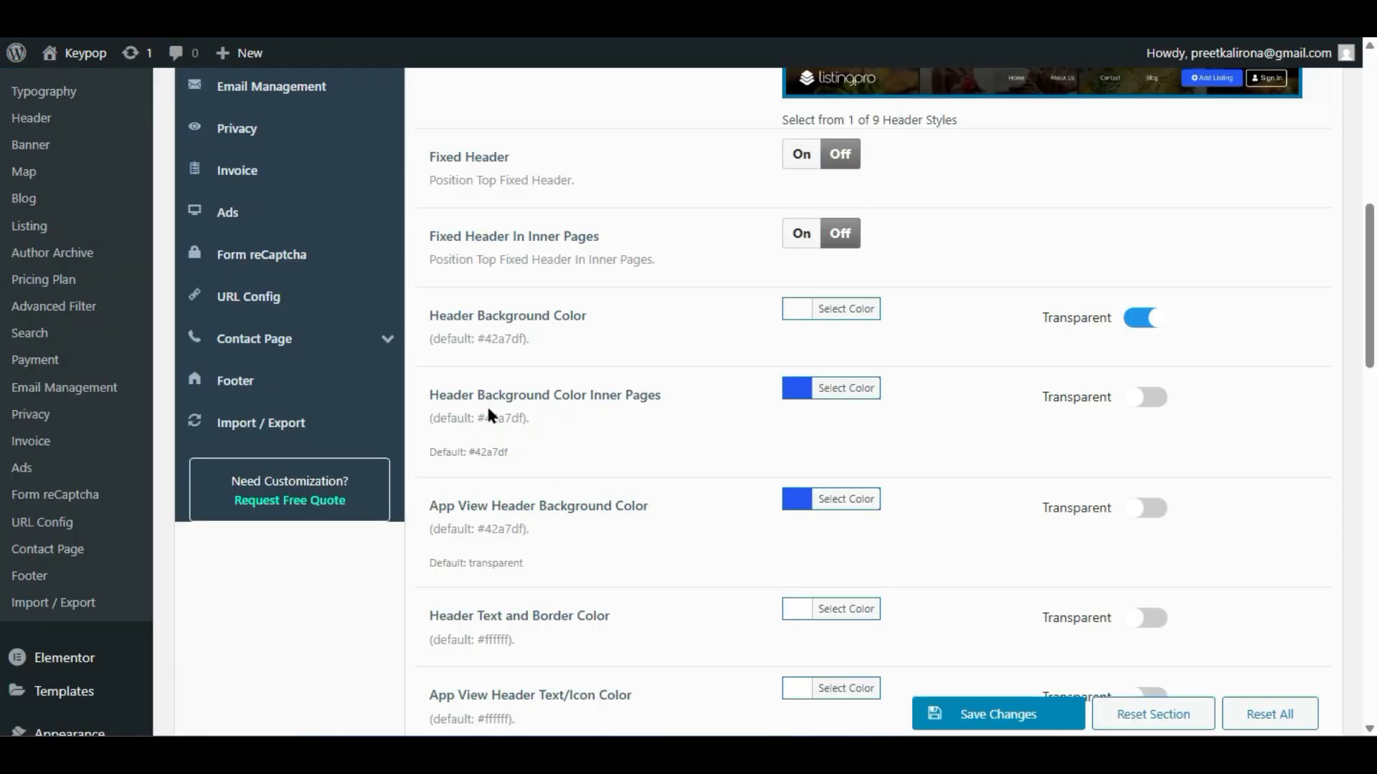
left_click(804, 398)
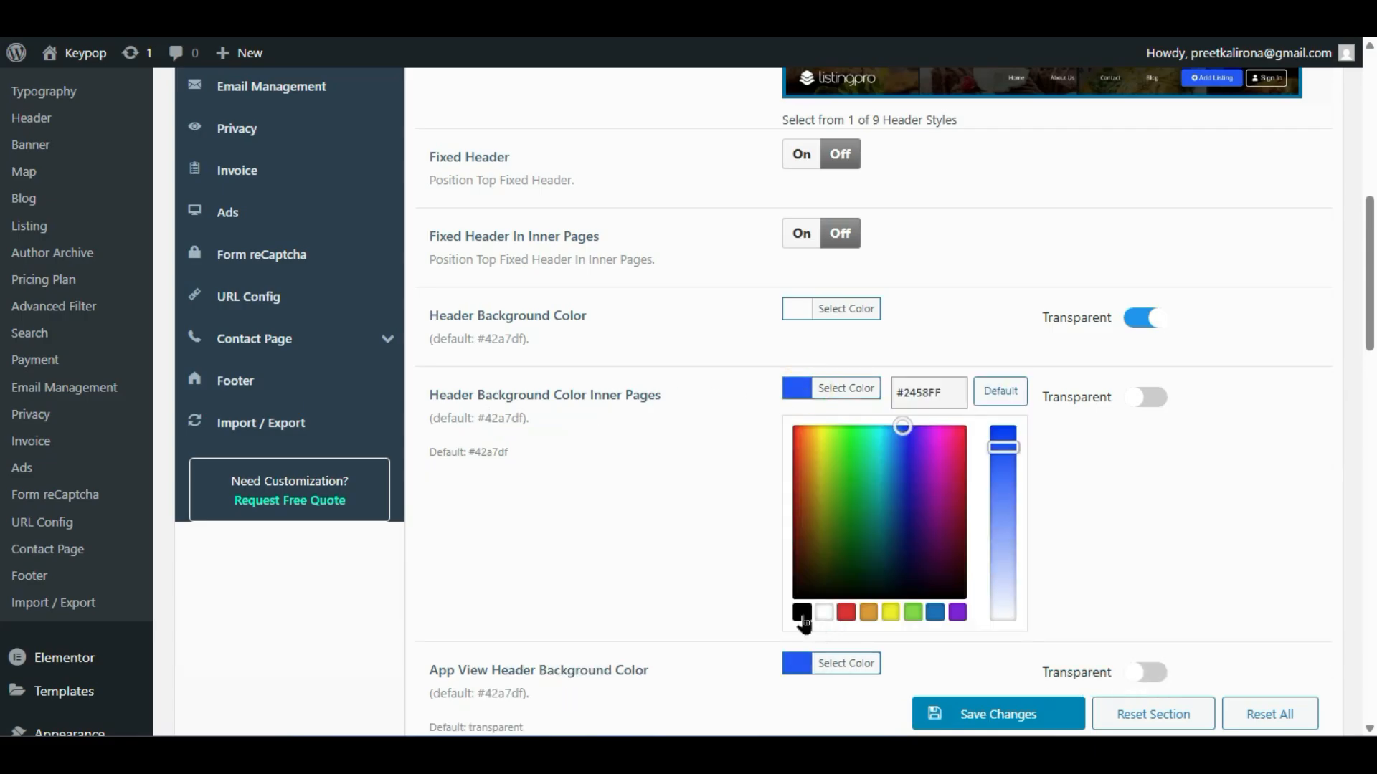
left_click(802, 612)
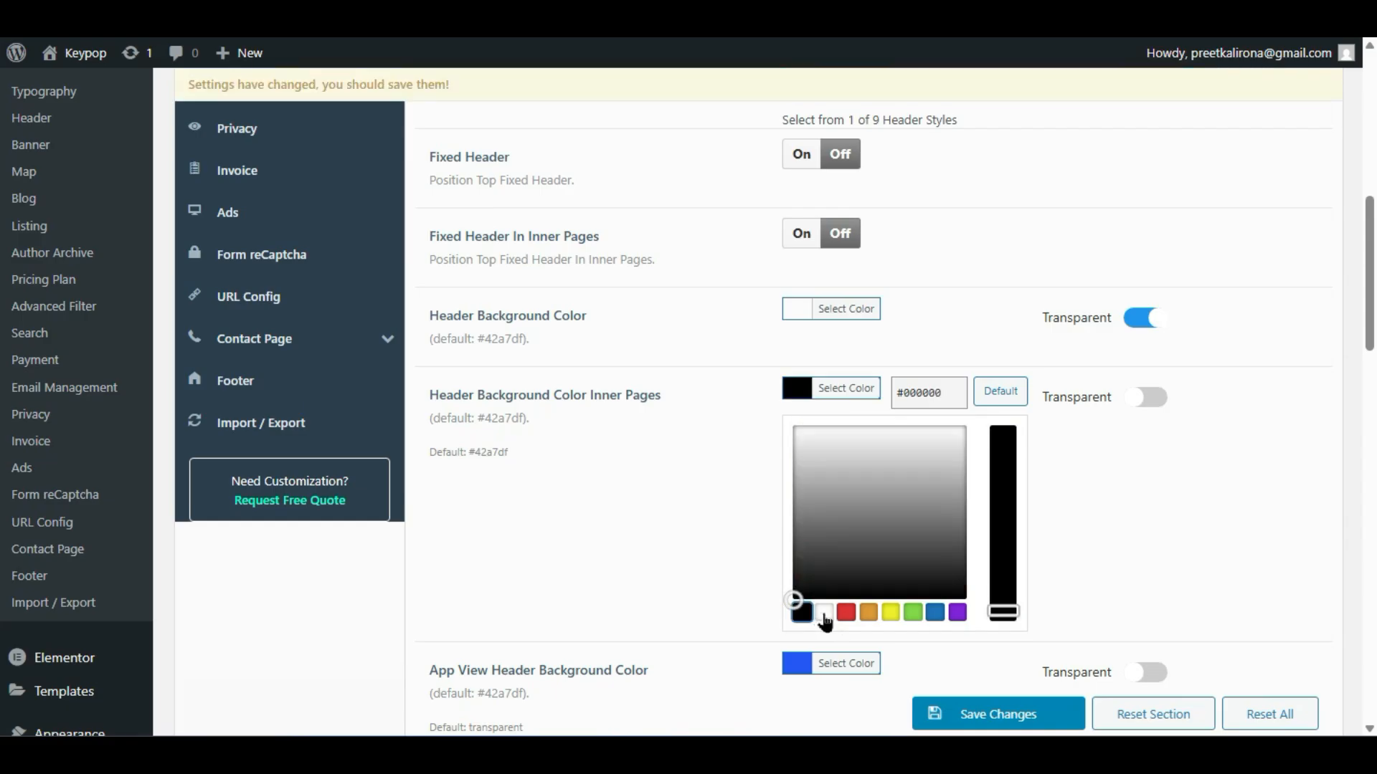
- Save the header options and return to the site's front page
left_click(678, 542)
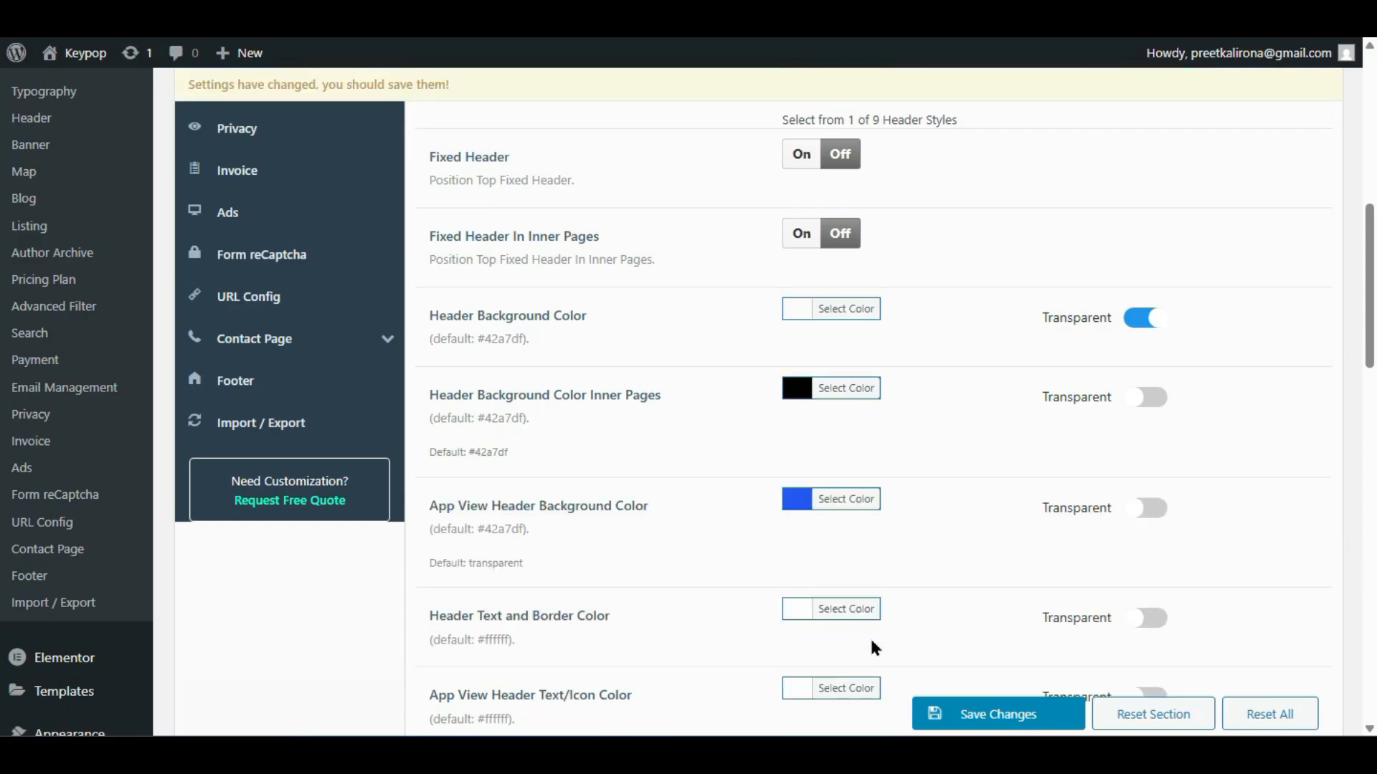
left_click(959, 713)
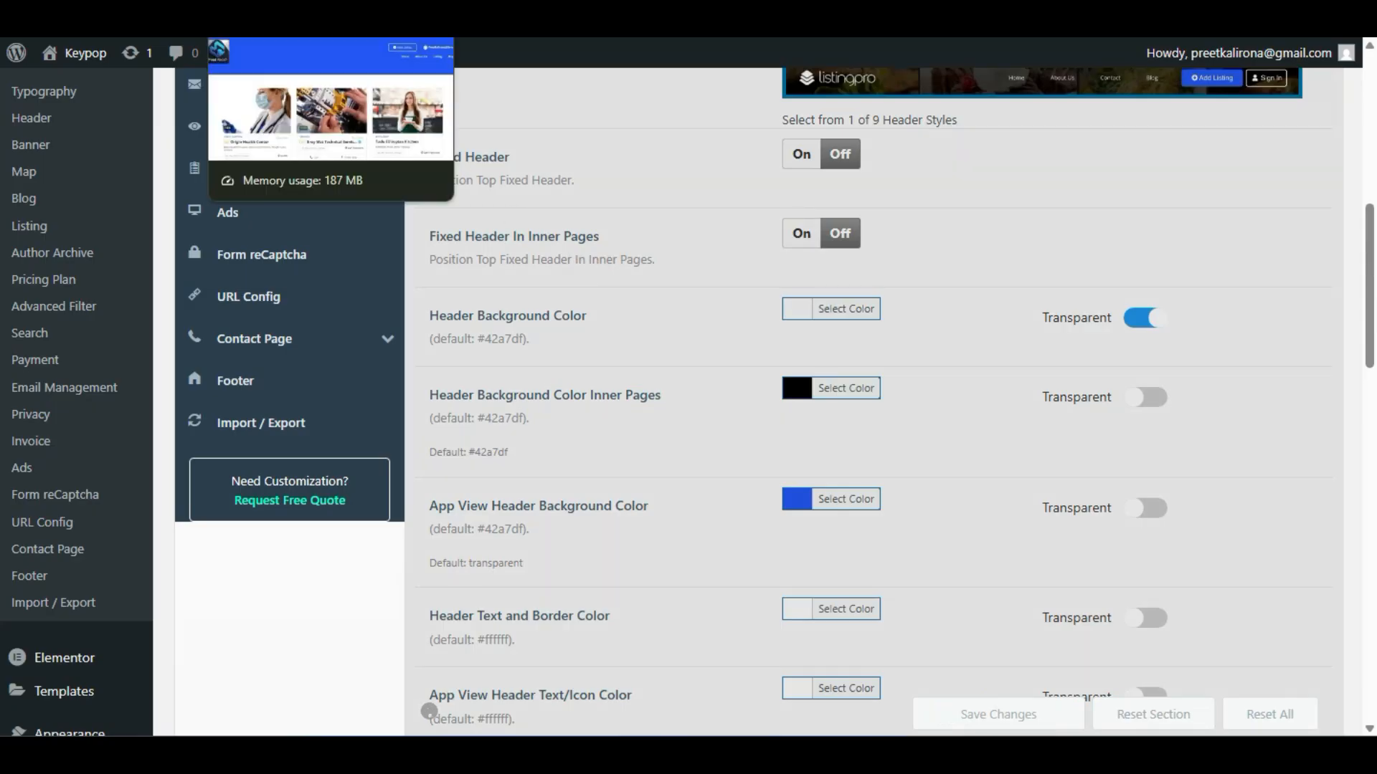
left_click(286, 20)
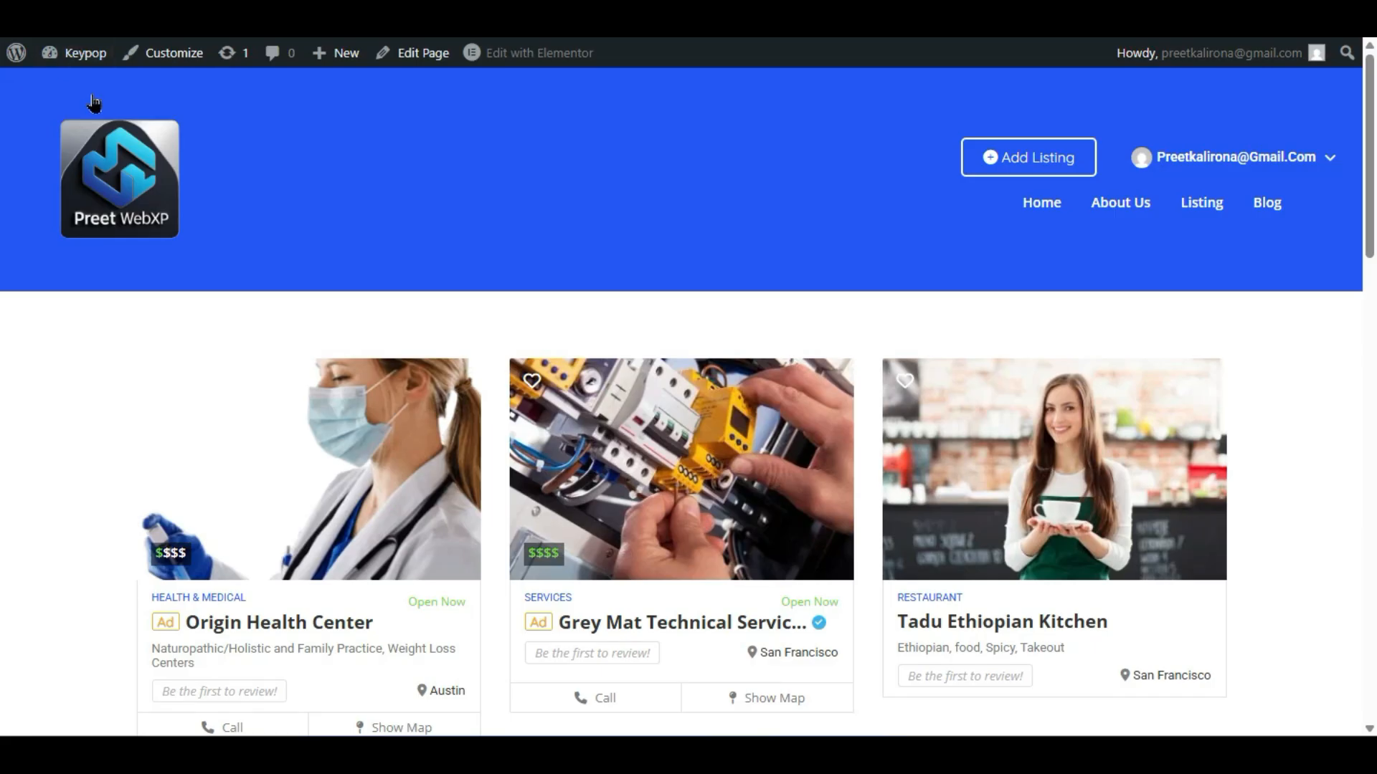
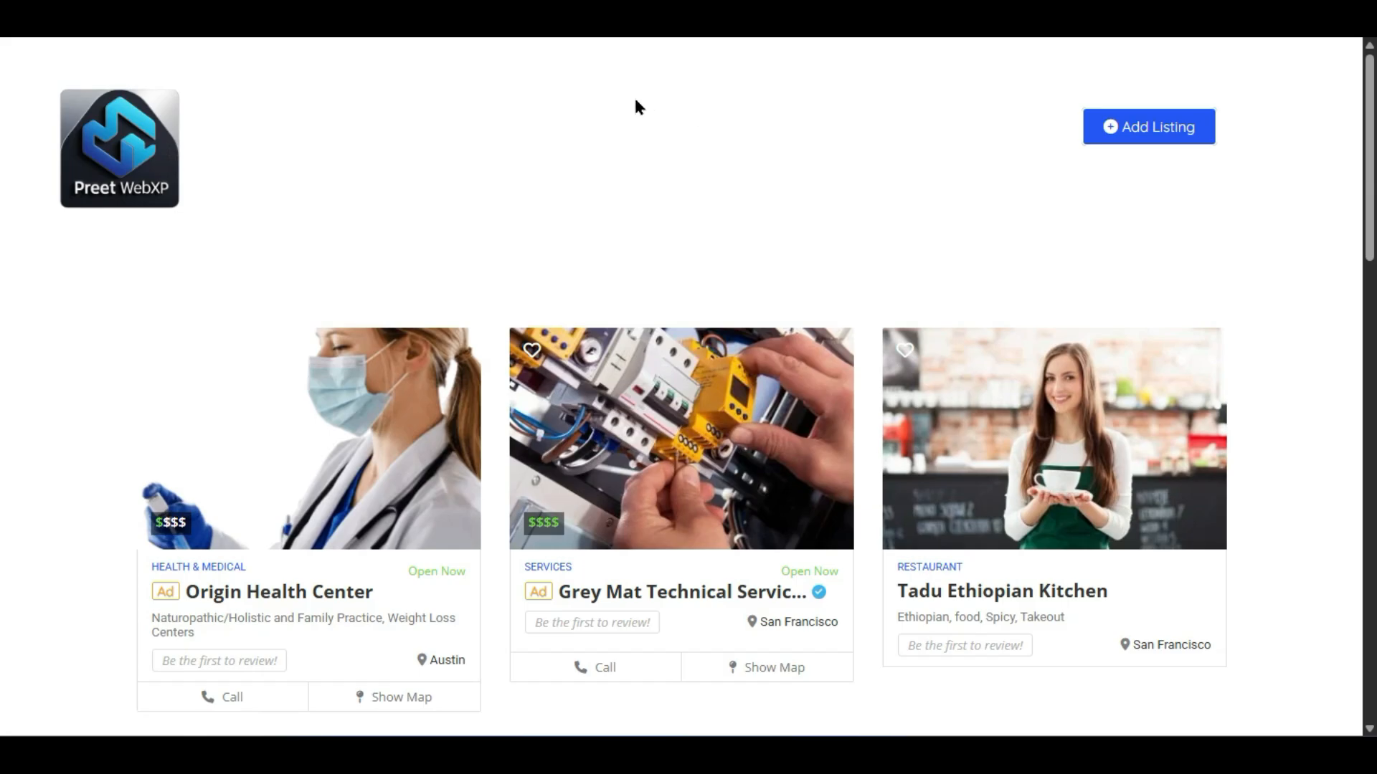
- Turn off transparency for the Inner Pages header background, make it black, and save
key("alt+Tab")
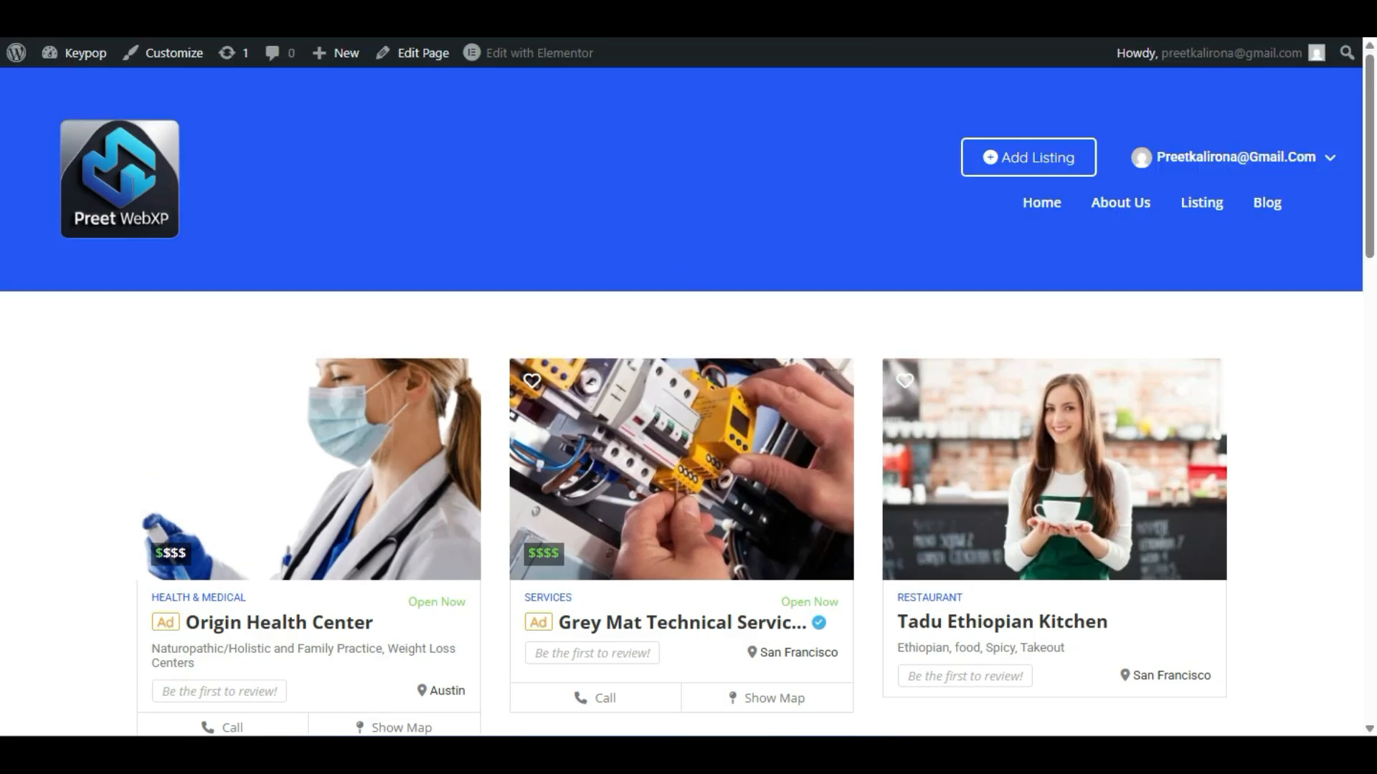
key("ctrl+shift+Tab")
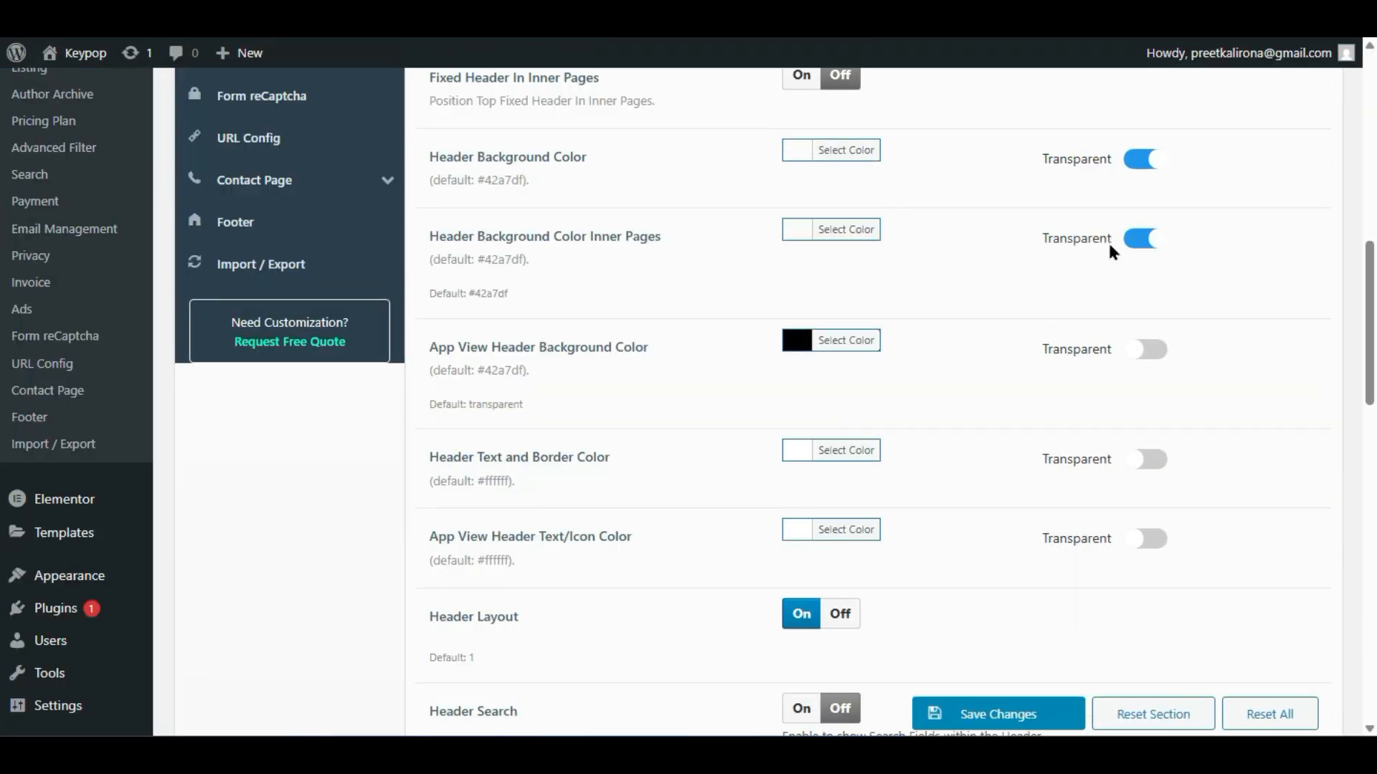
left_click(800, 230)
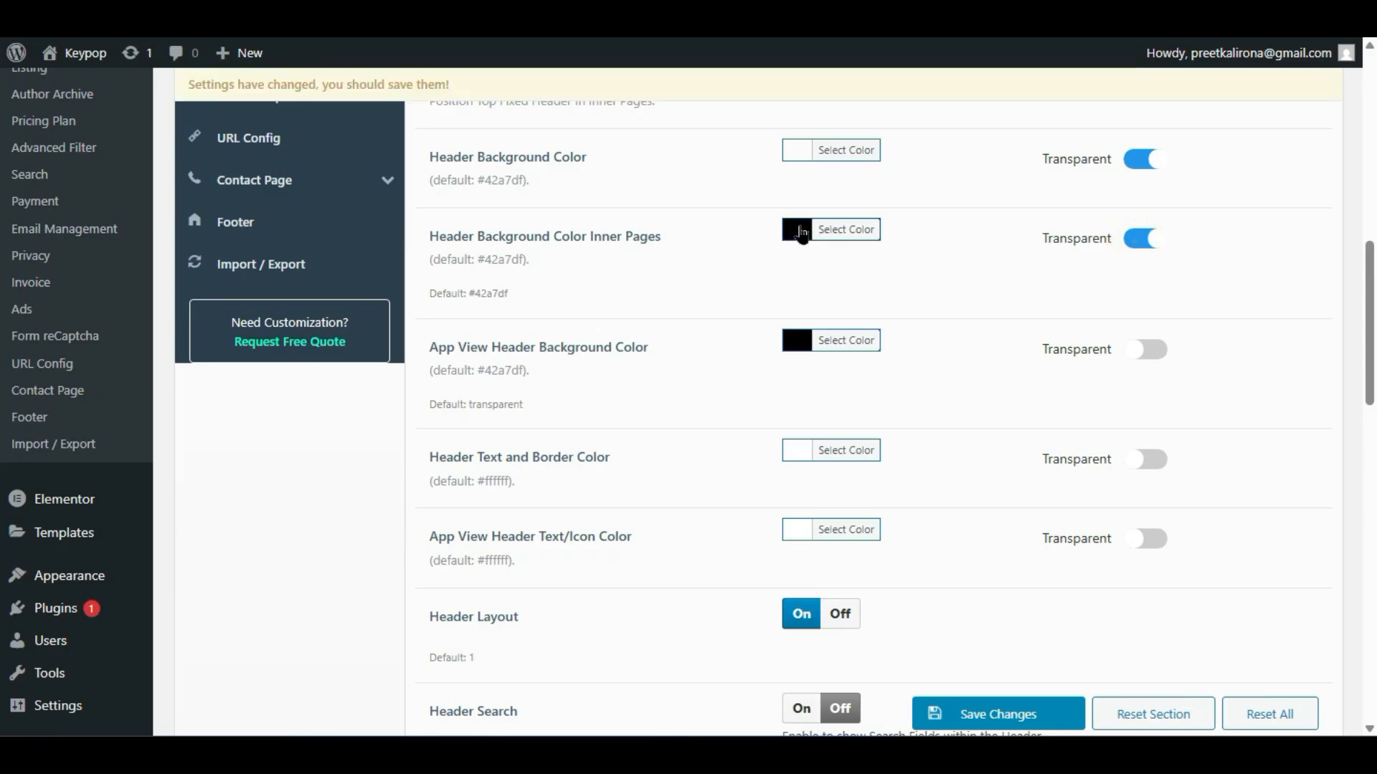
left_click(799, 229)
left_click(800, 229)
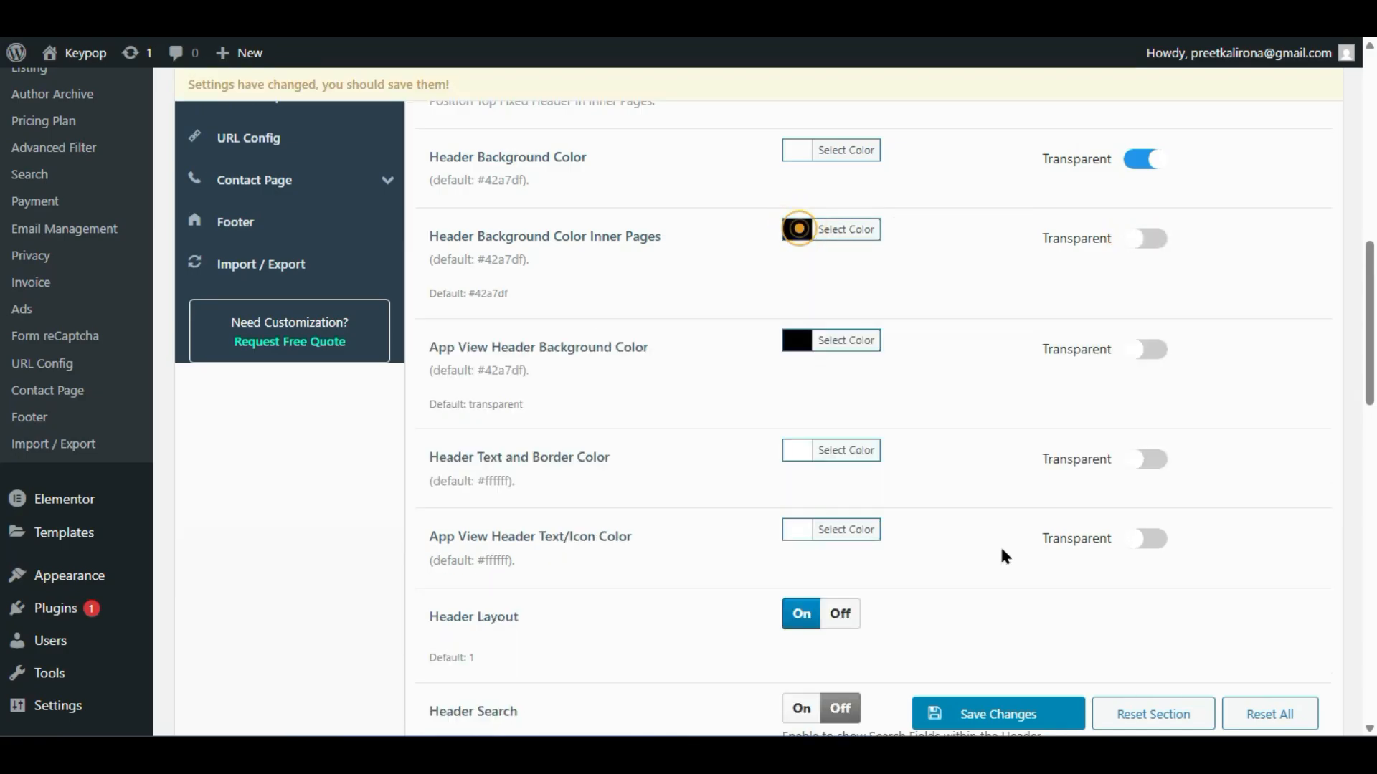
left_click(996, 713)
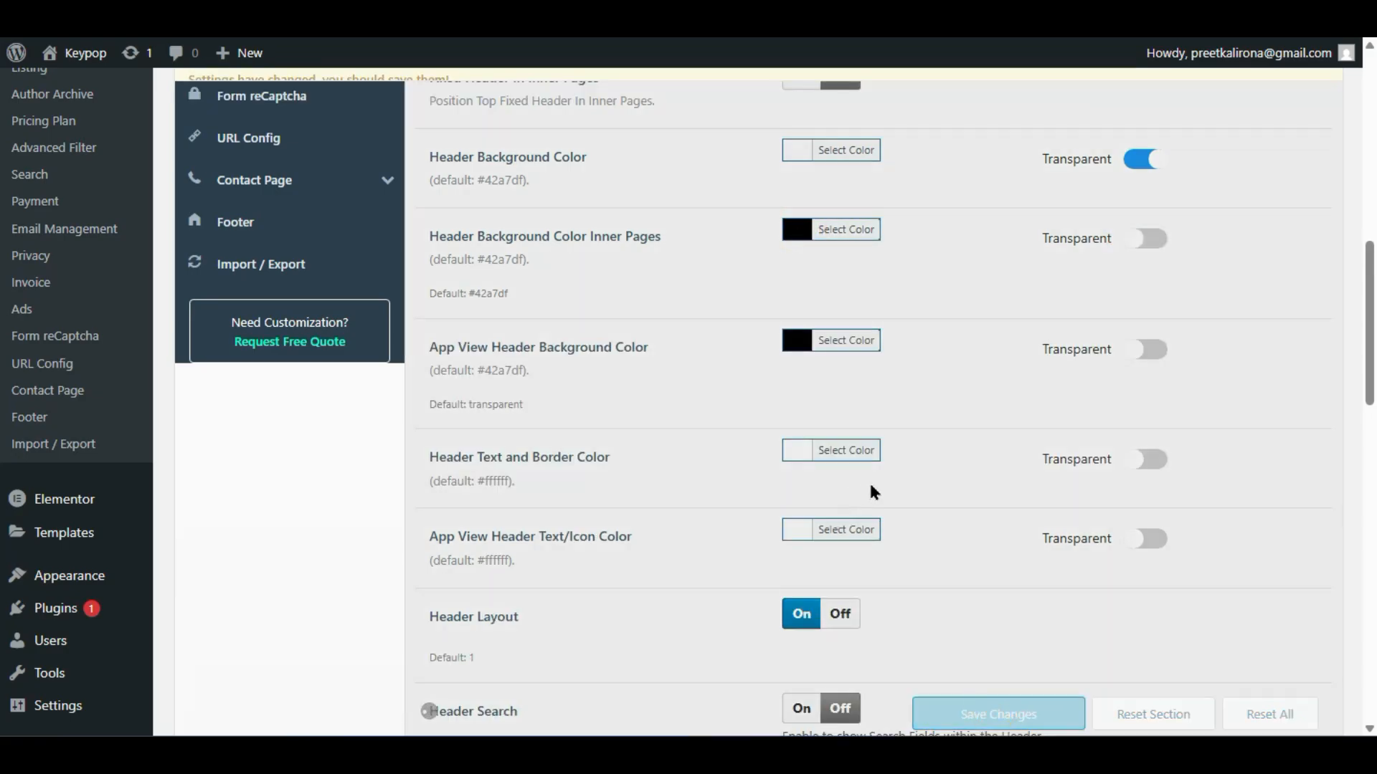
- Reload the Listing page to check the black inner-page header
mouse_move(968, 753)
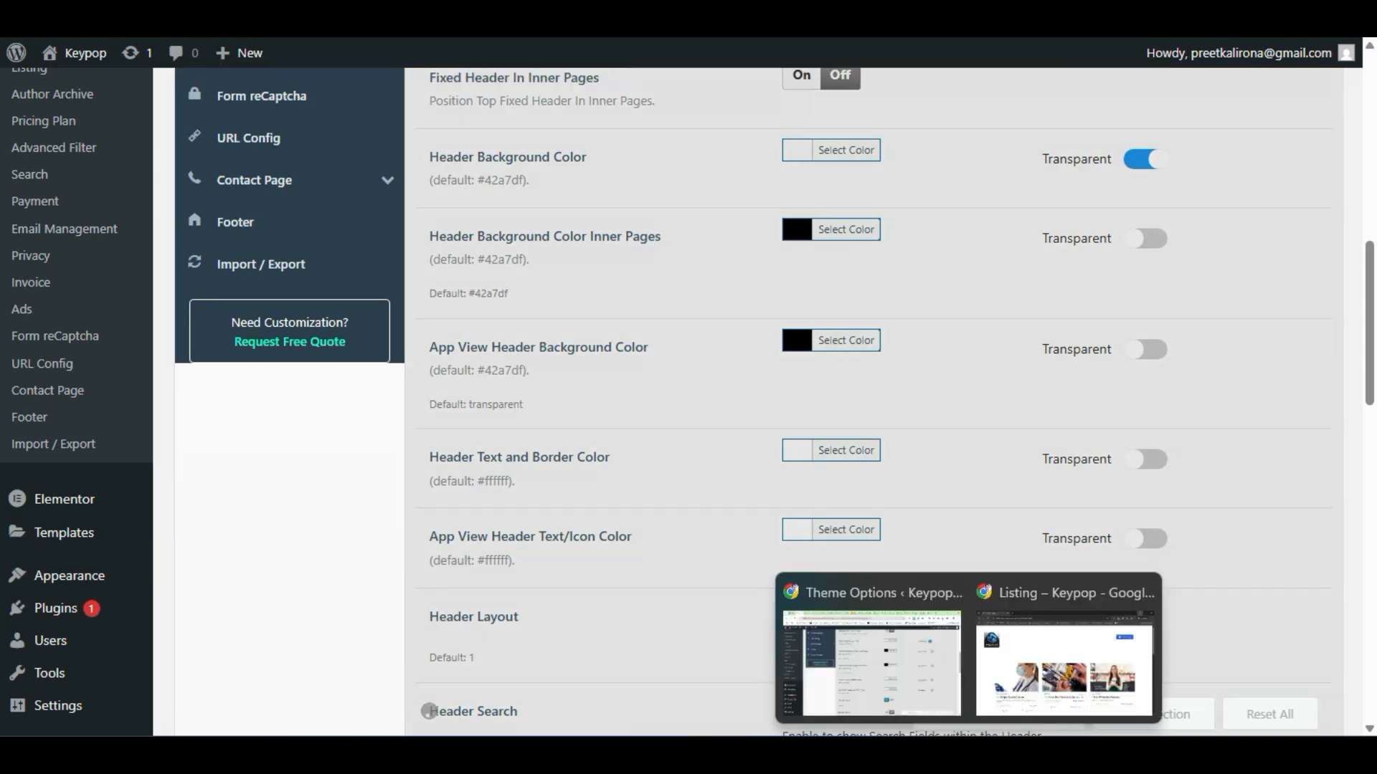
left_click(1000, 660)
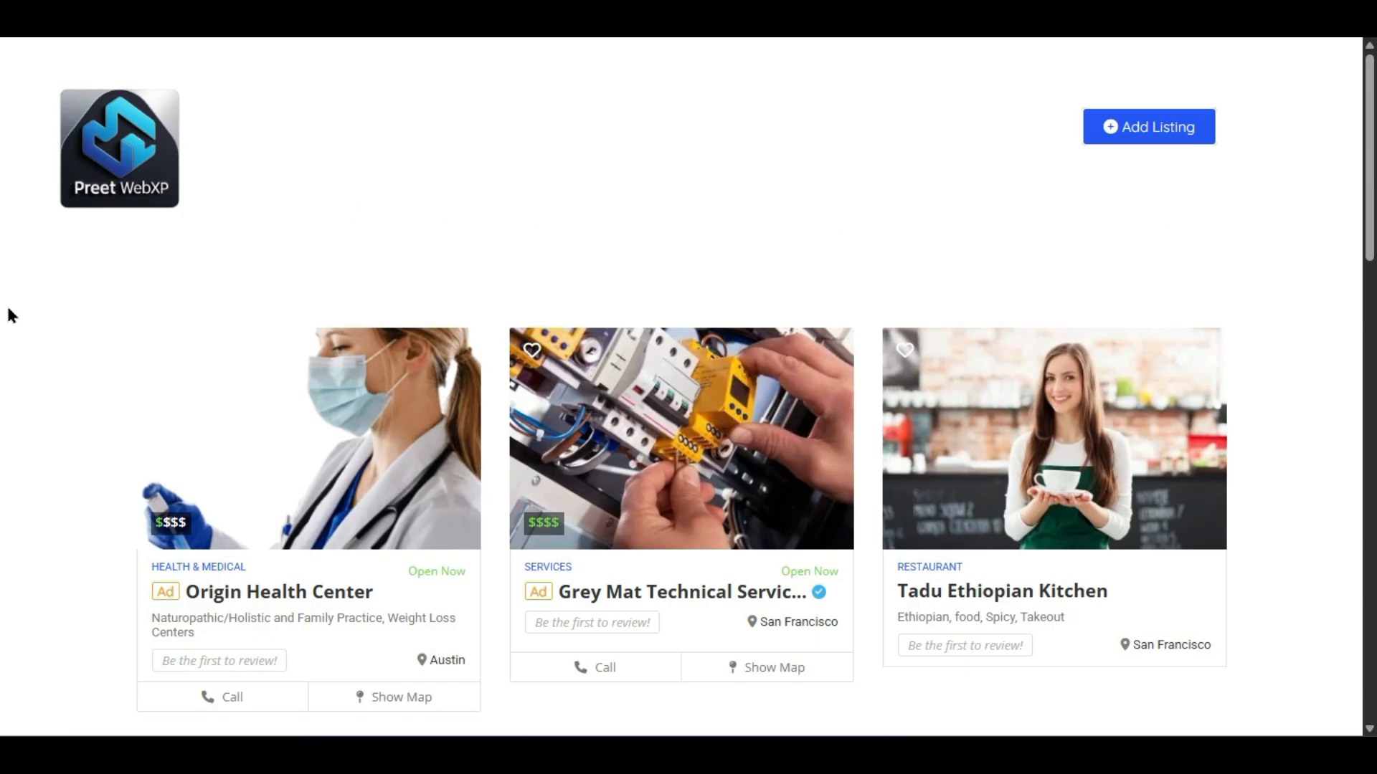
key("F5")
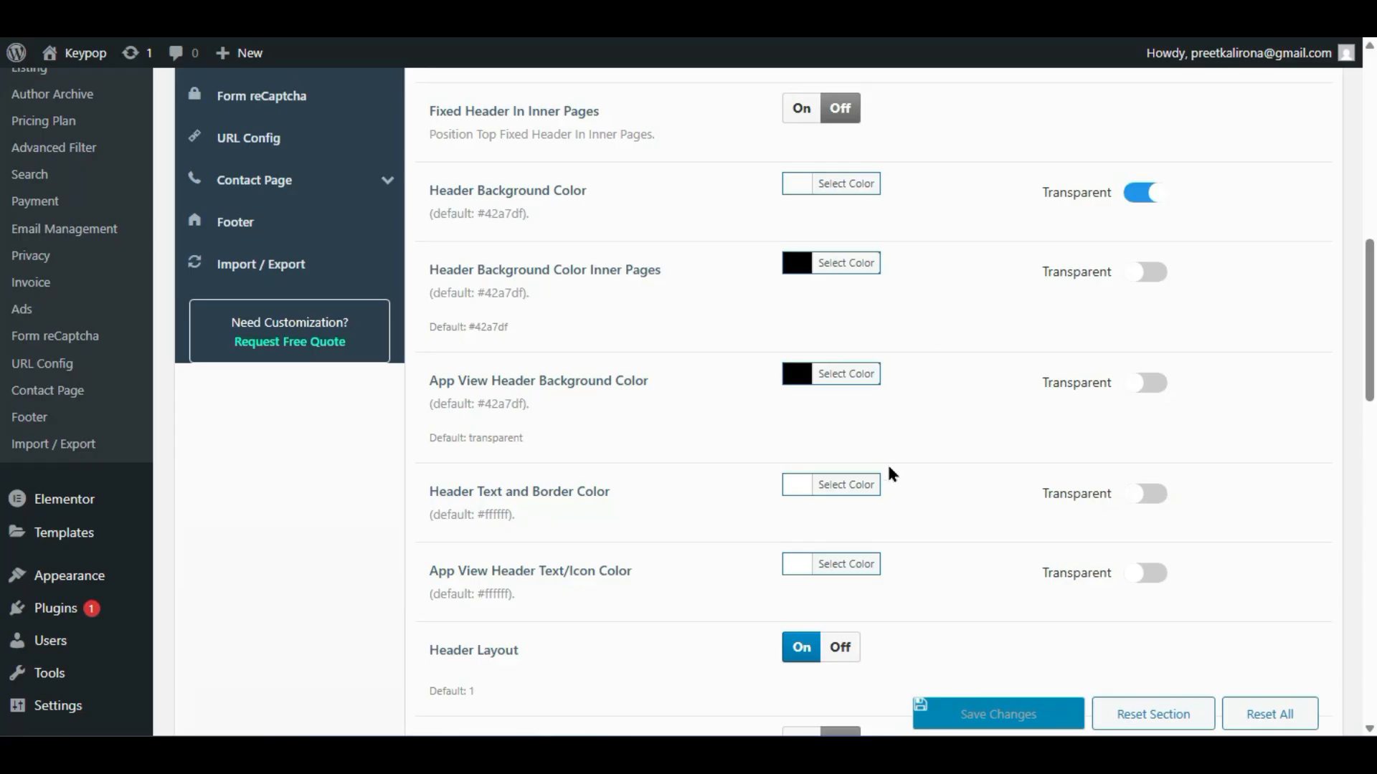
- Set the Header Text and Border Color to dark grey
scroll(797, 479, "down", 1)
left_click(797, 461)
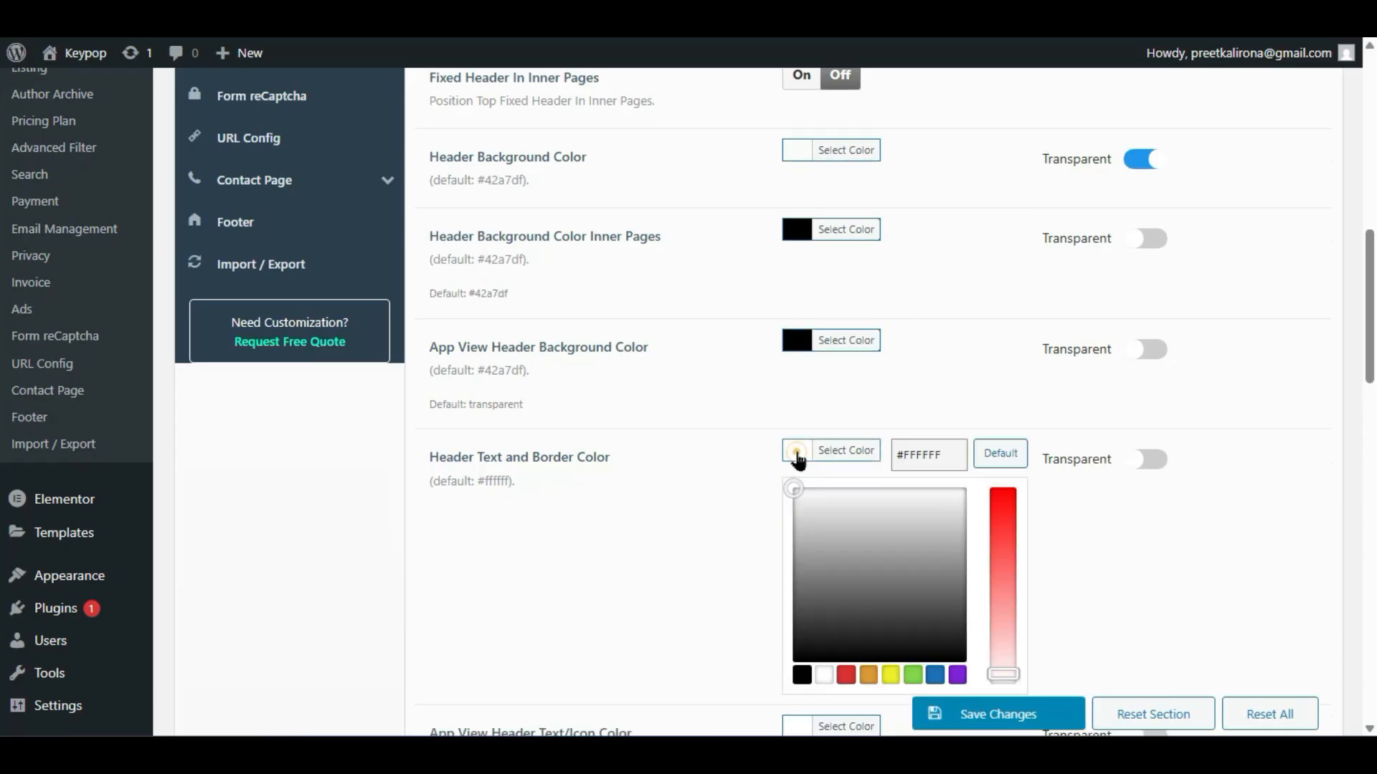
left_click(868, 609)
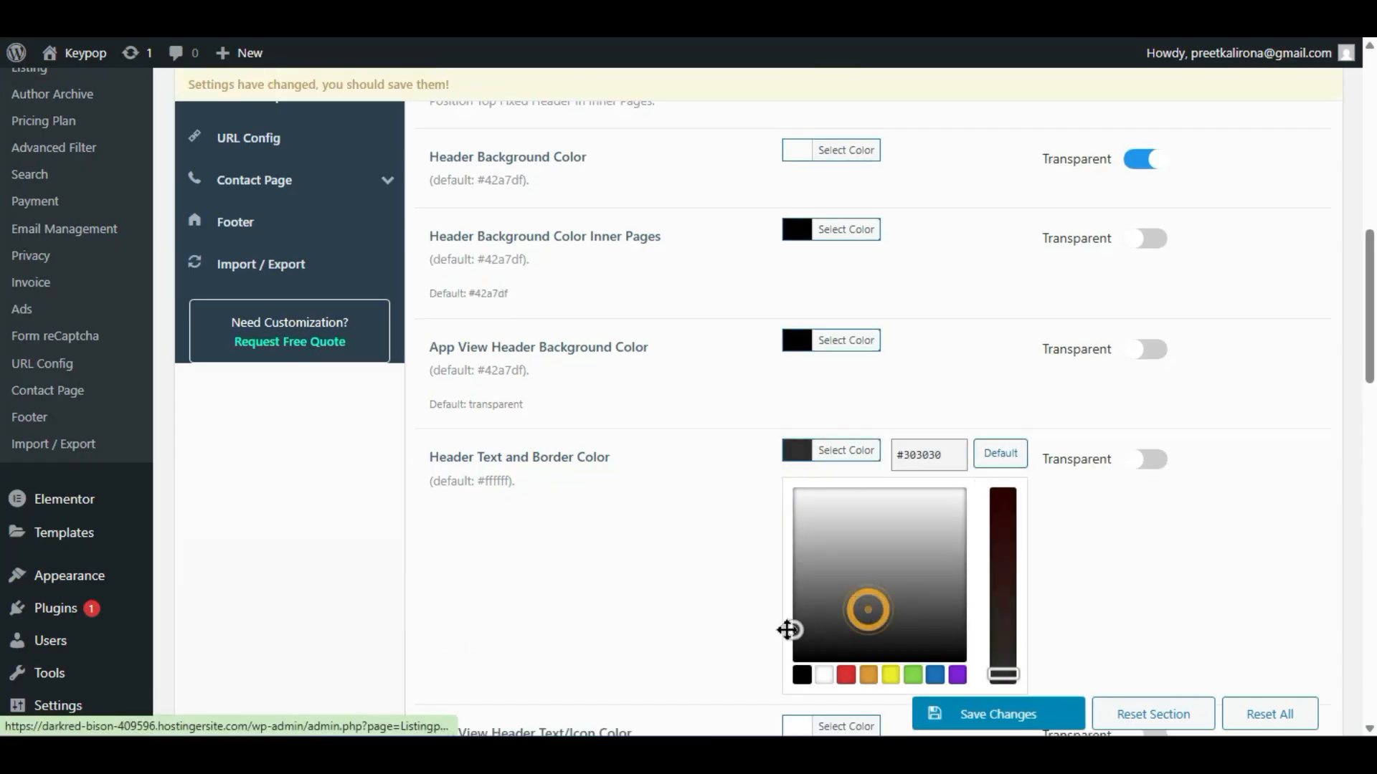
left_click(715, 559)
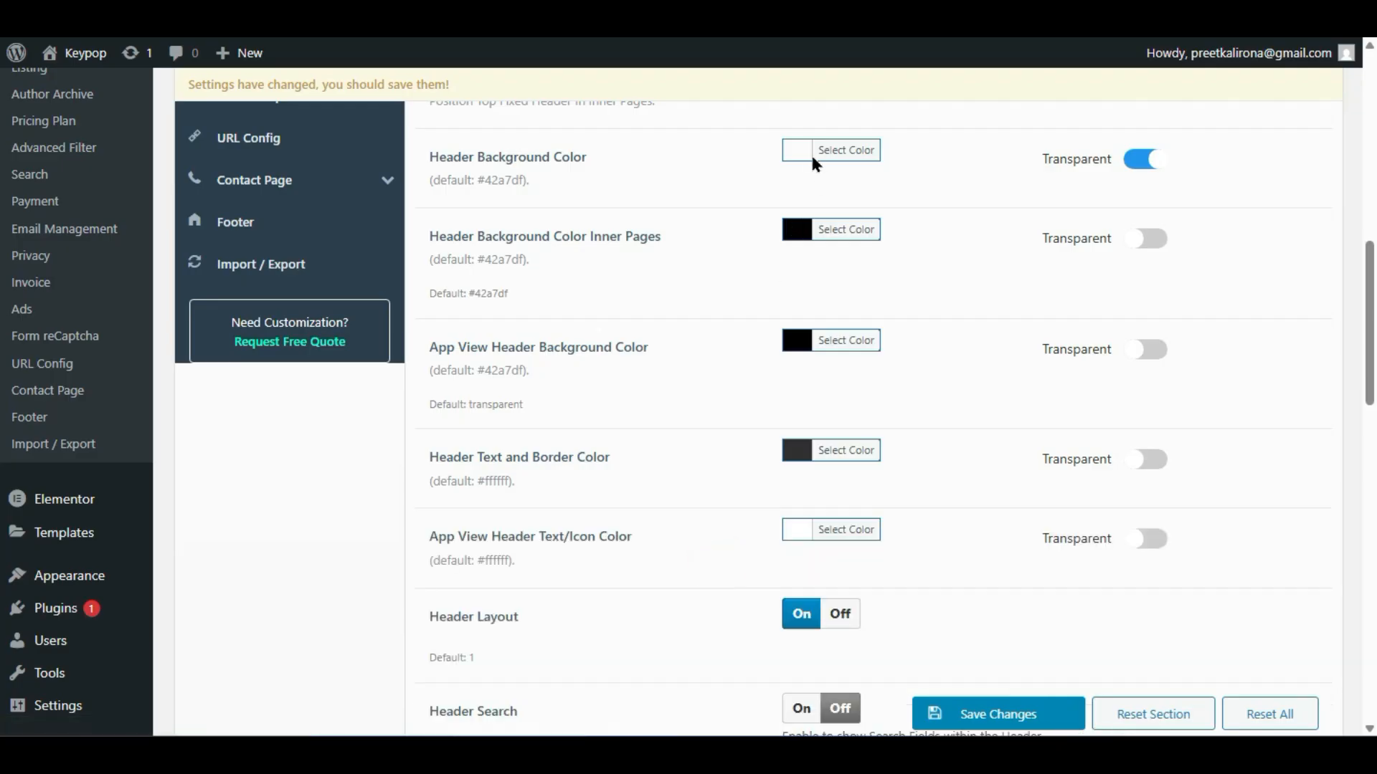
- Make the main header background solid dark grey #2b2b2b, save, and view the Listing page
left_click(1145, 160)
left_click(788, 147)
left_click_drag(824, 316, 786, 336)
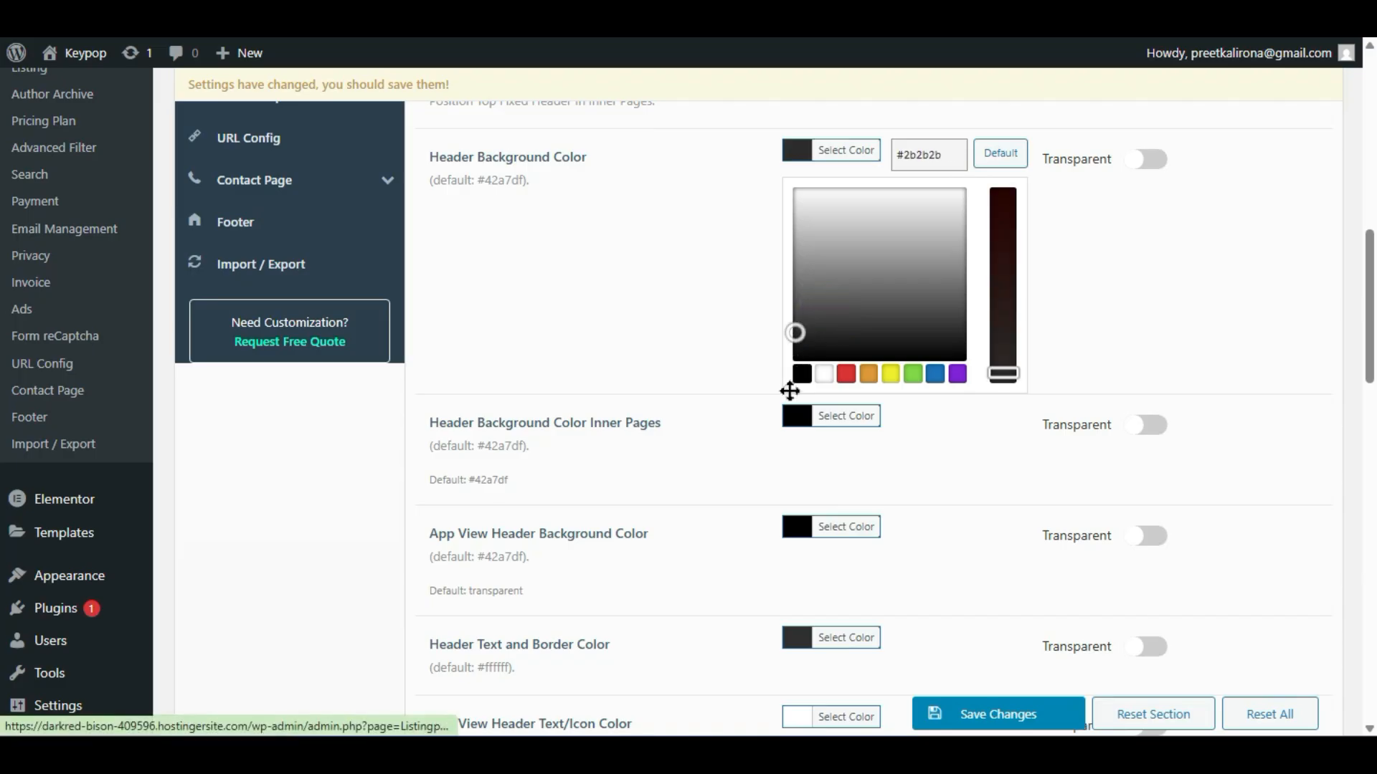
left_click(971, 706)
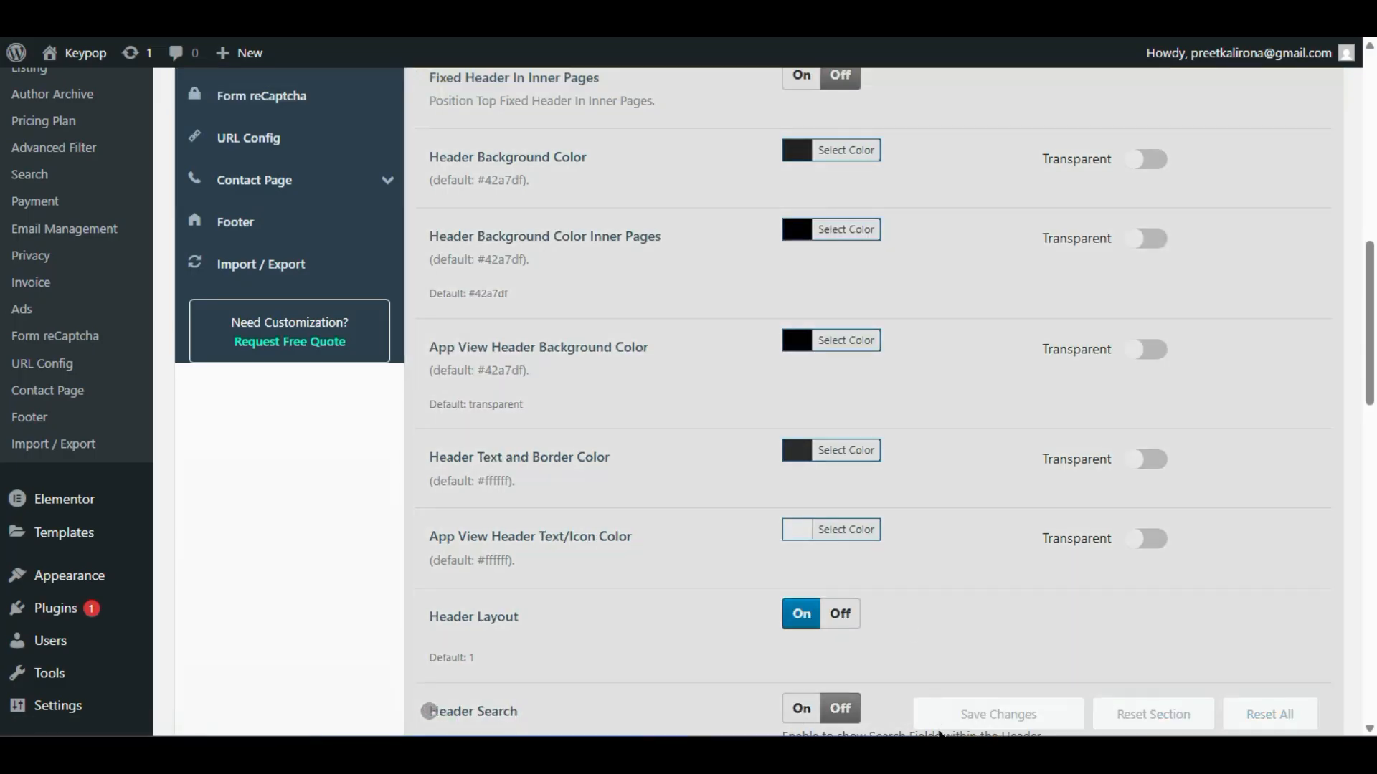
mouse_move(968, 753)
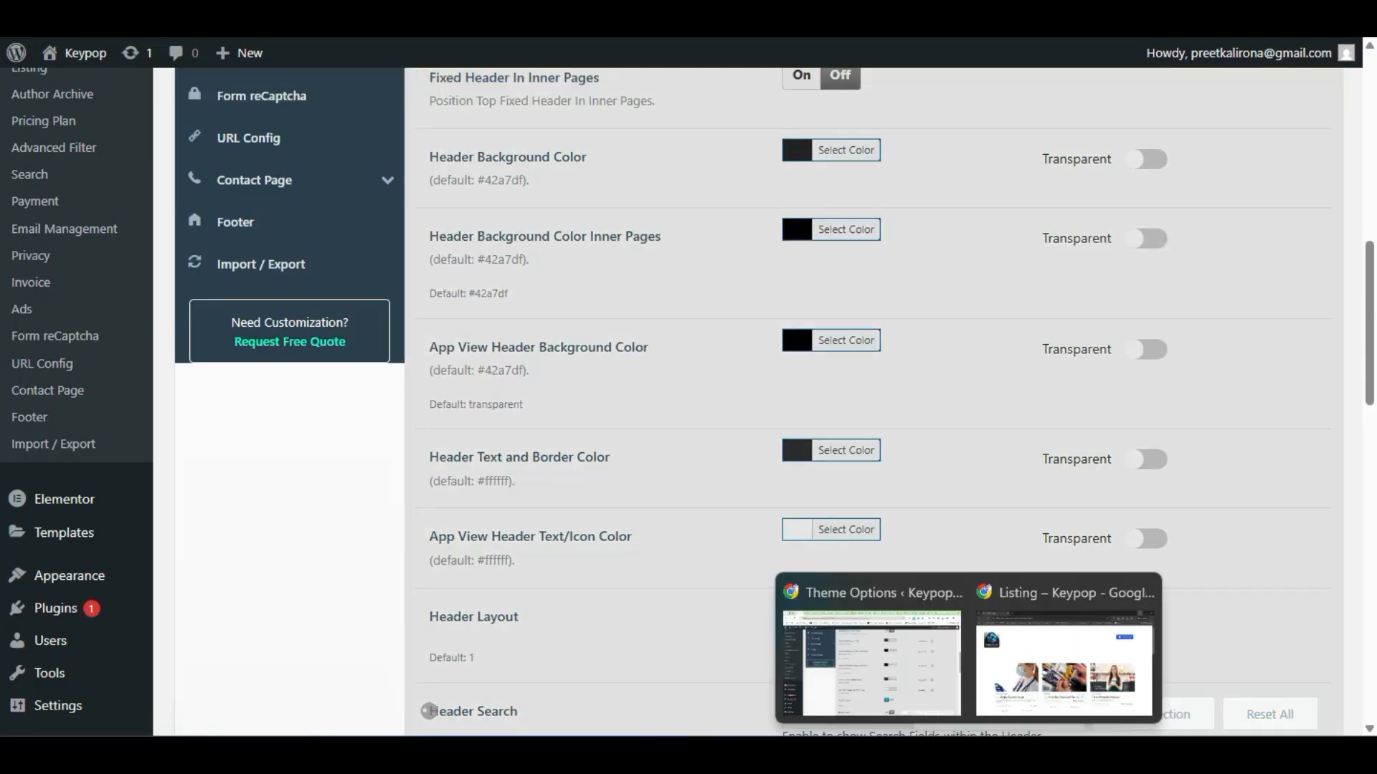
left_click(1033, 667)
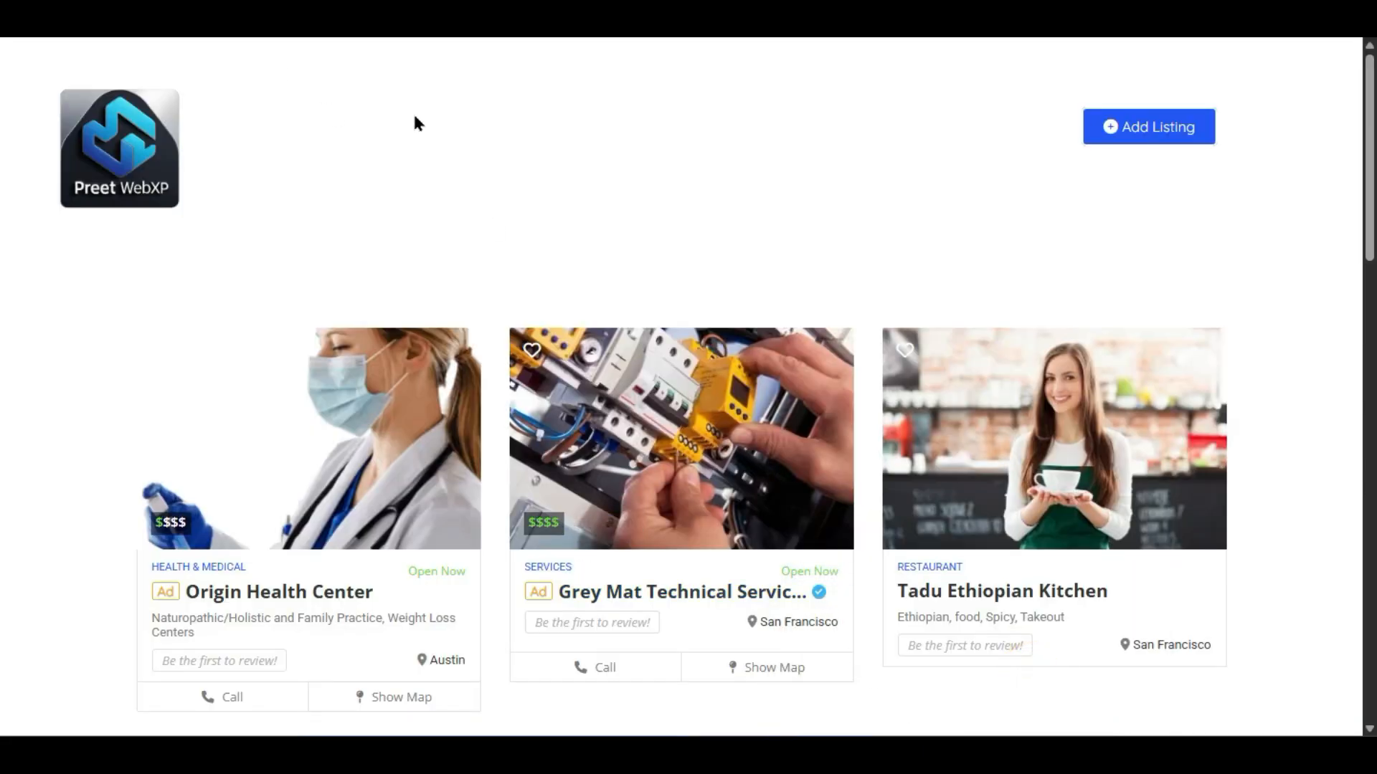
- Reload the Listing page several times to check the new dark header
key("F5")
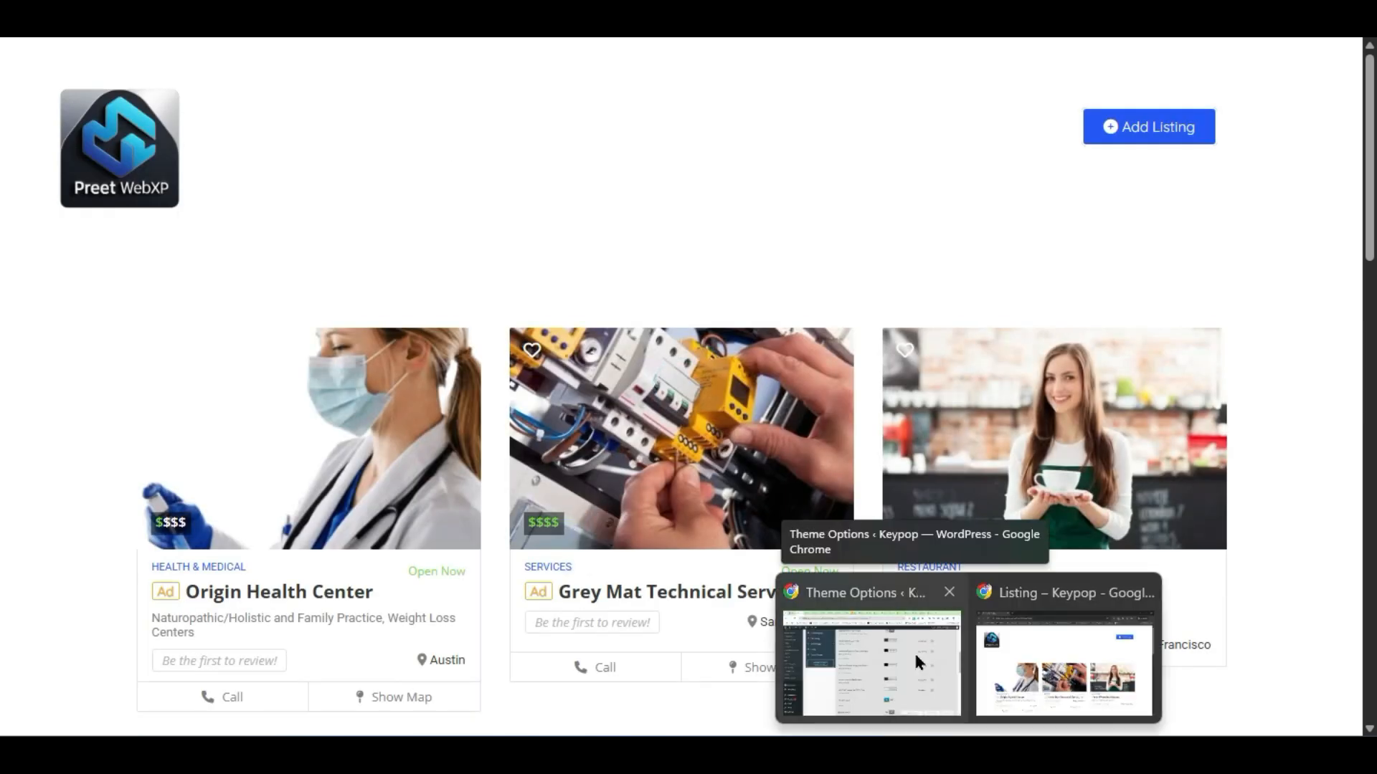
left_click(913, 651)
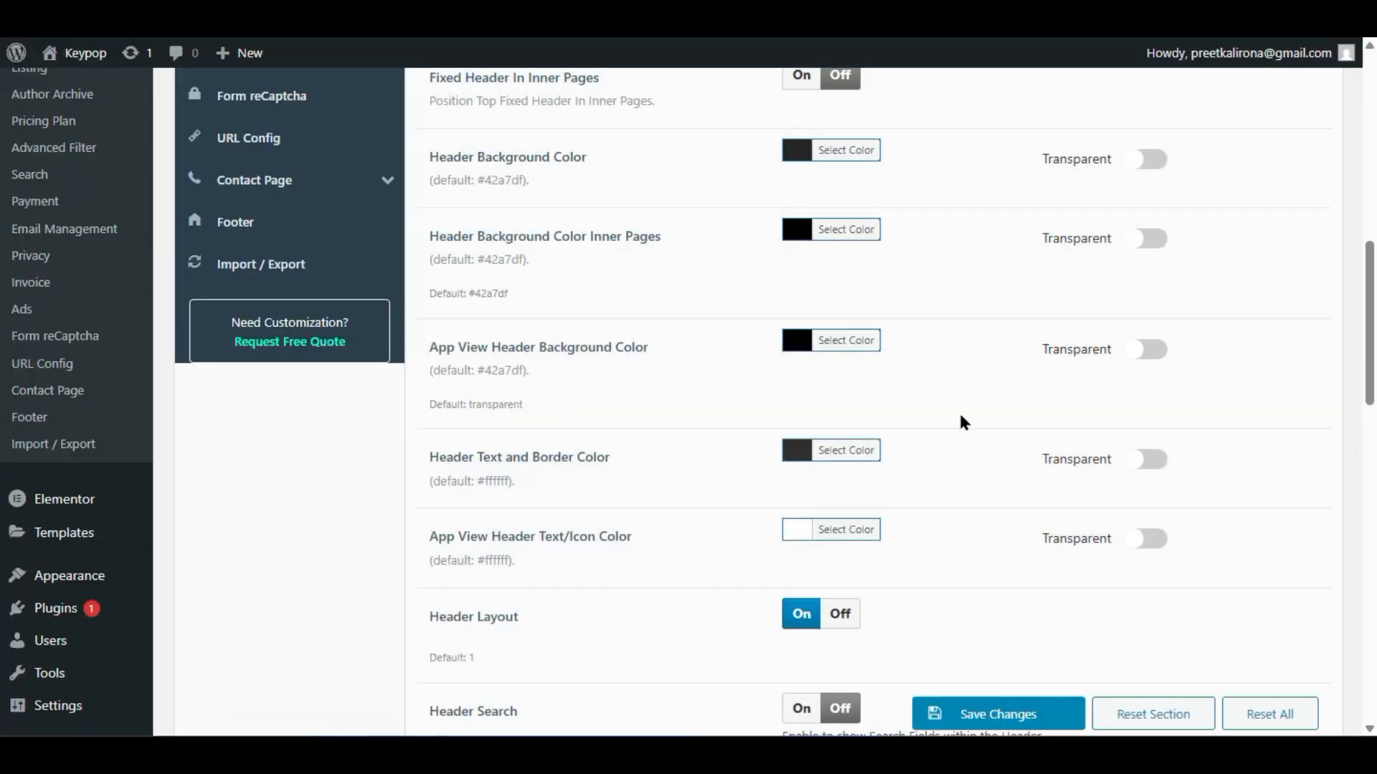
mouse_move(965, 756)
left_click(1024, 670)
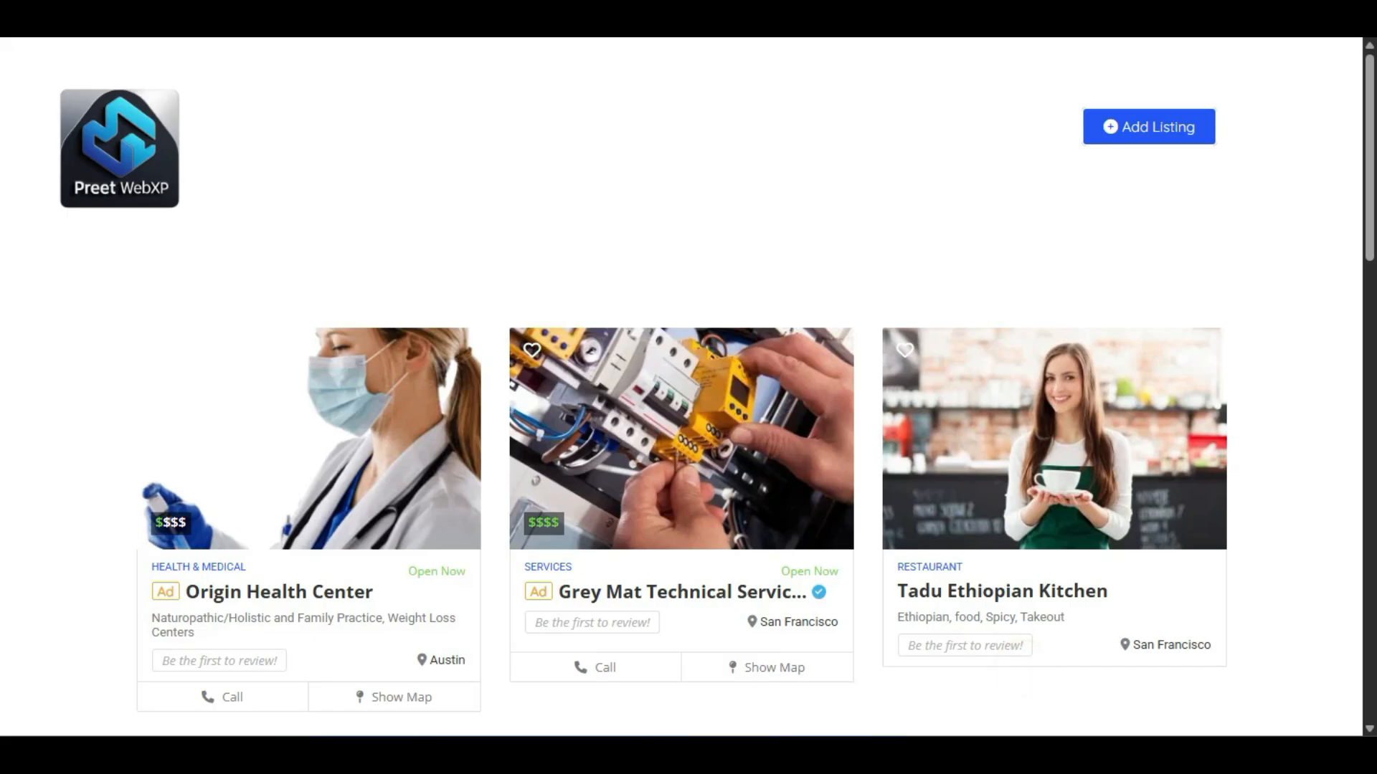
key("F5")
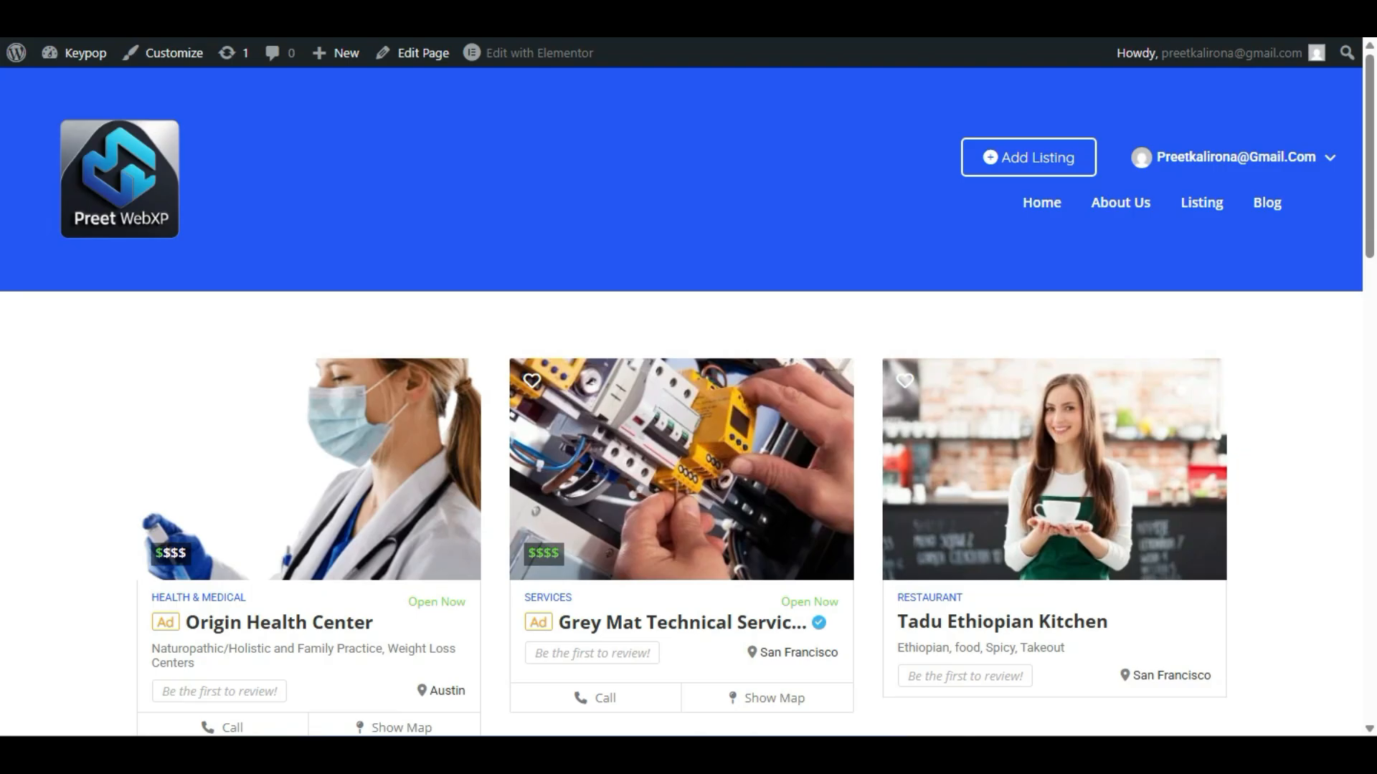
key("F5")
- Load the site in a new Incognito window and open its Home page
key("alt+f")
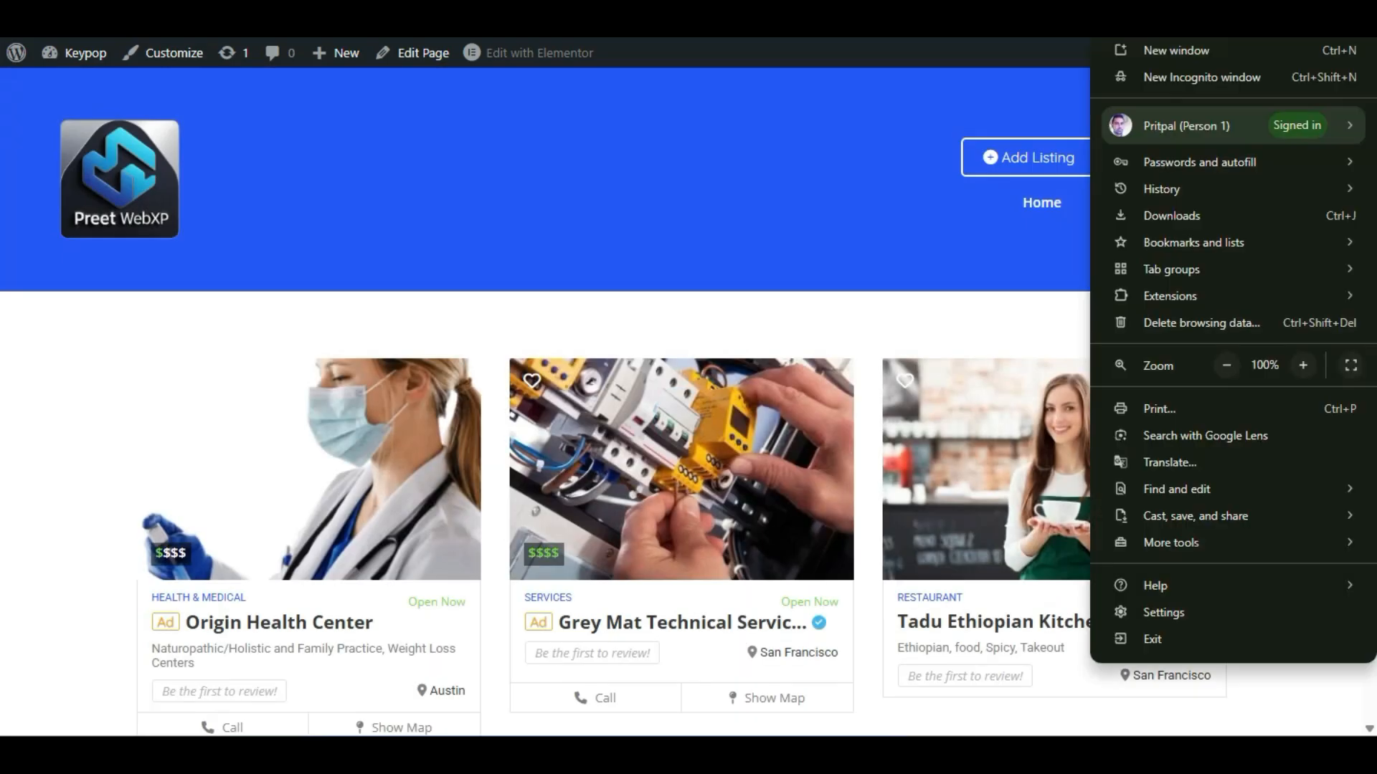
left_click(1260, 80)
type("https://darkred-bison-409596.hostingersite.com/listing/")
key("Return")
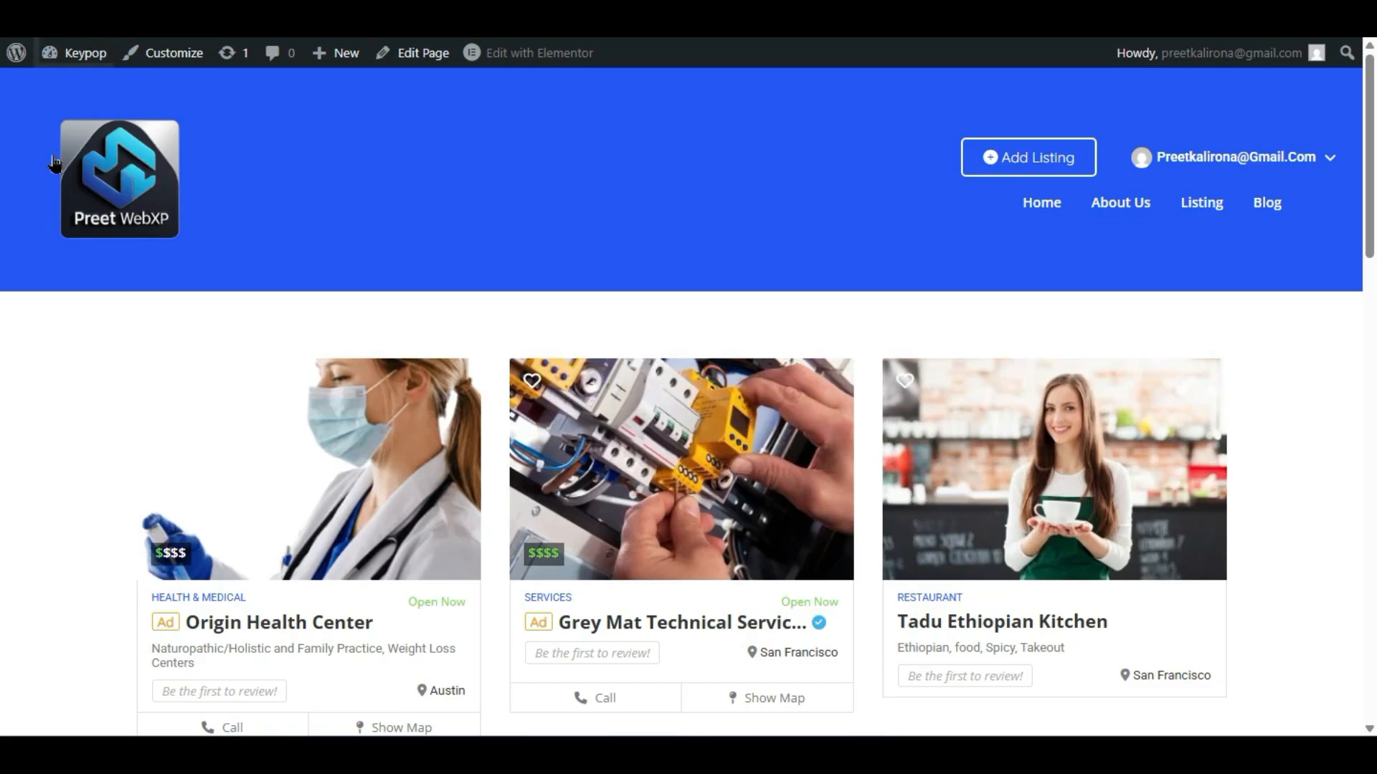
left_click(1057, 206)
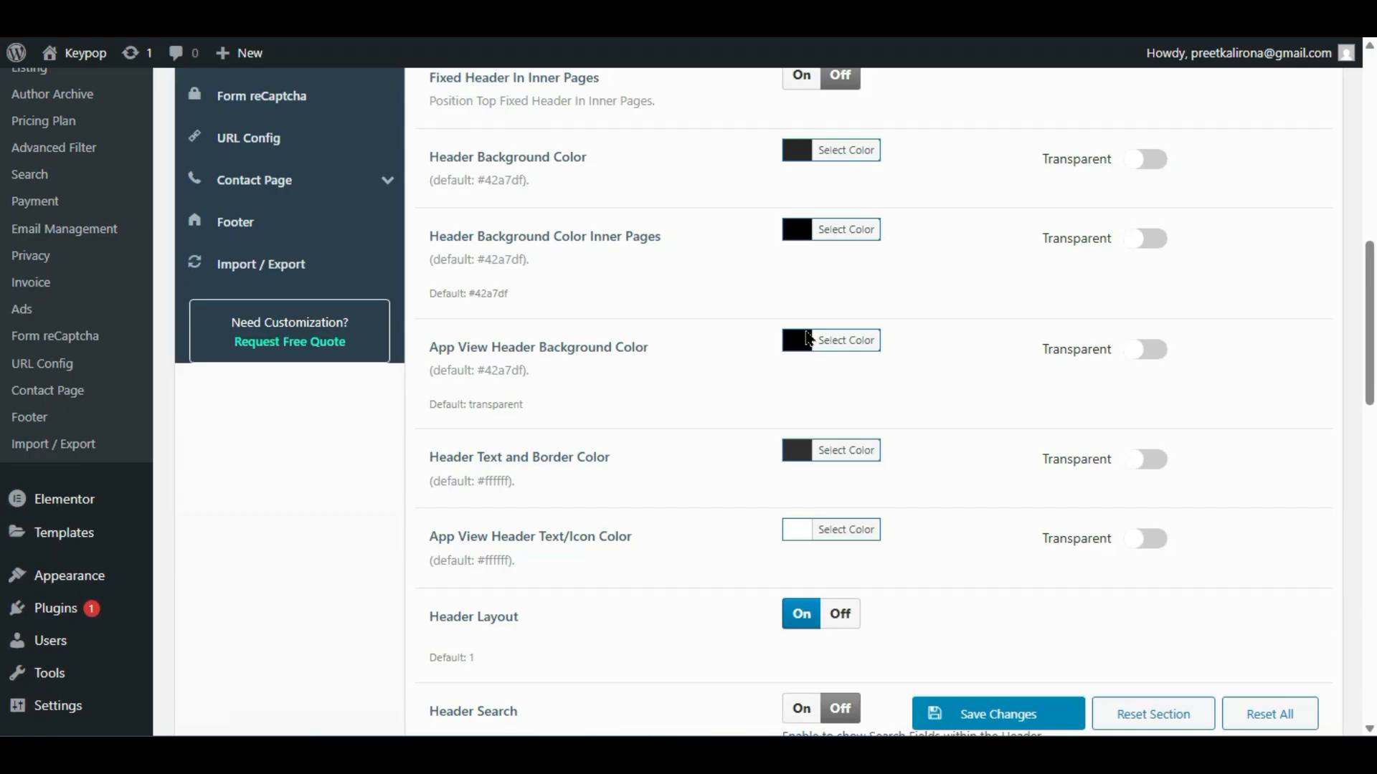
- Replace the Home Page logo with the preet-web-tips.png image
scroll(724, 451, "down", 4)
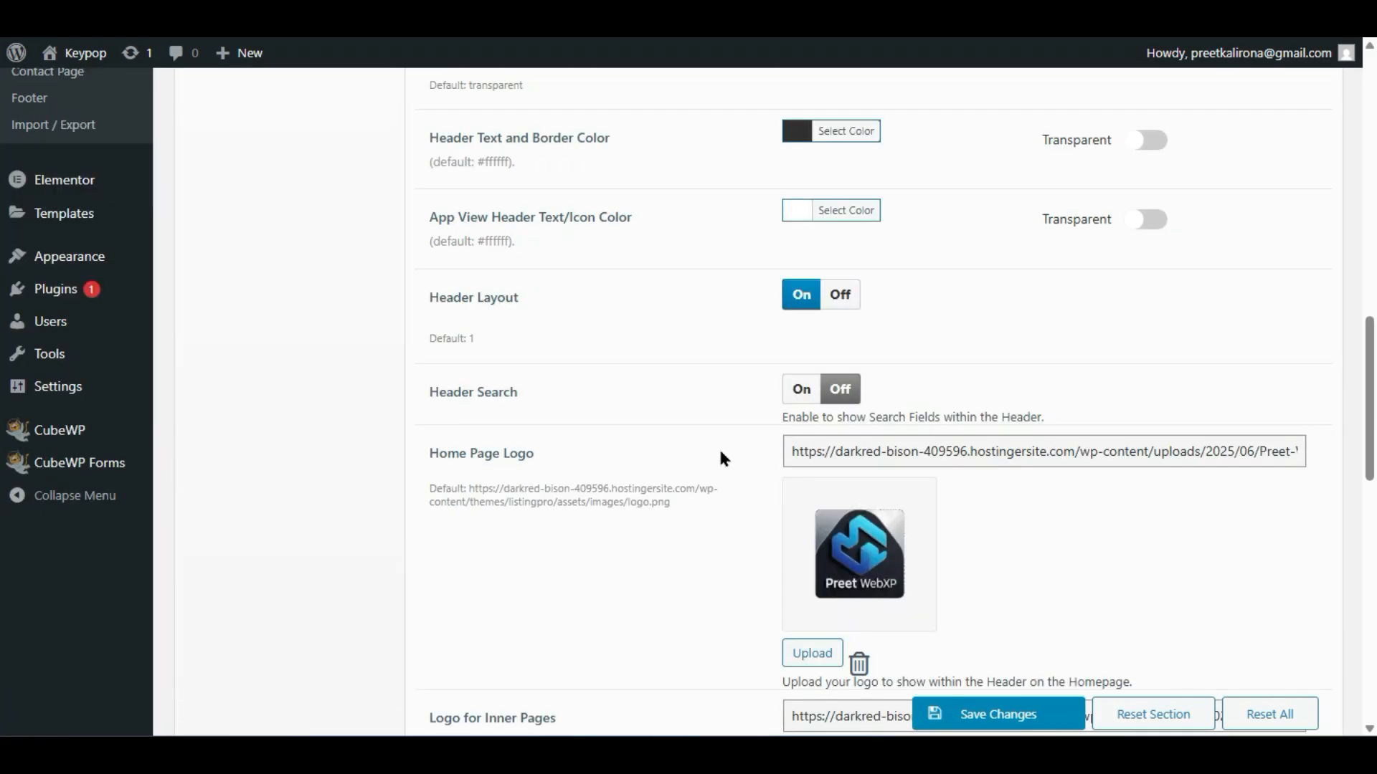
scroll(720, 452, "down", 2)
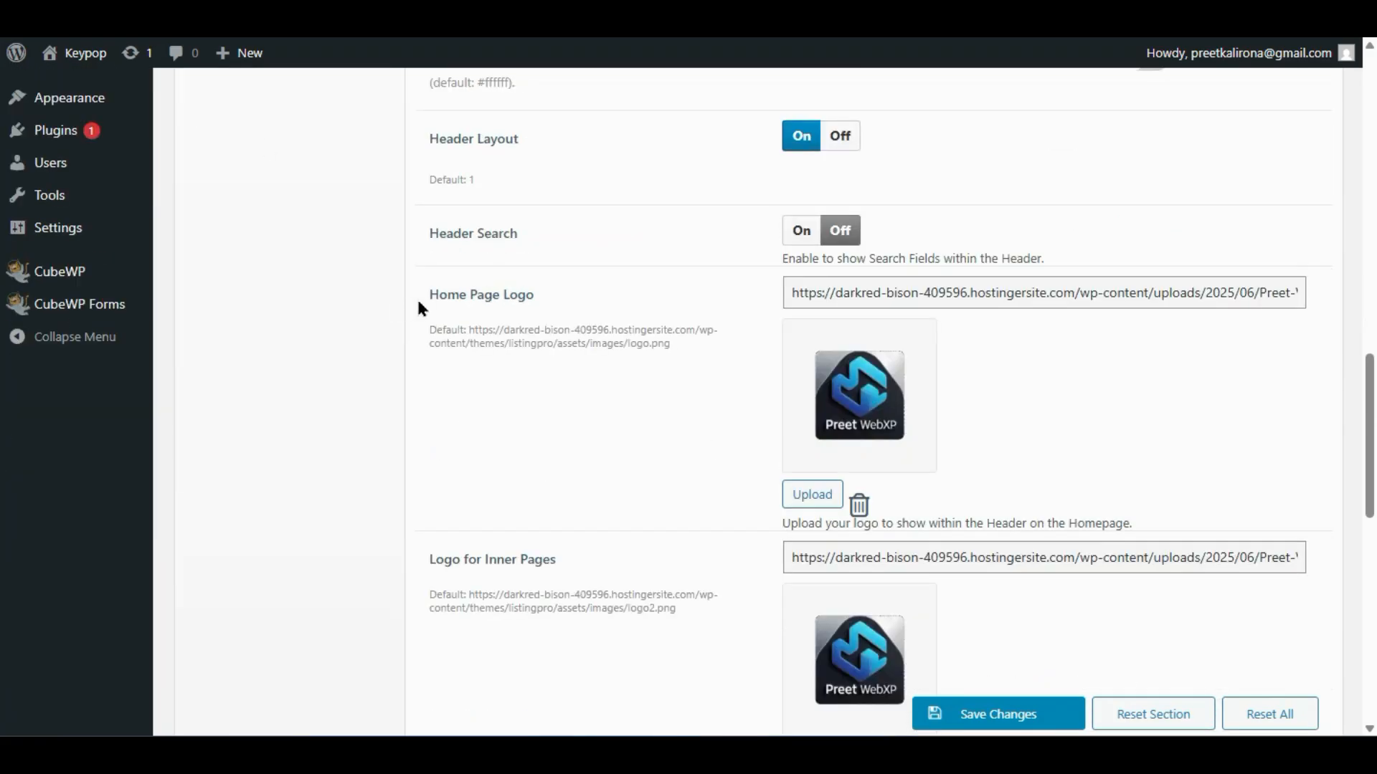
left_click(843, 403)
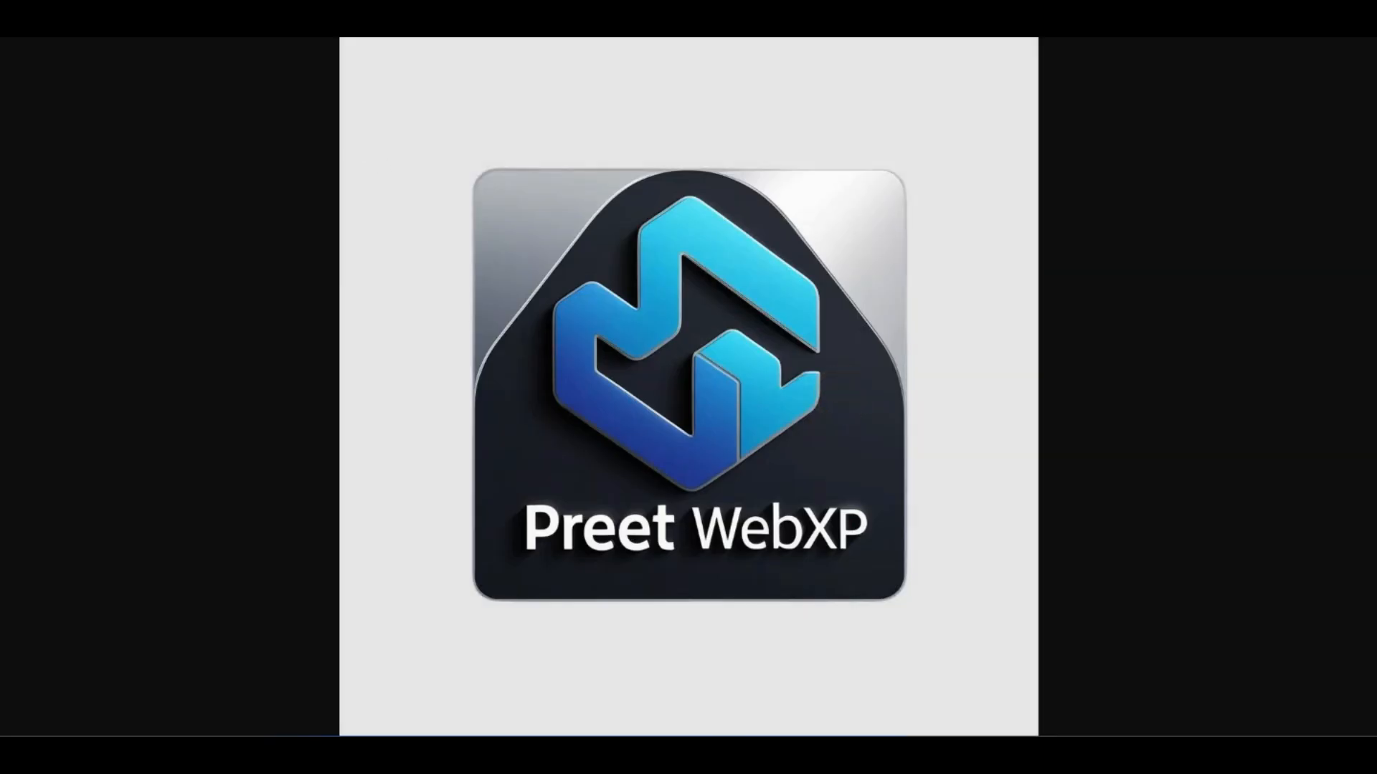
key("ctrl+w")
left_click(816, 496)
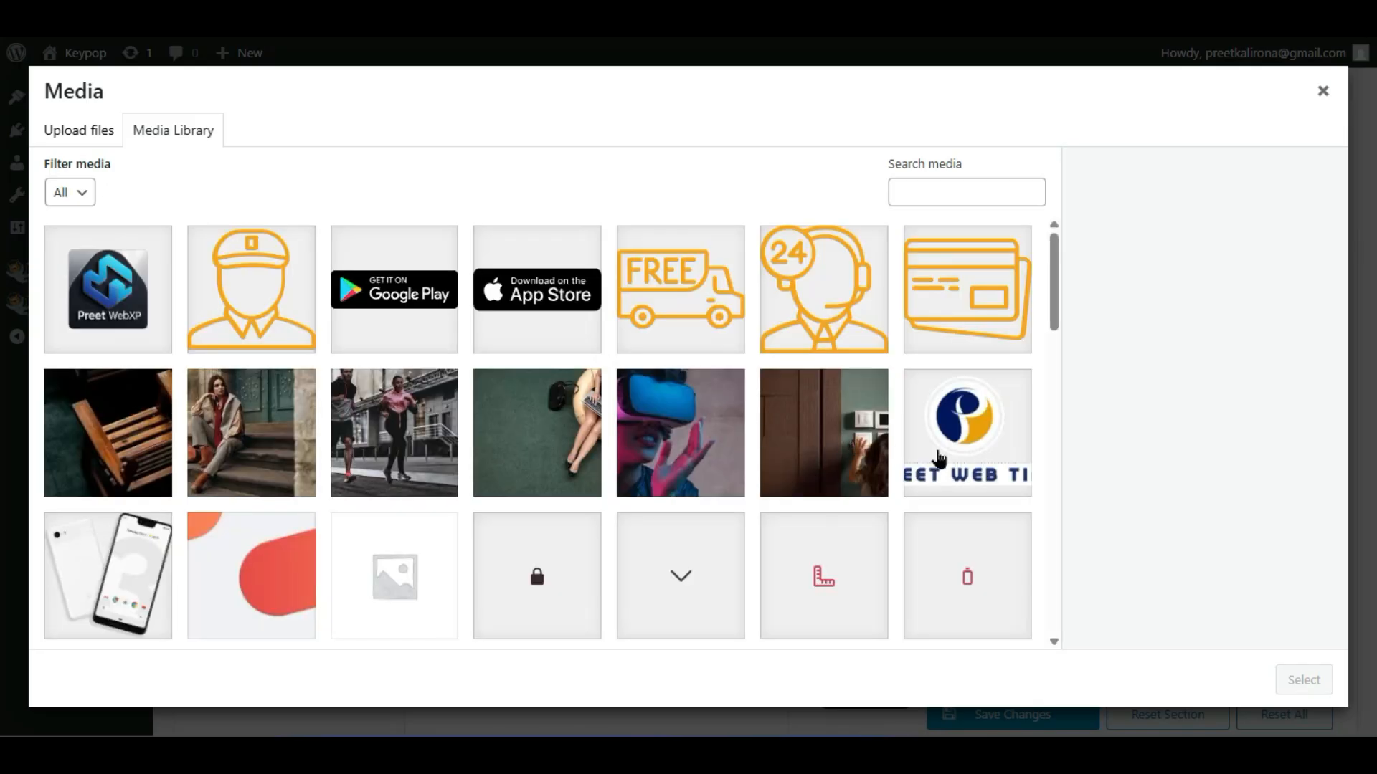
left_click(937, 460)
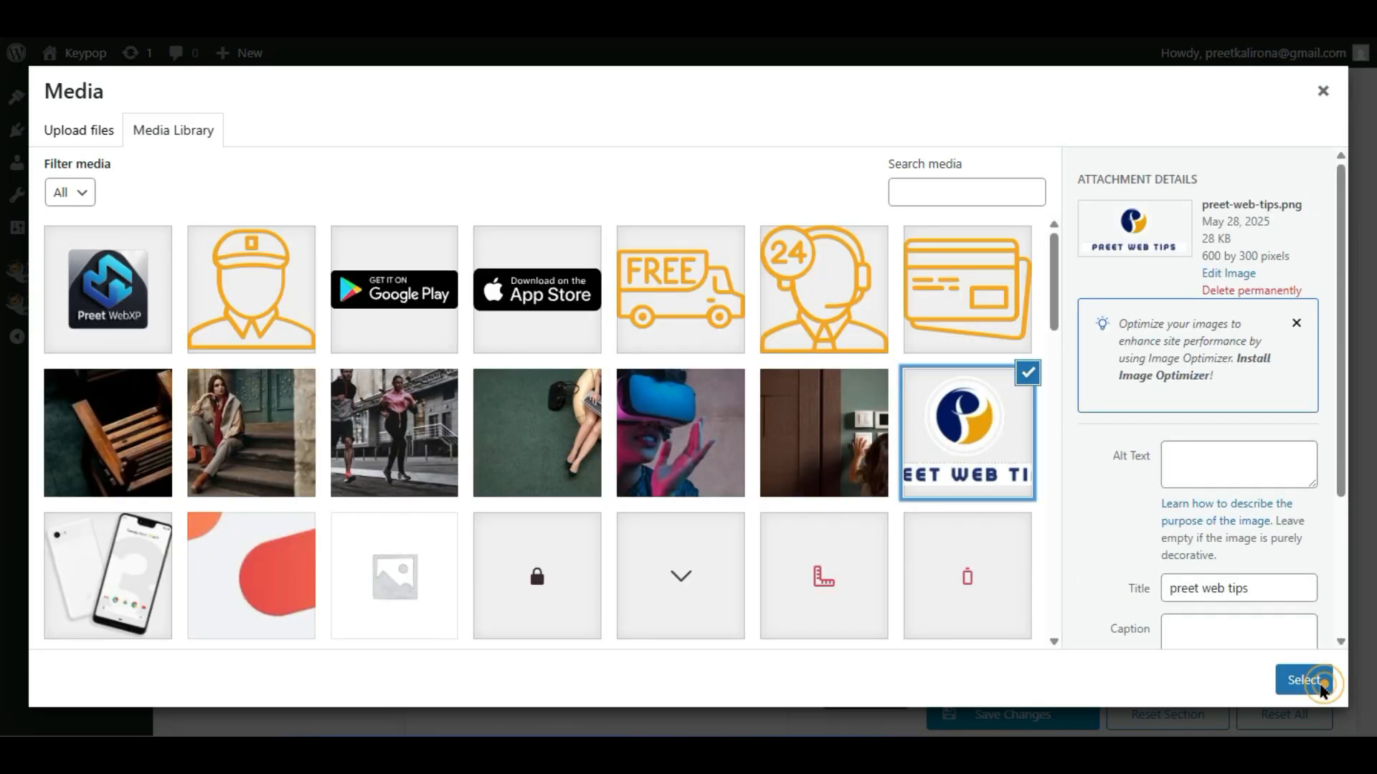
left_click(1313, 681)
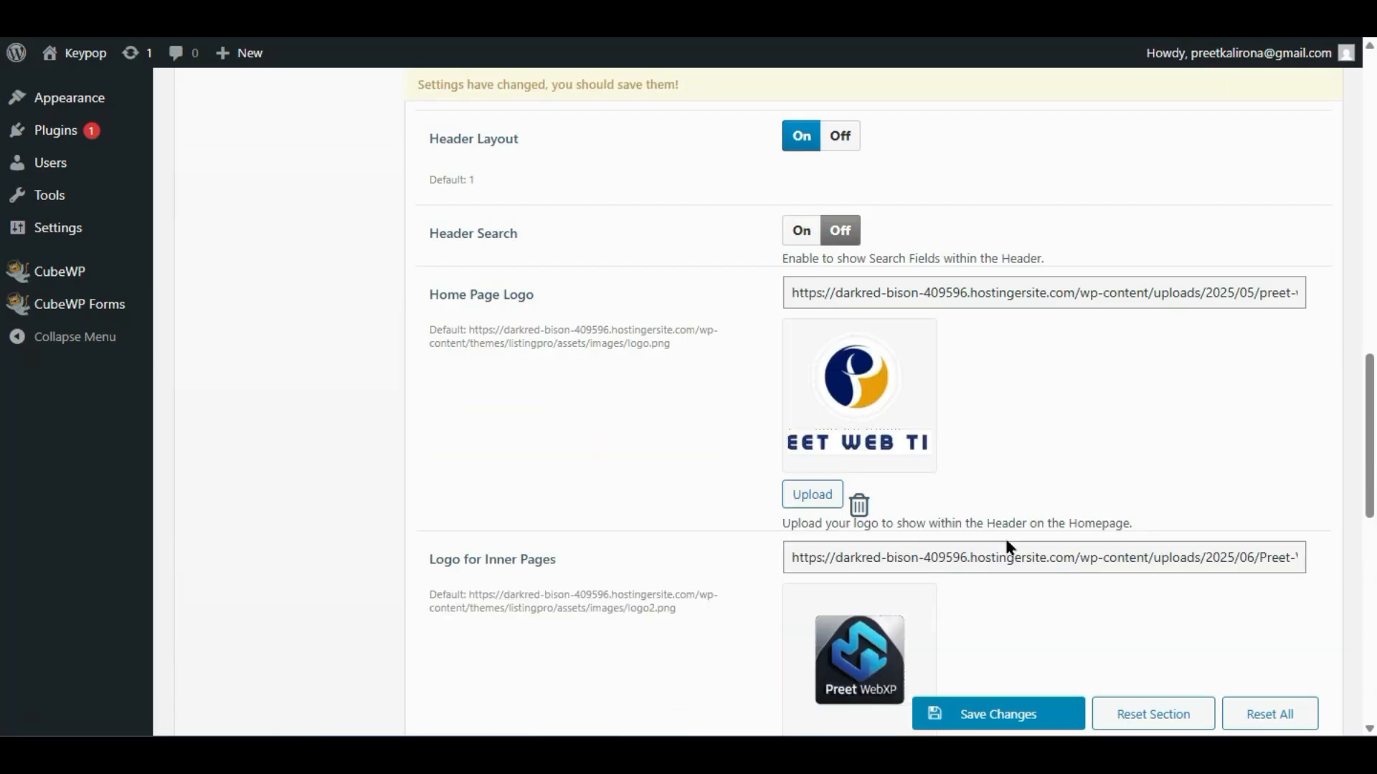
- Set the Inner Pages logo to preet-web-tips.png as well and save the theme options
scroll(922, 533, "down", 2)
left_click(806, 605)
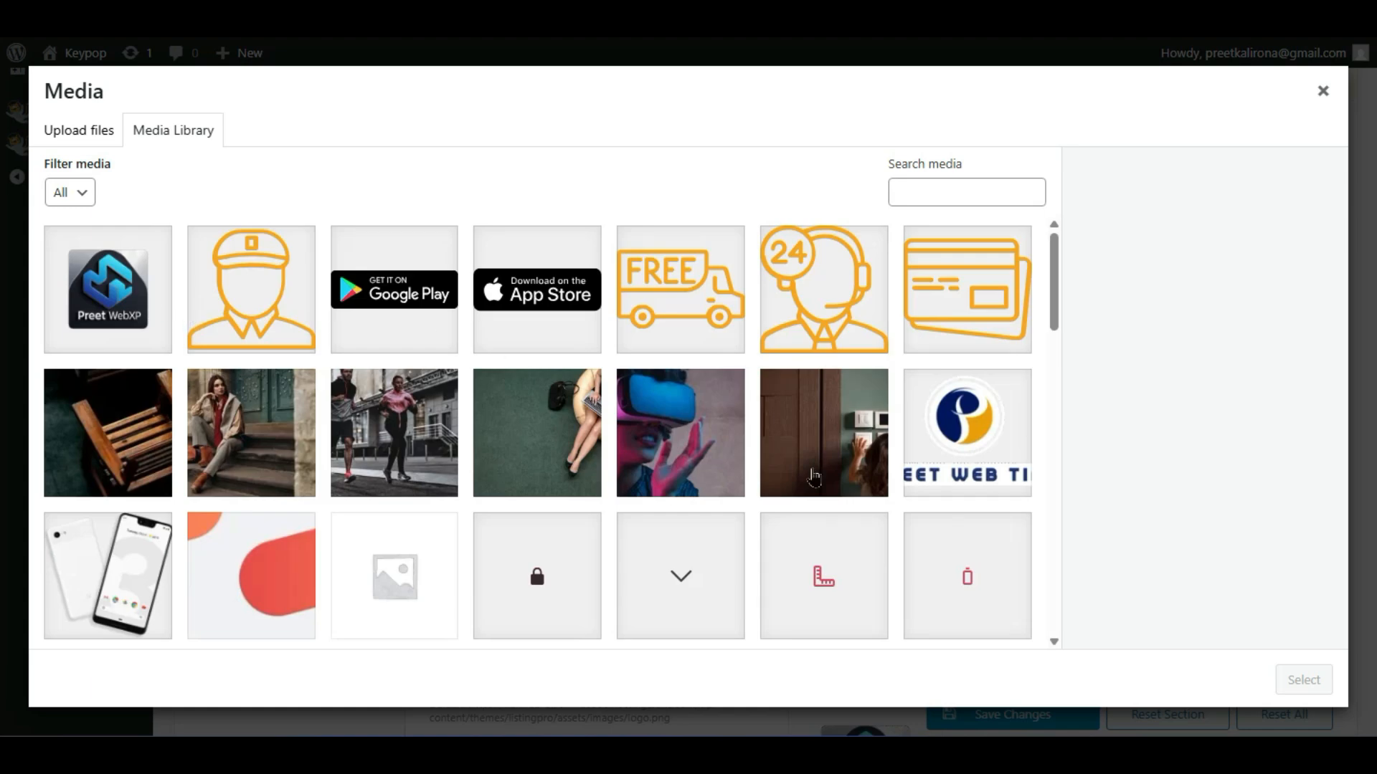
left_click(919, 466)
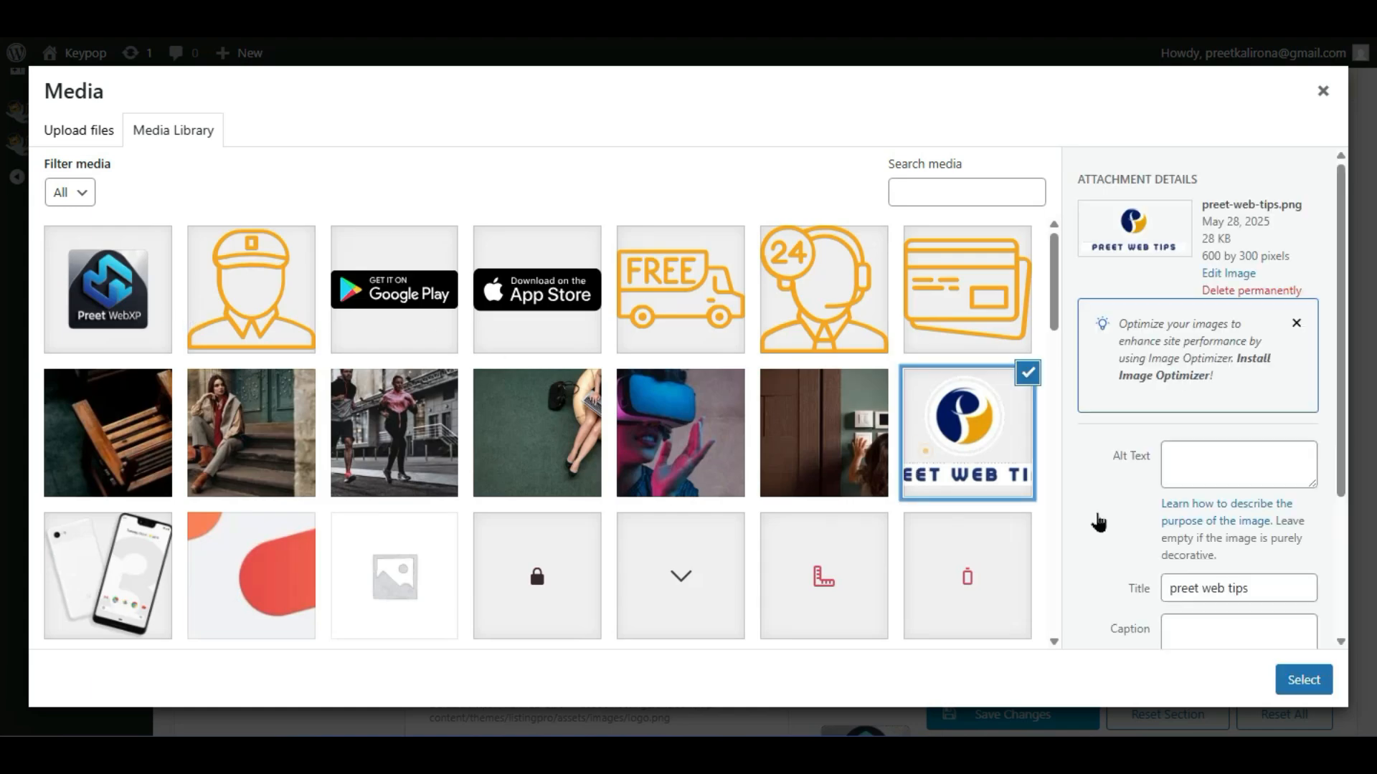
left_click(1316, 675)
left_click(1316, 687)
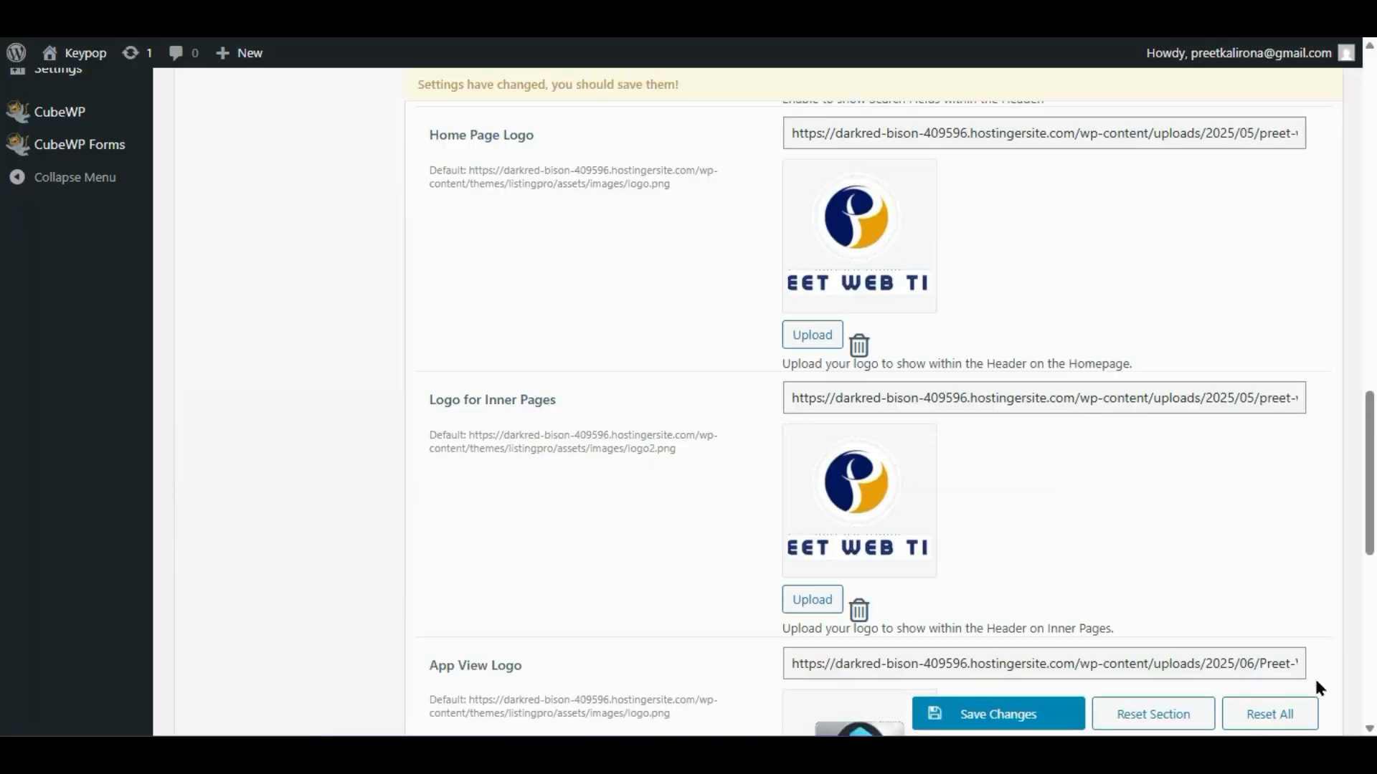
left_click(984, 719)
scroll(631, 573, "down", 2)
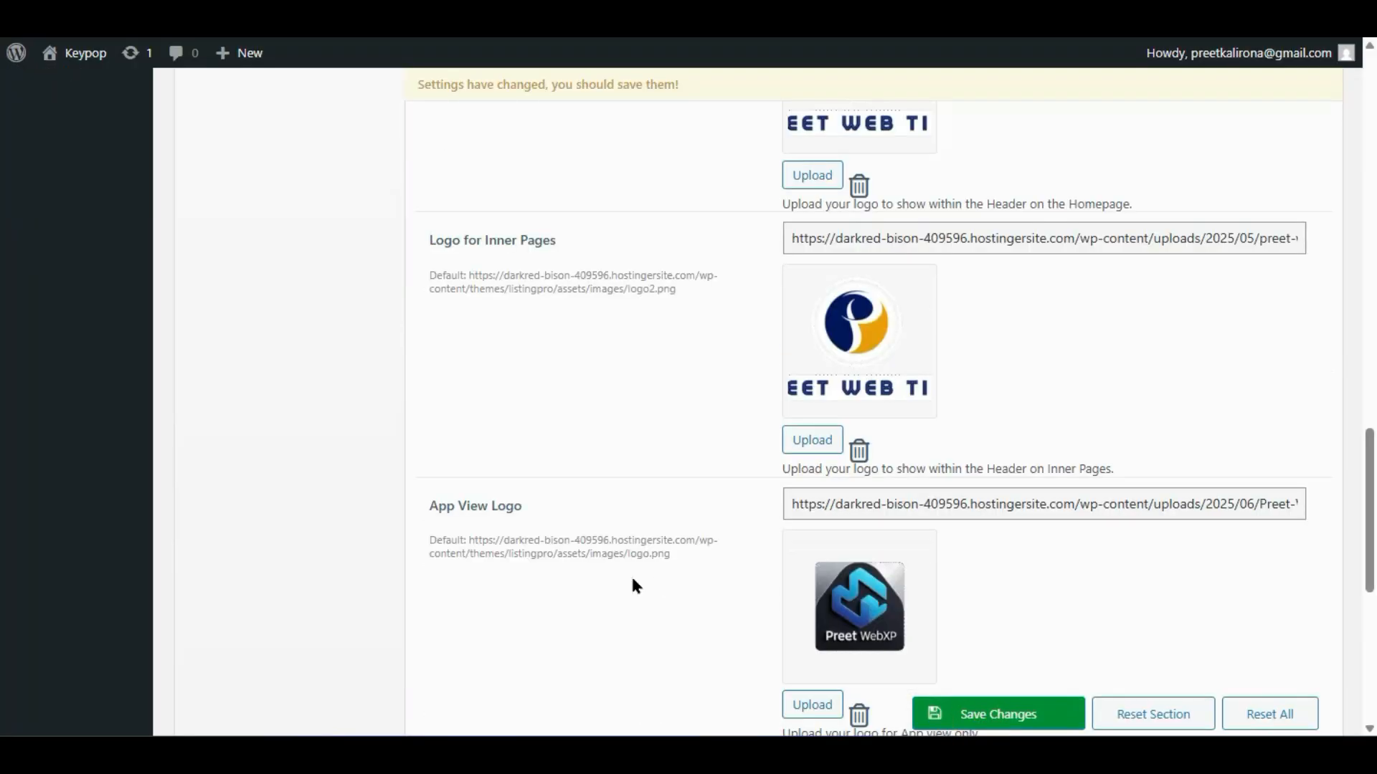
scroll(630, 574, "down", 4)
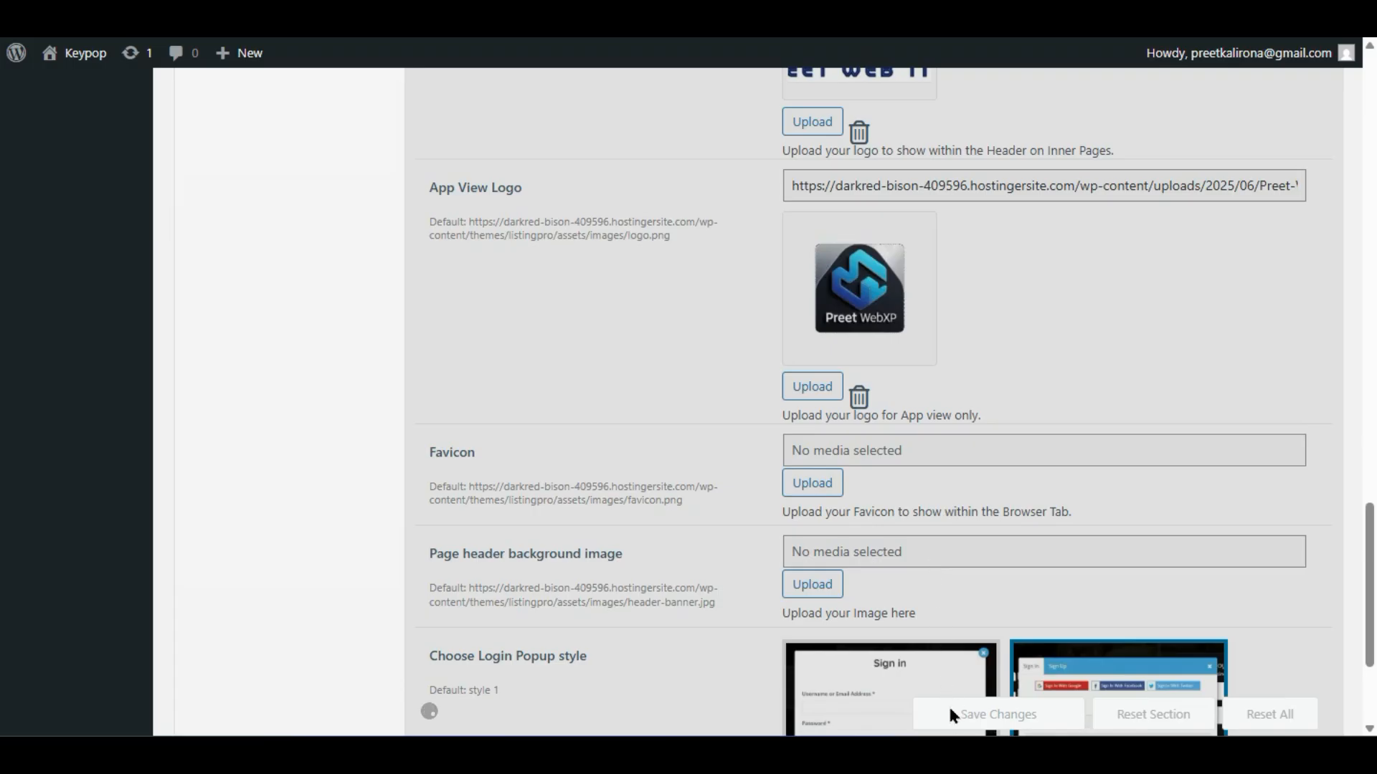
mouse_move(968, 752)
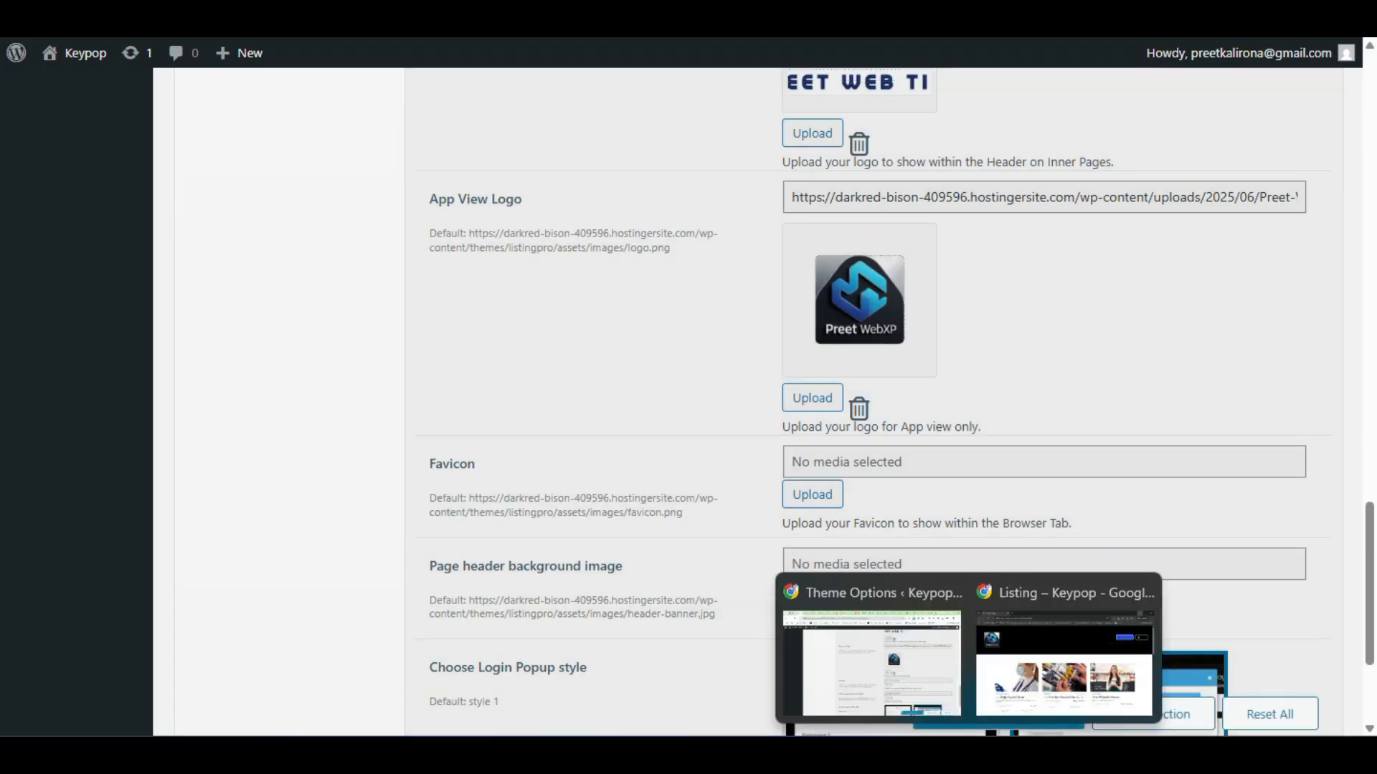
left_click(1021, 669)
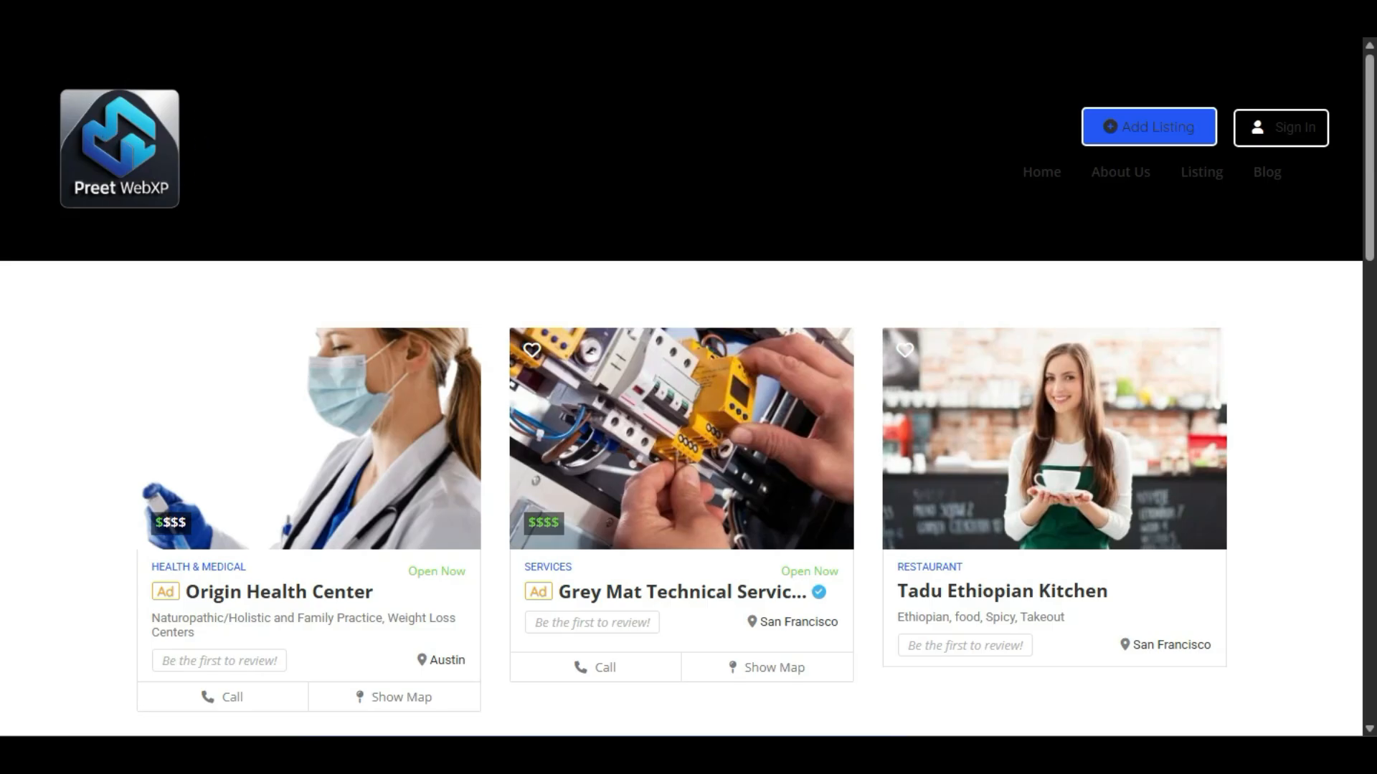
- After checking the new logo, set the header background to light grey #f4f4f4 and save
key("F5")
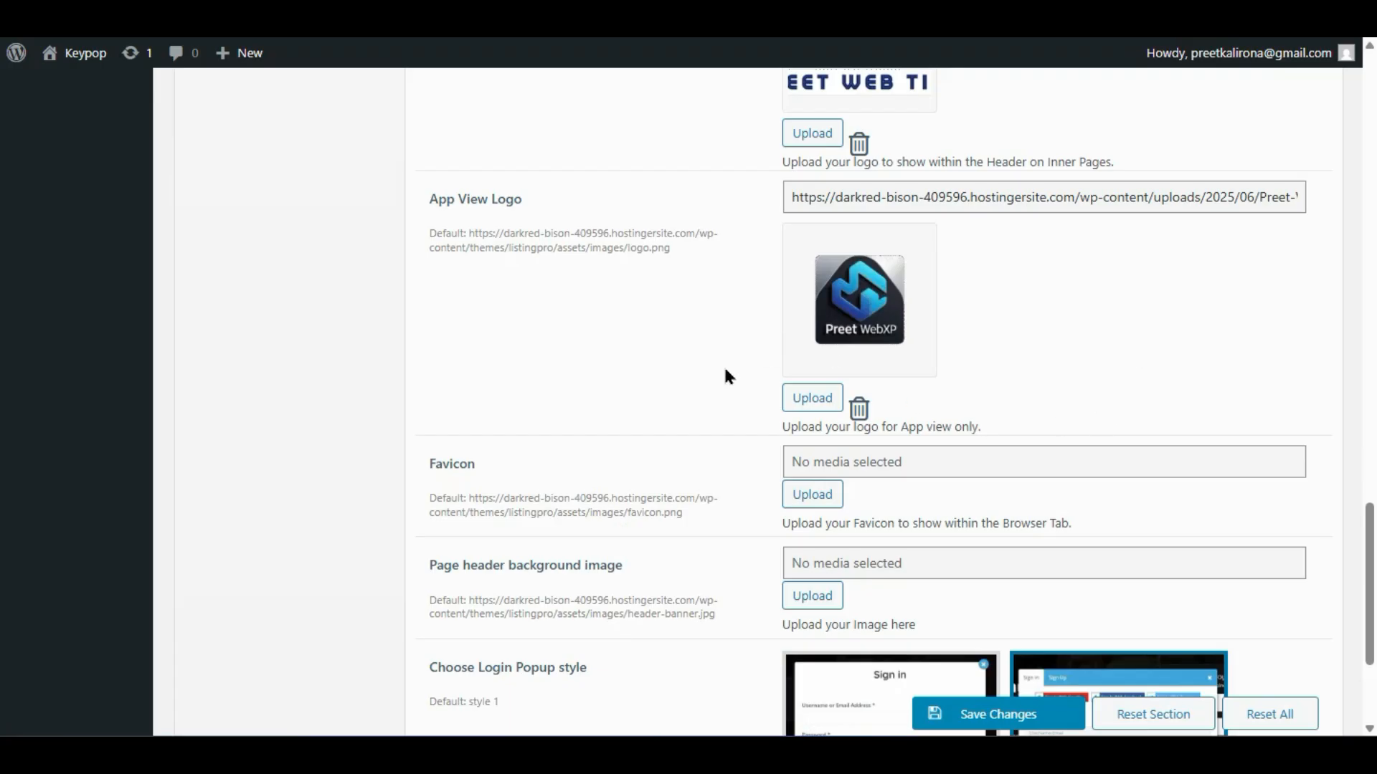
scroll(744, 430, "up", 10)
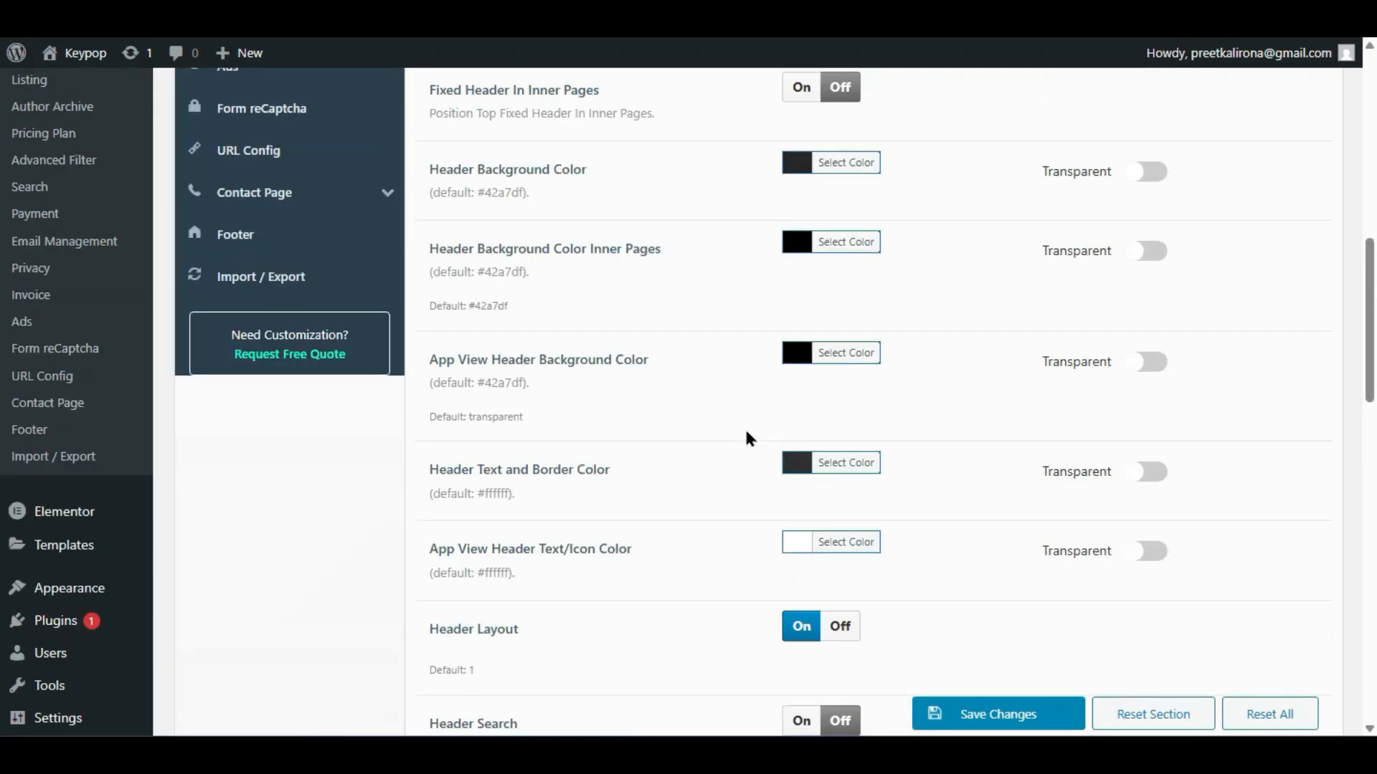
left_click(796, 162)
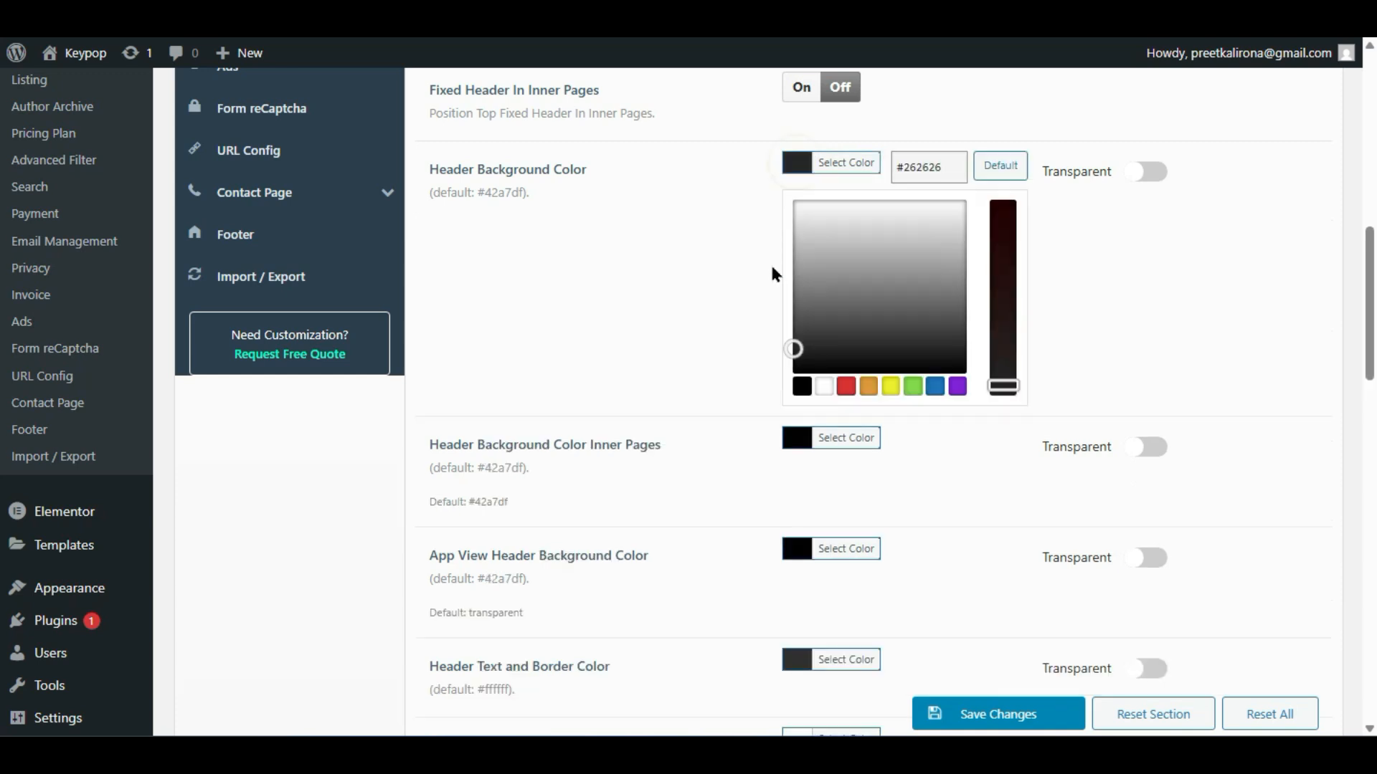
left_click(793, 208)
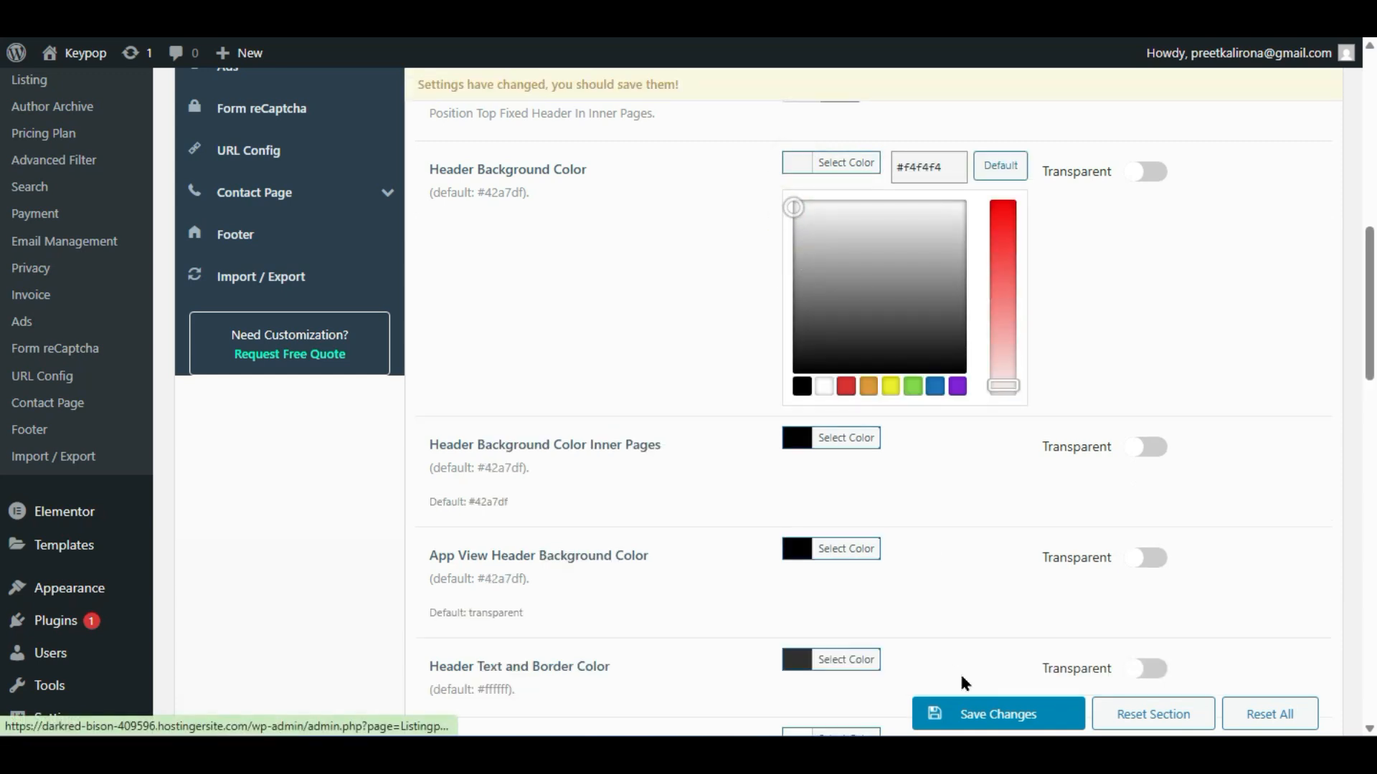
left_click(969, 715)
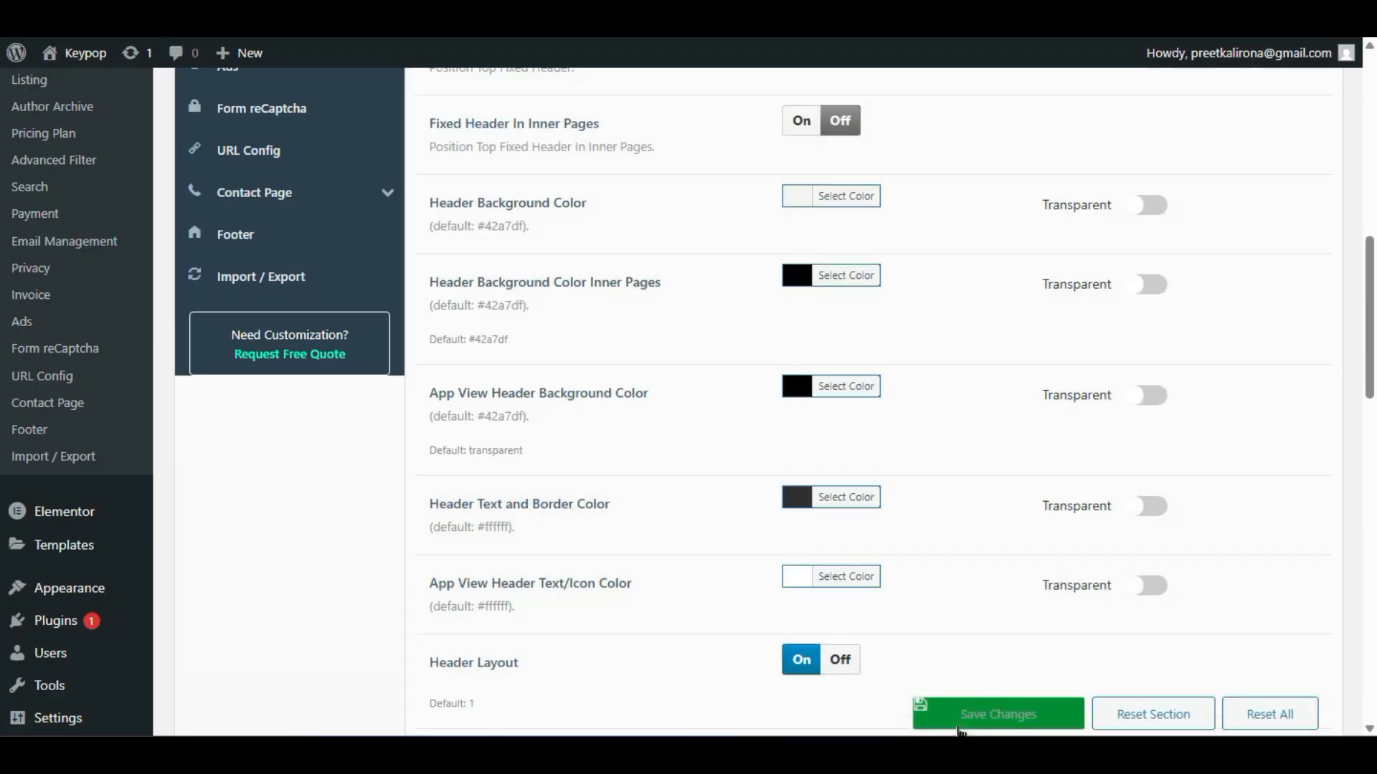
mouse_move(968, 754)
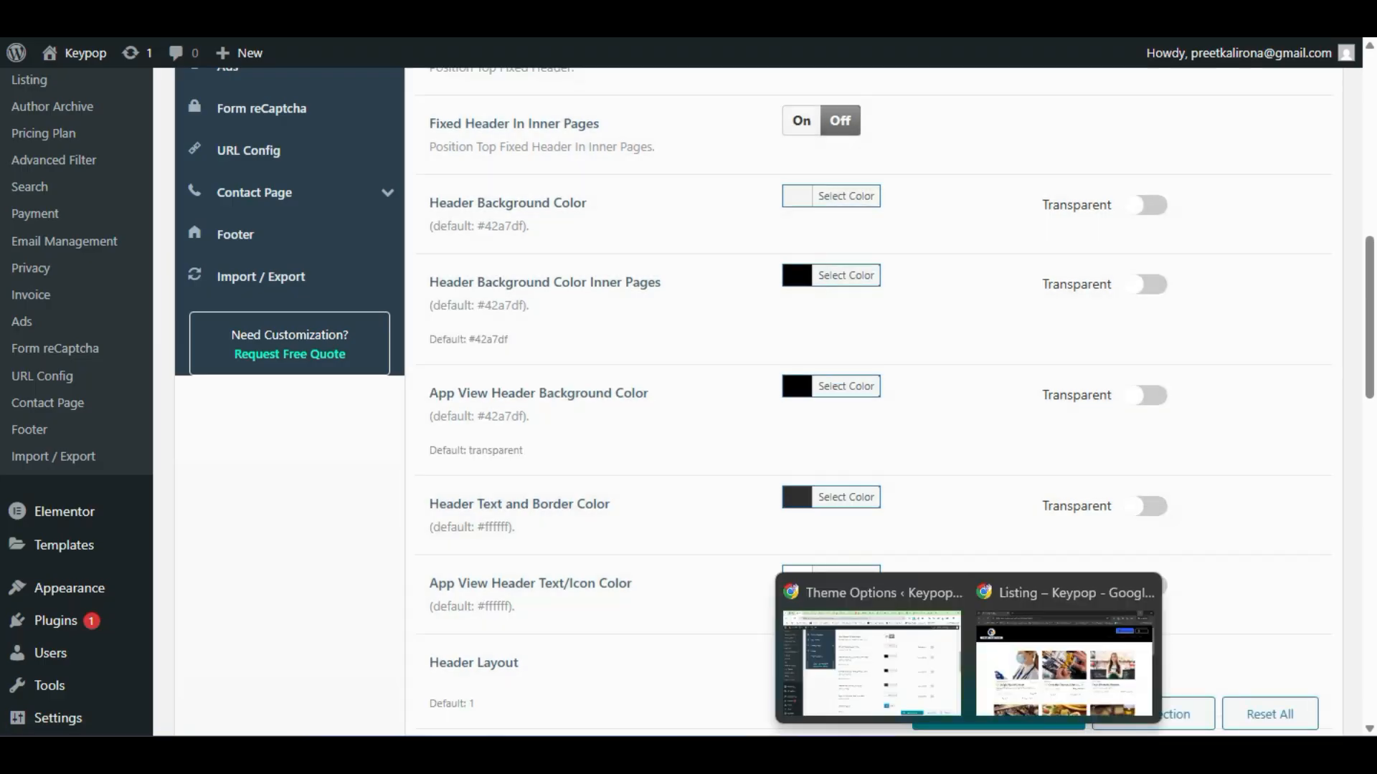
left_click(1040, 674)
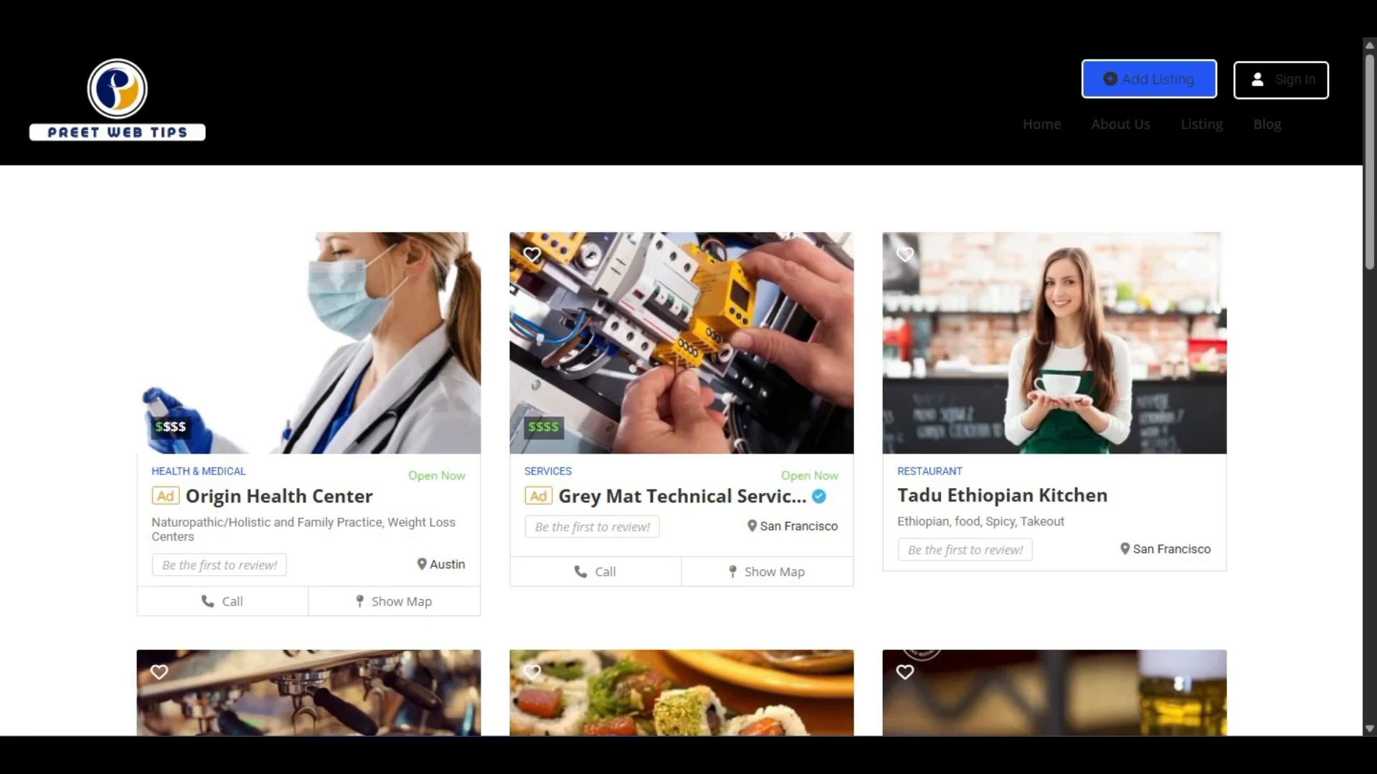
key("F5")
key("ctrl+shift+Tab")
key("alt+f")
left_click(1215, 66)
type("https://darkred-bison-409596.hostingersite.com/listing/")
key("Return")
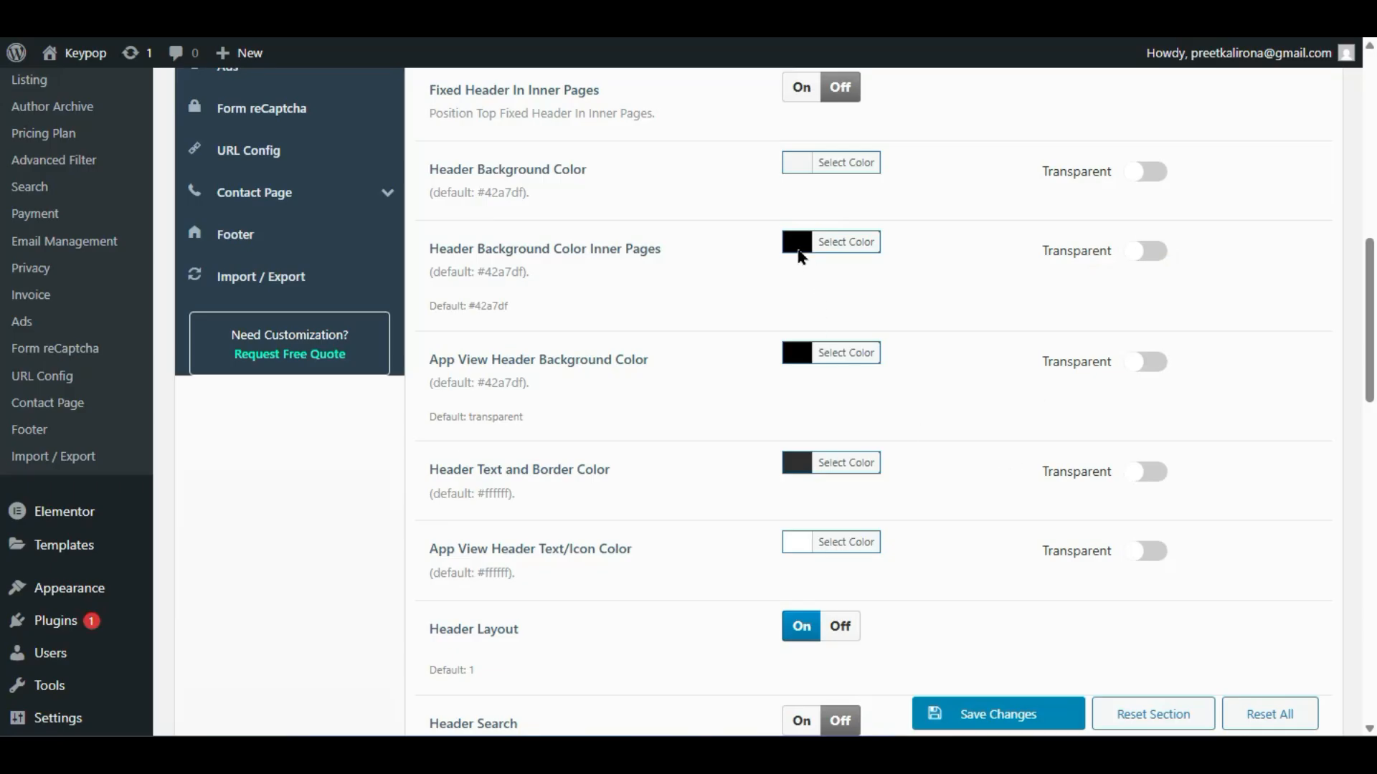
left_click(802, 248)
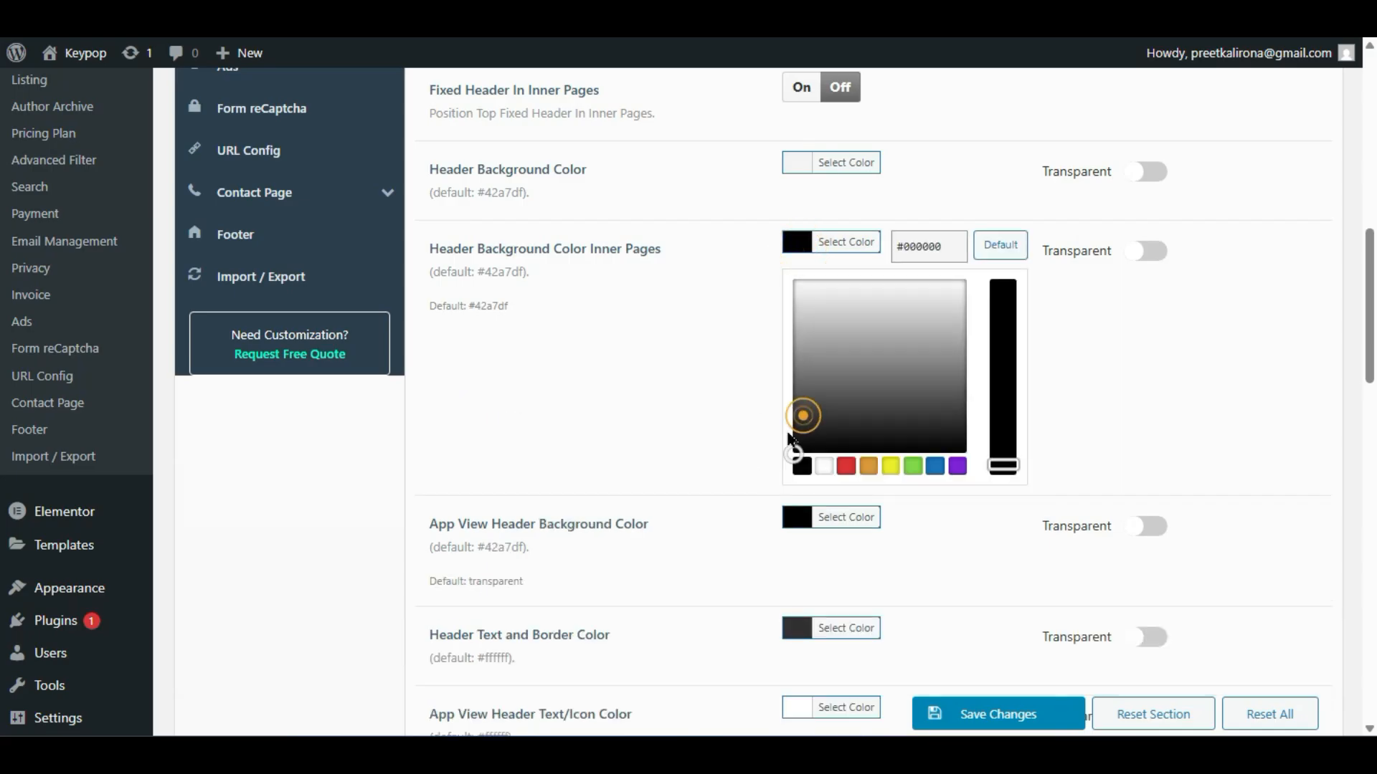
- Make the App View header background light grey and the Inner Pages header background #eaeaea
left_click(795, 518)
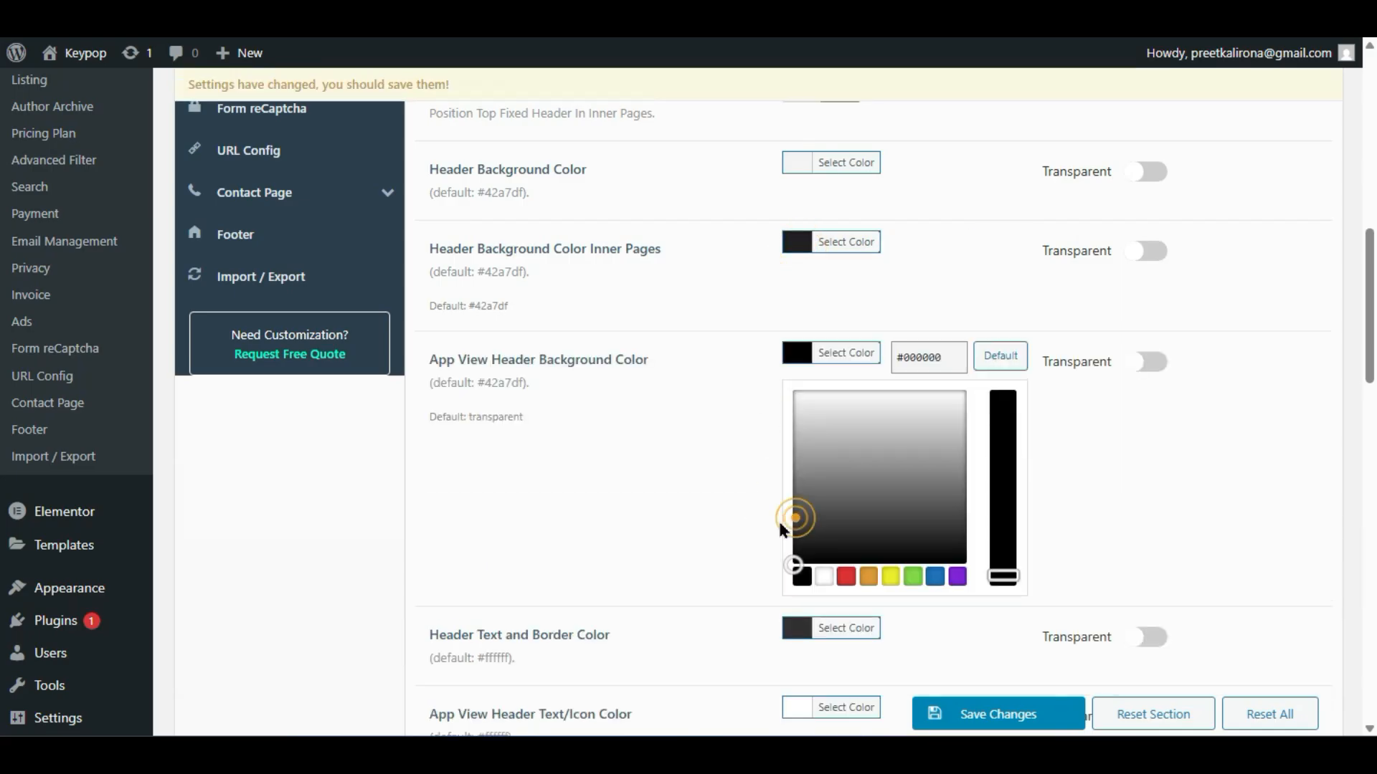
left_click(798, 419)
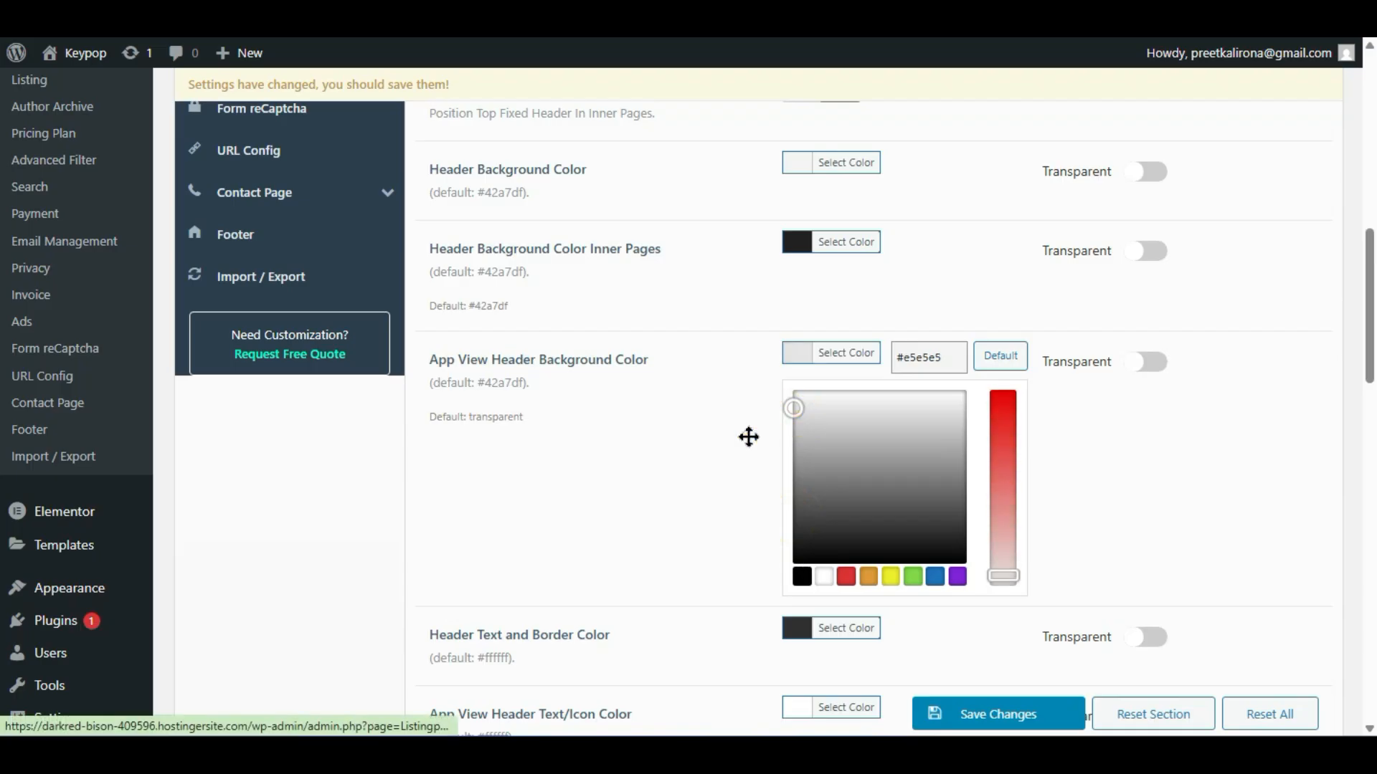
left_click(791, 240)
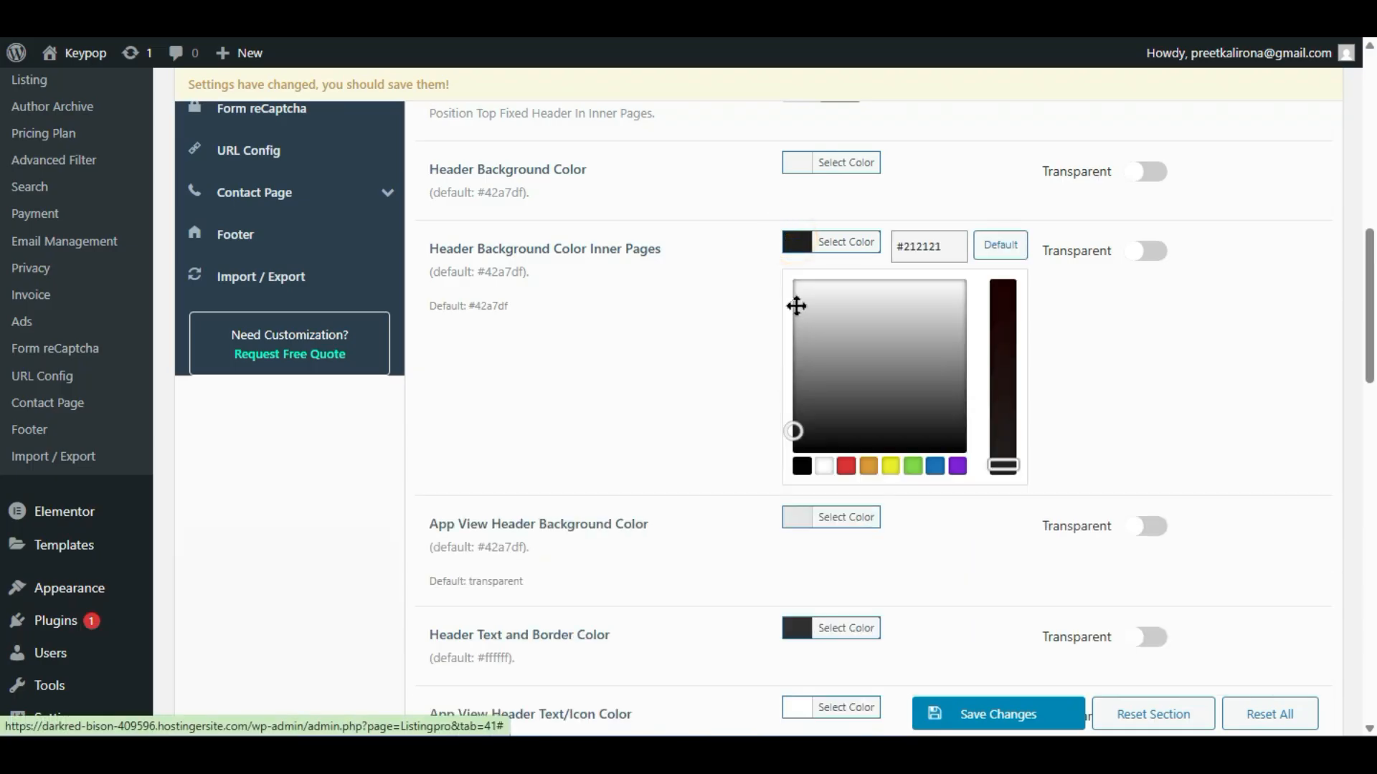
left_click(793, 295)
left_click(705, 435)
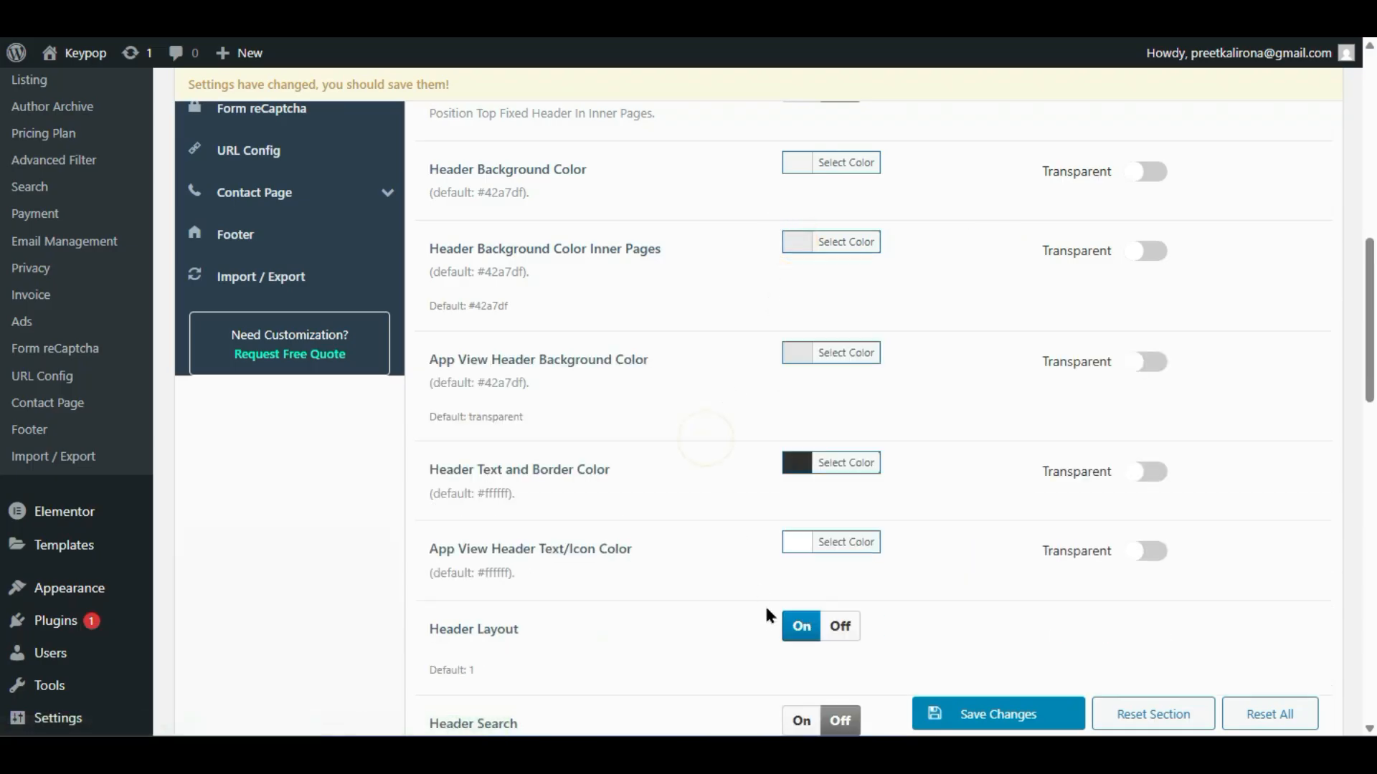
- Darken the Header Text and Border Color to #232323 and save
left_click(798, 474)
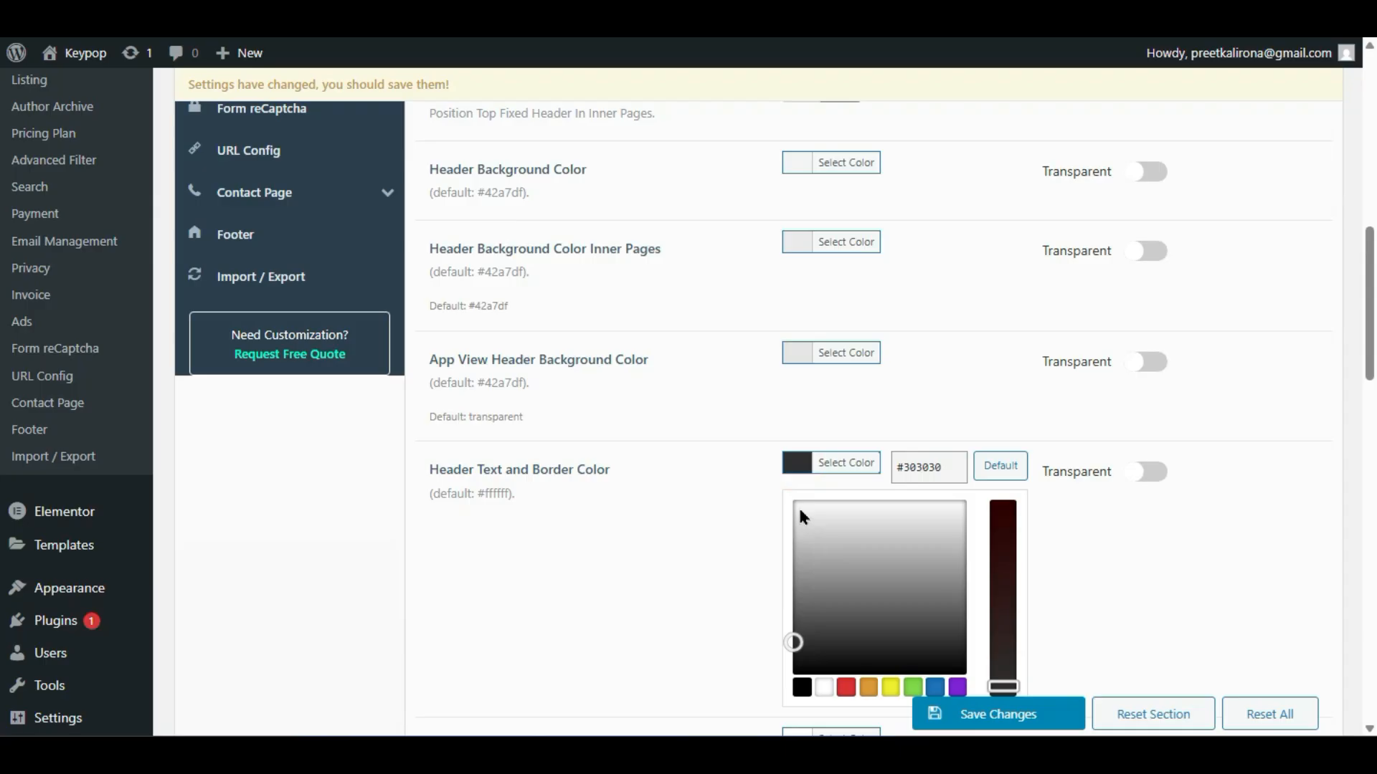
left_click_drag(788, 498, 793, 657)
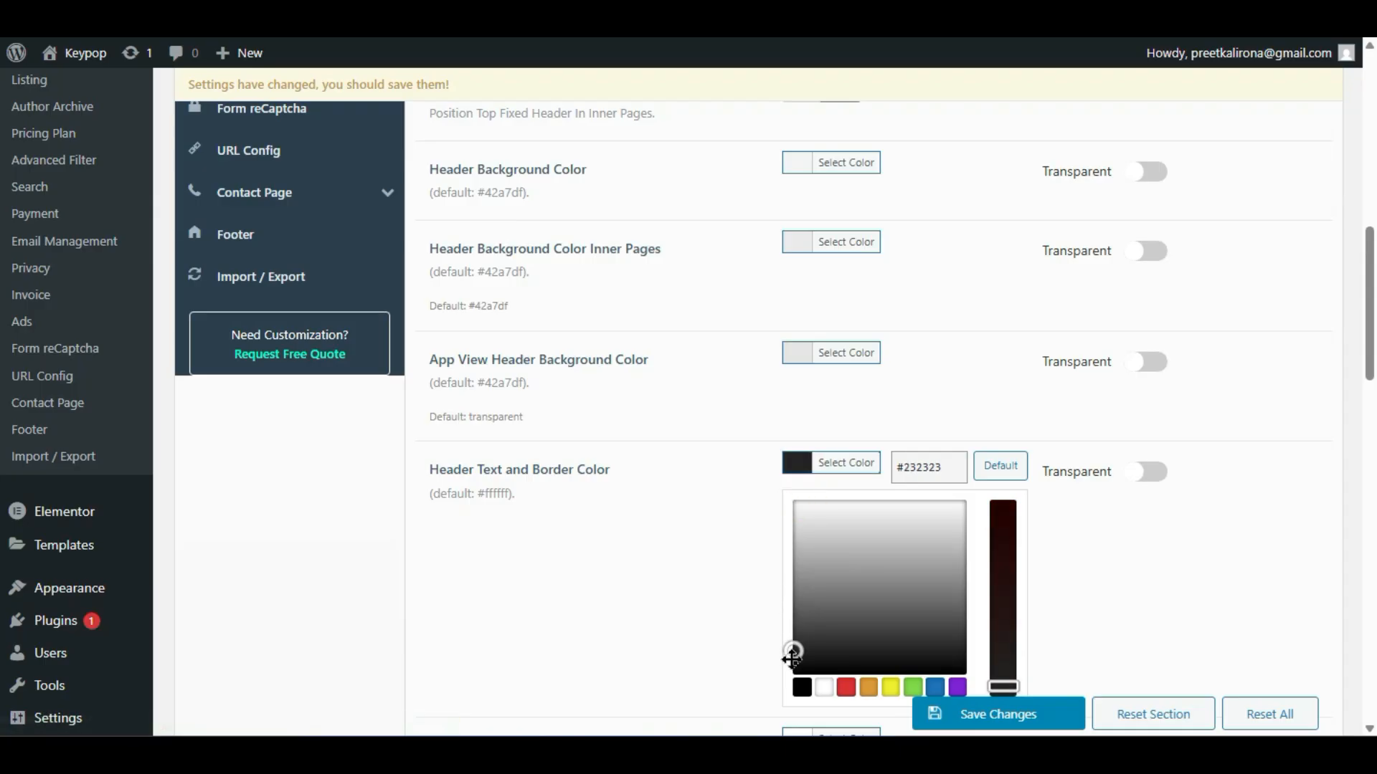
left_click(722, 576)
left_click(1005, 714)
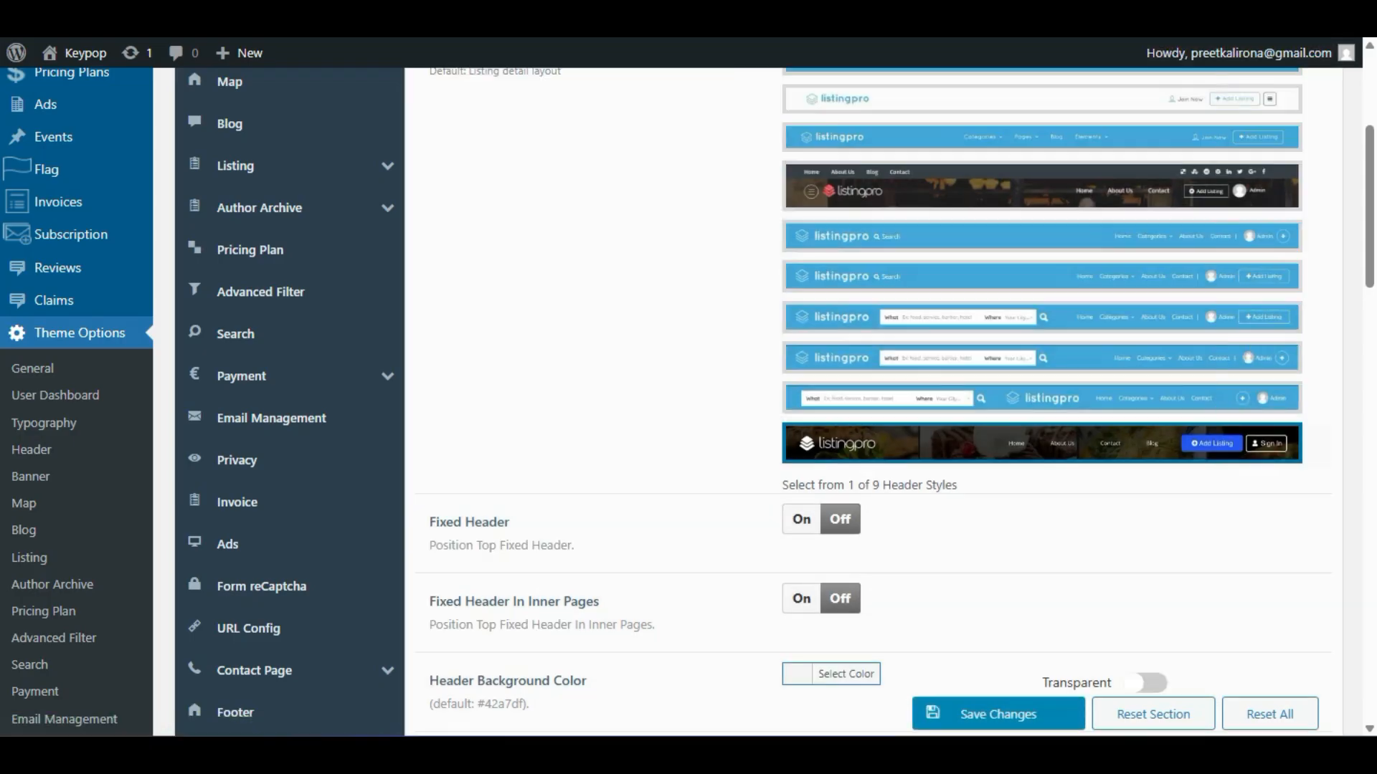
left_click(1355, 14)
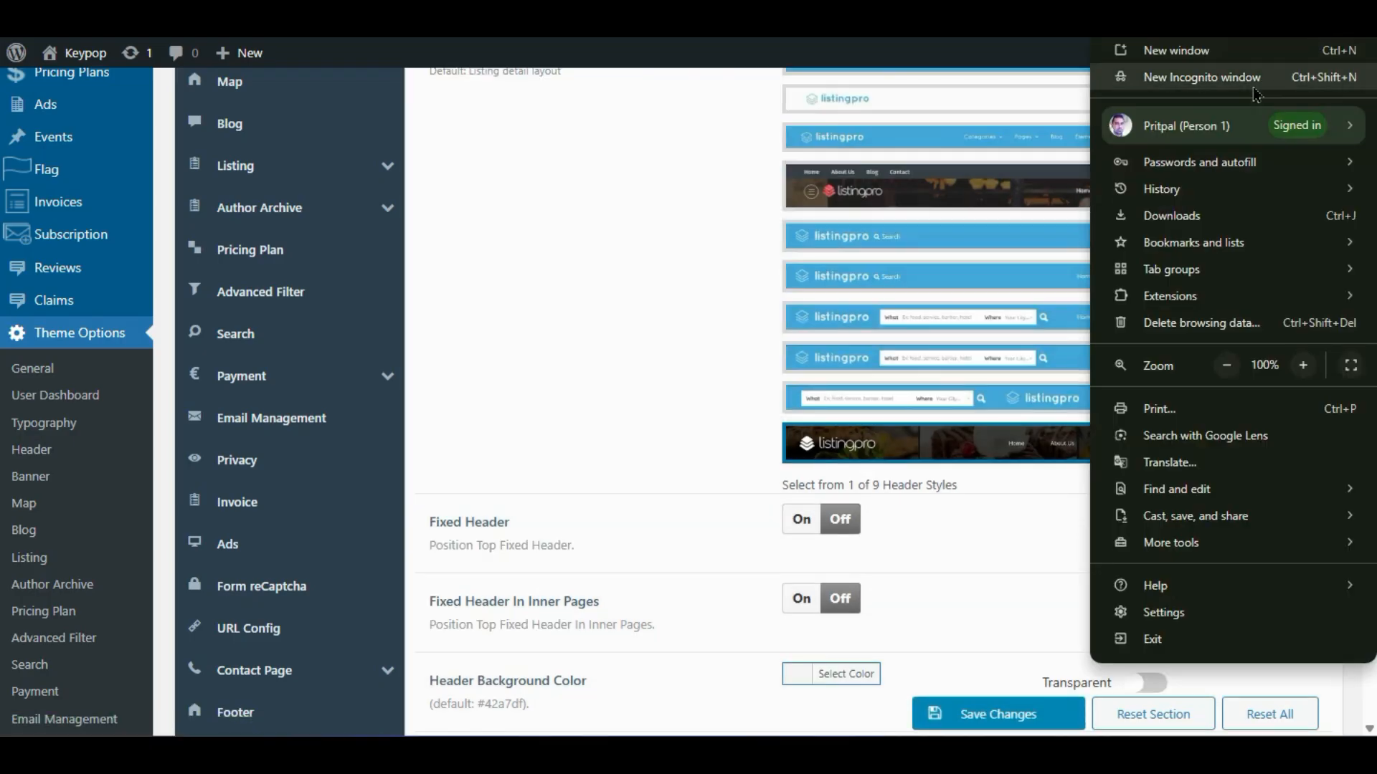
left_click(1254, 88)
type("https://darkred-bison-409596.hostingersite.com/listing/")
key("Return")
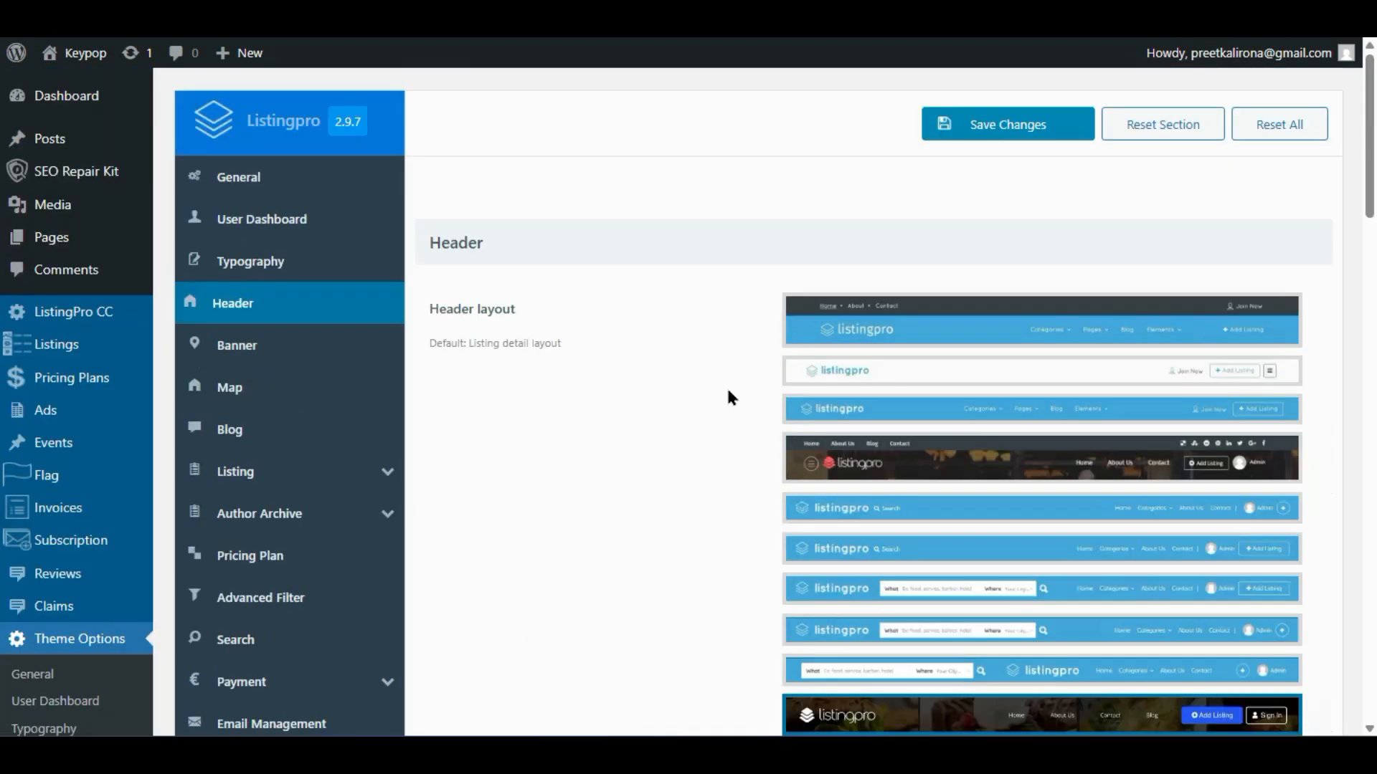
scroll(728, 398, "down", 8)
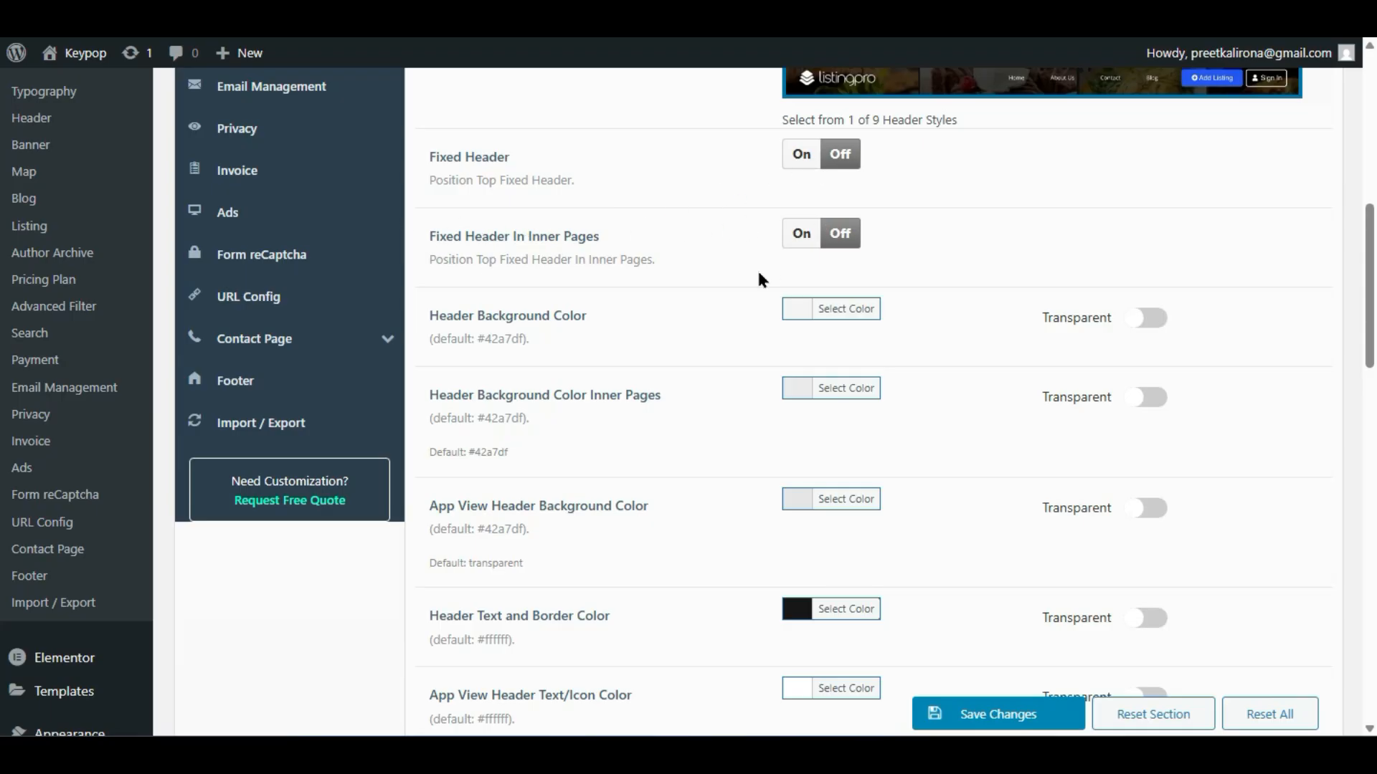
scroll(756, 269, "down", 10)
- Look through the General theme settings, then return to the Header settings
scroll(750, 373, "down", 10)
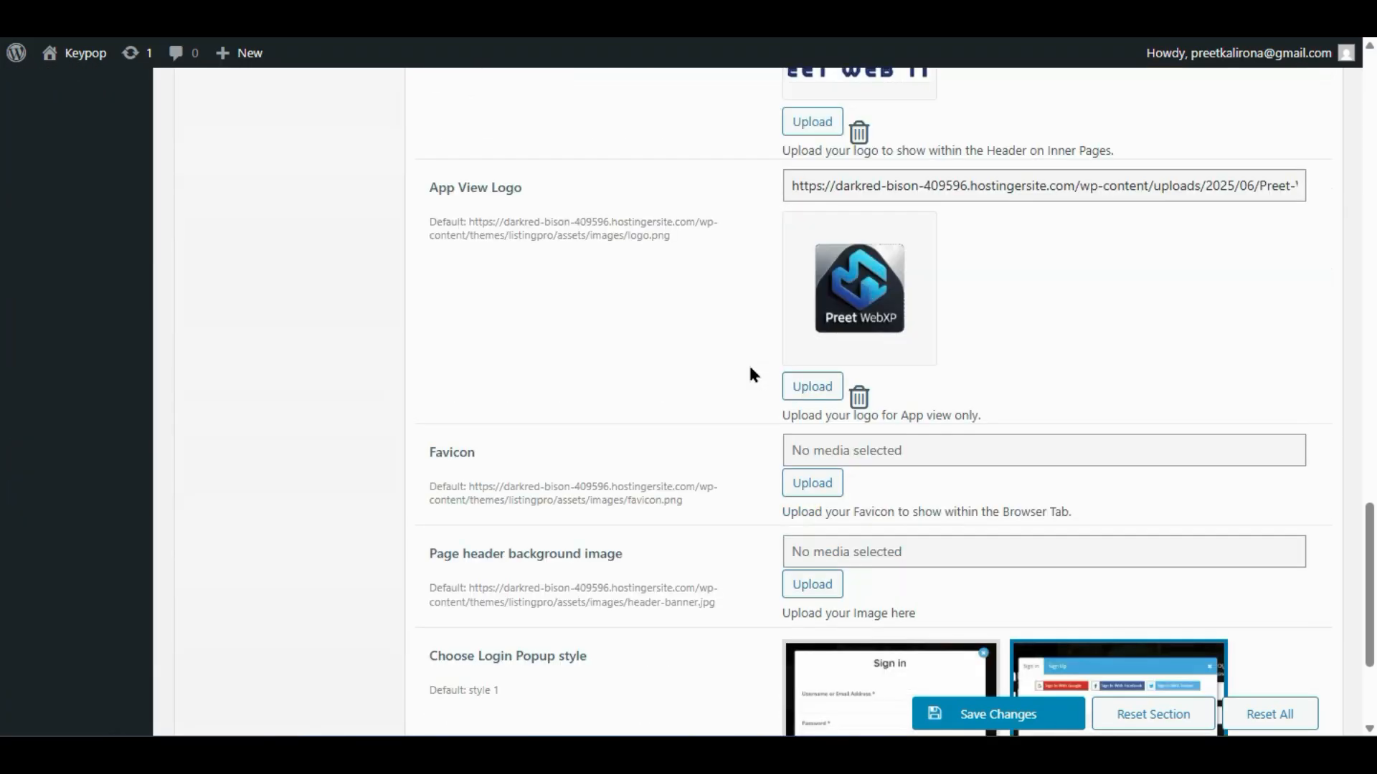
scroll(750, 367, "up", 20)
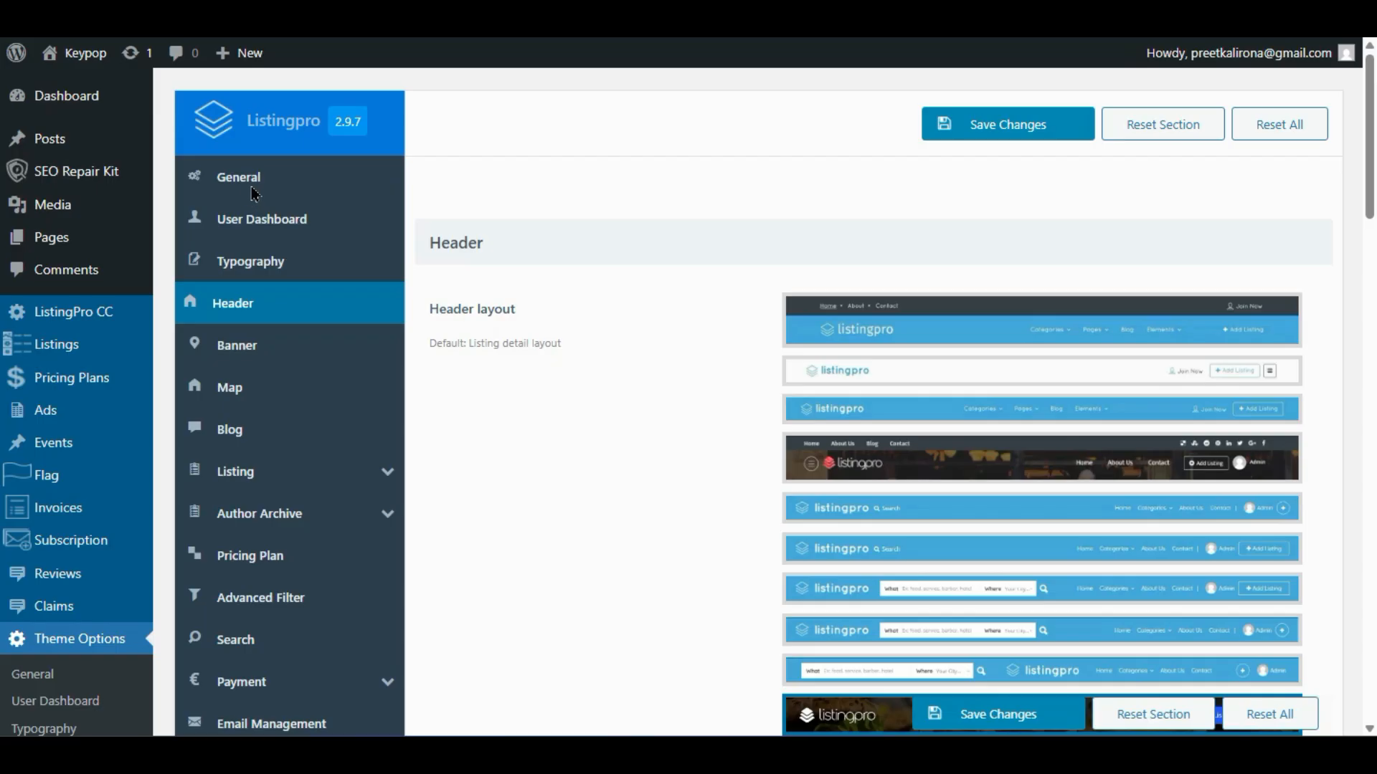
left_click(253, 190)
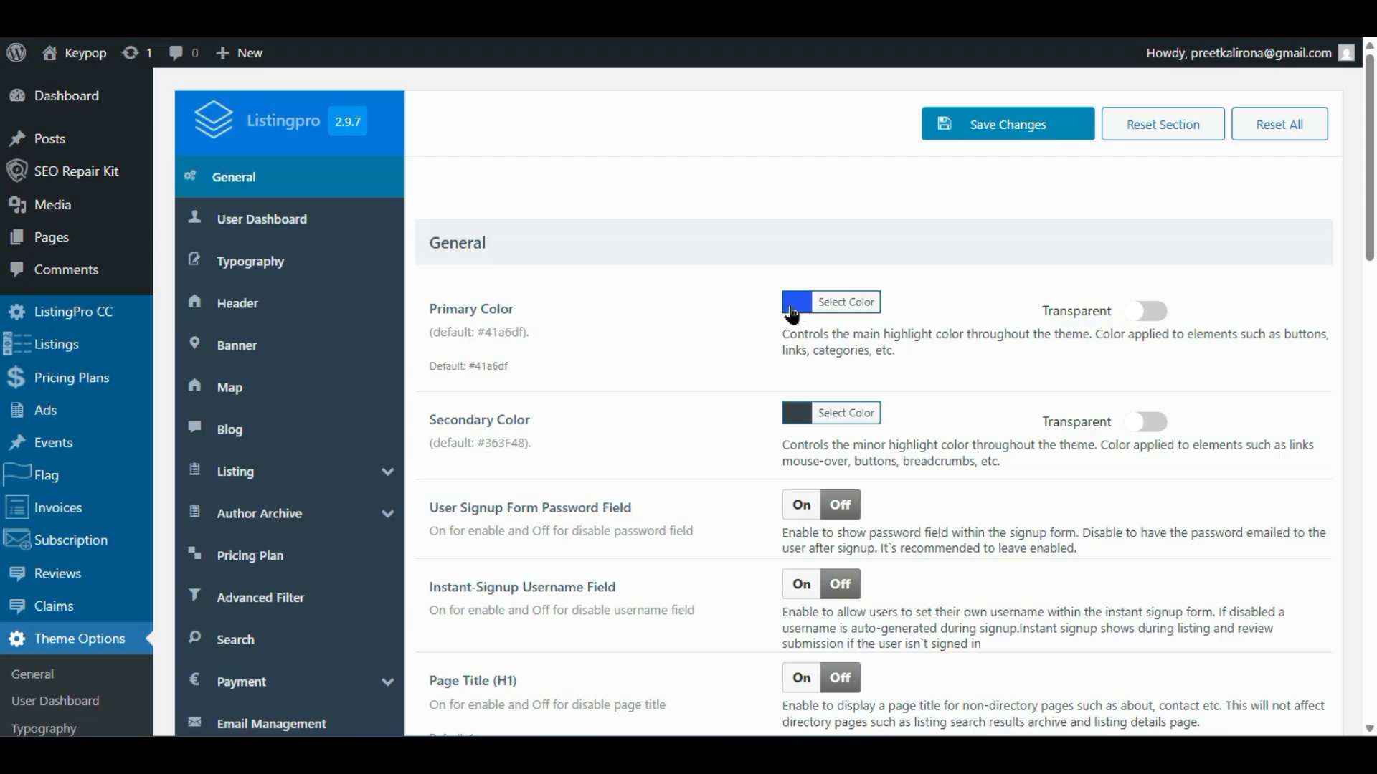
scroll(760, 380, "down", 2)
scroll(757, 382, "down", 8)
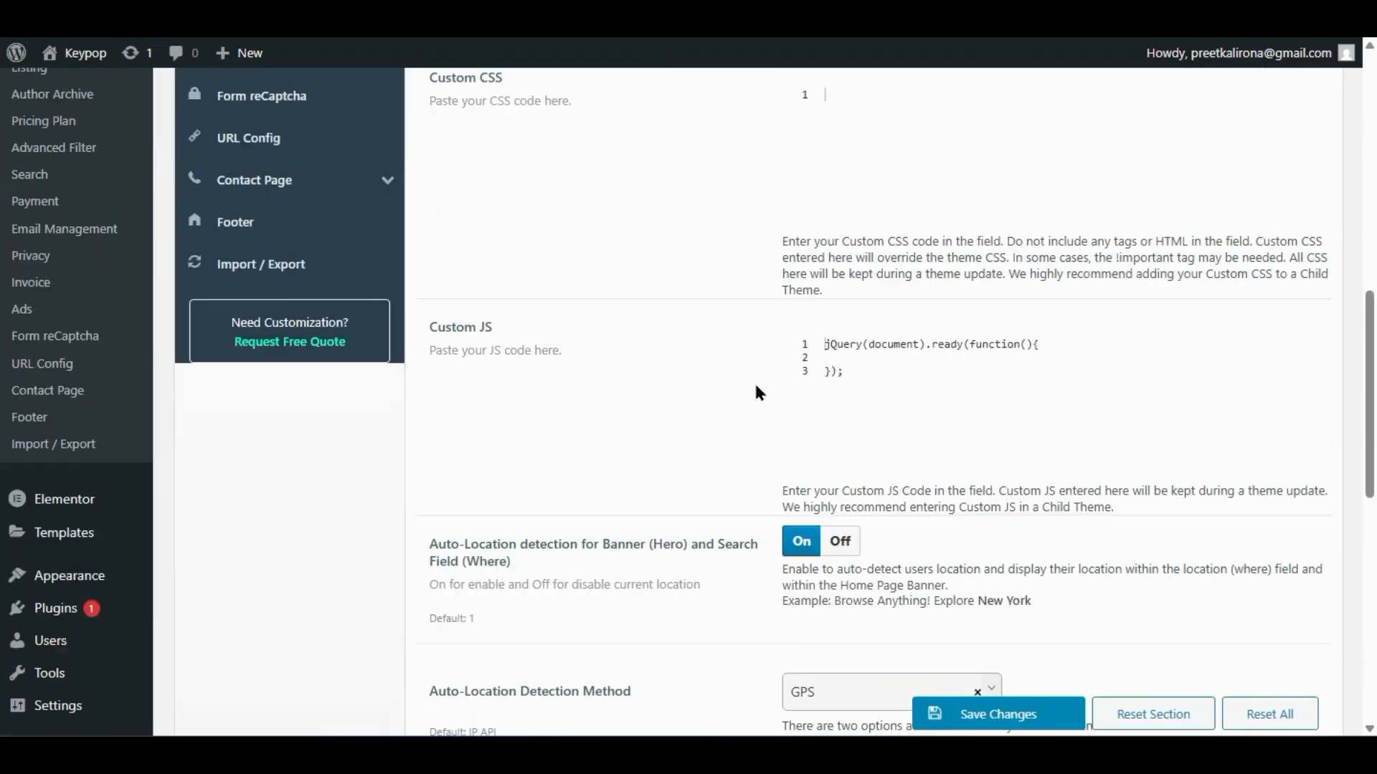
scroll(756, 385, "down", 10)
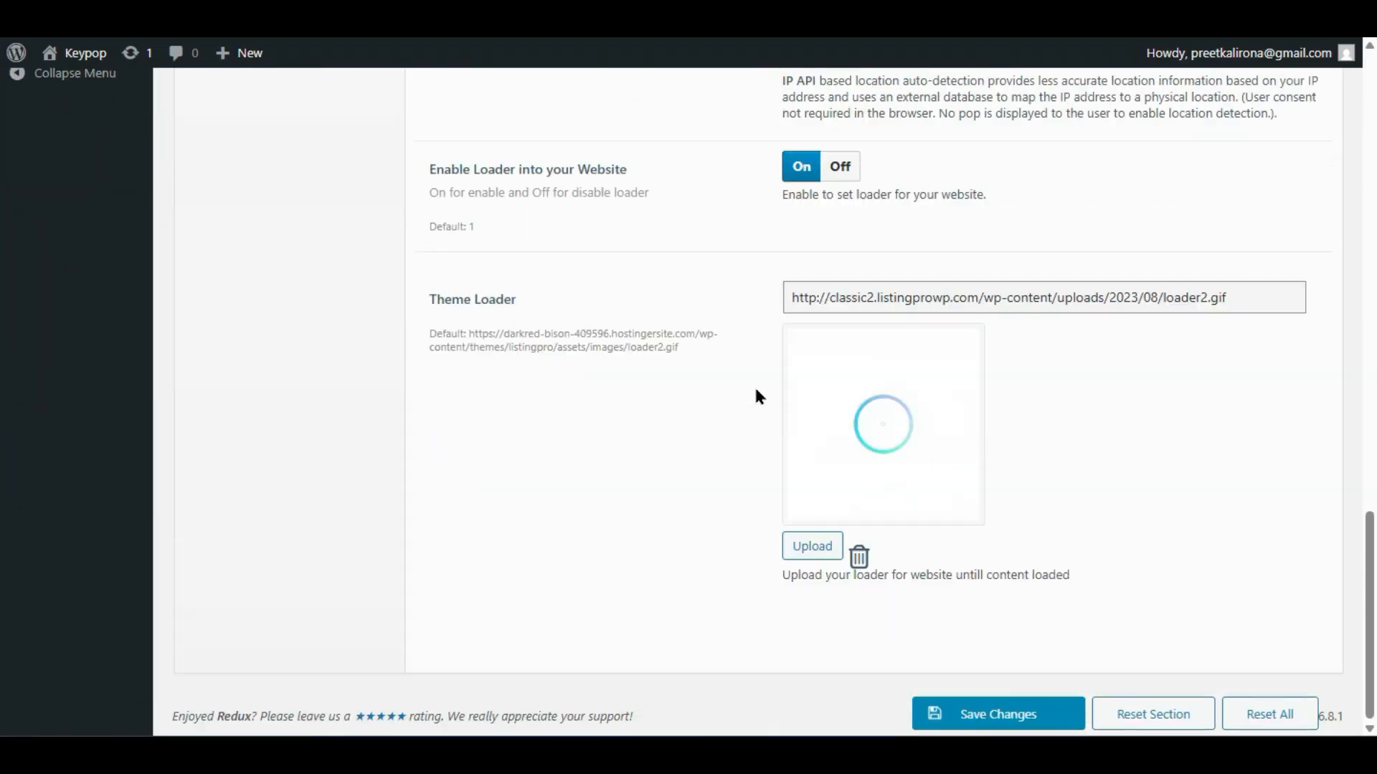
scroll(755, 396, "up", 20)
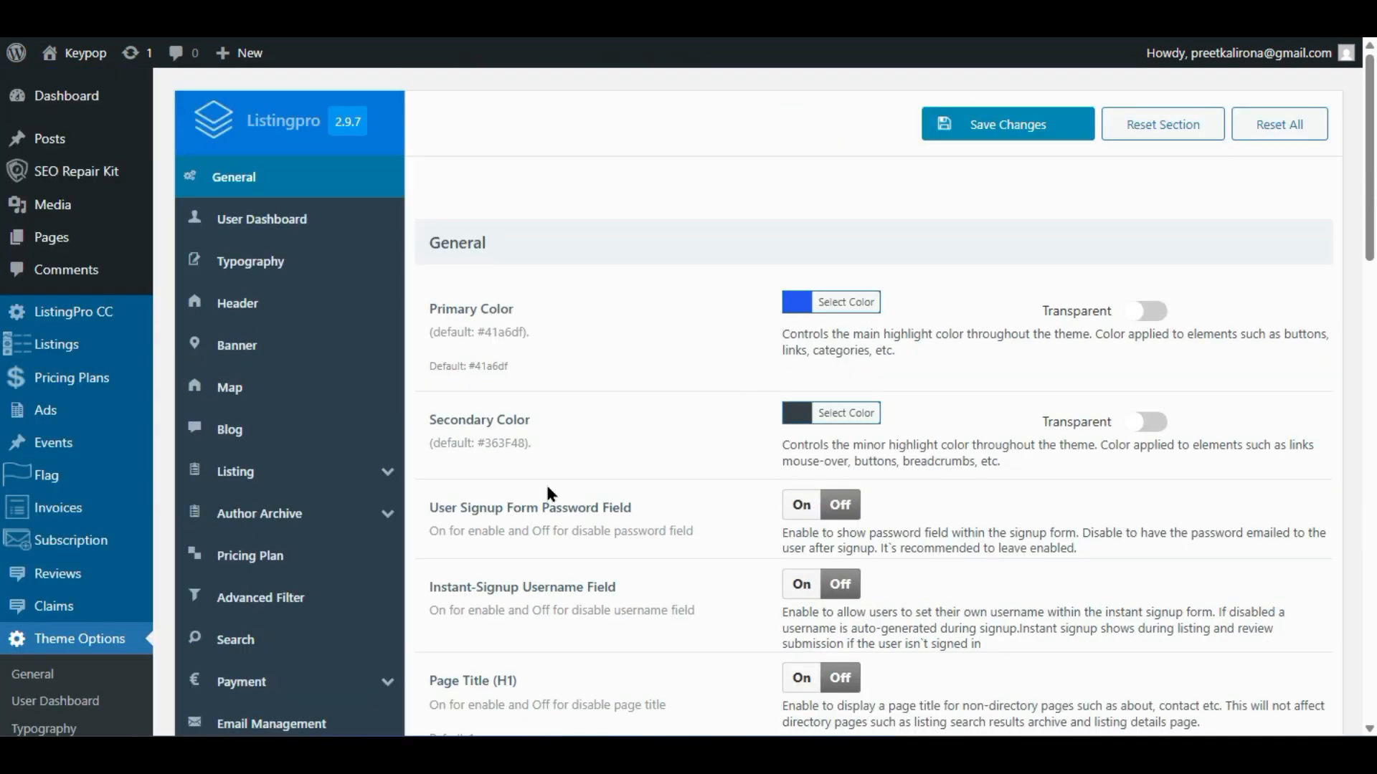
left_click(244, 303)
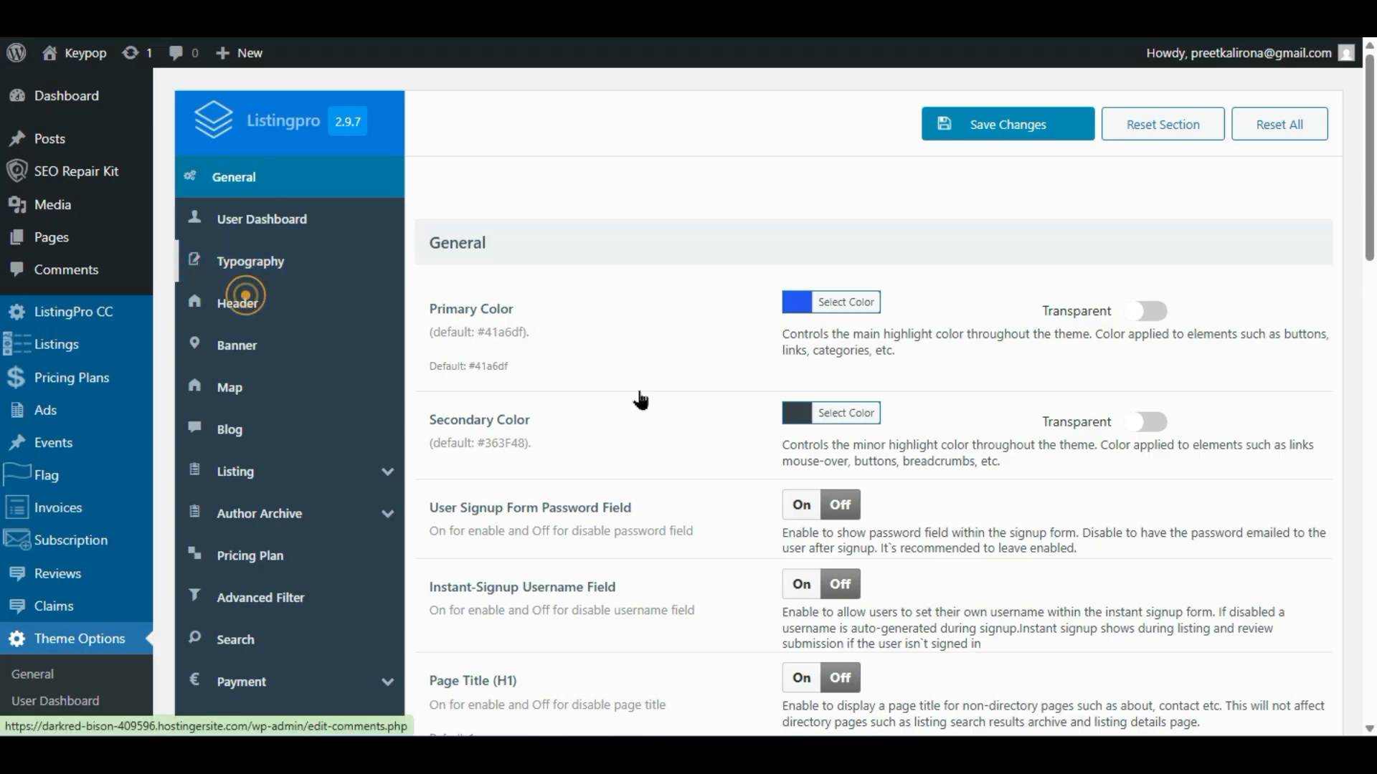
left_click(266, 311)
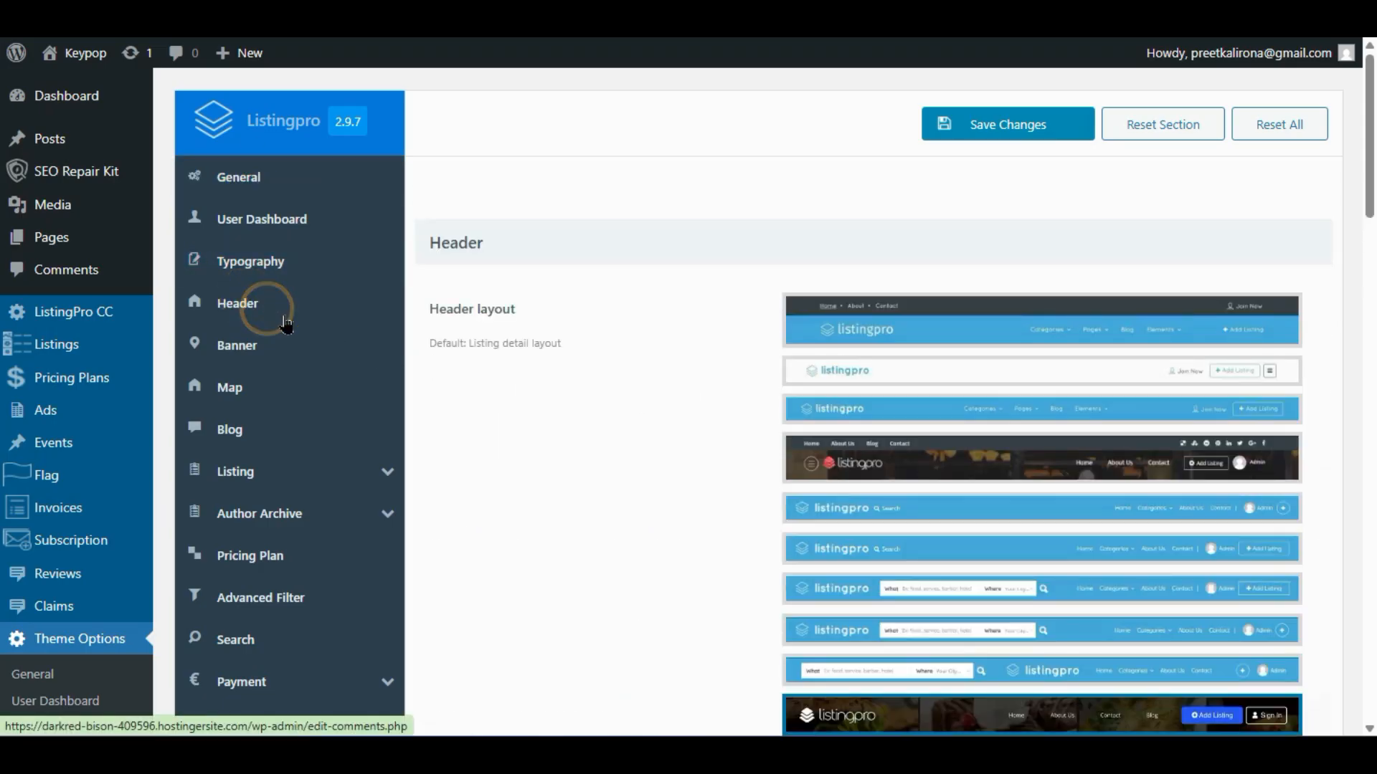
- Choose the second, compact header layout and save the theme options
left_click(1028, 370)
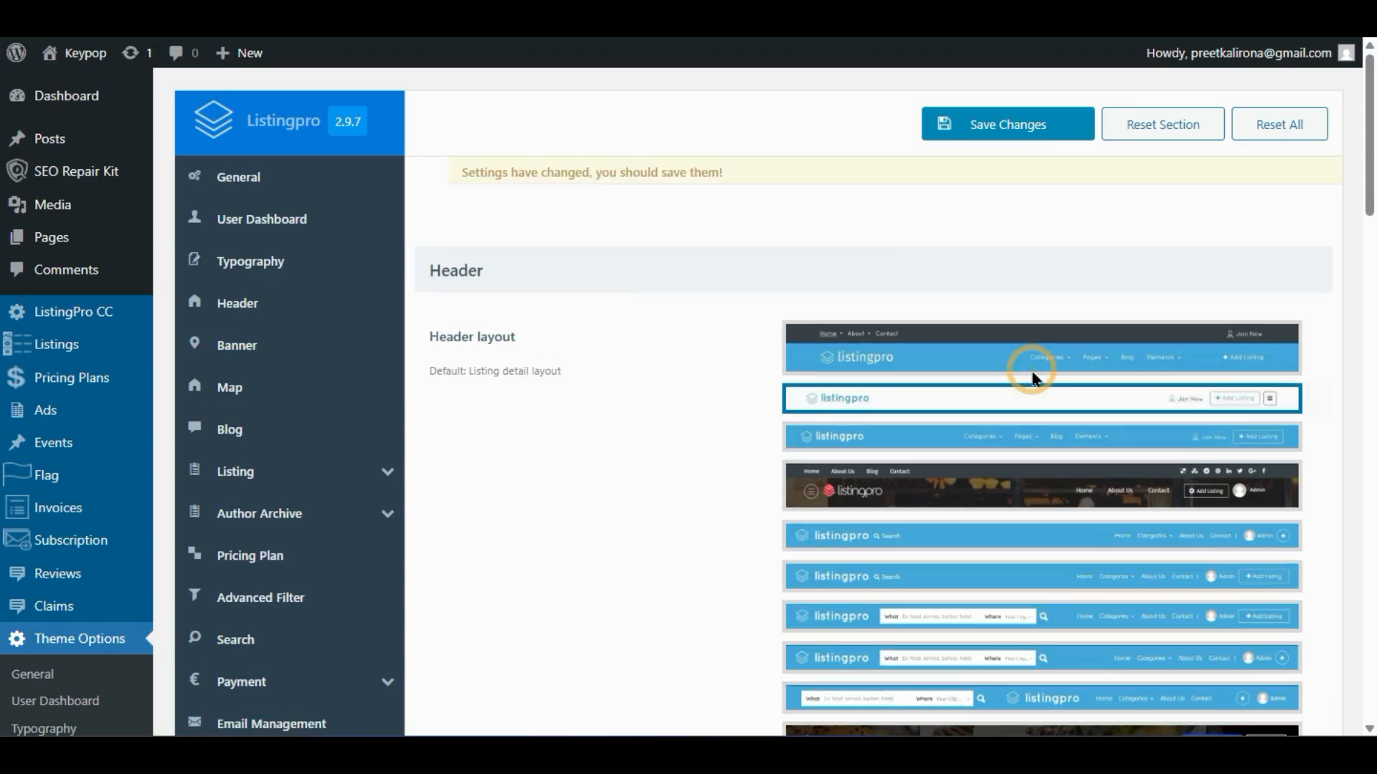
scroll(848, 527, "down", 4)
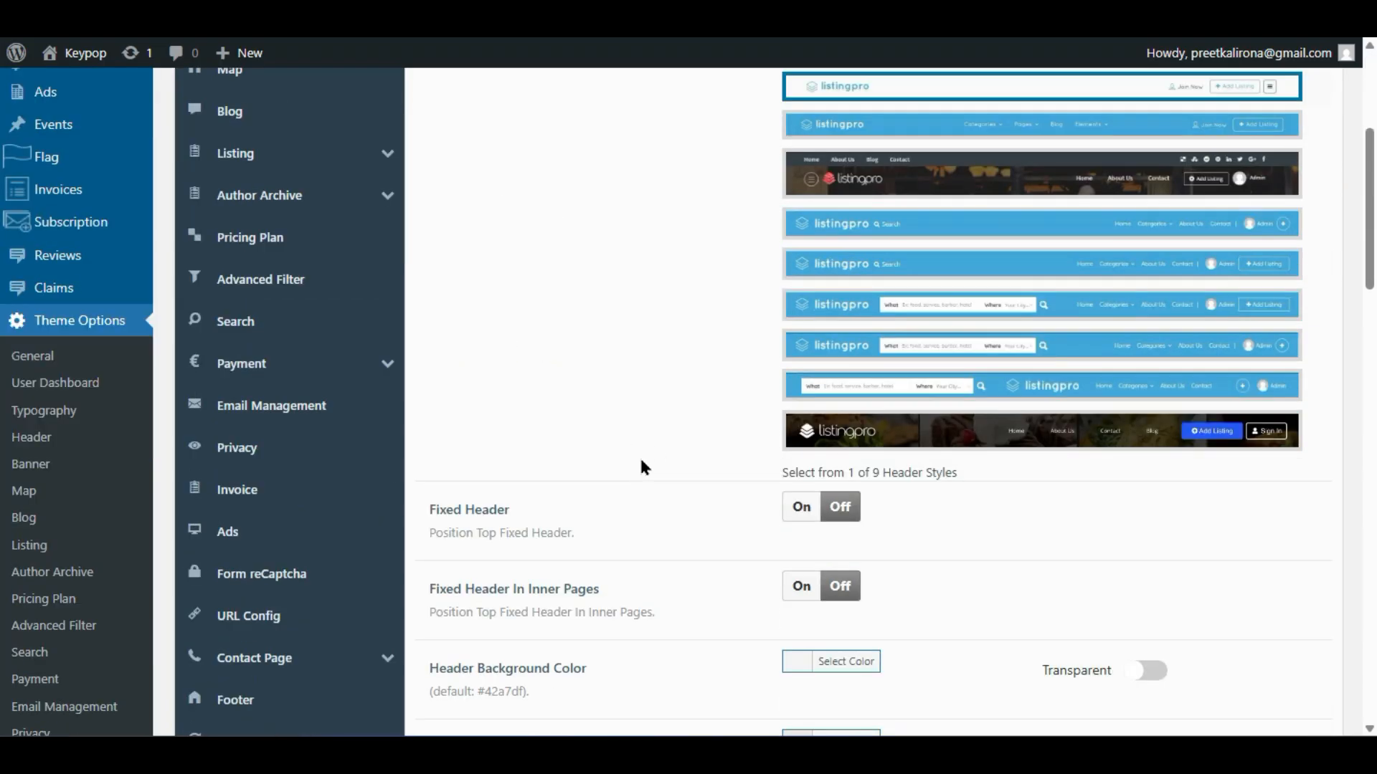
scroll(744, 531, "down", 1)
left_click(964, 711)
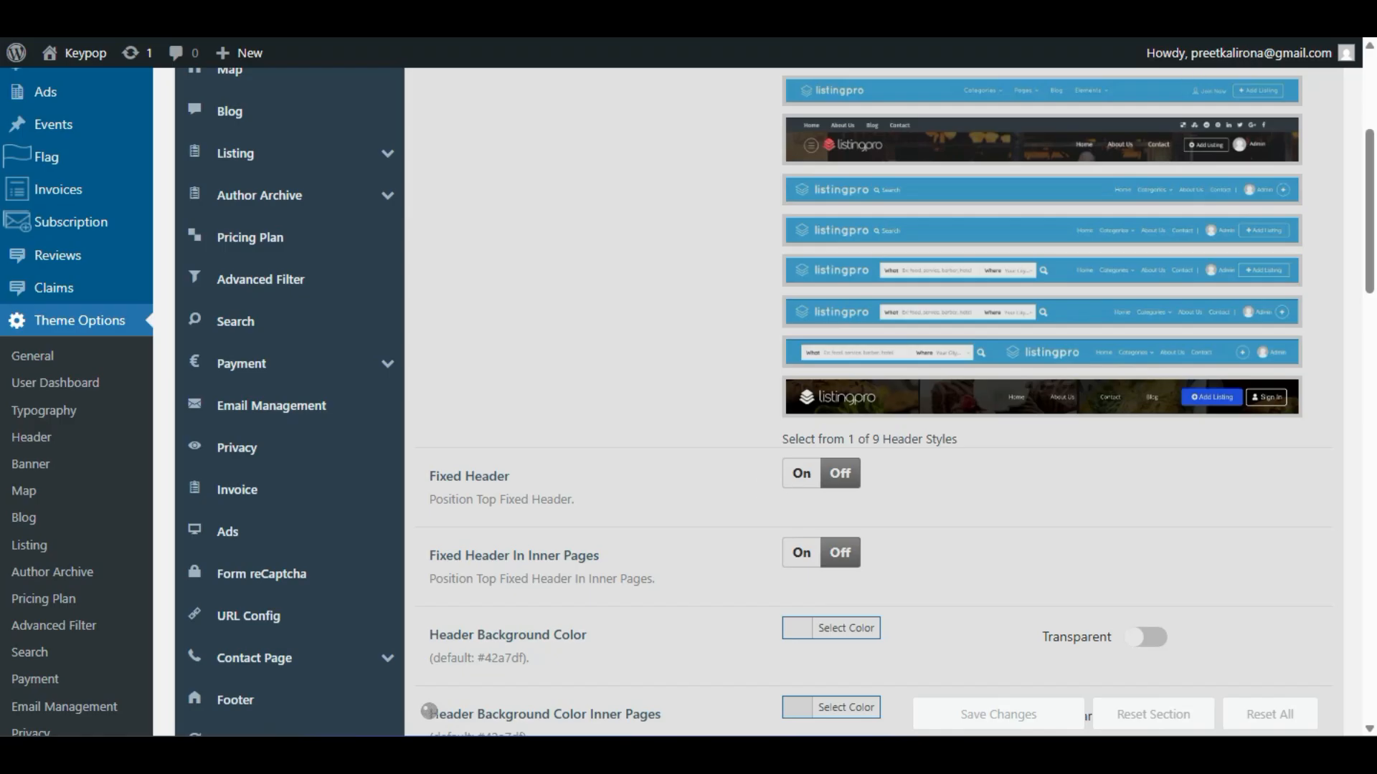
left_click(1359, 7)
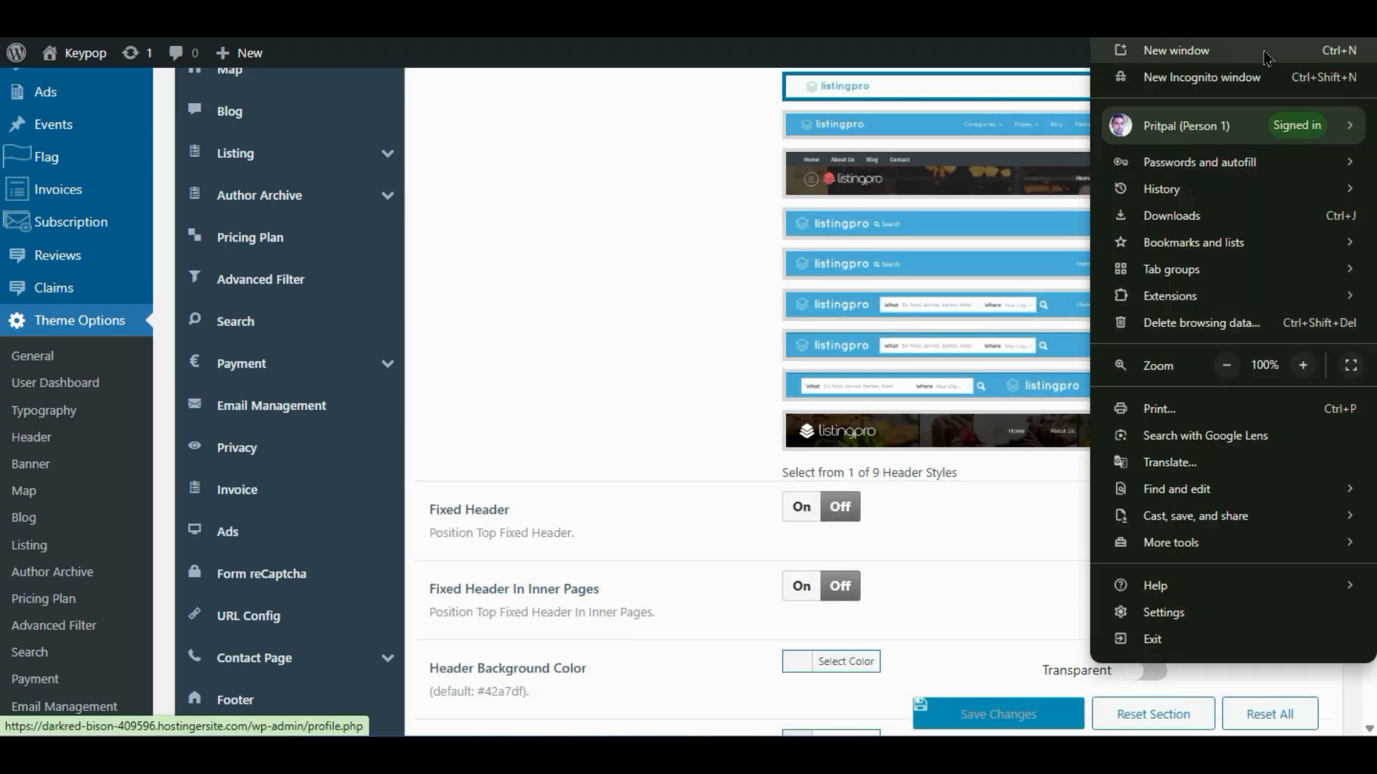
left_click(1254, 76)
type("https://darkred-bison-409596.hostingersite.com/listing/")
key("Return")
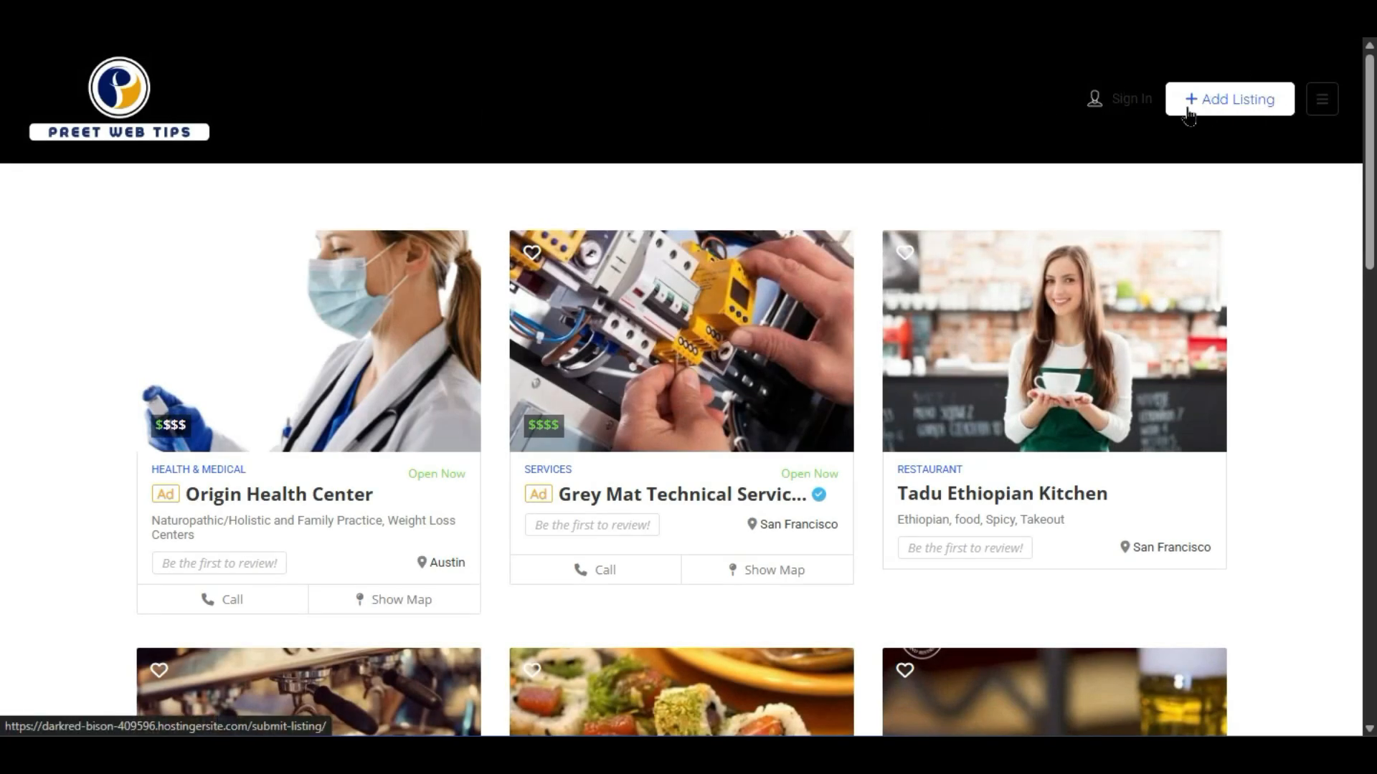
left_click(1323, 108)
left_click(1323, 107)
left_click(1323, 108)
left_click(1322, 108)
left_click(1322, 109)
left_click(1322, 109)
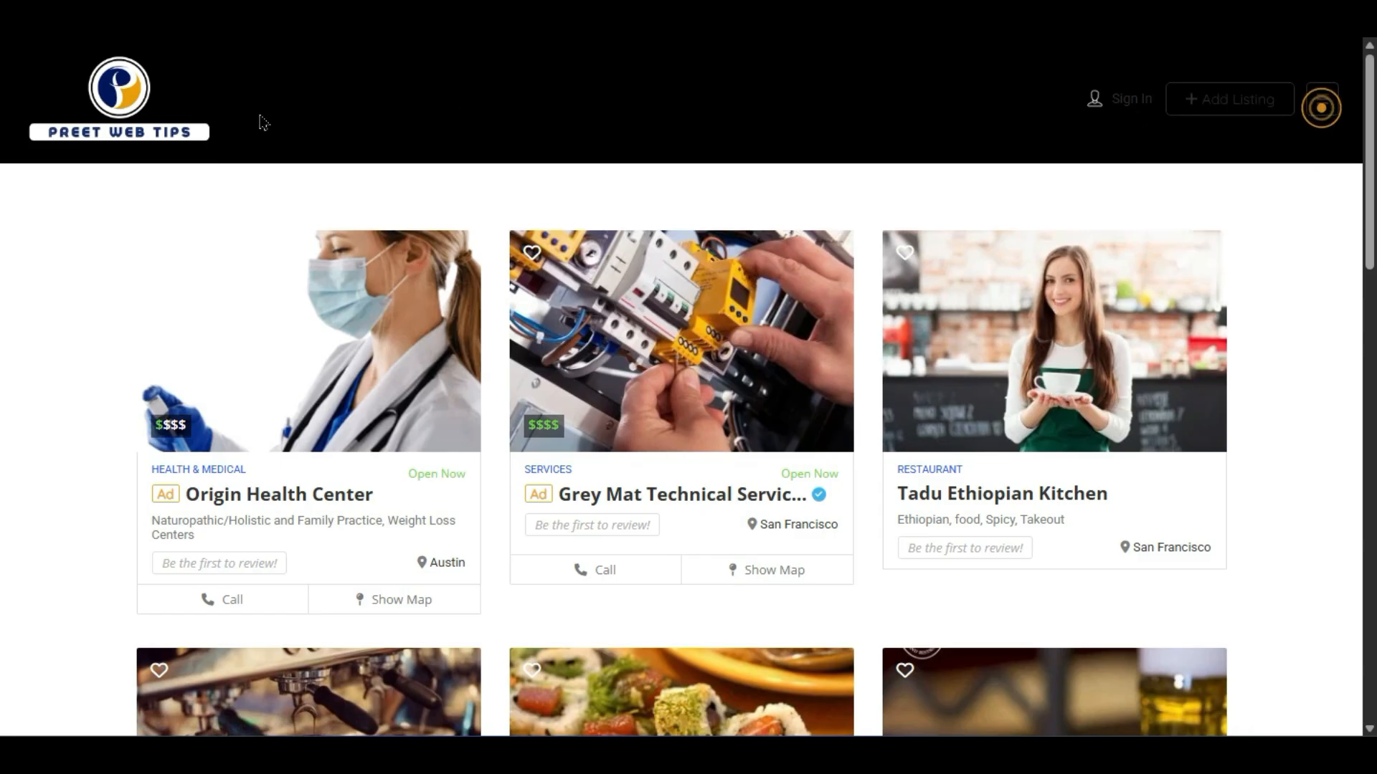
left_click(1322, 103)
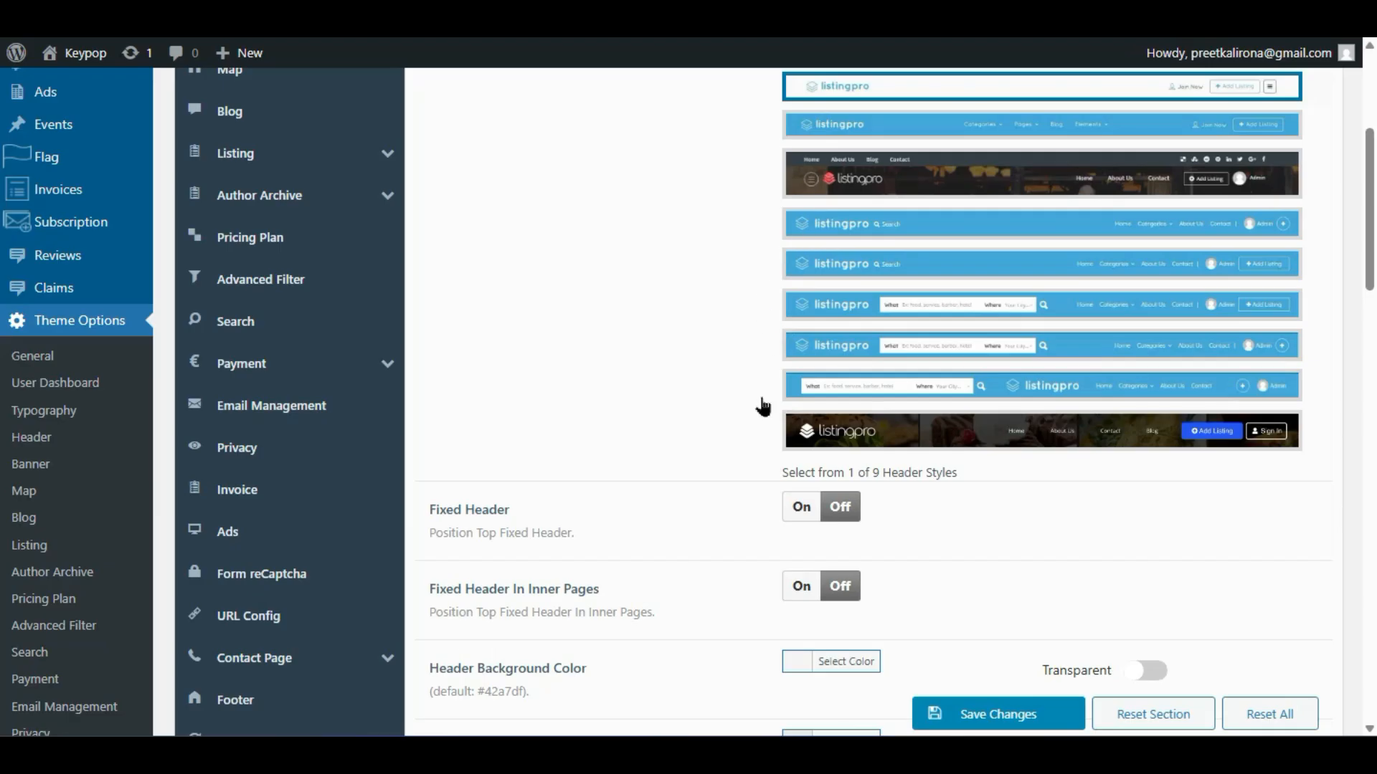
scroll(762, 407, "down", 7)
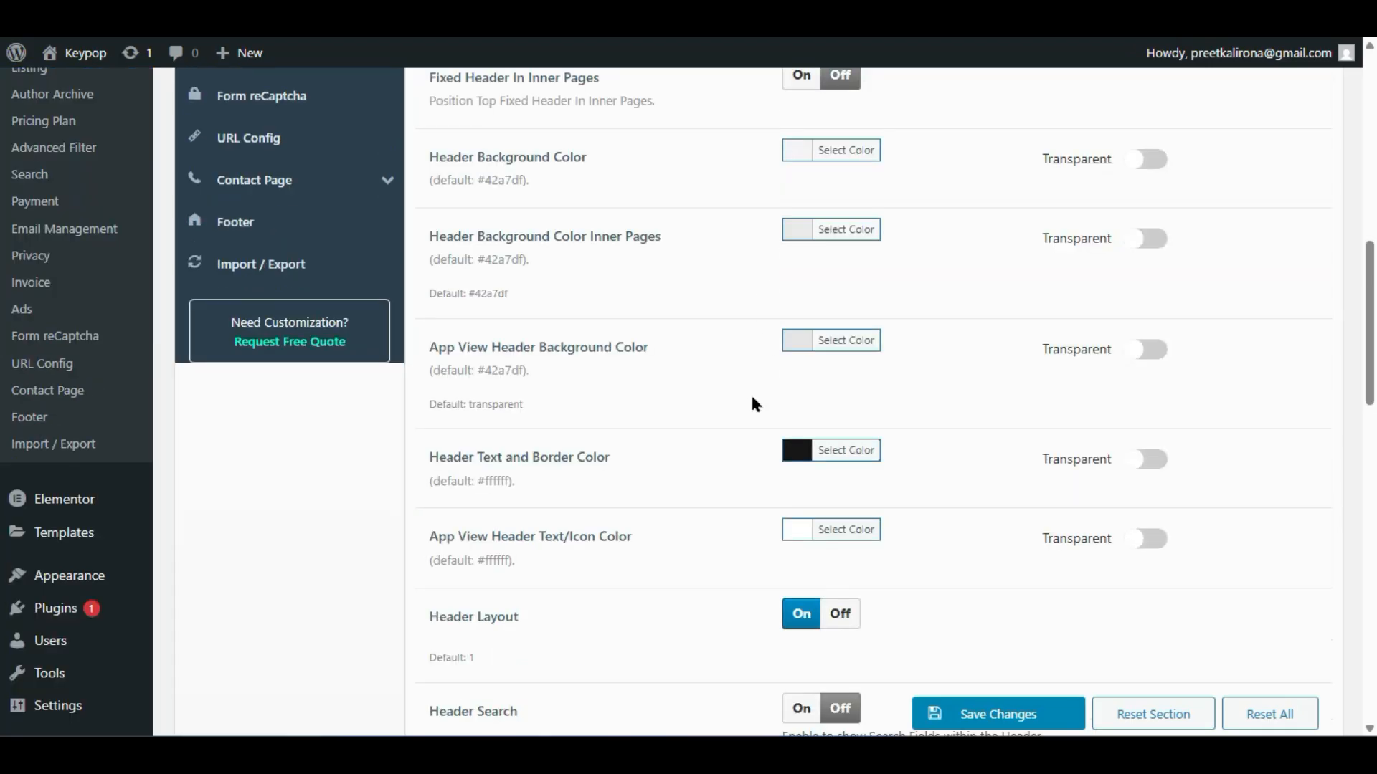
- Set the Header Text and Border Color to white and save
left_click(793, 452)
left_click(792, 491)
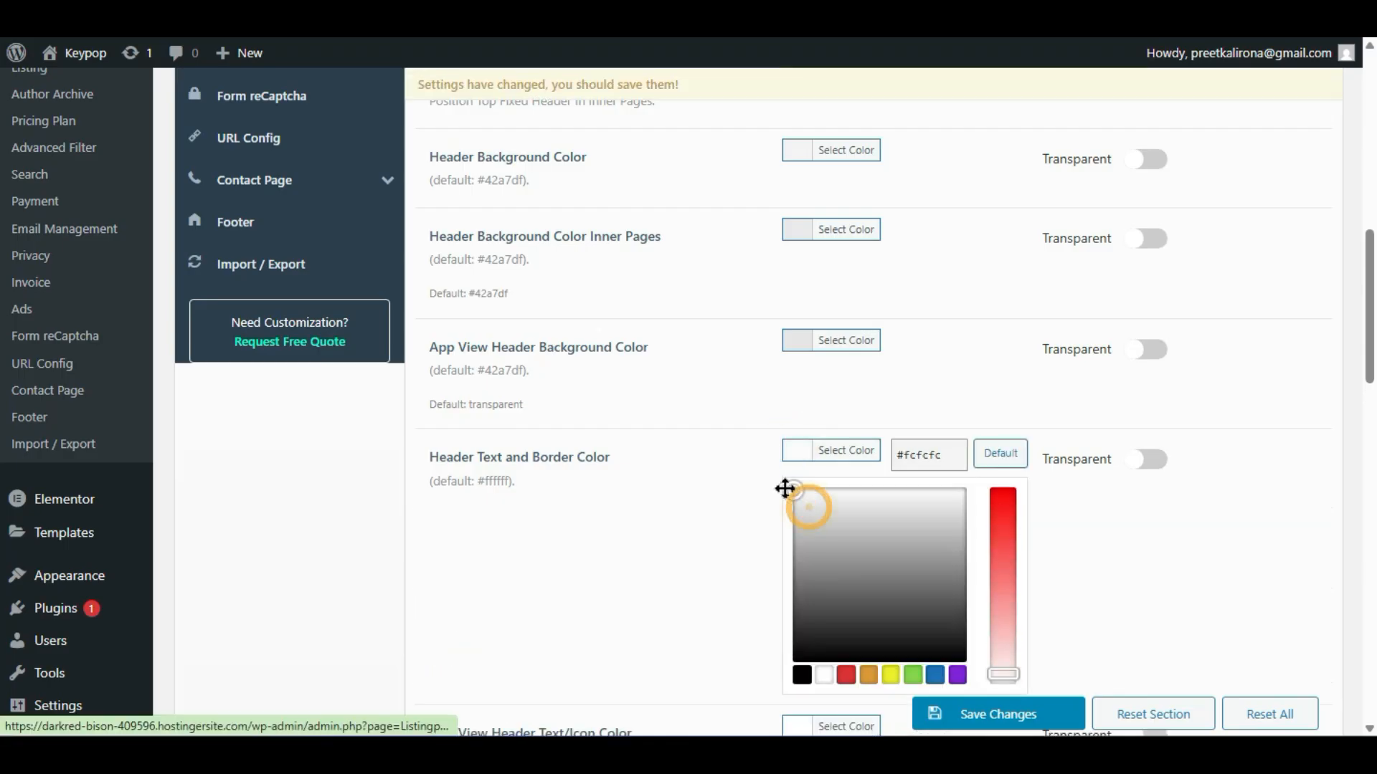
left_click(962, 714)
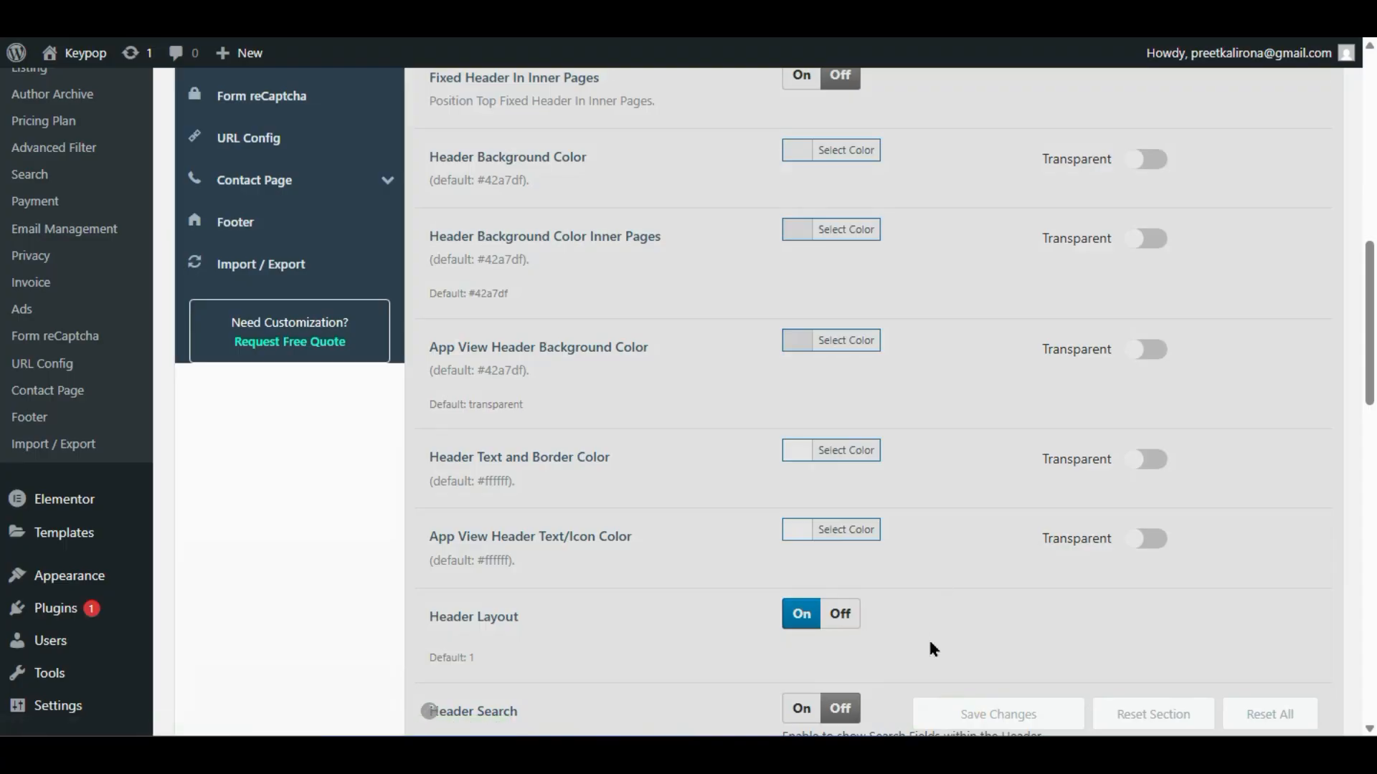
- Reload the Listing page to check the header, then start a new private window
mouse_move(968, 755)
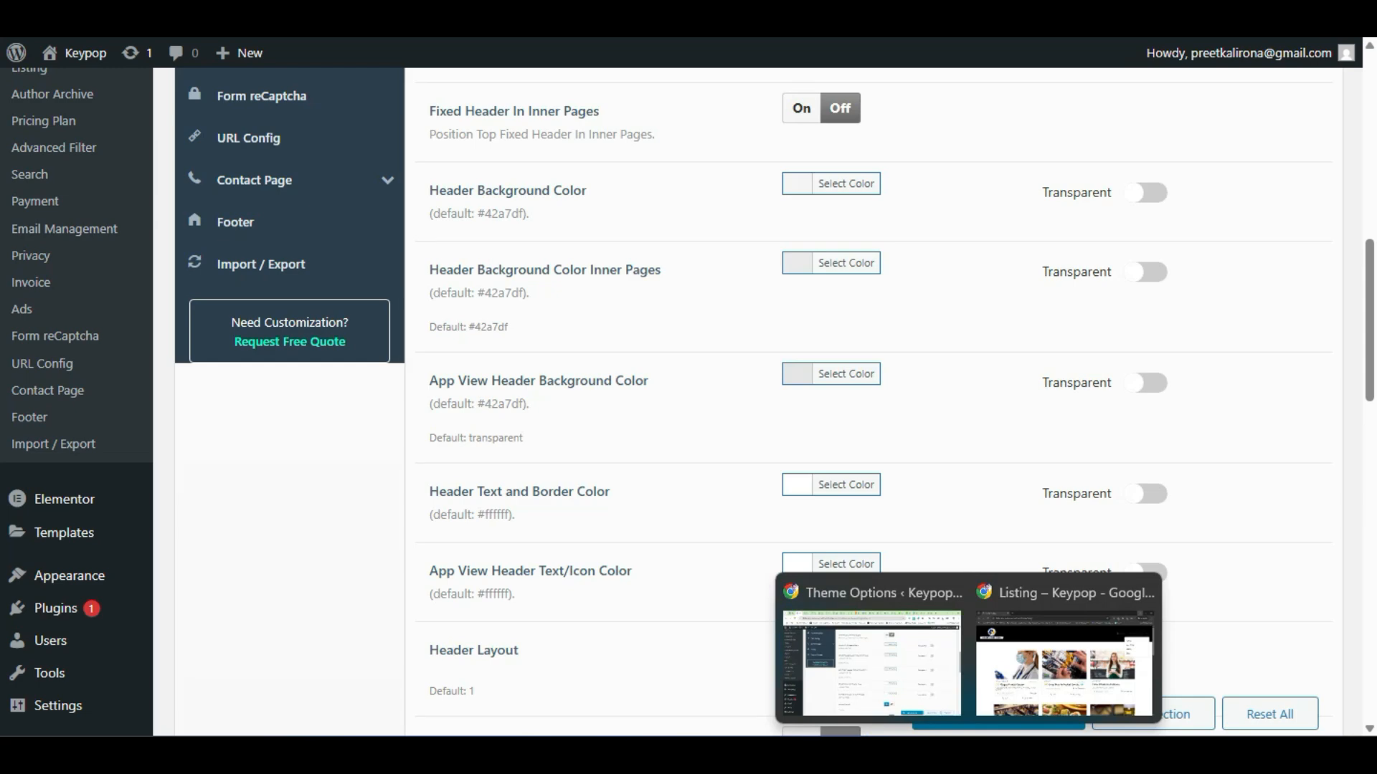
left_click(1039, 663)
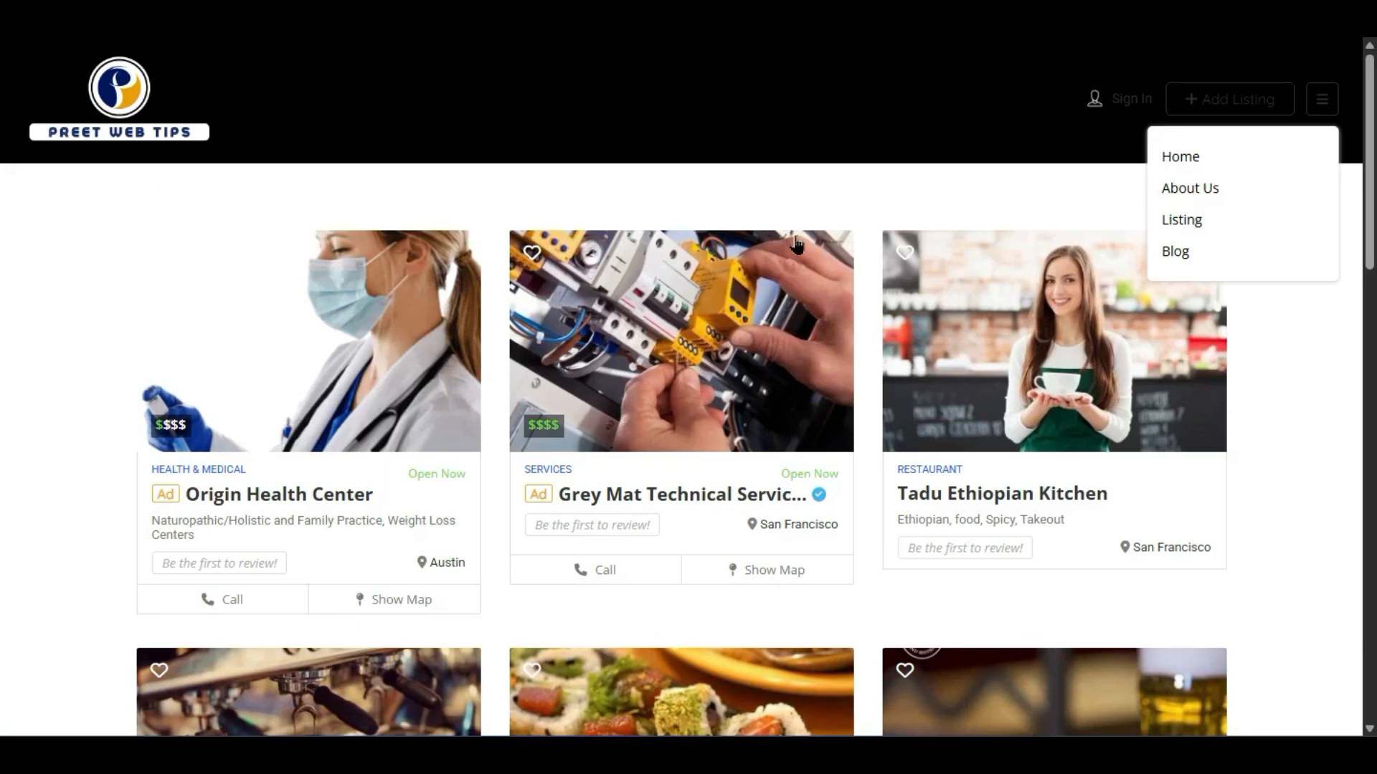
left_click(918, 208)
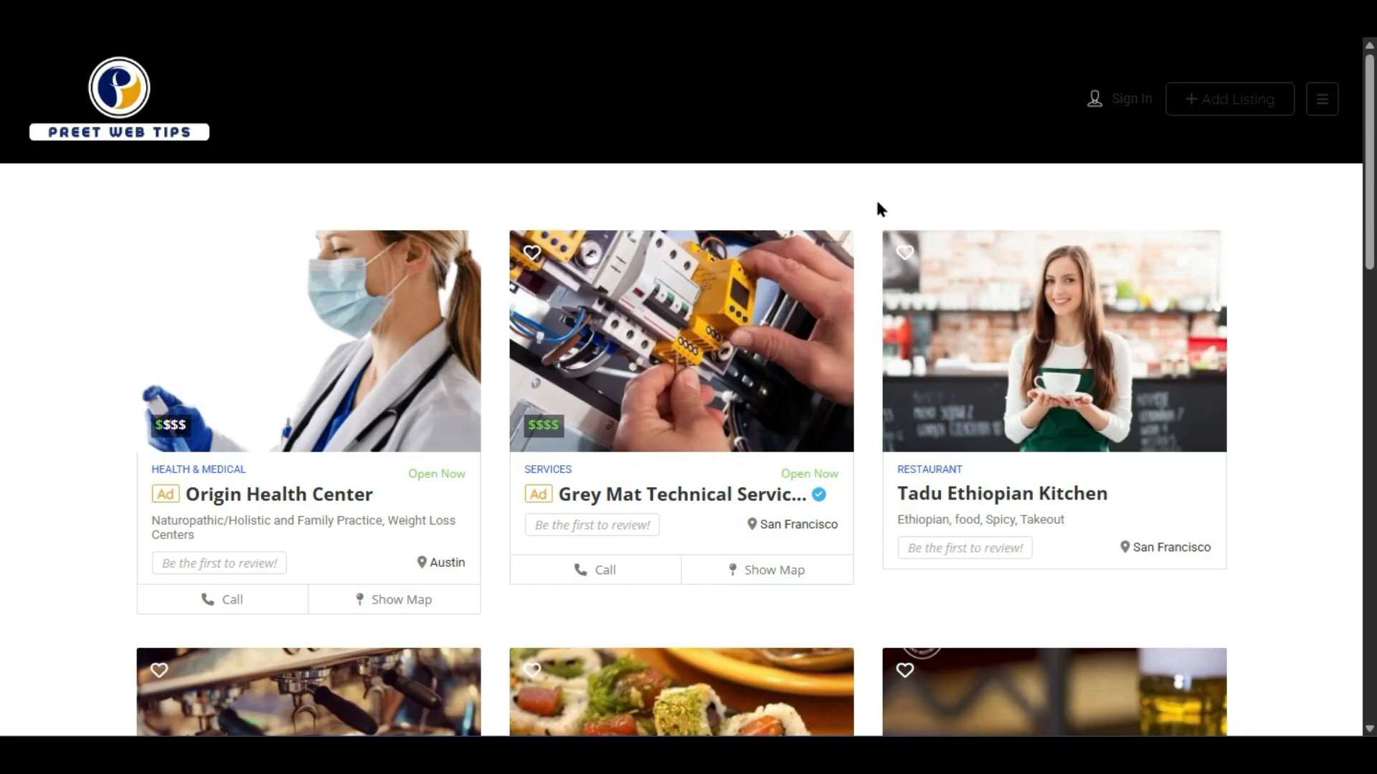
key("F5")
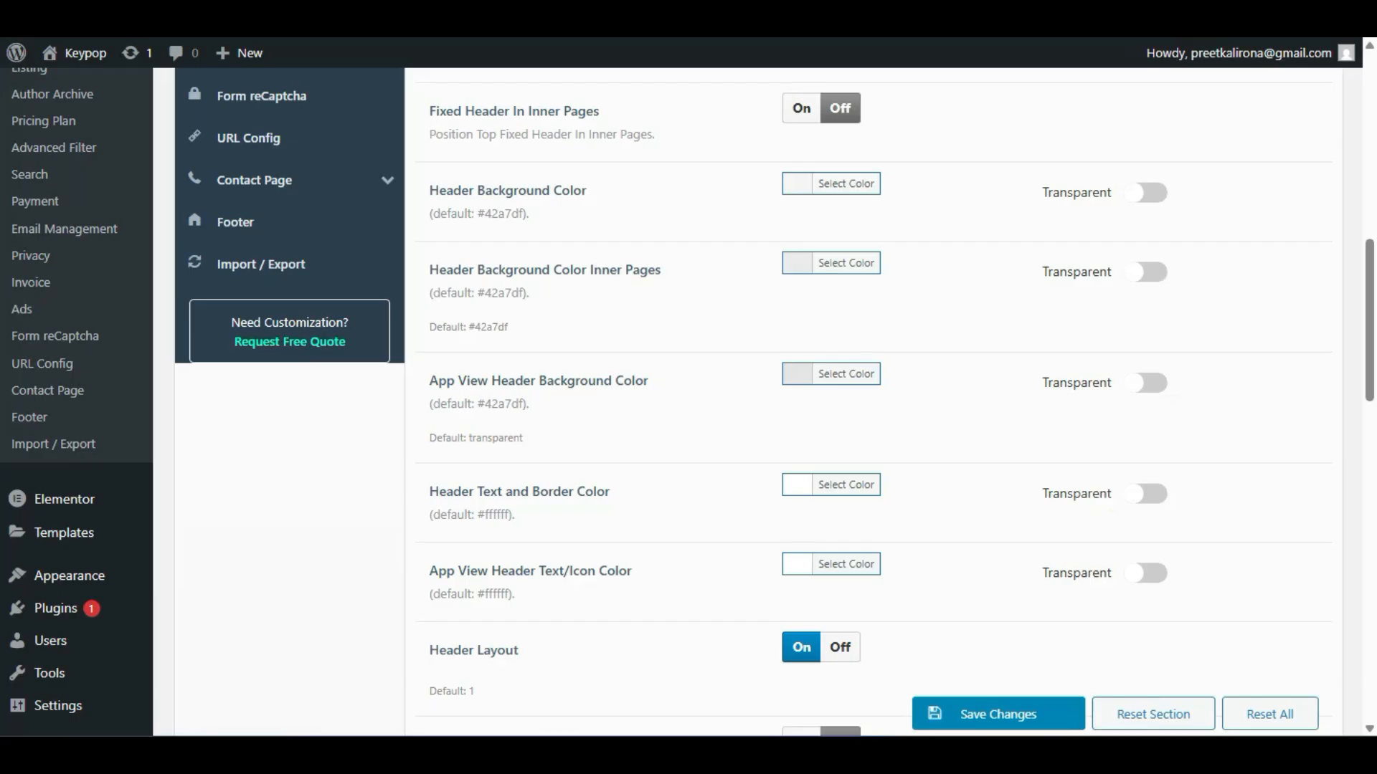
key("alt+f")
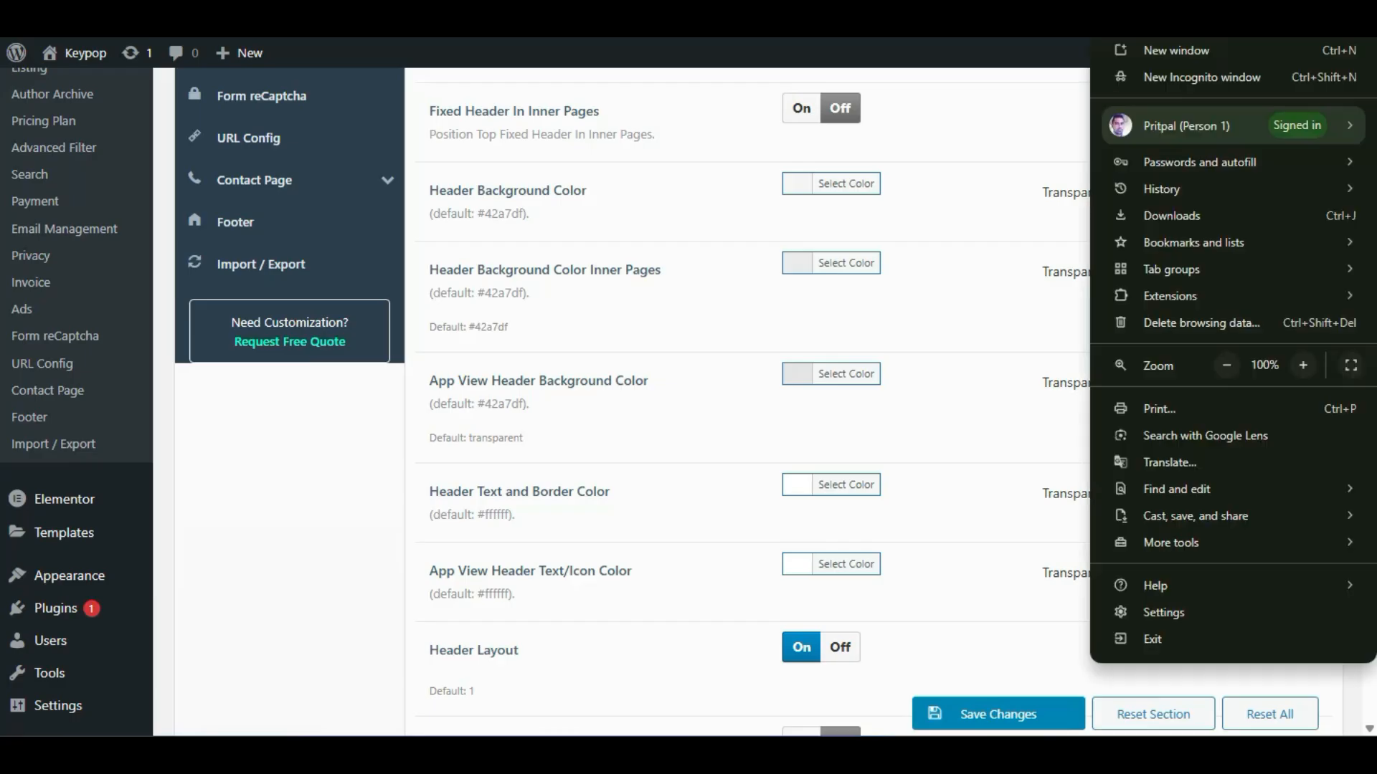
left_click(1240, 76)
- Load the listing page address in the private window and open the live site in a new tab
type("https://darkred-bison-409596.hostingersite.com/listing/")
key("Return")
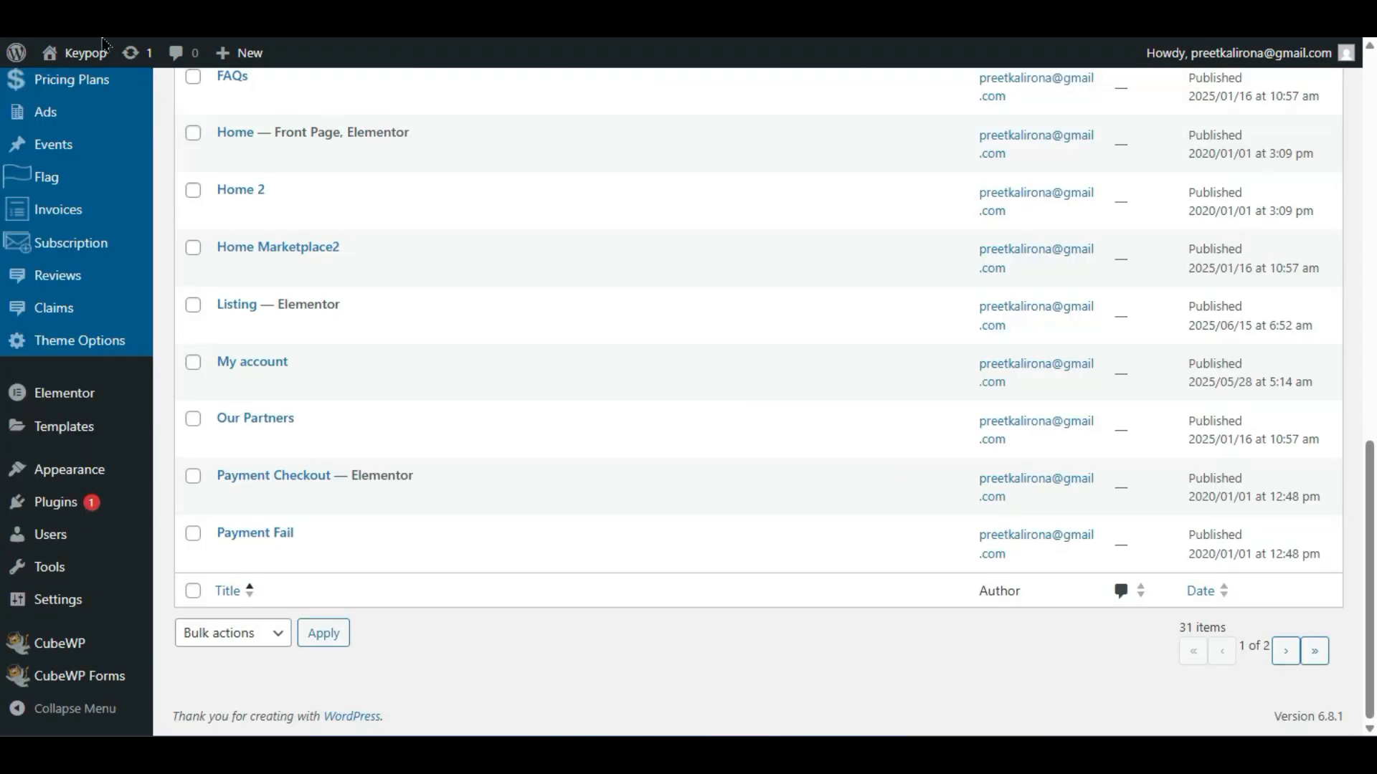
mouse_move(86, 61)
right_click(83, 85)
left_click(117, 106)
left_click(302, 14)
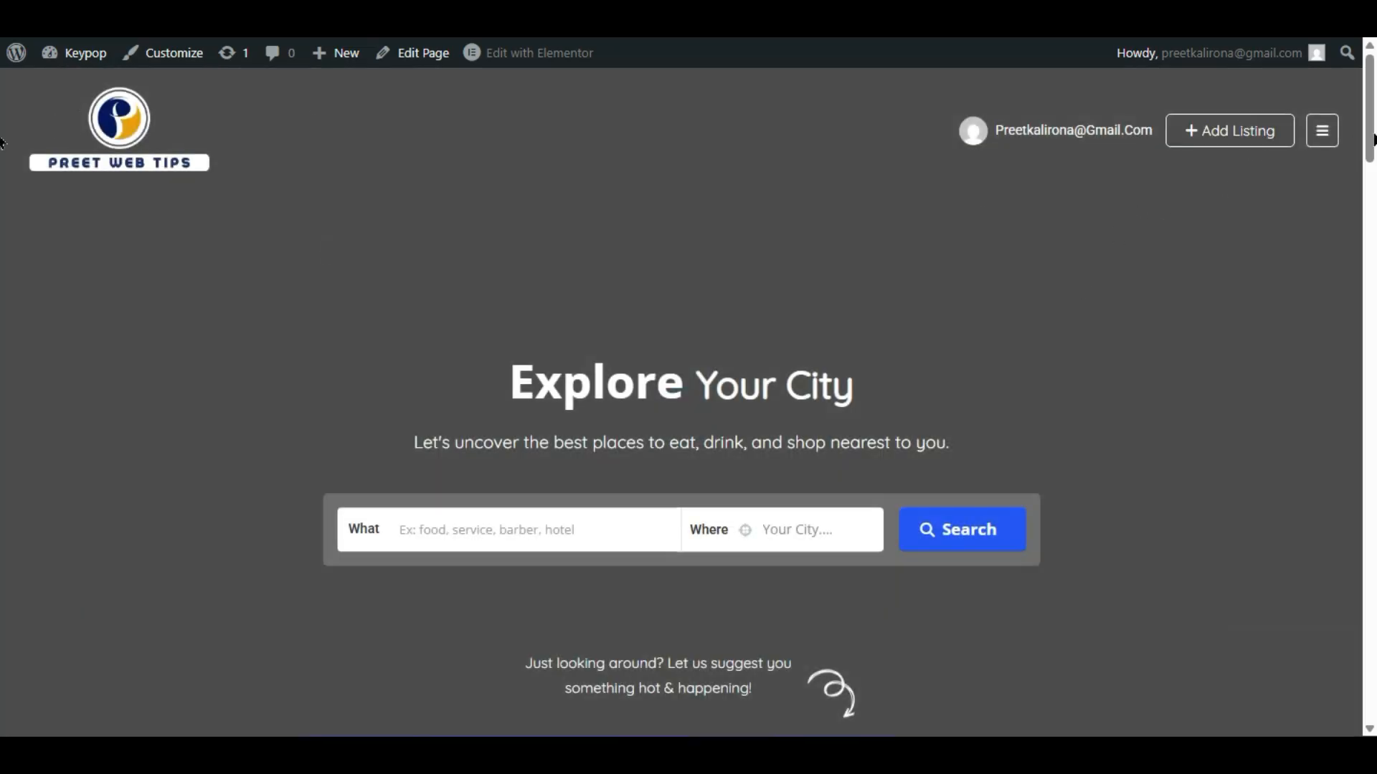
- Inspect the home page header by toggling its navigation menu and scrolling the page
left_click(1323, 131)
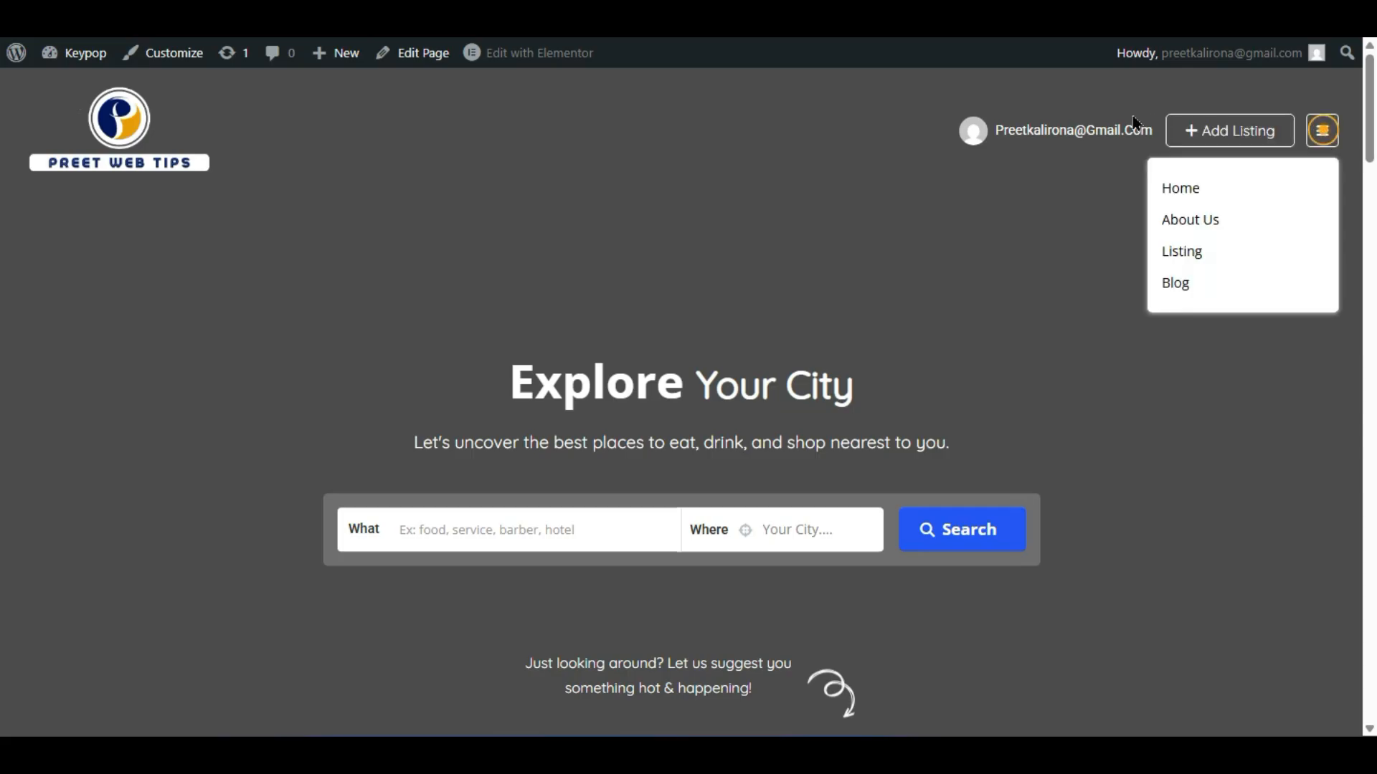
left_click(579, 171)
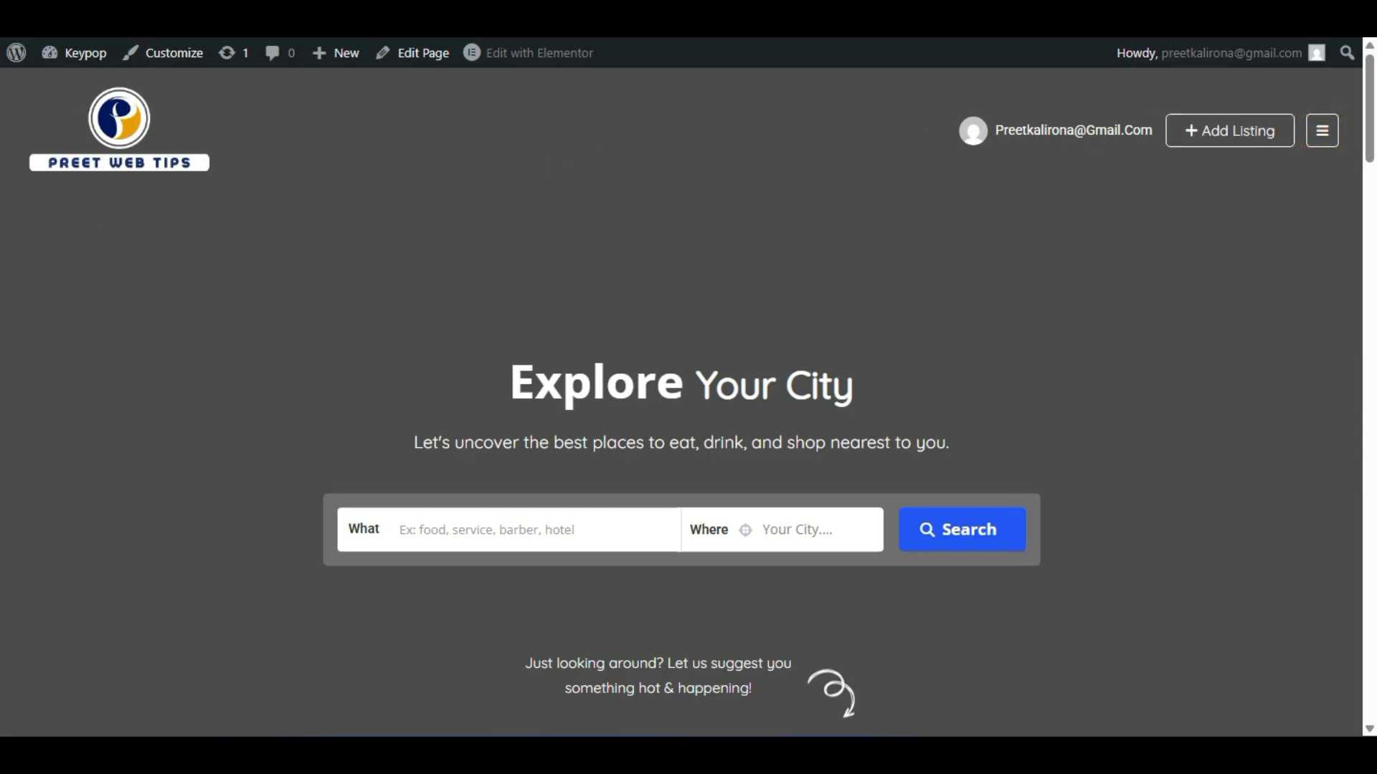
scroll(56, 255, "down", 2)
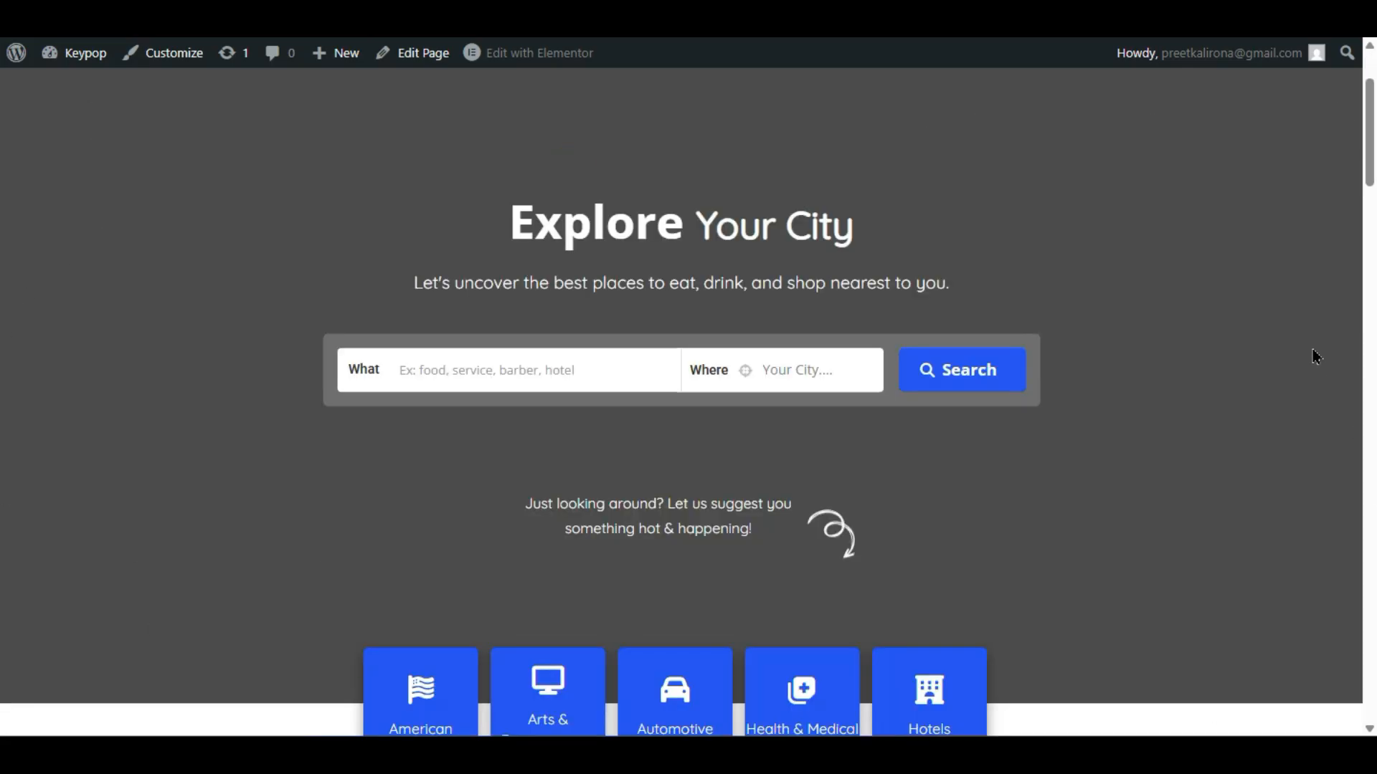
scroll(161, 479, "up", 2)
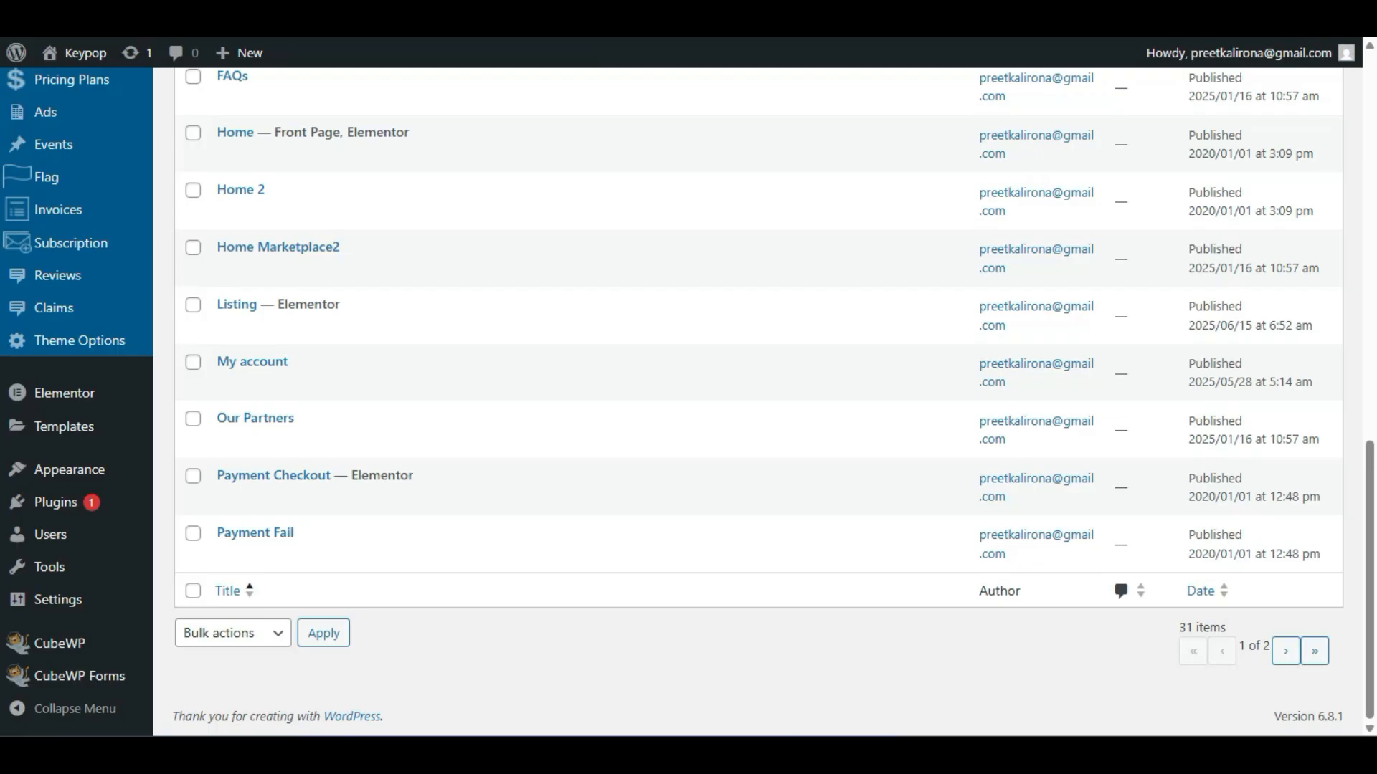
scroll(205, 143, "up", 10)
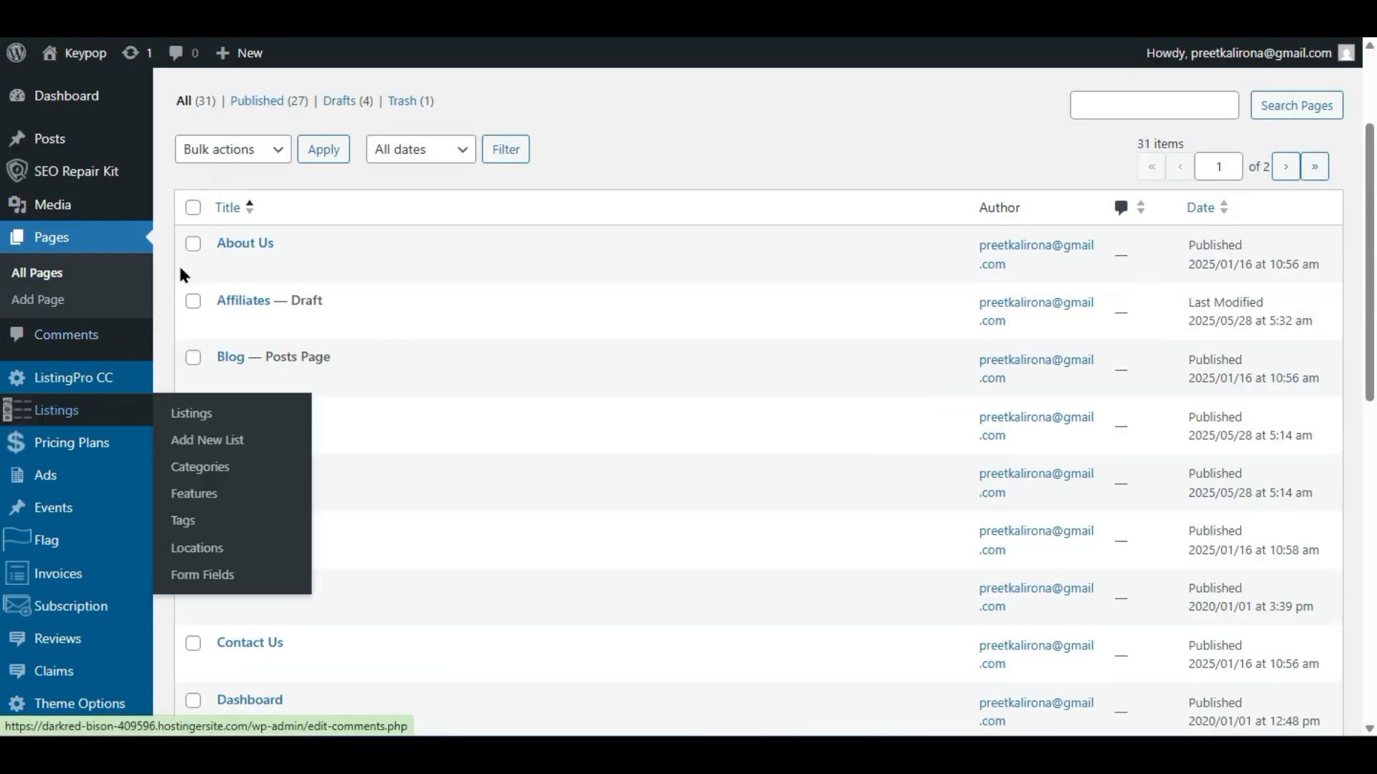
scroll(178, 270, "down", 5)
- Go to the Banner theme options and switch the homepage banner to another style
mouse_move(122, 387)
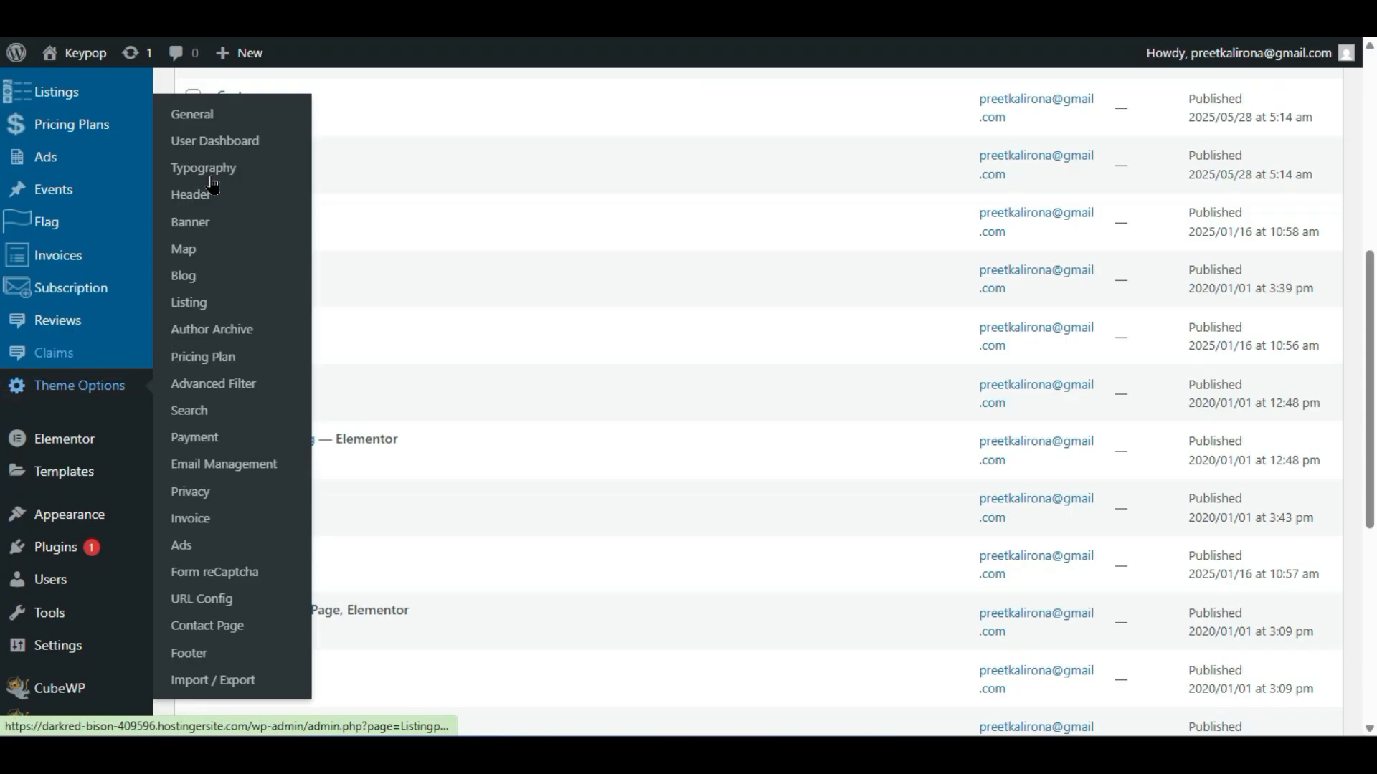
left_click(194, 222)
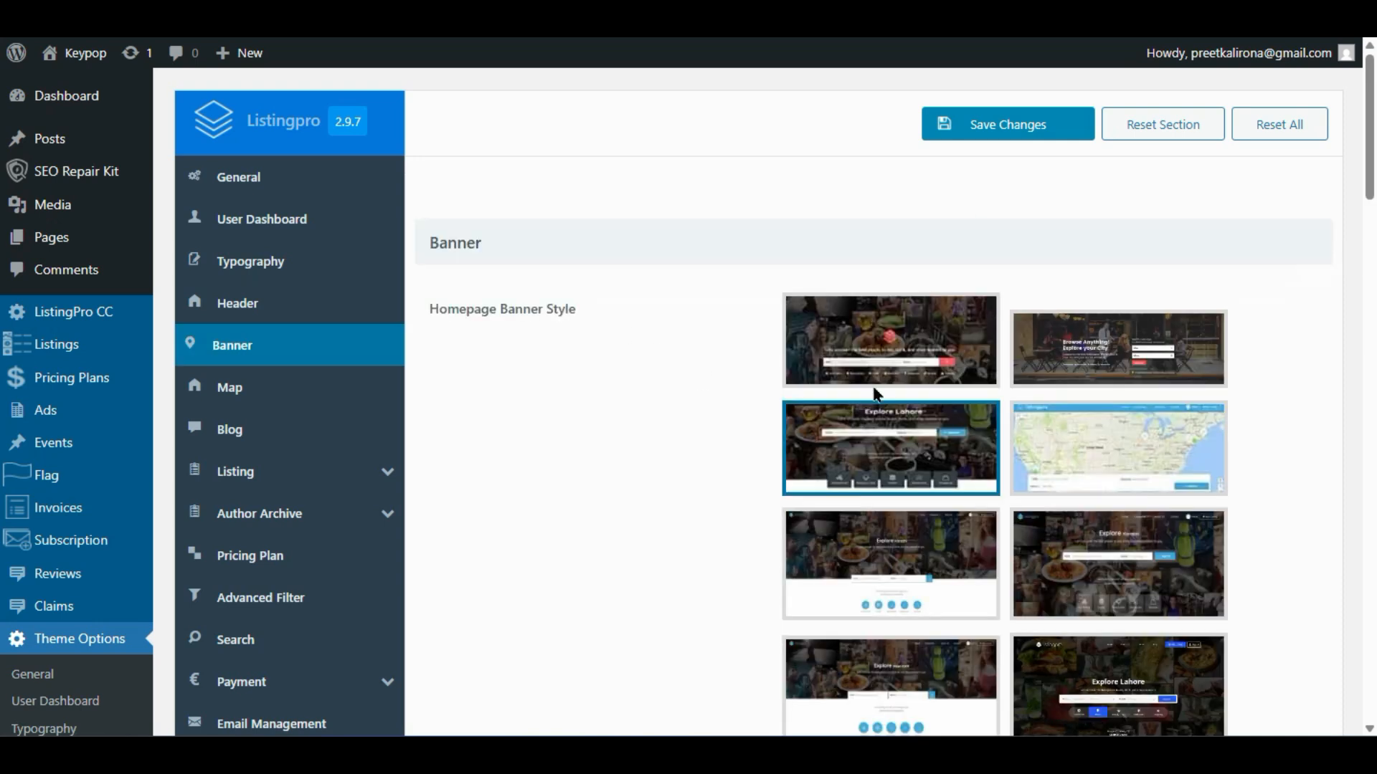
scroll(760, 492, "down", 2)
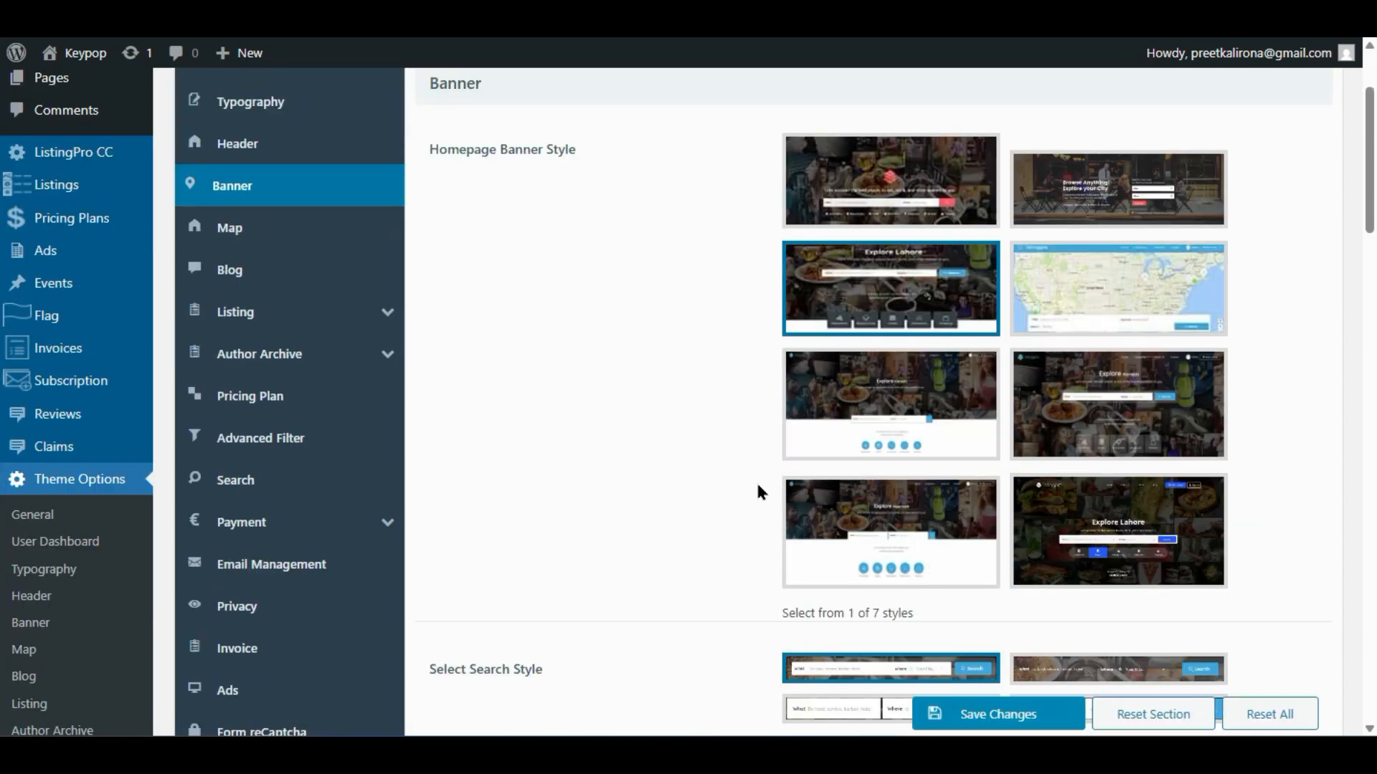
left_click(1076, 403)
- Keep the static image background type and save the banner settings with the new image
scroll(635, 391, "down", 6)
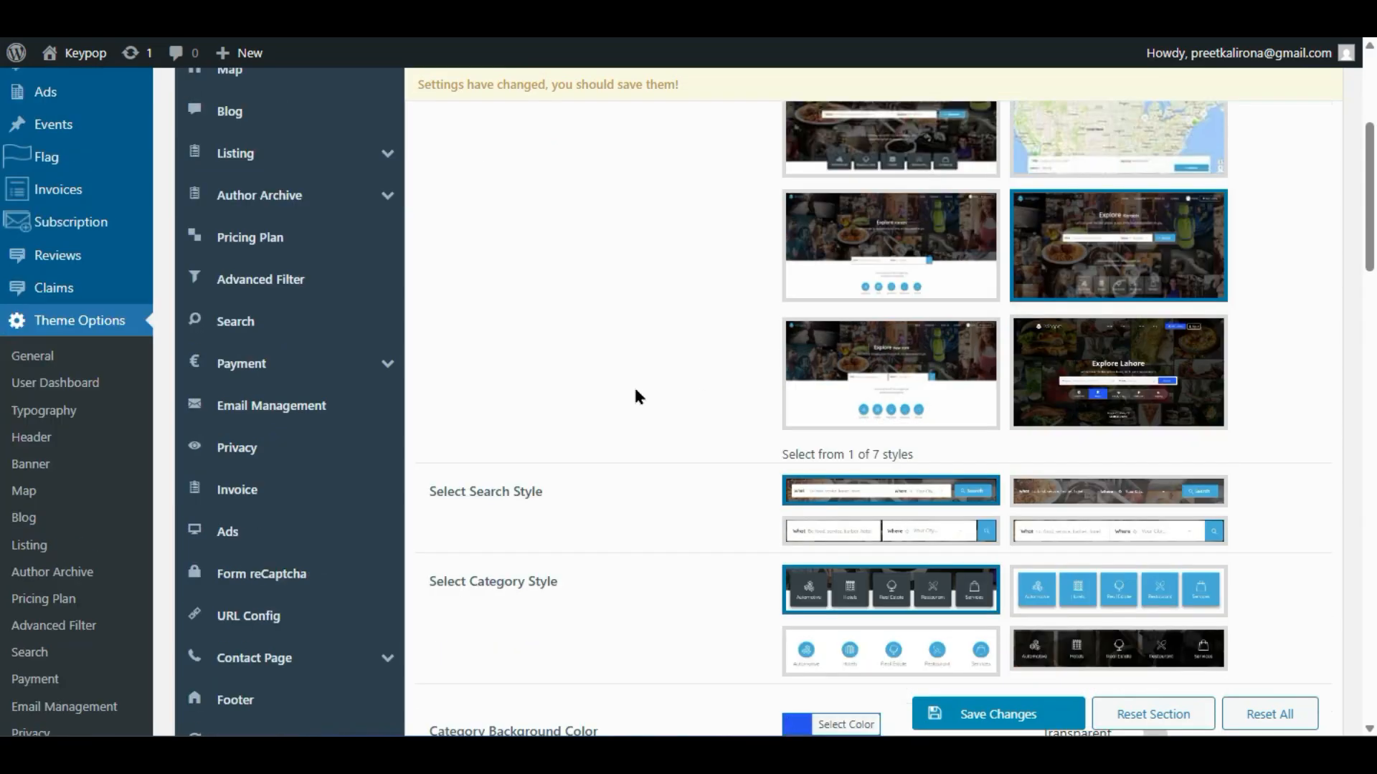
scroll(636, 397, "down", 2)
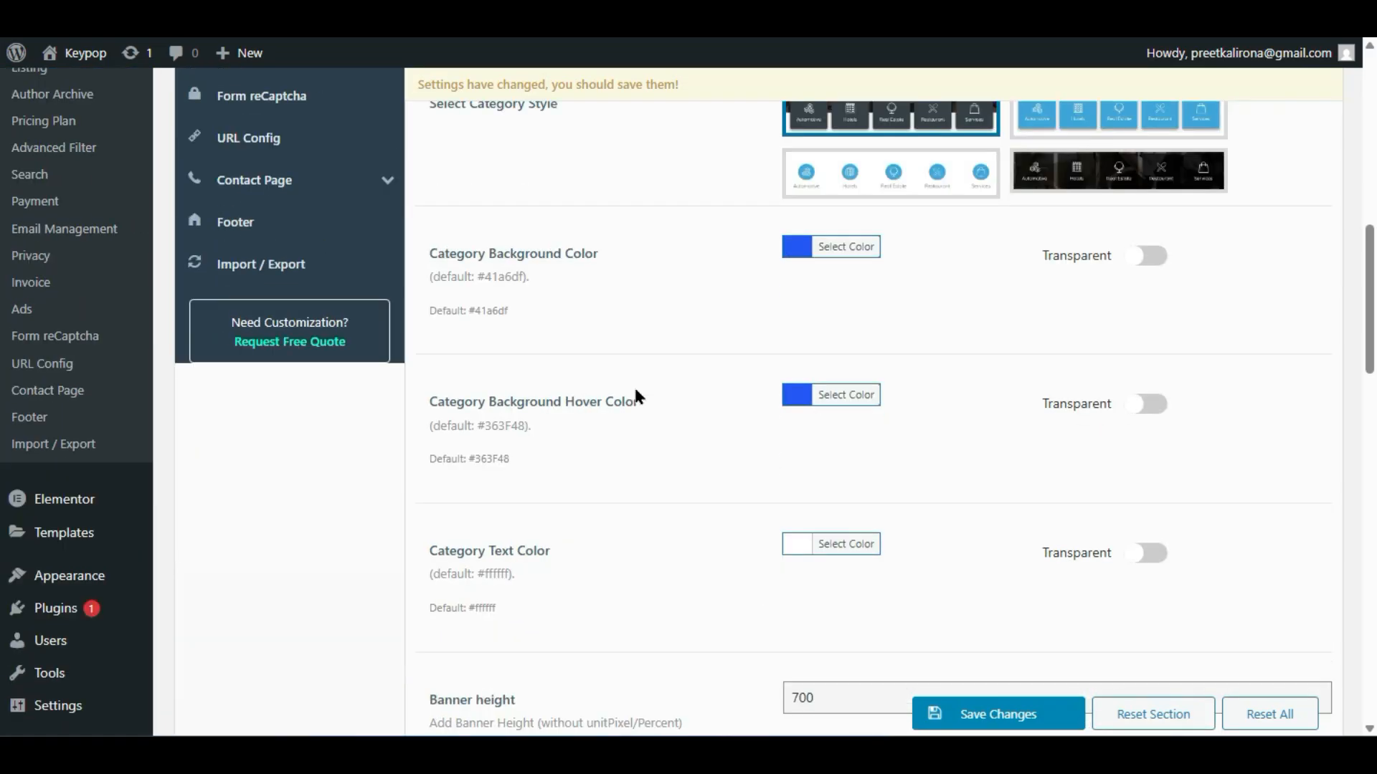
scroll(636, 392, "down", 2)
scroll(634, 392, "down", 4)
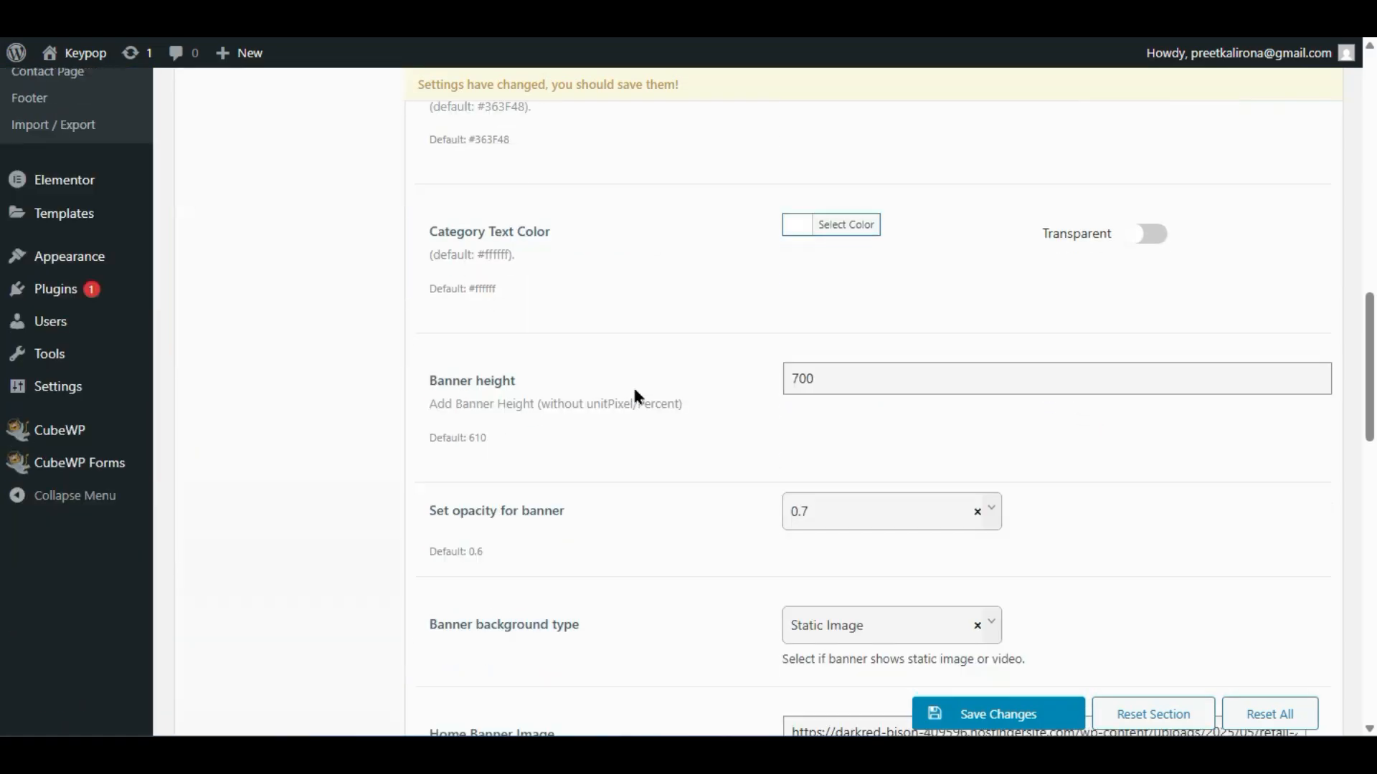
scroll(637, 397, "down", 2)
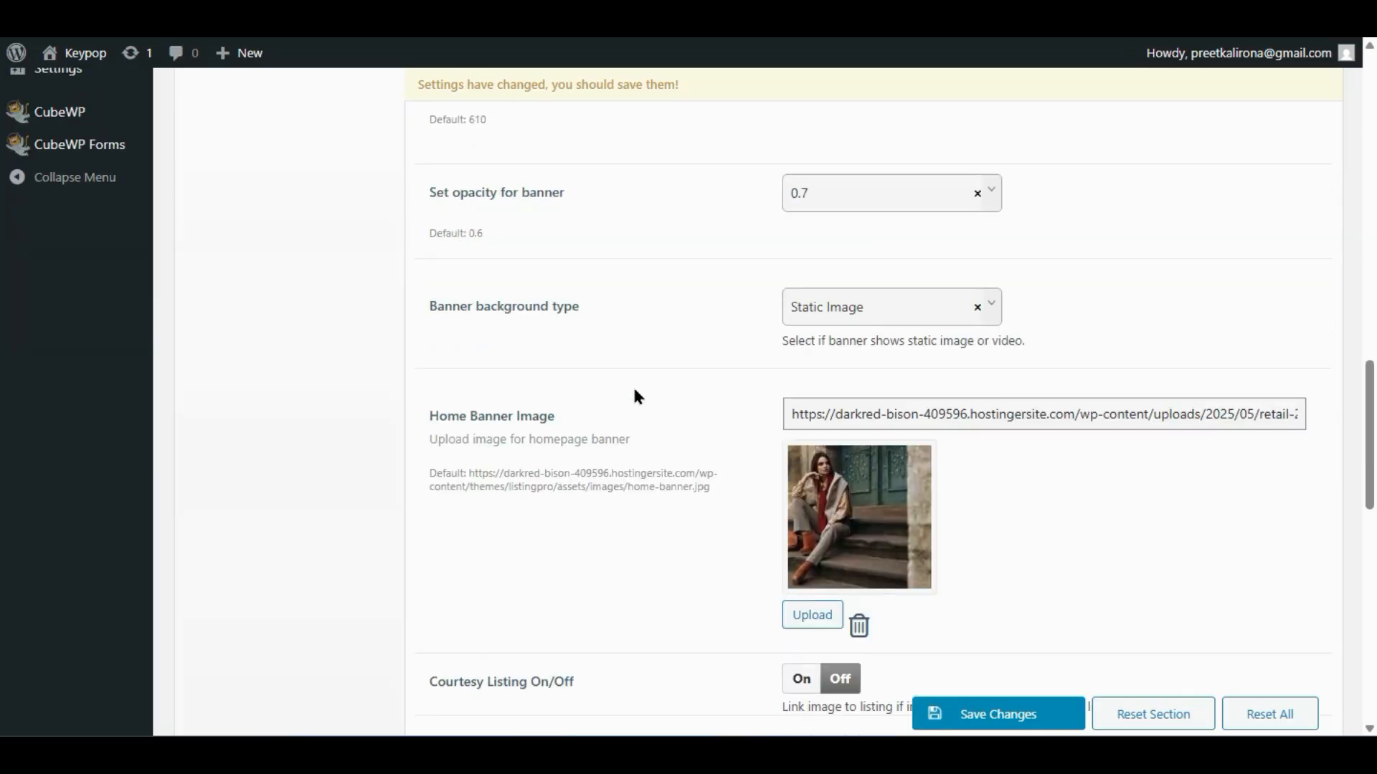
scroll(636, 396, "down", 2)
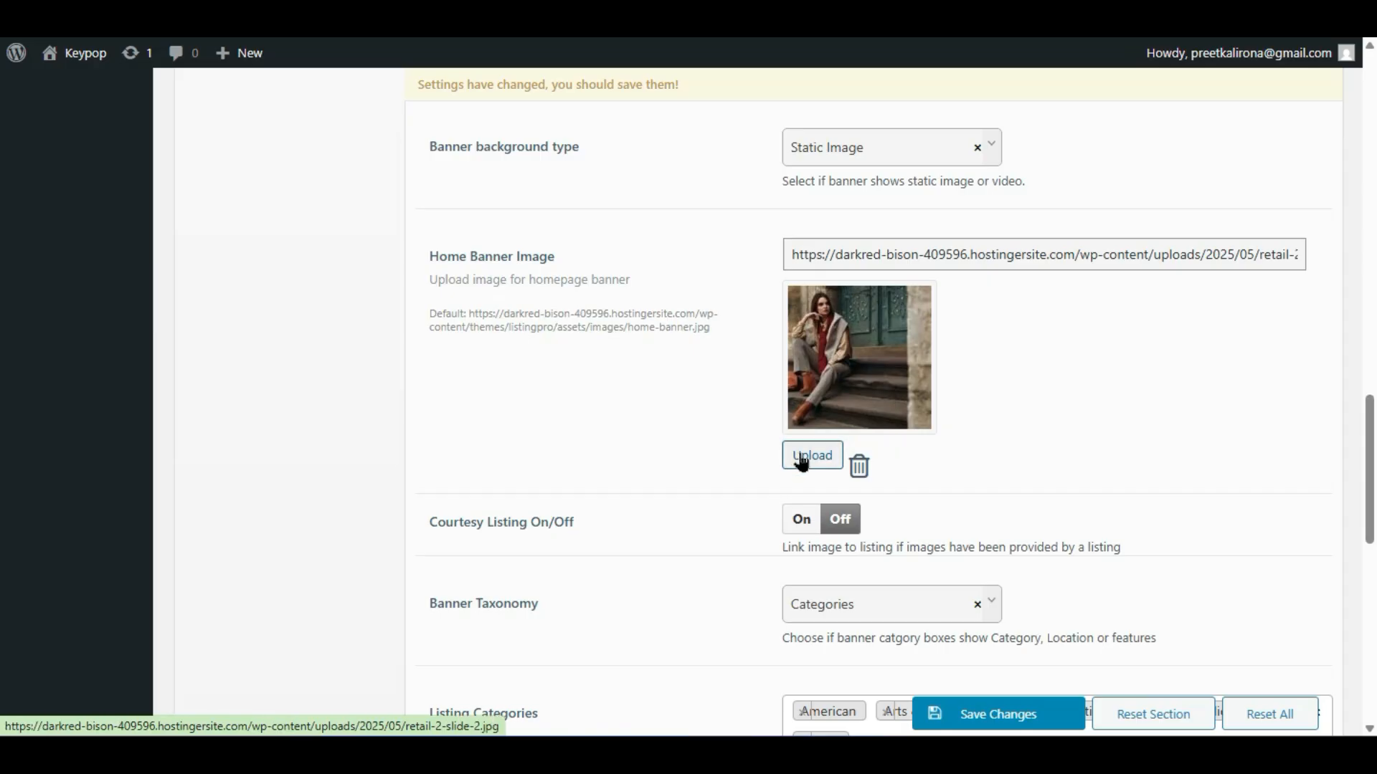
left_click(850, 152)
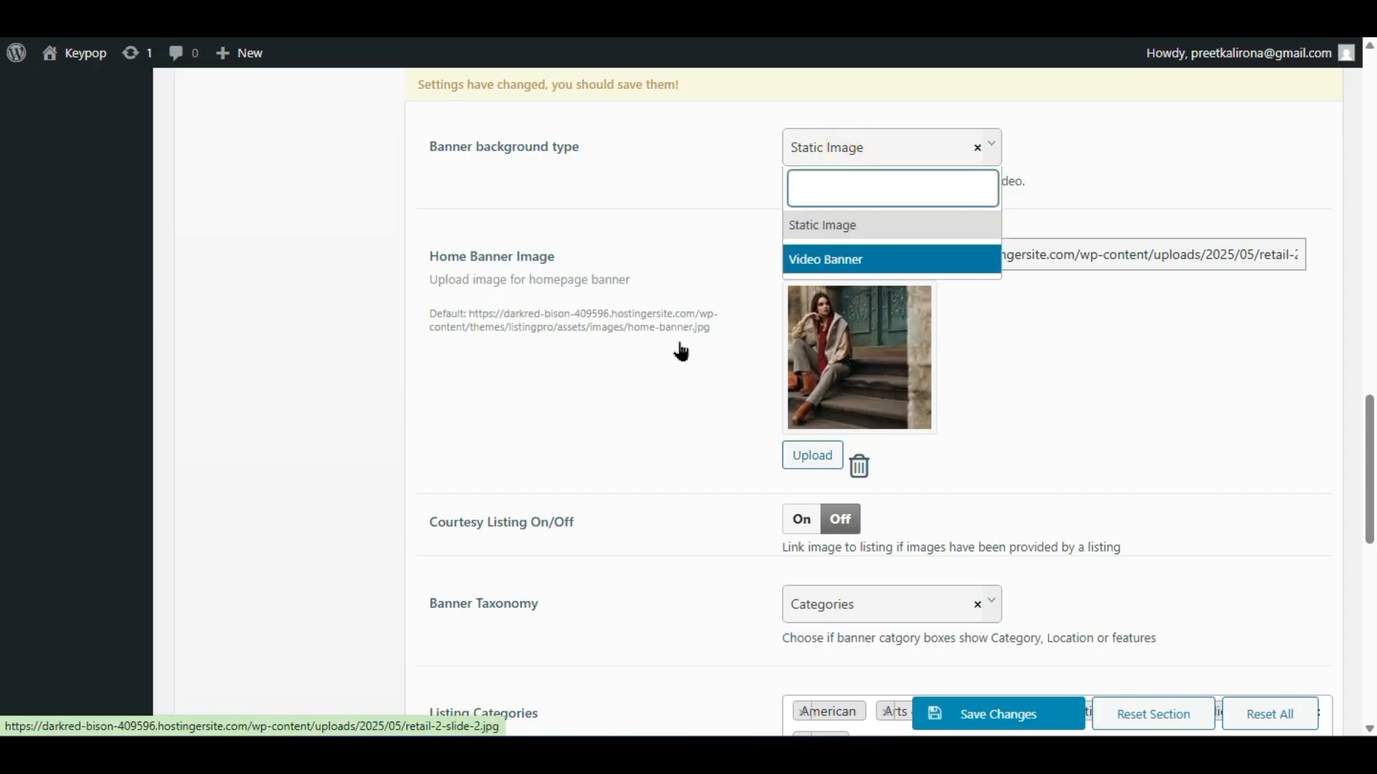
left_click(620, 387)
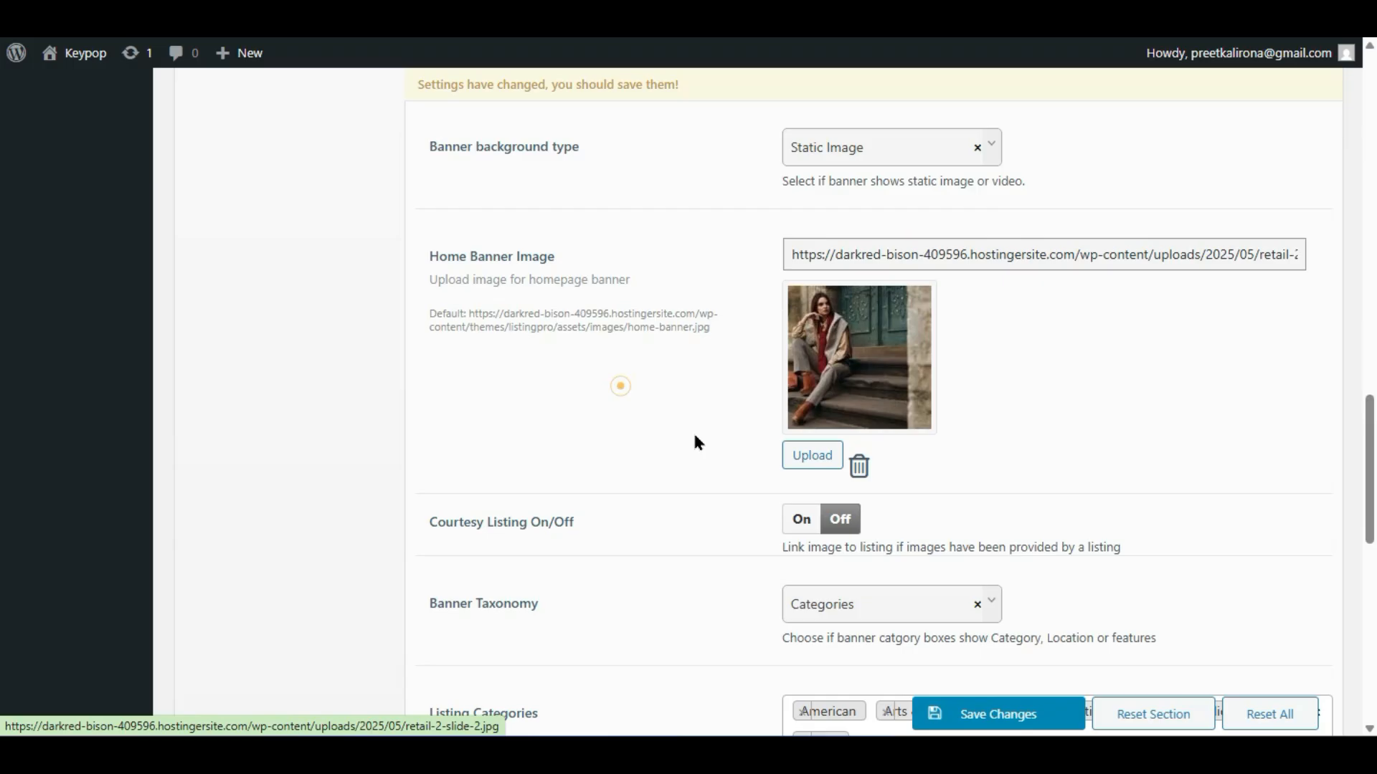
left_click(971, 714)
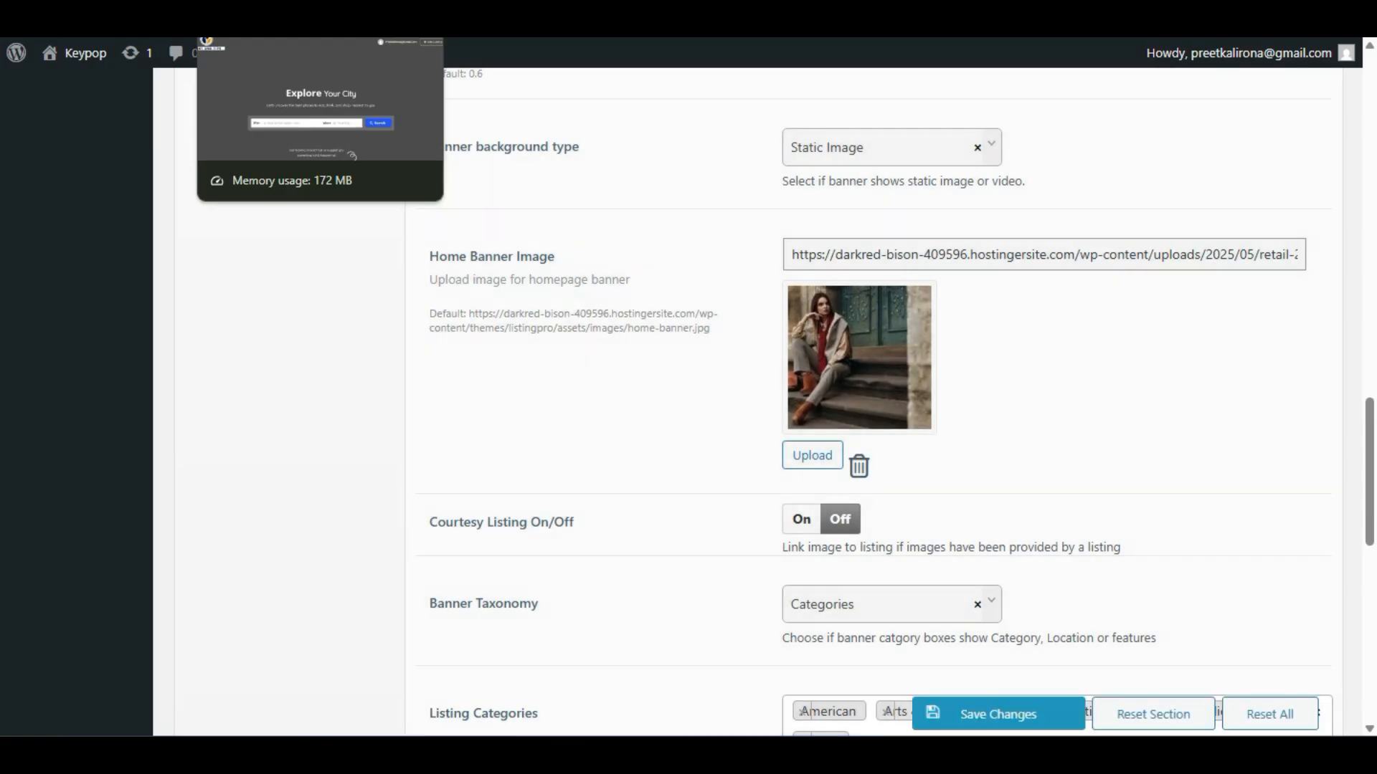
left_click(286, 15)
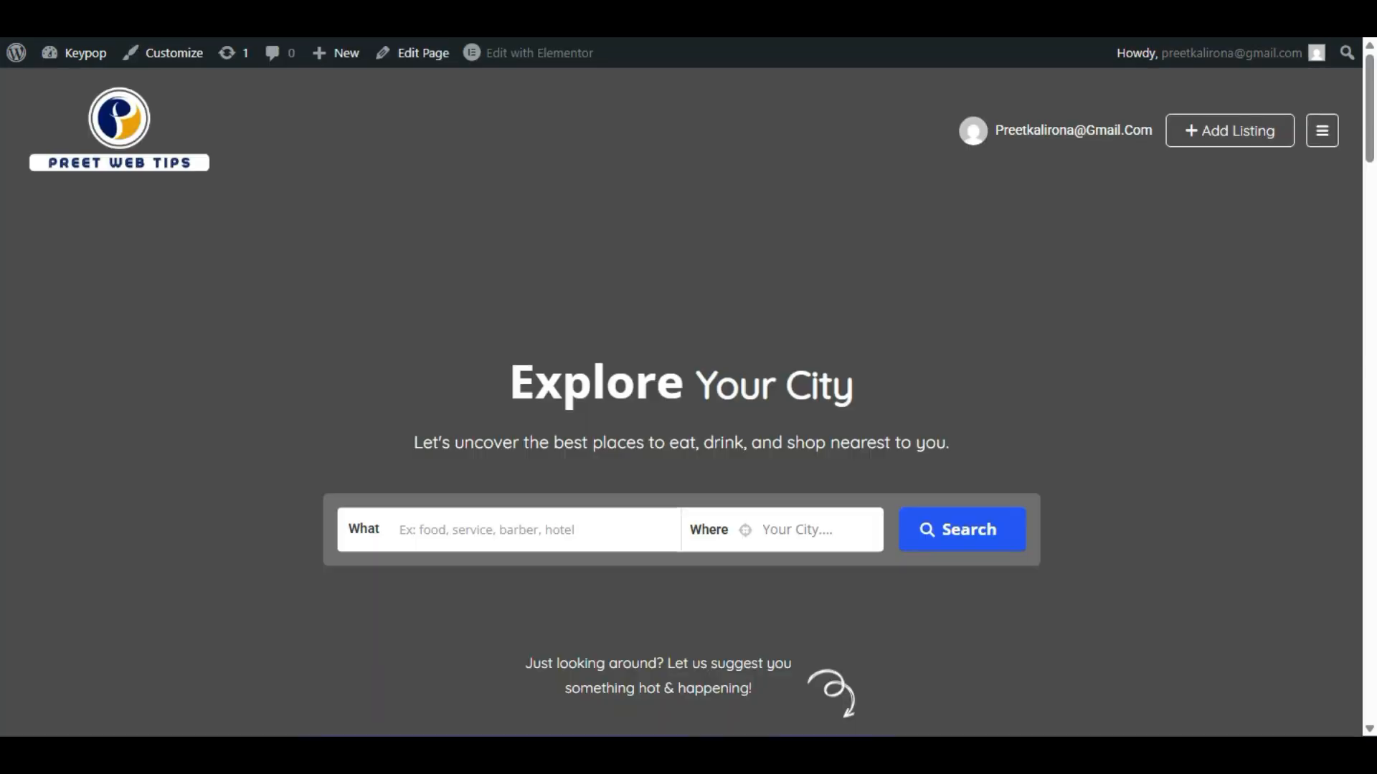
key("F5")
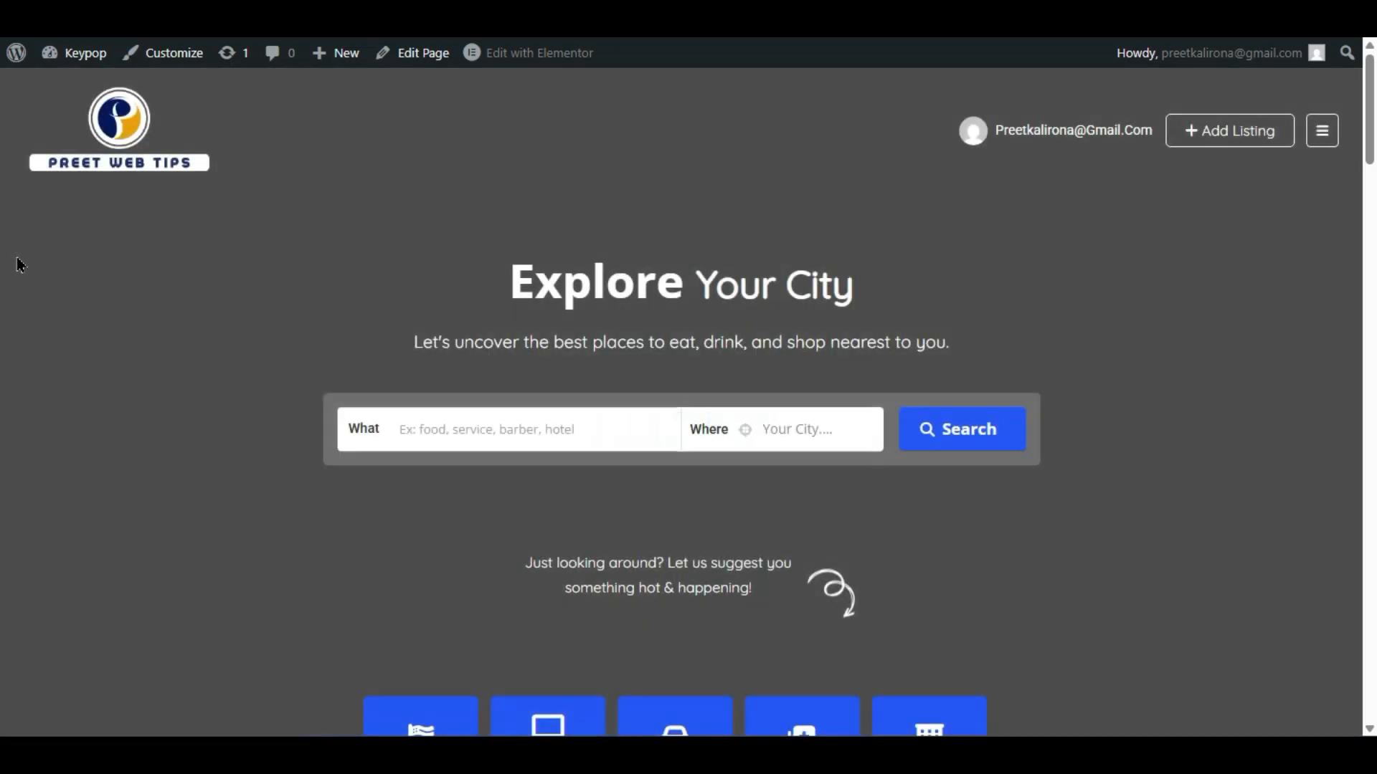
scroll(16, 262, "down", 4)
scroll(18, 263, "up", 4)
scroll(17, 262, "down", 4)
scroll(16, 262, "up", 4)
scroll(16, 261, "down", 4)
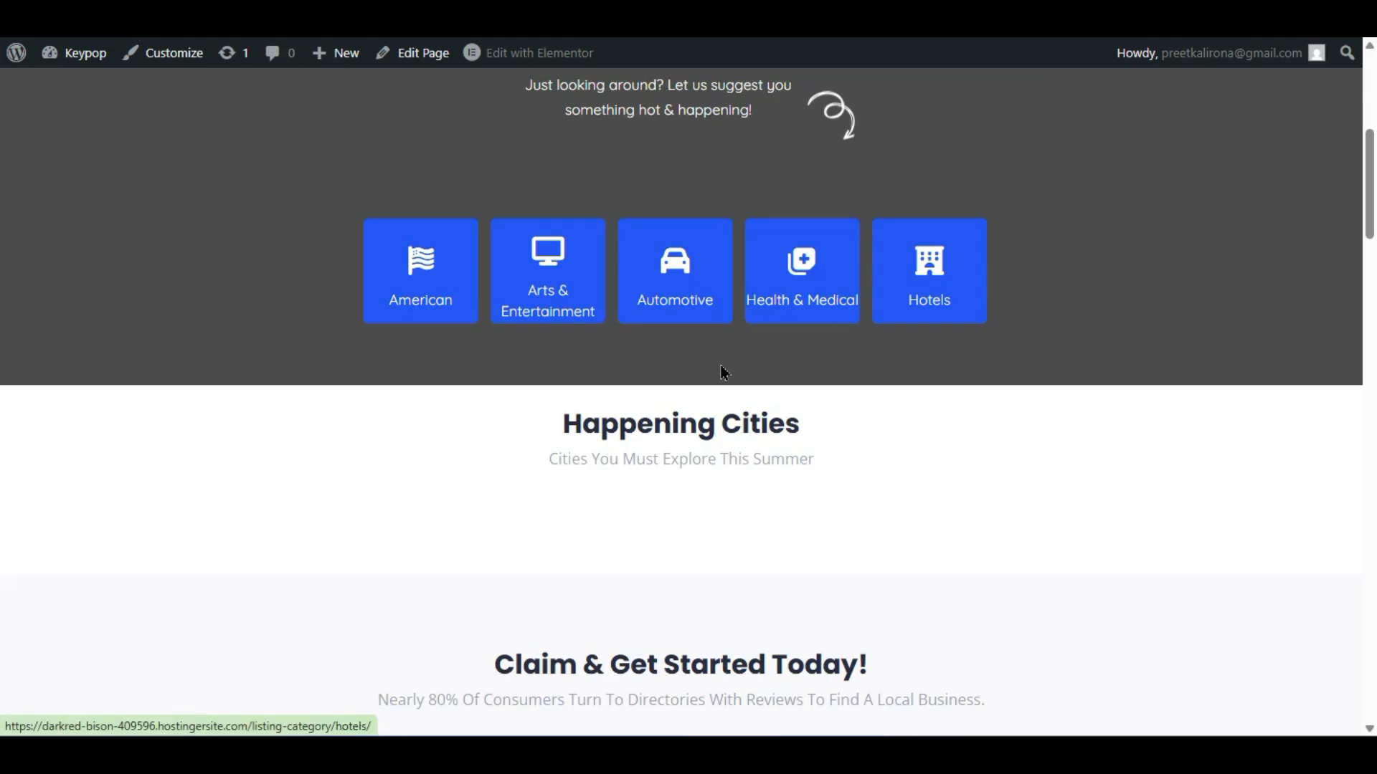
scroll(724, 372, "up", 4)
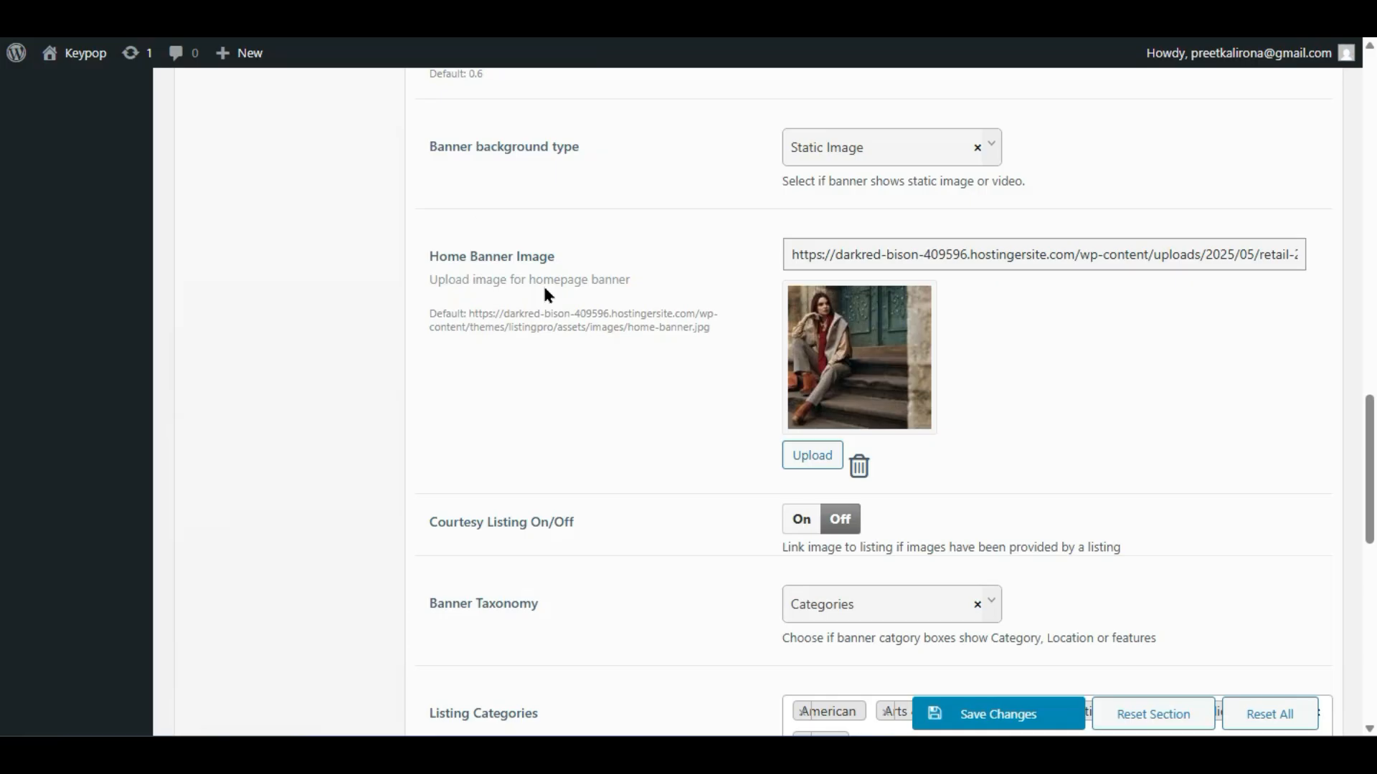
- Replace the home banner image with the laptop photo retail-grid-banner-2.jpg from the Media Library
left_click(856, 471)
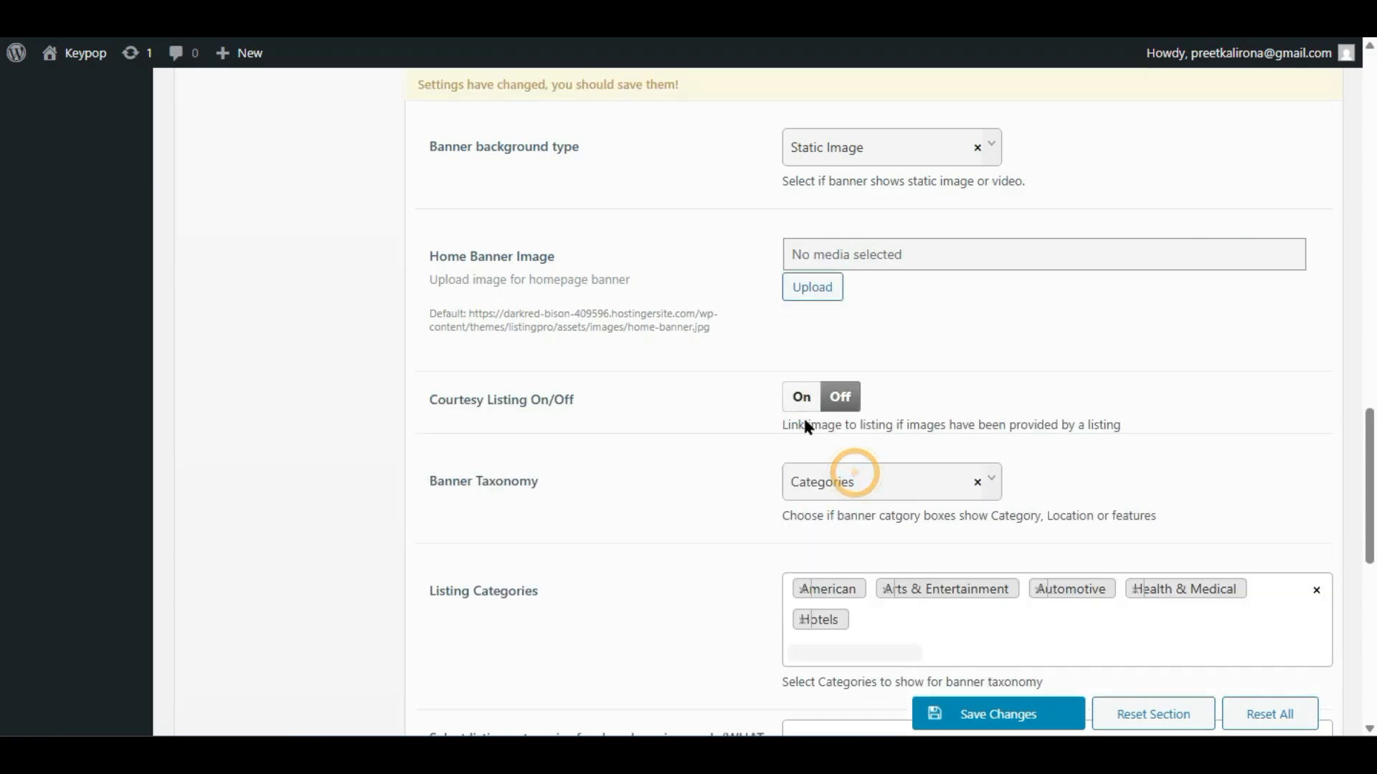
left_click(807, 288)
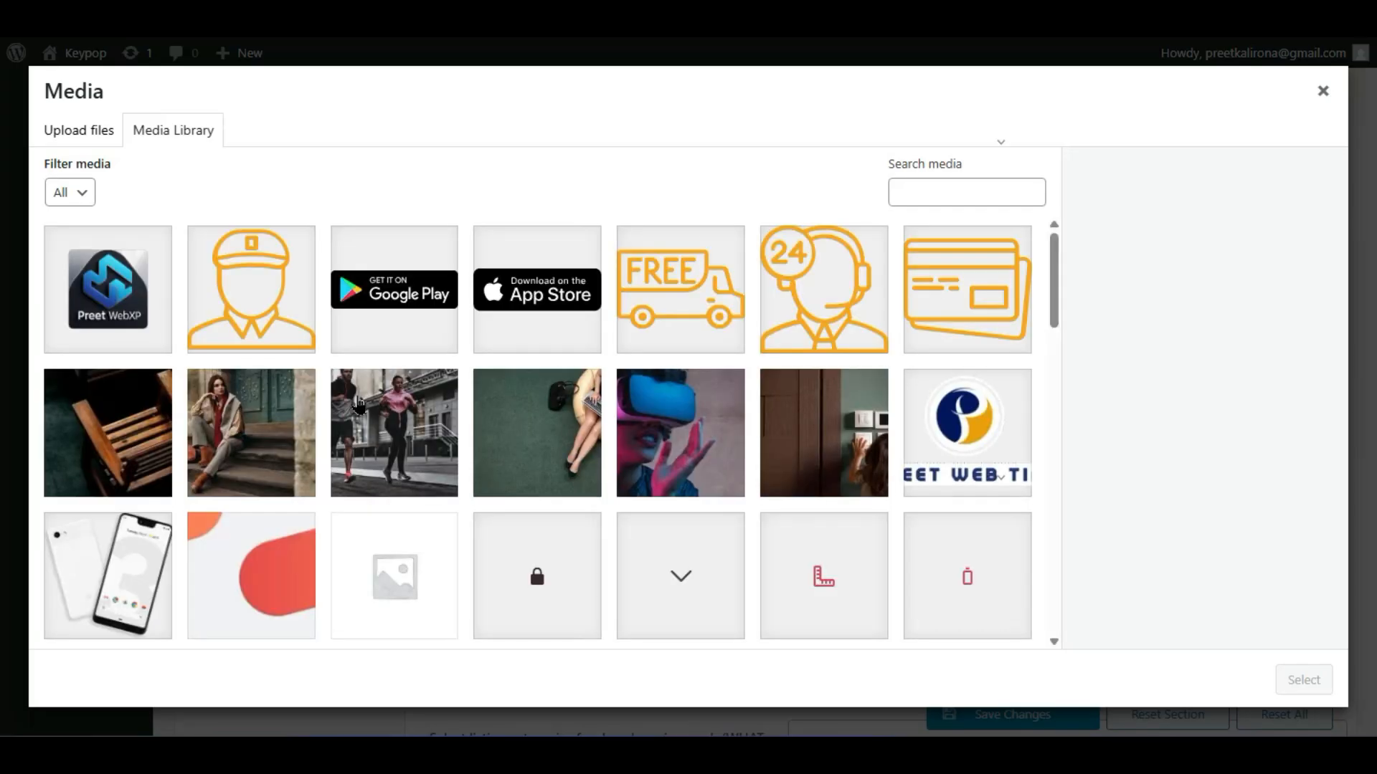
left_click(359, 403)
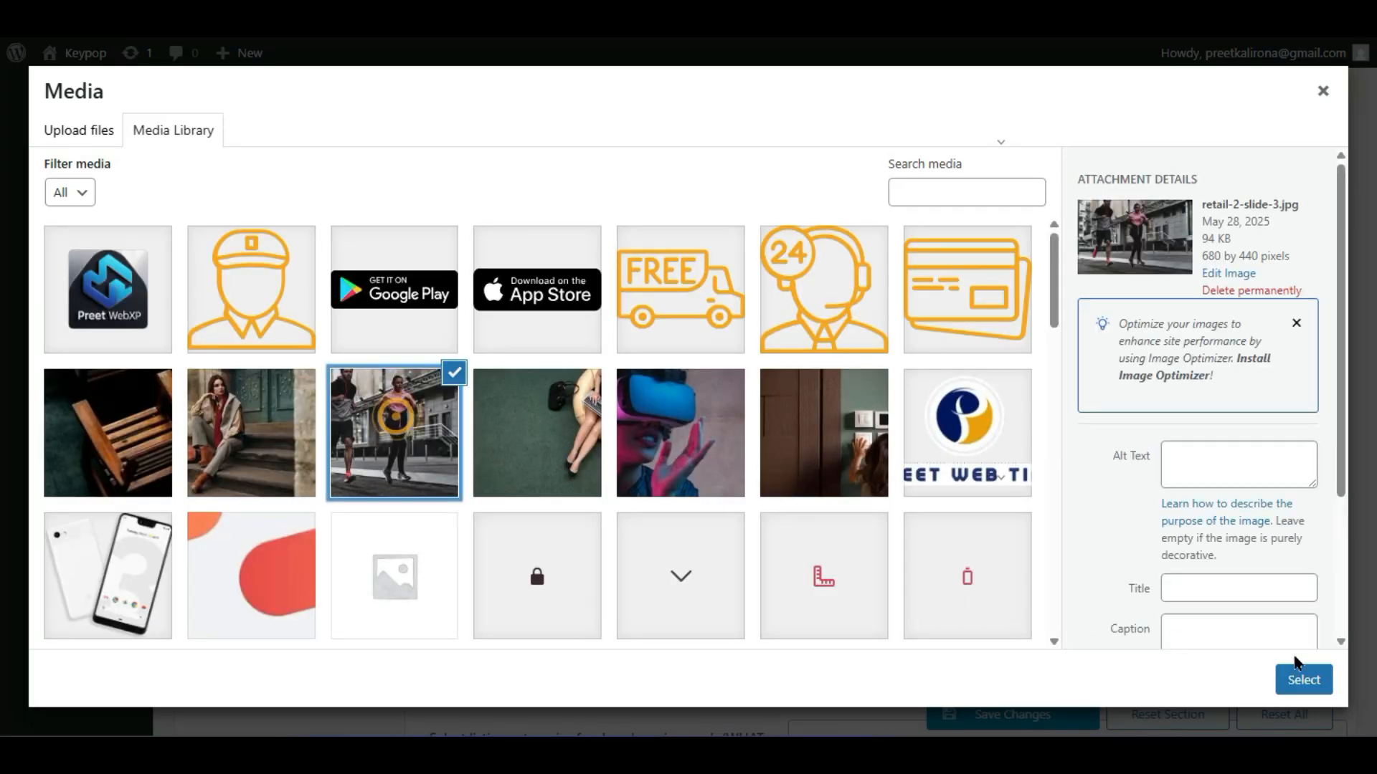
scroll(753, 463, "down", 5)
left_click(284, 533)
left_click(261, 376)
scroll(294, 477, "down", 5)
left_click(955, 514)
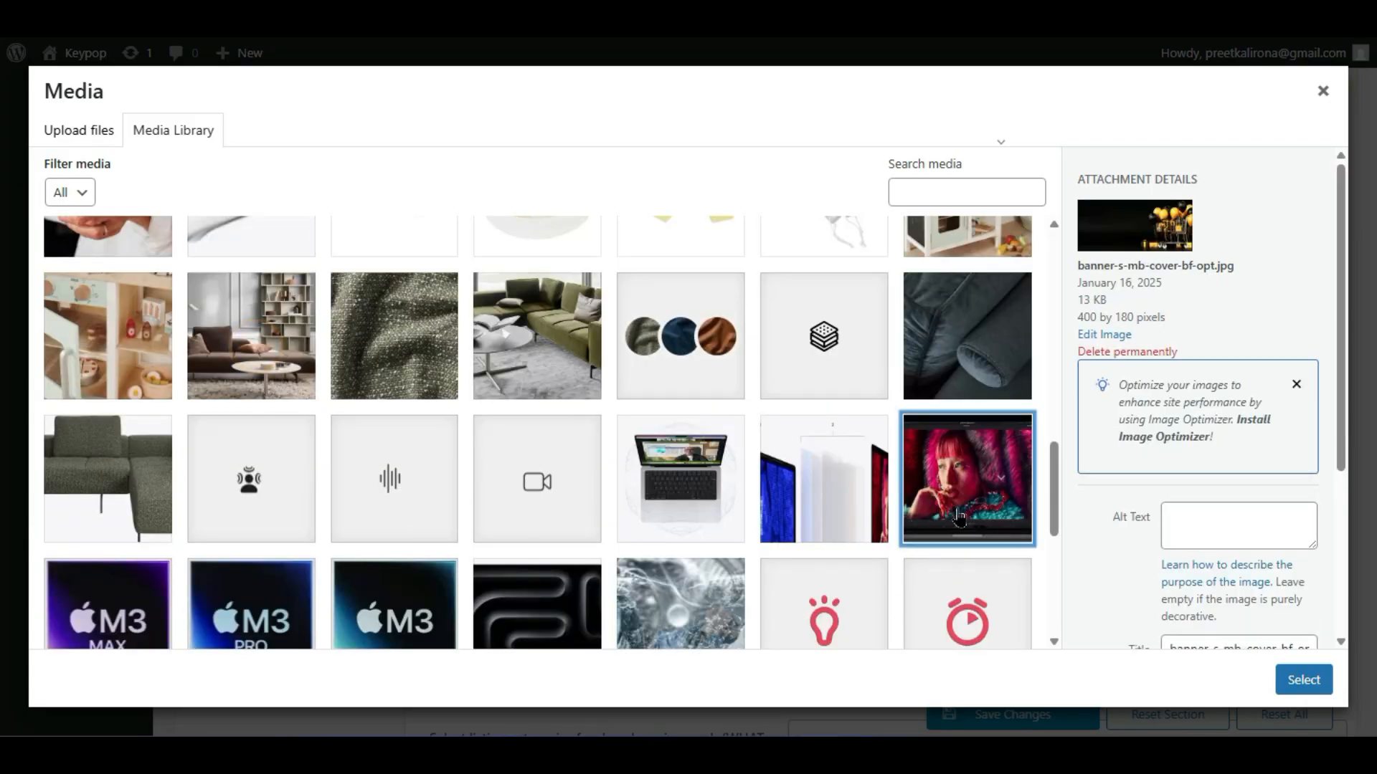
scroll(945, 502, "down", 5)
scroll(943, 471, "up", 4)
left_click(516, 452)
left_click(1303, 680)
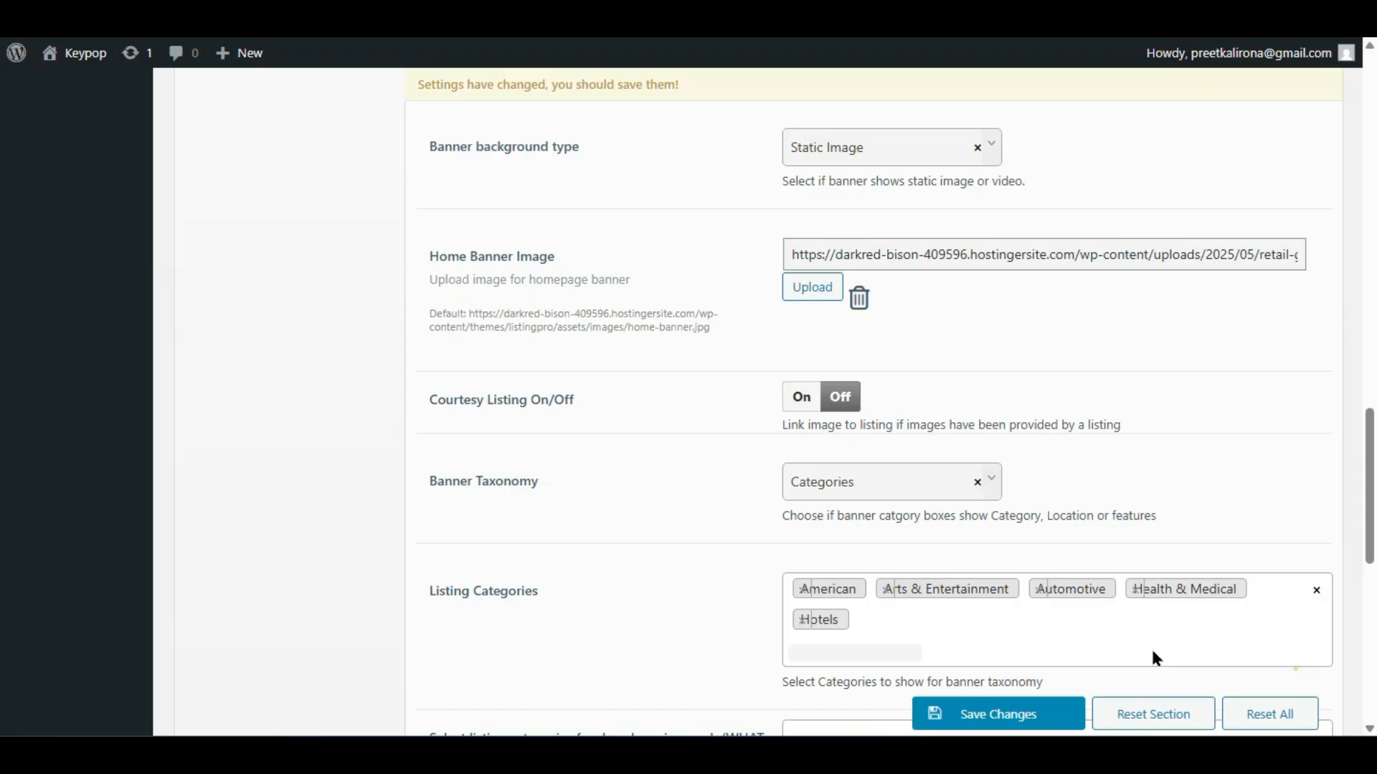
- Save the banner settings and return to the site's front-end tab
left_click(993, 716)
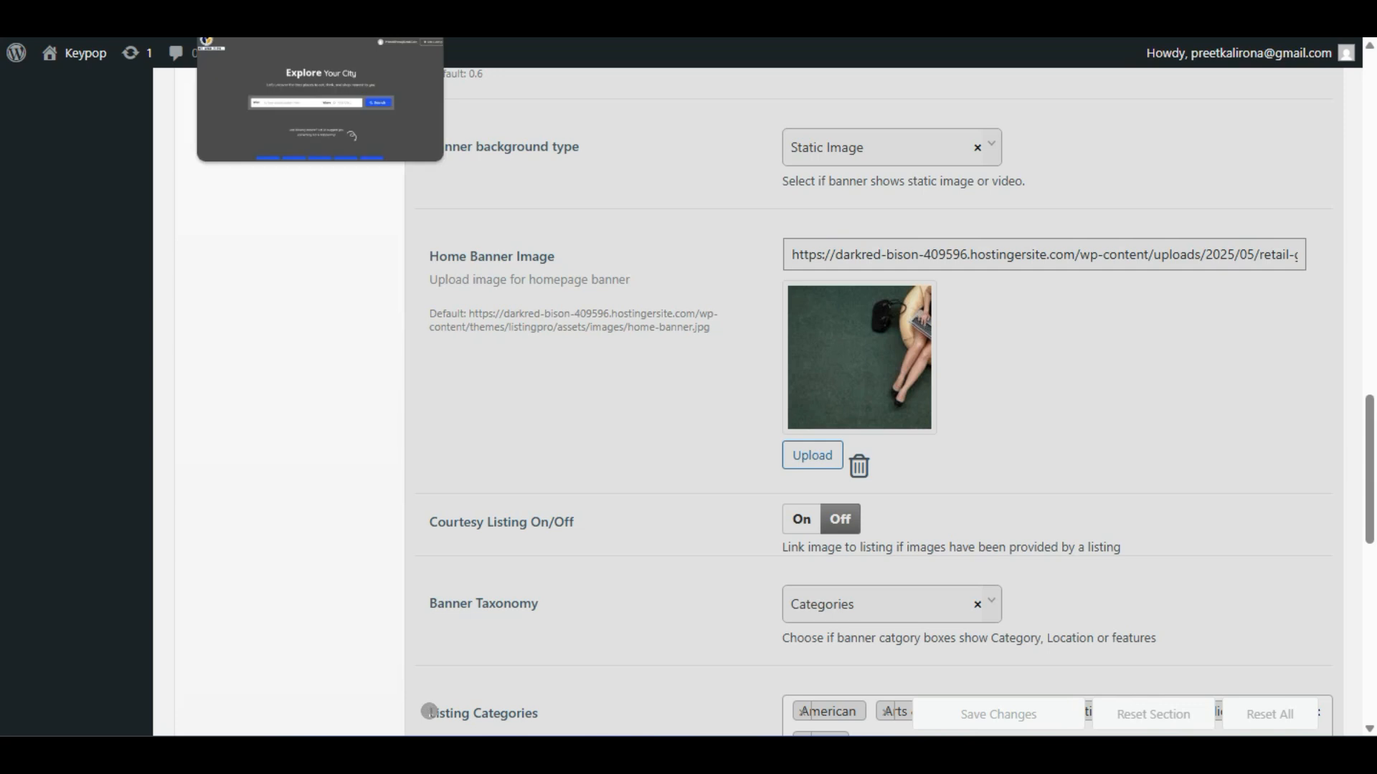
left_click(279, 22)
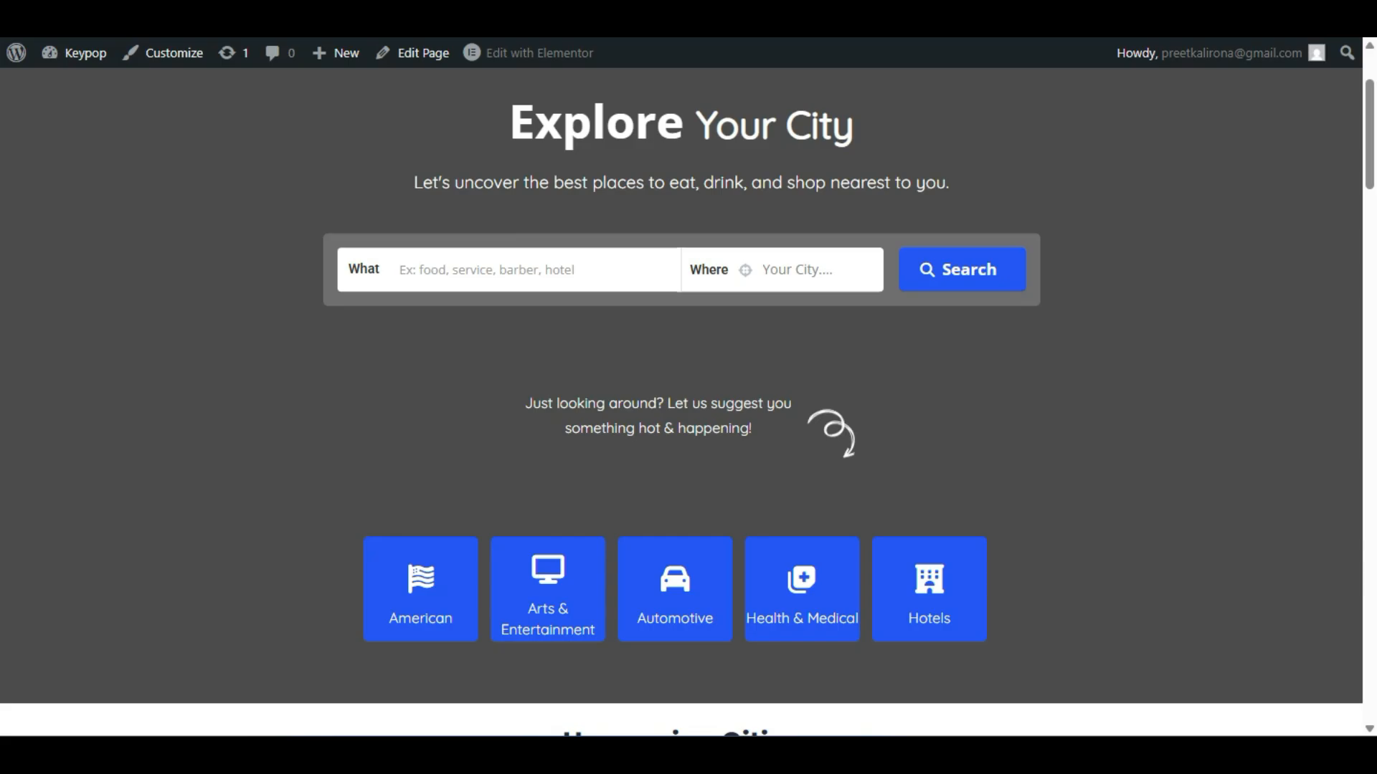
left_click(1360, 6)
- Load the site's home page in an Incognito window and review the laptop banner photo
left_click(1223, 77)
type("https://darkred-bison-409596.hostingersite.com")
key("Return")
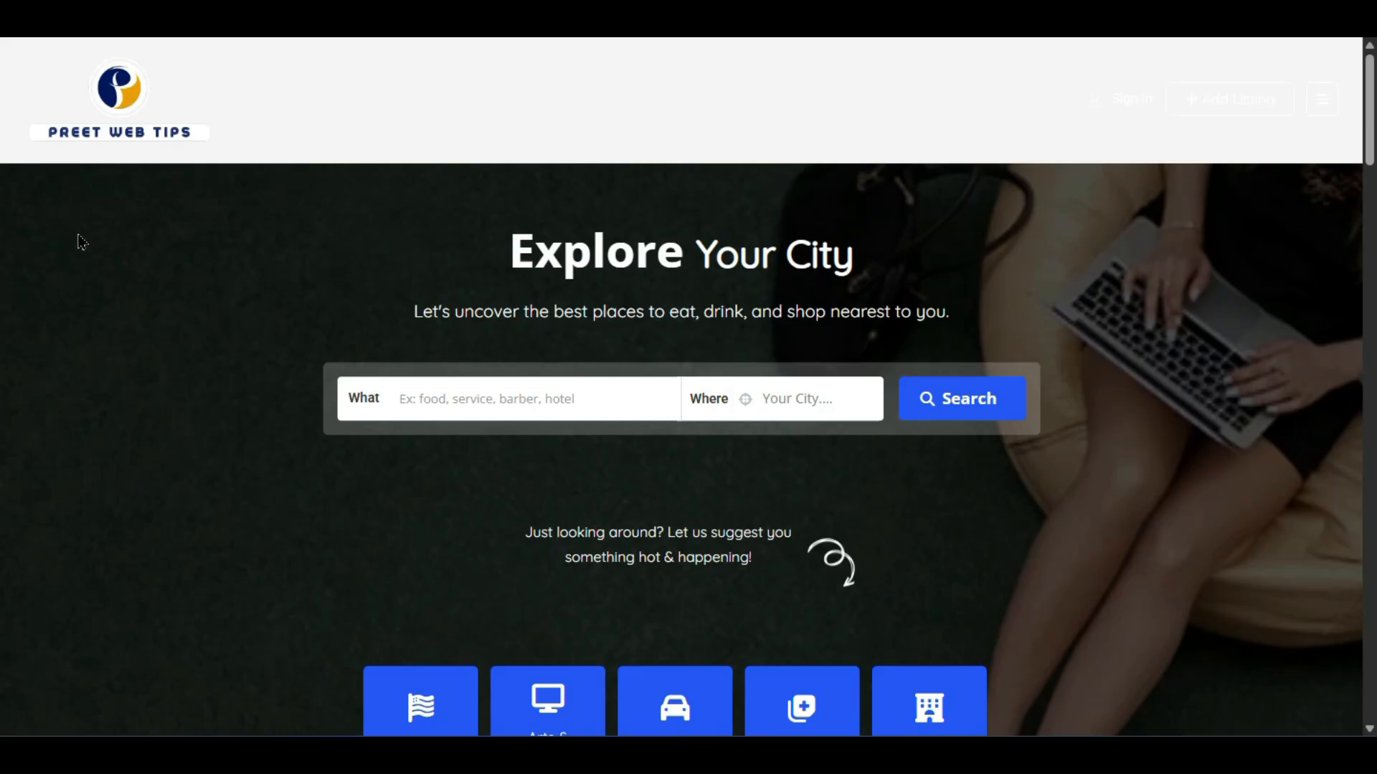
scroll(547, 473, "down", 4)
scroll(570, 485, "up", 4)
scroll(1166, 352, "down", 2)
scroll(892, 376, "up", 2)
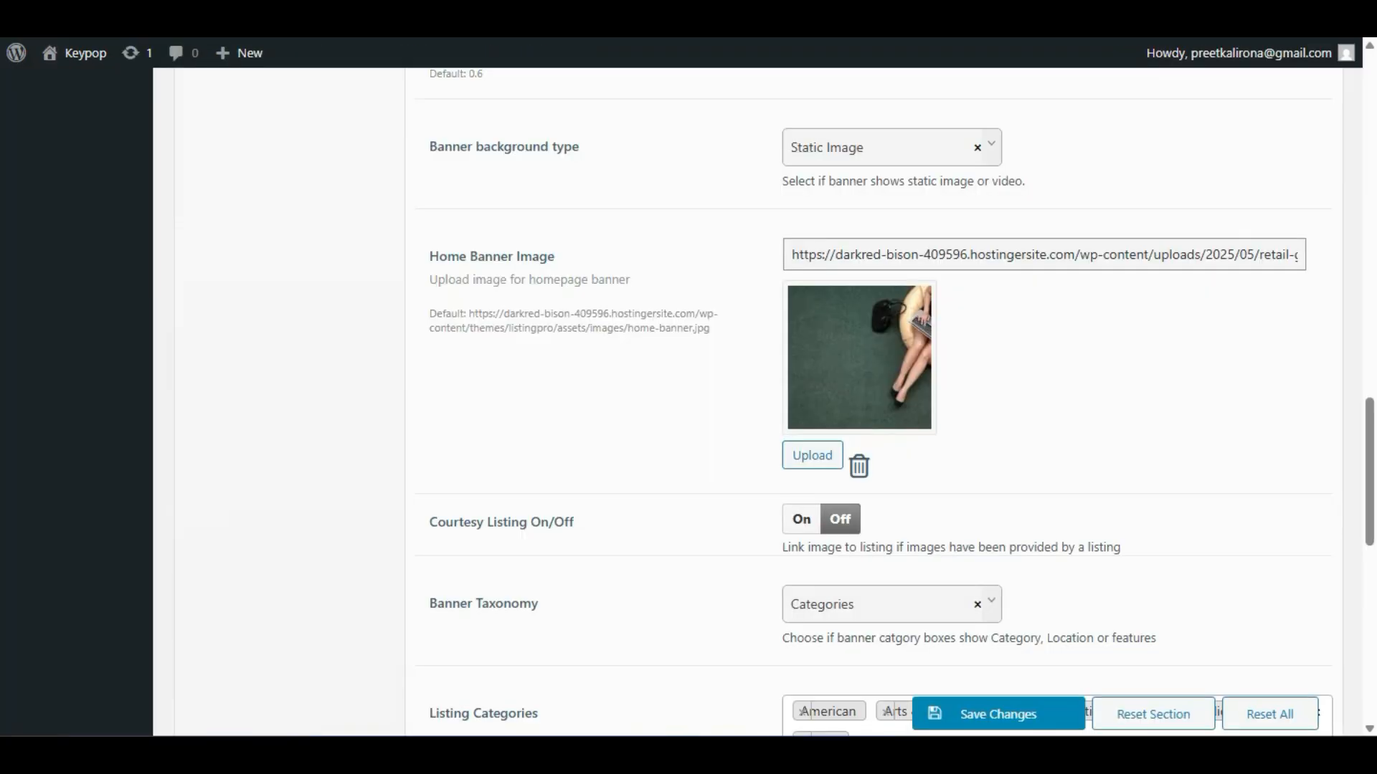
- In the Header settings, switch Header Background Color to Transparent and save
scroll(500, 453, "up", 10)
scroll(502, 459, "up", 4)
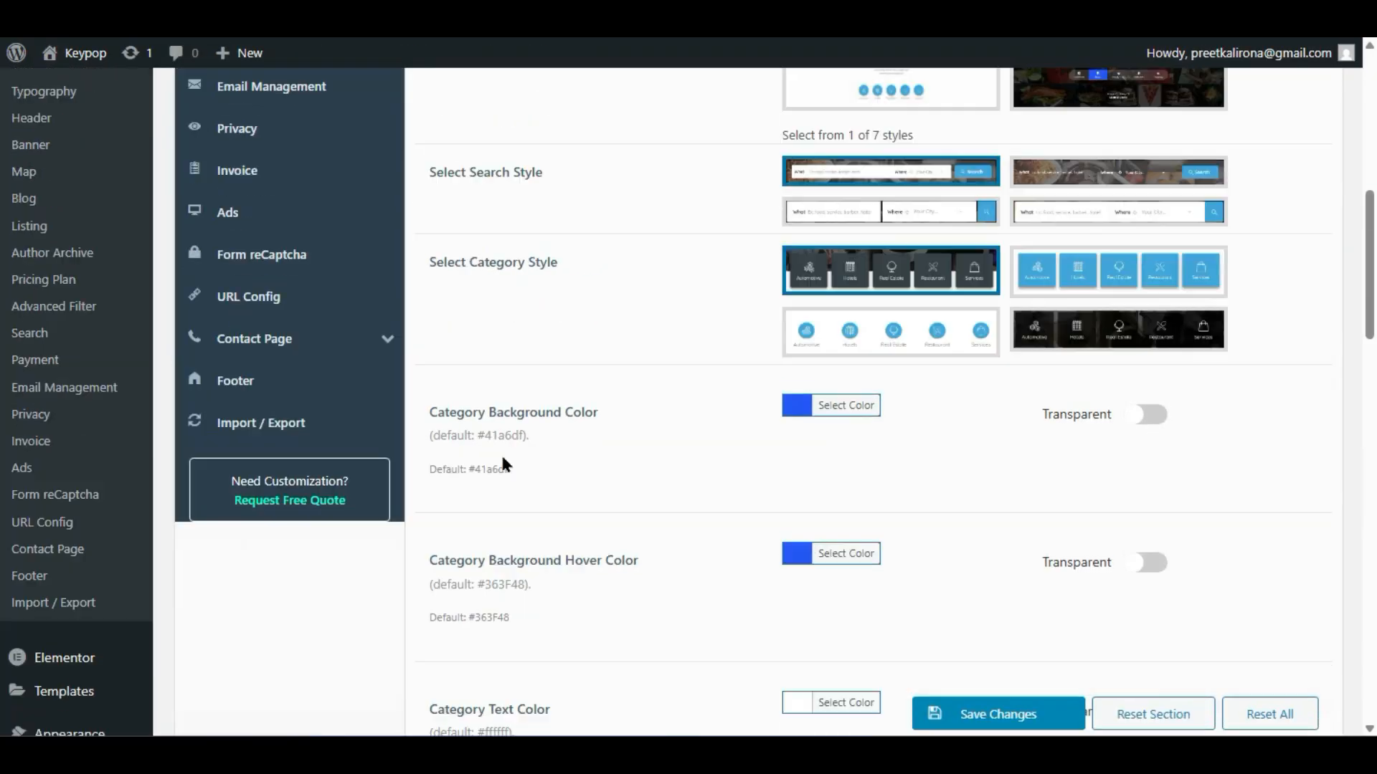
scroll(502, 459, "down", 2)
scroll(502, 470, "up", 6)
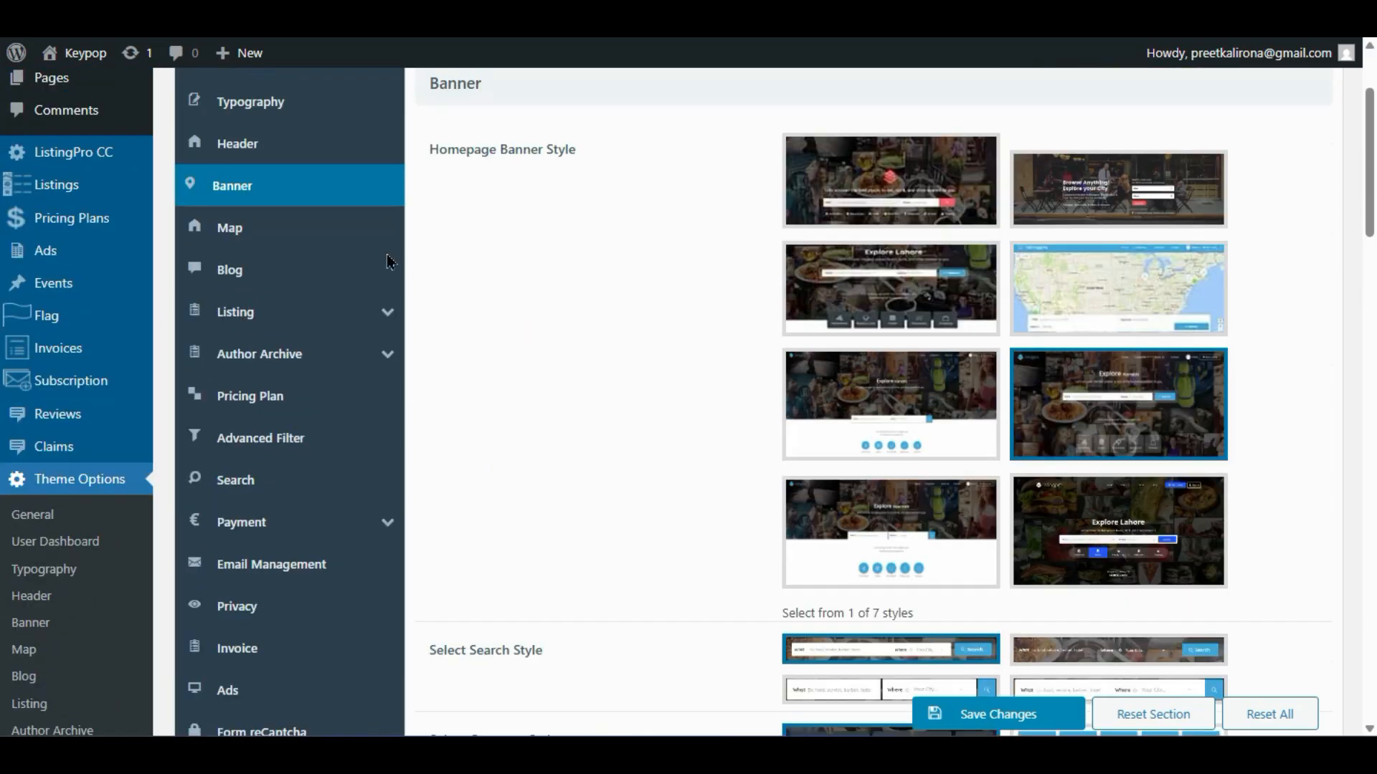
left_click(284, 146)
scroll(713, 369, "down", 6)
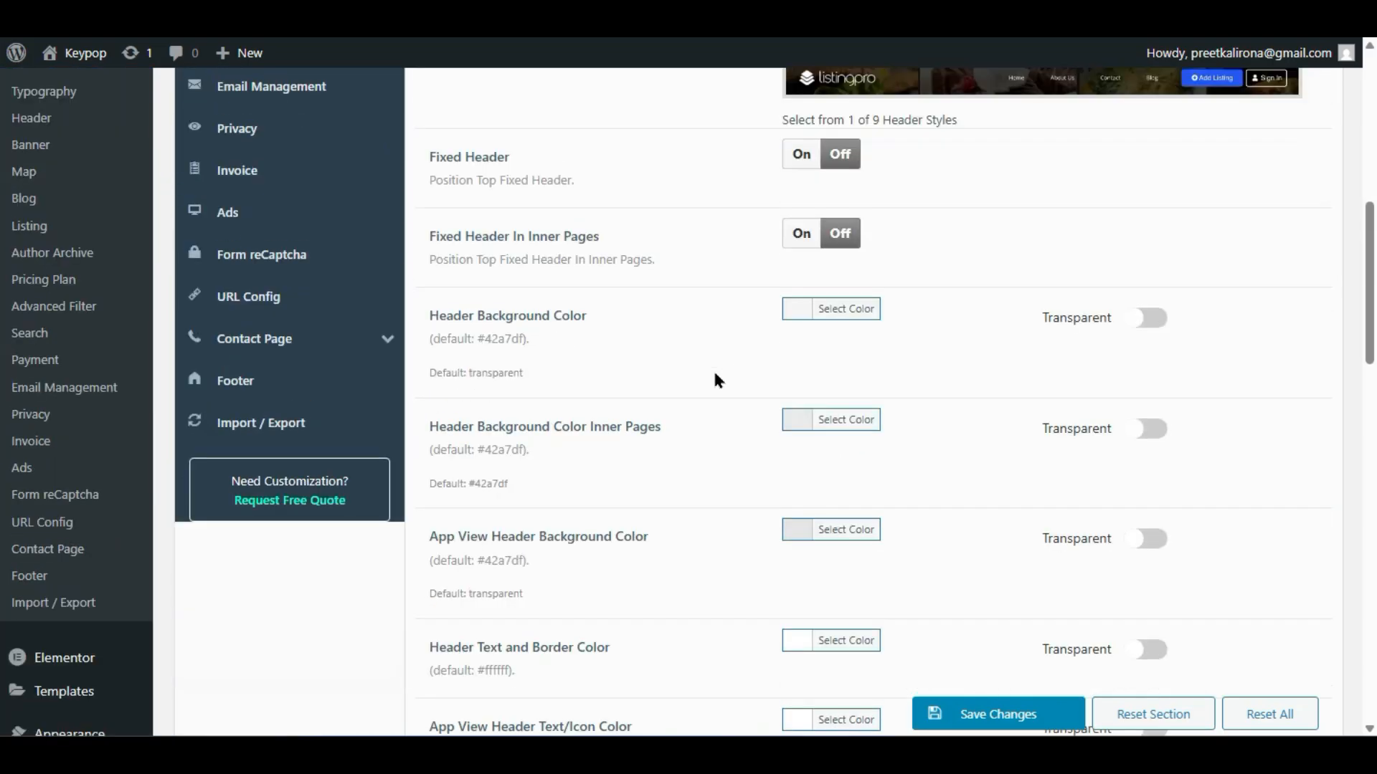
left_click(1147, 321)
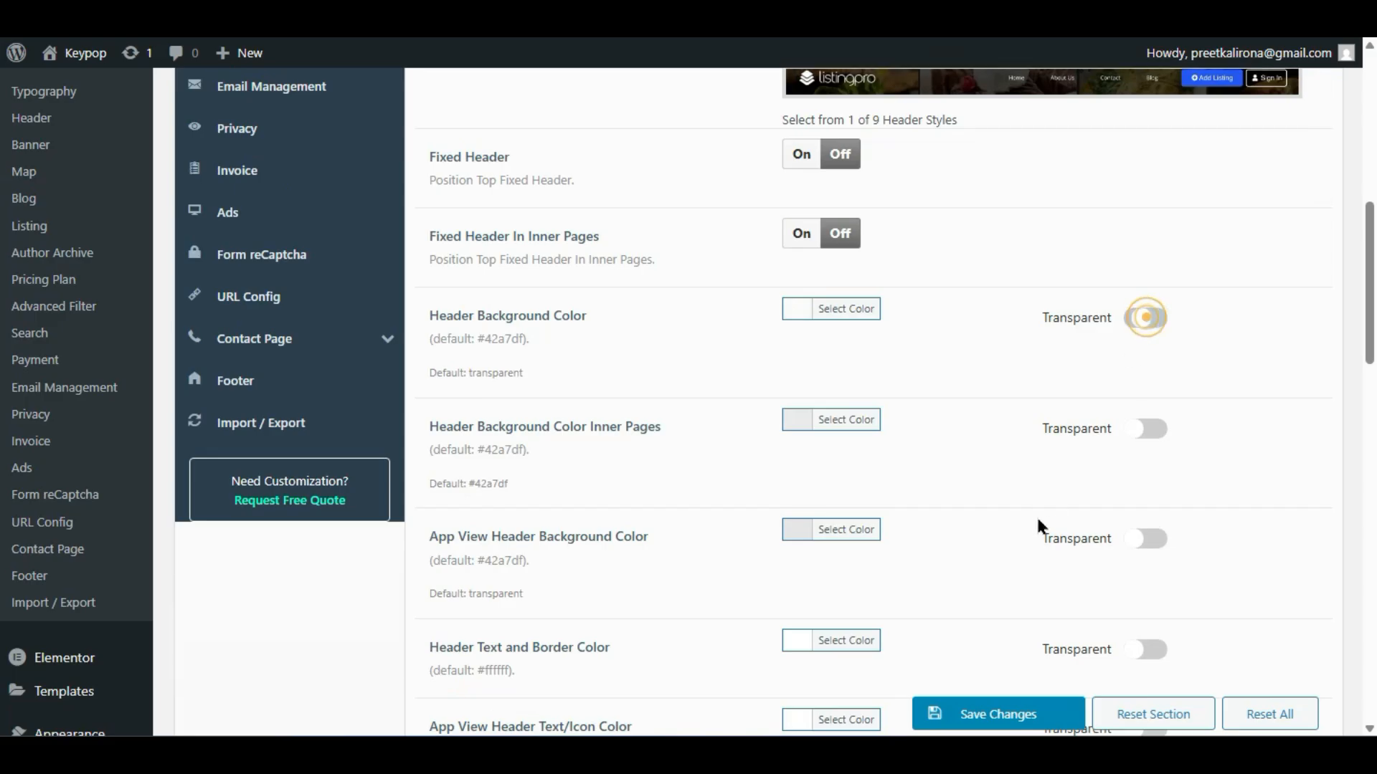
left_click(1017, 717)
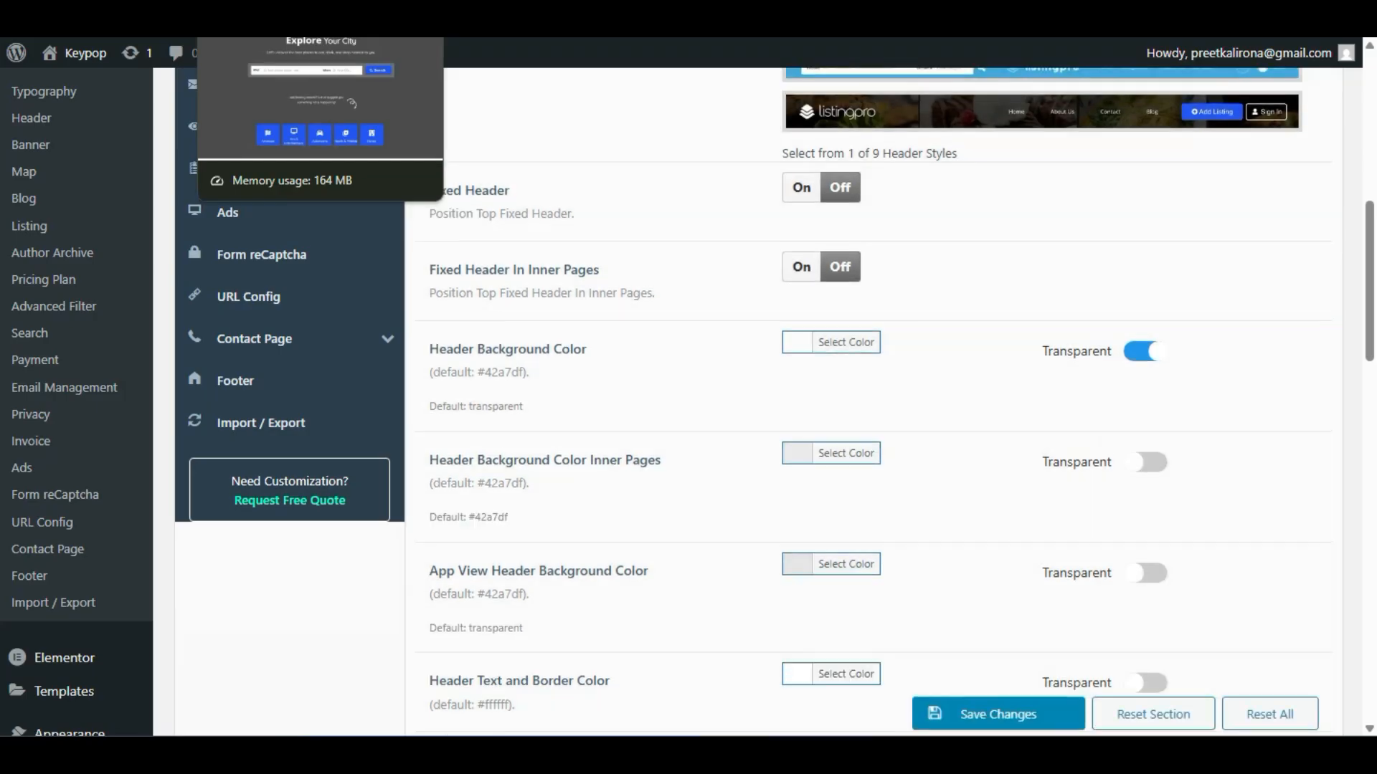
- Return to the home page and bring the private home page window forward to check it
left_click(309, 14)
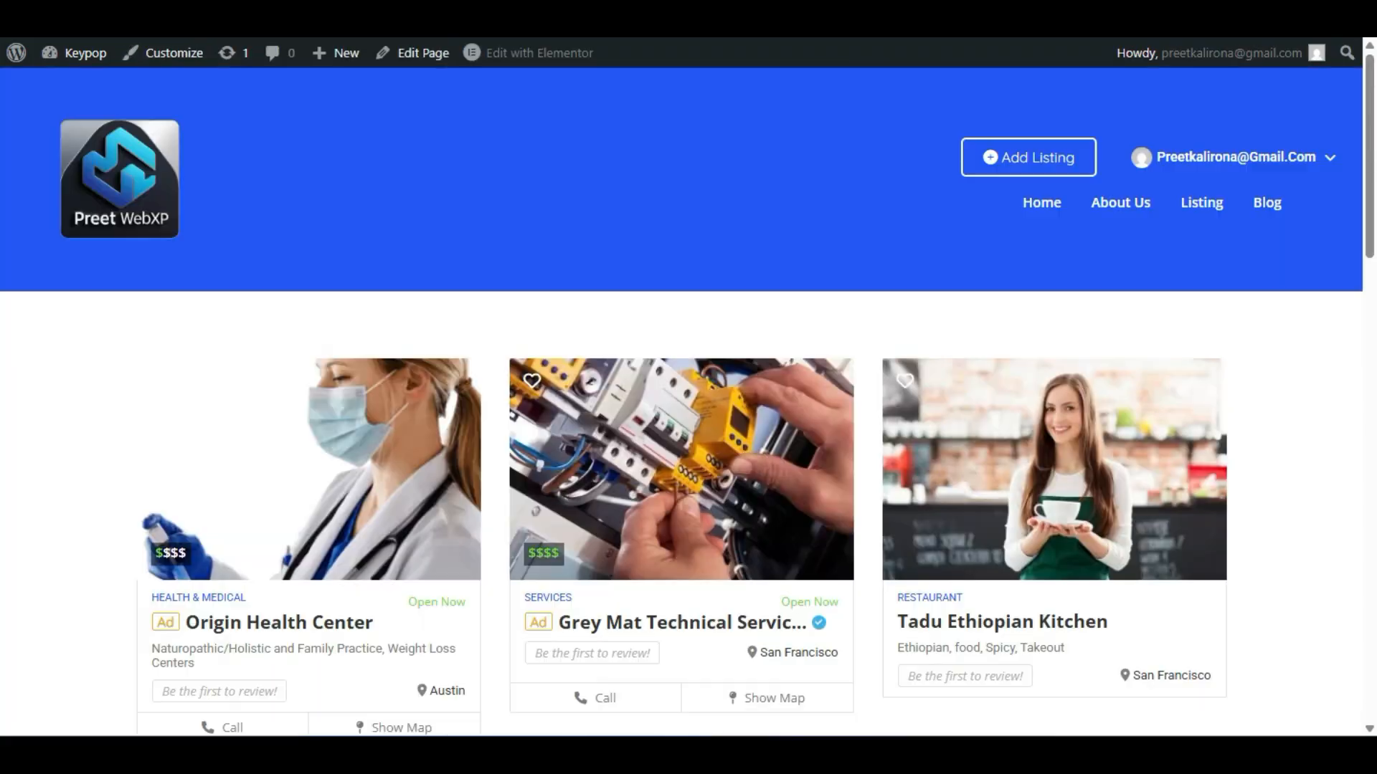
left_click(215, 15)
scroll(218, 201, "up", 2)
mouse_move(80, 53)
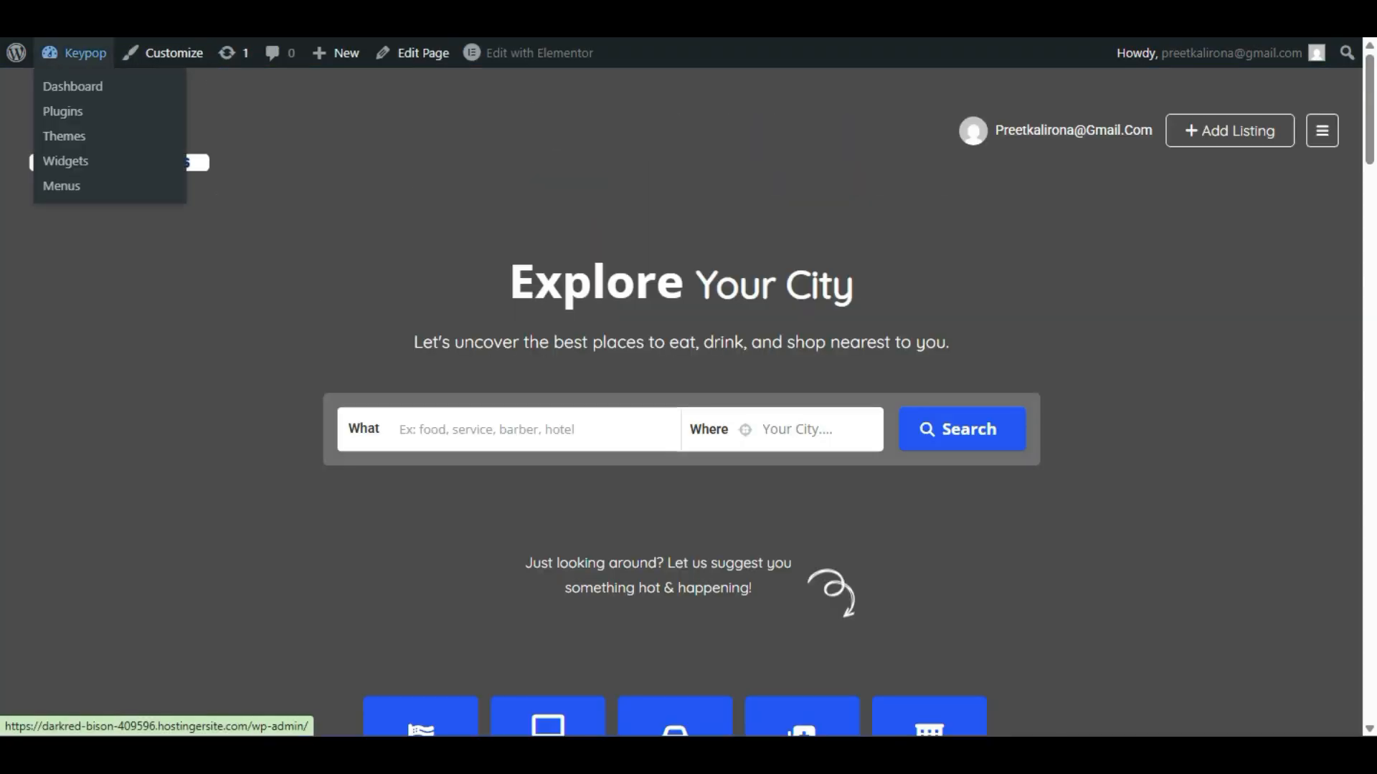
left_click(84, 181)
mouse_move(966, 732)
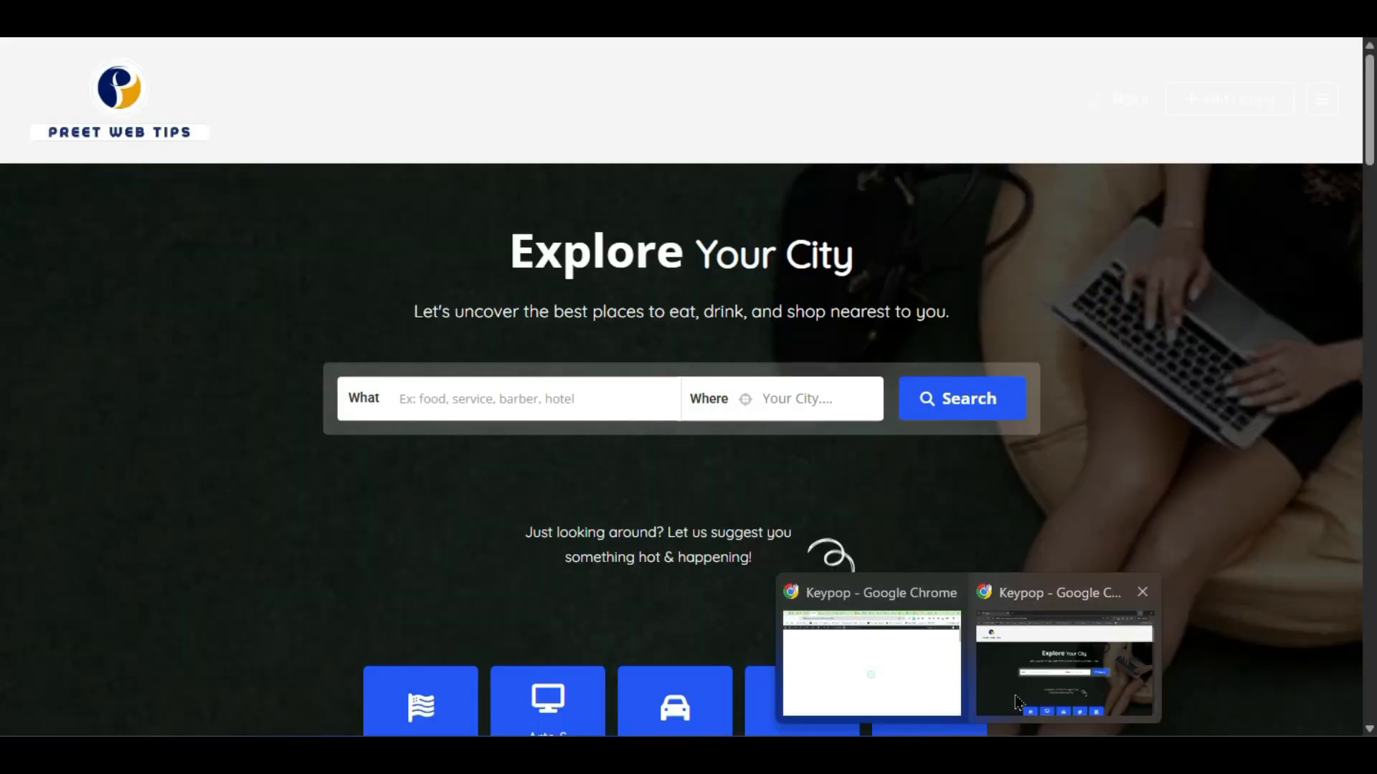
left_click(1018, 703)
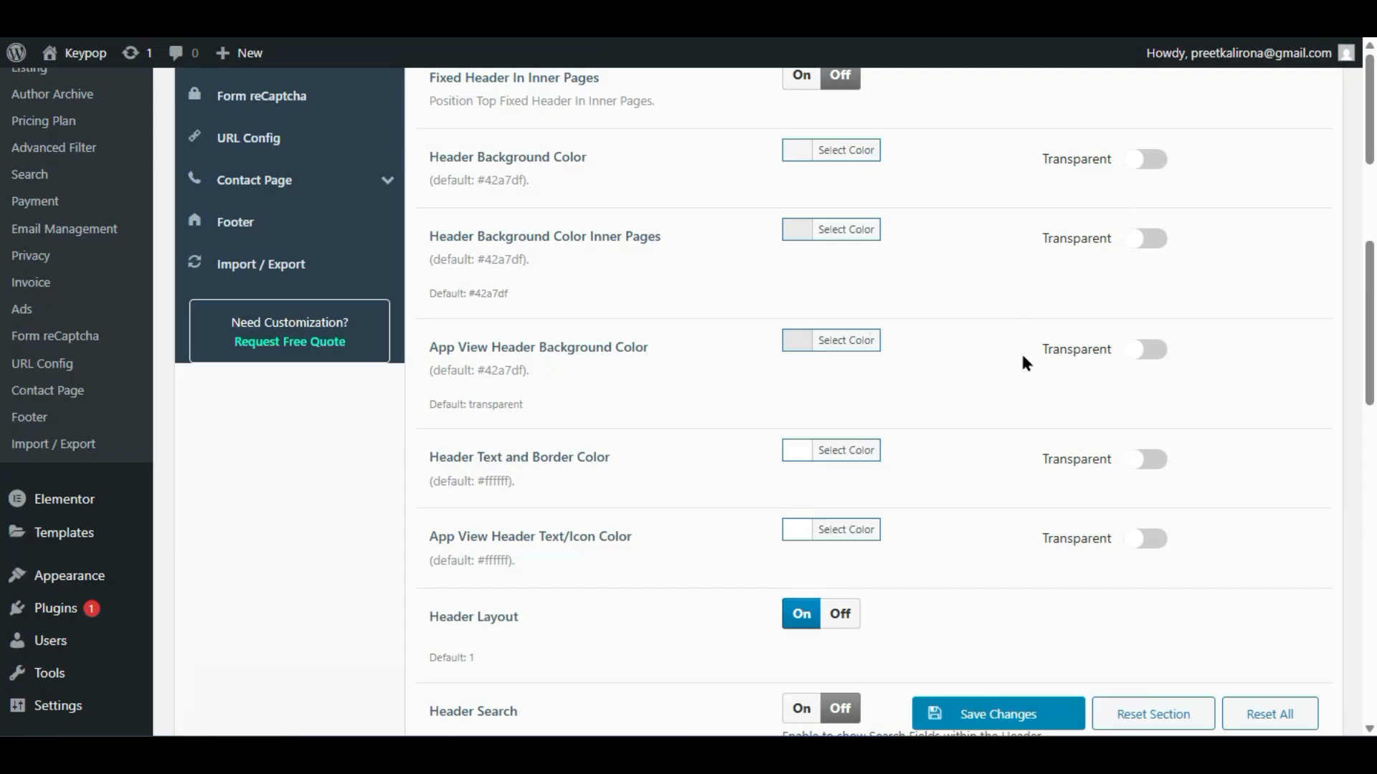
- Make both the header and inner-page header backgrounds transparent and save
scroll(1057, 430, "up", 10)
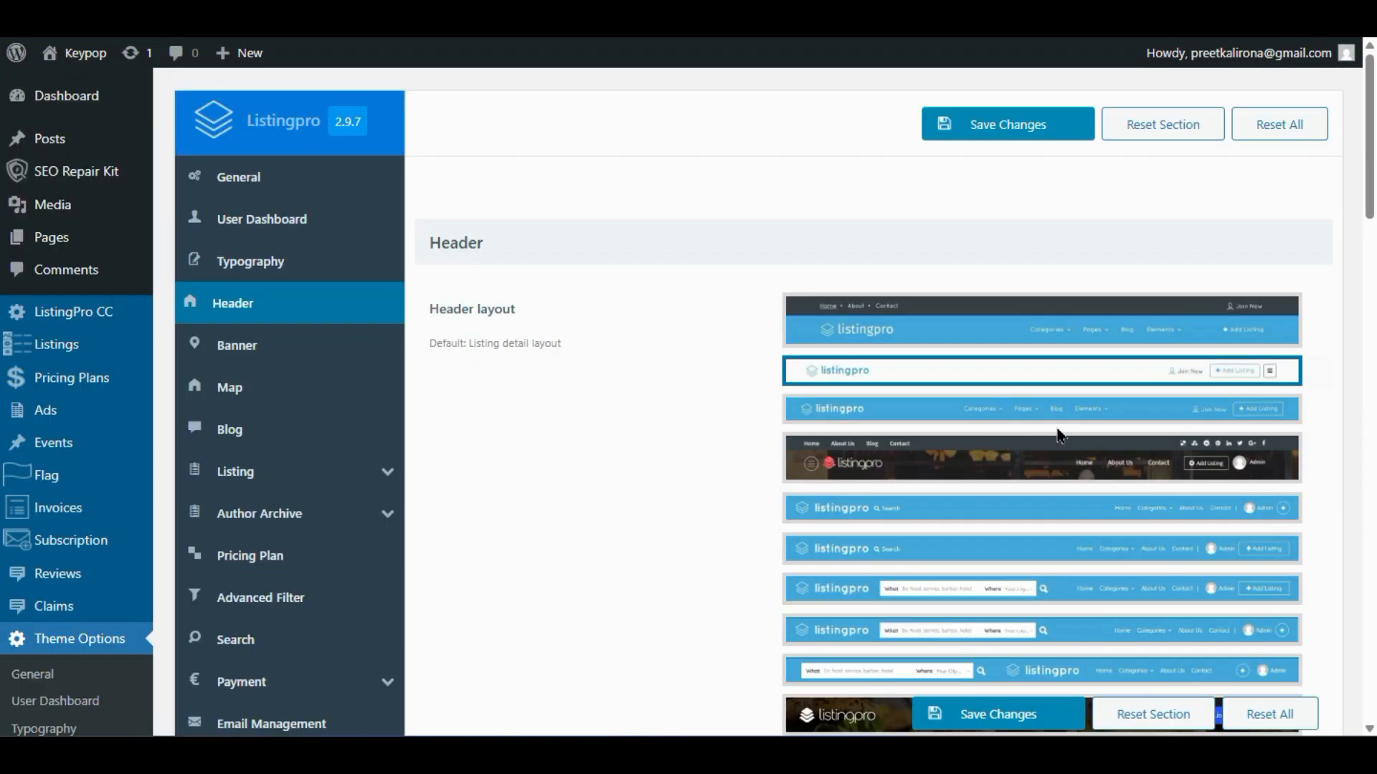
scroll(1057, 433, "down", 8)
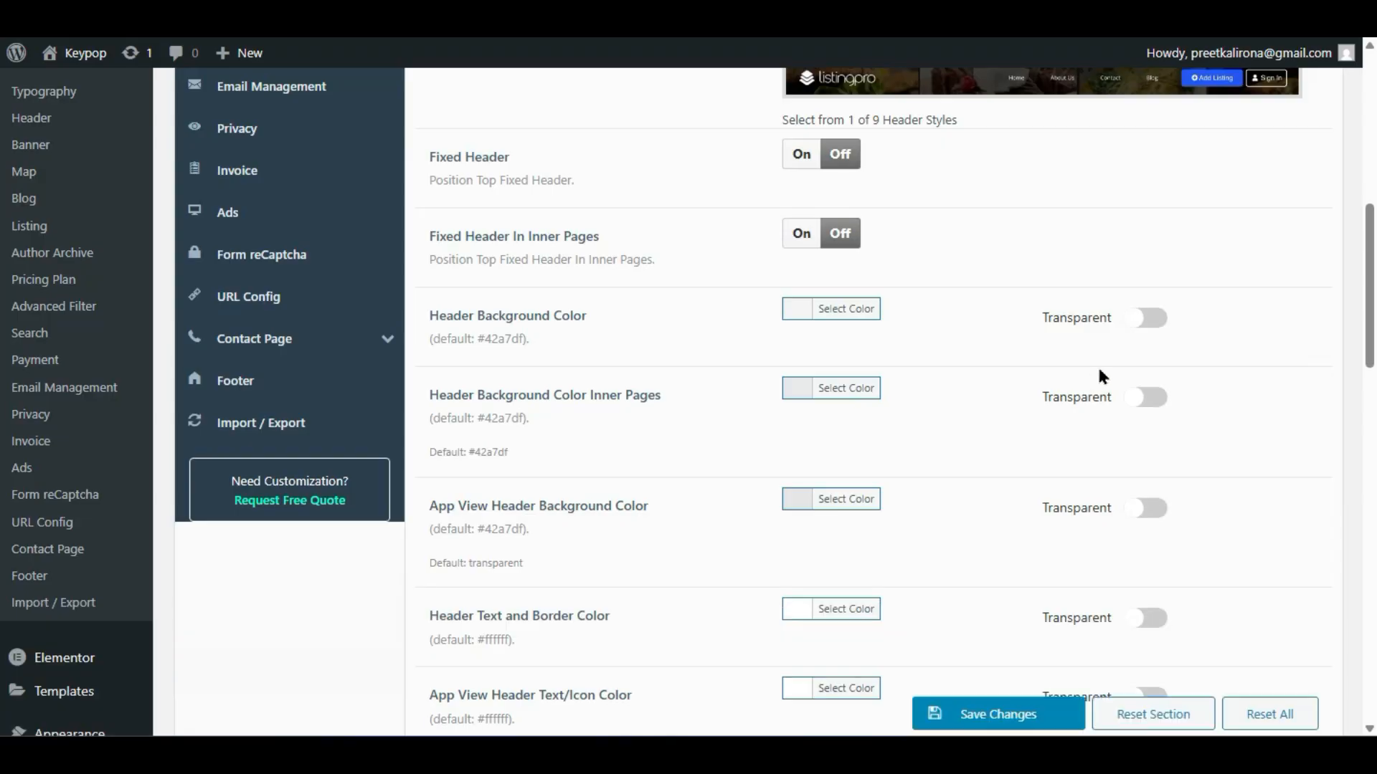
left_click(1147, 321)
left_click(1149, 399)
left_click(993, 708)
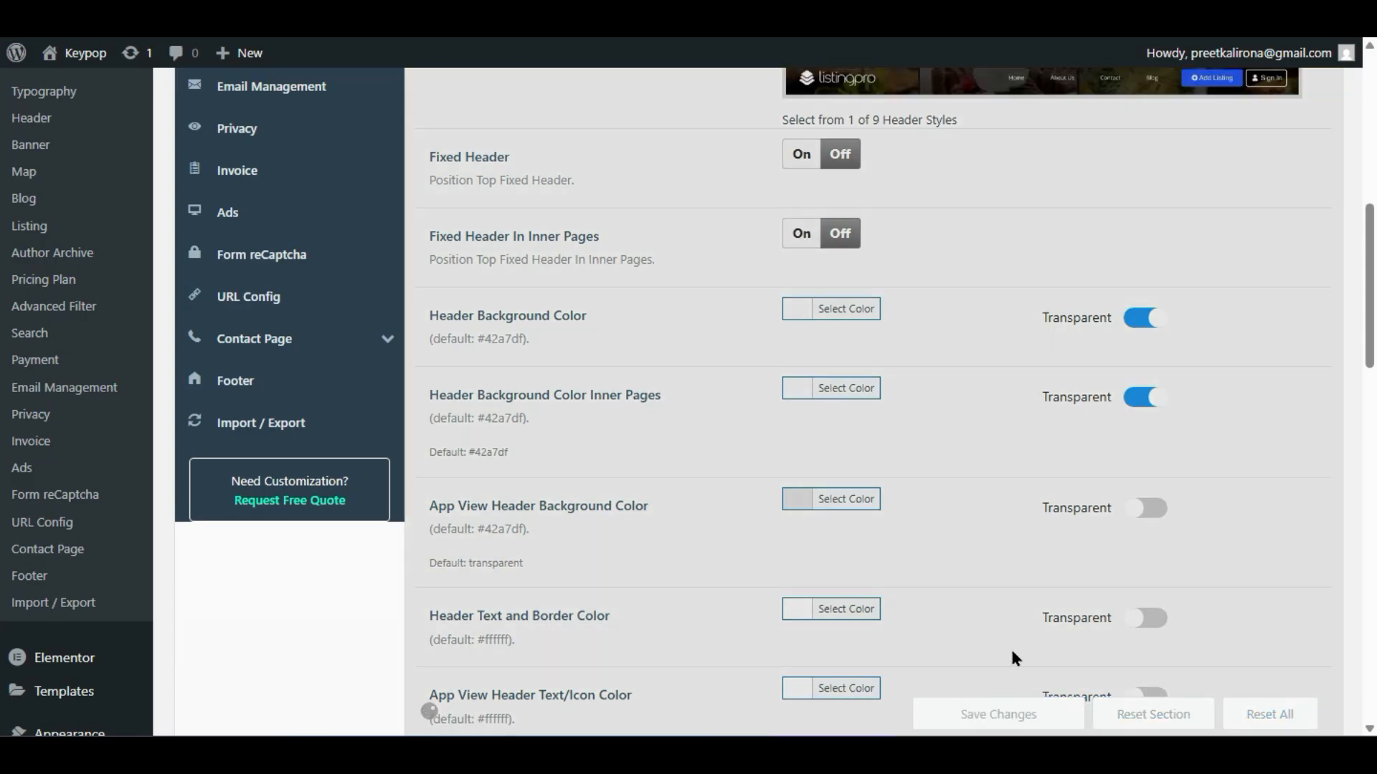
- Choose the last, dark header style, save, and reload the home page to see it
scroll(1011, 656, "up", 5)
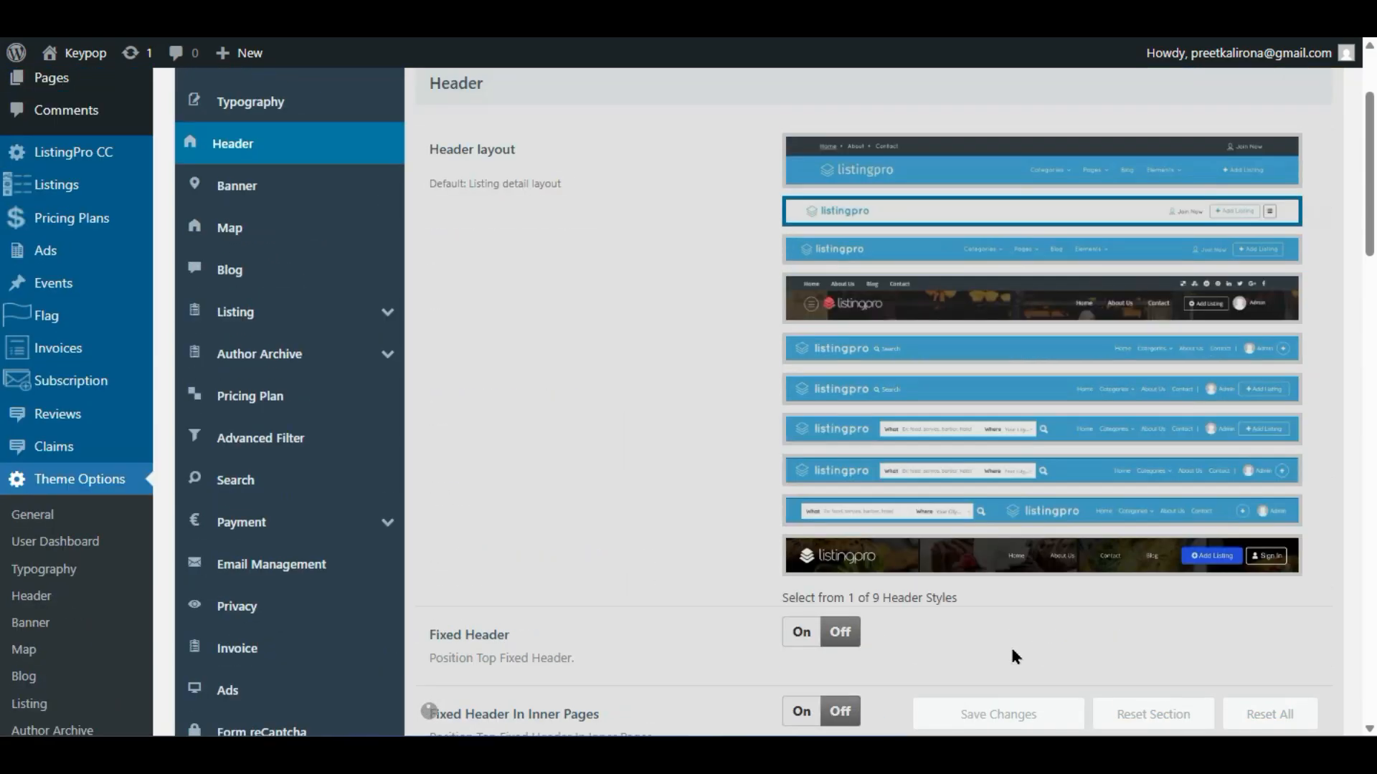
left_click(1073, 570)
left_click(1071, 598)
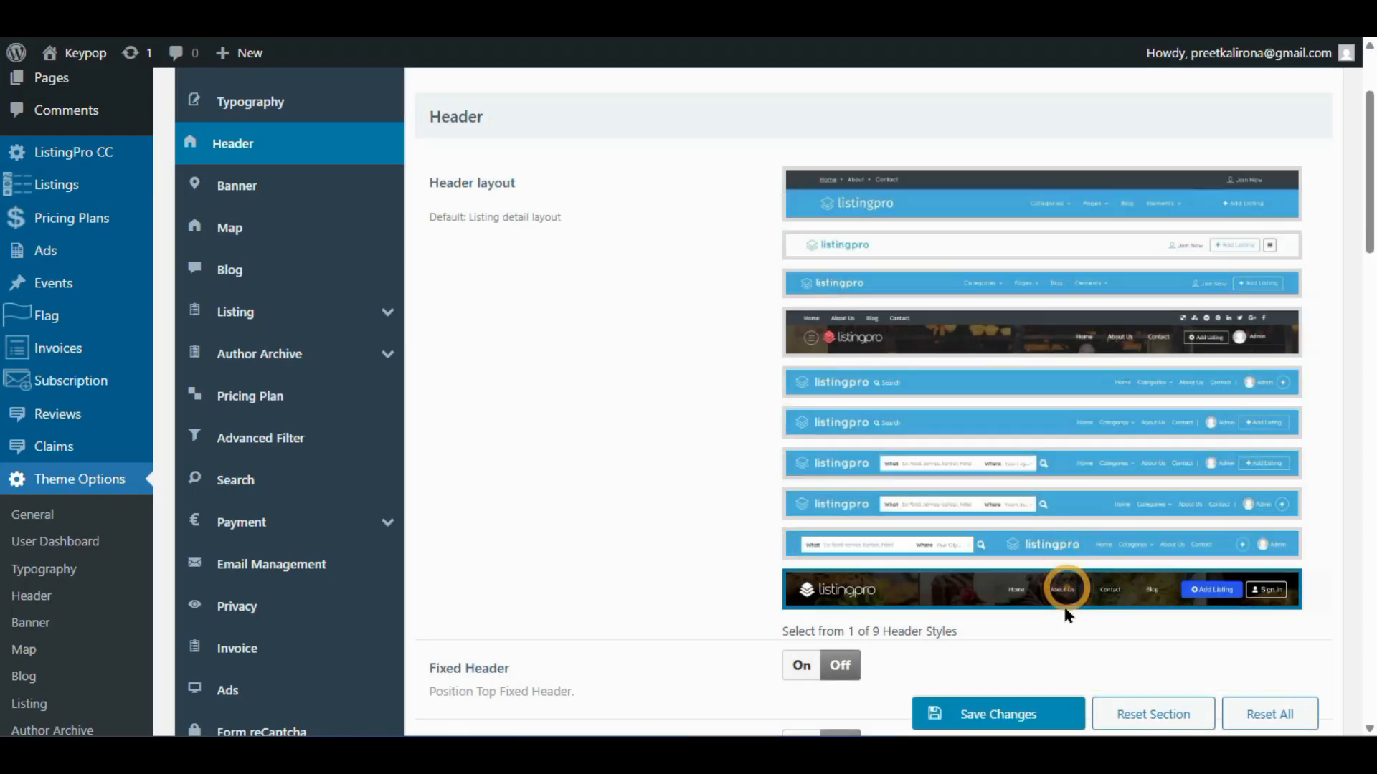
scroll(1062, 604, "down", 2)
left_click(1013, 717)
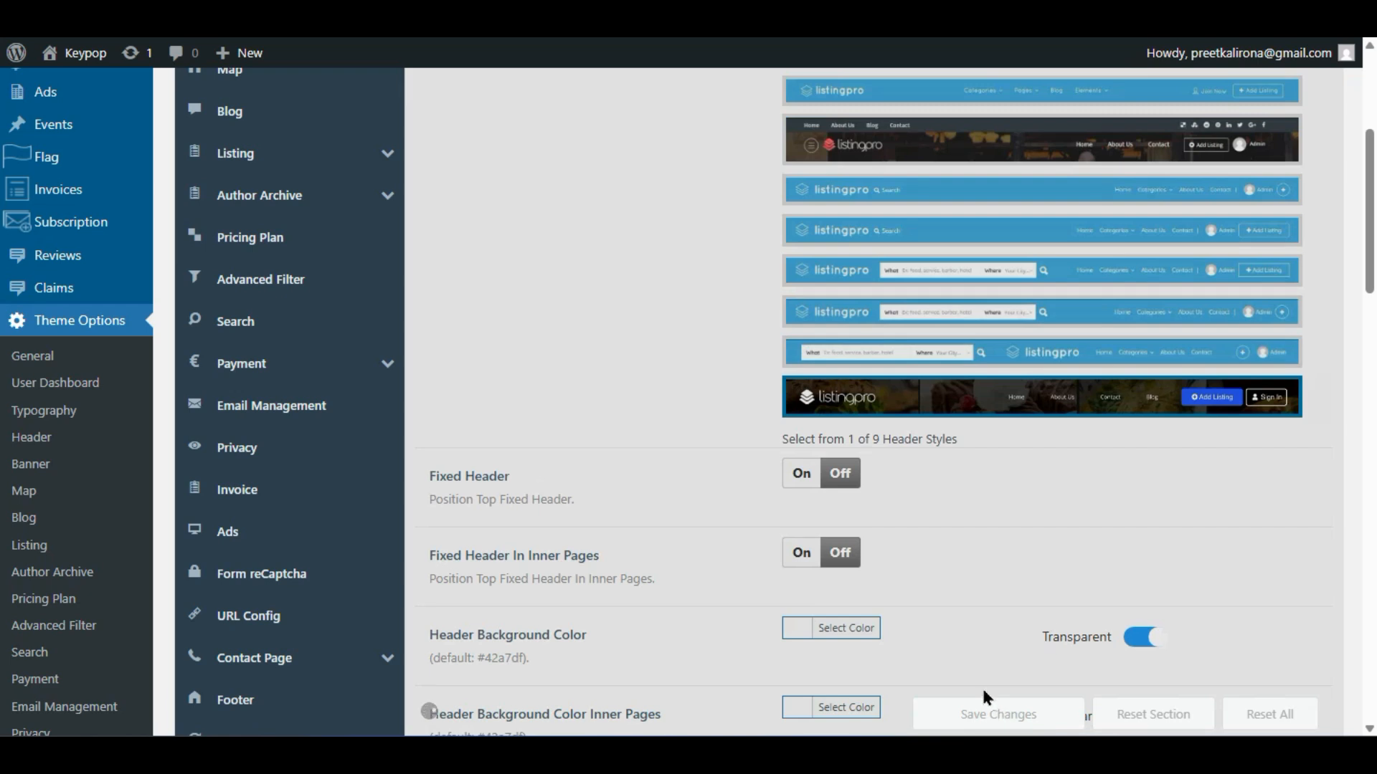
mouse_move(968, 753)
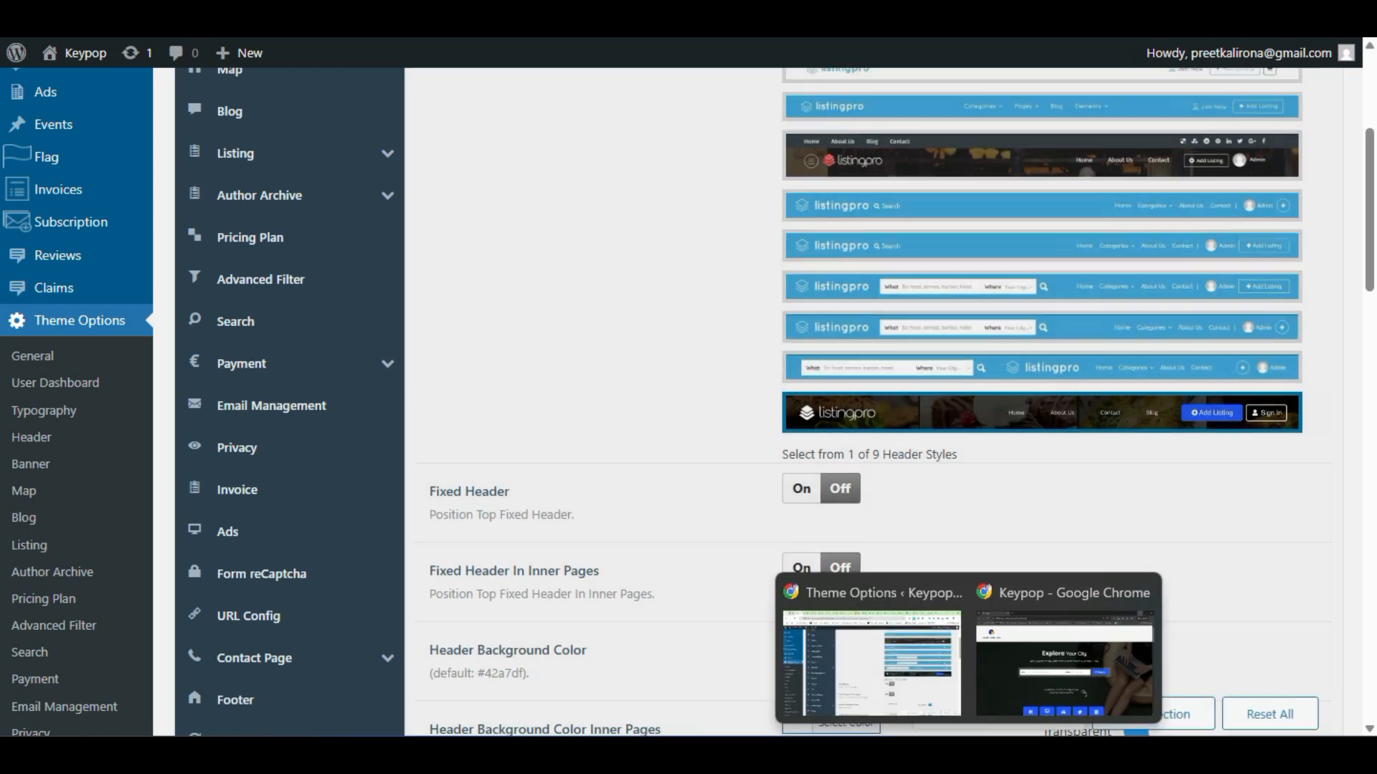
left_click(1004, 685)
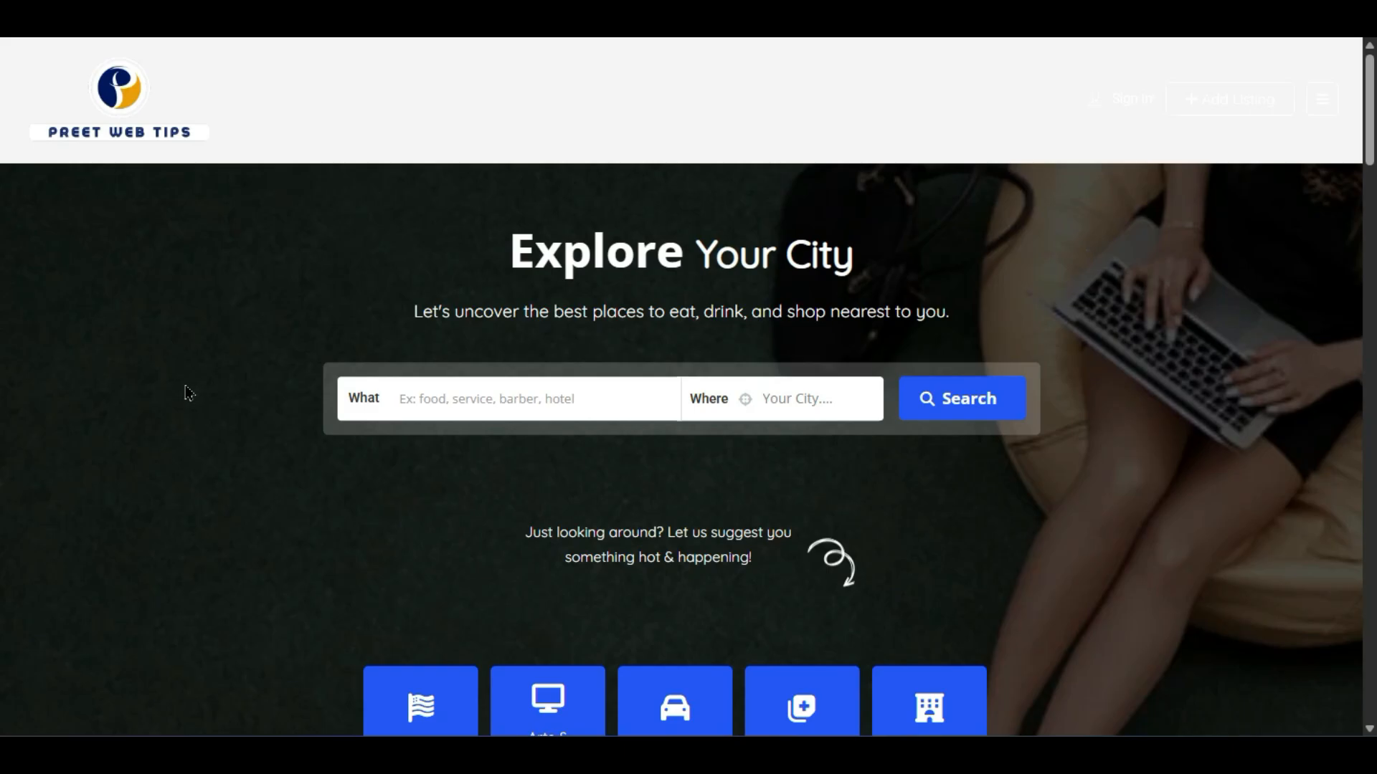
key("F5")
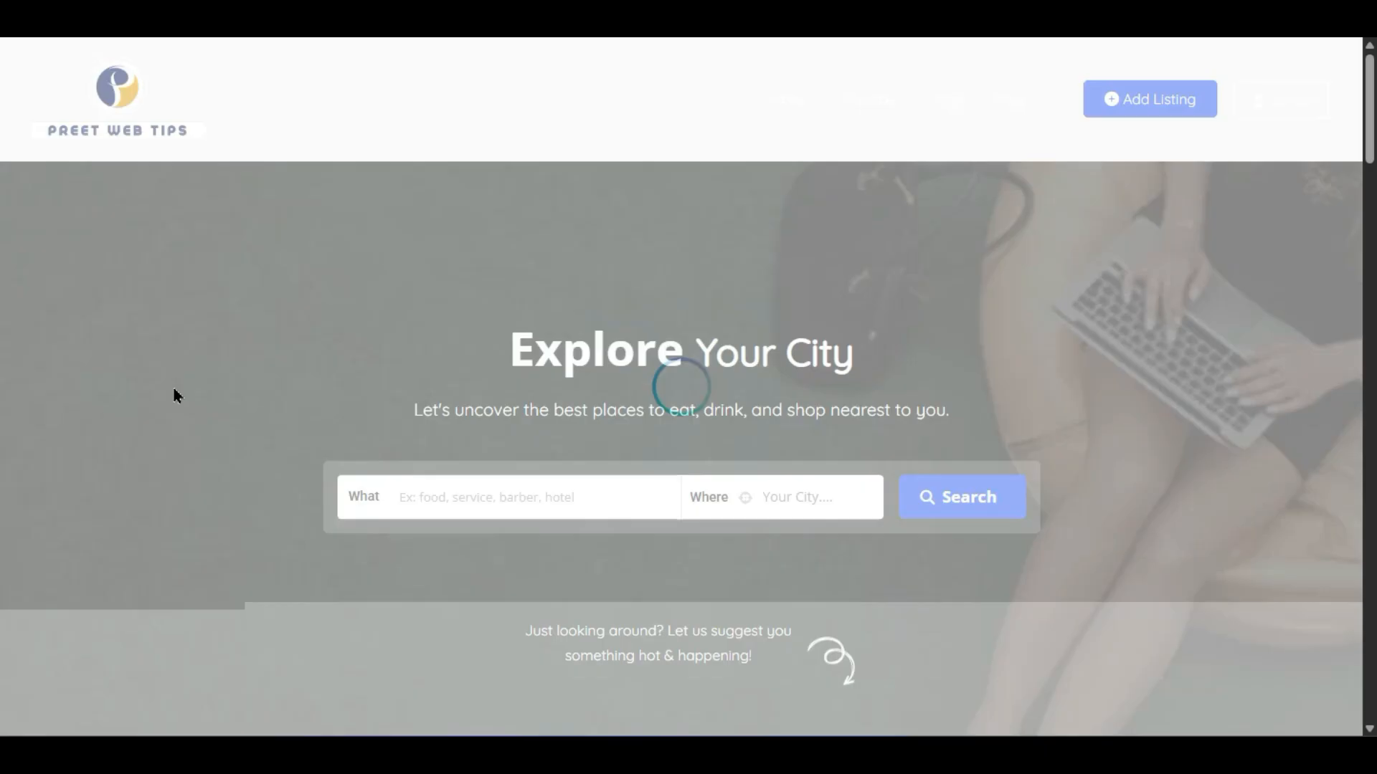
key("ctrl+Tab")
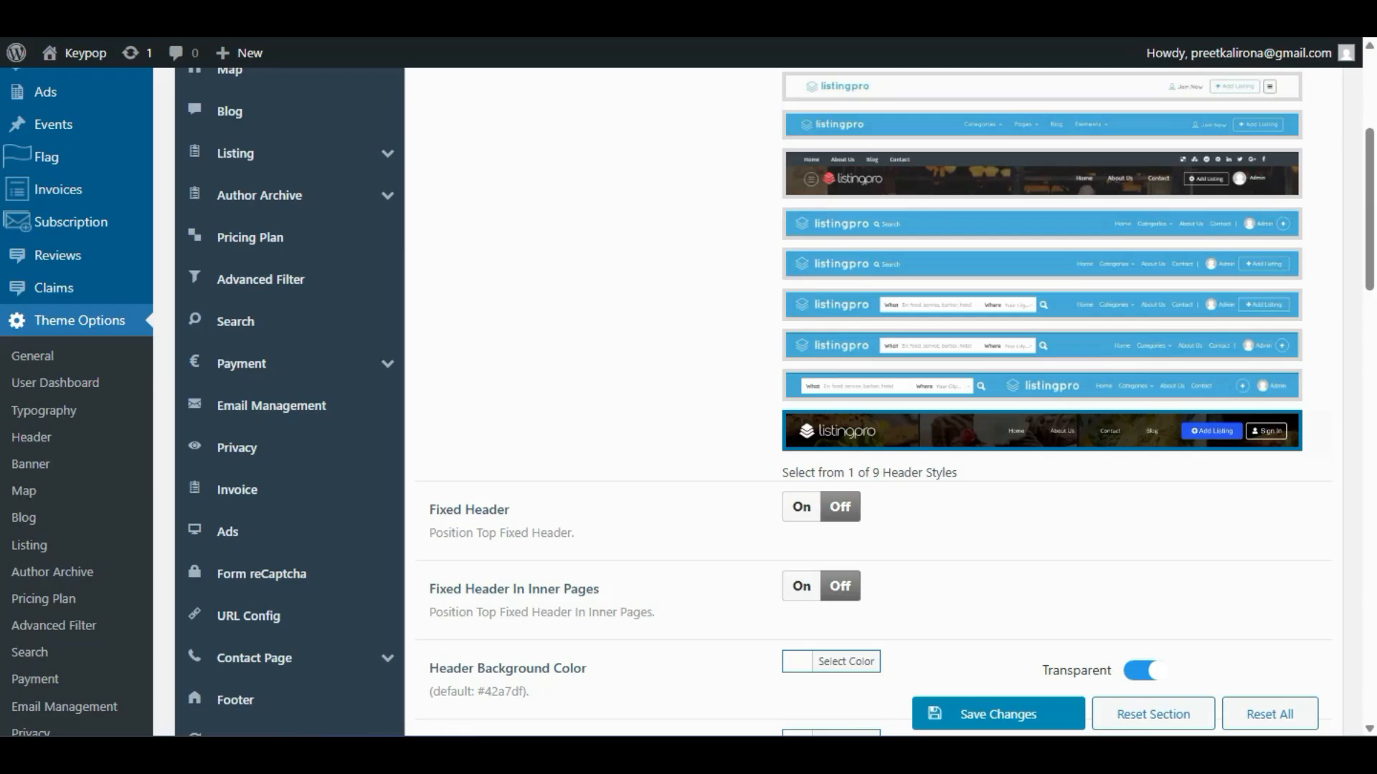
- Load the site's home page in a new Incognito window to view the header
scroll(896, 405, "down", 1)
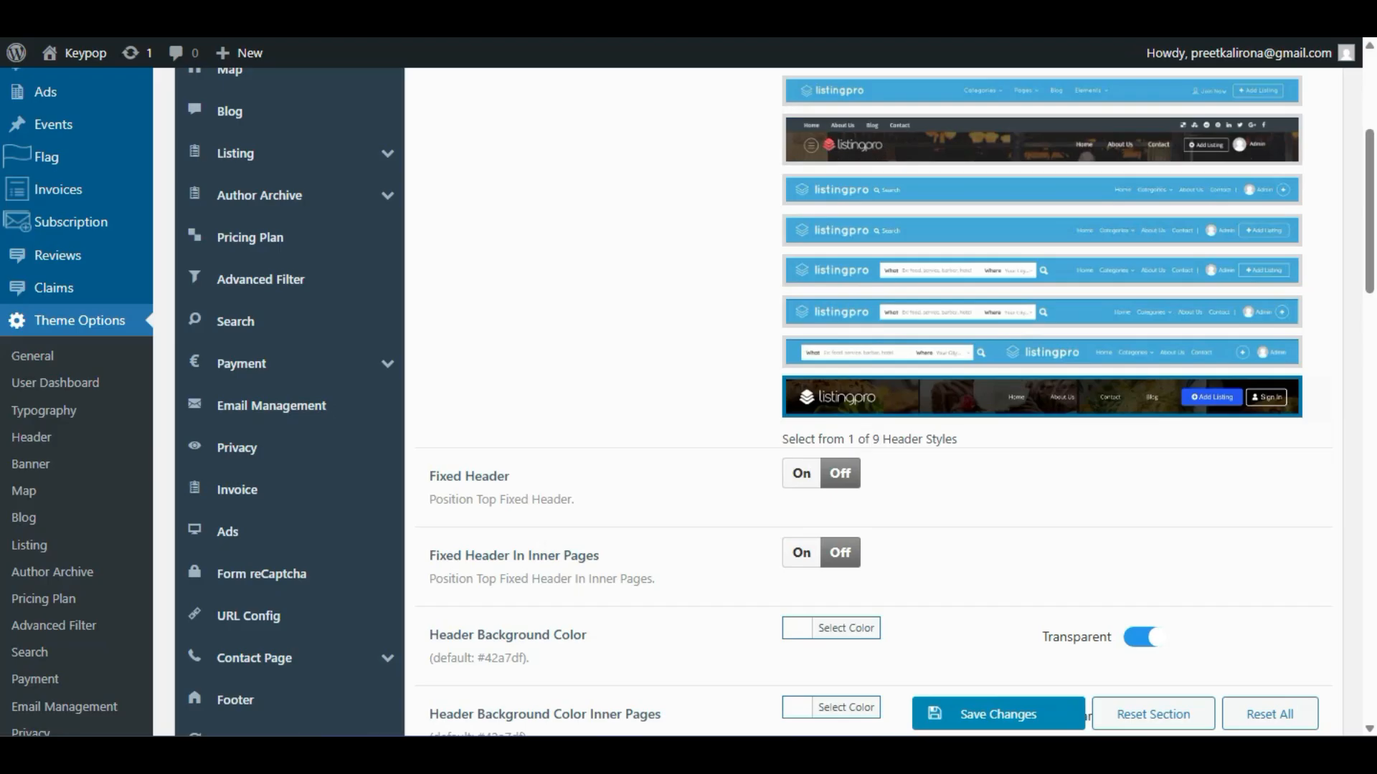
left_click(1357, 8)
left_click(1269, 76)
type("https://darkred-bison-409596.hostingersite.com/")
key("Return")
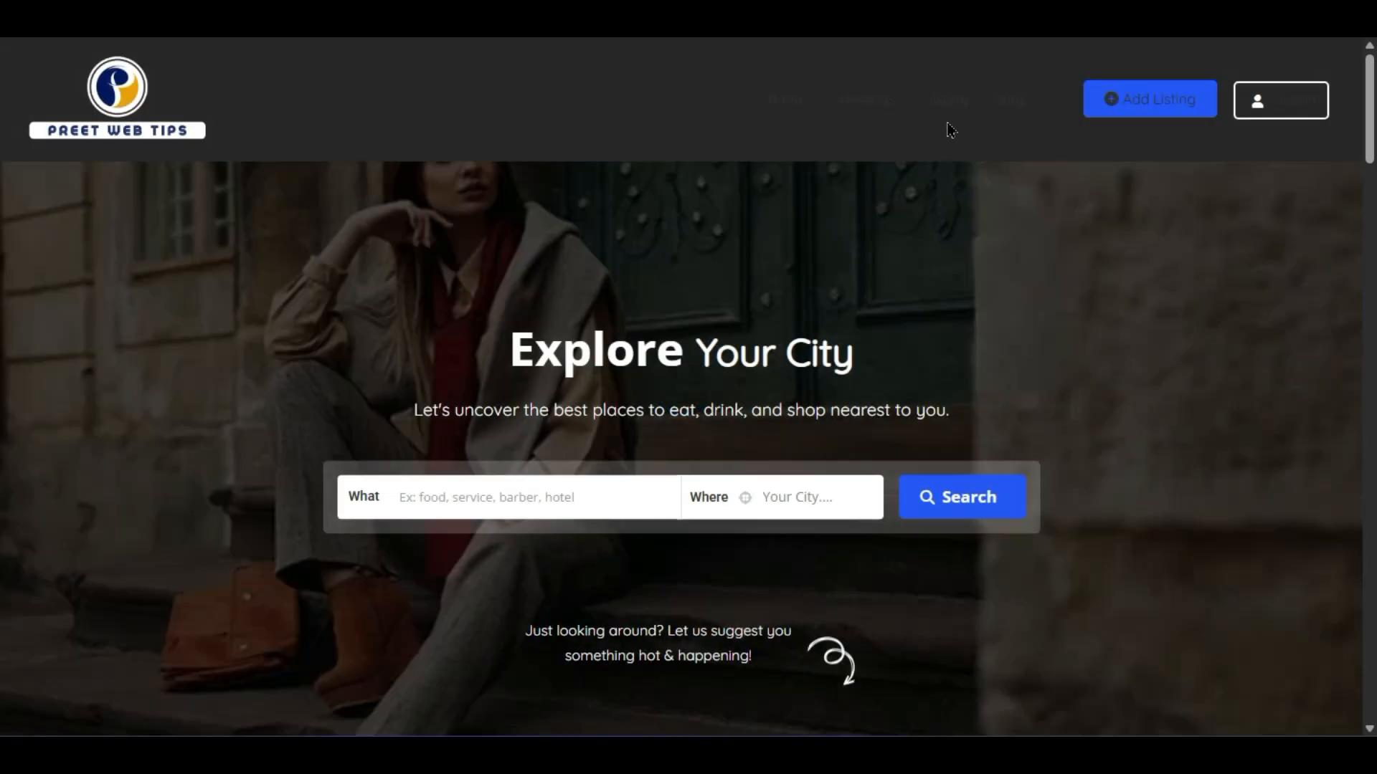
scroll(298, 403, "down", 6)
scroll(298, 403, "up", 6)
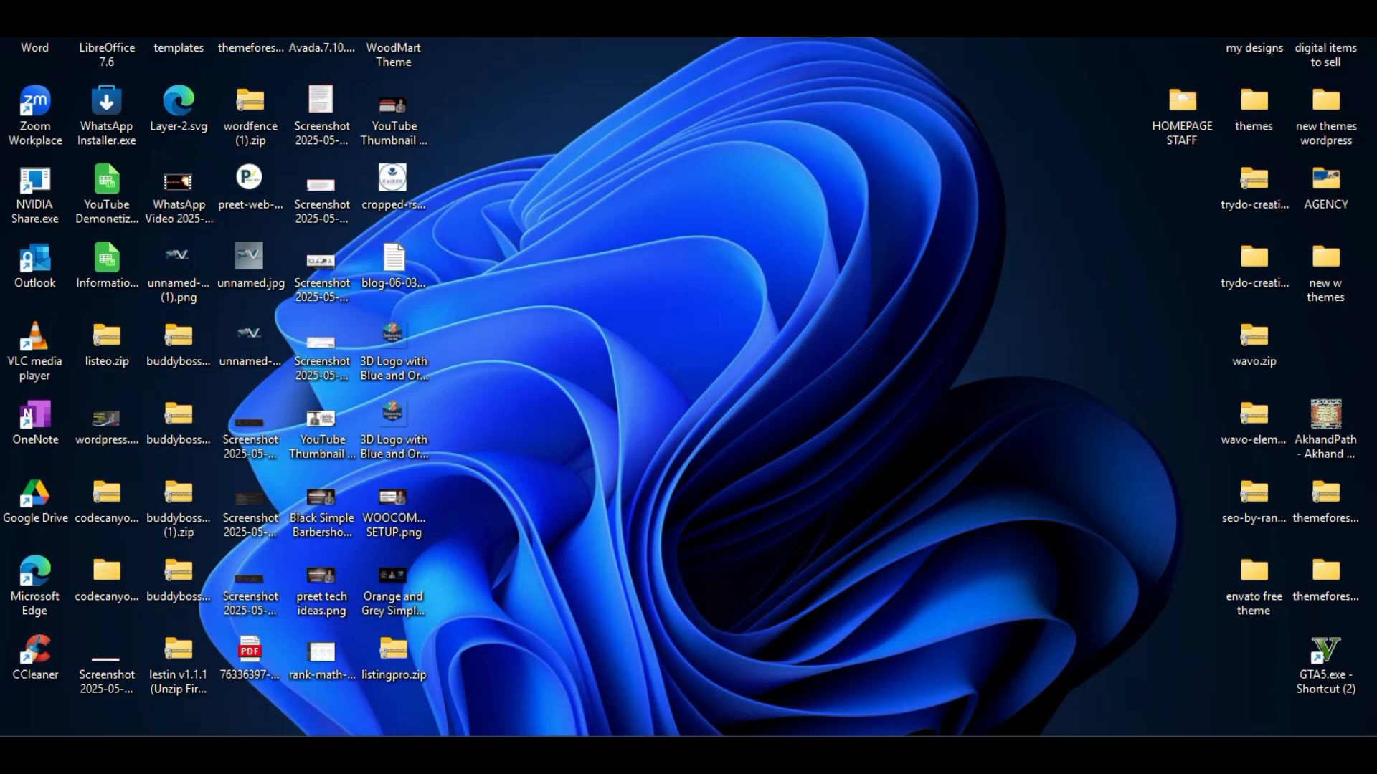
- Switch from the home page window back to the Theme Options window via the Chrome taskbar
mouse_move(1079, 706)
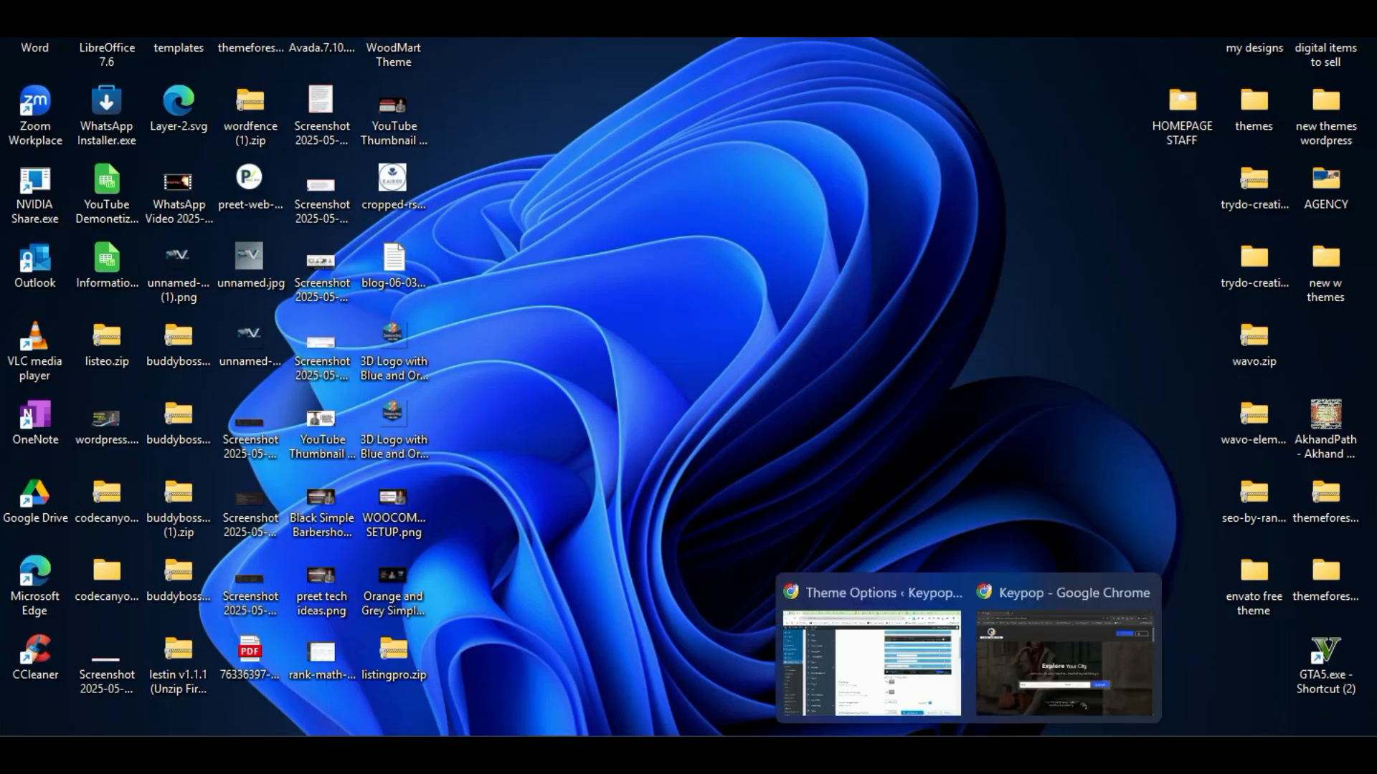
left_click(1076, 681)
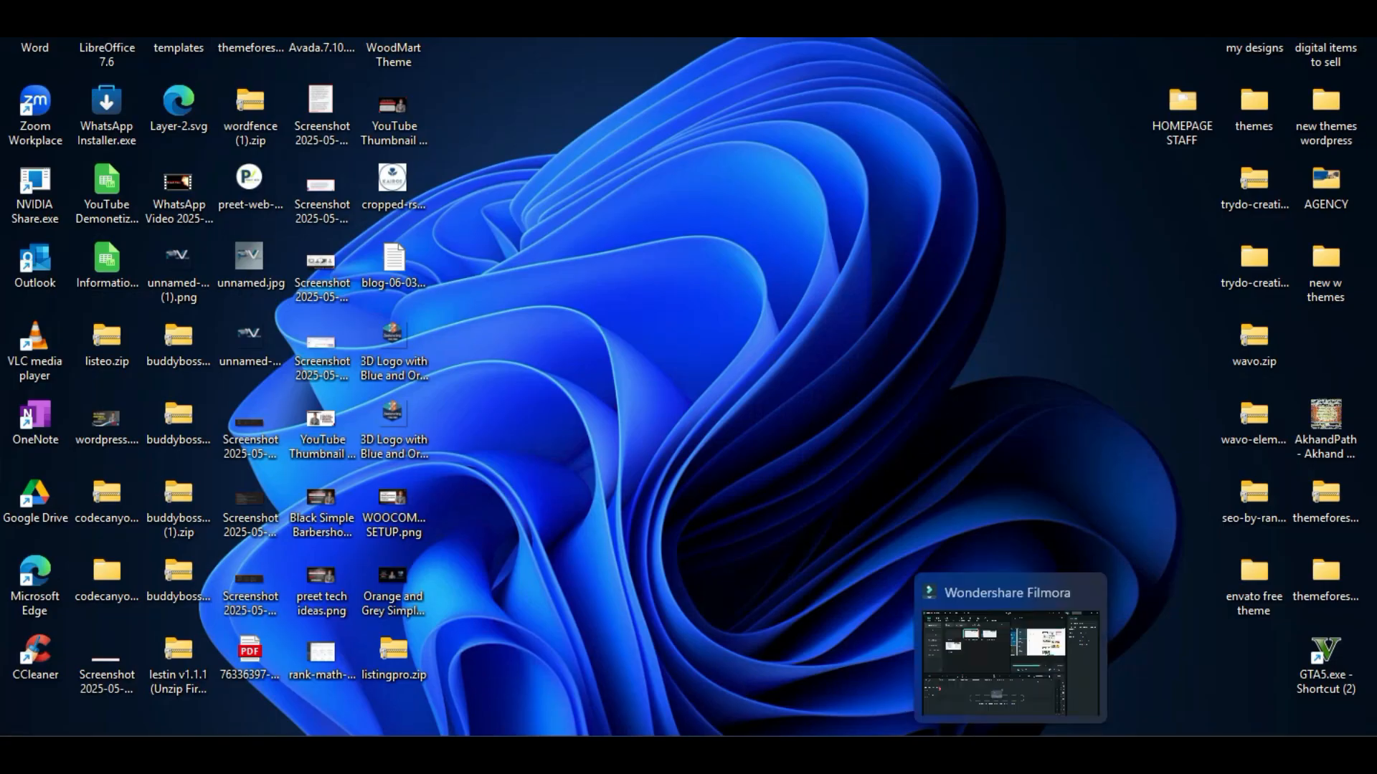
mouse_move(964, 730)
left_click(870, 621)
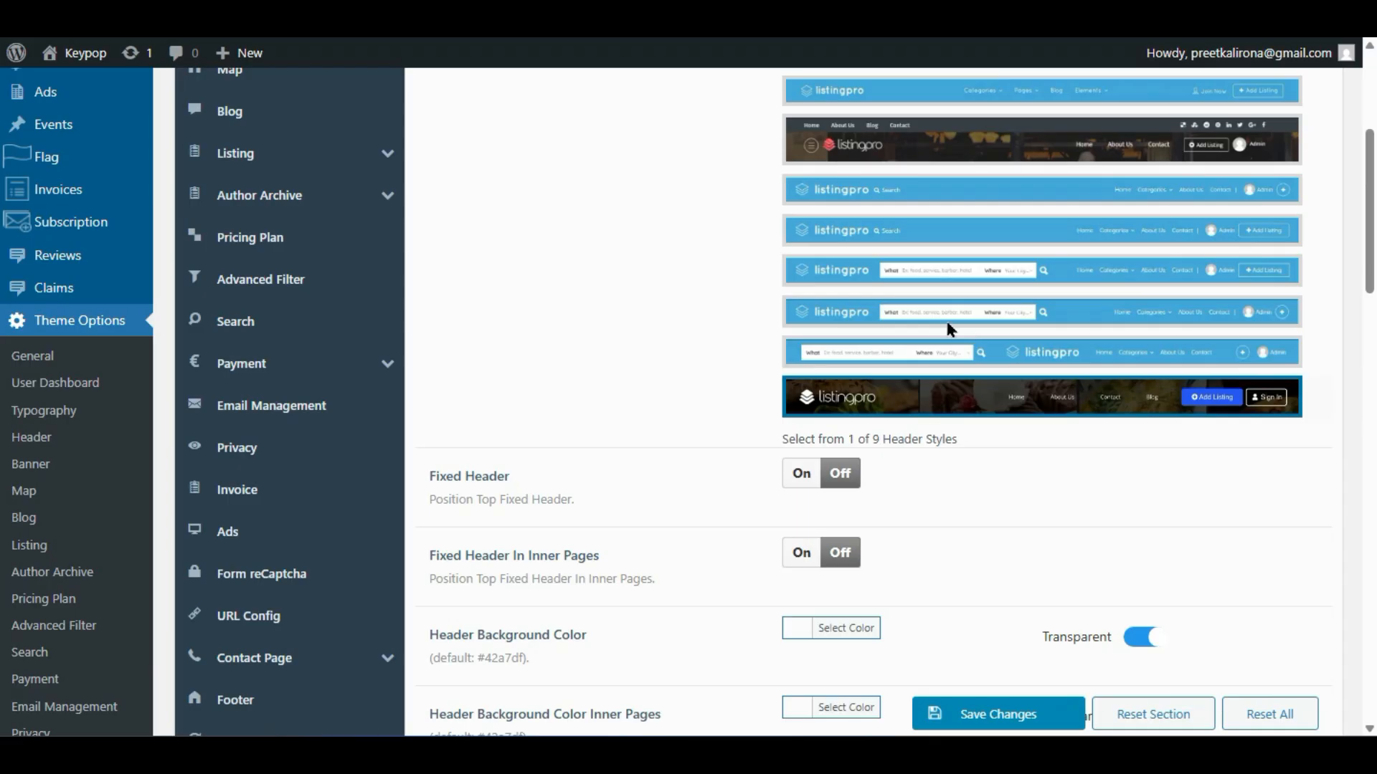
- Review the header text and border colour options without changing anything
scroll(871, 337, "down", 4)
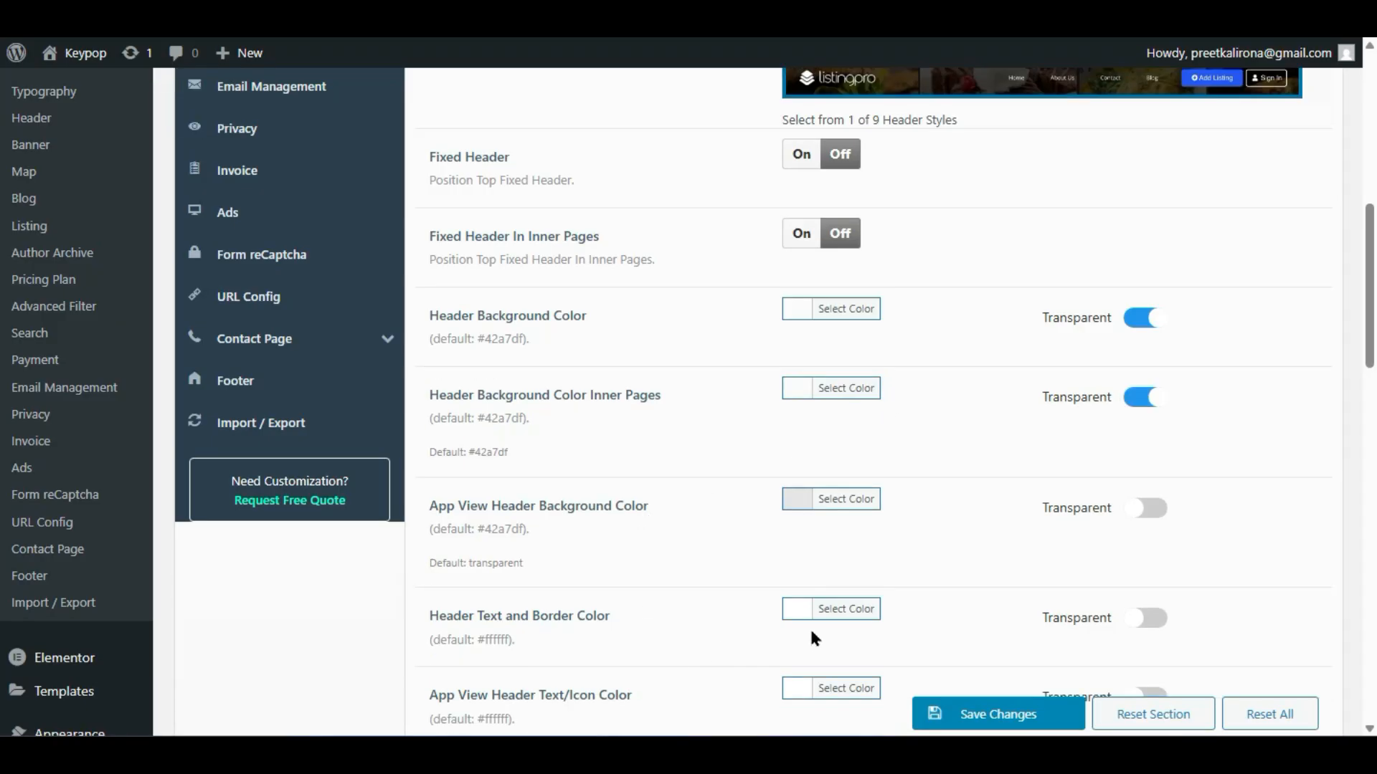
left_click(790, 609)
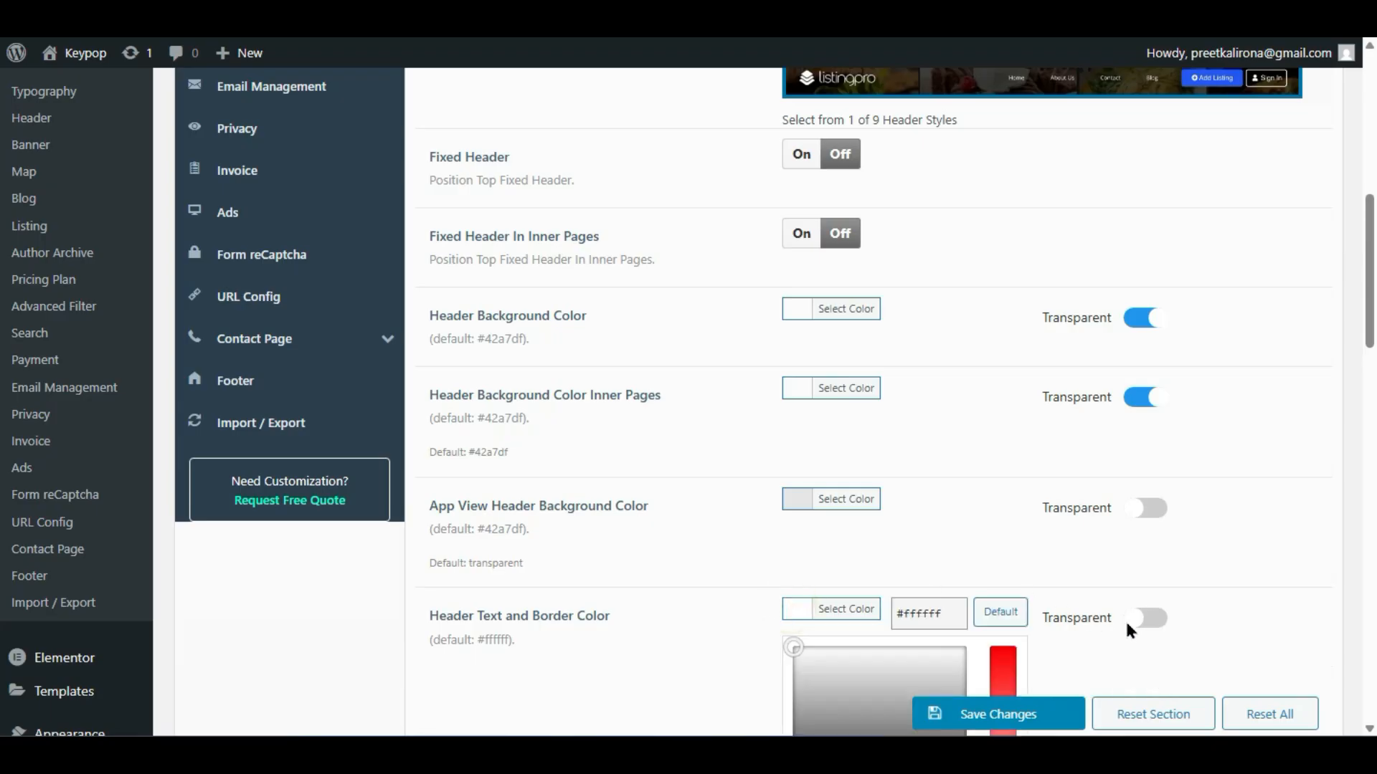
left_click(1052, 541)
scroll(1039, 530, "up", 7)
scroll(1035, 526, "down", 2)
scroll(1033, 519, "up", 2)
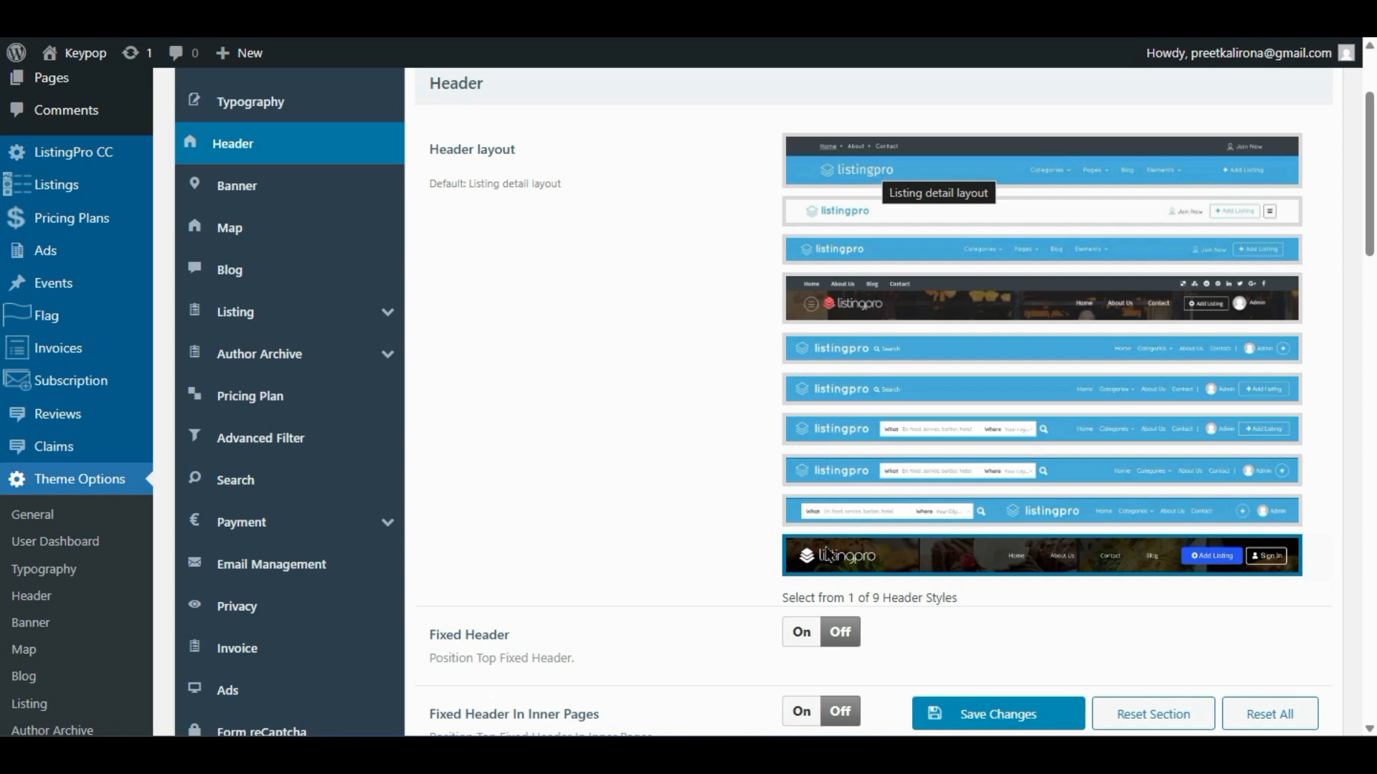
scroll(709, 561, "down", 4)
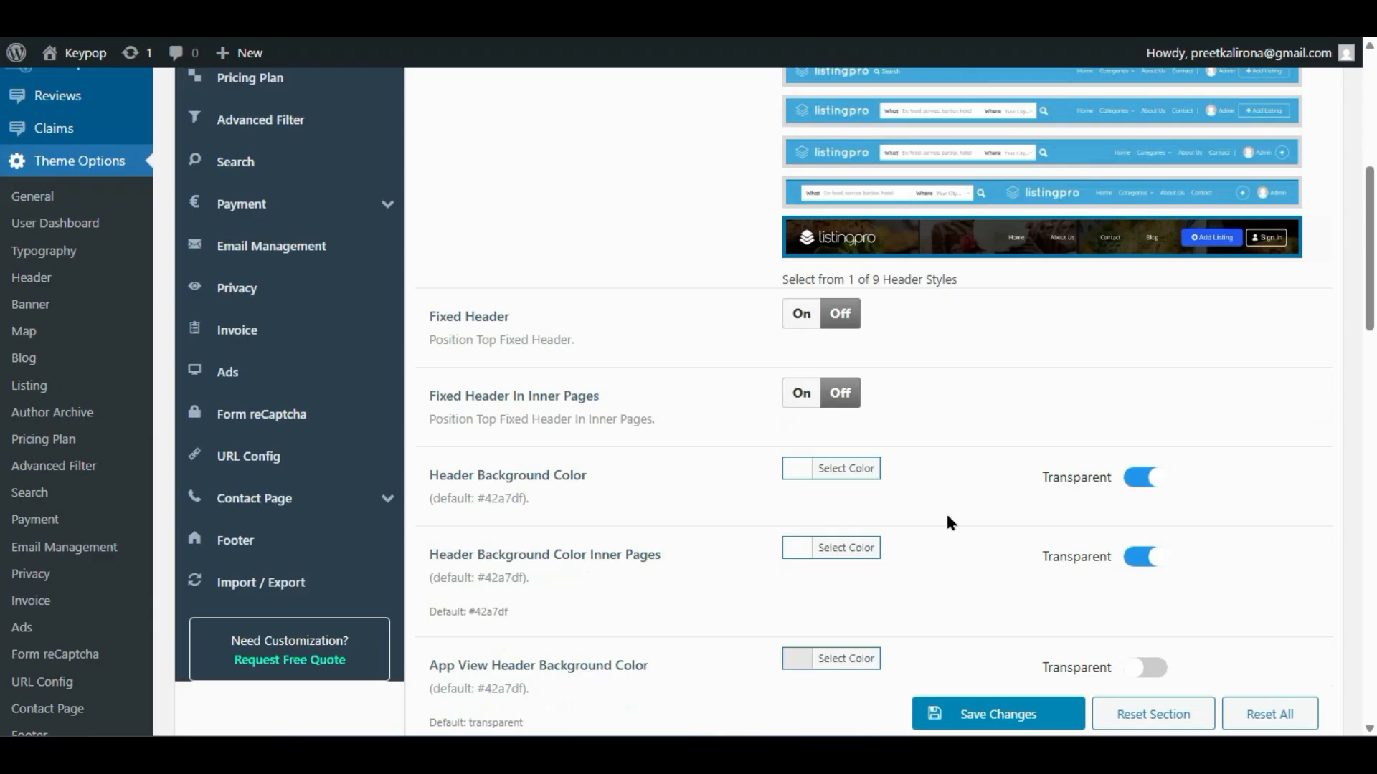
scroll(949, 523, "down", 2)
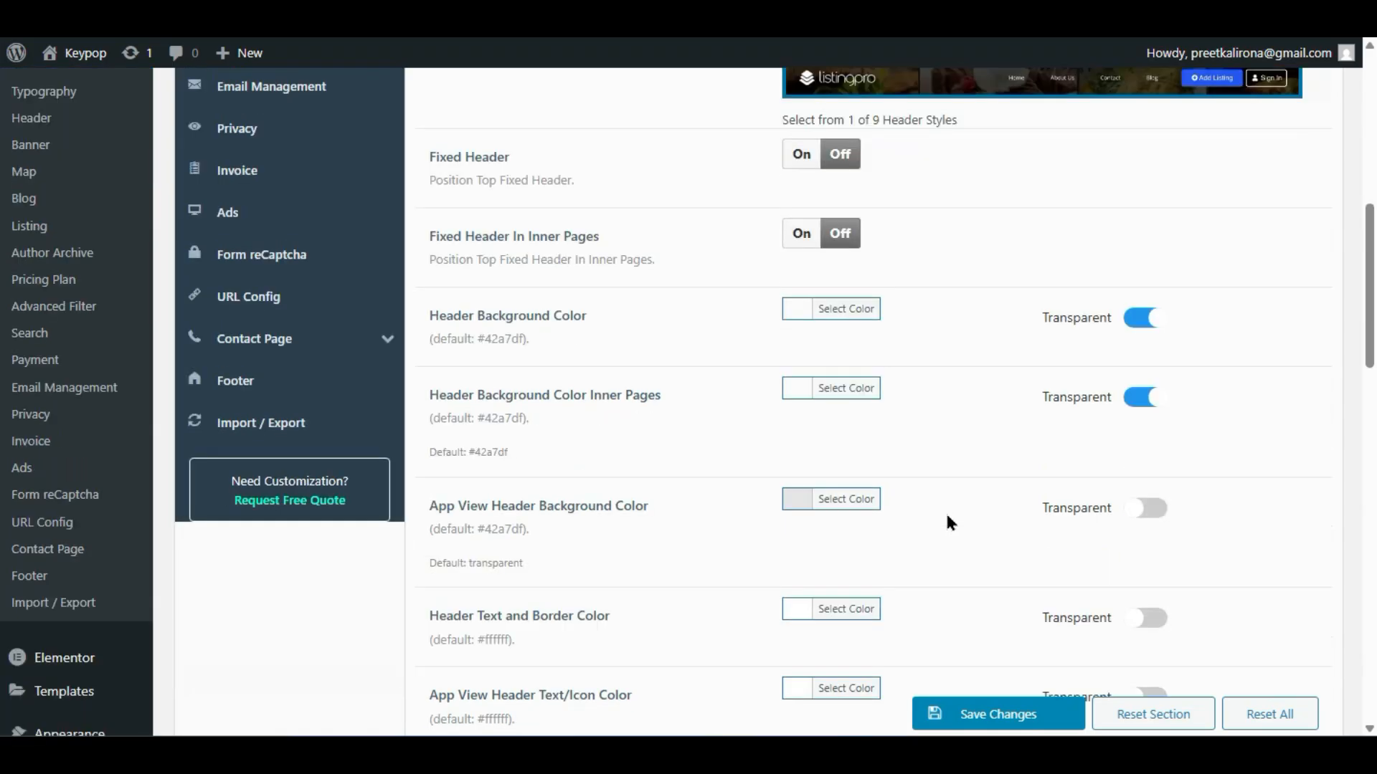
scroll(948, 525, "down", 2)
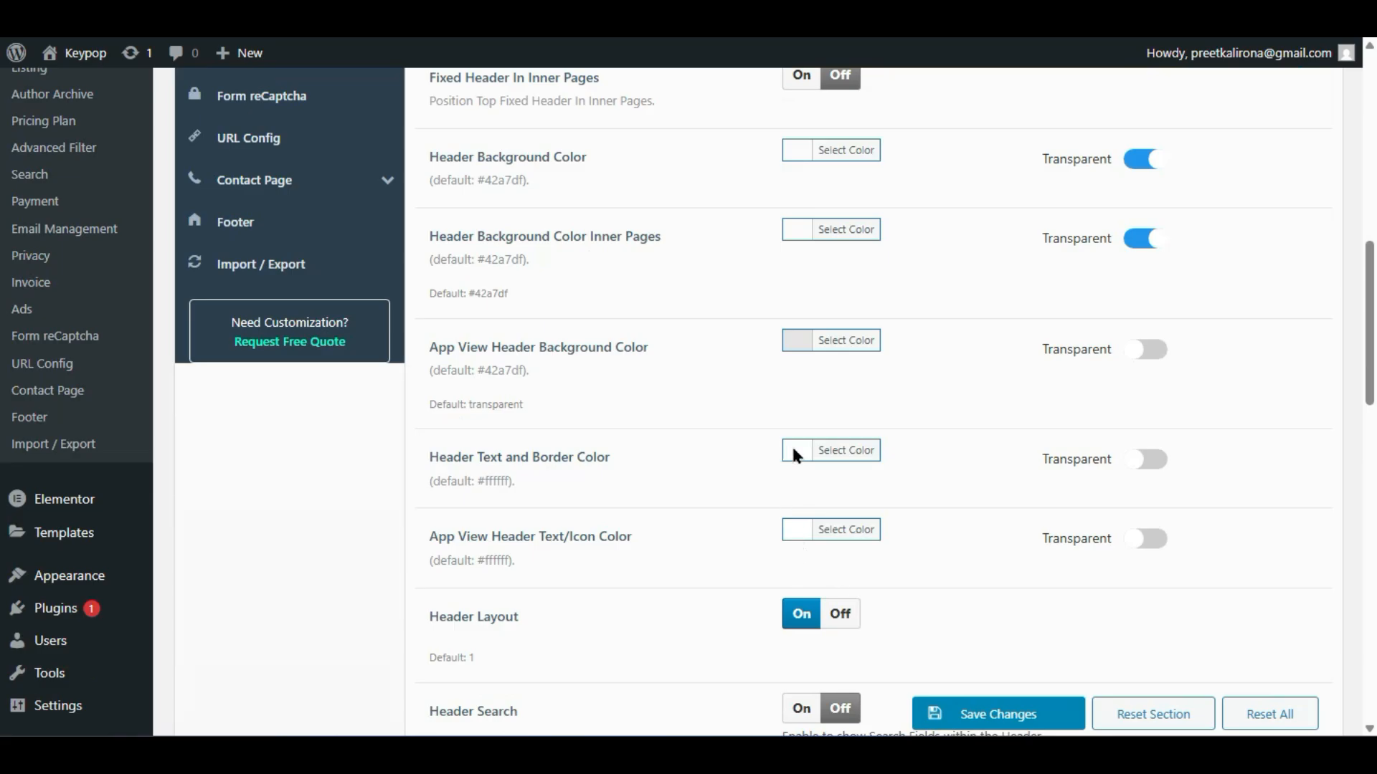
- Reload the home page twice to confirm the Home, About Us, Listing and Blog header menu
left_click(1032, 658)
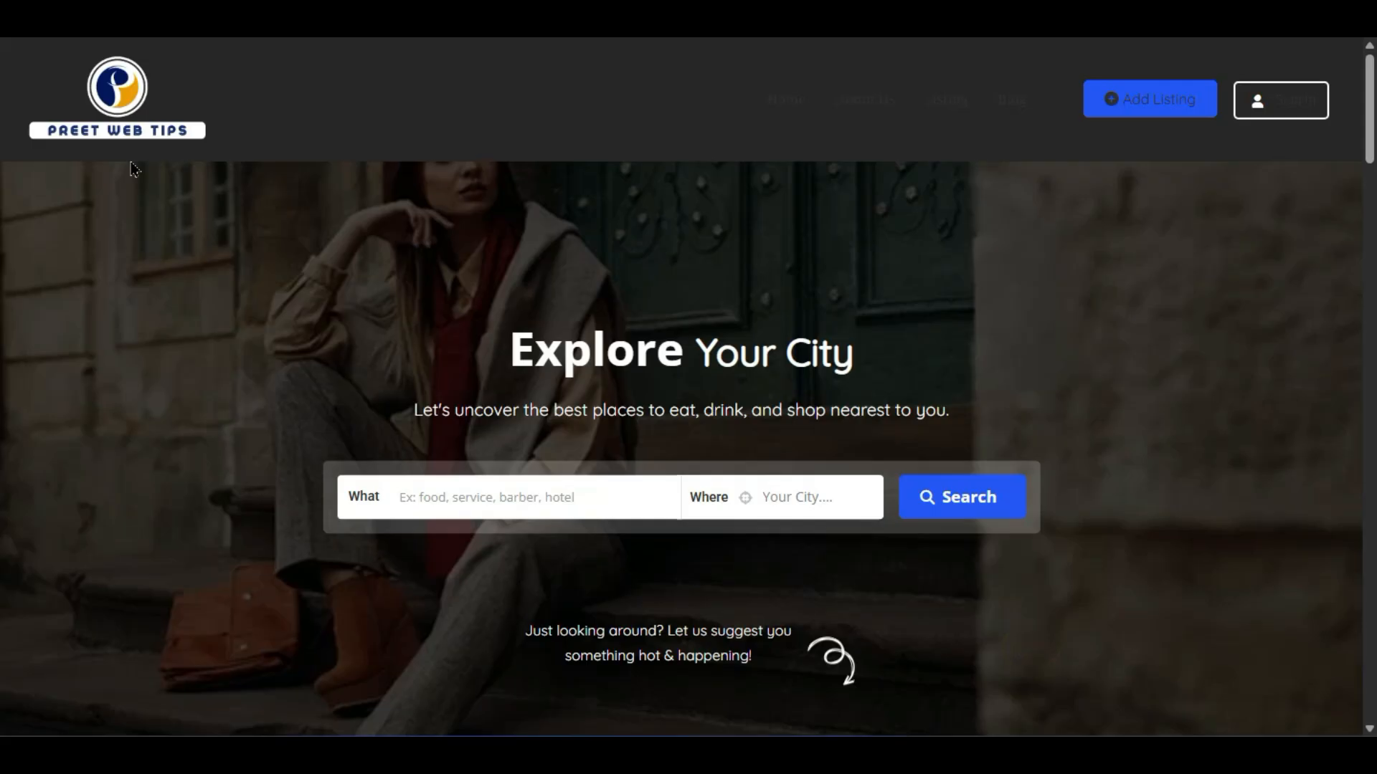
key("F5")
scroll(577, 308, "down", 9)
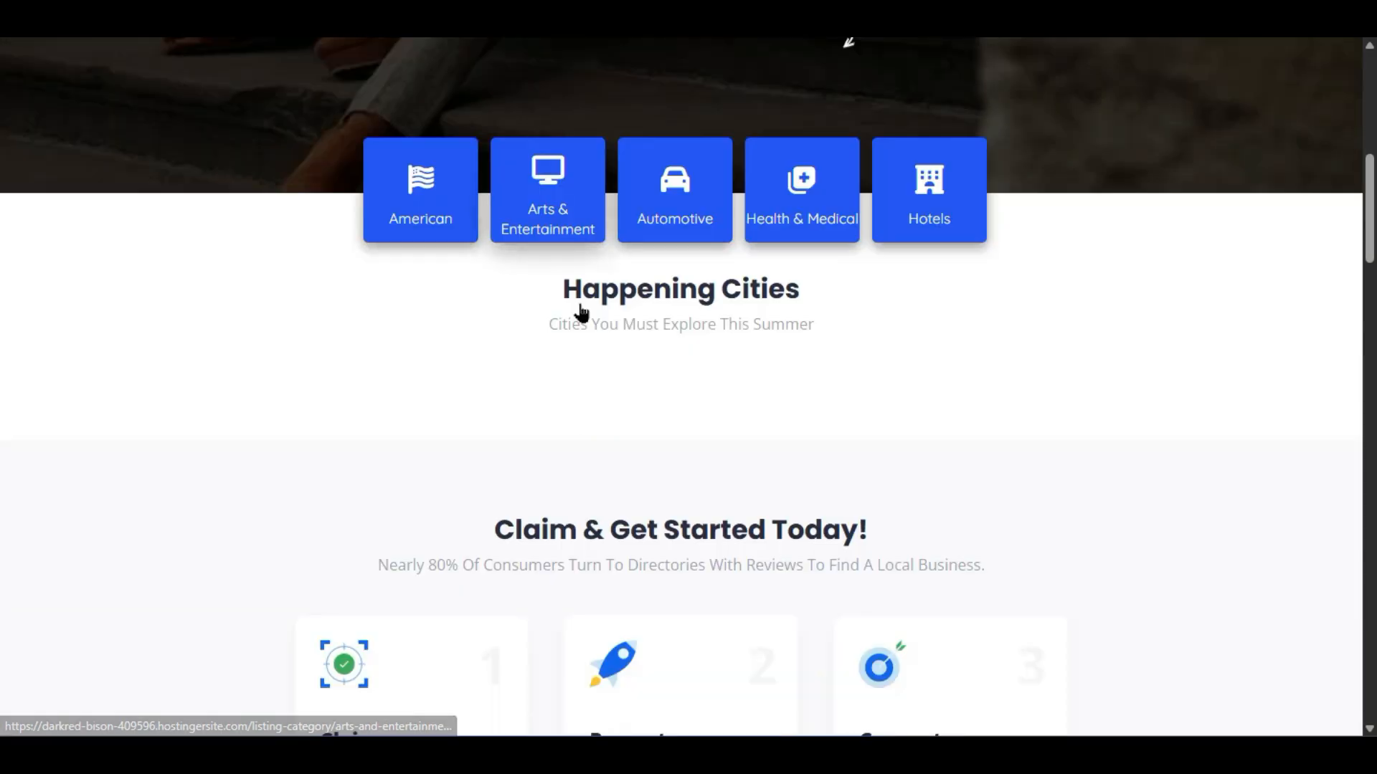
scroll(390, 528, "up", 2)
scroll(389, 533, "down", 4)
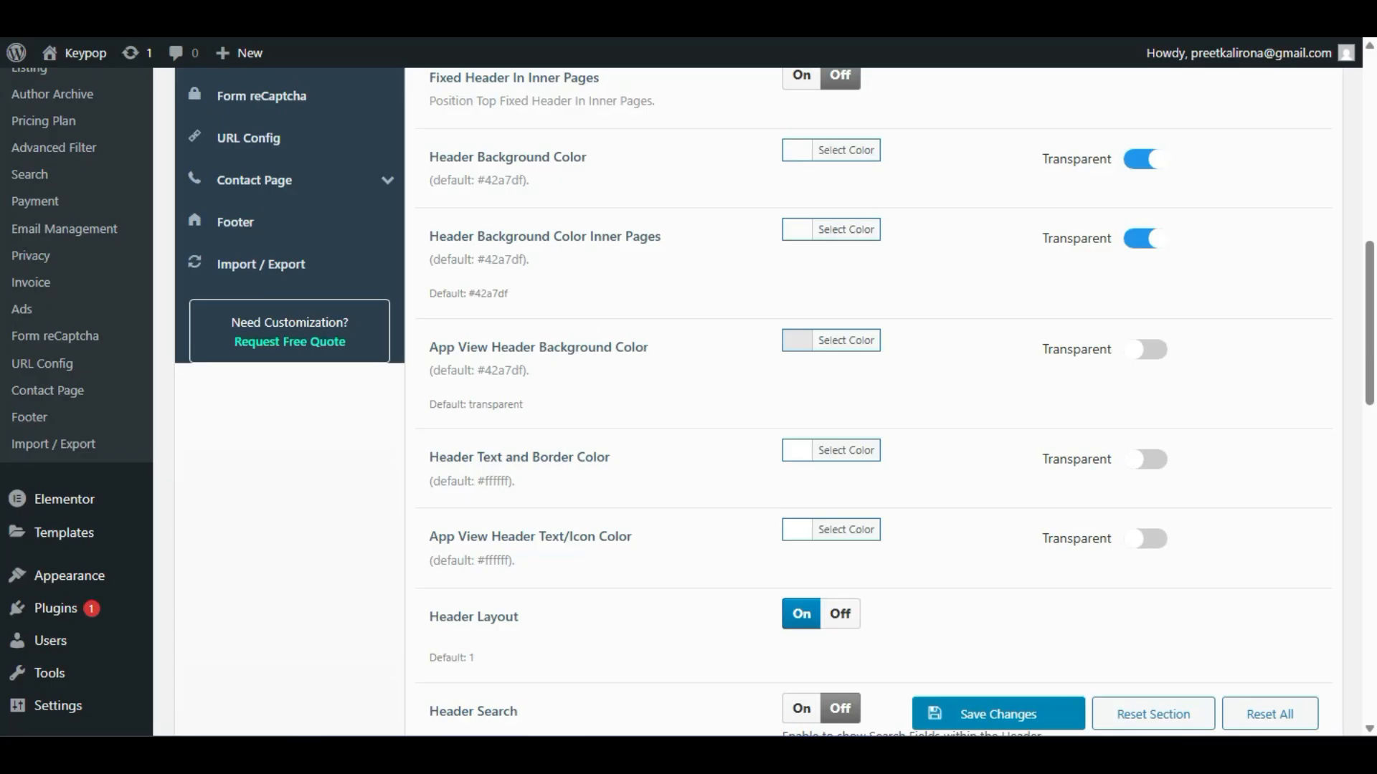
scroll(760, 401, "up", 2)
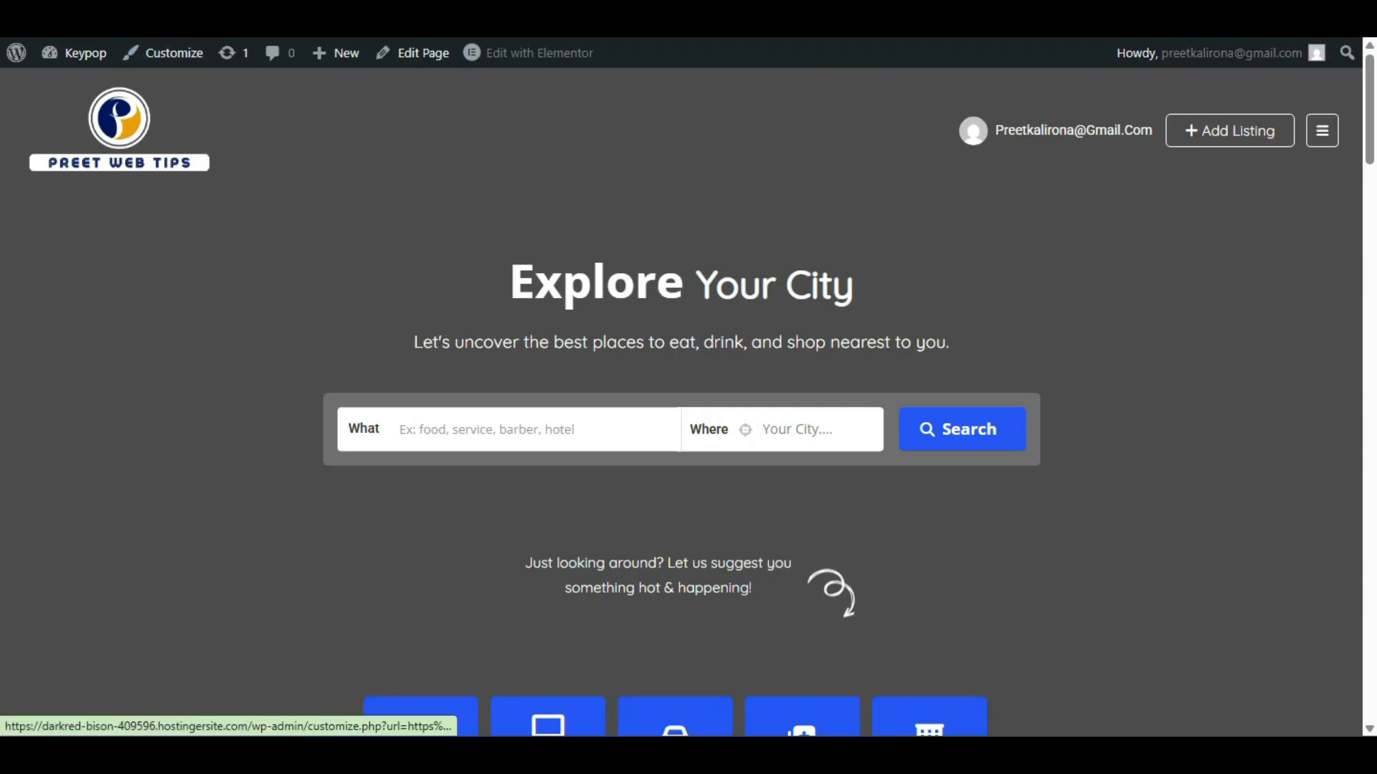
scroll(263, 305, "down", 6)
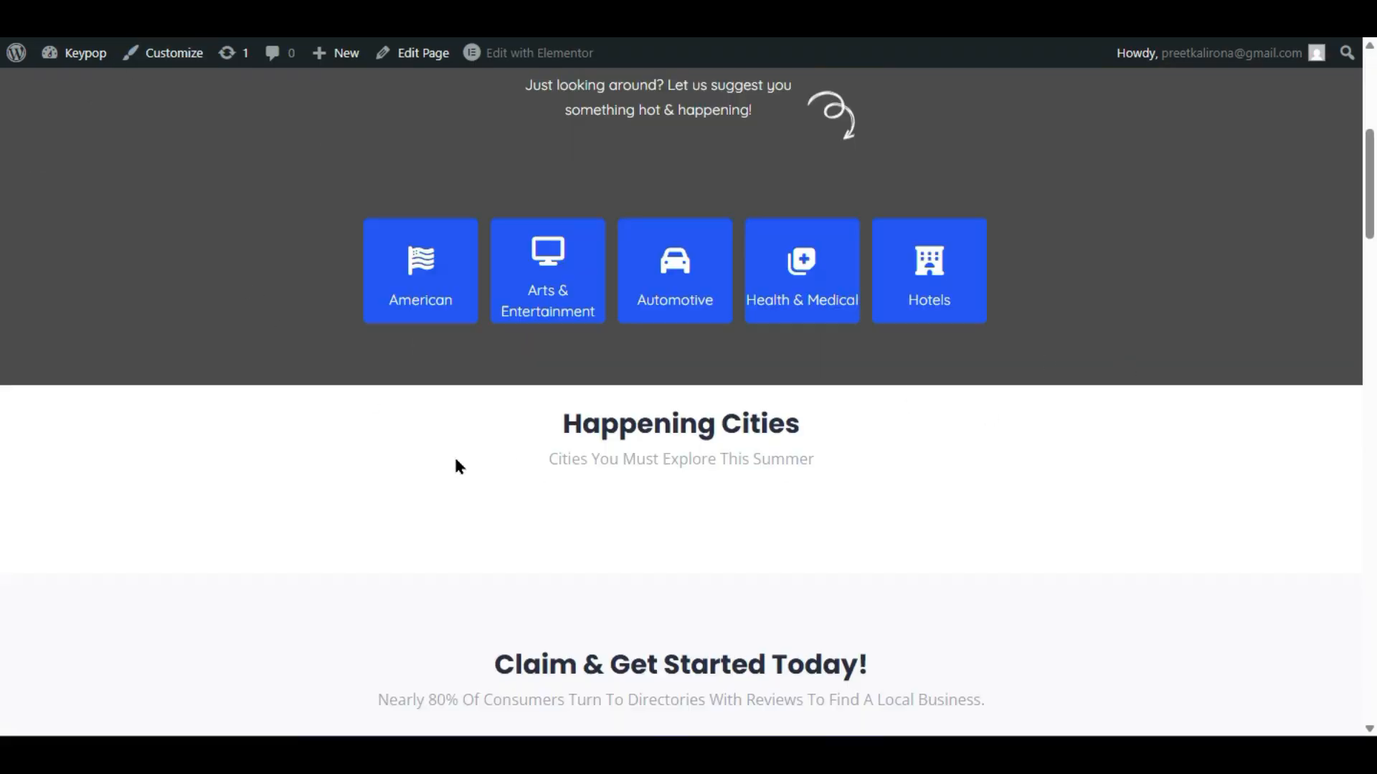
key("F5")
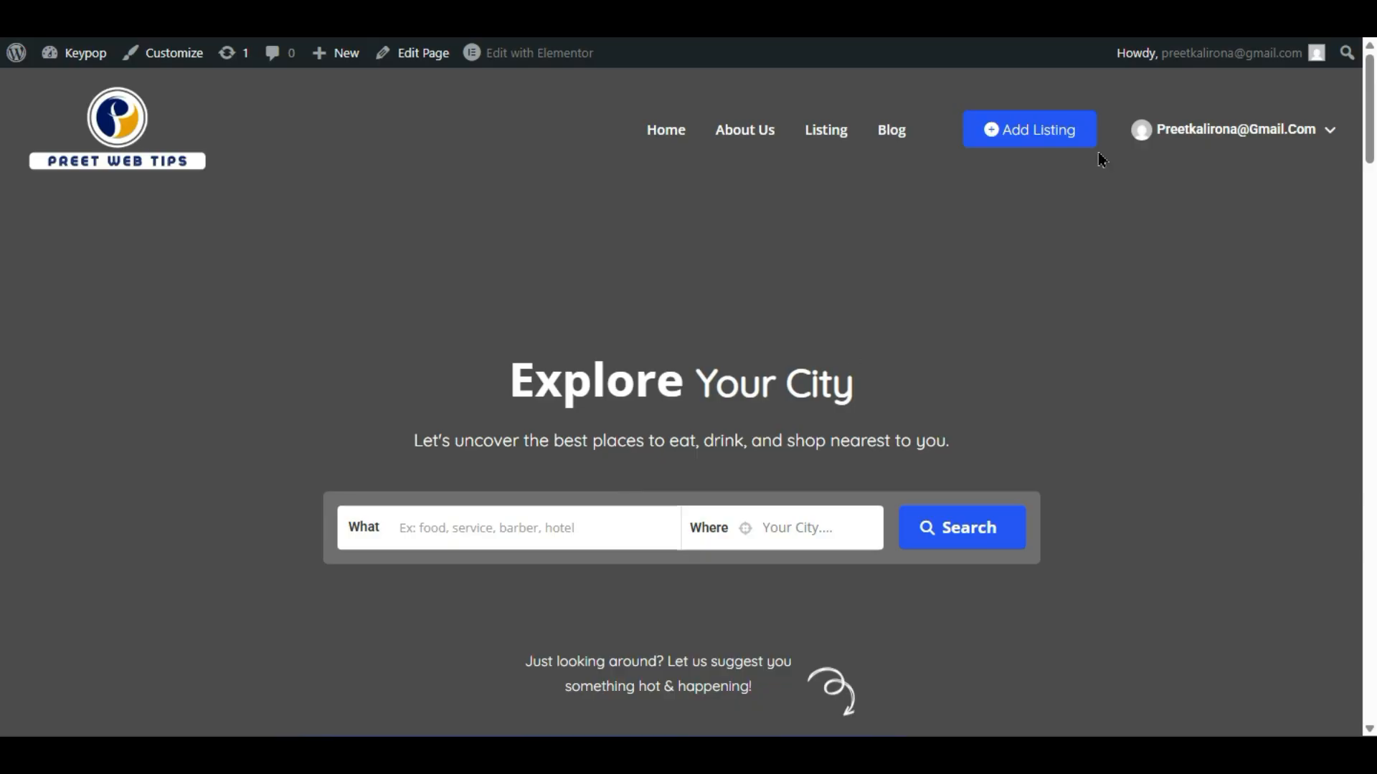
scroll(596, 182, "down", 2)
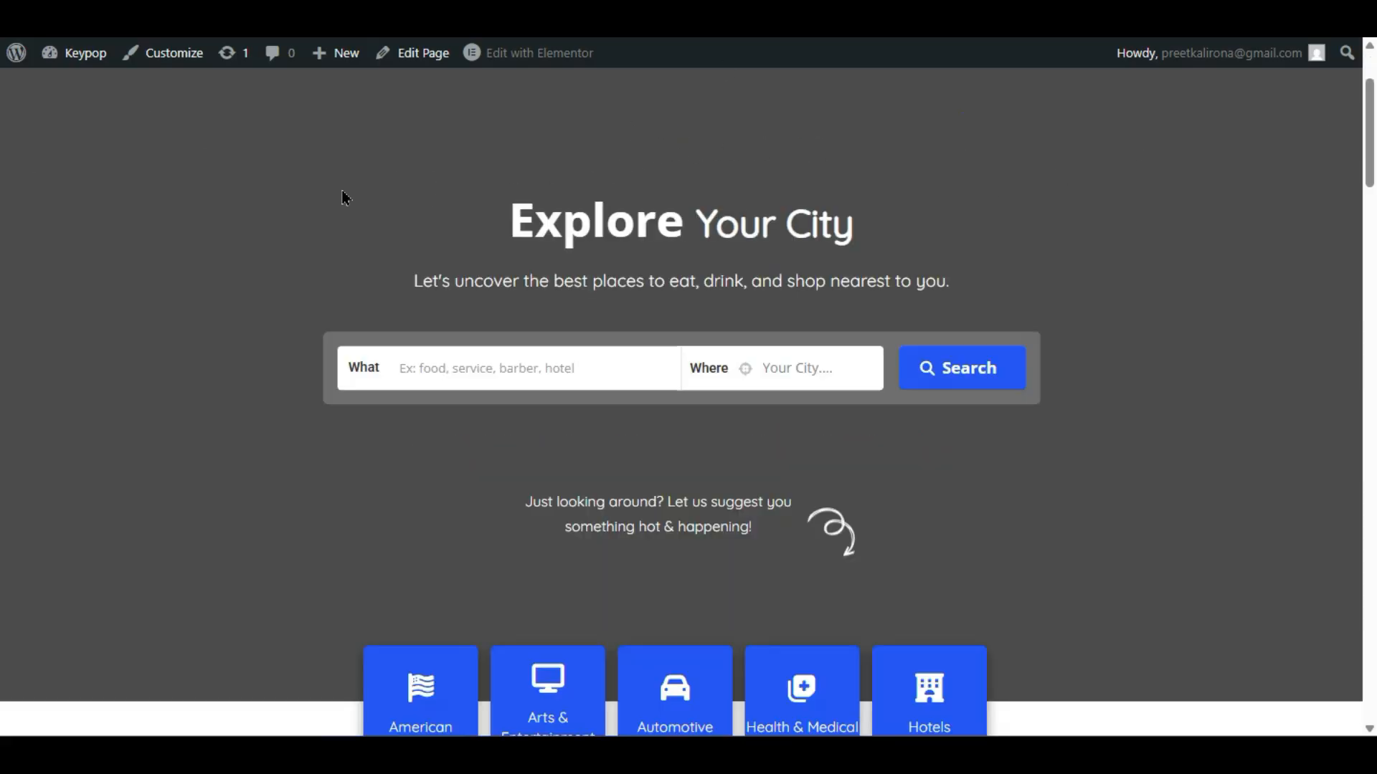
scroll(868, 423, "down", 4)
scroll(858, 440, "up", 6)
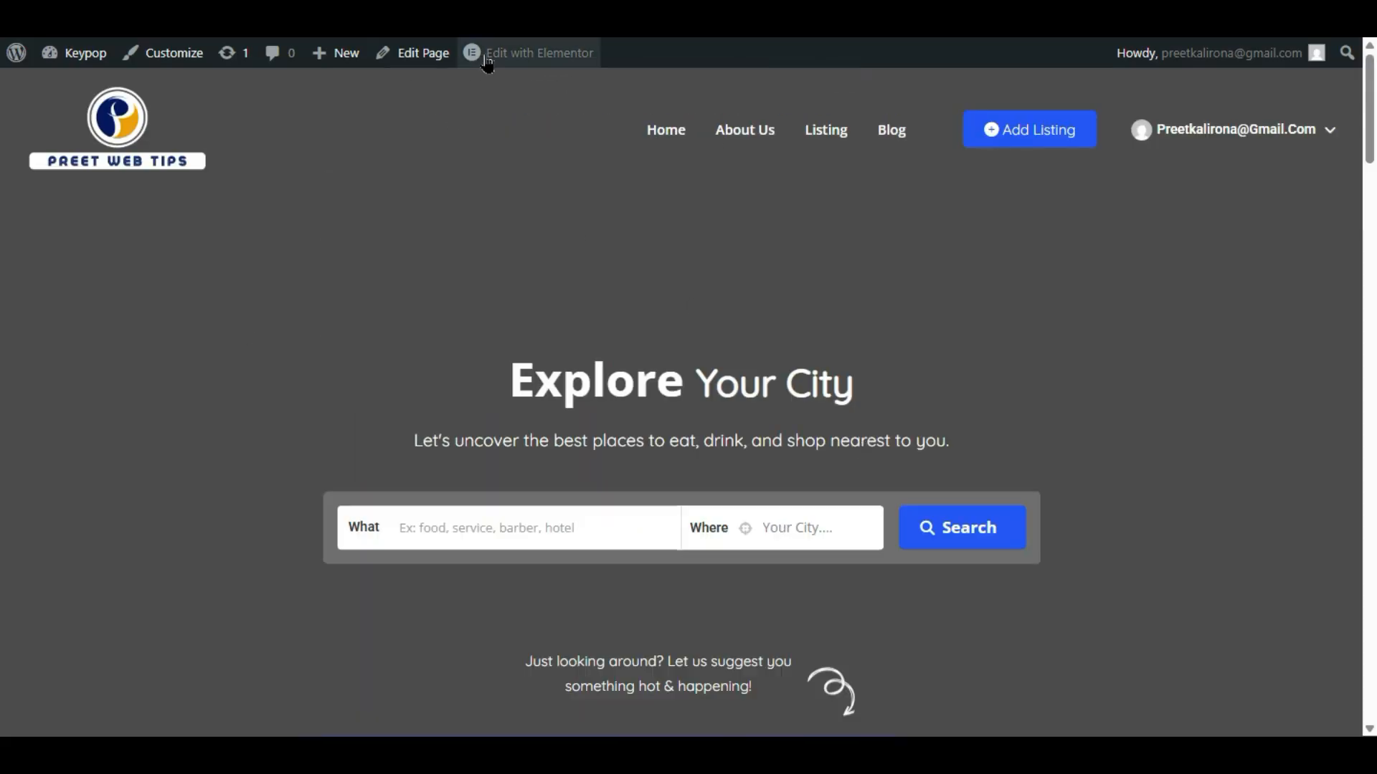
- Open the home page in Elementor and scroll to the Happening Cities section
left_click(552, 52)
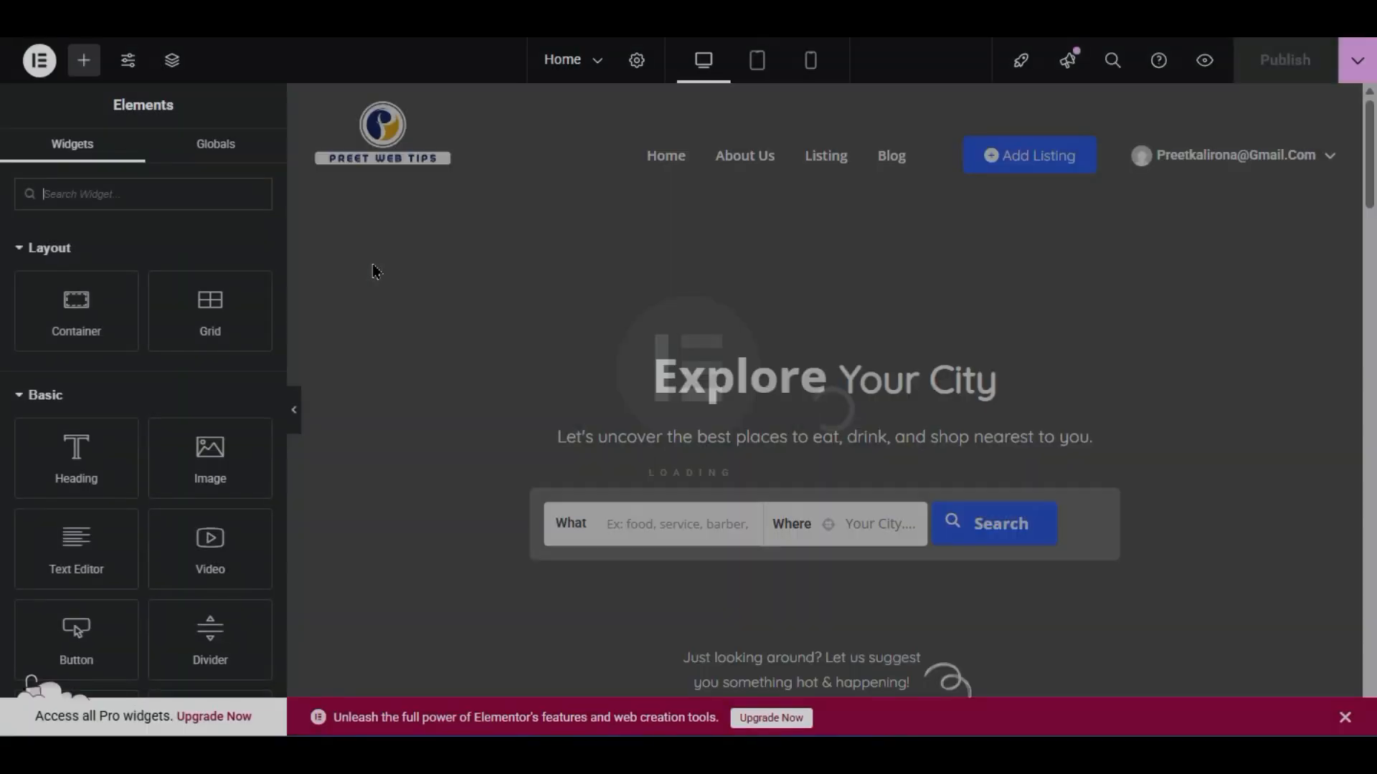
scroll(458, 308, "down", 7)
scroll(546, 489, "down", 3)
scroll(546, 489, "up", 10)
scroll(547, 495, "down", 7)
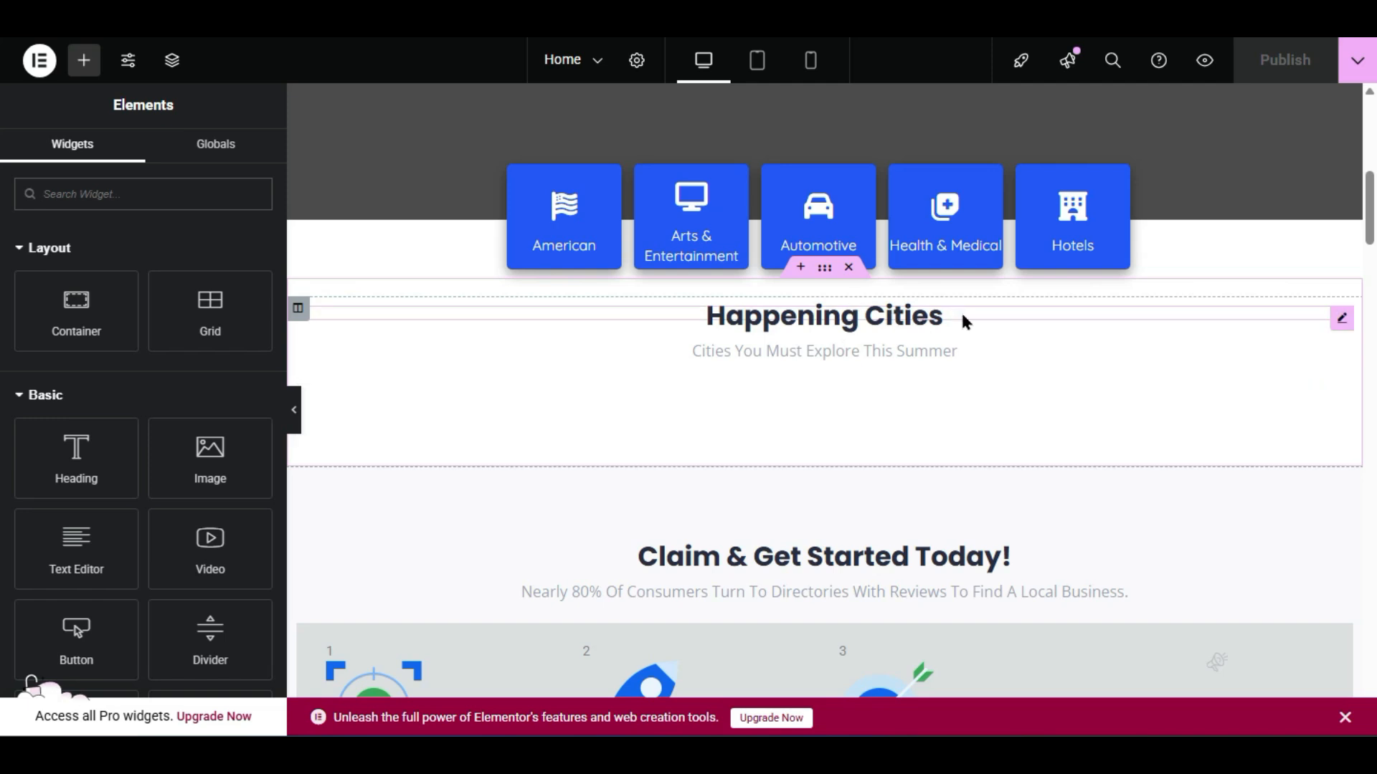
- Select the Happening Cities heading and title text, then the locations grid below it
left_click(870, 314)
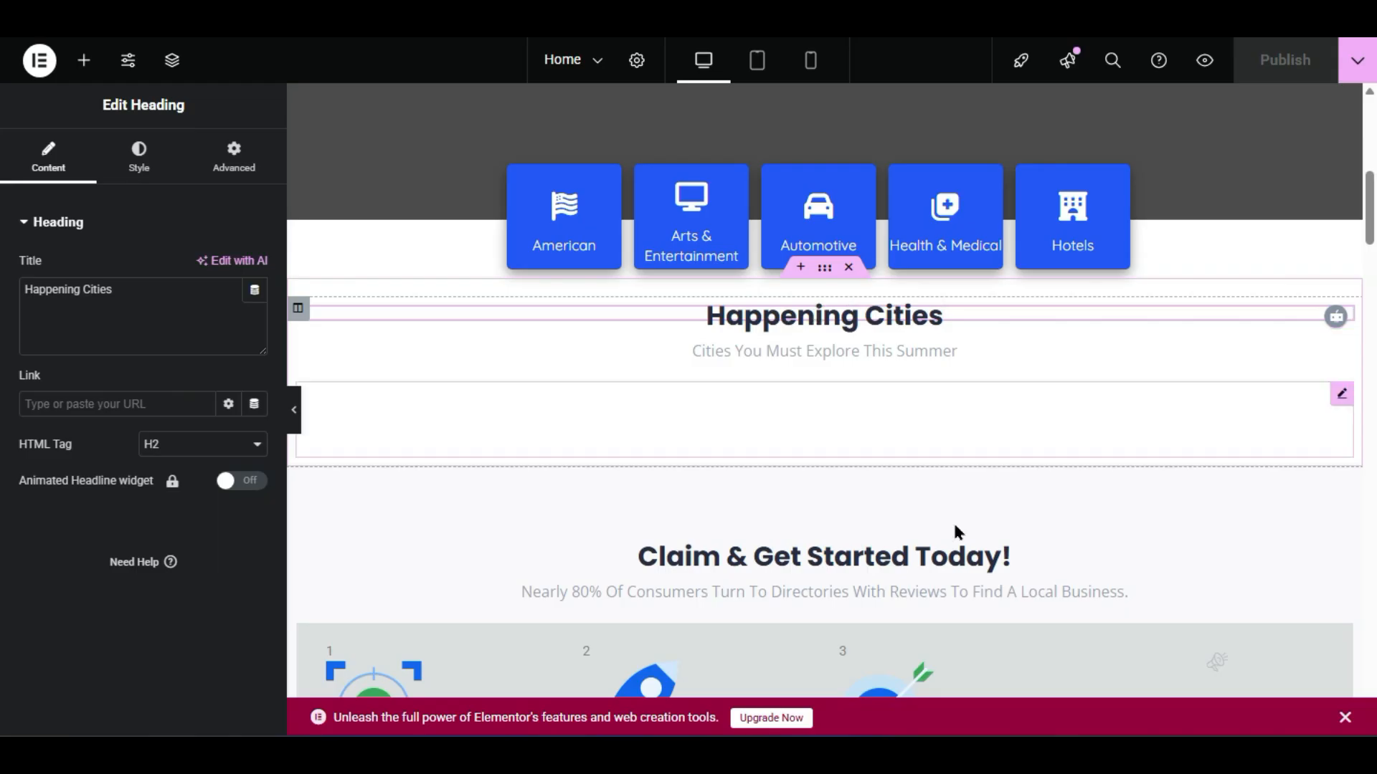
right_click(847, 322)
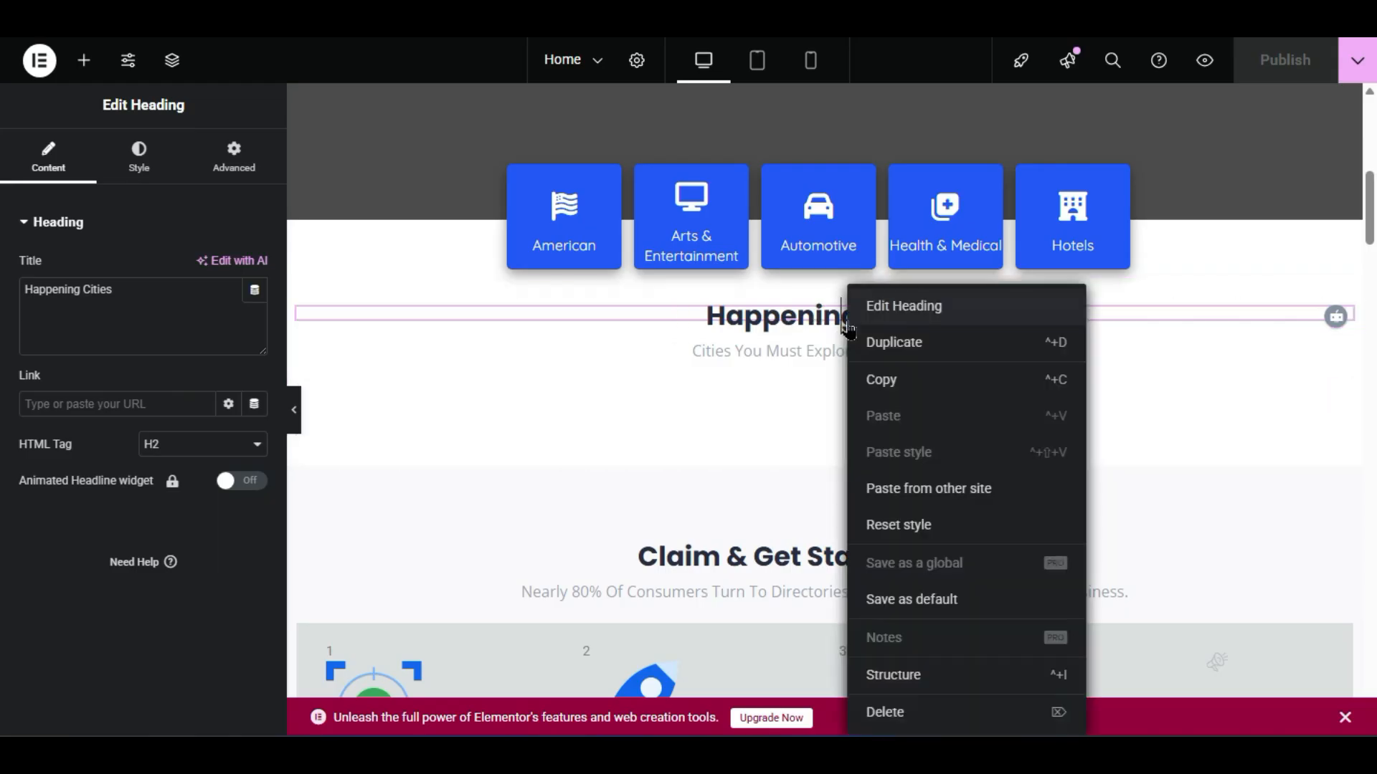
left_click(885, 308)
mouse_move(123, 289)
left_mouse_down()
mouse_move(28, 294)
mouse_move(123, 288)
left_mouse_up()
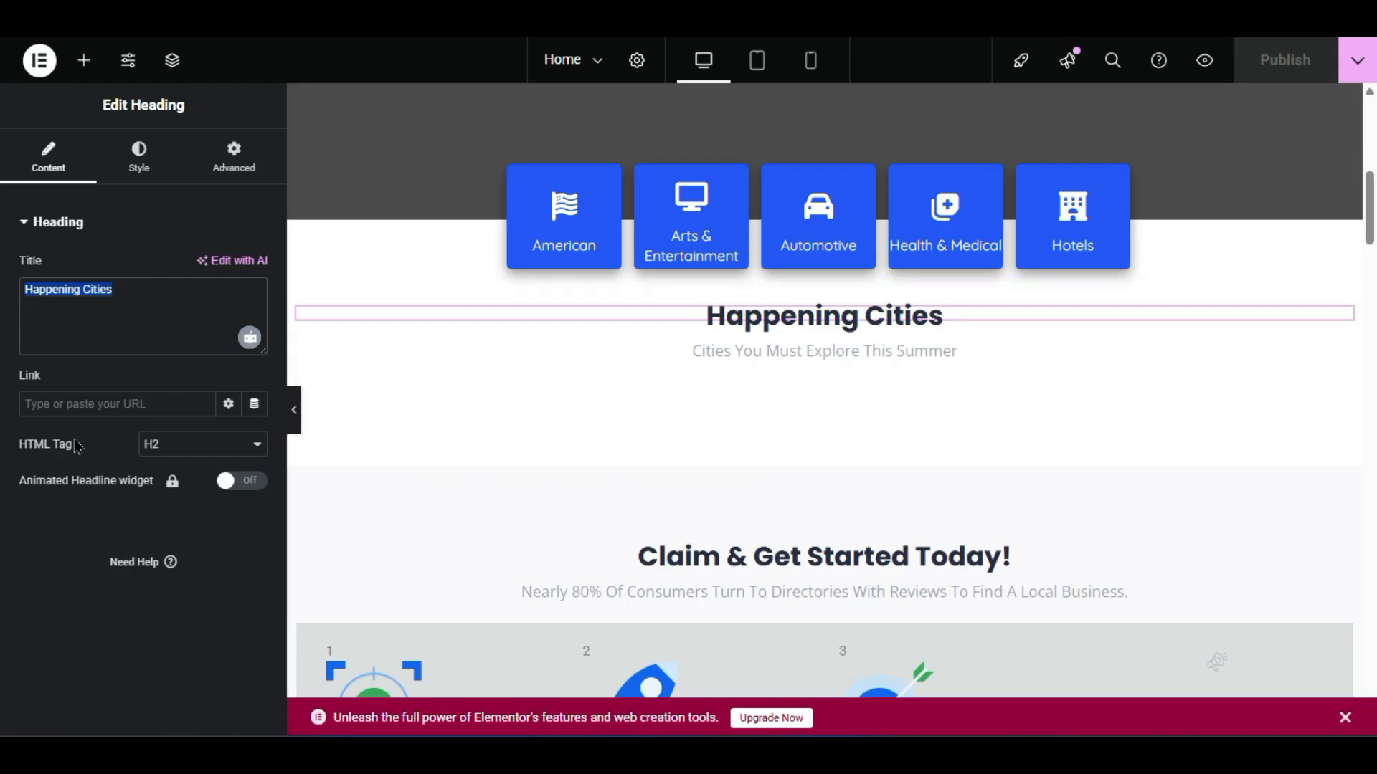
left_click(903, 350)
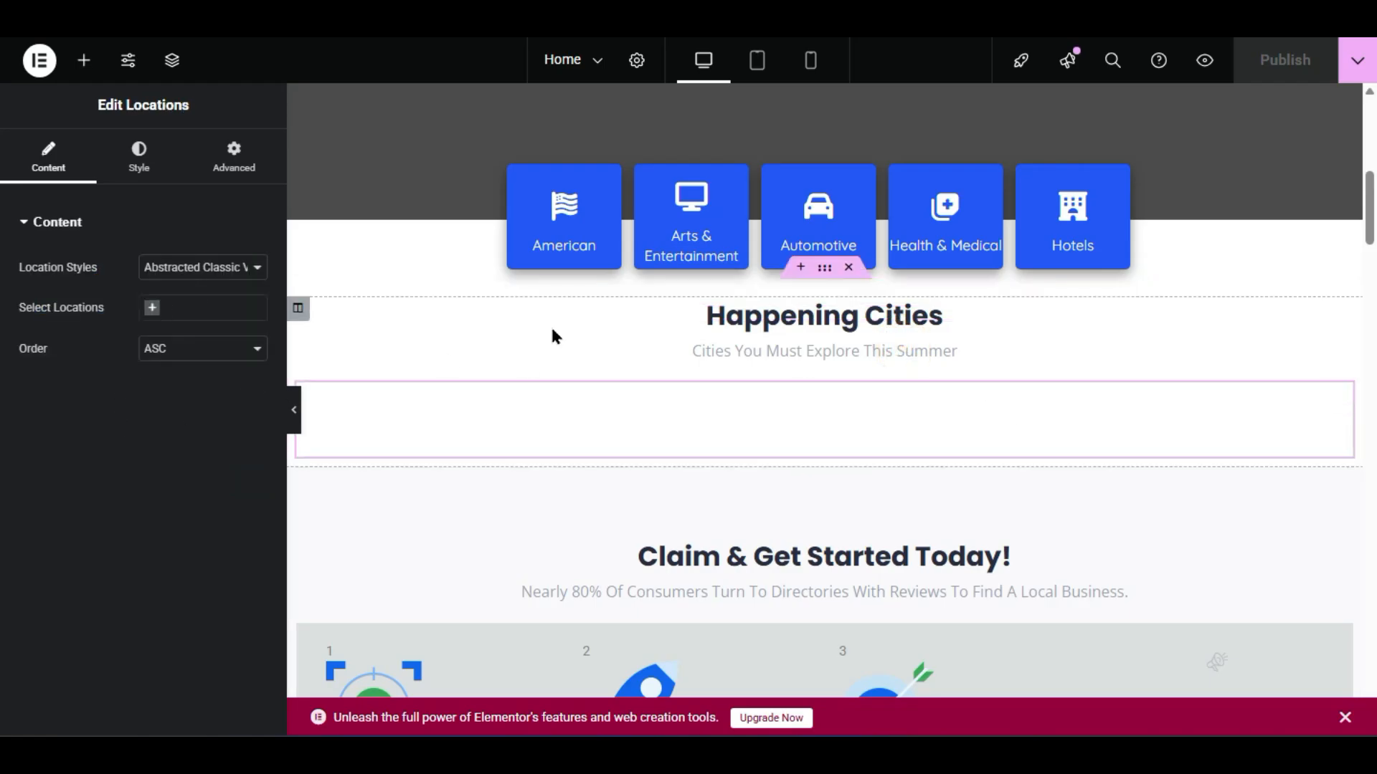
- In the Locations widget, switch to Abstracted View and add Boston, Chicago and Denver
left_click(713, 355)
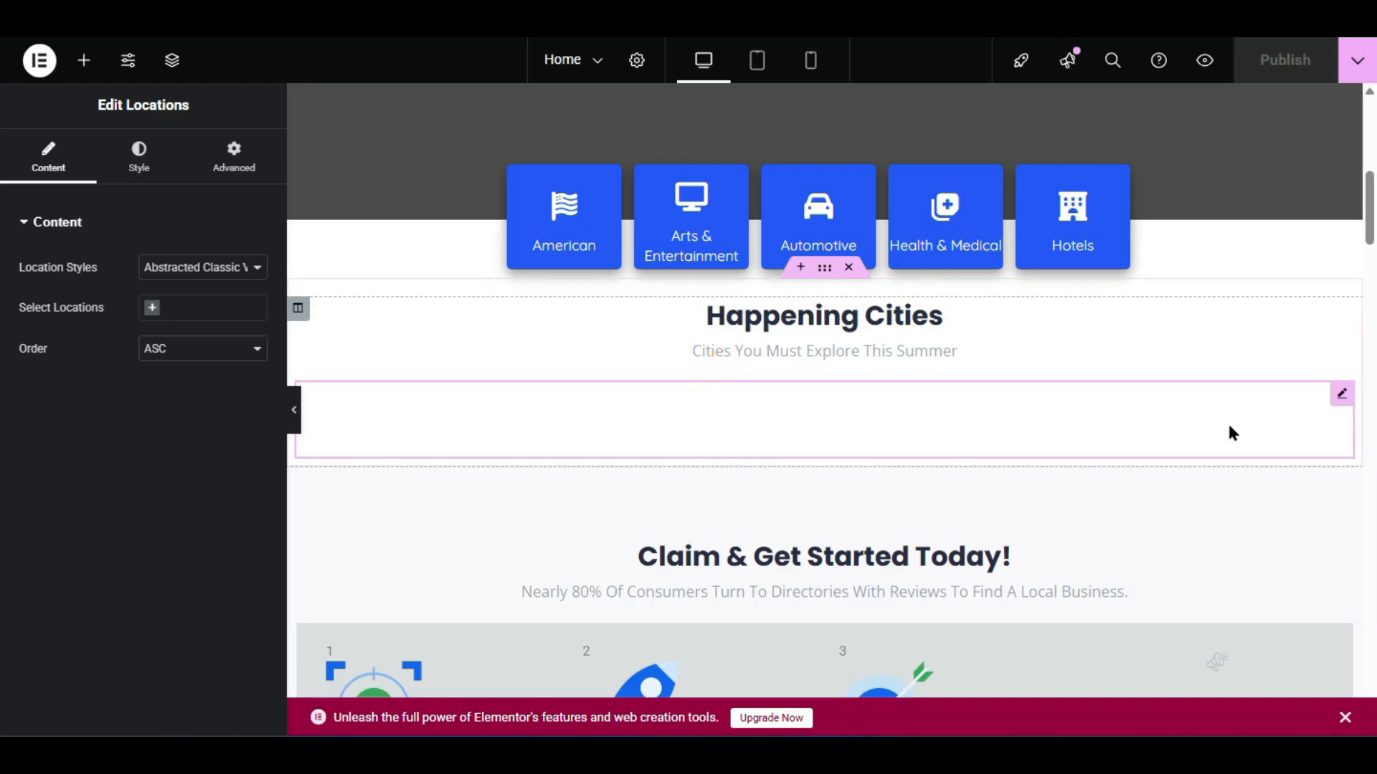
left_click(1342, 399)
right_click(811, 424)
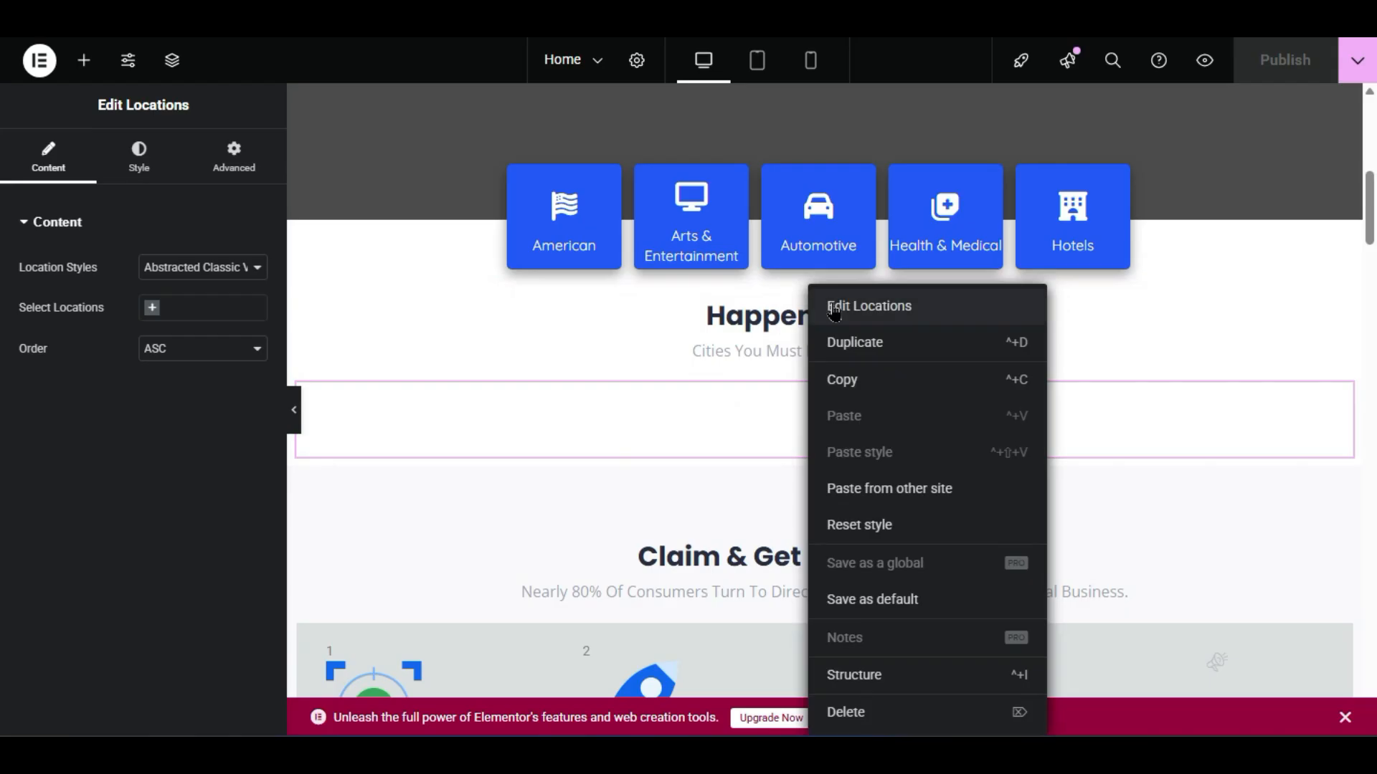
left_click(869, 306)
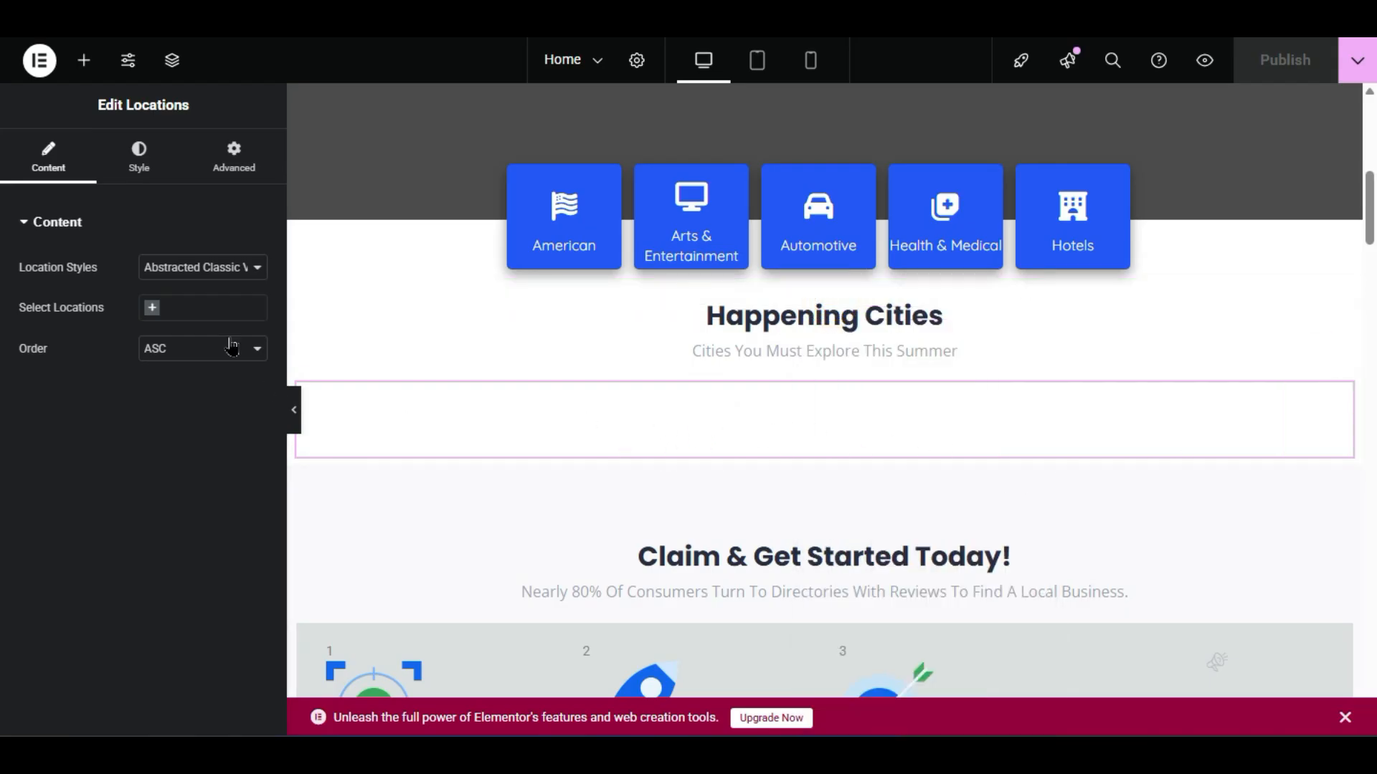
left_click(223, 274)
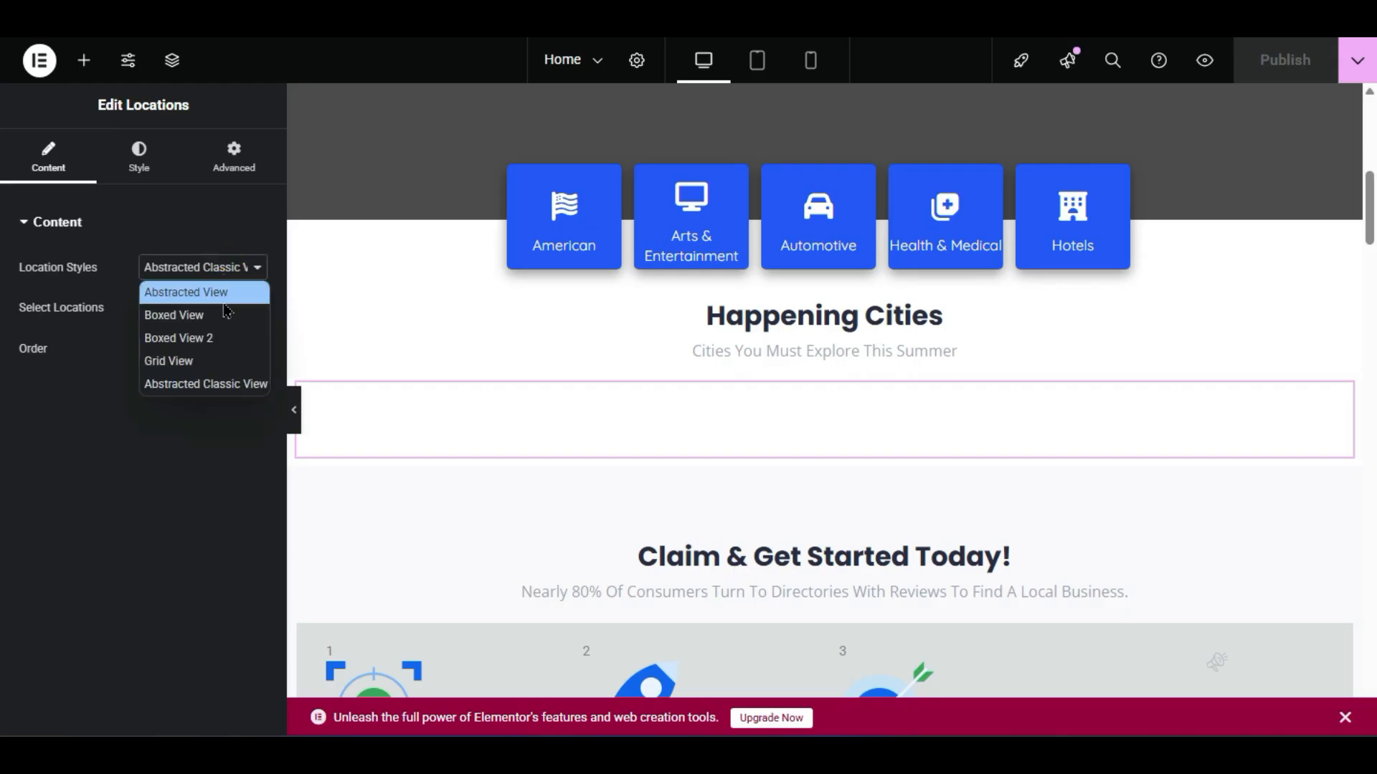
left_click(221, 297)
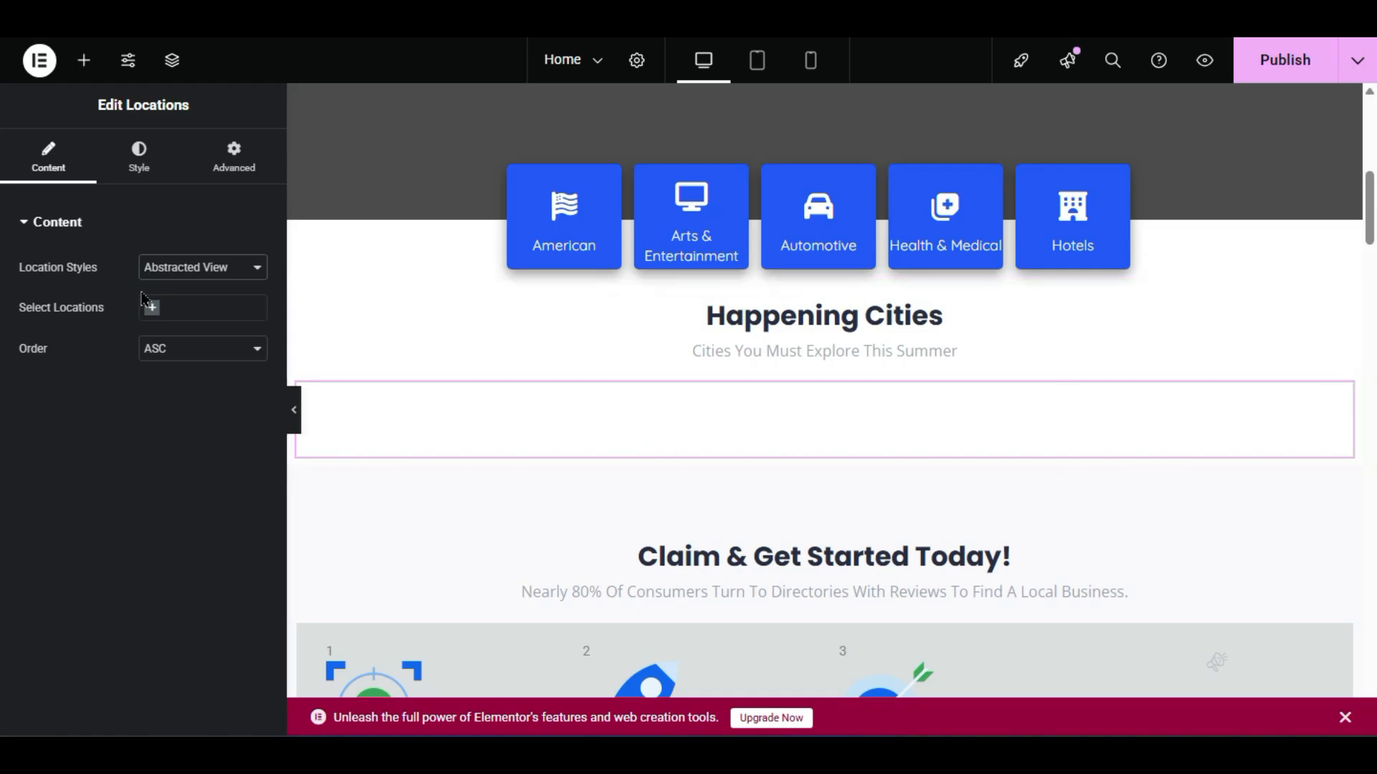
left_click(190, 313)
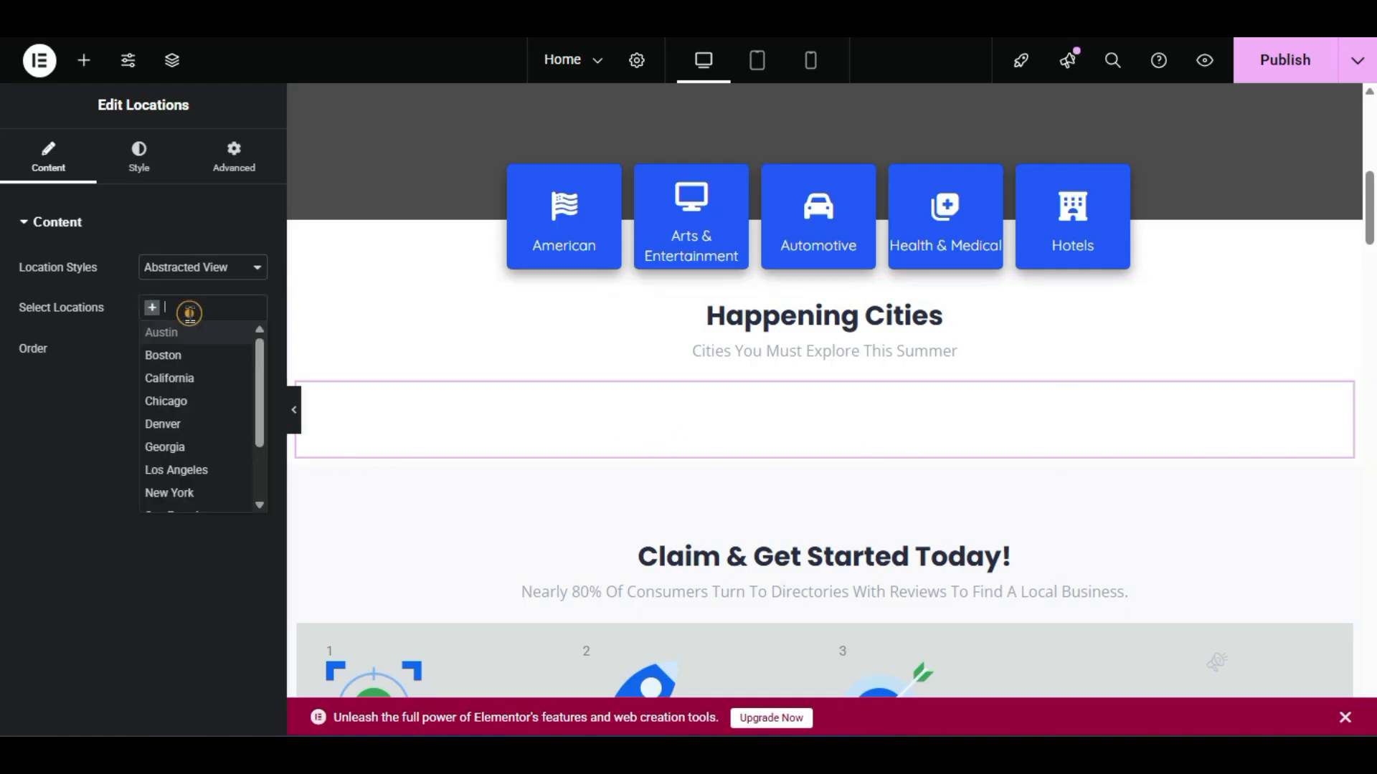
left_click(190, 357)
left_click(215, 309)
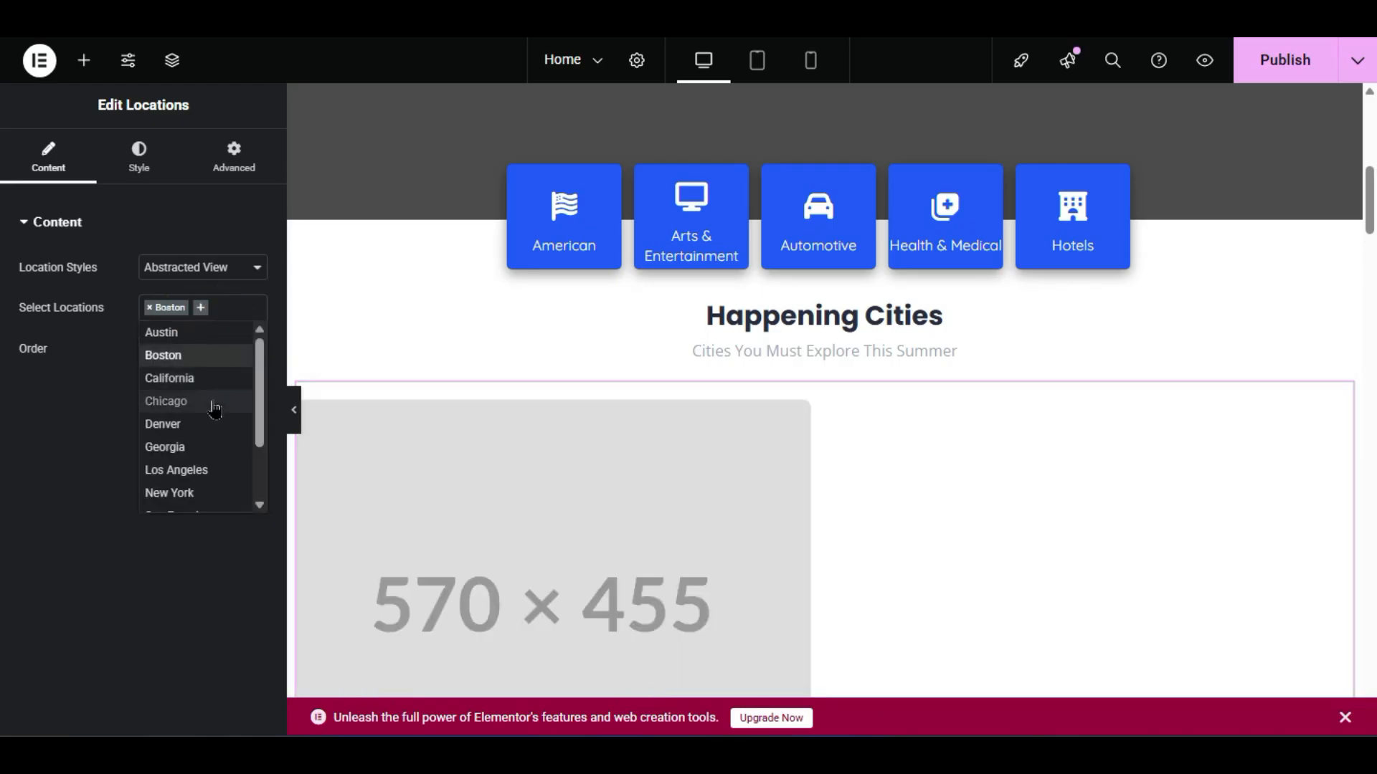
left_click(213, 403)
left_click(201, 326)
left_click(197, 443)
- Change Location Styles to Abstracted Classic View and add California, removing an accidental Georgia
left_click(225, 271)
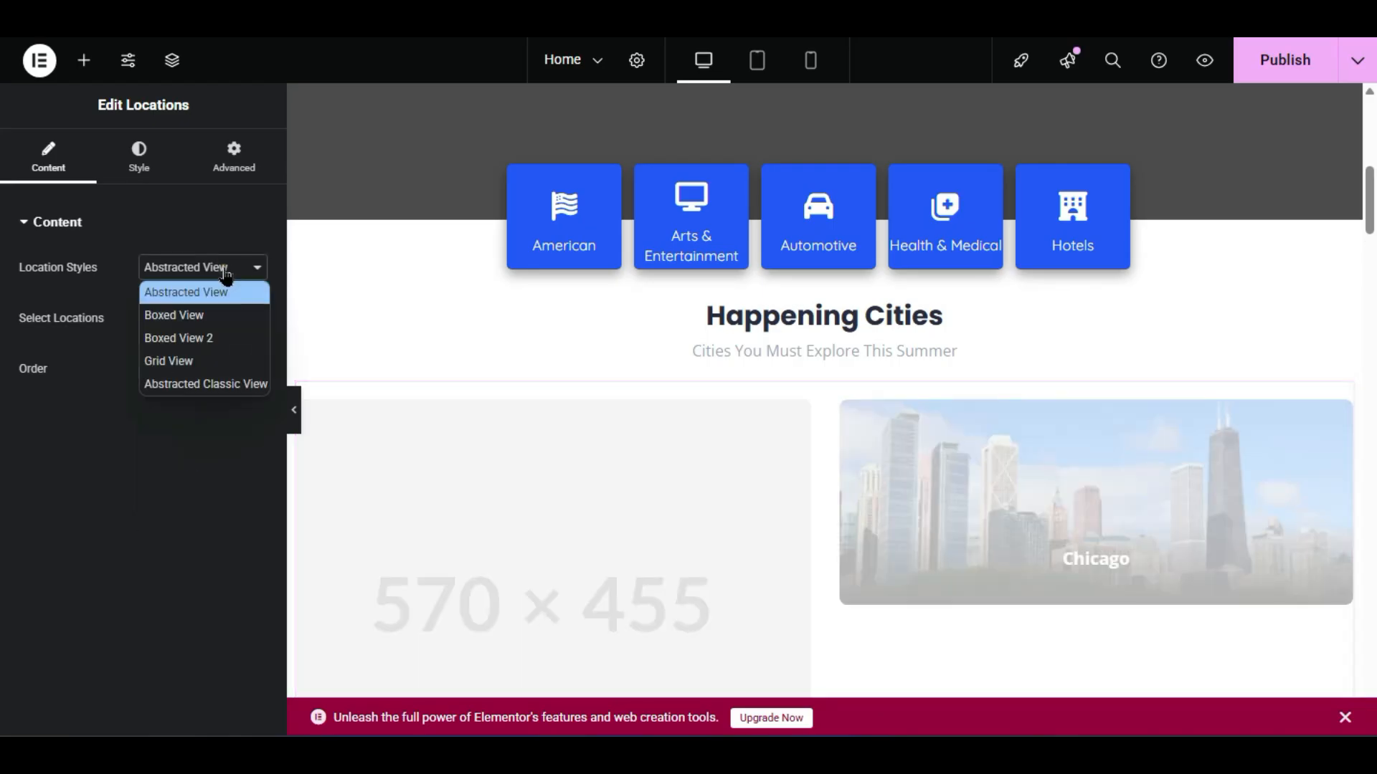
left_click(208, 384)
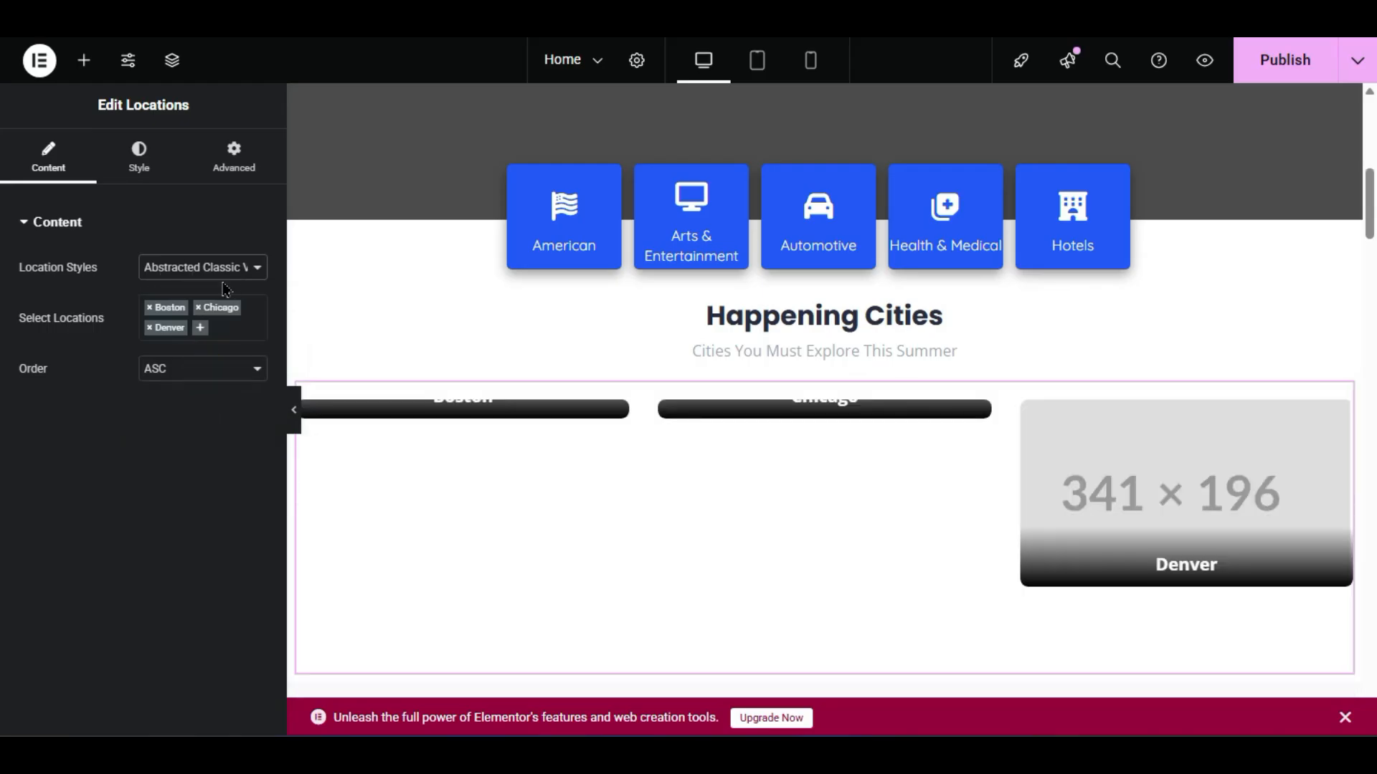
scroll(489, 351, "down", 2)
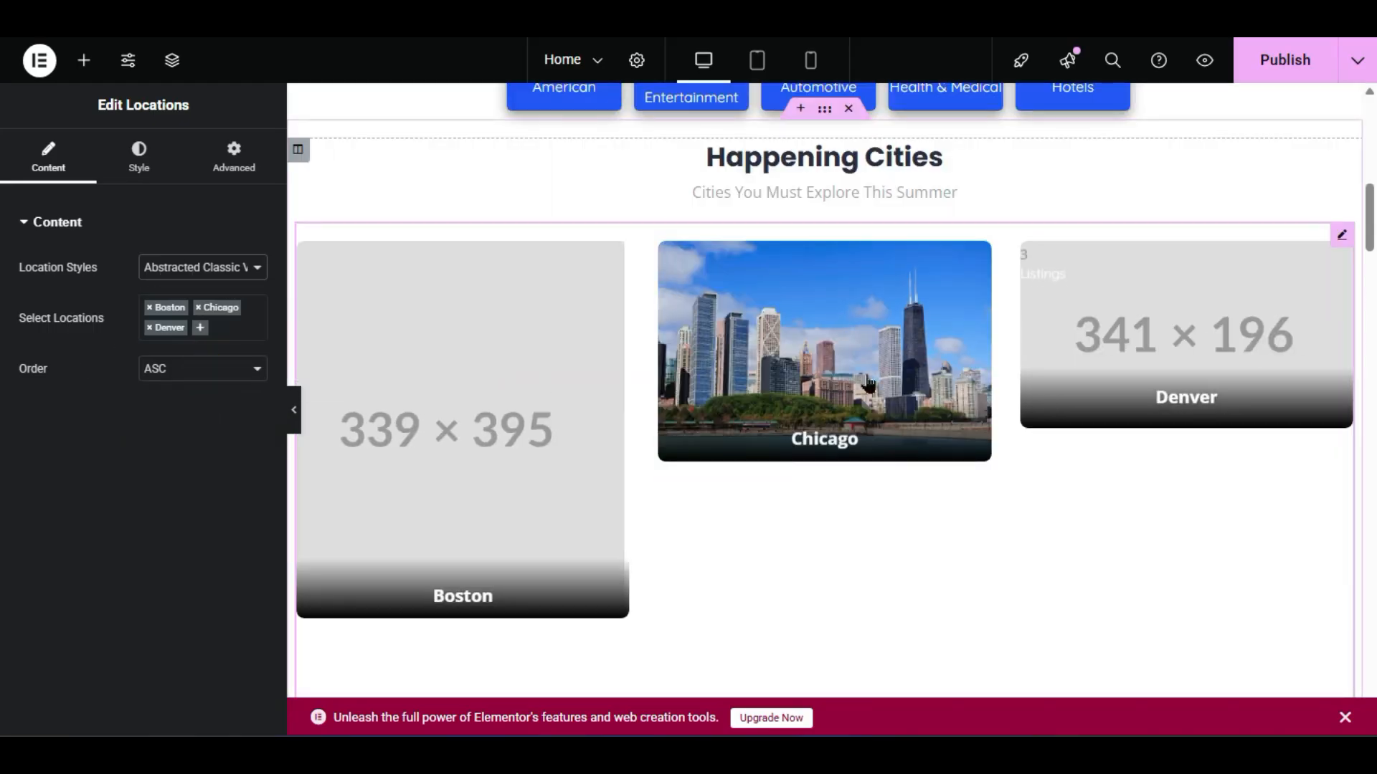
left_click(221, 331)
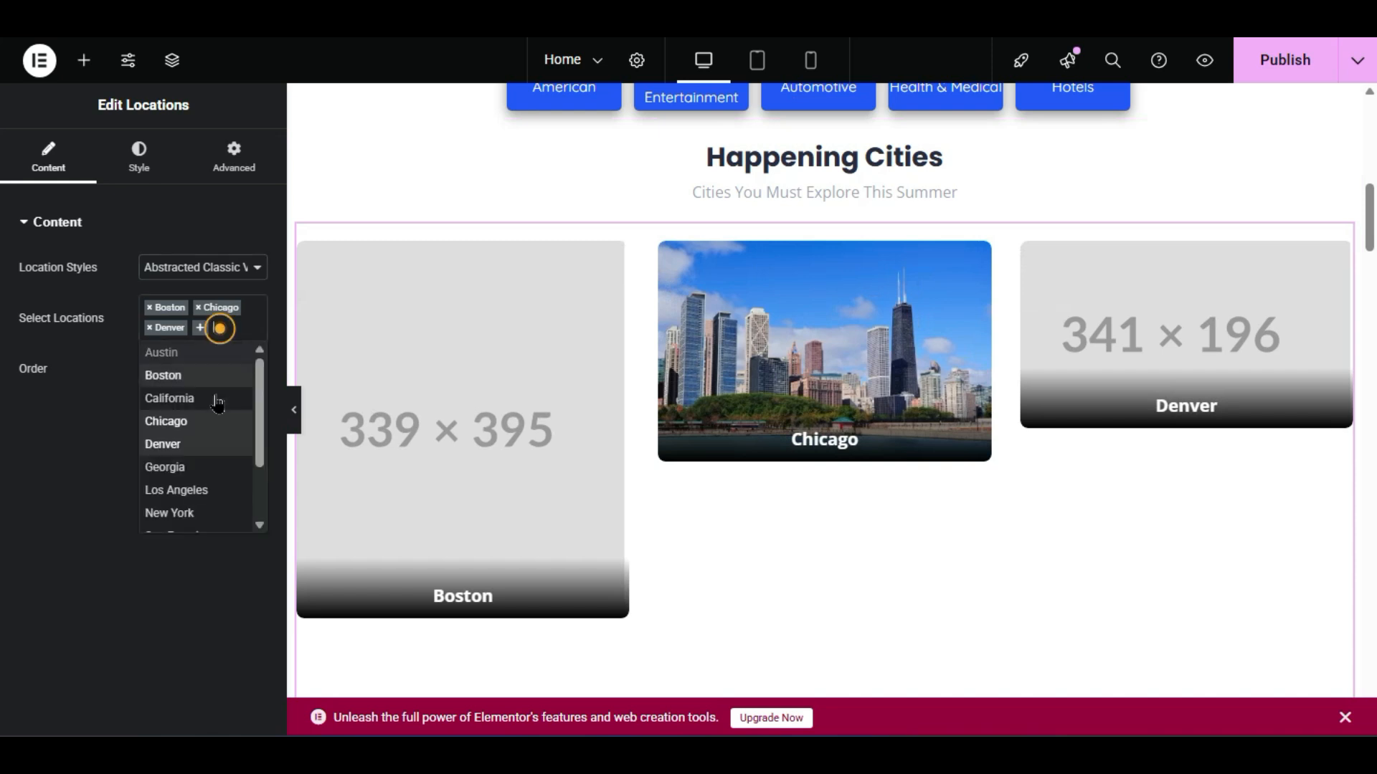
left_click(215, 467)
left_click(224, 344)
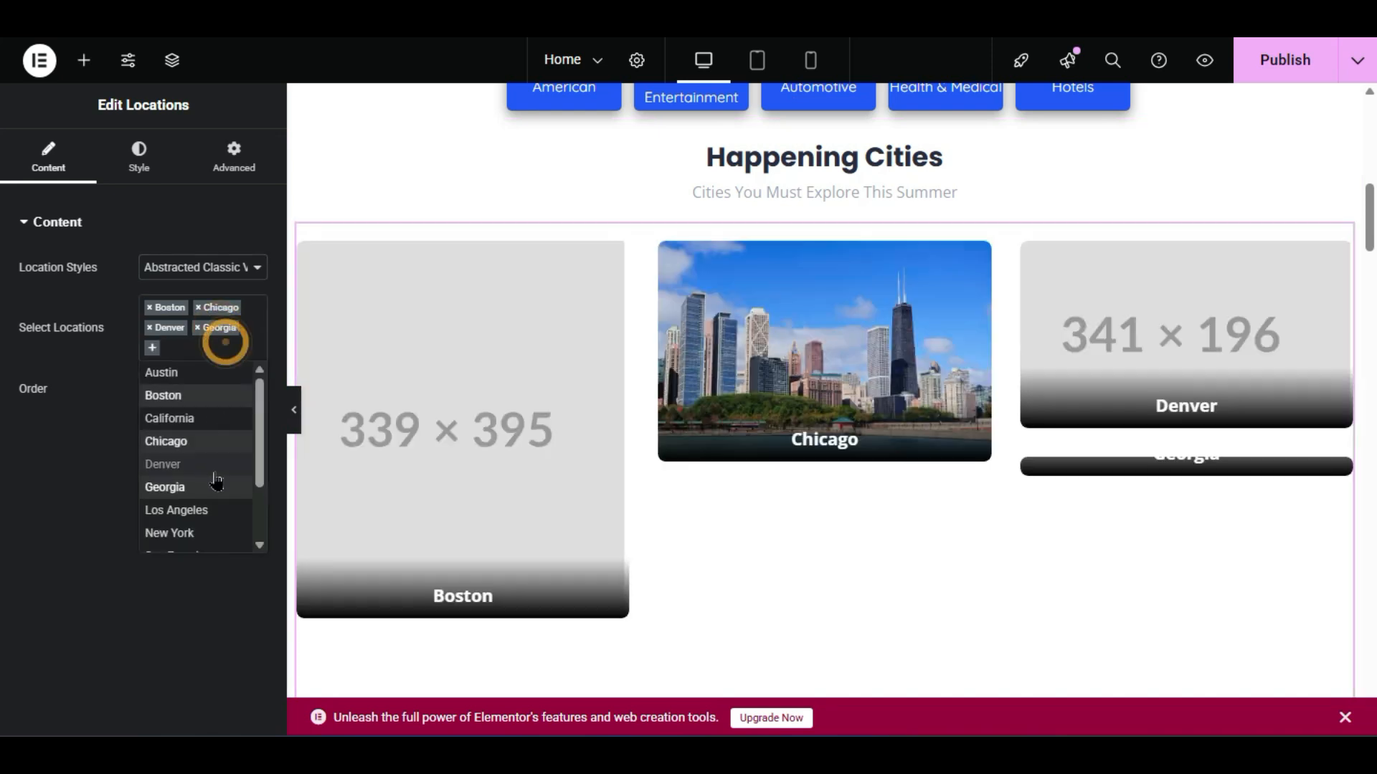
left_click(209, 420)
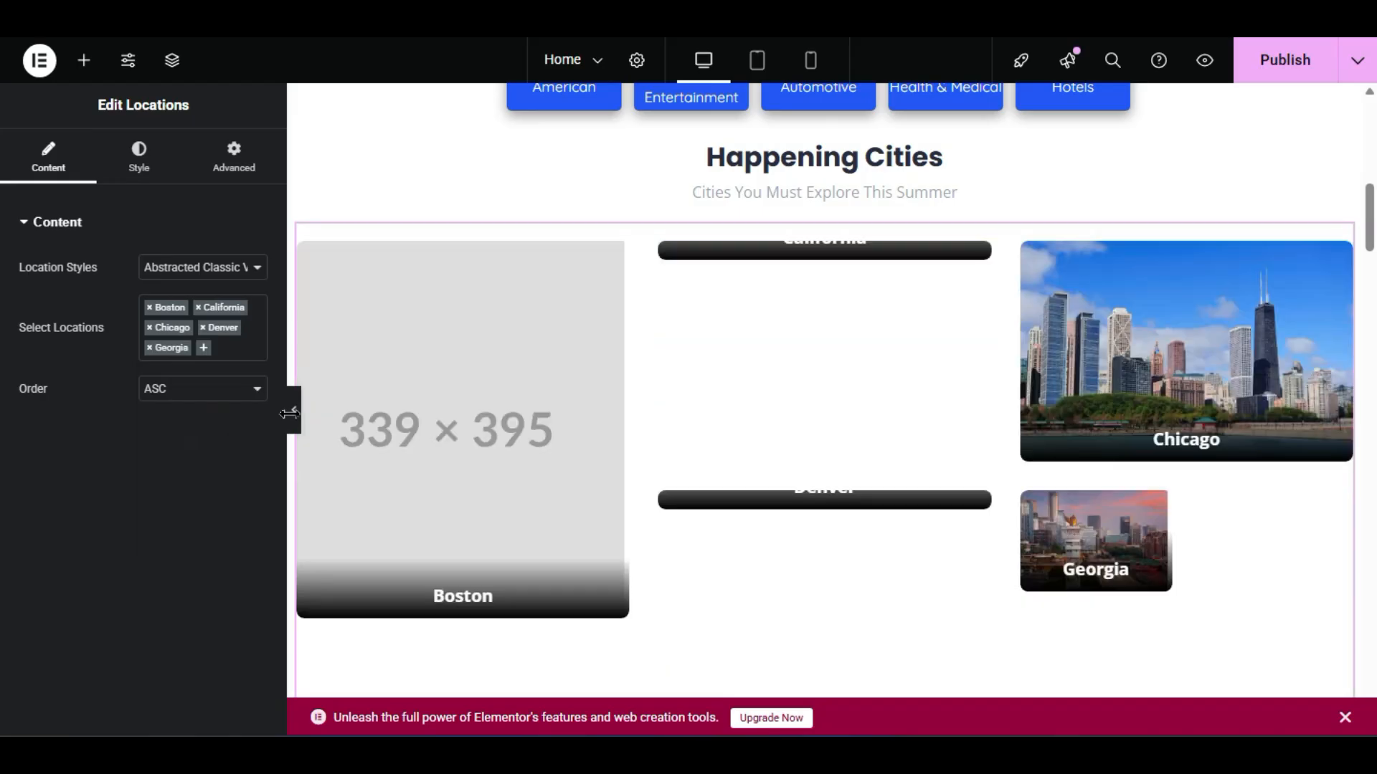
scroll(865, 495, "down", 2)
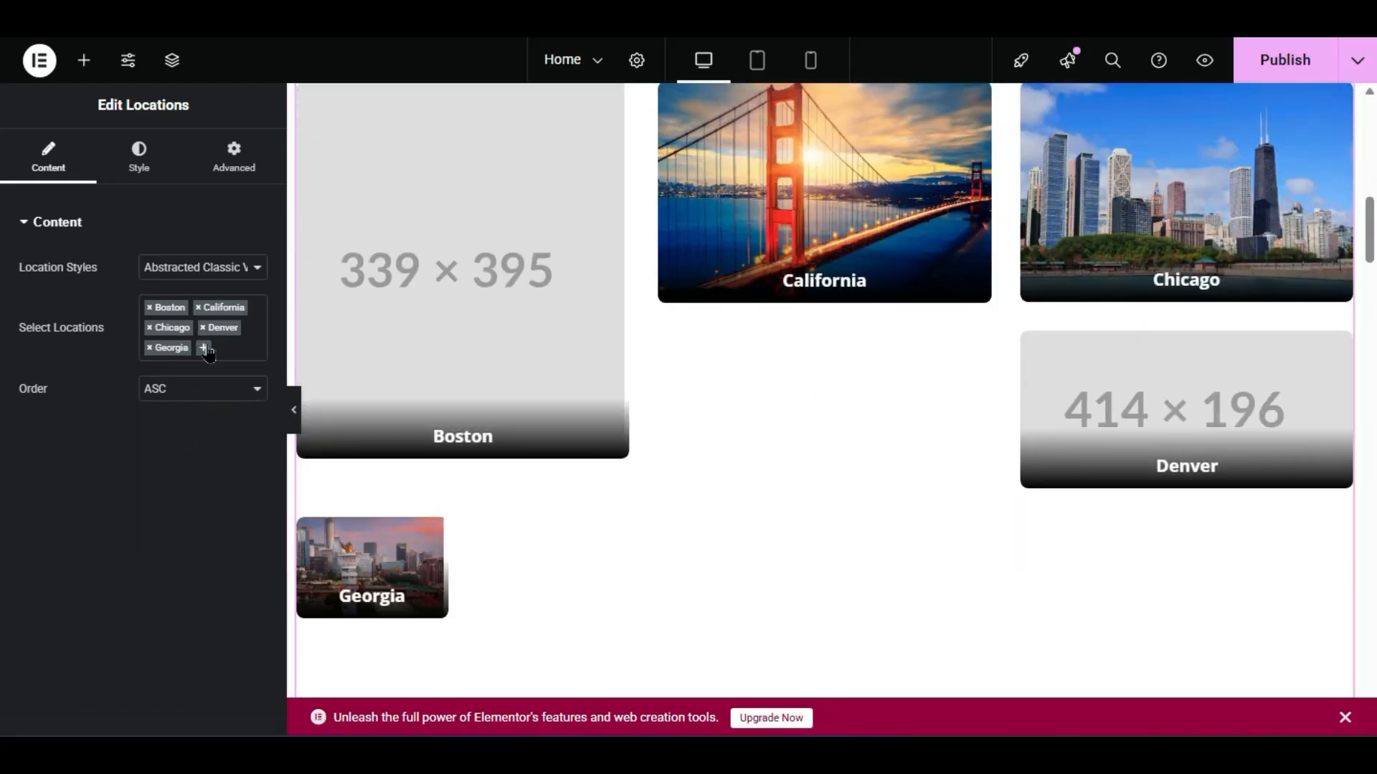
left_click(149, 350)
left_click(93, 432)
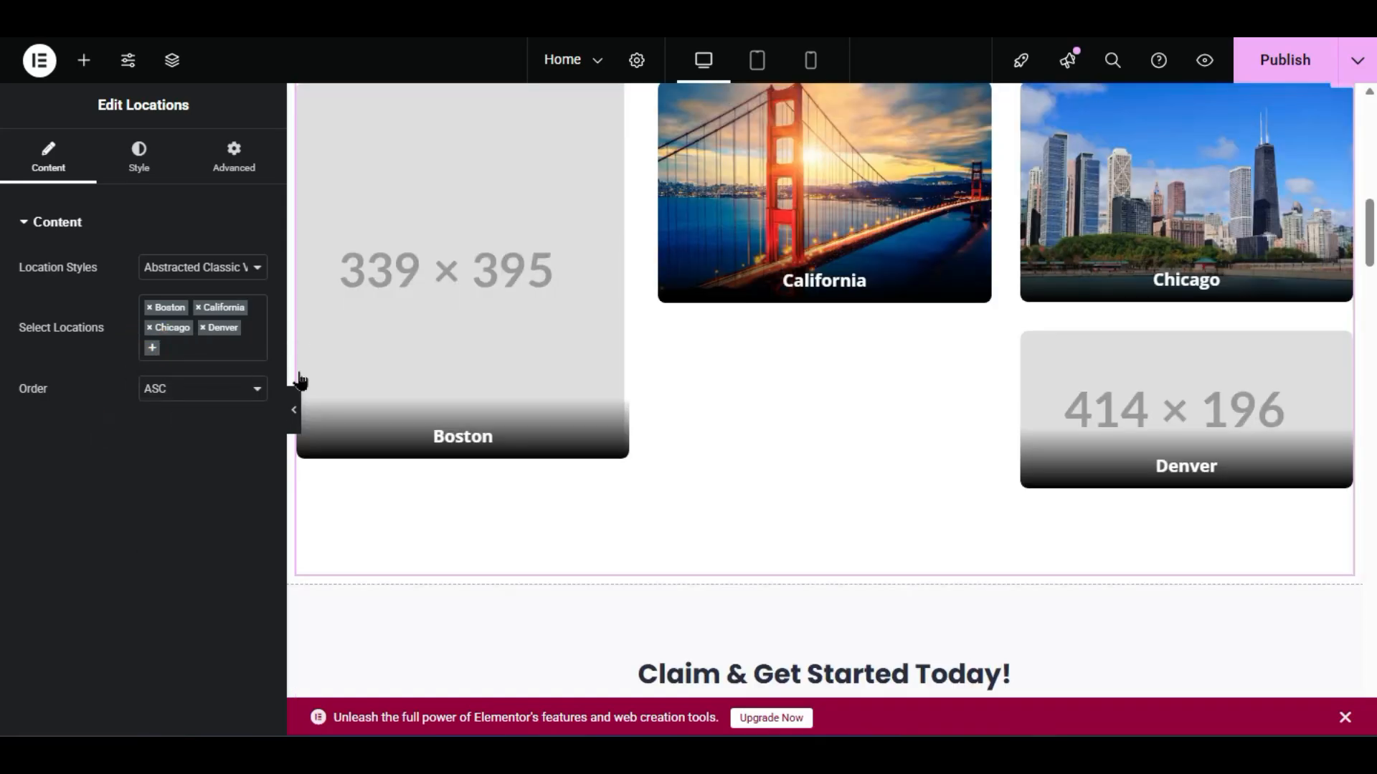
- Preview the page with the panel hidden, then reselect the city cards widget
left_click(295, 420)
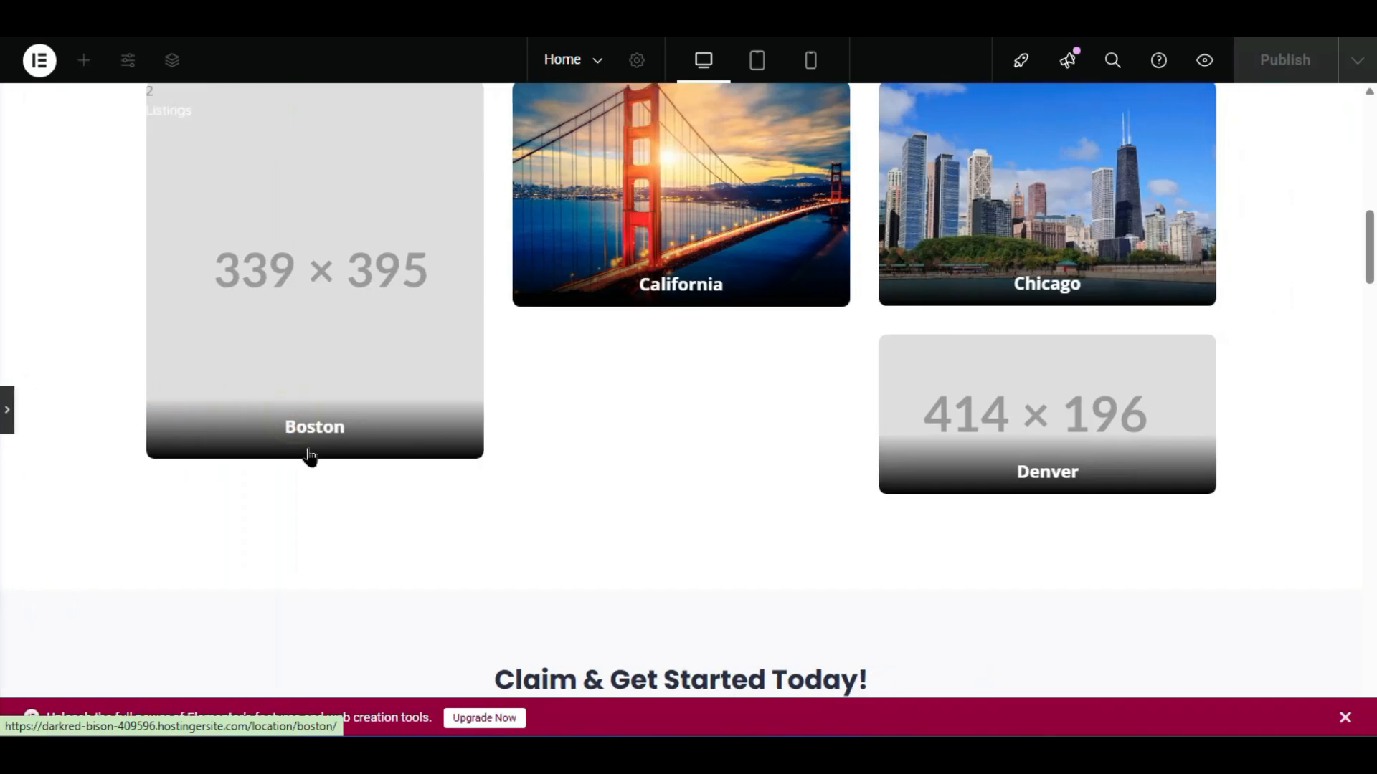
scroll(998, 362, "down", 4)
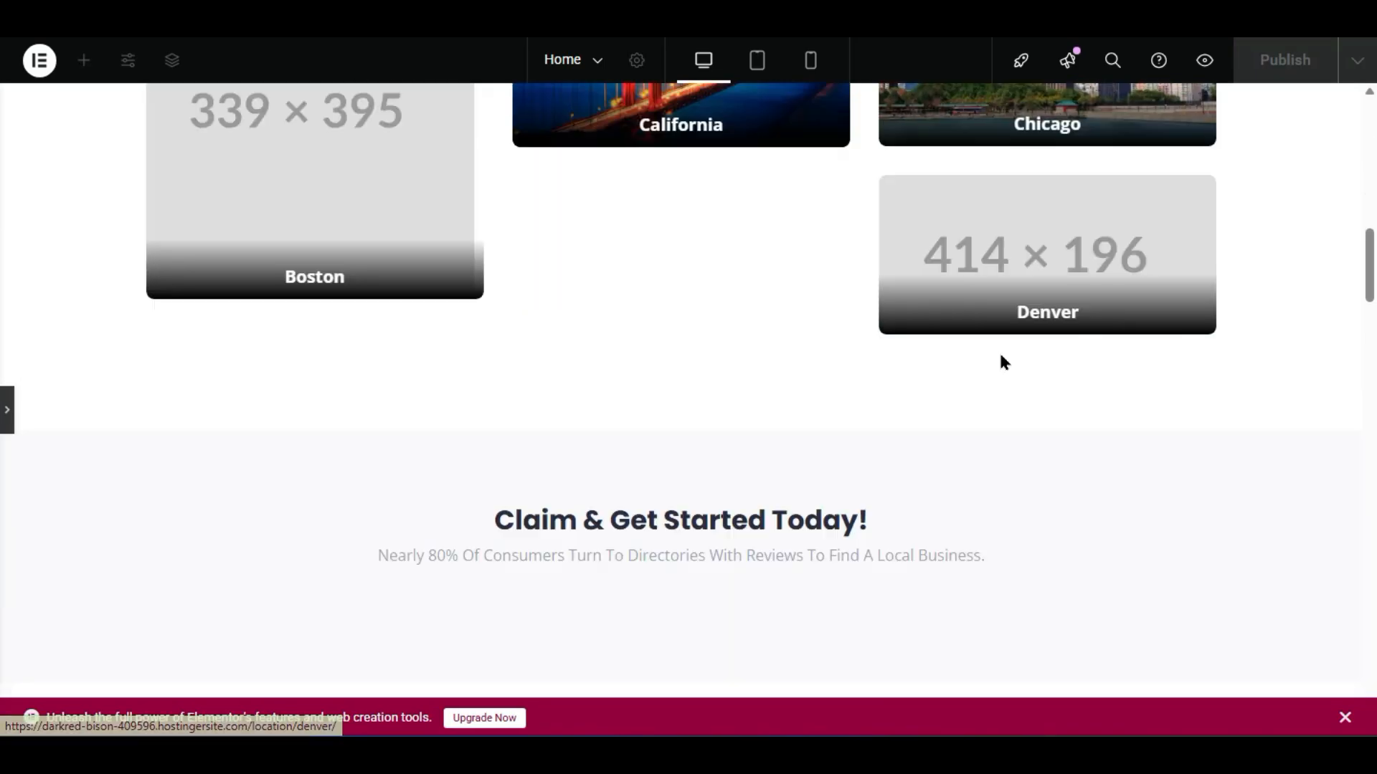
scroll(869, 286, "up", 6)
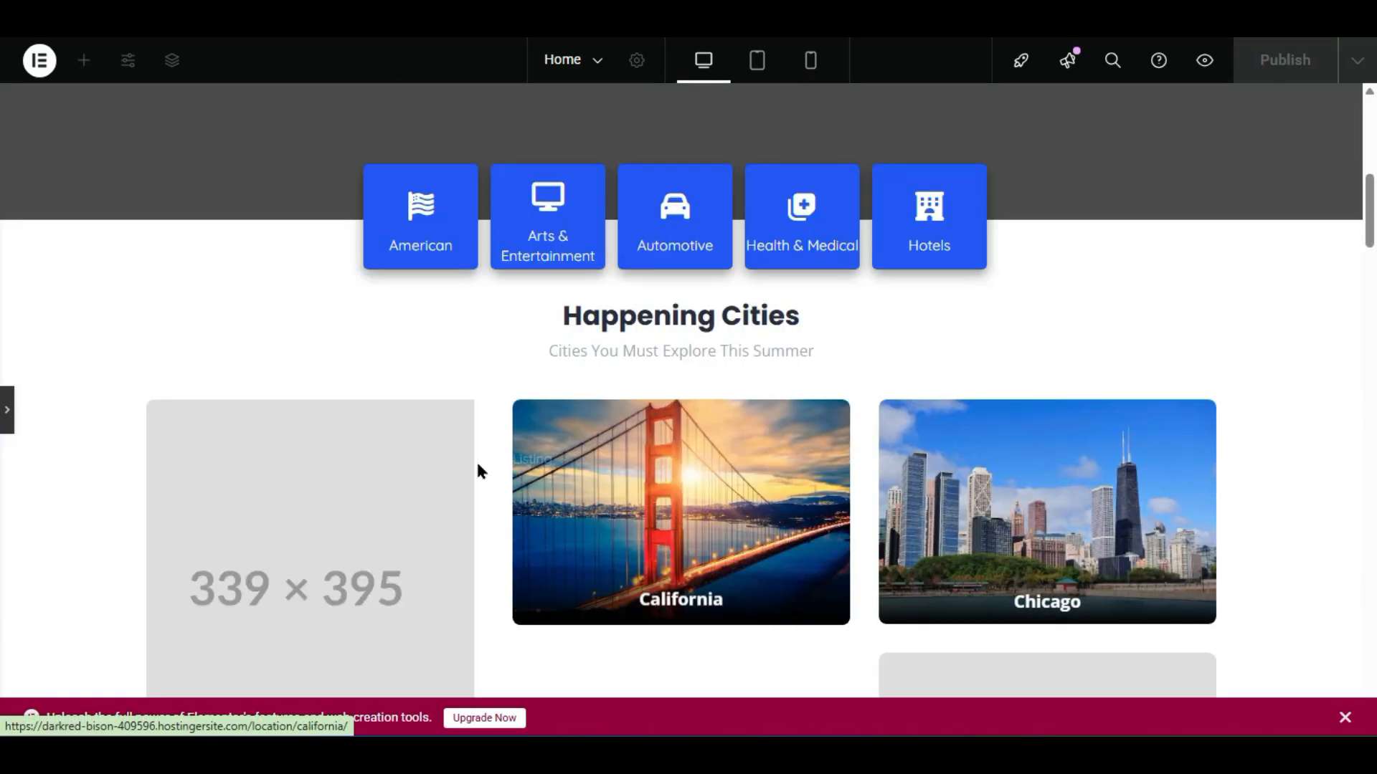
scroll(479, 473, "down", 4)
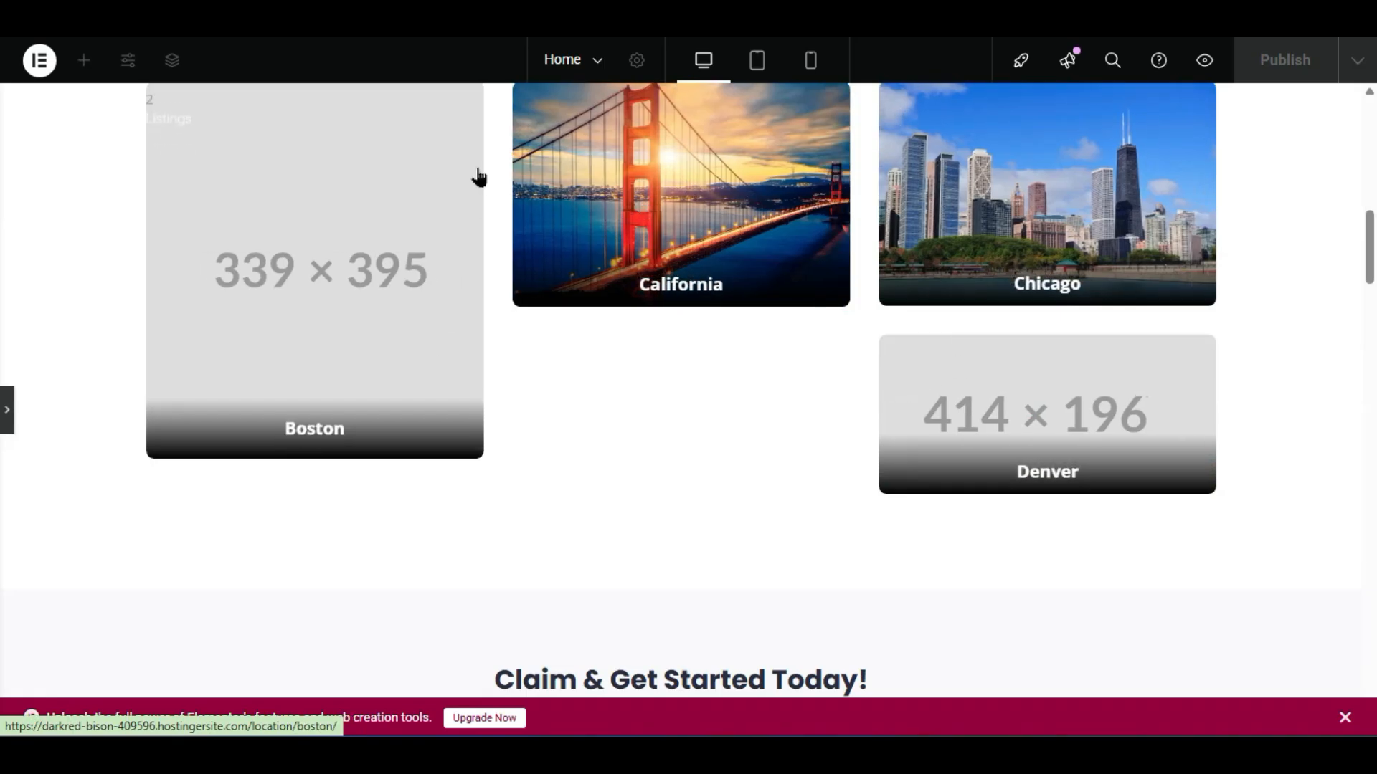
left_click(630, 412)
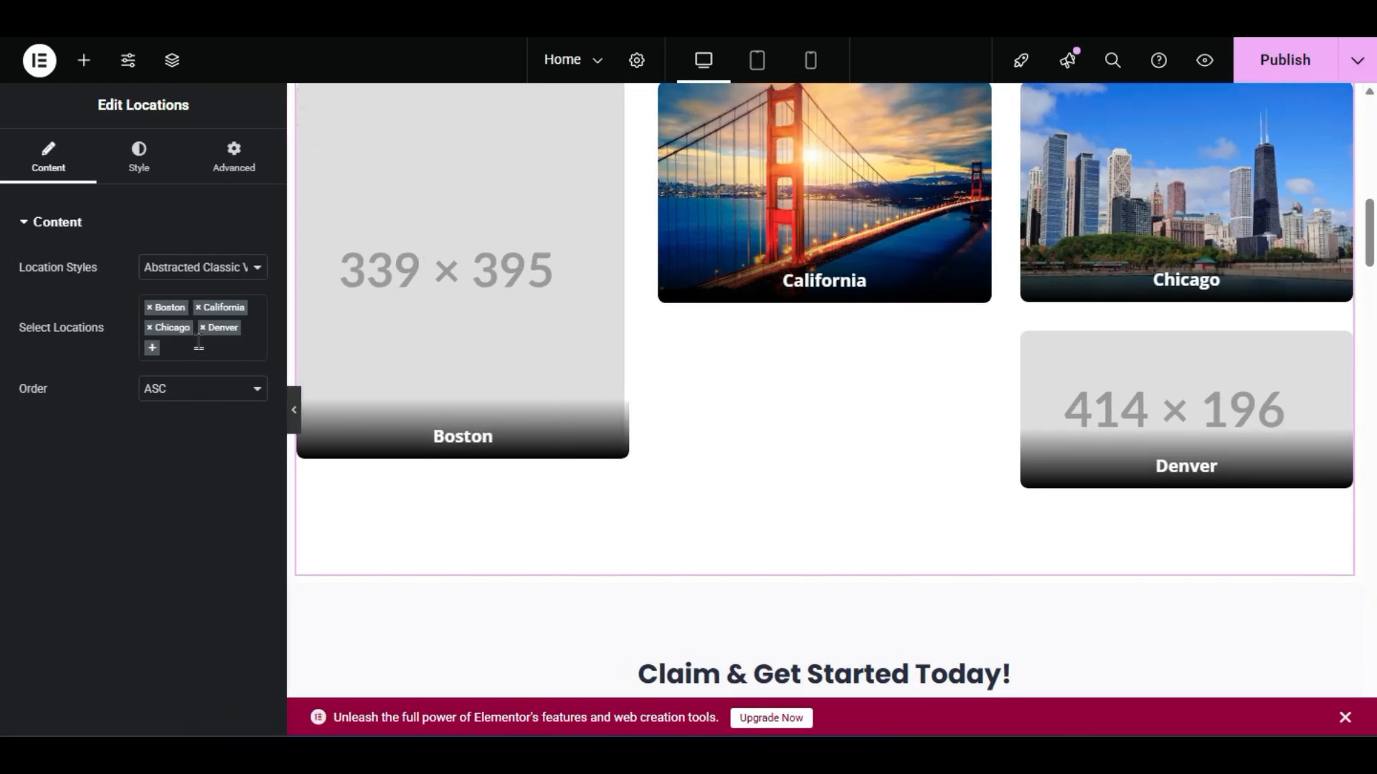
- Change the Happening Cities Location Styles to Grid View
left_click(220, 266)
left_click(180, 361)
scroll(790, 564, "up", 2)
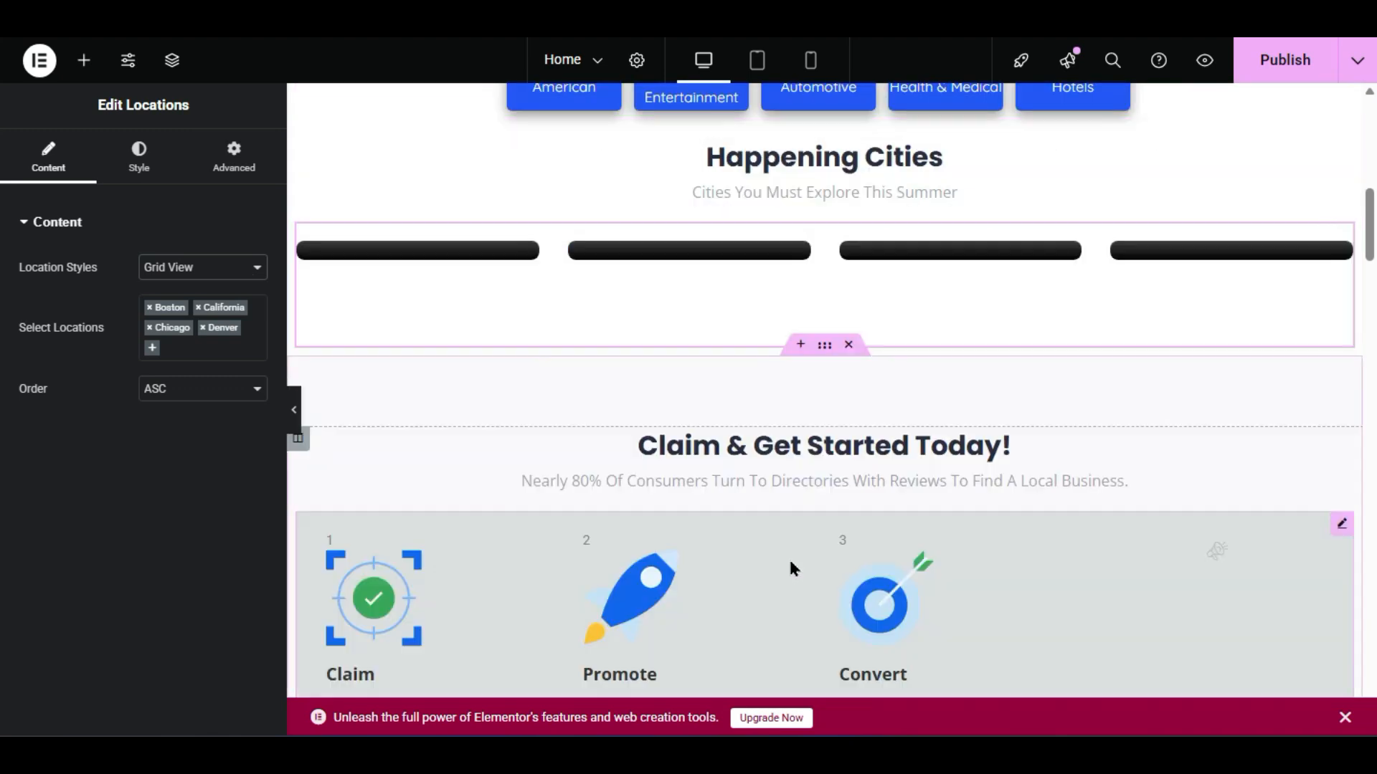
scroll(789, 563, "down", 2)
scroll(788, 562, "up", 2)
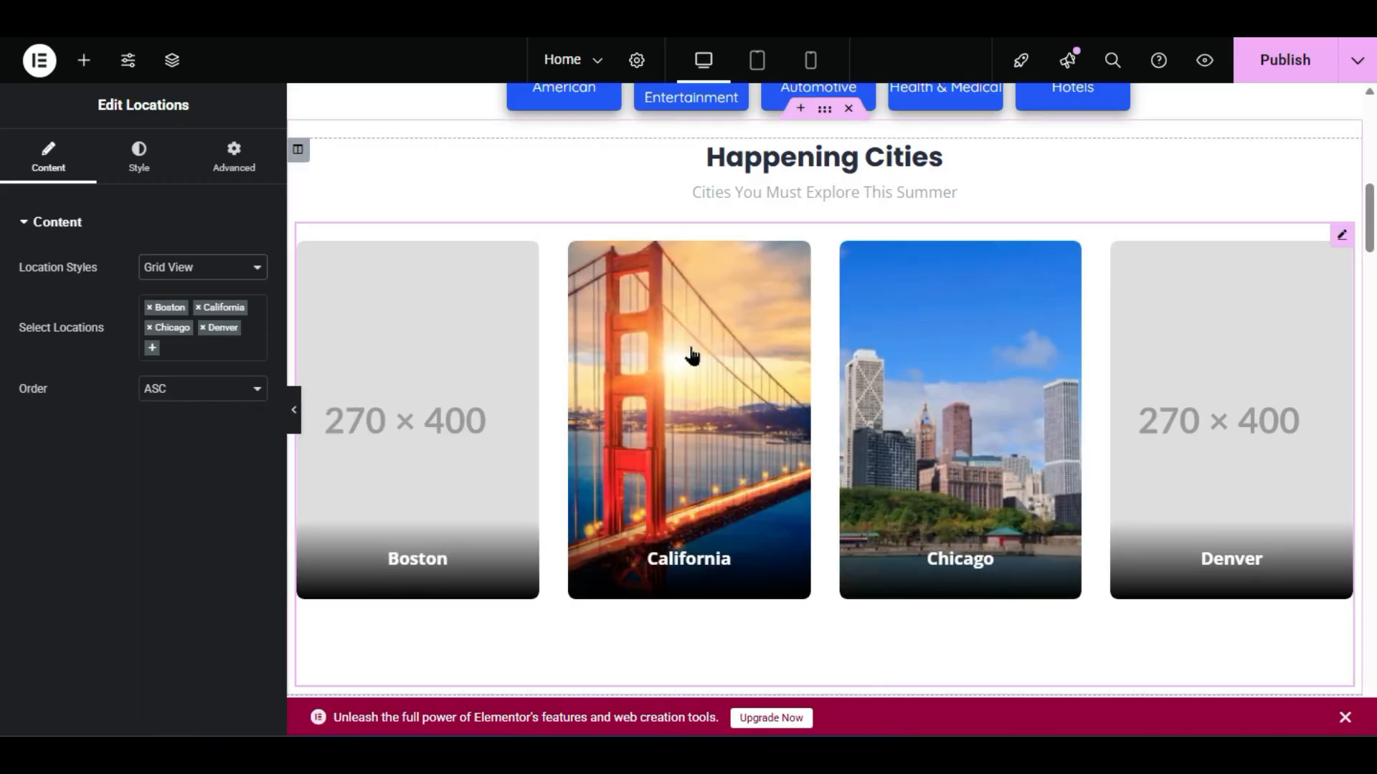
- Publish the home page and hide the panel to preview it
left_click(1284, 63)
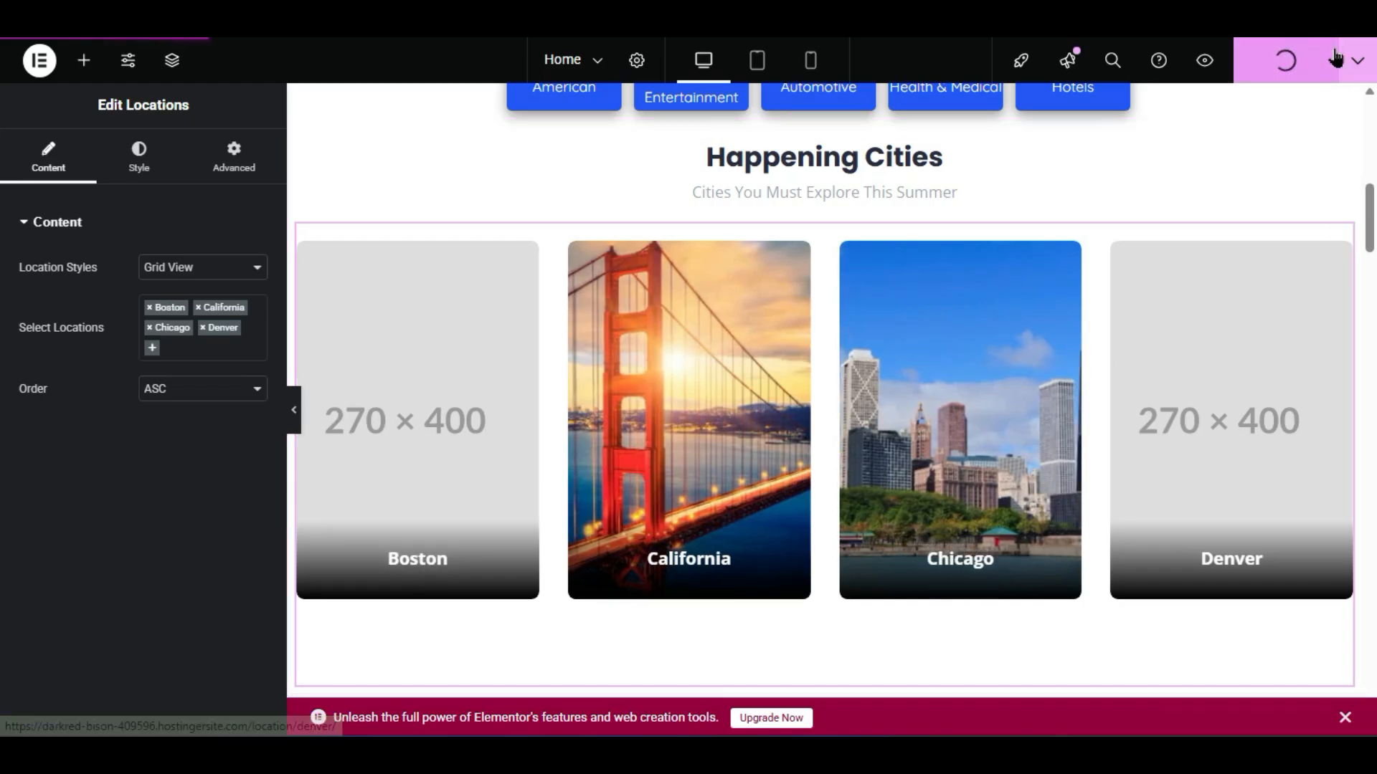
scroll(876, 537, "up", 4)
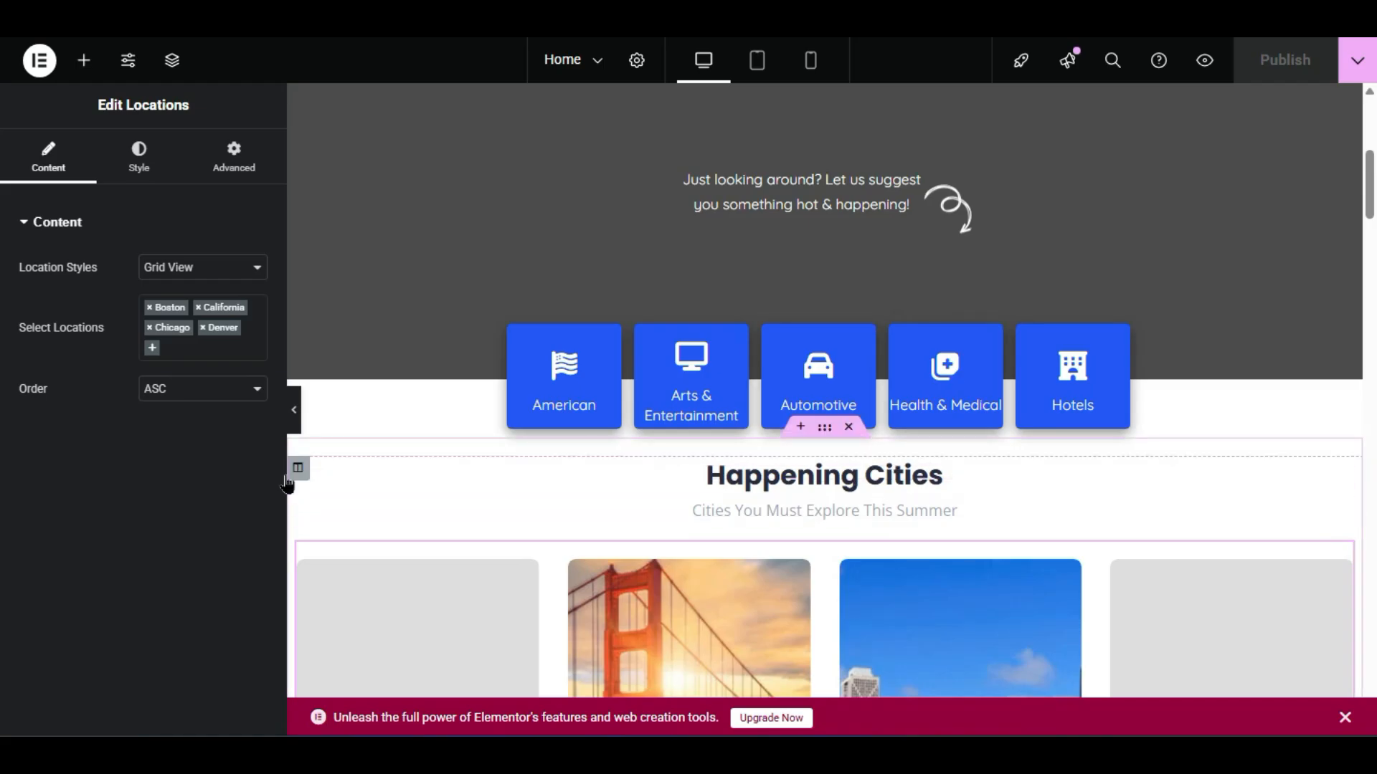
left_click(296, 413)
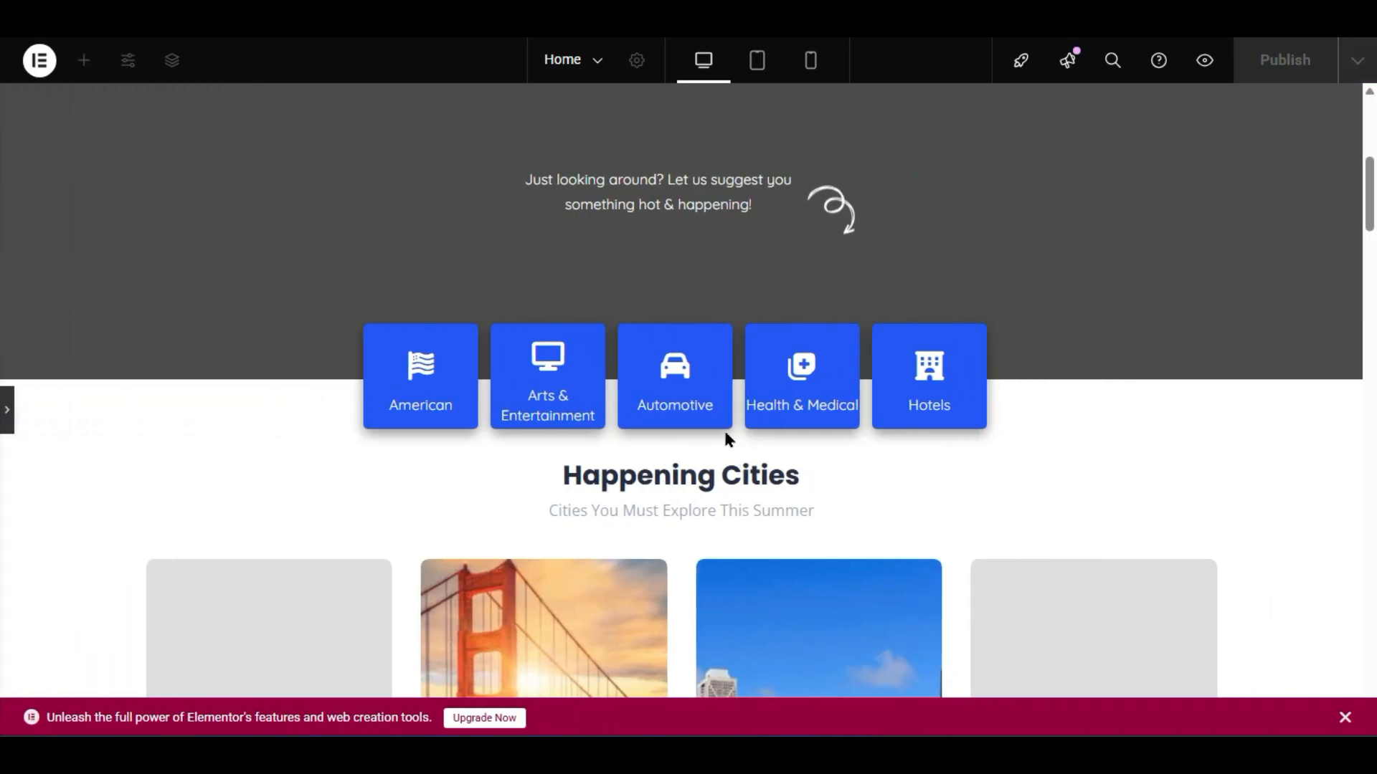
- Set the Happening Cities section's top margin to 22 and top padding to 44, then preview
left_click(10, 413)
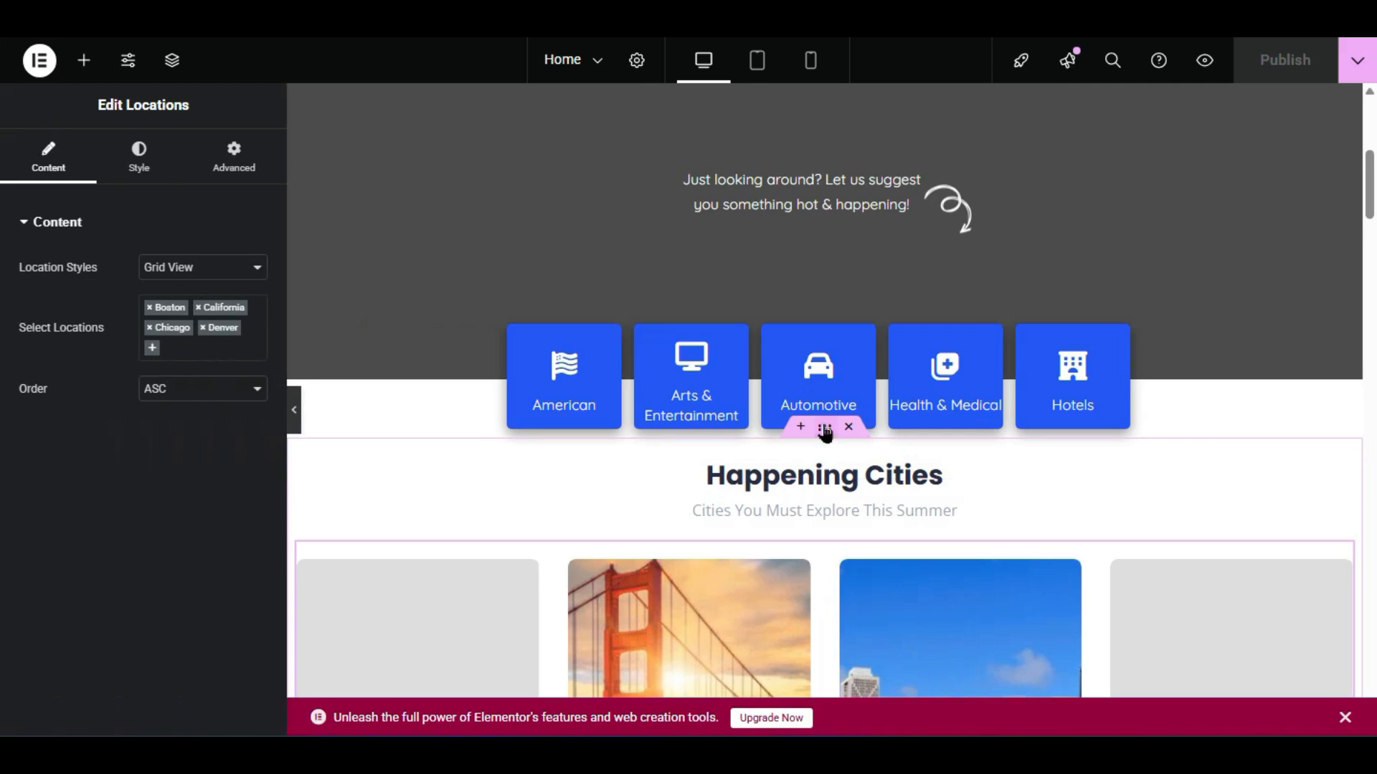
left_click(825, 430)
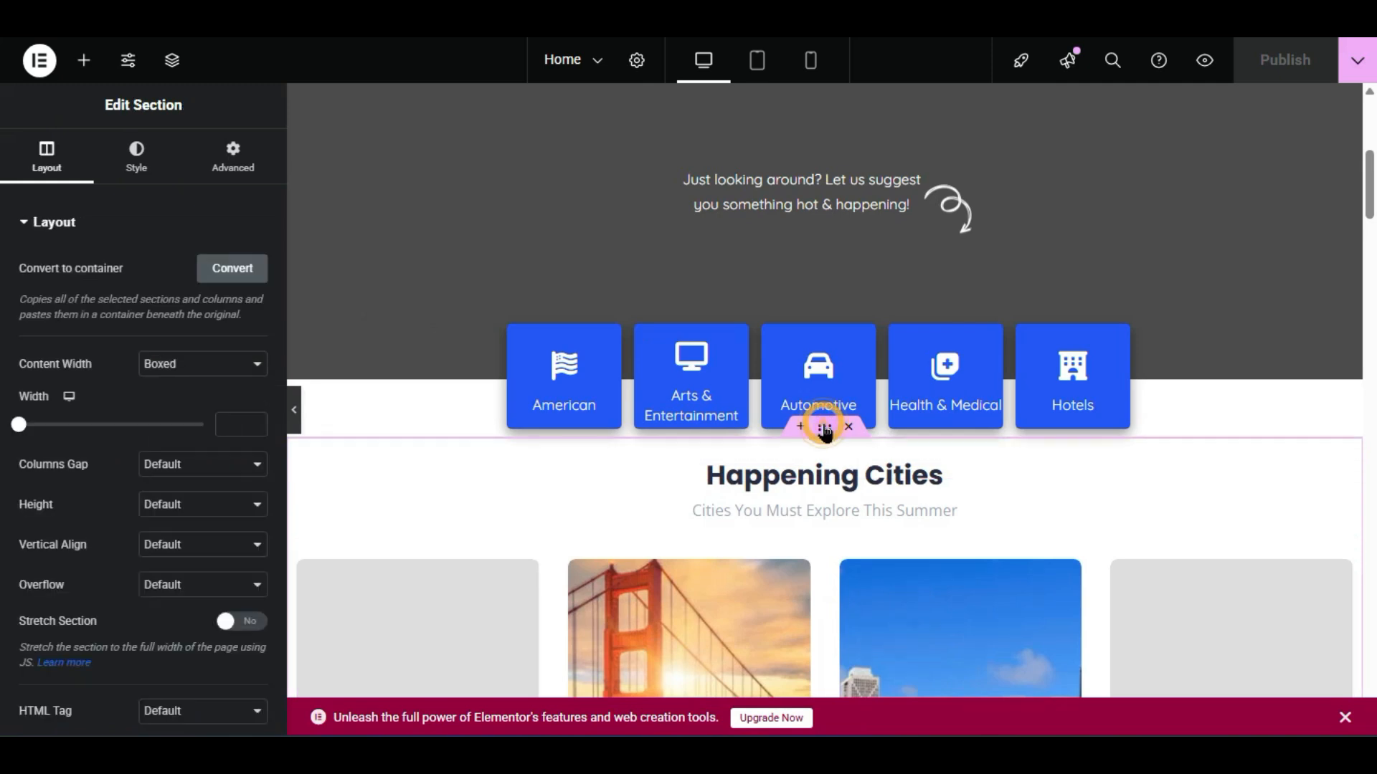
left_click(245, 169)
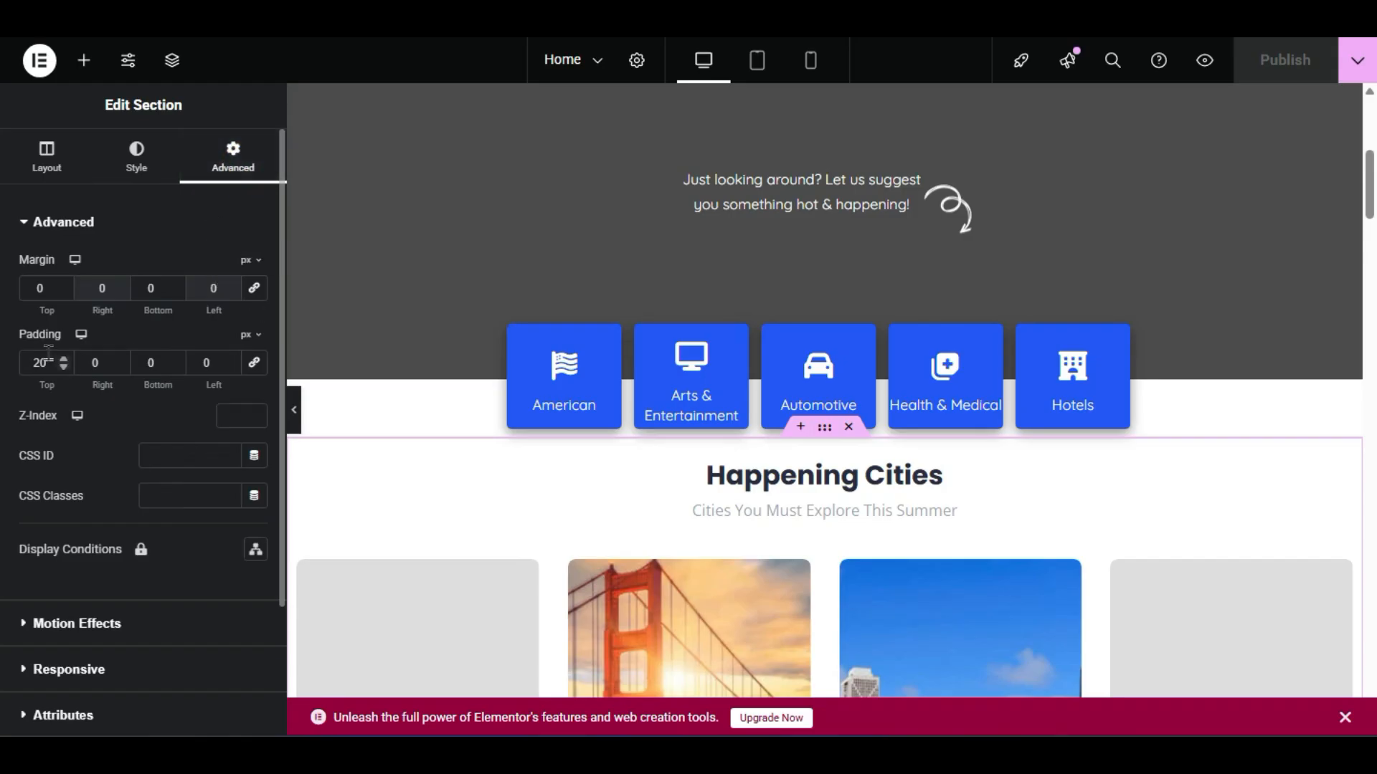
double_click(40, 288)
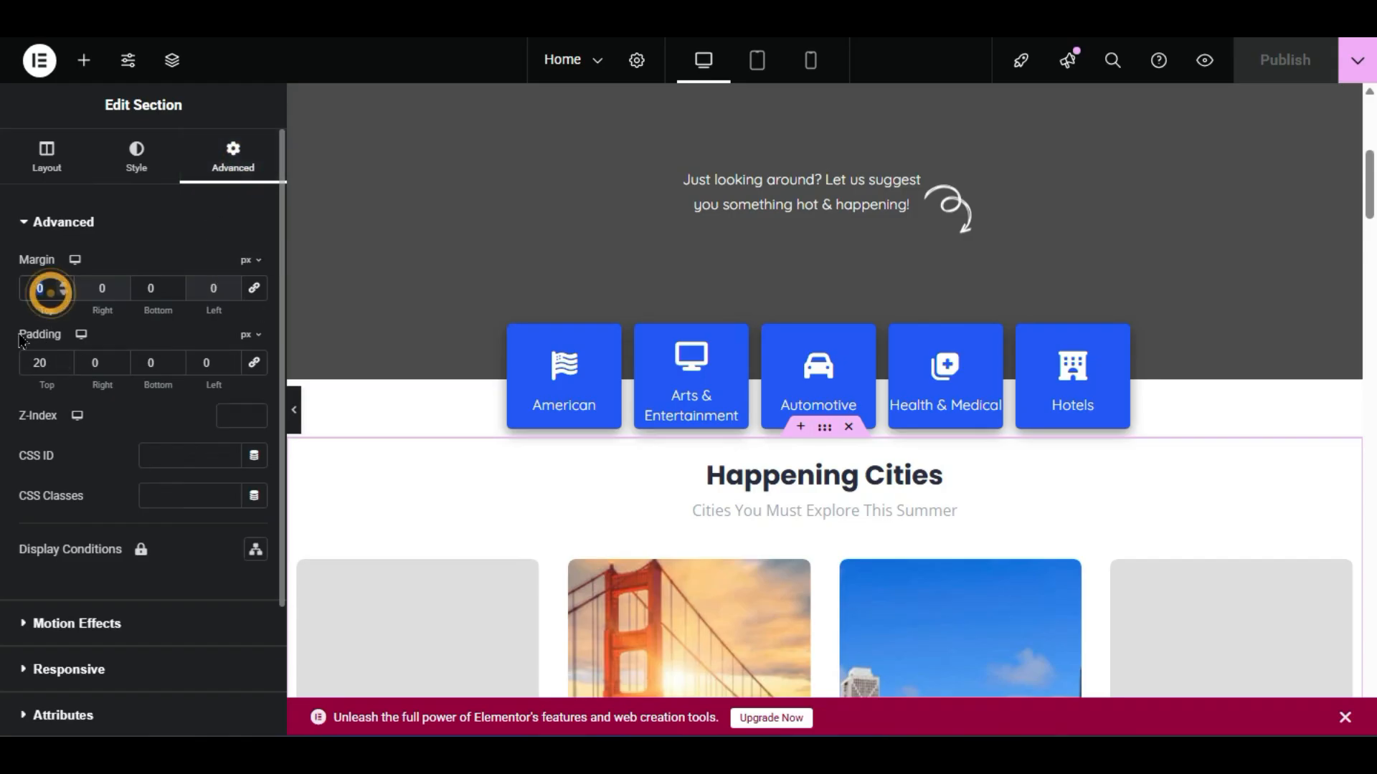
type("22")
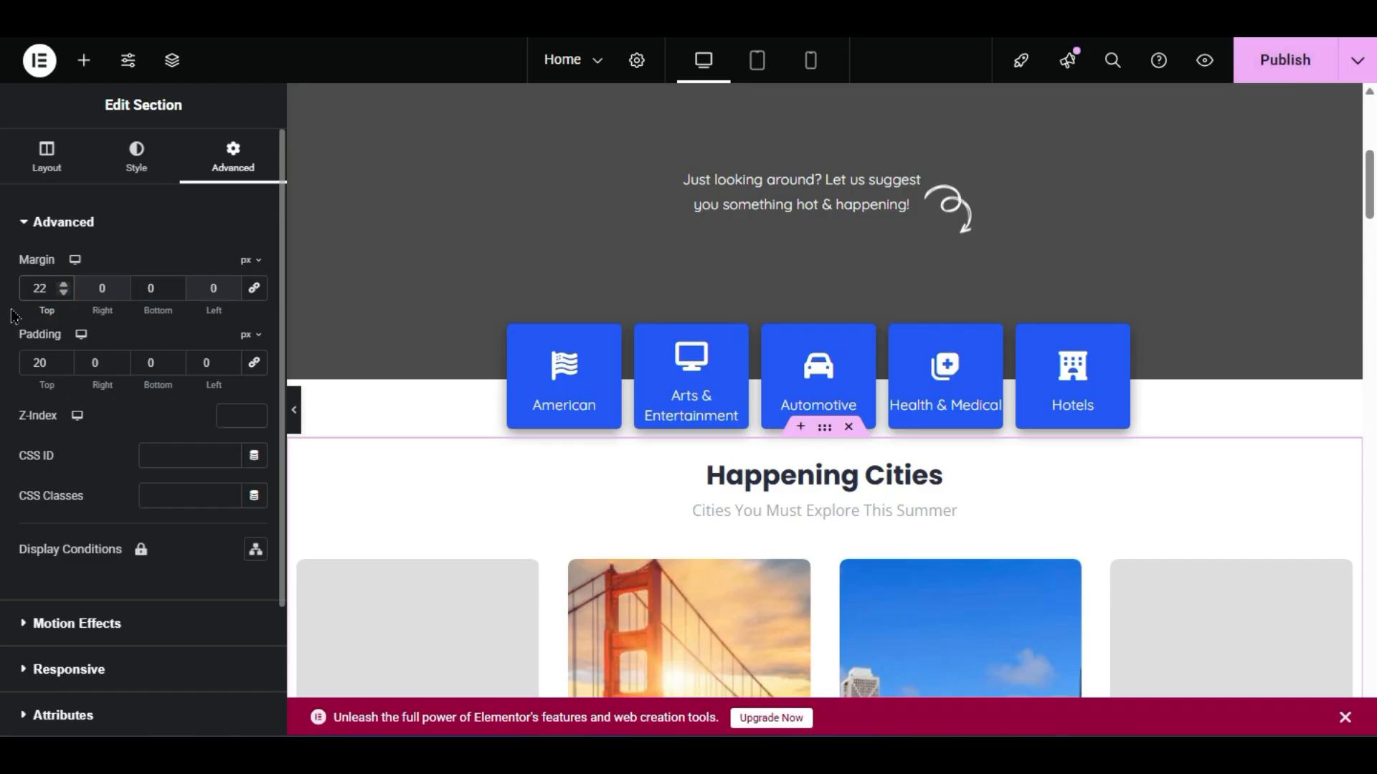
double_click(50, 288)
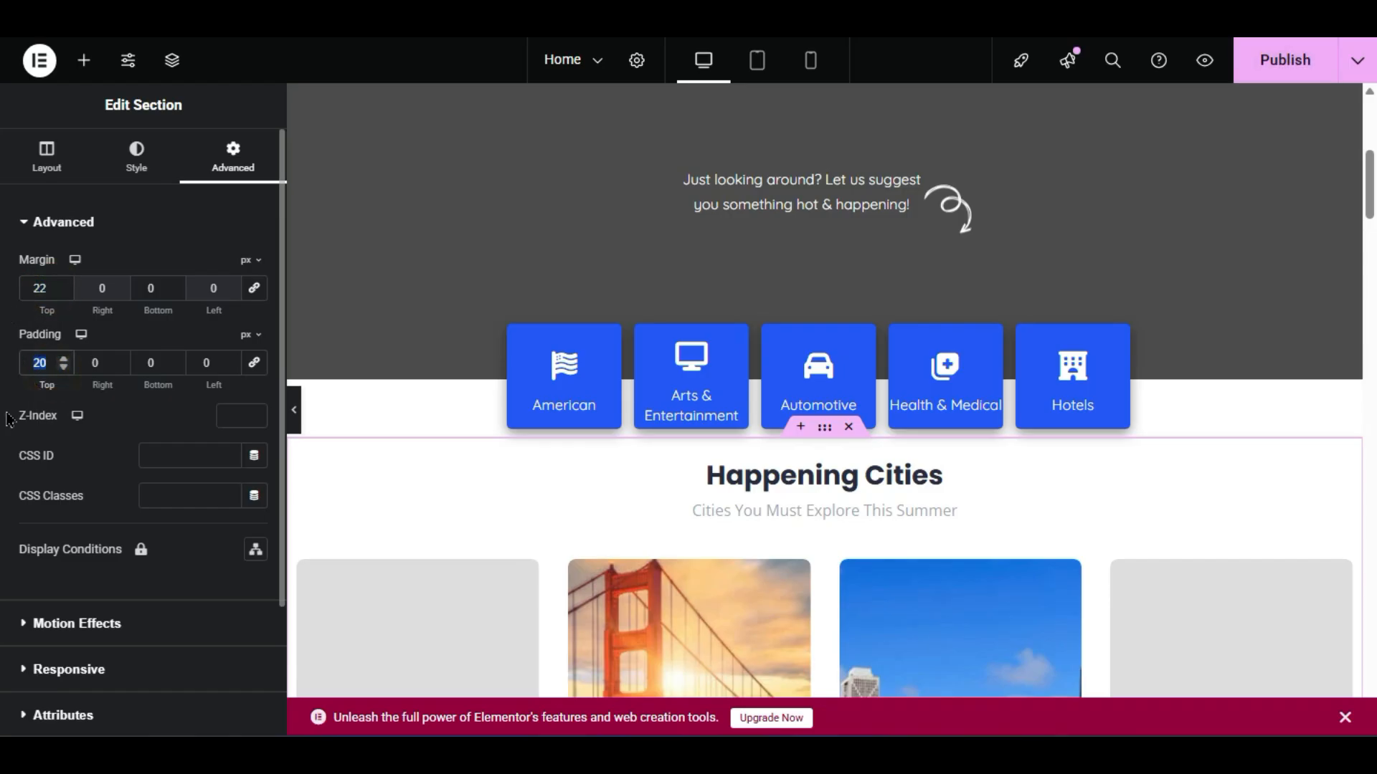
type("44")
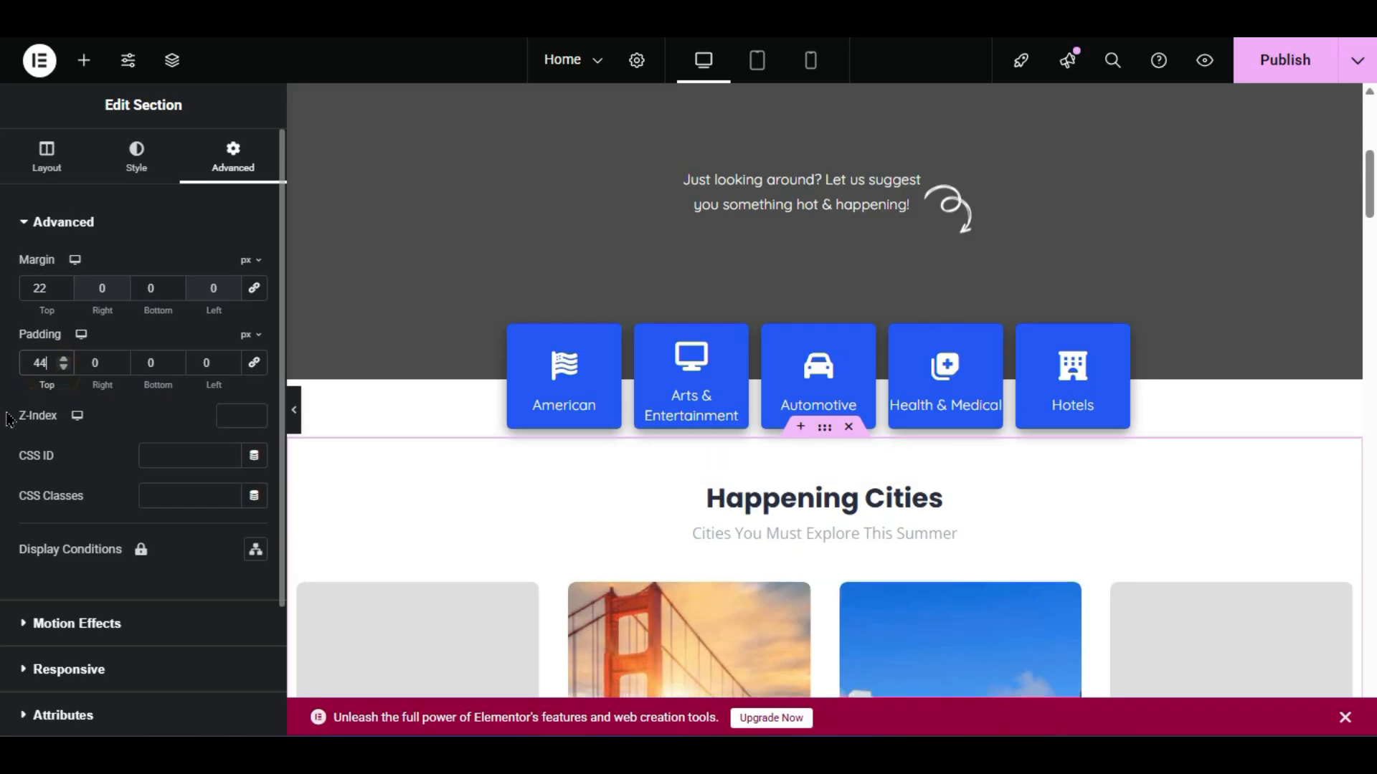
left_click(289, 410)
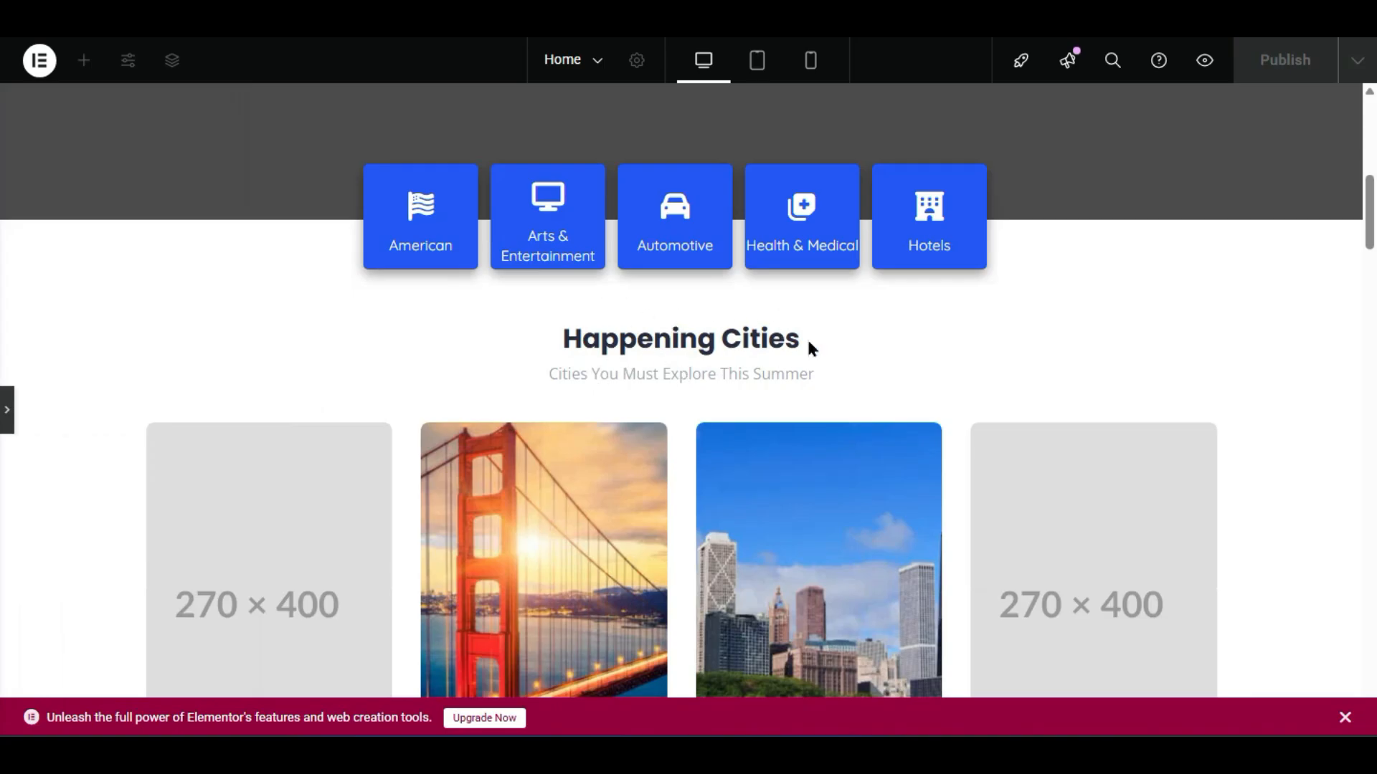
scroll(781, 388, "down", 8)
scroll(774, 430, "up", 8)
left_click(364, 326)
- Select the Claim & Get Started Today! heading, then select its whole subheading text
scroll(662, 385, "down", 6)
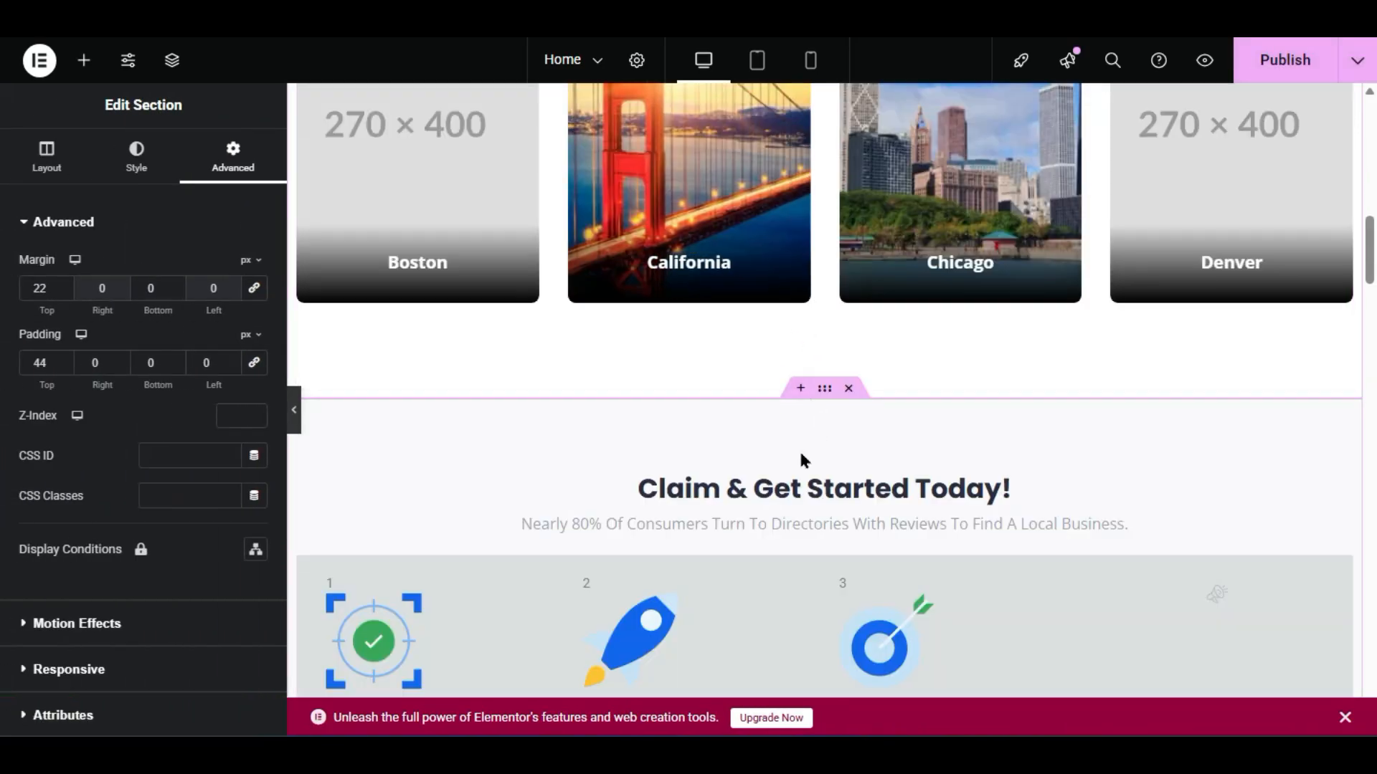
left_click(824, 496)
scroll(691, 426, "down", 2)
left_click(847, 330)
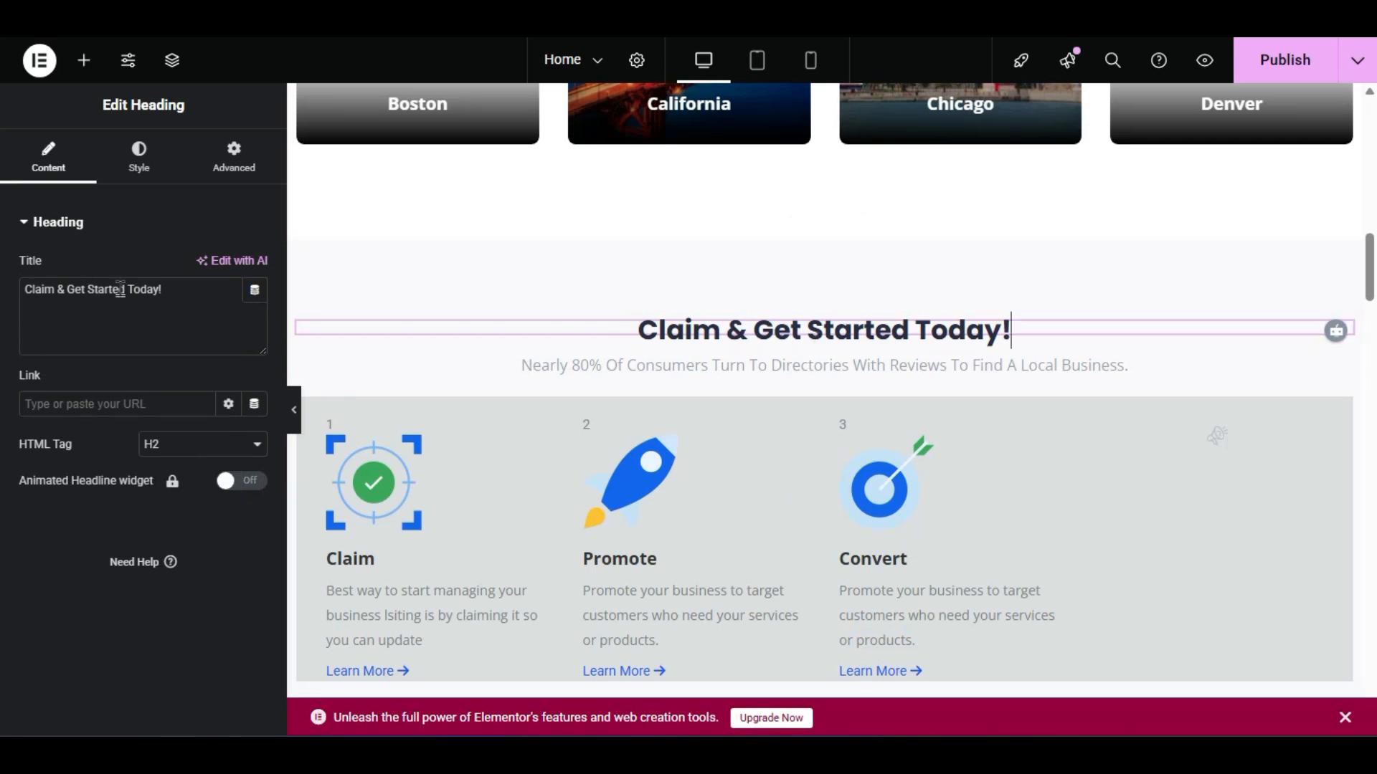
left_click(582, 365)
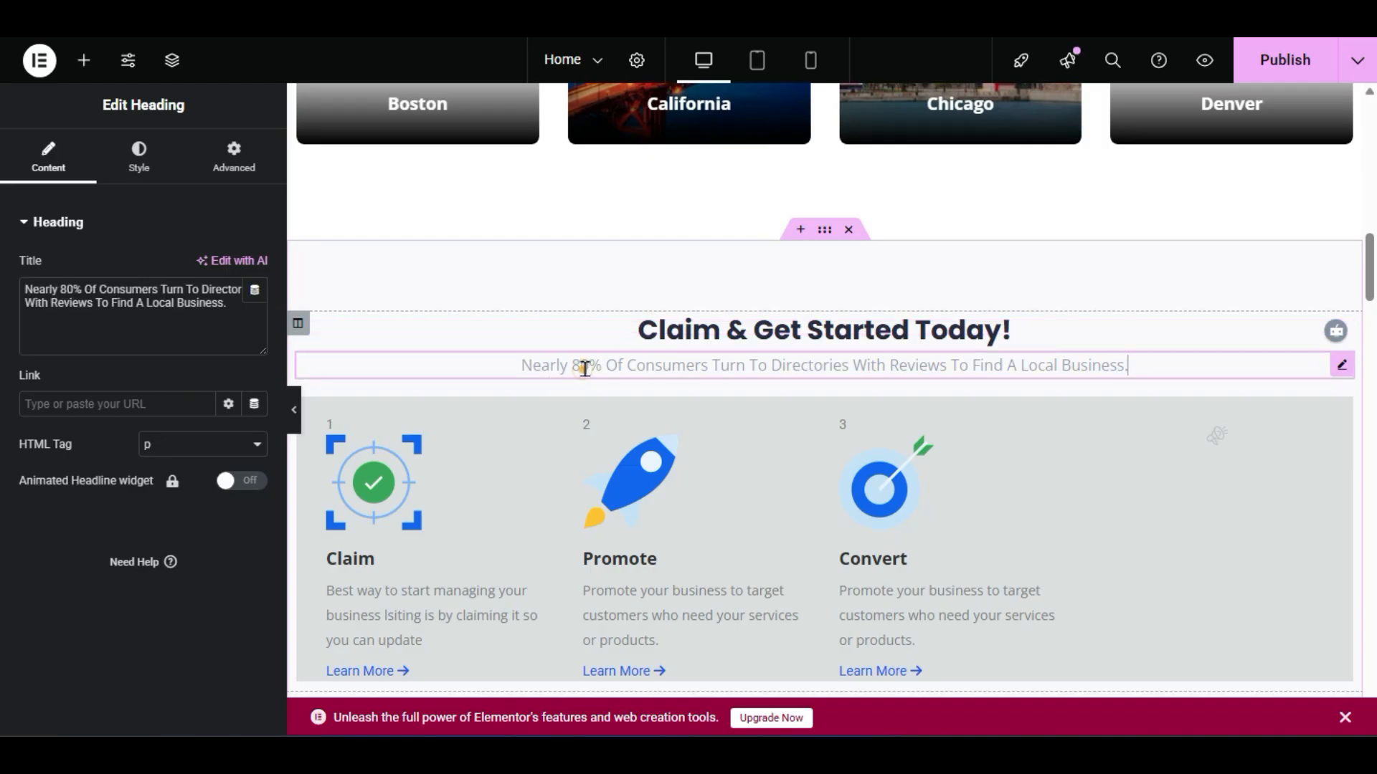
triple_click(64, 303)
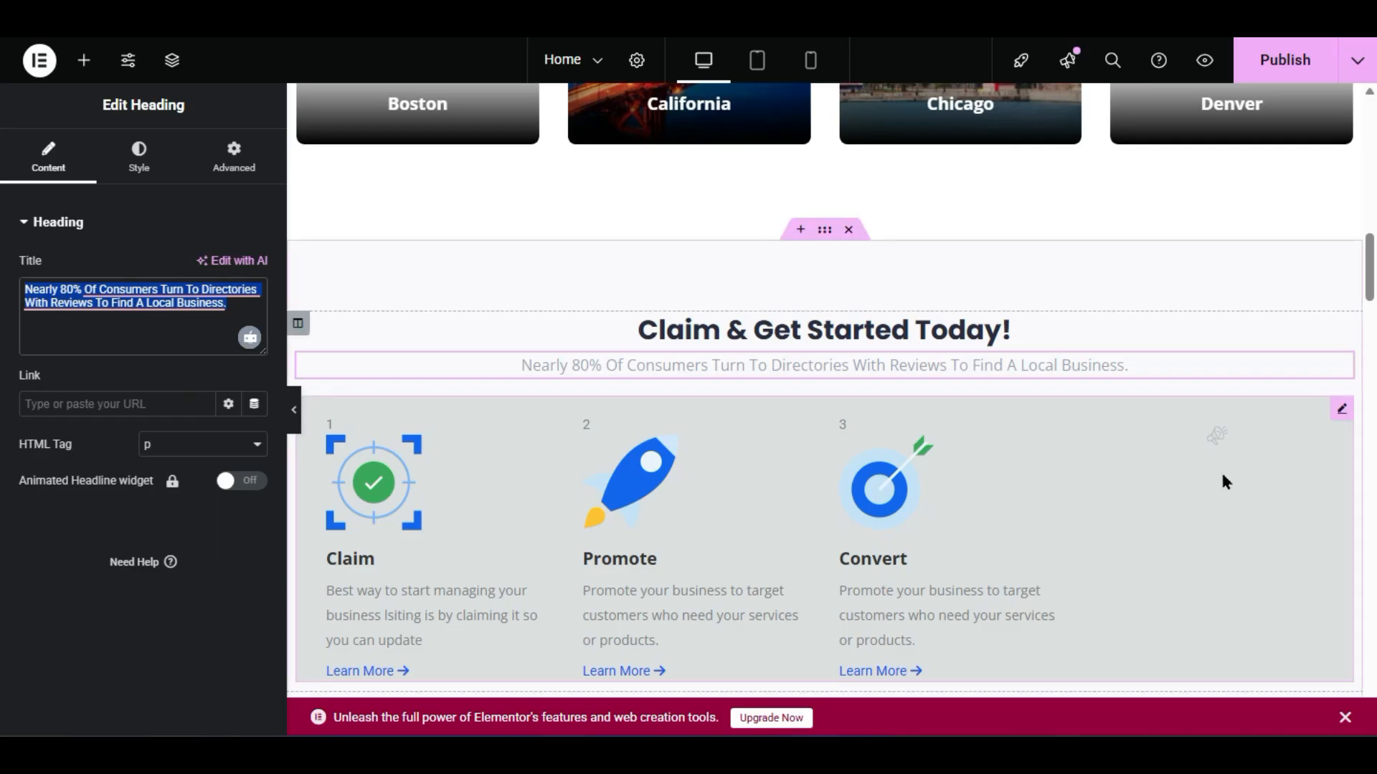
- Open the Claim, Promote, Convert steps widget and expand the Claim item
scroll(1222, 481, "down", 2)
left_click(1156, 351)
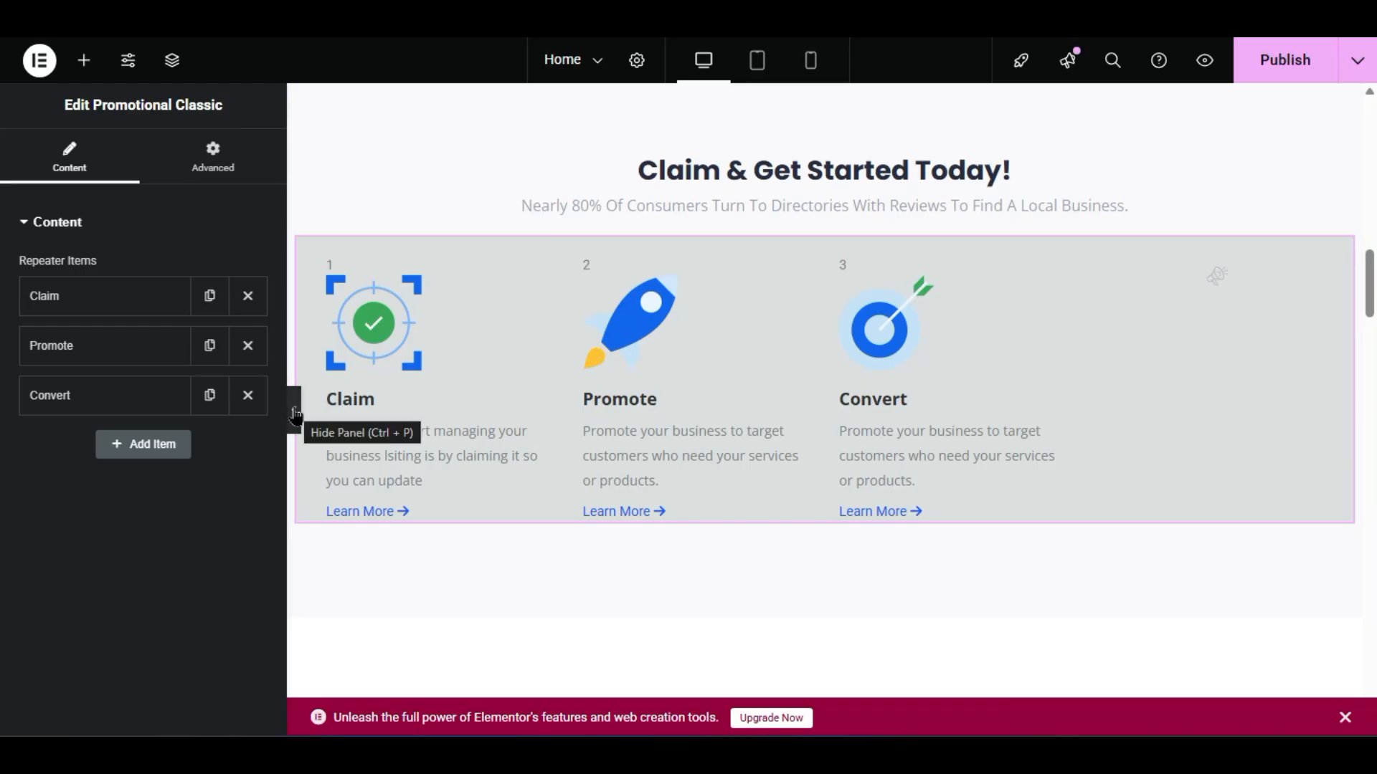
left_click(83, 301)
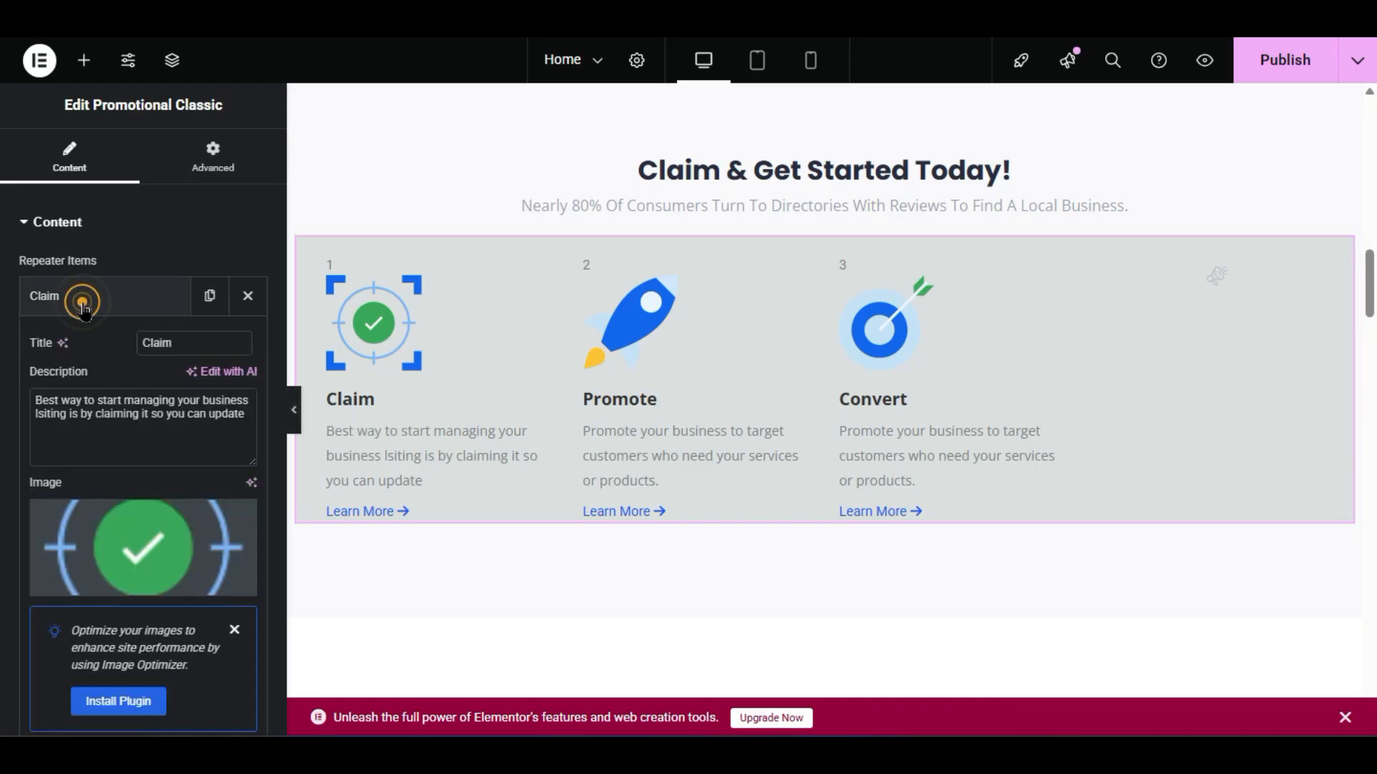
double_click(177, 340)
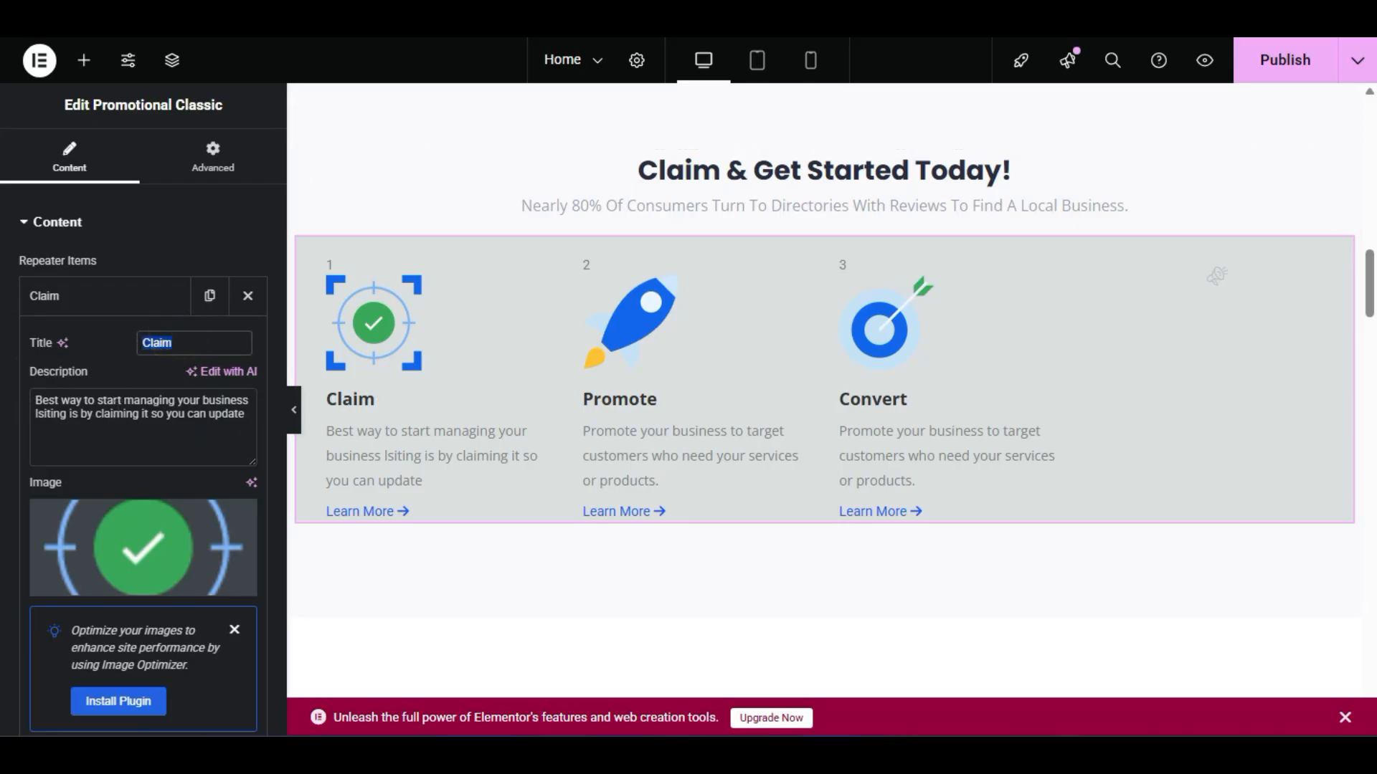
triple_click(141, 413)
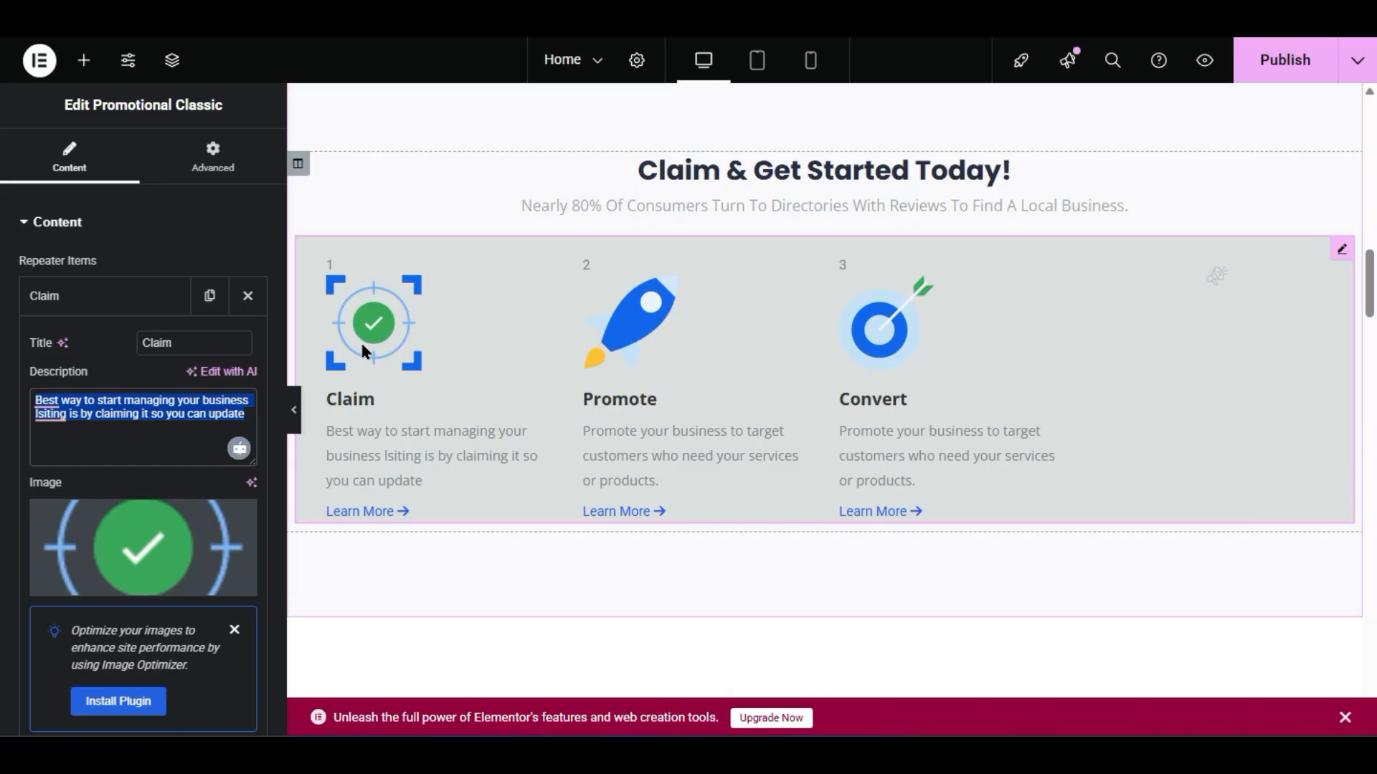
left_click(147, 306)
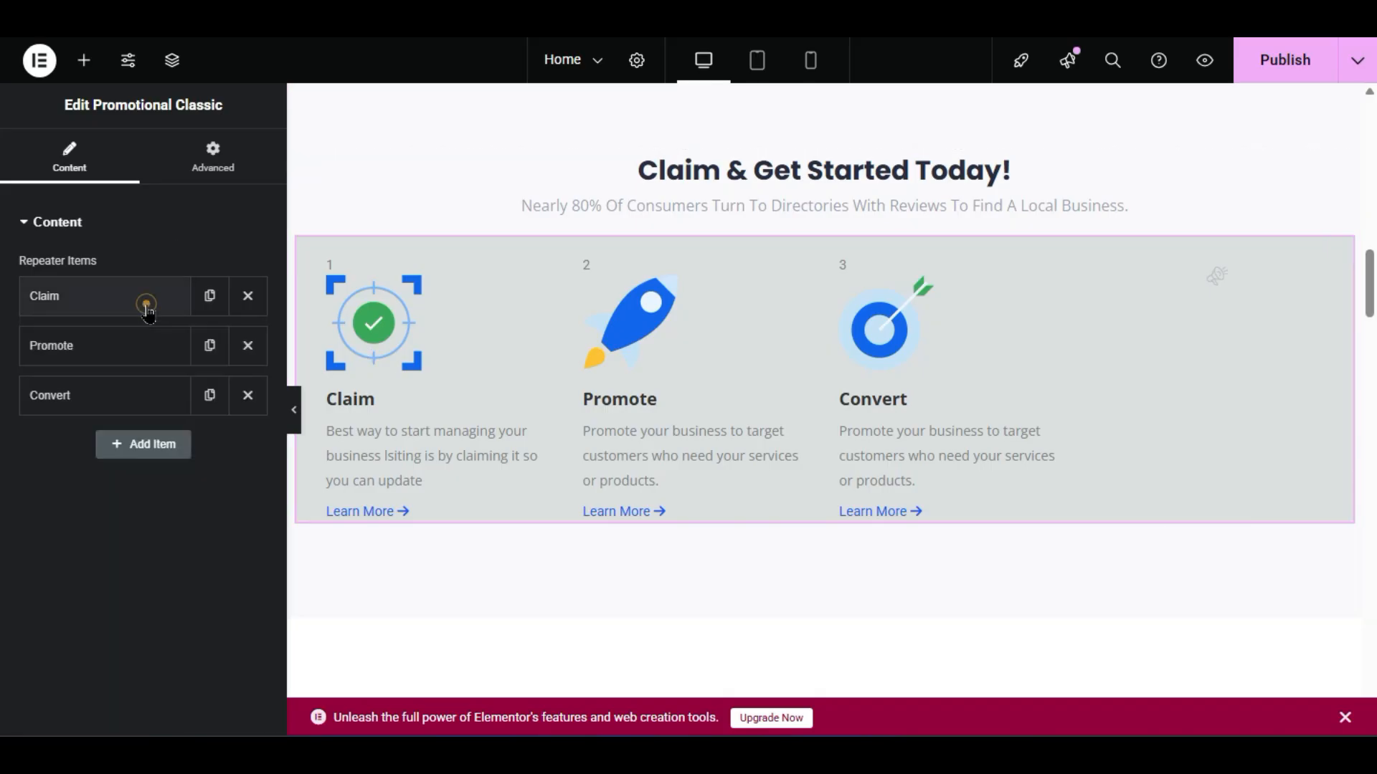
left_click(207, 403)
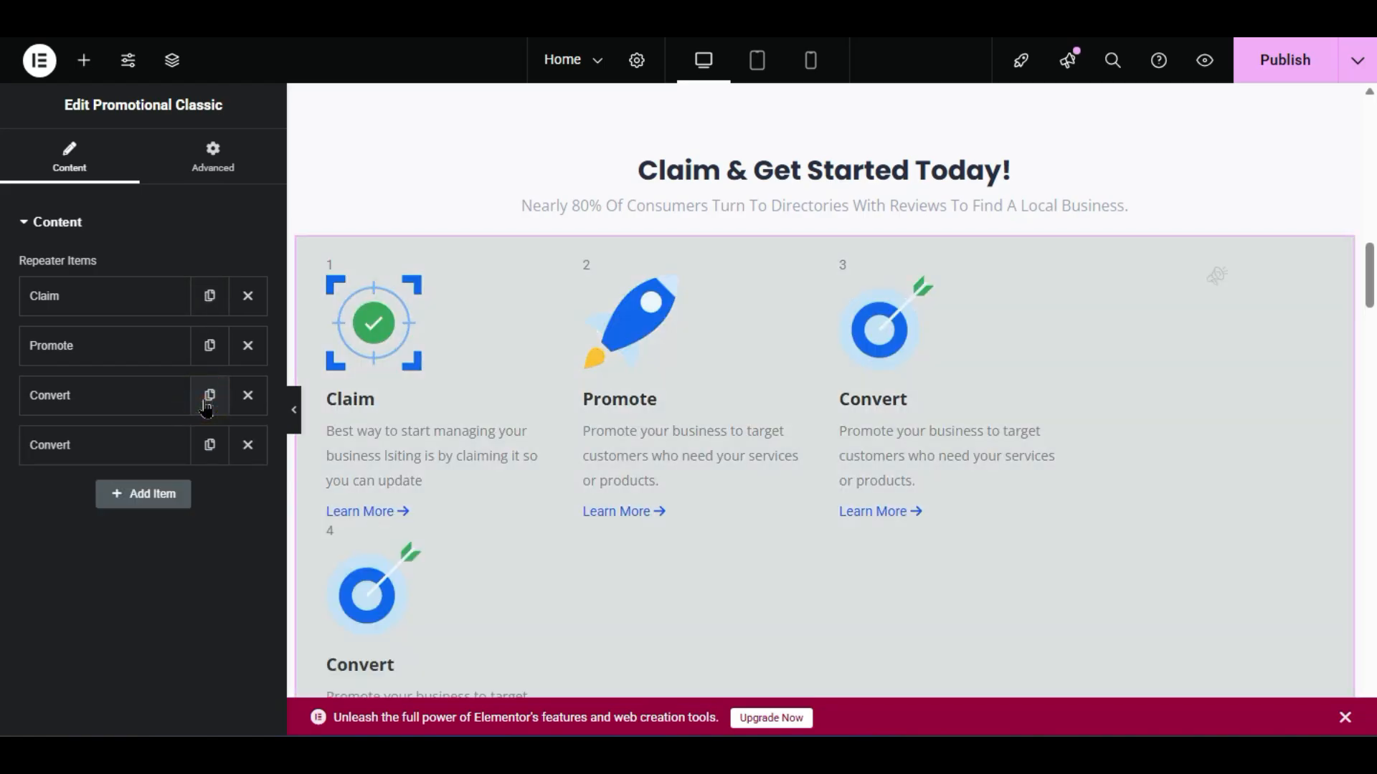
left_click(208, 397)
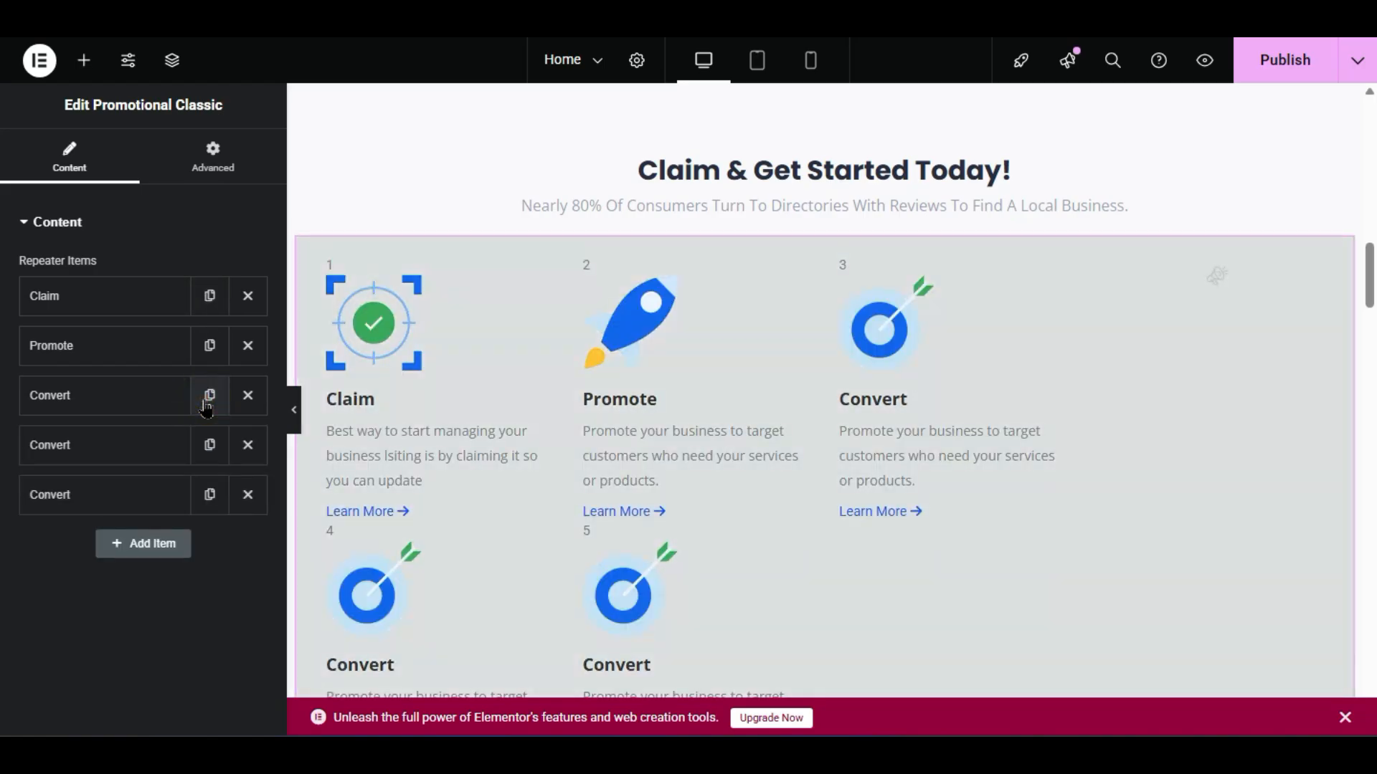
left_click(206, 397)
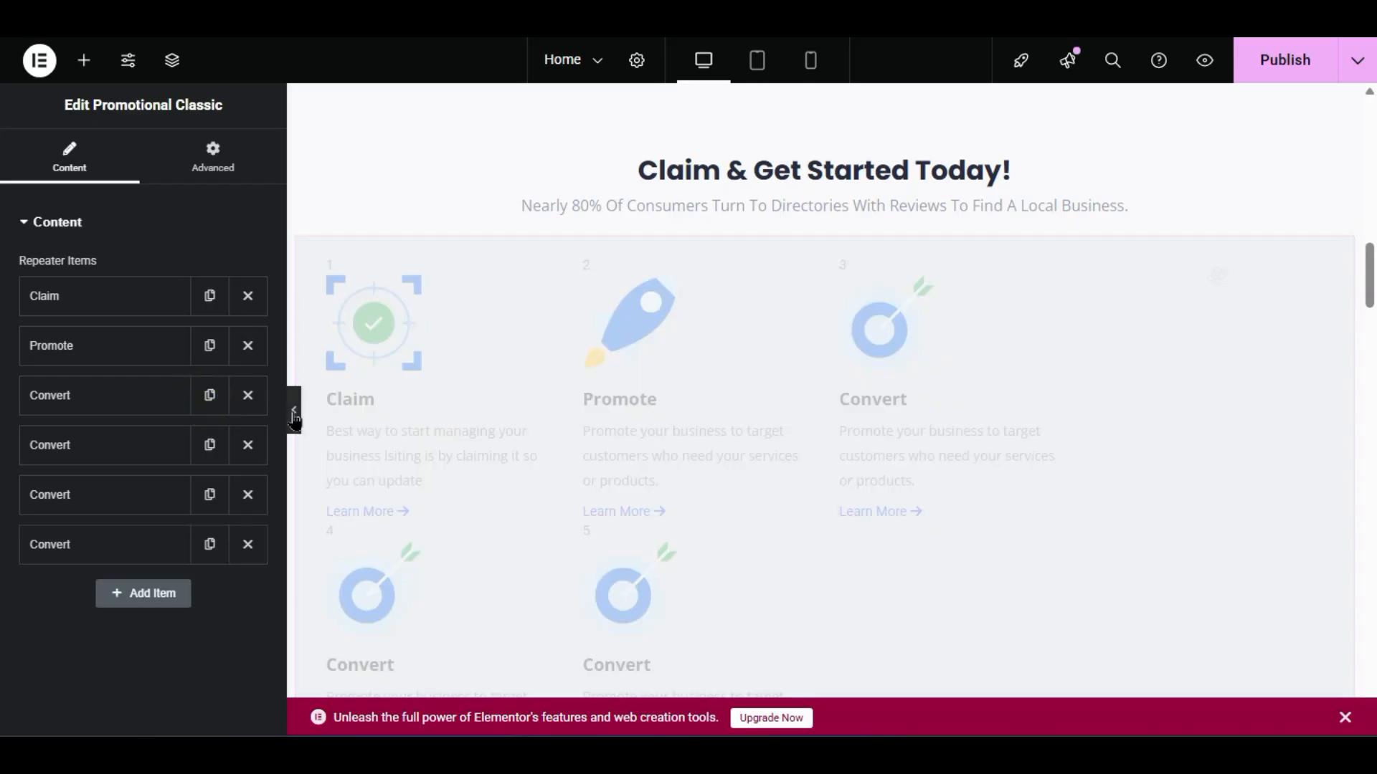
left_click(294, 410)
scroll(275, 393, "down", 4)
scroll(271, 400, "up", 5)
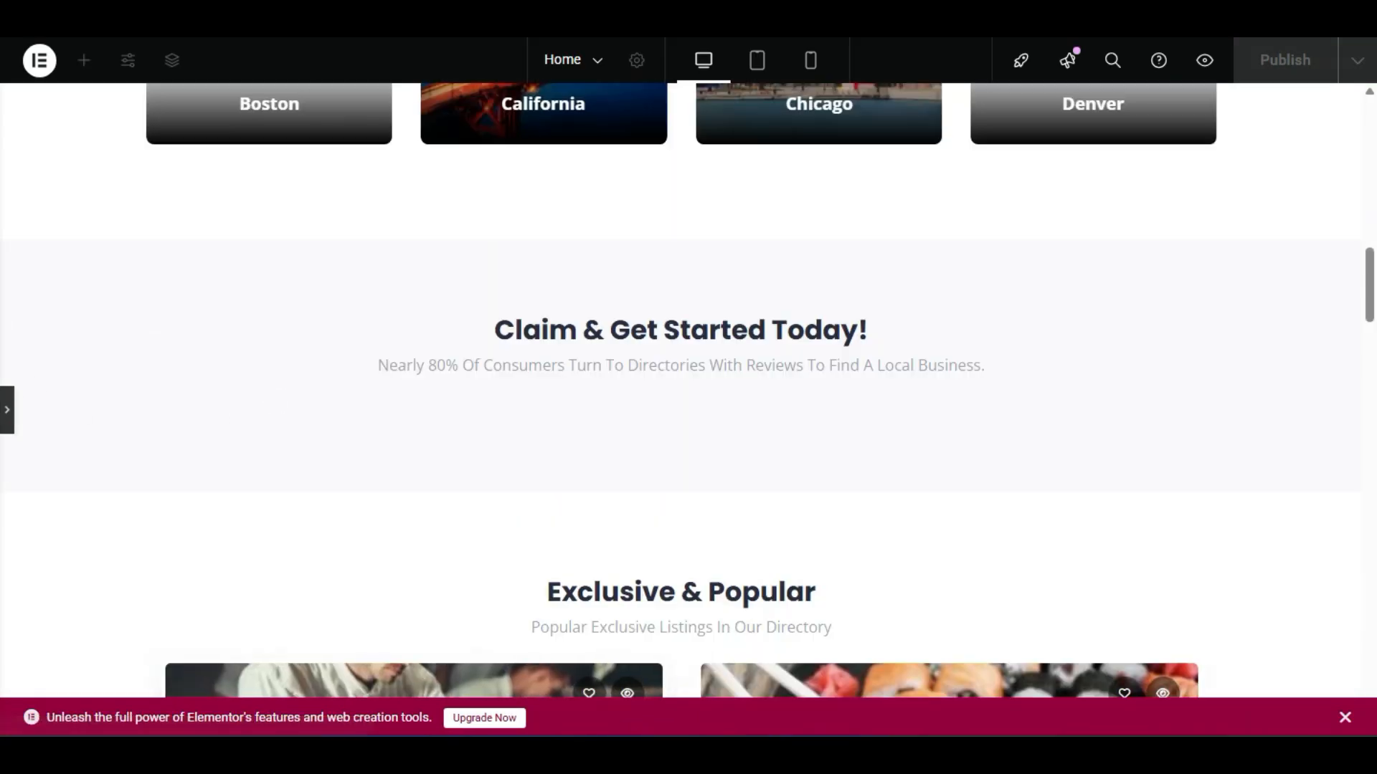
left_click(8, 416)
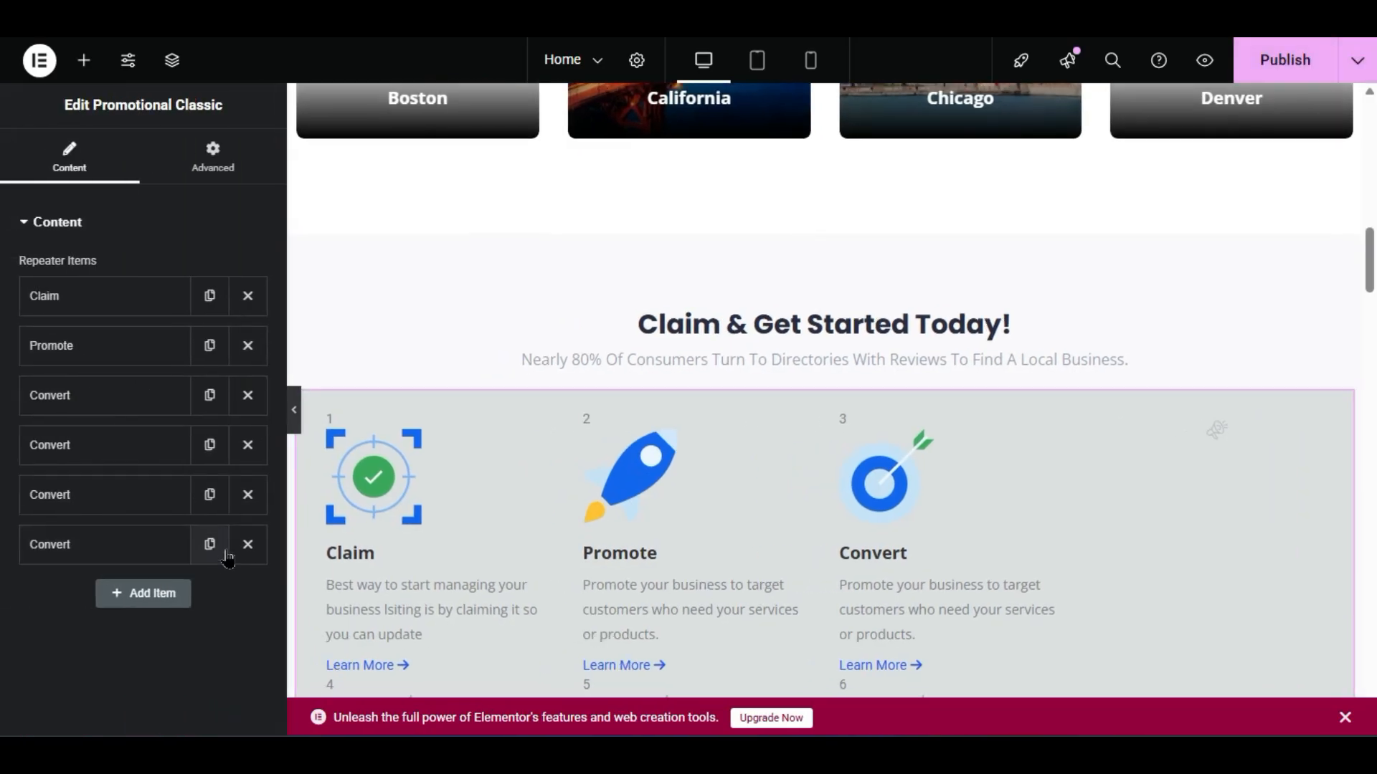
left_click(248, 544)
left_click(248, 495)
left_click(247, 445)
scroll(727, 474, "down", 2)
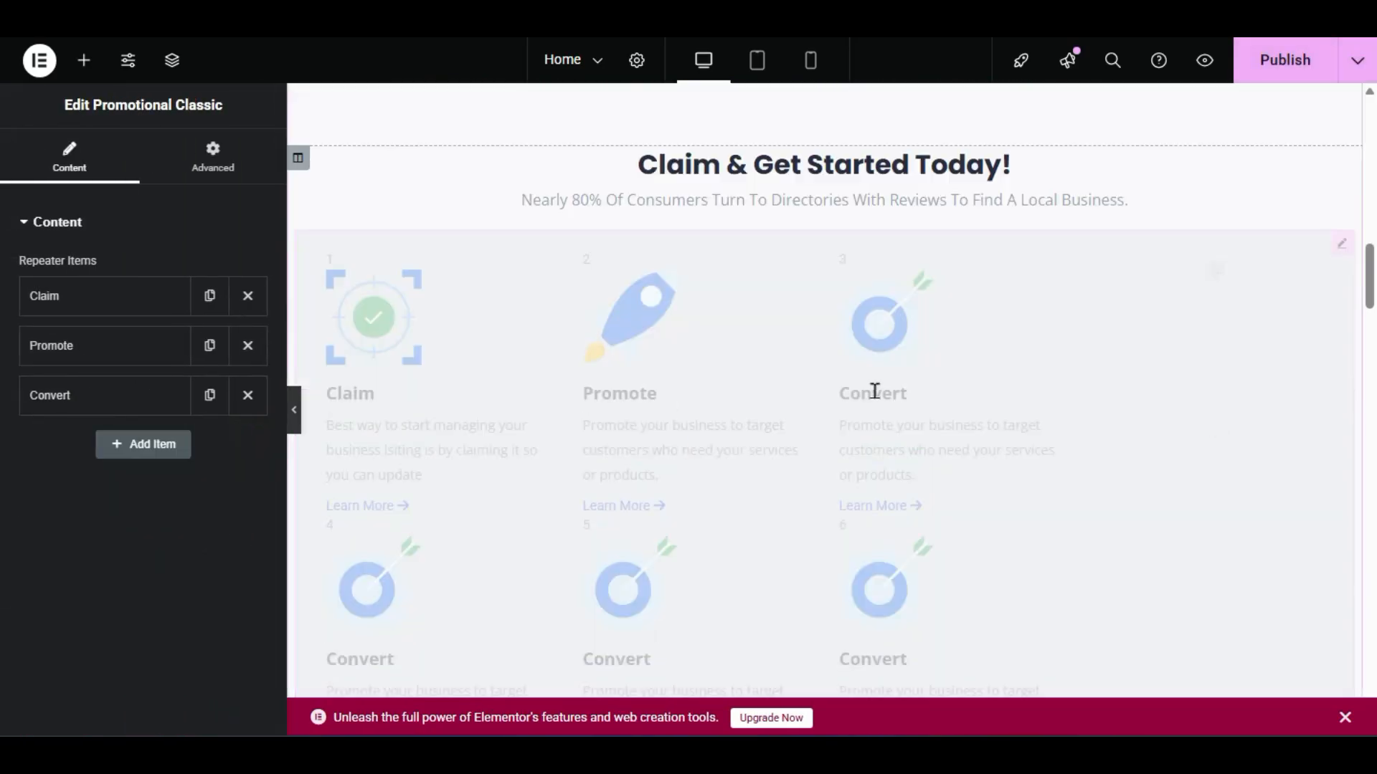
left_click_drag(1063, 407, 1065, 406)
left_click_drag(785, 457, 768, 221)
scroll(690, 347, "down", 2)
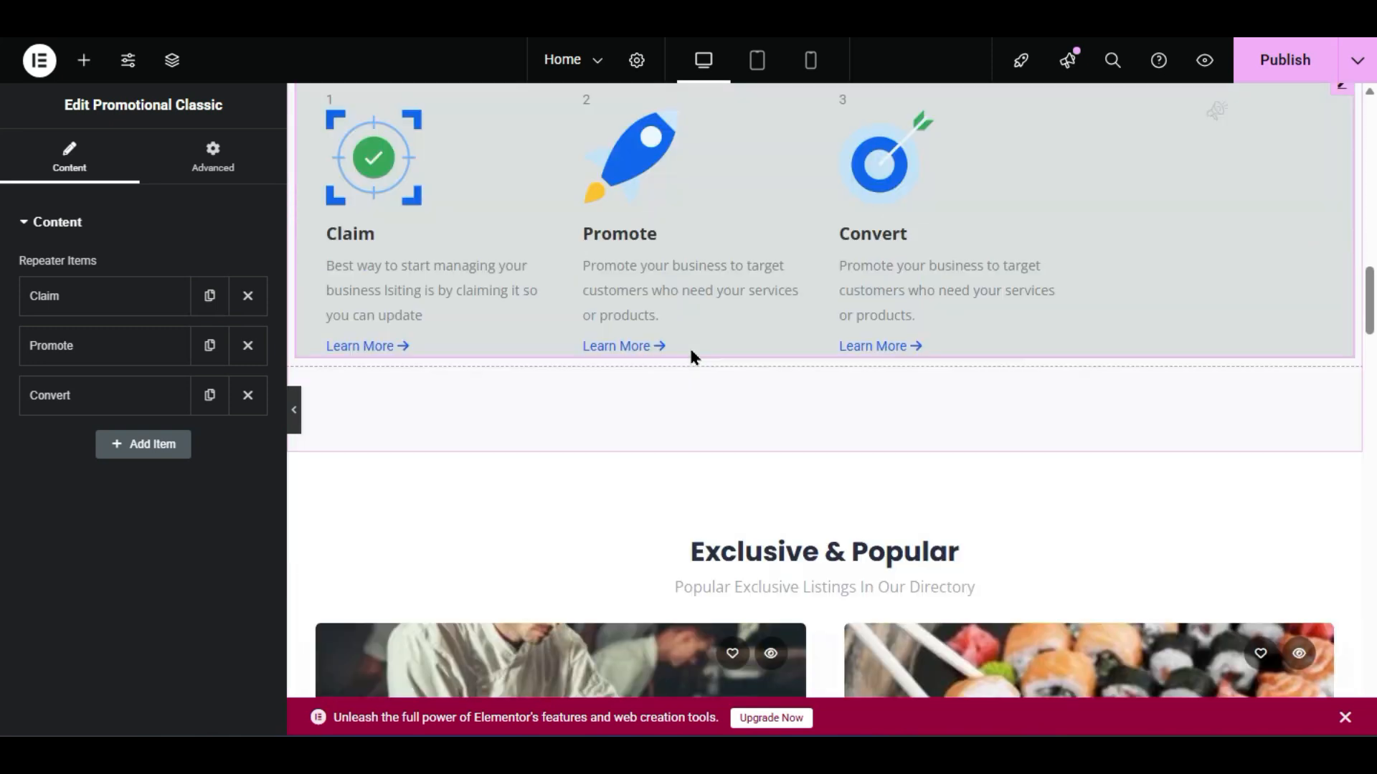
scroll(1199, 674, "up", 4)
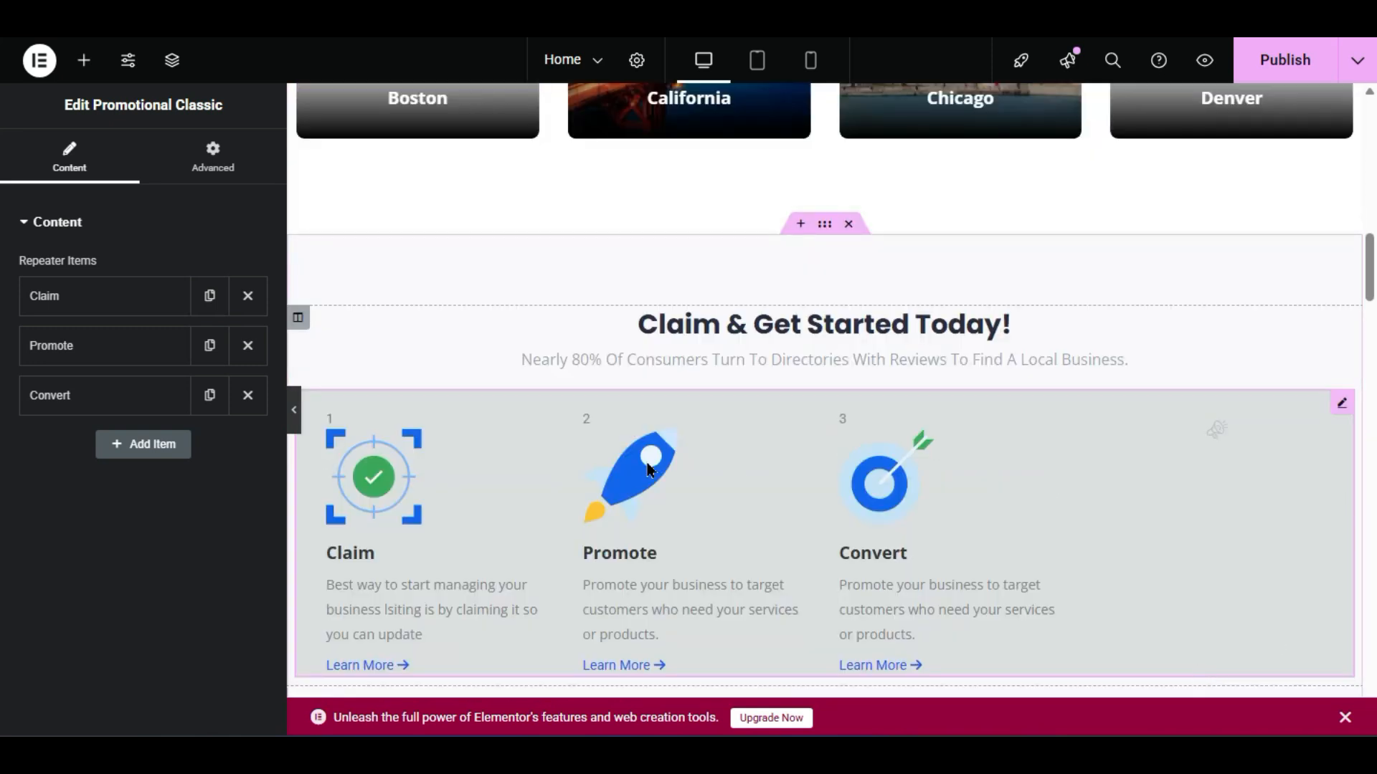
scroll(1143, 495, "down", 2)
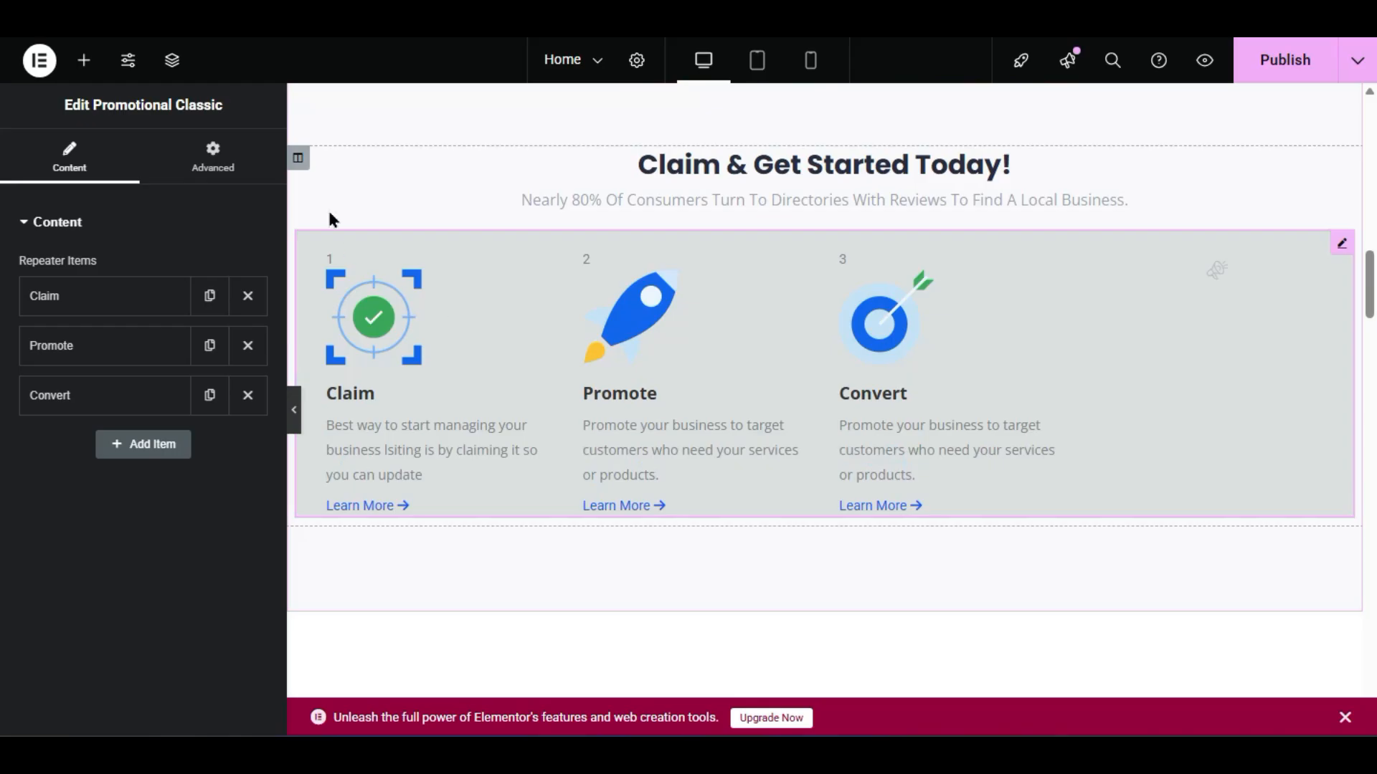
left_click(213, 158)
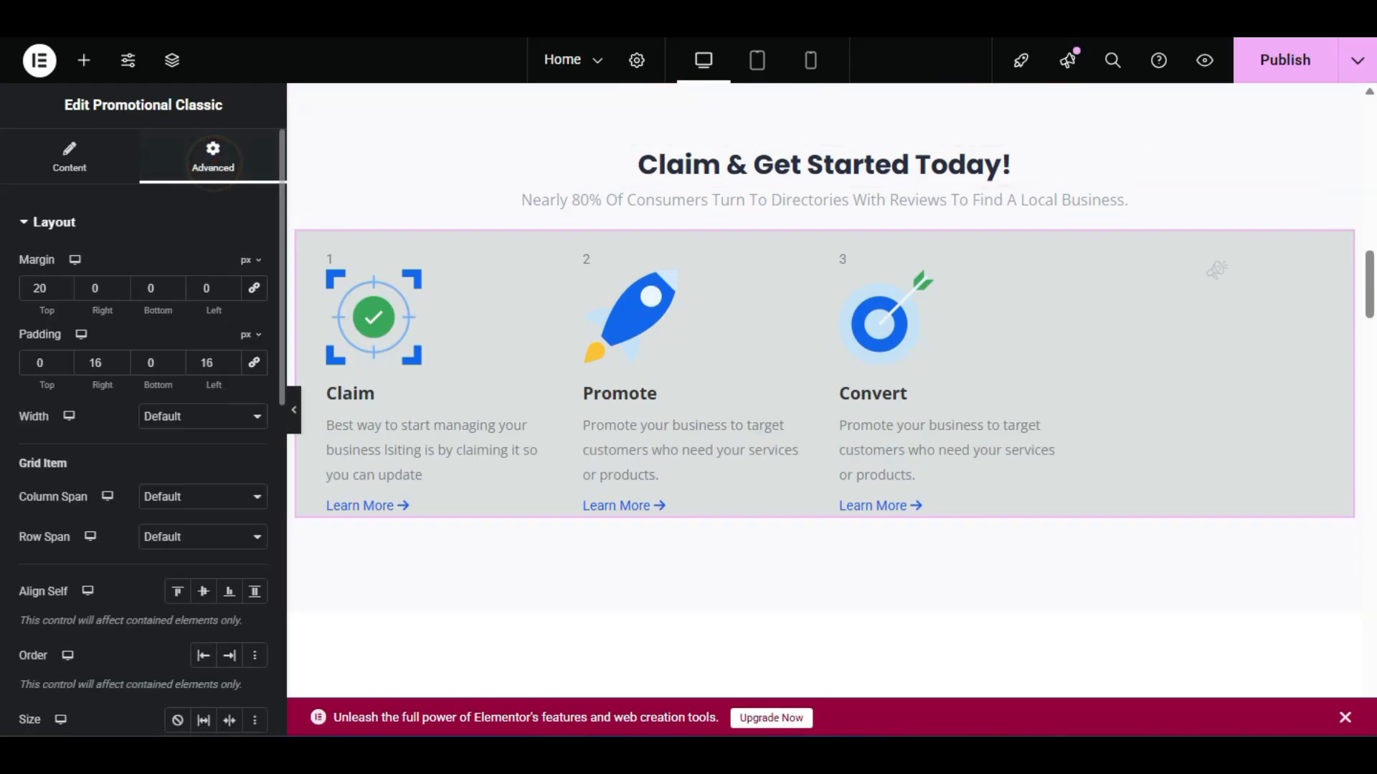
scroll(143, 430, "down", 4)
scroll(143, 430, "up", 2)
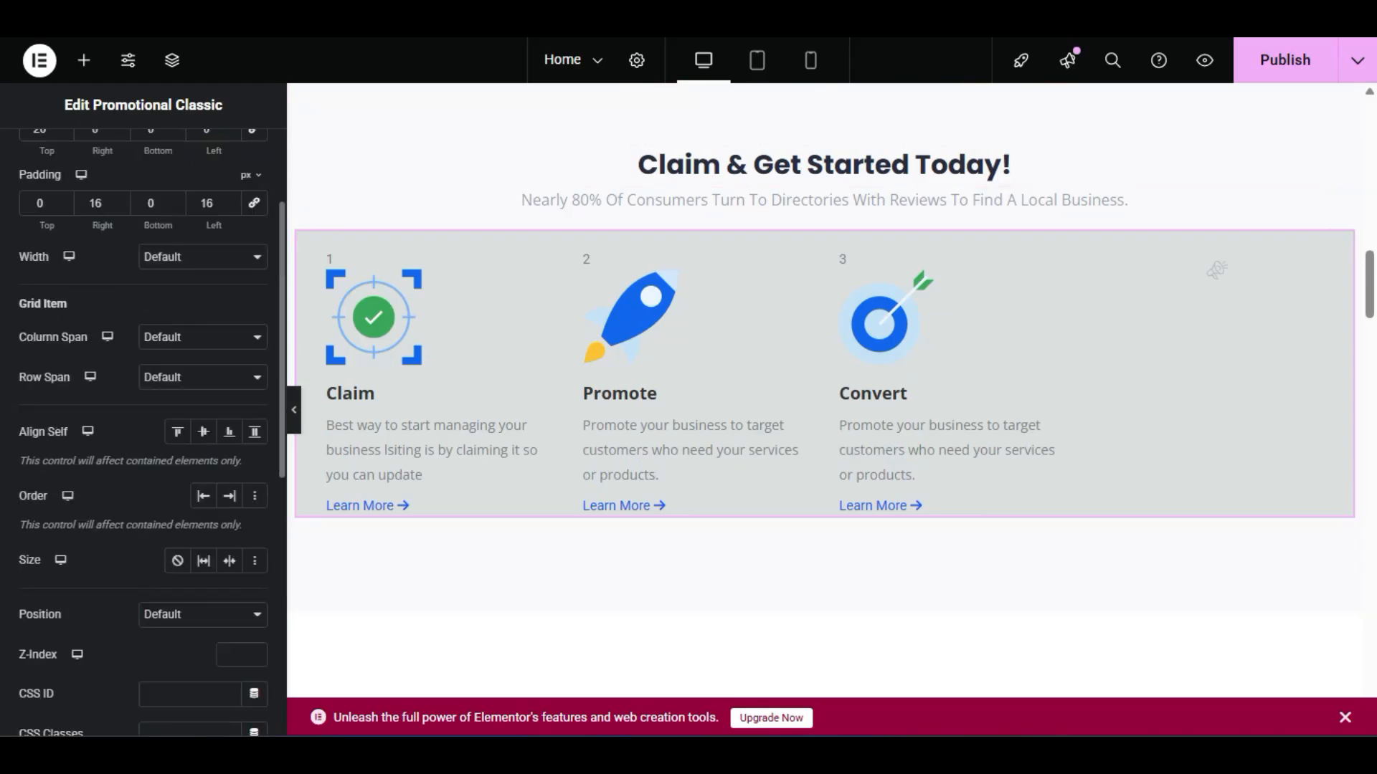
scroll(143, 430, "down", 2)
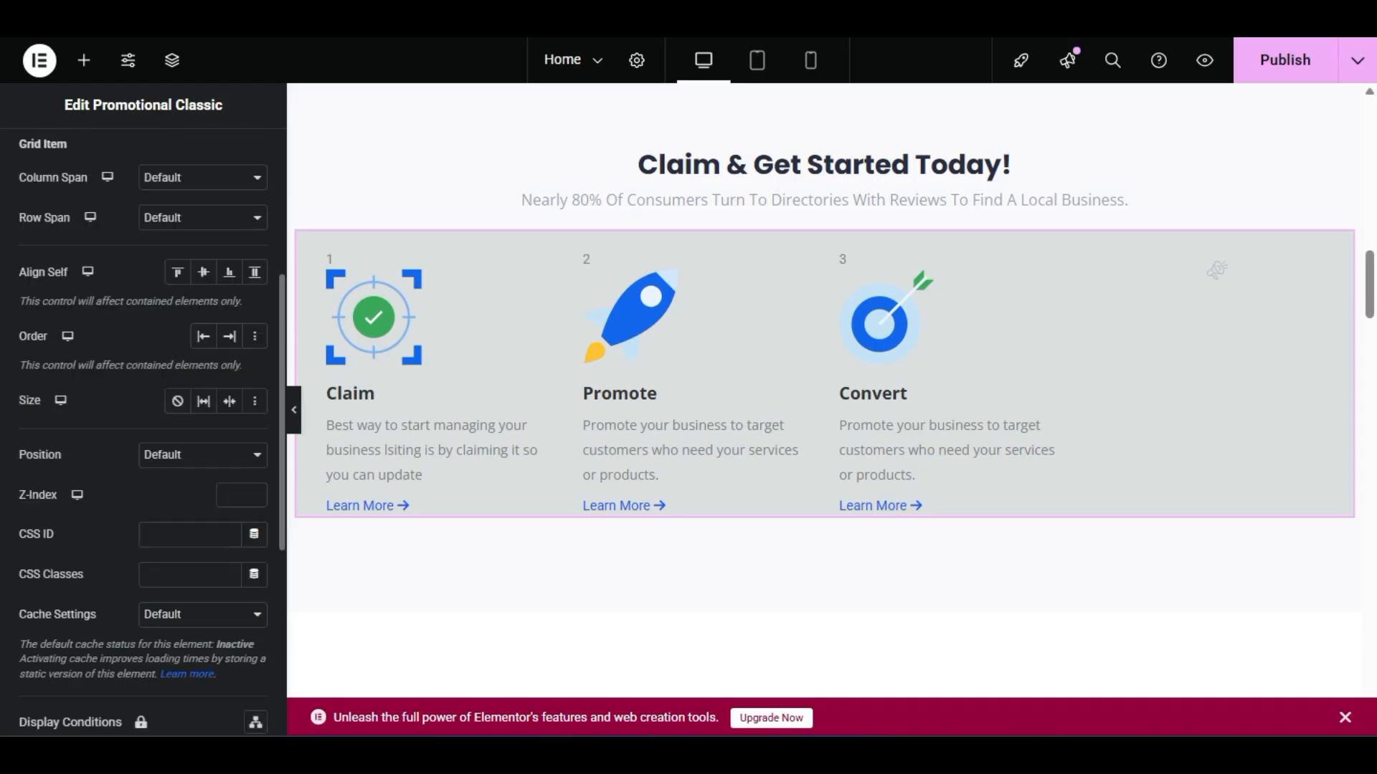
scroll(143, 430, "up", 4)
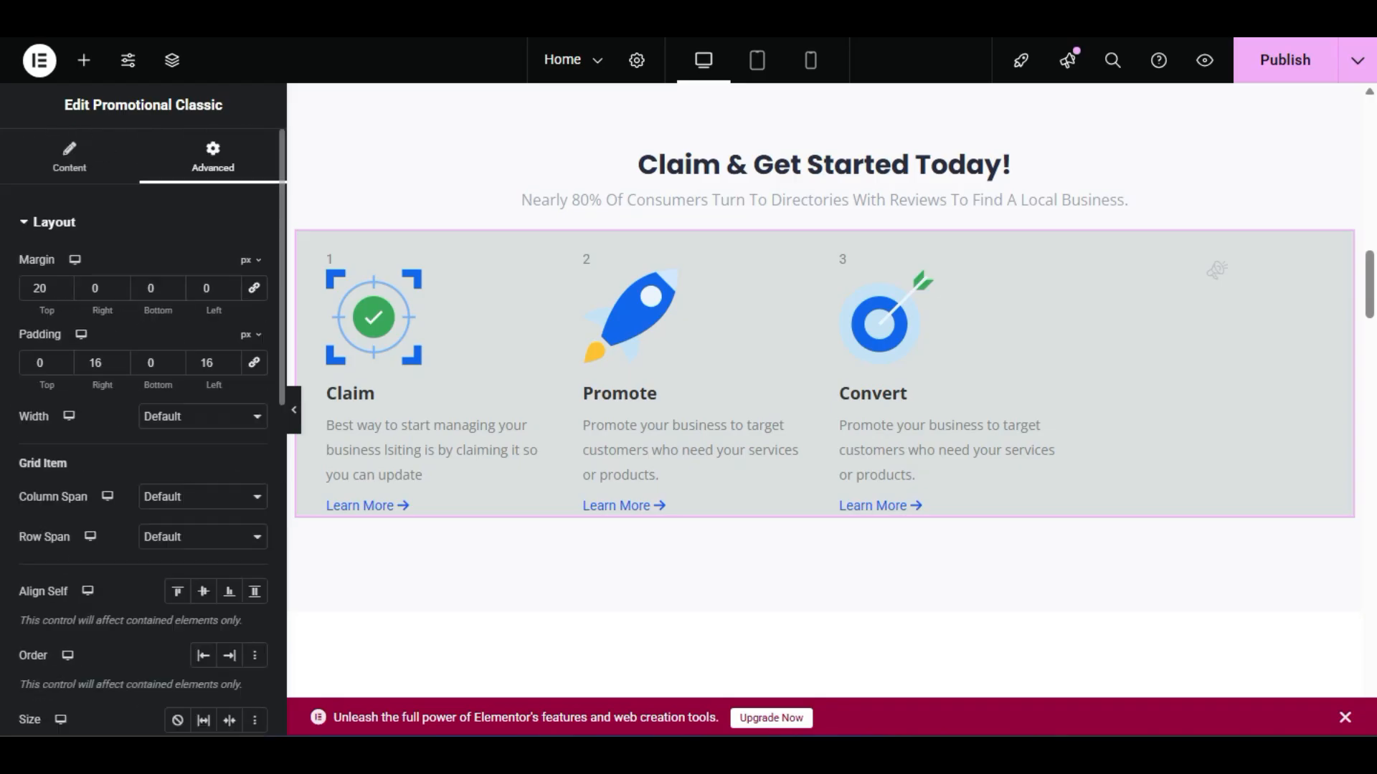
scroll(144, 431, "down", 6)
scroll(143, 431, "up", 4)
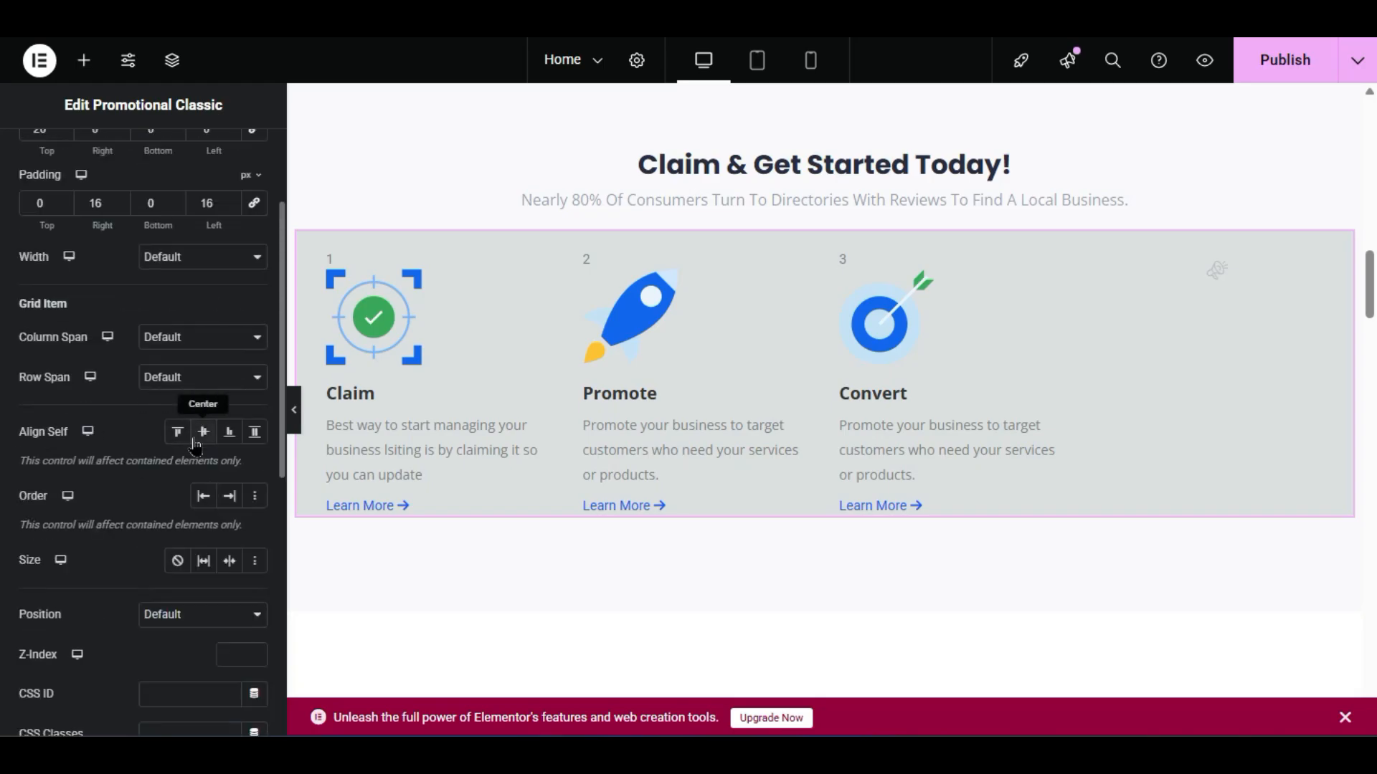
left_click(203, 433)
left_click(203, 561)
scroll(200, 556, "down", 8)
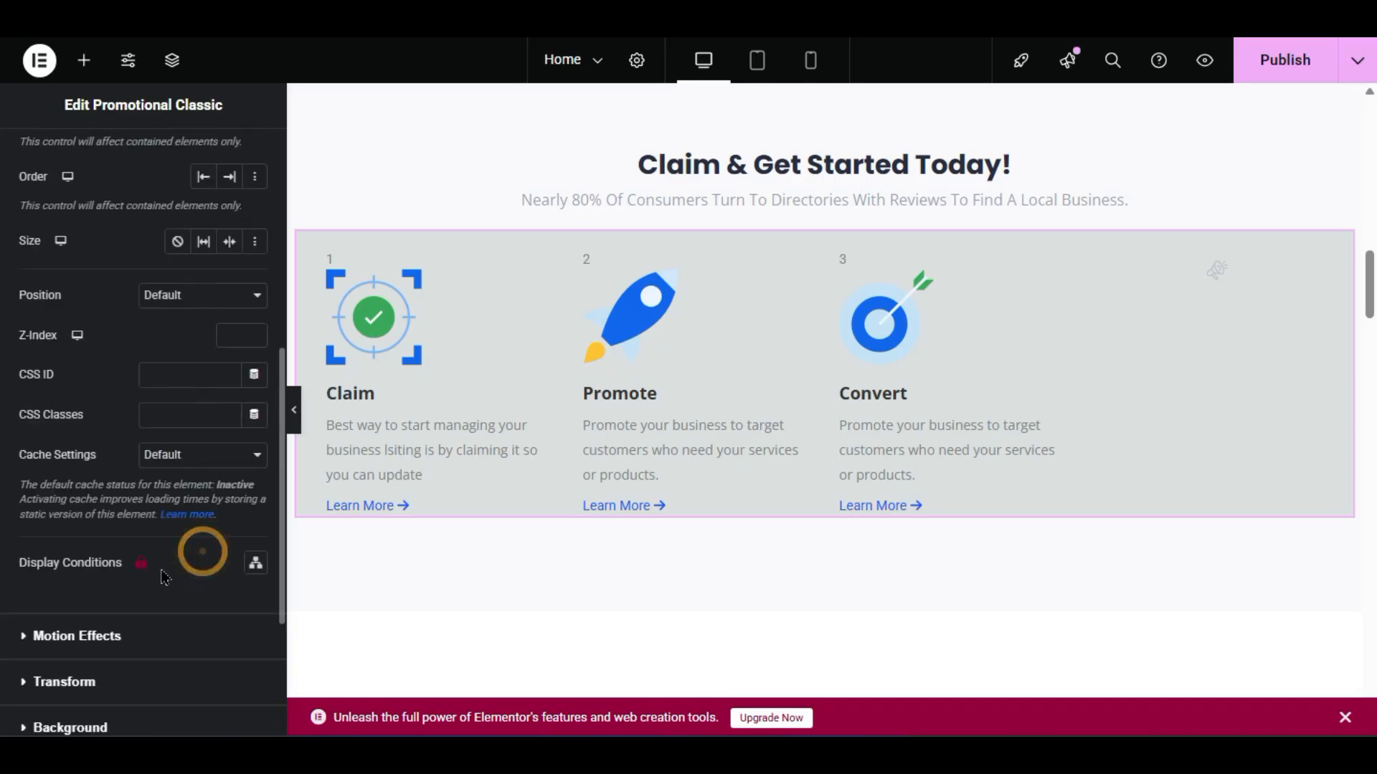
scroll(126, 513, "up", 8)
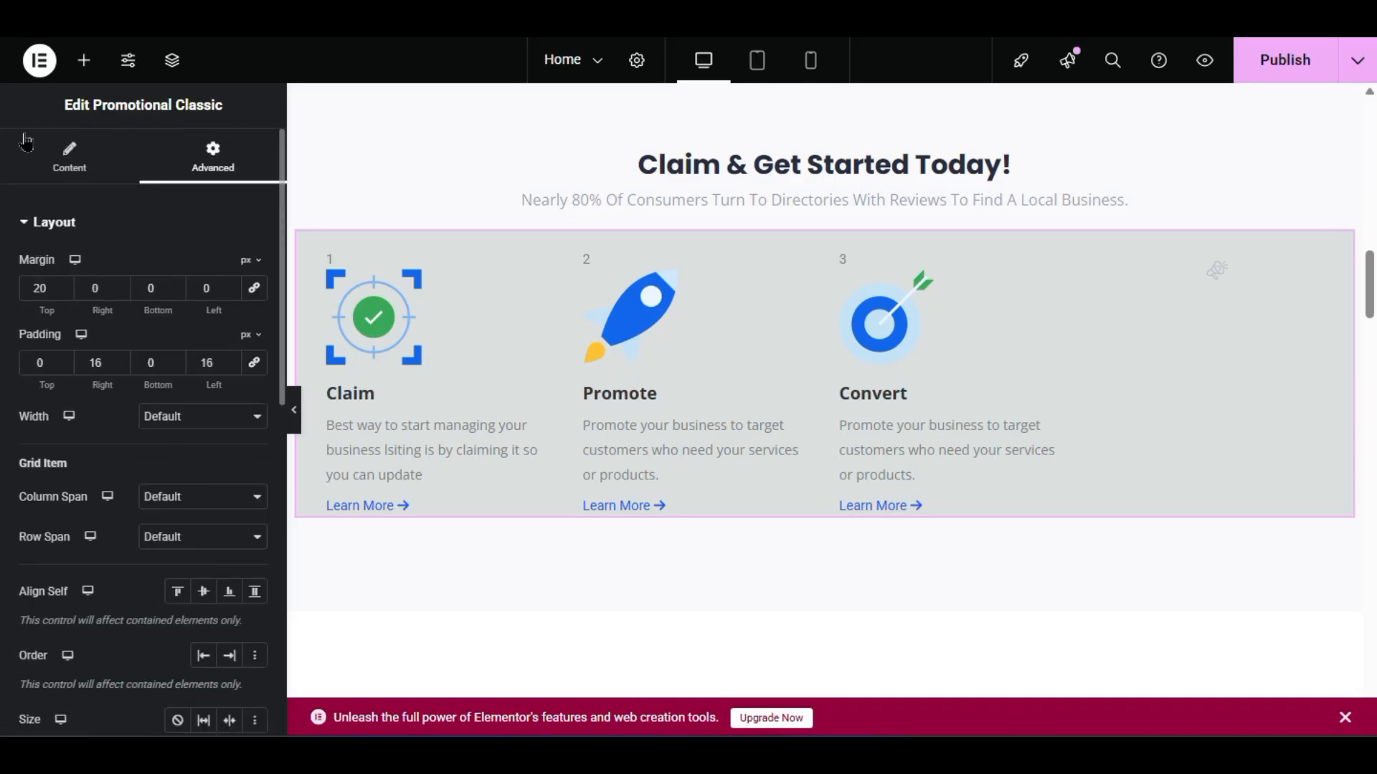
left_click(32, 151)
left_click(123, 299)
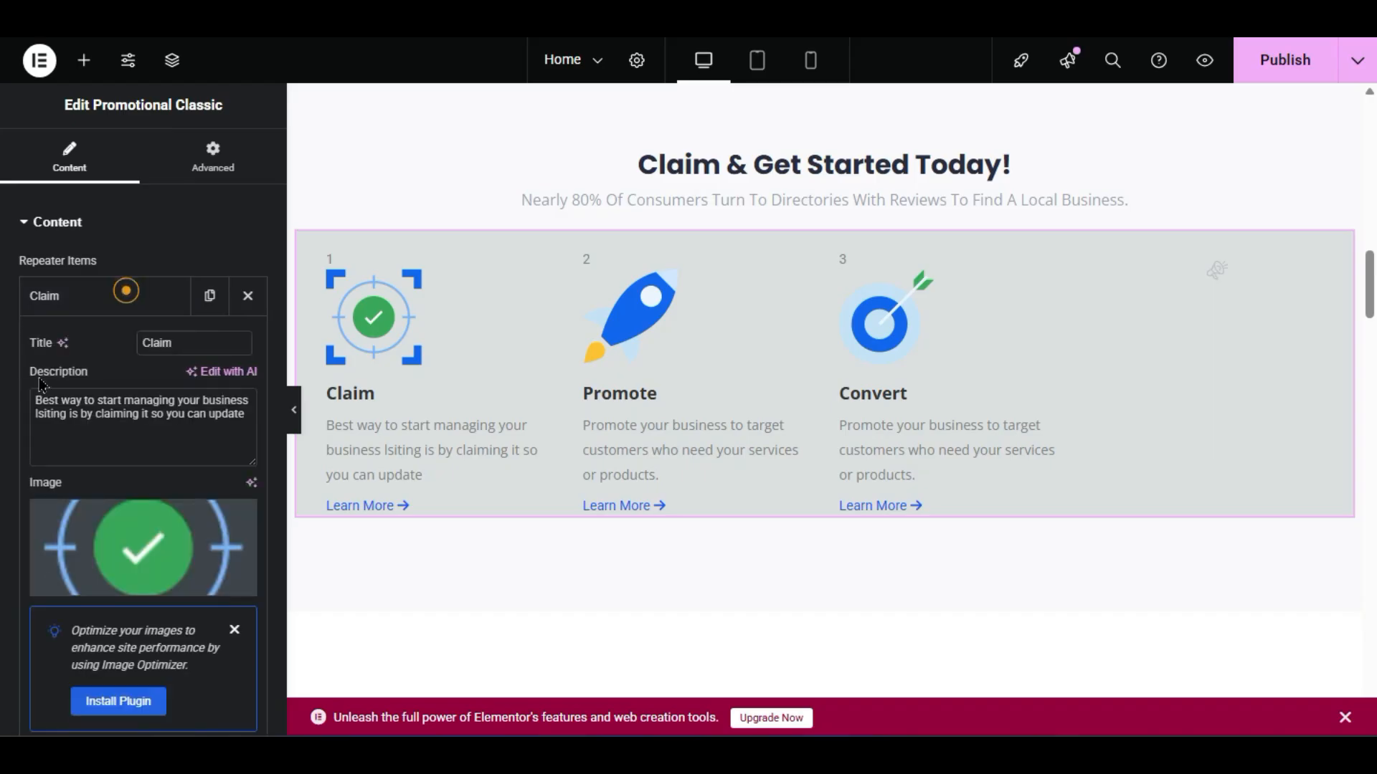
scroll(126, 291, "down", 3)
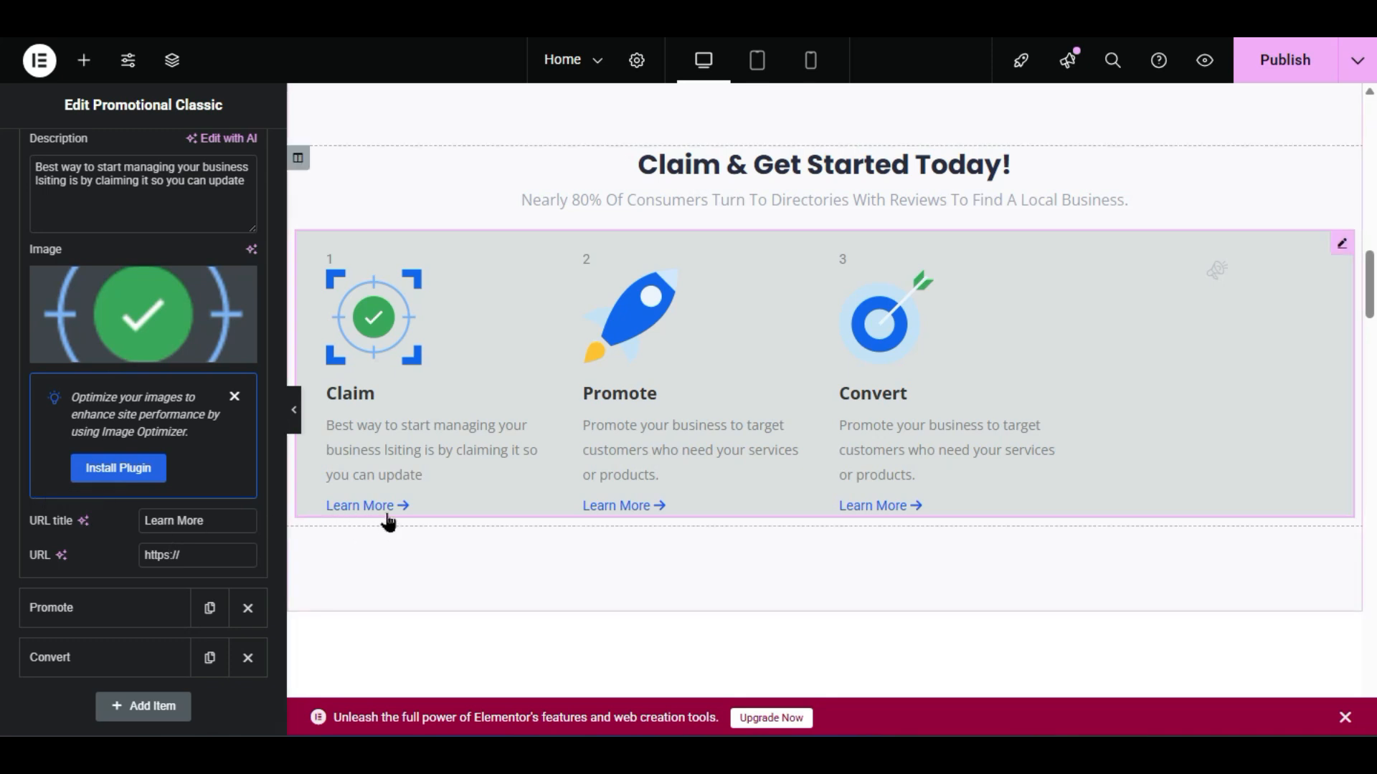
left_click_drag(225, 558, 144, 556)
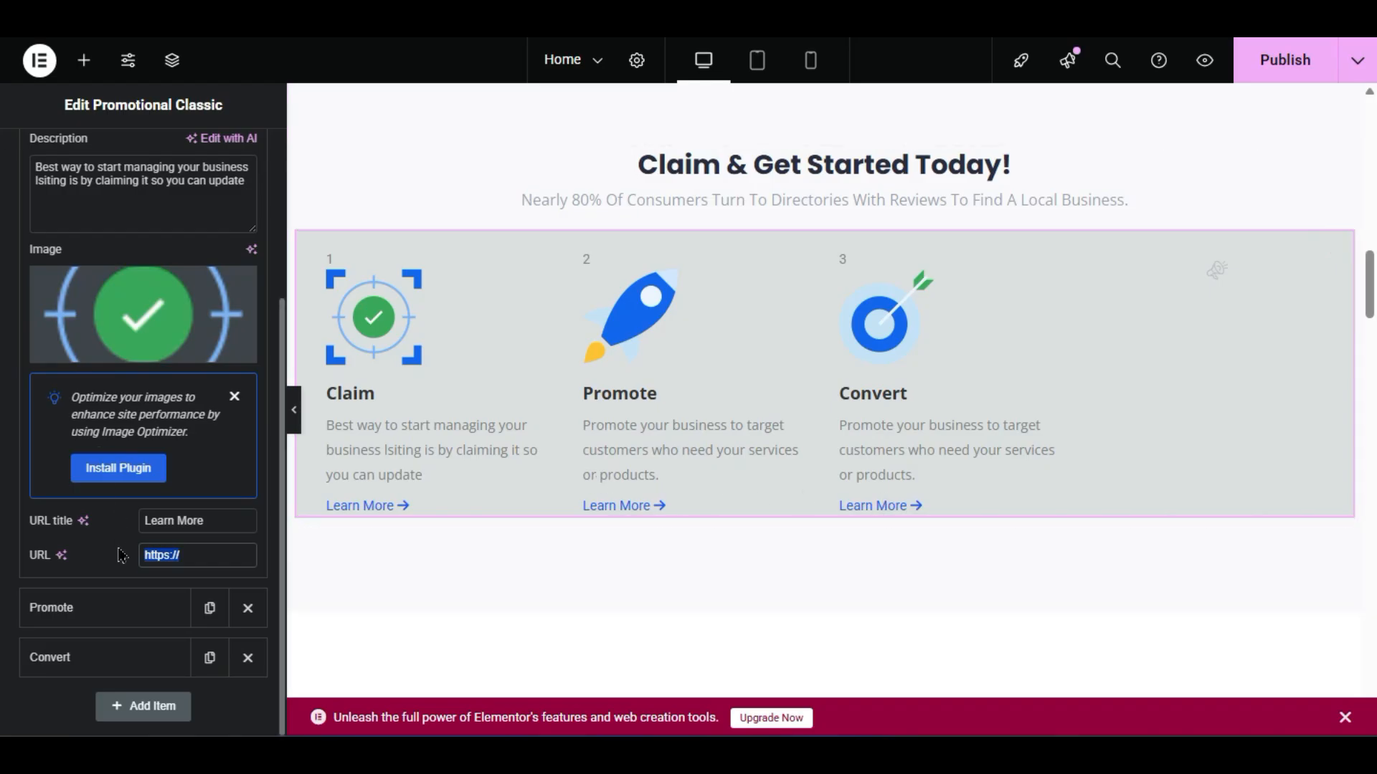
triple_click(221, 522)
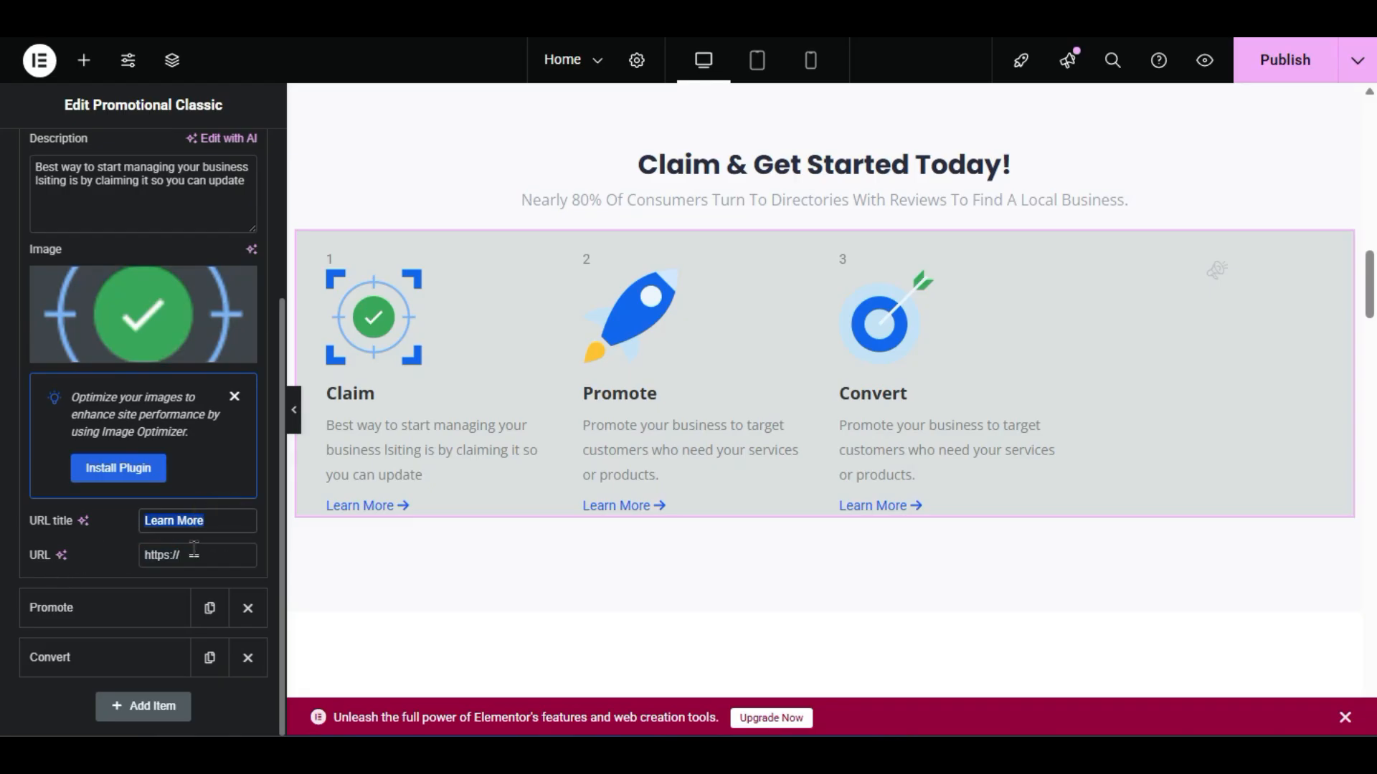
triple_click(218, 557)
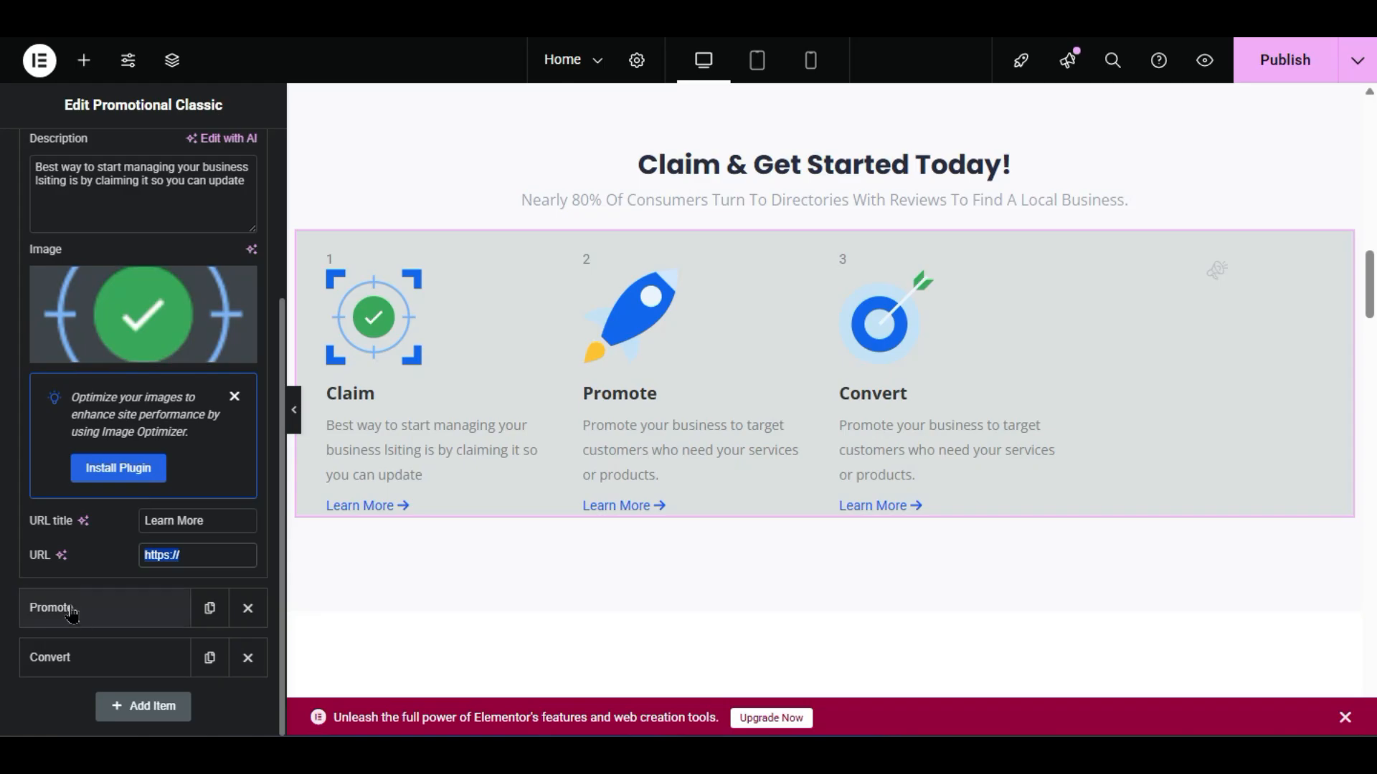
scroll(996, 430, "down", 2)
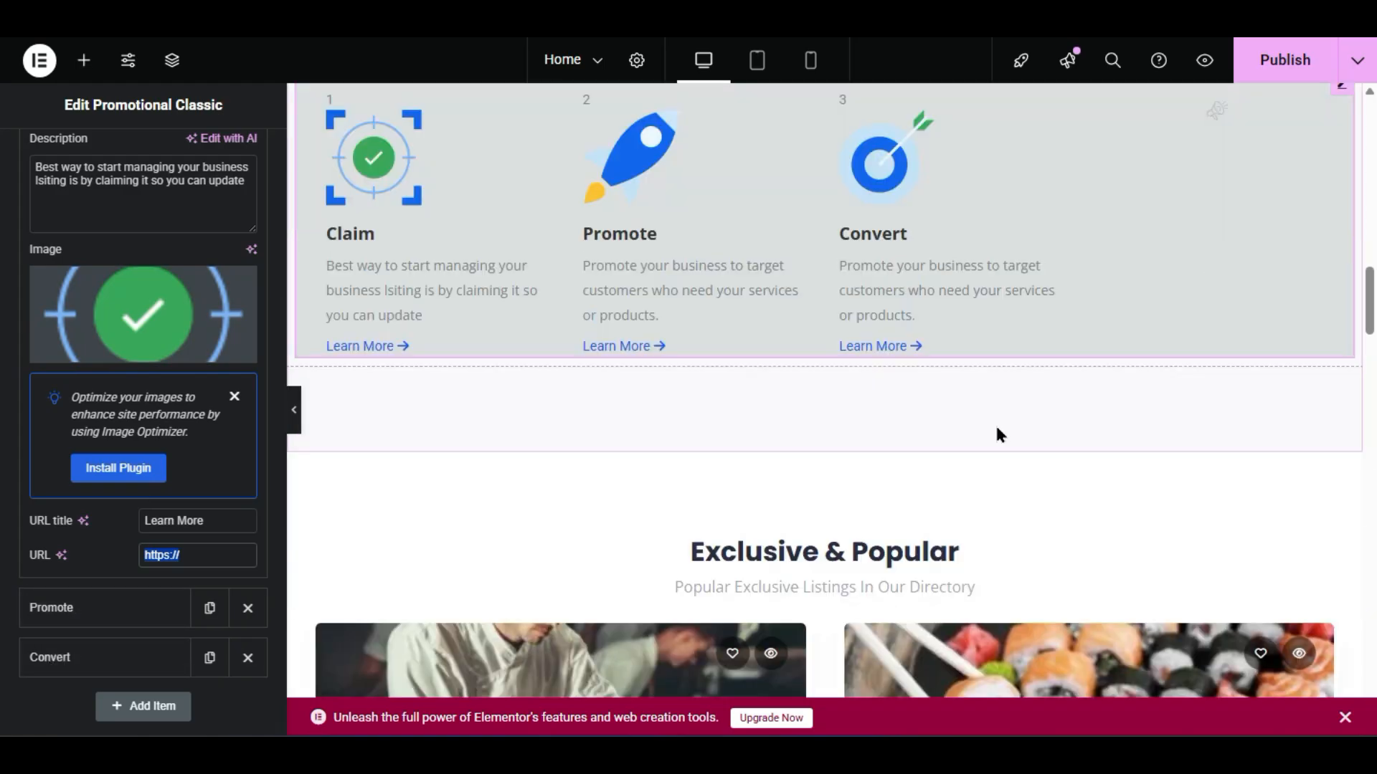
scroll(777, 215, "down", 2)
scroll(818, 398, "up", 6)
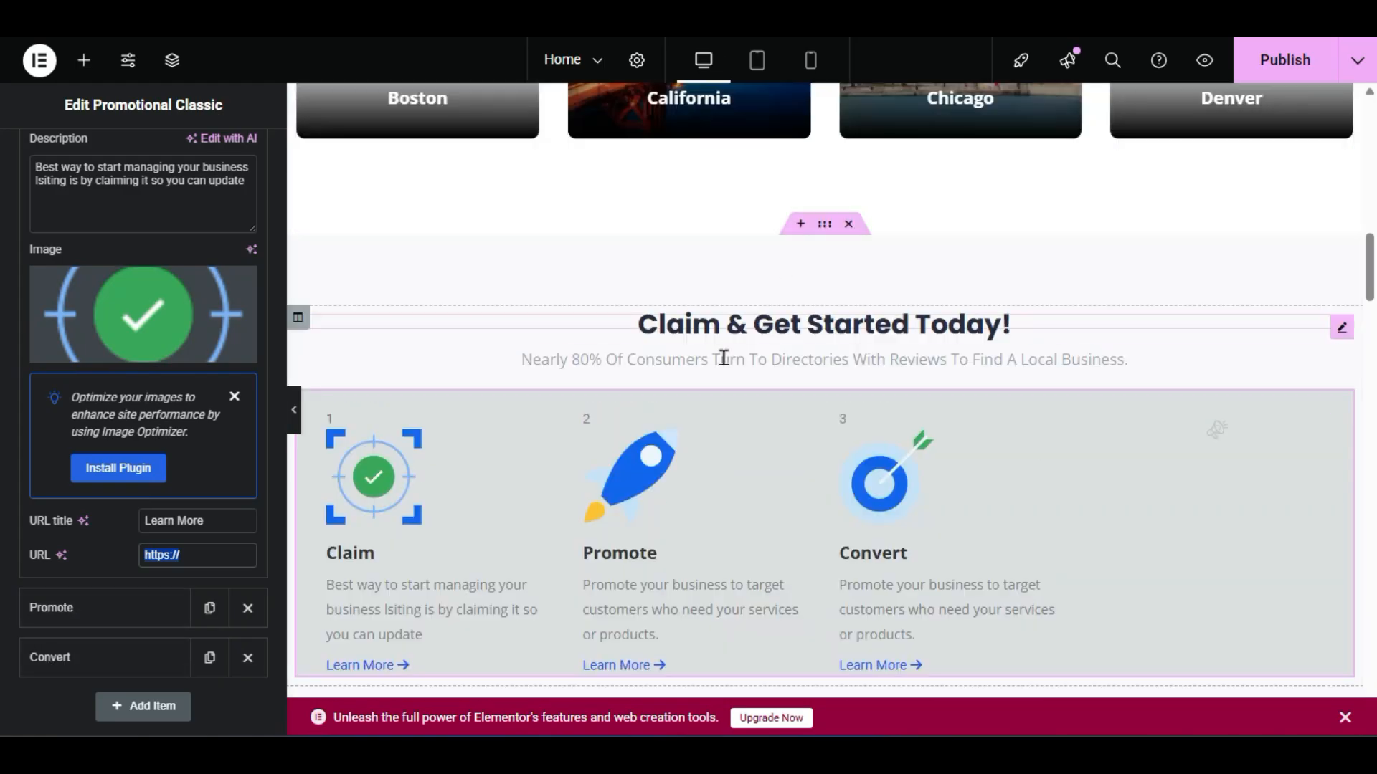
scroll(725, 387, "up", 10)
scroll(729, 423, "down", 8)
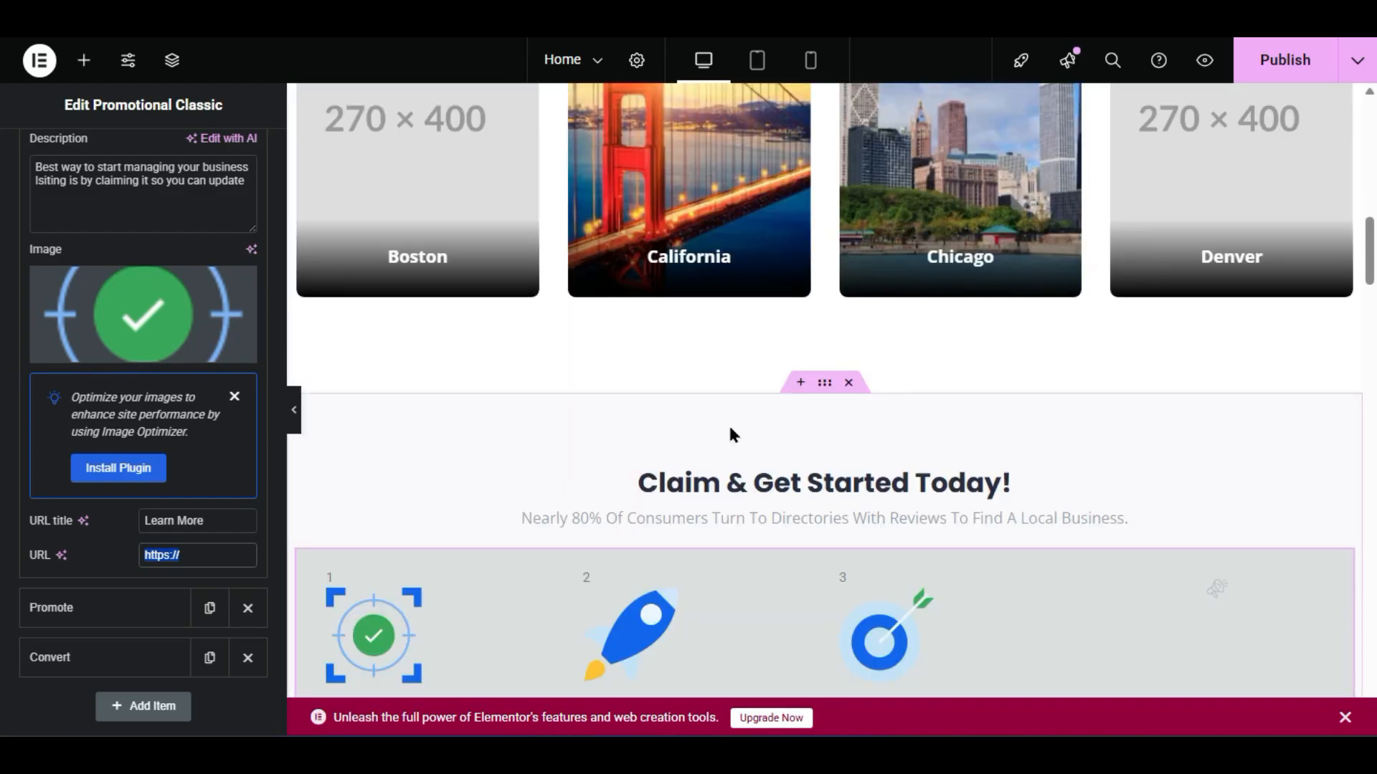
scroll(717, 265, "up", 4)
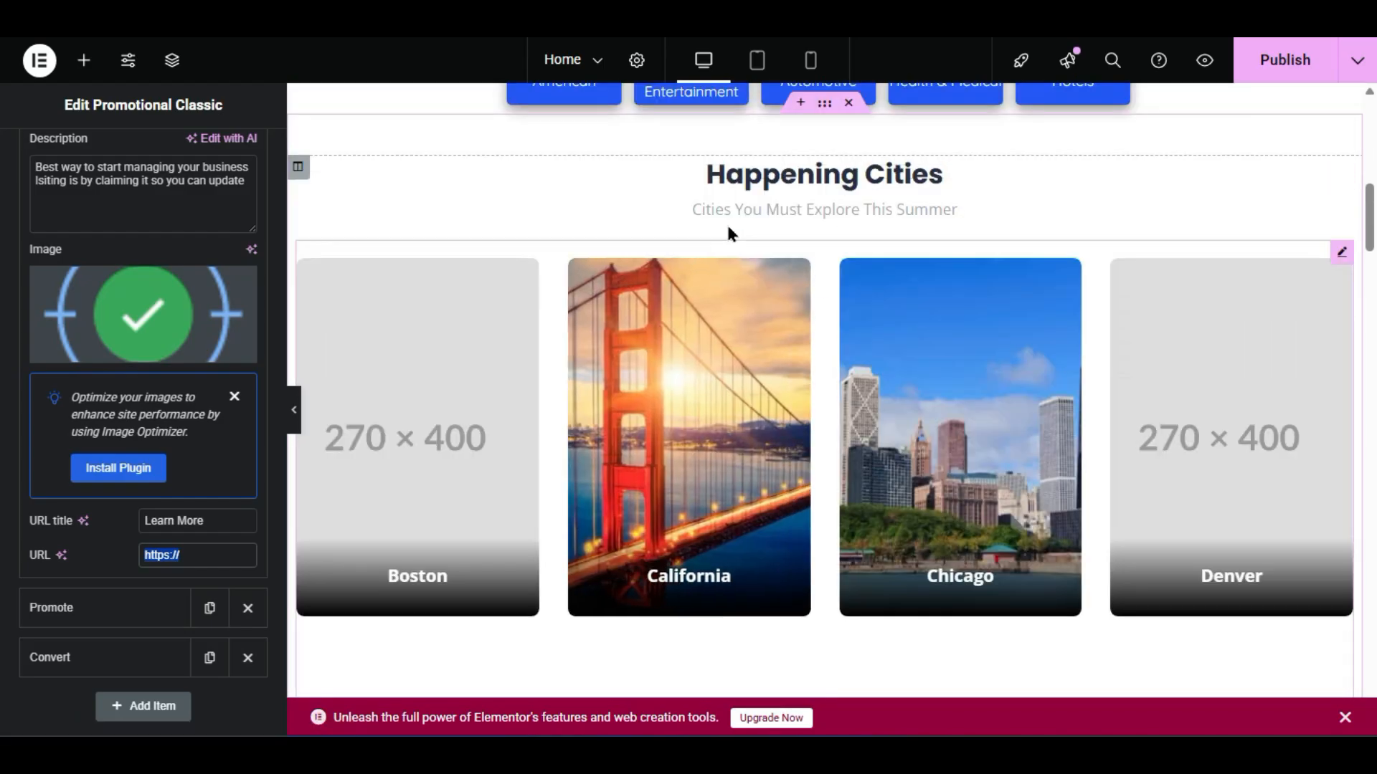
scroll(828, 380, "down", 2)
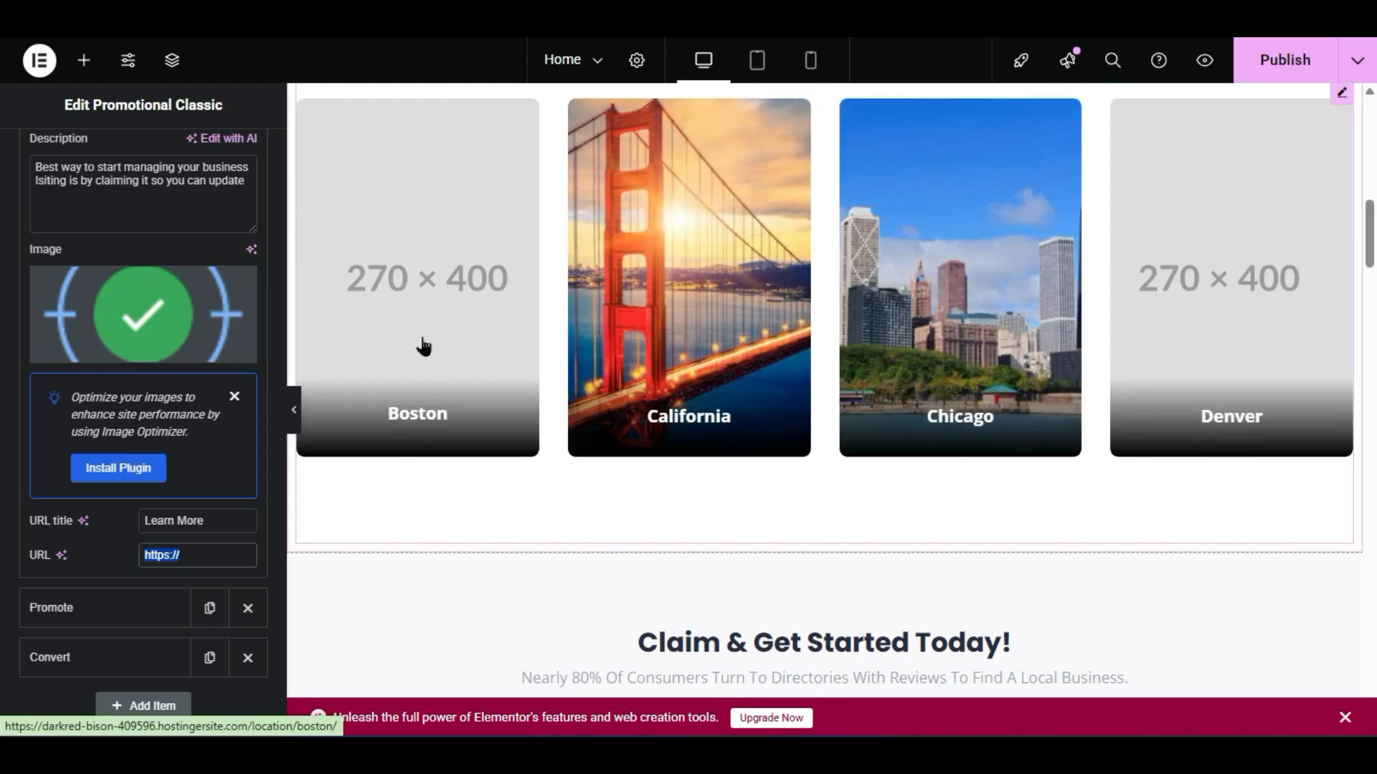
scroll(1033, 298, "down", 2)
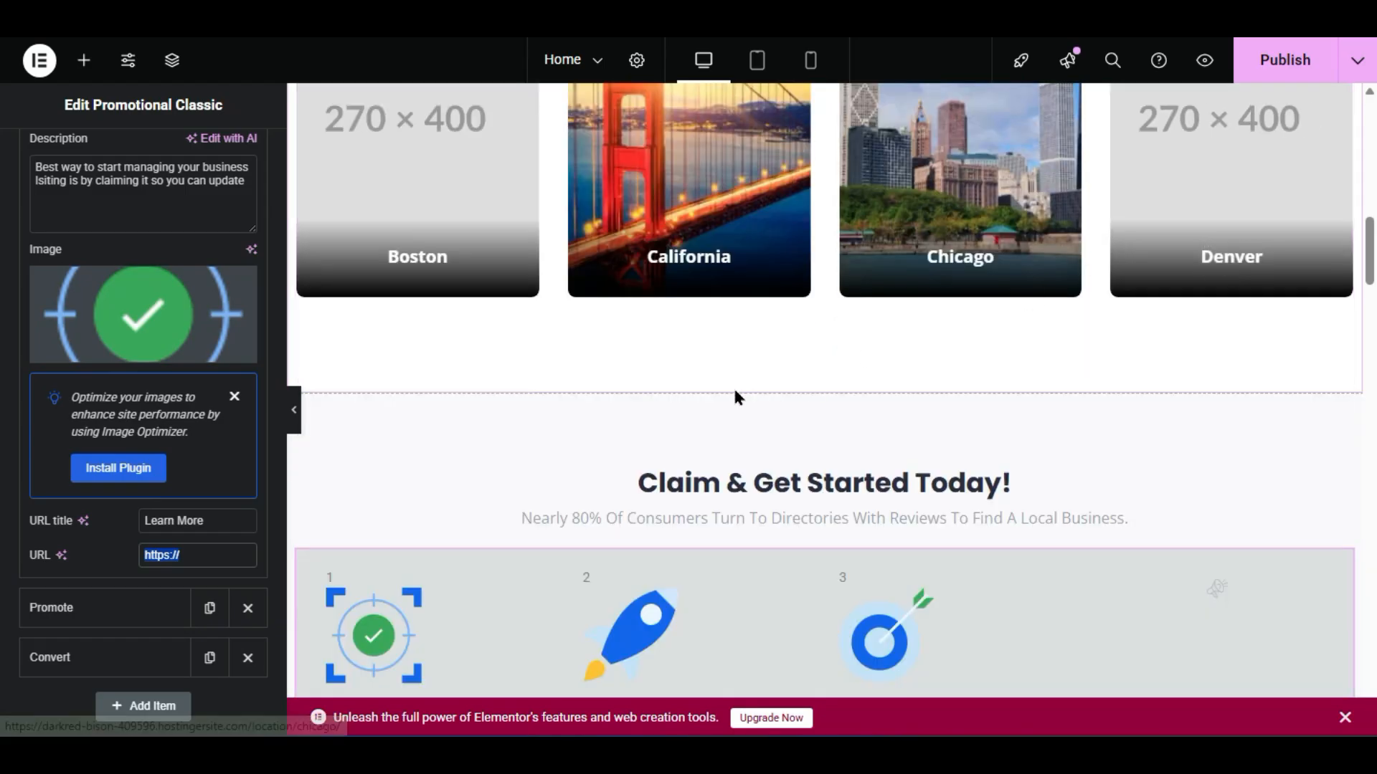
scroll(753, 385, "down", 2)
scroll(793, 377, "up", 6)
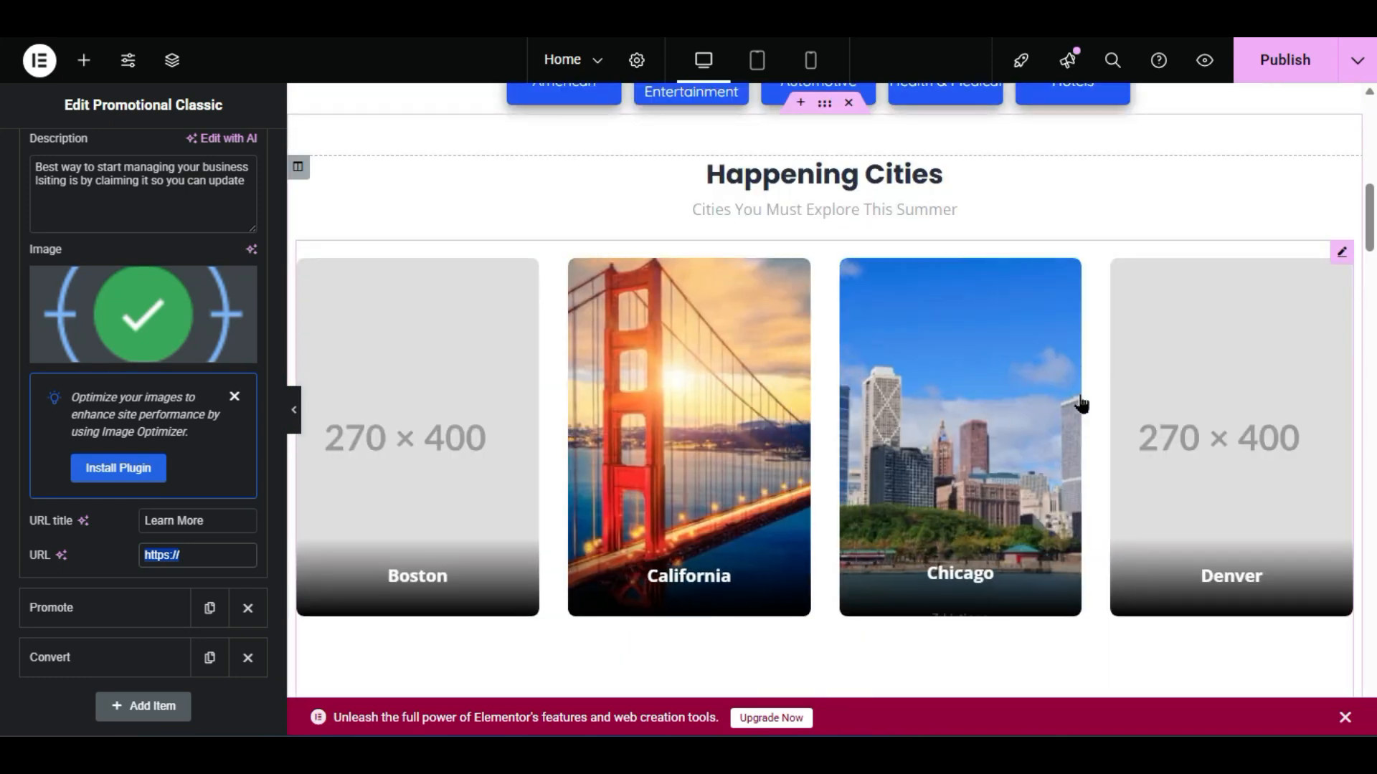
scroll(1064, 405, "down", 10)
scroll(1065, 410, "down", 10)
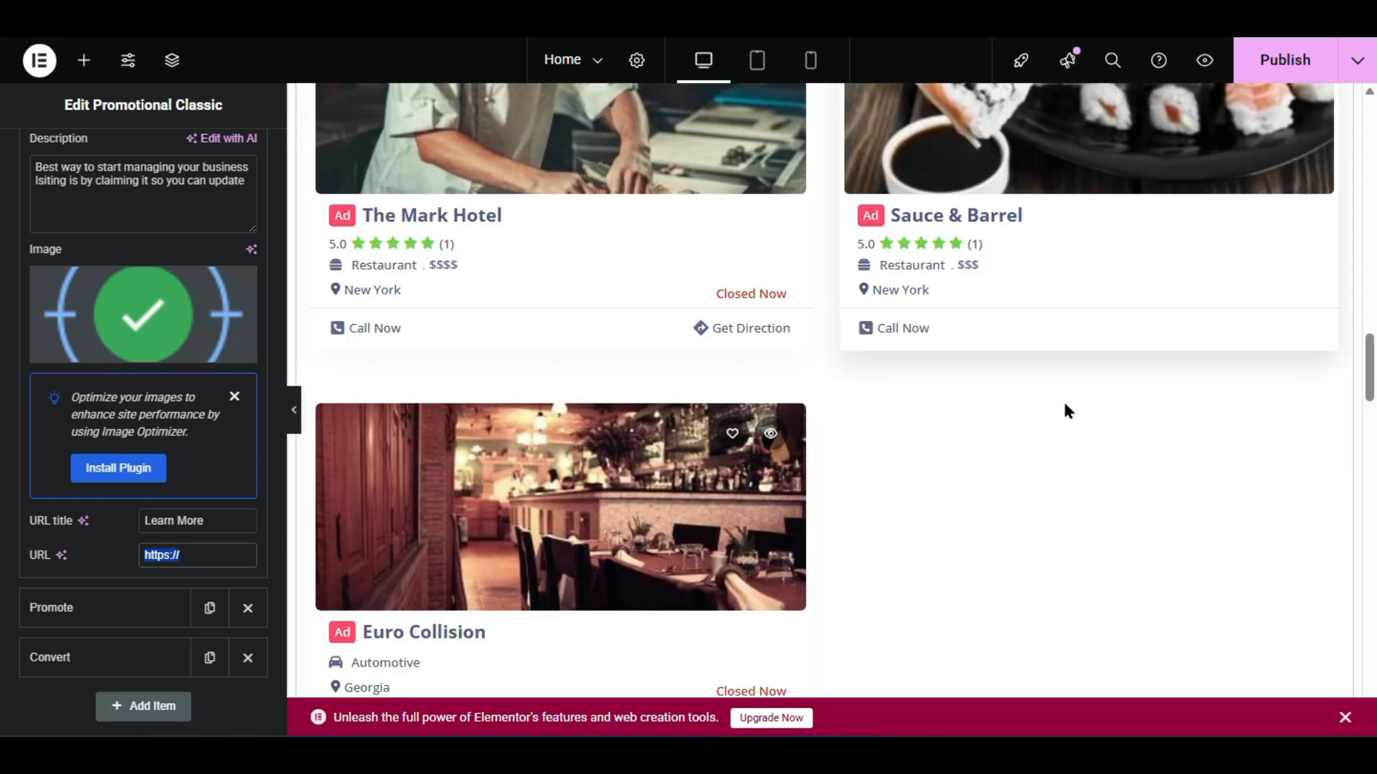
scroll(1064, 411, "up", 6)
scroll(1065, 411, "down", 2)
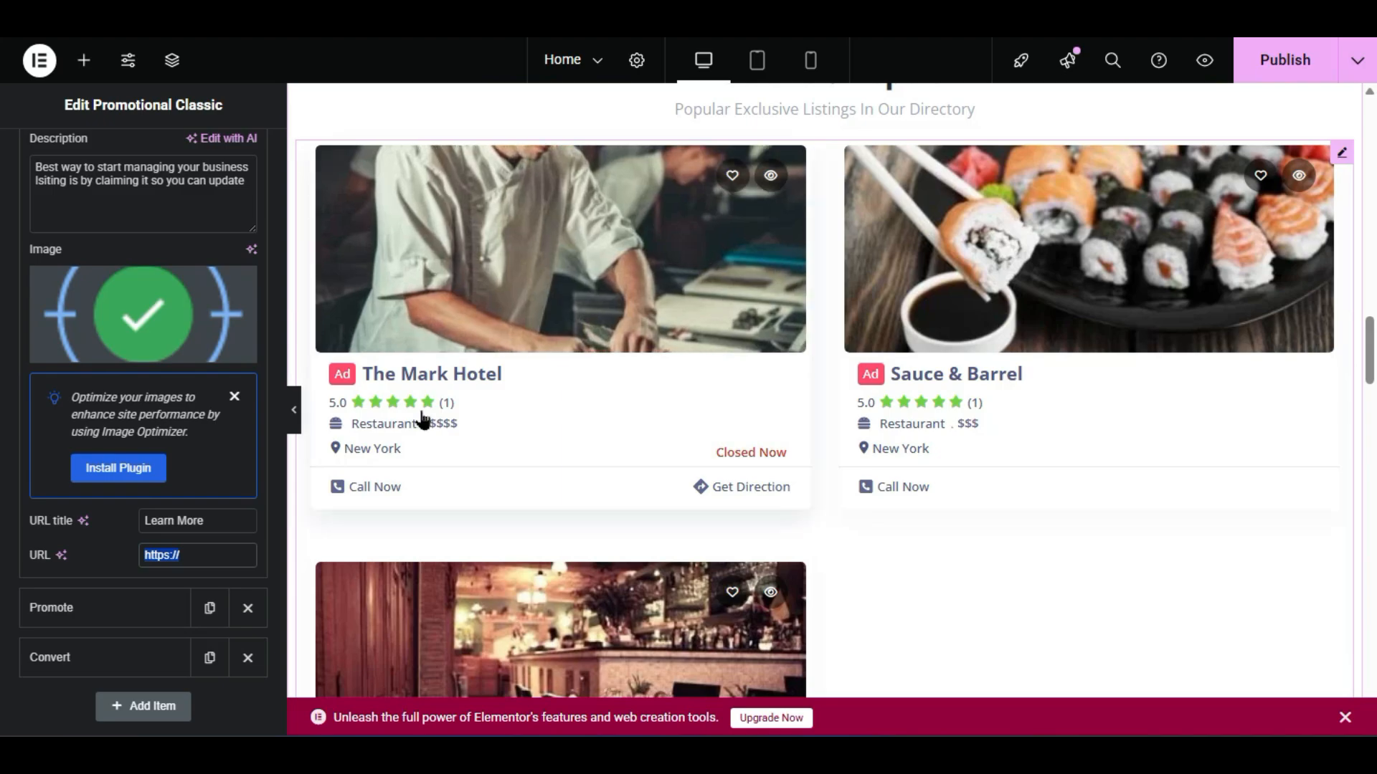
scroll(431, 401, "up", 2)
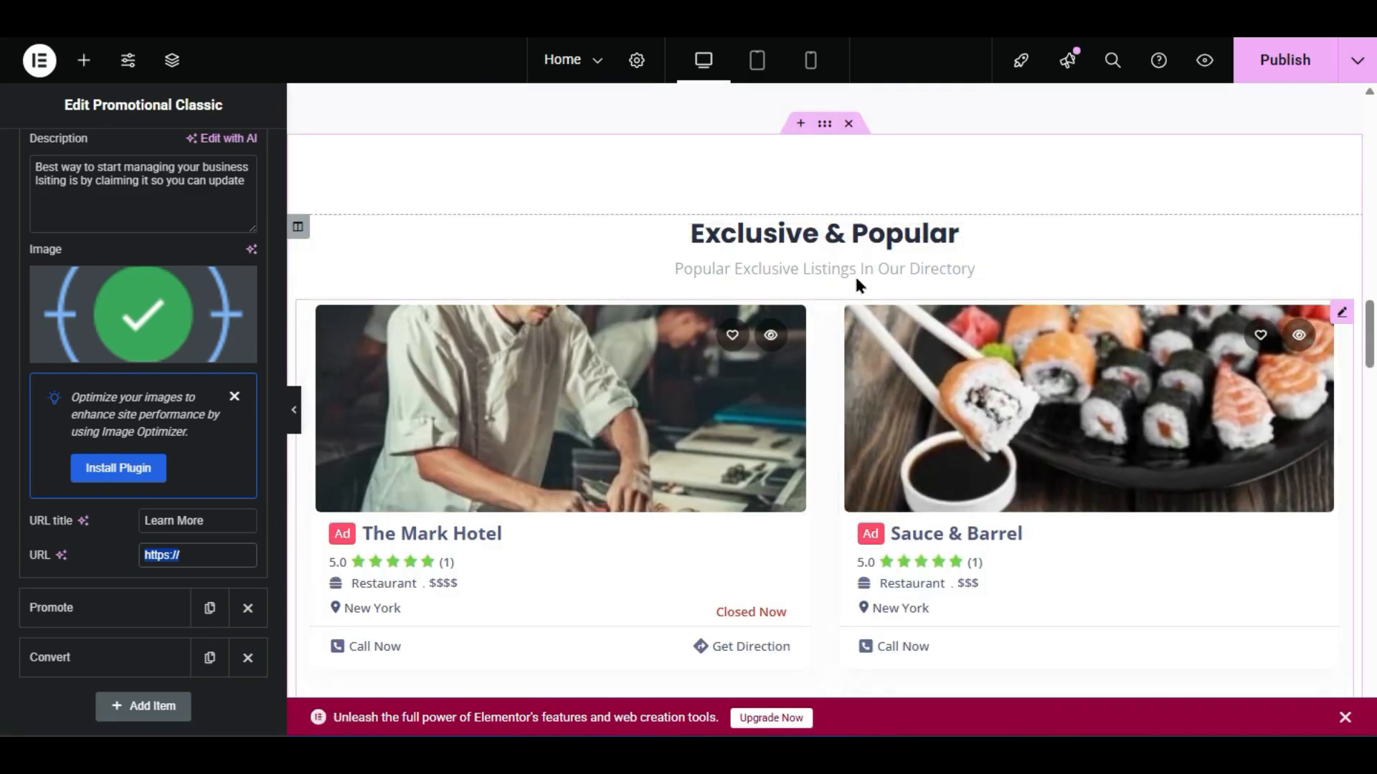
scroll(854, 274, "down", 2)
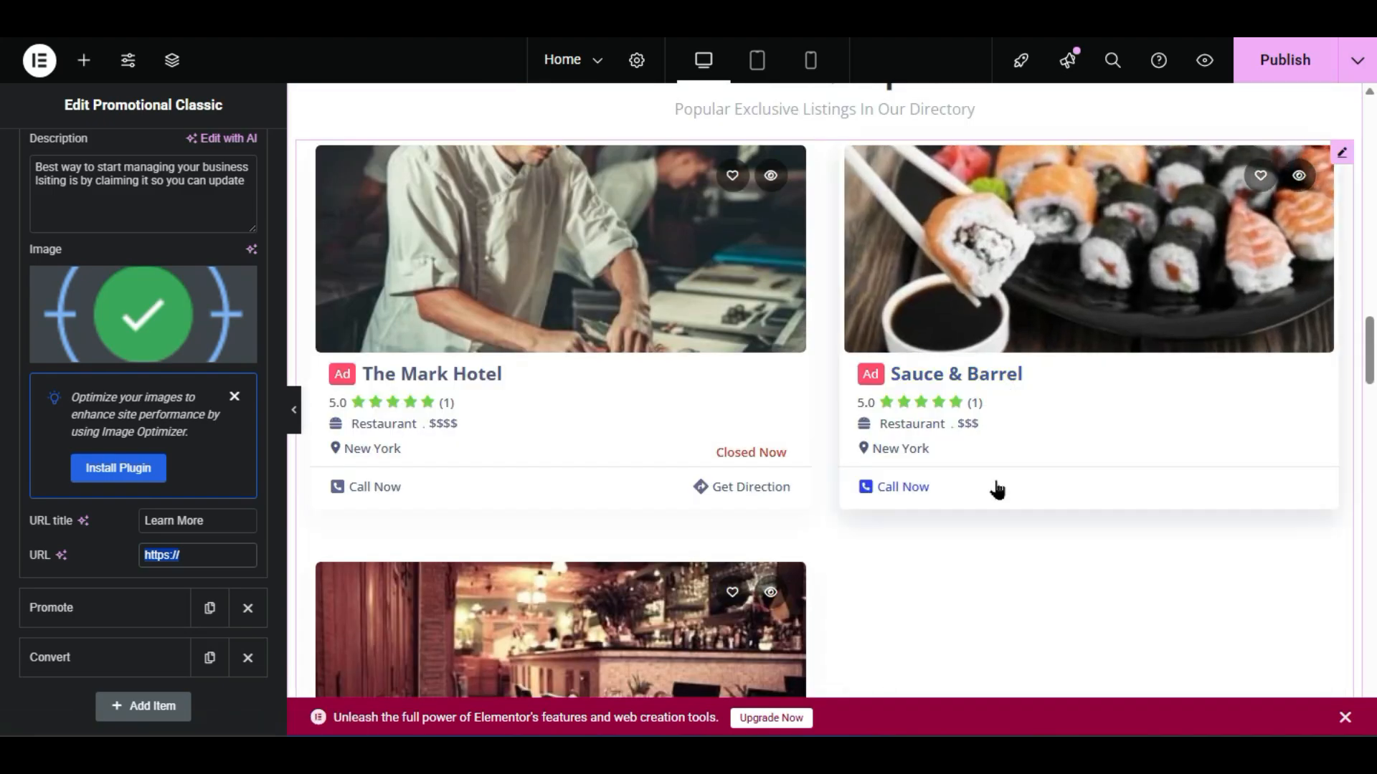
- Open the Exclusive & Popular listing grid settings, keeping the Grid View layout
left_click(987, 539)
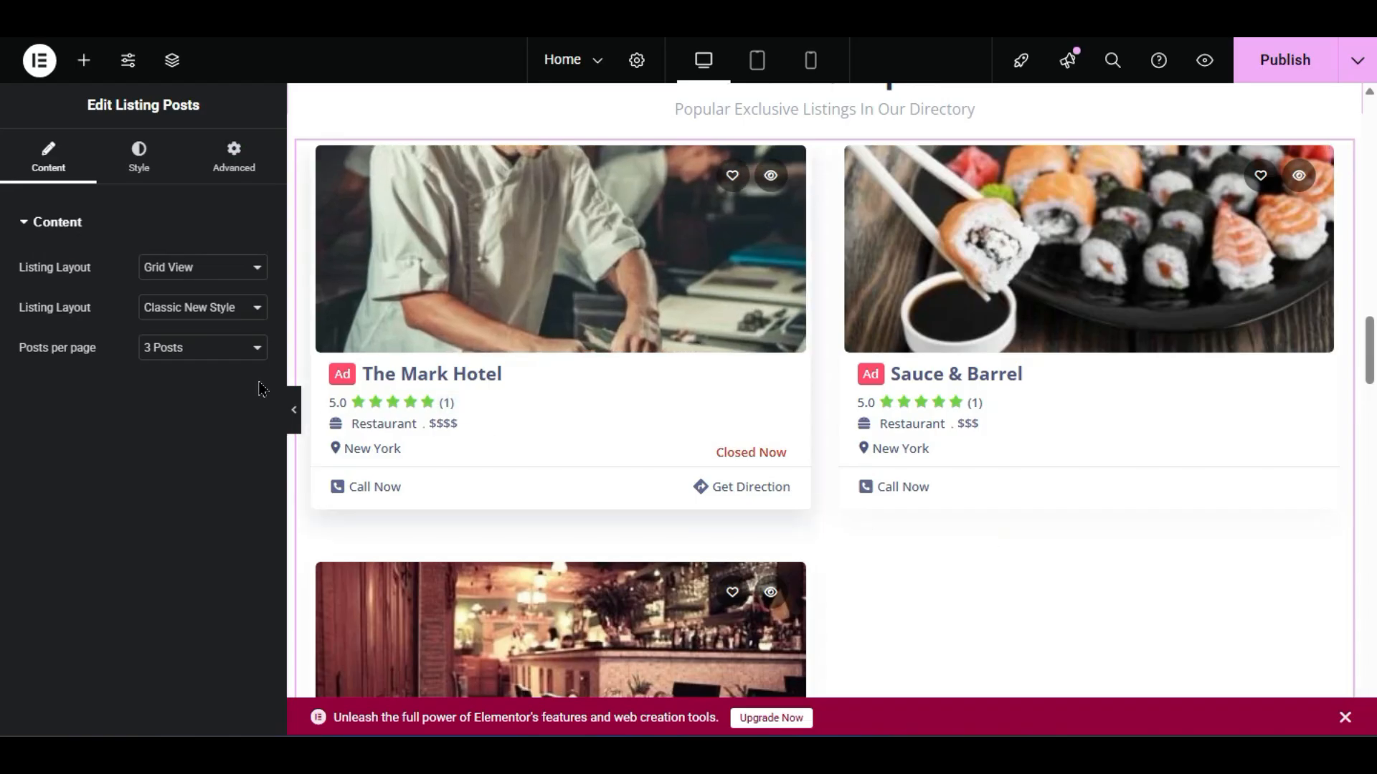
scroll(637, 433, "up", 4)
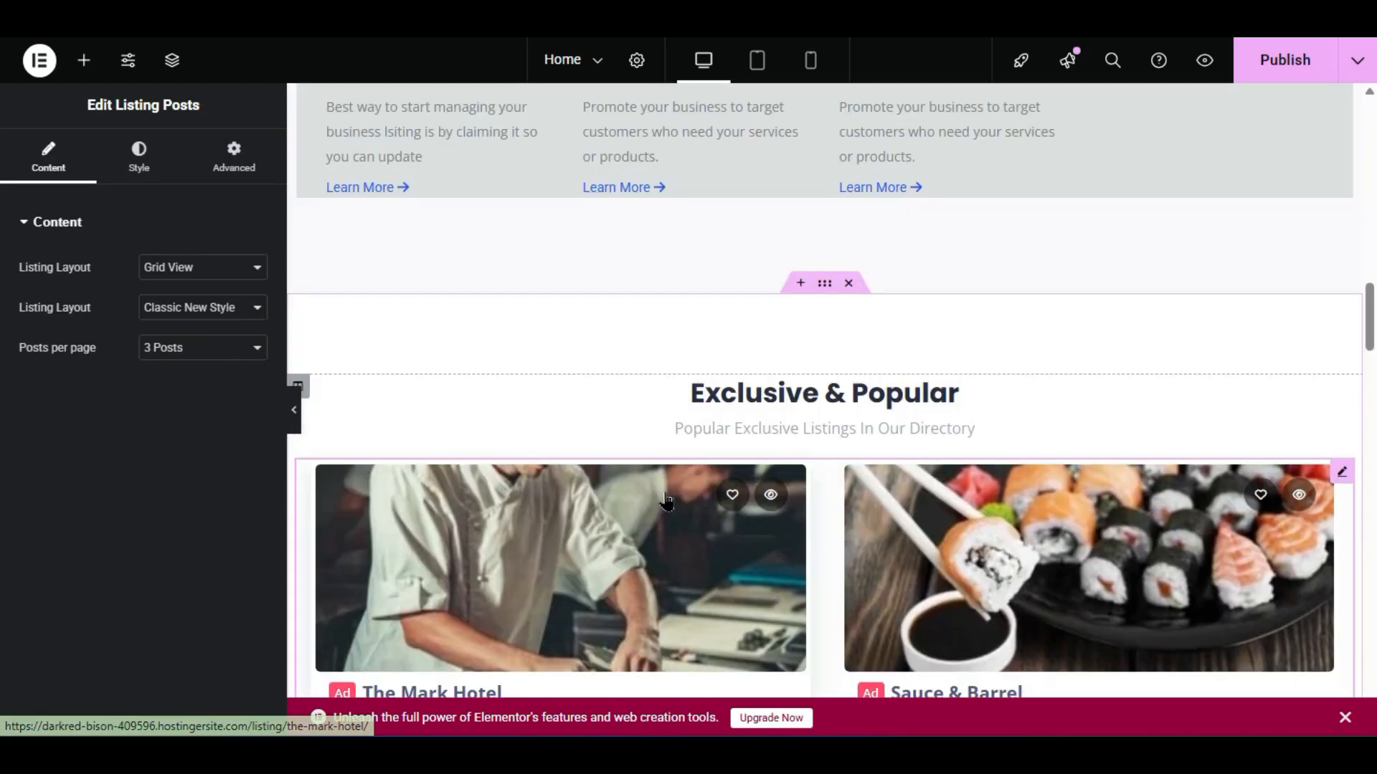
scroll(665, 512, "down", 2)
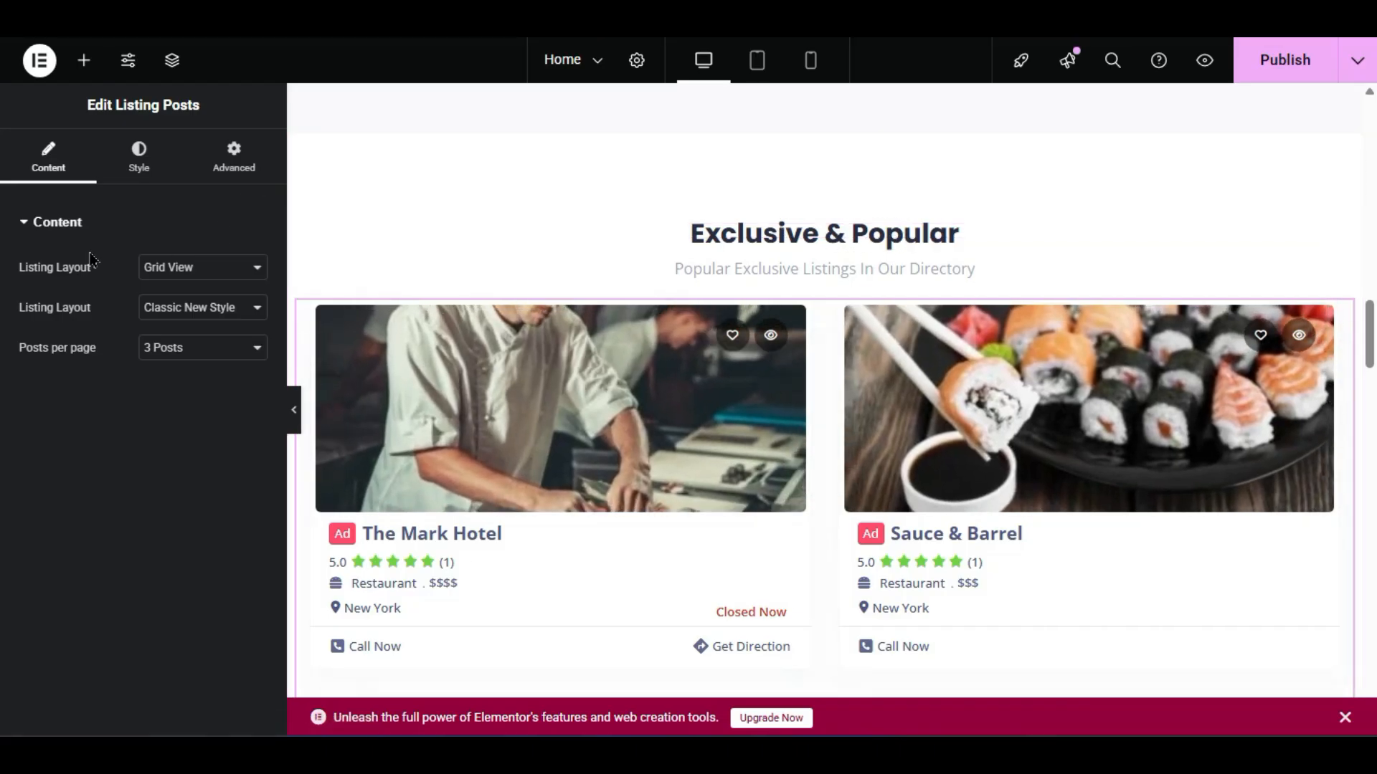
left_click(155, 279)
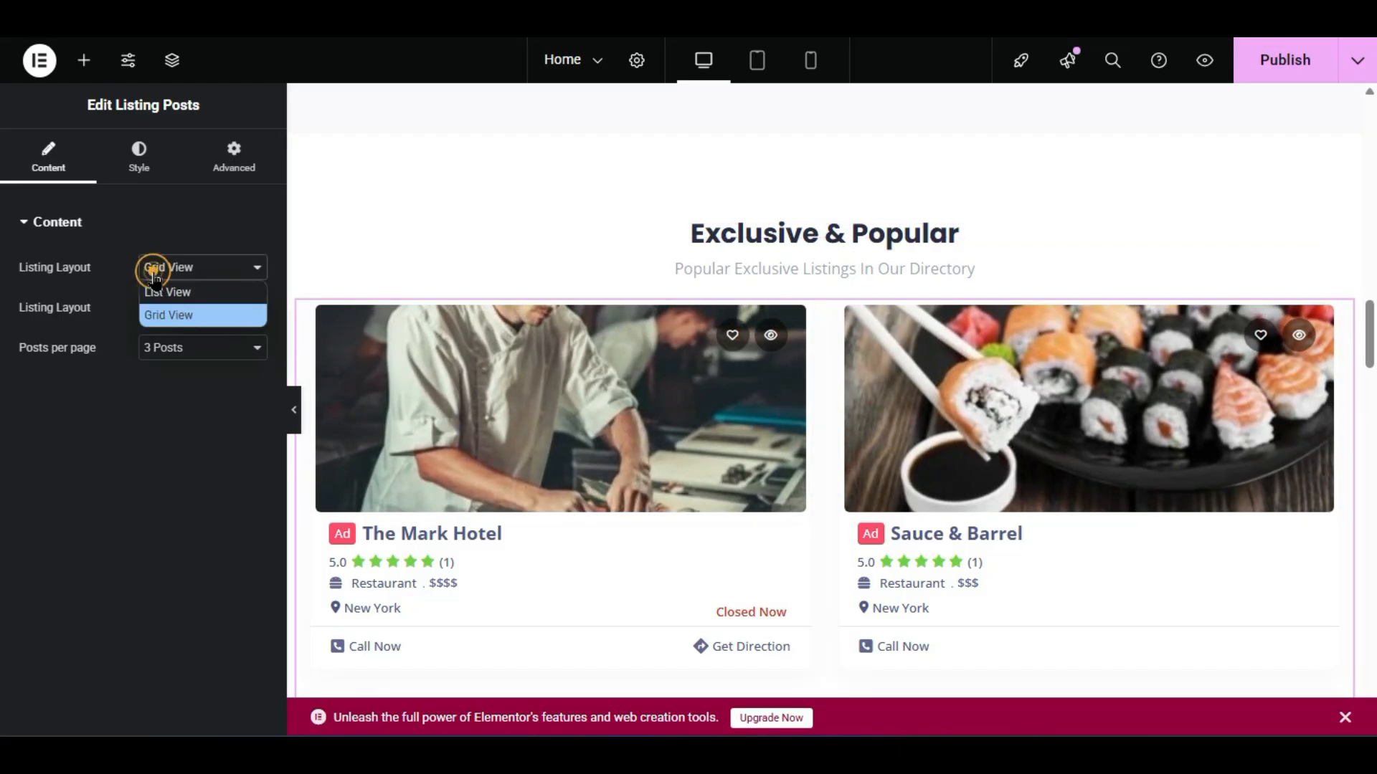
left_click(157, 318)
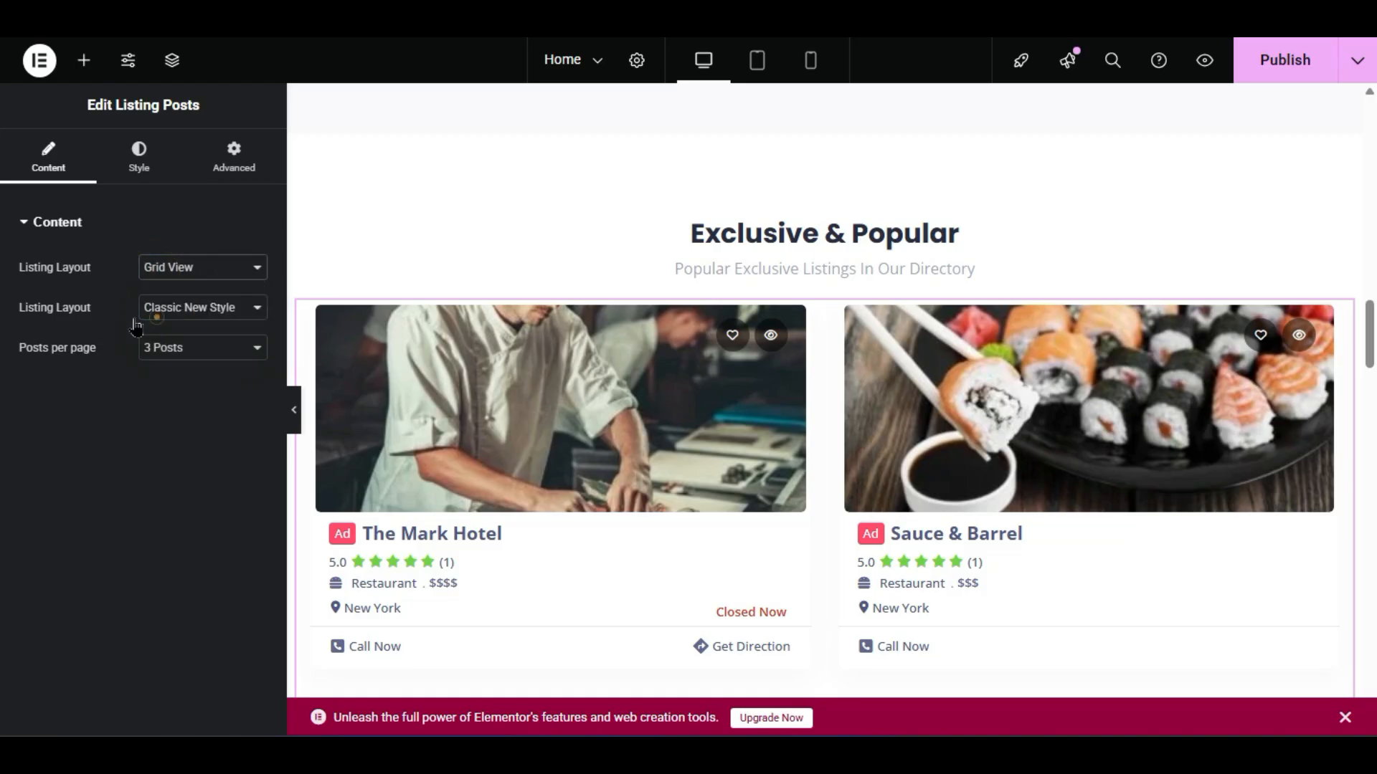
- Try Grid Styles 3, 4 and 5, then return the listings to Classic New Style
left_click(186, 308)
left_click(185, 380)
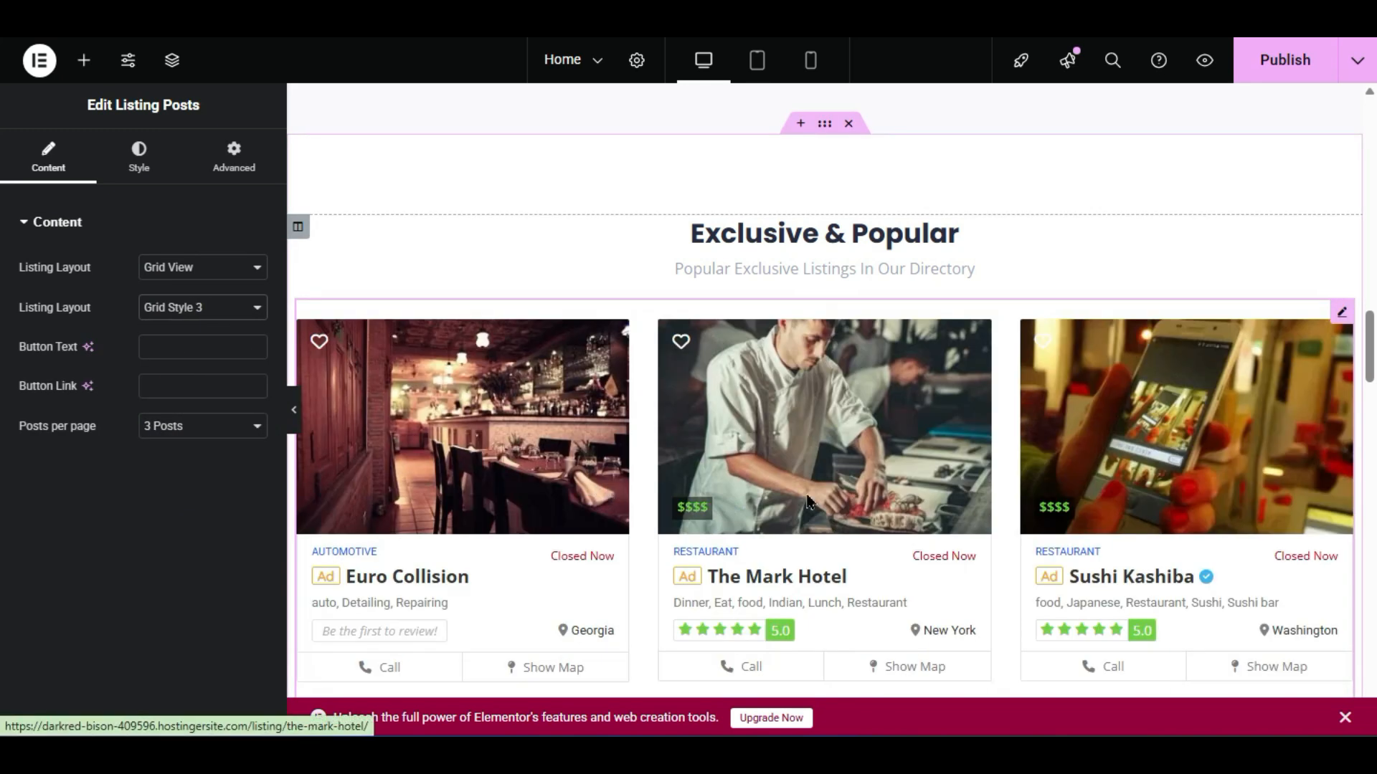
scroll(807, 500, "down", 2)
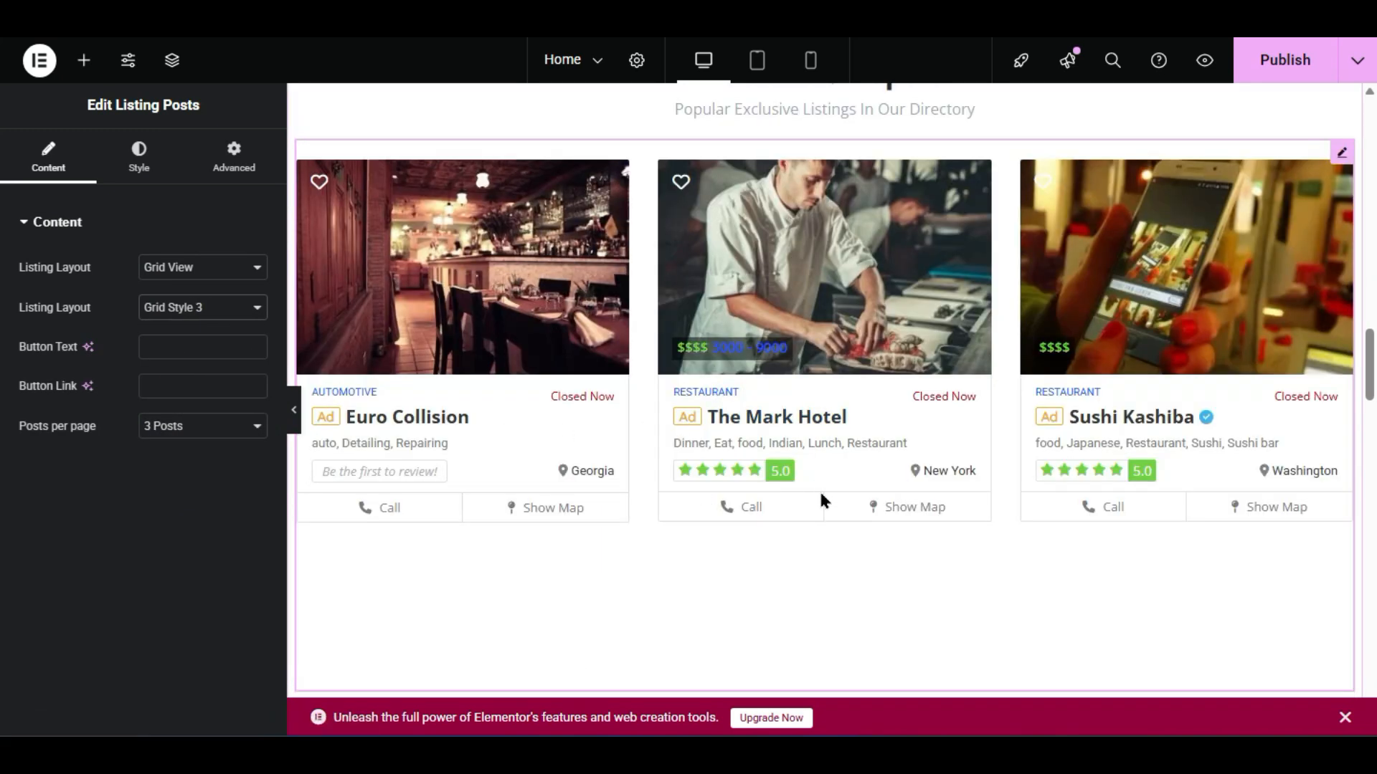
left_click(192, 308)
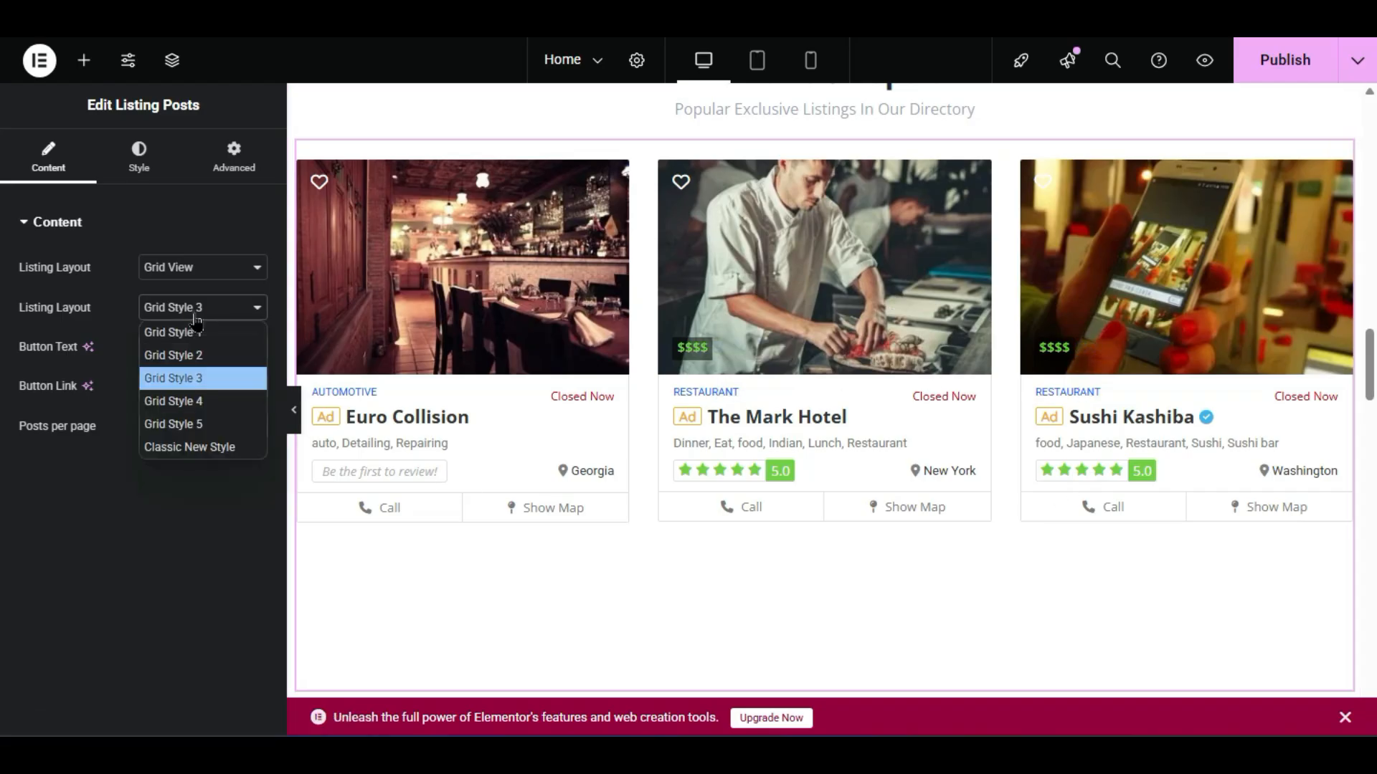
left_click(188, 406)
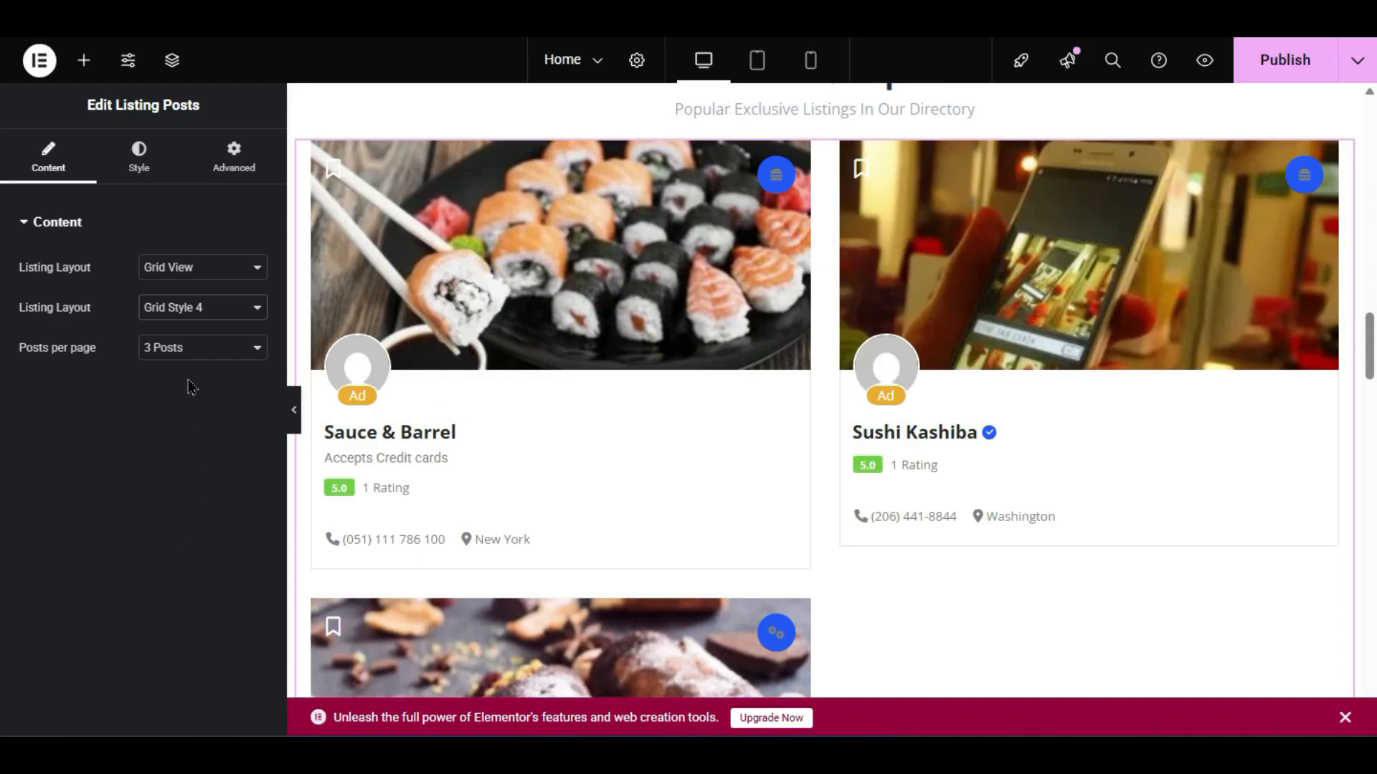
left_click(200, 307)
left_click(191, 425)
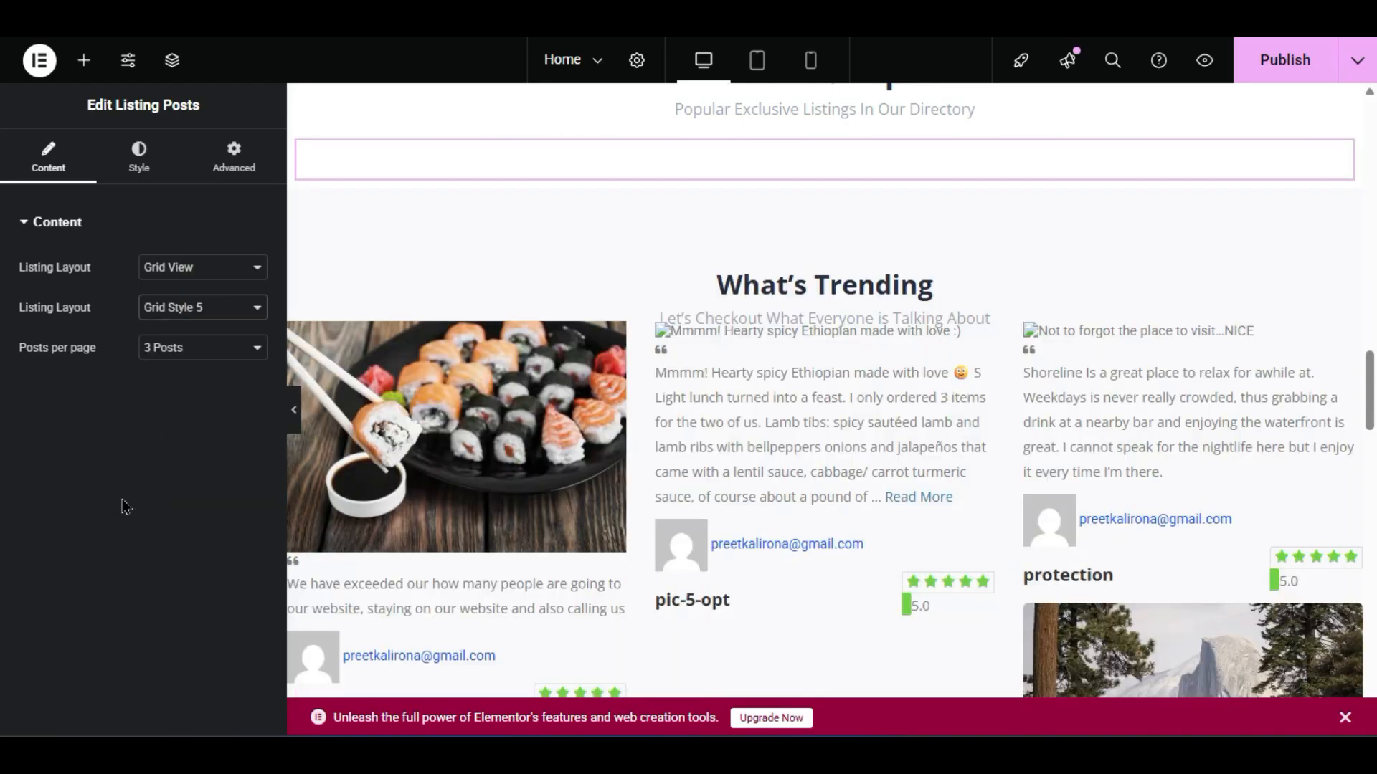
left_click(206, 315)
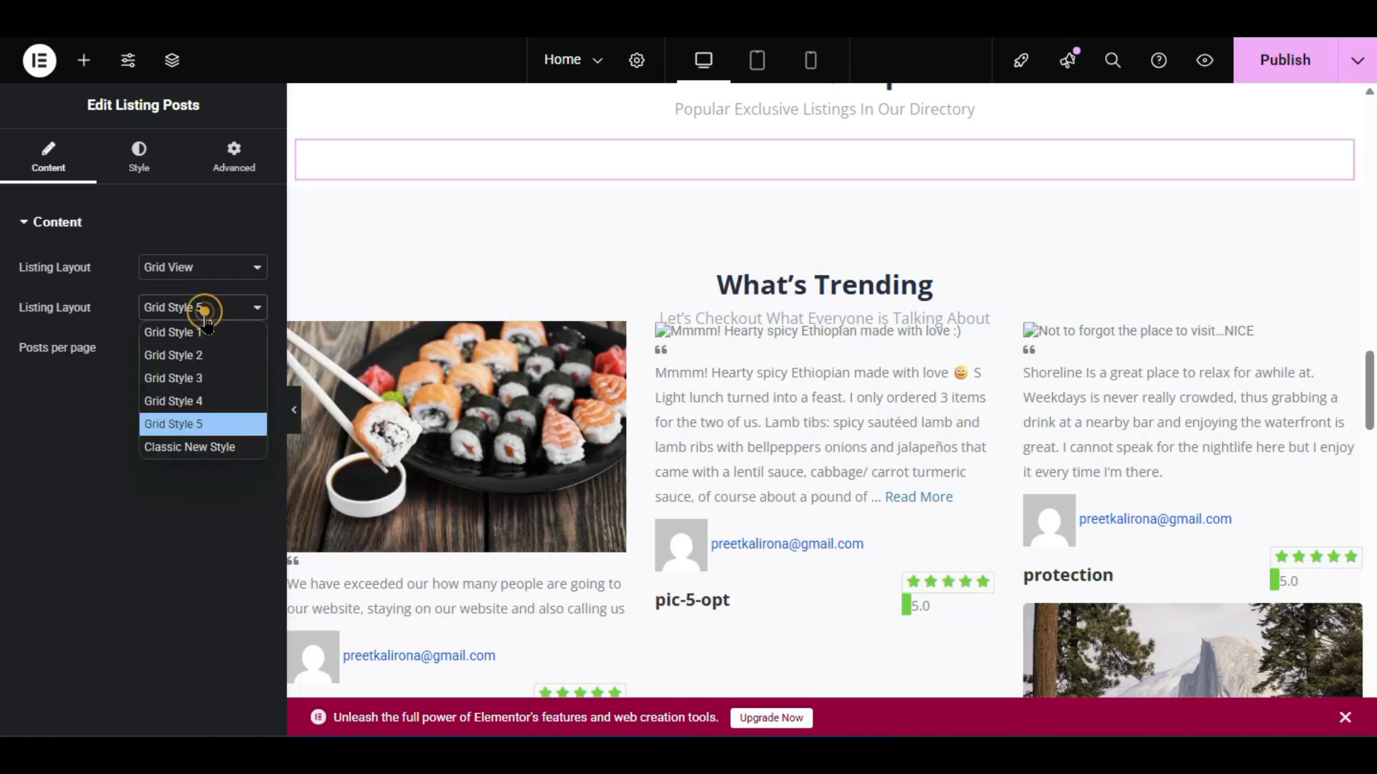
left_click(194, 447)
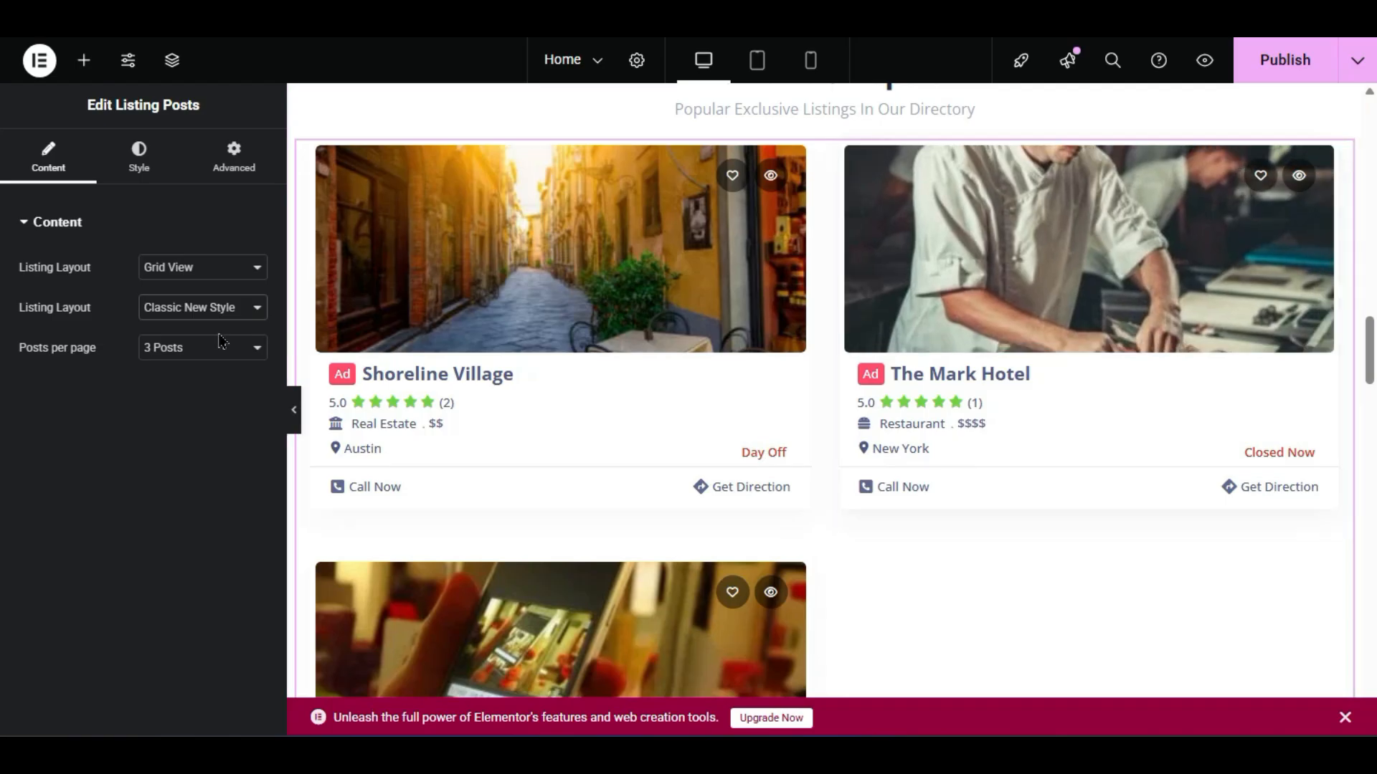
- Set posts per page to 6, then back to 3, and preview the grid full width
left_click(198, 348)
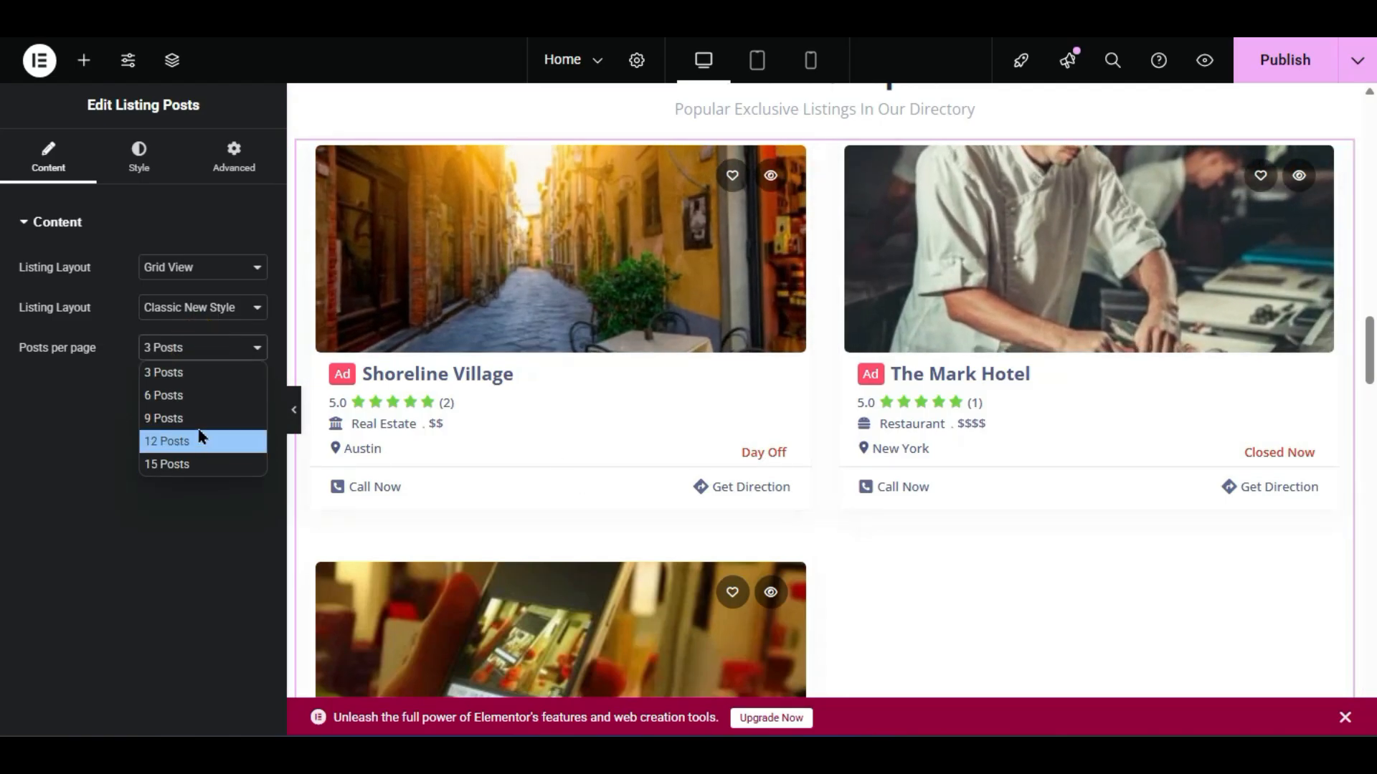
left_click(184, 396)
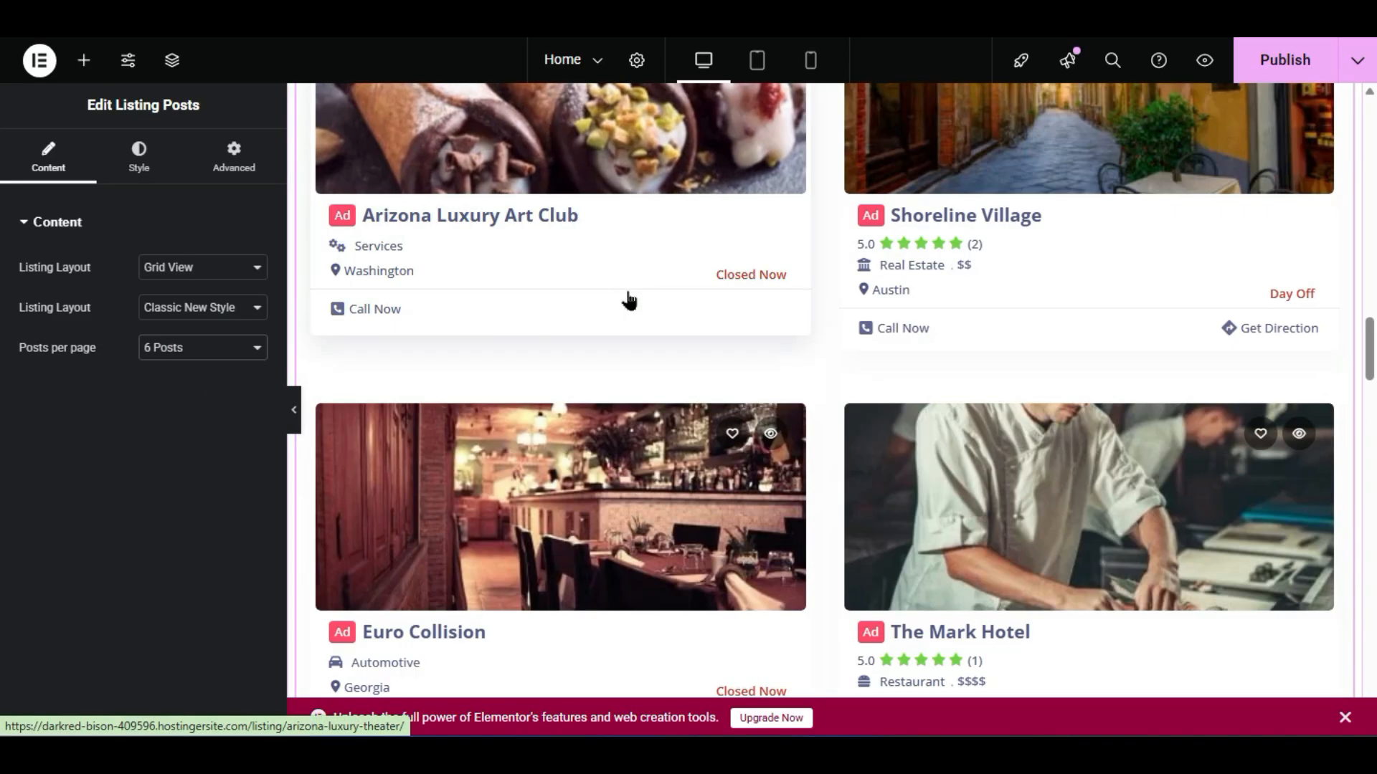
scroll(639, 315, "down", 6)
left_click(251, 348)
left_click(168, 372)
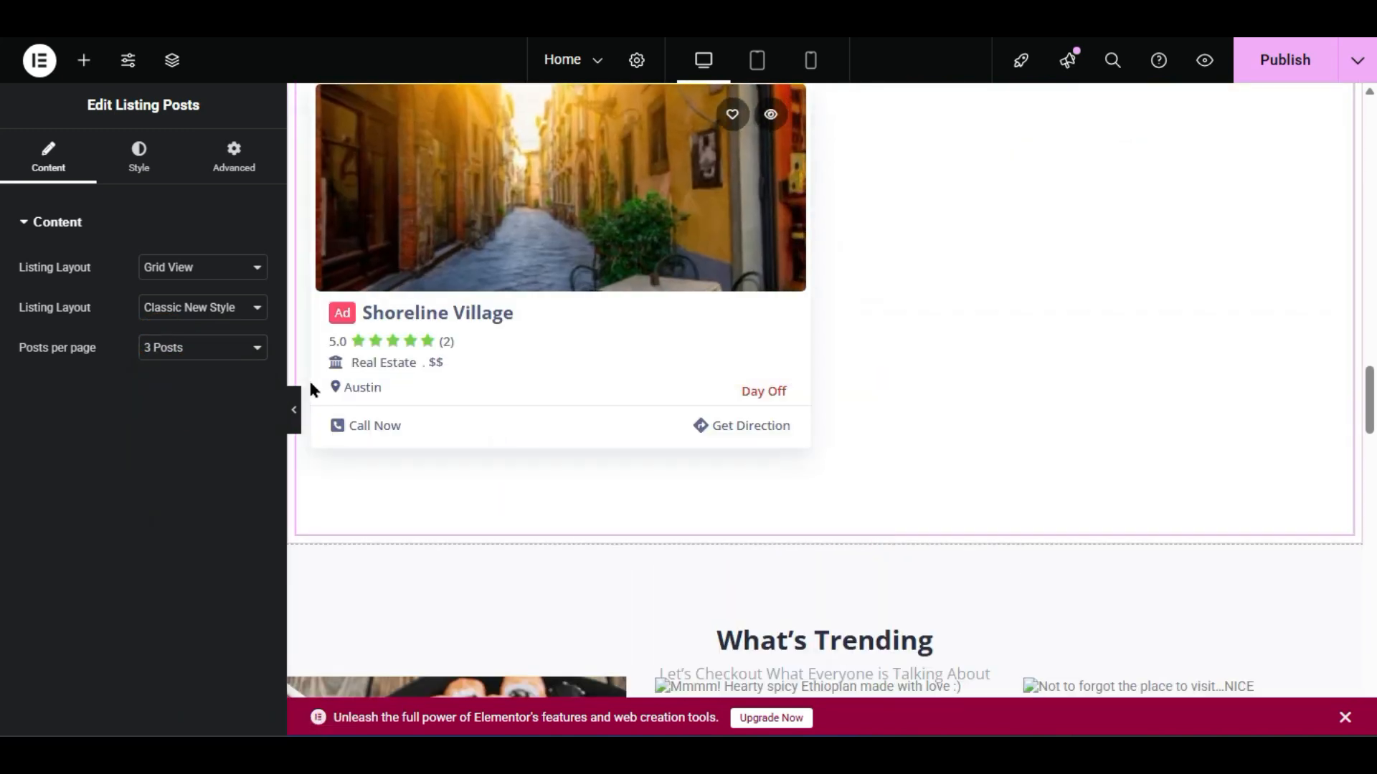
left_click(294, 414)
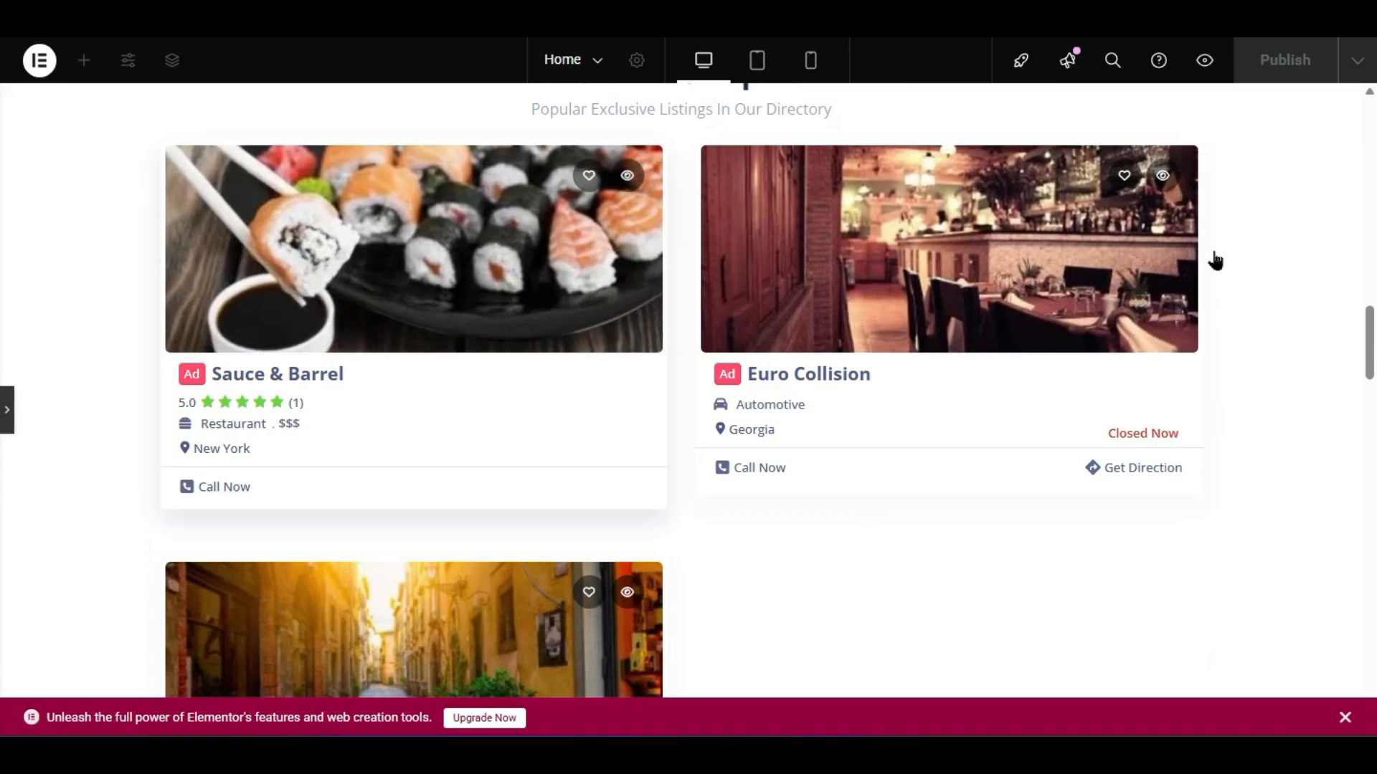
left_click(12, 416)
- Scroll to the What's Trending activities section and open its settings
scroll(772, 428, "down", 10)
scroll(771, 428, "up", 7)
scroll(772, 428, "up", 10)
scroll(769, 423, "up", 8)
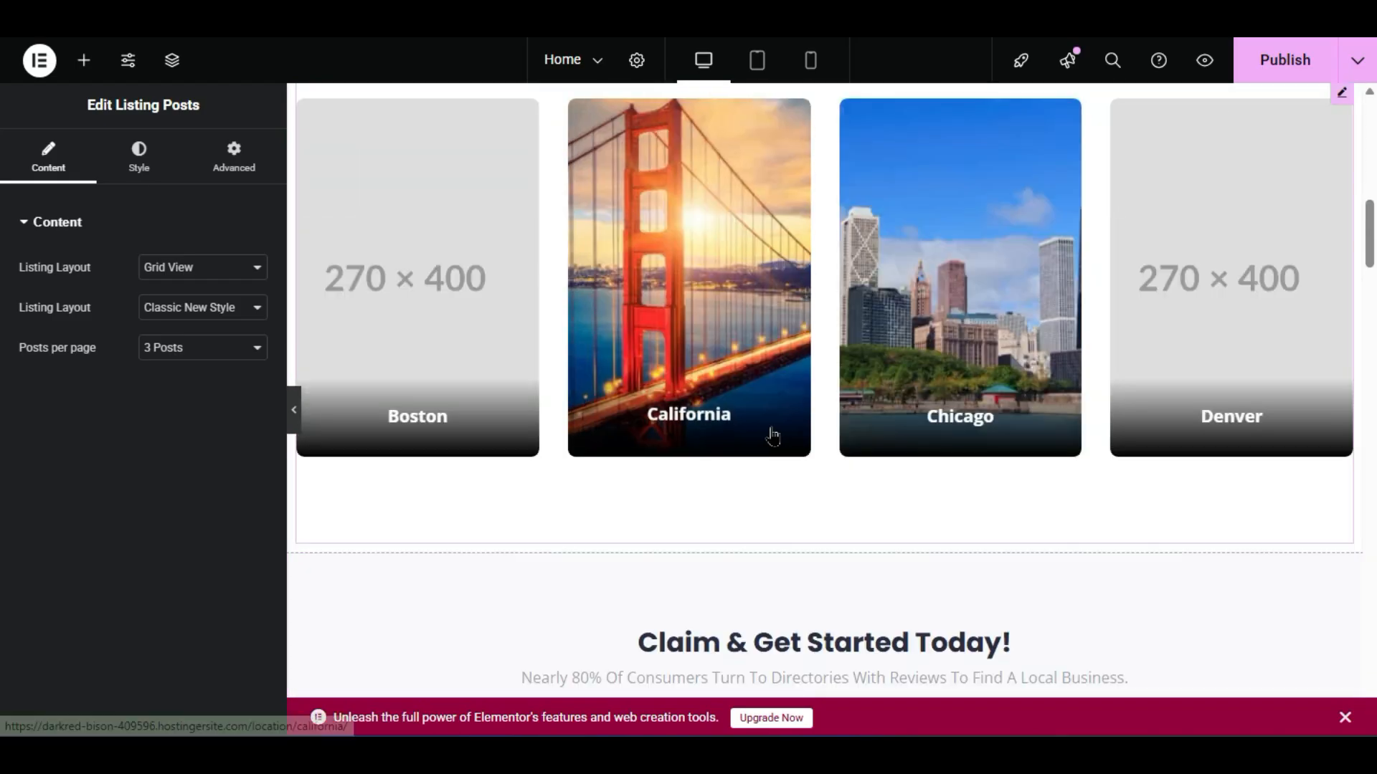
scroll(769, 424, "down", 12)
scroll(771, 428, "down", 8)
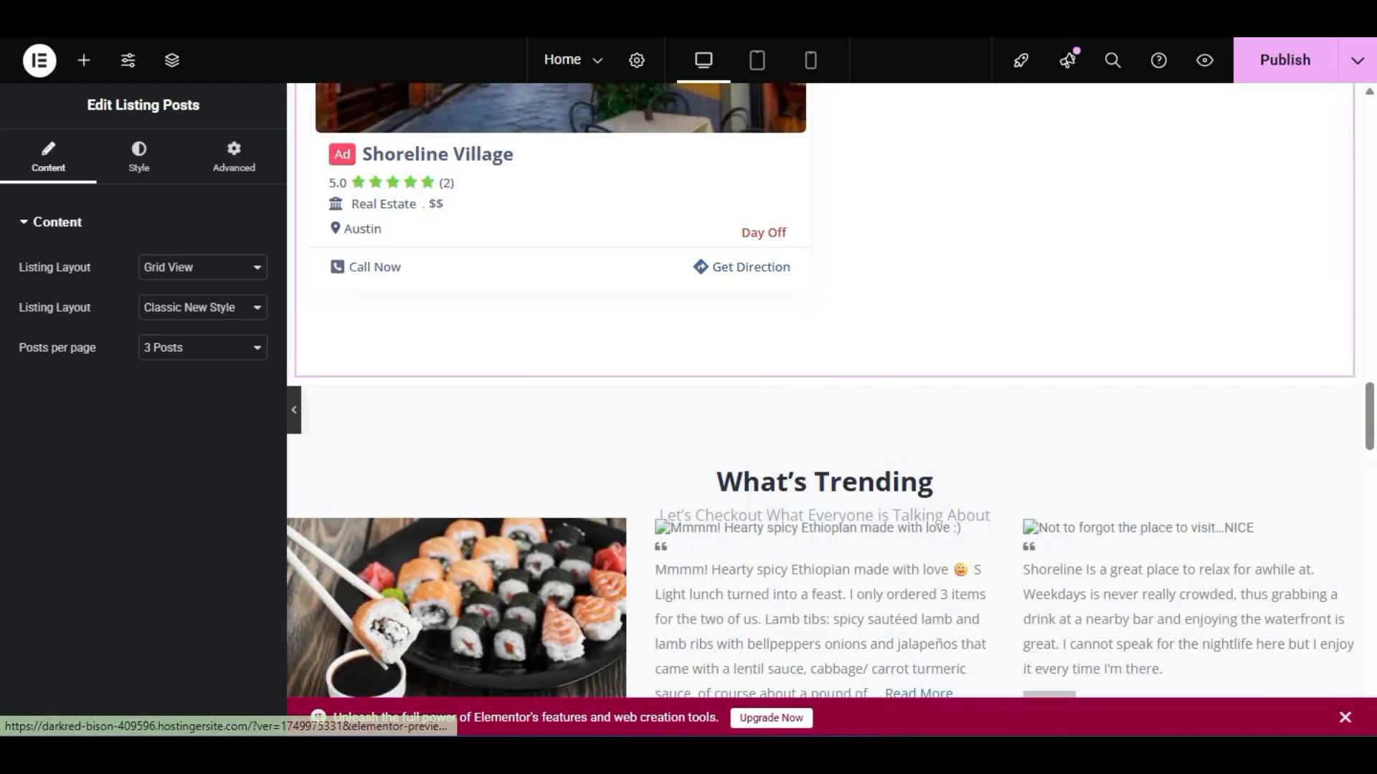
scroll(789, 367, "down", 5)
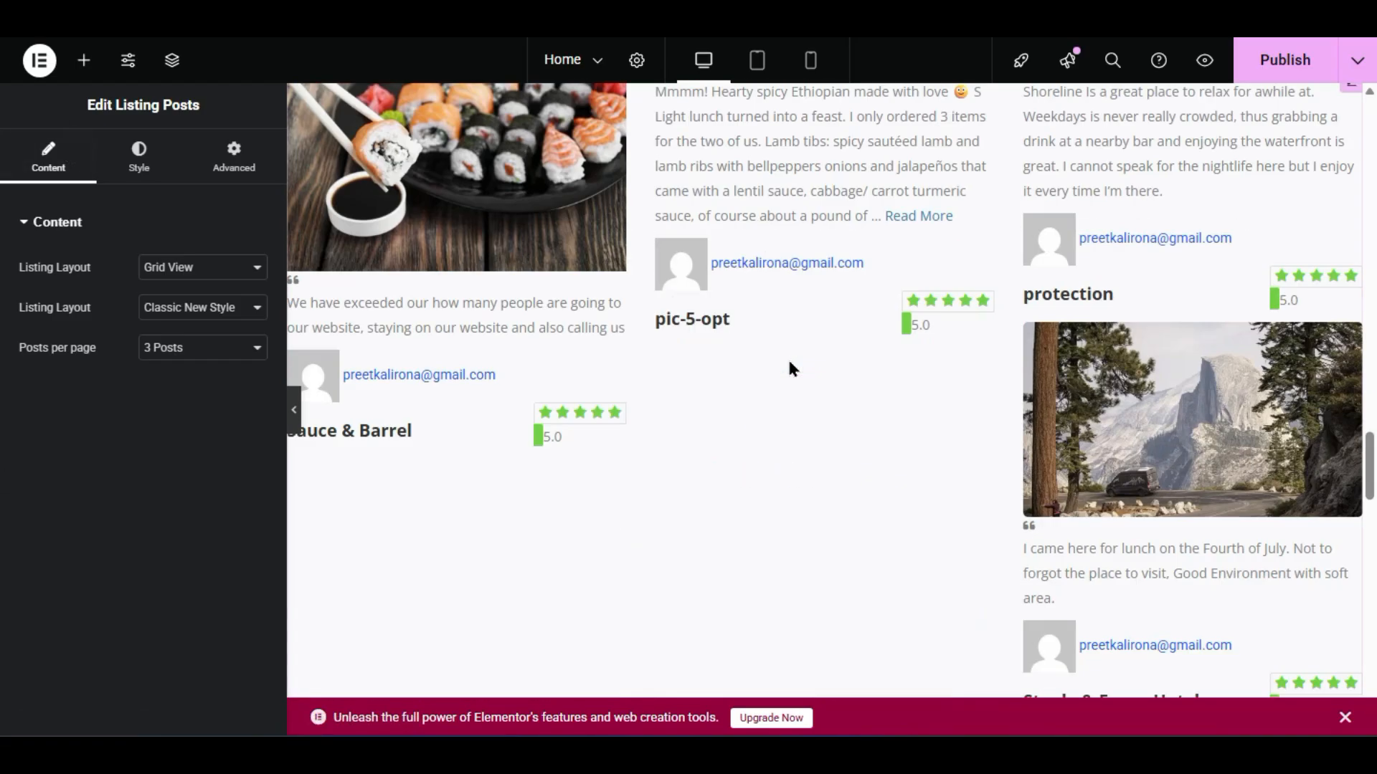
scroll(776, 369, "down", 5)
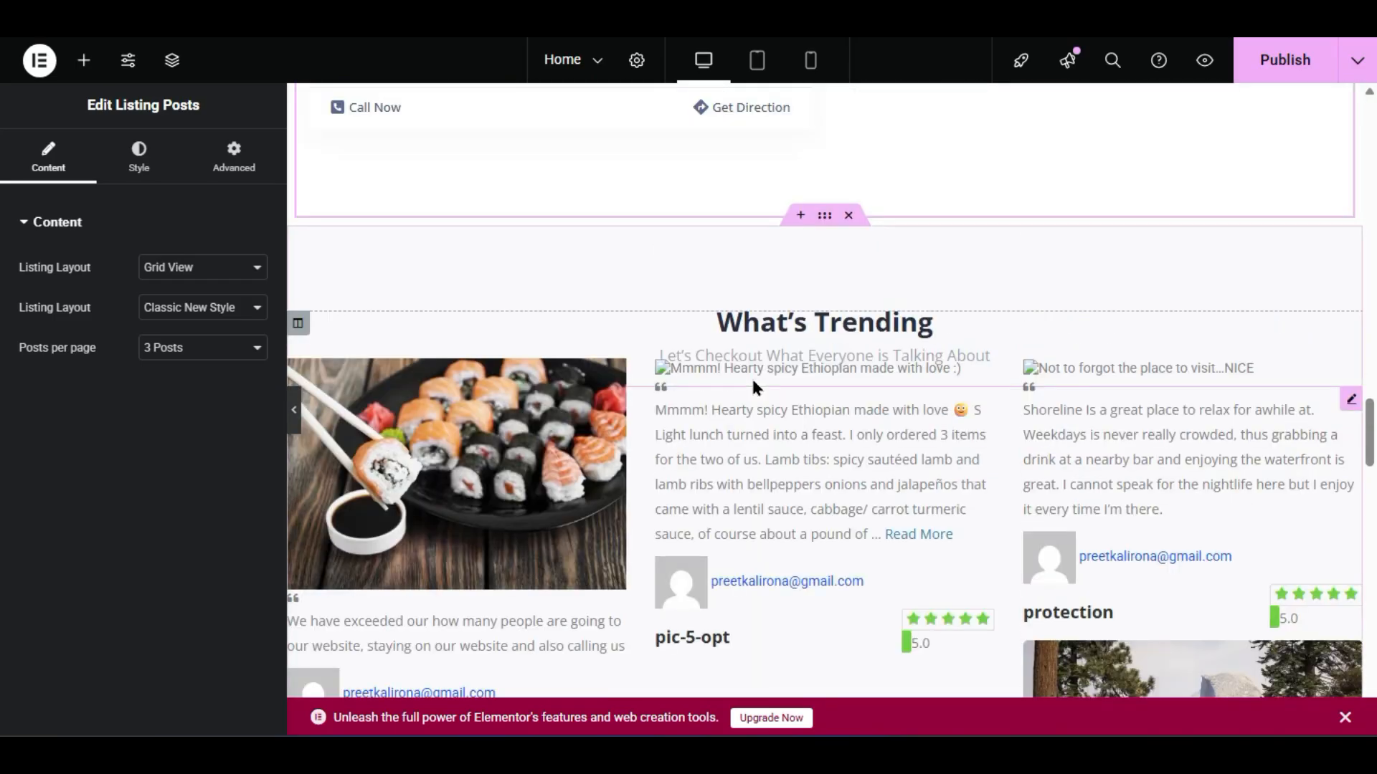
left_click(810, 376)
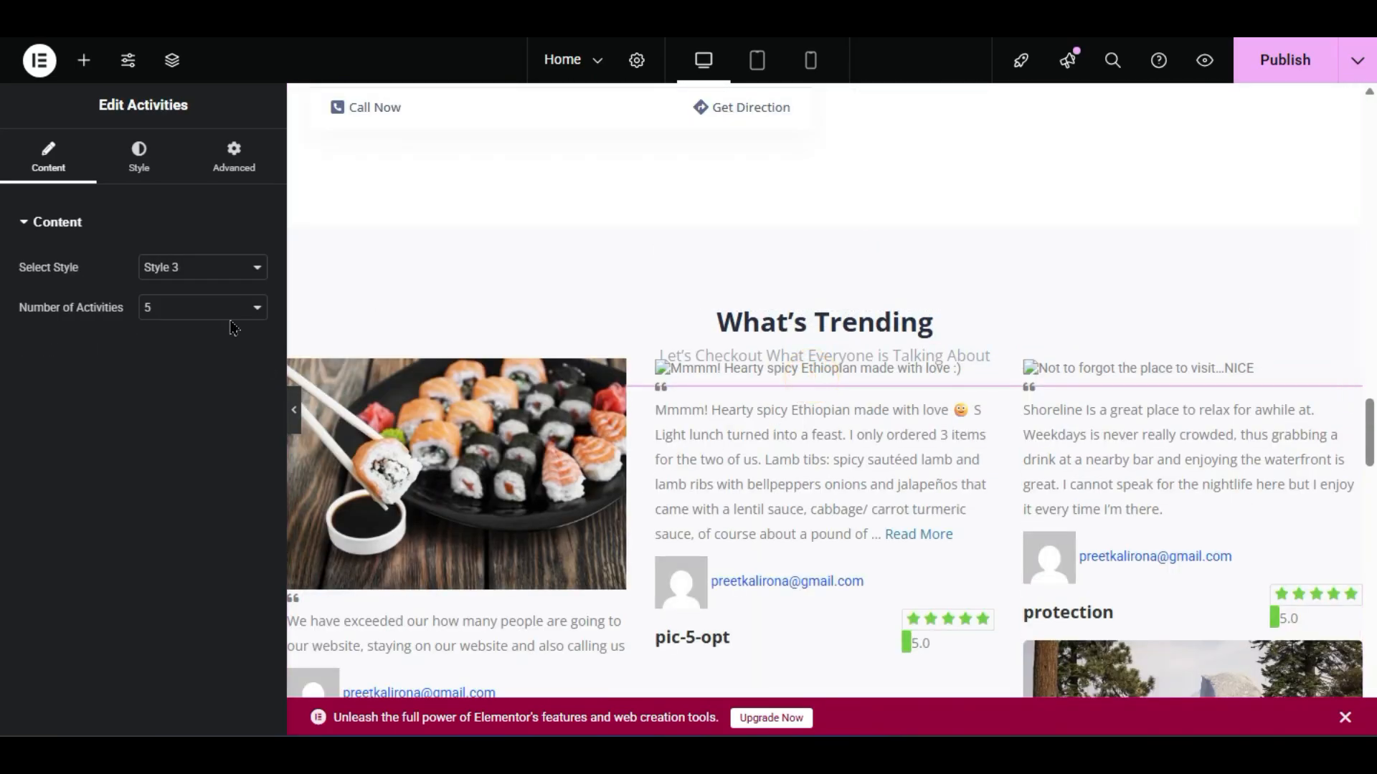
- Try activity Styles 2 and 1, then settle on Style 2 with 3 activities
left_click(215, 273)
left_click(214, 308)
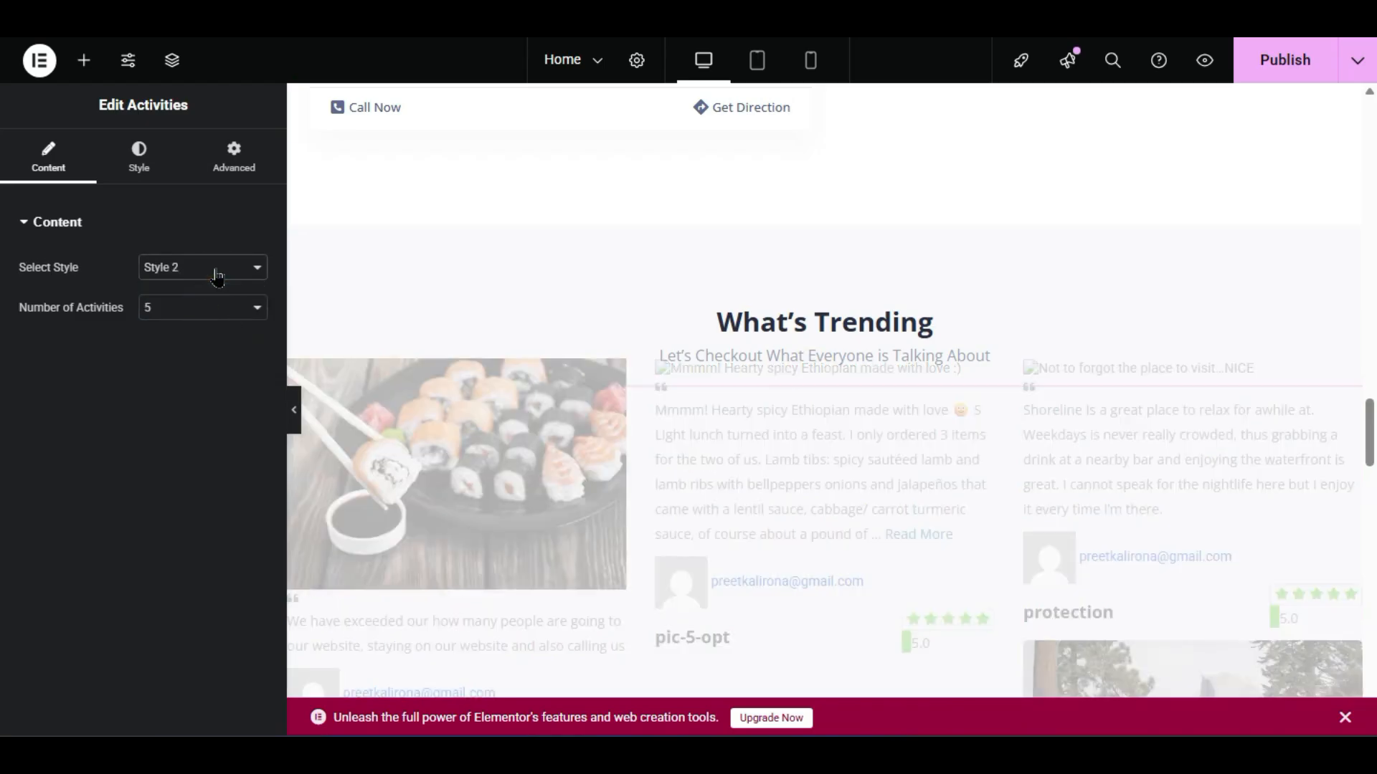
left_click(211, 271)
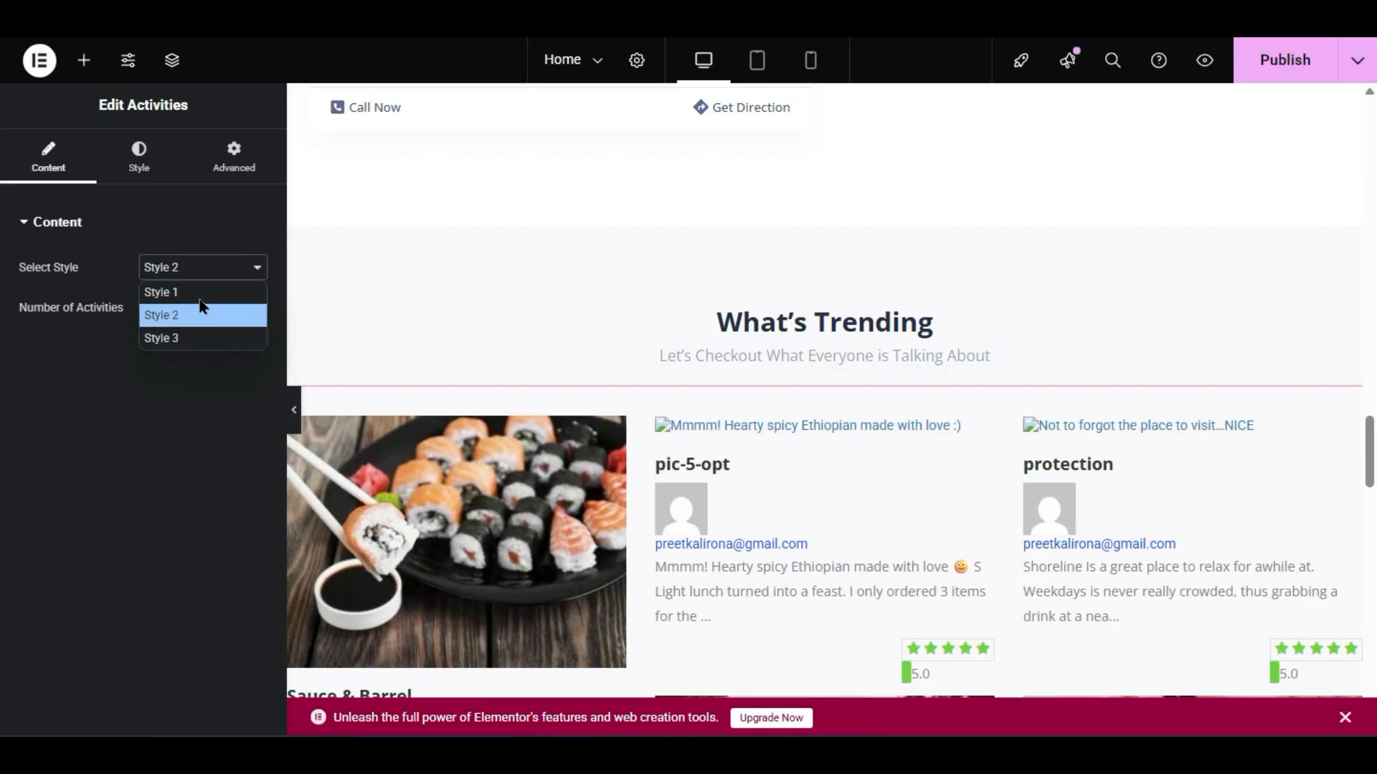
left_click(199, 294)
scroll(415, 394, "down", 2)
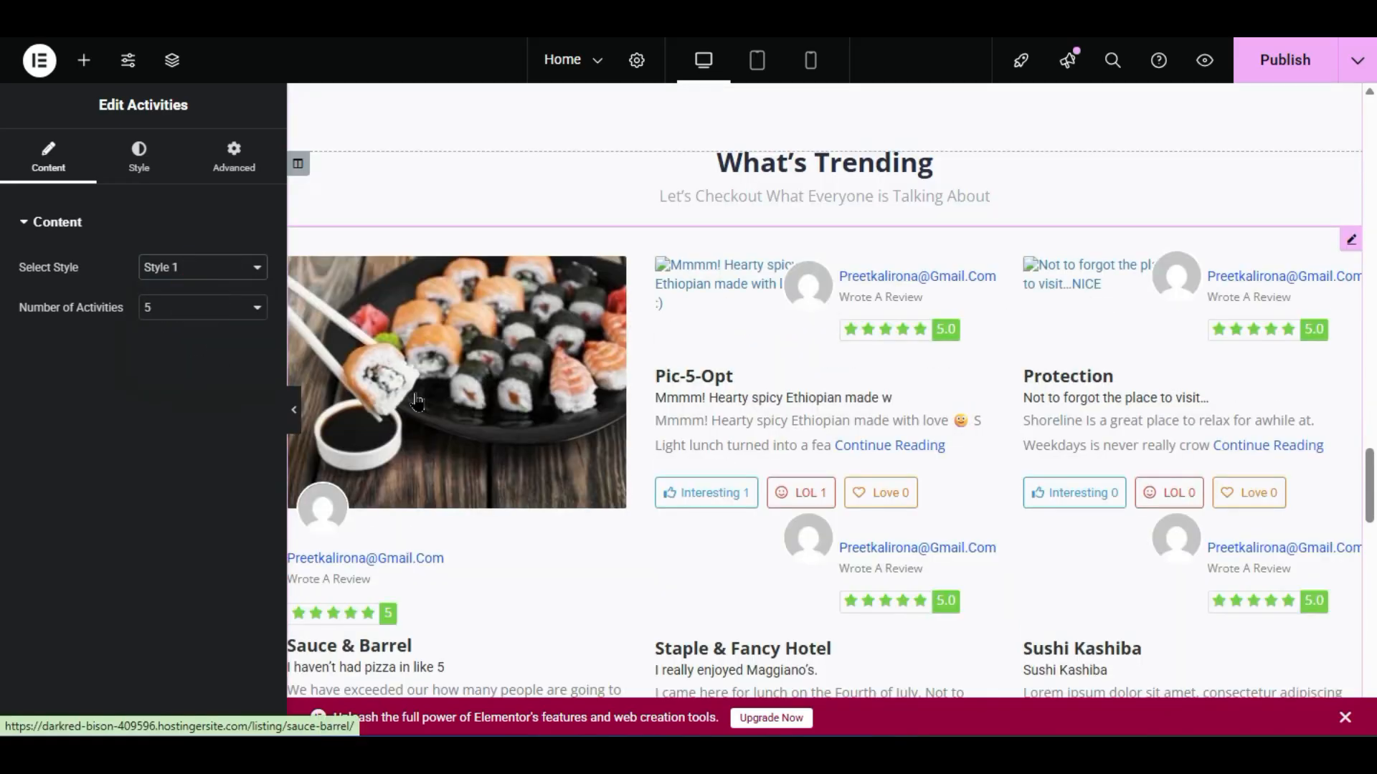
left_click(202, 270)
left_click(190, 317)
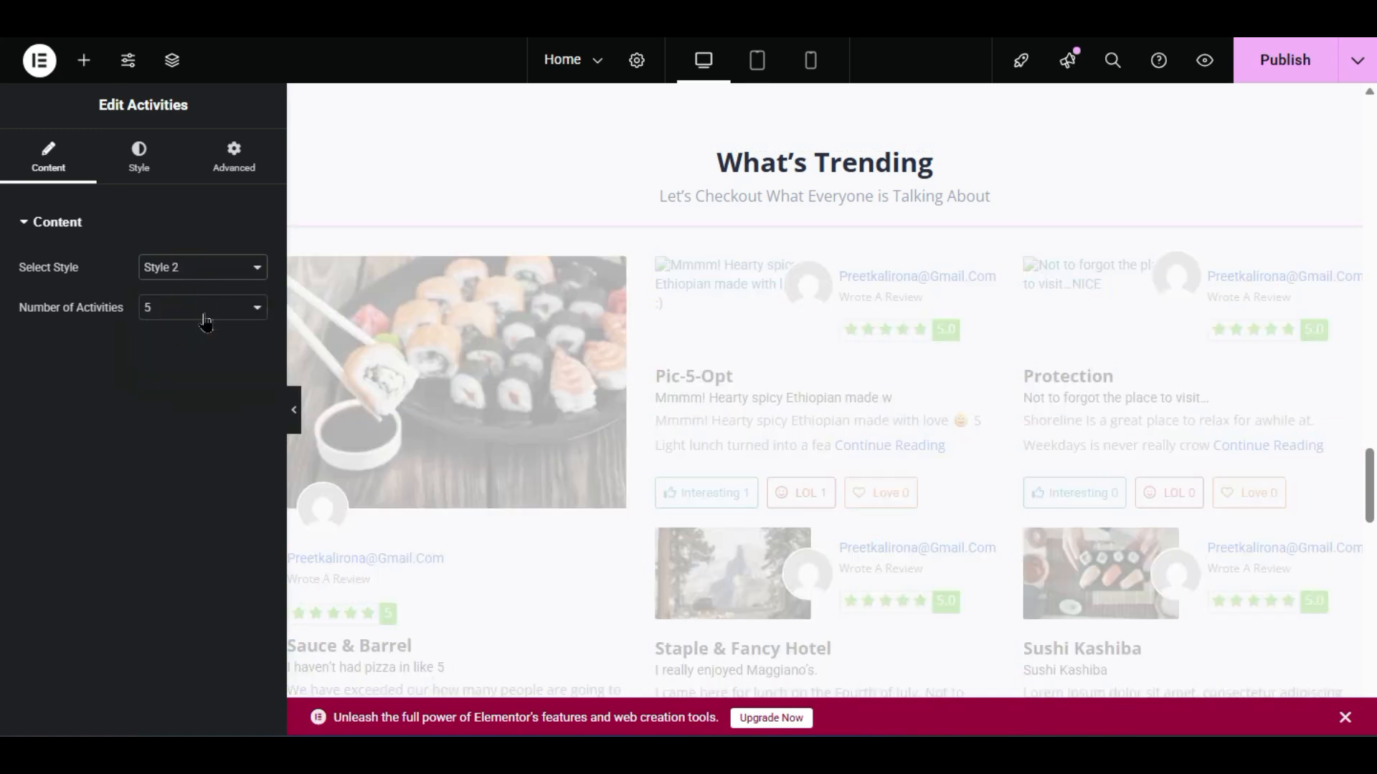
left_click(203, 311)
left_click(197, 332)
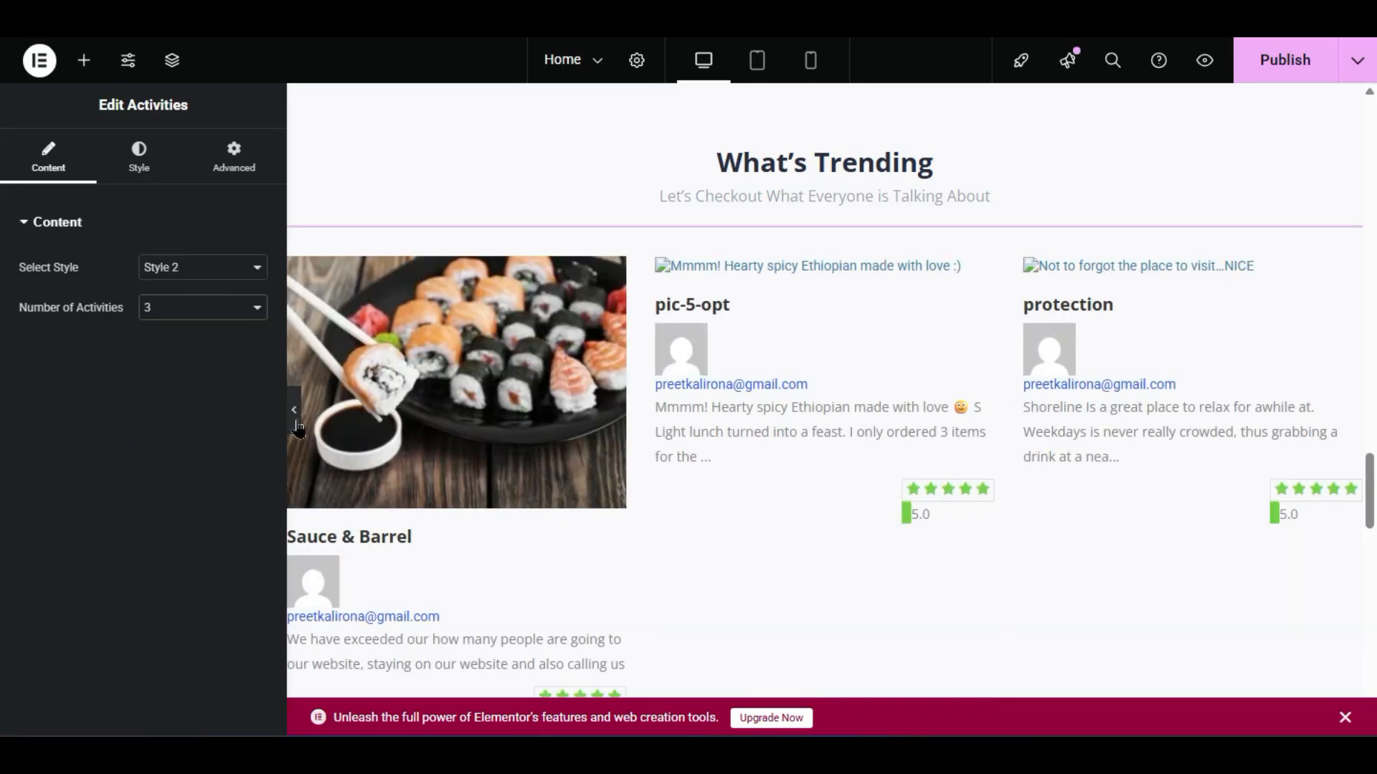
- Preview the page with the editing panel hidden, then publish the home page
left_click(296, 423)
scroll(469, 482, "up", 10)
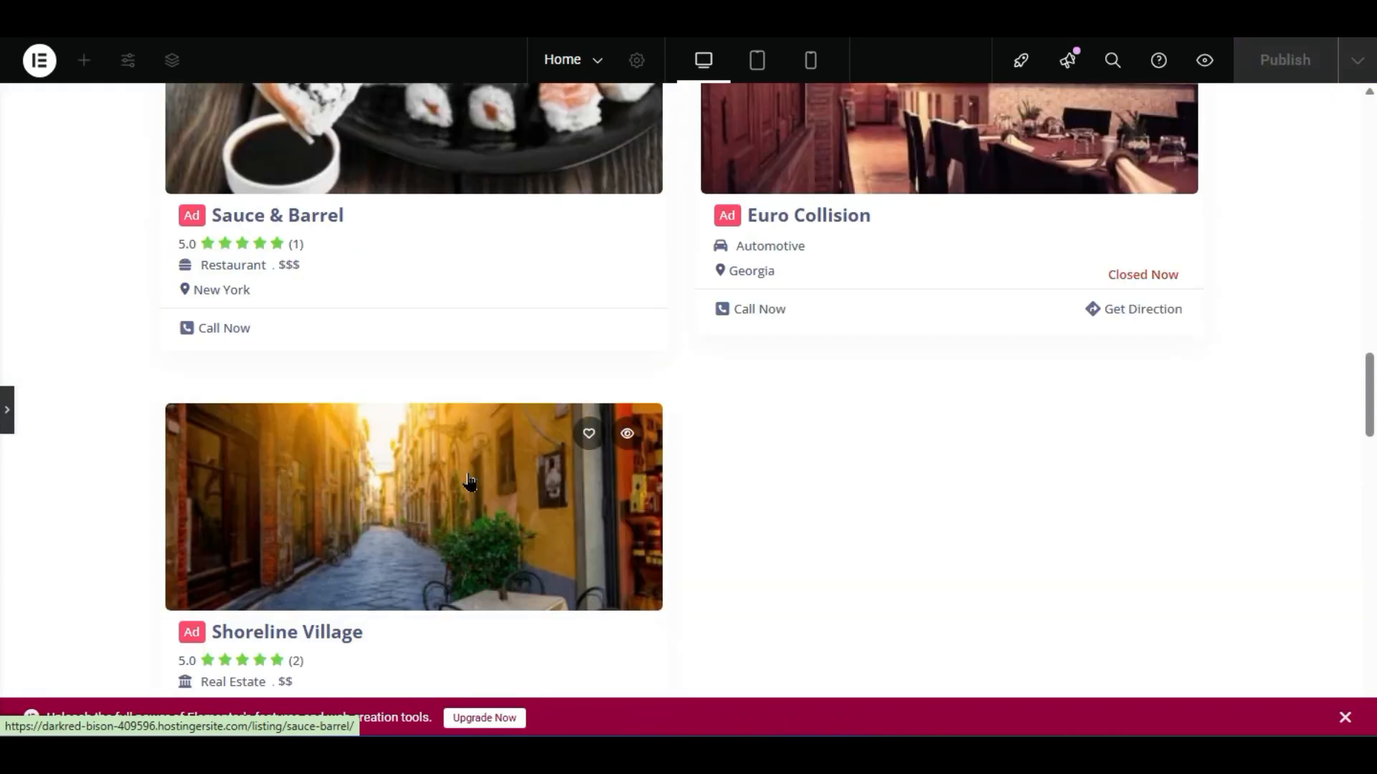
scroll(129, 378, "up", 5)
left_click(7, 409)
left_click(1290, 64)
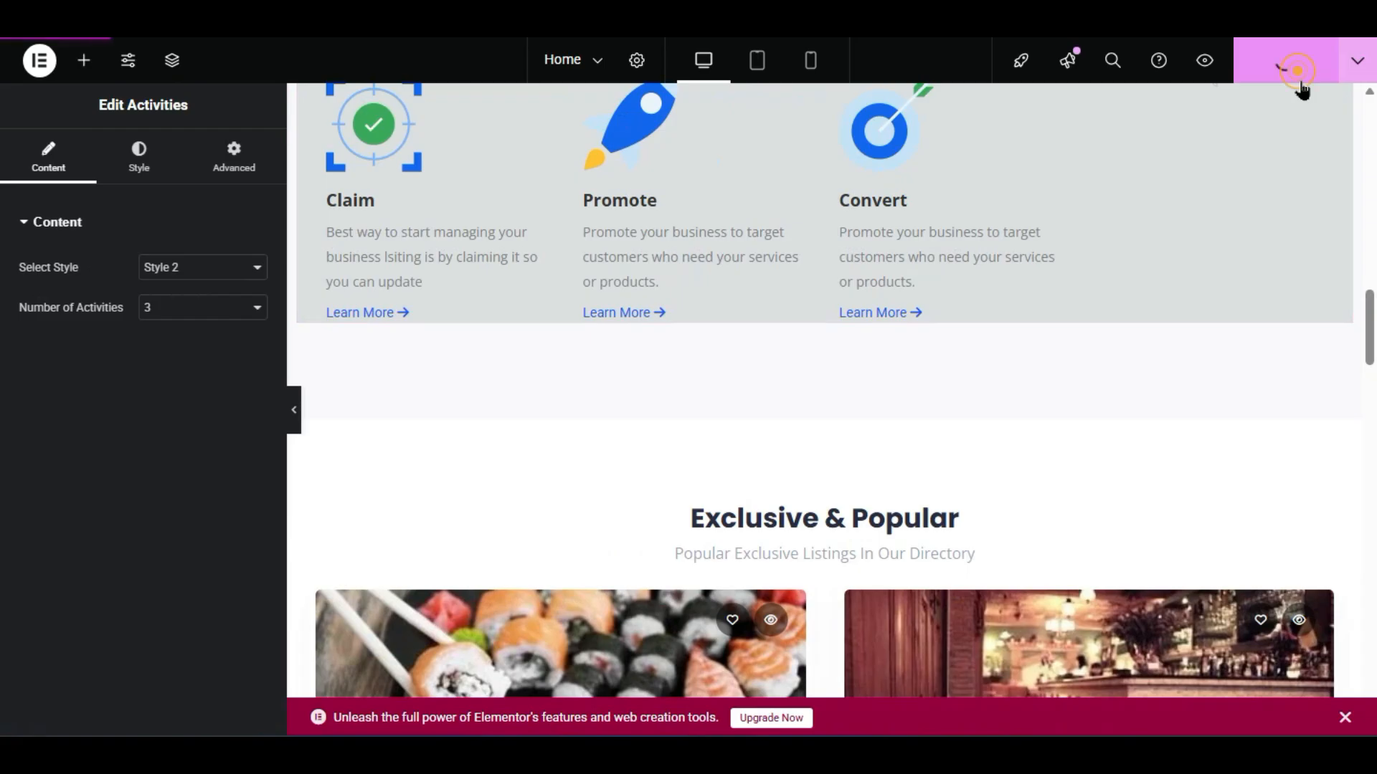
left_click(1207, 61)
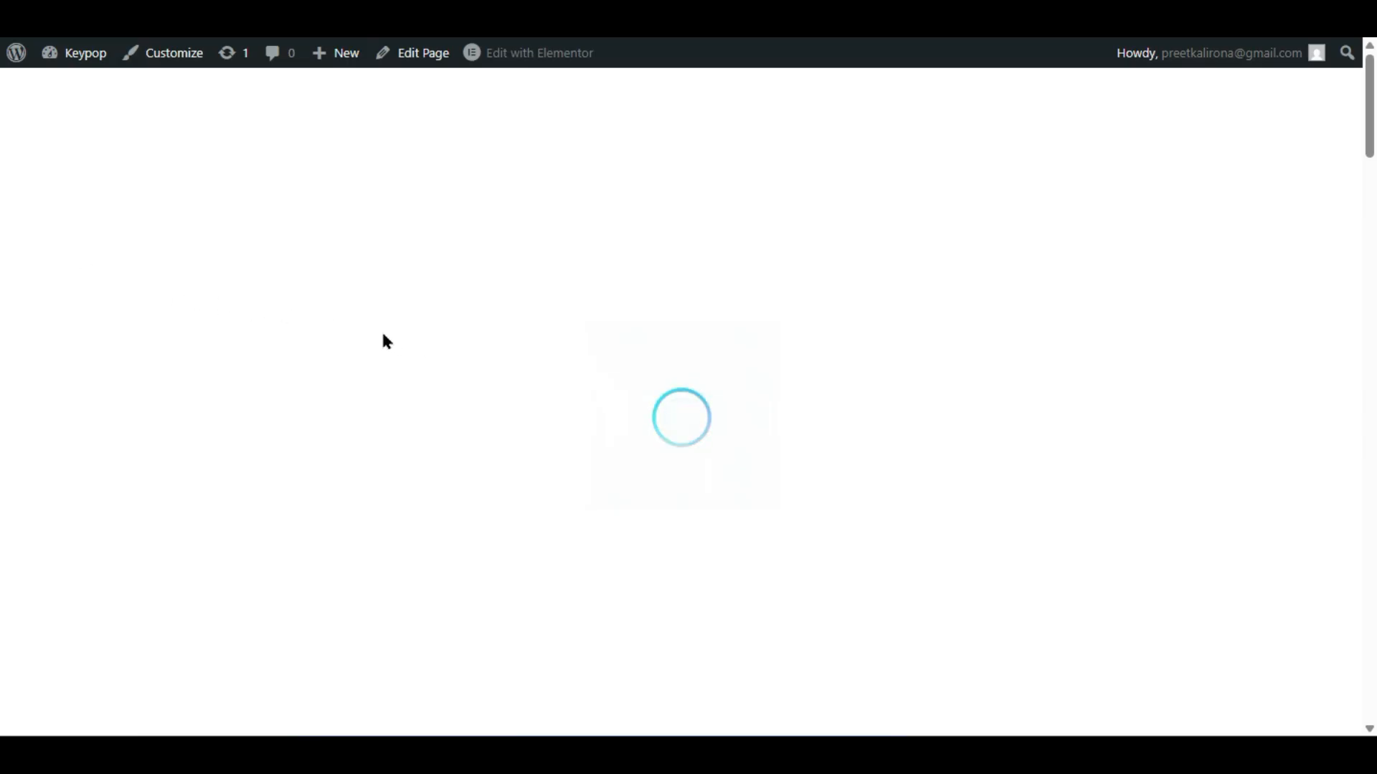
scroll(372, 334, "down", 12)
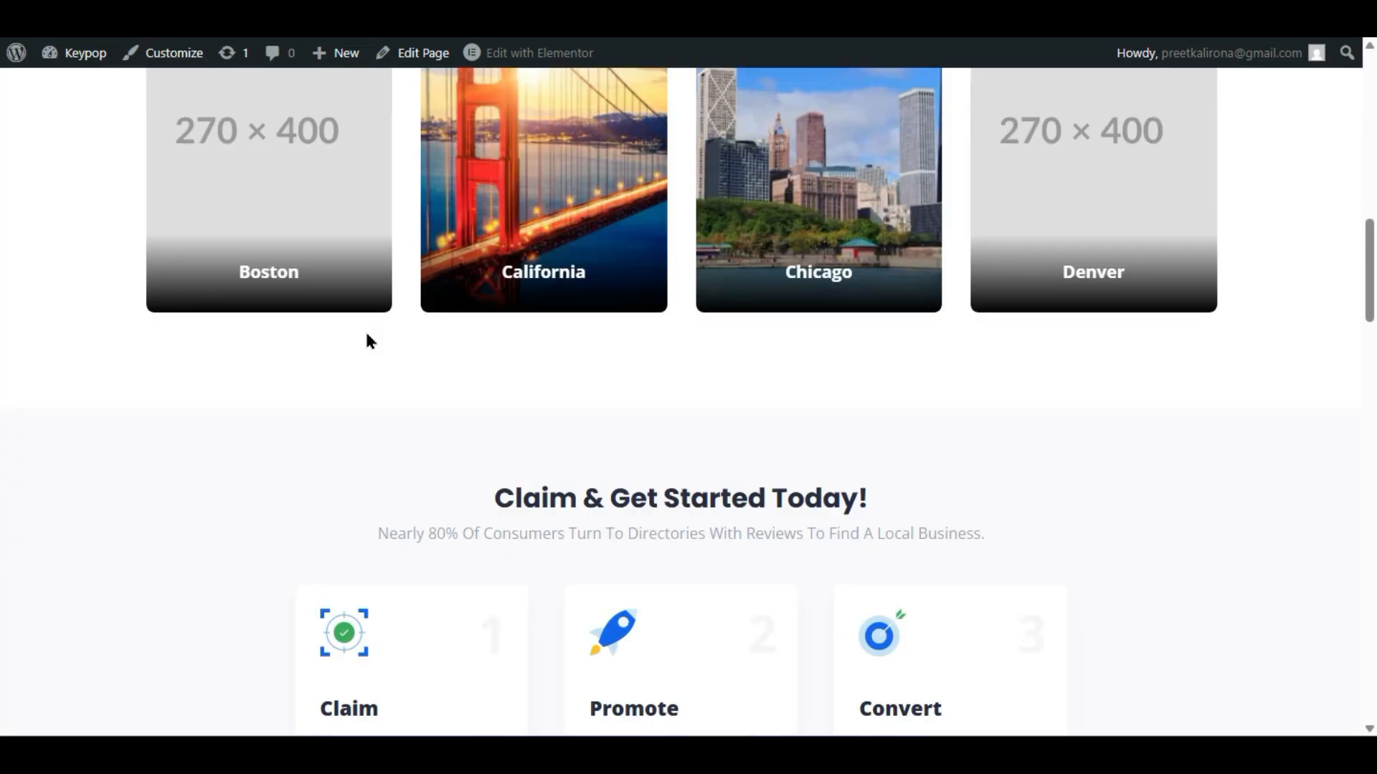
scroll(365, 338, "up", 4)
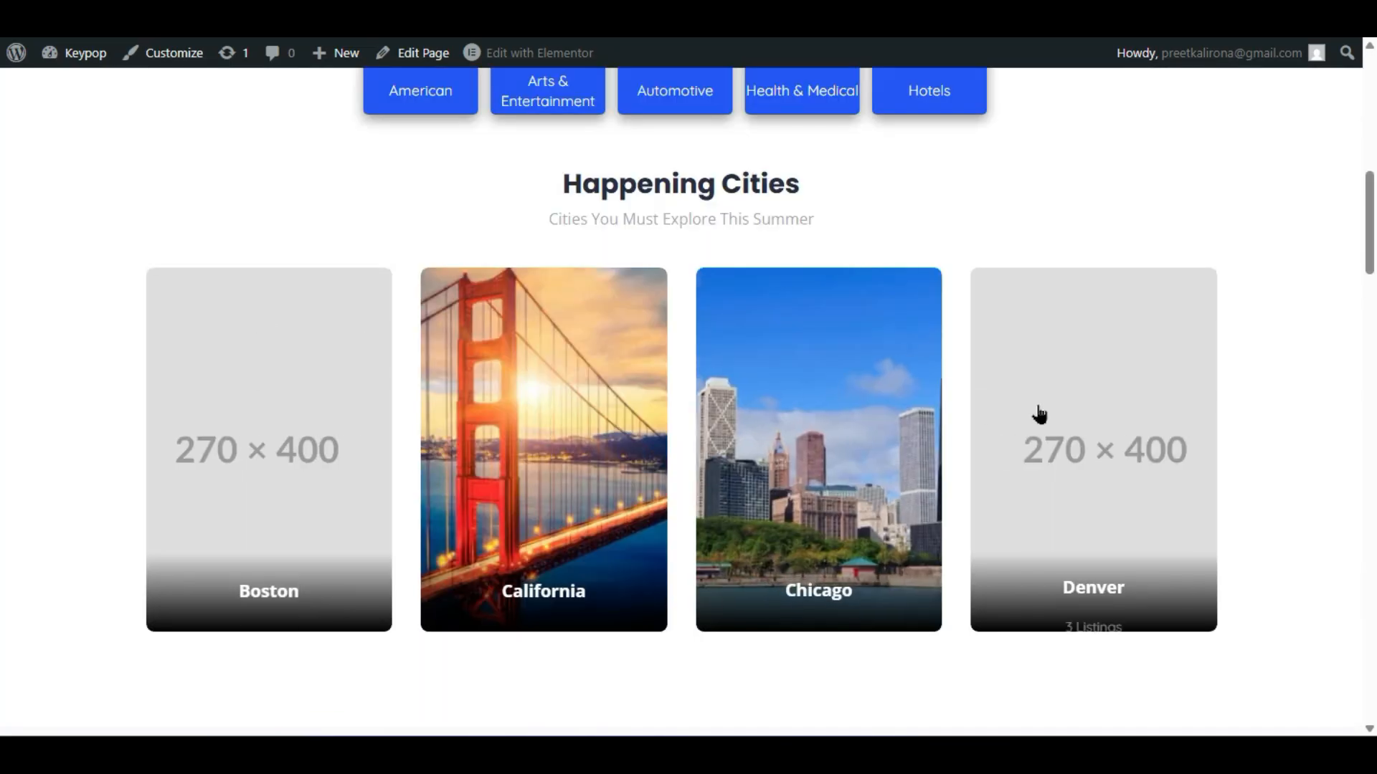
scroll(203, 430, "down", 9)
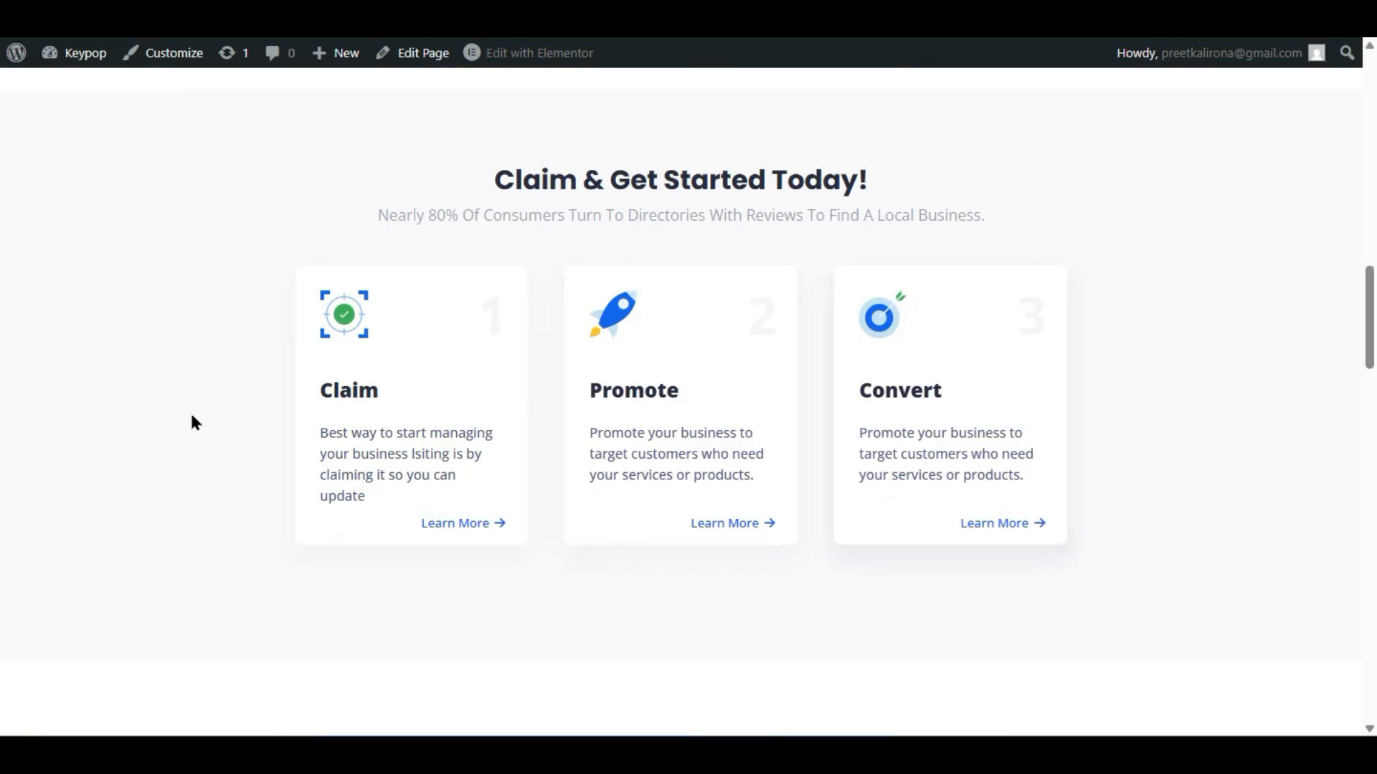
scroll(730, 328, "down", 5)
scroll(730, 329, "down", 2)
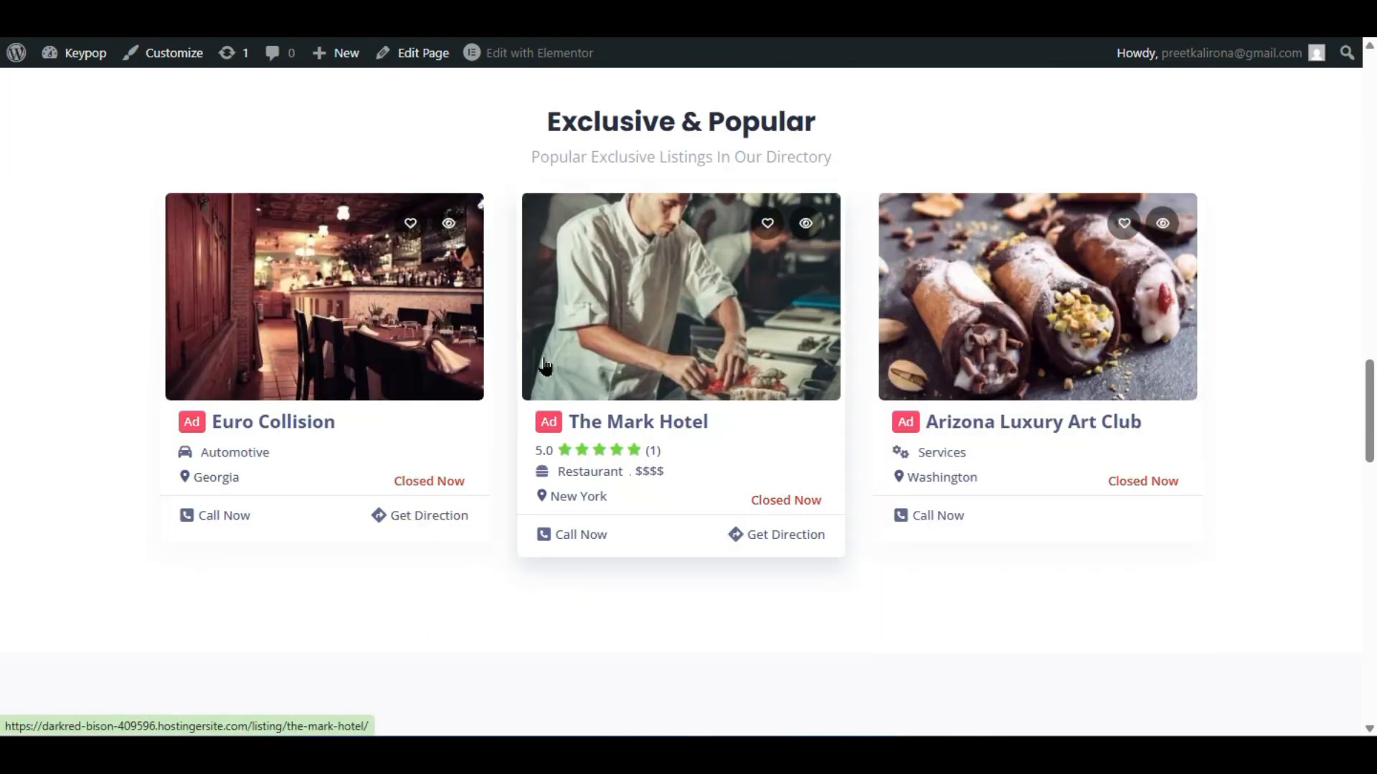
scroll(786, 297, "down", 8)
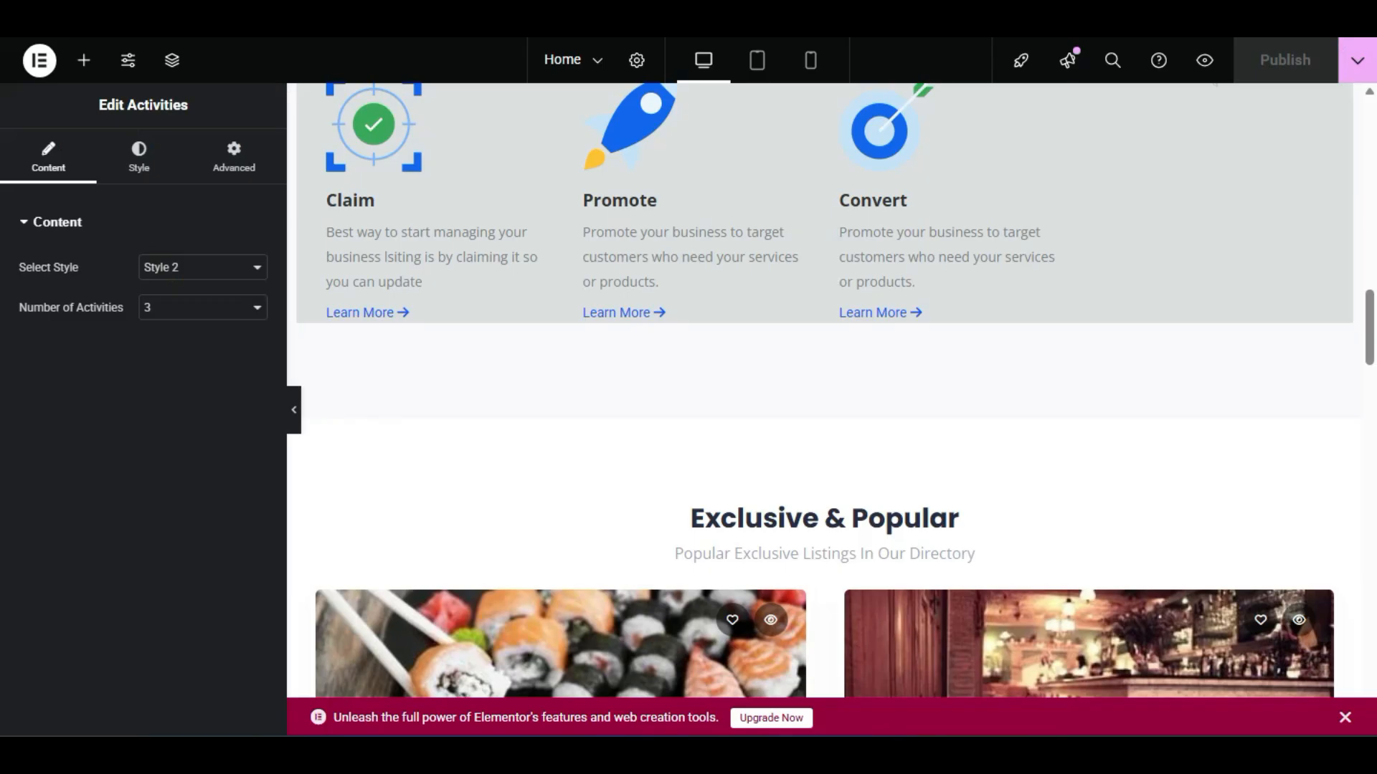
- Scroll to News & Tips, select its Blog Grids widget and keep All Categories
scroll(354, 282, "down", 15)
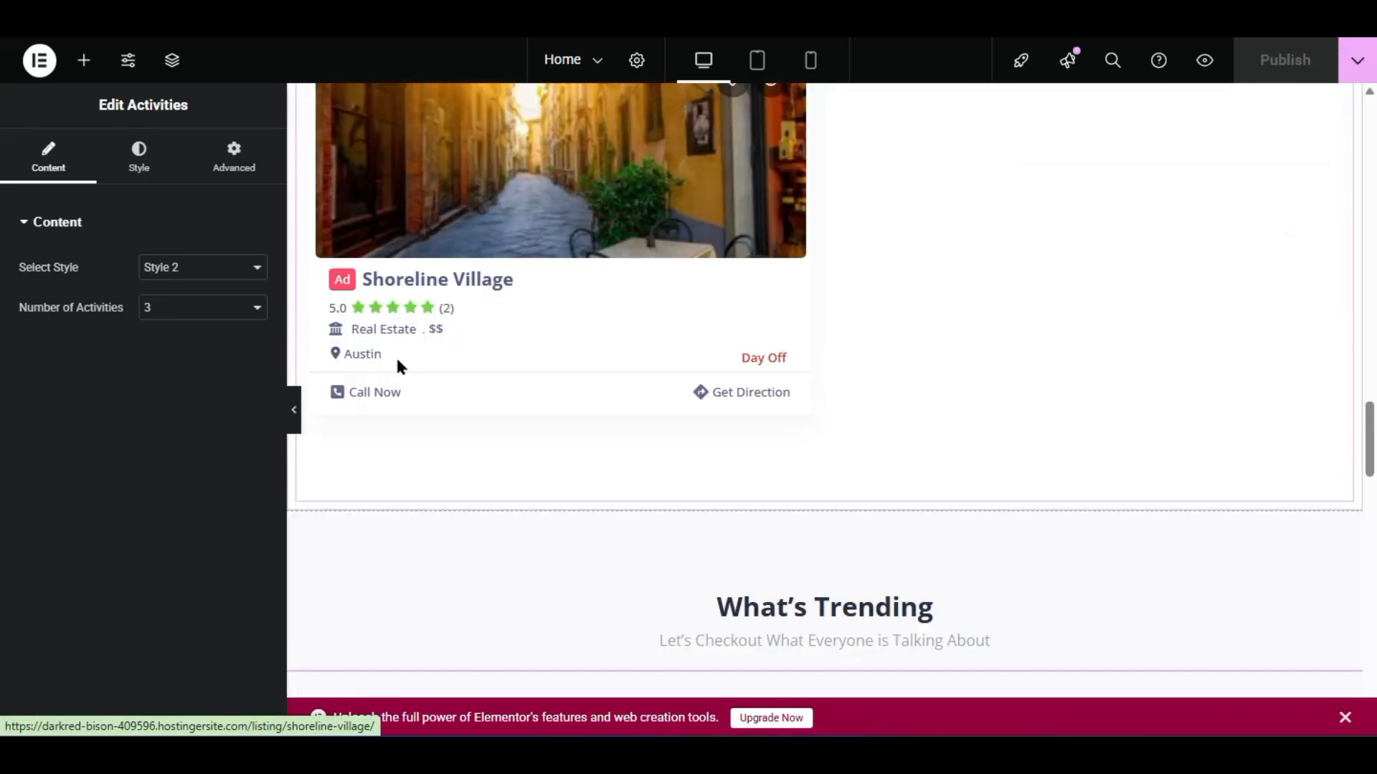
scroll(398, 362, "down", 10)
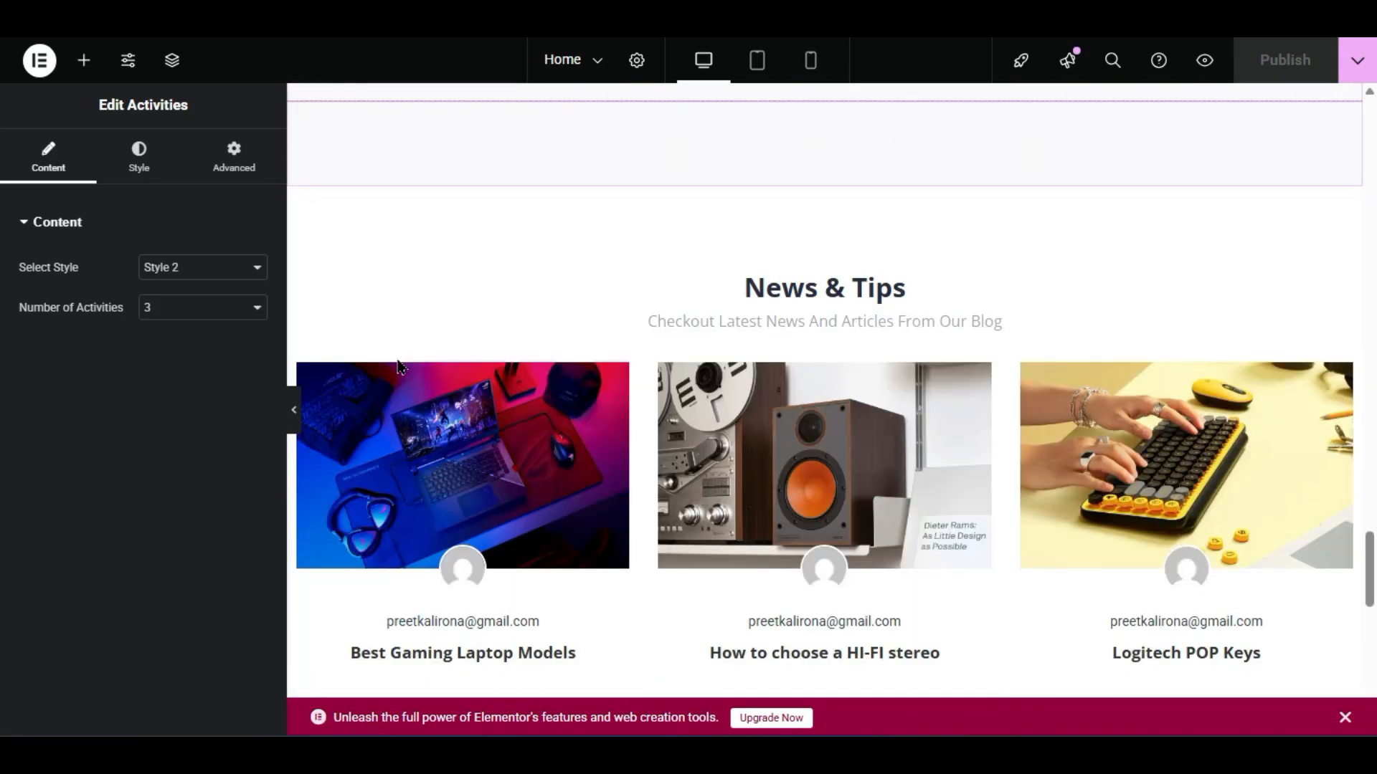
scroll(400, 366, "down", 2)
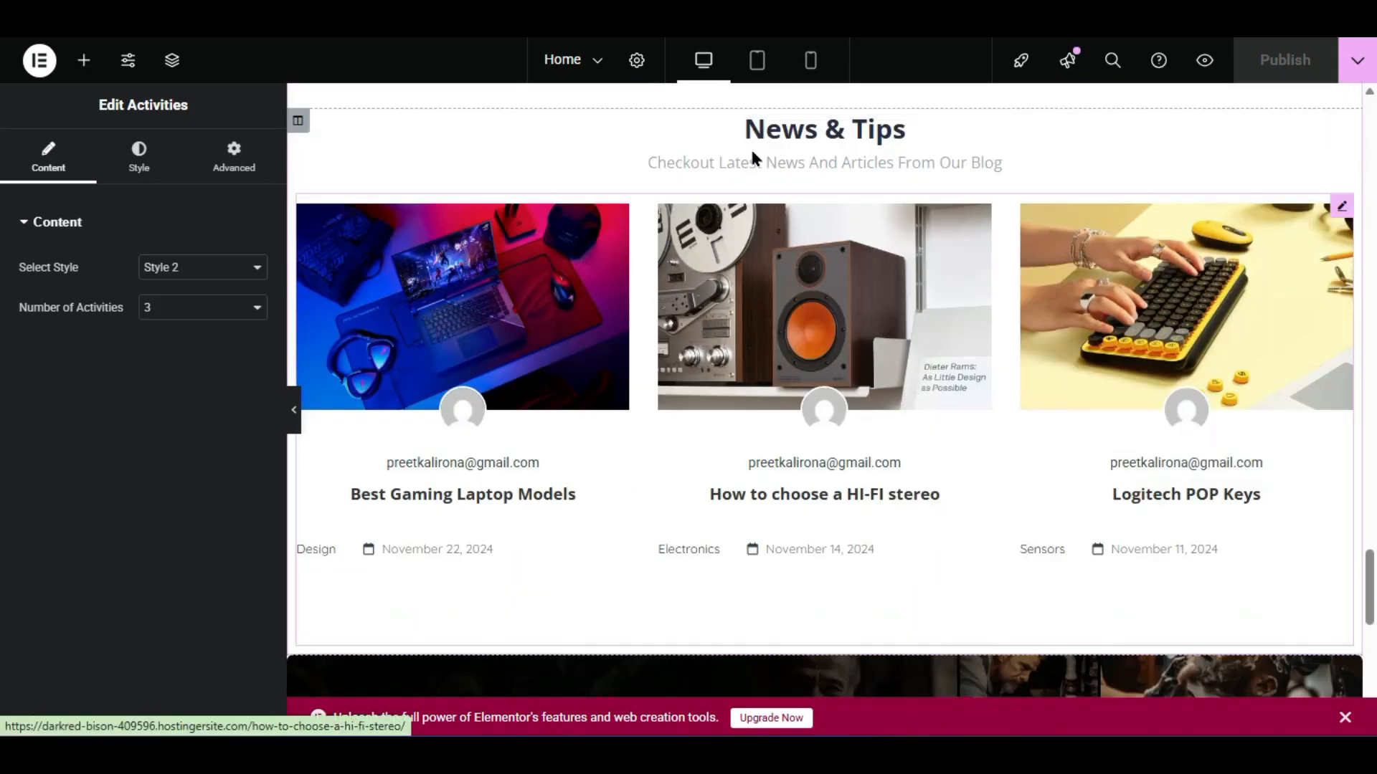
left_click(709, 380)
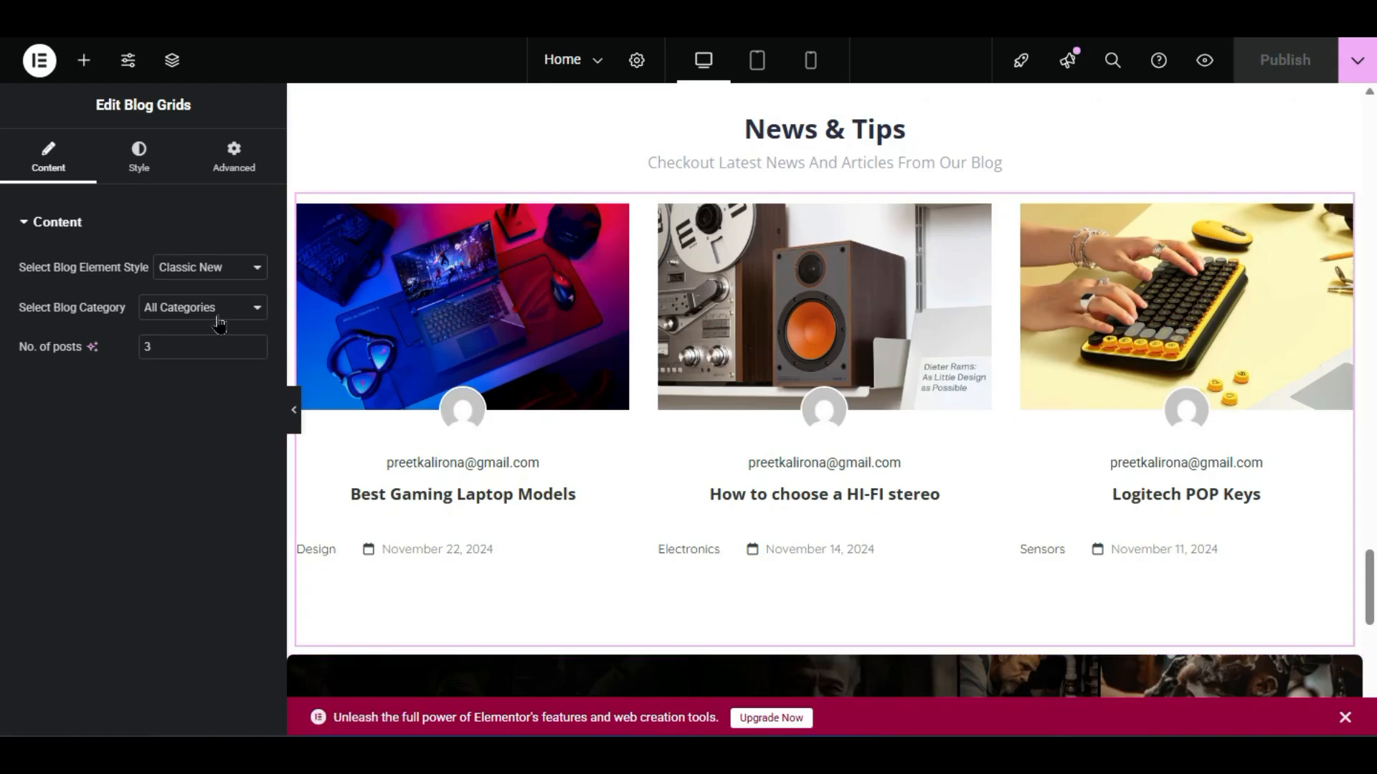
left_click(186, 314)
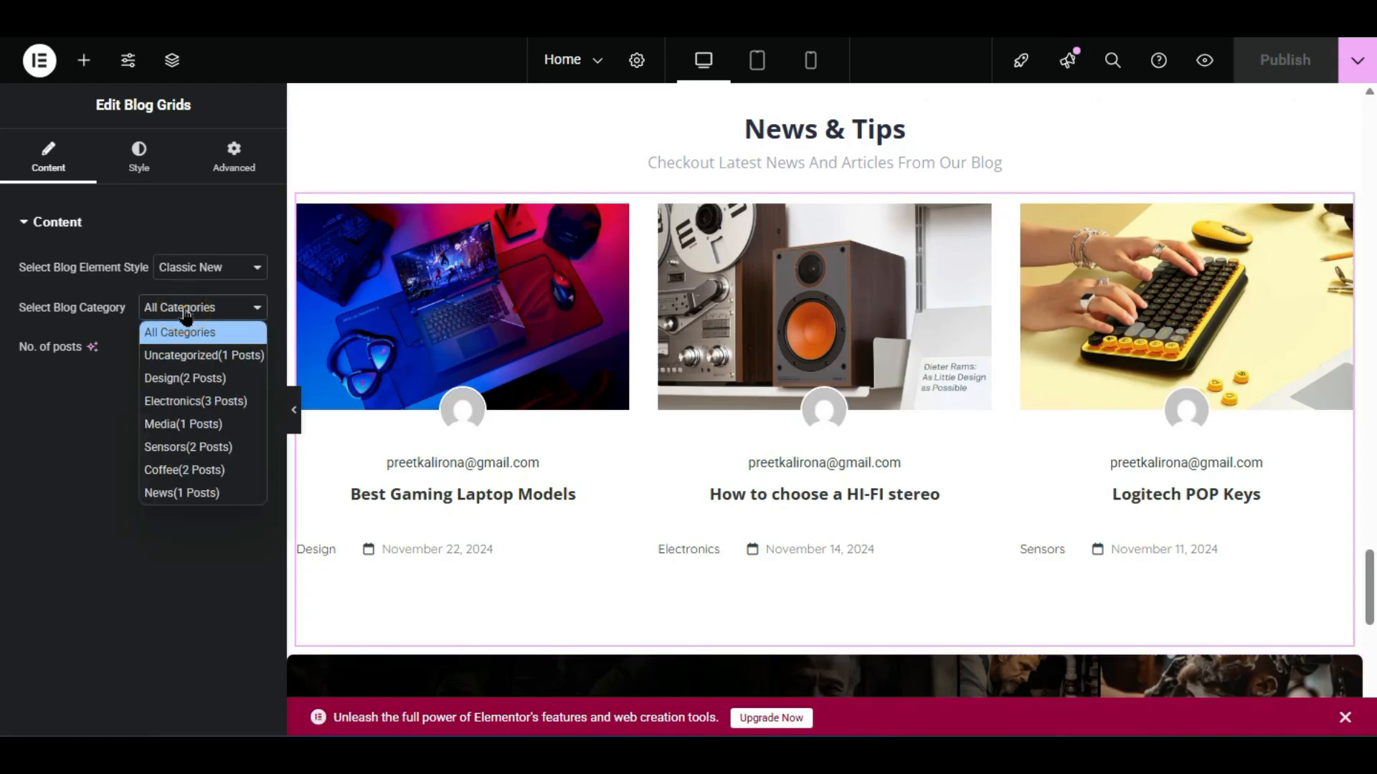
left_click(185, 312)
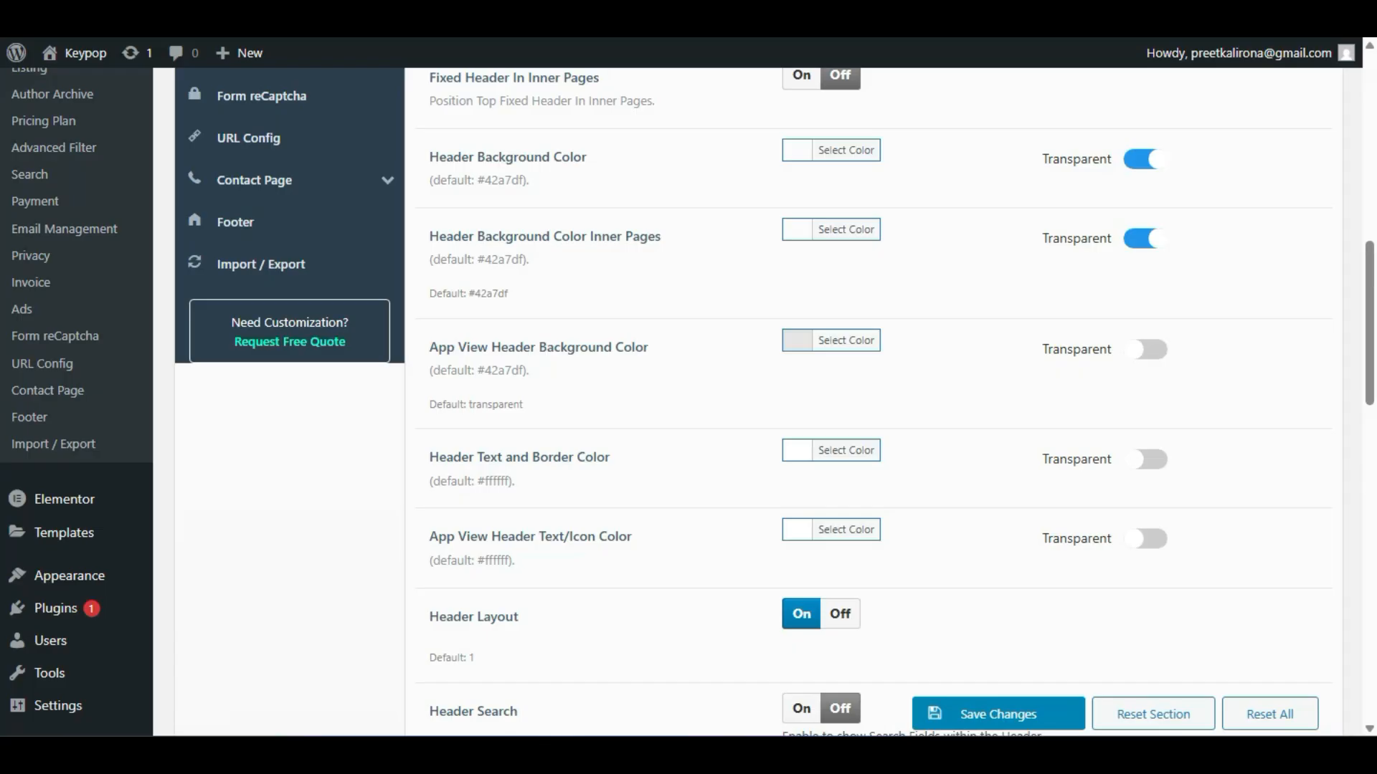
scroll(92, 348, "up", 10)
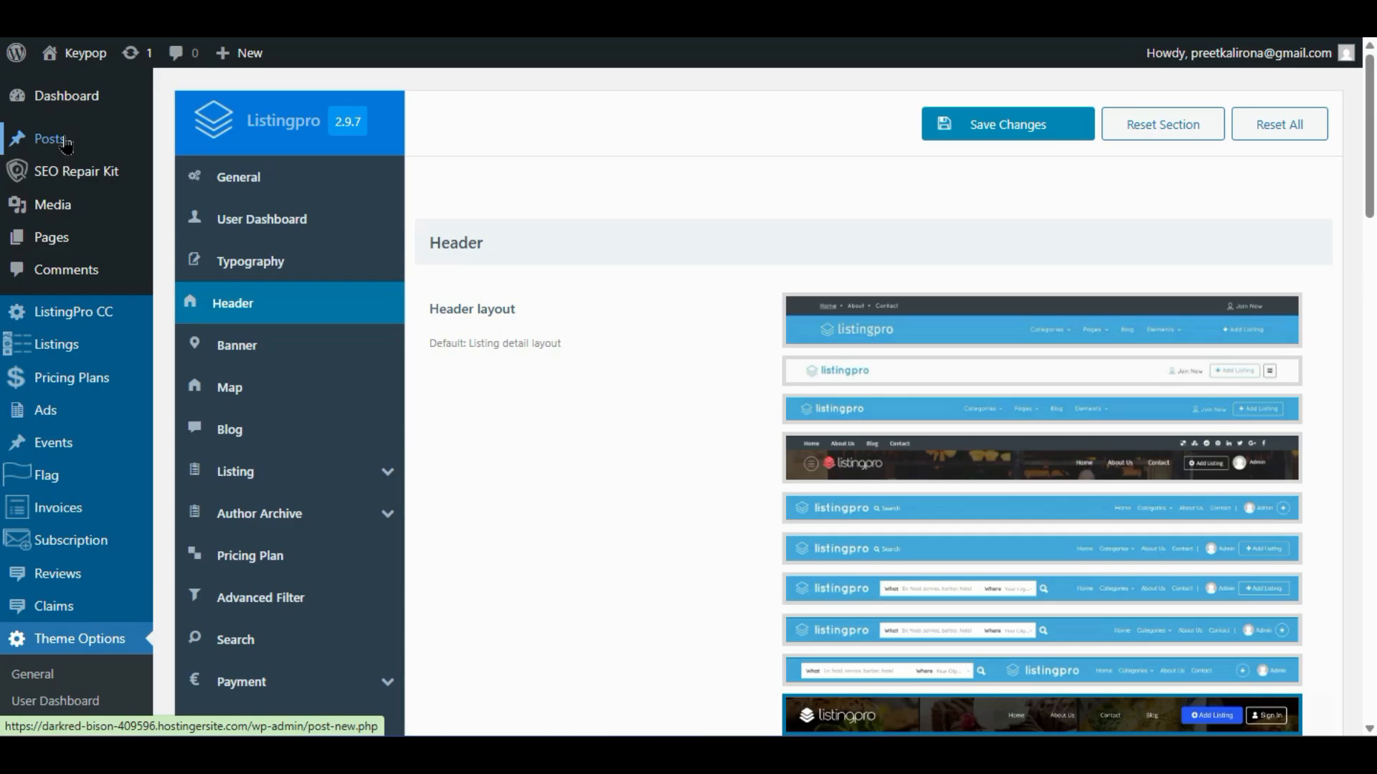
scroll(54, 204, "down", 9)
scroll(63, 203, "up", 9)
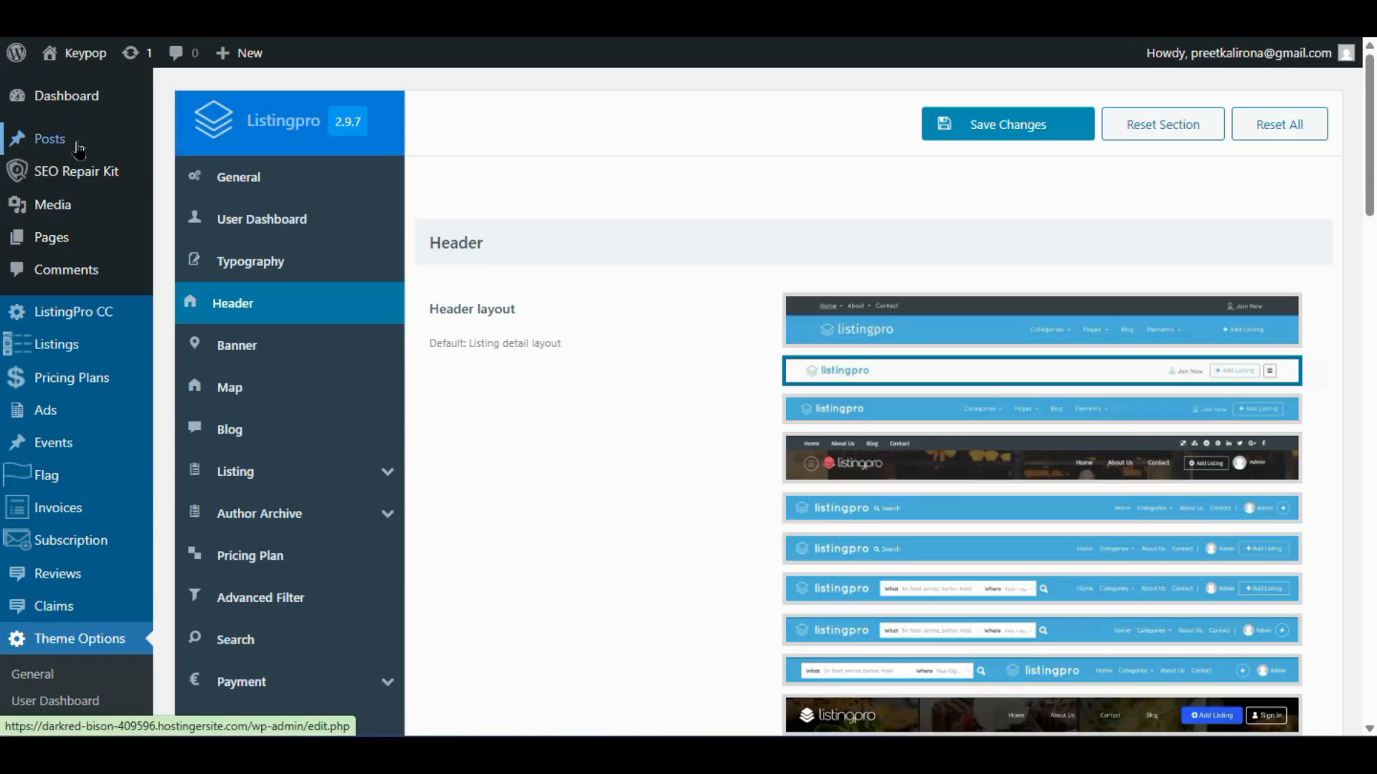
mouse_move(79, 149)
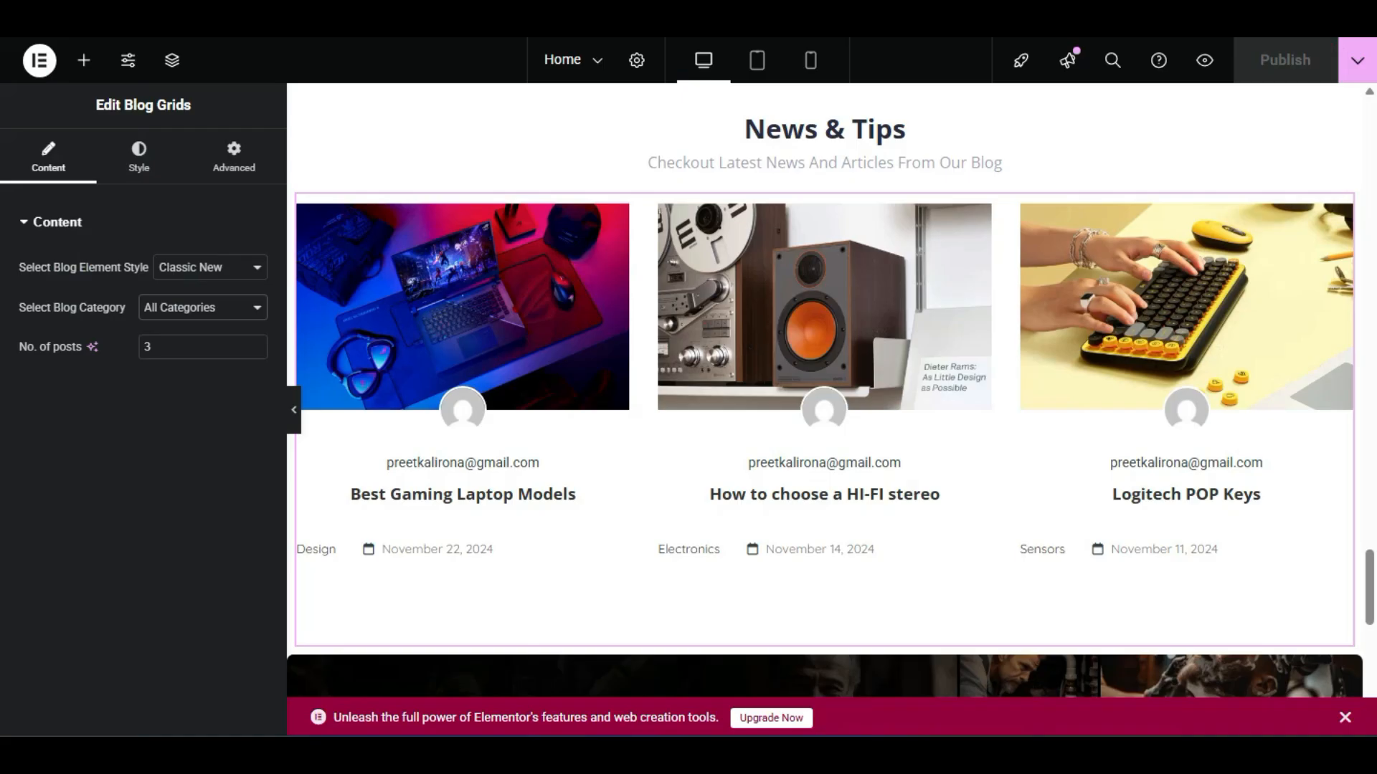
- Try the Blog Masonry and Blog Circle layouts with 4 posts, leaving the category unchanged
left_click(193, 315)
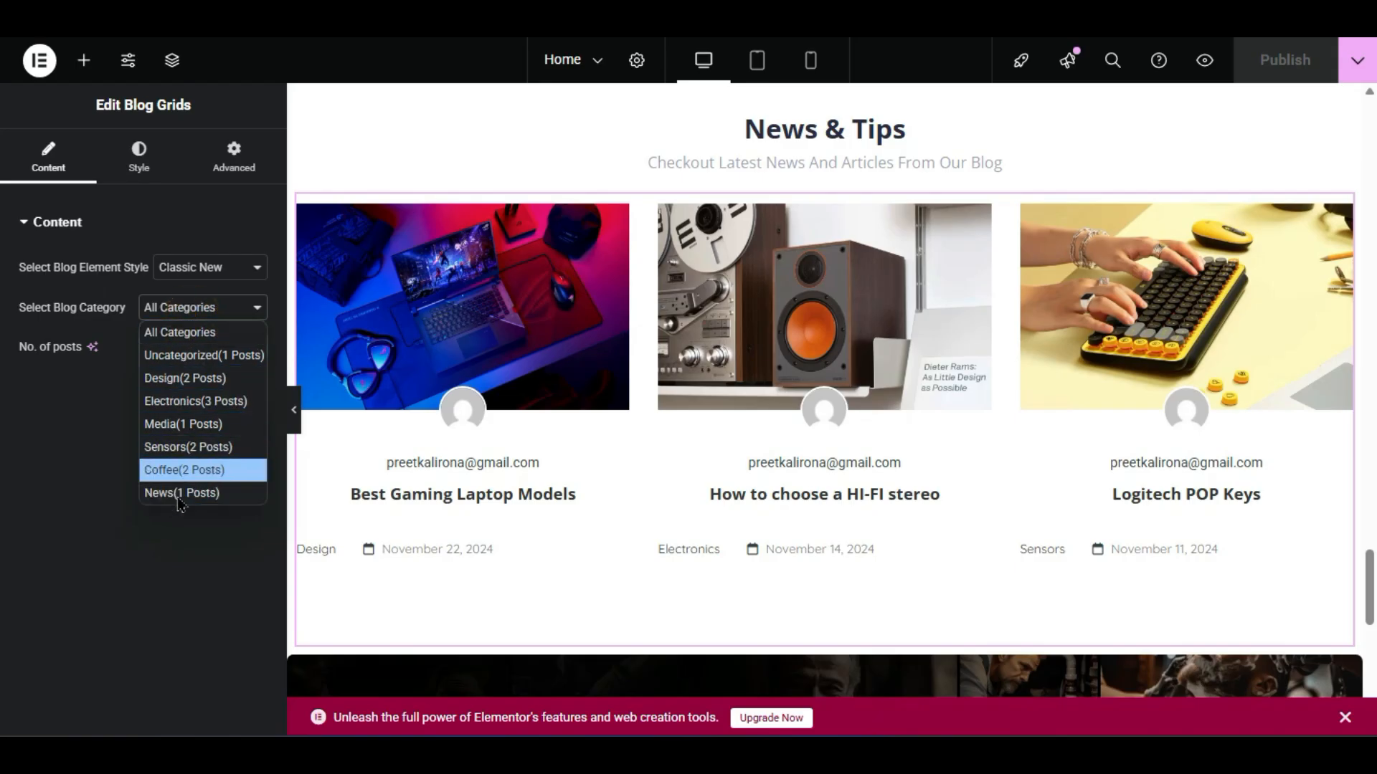
left_click(98, 441)
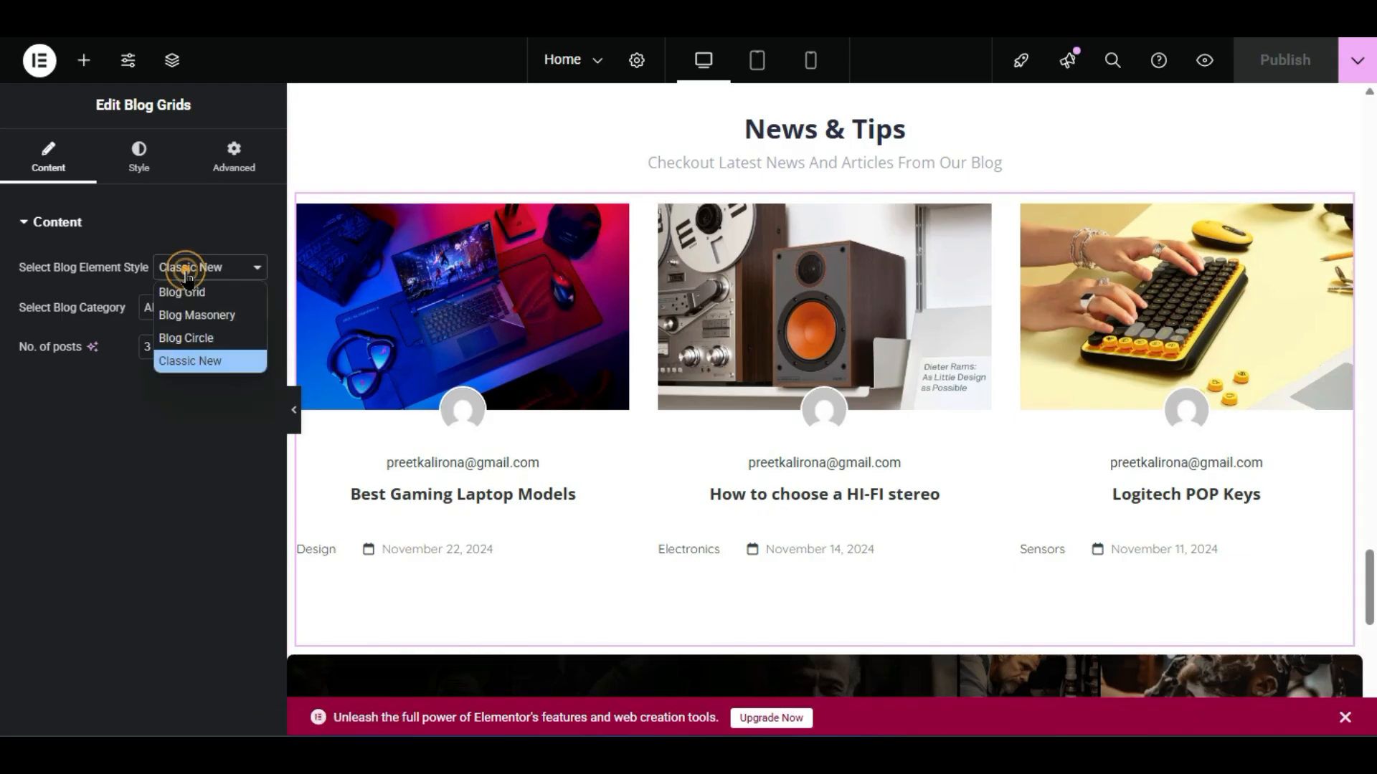
left_click(215, 313)
left_click(230, 271)
left_click(213, 338)
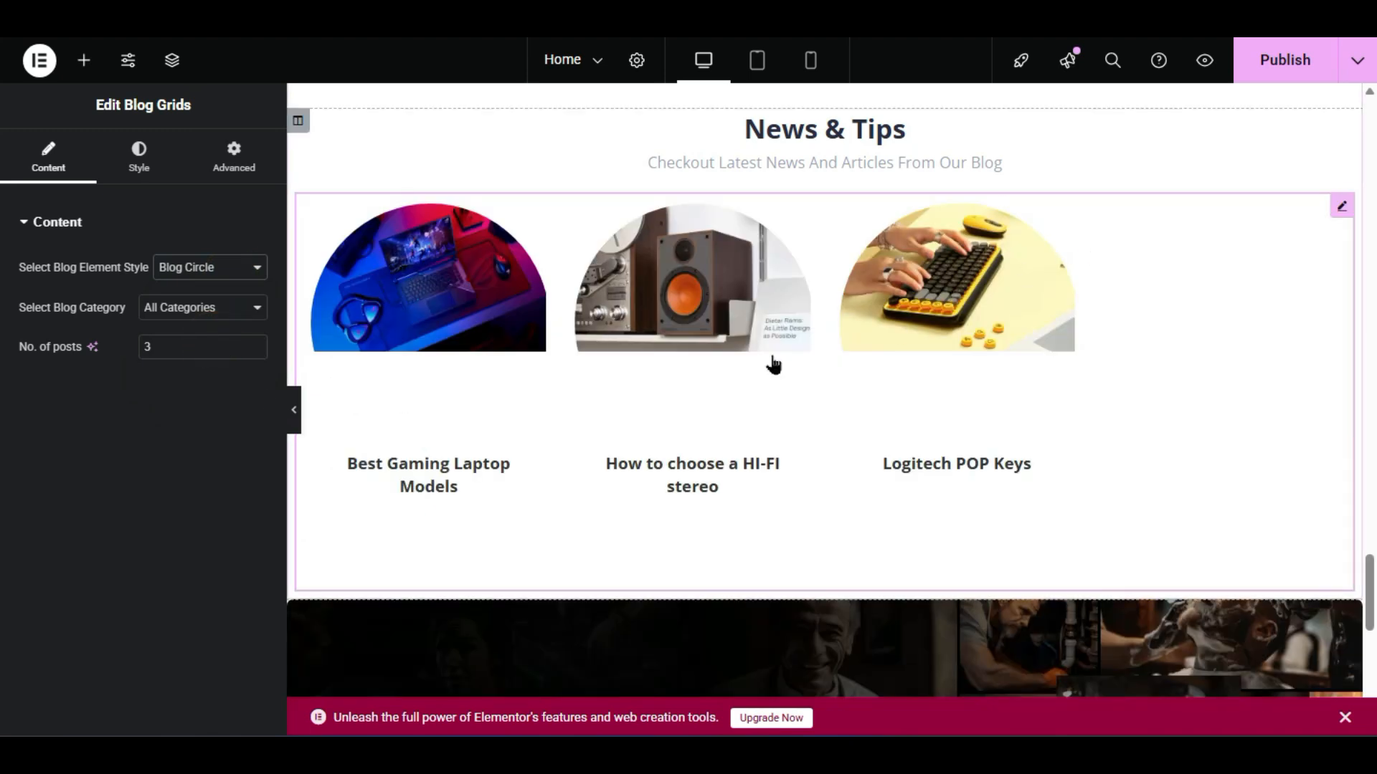
type("34")
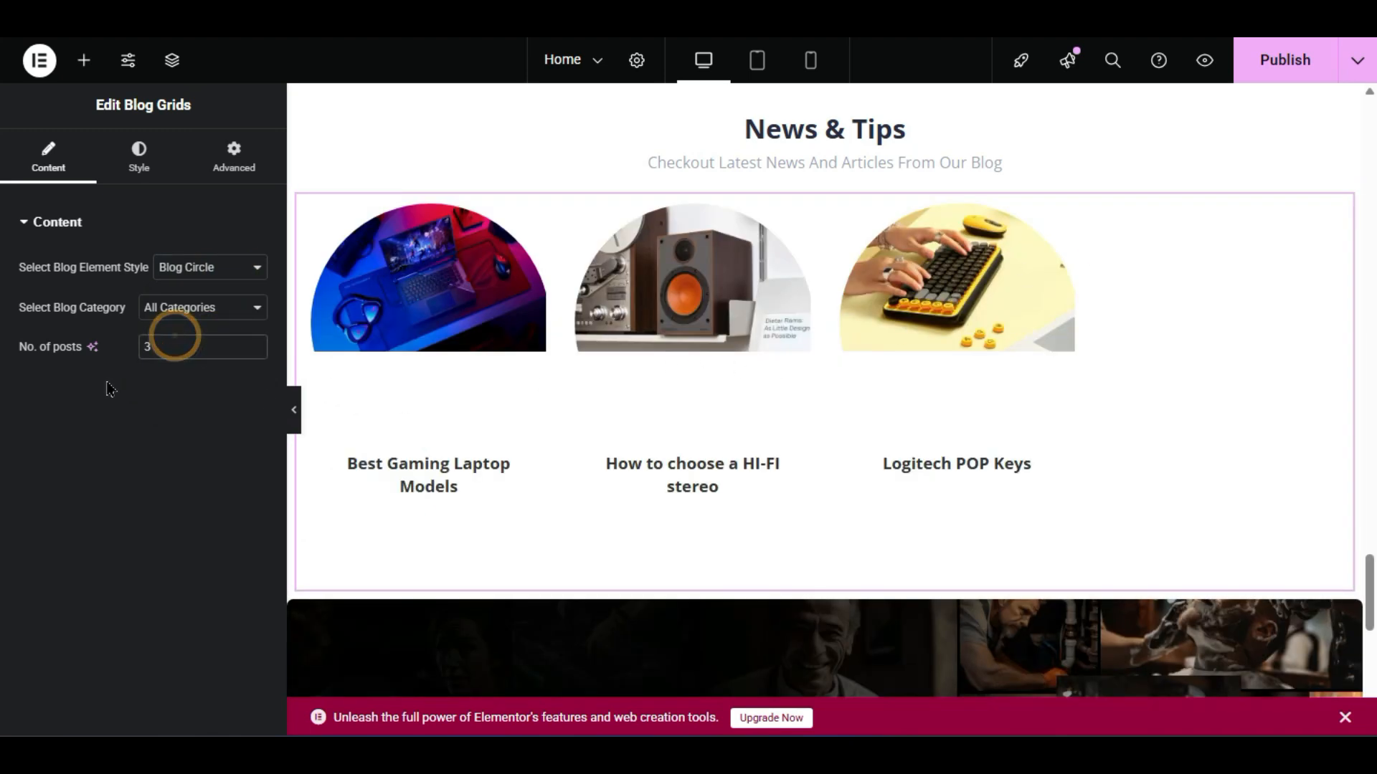
left_click_drag(202, 353, 120, 358)
type("4")
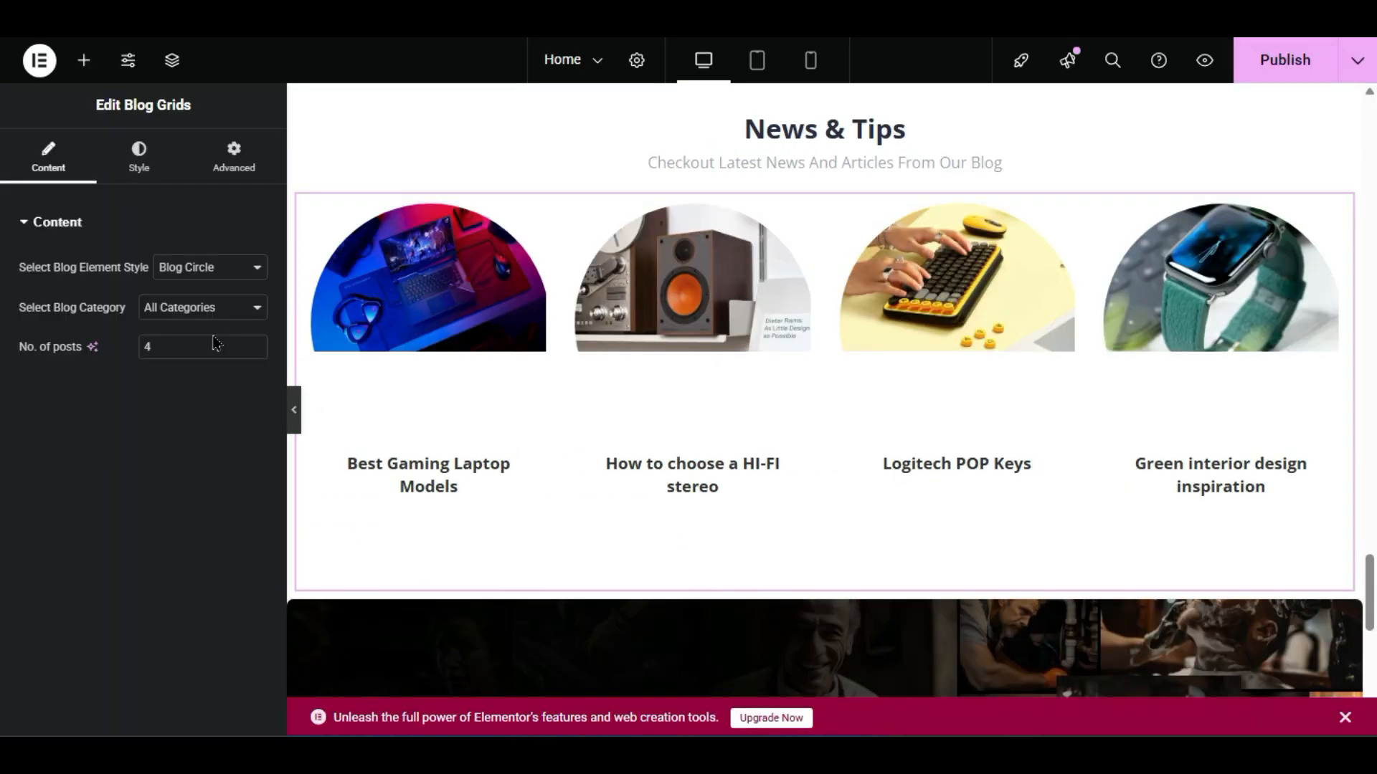
- Return the blog grid to Classic New layout with 3 posts
left_click(212, 275)
left_click(207, 357)
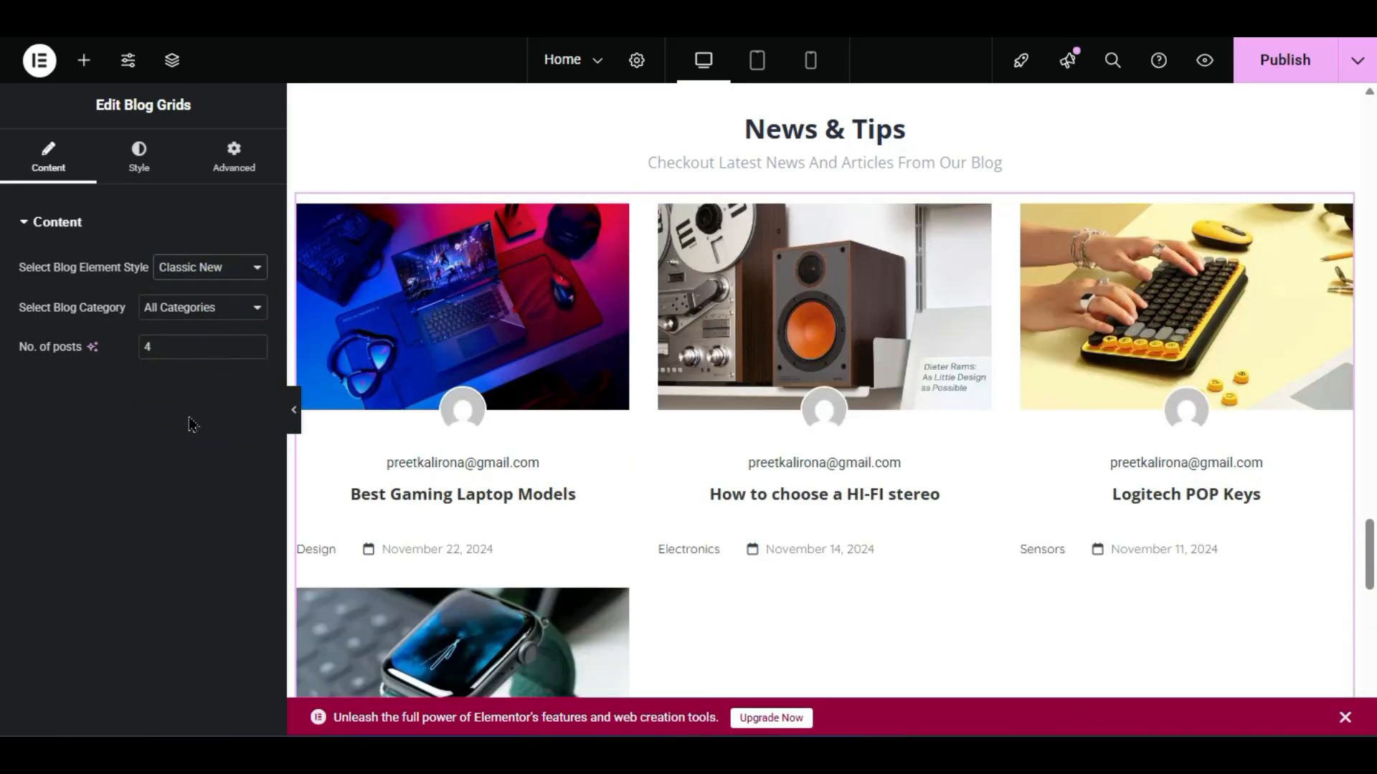
type("3")
left_click(154, 501)
scroll(730, 304, "up", 15)
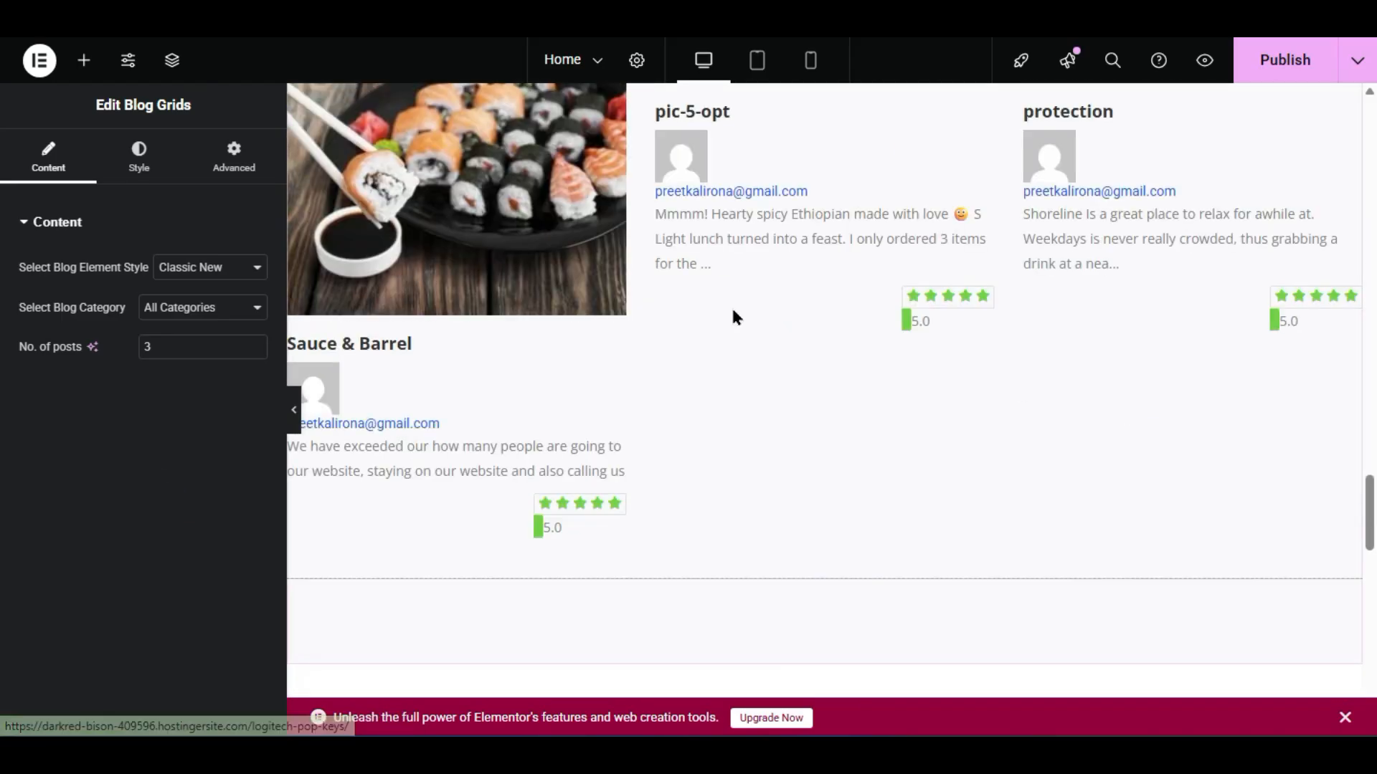
scroll(692, 522, "up", 6)
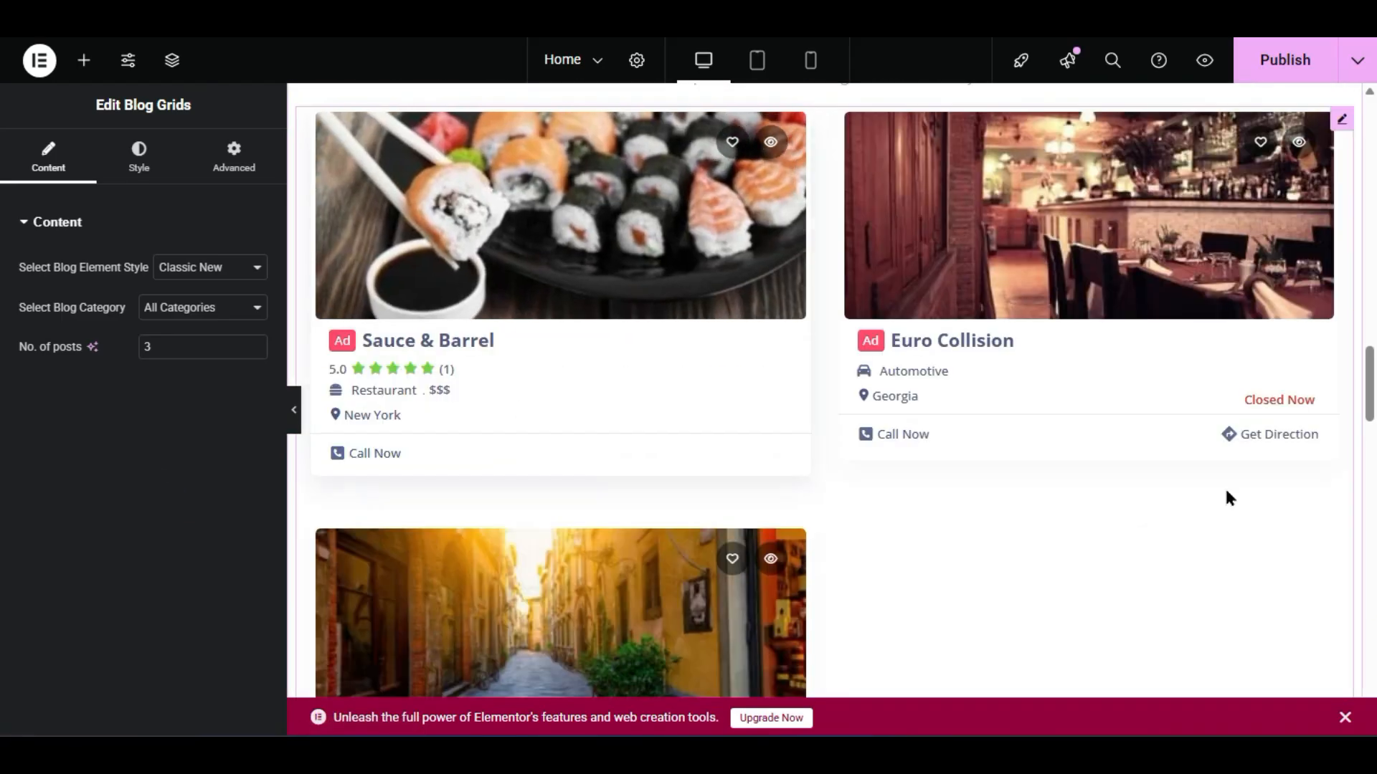
scroll(882, 437, "down", 10)
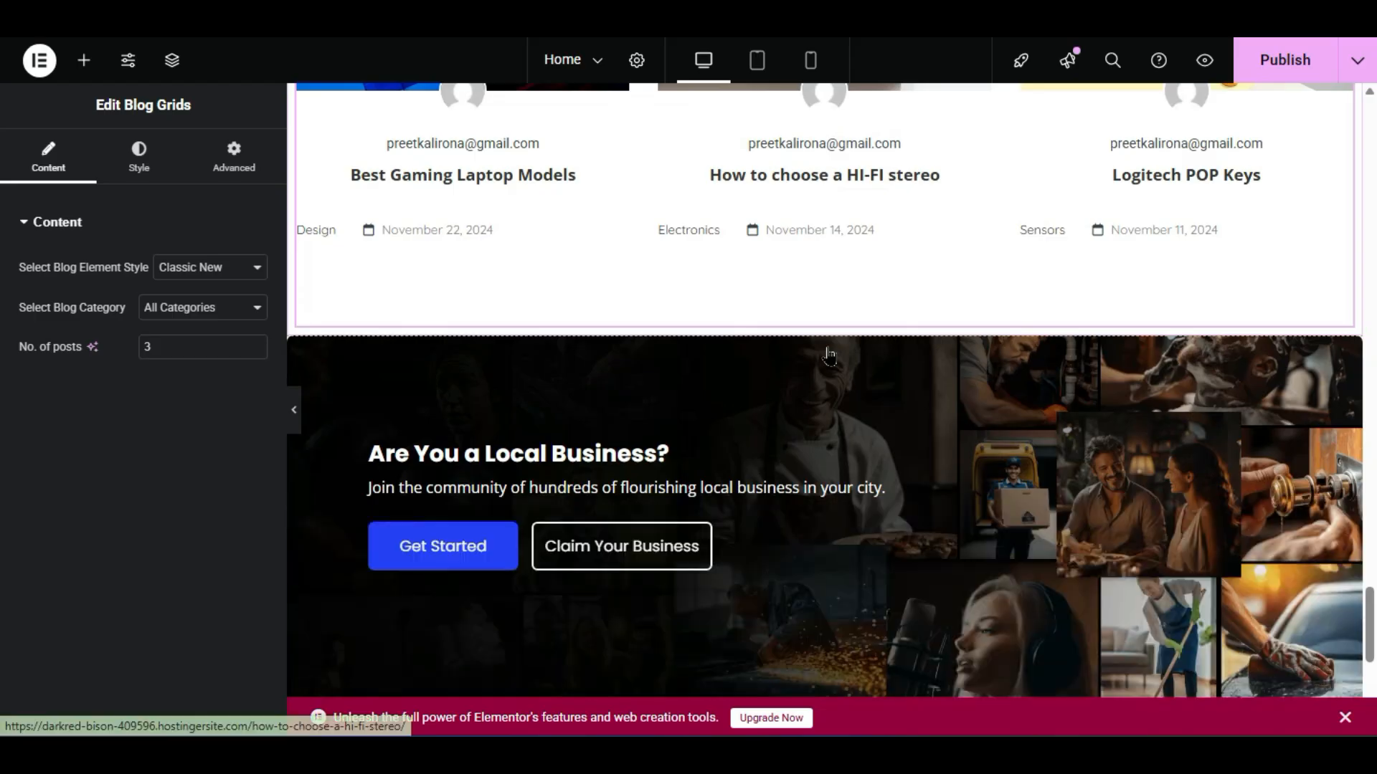
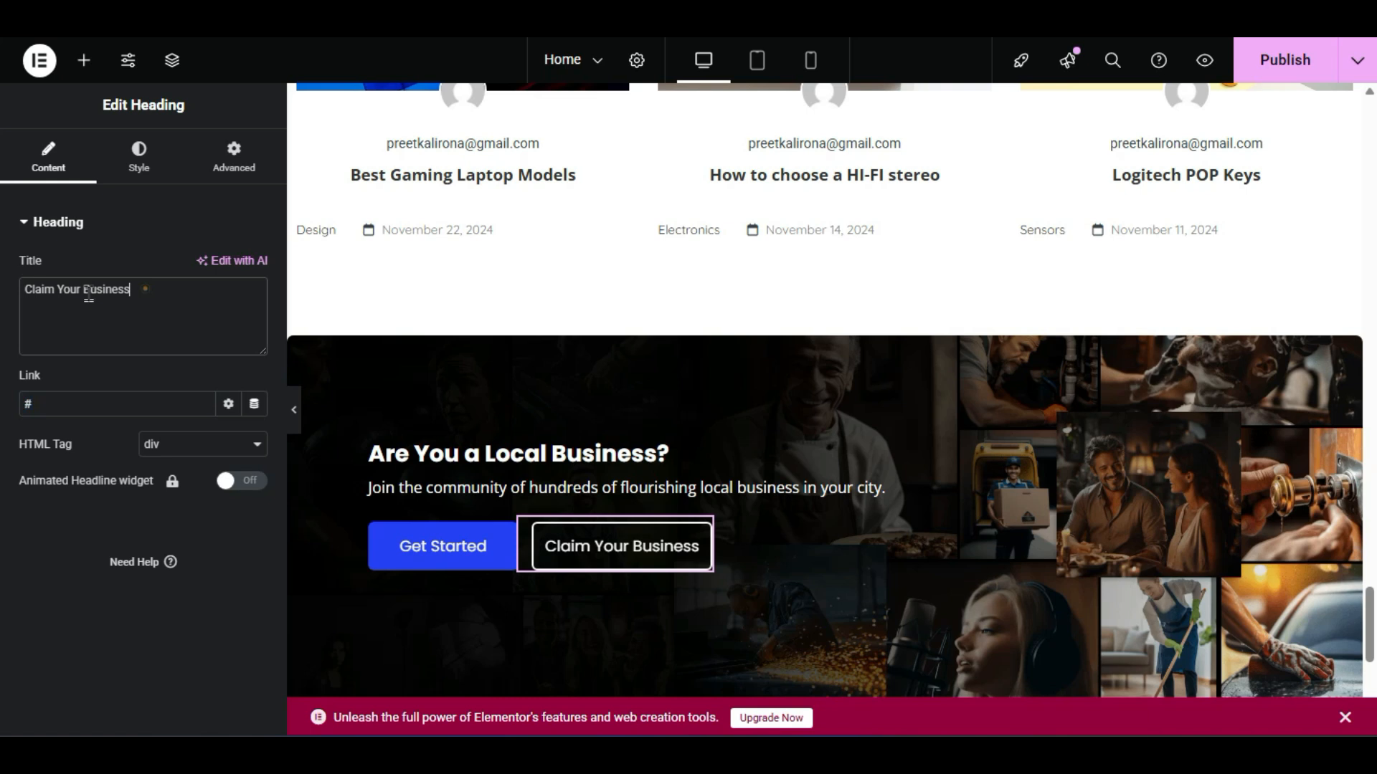
- Select the Claim Your Business title text and check the heading's link value
triple_click(144, 289)
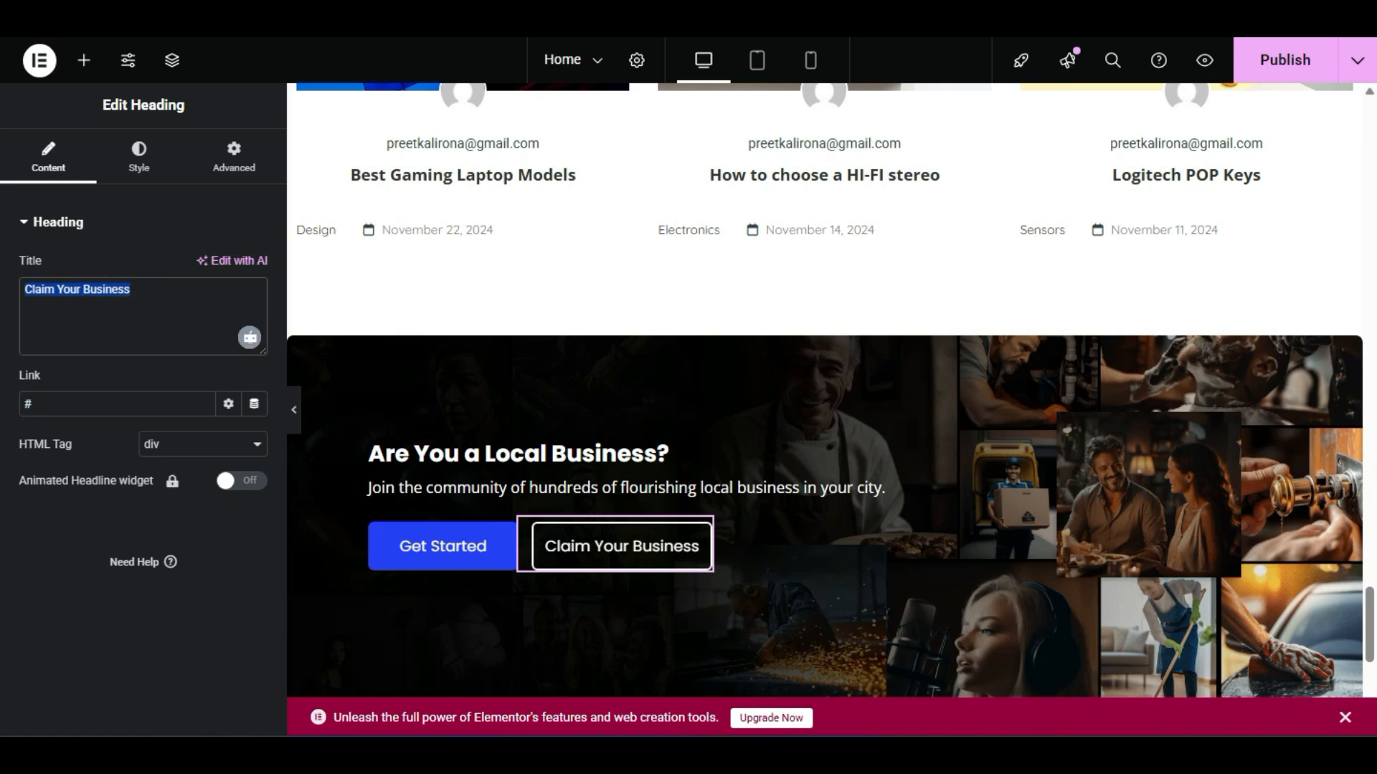
left_click(79, 403)
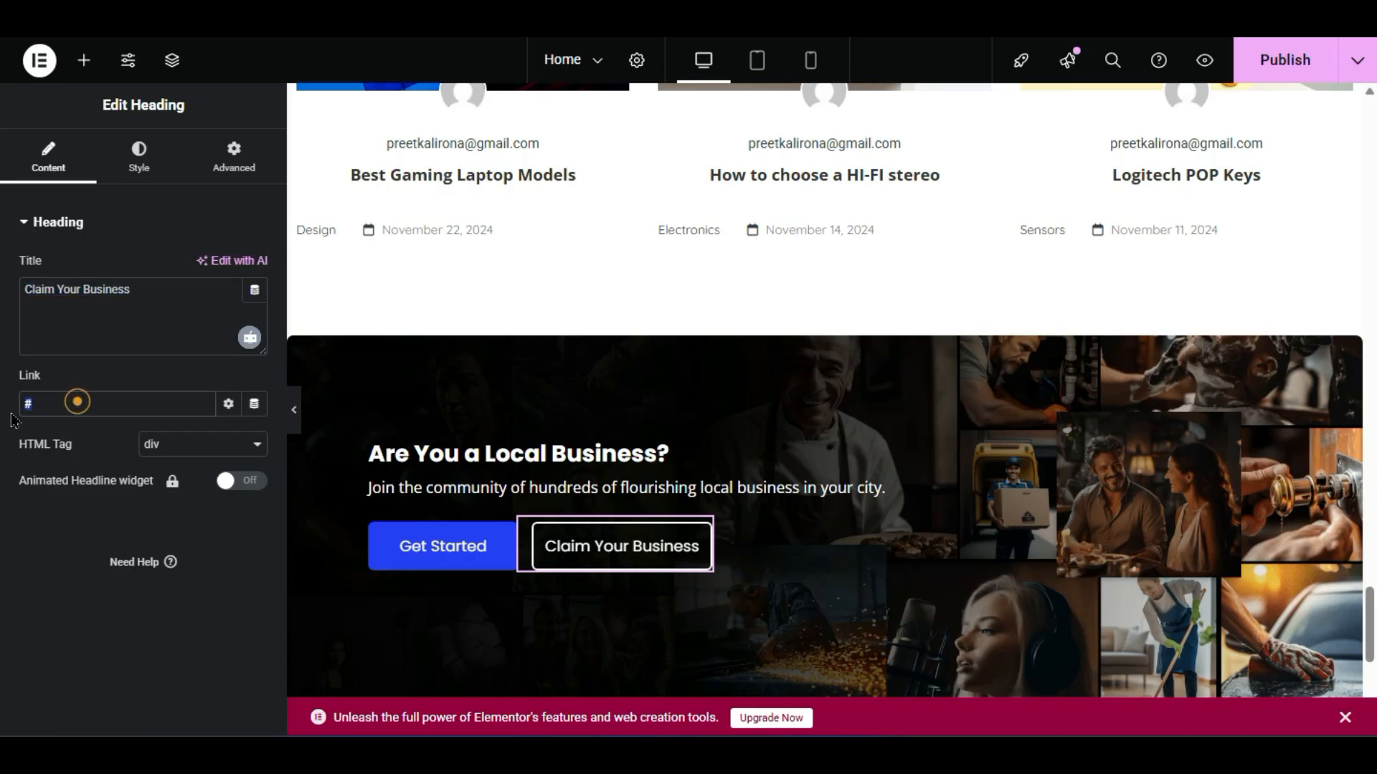
left_click(157, 585)
scroll(821, 452, "down", 5)
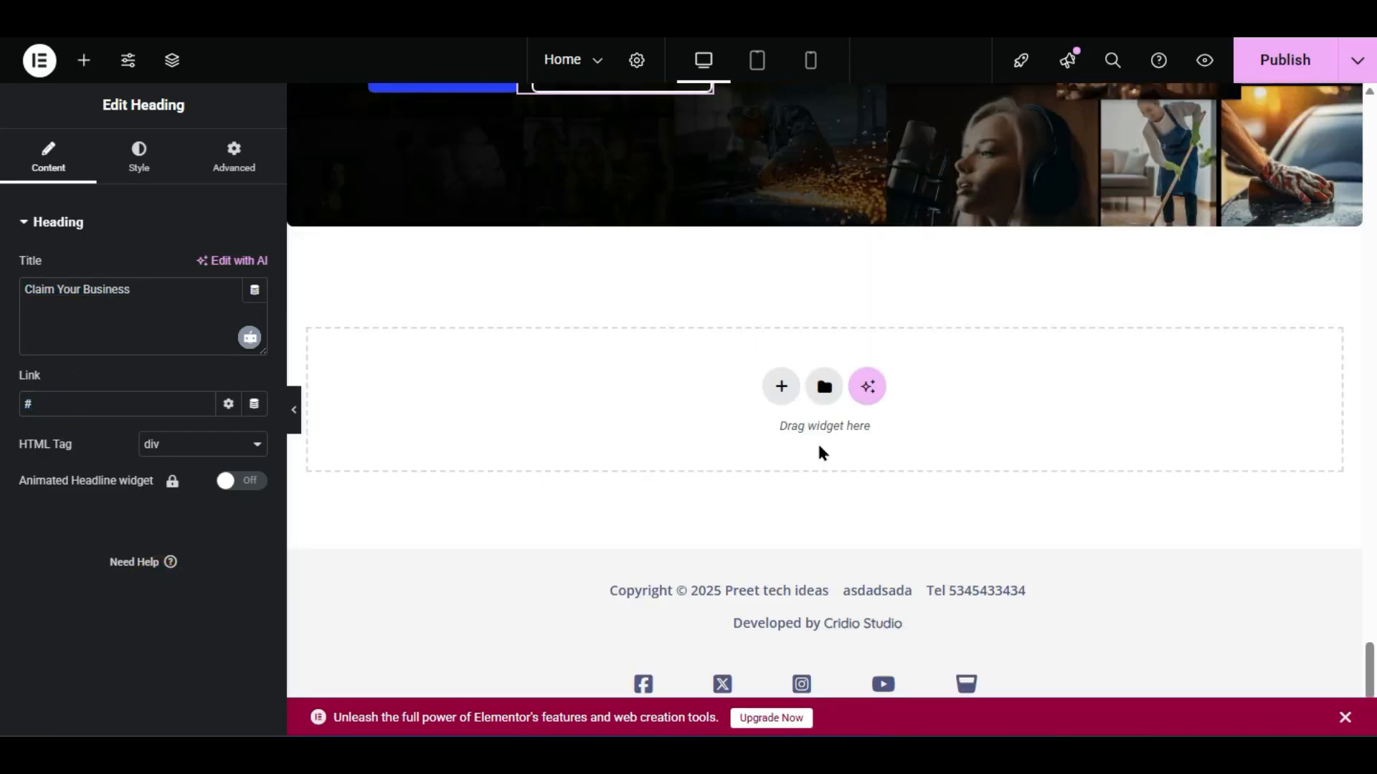
scroll(821, 451, "up", 15)
scroll(819, 450, "up", 10)
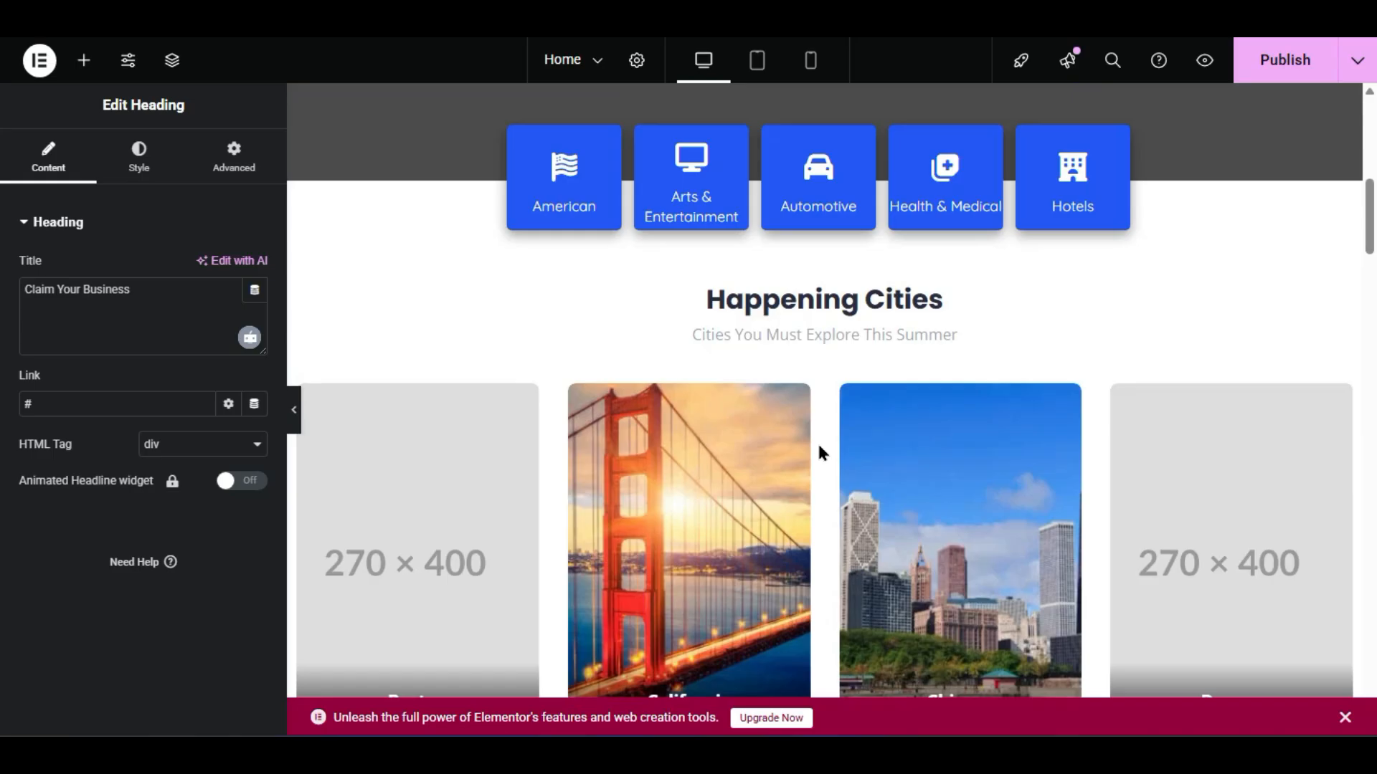
scroll(818, 452, "down", 5)
scroll(777, 451, "down", 5)
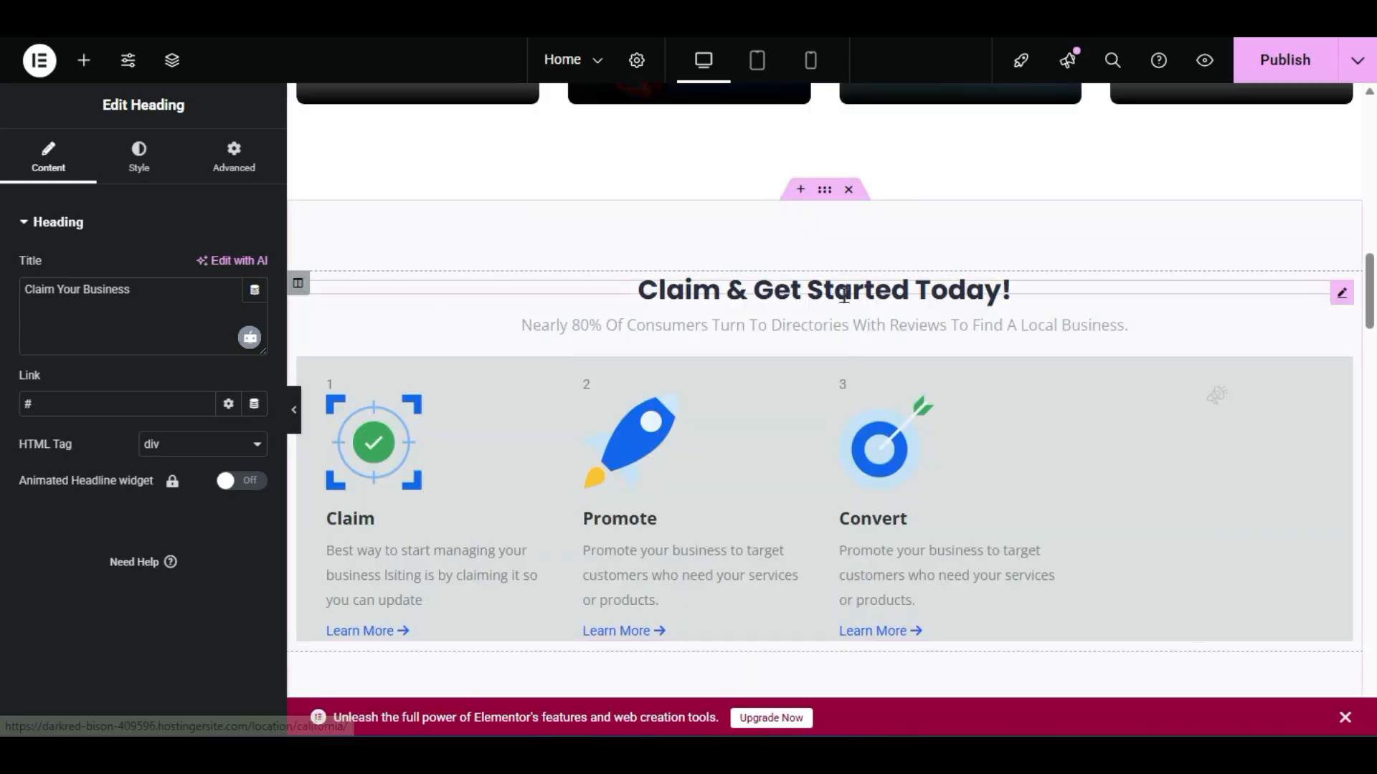
- Collapse the Basic, Pro and General widget groups and browse the ListingPro widgets
left_click(82, 62)
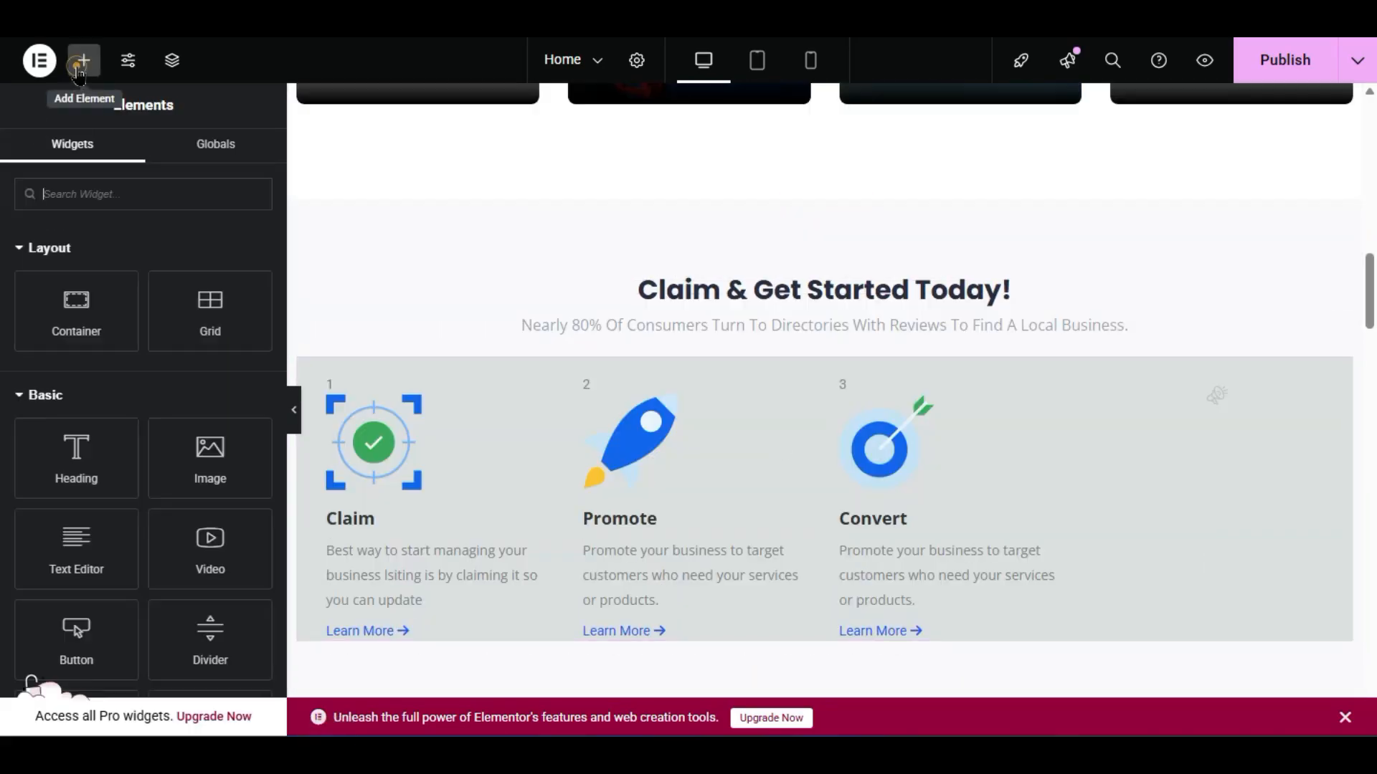
left_click(46, 397)
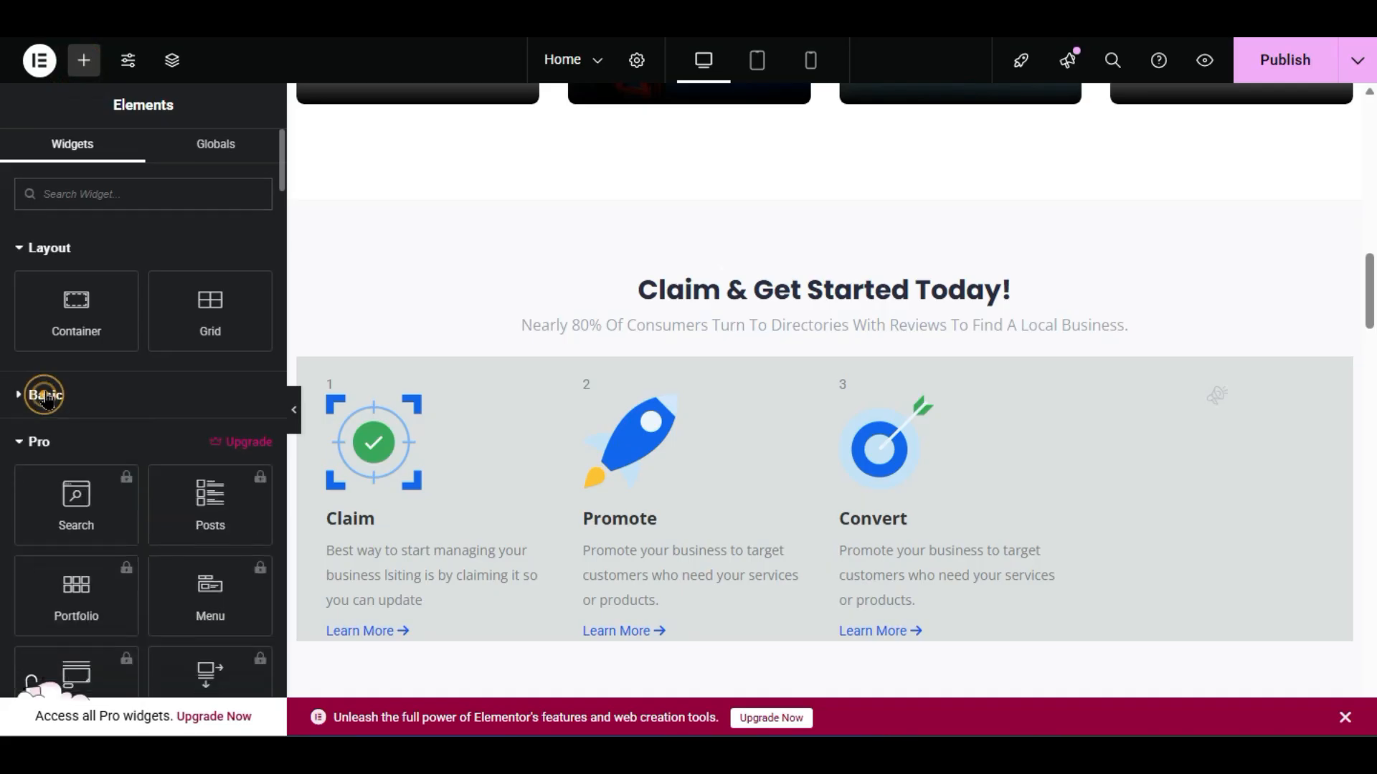
left_click(39, 438)
scroll(40, 439, "down", 2)
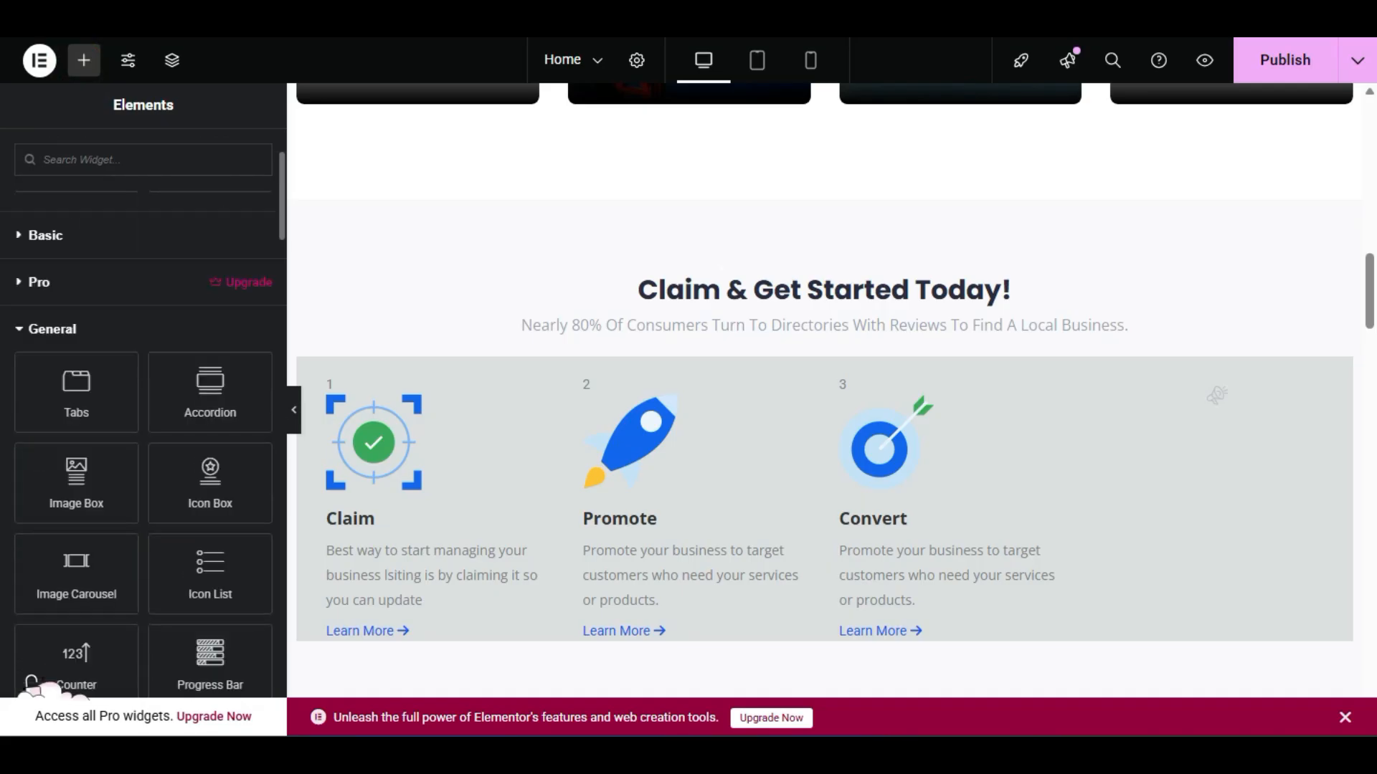
left_click(28, 334)
scroll(43, 337, "down", 5)
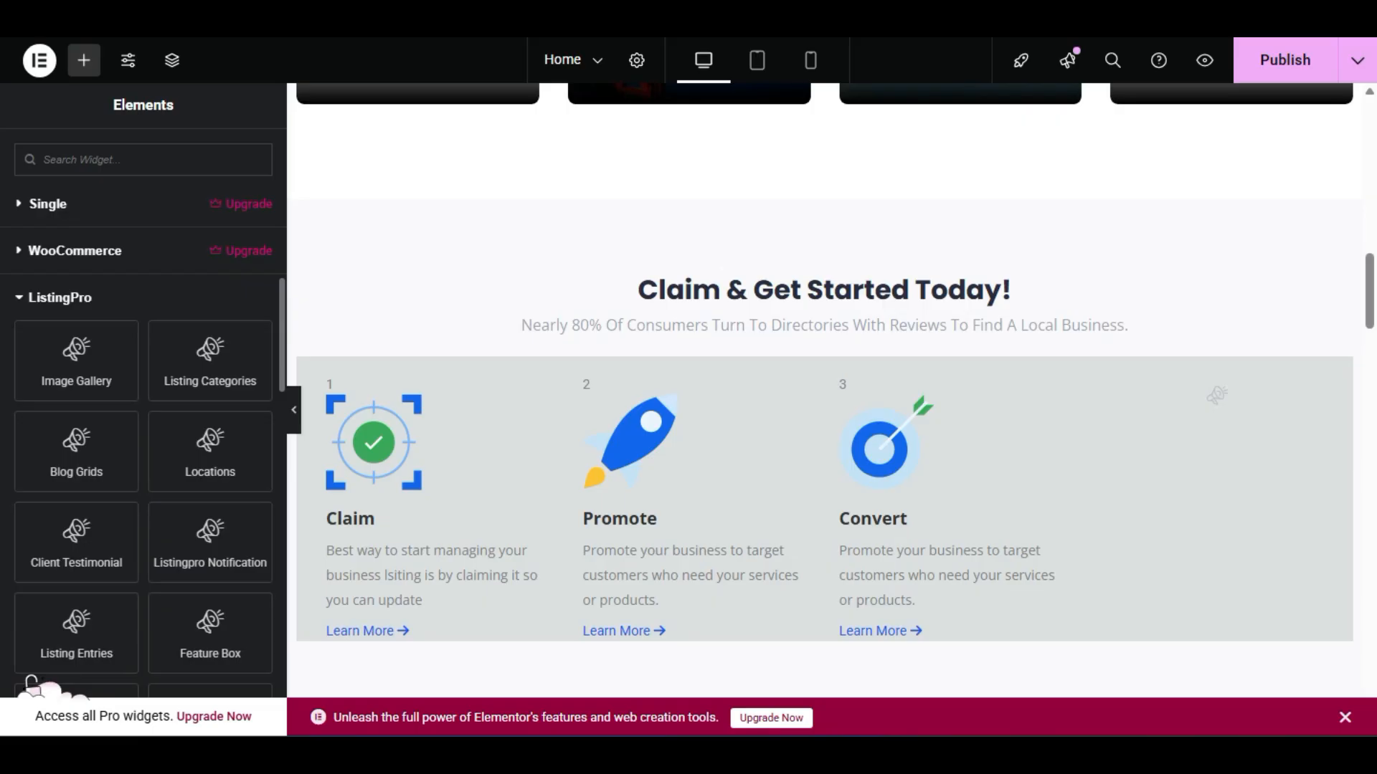
scroll(32, 681, "down", 2)
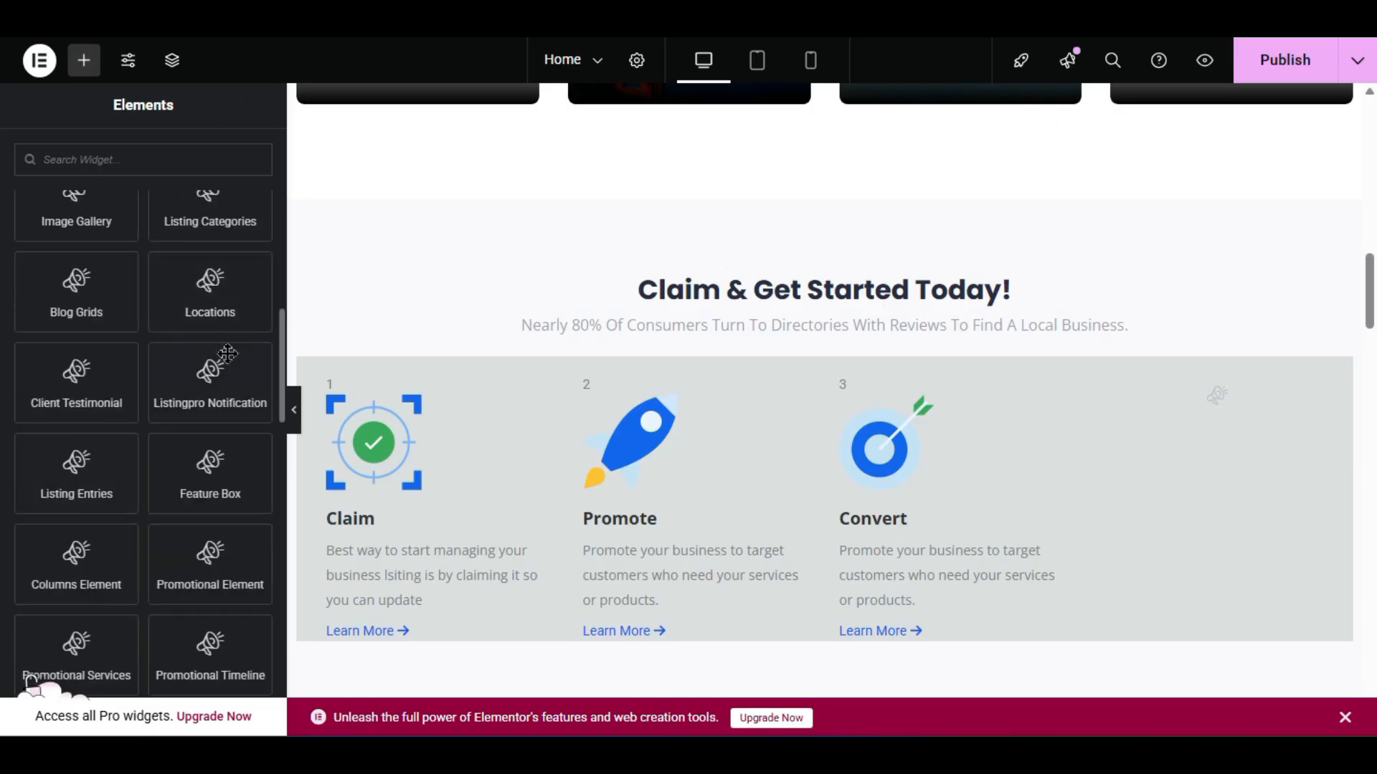
scroll(498, 372, "up", 8)
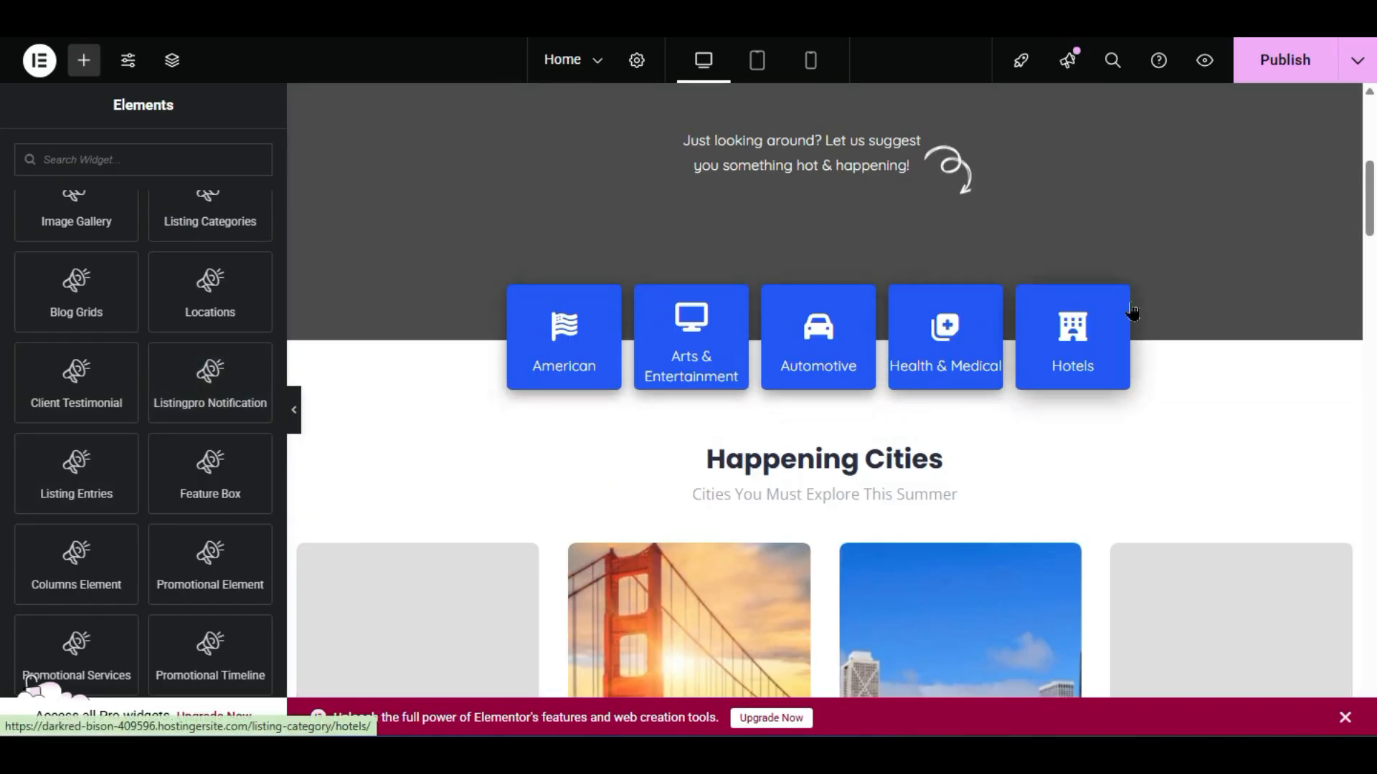
scroll(631, 334, "up", 6)
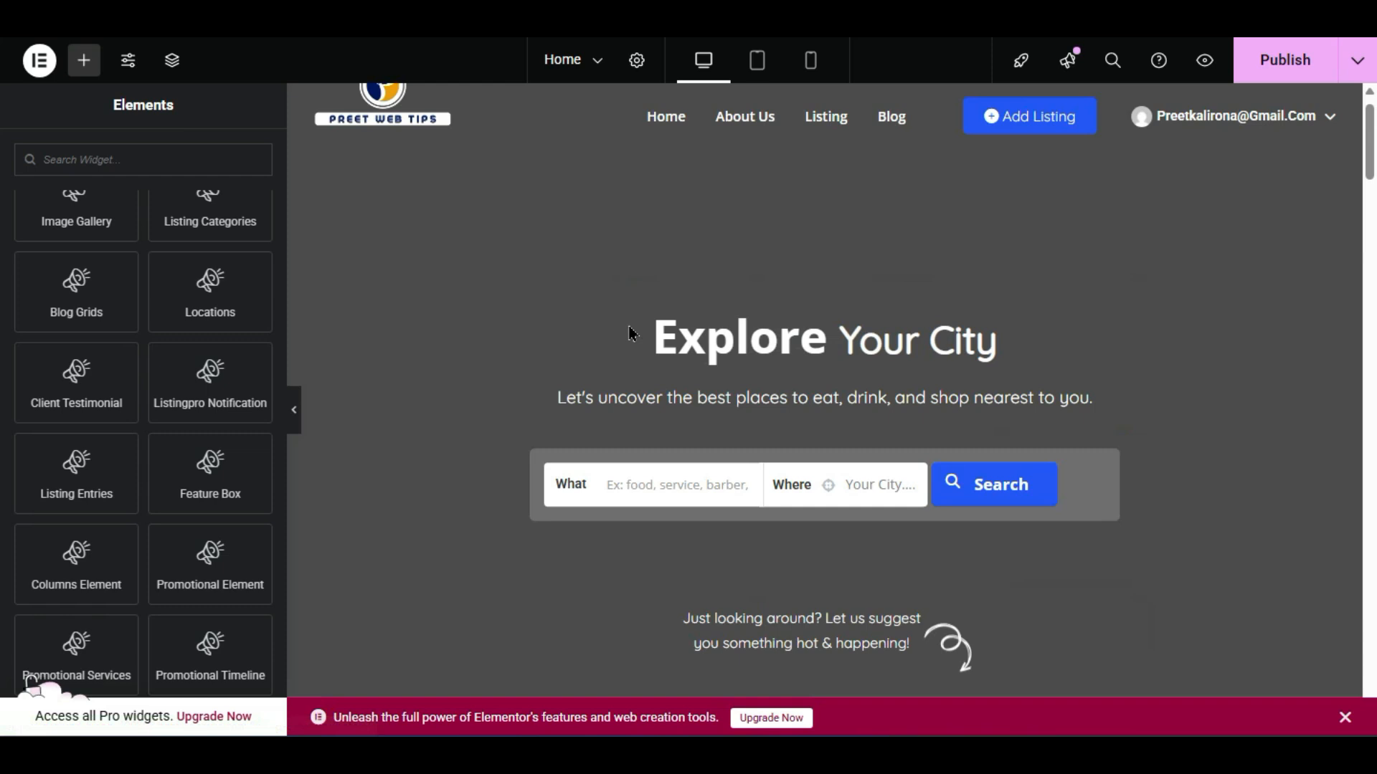
scroll(979, 329, "down", 6)
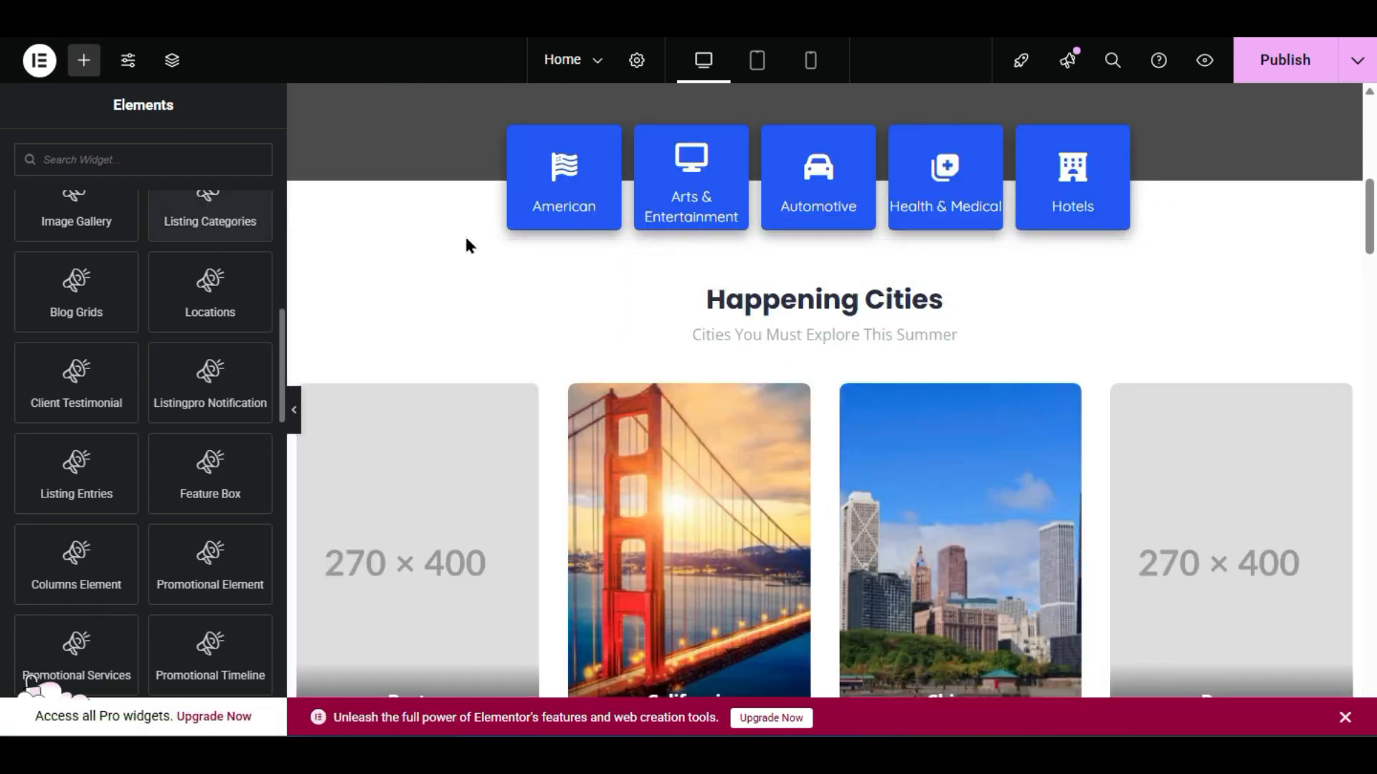
scroll(760, 208, "down", 8)
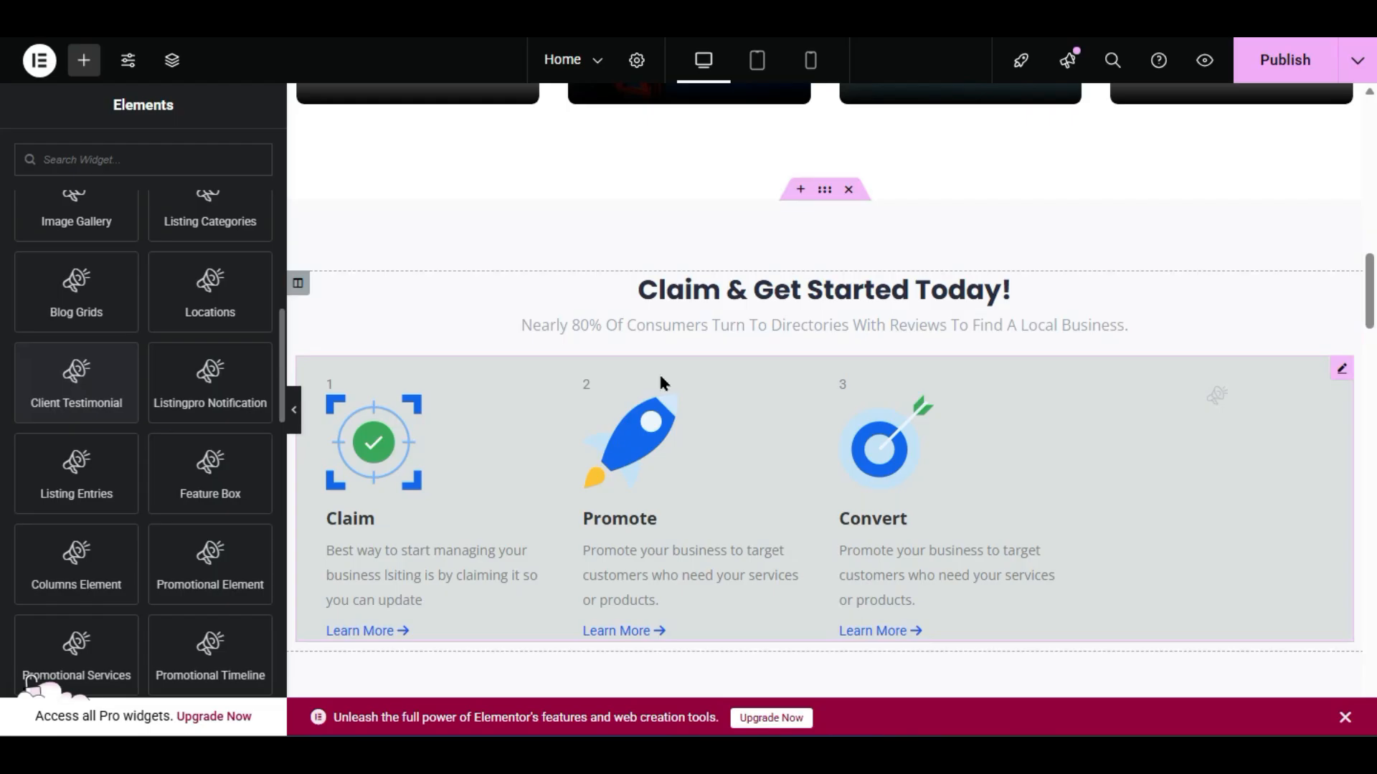
scroll(718, 343, "up", 6)
scroll(719, 342, "down", 10)
scroll(720, 357, "down", 10)
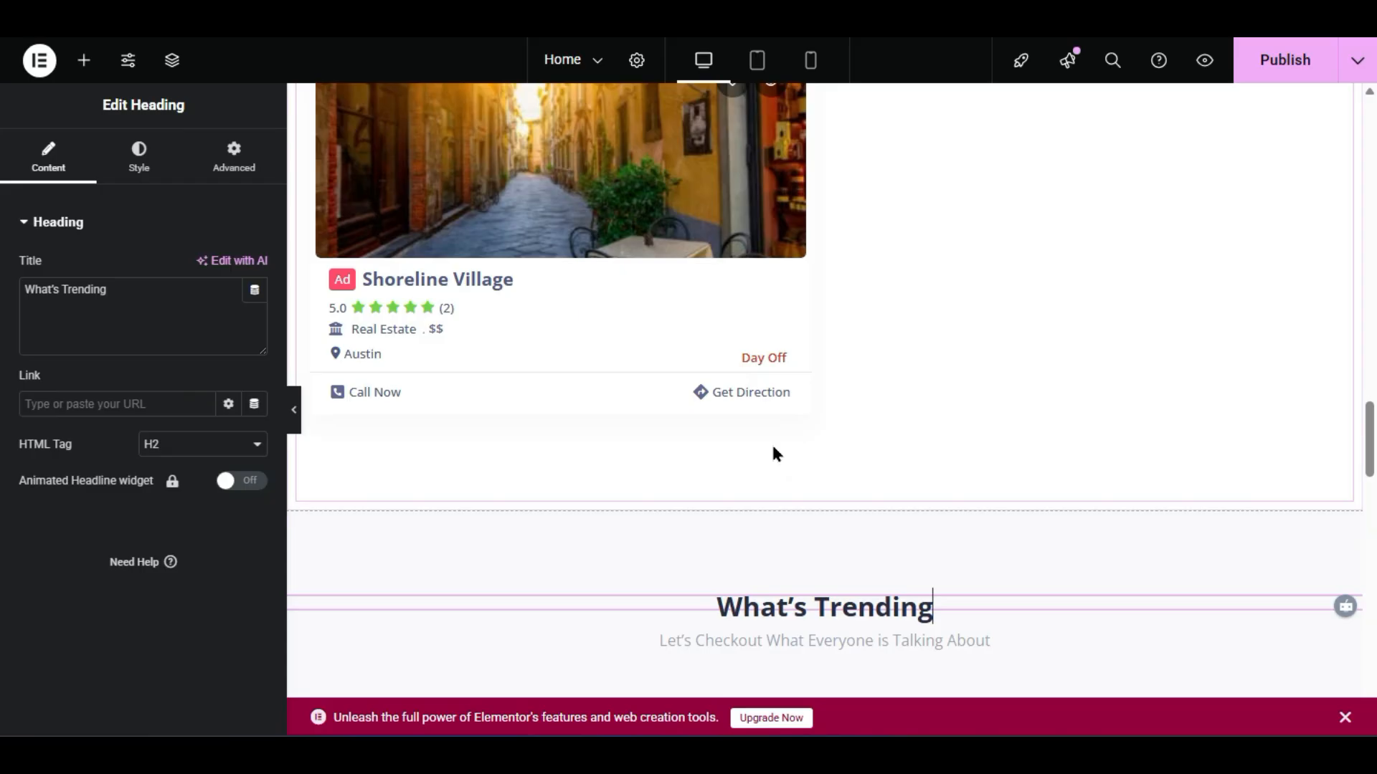
scroll(831, 154, "down", 2)
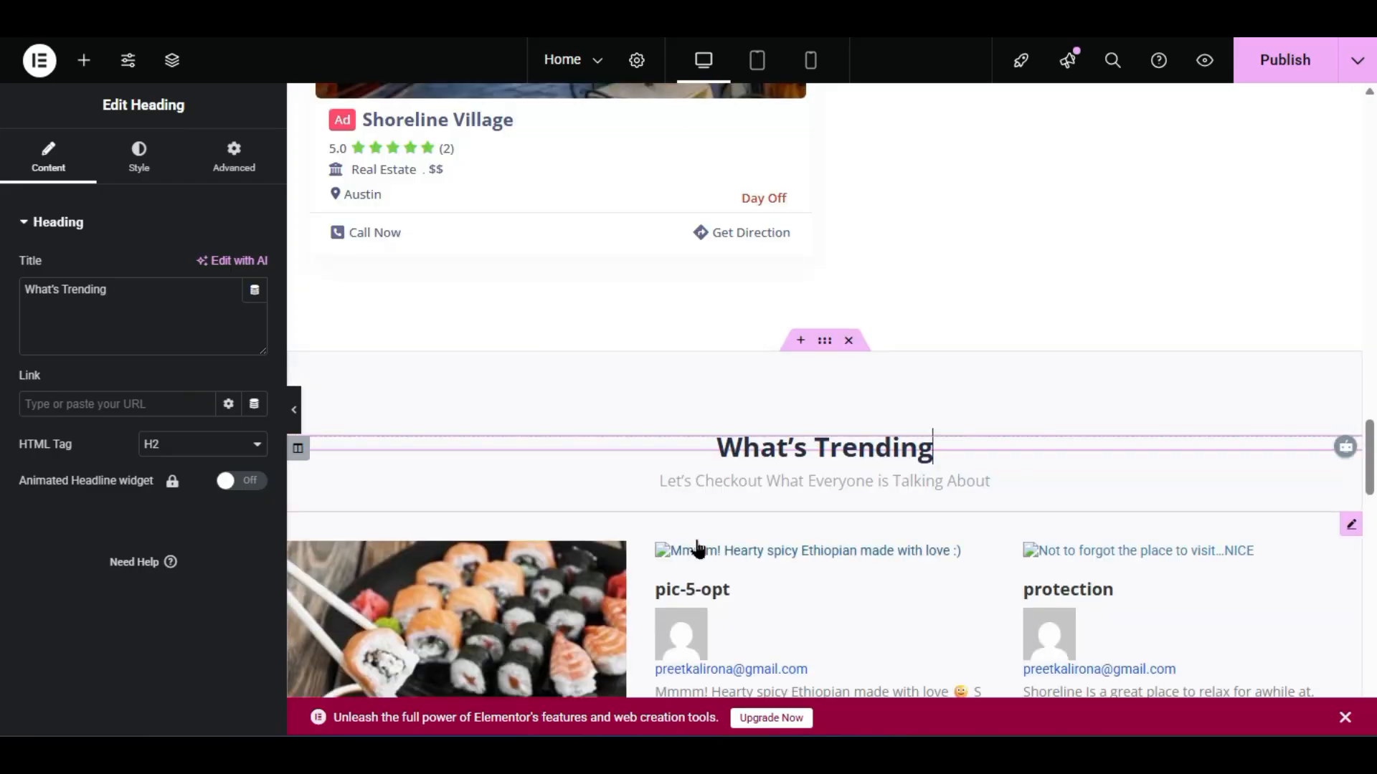
- Add an empty single-column Flexbox container above What's Trending
left_click(799, 344)
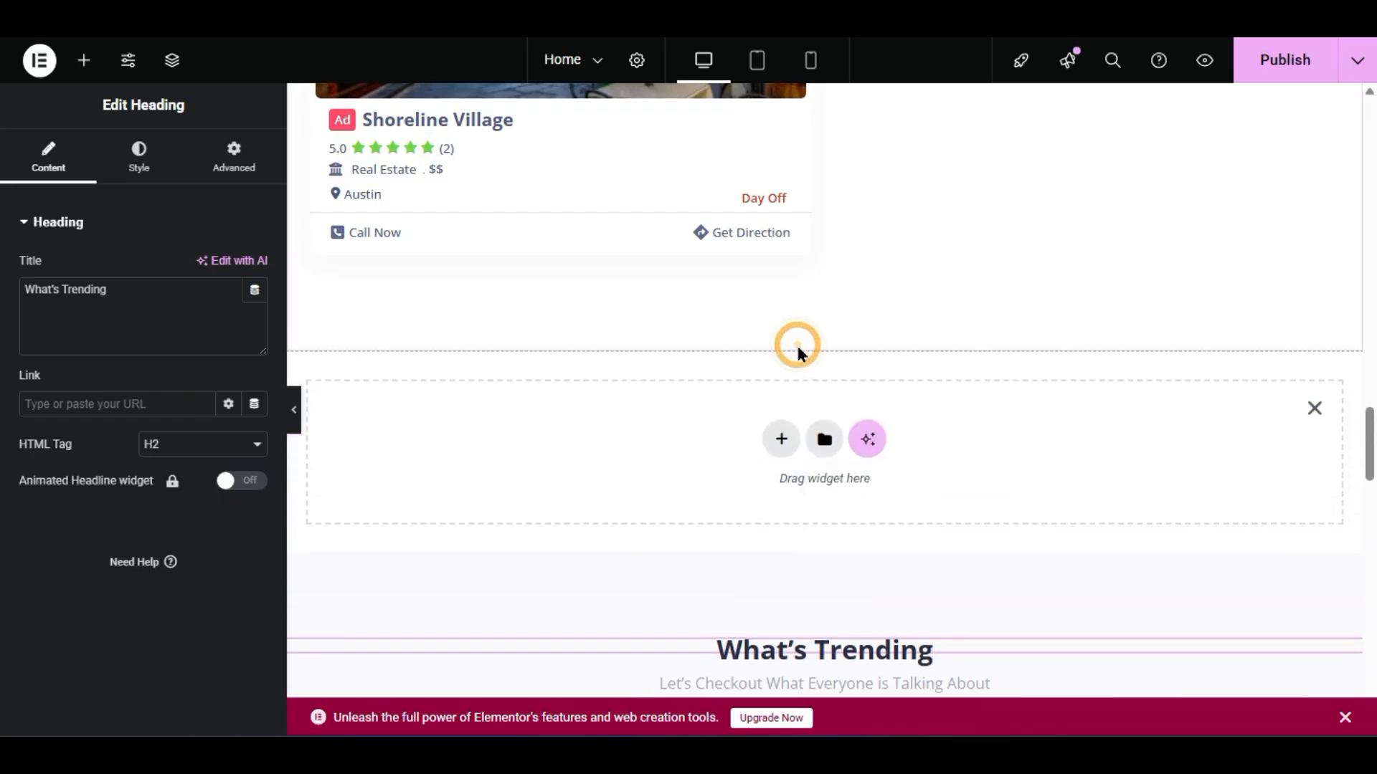
left_click(781, 439)
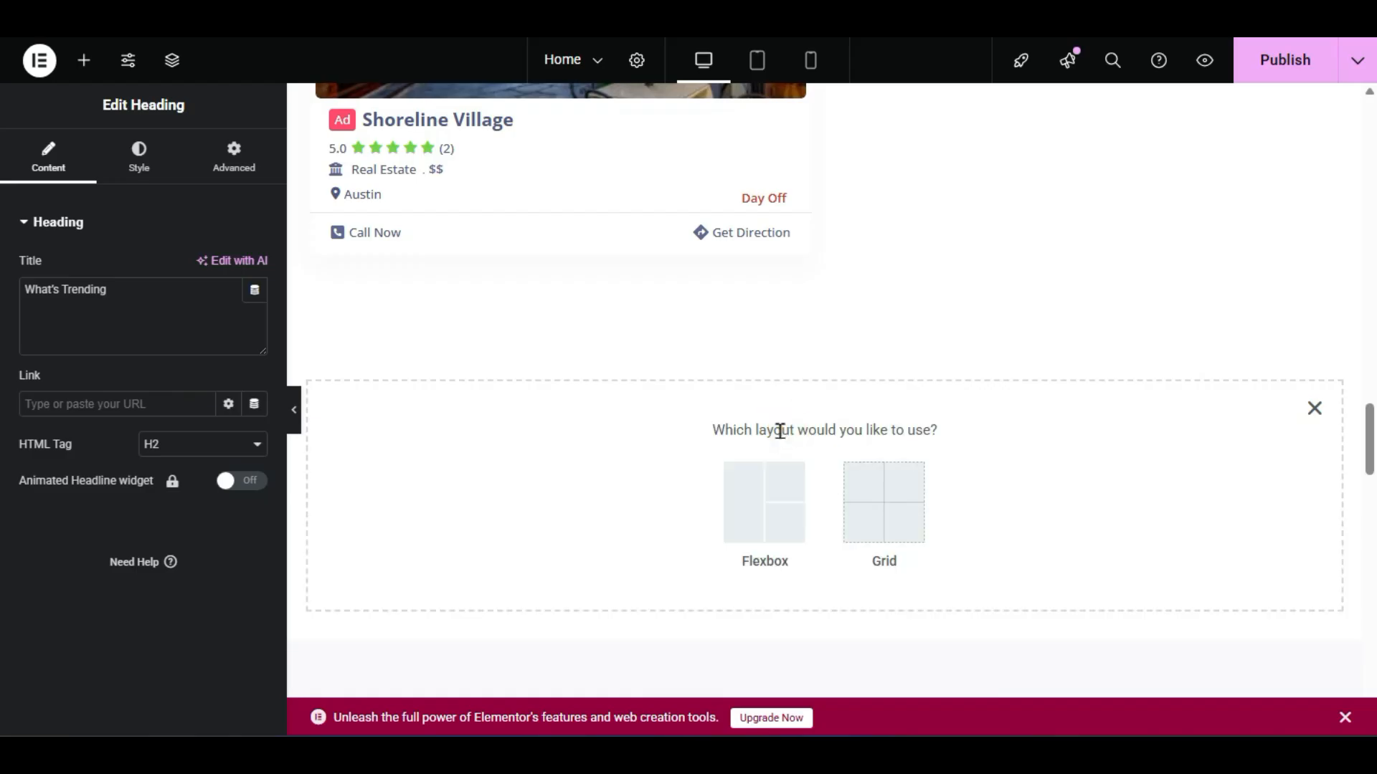
left_click(766, 498)
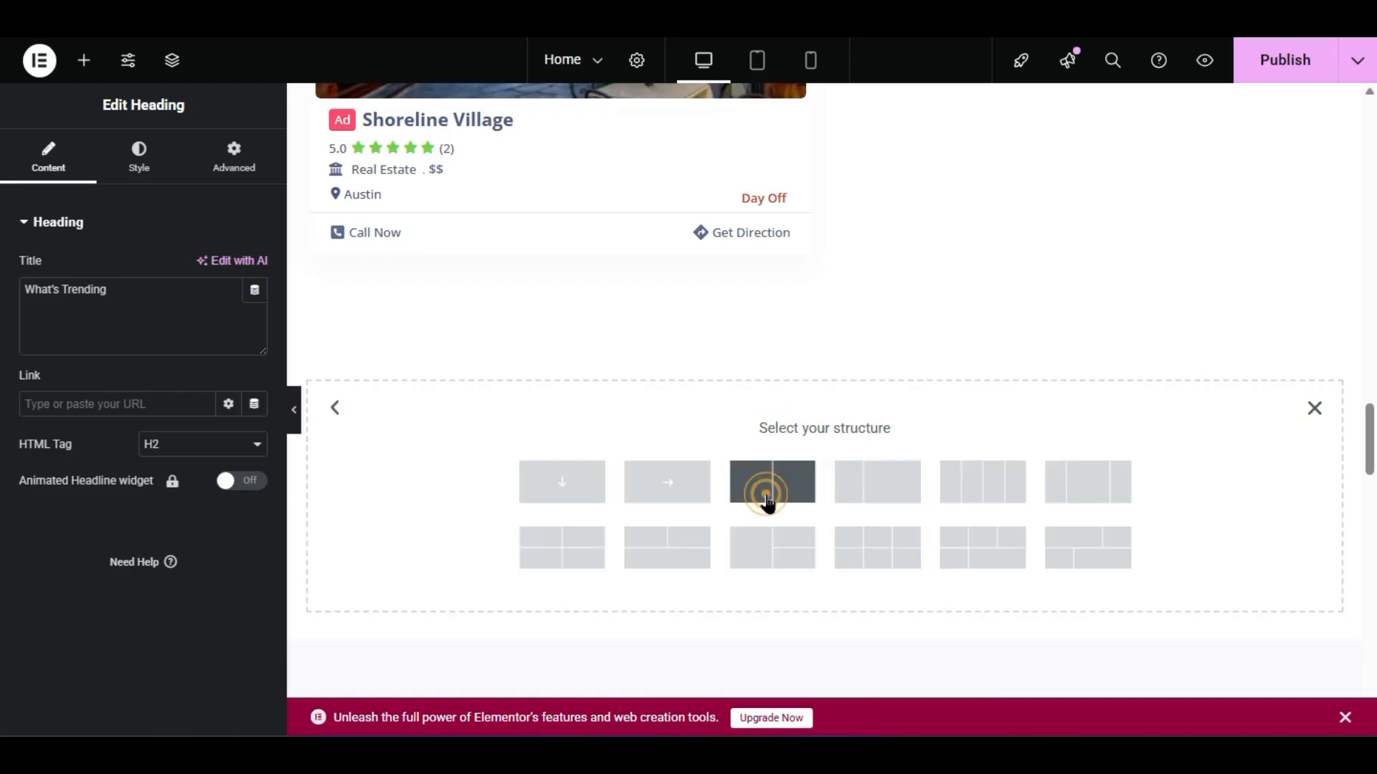
left_click(583, 485)
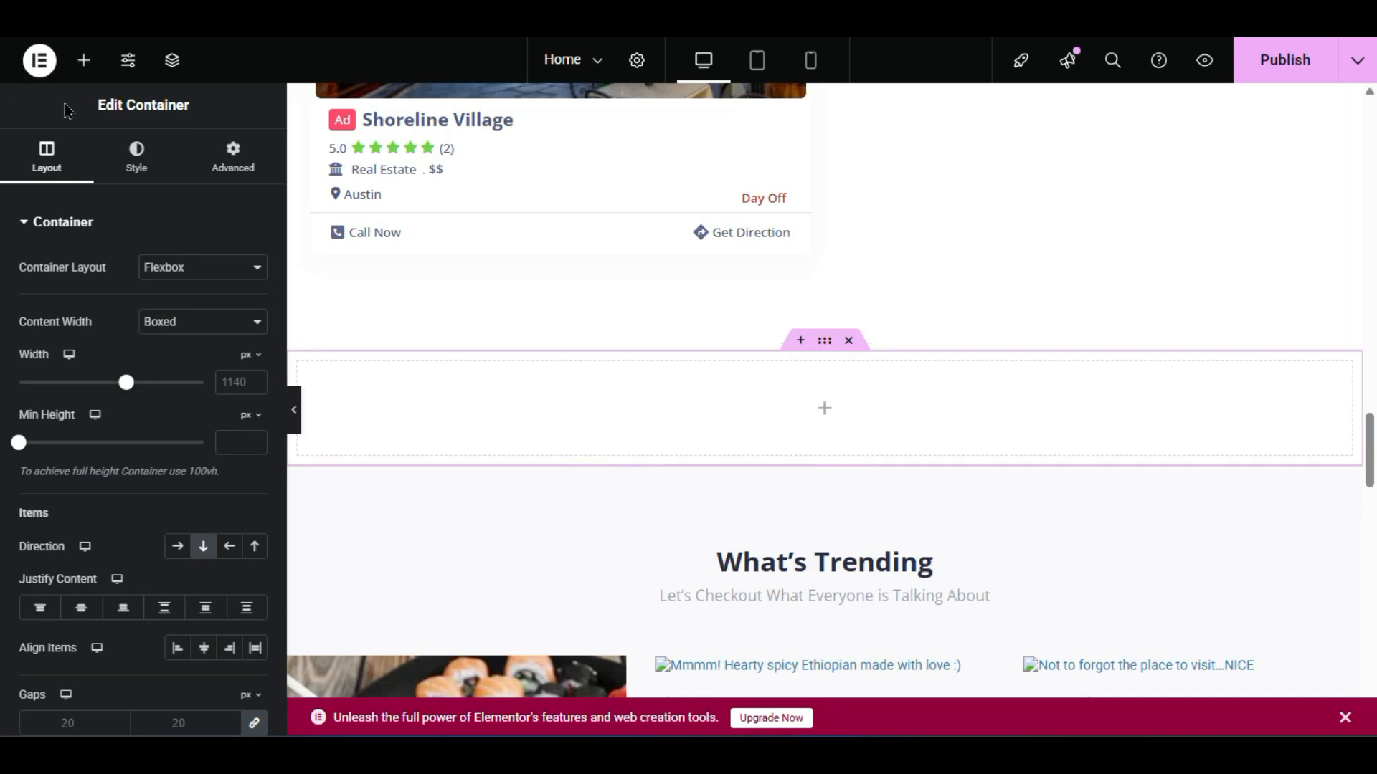
- Copy the Exclusive & Popular heading and paste it into the empty container
left_click(84, 59)
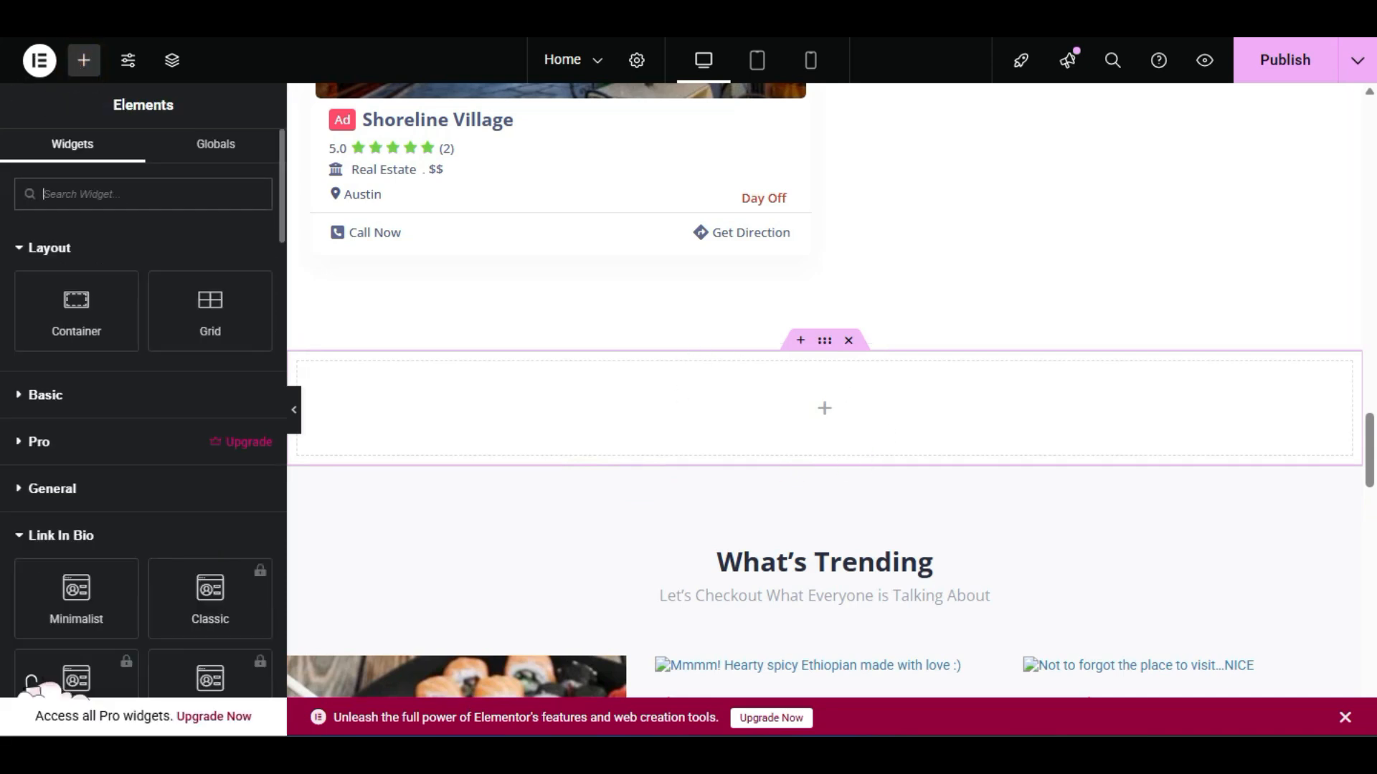
scroll(6, 390, "down", 10)
scroll(6, 390, "up", 3)
scroll(5, 390, "up", 2)
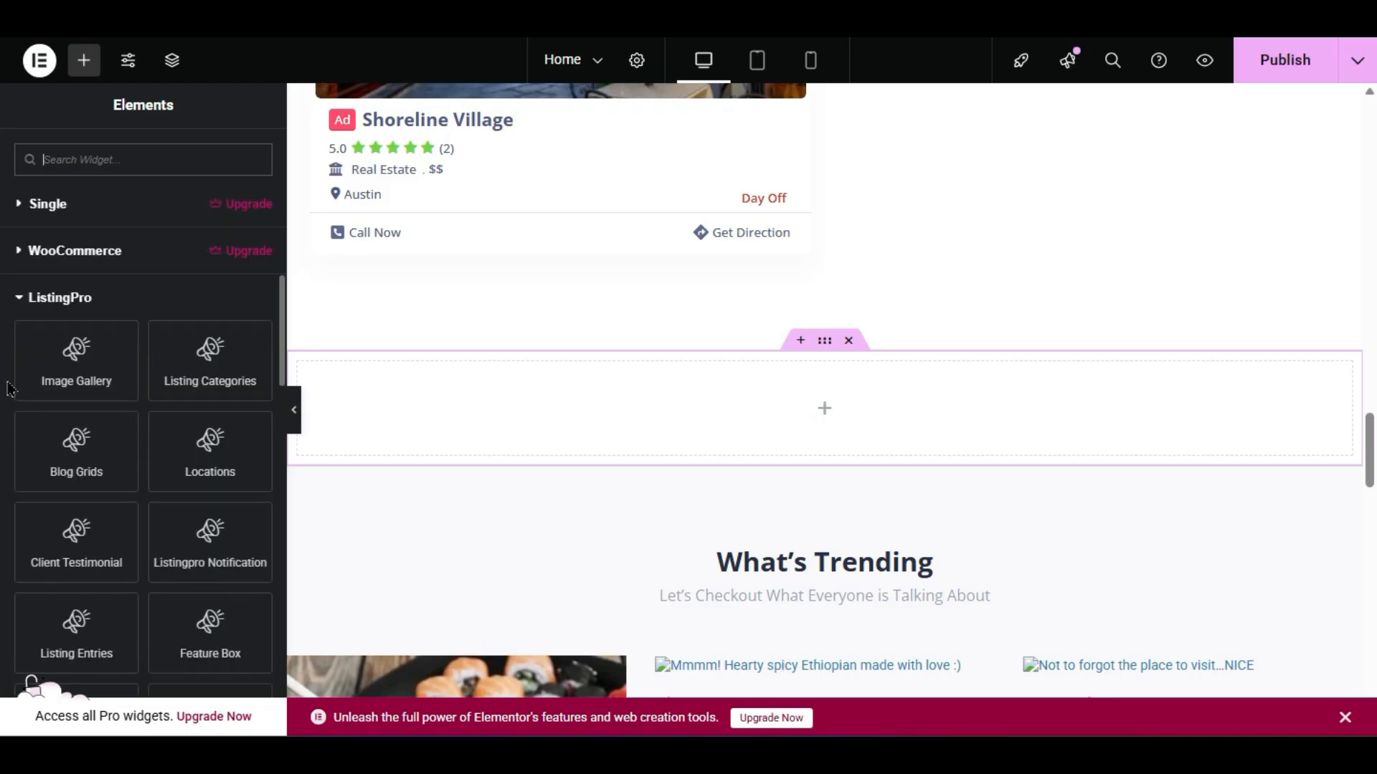
scroll(32, 681, "down", 2)
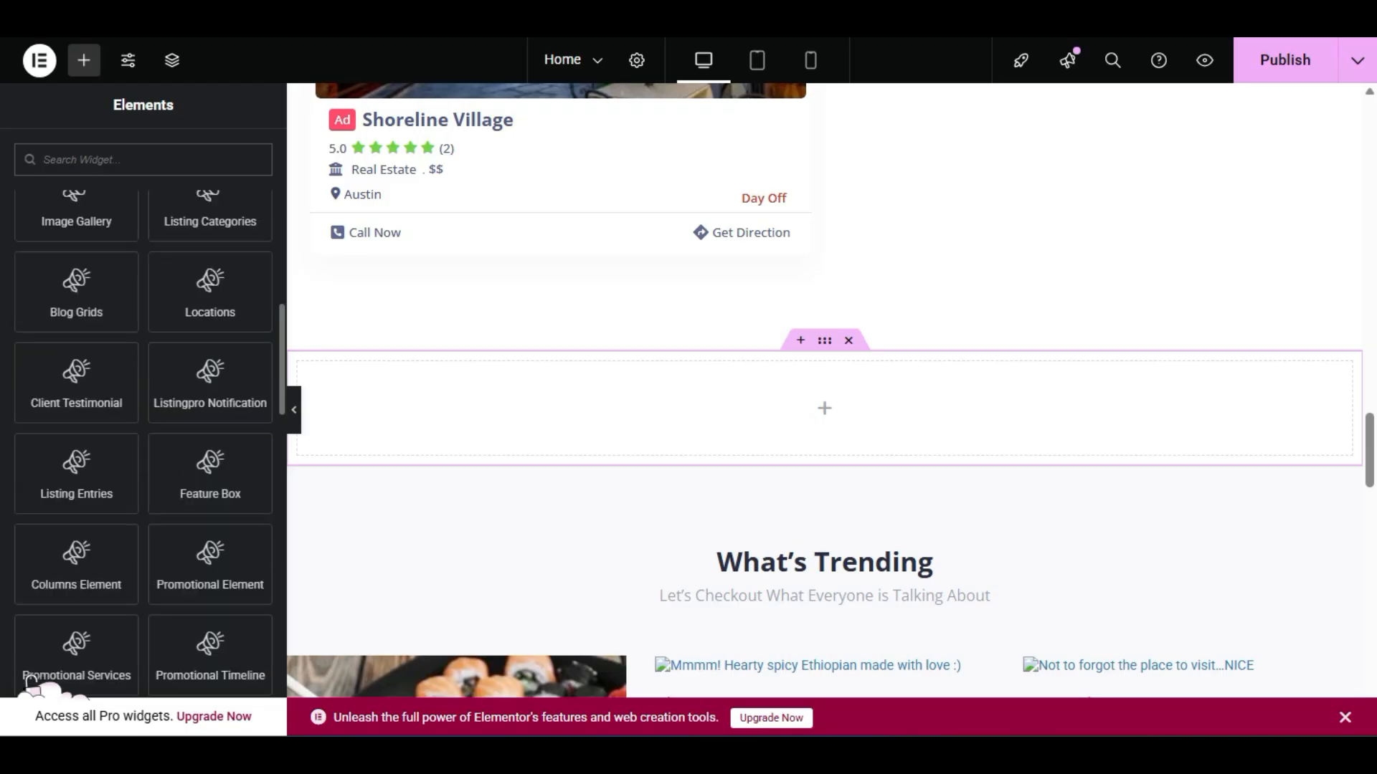
scroll(32, 681, "down", 2)
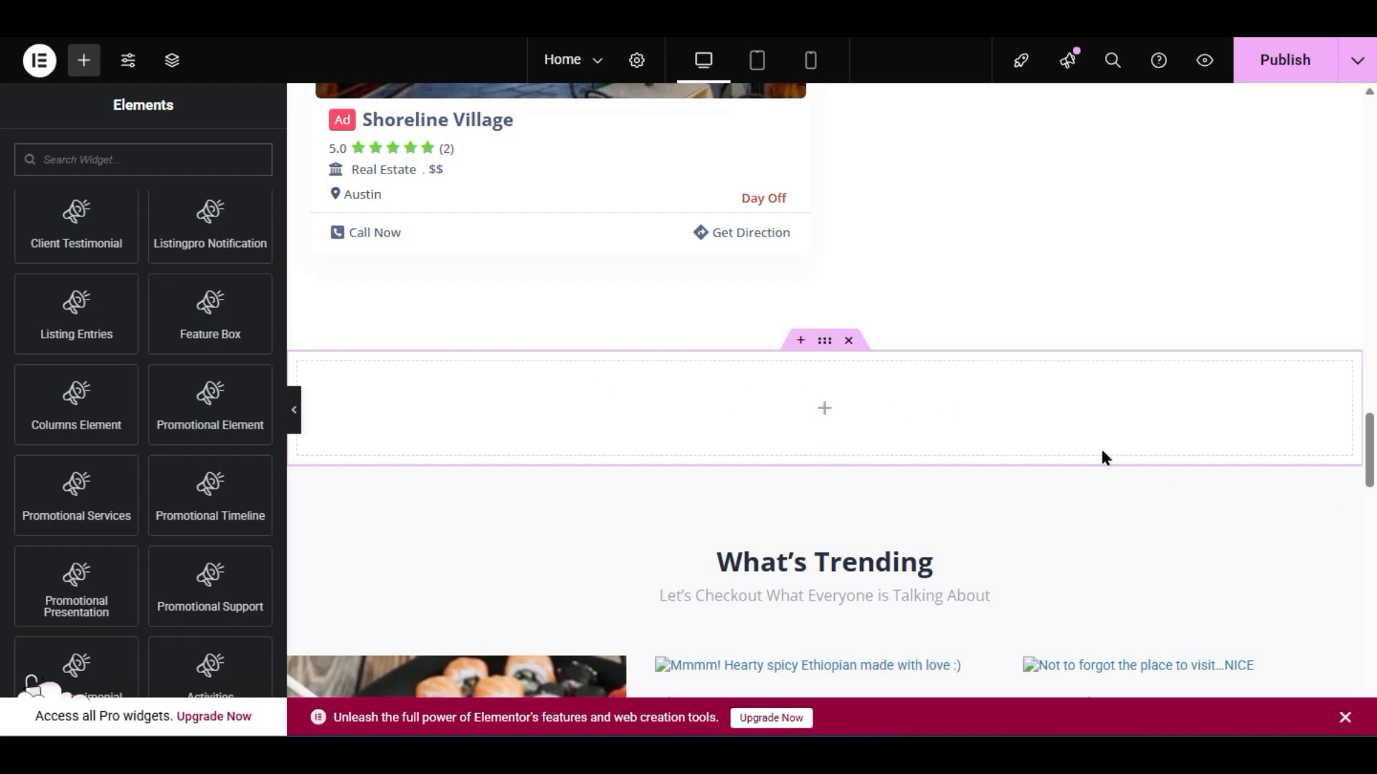
scroll(730, 411, "up", 12)
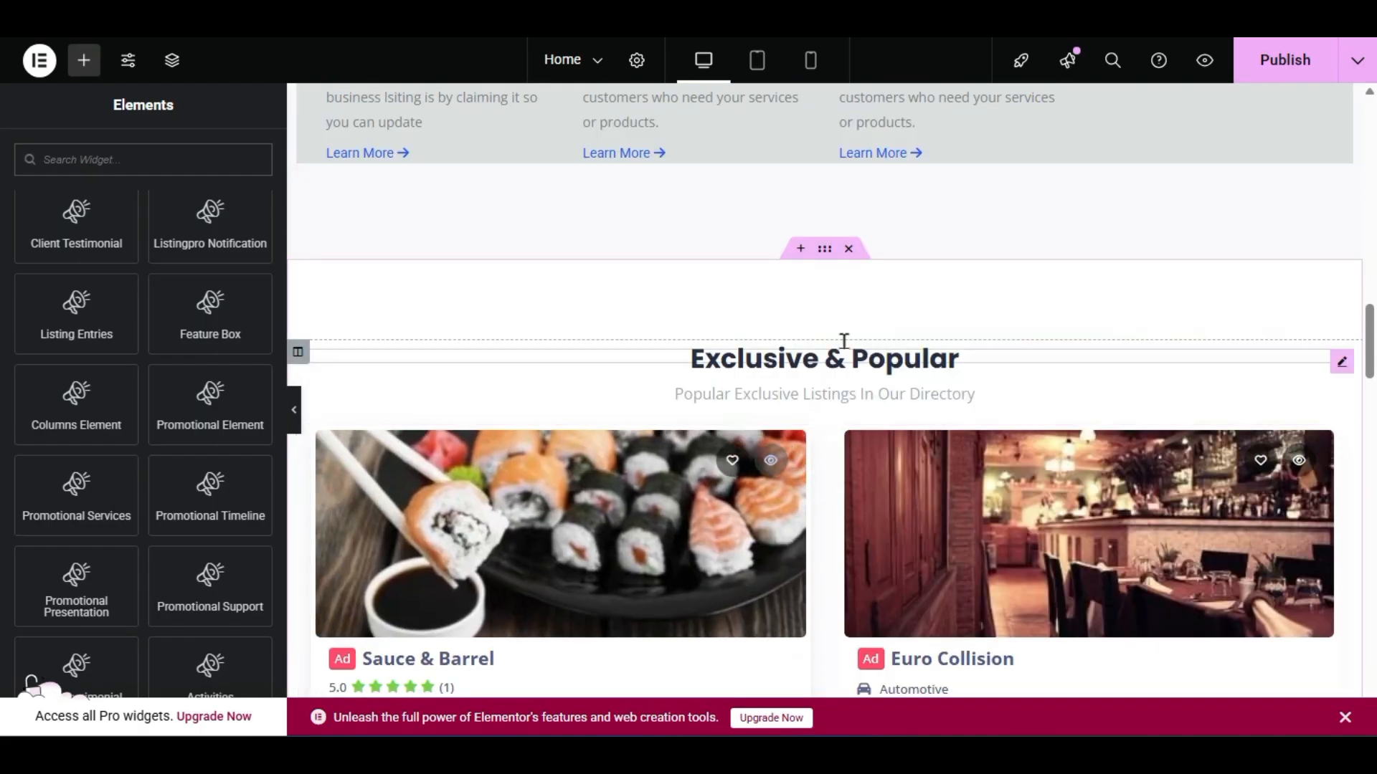
right_click(832, 362)
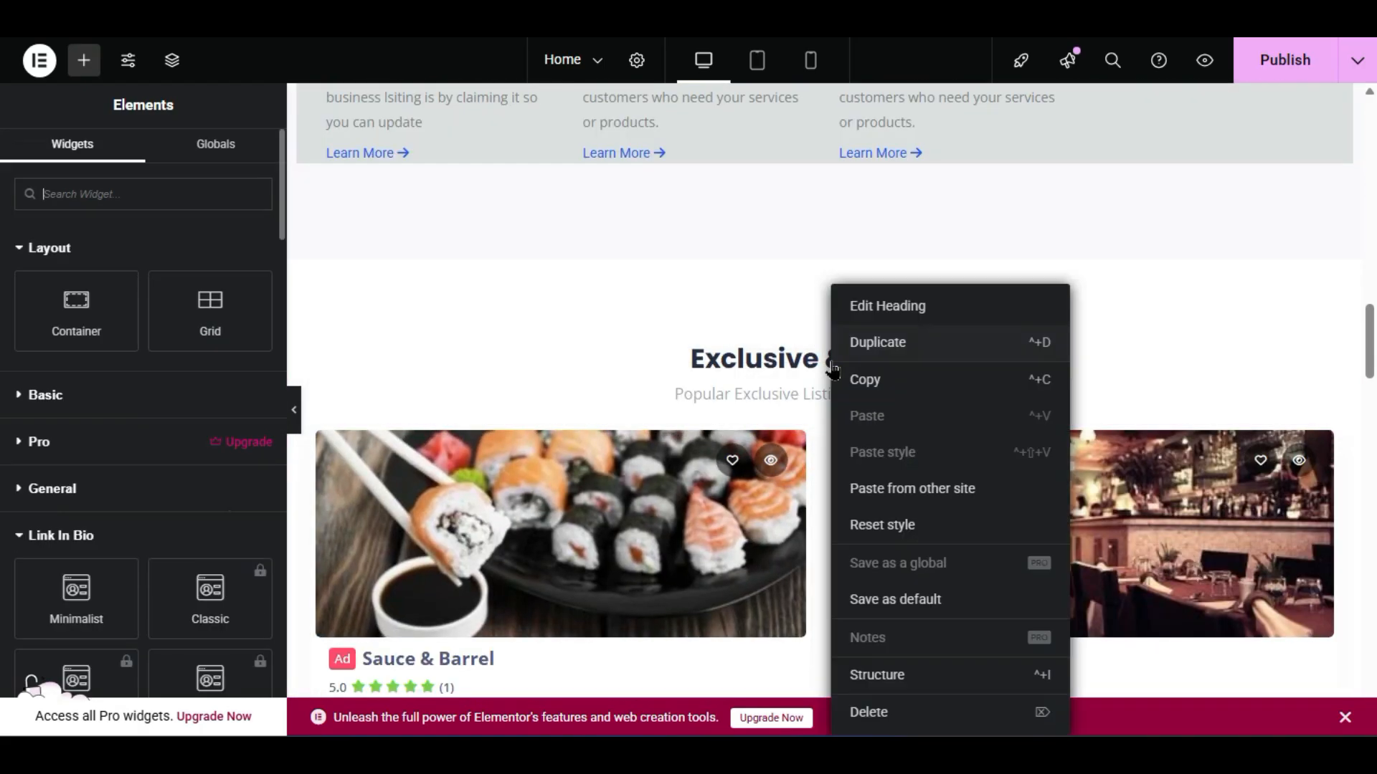
left_click(865, 380)
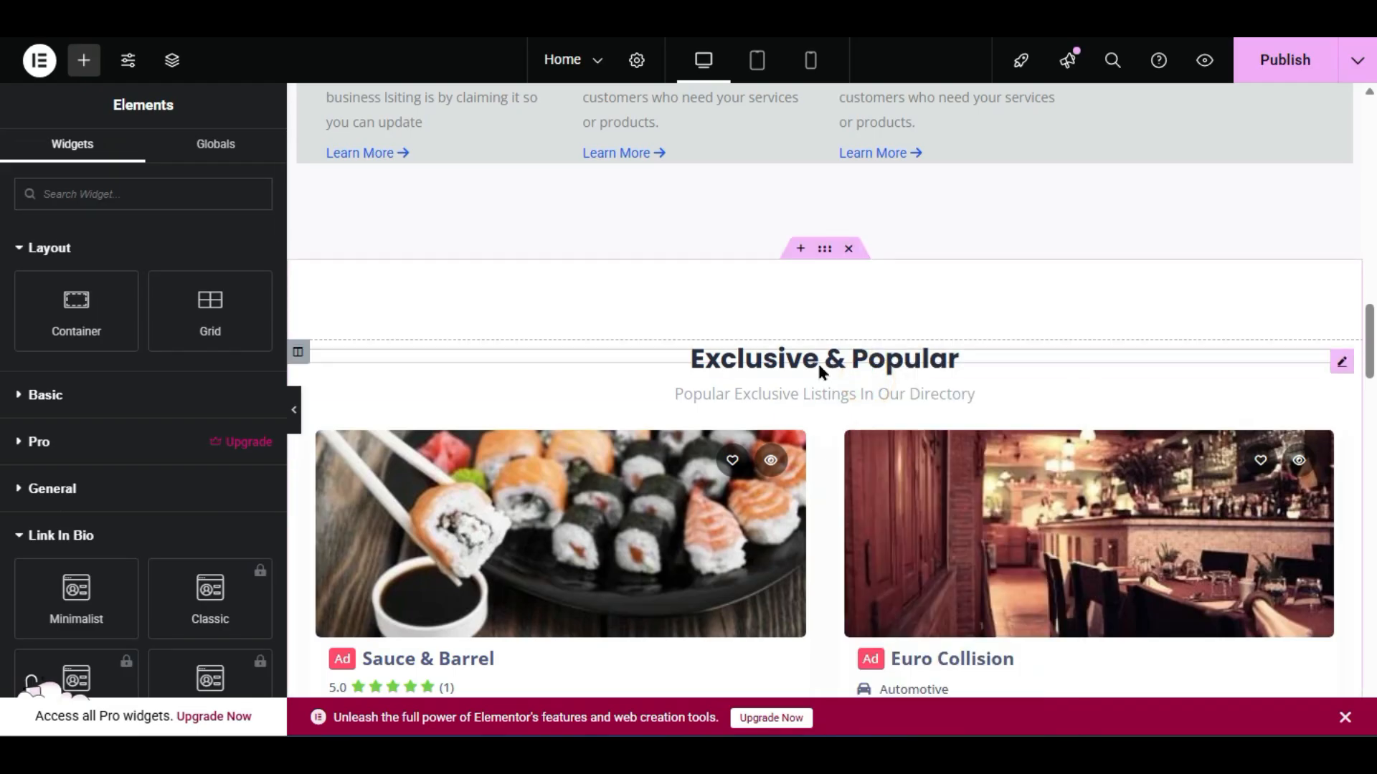
scroll(820, 367, "down", 10)
right_click(811, 387)
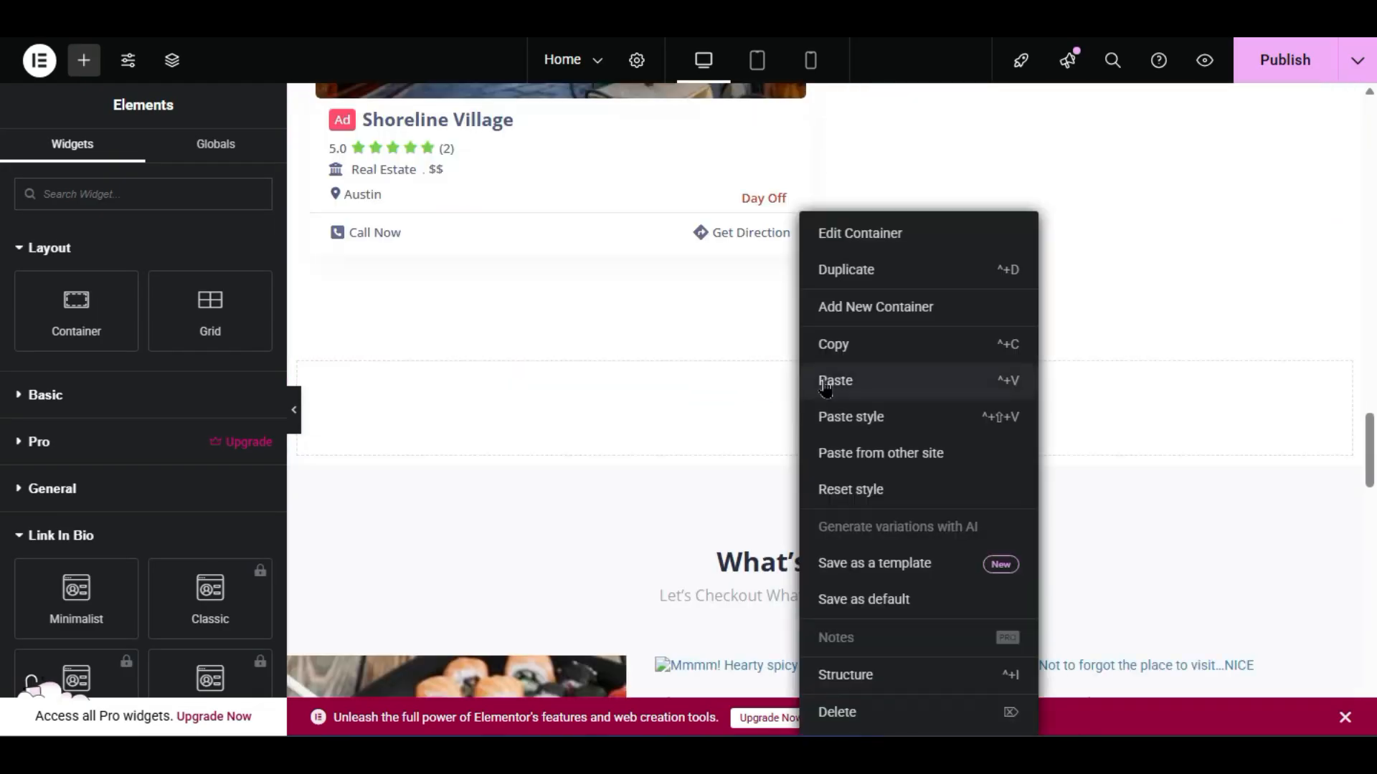
left_click(825, 382)
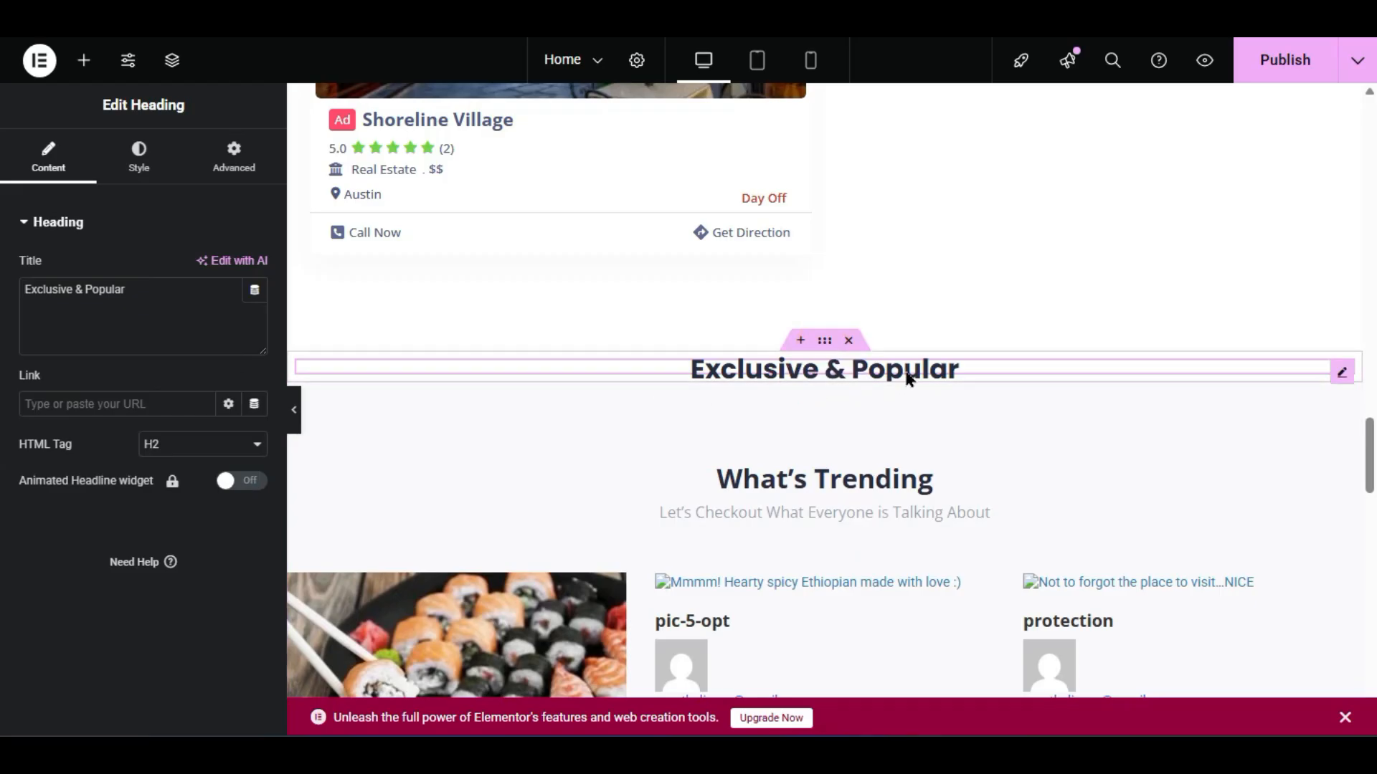
- Change the pasted heading's title to Testimonial, accepting the spelling suggestion
triple_click(171, 298)
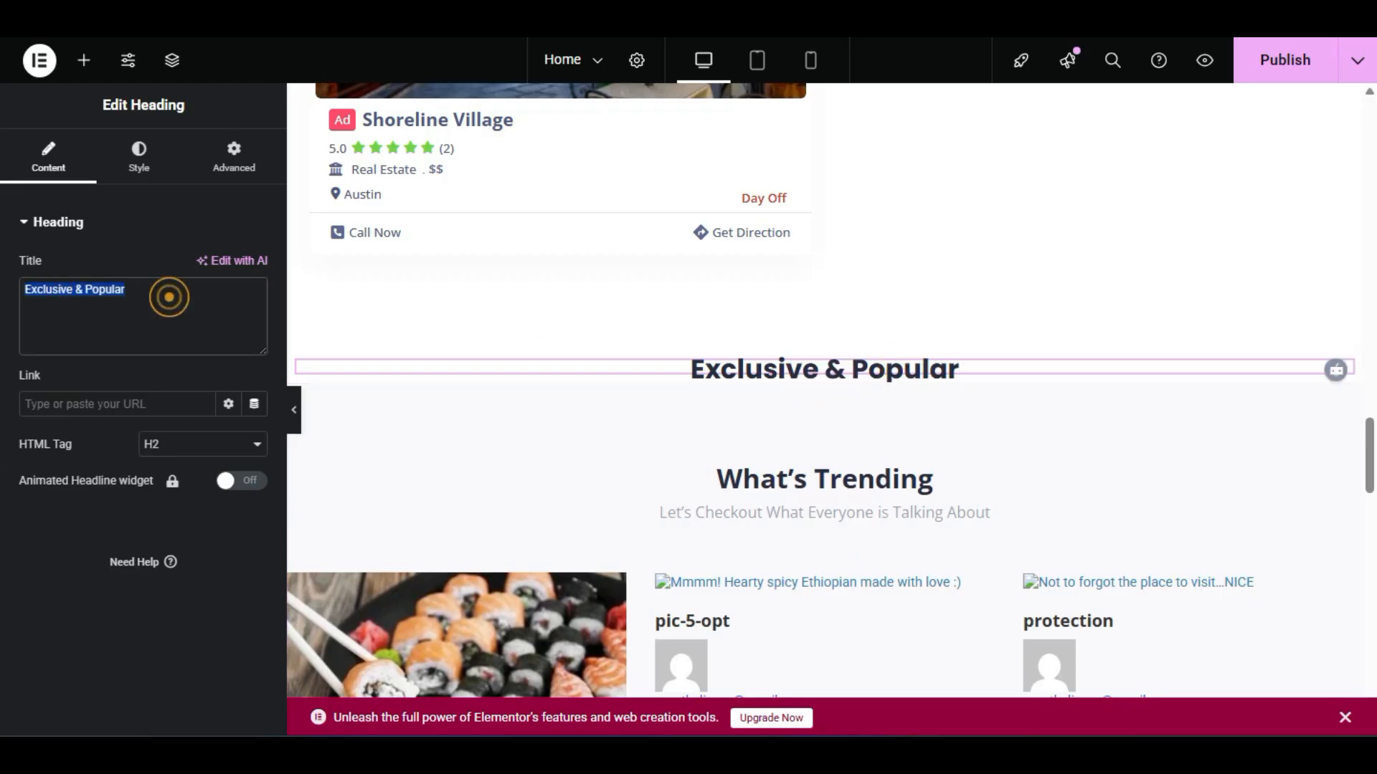
type("Testi")
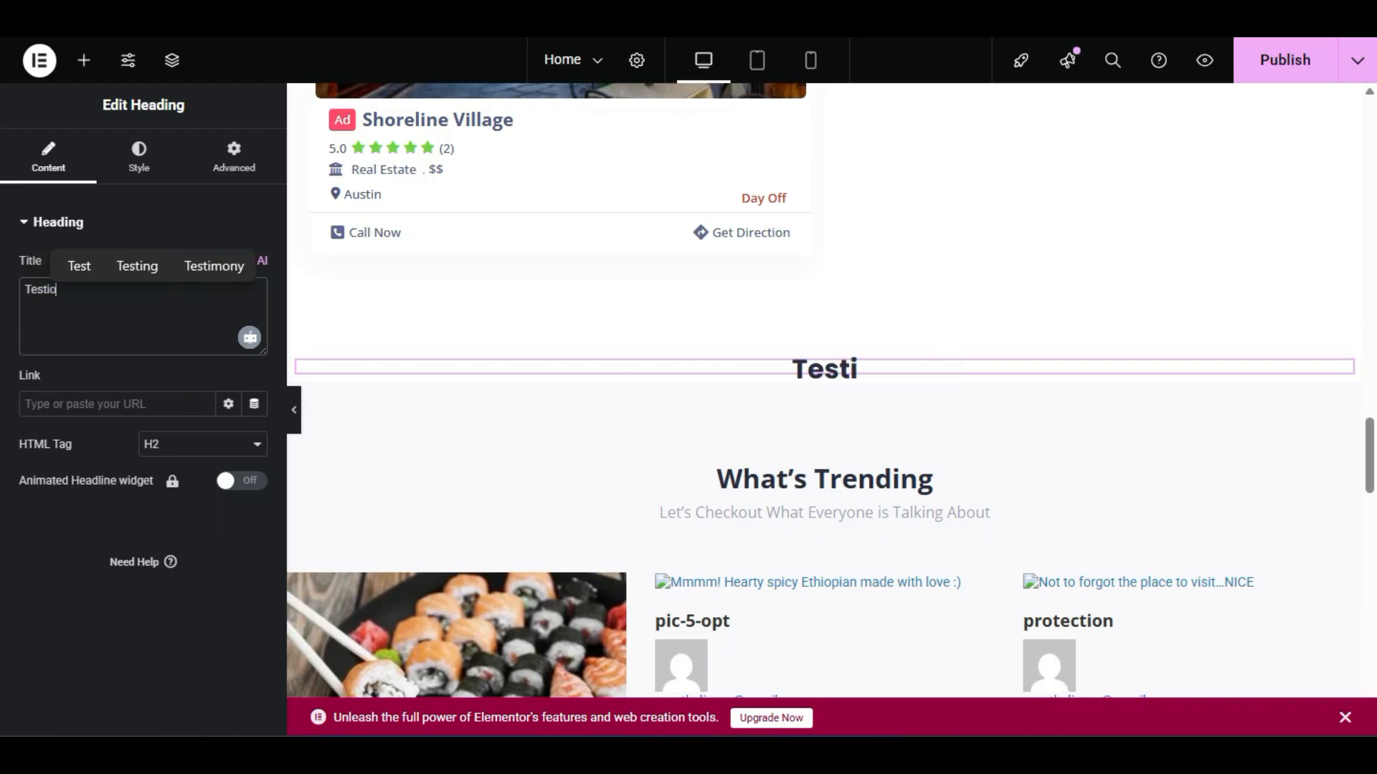
type("o")
key("BackSpace")
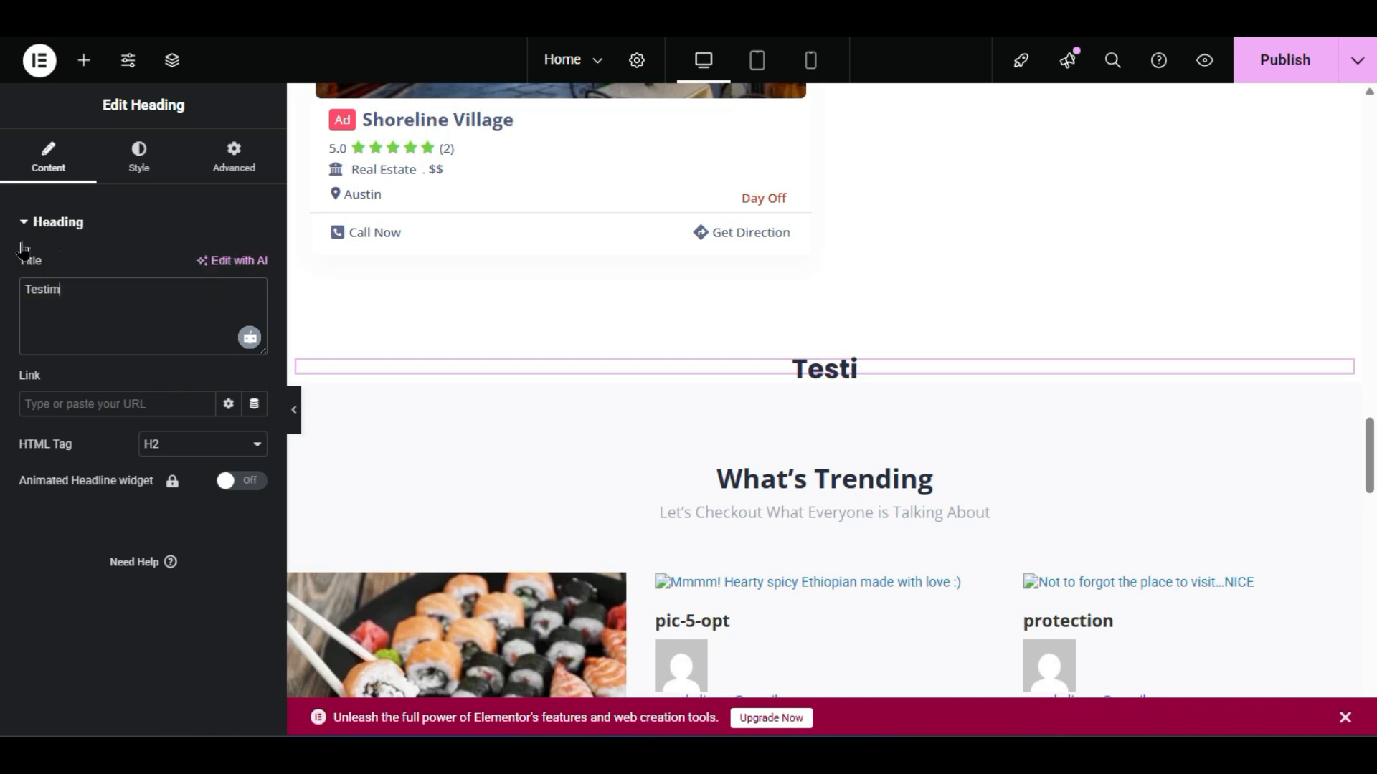
type("mon")
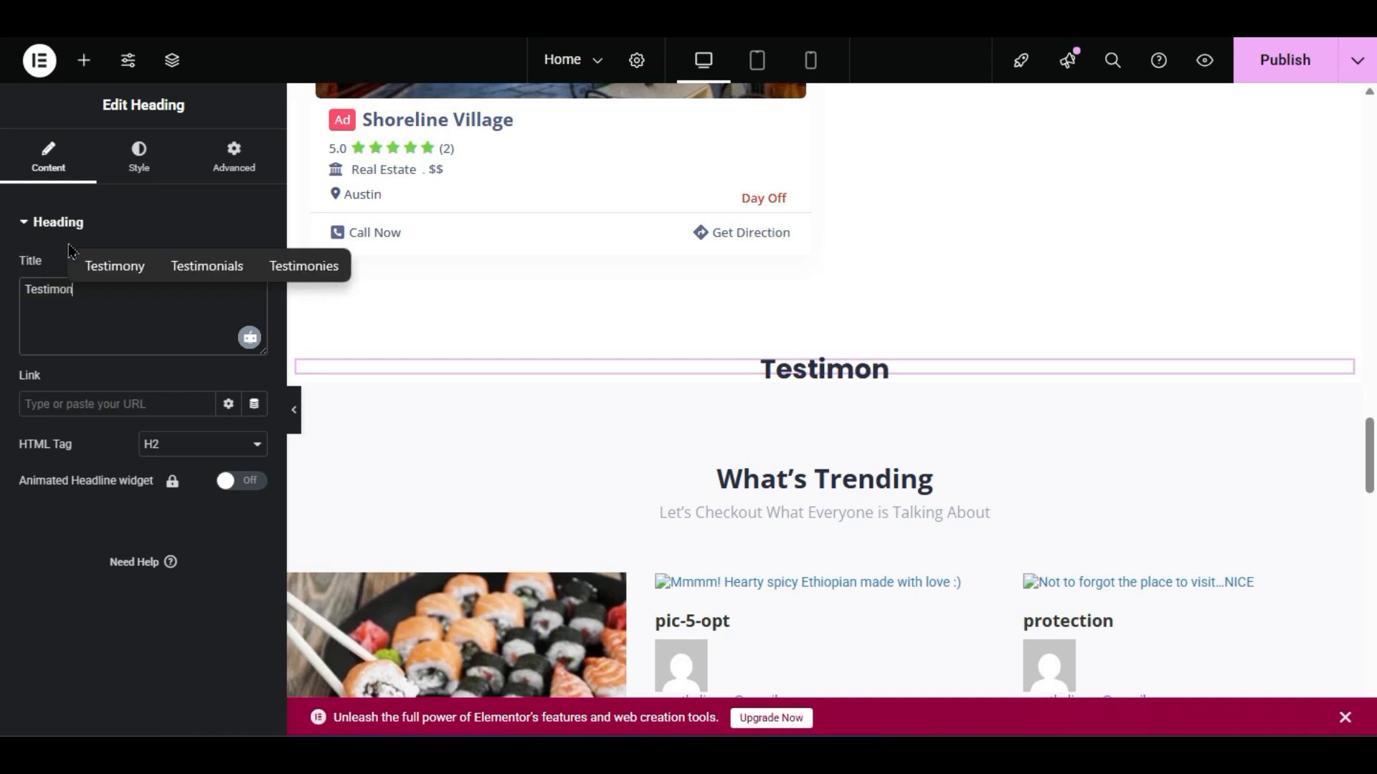
left_click(181, 266)
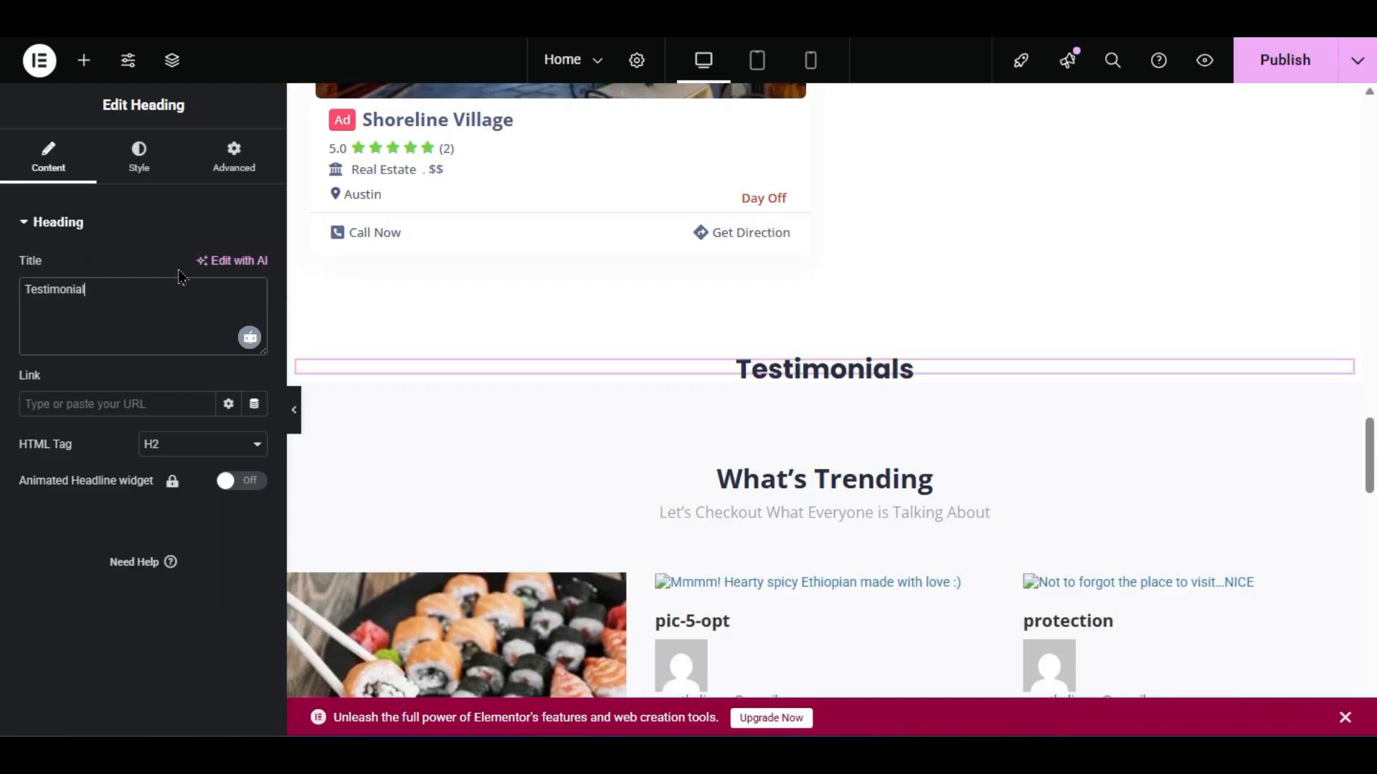
left_click(176, 380)
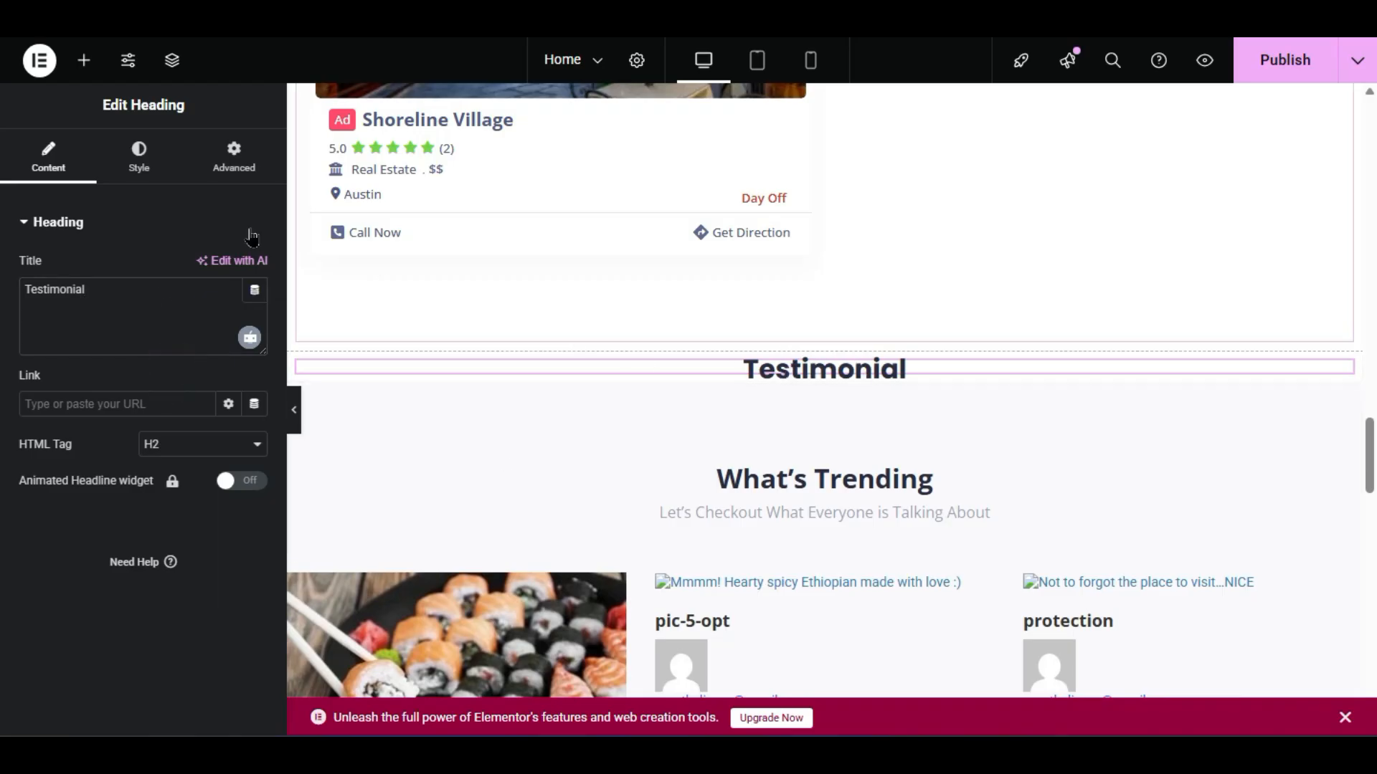
left_click(80, 63)
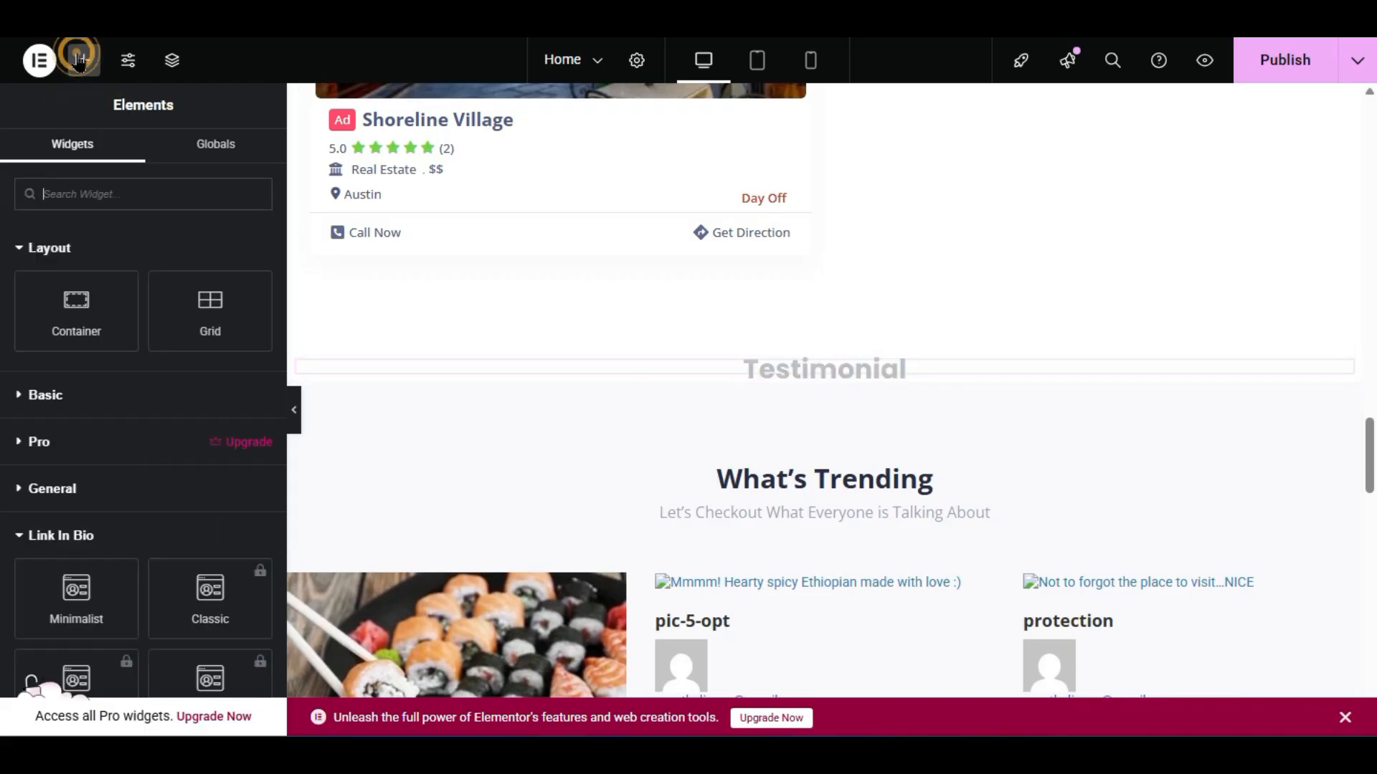
- Drop a Client Testimonial below the Testimonial heading, then delete it again
scroll(32, 681, "down", 10)
scroll(31, 681, "down", 2)
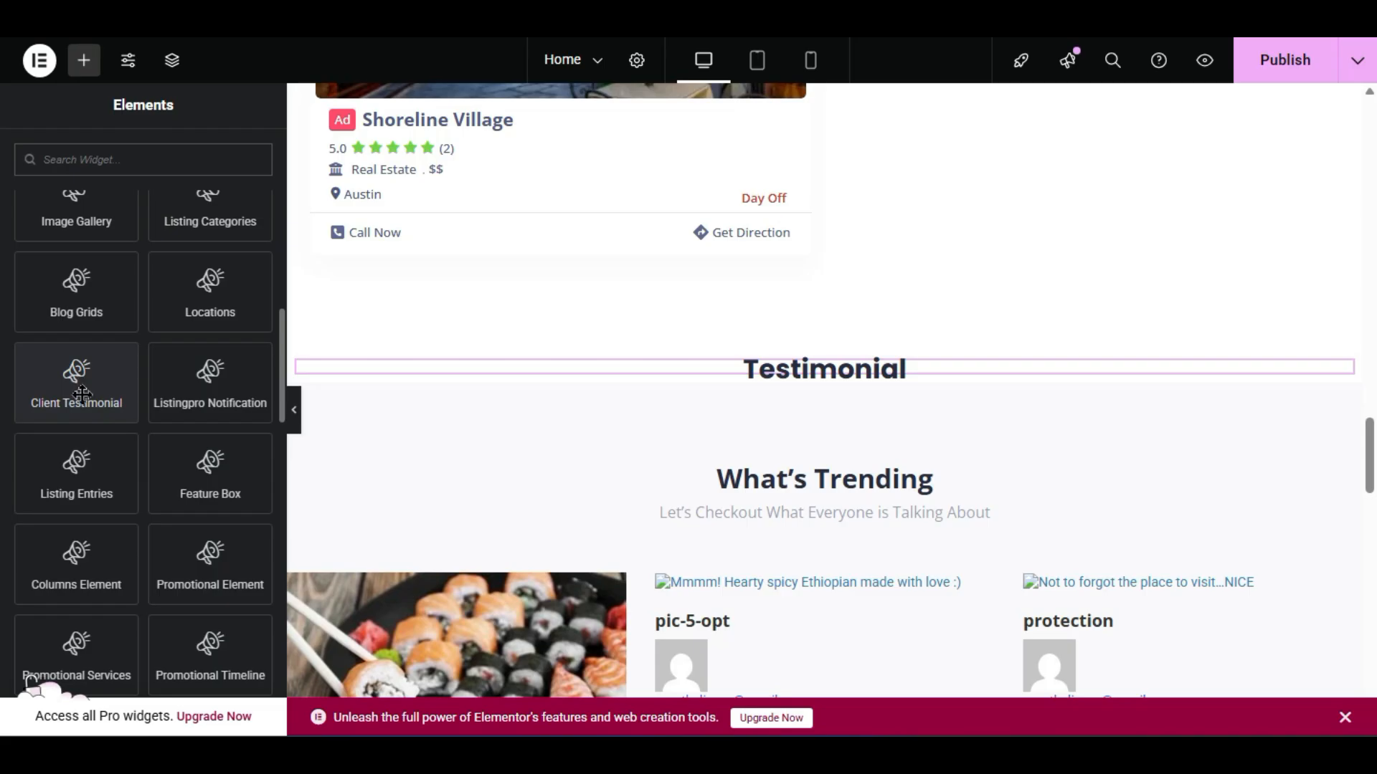
left_click_drag(78, 378, 814, 376)
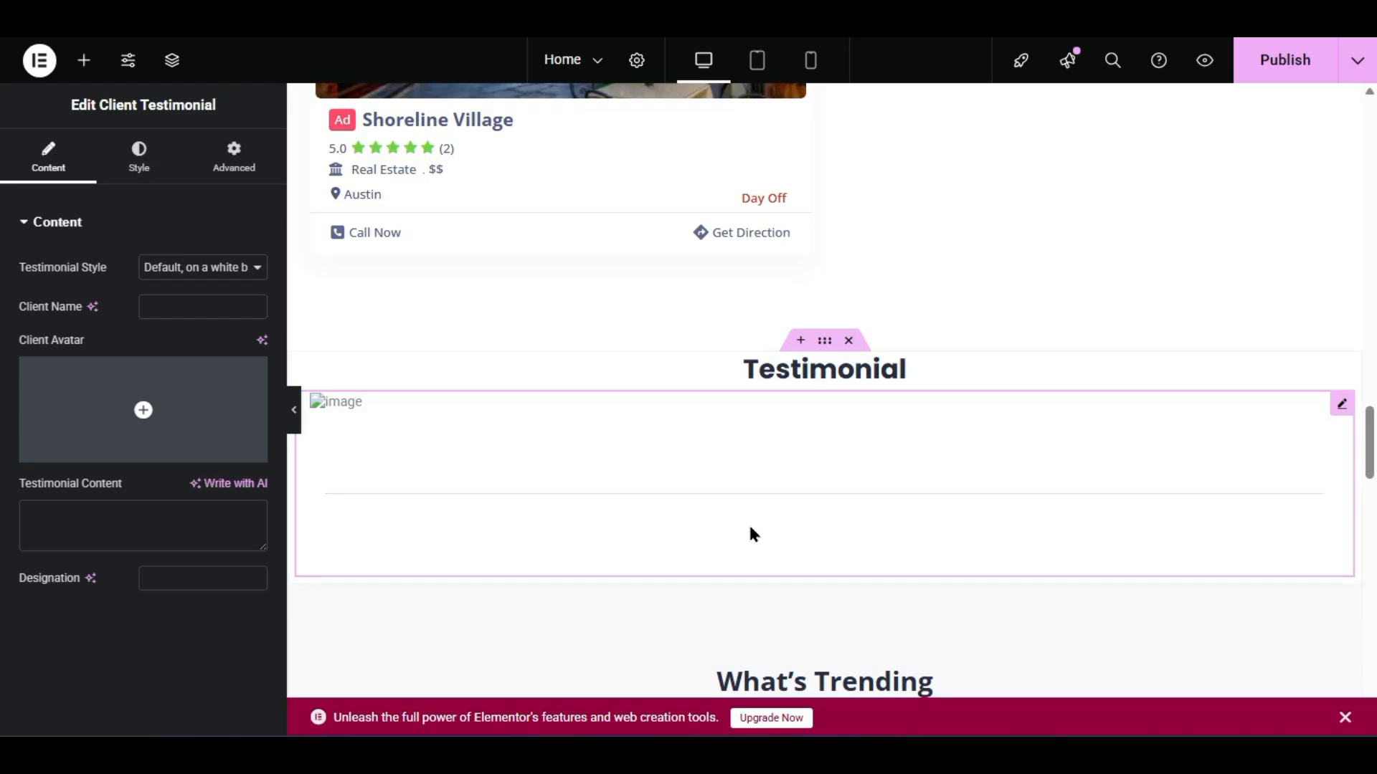
scroll(793, 520, "down", 2)
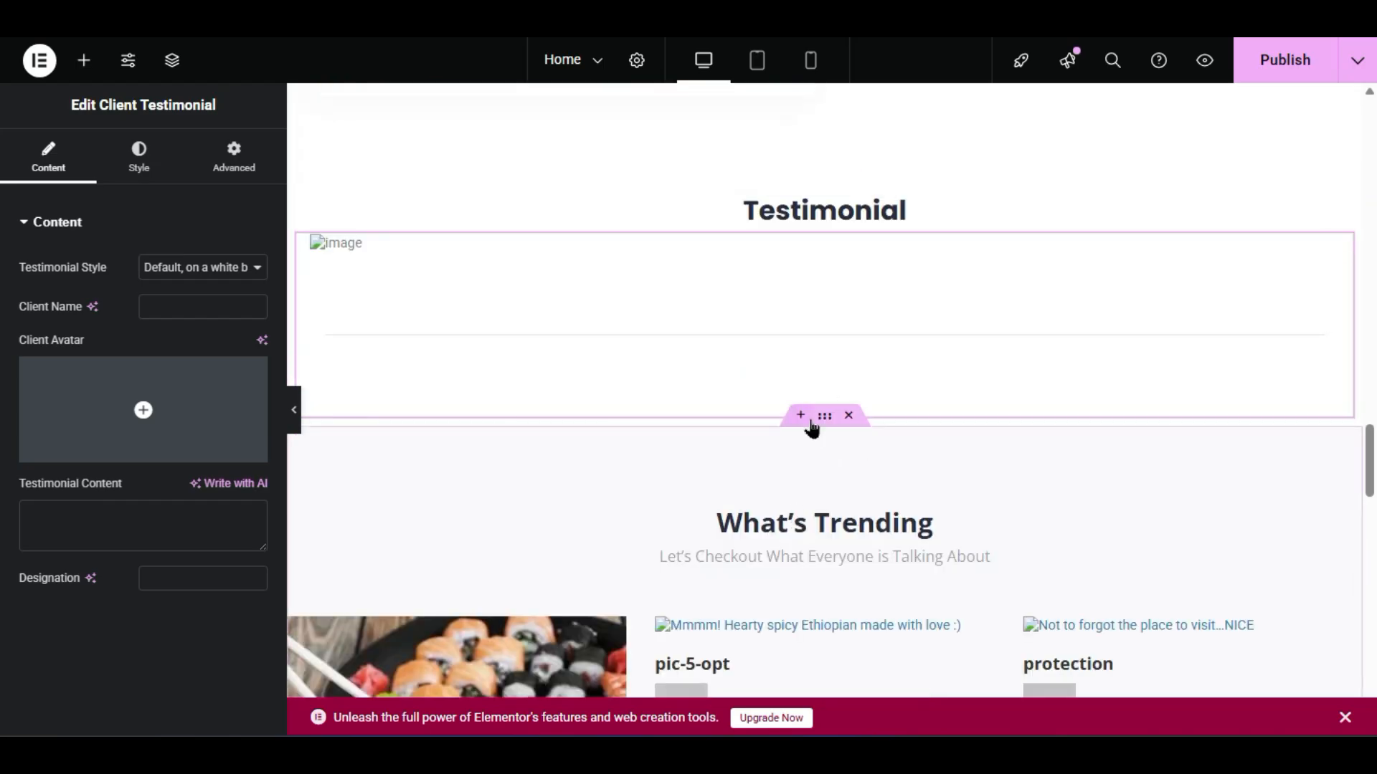
right_click(581, 326)
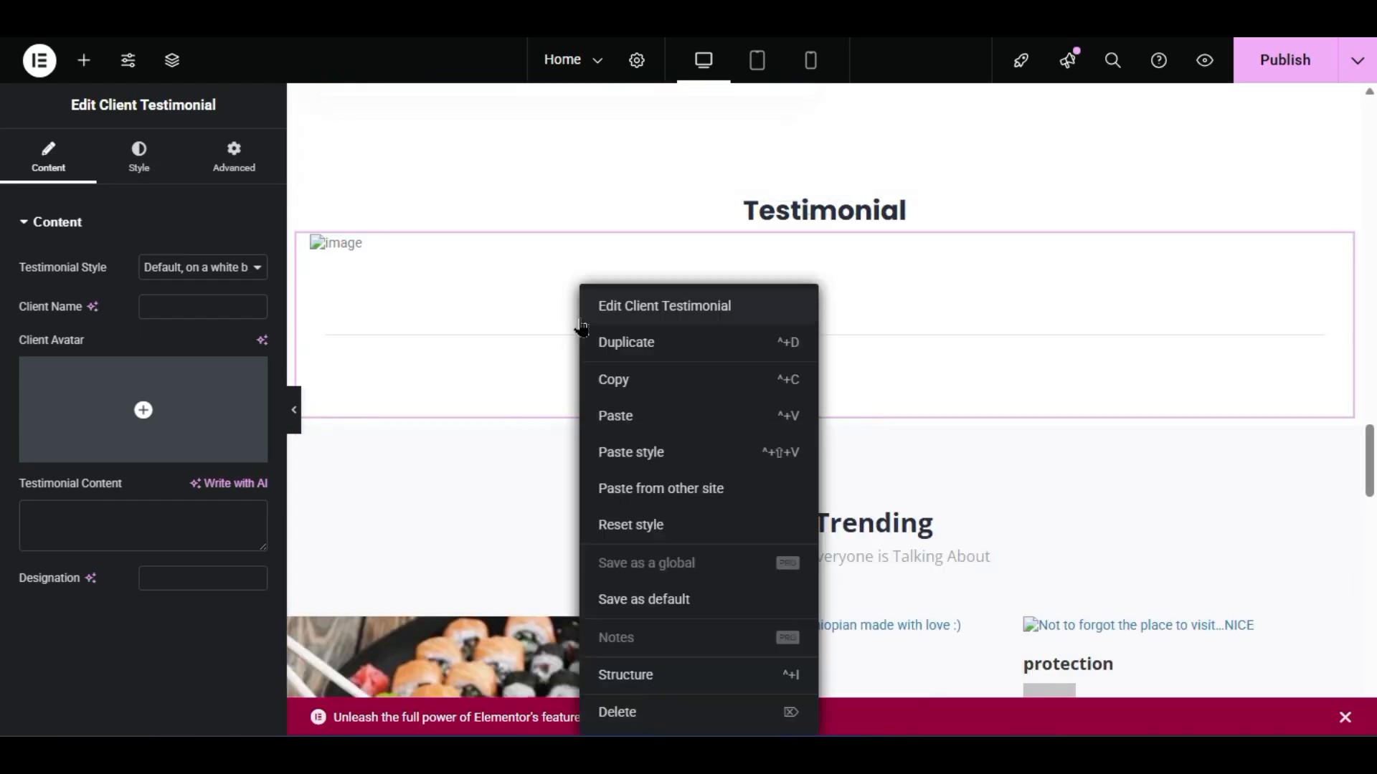
left_click(624, 711)
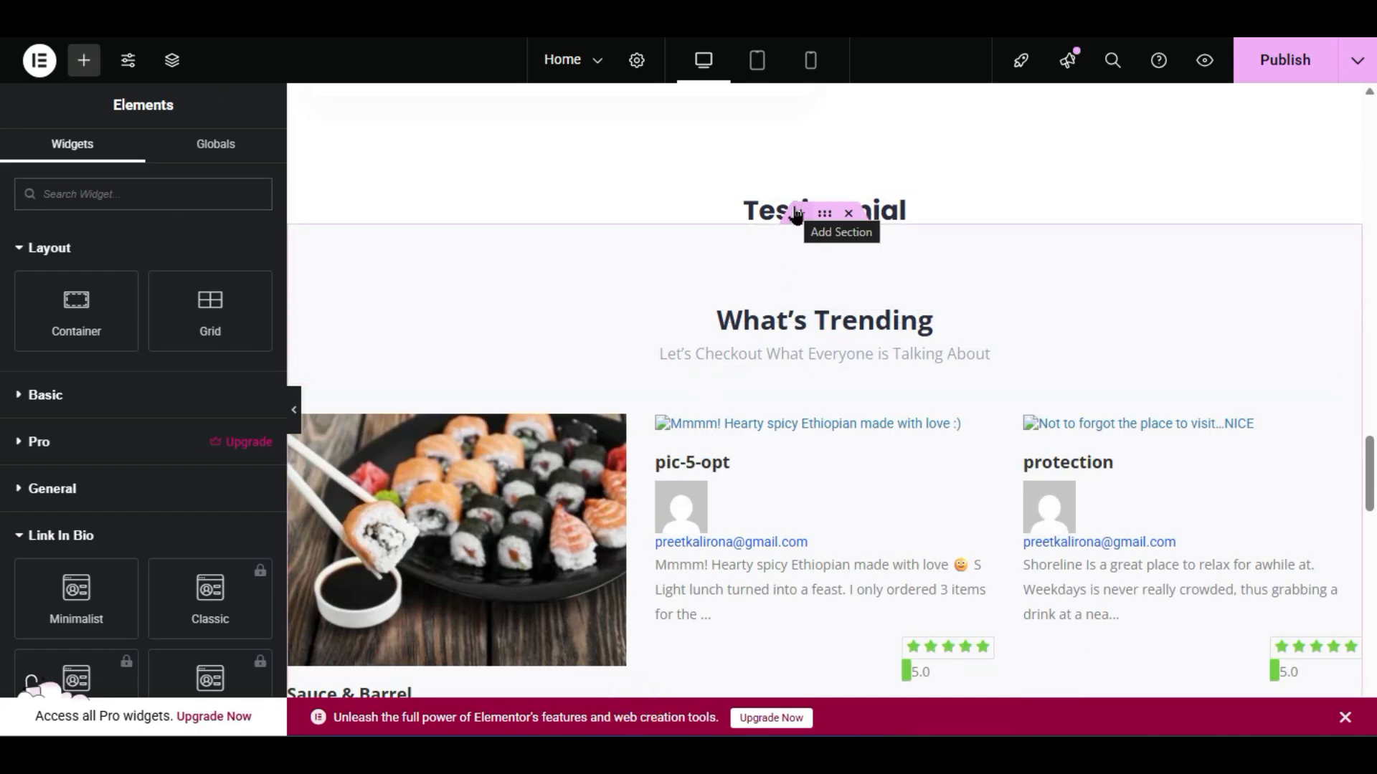
- Add a four-column Flexbox container, remove one column, and widen the first to 31.51%
left_click(796, 214)
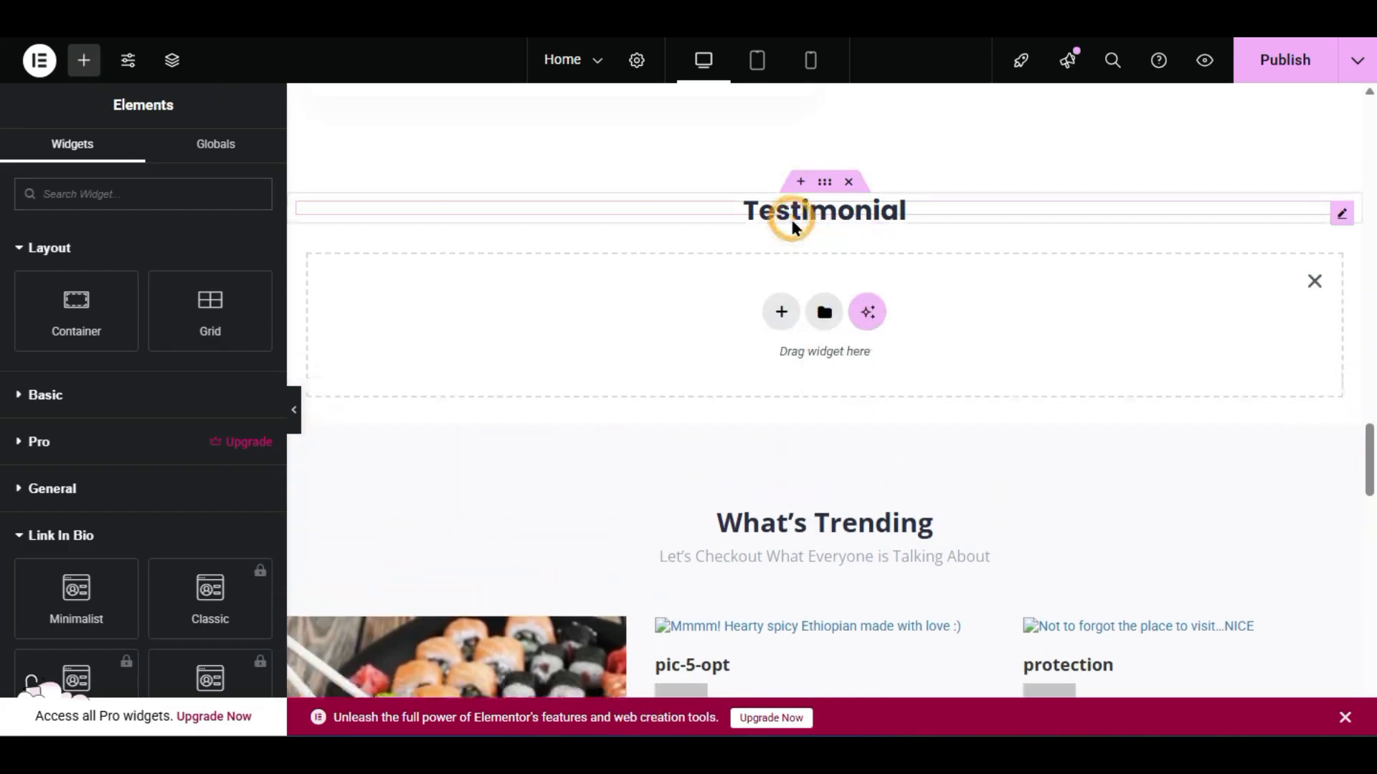
left_click(780, 310)
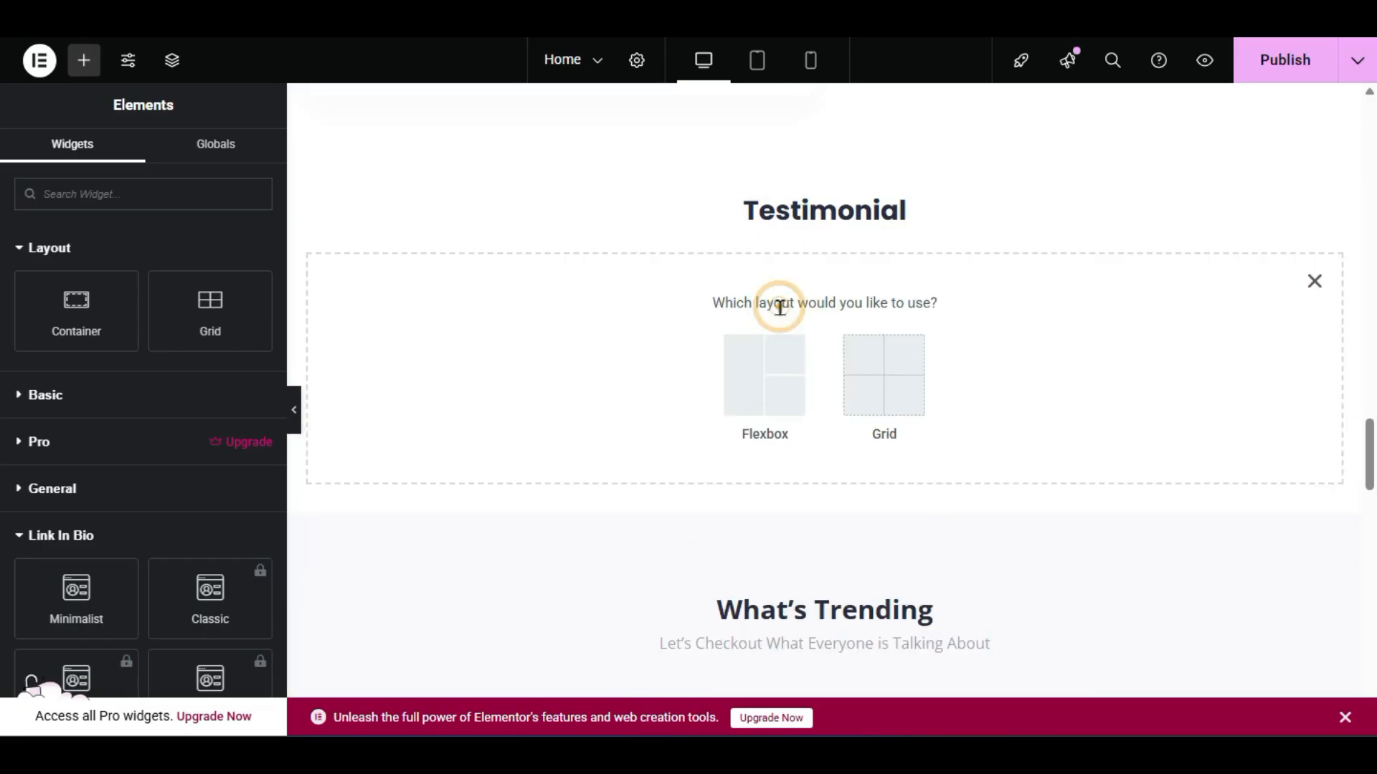
left_click(774, 364)
left_click(967, 362)
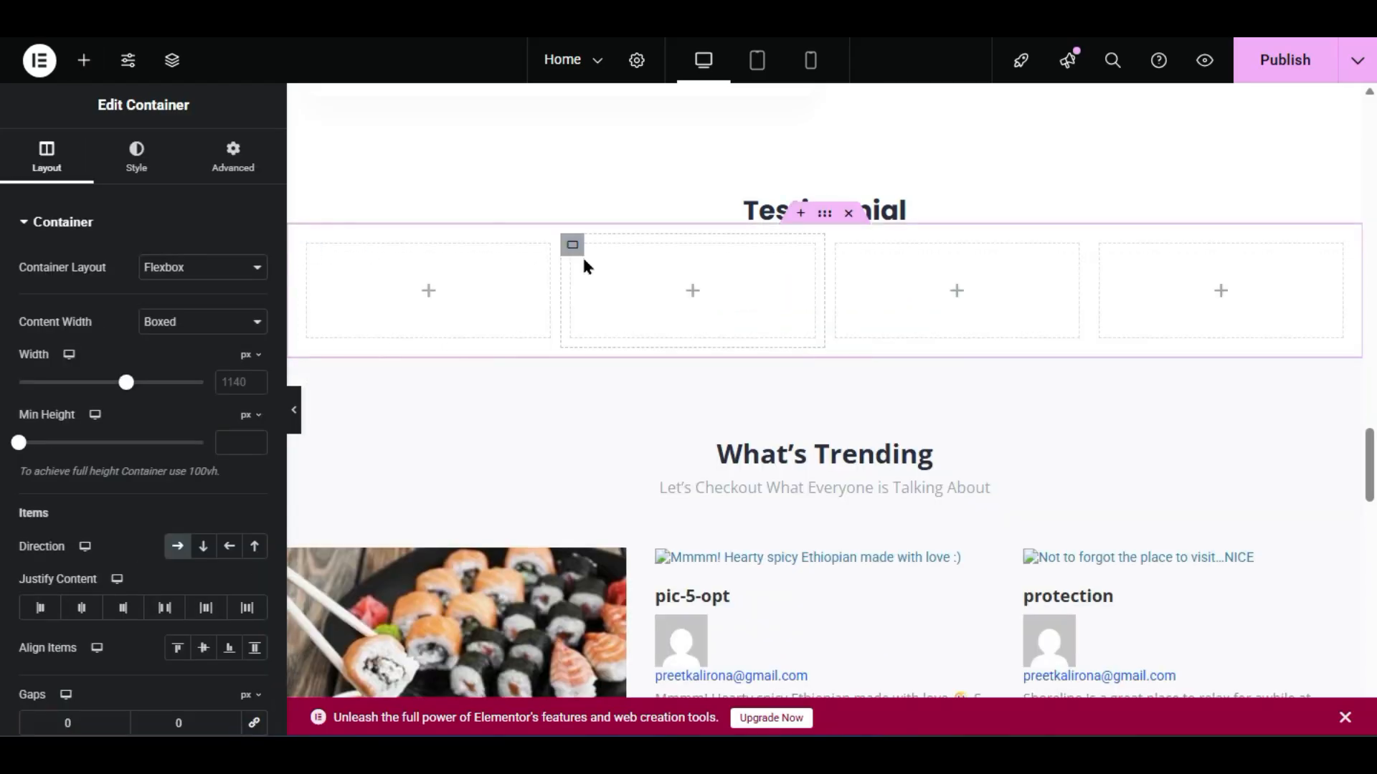
right_click(573, 248)
left_click(611, 713)
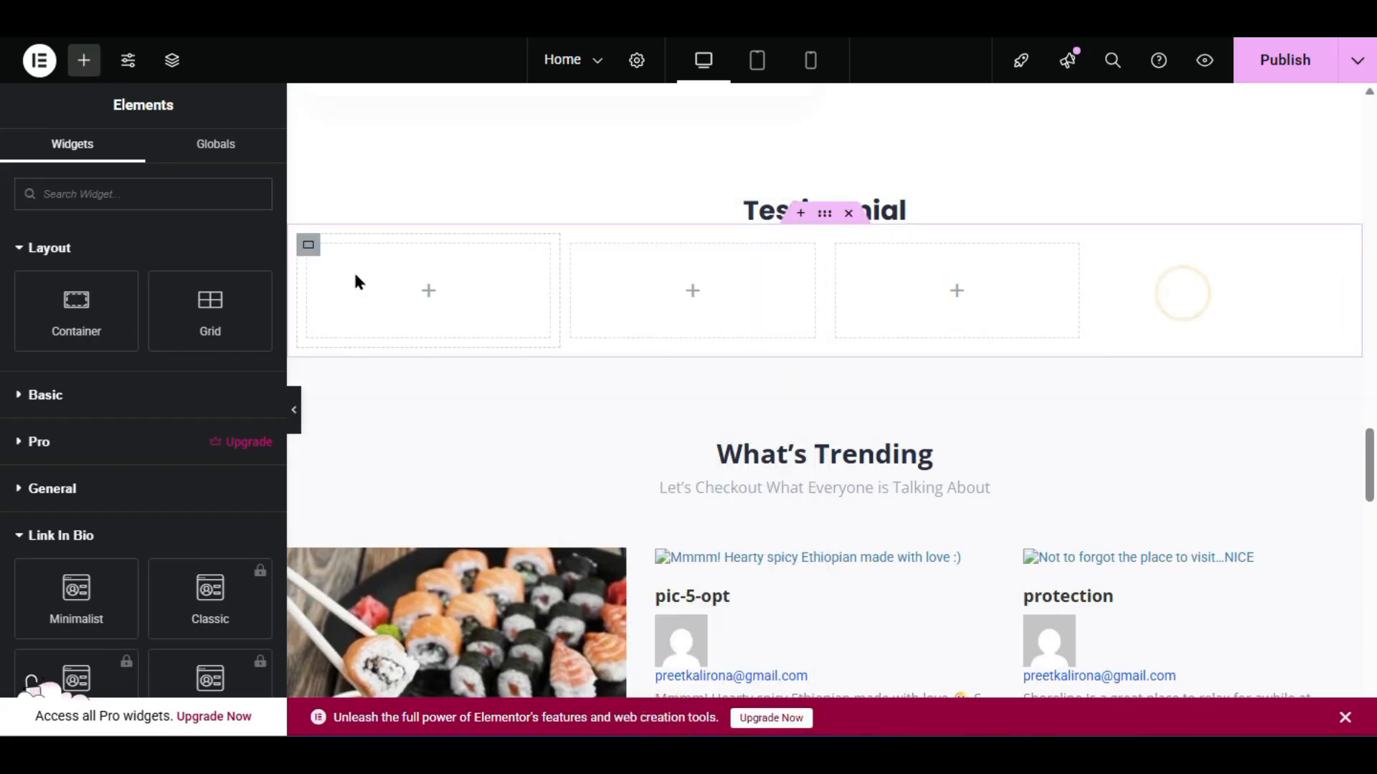
left_click(310, 247)
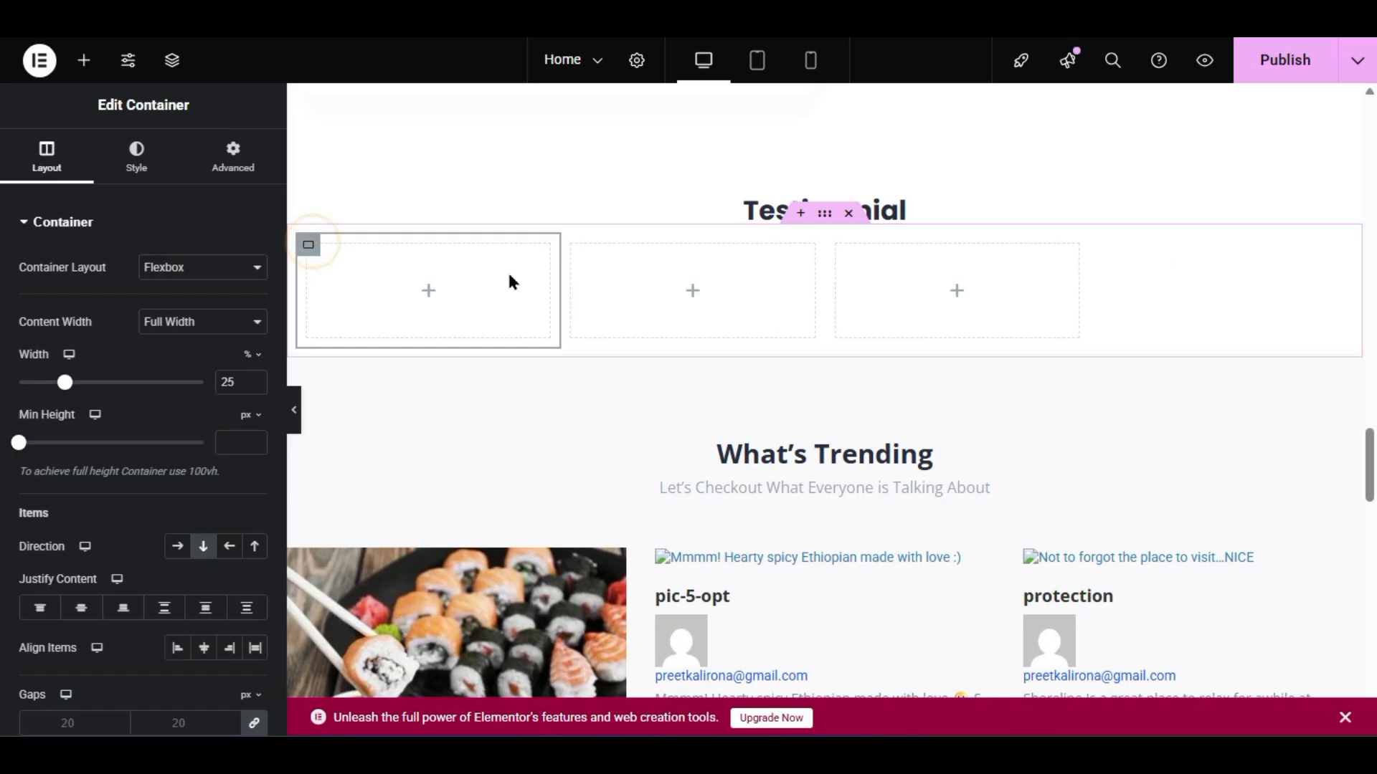
left_click_drag(558, 281, 631, 294)
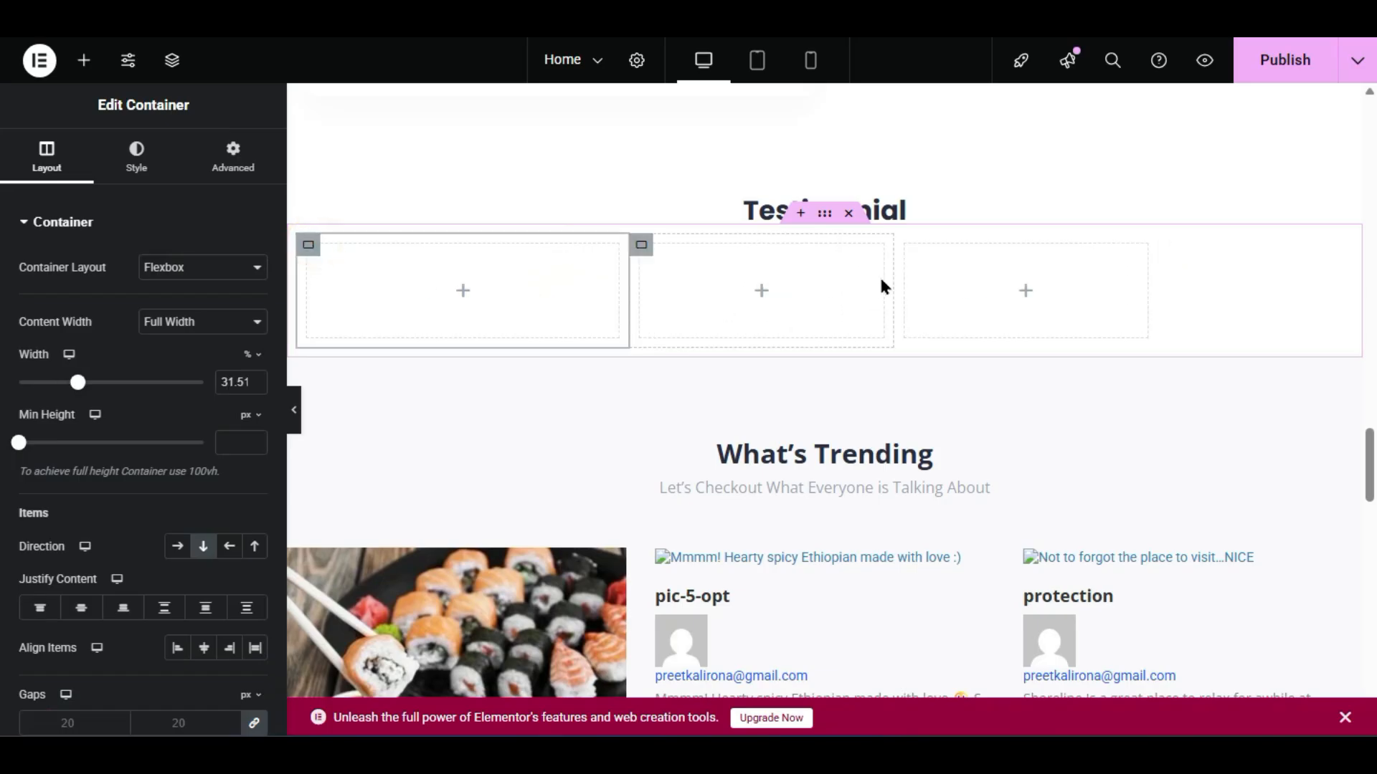
- Widen the second column and drop a Client Testimonial widget into each of the three columns
left_click_drag(891, 278, 1018, 289)
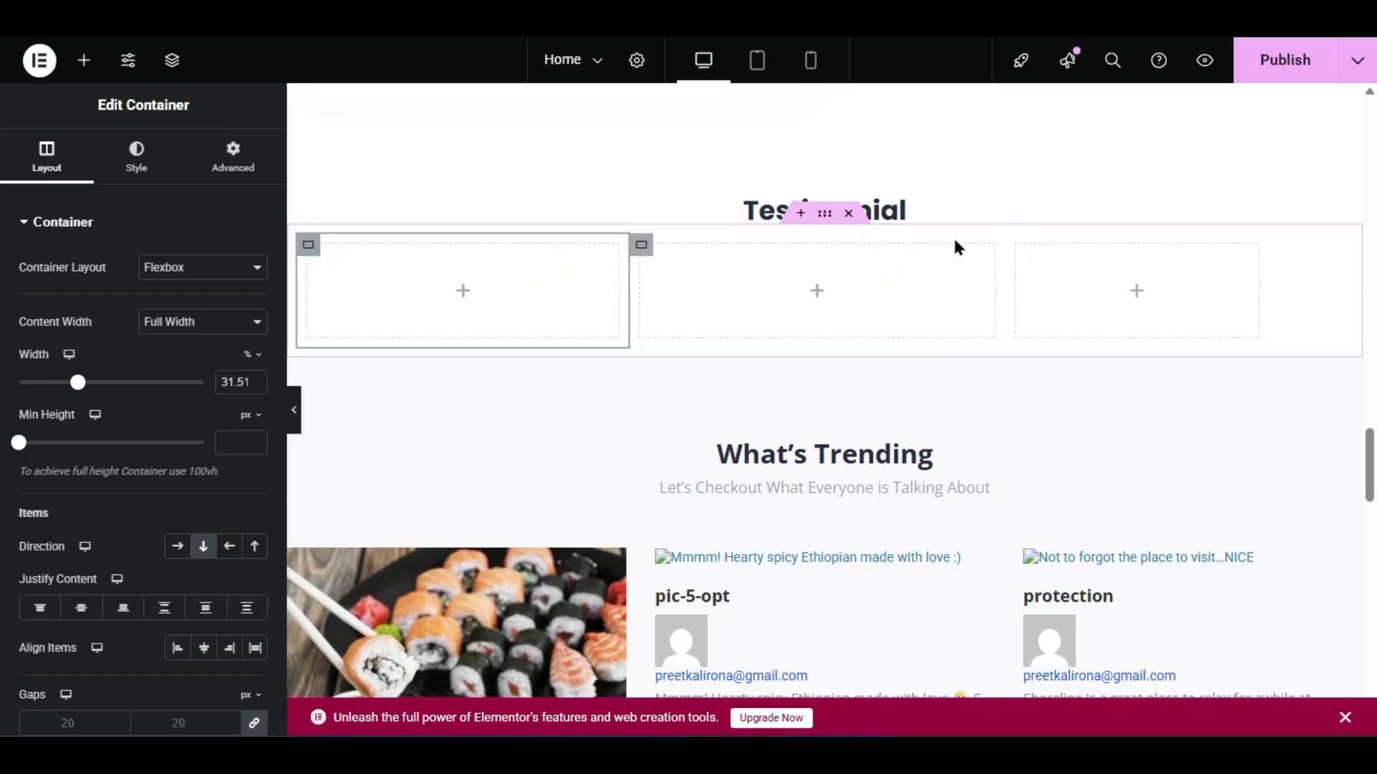
left_click(84, 60)
scroll(7, 539, "down", 2)
scroll(7, 539, "down", 5)
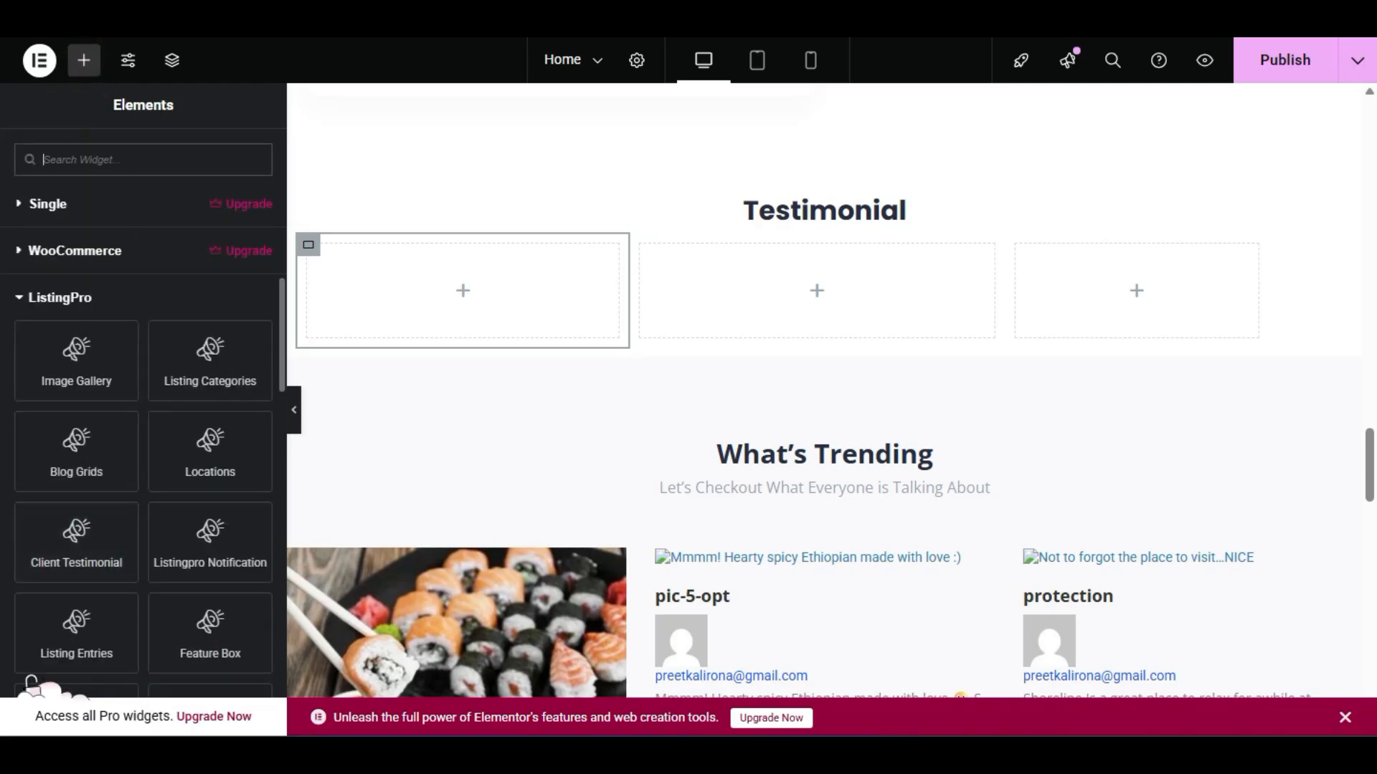
scroll(144, 531, "down", 2)
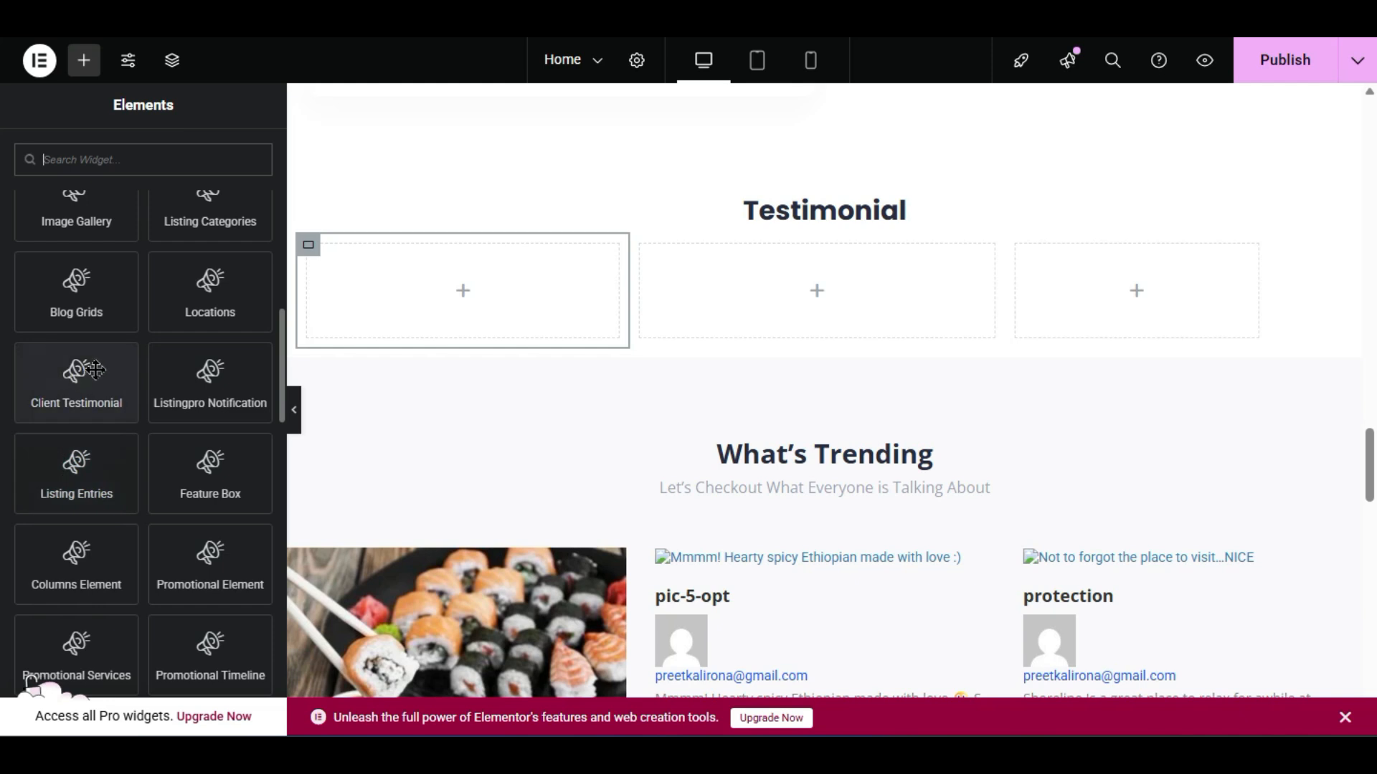
left_click_drag(70, 362, 465, 294)
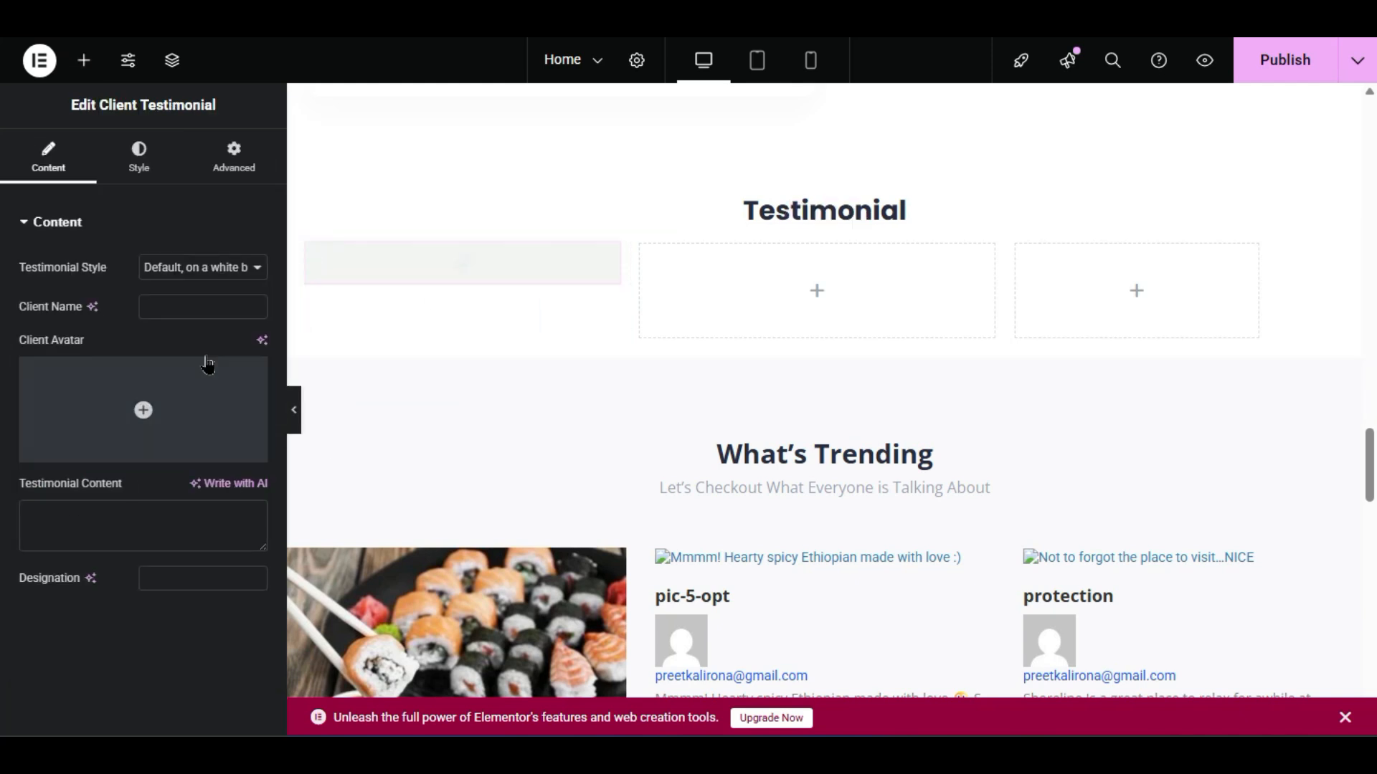
left_click(86, 60)
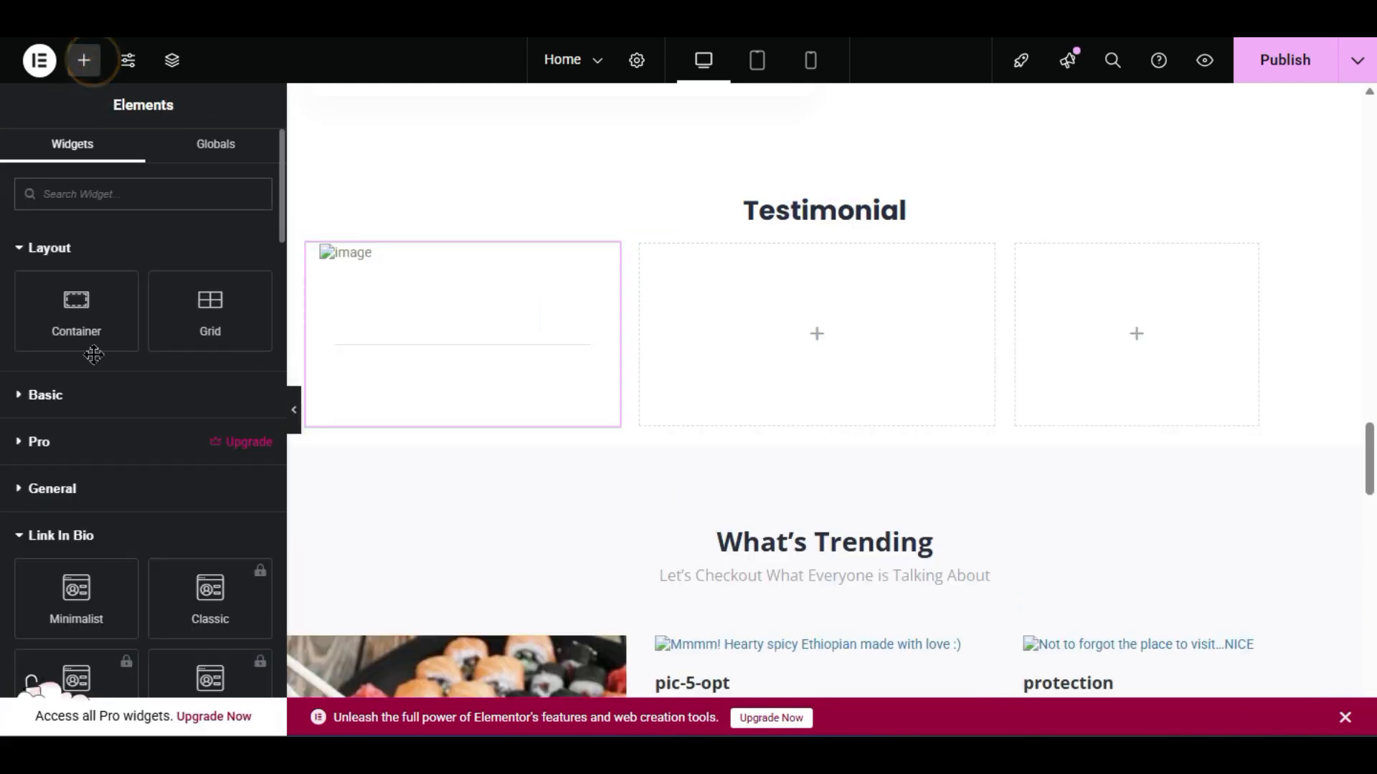
scroll(31, 681, "down", 10)
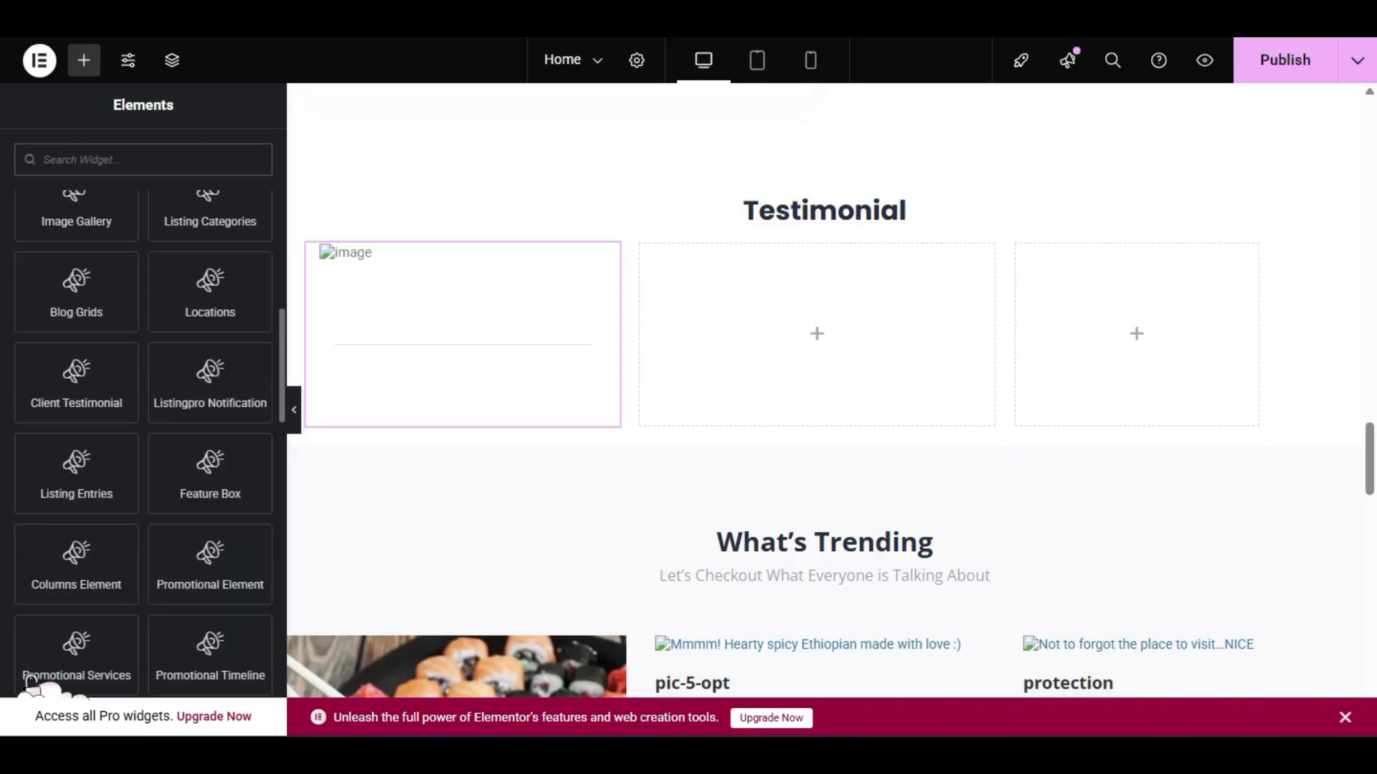
left_click_drag(76, 380, 780, 315)
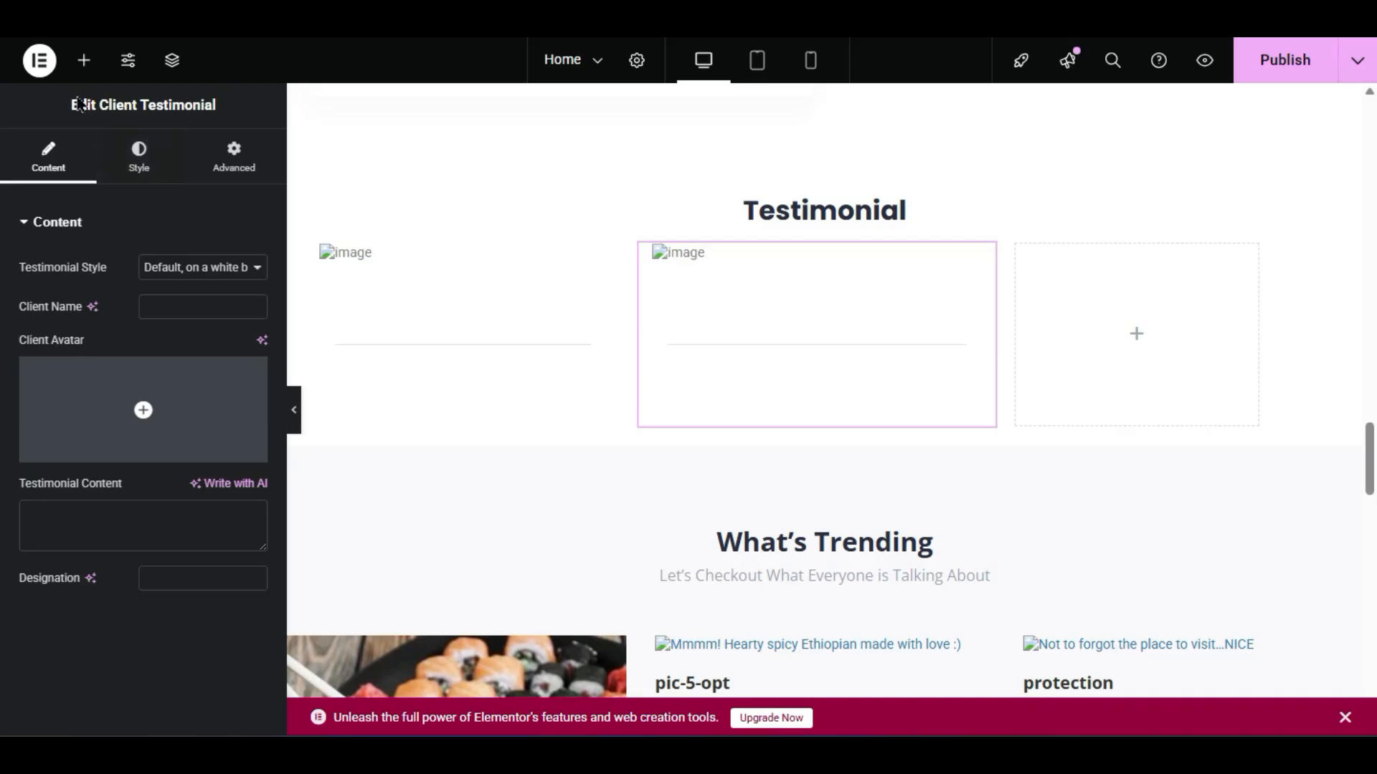
left_click(84, 59)
left_click_drag(55, 524, 1066, 315)
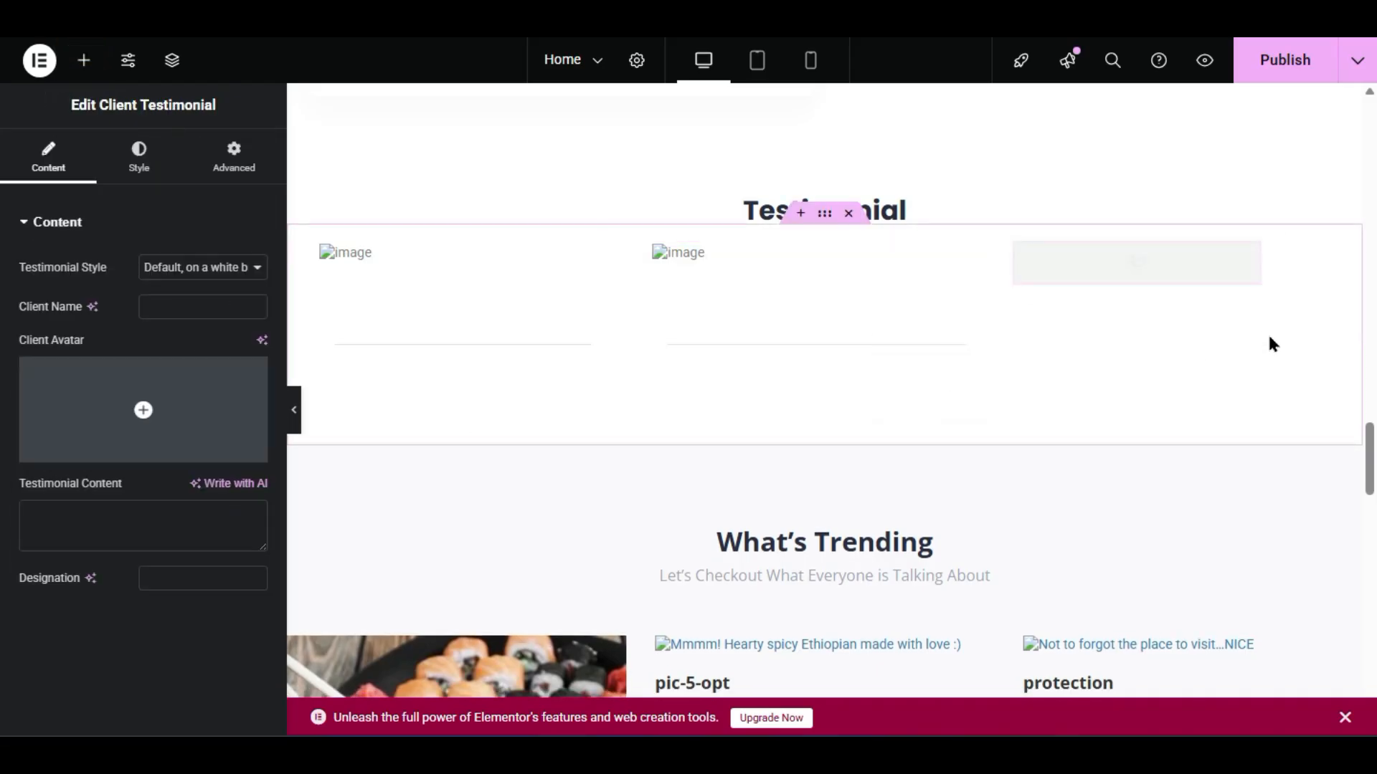
- Fine-tune the column widths and open the avatar image picker for the first testimonial
left_click_drag(1265, 339, 1362, 331)
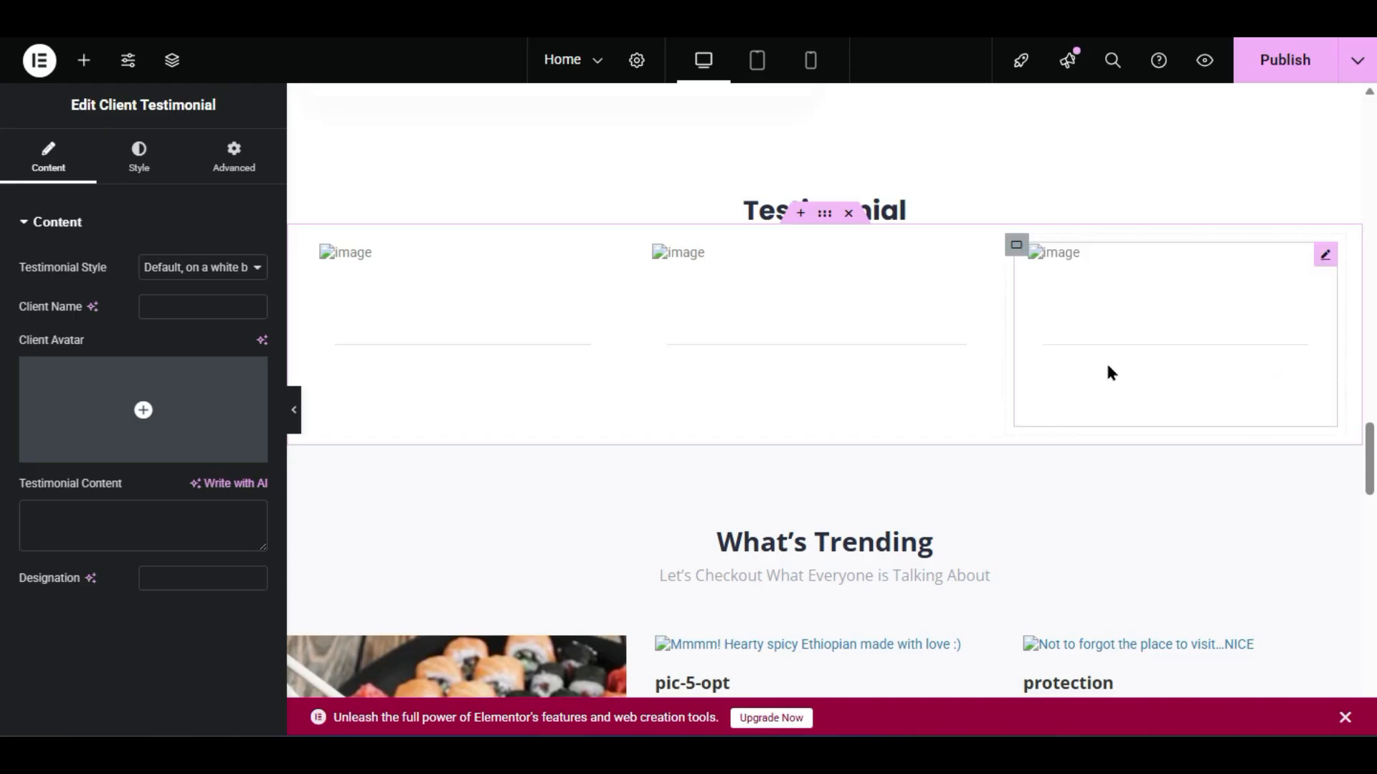
left_click_drag(1003, 340, 1003, 341)
left_click(419, 283)
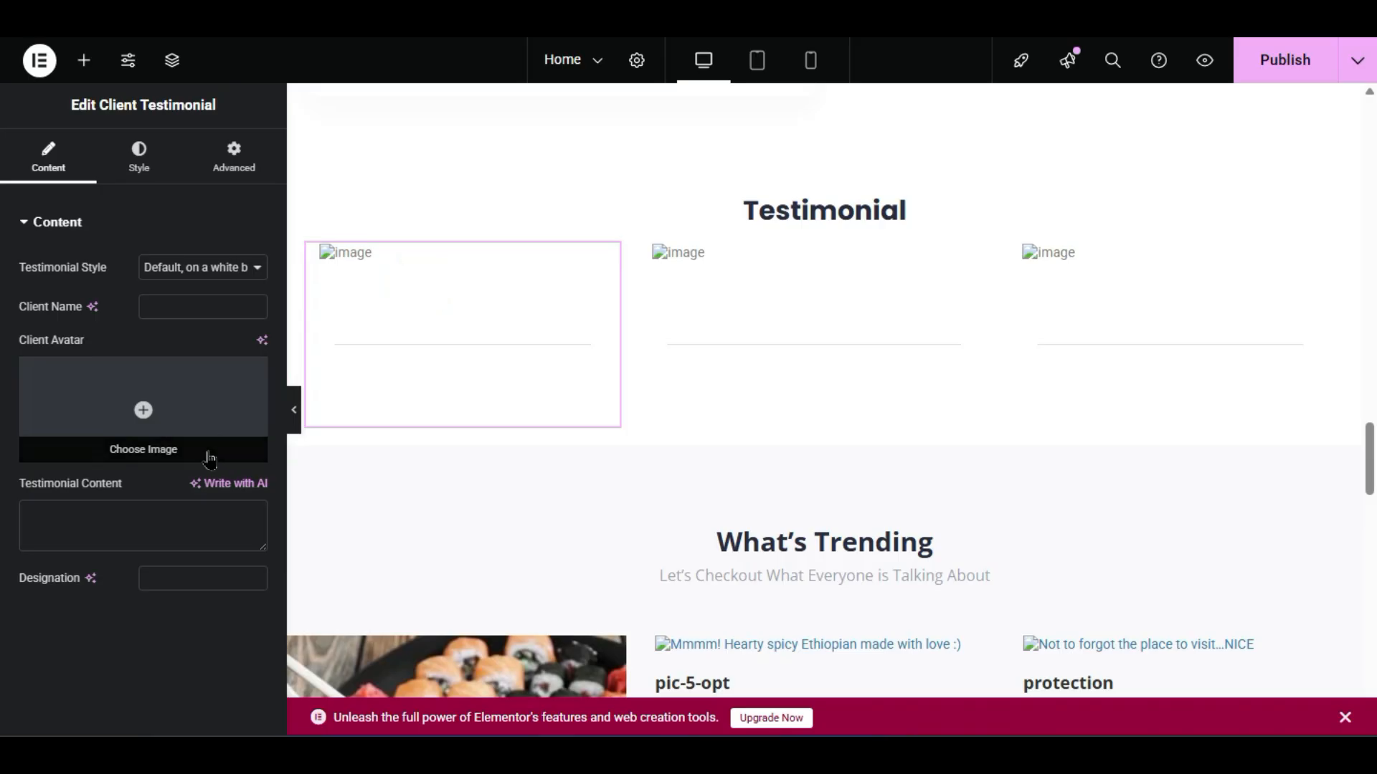
left_click(207, 450)
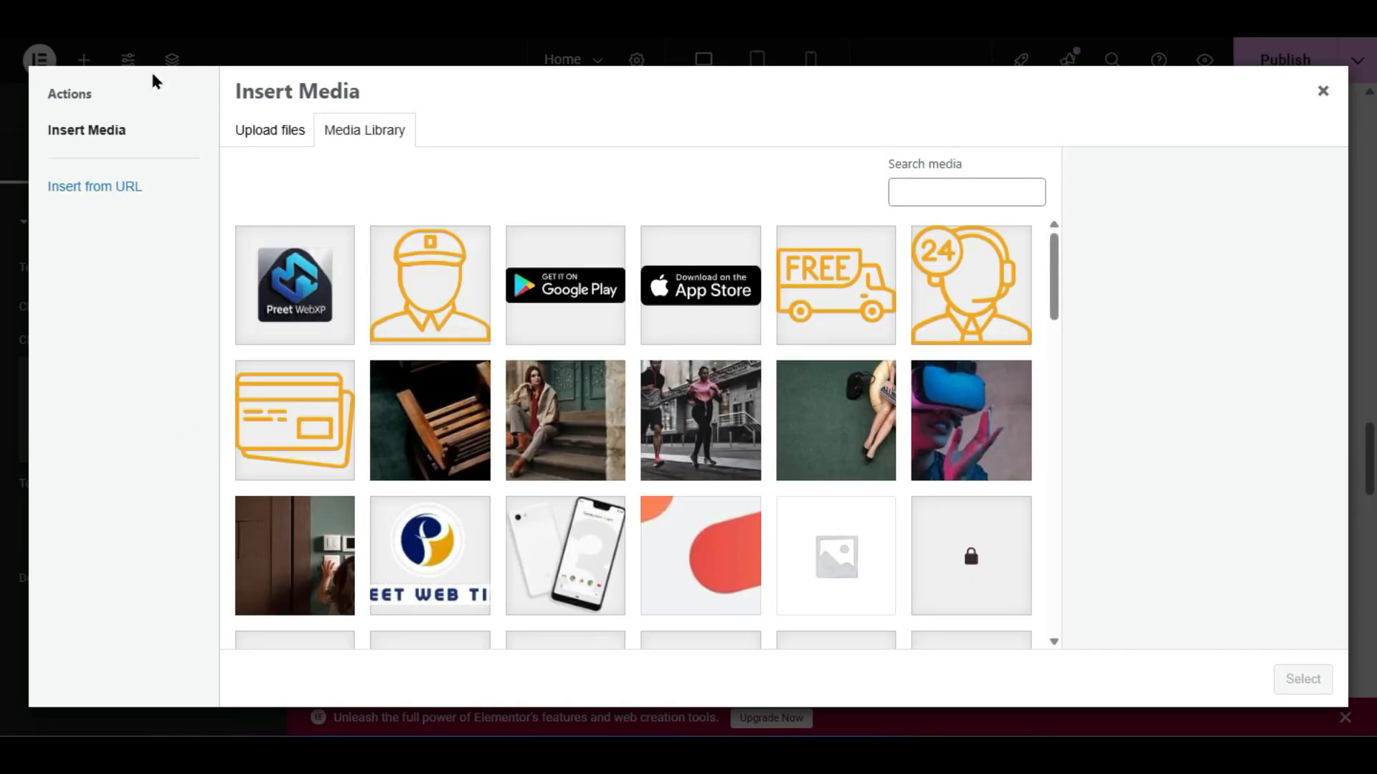
- Set the pink-haired laptop photo as the avatar and enter the client's name
scroll(715, 440, "down", 15)
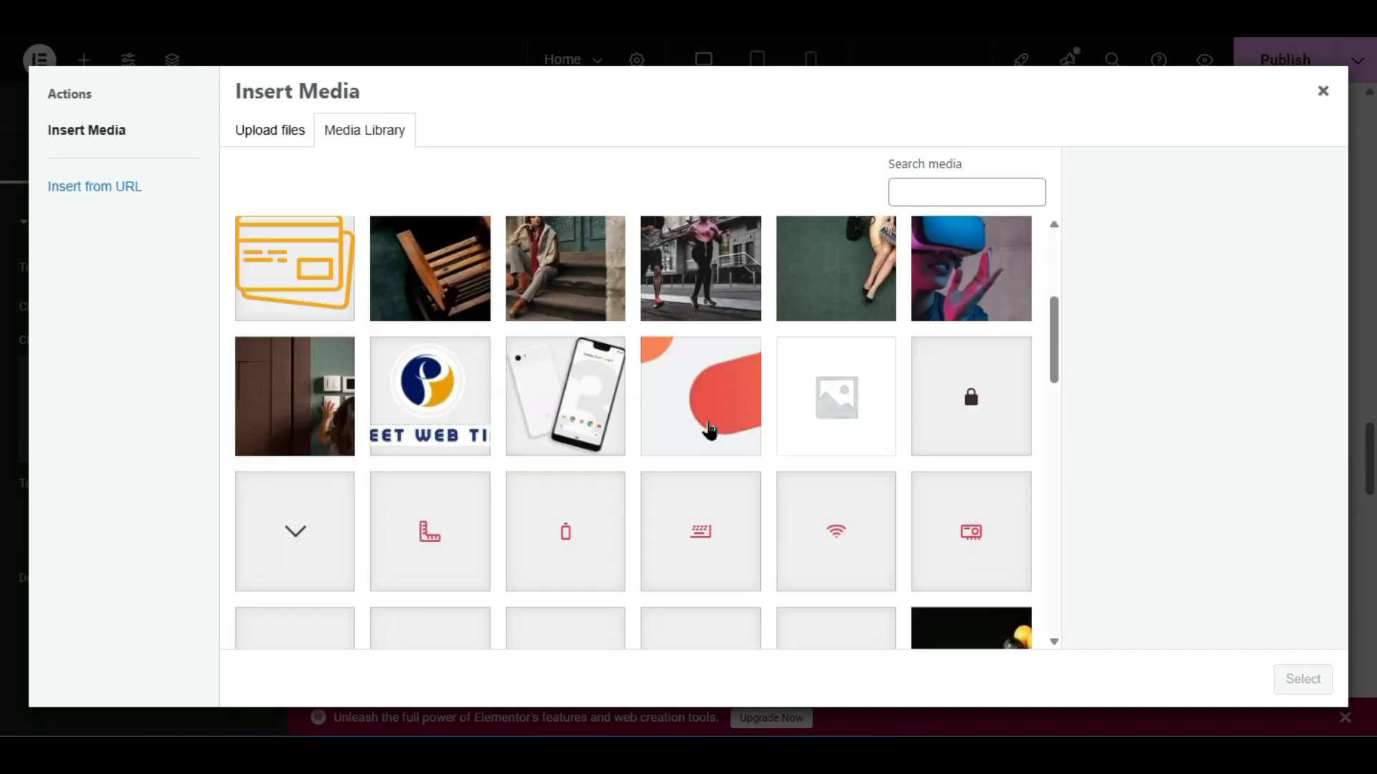
scroll(671, 466, "up", 2)
scroll(660, 473, "down", 6)
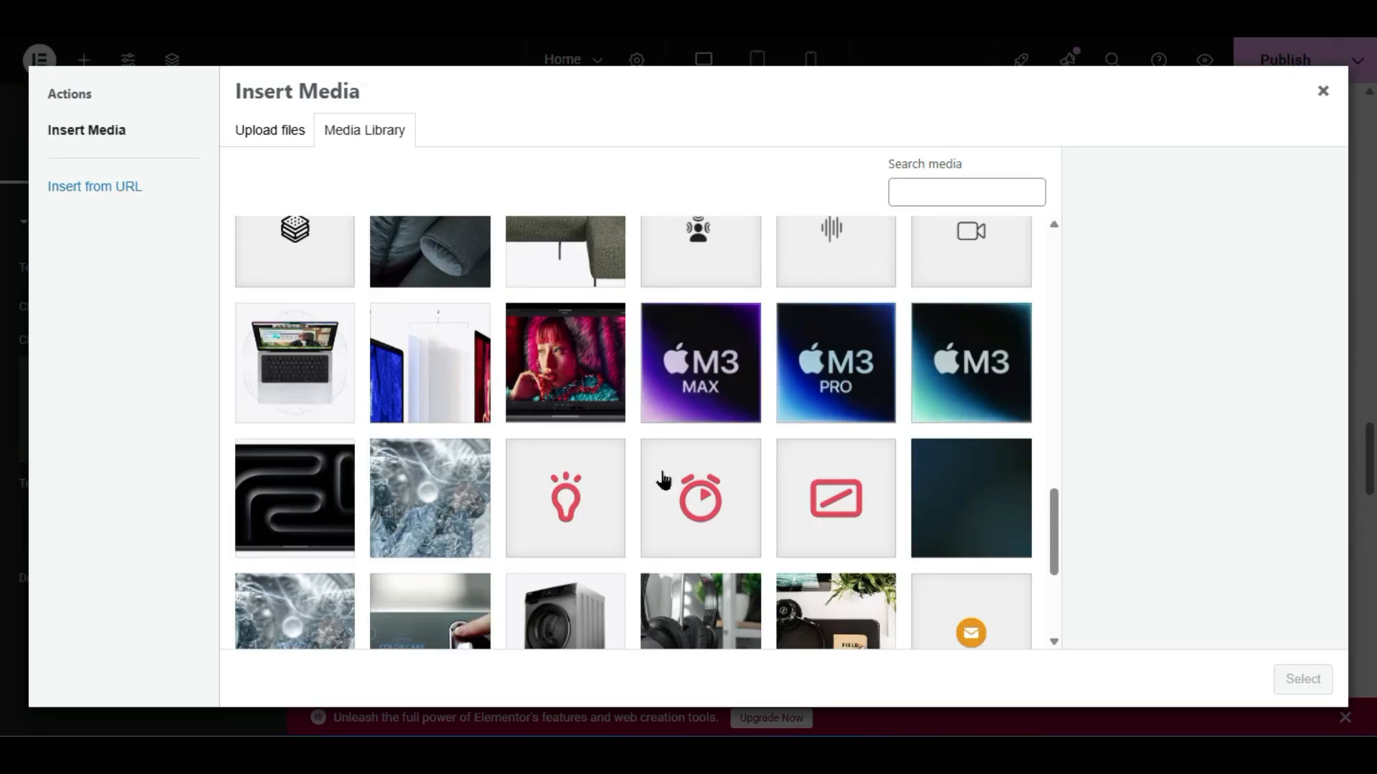
left_click(563, 371)
left_click(1302, 679)
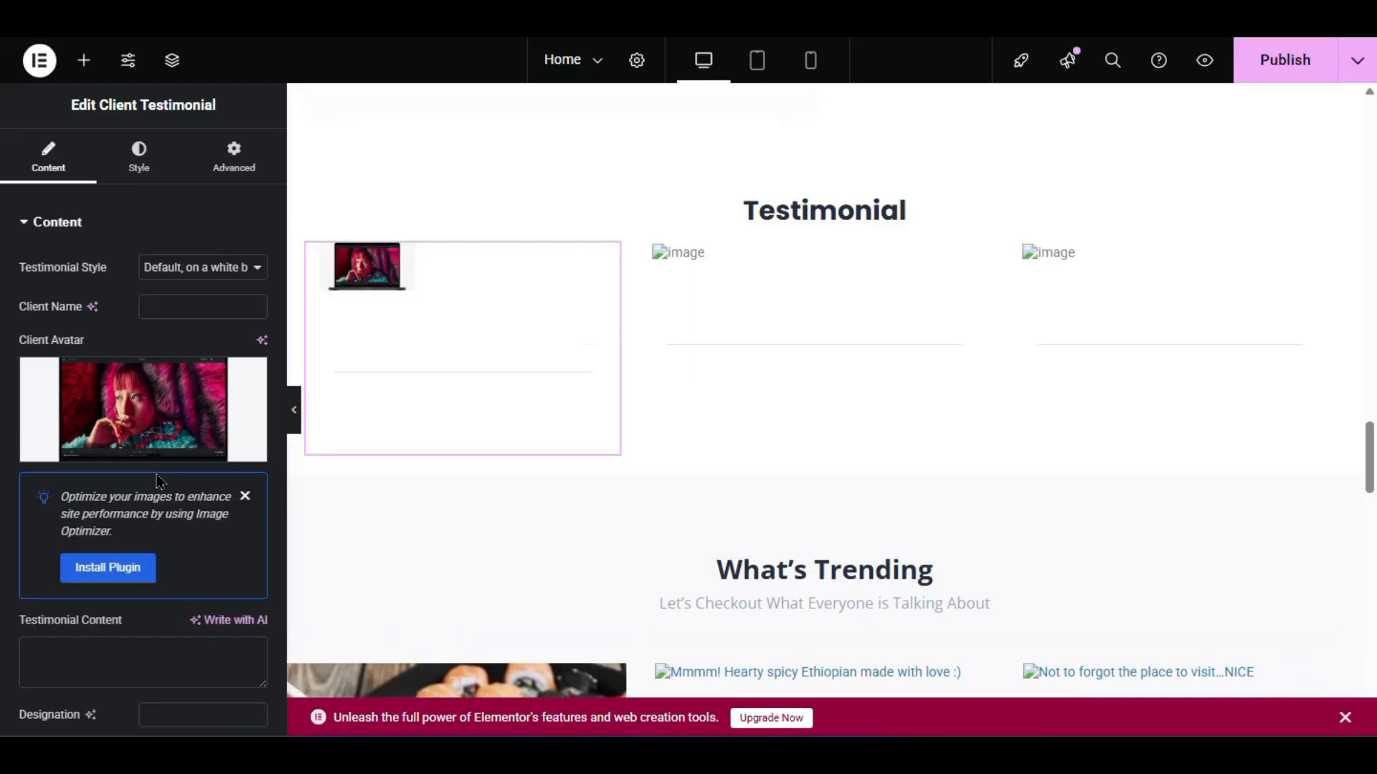
left_click(174, 306)
type("Harry")
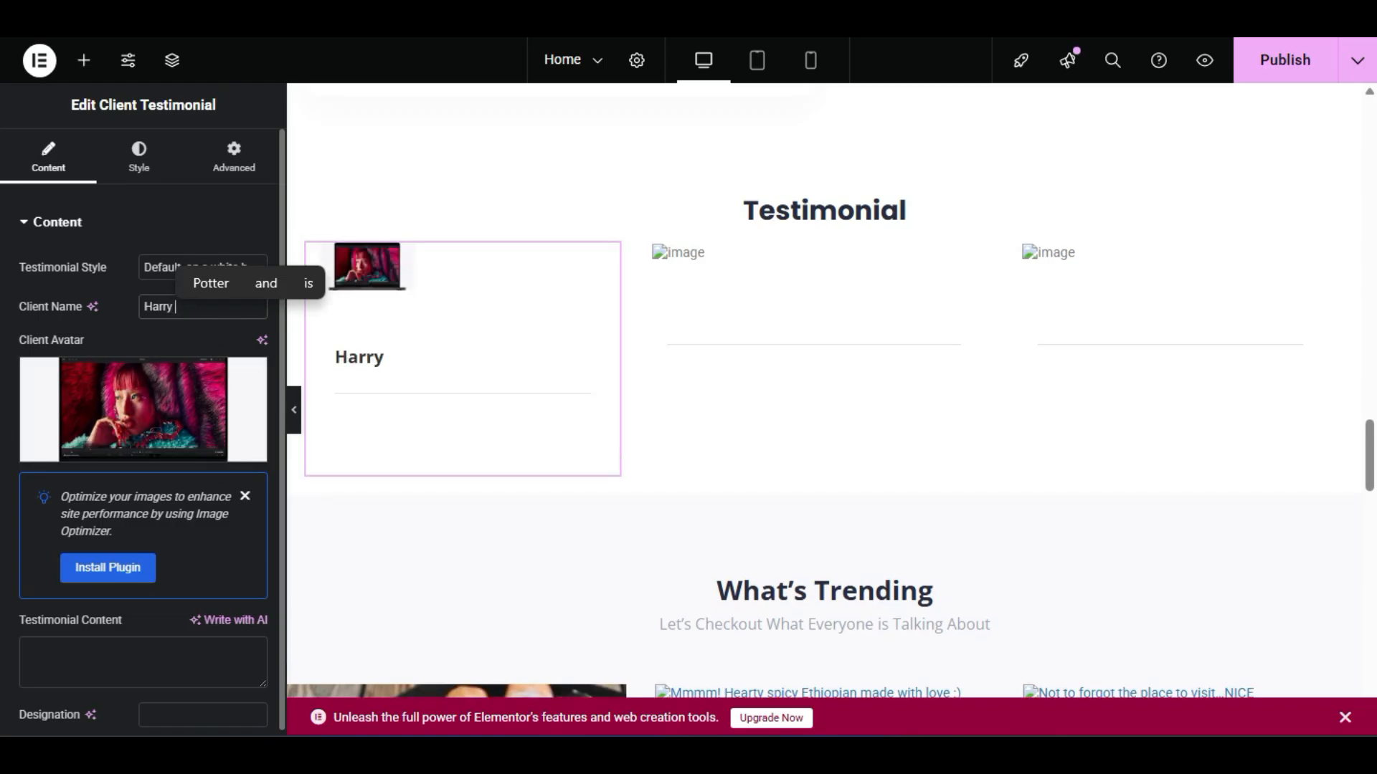
- Enter the quote 'i really like their services' and the designation CEO
left_click(48, 643)
left_click(48, 643)
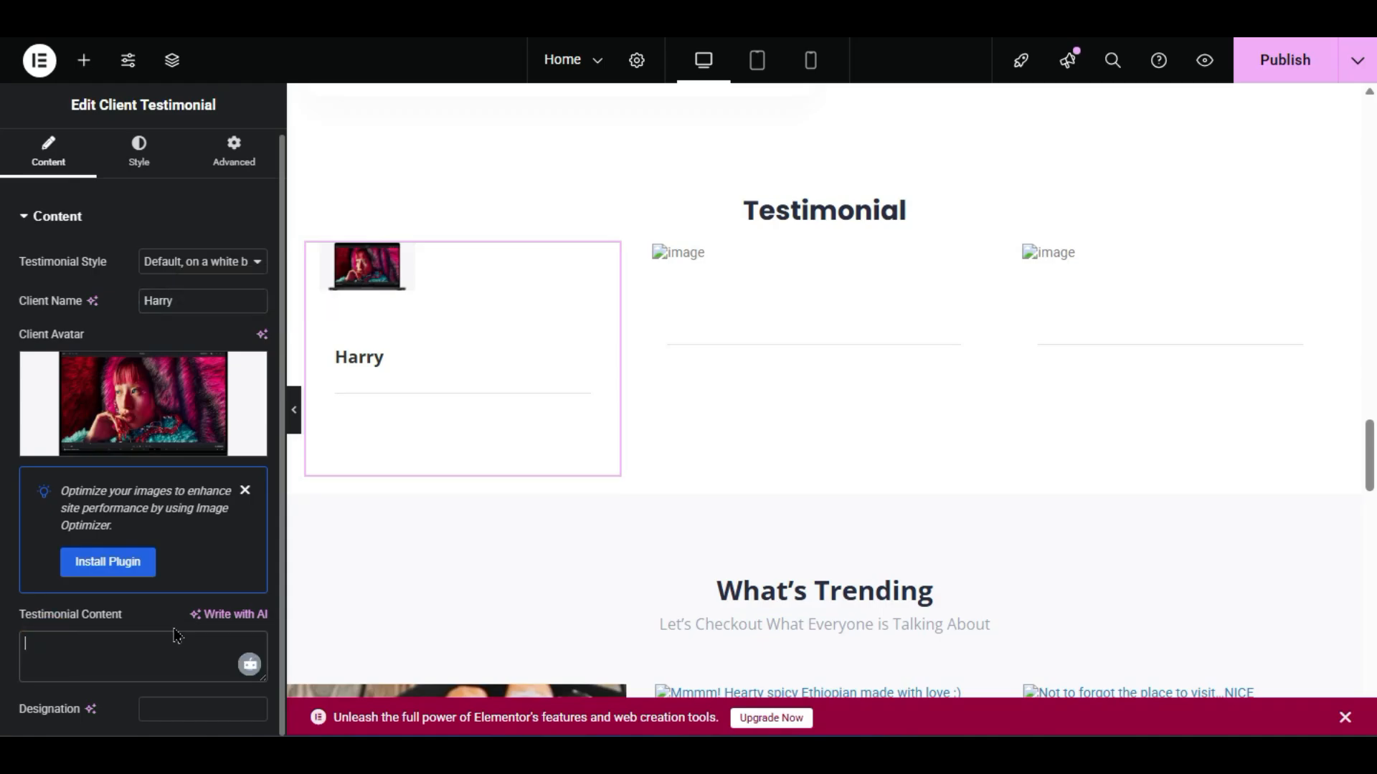
type("i really like their services")
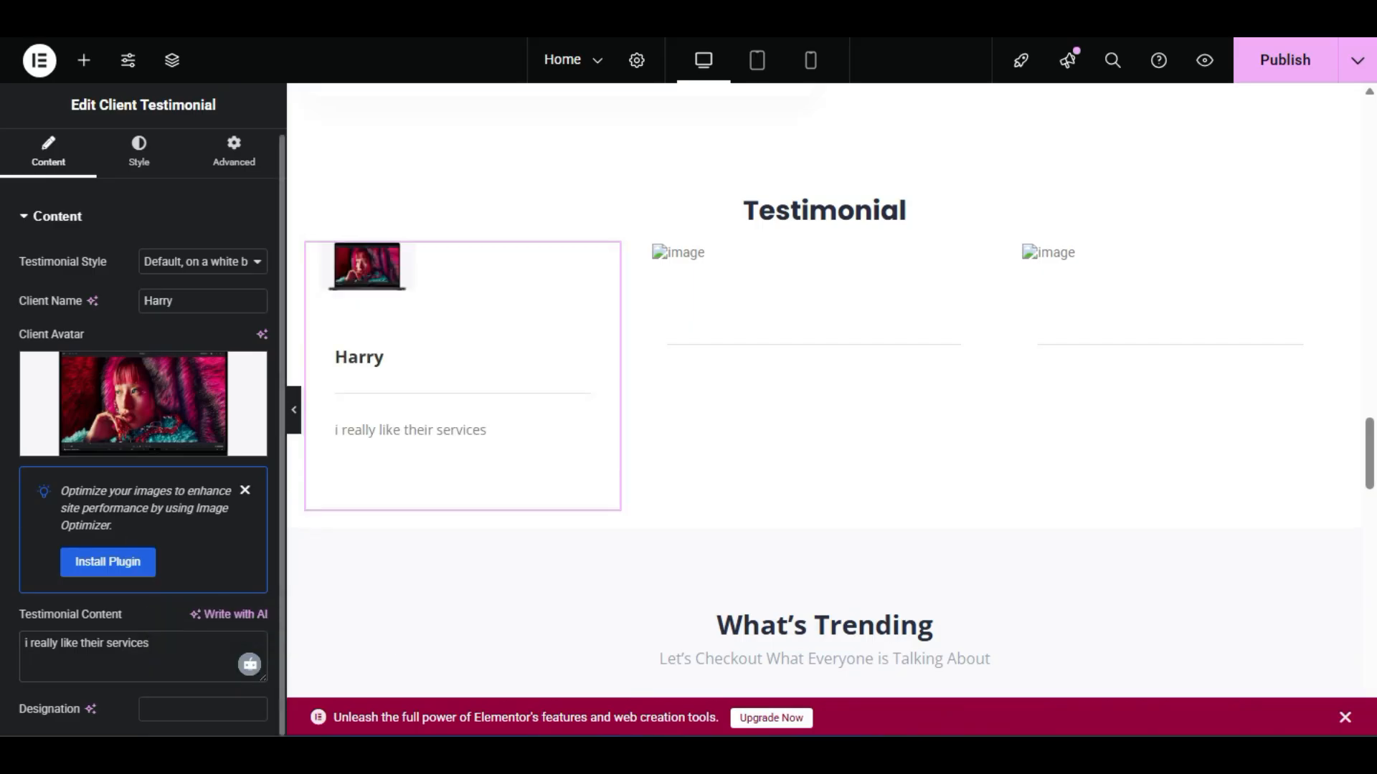
left_click(163, 710)
type("CEO")
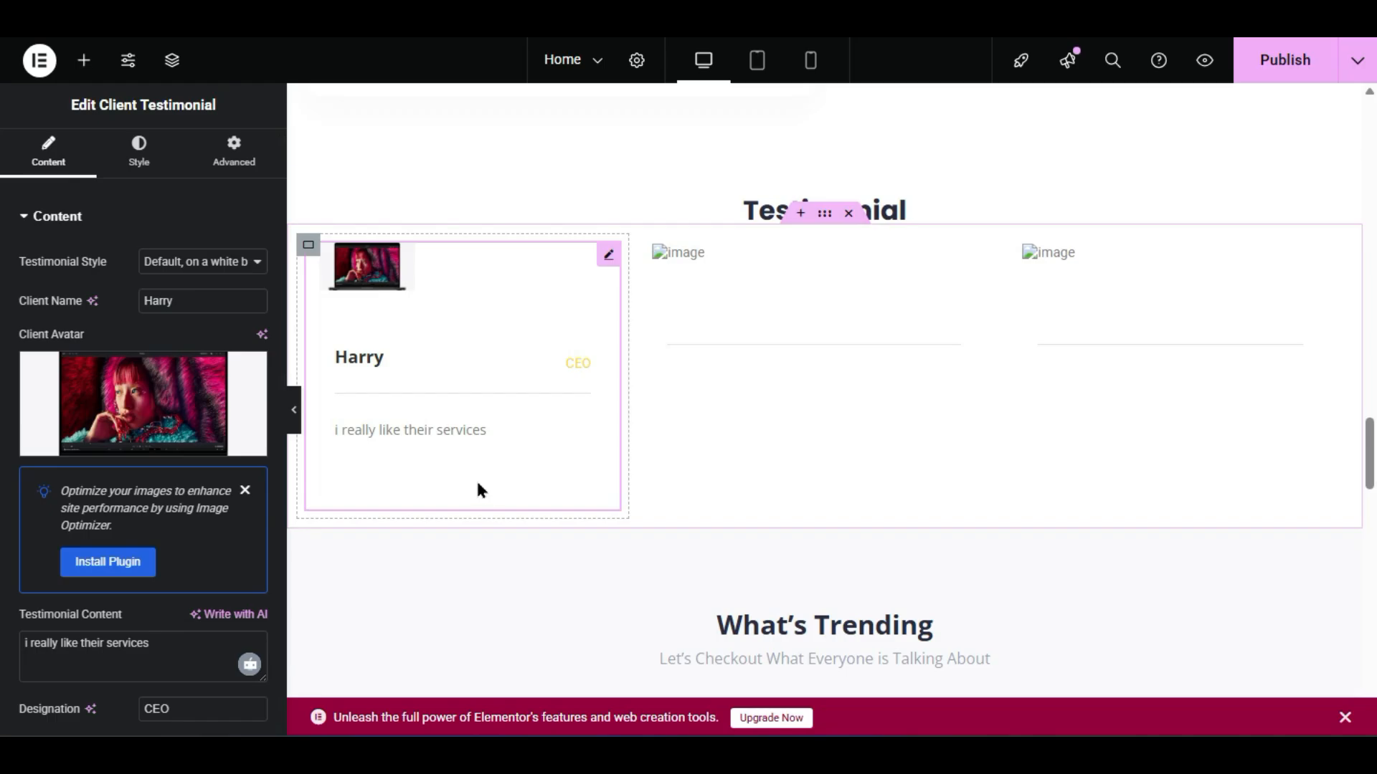
left_click(177, 269)
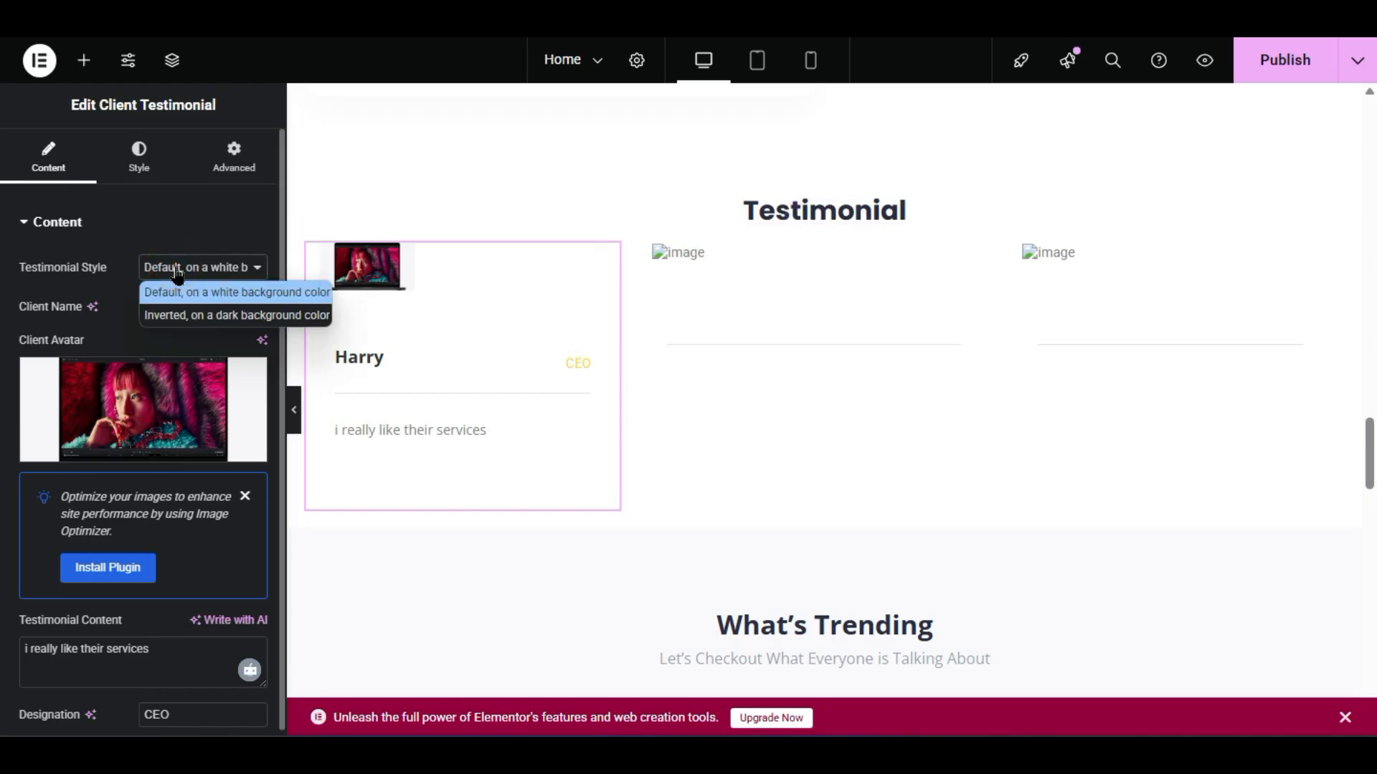
- Set the 'Inverted, on a dark background color' style and try UPPERCASE text transform
left_click(179, 317)
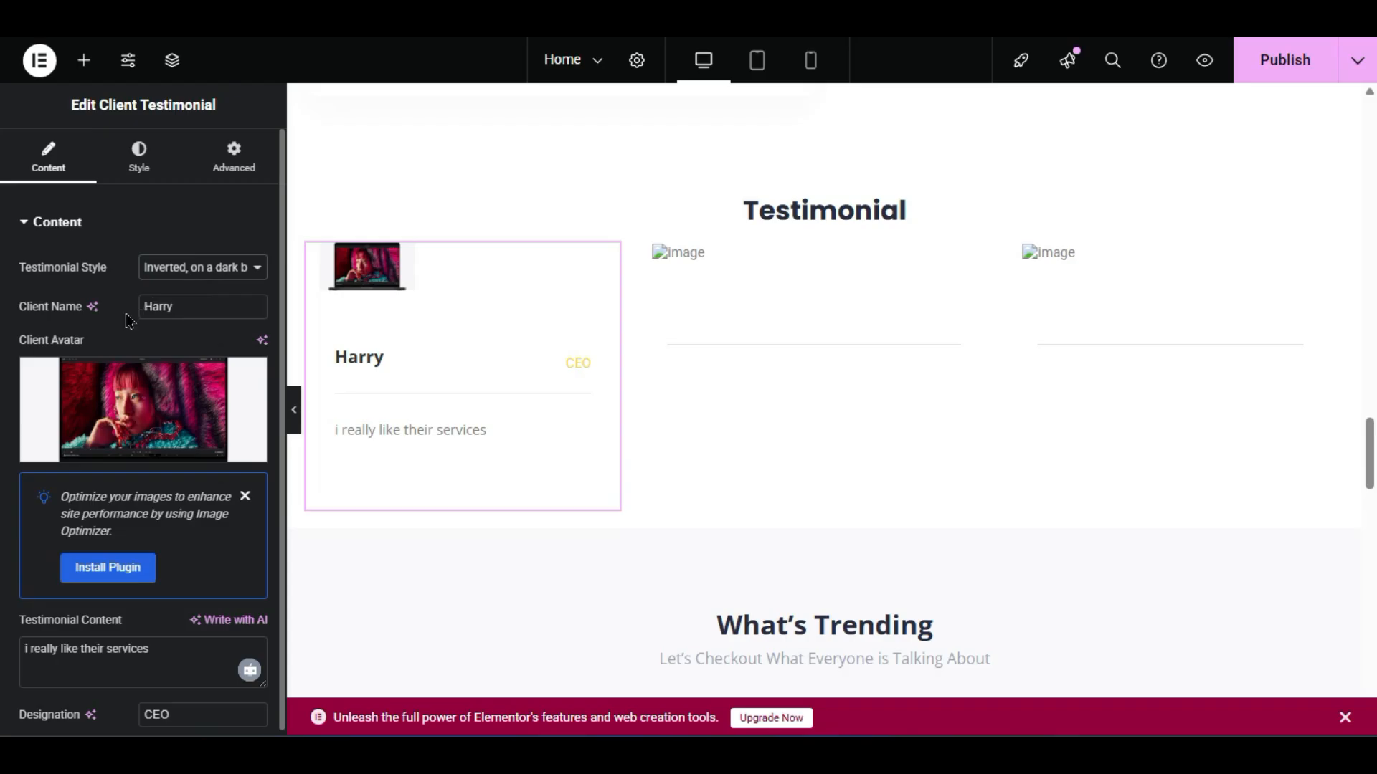
left_click(139, 164)
left_click(174, 270)
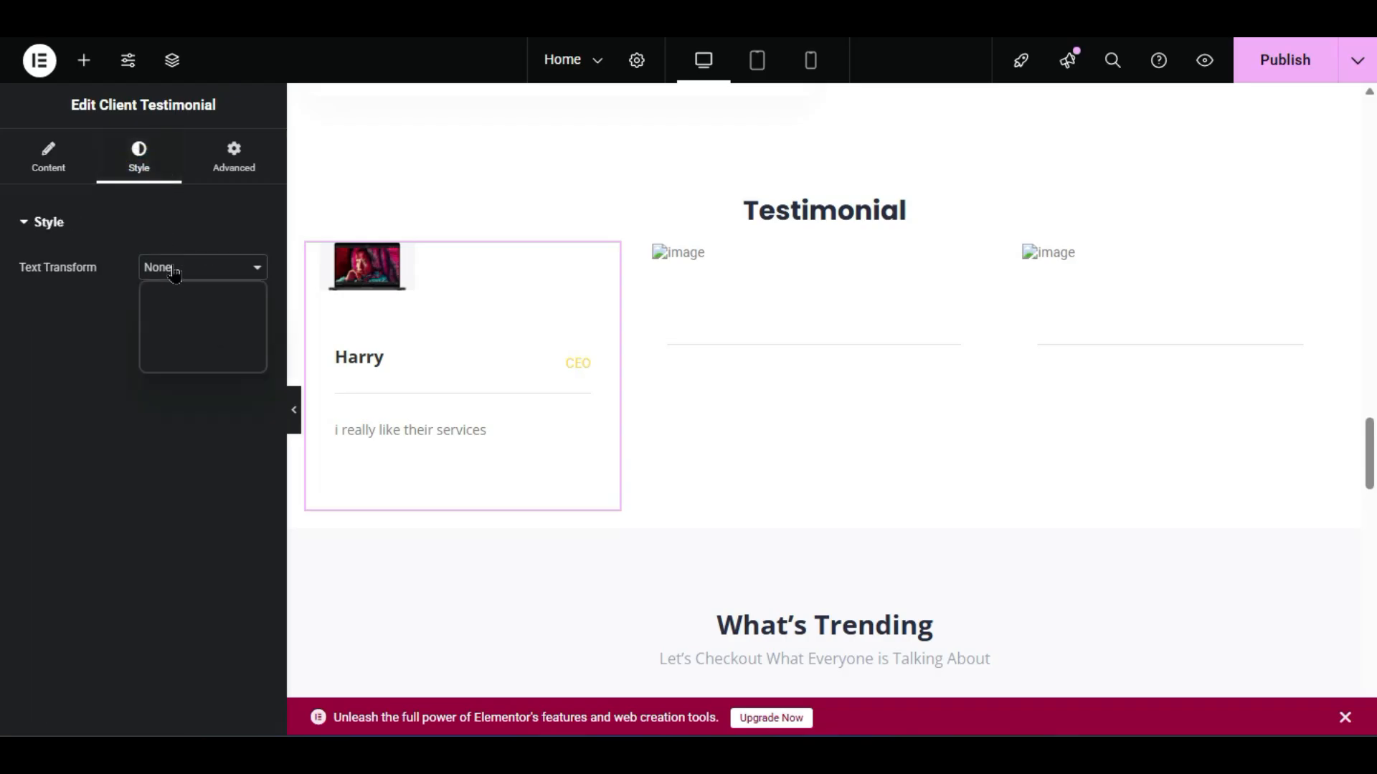
left_click(196, 316)
left_click(176, 249)
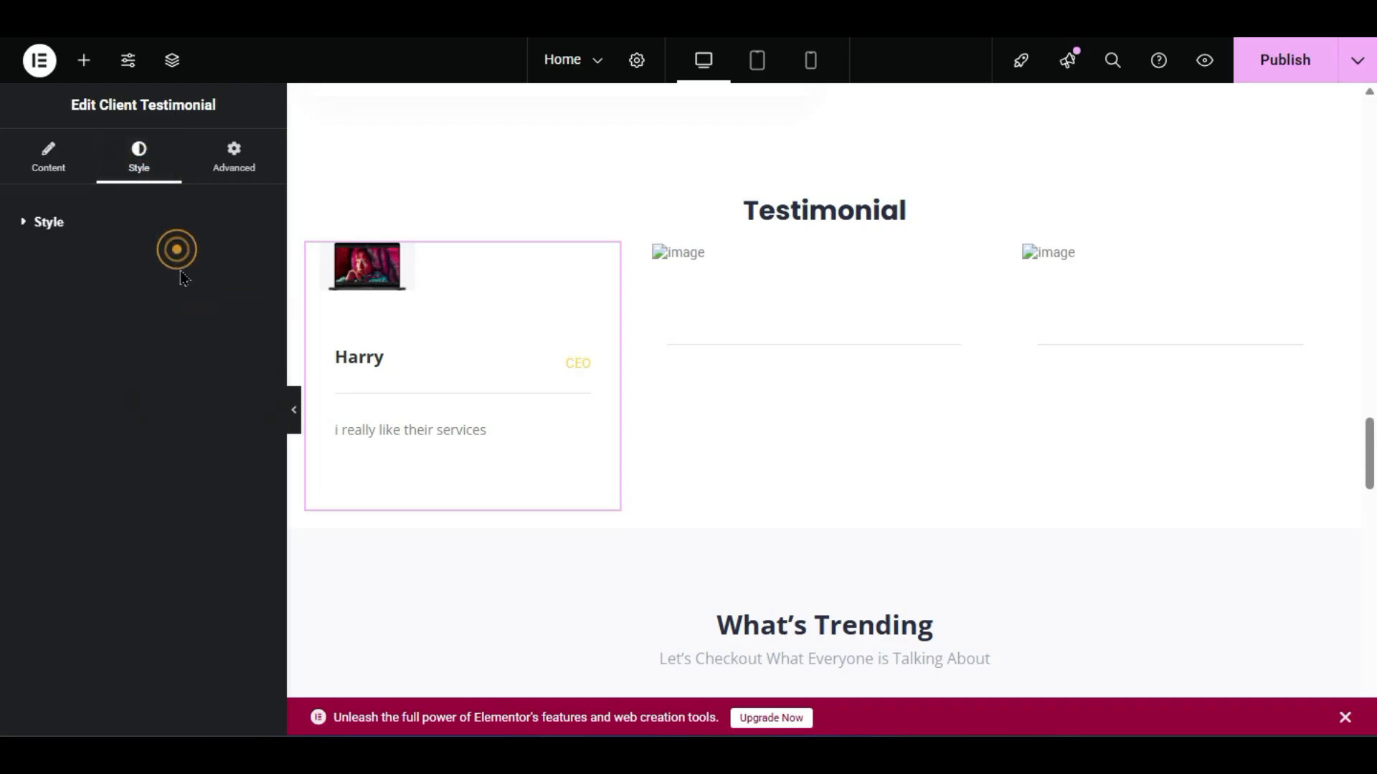
- Revert text transform to None, then delete the three-column testimonial row
left_click(63, 215)
left_click(155, 267)
left_click(159, 286)
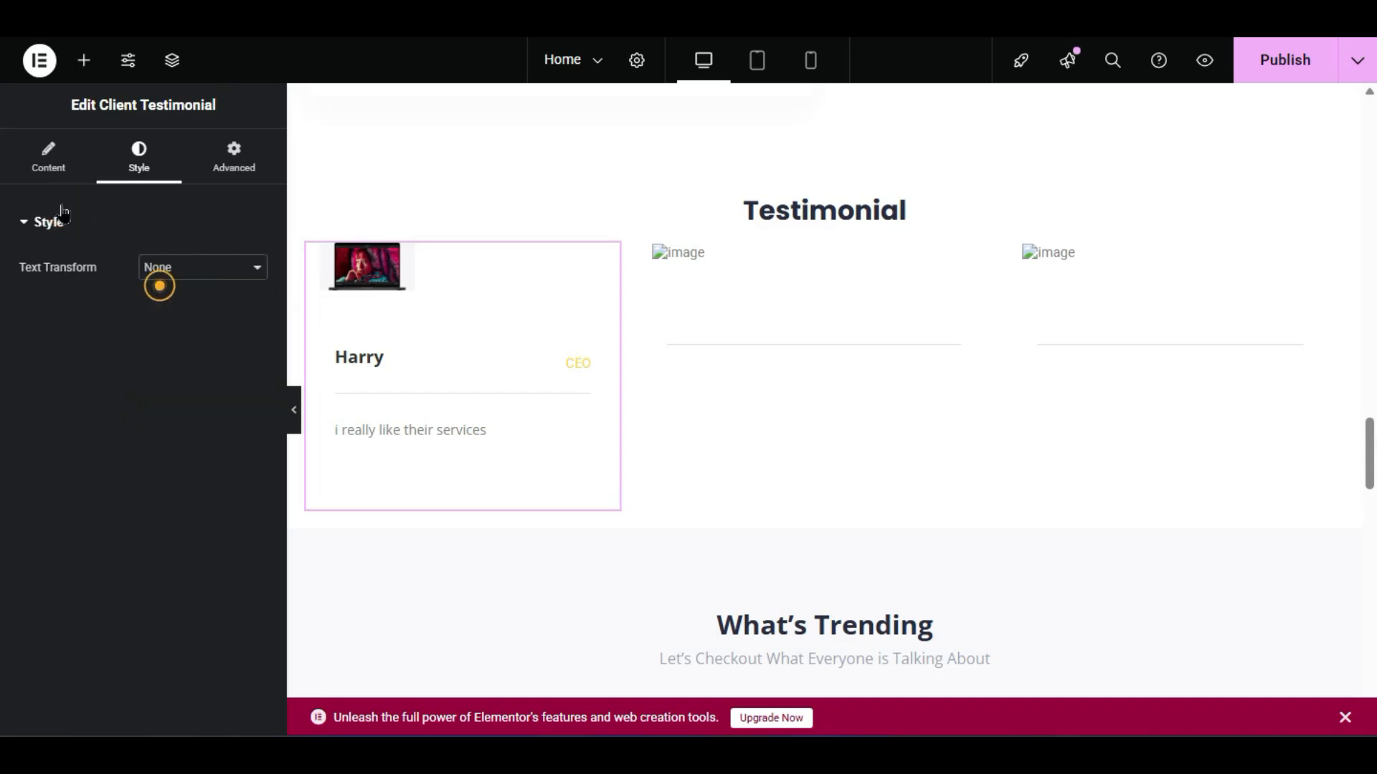
left_click(48, 154)
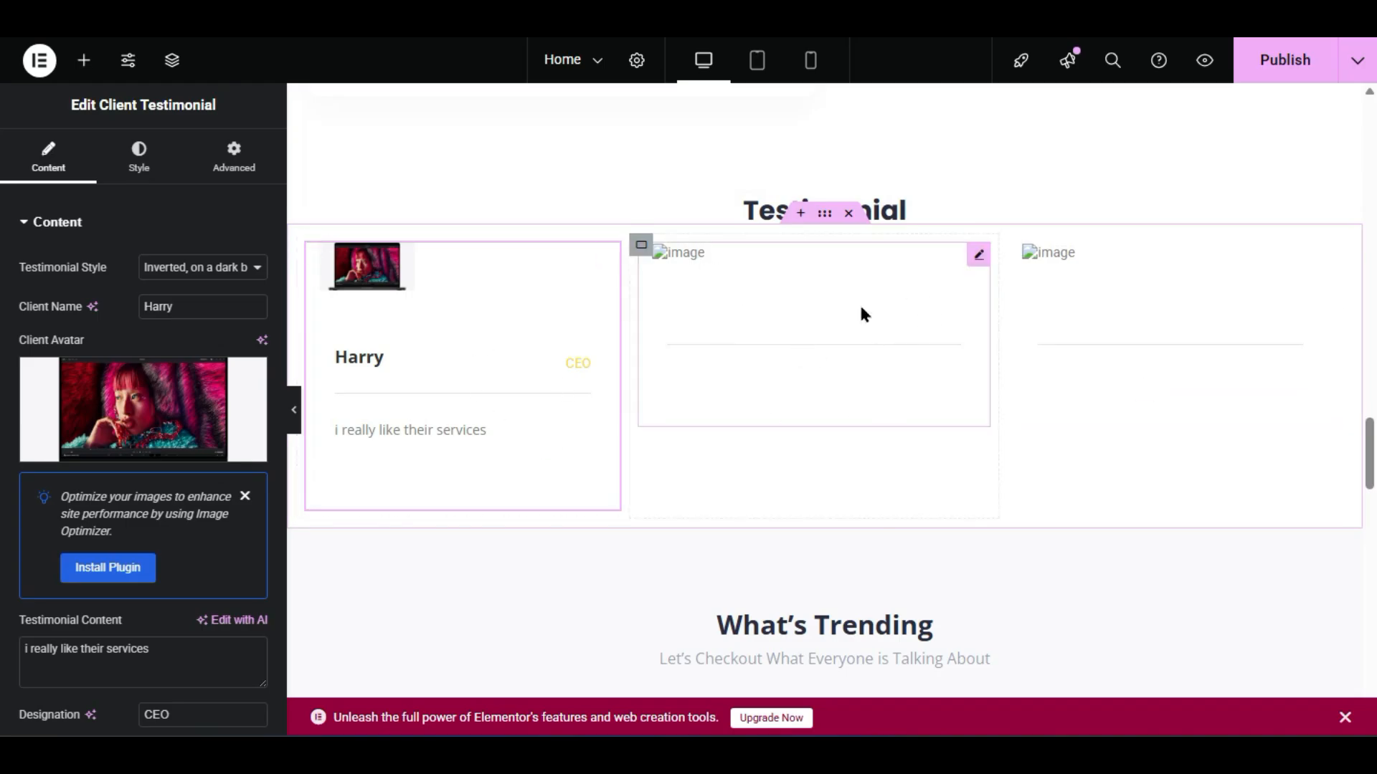
left_click(849, 213)
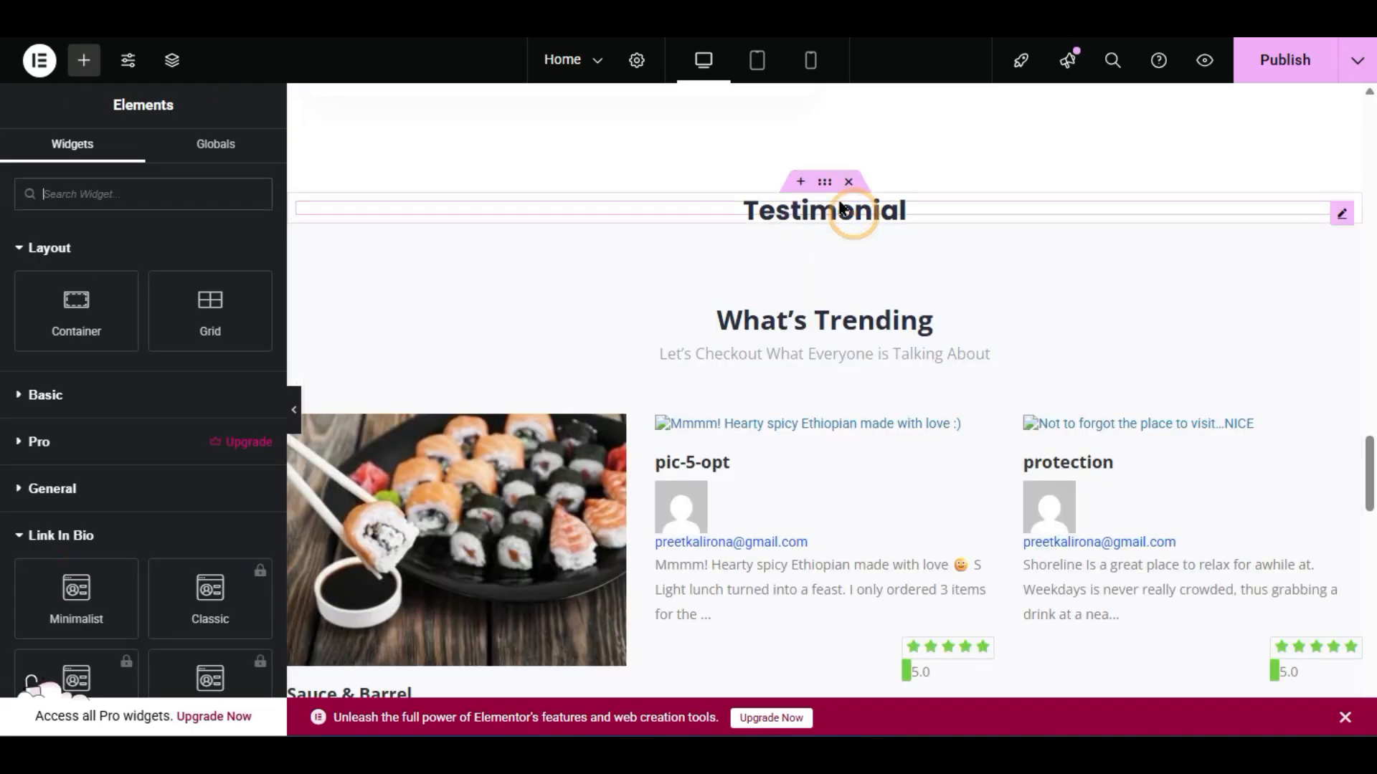
- Delete the Testimonial heading and drag a ListingPro Feature Box above What's Trending
left_click(846, 186)
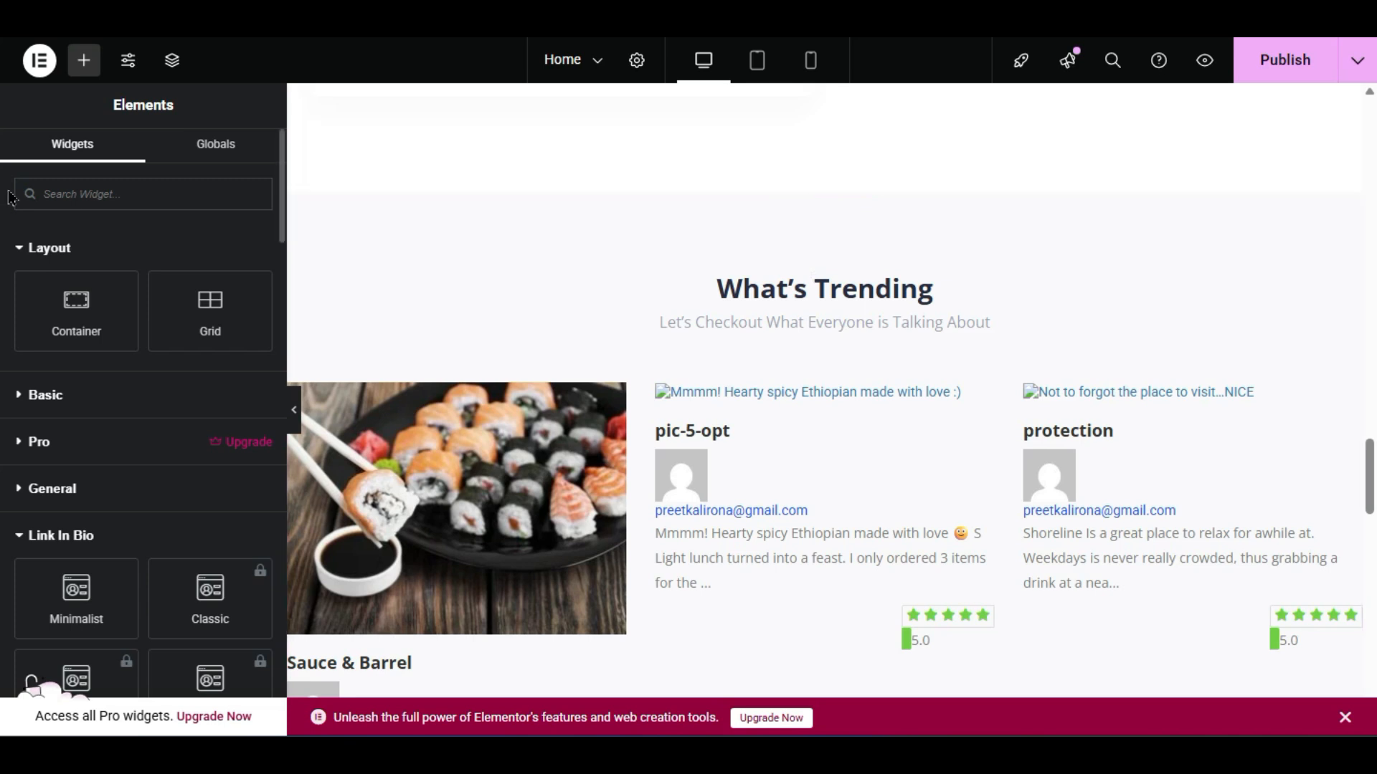
left_click(84, 62)
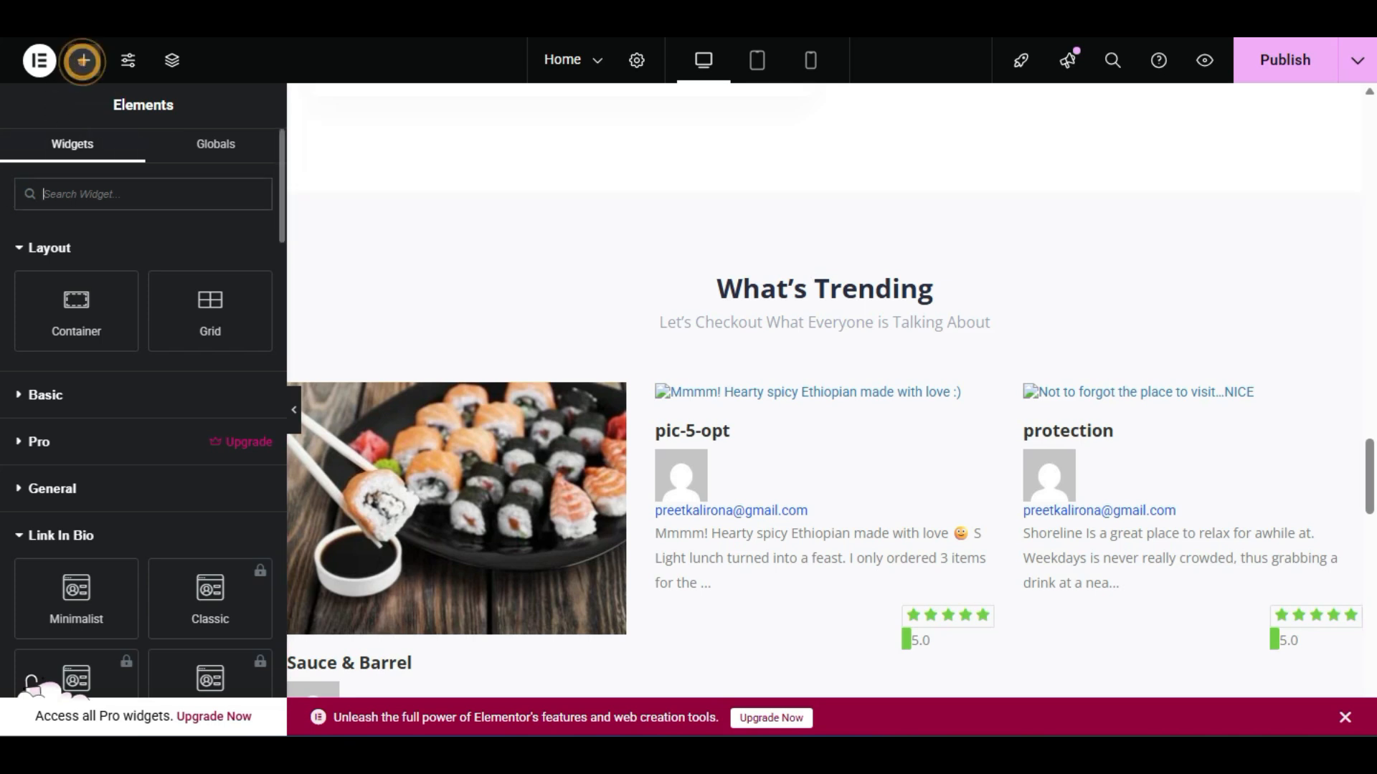
scroll(143, 402, "down", 7)
scroll(32, 682, "down", 5)
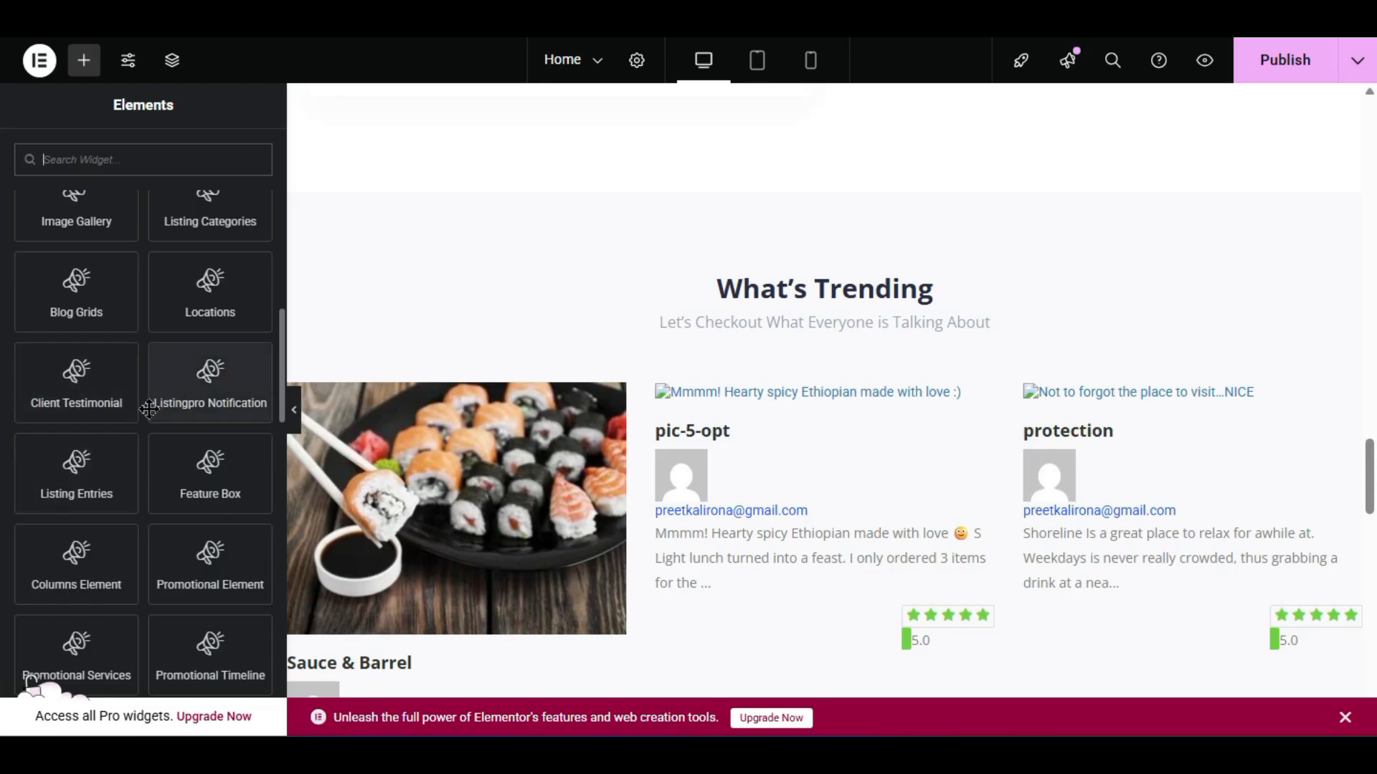
left_click_drag(199, 480, 812, 162)
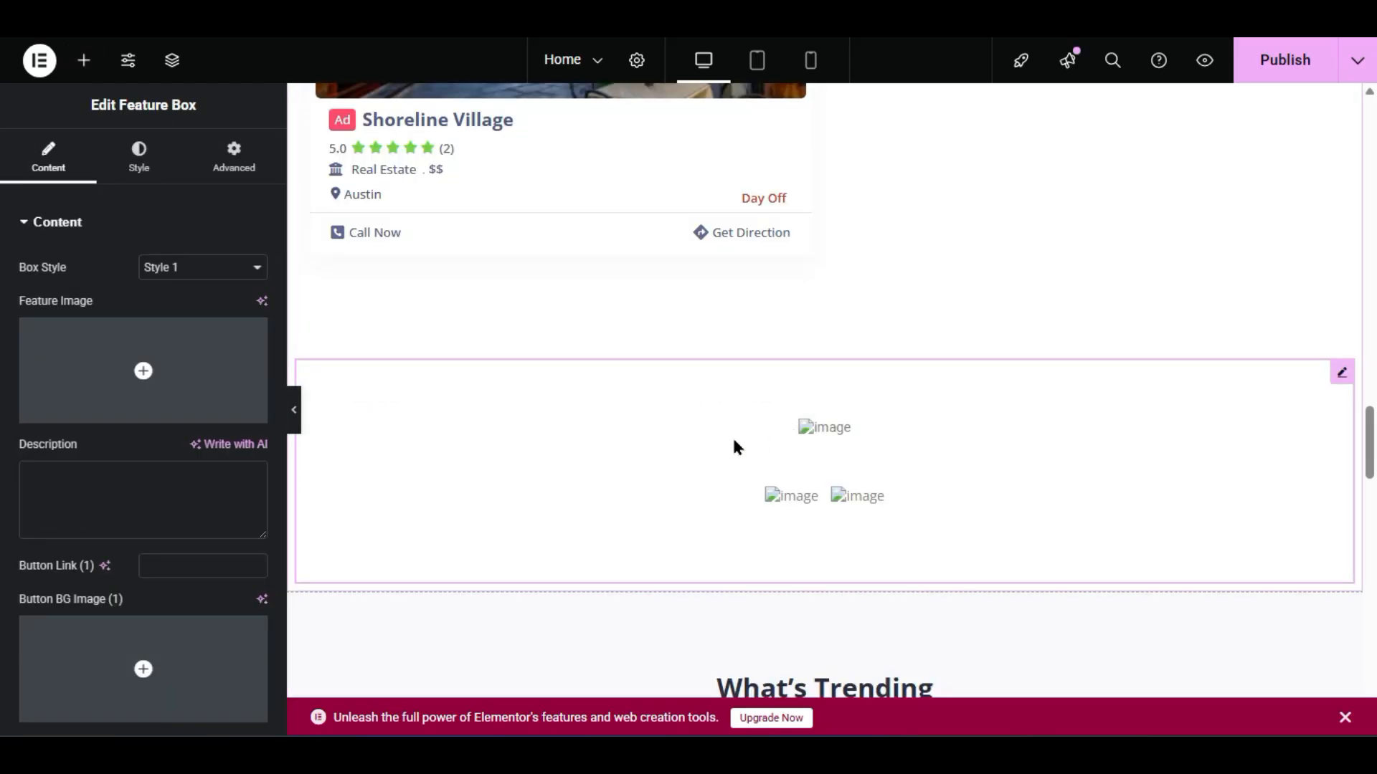
- Set the chair photo as the Feature Box's feature image
scroll(87, 518, "down", 3)
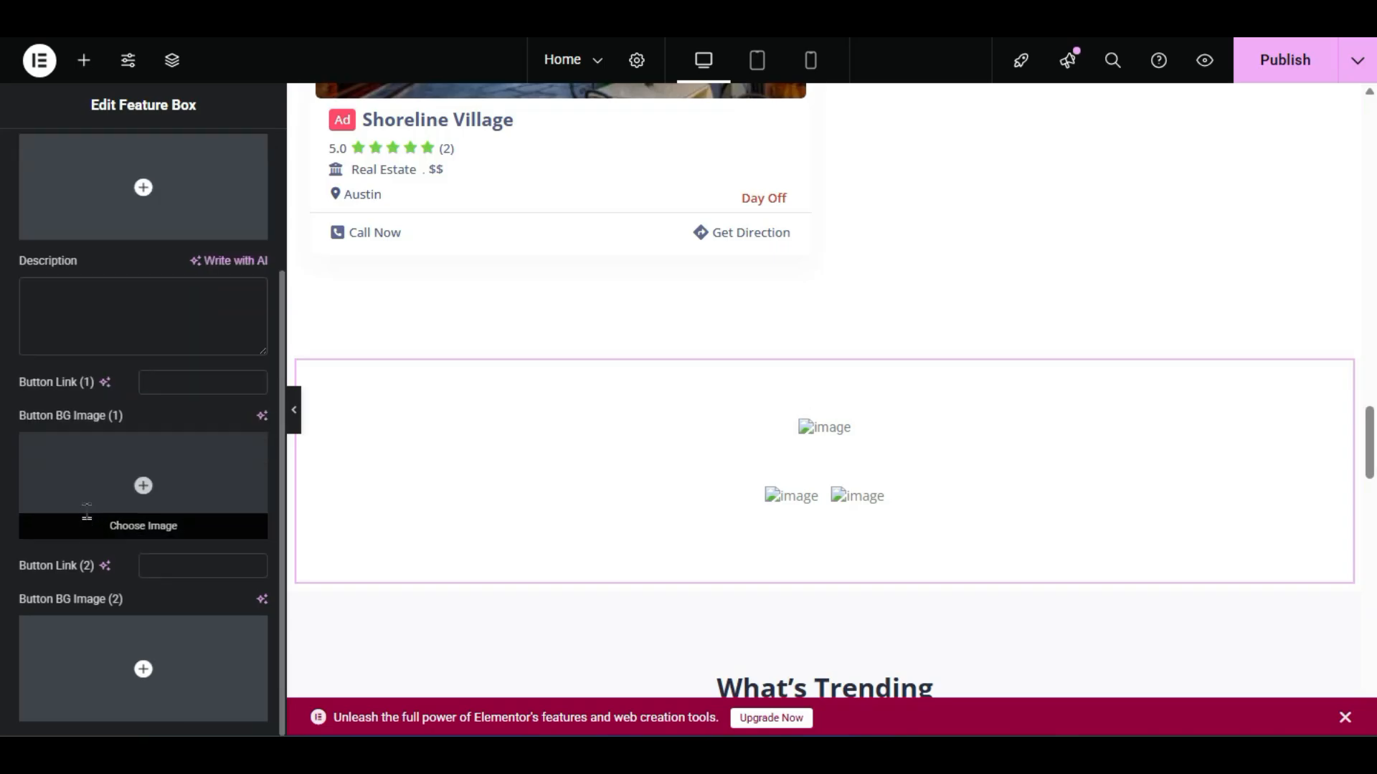
scroll(88, 518, "up", 3)
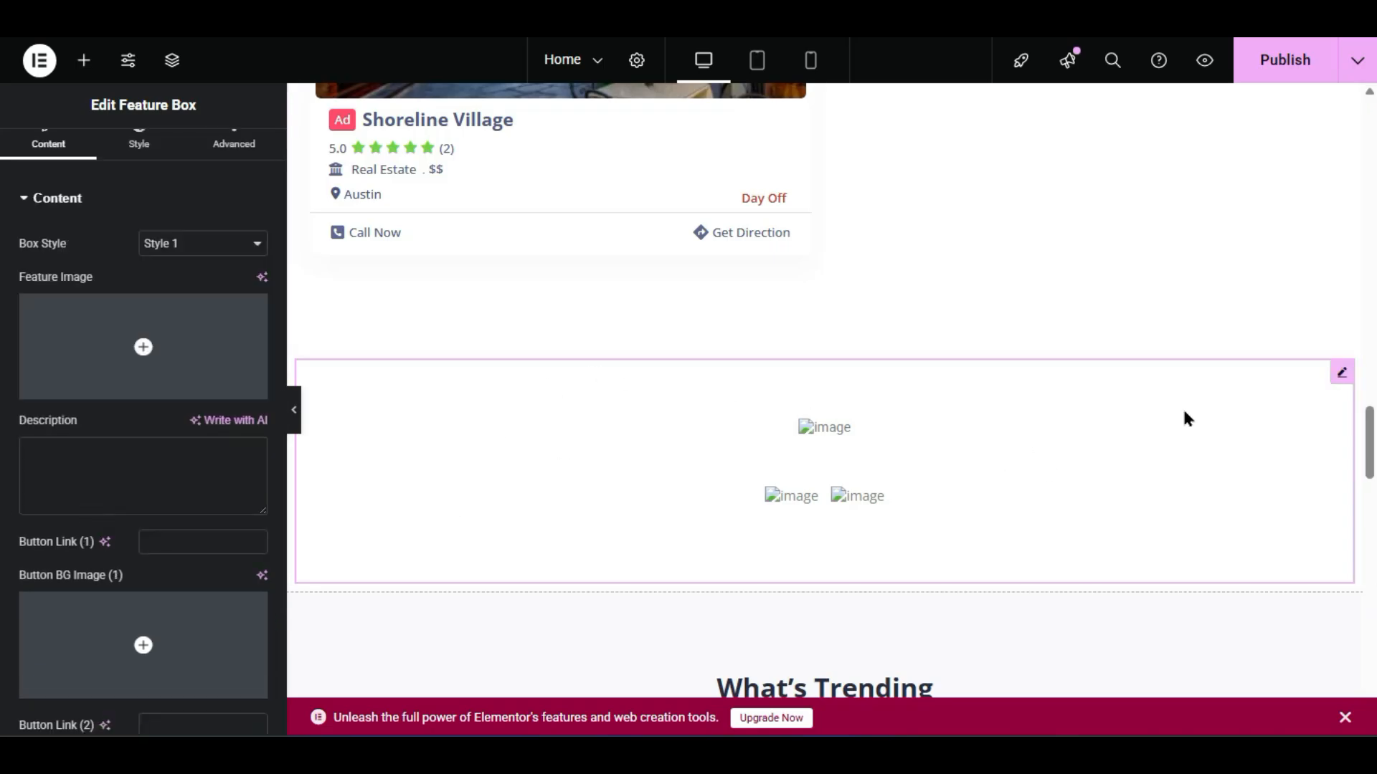
left_click(66, 376)
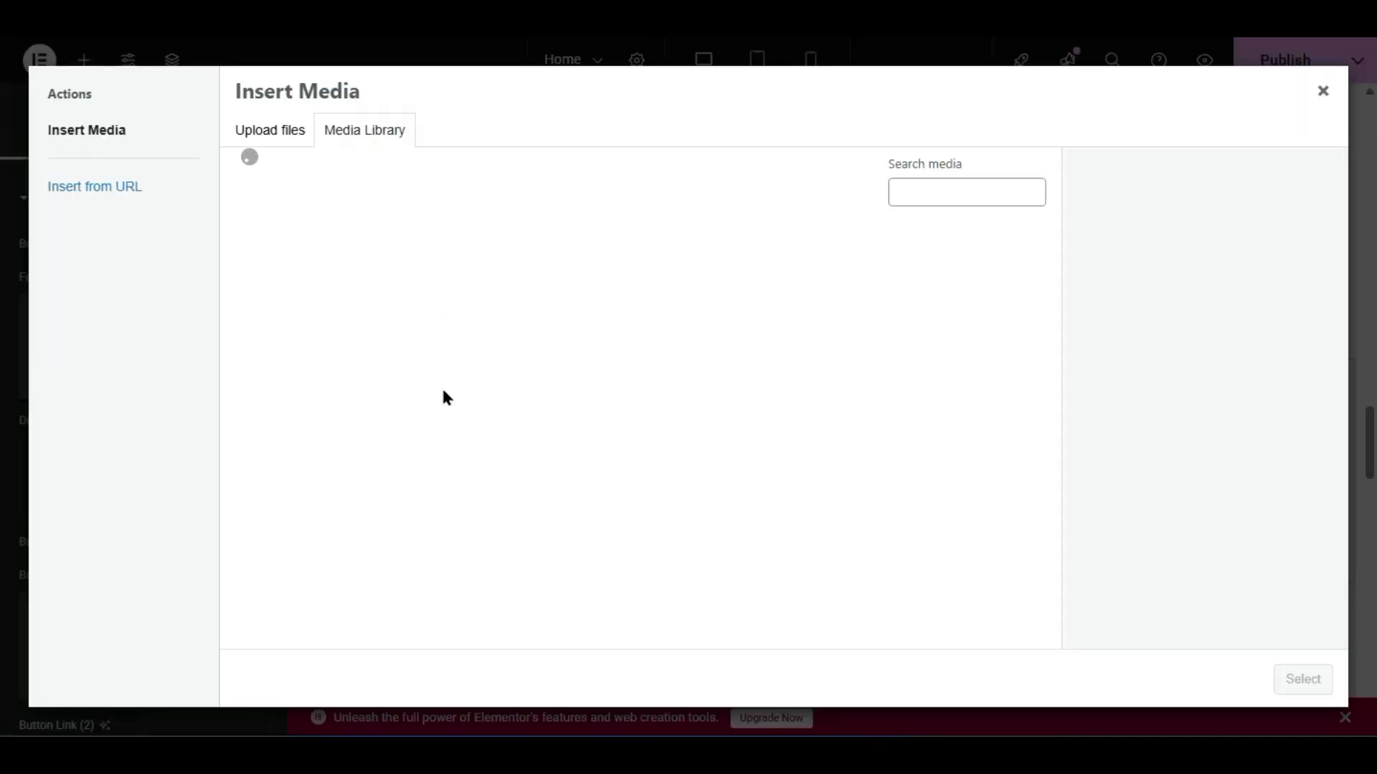
left_click(448, 425)
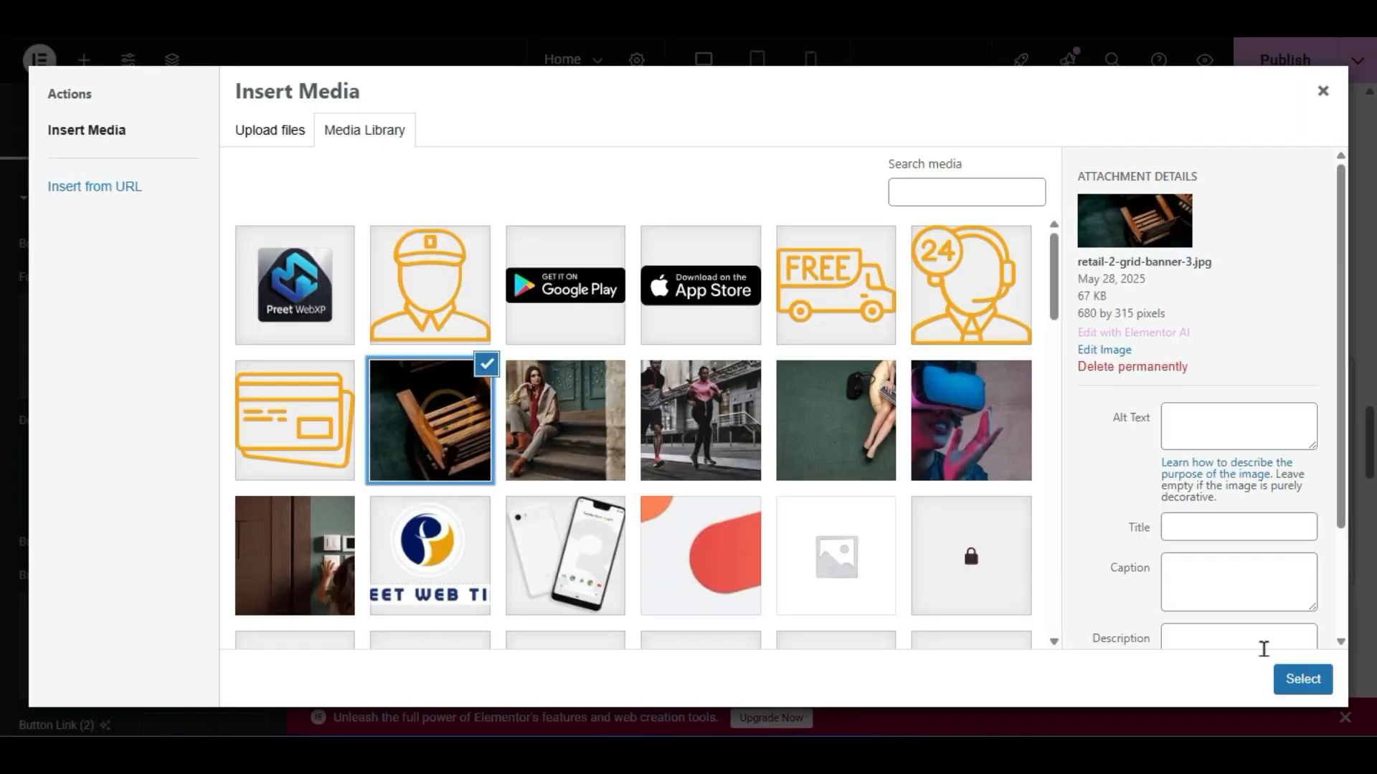
left_click(1302, 679)
- Give the first button the running-couple background image and the link '/'
scroll(99, 560, "down", 2)
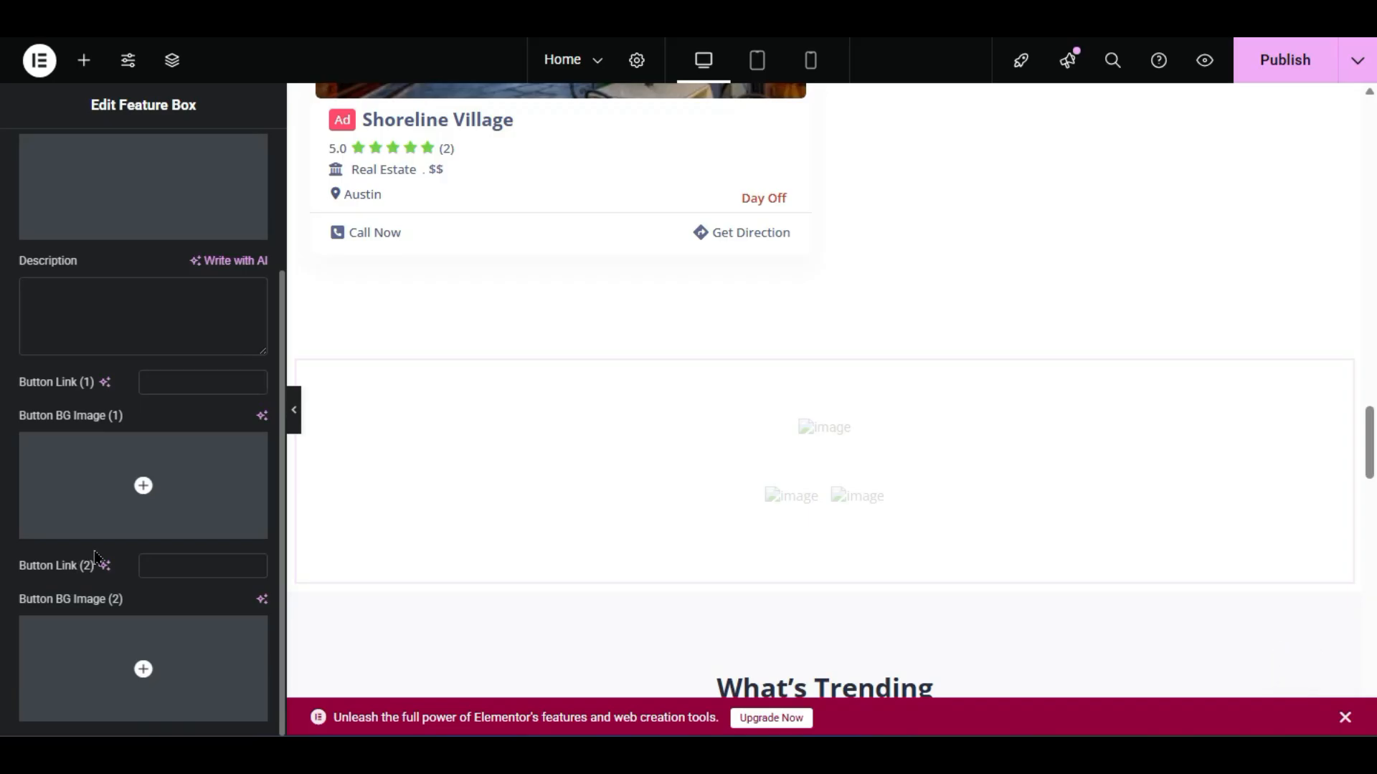
left_click(142, 516)
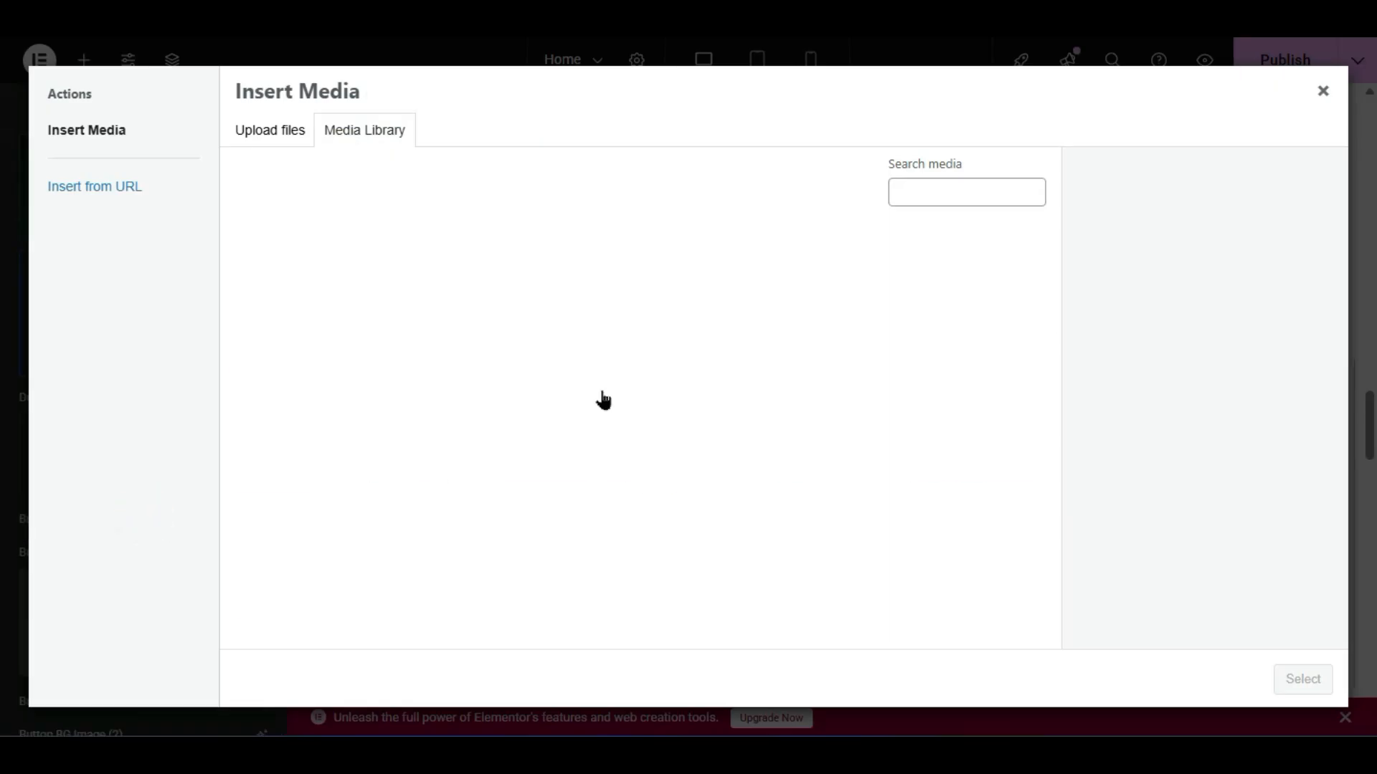
left_click(722, 426)
left_click(1302, 679)
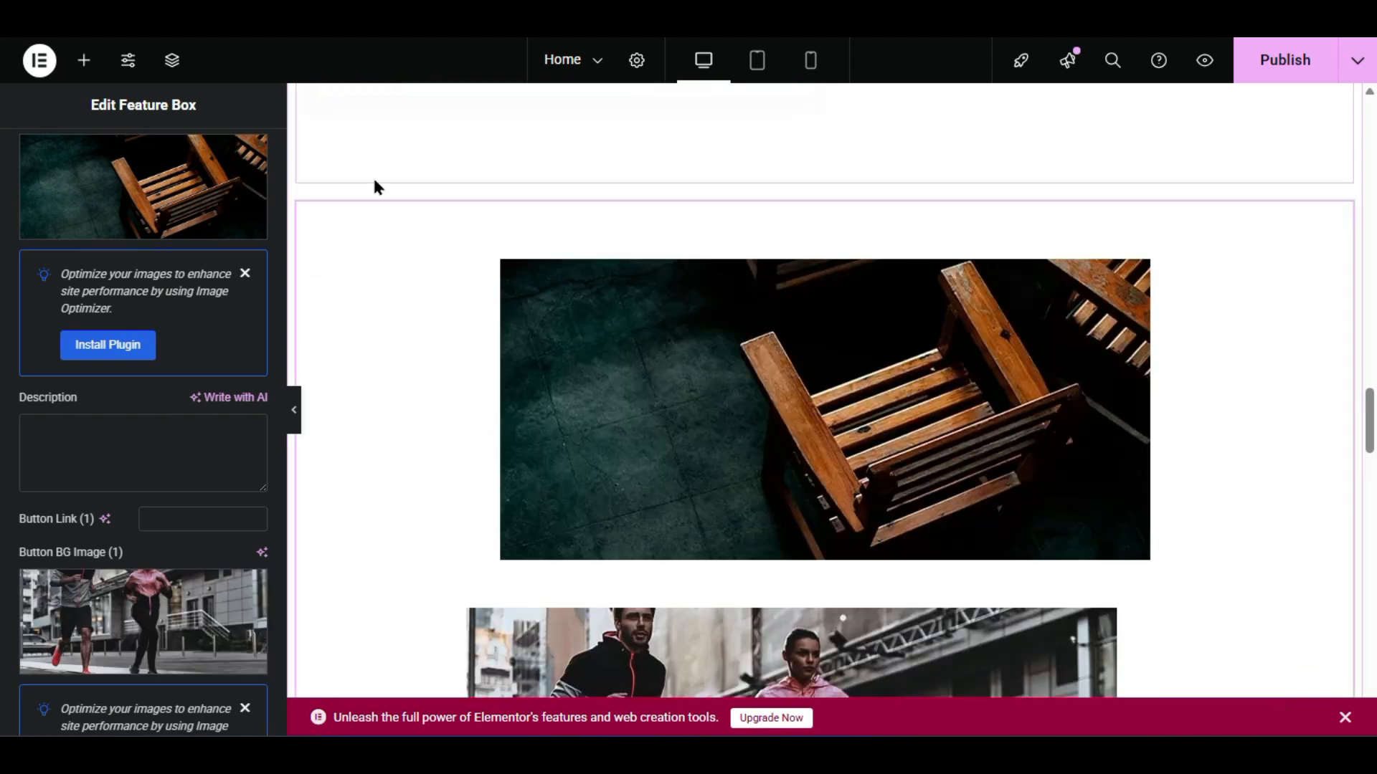
scroll(549, 405, "down", 4)
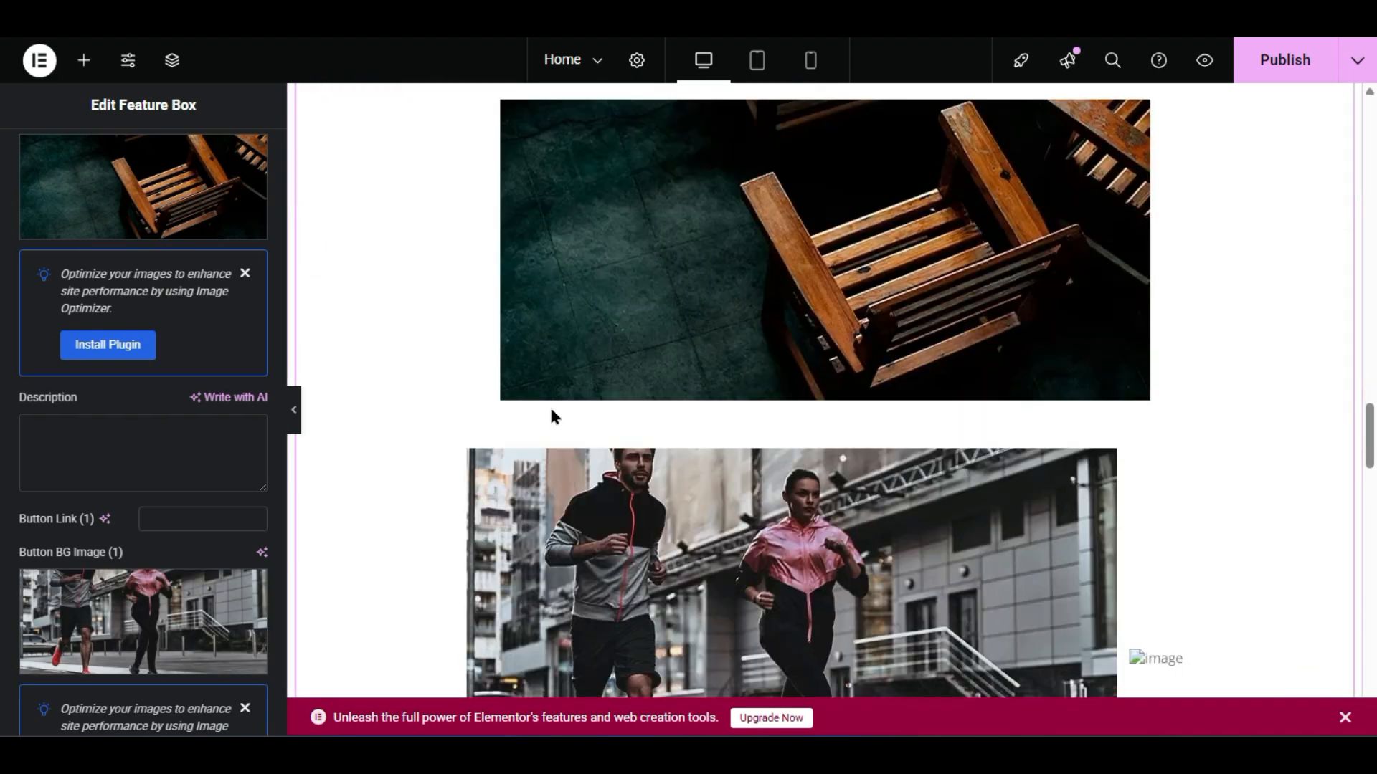
scroll(402, 406, "down", 2)
scroll(144, 431, "up", 6)
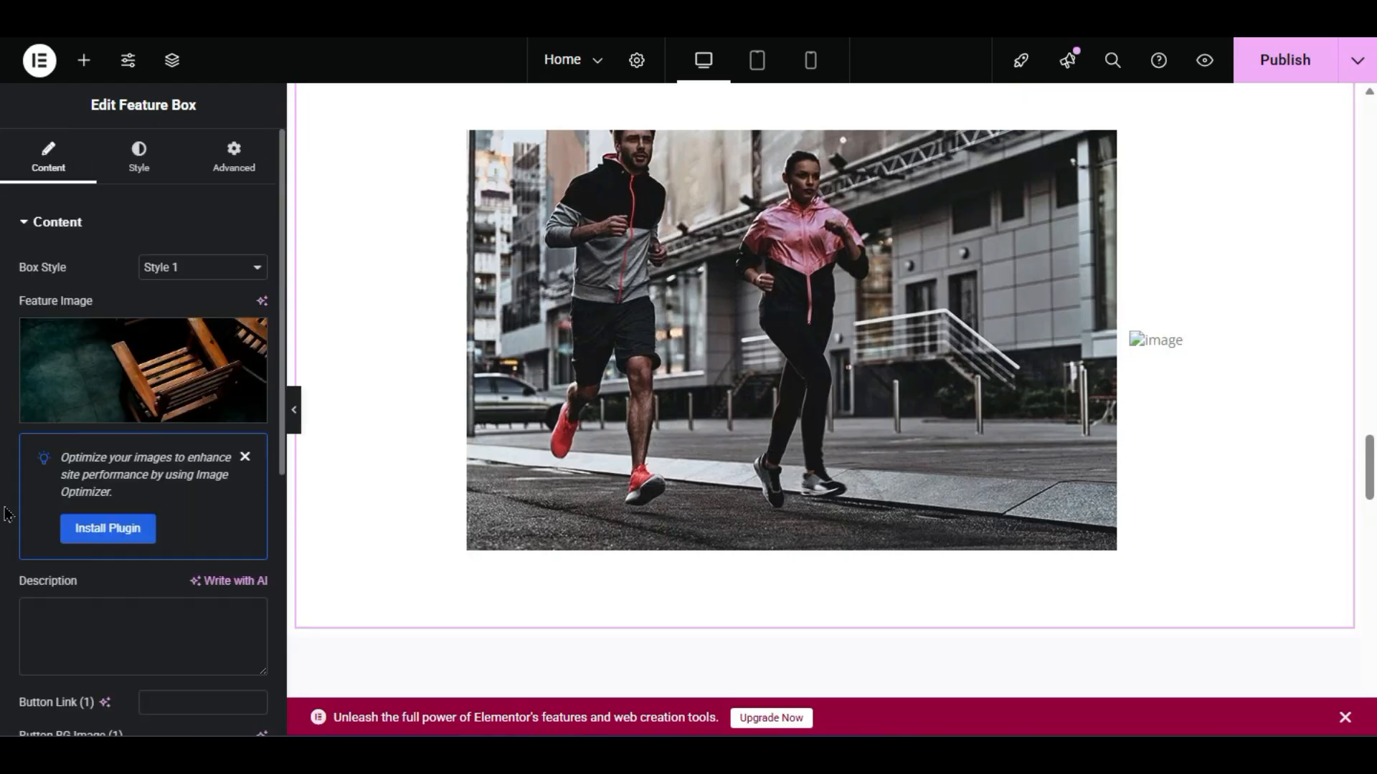
scroll(142, 387, "down", 5)
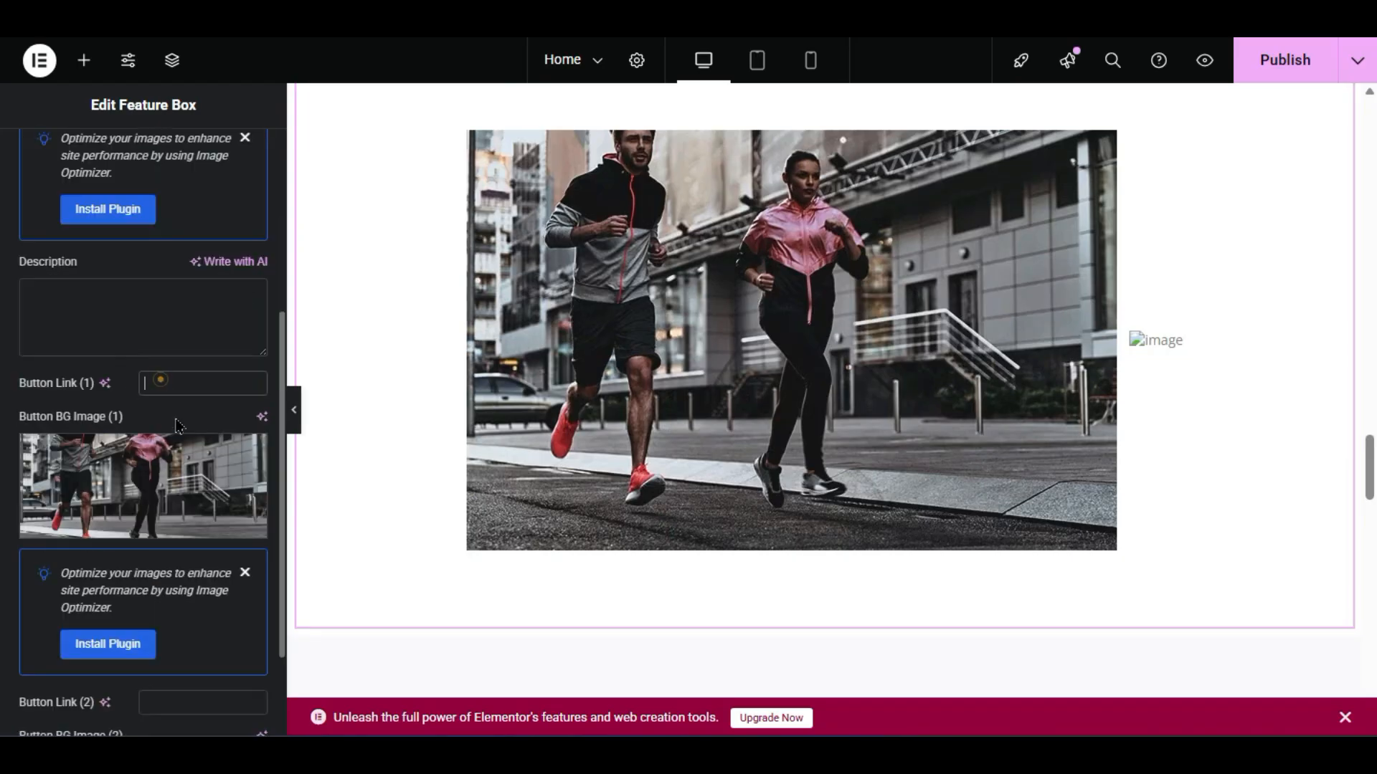
type("/")
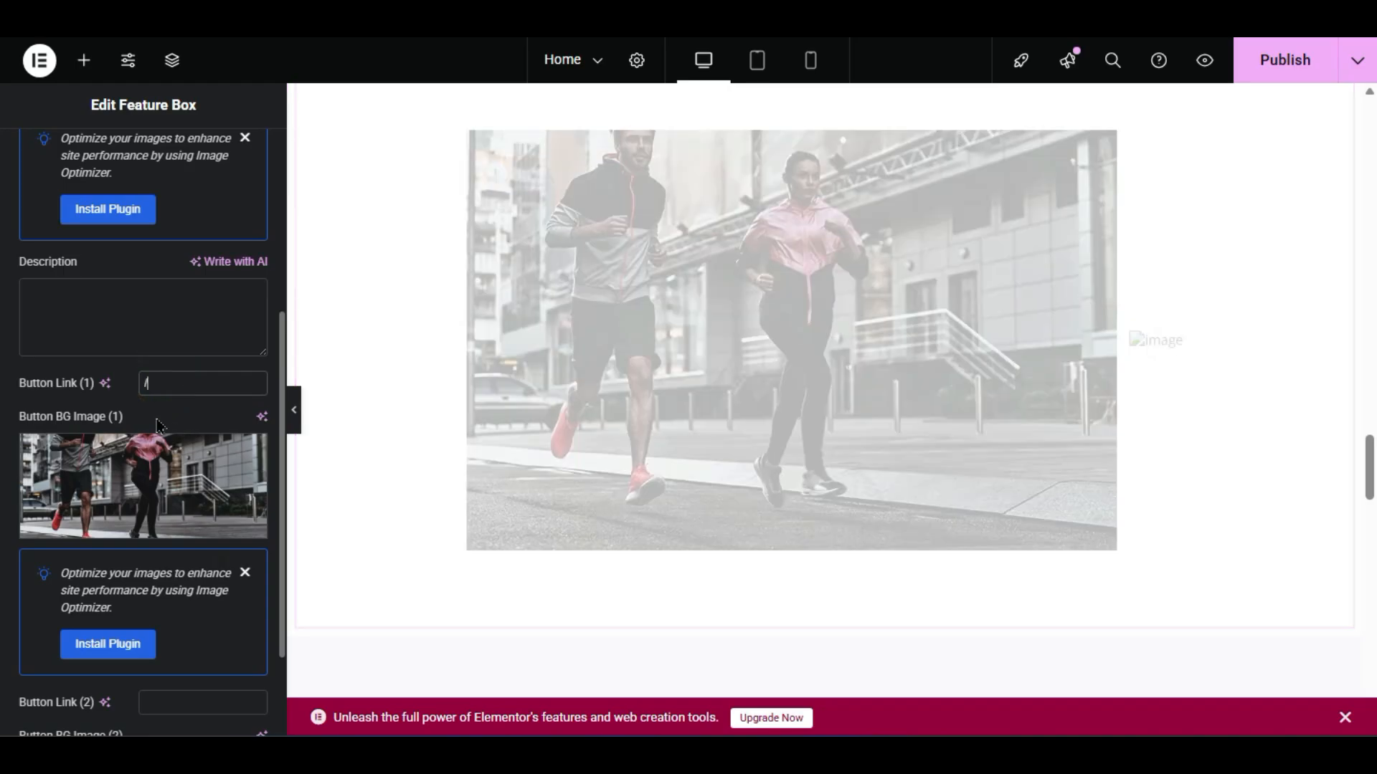
left_click(142, 420)
- Enter 'HFGHFHGFGHFHF' as the description, then delete the Feature Box from the page
scroll(571, 497, "up", 5)
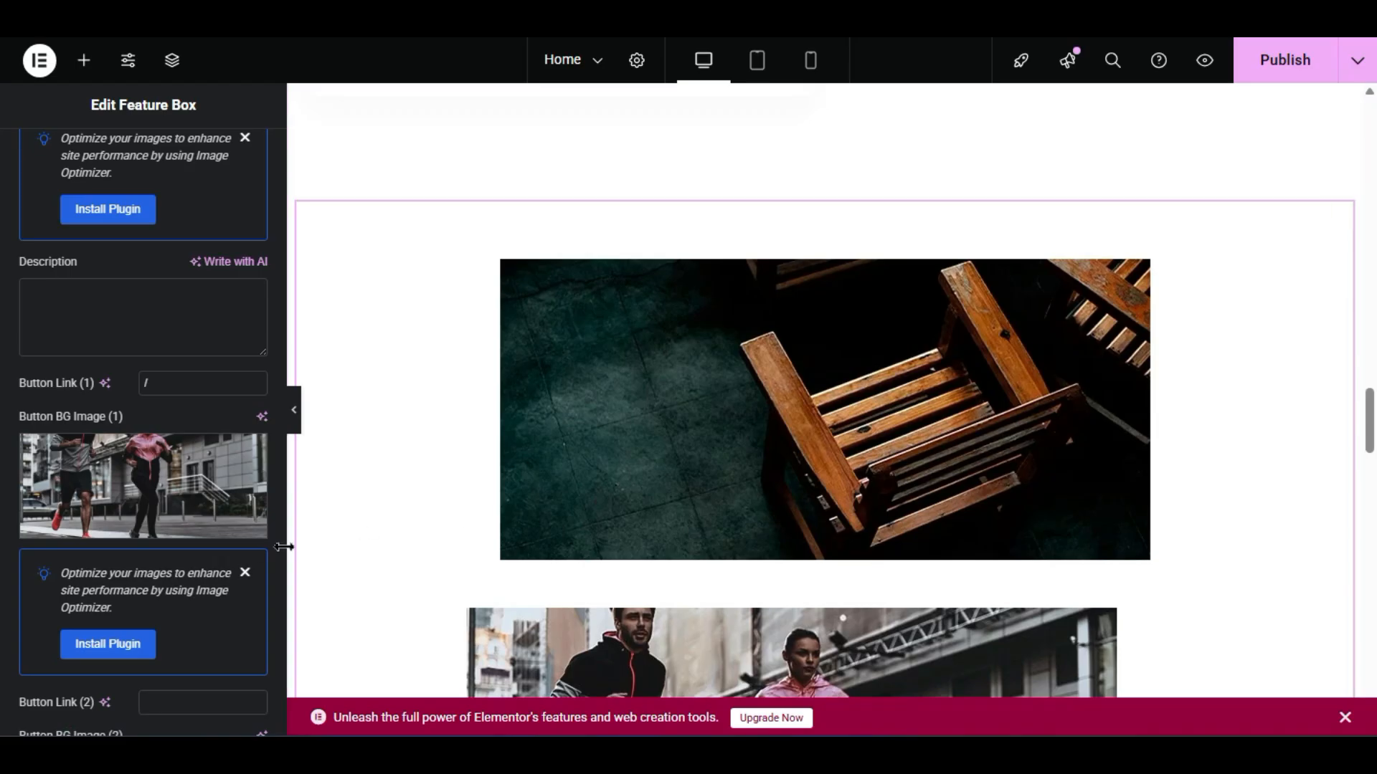
left_click(176, 324)
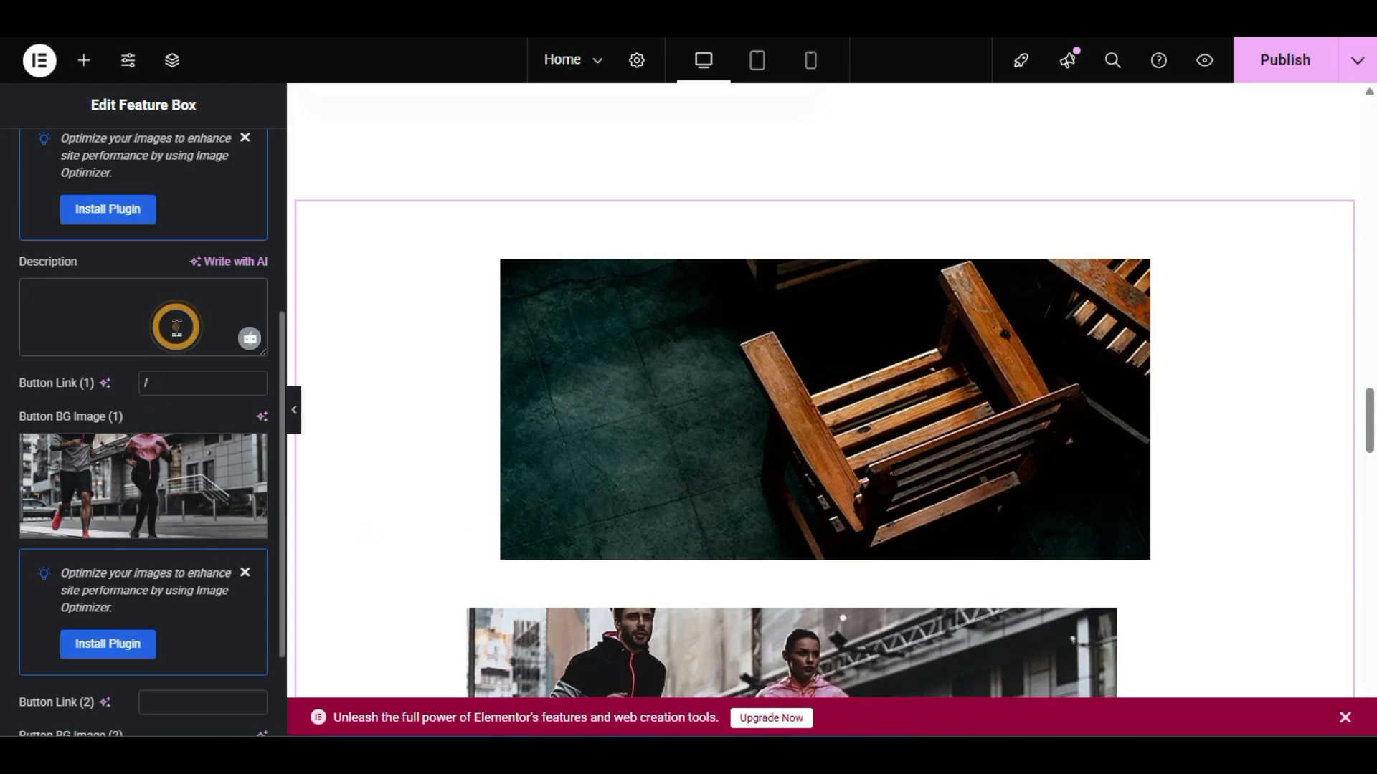
type("HFGHFHGFGHFHF")
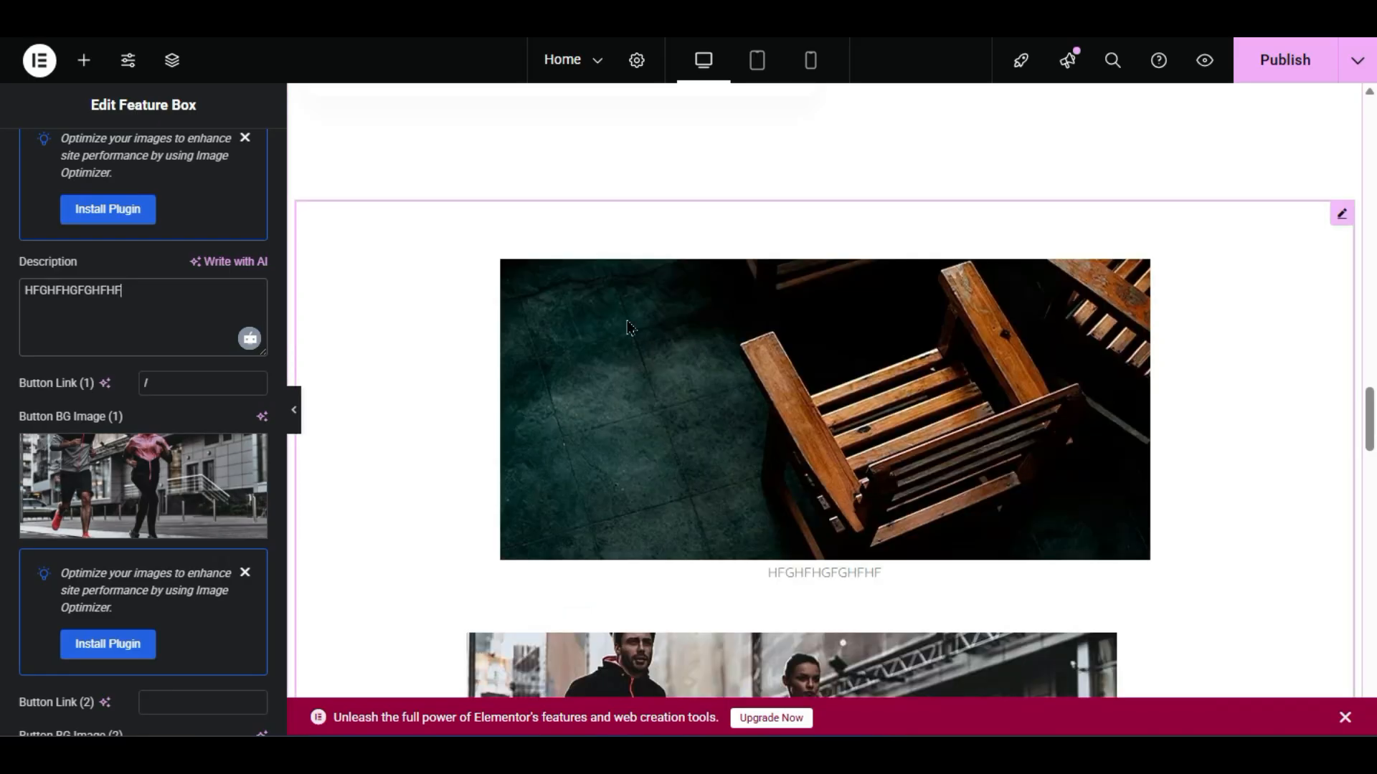
scroll(659, 477, "down", 2)
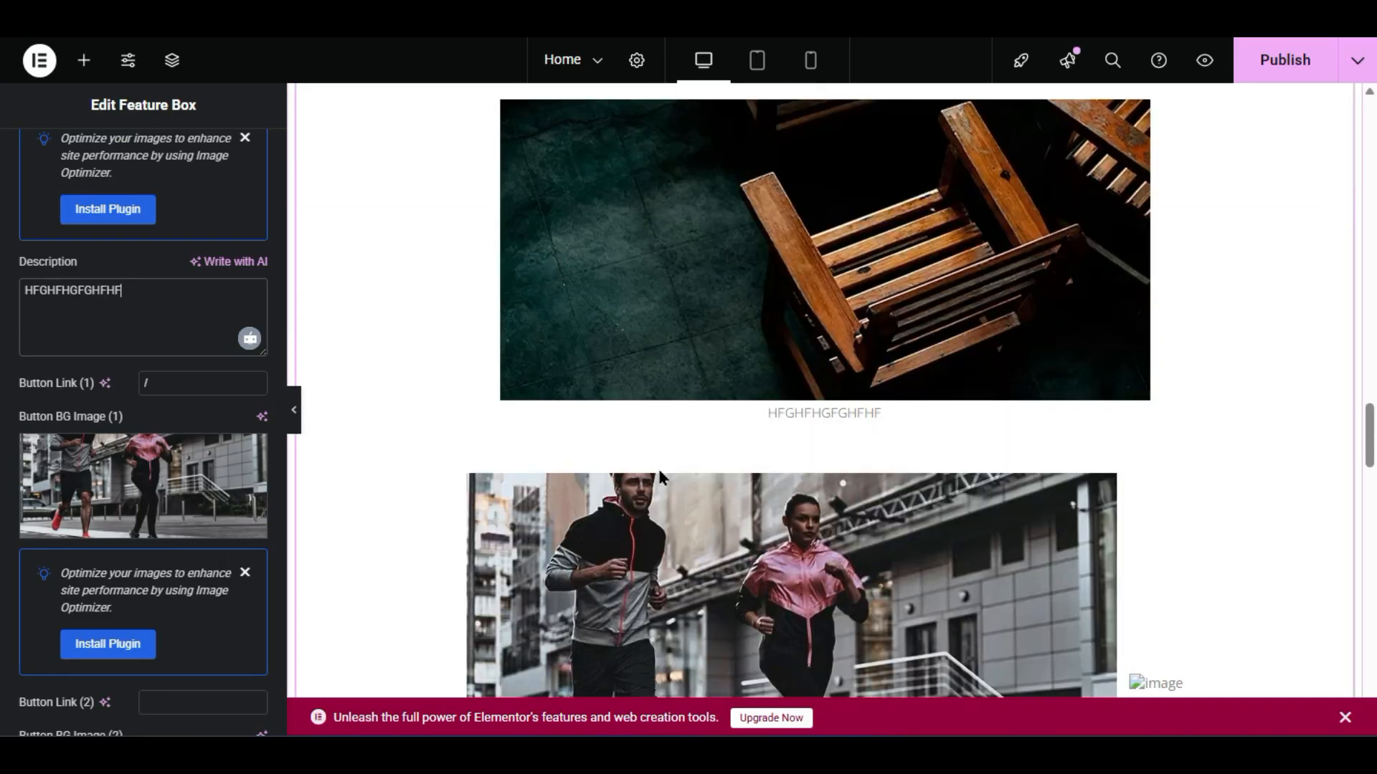
scroll(797, 459, "up", 4)
right_click(833, 489)
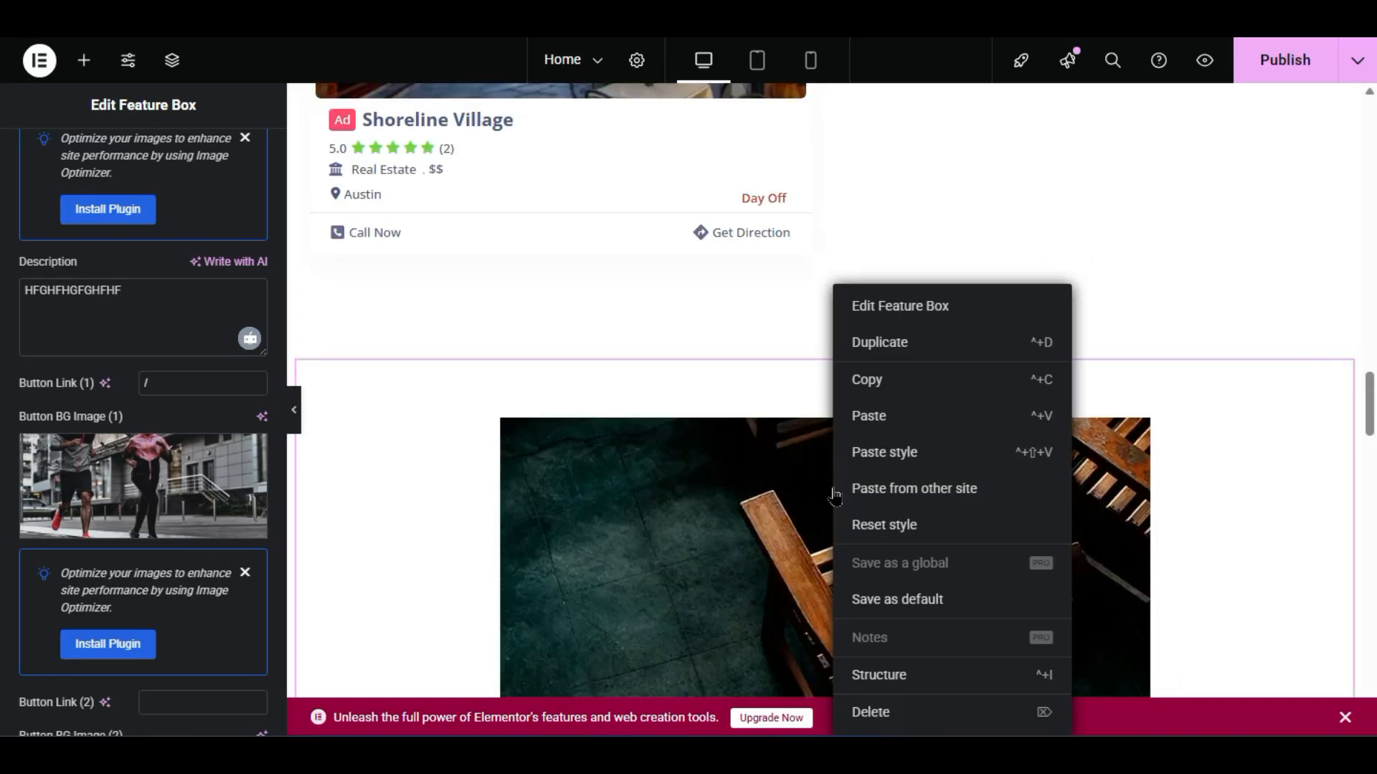
left_click(904, 710)
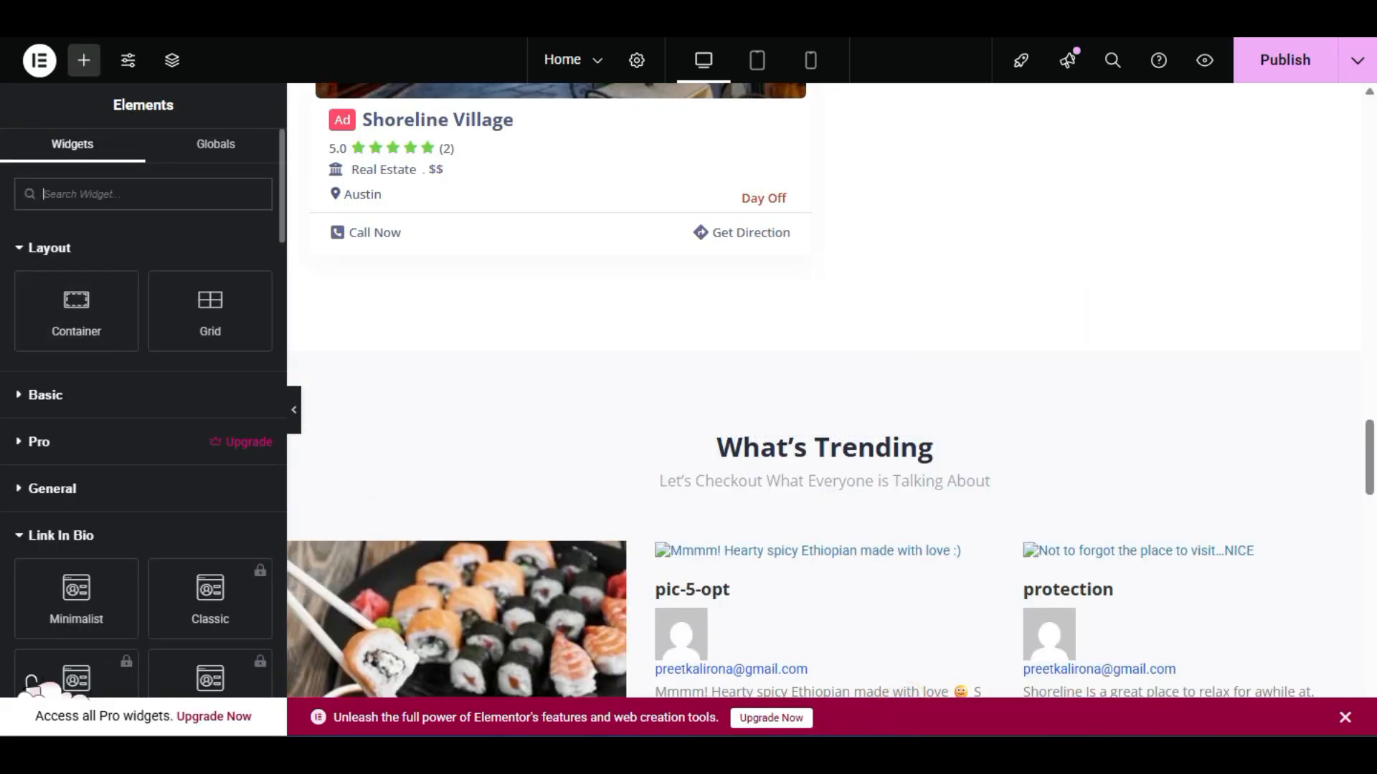
scroll(32, 682, "down", 15)
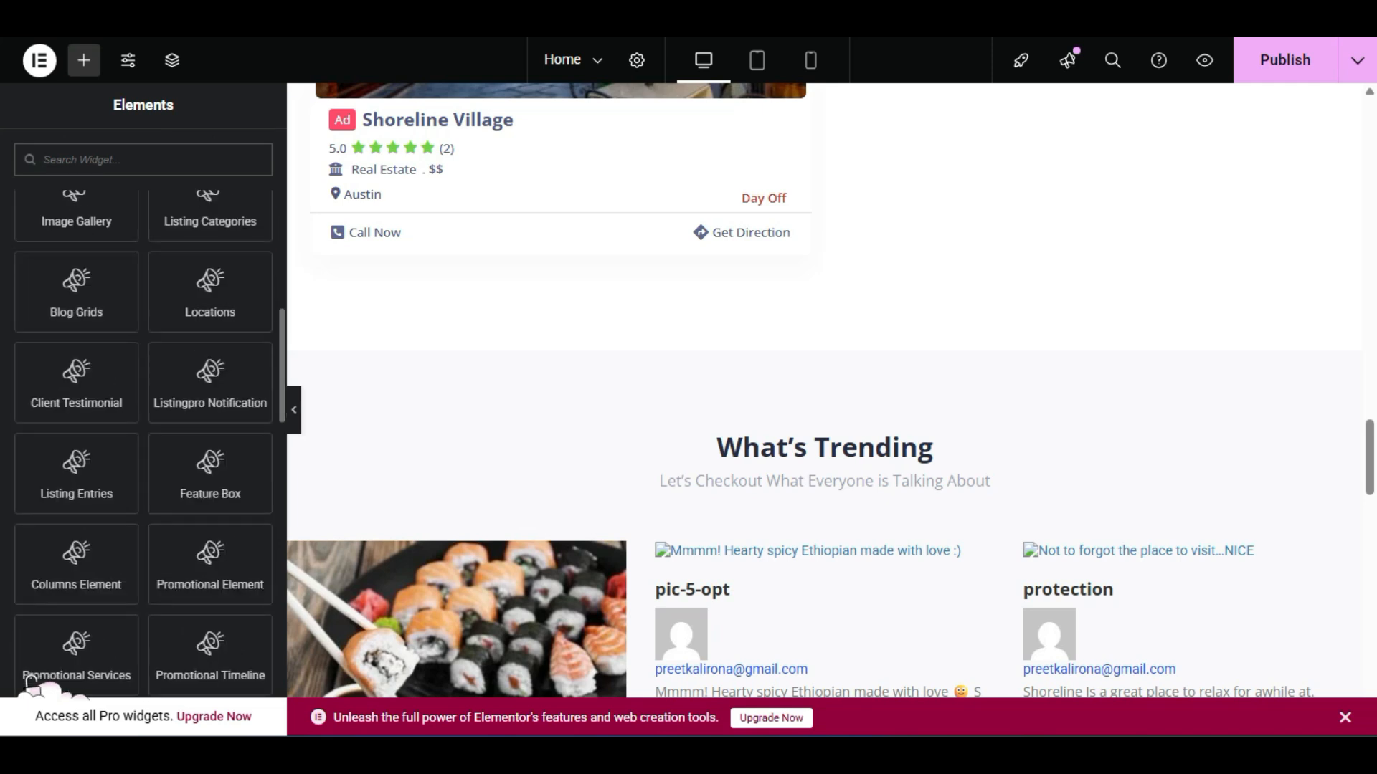
scroll(31, 681, "down", 3)
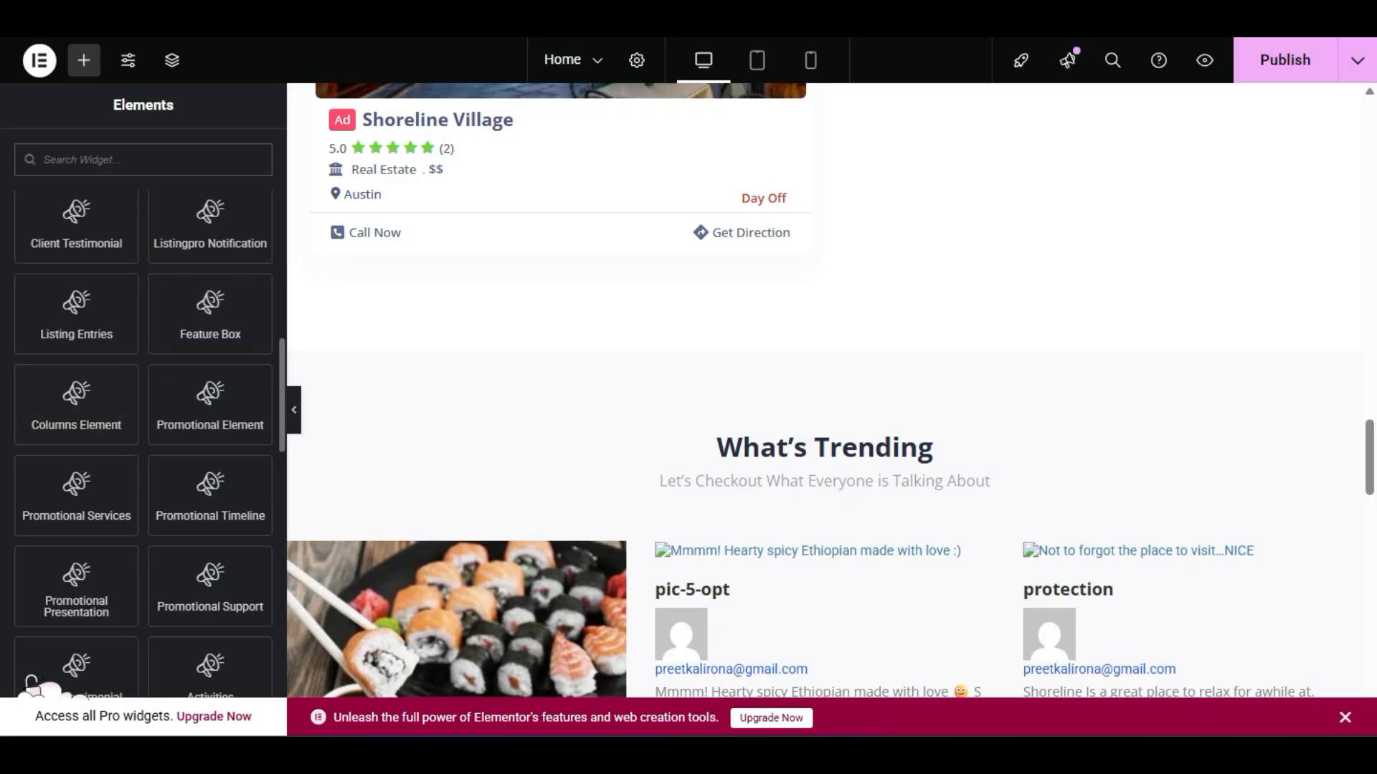
left_click_drag(108, 384, 944, 319)
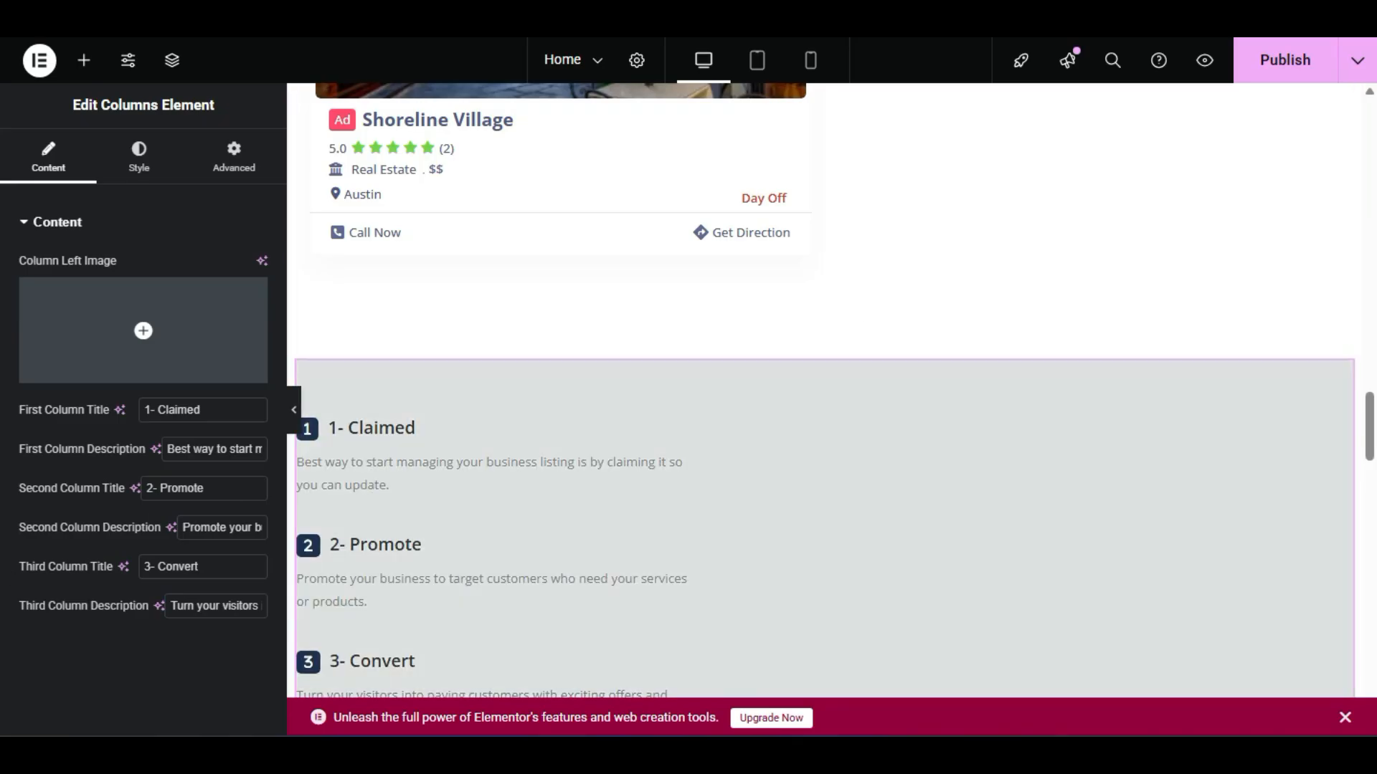
scroll(501, 467, "down", 2)
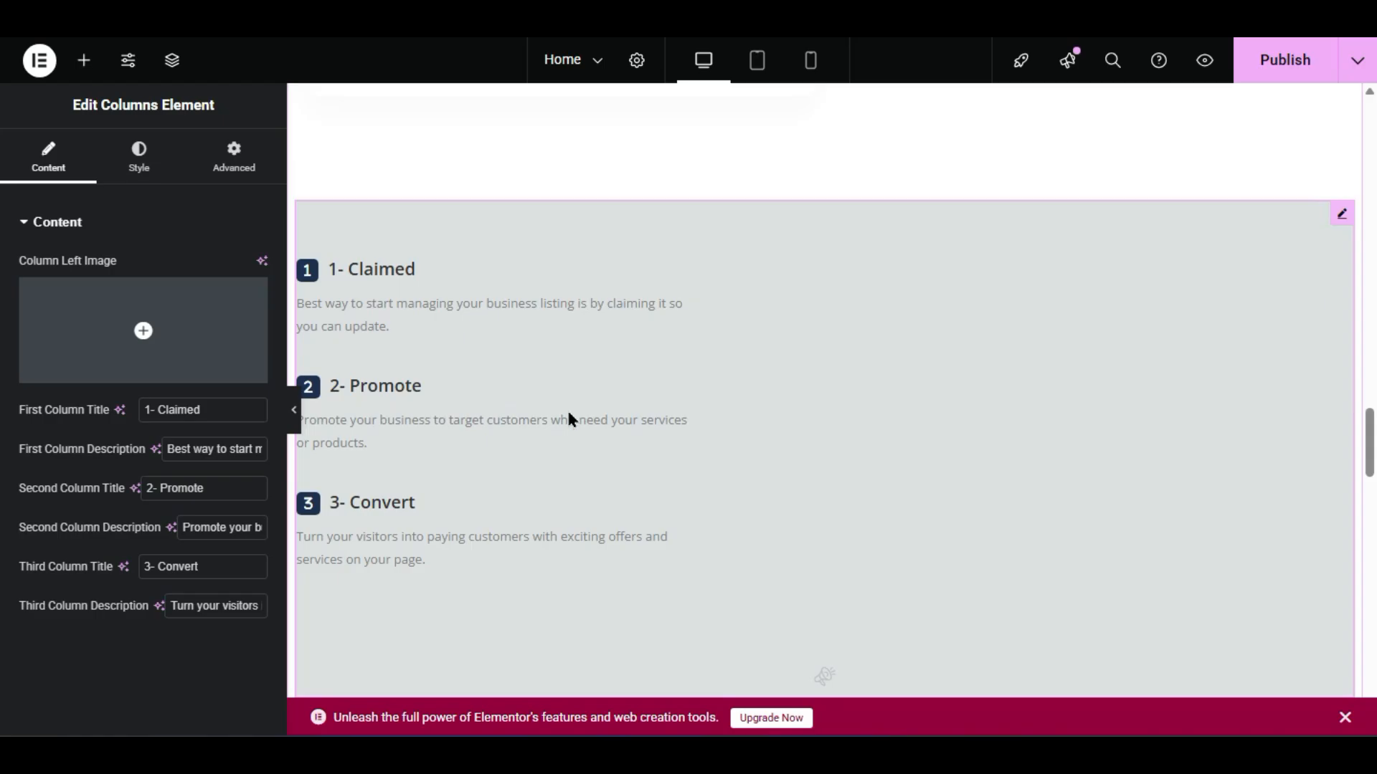
scroll(572, 406, "down", 2)
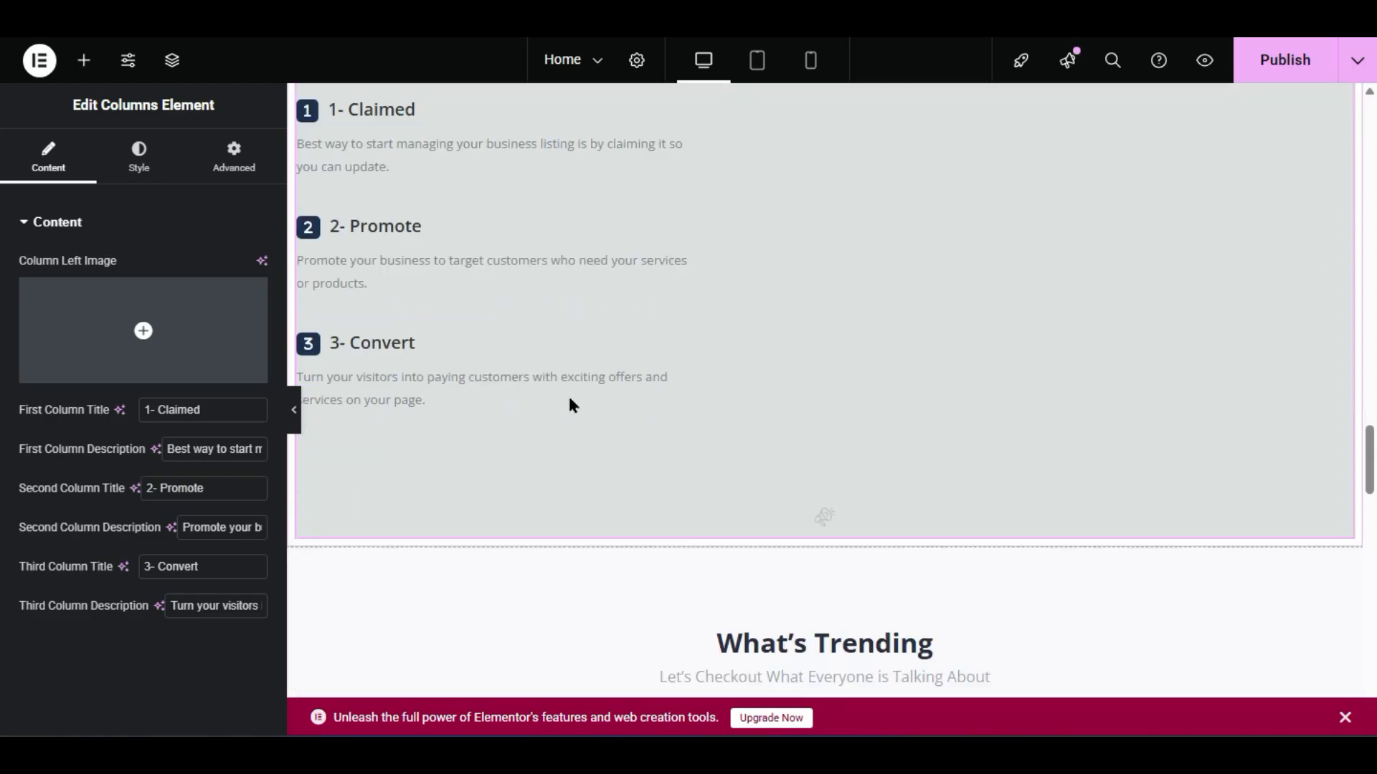
scroll(570, 402, "up", 2)
right_click(825, 403)
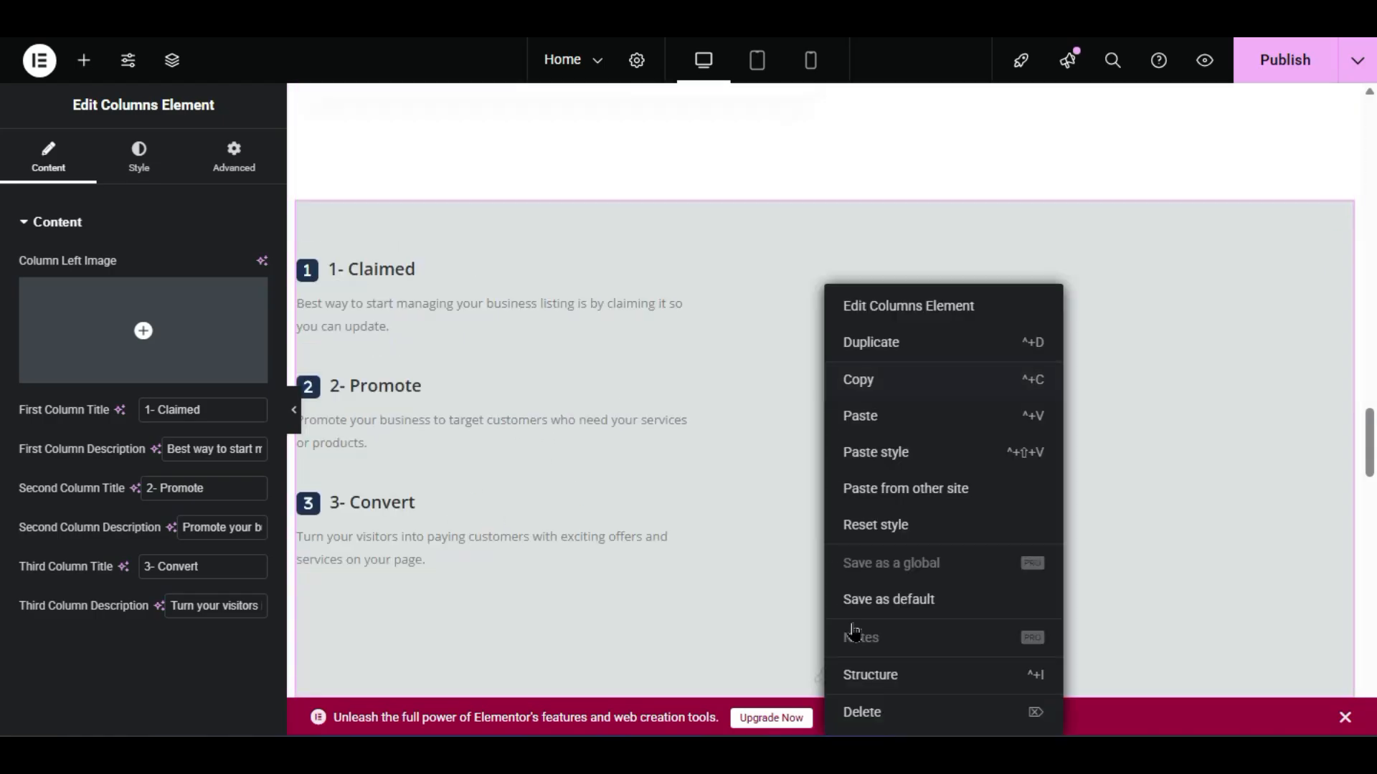
left_click(864, 712)
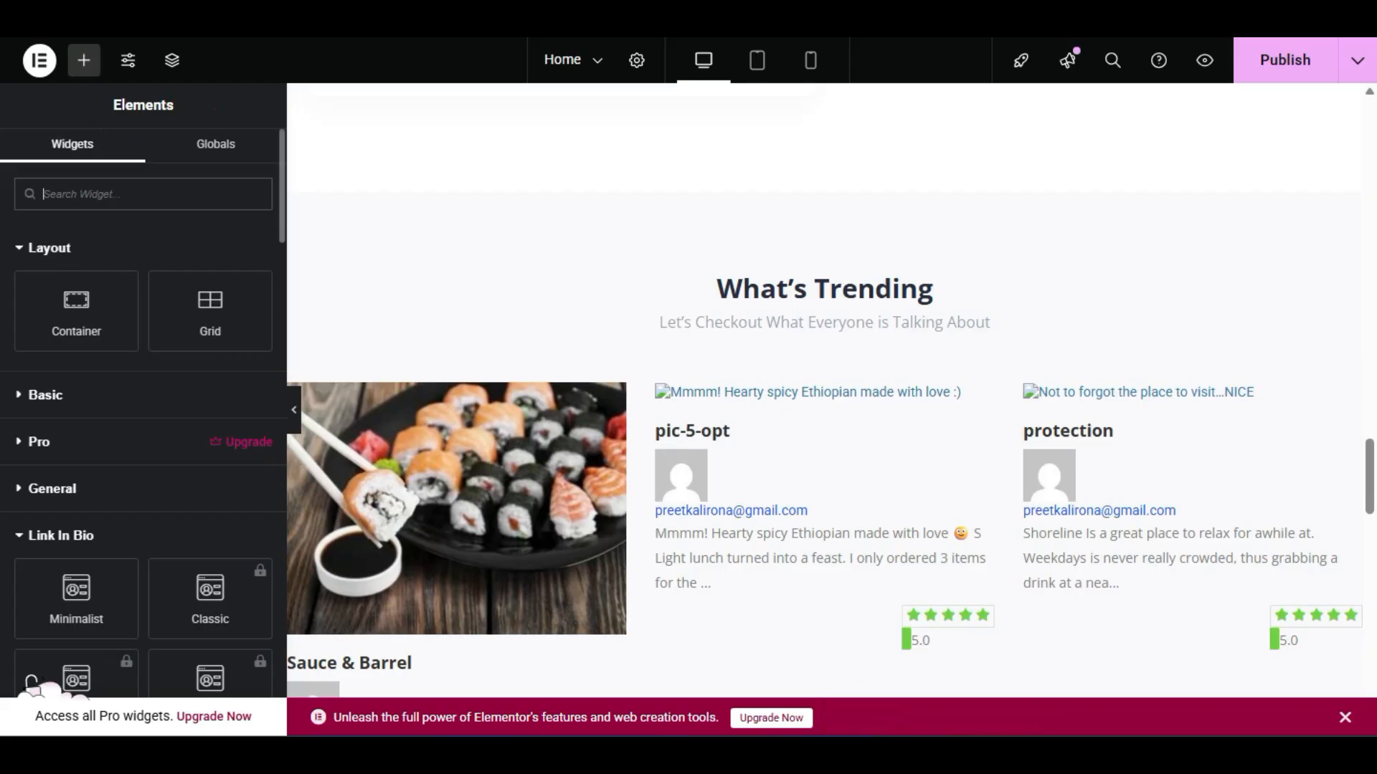
scroll(32, 681, "down", 15)
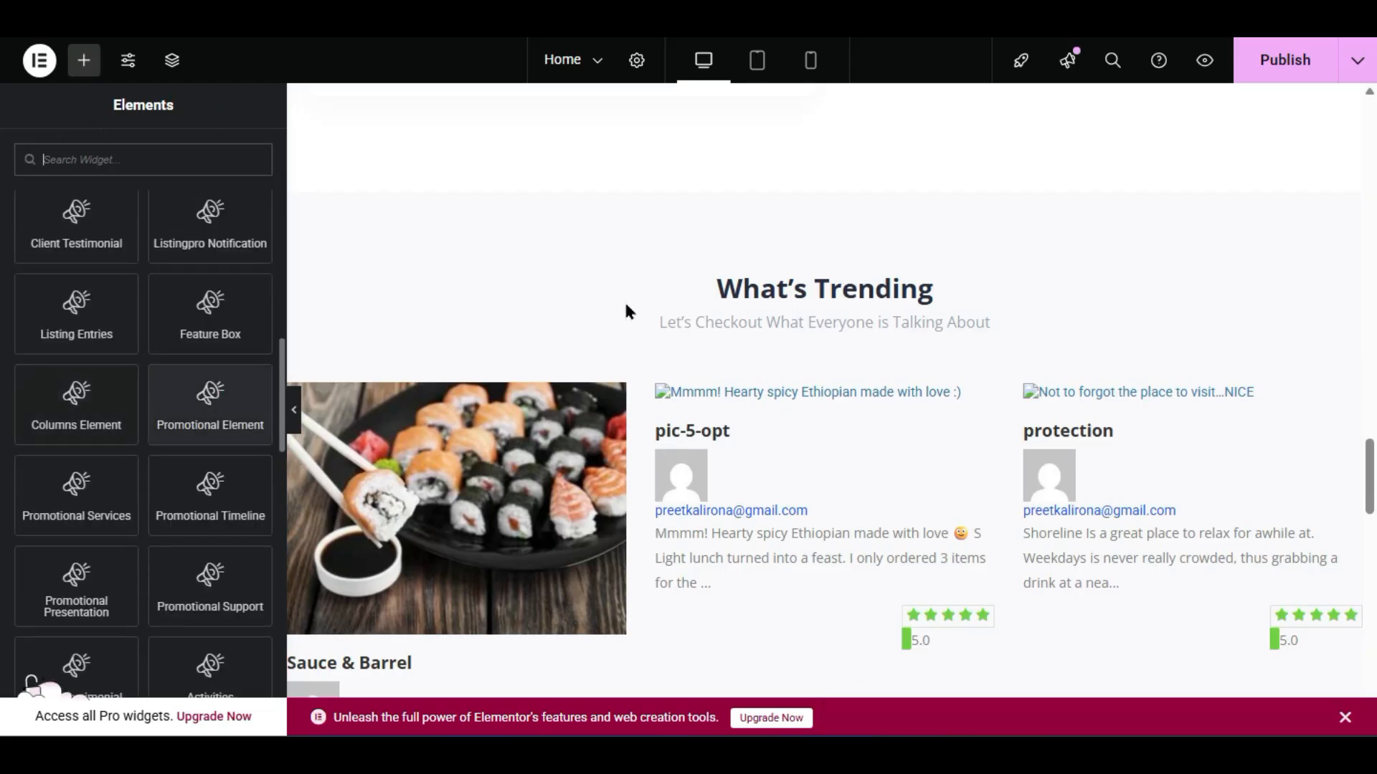
scroll(631, 330, "up", 2)
left_click_drag(238, 408, 702, 325)
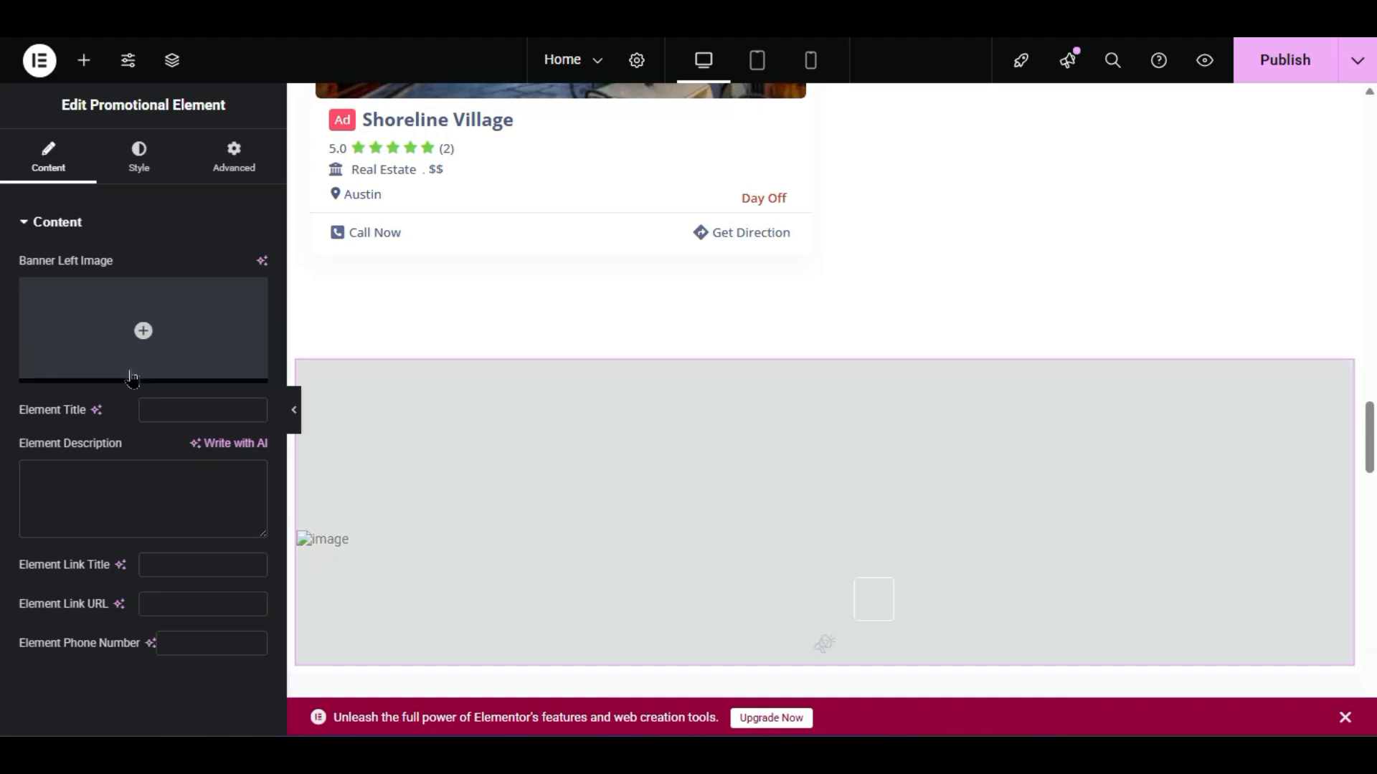
left_click(134, 370)
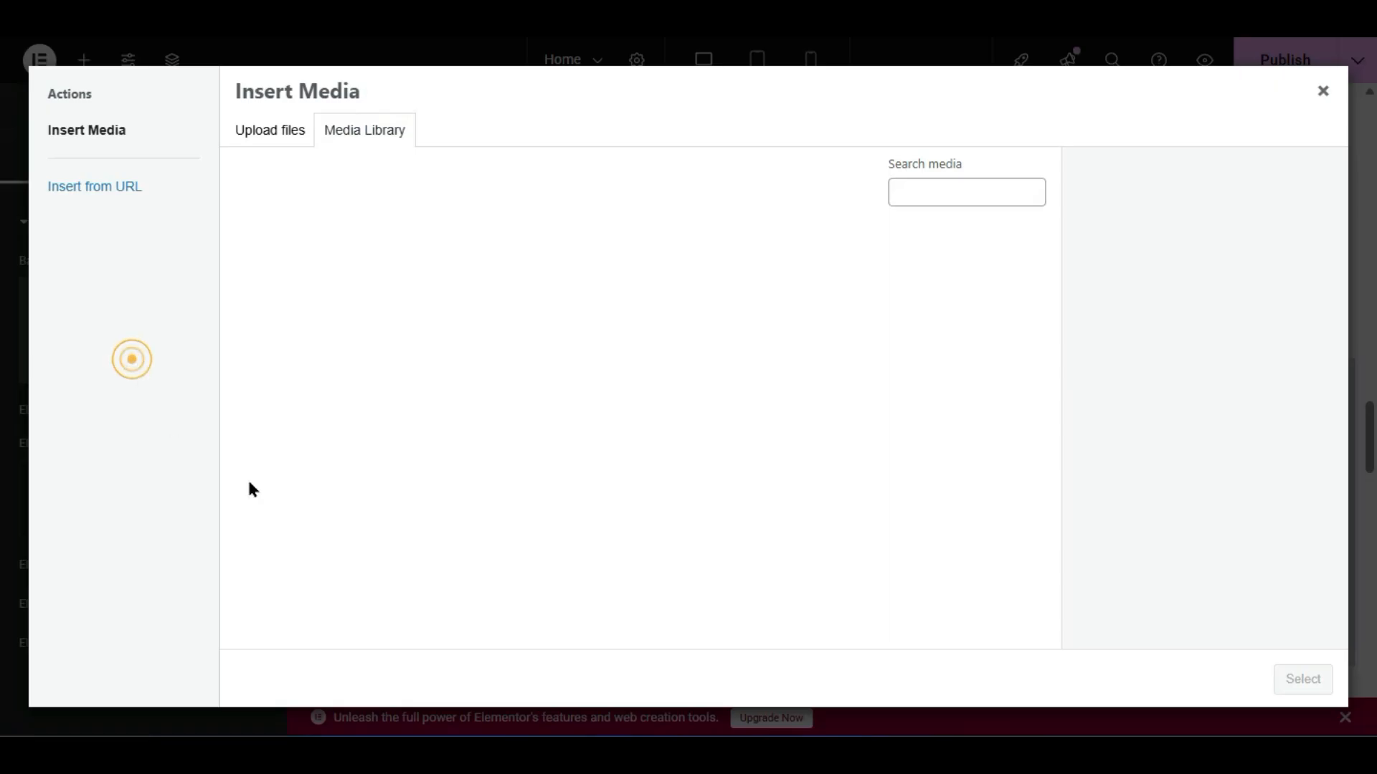
left_click(448, 408)
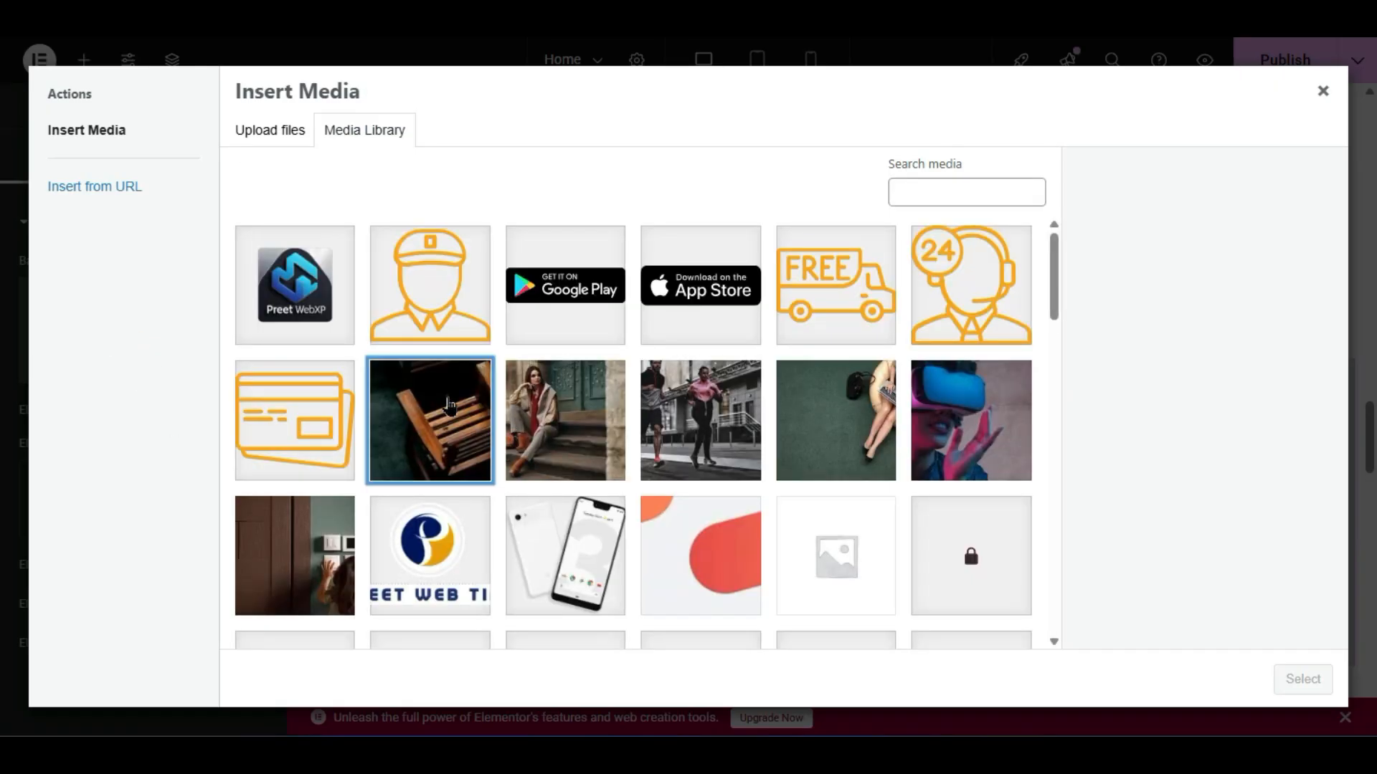
left_click(1300, 681)
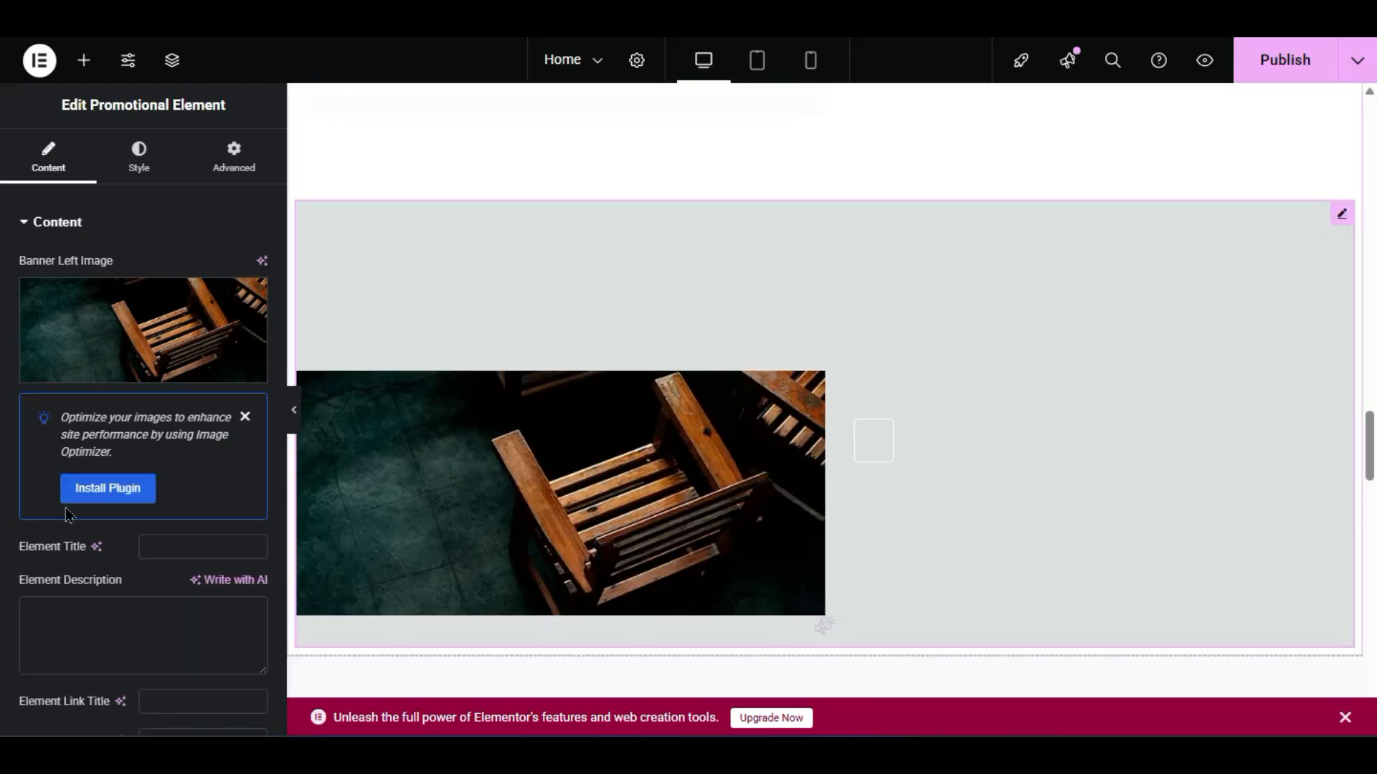
left_click(166, 547)
type("H")
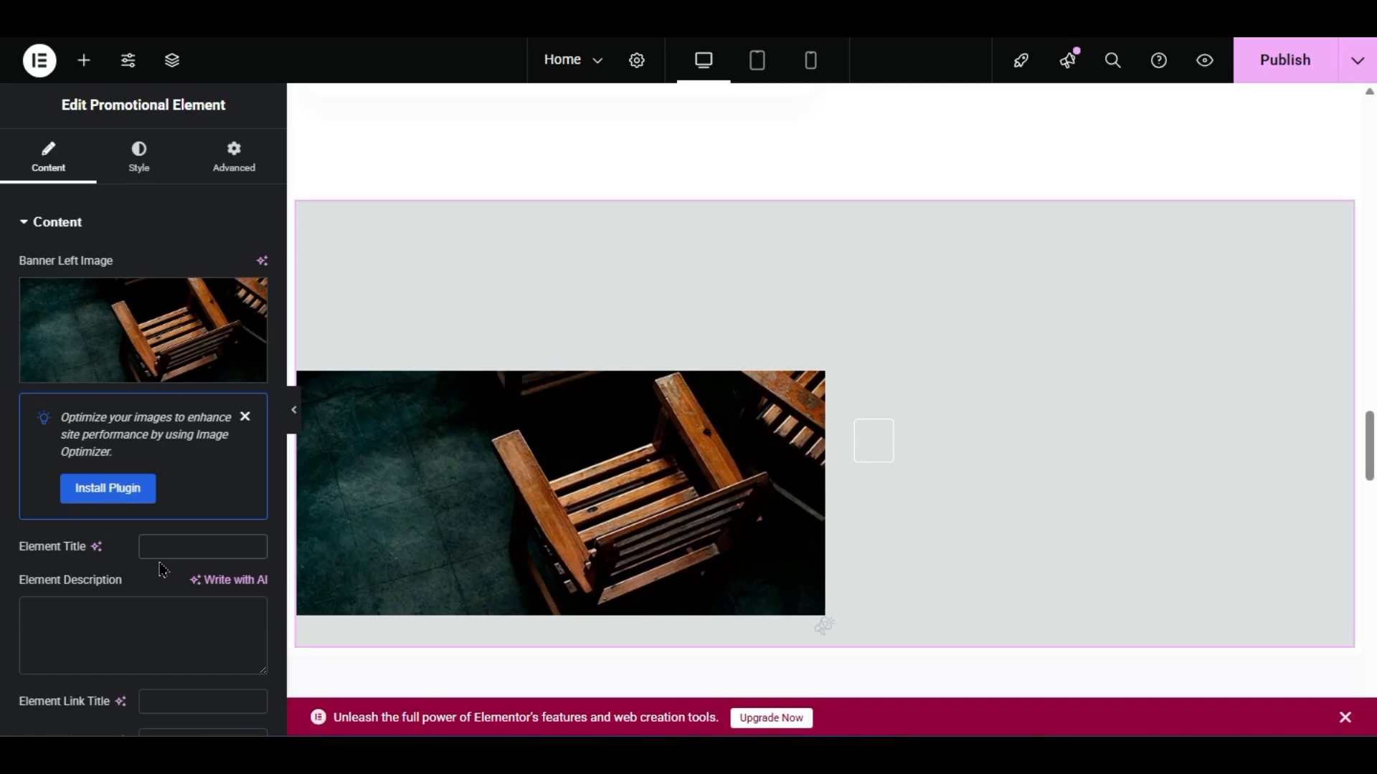
type("I")
left_click(92, 645)
type("FGFGFG")
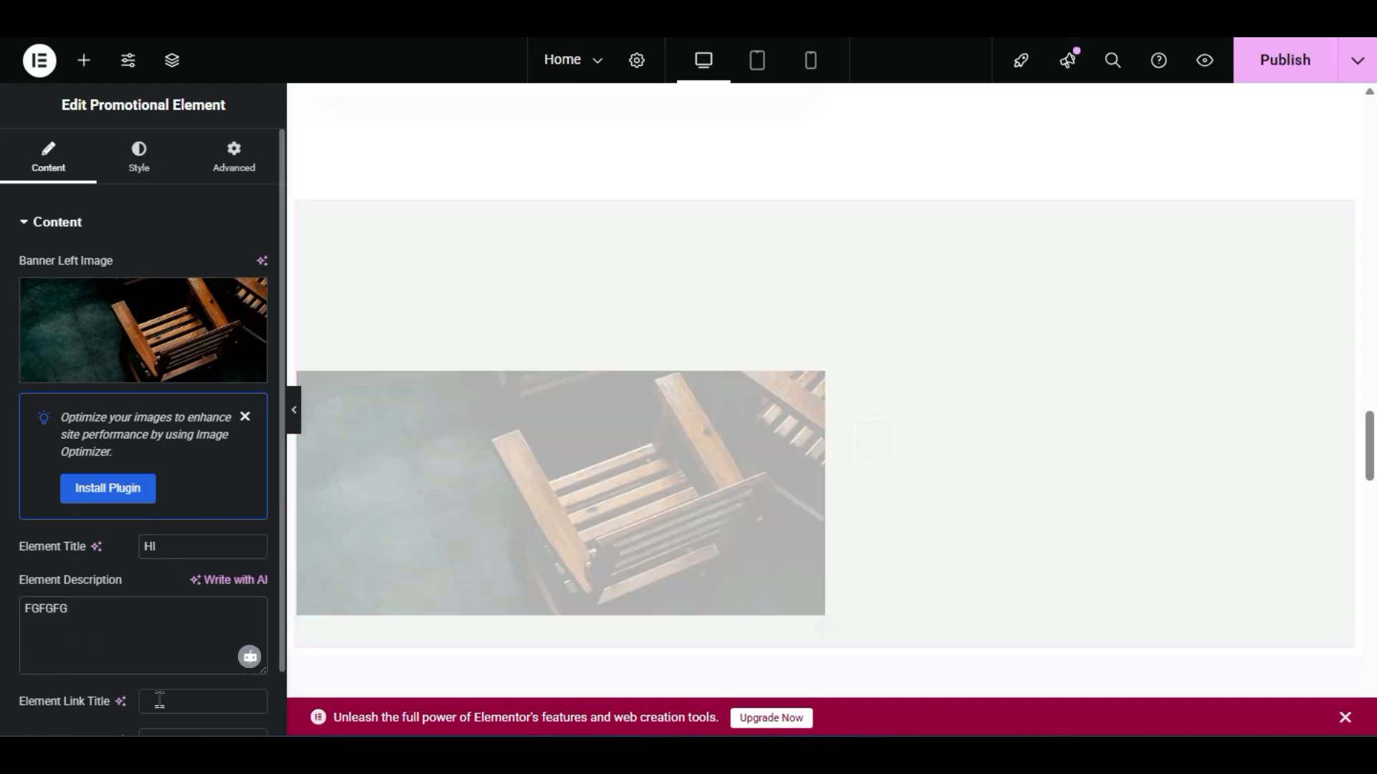
left_click(159, 701)
type("FGFGF")
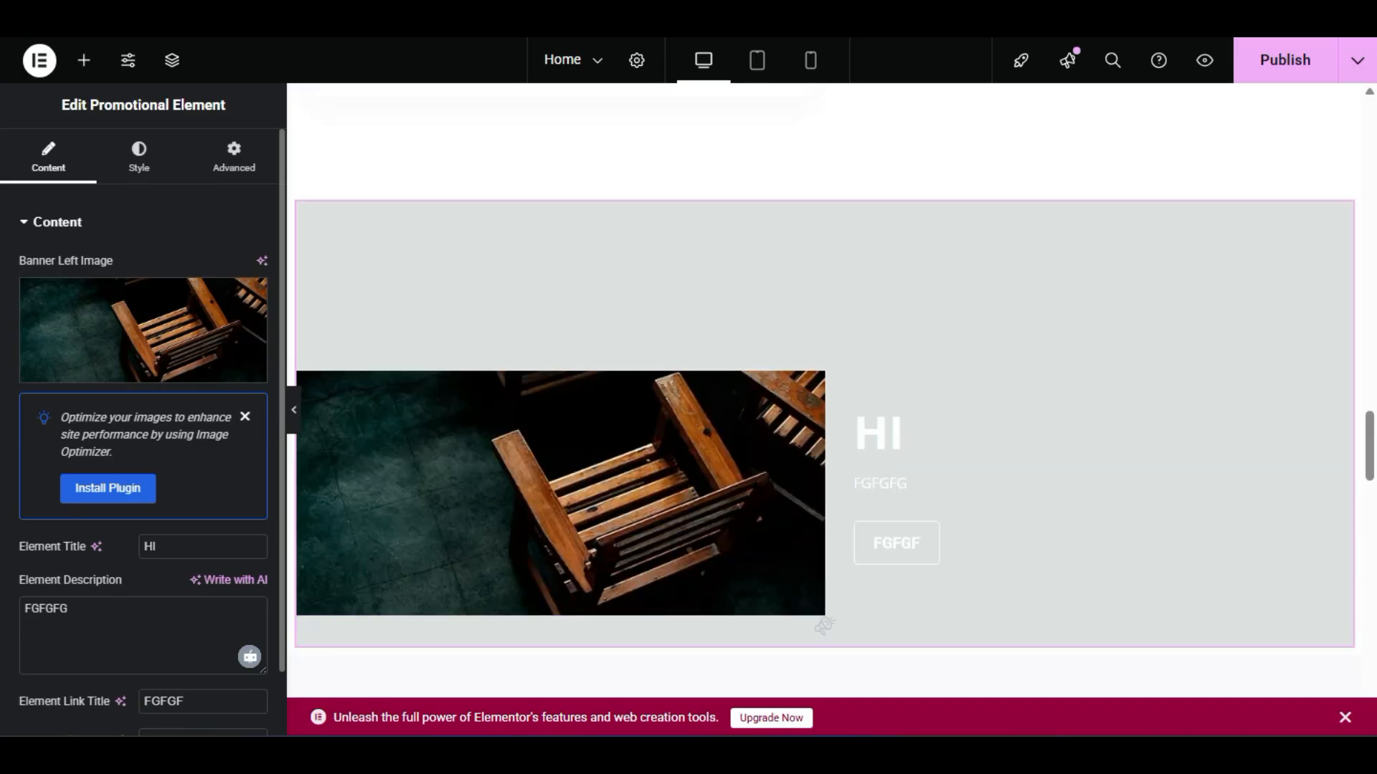
scroll(343, 433, "down", 2)
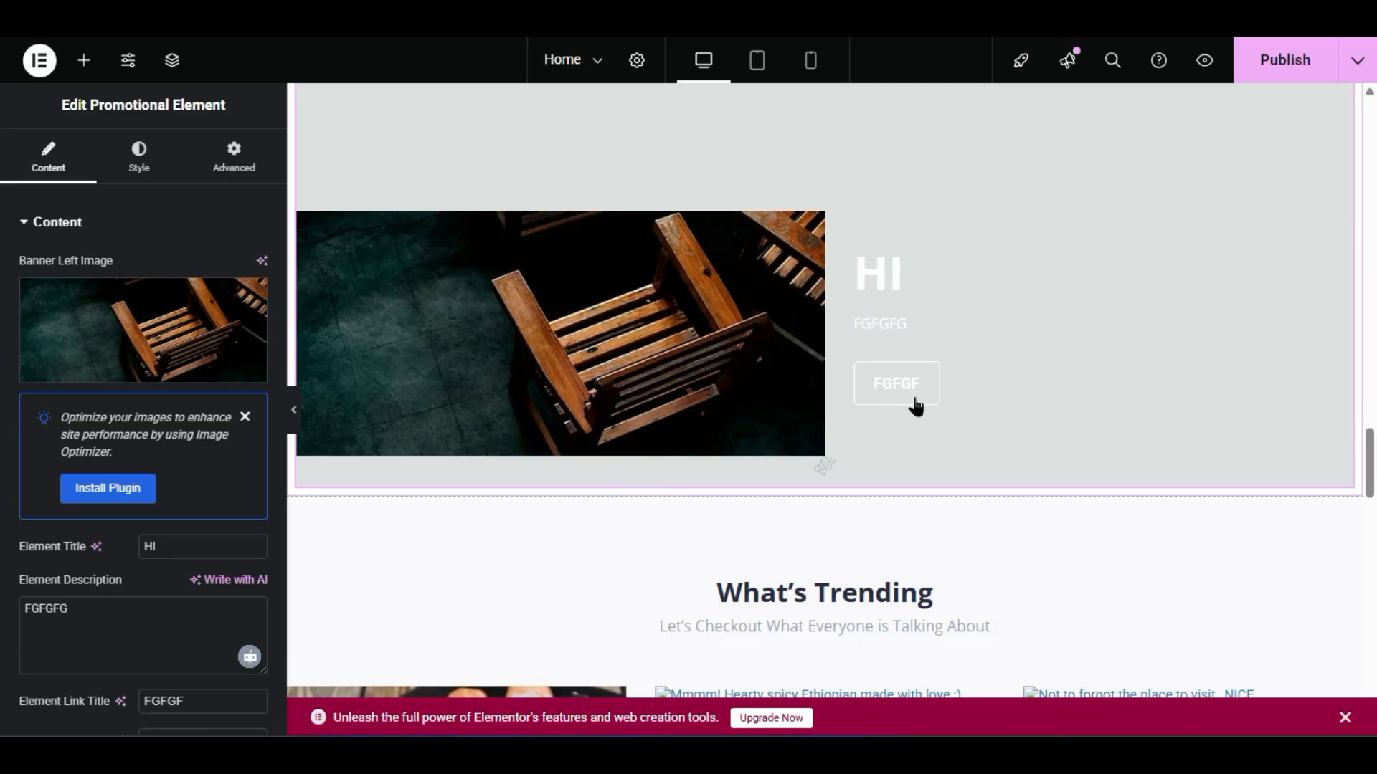
scroll(624, 429, "up", 2)
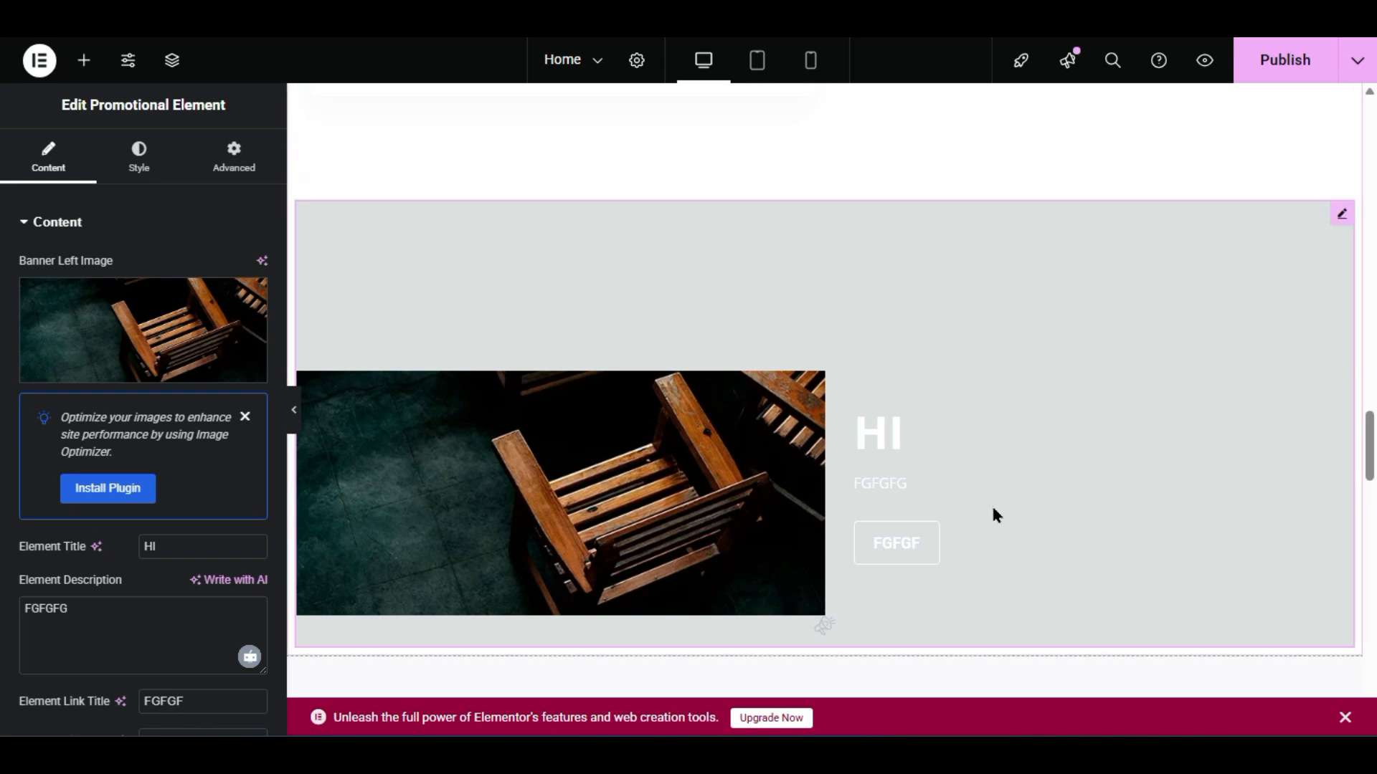
right_click(784, 360)
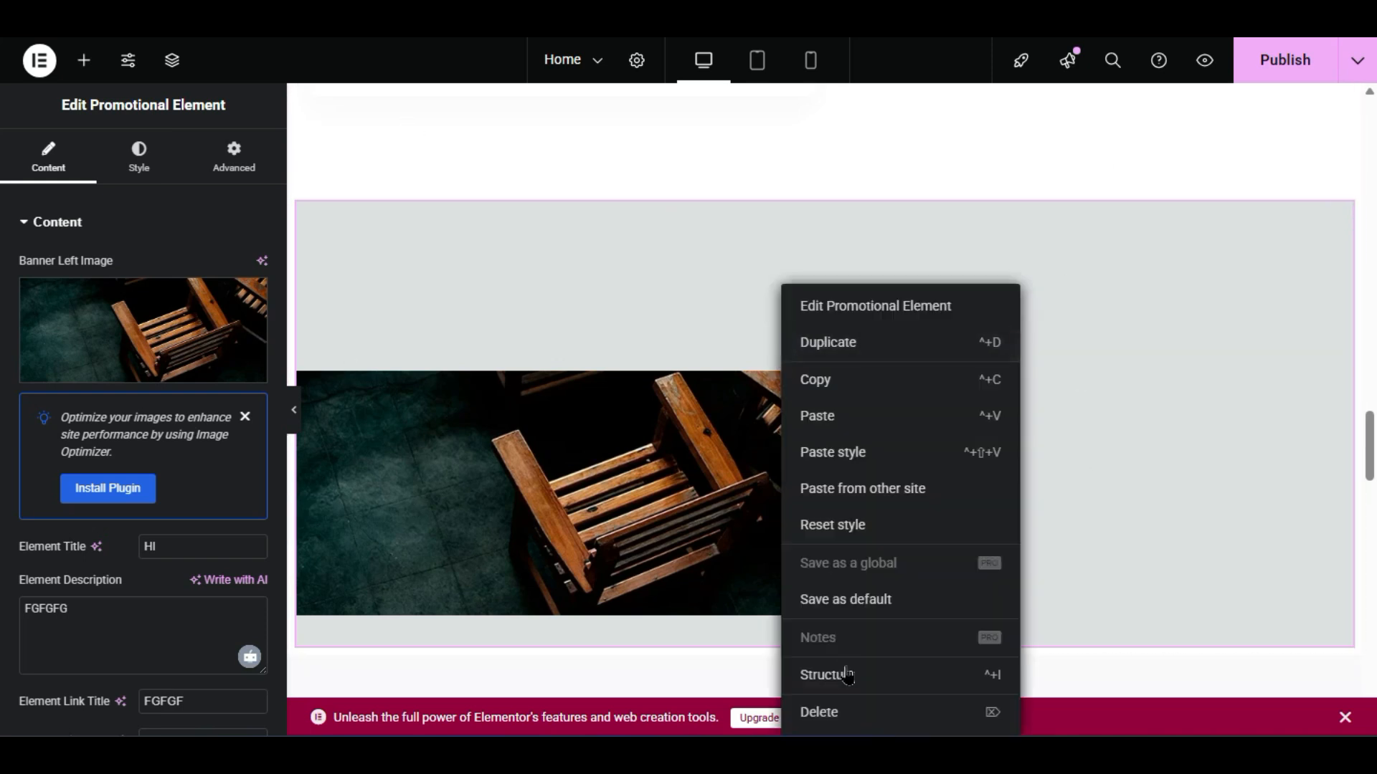
left_click(854, 708)
scroll(3, 372, "down", 10)
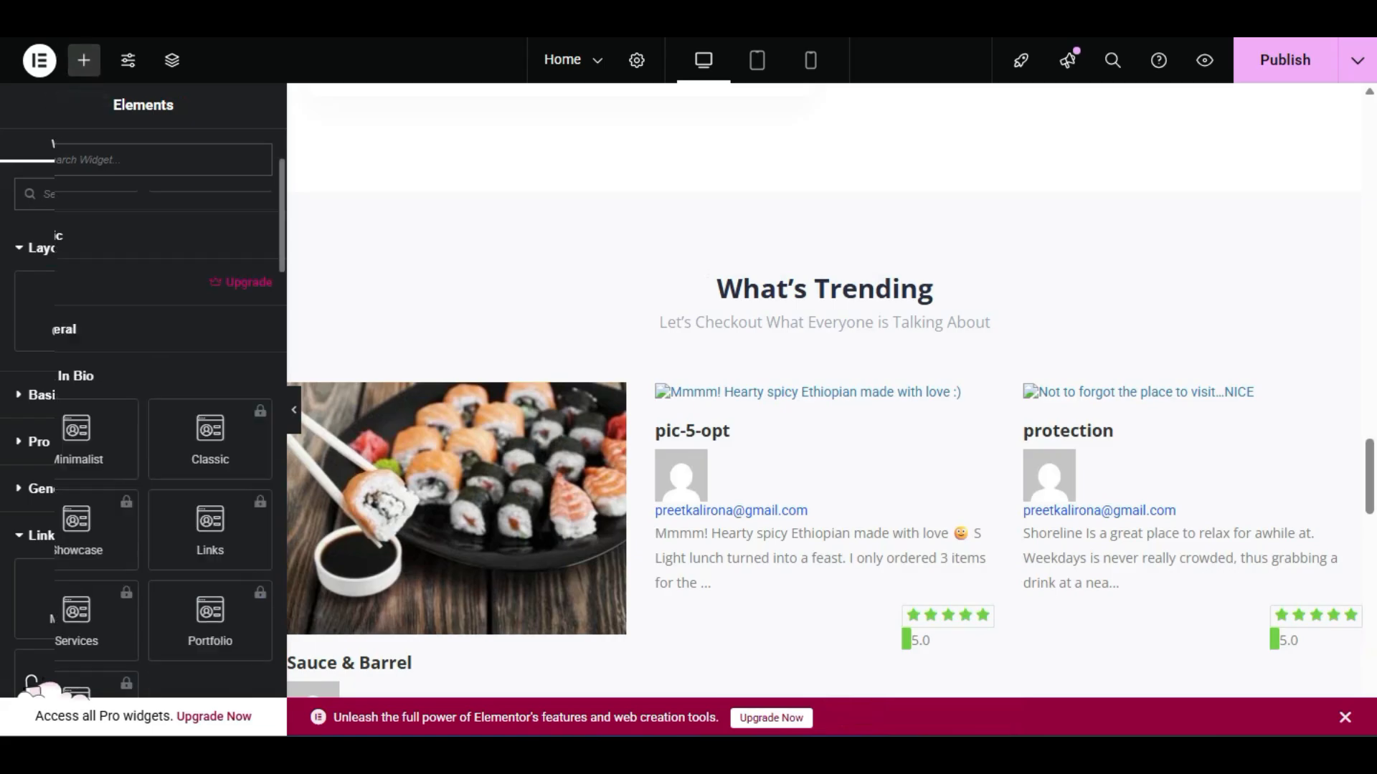
scroll(3, 372, "down", 4)
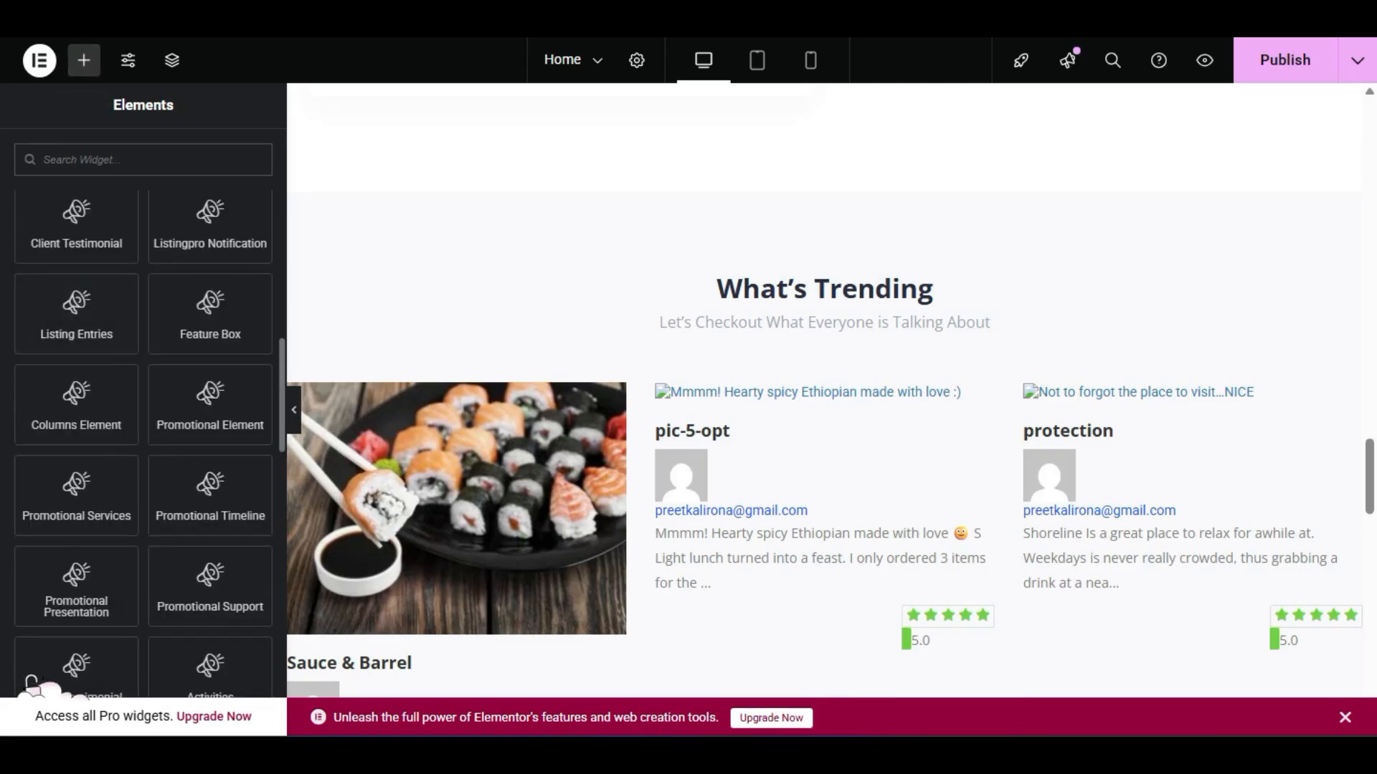
scroll(3, 372, "down", 2)
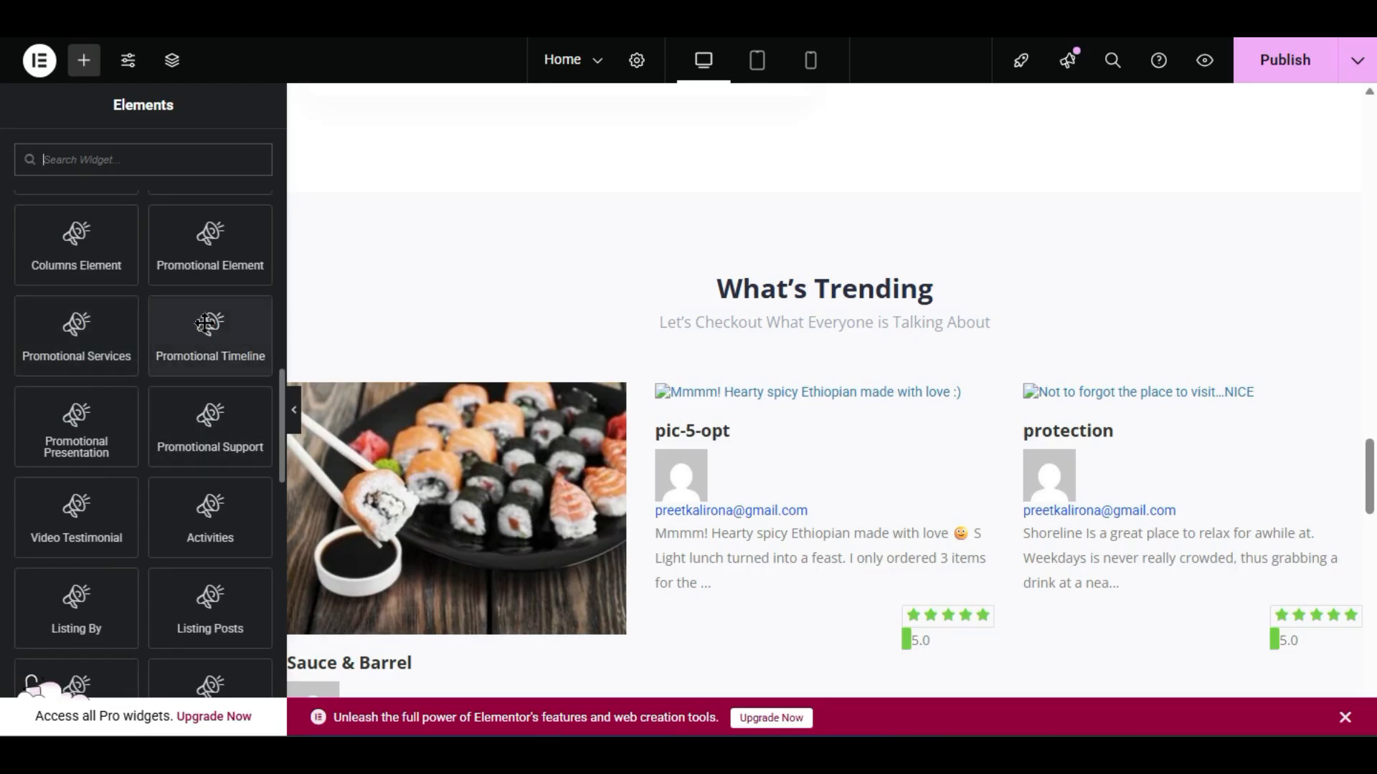
left_click_drag(217, 310, 799, 188)
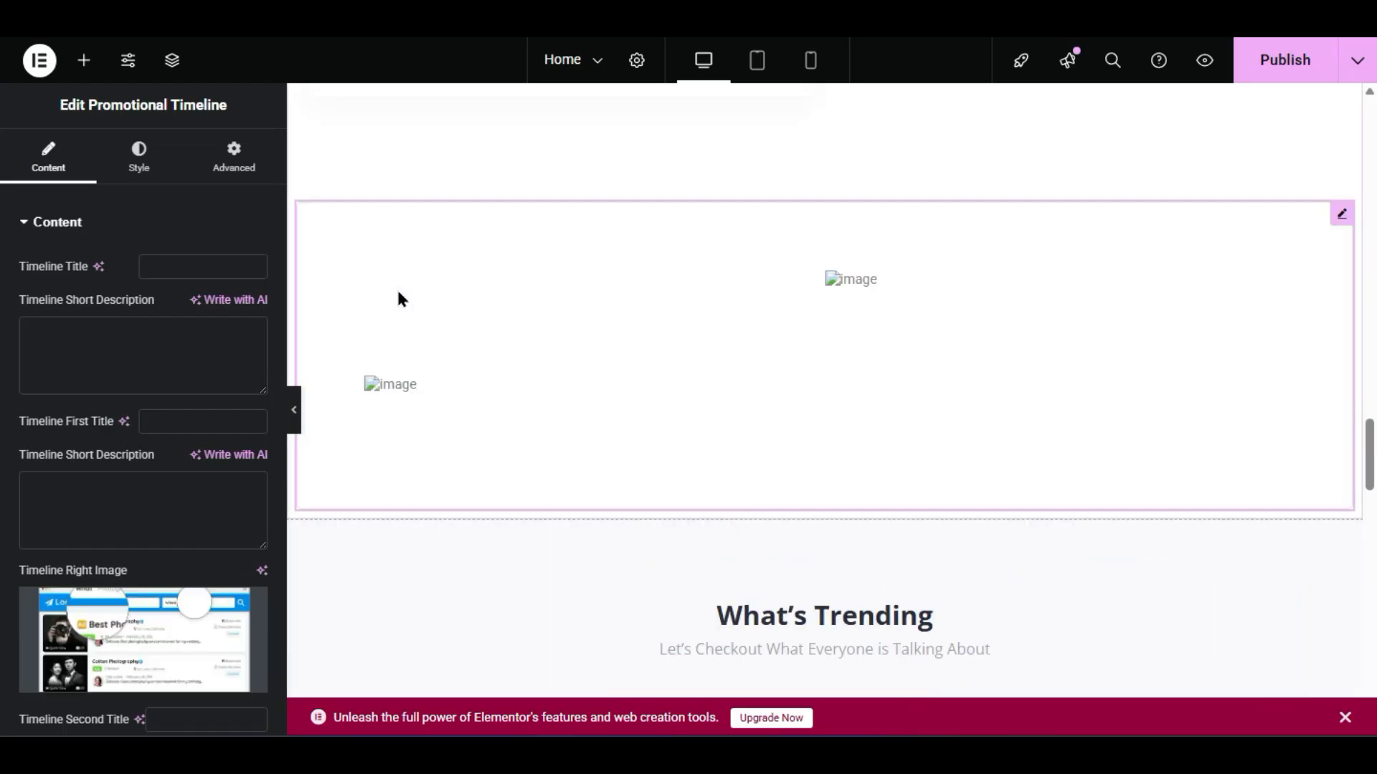
scroll(143, 430, "down", 4)
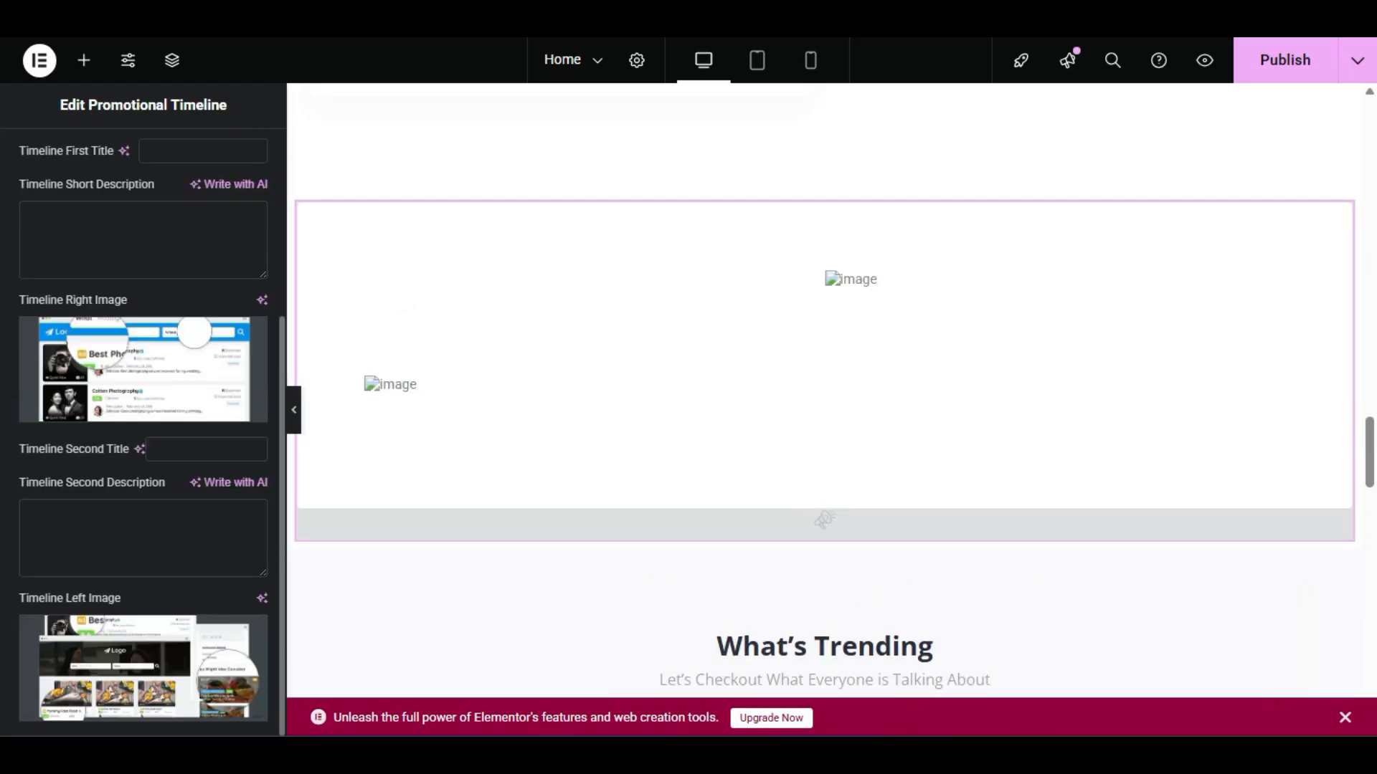
scroll(143, 430, "up", 4)
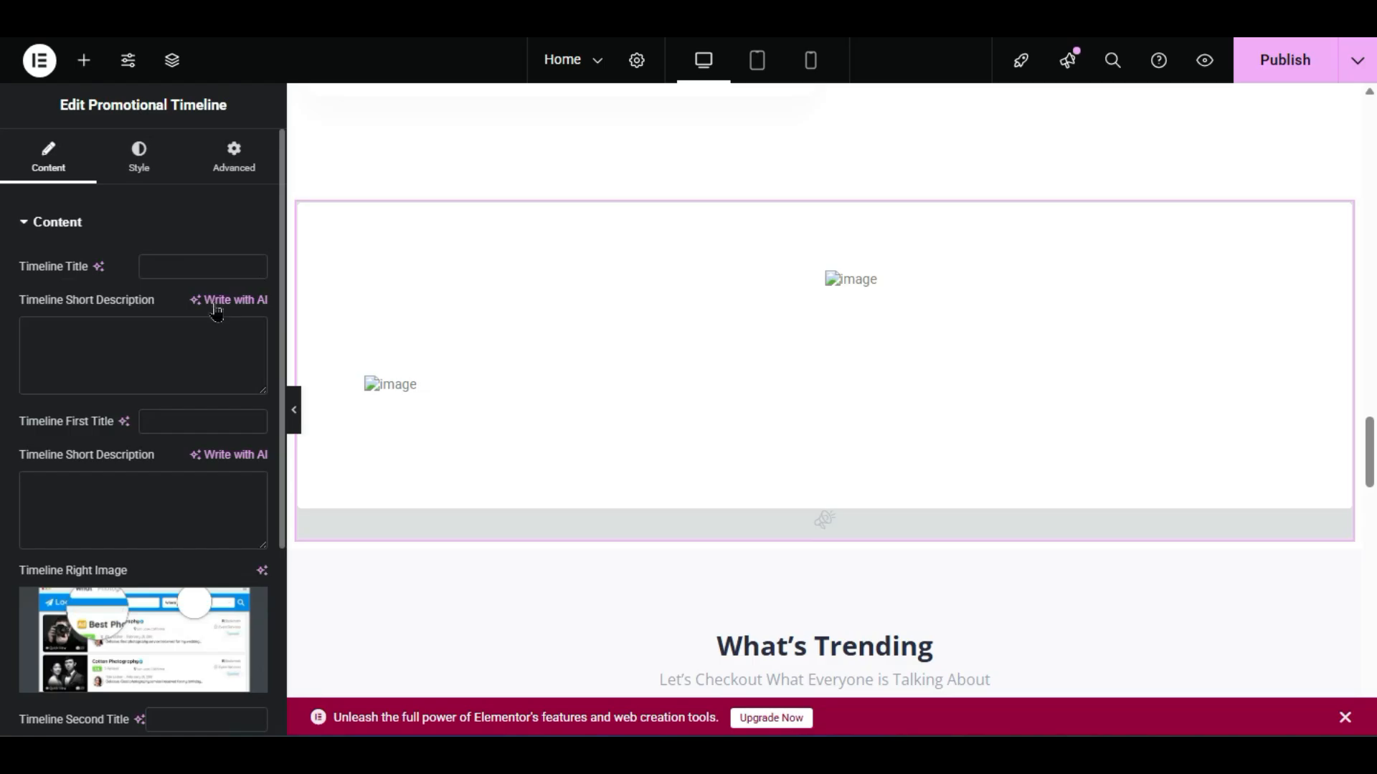
left_click(195, 266)
type("P")
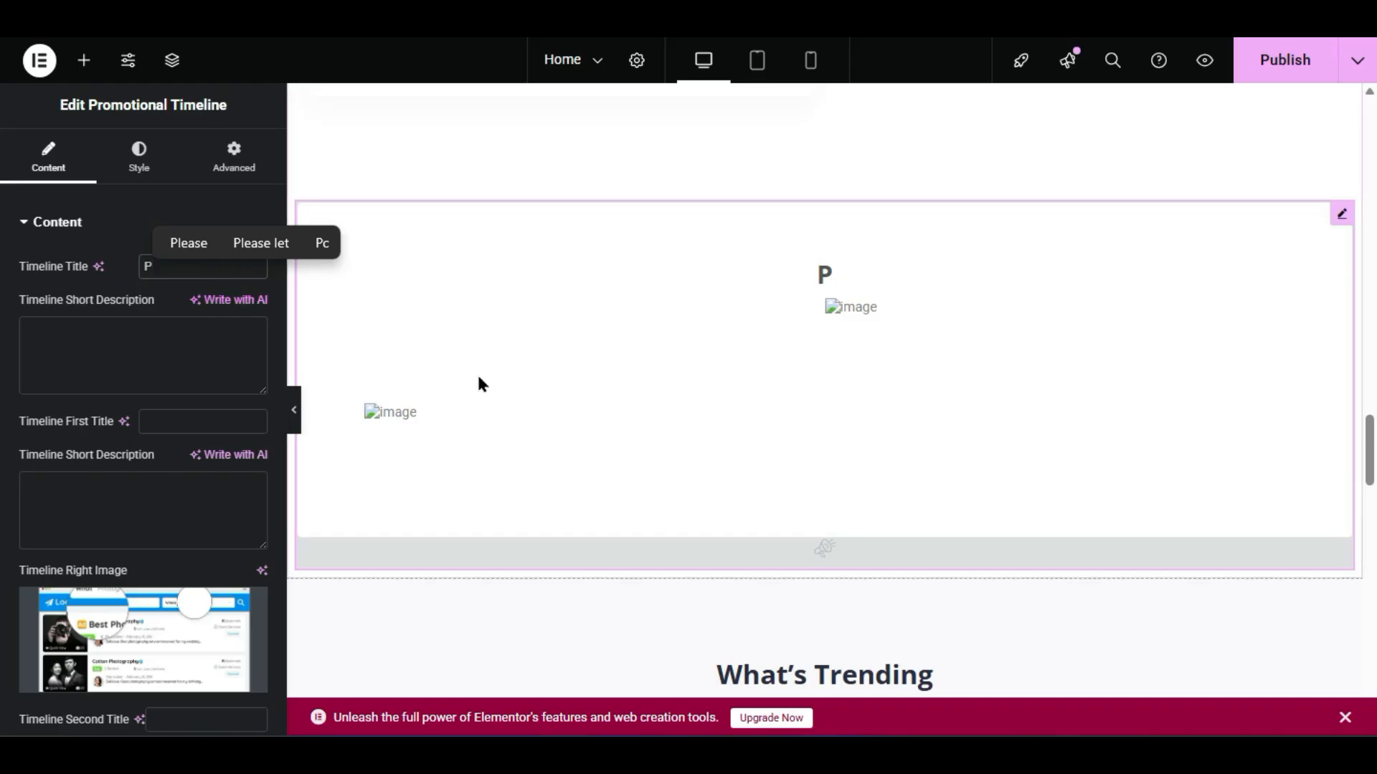
scroll(143, 430, "down", 4)
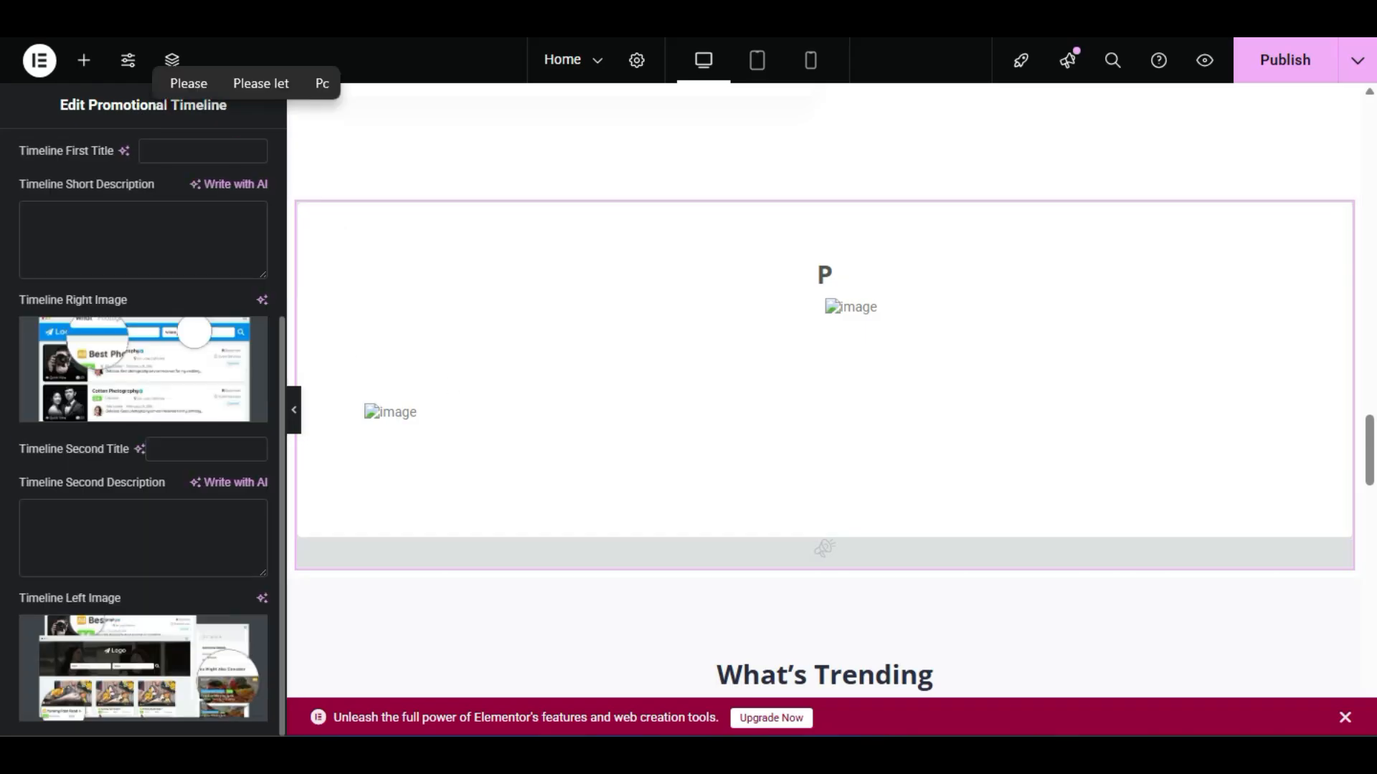
right_click(1077, 313)
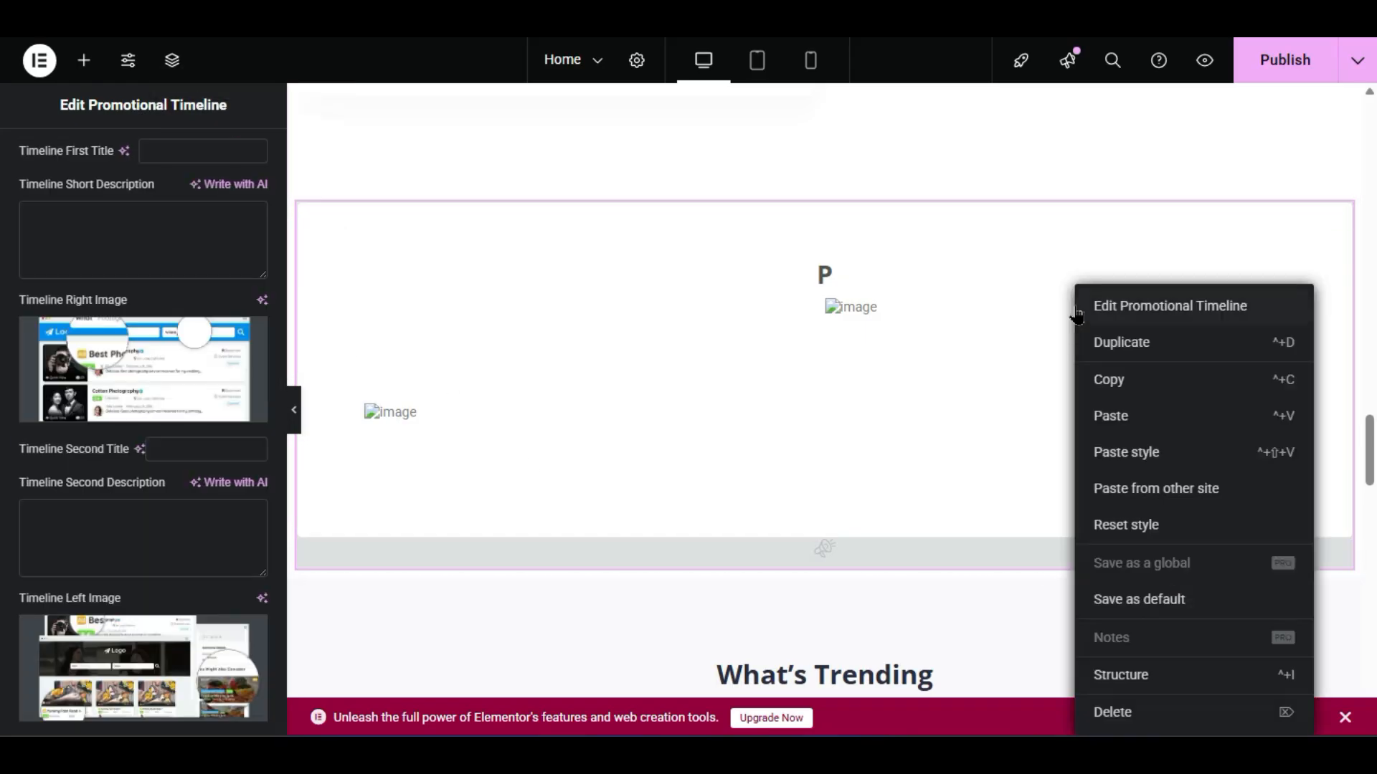
left_click(1114, 712)
scroll(32, 682, "down", 8)
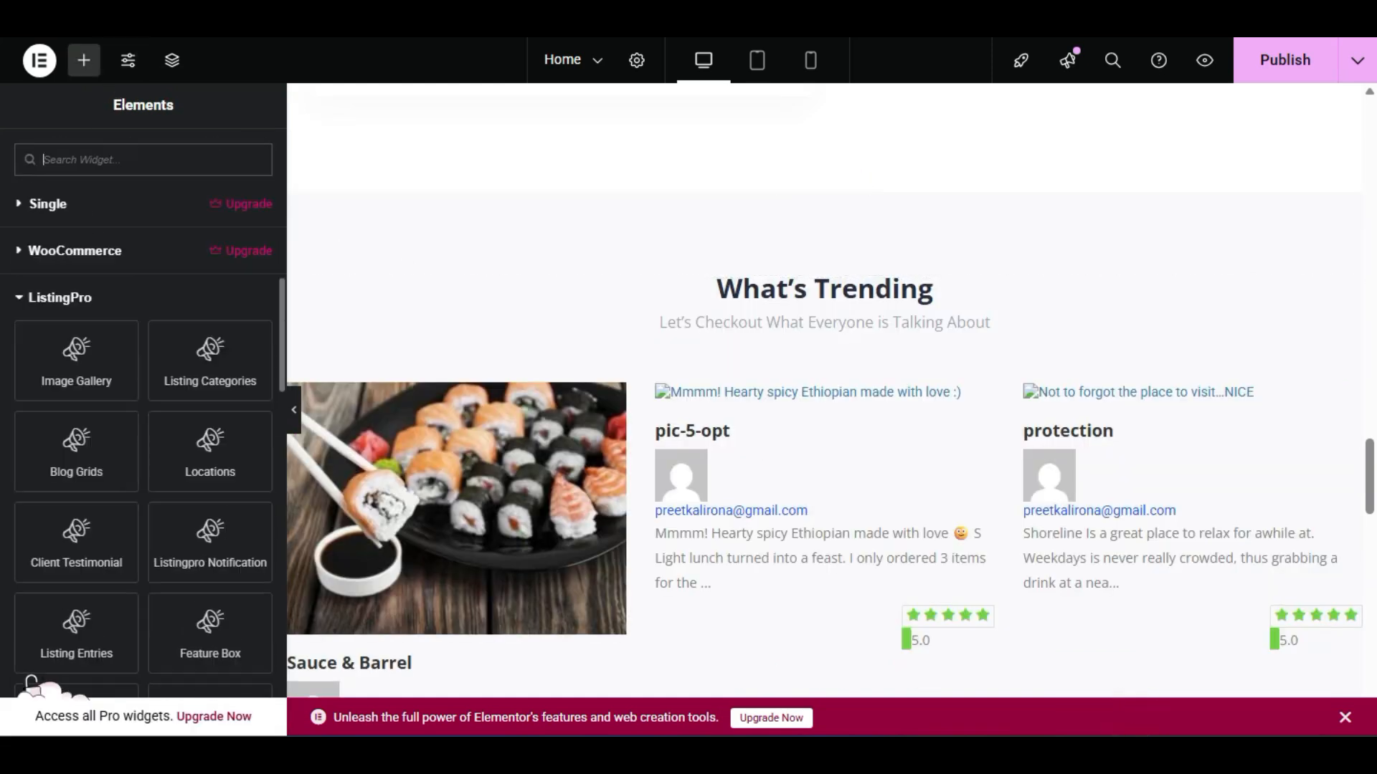
scroll(31, 683, "down", 5)
scroll(31, 683, "down", 3)
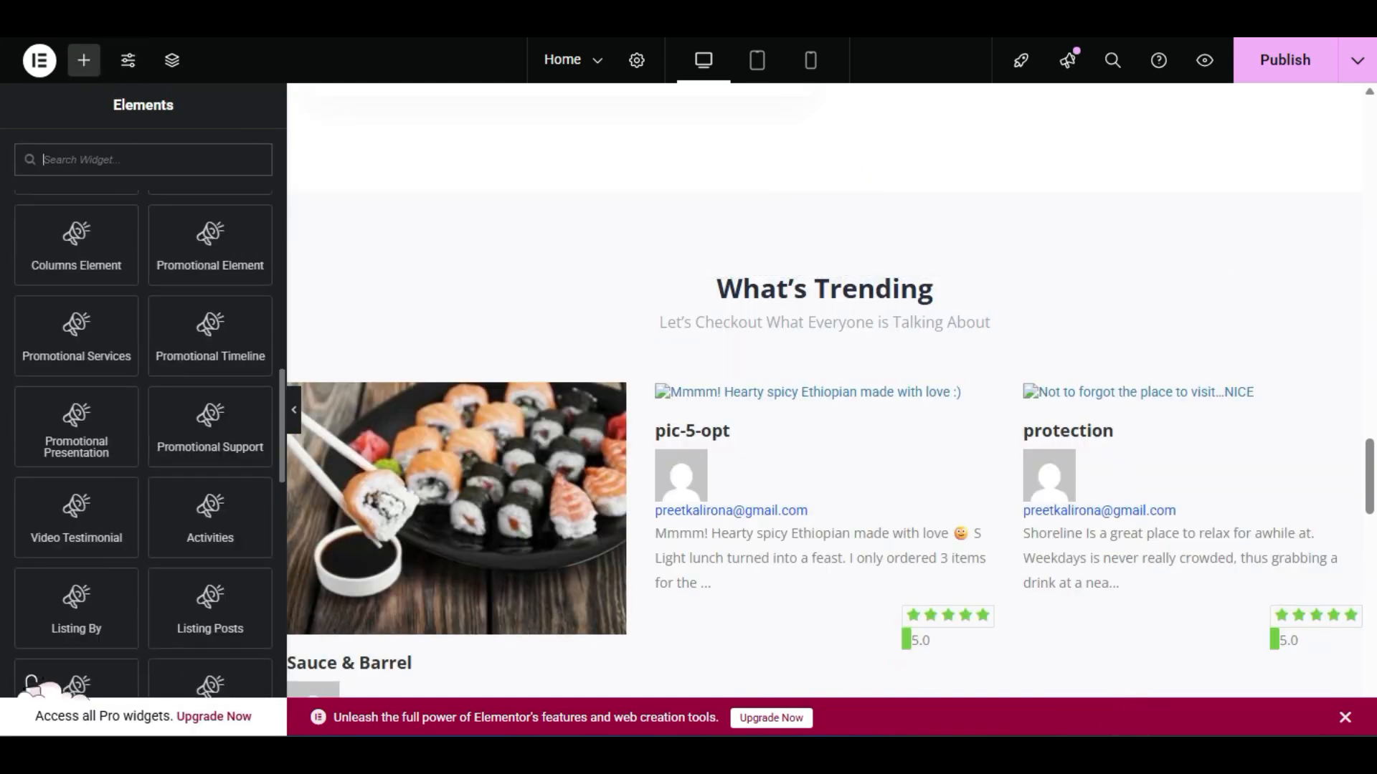
scroll(32, 683, "down", 3)
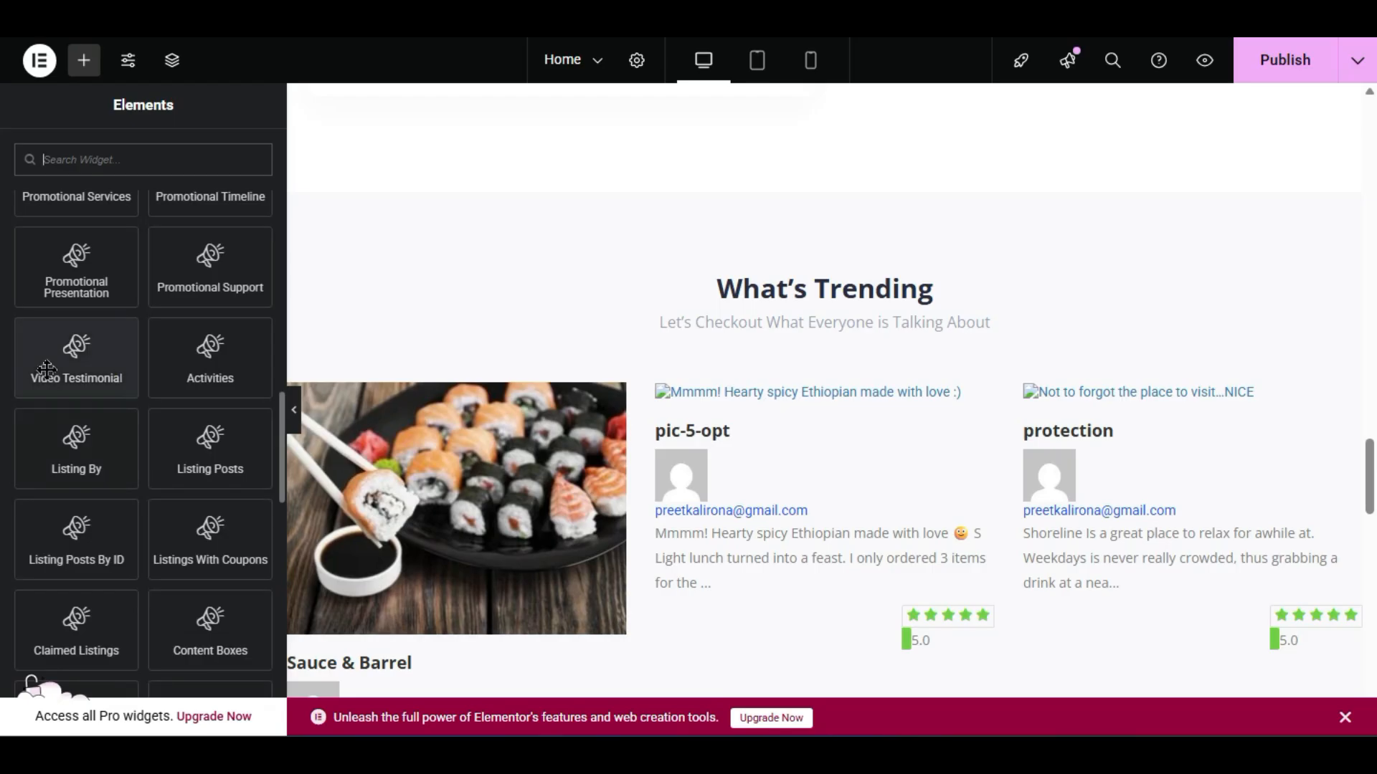
scroll(581, 325, "up", 3)
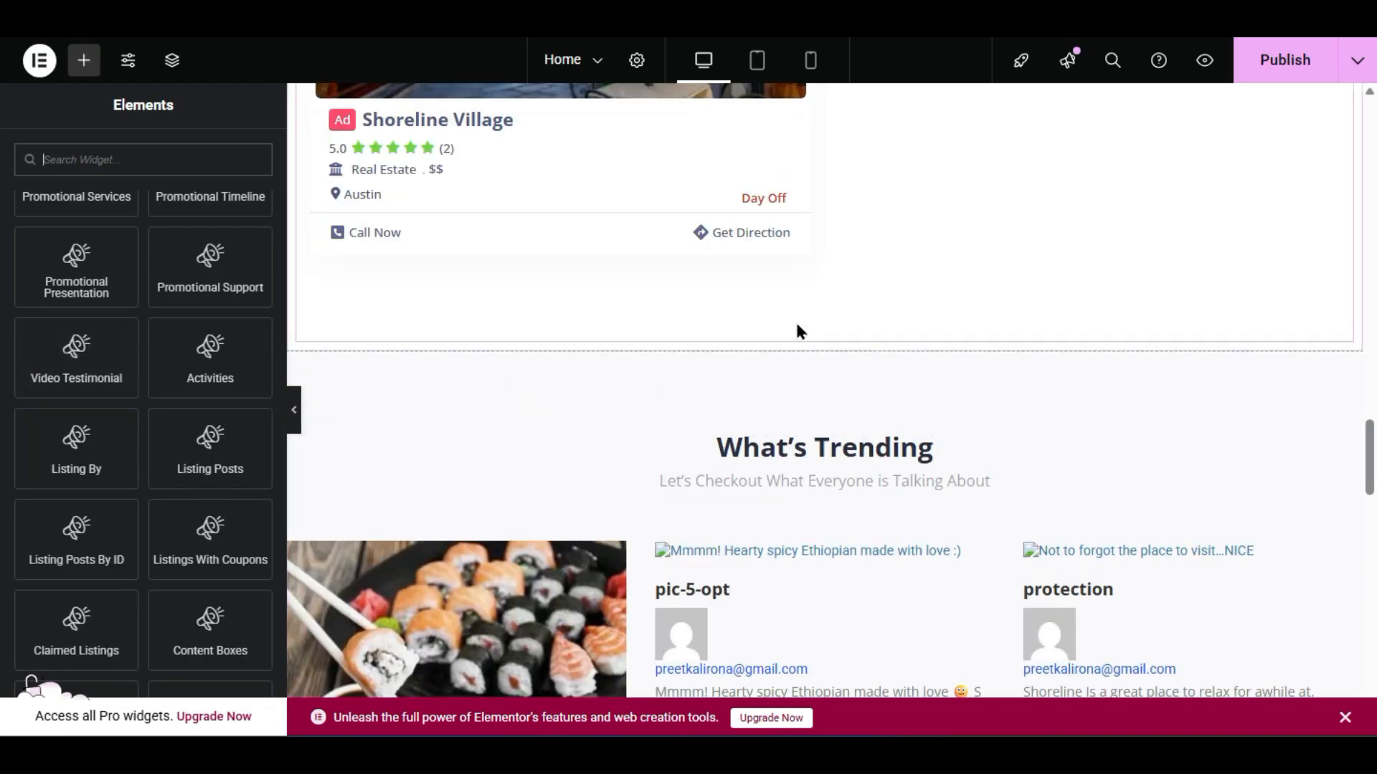
left_click_drag(106, 366, 889, 331)
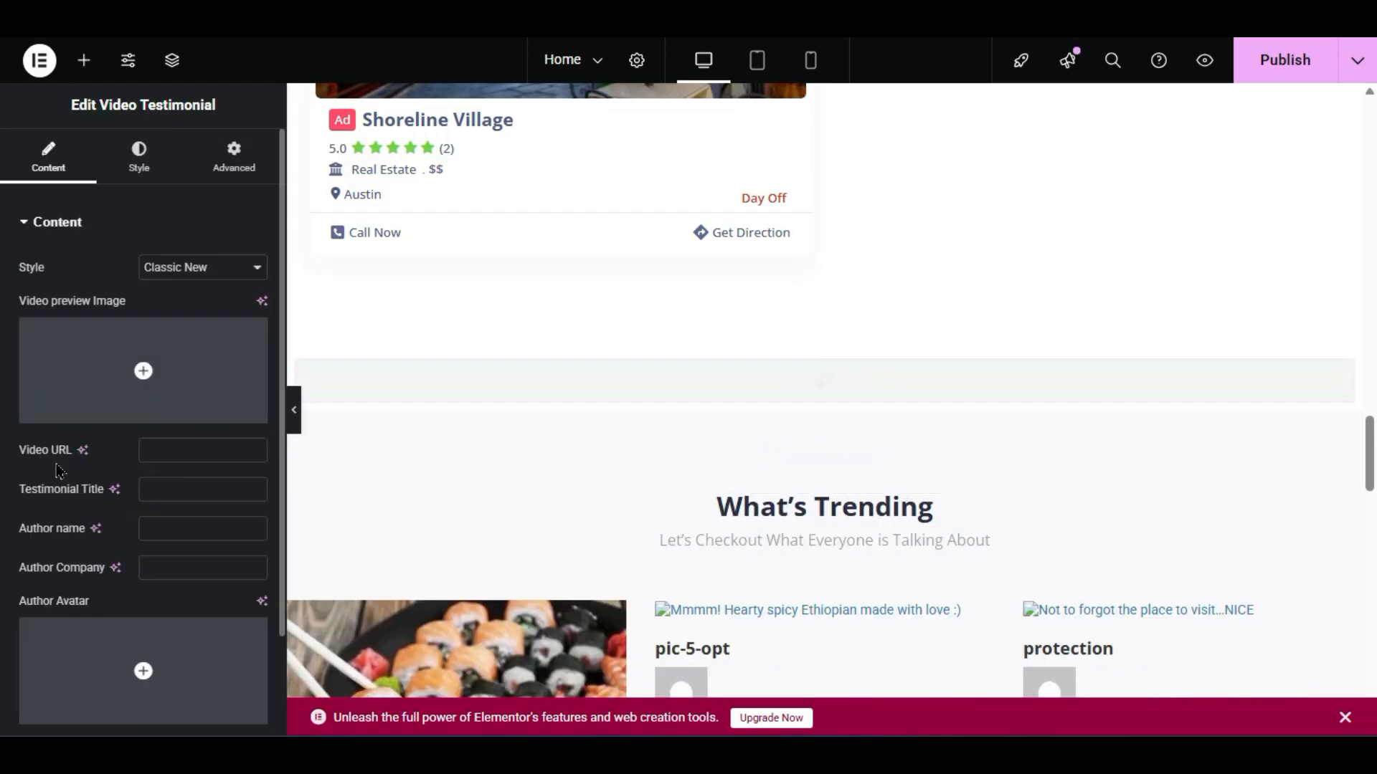
scroll(104, 440, "down", 3)
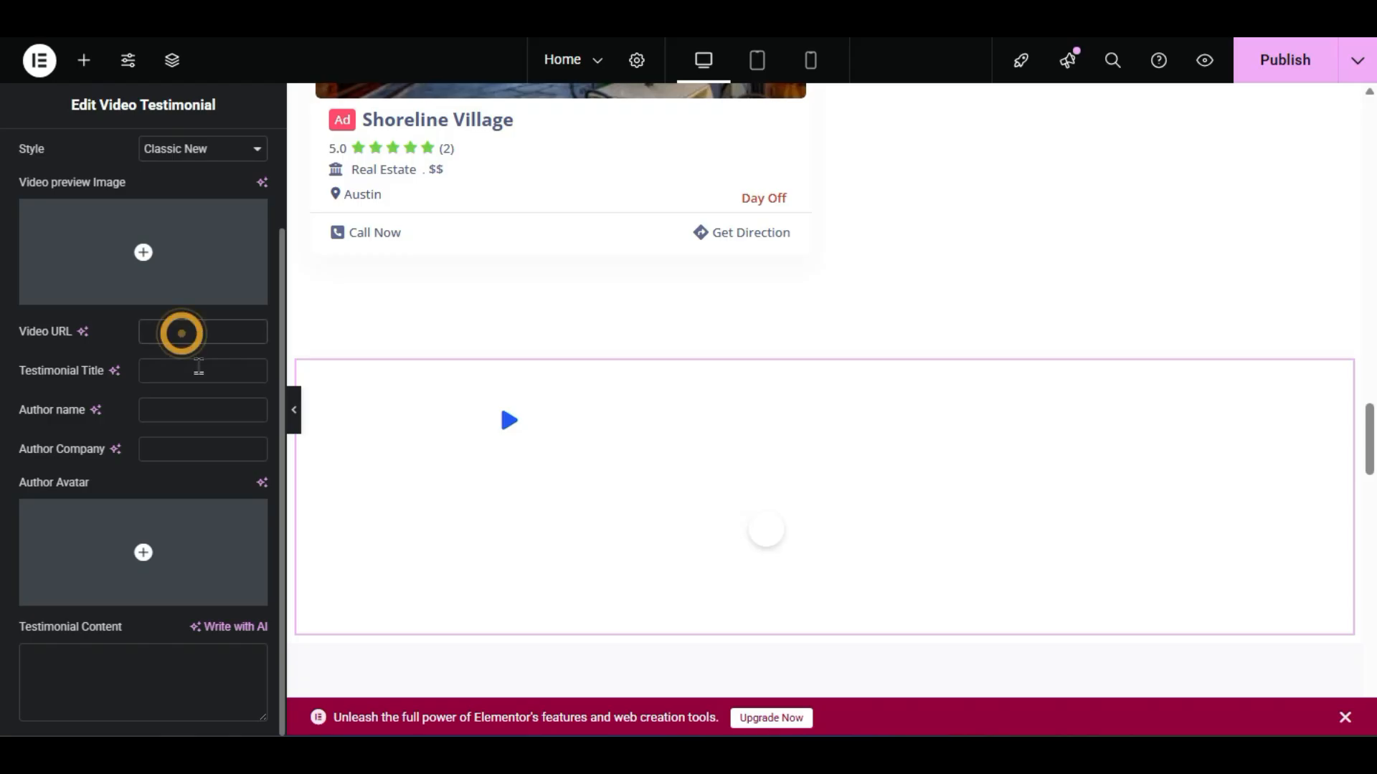
left_click(183, 333)
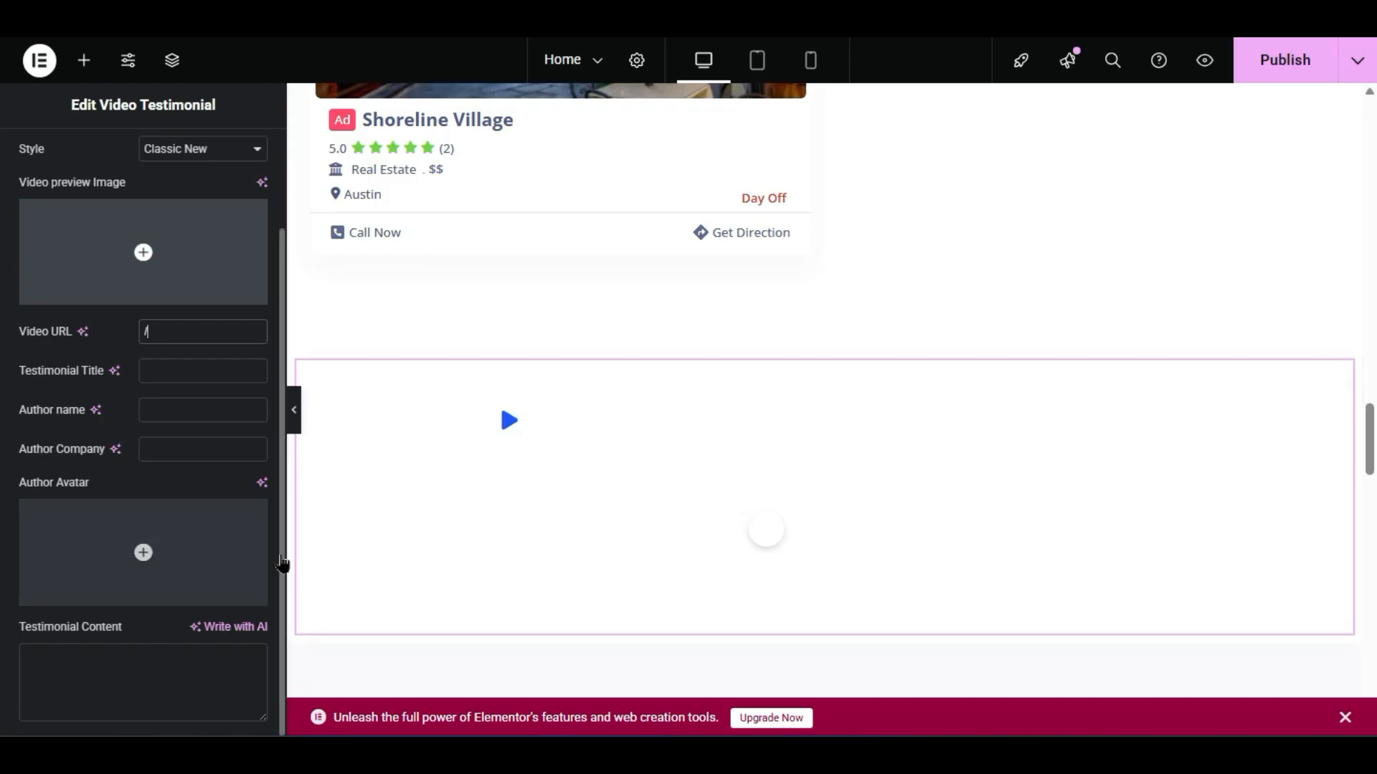
right_click(747, 466)
left_click(788, 712)
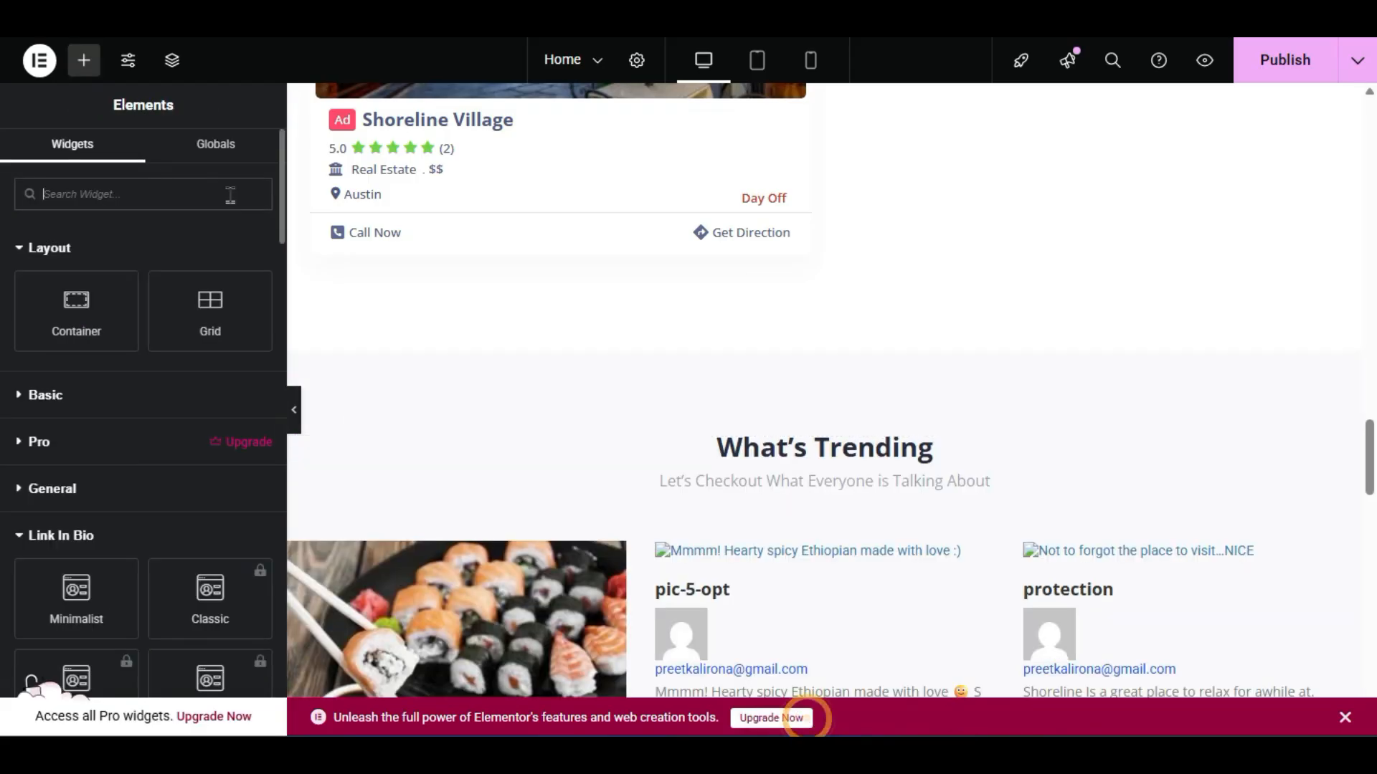
scroll(144, 430, "down", 10)
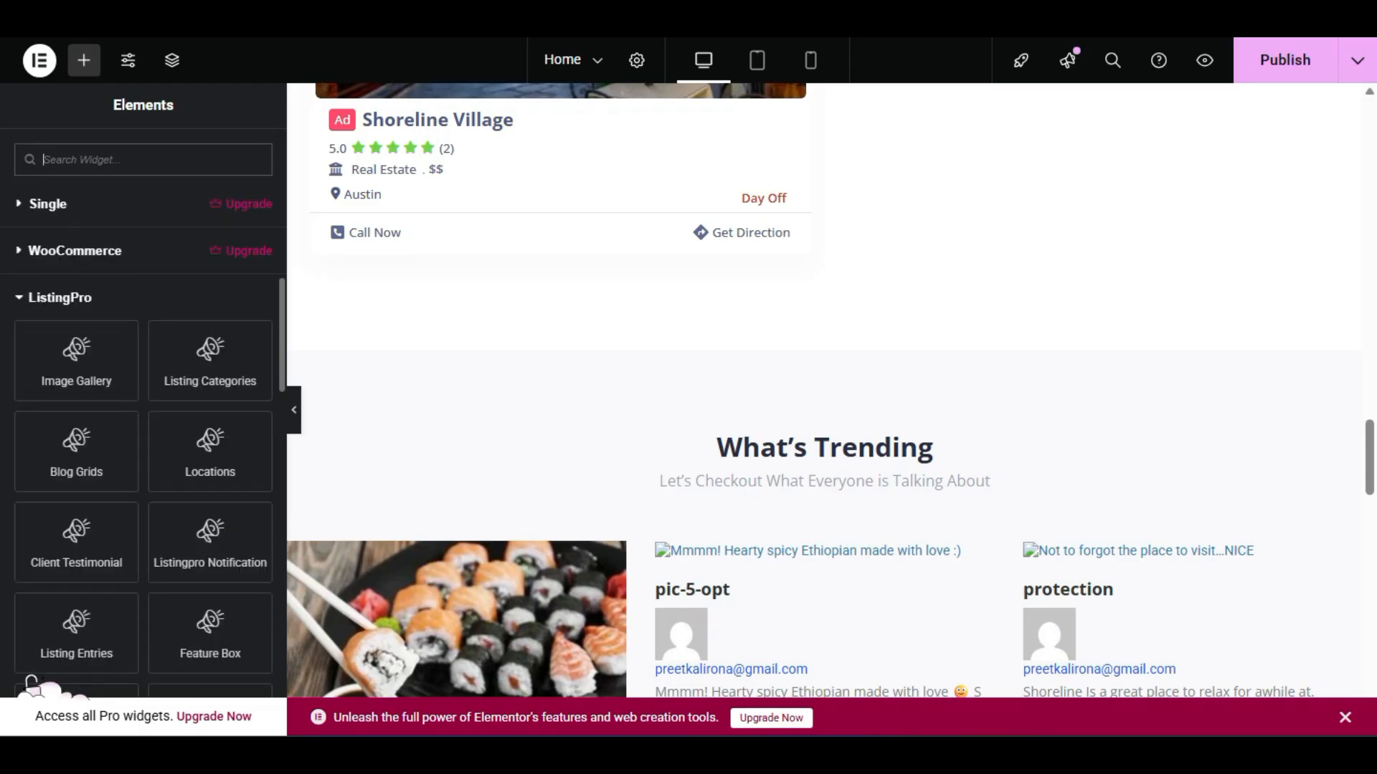
scroll(143, 430, "down", 4)
scroll(32, 681, "down", 4)
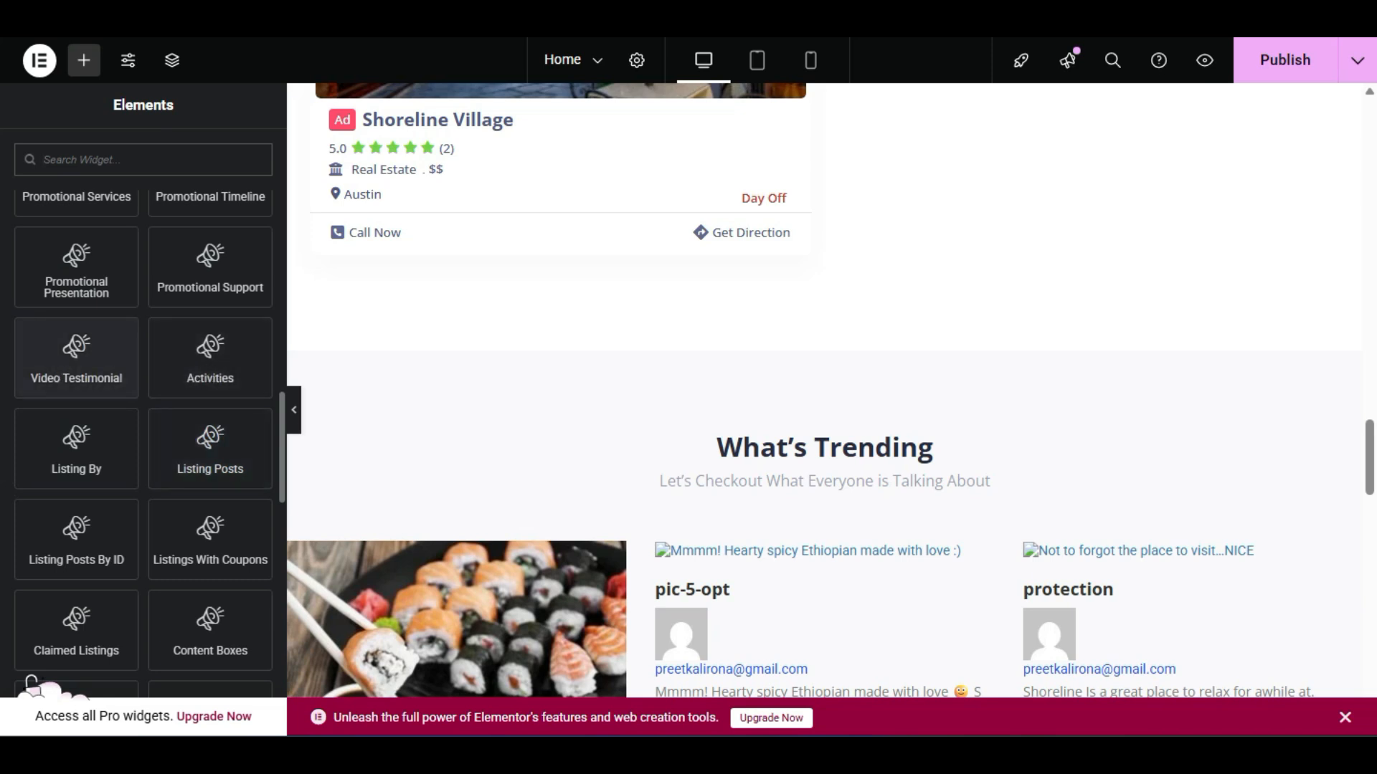
scroll(9, 474, "down", 2)
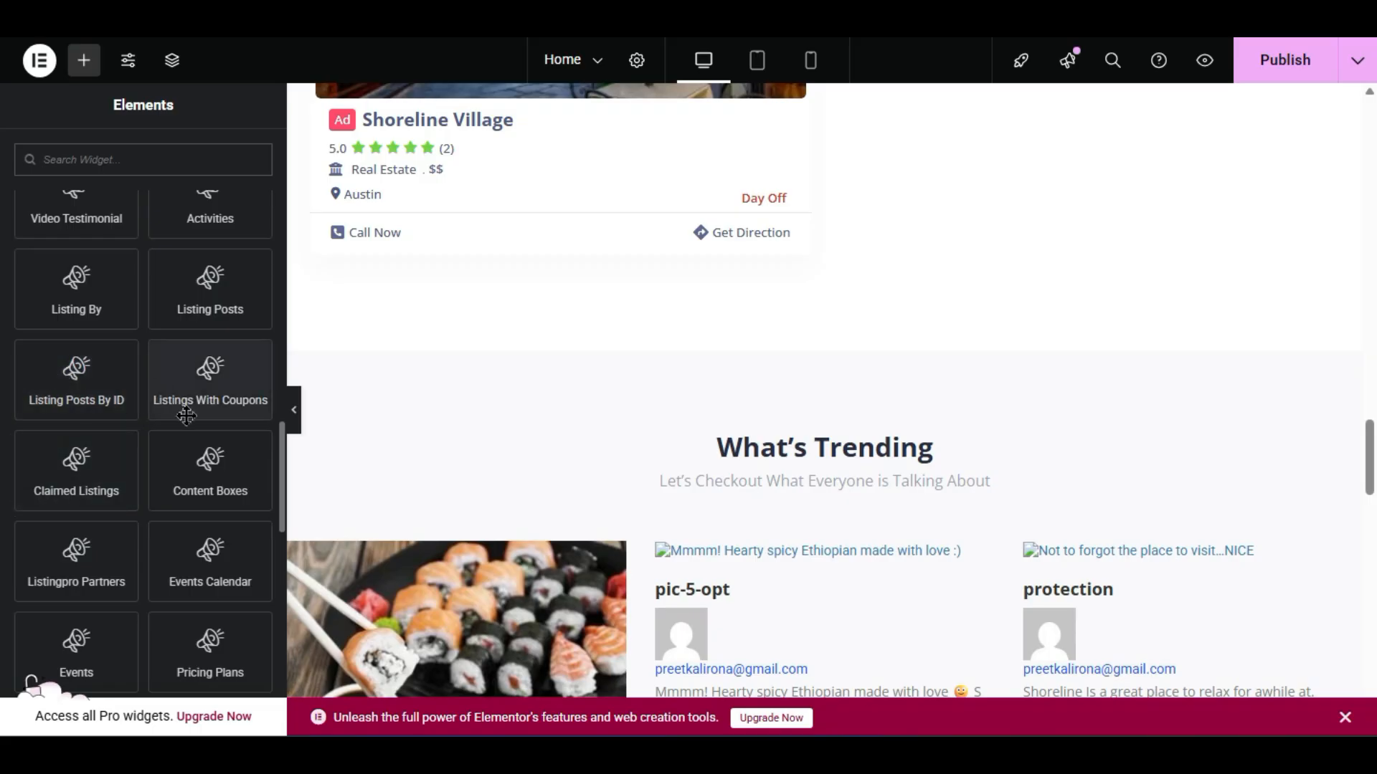
scroll(507, 405, "up", 2)
scroll(507, 406, "down", 2)
left_click_drag(223, 388, 774, 344)
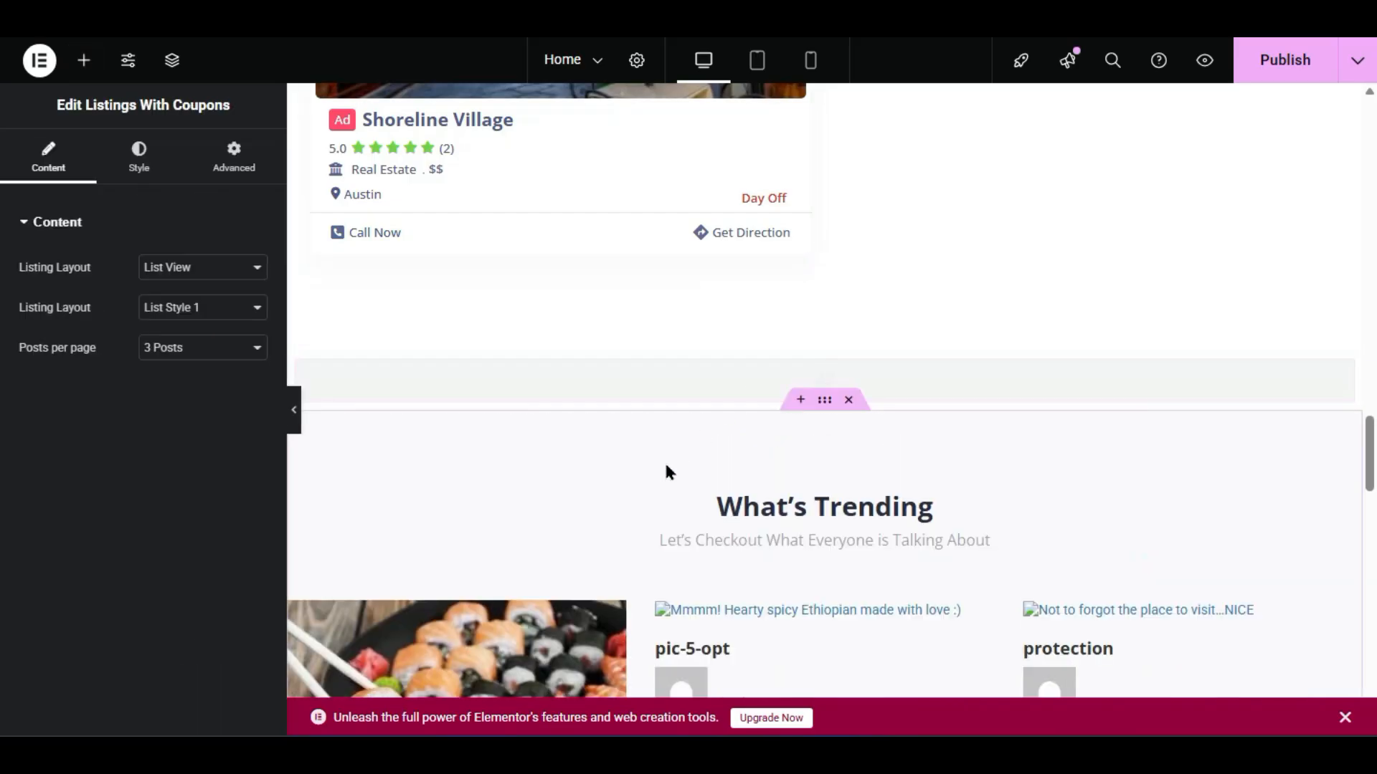
left_click(165, 269)
left_click(179, 310)
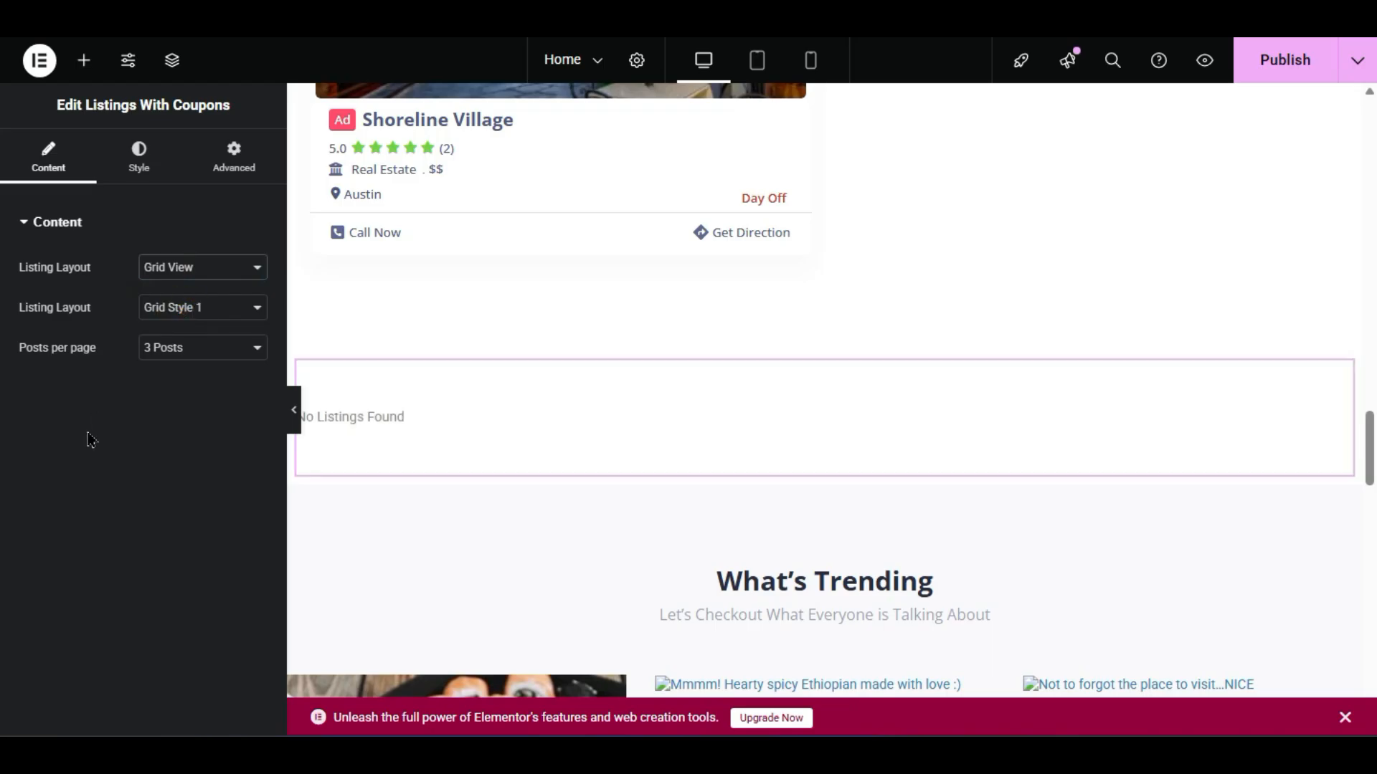
left_click(172, 310)
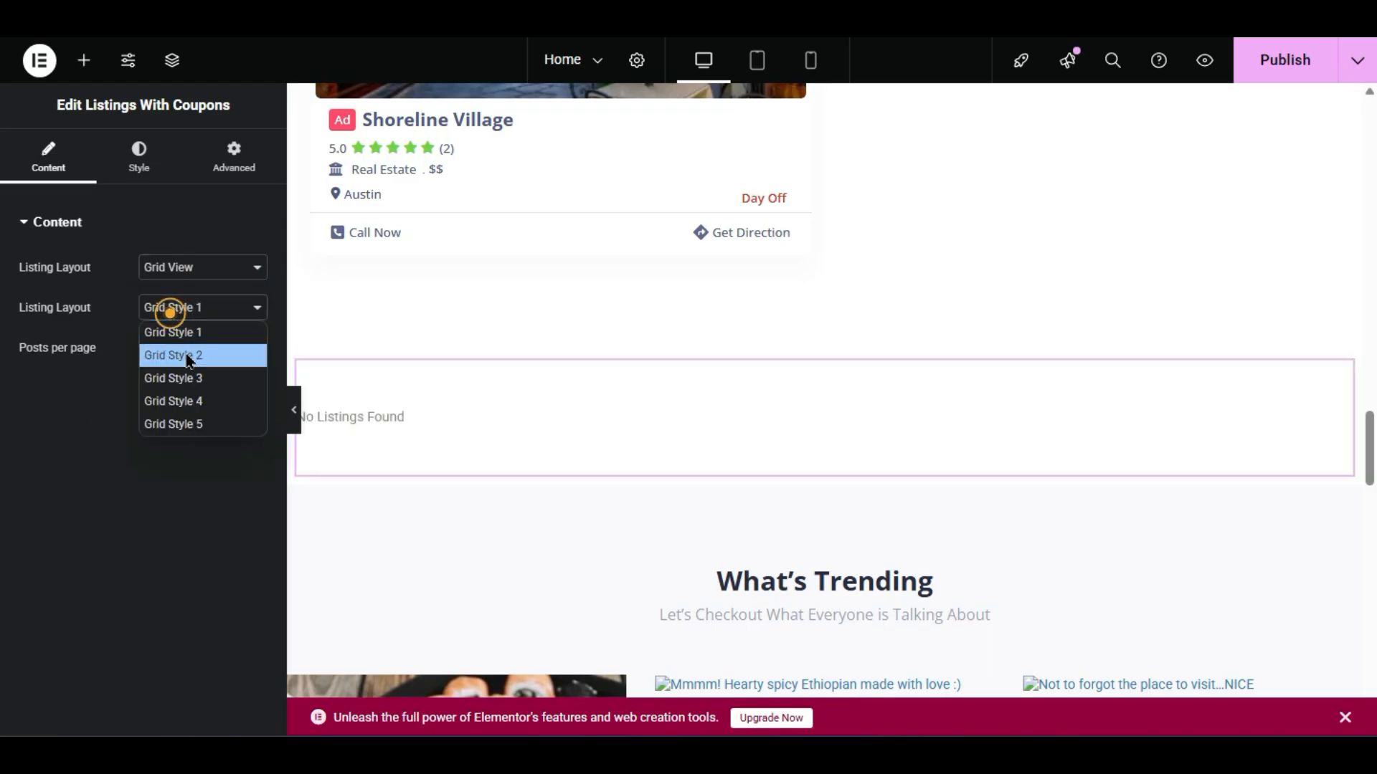
left_click(190, 375)
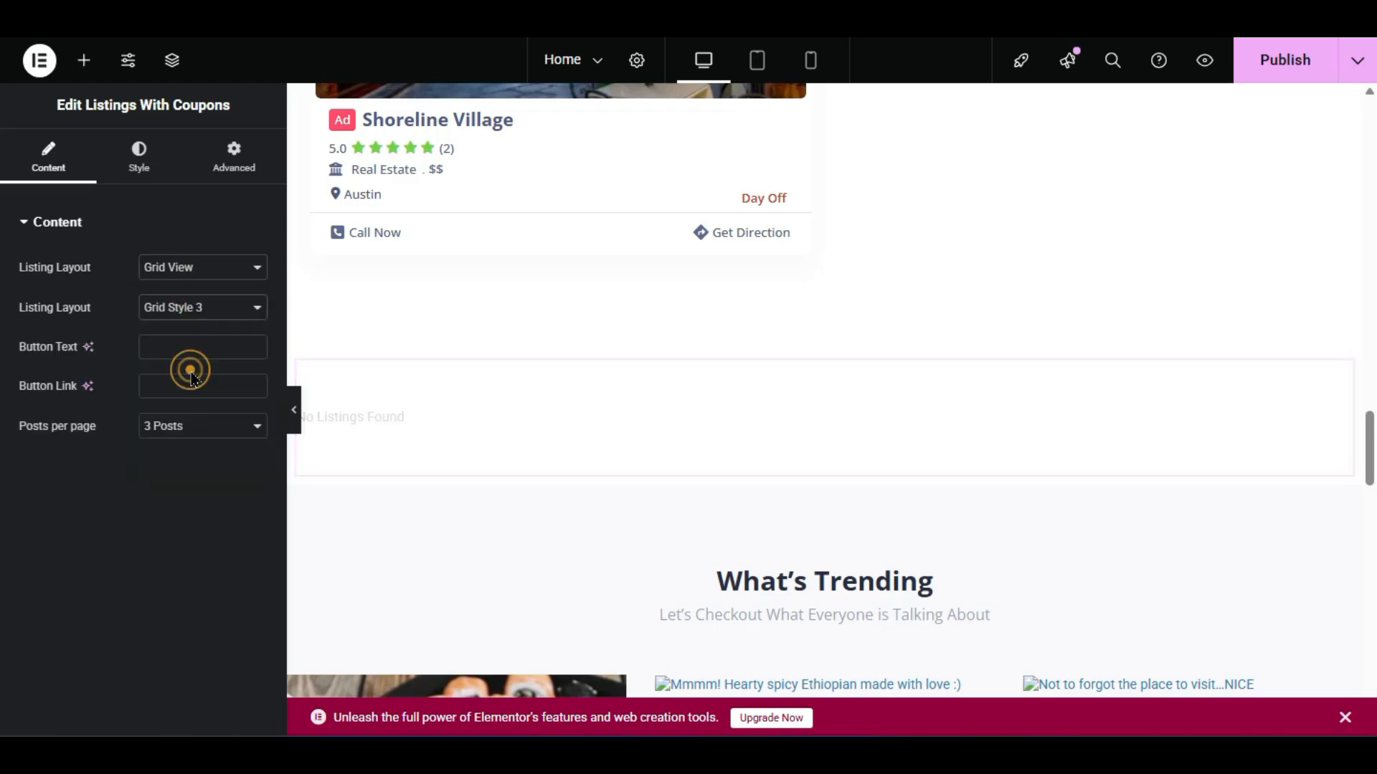
left_click(182, 431)
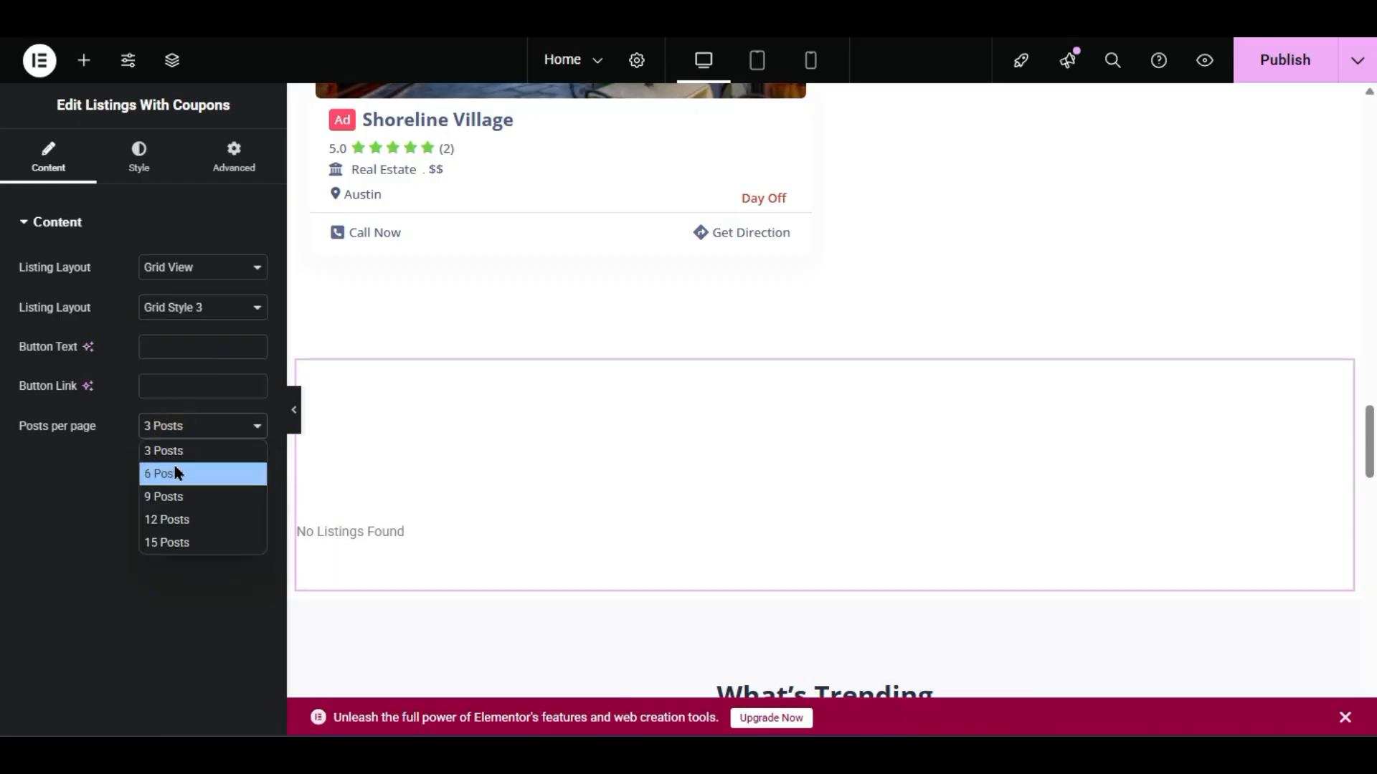
left_click(178, 473)
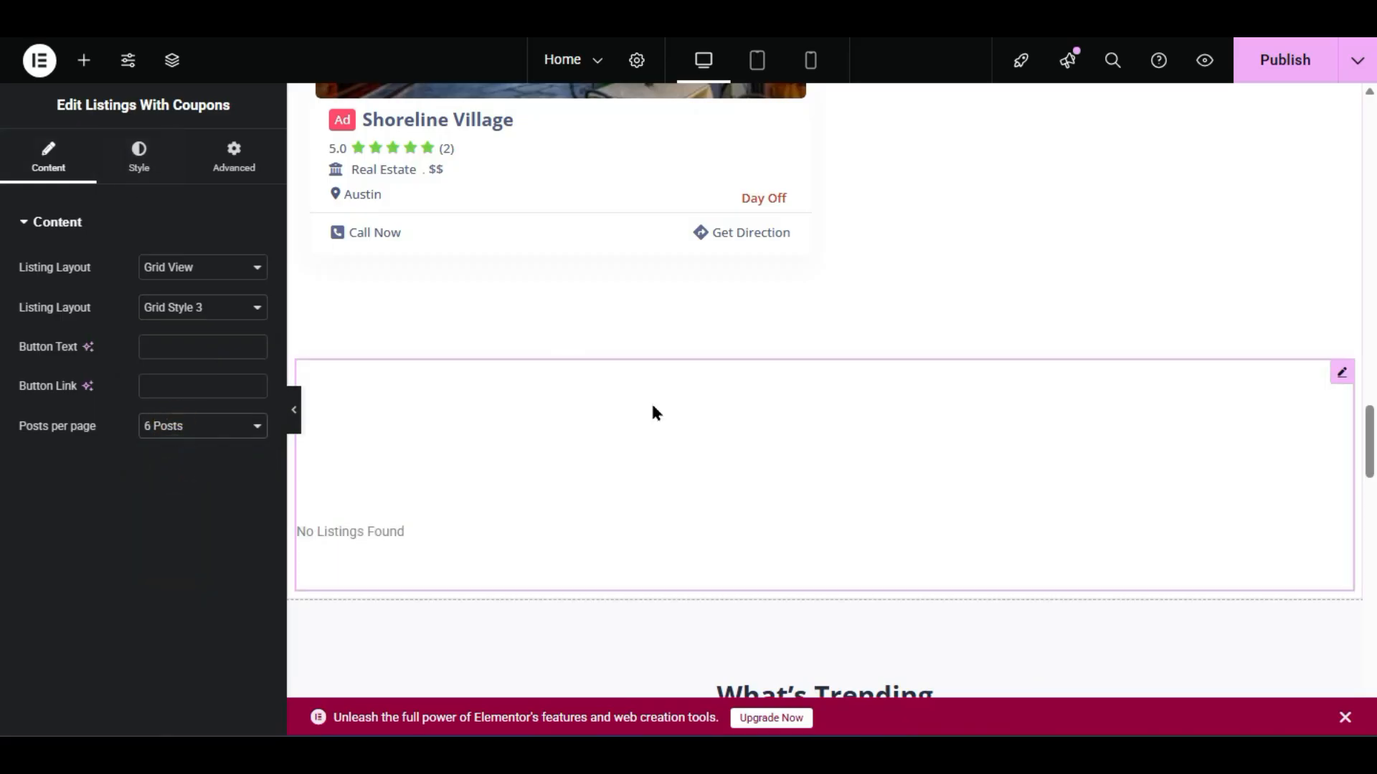
right_click(651, 403)
left_click(692, 711)
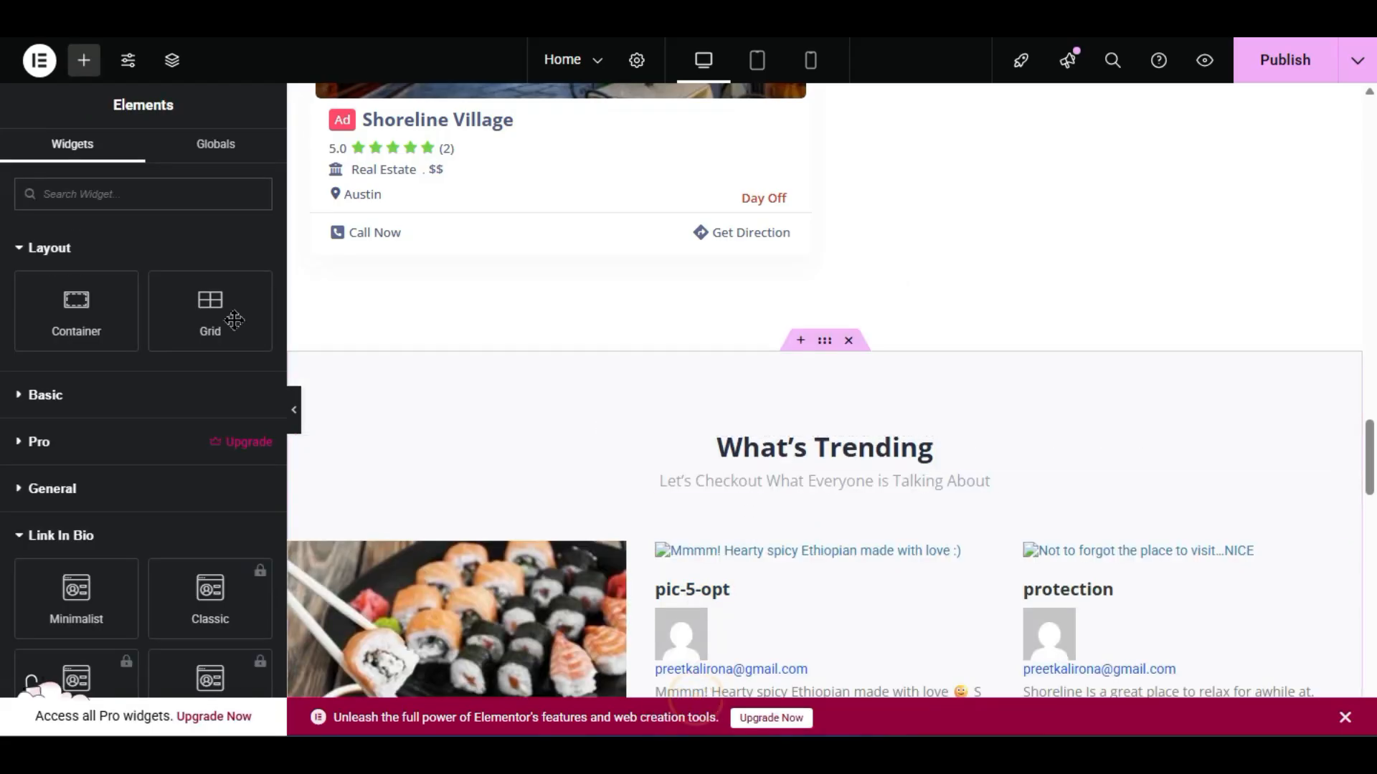
- Add a Listingpro Partners widget above What's Trending with Google Play as Item #1's logo
scroll(143, 430, "down", 10)
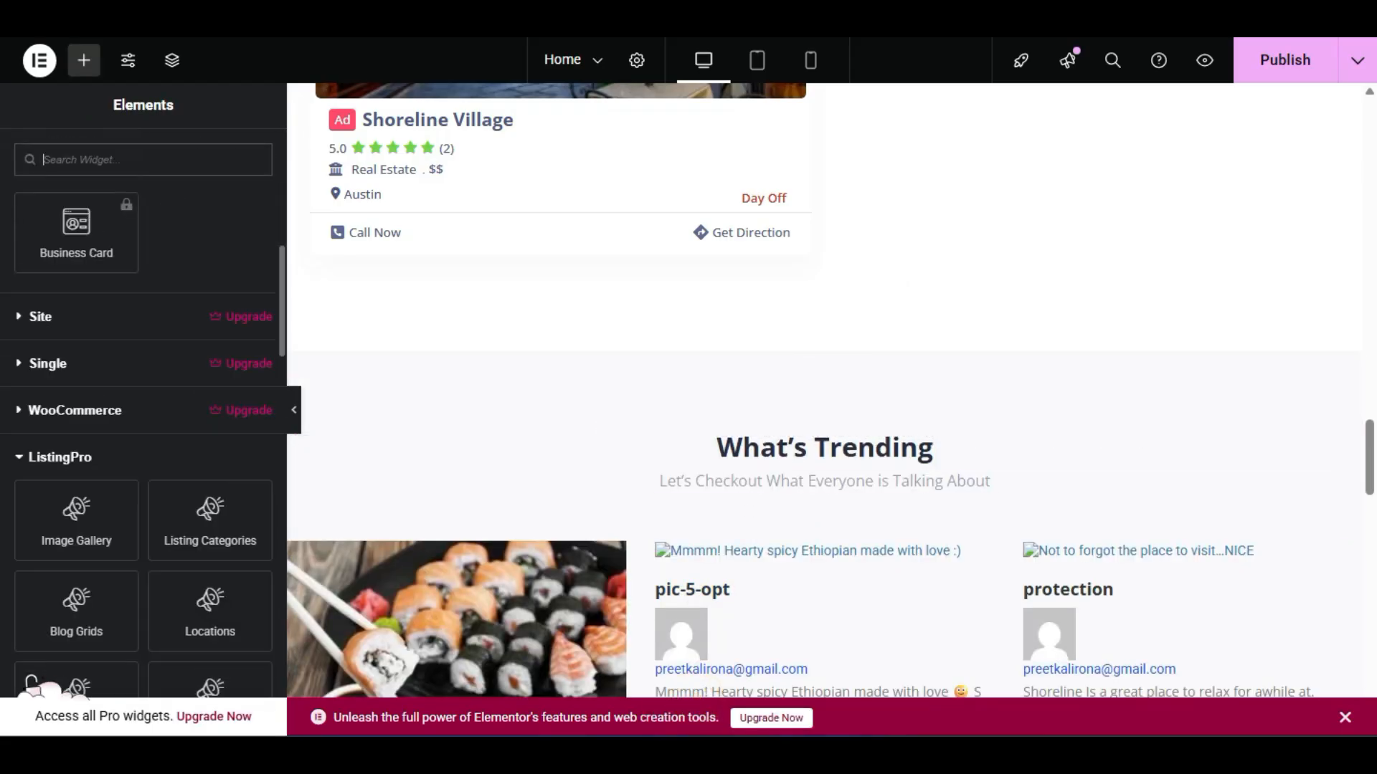
scroll(31, 681, "down", 4)
scroll(32, 681, "down", 6)
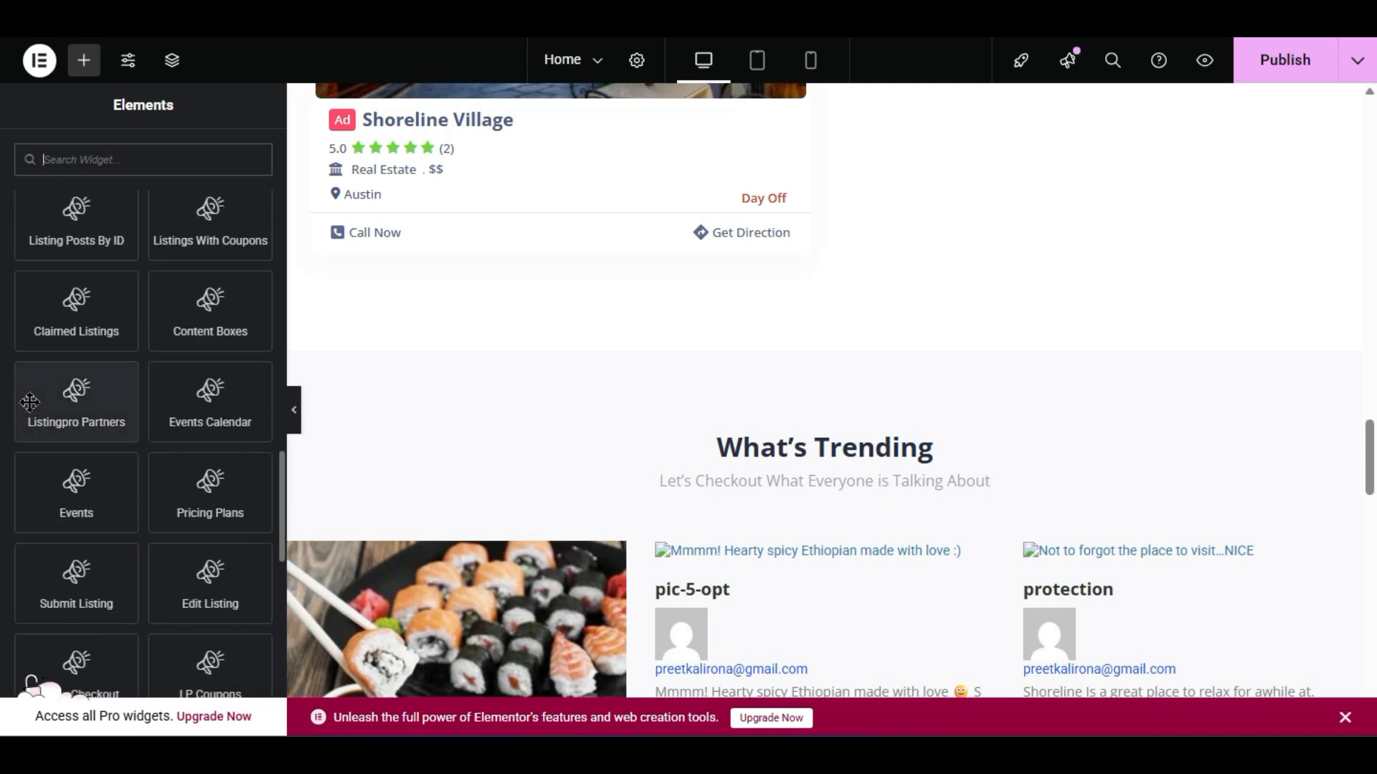
left_click_drag(50, 402, 839, 400)
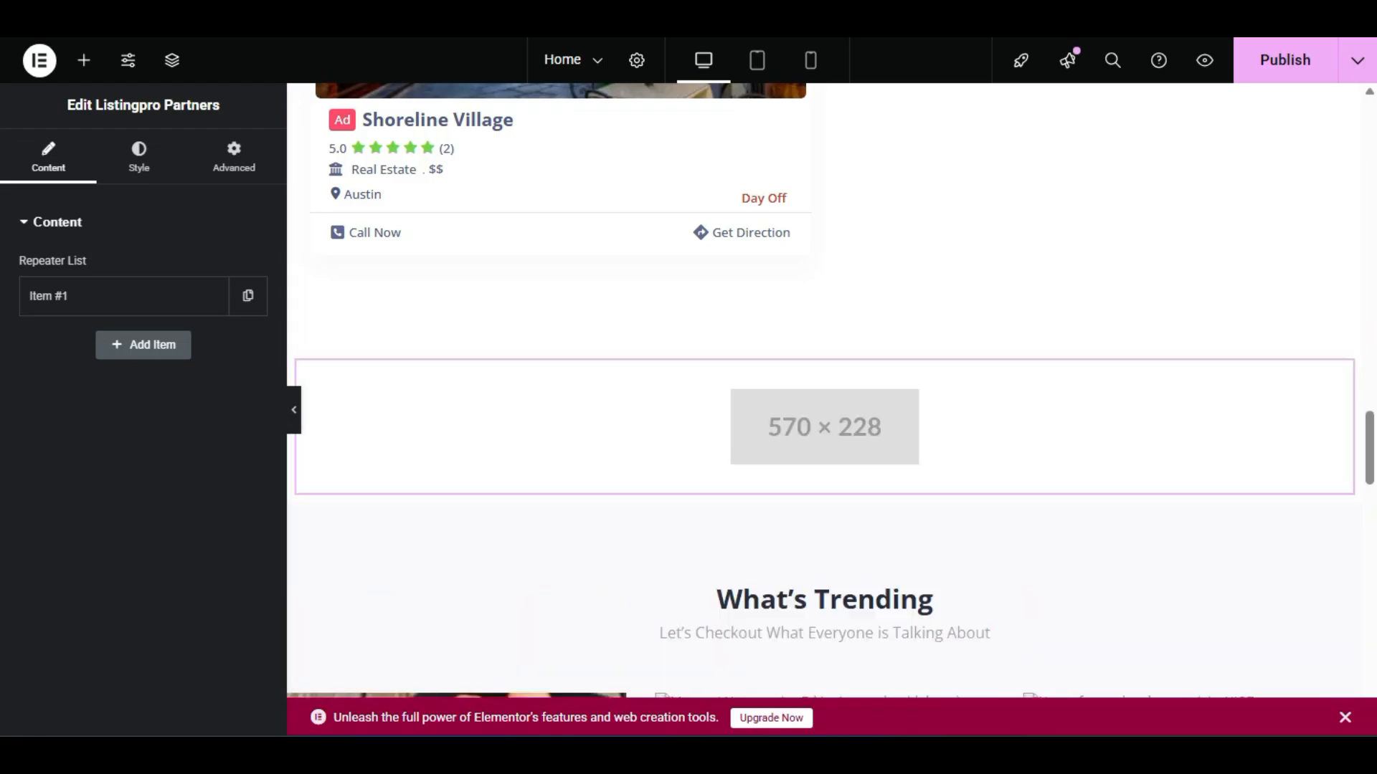
left_click(151, 294)
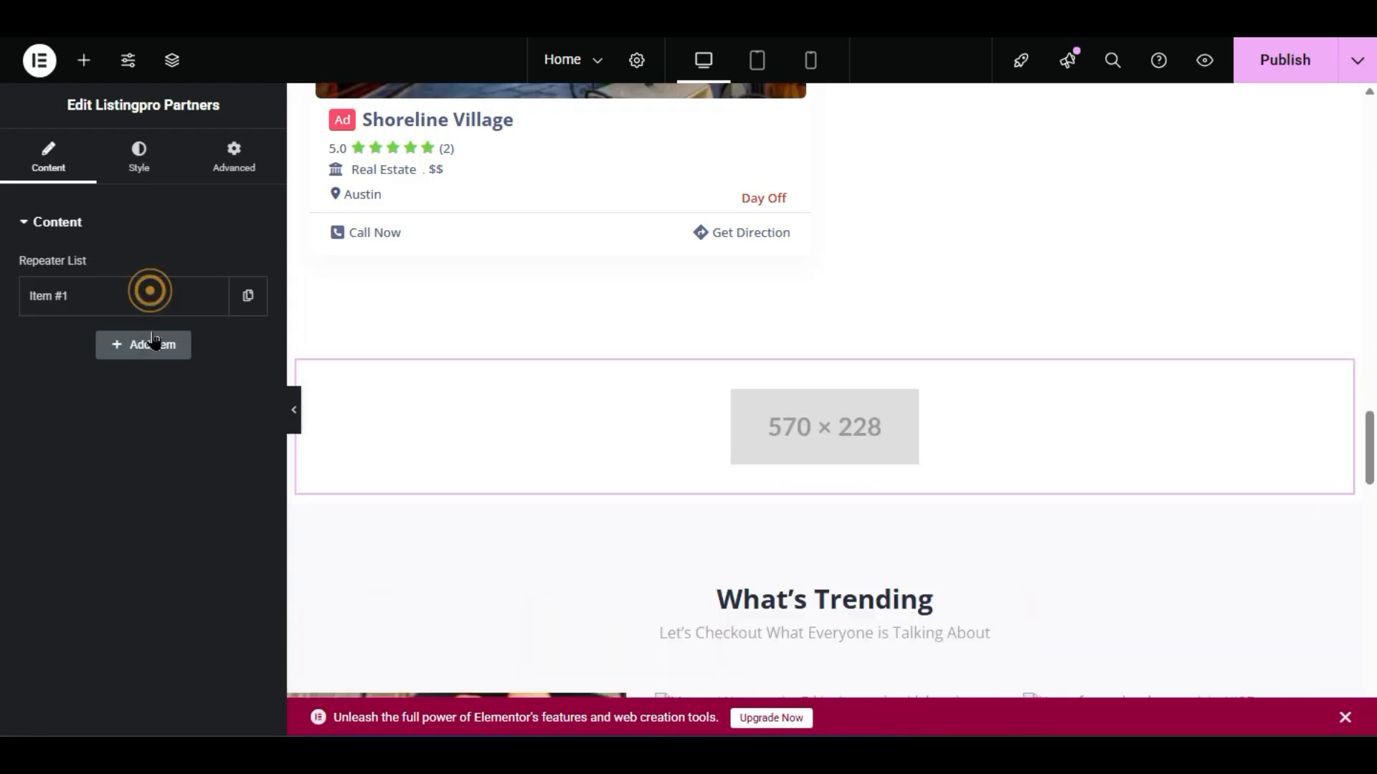
left_click(157, 493)
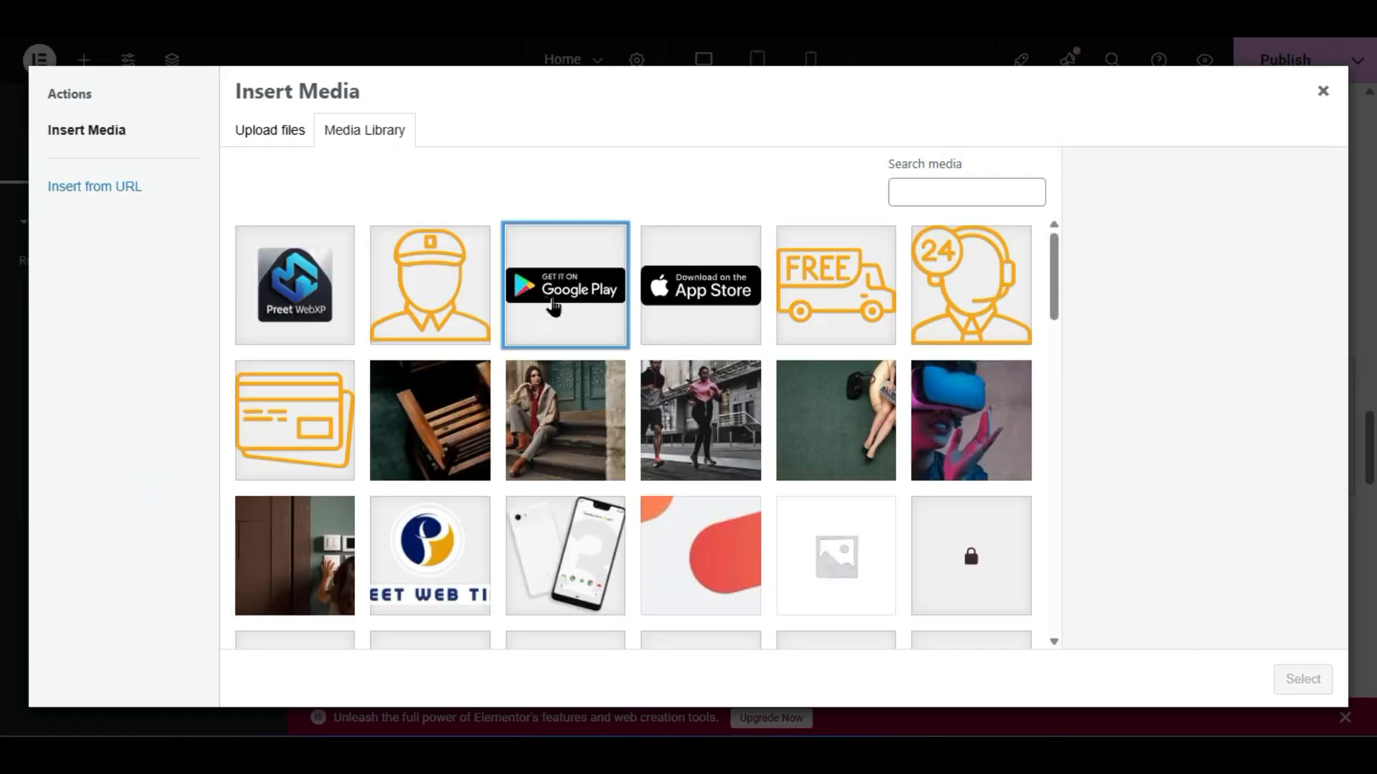
left_click(554, 306)
left_click(1323, 690)
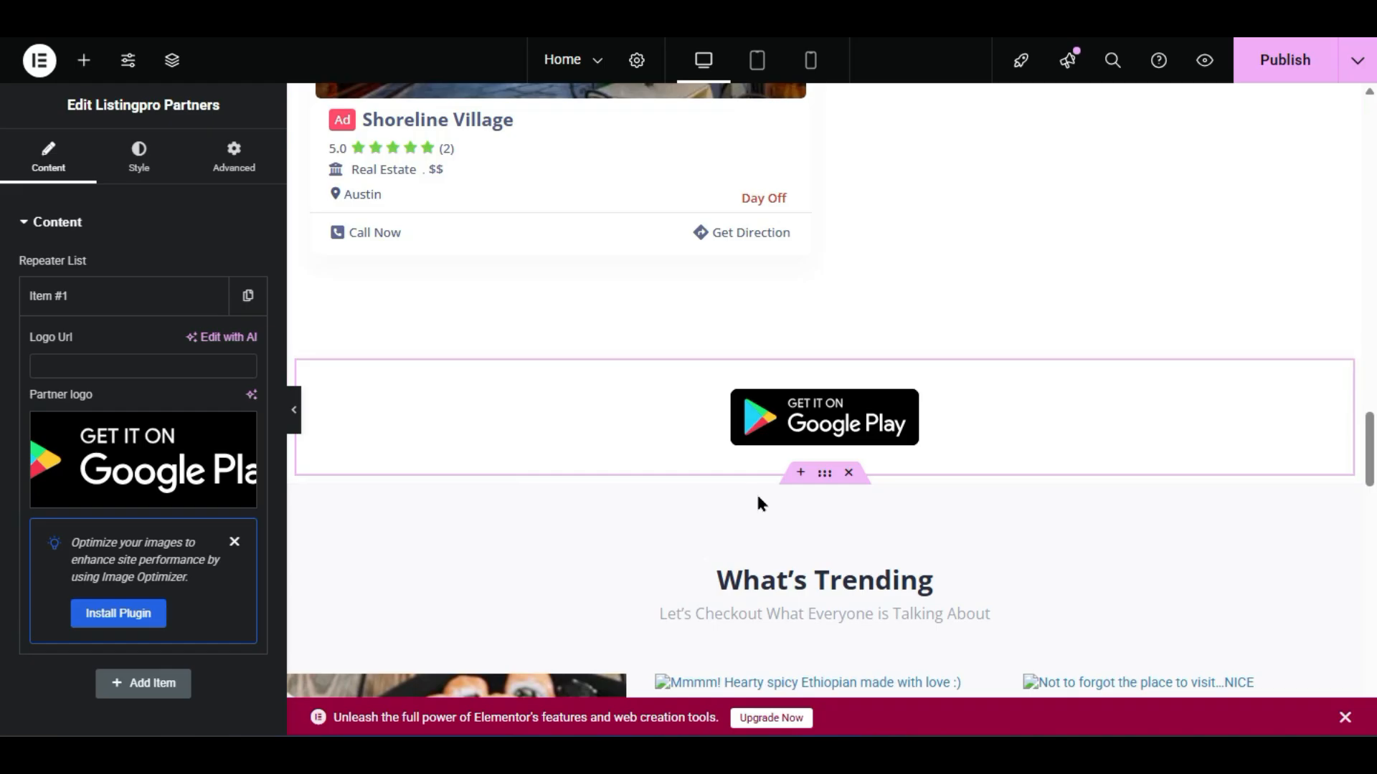
- Return to the widget list and expand the Basic widgets
left_click(84, 61)
scroll(143, 430, "down", 2)
scroll(144, 430, "up", 2)
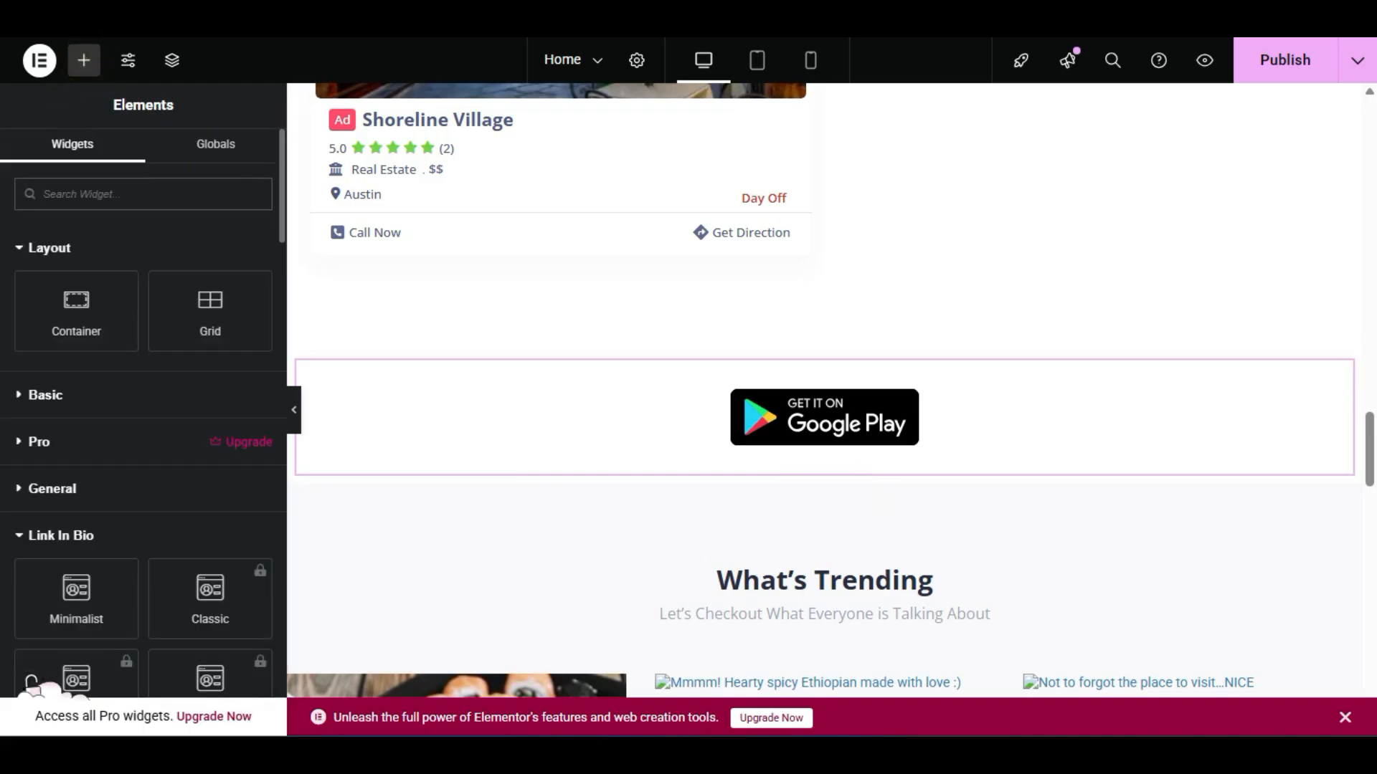
left_click(91, 391)
- Insert a heading above the Google Play logo and centre-align its text
left_click_drag(65, 450, 830, 382)
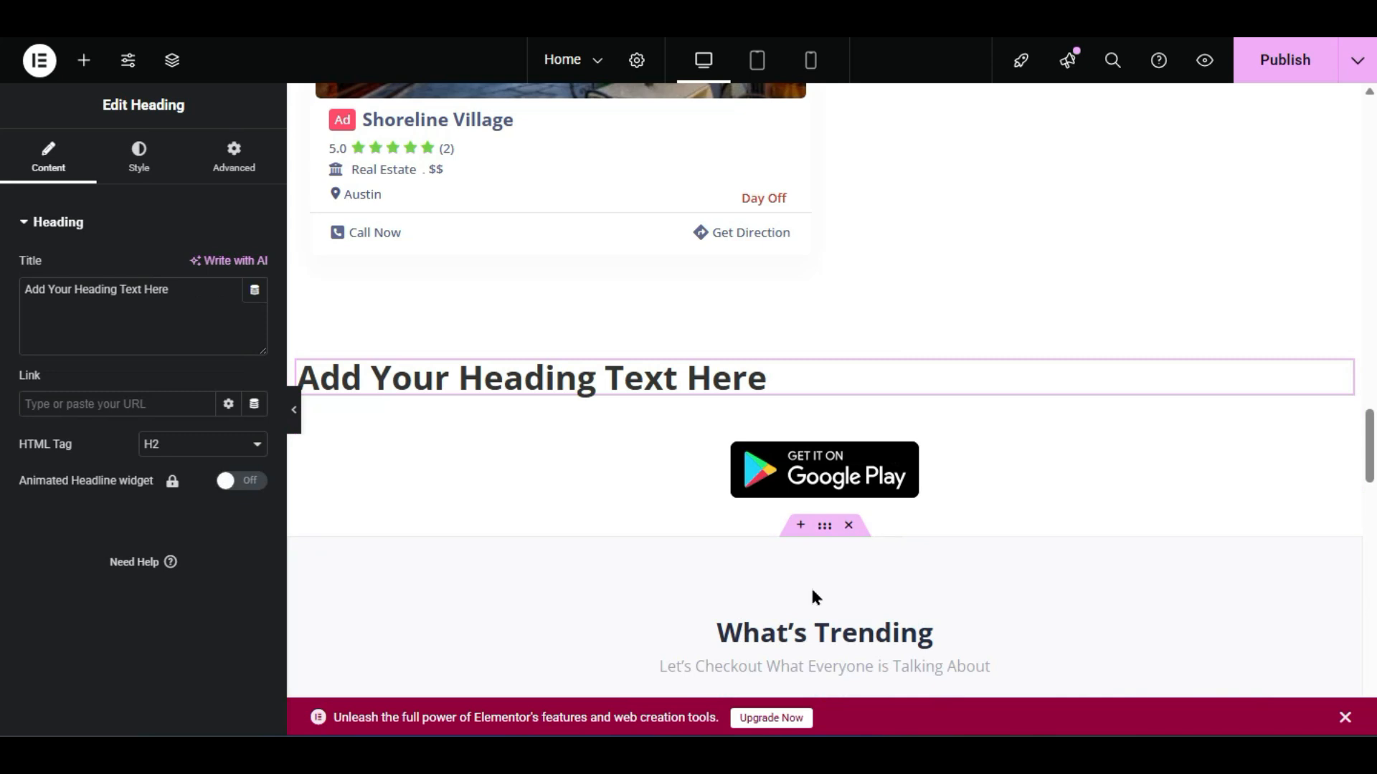
left_click(129, 169)
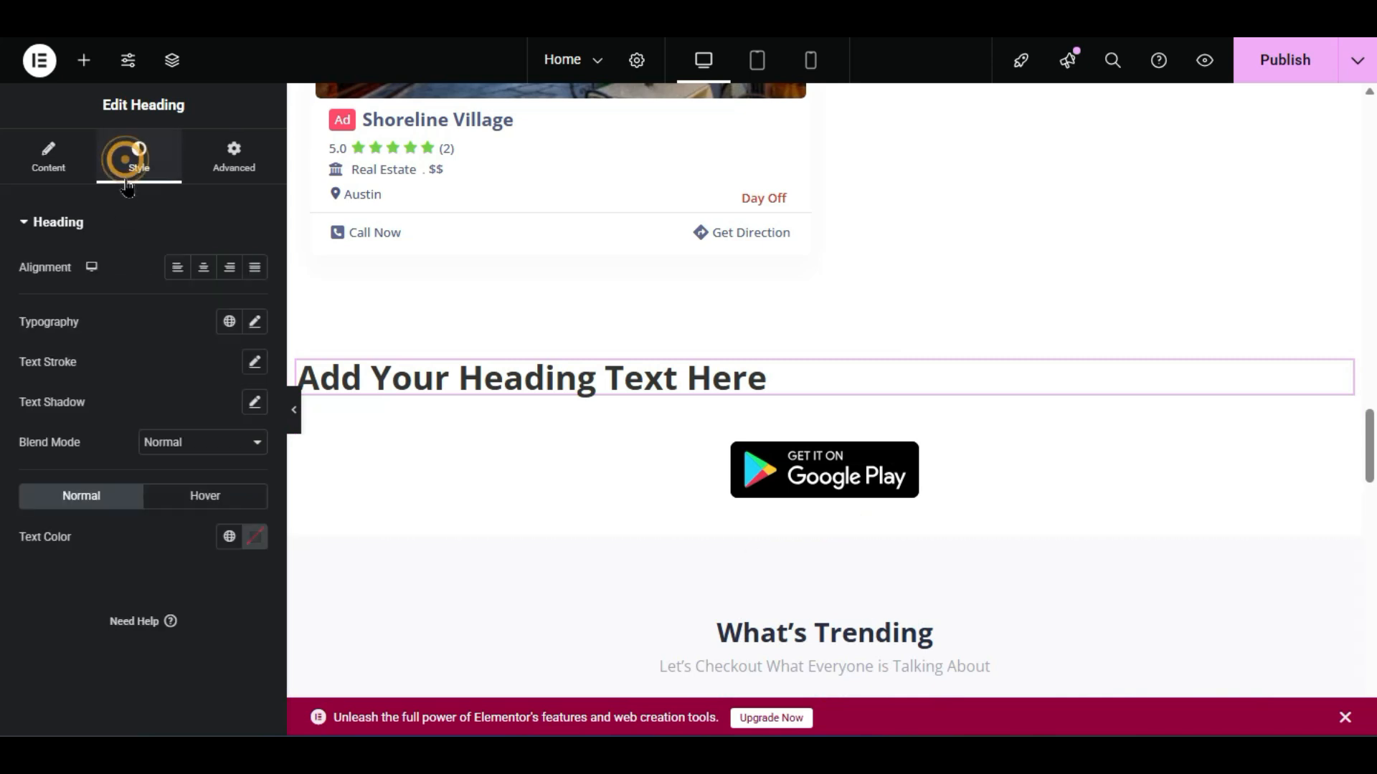
left_click(204, 267)
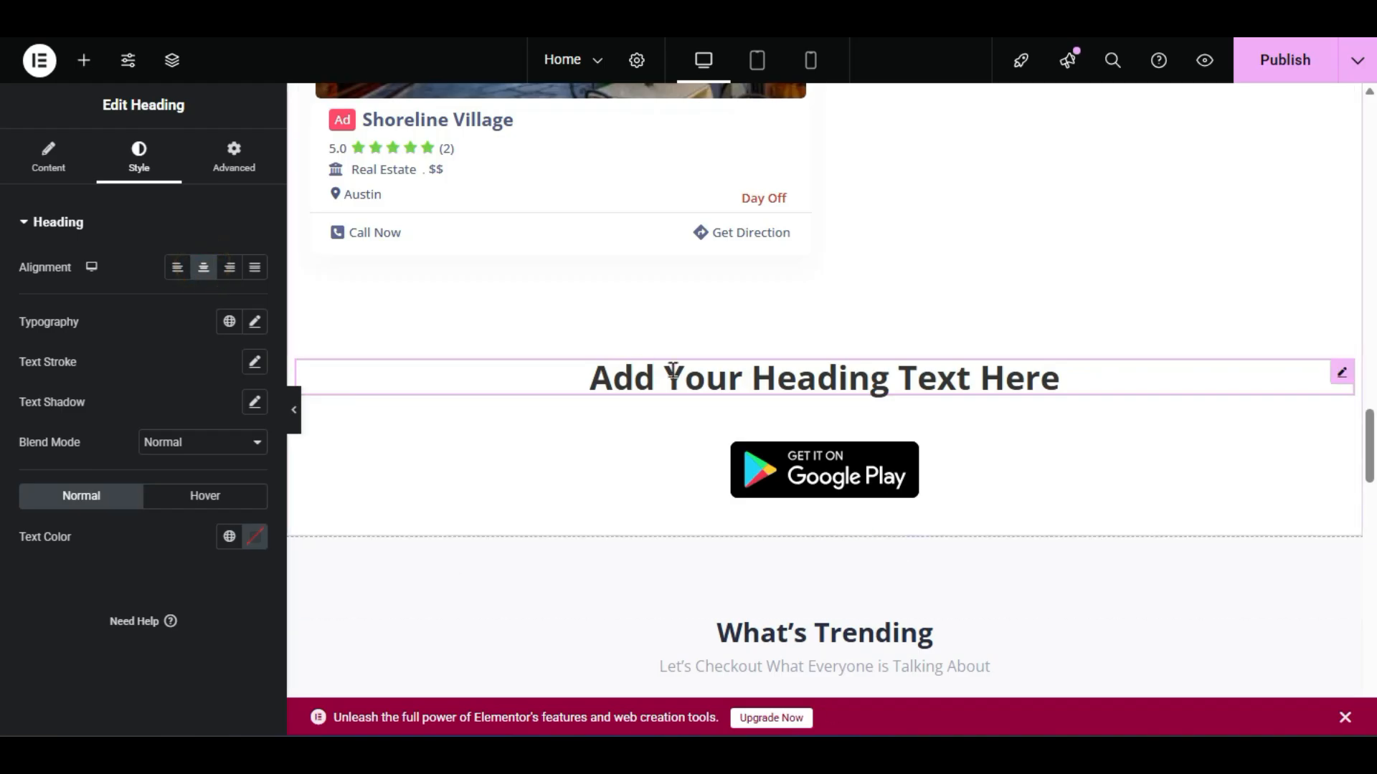
left_click(48, 158)
- Set the heading title to 'Our Partners', correcting its capitalisation
left_click(181, 292)
triple_click(181, 292)
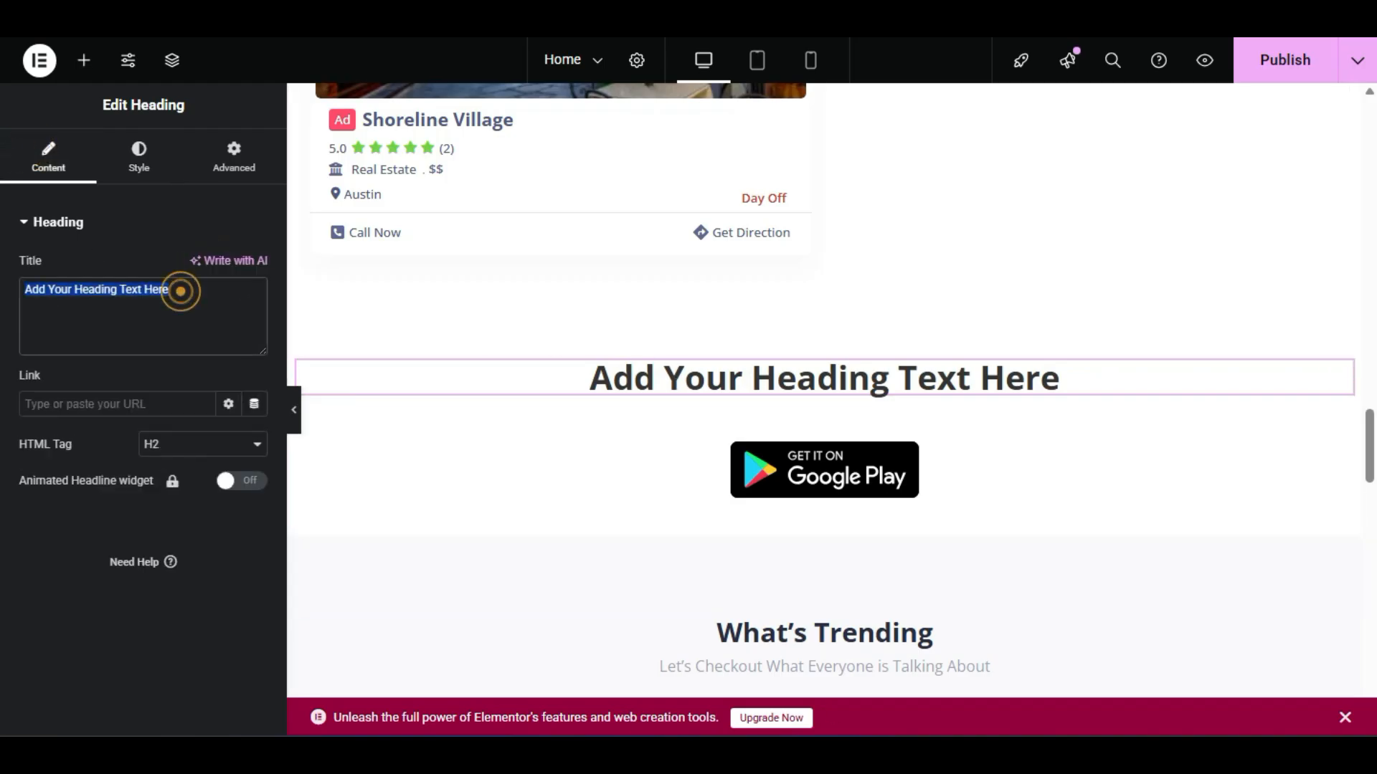
type("oU")
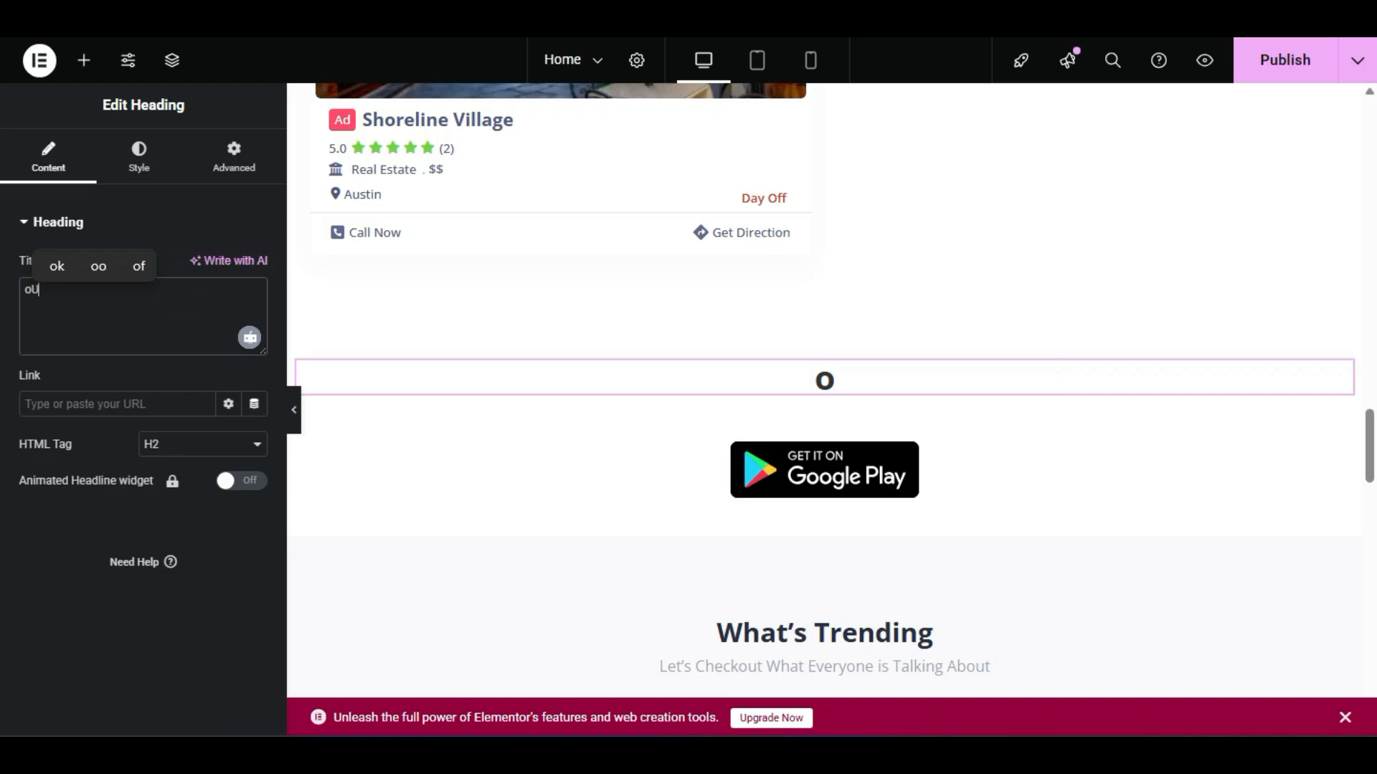
type("R pARTNERS")
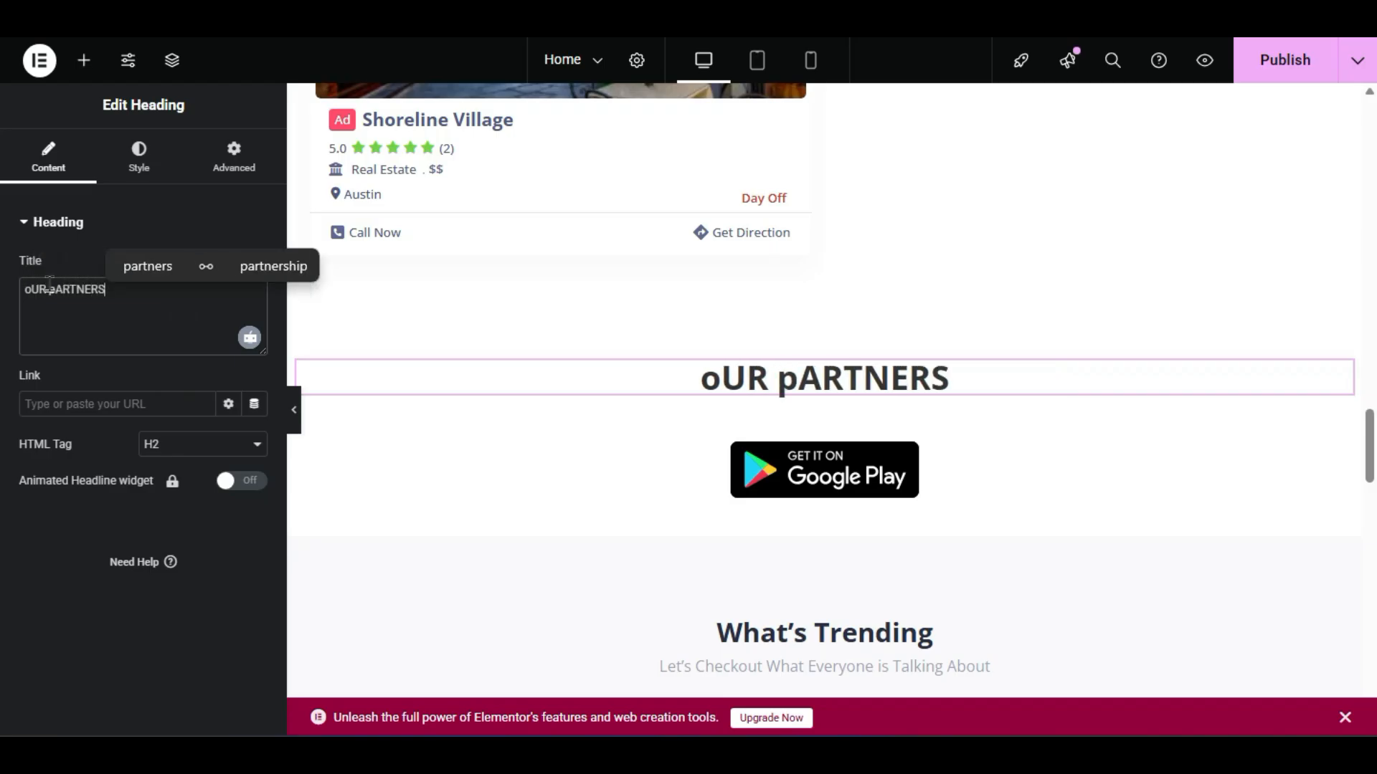
left_click(147, 267)
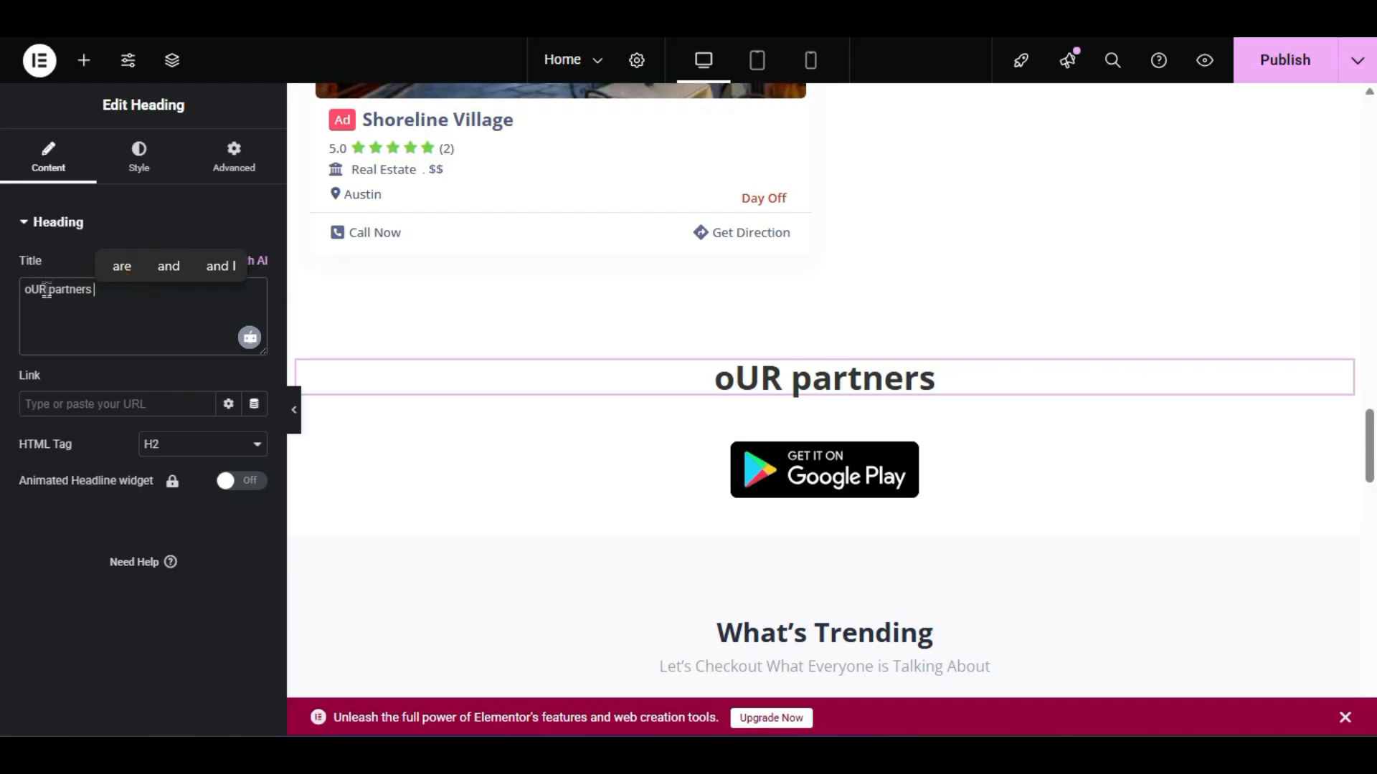
double_click(45, 289)
type("Our")
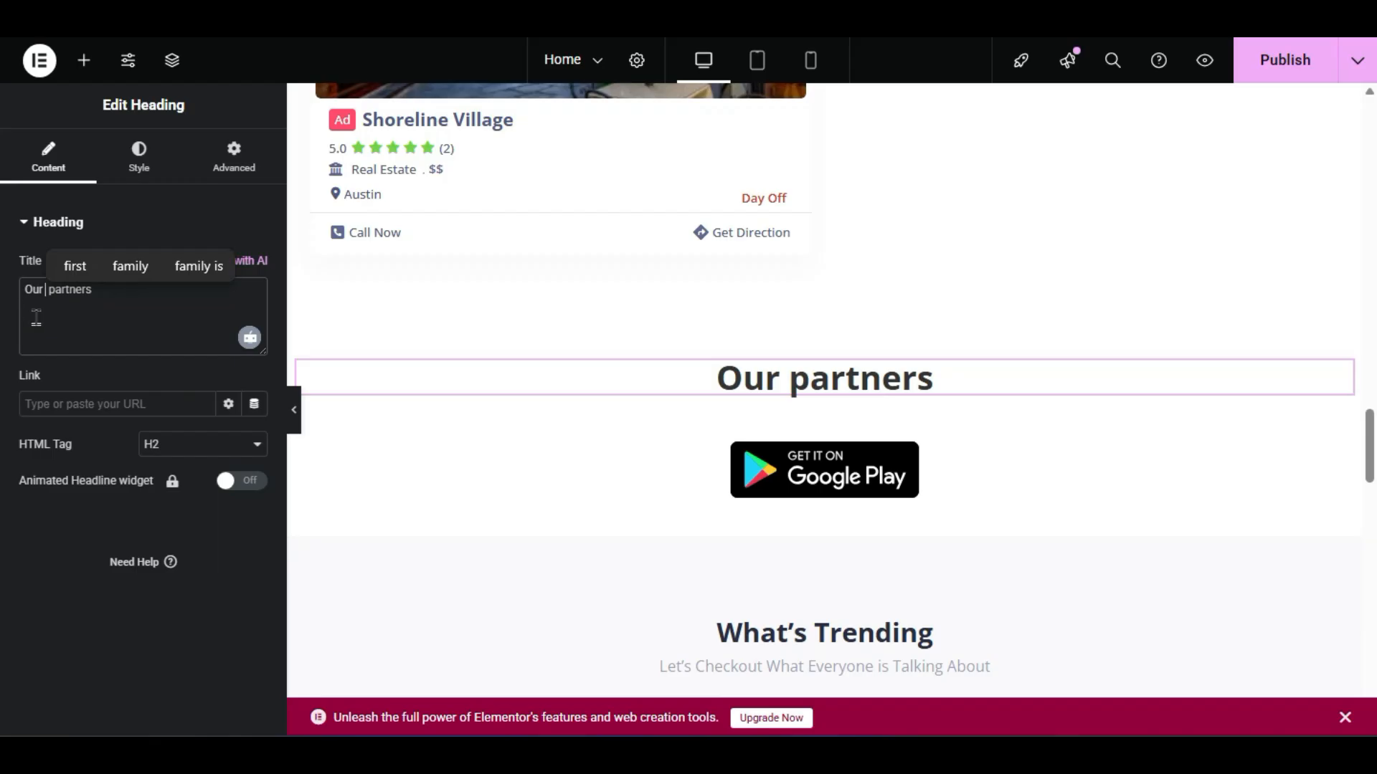
right_click(60, 304)
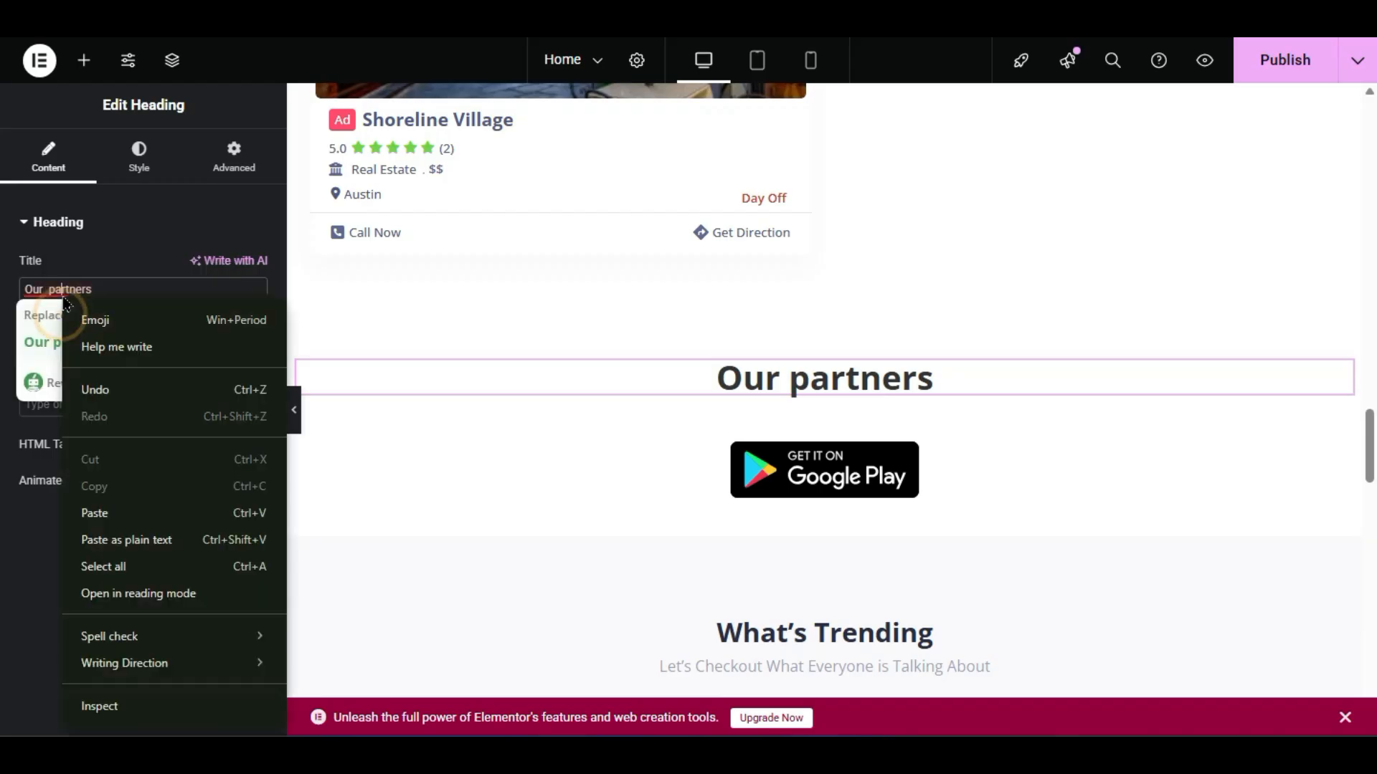
left_click(50, 339)
left_click(49, 339)
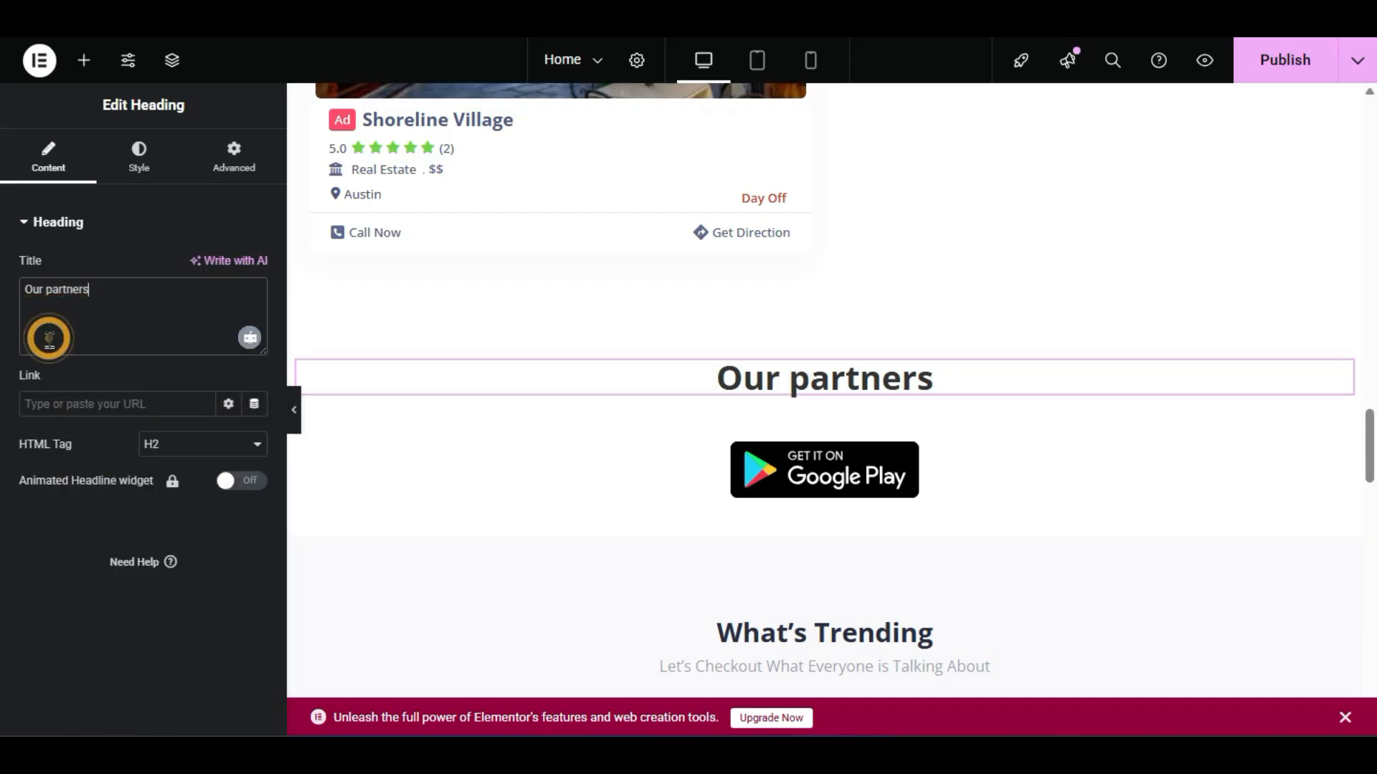
left_click(50, 289)
key("BackSpace")
type("P")
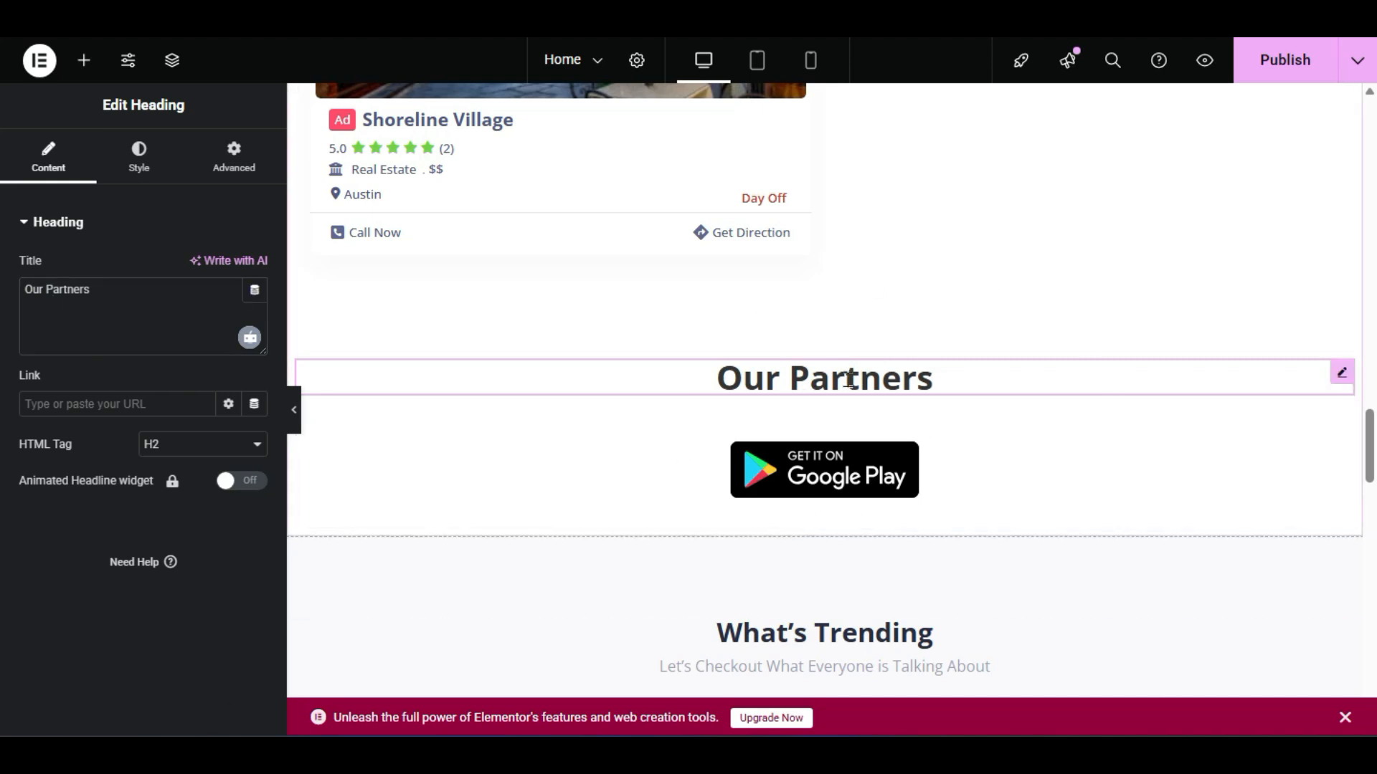
- Publish the updated home page
scroll(848, 377, "up", 5)
scroll(851, 384, "down", 5)
scroll(852, 379, "down", 2)
left_click(1290, 58)
scroll(927, 319, "up", 2)
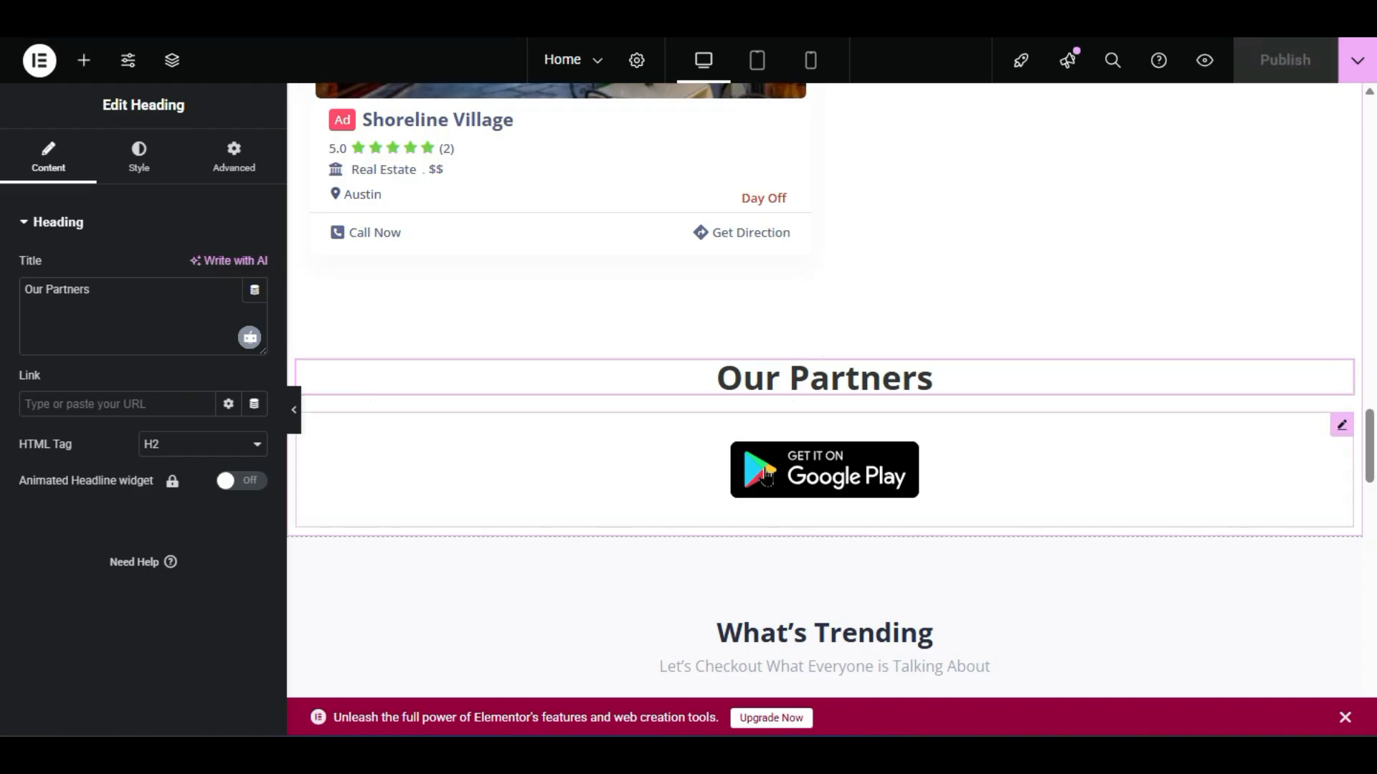
- Add a new container below Our Partners holding the LP Popular Listings widget
left_click(798, 525)
left_click(87, 59)
scroll(143, 430, "down", 15)
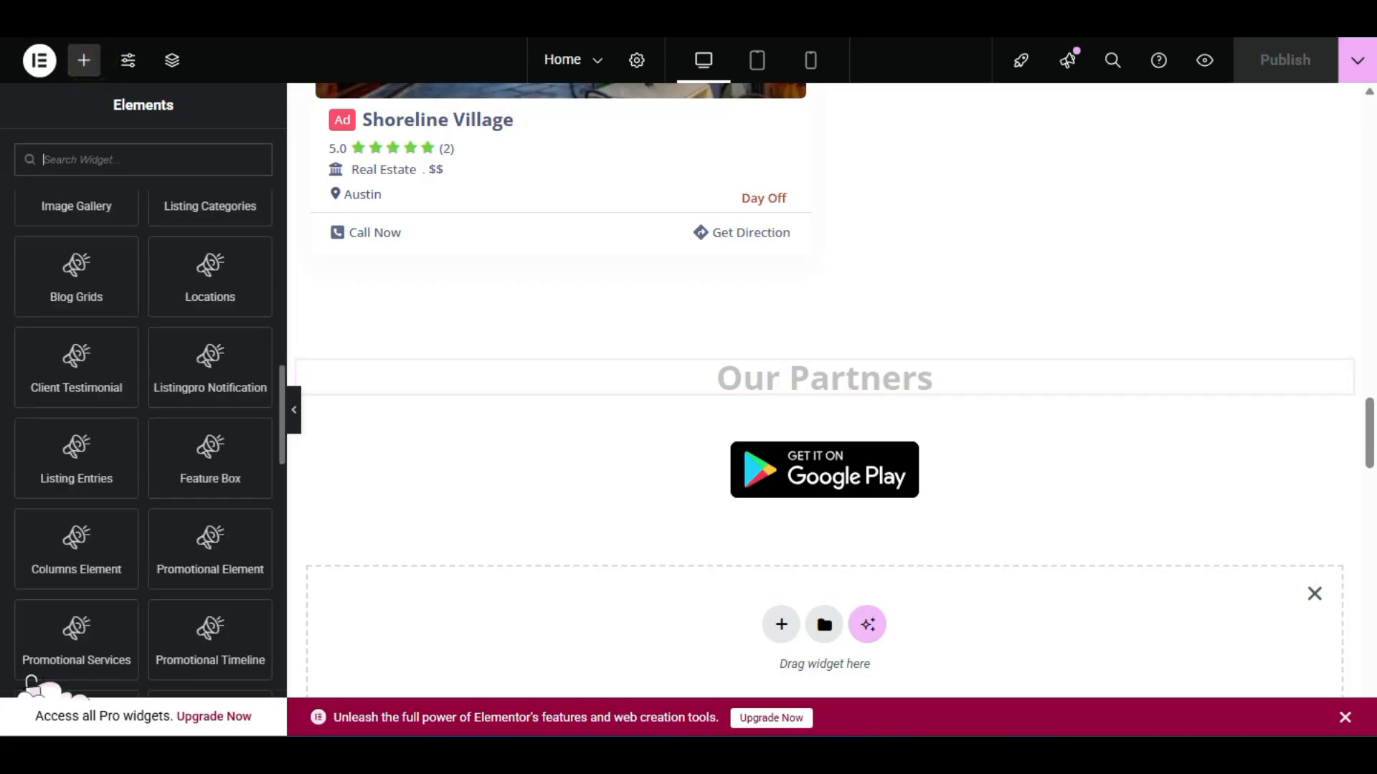
scroll(32, 681, "down", 5)
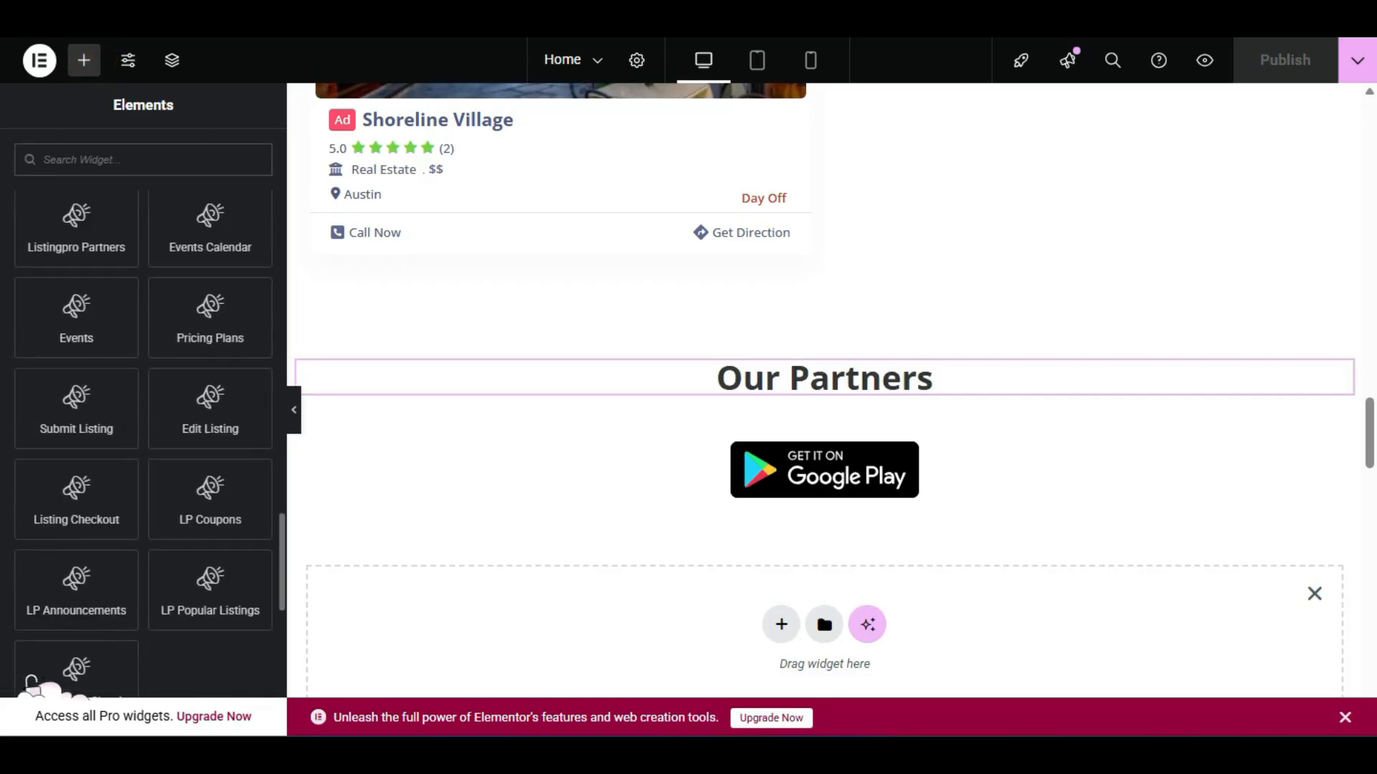
scroll(32, 681, "down", 2)
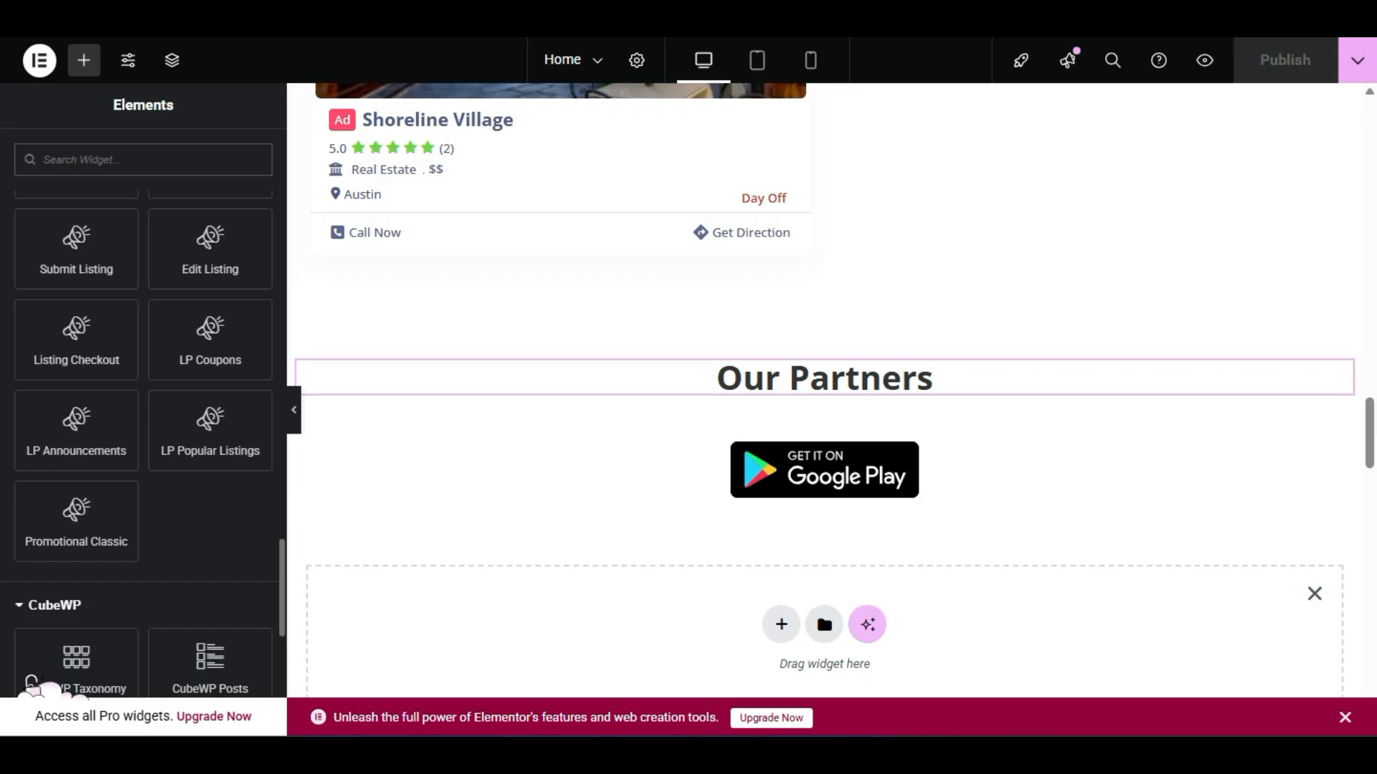
left_click_drag(191, 422, 525, 476)
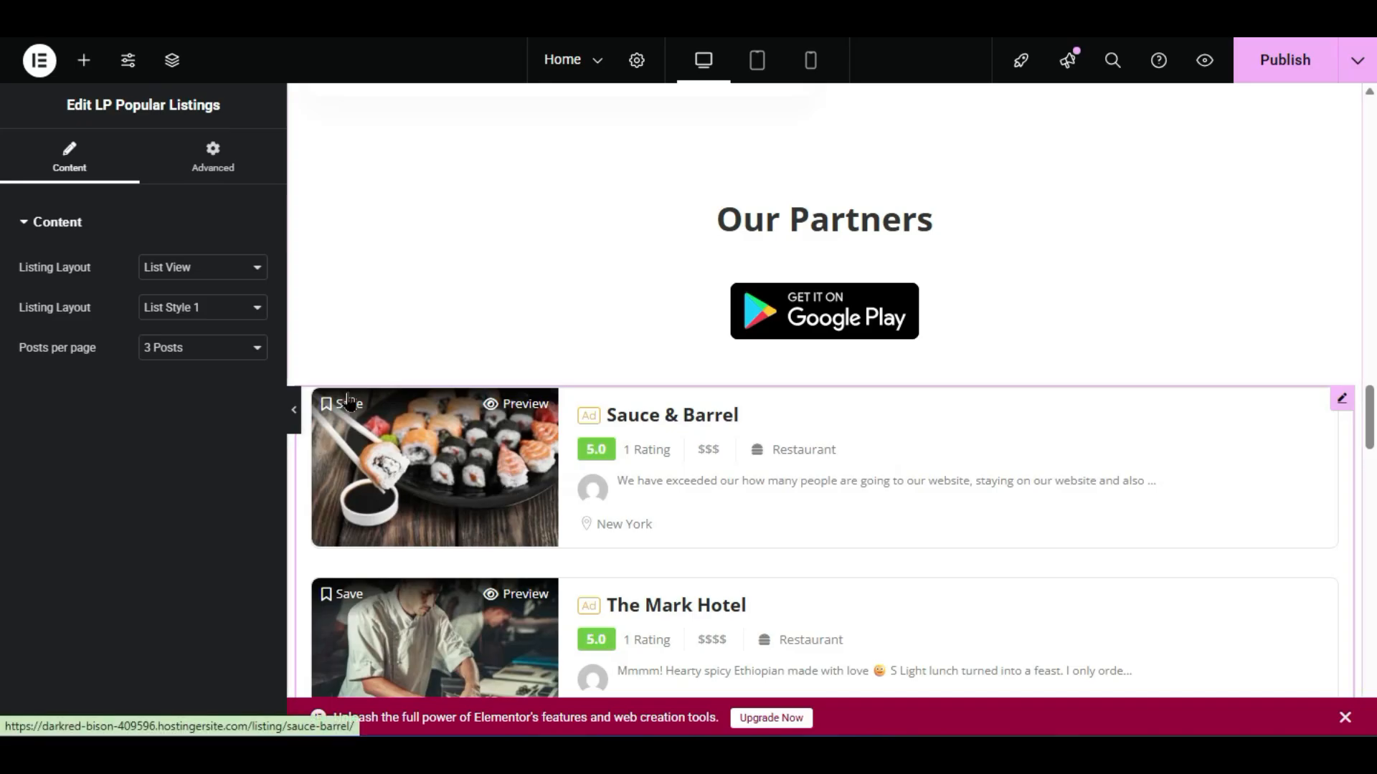
- Switch the Popular Listings layout to Grid View and check the result on the page
left_click(195, 267)
left_click(205, 314)
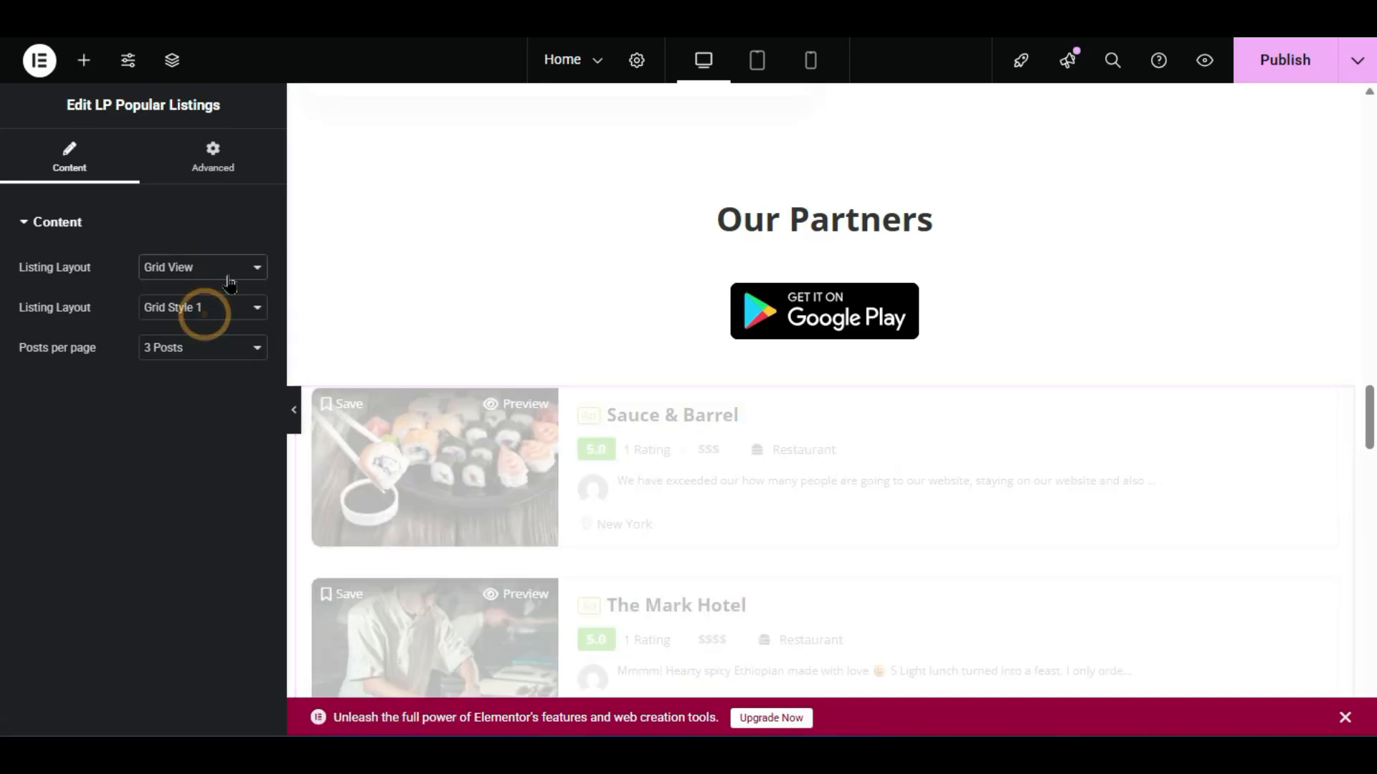
scroll(511, 360, "down", 2)
scroll(510, 373, "down", 2)
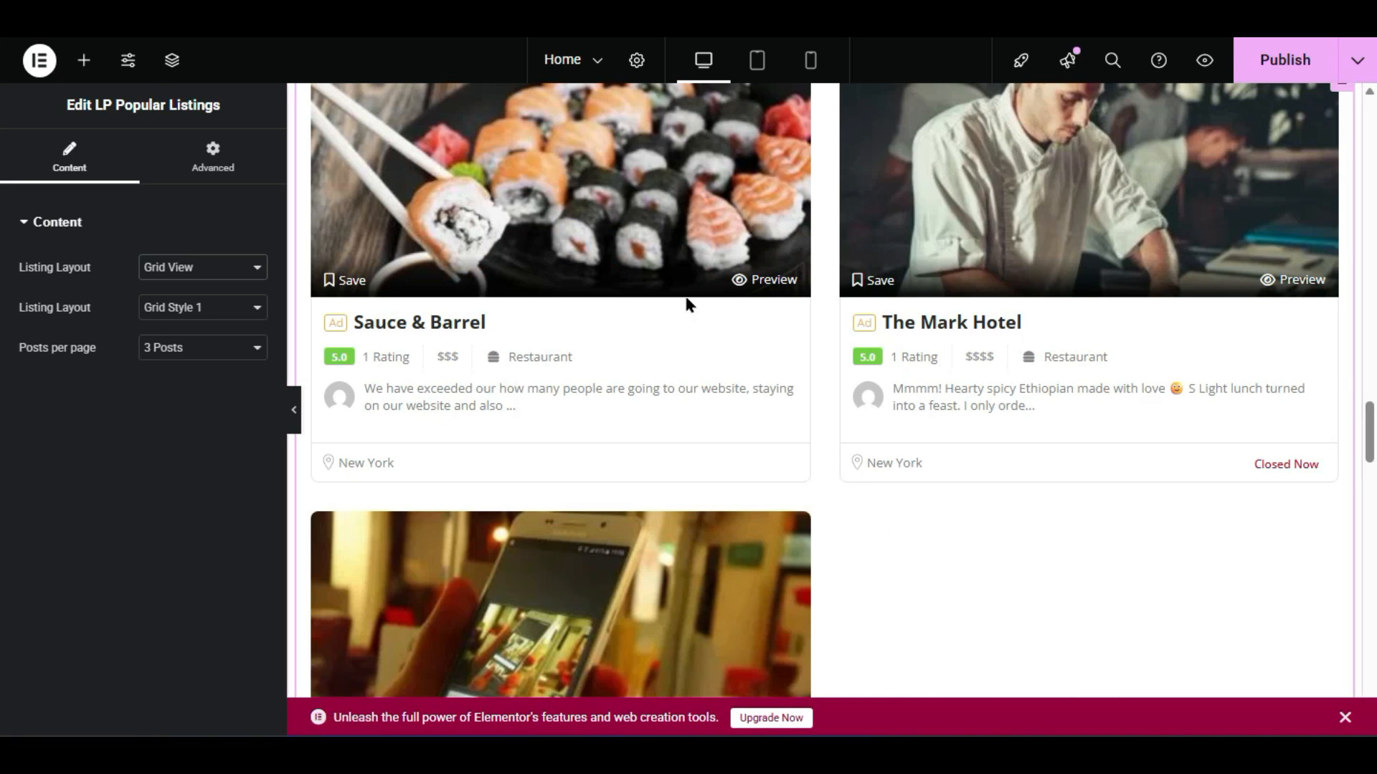
scroll(743, 380, "down", 15)
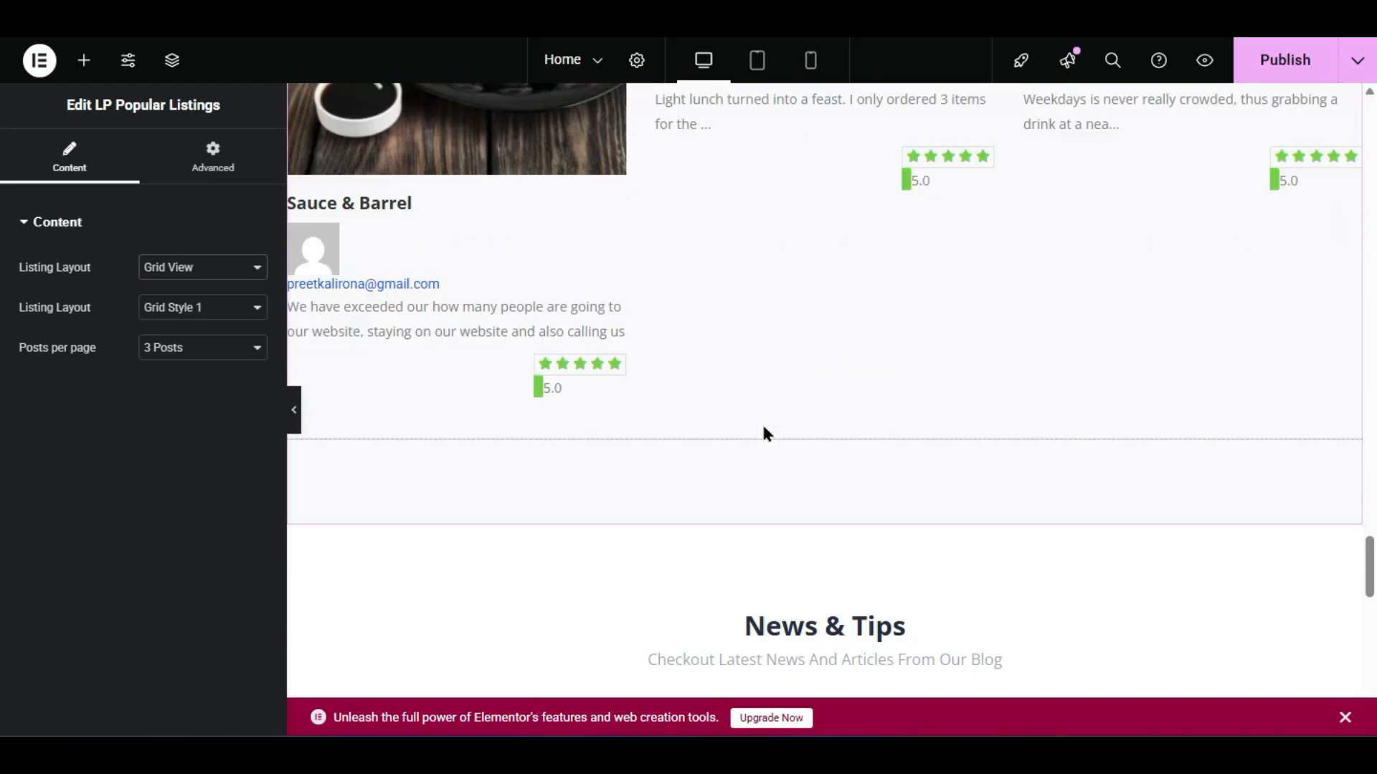
scroll(761, 423, "up", 5)
scroll(762, 423, "down", 5)
scroll(761, 426, "up", 15)
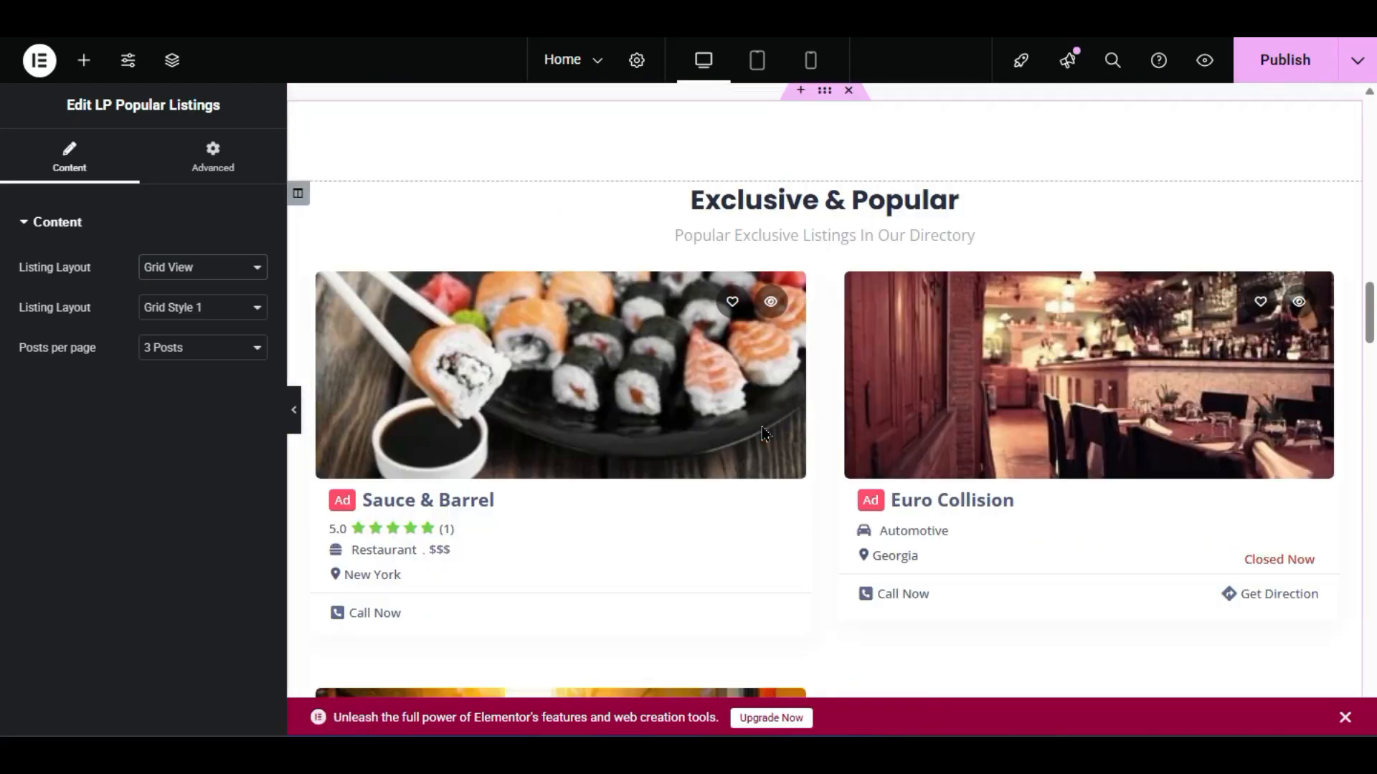
scroll(761, 426, "down", 15)
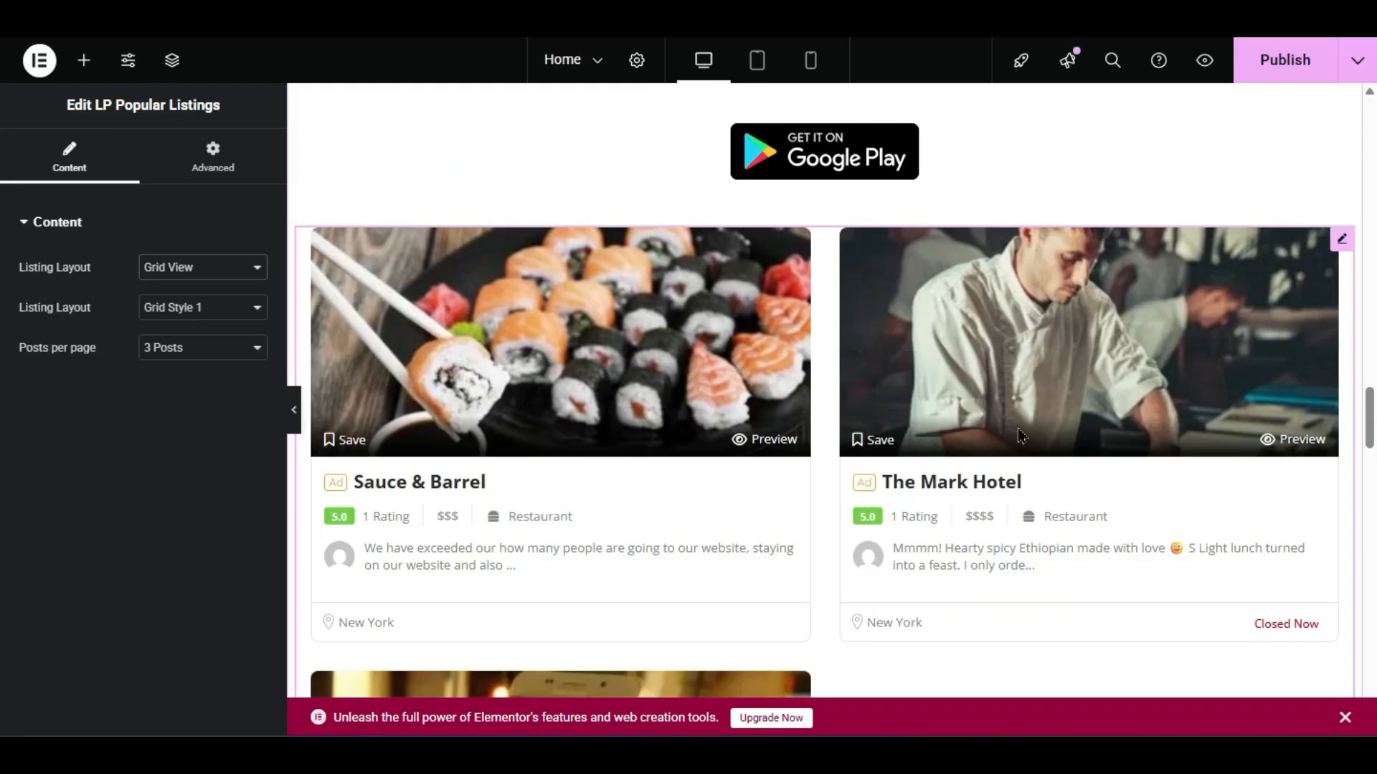
scroll(916, 358, "up", 6)
scroll(957, 380, "down", 4)
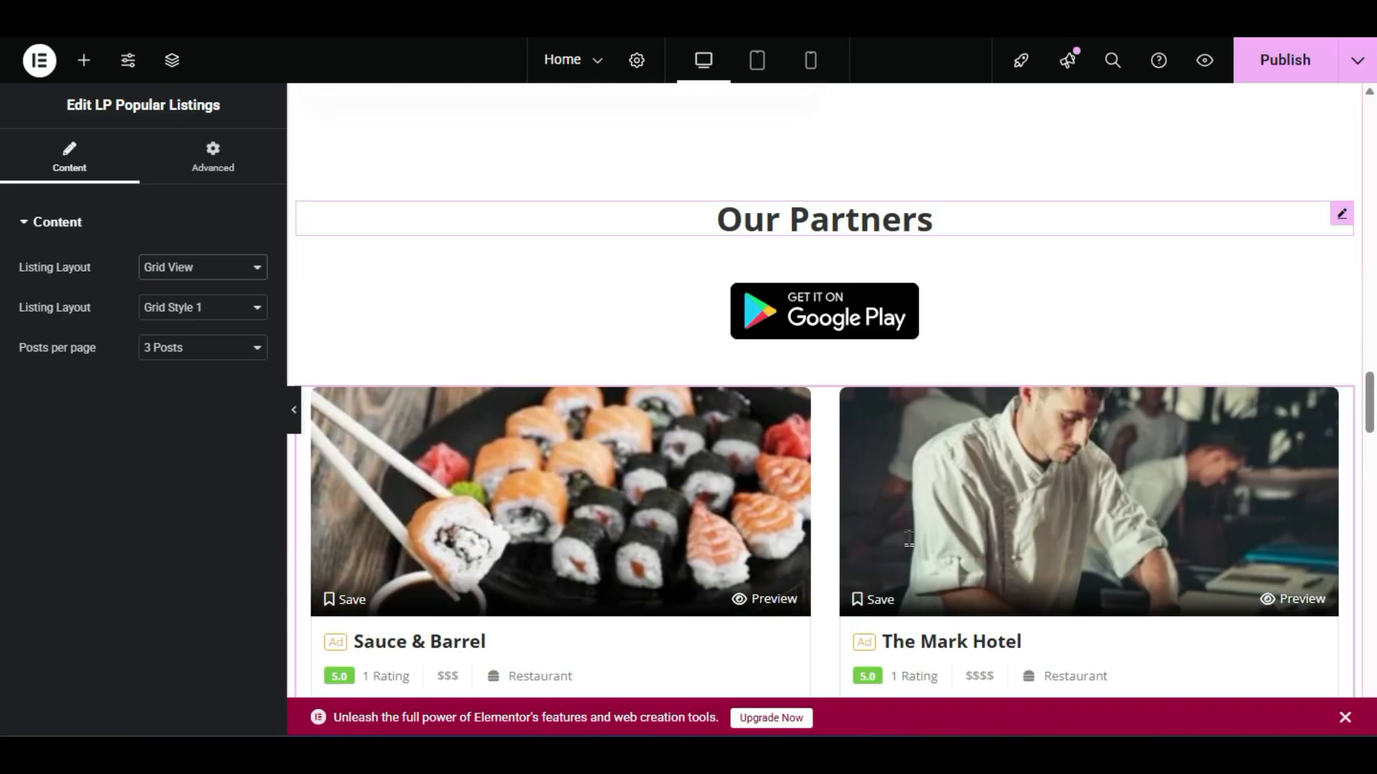
right_click(963, 325)
- Delete the Google Play badge widget
right_click(917, 324)
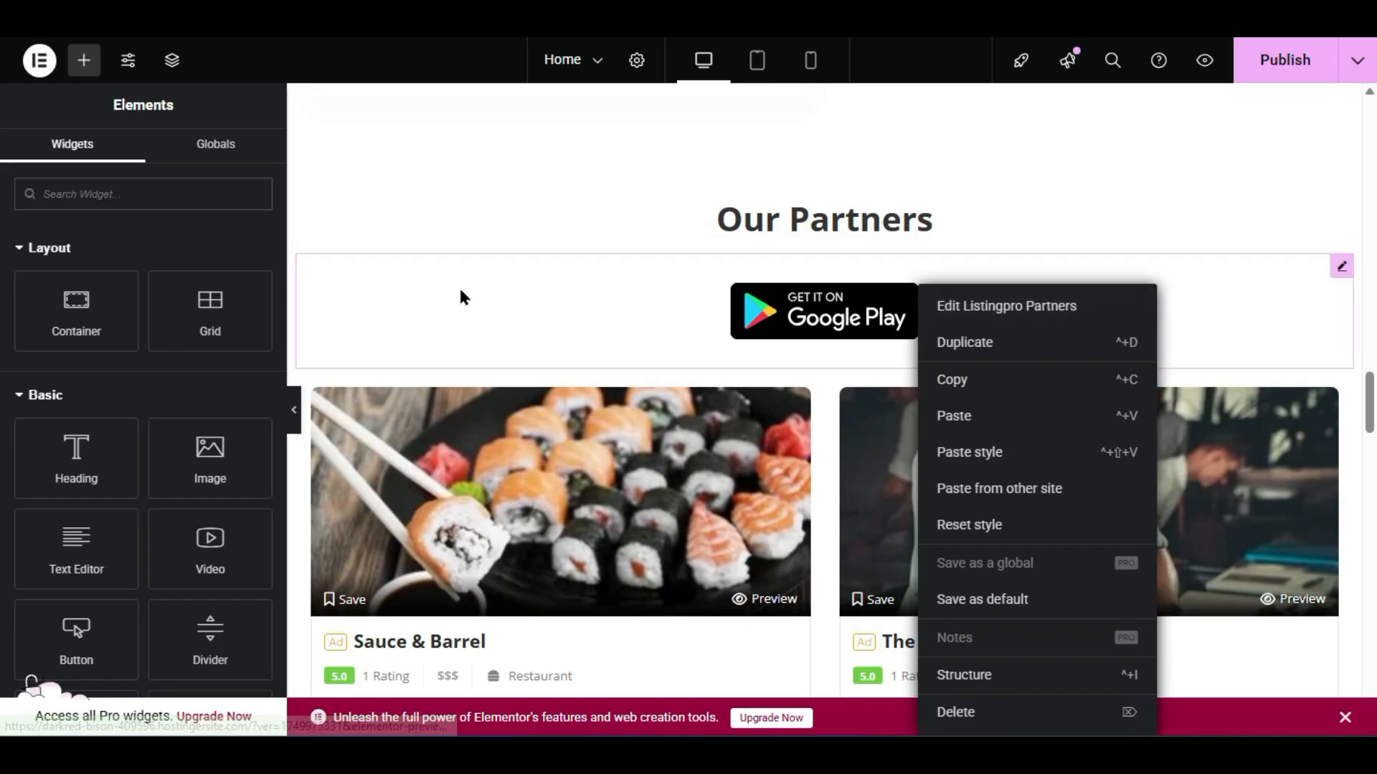
right_click(585, 296)
right_click(1037, 294)
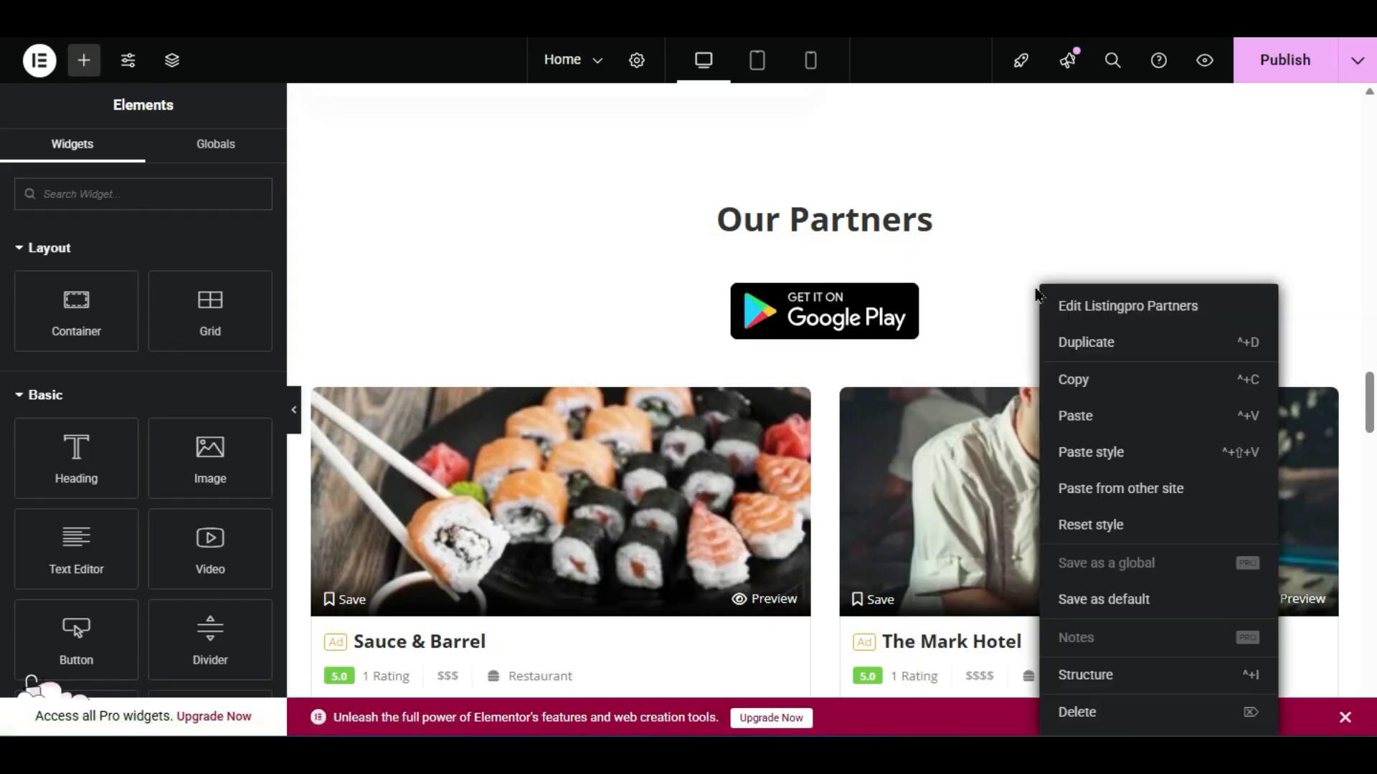
left_click(1109, 717)
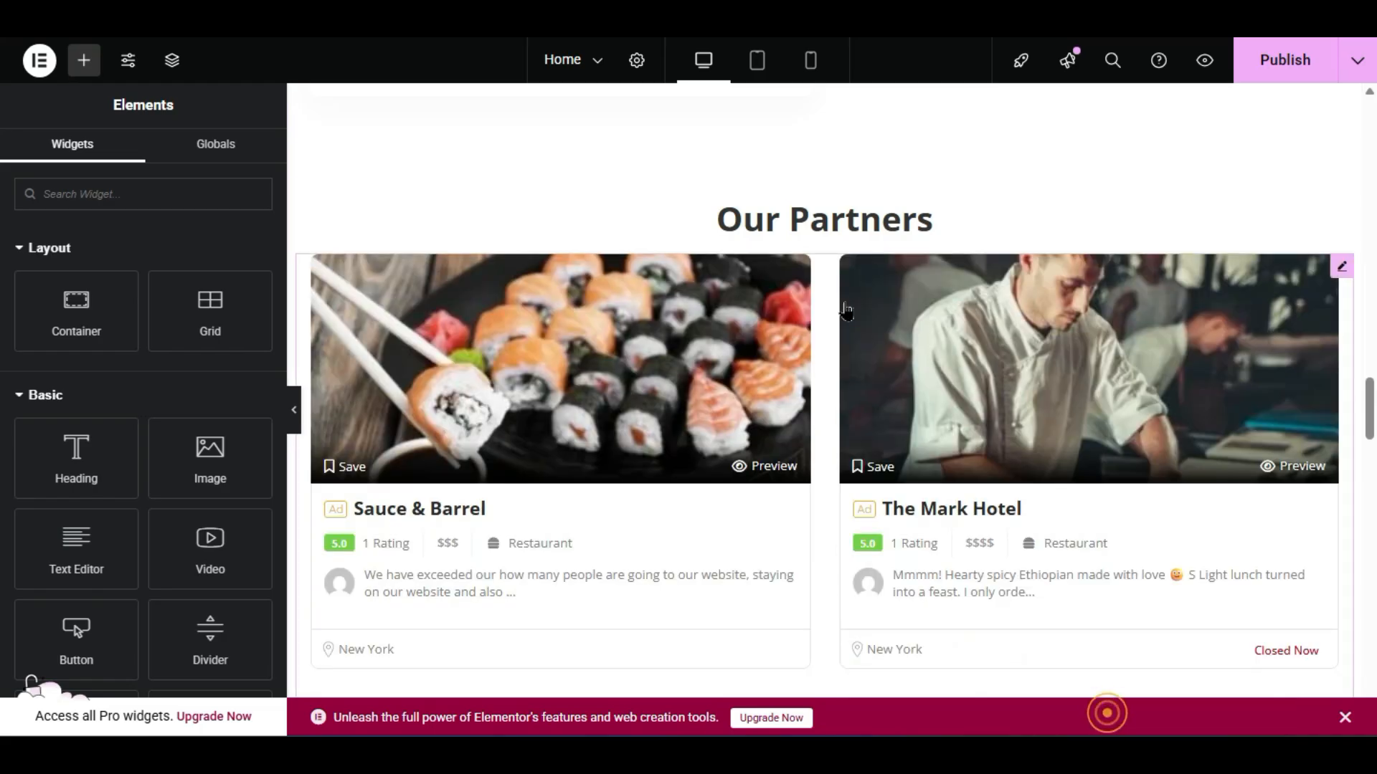
- Change the heading text to 'Populer Listings'
left_click(795, 213)
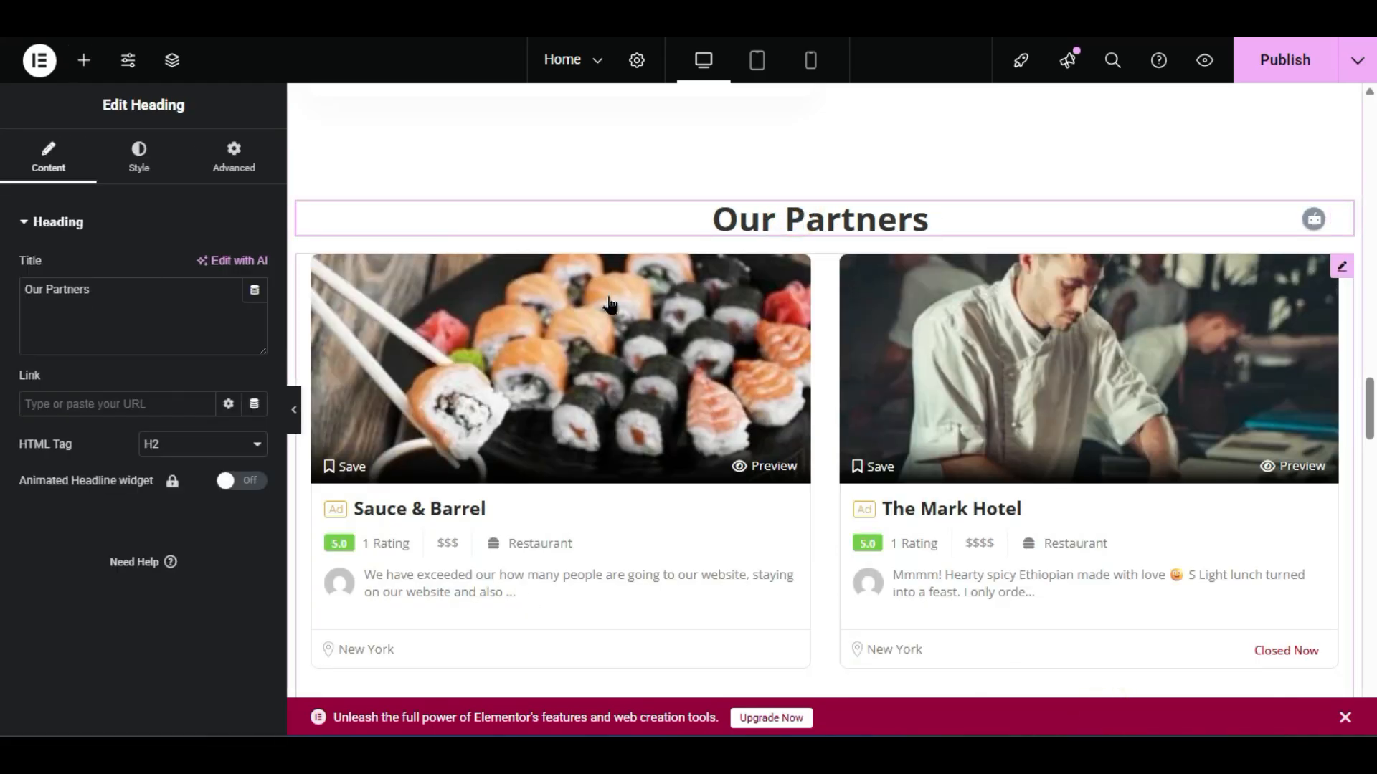
triple_click(854, 222)
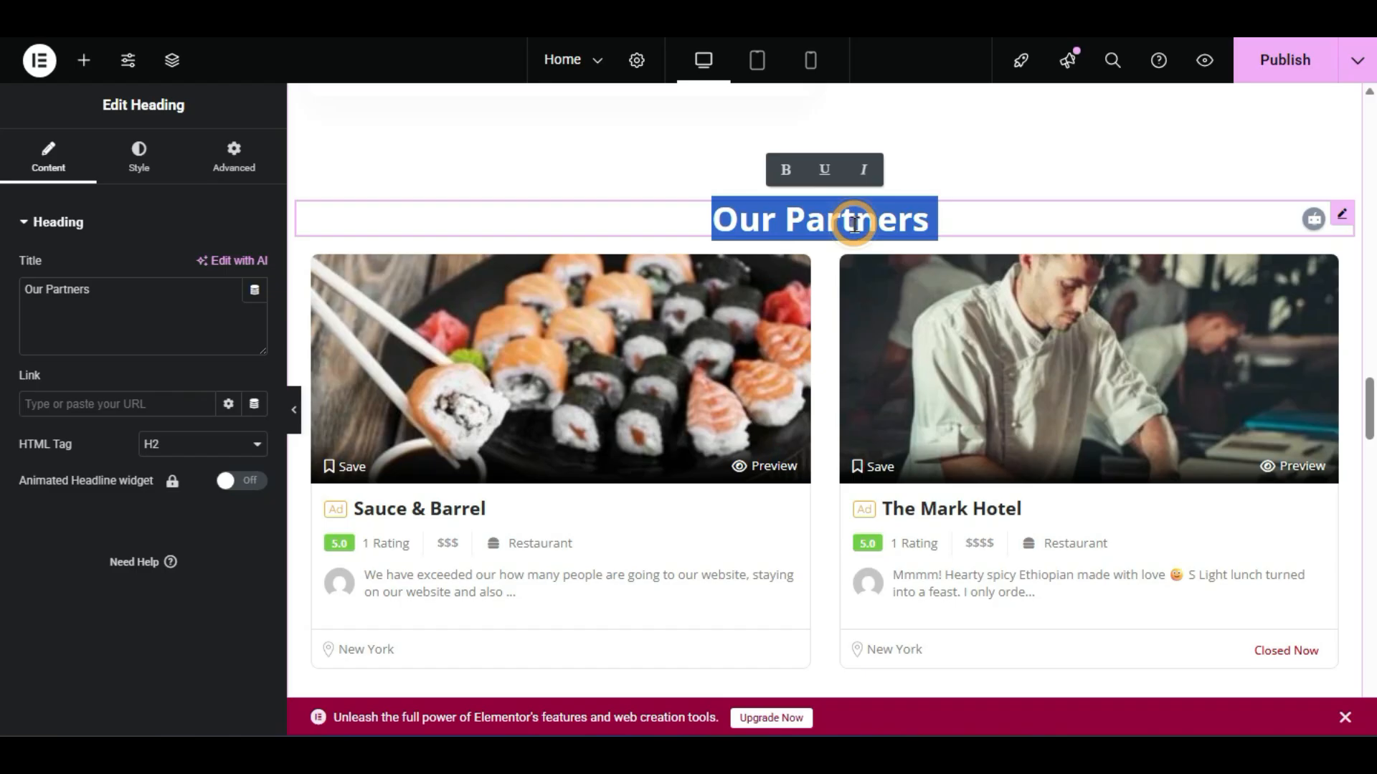
type("pOPULER")
key("BackSpace")
key("BackSpace")
key("BackSpace")
key("BackSpace")
key("BackSpace")
key("BackSpace")
key("BackSpace")
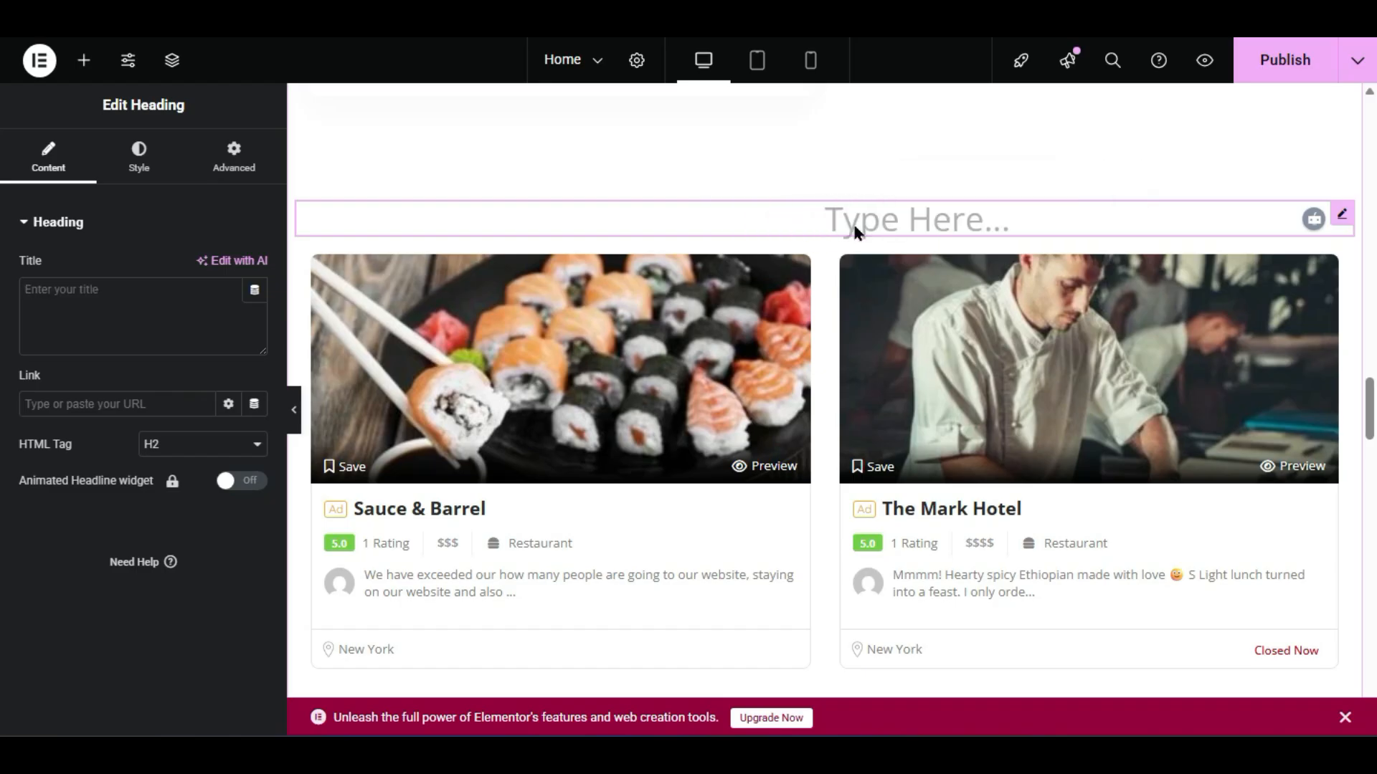
type("Populer Listi")
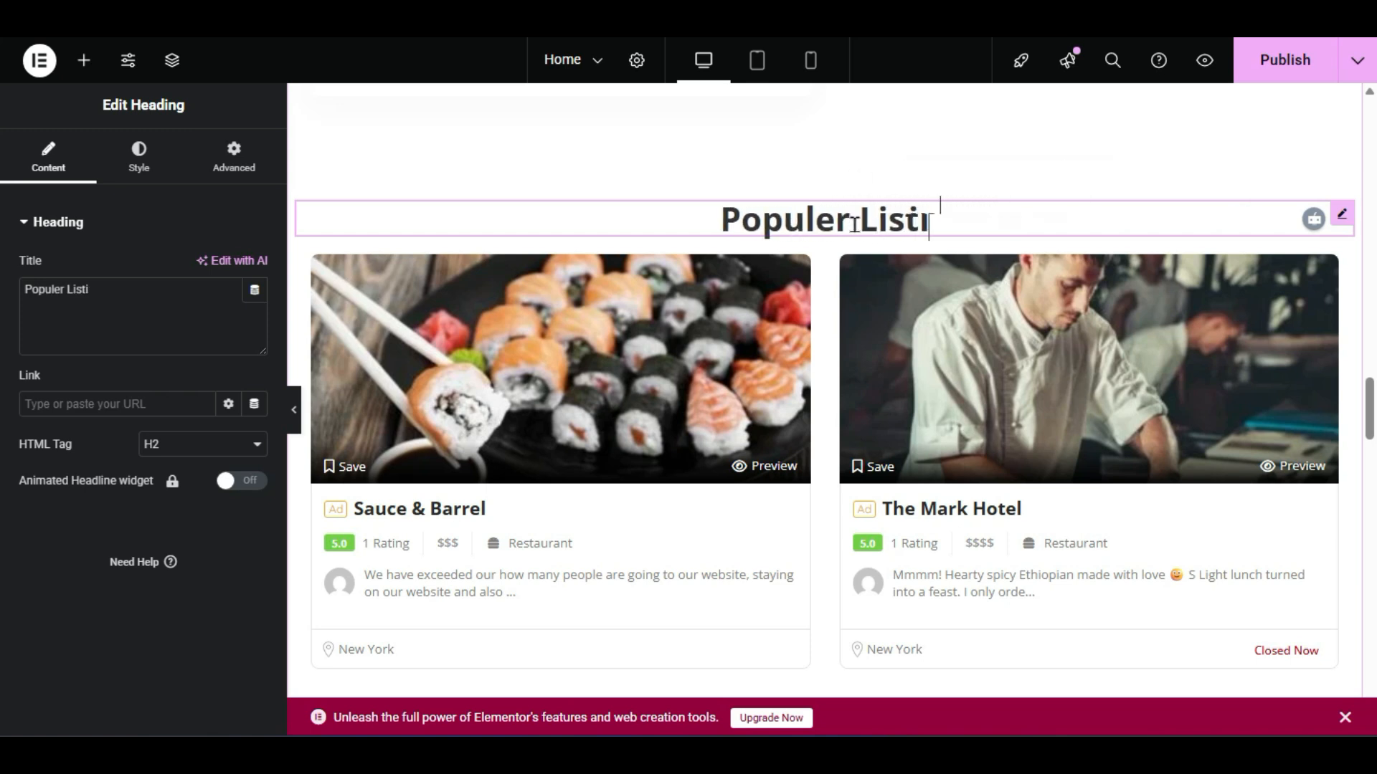
type("ngs")
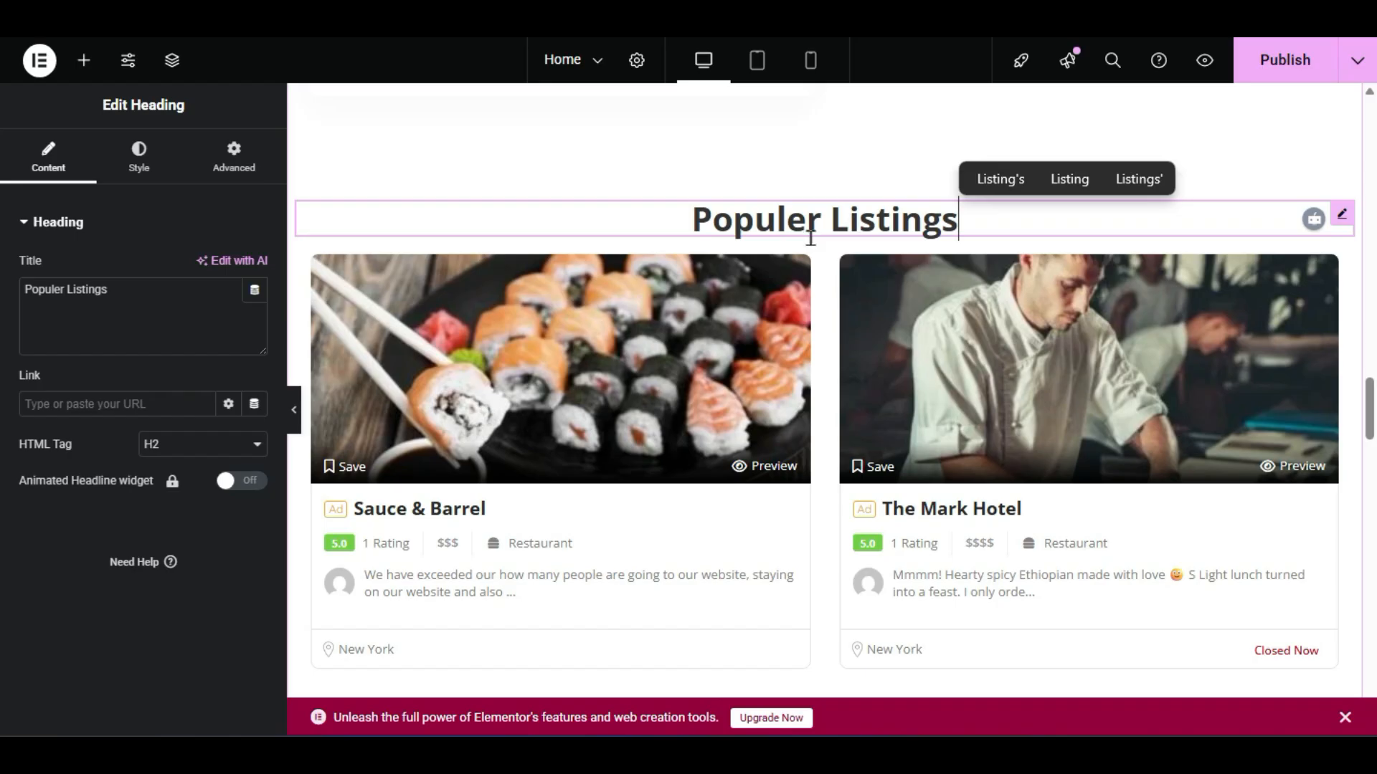
- Give the heading a 33 px bottom margin with top 0, then preview without the panel
left_click(234, 154)
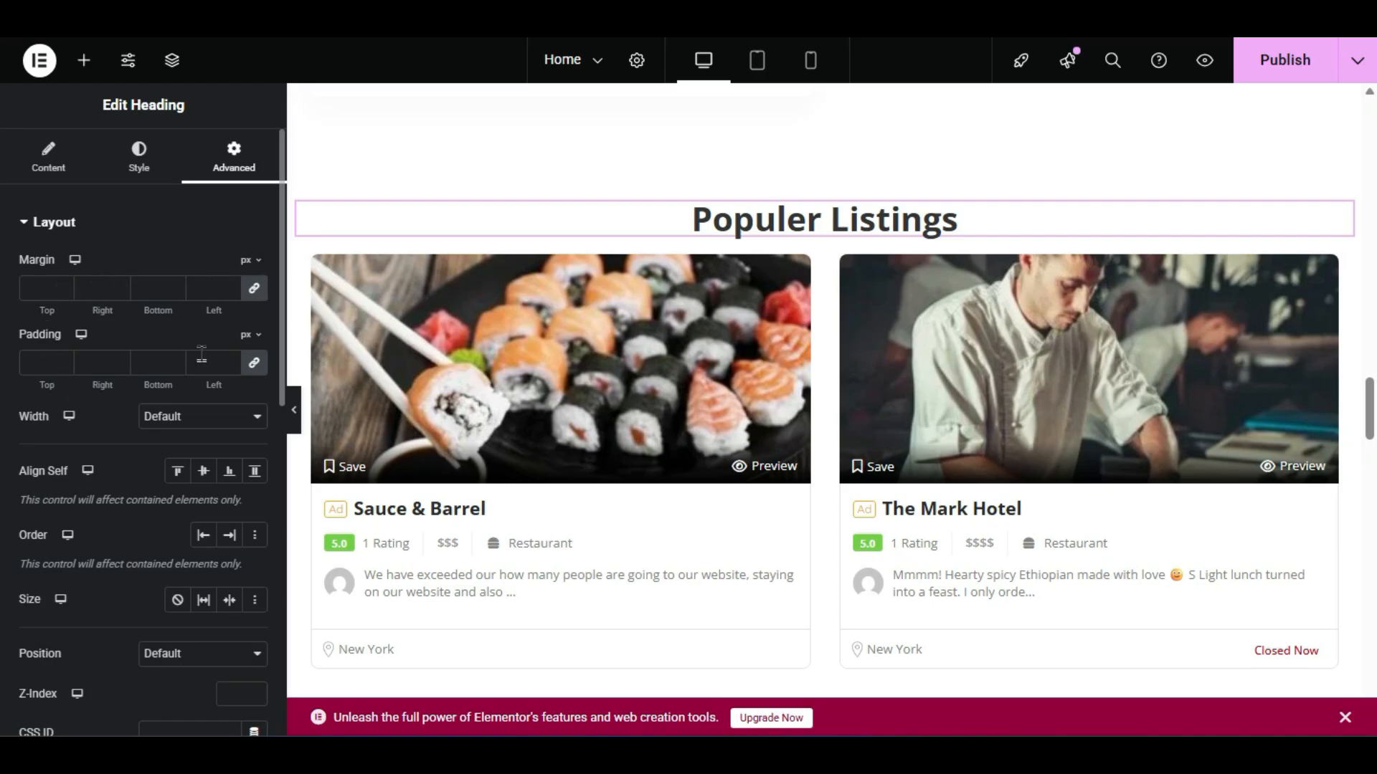
left_click(254, 364)
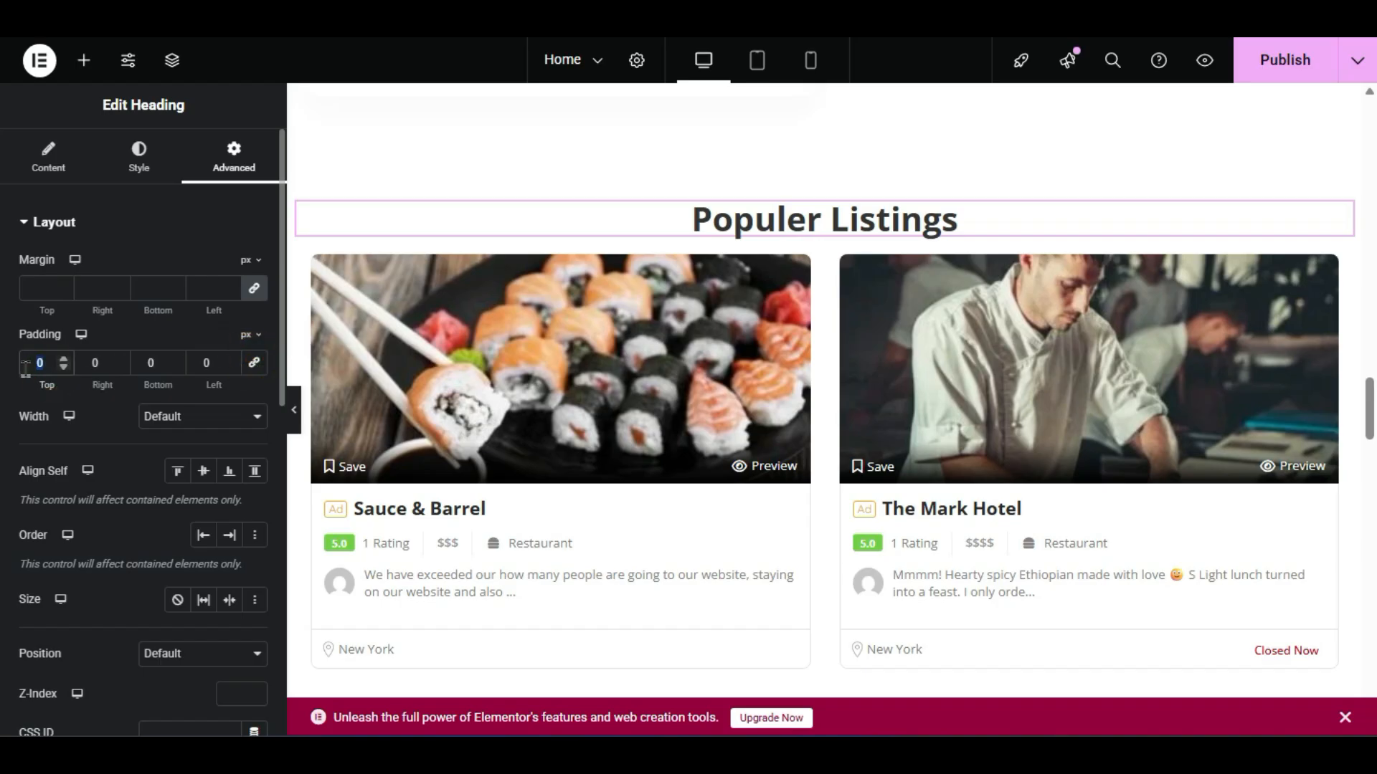
type("33")
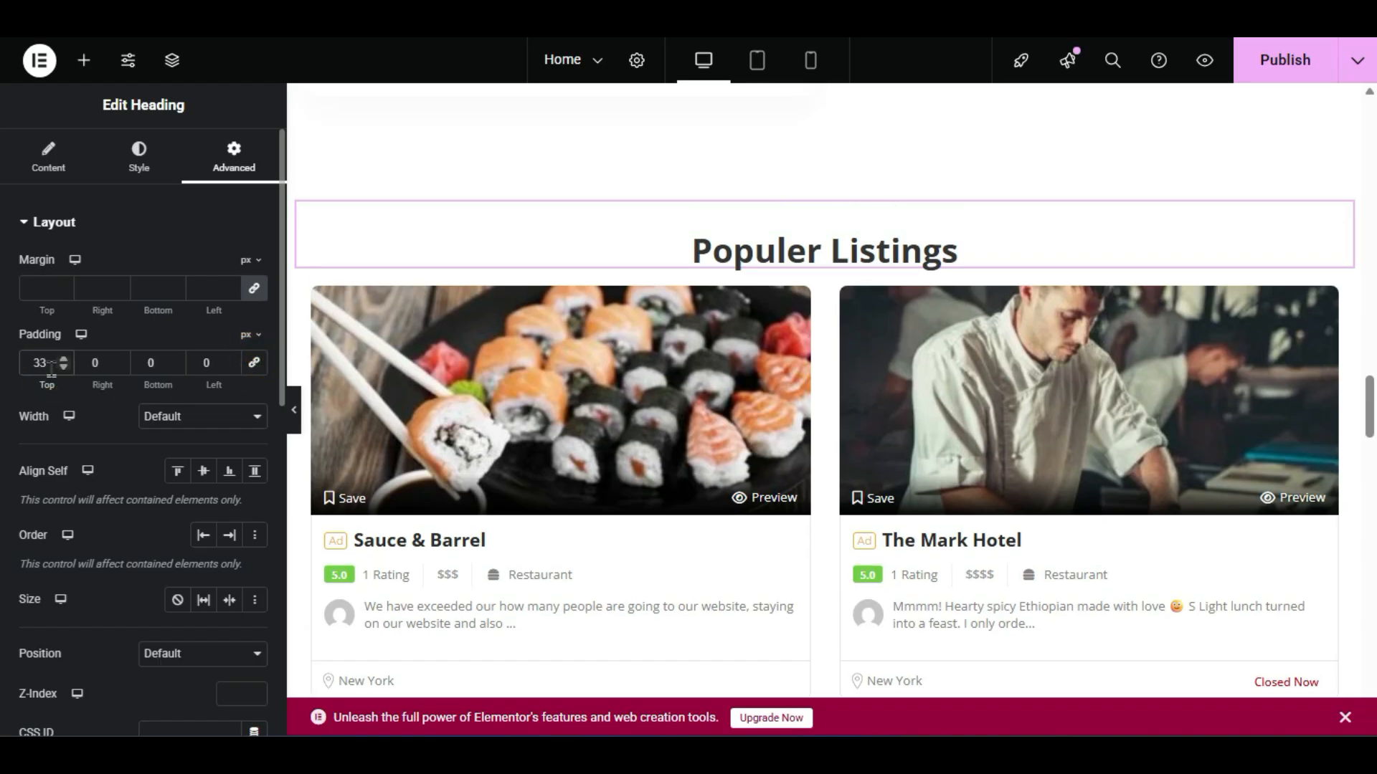
type("0")
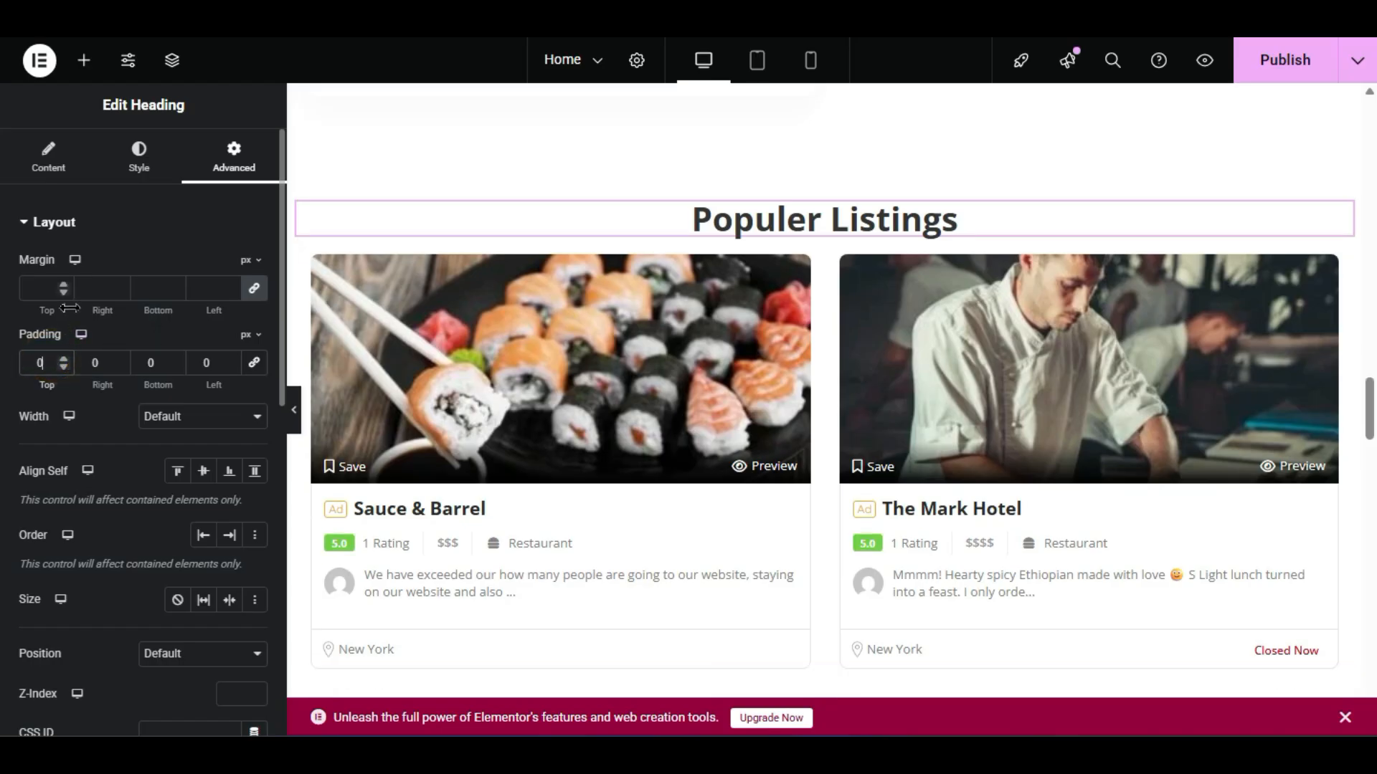
left_click(254, 289)
left_click(40, 288)
type("33")
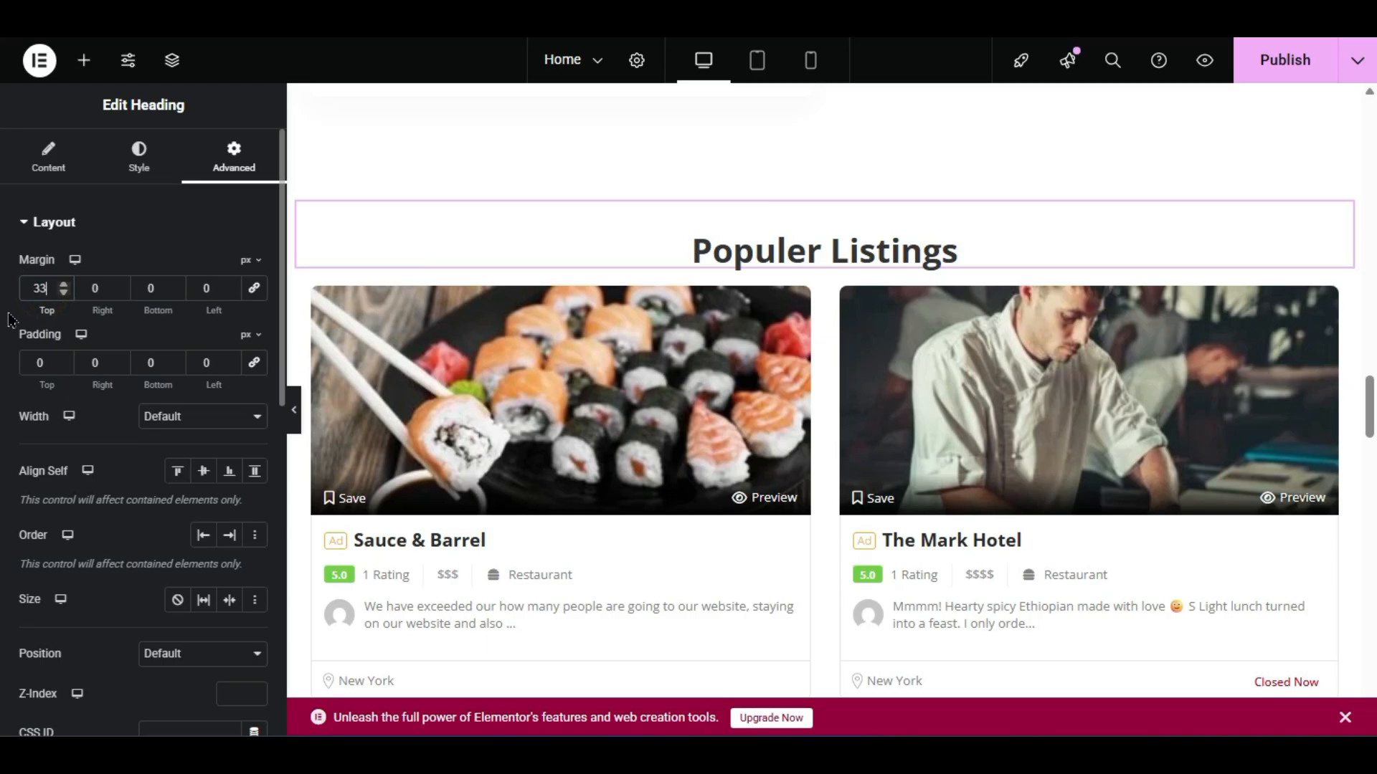
double_click(45, 287)
type("0")
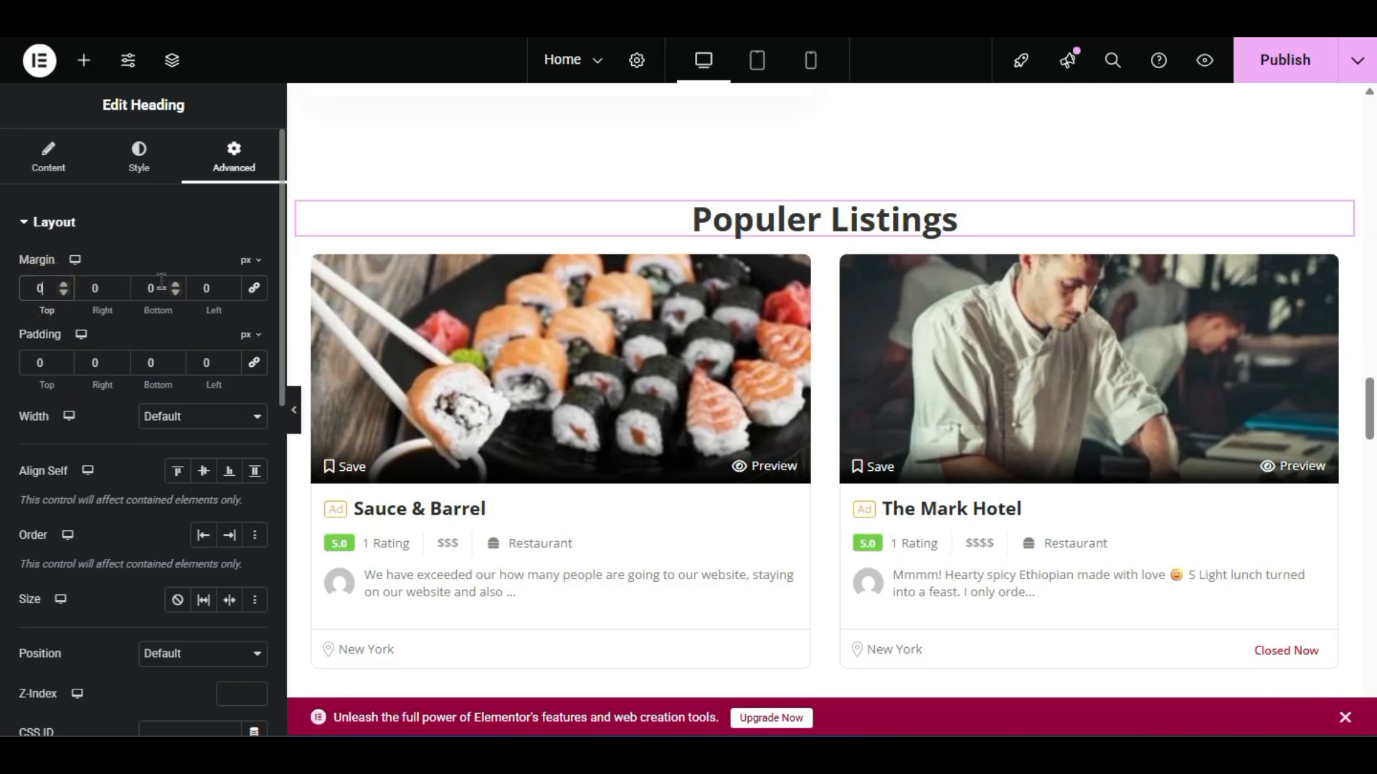
double_click(152, 287)
type("33")
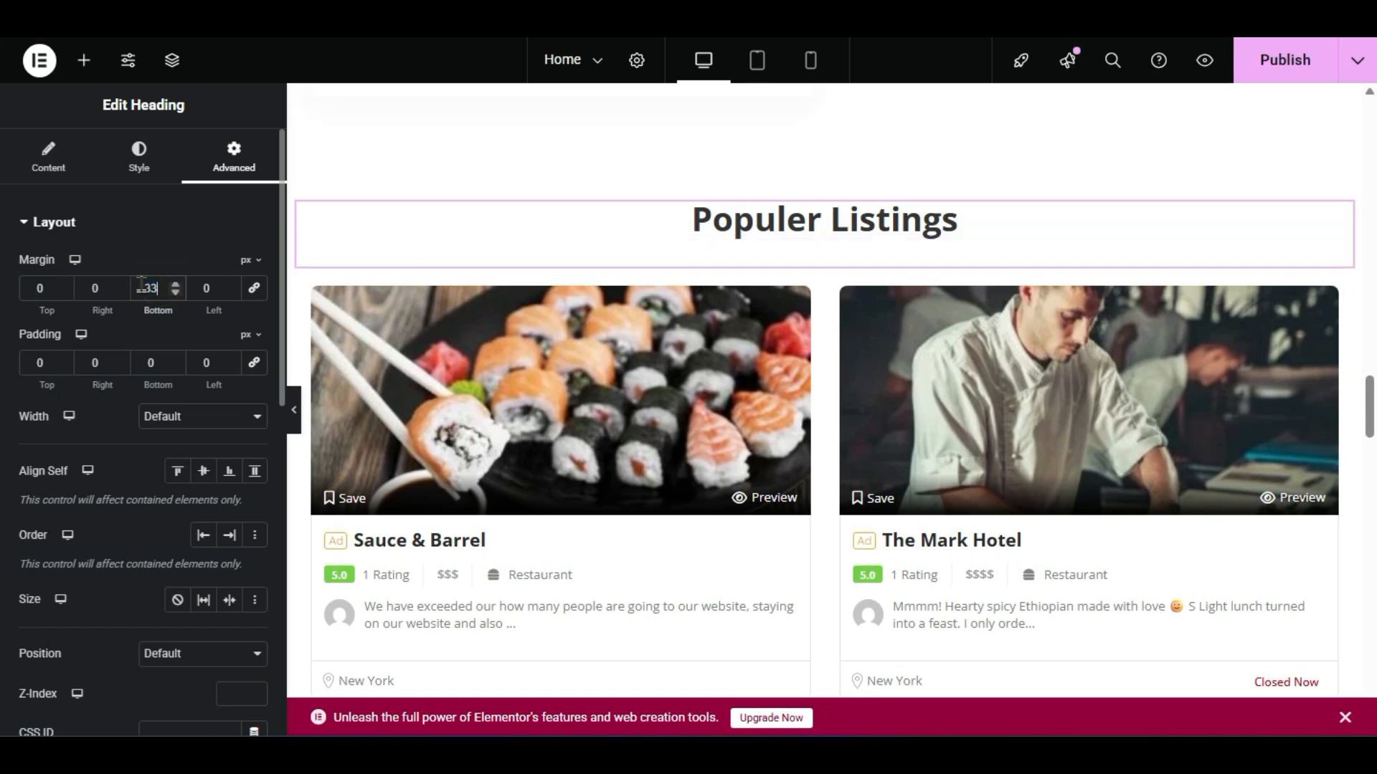
left_click(295, 412)
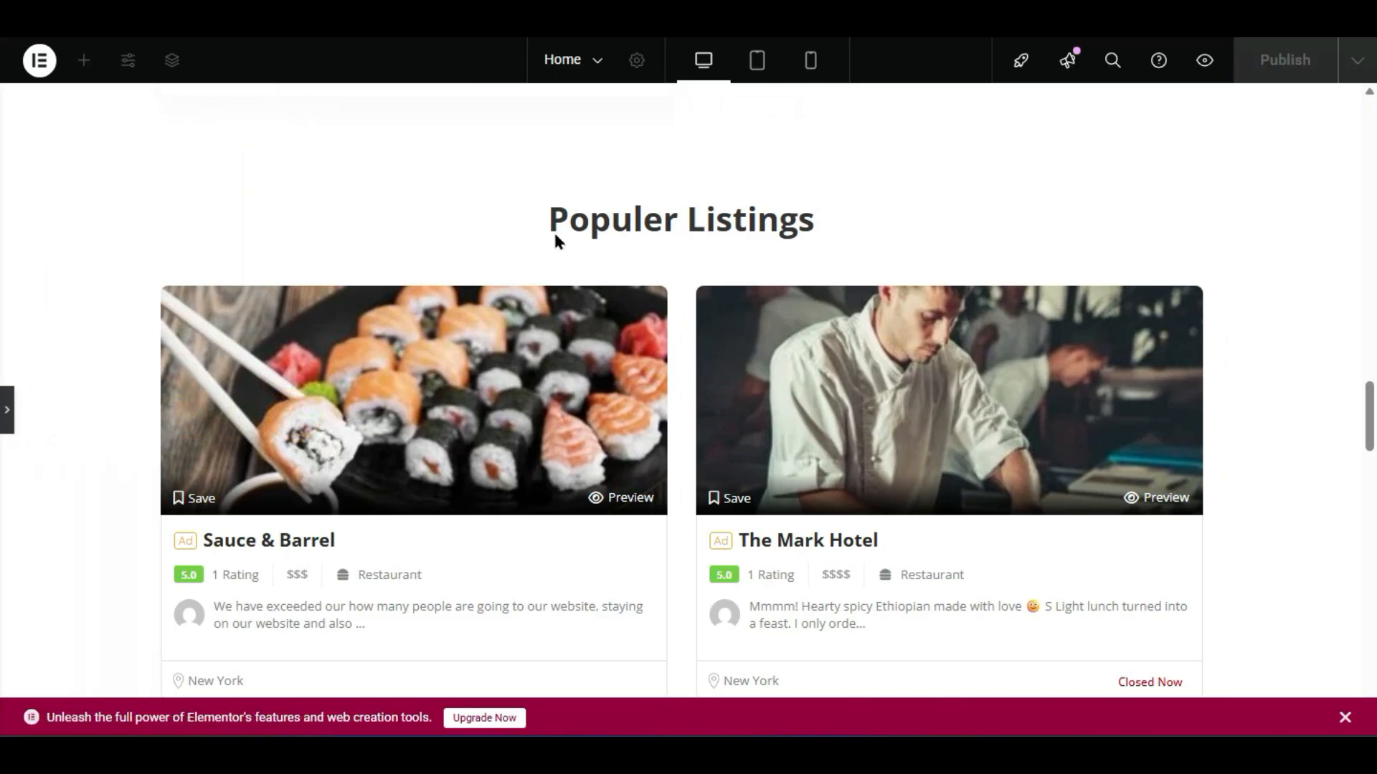
- Look over the Populer Listings grid cards, then bring back the Elementor editing panel
scroll(556, 240, "down", 10)
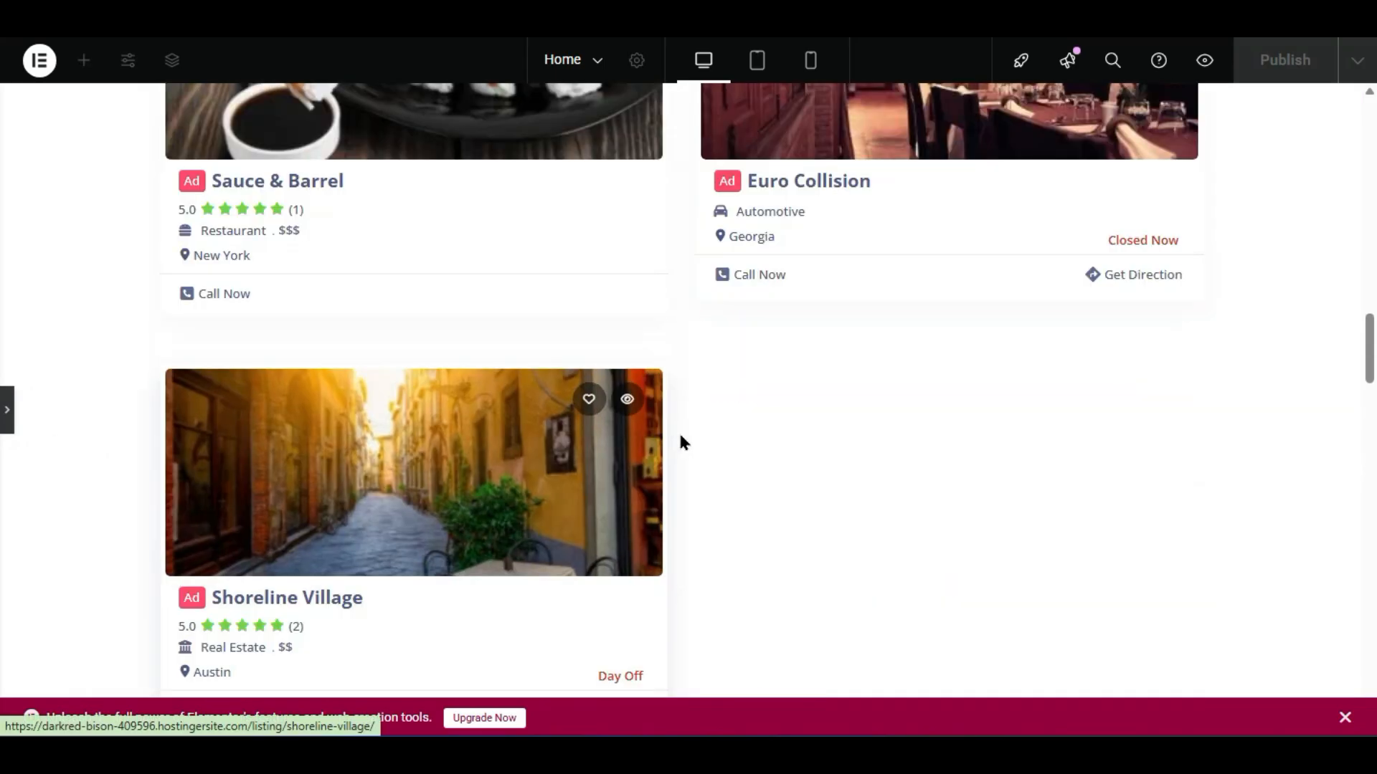
scroll(681, 441, "up", 9)
scroll(910, 197, "down", 4)
scroll(201, 301, "down", 2)
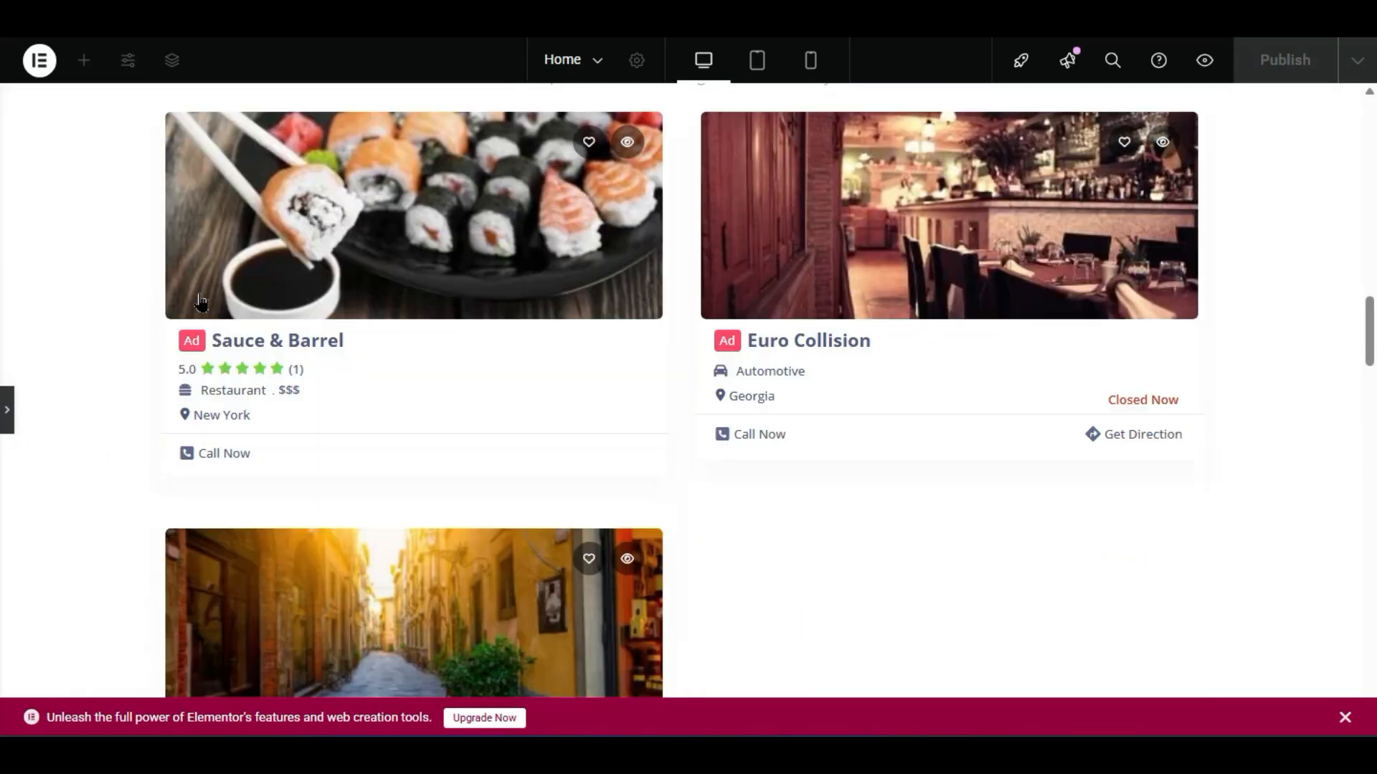
scroll(230, 337, "down", 10)
scroll(700, 264, "down", 4)
scroll(679, 453, "down", 8)
scroll(778, 568, "down", 6)
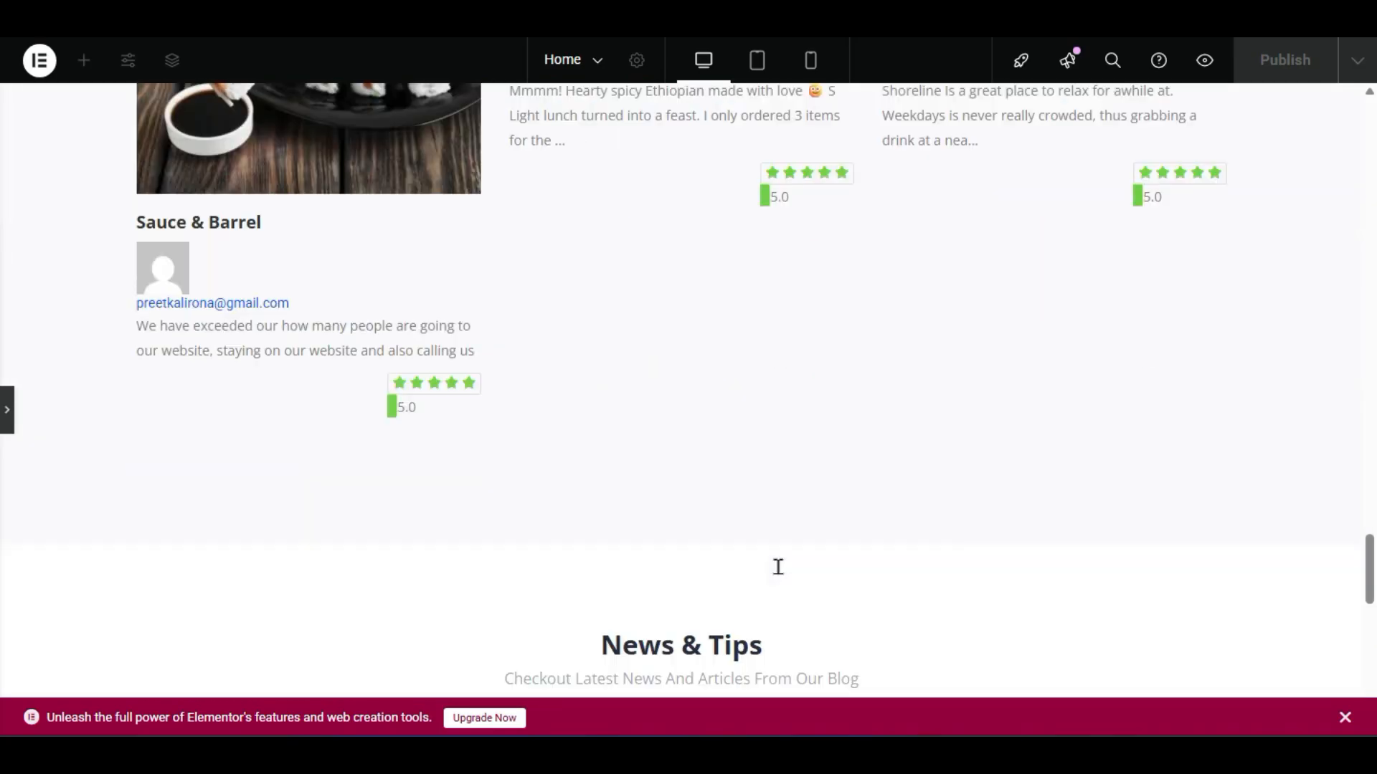
scroll(778, 568, "up", 8)
left_click(6, 410)
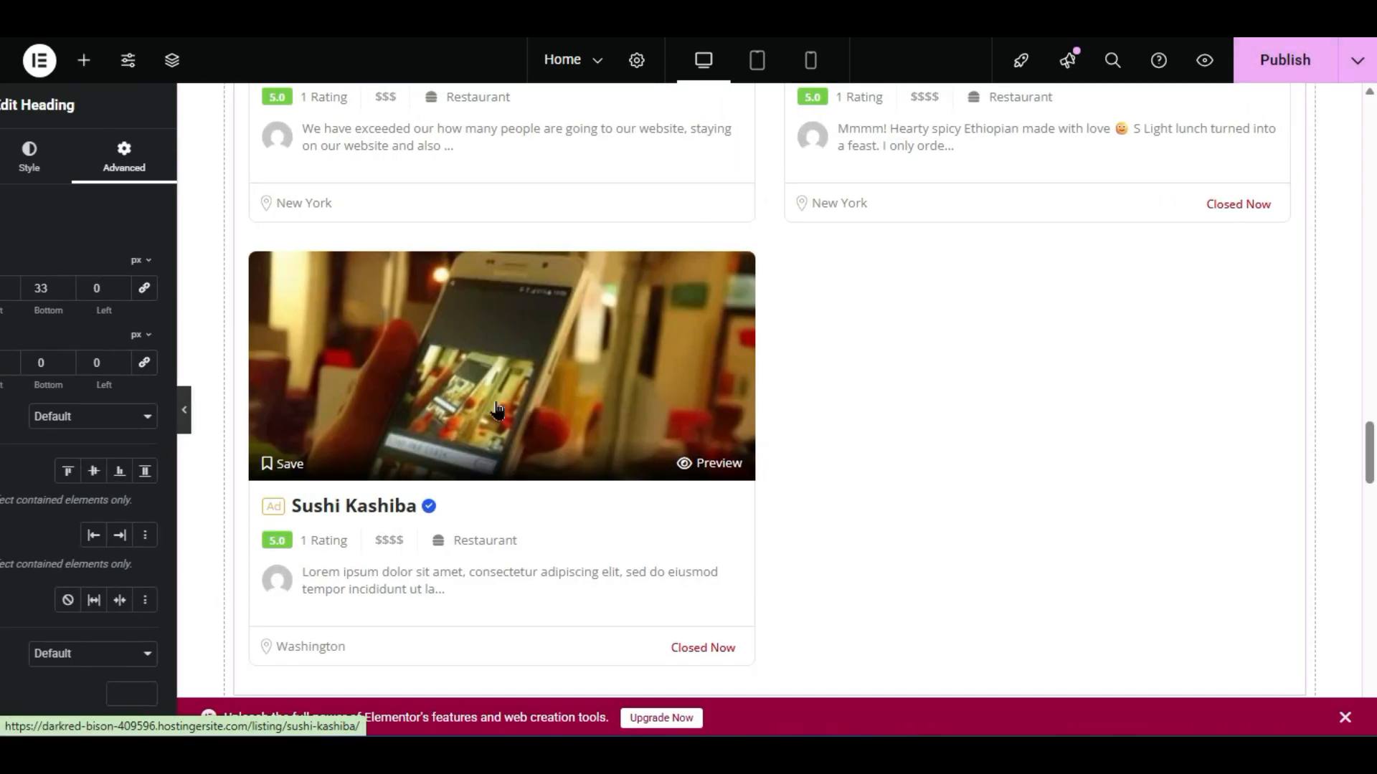
scroll(713, 354, "up", 6)
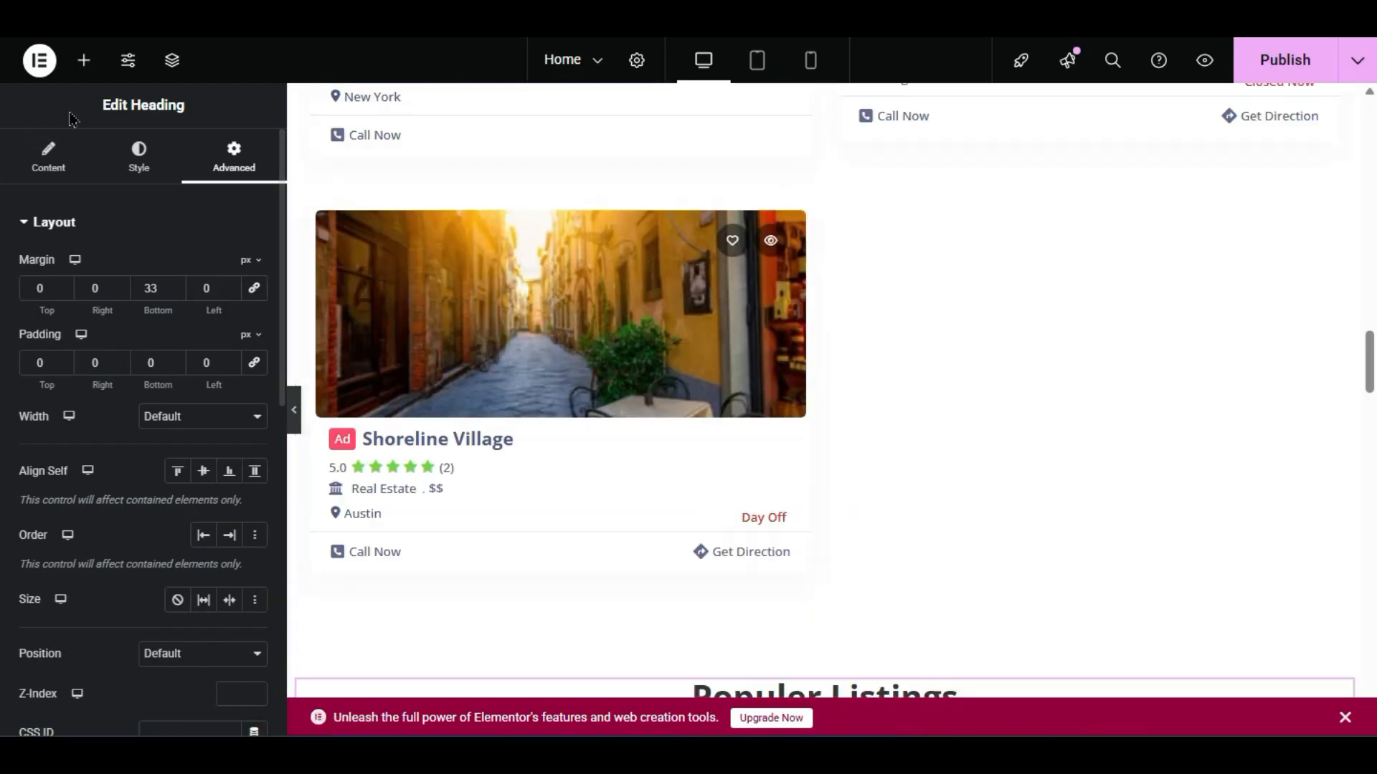
- Add a Submit Listing widget to the empty section below Sushi Kashiba
left_click(84, 60)
scroll(8, 446, "down", 15)
scroll(9, 446, "down", 15)
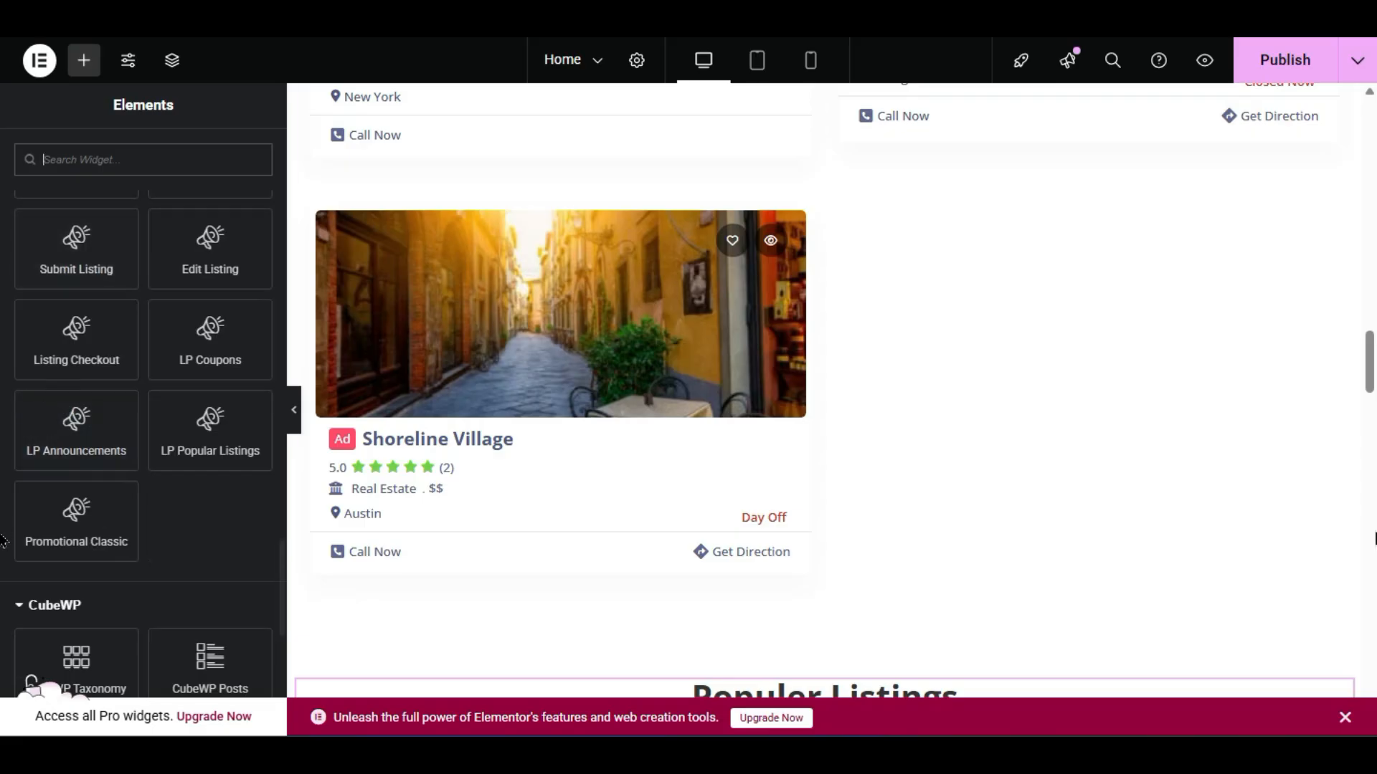
scroll(1009, 602, "up", 10)
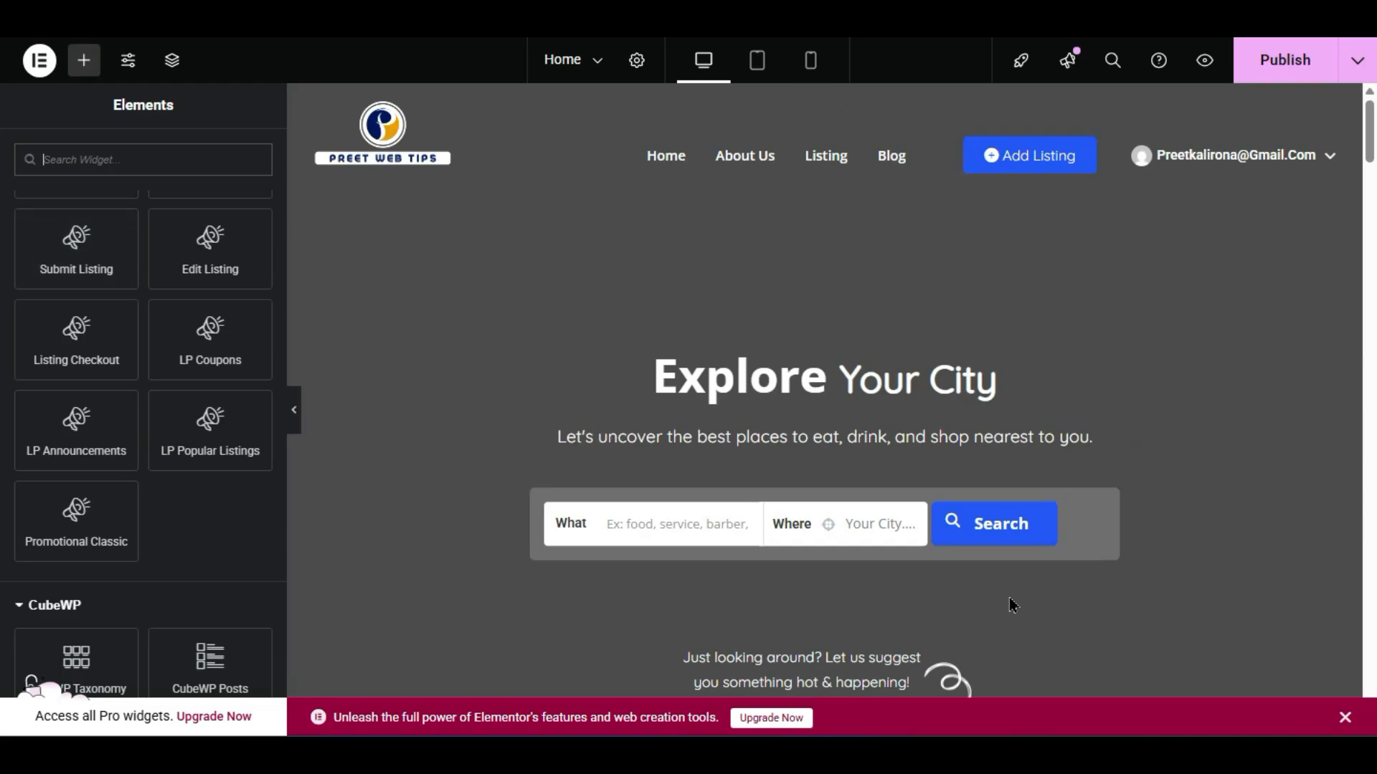
scroll(1009, 599, "down", 2)
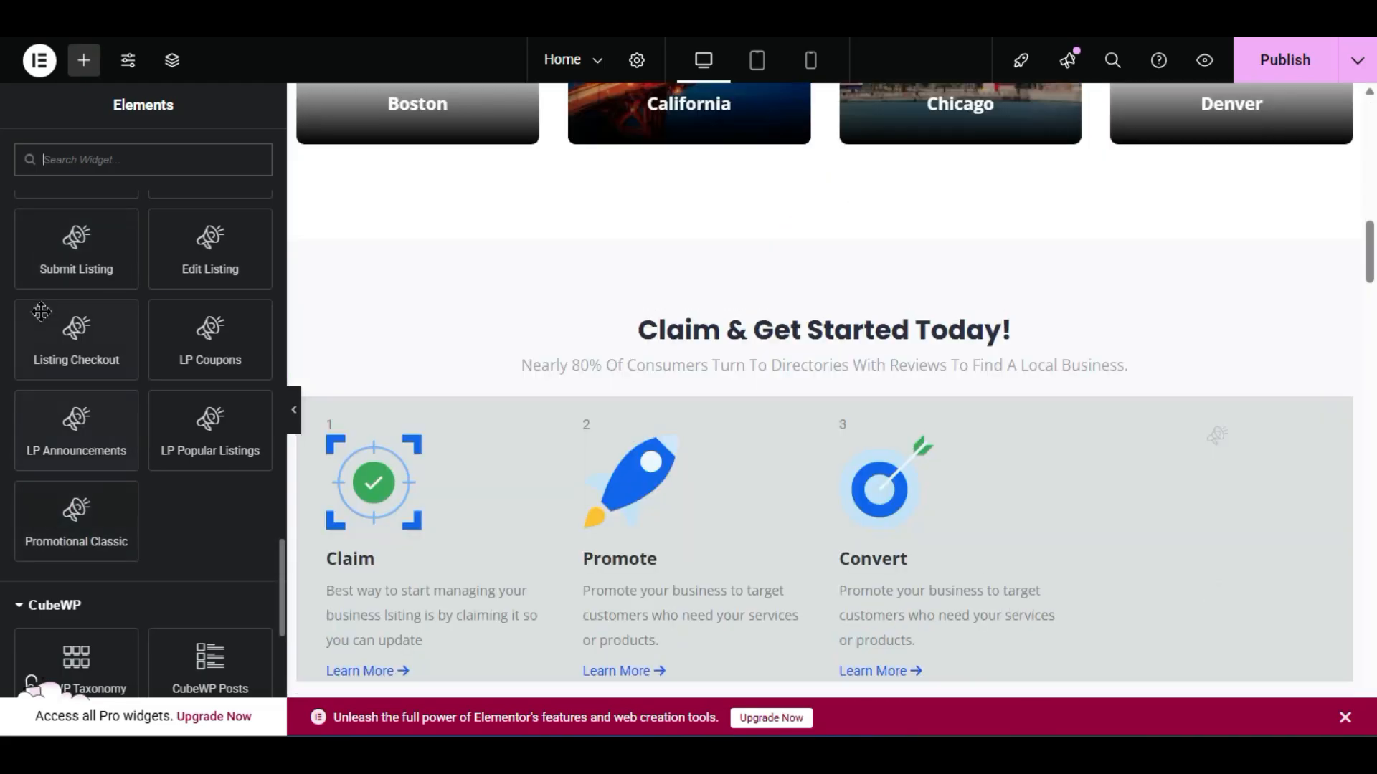
scroll(424, 455, "down", 10)
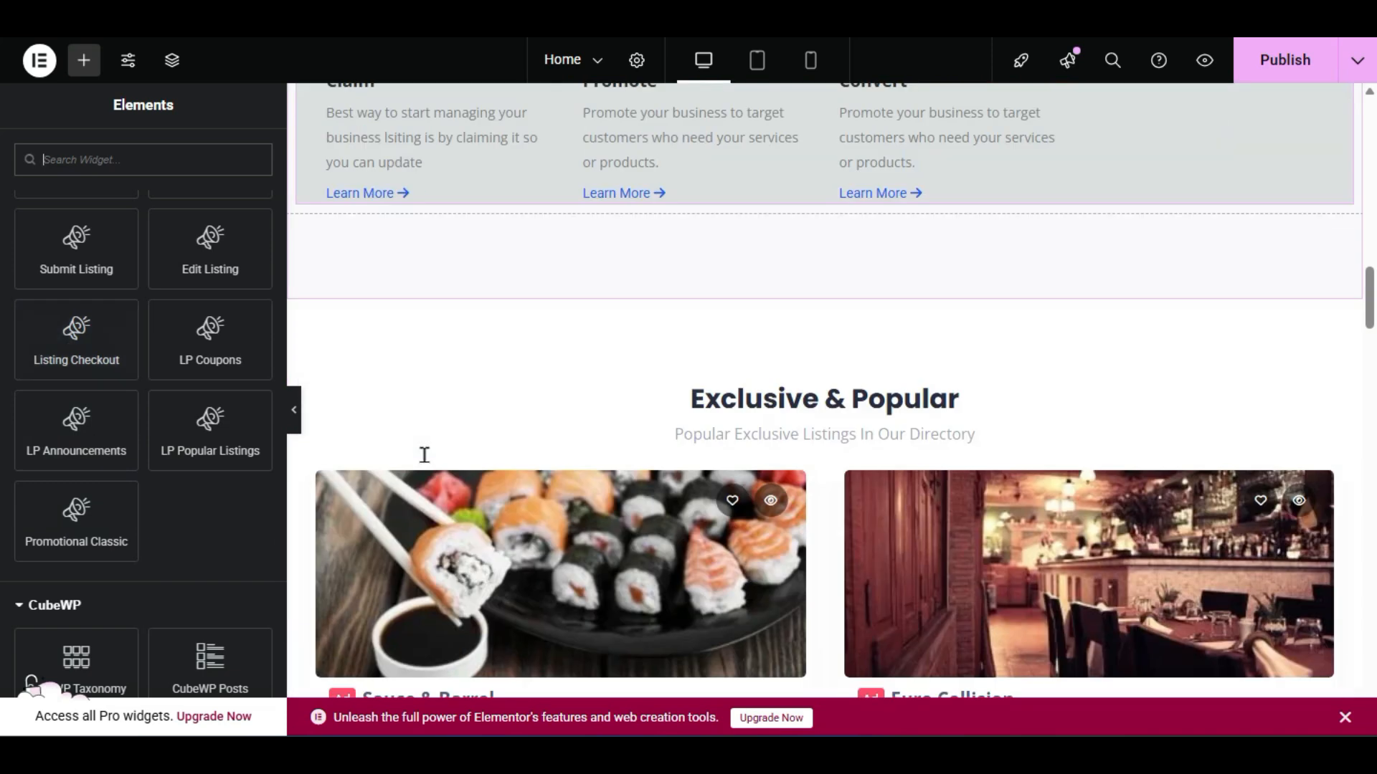
scroll(424, 463, "down", 15)
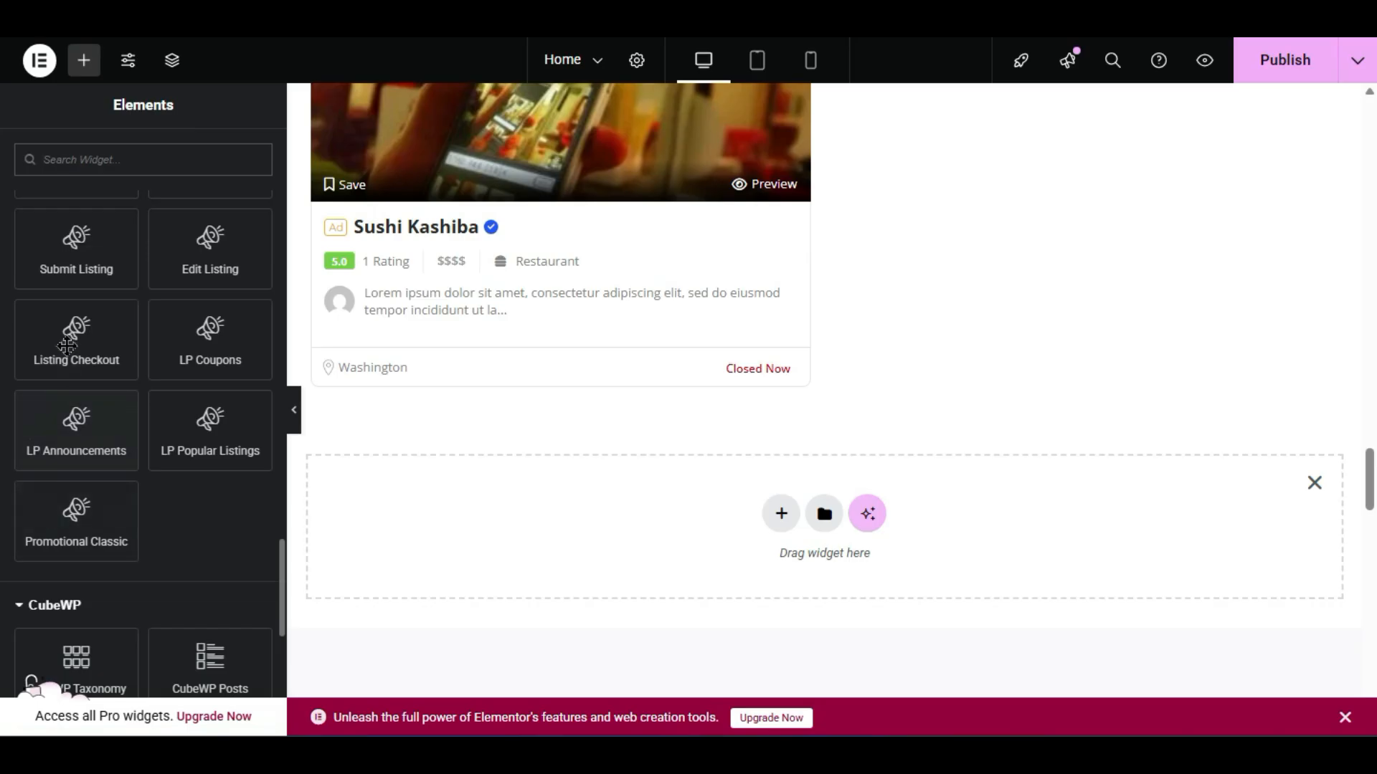
left_click_drag(67, 276, 628, 506)
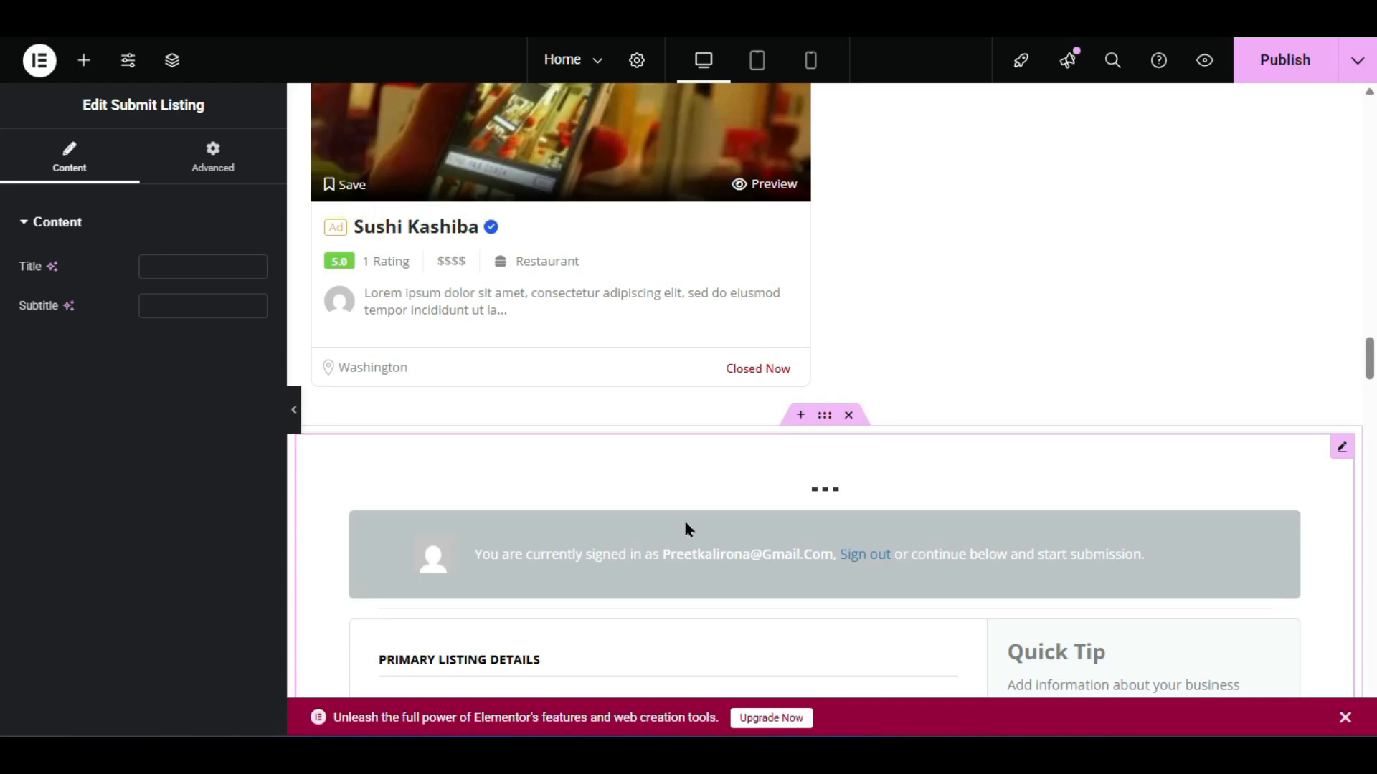
- Delete the Submit Listing widget and then its empty section
scroll(620, 517, "down", 4)
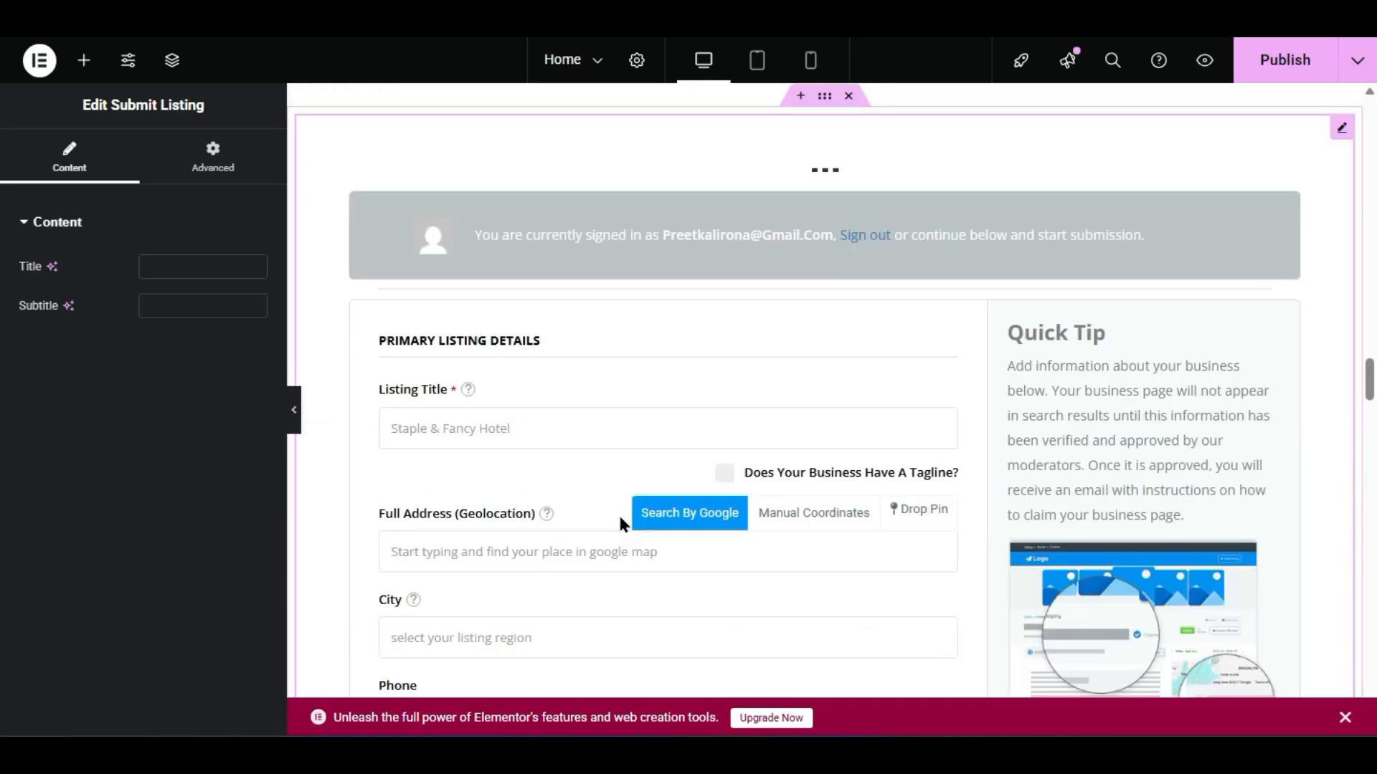
right_click(671, 206)
left_click(761, 634)
scroll(741, 409, "up", 4)
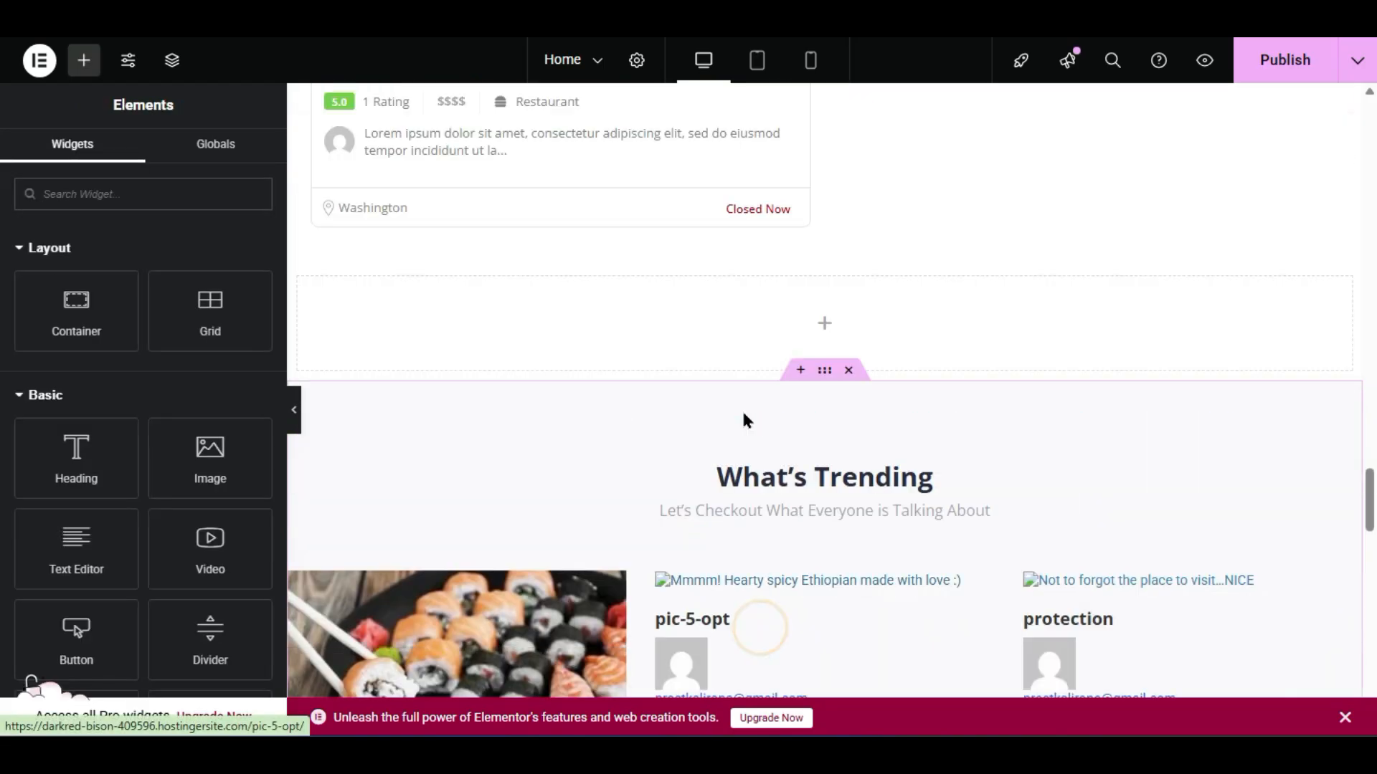
right_click(770, 470)
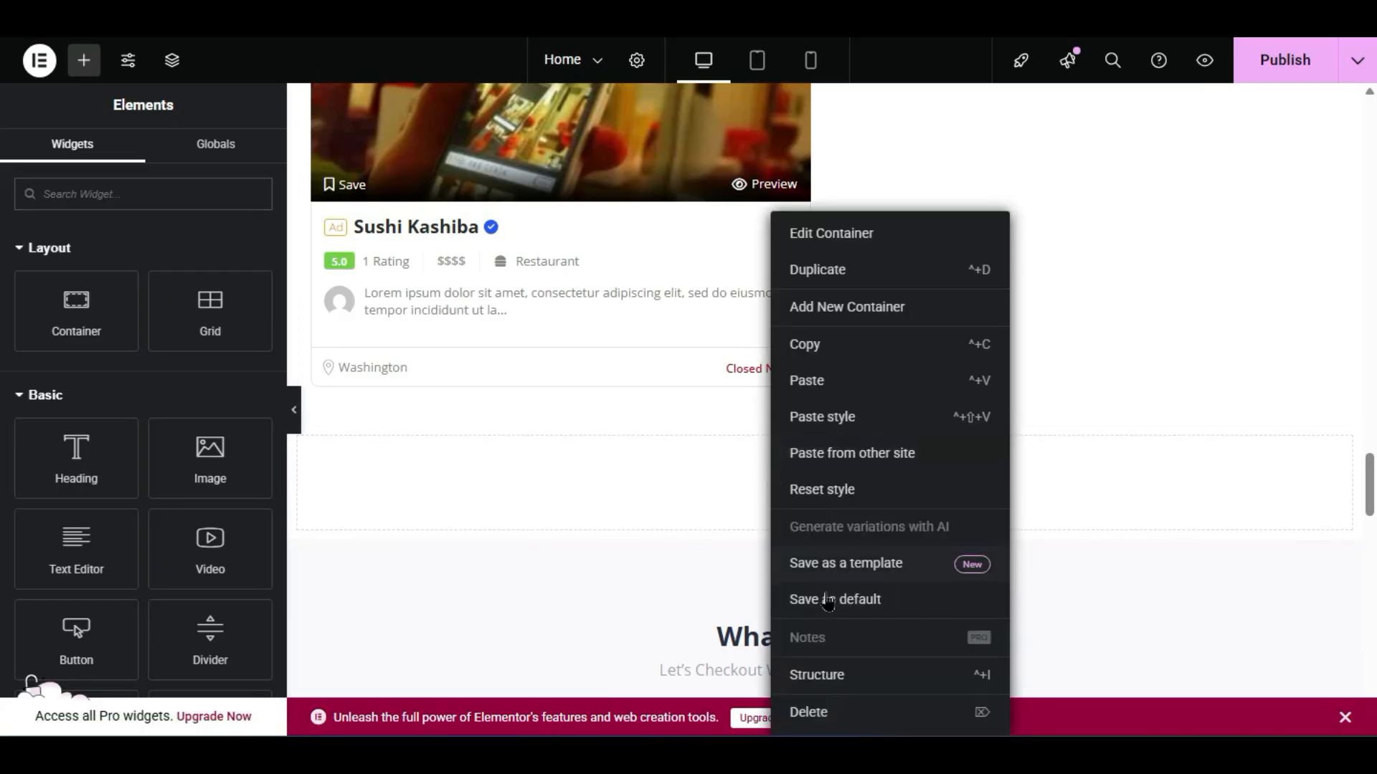
left_click(863, 717)
- Place a Search & Filter Form below Sushi Kashiba as a Search Form for Listings
scroll(13, 469, "down", 20)
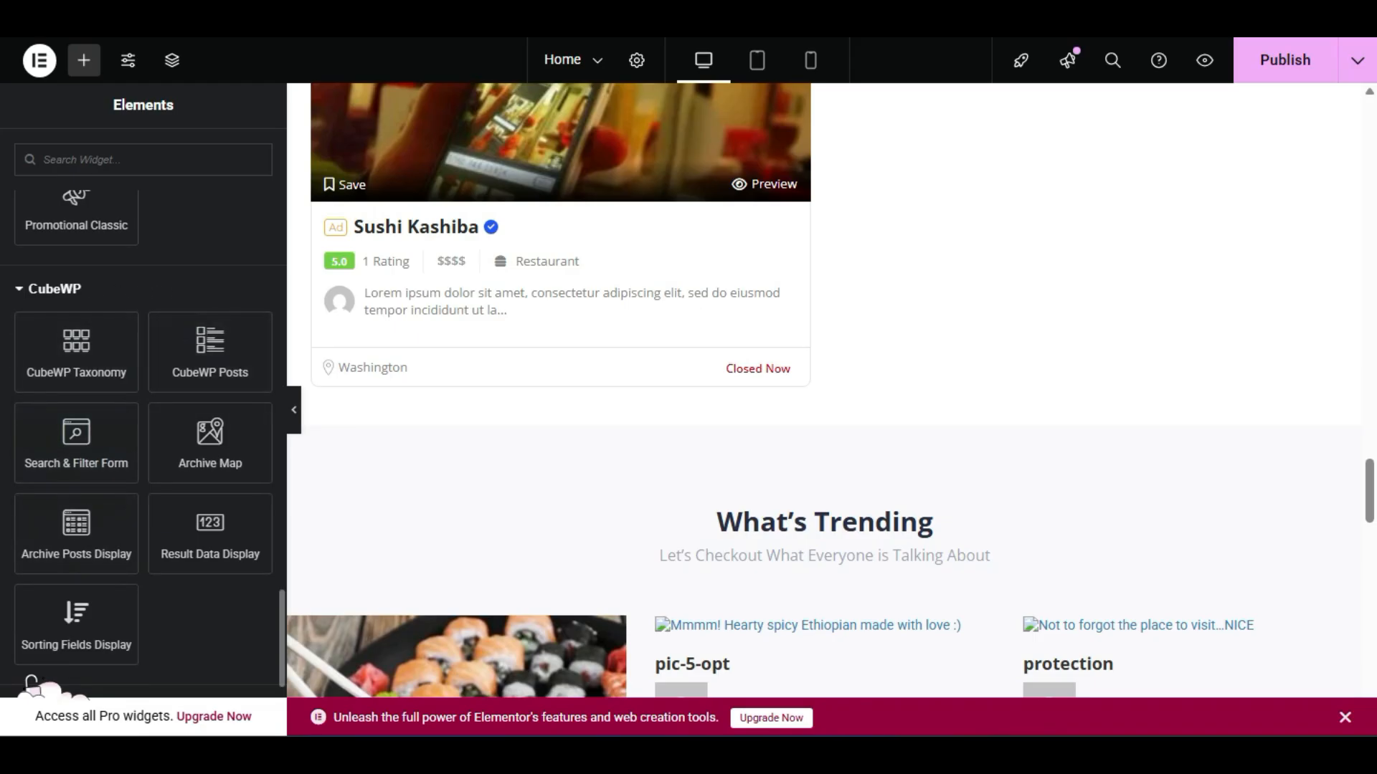
scroll(32, 680, "down", 2)
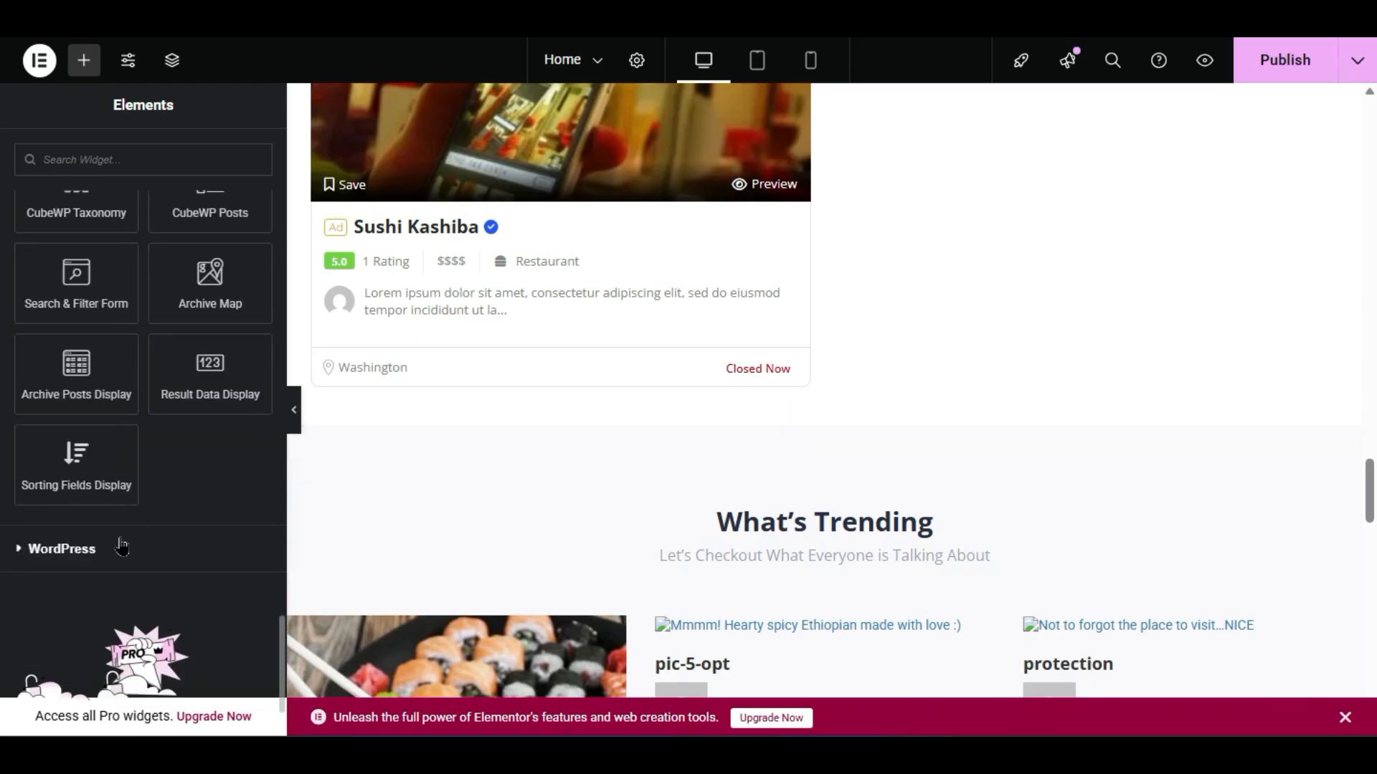
scroll(569, 415, "up", 2)
scroll(568, 414, "down", 2)
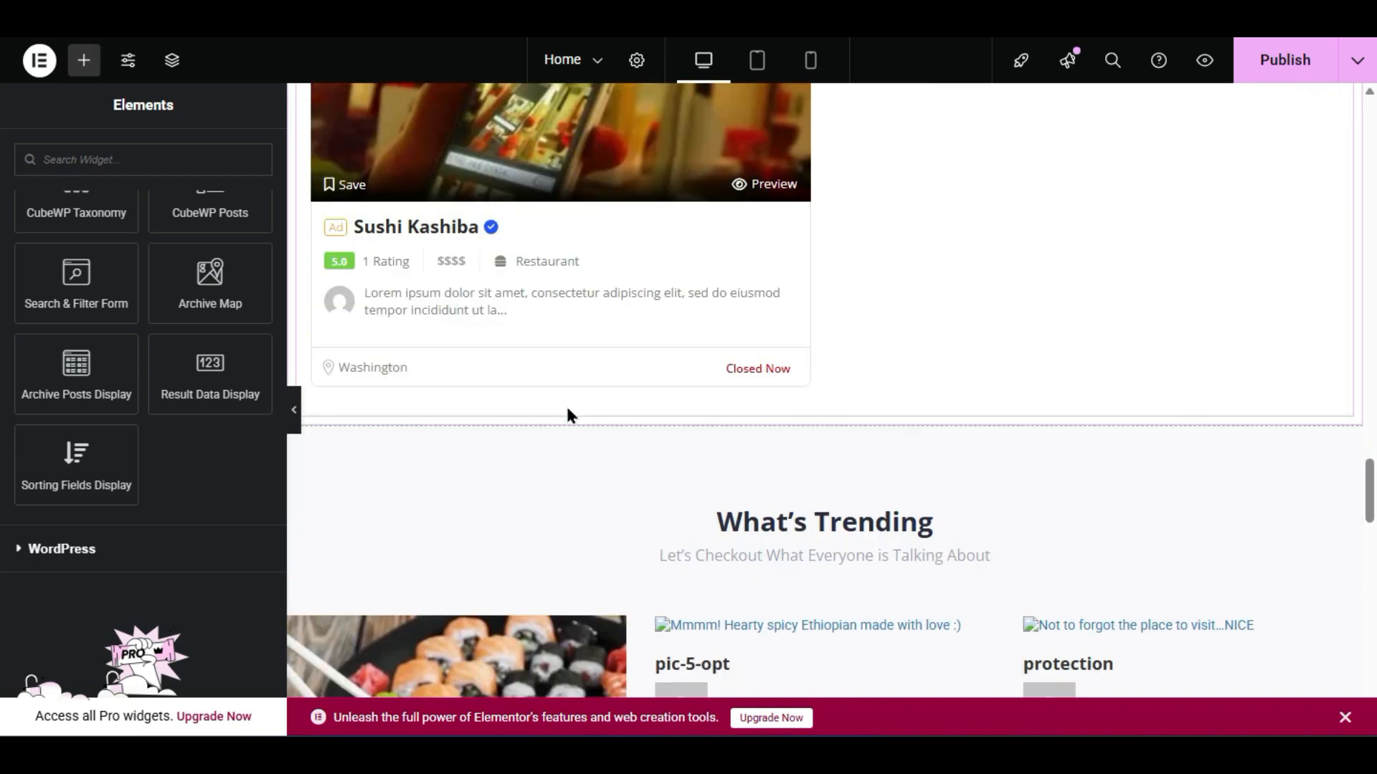
scroll(93, 356, "up", 2)
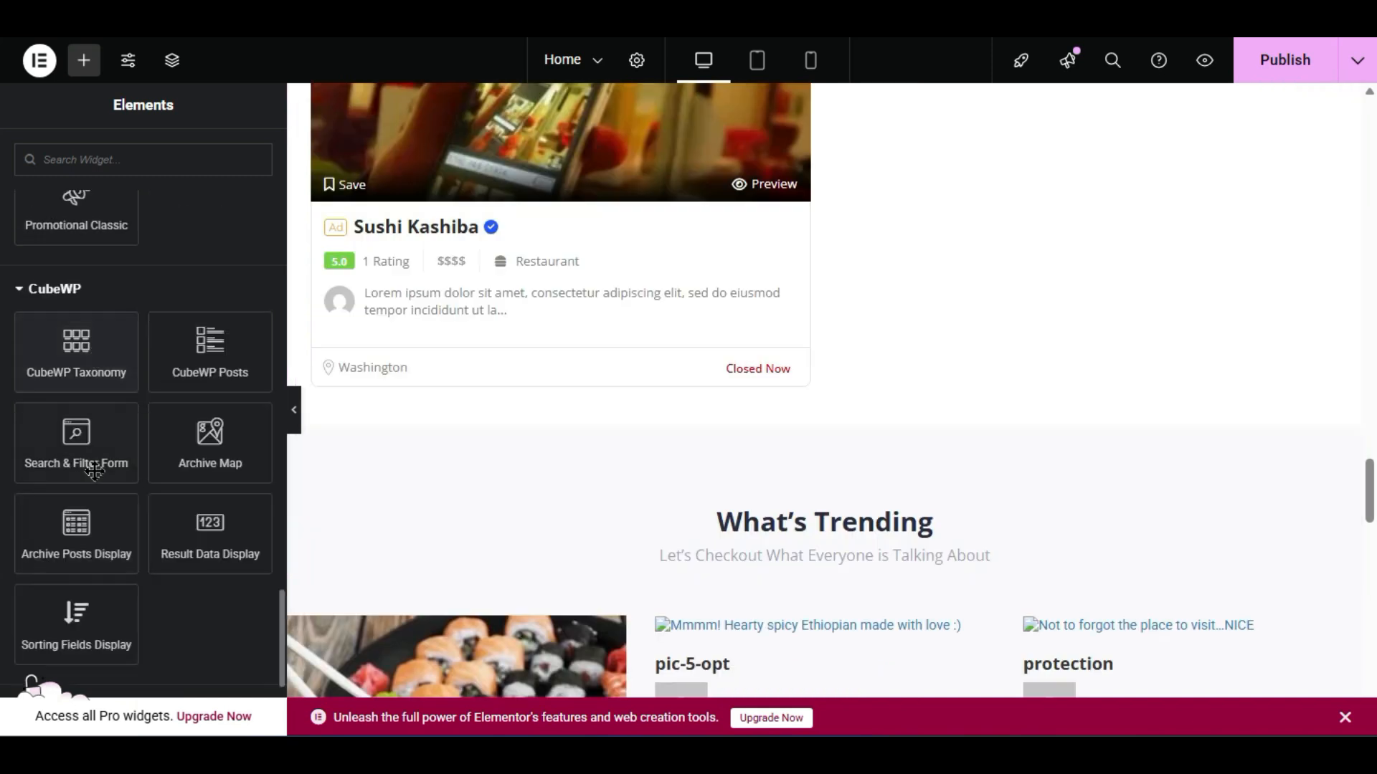
left_click_drag(70, 441, 816, 408)
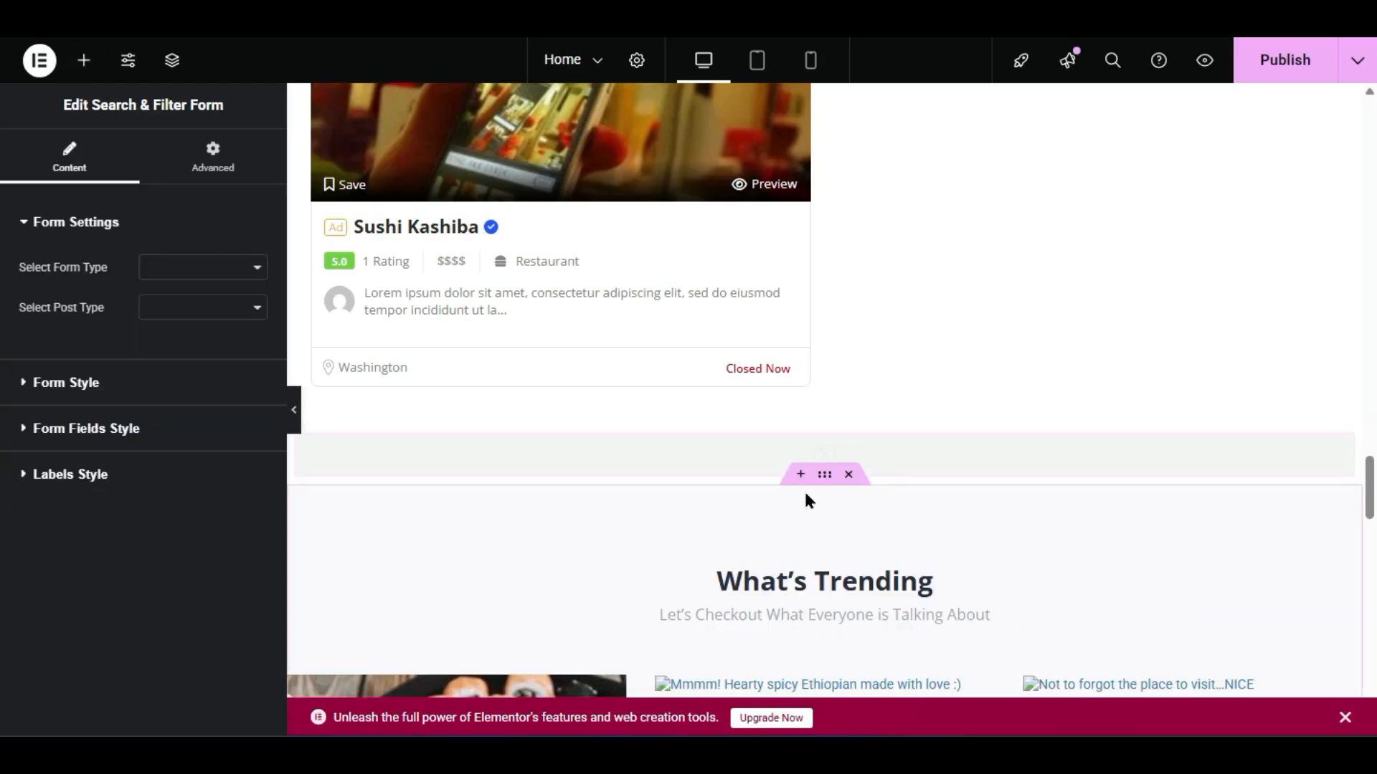
left_click(223, 278)
left_click(231, 292)
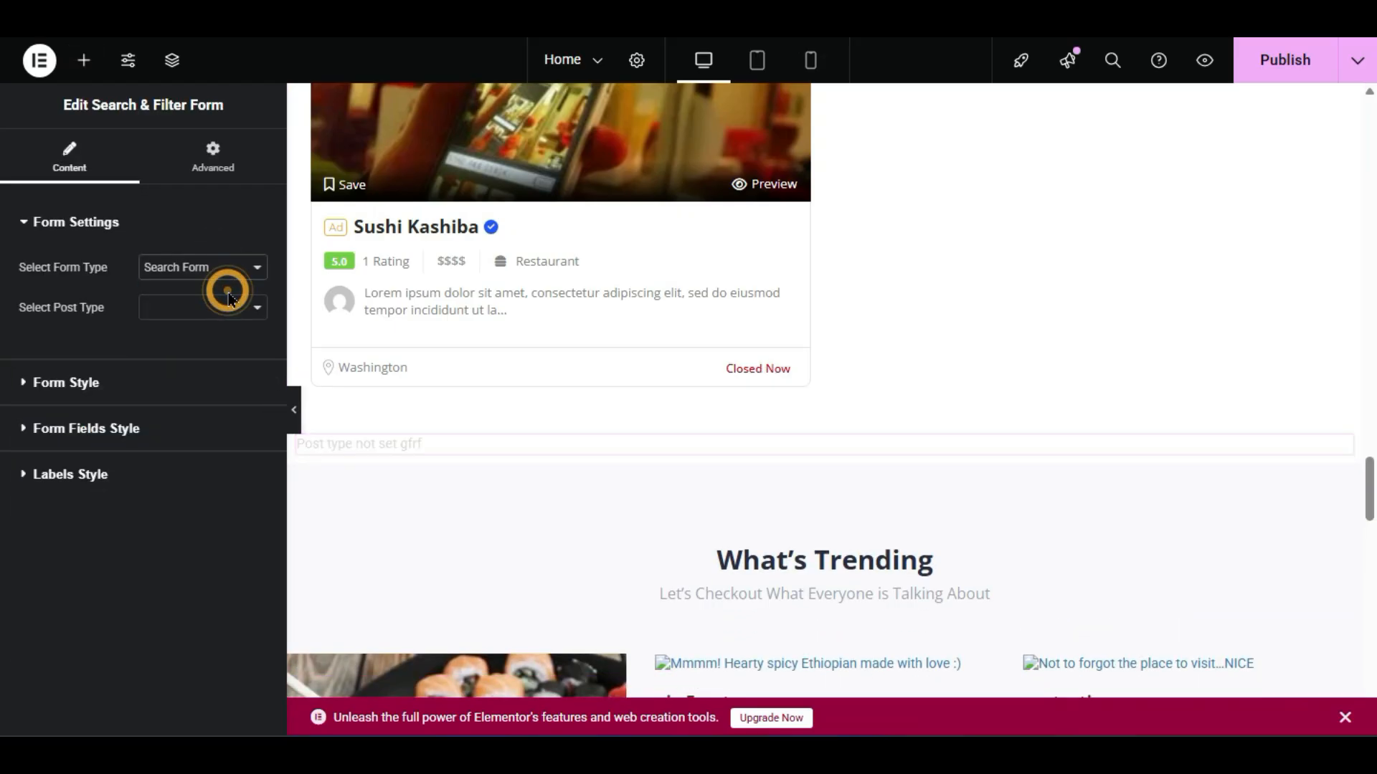
left_click(212, 311)
left_click(214, 331)
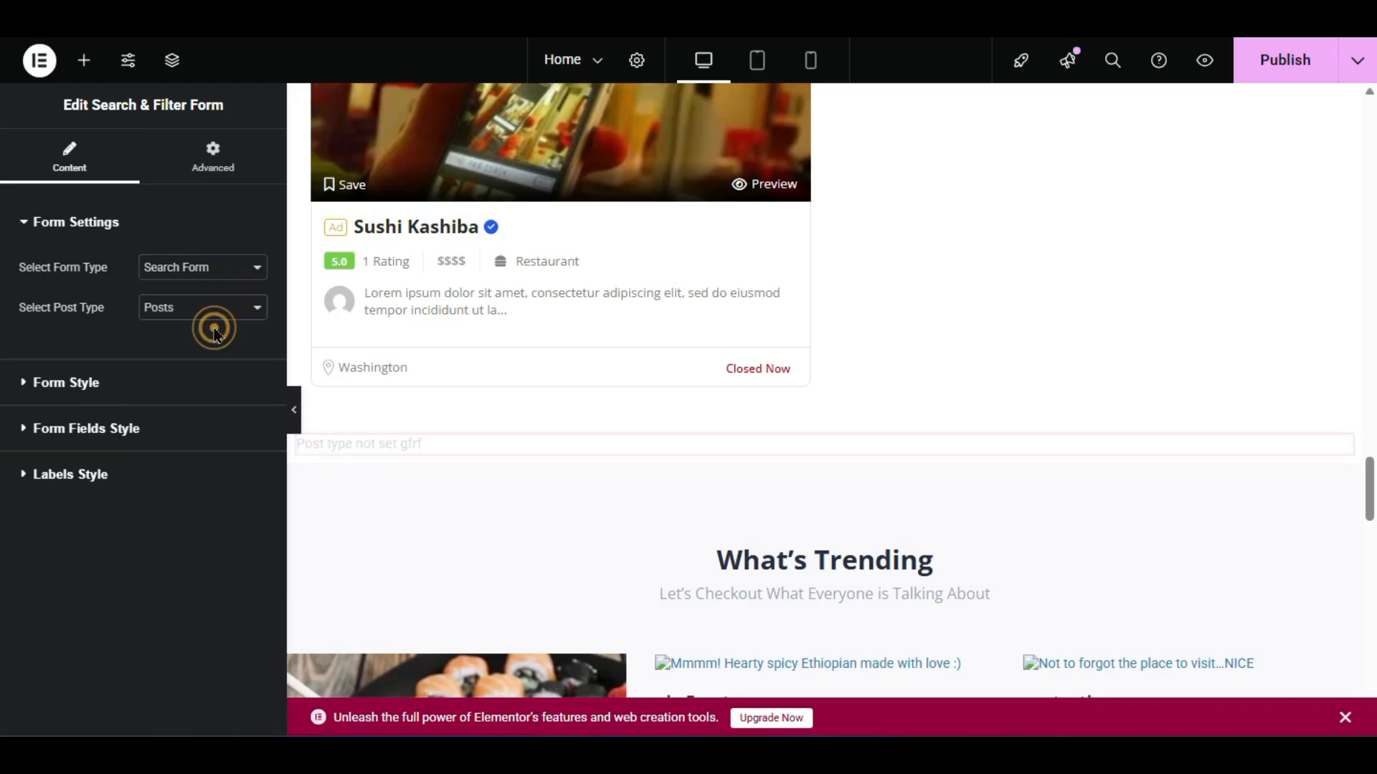
left_click(225, 313)
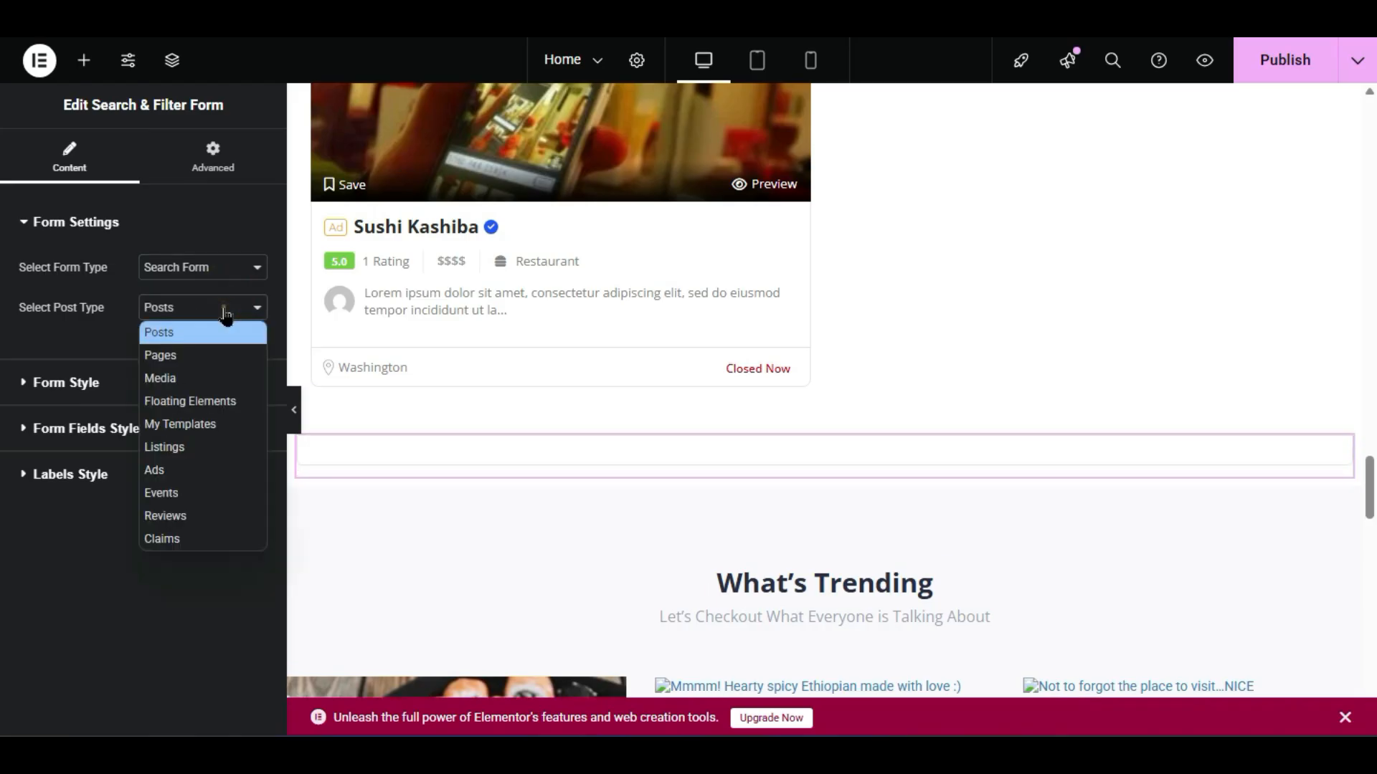
left_click(203, 449)
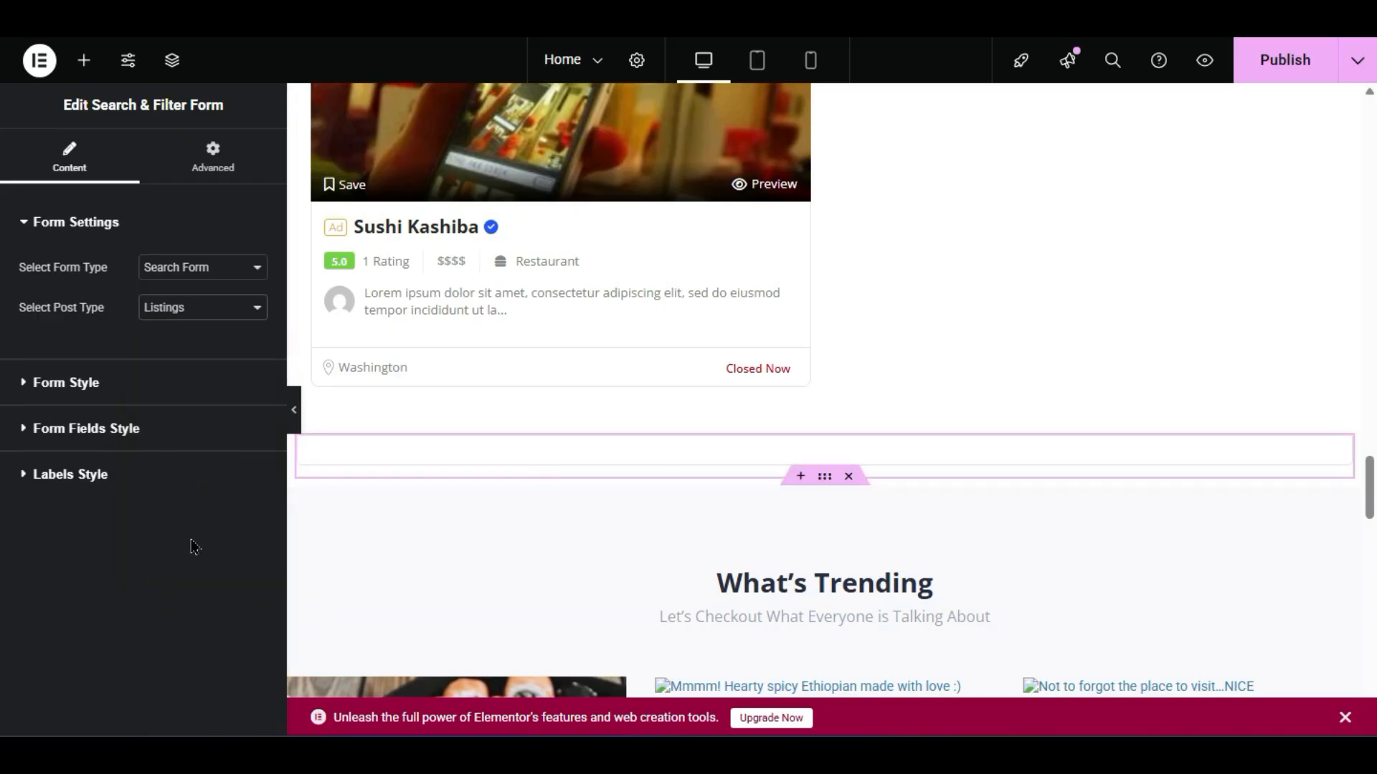
- Set the form's background colour to black #000000
left_click(97, 387)
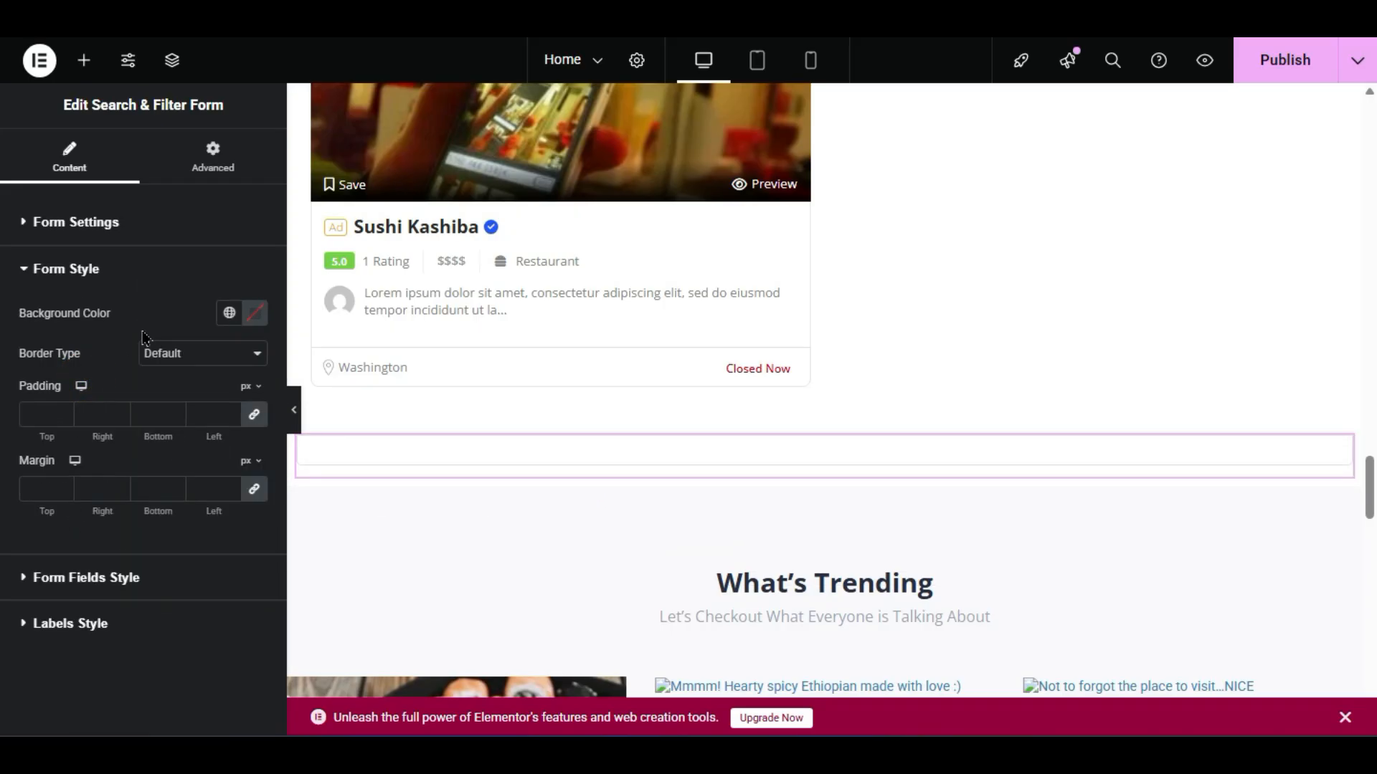
left_click(253, 314)
left_click(198, 474)
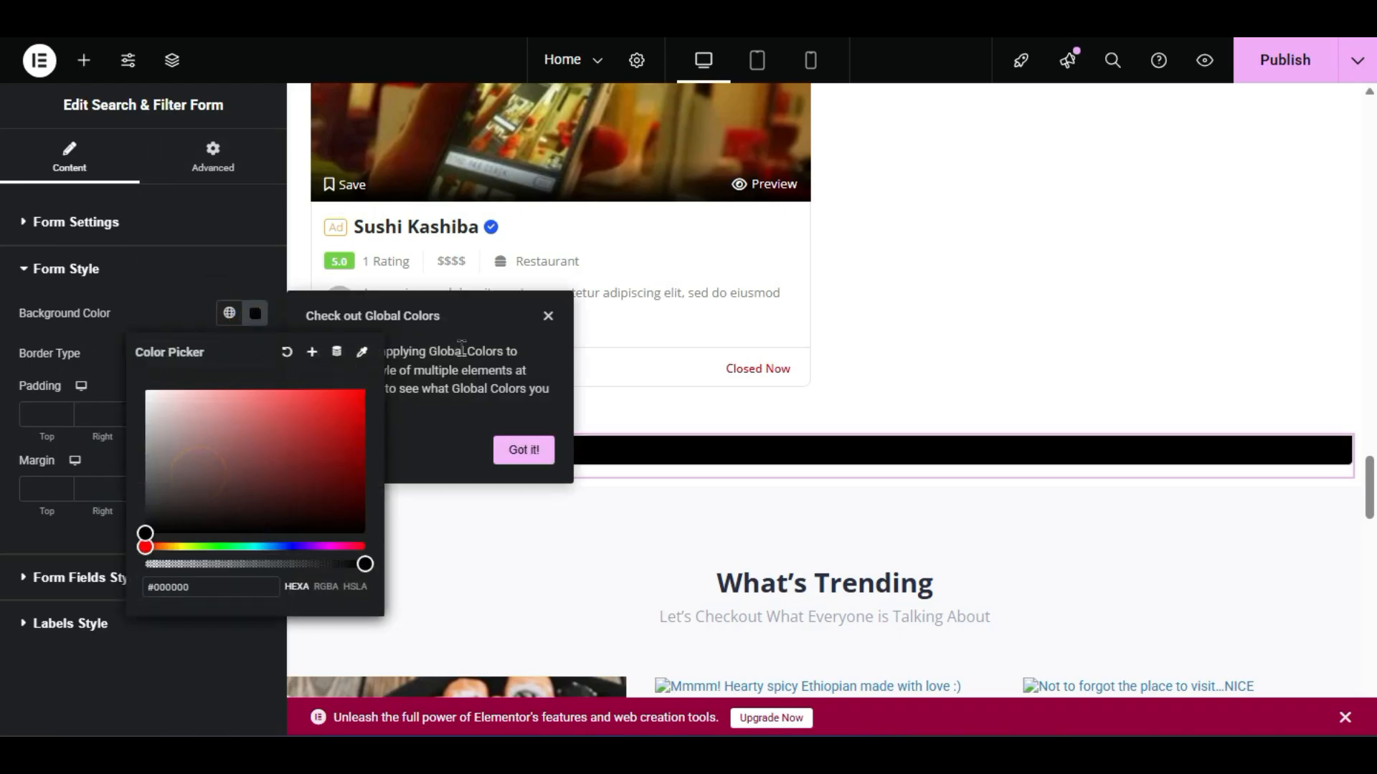
left_click(548, 318)
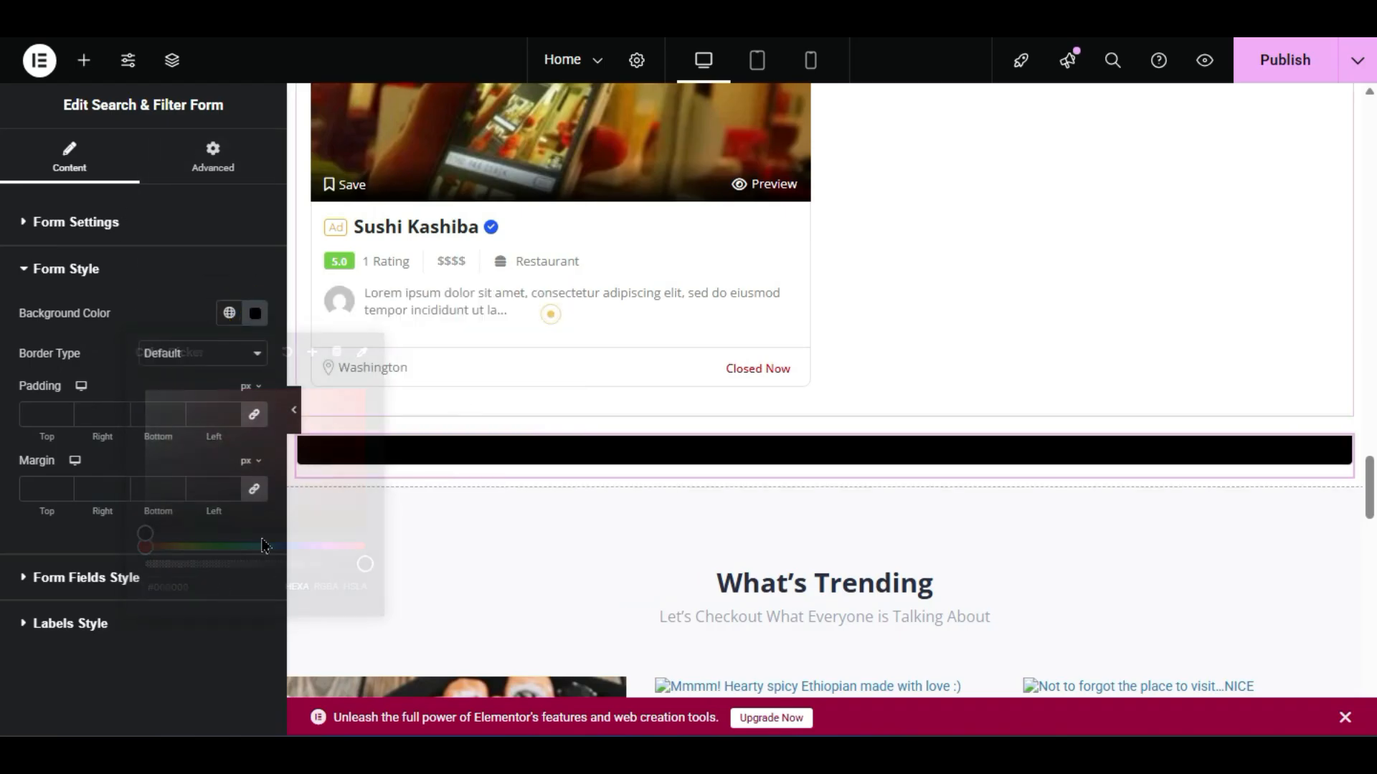
- Delete the black search form again
right_click(435, 452)
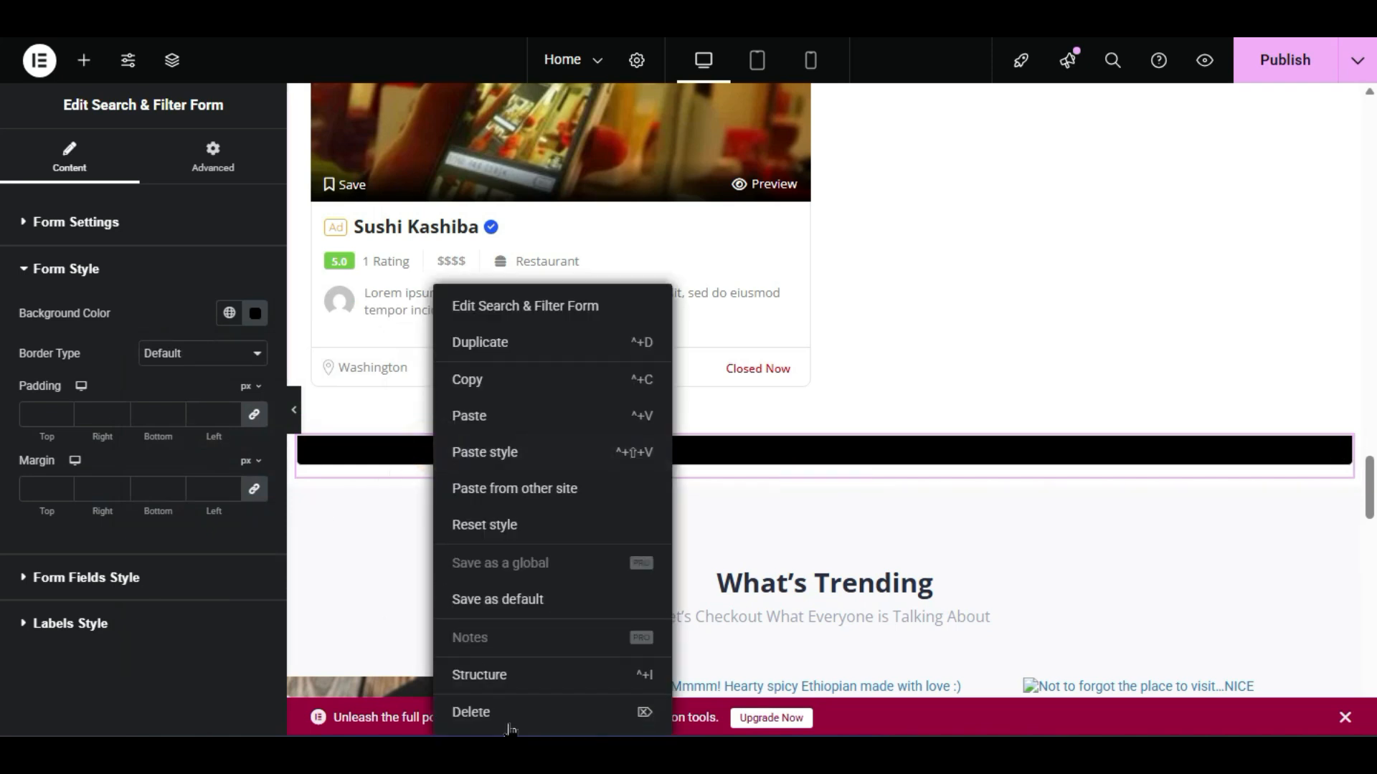
left_click(515, 721)
scroll(849, 490, "up", 20)
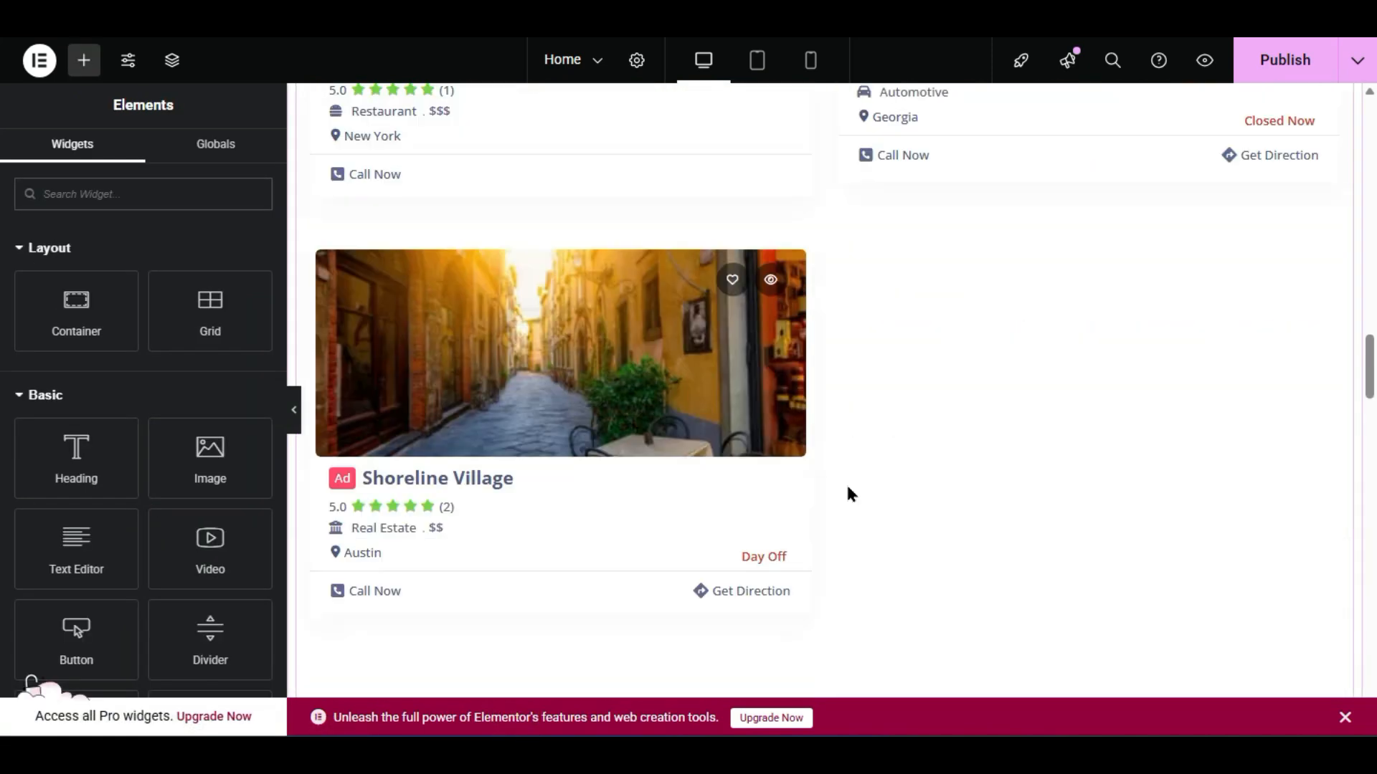
- Publish the updated Home page
scroll(839, 488, "up", 15)
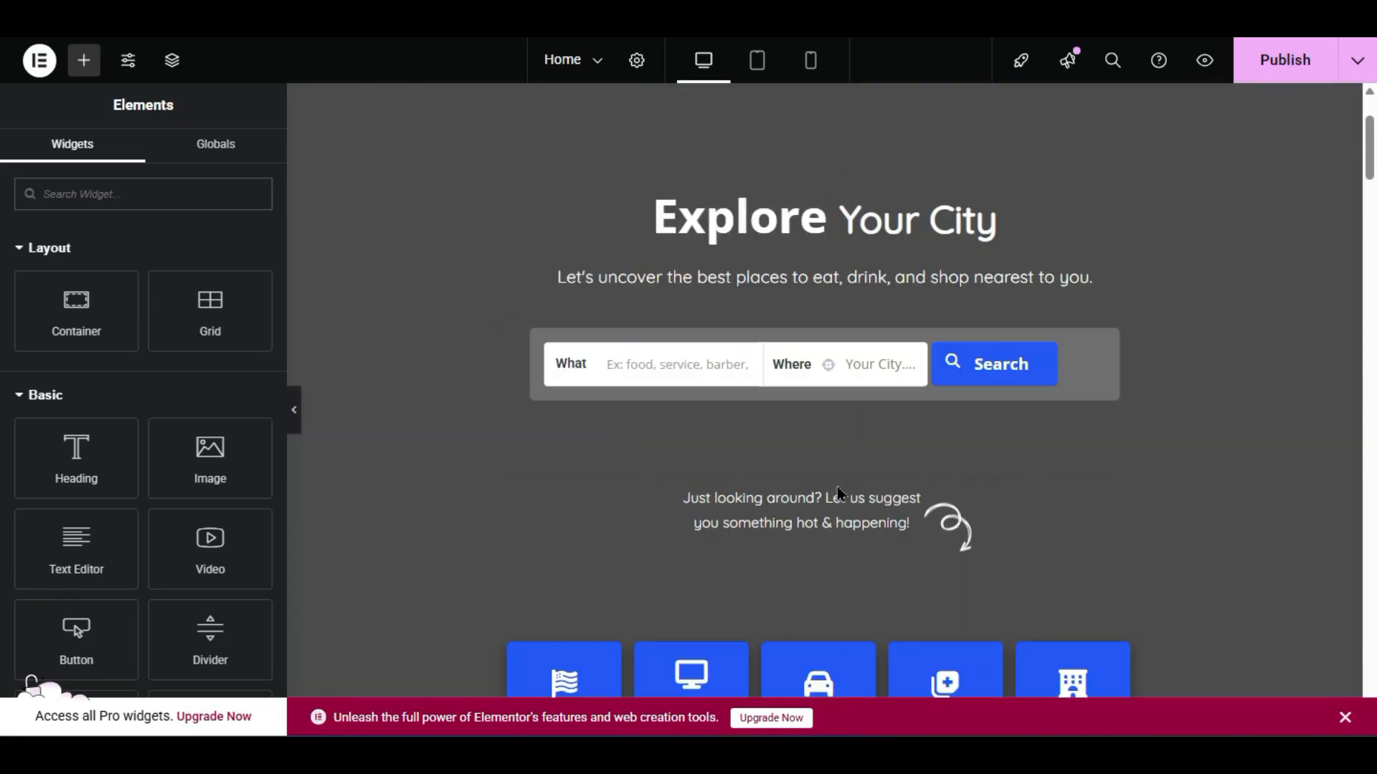
scroll(837, 489, "up", 3)
left_click(1240, 57)
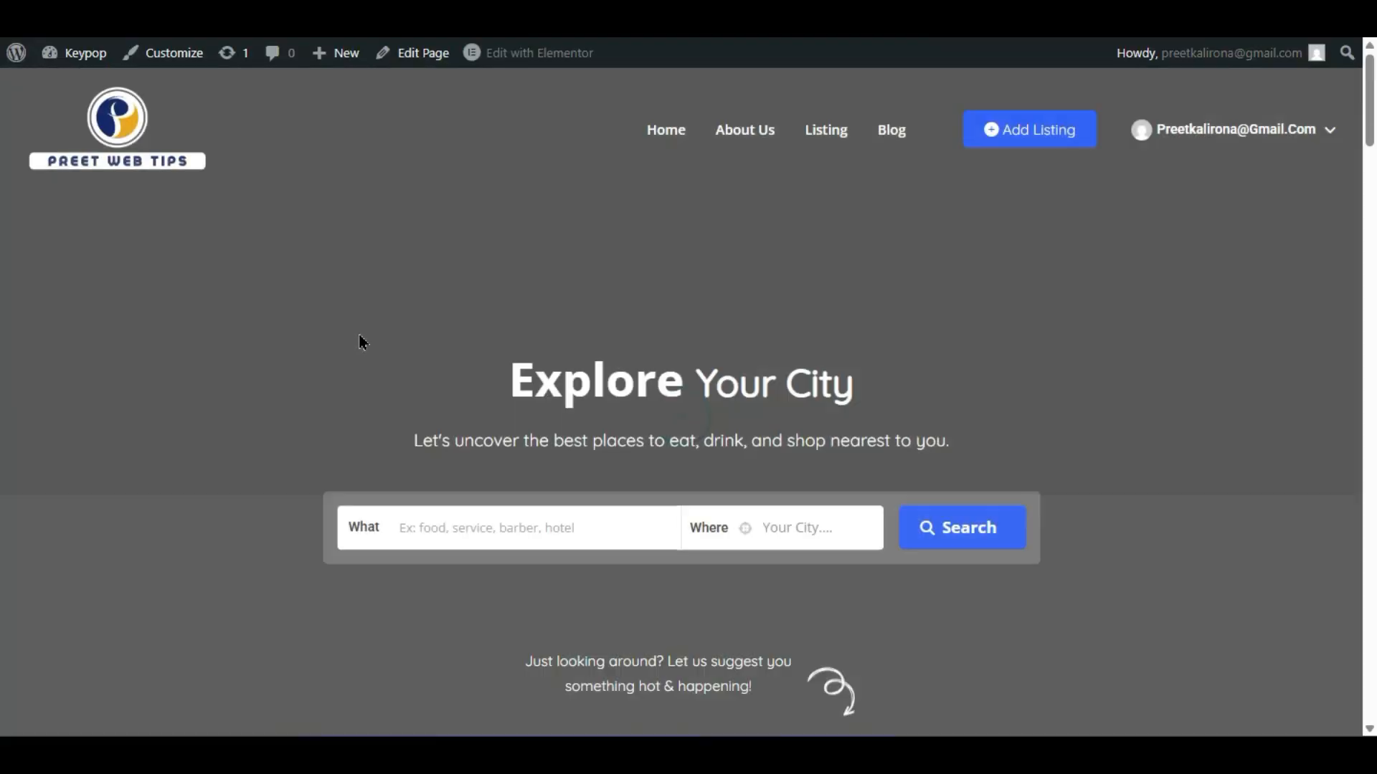
- Review the Blog page's posts and its Categories sidebar
scroll(359, 337, "down", 12)
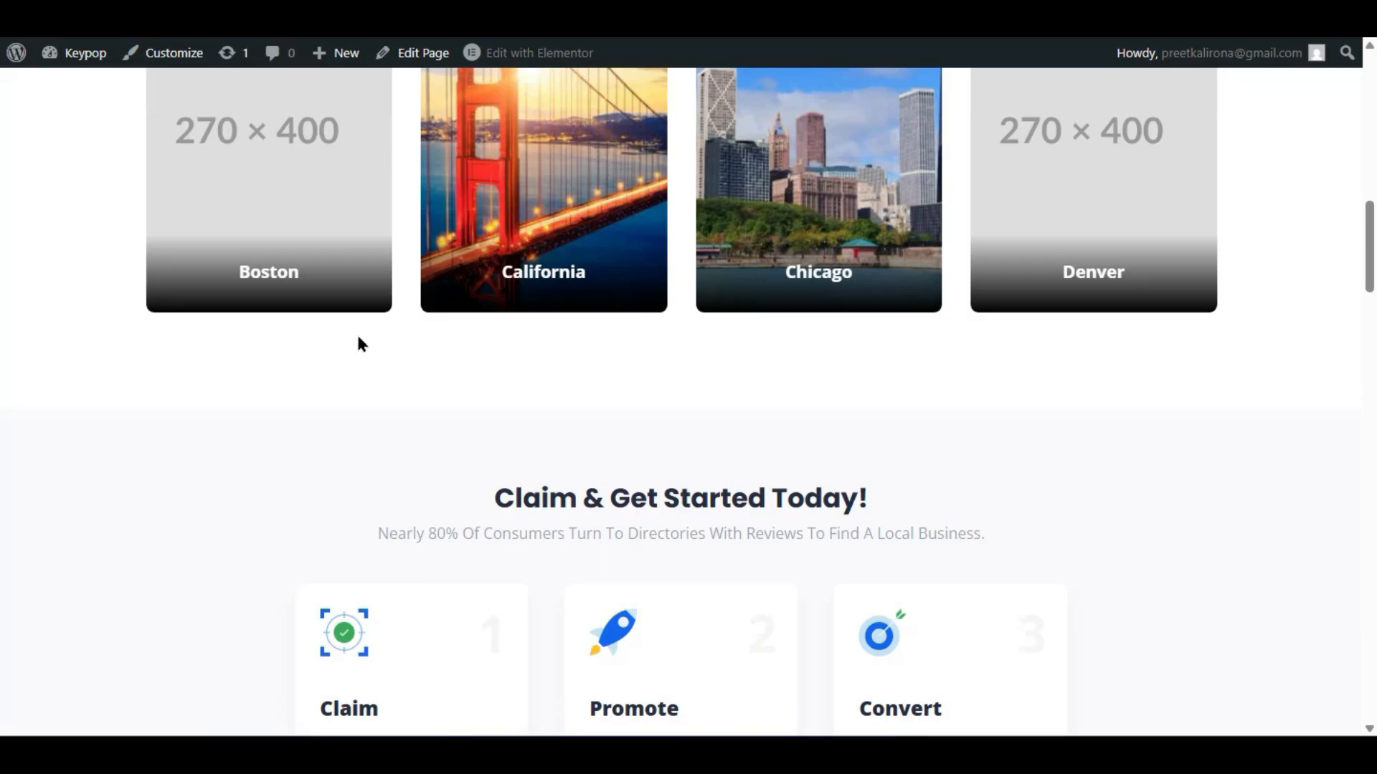
scroll(358, 338, "down", 12)
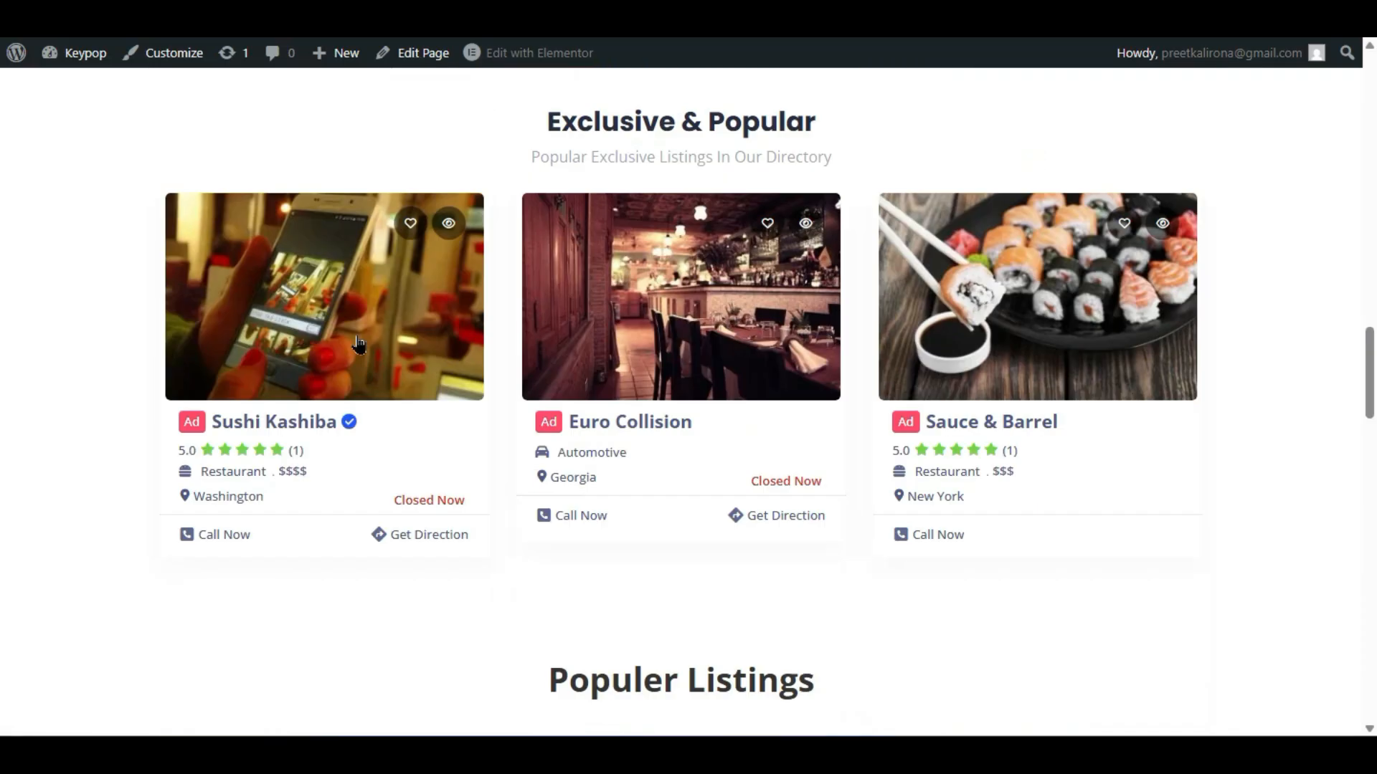
scroll(856, 136, "down", 4)
scroll(854, 139, "down", 8)
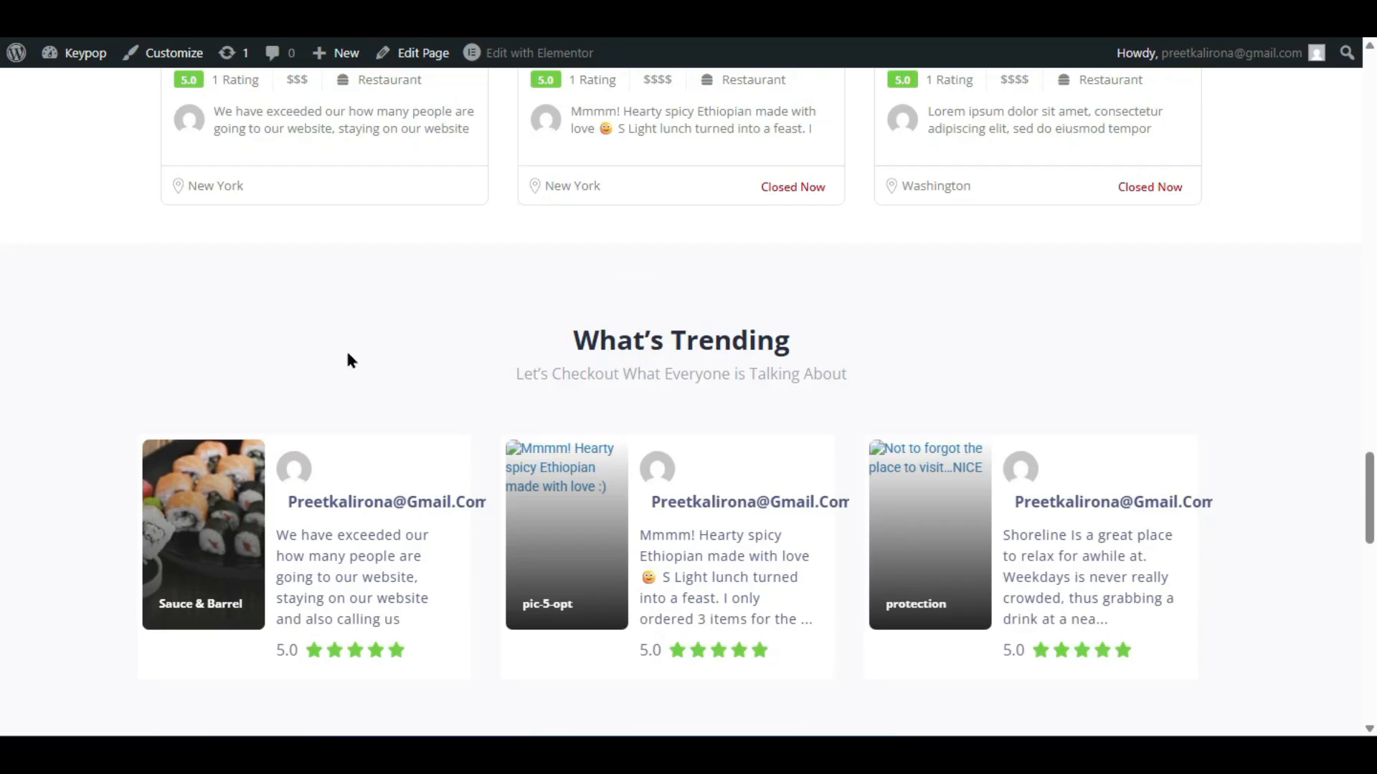
scroll(800, 327, "down", 8)
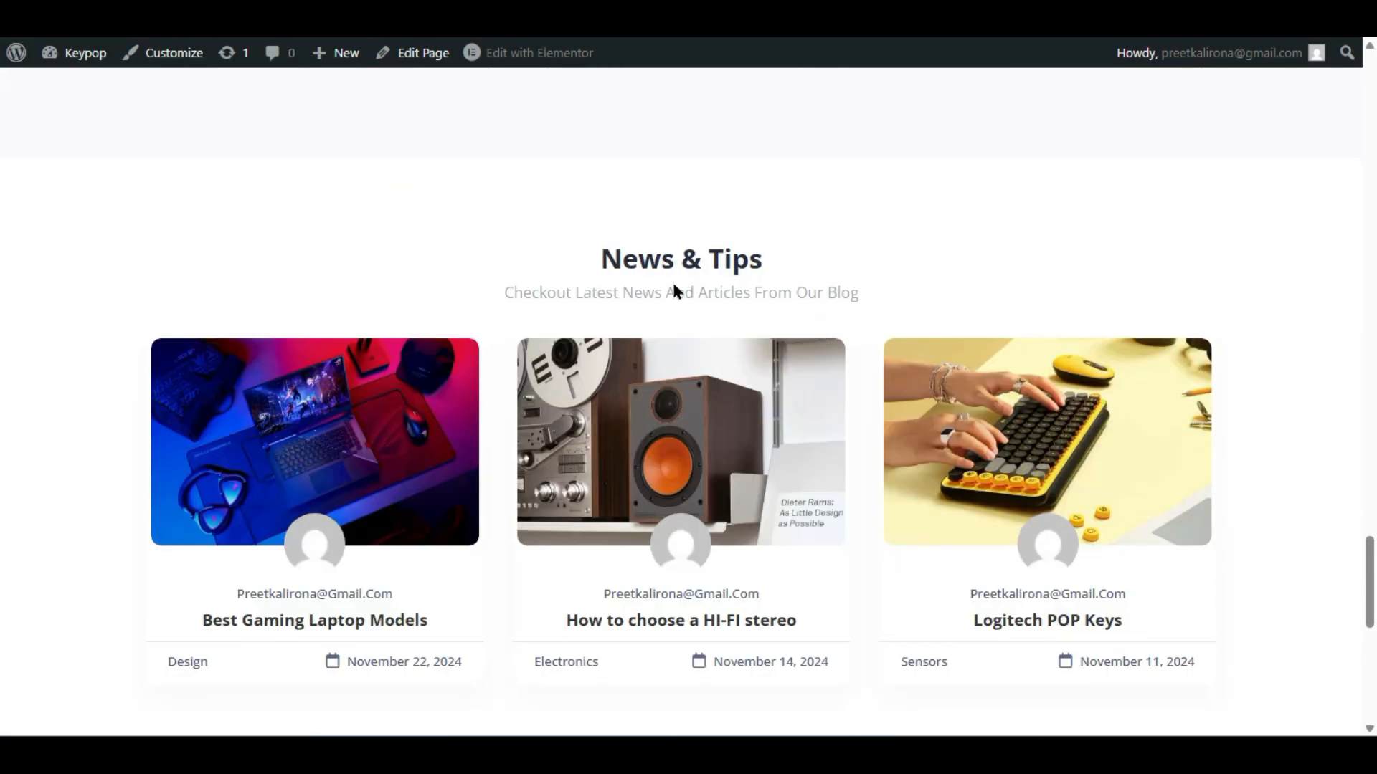
scroll(717, 279, "down", 8)
scroll(143, 452, "up", 20)
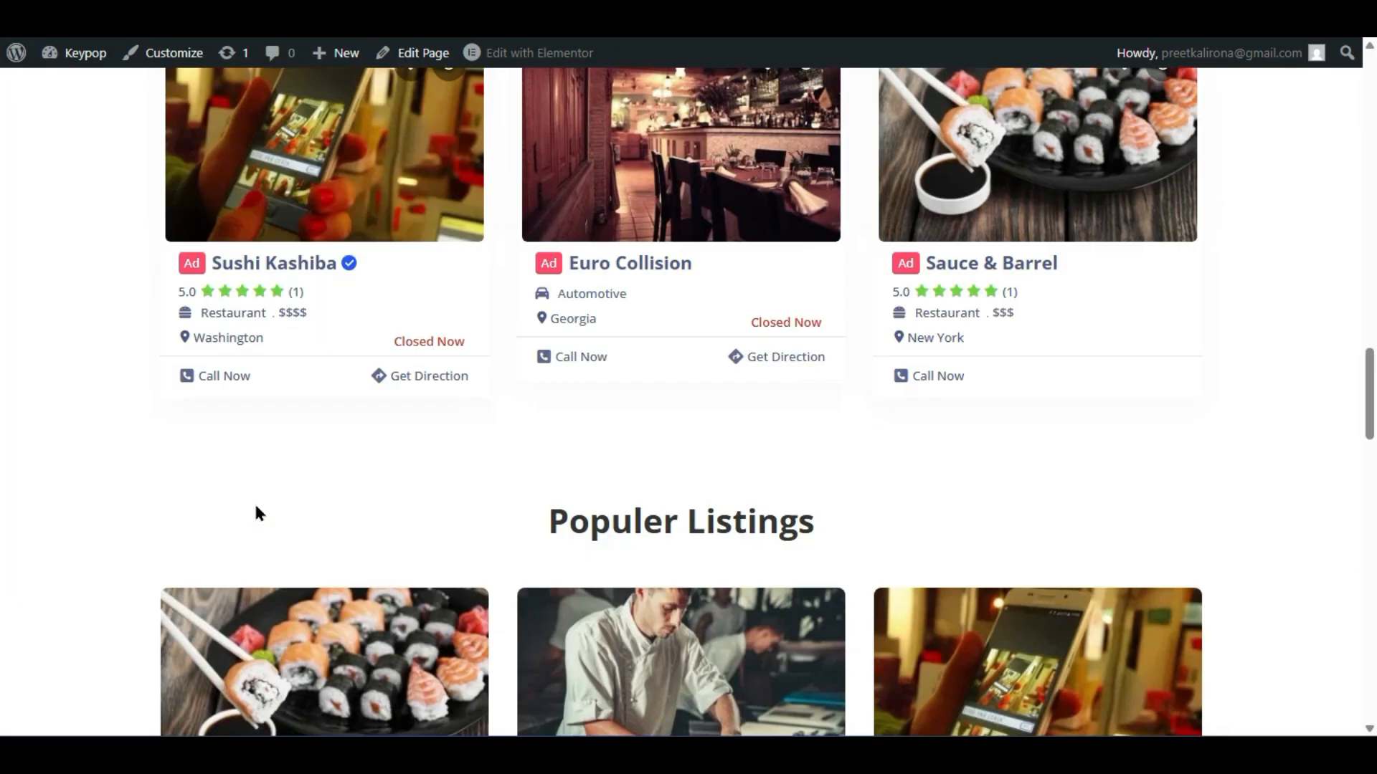
scroll(256, 512, "up", 15)
scroll(258, 513, "down", 10)
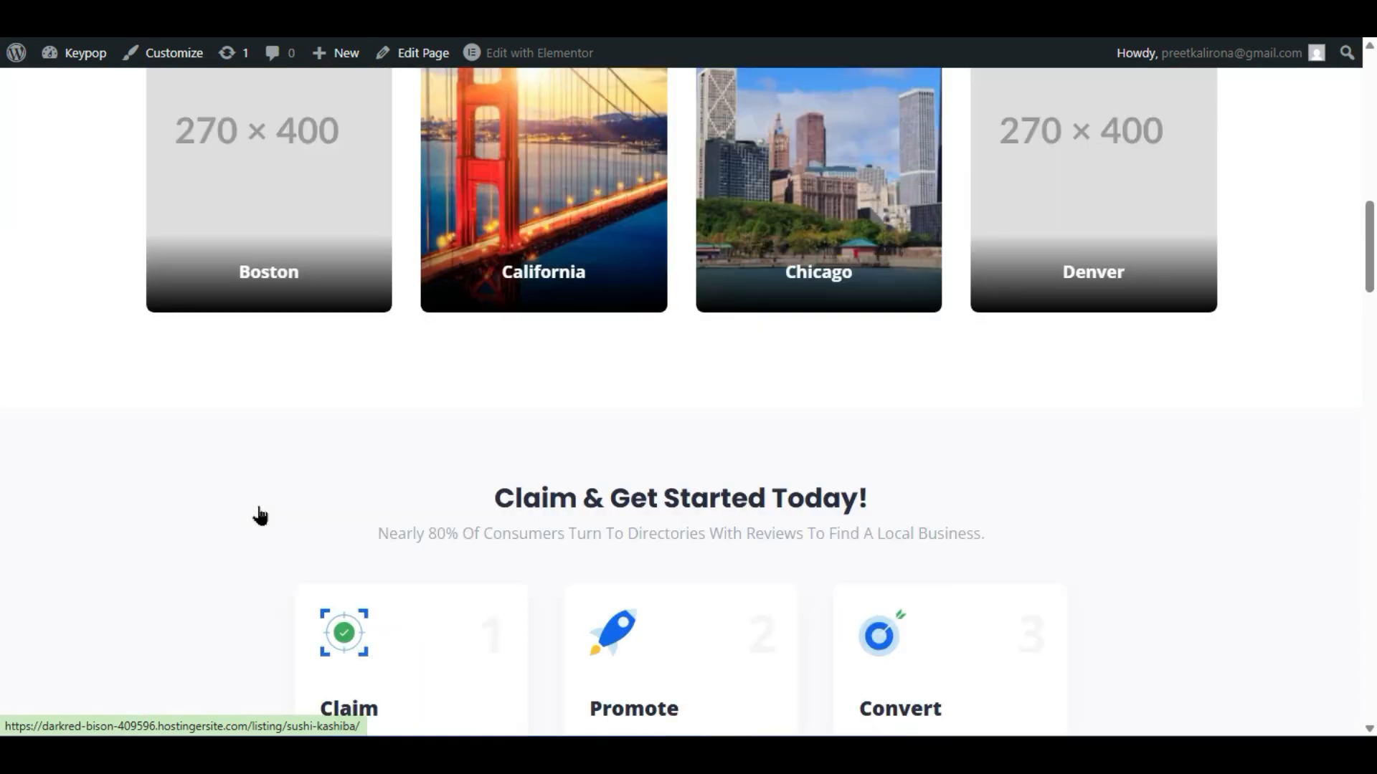
scroll(260, 515, "up", 10)
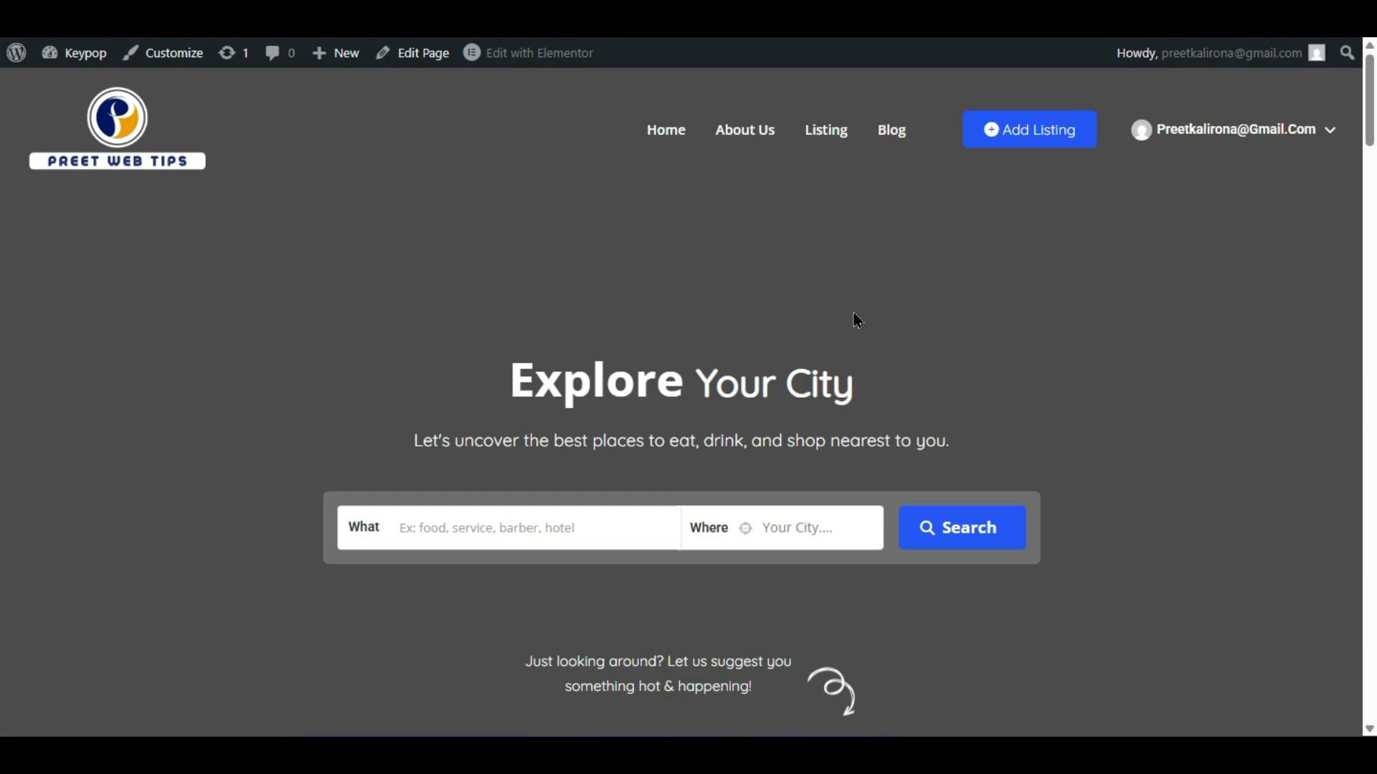
scroll(839, 323, "down", 4)
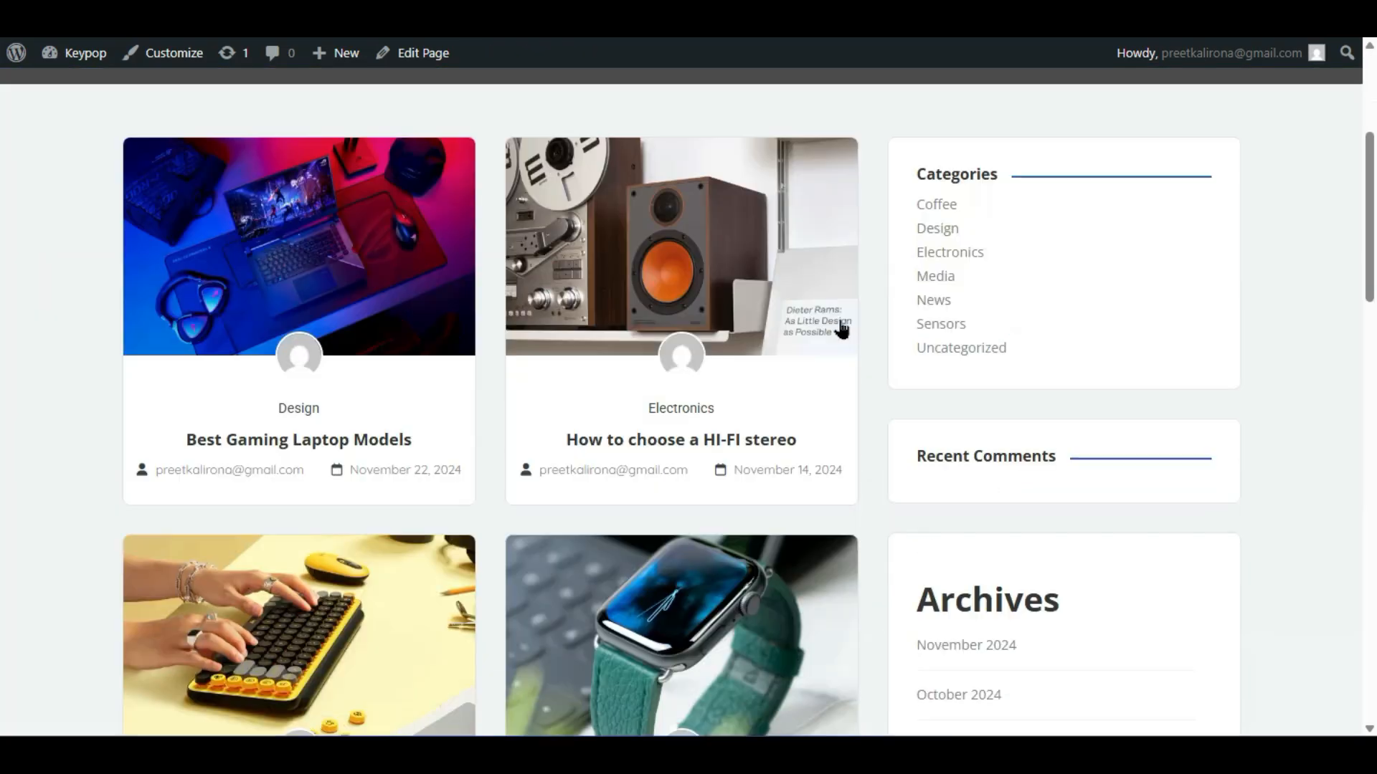
scroll(835, 387, "up", 2)
scroll(724, 553, "up", 2)
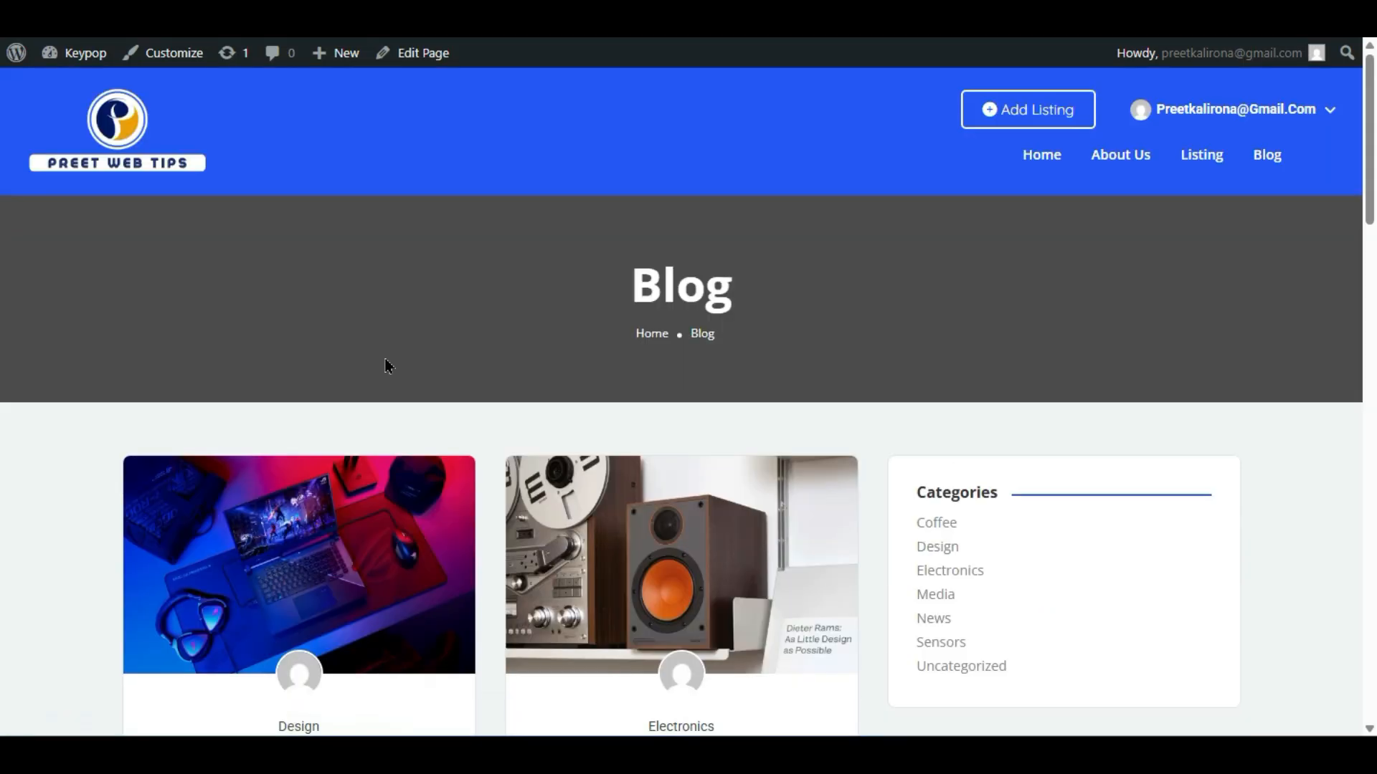
left_click(165, 65)
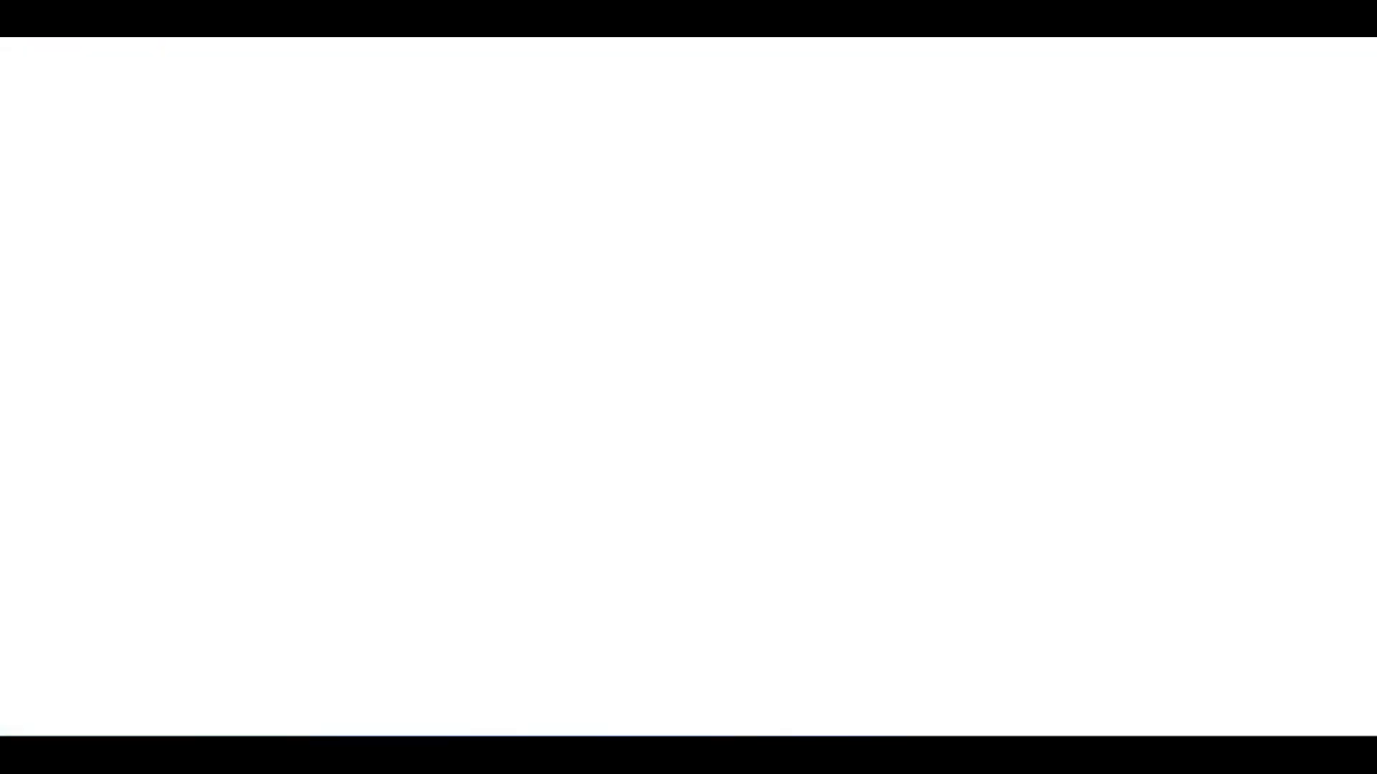
- Go to the Customizer's Widgets > Default sidebar
scroll(86, 495, "down", 5)
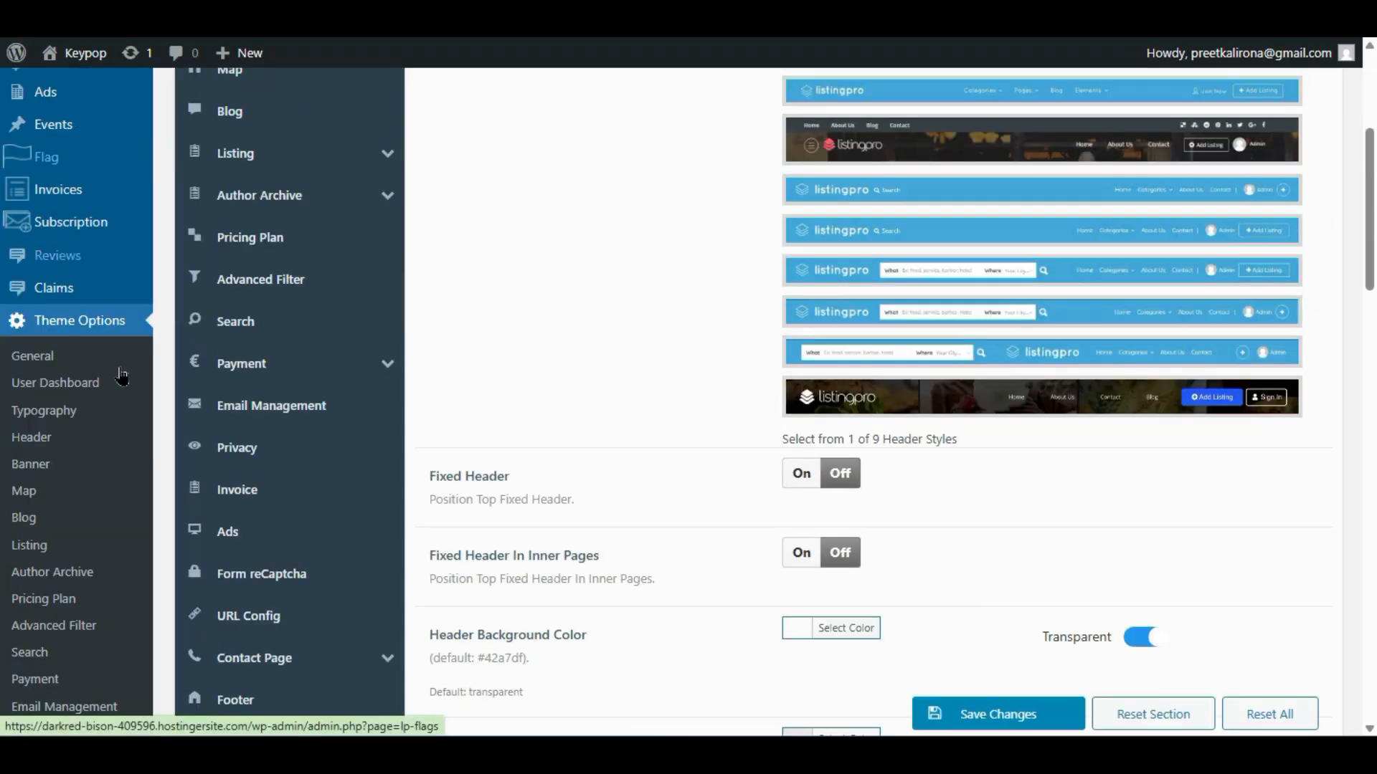
scroll(126, 369, "down", 8)
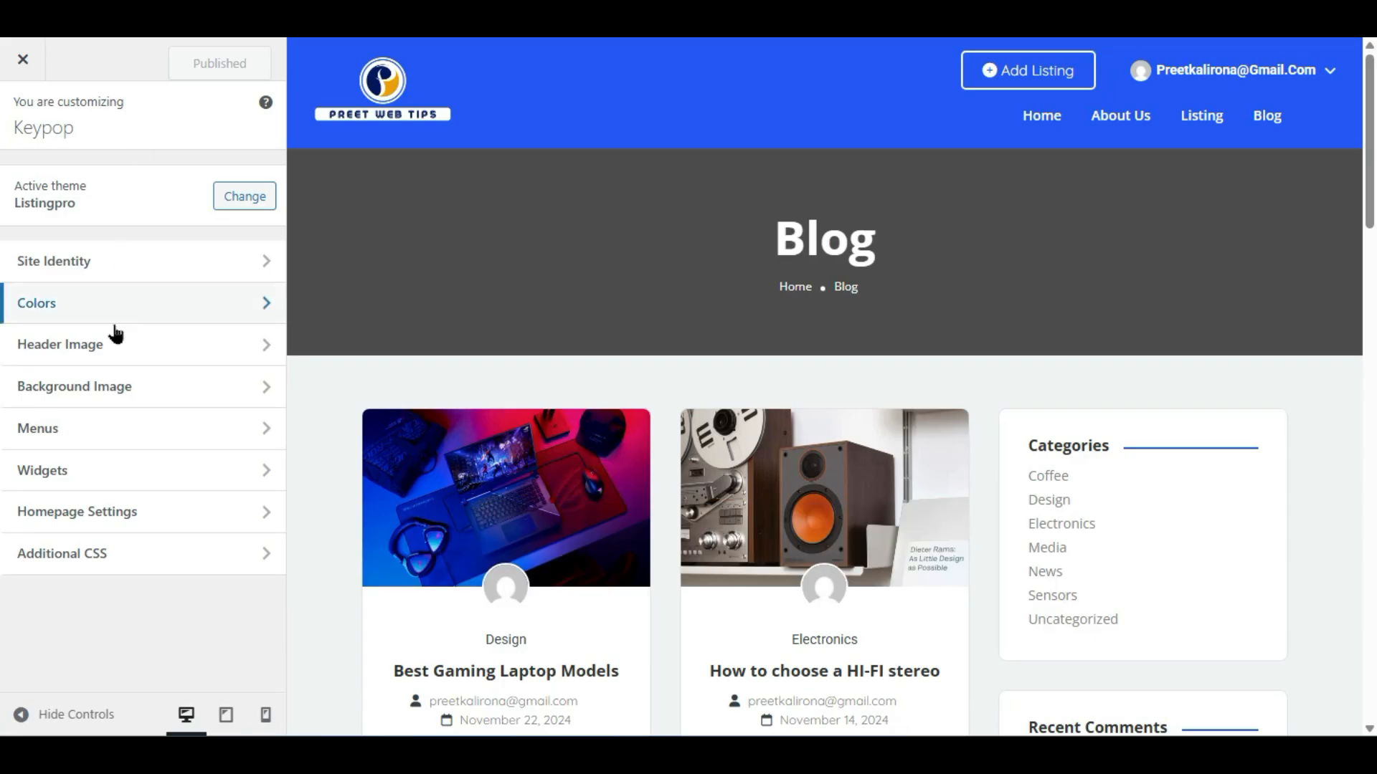
left_click(109, 470)
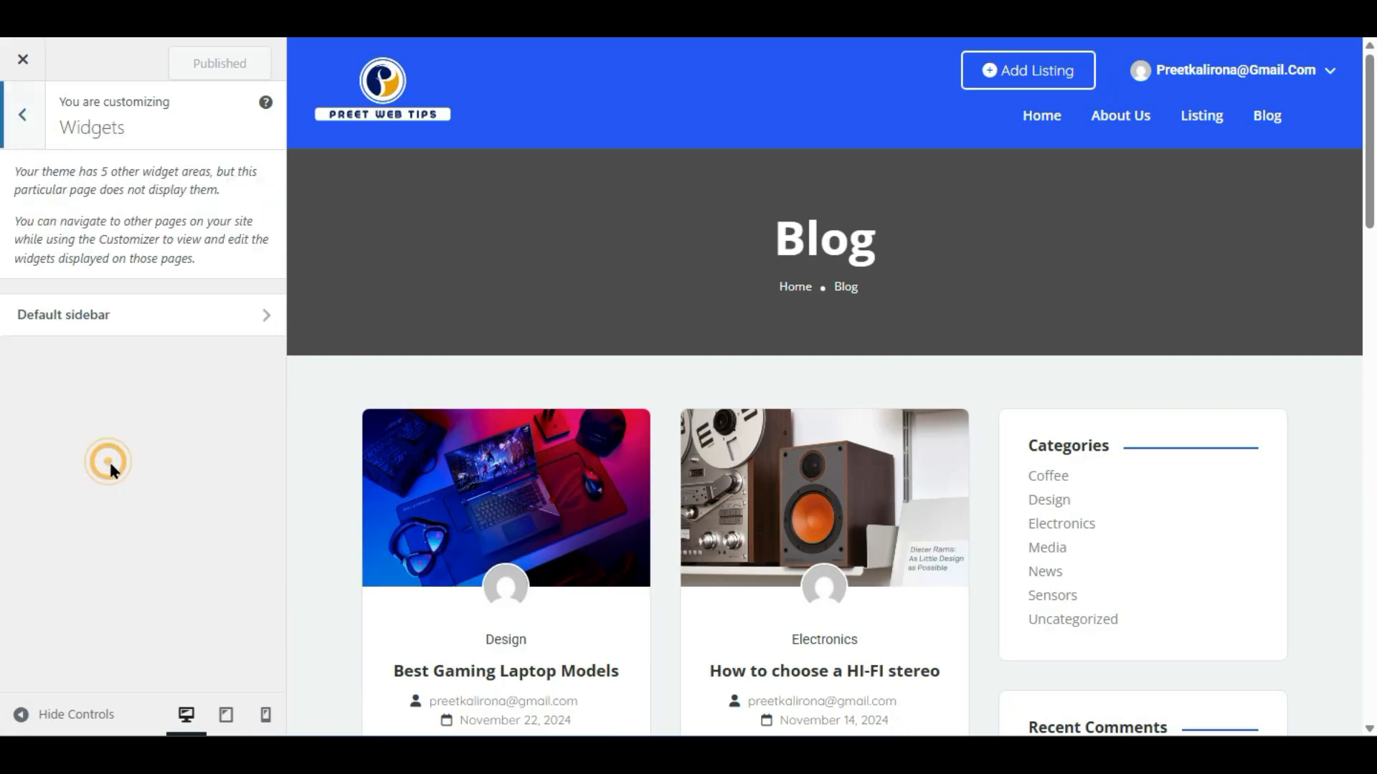
left_click(44, 319)
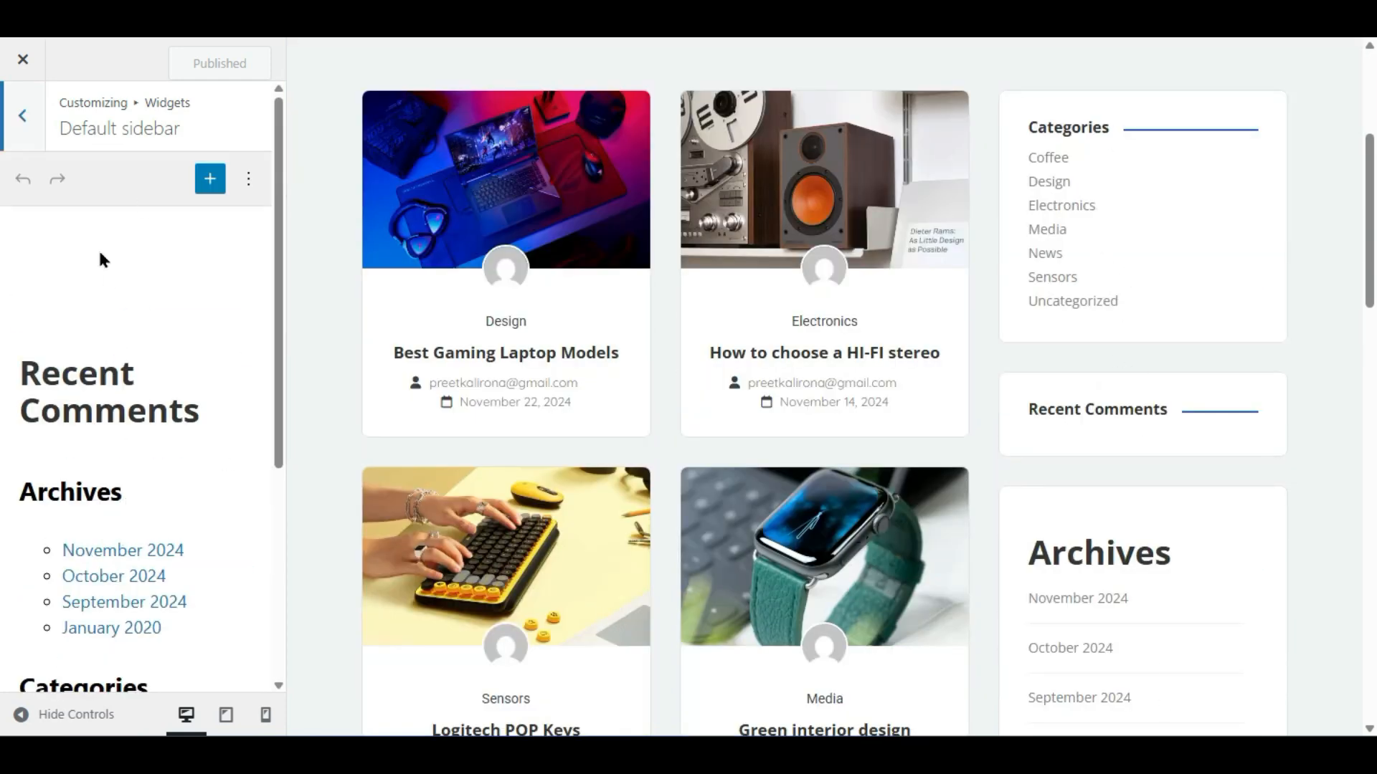
scroll(69, 498, "down", 4)
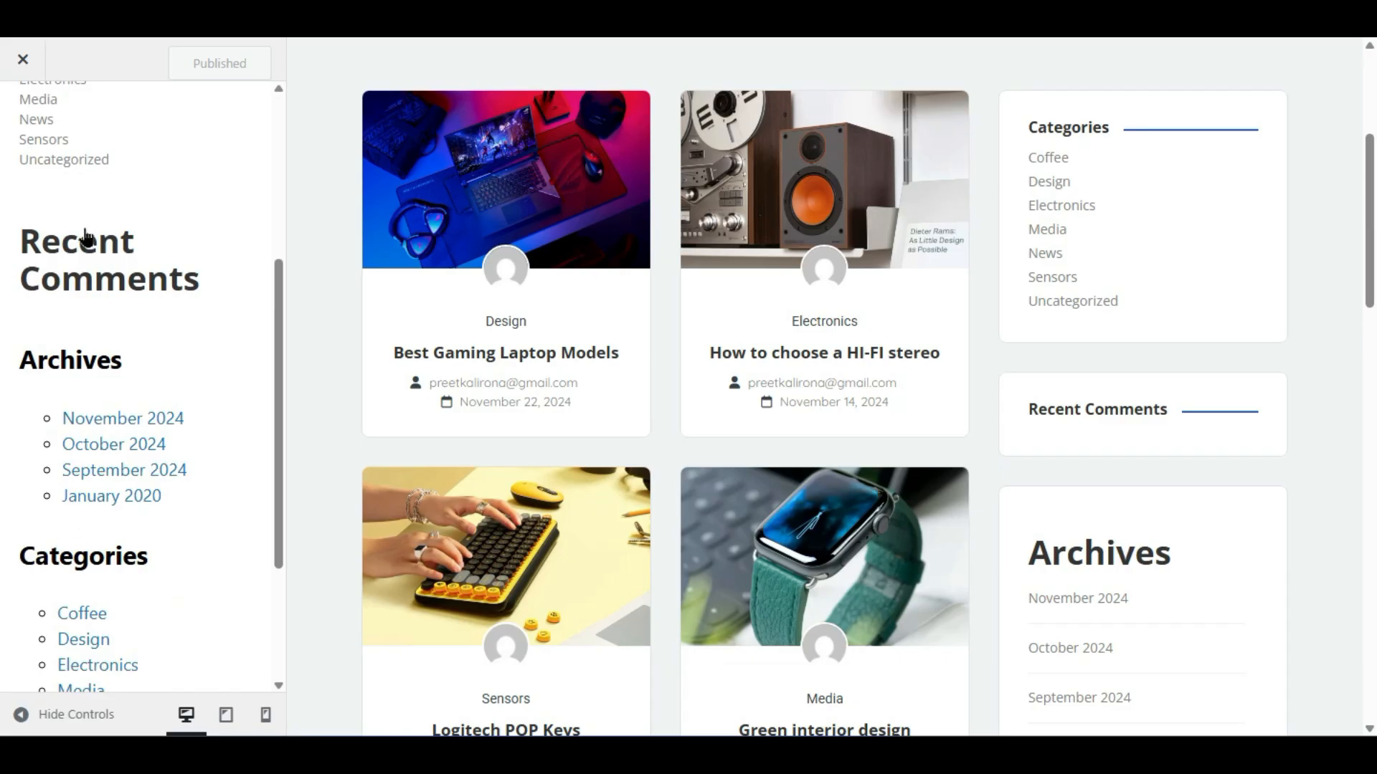
scroll(85, 238, "down", 3)
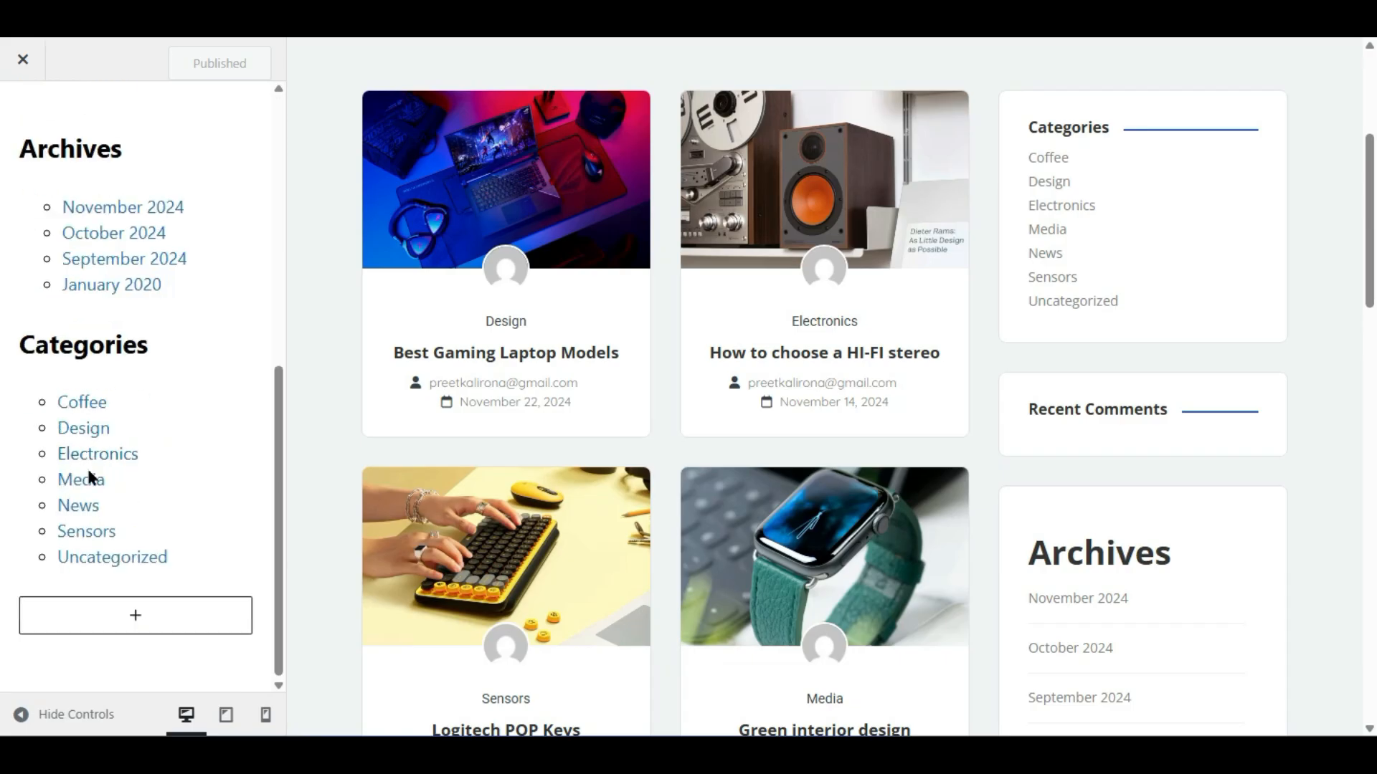
- Insert the 'ListingPro - Recent Listing Widget' block at the end of the sidebar
left_click(135, 620)
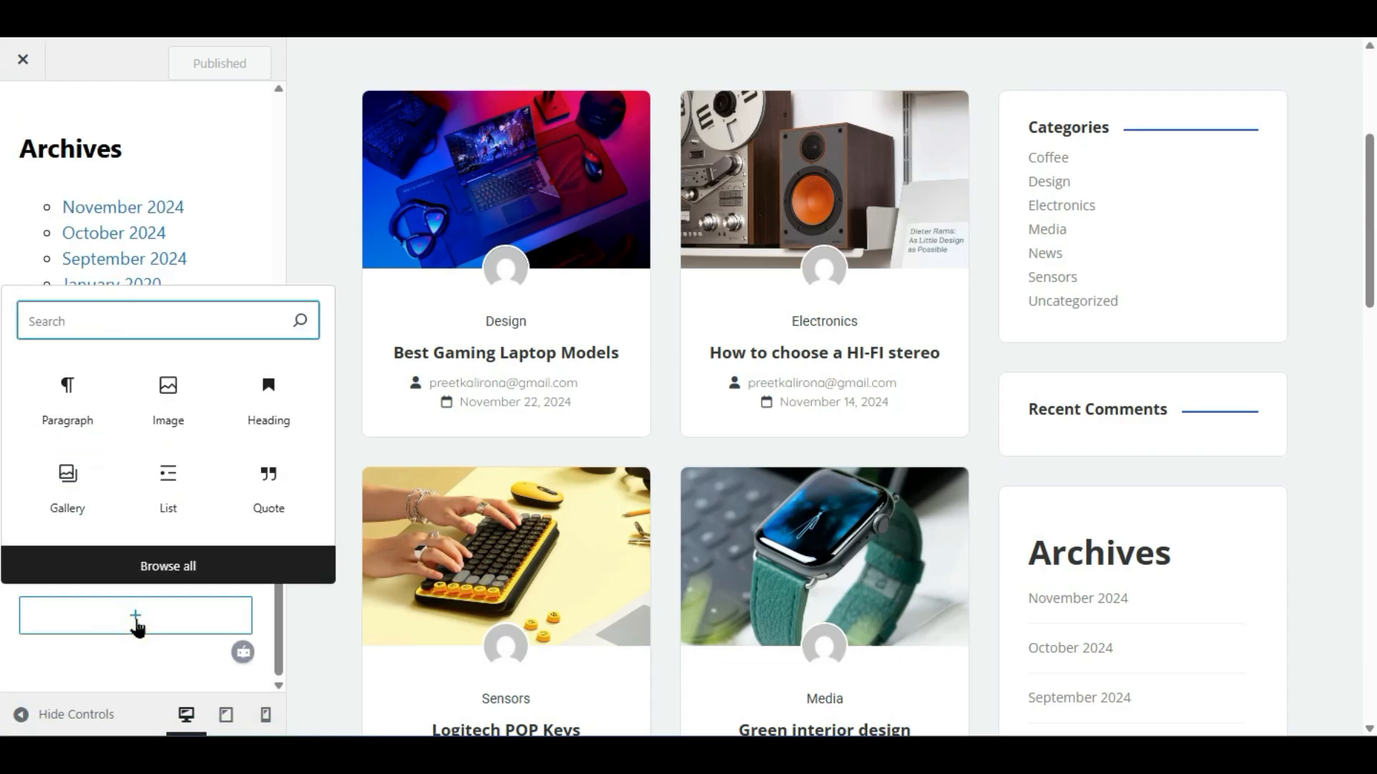
left_click(148, 577)
scroll(472, 393, "down", 6)
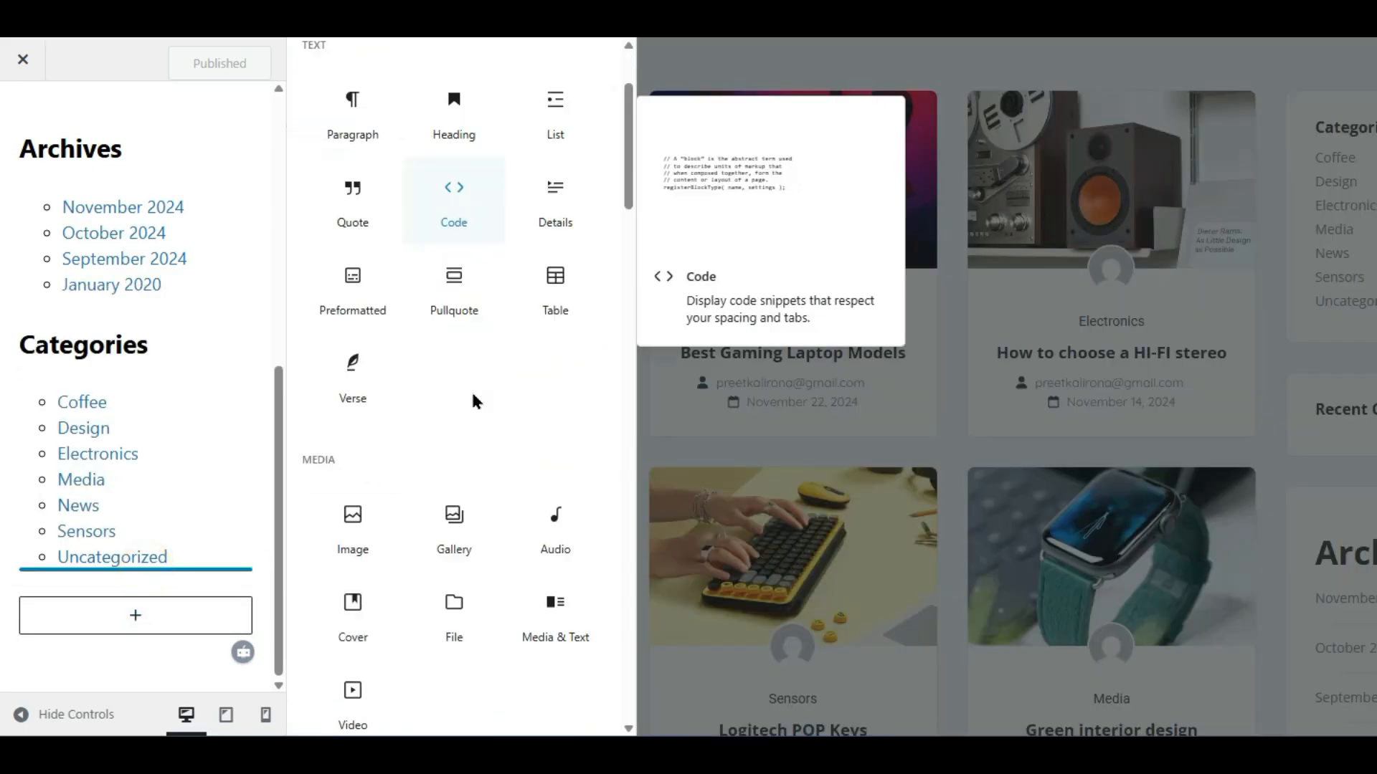
scroll(487, 470, "down", 9)
scroll(486, 488, "up", 2)
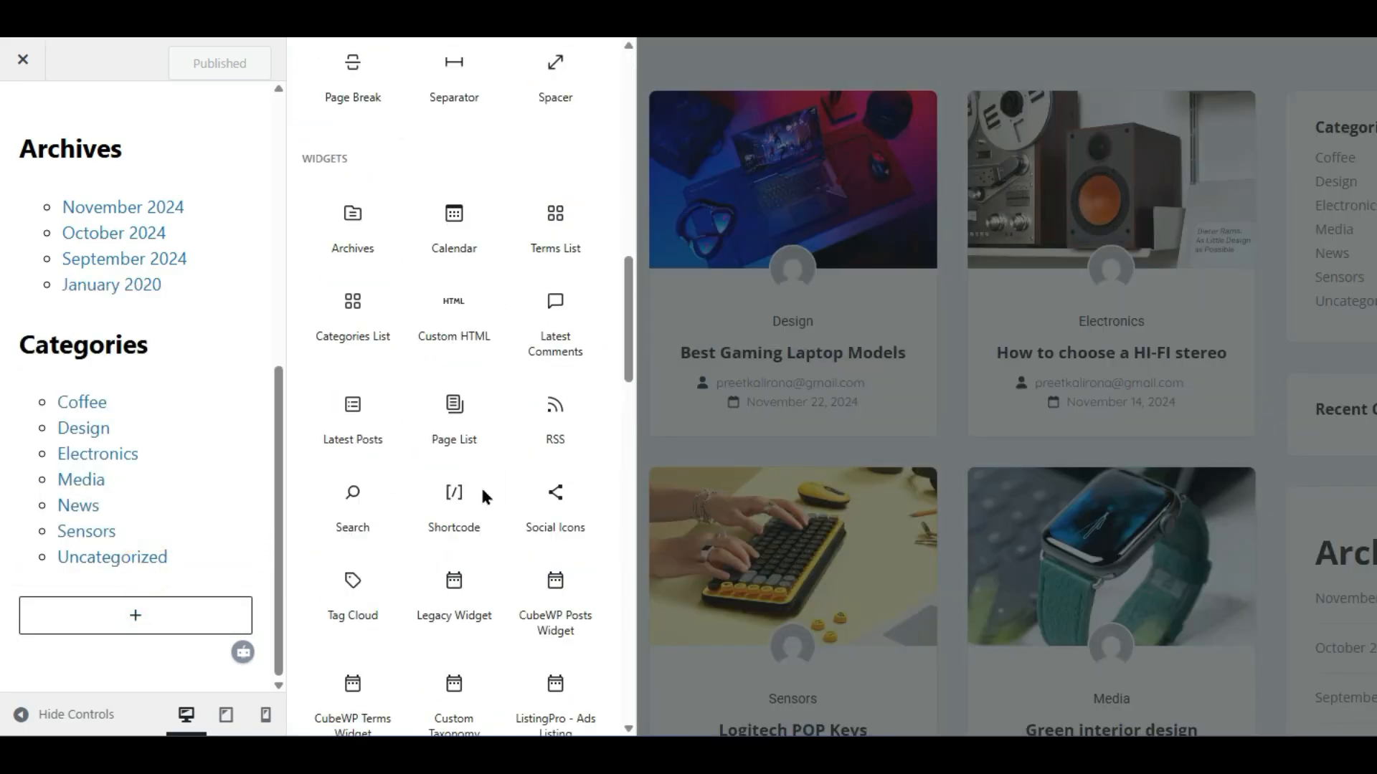
scroll(483, 491, "down", 8)
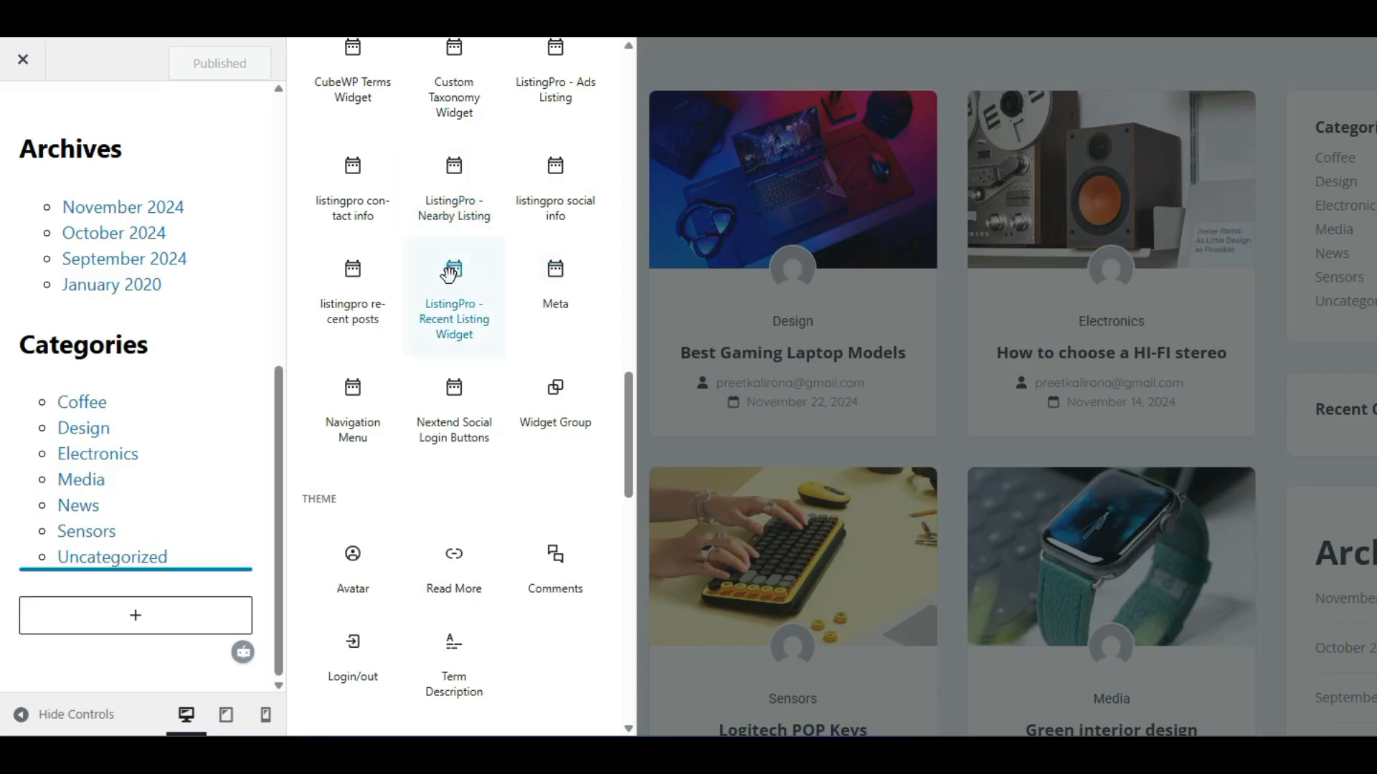
left_click(456, 307)
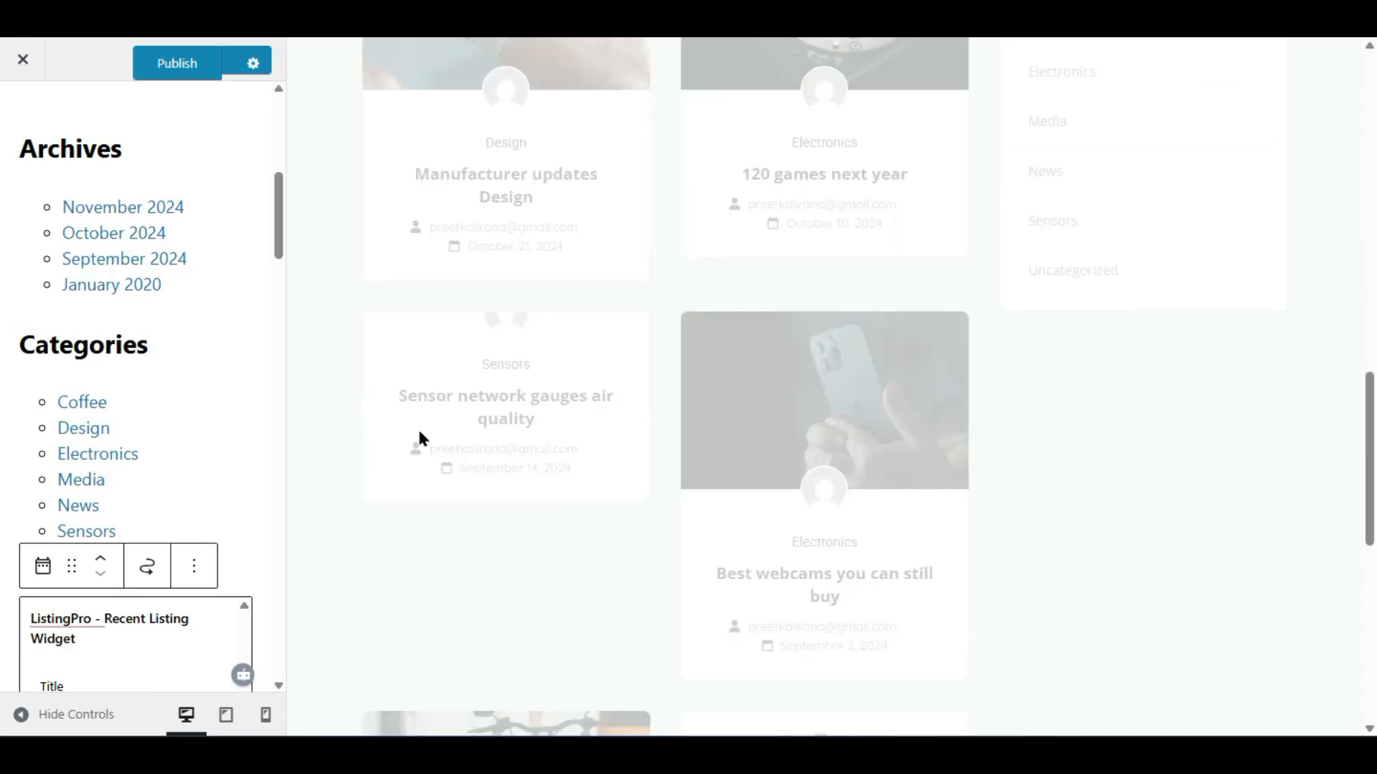
scroll(768, 178, "up", 10)
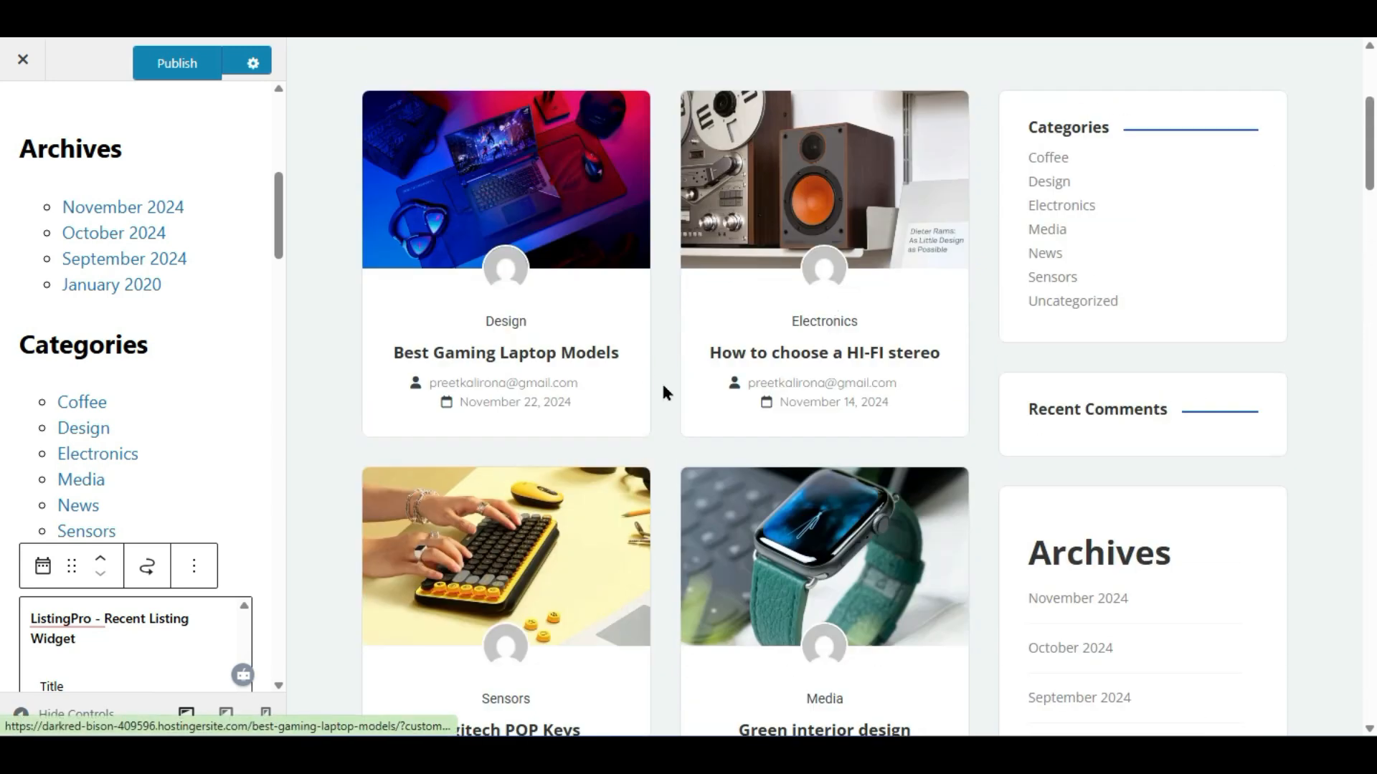
scroll(667, 391, "down", 8)
scroll(728, 265, "down", 10)
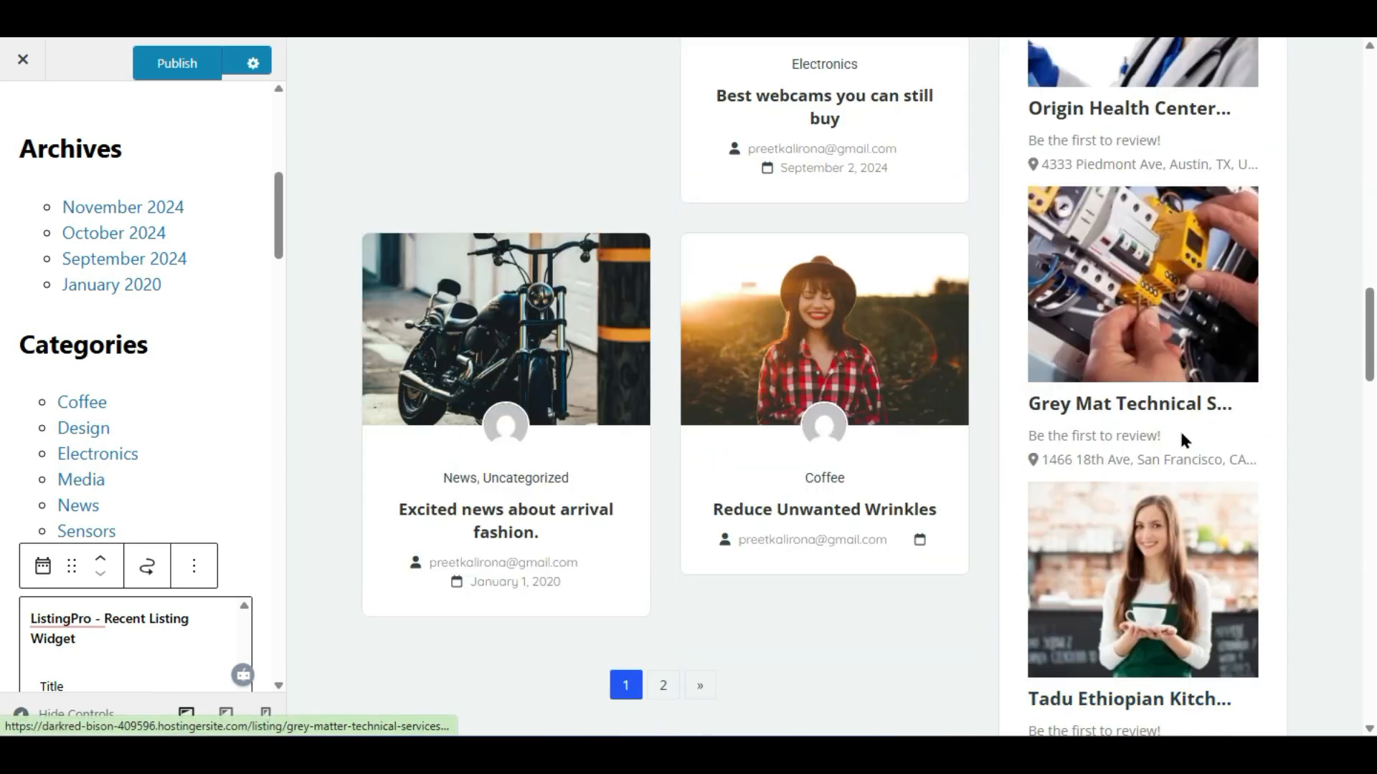
scroll(1180, 430, "up", 15)
scroll(172, 185, "down", 2)
scroll(172, 184, "up", 4)
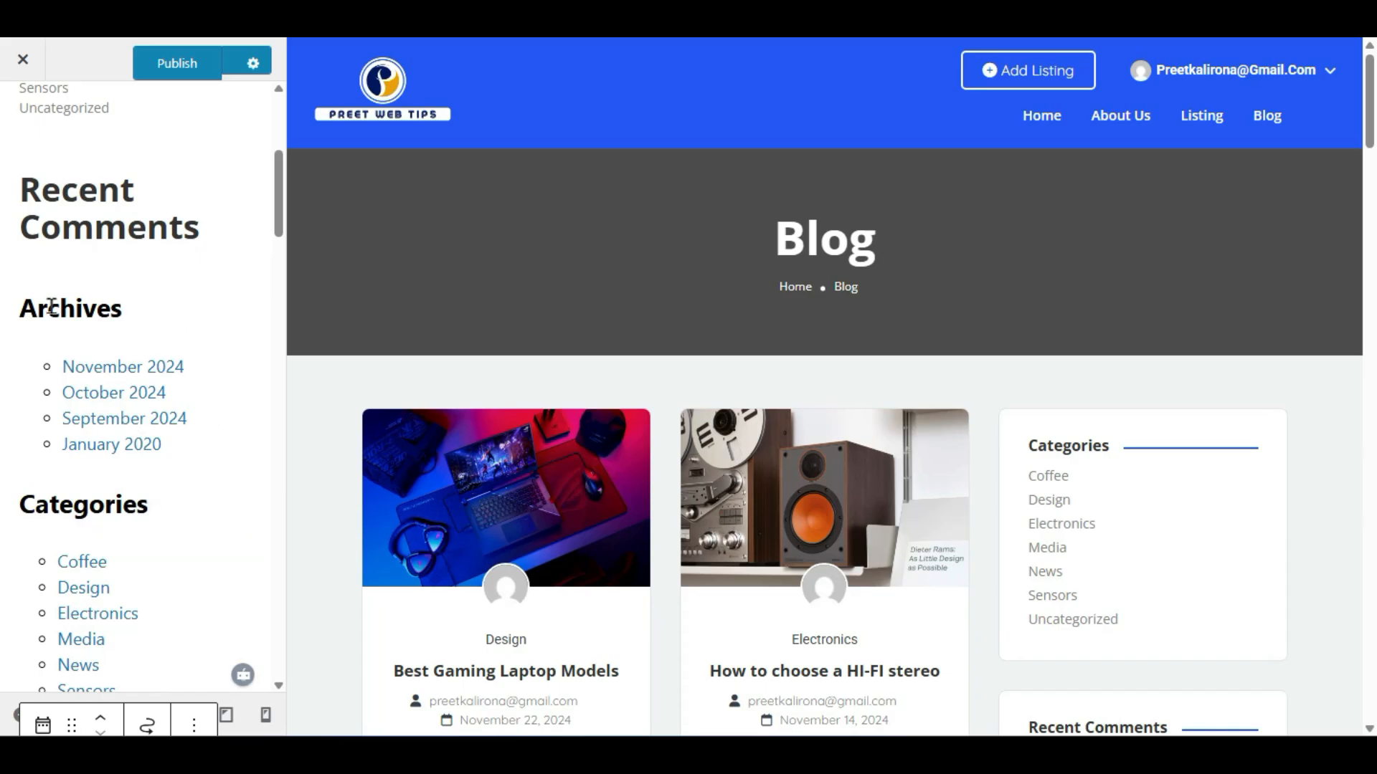
- Remove the Archives heading and the Archives list from the Blog Sidebar
left_click(88, 311)
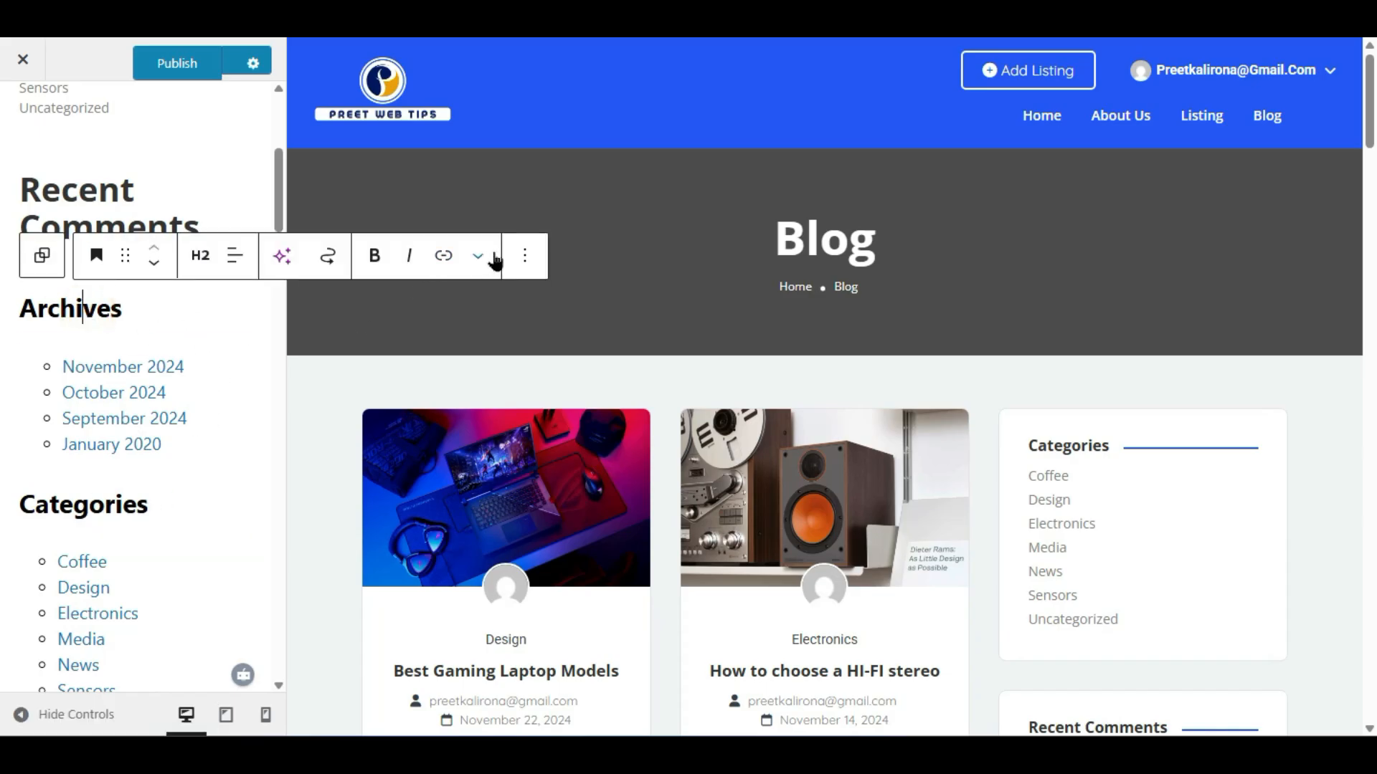
left_click(524, 259)
scroll(578, 502, "down", 2)
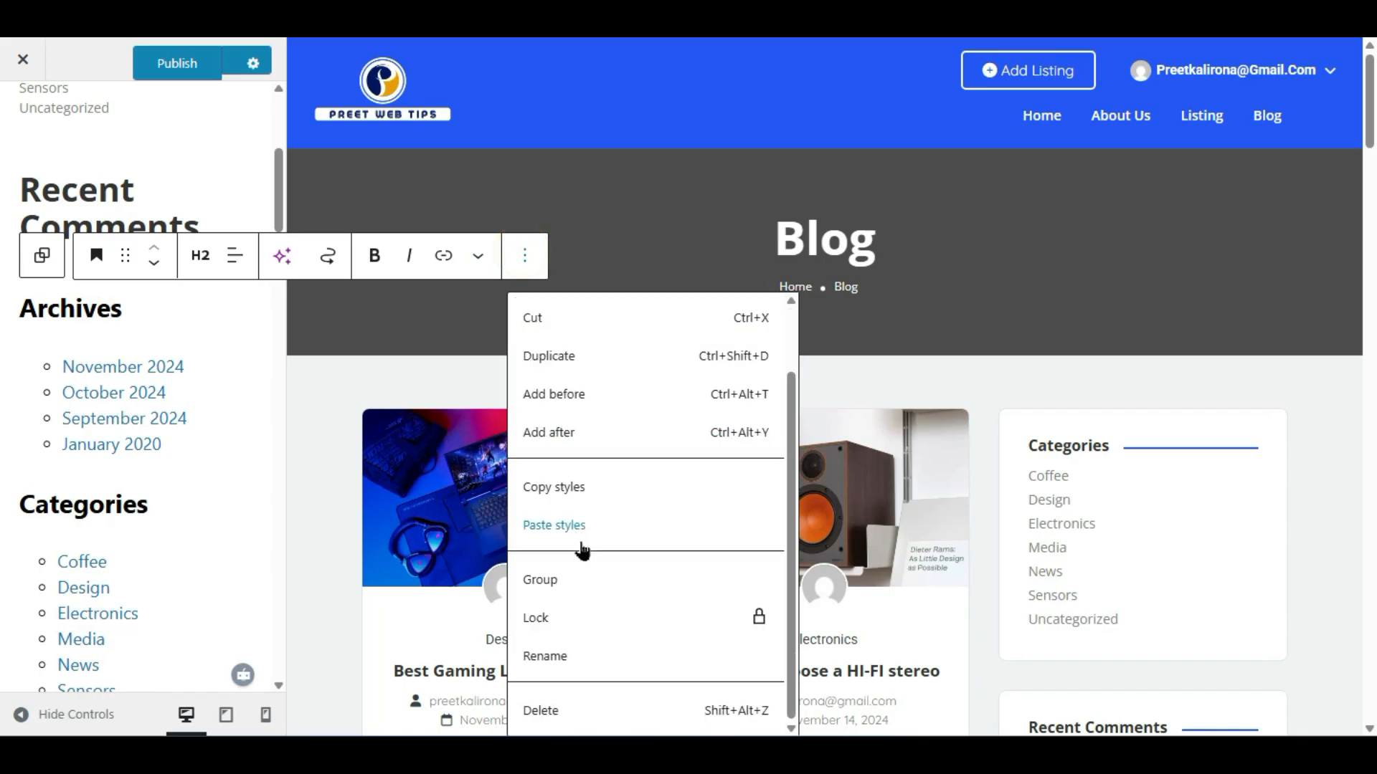
left_click(572, 710)
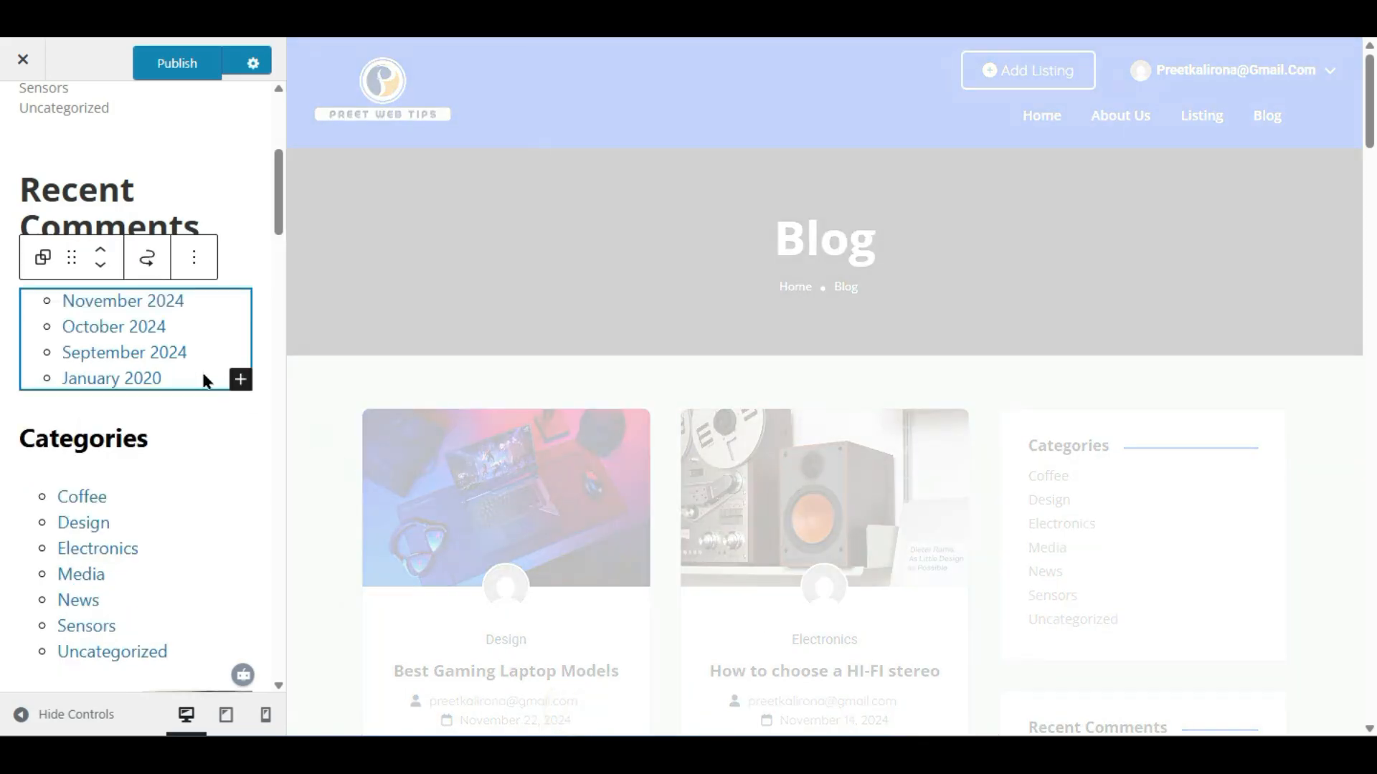
left_click(195, 258)
scroll(191, 631, "down", 2)
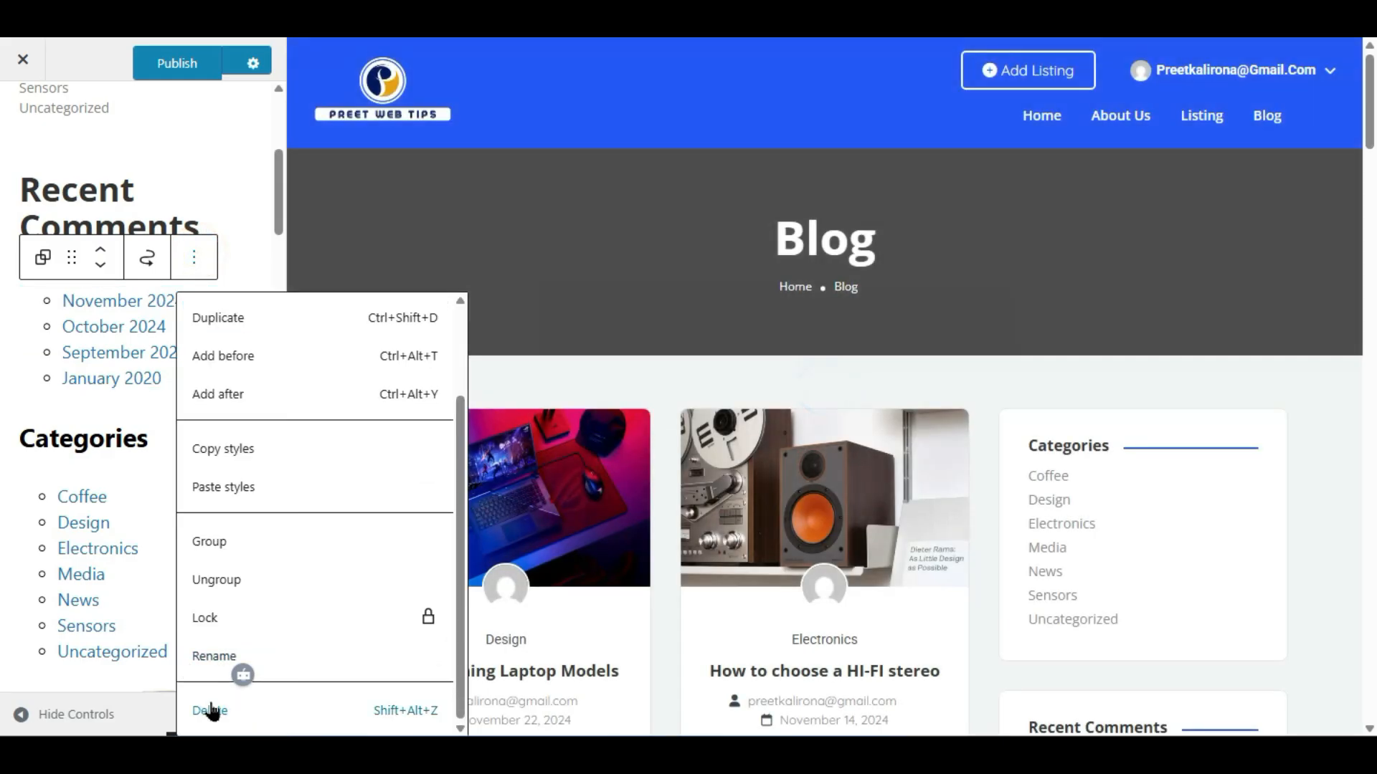
left_click(210, 709)
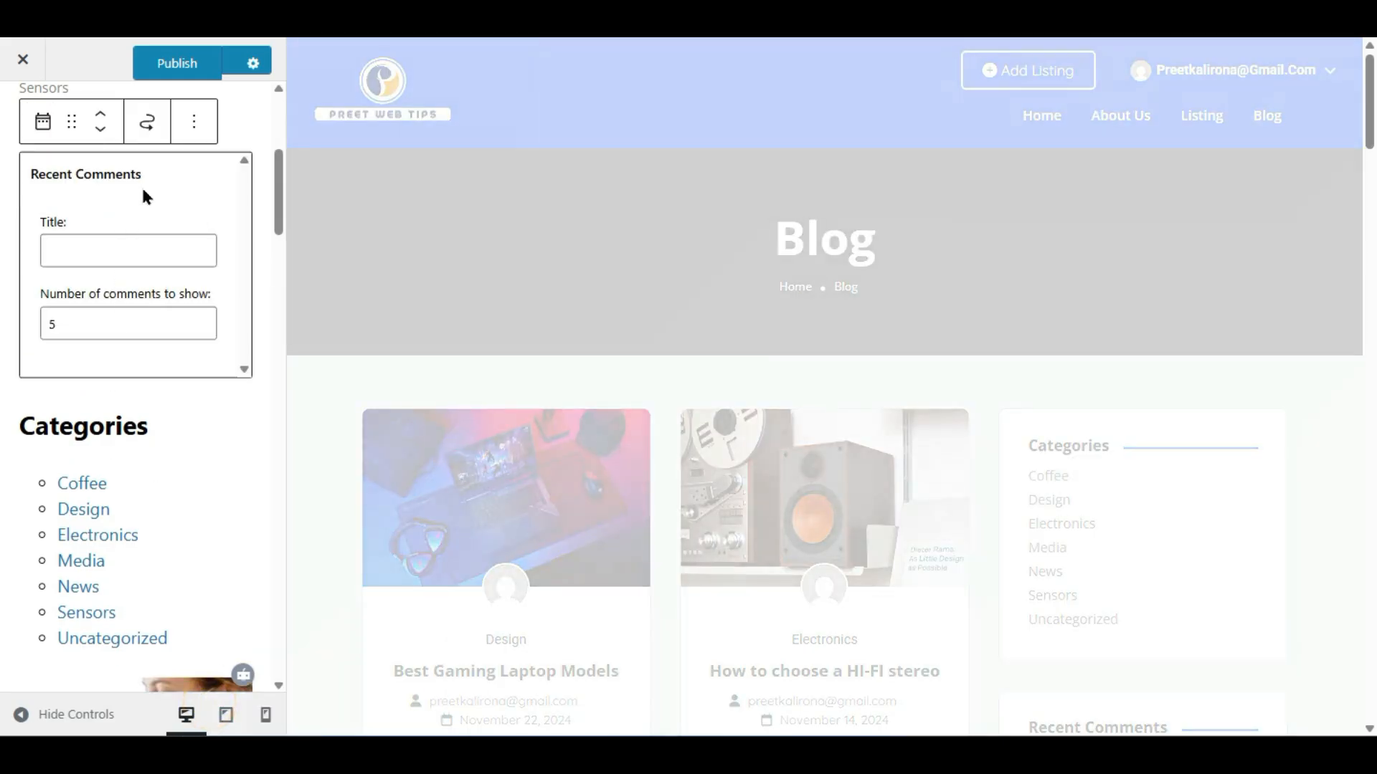
- Remove the Recent Comments widget and the extra Categories widget
left_click(194, 118)
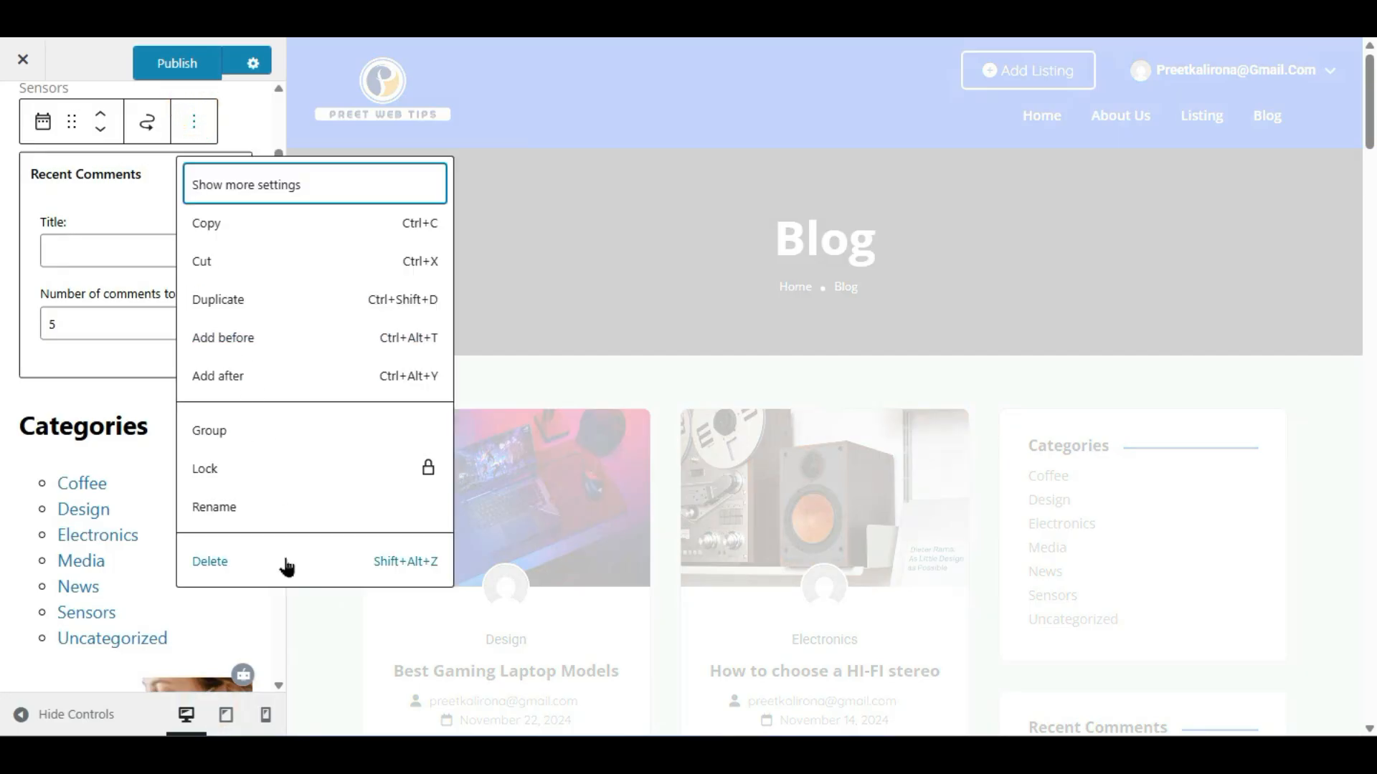
left_click(285, 562)
left_click(189, 257)
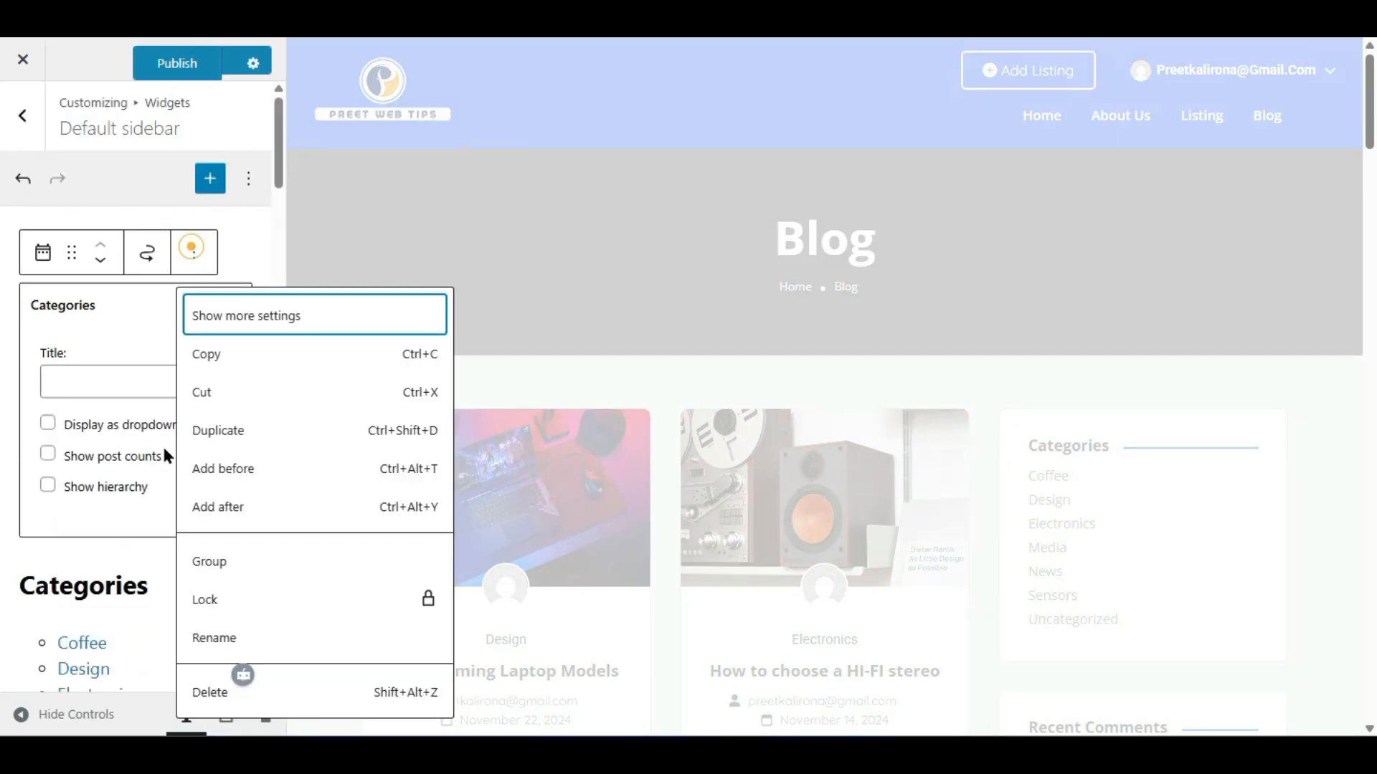
scroll(230, 609, "down", 4)
left_click(208, 688)
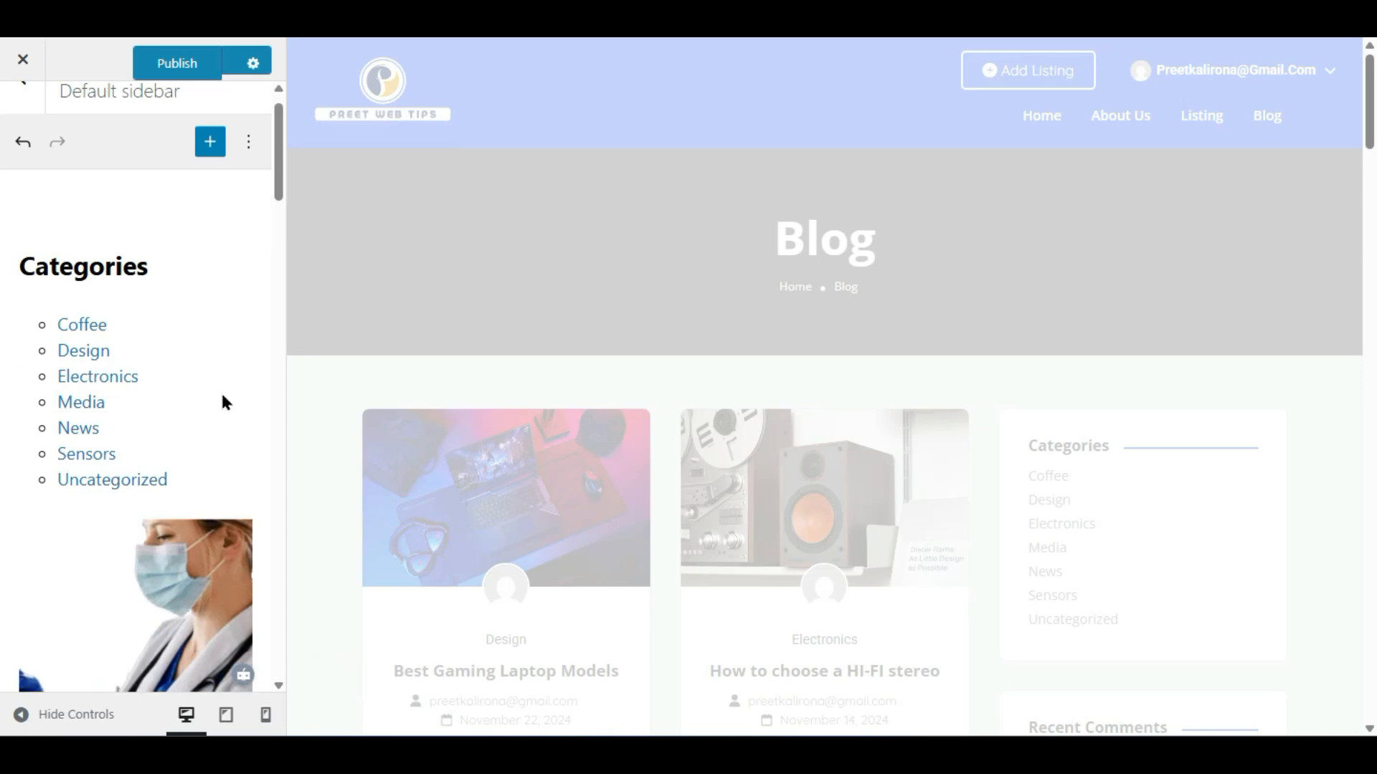
- Add a new block below the Categories list
scroll(133, 369, "down", 2)
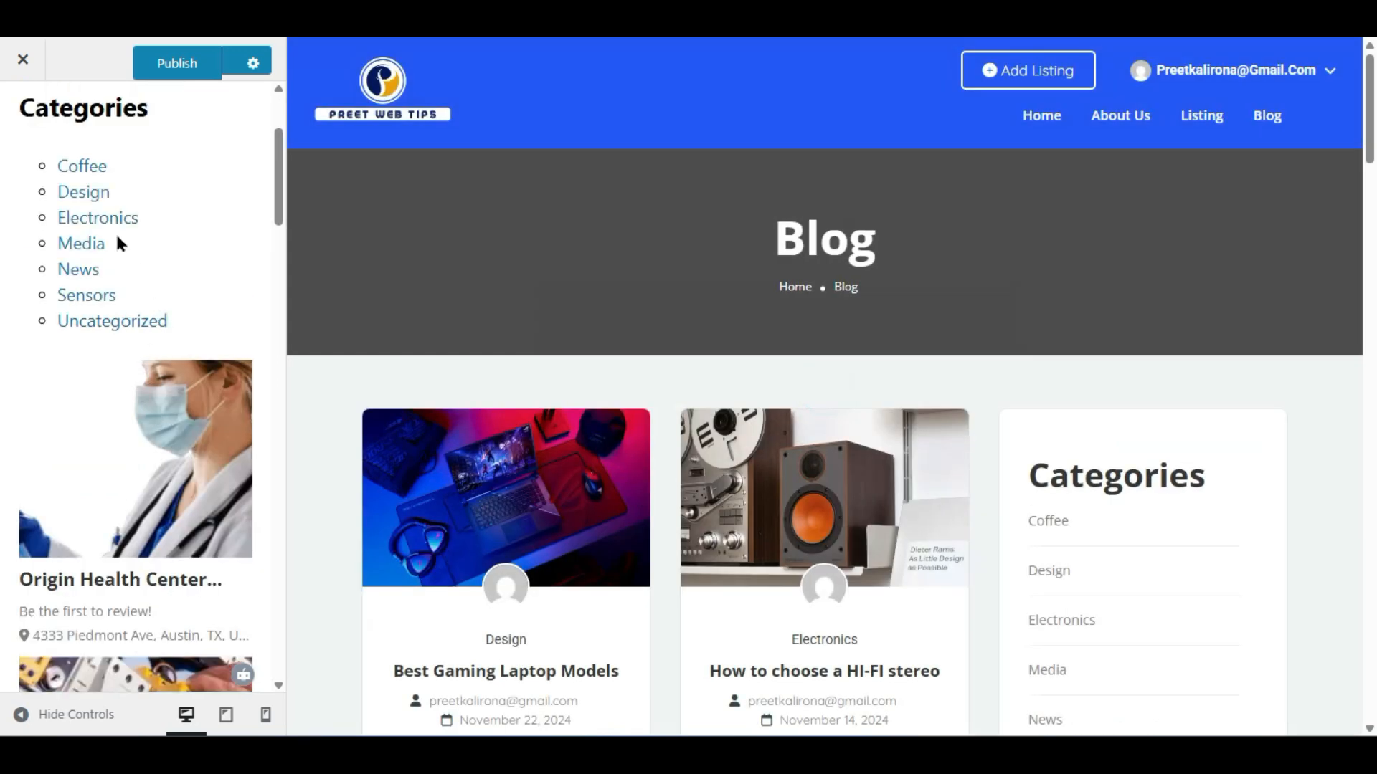
scroll(1262, 538, "down", 6)
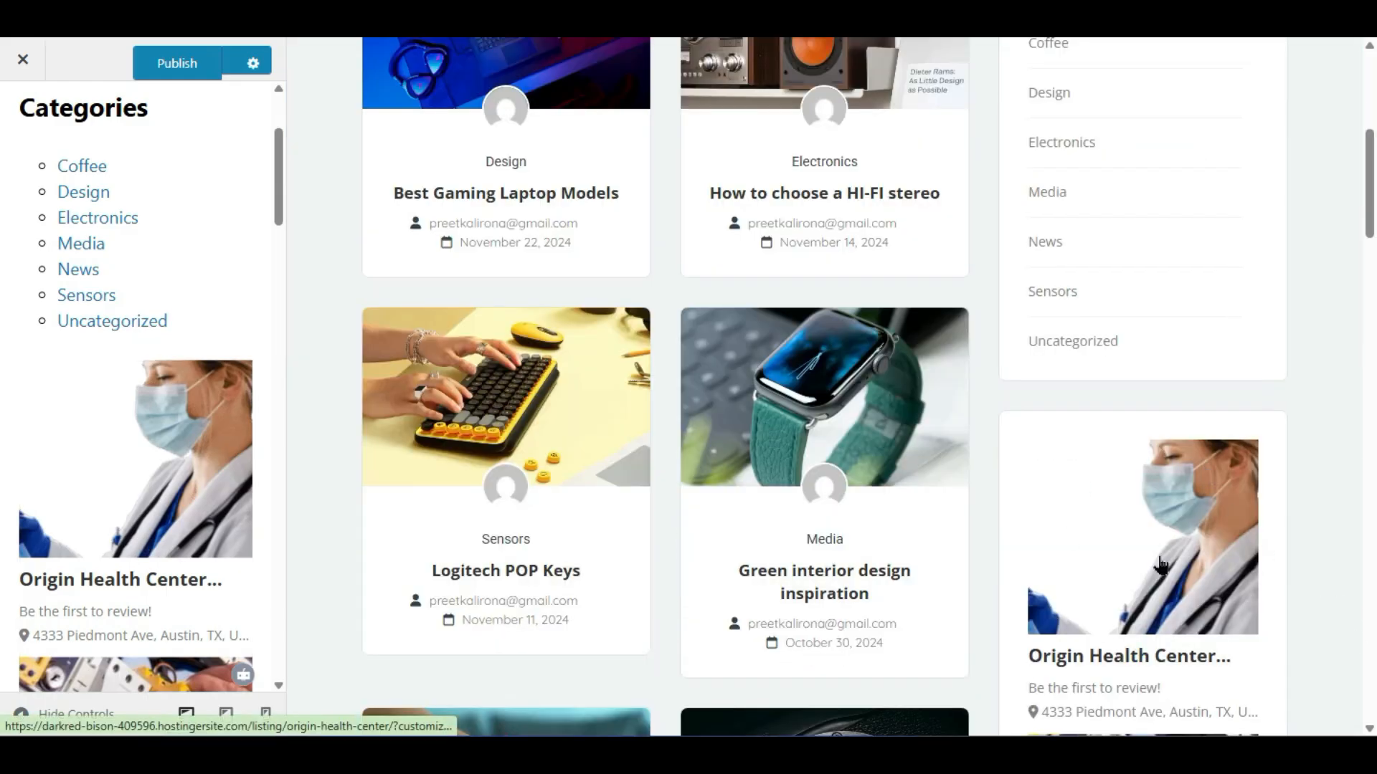
scroll(1158, 523, "down", 2)
mouse_move(124, 355)
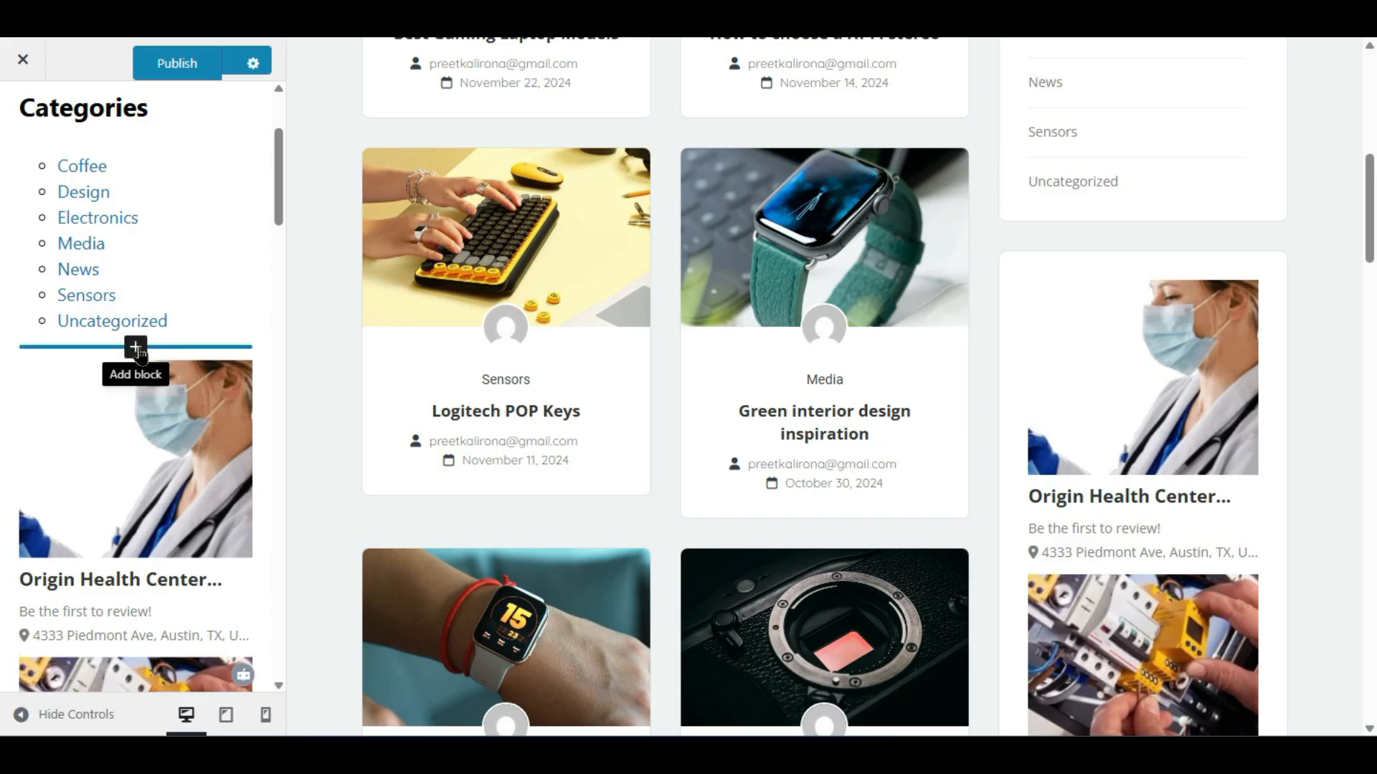
left_click(135, 349)
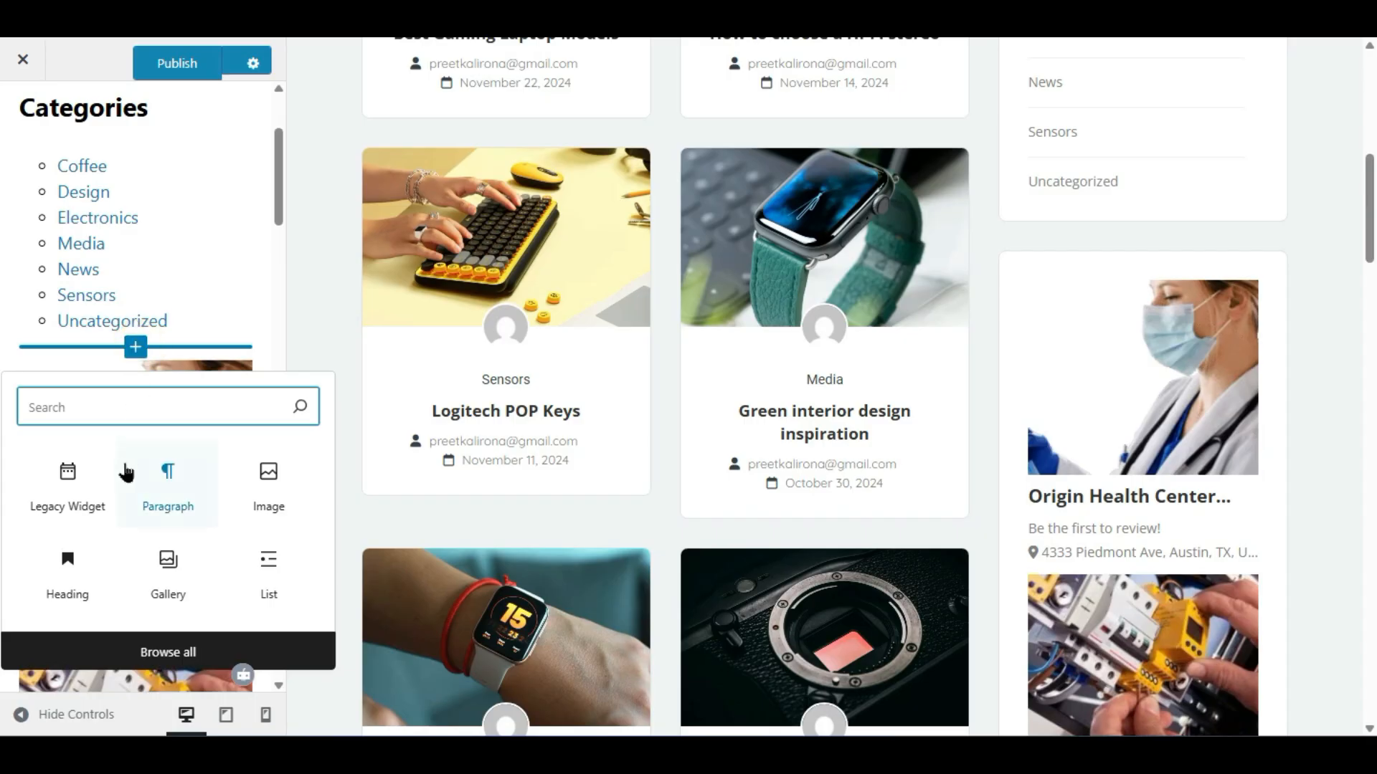
- Insert a heading block reading 'Populer Listings' above the listings widget
left_click(91, 547)
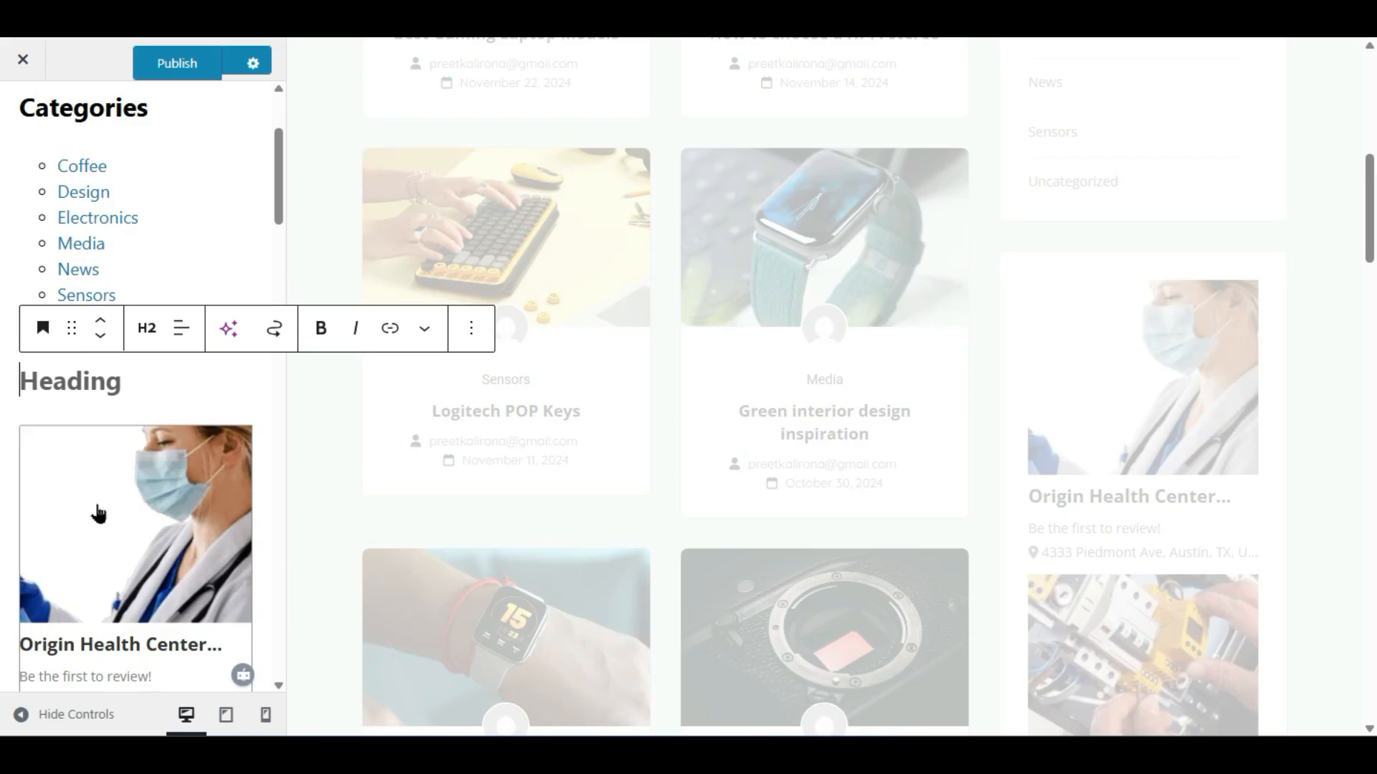
type("Pop")
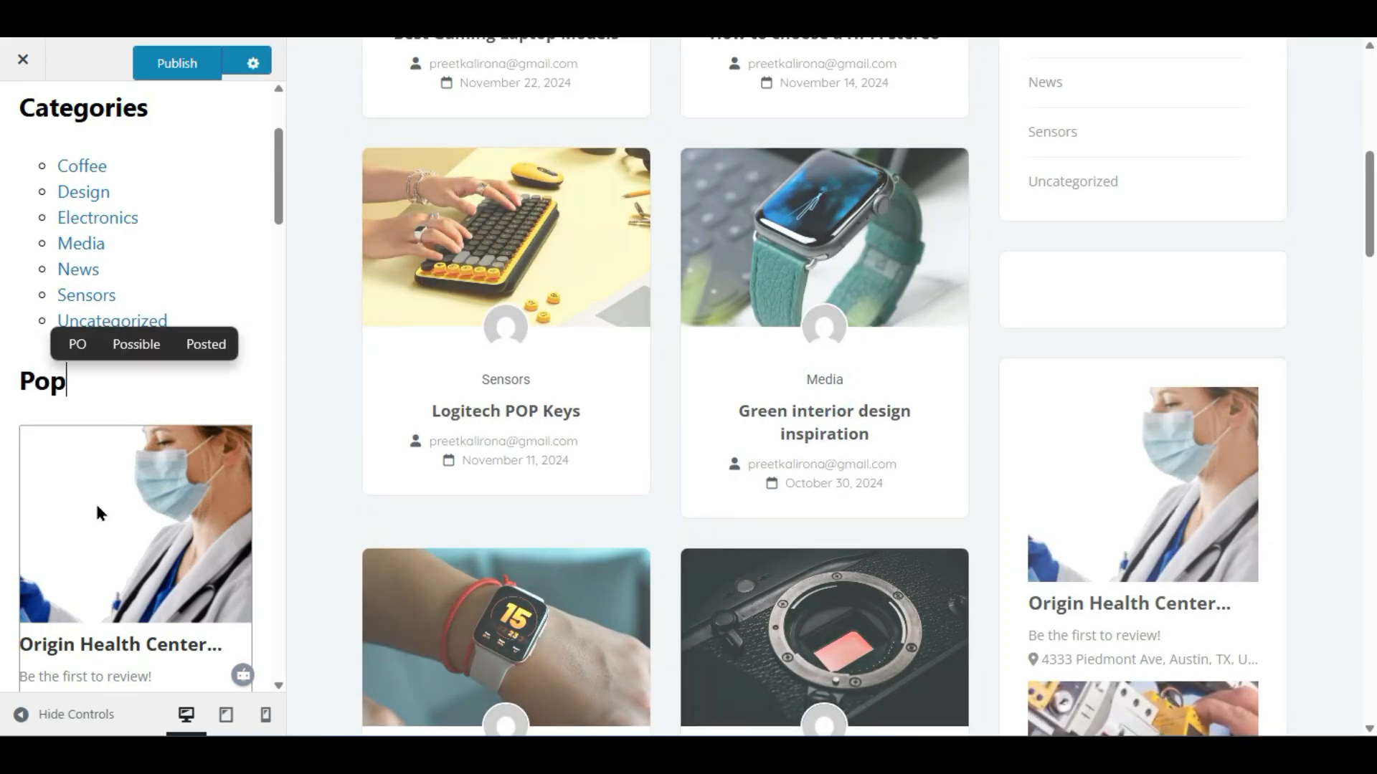
type("uler ")
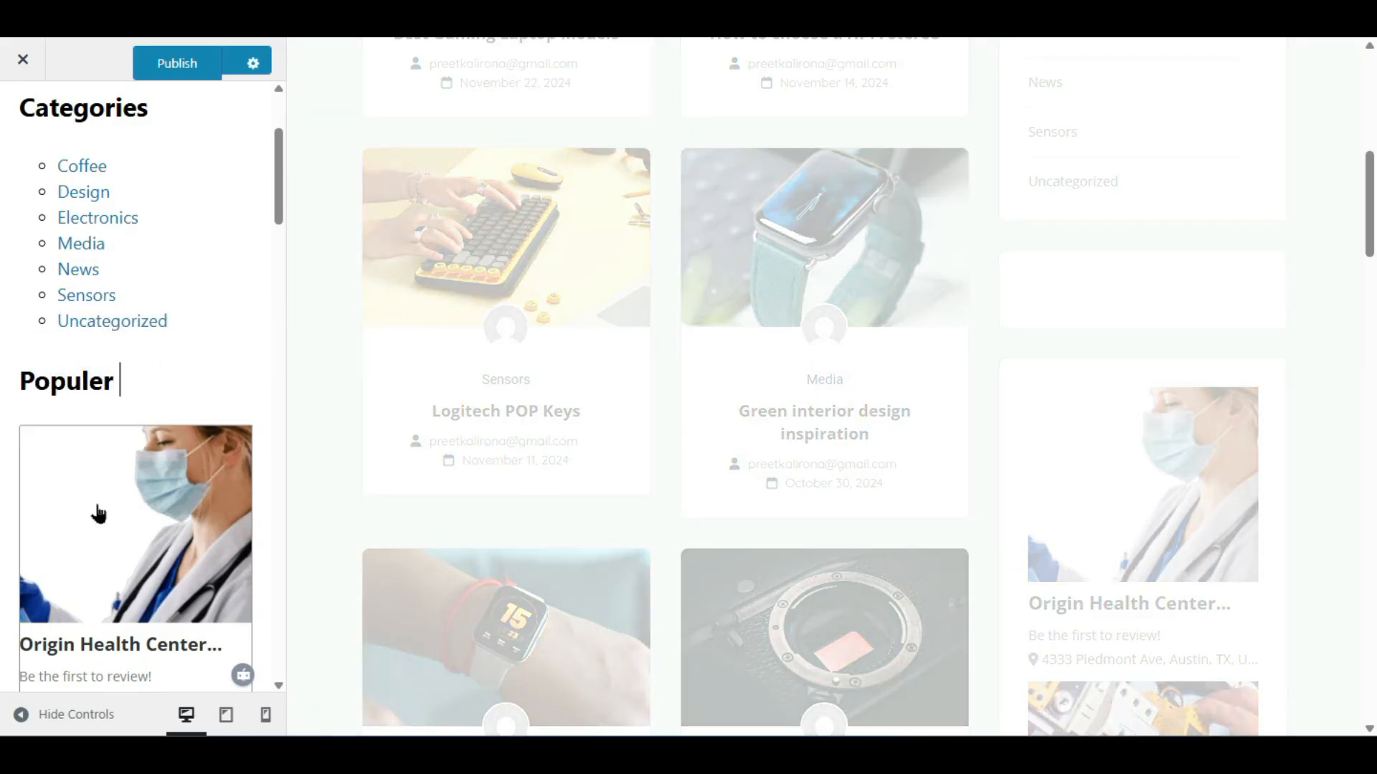
type("Listings")
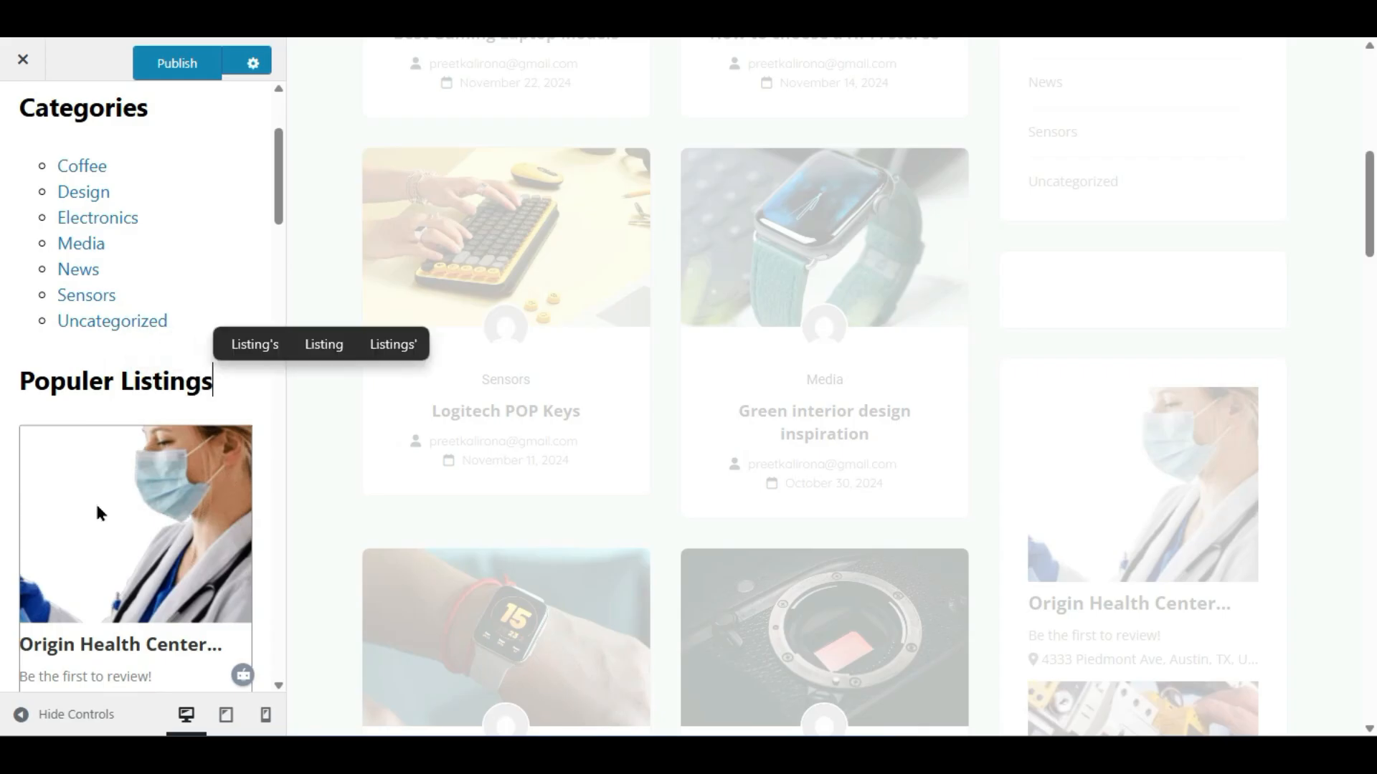
scroll(1118, 337, "down", 2)
scroll(767, 369, "up", 2)
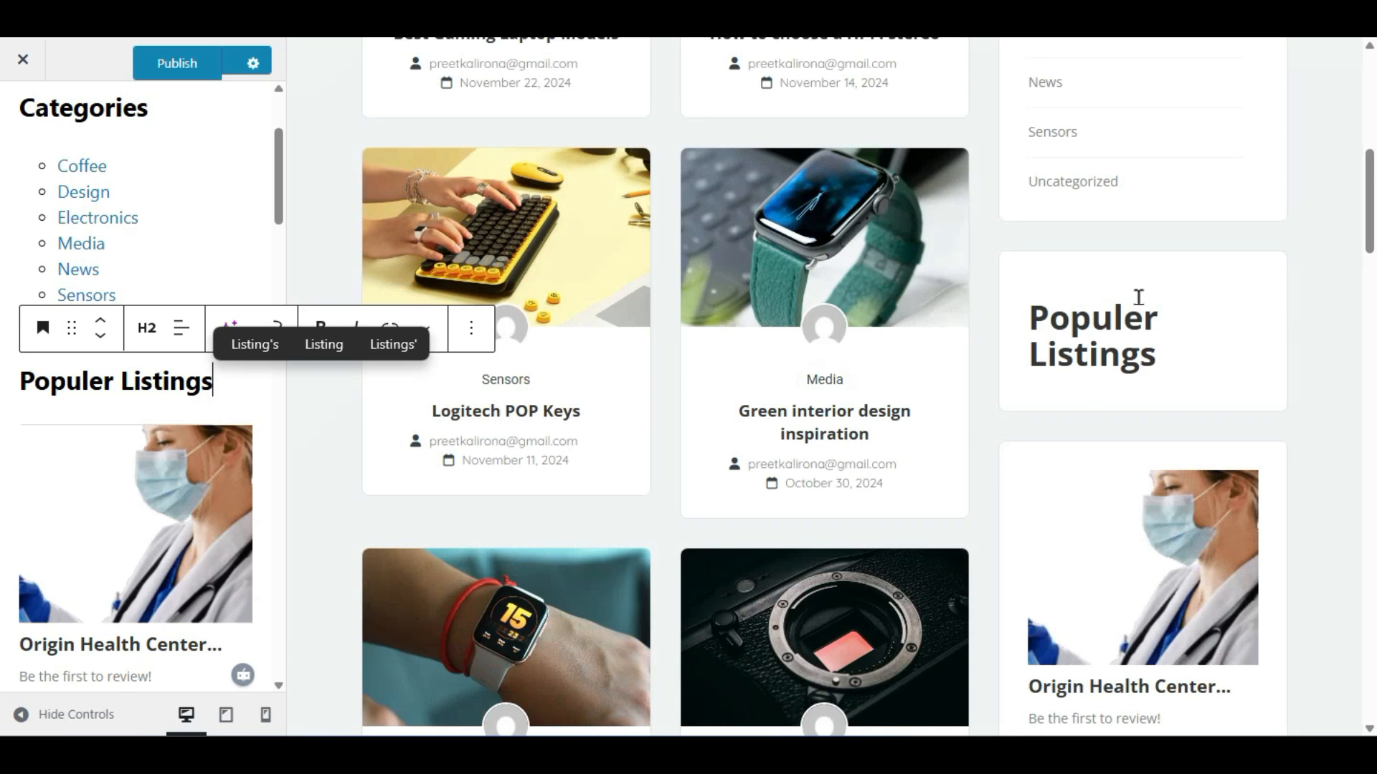
scroll(1137, 298, "down", 4)
scroll(1094, 589, "up", 2)
scroll(1094, 585, "up", 6)
scroll(1091, 570, "down", 6)
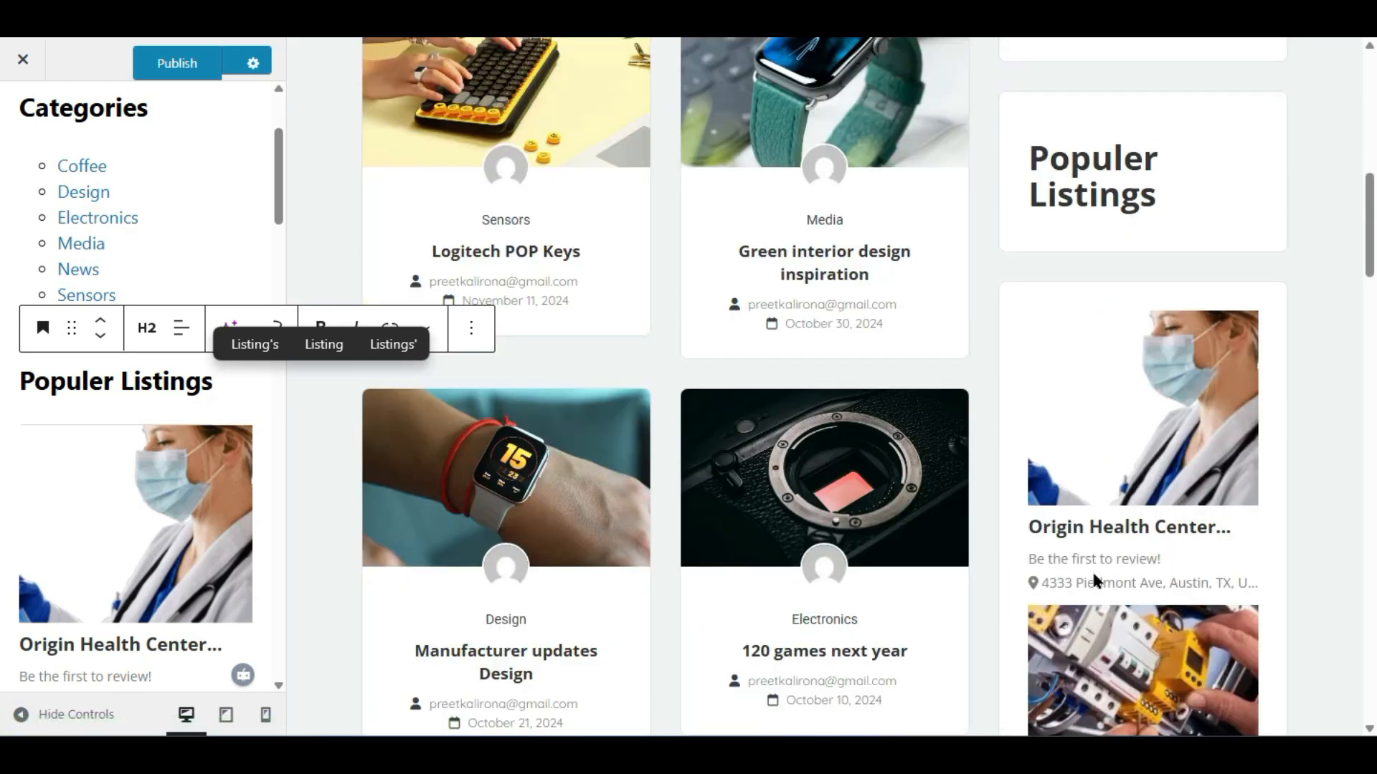
scroll(1092, 569, "up", 2)
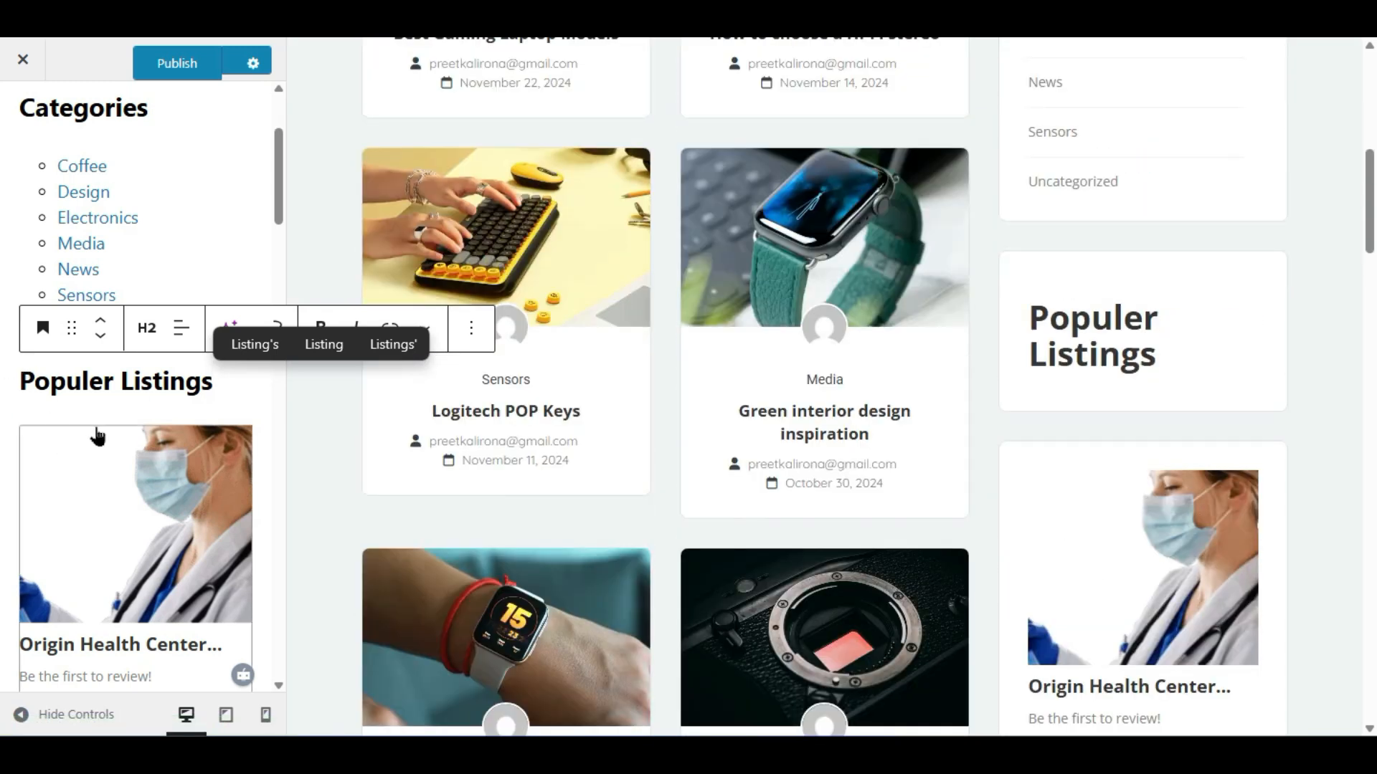
- Open the Recent Listing widget's settings form, then reselect the Populer Listings heading
scroll(1133, 344, "down", 10)
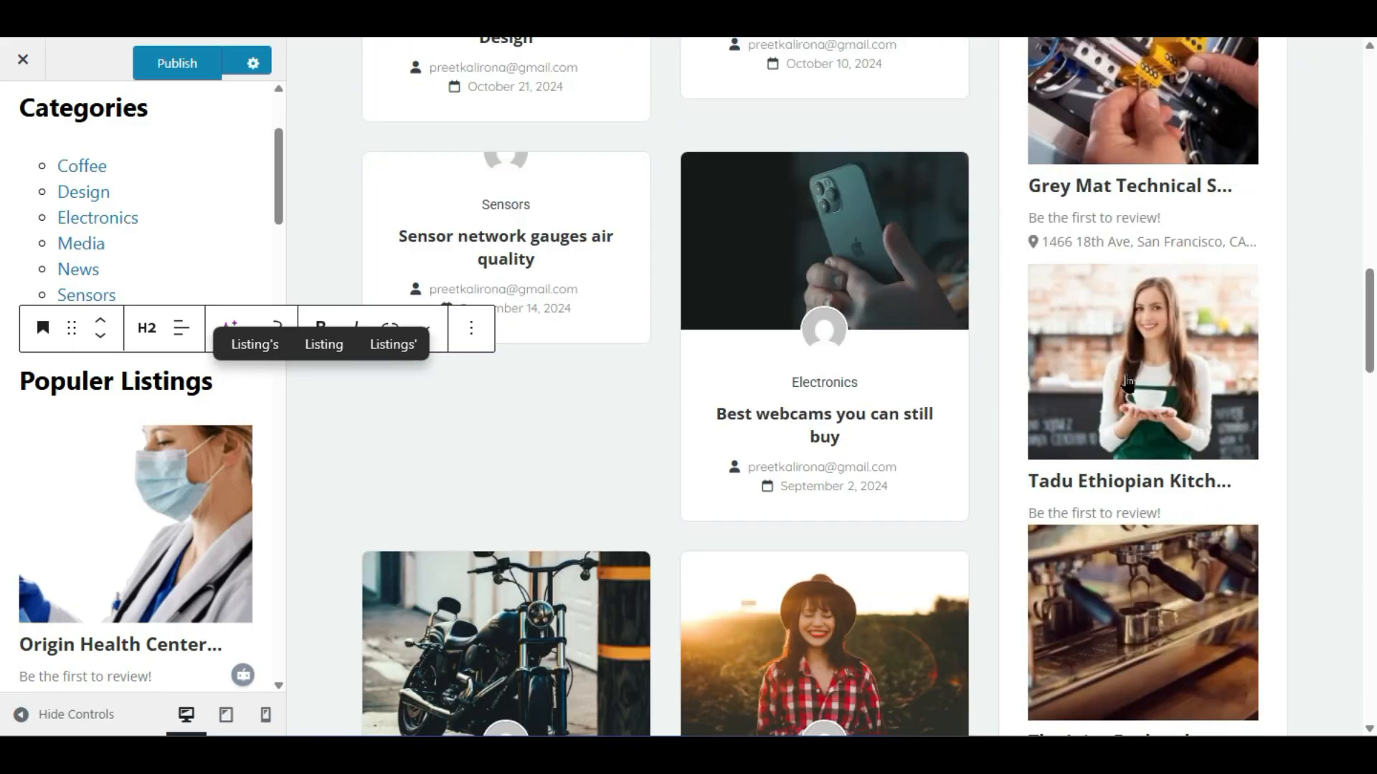
scroll(1124, 414, "down", 5)
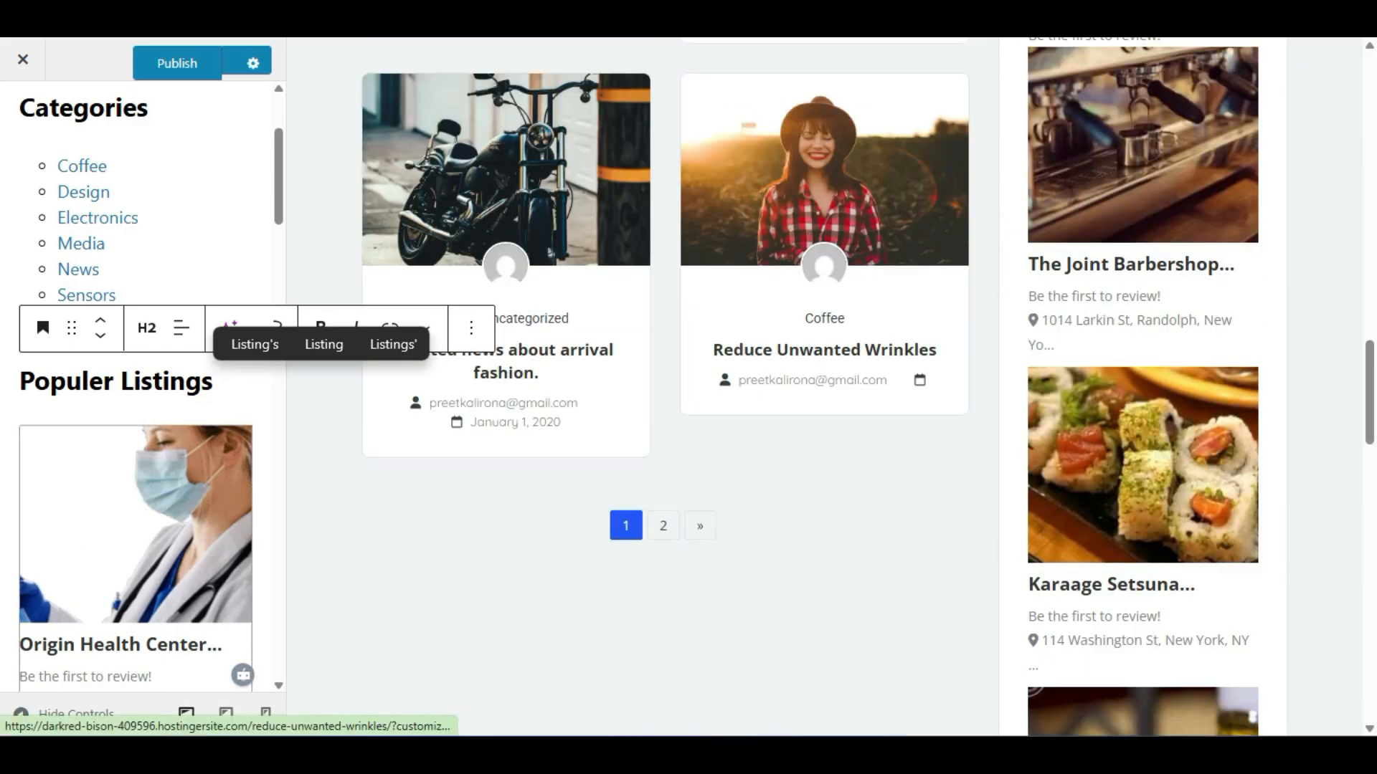
scroll(104, 242, "down", 5)
left_click(104, 242)
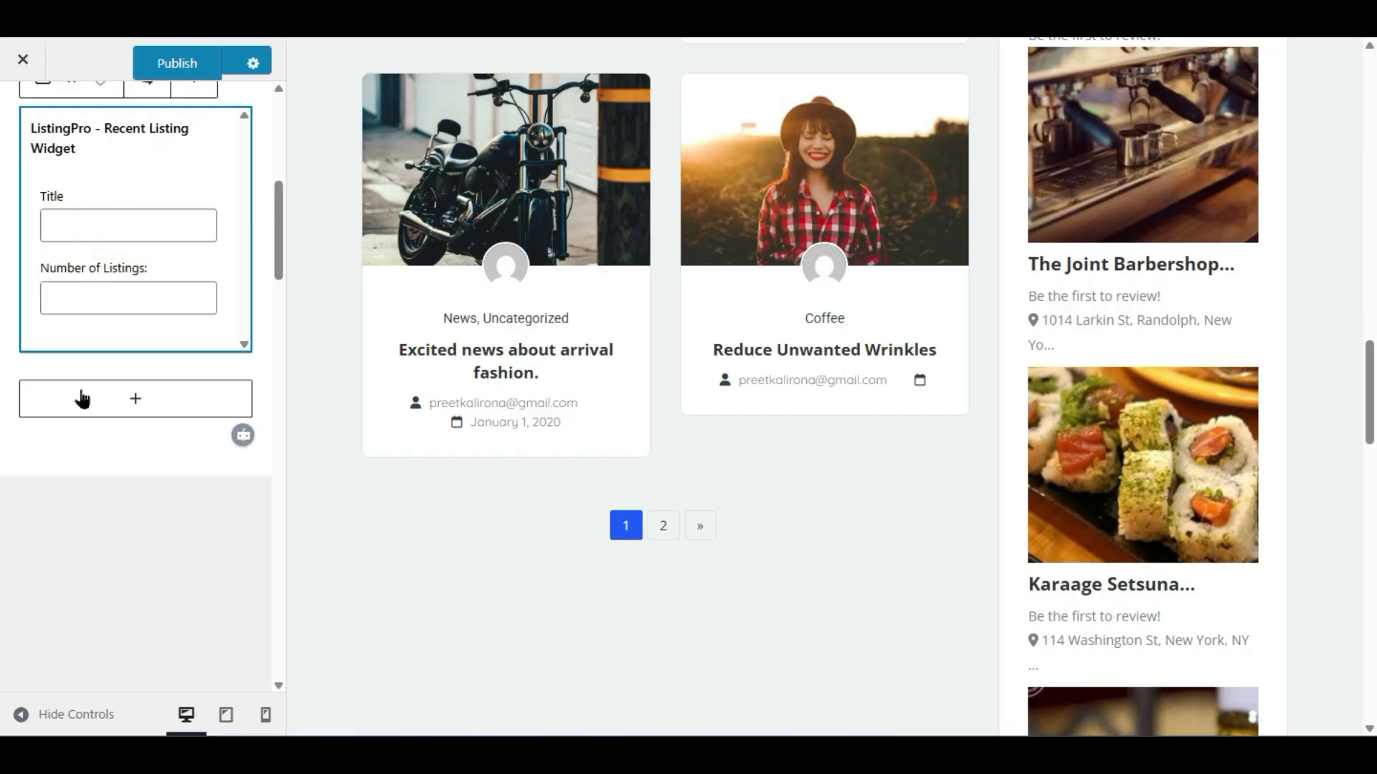
scroll(104, 398, "up", 2)
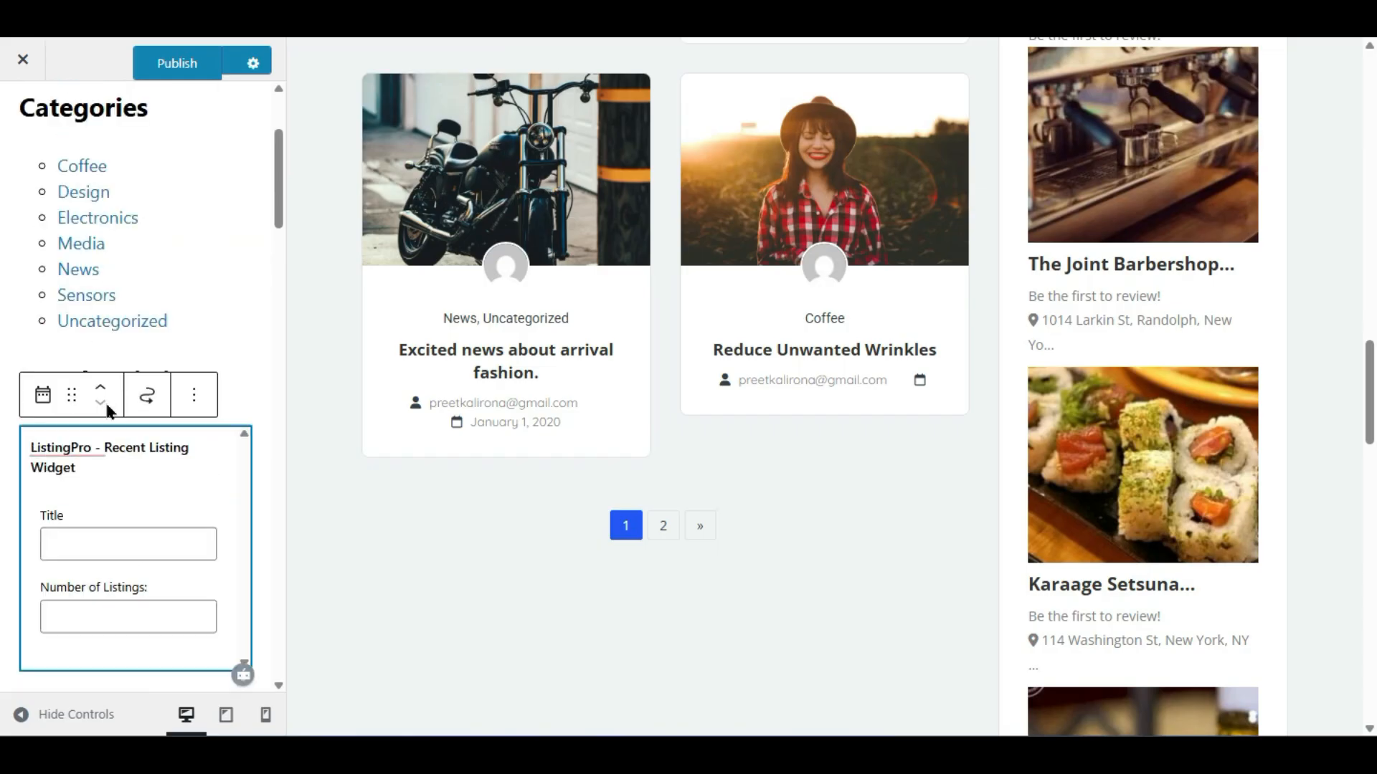
left_click(256, 384)
- Delete the separate Populer Listings heading block
left_click(228, 386)
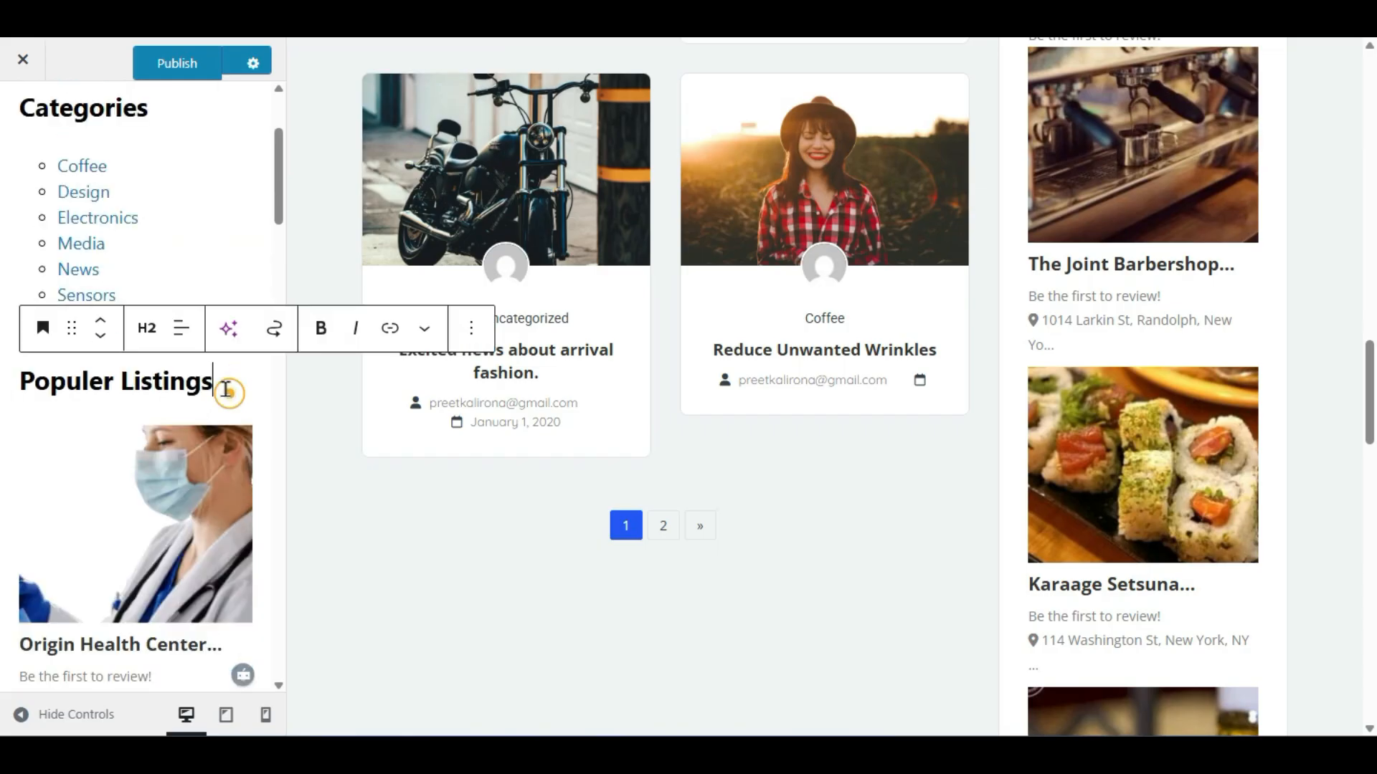
left_click(472, 324)
left_click(500, 711)
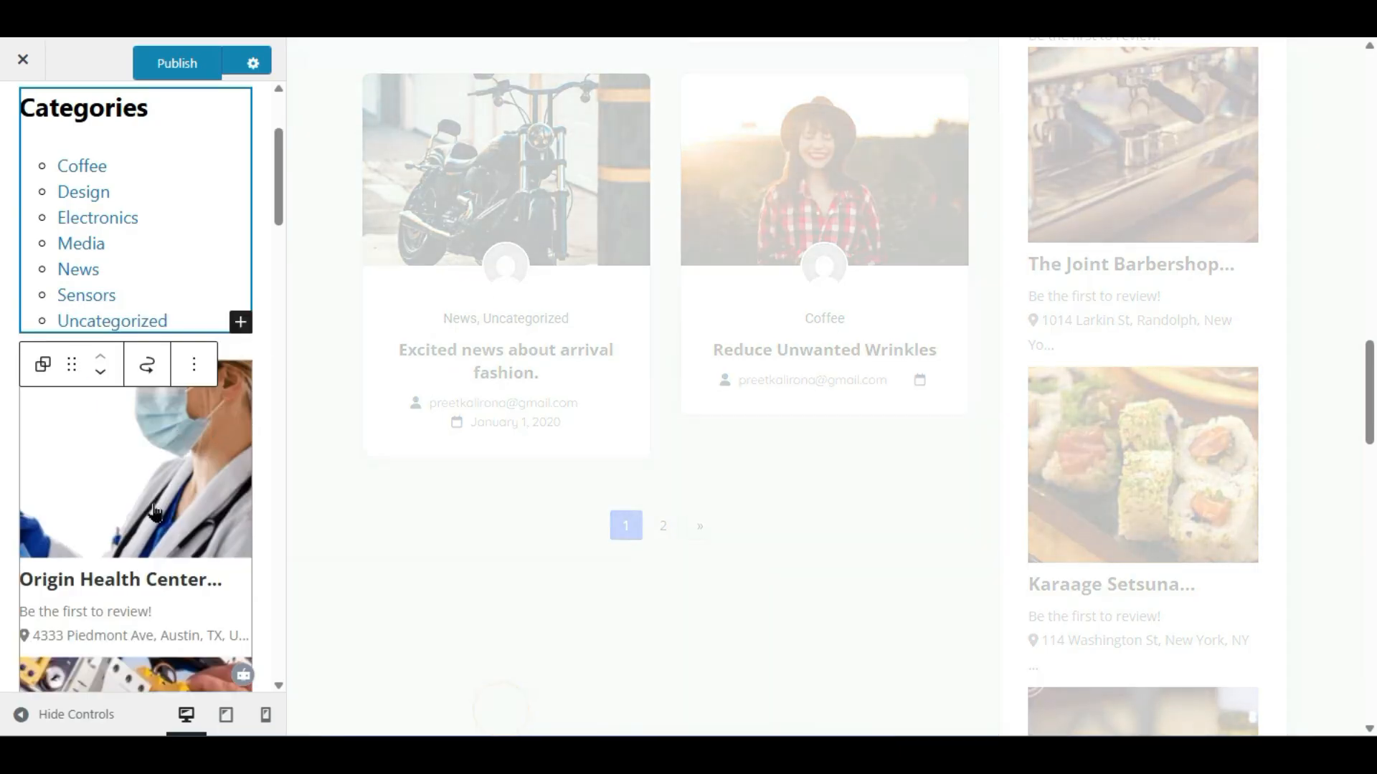
- Give the Recent Listing widget the title 'Populer Listings' and 4 listings
left_click(154, 511)
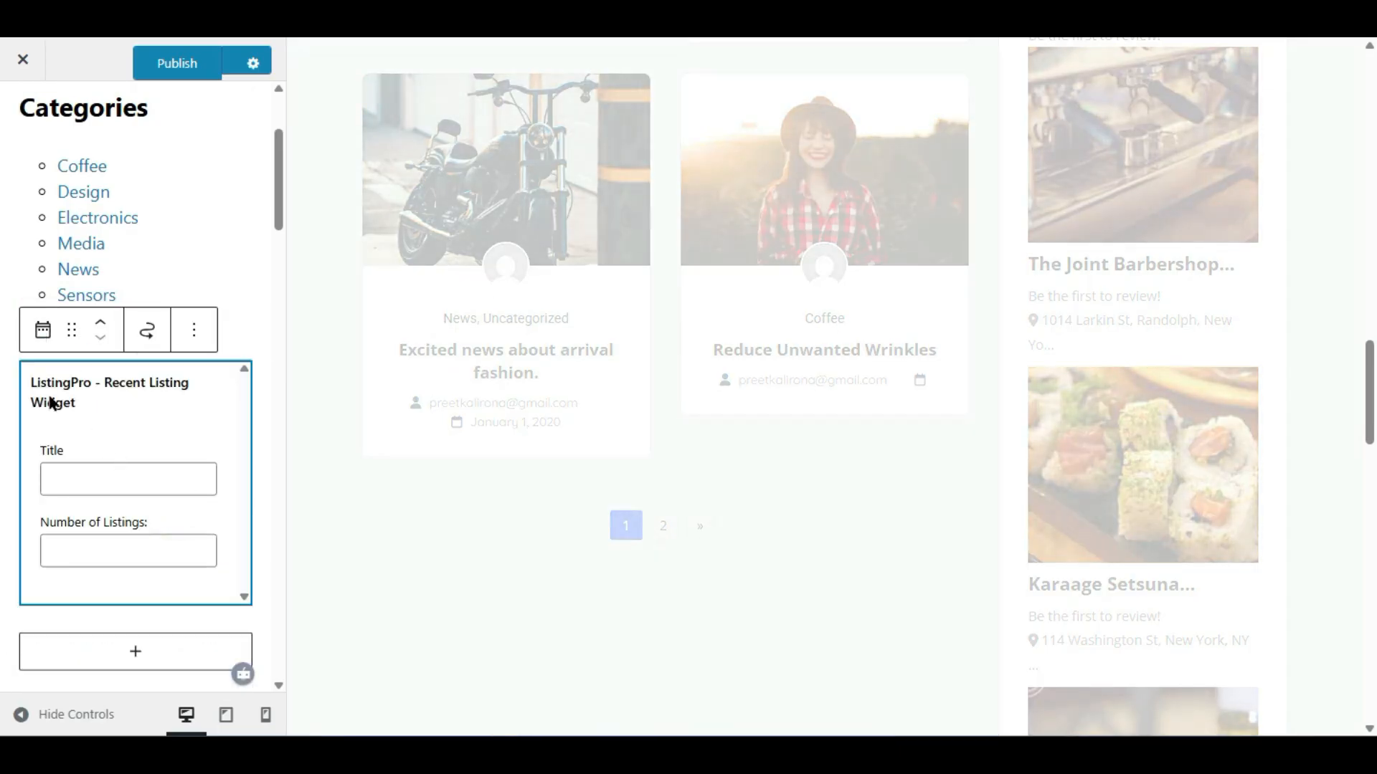
left_click(97, 476)
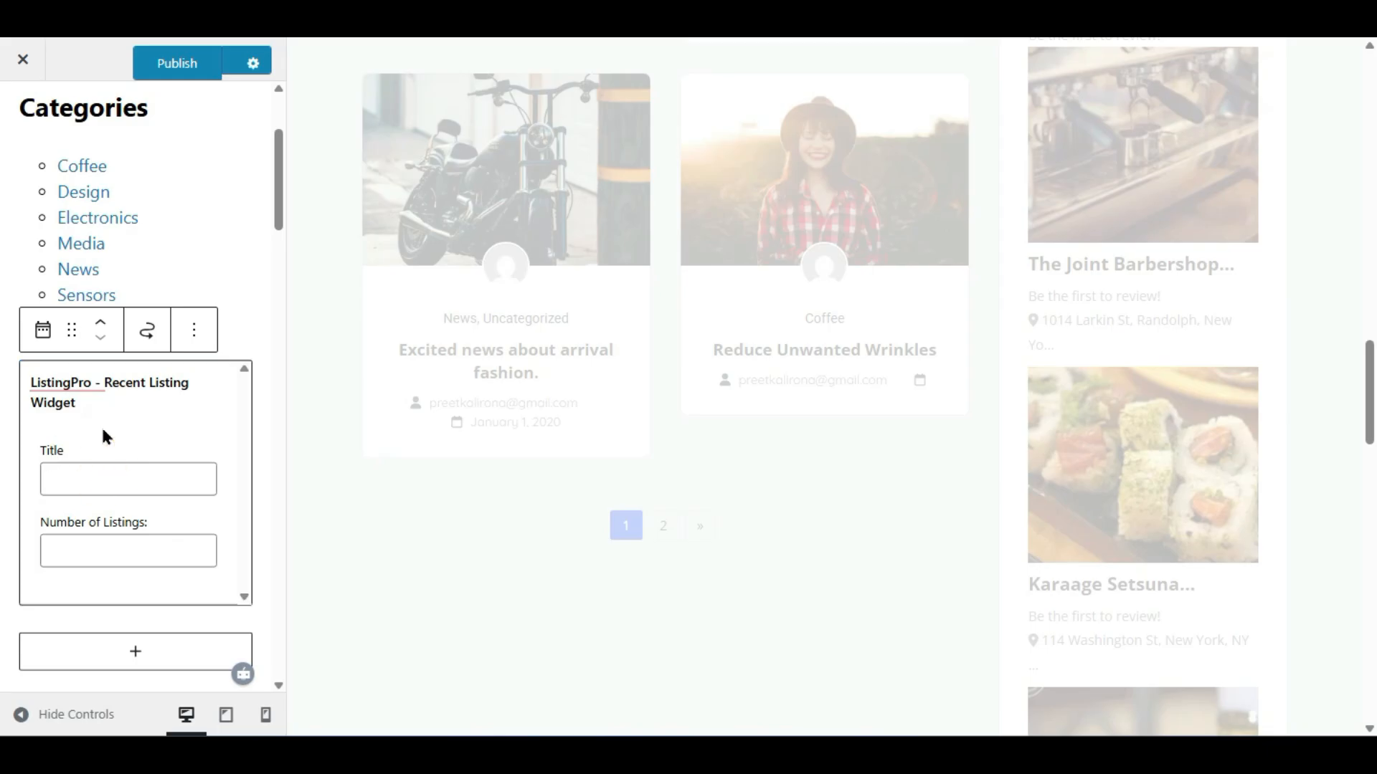
type("Popule")
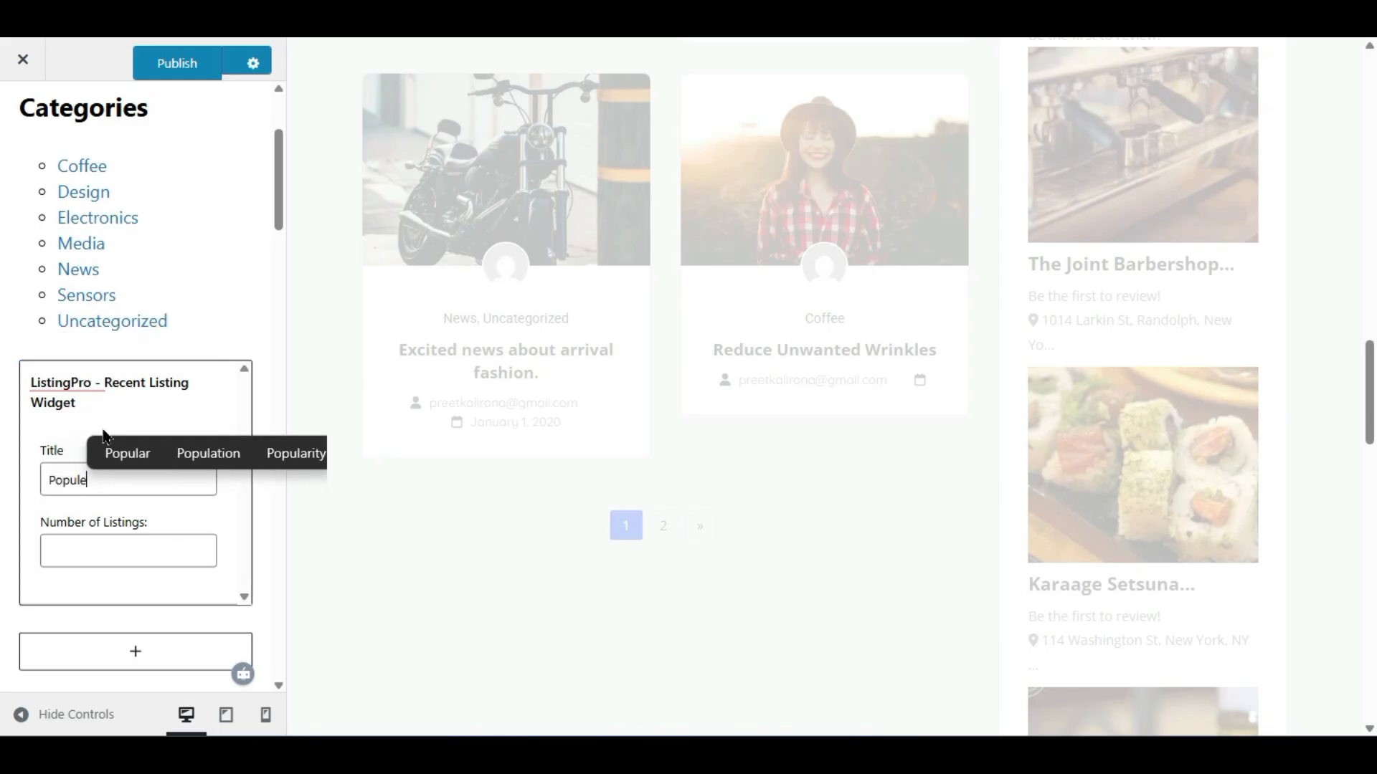
type("r Listing")
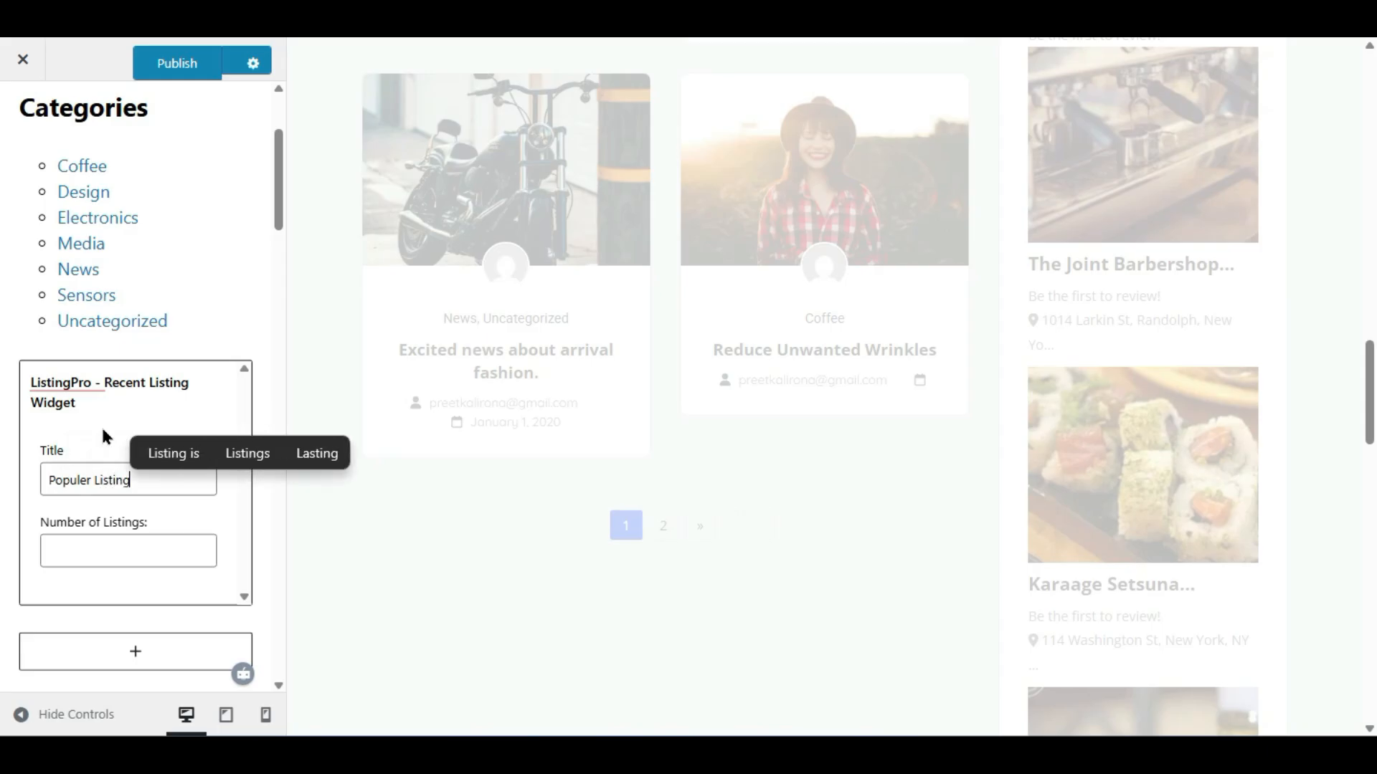
type("s")
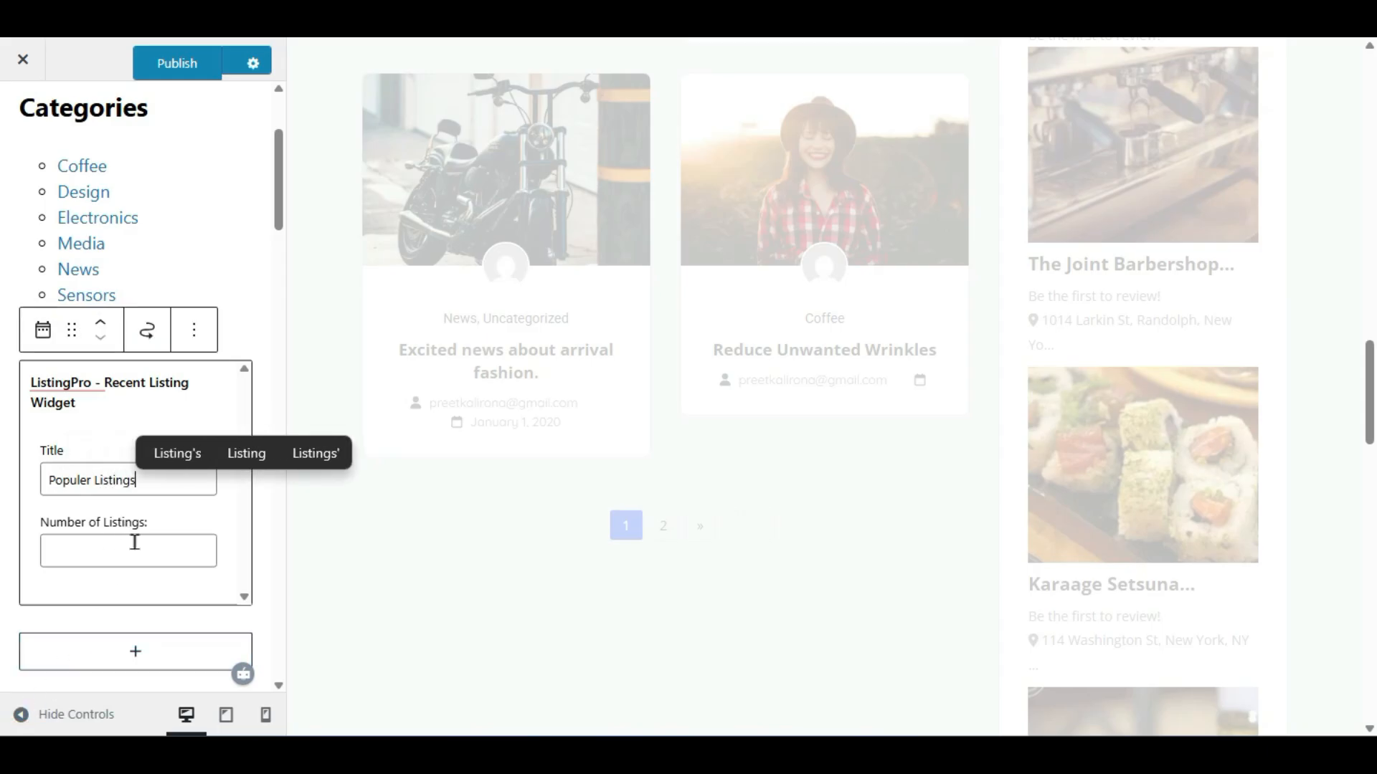
left_click(134, 542)
type("4")
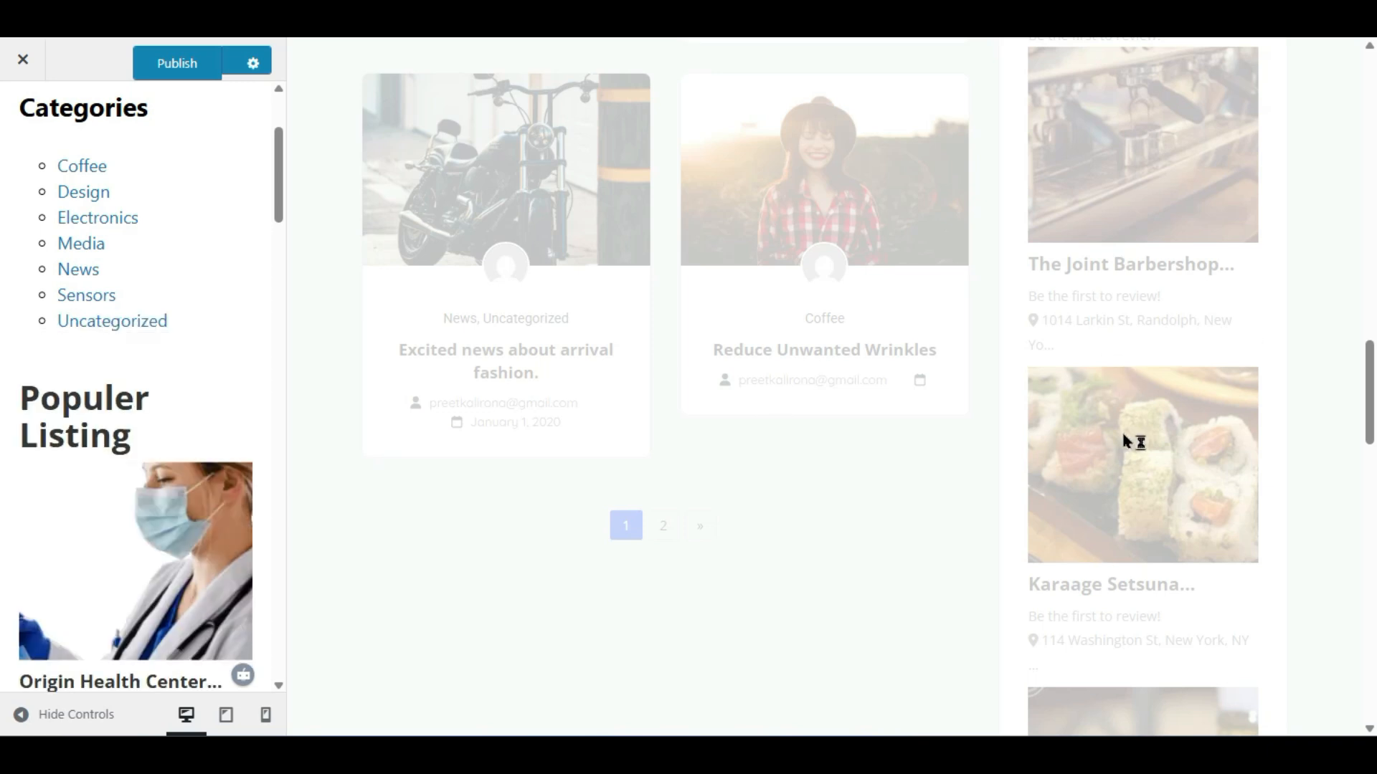
scroll(1126, 437, "up", 15)
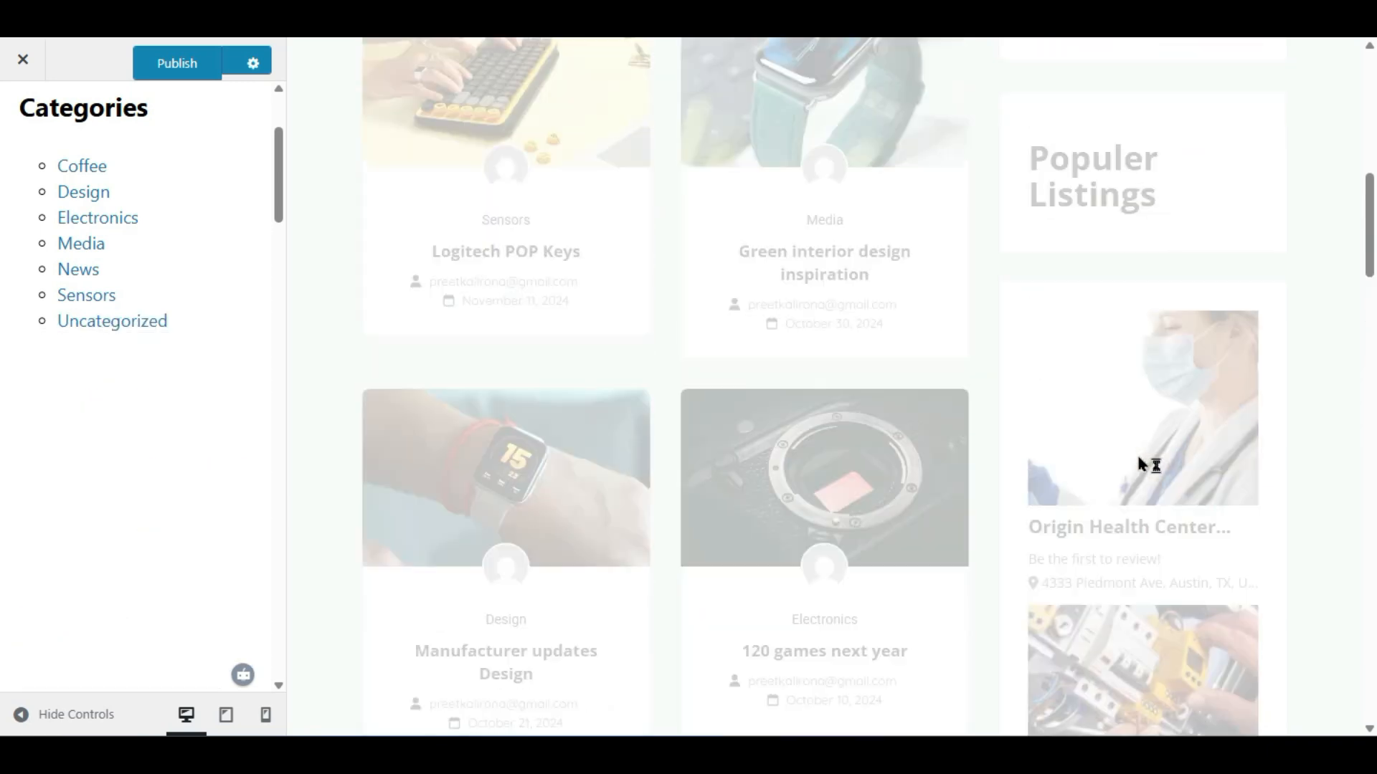
- Check the Populer Listings widget in the Blog preview and publish the Customizer changes
scroll(1138, 458, "up", 2)
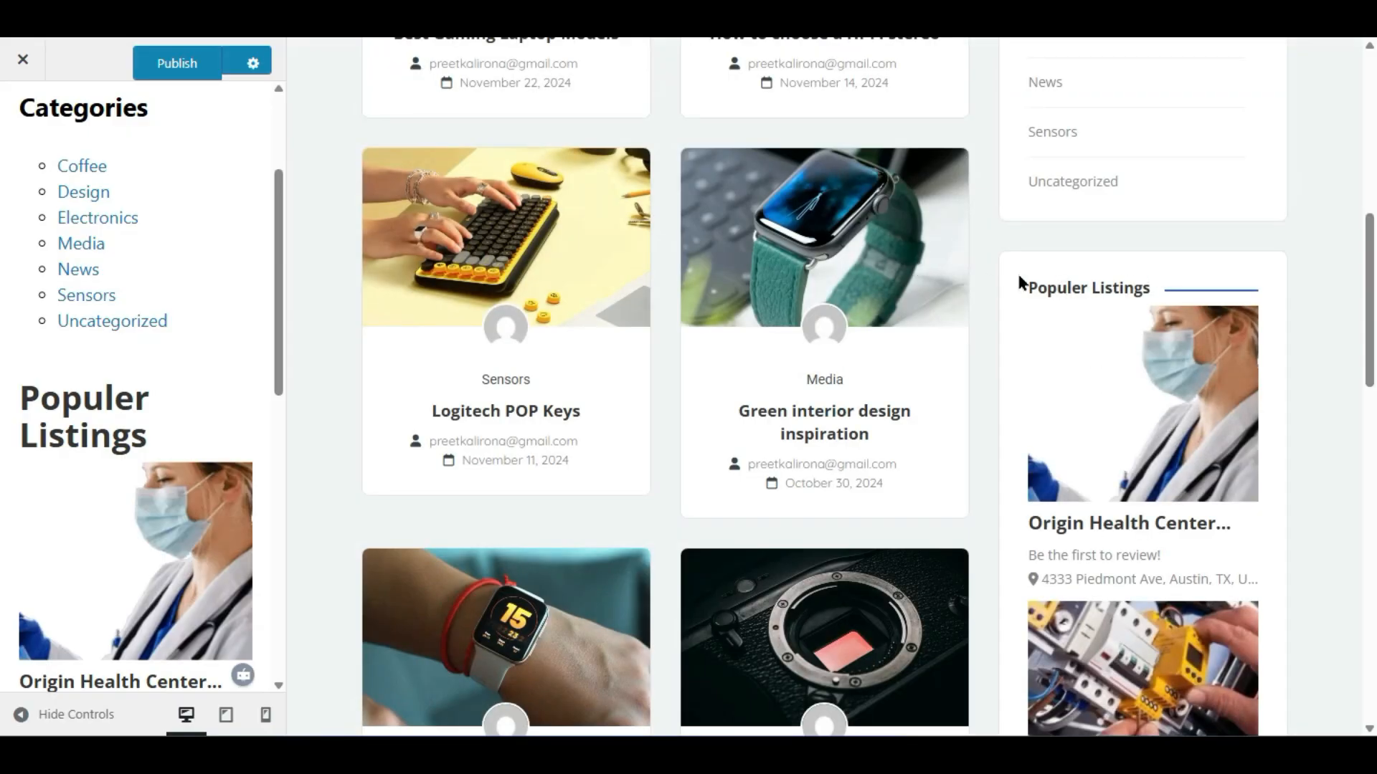
scroll(1103, 288, "down", 6)
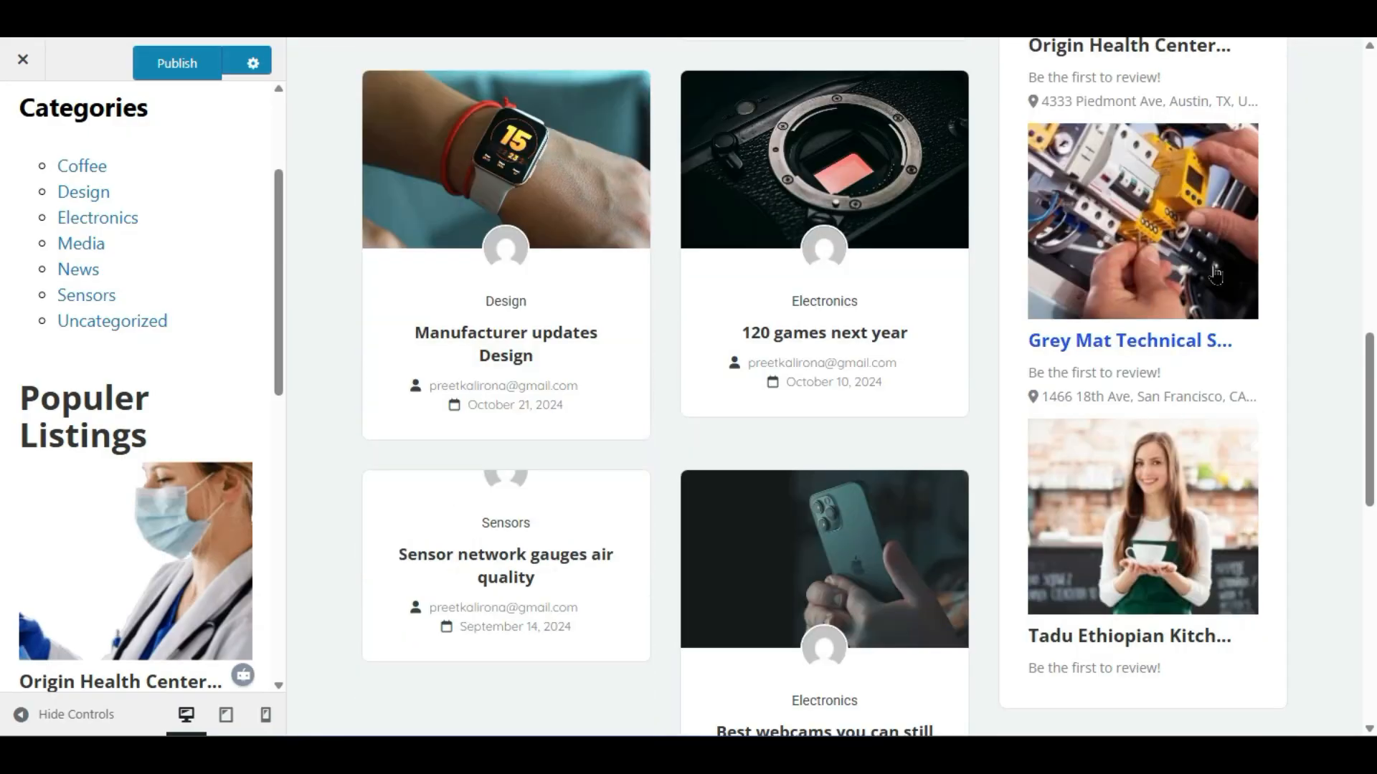
scroll(1113, 288, "up", 6)
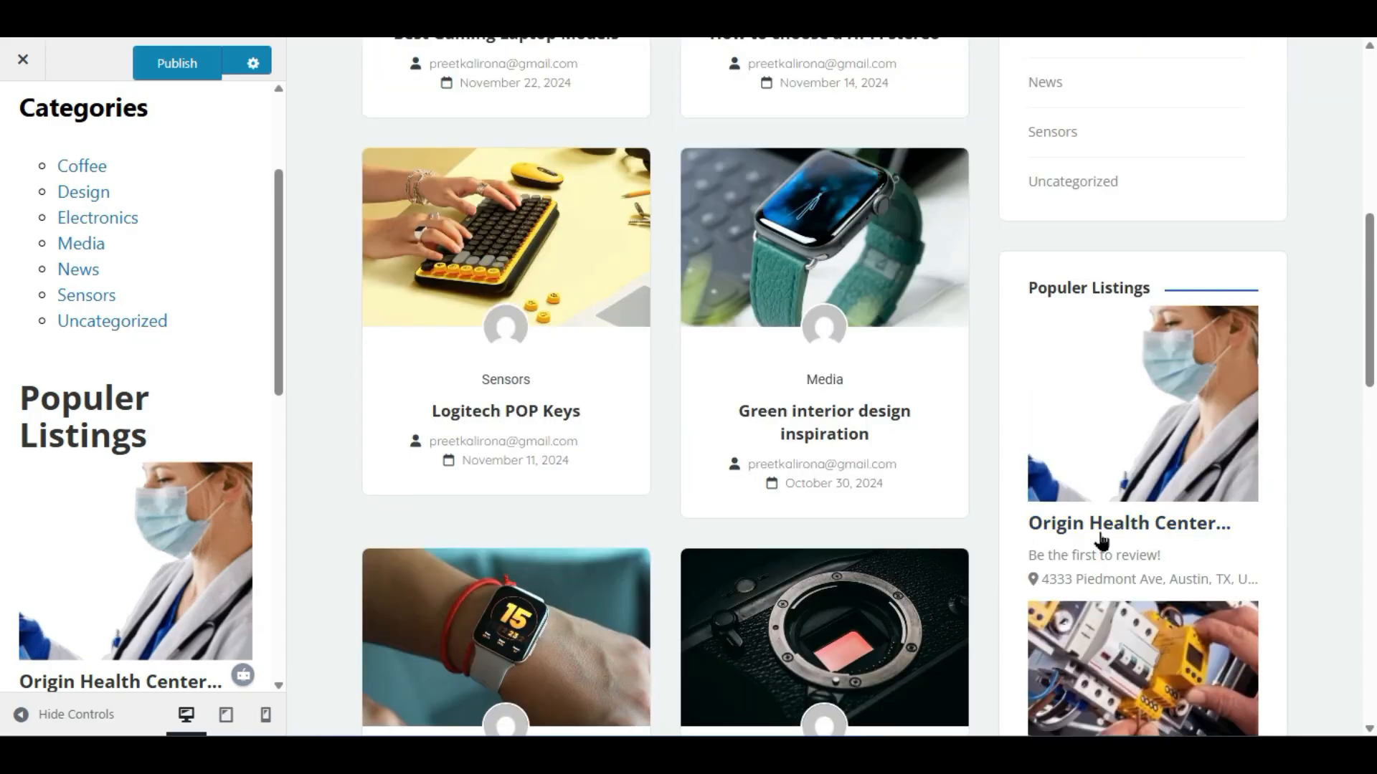
scroll(1124, 228, "down", 4)
scroll(997, 258, "up", 5)
scroll(552, 158, "down", 5)
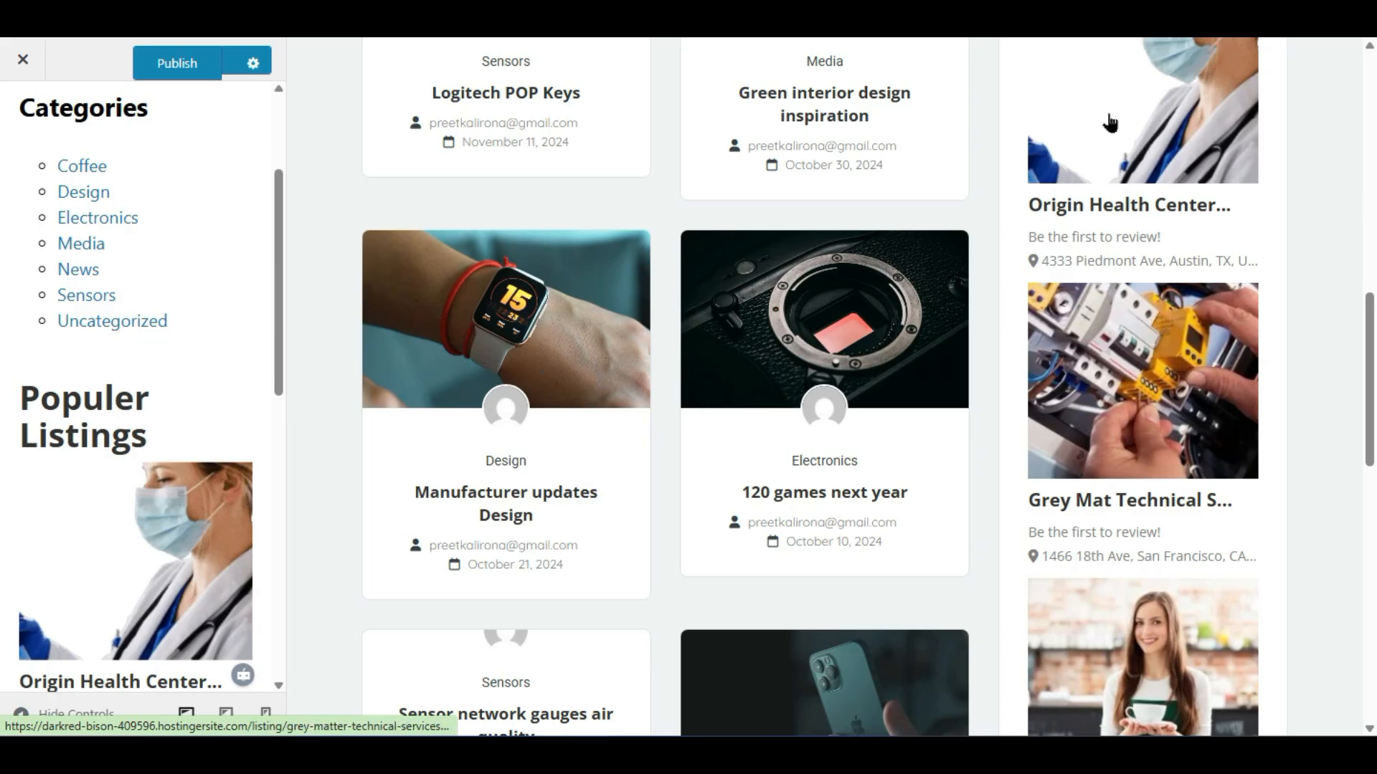
scroll(1150, 466, "up", 8)
scroll(1150, 464, "down", 15)
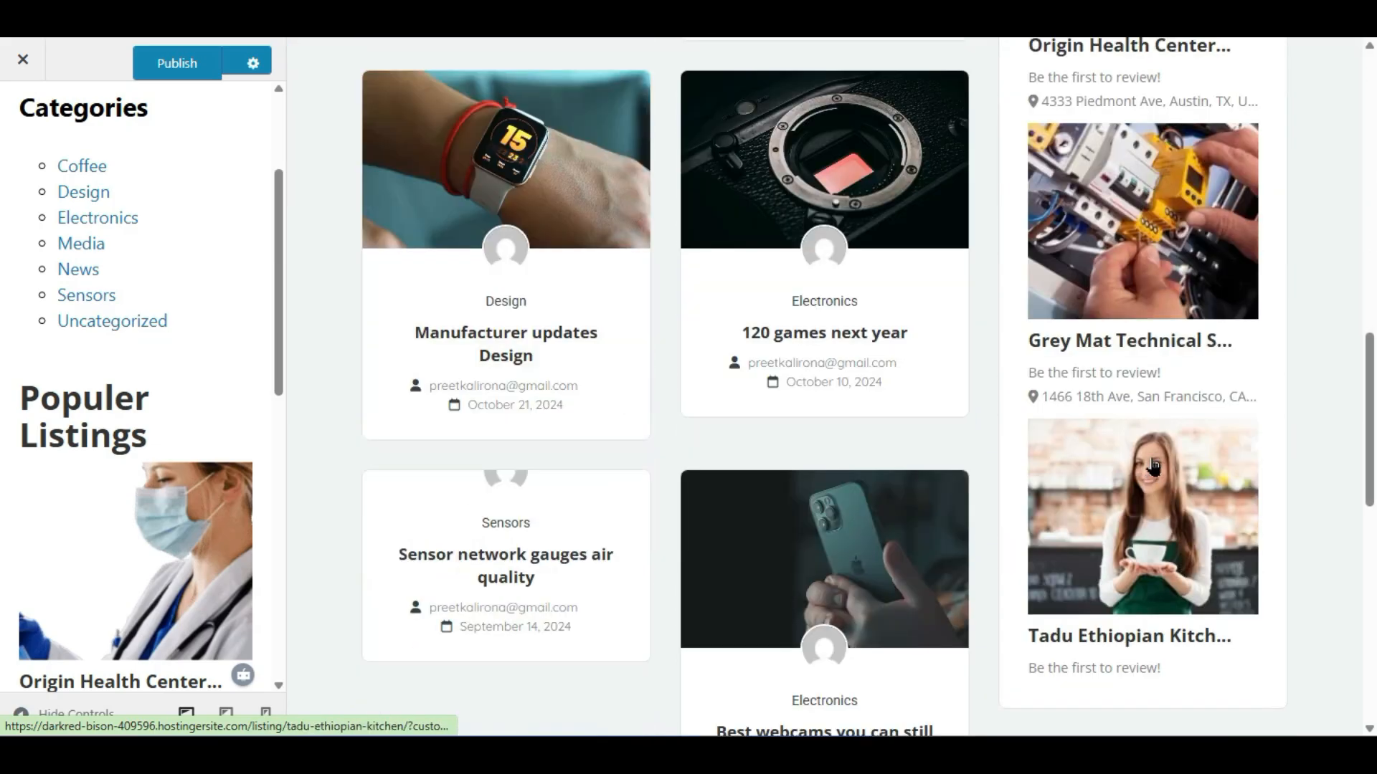
scroll(1152, 461, "up", 15)
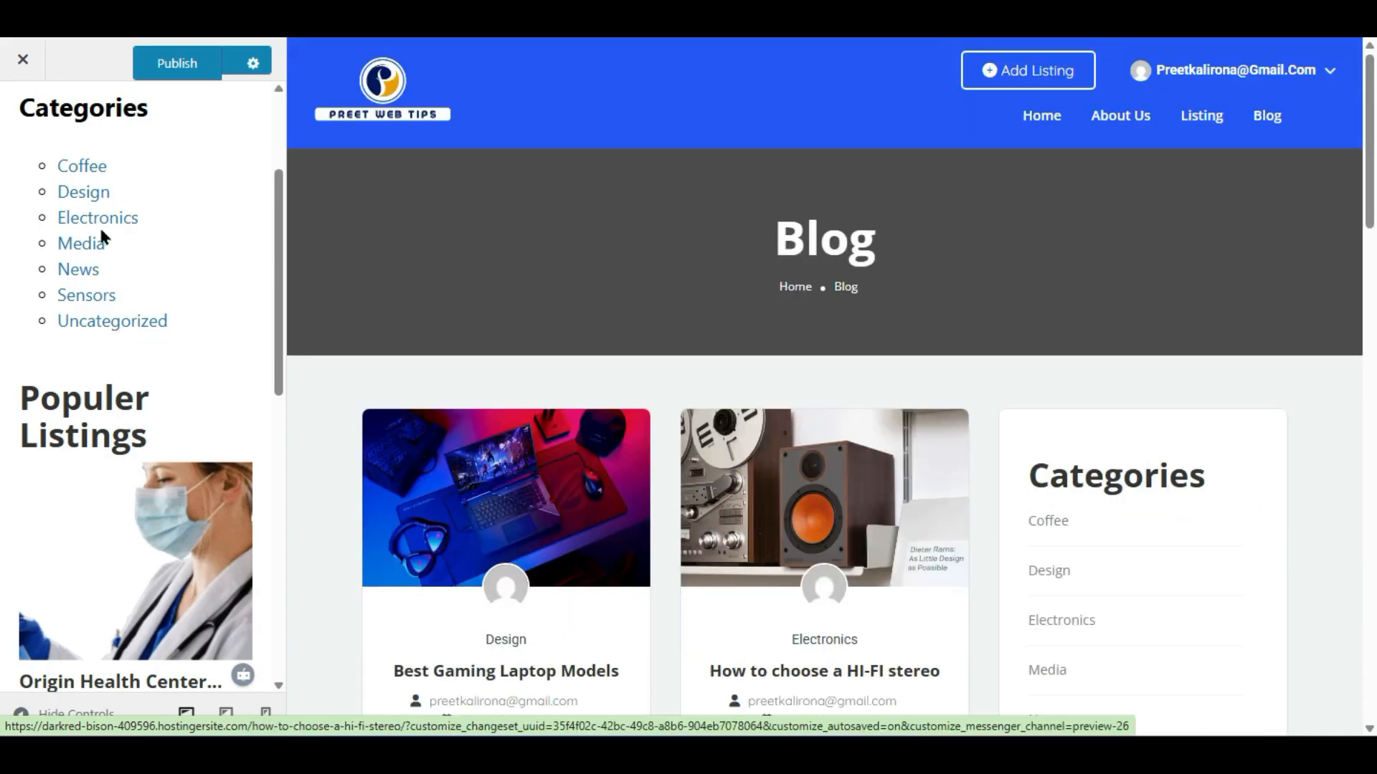
left_click(159, 76)
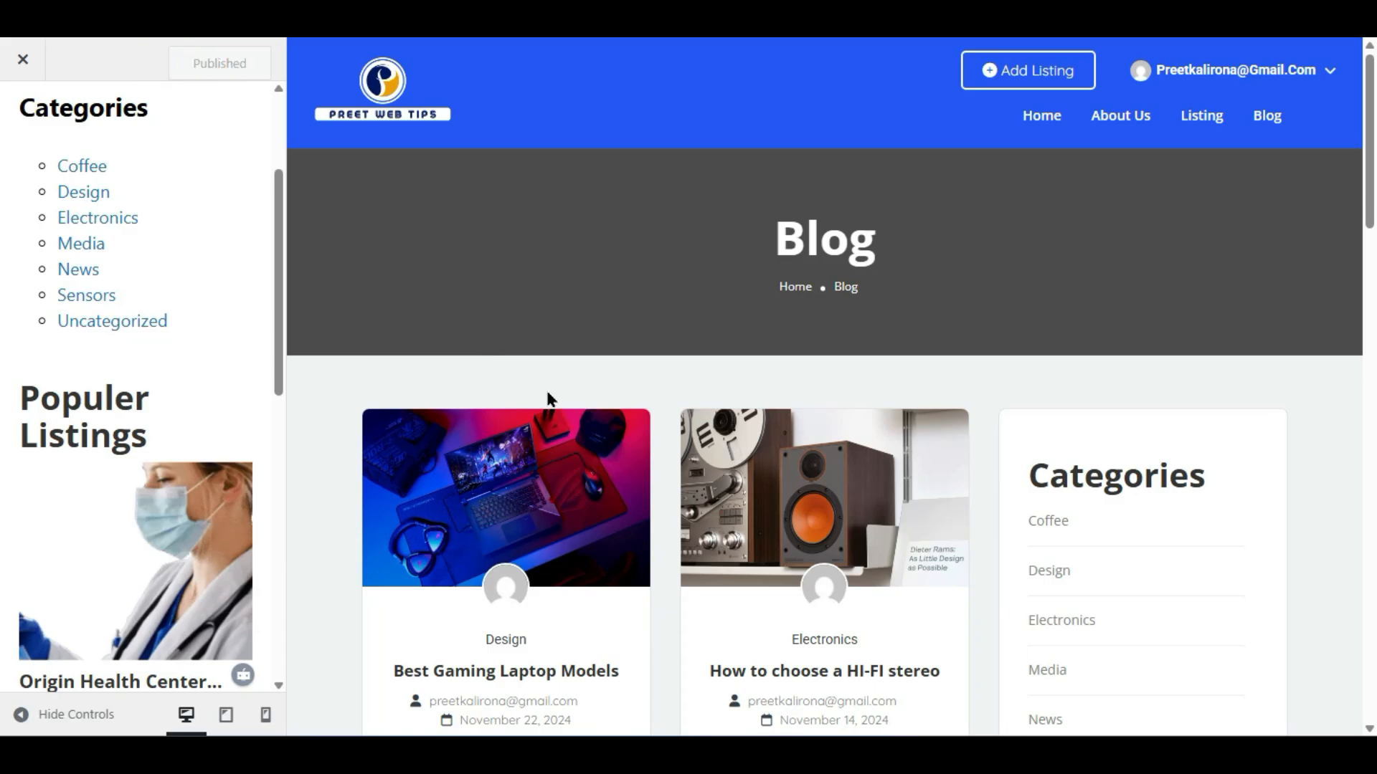